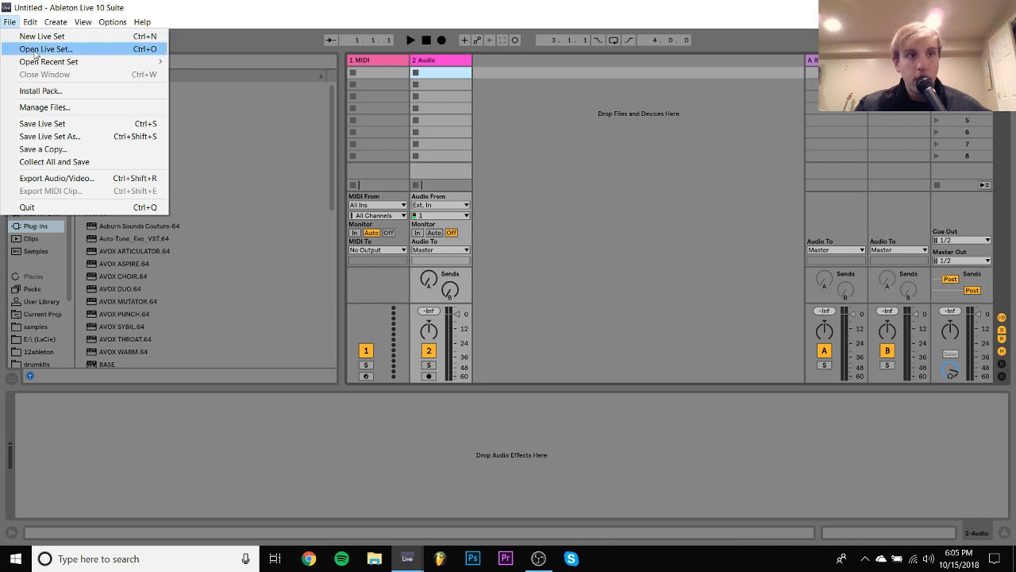
- Open the recent set eight.als and play its arrangement from the beginning
{"action": "mouse_move", "coordinate": [49, 68]}
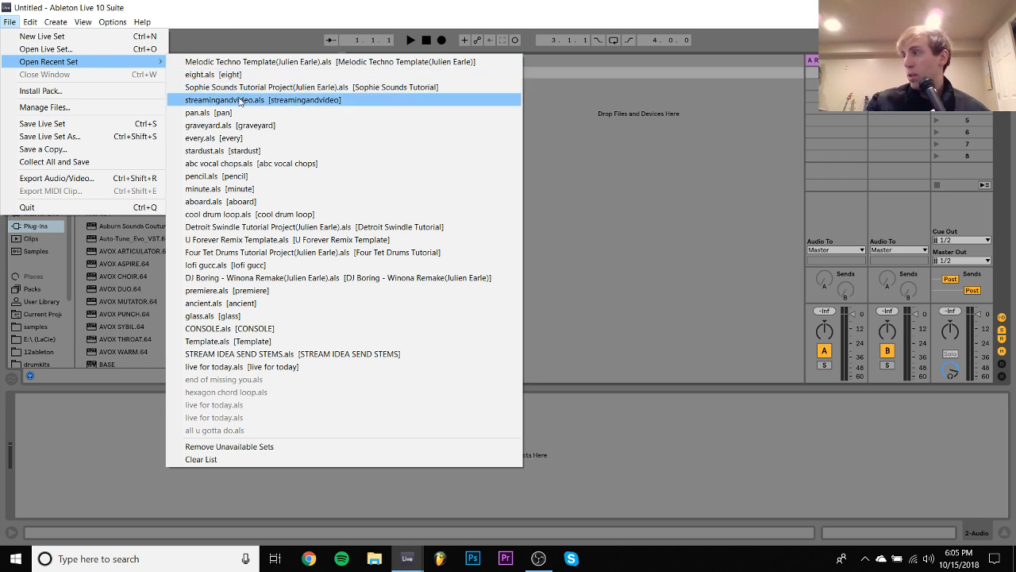
{"action": "left_click", "coordinate": [231, 74]}
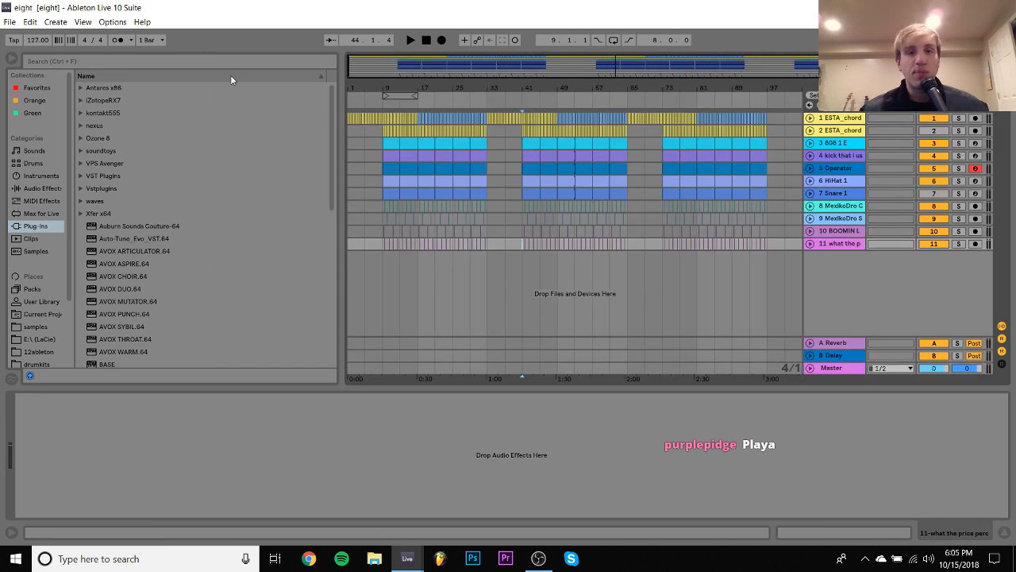
{"action": "left_click", "coordinate": [354, 130]}
{"action": "key", "text": "space"}
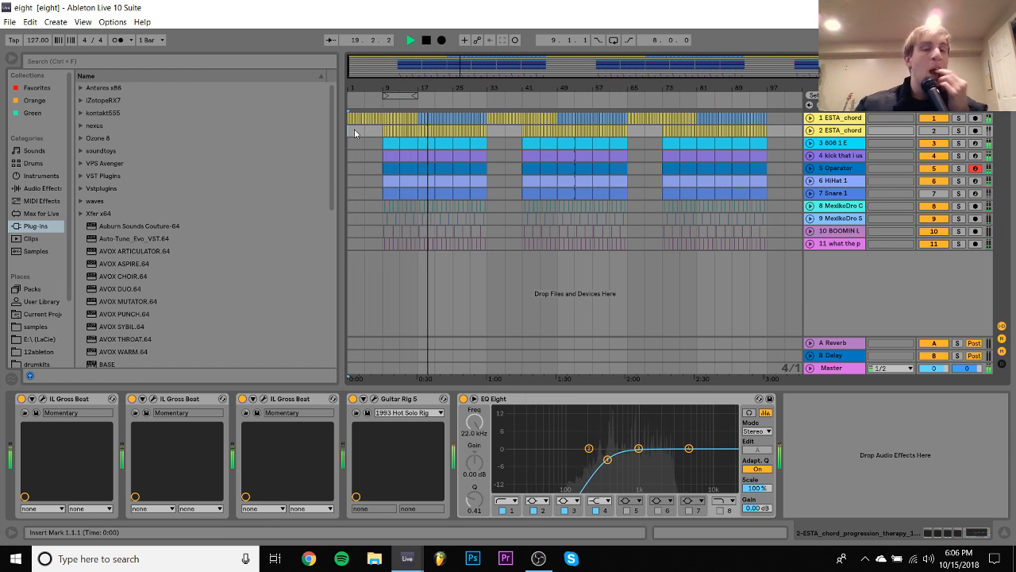
{"action": "key", "text": "space"}
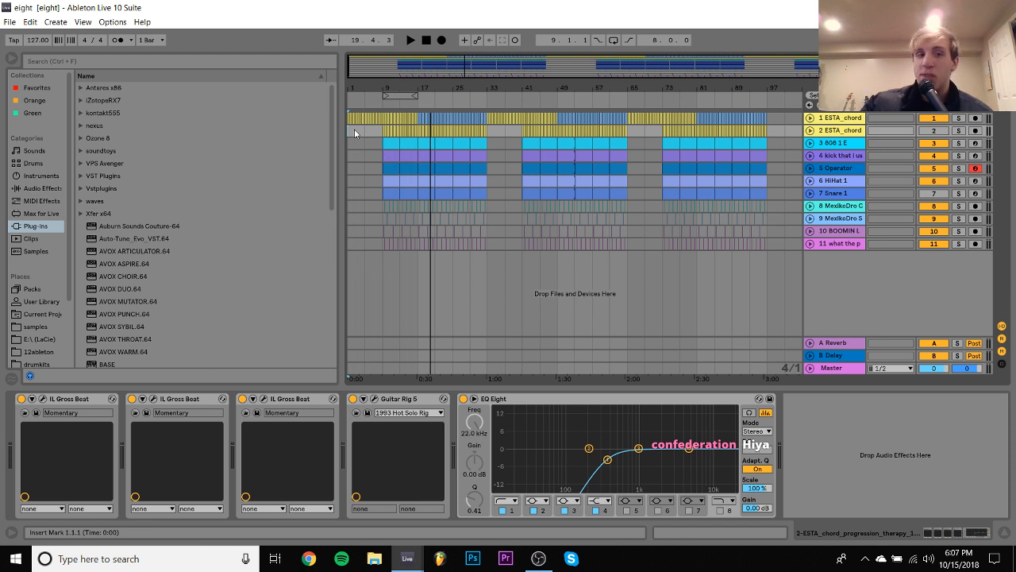
- Open the recent set abc vocal chops.als
{"action": "left_click", "coordinate": [9, 22]}
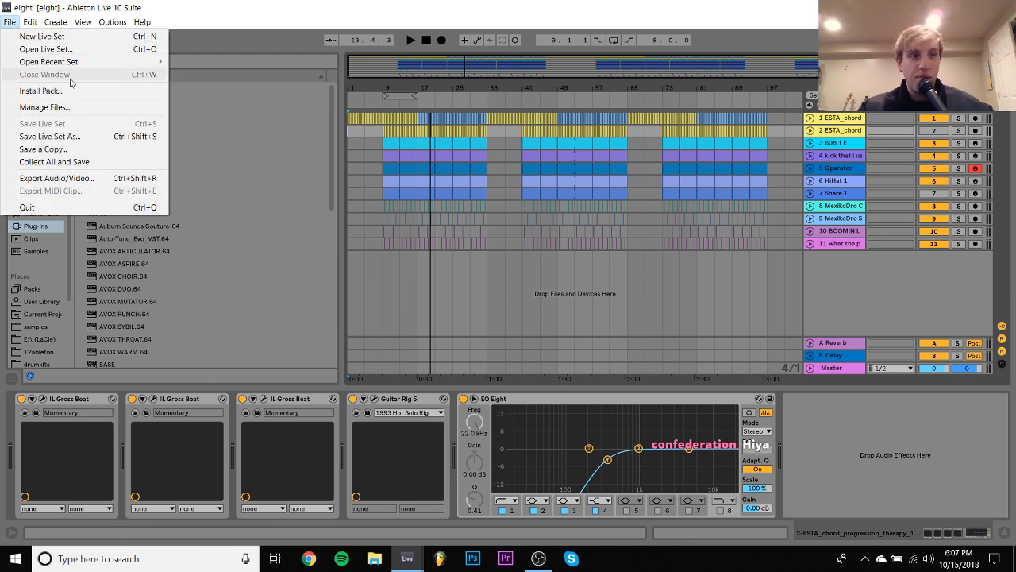
{"action": "mouse_move", "coordinate": [70, 62]}
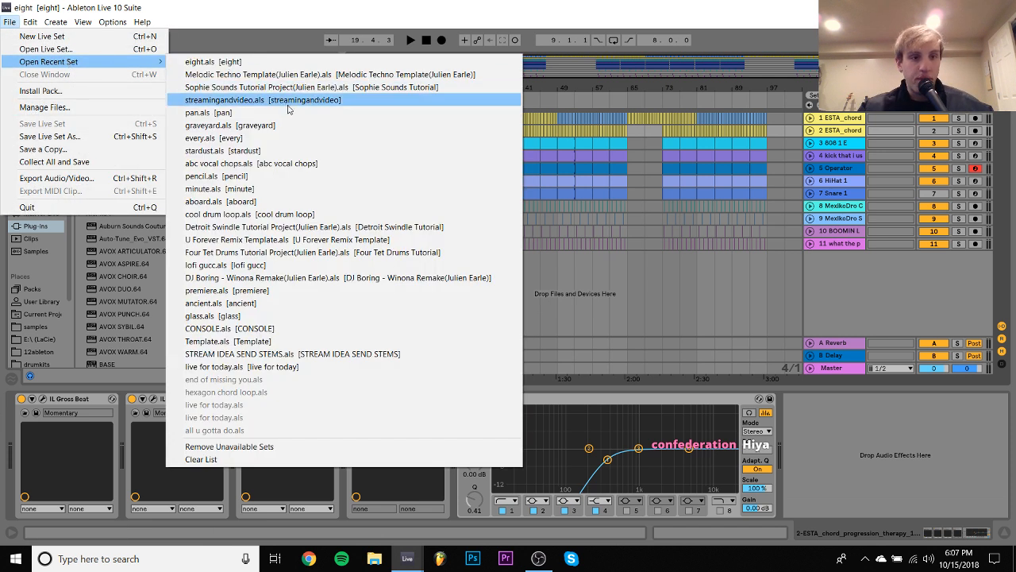
{"action": "left_click", "coordinate": [268, 165]}
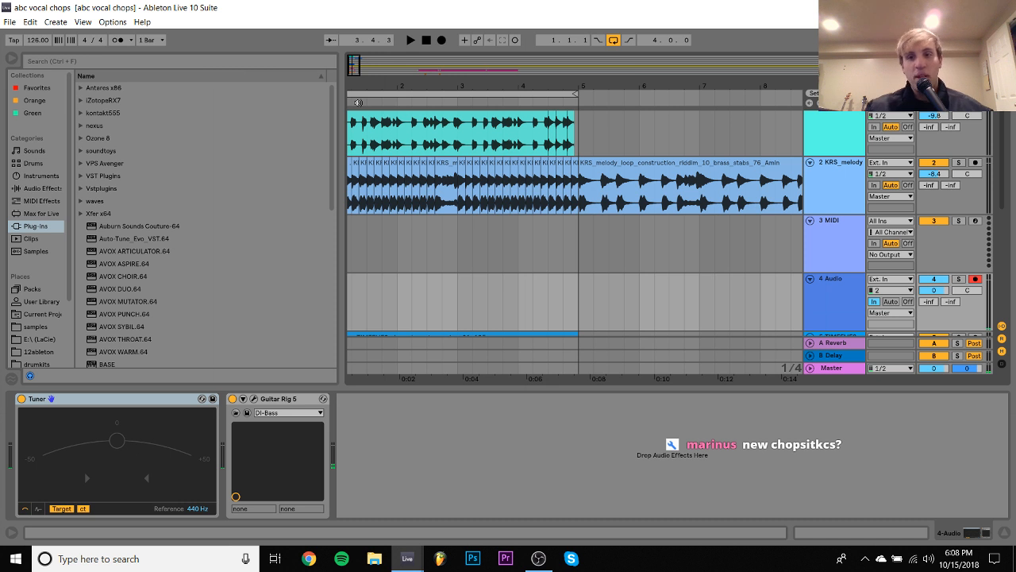
- Deactivate the KRS melody track and play the arrangement loop from bar 1 without it
{"action": "scroll", "coordinate": [657, 293], "scroll_direction": "up", "scroll_amount": 1}
{"action": "scroll", "coordinate": [656, 293], "scroll_direction": "left", "scroll_amount": 1}
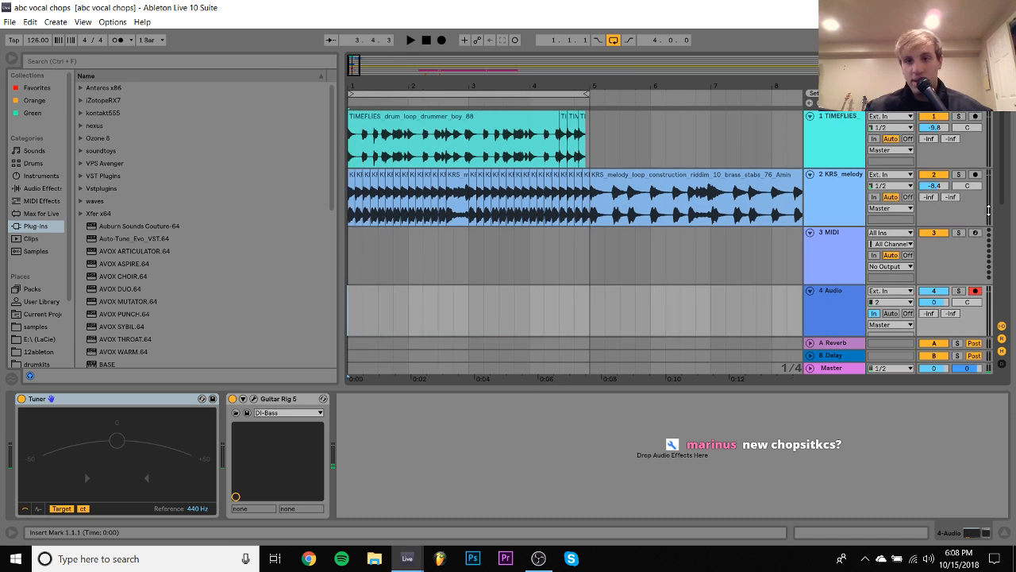
{"action": "left_click", "coordinate": [932, 177]}
{"action": "left_click", "coordinate": [932, 175]}
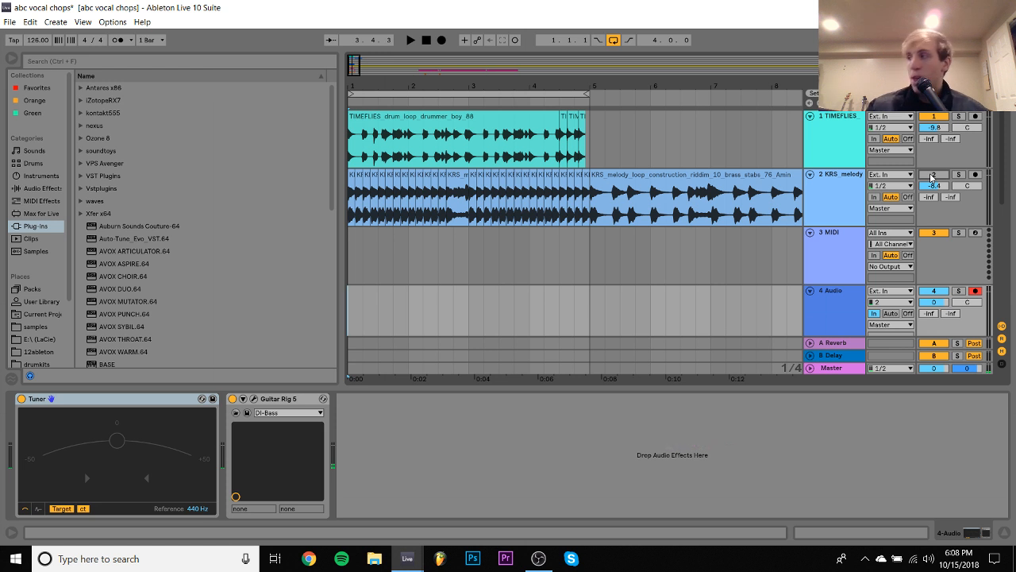
{"action": "left_click", "coordinate": [348, 321]}
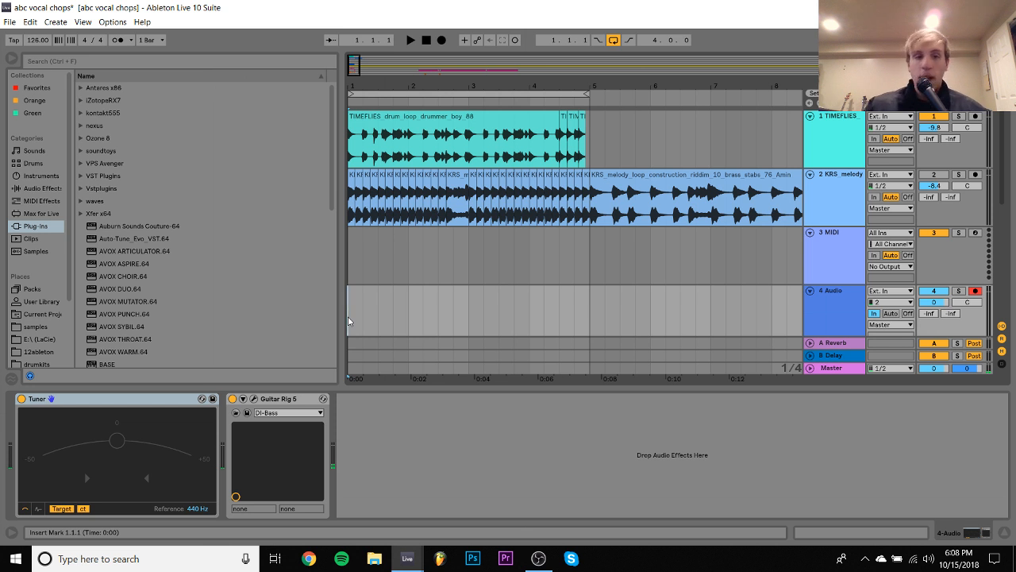
{"action": "key", "text": "space"}
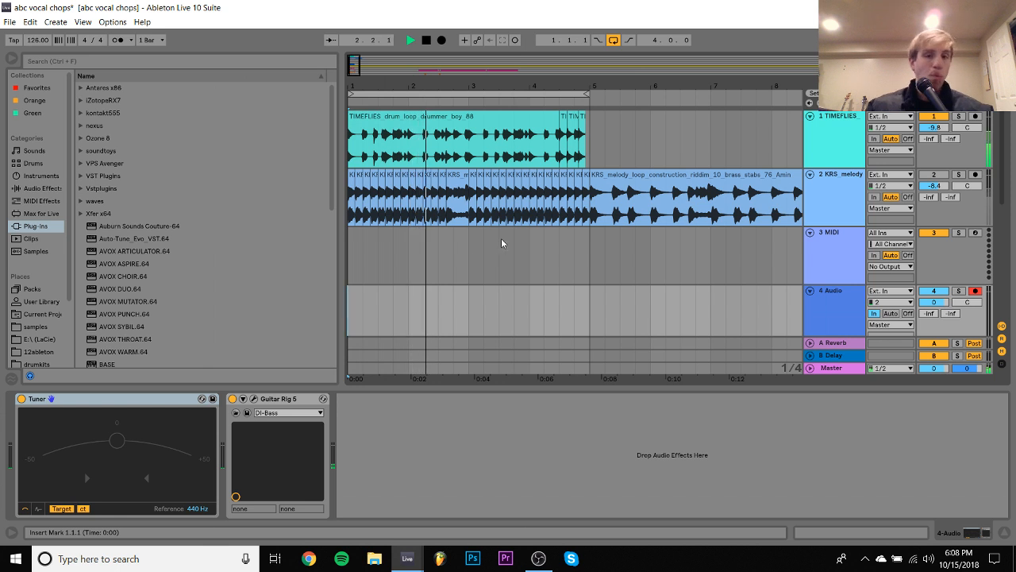
{"action": "scroll", "coordinate": [505, 243], "scroll_direction": "down", "scroll_amount": 5}
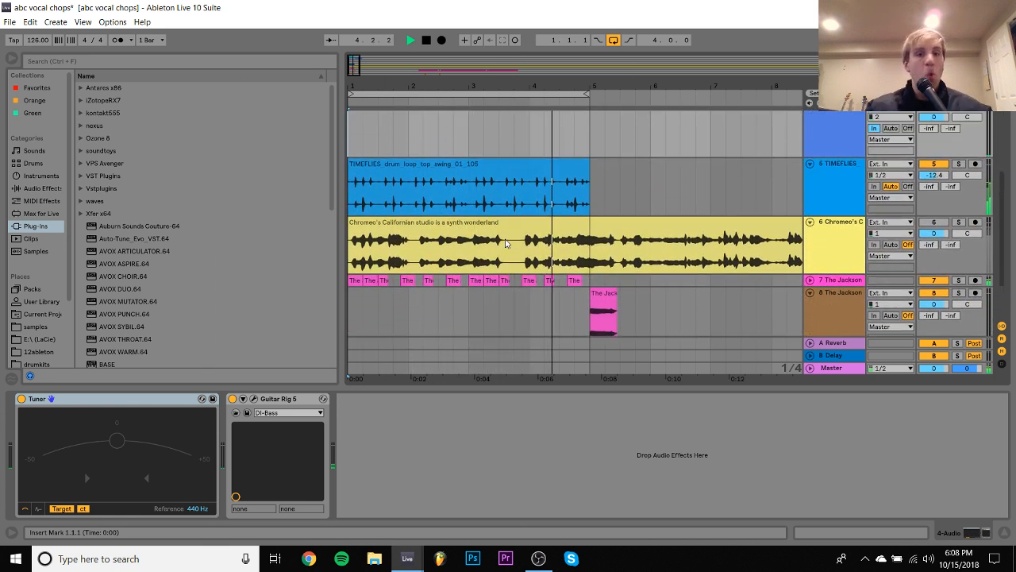
{"action": "scroll", "coordinate": [505, 242], "scroll_direction": "up", "scroll_amount": 5}
{"action": "key", "text": "space"}
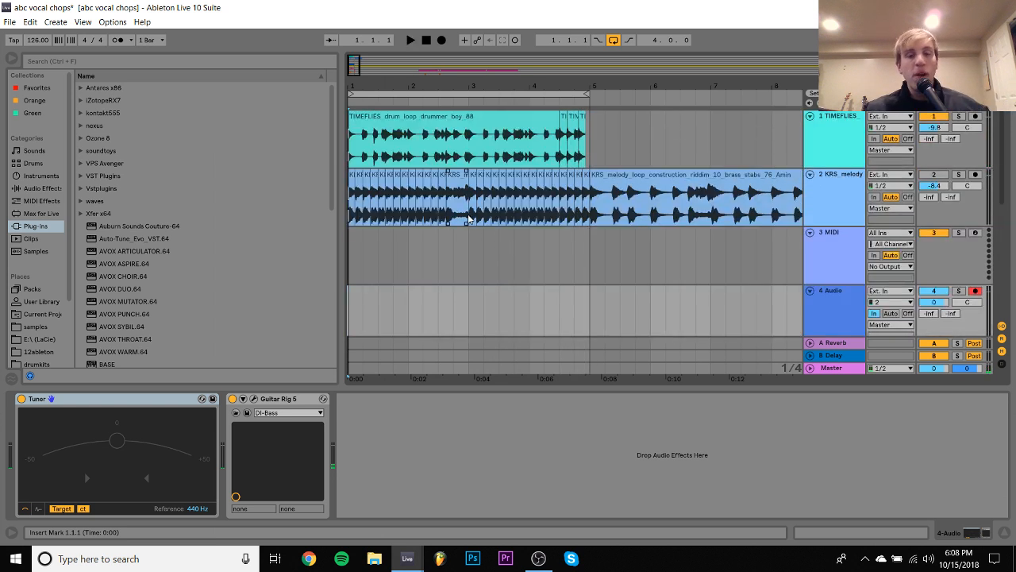
- Duplicate the chopped clips in the first two bars of the KRS melody track onto bars 3 and 4
{"action": "left_click_drag", "start_coordinate": [468, 216], "coordinate": [317, 196]}
{"action": "key", "text": "ctrl+d"}
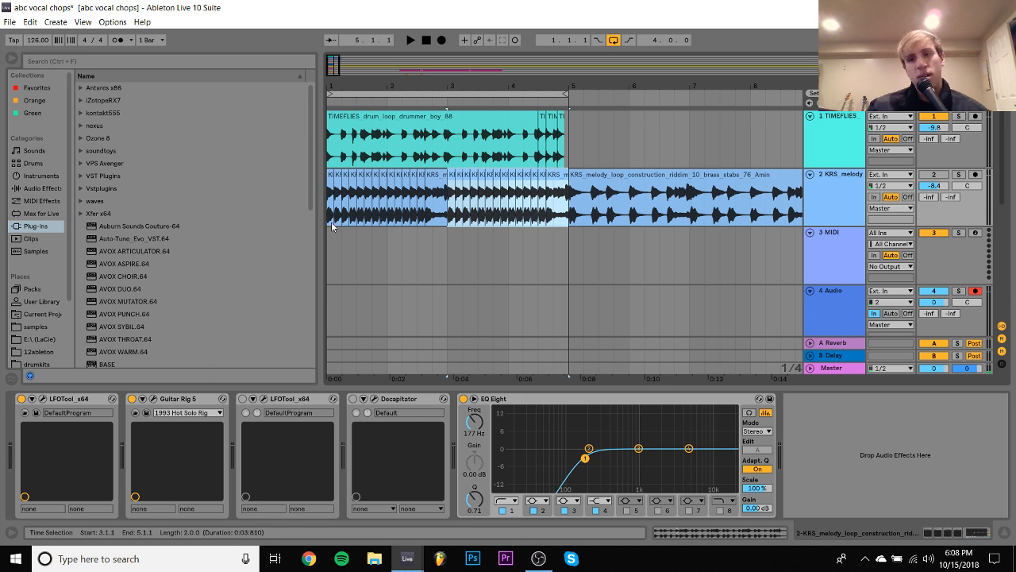
- Play the loop from bar 1 with the KRS melody track active at -8.1 dB and switch off its EQ Eight
{"action": "left_click", "coordinate": [329, 220]}
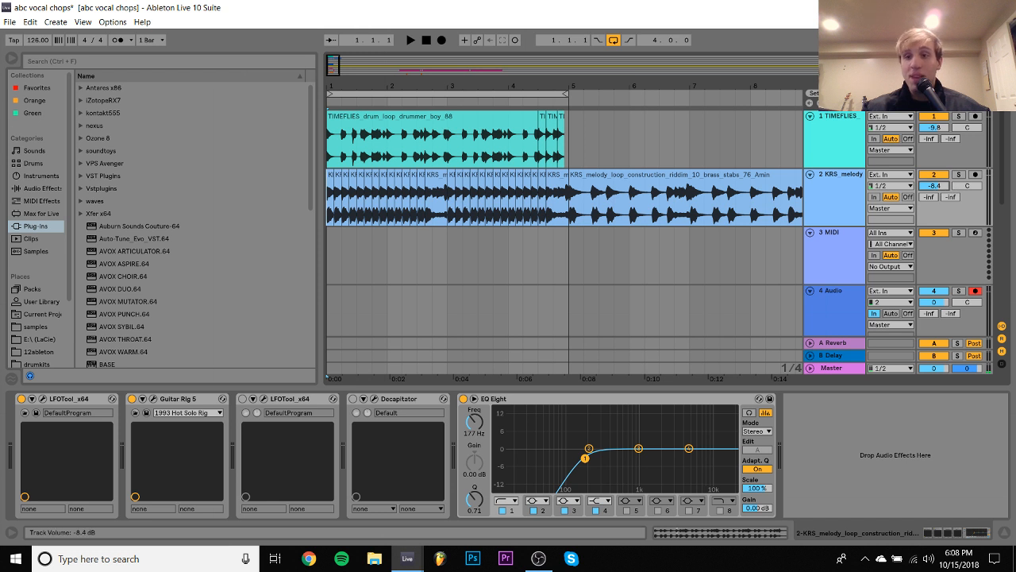
{"action": "key", "text": "space"}
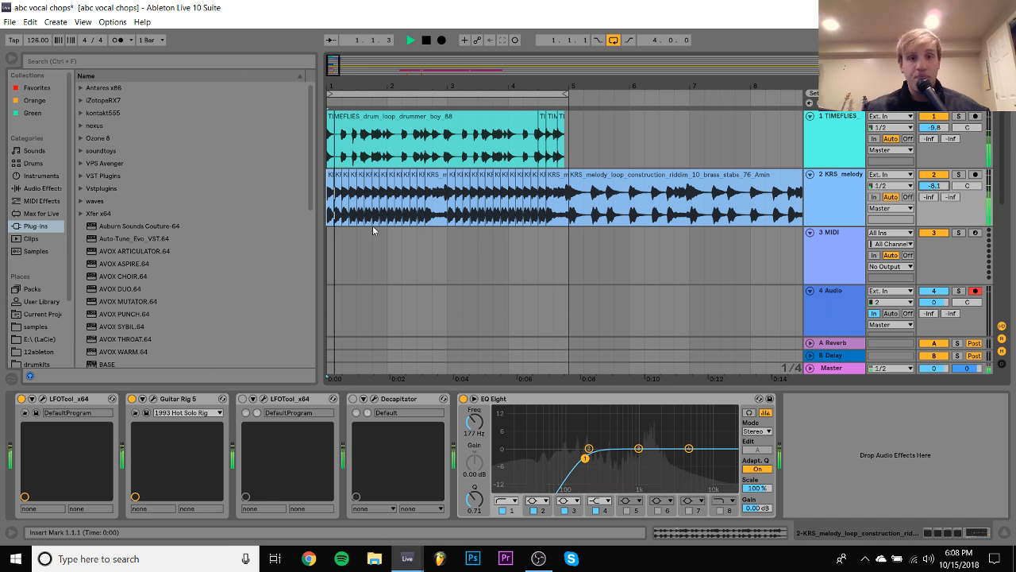
{"action": "left_click", "coordinate": [464, 399]}
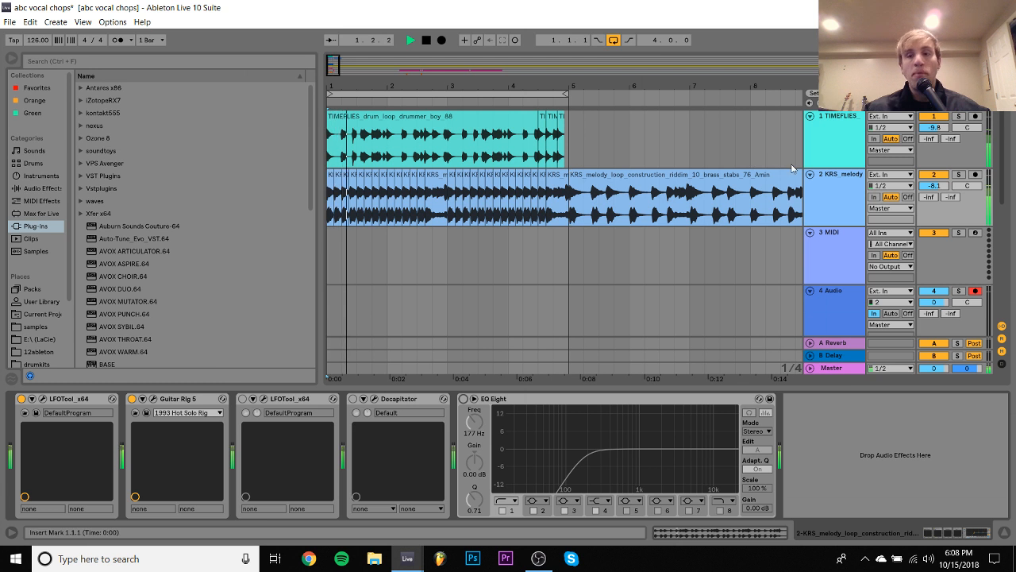
{"action": "key", "text": "space"}
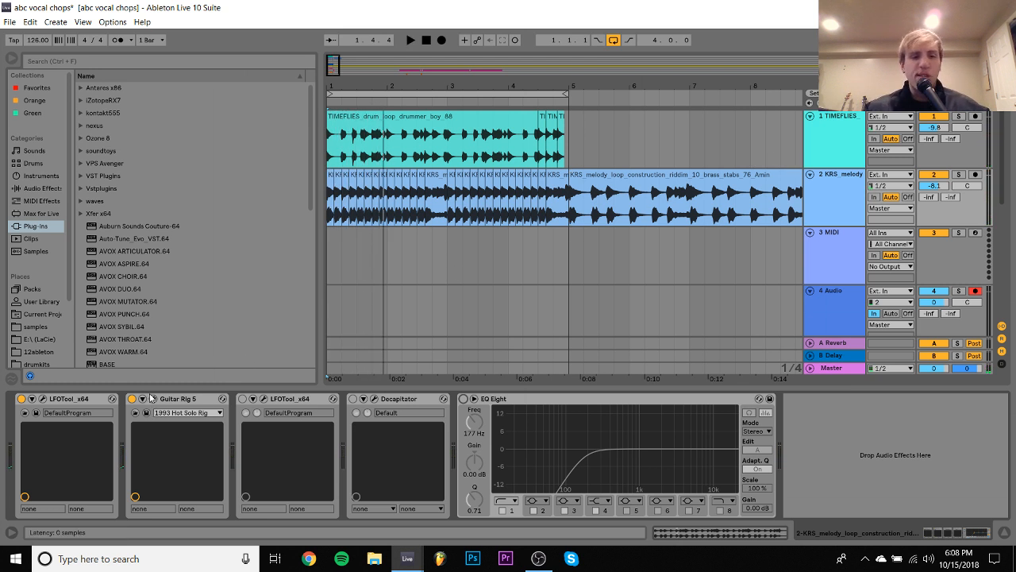
- Open Guitar Rig 5 on the KRS melody track, and solo the track while playing the loop
{"action": "left_click", "coordinate": [40, 400]}
{"action": "left_click", "coordinate": [40, 399]}
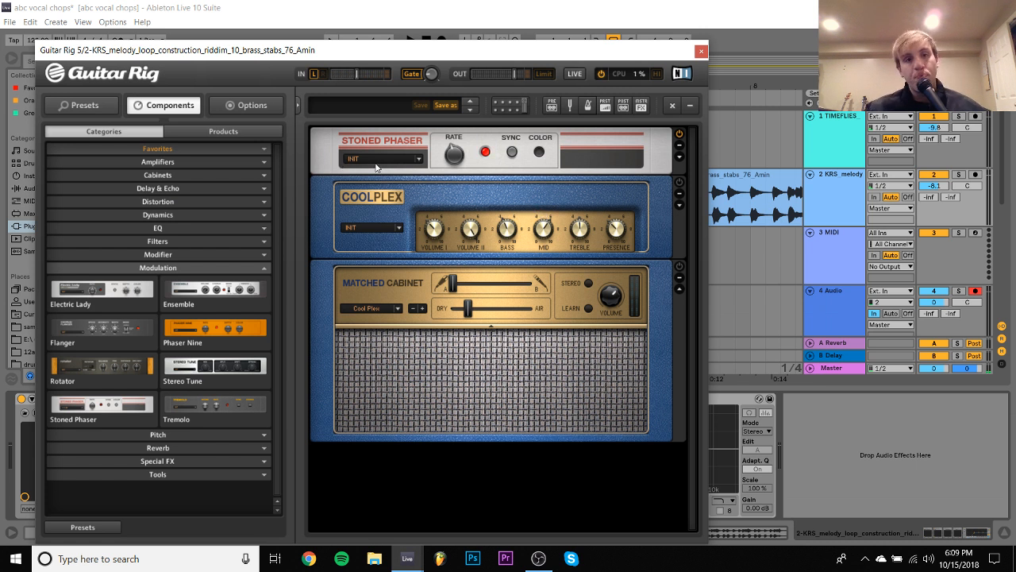
{"action": "left_click", "coordinate": [959, 175]}
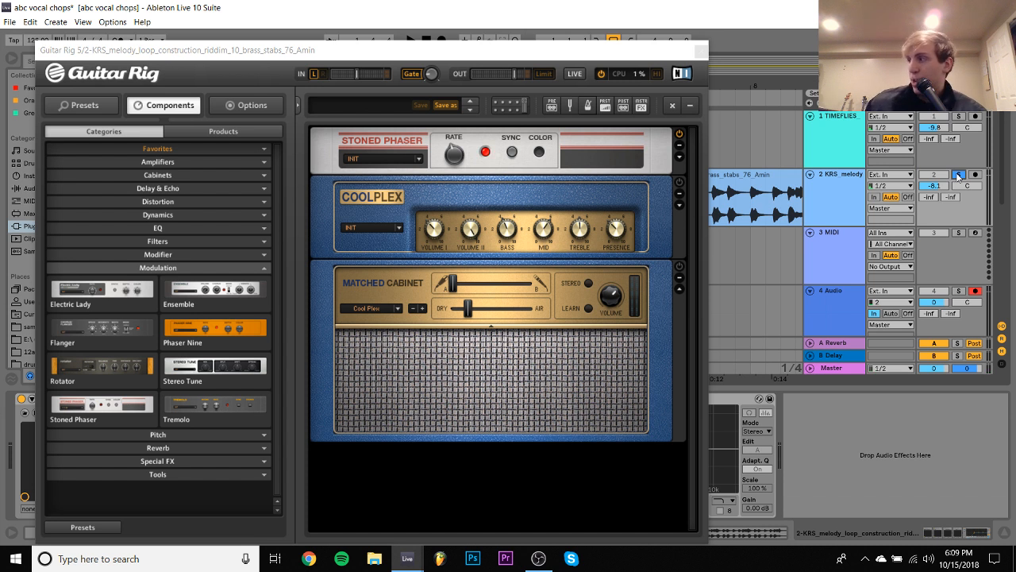
{"action": "key", "text": "space"}
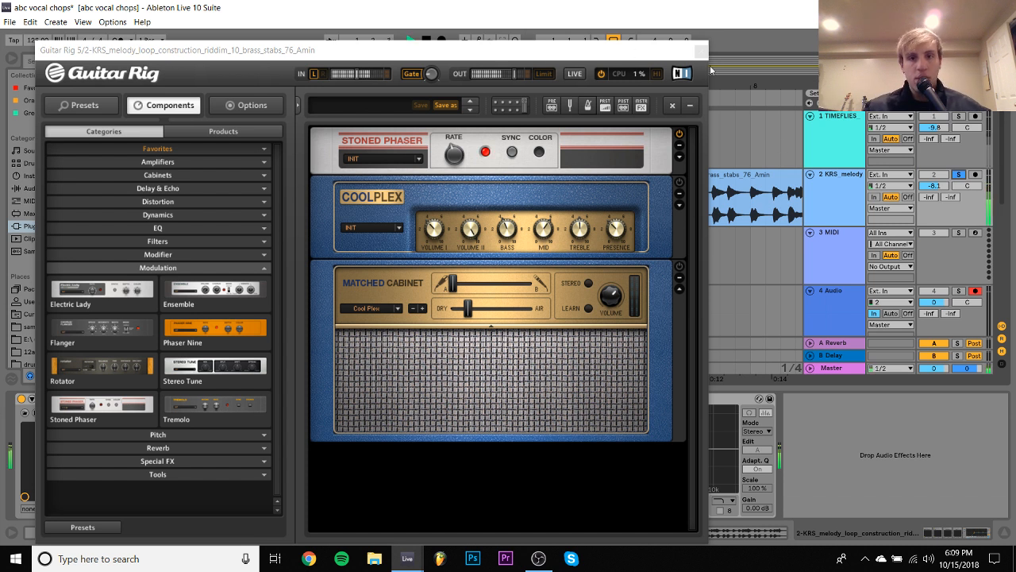
{"action": "key", "text": "space"}
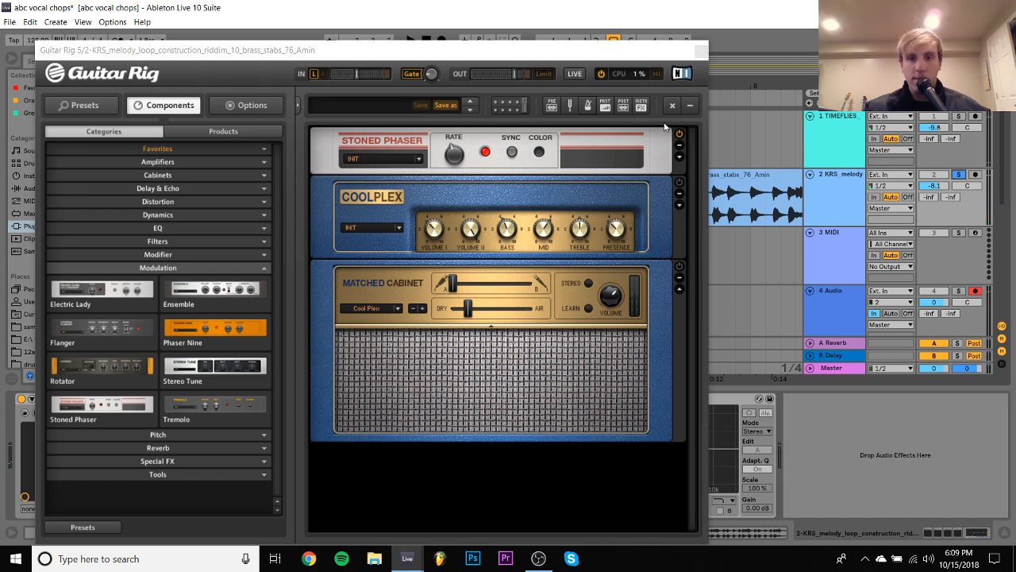
{"action": "key", "text": "space"}
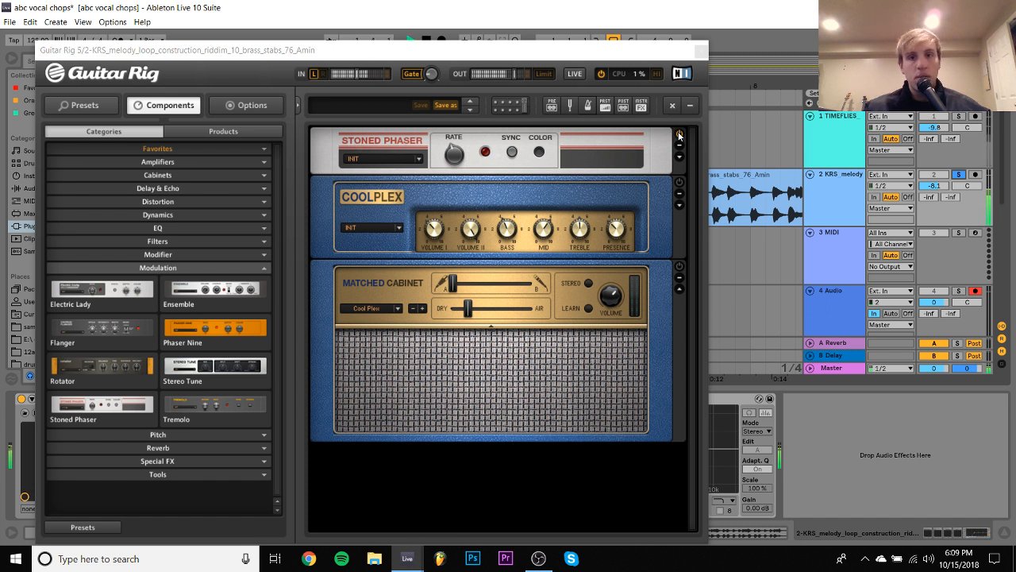
- Expand the Stoned Phaser's advanced controls in Guitar Rig and show the Amplifiers components
{"action": "left_click", "coordinate": [680, 157]}
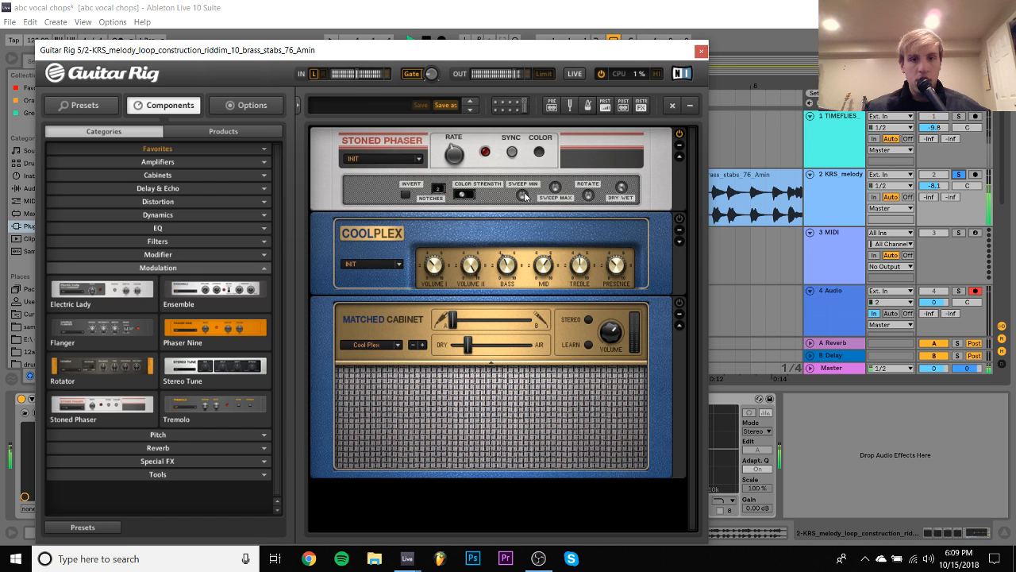
{"action": "mouse_move", "coordinate": [557, 191]}
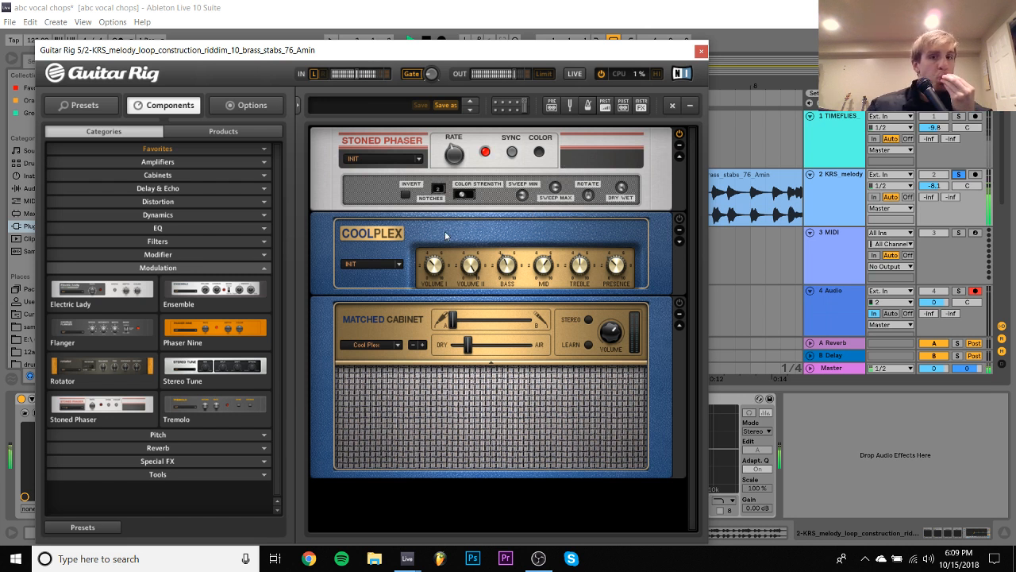
{"action": "mouse_move", "coordinate": [465, 195]}
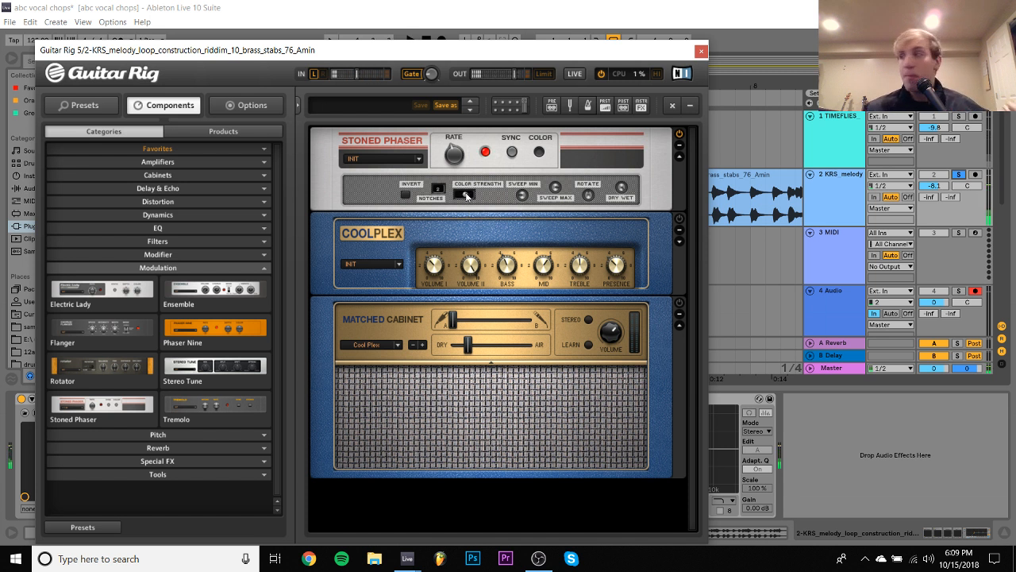
{"action": "left_click", "coordinate": [147, 163]}
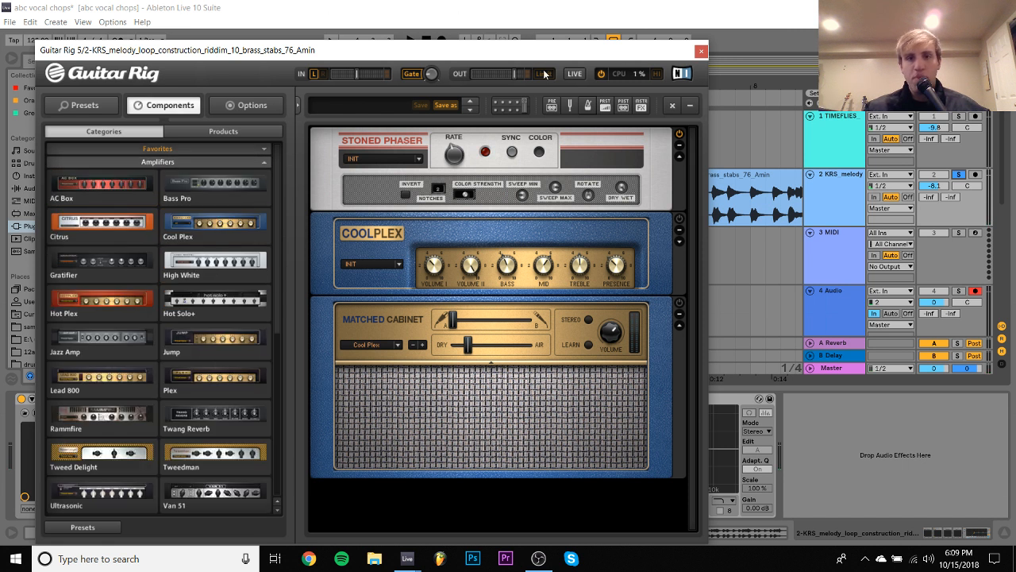
{"action": "left_click", "coordinate": [702, 53]}
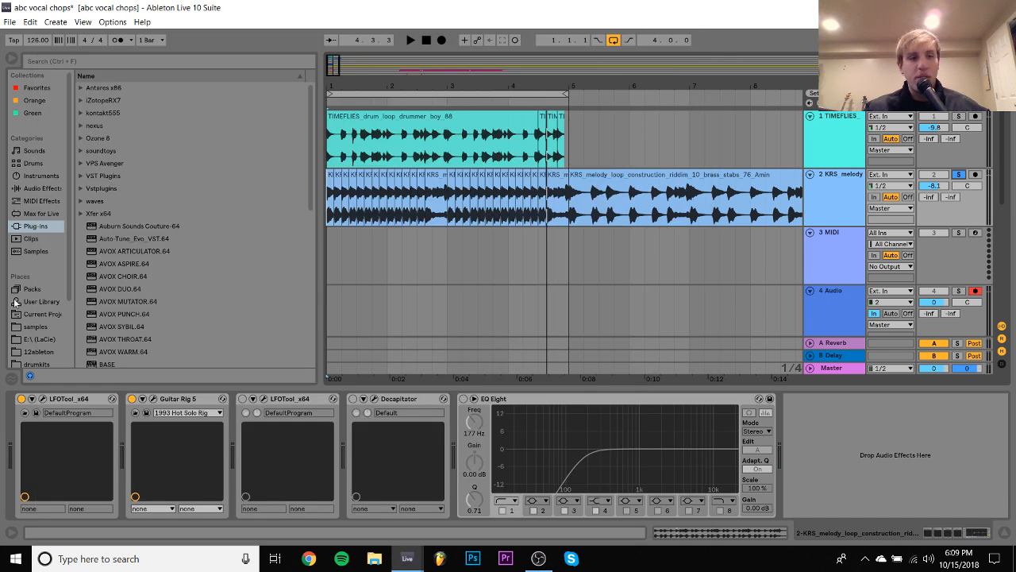
{"action": "left_click", "coordinate": [152, 398]}
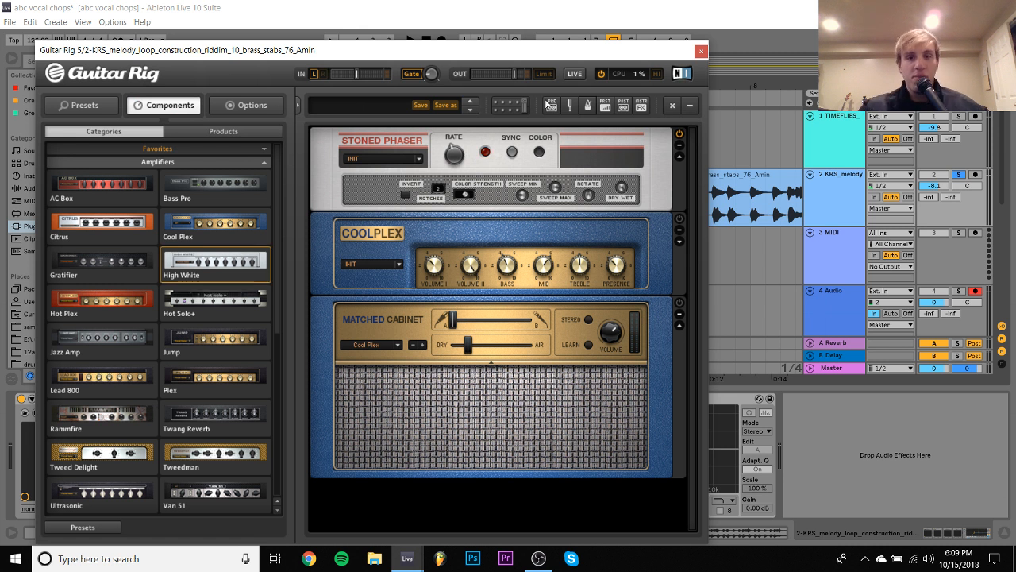
{"action": "left_click", "coordinate": [701, 52]}
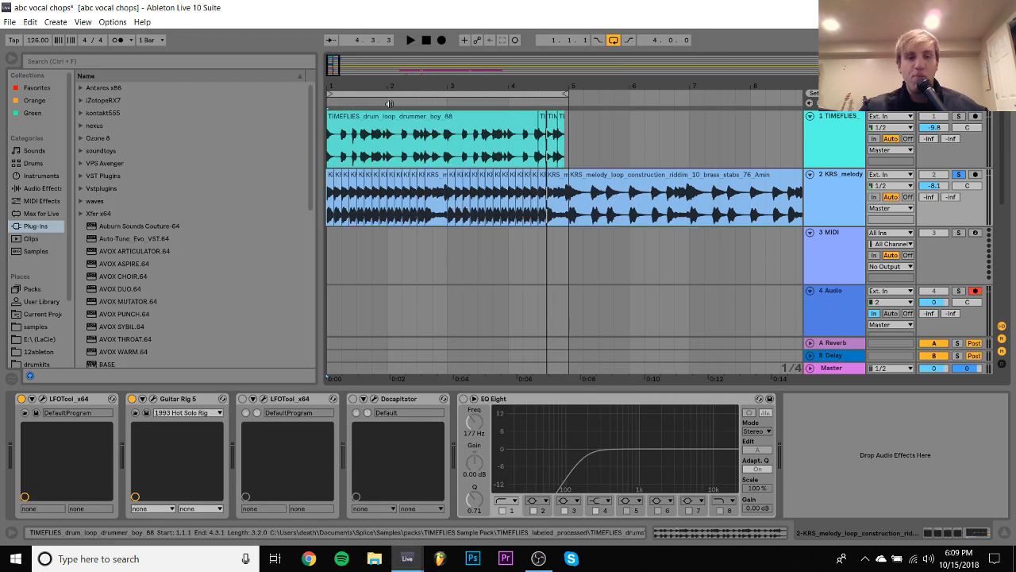
{"action": "left_click_drag", "start_coordinate": [338, 76], "coordinate": [334, 76]}
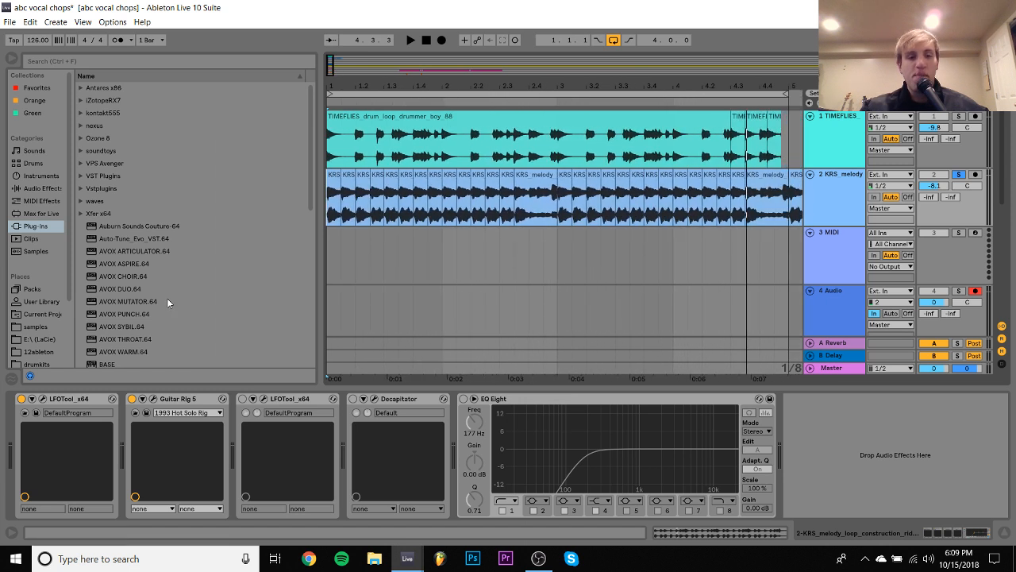
{"action": "left_click", "coordinate": [155, 399]}
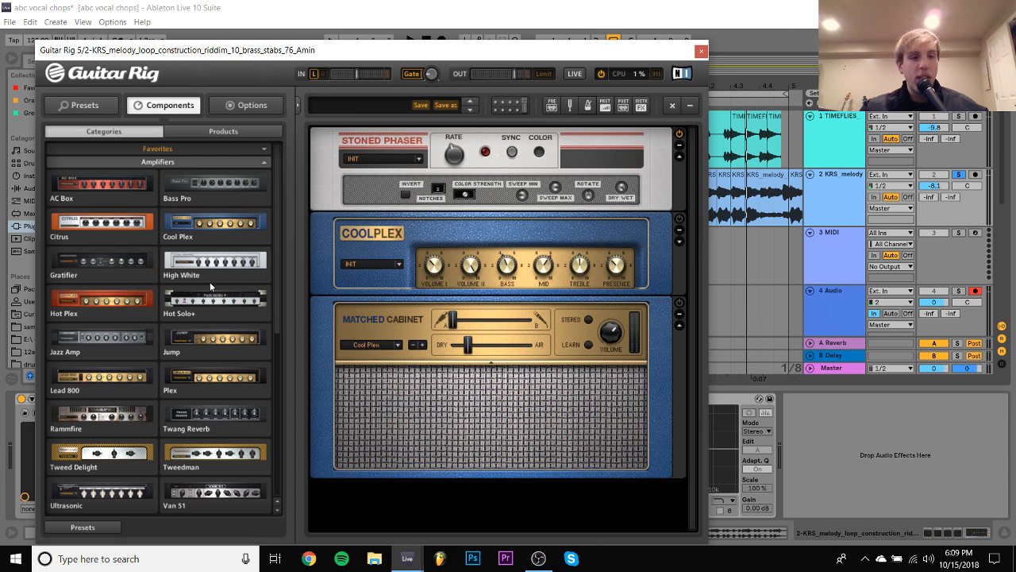
- Replace the Cool Plex amplifier and its matched cabinet below the Stoned Phaser with the Jump amplifier
{"action": "left_click", "coordinate": [197, 339]}
{"action": "left_click", "coordinate": [679, 276]}
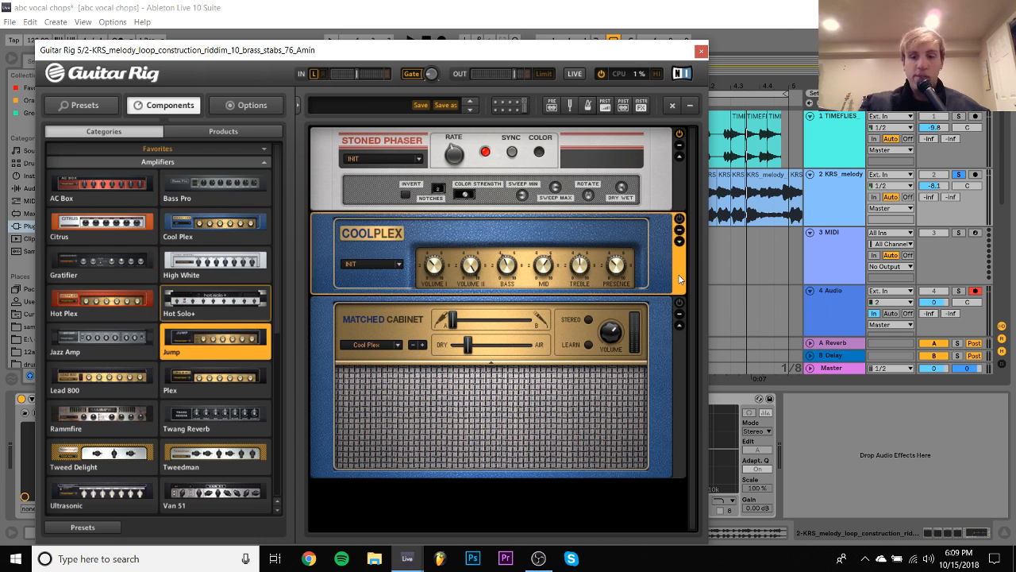
{"action": "key", "text": "Delete"}
{"action": "key", "text": "Delete"}
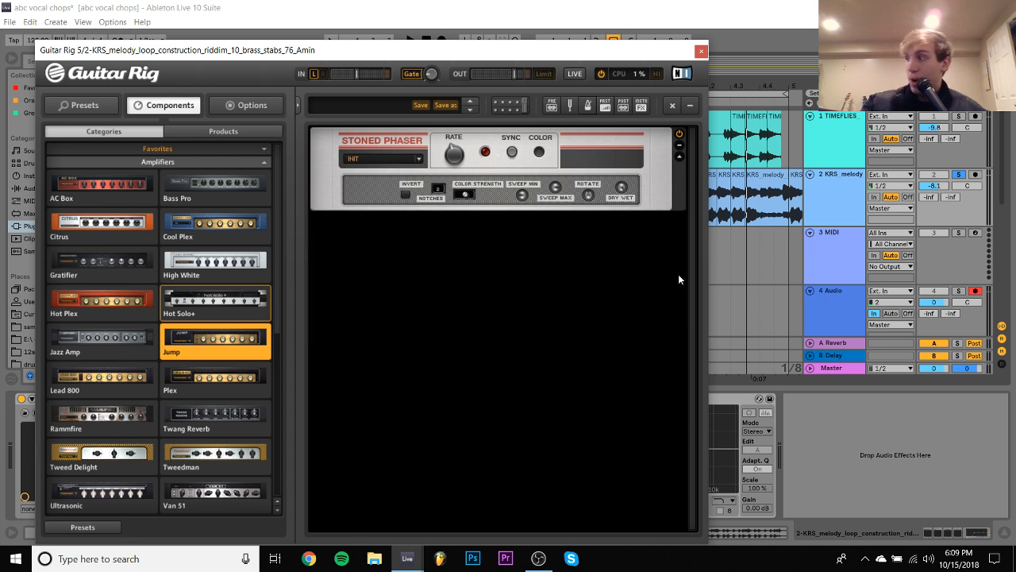
{"action": "left_click_drag", "start_coordinate": [259, 354], "coordinate": [433, 326]}
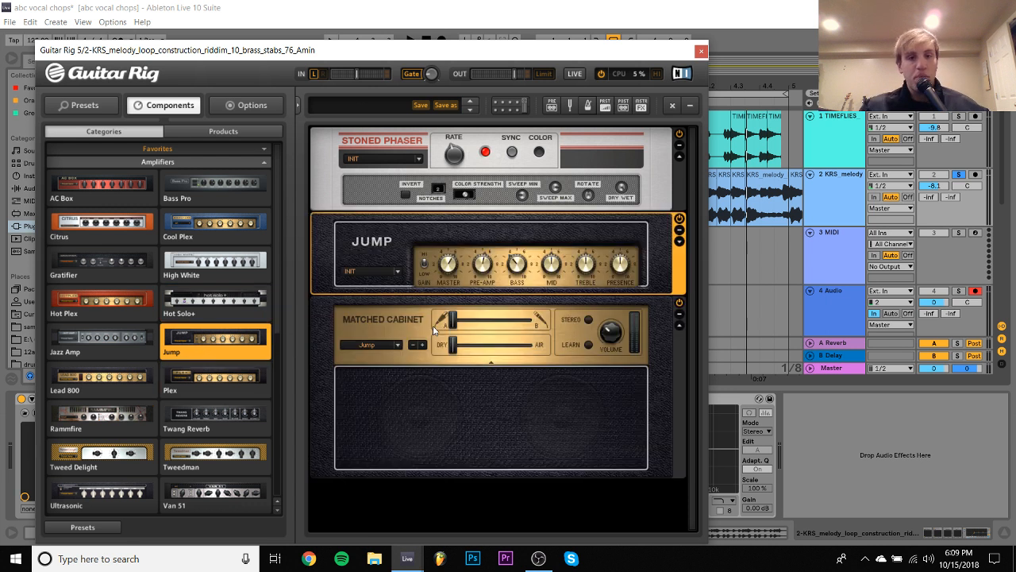
- Audition the Jump amplifier on the soloed loop and lower the KRS melody track's volume to -20.4 dB
{"action": "key", "text": "space"}
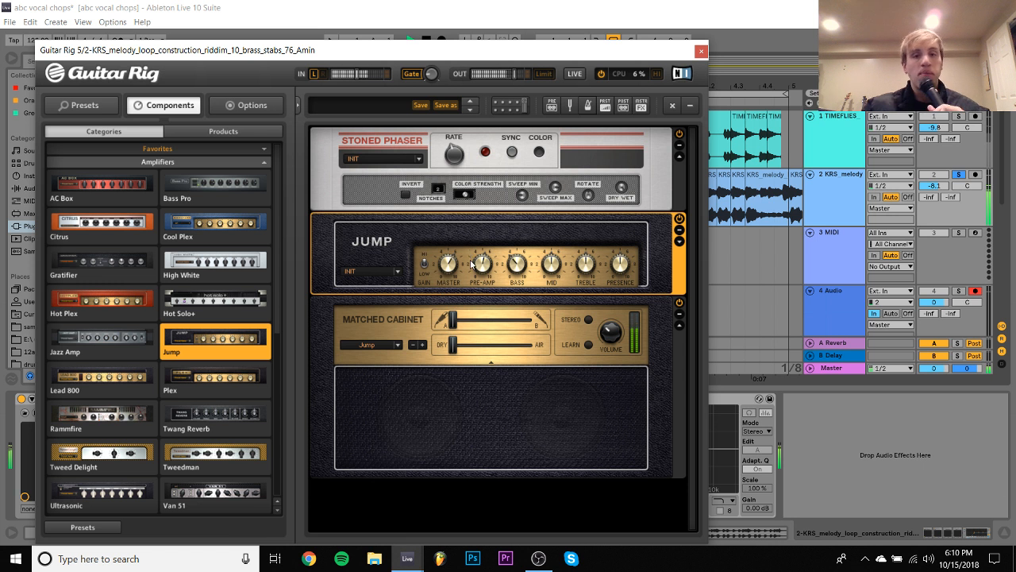
{"action": "key", "text": "space"}
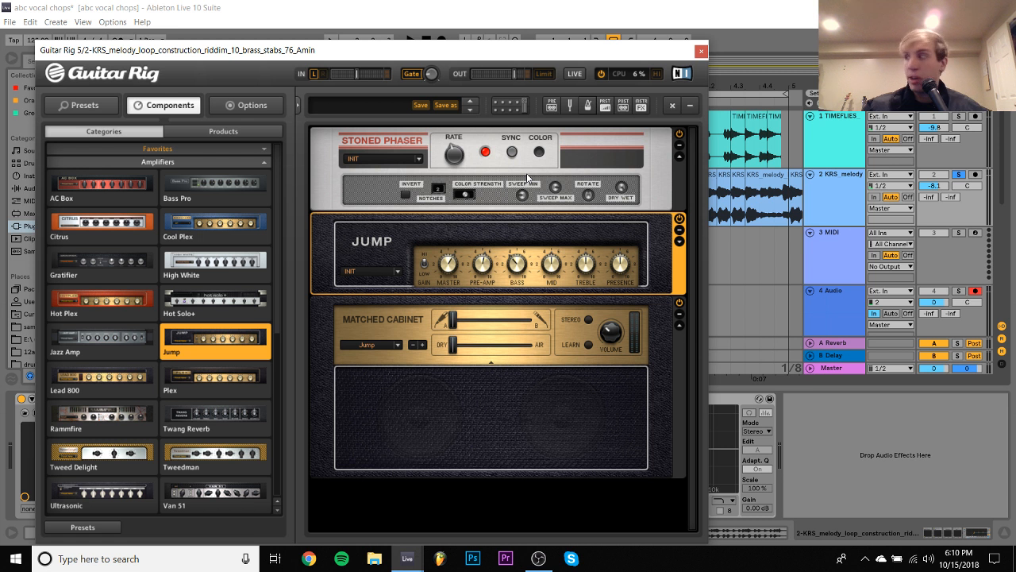
{"action": "key", "text": "space"}
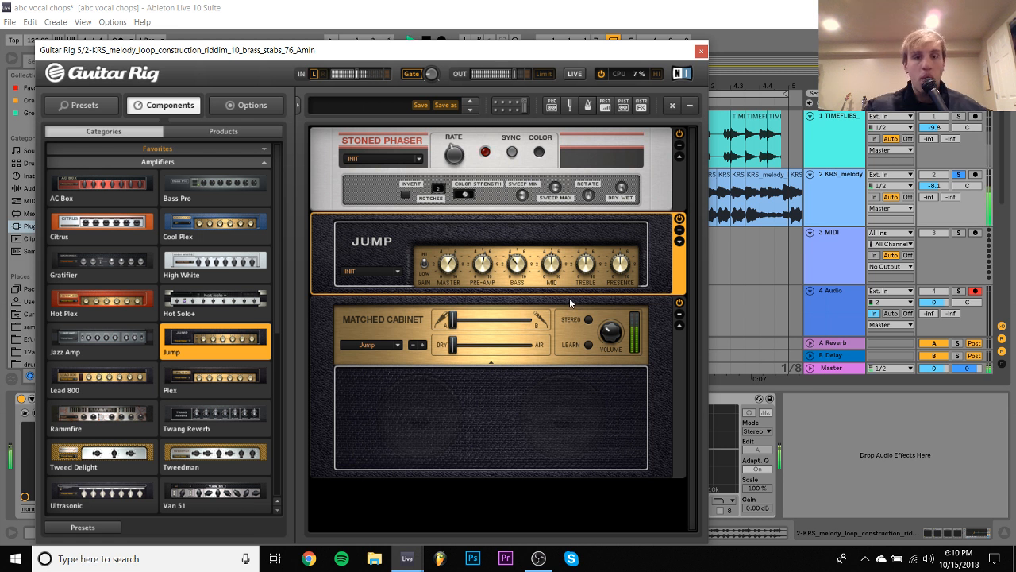
{"action": "key", "text": "space"}
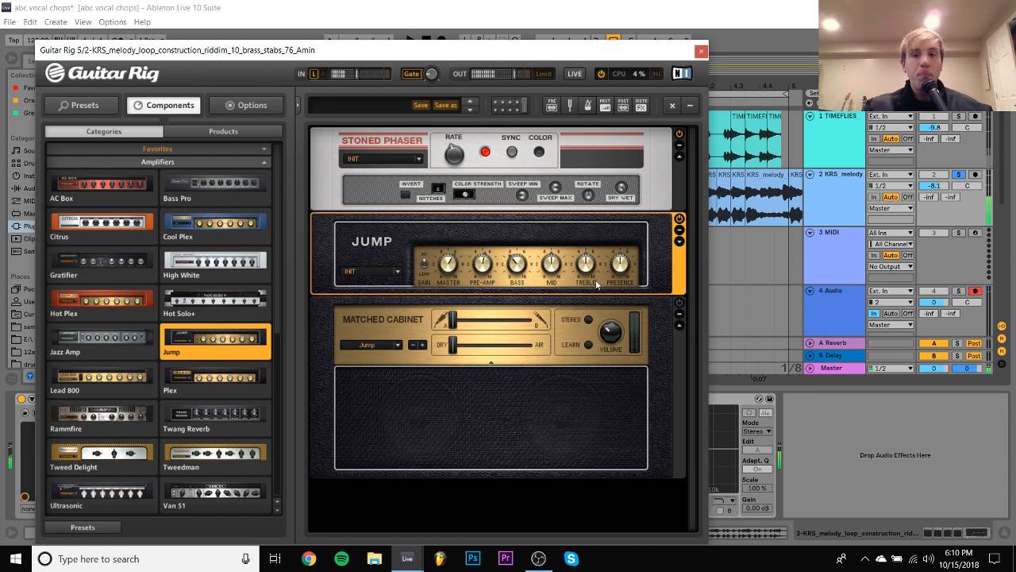
{"action": "left_click_drag", "start_coordinate": [935, 185], "coordinate": [934, 204]}
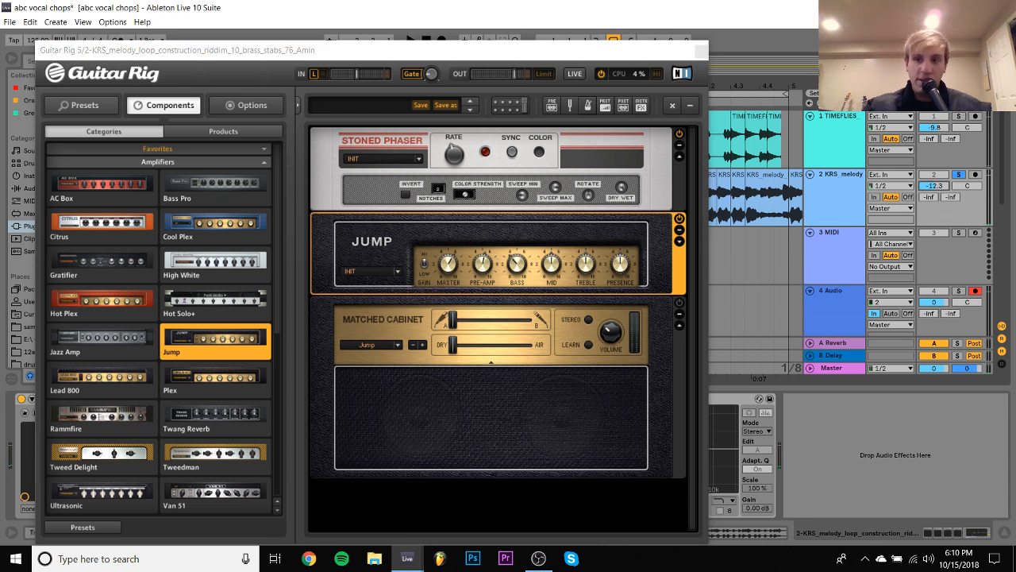
{"action": "key", "text": "space"}
- Turn up the Jump amplifier's Master and Pre-Amp levels while replaying the loop
{"action": "left_click", "coordinate": [453, 271]}
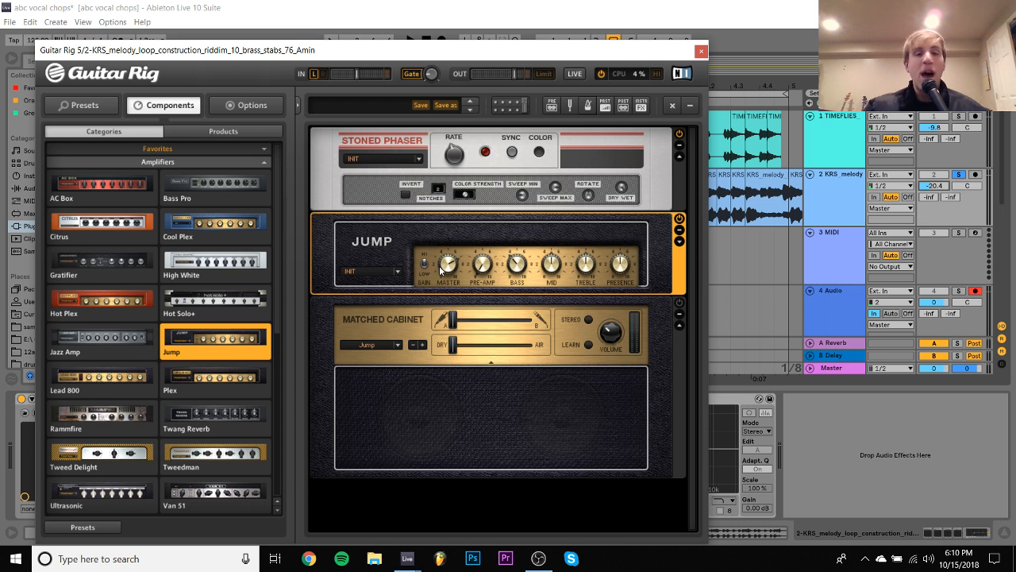
{"action": "key", "text": "space"}
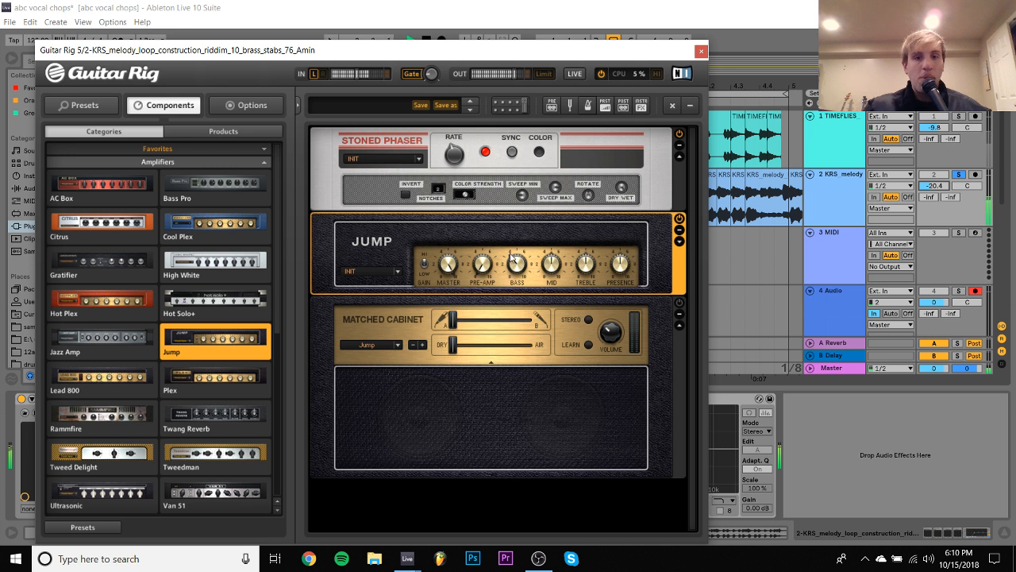
{"action": "key", "text": "space"}
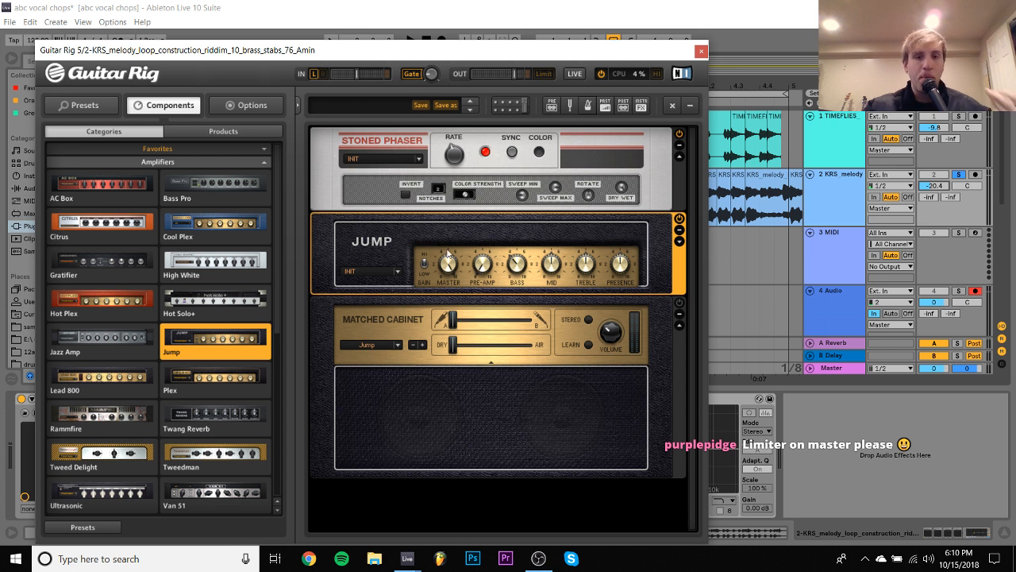
{"action": "left_click_drag", "start_coordinate": [482, 262], "coordinate": [512, 251]}
{"action": "key", "text": "space"}
{"action": "key", "text": "space"}
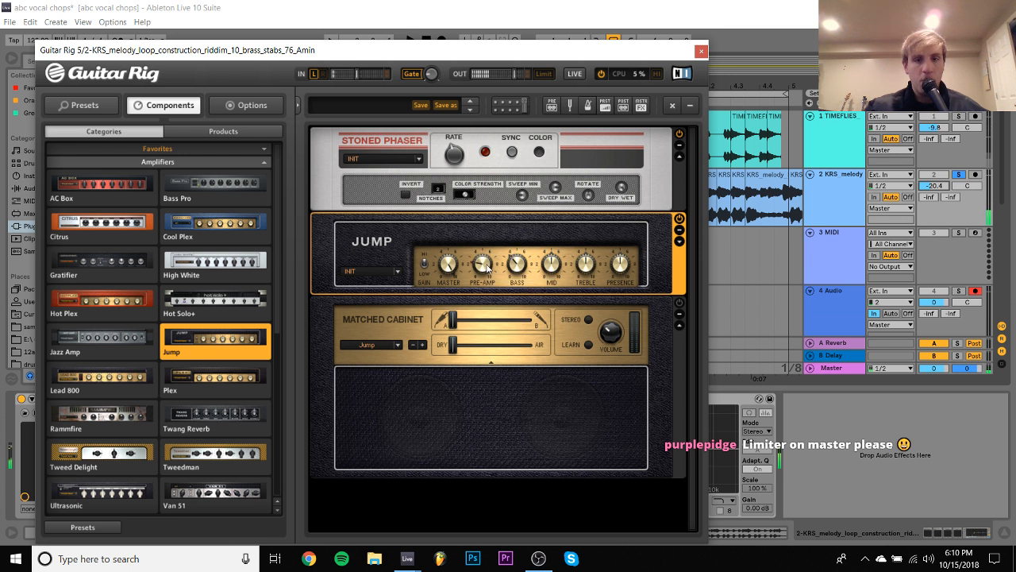
{"action": "key", "text": "space"}
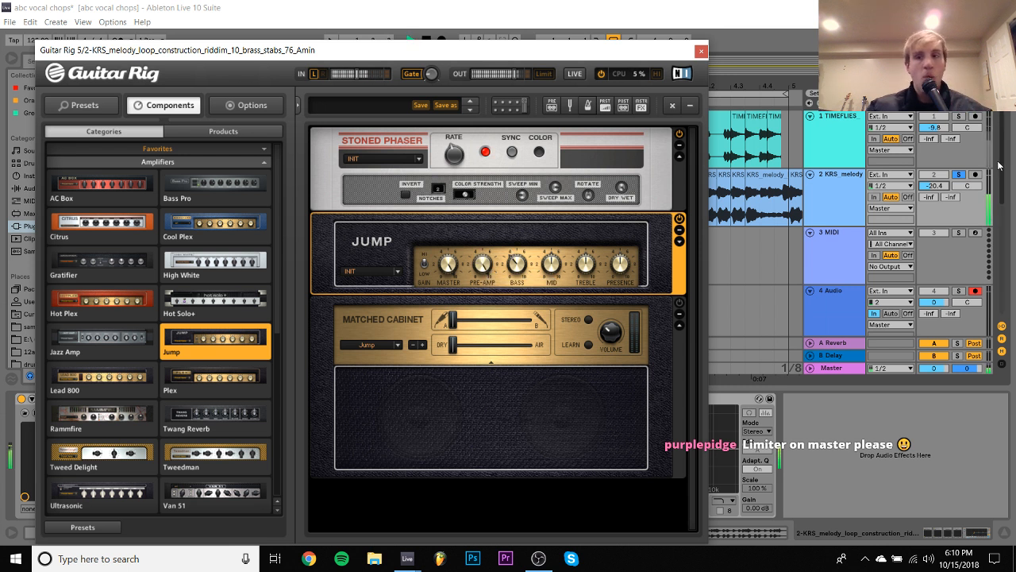
- Lower the KRS melody track's volume to -24.8 dB and turn down the Jump amplifier's Treble
{"action": "left_click", "coordinate": [572, 5]}
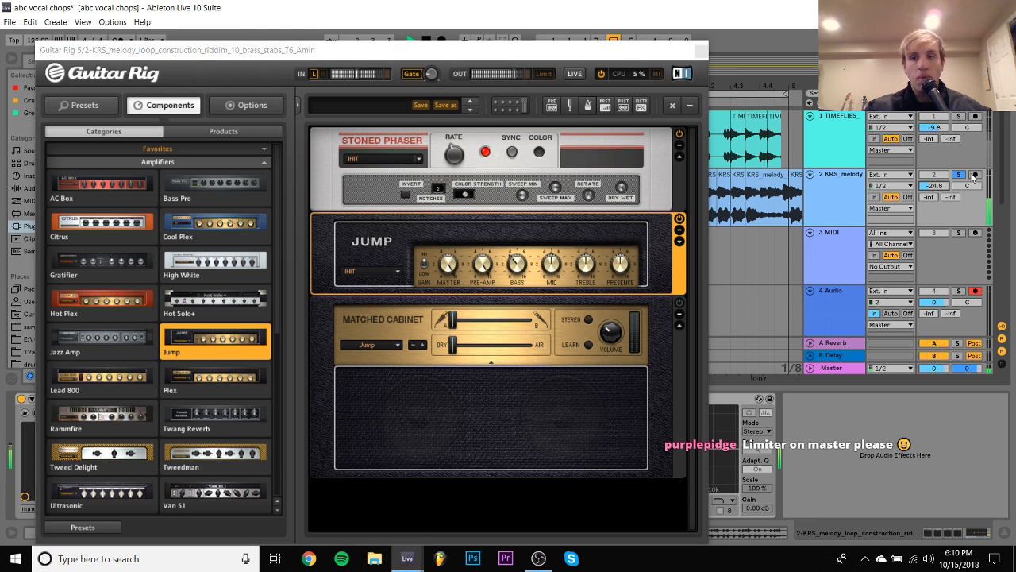
{"action": "key", "text": "space"}
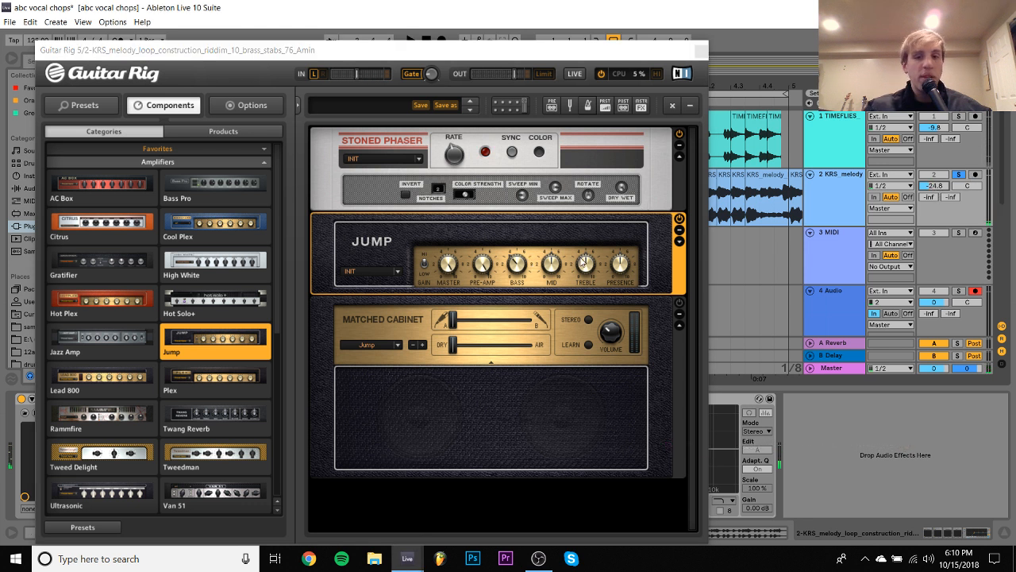
{"action": "left_click", "coordinate": [591, 273]}
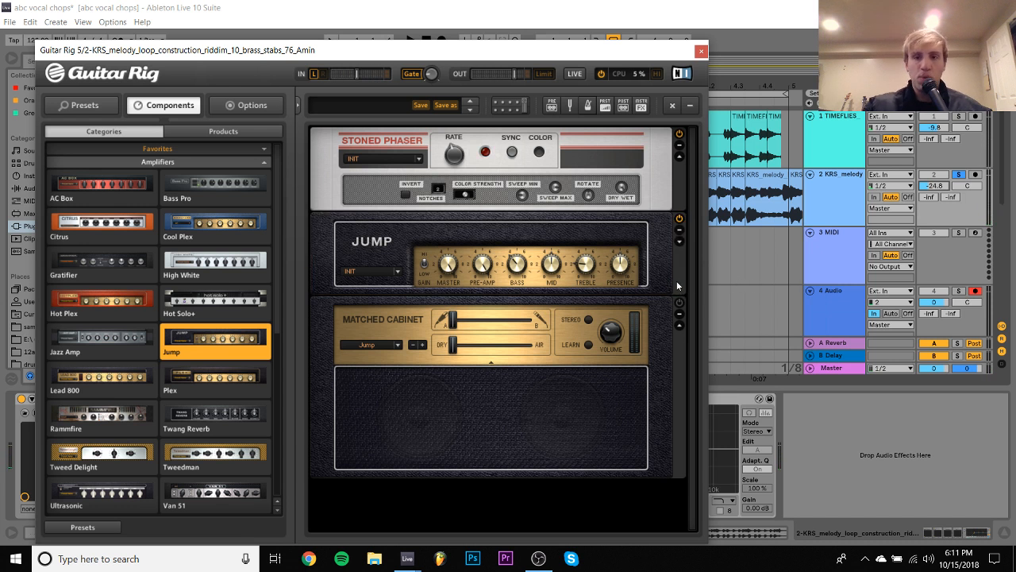
- Delete the Jump amplifier and its matched cabinet from the Guitar Rig rack, keeping the Stoned Phaser
{"action": "key", "text": "Delete"}
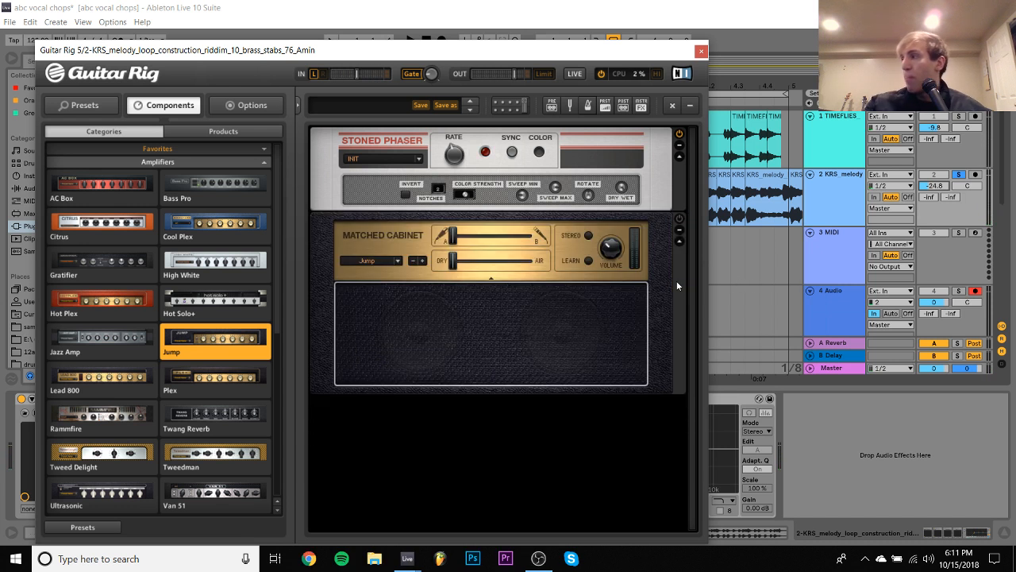
{"action": "left_click", "coordinate": [674, 298]}
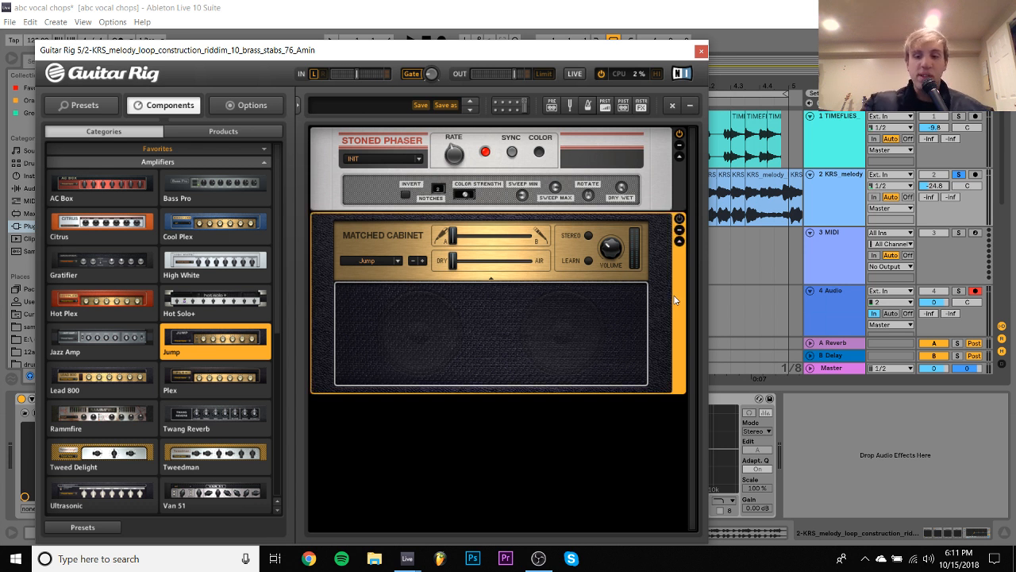
{"action": "key", "text": "Delete"}
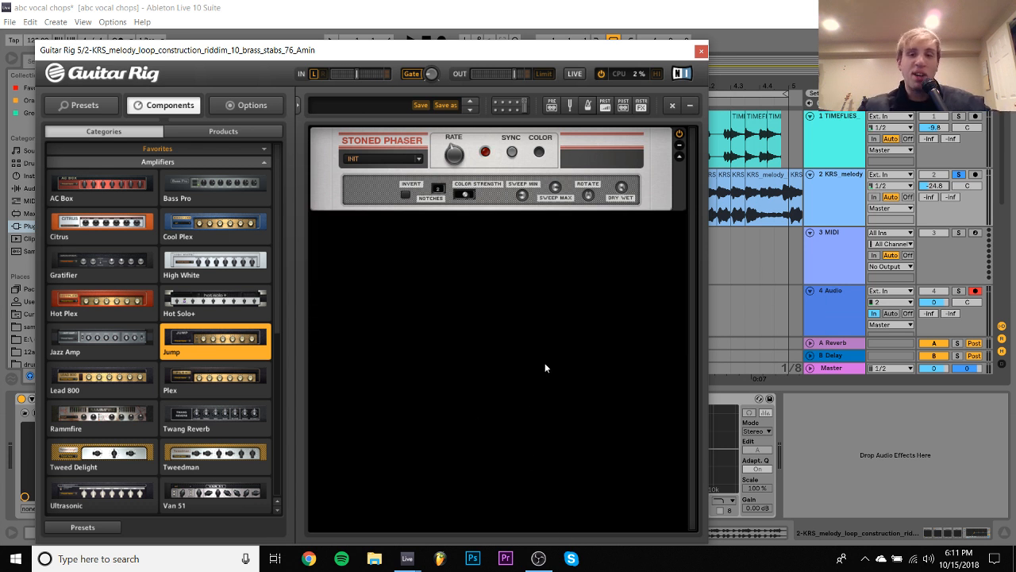
- Show the Distortion components and add the Big Fuzz below the Stoned Phaser
{"action": "scroll", "coordinate": [183, 321], "scroll_direction": "down", "scroll_amount": 5}
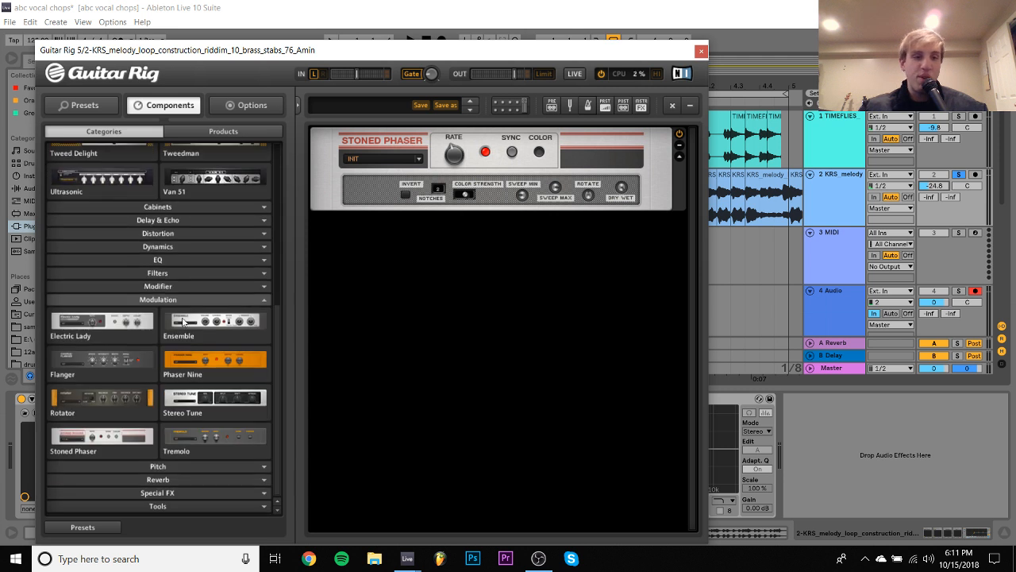
{"action": "scroll", "coordinate": [183, 320], "scroll_direction": "up", "scroll_amount": 3}
{"action": "scroll", "coordinate": [182, 321], "scroll_direction": "down", "scroll_amount": 4}
{"action": "scroll", "coordinate": [182, 321], "scroll_direction": "up", "scroll_amount": 3}
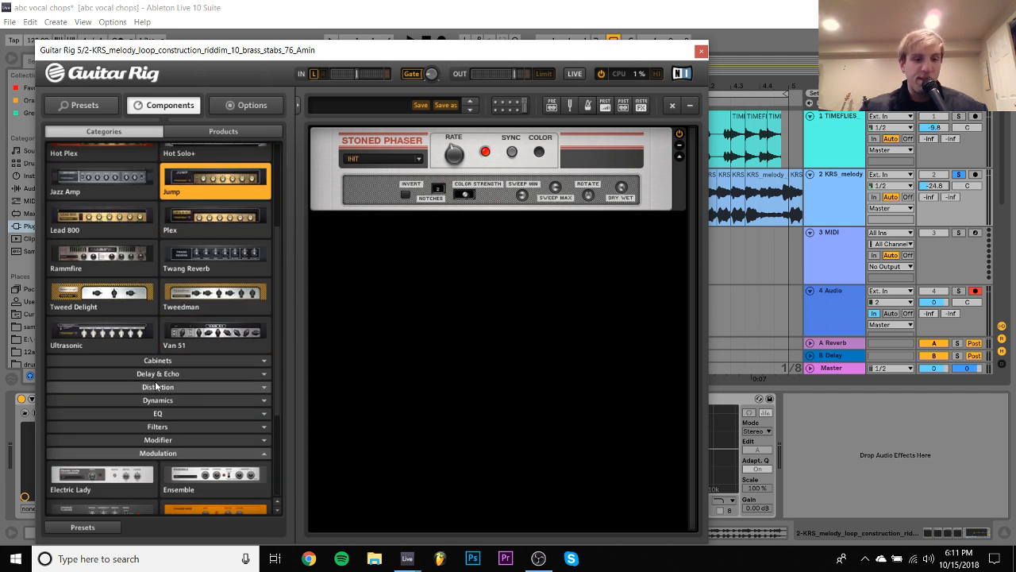
{"action": "left_click", "coordinate": [158, 386]}
{"action": "scroll", "coordinate": [166, 421], "scroll_direction": "down", "scroll_amount": 3}
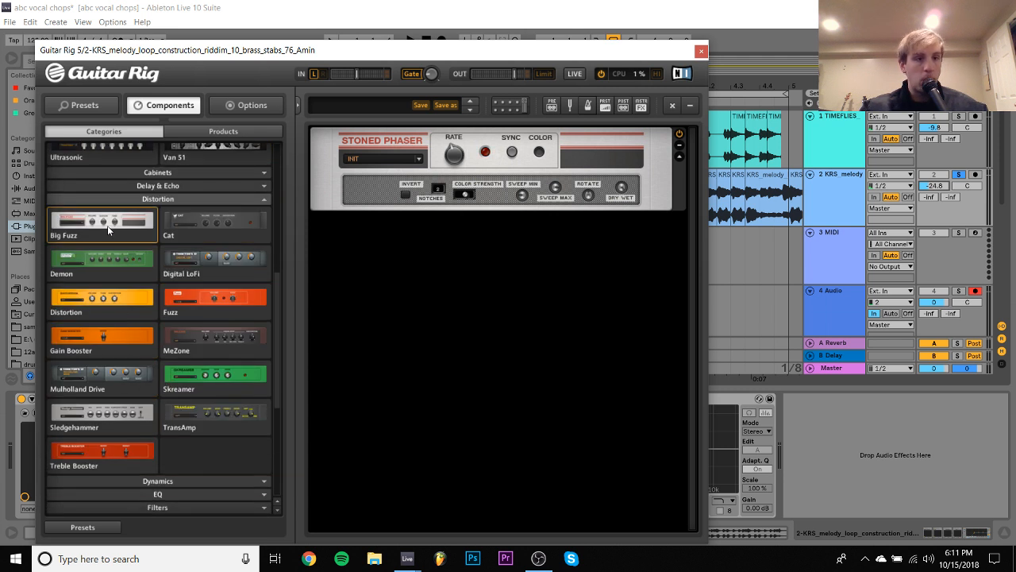
{"action": "left_click_drag", "start_coordinate": [107, 226], "coordinate": [450, 315]}
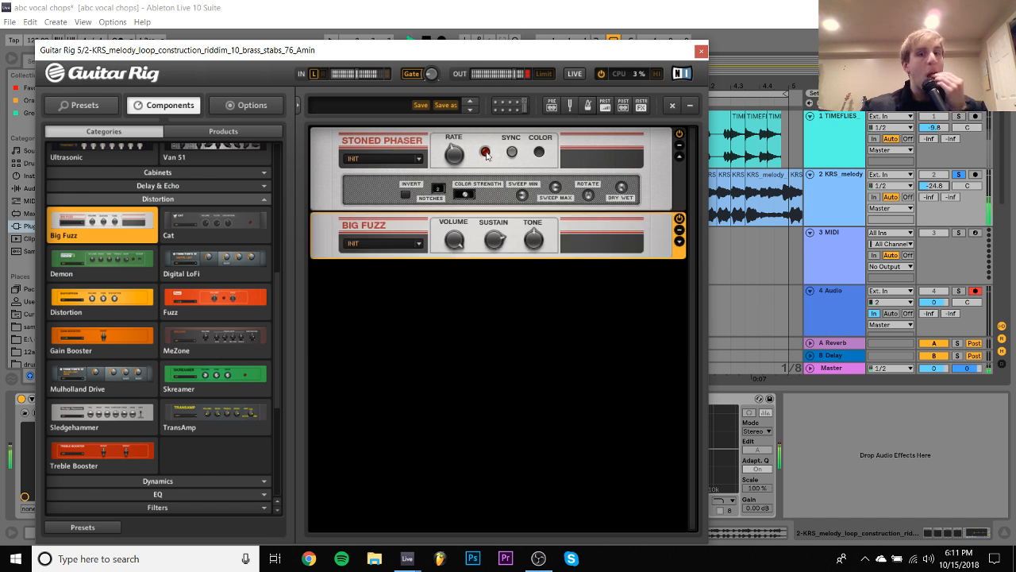
- Expand the Big Fuzz's advanced controls and enable its Stereo option while the loop plays
{"action": "left_click", "coordinate": [679, 241]}
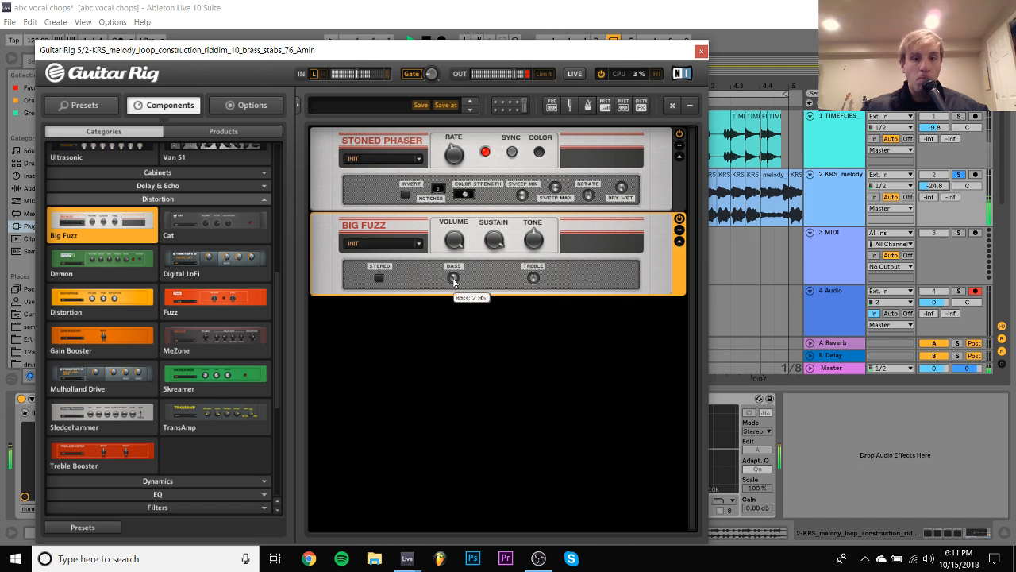
{"action": "mouse_move", "coordinate": [534, 290]}
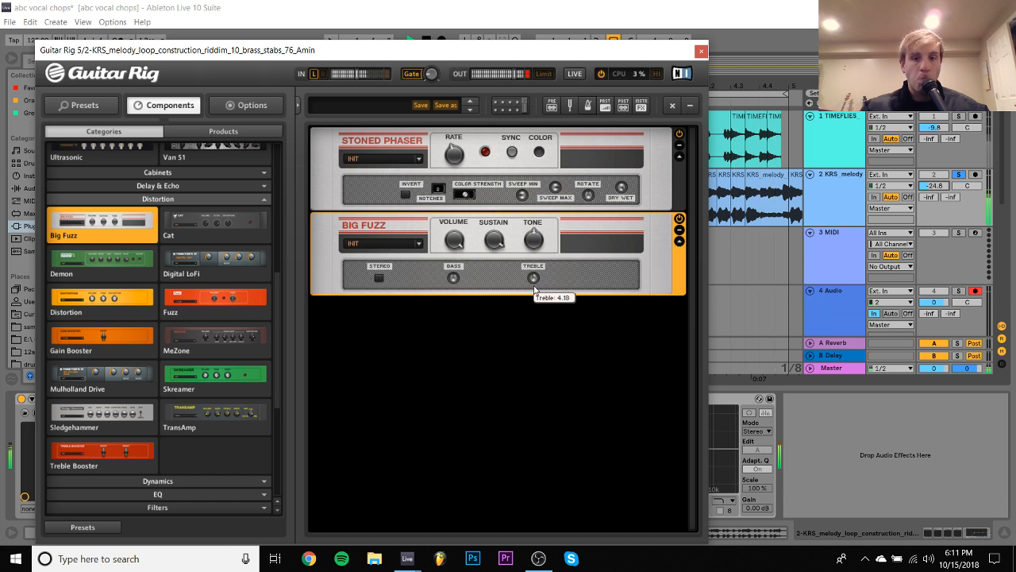
{"action": "left_click", "coordinate": [379, 278]}
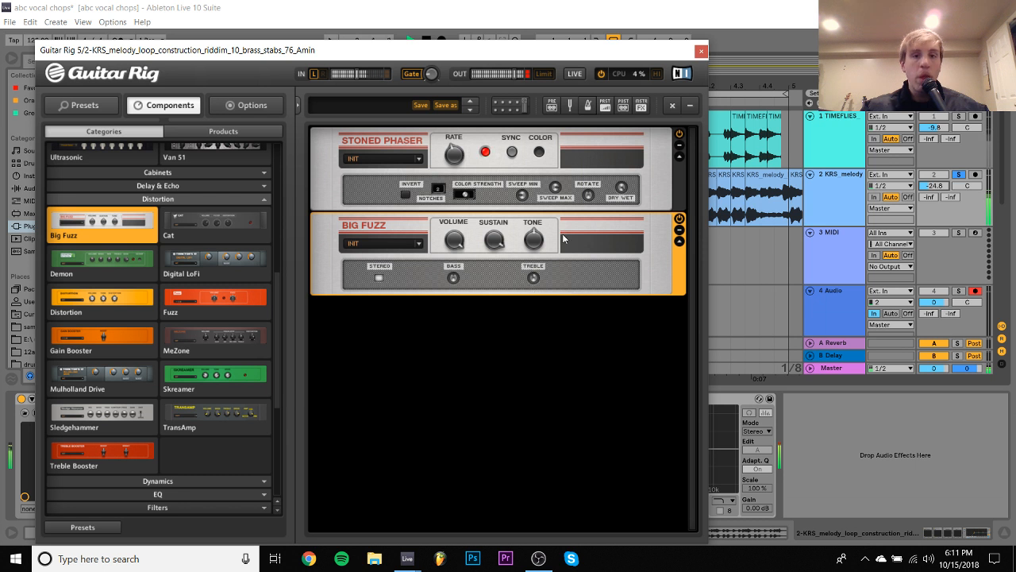
- Unsolo the KRS melody track and bypass the Big Fuzz in Guitar Rig
{"action": "left_click", "coordinate": [963, 175]}
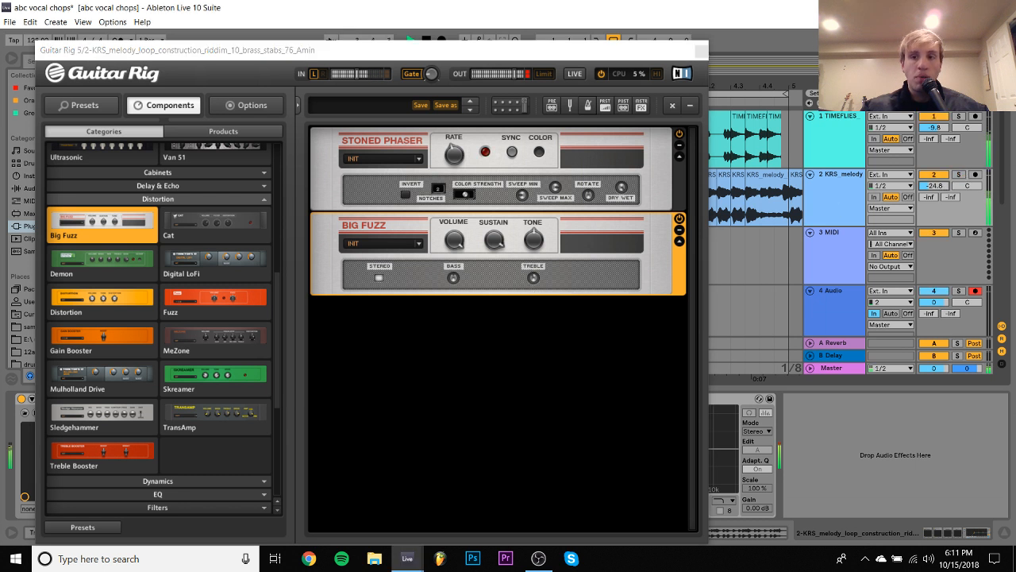
{"action": "left_click", "coordinate": [684, 222]}
{"action": "key", "text": "space"}
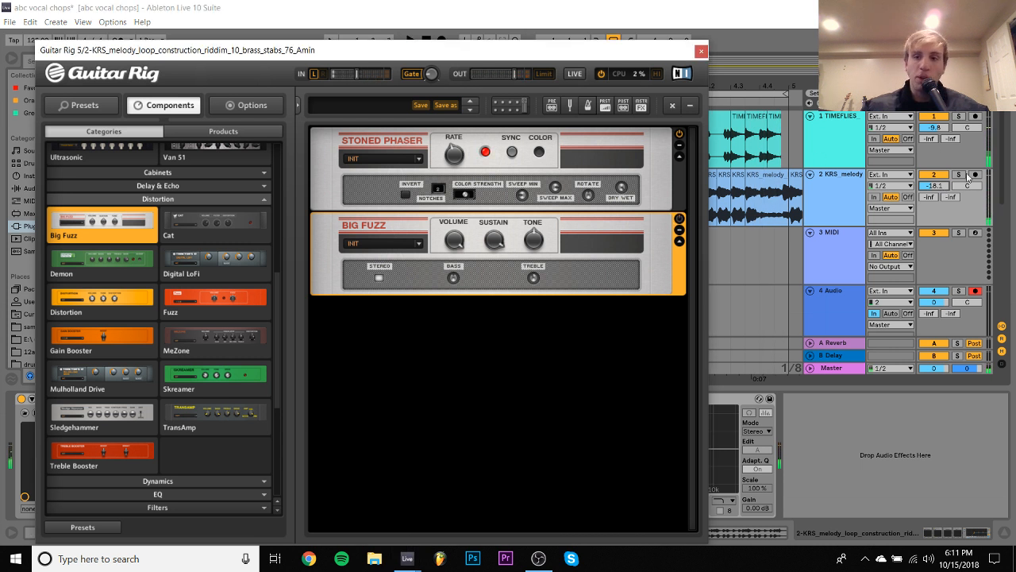
- Set the KRS melody track's volume to -13.0 dB and deactivate the track, closing the Guitar Rig window
{"action": "left_click", "coordinate": [940, 186]}
{"action": "left_click_drag", "start_coordinate": [939, 186], "coordinate": [939, 176]}
{"action": "key", "text": "space"}
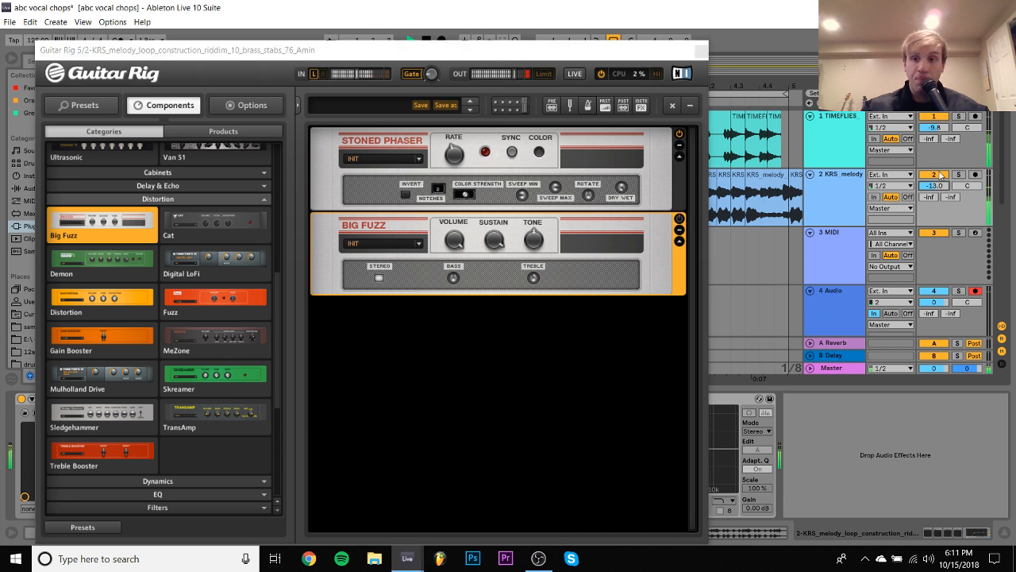
{"action": "left_click", "coordinate": [938, 173]}
{"action": "left_click", "coordinate": [700, 50]}
{"action": "key", "text": "space"}
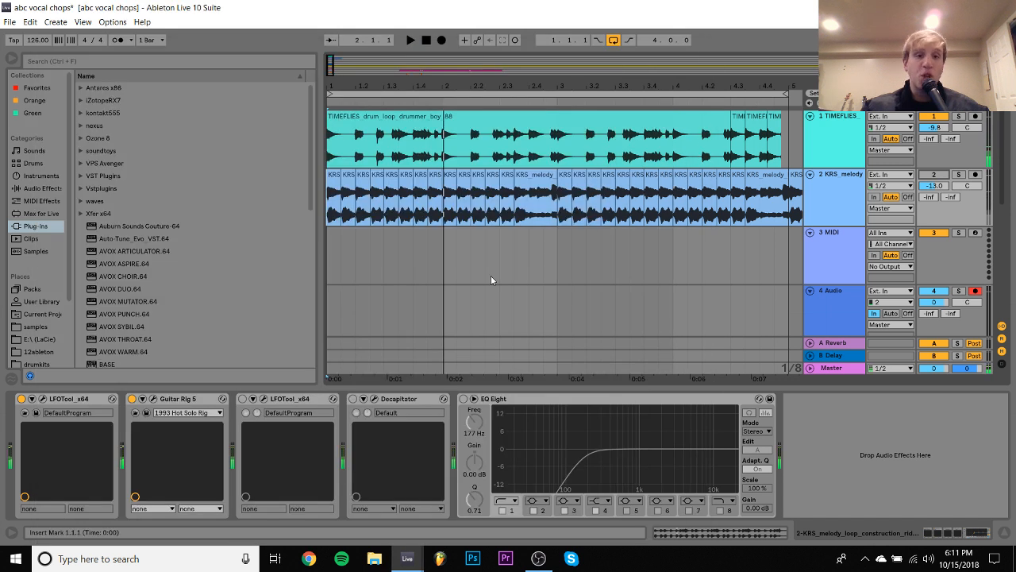
- Load Kontakt 5 Portable x64 8out from the kontakt555 VST folder onto the empty MIDI track 3
{"action": "left_click", "coordinate": [327, 260]}
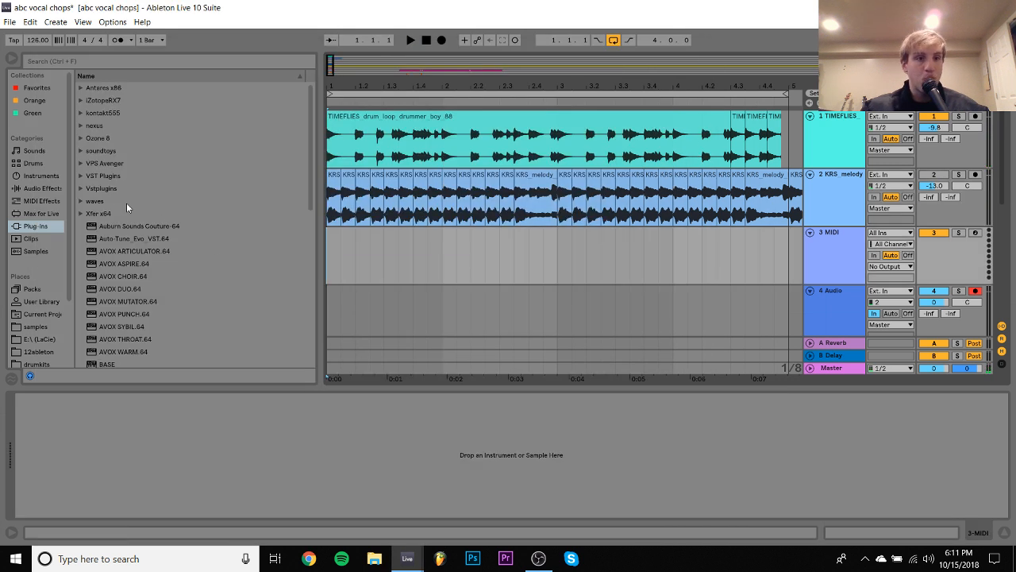
{"action": "left_click", "coordinate": [99, 113]}
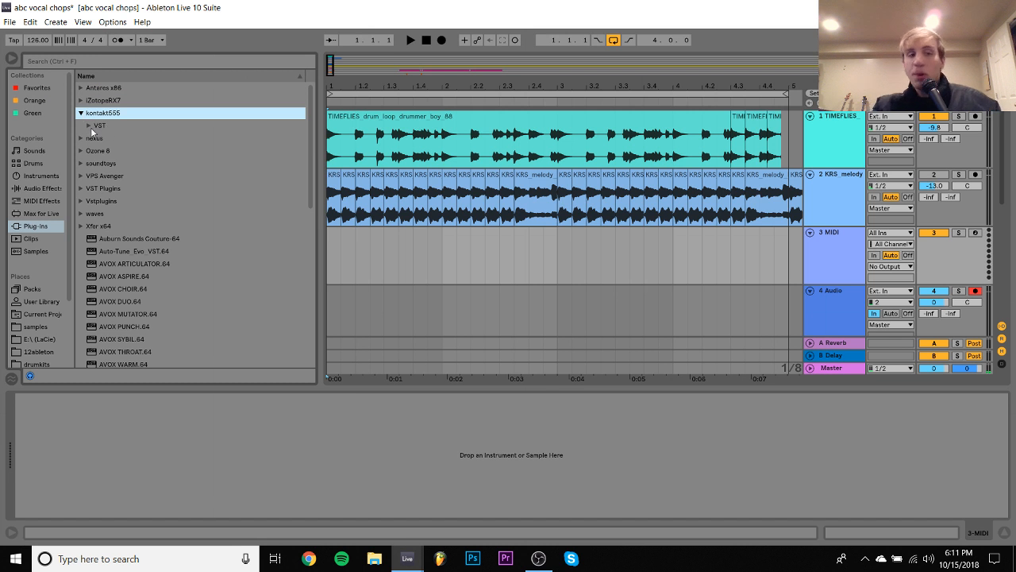
{"action": "left_click", "coordinate": [90, 126]}
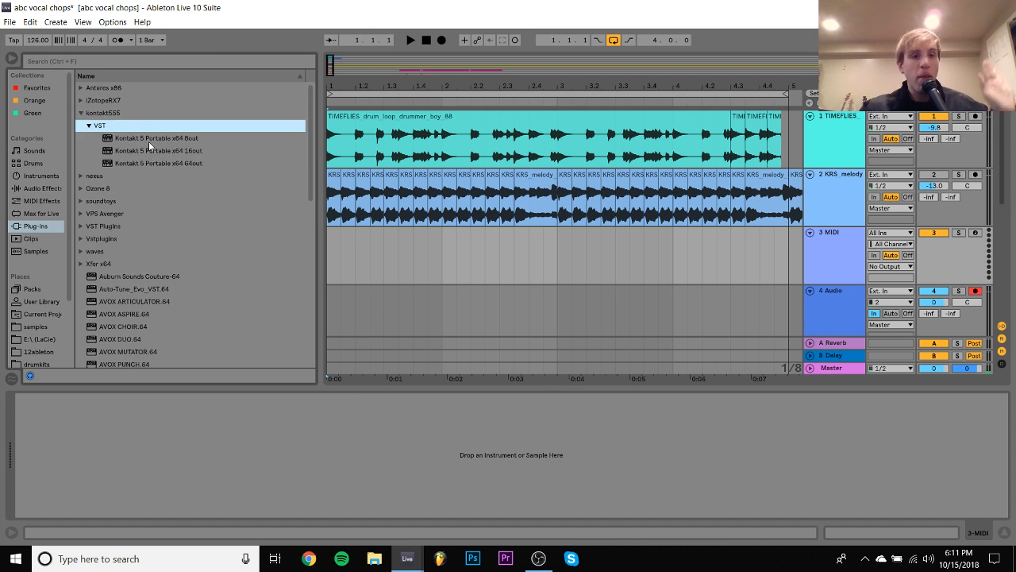
{"action": "left_click", "coordinate": [148, 141]}
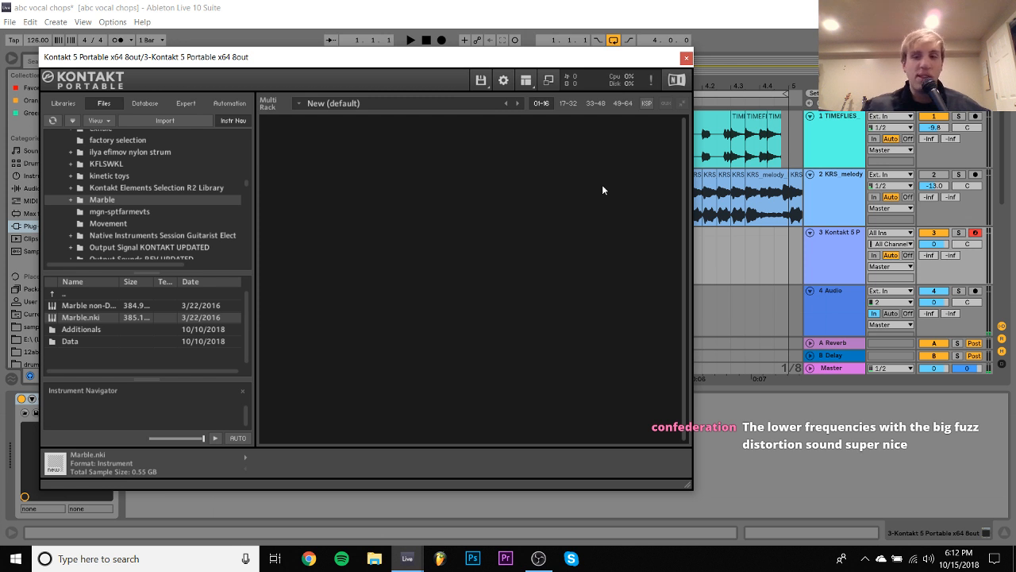
- Load the Felt Grand Piano - Mixed instrument from the Ólafur Arnalds Toolkit library into Kontakt
{"action": "left_click", "coordinate": [60, 102]}
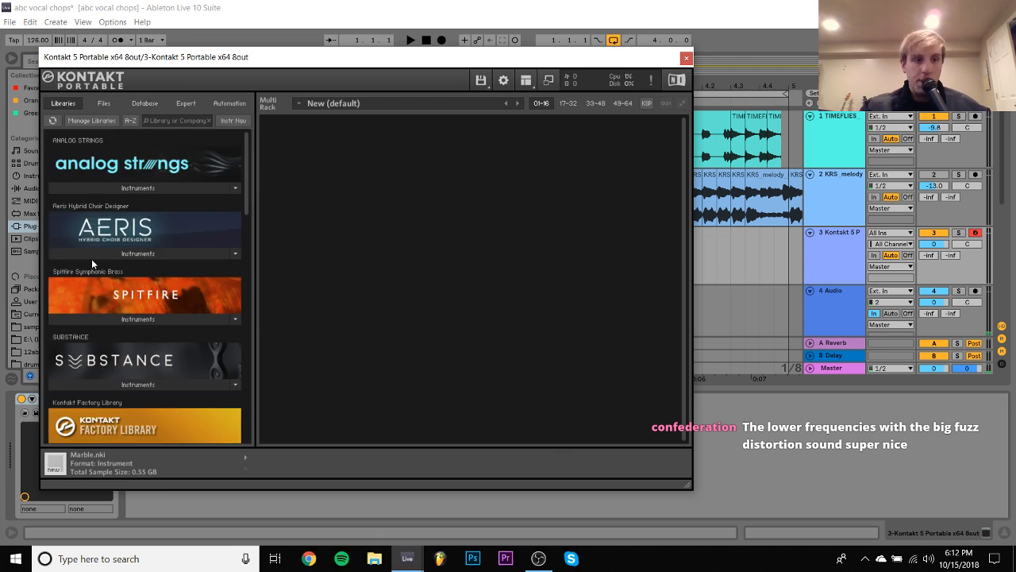
{"action": "scroll", "coordinate": [92, 260], "scroll_direction": "down", "scroll_amount": 2}
{"action": "scroll", "coordinate": [91, 259], "scroll_direction": "down", "scroll_amount": 10}
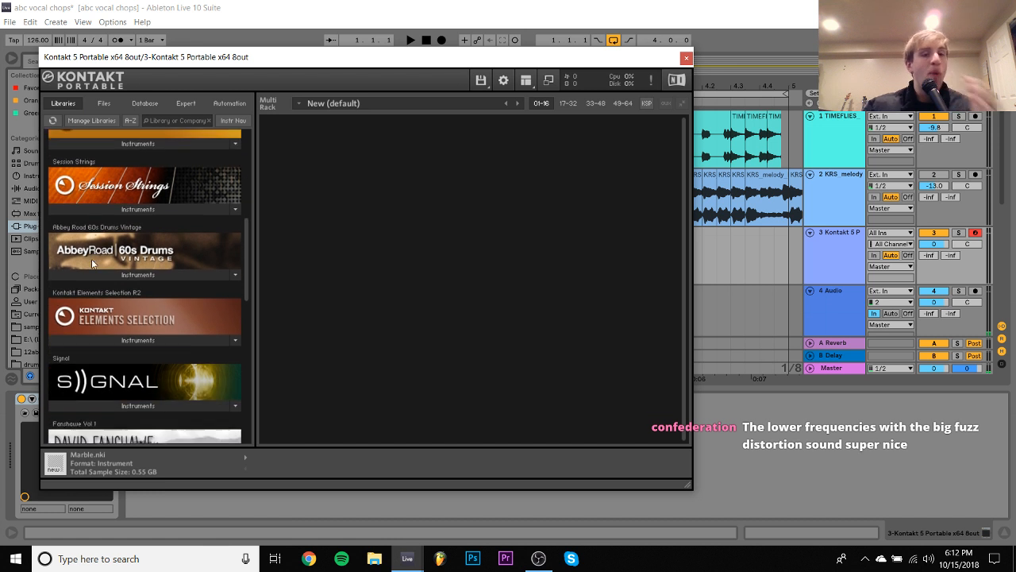
{"action": "scroll", "coordinate": [92, 259], "scroll_direction": "down", "scroll_amount": 3}
{"action": "scroll", "coordinate": [130, 203], "scroll_direction": "up", "scroll_amount": 2}
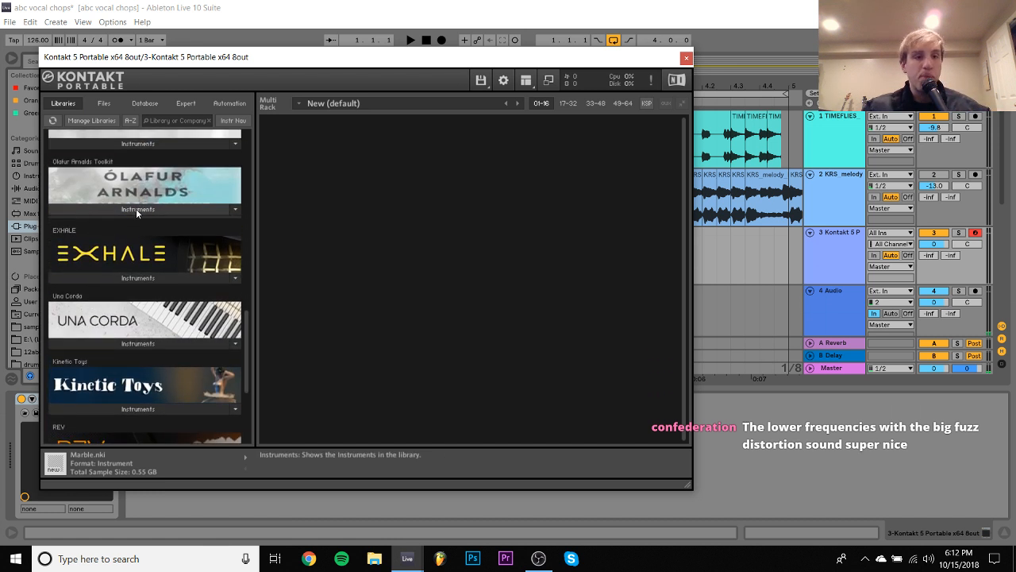
{"action": "left_click", "coordinate": [136, 208]}
{"action": "left_click", "coordinate": [94, 238]}
{"action": "double_click", "coordinate": [109, 251]}
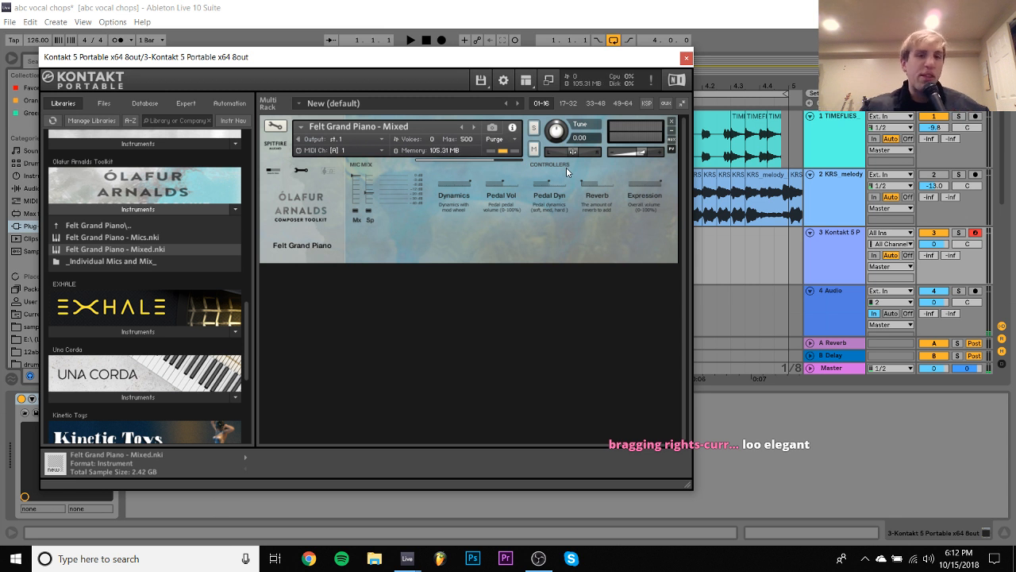
- Set the Kontakt track's volume to -9.8 dB and close the Kontakt window
{"action": "left_click_drag", "start_coordinate": [934, 244], "coordinate": [933, 268]}
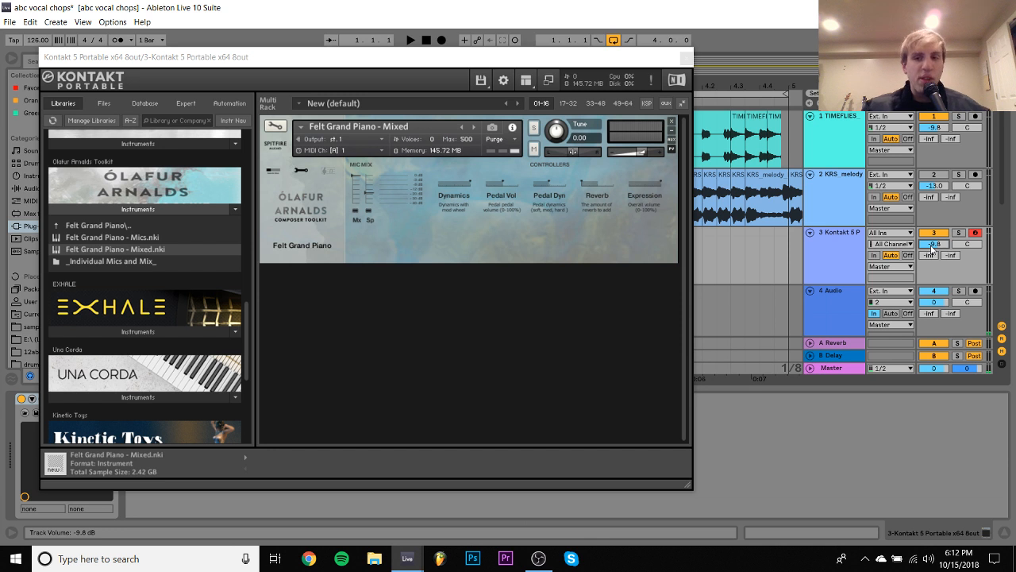
{"action": "left_click", "coordinate": [844, 198]}
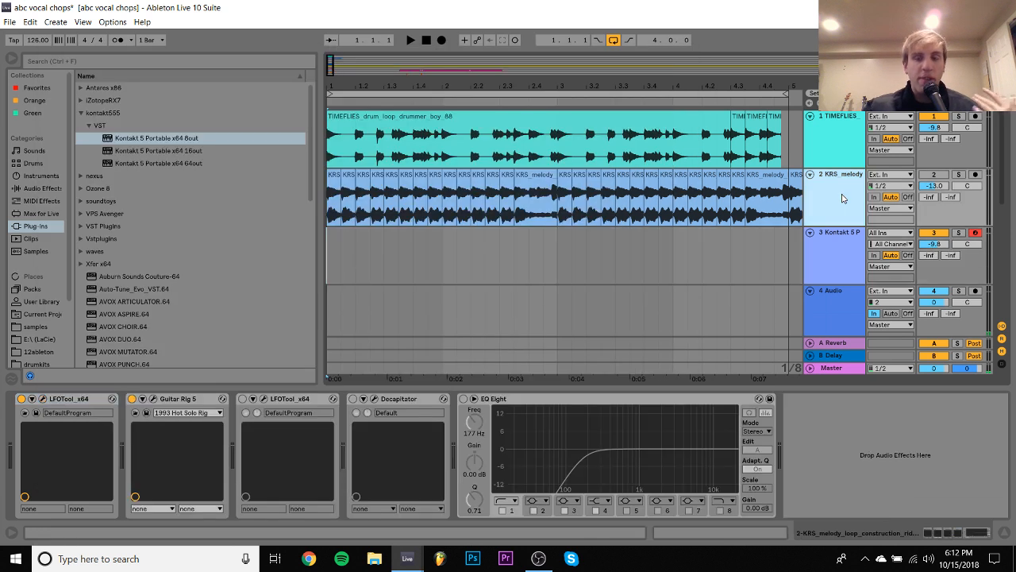
{"action": "left_click", "coordinate": [816, 237]}
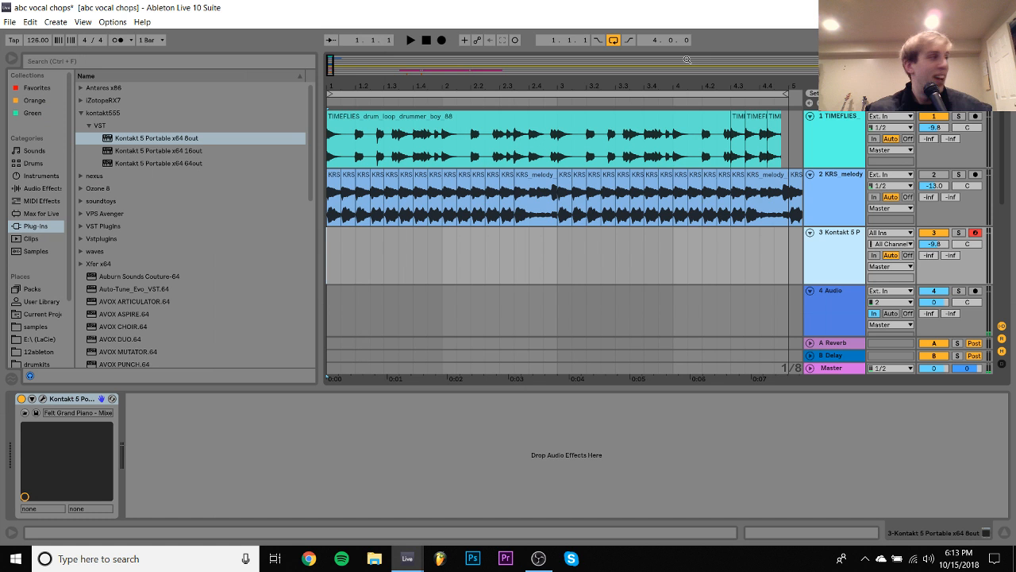
{"action": "left_click", "coordinate": [687, 58]}
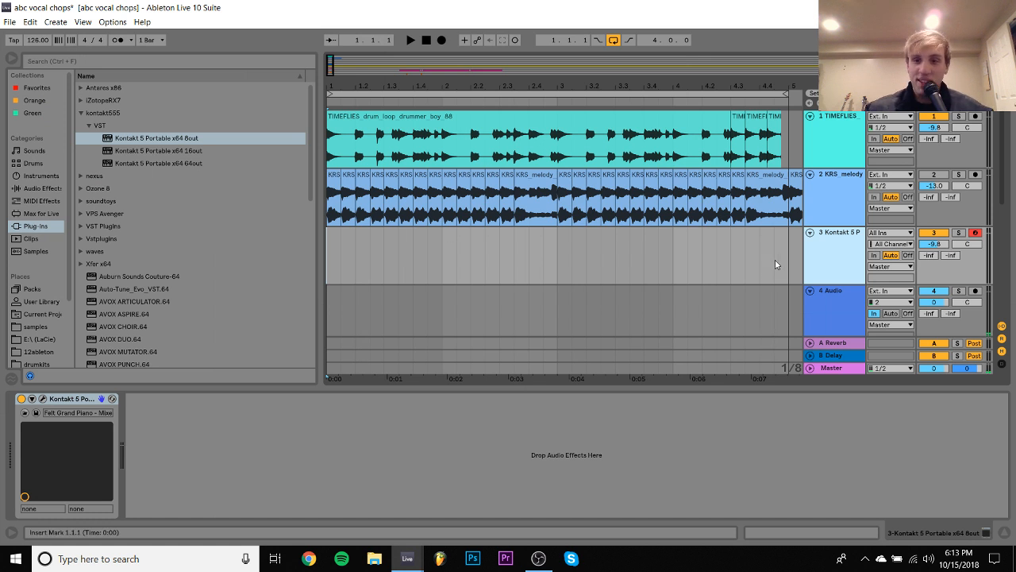
- Create a four-bar MIDI clip on the Kontakt track and enter a sixteenth-long G2, B2, D3 chord at its start
{"action": "left_click_drag", "start_coordinate": [774, 260], "coordinate": [324, 274]}
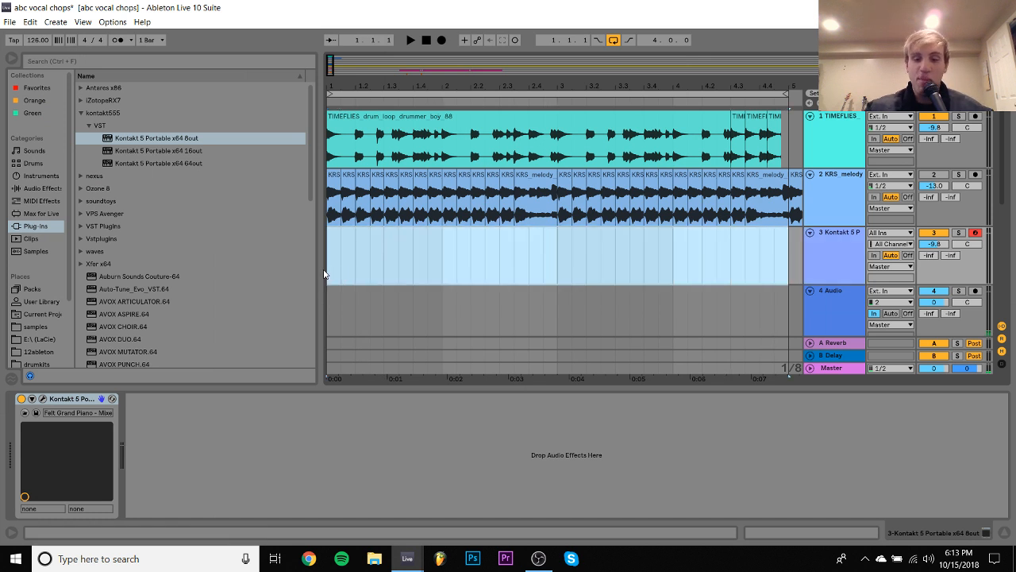
{"action": "key", "text": "ctrl+shift+m"}
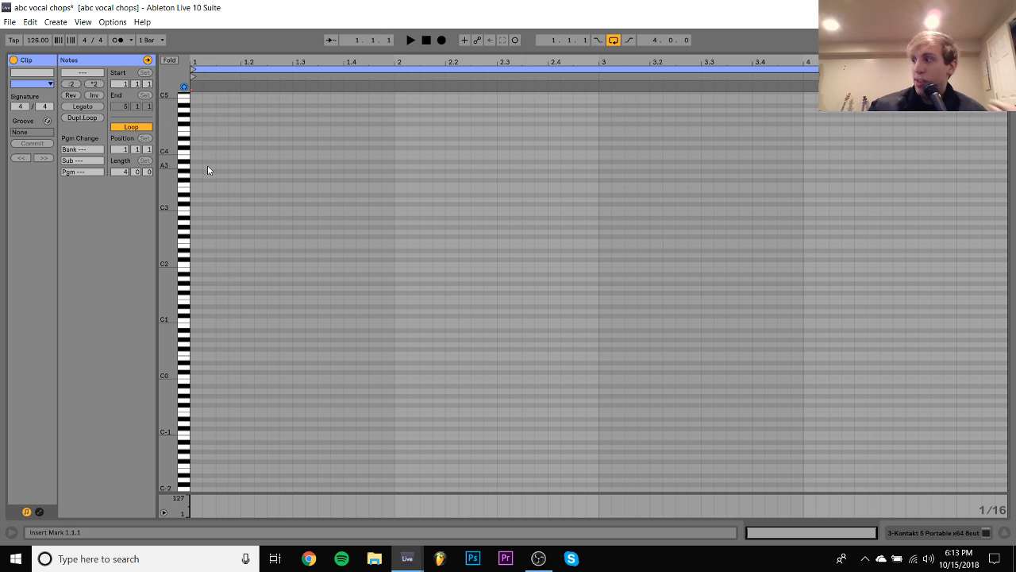
{"action": "double_click", "coordinate": [196, 231]}
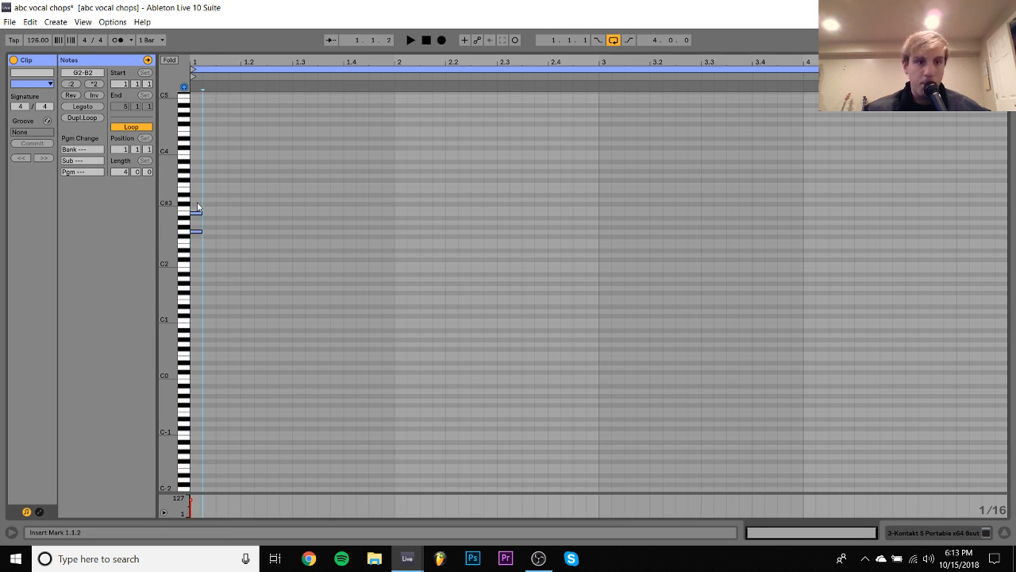
{"action": "double_click", "coordinate": [196, 208]}
{"action": "key", "text": "Up"}
- Transpose the whole chord up an octave to G3–D4 and play it
{"action": "key", "text": "ctrl+a"}
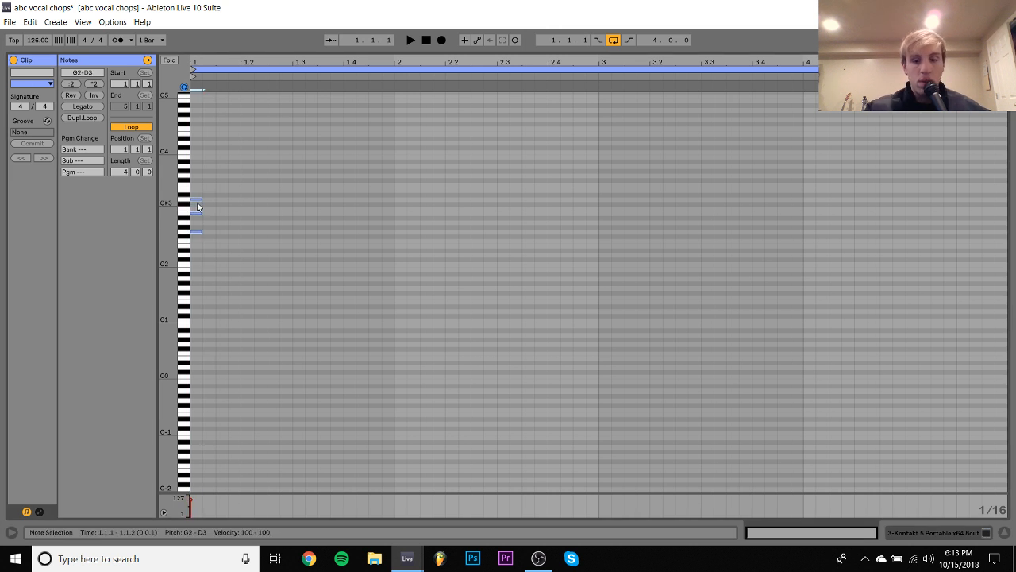
{"action": "key", "text": "shift+Up"}
{"action": "key", "text": "space"}
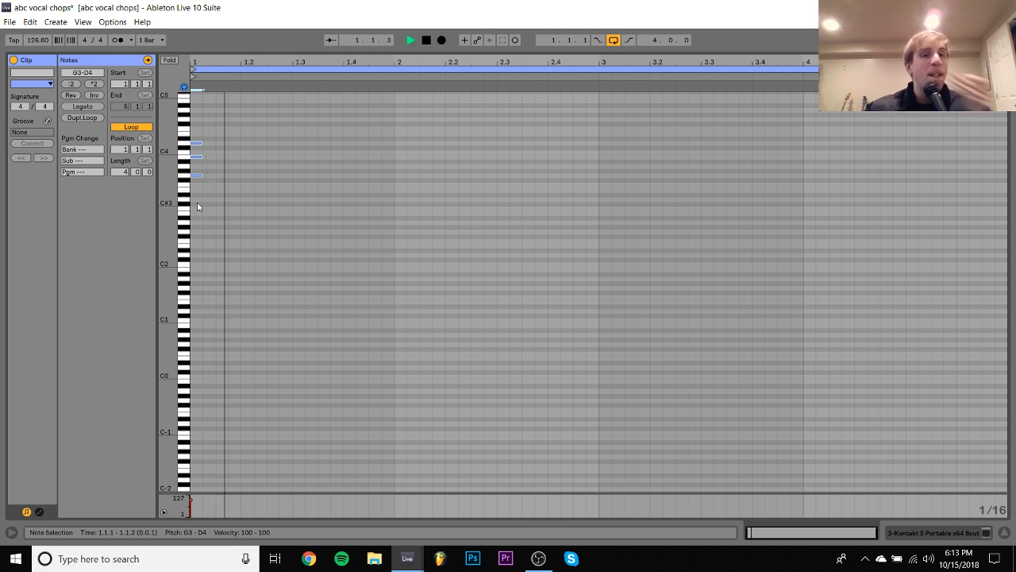
- Lengthen the chord to one full bar, transpose it down an octave to G2–D3 and play it
{"action": "key", "text": "shift+Right"}
{"action": "key", "text": "shift+Right"}
{"action": "key", "text": "shift+Right"}
{"action": "key", "text": "shift+Right"}
{"action": "key", "text": "shift+Right"}
{"action": "key", "text": "shift+Right"}
{"action": "key", "text": "shift+Right"}
{"action": "key", "text": "shift+Right"}
{"action": "key", "text": "shift+Right"}
{"action": "key", "text": "shift+Right"}
{"action": "key", "text": "shift+Right"}
{"action": "key", "text": "shift+Right"}
{"action": "key", "text": "shift+Right"}
{"action": "key", "text": "shift+Right"}
{"action": "key", "text": "shift+Right"}
{"action": "key", "text": "shift+Right"}
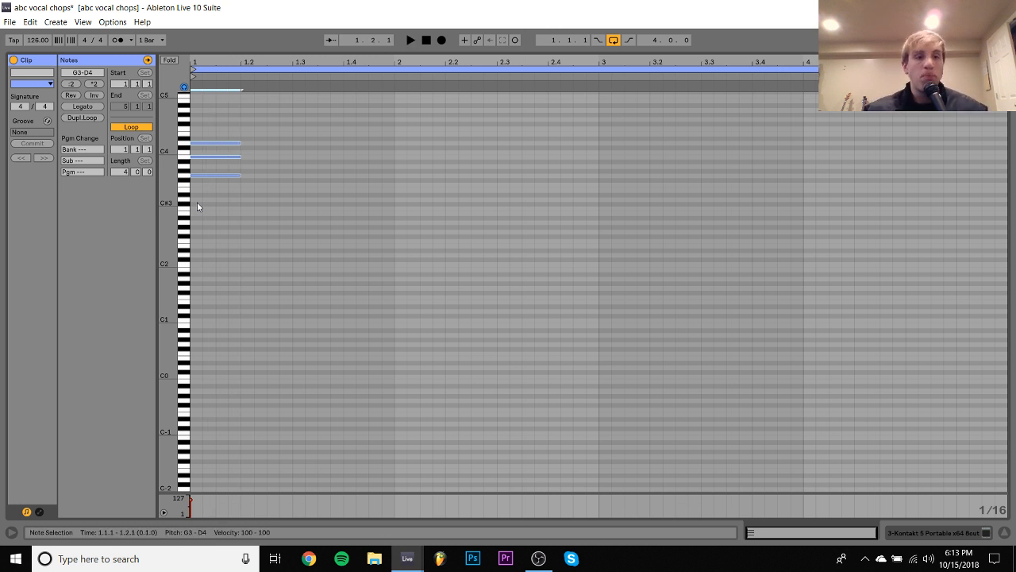
{"action": "key", "text": "shift+Left"}
{"action": "key", "text": "shift+Down"}
{"action": "key", "text": "space"}
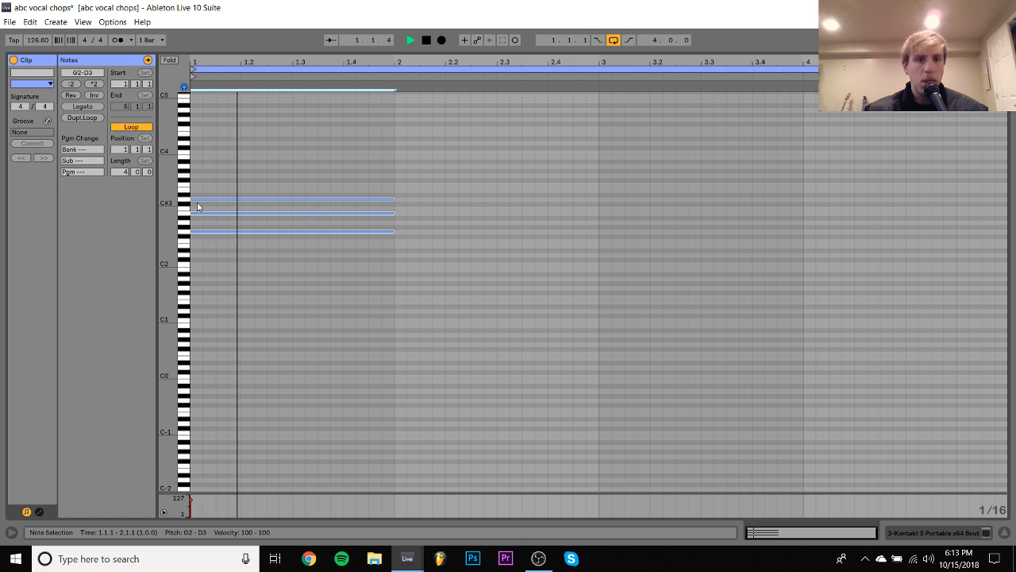
- Transpose the chord down a semitone to F#2–C#3, lower its middle note to A2 and audition it
{"action": "key", "text": "Down"}
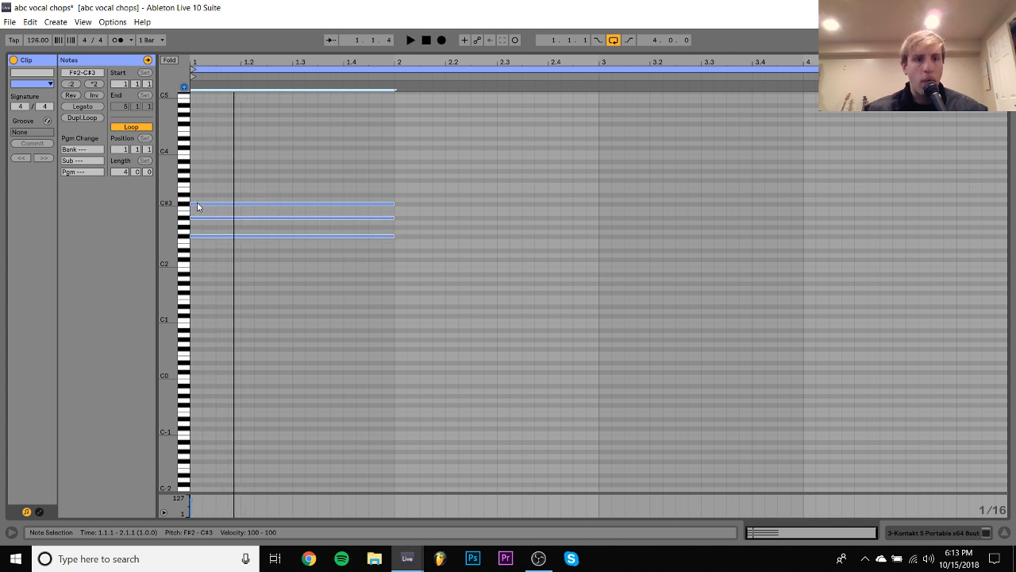
{"action": "left_click", "coordinate": [209, 212]}
{"action": "left_click_drag", "start_coordinate": [209, 214], "coordinate": [217, 222]}
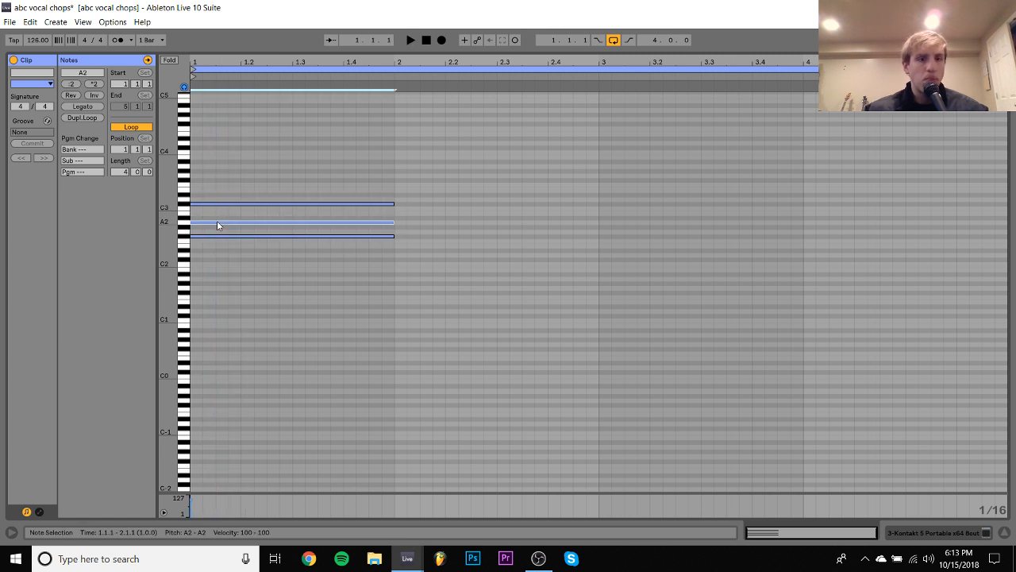
{"action": "key", "text": "space"}
{"action": "key", "text": "space"}
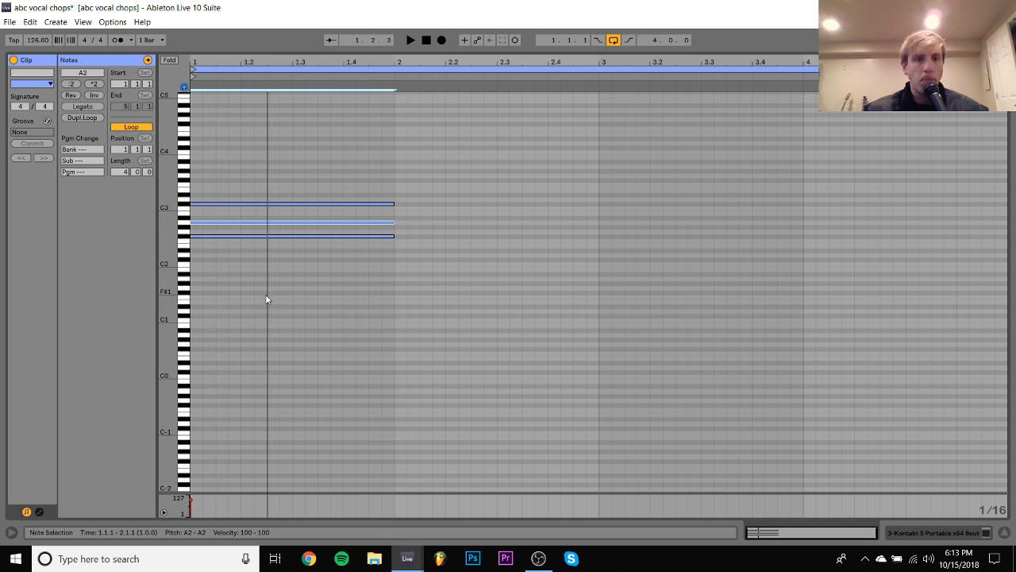
- Shorten all three notes of the chord so they end at 1.2.3
{"action": "left_click_drag", "start_coordinate": [266, 295], "coordinate": [257, 139]}
{"action": "key", "text": "shift+Left"}
{"action": "key", "text": "shift+Left"}
{"action": "key", "text": "shift+Left"}
{"action": "key", "text": "shift+Left"}
{"action": "key", "text": "shift+Left"}
{"action": "key", "text": "shift+Left"}
{"action": "key", "text": "shift+Left"}
{"action": "key", "text": "shift+Left"}
{"action": "key", "text": "shift+Left"}
{"action": "key", "text": "shift+Left"}
{"action": "key", "text": "shift+Left"}
{"action": "key", "text": "shift+Right"}
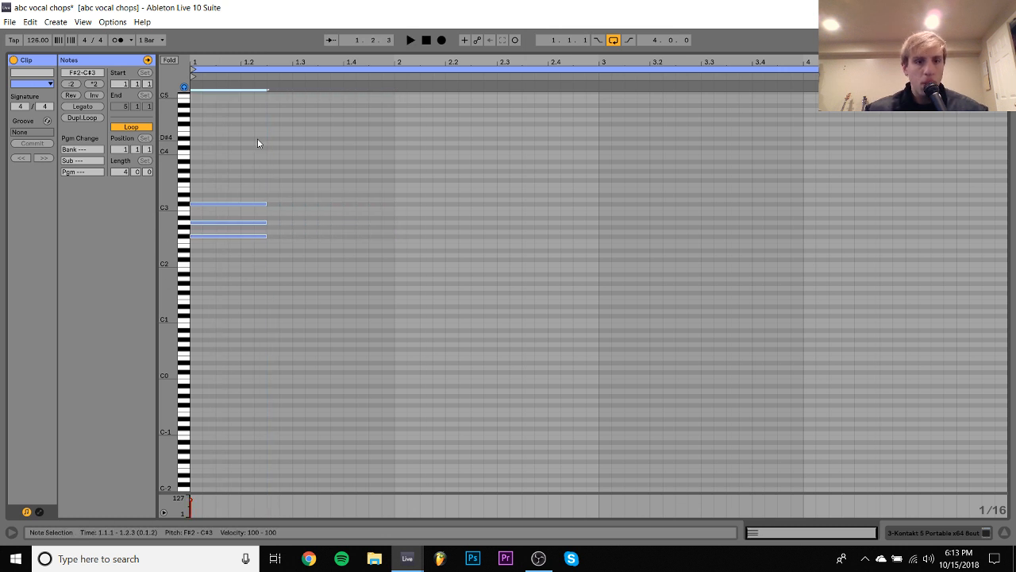
- Duplicate the chord directly after itself, raise the copy a semitone to G2–D3 and extend it to the end of bar 1
{"action": "key", "text": "ctrl+d"}
{"action": "key", "text": "Up"}
{"action": "key", "text": "shift+Right"}
{"action": "key", "text": "shift+Right"}
{"action": "key", "text": "shift+Right"}
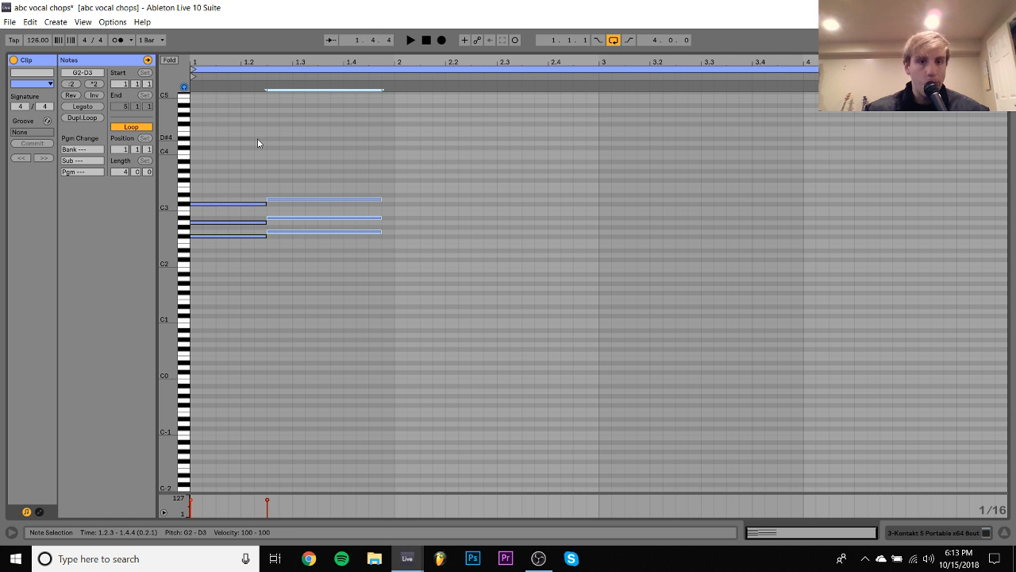
{"action": "key", "text": "shift+Right"}
- Raise the second chord's middle note to B2 and play the progression
{"action": "left_click", "coordinate": [364, 219]}
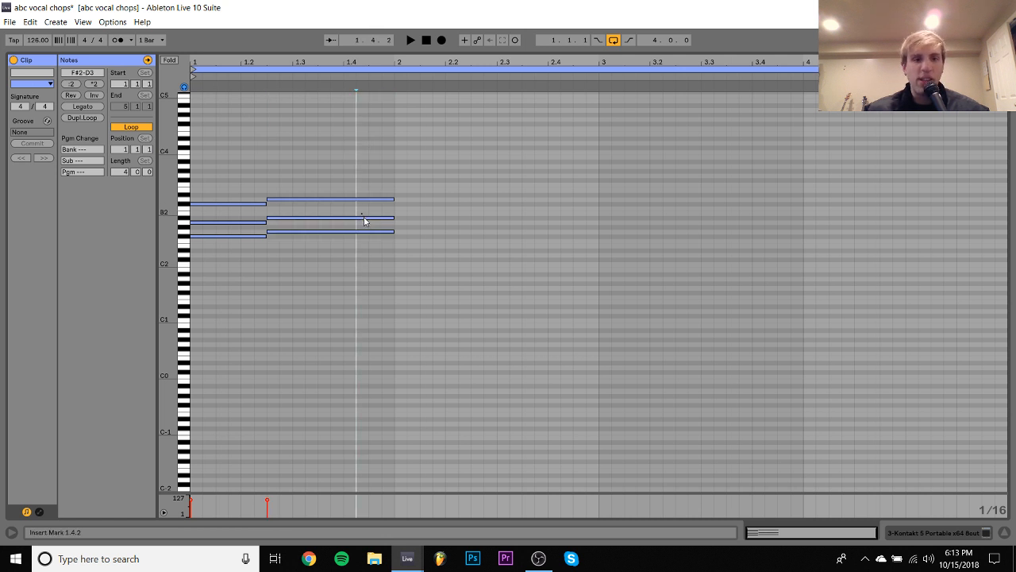
{"action": "key", "text": "Up"}
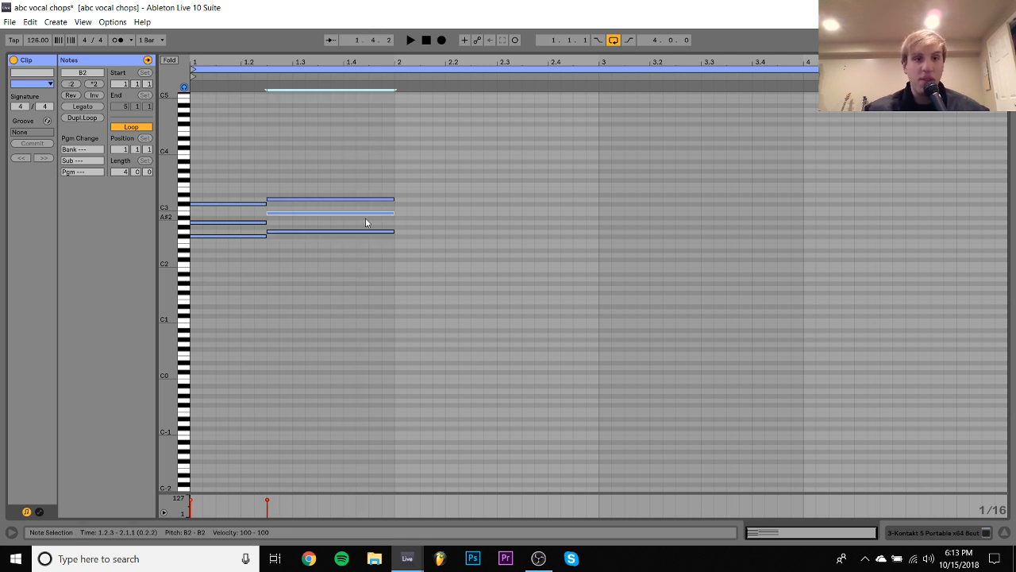
{"action": "key", "text": "space"}
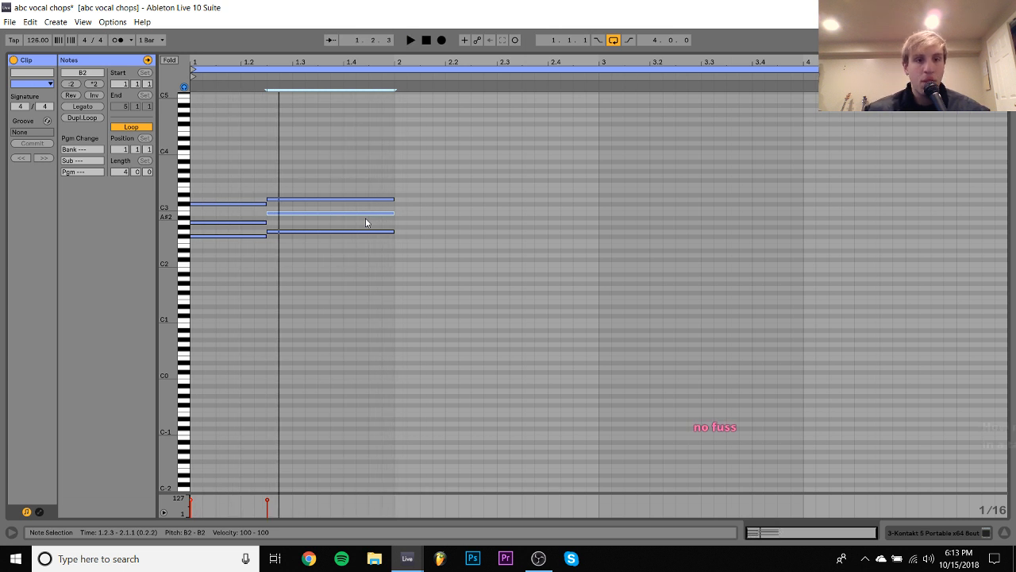
- Transpose both chords up a semitone and down an octave to G1–D#2, auditioning the result
{"action": "key", "text": "space"}
{"action": "key", "text": "ctrl+a"}
{"action": "key", "text": "Up"}
{"action": "key", "text": "space"}
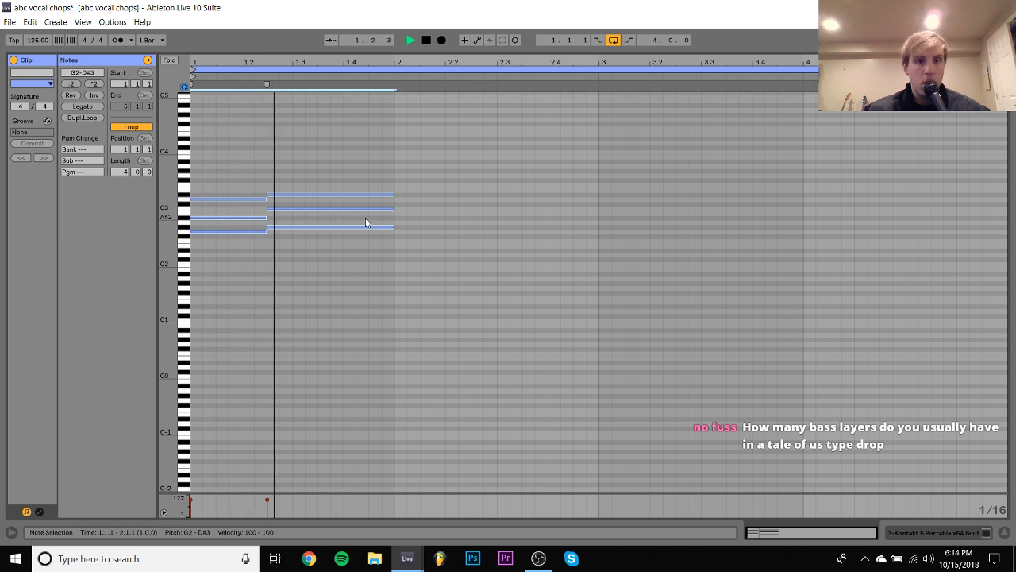
{"action": "key", "text": "shift+Down"}
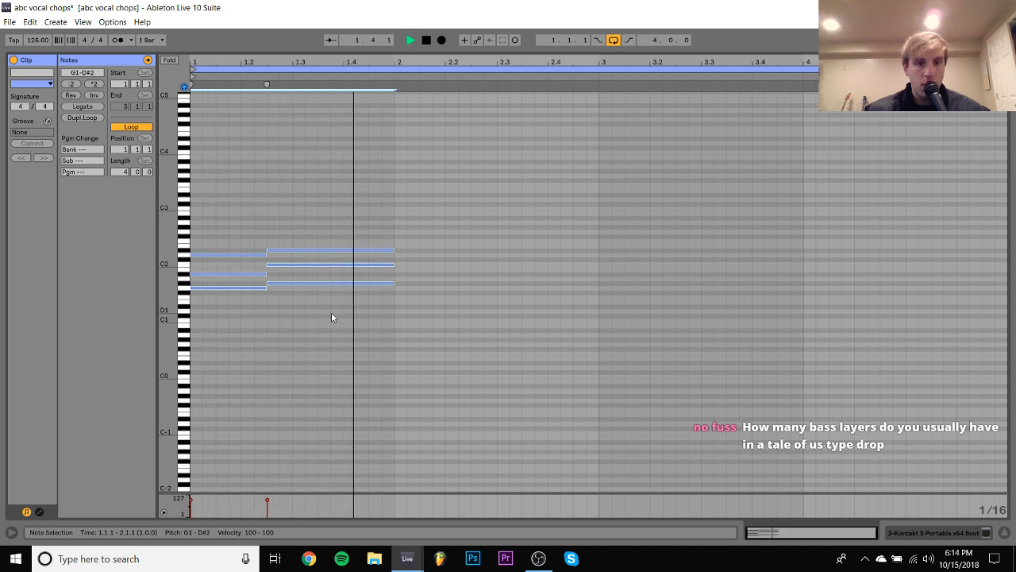
{"action": "key", "text": "space"}
- Raise the middle notes of both chords an octave to A#2 and C3, and play the new voicing
{"action": "left_click_drag", "start_coordinate": [332, 312], "coordinate": [321, 151]}
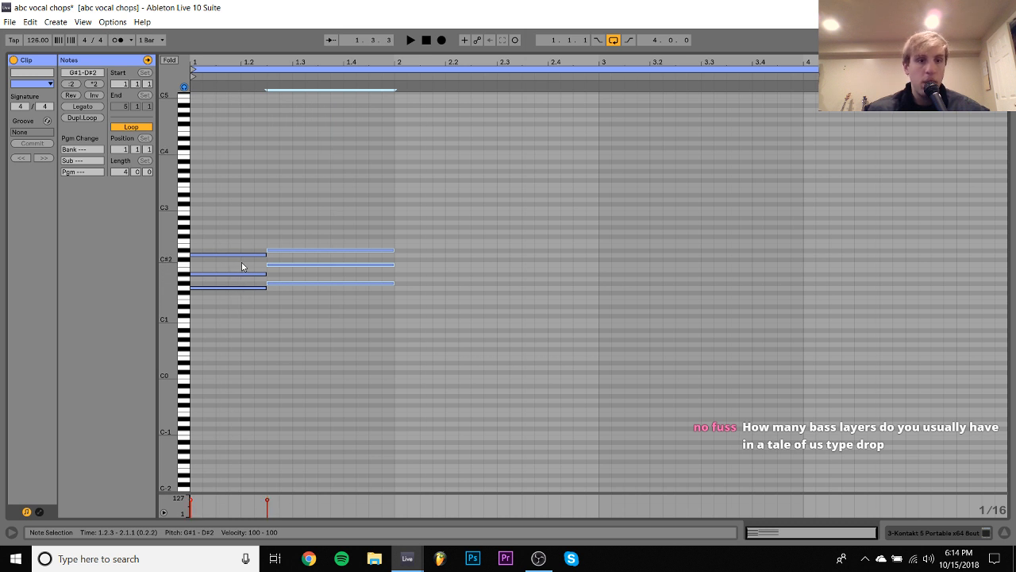
{"action": "left_click_drag", "start_coordinate": [241, 262], "coordinate": [293, 282]}
{"action": "key", "text": "shift+Up"}
{"action": "key", "text": "space"}
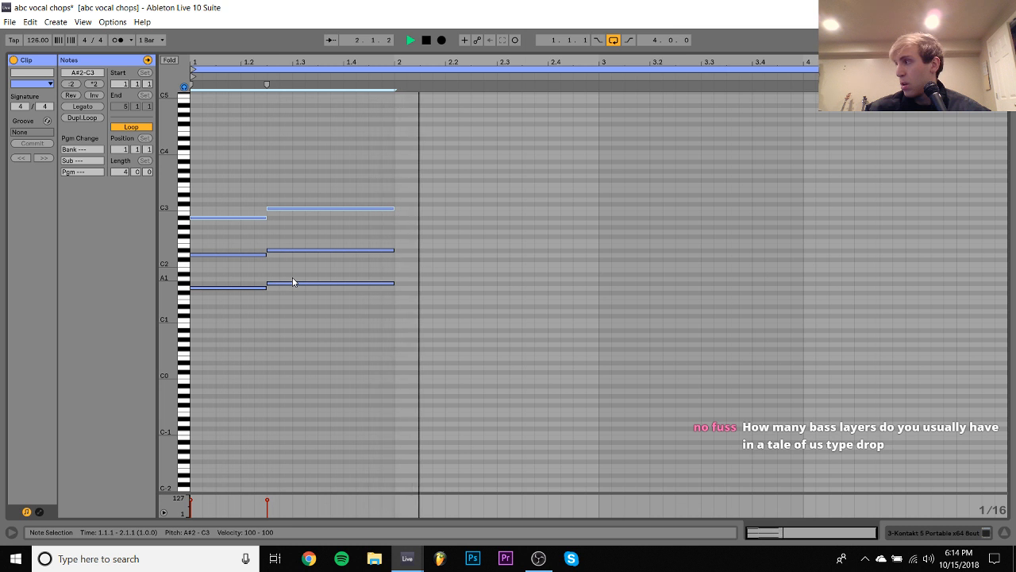
{"action": "key", "text": "space"}
- Transpose all notes up an octave and extend the second chord to beat 3 of bar 2
{"action": "key", "text": "ctrl+a"}
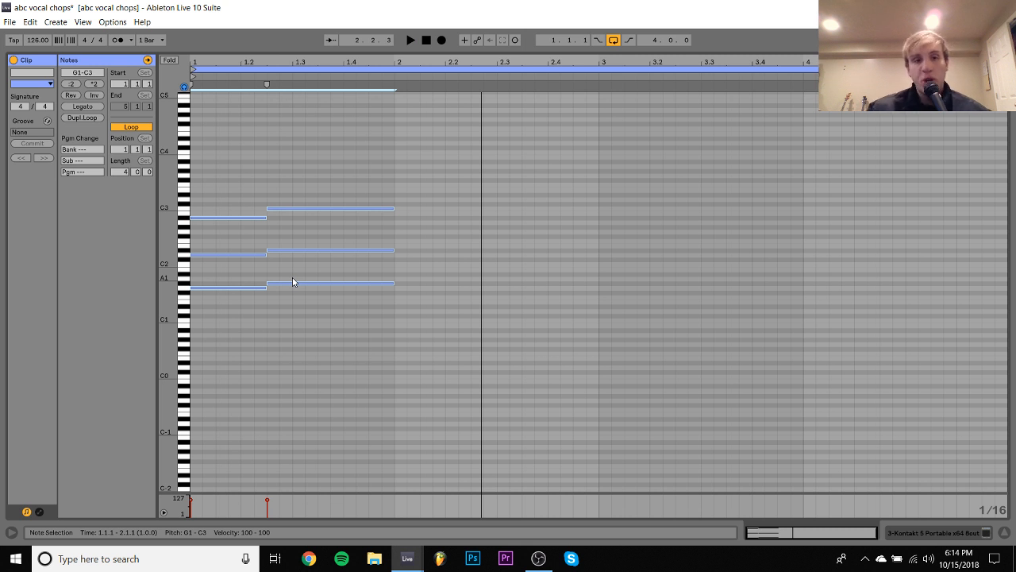
{"action": "key", "text": "shift+Up"}
{"action": "left_click_drag", "start_coordinate": [292, 278], "coordinate": [298, 106]}
{"action": "key", "text": "shift+Right"}
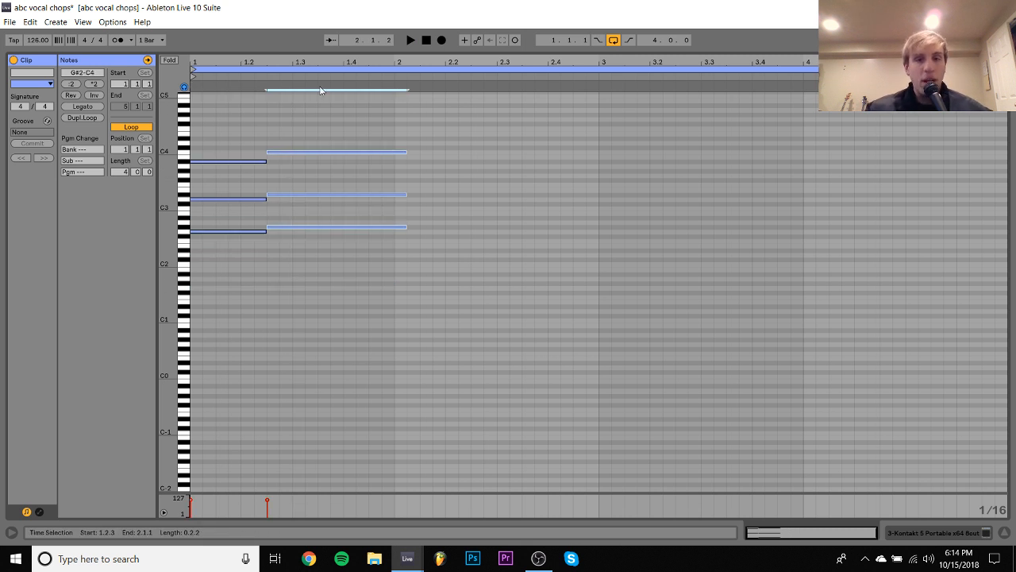
{"action": "key", "text": "shift+Right"}
{"action": "key", "text": "shift+Right"}
{"action": "key", "text": "shift+Right"}
{"action": "key", "text": "shift+Right"}
{"action": "key", "text": "shift+Right"}
{"action": "key", "text": "shift+Right"}
{"action": "key", "text": "shift+Right"}
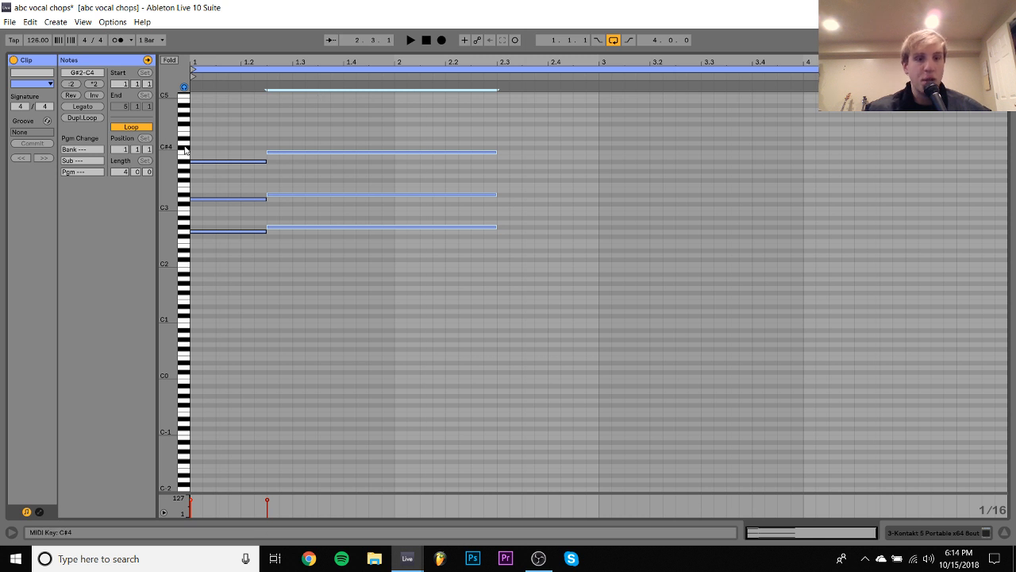
- Start a new Live set at 140 BPM and show its Arrangement View
{"action": "key", "text": "ctrl+q"}
{"action": "key", "text": "Return"}
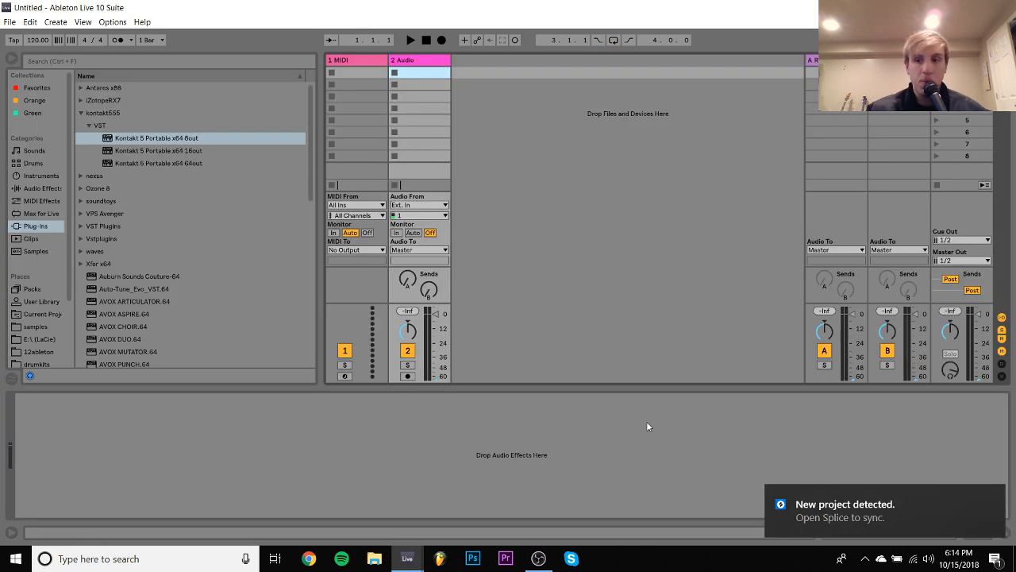
{"action": "left_click", "coordinate": [994, 501]}
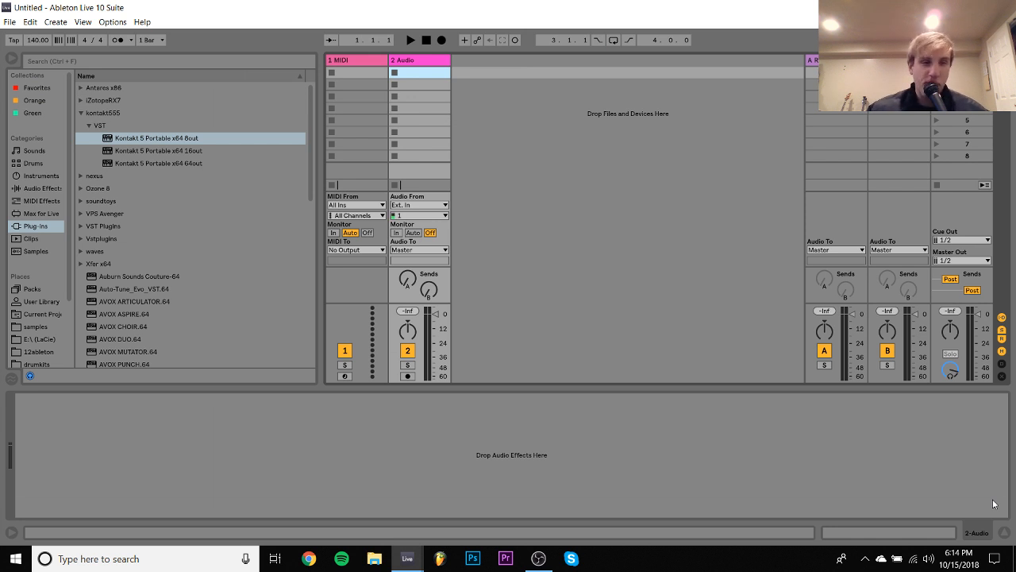
{"action": "key", "text": "Tab"}
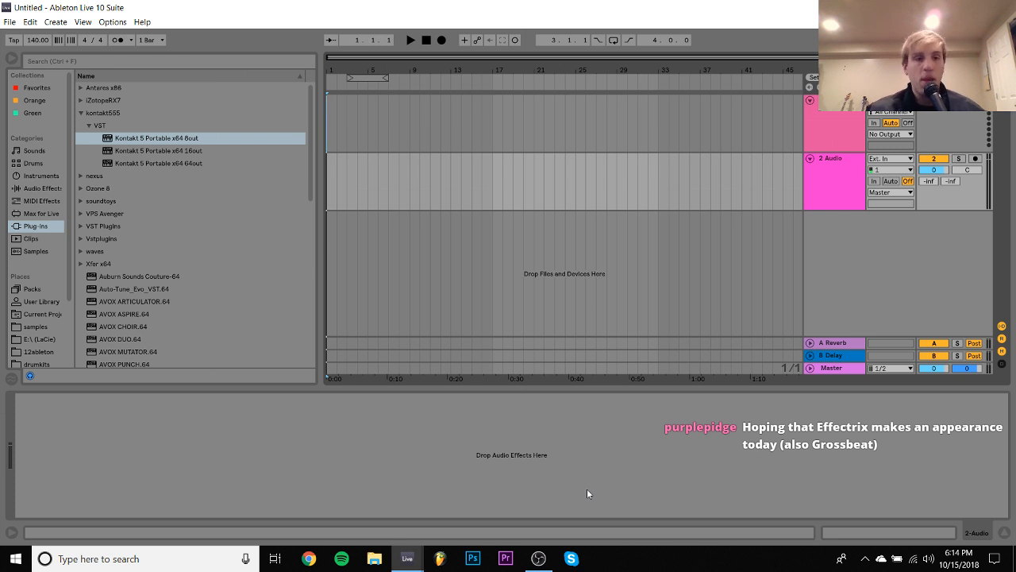
- Load Serum_x64 from the Xfer x64 plug-in folder onto MIDI track 1
{"action": "scroll", "coordinate": [139, 300], "scroll_direction": "down", "scroll_amount": 5}
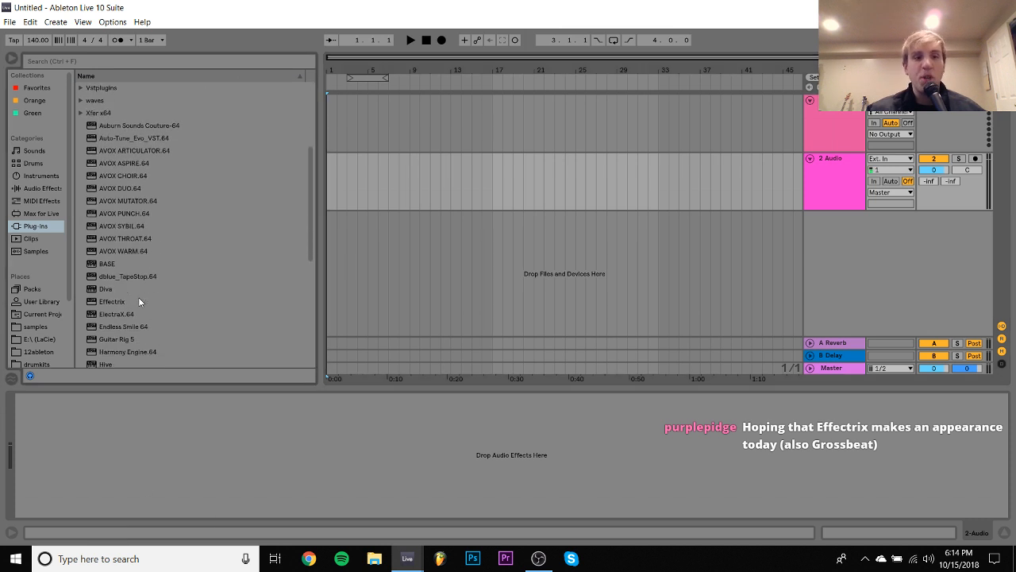
{"action": "scroll", "coordinate": [139, 300], "scroll_direction": "up", "scroll_amount": 1}
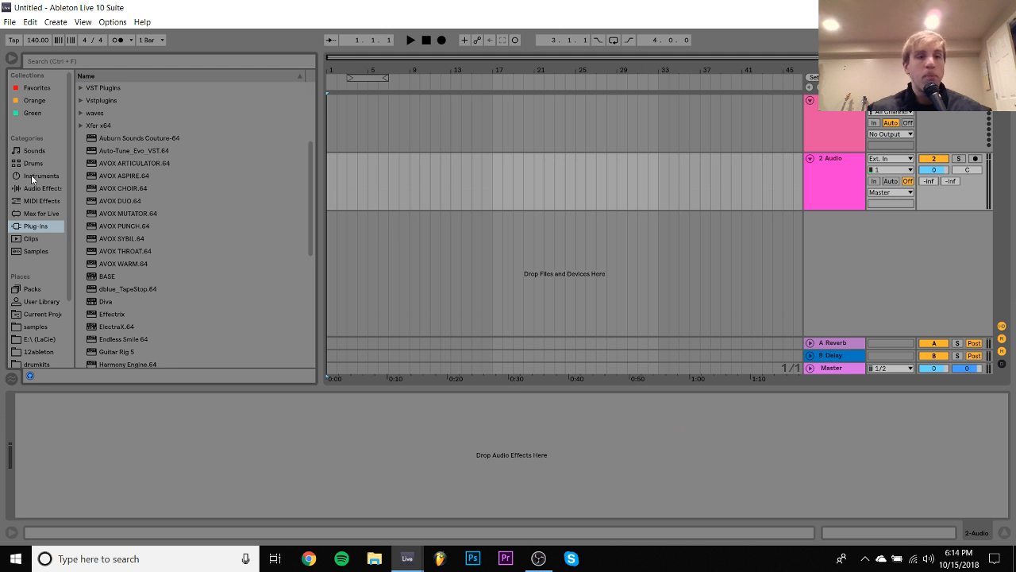
{"action": "scroll", "coordinate": [111, 224], "scroll_direction": "down", "scroll_amount": 8}
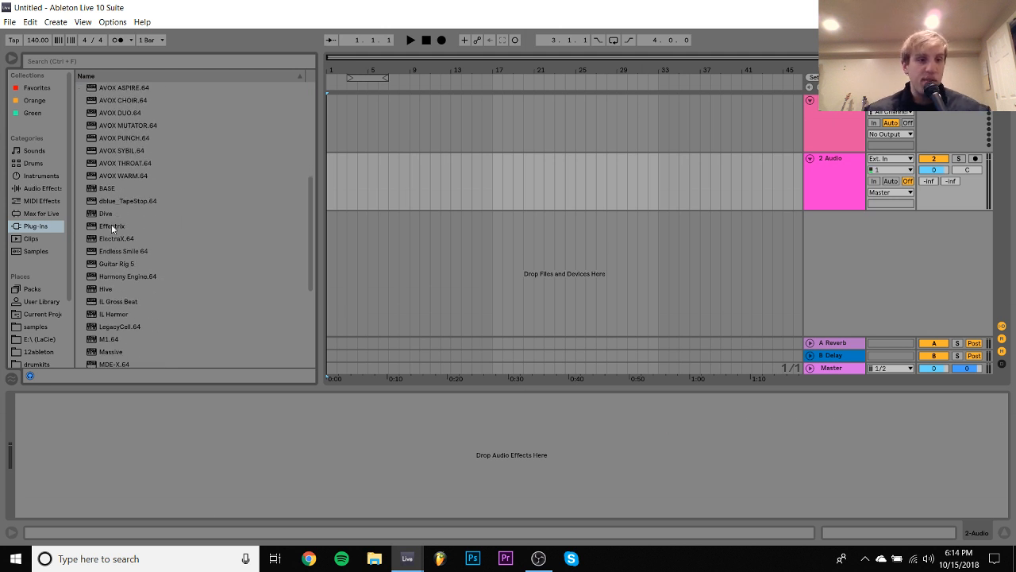
{"action": "scroll", "coordinate": [111, 224], "scroll_direction": "up", "scroll_amount": 10}
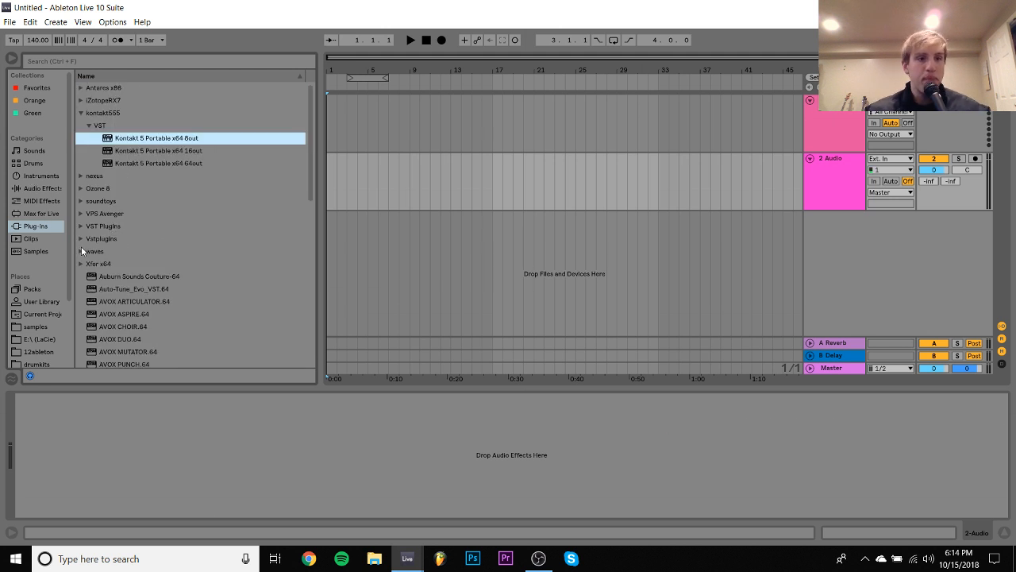
{"action": "left_click", "coordinate": [81, 263]}
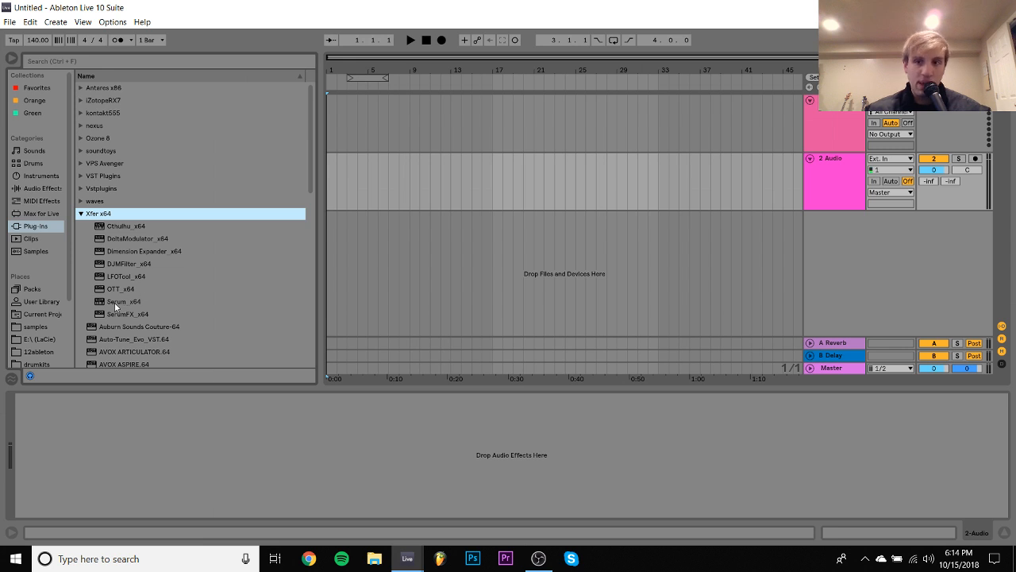
{"action": "left_click_drag", "start_coordinate": [114, 303], "coordinate": [341, 112]}
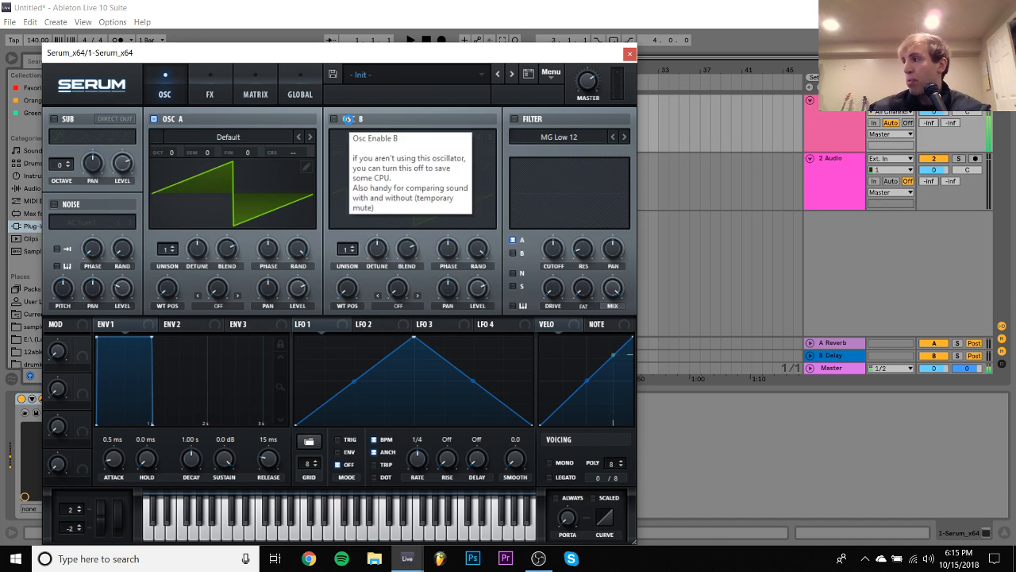
{"action": "left_click", "coordinate": [625, 136]}
{"action": "left_click_drag", "start_coordinate": [934, 111], "coordinate": [934, 129]}
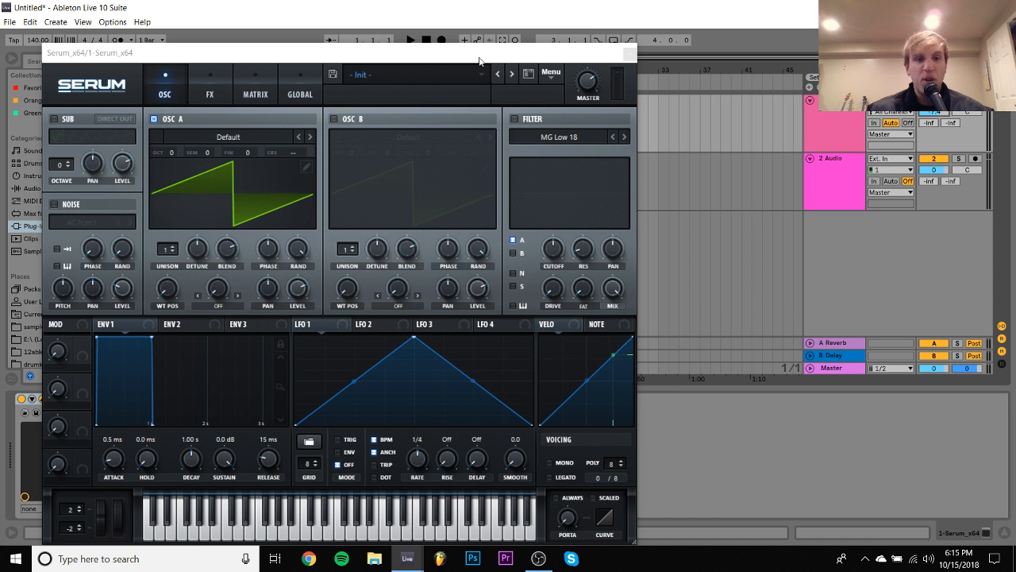
{"action": "left_click", "coordinate": [9, 24]}
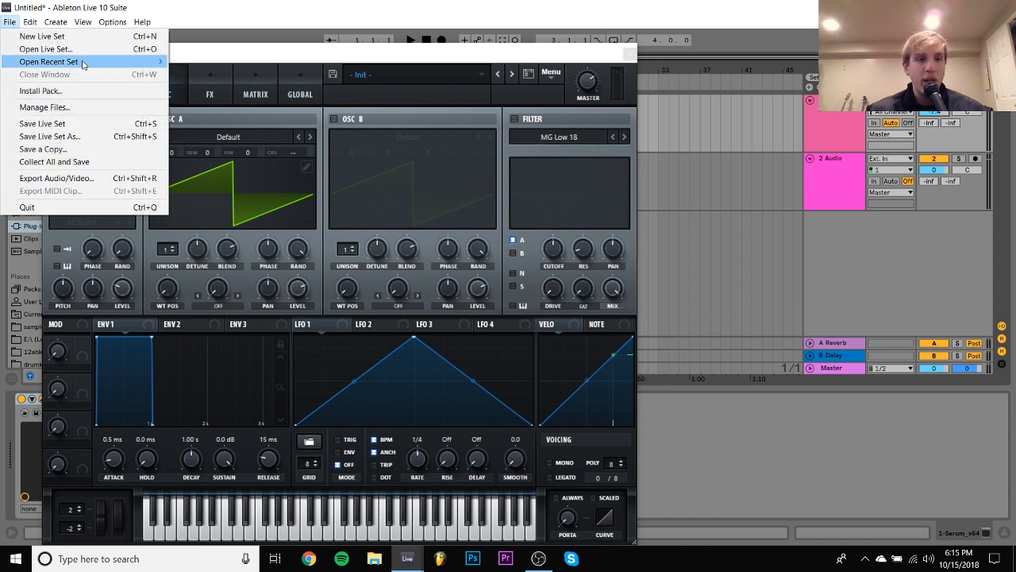
{"action": "mouse_move", "coordinate": [83, 64]}
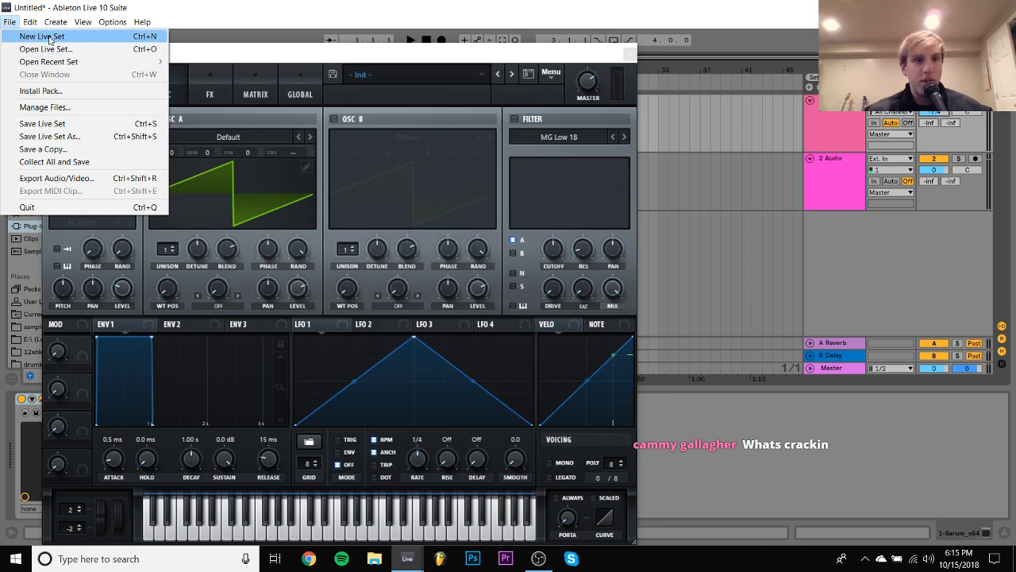
{"action": "left_click", "coordinate": [112, 22]}
{"action": "key", "text": "Escape"}
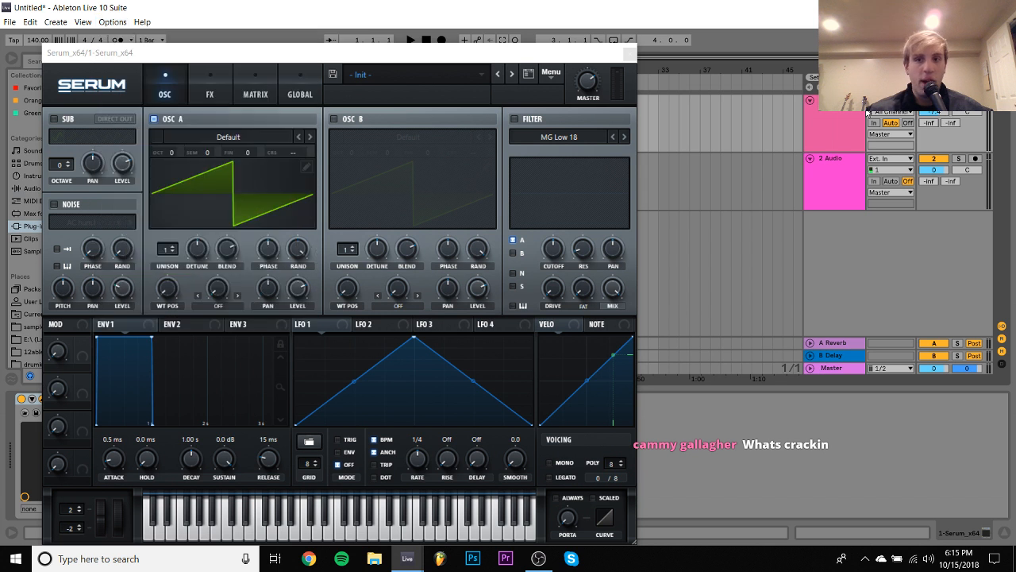
- Delete the MIDI track that holds Serum from the Live set
{"action": "left_click", "coordinate": [851, 114]}
{"action": "key", "text": "Delete"}
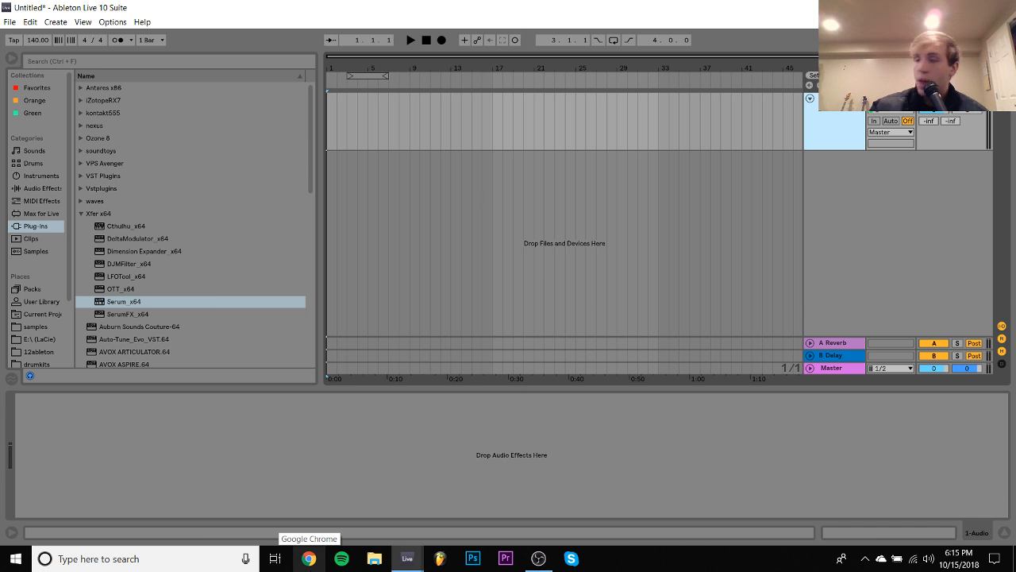
- Switch to Chrome and open the splice.com/sounds page
{"action": "left_click", "coordinate": [309, 558]}
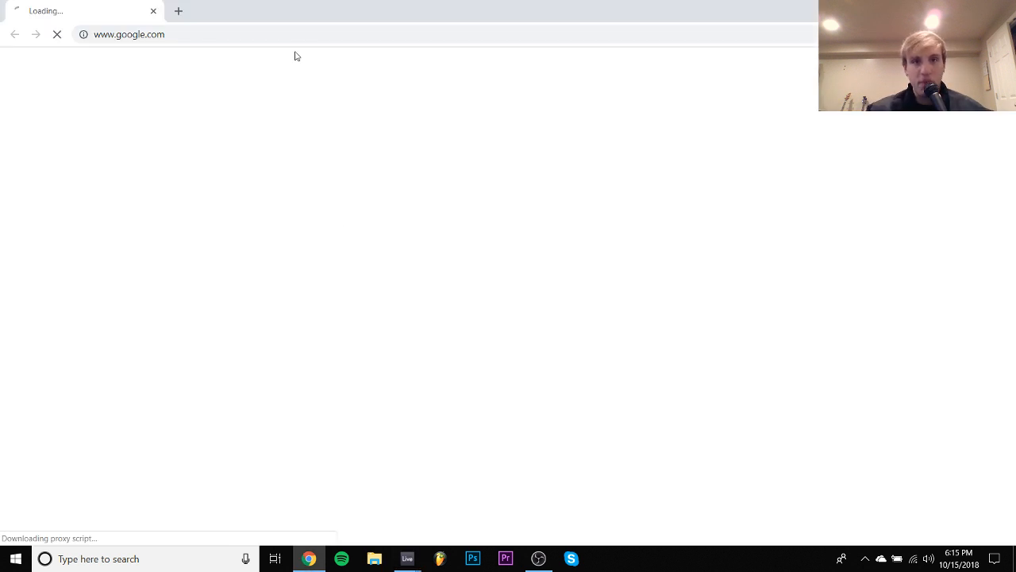
{"action": "left_click", "coordinate": [281, 33]}
{"action": "type", "text": "s"}
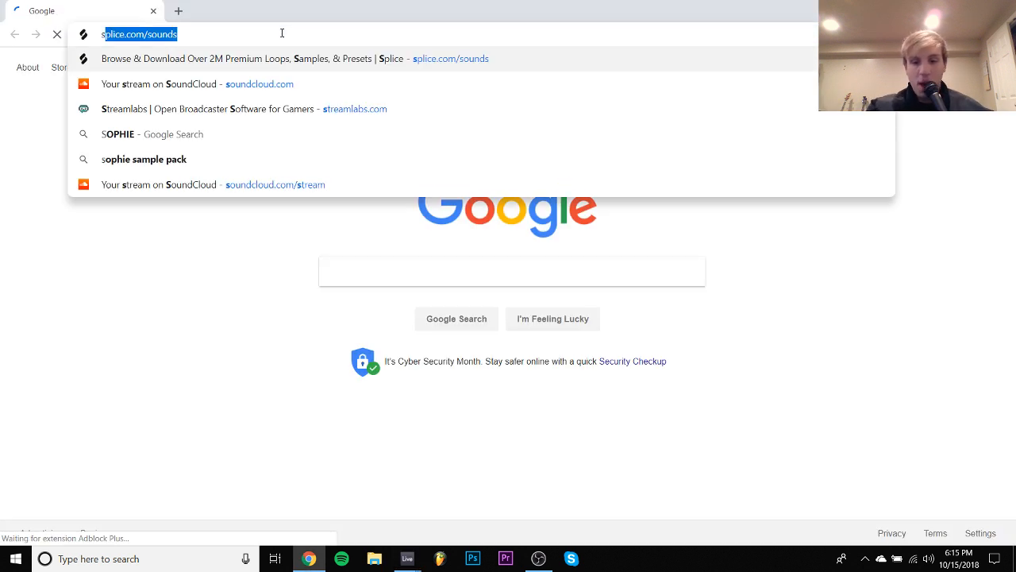
{"action": "type", "text": "p"}
{"action": "key", "text": "Return"}
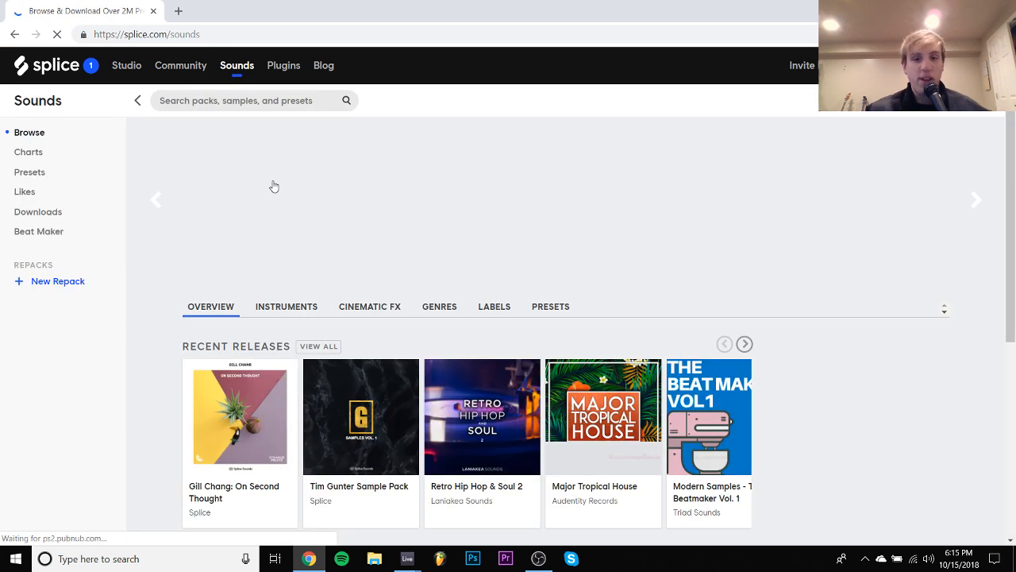
- Look through the featured sample packs and repacks on the Splice Sounds overview
{"action": "scroll", "coordinate": [274, 186], "scroll_direction": "down", "scroll_amount": 3}
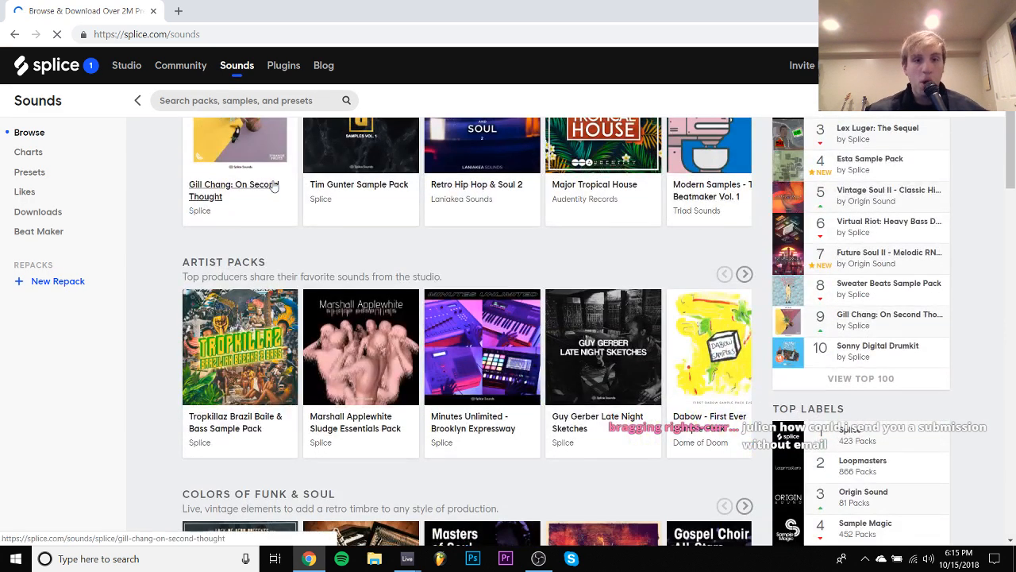
{"action": "scroll", "coordinate": [274, 185], "scroll_direction": "up", "scroll_amount": 3}
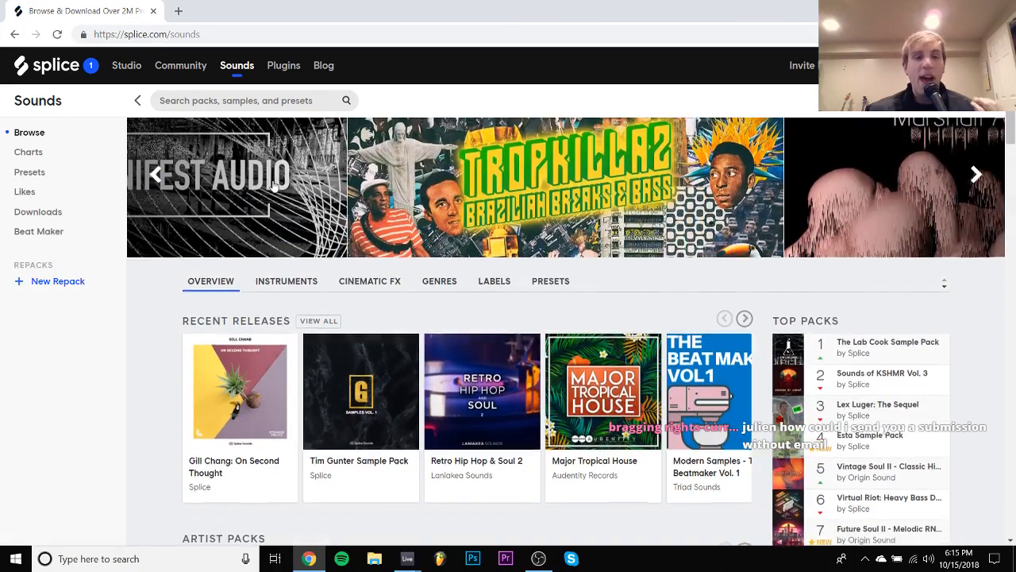
{"action": "scroll", "coordinate": [274, 186], "scroll_direction": "down", "scroll_amount": 3}
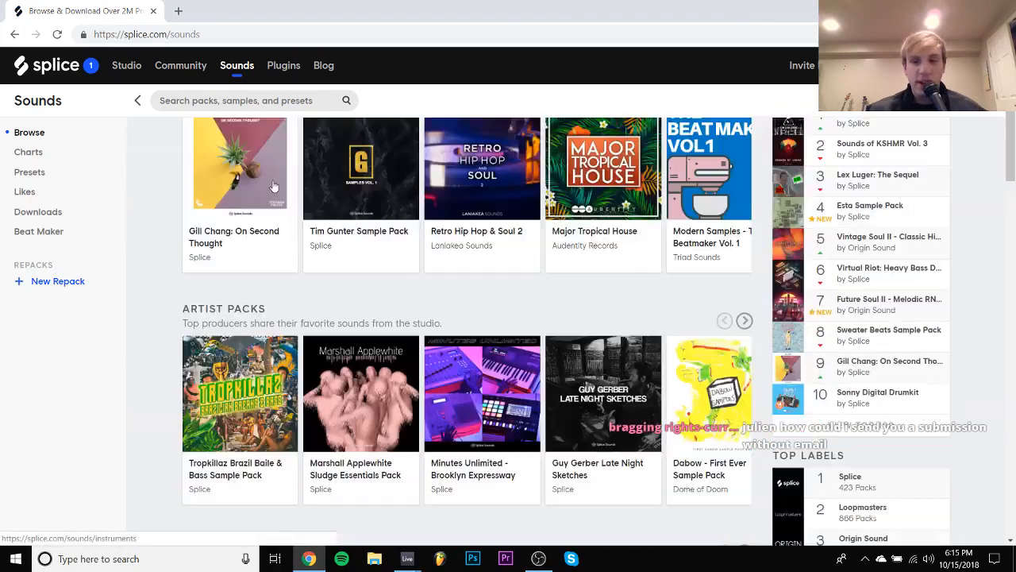
{"action": "scroll", "coordinate": [274, 186], "scroll_direction": "down", "scroll_amount": 10}
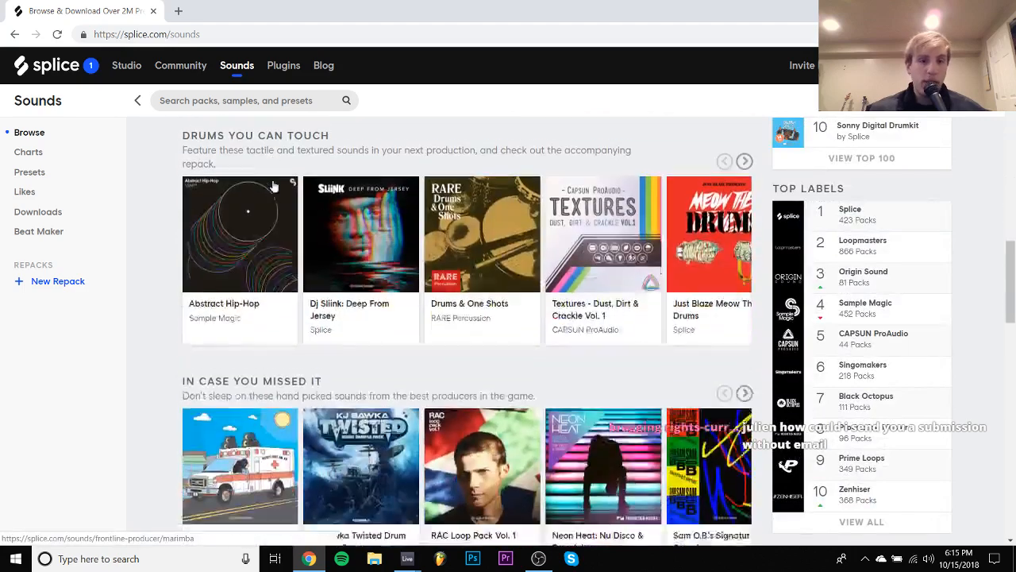
{"action": "scroll", "coordinate": [274, 186], "scroll_direction": "down", "scroll_amount": 5}
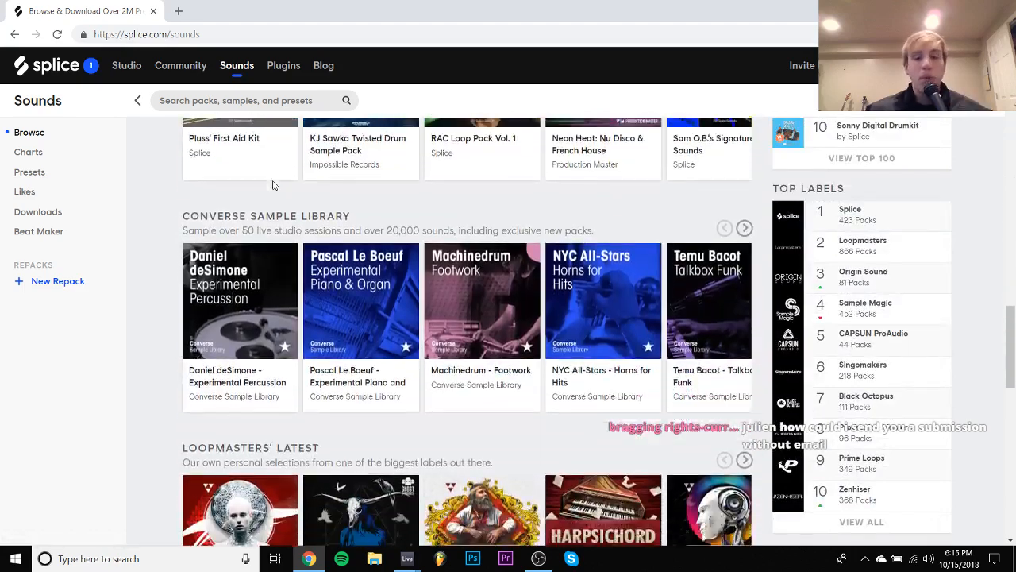
{"action": "scroll", "coordinate": [274, 185], "scroll_direction": "down", "scroll_amount": 10}
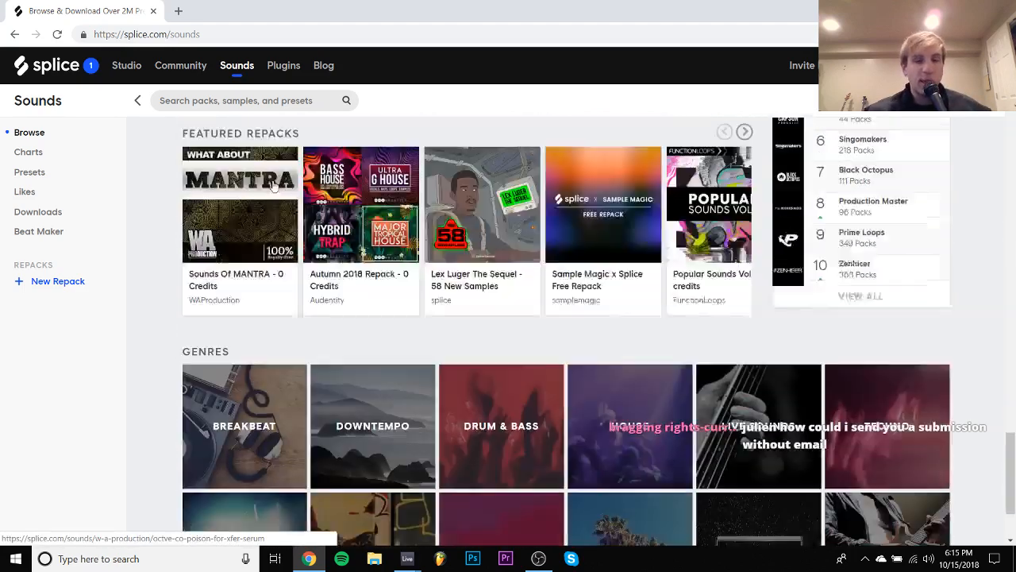
{"action": "scroll", "coordinate": [274, 186], "scroll_direction": "up", "scroll_amount": 20}
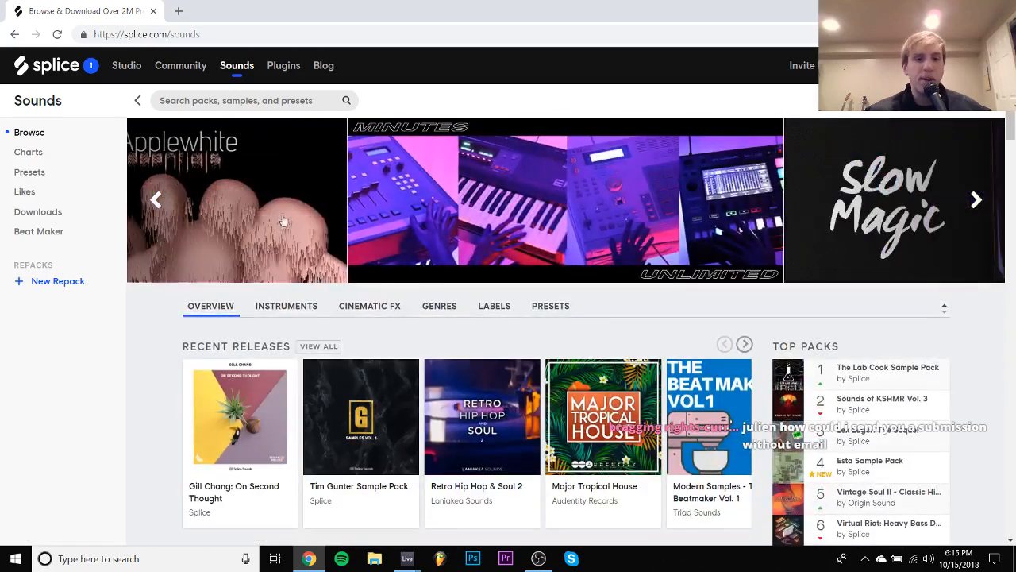
- Show the Splice genres overview and look through its list of subgenres
{"action": "left_click", "coordinate": [441, 309]}
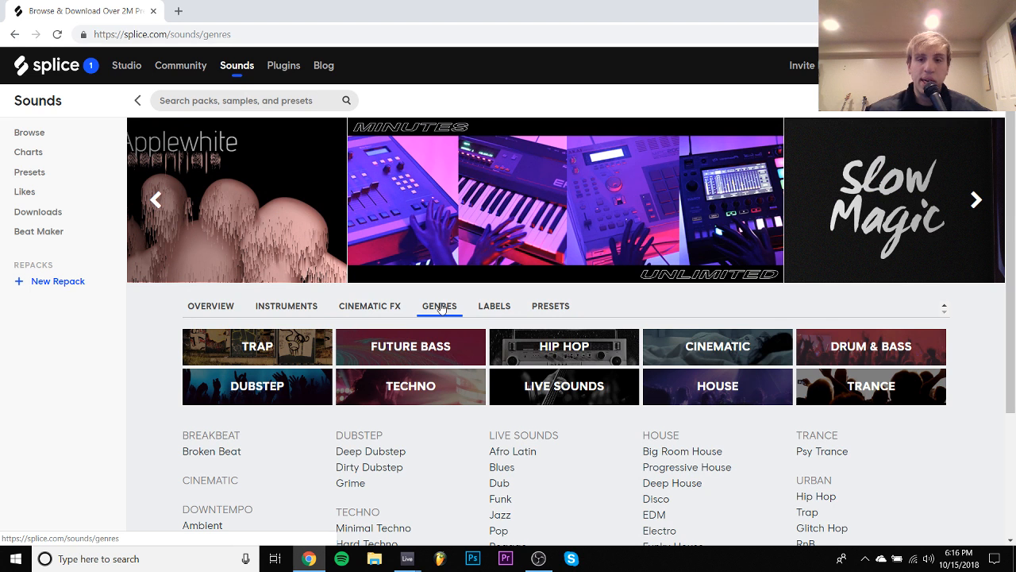
{"action": "scroll", "coordinate": [442, 309], "scroll_direction": "down", "scroll_amount": 2}
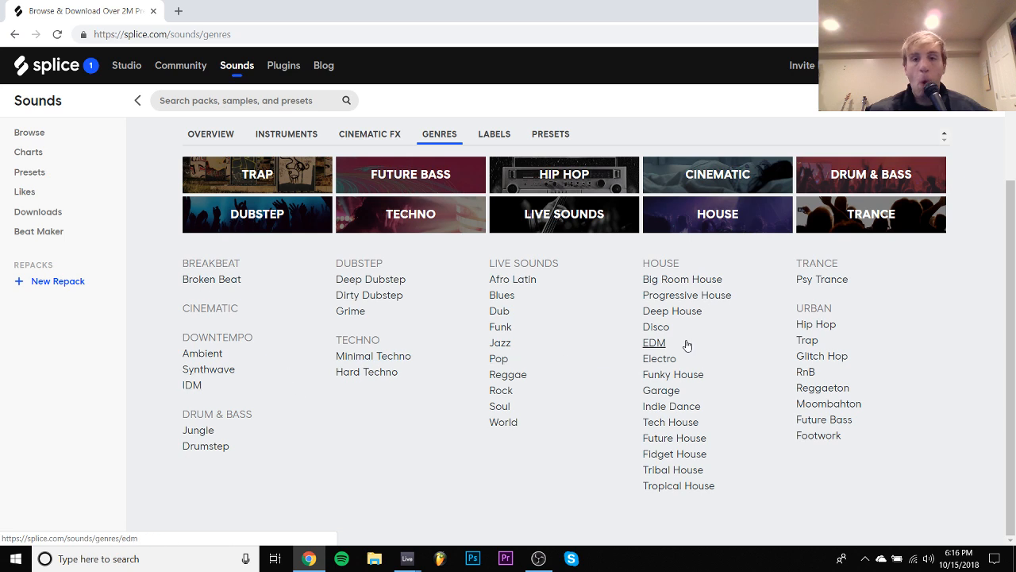
{"action": "scroll", "coordinate": [687, 346], "scroll_direction": "up", "scroll_amount": 2}
- Open the Splice label from the labels overview and show all of its recent releases
{"action": "left_click", "coordinate": [504, 311]}
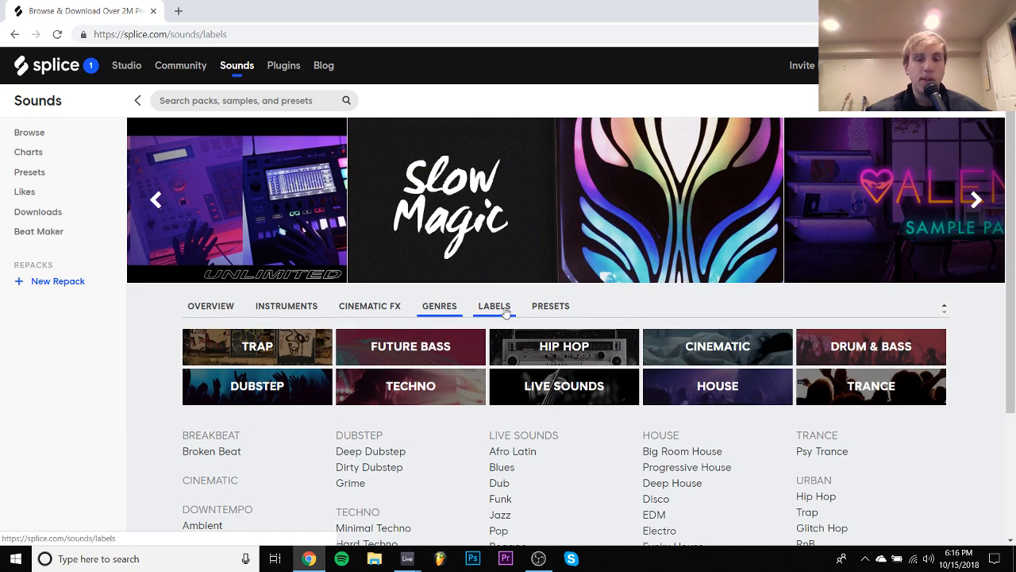
{"action": "scroll", "coordinate": [213, 413], "scroll_direction": "down", "scroll_amount": 3}
{"action": "scroll", "coordinate": [215, 310], "scroll_direction": "up", "scroll_amount": 2}
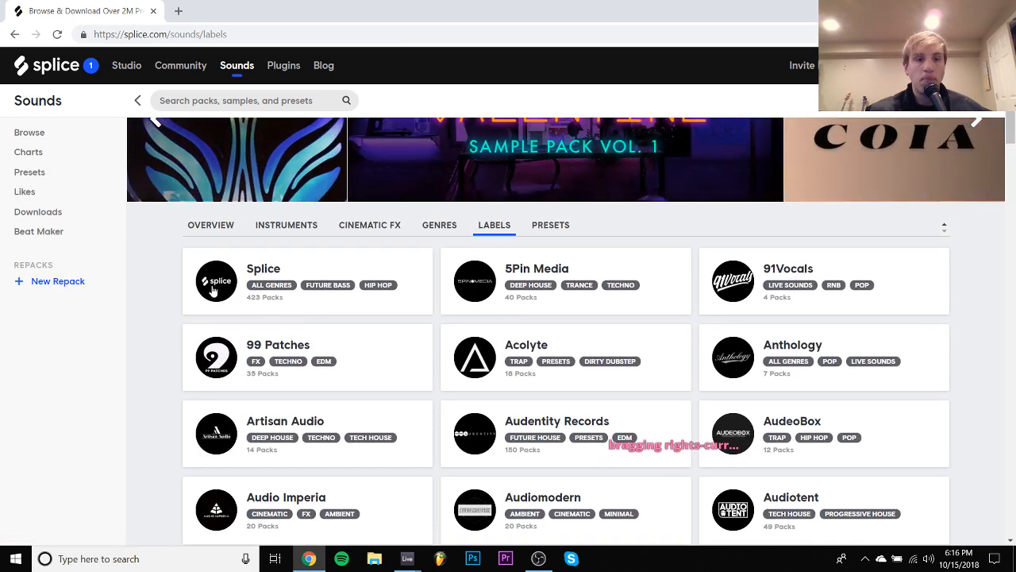
{"action": "left_click", "coordinate": [213, 290]}
{"action": "scroll", "coordinate": [213, 291], "scroll_direction": "down", "scroll_amount": 3}
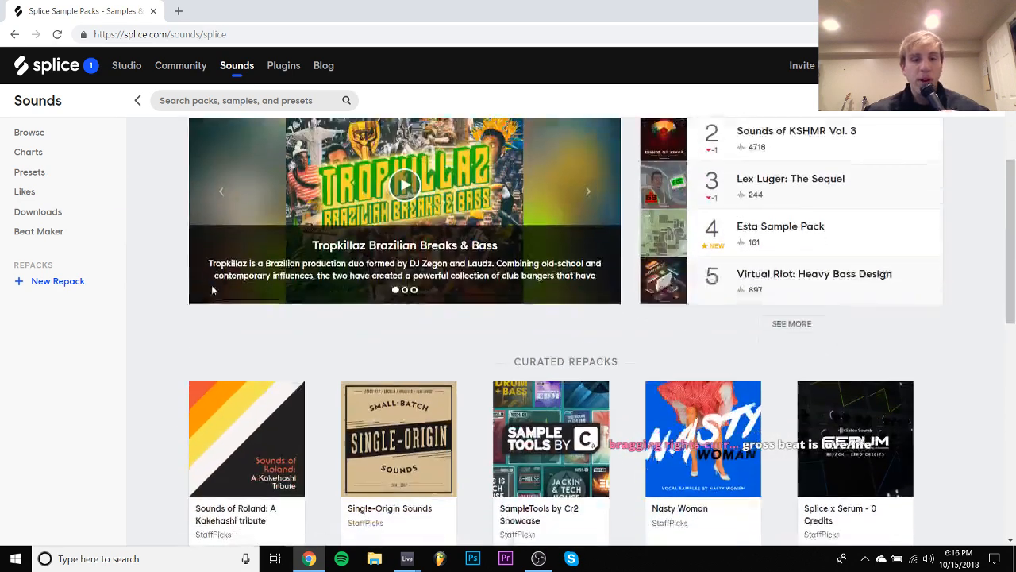
{"action": "scroll", "coordinate": [213, 290], "scroll_direction": "down", "scroll_amount": 8}
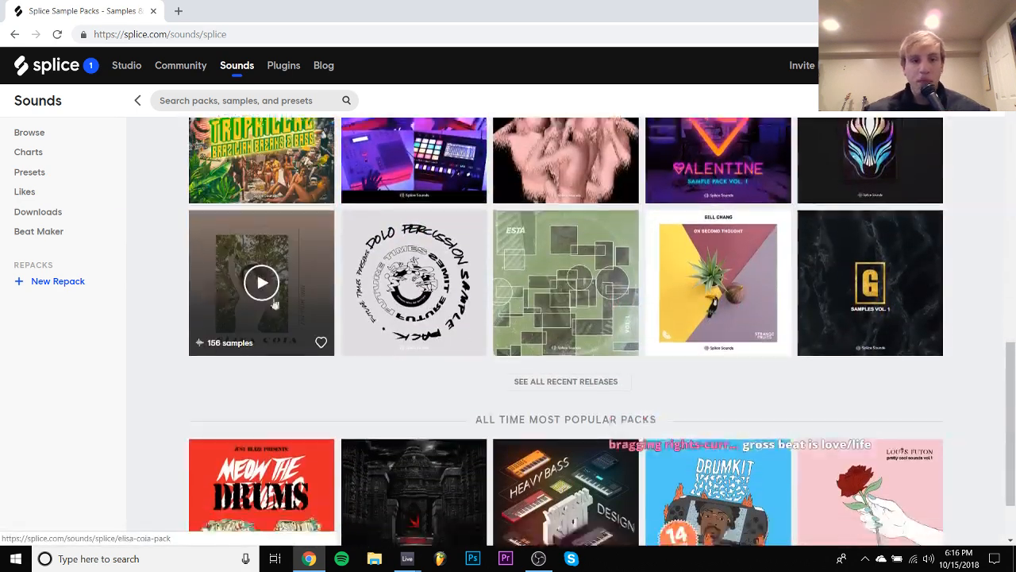
{"action": "left_click", "coordinate": [531, 381]}
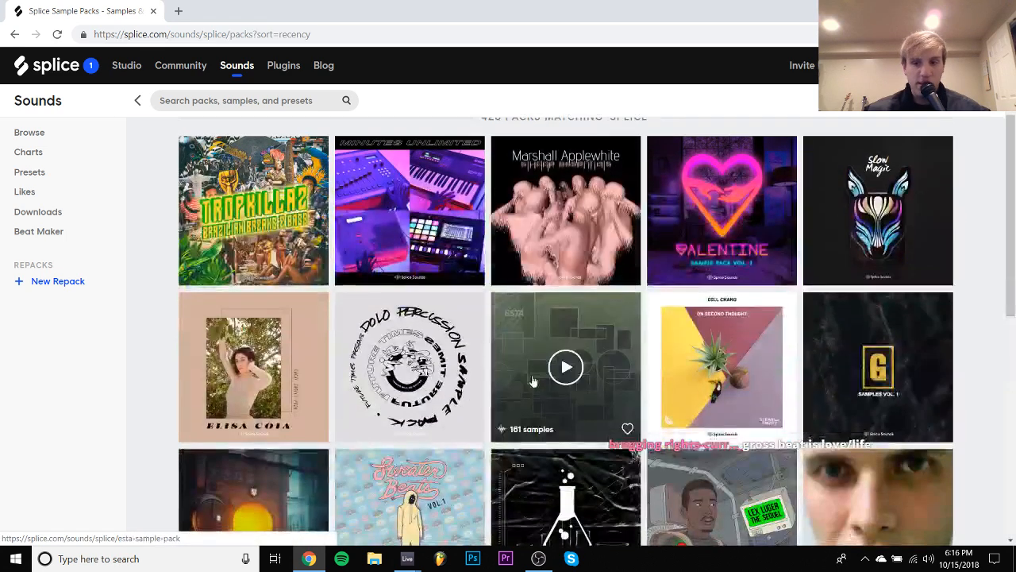
- Open the "Donuts & Dinosaurs Vol. 2" sample pack in a new browser tab and switch to it
{"action": "scroll", "coordinate": [533, 382], "scroll_direction": "down", "scroll_amount": 4}
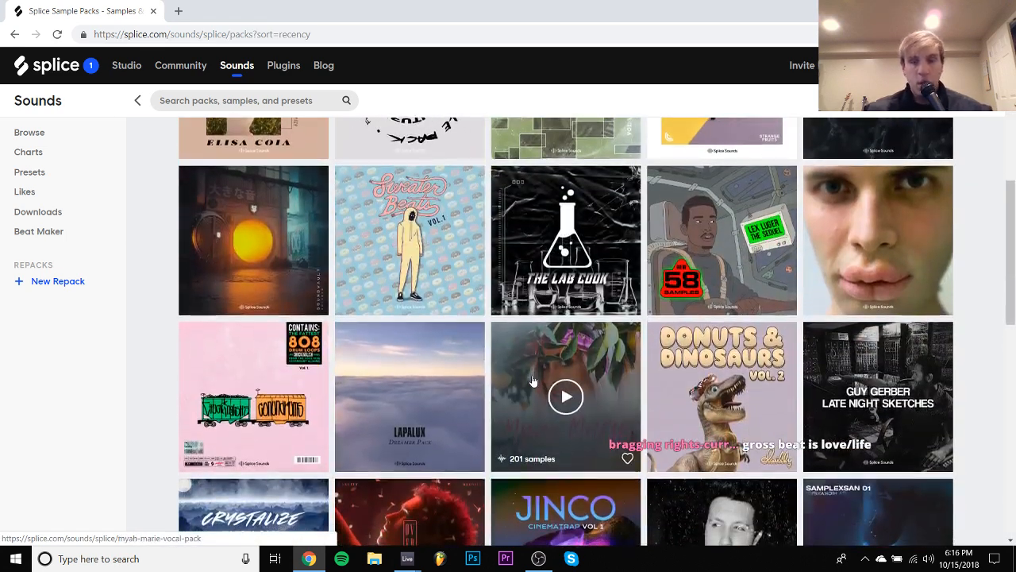
{"action": "scroll", "coordinate": [532, 381], "scroll_direction": "down", "scroll_amount": 1}
{"action": "right_click", "coordinate": [699, 308]}
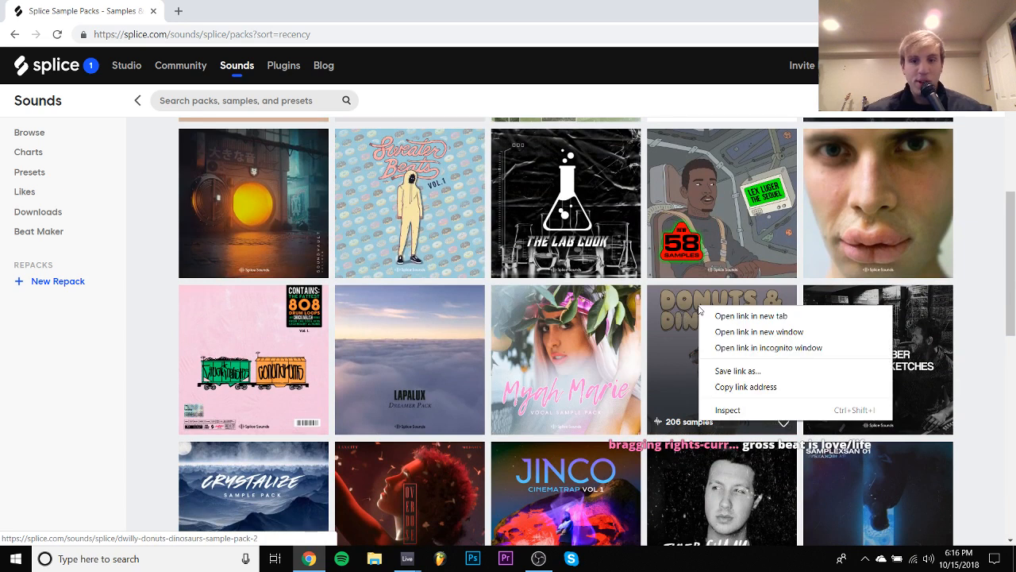
{"action": "left_click", "coordinate": [721, 316]}
{"action": "scroll", "coordinate": [644, 359], "scroll_direction": "down", "scroll_amount": 4}
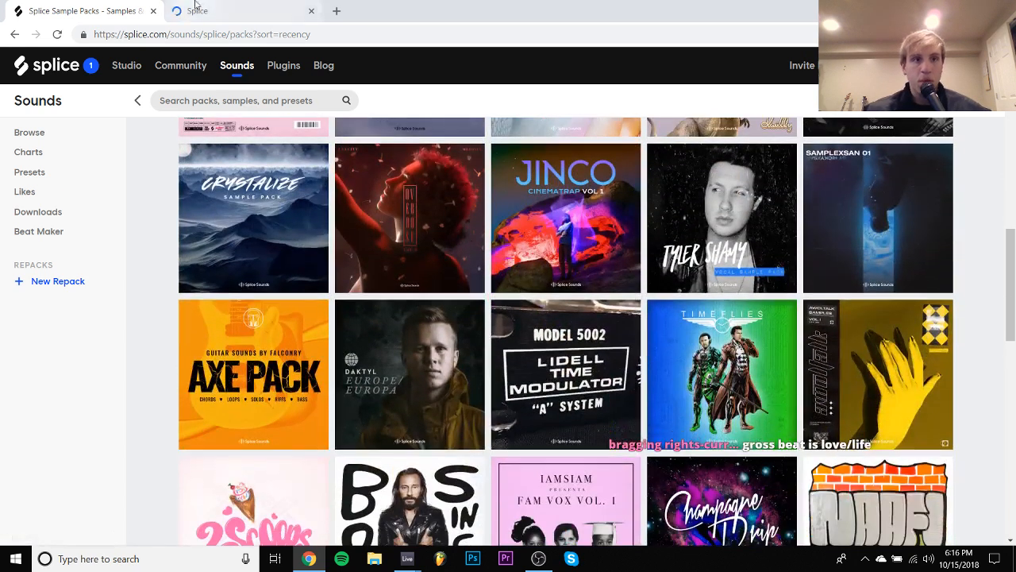
{"action": "left_click", "coordinate": [195, 11]}
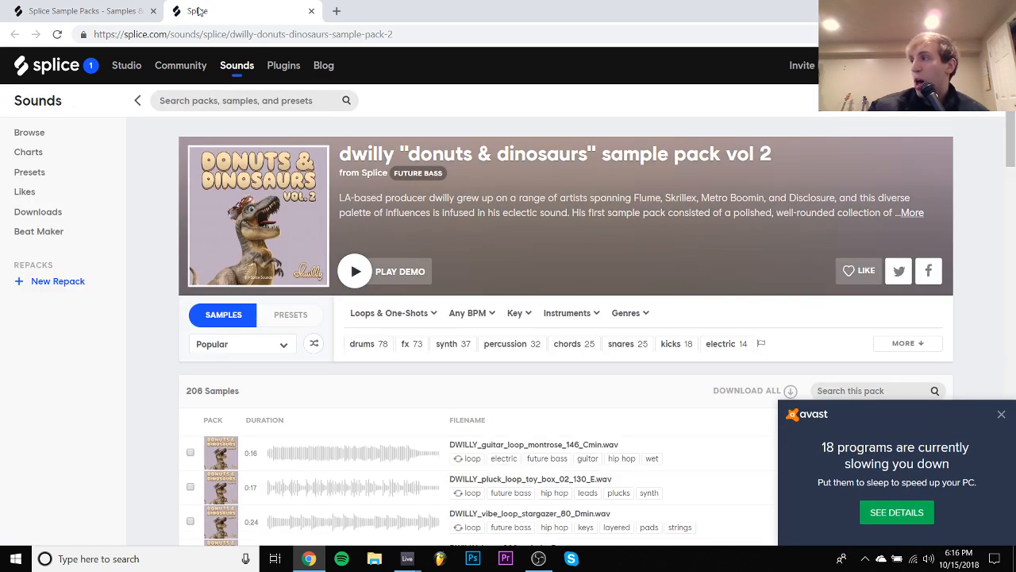
- Dismiss the Avast notification and audition the pack's samples from DWILLY_guitar_loop_montrose_146_Cmin.wav down to DWILLY_vibe_loop_plucked_afterlife_120_Amin.wav
{"action": "scroll", "coordinate": [347, 178], "scroll_direction": "down", "scroll_amount": 2}
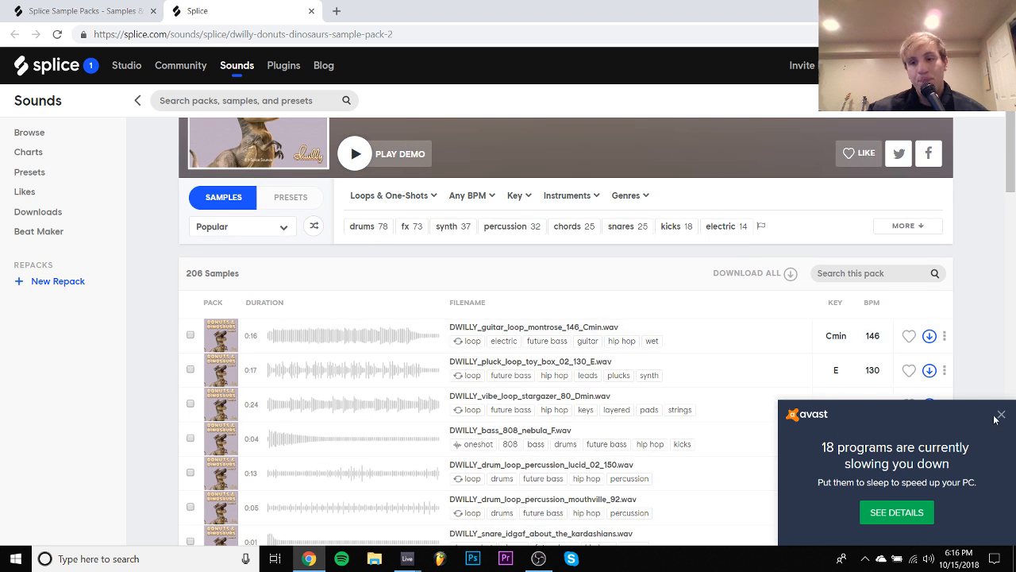
{"action": "left_click", "coordinate": [1001, 415]}
{"action": "left_click", "coordinate": [253, 336]}
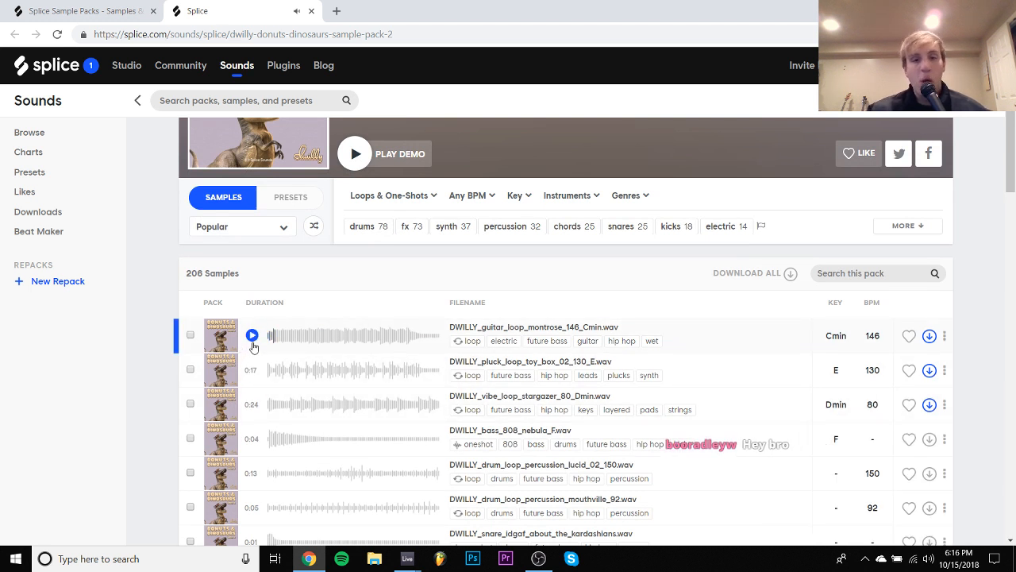
{"action": "key", "text": "Down"}
{"action": "key", "text": "Down"}
{"action": "key", "text": "Down"}
{"action": "key", "text": "Down"}
{"action": "key", "text": "Down"}
{"action": "key", "text": "Down"}
{"action": "key", "text": "Down"}
{"action": "key", "text": "Down"}
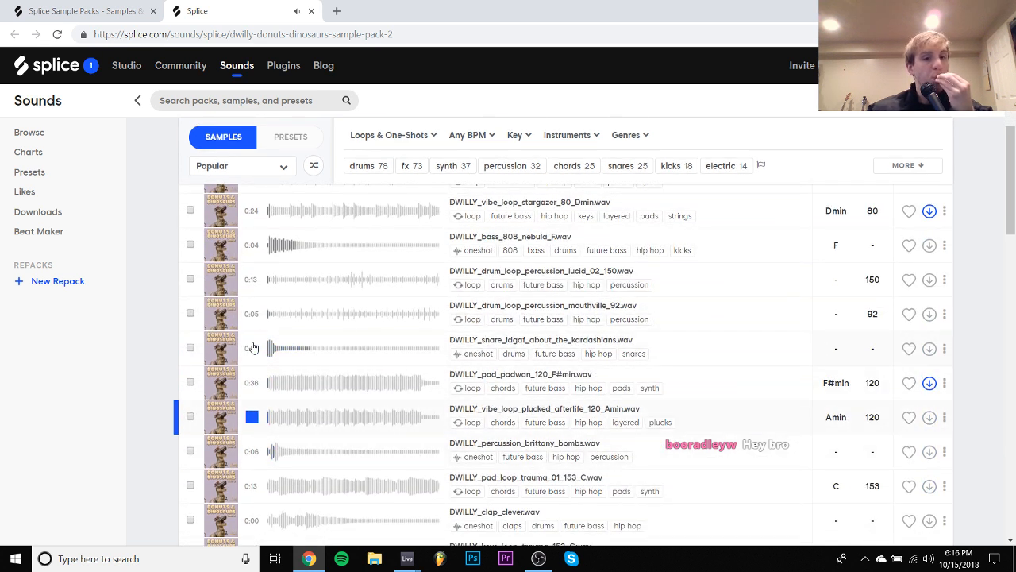
{"action": "key", "text": "Up"}
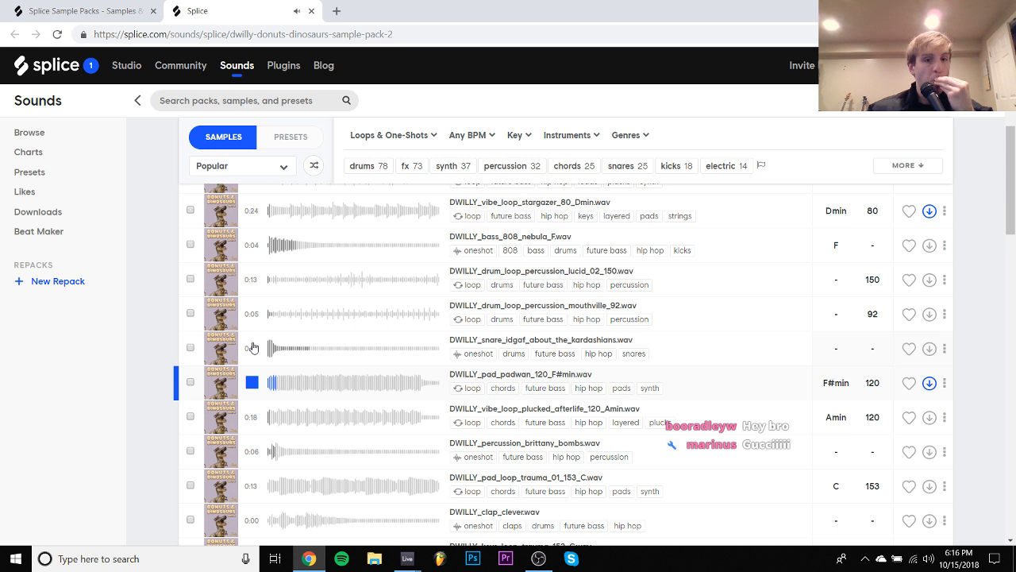
{"action": "key", "text": "Down"}
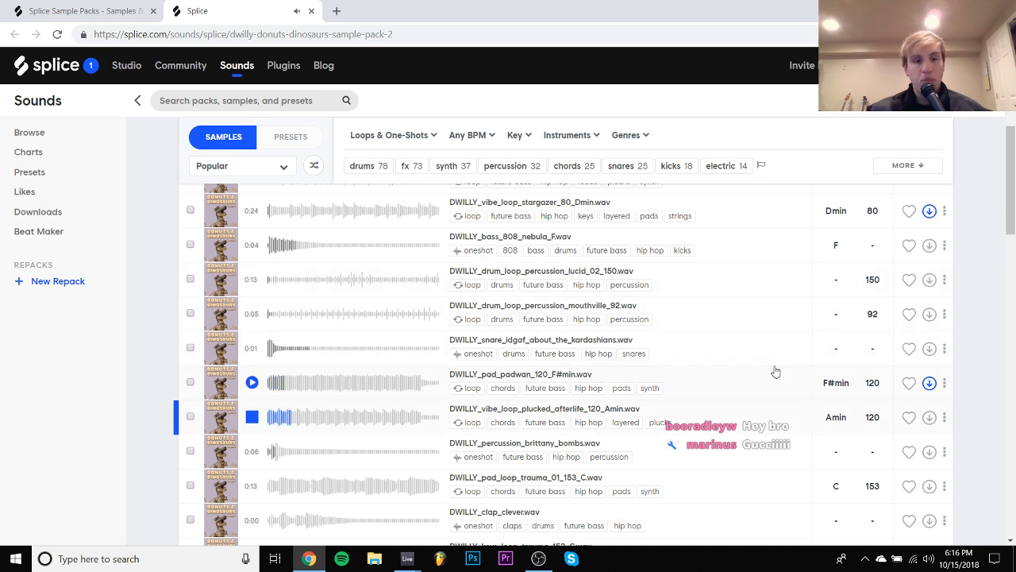
- Audition the pack's samples from DWILLY_percussion_brittany_bombs.wav down to DWILLY_snare_tilted_towers.wav
{"action": "key", "text": "Down"}
{"action": "key", "text": "Down"}
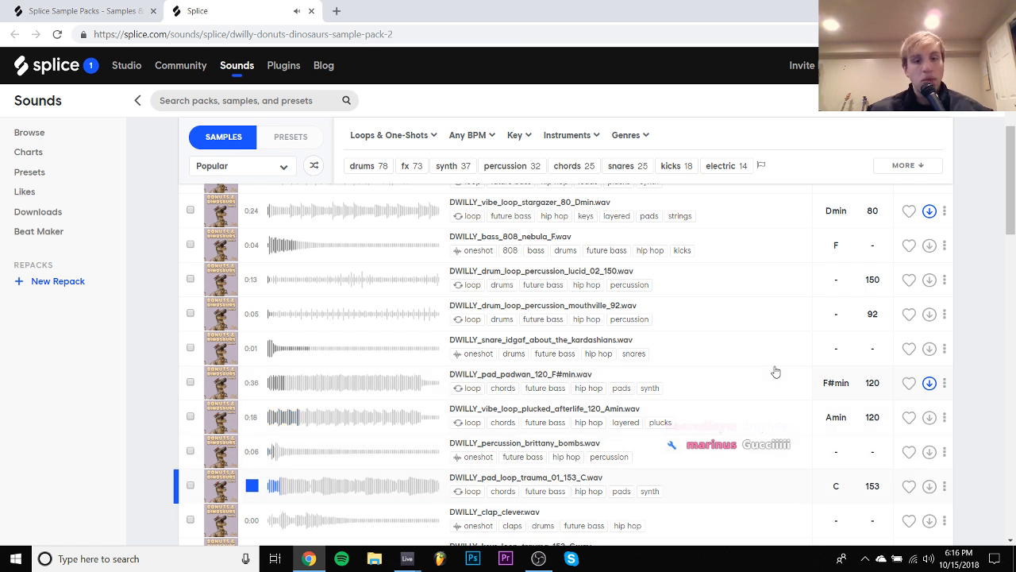
{"action": "key", "text": "Down"}
{"action": "key", "text": "Down"}
{"action": "key", "text": "Down"}
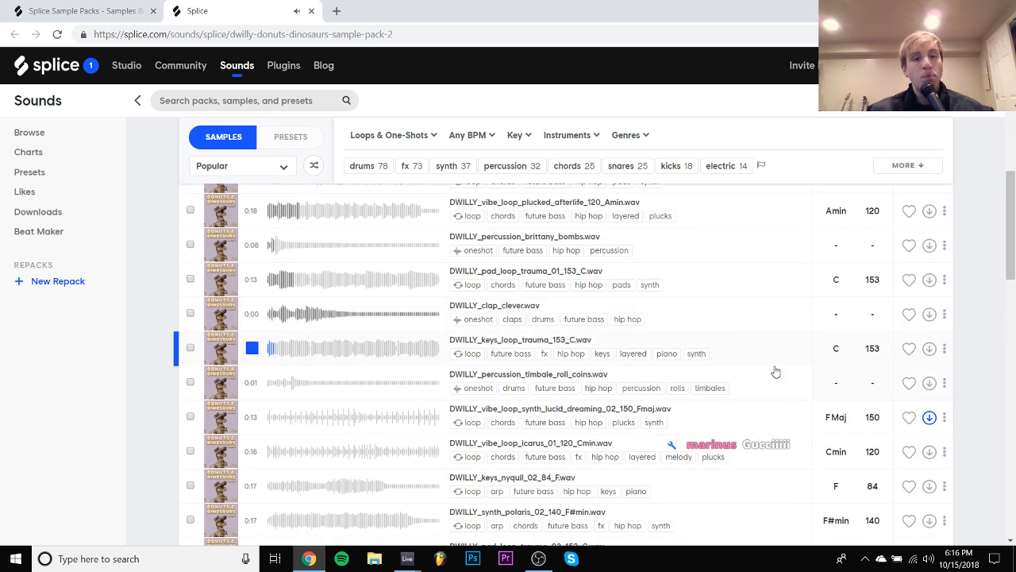
{"action": "key", "text": "Down"}
{"action": "key", "text": "Down"}
{"action": "key", "text": "Down"}
{"action": "key", "text": "Down"}
{"action": "key", "text": "Down"}
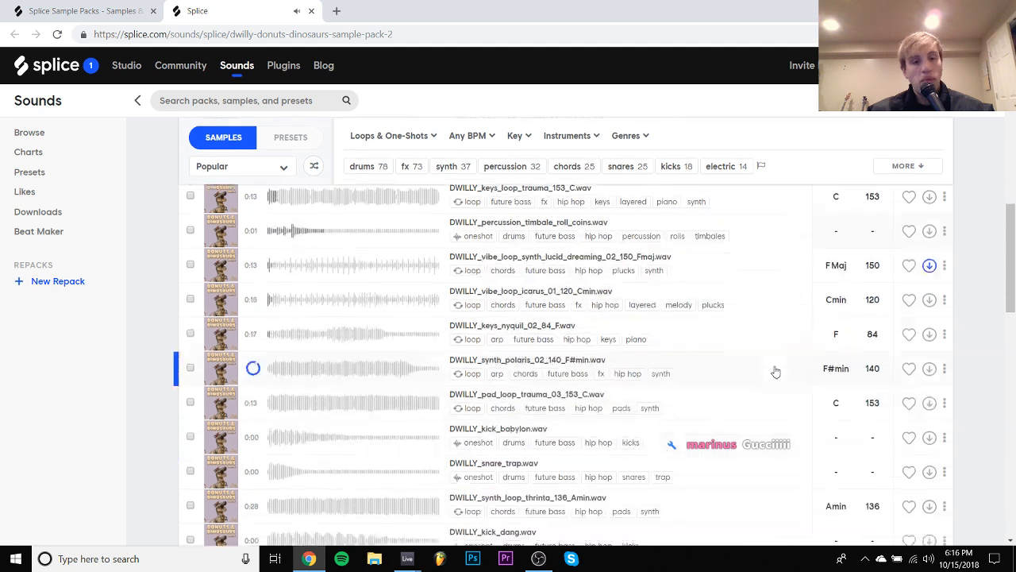
{"action": "key", "text": "Down"}
{"action": "key", "text": "Down"}
{"action": "key", "text": "Down"}
{"action": "key", "text": "Down"}
{"action": "key", "text": "Down"}
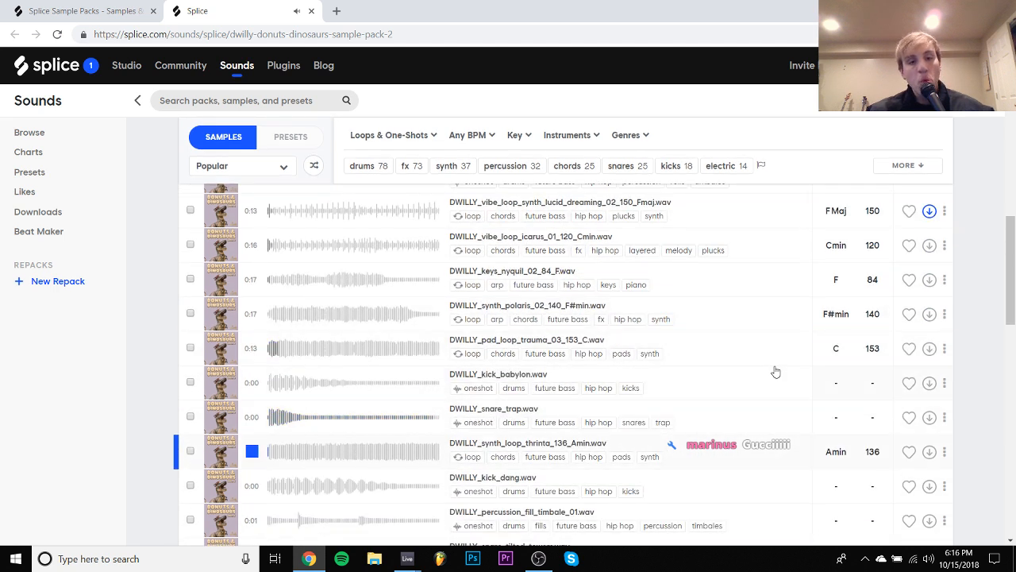
{"action": "key", "text": "Down"}
{"action": "key", "text": "Down"}
{"action": "key", "text": "Up"}
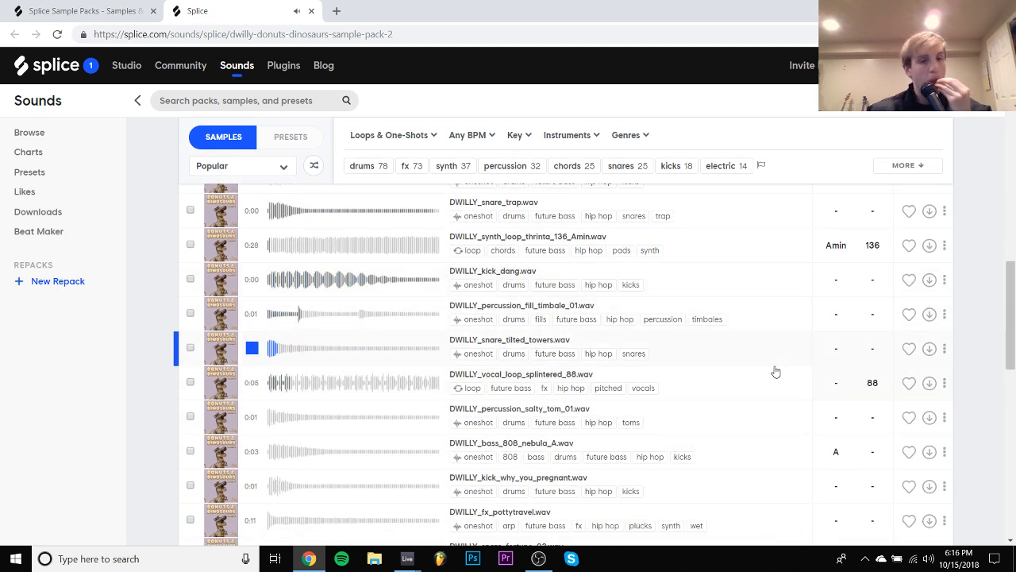
- Return to the browser tab listing the Splice label's packs and open the Esta sample pack
{"action": "left_click", "coordinate": [127, 11]}
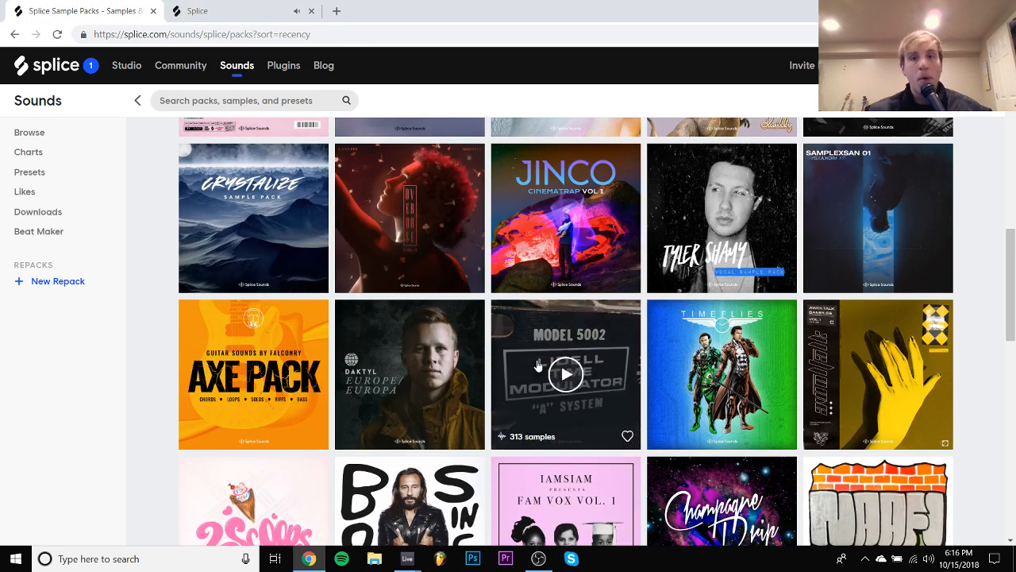
{"action": "scroll", "coordinate": [556, 373], "scroll_direction": "up", "scroll_amount": 5}
{"action": "scroll", "coordinate": [538, 366], "scroll_direction": "up", "scroll_amount": 1}
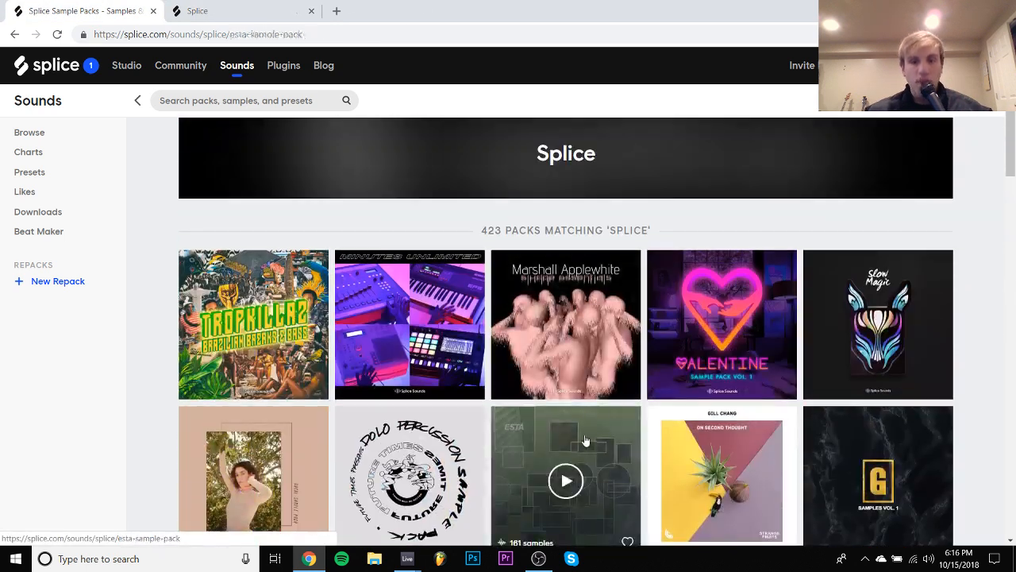
{"action": "left_click", "coordinate": [585, 442]}
{"action": "scroll", "coordinate": [469, 337], "scroll_direction": "down", "scroll_amount": 2}
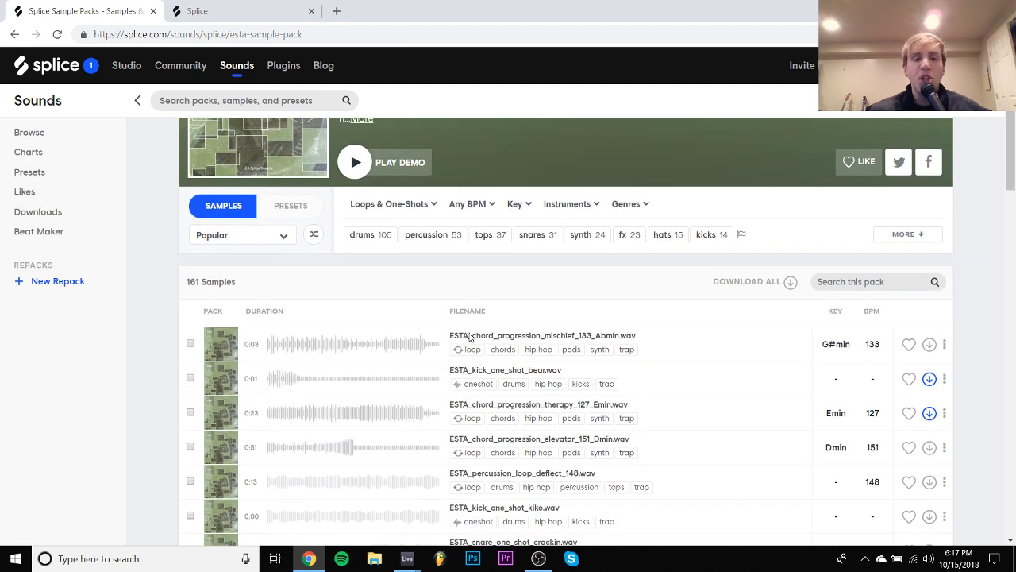
- Audition the Esta pack's samples from ESTA_percussion_loop_brasil_135.wav down to ESTA_kick_one_shot_boost.wav
{"action": "scroll", "coordinate": [325, 363], "scroll_direction": "down", "scroll_amount": 4}
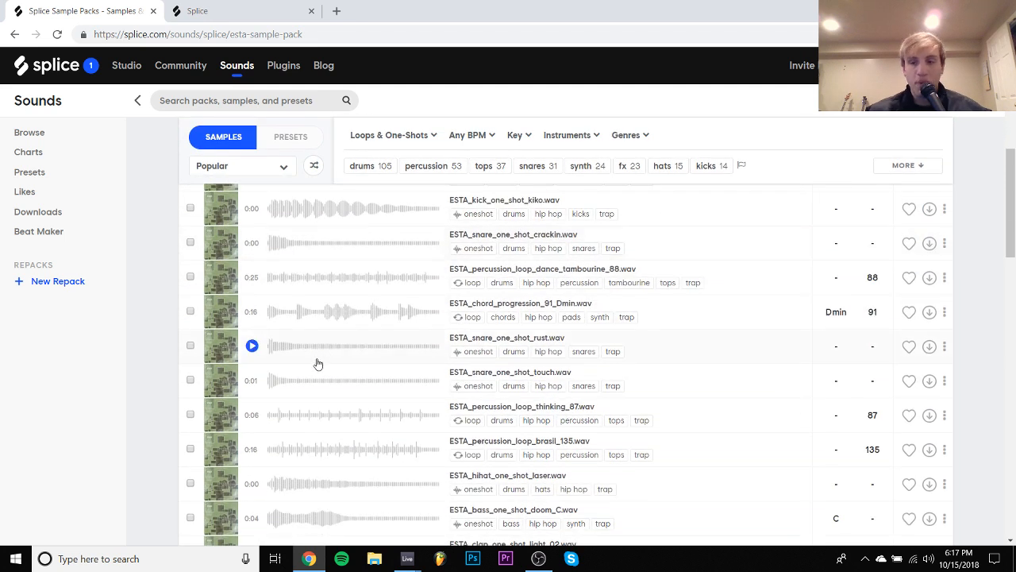
{"action": "scroll", "coordinate": [252, 315], "scroll_direction": "down", "scroll_amount": 4}
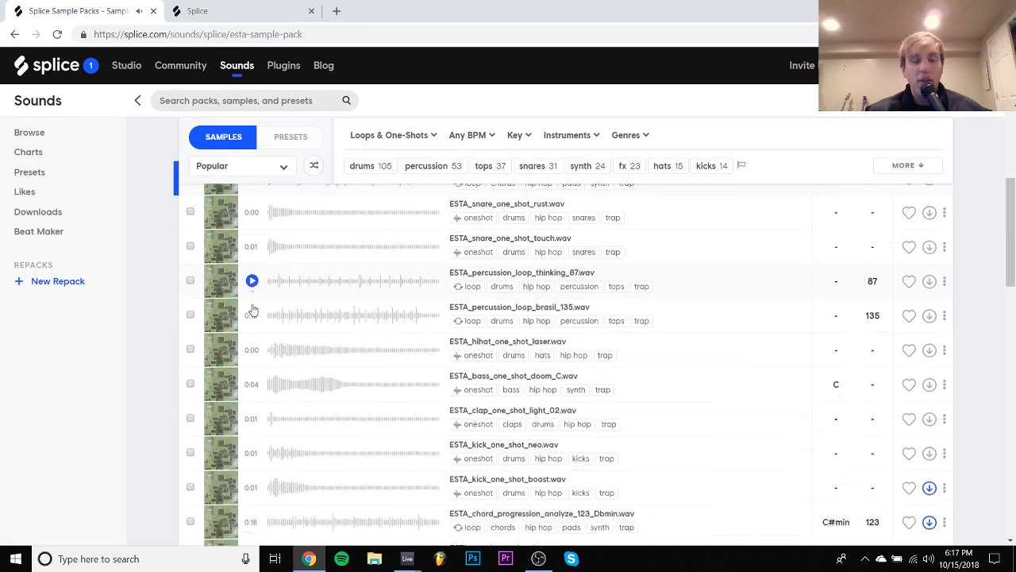
{"action": "left_click", "coordinate": [255, 198]}
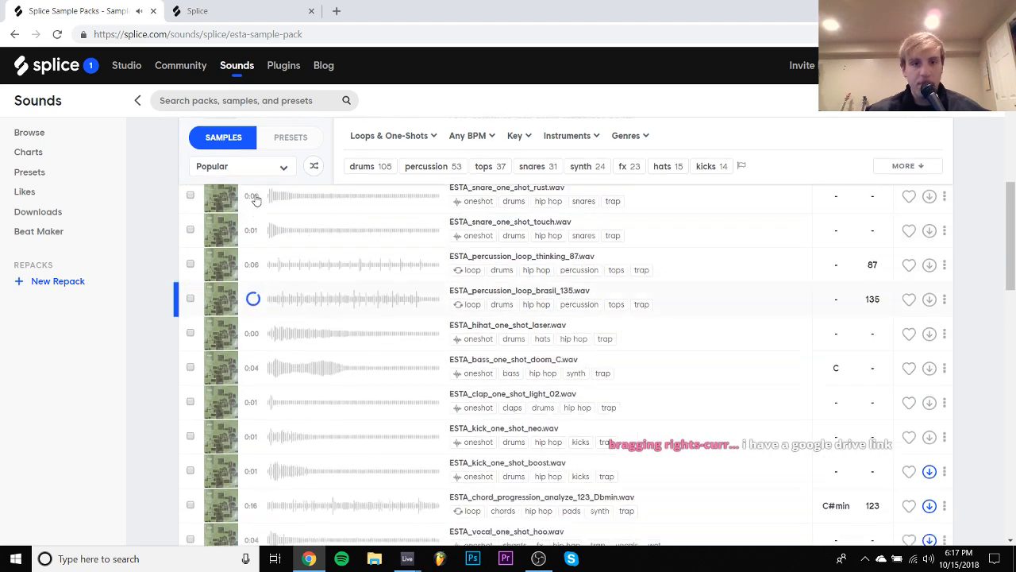
{"action": "key", "text": "Down"}
{"action": "key", "text": "Down"}
{"action": "key", "text": "Down"}
{"action": "key", "text": "Down"}
{"action": "key", "text": "Down"}
{"action": "key", "text": "Down"}
{"action": "key", "text": "Down"}
{"action": "key", "text": "Down"}
{"action": "key", "text": "Down"}
{"action": "key", "text": "Down"}
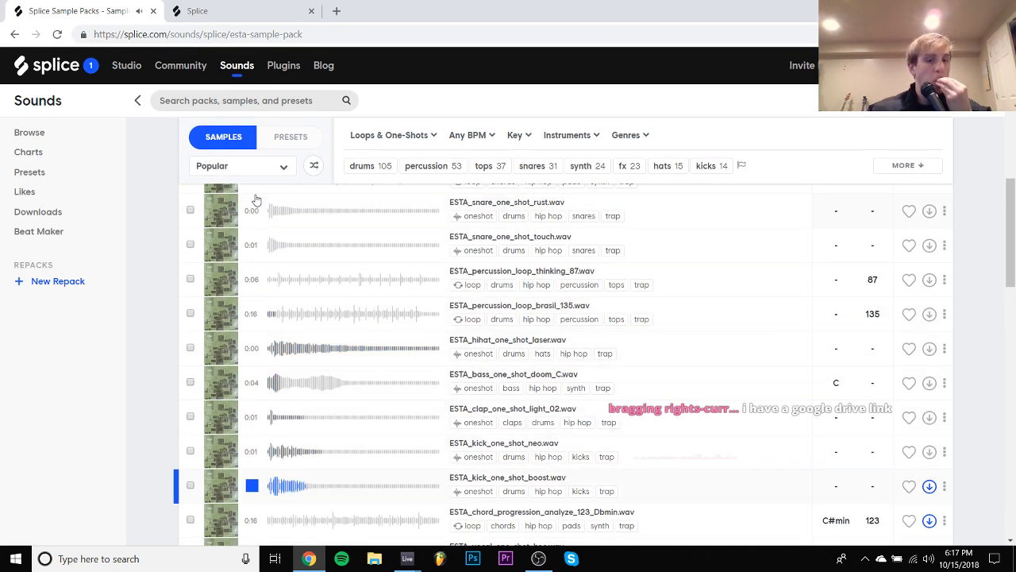
- Find ESTA_chord_progression_casio_94_Emin.wav further down the pack, stop its preview and download it
{"action": "scroll", "coordinate": [255, 198], "scroll_direction": "down", "scroll_amount": 3}
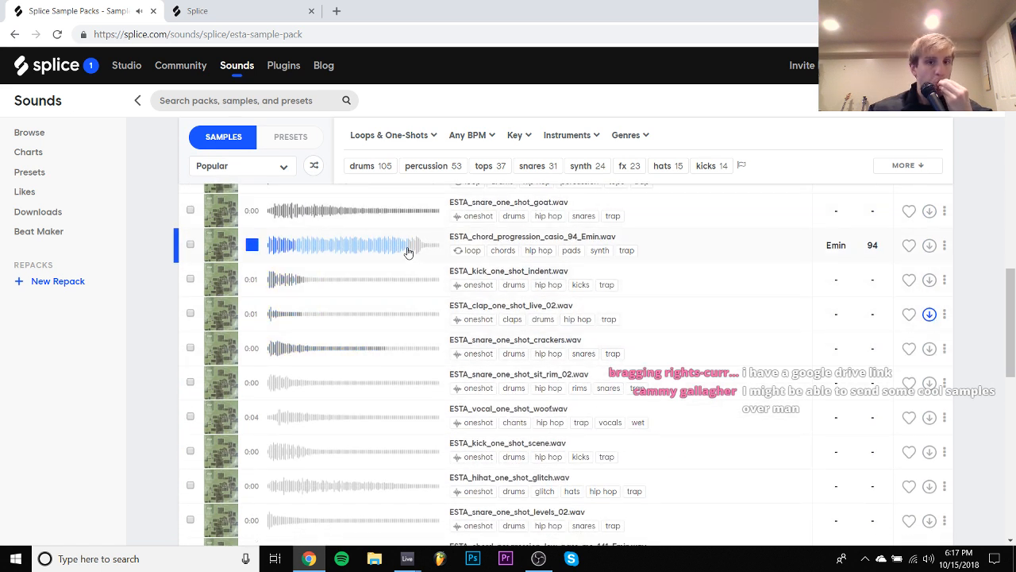
{"action": "left_click", "coordinate": [252, 244]}
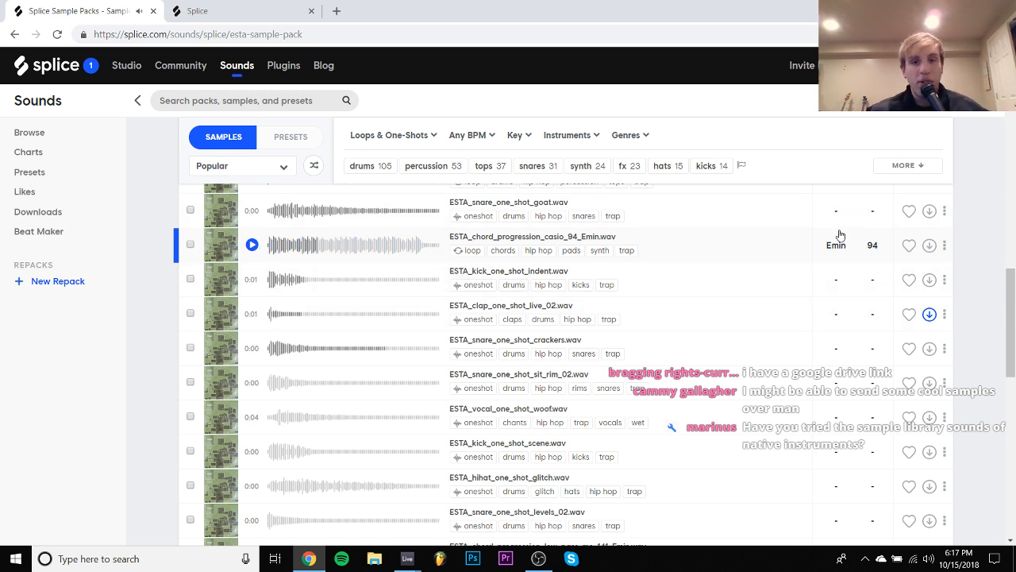
{"action": "left_click", "coordinate": [928, 245]}
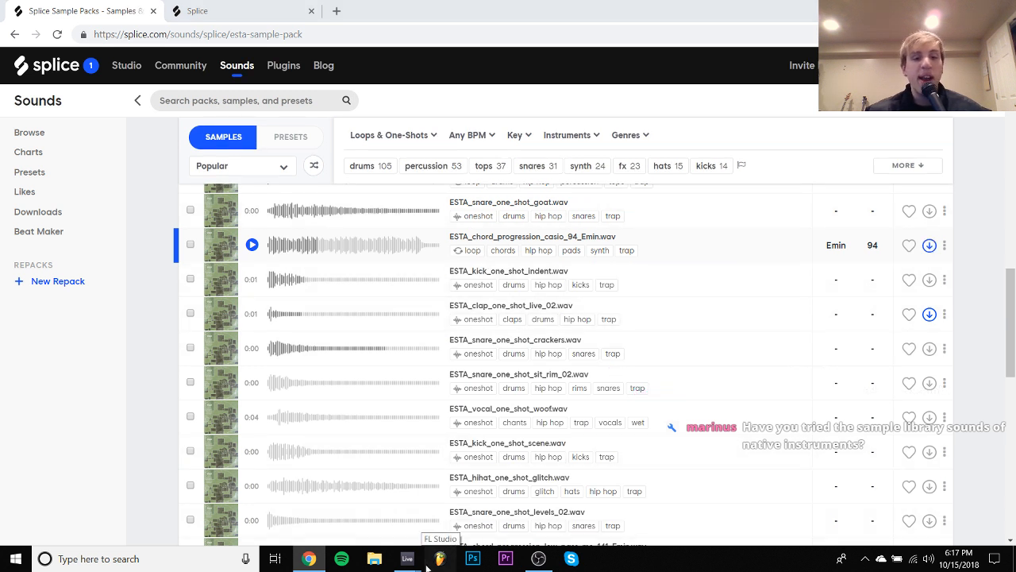
- Switch to the untitled Ableton Live set and expand the packs folder inside the Splice place's Samples folder
{"action": "mouse_move", "coordinate": [407, 558]}
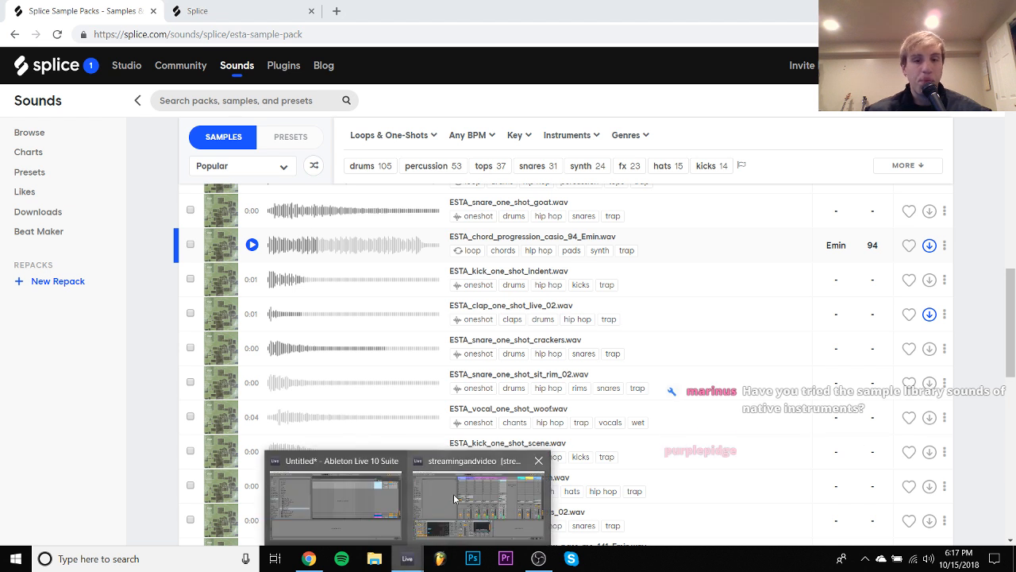
{"action": "left_click", "coordinate": [351, 499]}
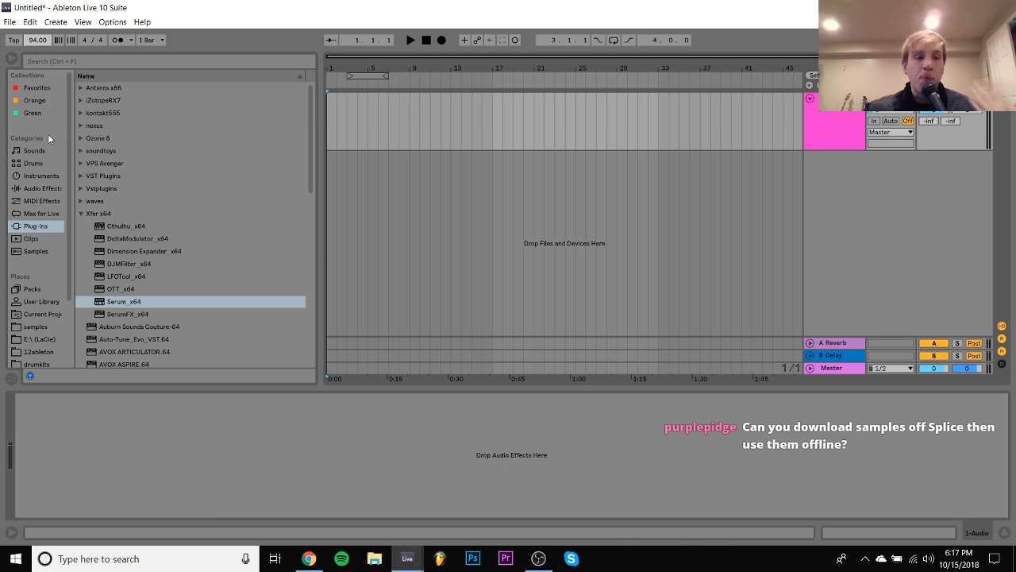
{"action": "scroll", "coordinate": [48, 323], "scroll_direction": "down", "scroll_amount": 3}
{"action": "left_click", "coordinate": [36, 336]}
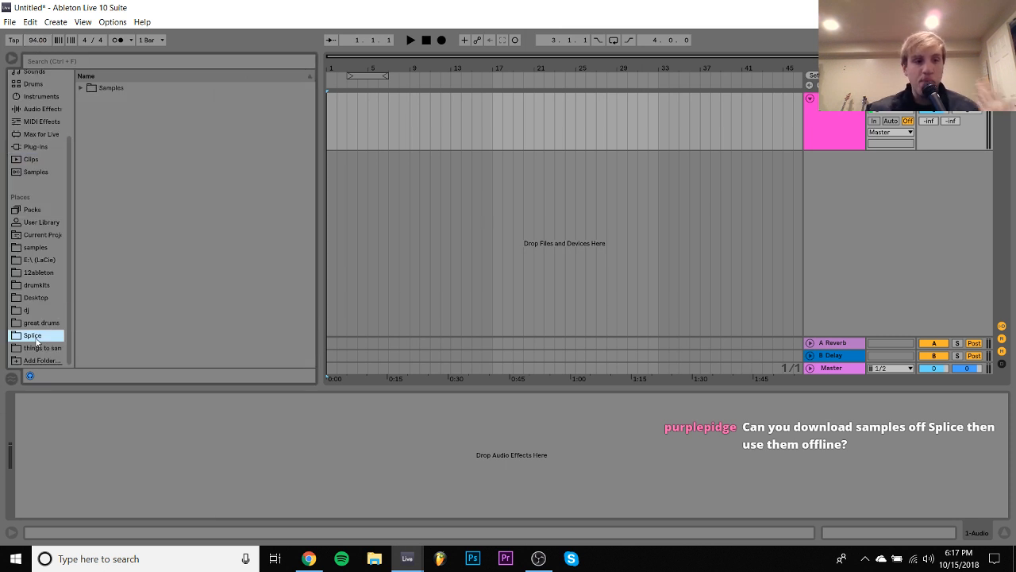
{"action": "left_click", "coordinate": [81, 87]}
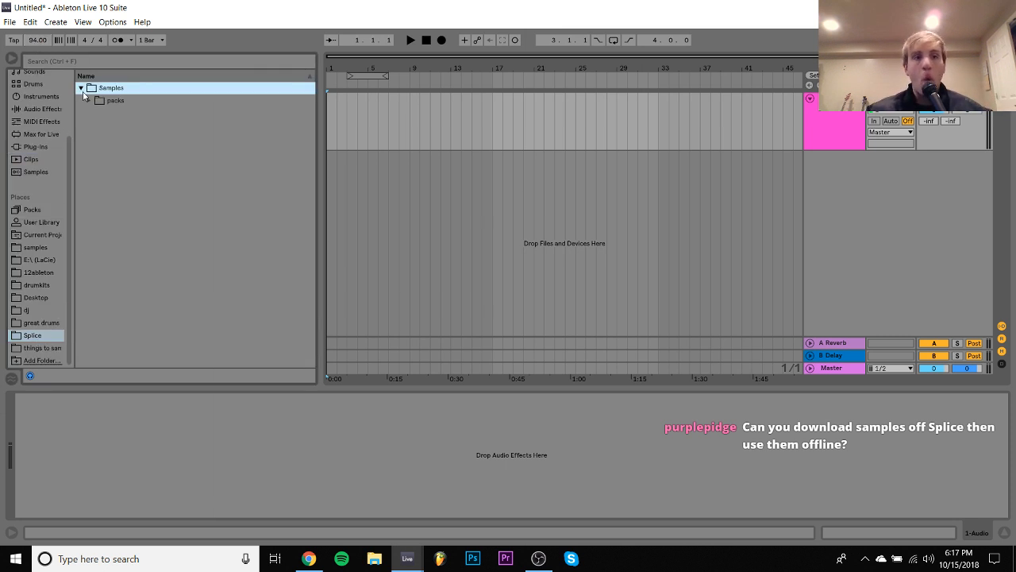
{"action": "left_click", "coordinate": [91, 101]}
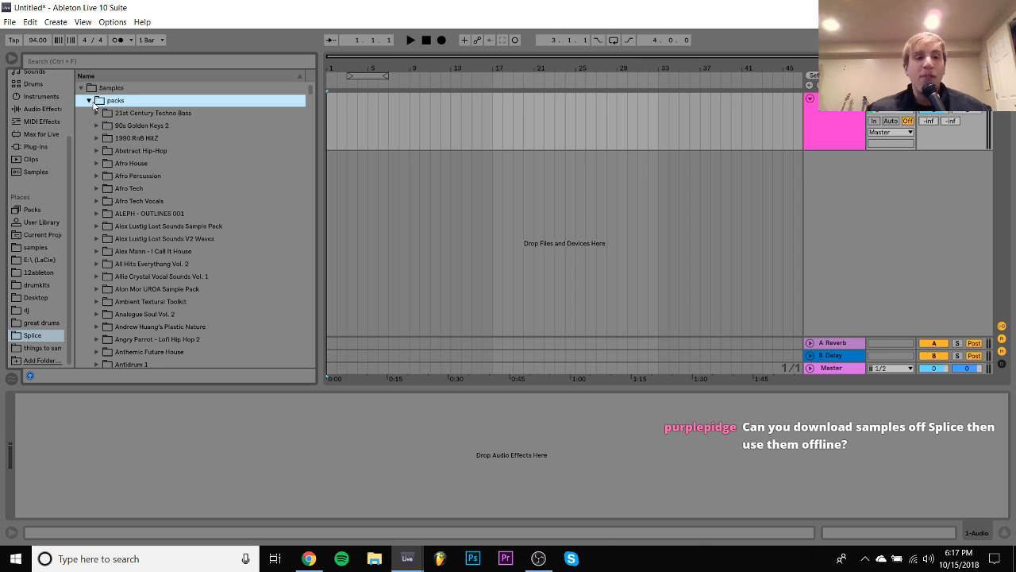
- Expand the BLISS - ST2 Samples pack, preview its Drop_Fill.wav, and collapse the Today Or Tomorrow folder
{"action": "scroll", "coordinate": [93, 105], "scroll_direction": "down", "scroll_amount": 15}
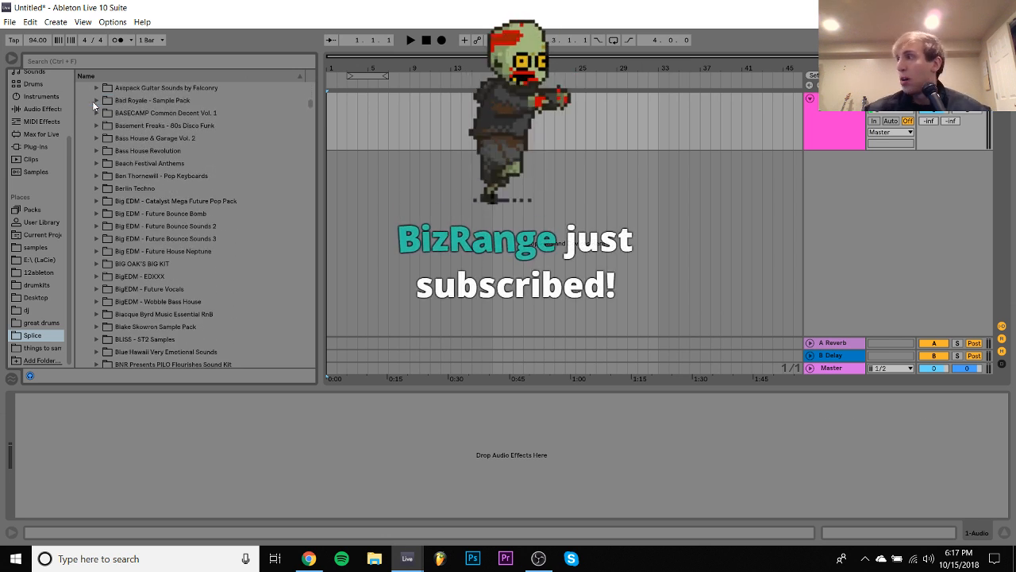
{"action": "scroll", "coordinate": [92, 101], "scroll_direction": "down", "scroll_amount": 7}
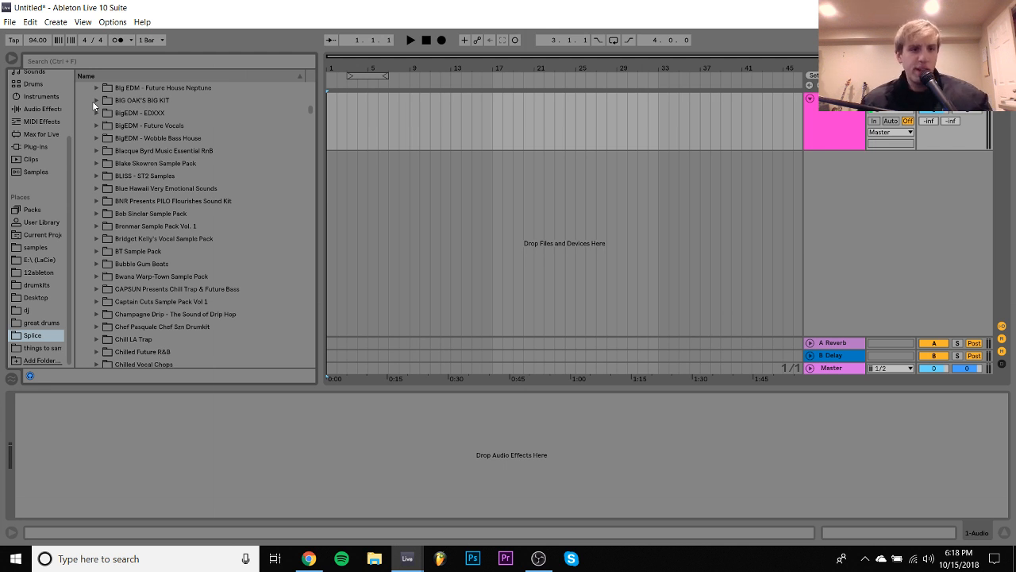
{"action": "left_click", "coordinate": [97, 175]}
{"action": "key", "text": "Right"}
{"action": "key", "text": "Down"}
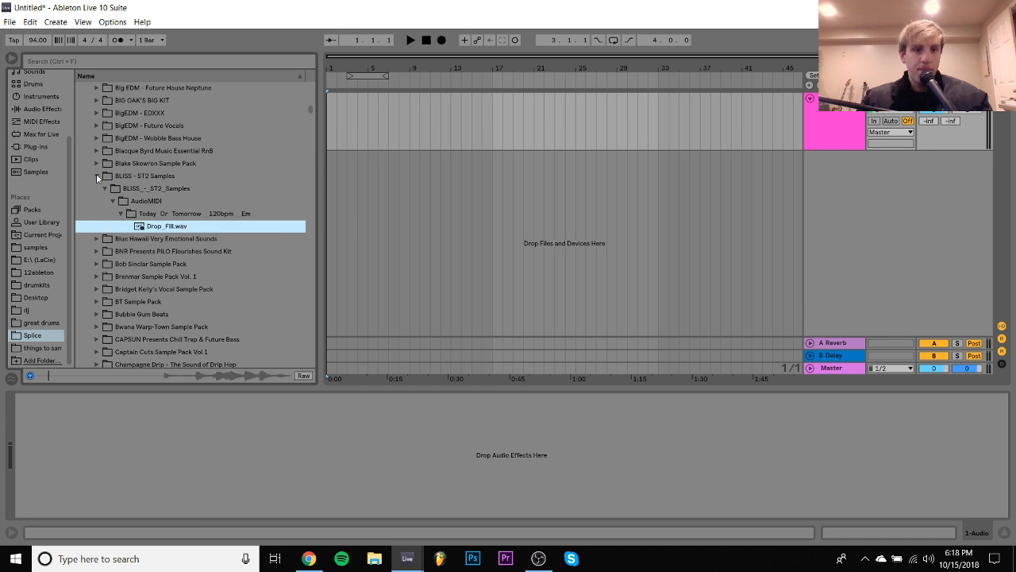
{"action": "key", "text": "Up"}
{"action": "key", "text": "Left"}
{"action": "key", "text": "Down"}
{"action": "key", "text": "Down"}
{"action": "key", "text": "Down"}
{"action": "key", "text": "Down"}
{"action": "key", "text": "Down"}
{"action": "key", "text": "Down"}
{"action": "key", "text": "Down"}
{"action": "key", "text": "Down"}
{"action": "key", "text": "Down"}
{"action": "key", "text": "Down"}
{"action": "key", "text": "Down"}
{"action": "key", "text": "Down"}
{"action": "key", "text": "Down"}
{"action": "key", "text": "Down"}
{"action": "key", "text": "Down"}
{"action": "key", "text": "Down"}
{"action": "key", "text": "Down"}
{"action": "key", "text": "Down"}
{"action": "key", "text": "Down"}
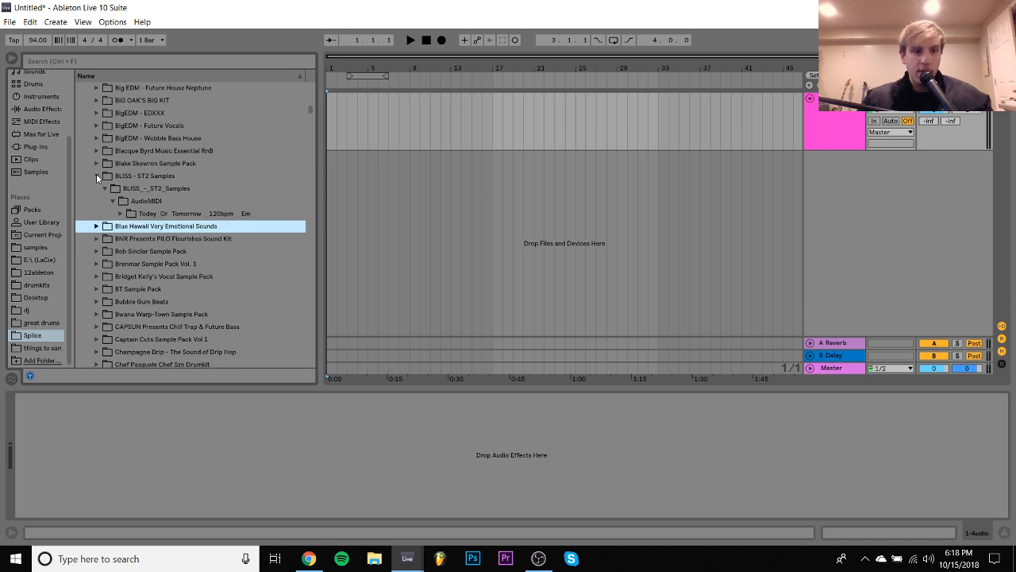
- Expand the Dead Drop 002 - Bass pack down to its Loop folder and preview the bass loop inside
{"action": "key", "text": "Down"}
{"action": "key", "text": "Down"}
{"action": "key", "text": "Down"}
{"action": "key", "text": "Down"}
{"action": "key", "text": "Down"}
{"action": "key", "text": "Down"}
{"action": "key", "text": "Down"}
{"action": "key", "text": "Down"}
{"action": "key", "text": "Down"}
{"action": "key", "text": "Down"}
{"action": "key", "text": "Down"}
{"action": "key", "text": "Down"}
{"action": "key", "text": "Down"}
{"action": "key", "text": "Down"}
{"action": "key", "text": "Down"}
{"action": "key", "text": "Down"}
{"action": "key", "text": "Down"}
{"action": "key", "text": "Down"}
{"action": "key", "text": "Down"}
{"action": "key", "text": "Down"}
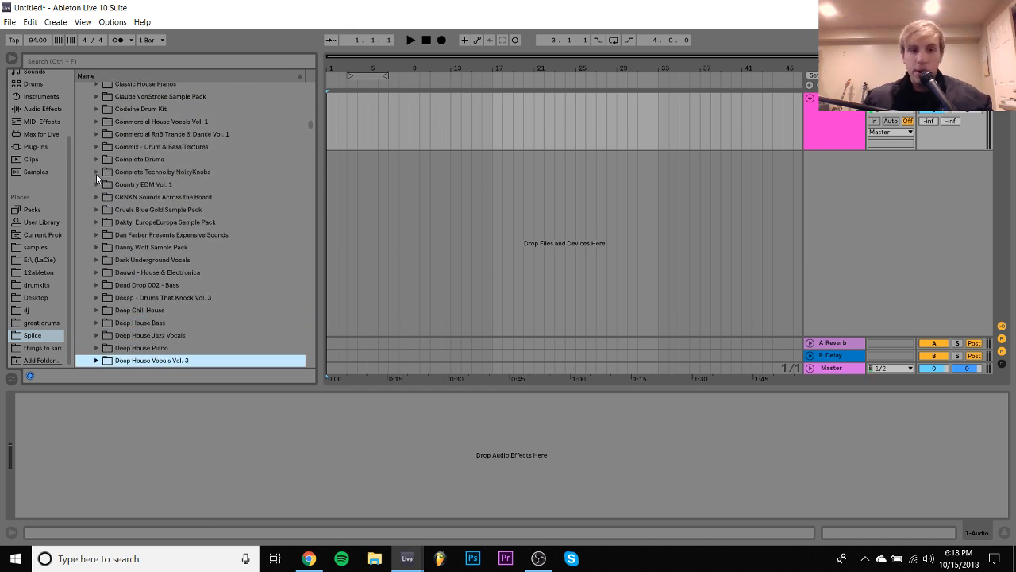
{"action": "key", "text": "Down"}
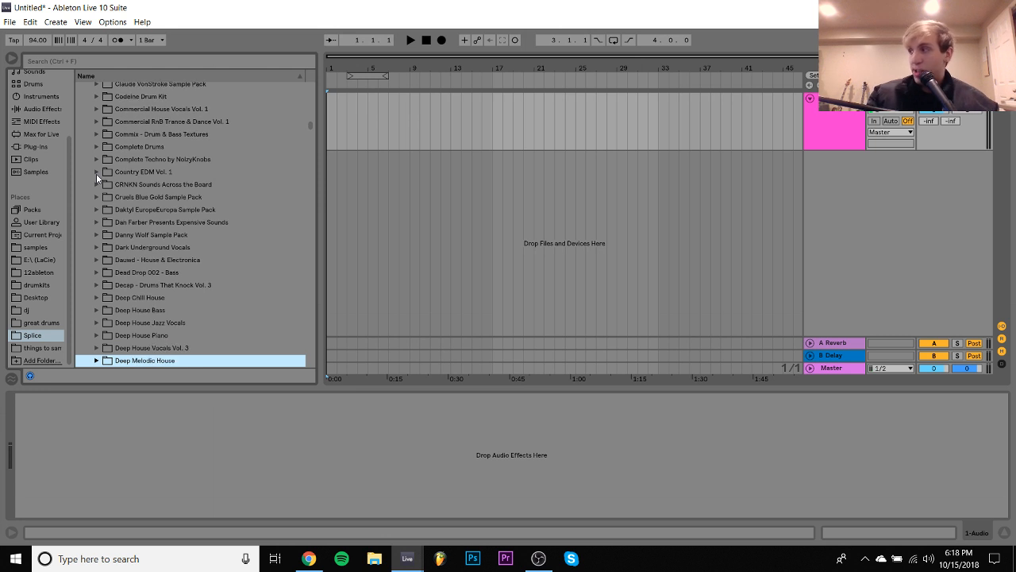
{"action": "key", "text": "Up"}
{"action": "key", "text": "Up"}
{"action": "key", "text": "Up"}
{"action": "key", "text": "Up"}
{"action": "key", "text": "Up"}
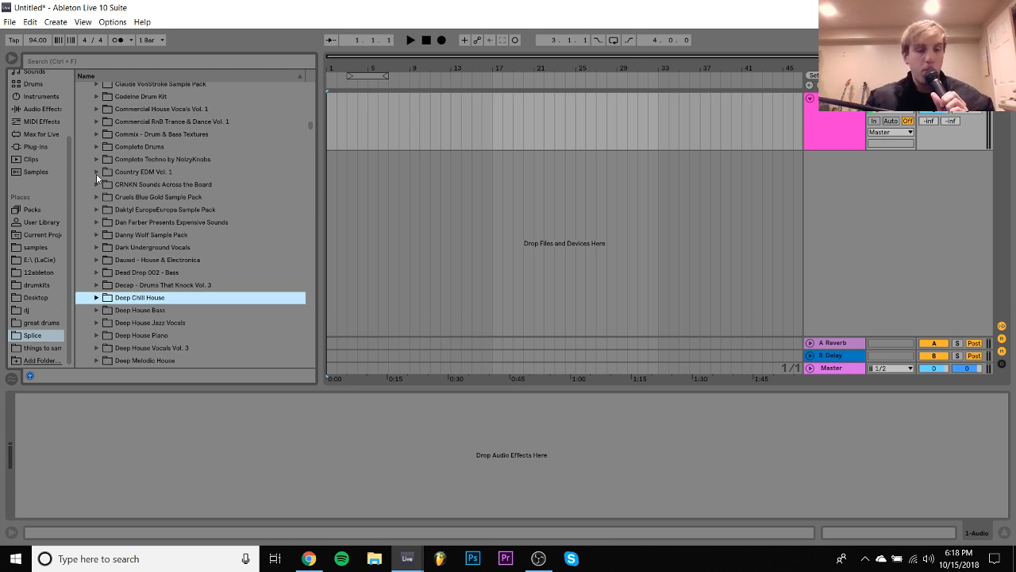
{"action": "key", "text": "Up"}
{"action": "key", "text": "Right"}
{"action": "key", "text": "Down"}
{"action": "key", "text": "Right"}
{"action": "key", "text": "Down"}
{"action": "key", "text": "Right"}
{"action": "key", "text": "Down"}
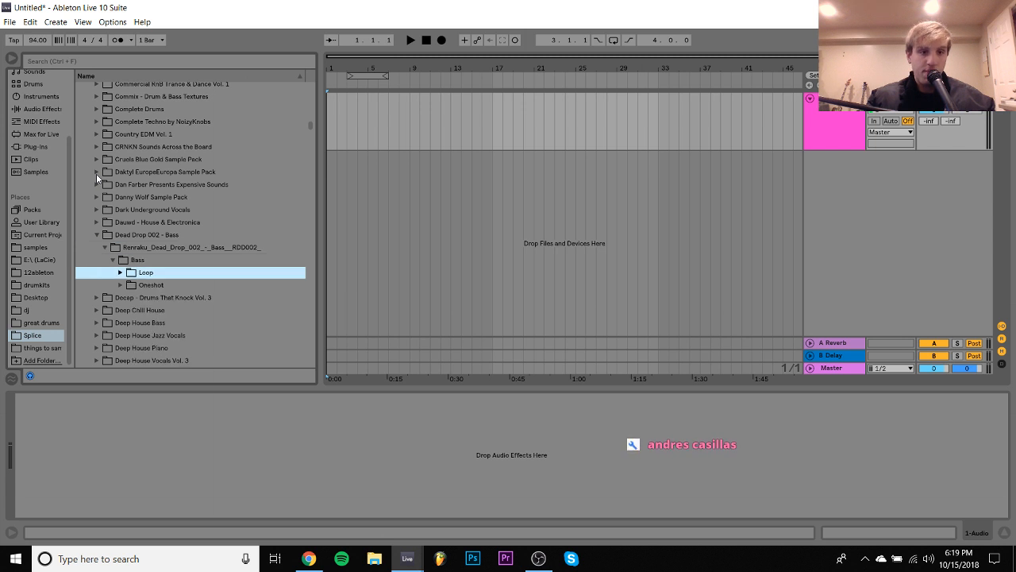
{"action": "key", "text": "Right"}
- Find the Esta Sample Pack among the Splice packs and expand it with its ESTA_labeled_processed folder
{"action": "key", "text": "Down"}
{"action": "key", "text": "Down"}
{"action": "key", "text": "Down"}
{"action": "key", "text": "Down"}
{"action": "key", "text": "Down"}
{"action": "key", "text": "Down"}
{"action": "key", "text": "Down"}
{"action": "key", "text": "Down"}
{"action": "key", "text": "Down"}
{"action": "key", "text": "Down"}
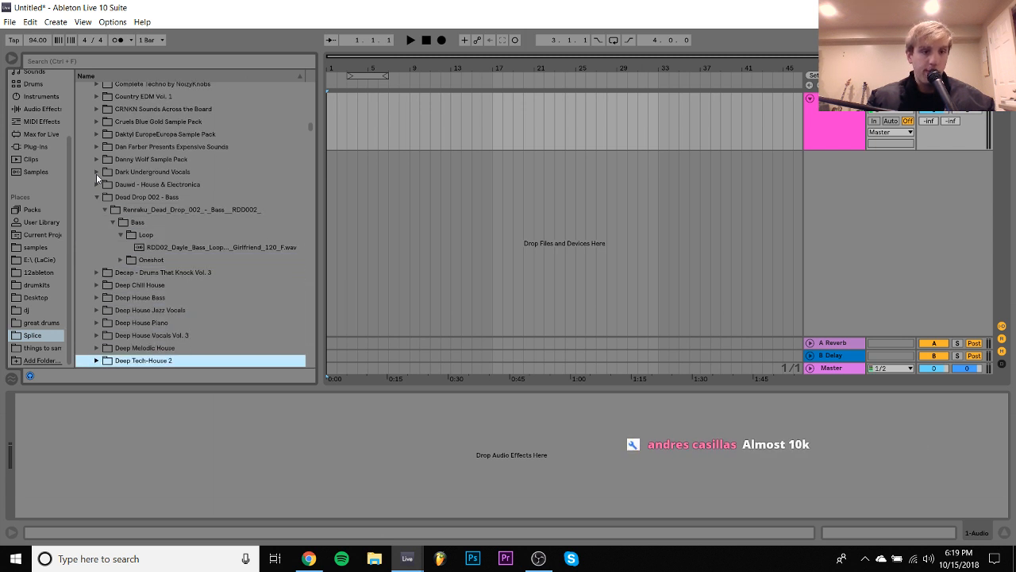
{"action": "key", "text": "Down"}
{"action": "key", "text": "Down"}
{"action": "key", "text": "Down"}
{"action": "key", "text": "Down"}
{"action": "key", "text": "Down"}
{"action": "key", "text": "Down"}
{"action": "key", "text": "Down"}
{"action": "key", "text": "Down"}
{"action": "key", "text": "Down"}
{"action": "key", "text": "Down"}
{"action": "key", "text": "Down"}
{"action": "key", "text": "Down"}
{"action": "key", "text": "Down"}
{"action": "key", "text": "Down"}
{"action": "key", "text": "Down"}
{"action": "key", "text": "Down"}
{"action": "key", "text": "Down"}
{"action": "key", "text": "Down"}
{"action": "key", "text": "Down"}
{"action": "key", "text": "Down"}
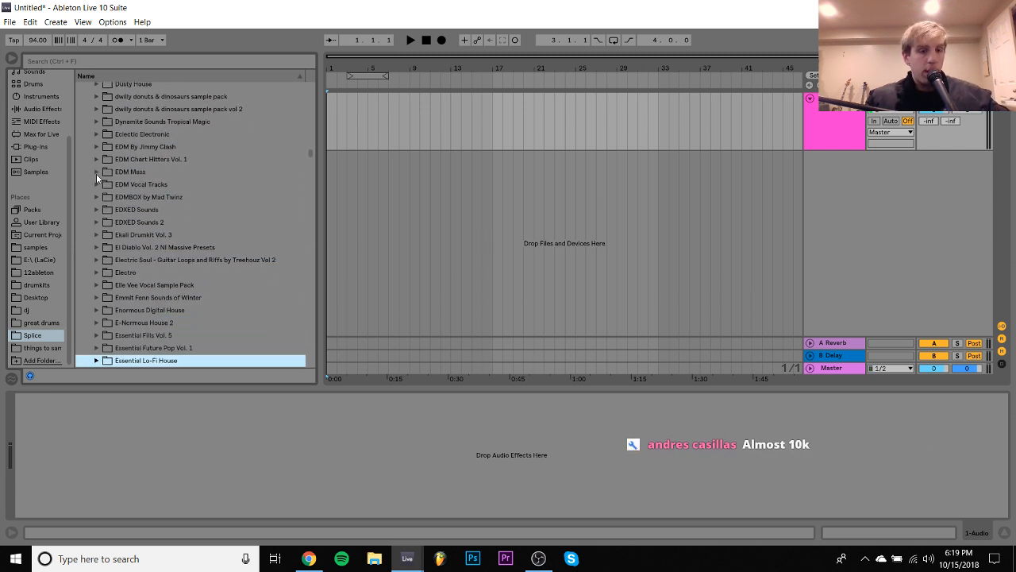
{"action": "key", "text": "Down"}
{"action": "key", "text": "Down"}
{"action": "key", "text": "Down"}
{"action": "key", "text": "Up"}
{"action": "key", "text": "Up"}
{"action": "key", "text": "Up"}
{"action": "key", "text": "Up"}
{"action": "key", "text": "Up"}
{"action": "key", "text": "Up"}
{"action": "key", "text": "Up"}
{"action": "key", "text": "Up"}
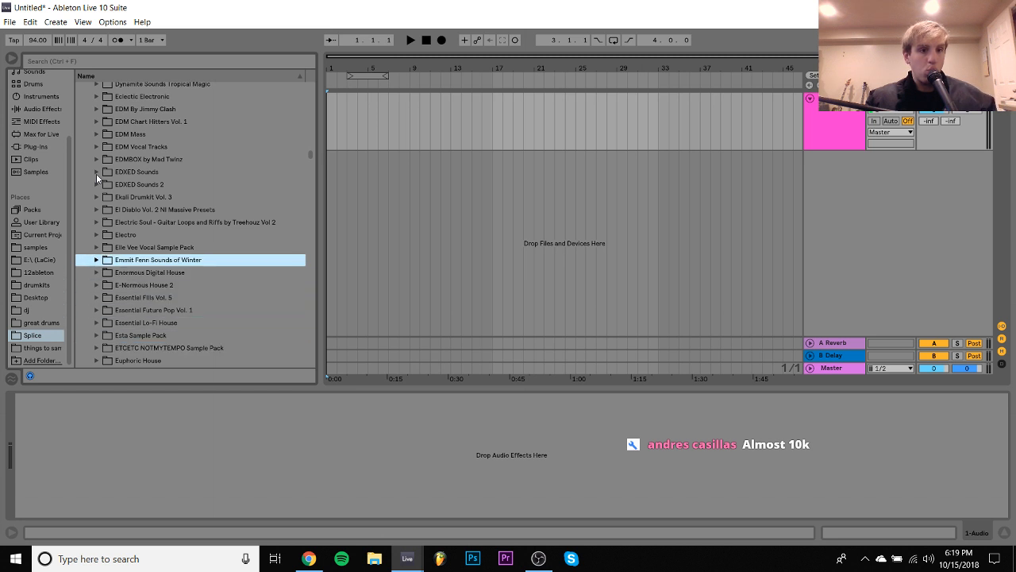
{"action": "key", "text": "Up"}
{"action": "key", "text": "Down"}
{"action": "key", "text": "Down"}
- Expand ESTA_progressions_to_chop inside ESTA_tonal and preview ESTA_chord_progression_casio_94_Emin.wav
{"action": "key", "text": "Down"}
{"action": "key", "text": "Down"}
{"action": "key", "text": "Down"}
{"action": "key", "text": "Down"}
{"action": "key", "text": "Down"}
{"action": "key", "text": "Down"}
{"action": "key", "text": "Down"}
{"action": "key", "text": "Down"}
{"action": "key", "text": "Down"}
{"action": "key", "text": "Down"}
{"action": "key", "text": "Down"}
{"action": "key", "text": "Down"}
{"action": "key", "text": "Down"}
{"action": "key", "text": "Up"}
{"action": "key", "text": "Up"}
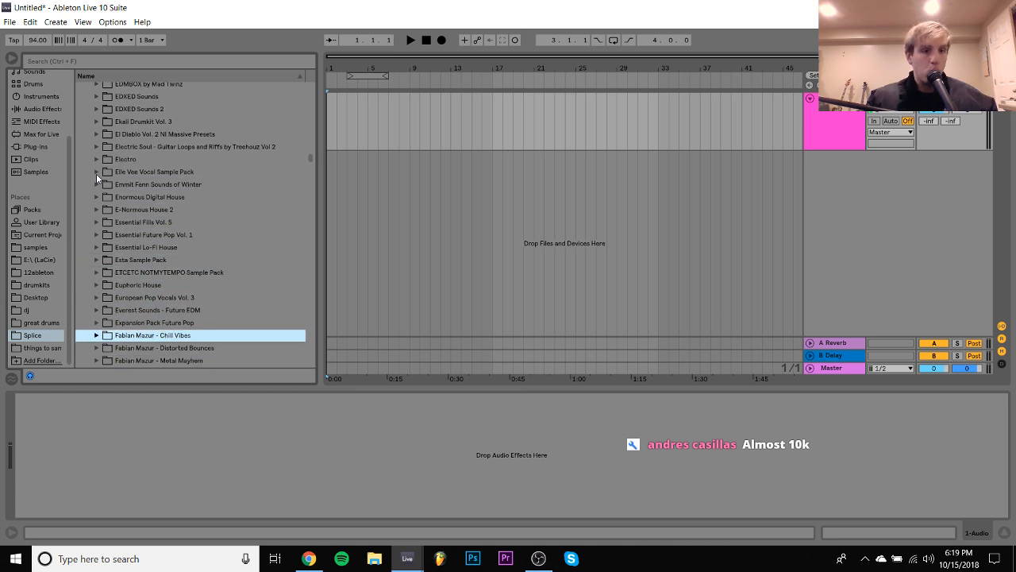
{"action": "key", "text": "Up"}
{"action": "key", "text": "Up"}
{"action": "key", "text": "Up"}
{"action": "key", "text": "Up"}
{"action": "key", "text": "Up"}
{"action": "key", "text": "Up"}
{"action": "key", "text": "Right"}
{"action": "key", "text": "Down"}
{"action": "key", "text": "Right"}
{"action": "key", "text": "Down"}
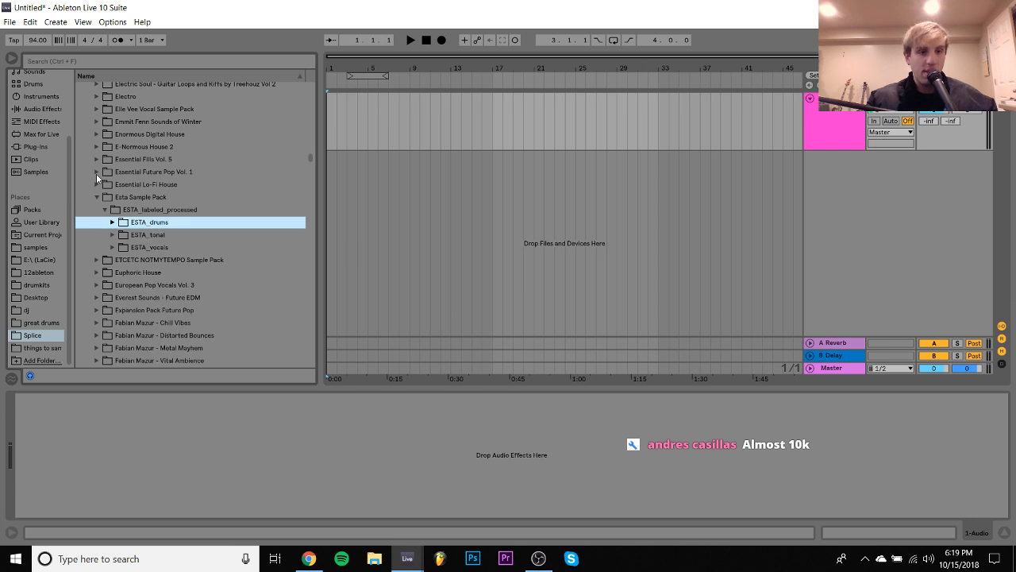
{"action": "key", "text": "Down"}
{"action": "key", "text": "Right"}
{"action": "key", "text": "Down"}
{"action": "key", "text": "Right"}
{"action": "key", "text": "Down"}
{"action": "key", "text": "Down"}
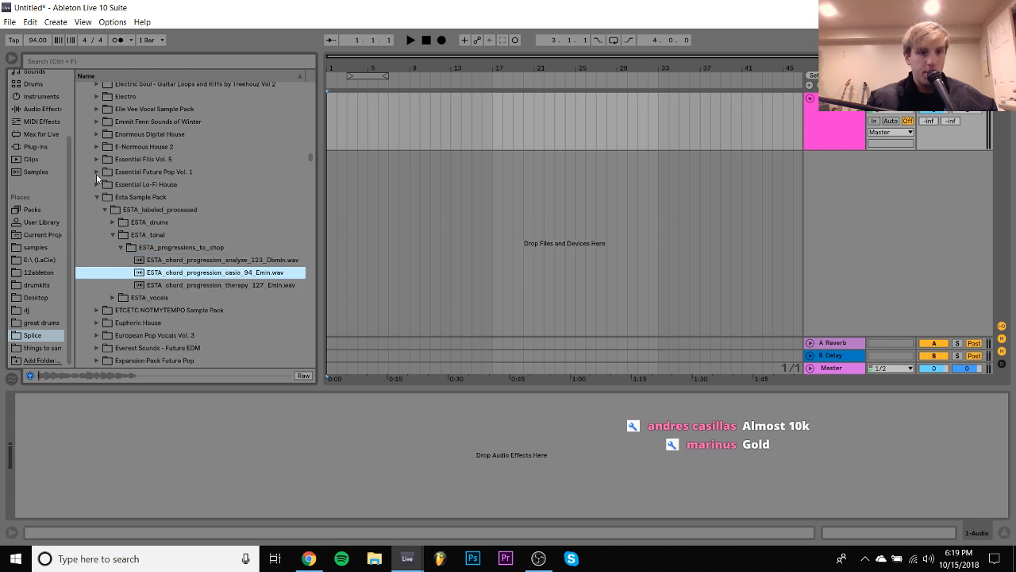
{"action": "key", "text": "Down"}
{"action": "key", "text": "Up"}
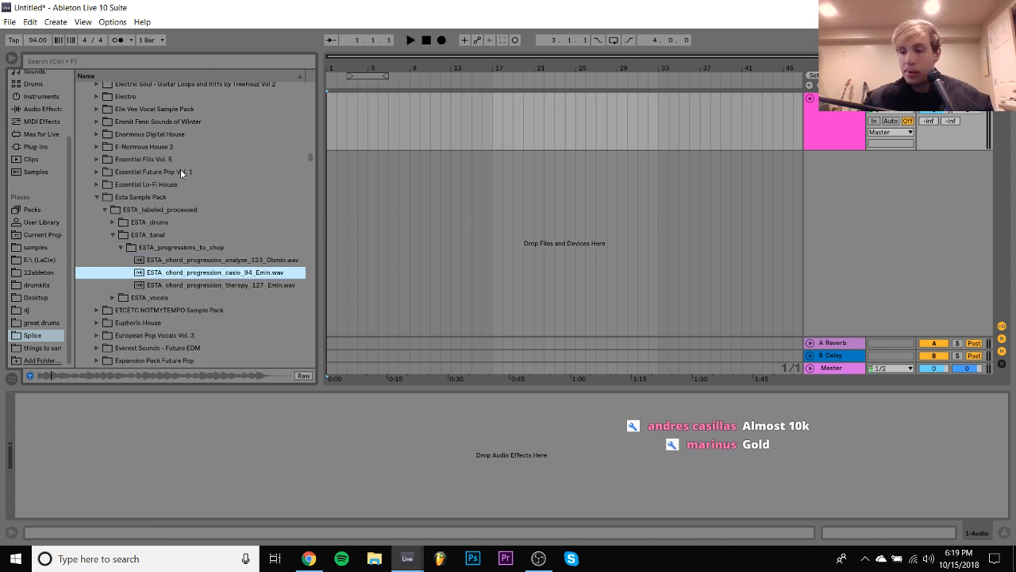
- Place ESTA_chord_progression_casio_94_Emin.wav at the start of the audio track and warp it with a 94 BPM segment tempo in a 140 BPM project
{"action": "left_click_drag", "start_coordinate": [173, 272], "coordinate": [332, 125]}
{"action": "double_click", "coordinate": [354, 100]}
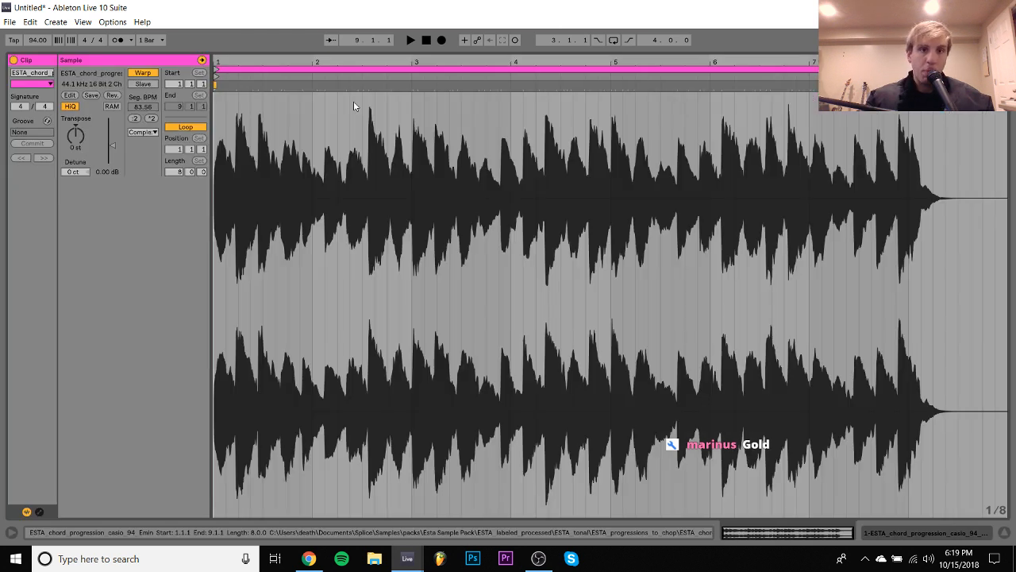
{"action": "left_click", "coordinate": [143, 73]}
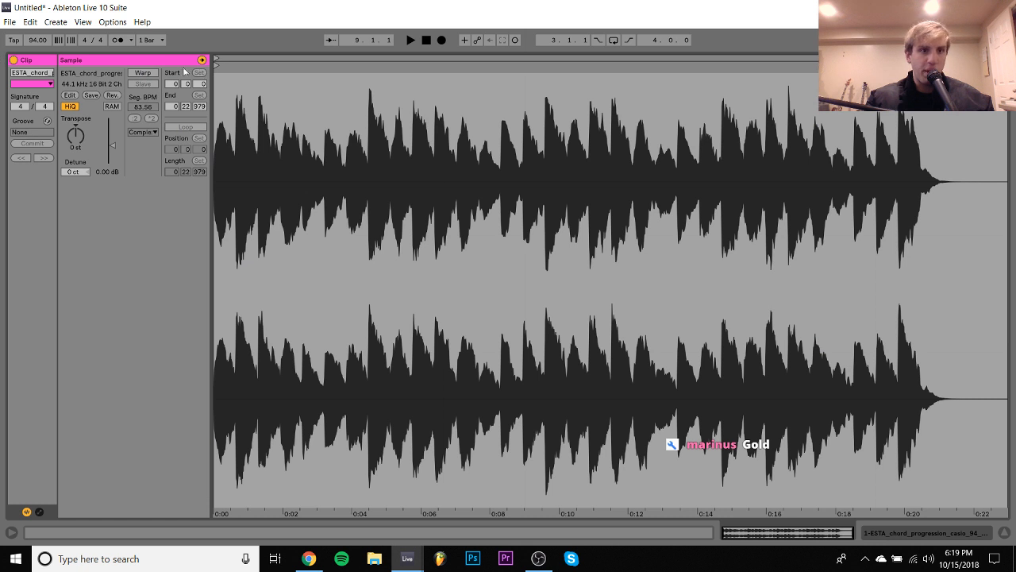
{"action": "left_click", "coordinate": [144, 73]}
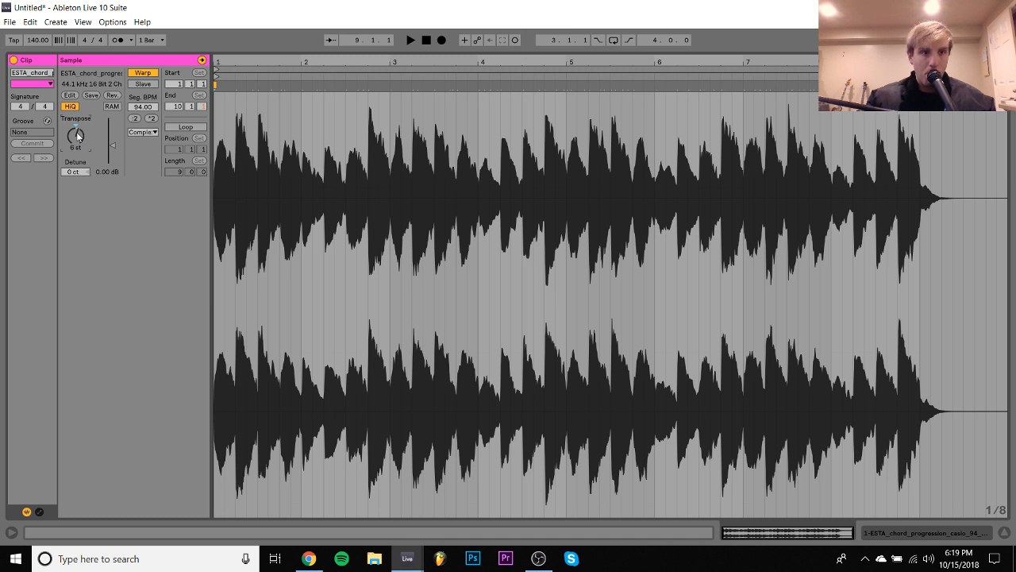
- Play back the clip transposed up 7 semitones and lower the audio track's volume
{"action": "key", "text": "space"}
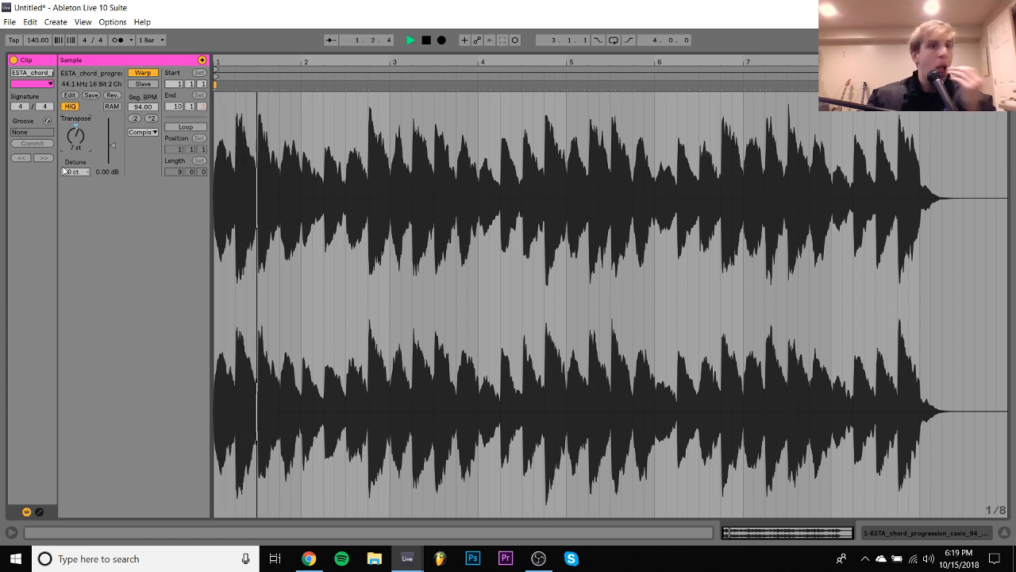
{"action": "left_click", "coordinate": [917, 534]}
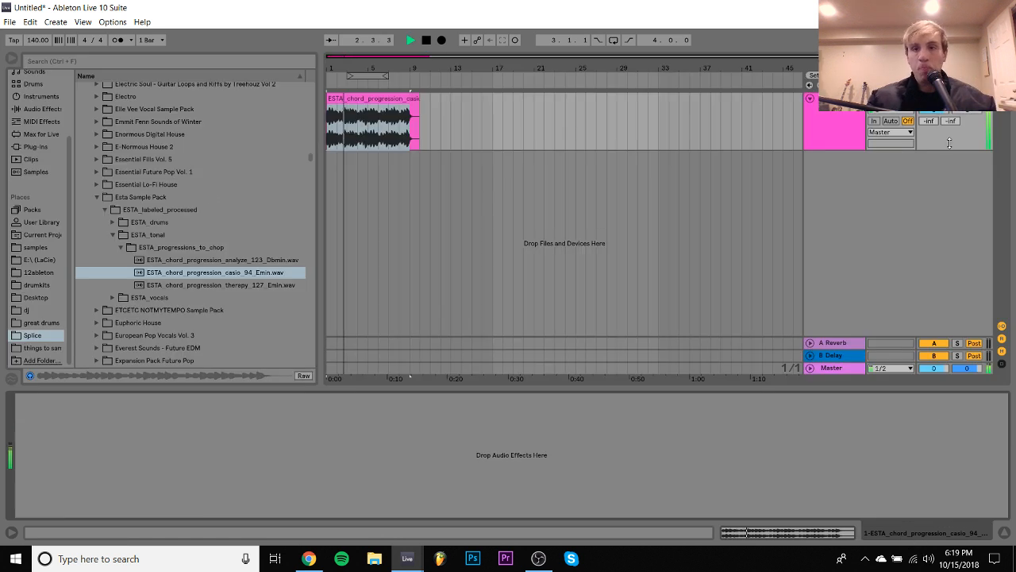
{"action": "left_click_drag", "start_coordinate": [933, 110], "coordinate": [933, 127]}
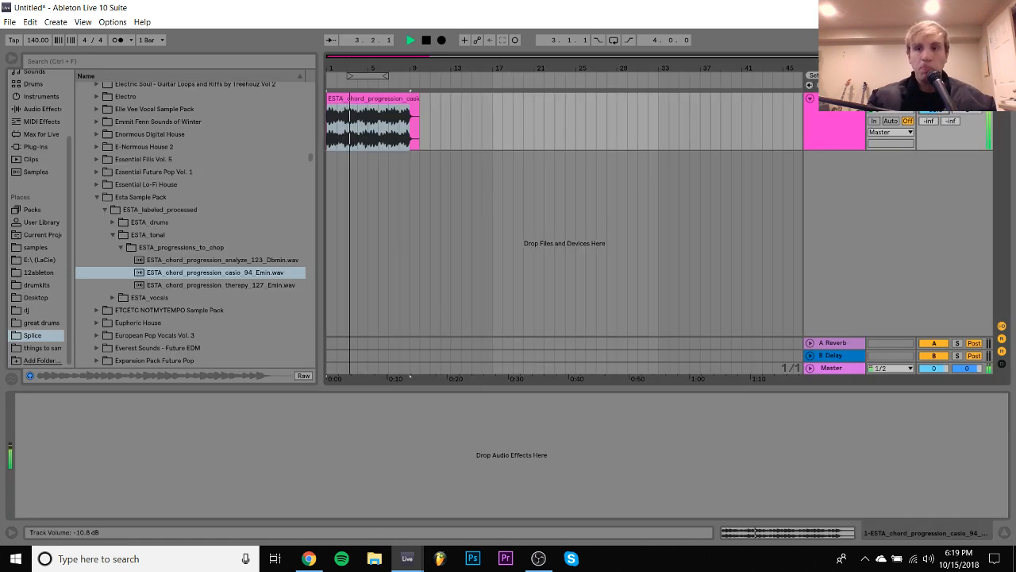
{"action": "double_click", "coordinate": [389, 98]}
{"action": "key", "text": "space"}
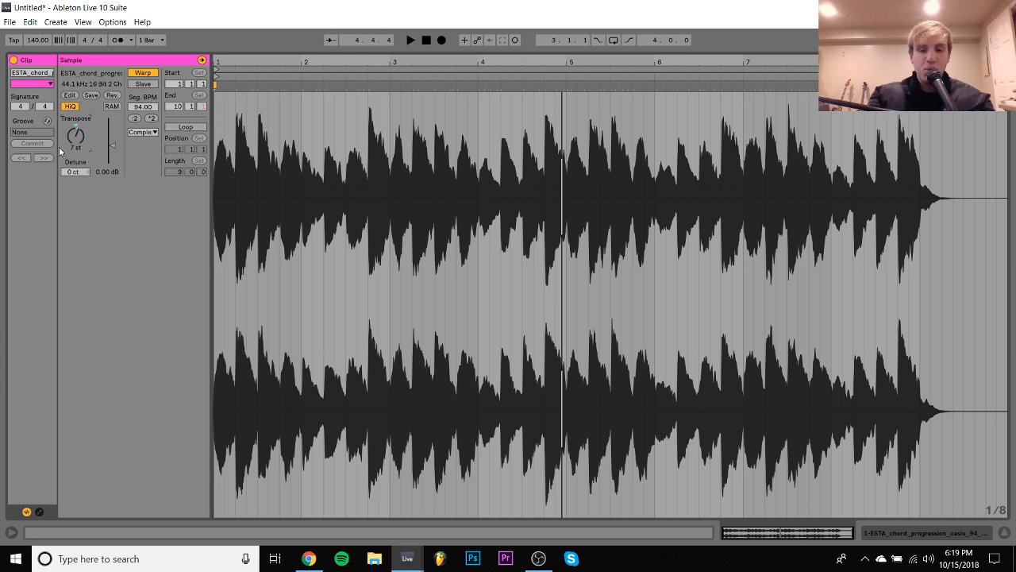
- Set the clip's transposition to 31 semitones after trying 19, and play it back
{"action": "type", "text": "19"}
{"action": "key", "text": "Return"}
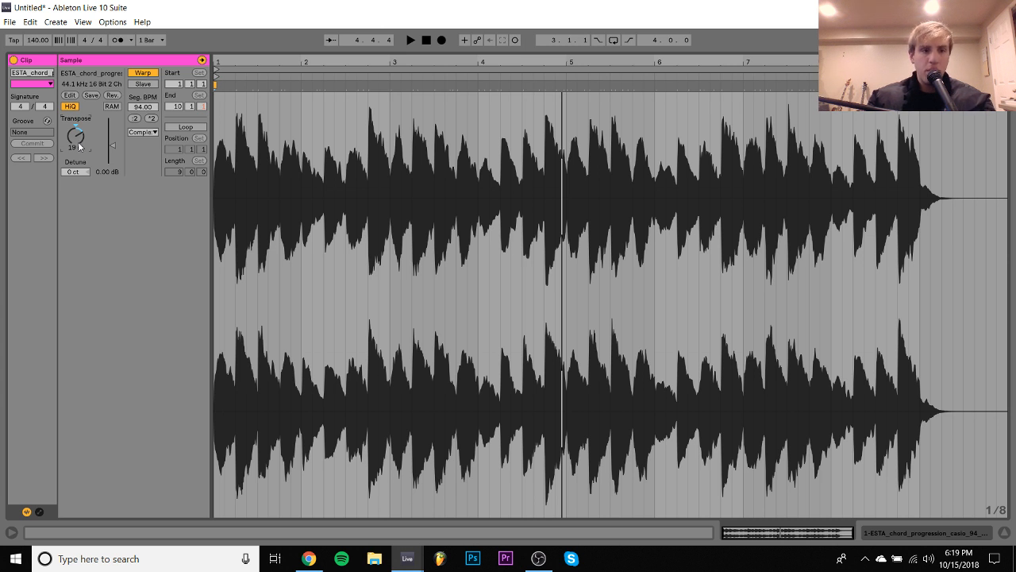
{"action": "type", "text": "31"}
{"action": "key", "text": "Return"}
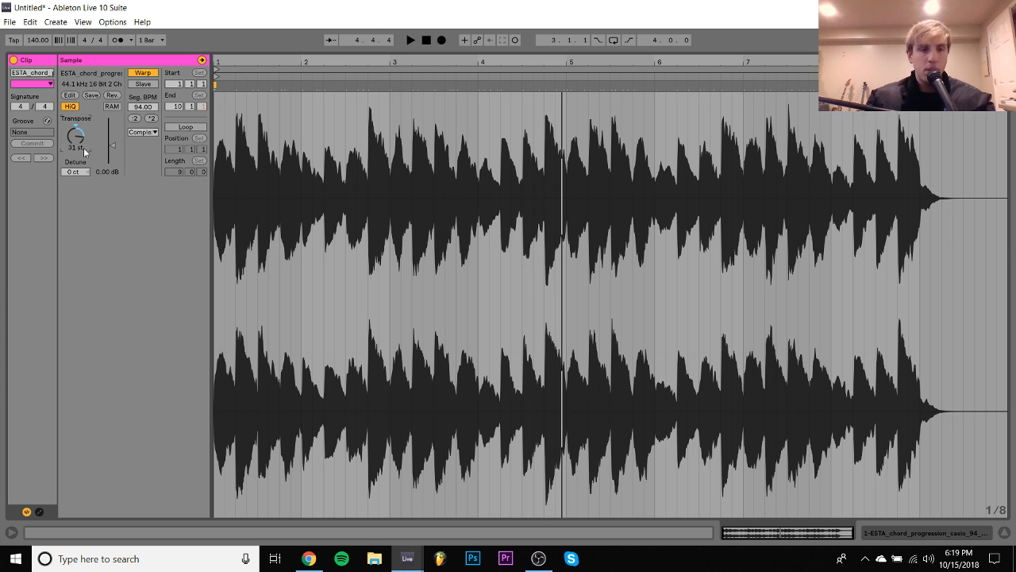
{"action": "key", "text": "space"}
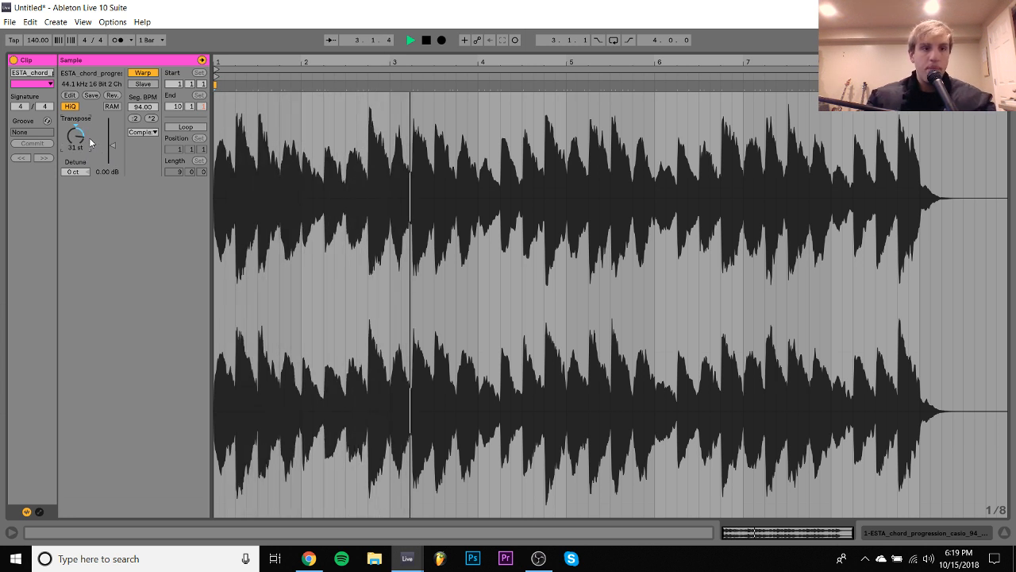
- Play the pitched loop in the arrangement and split the clip at 1.3.1 and 2.1.1
{"action": "left_click", "coordinate": [957, 536]}
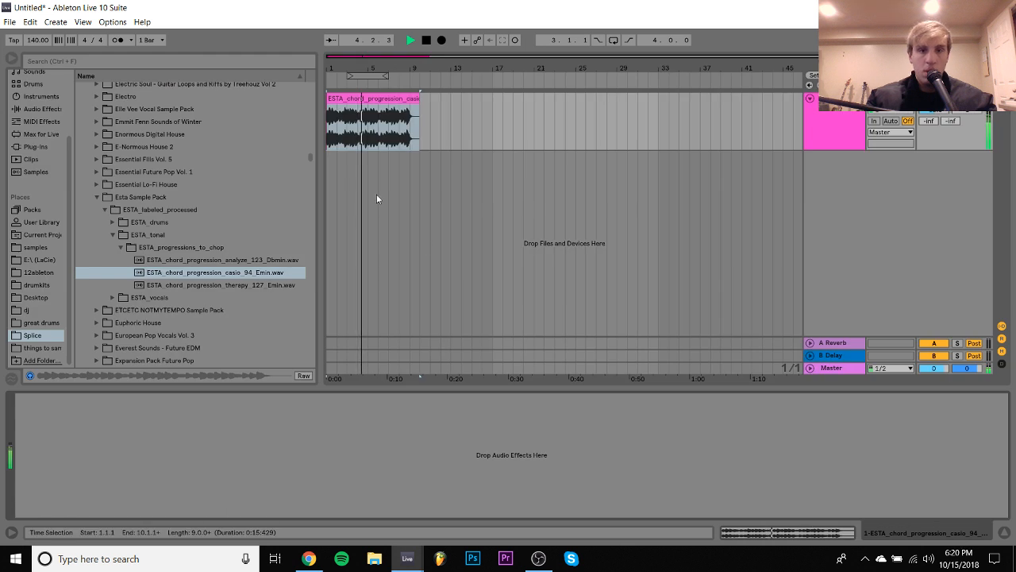
{"action": "key", "text": "space"}
{"action": "left_click_drag", "start_coordinate": [357, 68], "coordinate": [401, 135]}
{"action": "key", "text": "space"}
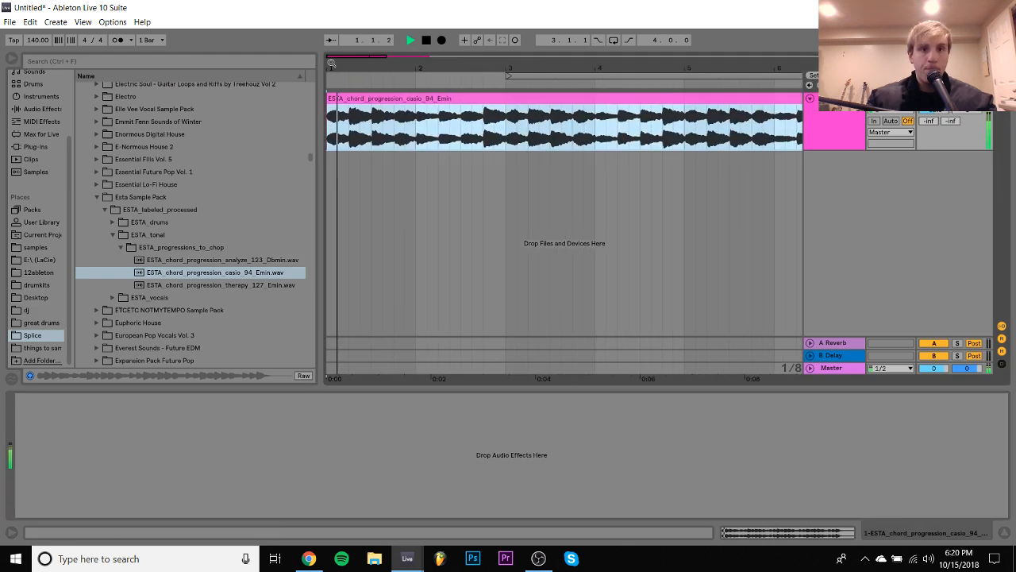
{"action": "key", "text": "space"}
{"action": "left_click", "coordinate": [373, 137]}
{"action": "key", "text": "ctrl+e"}
{"action": "left_click", "coordinate": [416, 137]}
{"action": "key", "text": "ctrl+e"}
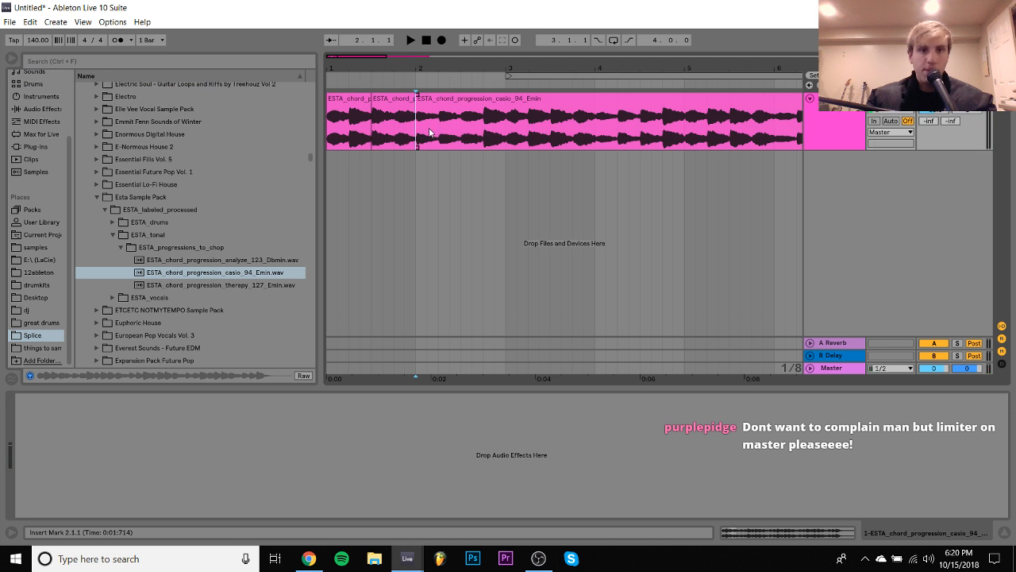
- Continue splitting the chord clip every half bar, at 2.3.1, 3.1.1, 3.3.1 and 4.1.1
{"action": "left_click", "coordinate": [461, 126]}
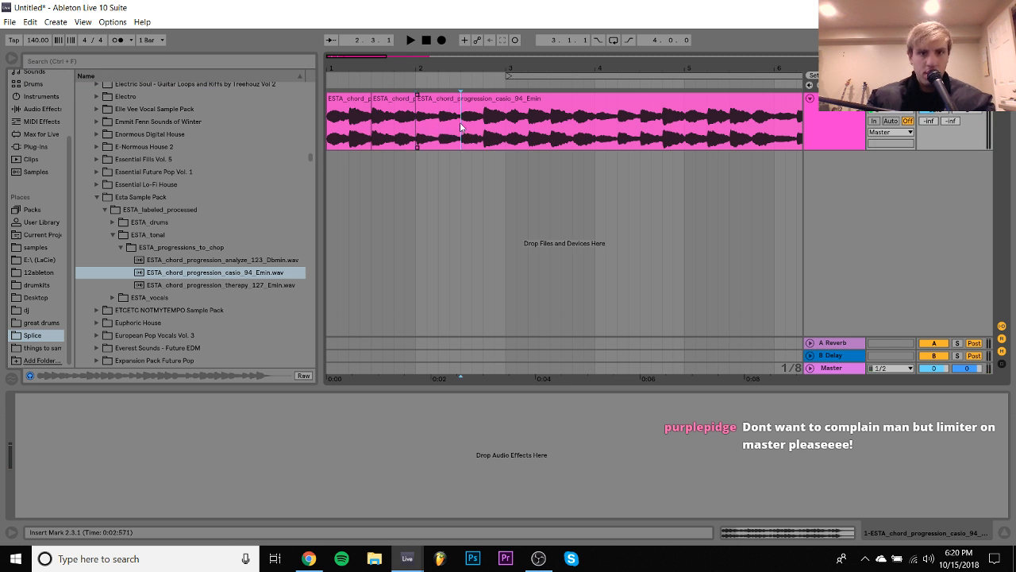
{"action": "left_click", "coordinate": [506, 126]}
{"action": "scroll", "coordinate": [505, 126], "scroll_direction": "right", "scroll_amount": 2}
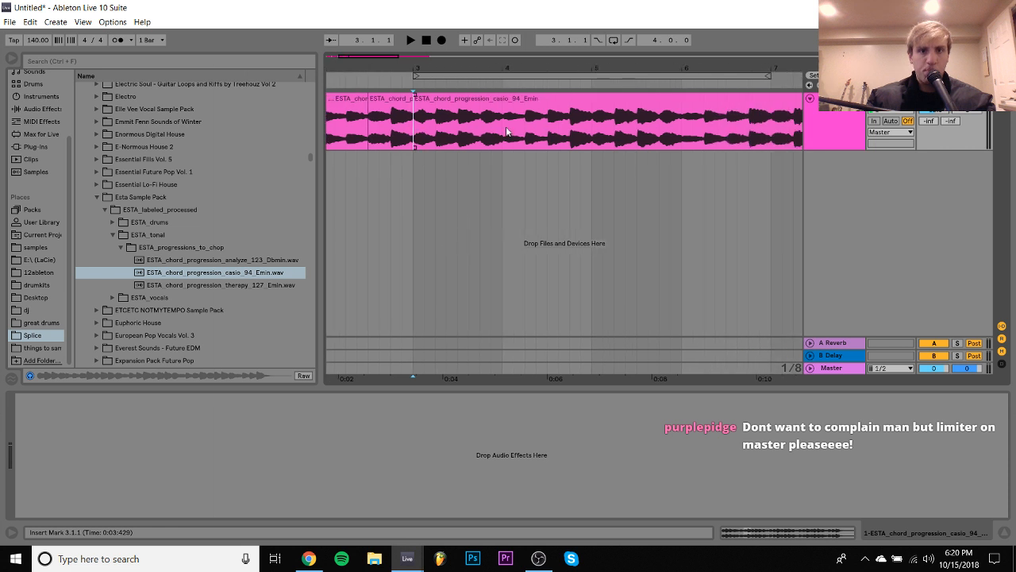
{"action": "left_click", "coordinate": [458, 131]}
{"action": "key", "text": "ctrl+e"}
{"action": "left_click", "coordinate": [501, 132]}
{"action": "key", "text": "ctrl+e"}
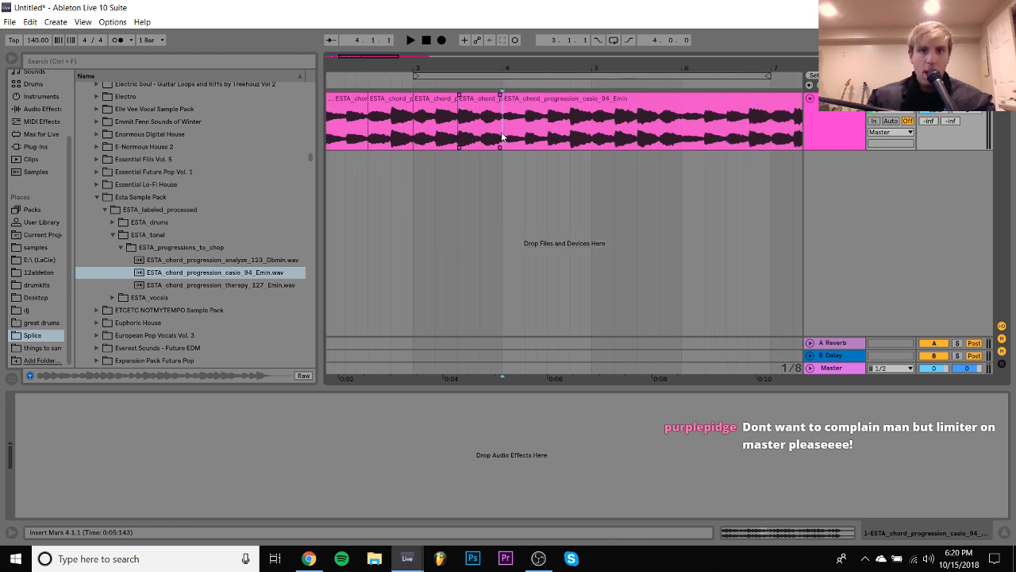
- Split the remaining chord clip at 4.3.1, 5.1.1 and 5.3.1
{"action": "scroll", "coordinate": [501, 135], "scroll_direction": "right", "scroll_amount": 2}
{"action": "left_click", "coordinate": [482, 134]}
{"action": "key", "text": "ctrl+e"}
{"action": "left_click", "coordinate": [524, 133]}
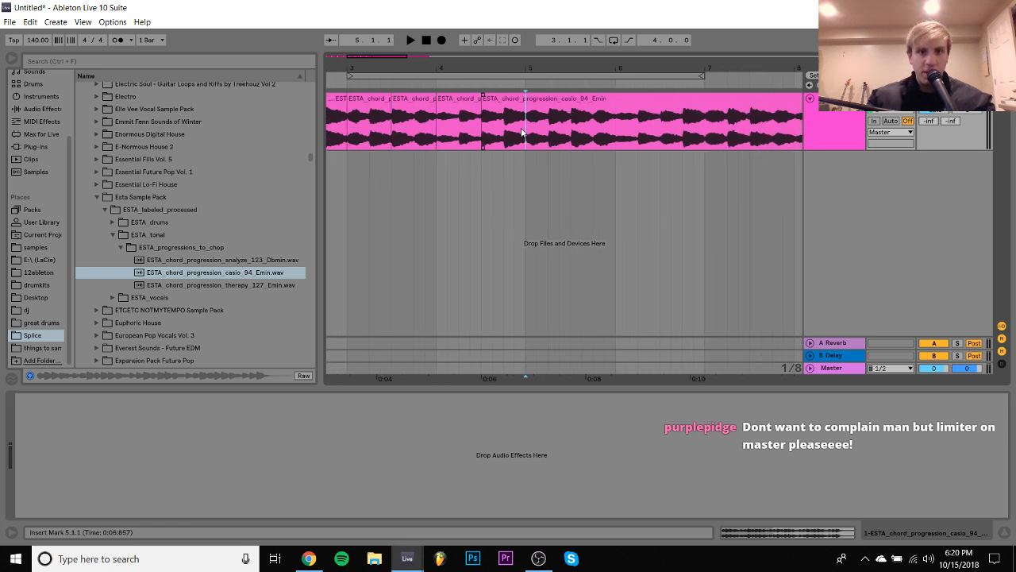
{"action": "key", "text": "ctrl+e"}
{"action": "scroll", "coordinate": [522, 133], "scroll_direction": "right", "scroll_amount": 2}
{"action": "left_click", "coordinate": [478, 127]}
{"action": "key", "text": "ctrl+e"}
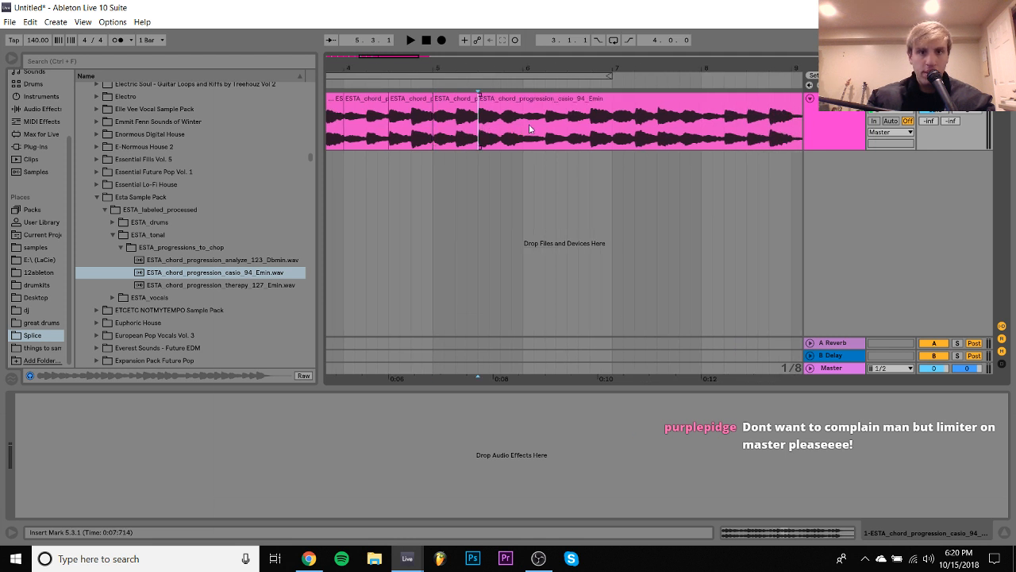
- Split the remaining chord clip at 6.1.1, 6.3.1, 7.1.1 and 7.3.1
{"action": "left_click", "coordinate": [527, 127]}
{"action": "key", "text": "ctrl+e"}
{"action": "left_click", "coordinate": [570, 131]}
{"action": "key", "text": "ctrl+e"}
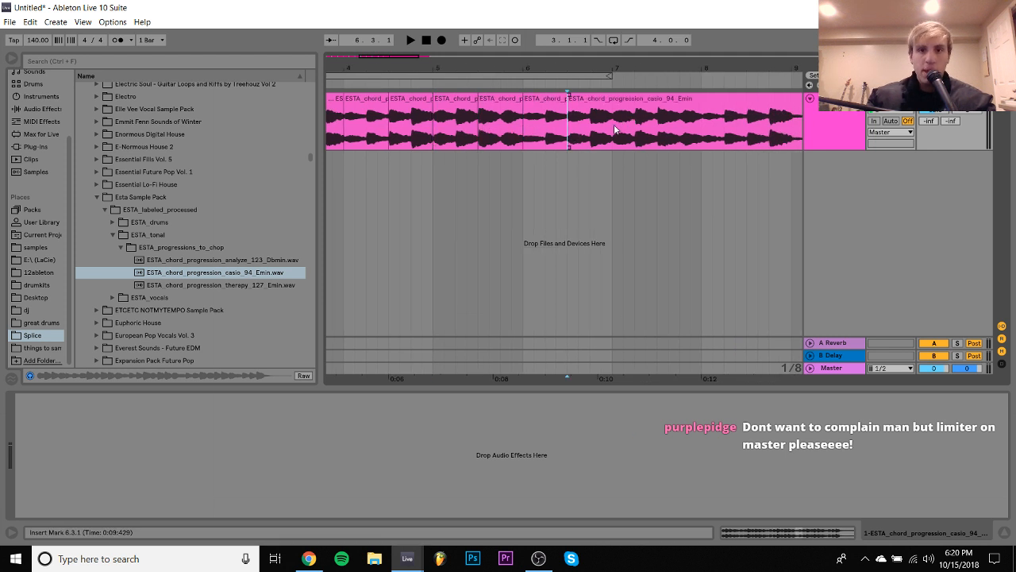
{"action": "left_click", "coordinate": [613, 125]}
{"action": "key", "text": "ctrl+e"}
{"action": "left_click", "coordinate": [659, 131]}
{"action": "key", "text": "ctrl+e"}
- Split the remaining chord clip at 8.1.1 and 8.3.1
{"action": "scroll", "coordinate": [661, 129], "scroll_direction": "right", "scroll_amount": 2}
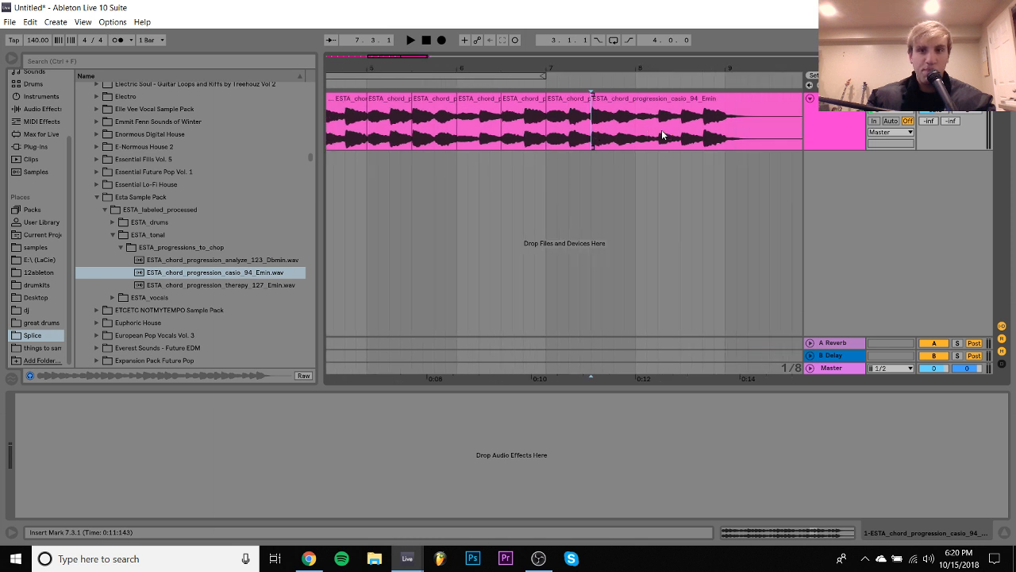
{"action": "left_click", "coordinate": [637, 138]}
{"action": "key", "text": "ctrl+e"}
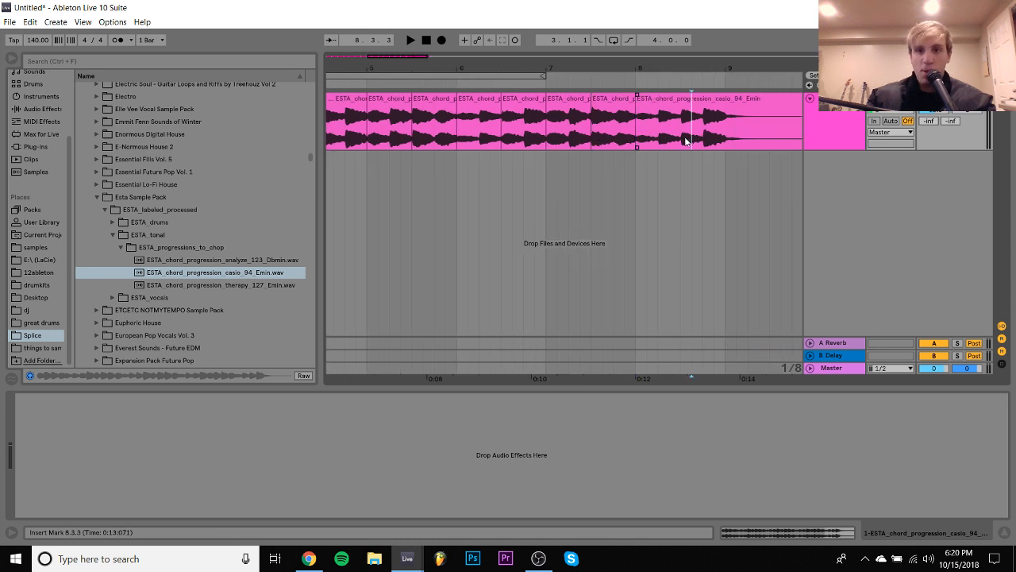
{"action": "left_click", "coordinate": [682, 142]}
{"action": "key", "text": "ctrl+e"}
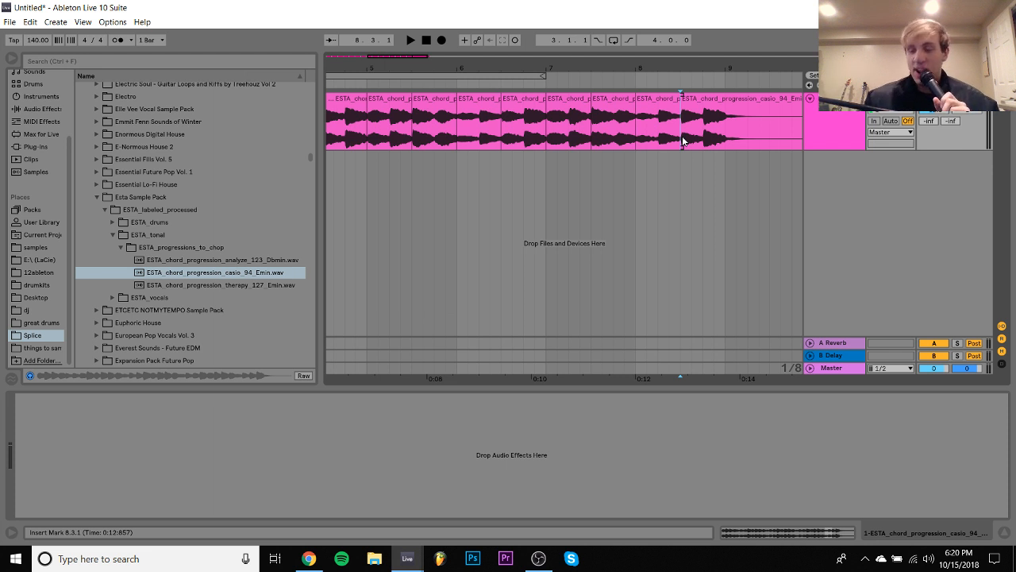
- Split the chord clip at 9.1.1 and delete the fading tail after that point
{"action": "left_click", "coordinate": [734, 144]}
{"action": "left_click", "coordinate": [728, 142]}
{"action": "key", "text": "ctrl+e"}
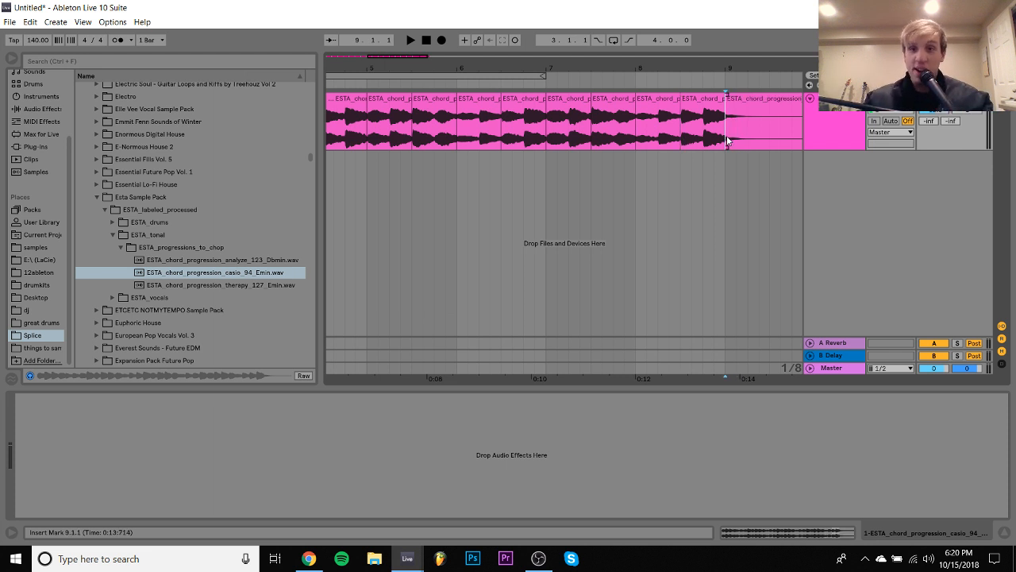
{"action": "left_click", "coordinate": [749, 101]}
{"action": "key", "text": "Delete"}
{"action": "key", "text": "Home"}
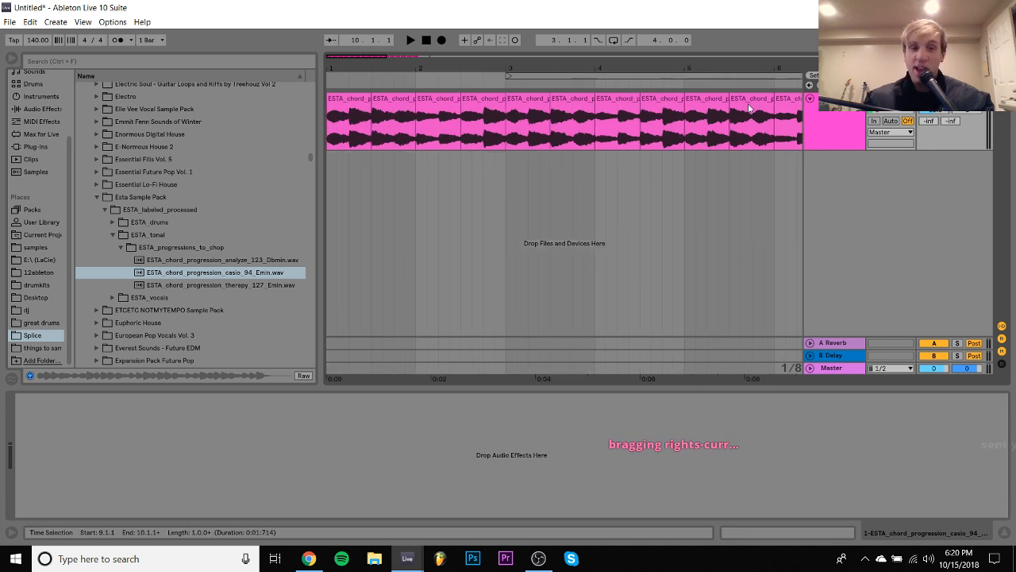
- Reverse each half-bar chord slice individually from 1.1.1 up to 4.1.1
{"action": "left_click", "coordinate": [358, 103]}
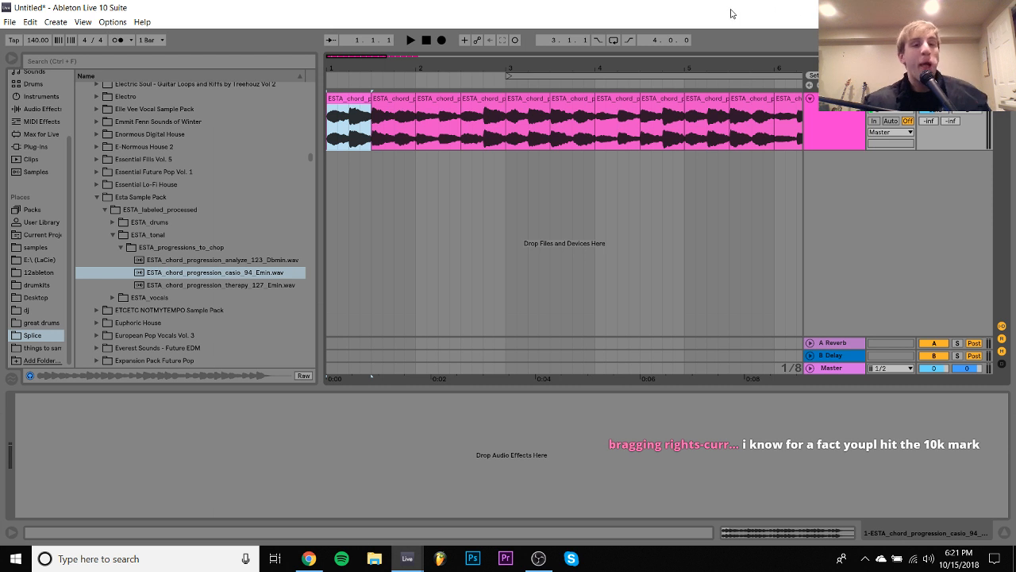
{"action": "left_click", "coordinate": [389, 101]}
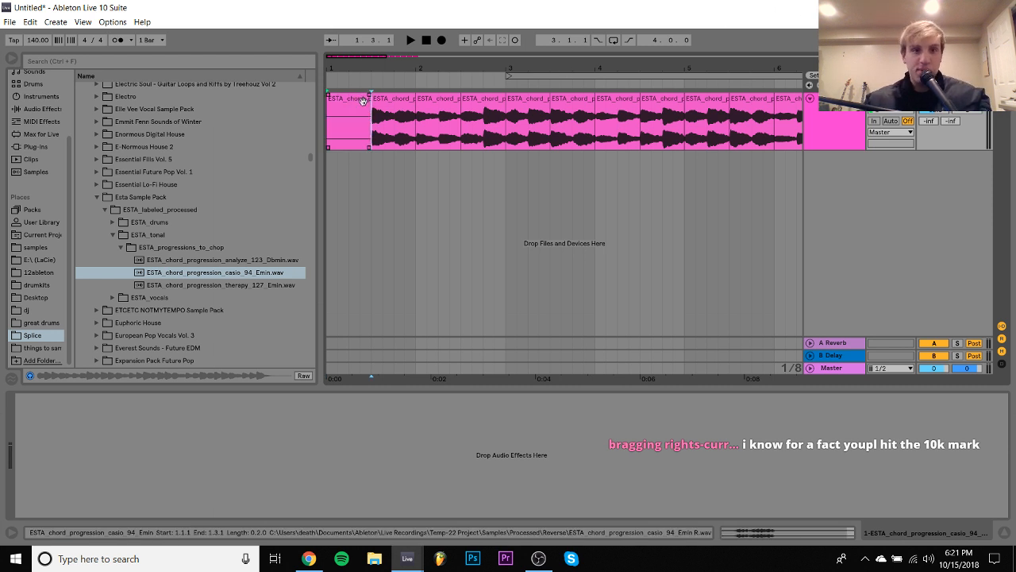
{"action": "left_click", "coordinate": [437, 101]}
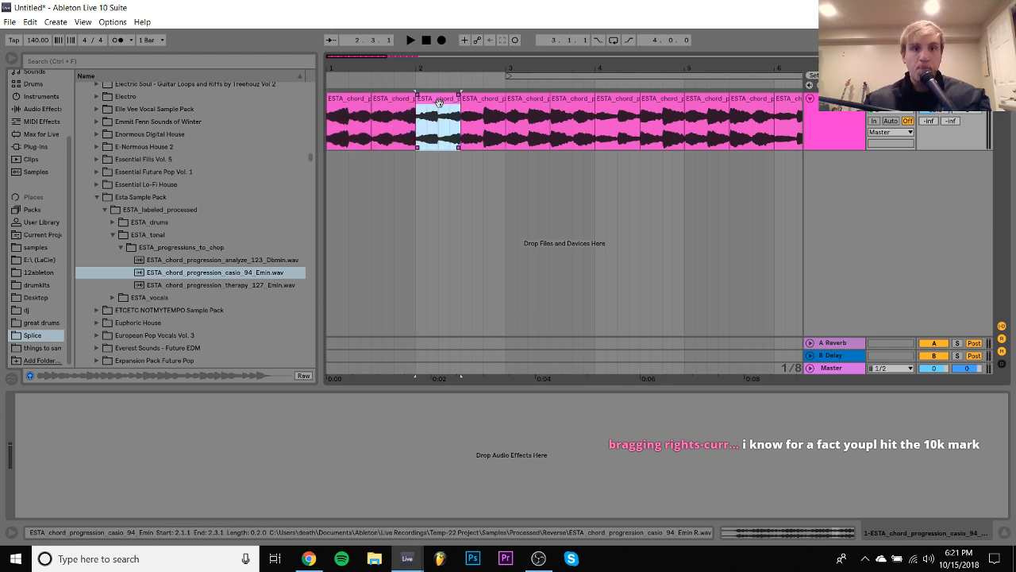
{"action": "left_click", "coordinate": [488, 100]}
{"action": "left_click", "coordinate": [528, 102]}
{"action": "left_click", "coordinate": [571, 104]}
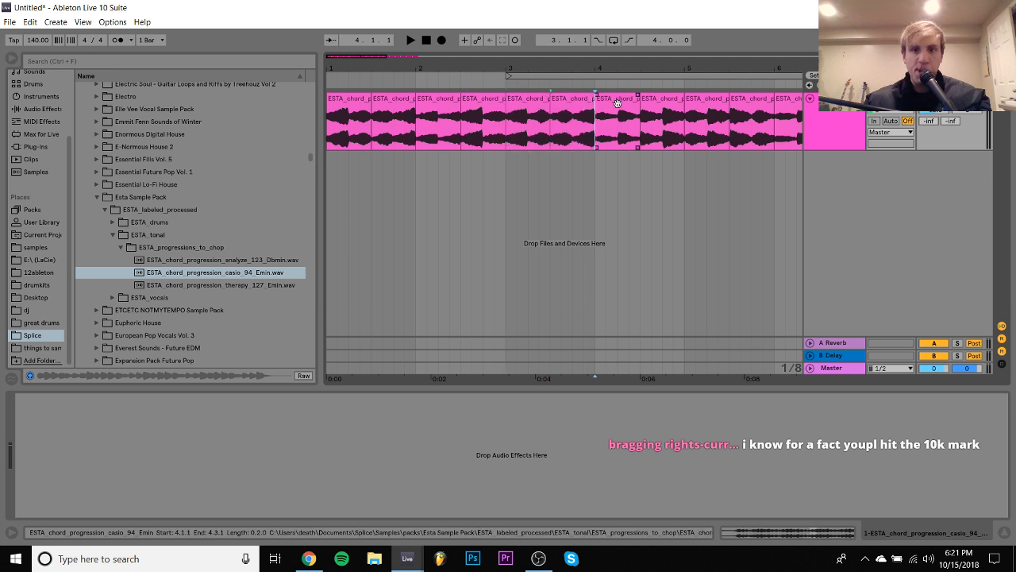
- Reverse the three half-bar chord slices between 4.1.1 and 5.3.1, one at a time
{"action": "left_click", "coordinate": [618, 104]}
{"action": "left_click", "coordinate": [653, 104]}
{"action": "key", "text": "r"}
{"action": "left_click", "coordinate": [701, 104]}
{"action": "key", "text": "r"}
{"action": "scroll", "coordinate": [691, 103], "scroll_direction": "right", "scroll_amount": 3}
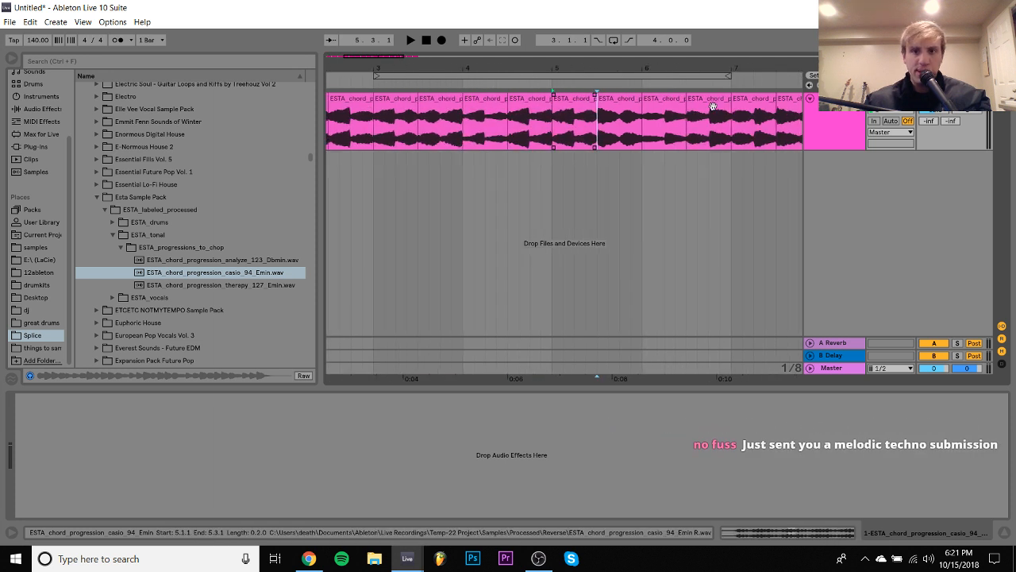
- Reverse each of the half-bar chord slices between 5.3.1 and 7.3.1
{"action": "left_click", "coordinate": [666, 103]}
{"action": "left_click", "coordinate": [709, 104]}
{"action": "left_click", "coordinate": [754, 105]}
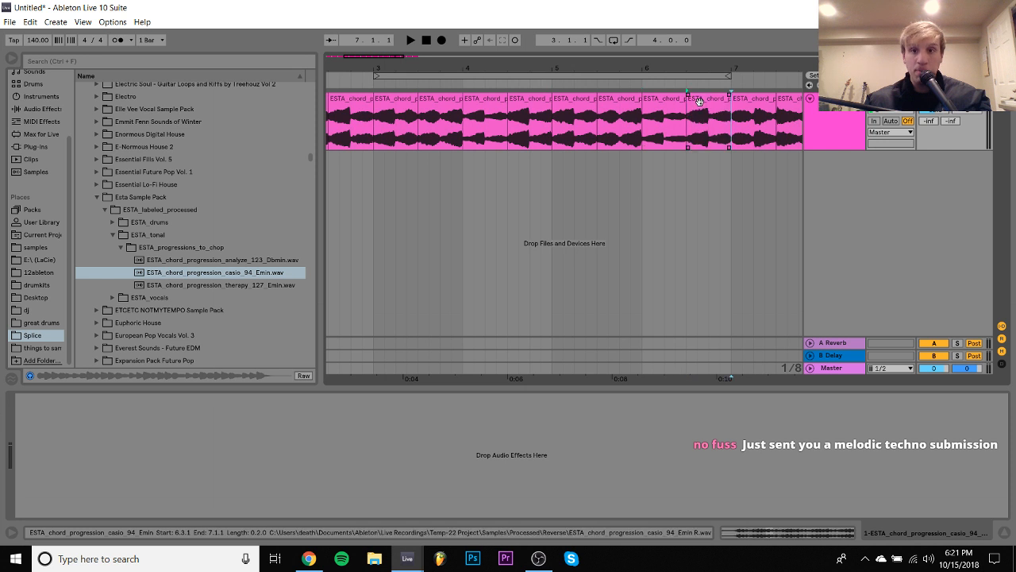
{"action": "left_click", "coordinate": [765, 105]}
{"action": "key", "text": "r"}
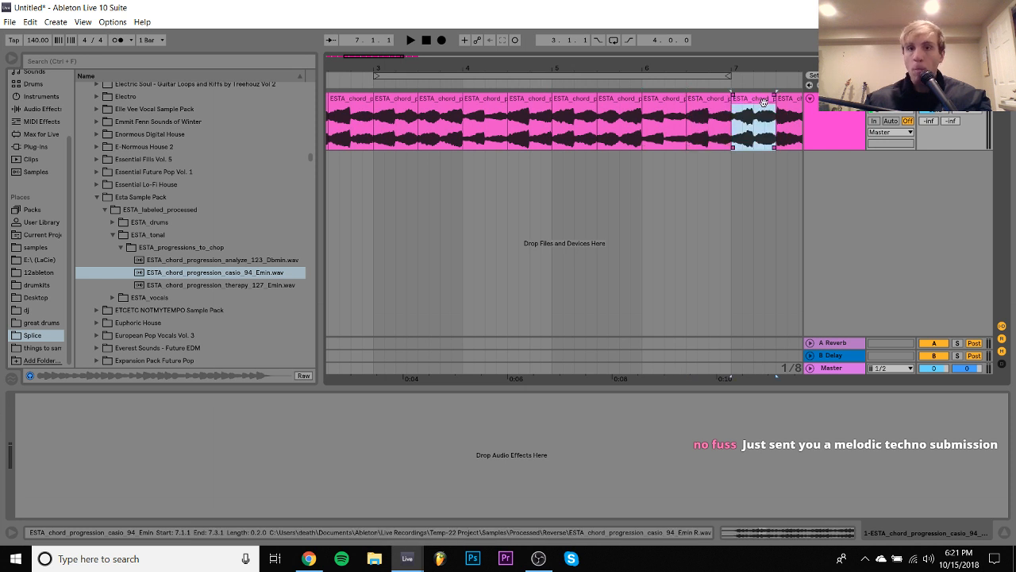
- Reverse the last three half-bar chord slices, from 7.3.1 to the end at 9.1.1
{"action": "scroll", "coordinate": [764, 104], "scroll_direction": "right", "scroll_amount": 3}
{"action": "scroll", "coordinate": [762, 103], "scroll_direction": "right", "scroll_amount": 3}
{"action": "left_click", "coordinate": [601, 104]}
{"action": "key", "text": "r"}
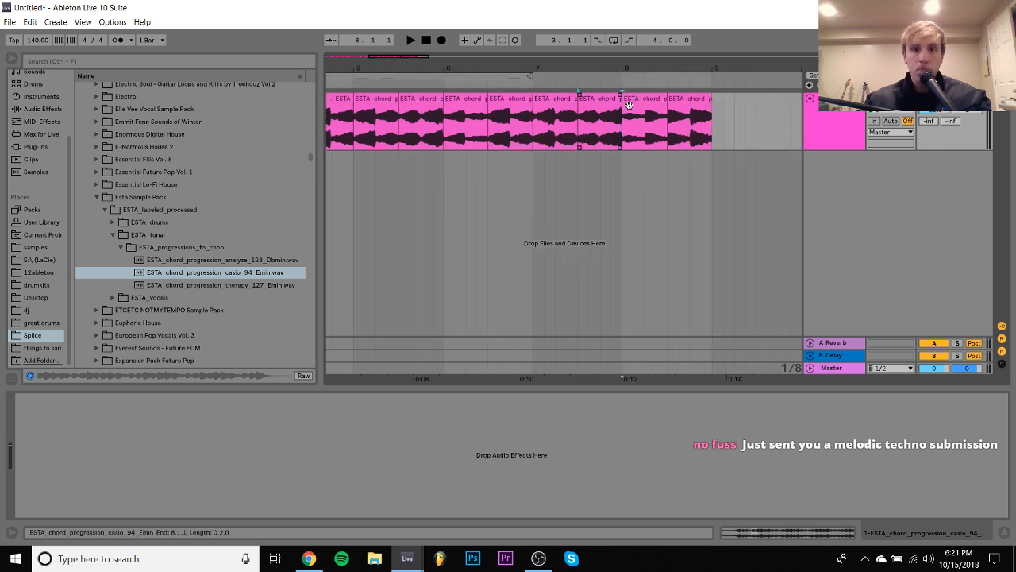
{"action": "left_click", "coordinate": [644, 104]}
{"action": "key", "text": "r"}
{"action": "left_click", "coordinate": [704, 104]}
{"action": "key", "text": "r"}
{"action": "scroll", "coordinate": [706, 104], "scroll_direction": "left", "scroll_amount": 8}
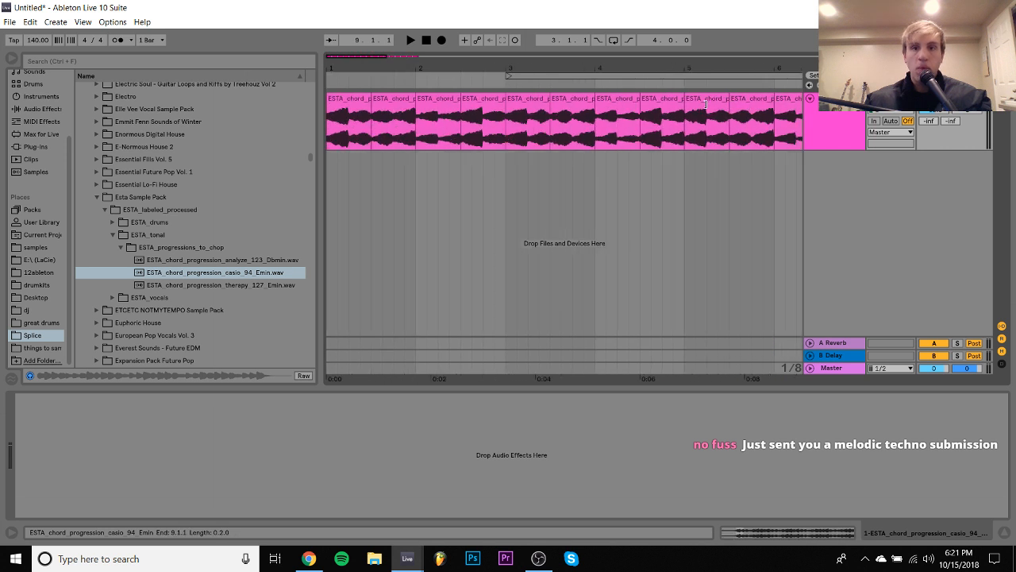
- Play the reversed chord slices from the start of the arrangement and select all of them
{"action": "left_click", "coordinate": [338, 106]}
{"action": "key", "text": "space"}
{"action": "key", "text": "minus"}
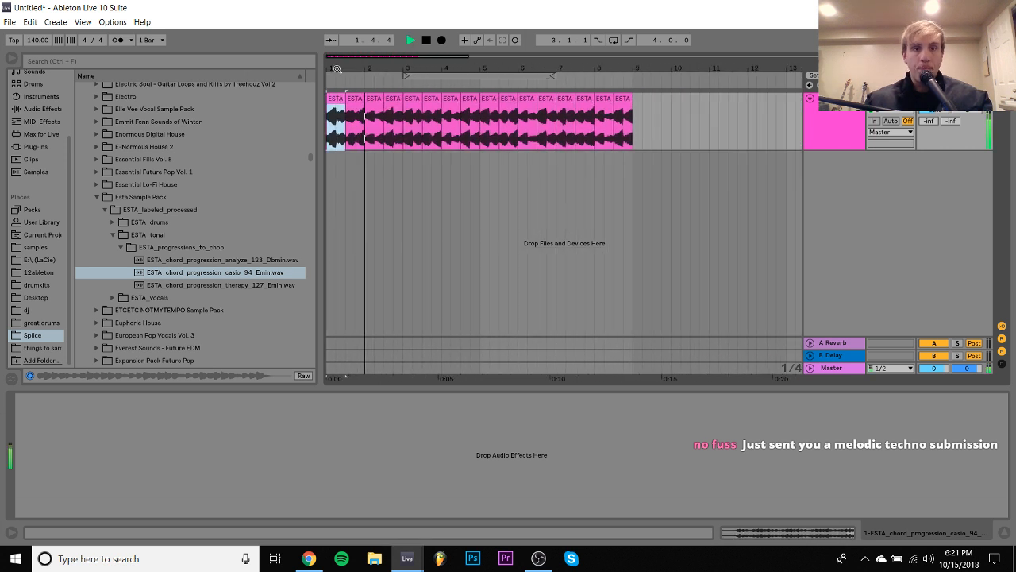
{"action": "key", "text": "ctrl+a"}
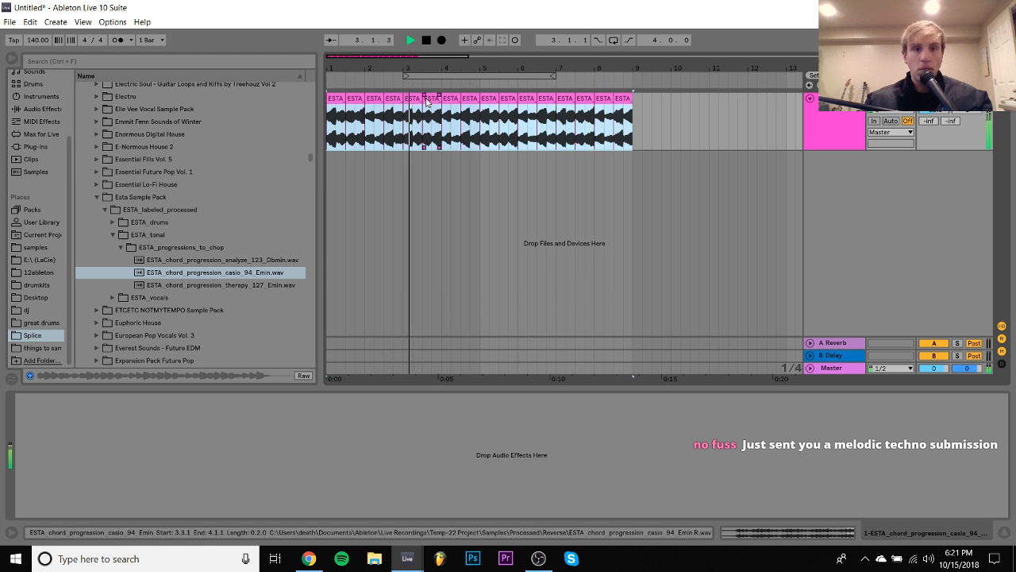
- Play the reversed chord slices from 2.3.1 and again from the start to compare them
{"action": "left_click", "coordinate": [395, 97]}
{"action": "key", "text": "space"}
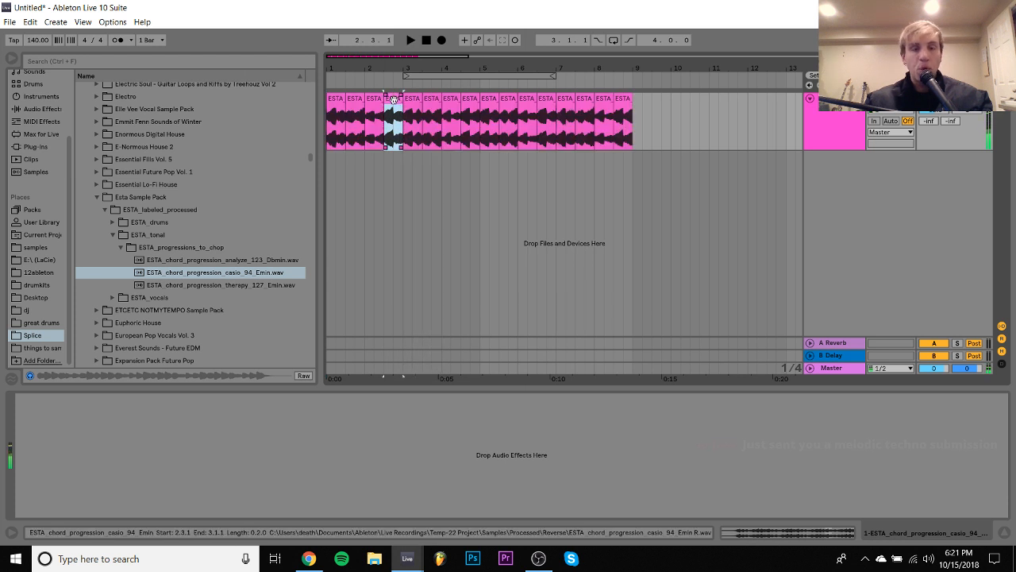
{"action": "left_click", "coordinate": [341, 105]}
{"action": "key", "text": "space"}
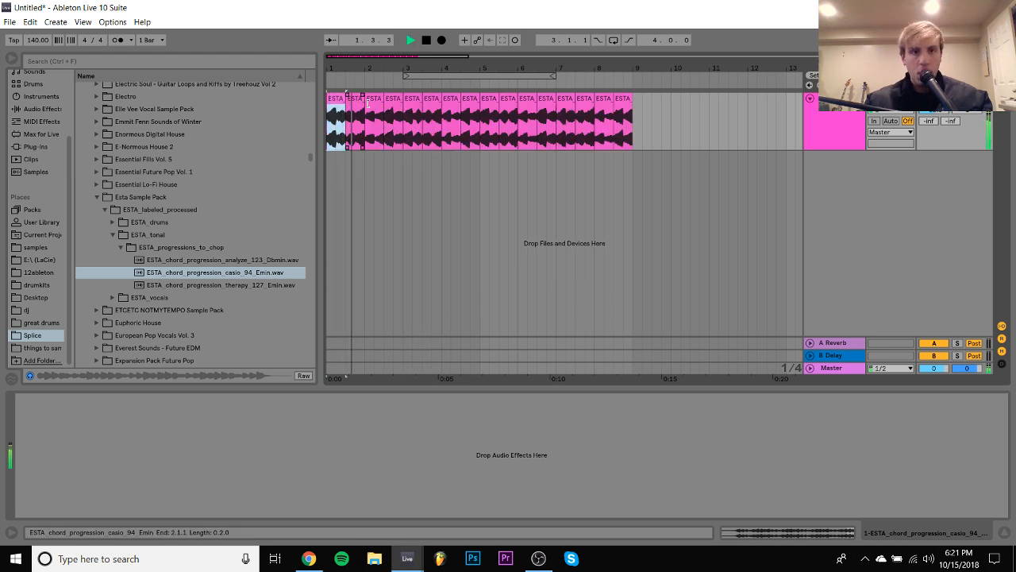
{"action": "left_click", "coordinate": [395, 100]}
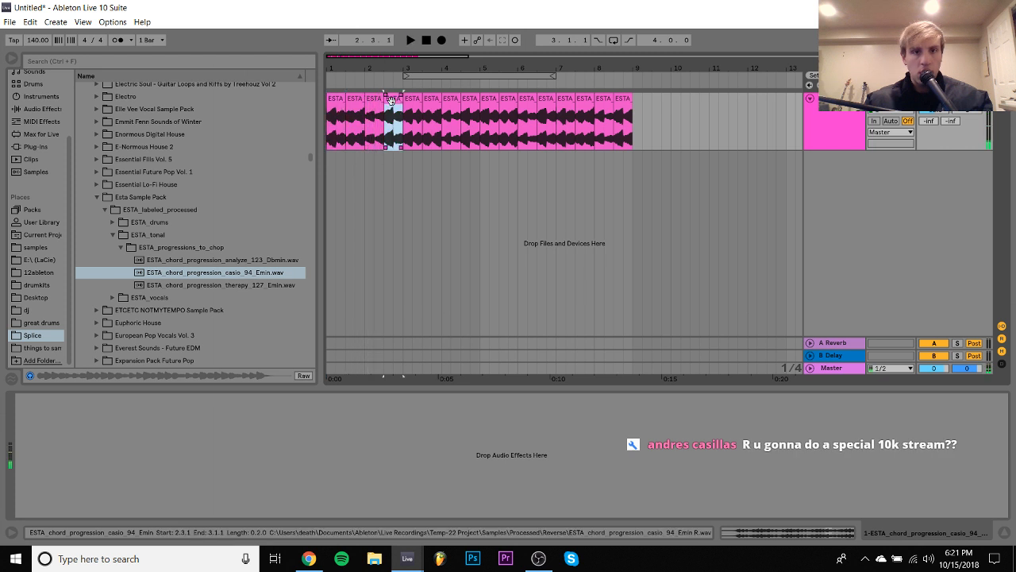
{"action": "key", "text": "space"}
- Delete the half-bar slice between 2.3.1 and 3.1.1, and play the arrangement from the start and from 3.1.1
{"action": "mouse_move", "coordinate": [395, 100]}
{"action": "left_mouse_down"}
{"action": "mouse_move", "coordinate": [358, 108]}
{"action": "mouse_move", "coordinate": [378, 109]}
{"action": "left_mouse_up"}
{"action": "left_click", "coordinate": [341, 99]}
{"action": "key", "text": "space"}
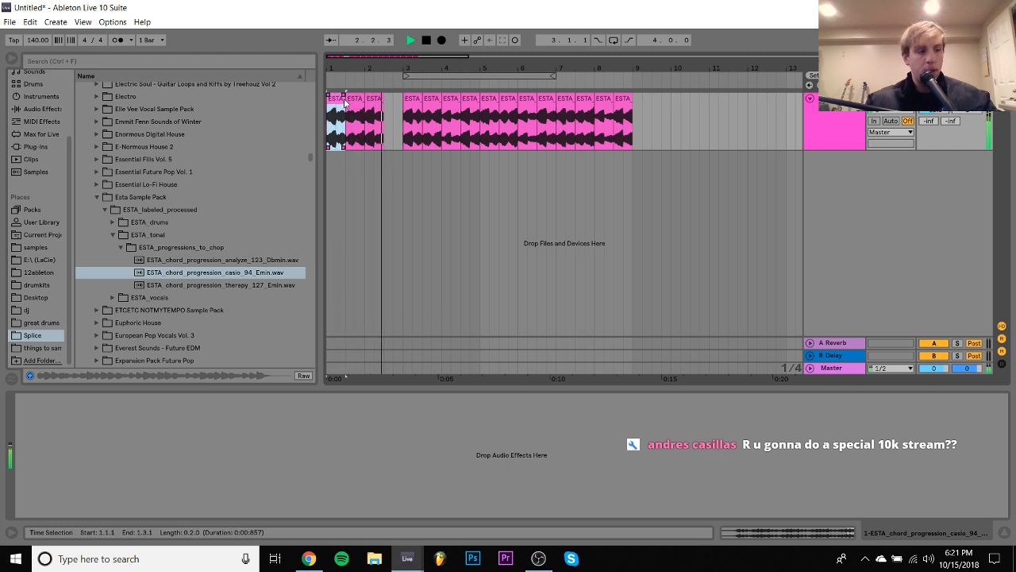
{"action": "key", "text": "space"}
{"action": "left_click", "coordinate": [408, 98]}
{"action": "key", "text": "space"}
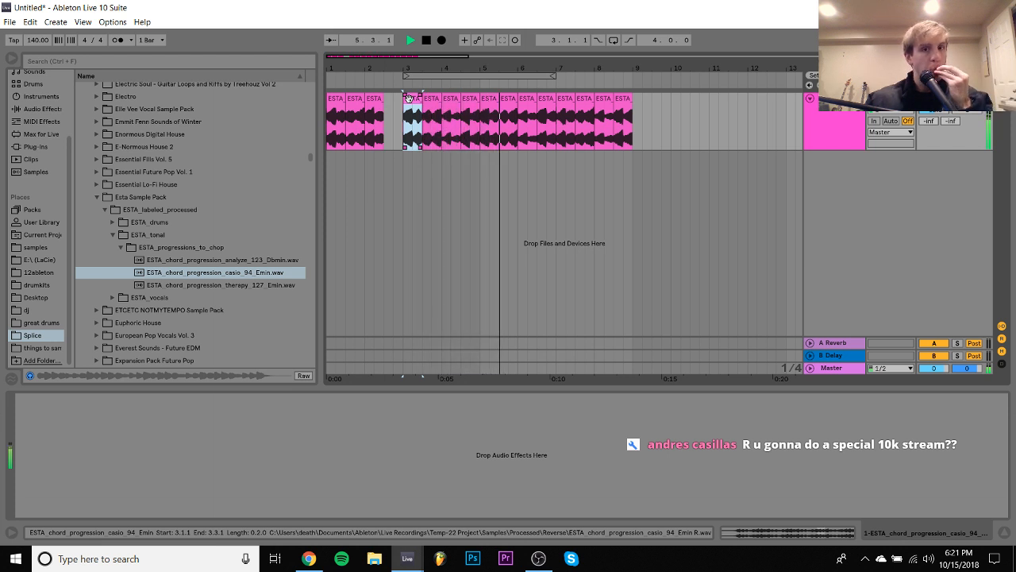
{"action": "left_click", "coordinate": [453, 109]}
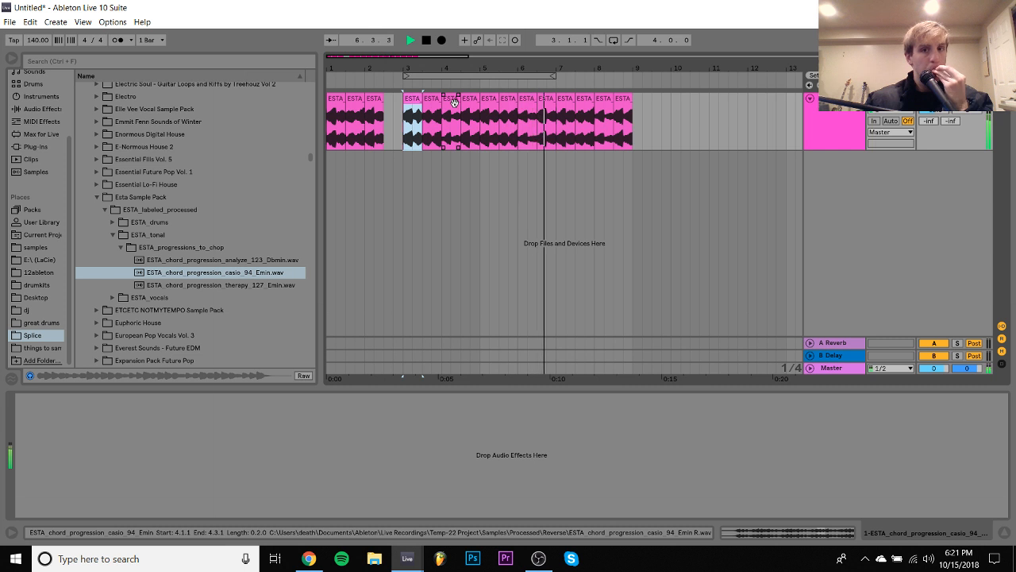
{"action": "key", "text": "space"}
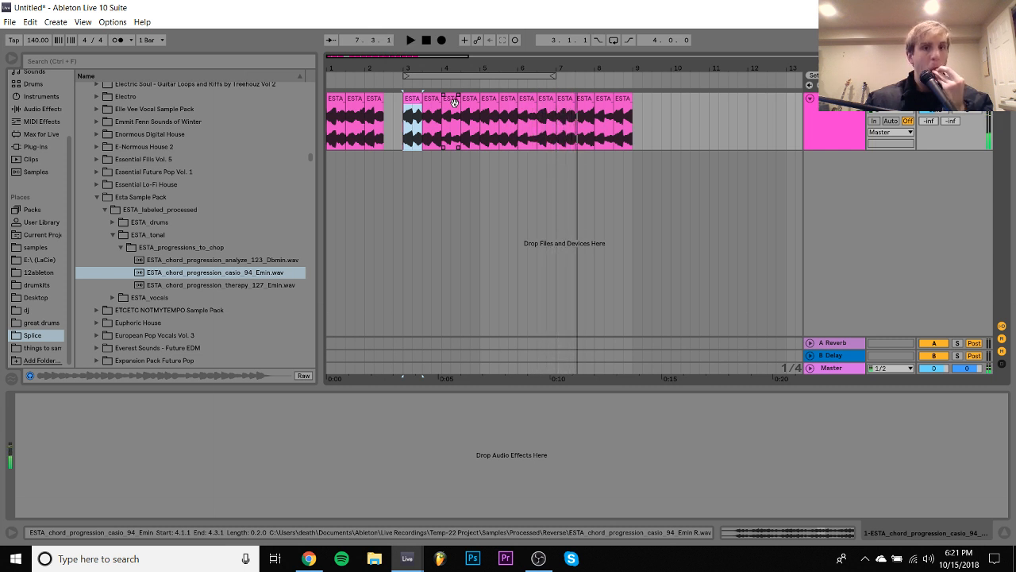
- Copy the slice at 1.3.1 into the gap at 2.3.1, and duplicate the first two bars three times to reach 9.1.1
{"action": "left_click_drag", "start_coordinate": [358, 101], "coordinate": [396, 104]}
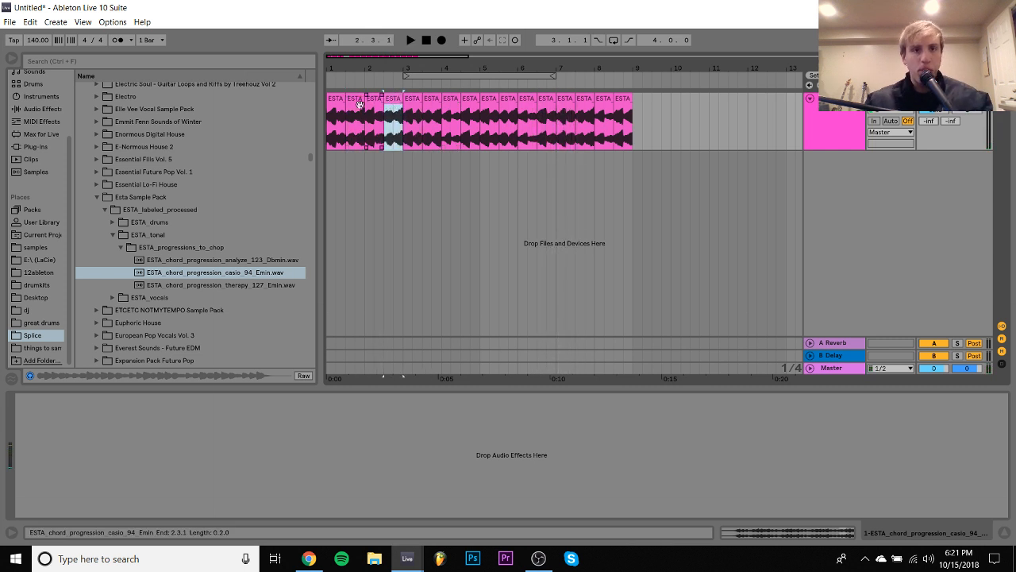
{"action": "left_click", "coordinate": [333, 103], "text": "shift"}
{"action": "key", "text": "space"}
{"action": "key", "text": "ctrl+d"}
{"action": "key", "text": "ctrl+d"}
{"action": "key", "text": "ctrl+d"}
{"action": "left_click", "coordinate": [332, 103], "text": "shift"}
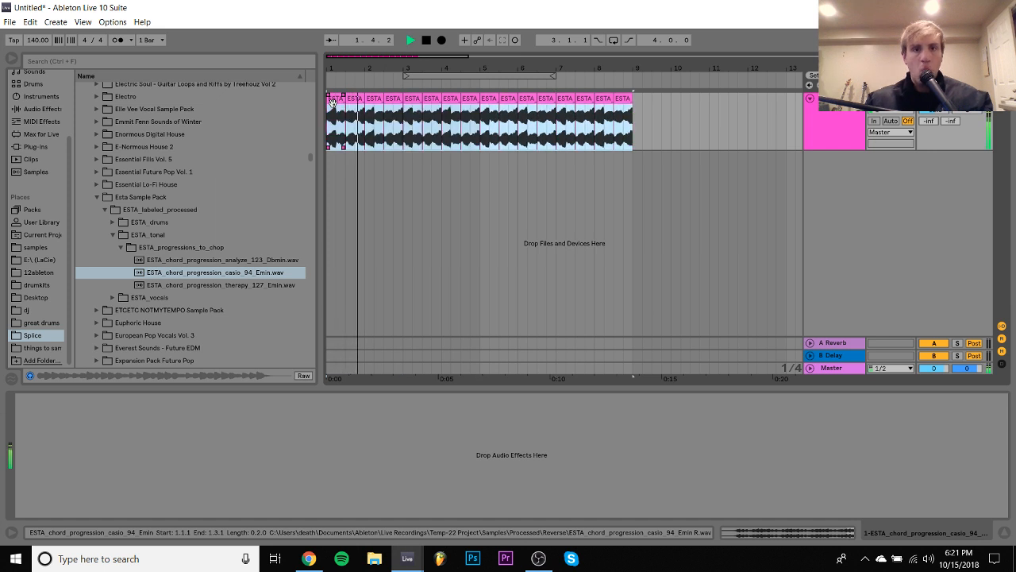
- Loop the eight bars from 1.1.1 and audition the transposition of all 16 slices, leaving it at 31 st
{"action": "key", "text": "space"}
{"action": "key", "text": "ctrl+l"}
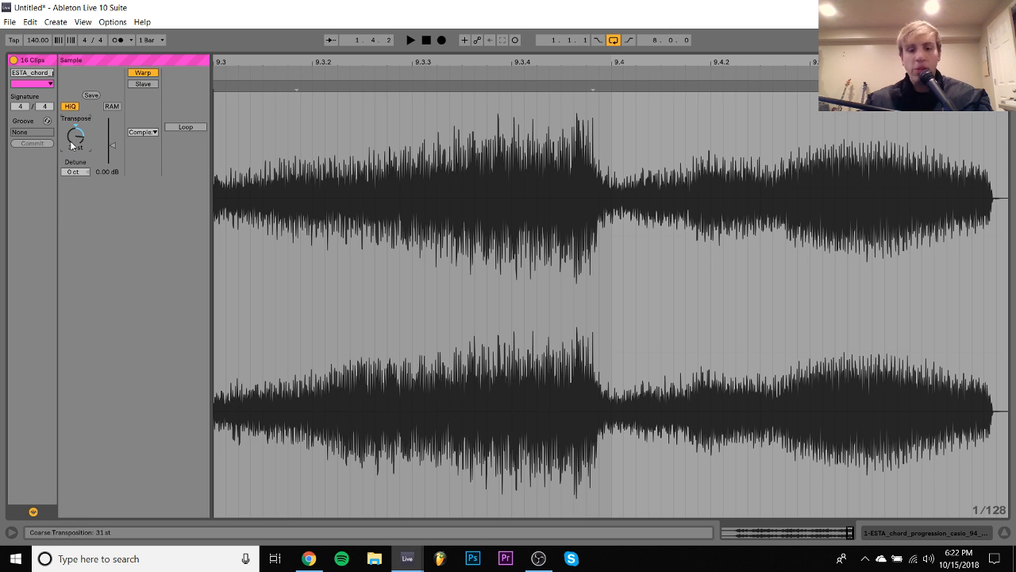
{"action": "key", "text": "space"}
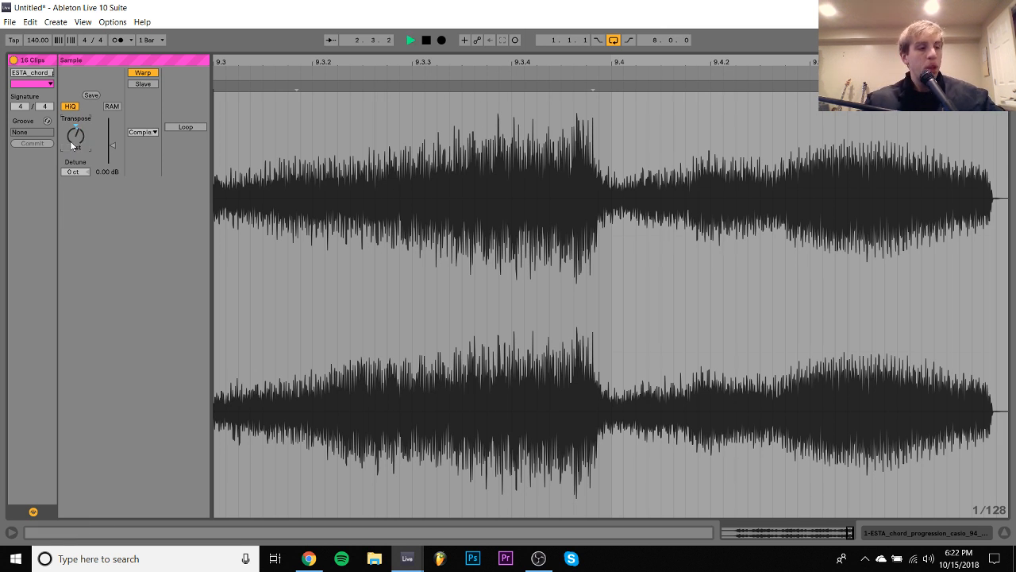
{"action": "left_click", "coordinate": [893, 537]}
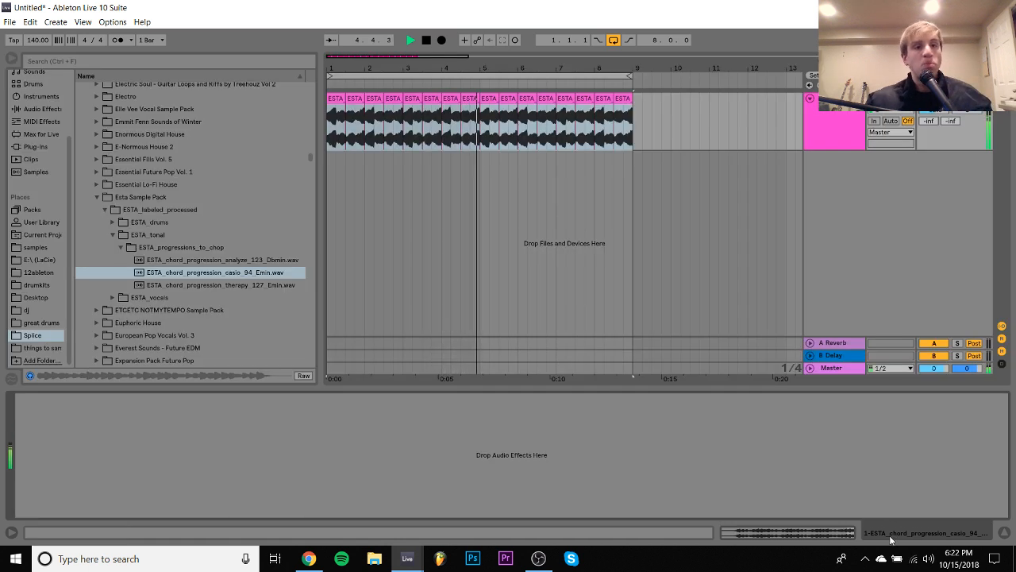
{"action": "left_click", "coordinate": [830, 531]}
{"action": "key", "text": "space"}
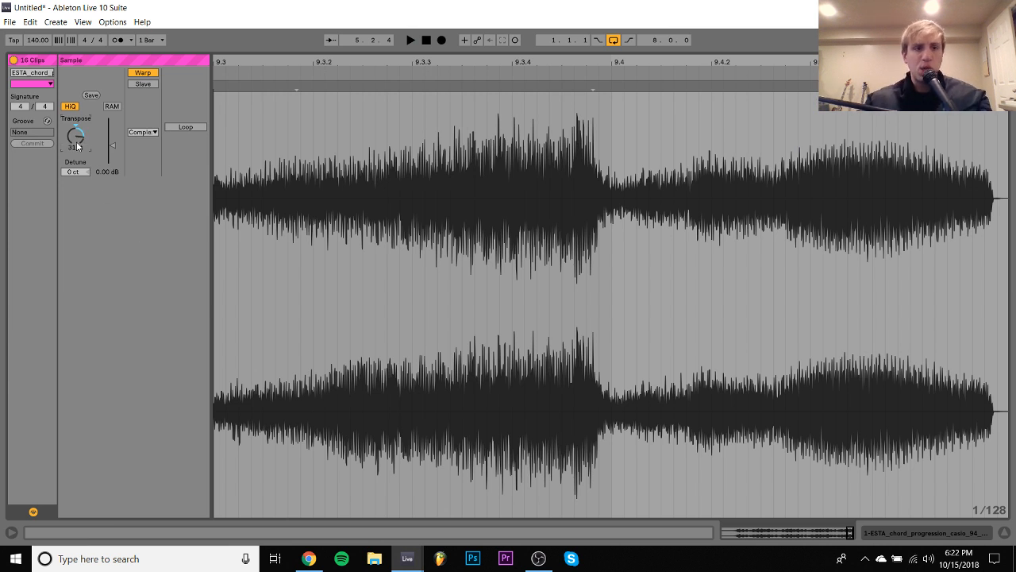
{"action": "key", "text": "space"}
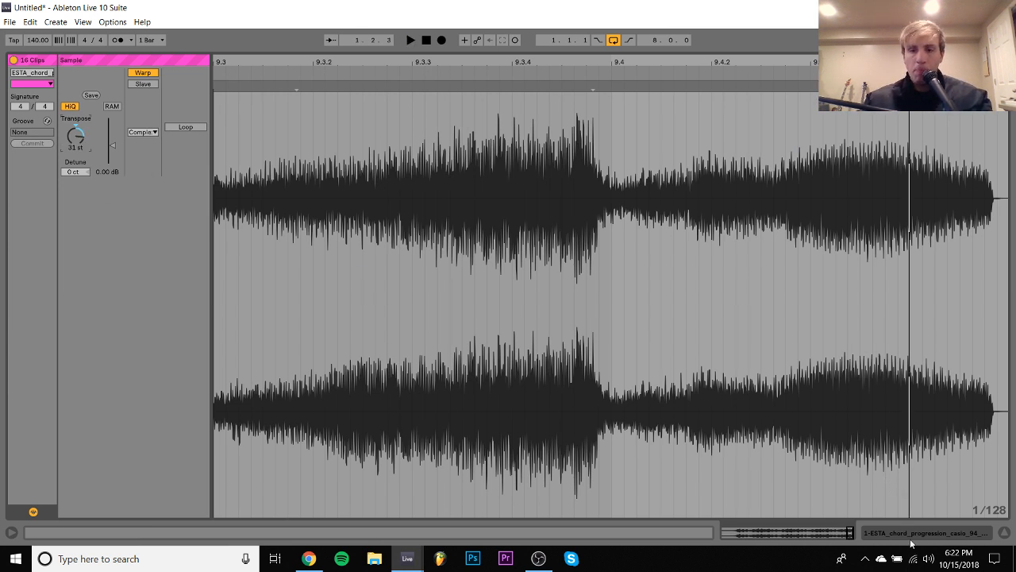
{"action": "left_click", "coordinate": [912, 541]}
- Add the IL Gross Beat plug-in to the chord track with the Momentary preset and the 1/2 Speed time slot
{"action": "left_click", "coordinate": [38, 147]}
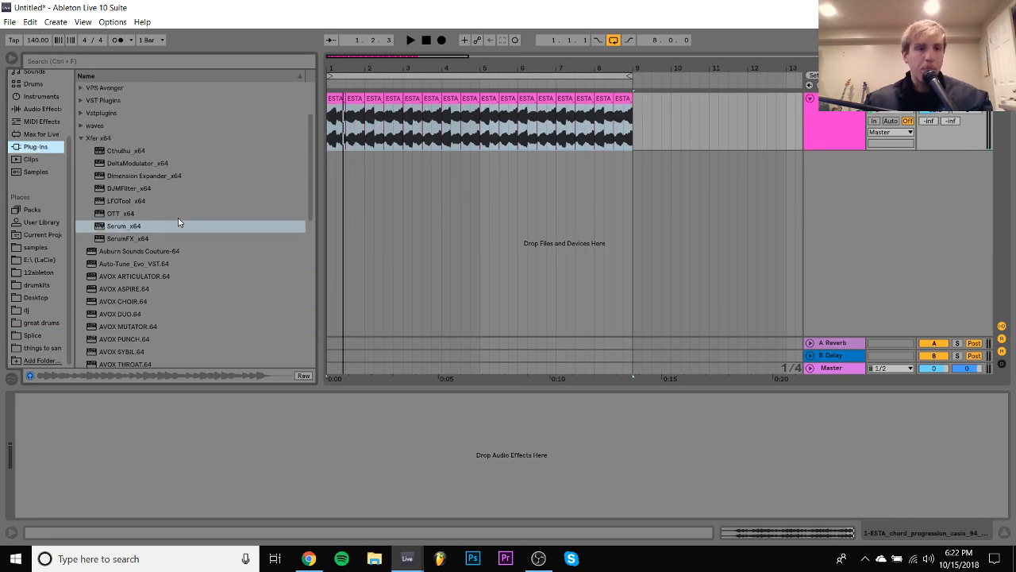
{"action": "scroll", "coordinate": [179, 222], "scroll_direction": "down", "scroll_amount": 10}
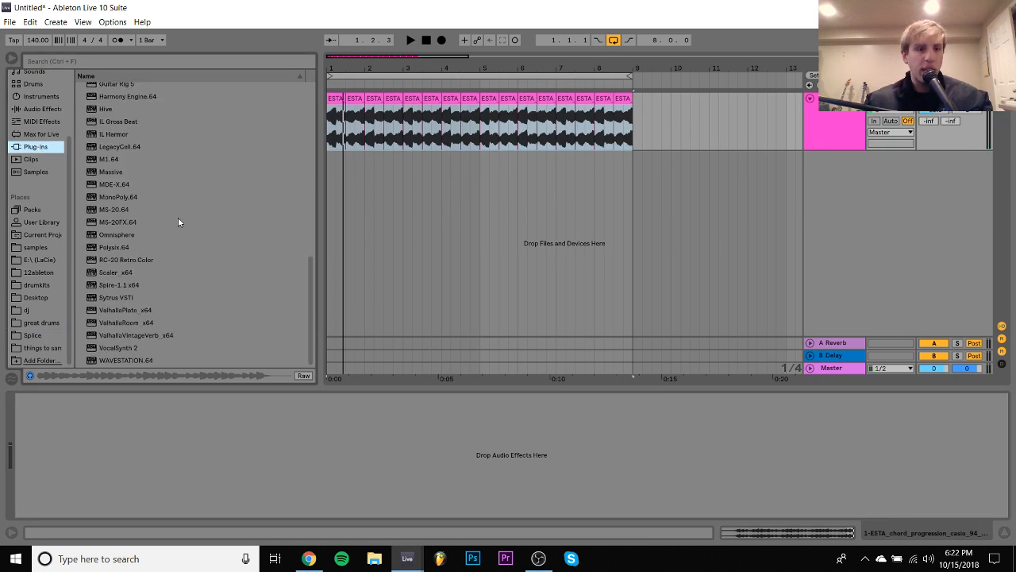
{"action": "double_click", "coordinate": [113, 123]}
{"action": "left_click", "coordinate": [490, 445]}
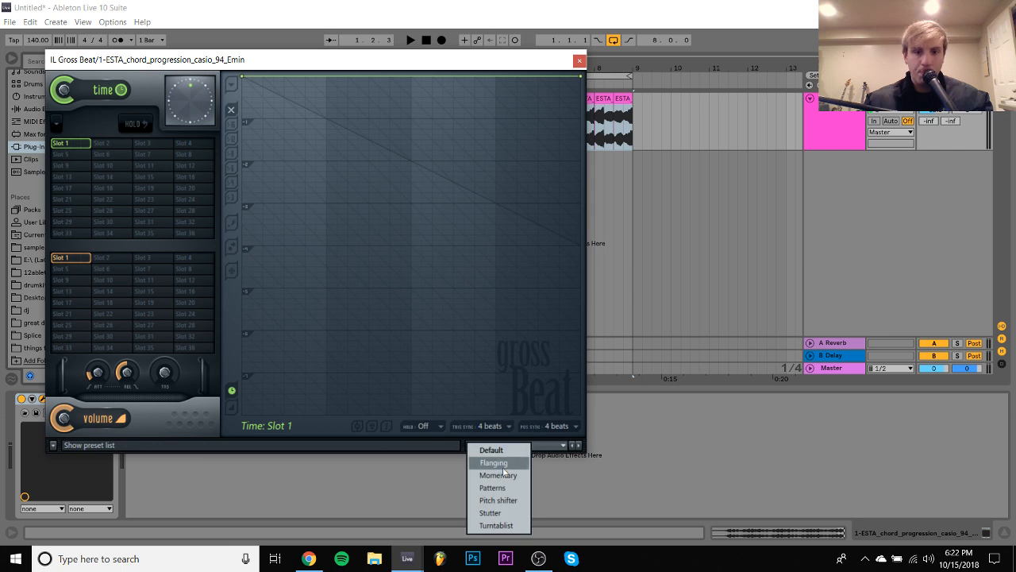
{"action": "left_click", "coordinate": [488, 463]}
{"action": "left_click", "coordinate": [151, 221]}
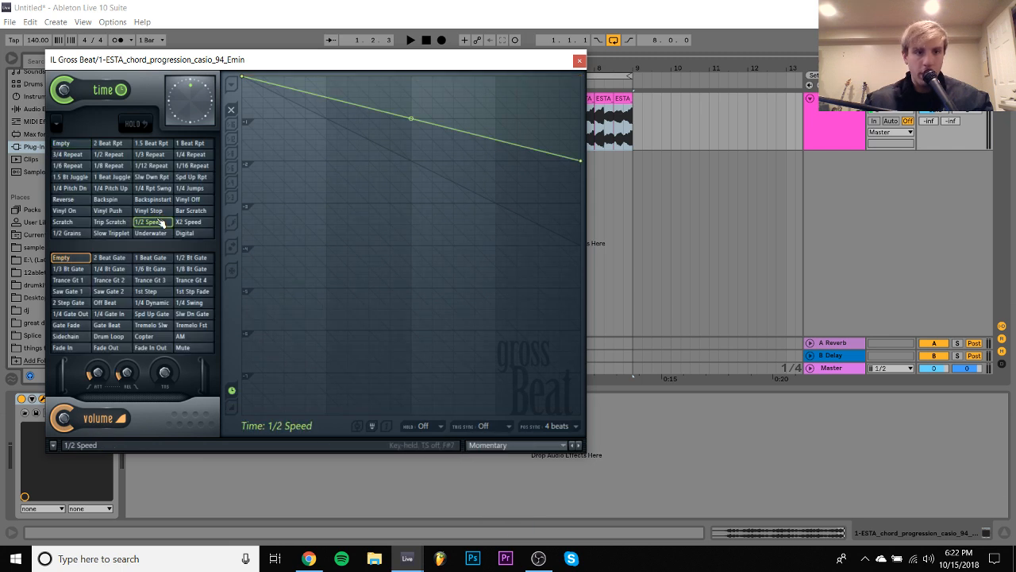
{"action": "left_click", "coordinate": [581, 61]}
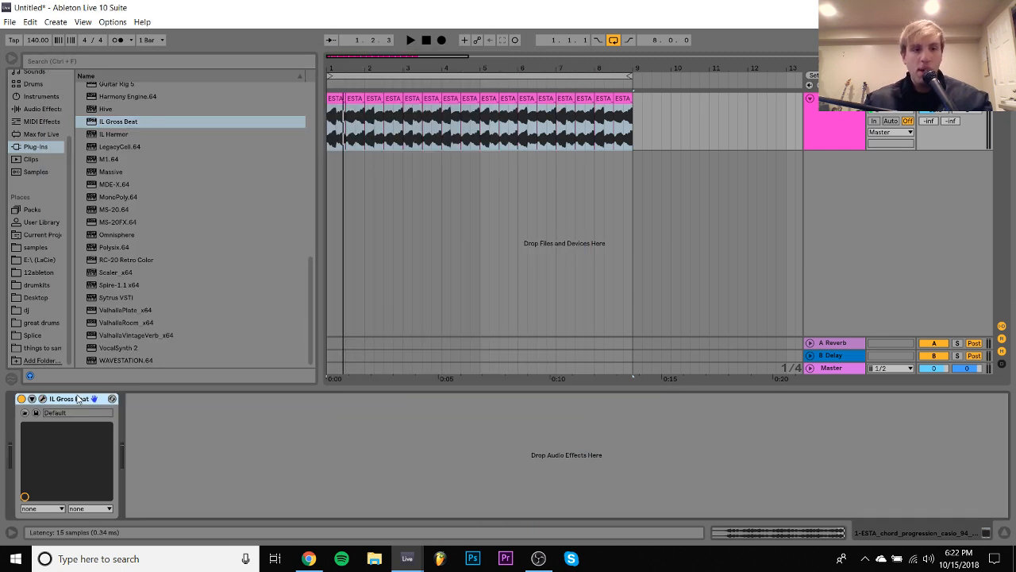
- Duplicate the Gross Beat device twice on the chord track and play the result
{"action": "key", "text": "ctrl+s"}
{"action": "left_click", "coordinate": [463, 326]}
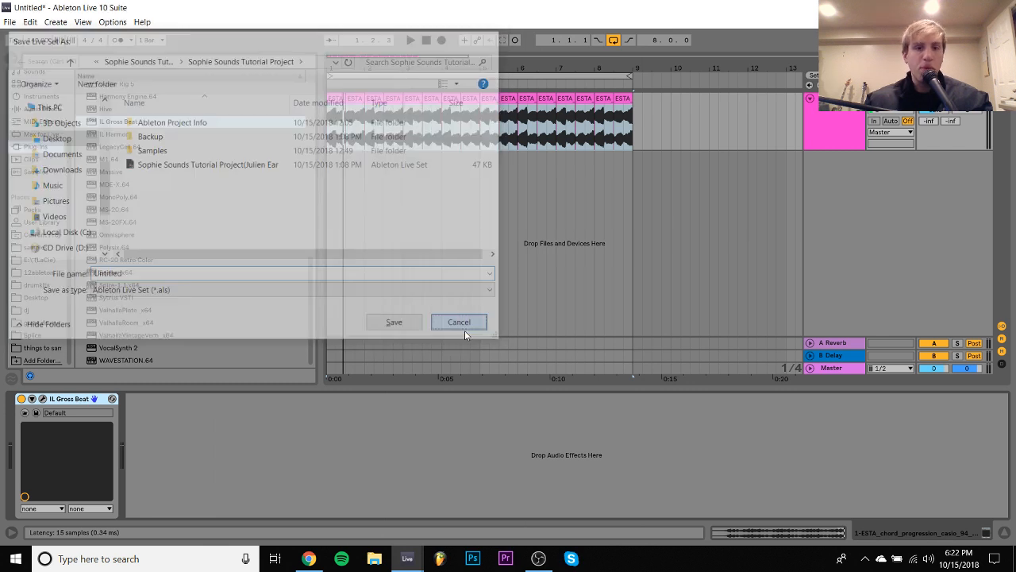
{"action": "key", "text": "ctrl+d"}
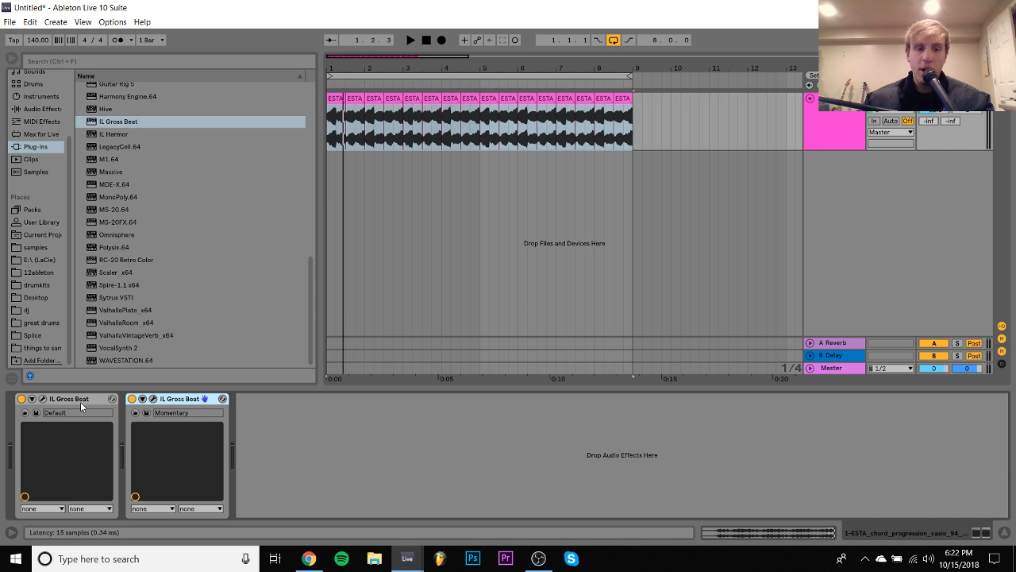
{"action": "key", "text": "ctrl+d"}
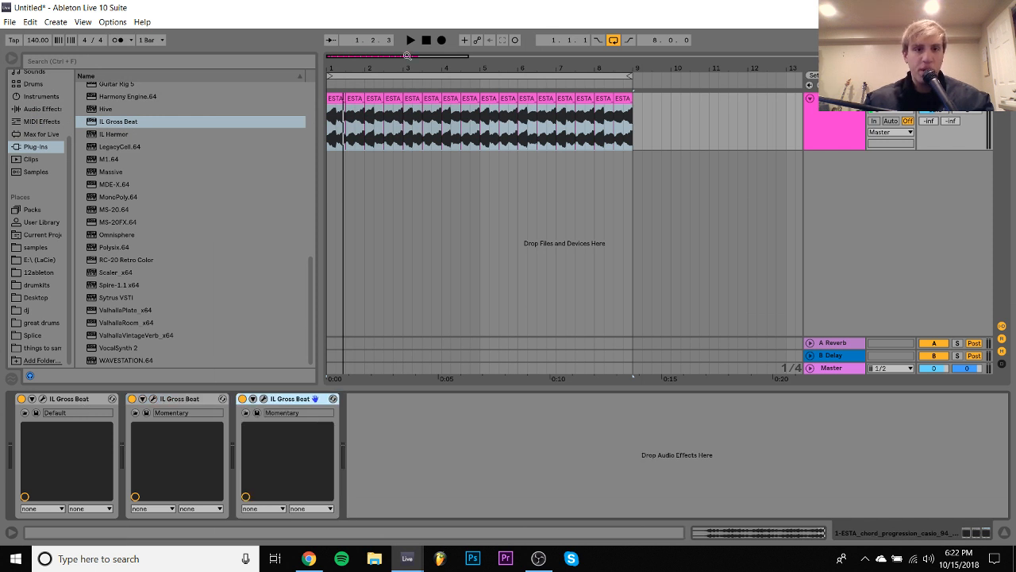
{"action": "key", "text": "space"}
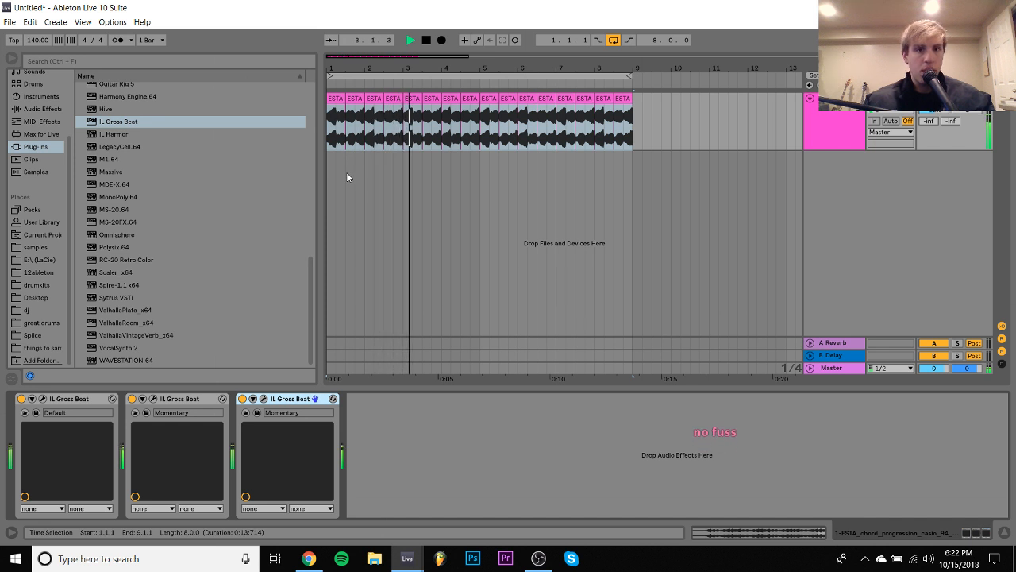
{"action": "left_click_drag", "start_coordinate": [346, 173], "coordinate": [227, 422]}
{"action": "key", "text": "space"}
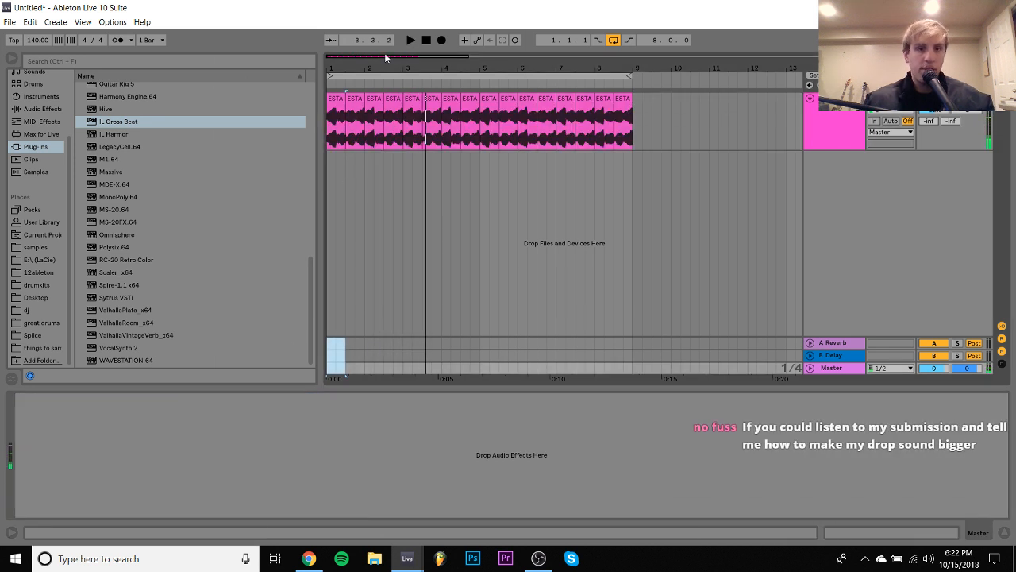
- Delete the third Gross Beat device from the chord track and play the loop with the remaining two
{"action": "left_click", "coordinate": [336, 119]}
{"action": "left_click", "coordinate": [287, 401]}
{"action": "key", "text": "Delete"}
{"action": "key", "text": "space"}
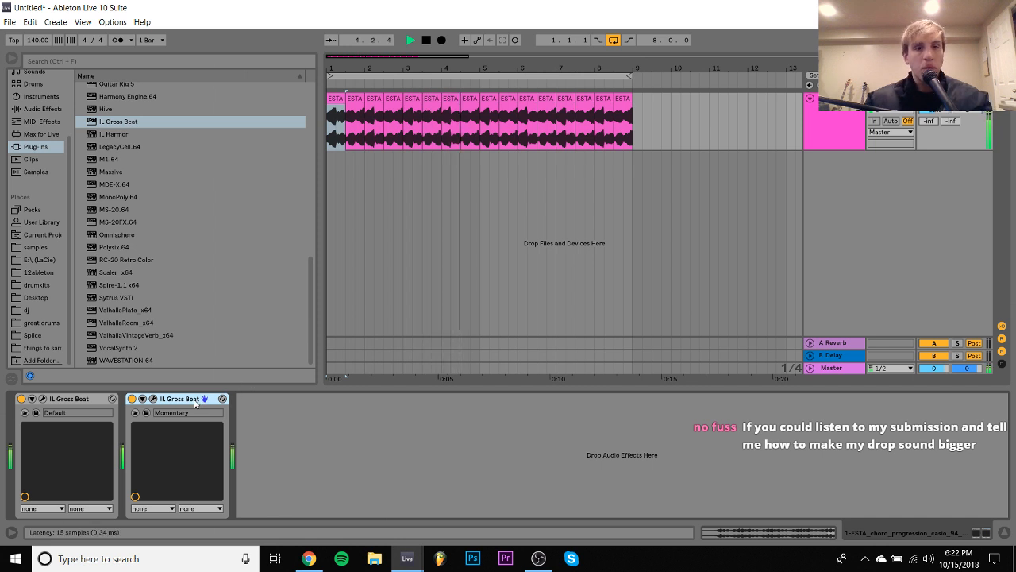
{"action": "key", "text": "space"}
- Halve the first chord slice's segment BPM twice, to 23.50, shortening it to half a beat
{"action": "double_click", "coordinate": [333, 112]}
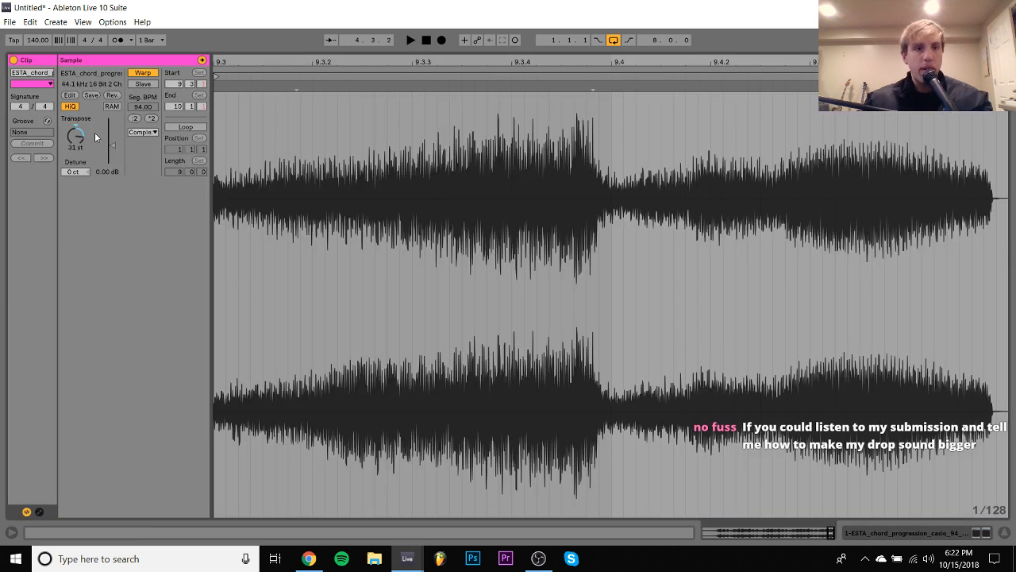
{"action": "left_click", "coordinate": [133, 118]}
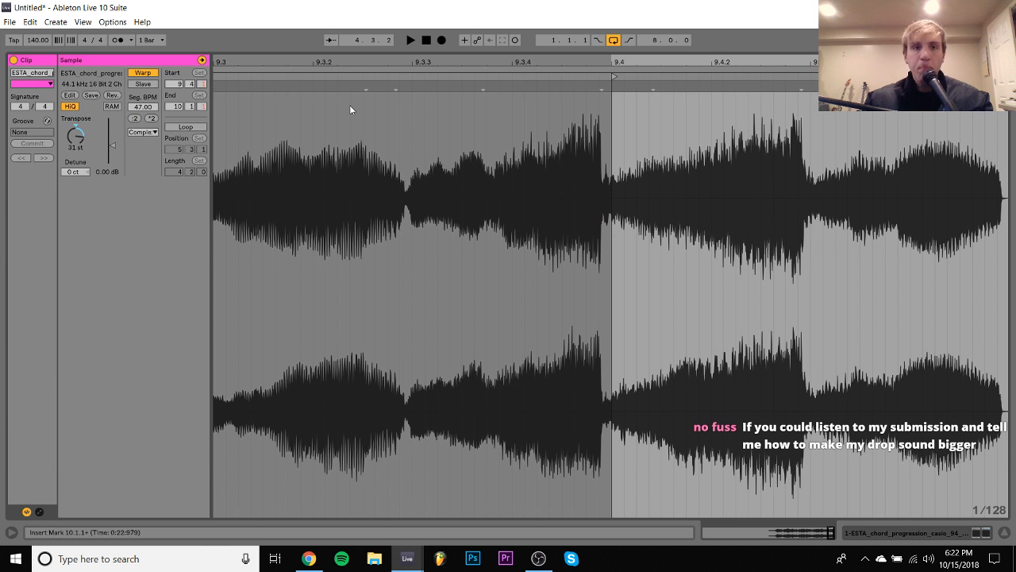
{"action": "left_click", "coordinate": [971, 536]}
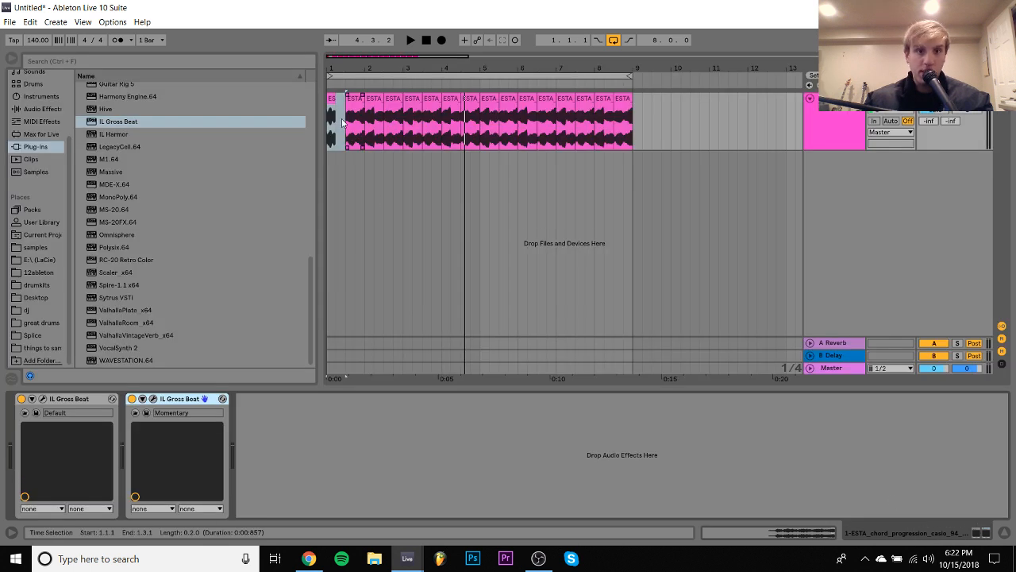
{"action": "double_click", "coordinate": [331, 101]}
{"action": "left_click", "coordinate": [134, 119]}
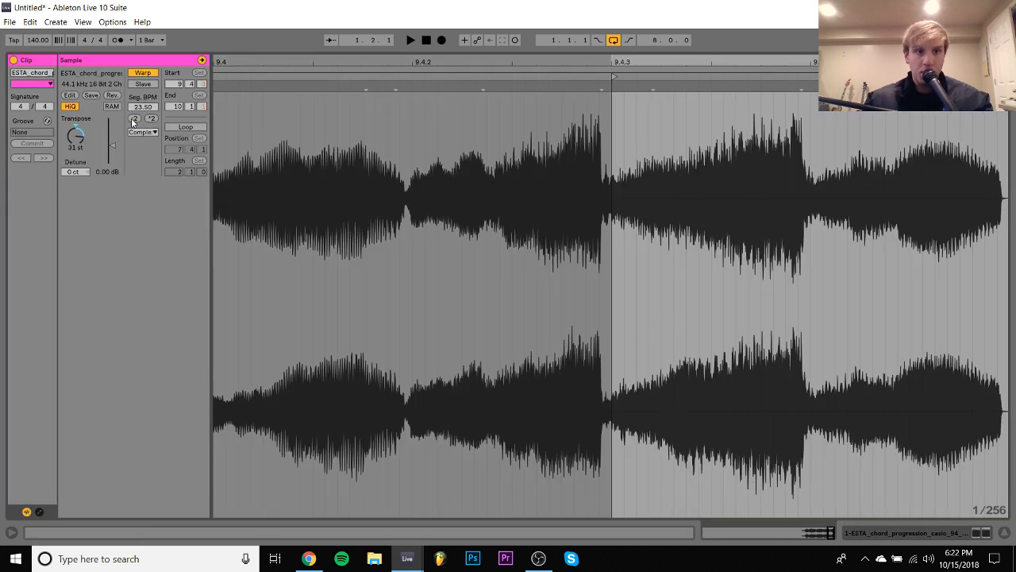
{"action": "left_click", "coordinate": [974, 533]}
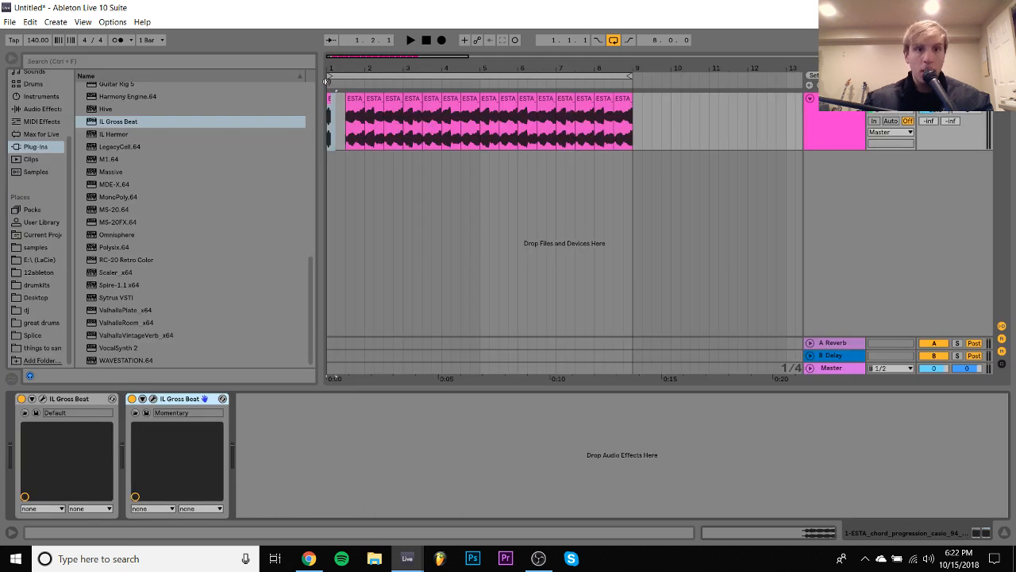
- Duplicate the shortened first slice three times to fill the space up to 1.3.1
{"action": "left_click_drag", "start_coordinate": [326, 82], "coordinate": [387, 131]}
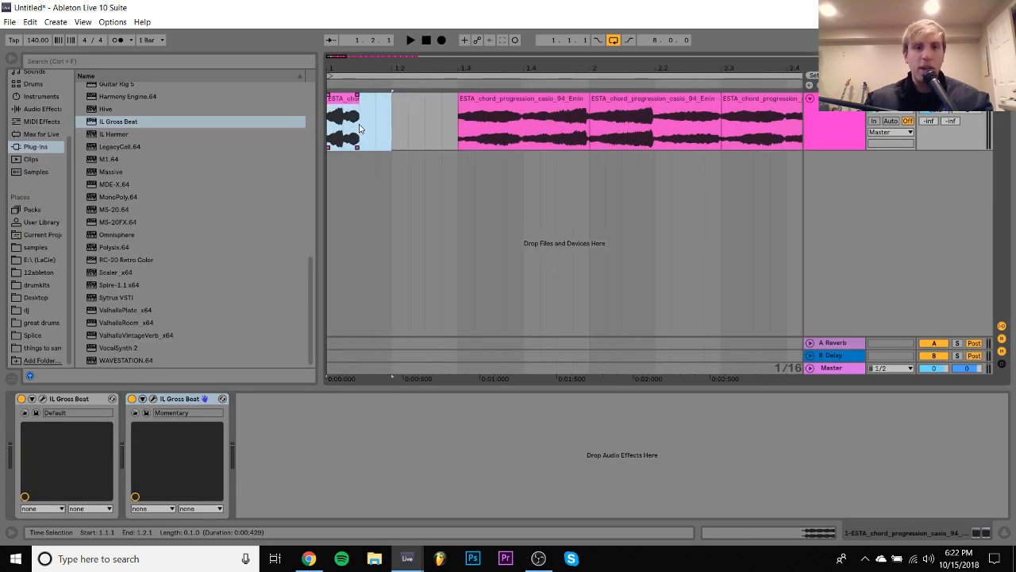
{"action": "left_click", "coordinate": [345, 102]}
{"action": "key", "text": "ctrl+d"}
{"action": "key", "text": "ctrl+d"}
{"action": "key", "text": "ctrl+d"}
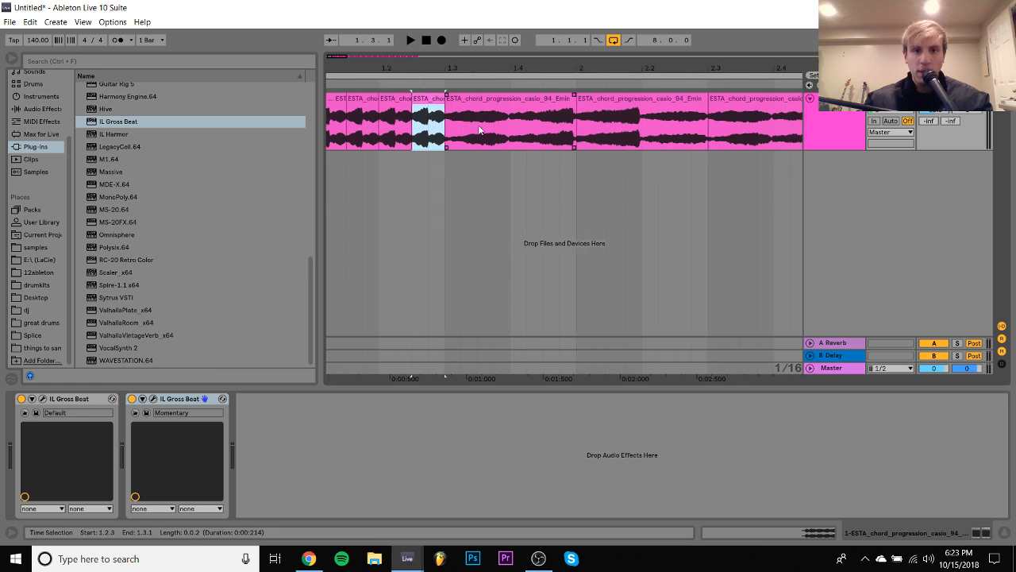
- Halve the segment BPM of the chord slice at 1.3.1 twice so that it ends at 1.3.3
{"action": "double_click", "coordinate": [463, 103]}
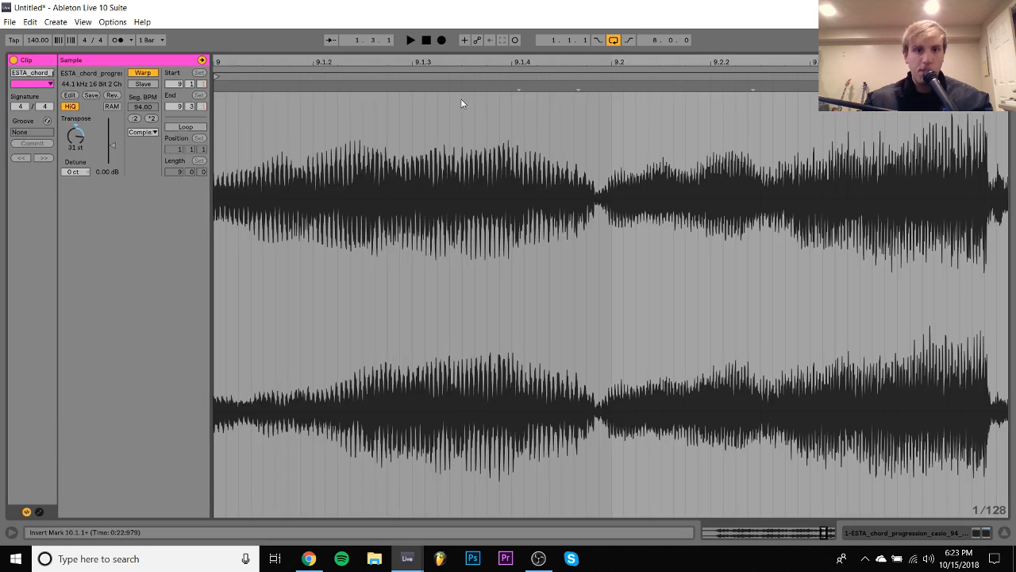
{"action": "left_click", "coordinate": [135, 118]}
{"action": "left_click", "coordinate": [135, 118]}
{"action": "left_click", "coordinate": [941, 536]}
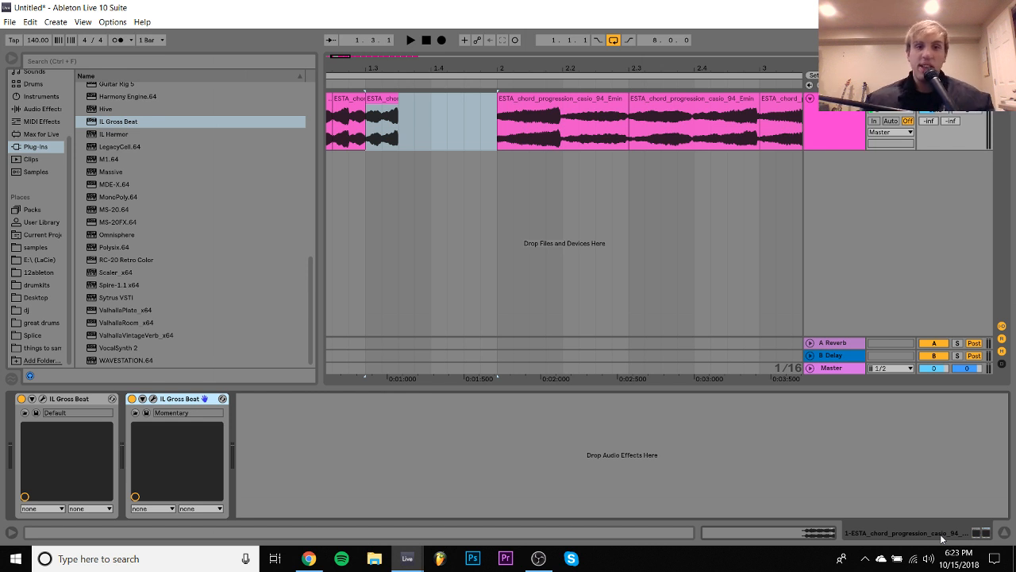
- Duplicate the shortened chord slice at 1.3.1 three times to fill the space up to 2.1.1
{"action": "left_click", "coordinate": [383, 107]}
{"action": "left_click_drag", "start_coordinate": [401, 118], "coordinate": [370, 104]}
{"action": "key", "text": "ctrl+d"}
{"action": "key", "text": "ctrl+d"}
{"action": "key", "text": "ctrl+d"}
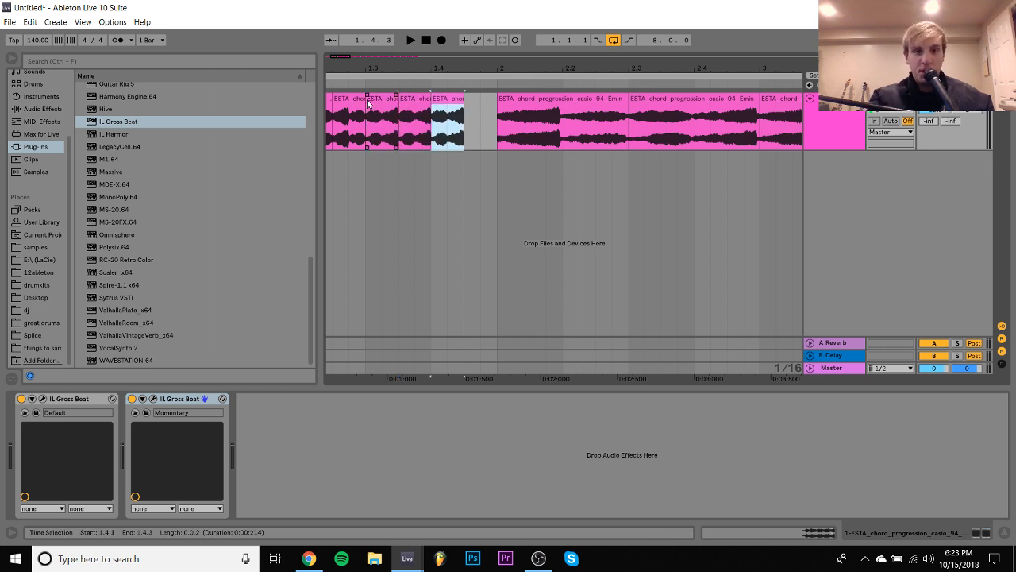
- Halve the segment BPM of the chord slice at 2.1.1 to 23.50 and duplicate it three times up to 2.3.1
{"action": "double_click", "coordinate": [590, 97]}
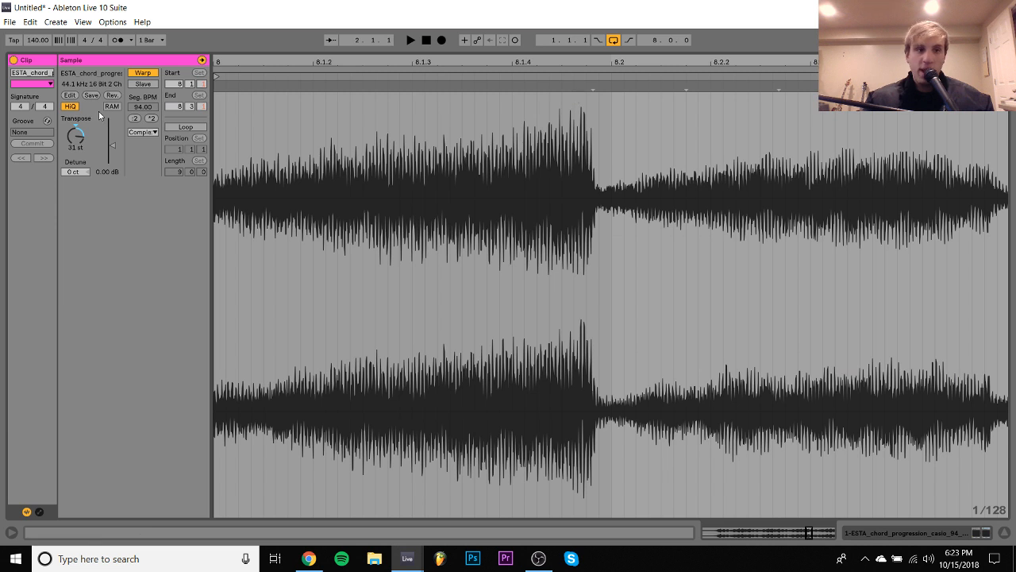
{"action": "left_click", "coordinate": [135, 118]}
{"action": "left_click", "coordinate": [135, 118]}
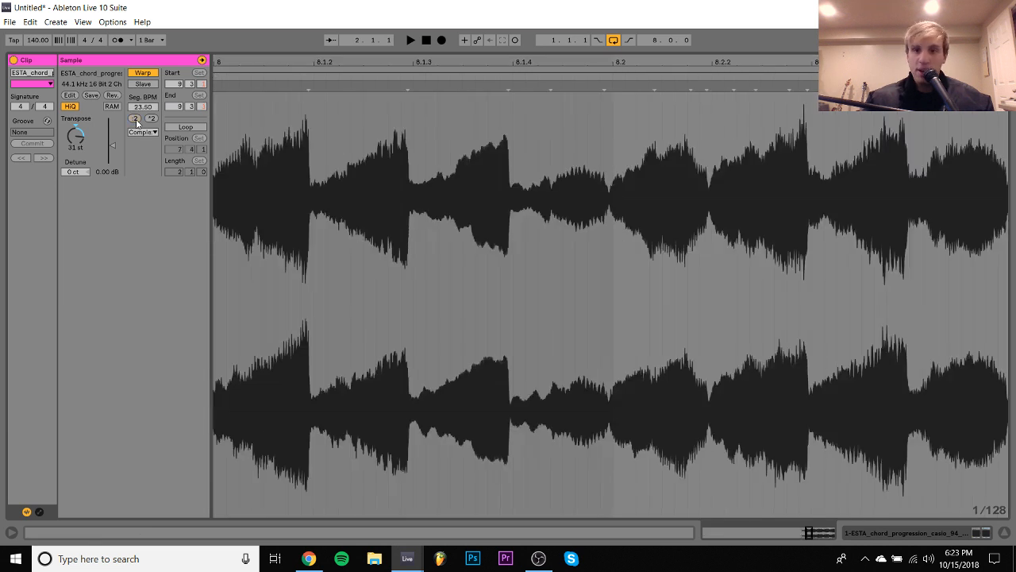
{"action": "left_click", "coordinate": [914, 533]}
{"action": "left_click_drag", "start_coordinate": [533, 143], "coordinate": [500, 115]}
{"action": "key", "text": "ctrl+d"}
{"action": "key", "text": "ctrl+d"}
{"action": "key", "text": "ctrl+d"}
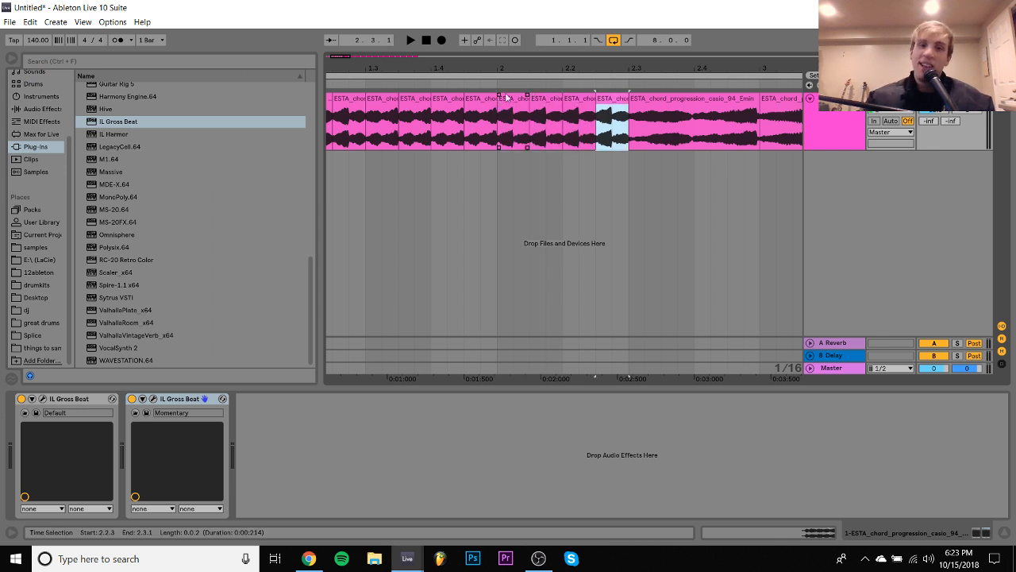
- Halve the segment BPM of the chord slice at 2.3.1 twice and duplicate it three times up to 3.1.1
{"action": "left_click", "coordinate": [659, 103]}
{"action": "double_click", "coordinate": [660, 104]}
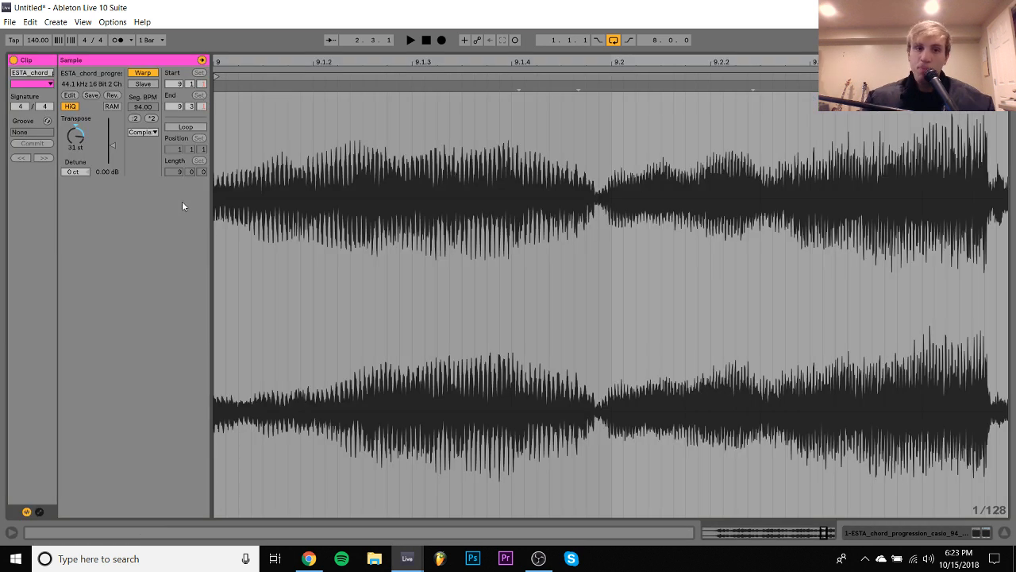
{"action": "double_click", "coordinate": [136, 118]}
{"action": "left_click", "coordinate": [924, 530]}
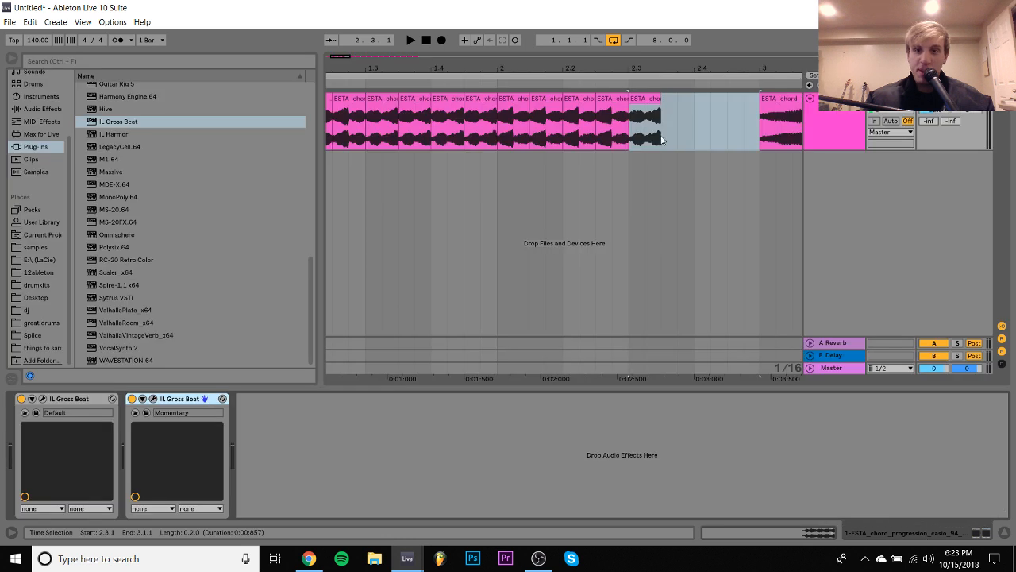
{"action": "left_click_drag", "start_coordinate": [661, 131], "coordinate": [644, 119]}
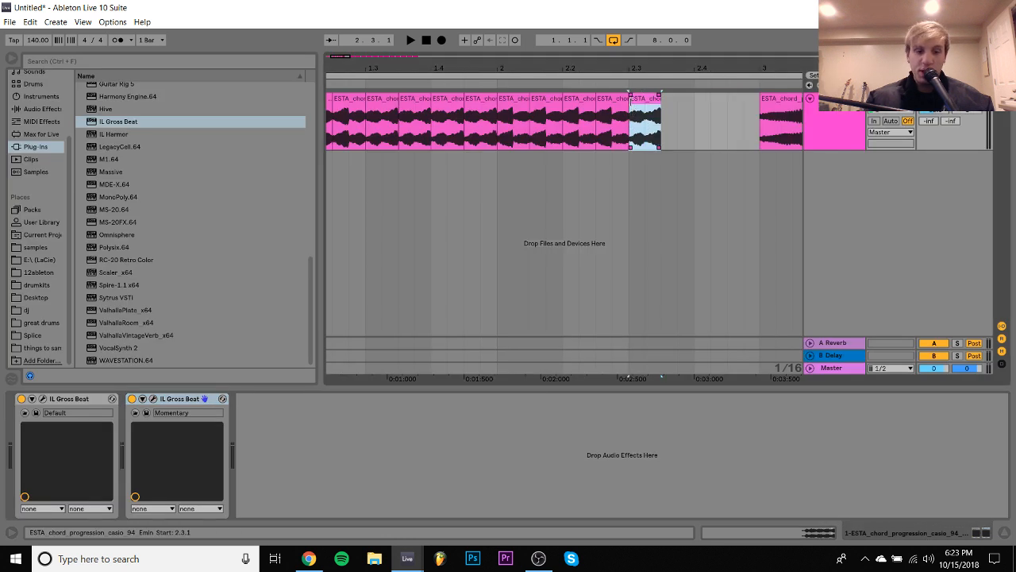
{"action": "key", "text": "ctrl+d"}
{"action": "key", "text": "ctrl+d"}
{"action": "key", "text": "ctrl+d"}
{"action": "scroll", "coordinate": [631, 100], "scroll_direction": "right", "scroll_amount": 5}
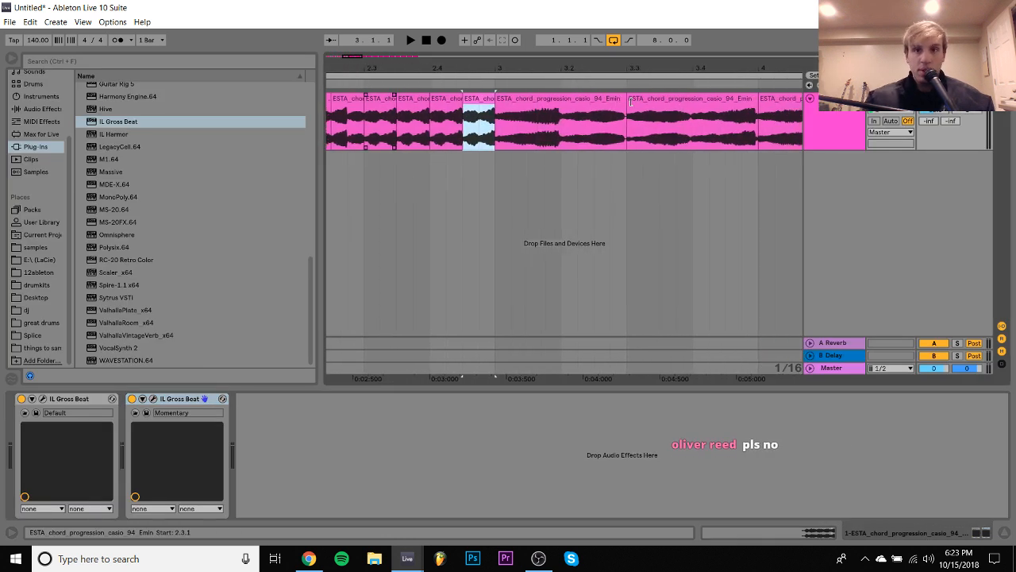
- Play the chopped chords from the start and duplicate the Momentary Gross Beat as a third device on the chord track
{"action": "scroll", "coordinate": [630, 101], "scroll_direction": "left", "scroll_amount": 7}
{"action": "left_click", "coordinate": [344, 99]}
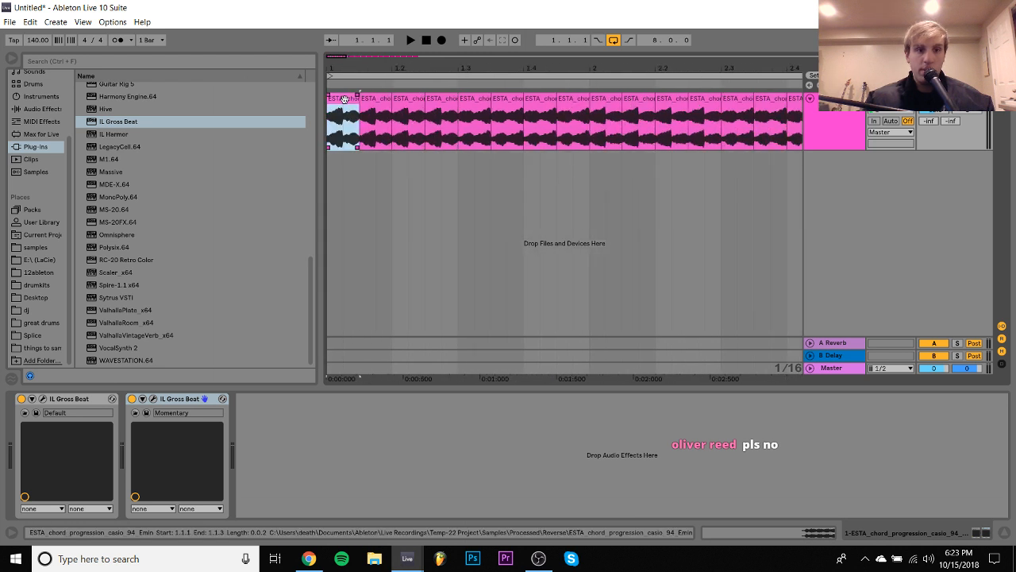
{"action": "key", "text": "space"}
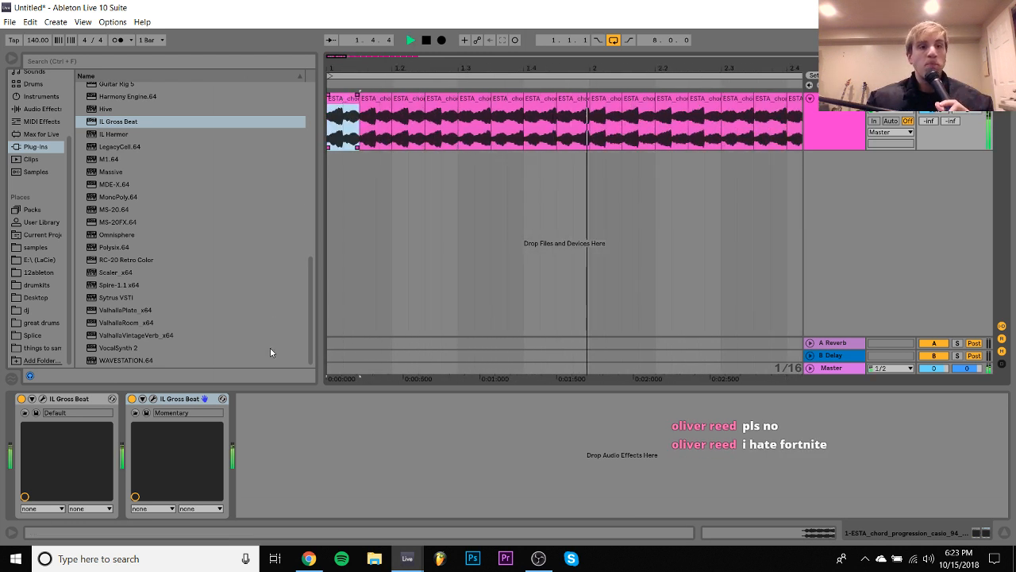
{"action": "left_click", "coordinate": [194, 401]}
{"action": "key", "text": "ctrl+d"}
{"action": "key", "text": "space"}
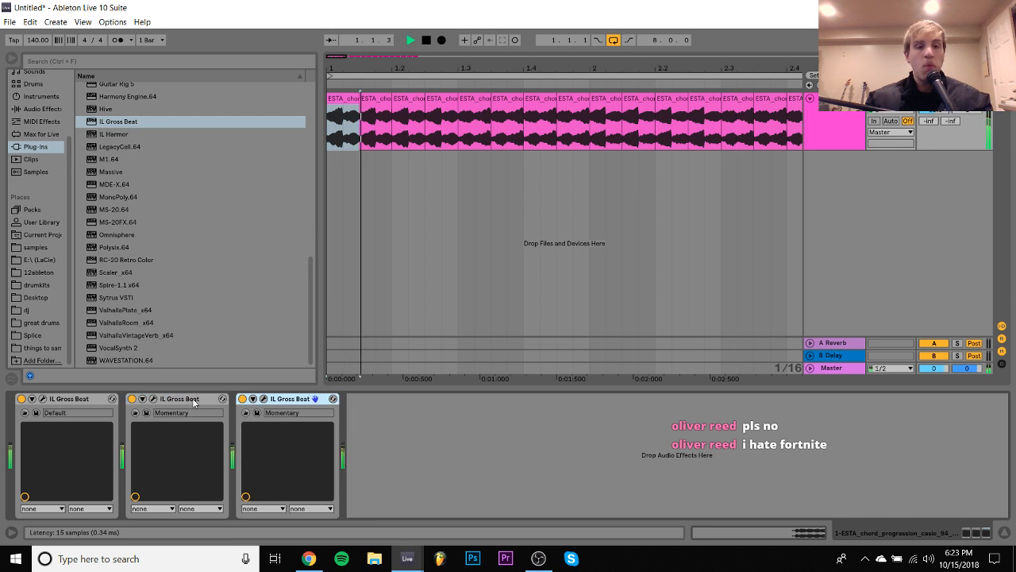
- Play the chopped chords from 1.1.1 to 3.1.1 and duplicate that two-bar section three times to fill the loop up to 9.1.1
{"action": "left_click", "coordinate": [560, 69]}
{"action": "left_click_drag", "start_coordinate": [561, 69], "coordinate": [560, 35]}
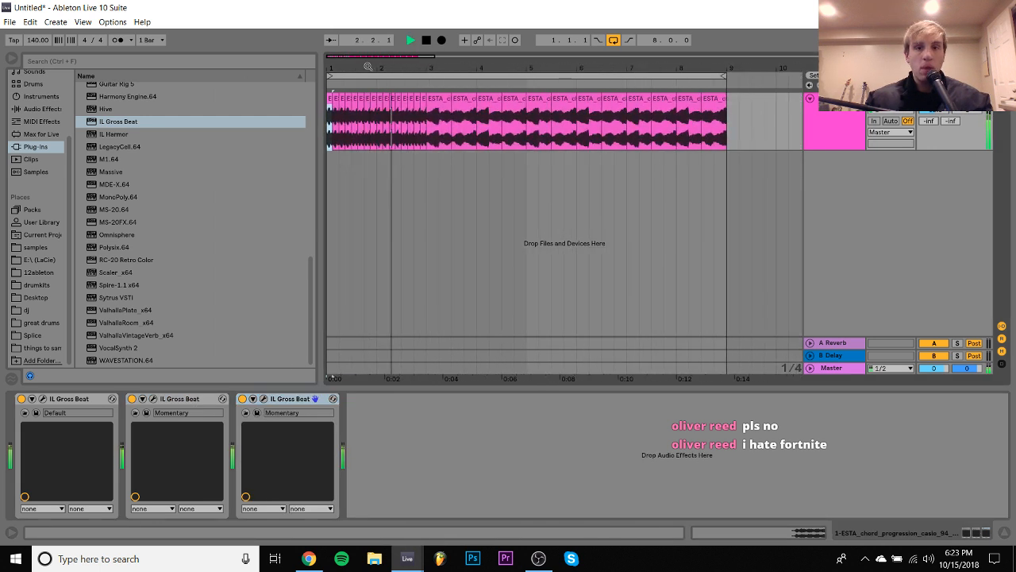
{"action": "left_click", "coordinate": [424, 127], "text": "shift"}
{"action": "key", "text": "space"}
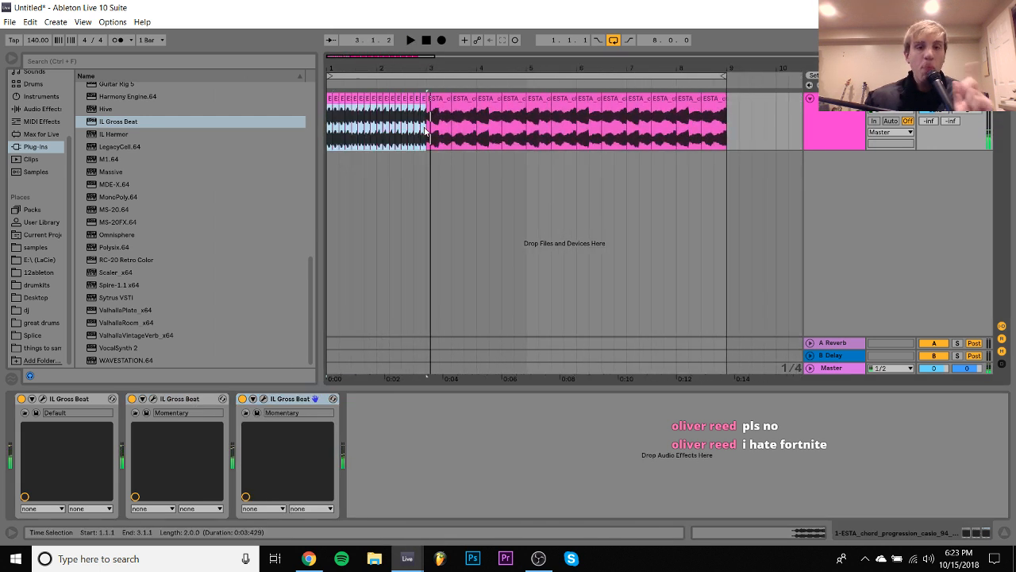
{"action": "key", "text": "space"}
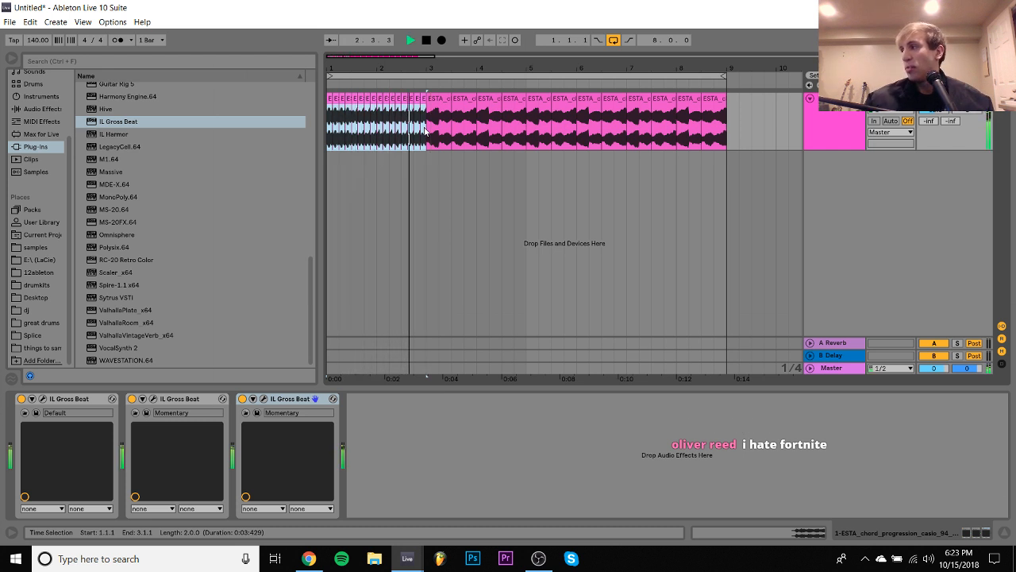
{"action": "key", "text": "space"}
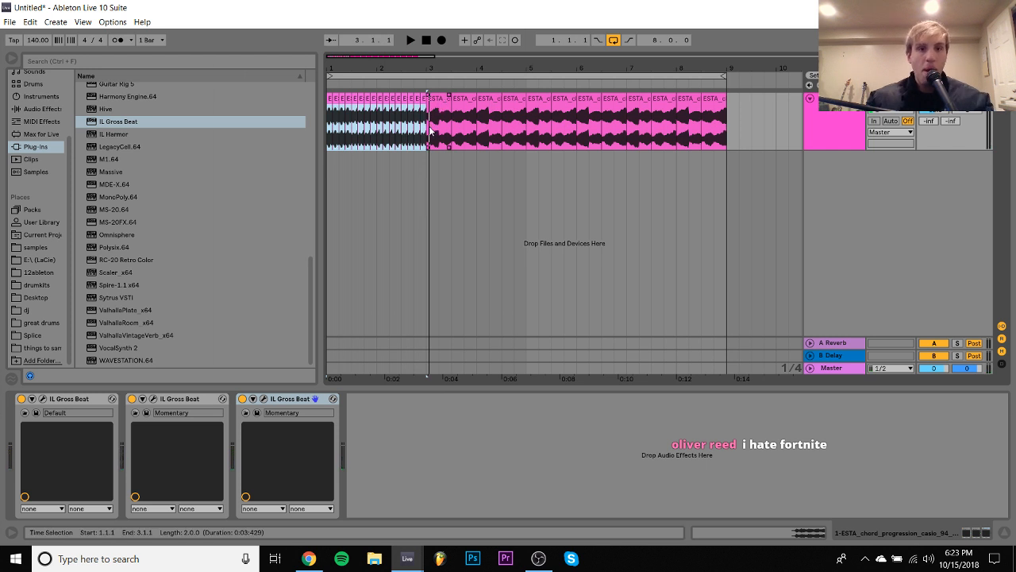
{"action": "key", "text": "ctrl+d"}
{"action": "key", "text": "ctrl+d"}
{"action": "key", "text": "ctrl+d"}
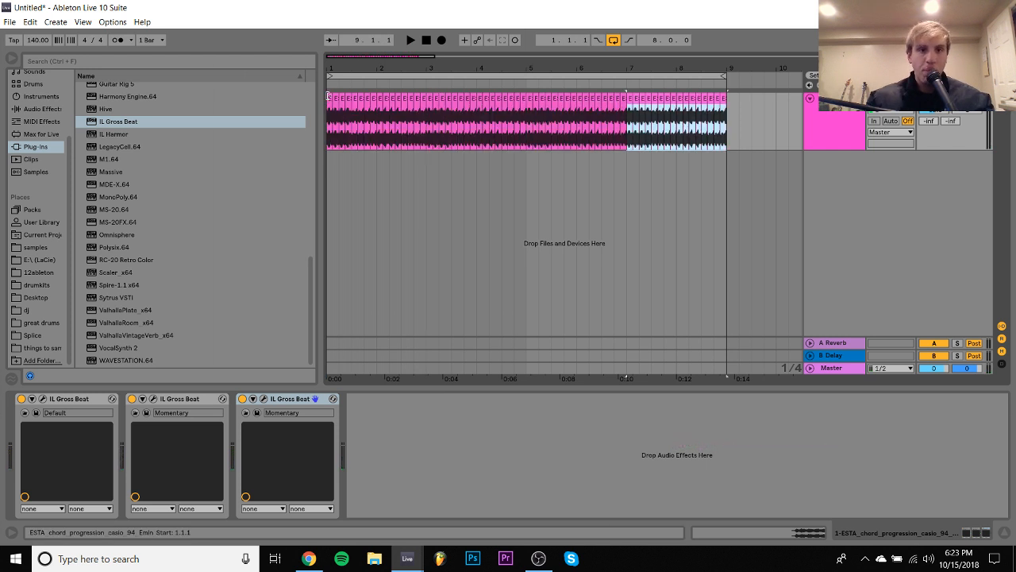
- Select the whole chopped chord section from 1.1.1 to 9.1.1 and play it back
{"action": "left_click", "coordinate": [328, 96], "text": "shift"}
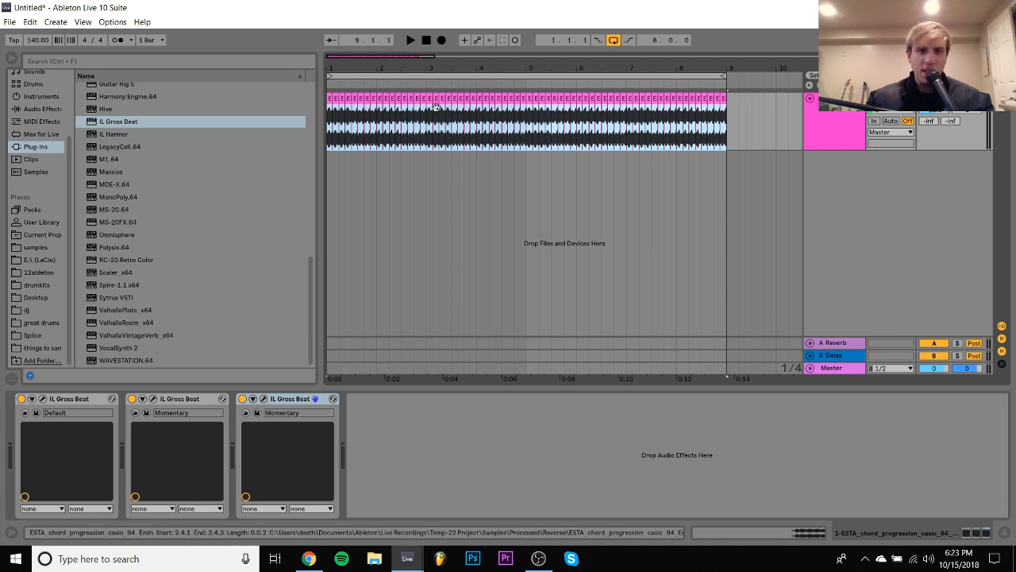
{"action": "key", "text": "space"}
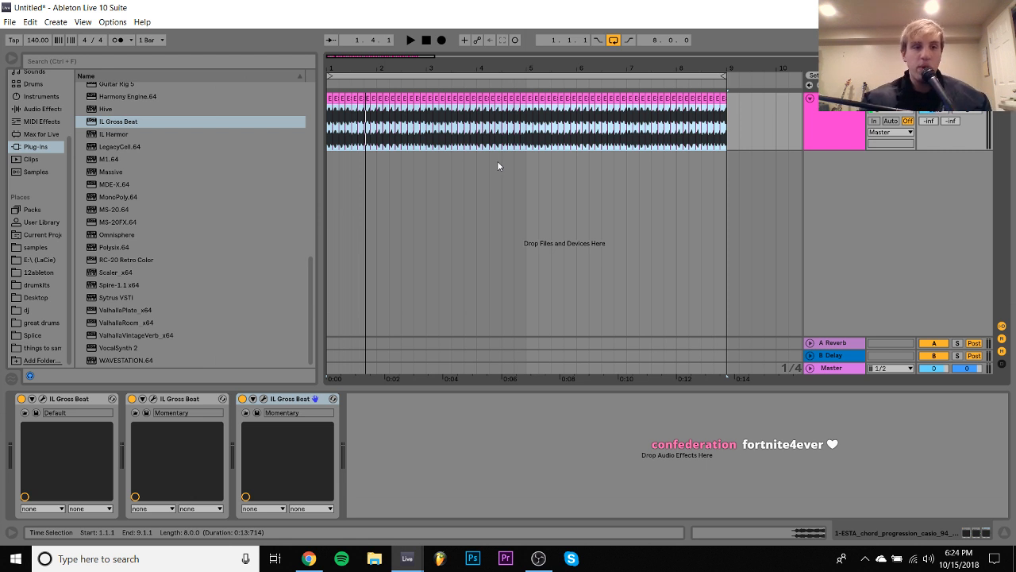
{"action": "key", "text": "space"}
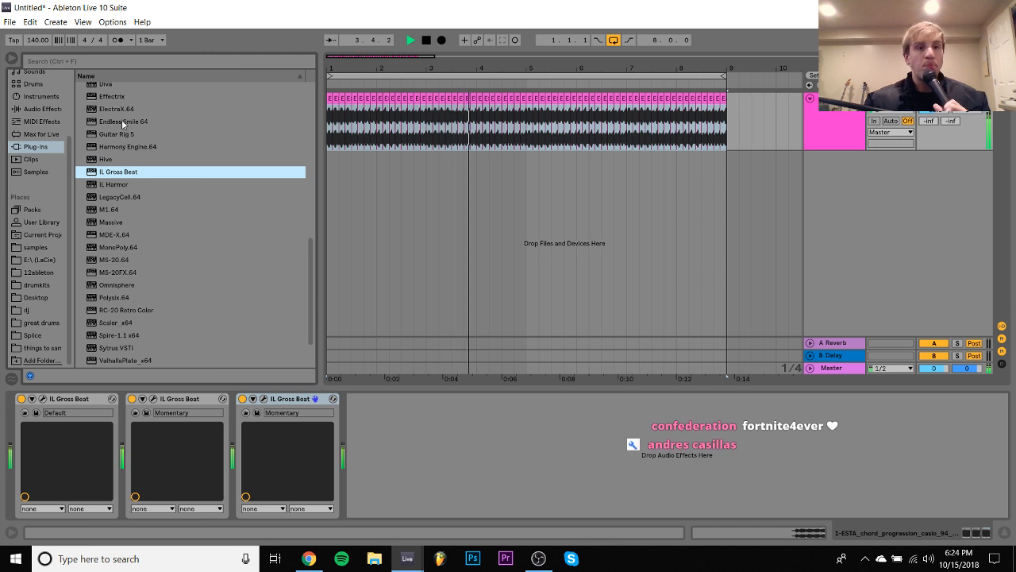
- Add the Max for Live audio effect Buffer Shuffler 2.0 after the three Gross Beats on the chord track
{"action": "scroll", "coordinate": [122, 115], "scroll_direction": "up", "scroll_amount": 2}
{"action": "scroll", "coordinate": [122, 112], "scroll_direction": "up", "scroll_amount": 3}
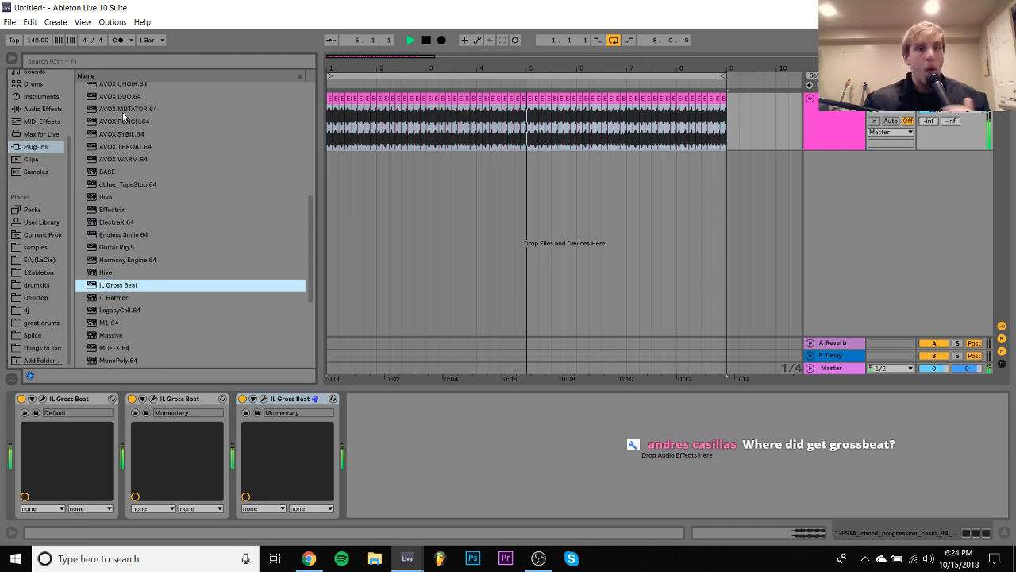
{"action": "scroll", "coordinate": [122, 170], "scroll_direction": "up", "scroll_amount": 8}
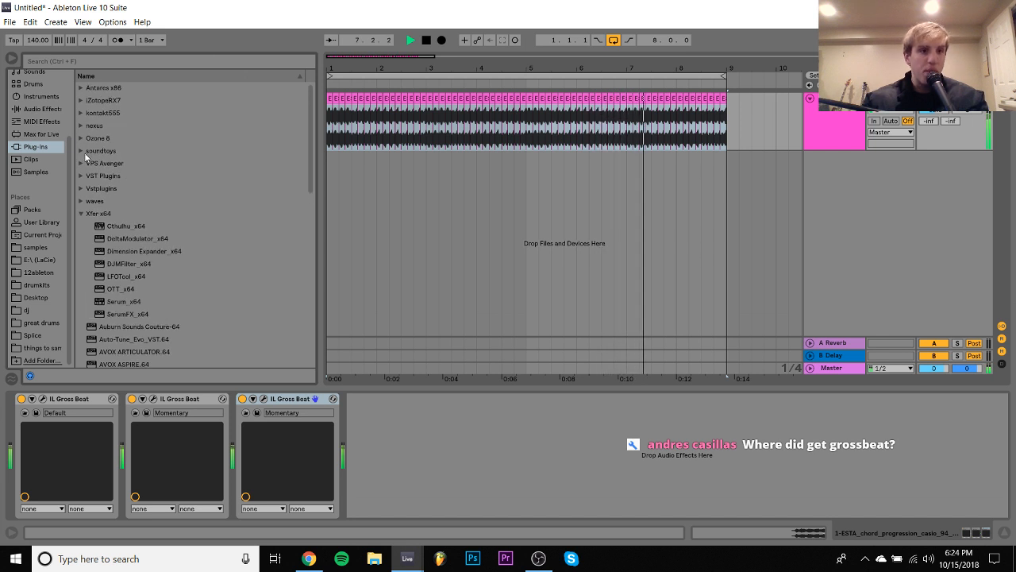
{"action": "left_click", "coordinate": [39, 122]}
{"action": "left_click", "coordinate": [64, 133]}
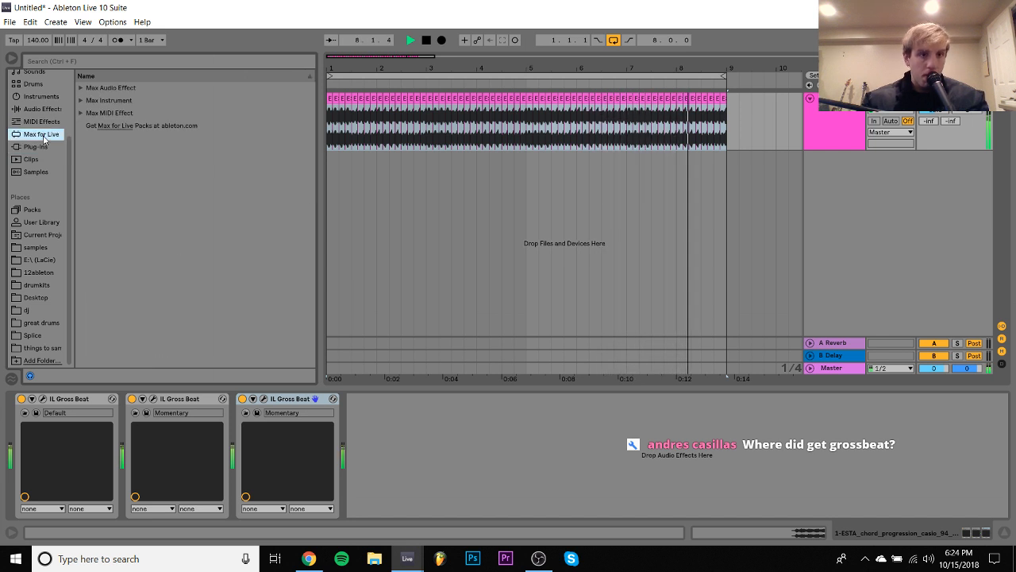
{"action": "left_click", "coordinate": [80, 87]}
{"action": "left_click", "coordinate": [124, 139]}
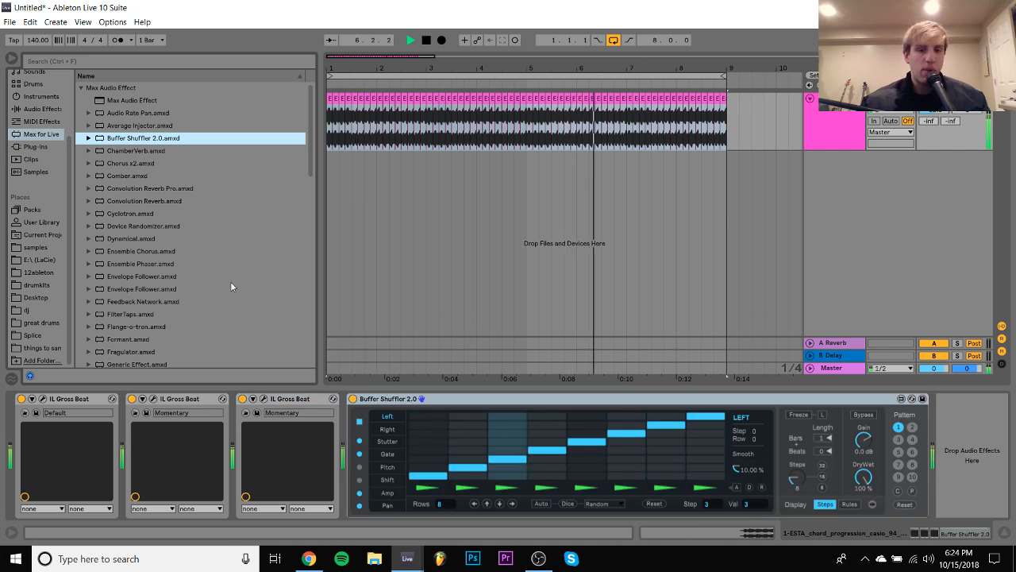
- Redraw Buffer Shuffler's Left pattern during playback, with steps 2 to 6 on rows 8, 2, 8, 4 and 7
{"action": "left_click", "coordinate": [466, 460]}
{"action": "left_click", "coordinate": [467, 442]}
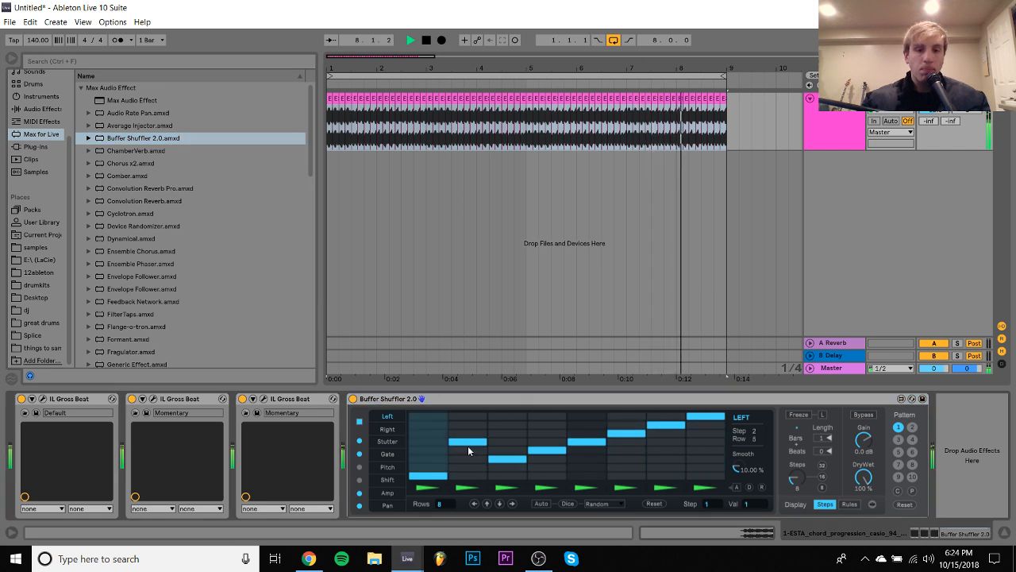
{"action": "left_click", "coordinate": [508, 467]}
{"action": "left_click", "coordinate": [542, 423]}
{"action": "left_click", "coordinate": [584, 449]}
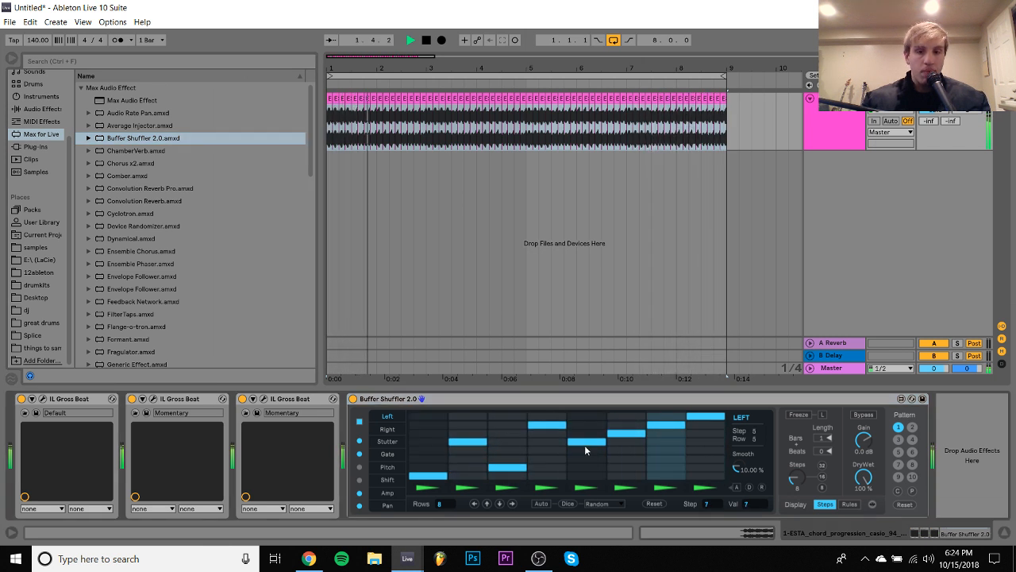
{"action": "left_click", "coordinate": [547, 416]}
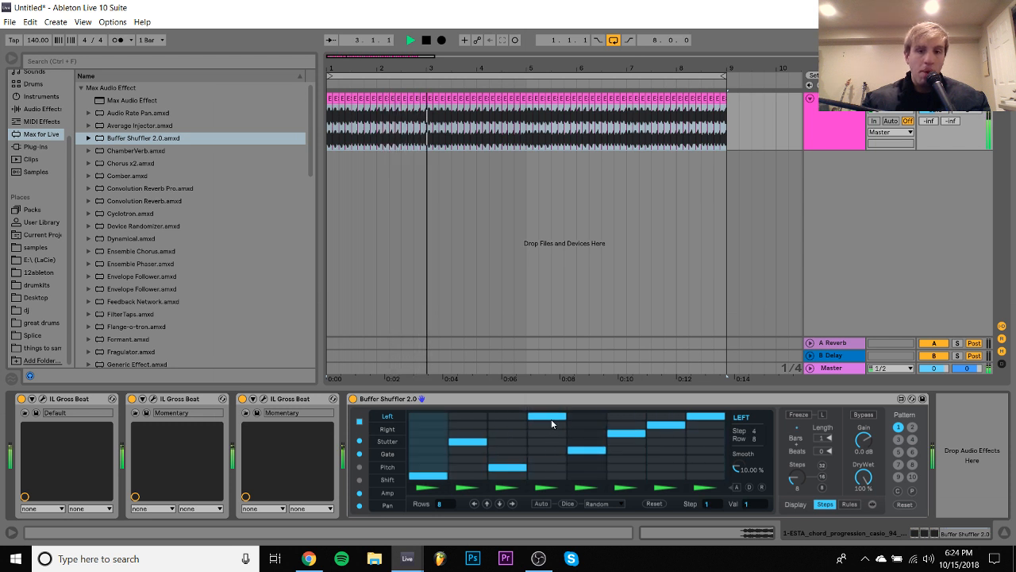
{"action": "left_click", "coordinate": [619, 425]}
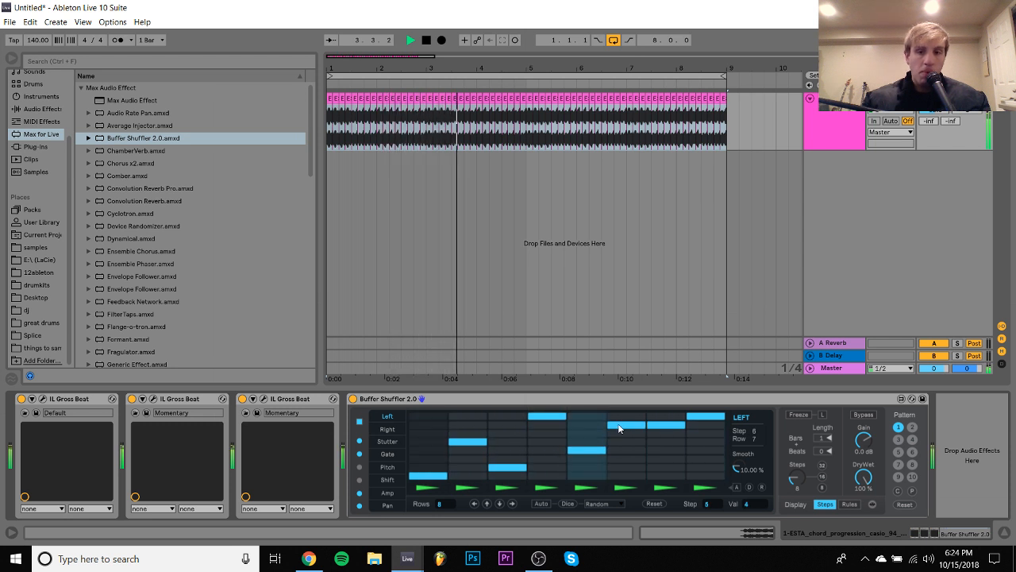
{"action": "left_click", "coordinate": [469, 466]}
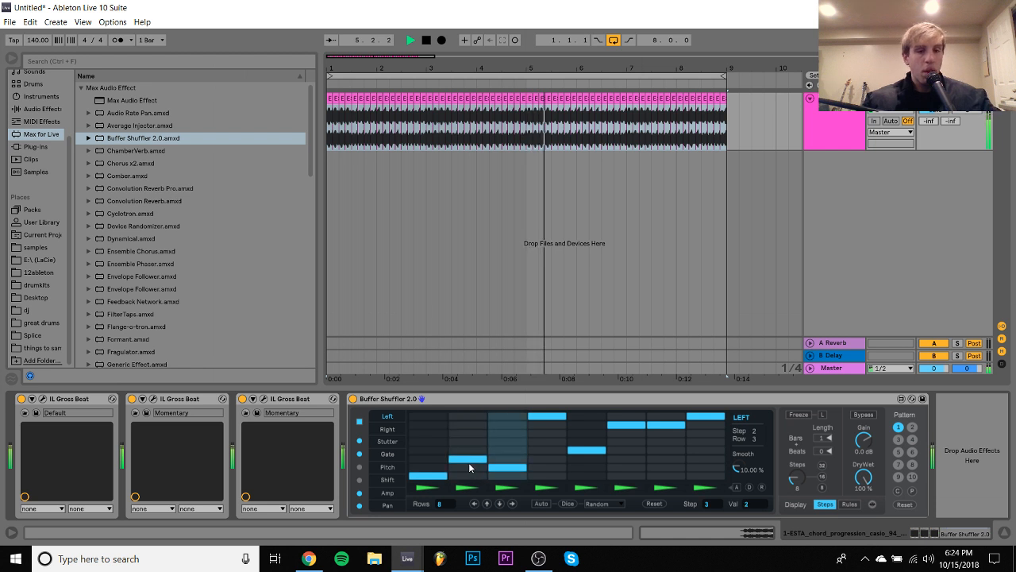
{"action": "left_click", "coordinate": [469, 414]}
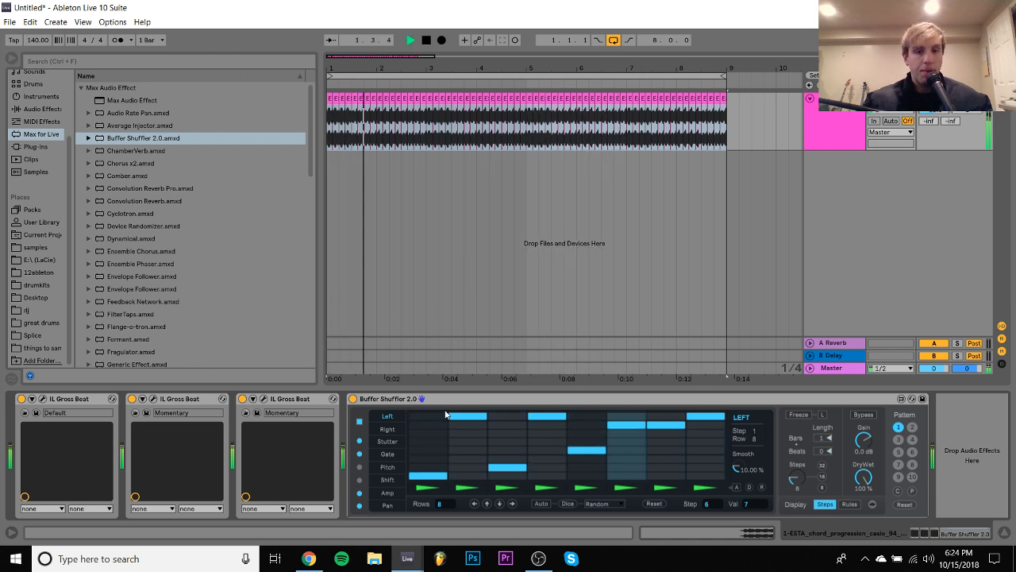
- Disable Buffer Shuffler's shuffling, Stutter and Gate, and enable Pitch with steps 1 and 5 at +12 and step 3 at -12
{"action": "left_click", "coordinate": [360, 441]}
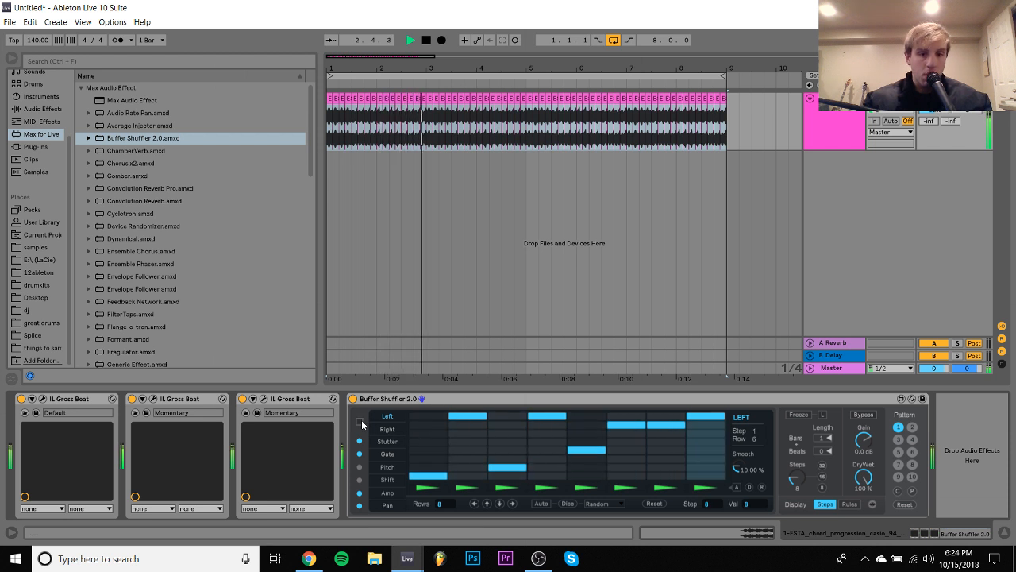
{"action": "left_click", "coordinate": [387, 467]}
{"action": "left_click", "coordinate": [459, 469]}
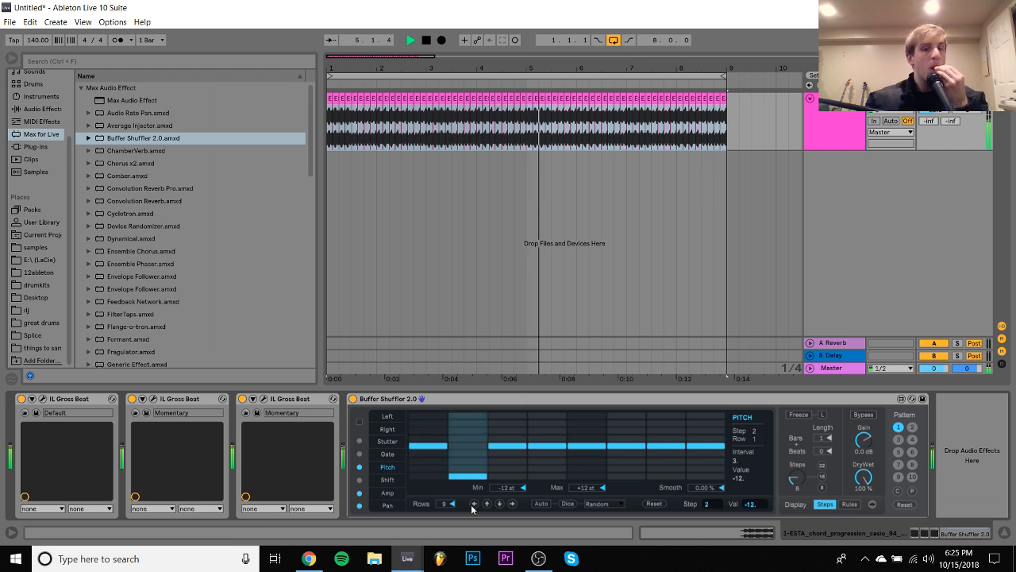
{"action": "left_click", "coordinate": [474, 417]}
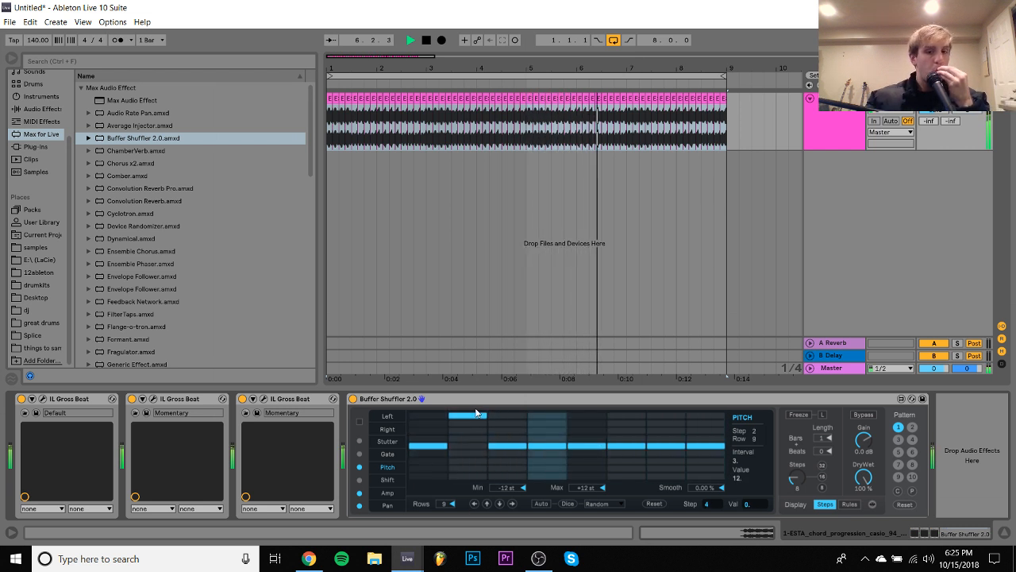
{"action": "left_click", "coordinate": [480, 446]}
{"action": "left_click", "coordinate": [583, 415]}
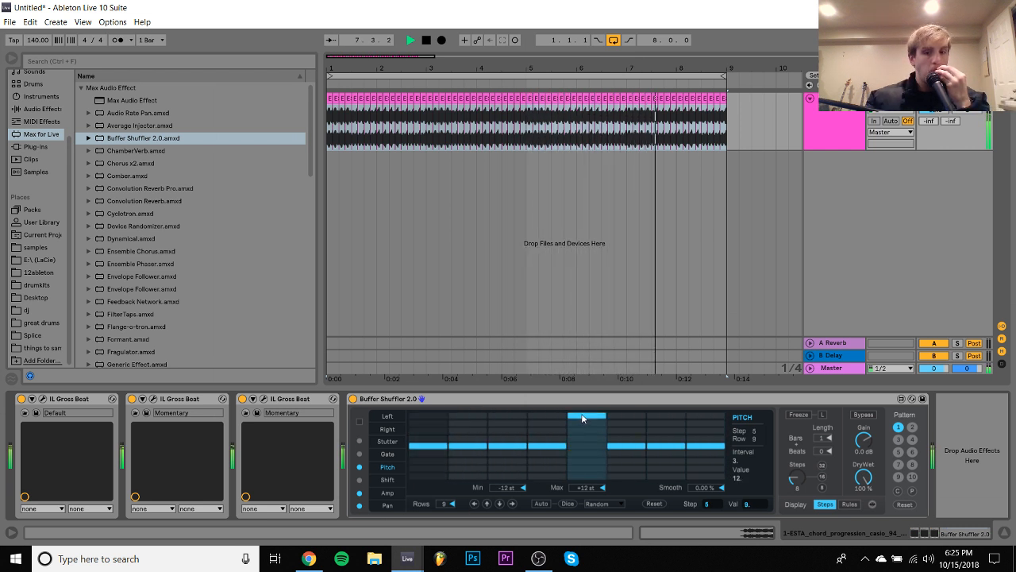
{"action": "left_click", "coordinate": [429, 415]}
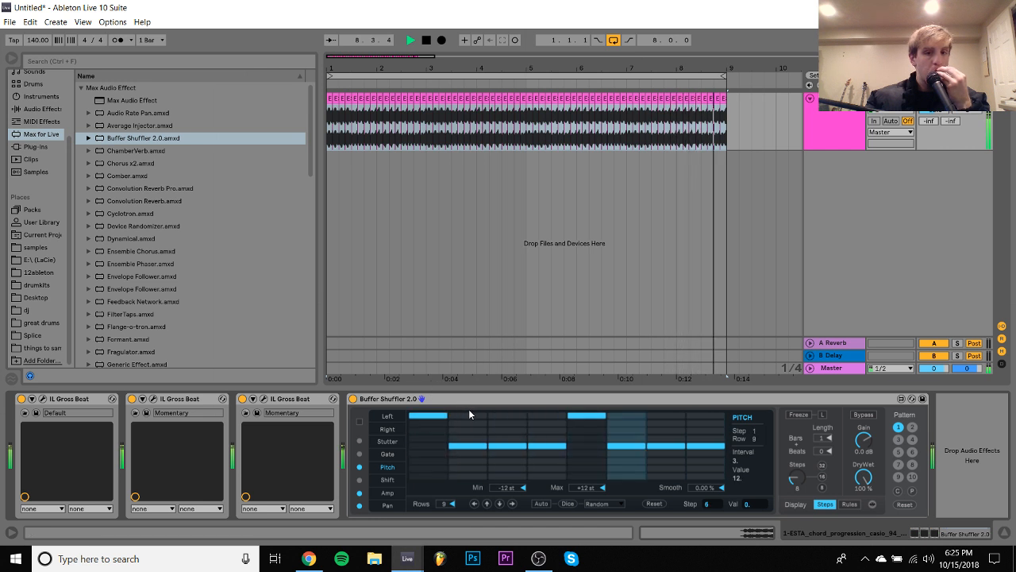
{"action": "left_click", "coordinate": [511, 474]}
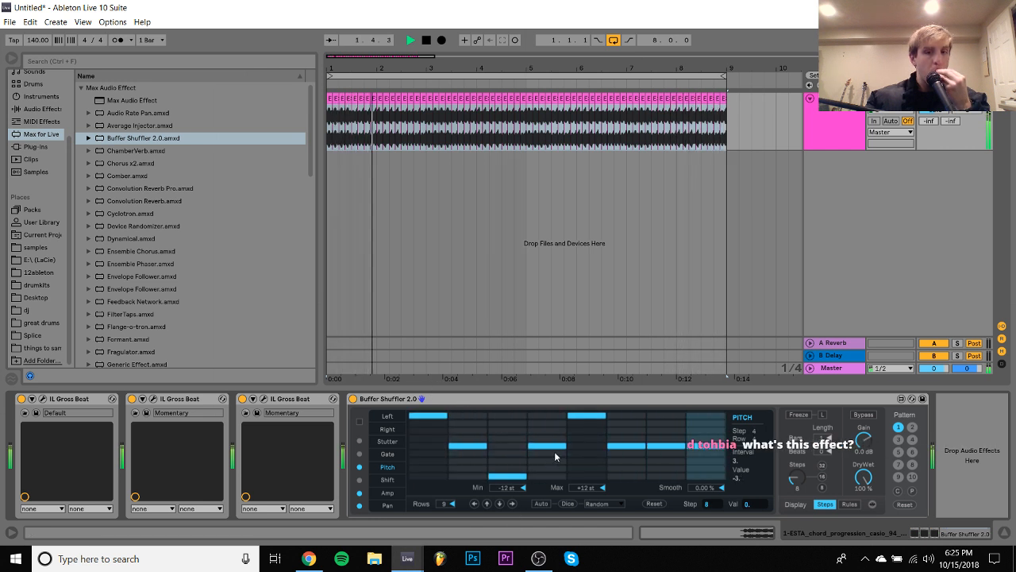
- Redraw Buffer Shuffler's Pitch pattern during playback with steps 3 and 5 at 0 and step 4 at -12, and stop playback
{"action": "left_click", "coordinate": [586, 445]}
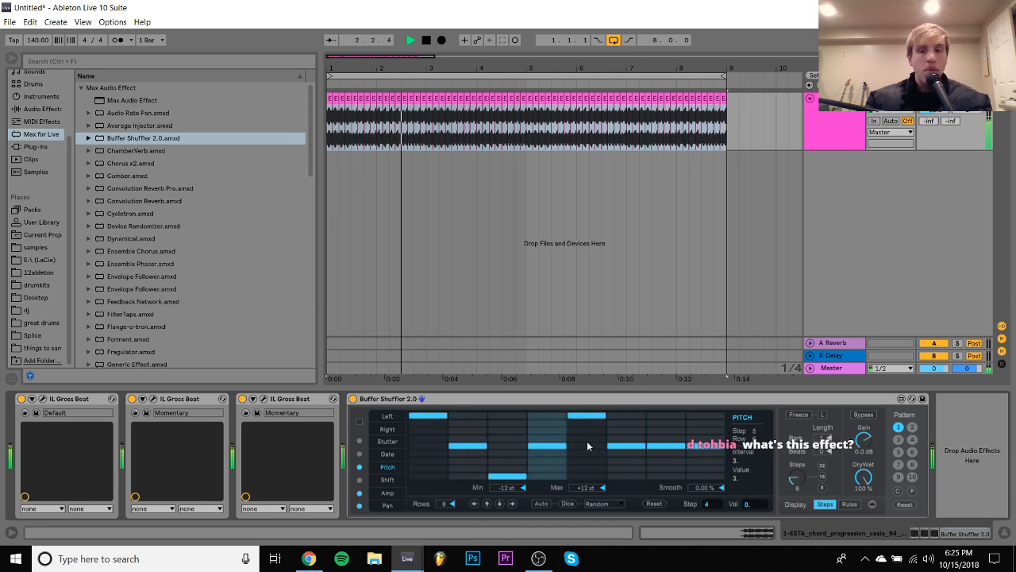
{"action": "left_click", "coordinate": [517, 445]}
{"action": "left_click", "coordinate": [546, 475]}
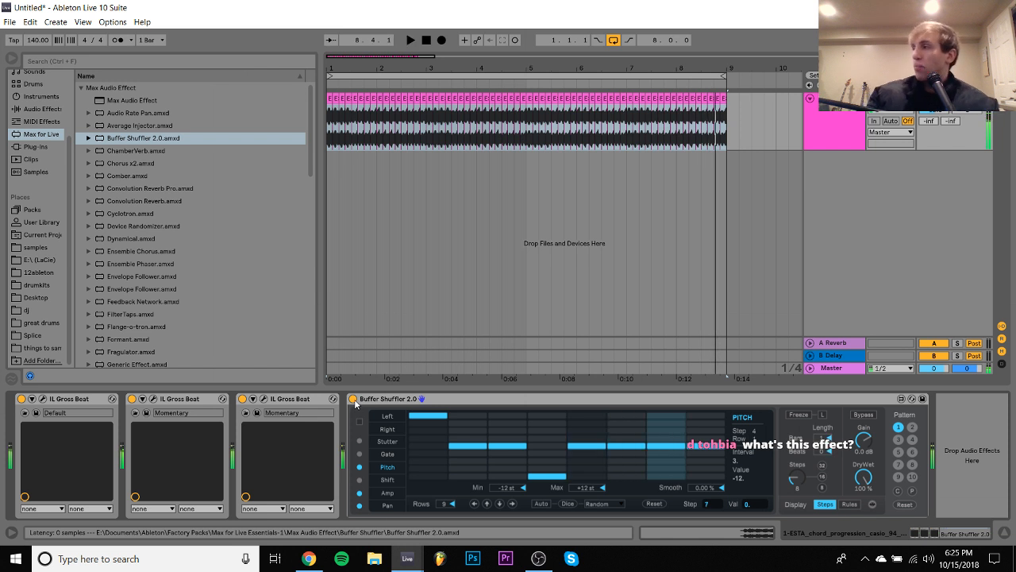
{"action": "key", "text": "space"}
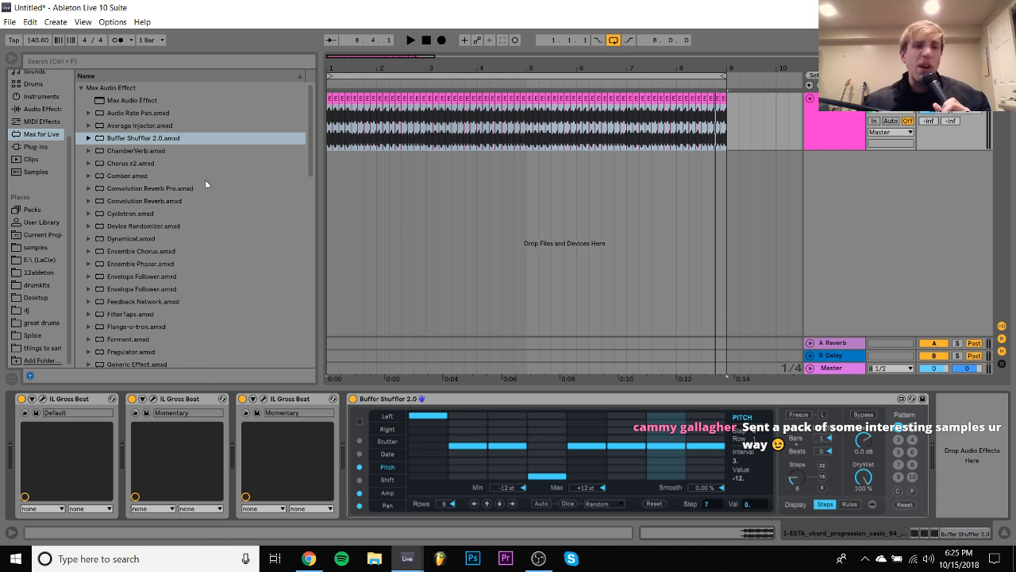
- Show Buffer Shuffler's Left pattern and delete the device from the chord track
{"action": "left_click", "coordinate": [412, 401]}
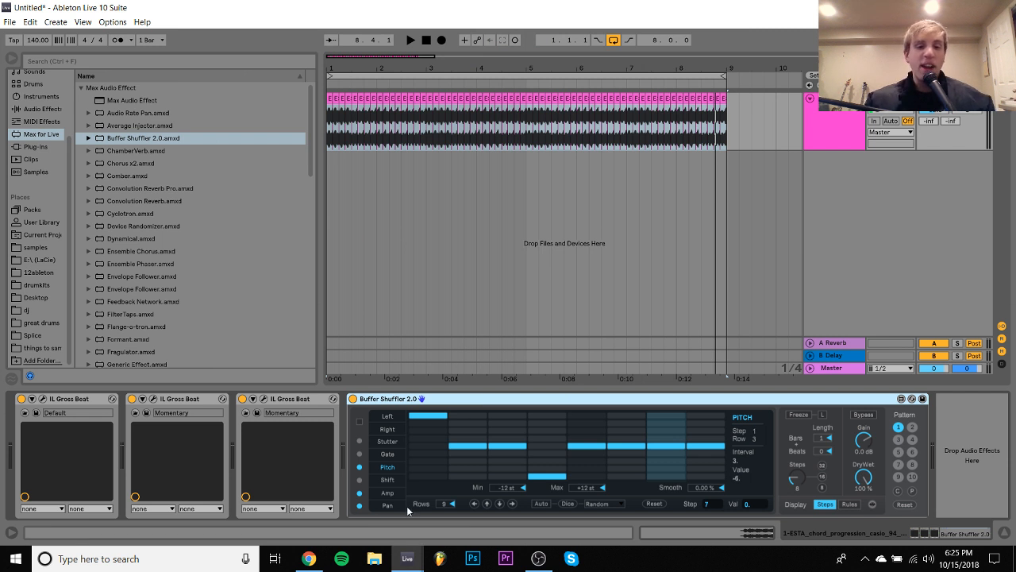
{"action": "left_click", "coordinate": [394, 416]}
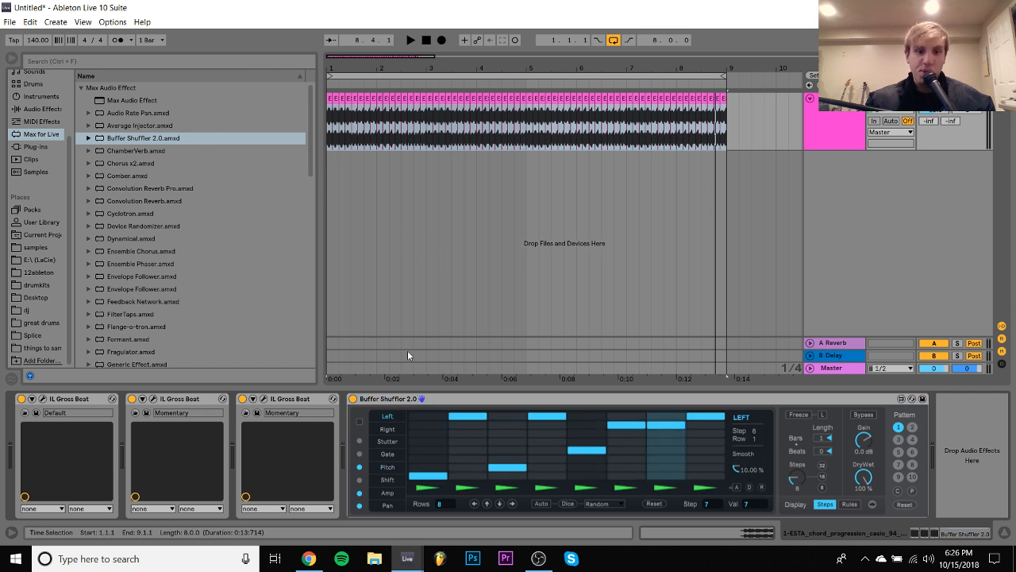
{"action": "left_click", "coordinate": [388, 399]}
{"action": "key", "text": "Delete"}
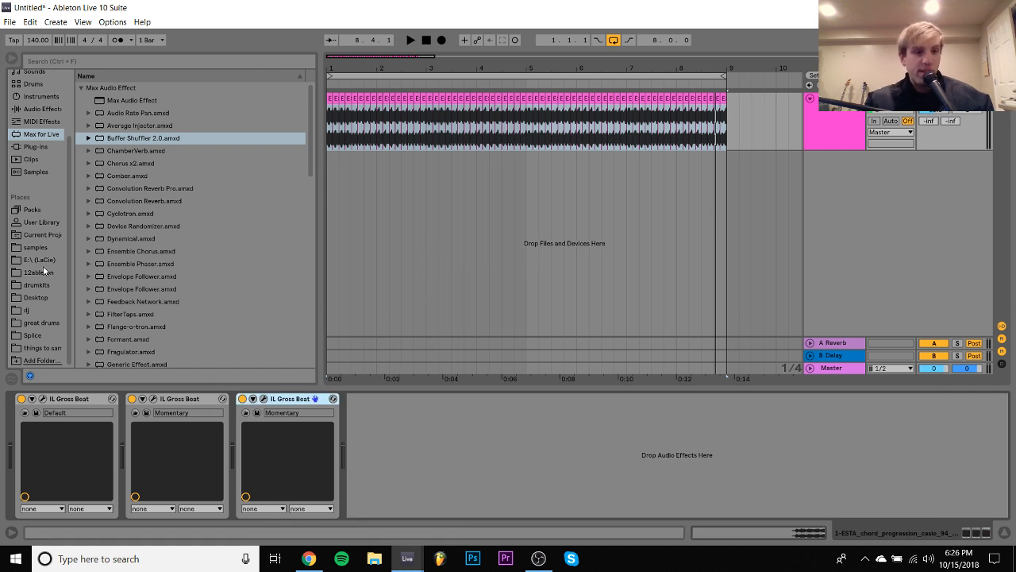
- Preview the chorus, events, maxx and nemo MP3s in the "karla beats" folder on the E:\ (LaCie) drive
{"action": "left_click", "coordinate": [33, 260]}
{"action": "scroll", "coordinate": [101, 280], "scroll_direction": "down", "scroll_amount": 8}
{"action": "scroll", "coordinate": [102, 280], "scroll_direction": "down", "scroll_amount": 15}
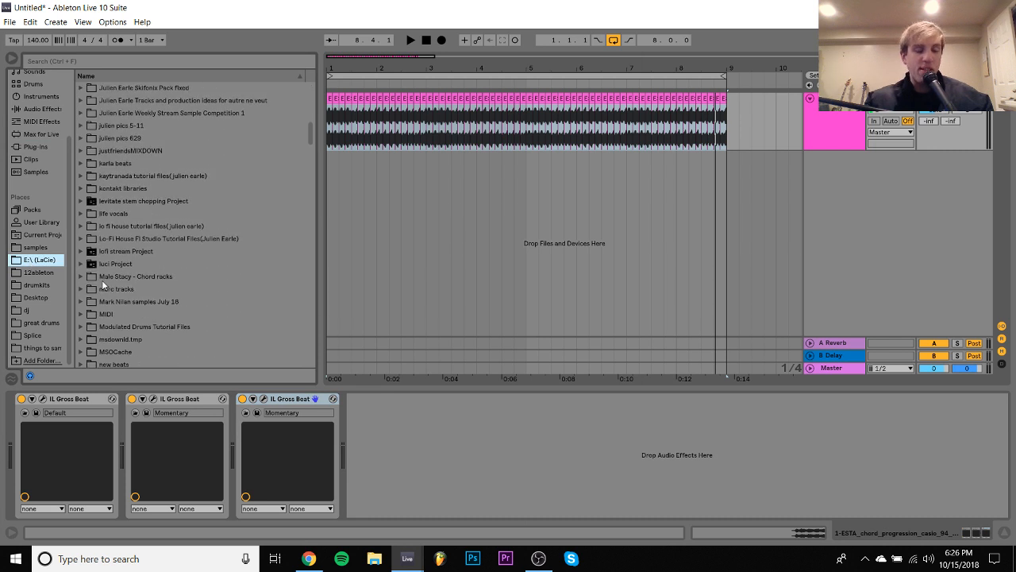
{"action": "scroll", "coordinate": [79, 159], "scroll_direction": "up", "scroll_amount": 5}
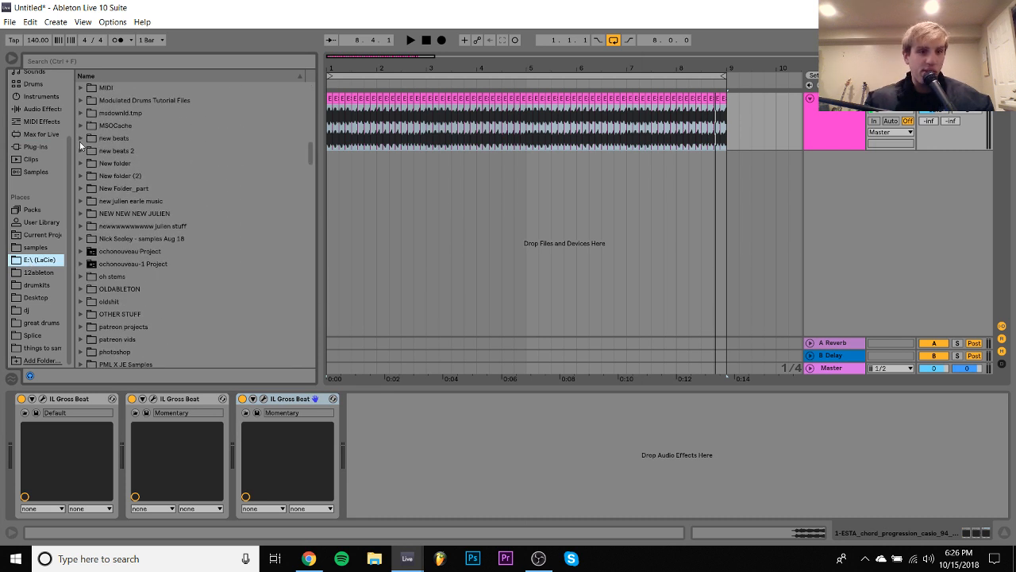
{"action": "scroll", "coordinate": [83, 139], "scroll_direction": "up", "scroll_amount": 1}
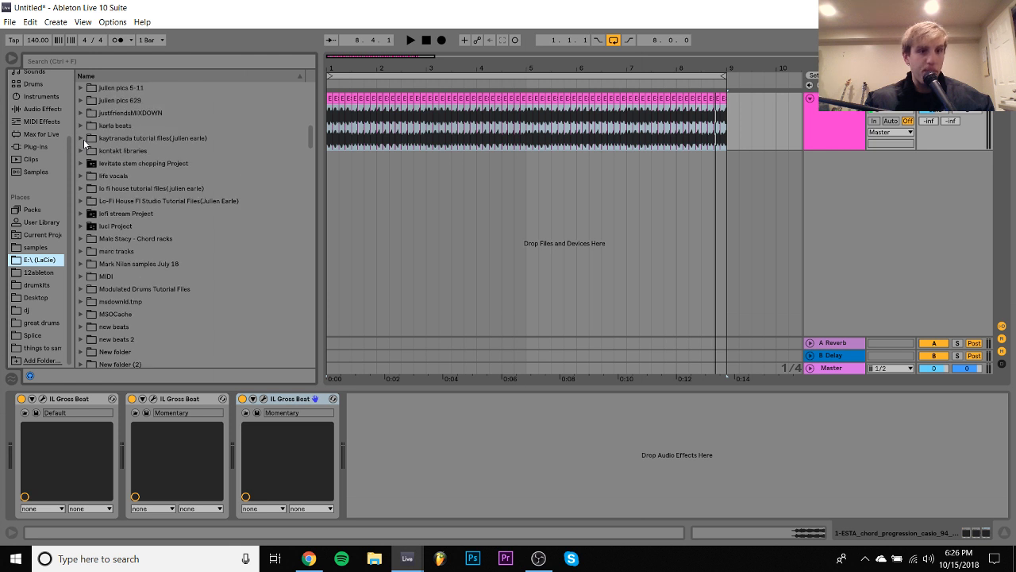
{"action": "left_click", "coordinate": [81, 125]}
{"action": "left_click", "coordinate": [119, 140]}
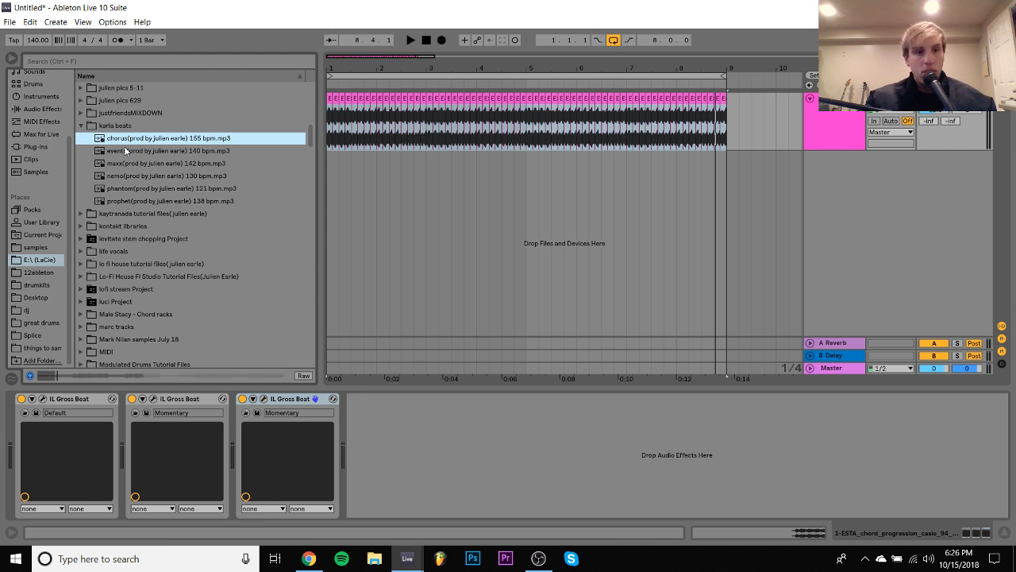
{"action": "left_click", "coordinate": [125, 150]}
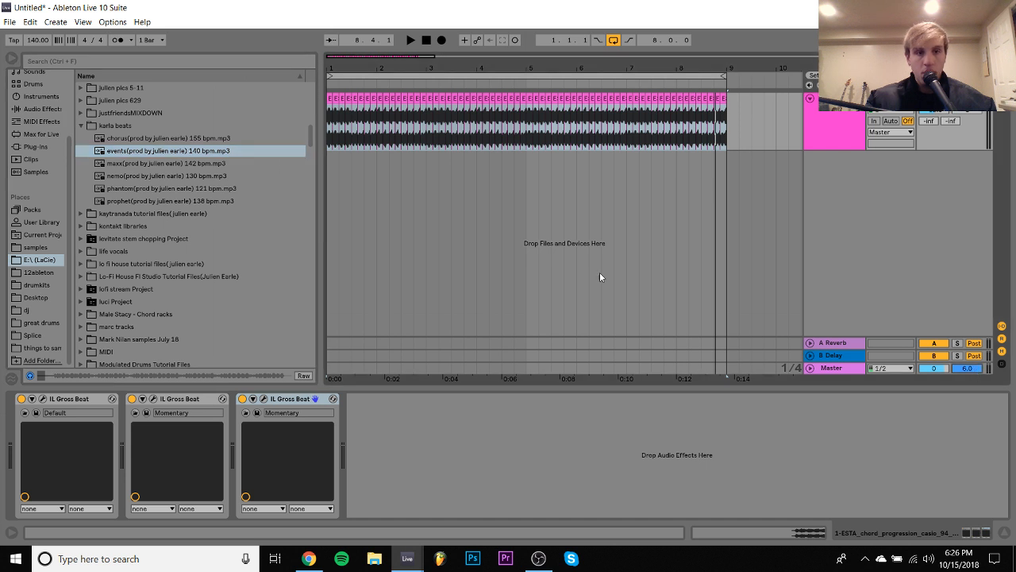
{"action": "left_click", "coordinate": [133, 164]}
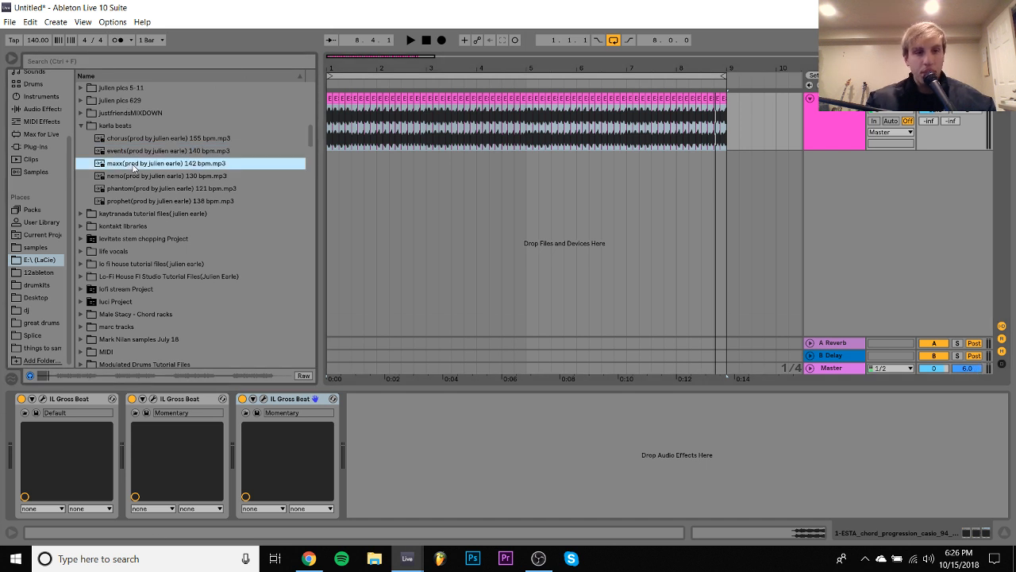
{"action": "key", "text": "Down"}
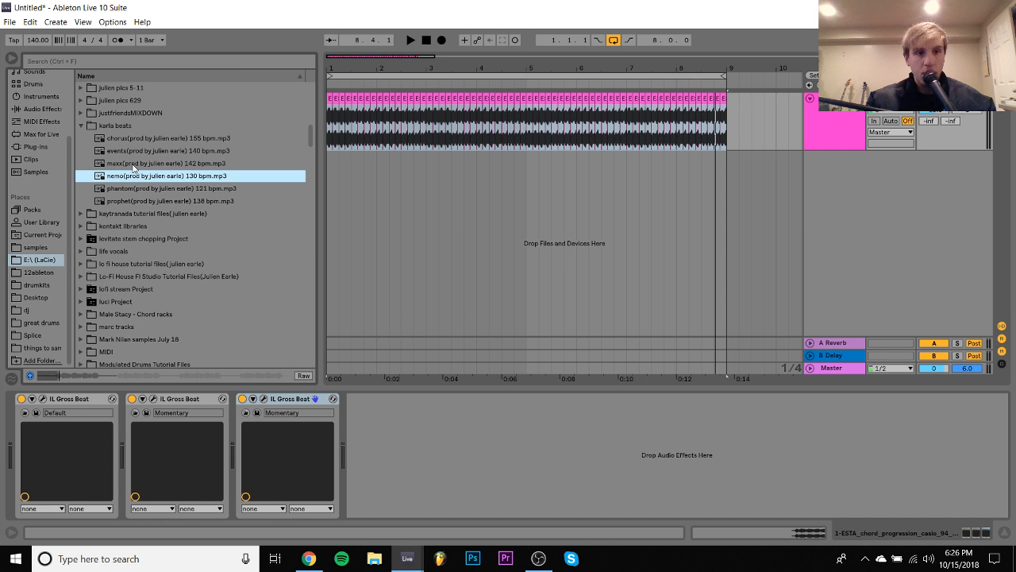
{"action": "key", "text": "Down"}
{"action": "key", "text": "Up"}
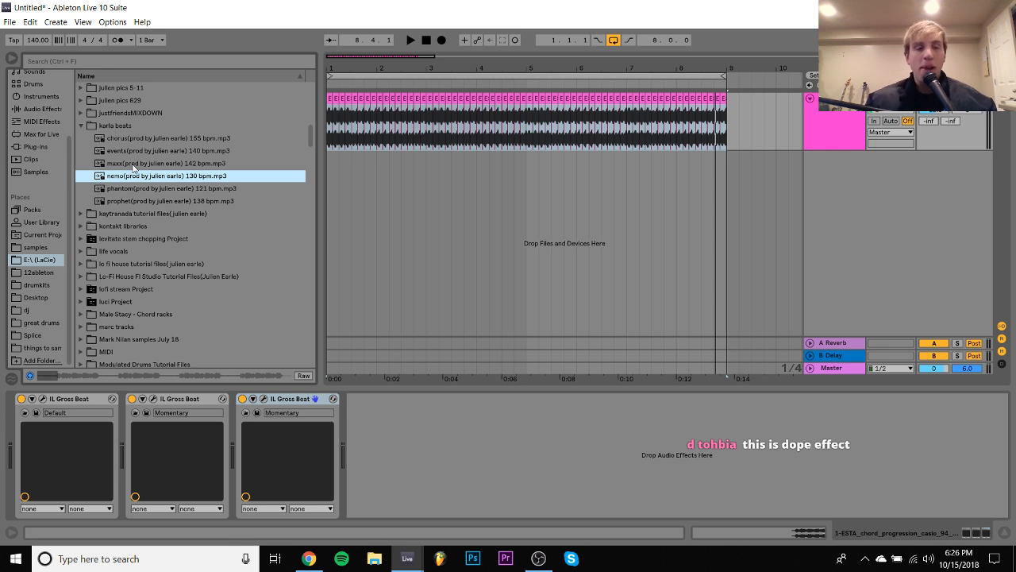
{"action": "left_click", "coordinate": [80, 126]}
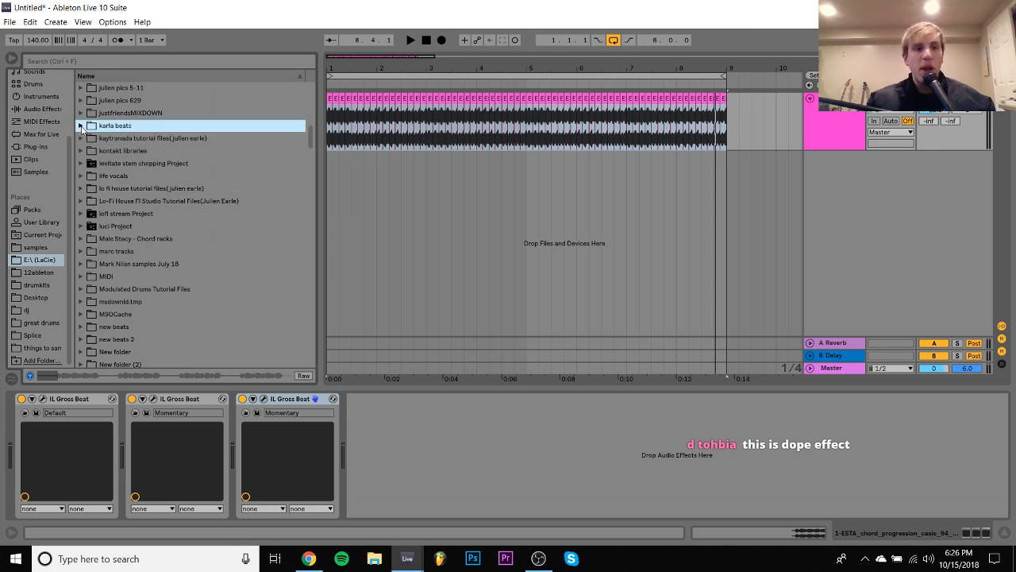
- Play the chords back briefly, add the Guitar Rig 5 plug-in to the chord track and switch off its Gate
{"action": "left_click", "coordinate": [36, 147]}
{"action": "key", "text": "space"}
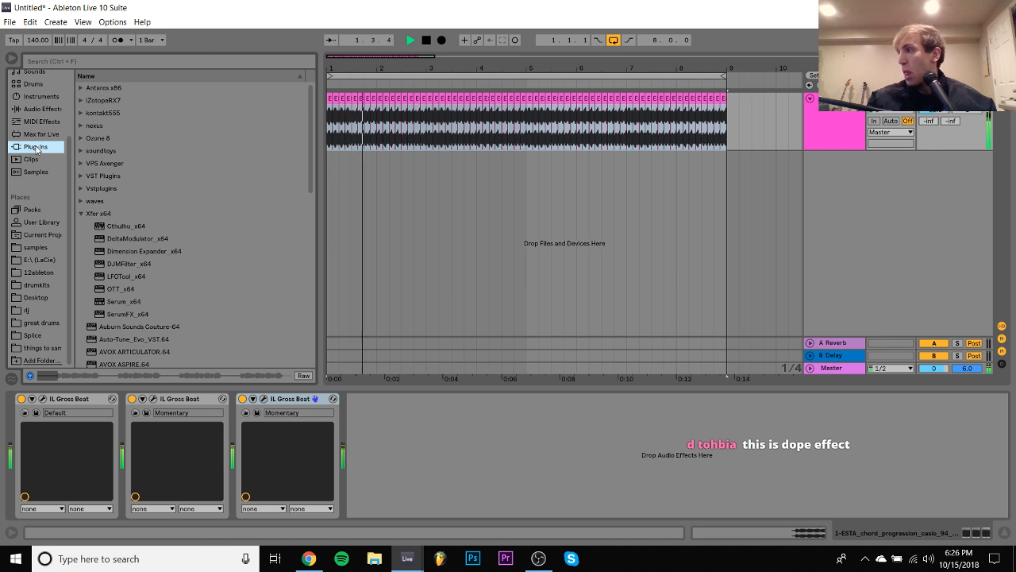
{"action": "key", "text": "space"}
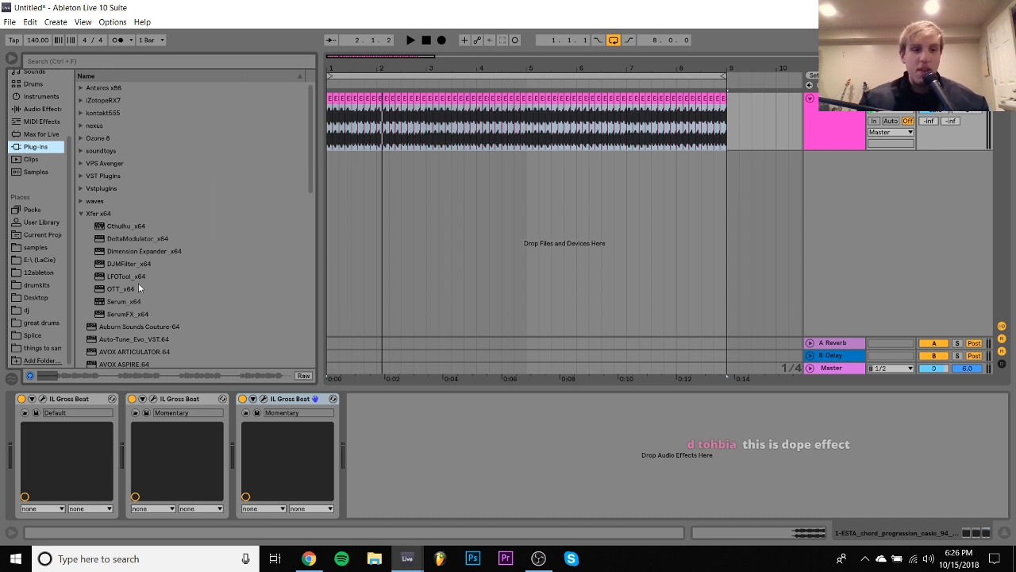
{"action": "scroll", "coordinate": [136, 284], "scroll_direction": "down", "scroll_amount": 4}
{"action": "scroll", "coordinate": [135, 290], "scroll_direction": "down", "scroll_amount": 3}
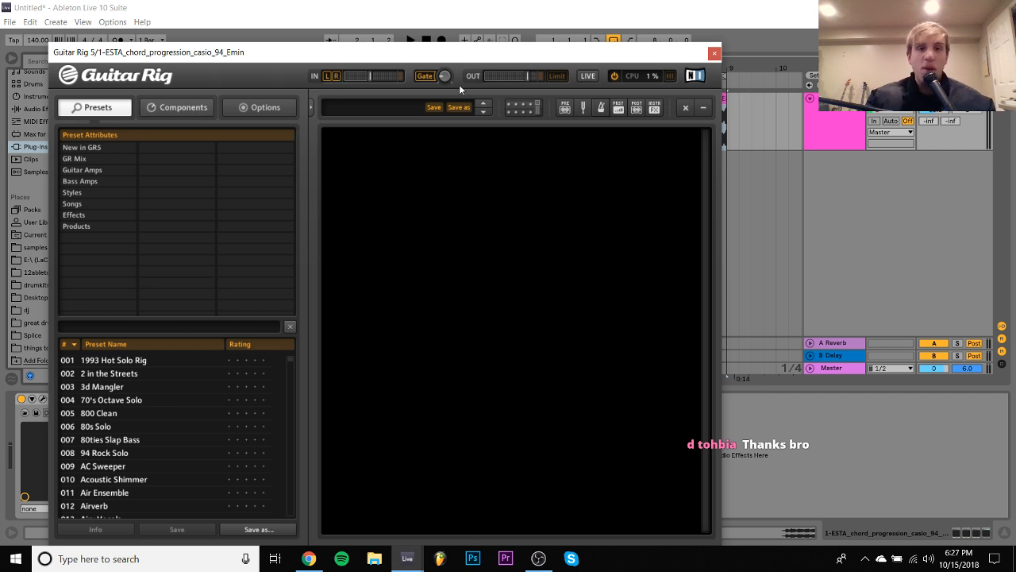
{"action": "left_click", "coordinate": [423, 76]}
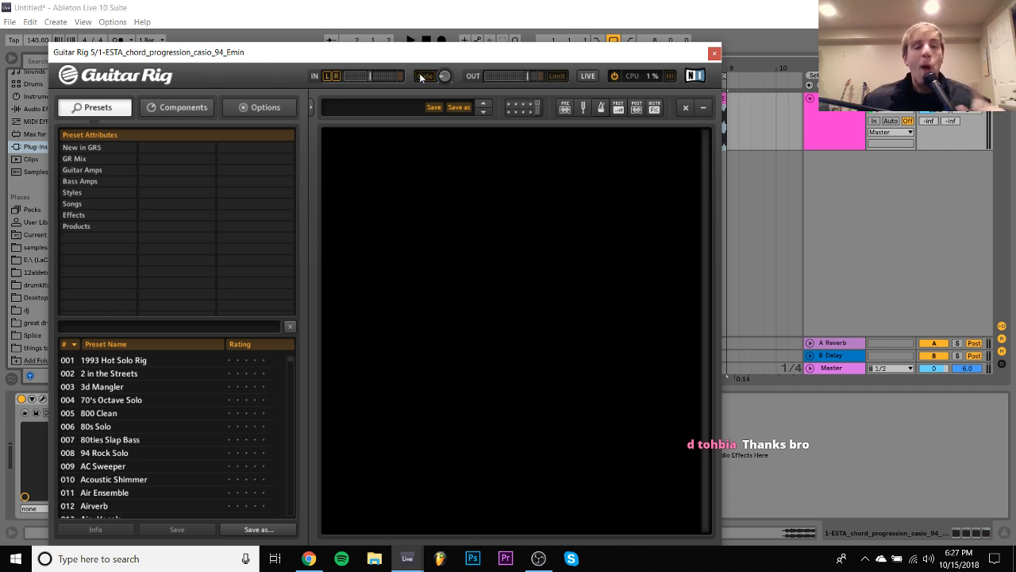
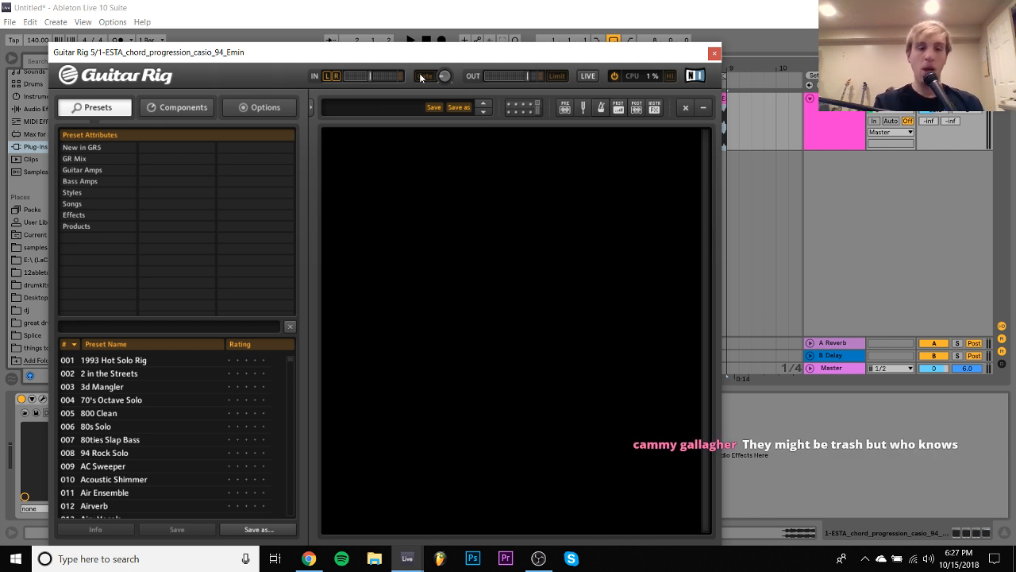
- Switch to Chrome, open a new Google page, change to the submissions account and open its Gmail inbox
{"action": "left_click", "coordinate": [309, 558]}
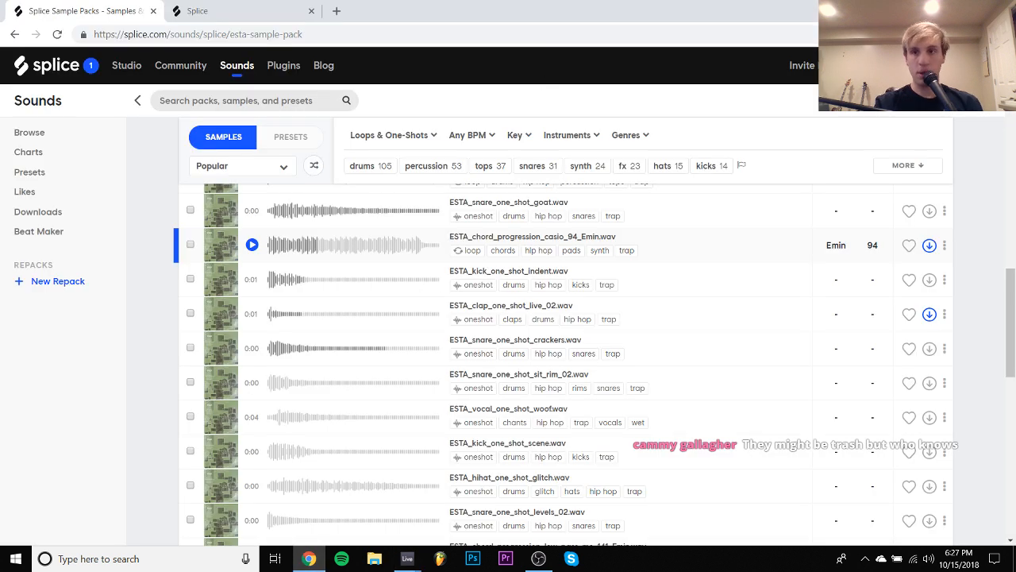
{"action": "key", "text": "alt+Tab"}
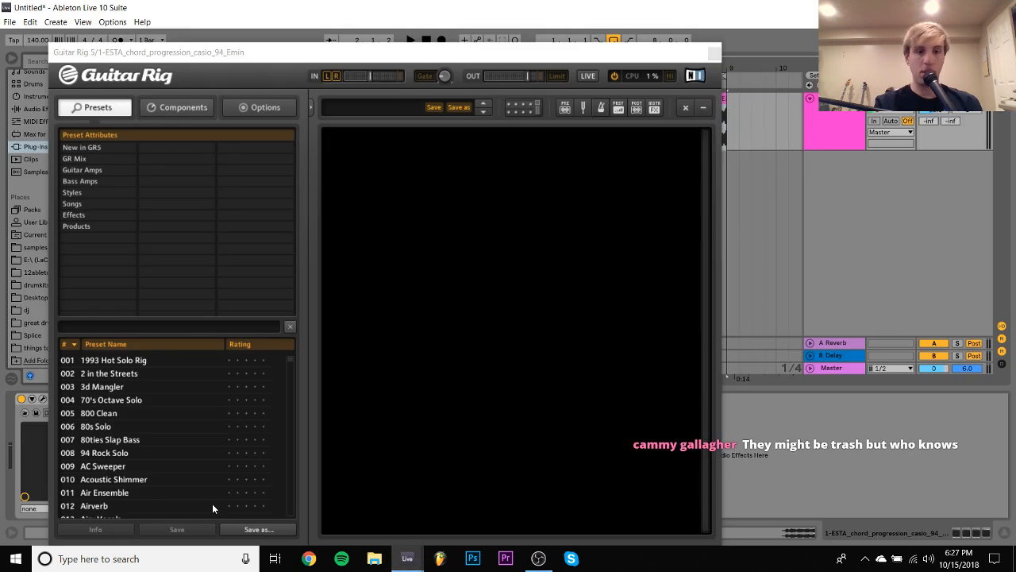
{"action": "left_click", "coordinate": [313, 561]}
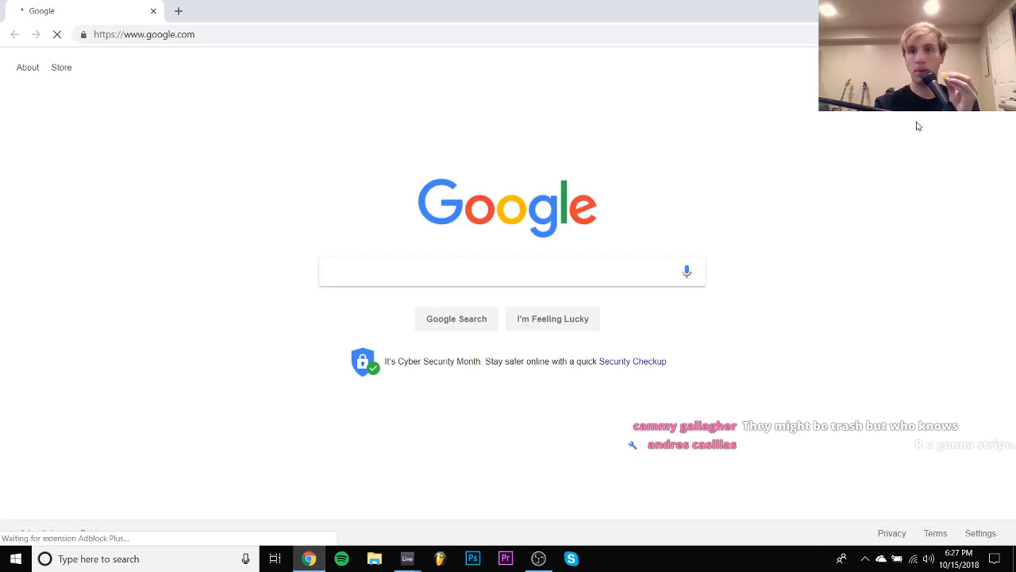
{"action": "left_click", "coordinate": [984, 67]}
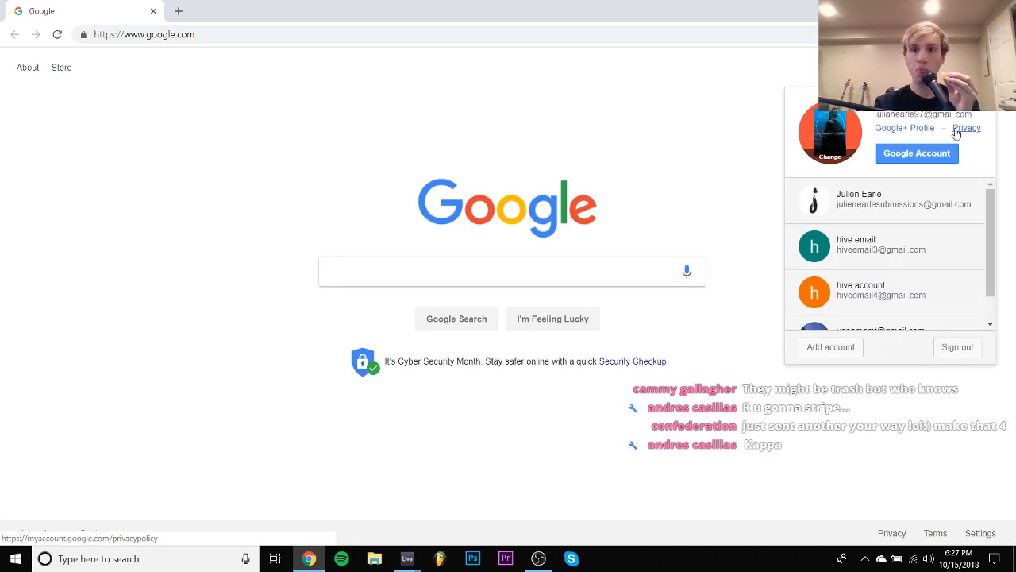
{"action": "left_click", "coordinate": [851, 218]}
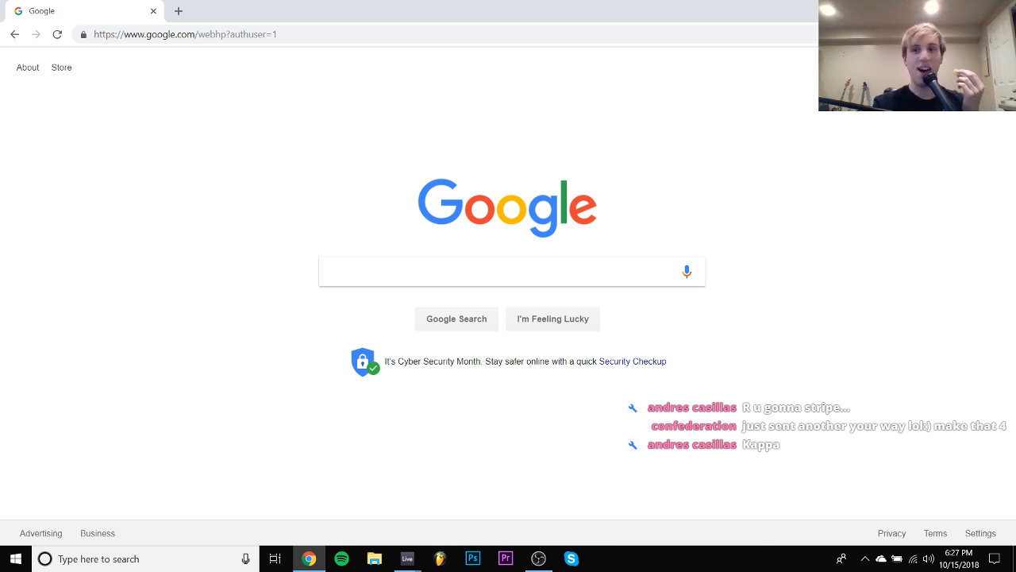
{"action": "left_click", "coordinate": [852, 68]}
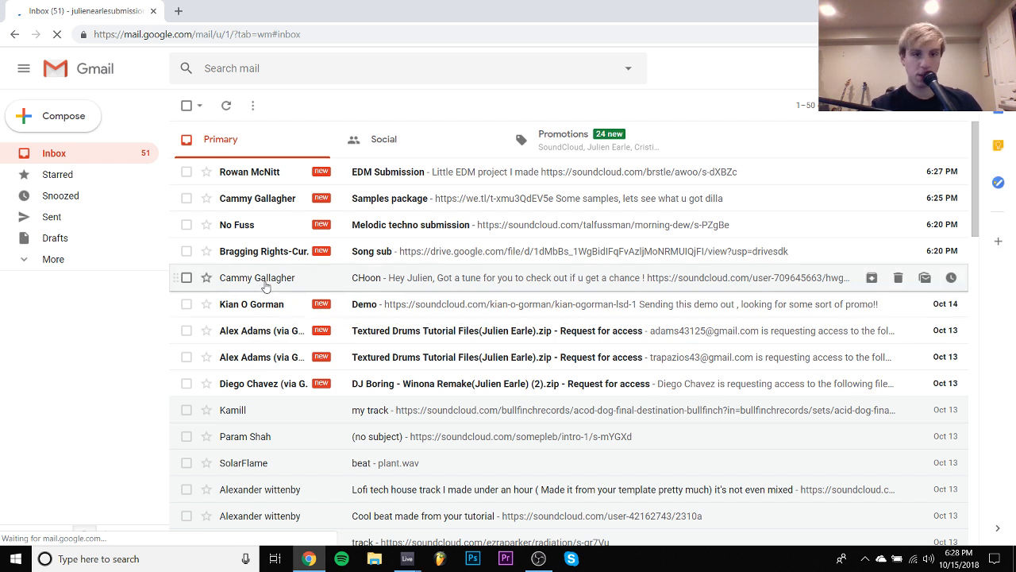
- Open the "CHoon" email, play its linked SoundCloud track H.W.G.A ('Loud' Is Subjective Mix) and adjust the volume
{"action": "left_click", "coordinate": [268, 278]}
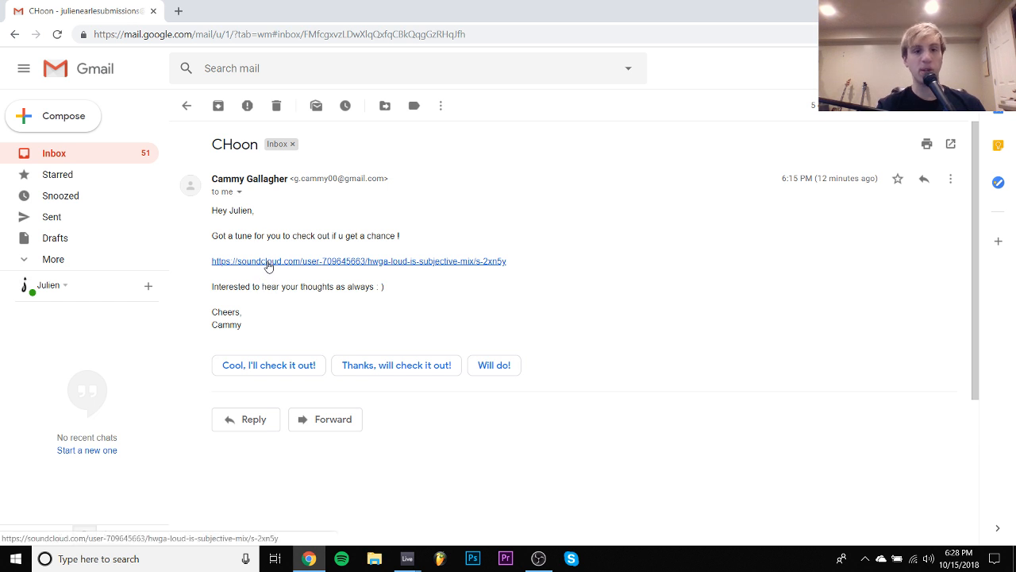
{"action": "left_click", "coordinate": [269, 263]}
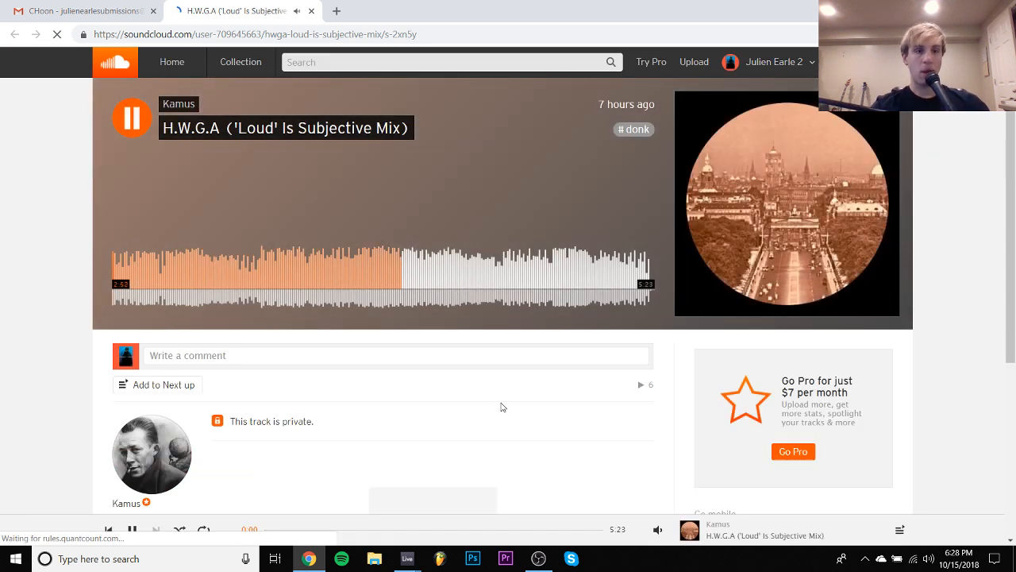
{"action": "mouse_move", "coordinate": [657, 529]}
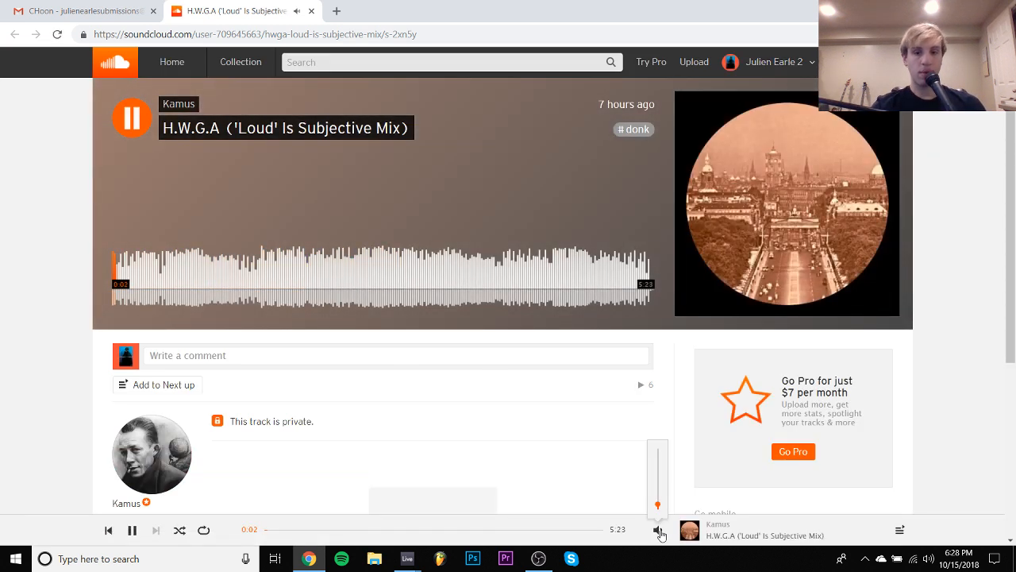
{"action": "left_click_drag", "start_coordinate": [658, 479], "coordinate": [658, 492]}
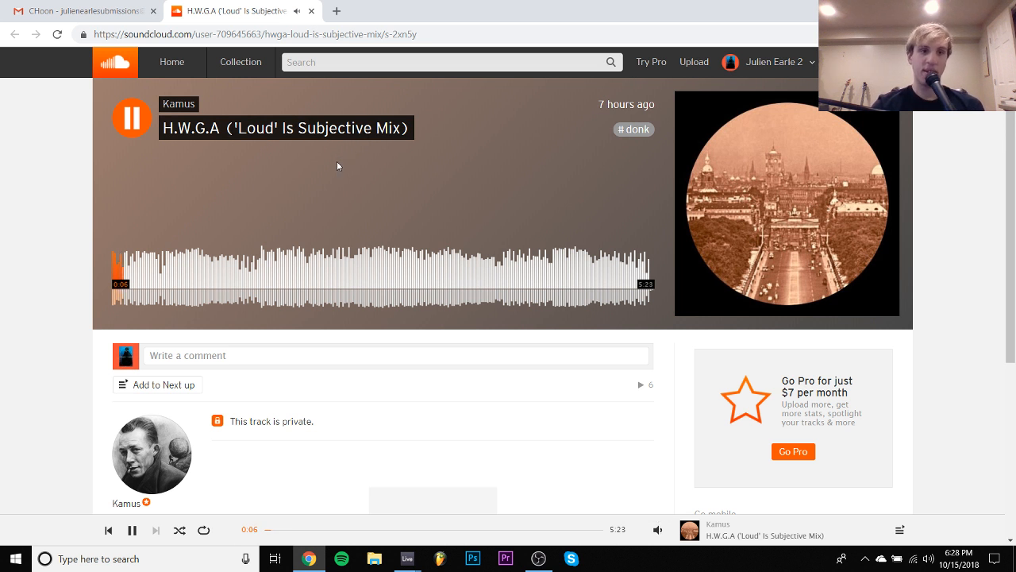
- Browse the #donk tag on SoundCloud and preview "Come With Me (LNSD Donk Bootleg)" from about 1:00
{"action": "left_click", "coordinate": [635, 132]}
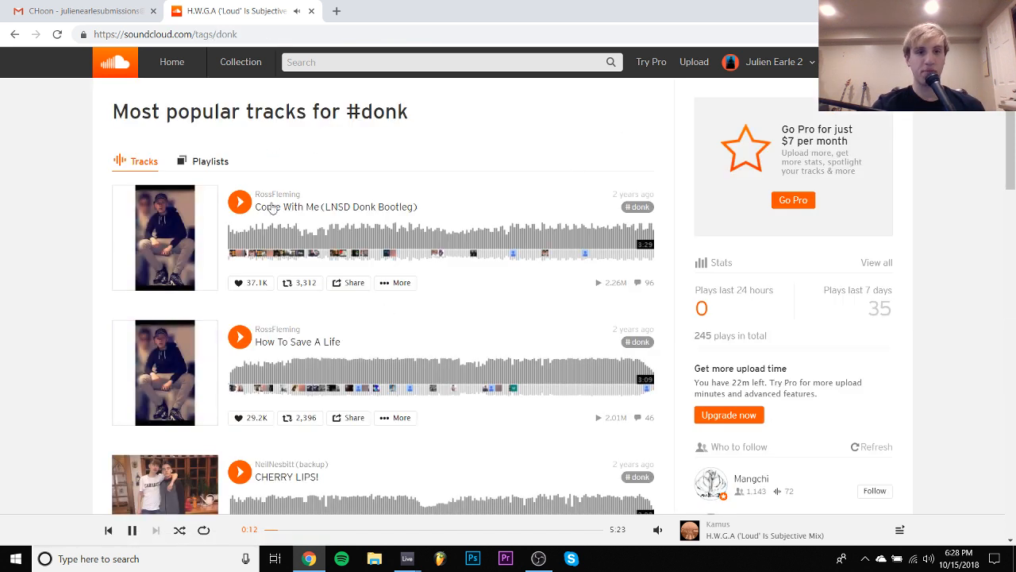
{"action": "left_click", "coordinate": [240, 210]}
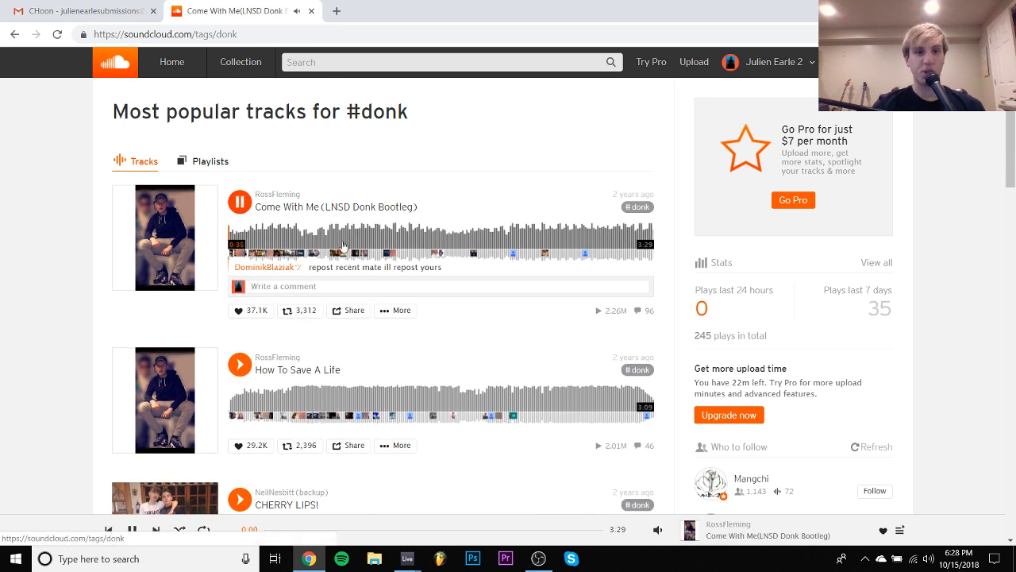
{"action": "left_click", "coordinate": [352, 241]}
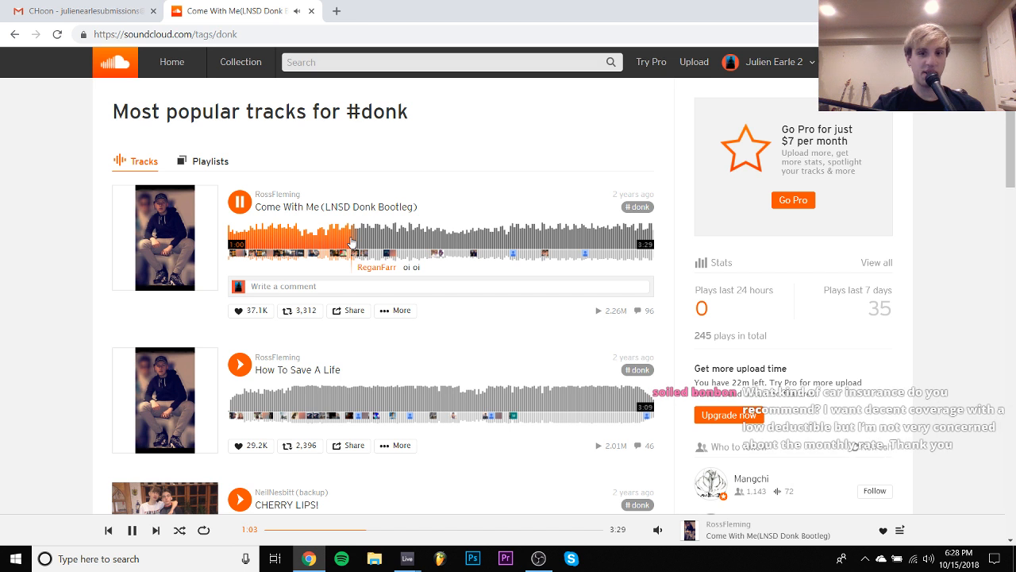
{"action": "key", "text": "space"}
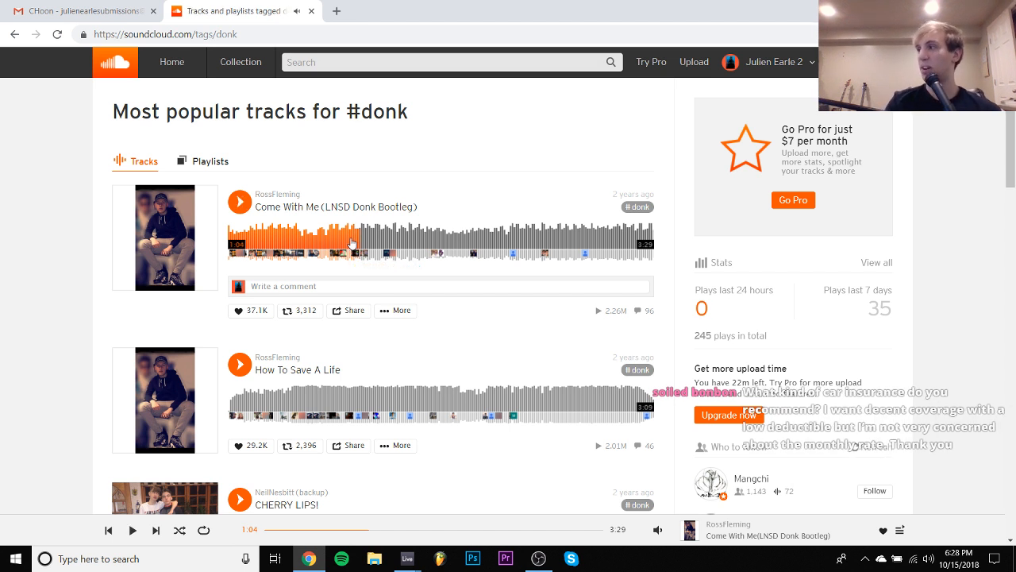
- Return to the H.W.G.A track page, play the submission and lower the player volume
{"action": "key", "text": "alt+Left"}
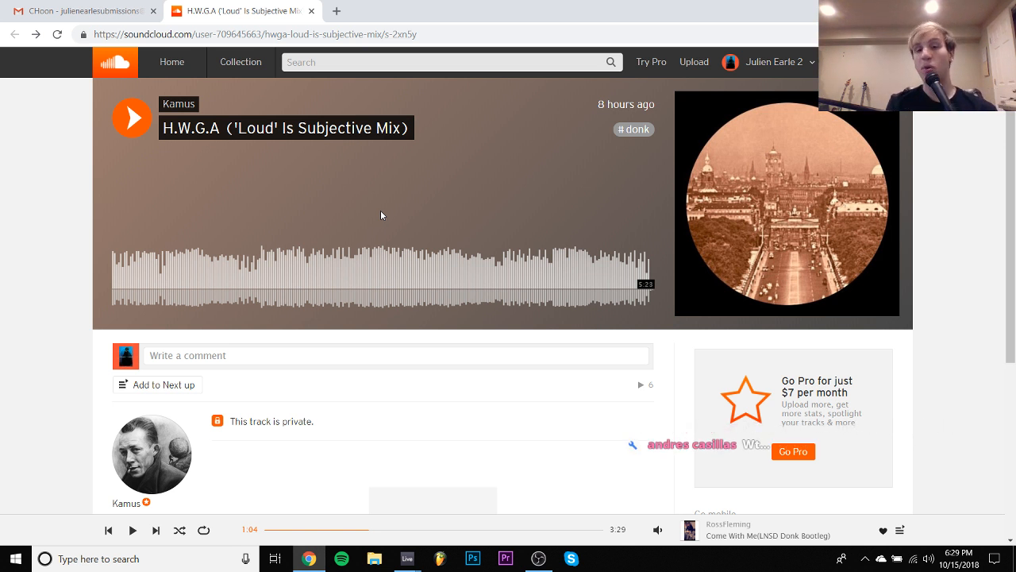
{"action": "key", "text": "space"}
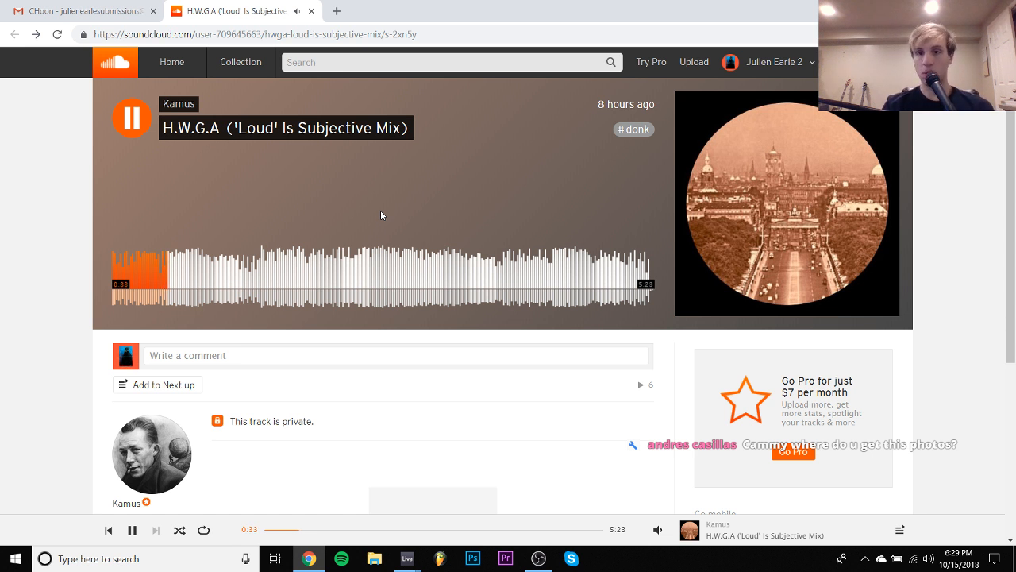
{"action": "mouse_move", "coordinate": [657, 528]}
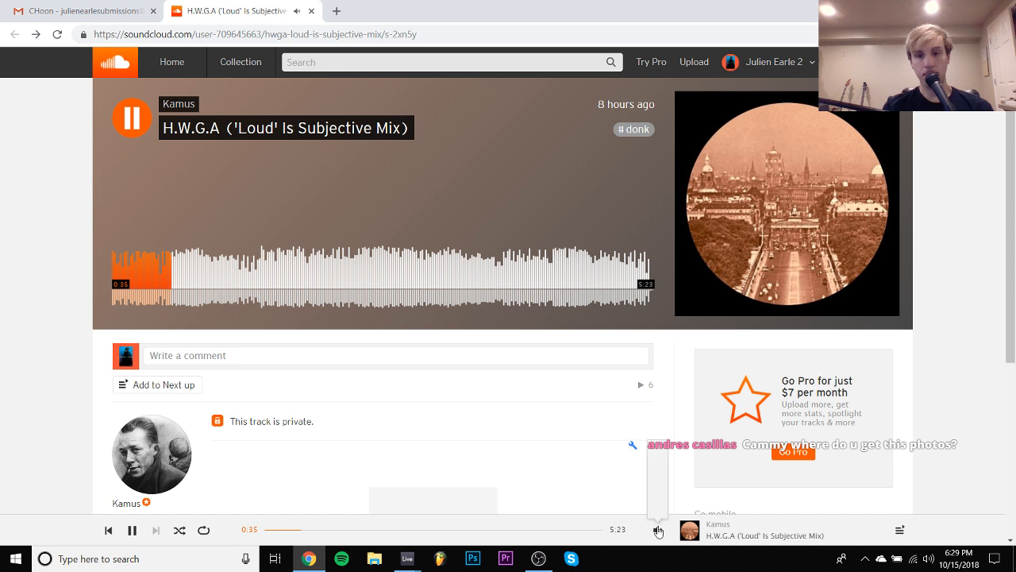
{"action": "left_click_drag", "start_coordinate": [657, 495], "coordinate": [656, 504]}
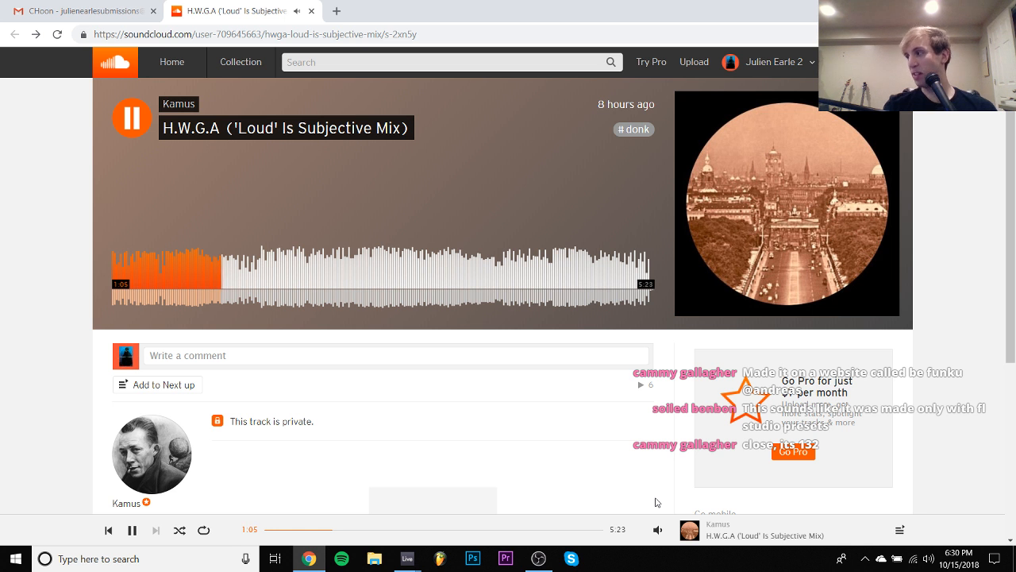
- Listen to H.W.G.A from about 1:05 to 1:41, pausing and resuming playback for comments
{"action": "key", "text": "space"}
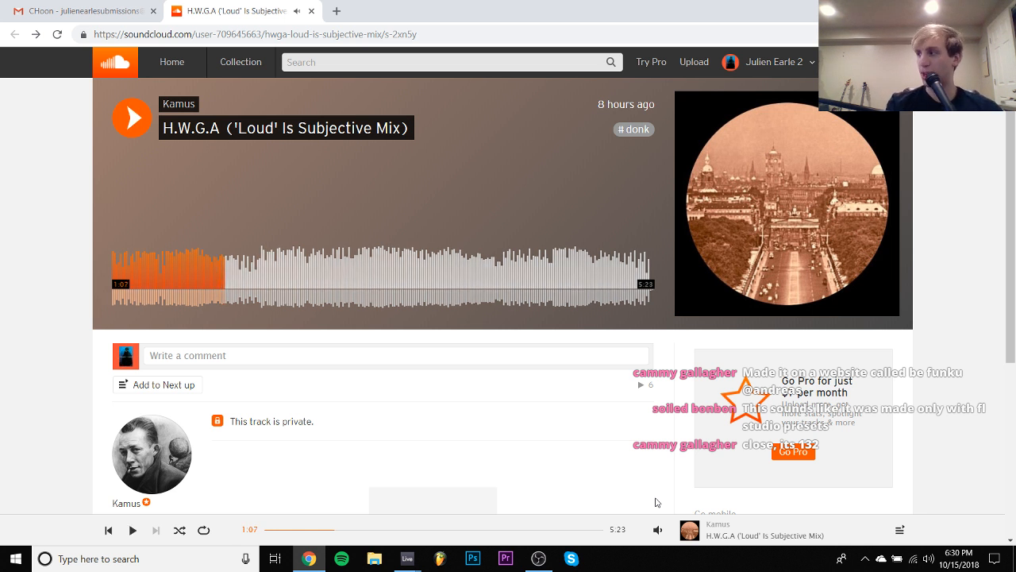
{"action": "key", "text": "space"}
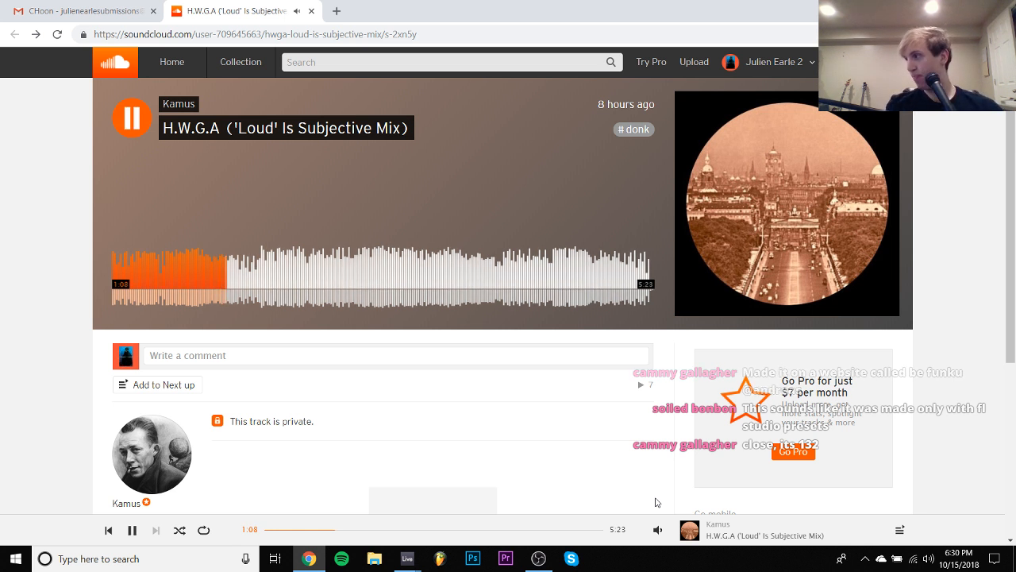
{"action": "key", "text": "space"}
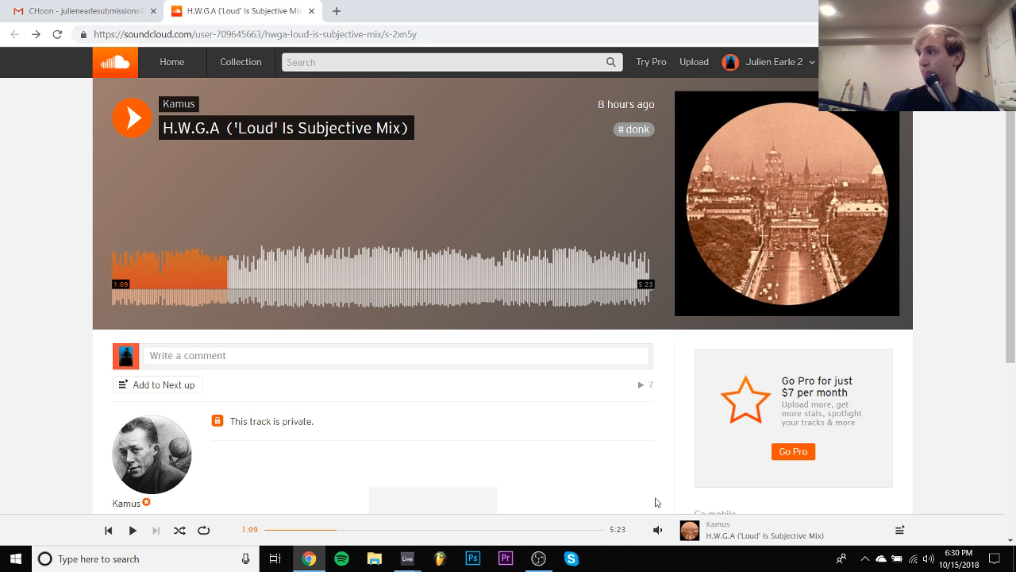
{"action": "key", "text": "space"}
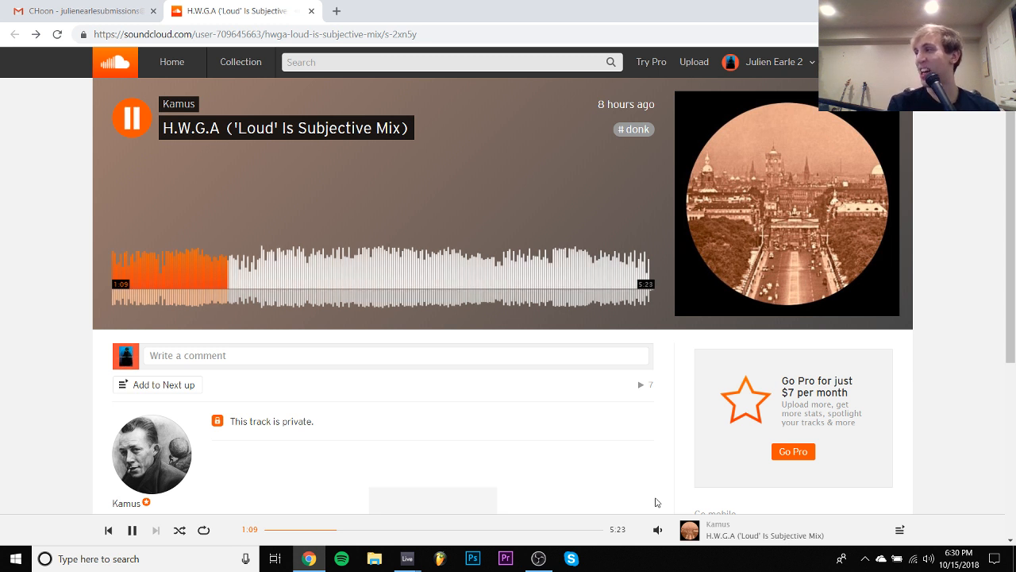
{"action": "key", "text": "space"}
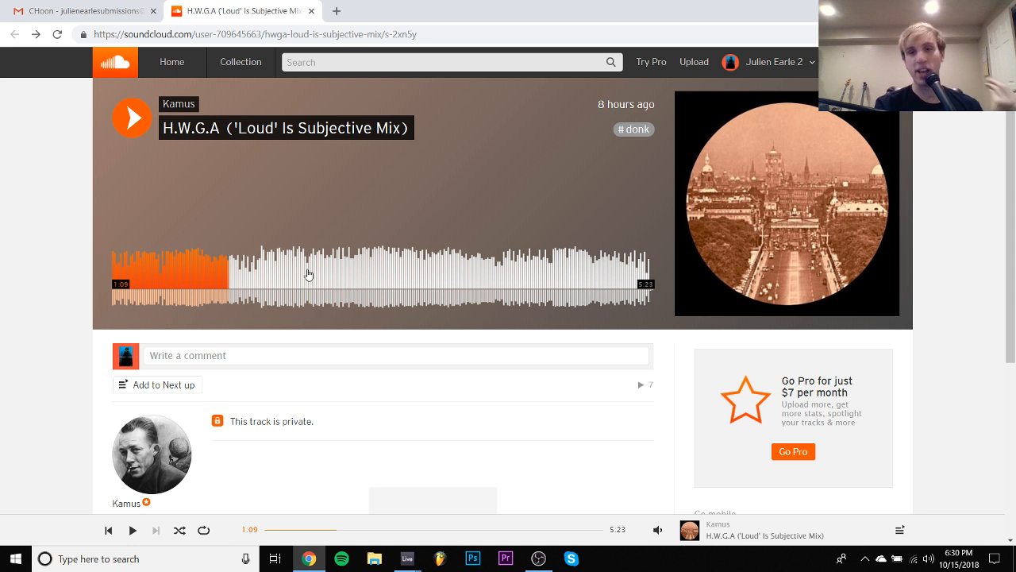
{"action": "key", "text": "space"}
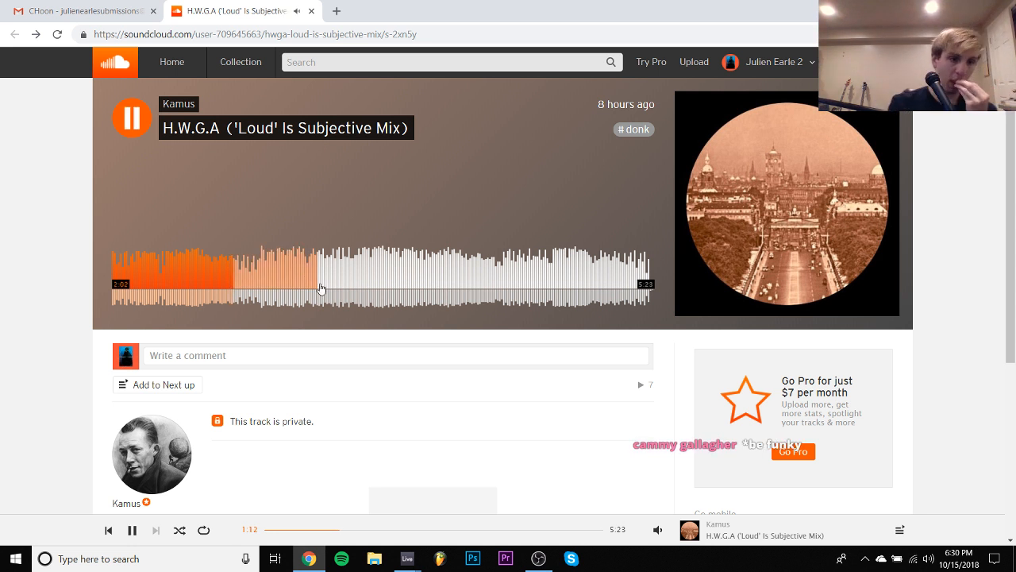
{"action": "mouse_move", "coordinate": [659, 526]}
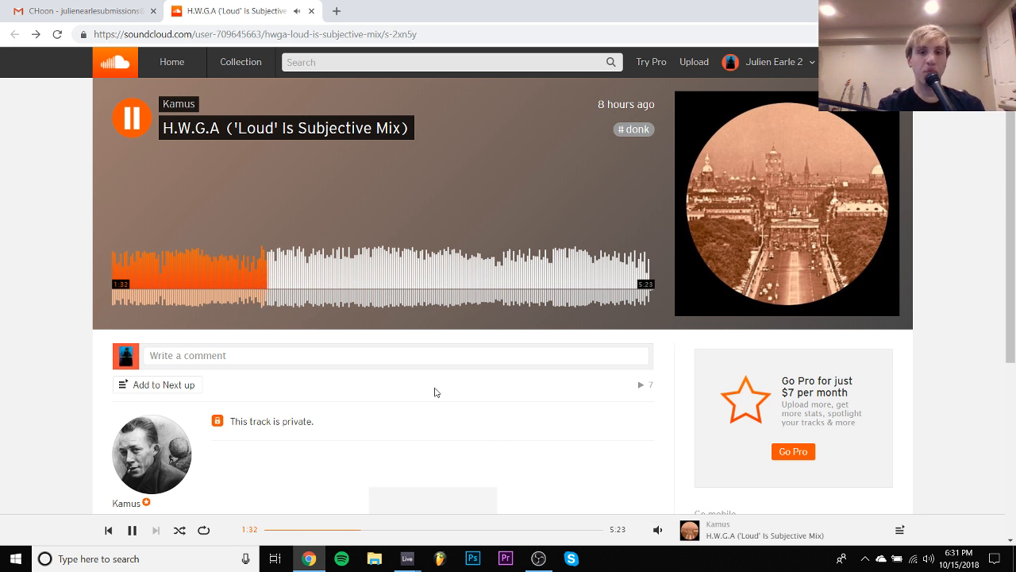
{"action": "key", "text": "space"}
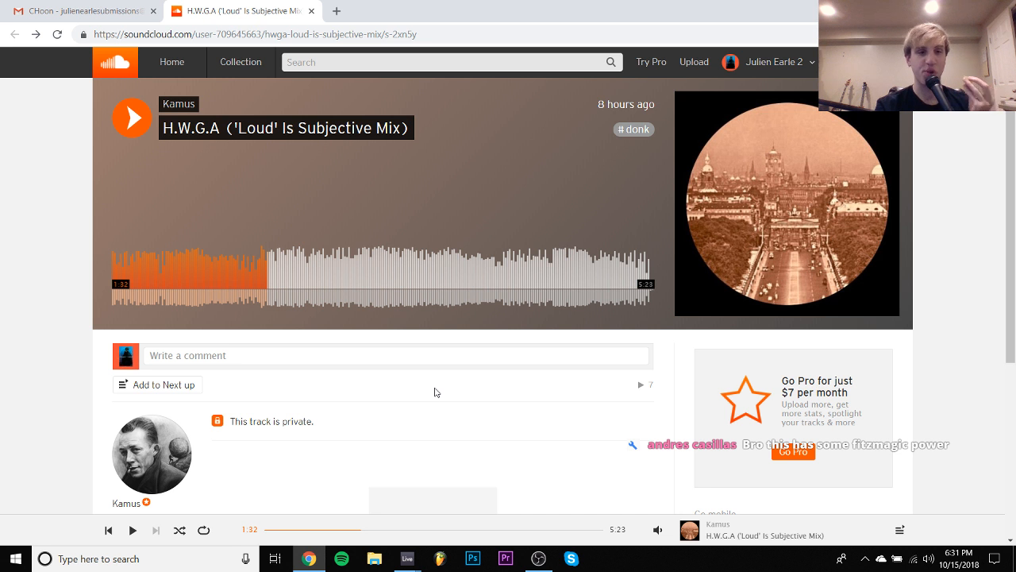
{"action": "key", "text": "space"}
{"action": "key", "text": "space"}
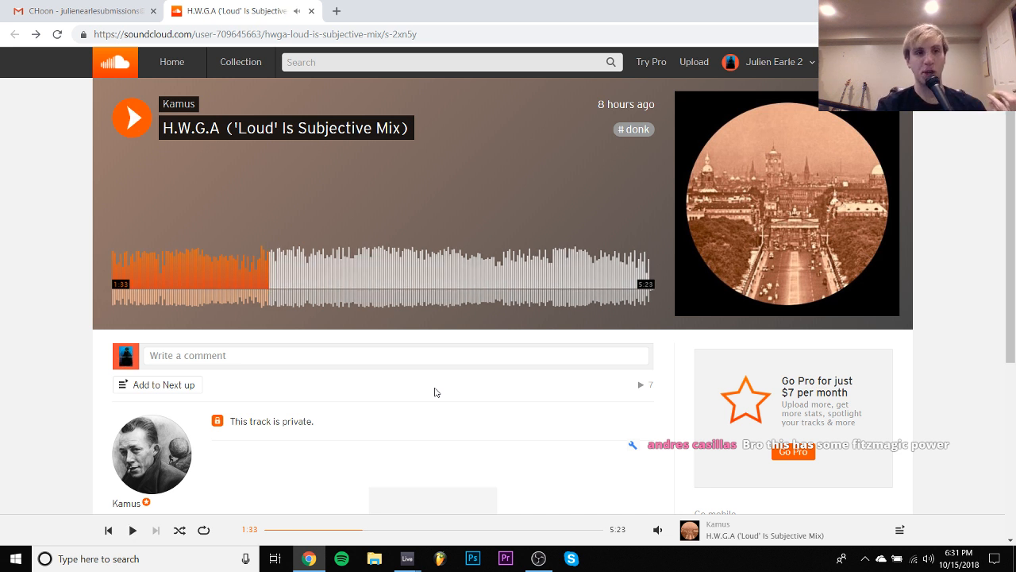
{"action": "key", "text": "space"}
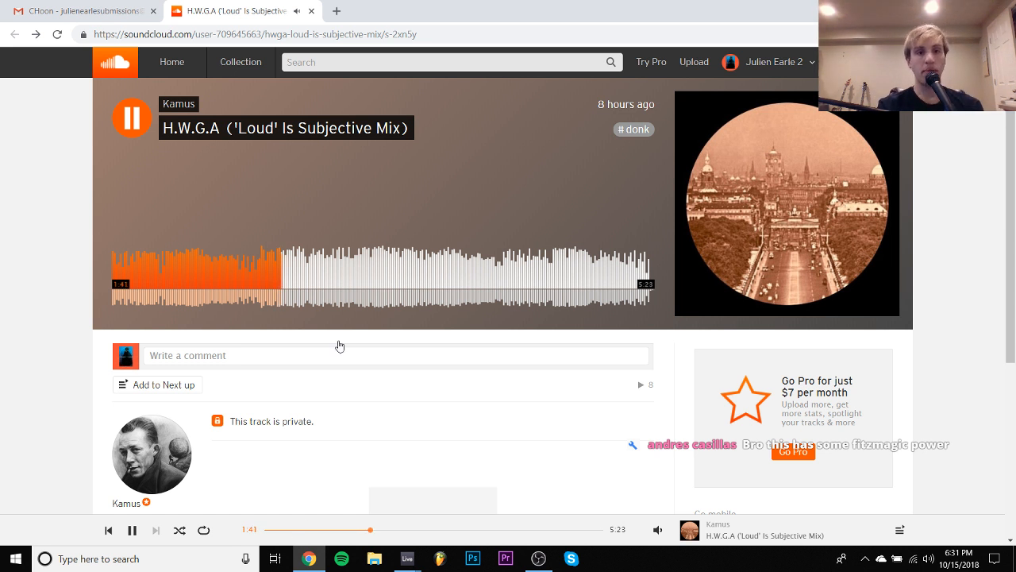
- Preview H.W.G.A from about 2:20, 2:45 and 4:00, and pause playback
{"action": "left_click", "coordinate": [348, 287]}
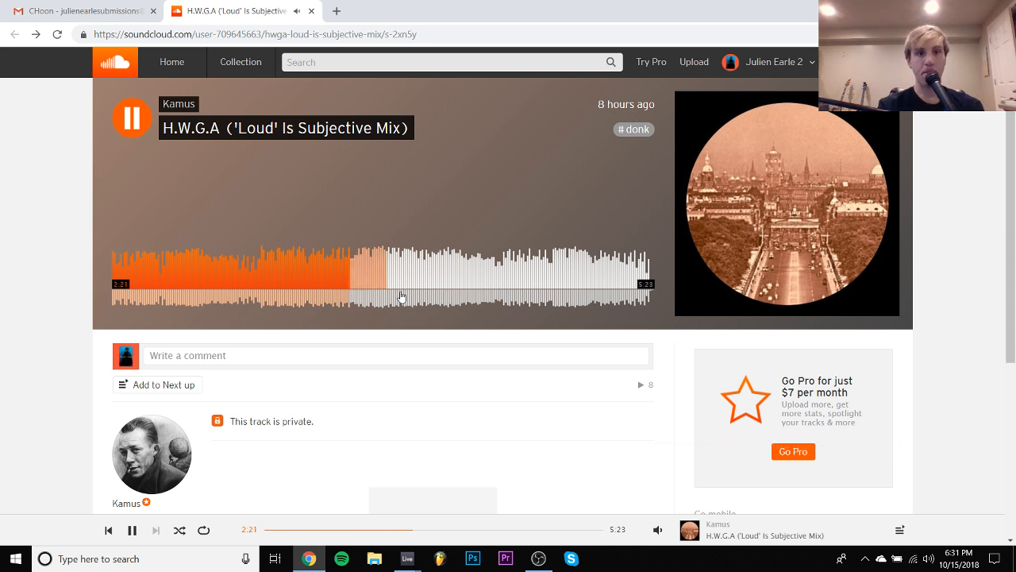
{"action": "left_click", "coordinate": [386, 284]}
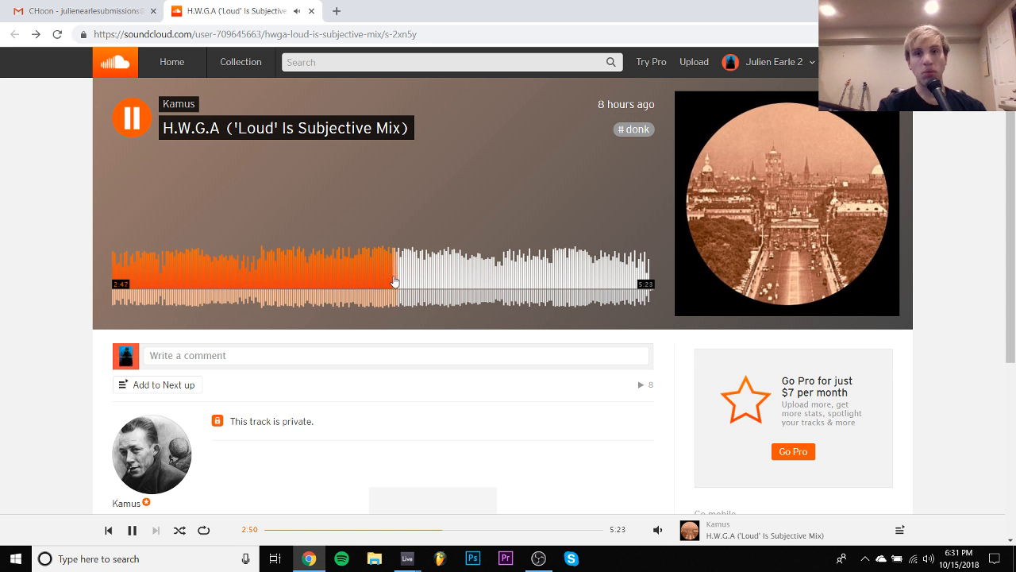
{"action": "left_click", "coordinate": [516, 281]}
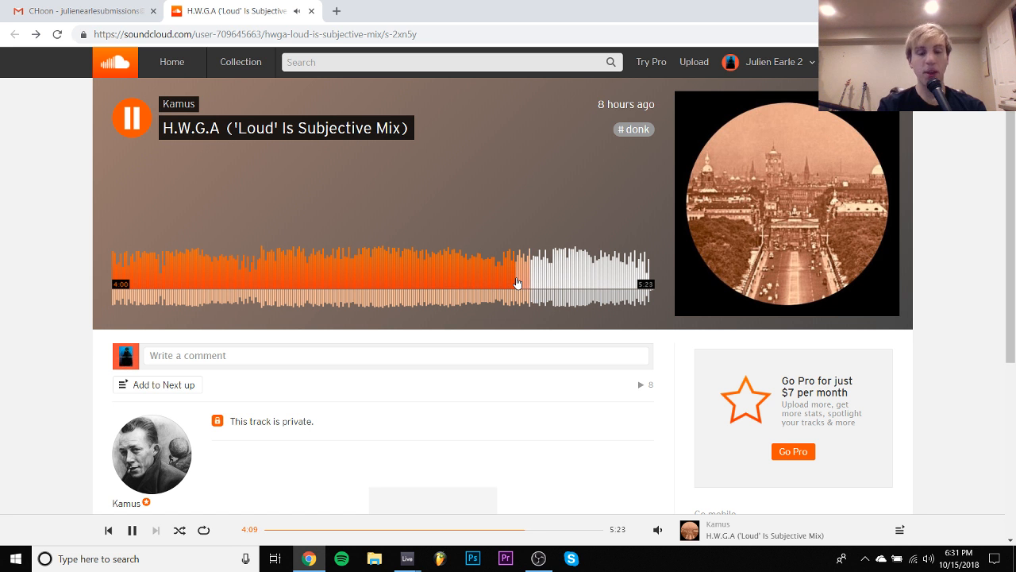
{"action": "key", "text": "space"}
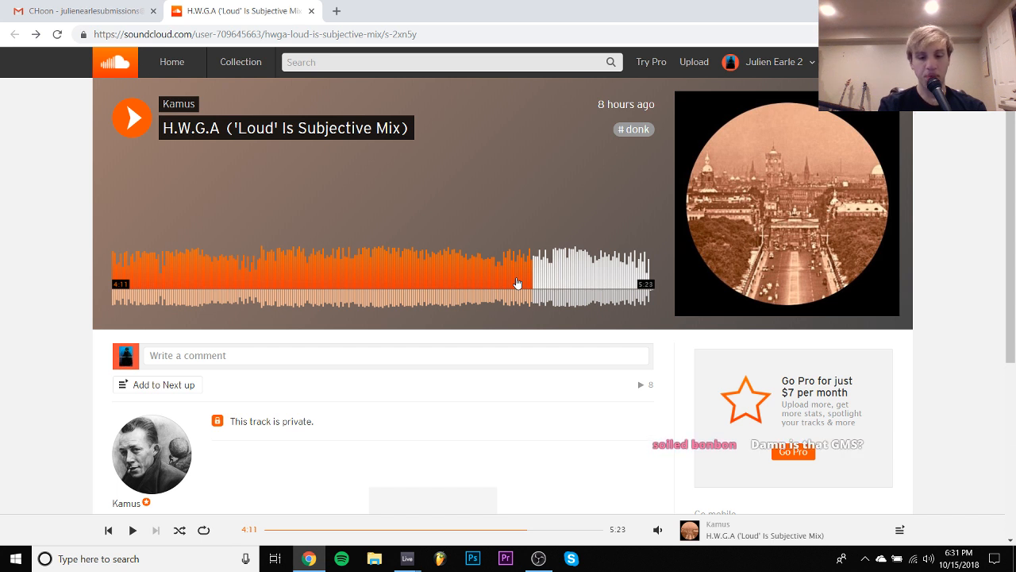
- Go back to the Gmail inbox, close the SoundCloud page and open the "Song sub" email
{"action": "left_click", "coordinate": [72, 11]}
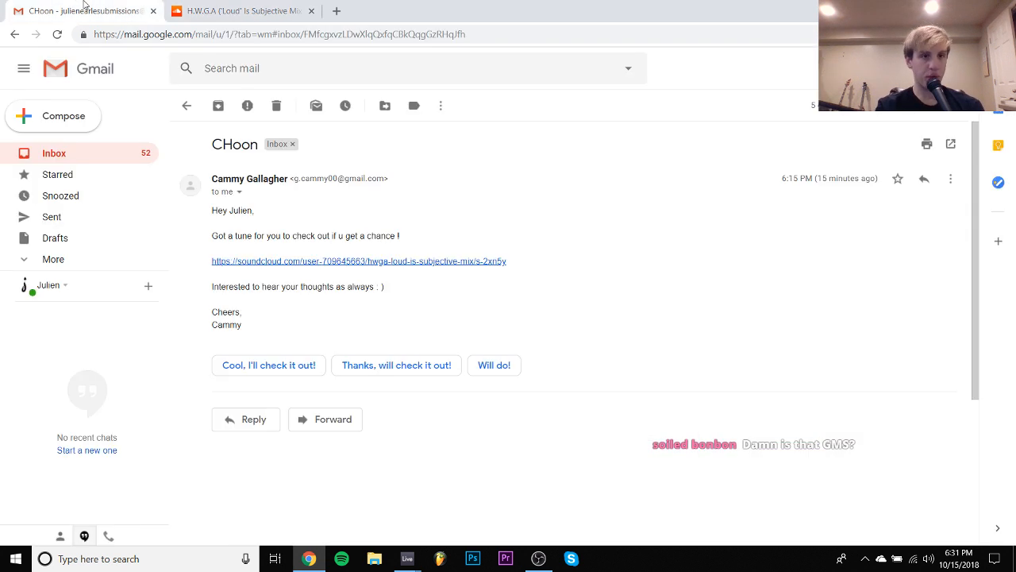
{"action": "left_click", "coordinate": [185, 105]}
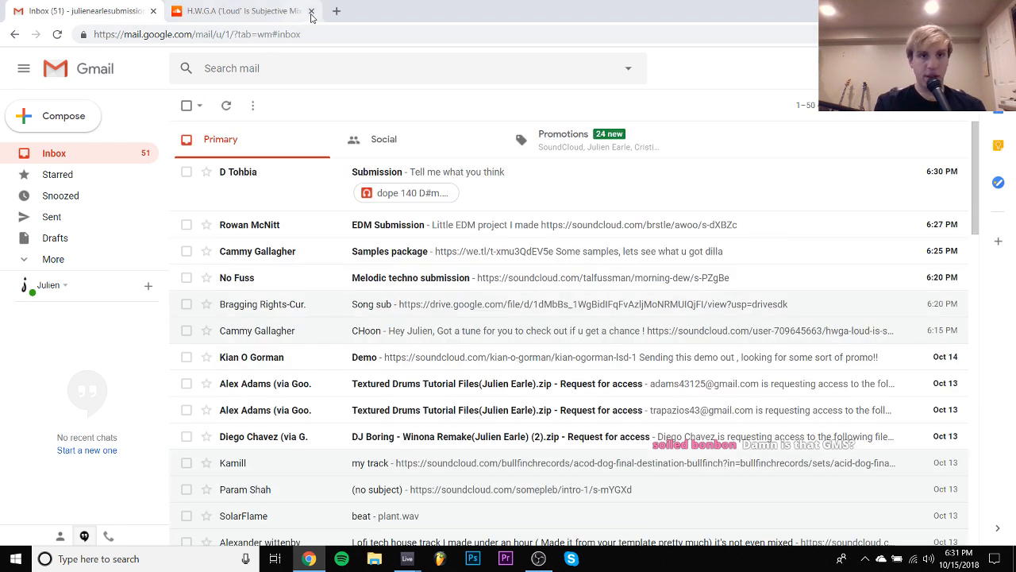
{"action": "left_click", "coordinate": [310, 10]}
{"action": "left_click", "coordinate": [247, 306]}
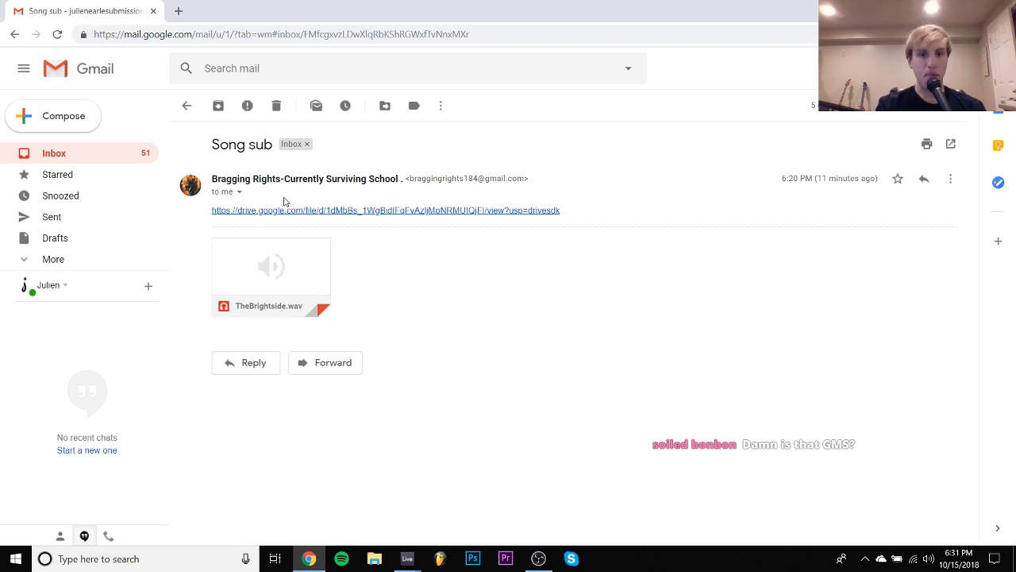
- Open TheBrightside.wav from the email in Music Player for Google Drive and listen past 0:48, pausing and resuming for comments
{"action": "left_click", "coordinate": [303, 261]}
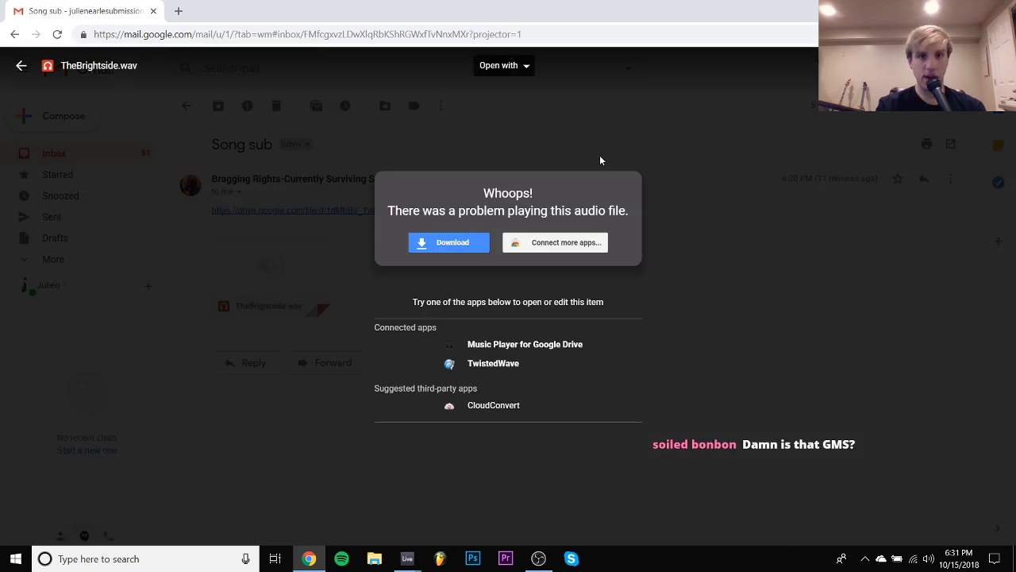
{"action": "left_click", "coordinate": [526, 108]}
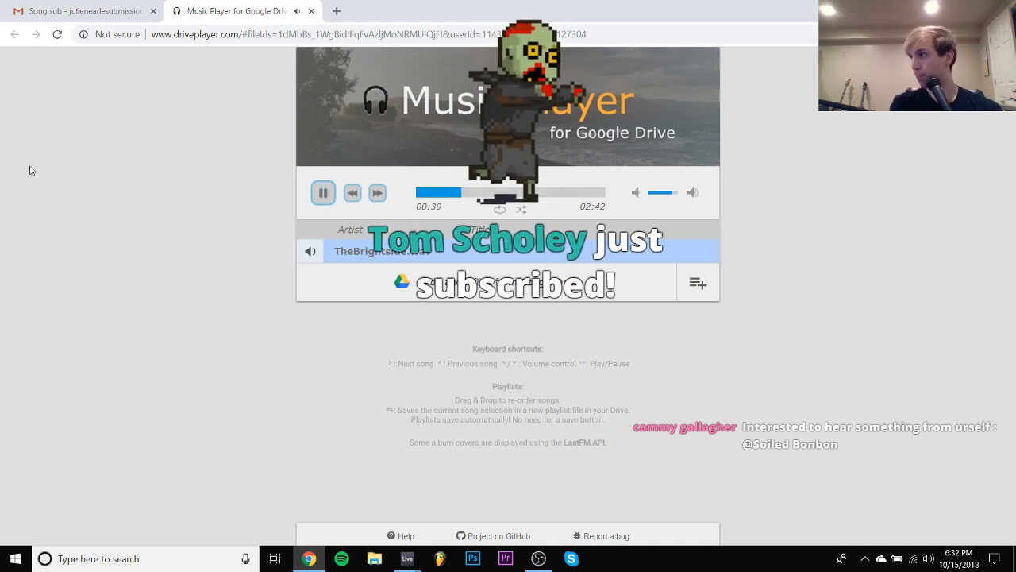
{"action": "left_click", "coordinate": [323, 194]}
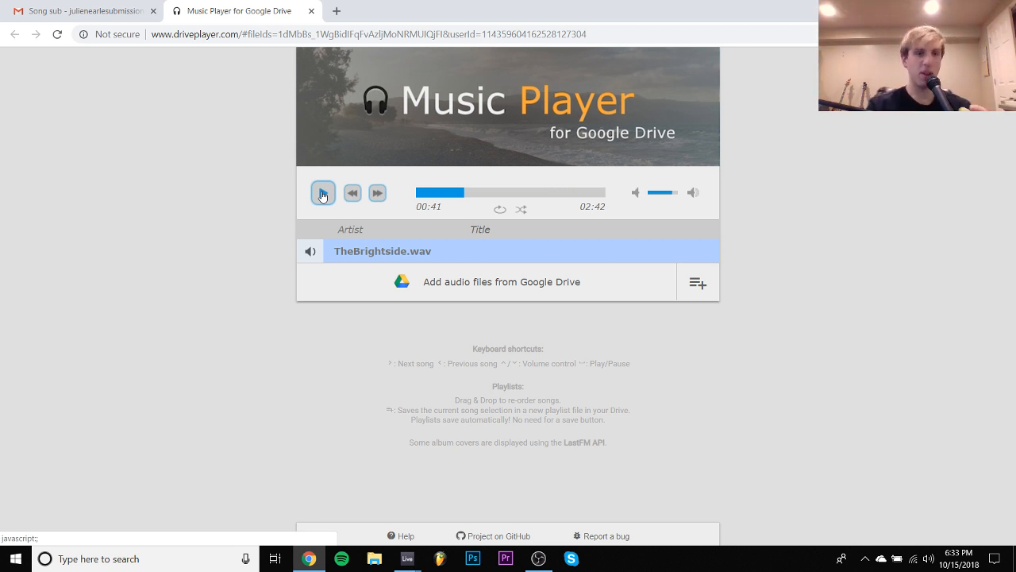
{"action": "left_click", "coordinate": [322, 193]}
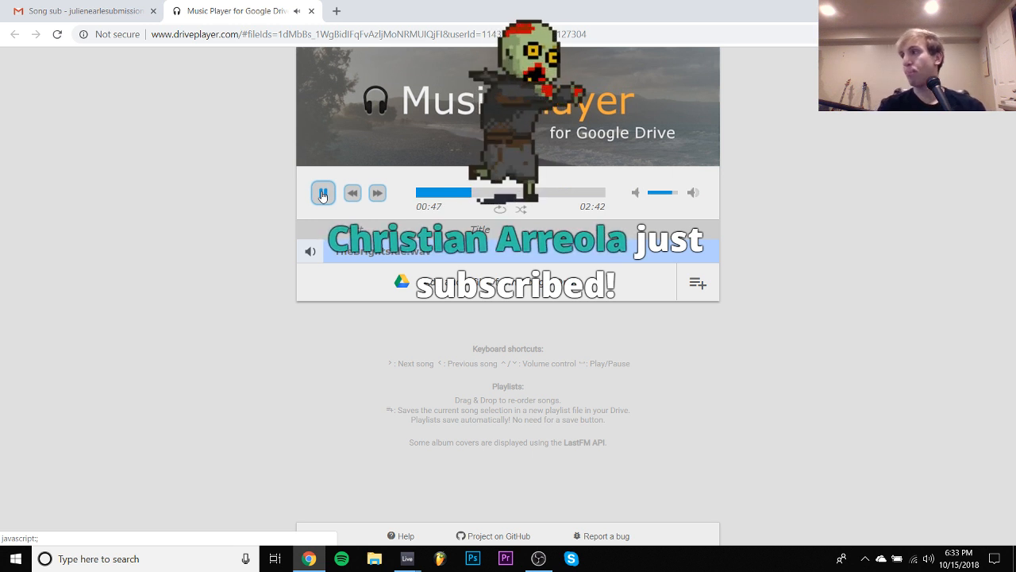
{"action": "left_click", "coordinate": [322, 194]}
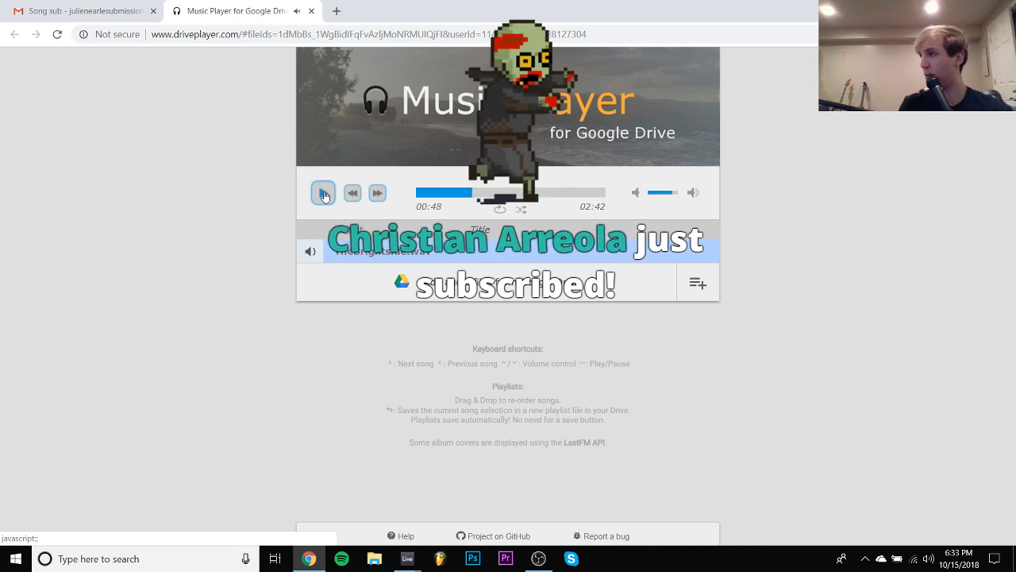
{"action": "left_click", "coordinate": [323, 194]}
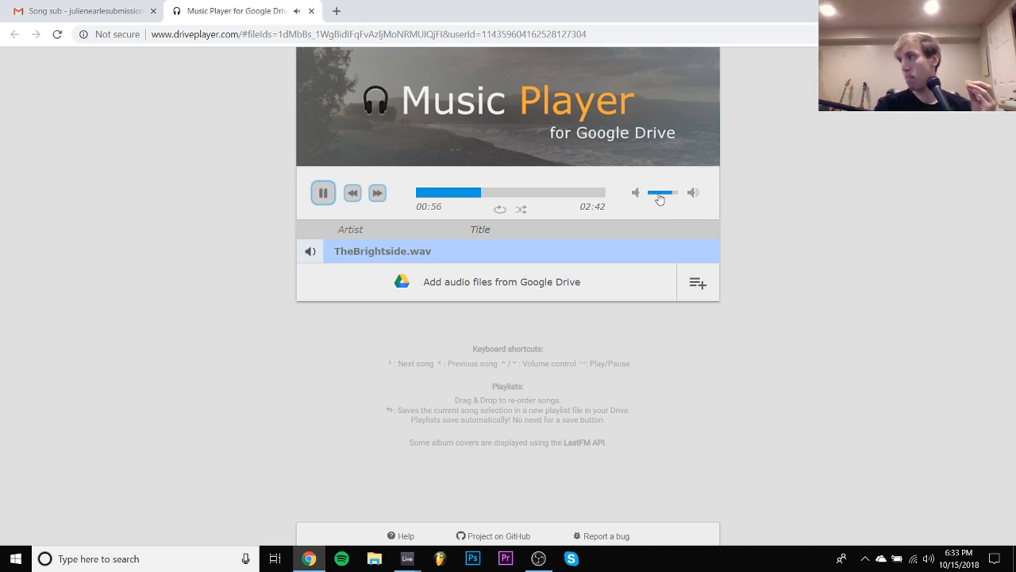
- Lower the player volume to about half and listen to TheBrightside.wav up to 1:16, pausing for comments
{"action": "left_click", "coordinate": [659, 199]}
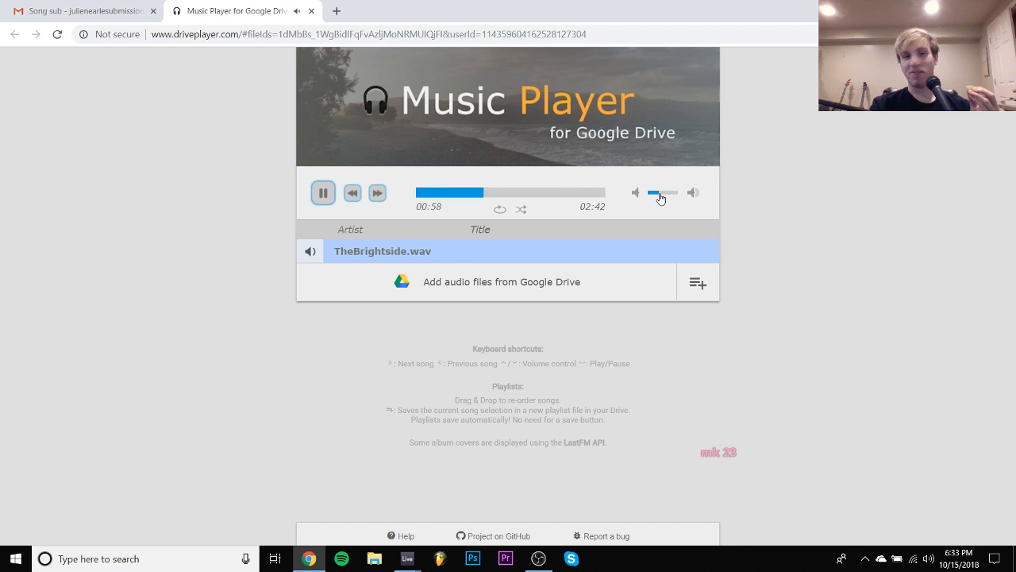
{"action": "left_click", "coordinate": [666, 198]}
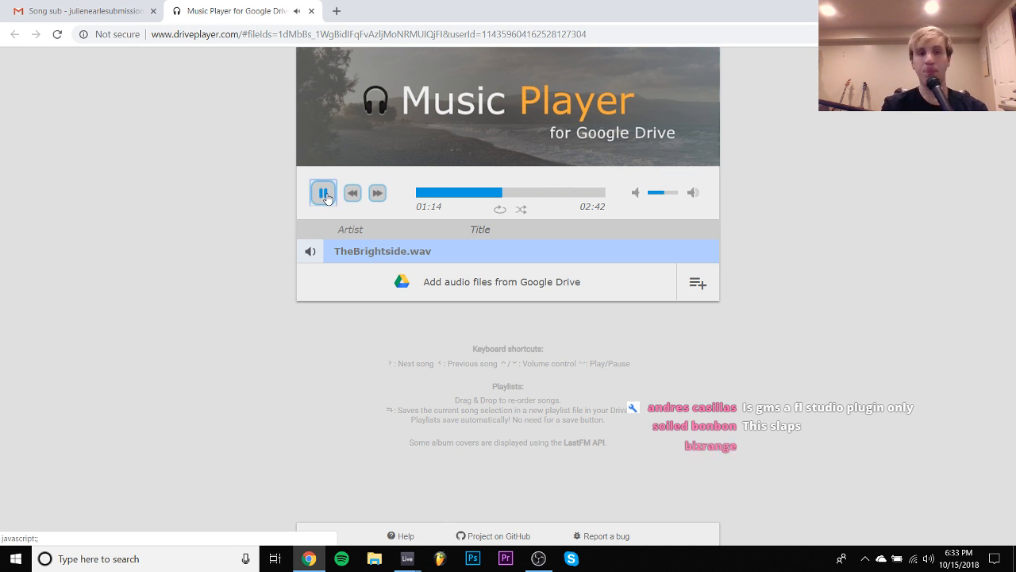
{"action": "left_click", "coordinate": [326, 199]}
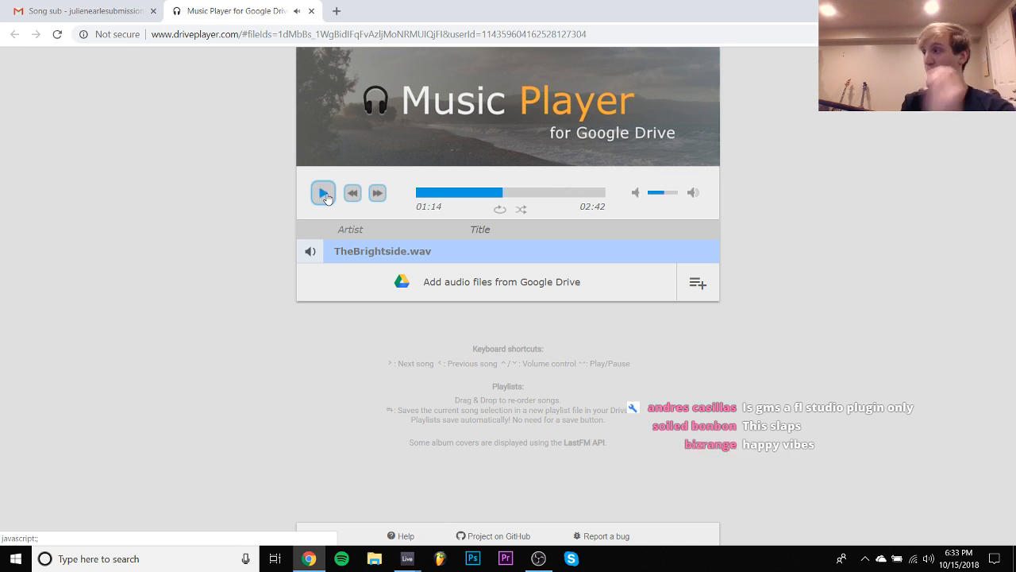
{"action": "left_click", "coordinate": [326, 199]}
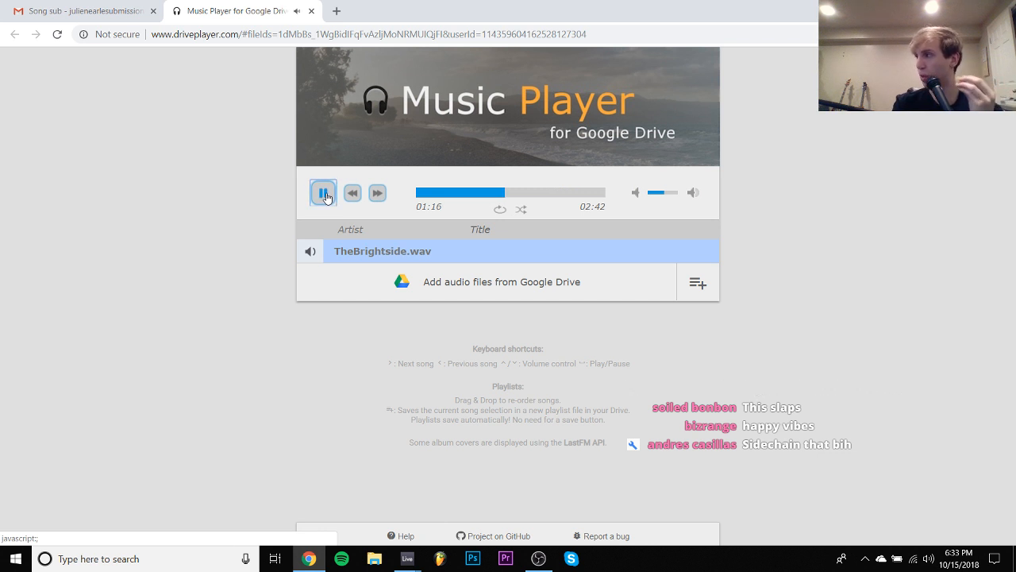
{"action": "left_click", "coordinate": [326, 198]}
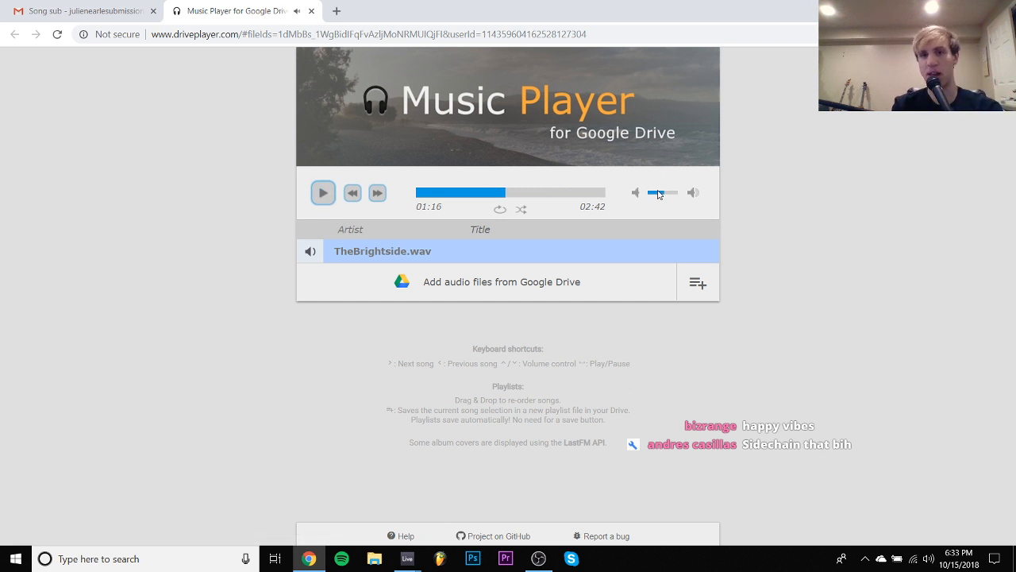
- Continue TheBrightside.wav from 1:16 to 1:44, pausing and resuming playback for comments
{"action": "key", "text": "space"}
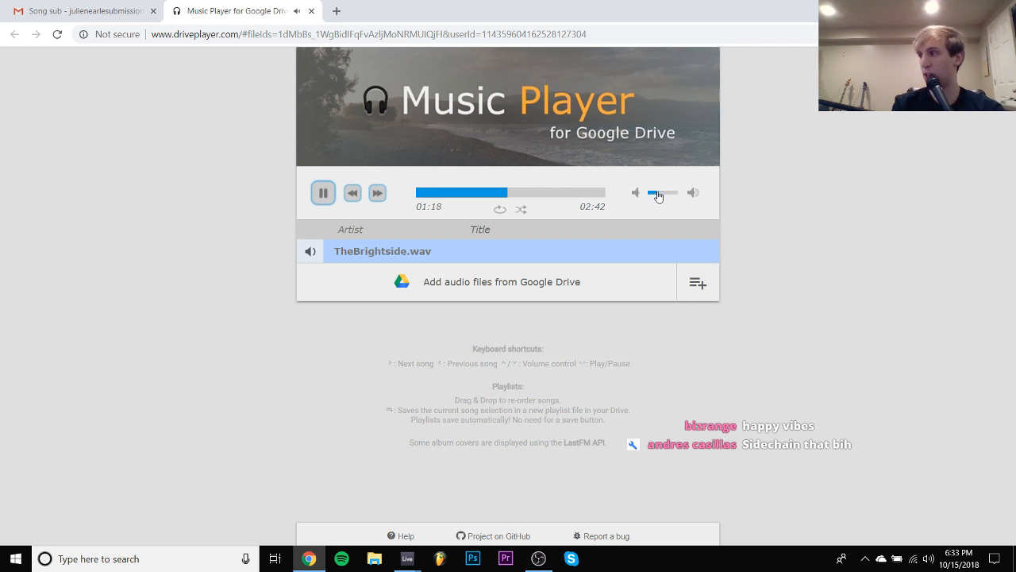
{"action": "key", "text": "space"}
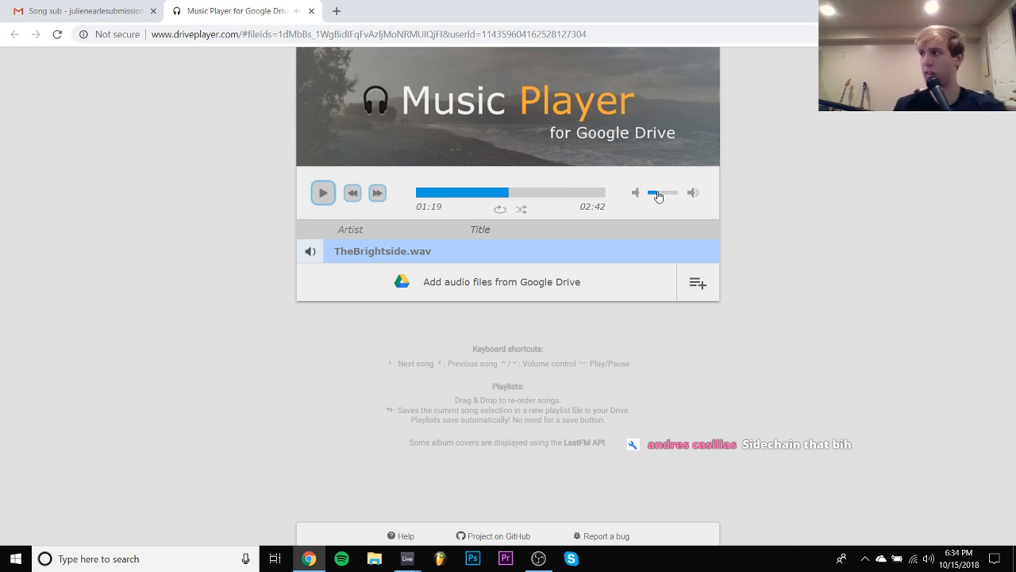
{"action": "key", "text": "space"}
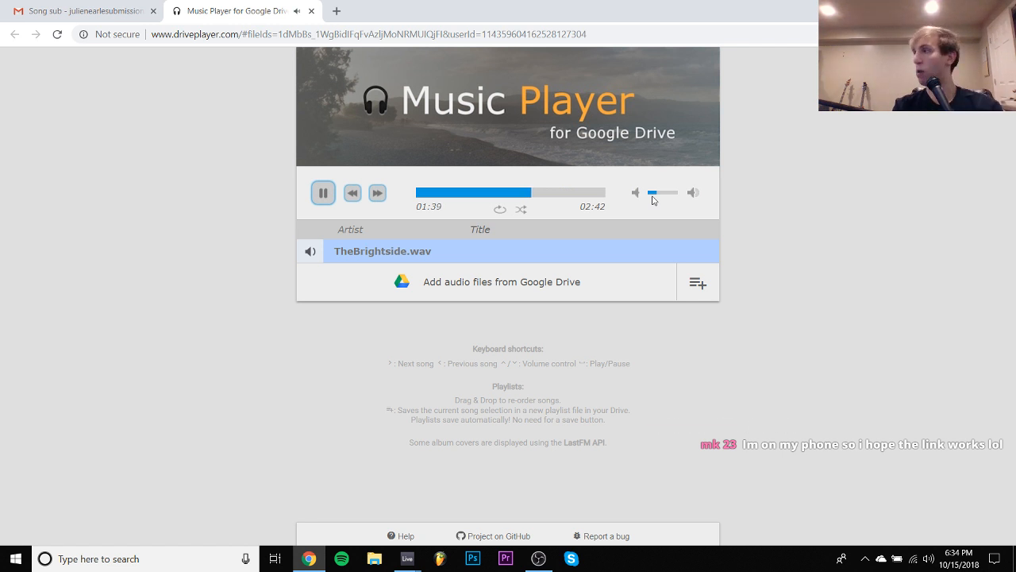
{"action": "key", "text": "space"}
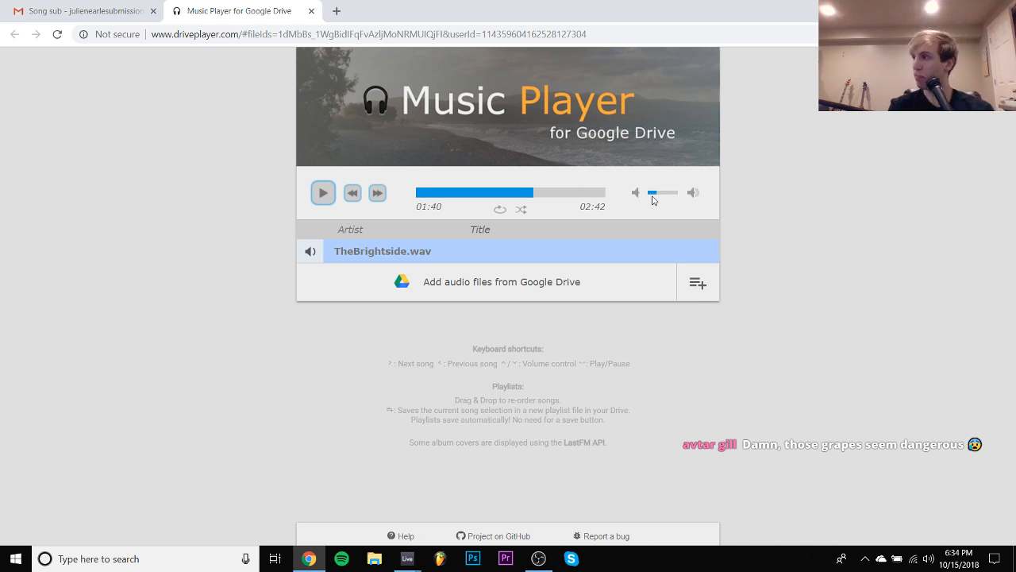
{"action": "key", "text": "space"}
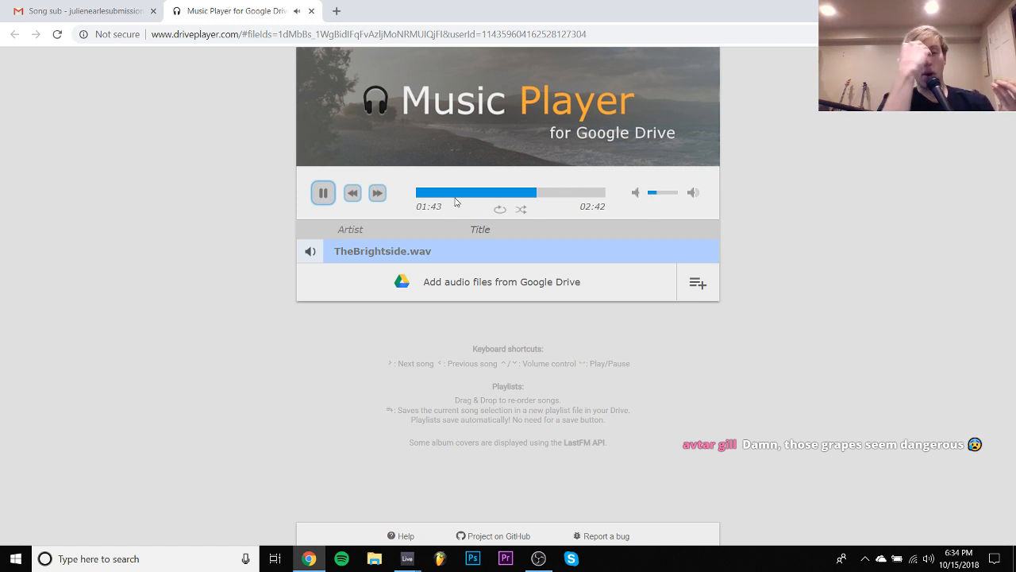
{"action": "key", "text": "space"}
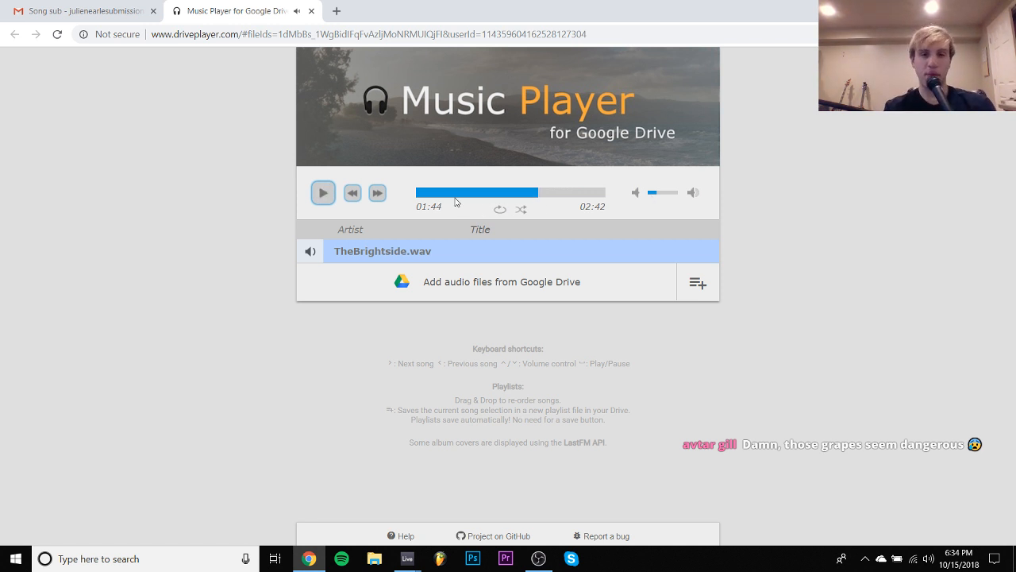
- Close the music player, return to the Gmail inbox and open the SoundCloud link in the "Melodic techno submission" email
{"action": "left_click", "coordinate": [311, 11]}
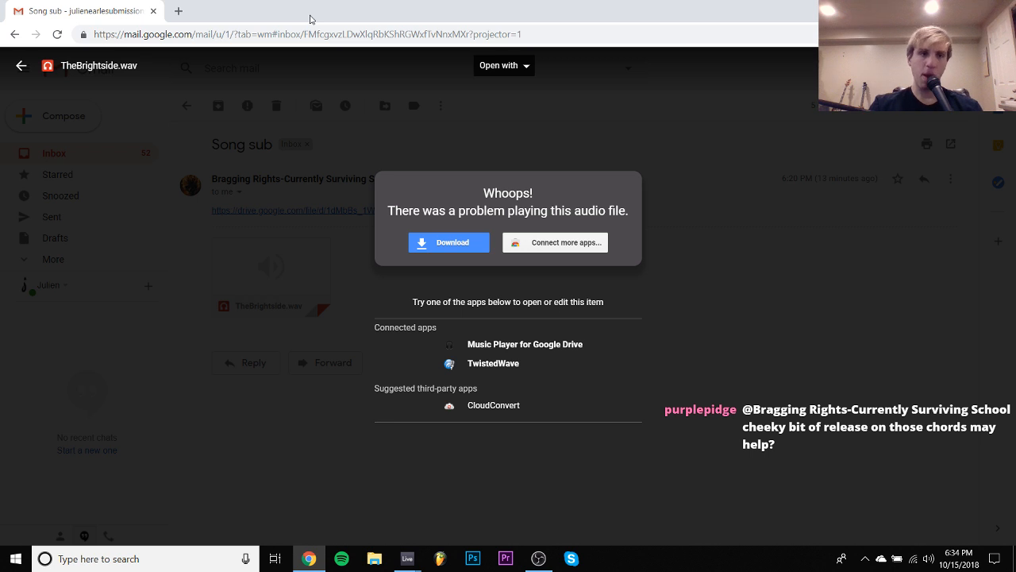
{"action": "left_click", "coordinate": [21, 65]}
{"action": "left_click", "coordinate": [186, 105]}
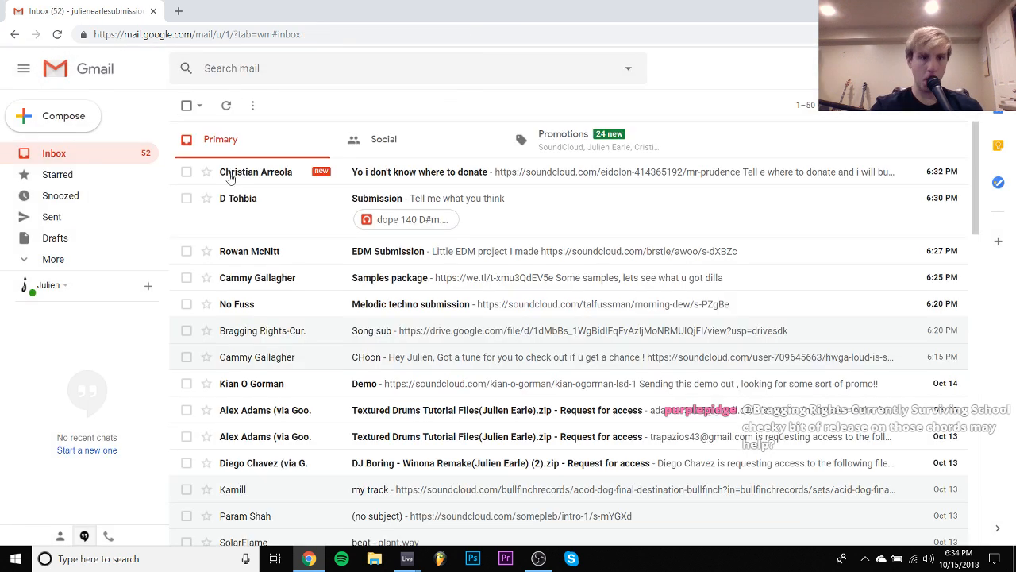
{"action": "left_click", "coordinate": [282, 304]}
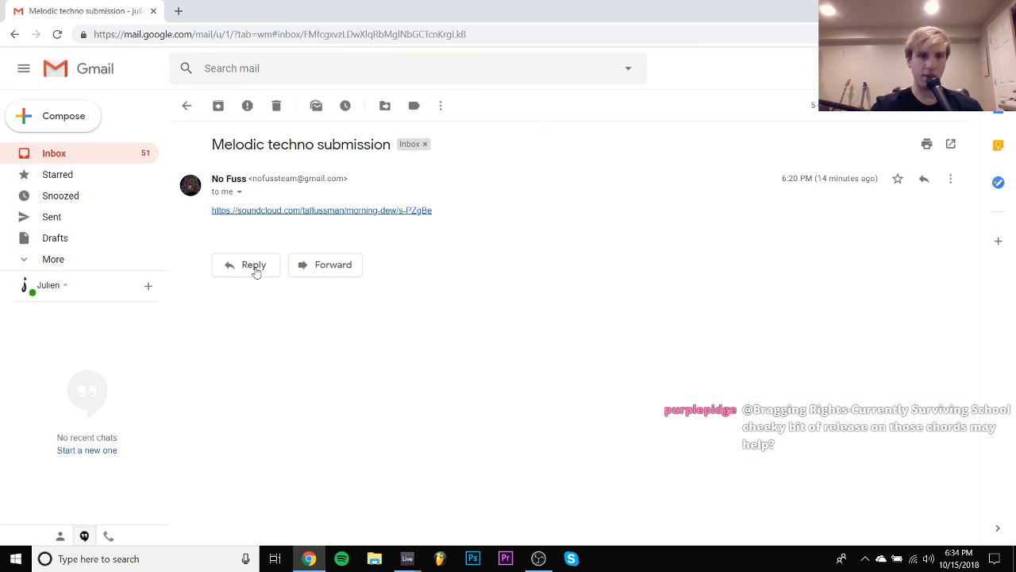
{"action": "left_click", "coordinate": [257, 211]}
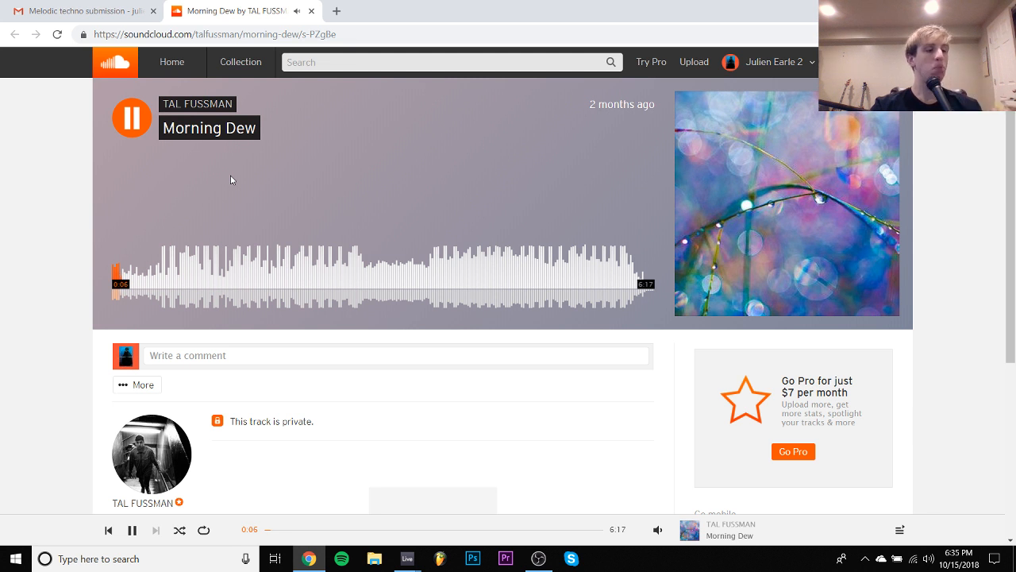
- Listen to the opening of Morning Dew, skip ahead to about 1:33 and play to 1:56, pausing for comments
{"action": "key", "text": "space"}
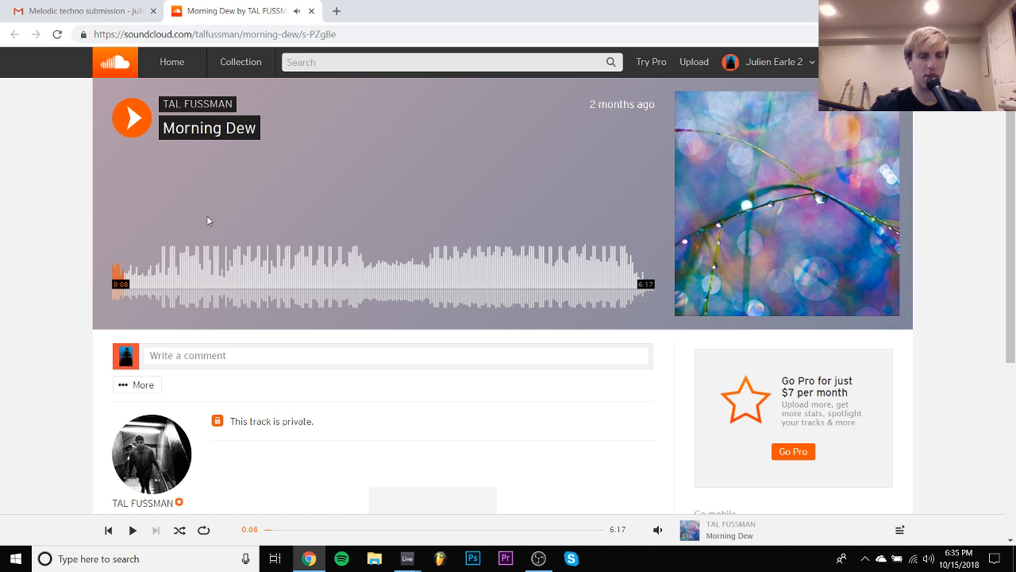
{"action": "key", "text": "space"}
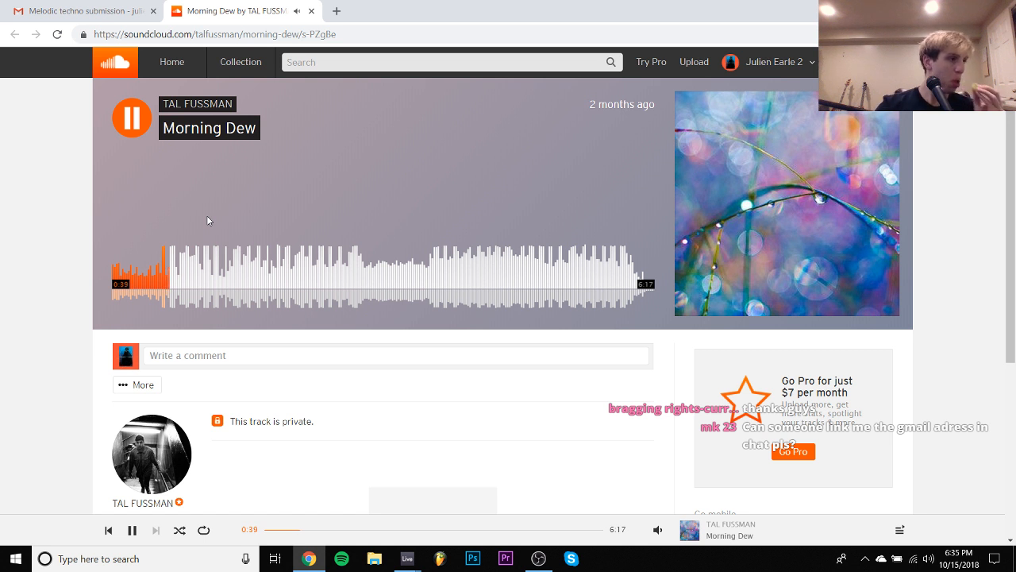
{"action": "left_click", "coordinate": [246, 269]}
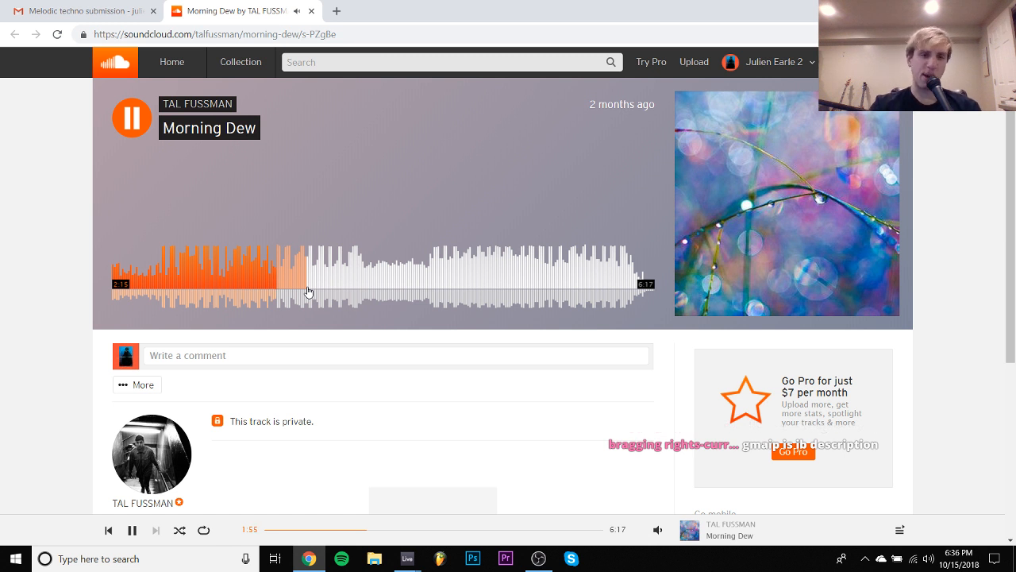
{"action": "key", "text": "space"}
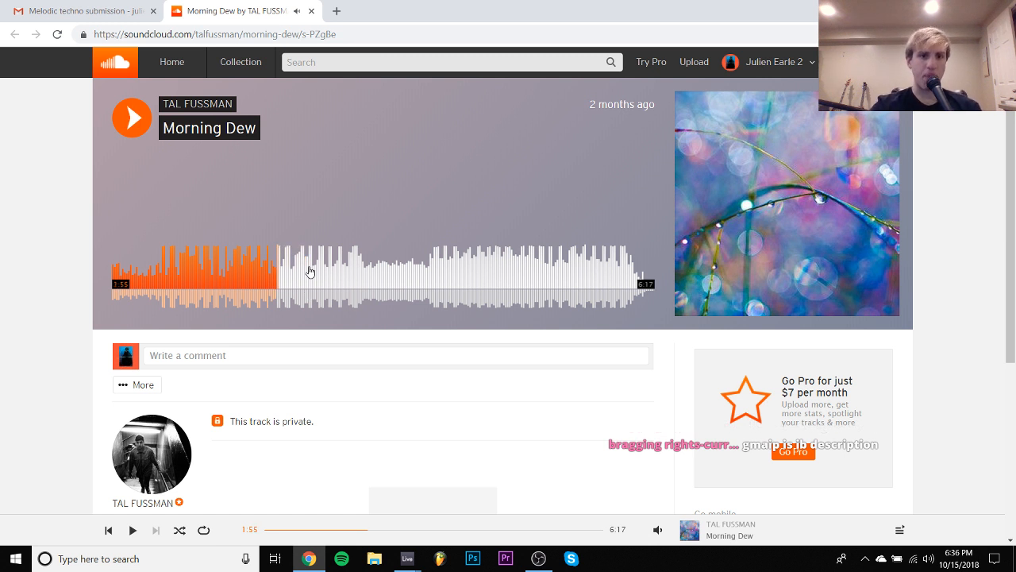
{"action": "left_click", "coordinate": [309, 272]}
{"action": "key", "text": "space"}
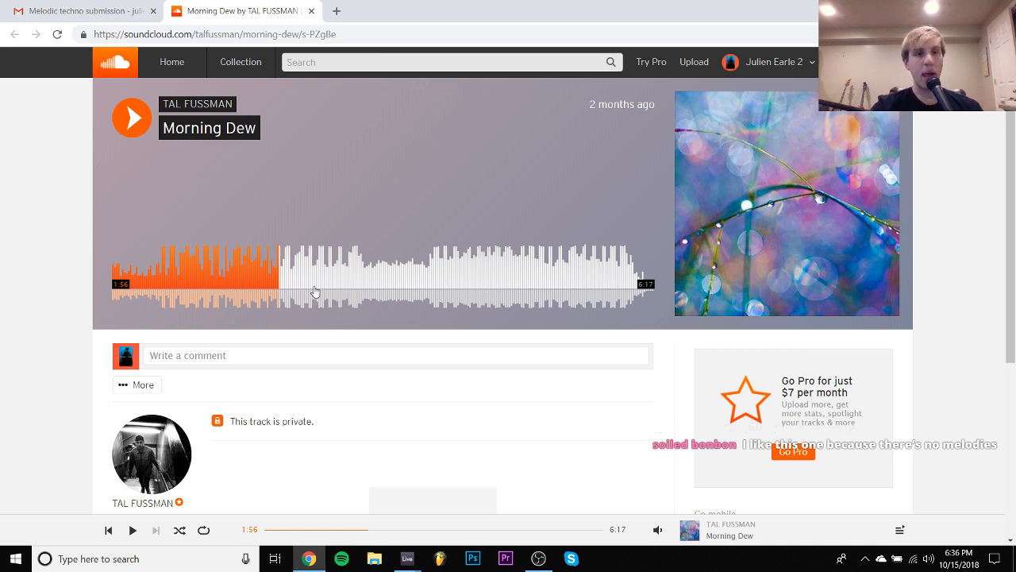
- Preview Morning Dew from about 3:29 and 3:50, replay from 1:29 with a pause, and skip to about 4:48
{"action": "key", "text": "space"}
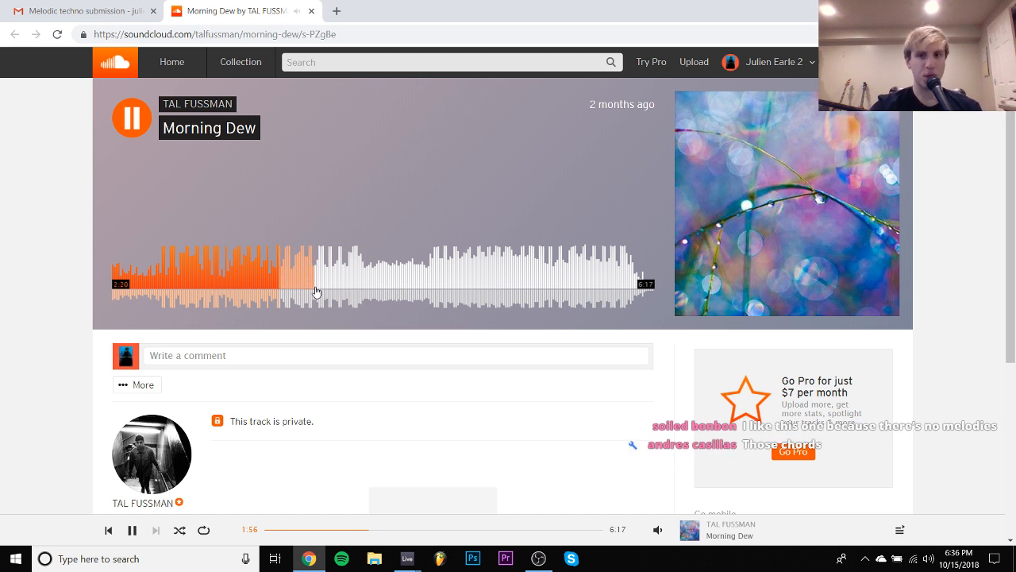
{"action": "left_click", "coordinate": [331, 279]}
{"action": "left_click", "coordinate": [423, 272]}
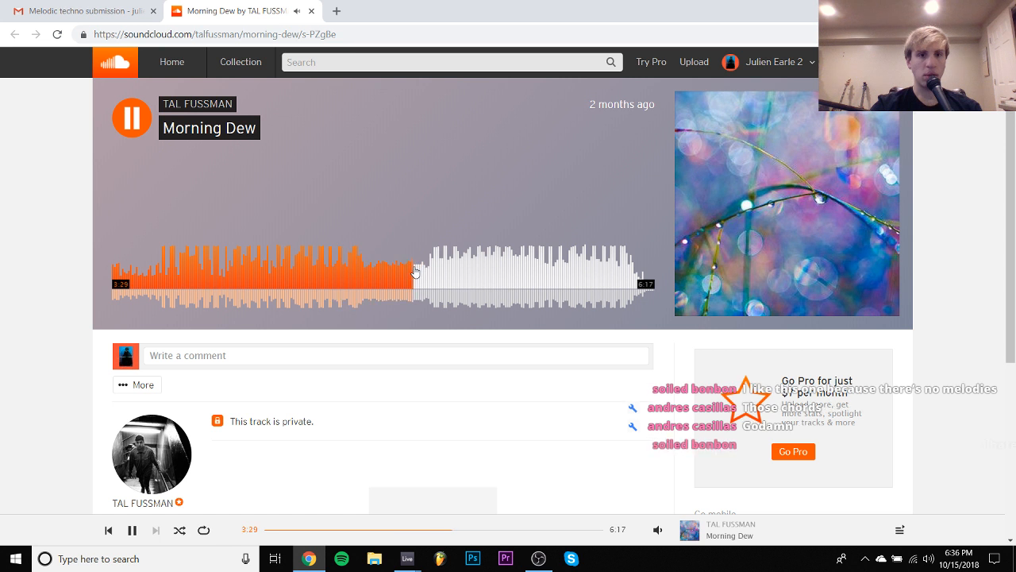
{"action": "left_click", "coordinate": [445, 273]}
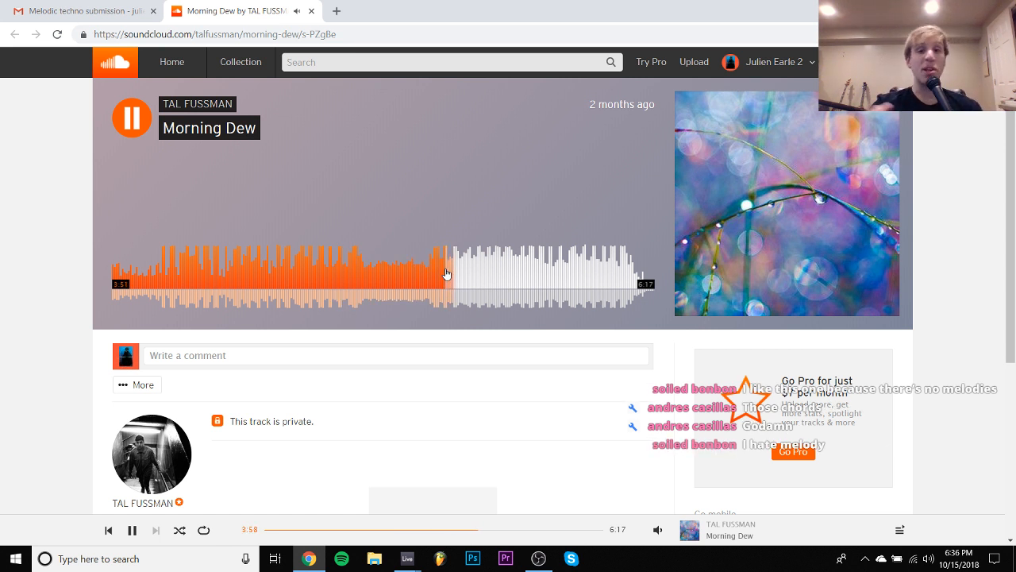
{"action": "left_click", "coordinate": [240, 270]}
{"action": "key", "text": "space"}
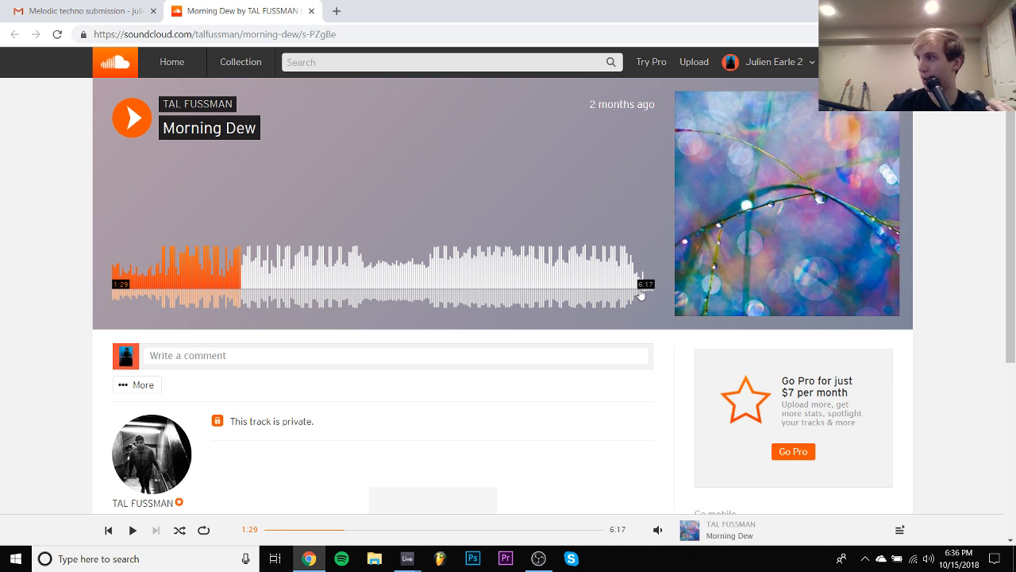
{"action": "key", "text": "space"}
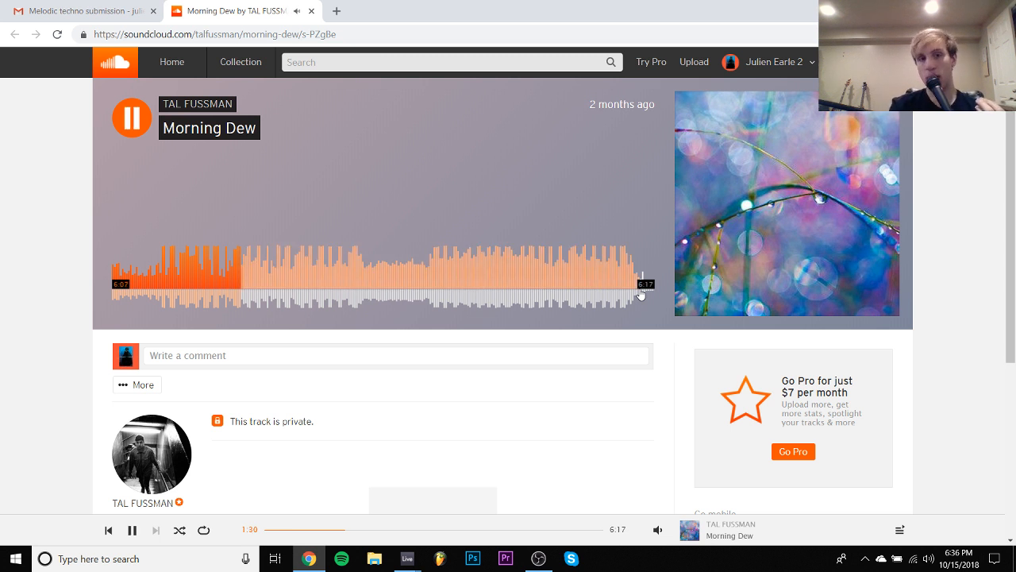
{"action": "left_click", "coordinate": [527, 300]}
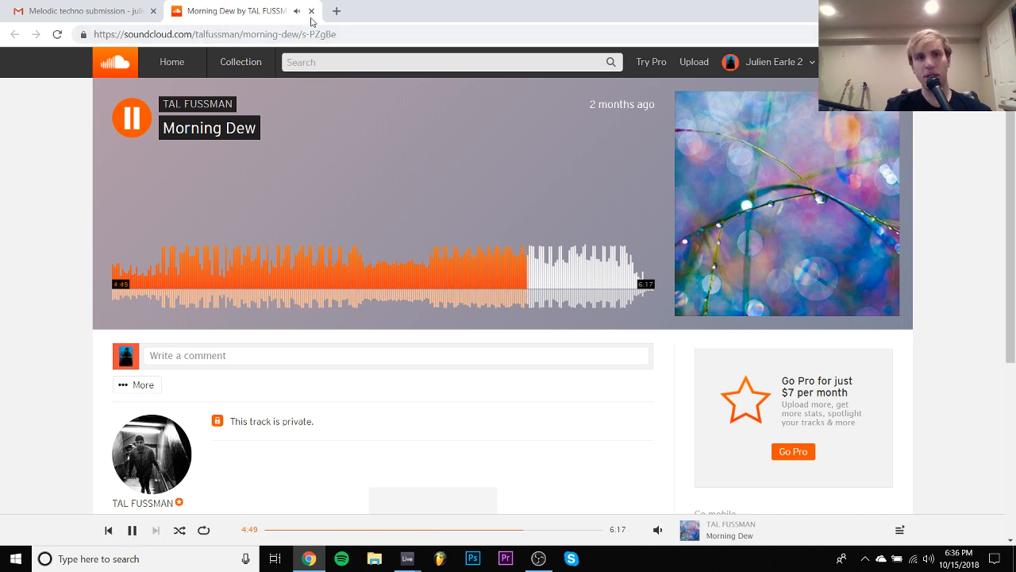
- Close the Morning Dew page, return to the Gmail inbox and open the "EDM Submission" email
{"action": "left_click", "coordinate": [311, 11]}
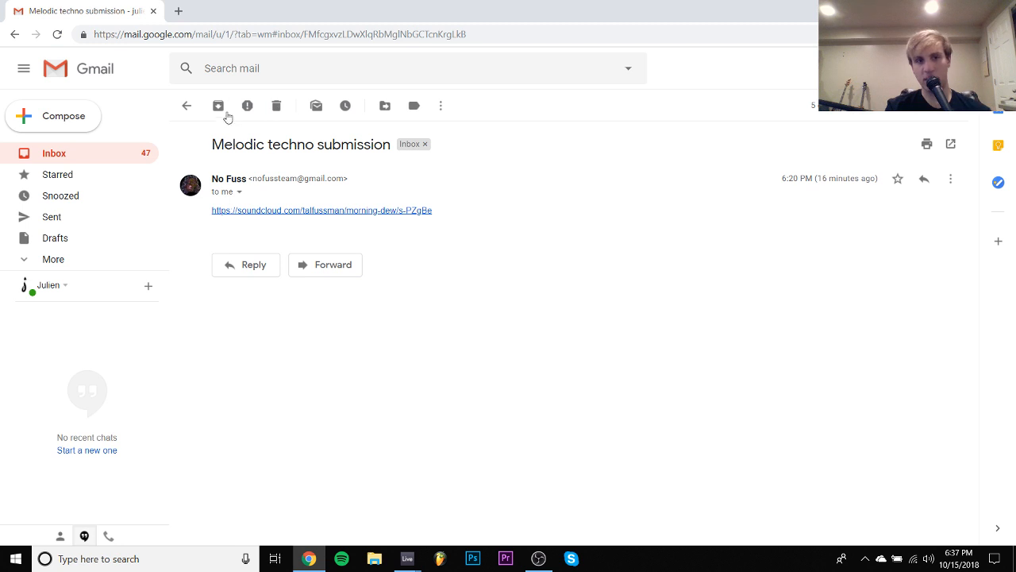
{"action": "left_click", "coordinate": [188, 107]}
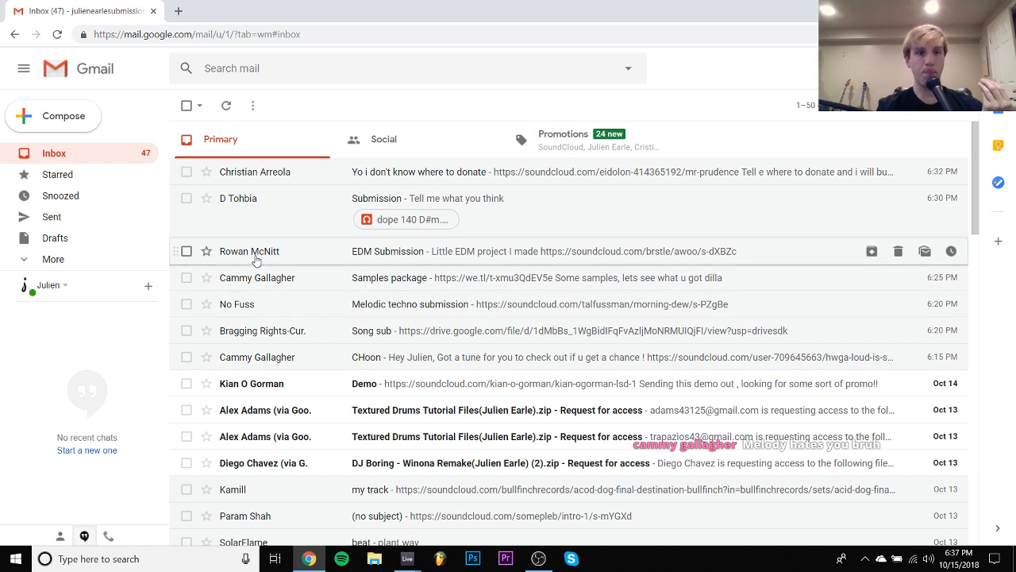
{"action": "left_click", "coordinate": [256, 256]}
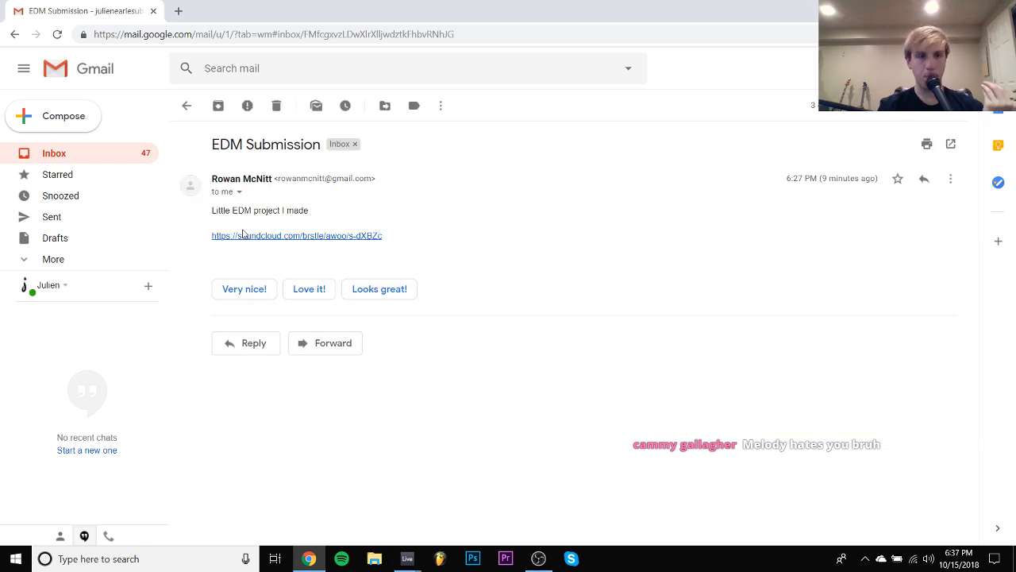
- Open the SoundCloud link in the "EDM Submission" email and listen to awoo up to about 1:22, with a short pause near the start
{"action": "left_click", "coordinate": [251, 236]}
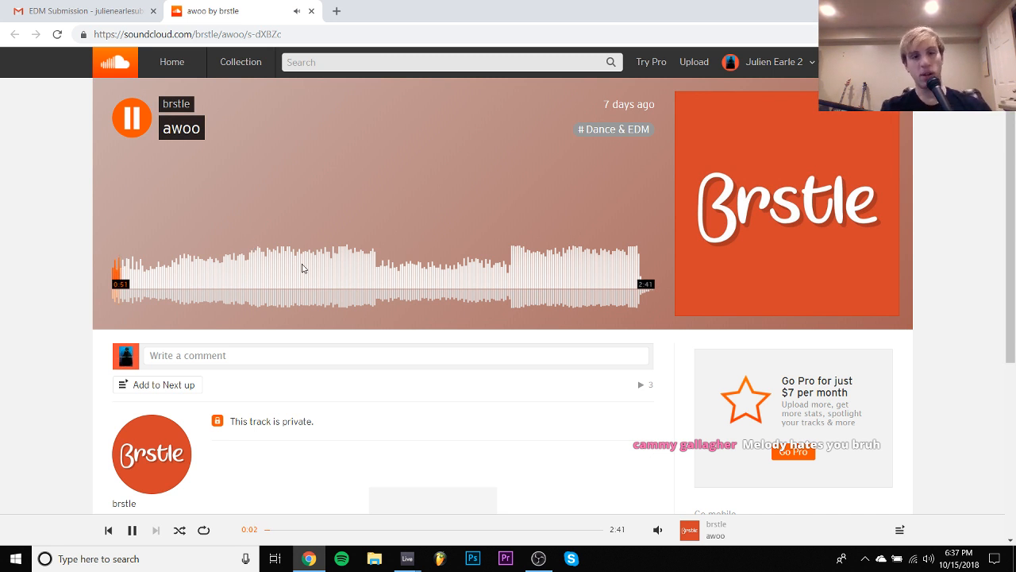
{"action": "key", "text": "space"}
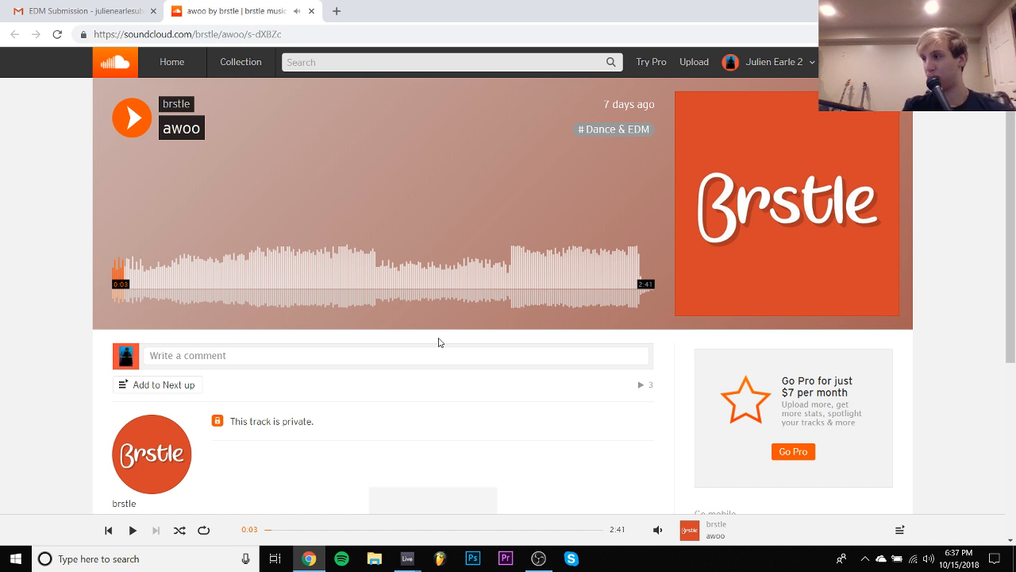
{"action": "key", "text": "space"}
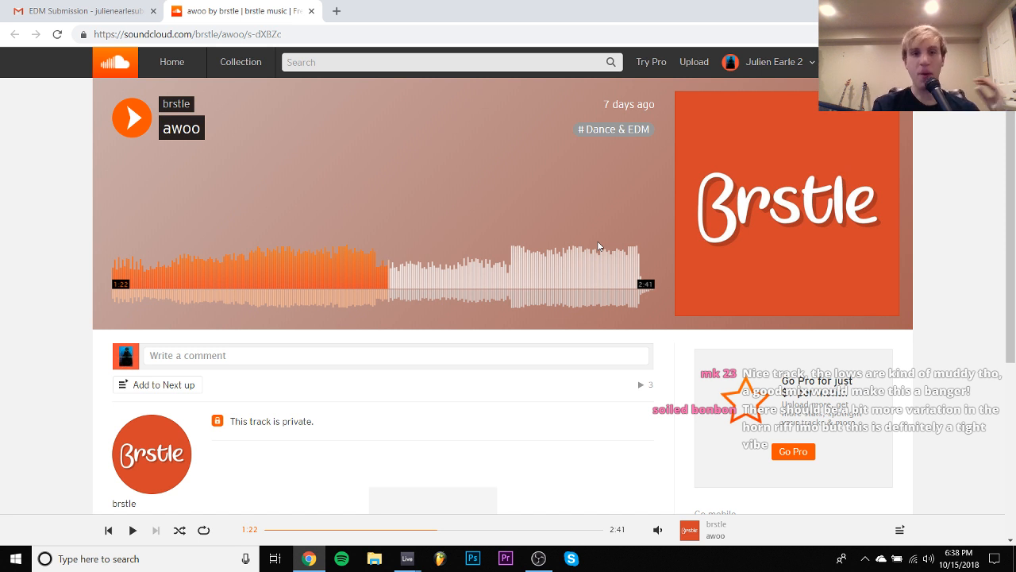
- Replay the part of awoo leading up to 1:19 and the part from about 1:00, pausing for comments
{"action": "left_click", "coordinate": [358, 273]}
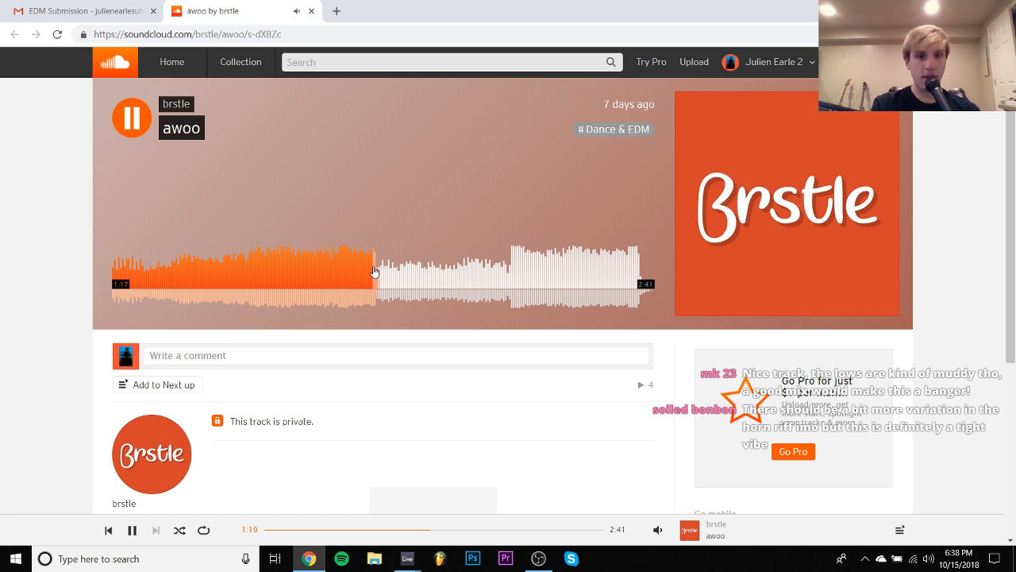
{"action": "key", "text": "space"}
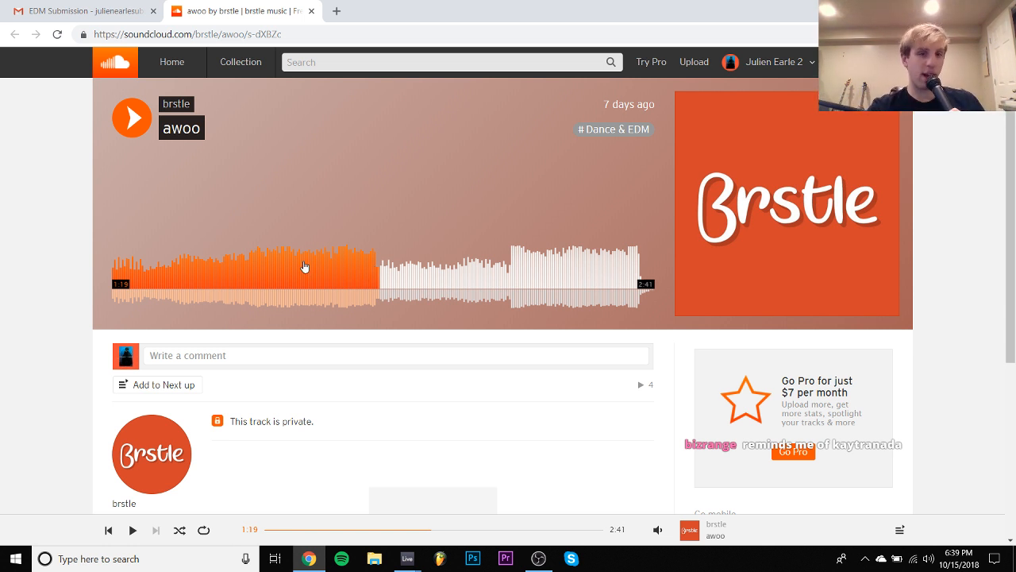
{"action": "left_click", "coordinate": [314, 267]}
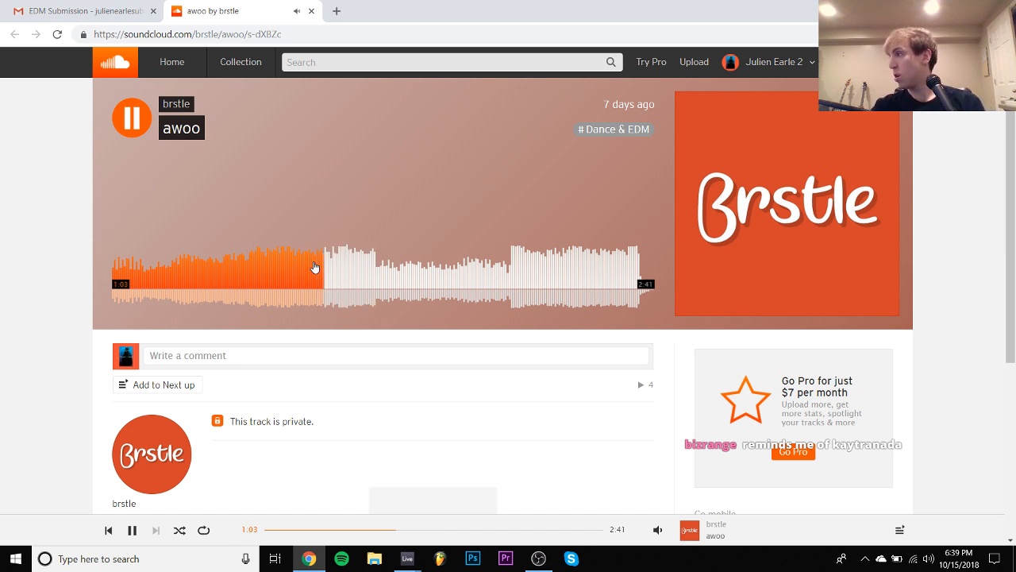
{"action": "left_click", "coordinate": [315, 268]}
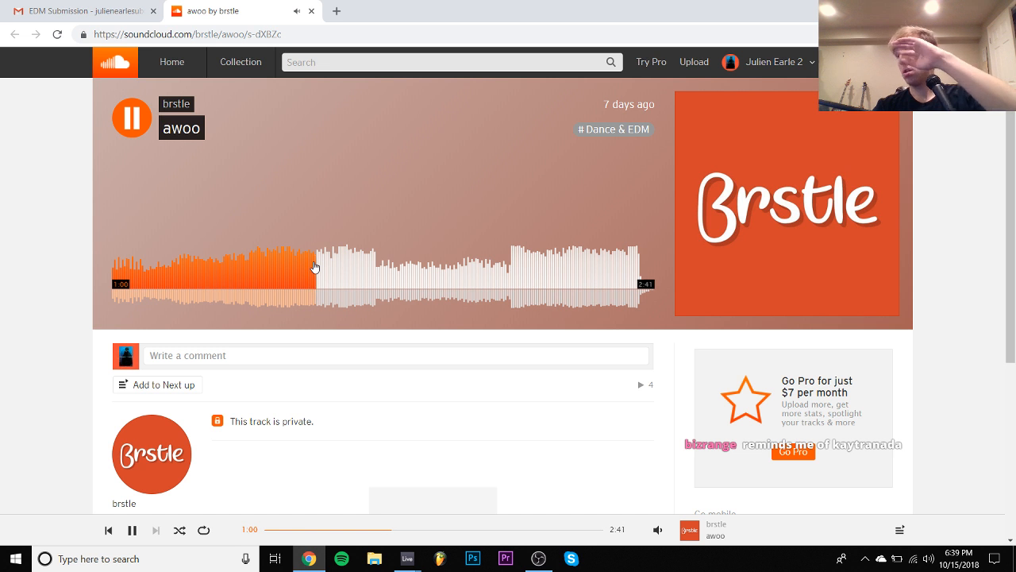
{"action": "key", "text": "space"}
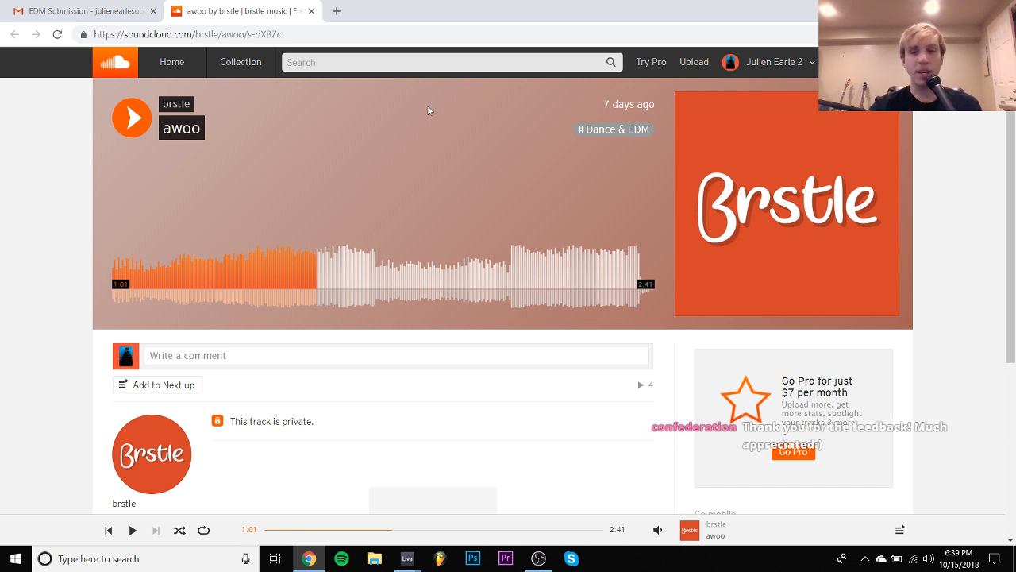
- Close the awoo page, return to the Gmail inbox and open the "Submission" email with the mp3 attachment
{"action": "left_click", "coordinate": [311, 10]}
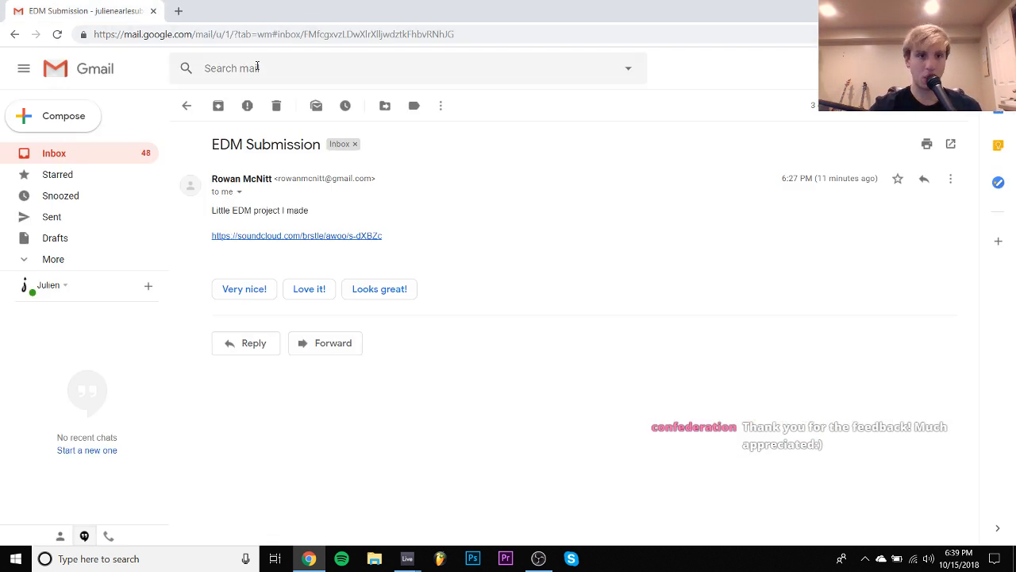
{"action": "left_click", "coordinate": [187, 106]}
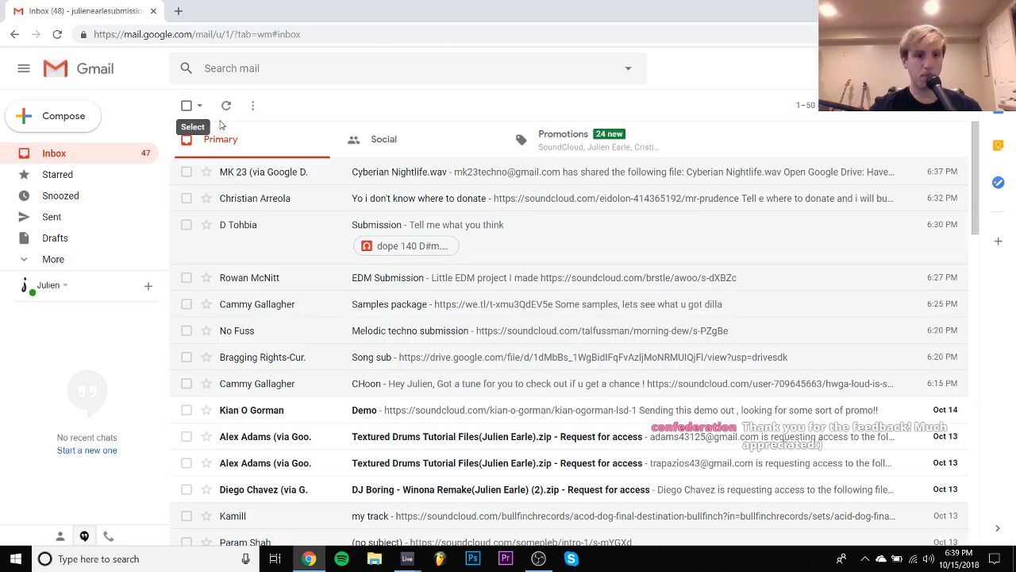
{"action": "left_click", "coordinate": [273, 225]}
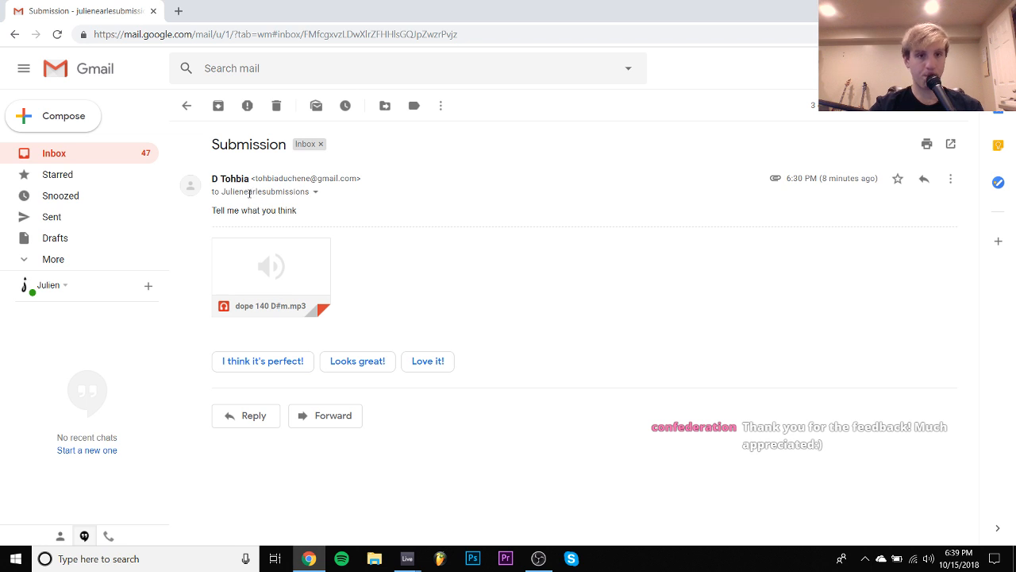
- Play the attachment "dope 140 D#m.mp3" at slightly lower volume to about 0:37, and close the preview
{"action": "left_click", "coordinate": [283, 262]}
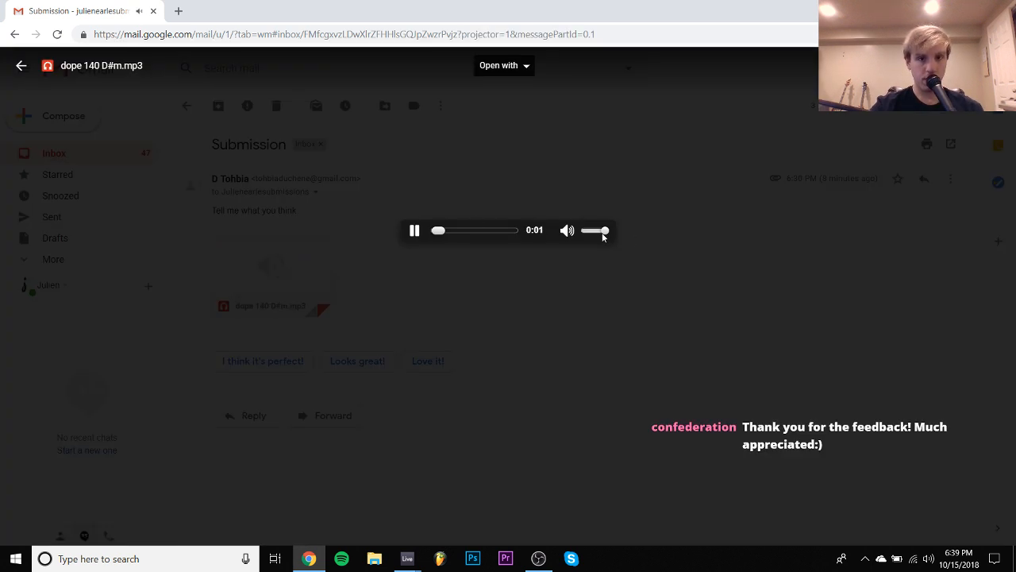
{"action": "left_click_drag", "start_coordinate": [604, 231], "coordinate": [597, 230]}
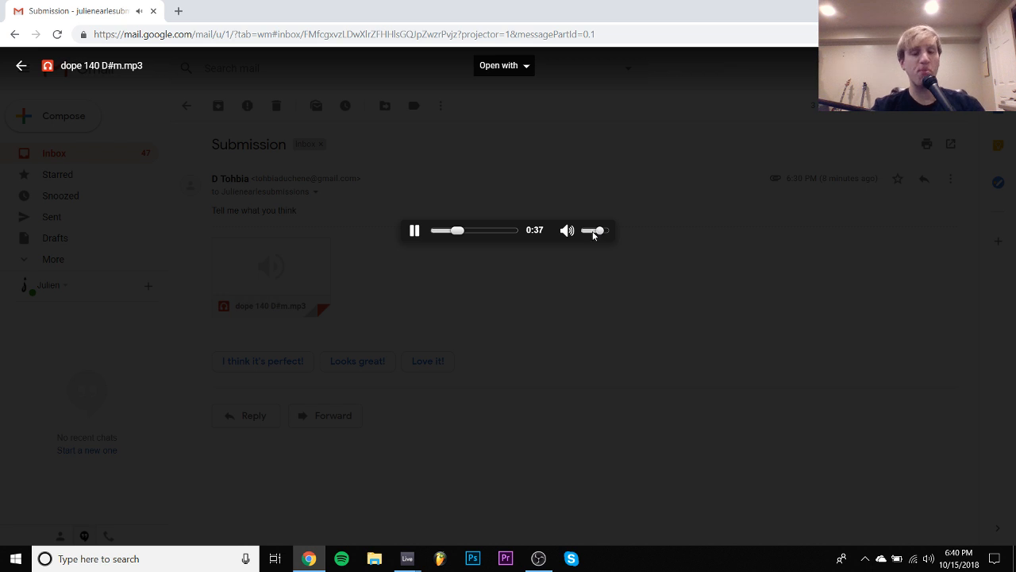
{"action": "left_click", "coordinate": [452, 293]}
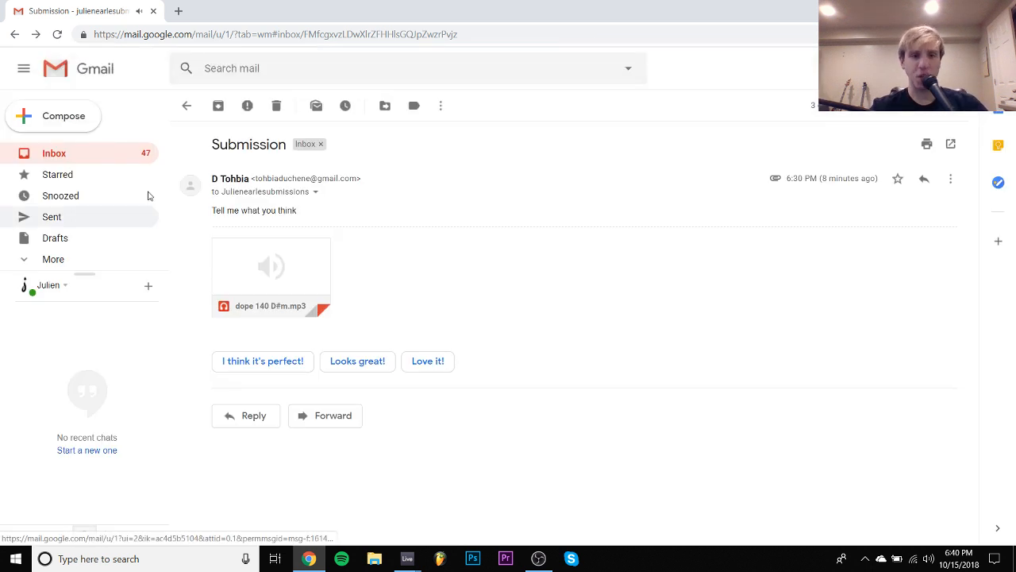
{"action": "mouse_move", "coordinate": [261, 245]}
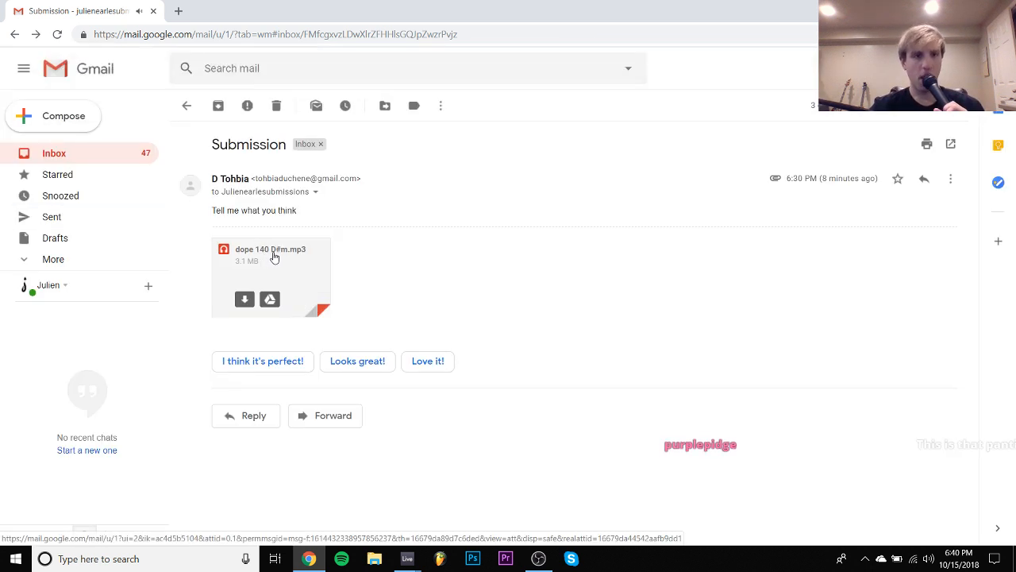
- Return to the Gmail inbox and open the SoundCloud link in the "Yo i don't know where to donate" email
{"action": "left_click", "coordinate": [185, 104]}
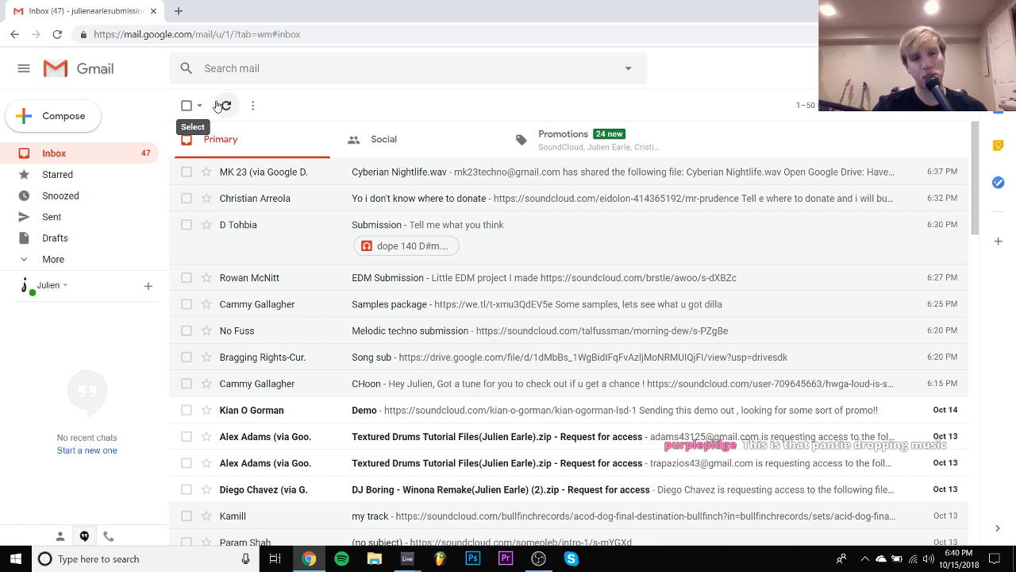
{"action": "left_click", "coordinate": [300, 199]}
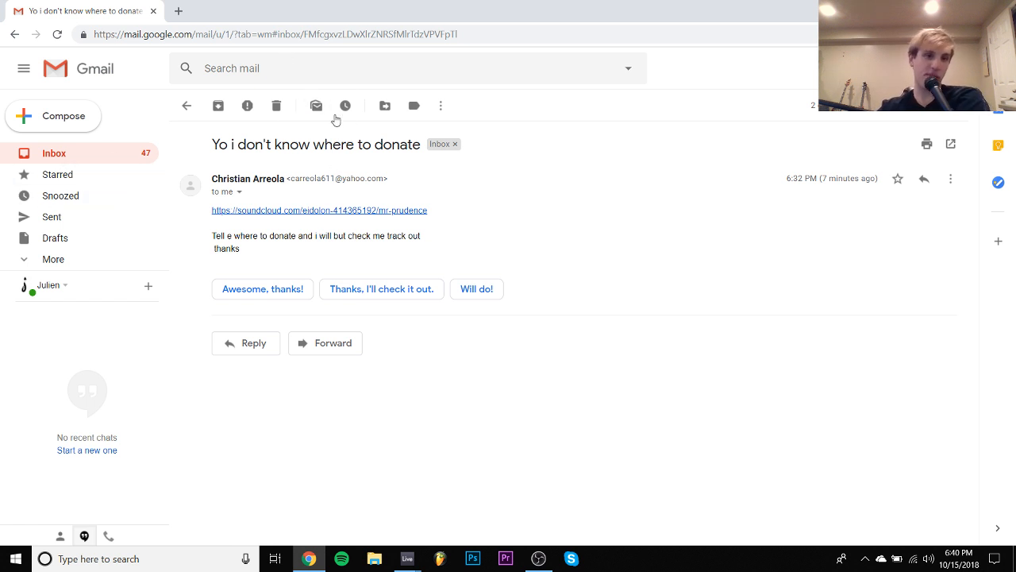
{"action": "left_click", "coordinate": [287, 211]}
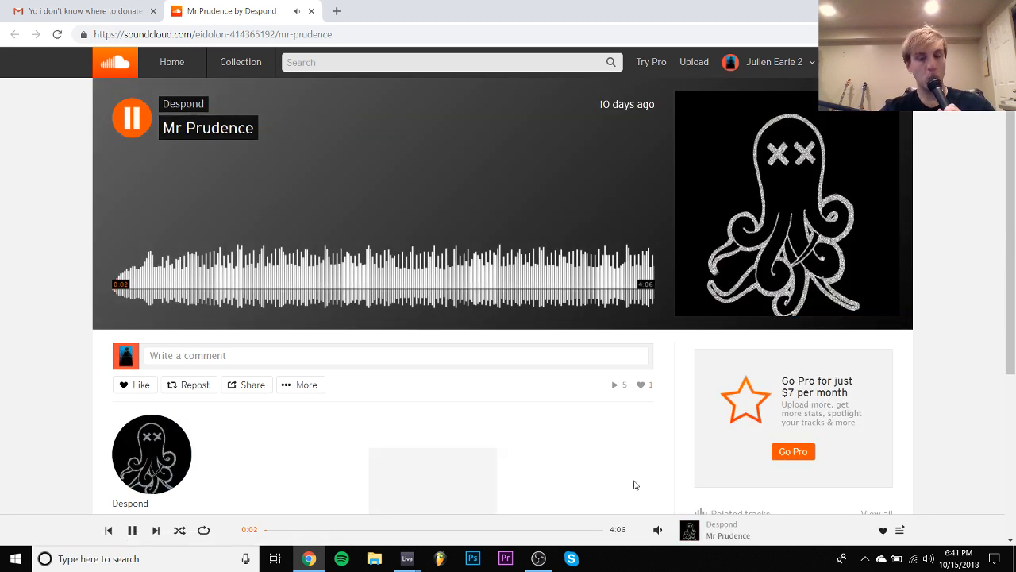
- Raise the volume slightly and listen to Mr Prudence up to about 2:32, pausing at 1:40 for comments
{"action": "mouse_move", "coordinate": [658, 534]}
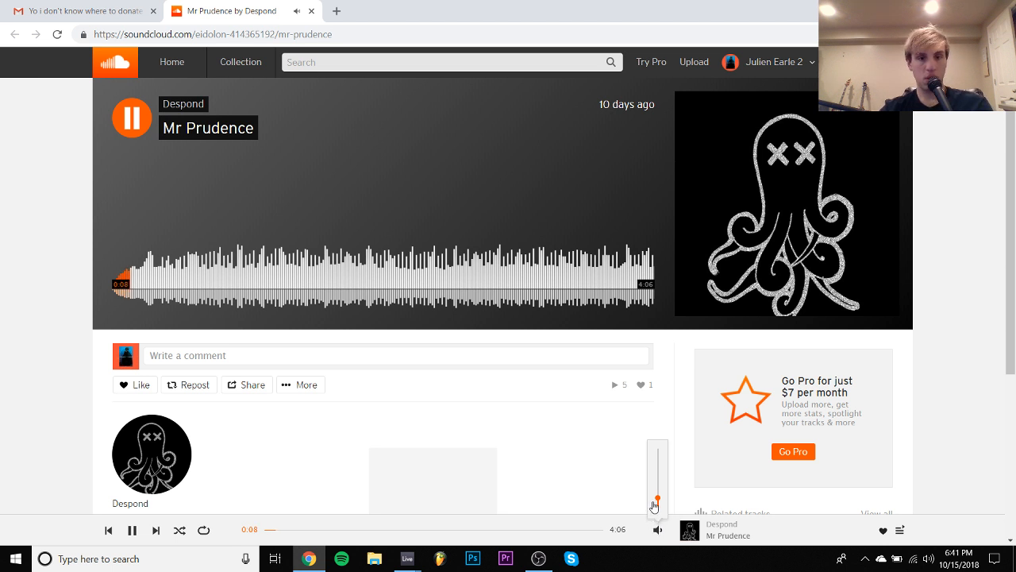
{"action": "left_click_drag", "start_coordinate": [657, 500], "coordinate": [658, 495]}
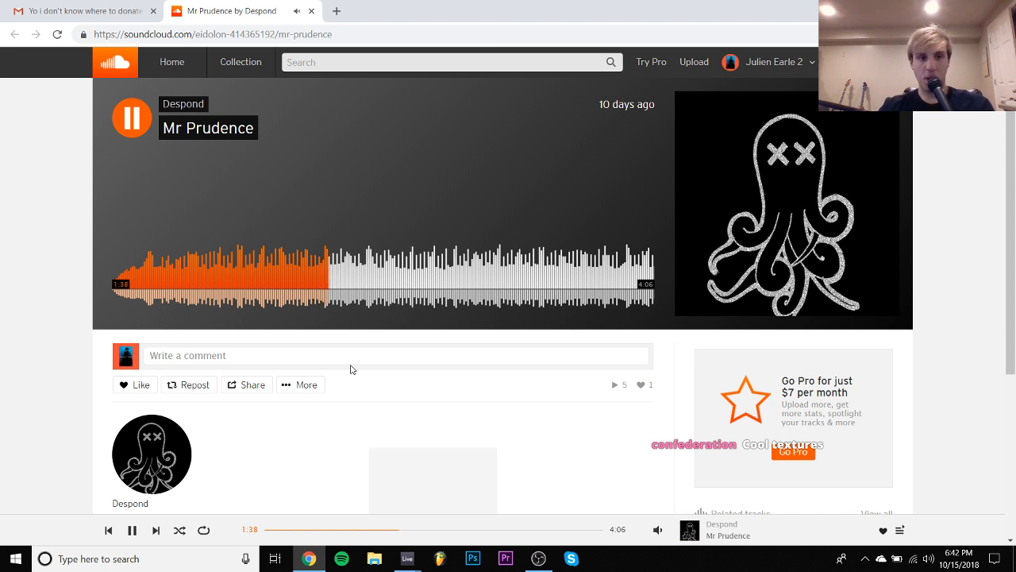
{"action": "key", "text": "space"}
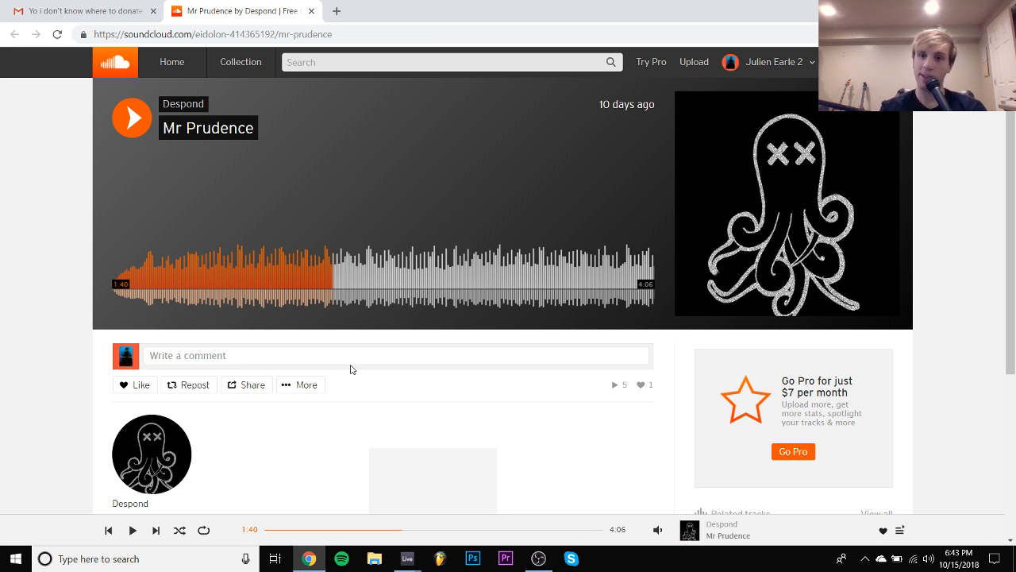
{"action": "key", "text": "space"}
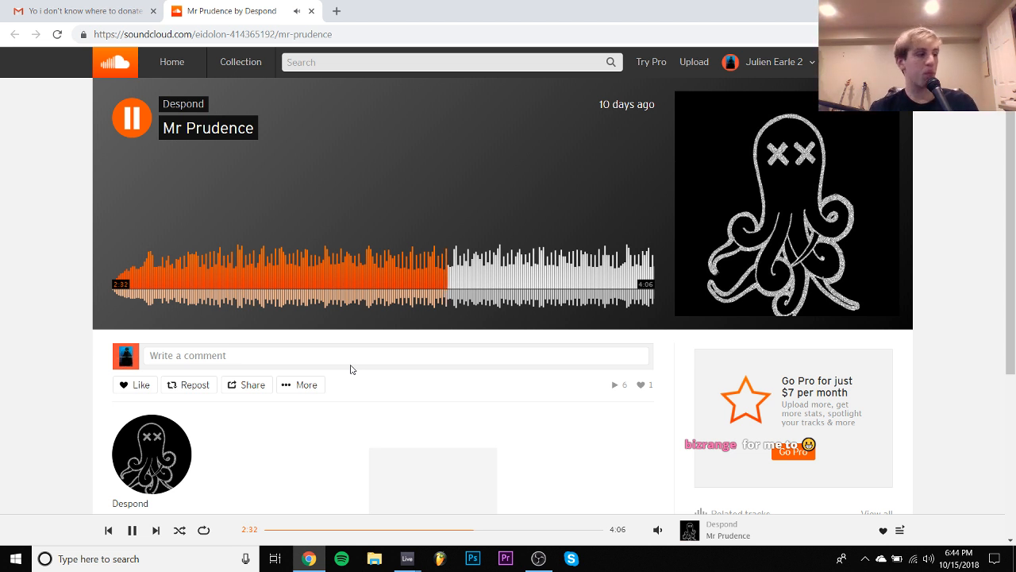
- Skip through Mr Prudence to about 2:47, 3:47 and 3:54, pausing at 2:51 and 3:56 for comments
{"action": "left_click", "coordinate": [480, 283]}
{"action": "left_click", "coordinate": [480, 284]}
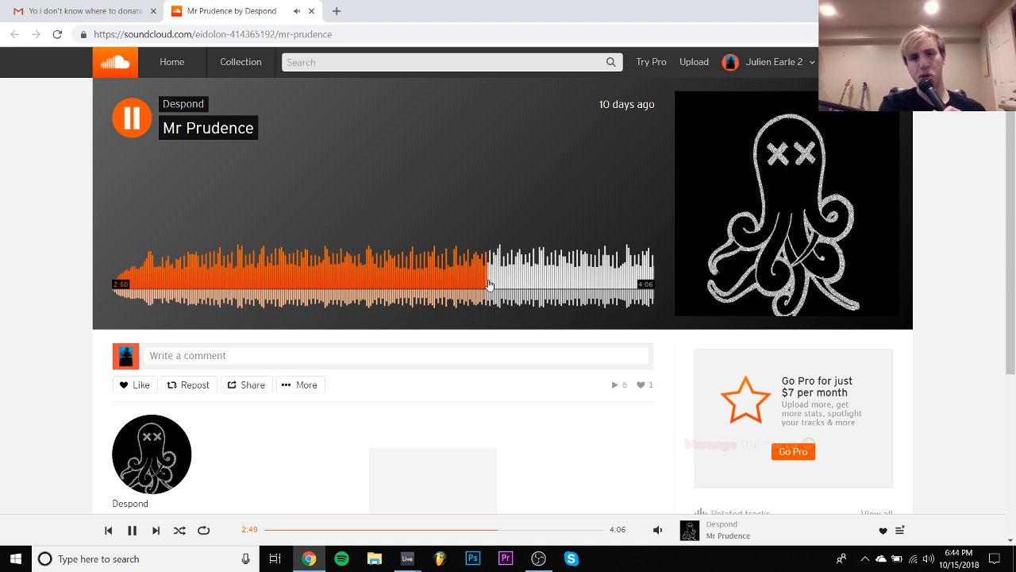
{"action": "key", "text": "space"}
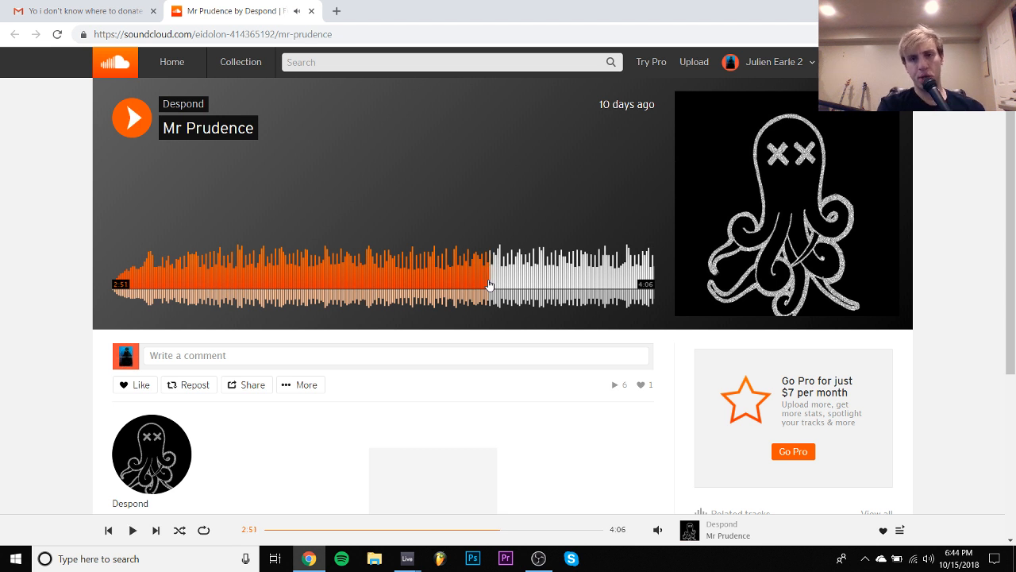
{"action": "key", "text": "space"}
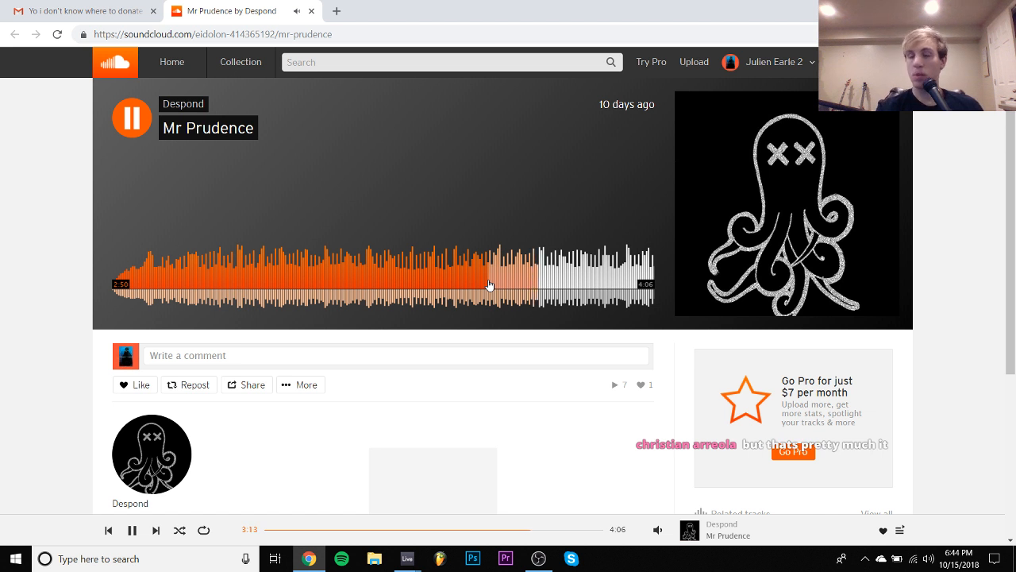
{"action": "left_click", "coordinate": [612, 284]}
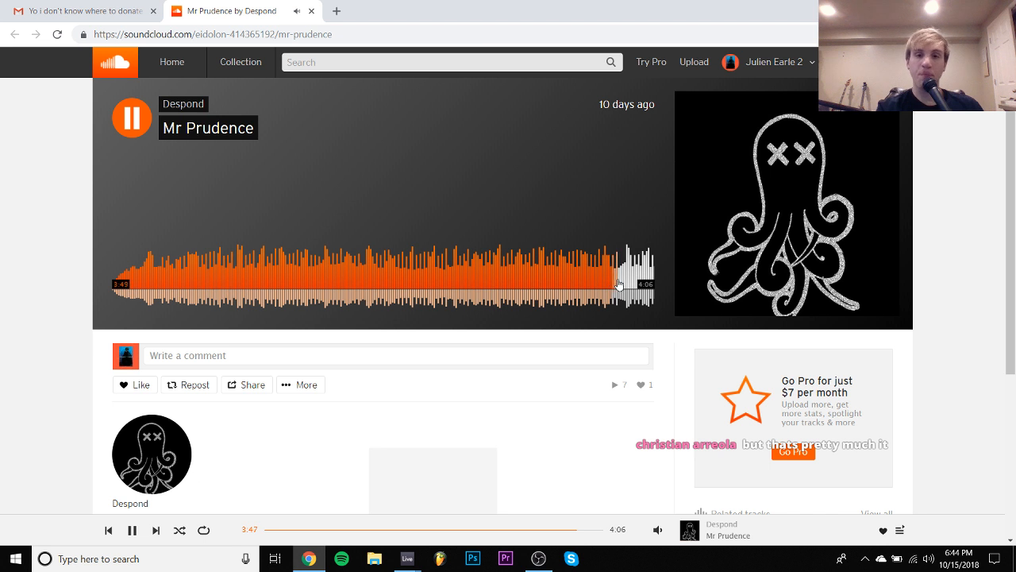
{"action": "left_click", "coordinate": [630, 285]}
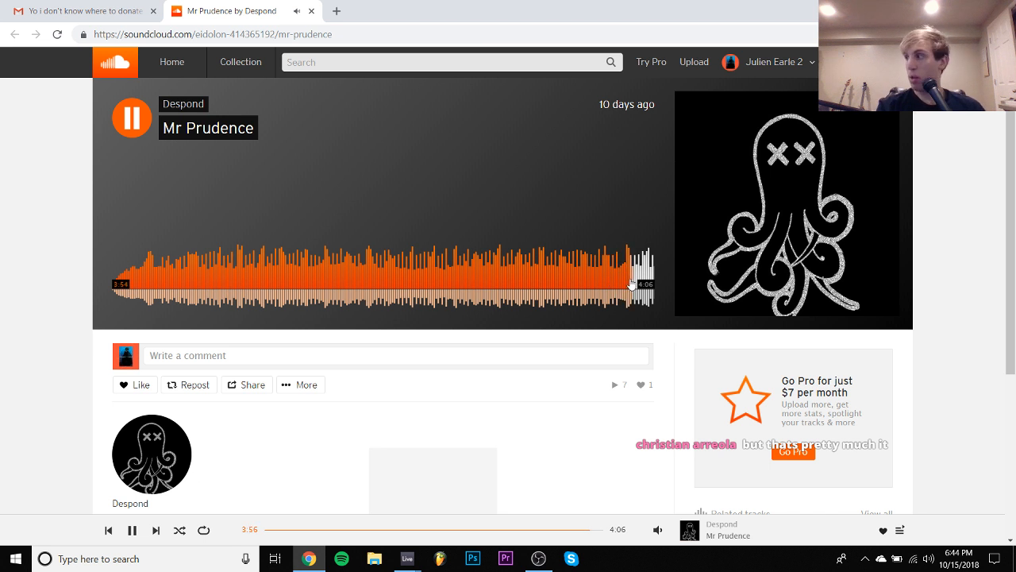
{"action": "key", "text": "space"}
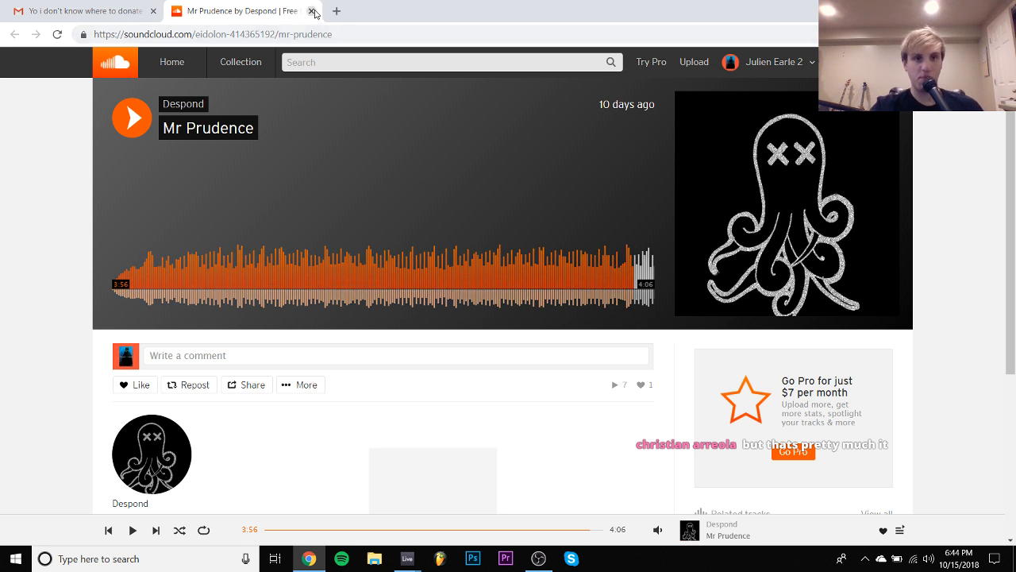
- Close the Mr Prudence page and open the audio attachment of the "Cyberian Nightlife.wav" email from the Gmail inbox
{"action": "left_click", "coordinate": [311, 11]}
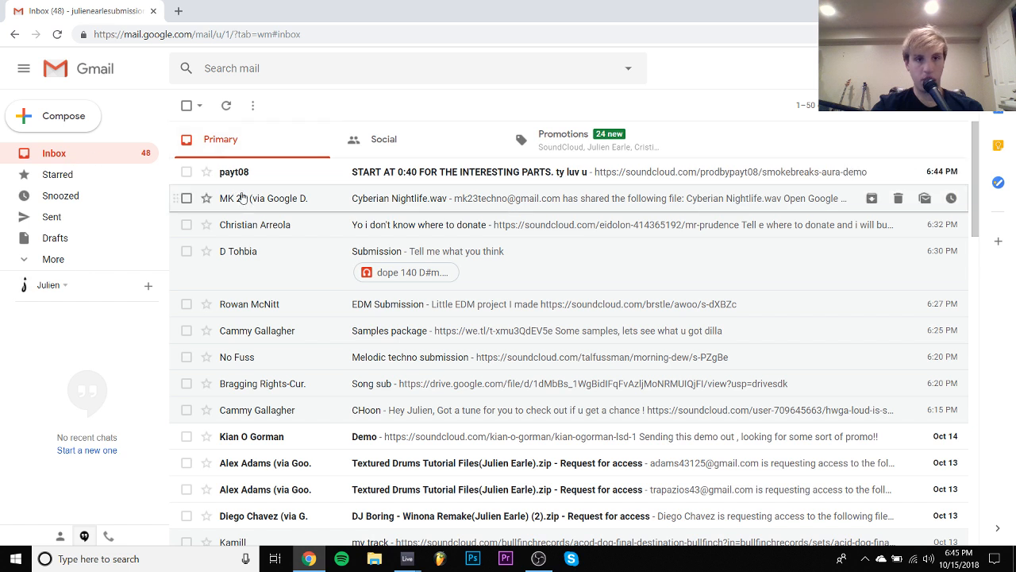
{"action": "left_click", "coordinate": [251, 207]}
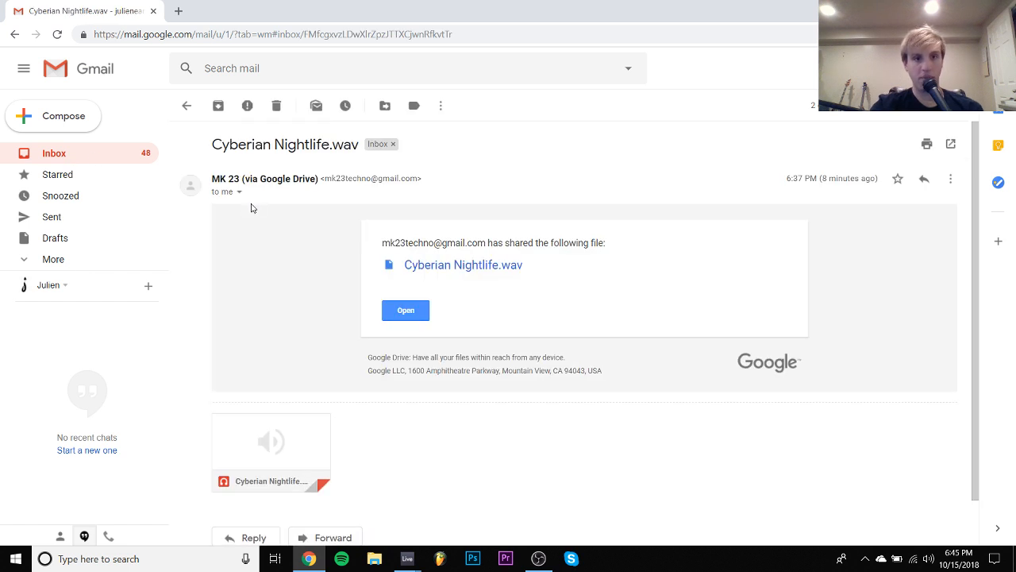
{"action": "left_click", "coordinate": [259, 442]}
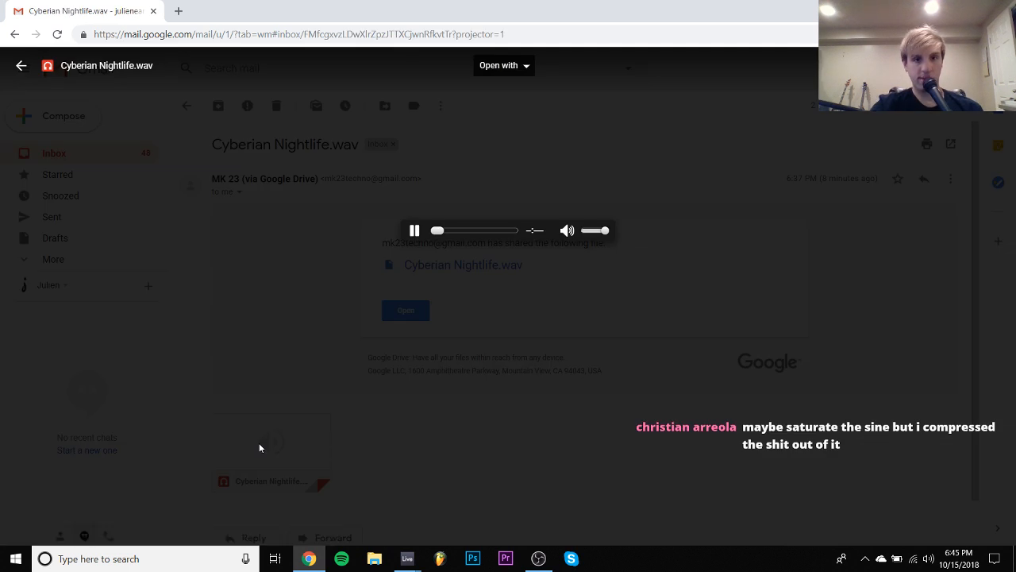
- Open Cyberian Nightlife.wav with Music Player for Google Drive and play its opening, pausing briefly at 00:01 for comments
{"action": "left_click", "coordinate": [523, 72]}
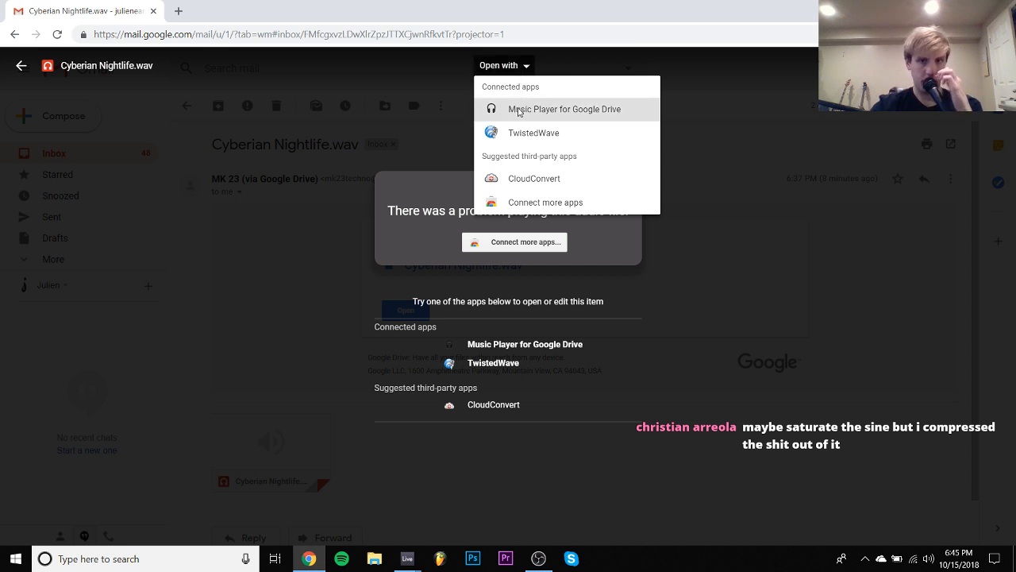
{"action": "left_click", "coordinate": [520, 109]}
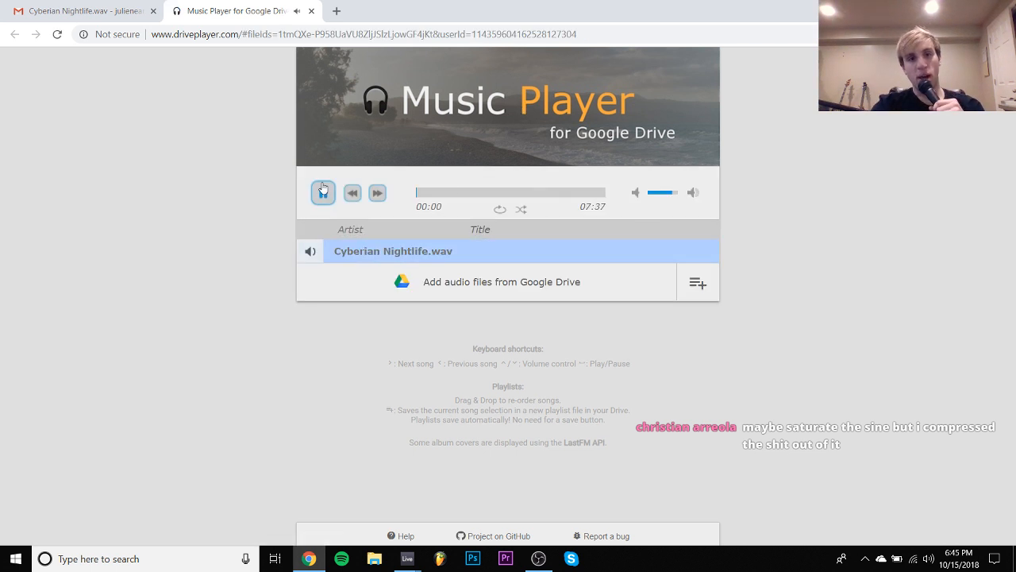
{"action": "left_click", "coordinate": [324, 193]}
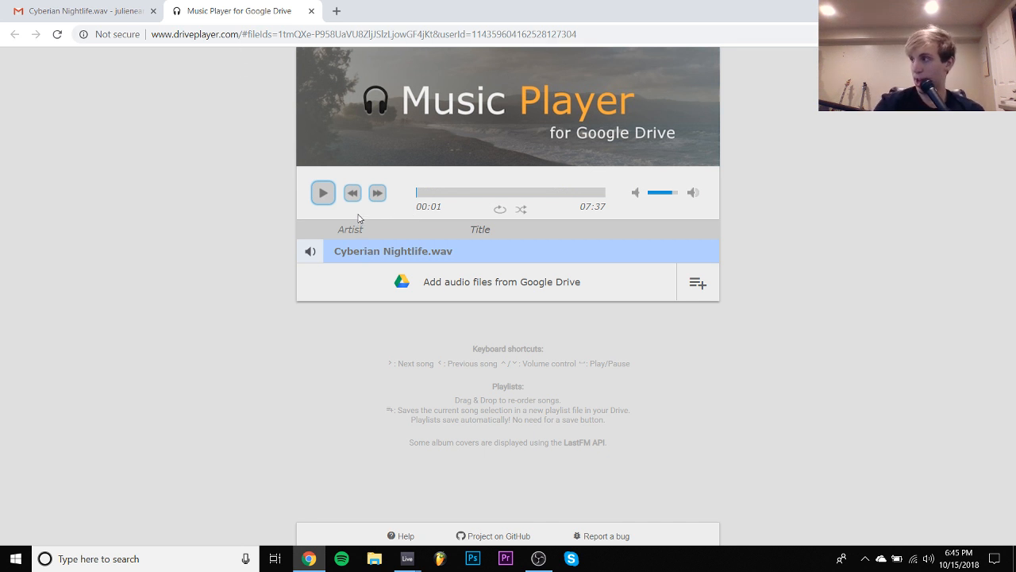
{"action": "left_click", "coordinate": [328, 200]}
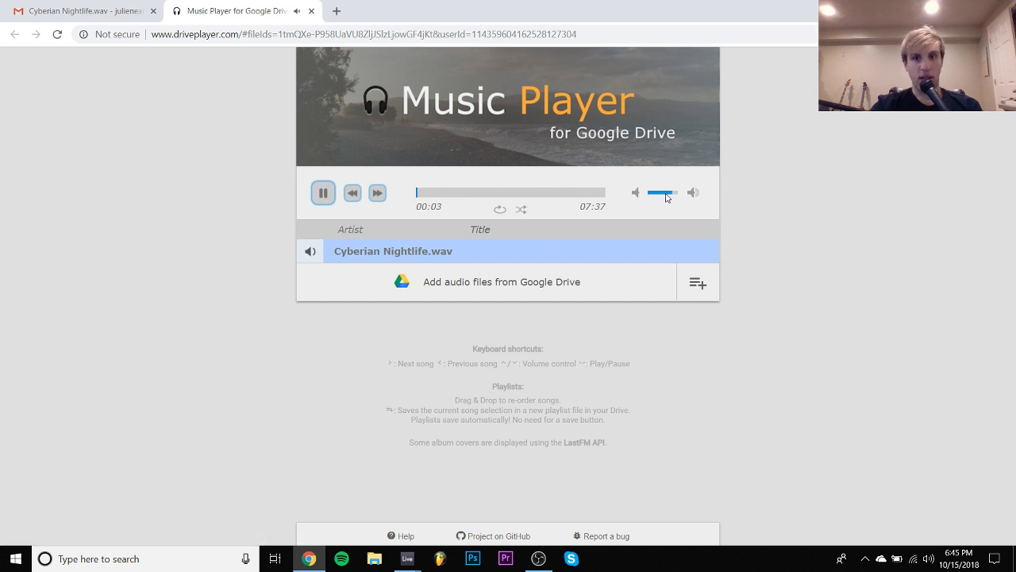
- Play Cyberian Nightlife.wav up to about 01:01, pausing at 00:09 for comments and lowering the player volume along the way
{"action": "left_click_drag", "start_coordinate": [667, 196], "coordinate": [669, 196]}
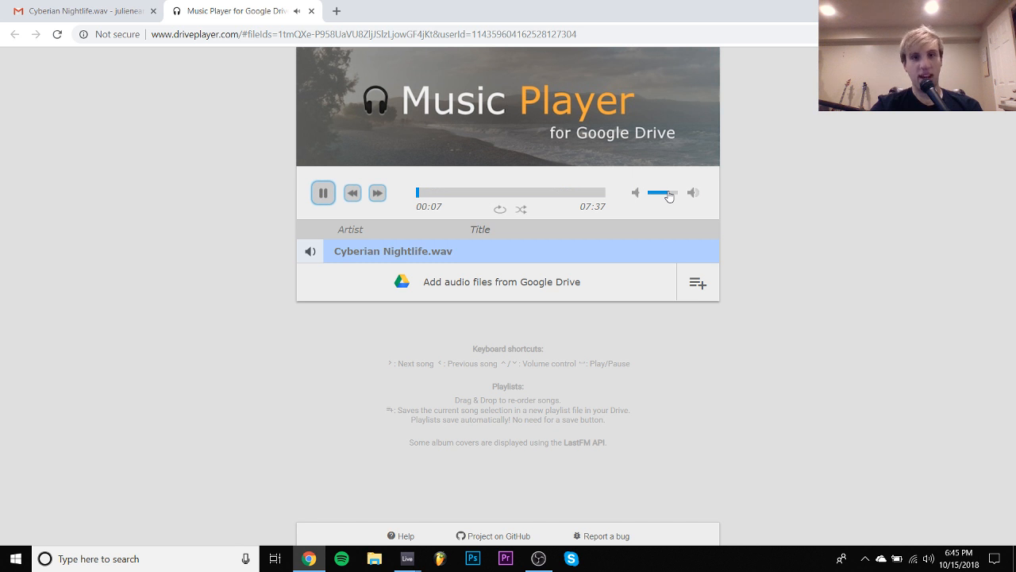
{"action": "left_click", "coordinate": [322, 195]}
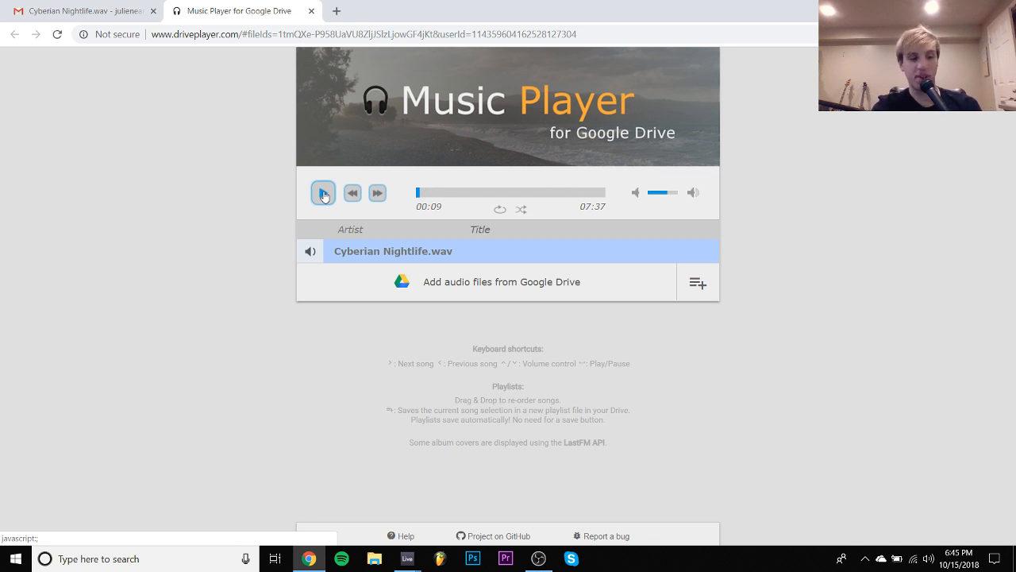
{"action": "left_click", "coordinate": [323, 195]}
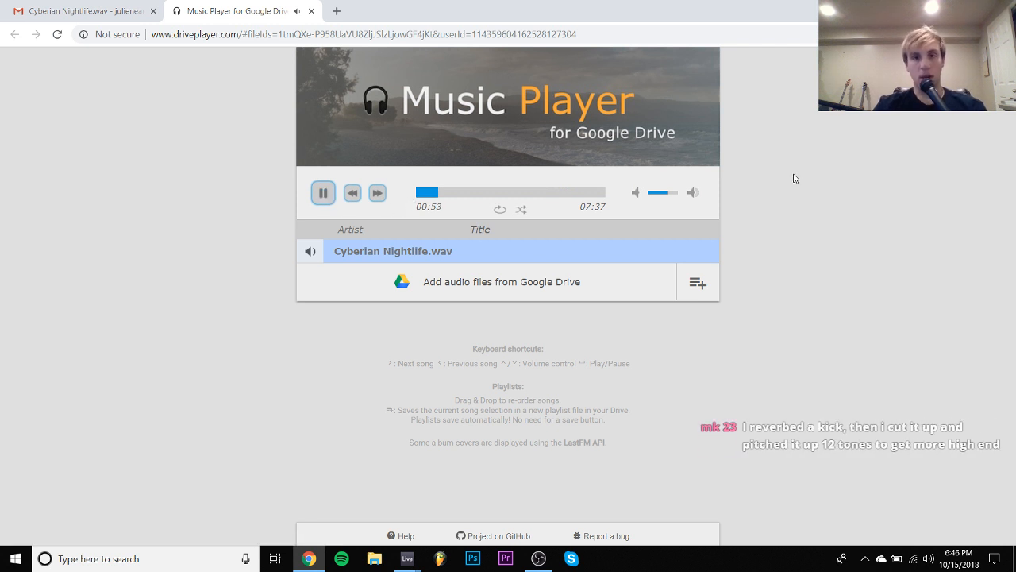
{"action": "left_click", "coordinate": [659, 194]}
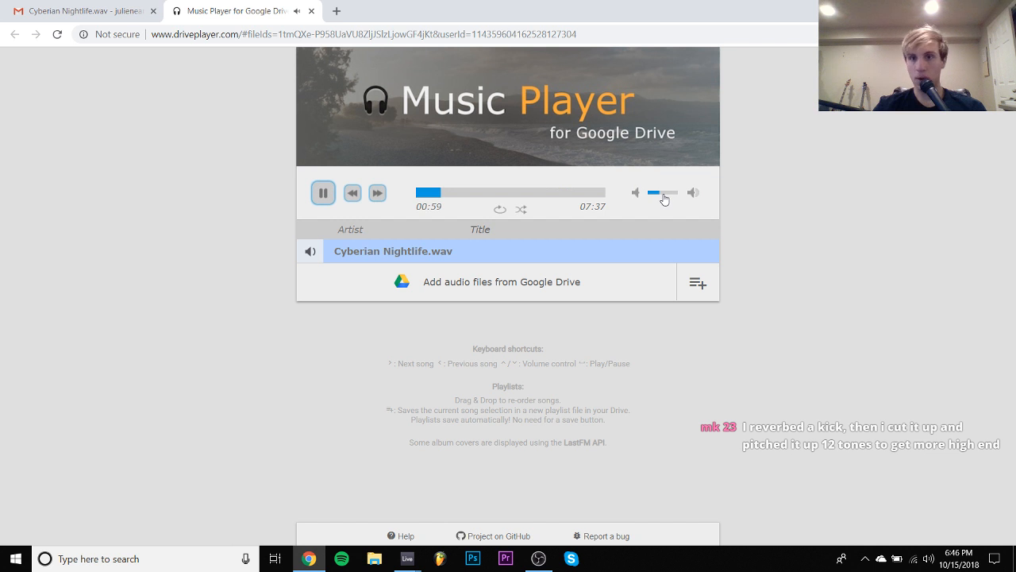
{"action": "key", "text": "space"}
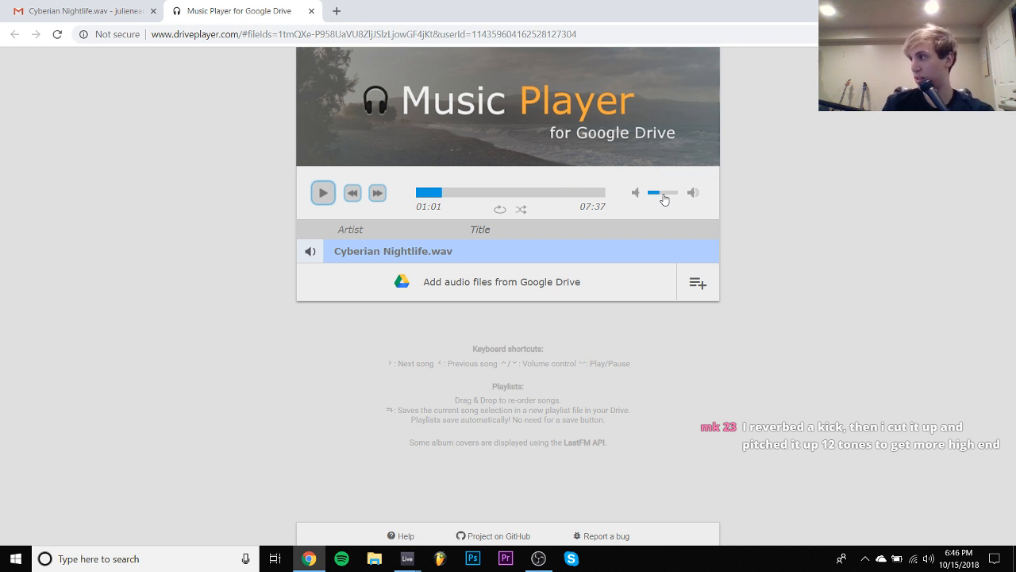
- Listen to Cyberian Nightlife.wav from 01:01 to 01:51, pausing at 01:43, 01:46, 01:48 and 01:49 for comments
{"action": "key", "text": "space"}
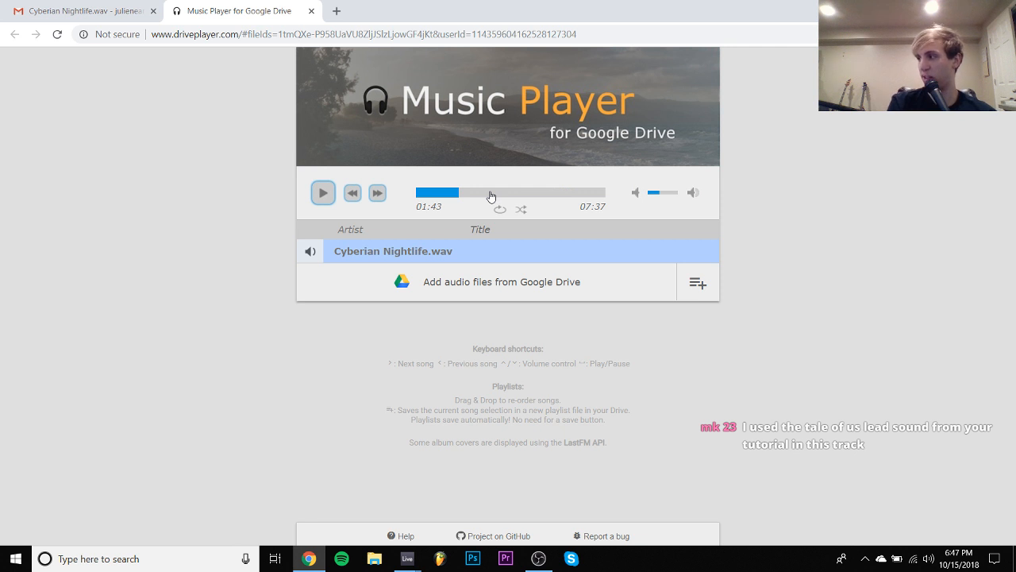
{"action": "key", "text": "space"}
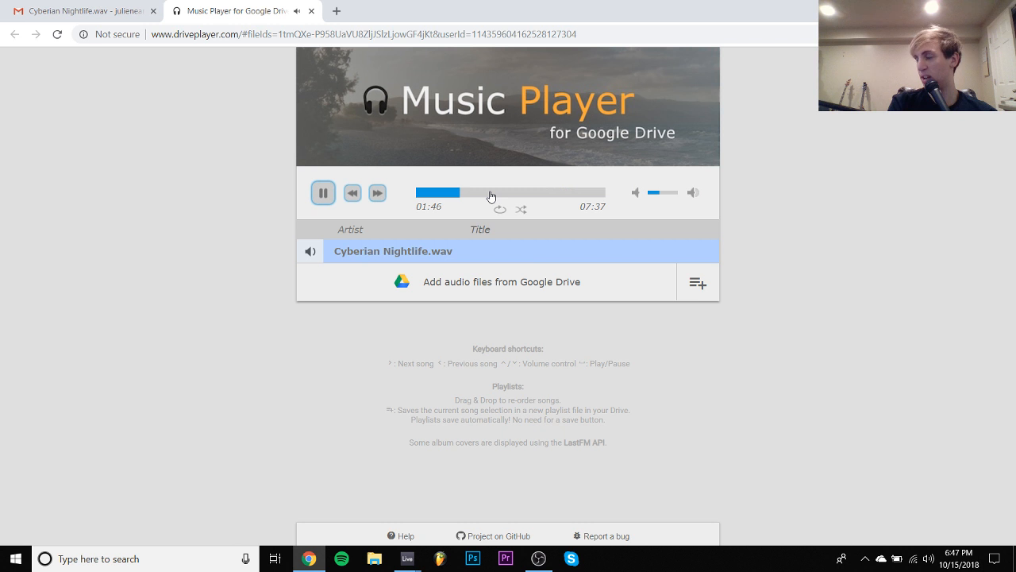
{"action": "key", "text": "space"}
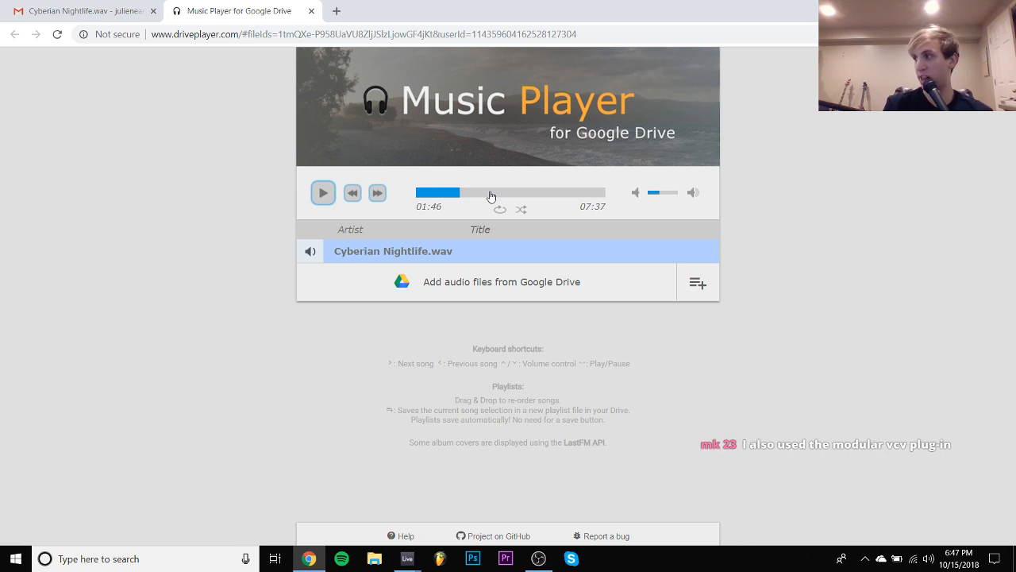
{"action": "key", "text": "space"}
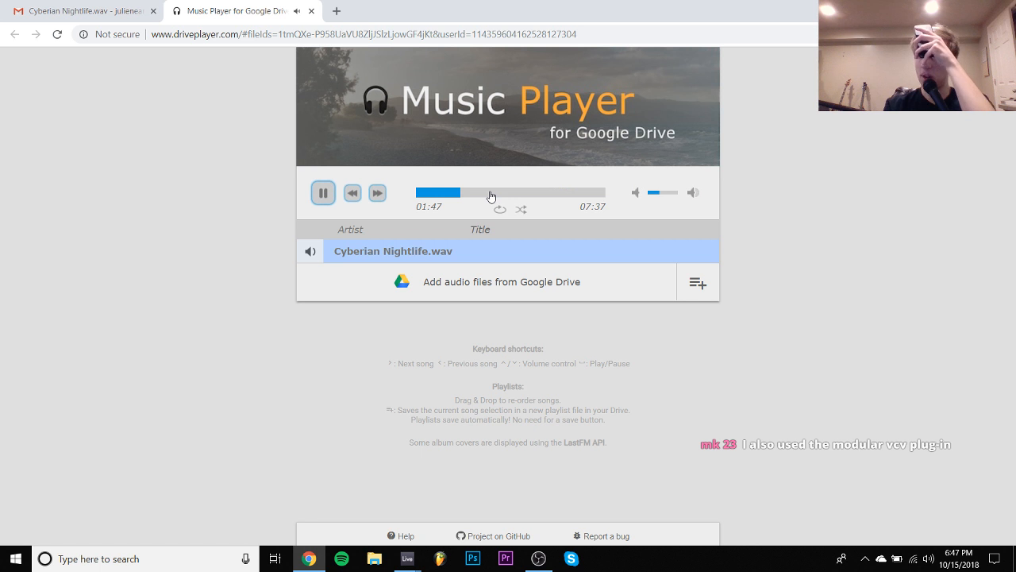
{"action": "key", "text": "space"}
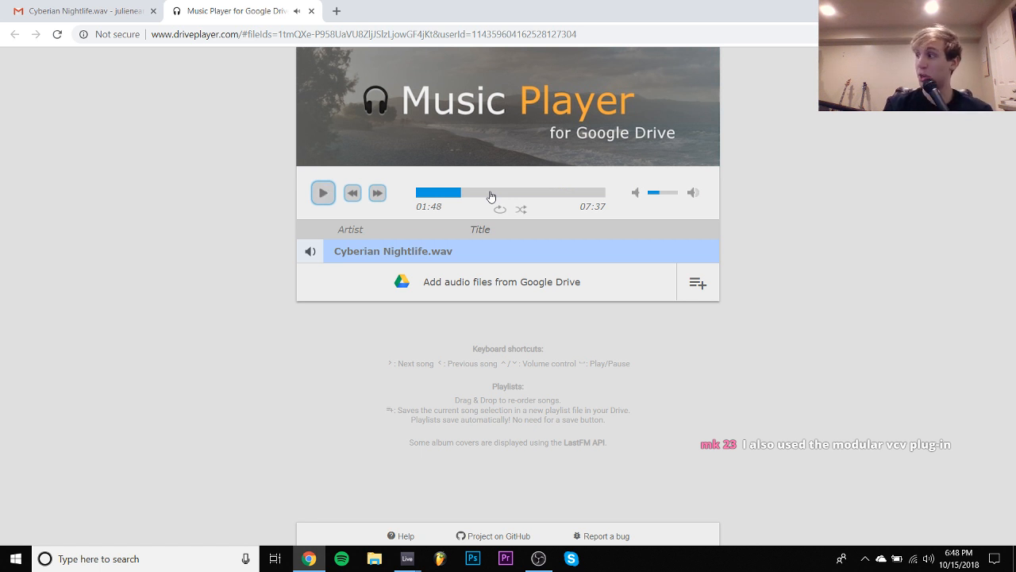
{"action": "key", "text": "space"}
{"action": "key", "text": "space"}
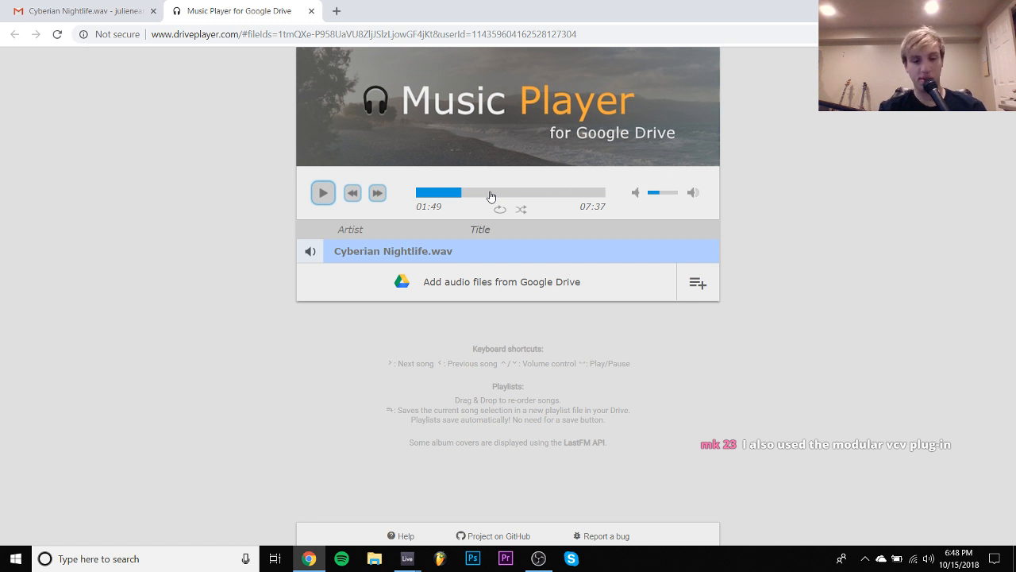
{"action": "key", "text": "space"}
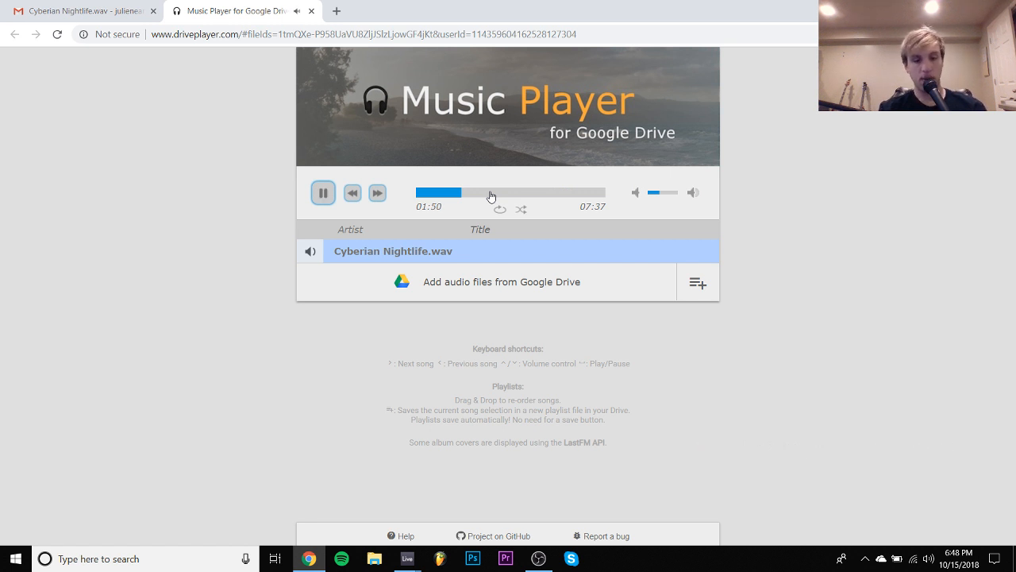
{"action": "key", "text": "space"}
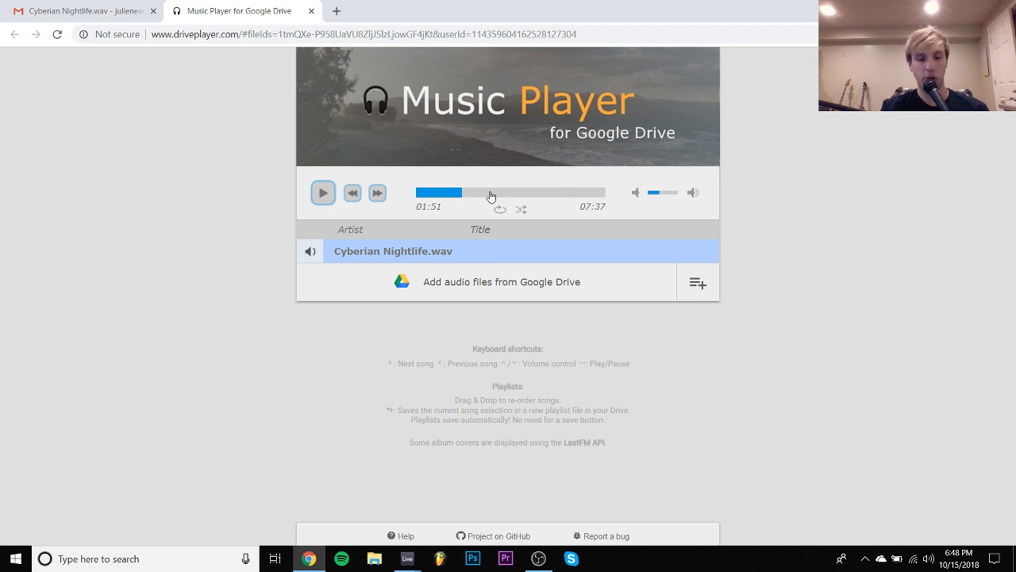
- Resume Cyberian Nightlife.wav and skip ahead to sample it at about 03:07, 03:37, 04:21, 06:33 and 07:11
{"action": "key", "text": "space"}
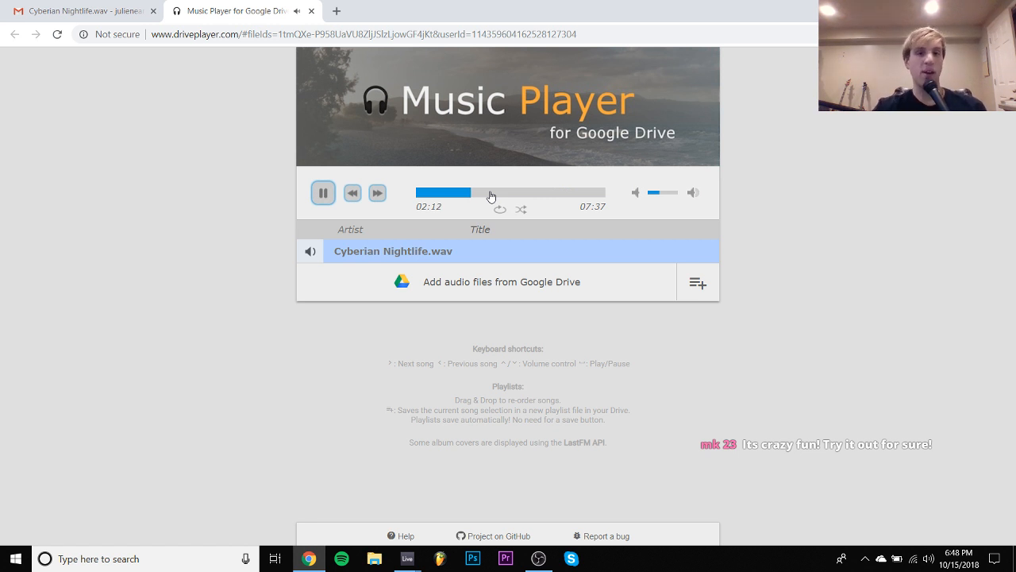
{"action": "left_click", "coordinate": [490, 193]}
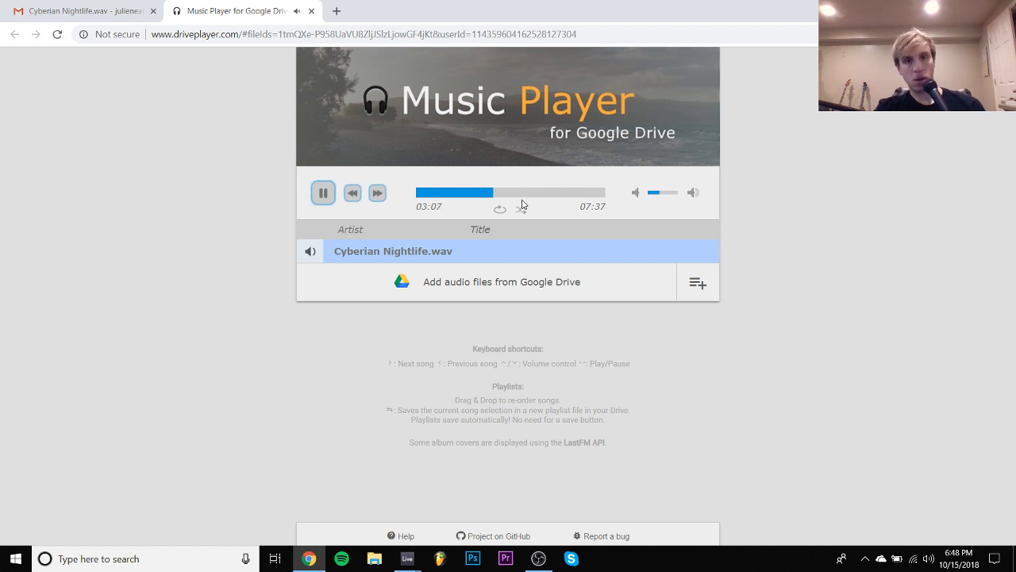
{"action": "left_click", "coordinate": [502, 193]}
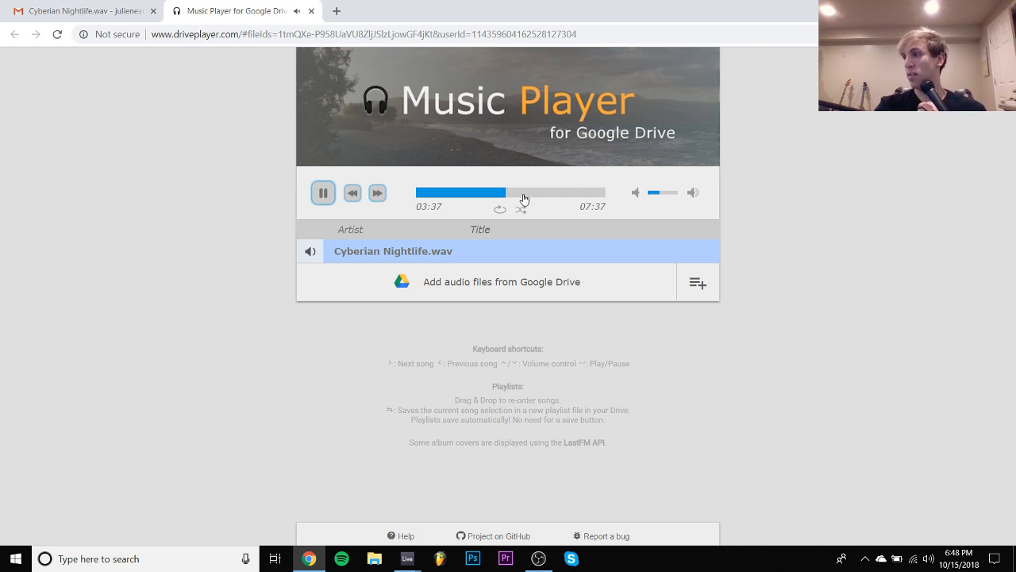
{"action": "left_click", "coordinate": [523, 193]}
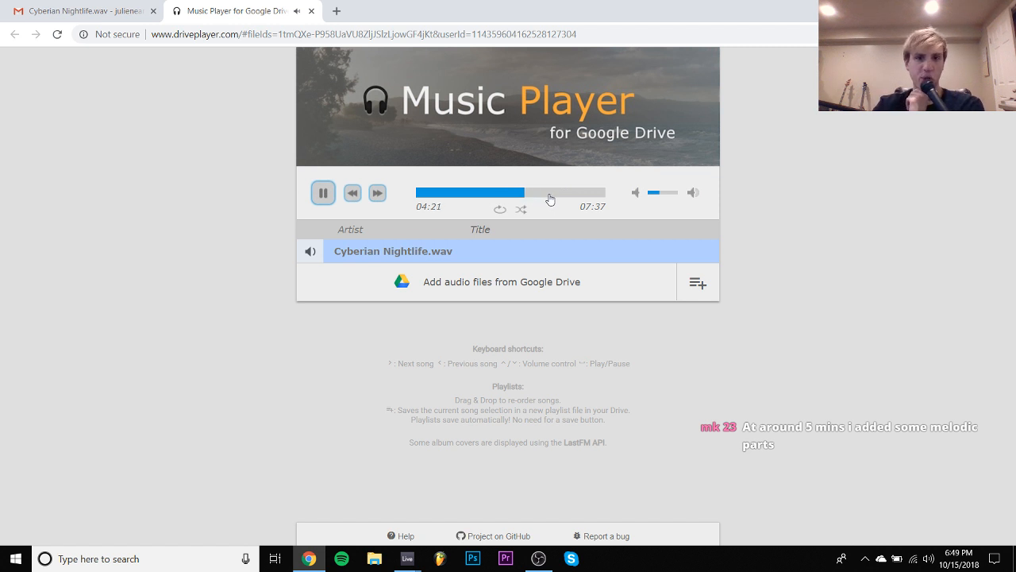
{"action": "left_click", "coordinate": [549, 193]}
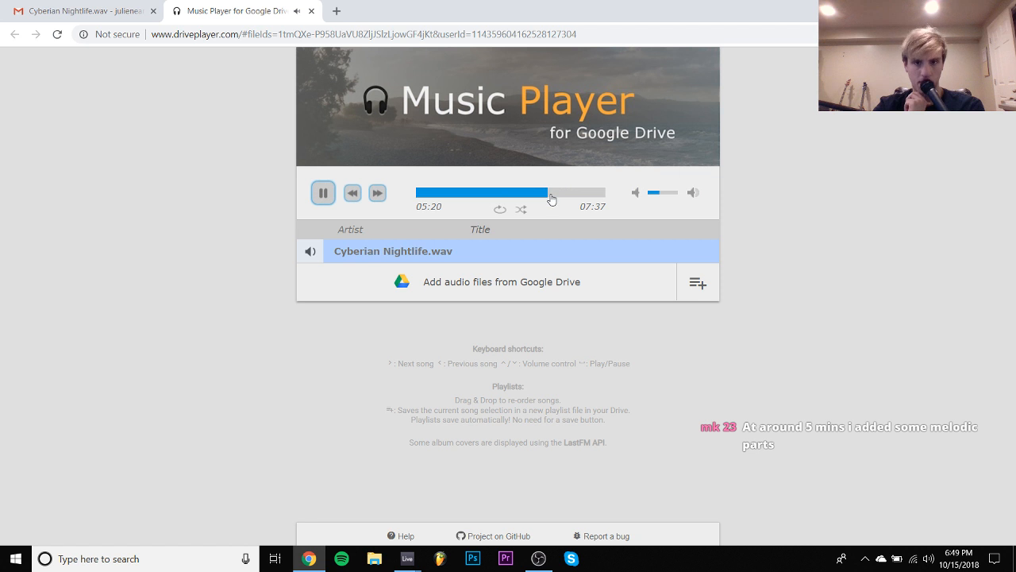
{"action": "left_click", "coordinate": [594, 196]}
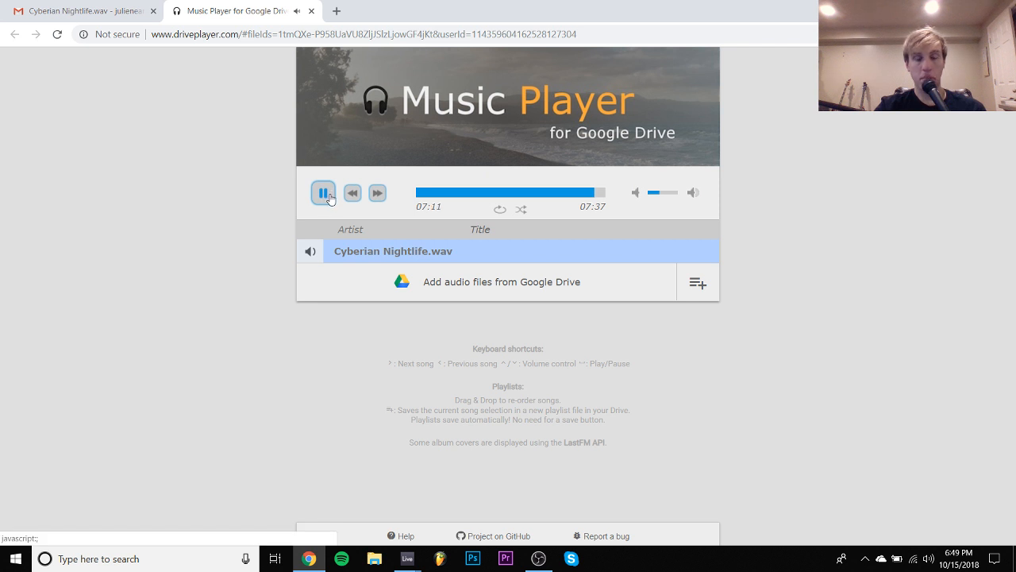
- Close the music player, check the smokebreaks-aura-demo SoundCloud link from the "START AT 0:40" email, and close its page
{"action": "left_click", "coordinate": [311, 11]}
{"action": "key", "text": "Escape"}
{"action": "left_click", "coordinate": [183, 105]}
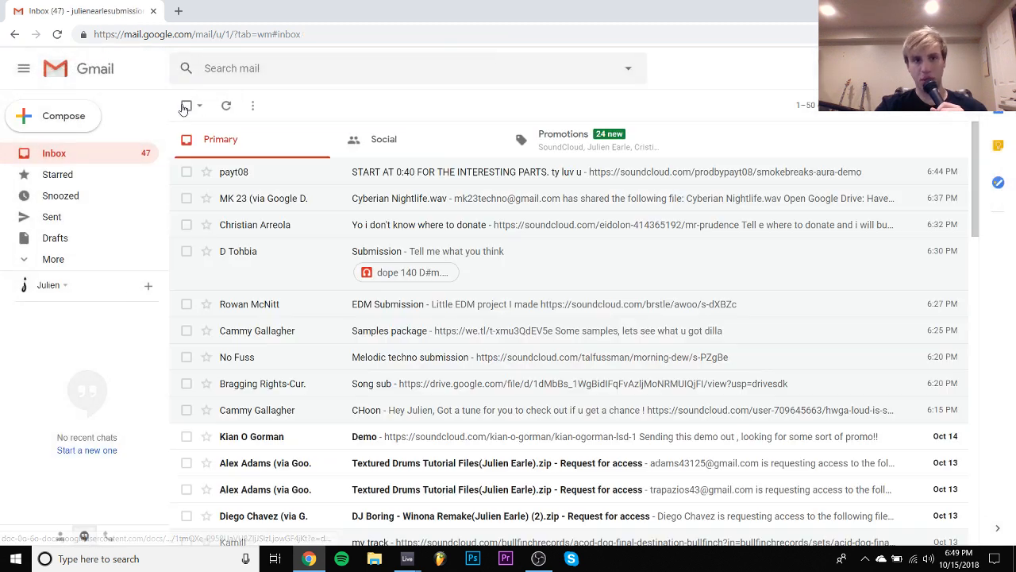
{"action": "left_click", "coordinate": [279, 175]}
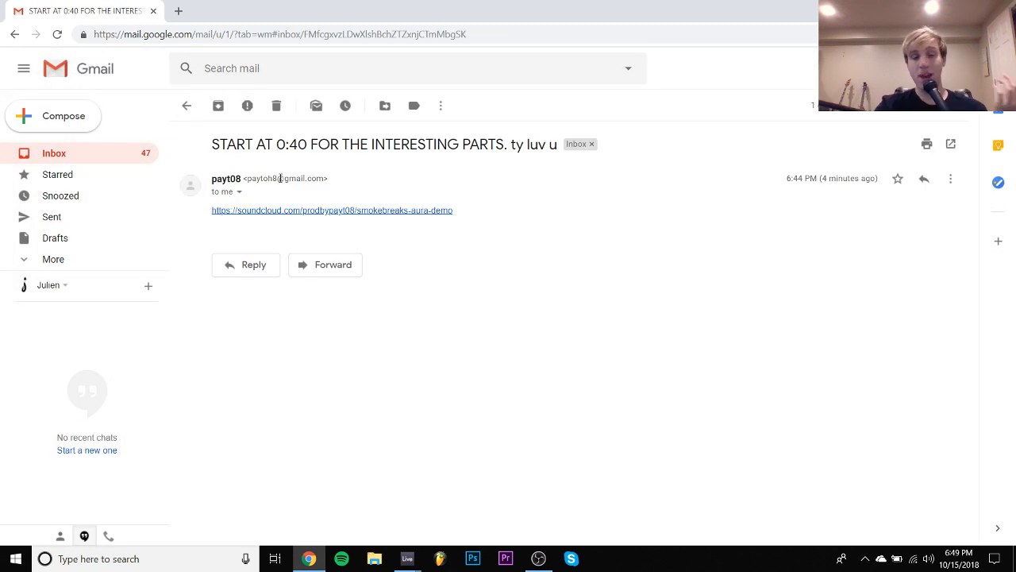
{"action": "left_click", "coordinate": [298, 210]}
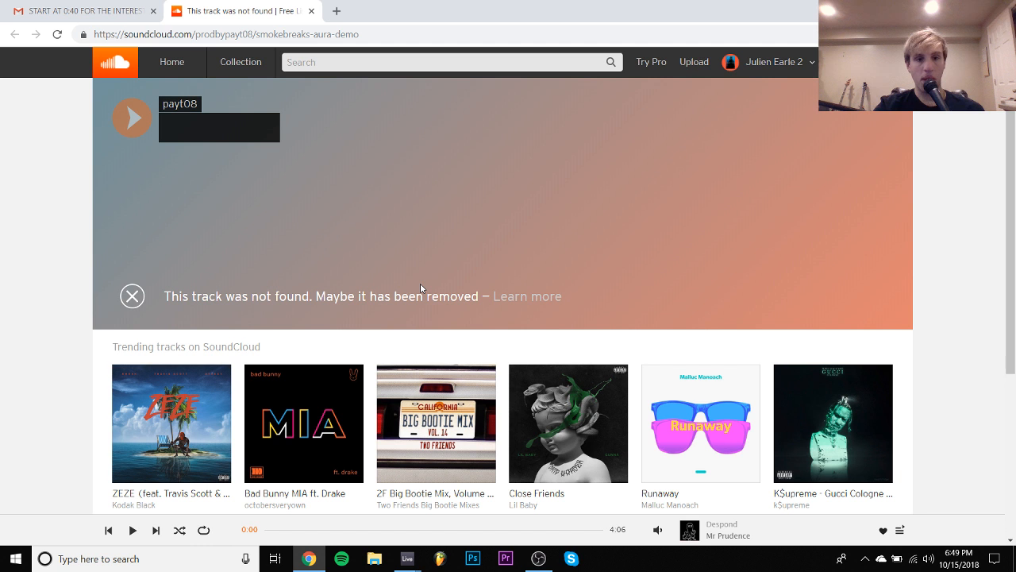
{"action": "left_click", "coordinate": [311, 11]}
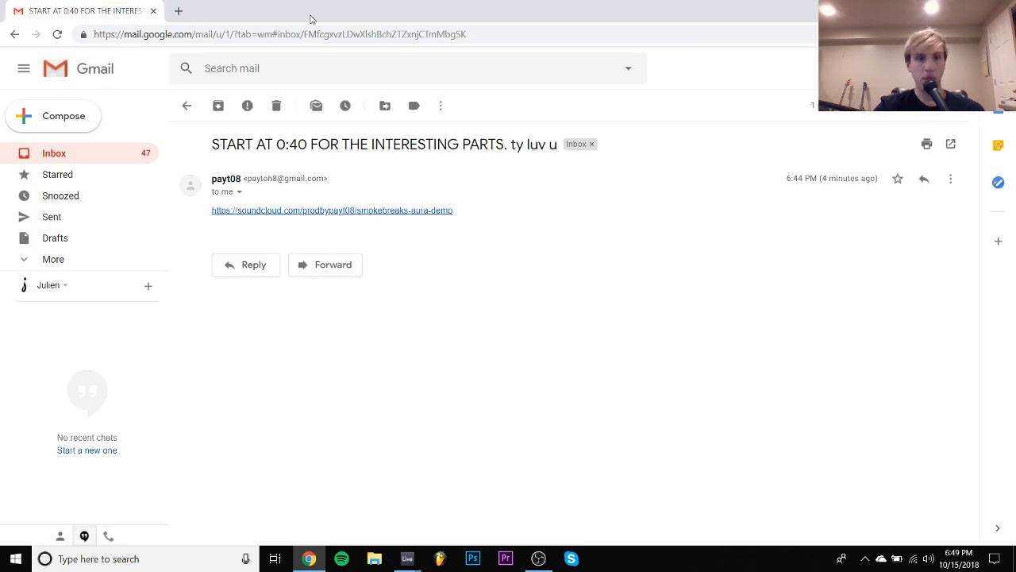
- Open the WeTransfer link in the "Samples package" email and download wetransfer-ad70d2.zip to the Downloads folder
{"action": "left_click", "coordinate": [190, 106]}
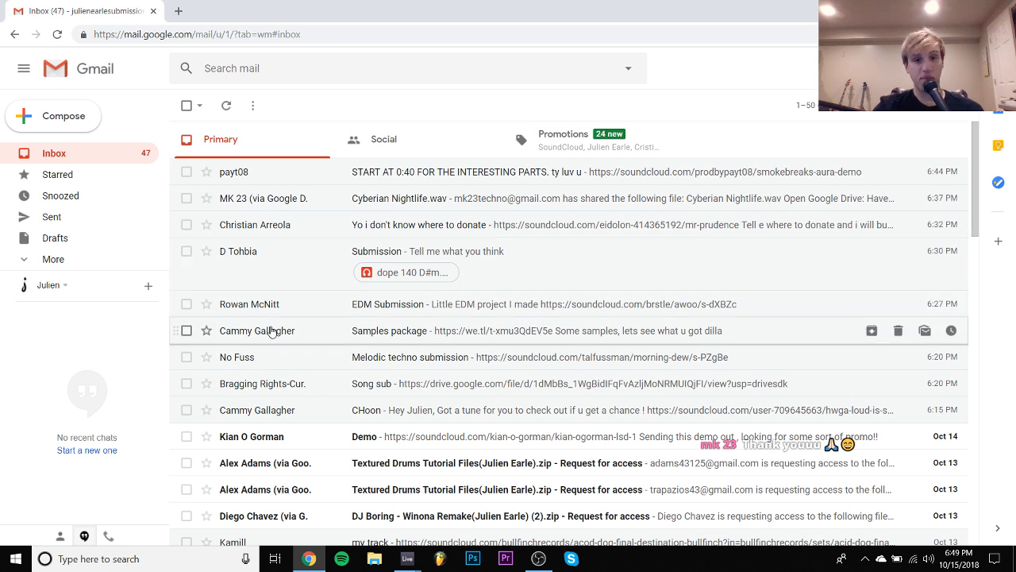
{"action": "left_click", "coordinate": [271, 330]}
{"action": "left_click", "coordinate": [262, 210]}
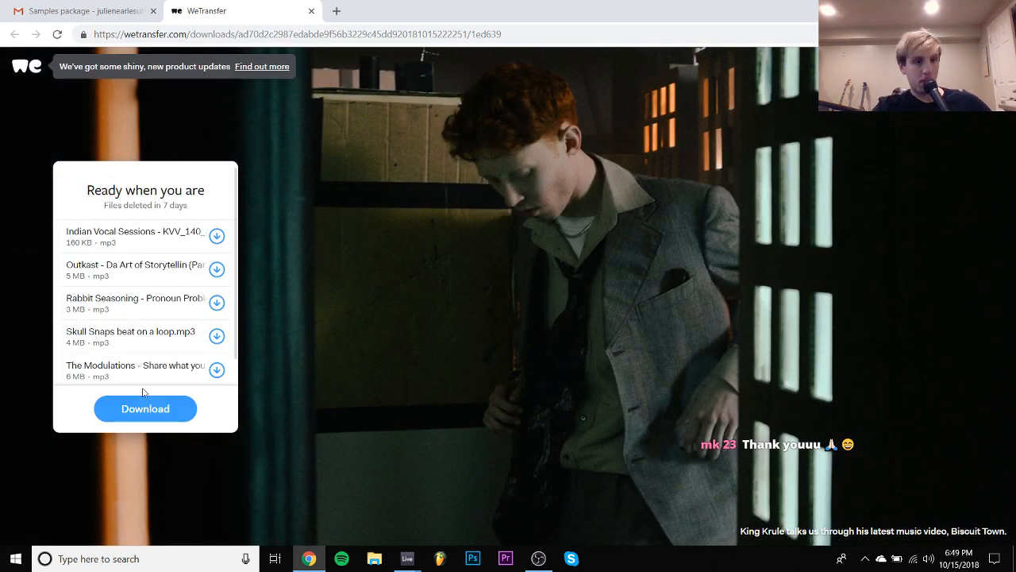
{"action": "left_click", "coordinate": [162, 411]}
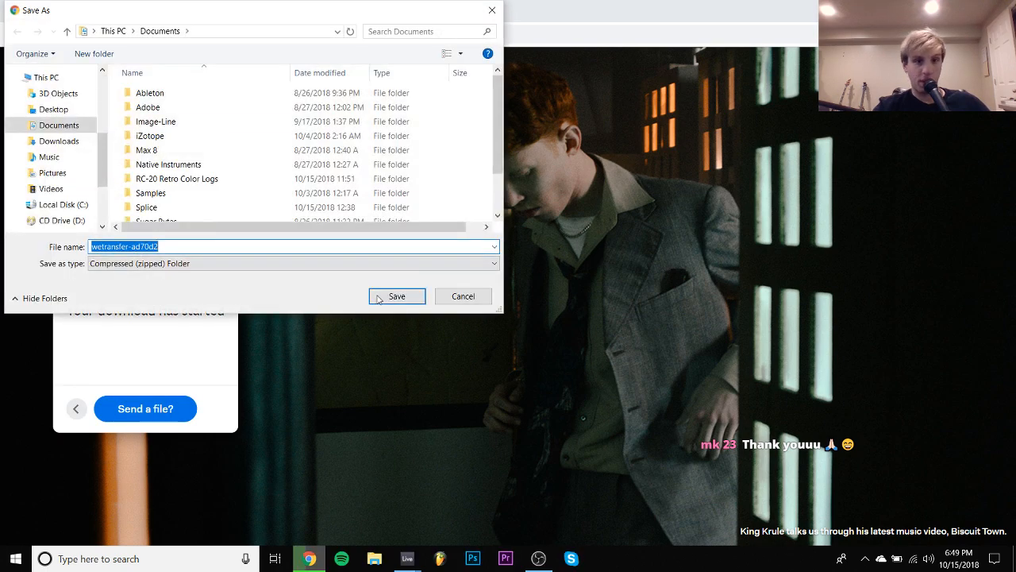
{"action": "left_click", "coordinate": [59, 140]}
{"action": "left_click", "coordinate": [397, 296]}
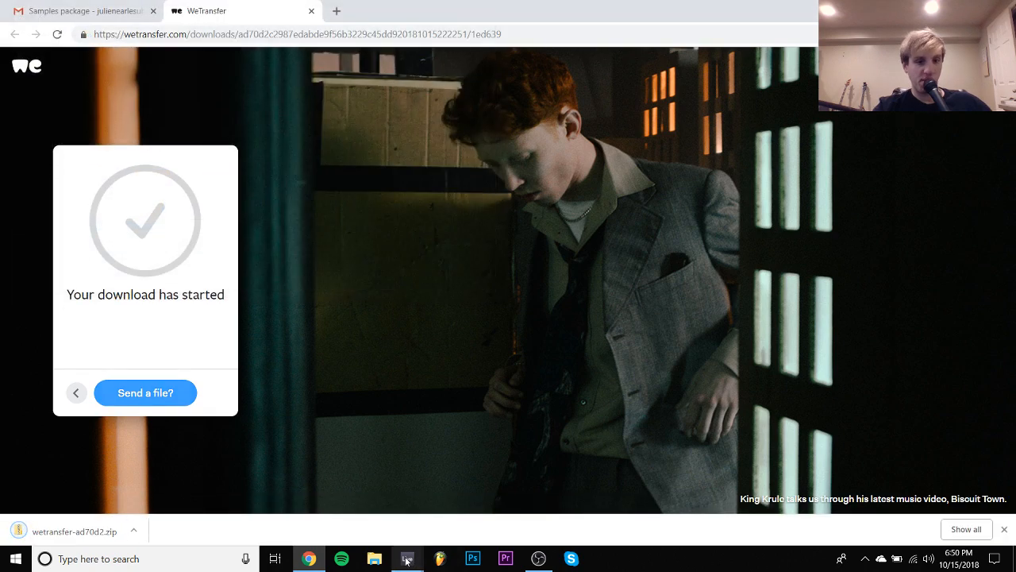
- Switch to Ableton Live, start playback of the casio chords and turn off Guitar Rig's right input channel
{"action": "mouse_move", "coordinate": [407, 560]}
{"action": "left_click", "coordinate": [399, 508]}
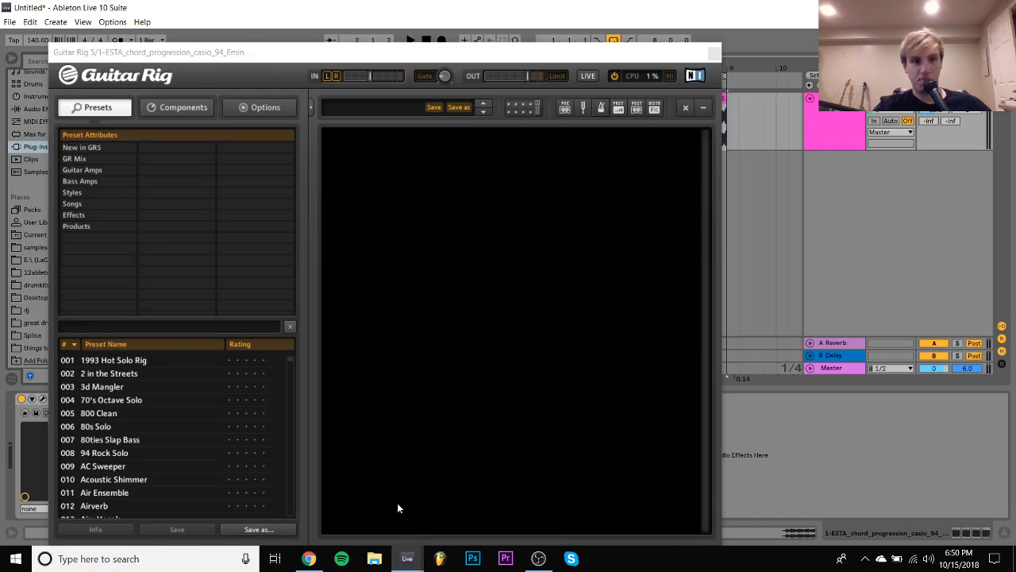
{"action": "key", "text": "space"}
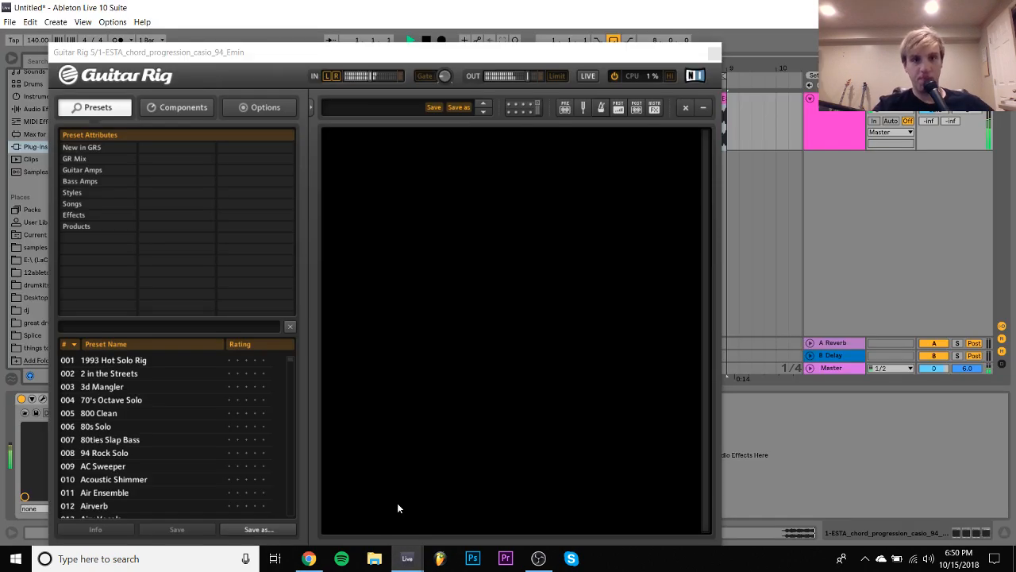
{"action": "left_click", "coordinate": [338, 79]}
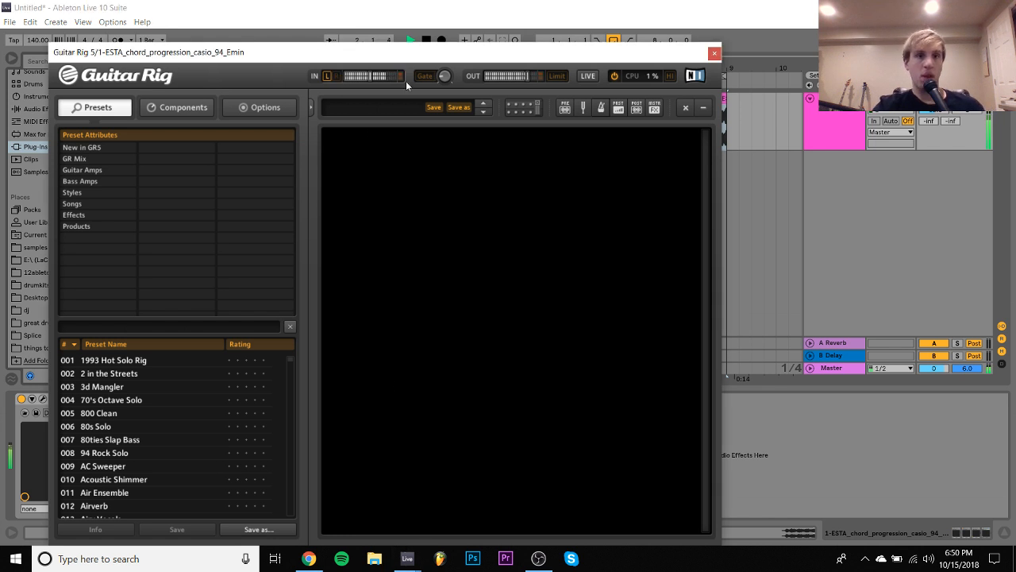
- Browse Guitar Rig's Coloured effects presets, audition Catfilter and load the Water preset on the casio chords
{"action": "left_click", "coordinate": [77, 193]}
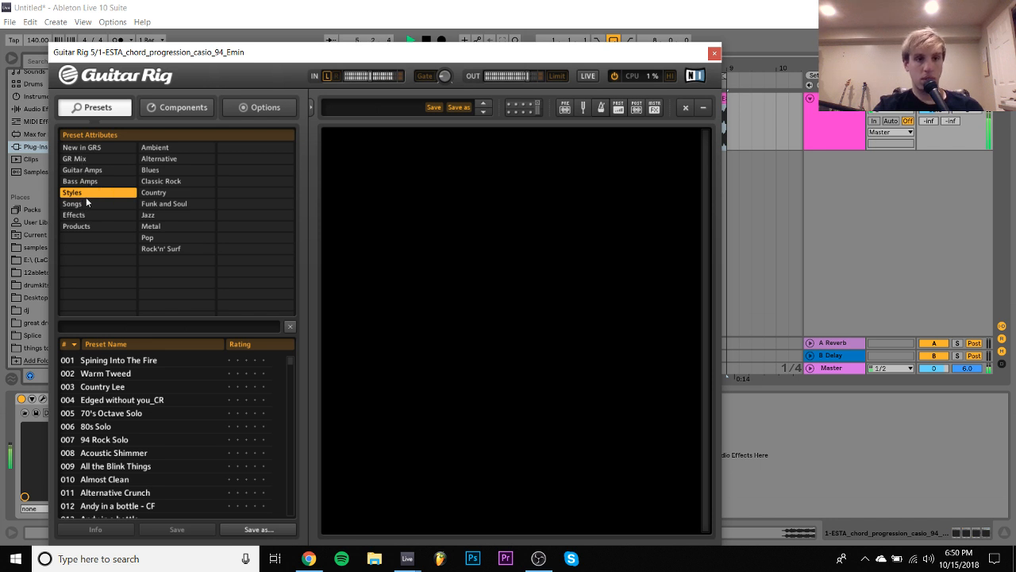
{"action": "left_click", "coordinate": [87, 208]}
{"action": "left_click", "coordinate": [89, 215]}
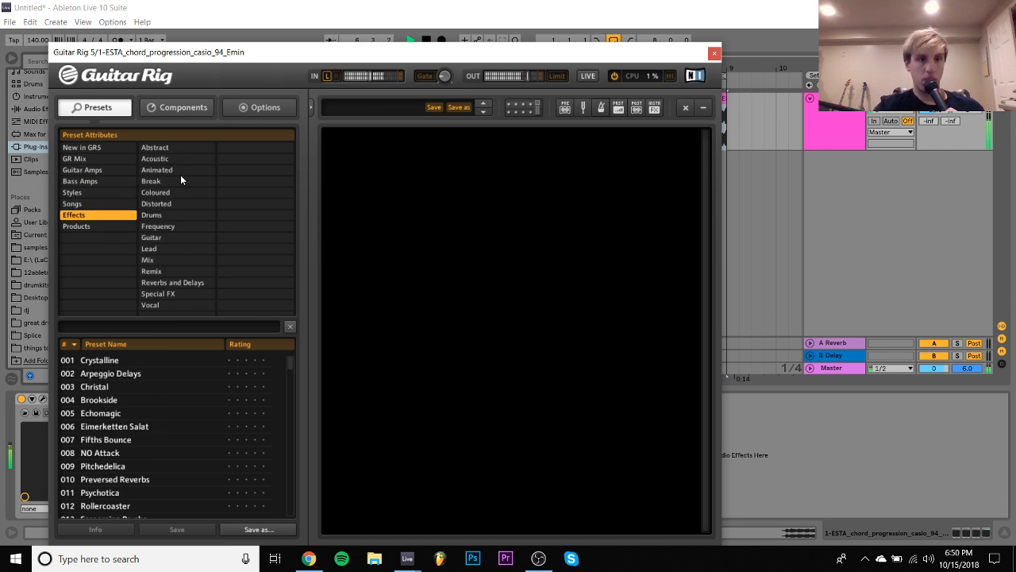
{"action": "left_click", "coordinate": [168, 192]}
{"action": "left_click", "coordinate": [102, 372]}
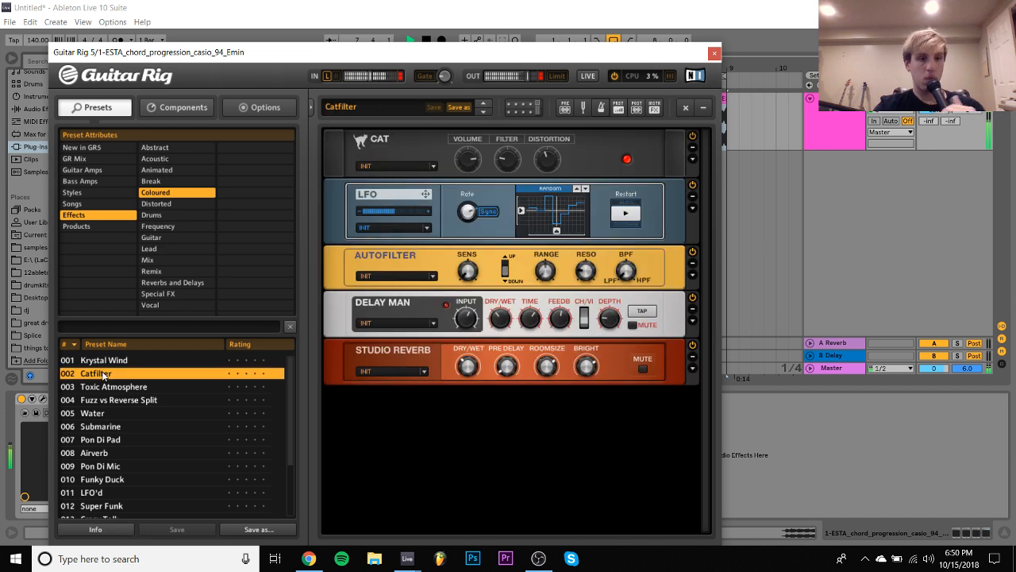
{"action": "left_click", "coordinate": [114, 412]}
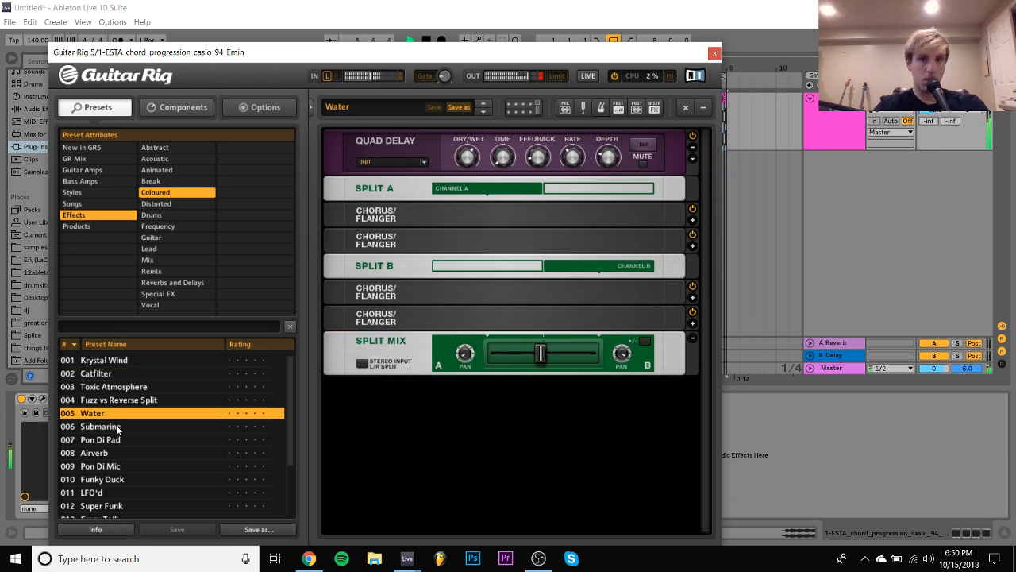
{"action": "left_click", "coordinate": [862, 190]}
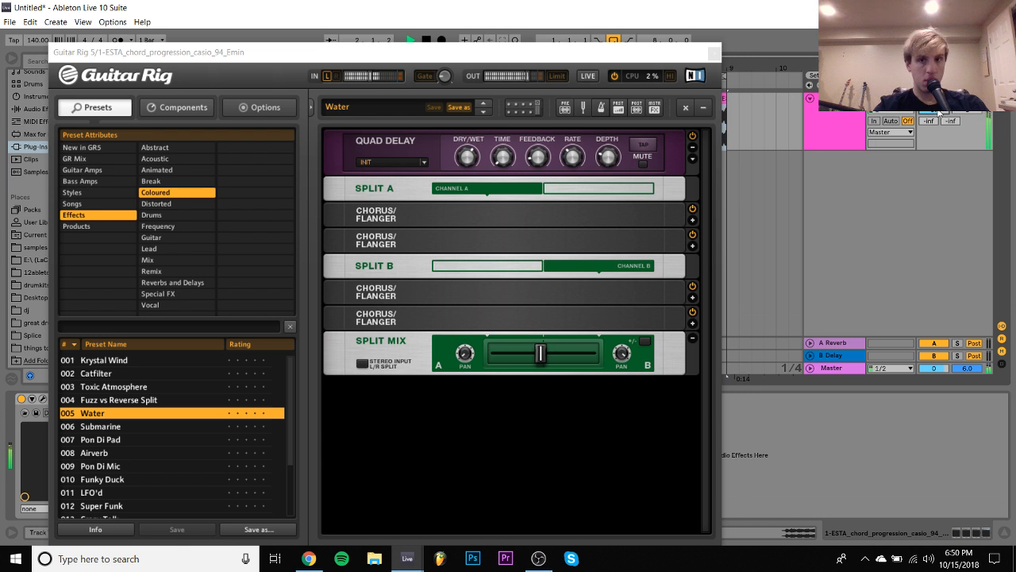
- Close Guitar Rig, add a MIDI track, and load Kontakt 5 Portable x64 8out onto it
{"action": "left_click", "coordinate": [713, 54]}
{"action": "key", "text": "ctrl+shift+t"}
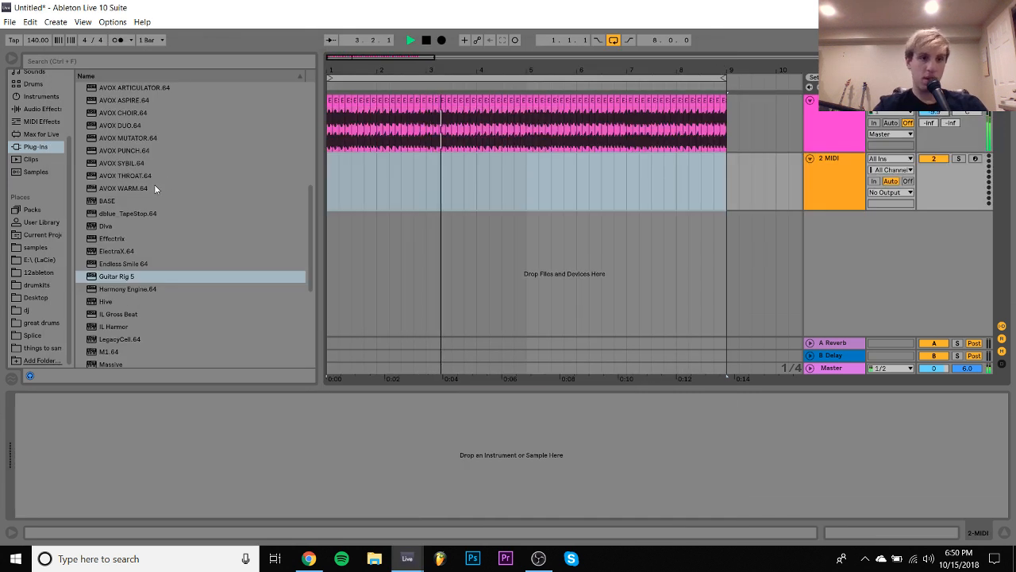
{"action": "scroll", "coordinate": [155, 222], "scroll_direction": "up", "scroll_amount": 6}
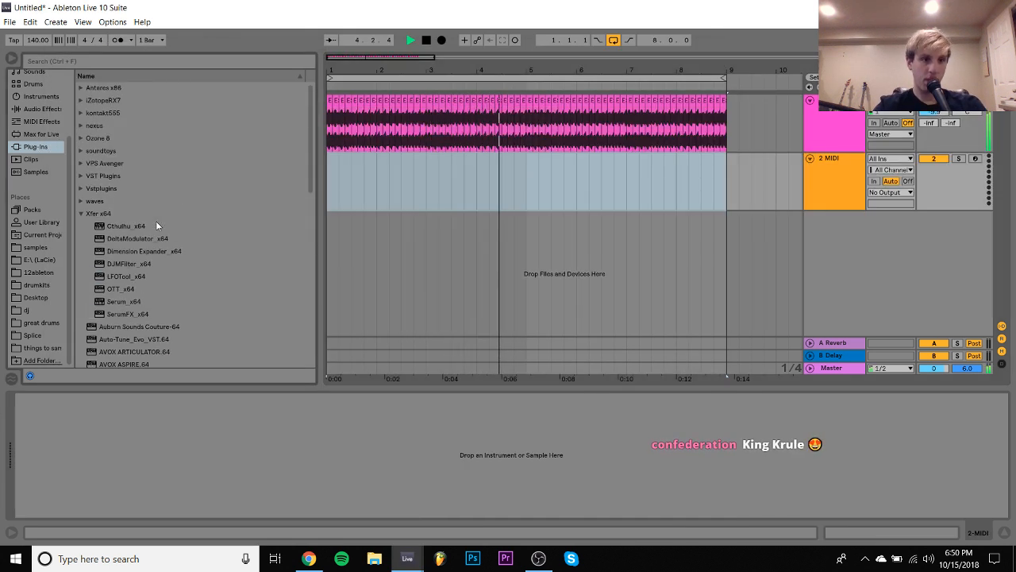
{"action": "left_click", "coordinate": [80, 213]}
{"action": "left_click", "coordinate": [82, 113]}
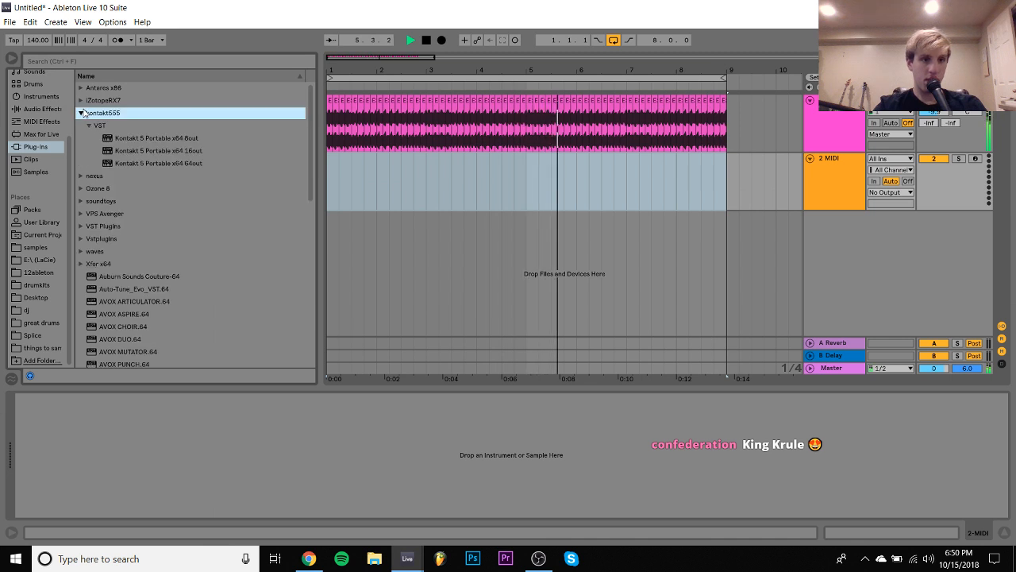
{"action": "left_click_drag", "start_coordinate": [126, 138], "coordinate": [406, 174]}
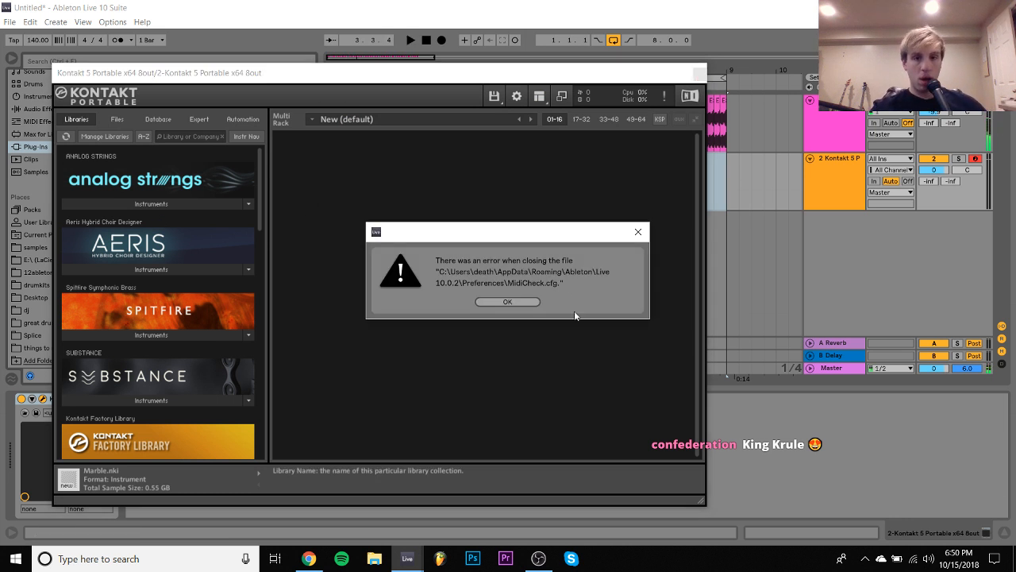
{"action": "left_click", "coordinate": [515, 302]}
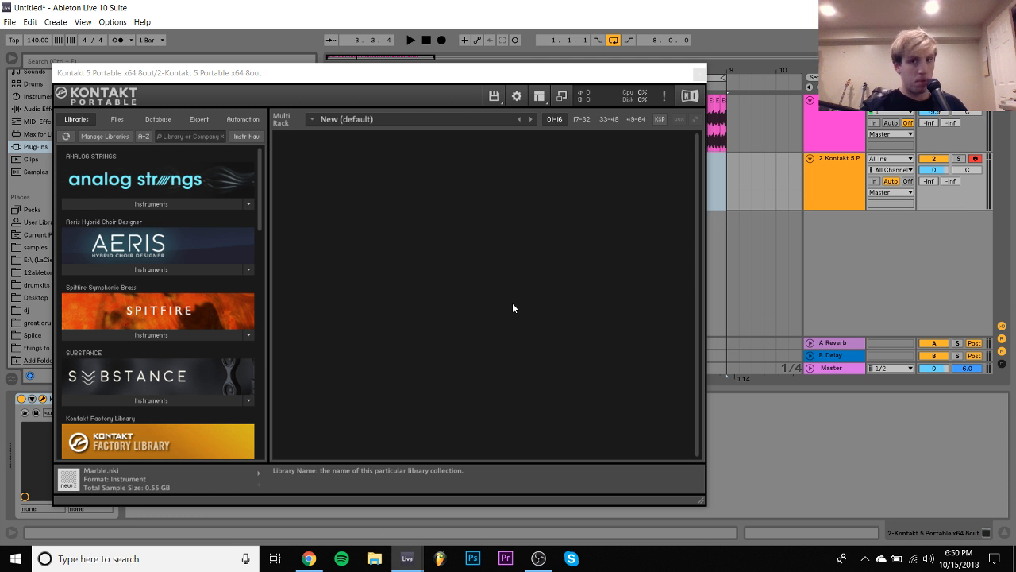
- Load the ANALOG STRINGS instrument into Kontakt and look over its main page
{"action": "left_click", "coordinate": [131, 268]}
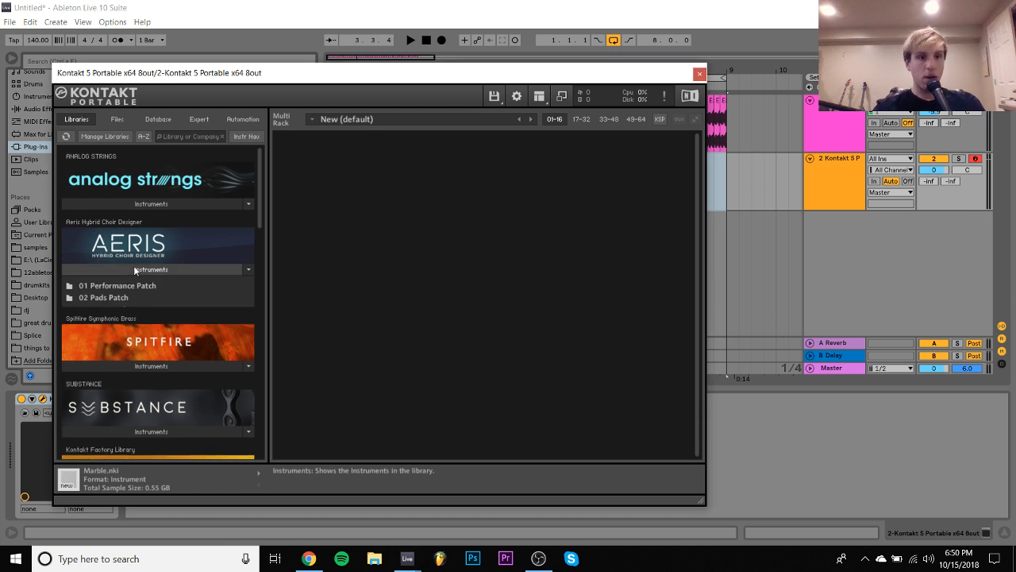
{"action": "left_click", "coordinate": [138, 206]}
{"action": "left_click_drag", "start_coordinate": [120, 219], "coordinate": [402, 238]}
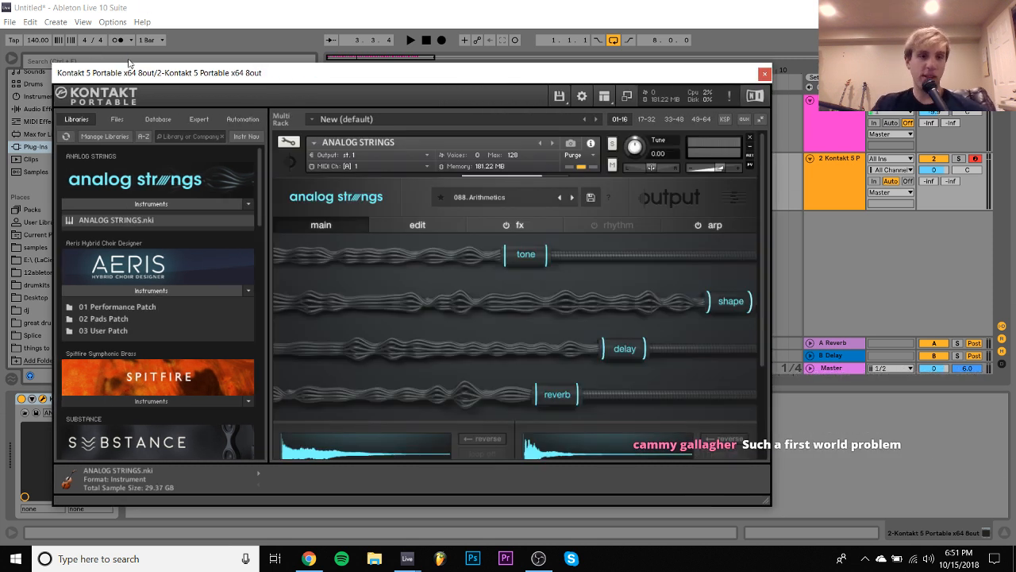
{"action": "scroll", "coordinate": [415, 349], "scroll_direction": "down", "scroll_amount": 3}
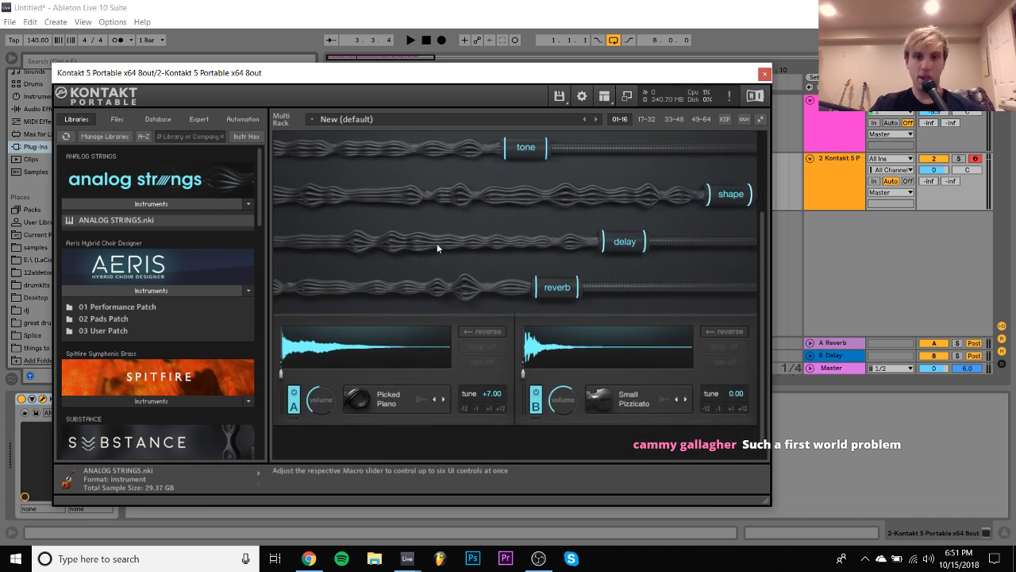
{"action": "scroll", "coordinate": [437, 246], "scroll_direction": "up", "scroll_amount": 3}
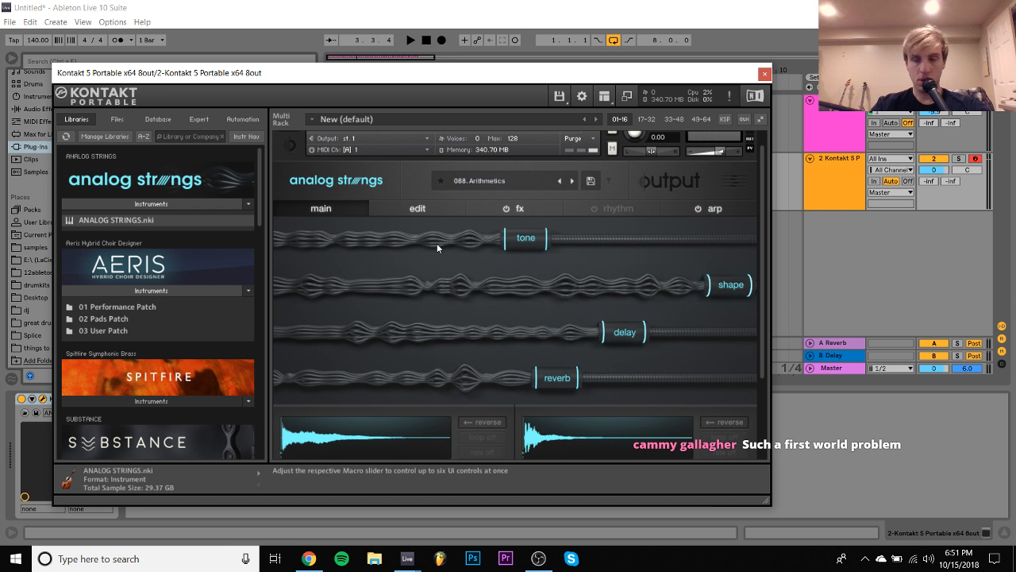
- Lower the Kontakt track's volume to -13.5 dB and collapse all tracks in the arrangement
{"action": "left_click_drag", "start_coordinate": [934, 169], "coordinate": [933, 179]}
{"action": "left_click", "coordinate": [837, 170]}
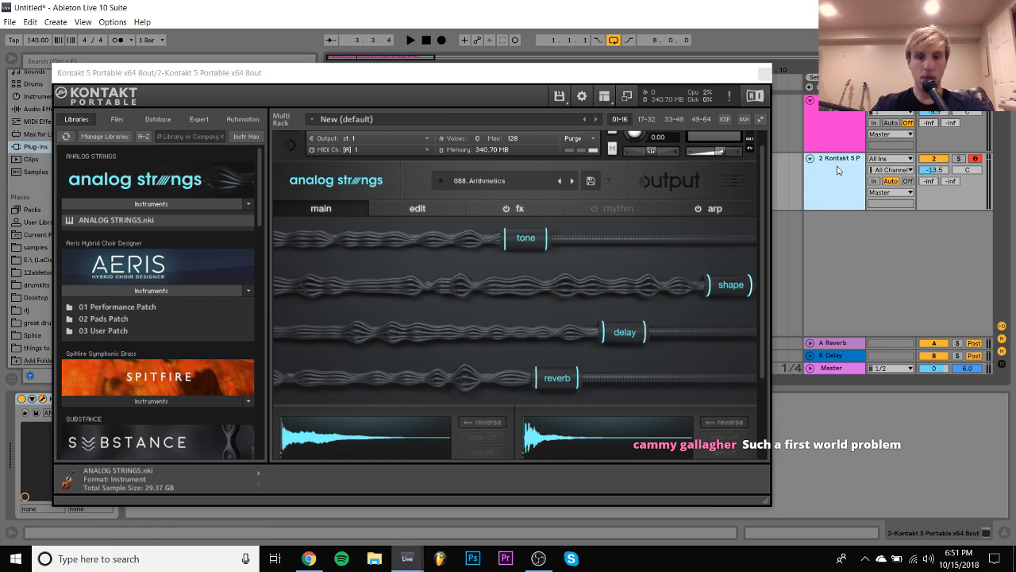
{"action": "key", "text": "alt+u"}
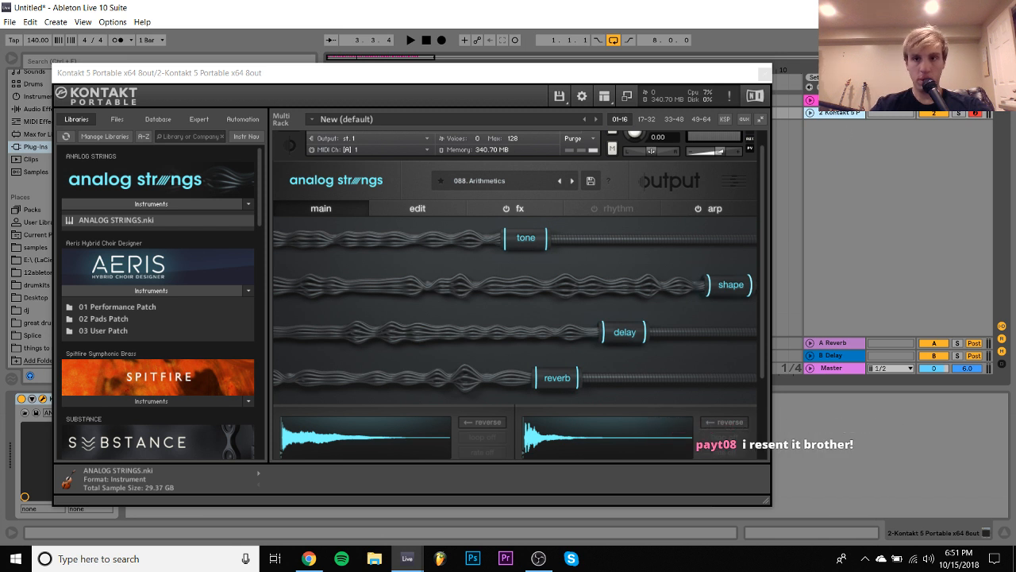
{"action": "left_click", "coordinate": [835, 101]}
{"action": "left_click", "coordinate": [834, 113]}
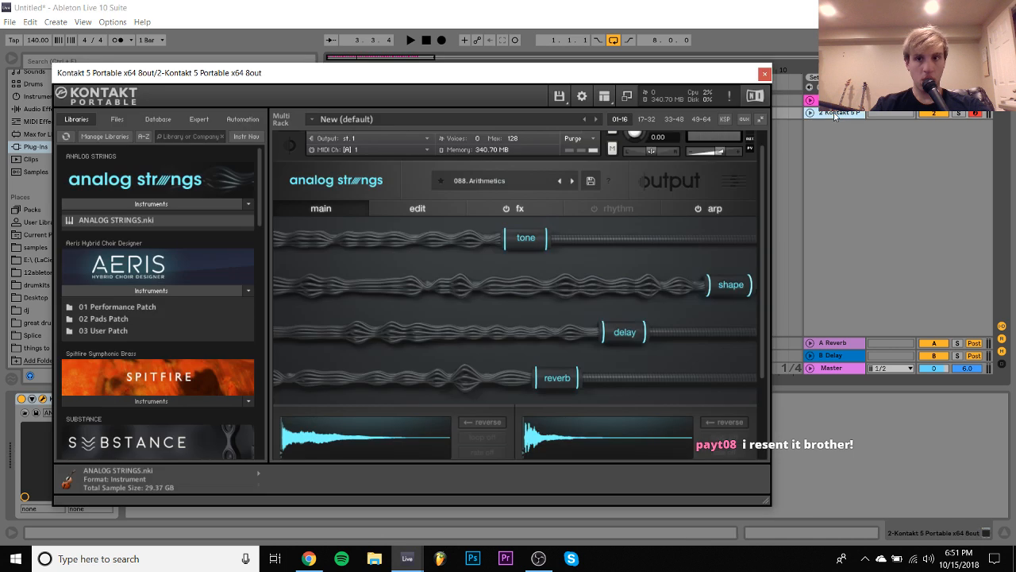
- Play back the loop, close the Kontakt window and unfold the Kontakt track
{"action": "key", "text": "space"}
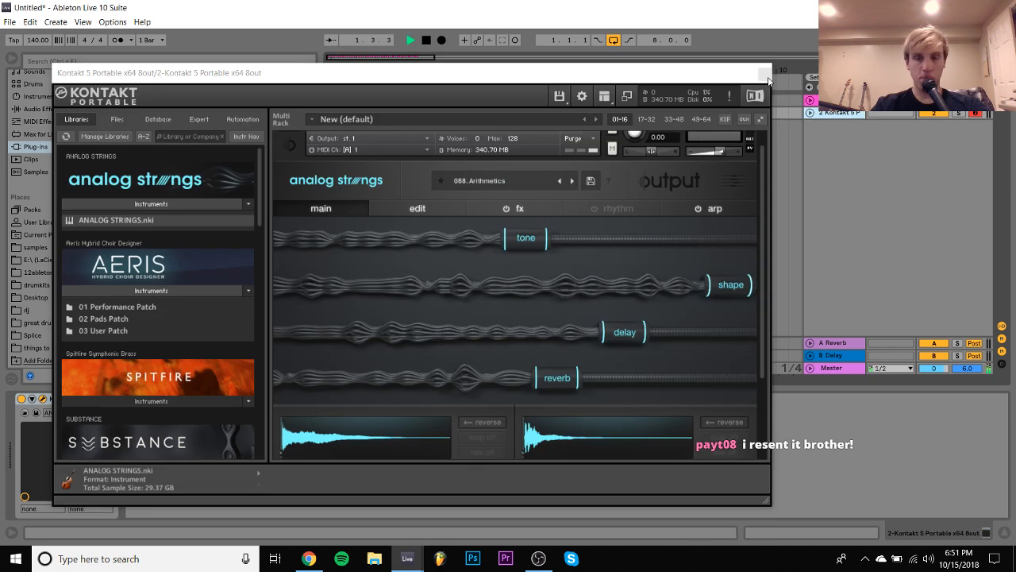
{"action": "left_click", "coordinate": [765, 73]}
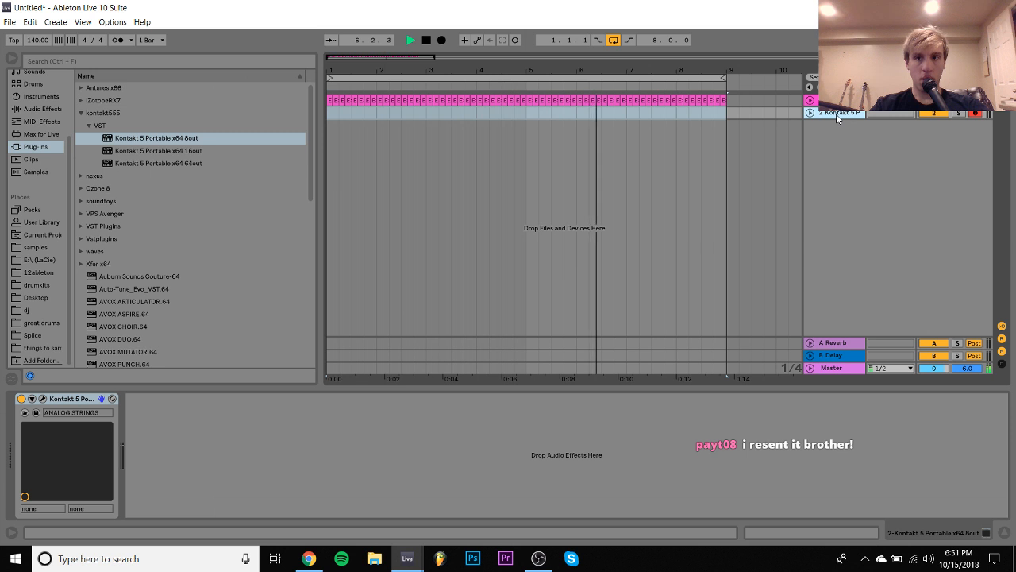
{"action": "left_click", "coordinate": [809, 112]}
{"action": "key", "text": "space"}
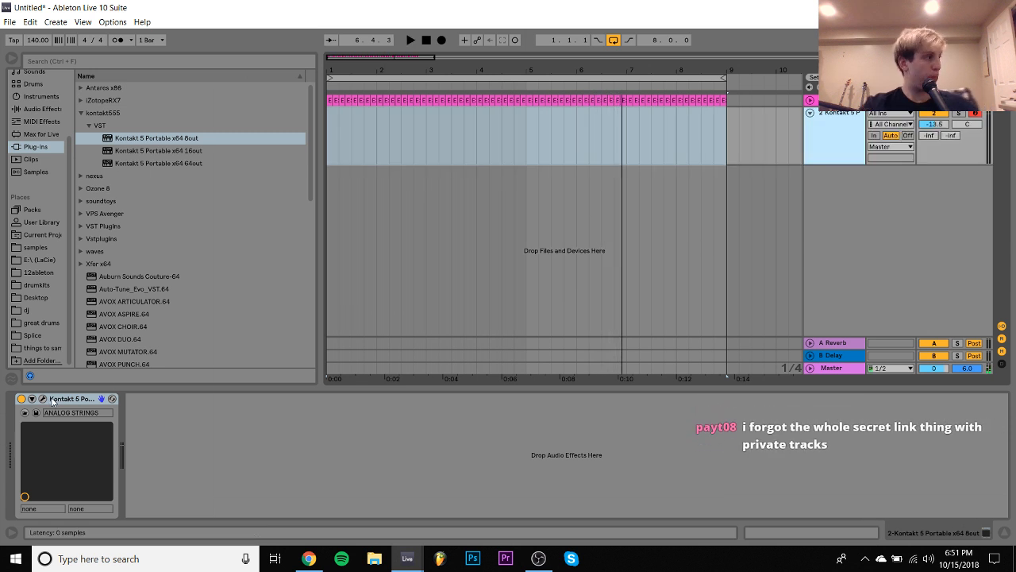
{"action": "key", "text": "space"}
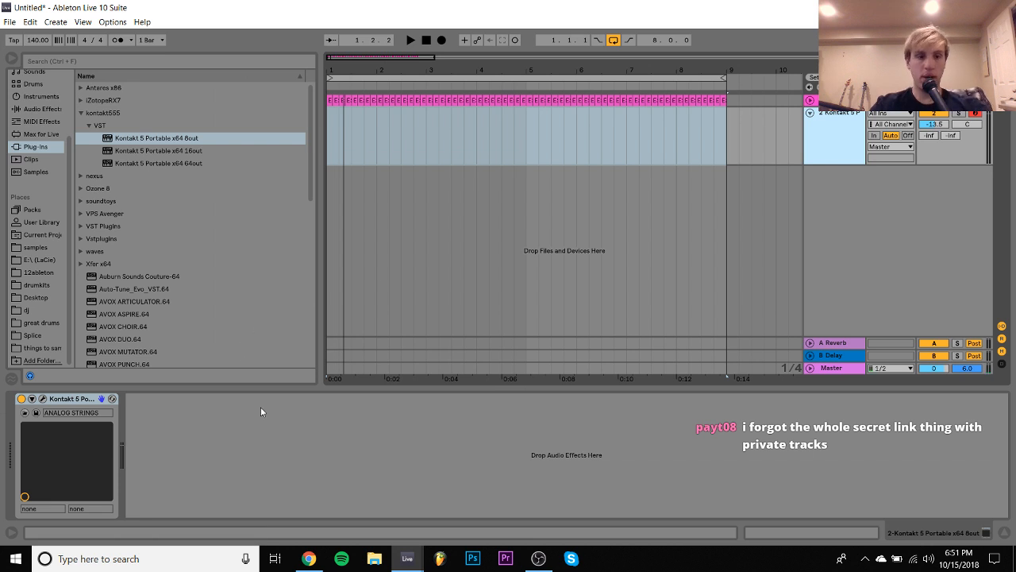
- Close the current Live set, saving it as dope on the LaCie (E:) drive
{"action": "left_click", "coordinate": [1001, 7]}
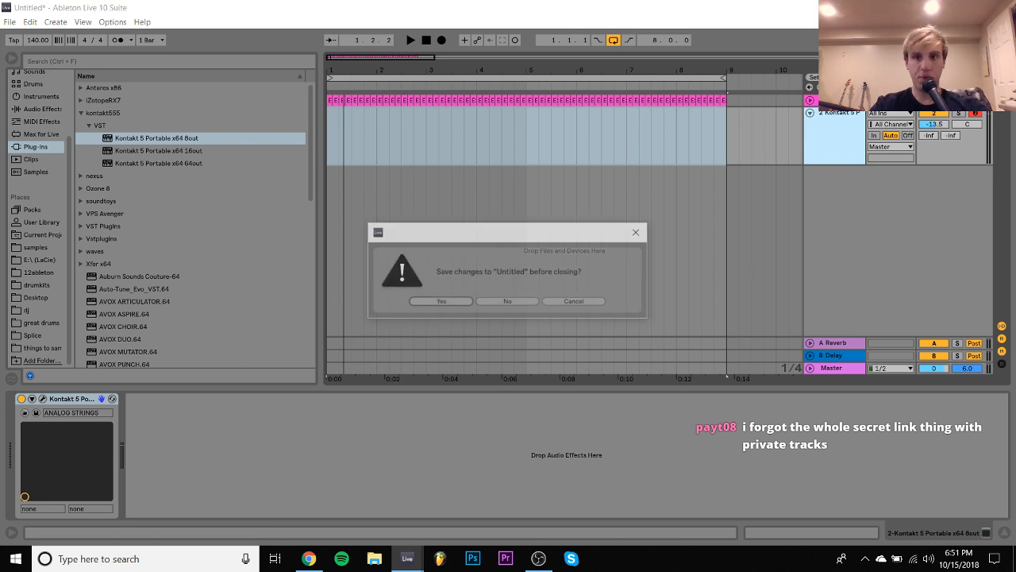
{"action": "left_click", "coordinate": [440, 301]}
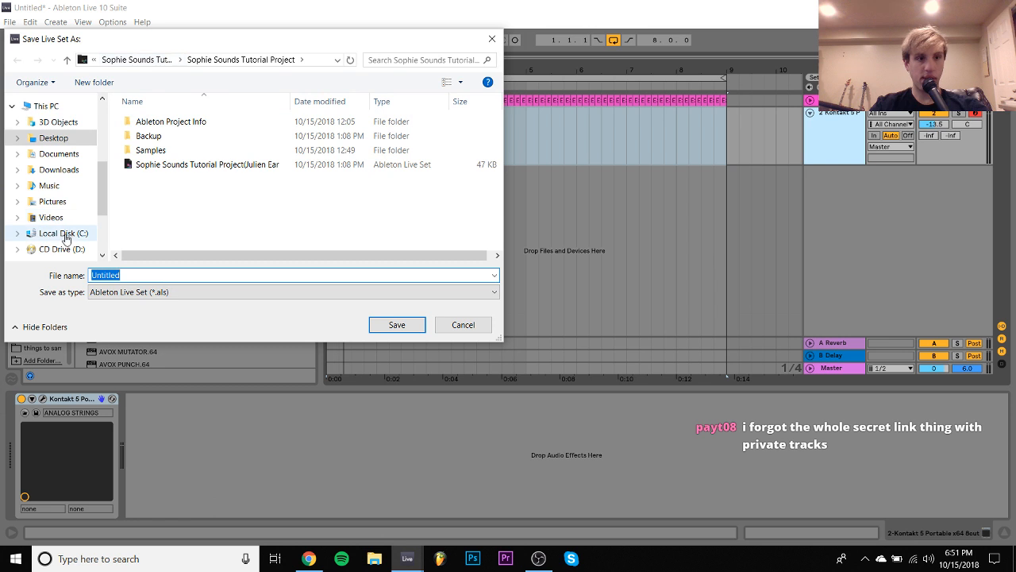
{"action": "scroll", "coordinate": [64, 207], "scroll_direction": "down", "scroll_amount": 3}
{"action": "left_click", "coordinate": [57, 164]}
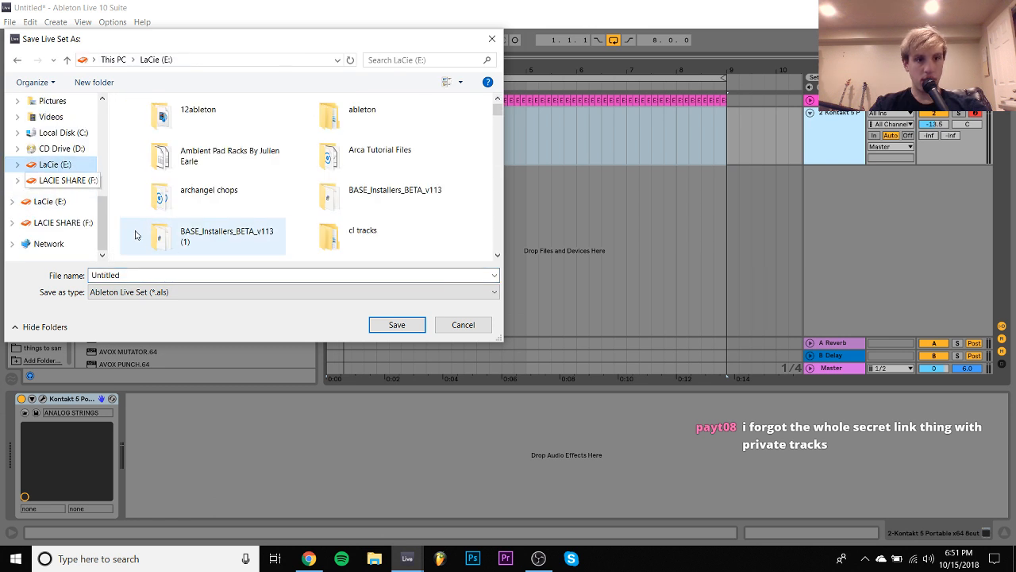
{"action": "left_click", "coordinate": [131, 275]}
{"action": "type", "text": "sfop"}
{"action": "key", "text": "Return"}
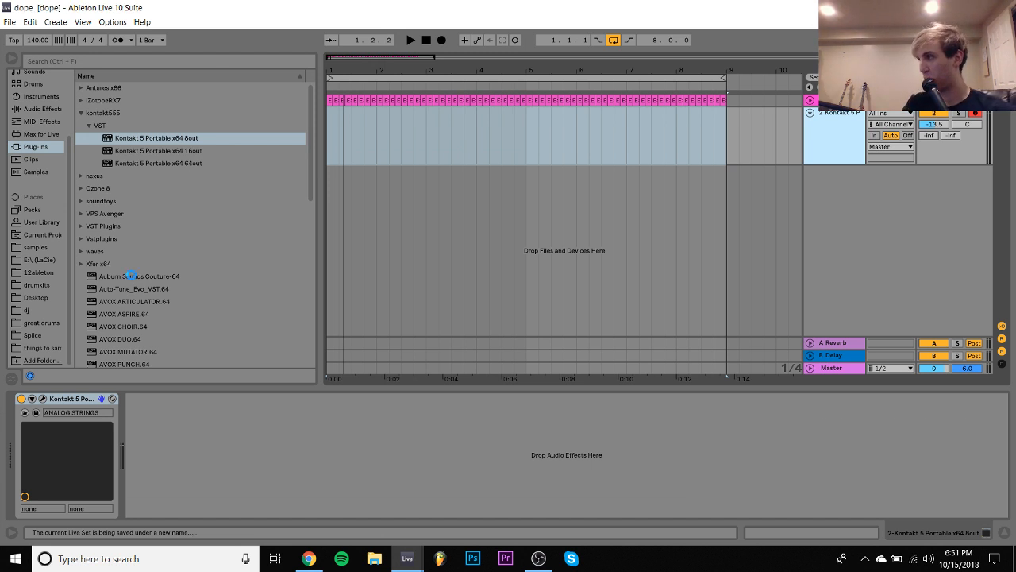
{"action": "key", "text": "ctrl+n"}
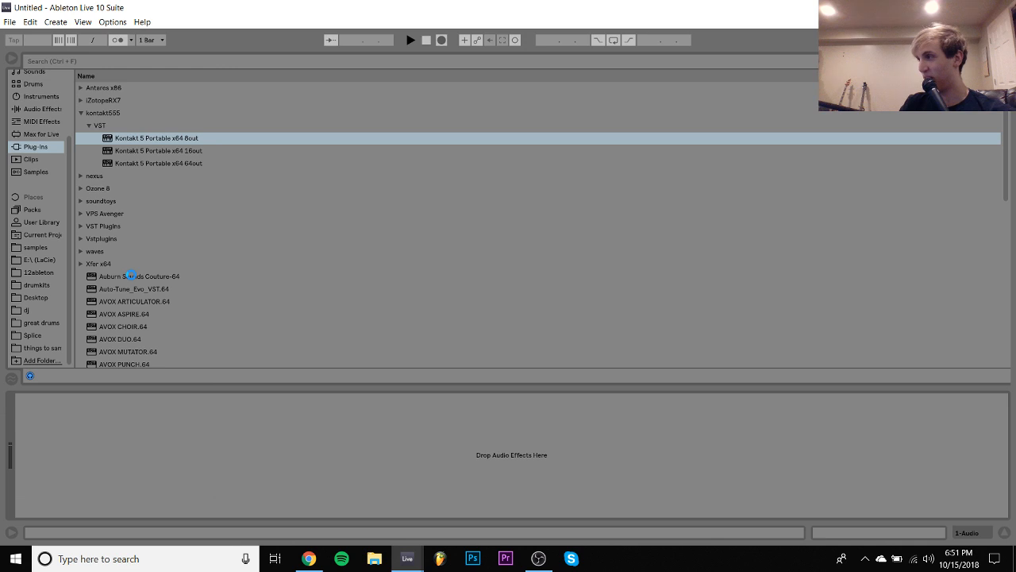
- Look at the streamingandvideo set and reopen the recent dope set in Ableton Live
{"action": "key", "text": "alt+Tab"}
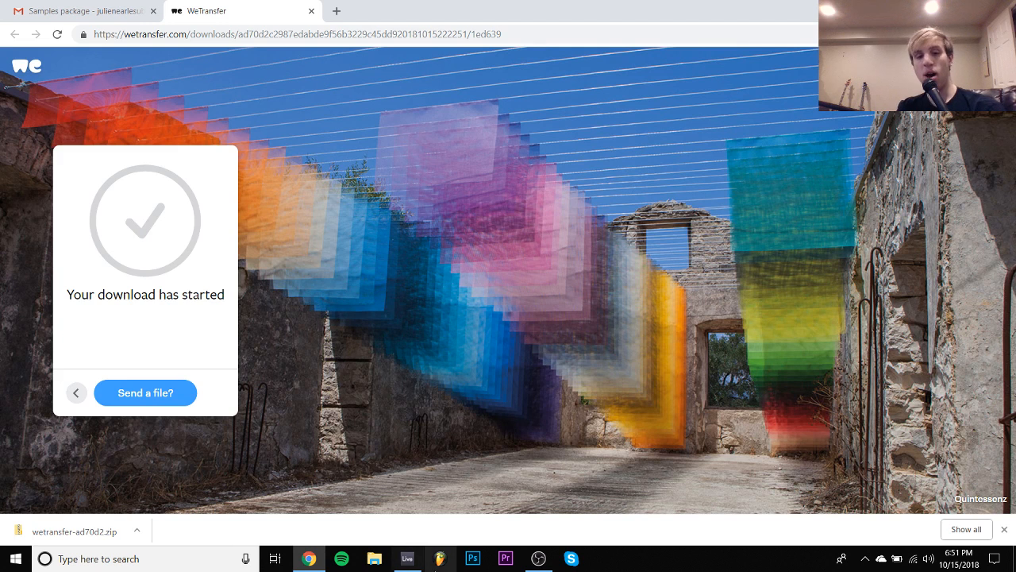
{"action": "left_click", "coordinate": [408, 558]}
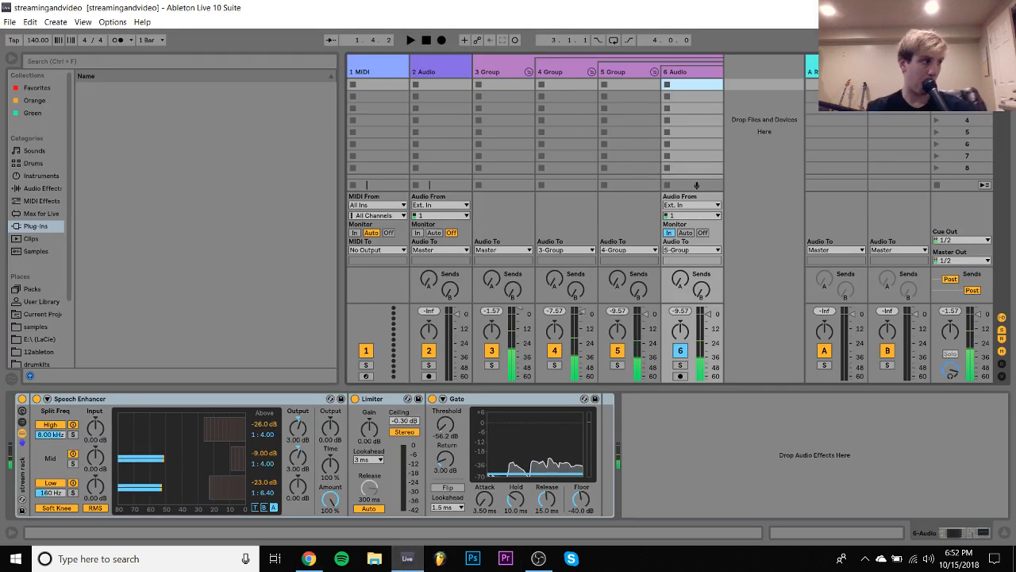
{"action": "left_click", "coordinate": [409, 559]}
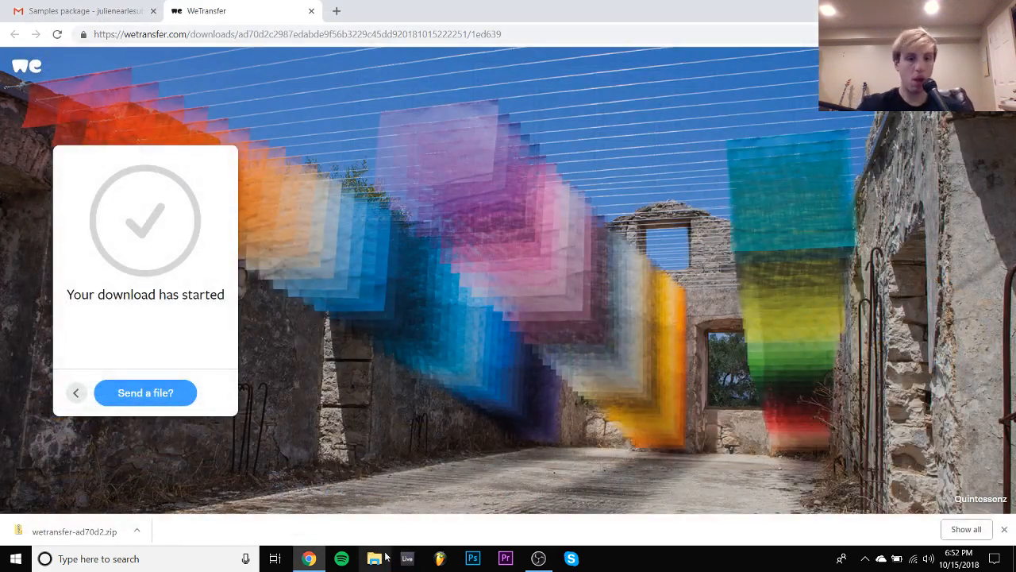
{"action": "right_click", "coordinate": [412, 563]}
{"action": "left_click", "coordinate": [364, 246]}
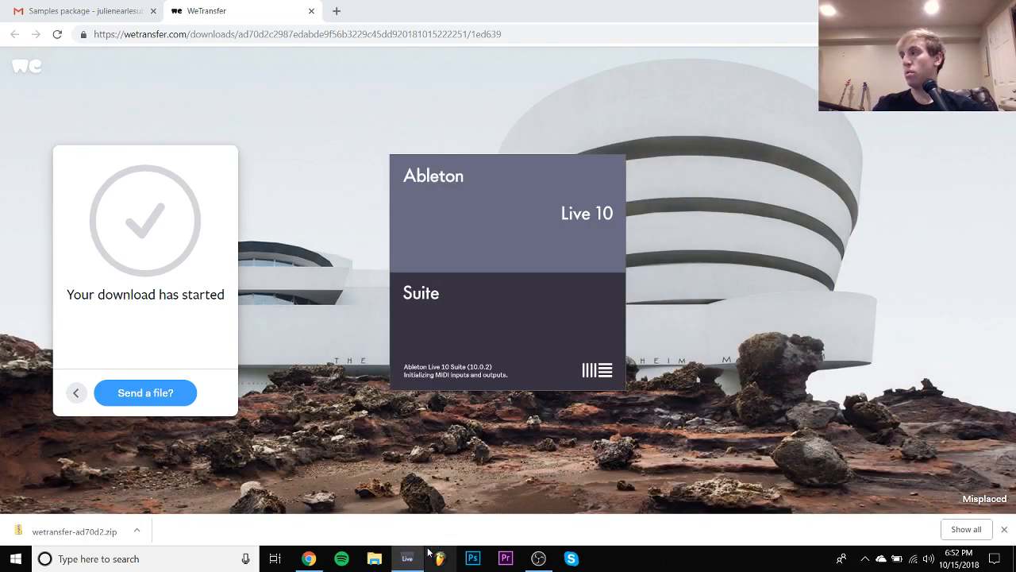
- Open the recent streamingandvideo set alongside, and play the dope arrangement from bar 1
{"action": "mouse_move", "coordinate": [411, 562]}
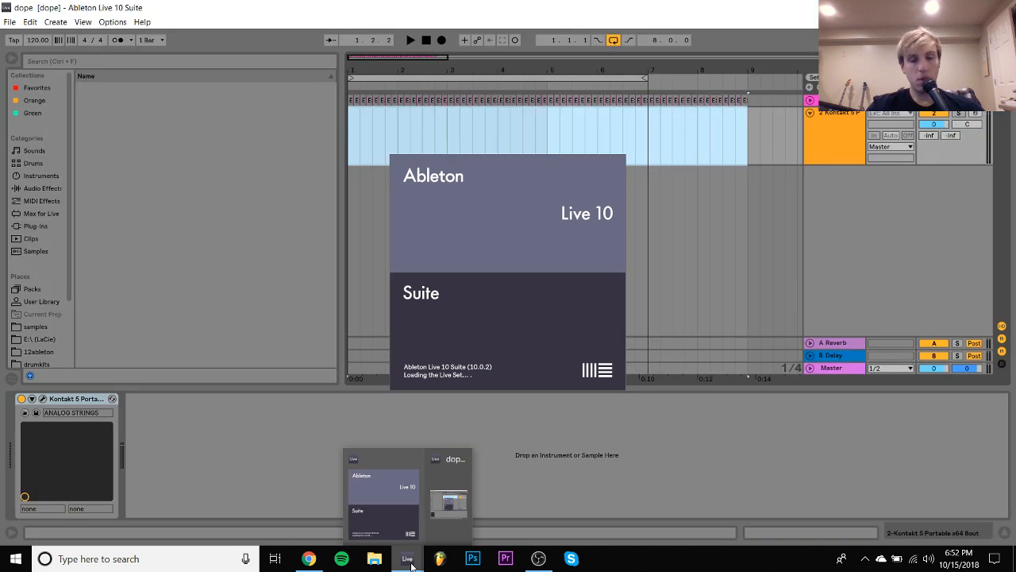
{"action": "right_click", "coordinate": [407, 558]}
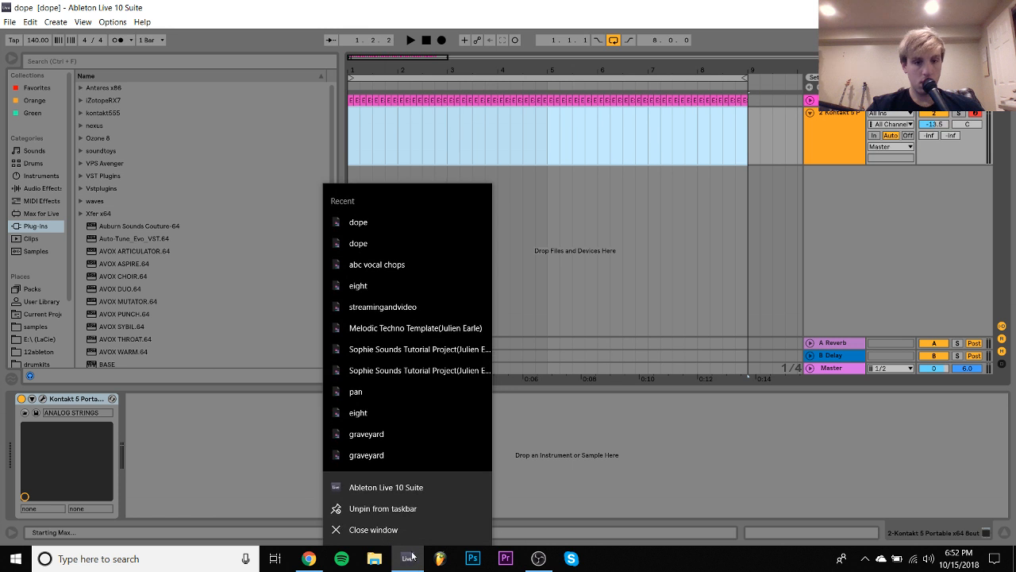
{"action": "left_click", "coordinate": [389, 303]}
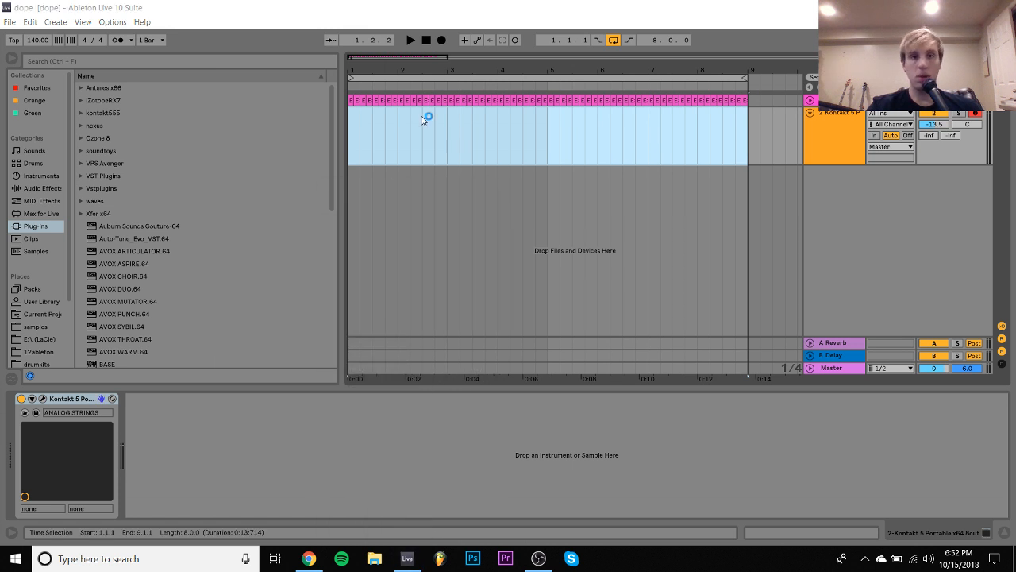
{"action": "left_click", "coordinate": [348, 127]}
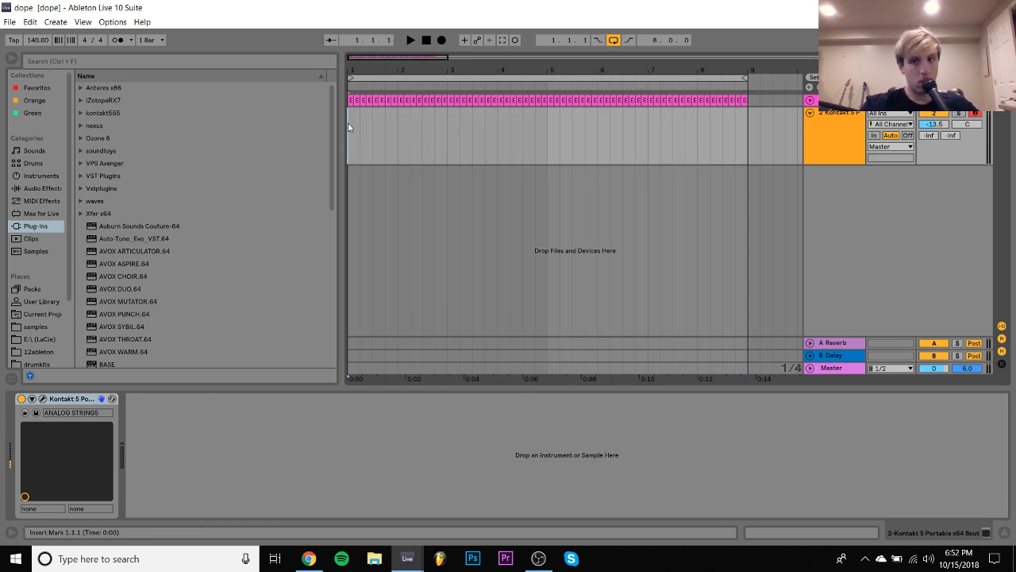
{"action": "key", "text": "space"}
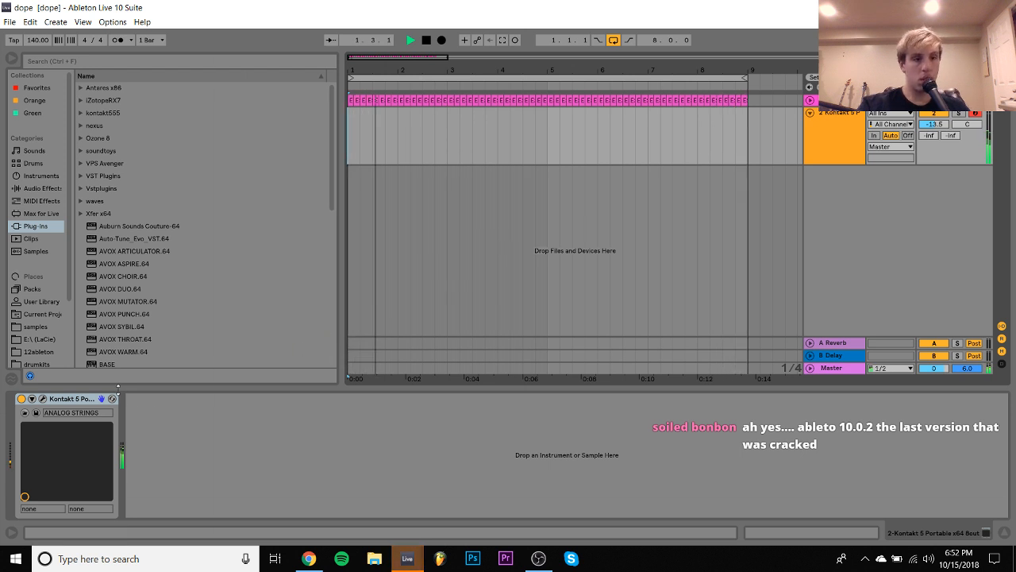
{"action": "key", "text": "space"}
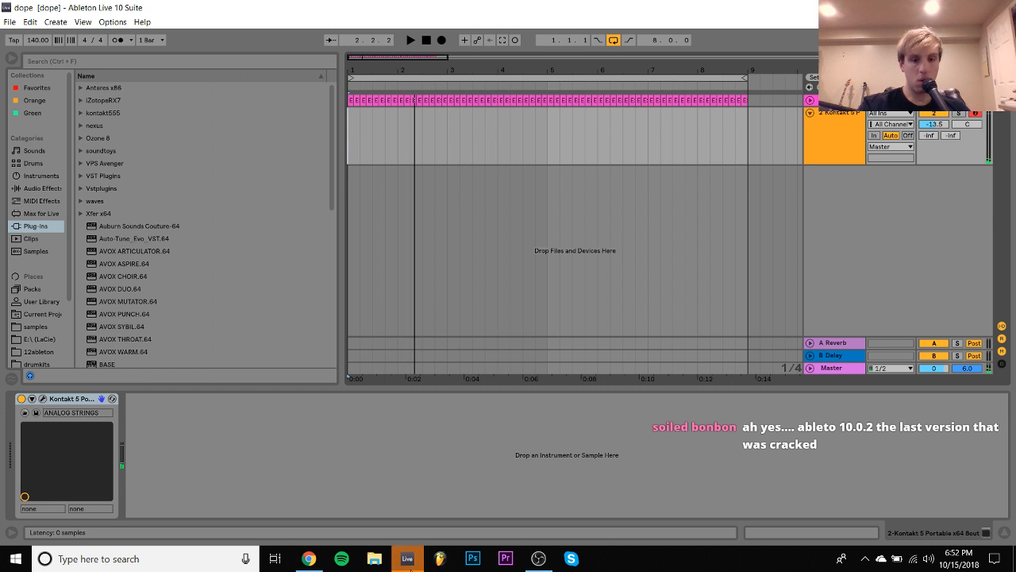
- Bring up the streamingandvideo set and switch back to the dope set
{"action": "mouse_move", "coordinate": [410, 566]}
{"action": "left_click", "coordinate": [481, 469]}
{"action": "left_click", "coordinate": [617, 334]}
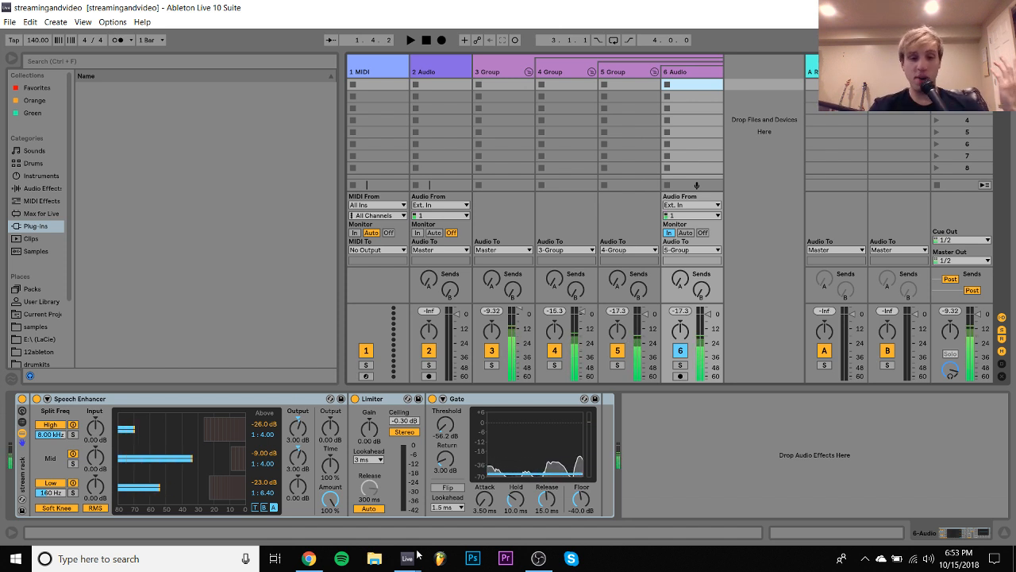
{"action": "mouse_move", "coordinate": [407, 558]}
{"action": "left_click", "coordinate": [382, 520]}
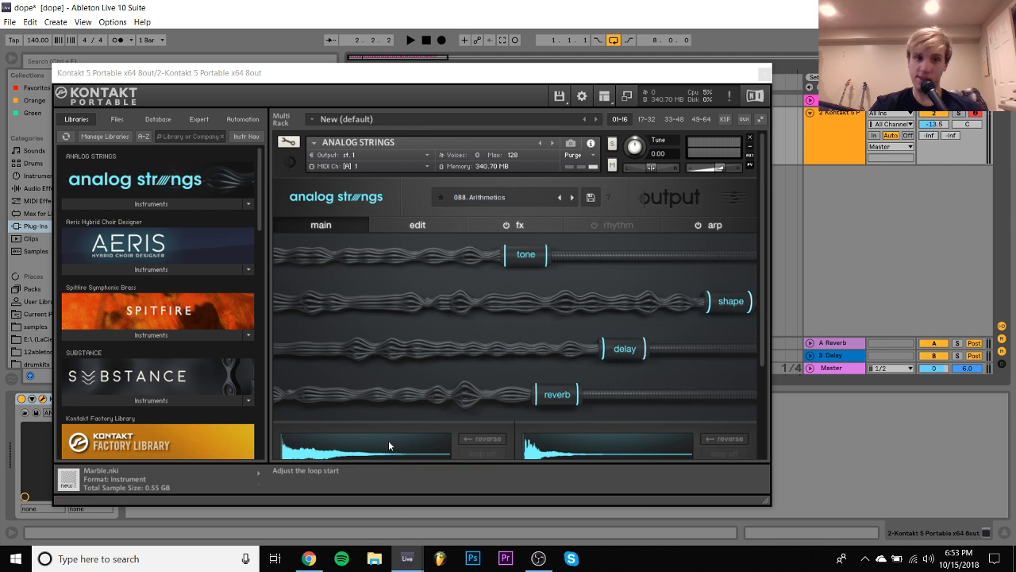
- Clear the pluck and rhythmic preset filters, load 092. Dark Cave in Analog Strings, and raise the Kontakt track to -7.1 dB
{"action": "left_click", "coordinate": [466, 198]}
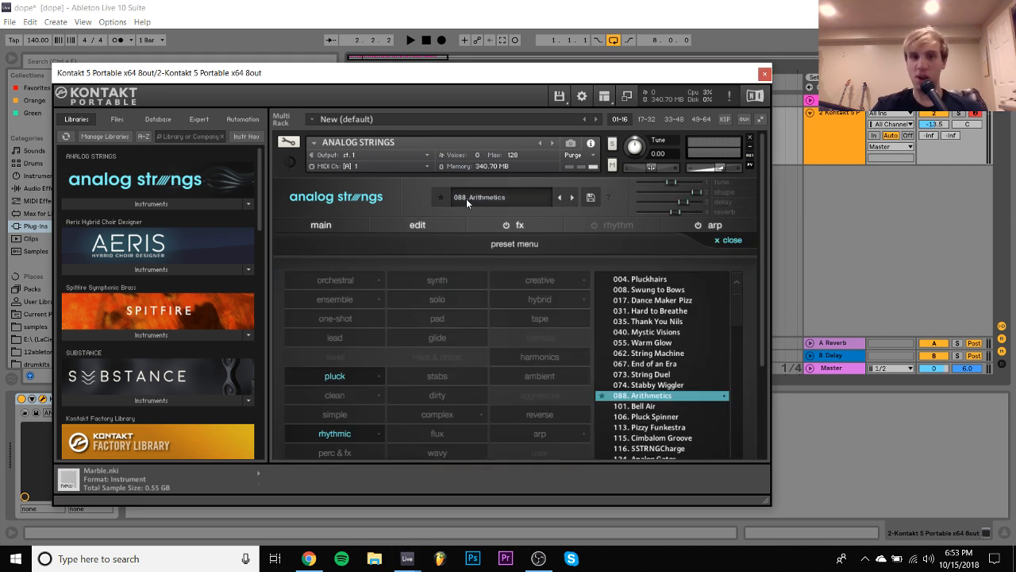
{"action": "scroll", "coordinate": [395, 315], "scroll_direction": "down", "scroll_amount": 1}
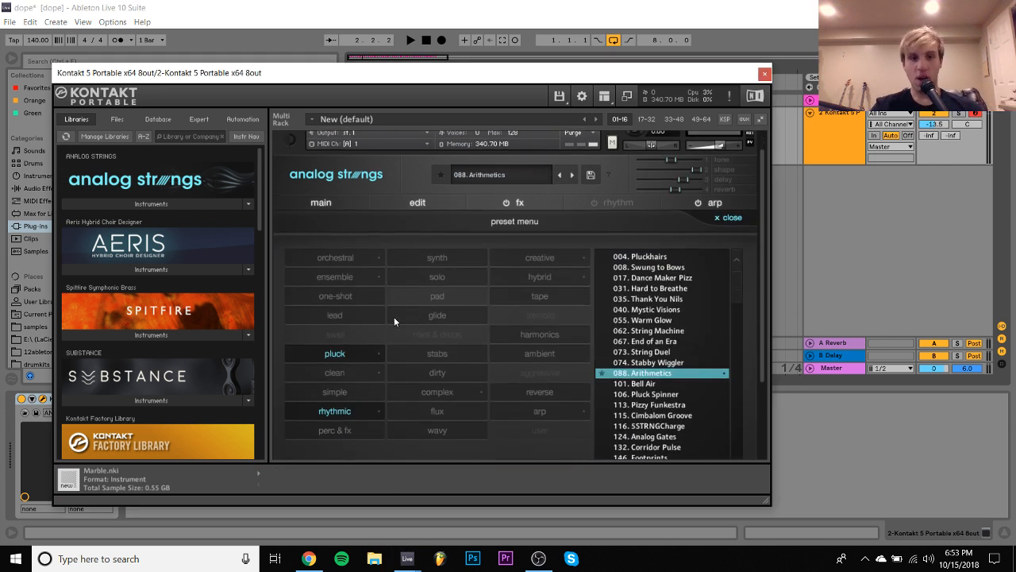
{"action": "left_click", "coordinate": [354, 354]}
{"action": "left_click", "coordinate": [347, 408]}
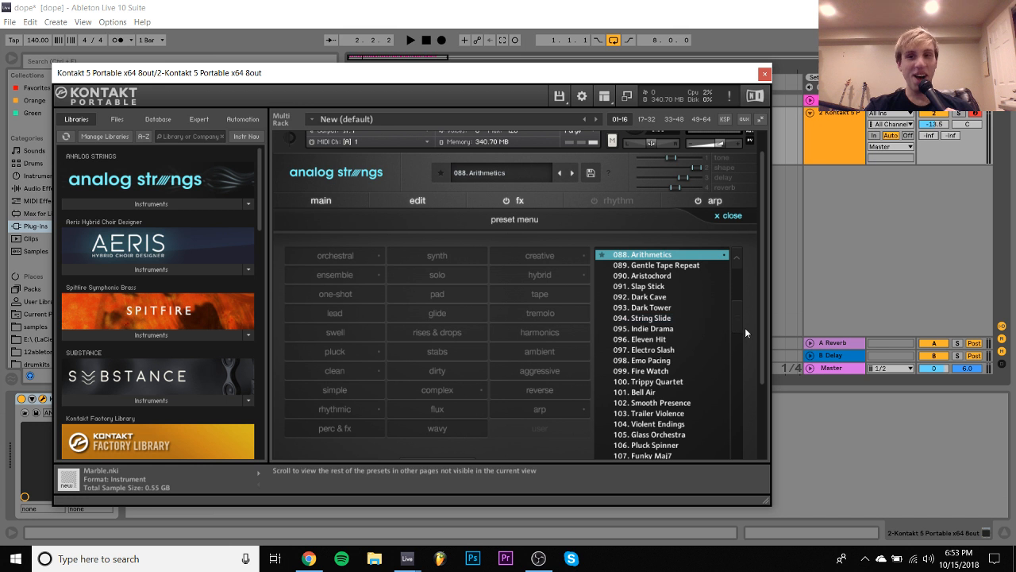
{"action": "left_click", "coordinate": [632, 299]}
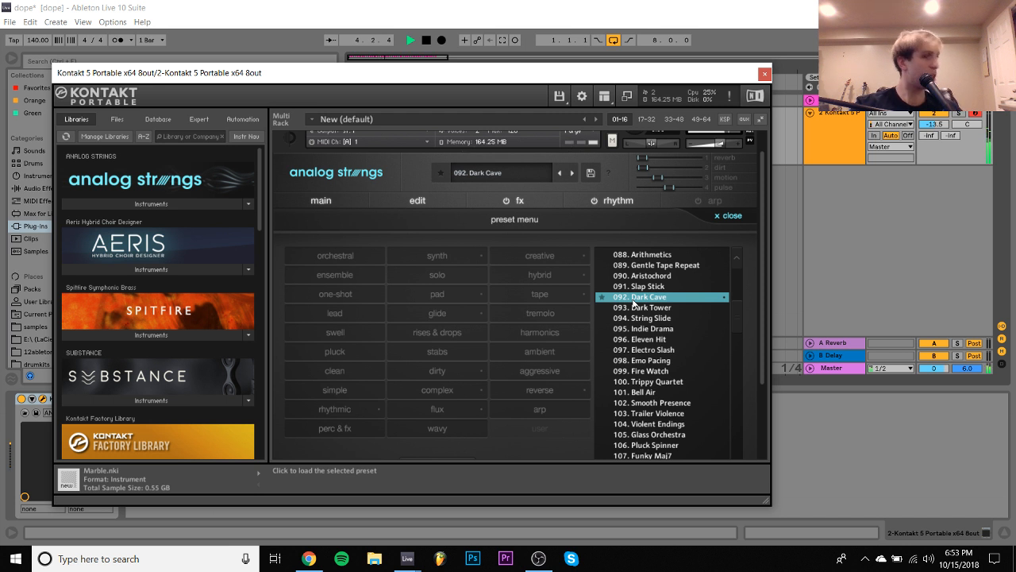
{"action": "left_click_drag", "start_coordinate": [939, 127], "coordinate": [939, 115]}
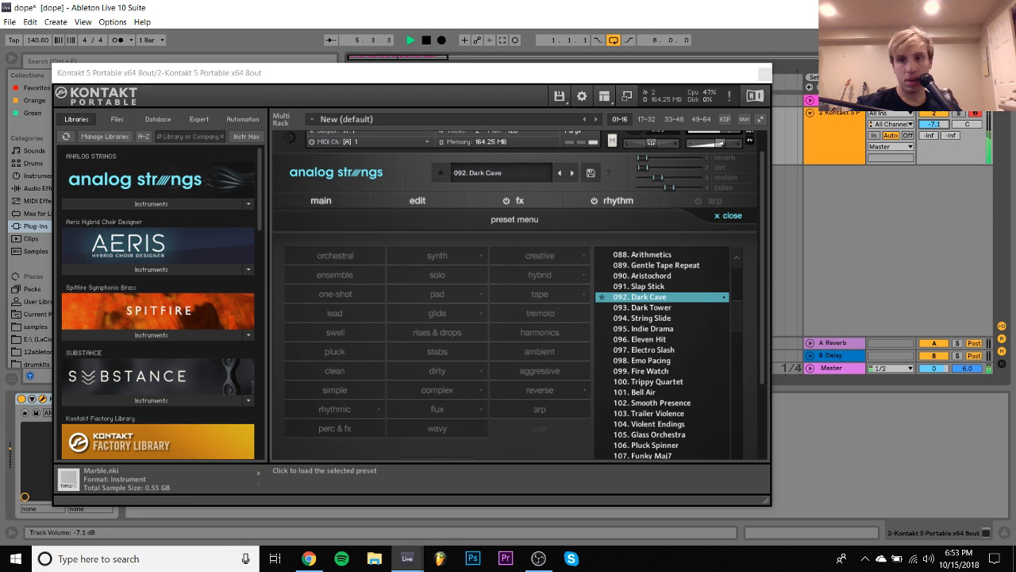
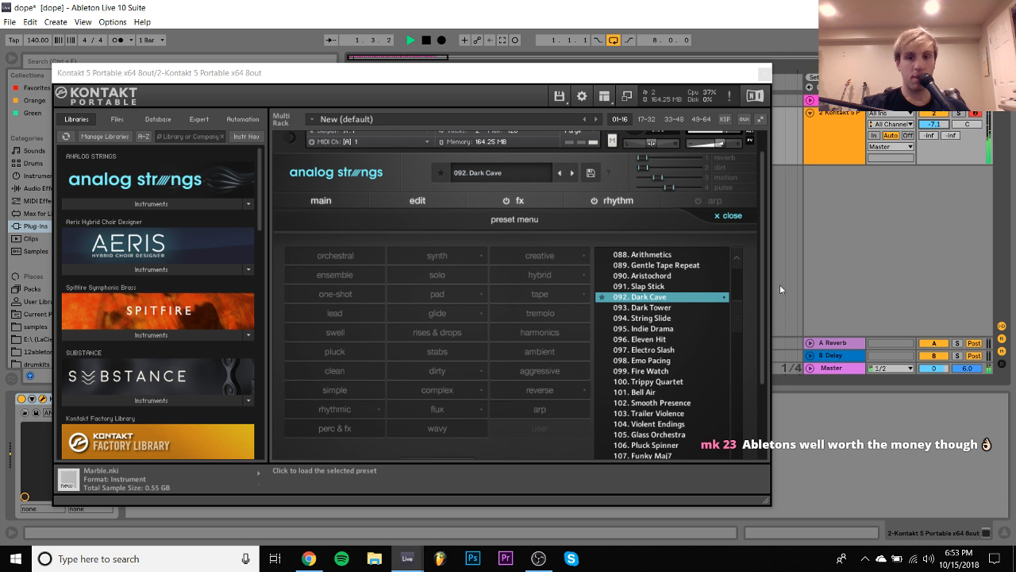
- Stop playback and audition the Analog Strings presets 095. Indie Drama, 089. Gentle Tape Repeat and 090. Aristochord
{"action": "key", "text": "space"}
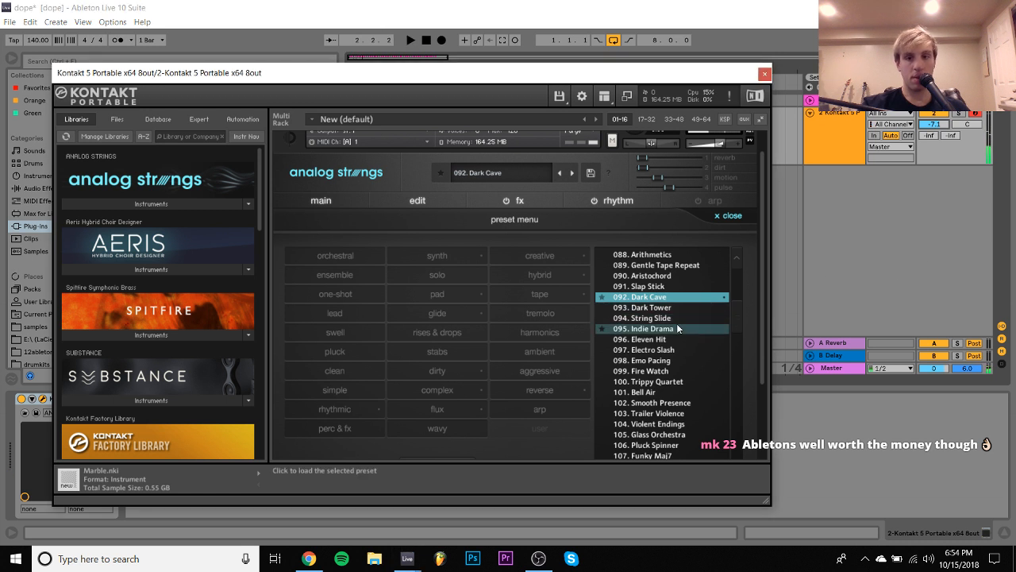
{"action": "left_click", "coordinate": [677, 327]}
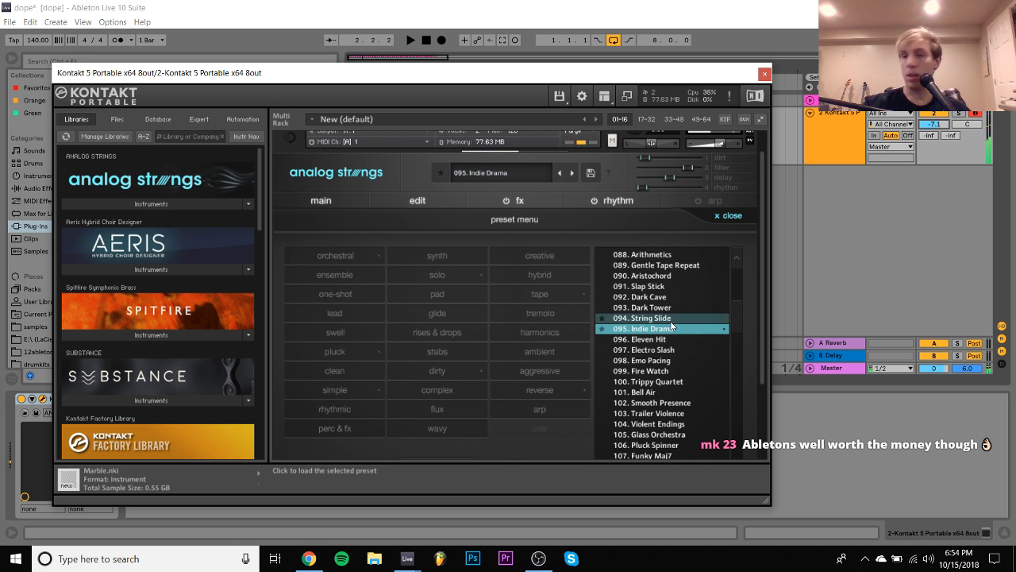
{"action": "left_click", "coordinate": [665, 266]}
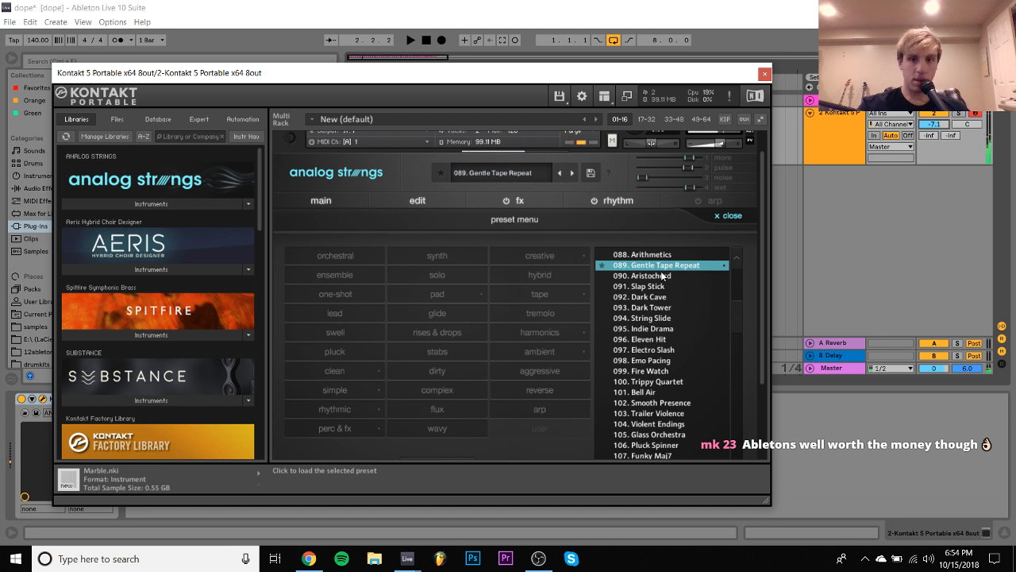
{"action": "left_click", "coordinate": [662, 276]}
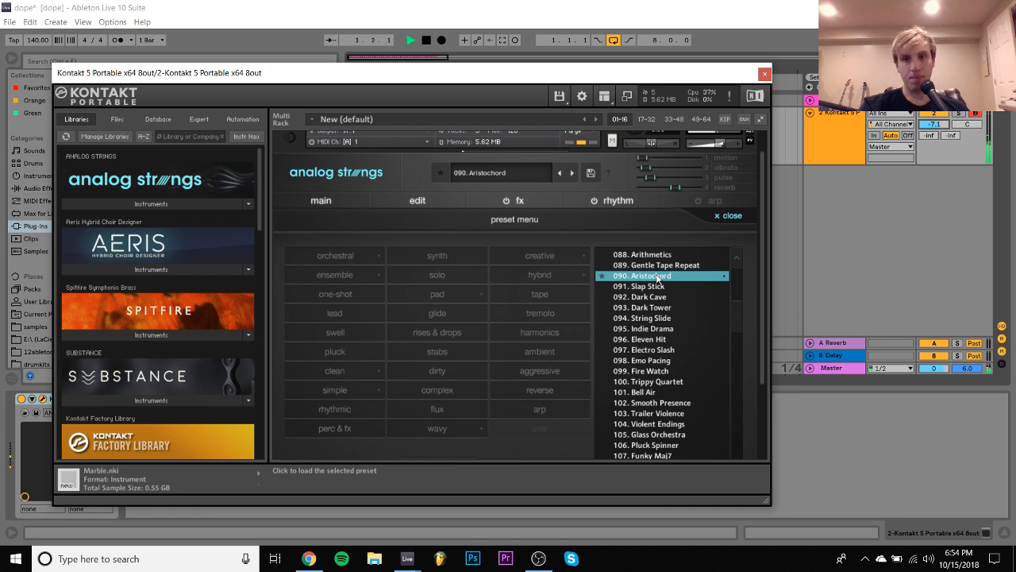
- Close the Kontakt window and create an empty MIDI clip spanning bars 1 to 8 on the Kontakt track
{"action": "left_click", "coordinate": [766, 74]}
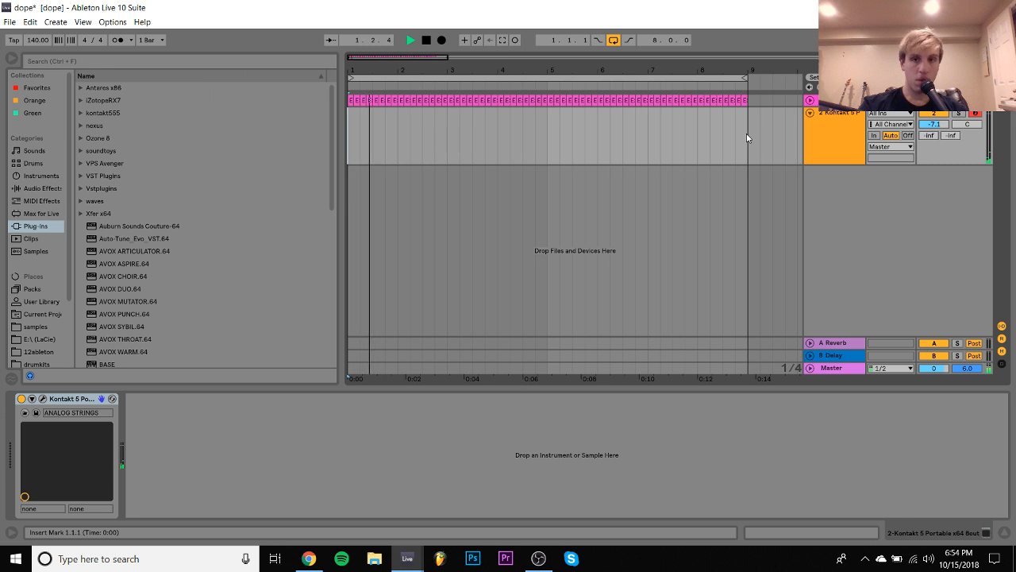
{"action": "left_click_drag", "start_coordinate": [746, 136], "coordinate": [313, 155]}
{"action": "key", "text": "space"}
{"action": "key", "text": "ctrl+shift+m"}
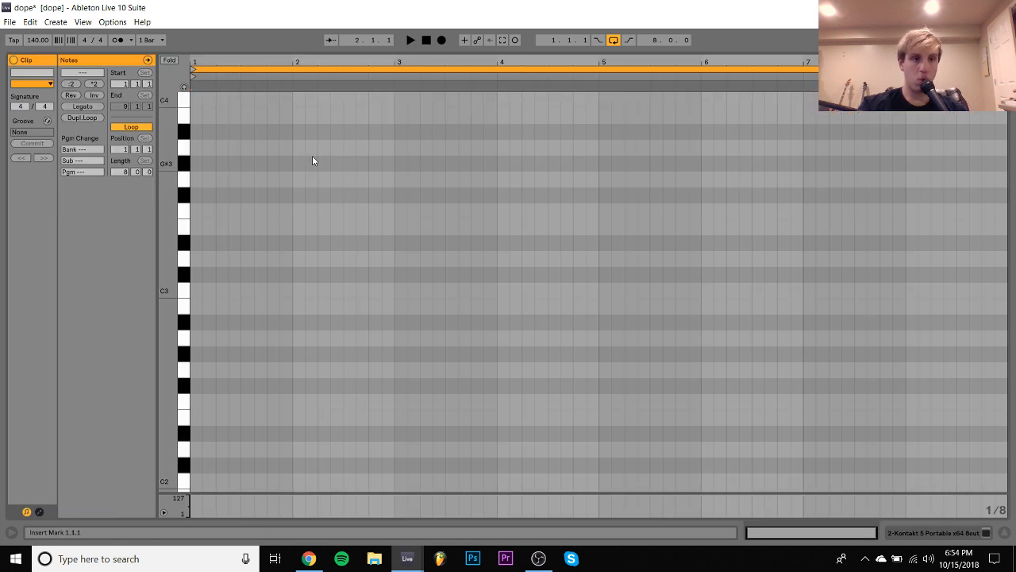
- Add a one-bar E4 note at bar 1 of the new clip and start playback
{"action": "double_click", "coordinate": [196, 226]}
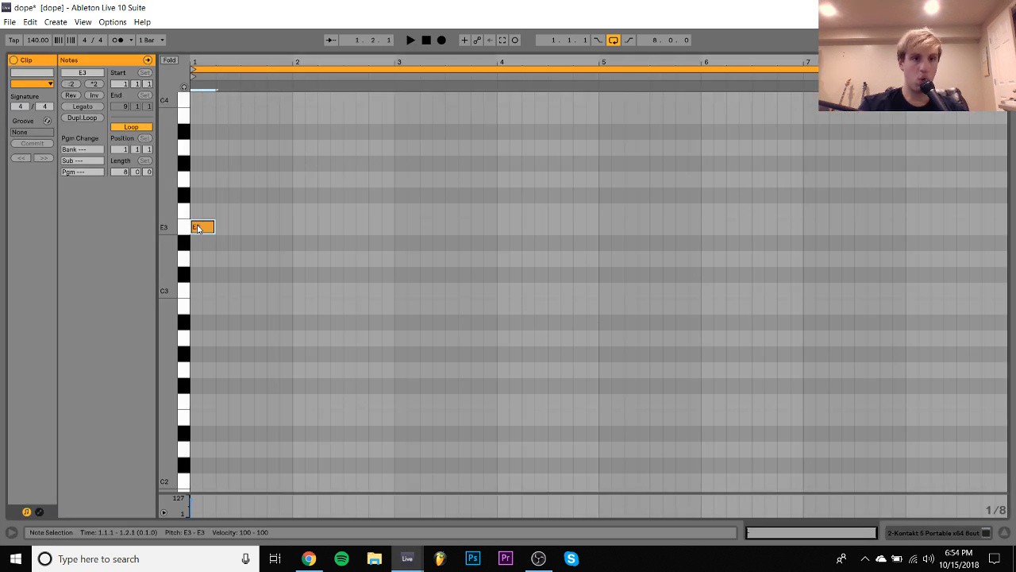
{"action": "key", "text": "shift+Right"}
{"action": "key", "text": "shift+Right"}
{"action": "key", "text": "shift+Right"}
{"action": "key", "text": "shift+Right"}
{"action": "key", "text": "shift+Right"}
{"action": "key", "text": "shift+Right"}
{"action": "key", "text": "space"}
{"action": "key", "text": "shift+Up"}
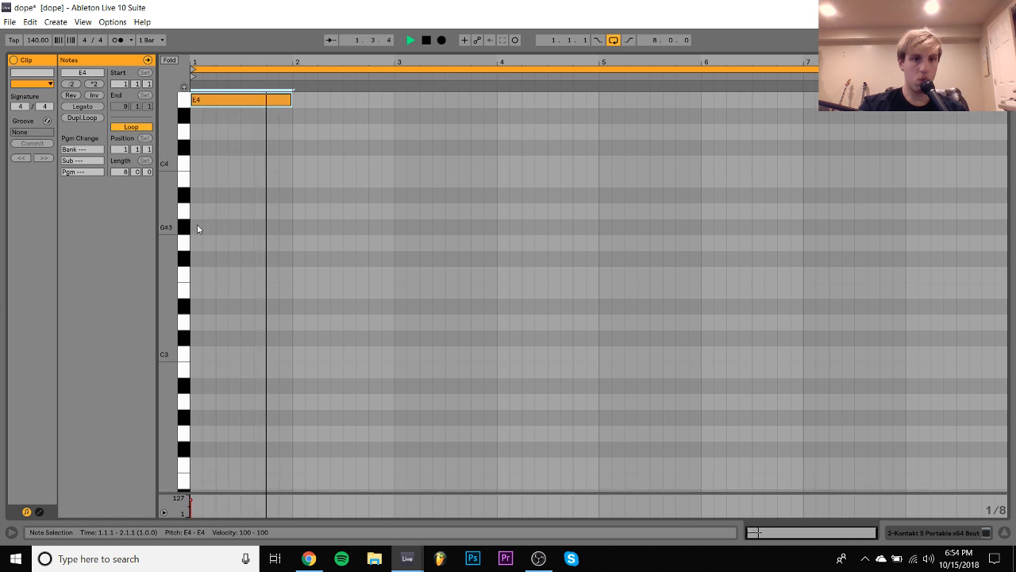
- Duplicate the note into bar 2 as C4, and repeat the E4–C4 pattern across all eight bars
{"action": "key", "text": "ctrl+d"}
{"action": "key", "text": "Down"}
{"action": "key", "text": "Down"}
{"action": "key", "text": "Down"}
{"action": "key", "text": "Down"}
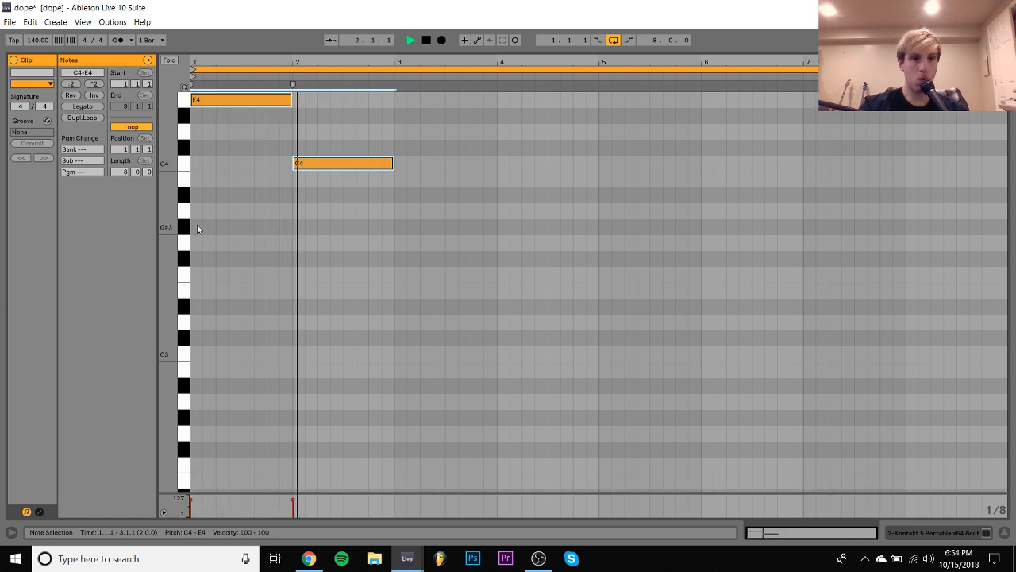
{"action": "key", "text": "ctrl+d"}
{"action": "key", "text": "ctrl+a"}
{"action": "key", "text": "ctrl+d"}
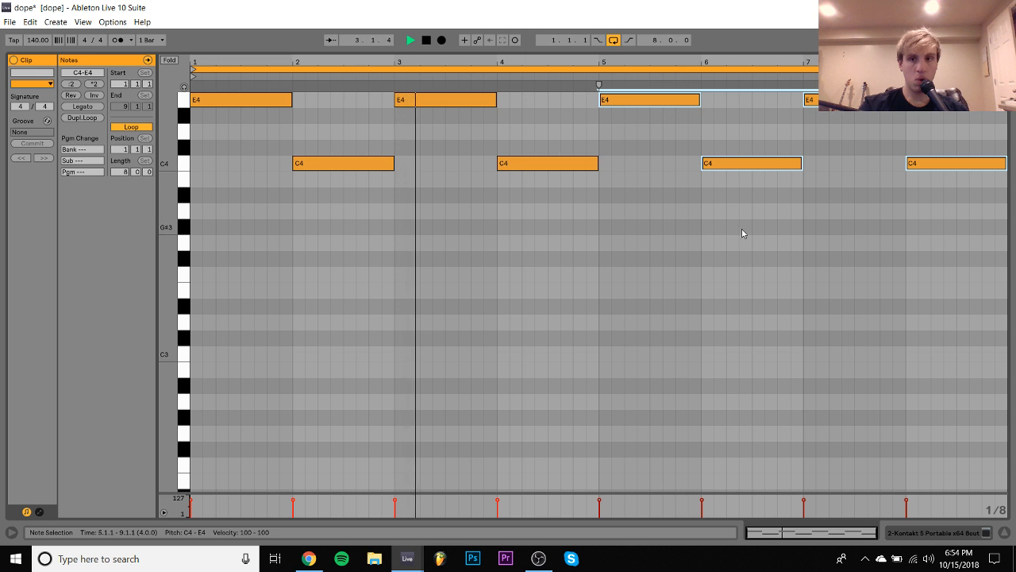
- Shorten the C4 in bar 4 to half a bar, follow it with a half-bar A4, and play the clip
{"action": "left_click_drag", "start_coordinate": [542, 256], "coordinate": [519, 146]}
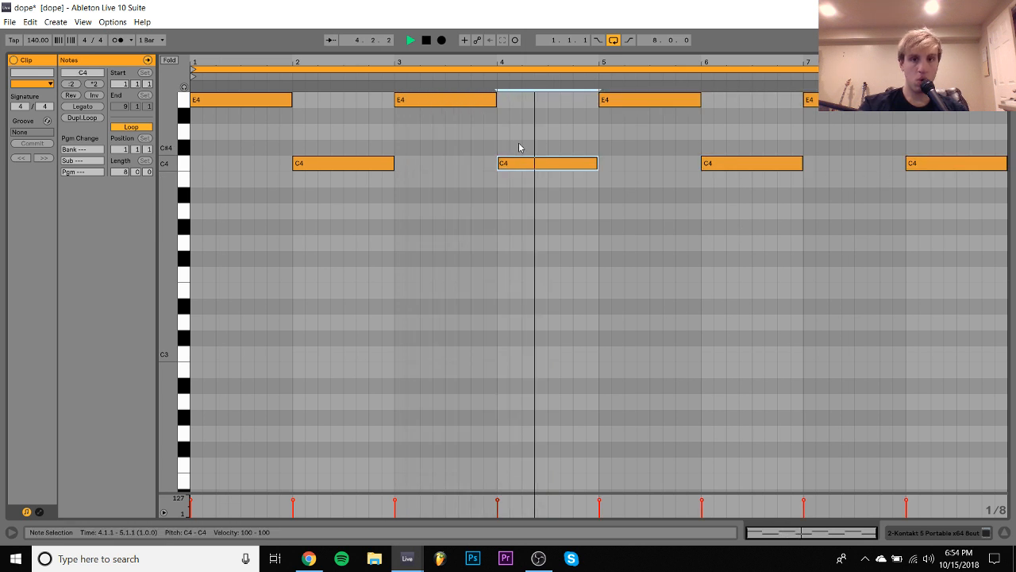
{"action": "key", "text": "shift+Left"}
{"action": "key", "text": "shift+Left"}
{"action": "key", "text": "shift+Left"}
{"action": "key", "text": "shift+Left"}
{"action": "key", "text": "space"}
{"action": "key", "text": "ctrl+d"}
{"action": "key", "text": "Up"}
{"action": "key", "text": "Up"}
{"action": "key", "text": "Up"}
{"action": "key", "text": "Up"}
{"action": "key", "text": "Up"}
{"action": "key", "text": "Up"}
{"action": "key", "text": "Up"}
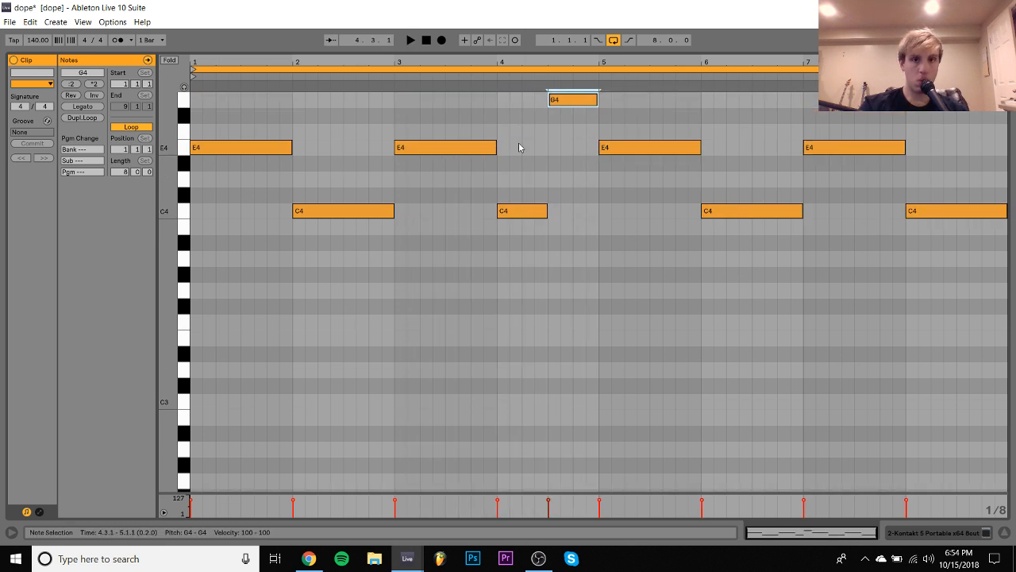
{"action": "key", "text": "Up"}
{"action": "key", "text": "Up"}
{"action": "key", "text": "space"}
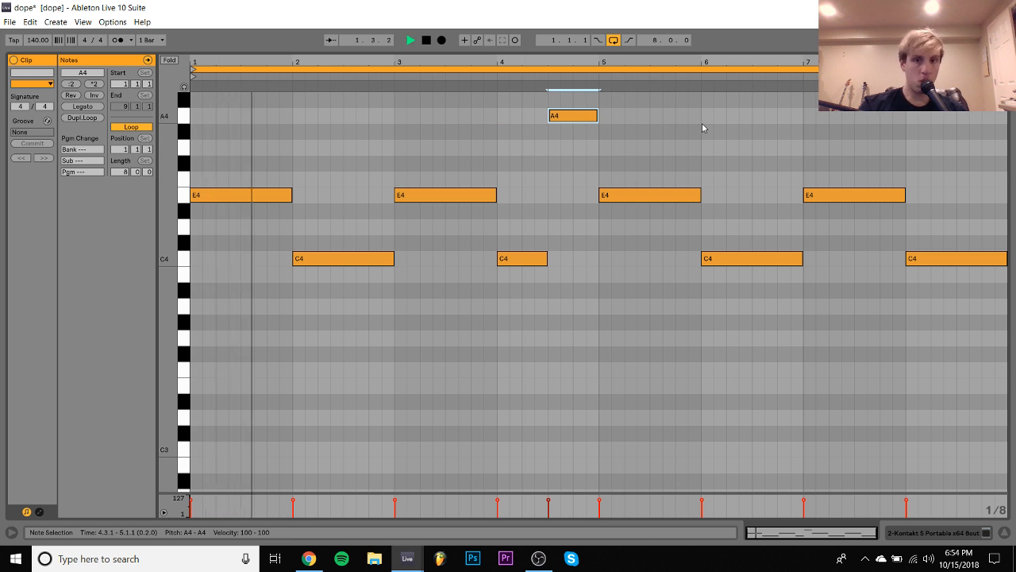
- Replace the notes in bars 5 to 8 with a duplicate of the first four bars
{"action": "left_click_drag", "start_coordinate": [677, 113], "coordinate": [1009, 325]}
{"action": "key", "text": "Delete"}
{"action": "key", "text": "ctrl+a"}
{"action": "key", "text": "ctrl+d"}
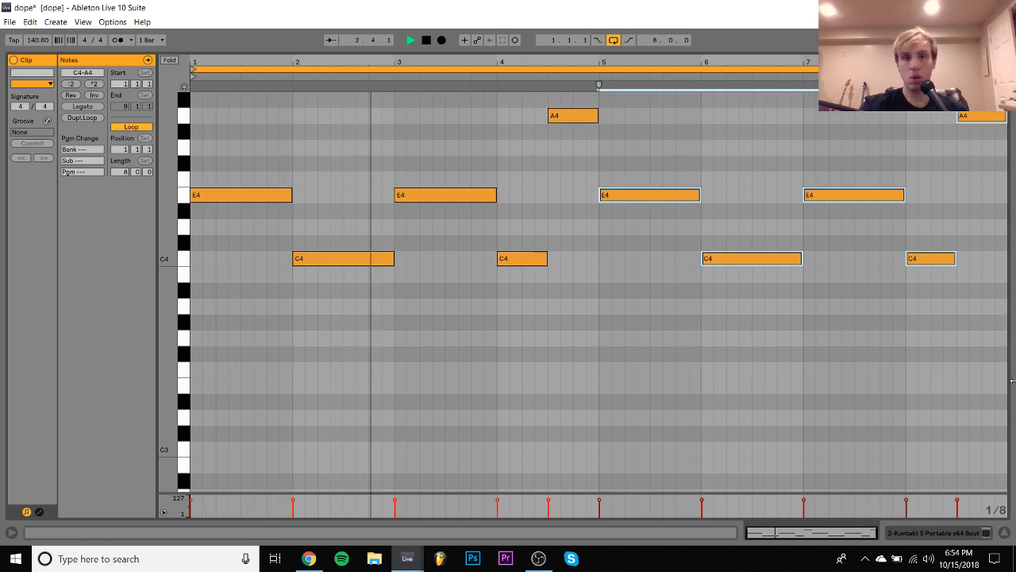
- Reopen Kontakt, audition 098. Emo Pacing, 099. Fire Watch and 100. Trippy Quartet, and lower the Kontakt track to -8.6 dB
{"action": "left_click", "coordinate": [928, 531]}
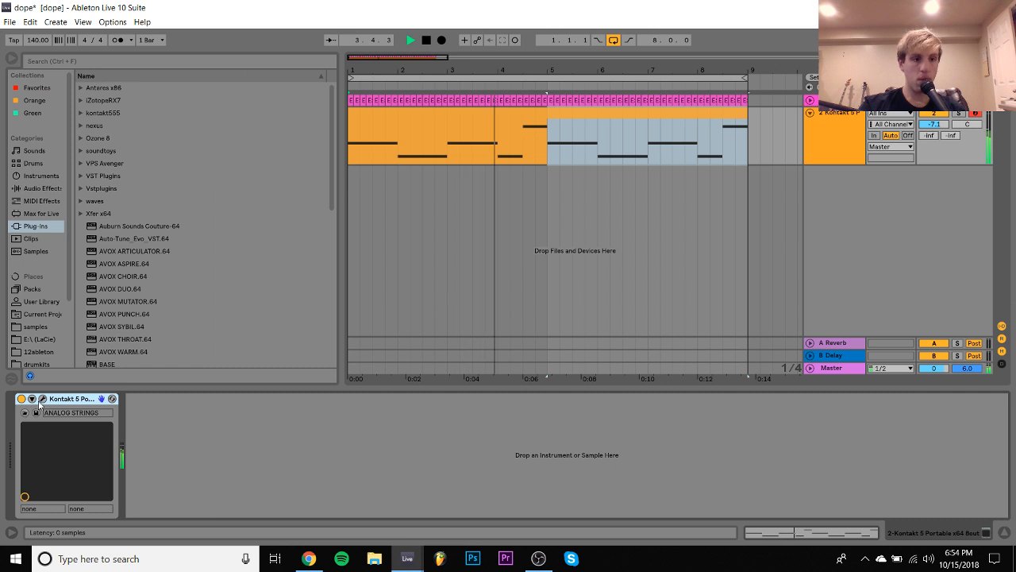
{"action": "left_click", "coordinate": [42, 398]}
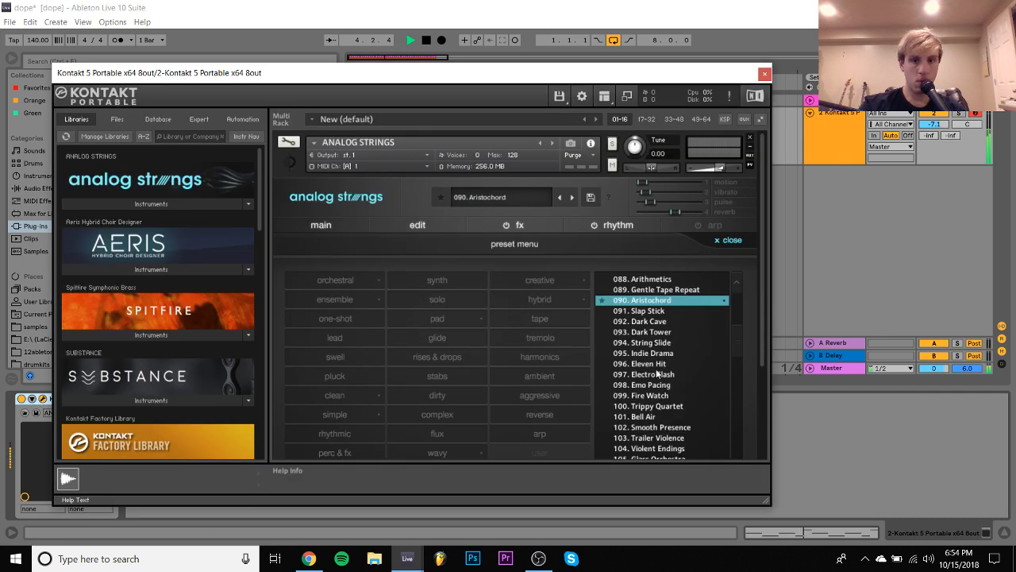
{"action": "left_click", "coordinate": [654, 386]}
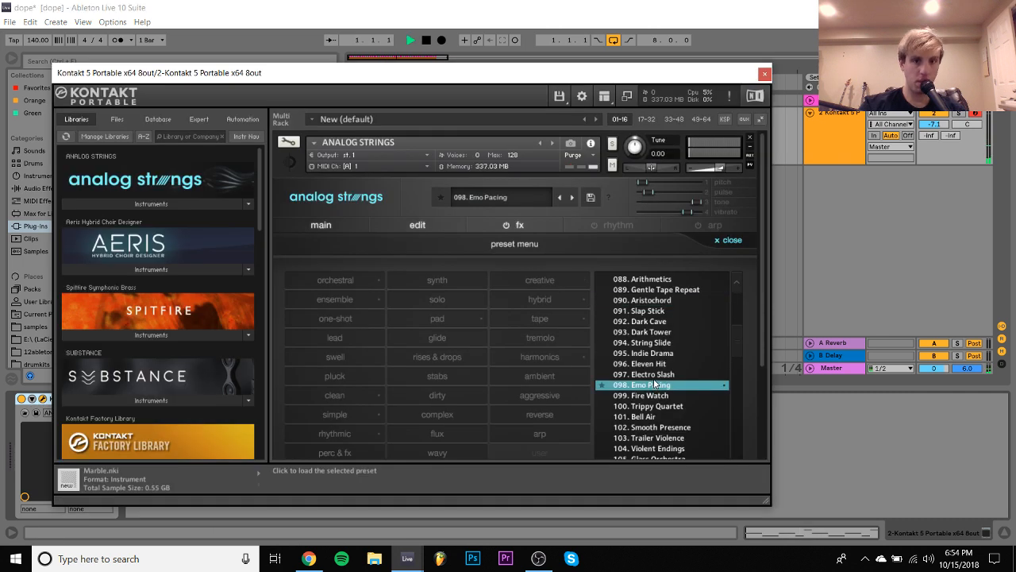
{"action": "scroll", "coordinate": [654, 382], "scroll_direction": "down", "scroll_amount": 3}
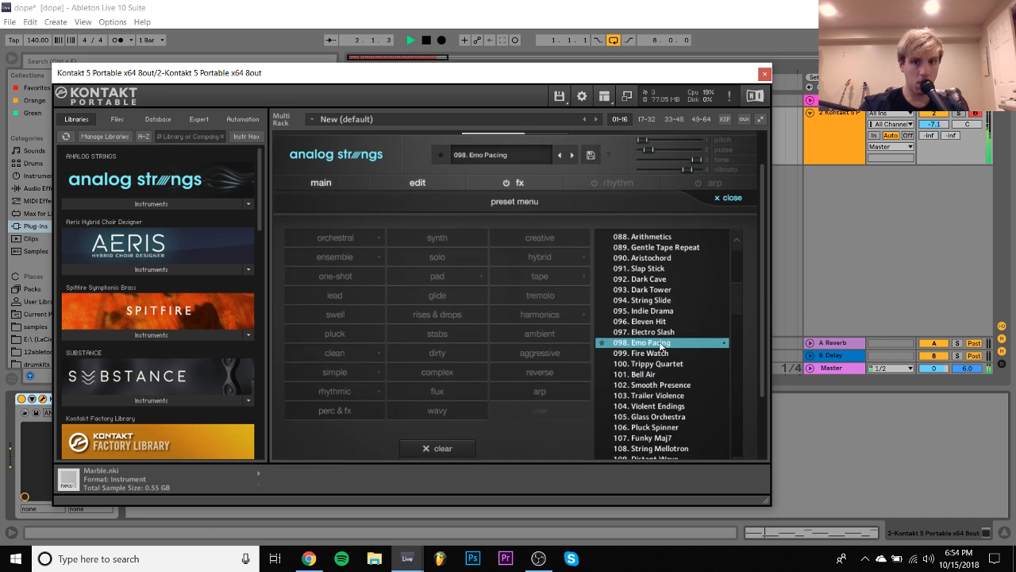
{"action": "key", "text": "space"}
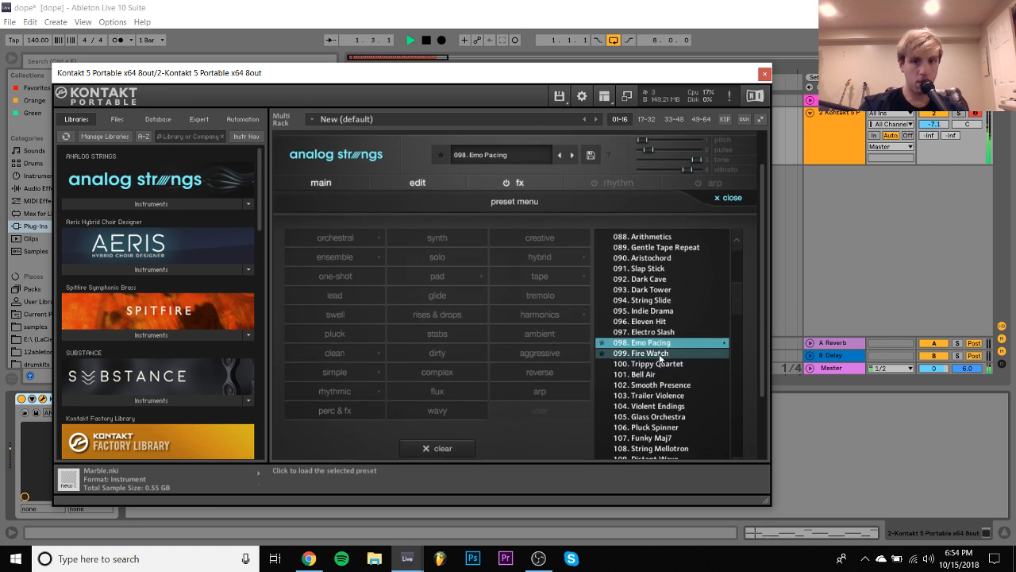
{"action": "left_click", "coordinate": [659, 353]}
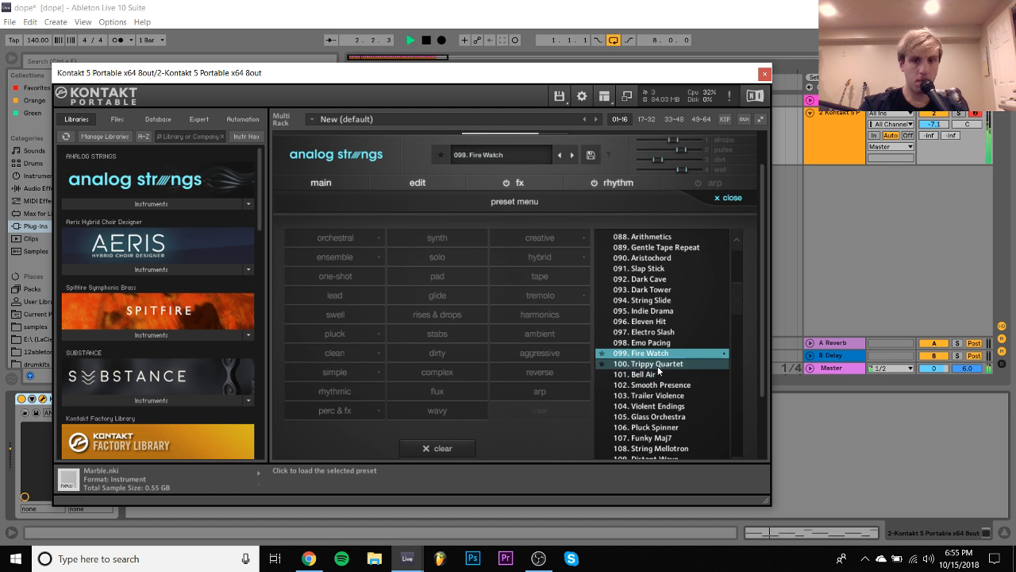
{"action": "key", "text": "space"}
{"action": "left_click", "coordinate": [657, 365]}
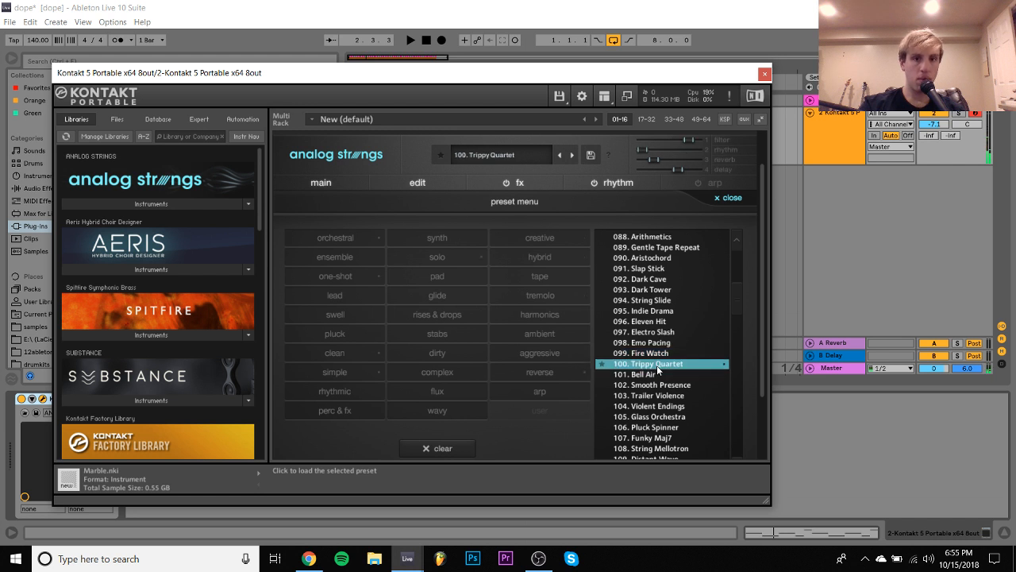
{"action": "left_click", "coordinate": [934, 125]}
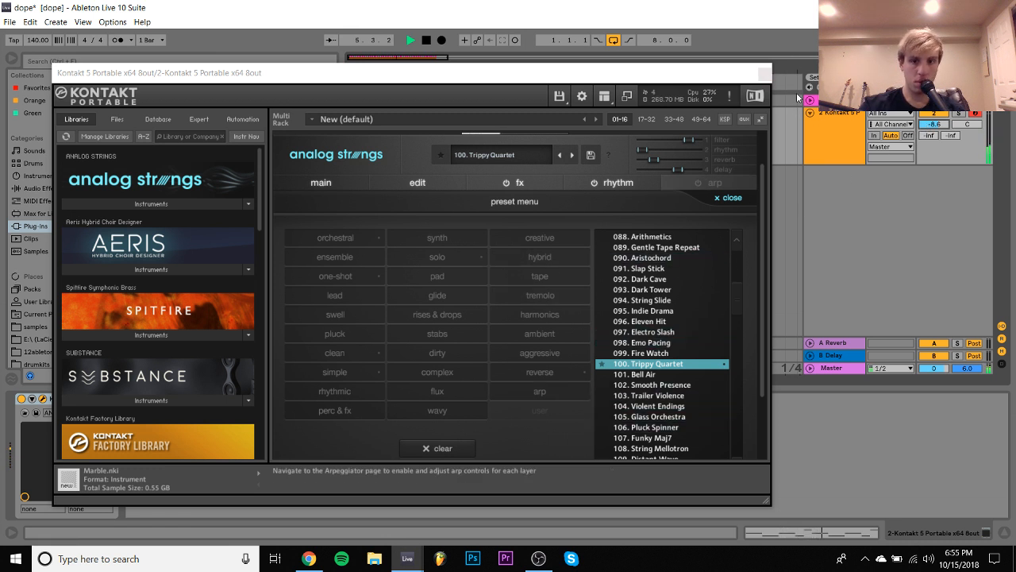
- Try the 102. Smooth Presence and 103. Trailer Violence presets, and load 105. Glass Orchestra
{"action": "left_click", "coordinate": [644, 385]}
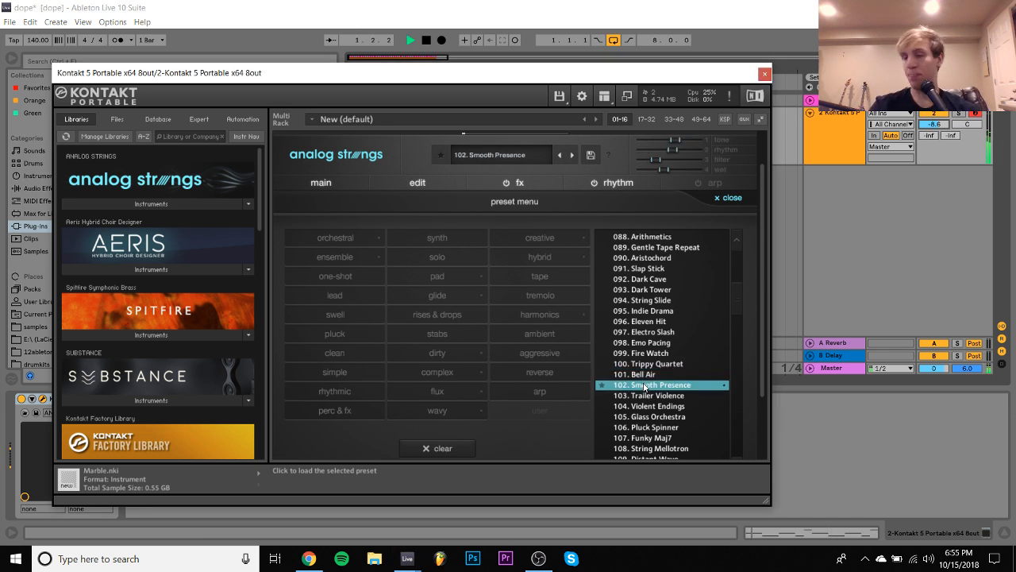
{"action": "left_click", "coordinate": [652, 395]}
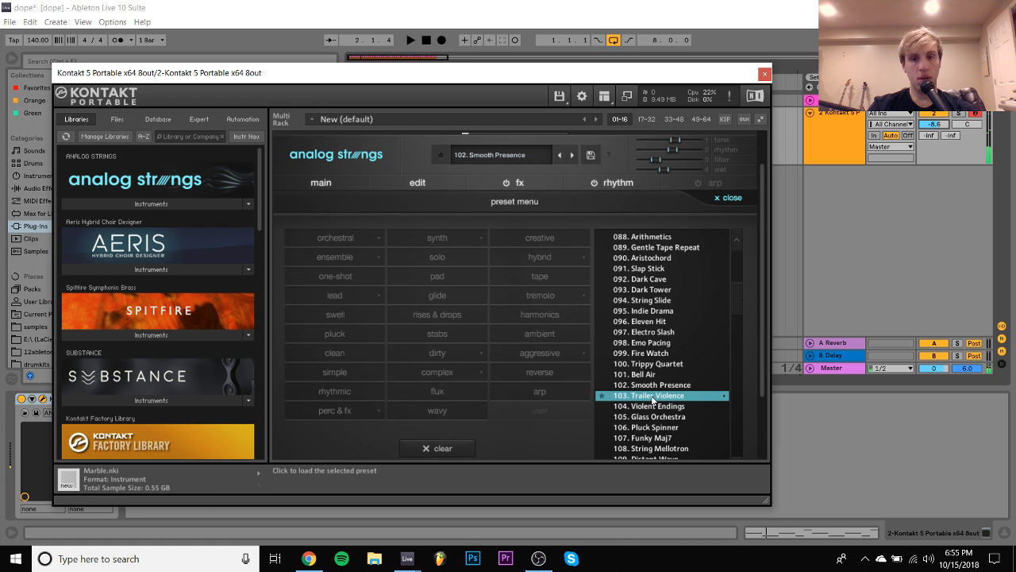
{"action": "left_click", "coordinate": [653, 397]}
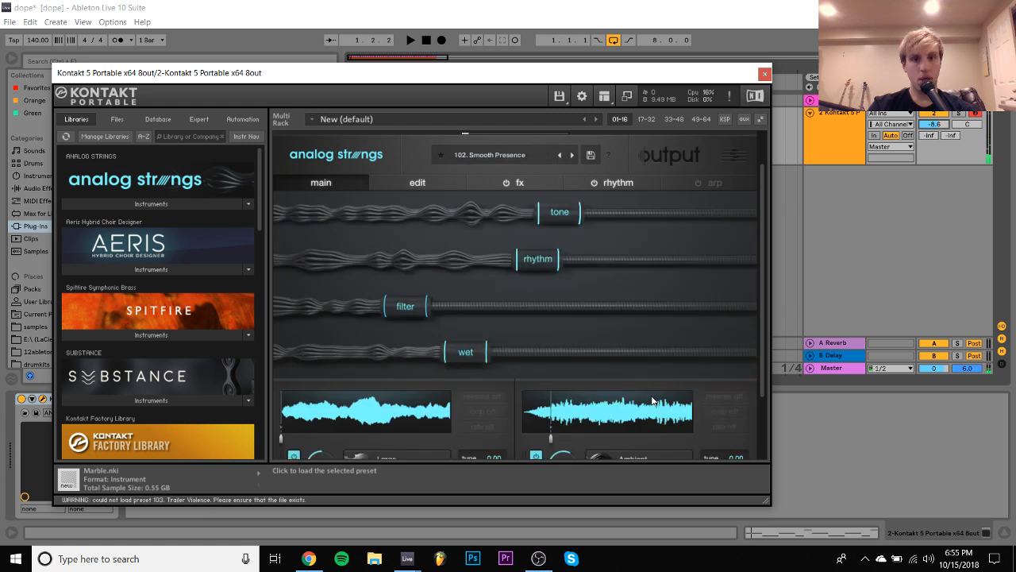
{"action": "left_click", "coordinate": [499, 151]}
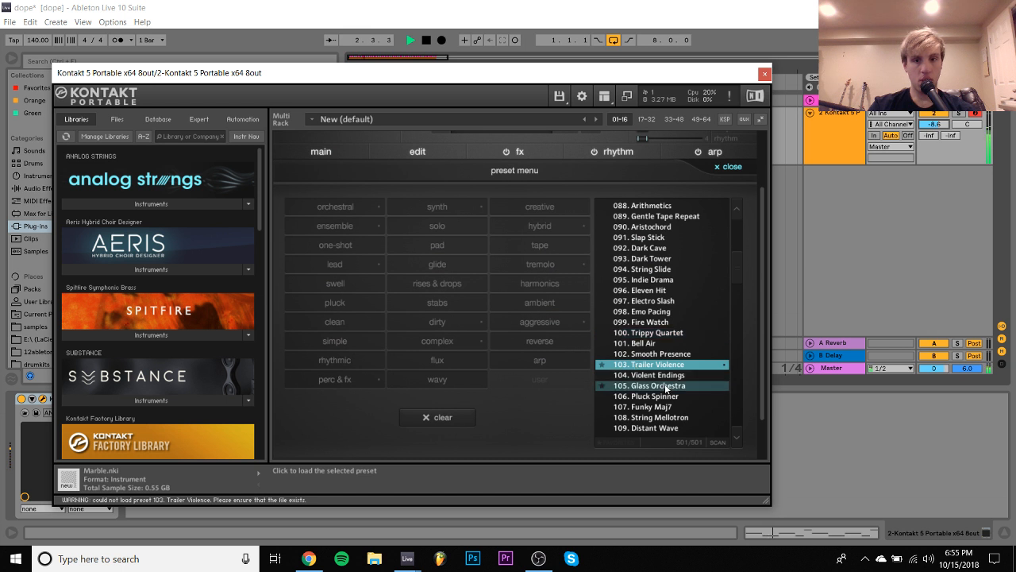
{"action": "left_click", "coordinate": [666, 387]}
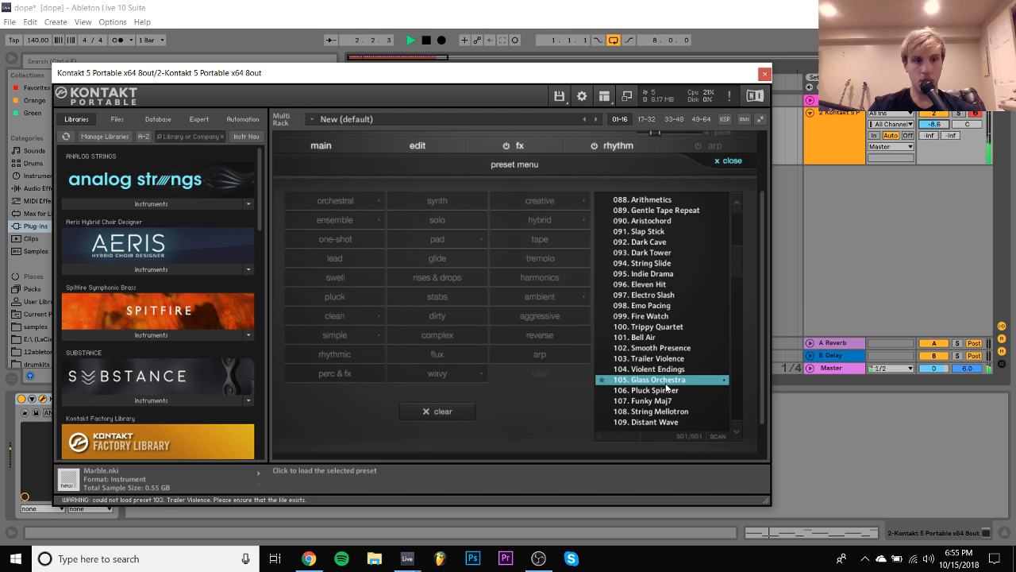
- Close Kontakt, lower both A4 notes in the clip to F4, and replay the melody
{"action": "left_click", "coordinate": [765, 76]}
{"action": "double_click", "coordinate": [564, 107]}
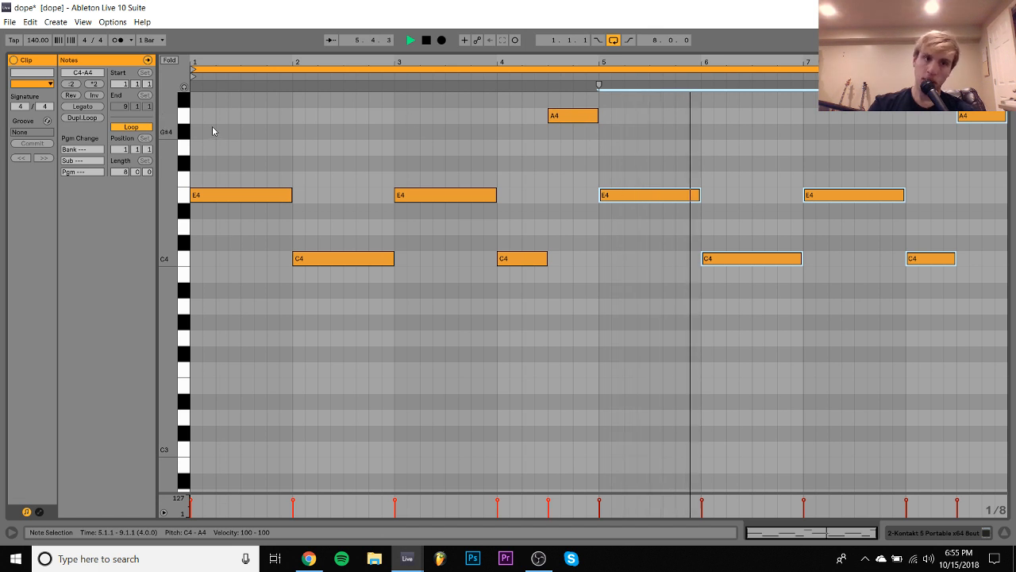
{"action": "left_click", "coordinate": [181, 116]}
{"action": "key", "text": "Down"}
{"action": "key", "text": "Down"}
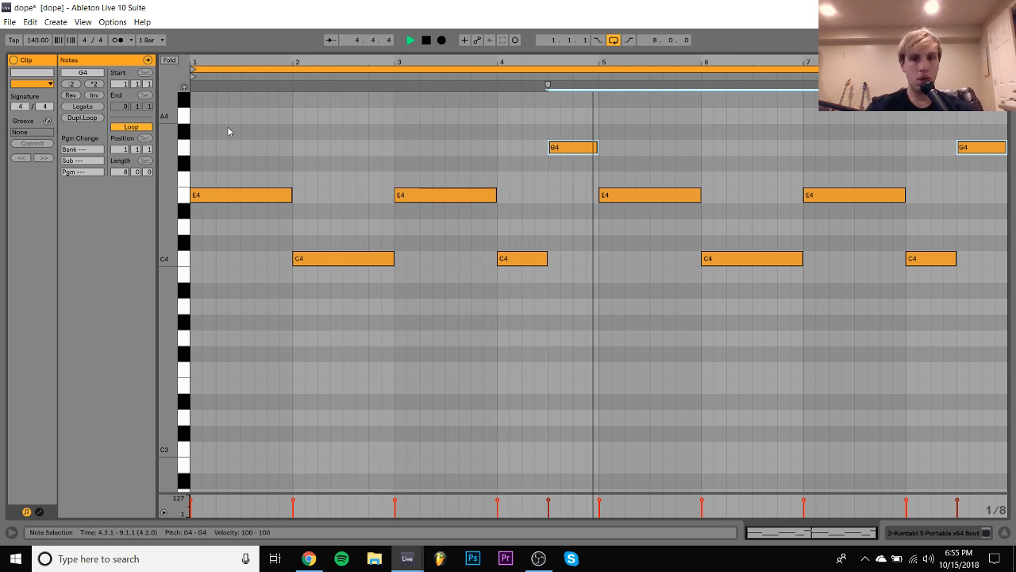
{"action": "key", "text": "Down"}
{"action": "key", "text": "Down"}
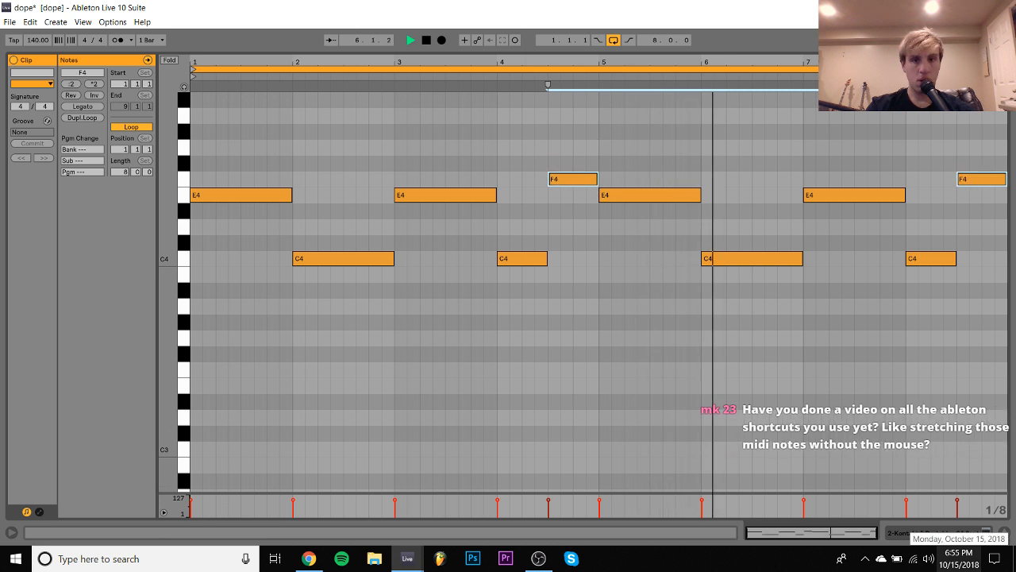
{"action": "key", "text": "space"}
{"action": "left_click", "coordinate": [536, 77]}
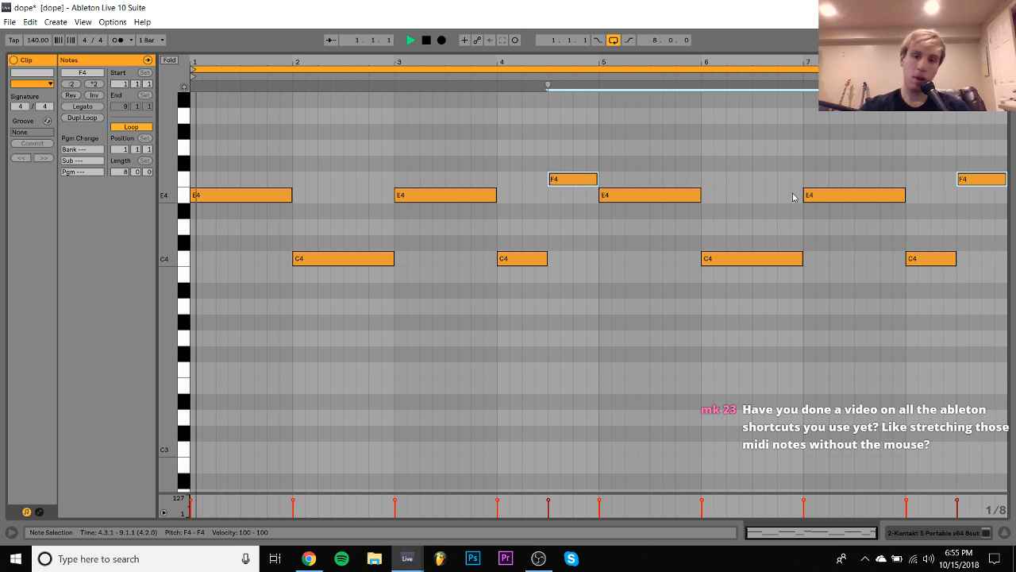
- Reopen Kontakt from the track's device view and load the 209. Digital Age preset in Analog Strings
{"action": "left_click", "coordinate": [926, 534]}
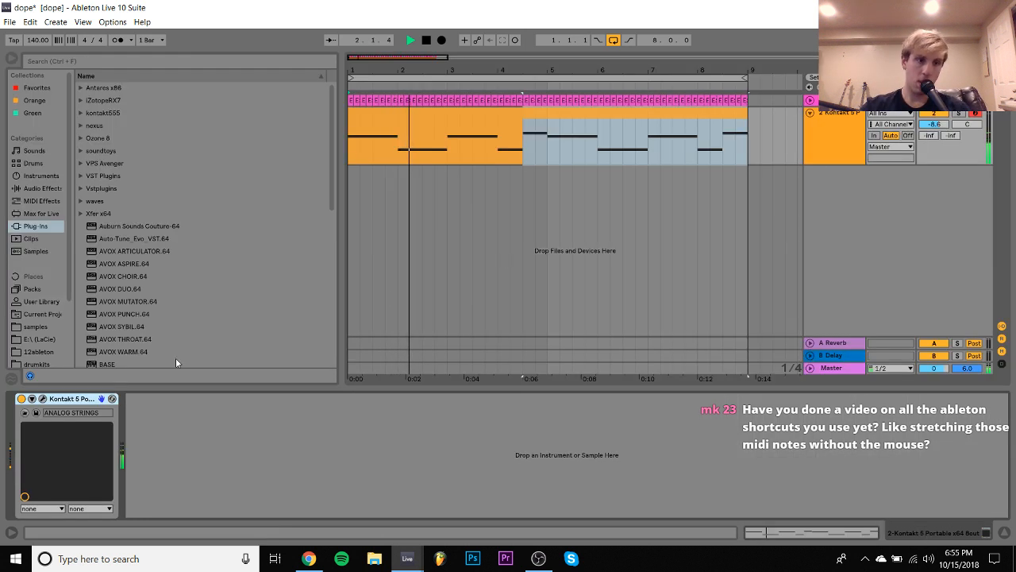
{"action": "left_click", "coordinate": [42, 399]}
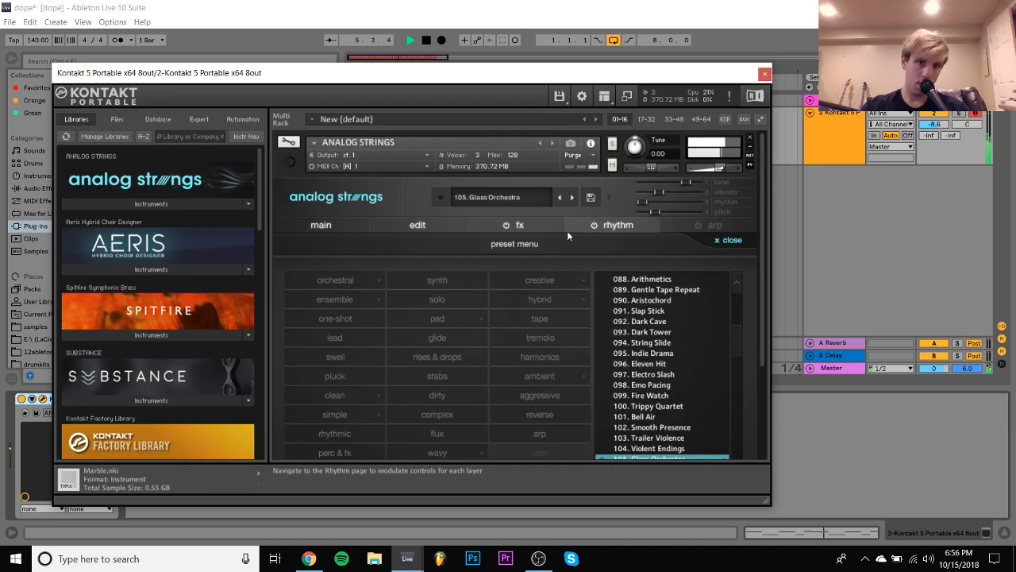
{"action": "scroll", "coordinate": [567, 230], "scroll_direction": "down", "scroll_amount": 2}
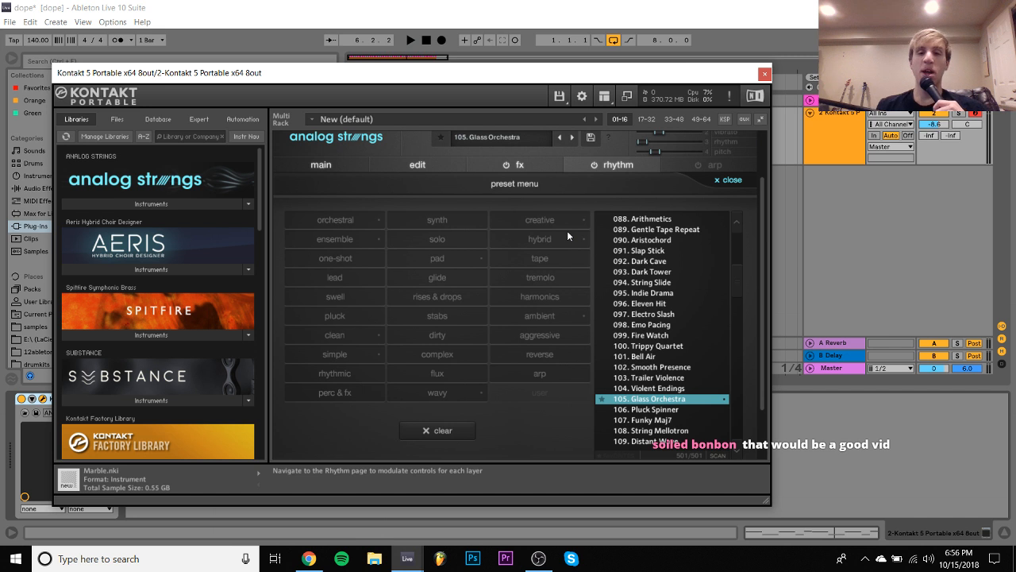
{"action": "scroll", "coordinate": [721, 349], "scroll_direction": "down", "scroll_amount": 2}
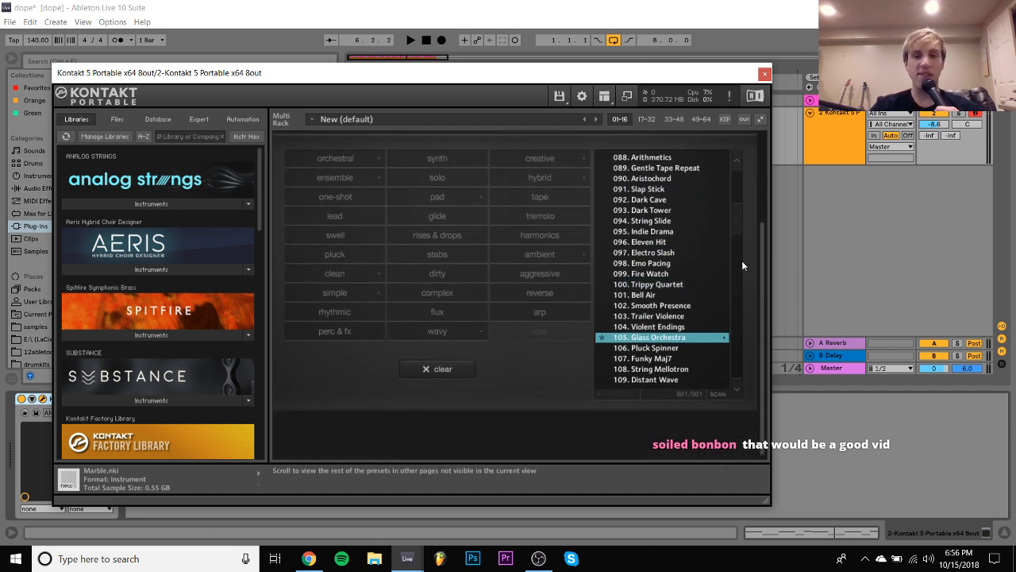
{"action": "left_click_drag", "start_coordinate": [736, 218], "coordinate": [751, 261]}
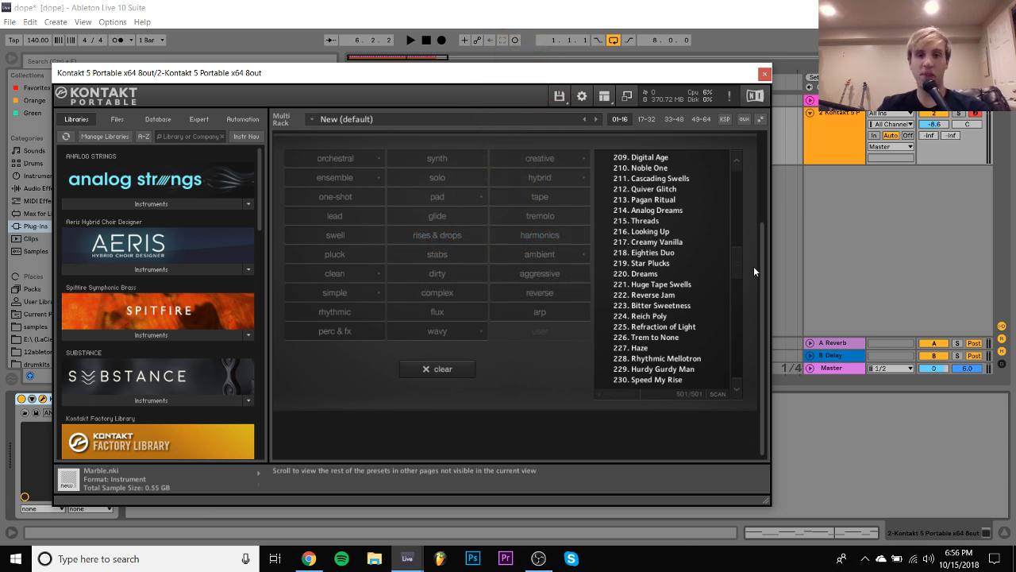
{"action": "left_click", "coordinate": [659, 158]}
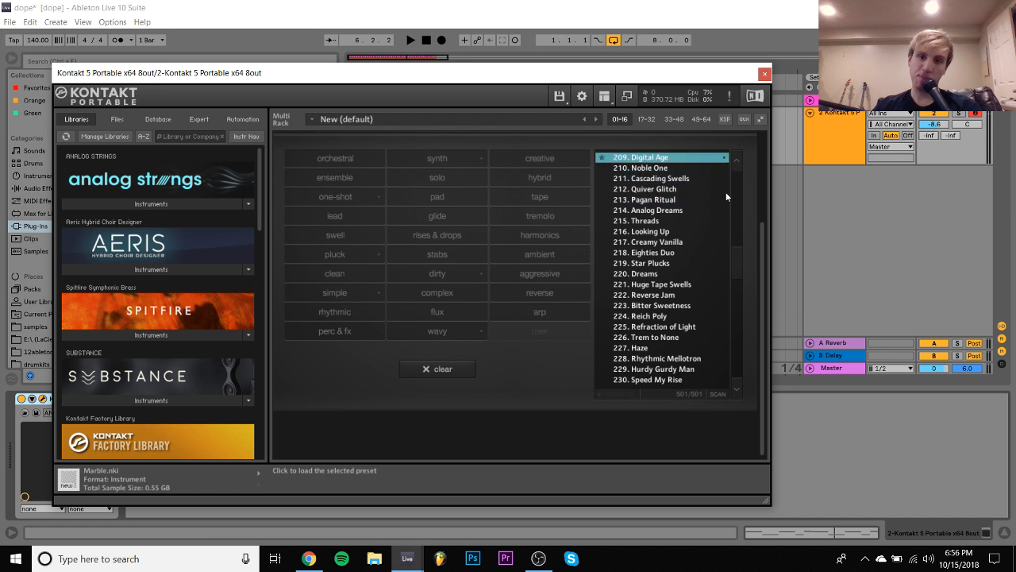
{"action": "left_click_drag", "start_coordinate": [763, 243], "coordinate": [765, 192]}
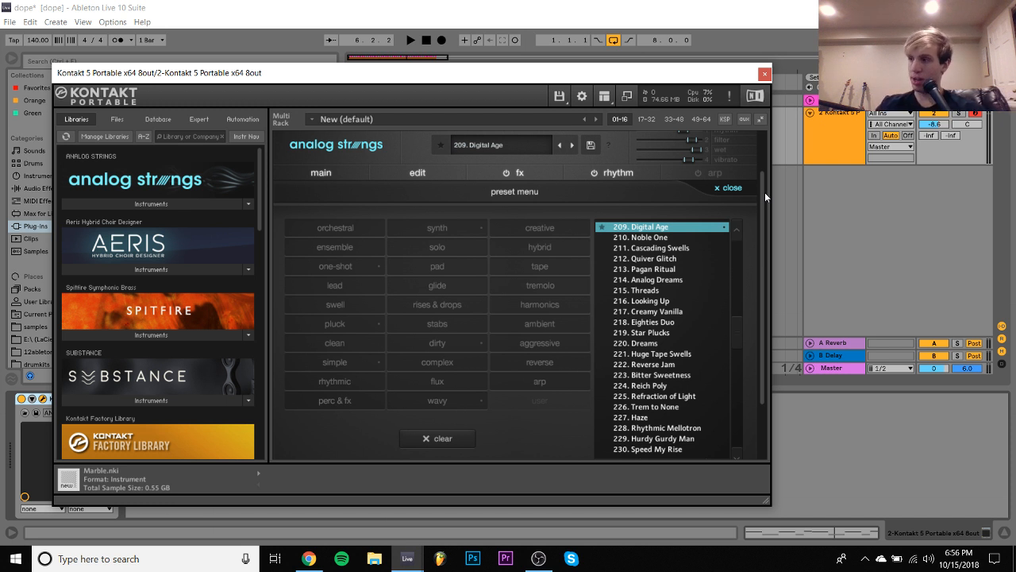
- Play the melody with the new preset, lower the Kontakt track's volume to -11.8 dB, and close Kontakt
{"action": "key", "text": "space"}
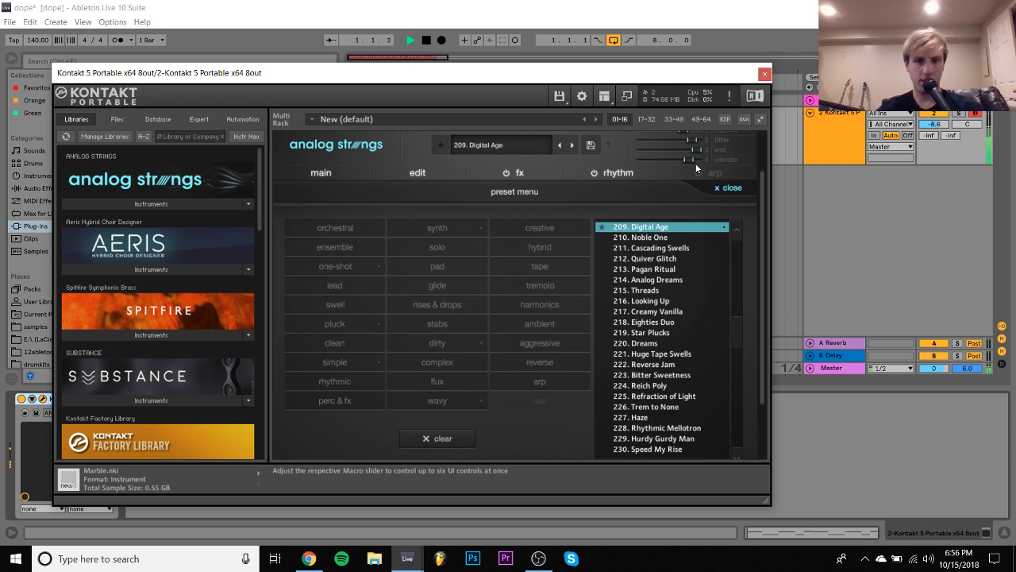
{"action": "left_click", "coordinate": [941, 124]}
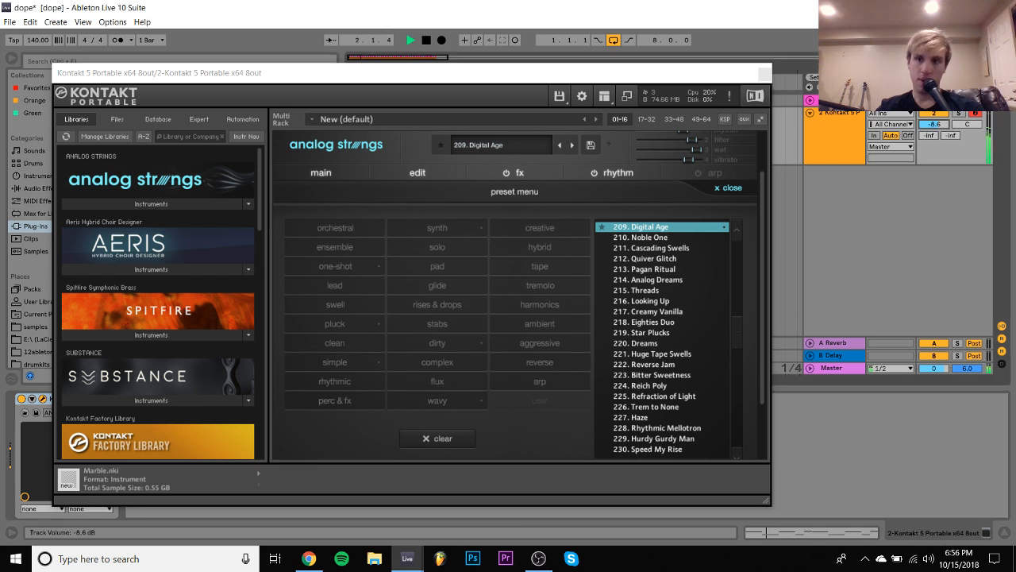
{"action": "left_click", "coordinate": [764, 73]}
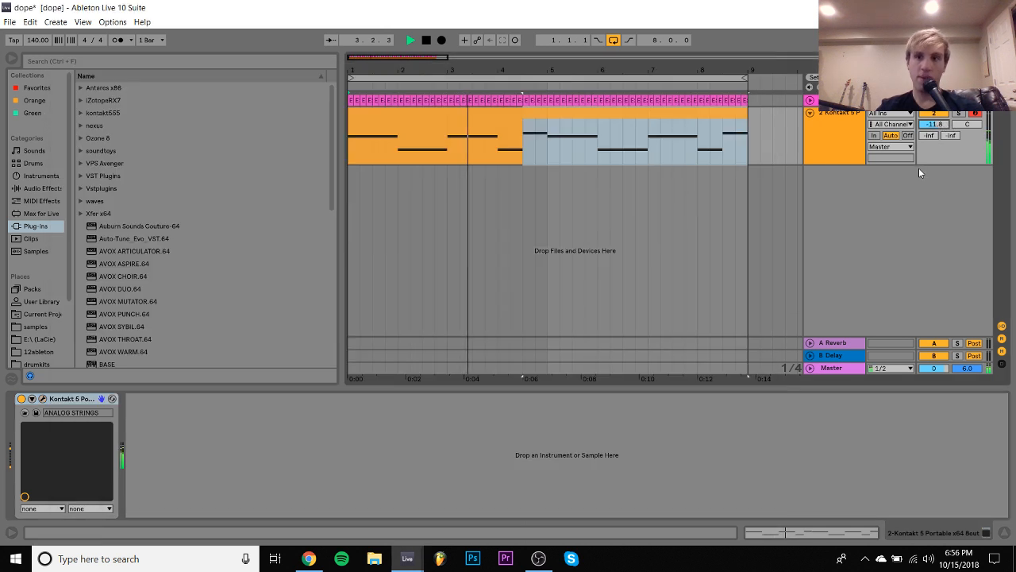
- Insert a MIDI track below the Kontakt track, browse to the drumkits folder, and stop playback
{"action": "left_click", "coordinate": [839, 151]}
{"action": "key", "text": "ctrl+shift+t"}
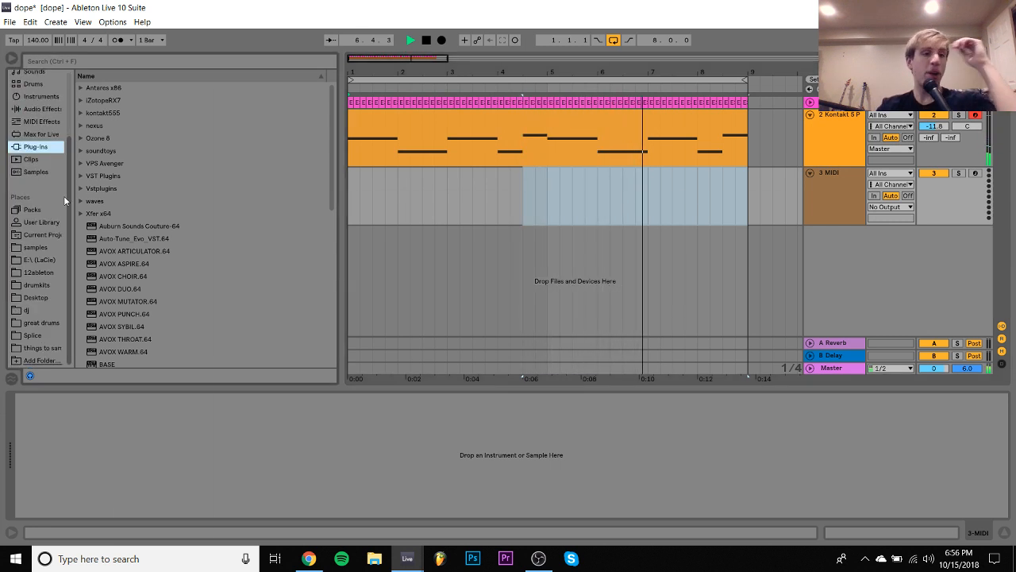
{"action": "scroll", "coordinate": [42, 272], "scroll_direction": "down", "scroll_amount": 3}
{"action": "left_click", "coordinate": [42, 288]}
{"action": "key", "text": "space"}
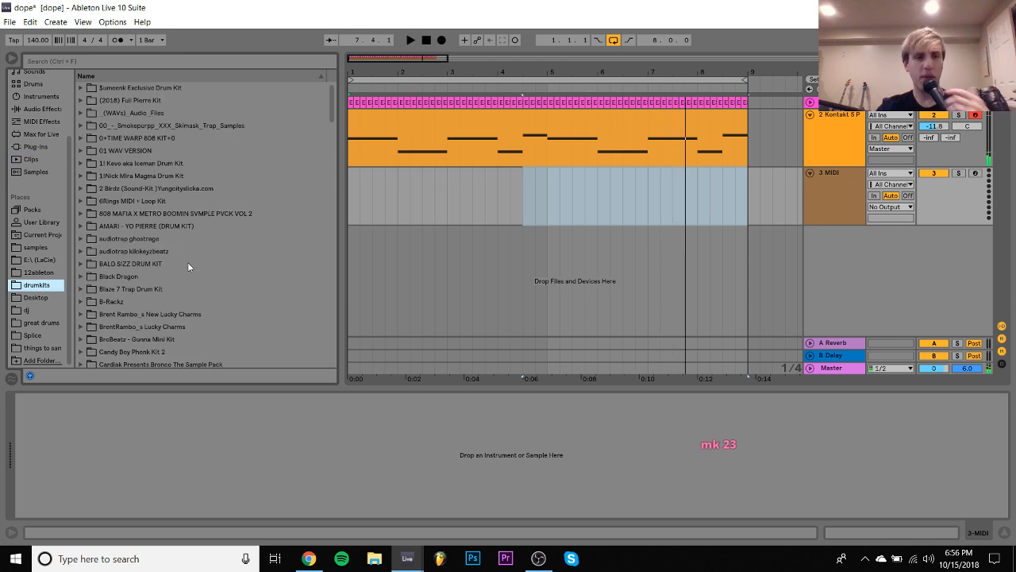
- Audition 808s in the $umeenk Exclusive Drum Kit and load $umeenk - Bando (808).wav onto the new MIDI track
{"action": "left_click", "coordinate": [115, 91]}
{"action": "key", "text": "Right"}
{"action": "key", "text": "Down"}
{"action": "key", "text": "Right"}
{"action": "key", "text": "Down"}
{"action": "key", "text": "Down"}
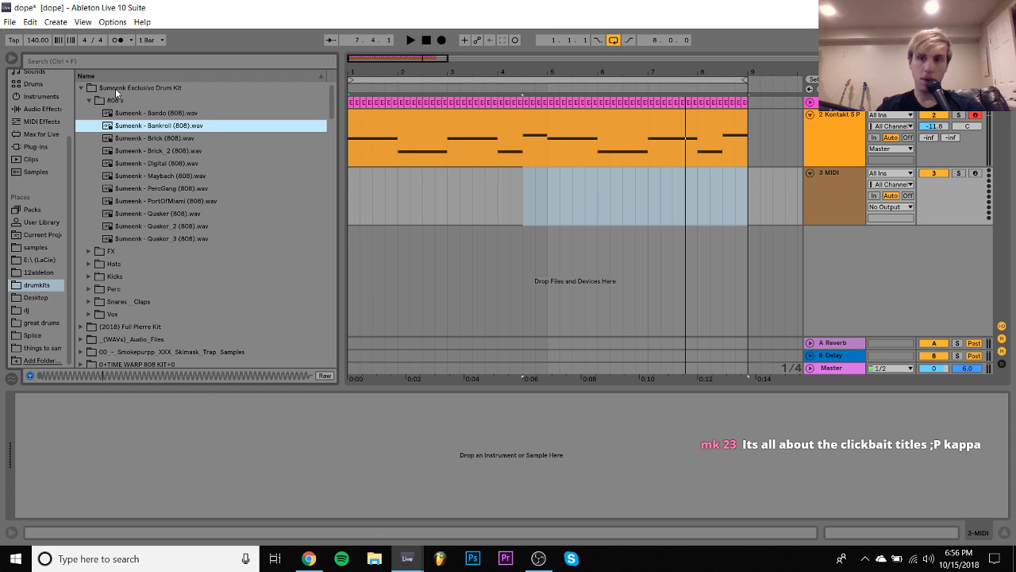
{"action": "key", "text": "Up"}
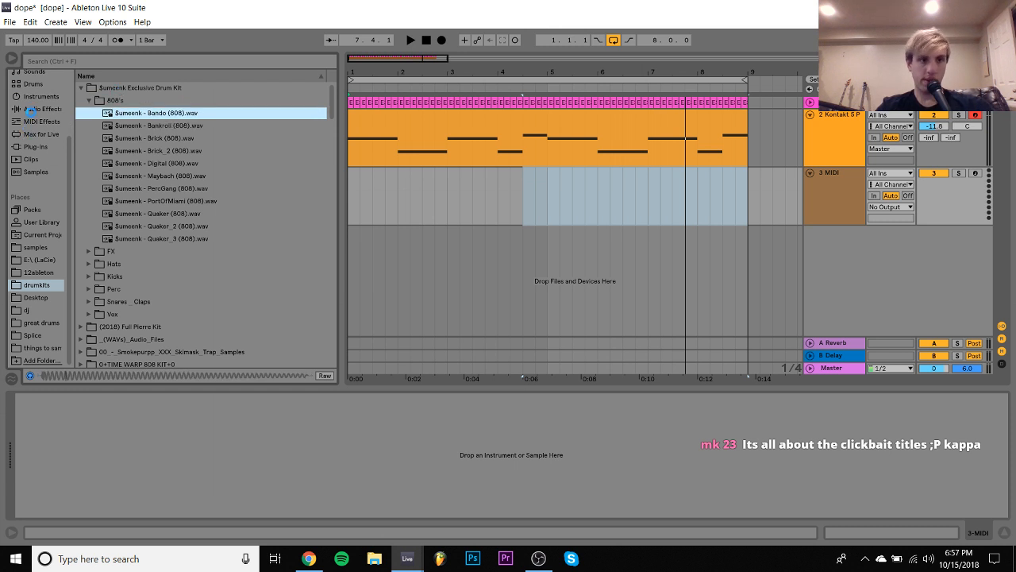
{"action": "key", "text": "Return"}
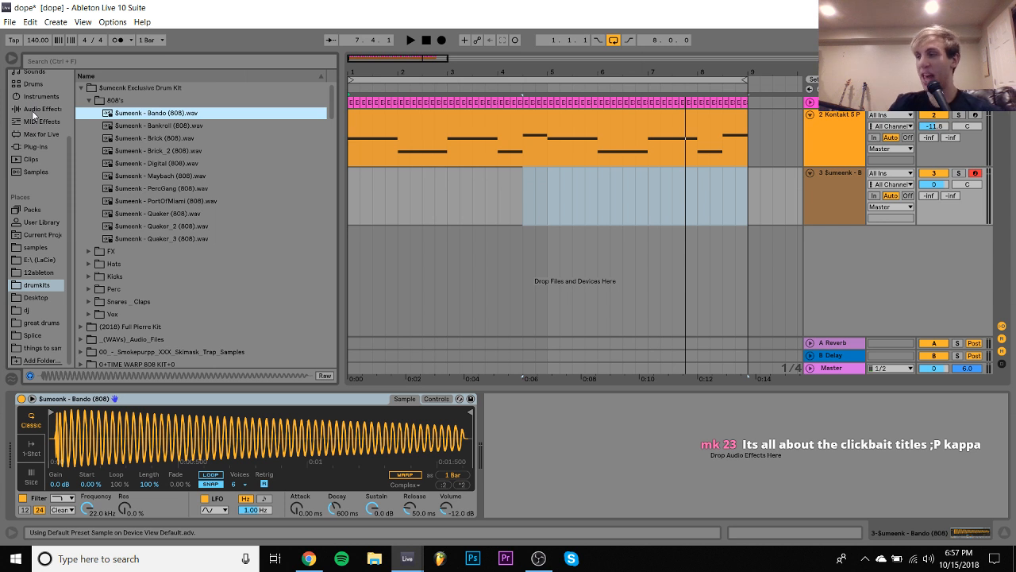
- Add the Tuner audio effect after the Bando 808 sampler
{"action": "left_click", "coordinate": [32, 111]}
{"action": "scroll", "coordinate": [194, 220], "scroll_direction": "down", "scroll_amount": 5}
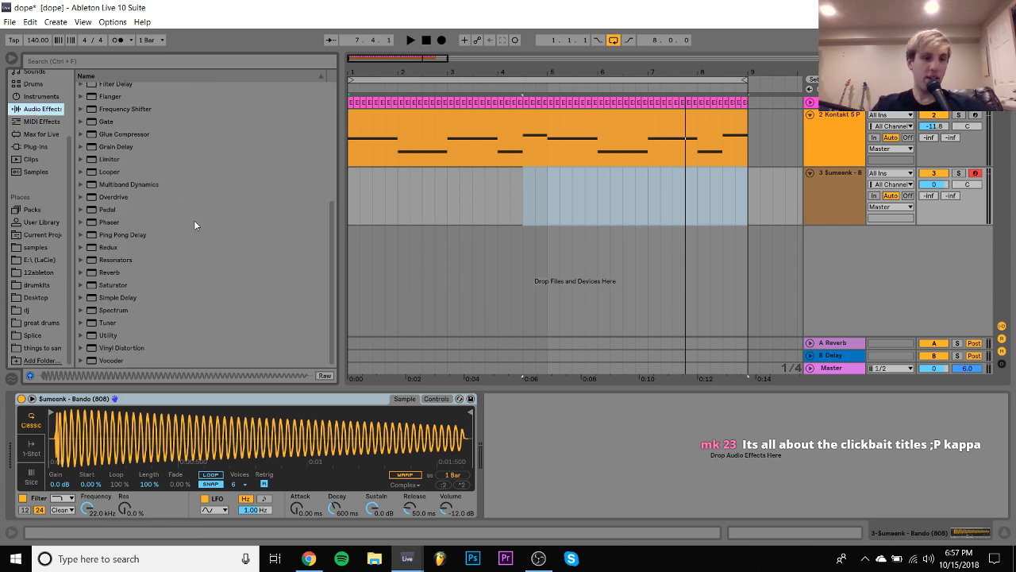
{"action": "double_click", "coordinate": [106, 323]}
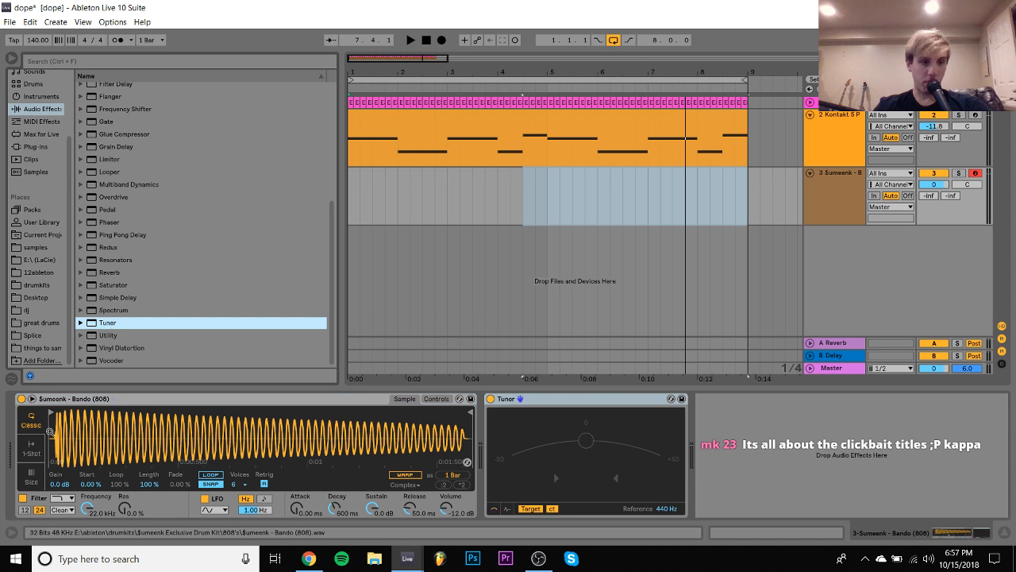
- Move the 808 sample's start to the waveform's onset, and set its transpose to -2 st and detune to -12 ct
{"action": "left_click_drag", "start_coordinate": [48, 432], "coordinate": [49, 508]}
{"action": "left_click_drag", "start_coordinate": [51, 414], "coordinate": [141, 406]}
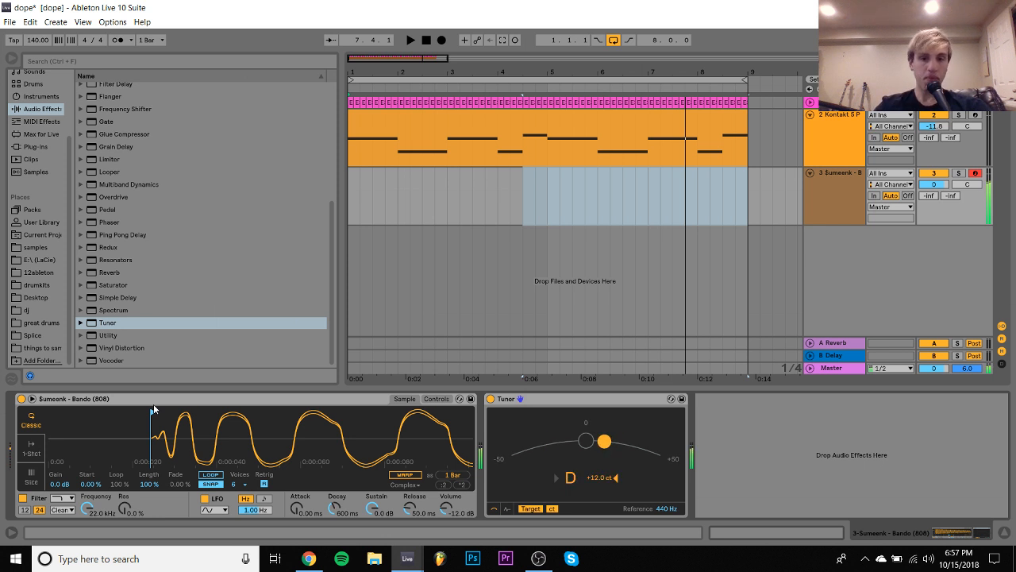
{"action": "left_click", "coordinate": [441, 399]}
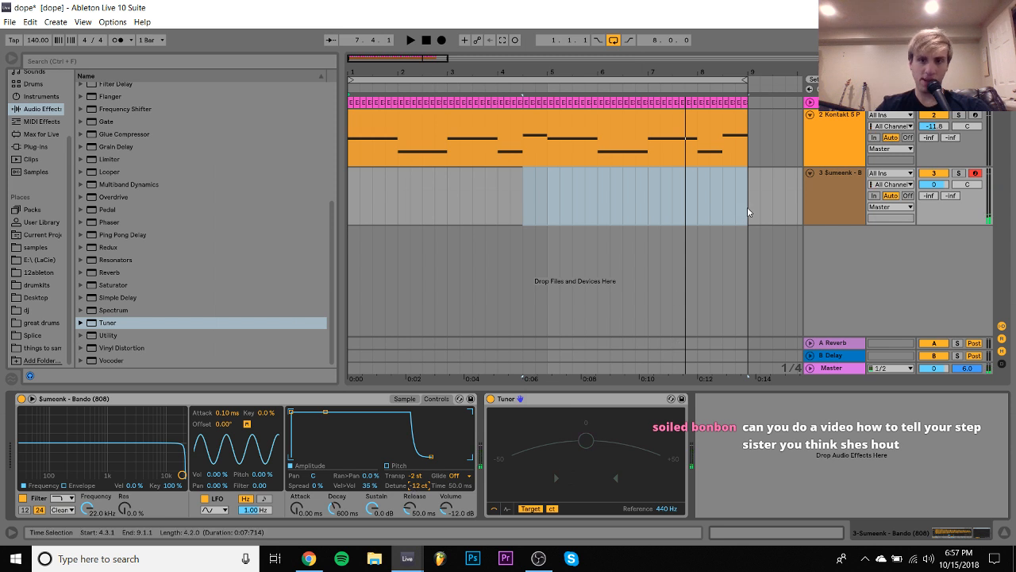
- Create an eight-bar MIDI clip from bar 1 on the 808 track and add a C3 note at its start
{"action": "left_click_drag", "start_coordinate": [748, 207], "coordinate": [355, 228]}
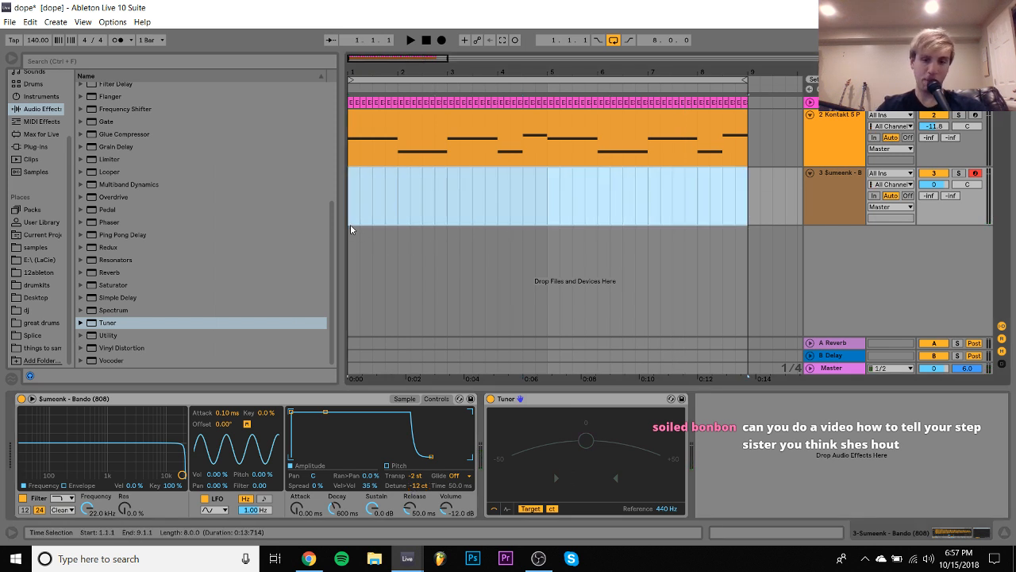
{"action": "key", "text": "ctrl+shift+m"}
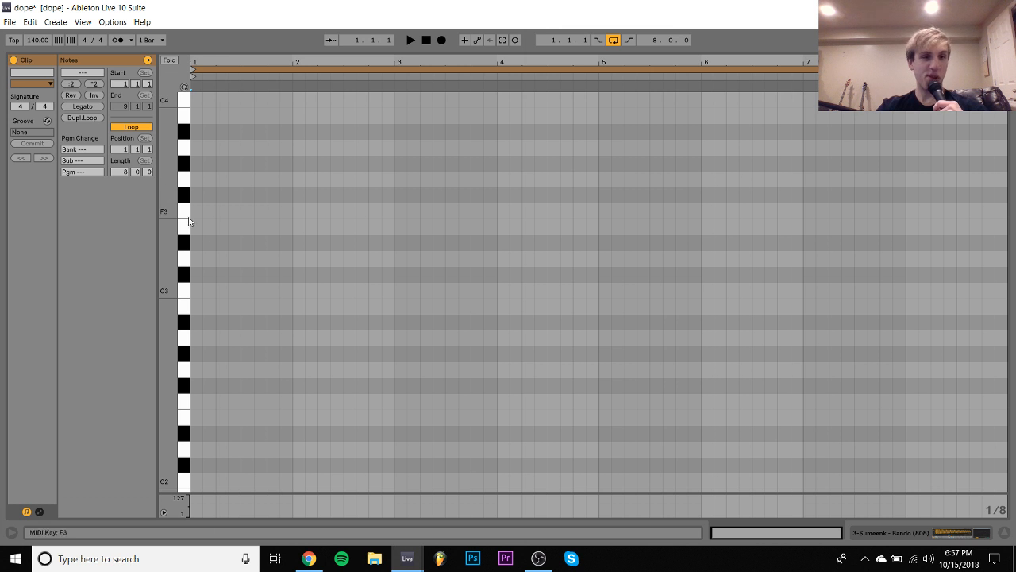
{"action": "double_click", "coordinate": [199, 291]}
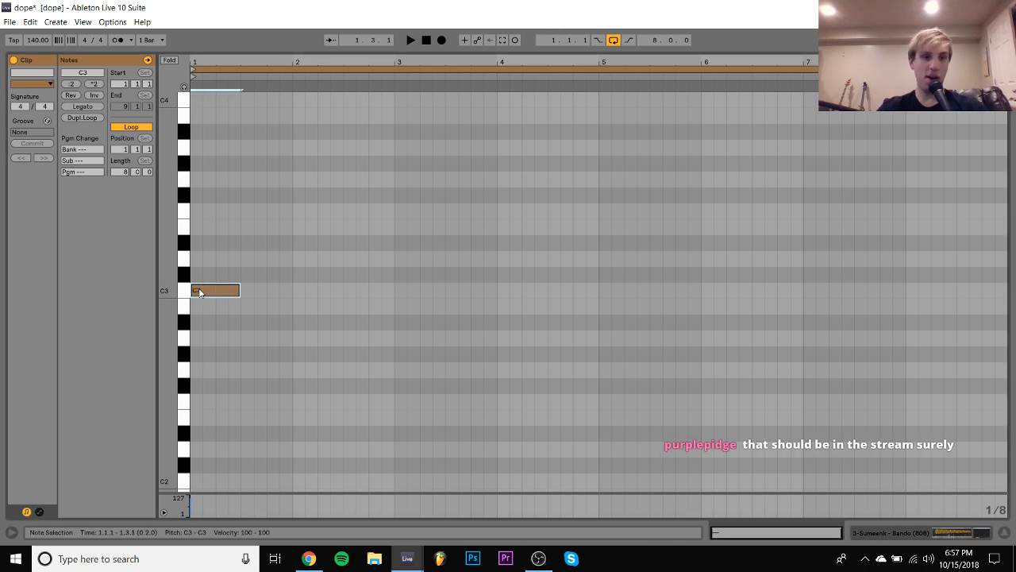
- Lengthen the 808 note to three beats, raise it to C4, and audition it in semitone steps down to E3
{"action": "key", "text": "space"}
{"action": "key", "text": "shift+Up"}
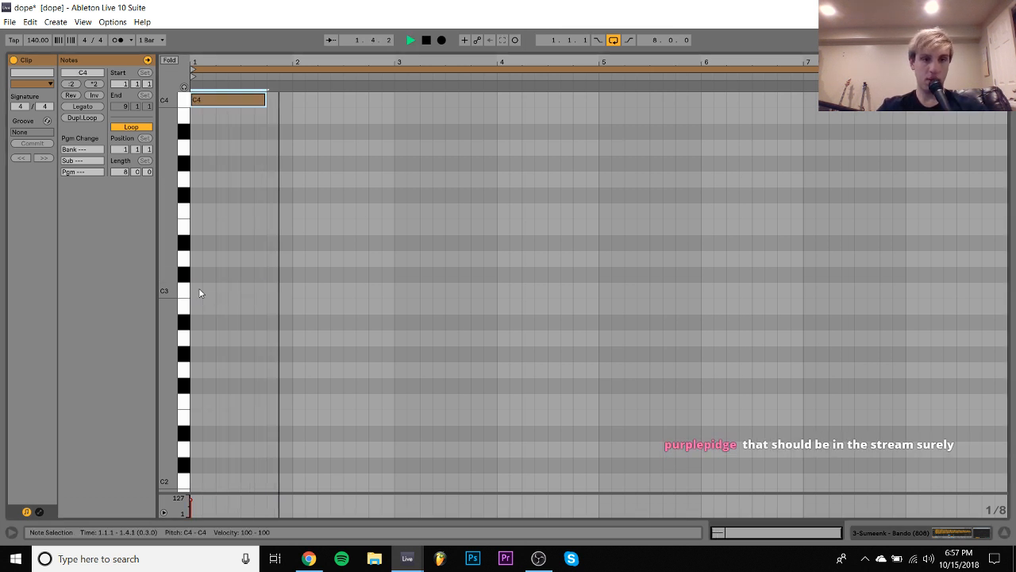
{"action": "key", "text": "Down"}
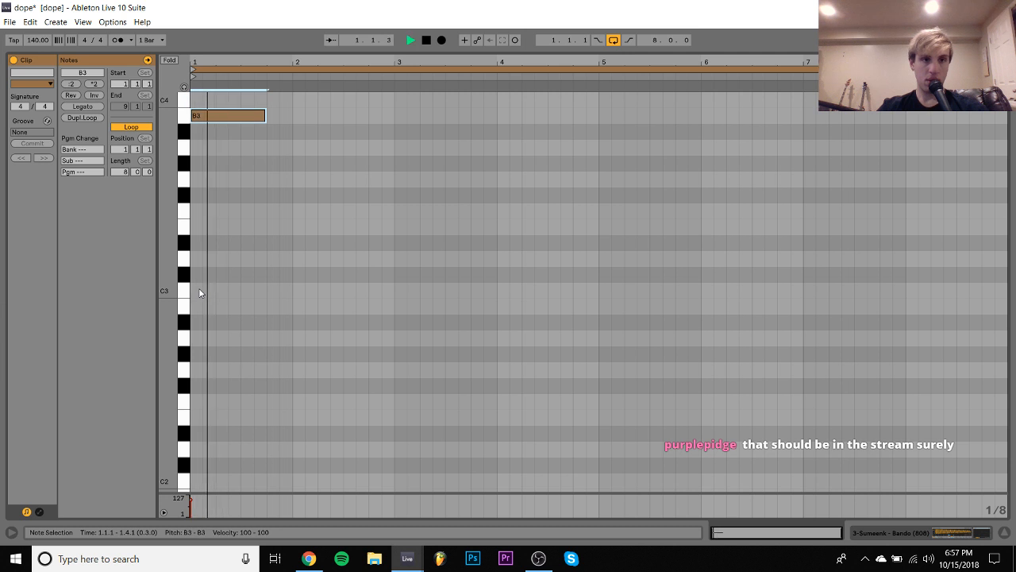
{"action": "key", "text": "Down"}
{"action": "key", "text": "Down"}
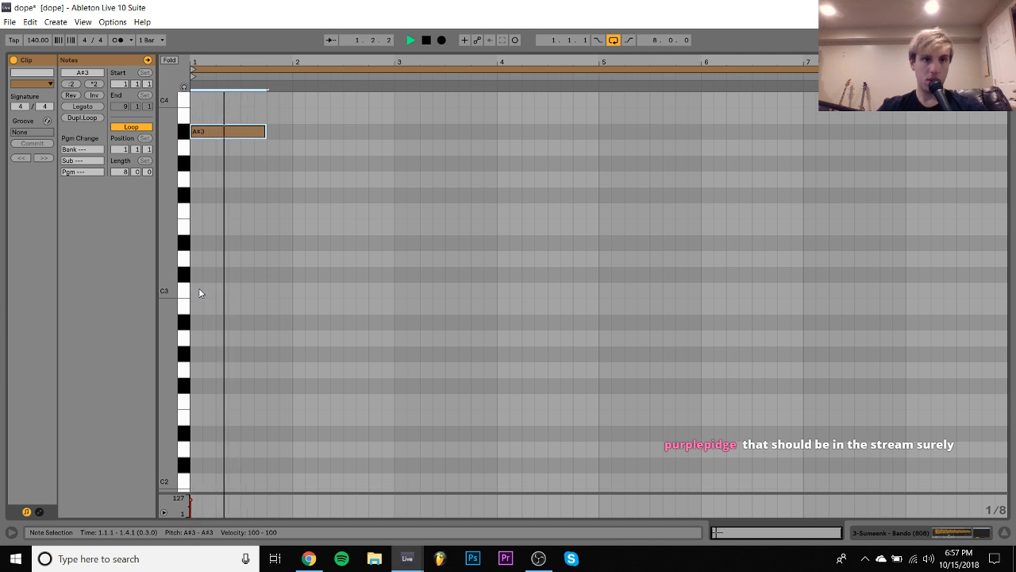
{"action": "key", "text": "Down"}
{"action": "key", "text": "Down"}
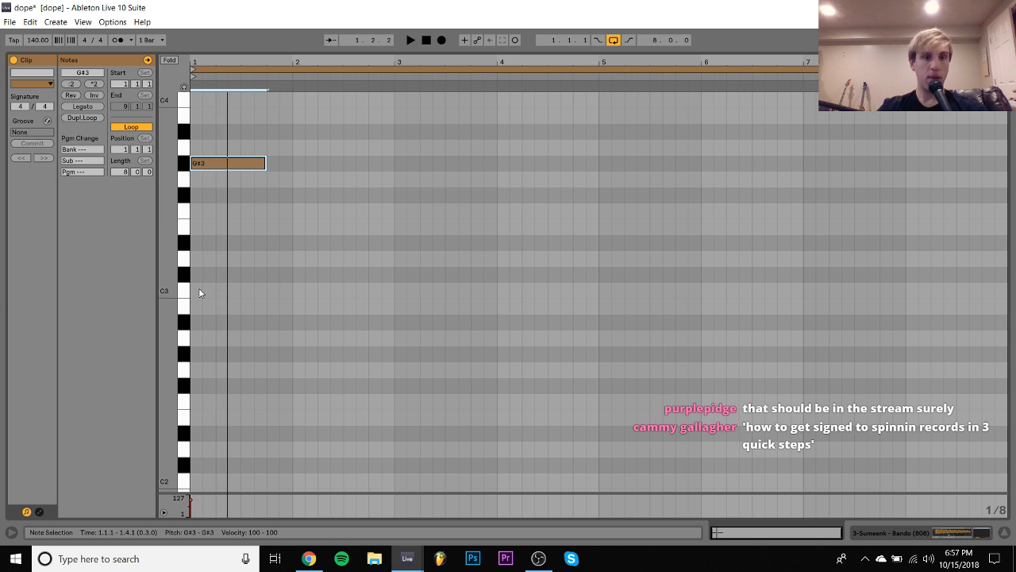
{"action": "key", "text": "Down"}
{"action": "key", "text": "Down"}
{"action": "key", "text": "Down"}
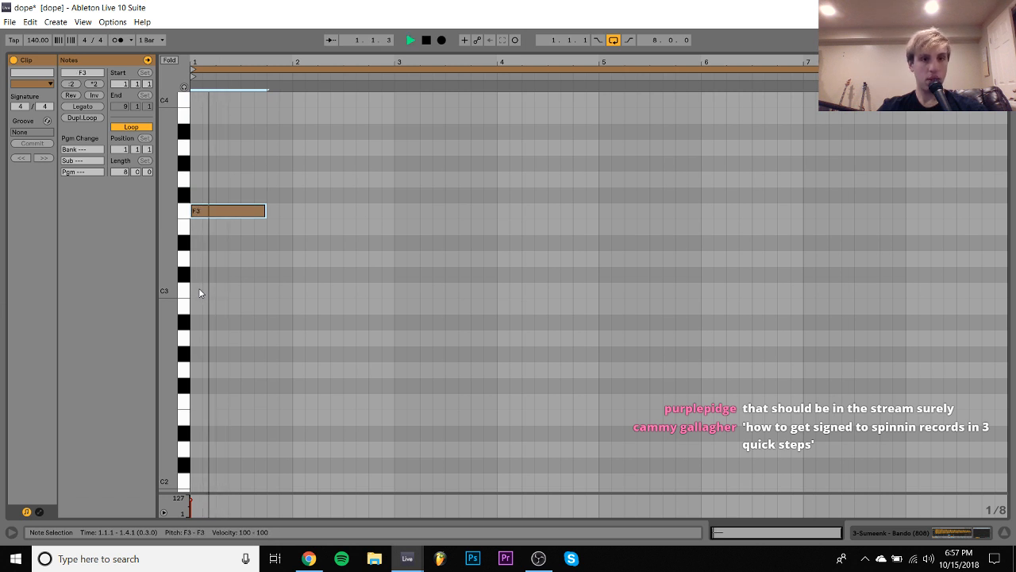
{"action": "key", "text": "space"}
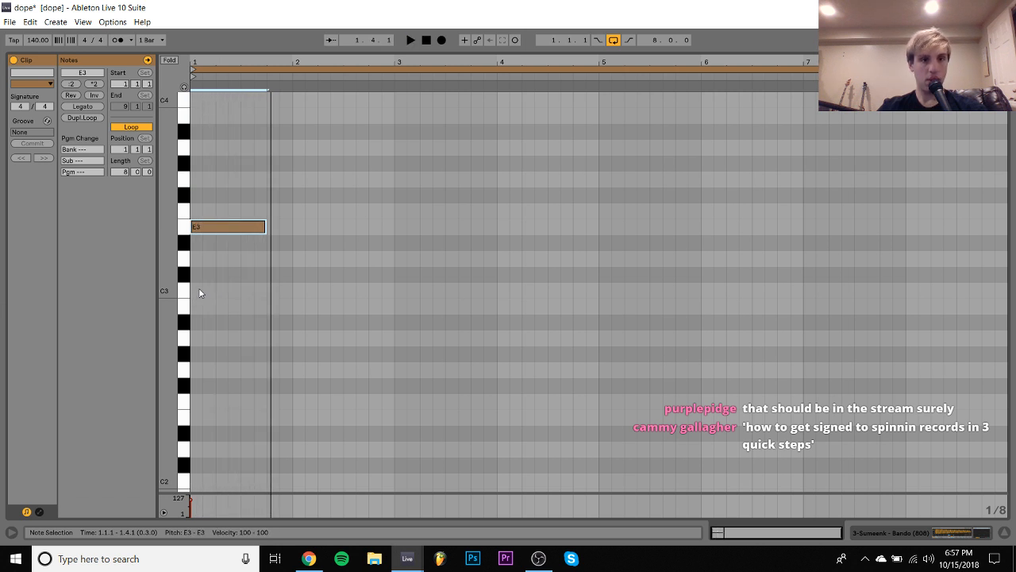
- Raise the 808 note an octave, audition it at C4 during playback, and shift it up to E4
{"action": "key", "text": "shift+Up"}
{"action": "key", "text": "space"}
{"action": "key", "text": "Down"}
{"action": "key", "text": "Down"}
{"action": "key", "text": "Down"}
{"action": "key", "text": "Down"}
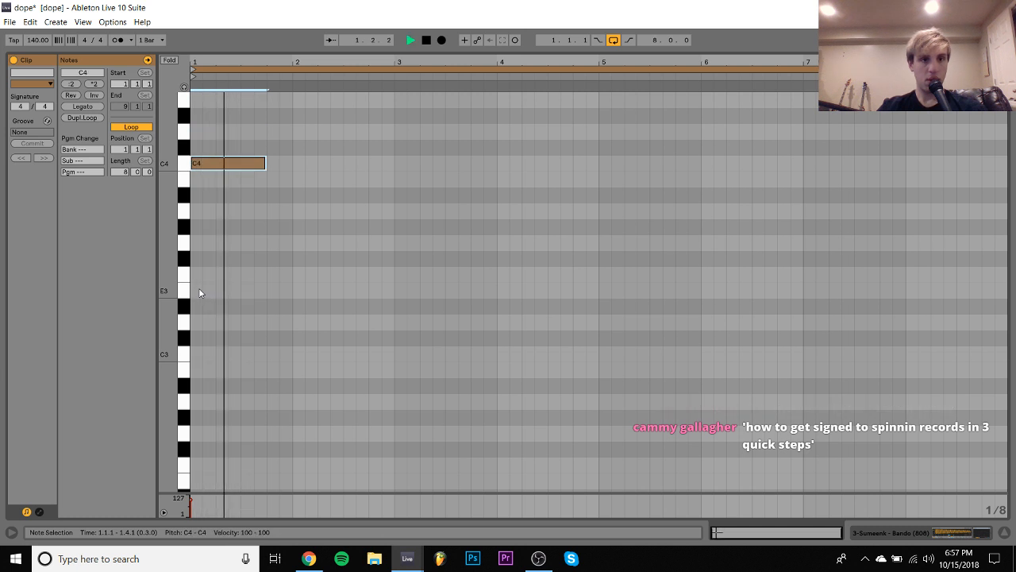
{"action": "key", "text": "space"}
{"action": "key", "text": "Up"}
{"action": "key", "text": "Up"}
{"action": "key", "text": "Up"}
{"action": "key", "text": "Up"}
- Duplicate the 808 note right after itself, lower the copy to C4, and replay the bass line
{"action": "key", "text": "ctrl+d"}
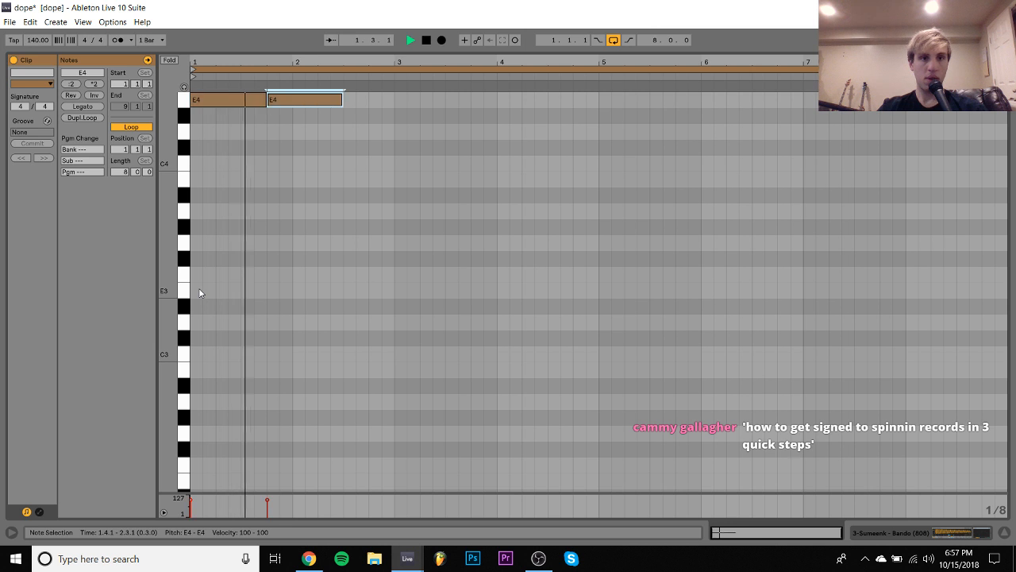
{"action": "key", "text": "Down"}
{"action": "key", "text": "Down"}
{"action": "key", "text": "Down"}
{"action": "key", "text": "Down"}
{"action": "key", "text": "space"}
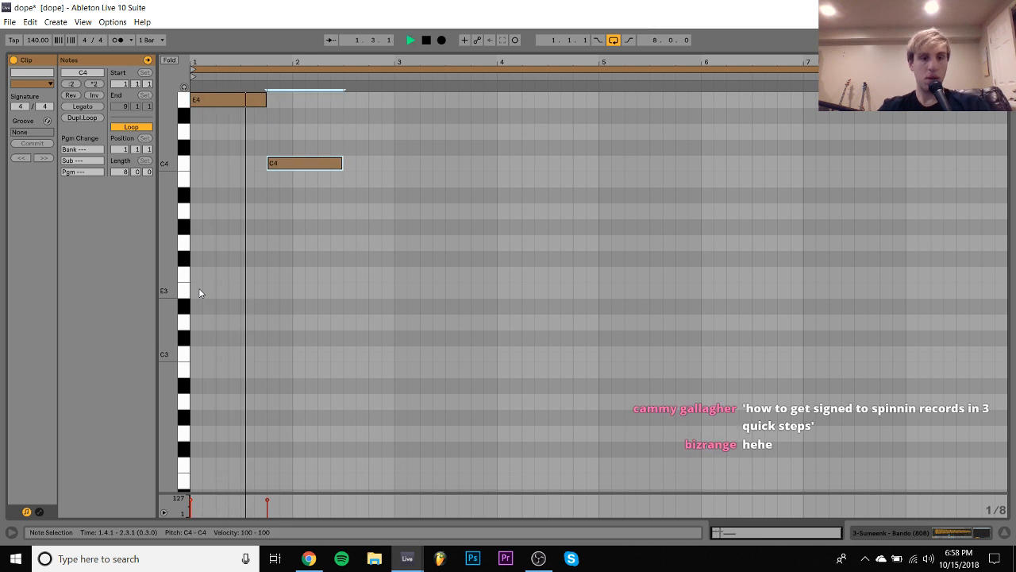
{"action": "key", "text": "space"}
{"action": "key", "text": "space"}
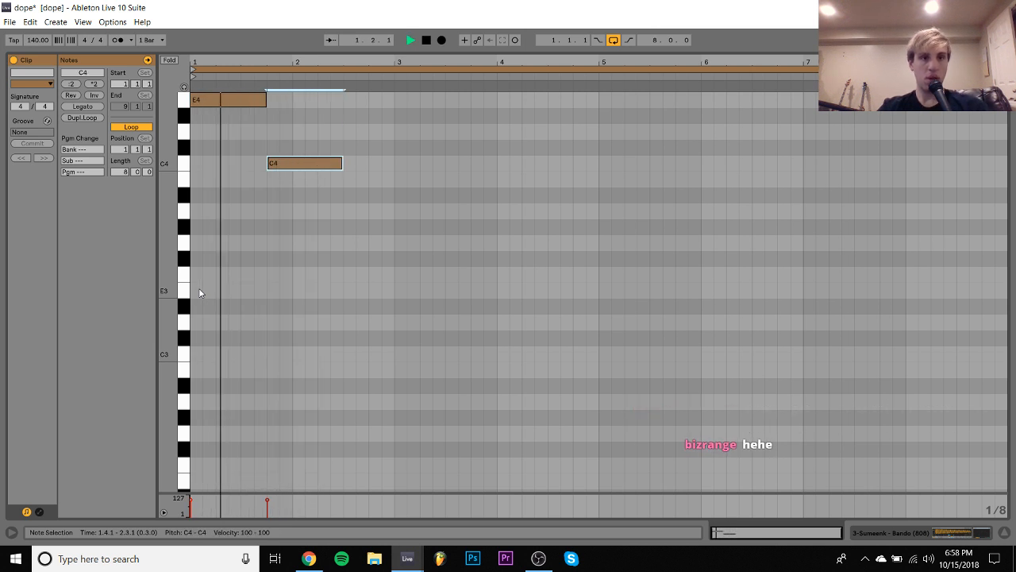
{"action": "key", "text": "space"}
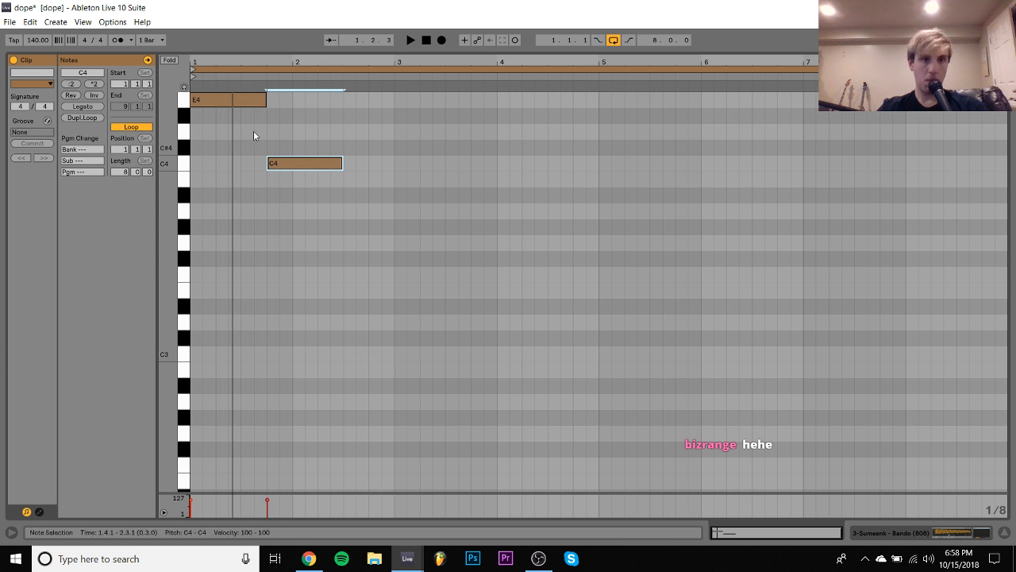
- Lower the first 808 note to C4 and the second to G3 while replaying the clip
{"action": "left_click_drag", "start_coordinate": [236, 103], "coordinate": [242, 167]}
{"action": "key", "text": "space"}
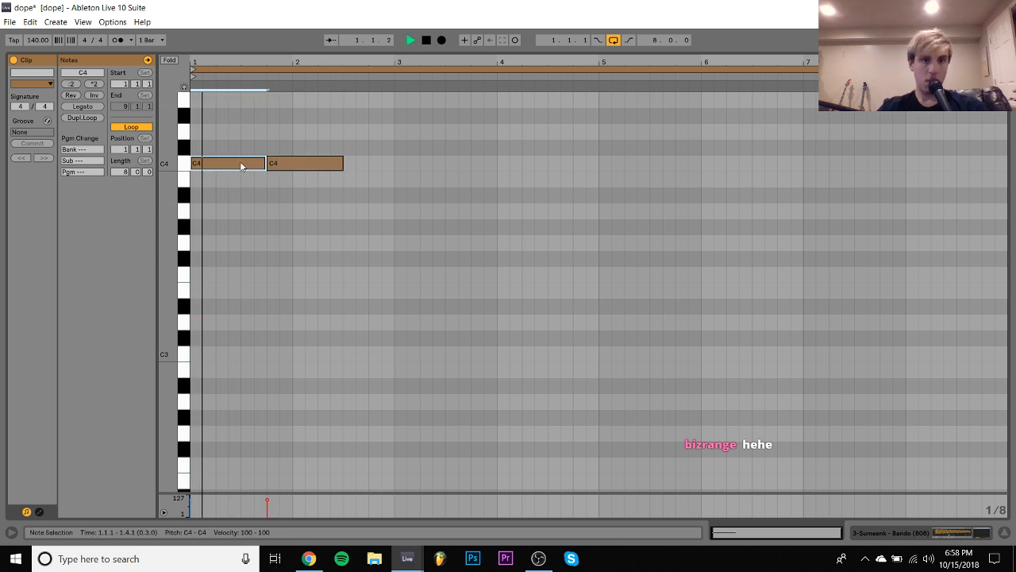
{"action": "key", "text": "Down"}
{"action": "key", "text": "Down"}
{"action": "key", "text": "Down"}
{"action": "key", "text": "Down"}
{"action": "key", "text": "Down"}
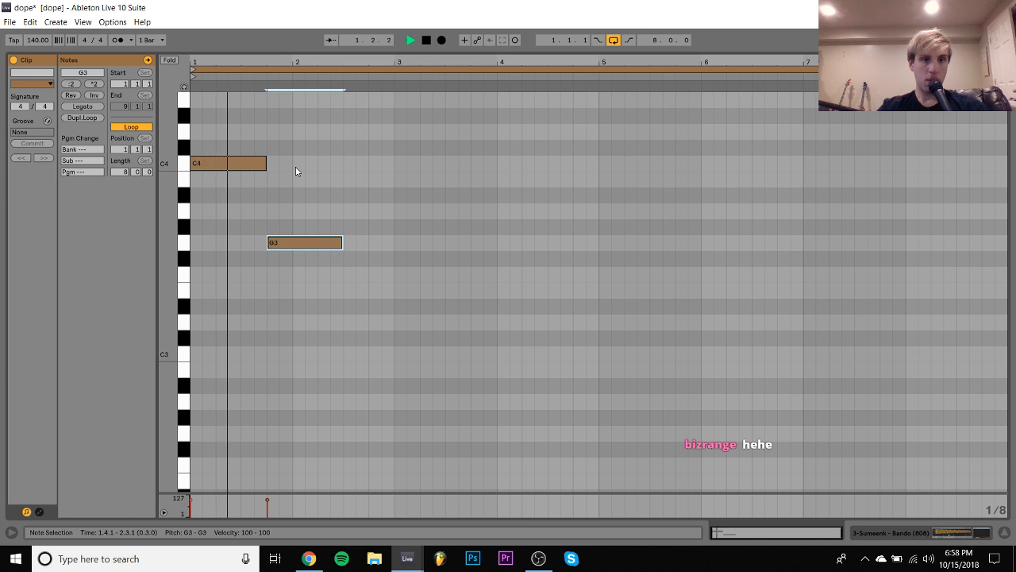
- Raise the second 808 note from G3 to A3, replay it, and raise it further to E4 for another listen
{"action": "key", "text": "Up"}
{"action": "key", "text": "Up"}
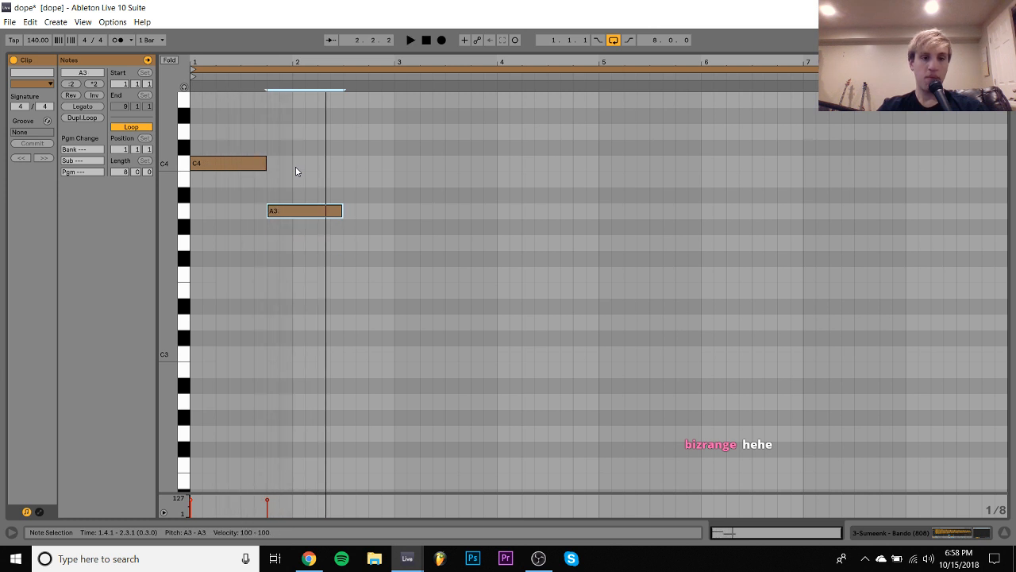
{"action": "key", "text": "space"}
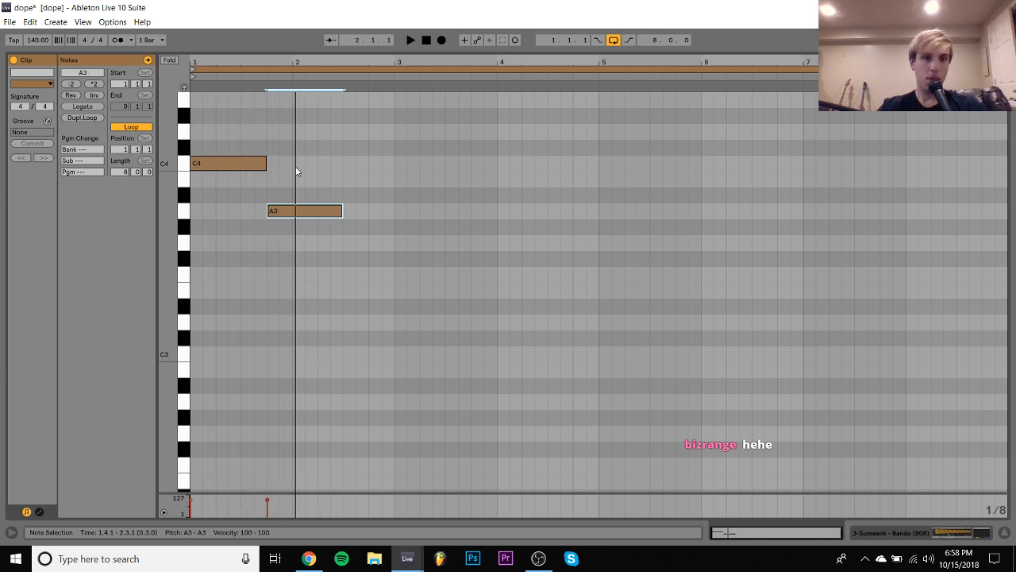
{"action": "key", "text": "Up"}
{"action": "key", "text": "Up"}
{"action": "key", "text": "Up"}
{"action": "key", "text": "Up"}
{"action": "key", "text": "Up"}
{"action": "key", "text": "Up"}
{"action": "key", "text": "Up"}
{"action": "key", "text": "space"}
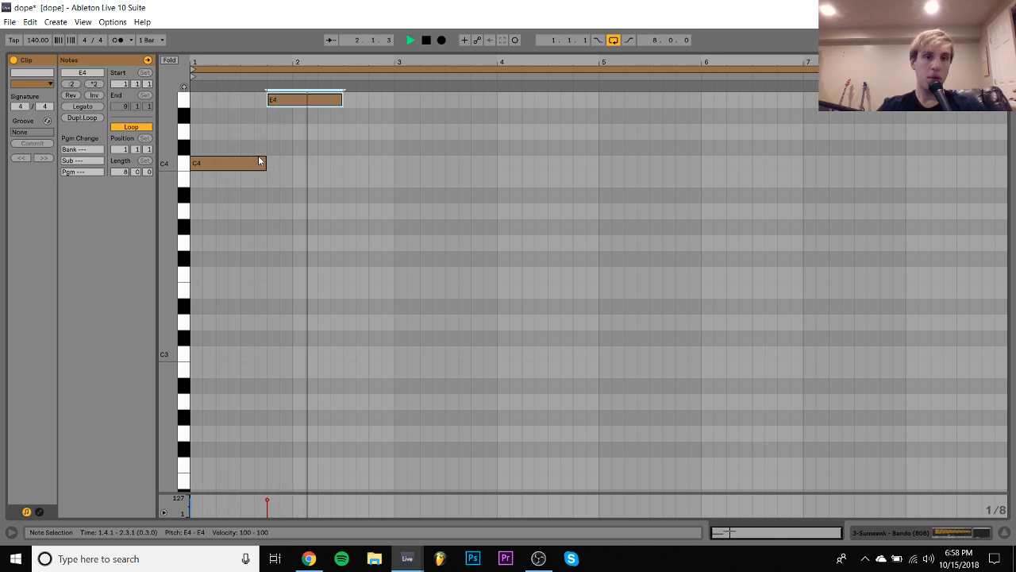
- Duplicate the E4 note and shift the copy earlier so it starts on beat 2.2
{"action": "scroll", "coordinate": [258, 160], "scroll_direction": "up", "scroll_amount": 2}
{"action": "key", "text": "ctrl+d"}
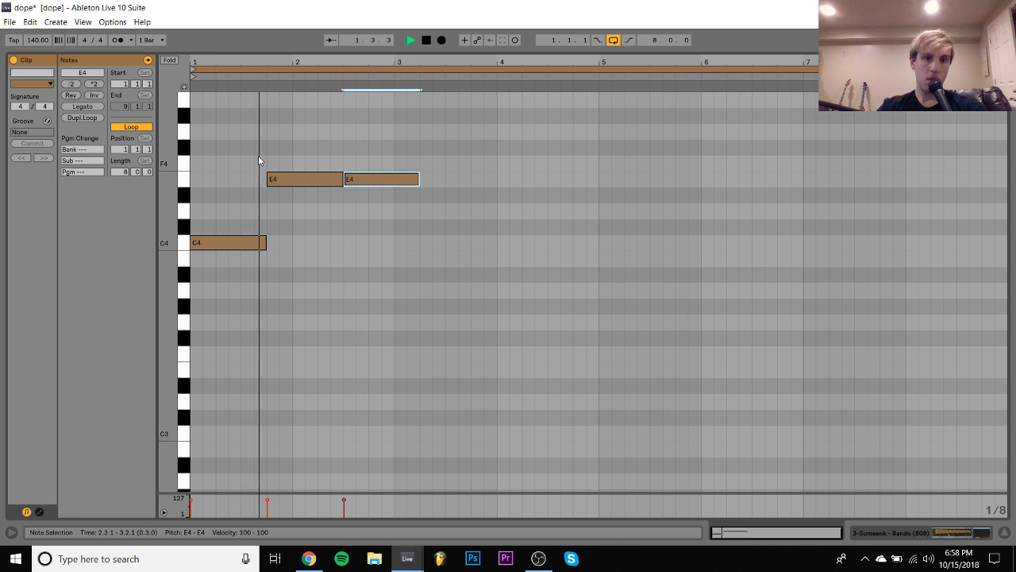
{"action": "key", "text": "Left"}
{"action": "key", "text": "Left"}
- Duplicate the whole two-bar pattern into bars 3 and 4, and lower all the notes one octave
{"action": "key", "text": "ctrl+a"}
{"action": "key", "text": "ctrl+d"}
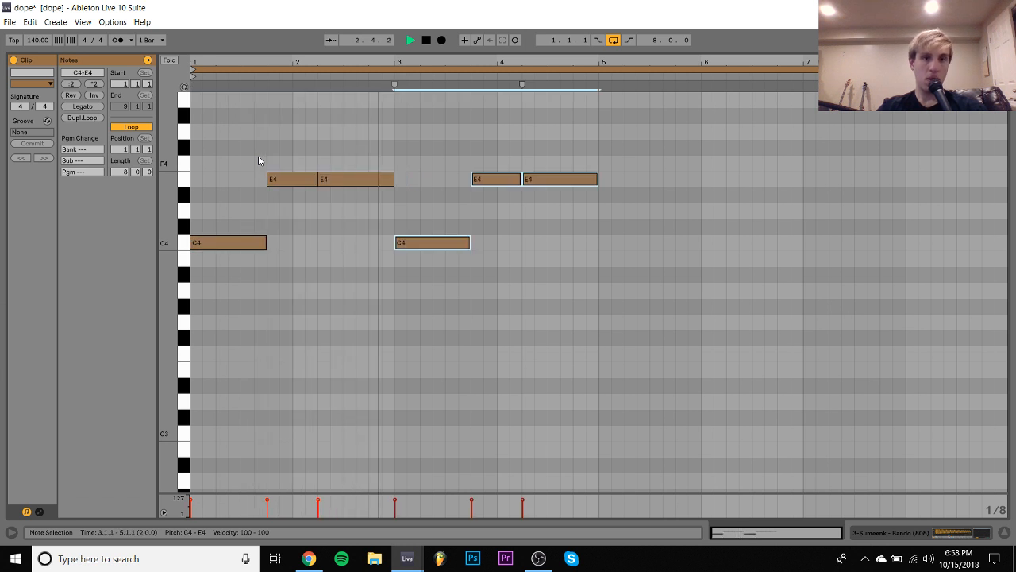
{"action": "key", "text": "ctrl+a"}
{"action": "key", "text": "shift+Down"}
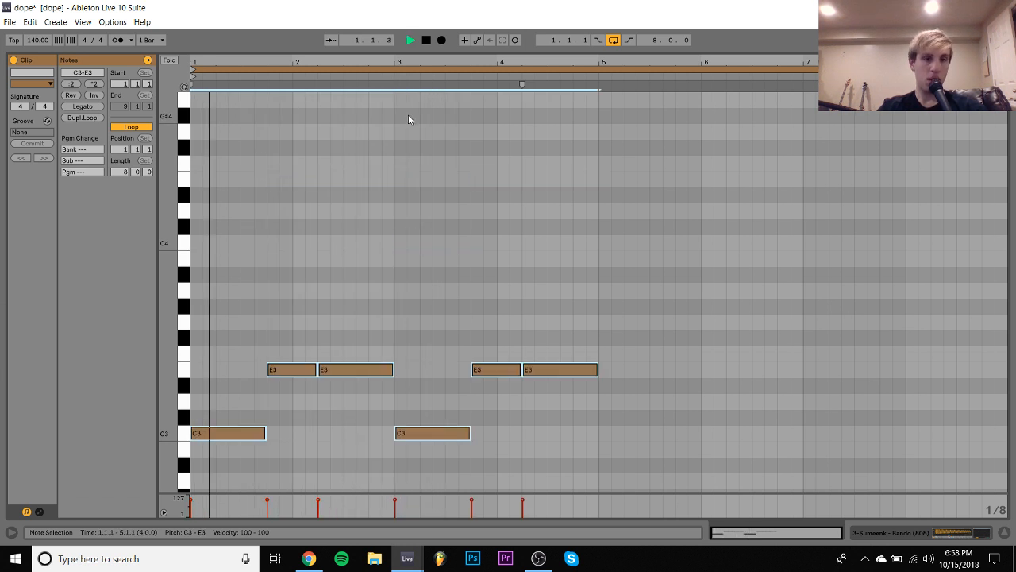
- Shorten the C3 note at bar 3 to one and a half beats and duplicate it right after itself
{"action": "left_click", "coordinate": [427, 433]}
{"action": "key", "text": "shift+Left"}
{"action": "key", "text": "shift+Left"}
{"action": "key", "text": "shift+Left"}
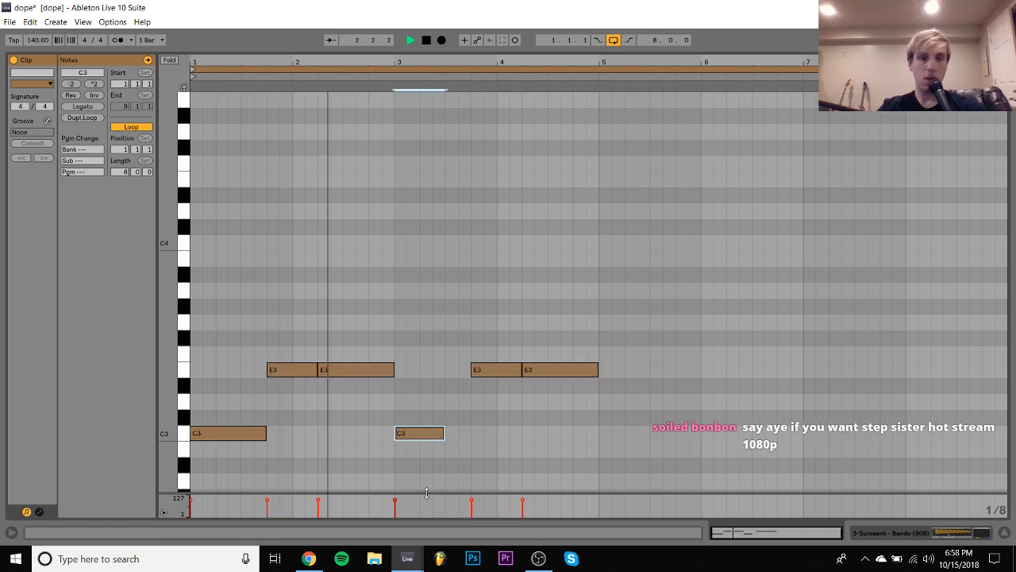
{"action": "key", "text": "ctrl+d"}
- Shorten the last E3 note in bar 4 to one and a half beats and duplicate it right after itself
{"action": "left_click", "coordinate": [570, 370]}
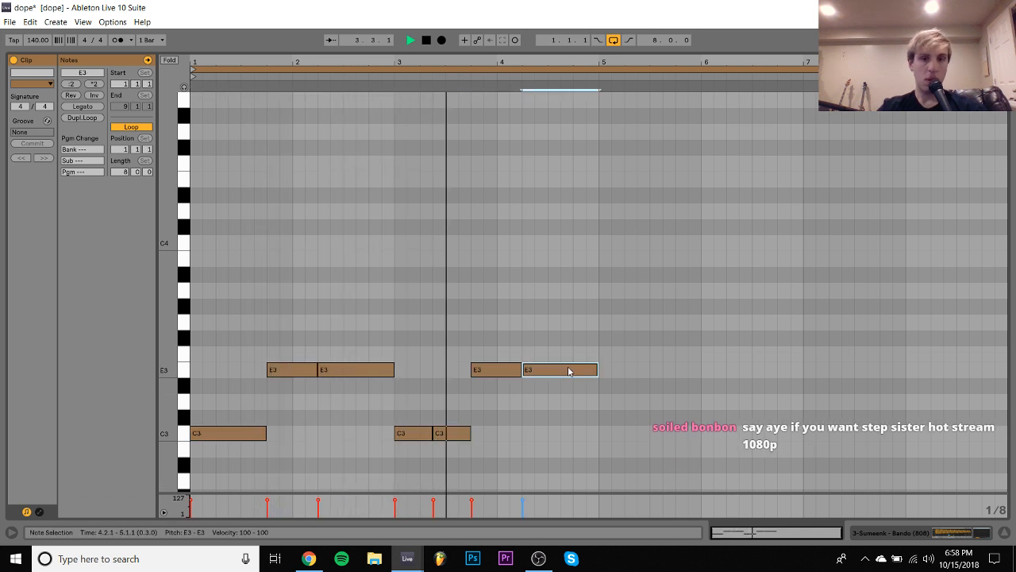
{"action": "key", "text": "shift+Left"}
{"action": "key", "text": "shift+Left"}
{"action": "key", "text": "ctrl+d"}
- Duplicate the complete four-bar bass pattern to fill bars 5 to 8 and return to the track's devices
{"action": "key", "text": "ctrl+a"}
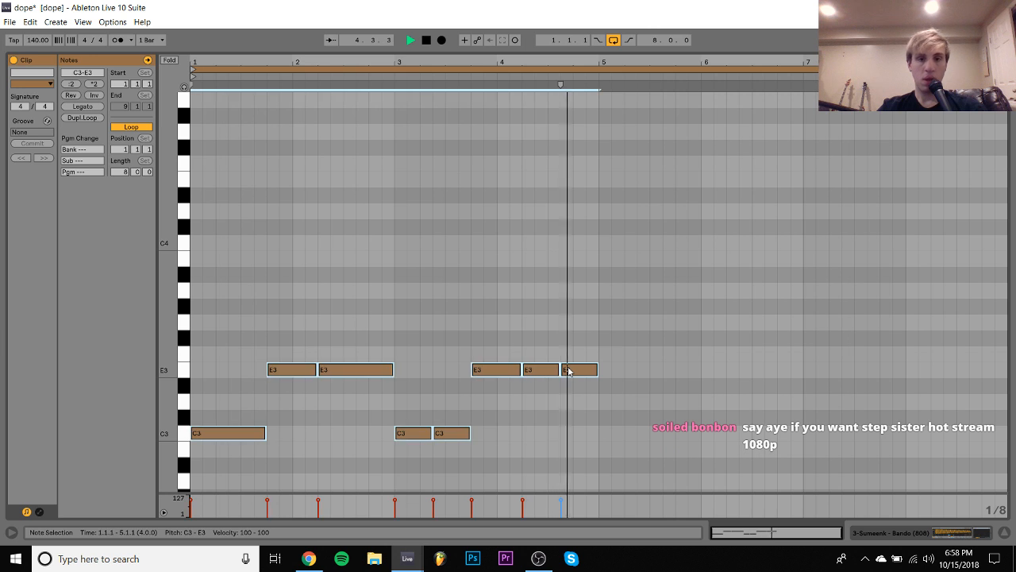
{"action": "key", "text": "ctrl+d"}
{"action": "left_click", "coordinate": [950, 533]}
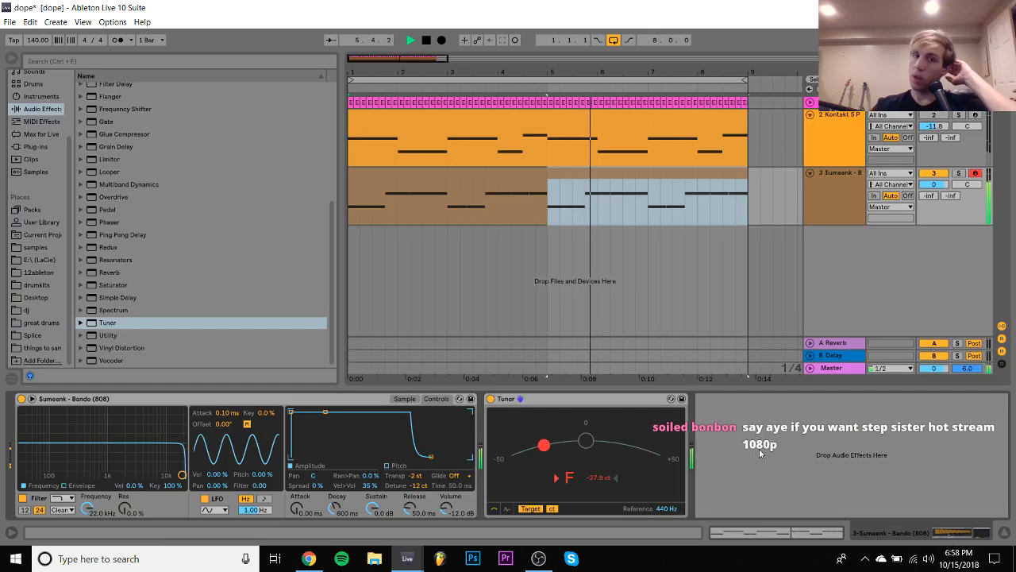
- Open the 0+TIME WARP 808 KIT+0 folder in drumkits and browse its 808 samples
{"action": "left_click", "coordinate": [37, 284]}
{"action": "scroll", "coordinate": [174, 238], "scroll_direction": "down", "scroll_amount": 4}
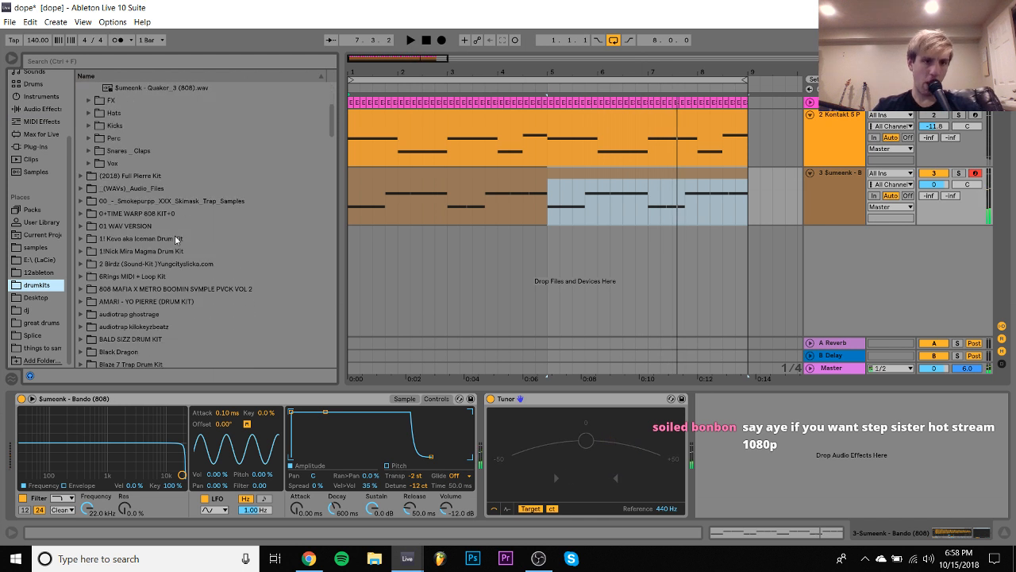
{"action": "left_click", "coordinate": [151, 227]}
{"action": "key", "text": "Up"}
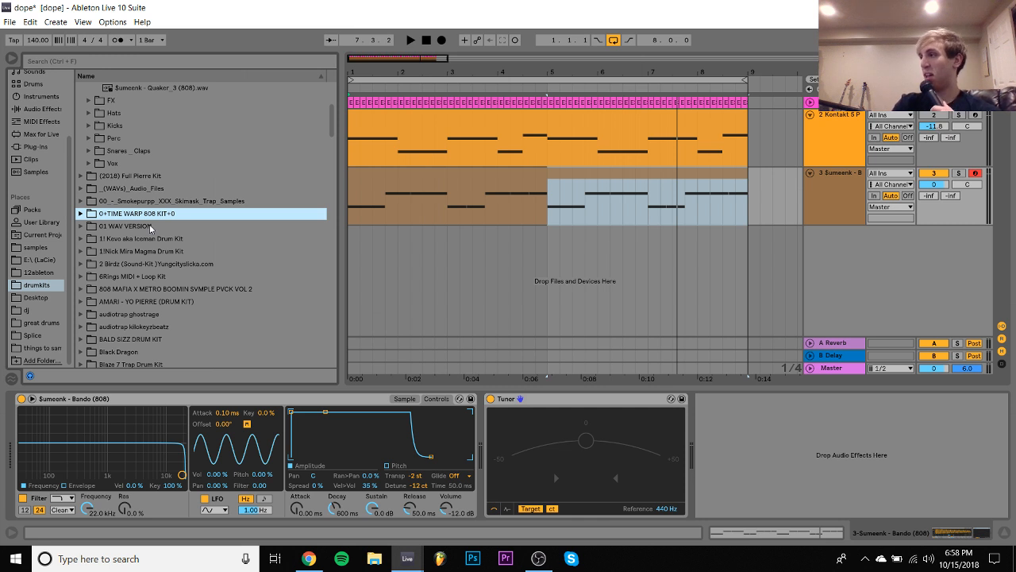
{"action": "key", "text": "Right"}
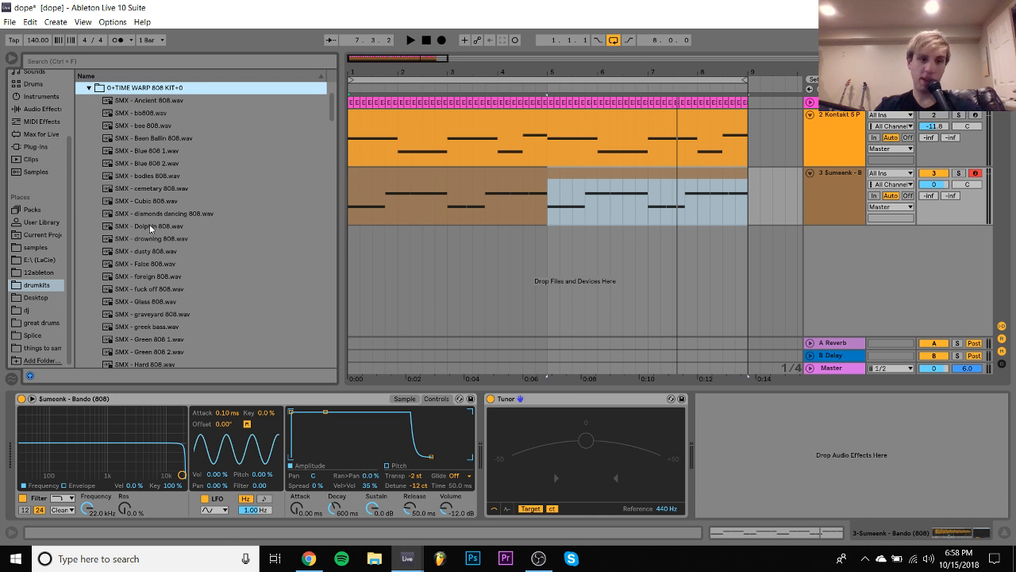
{"action": "key", "text": "Down"}
{"action": "scroll", "coordinate": [150, 224], "scroll_direction": "down", "scroll_amount": 10}
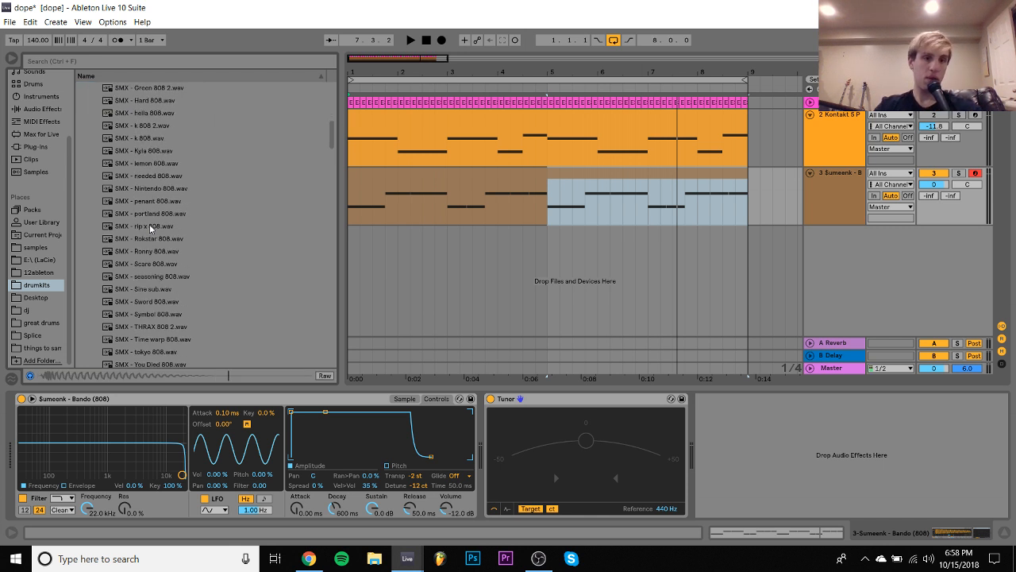
- Replace the Bando 808 with the SMX - bb808 sample and audition it with the bass line
{"action": "key", "text": "Return"}
{"action": "key", "text": "space"}
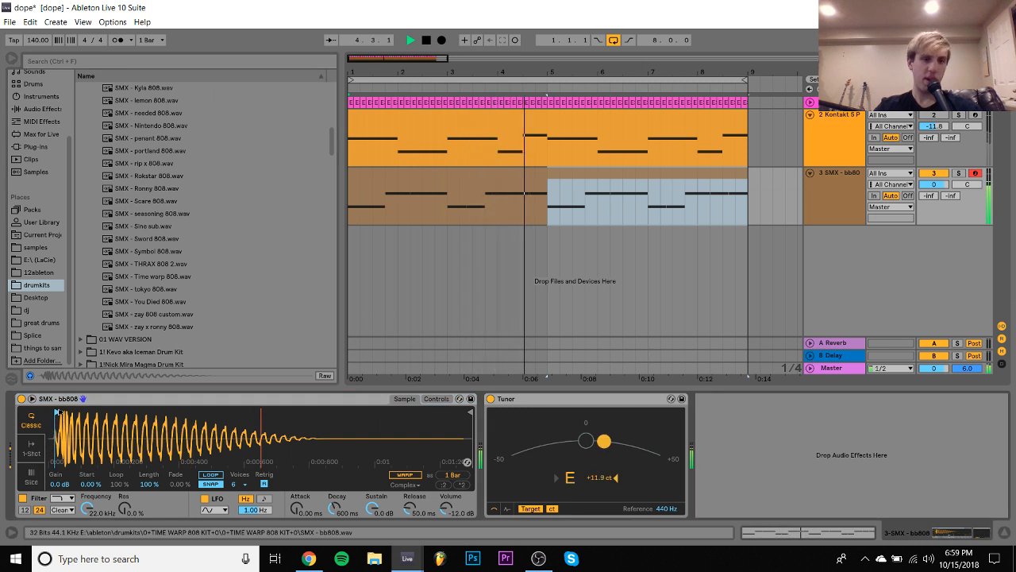
{"action": "key", "text": "space"}
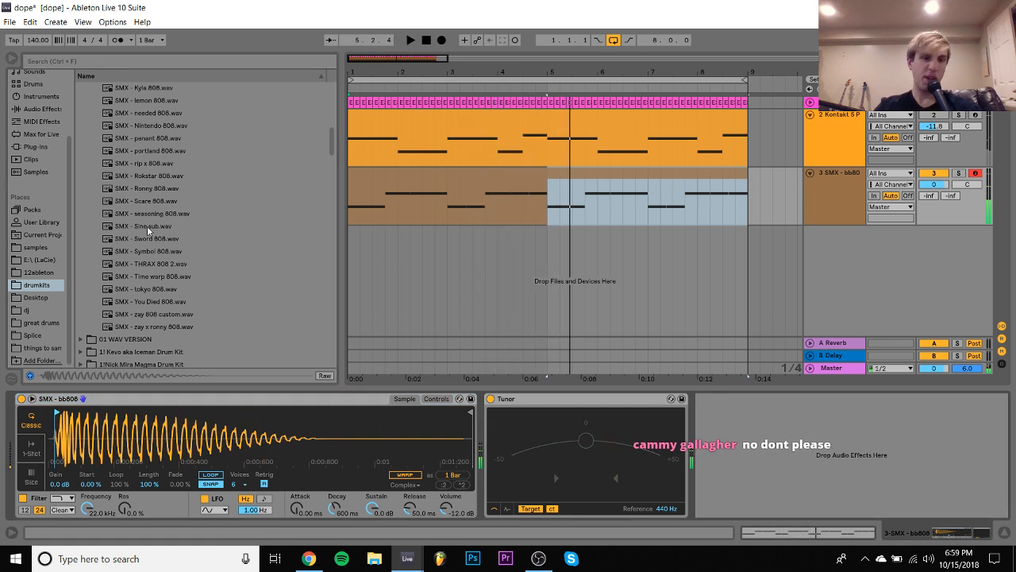
- Preview further 808 samples, load SMX - Symbol 808 on the bass track, and play the arrangement
{"action": "left_click", "coordinate": [148, 228]}
{"action": "key", "text": "Down"}
{"action": "key", "text": "Down"}
{"action": "key", "text": "Down"}
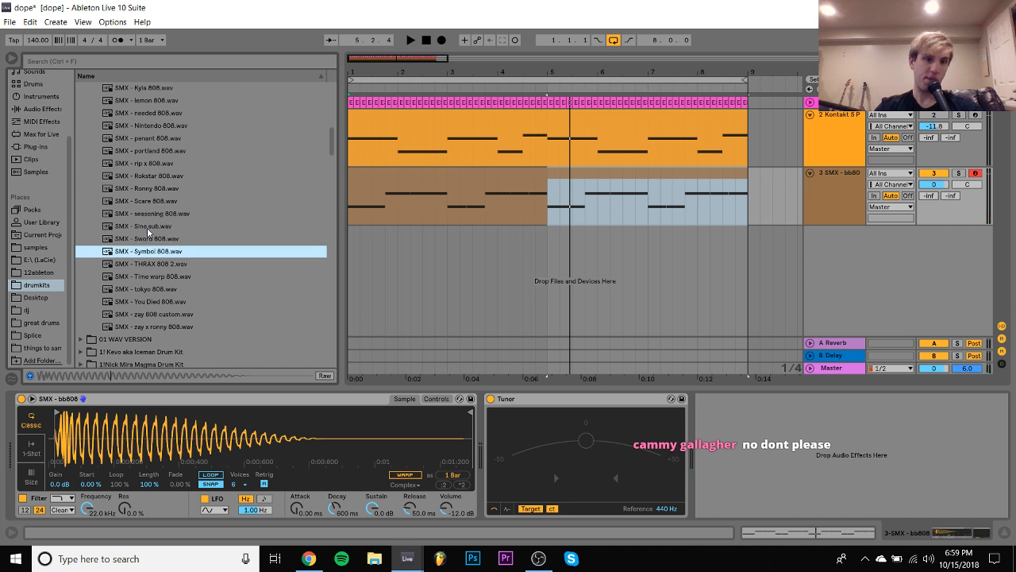
{"action": "key", "text": "Up"}
{"action": "key", "text": "Return"}
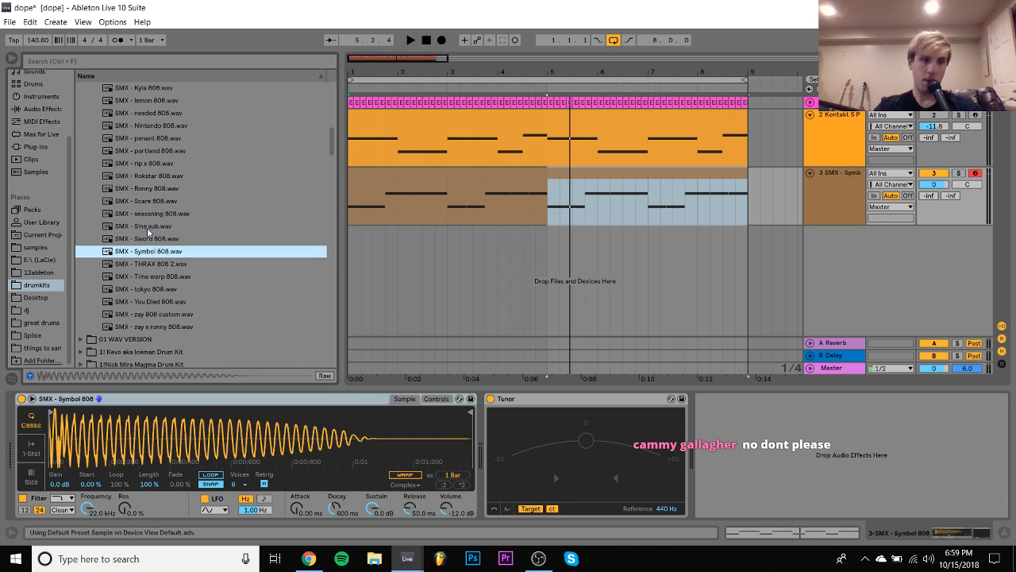
{"action": "key", "text": "space"}
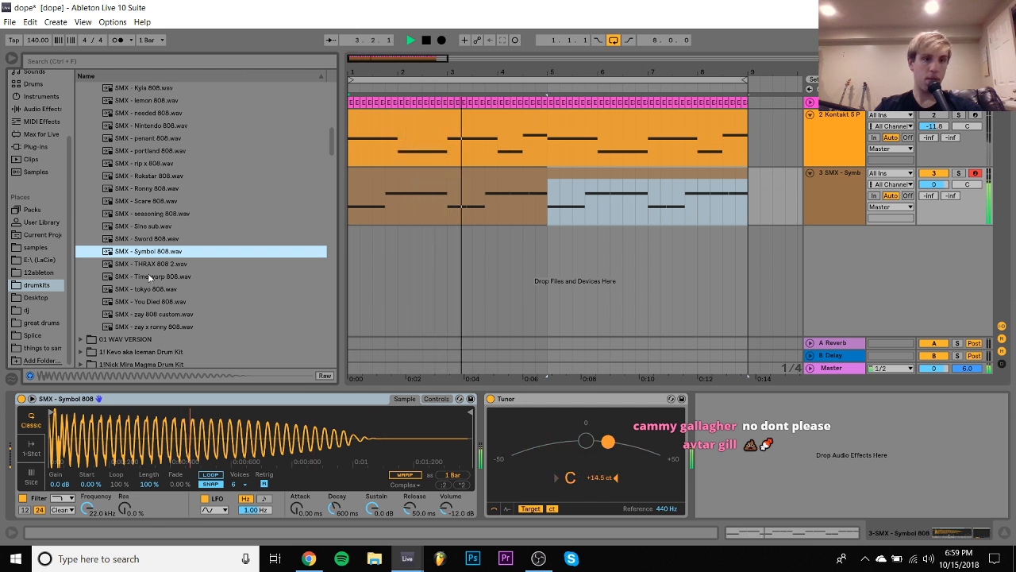
- Unfold the pink audio track and set its volume to -12.9 dB
{"action": "scroll", "coordinate": [151, 178], "scroll_direction": "up", "scroll_amount": 3}
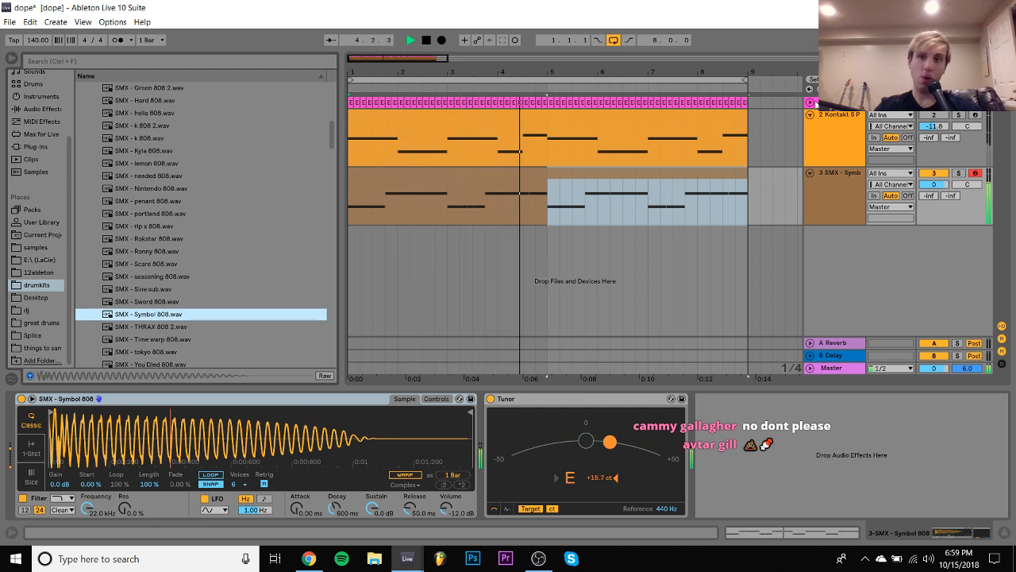
{"action": "left_click", "coordinate": [810, 102]}
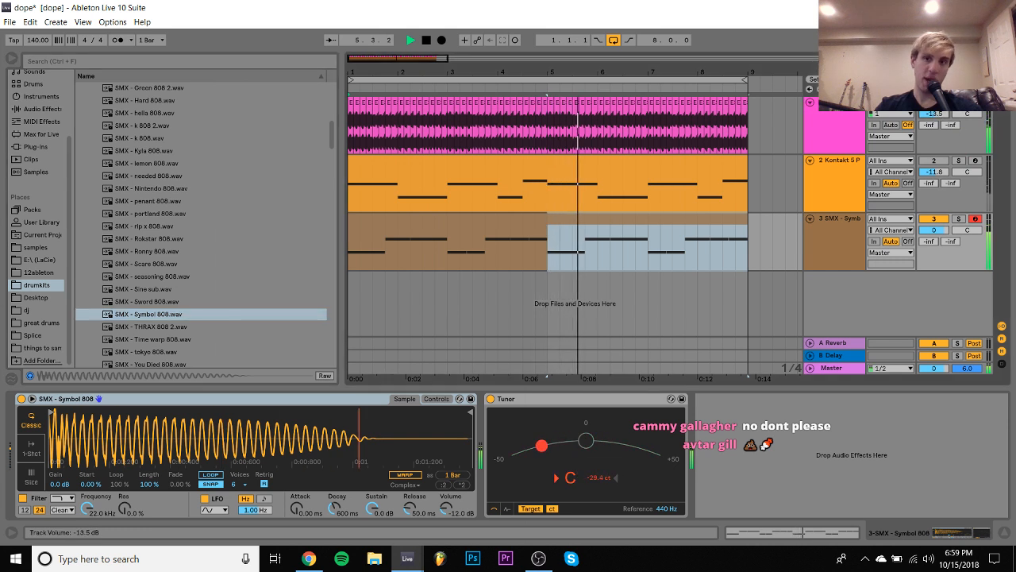
{"action": "left_click", "coordinate": [841, 251]}
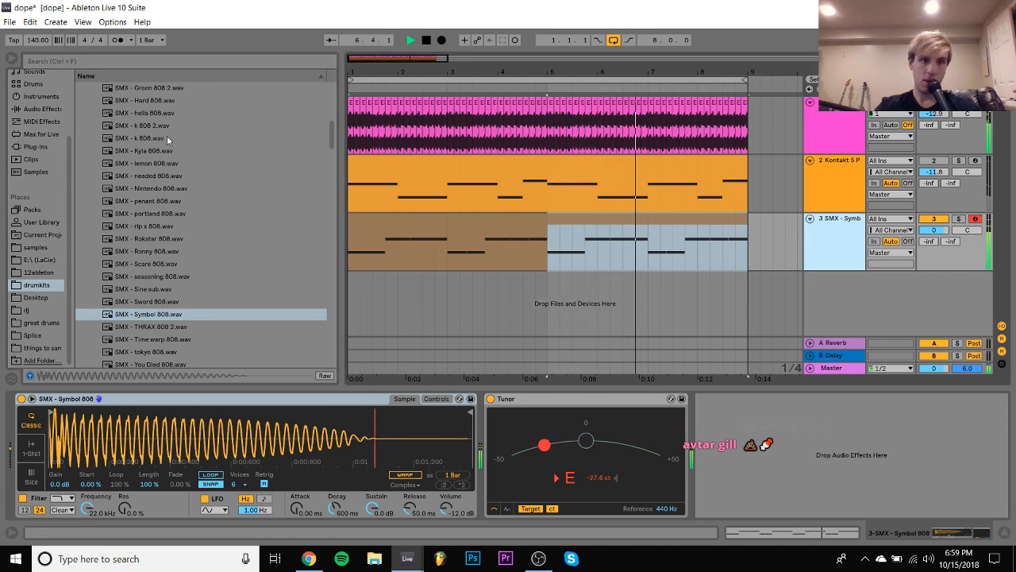
- Audition SMX - Kyla 808 on the bass track and set the Kontakt track's volume to -15.8 dB
{"action": "key", "text": "space"}
{"action": "left_click", "coordinate": [143, 151]}
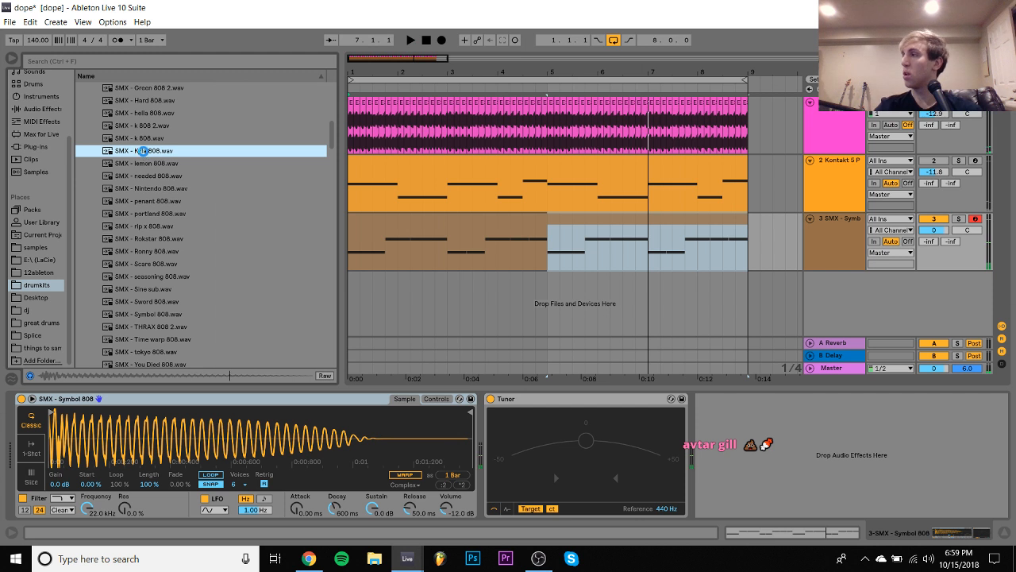
{"action": "key", "text": "space"}
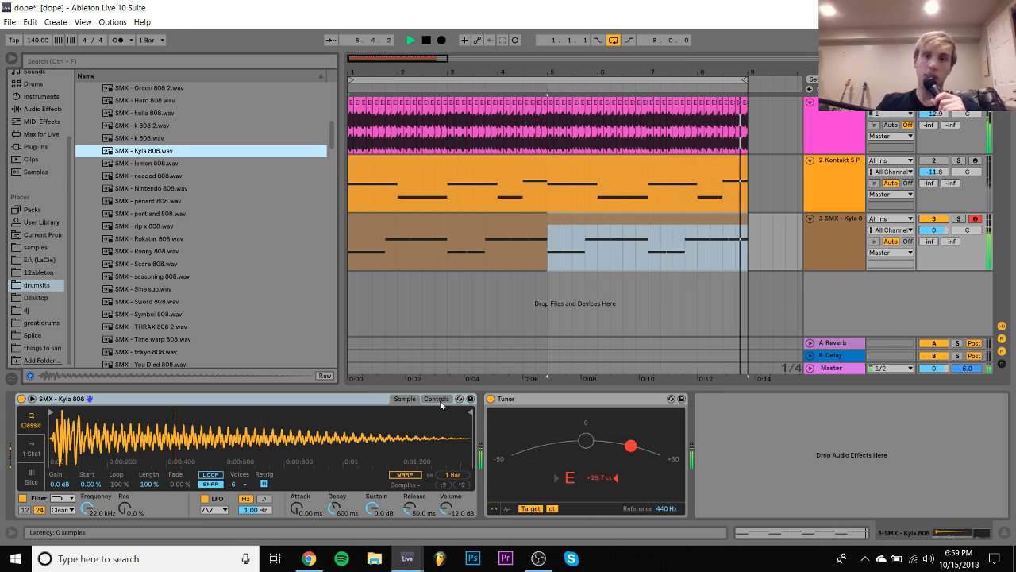
{"action": "key", "text": "space"}
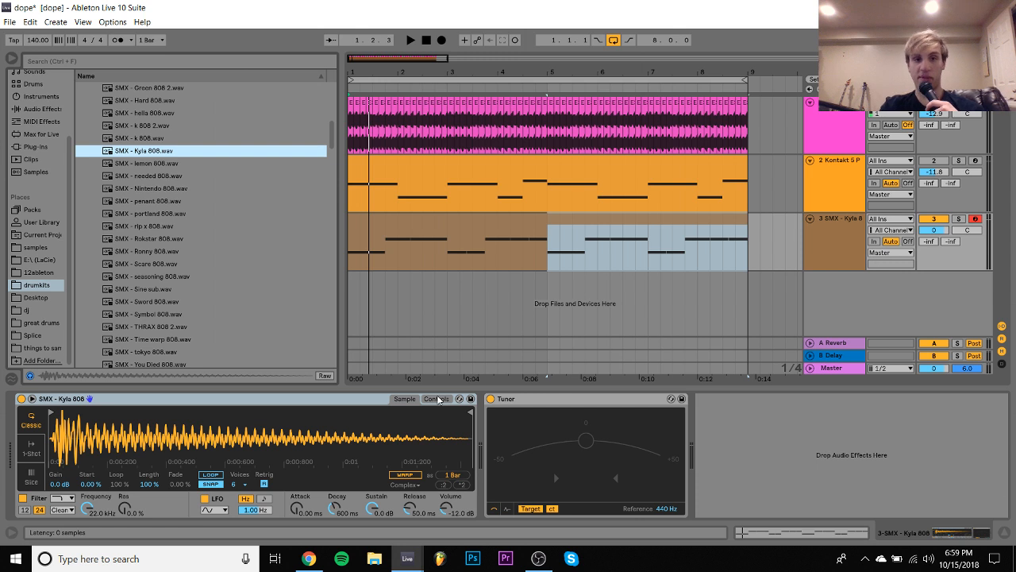
{"action": "key", "text": "space"}
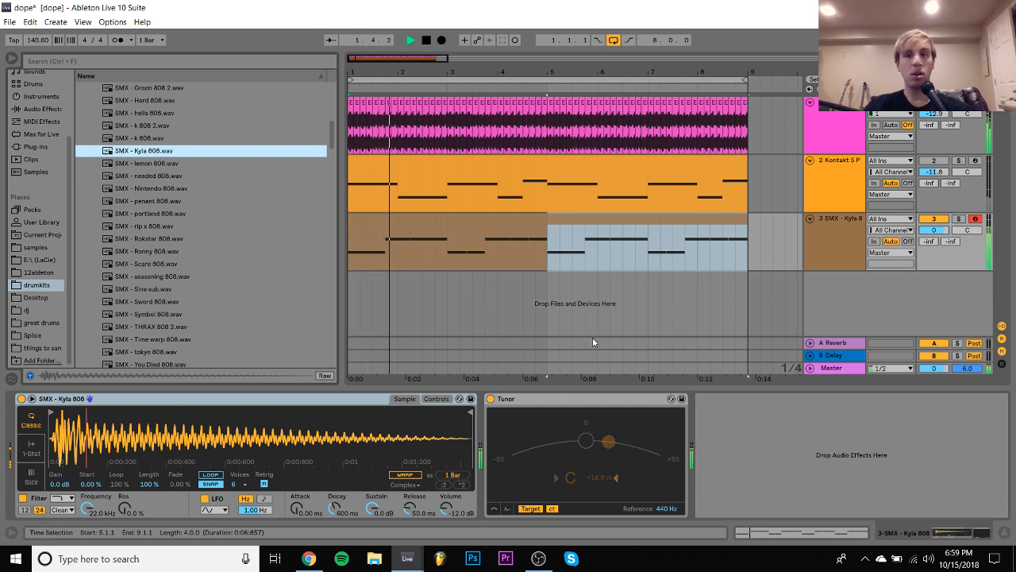
{"action": "left_click", "coordinate": [934, 161]}
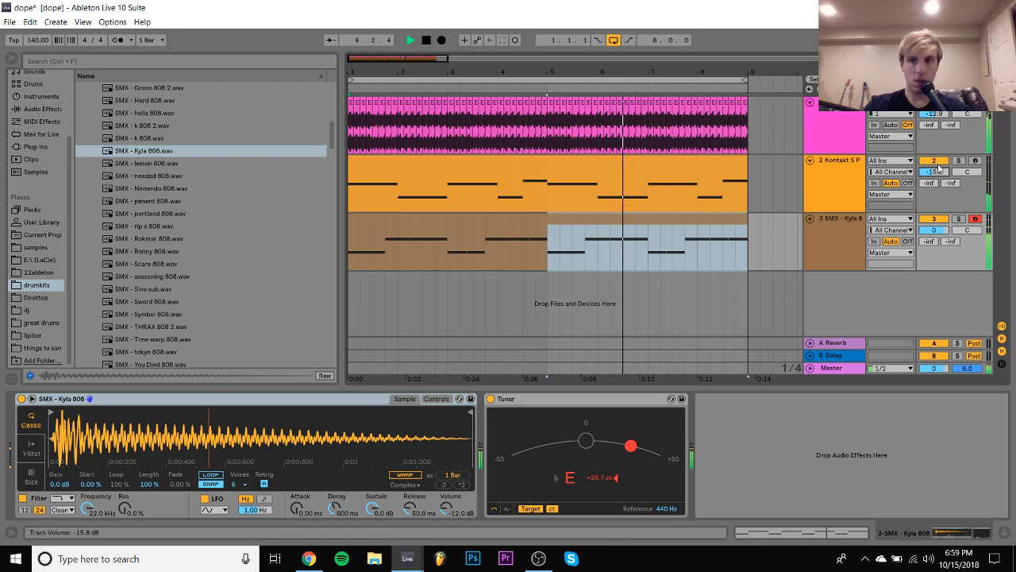
- Load SMX - rip x 808 on the bass track and move its sample start to the waveform's onset
{"action": "left_click", "coordinate": [166, 164]}
{"action": "key", "text": "space"}
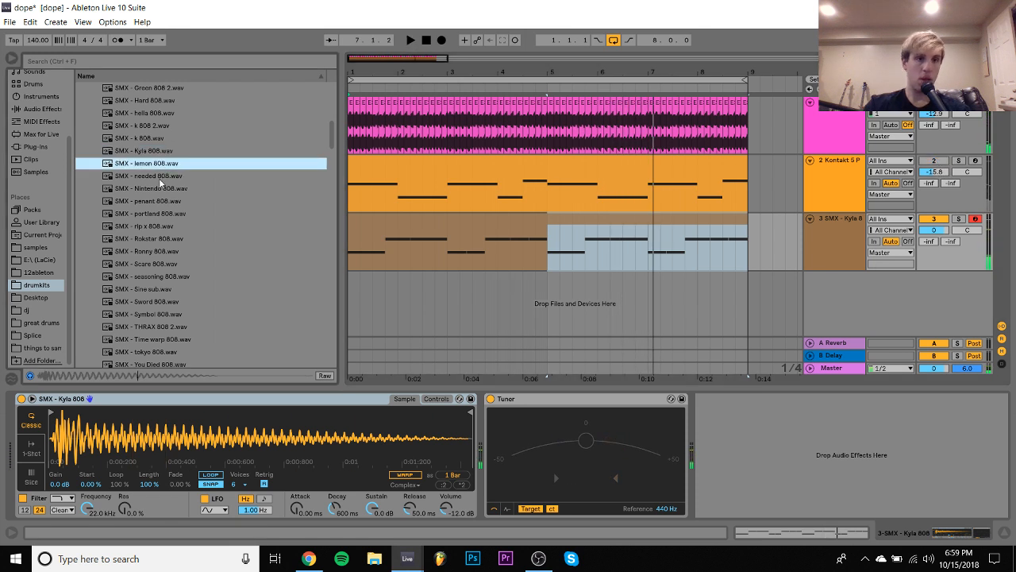
{"action": "left_click", "coordinate": [159, 180]}
{"action": "left_click_drag", "start_coordinate": [149, 228], "coordinate": [201, 438]}
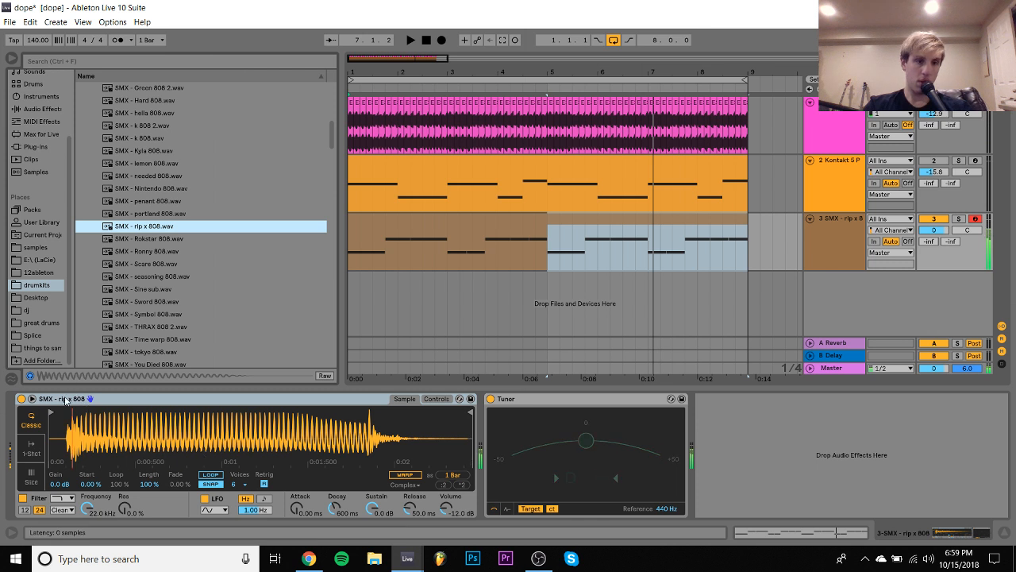
{"action": "left_click", "coordinate": [52, 411]}
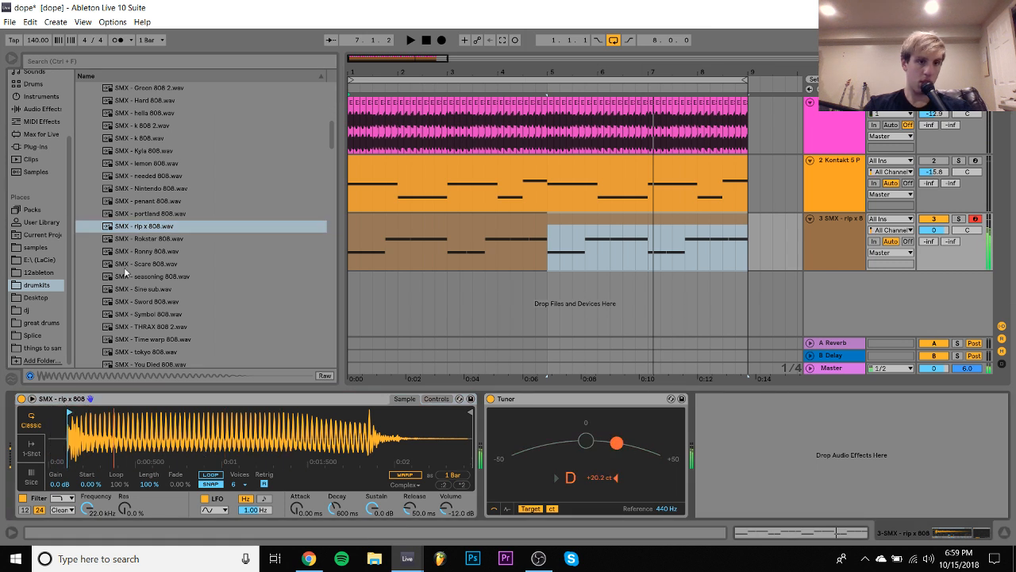
- Preview the Rokstar and Ronny 808s, set the rip x 808's transpose to -2 st, and replay the arrangement
{"action": "left_click", "coordinate": [145, 240]}
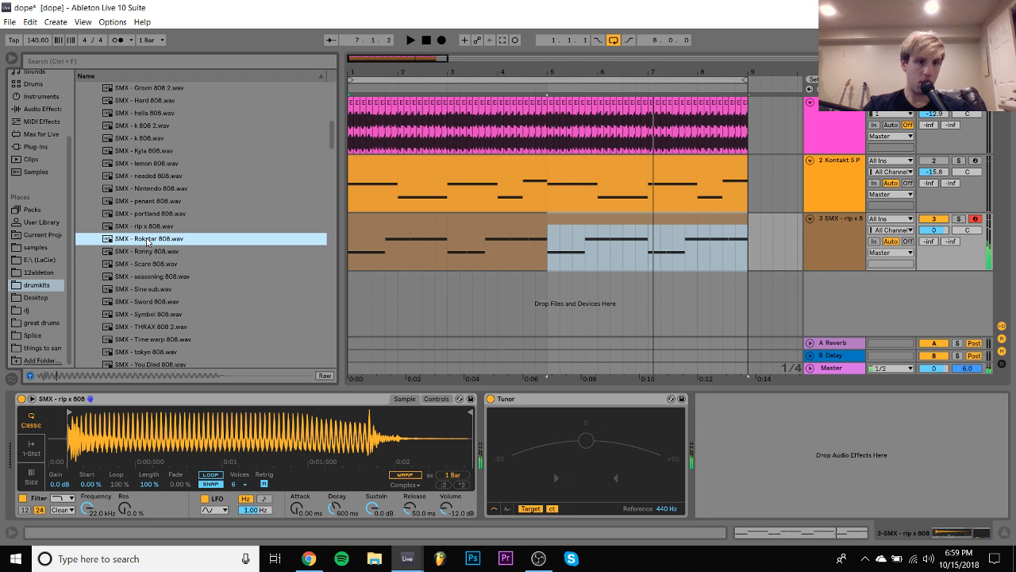
{"action": "key", "text": "Down"}
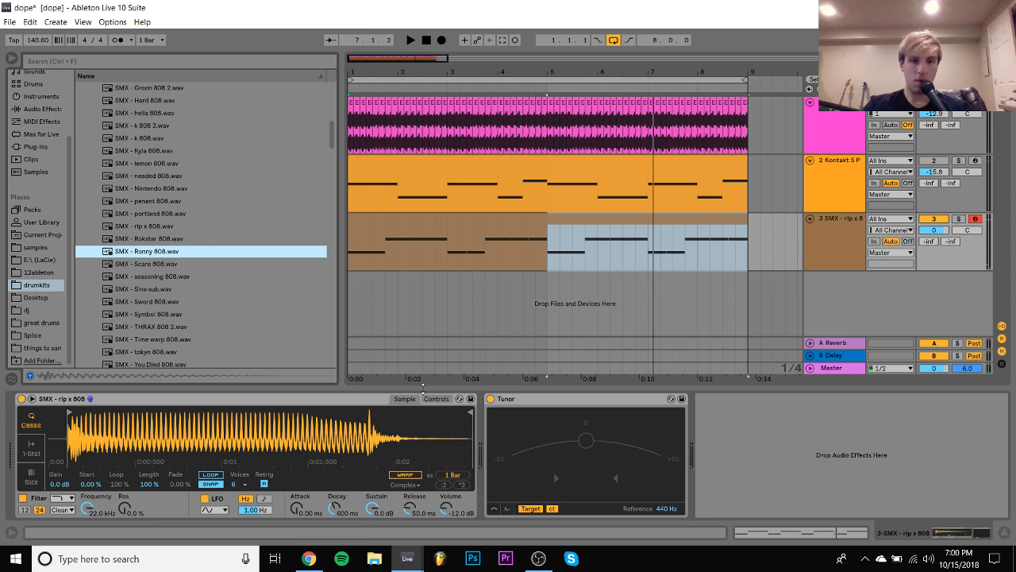
{"action": "left_click", "coordinate": [435, 399]}
{"action": "left_click", "coordinate": [416, 477]}
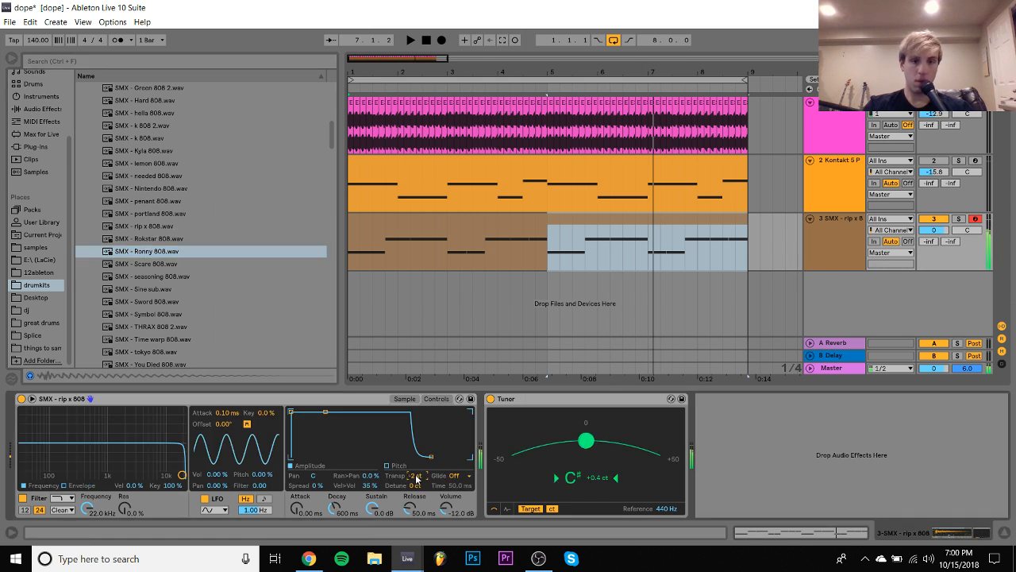
{"action": "key", "text": "space"}
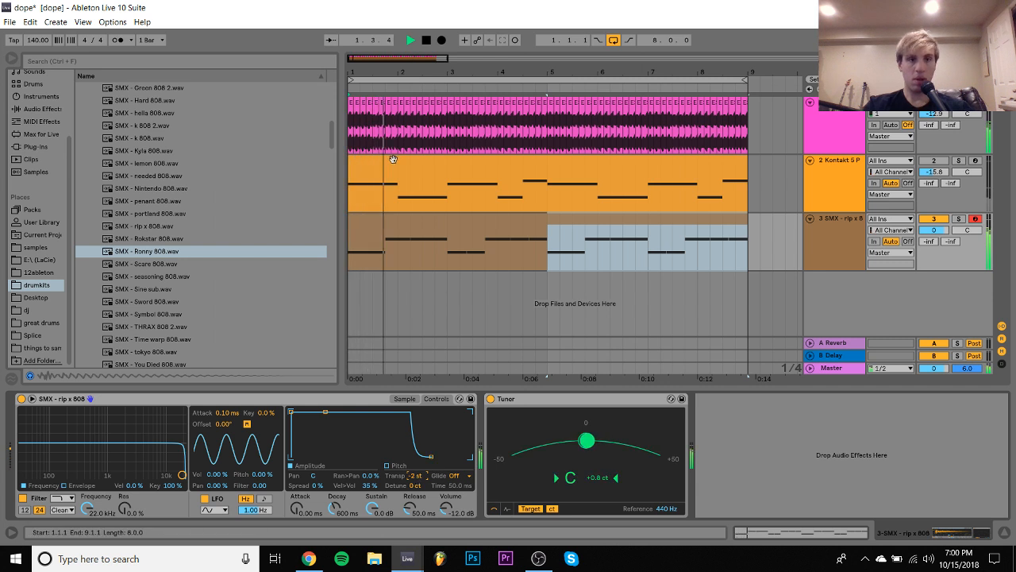
{"action": "scroll", "coordinate": [156, 216], "scroll_direction": "up", "scroll_amount": 12}
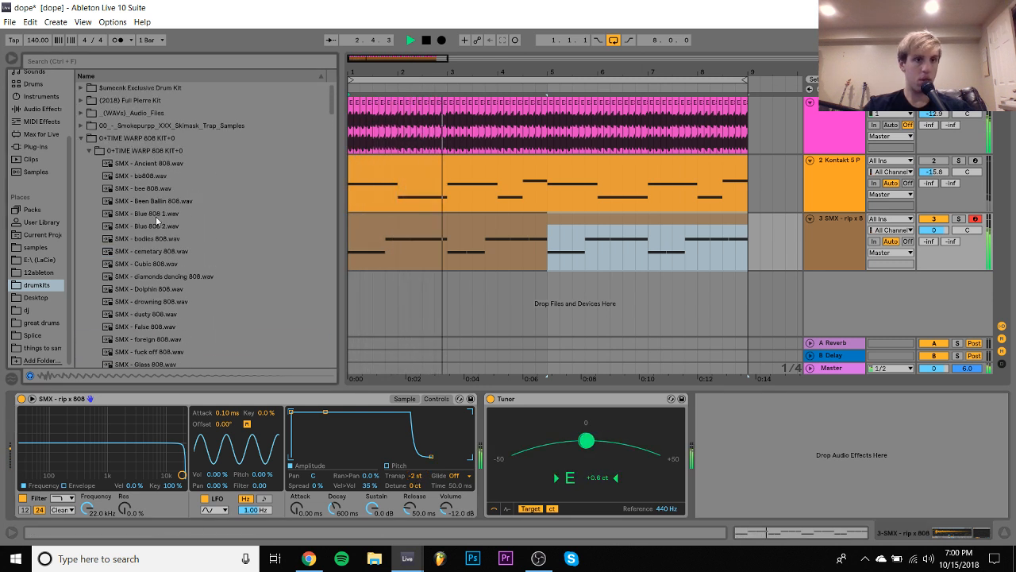
- Collapse the TIME WARP 808 kit and preview 808 WARFARE samples in the 01 WAV VERSION folder
{"action": "left_click", "coordinate": [91, 151]}
{"action": "key", "text": "Down"}
{"action": "key", "text": "Left"}
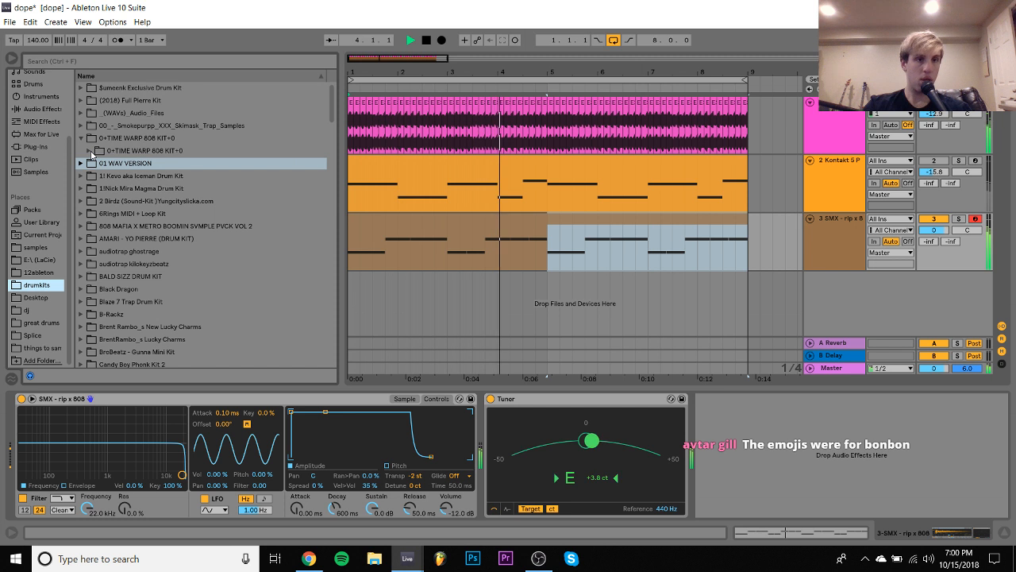
{"action": "key", "text": "Right"}
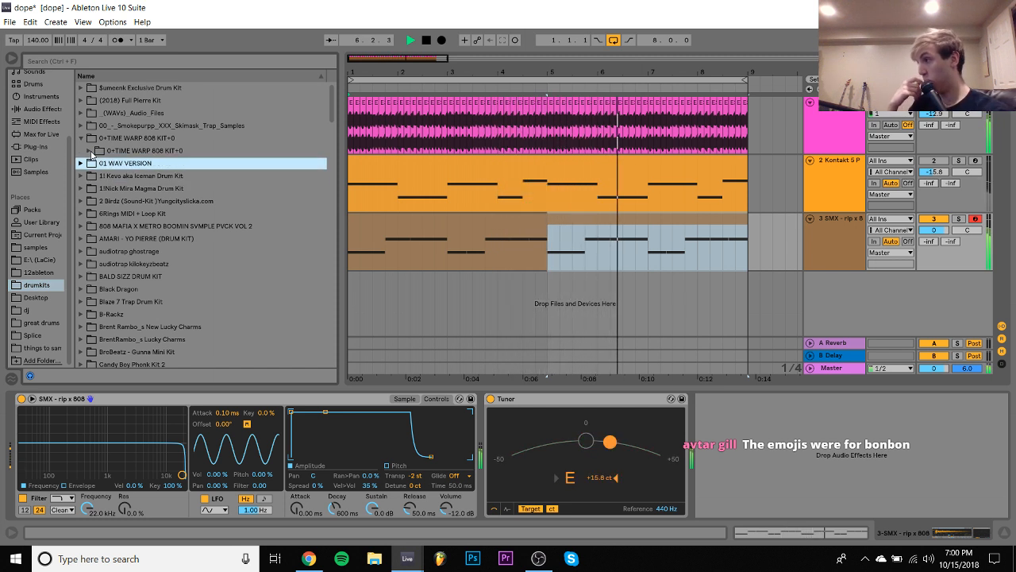
{"action": "key", "text": "Down"}
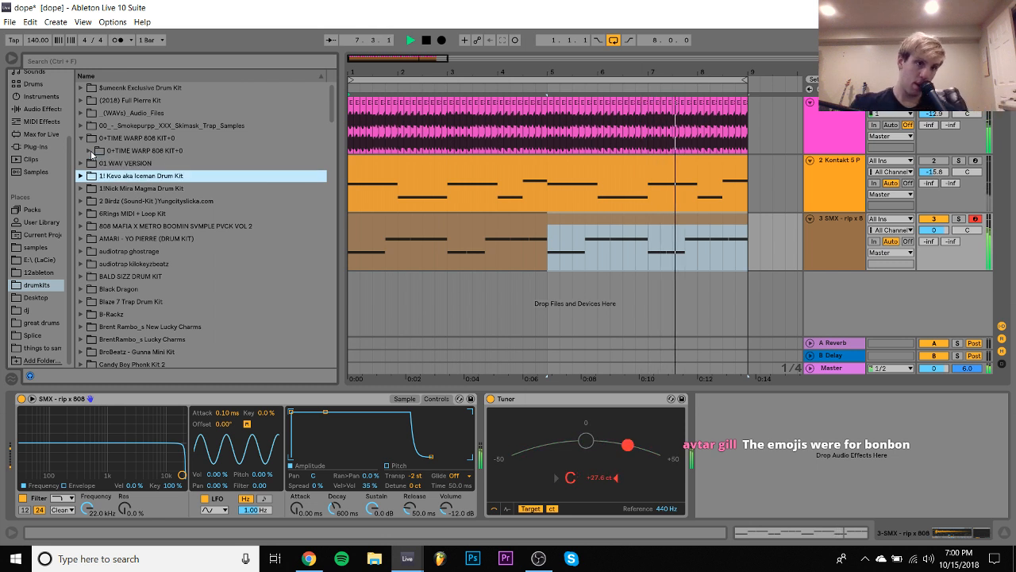
{"action": "key", "text": "Down"}
{"action": "key", "text": "Up"}
{"action": "key", "text": "Up"}
{"action": "key", "text": "Right"}
{"action": "key", "text": "Down"}
{"action": "key", "text": "Down"}
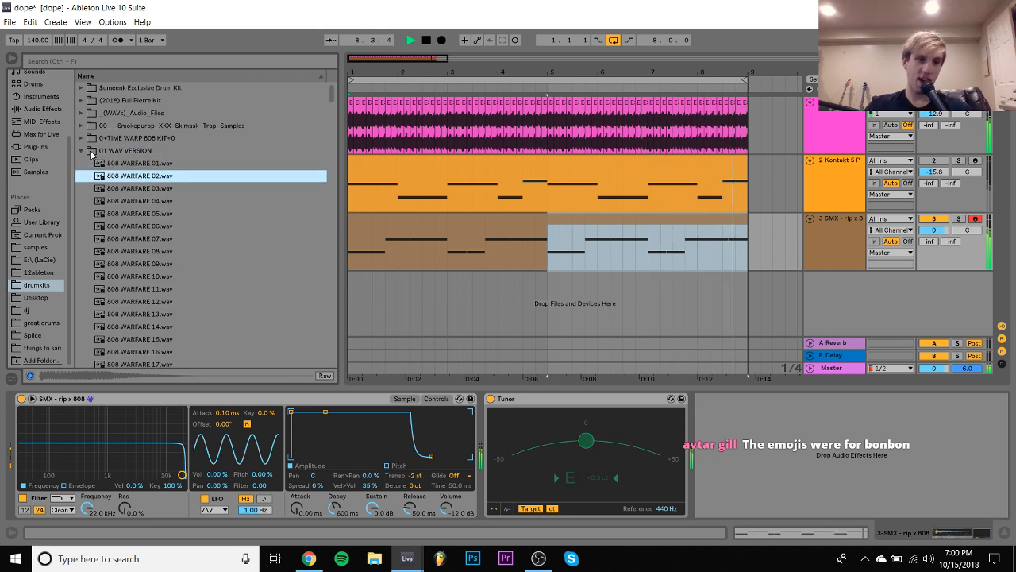
- Close the 01 WAV VERSION folder and preview BeatPluggz from the 808s in the 1! Kevo aka Iceman Drum Kit
{"action": "key", "text": "Down"}
{"action": "key", "text": "Left"}
{"action": "key", "text": "Down"}
{"action": "key", "text": "Right"}
{"action": "key", "text": "Down"}
{"action": "key", "text": "Right"}
{"action": "key", "text": "Down"}
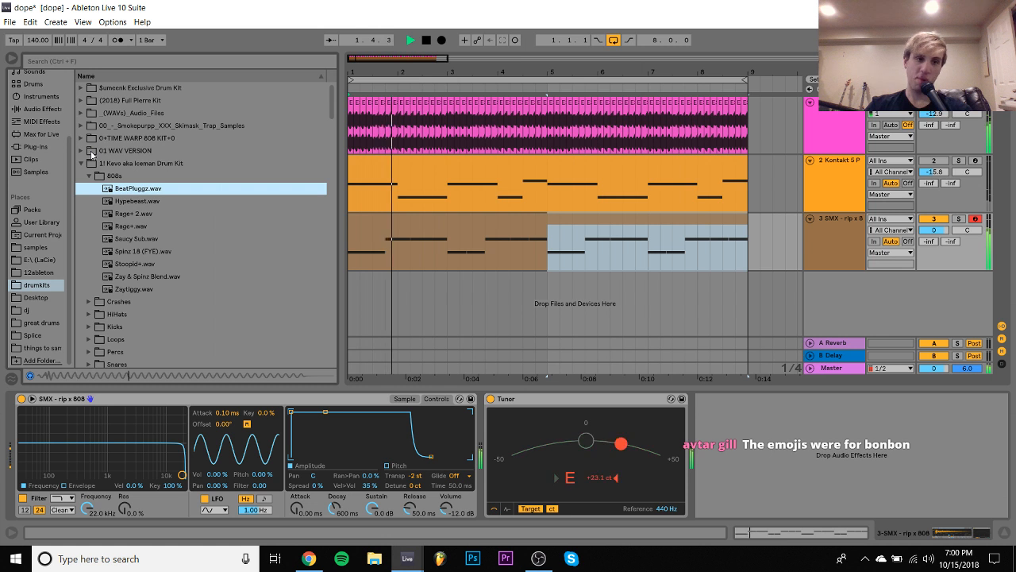
- Preview 88888, Glory, HitMarker+ and Iced in the Kevo kit's HiHats folder, then collapse that folder
{"action": "key", "text": "Left"}
{"action": "key", "text": "Down"}
{"action": "key", "text": "Down"}
{"action": "key", "text": "Right"}
{"action": "key", "text": "Down"}
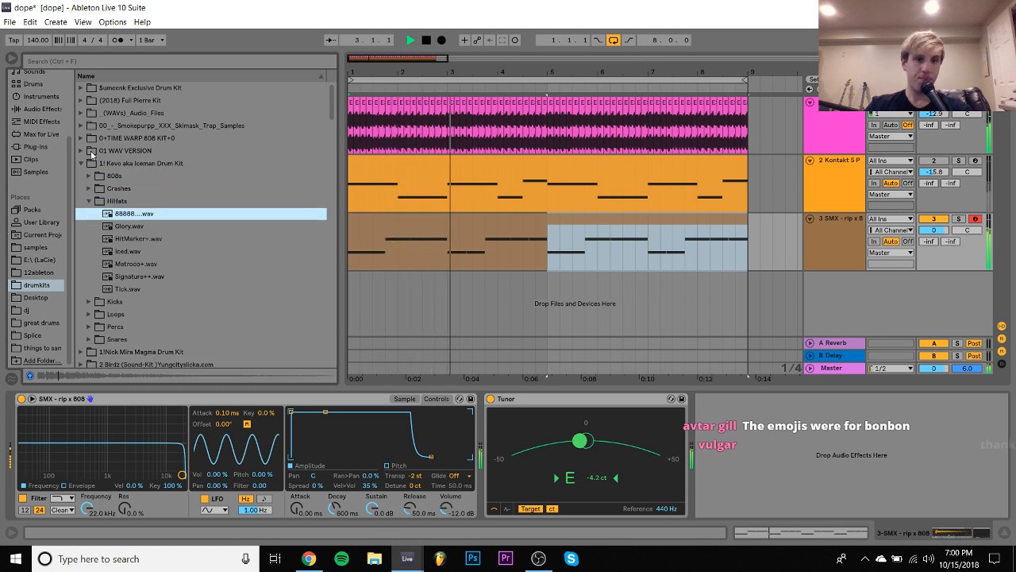
{"action": "key", "text": "Down"}
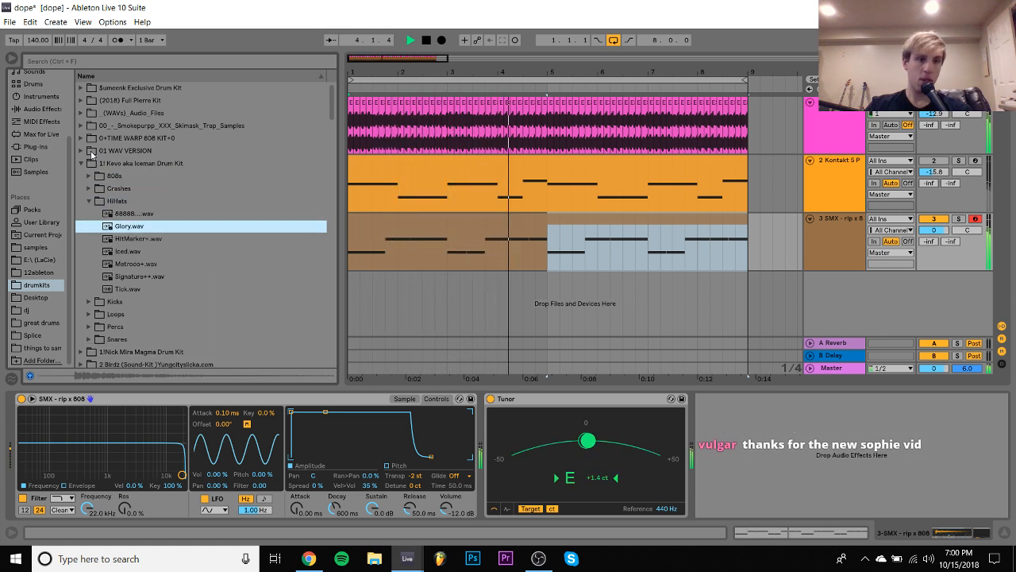
{"action": "key", "text": "Down"}
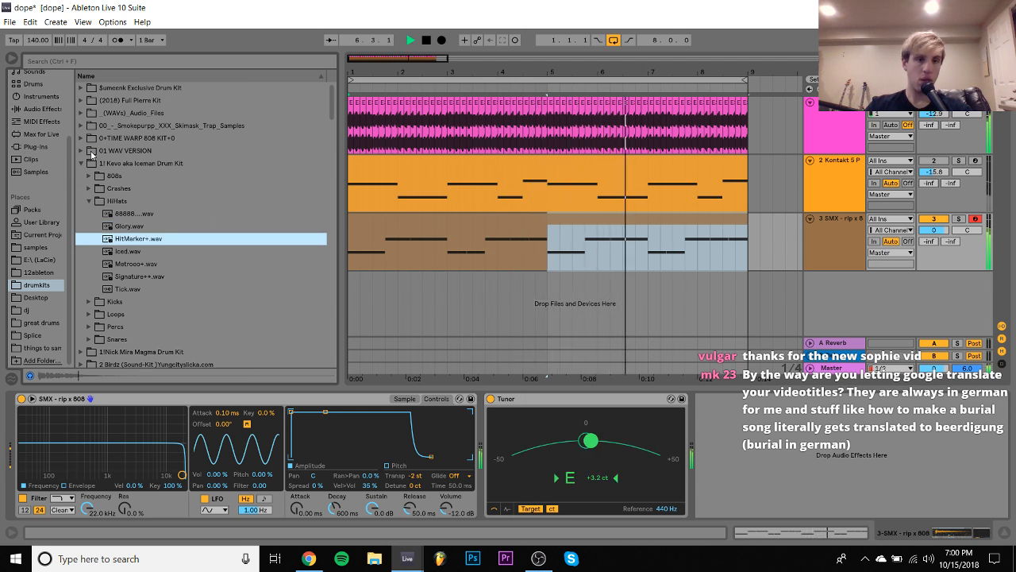
{"action": "key", "text": "Down"}
{"action": "key", "text": "Left"}
{"action": "key", "text": "Left"}
{"action": "key", "text": "Down"}
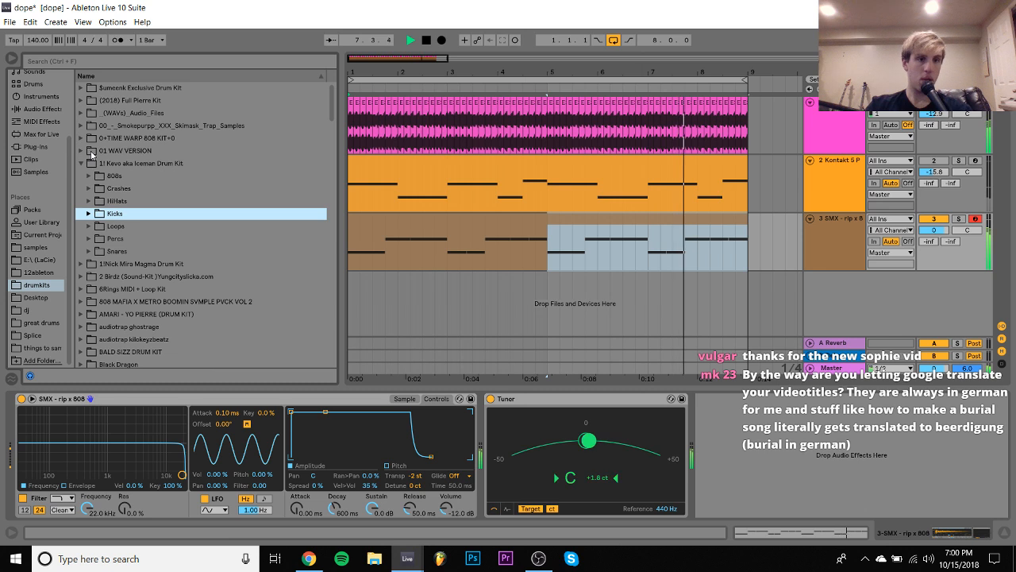
- Add BOOMIN LOW TIGHT OPEN HAT from the METRO BOOMIN drum sounds at bar 1 on a new audio track, with volume at -11.5 dB
{"action": "scroll", "coordinate": [92, 155], "scroll_direction": "down", "scroll_amount": 20}
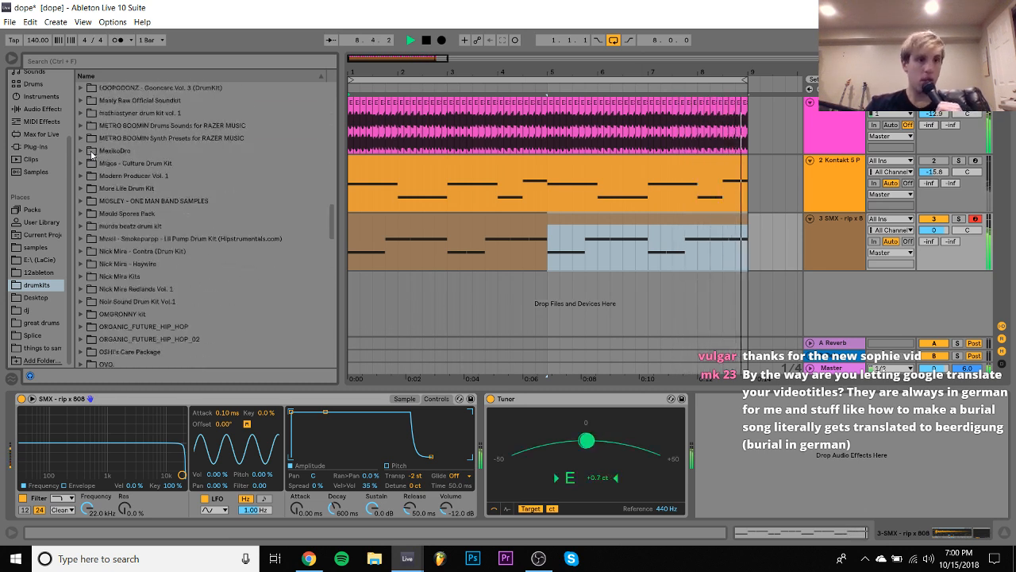
{"action": "key", "text": "space"}
{"action": "scroll", "coordinate": [91, 155], "scroll_direction": "down", "scroll_amount": 2}
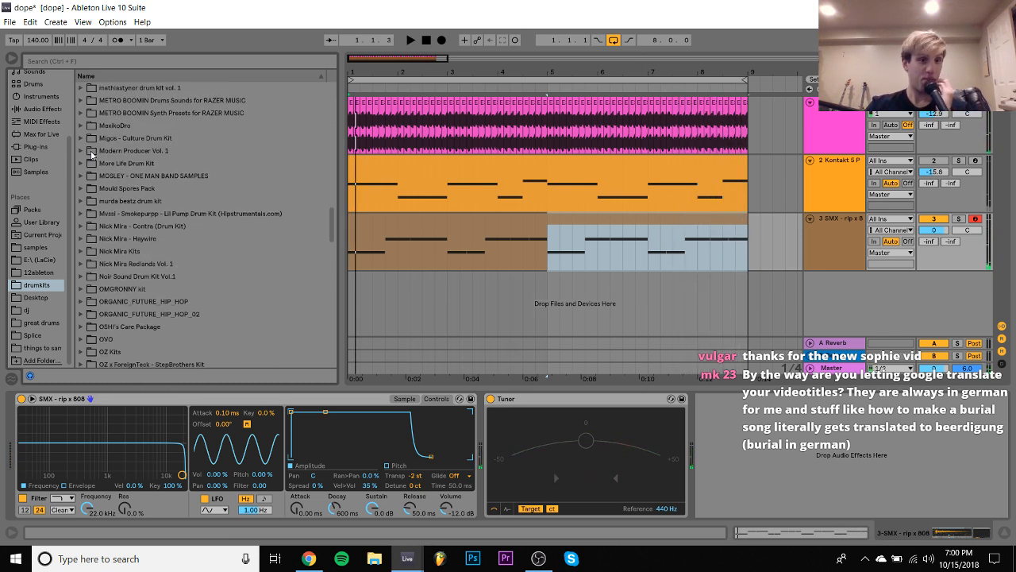
{"action": "scroll", "coordinate": [91, 155], "scroll_direction": "up", "scroll_amount": 6}
{"action": "left_click", "coordinate": [87, 178]}
{"action": "scroll", "coordinate": [127, 187], "scroll_direction": "down", "scroll_amount": 4}
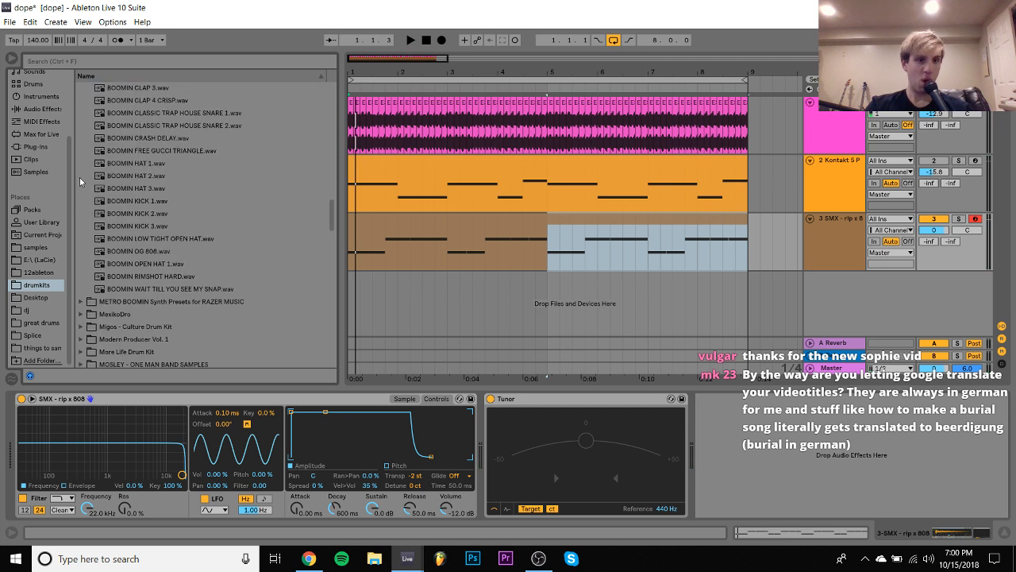
{"action": "left_click_drag", "start_coordinate": [137, 191], "coordinate": [352, 283]}
{"action": "left_click_drag", "start_coordinate": [934, 291], "coordinate": [935, 308]}
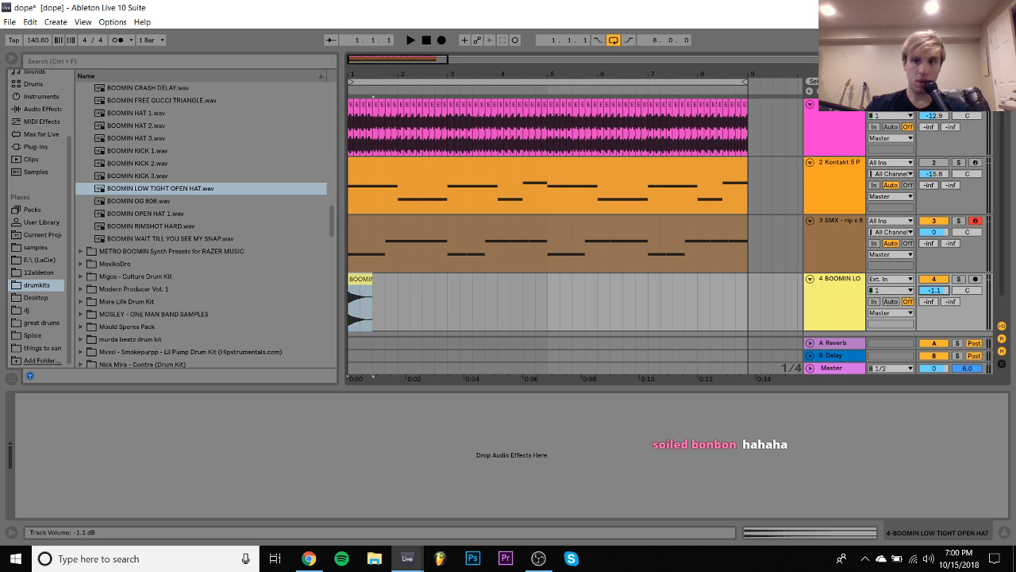
- Duplicate the open hat clip every half bar across all eight bars and set its track volume to -12.5 dB
{"action": "key", "text": "space"}
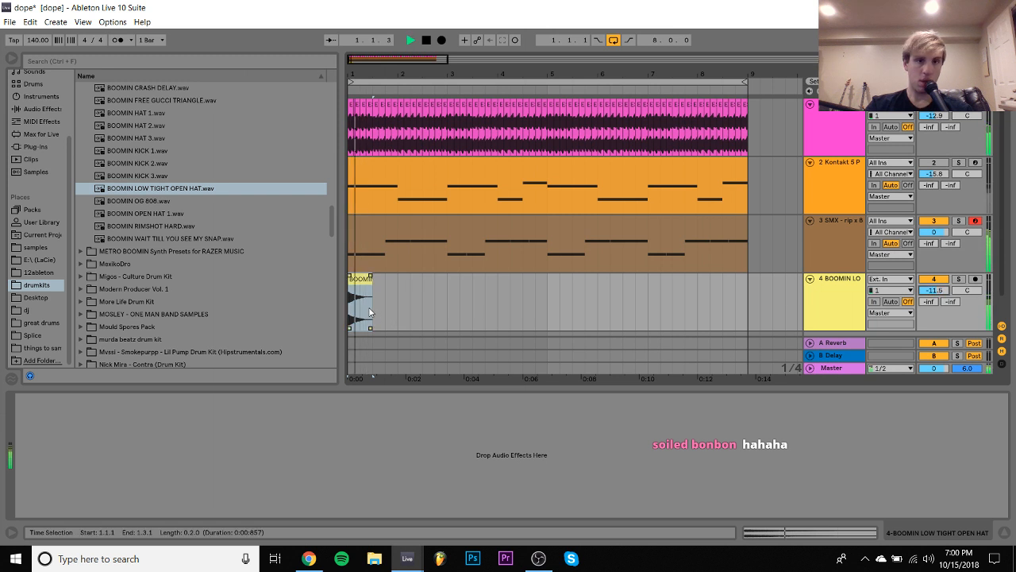
{"action": "left_click", "coordinate": [373, 312]}
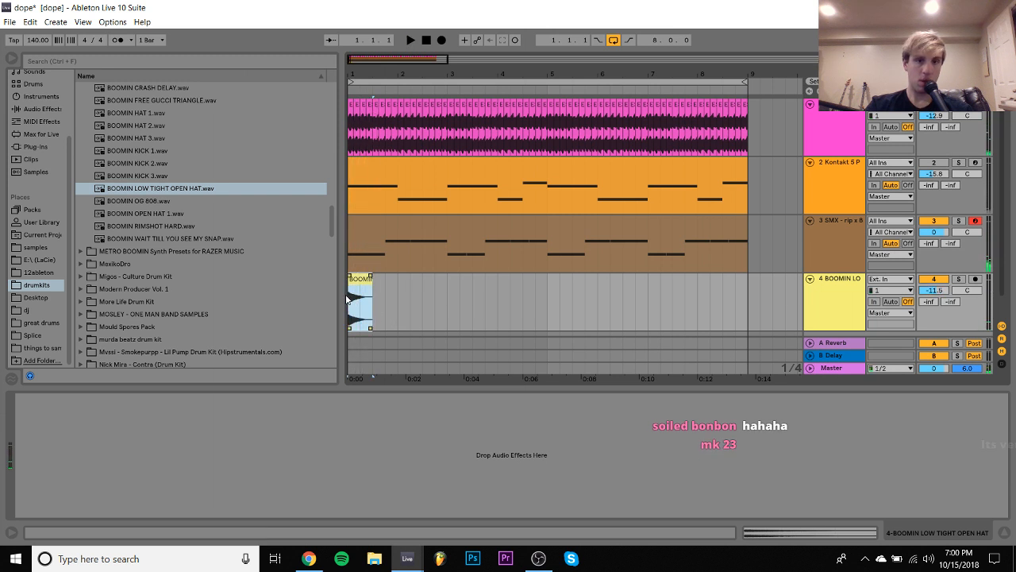
{"action": "key", "text": "ctrl+d"}
{"action": "key", "text": "ctrl+d"}
{"action": "key", "text": "space"}
{"action": "key", "text": "ctrl+d"}
{"action": "key", "text": "ctrl+d"}
{"action": "key", "text": "ctrl+d"}
{"action": "key", "text": "ctrl+d"}
{"action": "key", "text": "ctrl+d"}
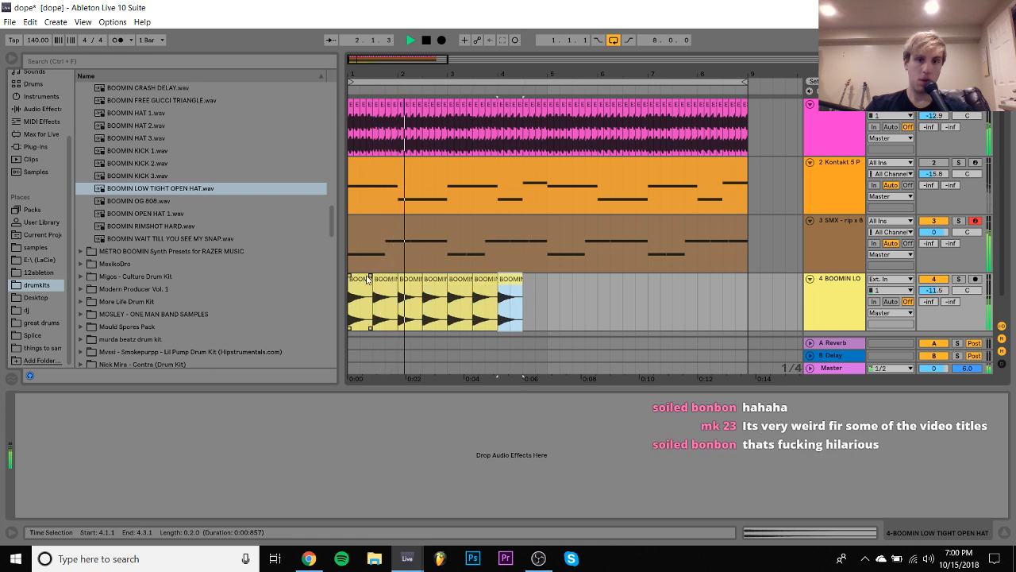
{"action": "left_click_drag", "start_coordinate": [550, 311], "coordinate": [339, 281]}
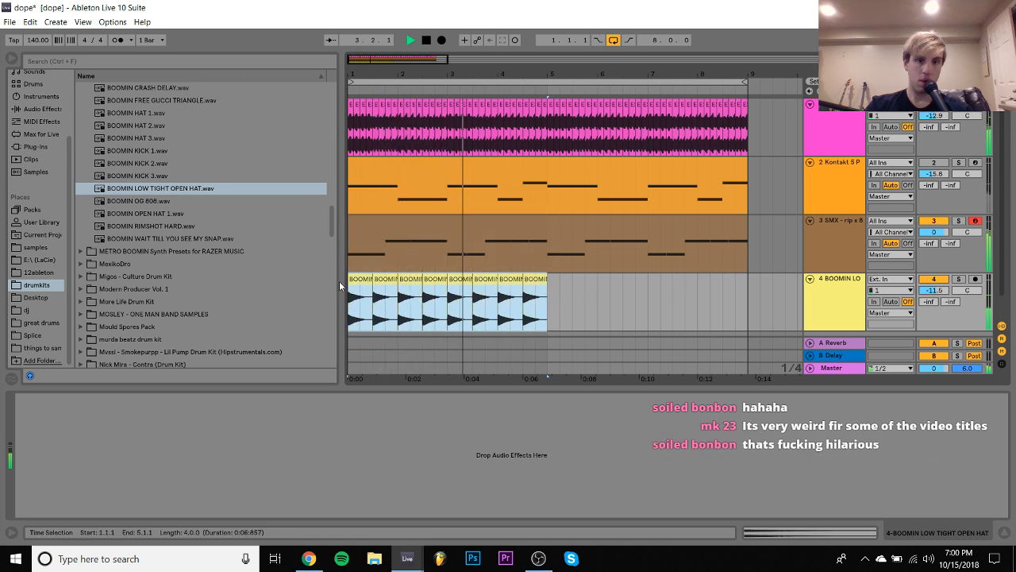
{"action": "key", "text": "ctrl+d"}
{"action": "left_click", "coordinate": [358, 284], "text": "shift"}
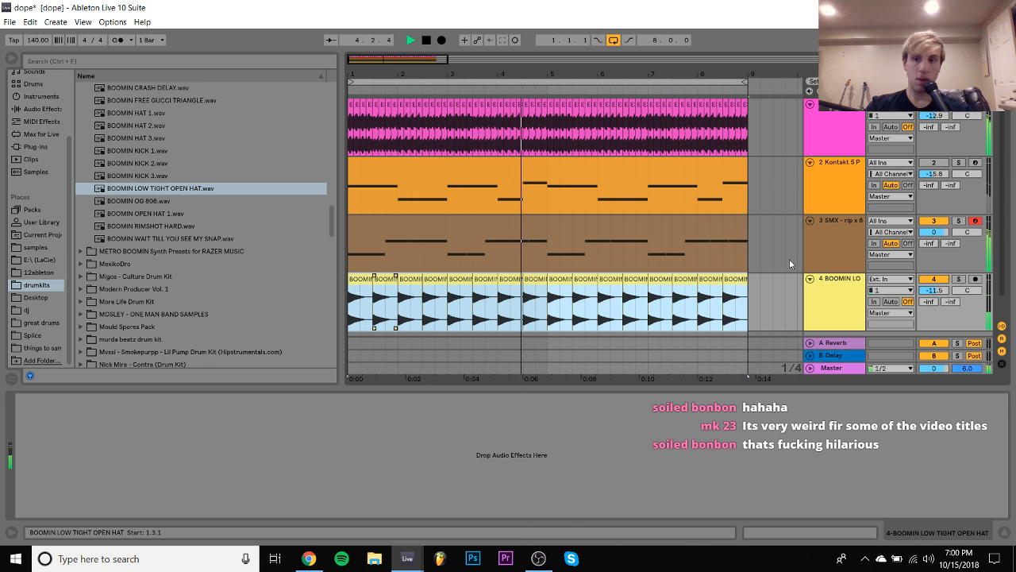
{"action": "left_click", "coordinate": [931, 291]}
- Load BOOMIN HAT 3 on a new MIDI track below the 808 track and normalize the sample's volume
{"action": "left_click", "coordinate": [834, 244]}
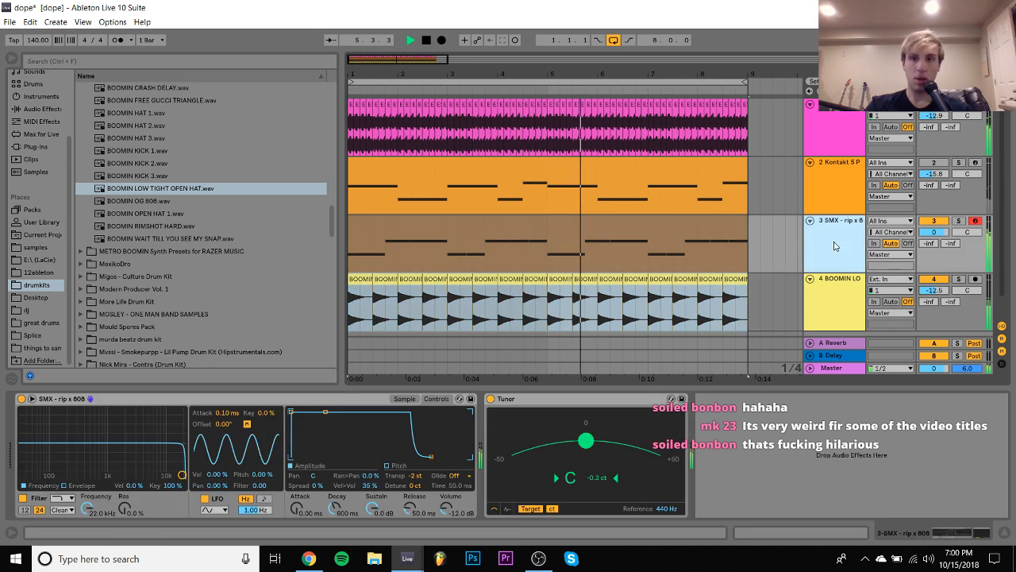
{"action": "key", "text": "ctrl+shift+t"}
{"action": "scroll", "coordinate": [212, 172], "scroll_direction": "up", "scroll_amount": 4}
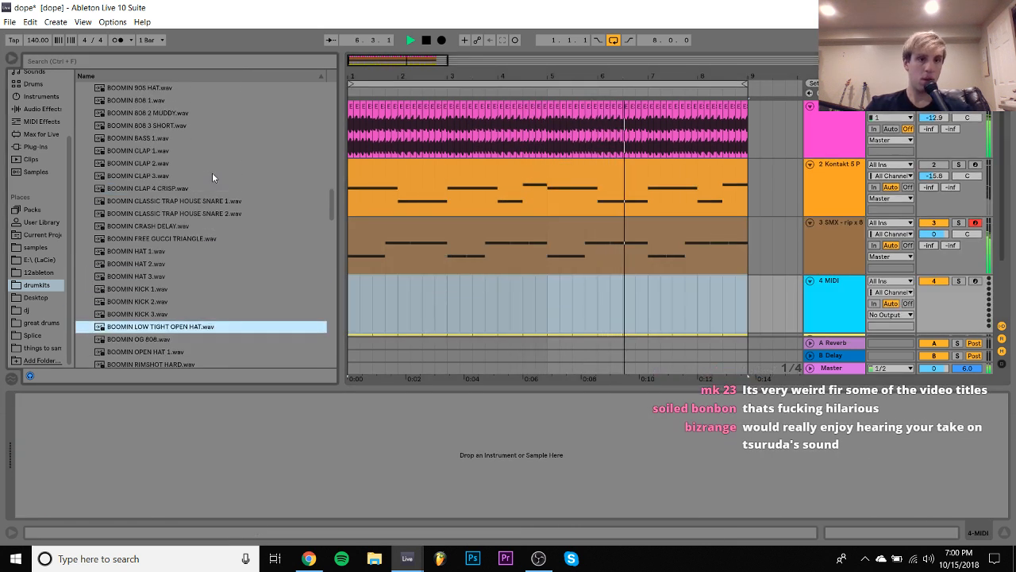
{"action": "left_click", "coordinate": [151, 276]}
{"action": "key", "text": "Up"}
{"action": "key", "text": "Up"}
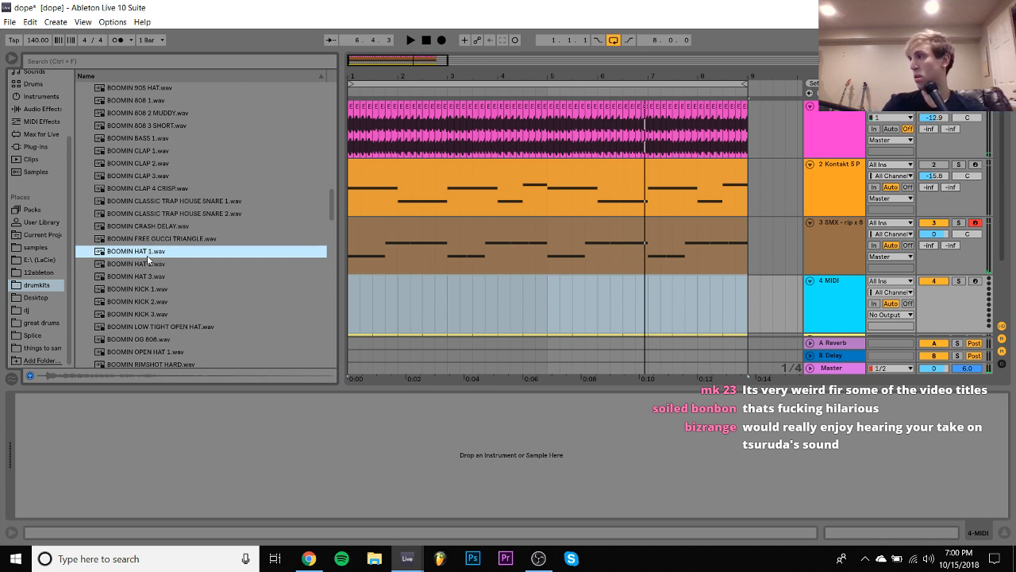
{"action": "key", "text": "Down"}
{"action": "key", "text": "Down"}
{"action": "key", "text": "Return"}
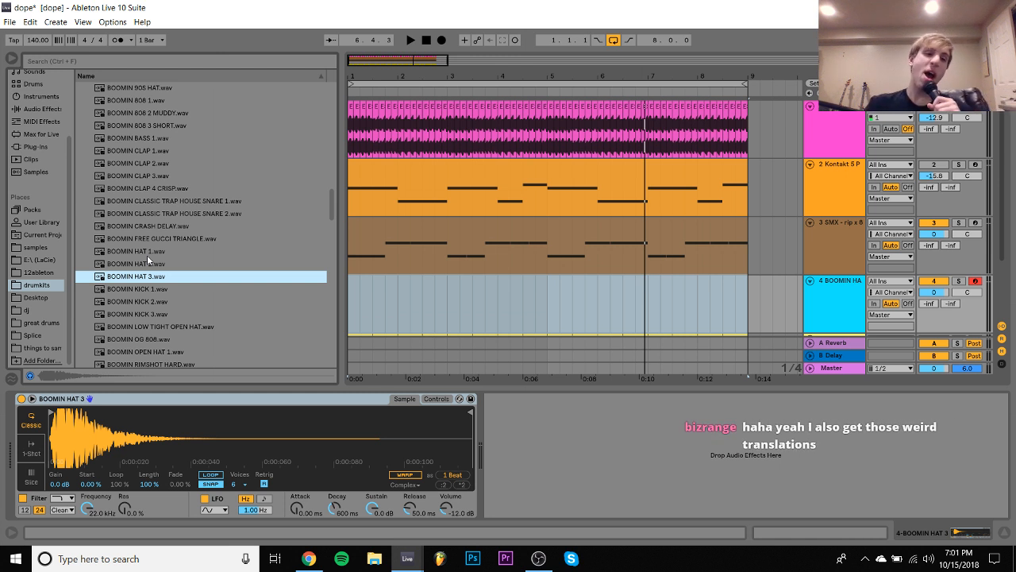
{"action": "right_click", "coordinate": [166, 453]}
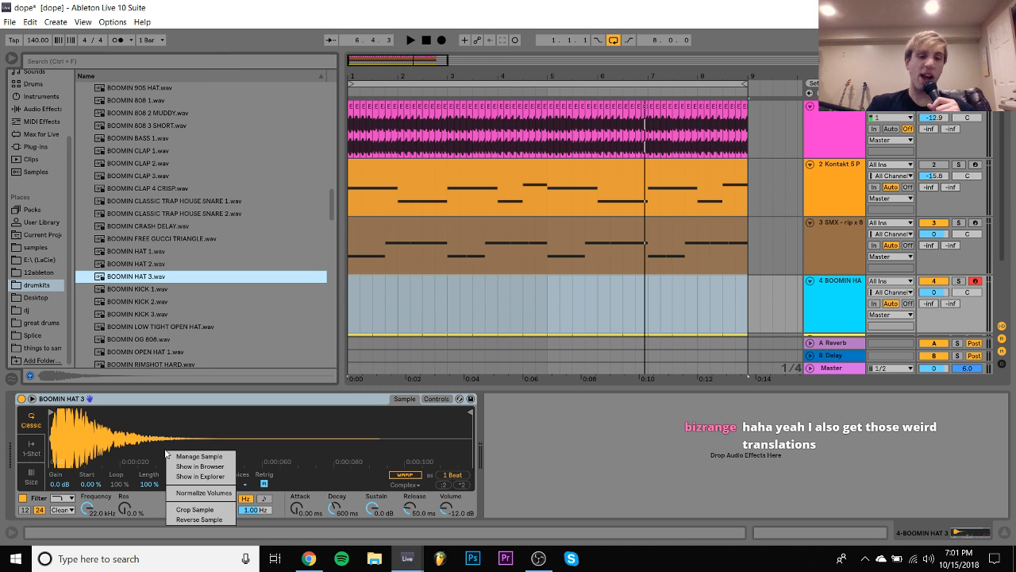
{"action": "left_click", "coordinate": [195, 492]}
- Create an eight-bar MIDI clip on the BOOMIN HAT 3 track and fill it with eighth-note C3 hits
{"action": "left_click", "coordinate": [746, 305]}
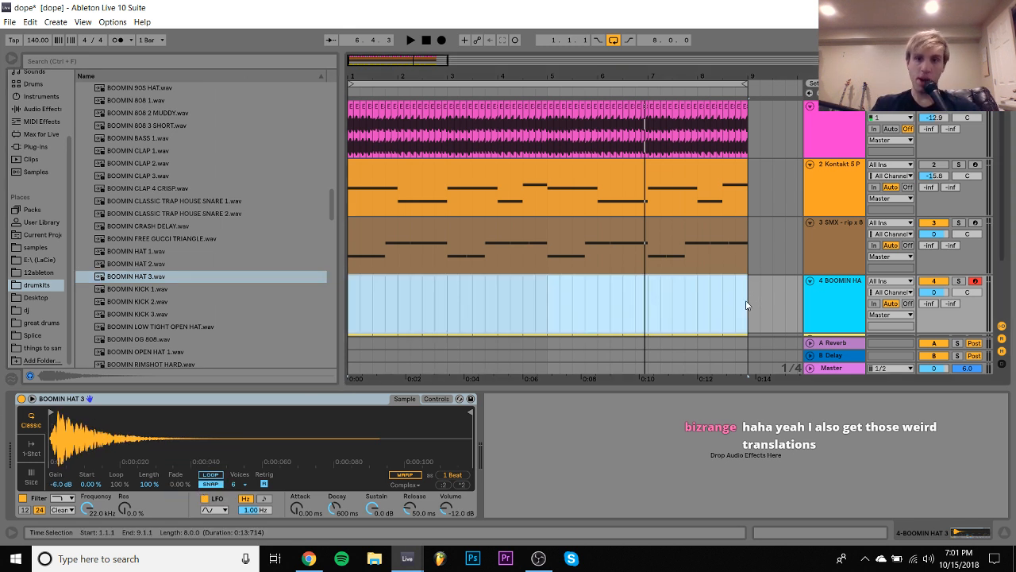
{"action": "double_click", "coordinate": [747, 305]}
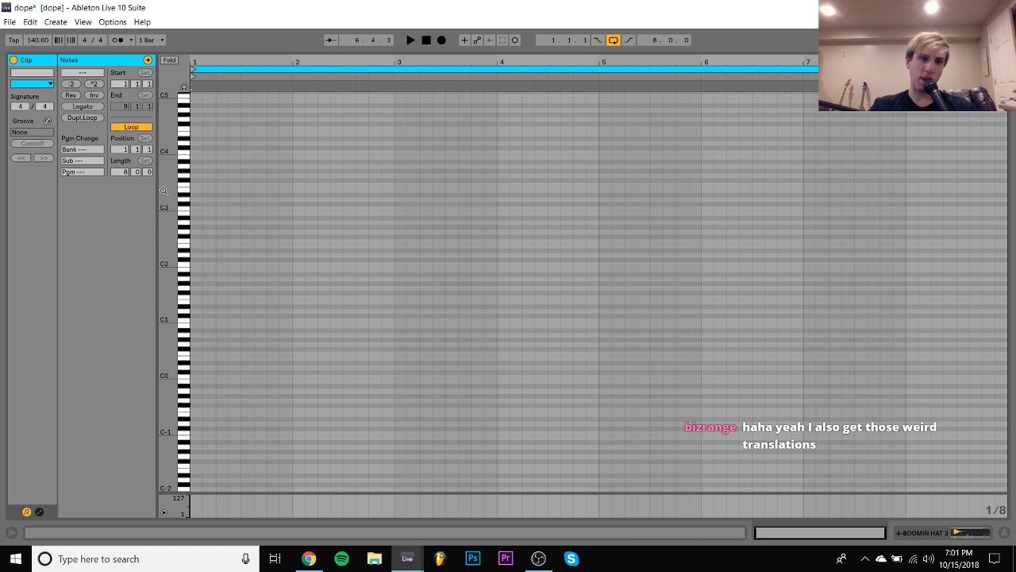
{"action": "double_click", "coordinate": [199, 209]}
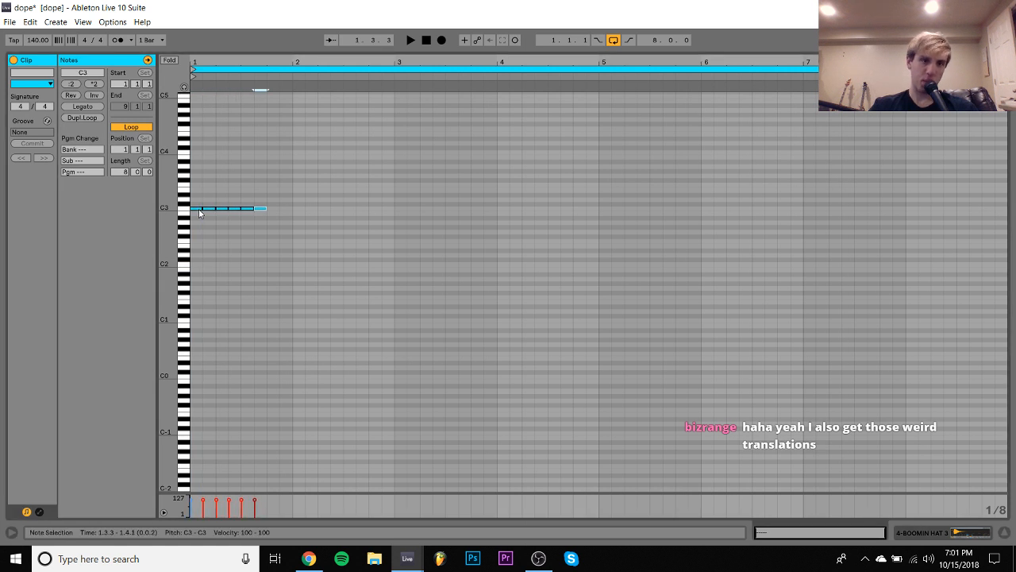
{"action": "key", "text": "ctrl+d"}
{"action": "key", "text": "ctrl+d"}
{"action": "key", "text": "ctrl+d"}
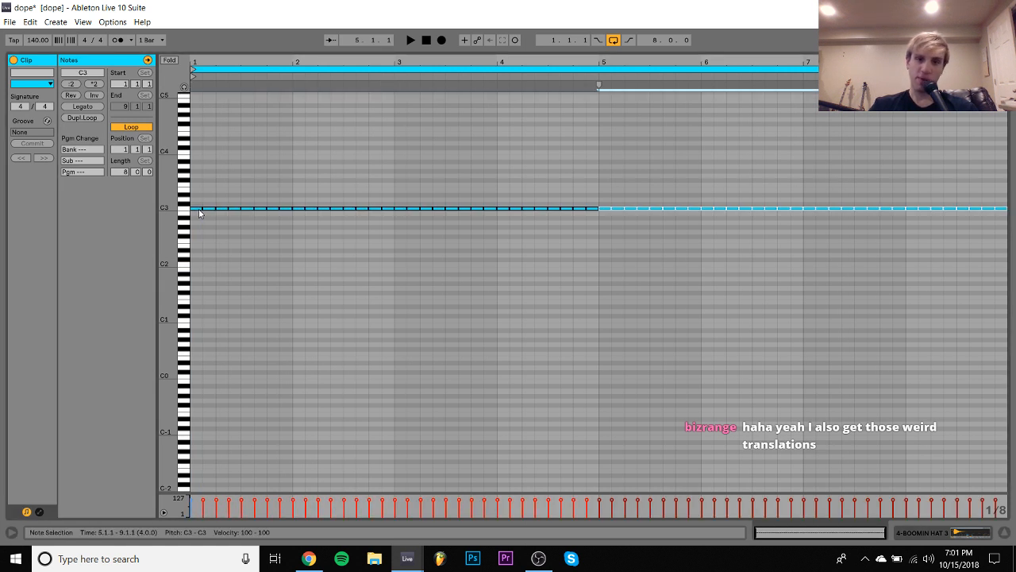
{"action": "key", "text": "ctrl+a"}
- Reopen the hat clip, shorten its loop to four bars and crop the clip to that length
{"action": "left_click", "coordinate": [934, 534]}
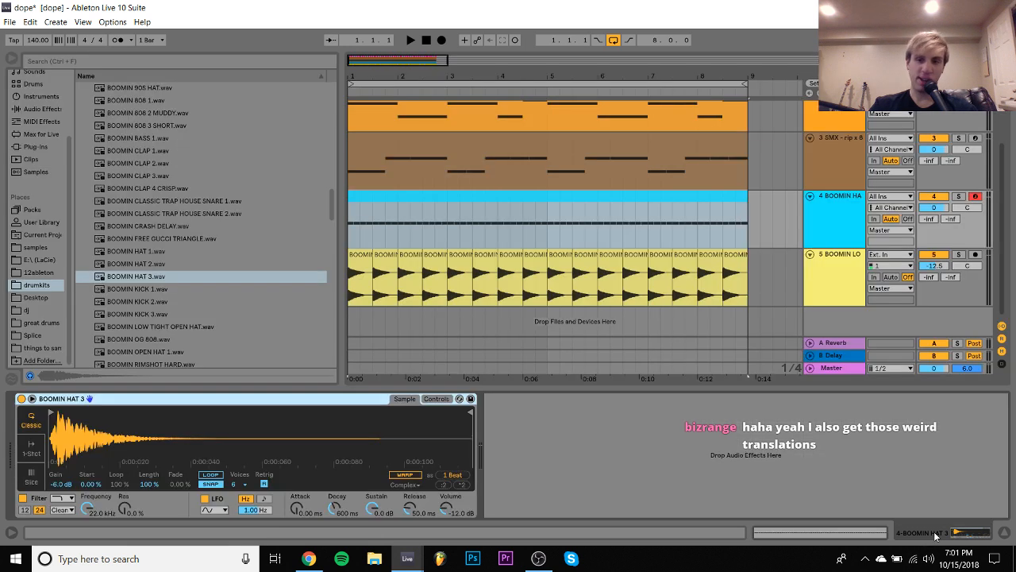
{"action": "left_click", "coordinate": [635, 194]}
{"action": "double_click", "coordinate": [636, 194]}
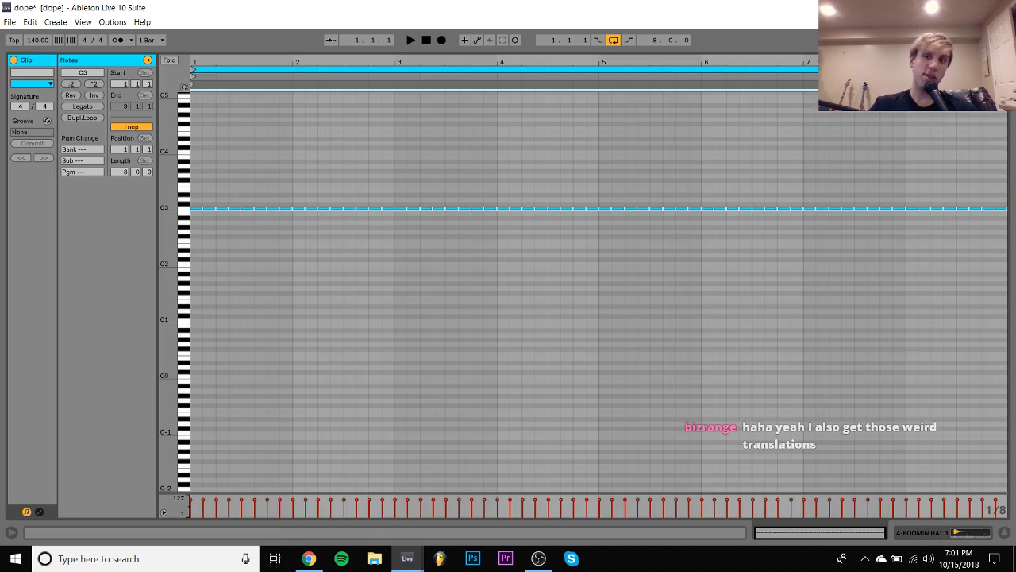
{"action": "left_click_drag", "start_coordinate": [1007, 70], "coordinate": [600, 80]}
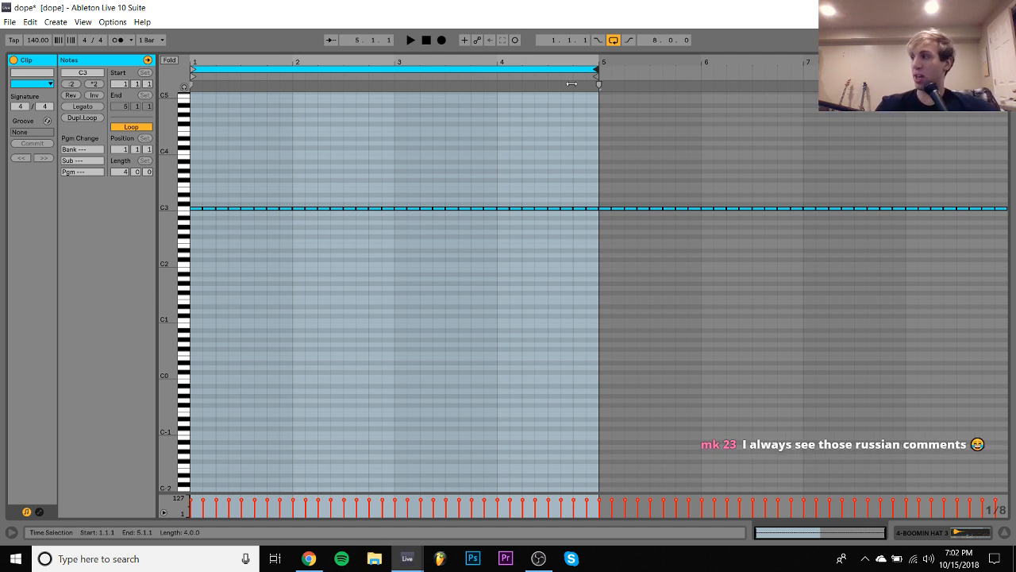
{"action": "right_click", "coordinate": [487, 116]}
{"action": "left_click", "coordinate": [513, 166]}
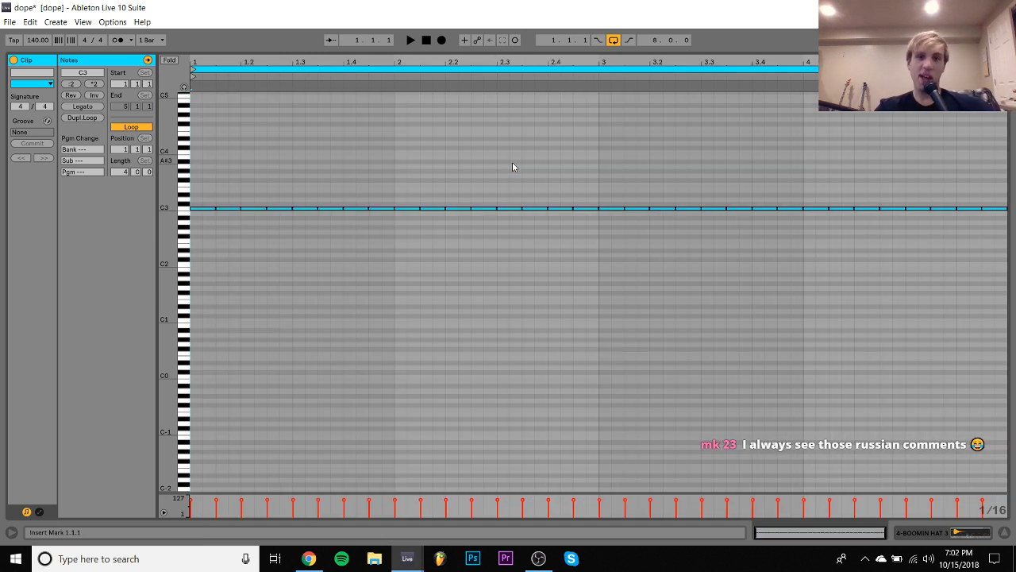
- Replace the C3 hat note at 1.2.3 with a roll of four 1/32 notes
{"action": "left_click_drag", "start_coordinate": [292, 60], "coordinate": [350, 60]}
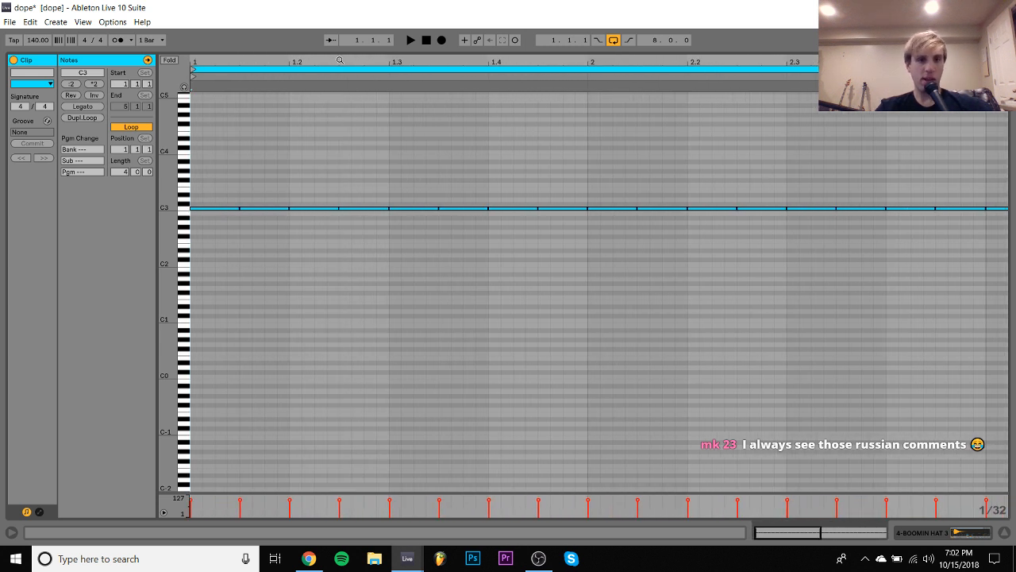
{"action": "left_click_drag", "start_coordinate": [356, 171], "coordinate": [360, 266]}
{"action": "key", "text": "shift+Left"}
{"action": "key", "text": "shift+Left"}
{"action": "key", "text": "shift+Left"}
{"action": "key", "text": "shift+Left"}
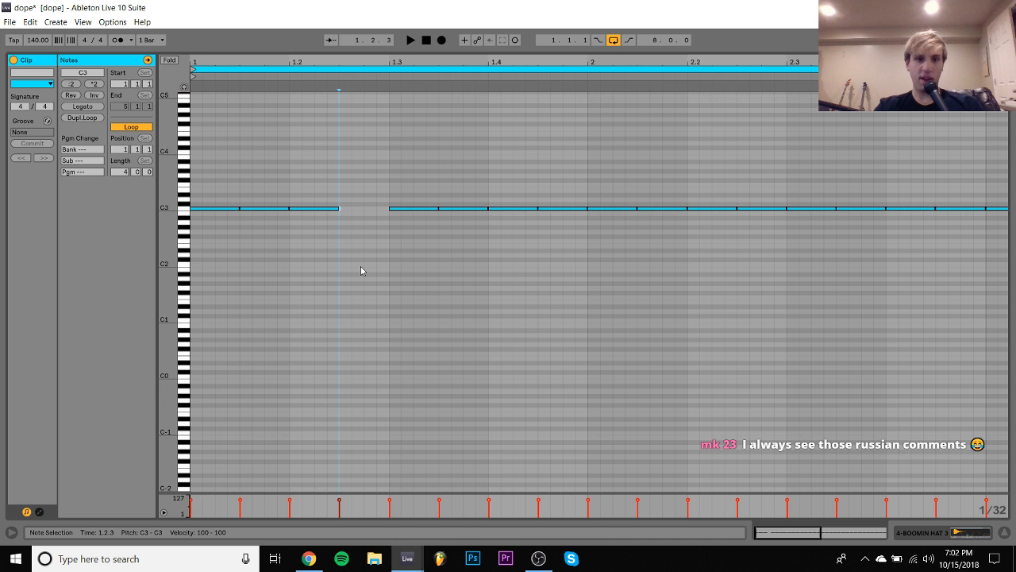
{"action": "key", "text": "shift+Right"}
{"action": "key", "text": "ctrl+d"}
{"action": "key", "text": "ctrl+d"}
{"action": "key", "text": "ctrl+d"}
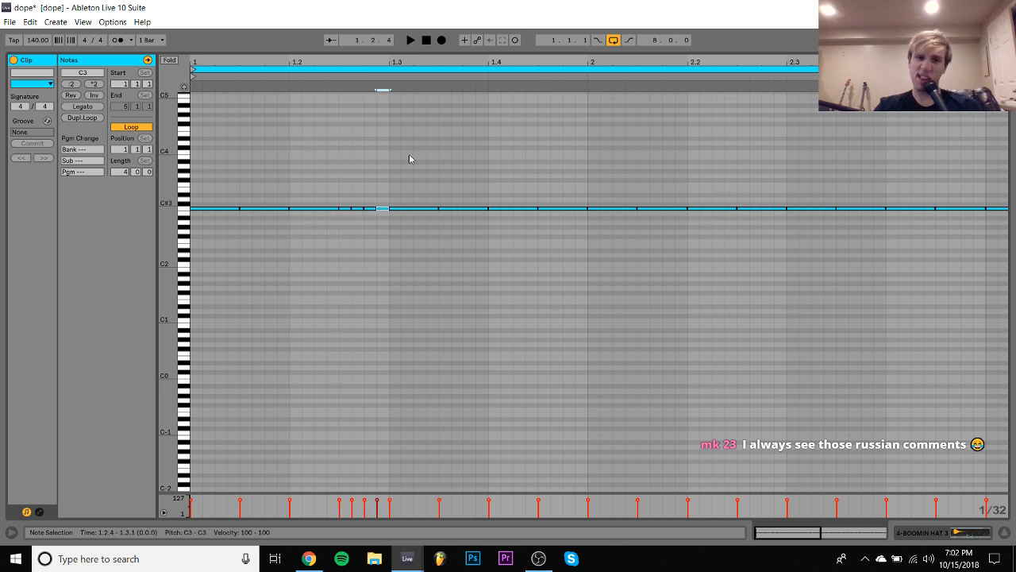
{"action": "key", "text": "minus"}
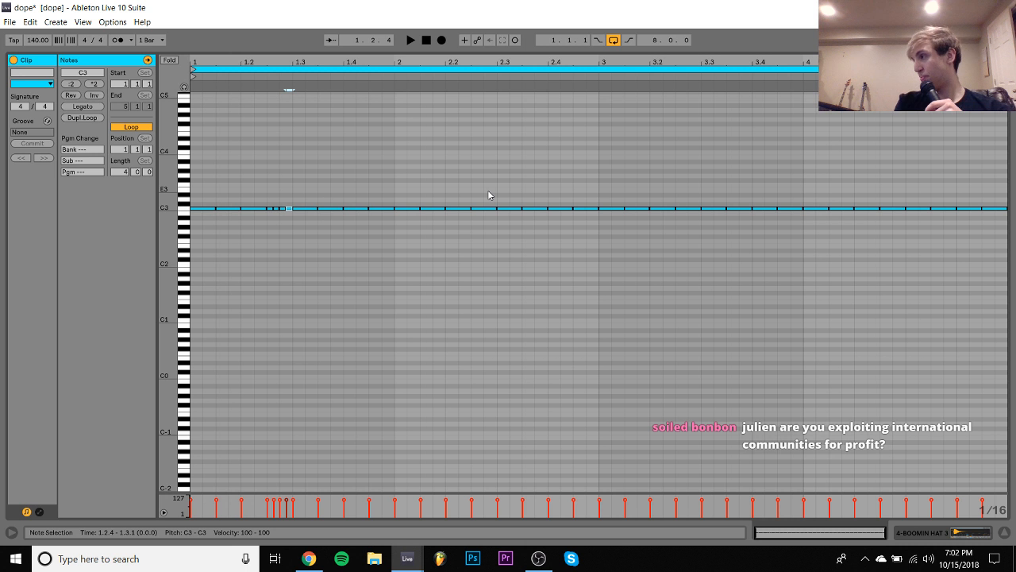
- Audition the hat roll, then set the open-hat track's volume to -14.8 dB and the BOOMIN HAT 3 track's volume to -2.2 dB
{"action": "key", "text": "space"}
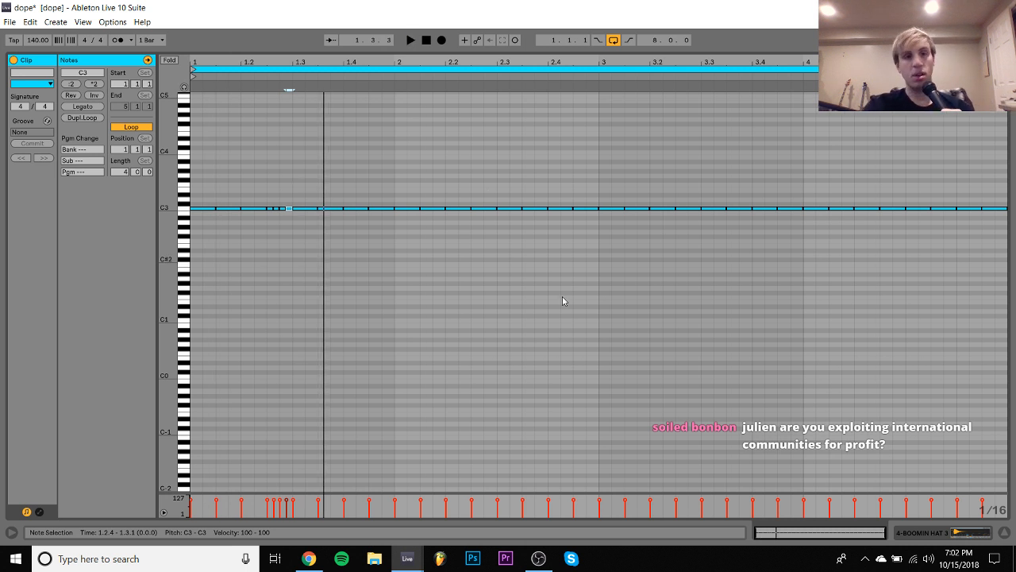
{"action": "key", "text": "space"}
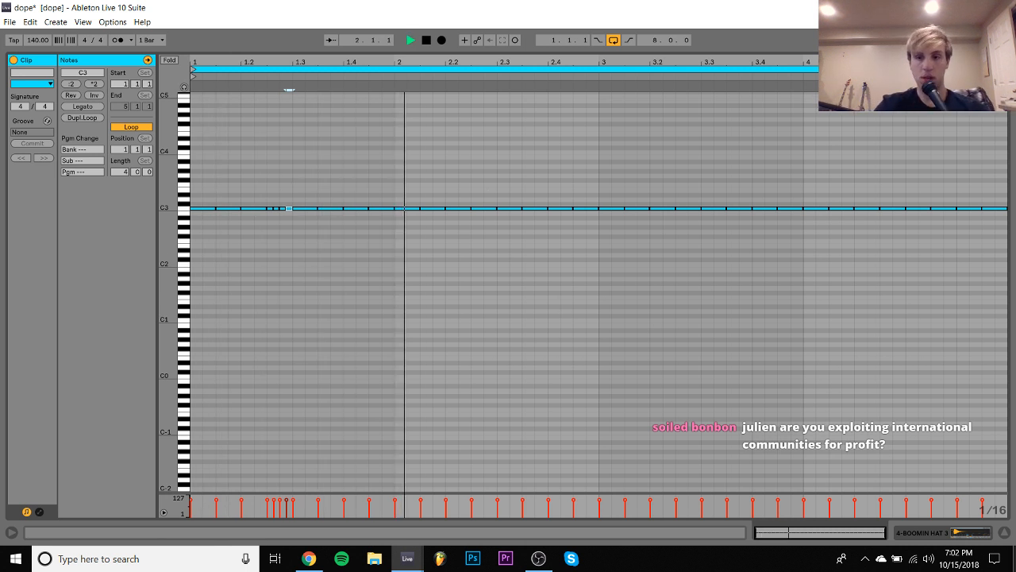
{"action": "left_click", "coordinate": [954, 533]}
{"action": "key", "text": "space"}
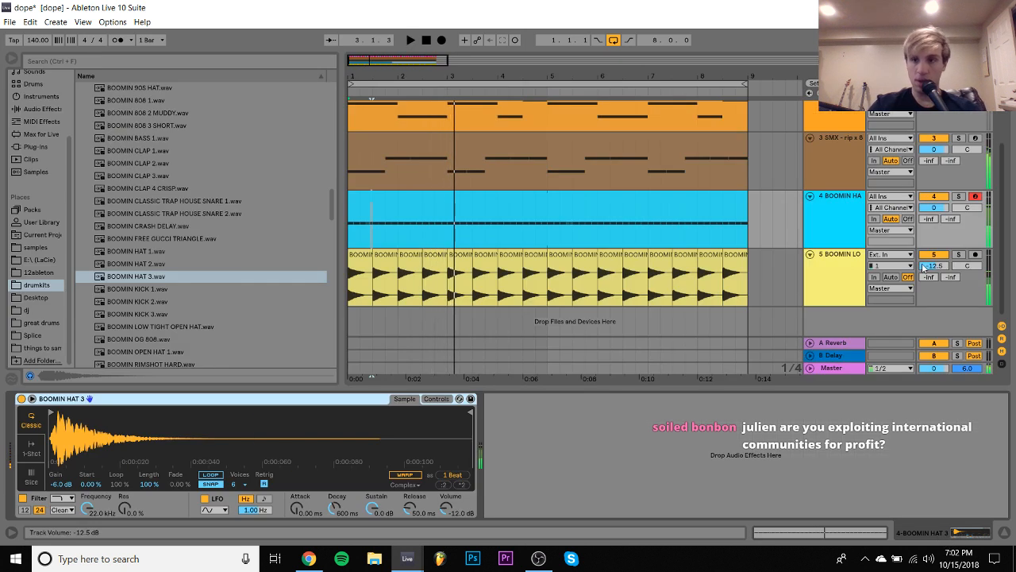
{"action": "left_click_drag", "start_coordinate": [924, 268], "coordinate": [924, 273]}
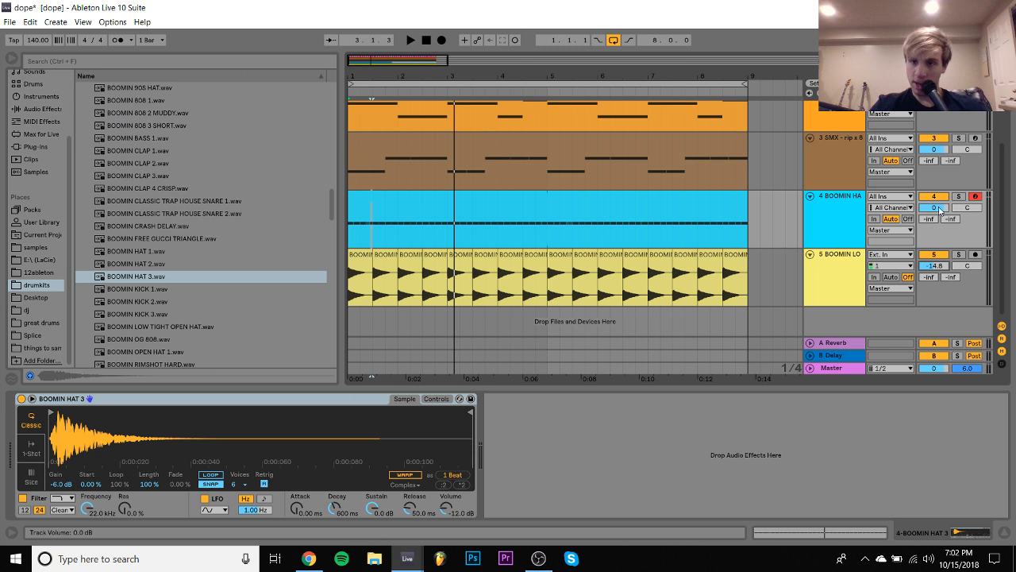
{"action": "key", "text": "space"}
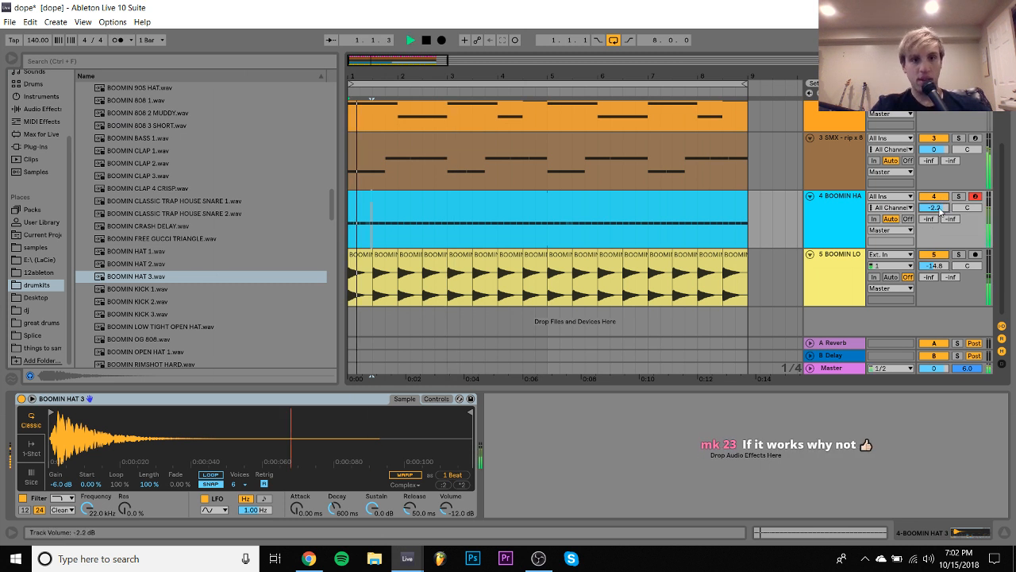
{"action": "left_click", "coordinate": [835, 220]}
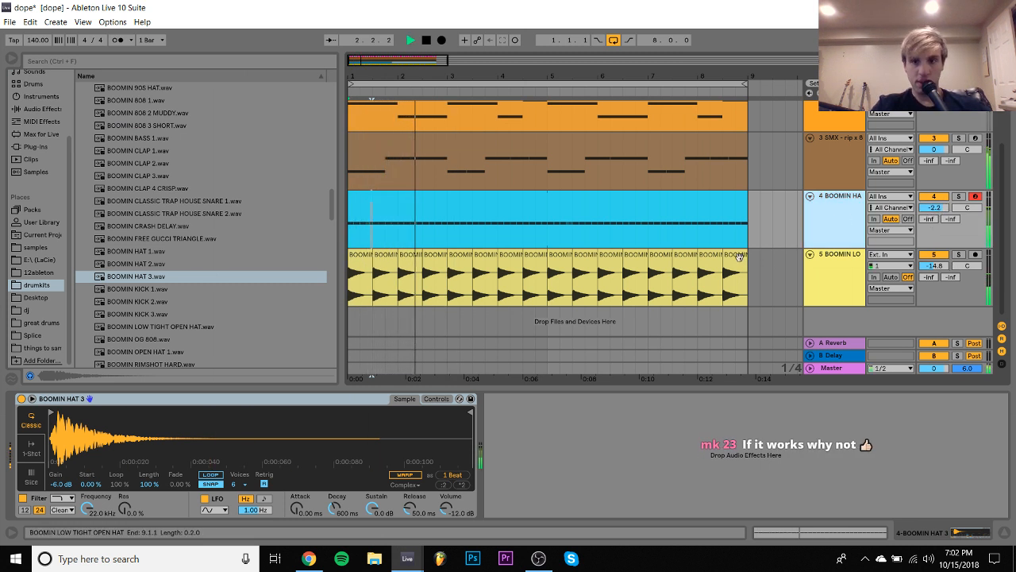
- Transpose all the open-hat clips together to 3 st
{"action": "left_click_drag", "start_coordinate": [753, 262], "coordinate": [295, 259]}
{"action": "key", "text": "space"}
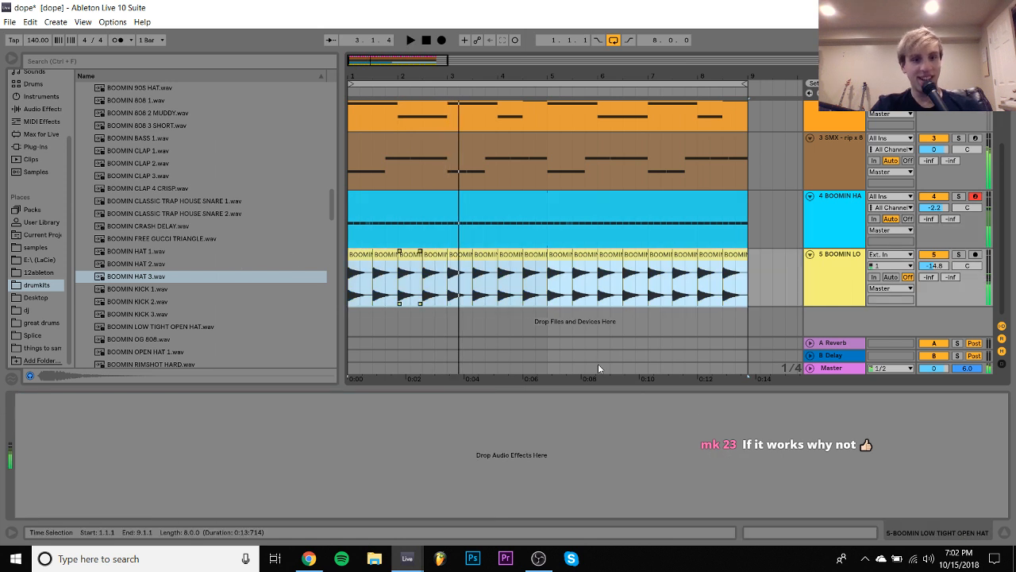
{"action": "left_click", "coordinate": [811, 535]}
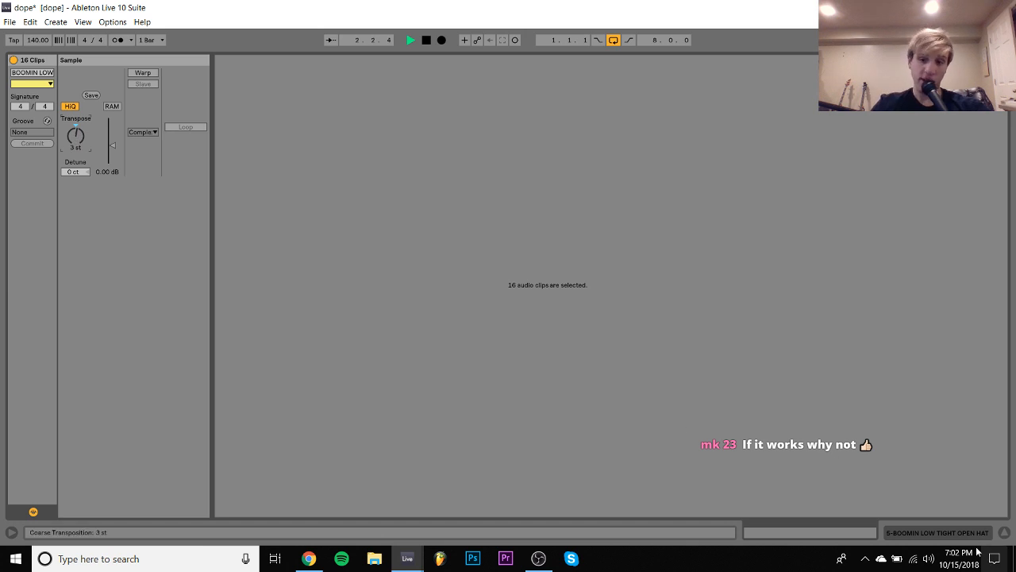
{"action": "left_click", "coordinate": [957, 526]}
- Add a new track below the BOOMIN HAT 3 track and place BOOMIN CLASSIC TRAP HOUSE SNARE 2 at 1.3.1
{"action": "left_click", "coordinate": [842, 207]}
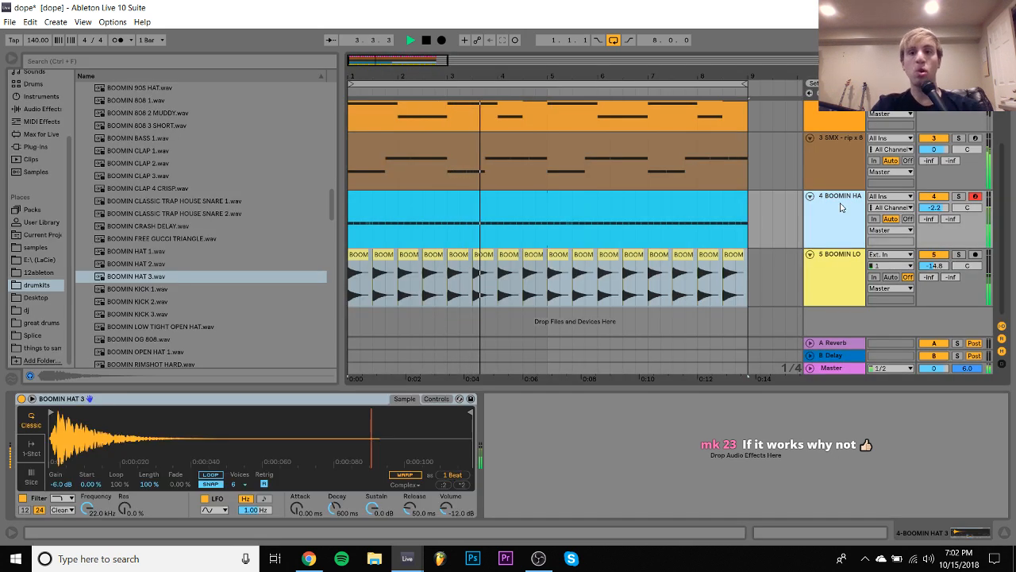
{"action": "key", "text": "ctrl+shift+t"}
{"action": "key", "text": "space"}
{"action": "scroll", "coordinate": [159, 253], "scroll_direction": "up", "scroll_amount": 1}
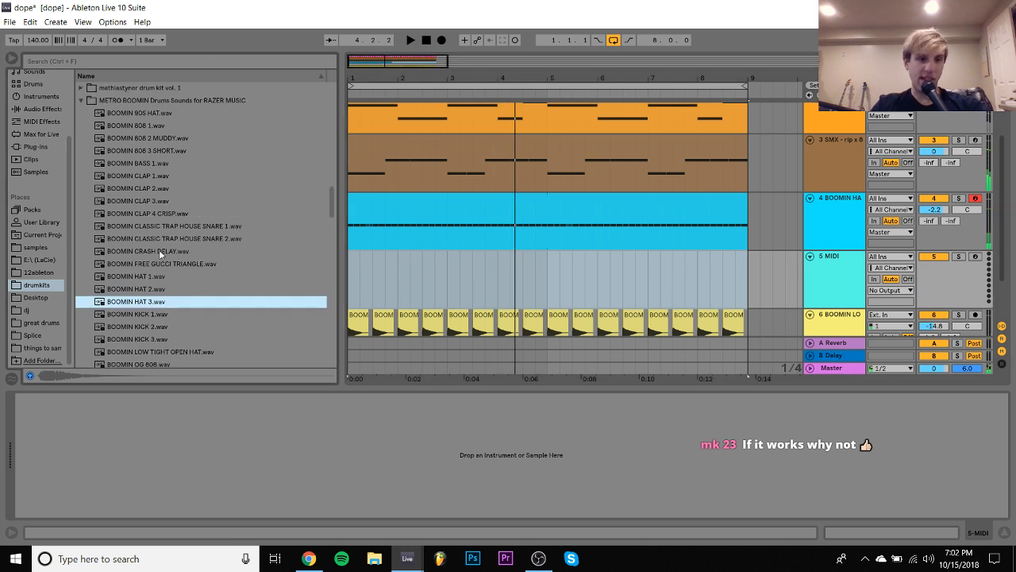
{"action": "left_click", "coordinate": [191, 238]}
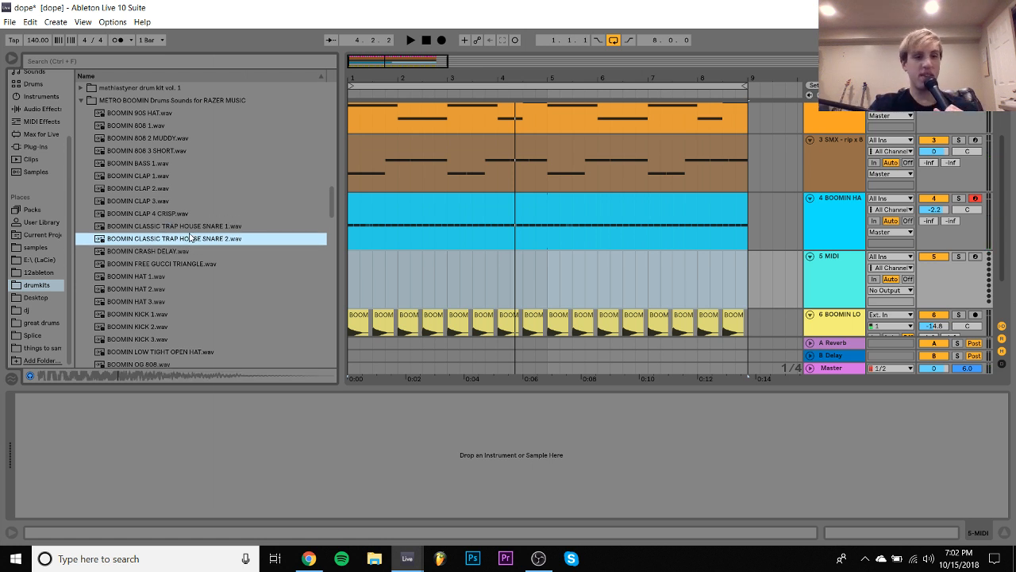
{"action": "left_click", "coordinate": [390, 251]}
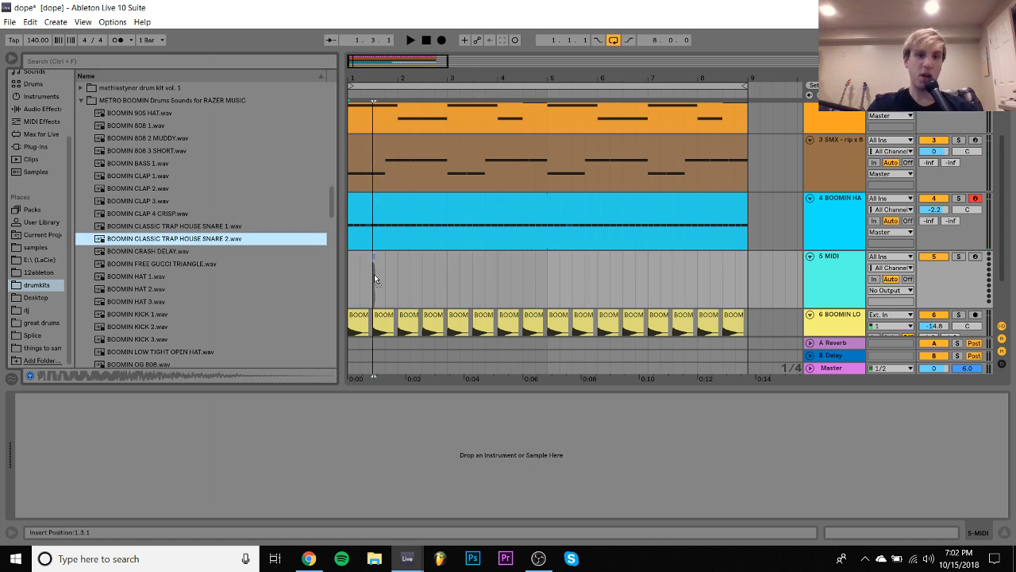
{"action": "key", "text": "Return"}
- Repeat the one-bar snare section through bar 8 and set the snare track's volume to -14.3 dB
{"action": "left_click_drag", "start_coordinate": [349, 271], "coordinate": [399, 270]}
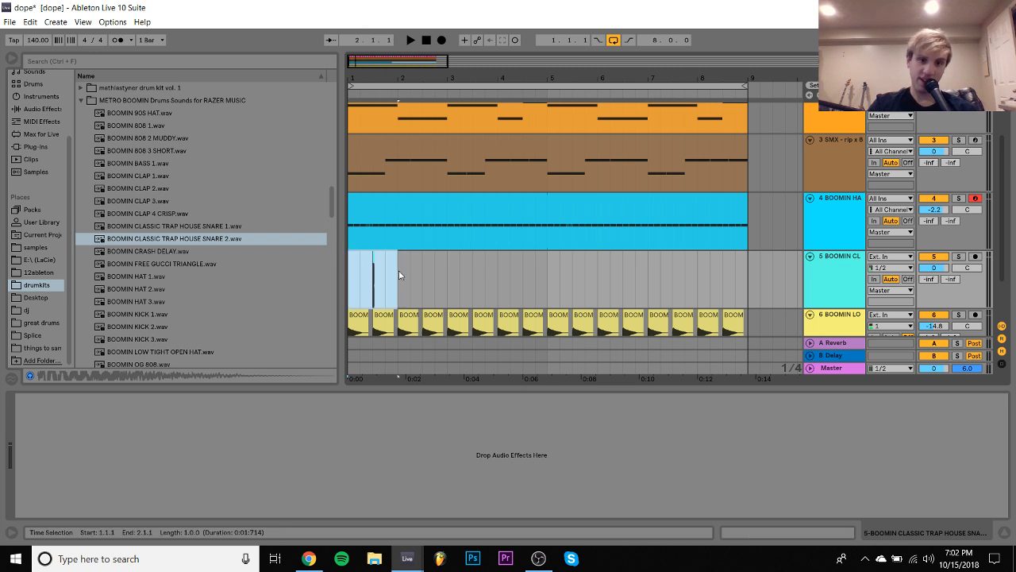
{"action": "key", "text": "ctrl+d"}
{"action": "key", "text": "ctrl+d"}
{"action": "key", "text": "ctrl+d"}
{"action": "key", "text": "ctrl+d"}
{"action": "key", "text": "ctrl+d"}
{"action": "key", "text": "ctrl+d"}
{"action": "key", "text": "ctrl+d"}
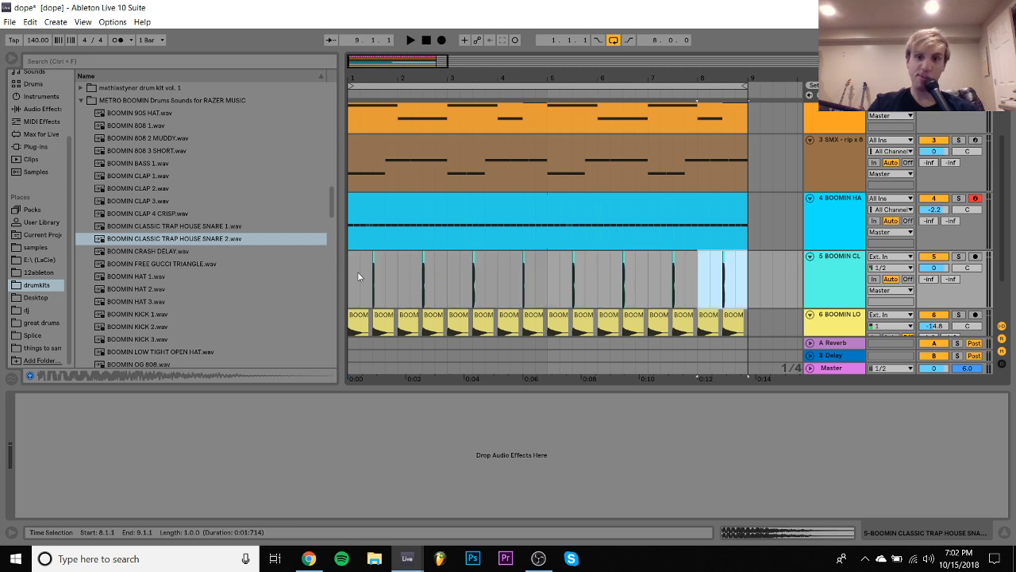
{"action": "left_click", "coordinate": [354, 271]}
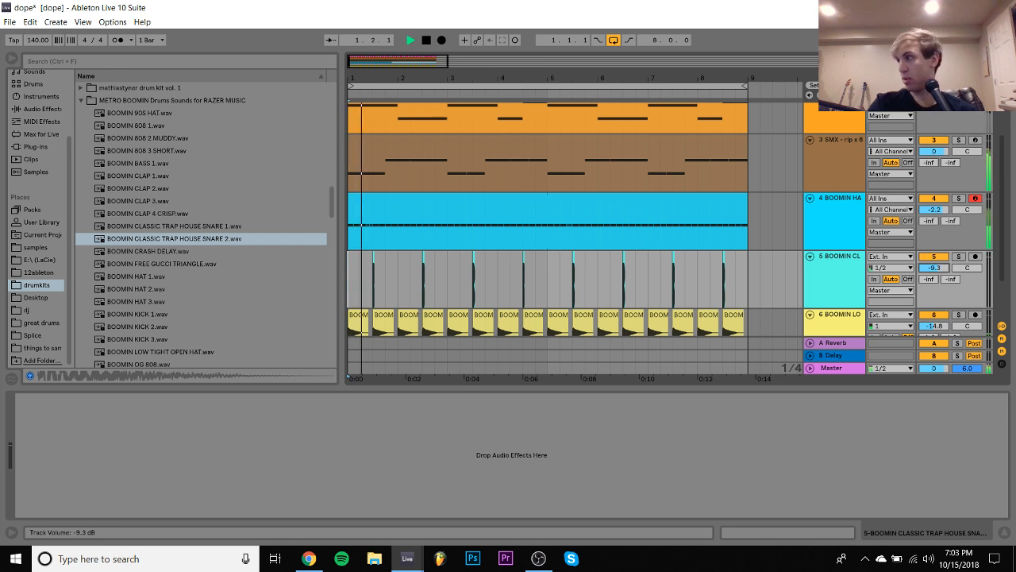
{"action": "left_click_drag", "start_coordinate": [934, 268], "coordinate": [933, 270]}
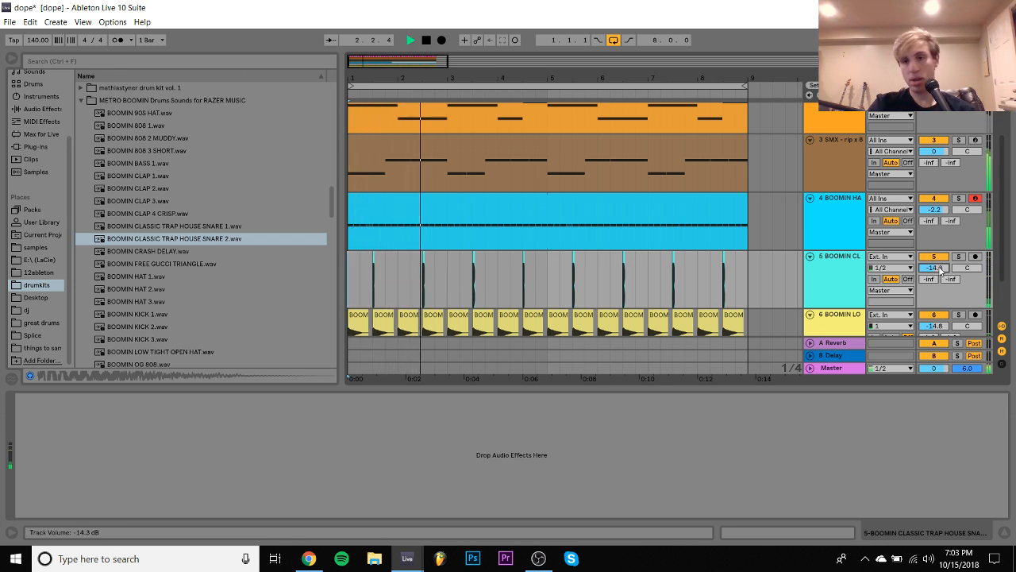
- In the 808 clip, move the start of the first E3 note to 1.4.3, extend the first C3 note to meet it, and listen
{"action": "double_click", "coordinate": [642, 149]}
{"action": "left_click", "coordinate": [294, 324]}
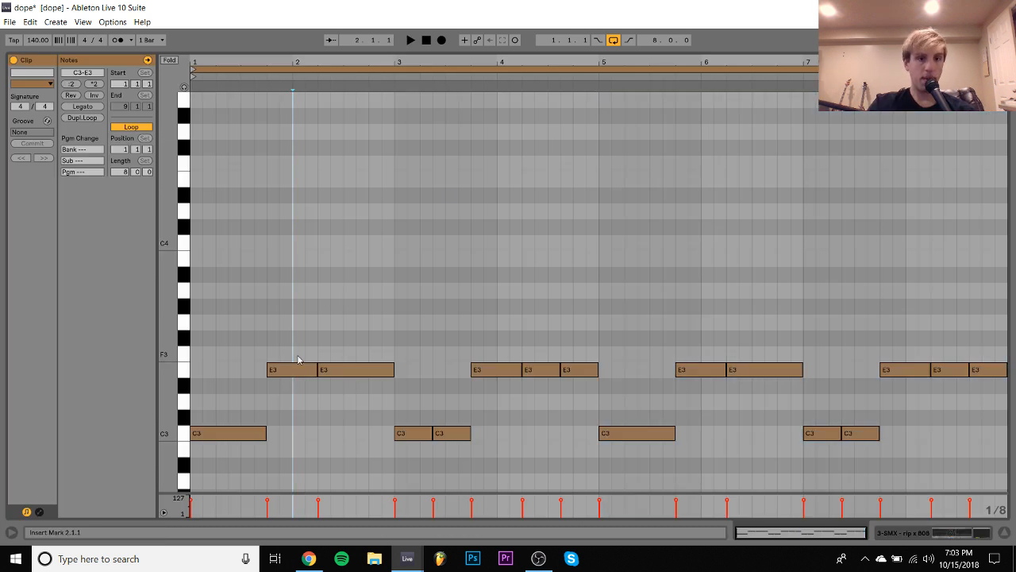
{"action": "left_click", "coordinate": [294, 370]}
{"action": "key", "text": "space"}
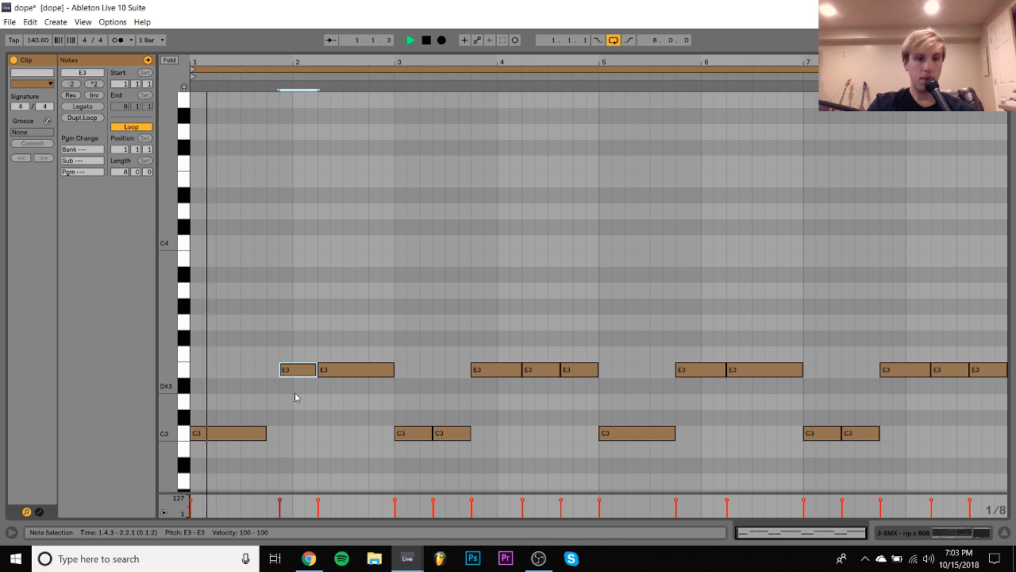
{"action": "left_click_drag", "start_coordinate": [232, 409], "coordinate": [233, 465]}
{"action": "key", "text": "shift+Right"}
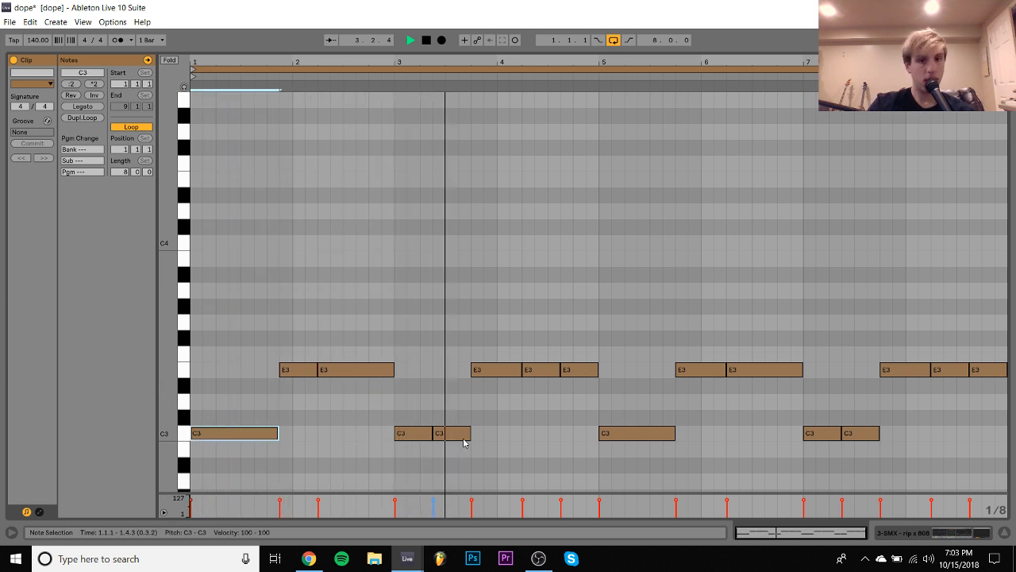
{"action": "left_click", "coordinate": [986, 533]}
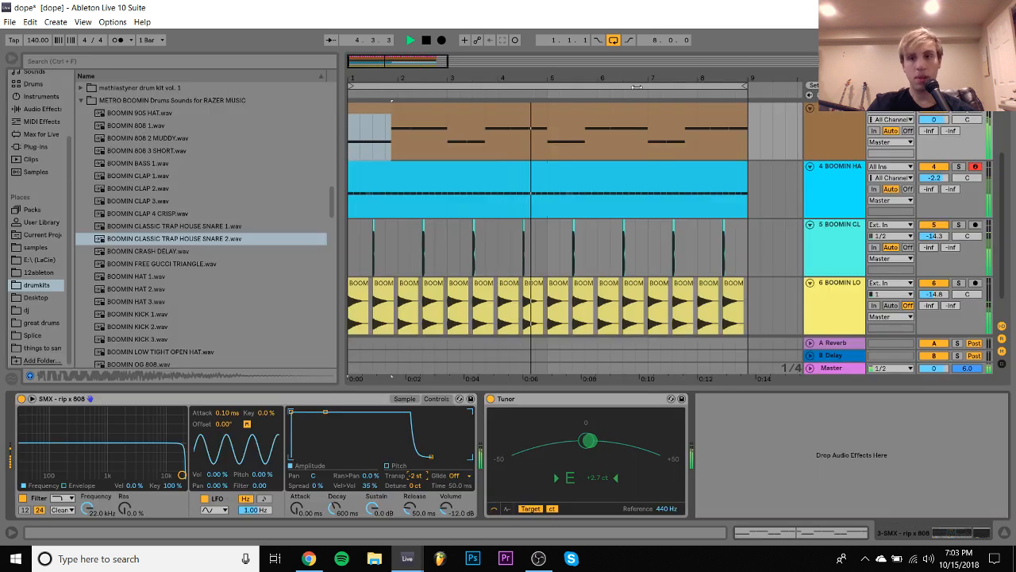
{"action": "key", "text": "space"}
- Delete the Kontakt, 808, hat, snare and open-hat tracks, keeping only the casio chord track, and play it back
{"action": "scroll", "coordinate": [840, 191], "scroll_direction": "up", "scroll_amount": 3}
{"action": "left_click", "coordinate": [822, 200]}
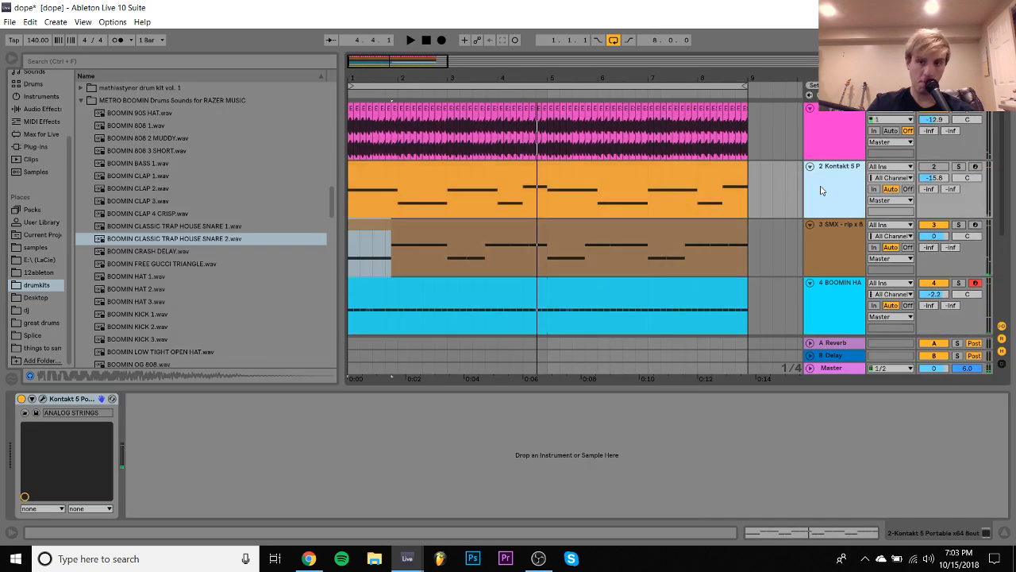
{"action": "scroll", "coordinate": [823, 194], "scroll_direction": "down", "scroll_amount": 3}
{"action": "left_click", "coordinate": [831, 262], "text": "shift"}
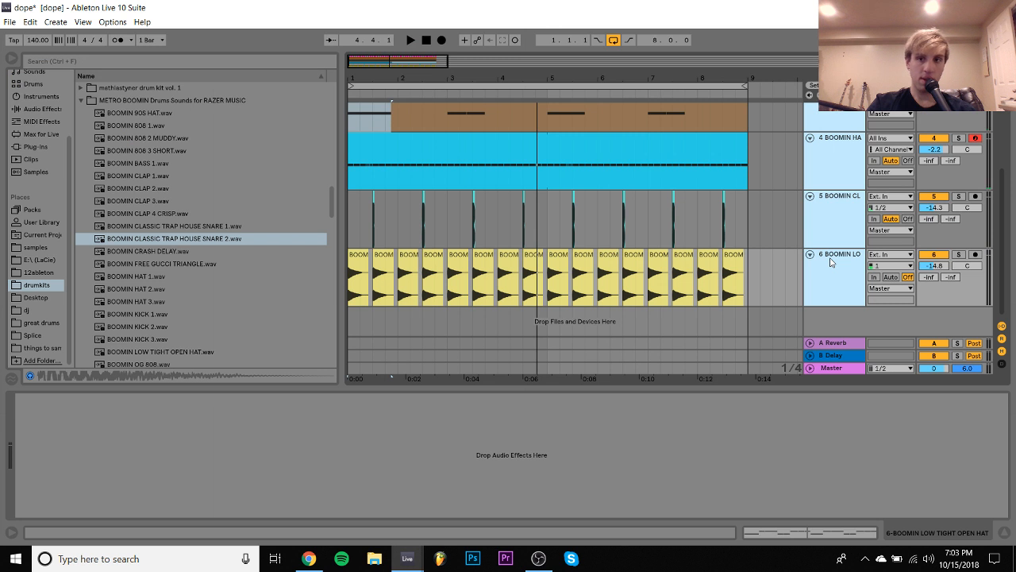
{"action": "key", "text": "Delete"}
{"action": "key", "text": "space"}
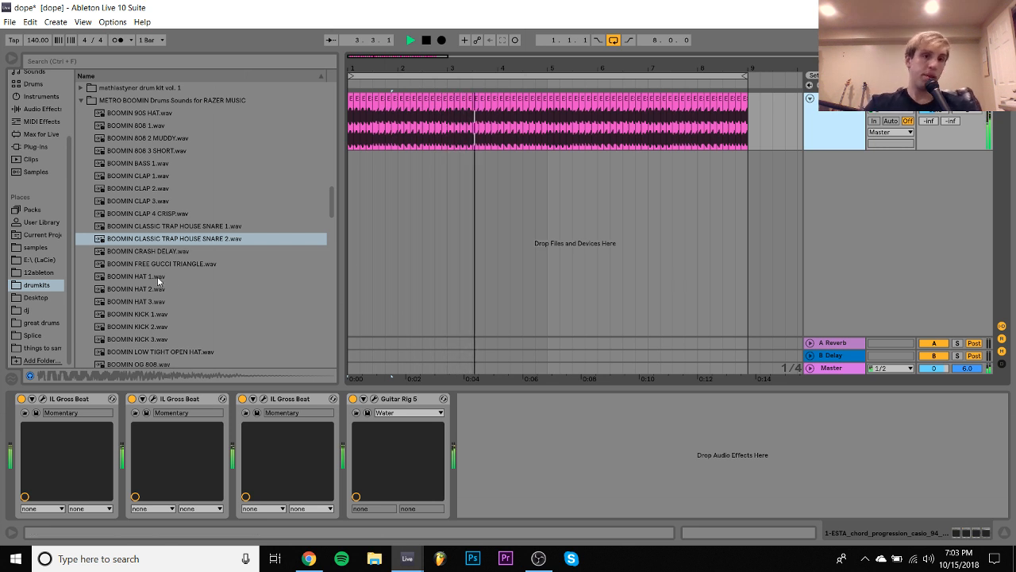
- Preview the 808 samples and load BOOMIN 808 1 onto a new MIDI track below the casio chords
{"action": "left_click", "coordinate": [142, 130]}
{"action": "key", "text": "Down"}
{"action": "key", "text": "Up"}
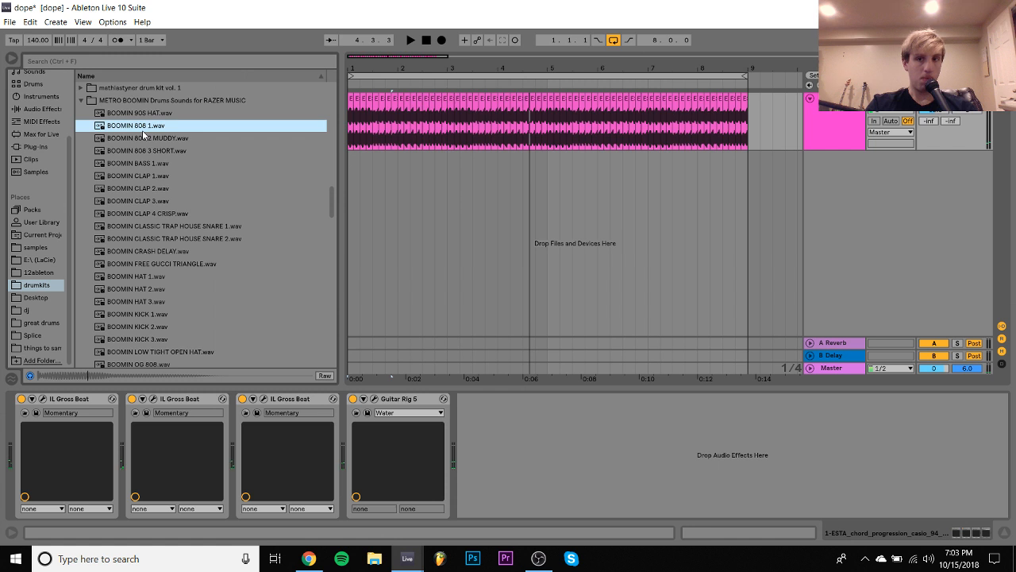
{"action": "left_click_drag", "start_coordinate": [124, 123], "coordinate": [170, 141]}
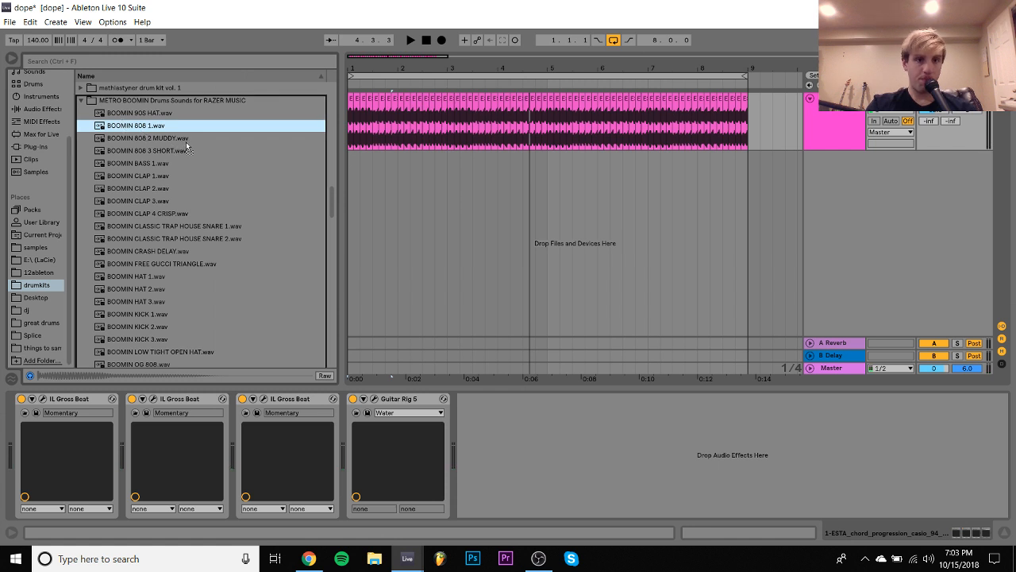
{"action": "key", "text": "ctrl+shift+t"}
{"action": "left_click_drag", "start_coordinate": [258, 377], "coordinate": [232, 511]}
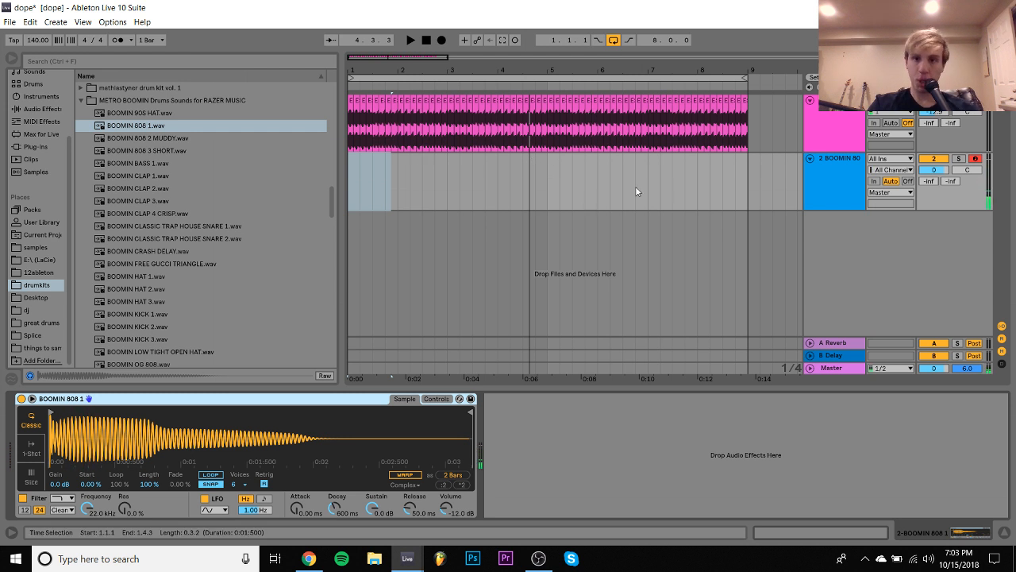
- Create a four-bar MIDI clip on the BOOMIN 808 1 track and add an A2 note from 1.1.1 to 1.3.4
{"action": "left_click_drag", "start_coordinate": [539, 185], "coordinate": [294, 195]}
{"action": "key", "text": "ctrl+shift+m"}
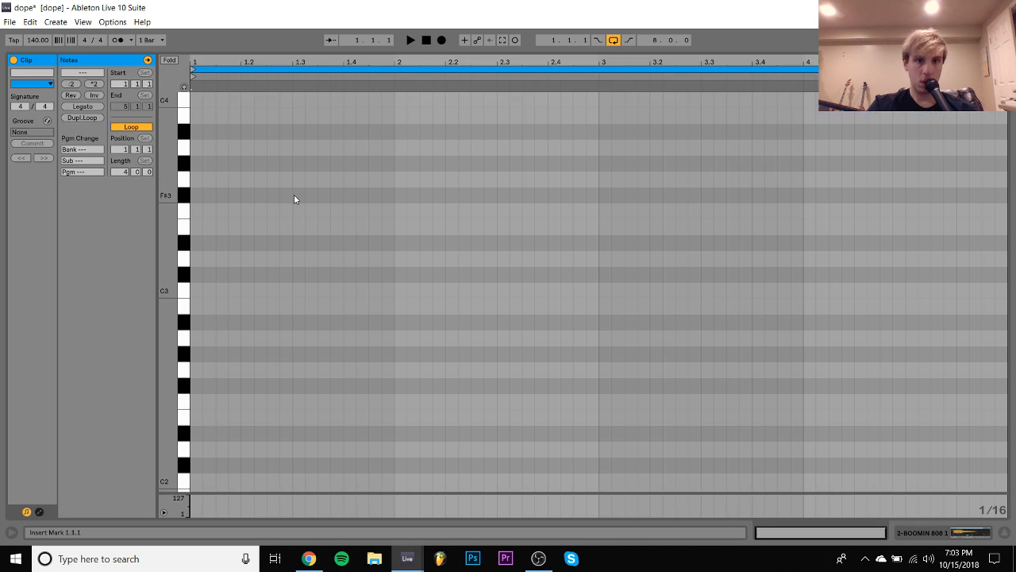
{"action": "double_click", "coordinate": [200, 332]}
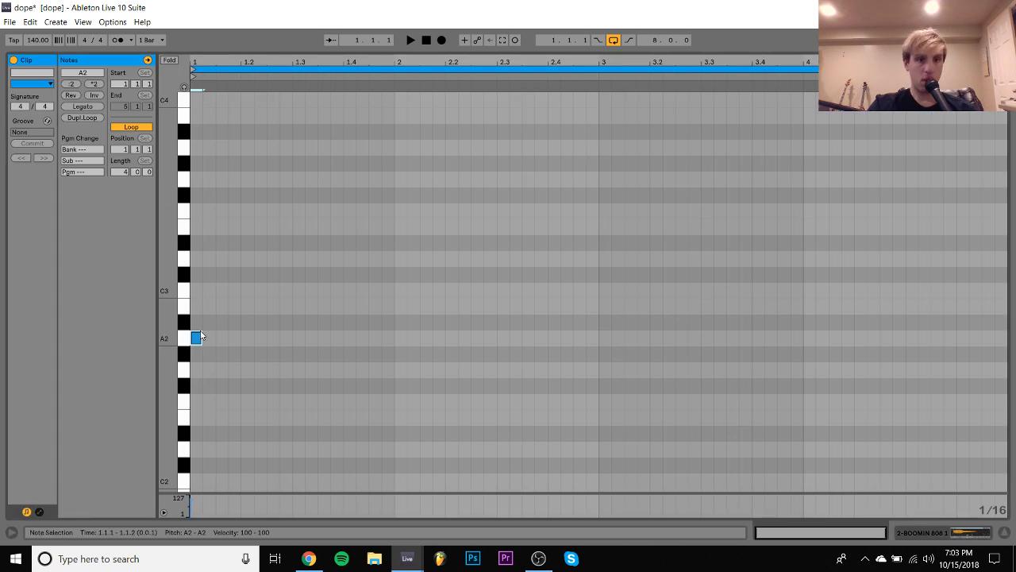
{"action": "key", "text": "shift+Right"}
{"action": "key", "text": "shift+Right"}
{"action": "key", "text": "shift+Right"}
{"action": "key", "text": "shift+Right"}
{"action": "key", "text": "shift+Right"}
{"action": "key", "text": "shift+Right"}
{"action": "key", "text": "shift+Right"}
{"action": "key", "text": "shift+Right"}
{"action": "key", "text": "shift+Right"}
- Find the bass note's pitch by ear against the chords, raising it to B4
{"action": "key", "text": "space"}
{"action": "key", "text": "shift+Up"}
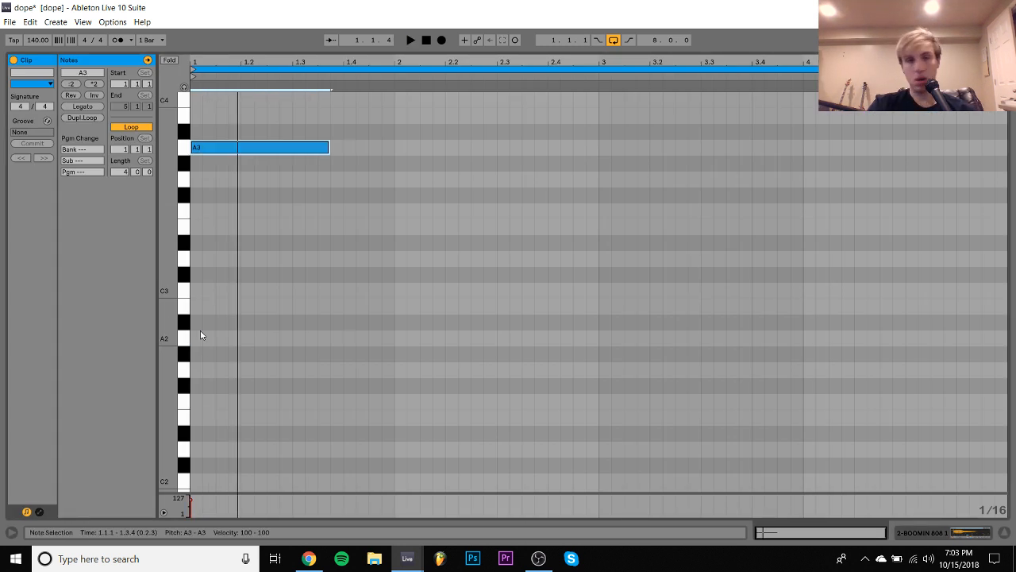
{"action": "key", "text": "Up"}
{"action": "key", "text": "shift+Right"}
{"action": "key", "text": "Up"}
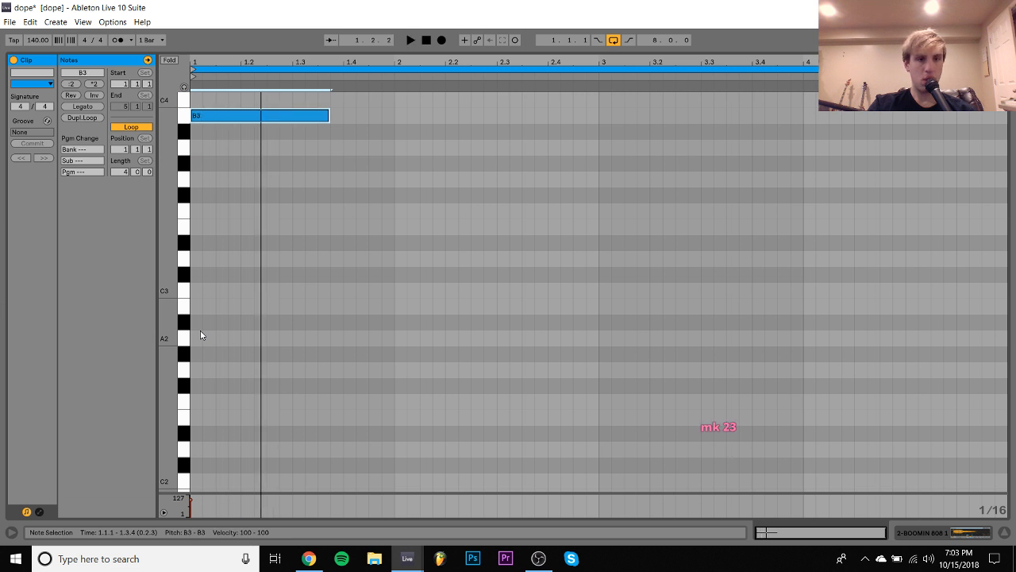
{"action": "key", "text": "Down"}
{"action": "key", "text": "Up"}
{"action": "key", "text": "shift+Up"}
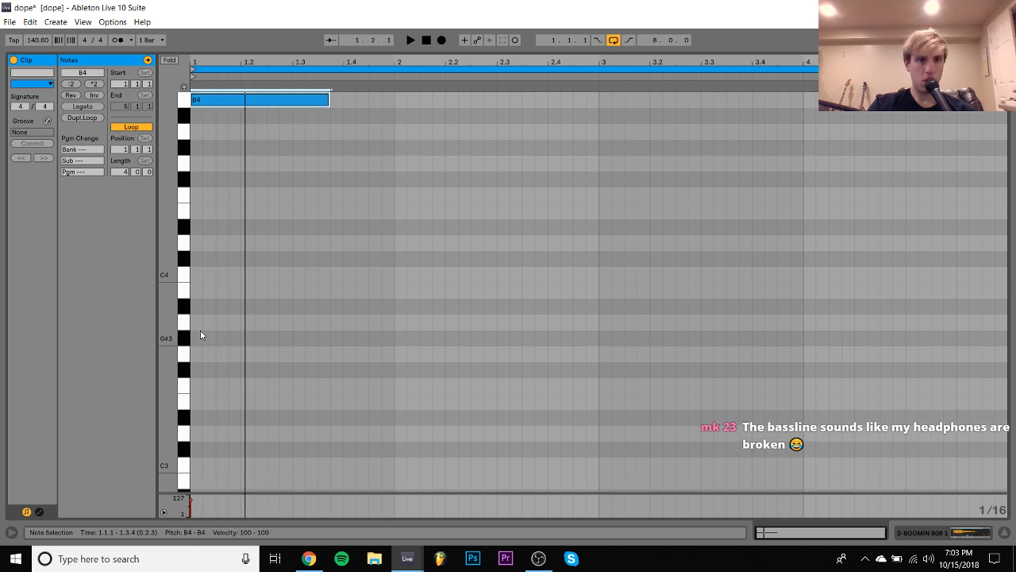
{"action": "key", "text": "Down"}
{"action": "key", "text": "Up"}
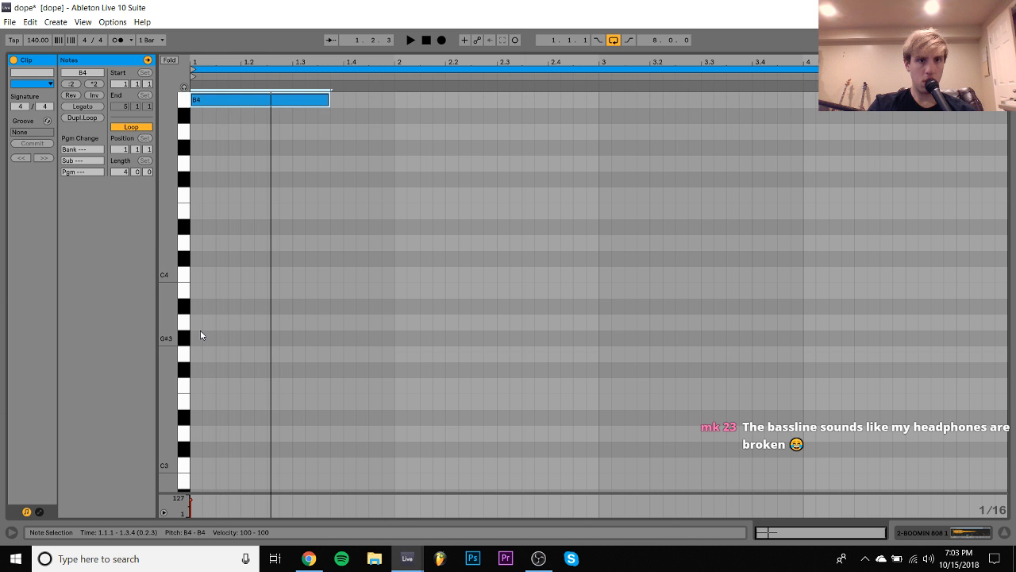
- Adjust the B4 note's length so that it lasts three beats, ending at 1.4.1
{"action": "key", "text": "shift+Left"}
{"action": "key", "text": "shift+Left"}
{"action": "key", "text": "shift+Left"}
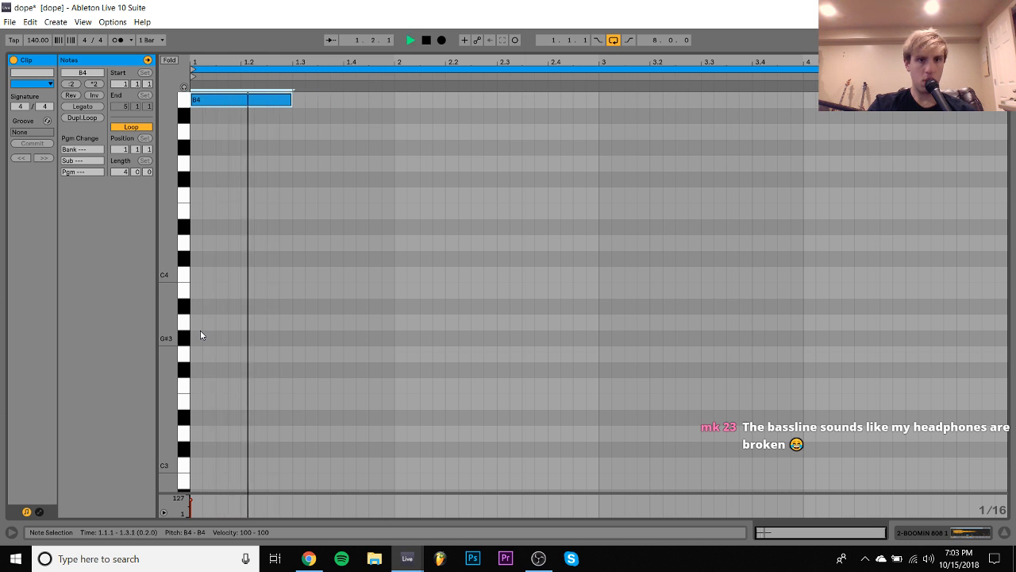
{"action": "key", "text": "shift+Right"}
{"action": "key", "text": "shift+Right"}
{"action": "key", "text": "shift+Right"}
{"action": "key", "text": "shift+Right"}
- Duplicate the B4 note and move the copy down to F4, starting at 1.3.3
{"action": "key", "text": "ctrl+d"}
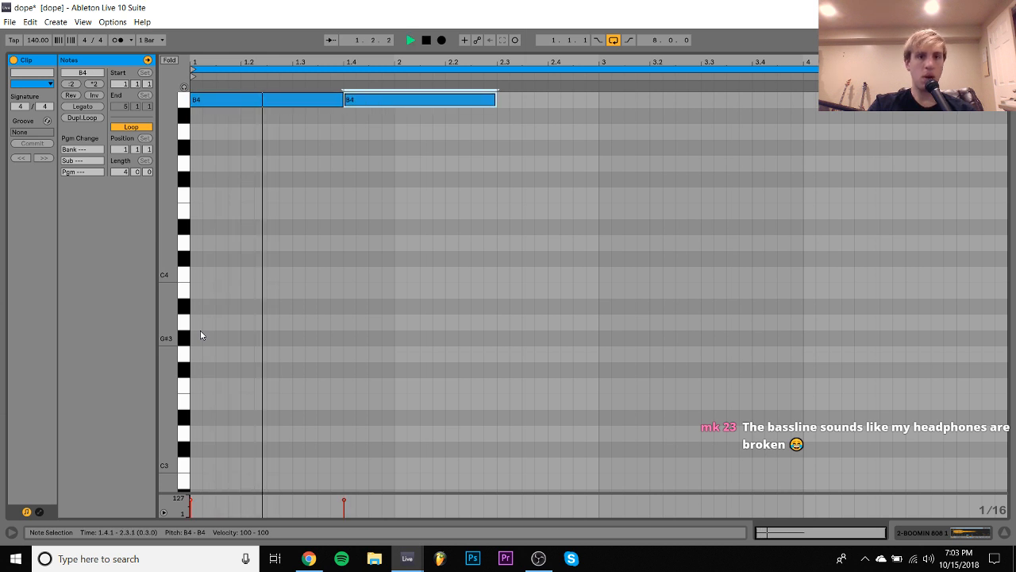
{"action": "key", "text": "Down"}
- Move the F4 note to E4 at 1.3.1, shorten it to one beat, and trim the opening B4 note to end at 1.3.1
{"action": "key", "text": "Down"}
{"action": "key", "text": "Down"}
{"action": "key", "text": "Down"}
{"action": "key", "text": "Down"}
{"action": "key", "text": "Down"}
{"action": "key", "text": "Left"}
{"action": "key", "text": "Left"}
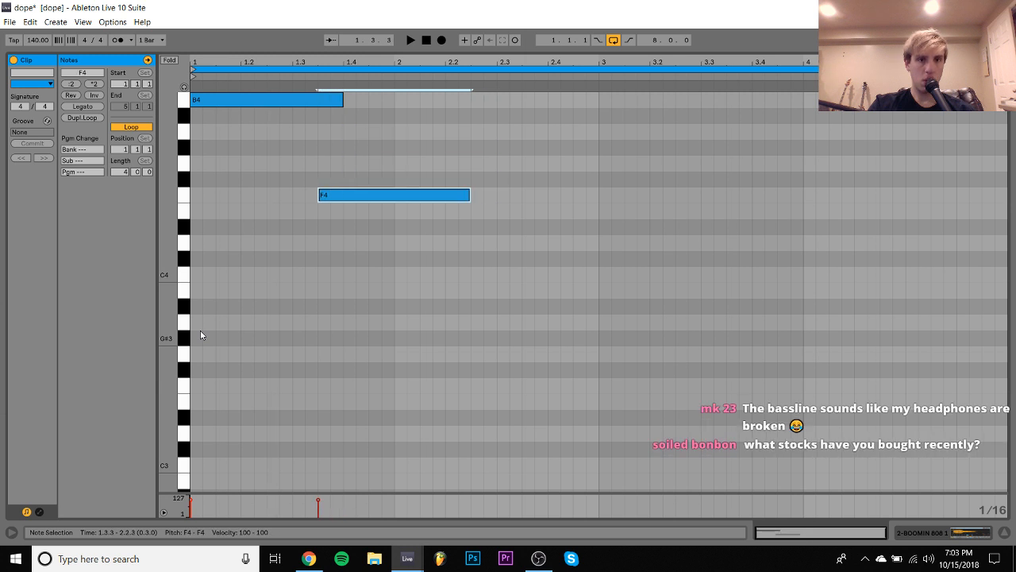
{"action": "key", "text": "Left"}
{"action": "key", "text": "Left"}
{"action": "key", "text": "Down"}
{"action": "key", "text": "shift+Left"}
{"action": "key", "text": "shift+Left"}
{"action": "key", "text": "shift+Left"}
{"action": "key", "text": "shift+Left"}
{"action": "key", "text": "shift+Left"}
{"action": "key", "text": "shift+Left"}
{"action": "key", "text": "shift+Left"}
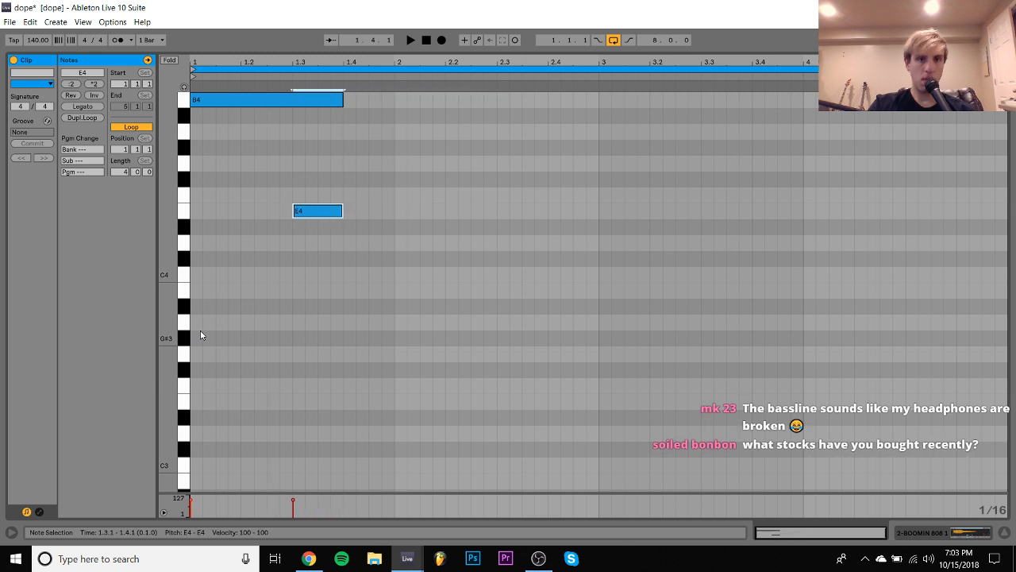
{"action": "left_click", "coordinate": [236, 90]}
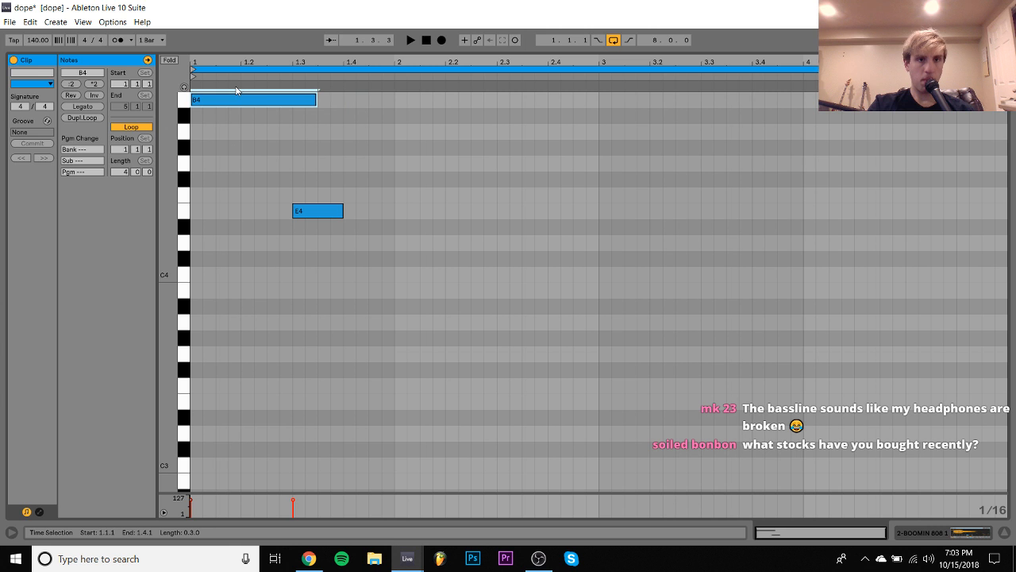
{"action": "left_click", "coordinate": [238, 98]}
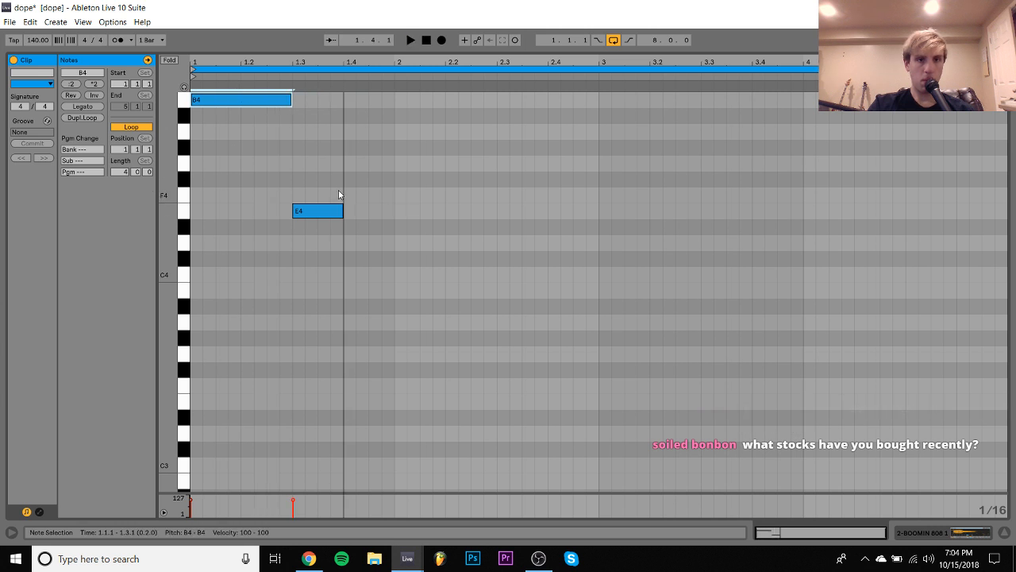
- Add a one-beat note at 1.4.1 and adjust its pitch by ear to G4
{"action": "double_click", "coordinate": [354, 154]}
{"action": "key", "text": "space"}
{"action": "key", "text": "Down"}
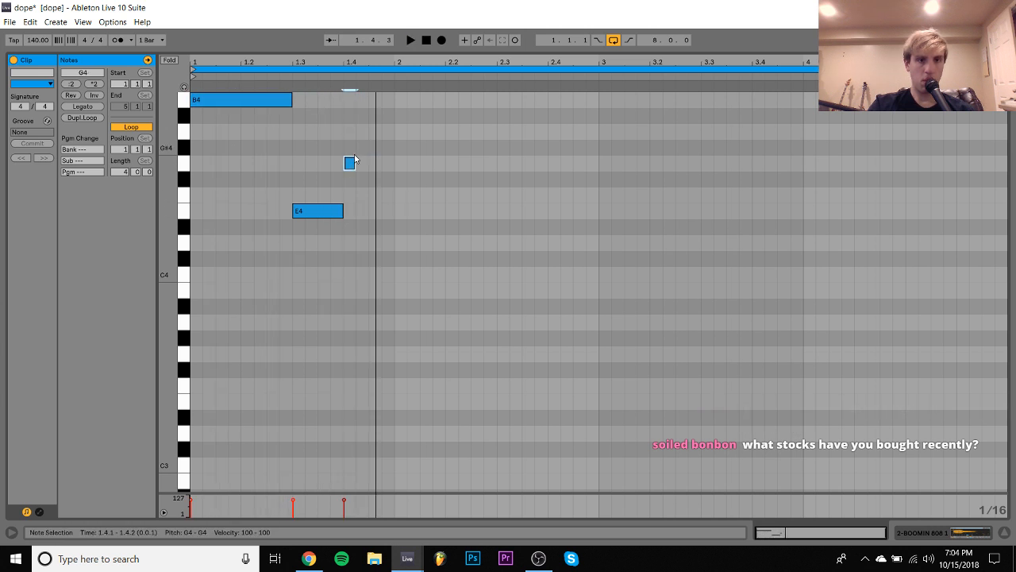
{"action": "key", "text": "Up"}
{"action": "key", "text": "space"}
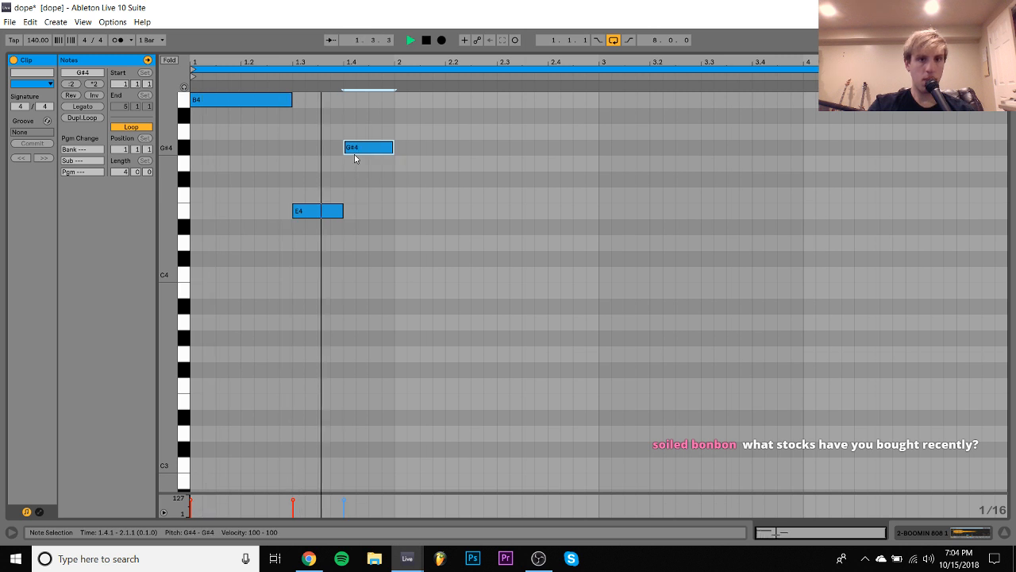
{"action": "key", "text": "Down"}
- Transpose all the bass notes up an octave and lower the note at 1.4.1 to D5
{"action": "key", "text": "ctrl+a"}
{"action": "key", "text": "shift+Up"}
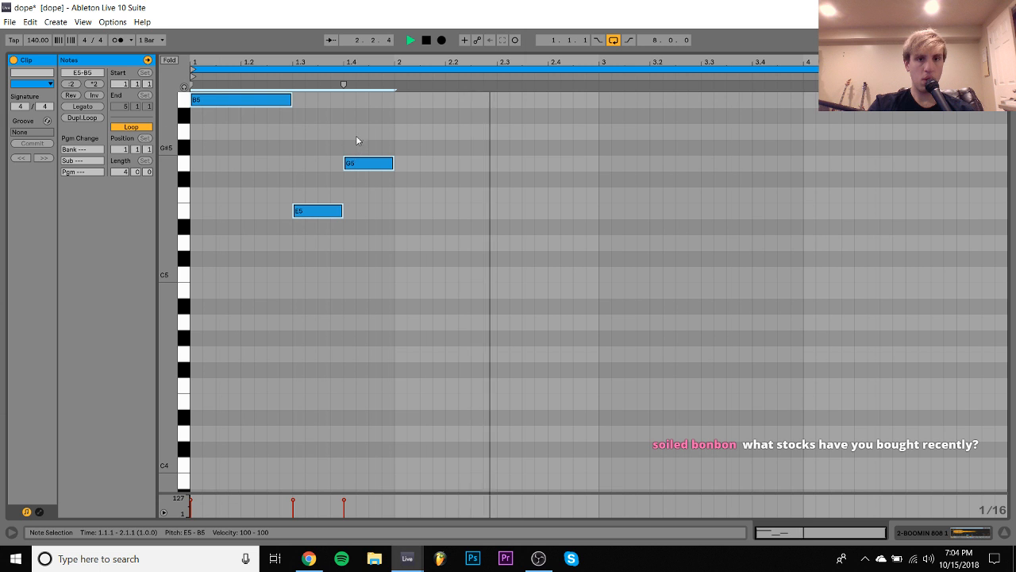
{"action": "left_click", "coordinate": [361, 163]}
{"action": "key", "text": "Down"}
{"action": "key", "text": "Down"}
{"action": "key", "text": "Down"}
{"action": "key", "text": "Down"}
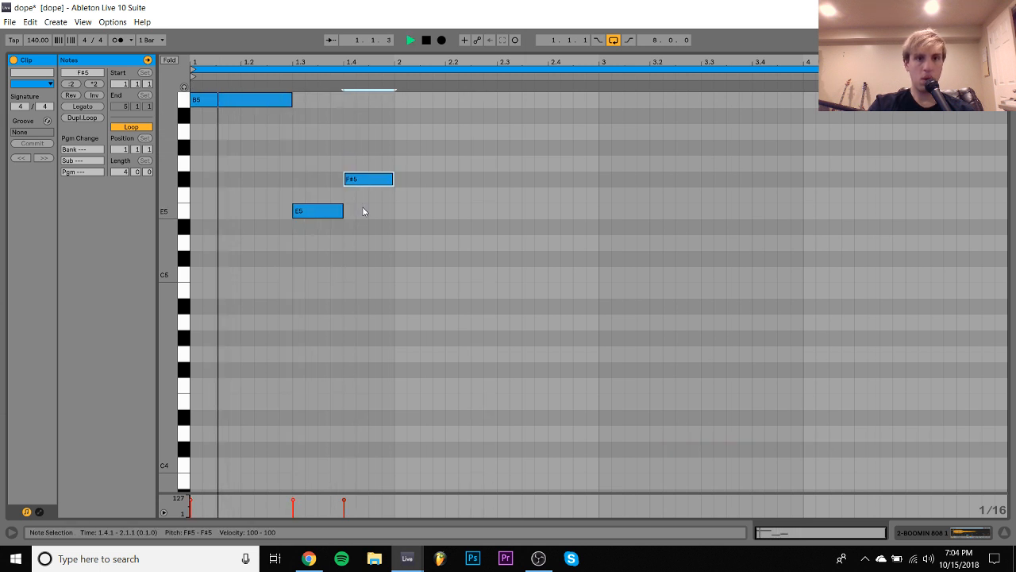
{"action": "key", "text": "Down"}
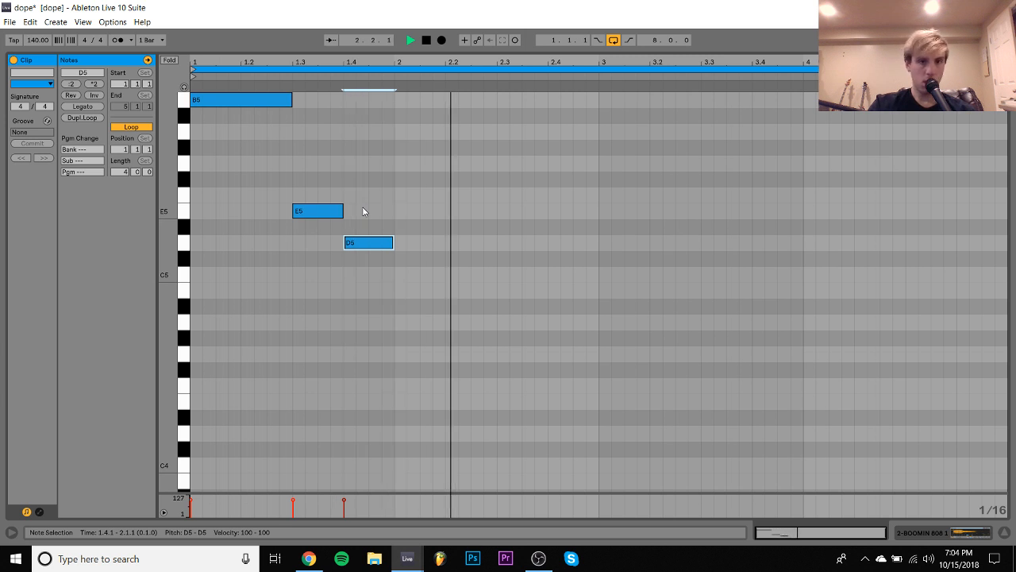
- Add one-beat D5 notes at 2.2.1 and 2.3.3, delete the surplus one at 2.3.1, and listen to the pattern
{"action": "double_click", "coordinate": [453, 243]}
{"action": "key", "text": "space"}
{"action": "key", "text": "shift+Right"}
{"action": "key", "text": "shift+Right"}
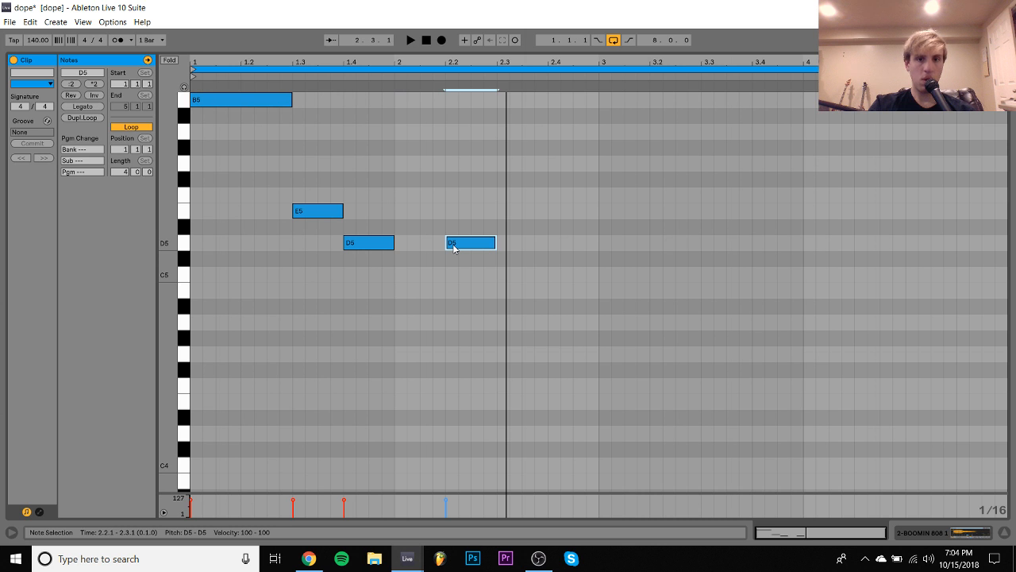
{"action": "key", "text": "Right"}
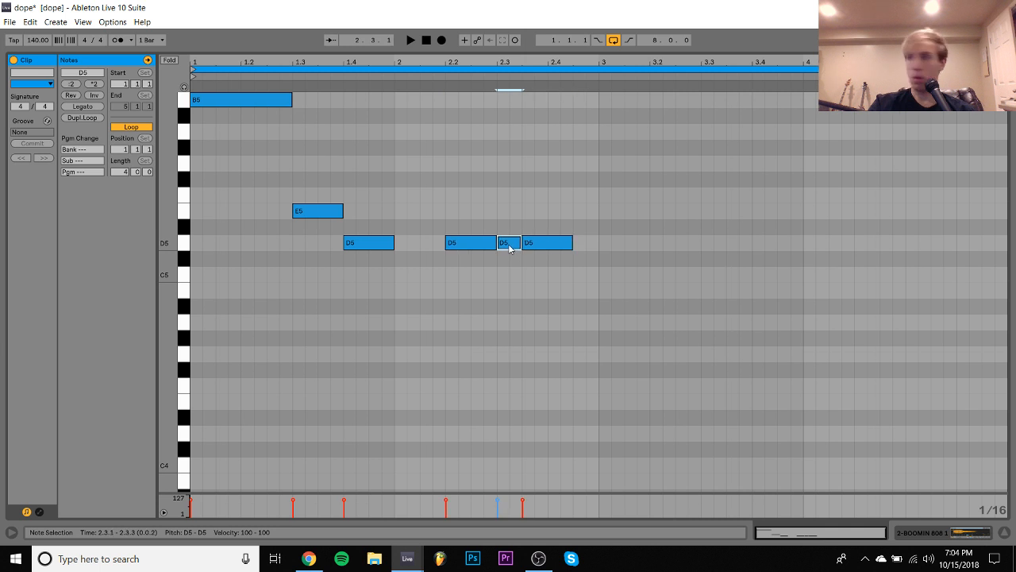
{"action": "key", "text": "Delete"}
{"action": "key", "text": "space"}
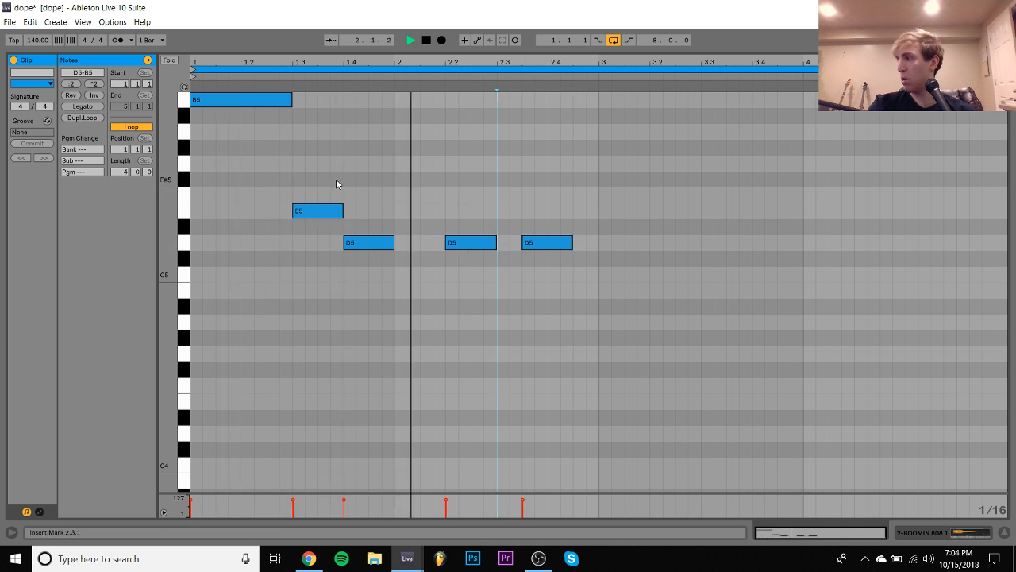
{"action": "key", "text": "space"}
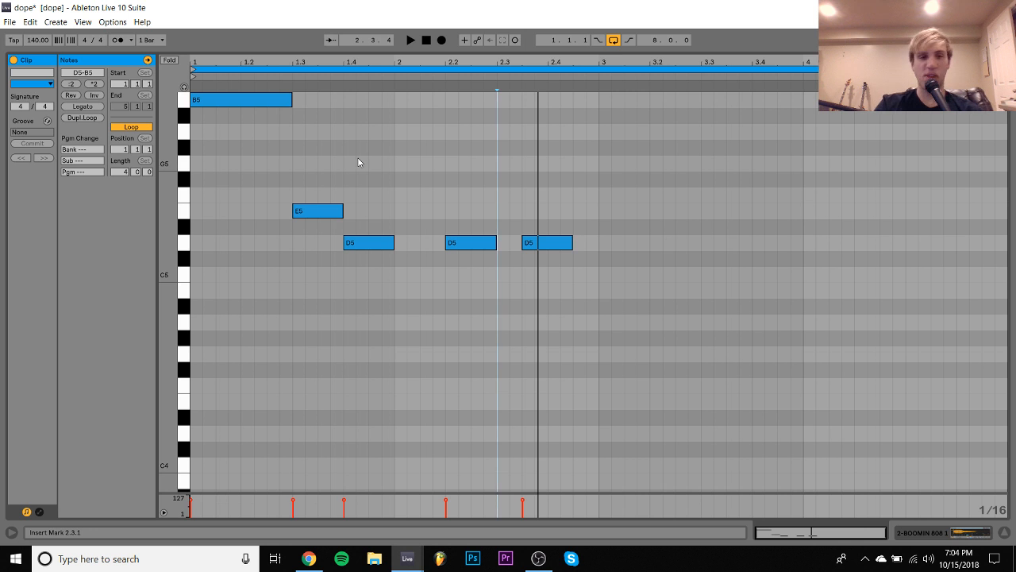
- Lower the opening B5 note by semitones against the chords until it is at B4, listening along the way
{"action": "left_click", "coordinate": [246, 94]}
{"action": "key", "text": "space"}
{"action": "key", "text": "Down"}
{"action": "key", "text": "Down"}
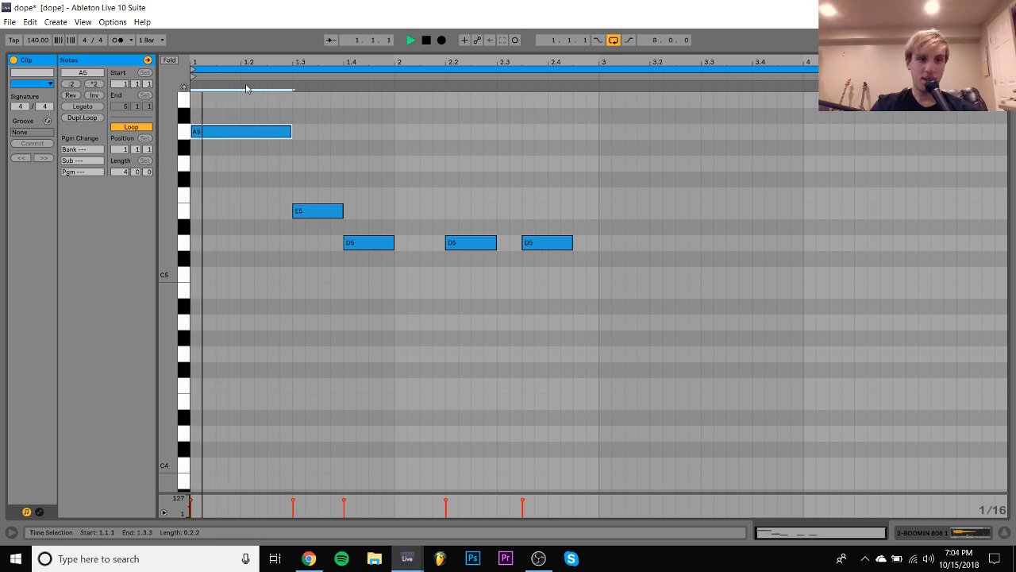
{"action": "key", "text": "Down"}
{"action": "key", "text": "Down"}
{"action": "key", "text": "space"}
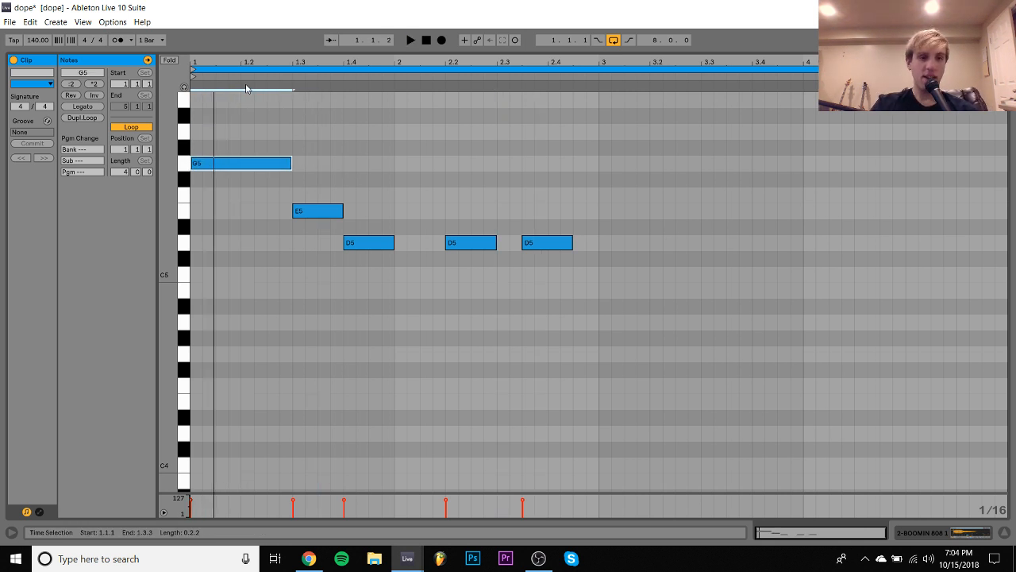
{"action": "key", "text": "Down"}
{"action": "key", "text": "space"}
{"action": "key", "text": "Down"}
{"action": "key", "text": "Down"}
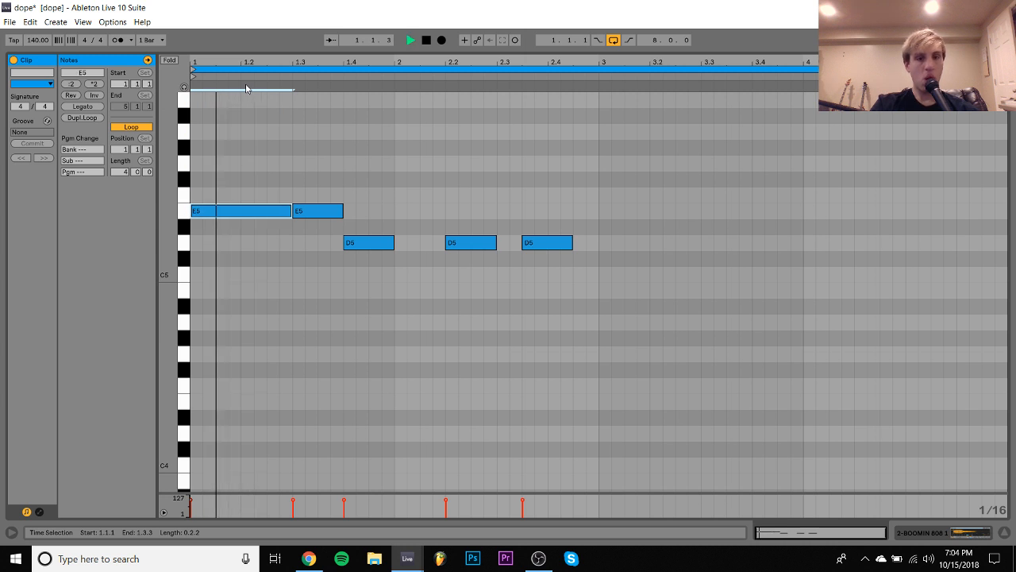
{"action": "key", "text": "space"}
{"action": "key", "text": "Down"}
{"action": "key", "text": "Down"}
{"action": "key", "text": "Down"}
{"action": "key", "text": "Down"}
{"action": "key", "text": "Down"}
{"action": "key", "text": "Down"}
{"action": "key", "text": "Up"}
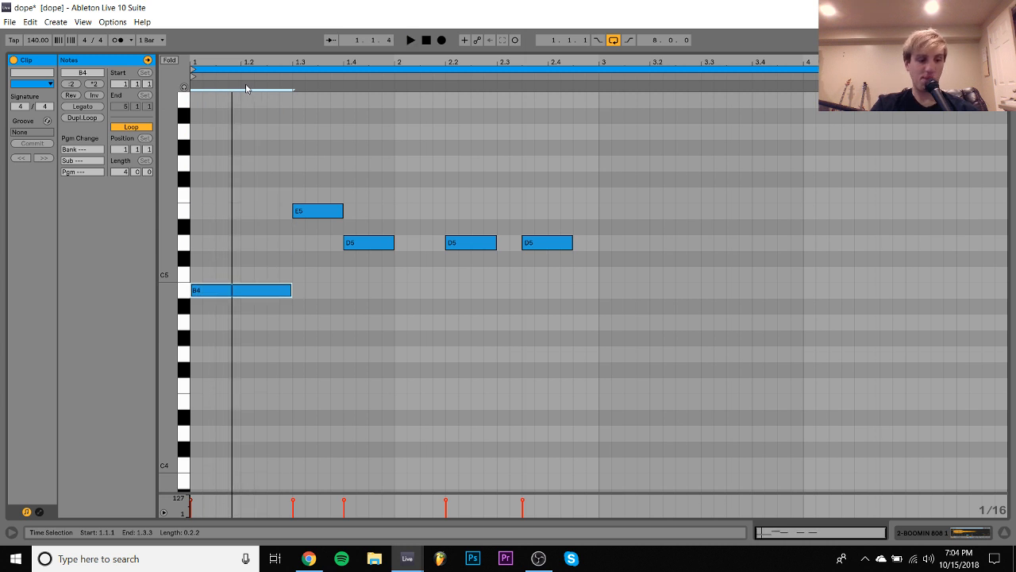
{"action": "key", "text": "space"}
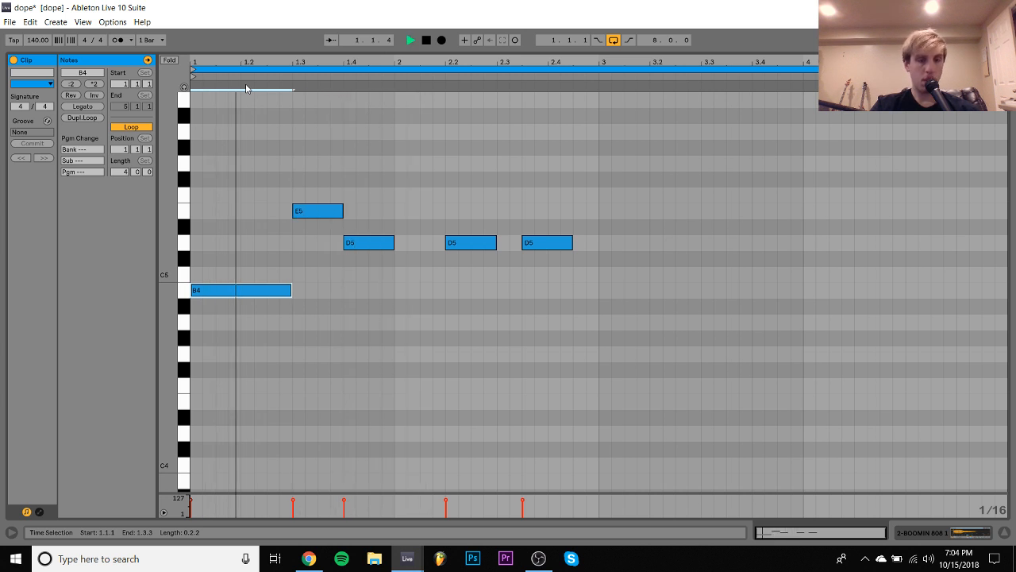
{"action": "key", "text": "space"}
- Lower the E5 note at 1.3.1 to B4 and play the pattern
{"action": "left_click", "coordinate": [185, 211]}
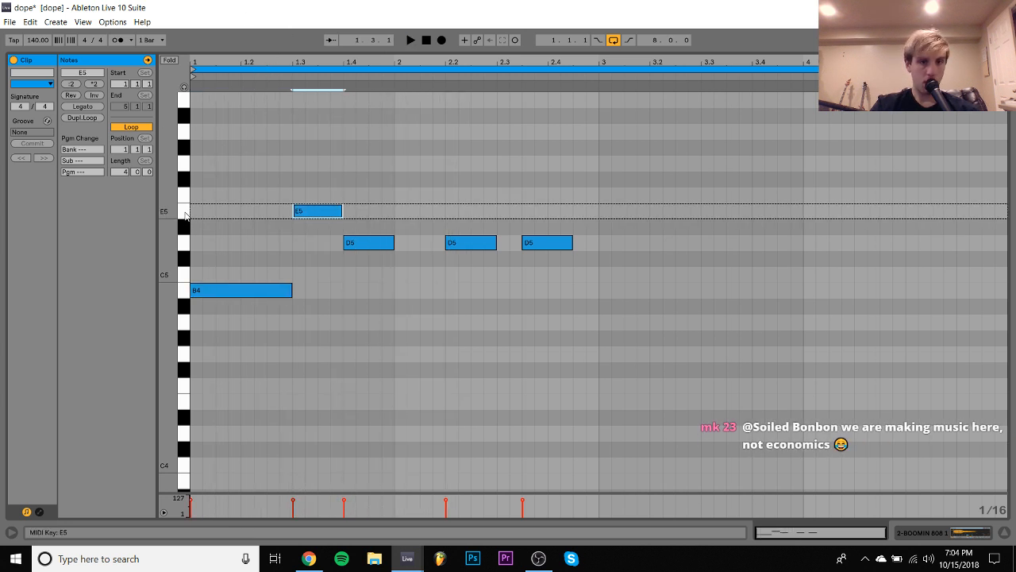
{"action": "key", "text": "Down"}
{"action": "key", "text": "Down"}
{"action": "key", "text": "Down"}
{"action": "key", "text": "Down"}
{"action": "key", "text": "Down"}
{"action": "key", "text": "space"}
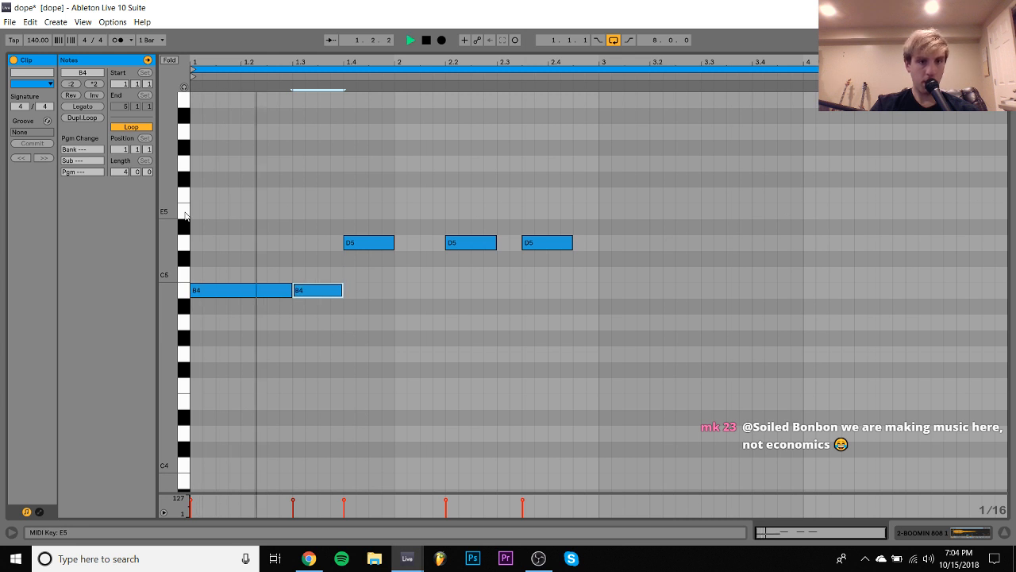
- Move the last D5 note, at 2.3.3, down to G4
{"action": "left_click", "coordinate": [185, 243]}
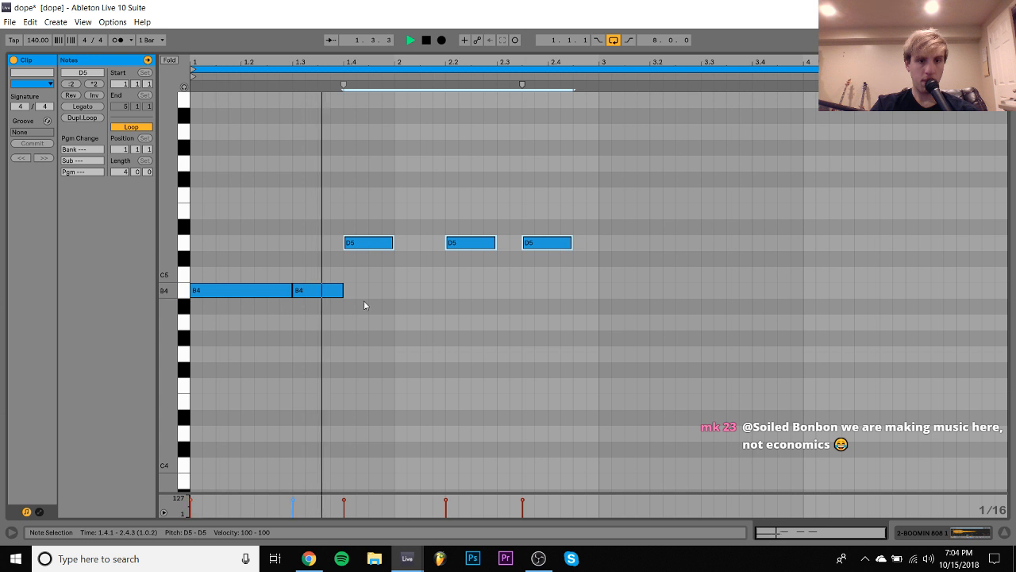
{"action": "left_click", "coordinate": [542, 243]}
{"action": "left_click_drag", "start_coordinate": [542, 243], "coordinate": [546, 354]}
- Duplicate the two-bar bass pattern to start at bar 3, and transpose all the notes down an octave
{"action": "key", "text": "ctrl+a"}
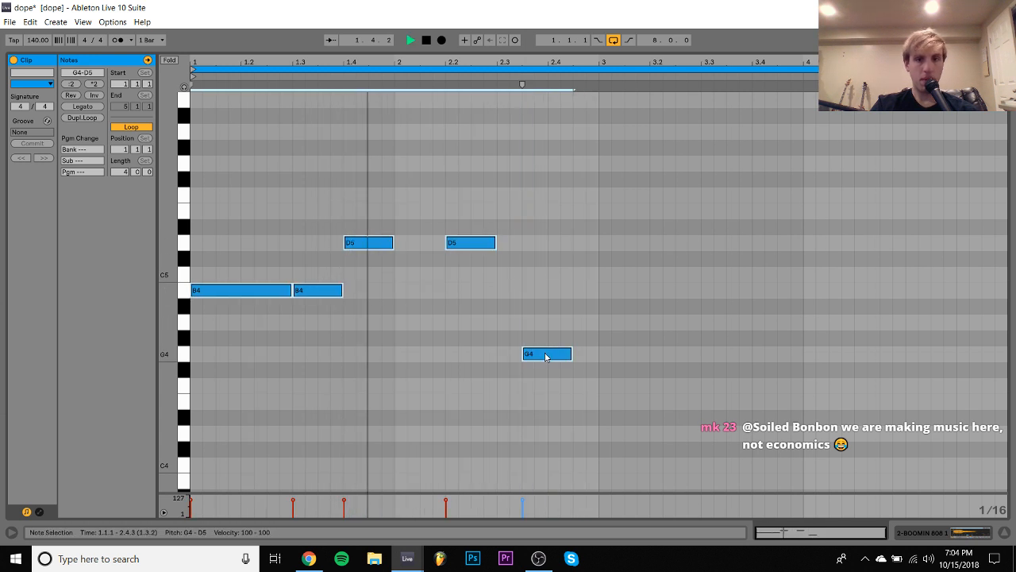
{"action": "key", "text": "ctrl+d"}
{"action": "key", "text": "Right"}
{"action": "key", "text": "Right"}
{"action": "key", "text": "ctrl+a"}
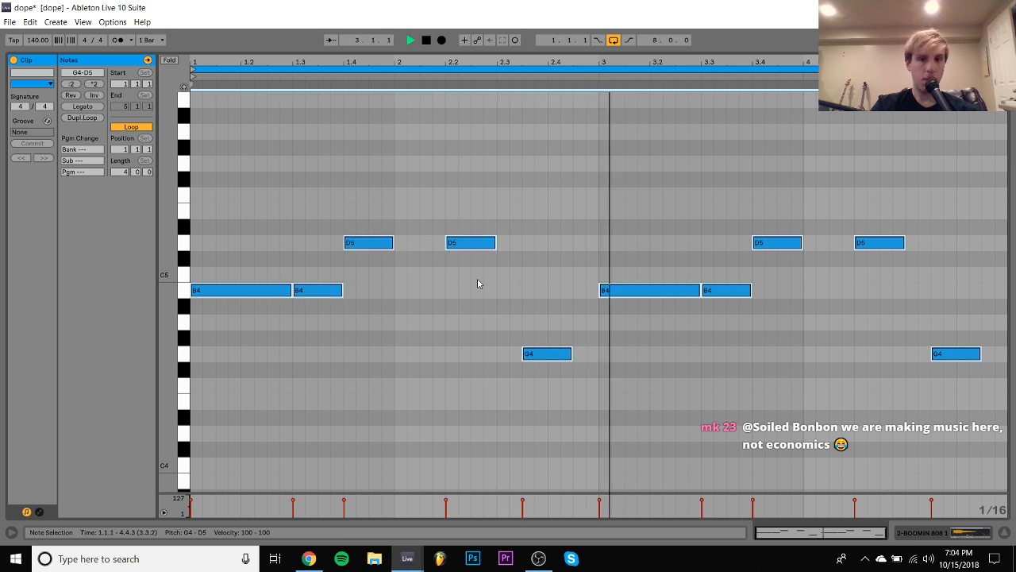
{"action": "key", "text": "shift+Down"}
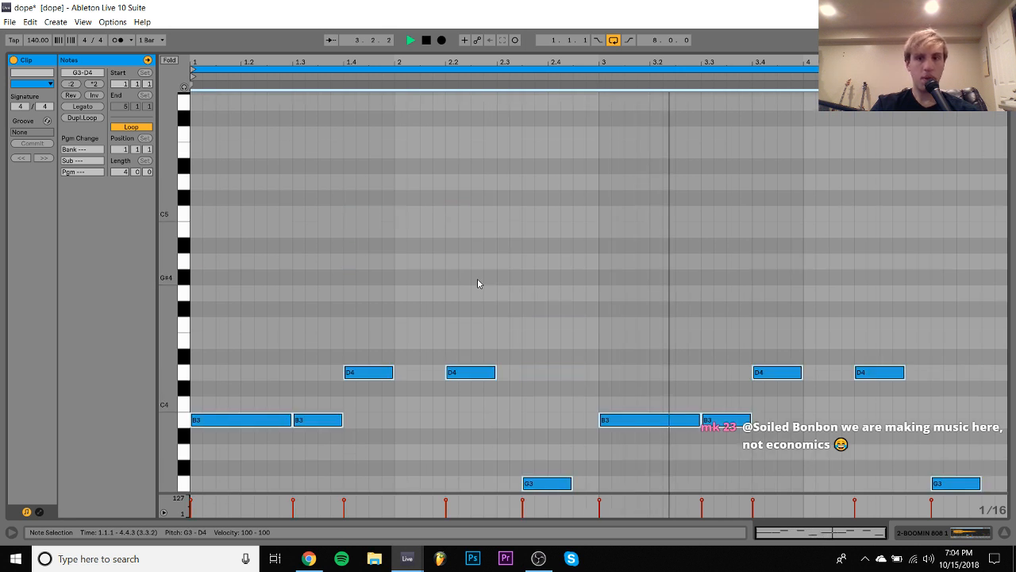
- Lower all four B3 notes to G3 and replay the bass line
{"action": "left_click", "coordinate": [183, 426]}
{"action": "key", "text": "Down"}
{"action": "key", "text": "Down"}
{"action": "key", "text": "Down"}
{"action": "key", "text": "Down"}
{"action": "key", "text": "Down"}
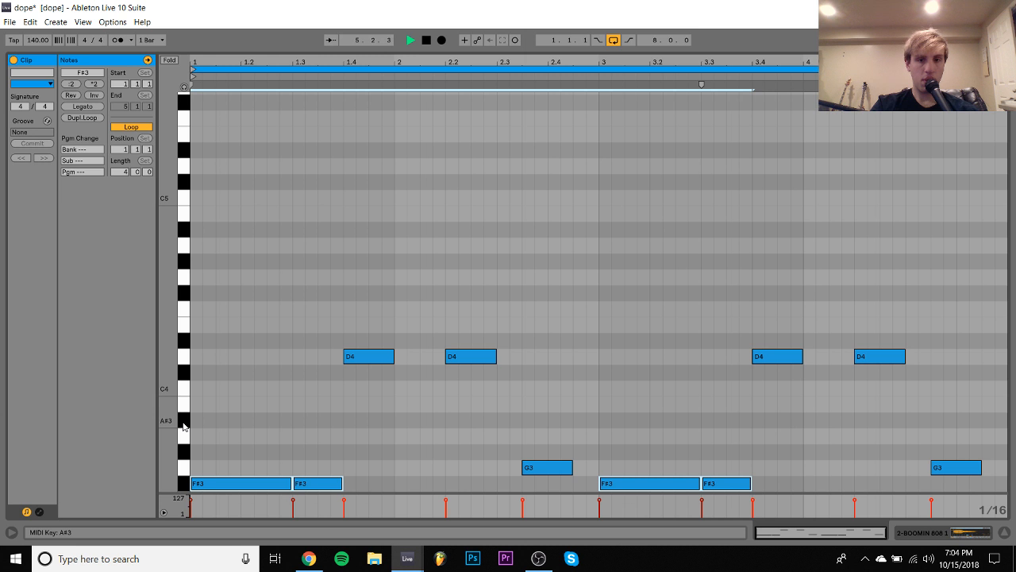
{"action": "key", "text": "Up"}
{"action": "key", "text": "space"}
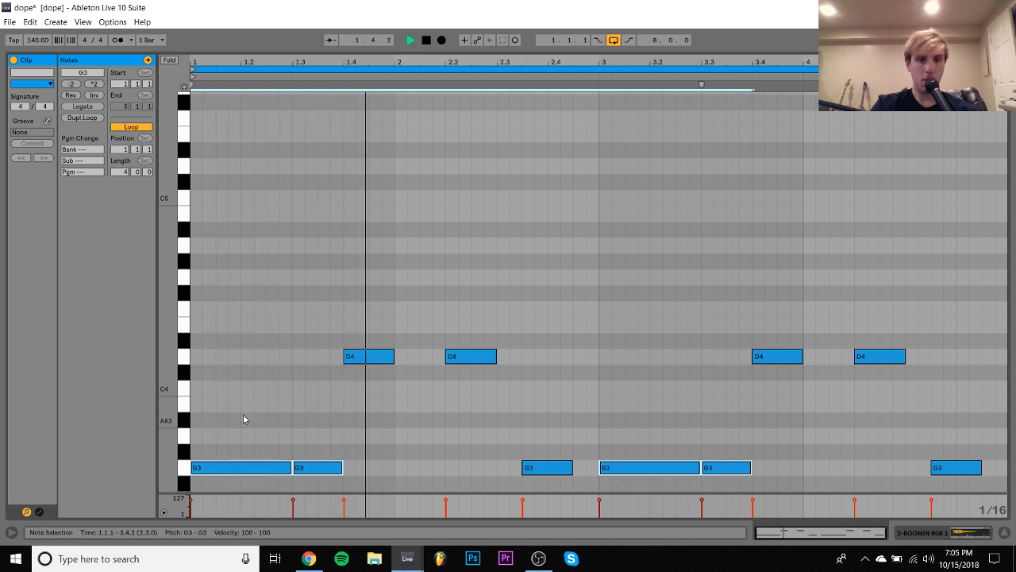
- Raise the closing G3 notes at 2.3.3 and 4.3.3 to B3
{"action": "left_click_drag", "start_coordinate": [508, 411], "coordinate": [542, 518]}
{"action": "key", "text": "Up"}
{"action": "key", "text": "Up"}
{"action": "key", "text": "Up"}
{"action": "key", "text": "Up"}
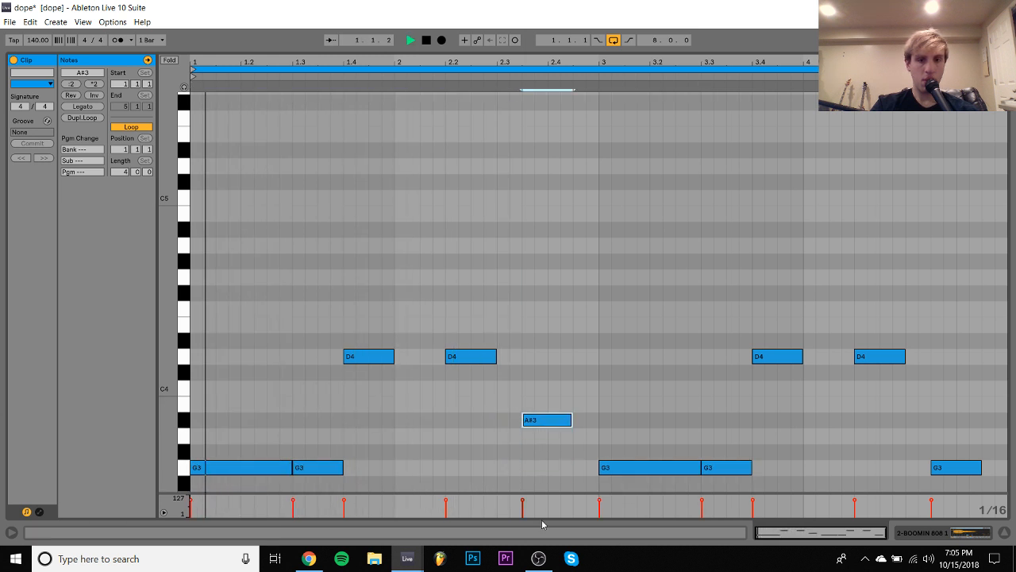
{"action": "left_click_drag", "start_coordinate": [989, 420], "coordinate": [980, 485]}
{"action": "key", "text": "Up"}
{"action": "key", "text": "Up"}
{"action": "key", "text": "Up"}
{"action": "key", "text": "Up"}
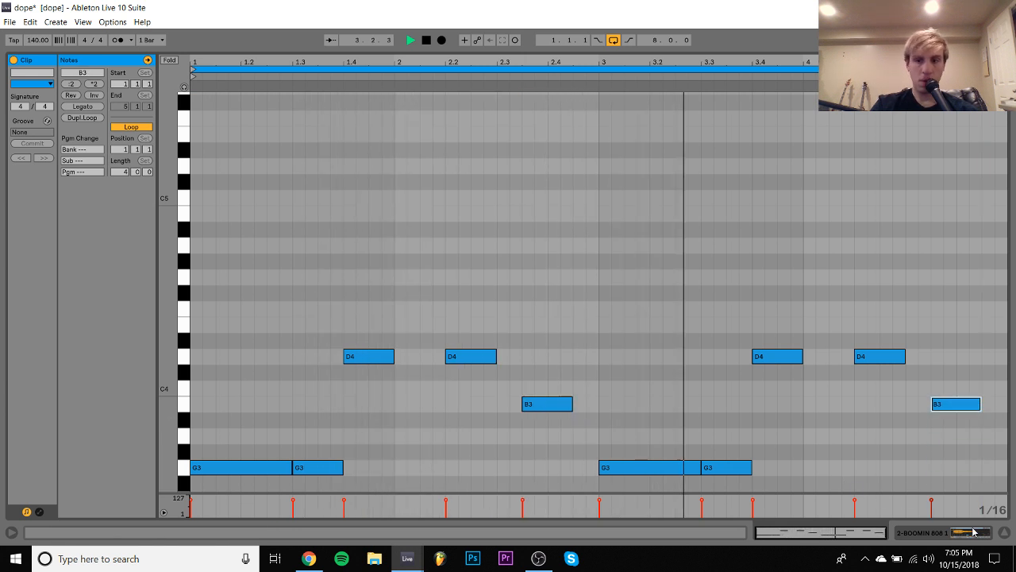
- Stop playback, delete the BOOMIN 808 1 track, and insert an empty MIDI track below the chords
{"action": "key", "text": "space"}
{"action": "key", "text": "shift+Tab"}
{"action": "left_click", "coordinate": [859, 197]}
{"action": "key", "text": "Delete"}
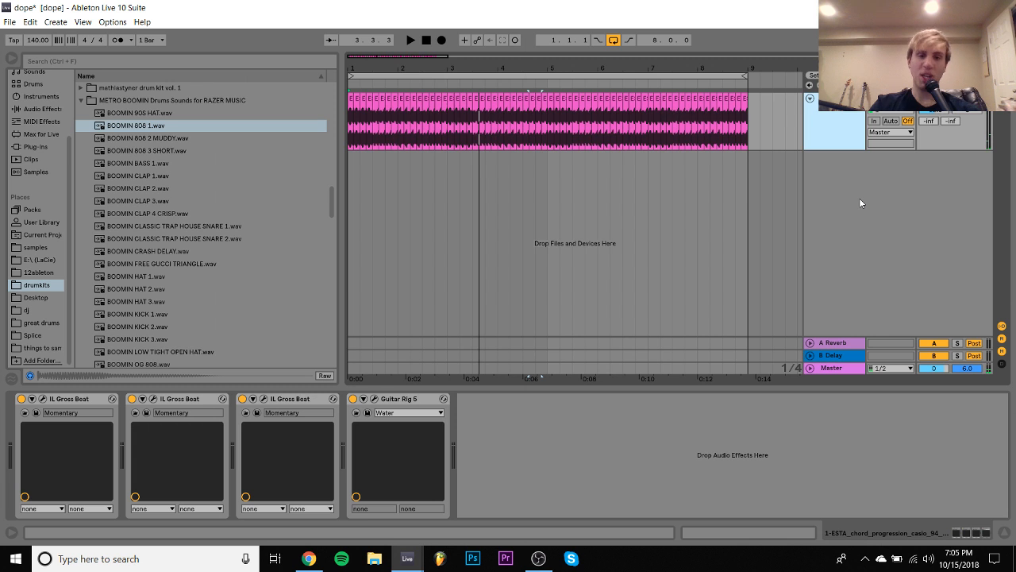
{"action": "key", "text": "ctrl+shift+t"}
{"action": "scroll", "coordinate": [130, 200], "scroll_direction": "up", "scroll_amount": 3}
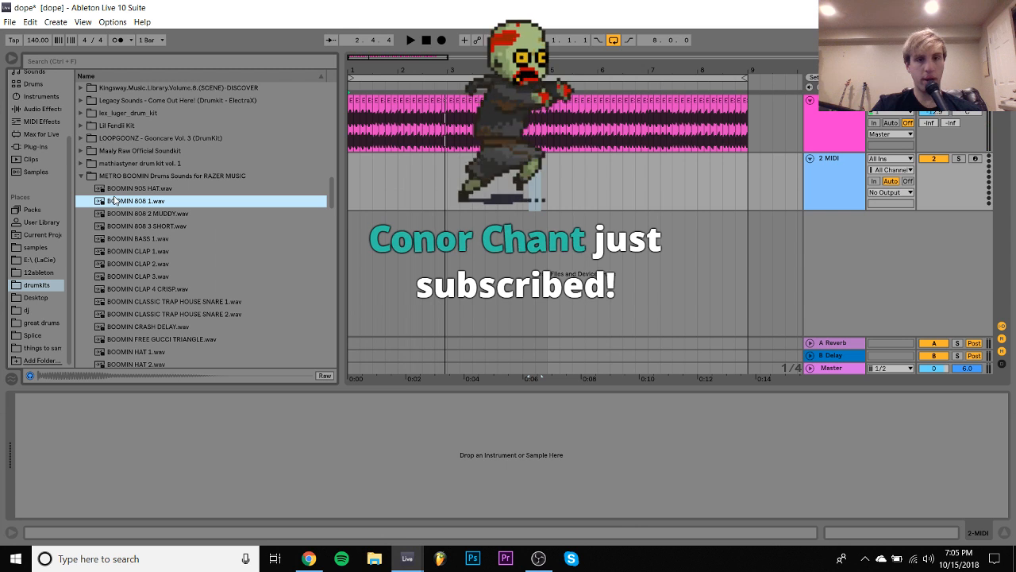
- Save the current Set and start a new, untitled Set
{"action": "key", "text": "space"}
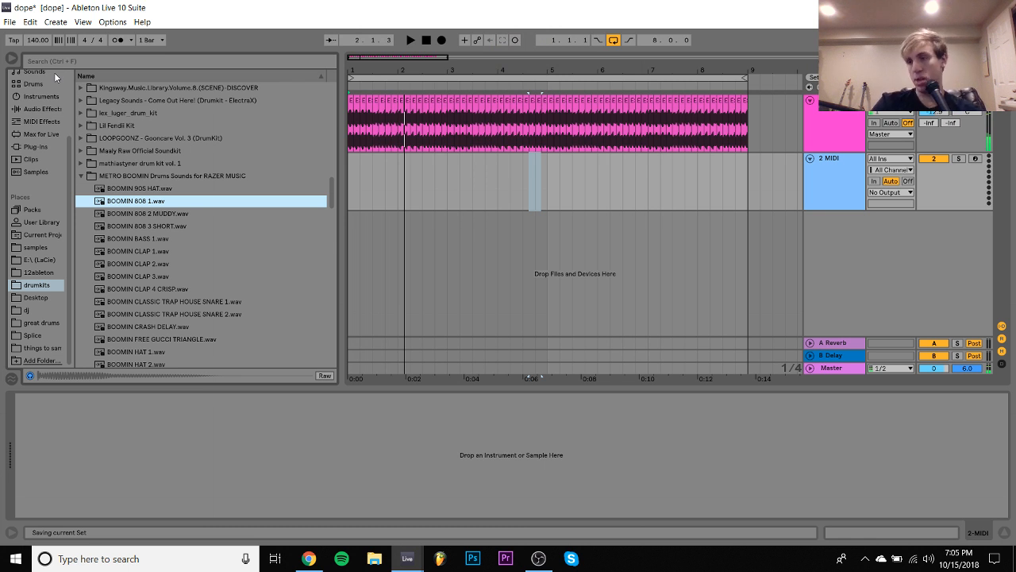
{"action": "scroll", "coordinate": [38, 281], "scroll_direction": "up", "scroll_amount": 3}
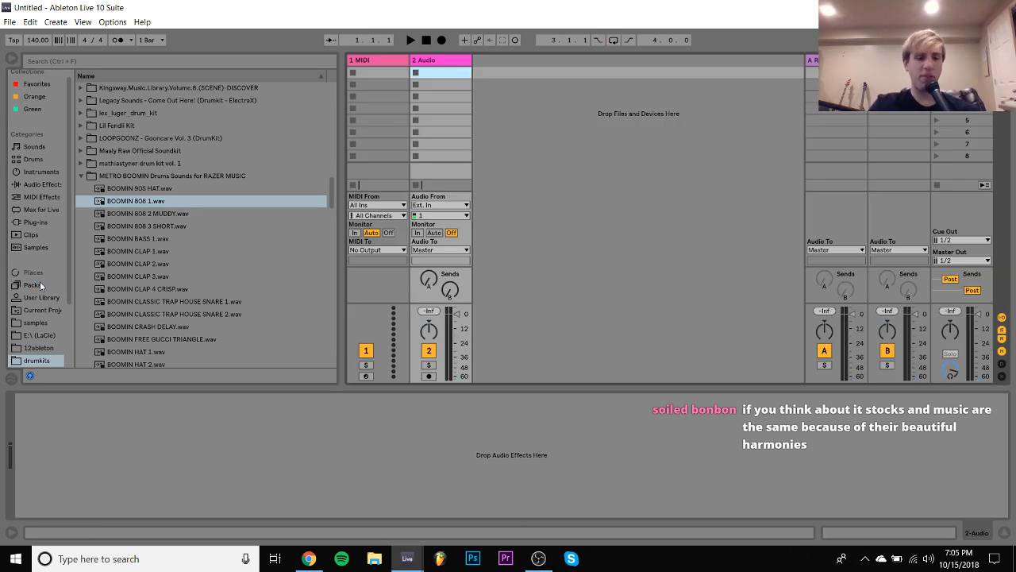
{"action": "key", "text": "Tab"}
- Switch to Chrome and open the Splice Sounds page to browse its sample packs
{"action": "left_click", "coordinate": [311, 559]}
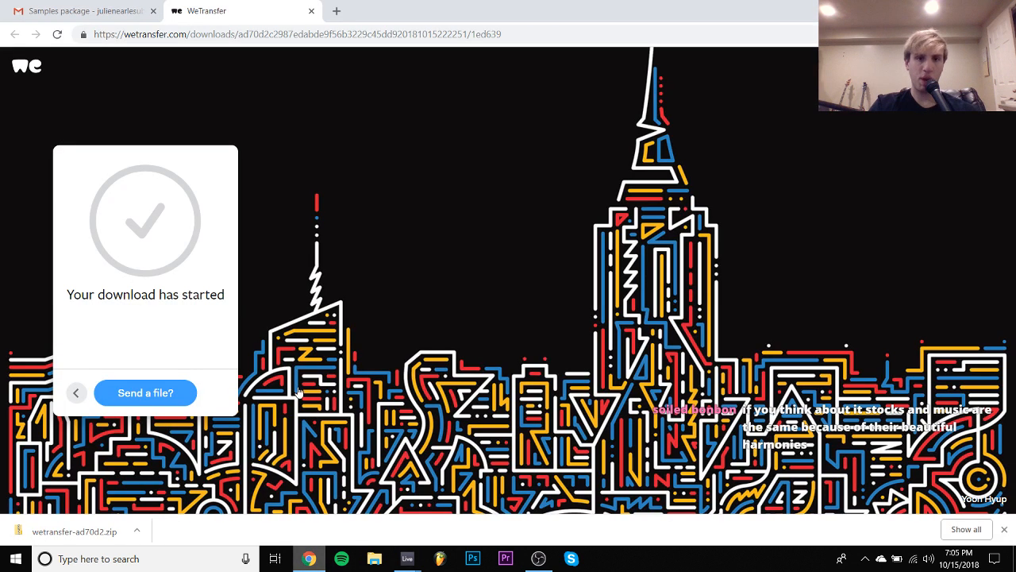
{"action": "left_click", "coordinate": [94, 11]}
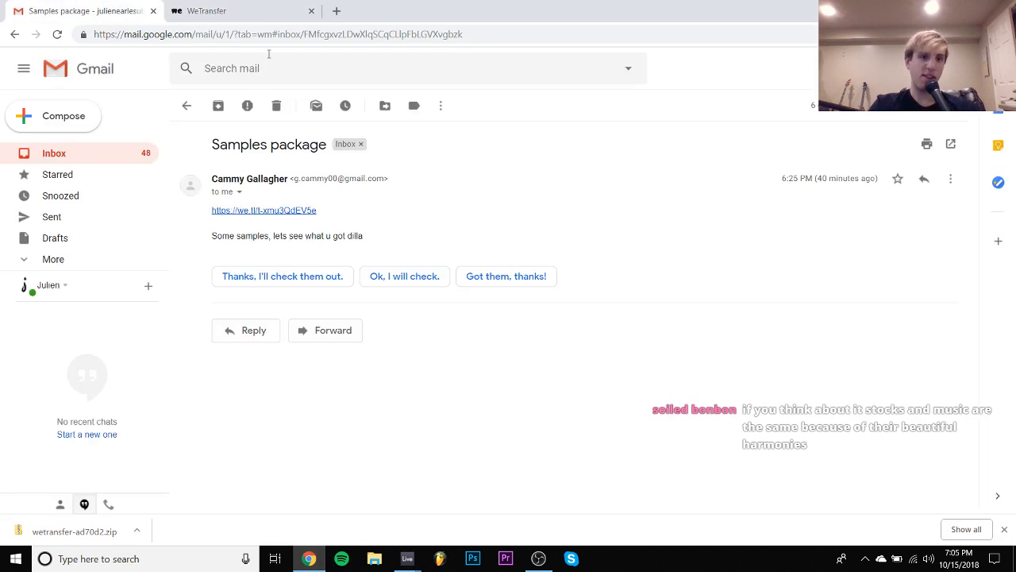
{"action": "left_click", "coordinate": [259, 32]}
{"action": "type", "text": "splice.com/sounds"}
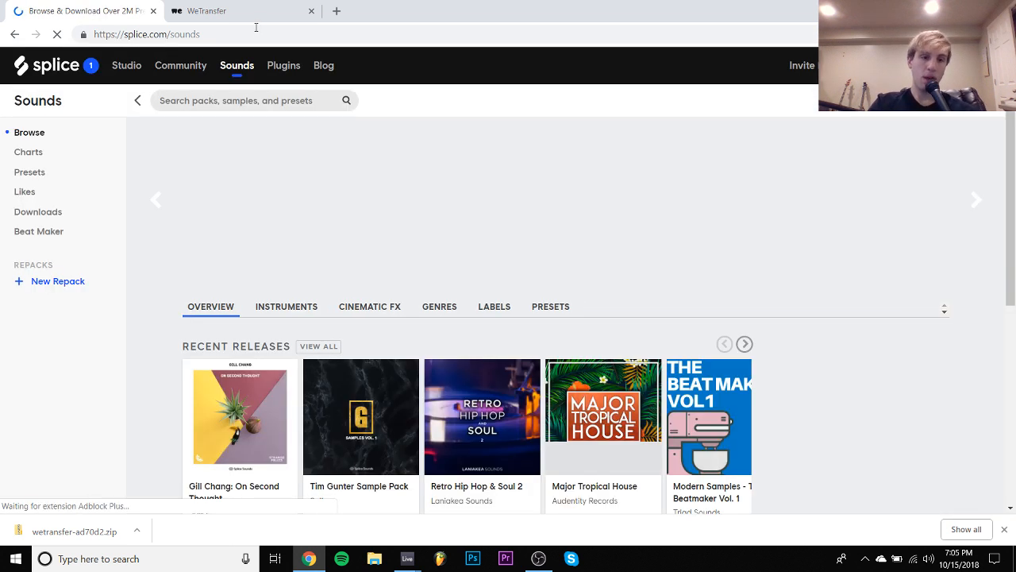
{"action": "scroll", "coordinate": [338, 246], "scroll_direction": "down", "scroll_amount": 2}
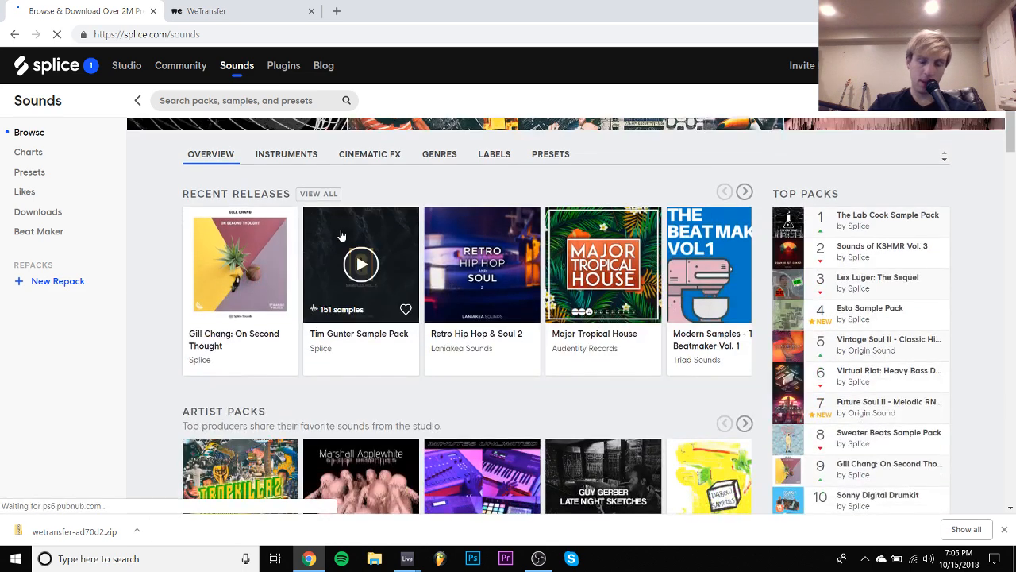
- Look over the recent releases and featured packs, and open the list of sample labels
{"action": "scroll", "coordinate": [341, 235], "scroll_direction": "down", "scroll_amount": 3}
{"action": "scroll", "coordinate": [342, 235], "scroll_direction": "down", "scroll_amount": 8}
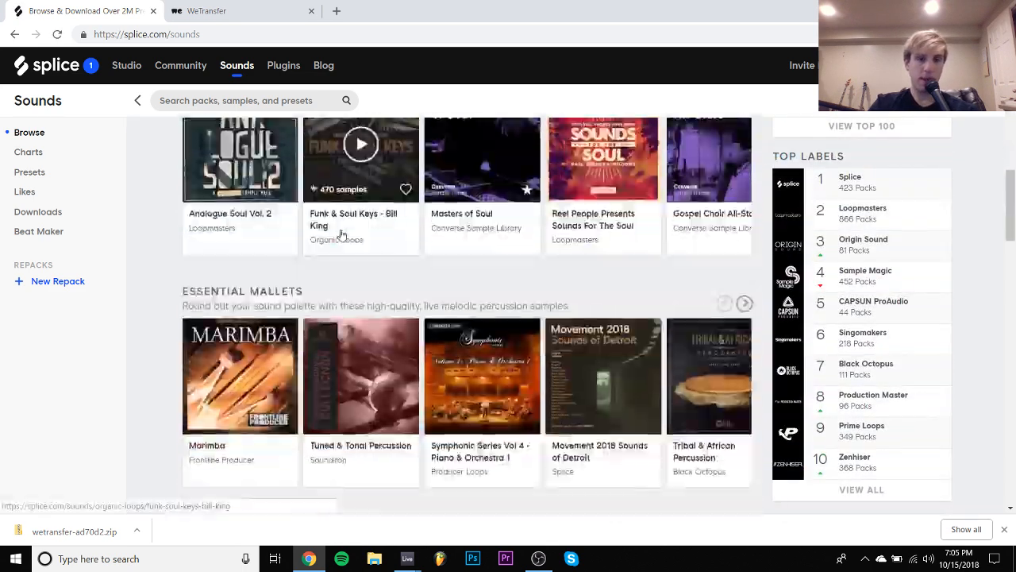
{"action": "scroll", "coordinate": [340, 229], "scroll_direction": "down", "scroll_amount": 5}
{"action": "scroll", "coordinate": [341, 234], "scroll_direction": "up", "scroll_amount": 15}
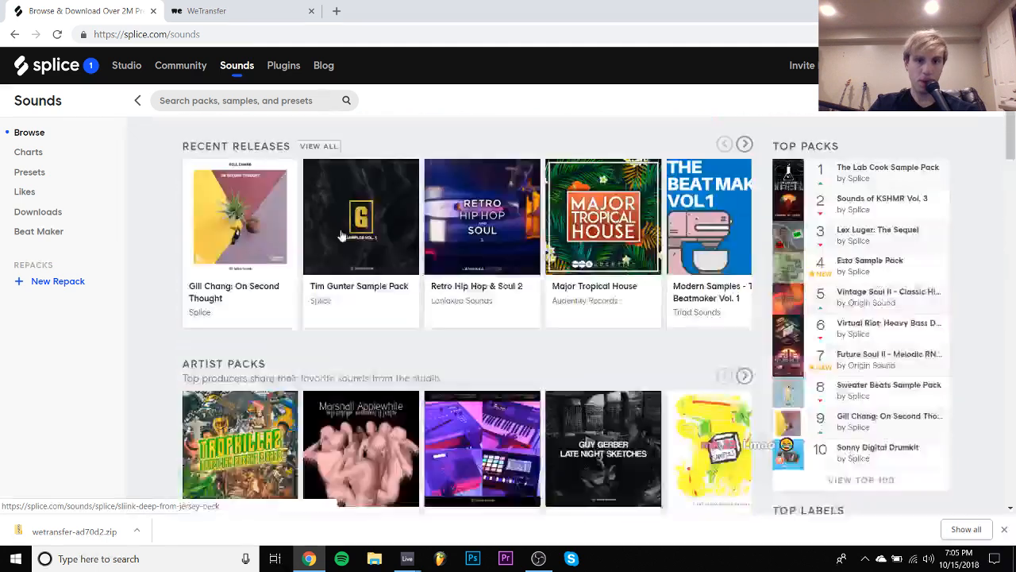
{"action": "left_click", "coordinate": [494, 308]}
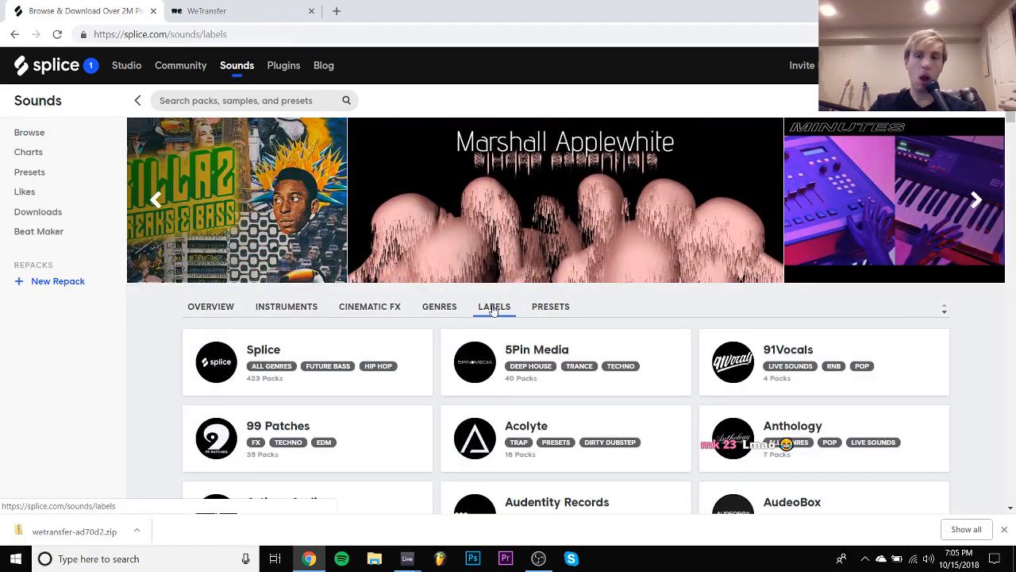
- Look through the list of sample labels and open the Splice label's page
{"action": "scroll", "coordinate": [494, 308], "scroll_direction": "down", "scroll_amount": 15}
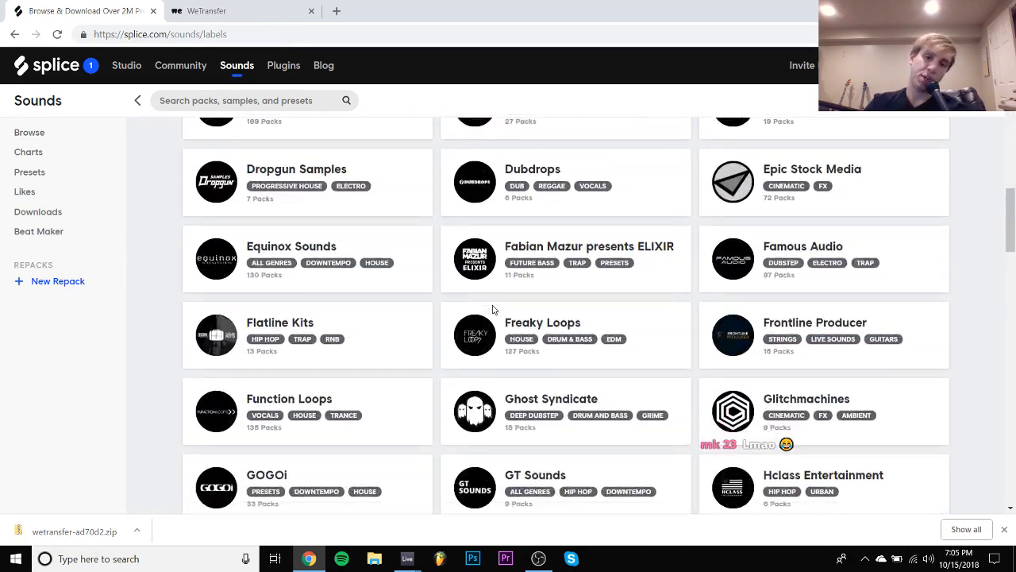
{"action": "scroll", "coordinate": [492, 308], "scroll_direction": "down", "scroll_amount": 13}
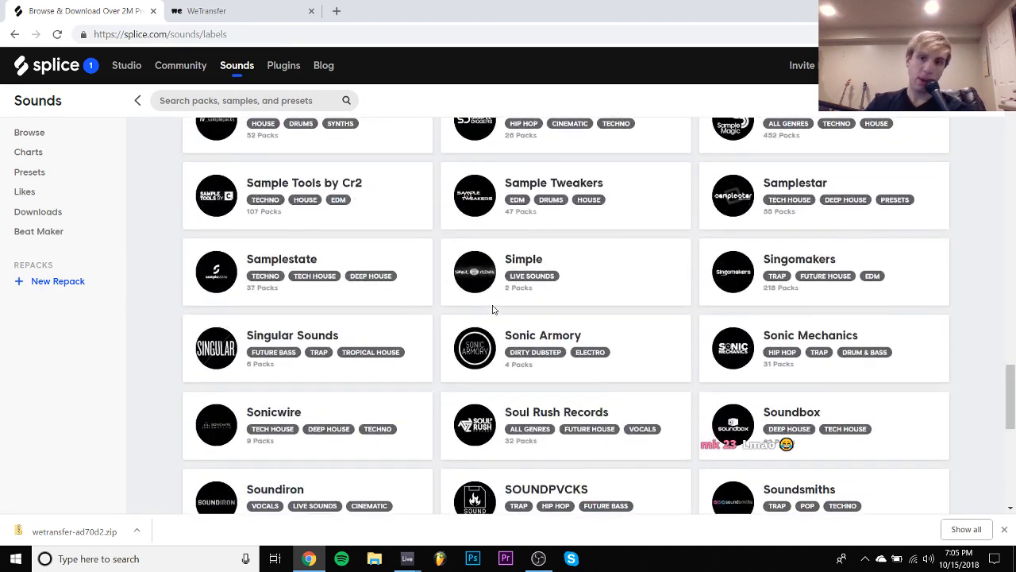
{"action": "scroll", "coordinate": [492, 308], "scroll_direction": "down", "scroll_amount": 3}
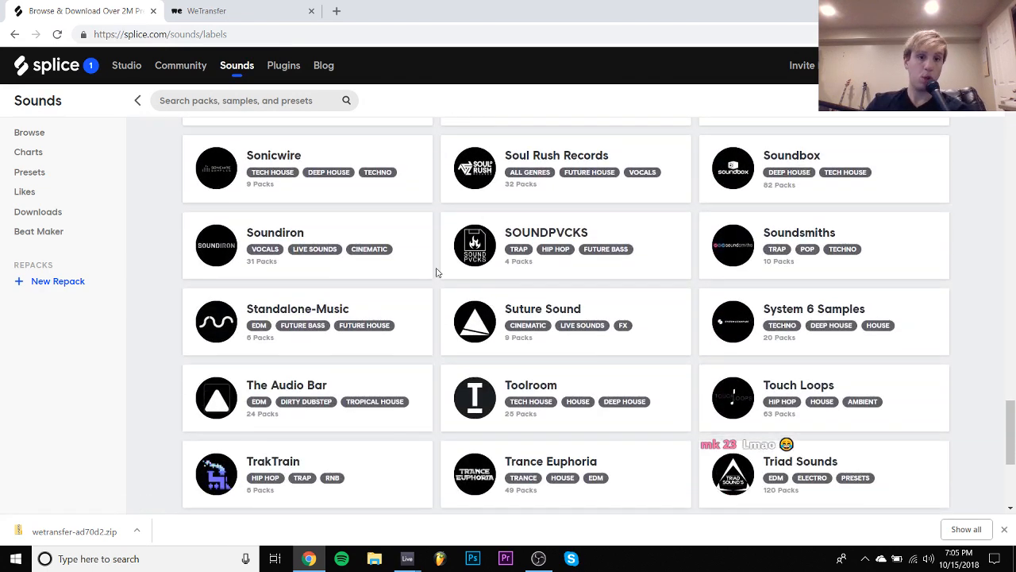
{"action": "scroll", "coordinate": [436, 272], "scroll_direction": "down", "scroll_amount": 1}
{"action": "scroll", "coordinate": [379, 327], "scroll_direction": "up", "scroll_amount": 10}
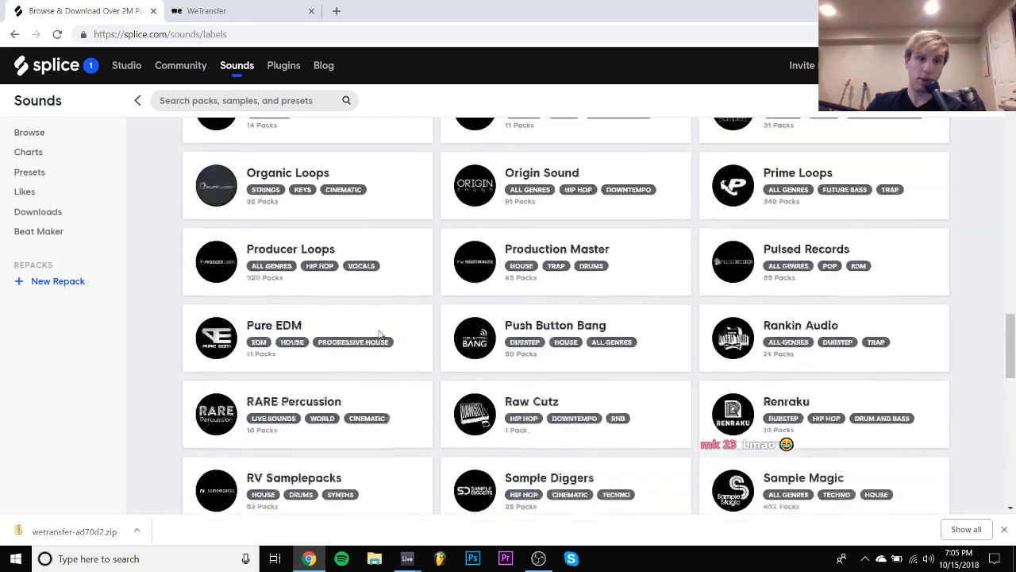
{"action": "scroll", "coordinate": [379, 334], "scroll_direction": "up", "scroll_amount": 15}
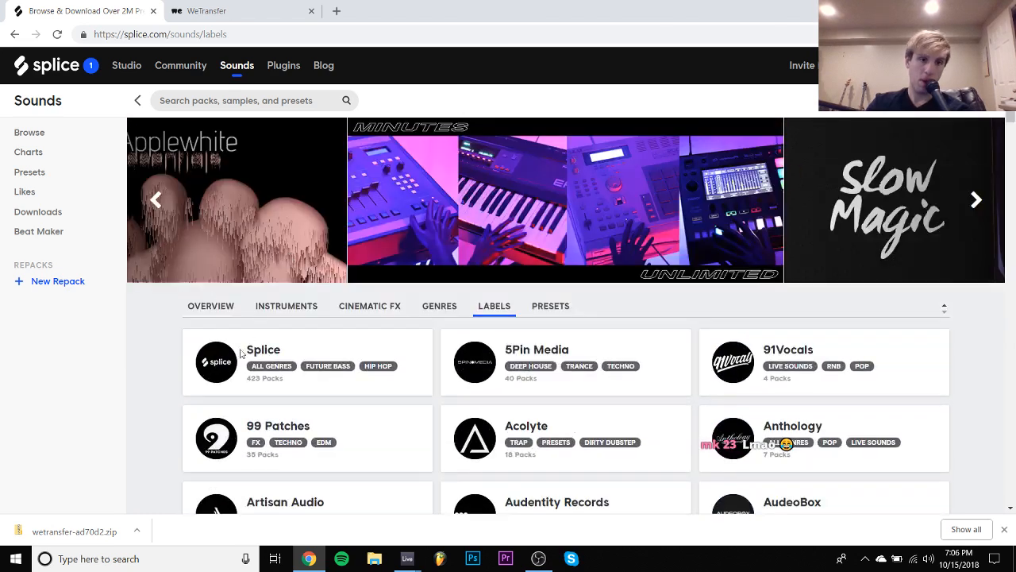
{"action": "left_click", "coordinate": [220, 362]}
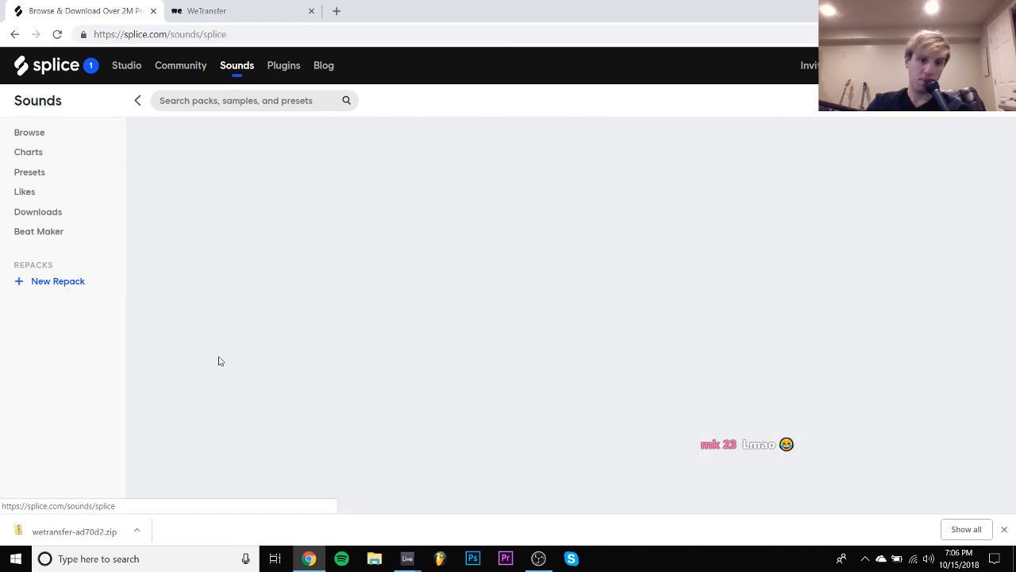
- Open the full list of the Splice label's packs, sorted by recency
{"action": "scroll", "coordinate": [220, 361], "scroll_direction": "down", "scroll_amount": 8}
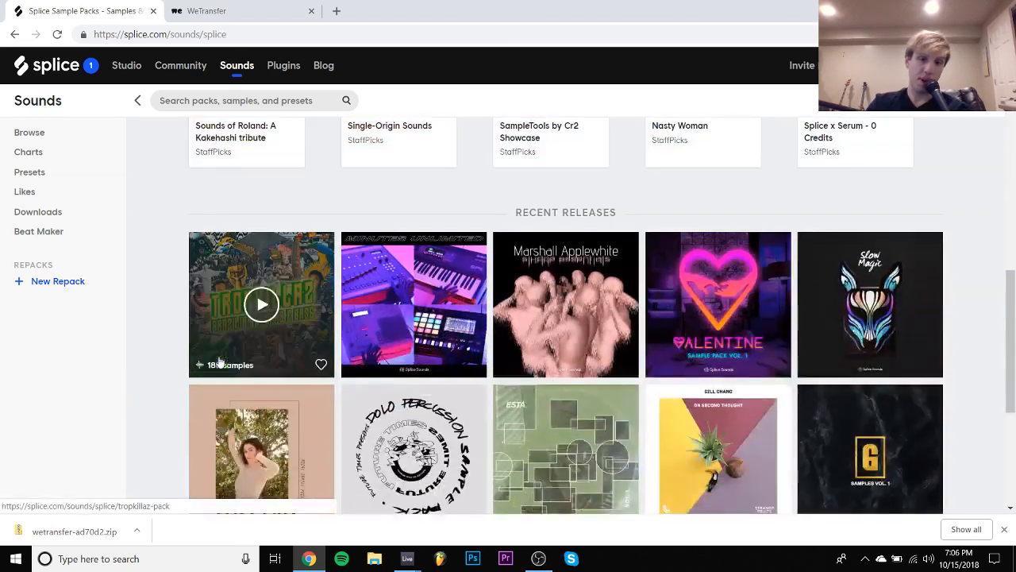
{"action": "scroll", "coordinate": [238, 365], "scroll_direction": "down", "scroll_amount": 2}
{"action": "left_click", "coordinate": [594, 364]}
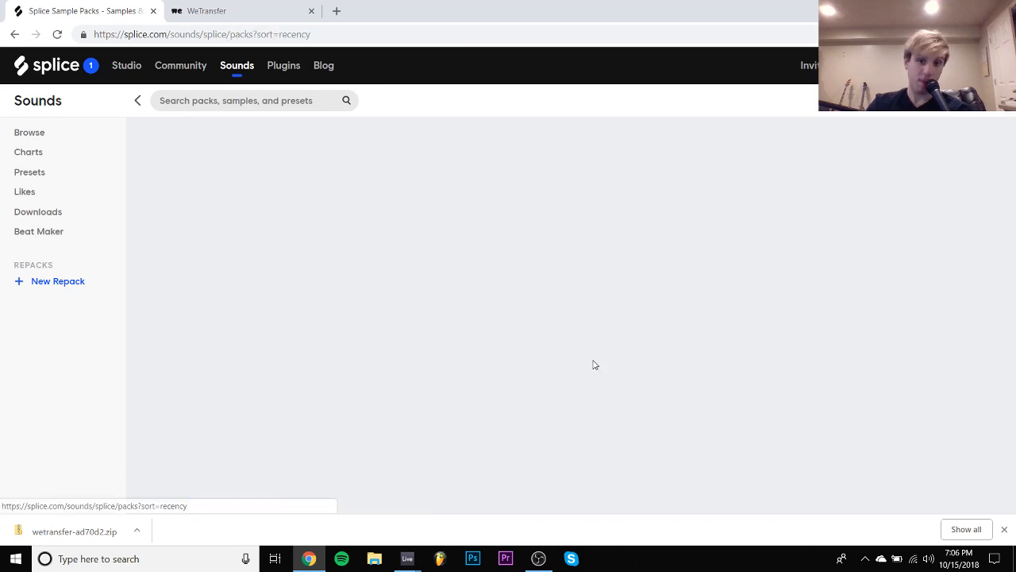
- Open the Alex Lustig Lost Sounds V2 and Captain Cuts Vol 1 packs from the list in separate new tabs
{"action": "scroll", "coordinate": [593, 364], "scroll_direction": "down", "scroll_amount": 7}
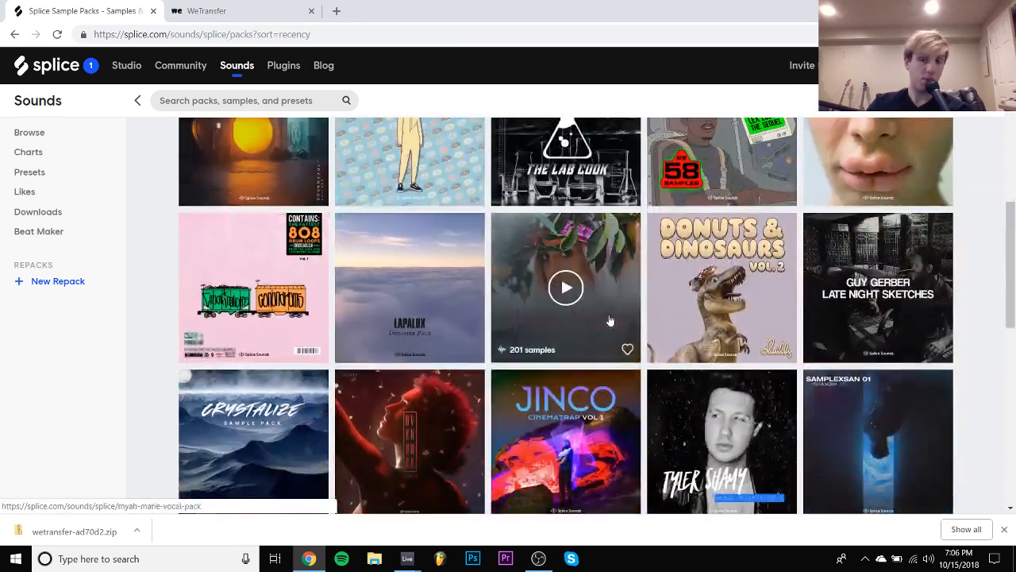
{"action": "scroll", "coordinate": [610, 320], "scroll_direction": "down", "scroll_amount": 2}
{"action": "left_click_drag", "start_coordinate": [1014, 250], "coordinate": [1015, 299]}
{"action": "scroll", "coordinate": [1015, 300], "scroll_direction": "up", "scroll_amount": 2}
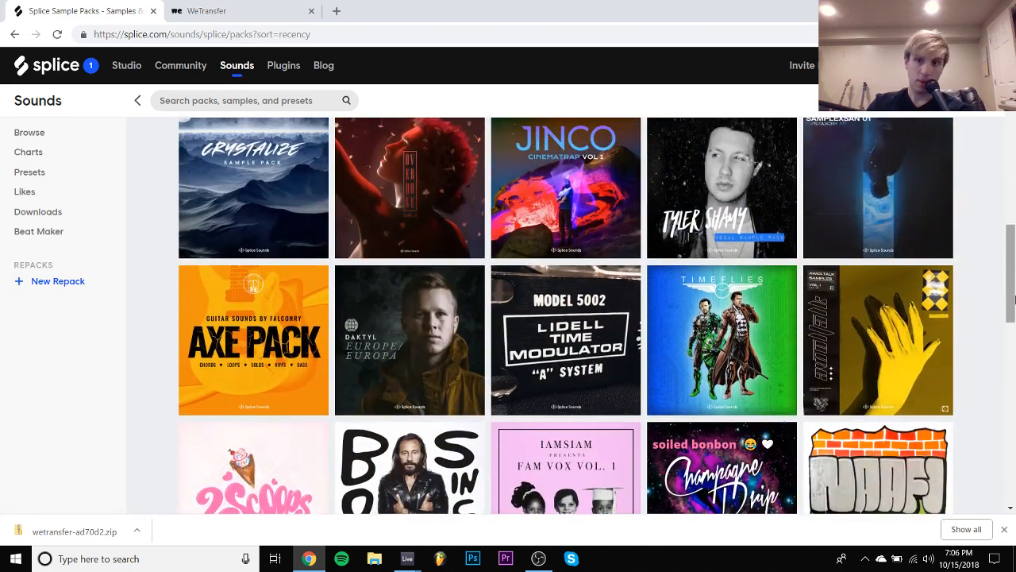
{"action": "scroll", "coordinate": [1015, 300], "scroll_direction": "down", "scroll_amount": 1}
{"action": "scroll", "coordinate": [1013, 298], "scroll_direction": "down", "scroll_amount": 10}
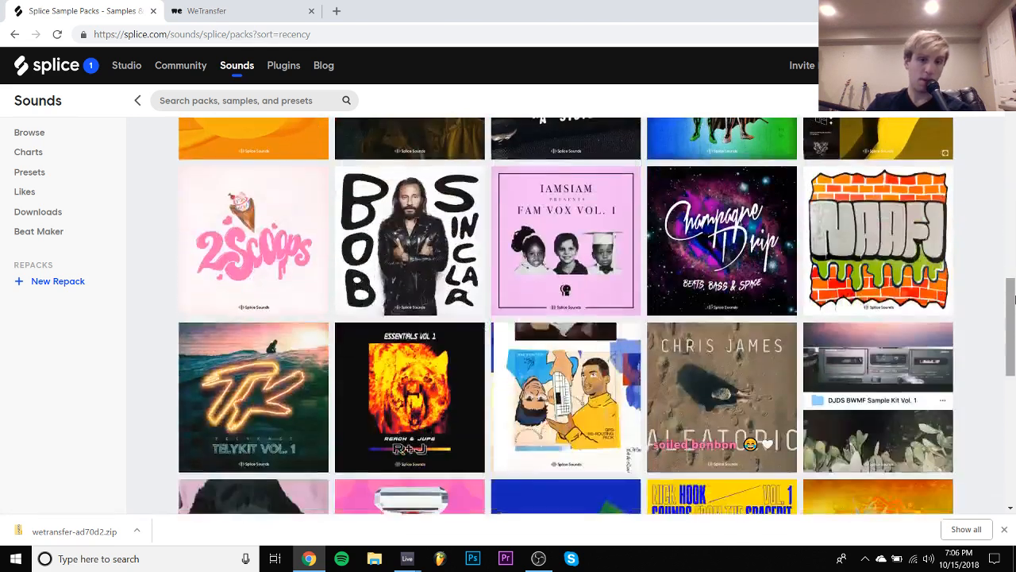
{"action": "scroll", "coordinate": [1014, 298], "scroll_direction": "down", "scroll_amount": 4}
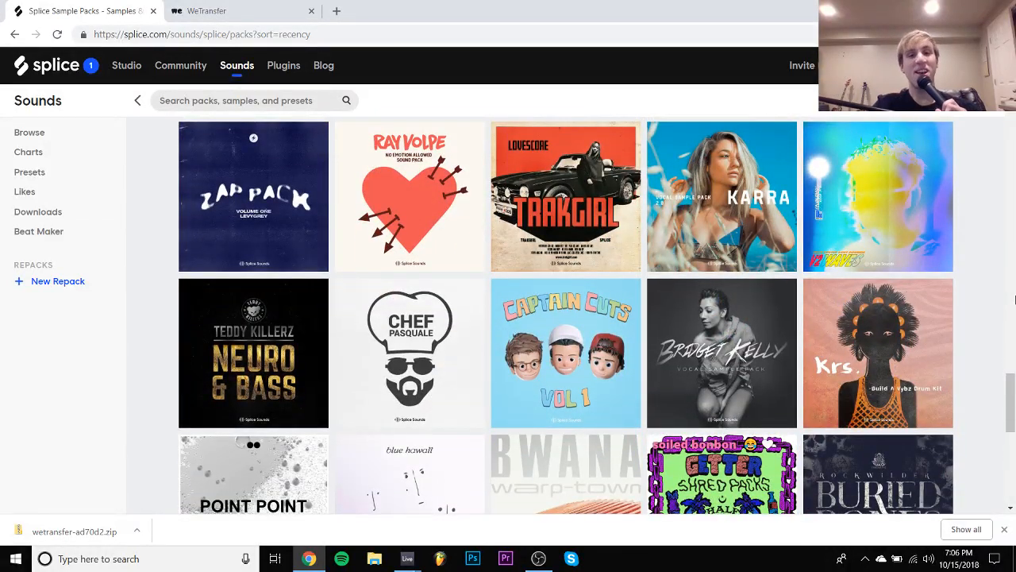
{"action": "right_click", "coordinate": [925, 188]}
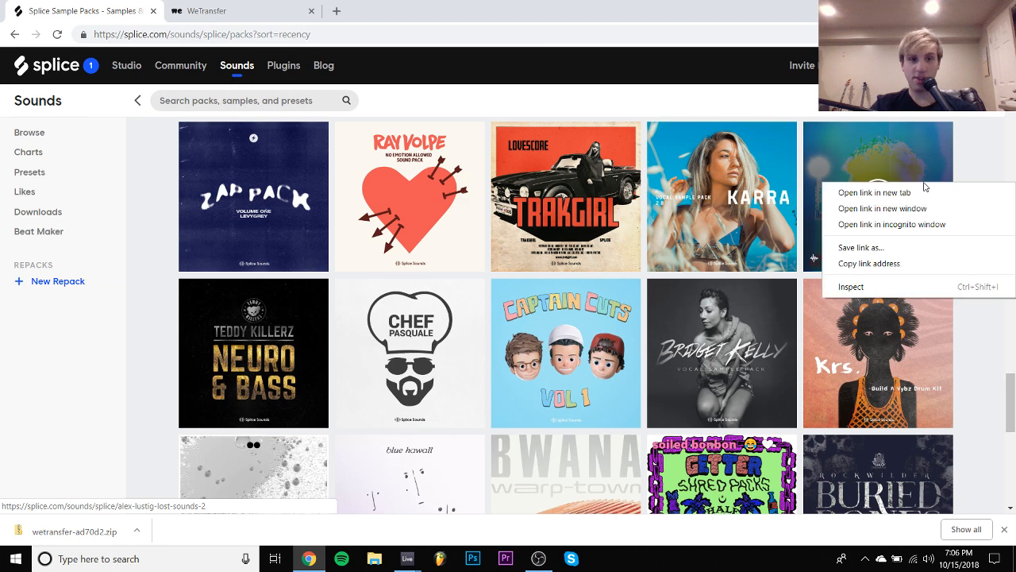
{"action": "left_click", "coordinate": [865, 194]}
{"action": "scroll", "coordinate": [617, 258], "scroll_direction": "down", "scroll_amount": 2}
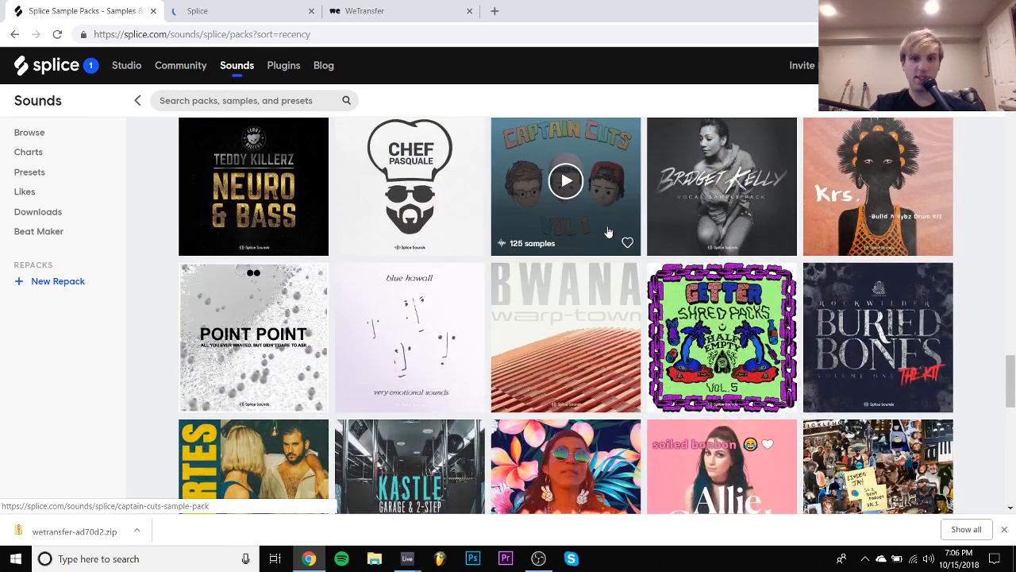
{"action": "left_click", "coordinate": [617, 232]}
- Look through more of the Splice label's older packs for other interesting sample packs
{"action": "scroll", "coordinate": [444, 262], "scroll_direction": "down", "scroll_amount": 4}
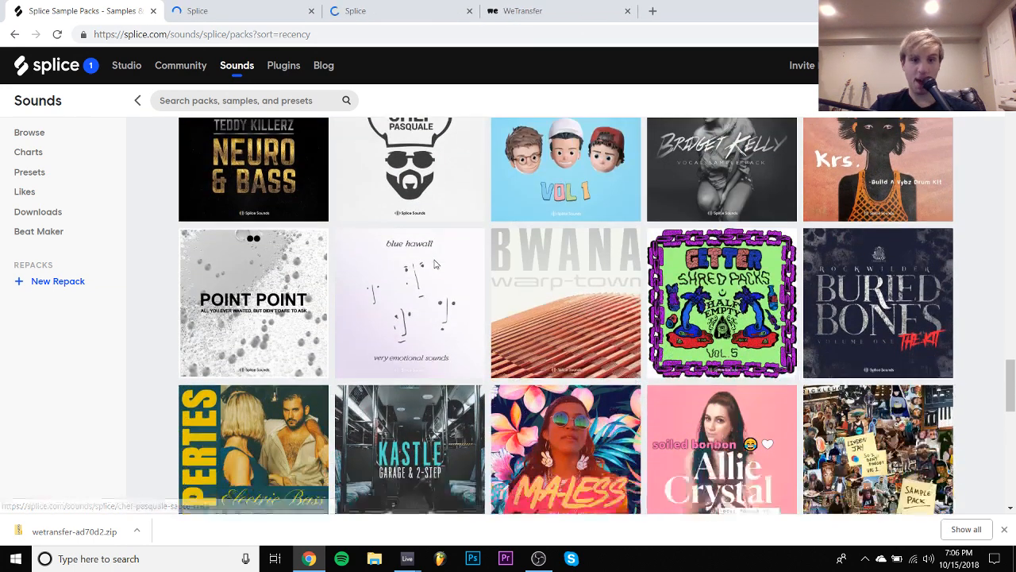
{"action": "scroll", "coordinate": [435, 265], "scroll_direction": "up", "scroll_amount": 2}
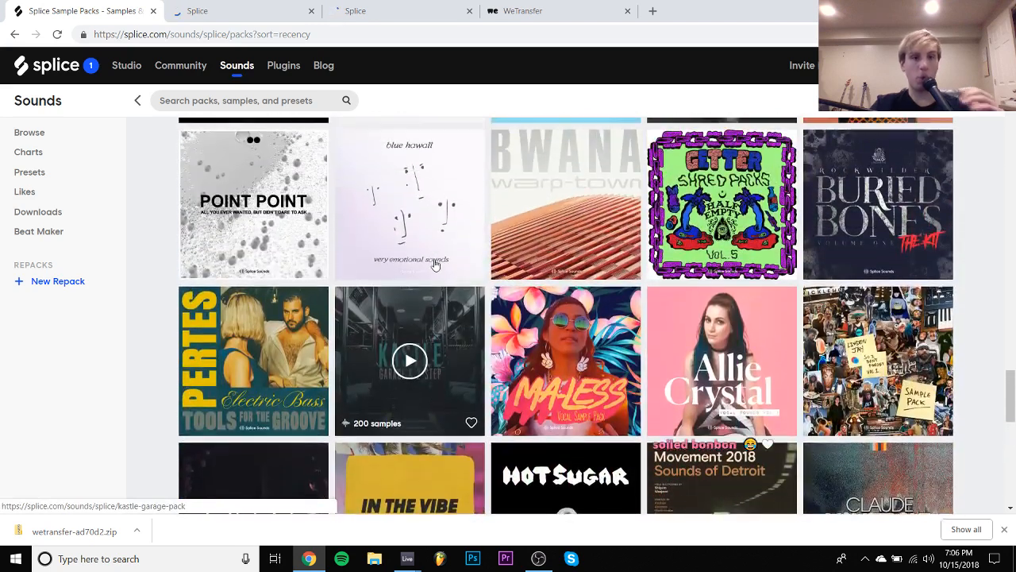
{"action": "scroll", "coordinate": [435, 264], "scroll_direction": "down", "scroll_amount": 5}
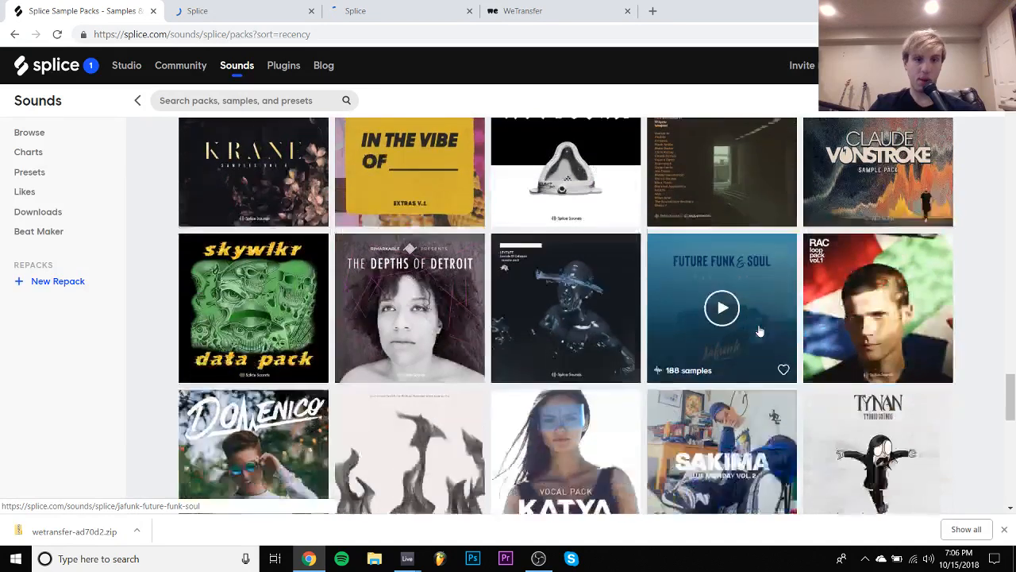
{"action": "scroll", "coordinate": [760, 332], "scroll_direction": "down", "scroll_amount": 2}
{"action": "scroll", "coordinate": [759, 332], "scroll_direction": "down", "scroll_amount": 6}
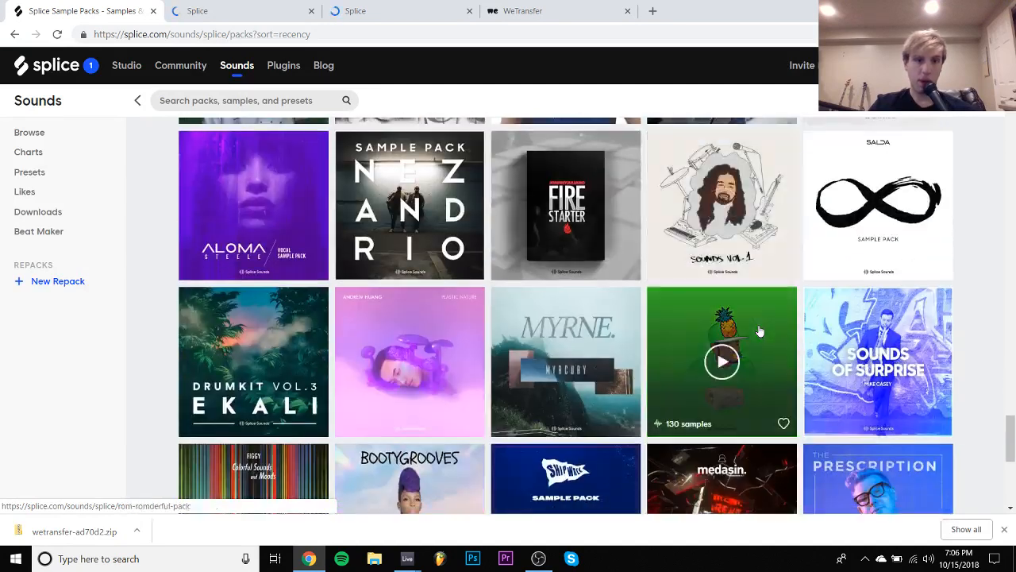
{"action": "scroll", "coordinate": [1009, 421], "scroll_direction": "down", "scroll_amount": 4}
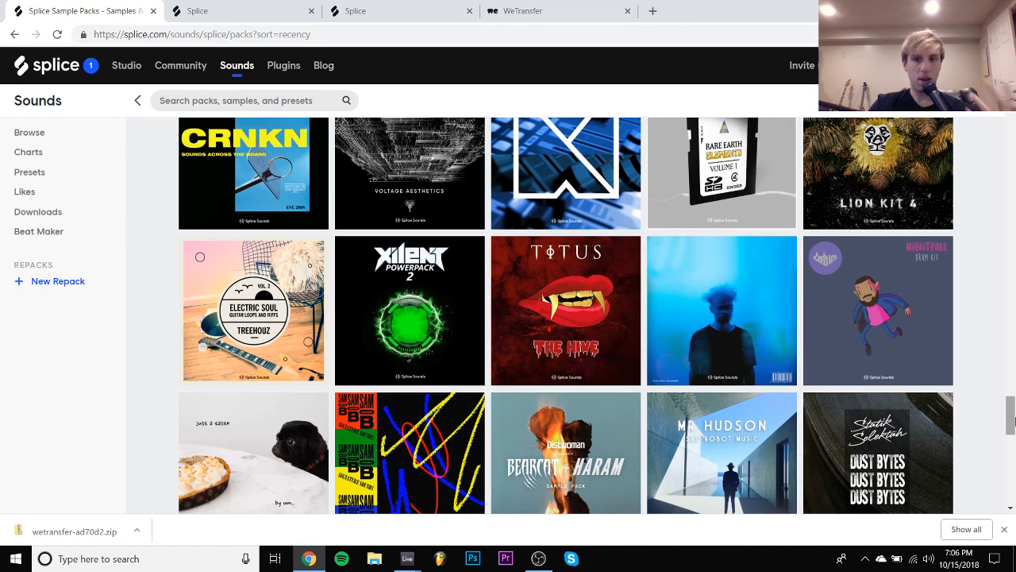
- Audition the first Alex Lustig loop, and the guitar, keys, vocal and drum samples of the Captain Cuts pack
{"action": "left_click", "coordinate": [238, 10]}
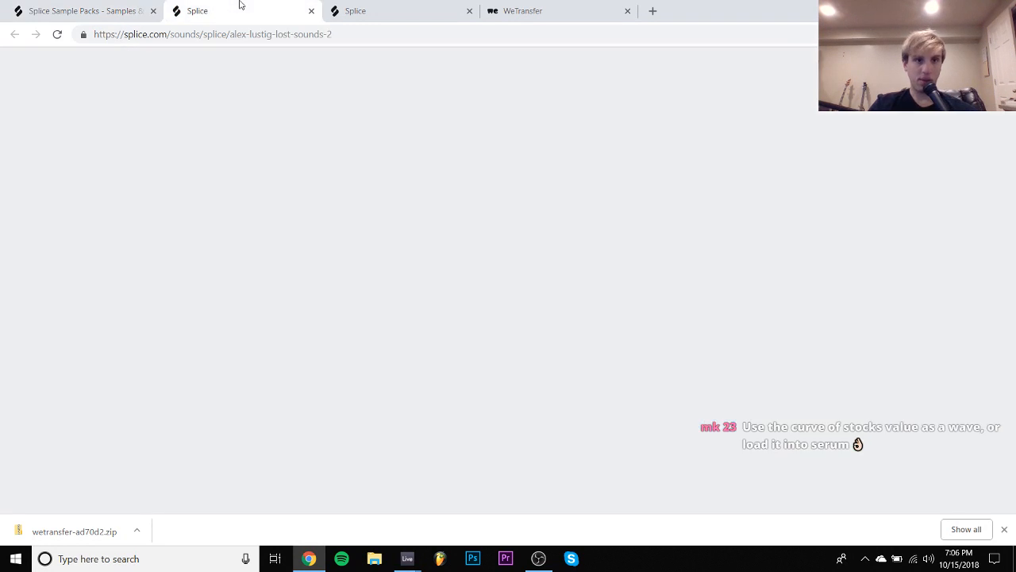
{"action": "key", "text": "Down"}
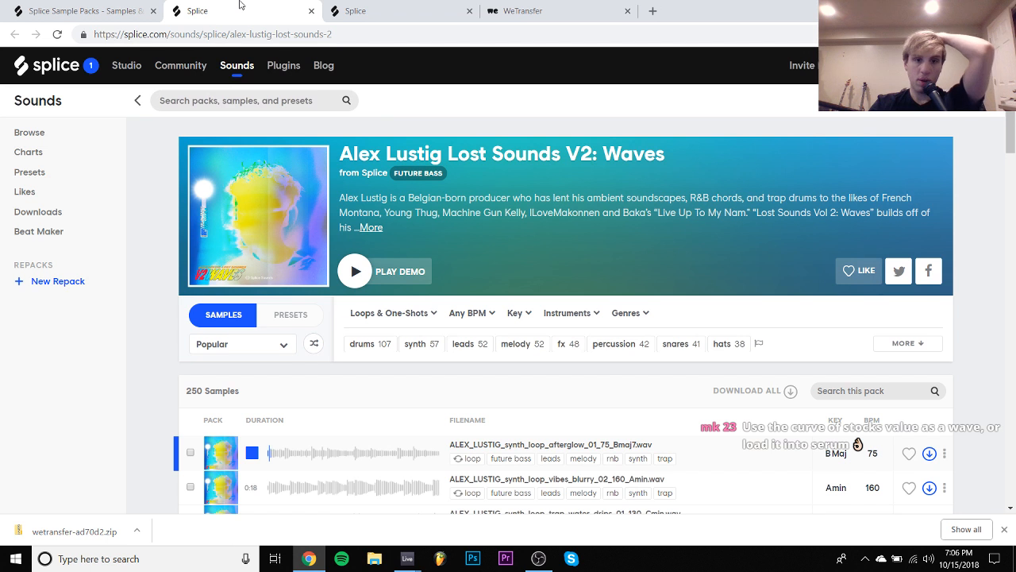
{"action": "left_click", "coordinate": [388, 6]}
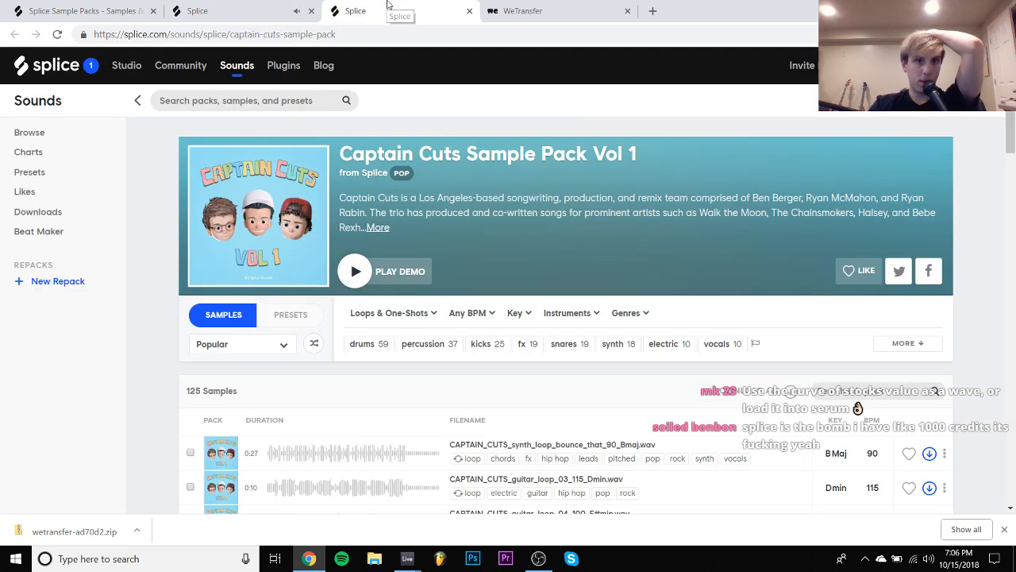
{"action": "key", "text": "Down"}
{"action": "key", "text": "Down"}
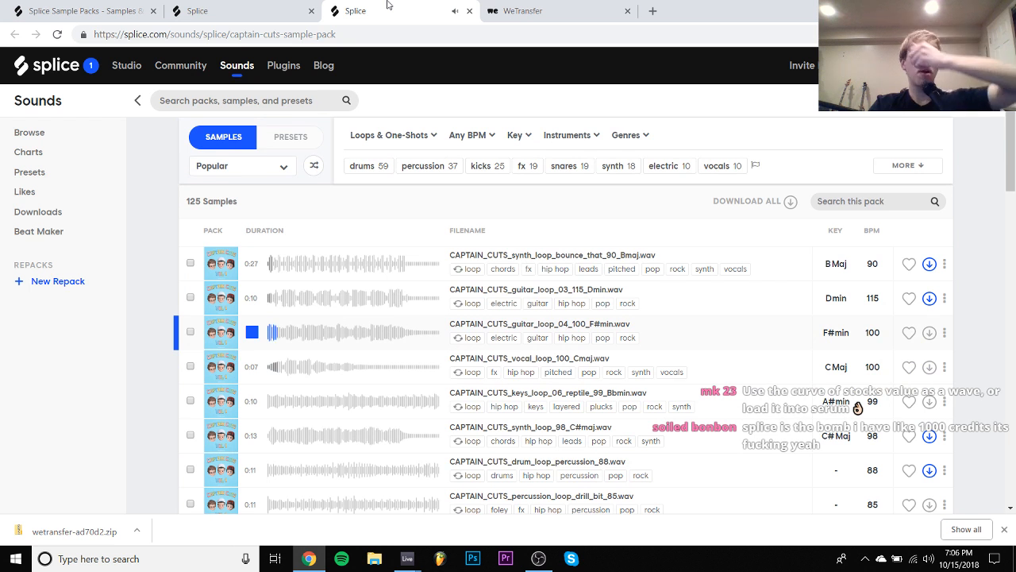
{"action": "key", "text": "Down"}
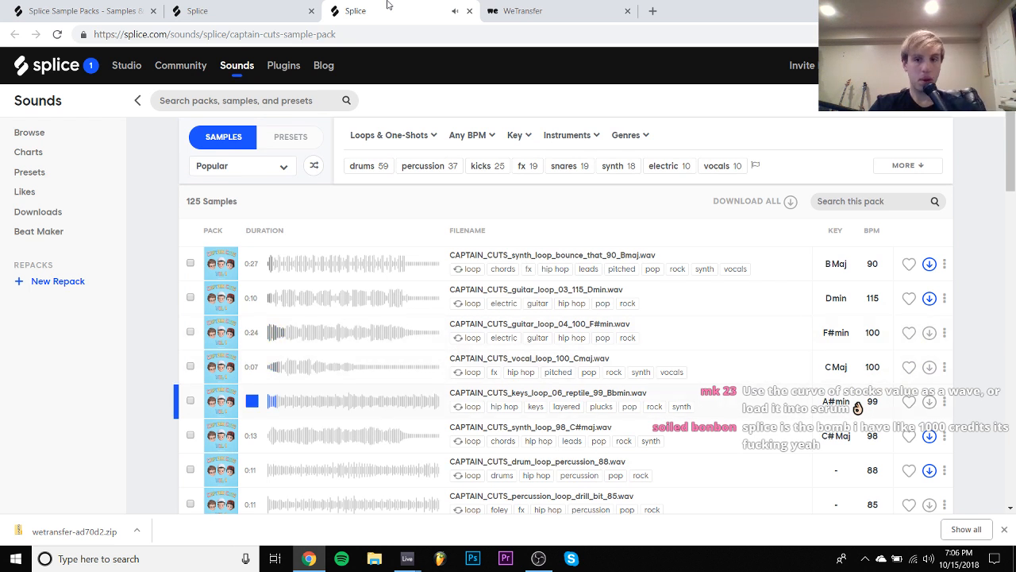
{"action": "key", "text": "Down"}
{"action": "key", "text": "Down"}
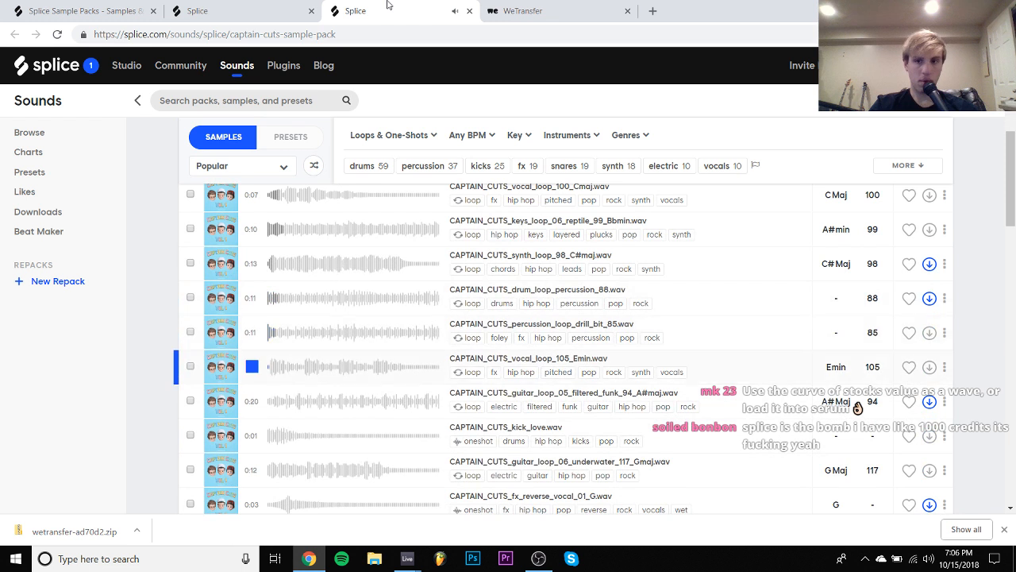
{"action": "key", "text": "Down"}
{"action": "key", "text": "Down"}
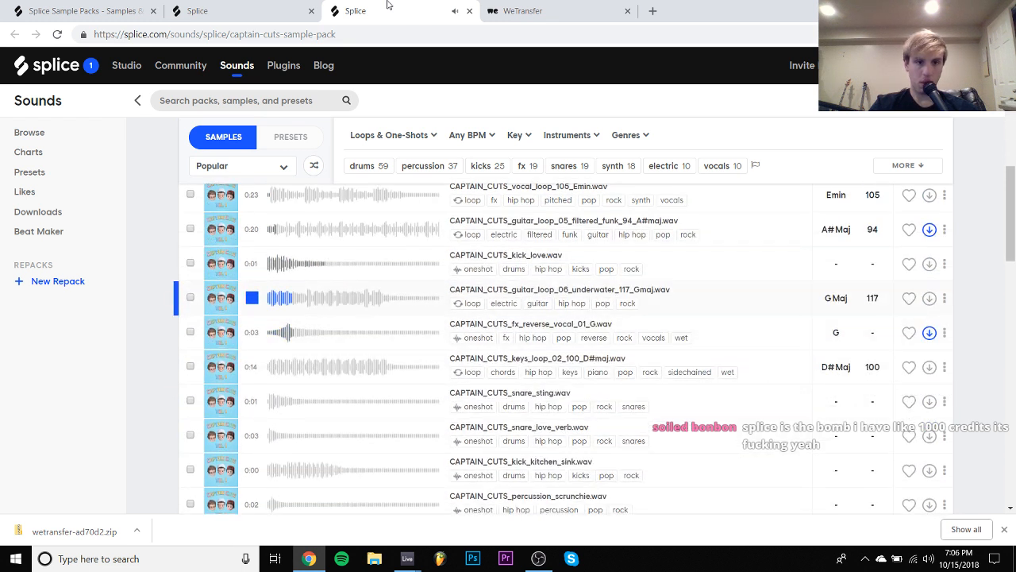
{"action": "key", "text": "Down"}
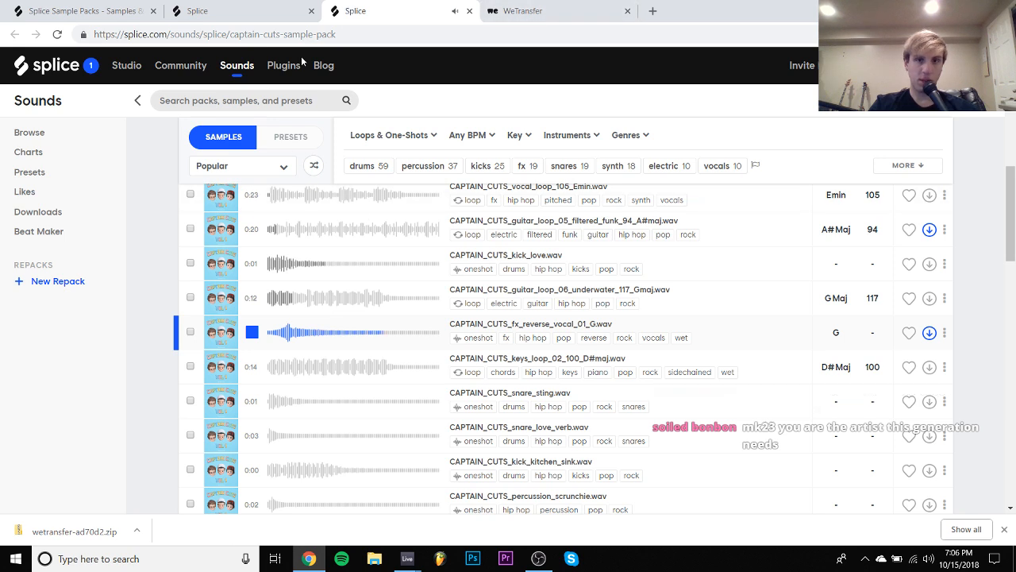
- Return to the Splice pack list, open the dwilly "donuts & dinosaurs" sample pack in a new tab, and switch to it
{"action": "left_click", "coordinate": [261, 3]}
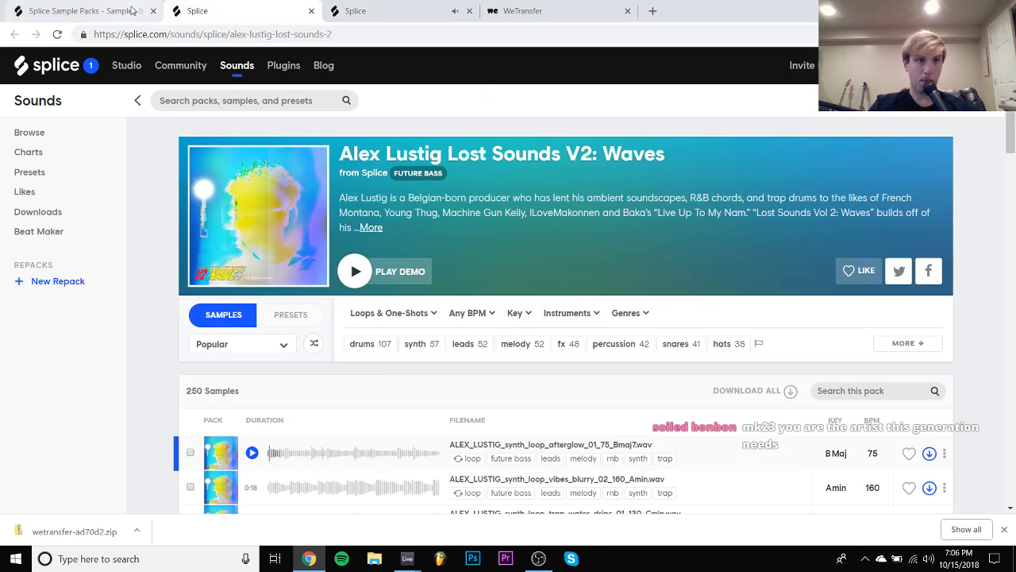
{"action": "left_click", "coordinate": [95, 11]}
{"action": "scroll", "coordinate": [343, 284], "scroll_direction": "down", "scroll_amount": 4}
{"action": "scroll", "coordinate": [343, 285], "scroll_direction": "down", "scroll_amount": 3}
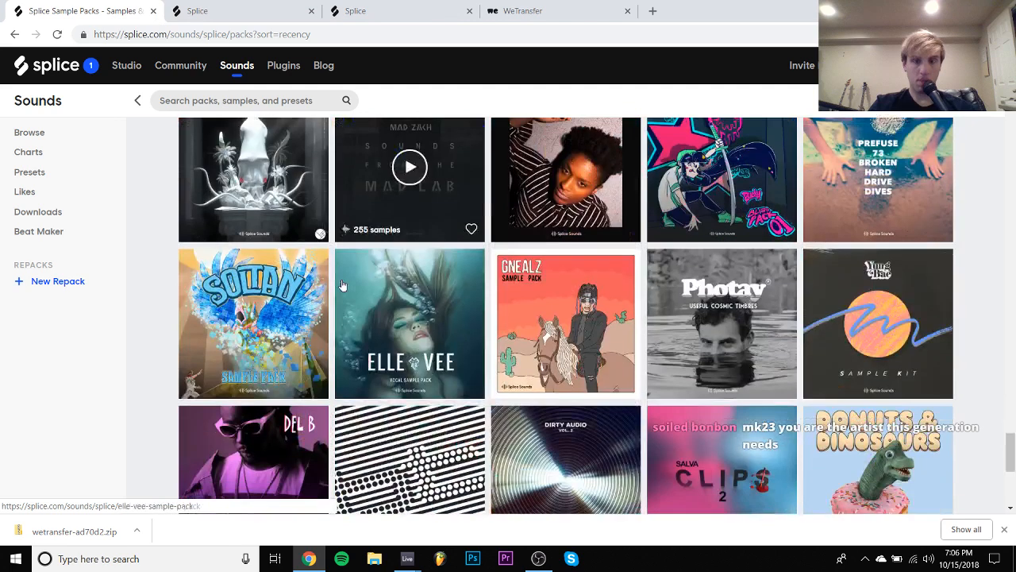
{"action": "scroll", "coordinate": [343, 285], "scroll_direction": "up", "scroll_amount": 3}
{"action": "scroll", "coordinate": [343, 285], "scroll_direction": "down", "scroll_amount": 3}
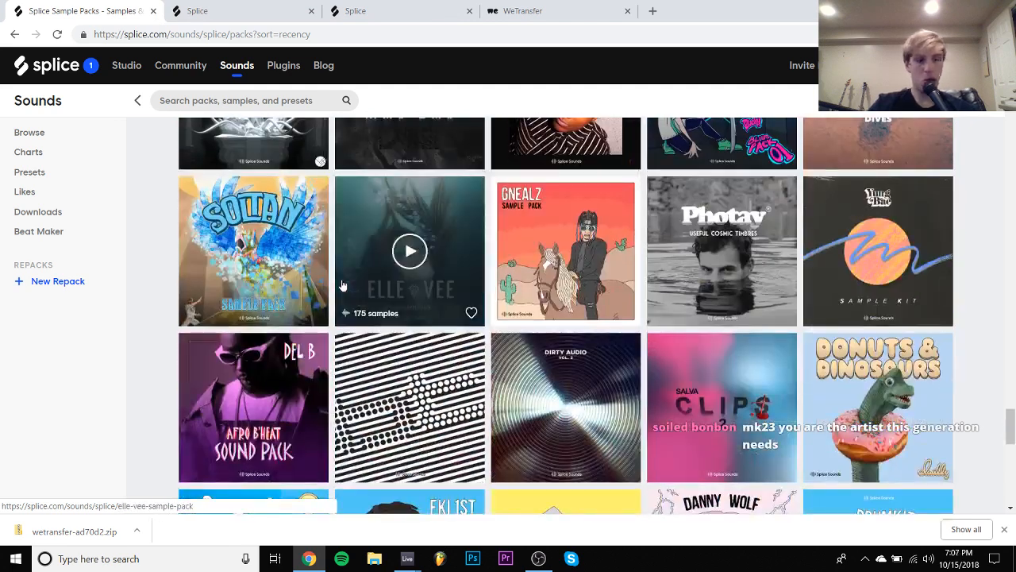
{"action": "scroll", "coordinate": [343, 284], "scroll_direction": "down", "scroll_amount": 3}
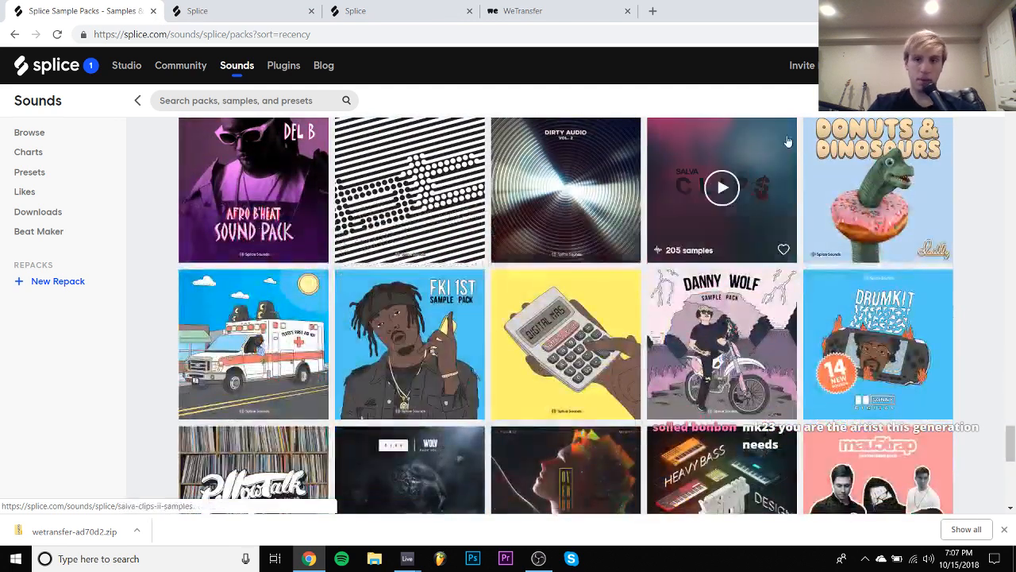
{"action": "right_click", "coordinate": [843, 158]}
{"action": "left_click", "coordinate": [874, 158]}
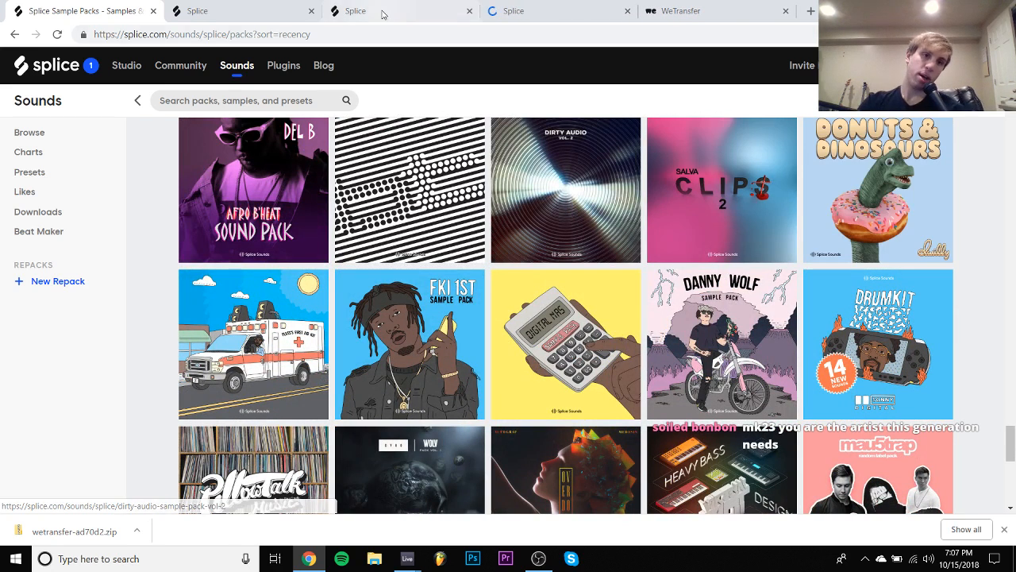
{"action": "left_click", "coordinate": [553, 6]}
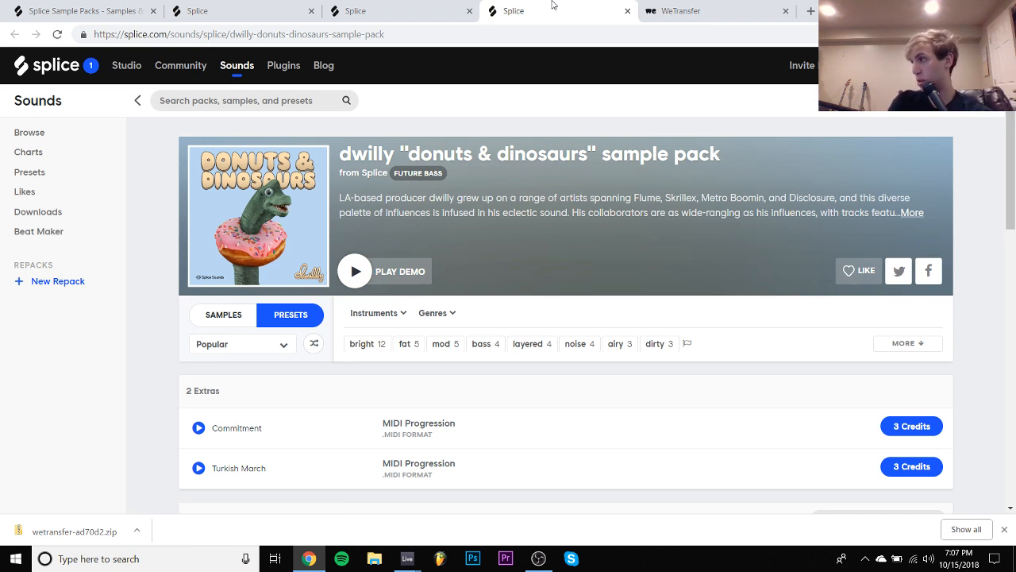
- Audition the dwilly pack's DWILLY_serum_keys_sun_valley preset and its most popular samples, down to the tom_roll_war_impact_clean one-shot
{"action": "key", "text": "Down"}
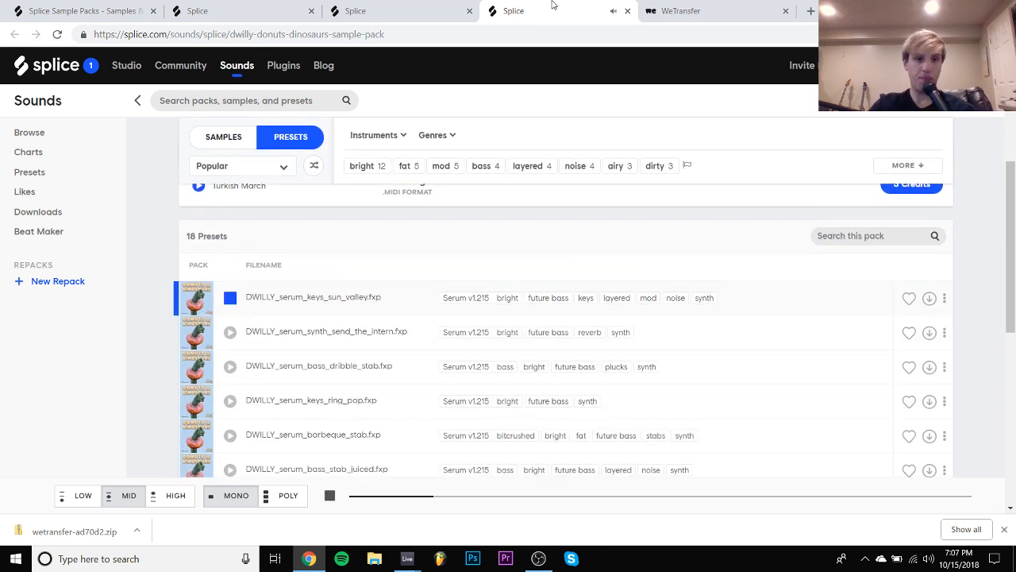
{"action": "left_click", "coordinate": [238, 138]}
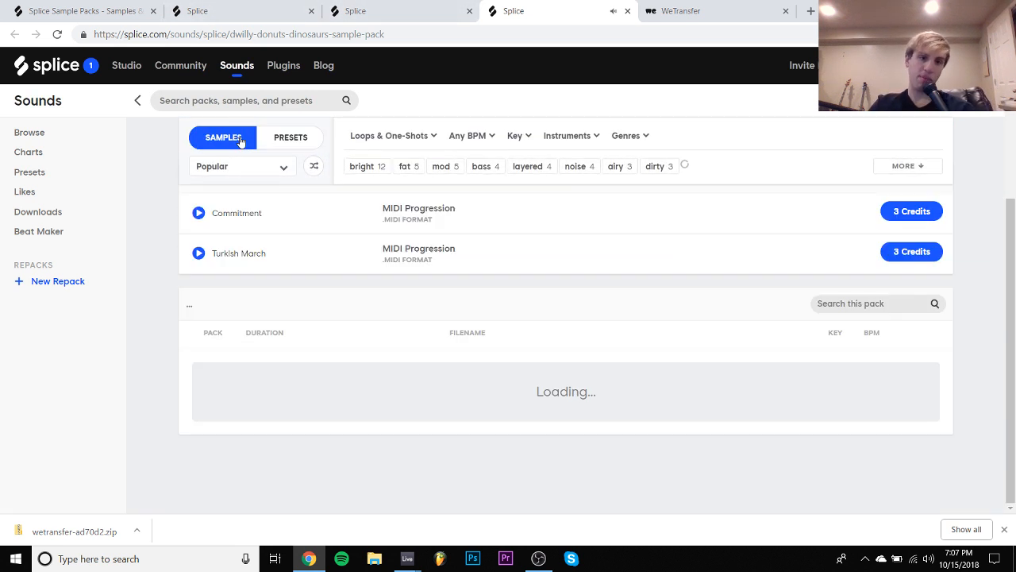
{"action": "key", "text": "Down"}
{"action": "key", "text": "Down"}
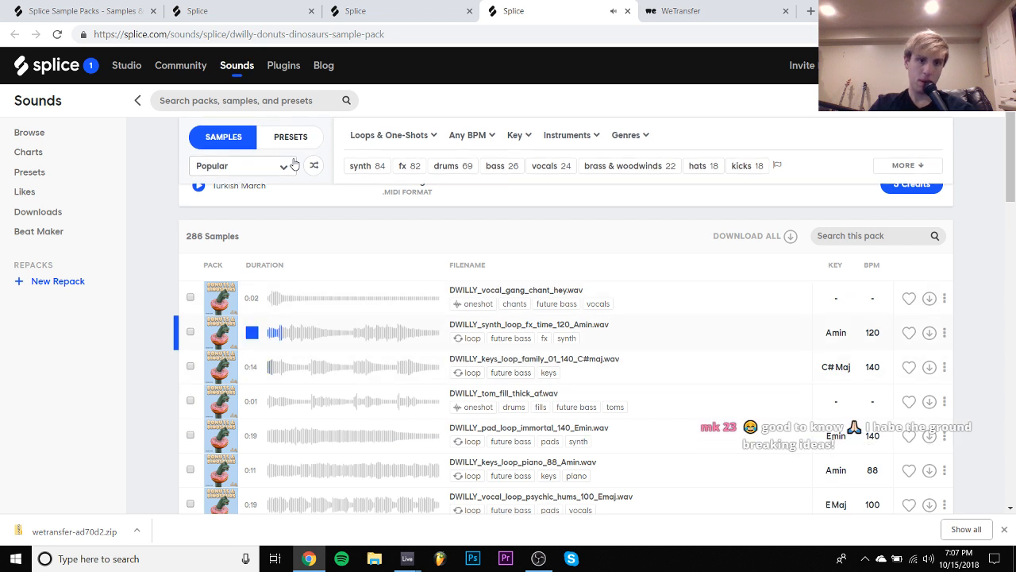
{"action": "key", "text": "Down"}
{"action": "key", "text": "Down"}
{"action": "key", "text": "Down"}
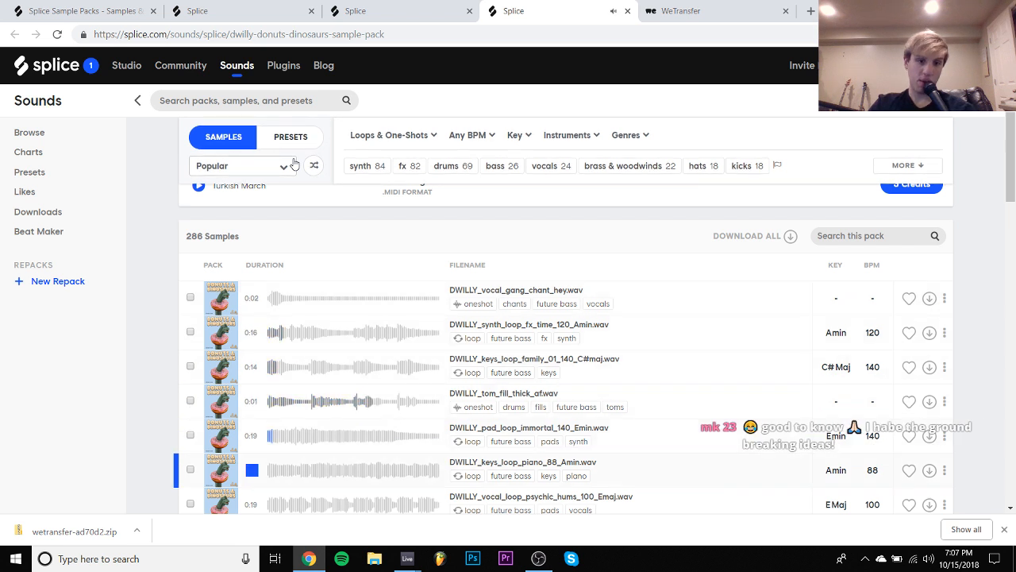
{"action": "key", "text": "Down"}
{"action": "key", "text": "Down"}
{"action": "key", "text": "Down"}
{"action": "key", "text": "Down"}
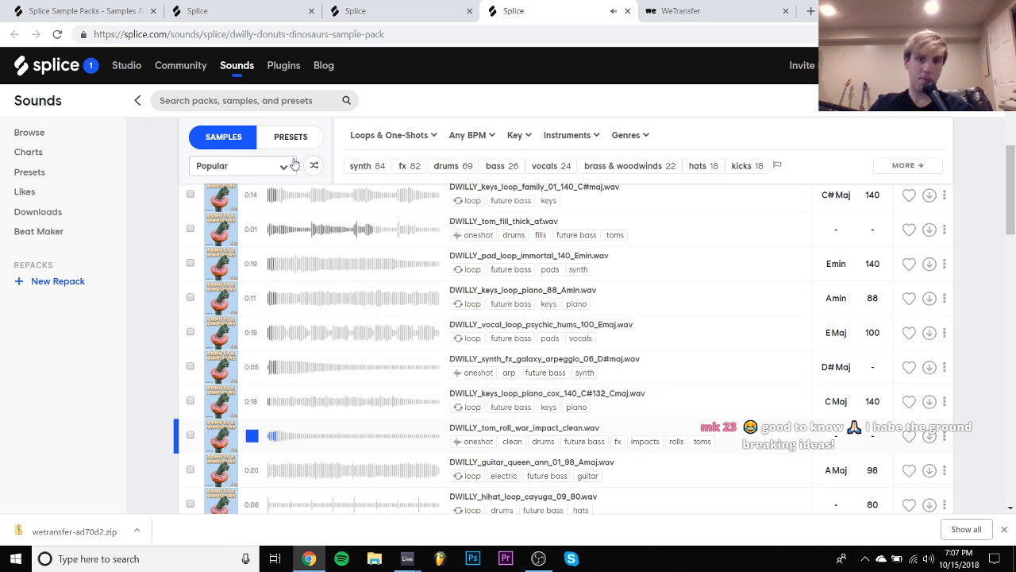
- Audition and download the loops DWILLY_guitar_queen_ann_01_98_Amaj.wav and DWILLY_keys_loop_family_02_140_C#maj.wav
{"action": "key", "text": "Down"}
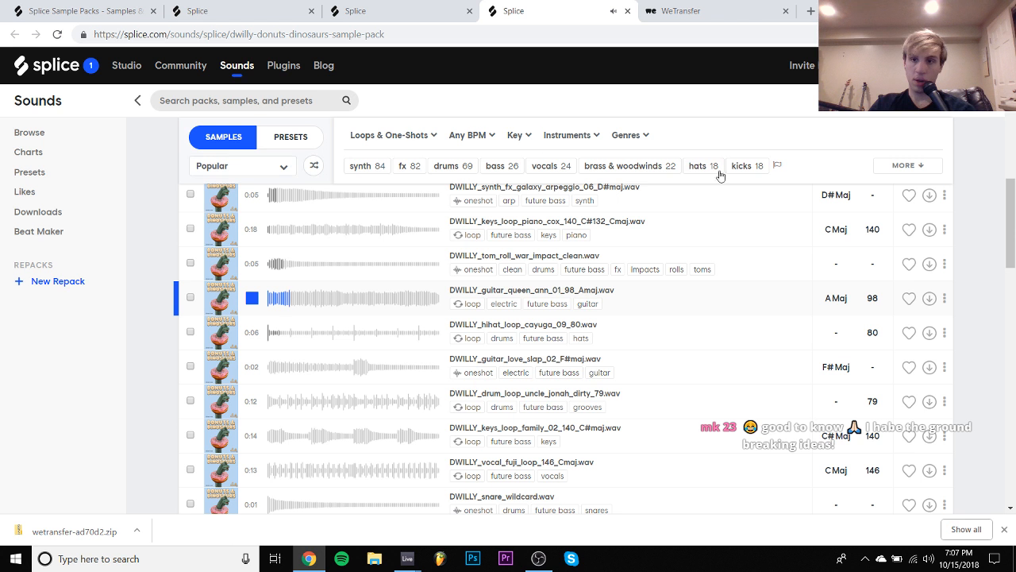
{"action": "left_click", "coordinate": [931, 300]}
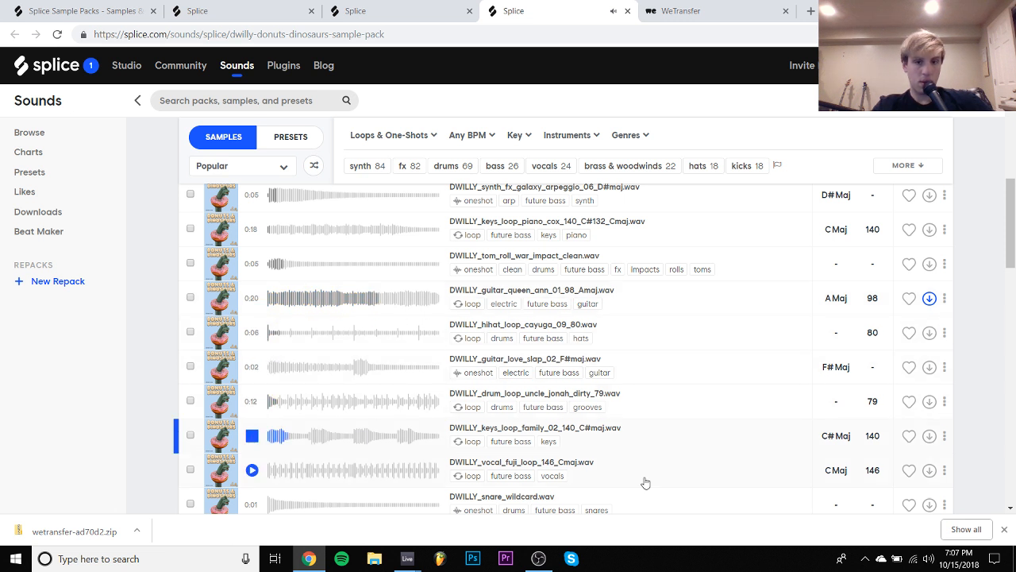
{"action": "left_click", "coordinate": [929, 435]}
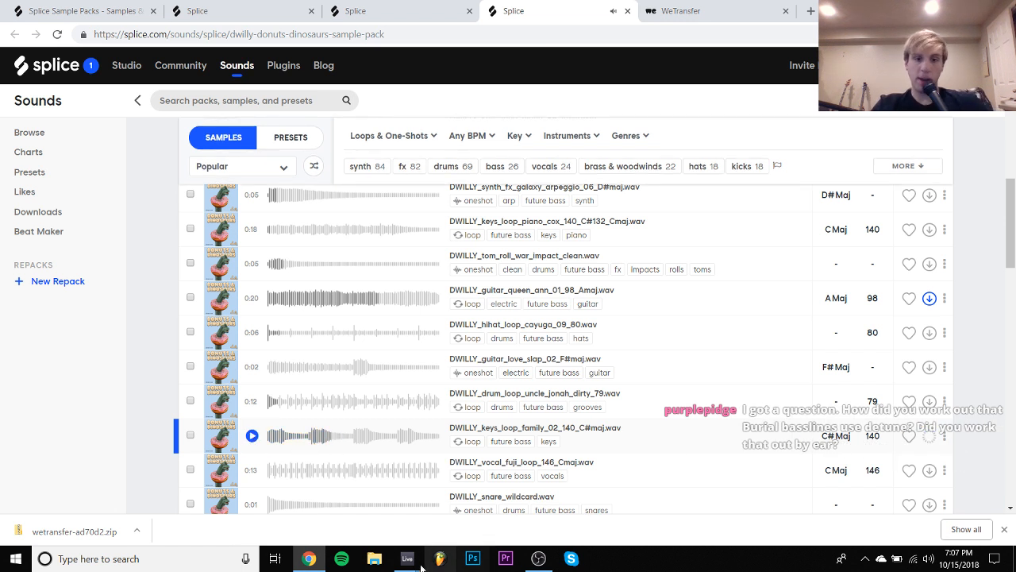
- Switch to Ableton Live and open the packs folder inside the Splice Samples folder in the browser
{"action": "mouse_move", "coordinate": [407, 556]}
{"action": "left_click", "coordinate": [362, 503]}
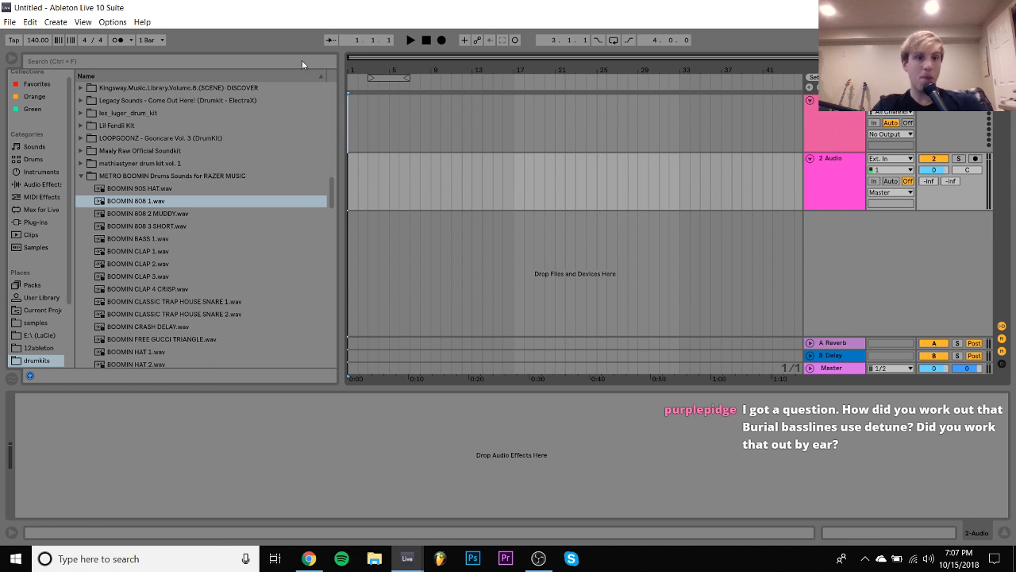
{"action": "scroll", "coordinate": [40, 317], "scroll_direction": "down", "scroll_amount": 3}
{"action": "left_click", "coordinate": [35, 333]}
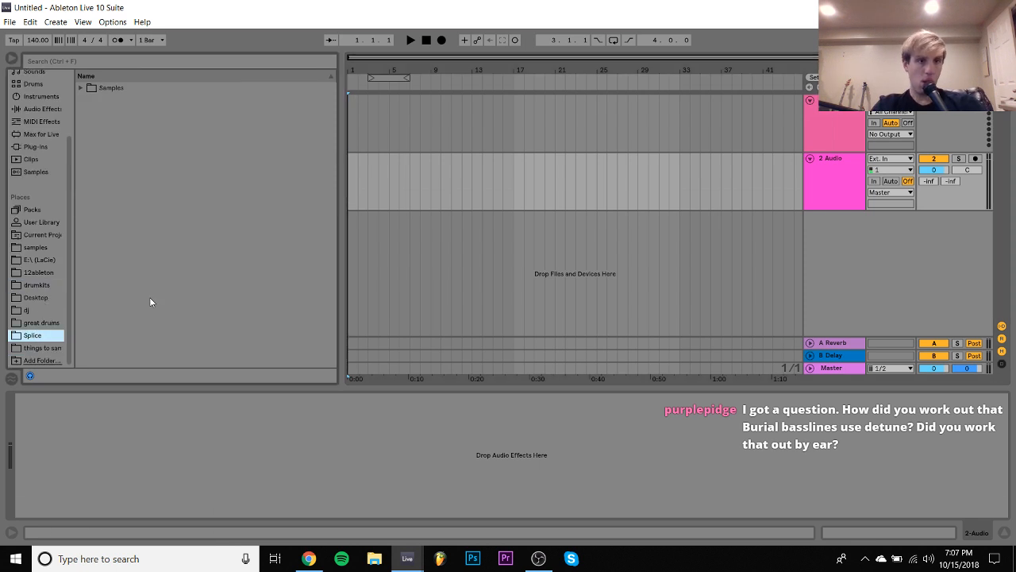
{"action": "left_click", "coordinate": [81, 87]}
{"action": "left_click", "coordinate": [88, 100]}
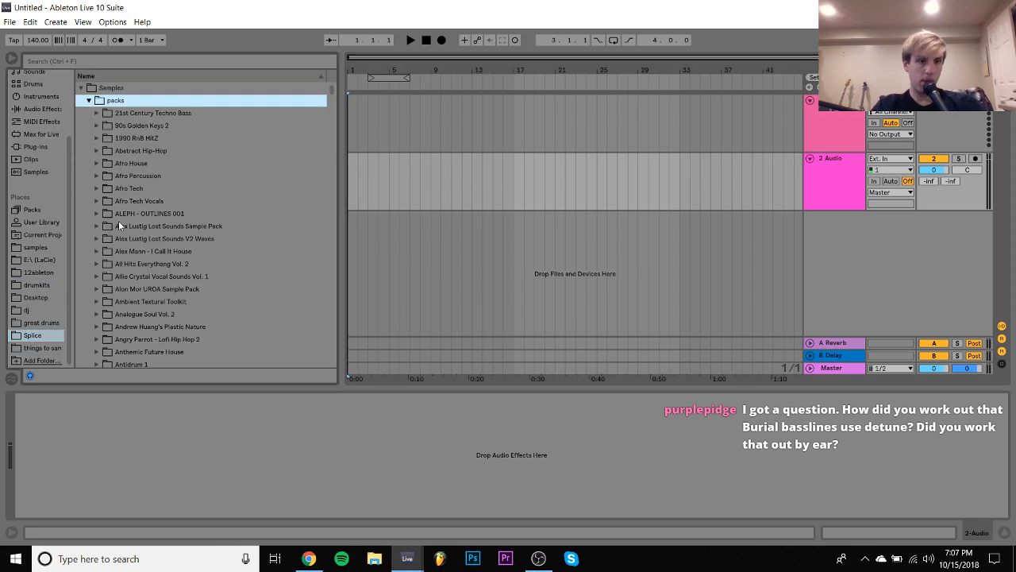
- Look through the alphabetical list of Splice pack folders for the dwilly sample pack
{"action": "scroll", "coordinate": [119, 220], "scroll_direction": "down", "scroll_amount": 20}
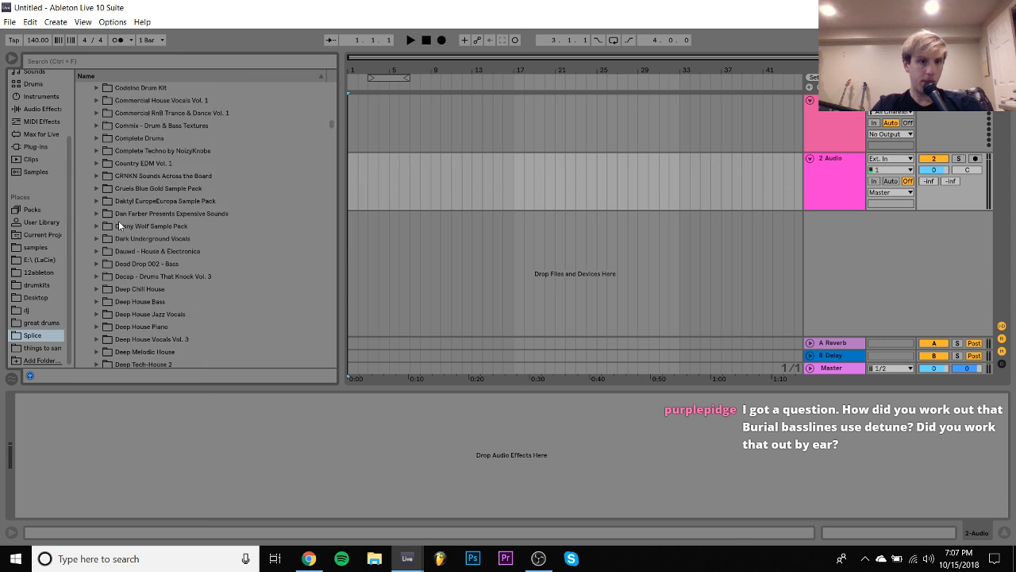
{"action": "scroll", "coordinate": [158, 354], "scroll_direction": "down", "scroll_amount": 15}
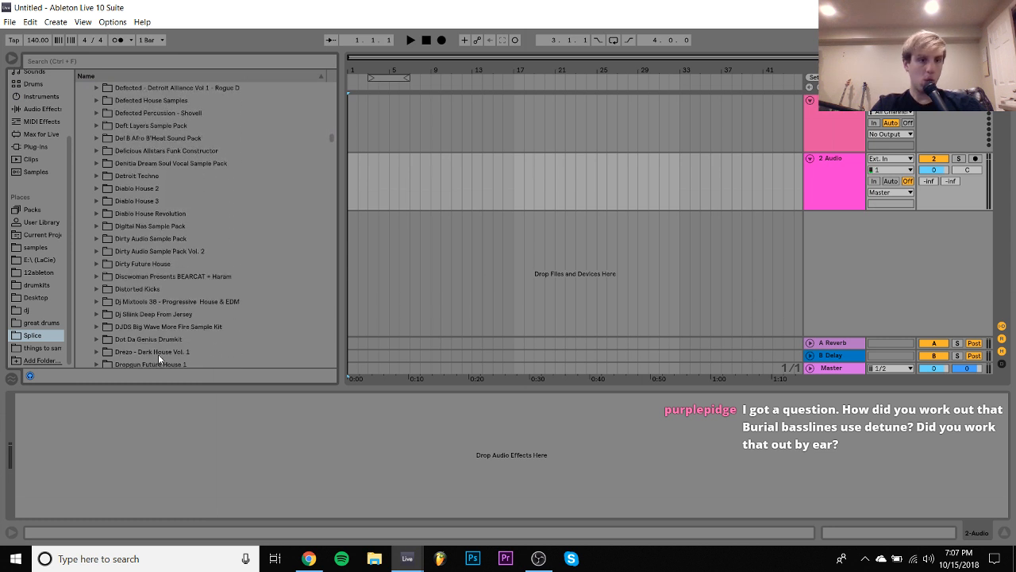
{"action": "scroll", "coordinate": [158, 354], "scroll_direction": "down", "scroll_amount": 3}
{"action": "left_click", "coordinate": [132, 277]}
{"action": "key", "text": "Down"}
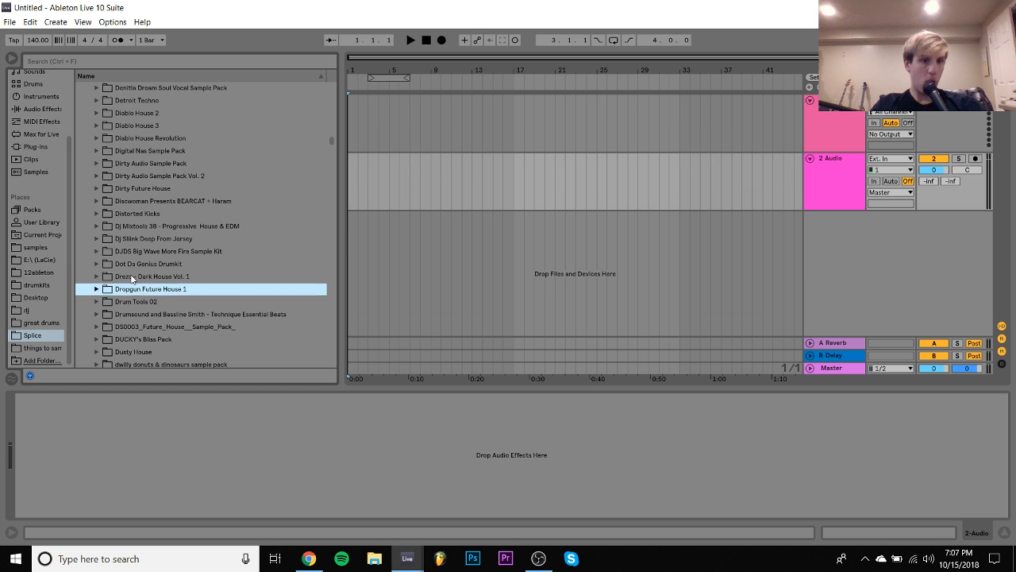
{"action": "key", "text": "Up"}
{"action": "key", "text": "Up"}
{"action": "key", "text": "Up"}
- Search the Splice folder for "dwil" and expand the dwilly donuts & dinosaurs sample pack down to the DWILLY_keys loop
{"action": "left_click", "coordinate": [139, 62]}
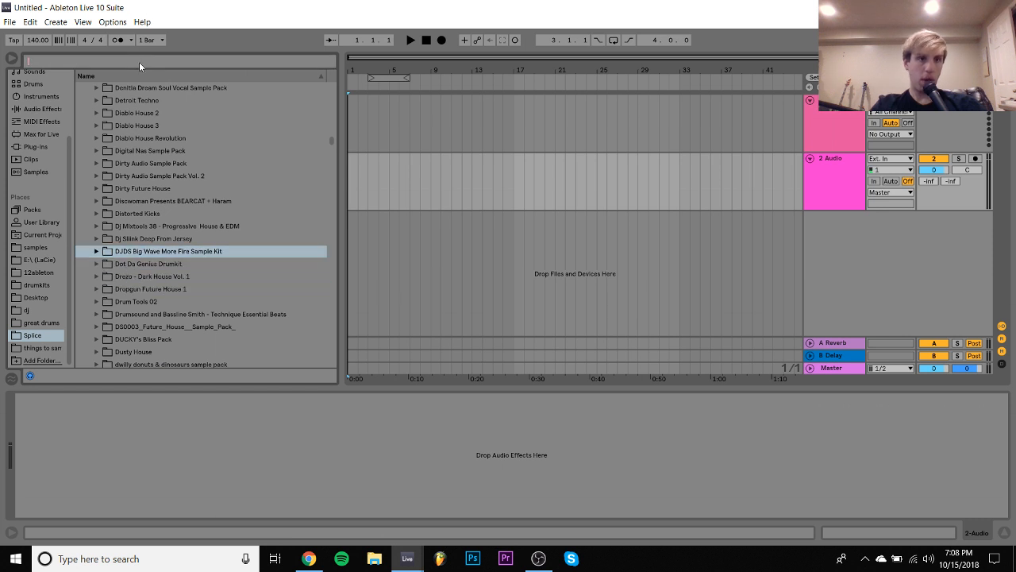
{"action": "type", "text": "dwil"}
{"action": "left_click", "coordinate": [170, 112]}
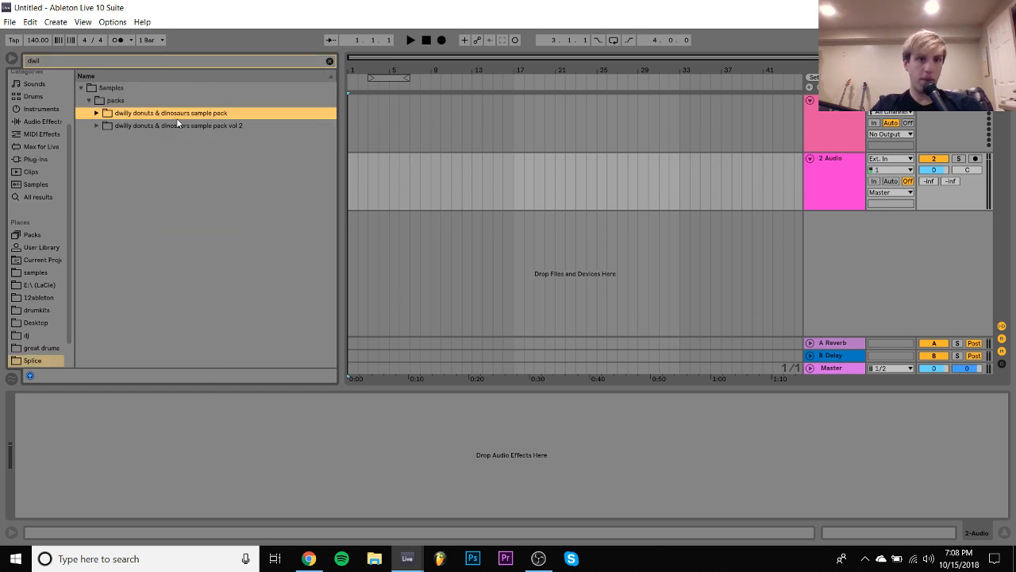
{"action": "key", "text": "Right"}
{"action": "key", "text": "Down"}
{"action": "key", "text": "Right"}
{"action": "key", "text": "Down"}
{"action": "key", "text": "Right"}
{"action": "key", "text": "Down"}
- Find DWILLY_guitar_queen_ann_01_98_Amaj.wav in the DWILLY_strings folder and place it at bar 1 of the first audio track
{"action": "key", "text": "Right"}
{"action": "key", "text": "Down"}
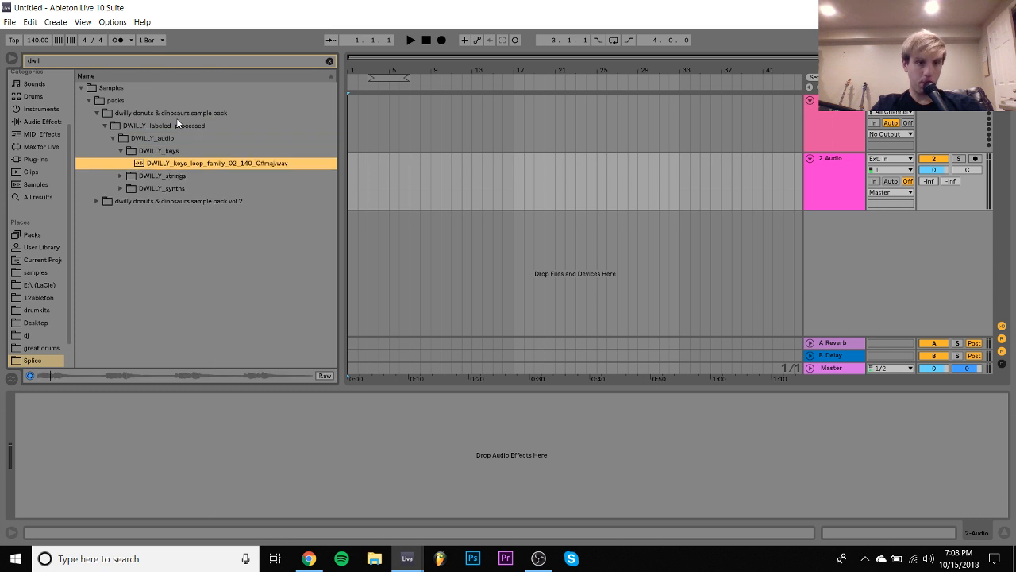
{"action": "key", "text": "Down"}
{"action": "key", "text": "Right"}
{"action": "key", "text": "Down"}
{"action": "key", "text": "Down"}
{"action": "key", "text": "Right"}
{"action": "key", "text": "Up"}
{"action": "key", "text": "Right"}
{"action": "key", "text": "Down"}
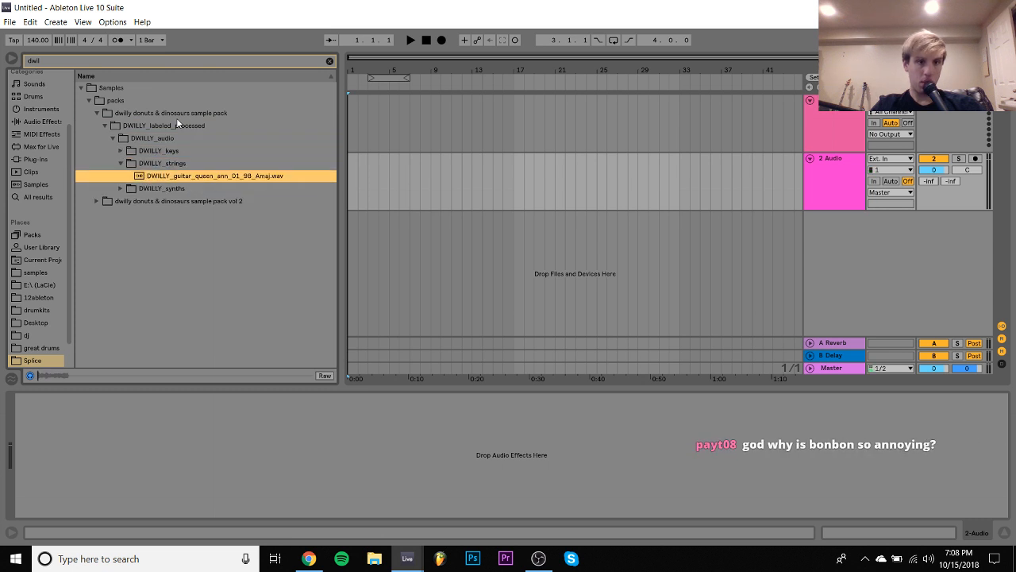
{"action": "left_click_drag", "start_coordinate": [197, 176], "coordinate": [351, 120]}
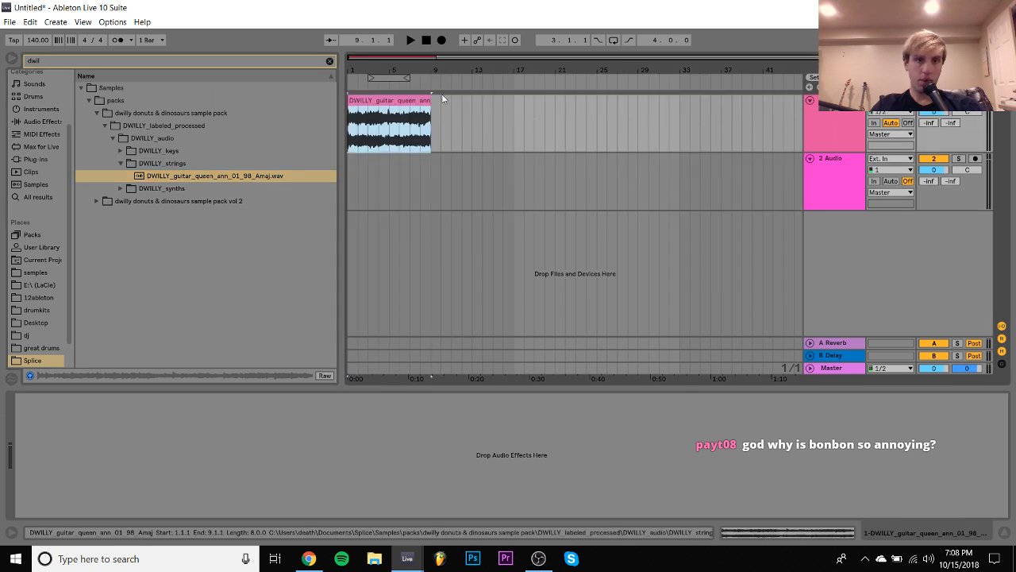
- Turn Warp off and back on for the guitar clip at 98 BPM, and listen to it at a 140 BPM project tempo
{"action": "double_click", "coordinate": [389, 107]}
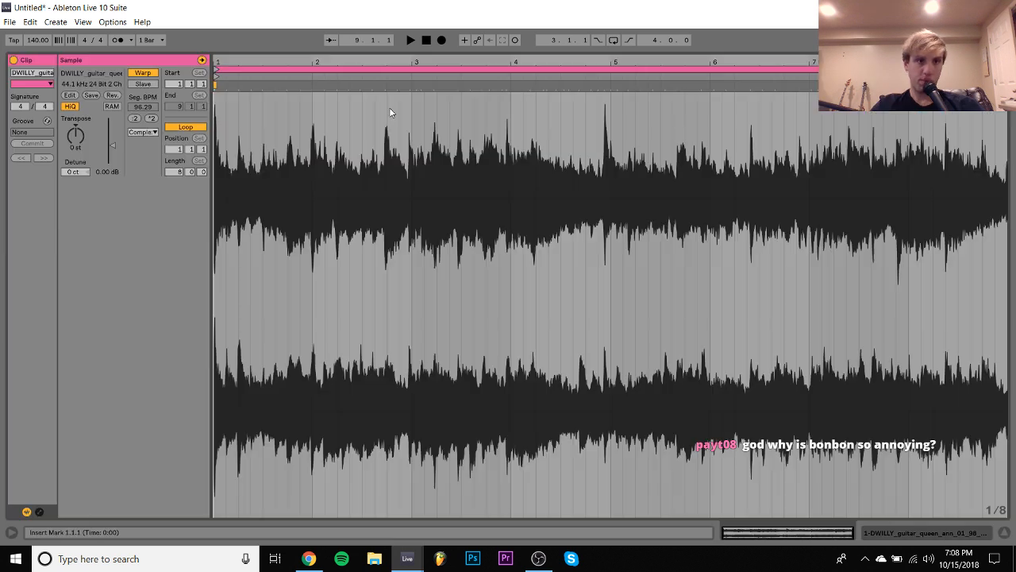
{"action": "left_click", "coordinate": [142, 72]}
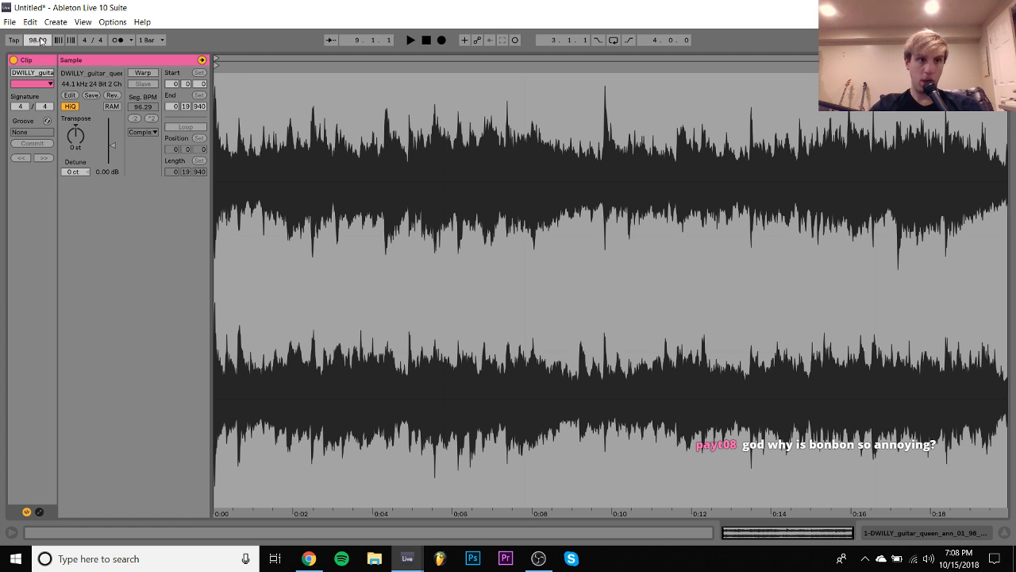
{"action": "left_click", "coordinate": [130, 73]}
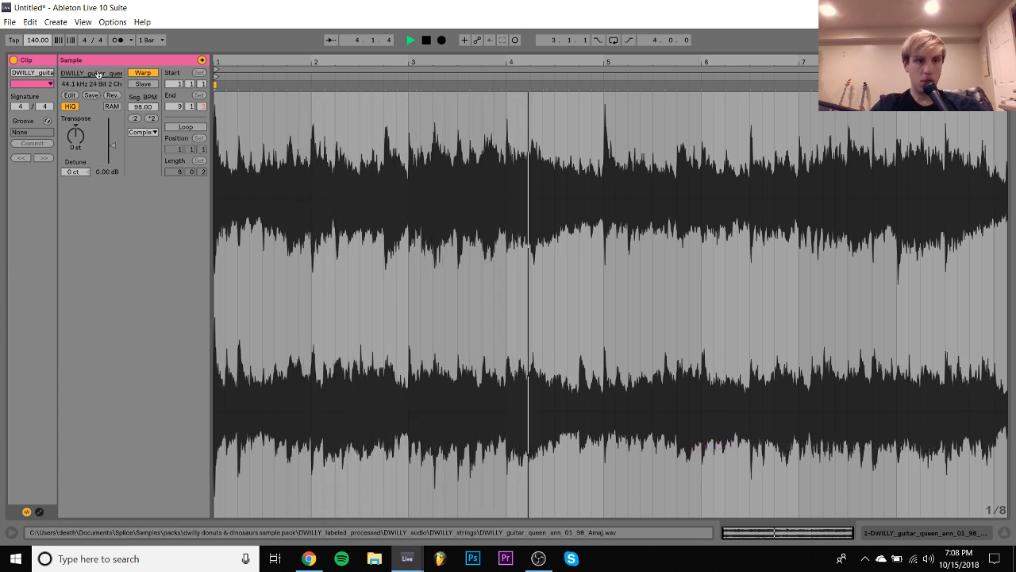
{"action": "key", "text": "space"}
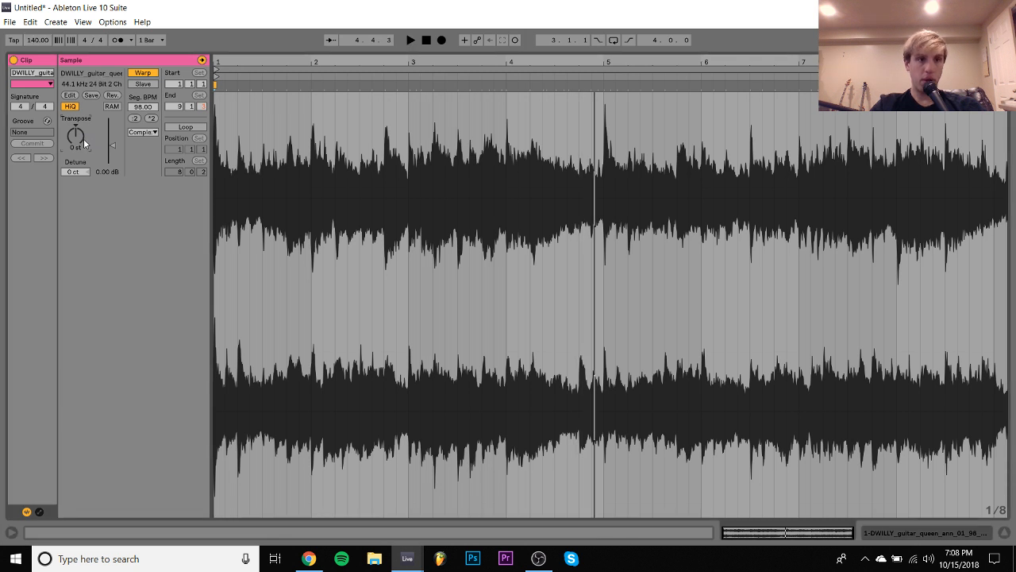
- Transpose the guitar clip up 26 semitones, play it back, and return from the clip's waveform to the arrangement
{"action": "left_click_drag", "start_coordinate": [84, 138], "coordinate": [83, 118]}
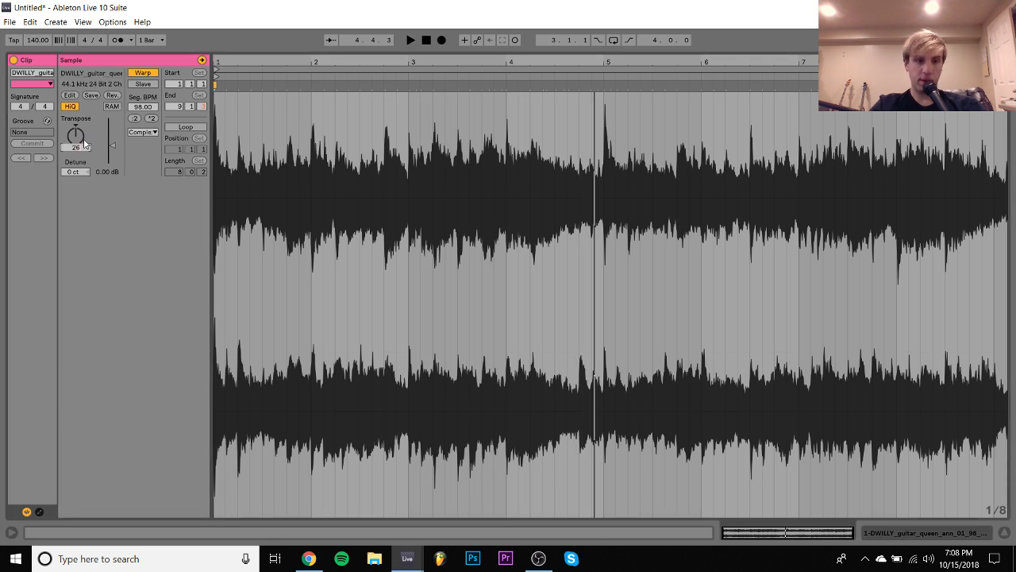
{"action": "key", "text": "space"}
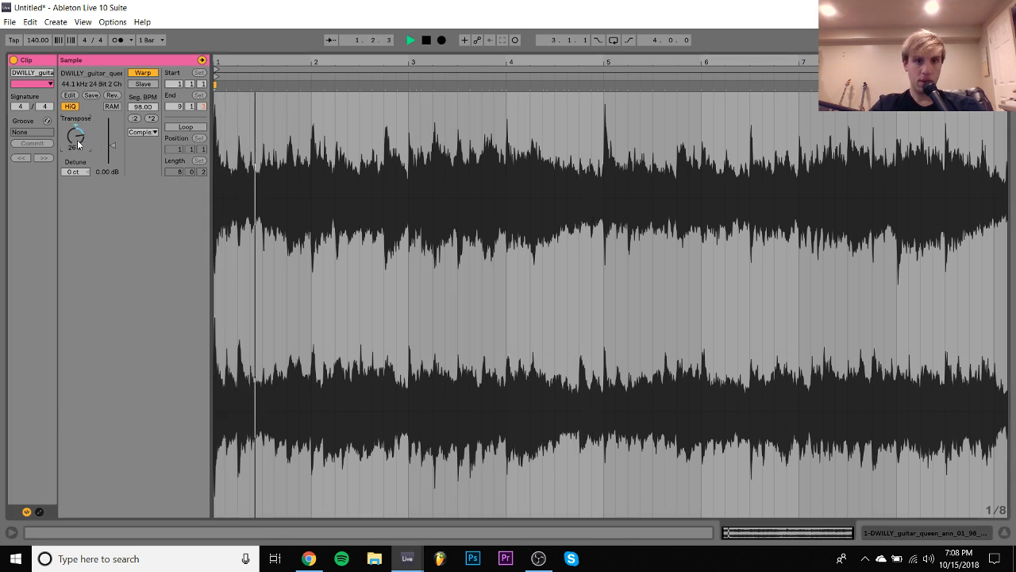
{"action": "left_click", "coordinate": [943, 530]}
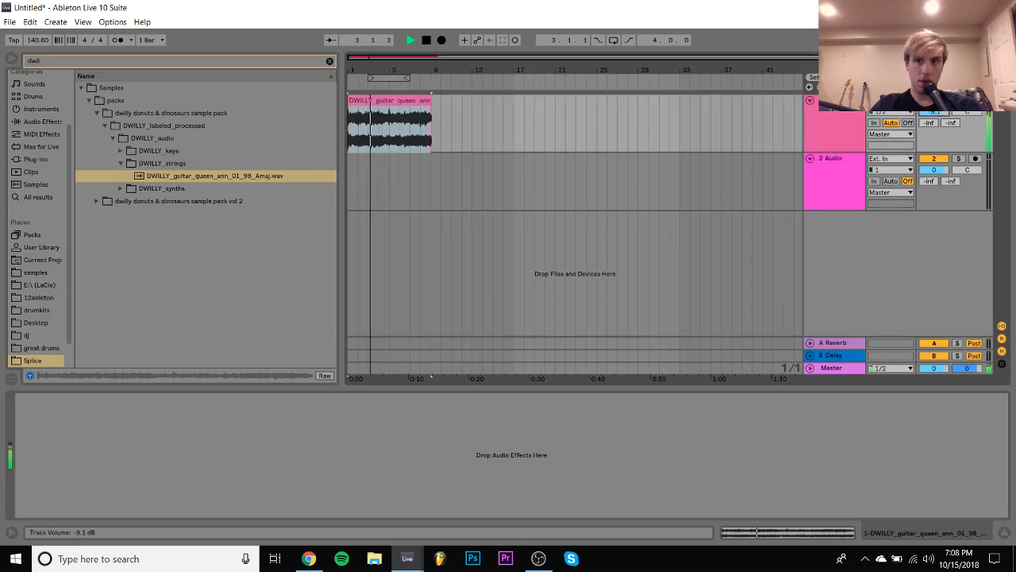
{"action": "left_click", "coordinate": [429, 123]}
{"action": "key", "text": "space"}
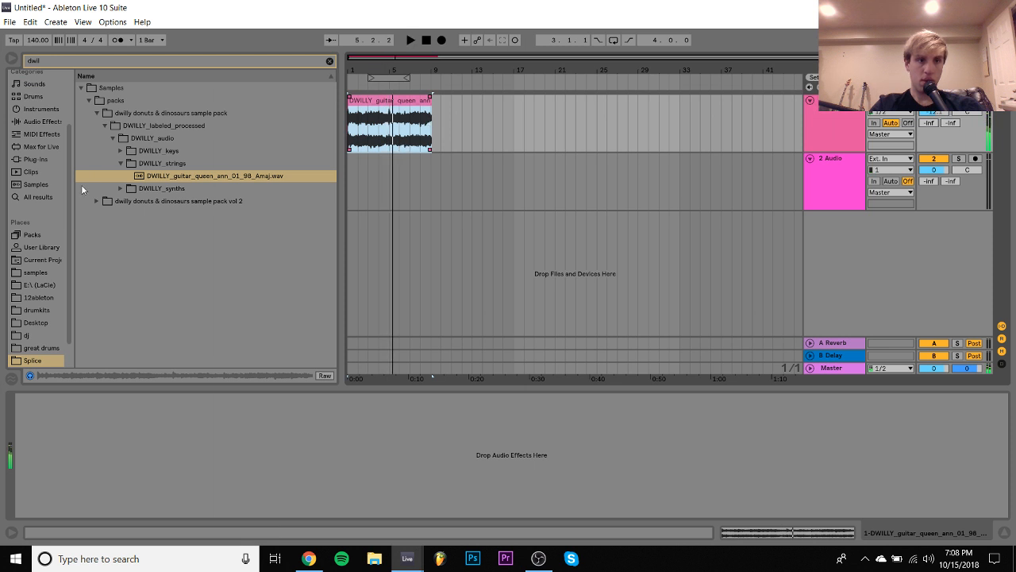
- Clear the browser search and list all the plug-ins
{"action": "left_click", "coordinate": [33, 159]}
{"action": "left_click", "coordinate": [329, 61]}
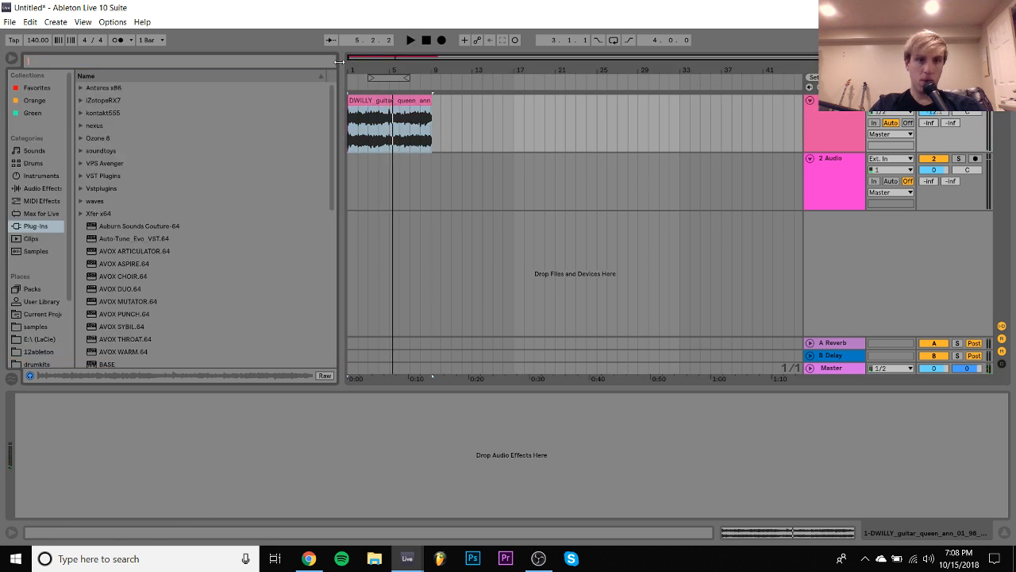
- Split the guitar clip at every half bar up to bar 3: at 1.3.1, 2.1.1, 2.3.1 and 3.1.1
{"action": "left_click", "coordinate": [377, 119]}
{"action": "key", "text": "z"}
{"action": "left_click", "coordinate": [385, 131]}
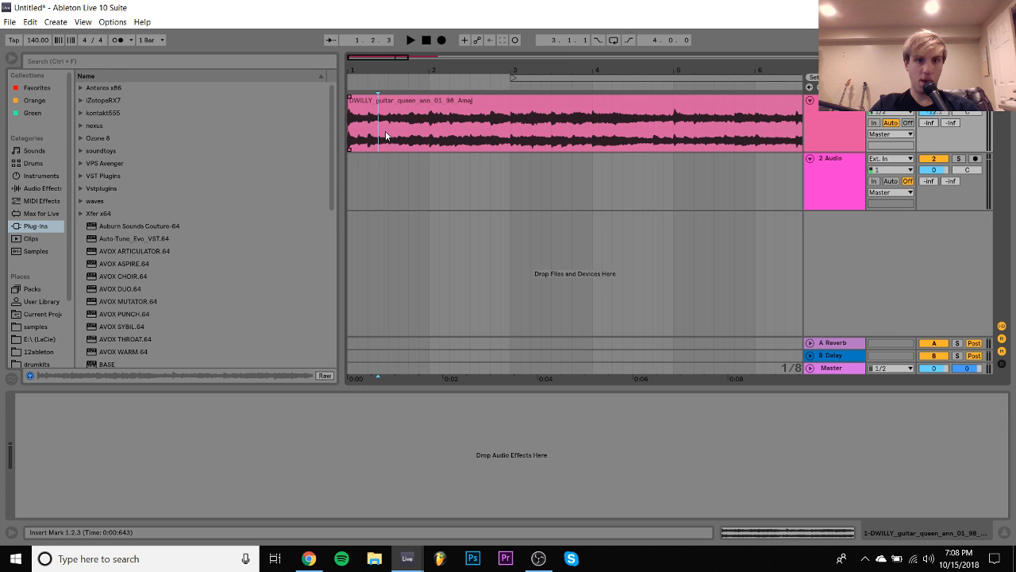
{"action": "key", "text": "ctrl+e"}
{"action": "left_click", "coordinate": [429, 135]}
{"action": "key", "text": "ctrl+e"}
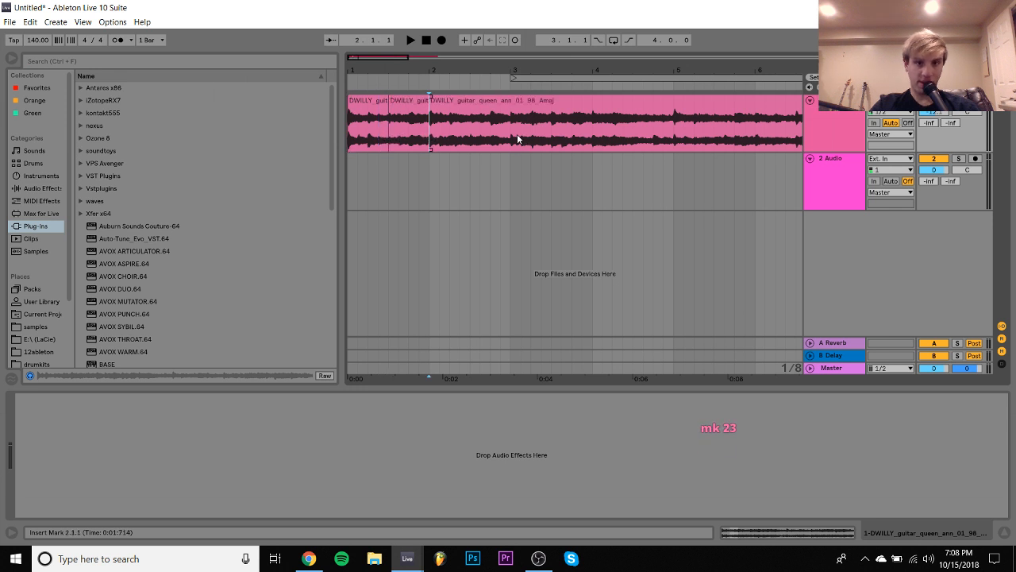
{"action": "left_click", "coordinate": [508, 133]}
{"action": "key", "text": "ctrl+e"}
{"action": "left_click", "coordinate": [468, 130]}
{"action": "key", "text": "ctrl+e"}
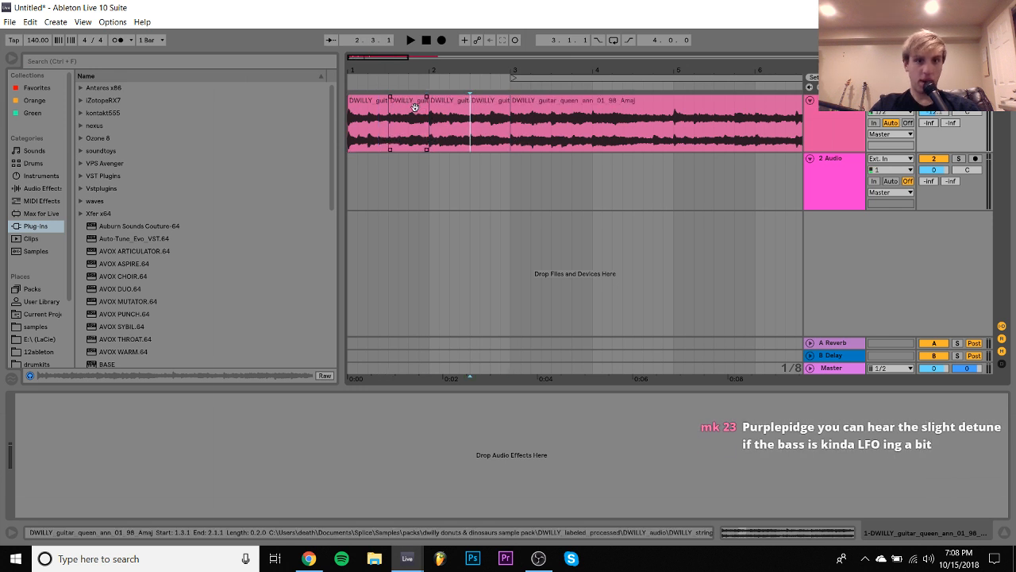
- Reverse the first half-bar guitar slice and further chosen slices before bar 3
{"action": "left_click", "coordinate": [409, 102]}
{"action": "left_click", "coordinate": [371, 101]}
{"action": "key", "text": "r"}
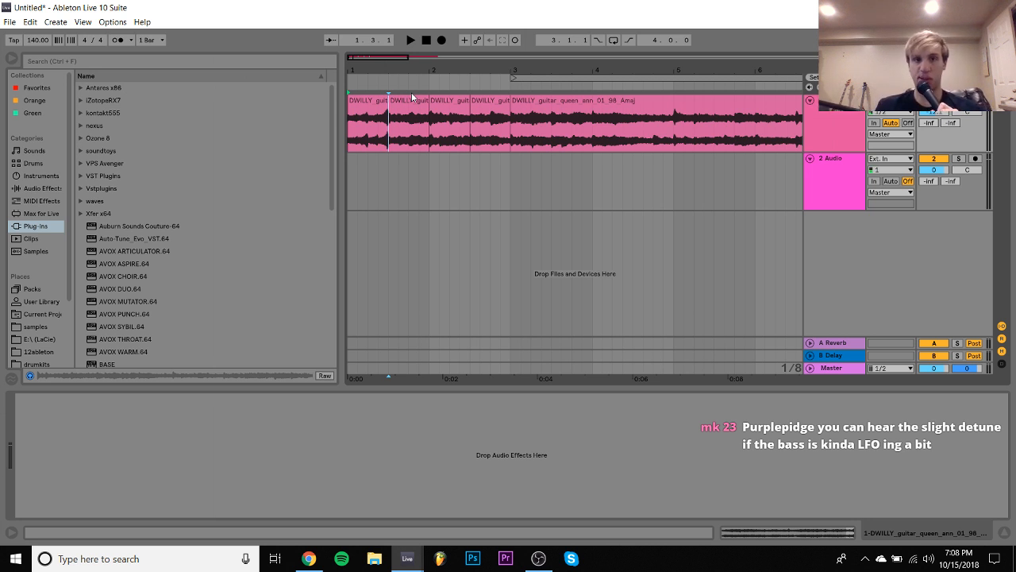
{"action": "left_click", "coordinate": [410, 100]}
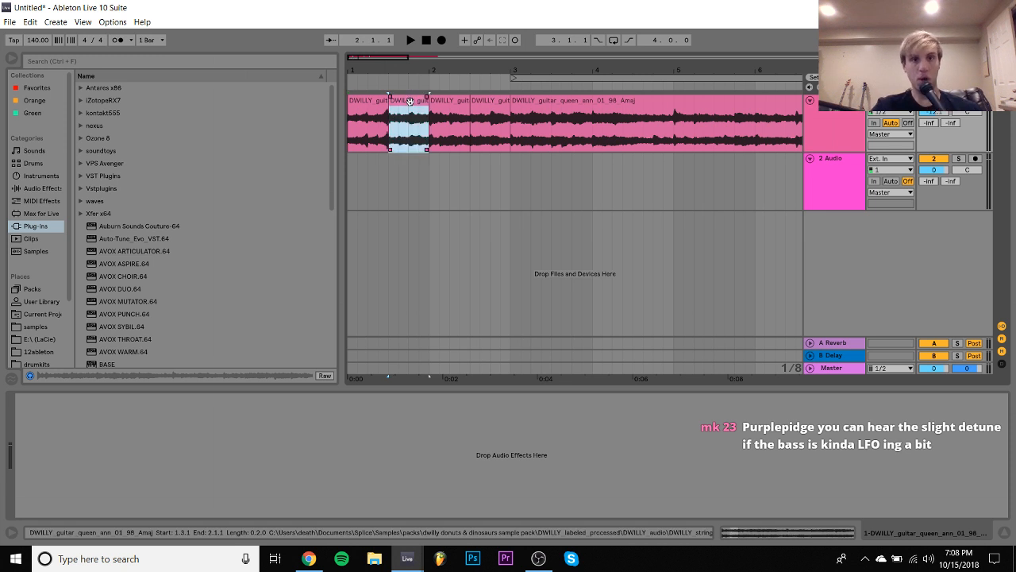
{"action": "left_click", "coordinate": [448, 103]}
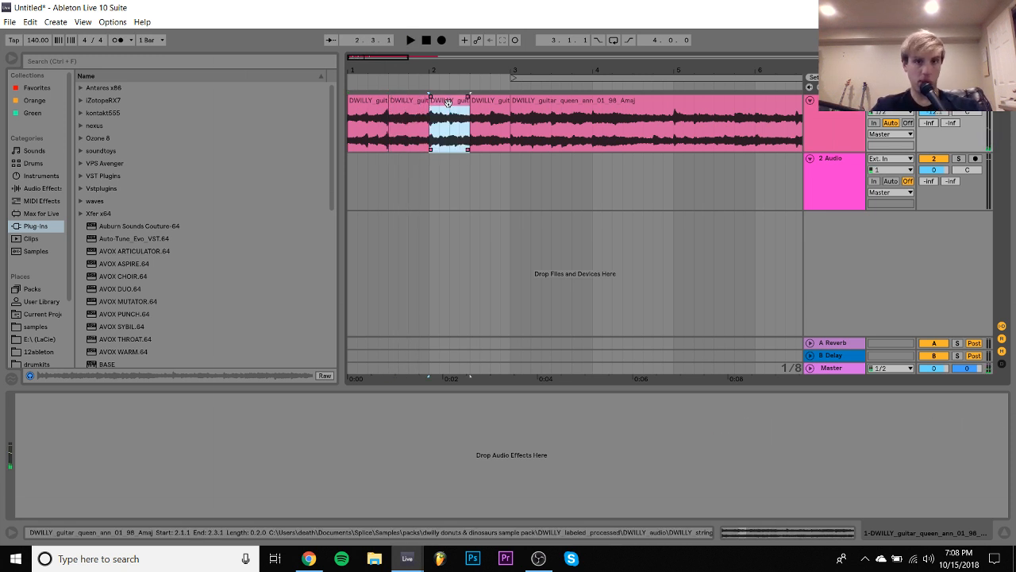
{"action": "left_click", "coordinate": [496, 105]}
{"action": "key", "text": "r"}
- Split the guitar clip at 3.3.1 and 4.1.1 and reverse the resulting half-bar slices at 3.1.1 and 3.3.1
{"action": "left_click", "coordinate": [553, 138]}
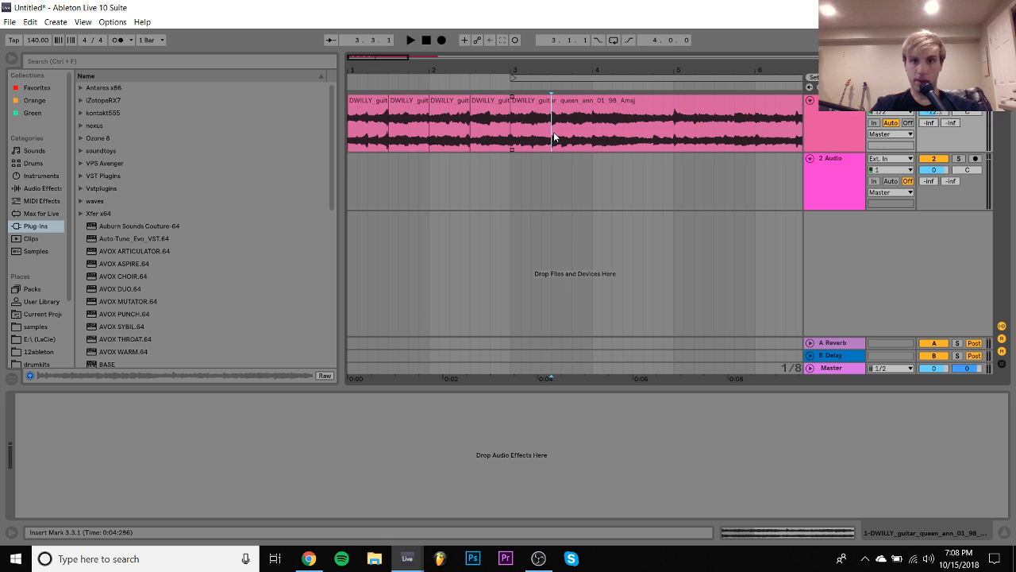
{"action": "key", "text": "ctrl+e"}
{"action": "left_click", "coordinate": [594, 142]}
{"action": "key", "text": "ctrl+e"}
{"action": "left_click", "coordinate": [540, 103]}
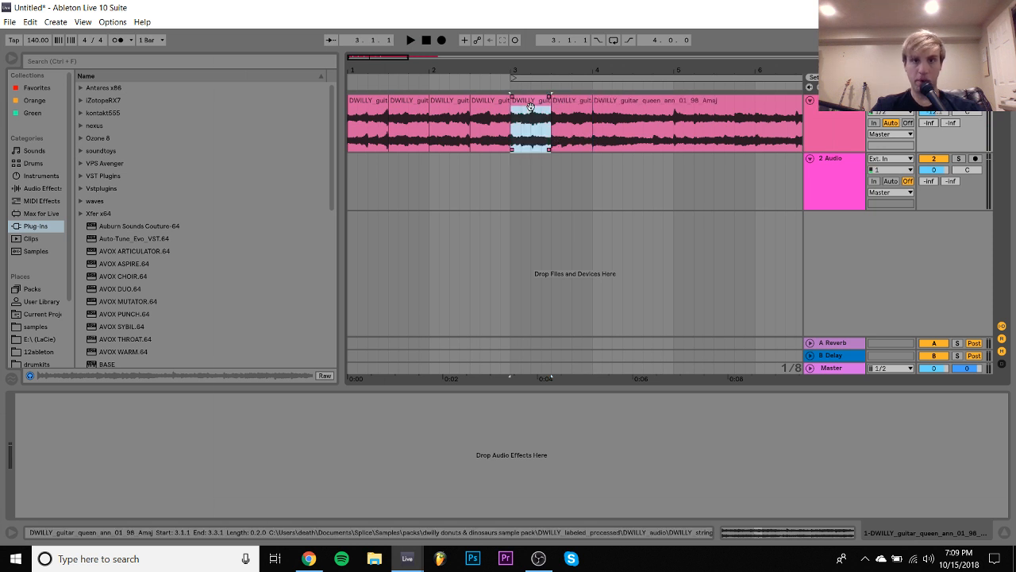
{"action": "left_click", "coordinate": [568, 107]}
{"action": "key", "text": "r"}
{"action": "scroll", "coordinate": [568, 106], "scroll_direction": "right", "scroll_amount": 1}
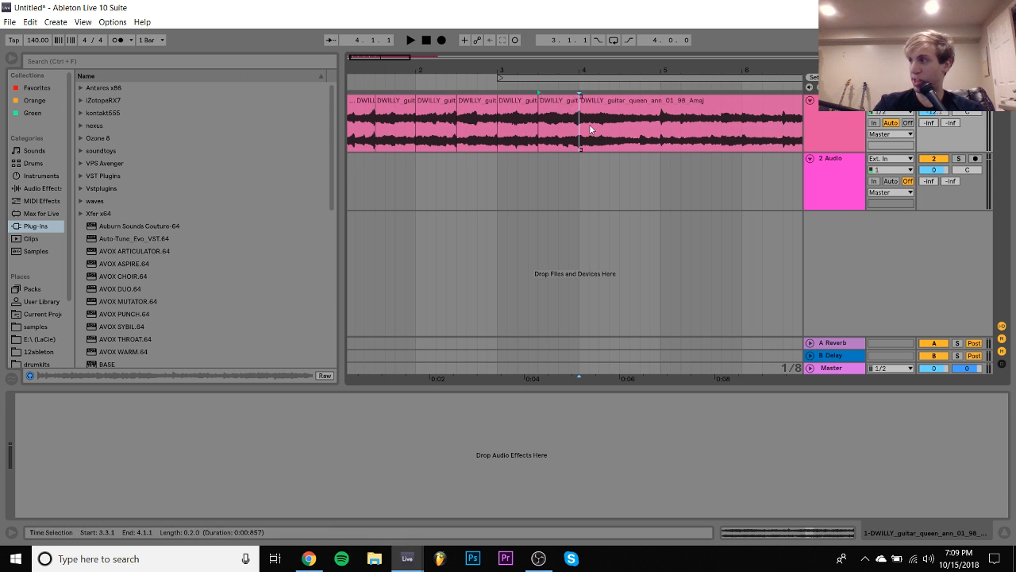
- Split the guitar clip at 4.3.1 and 5.1.1 and reverse the half-bar slices at 4.1.1 and 4.3.1
{"action": "left_click", "coordinate": [620, 134]}
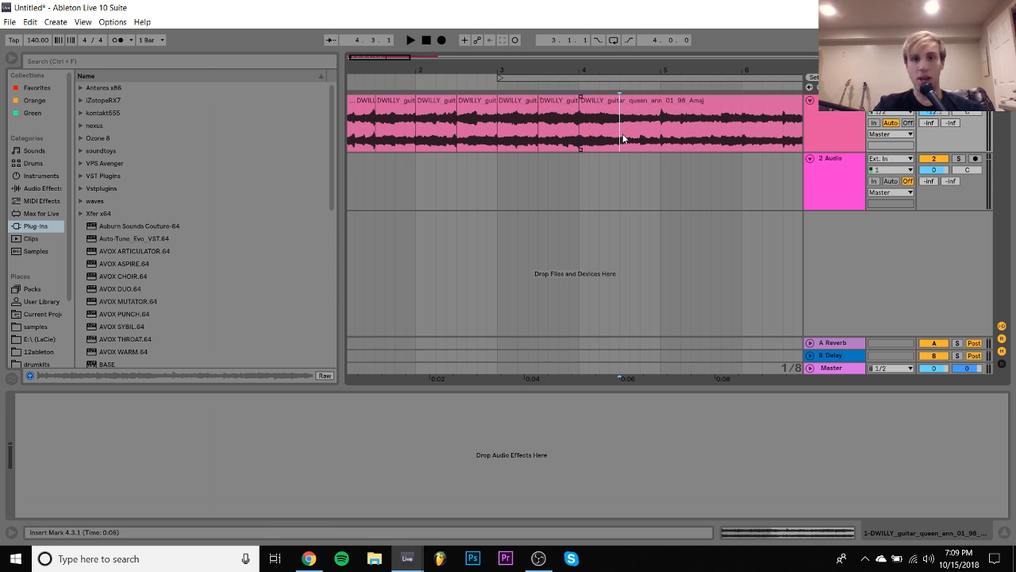
{"action": "key", "text": "ctrl+e"}
{"action": "left_click", "coordinate": [602, 106]}
{"action": "key", "text": "r"}
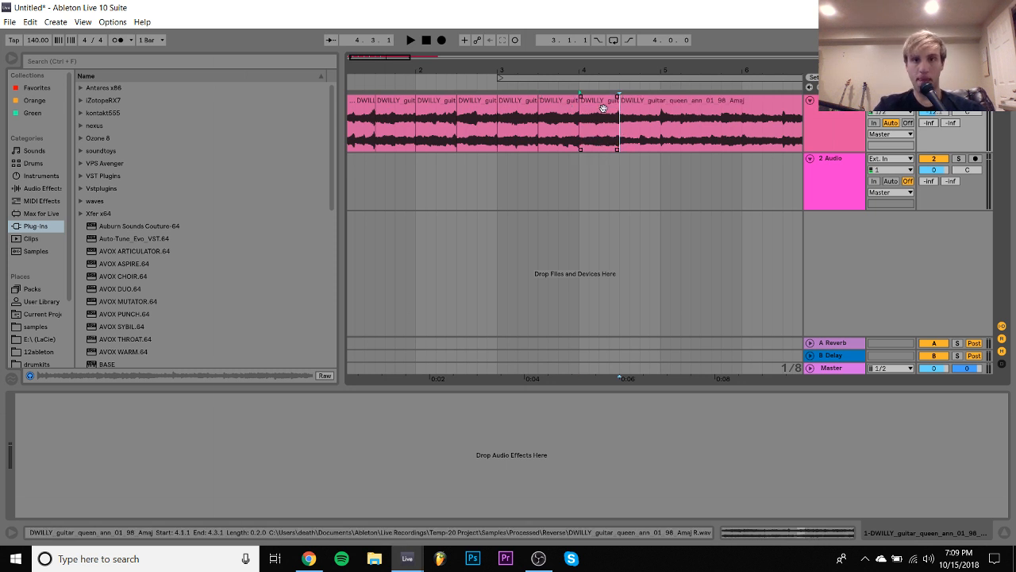
{"action": "left_click", "coordinate": [662, 136]}
{"action": "key", "text": "ctrl+e"}
{"action": "left_click", "coordinate": [646, 101]}
{"action": "key", "text": "r"}
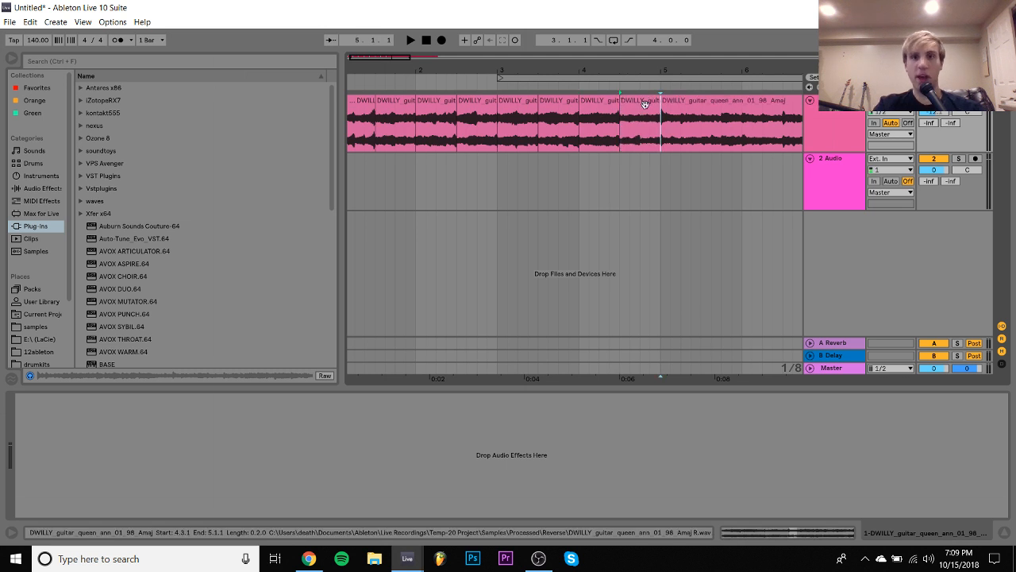
{"action": "left_click", "coordinate": [648, 101]}
- Loop all the guitar slices from 1.1.1 to 5.1.1 and play the loop
{"action": "left_click_drag", "start_coordinate": [602, 70], "coordinate": [466, 68]}
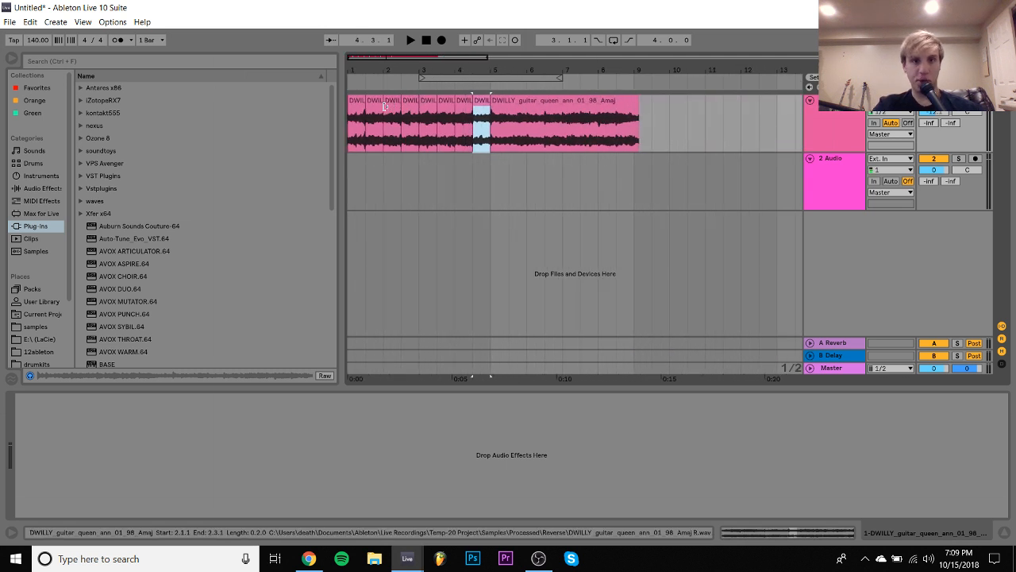
{"action": "left_click", "coordinate": [357, 103], "text": "shift"}
{"action": "key", "text": "ctrl+l"}
{"action": "key", "text": "space"}
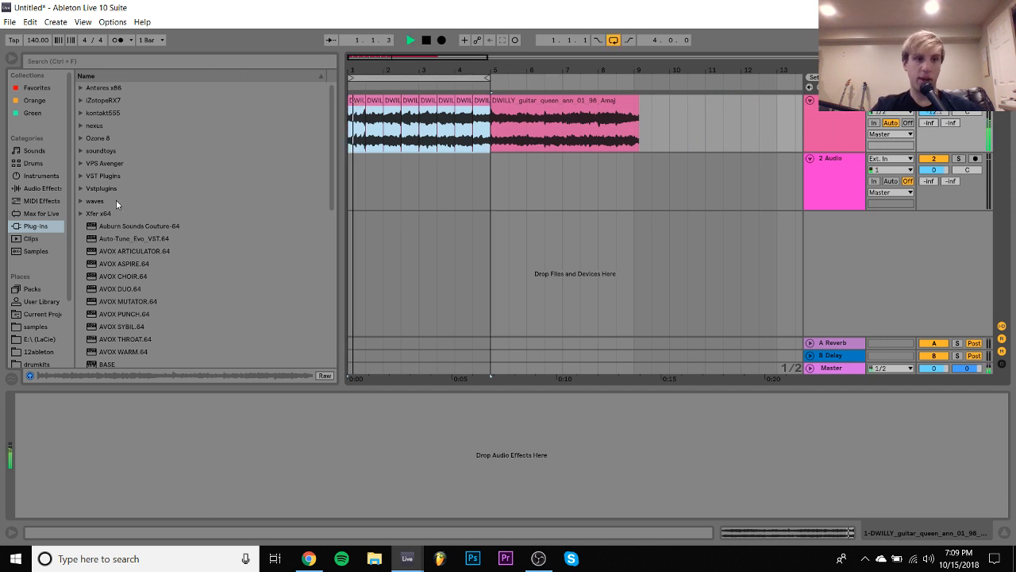
- Add IL Gross Beat to the guitar track with the Momentary preset and its 1/2 Speed time slot, and close its window
{"action": "scroll", "coordinate": [125, 220], "scroll_direction": "down", "scroll_amount": 3}
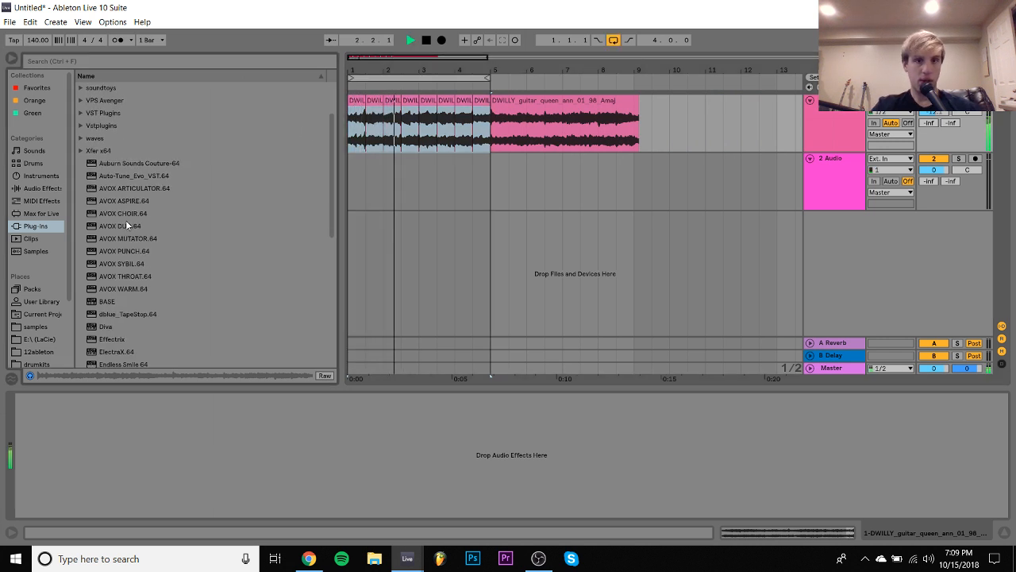
{"action": "scroll", "coordinate": [126, 220], "scroll_direction": "down", "scroll_amount": 3}
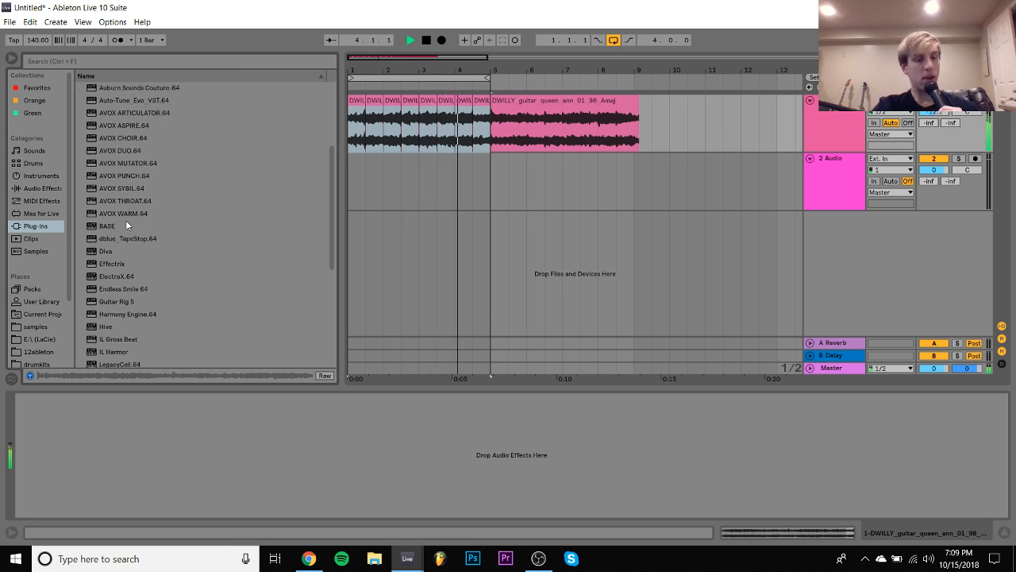
{"action": "double_click", "coordinate": [127, 339]}
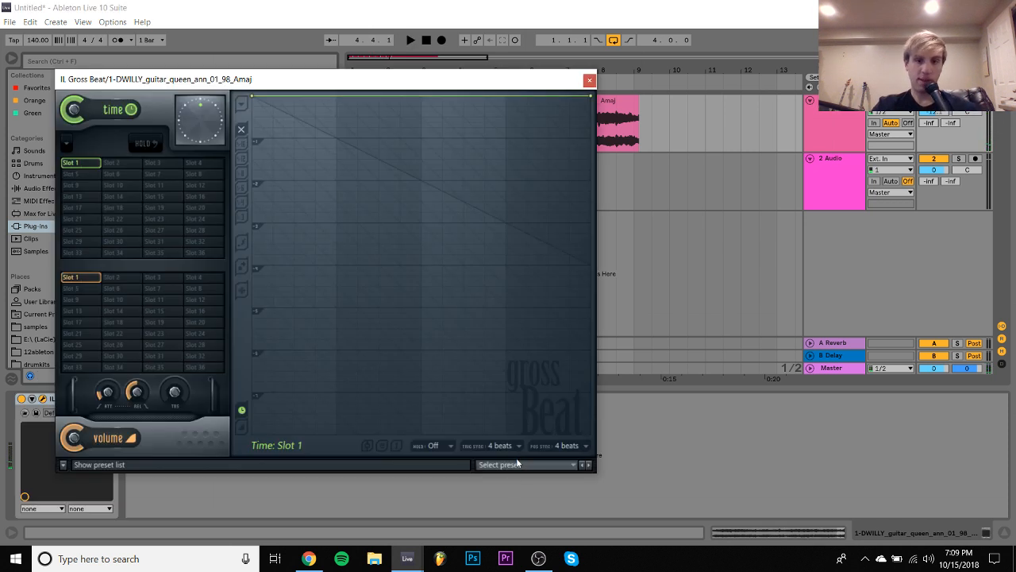
{"action": "left_click", "coordinate": [518, 463]}
{"action": "left_click", "coordinate": [508, 474]}
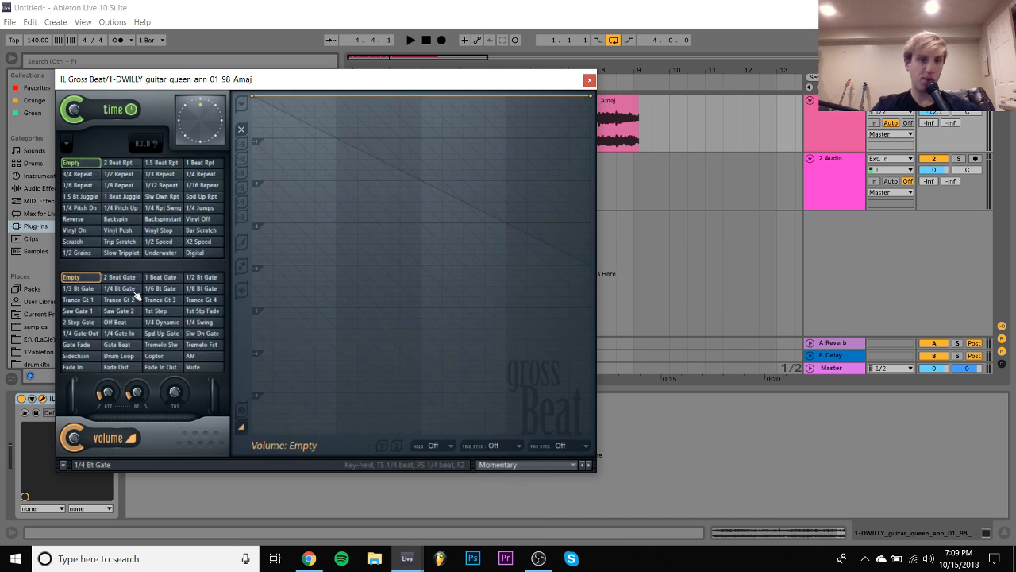
{"action": "left_click", "coordinate": [160, 241]}
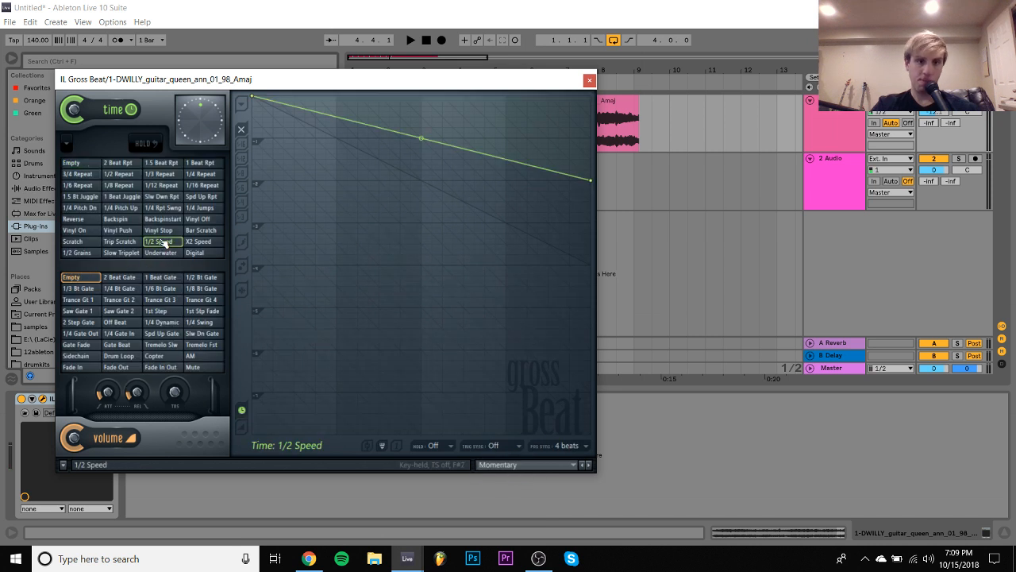
{"action": "left_click", "coordinate": [589, 80]}
- Duplicate the Gross Beat device on the guitar track and play the loop
{"action": "left_click", "coordinate": [37, 413]}
{"action": "key", "text": "ctrl+d"}
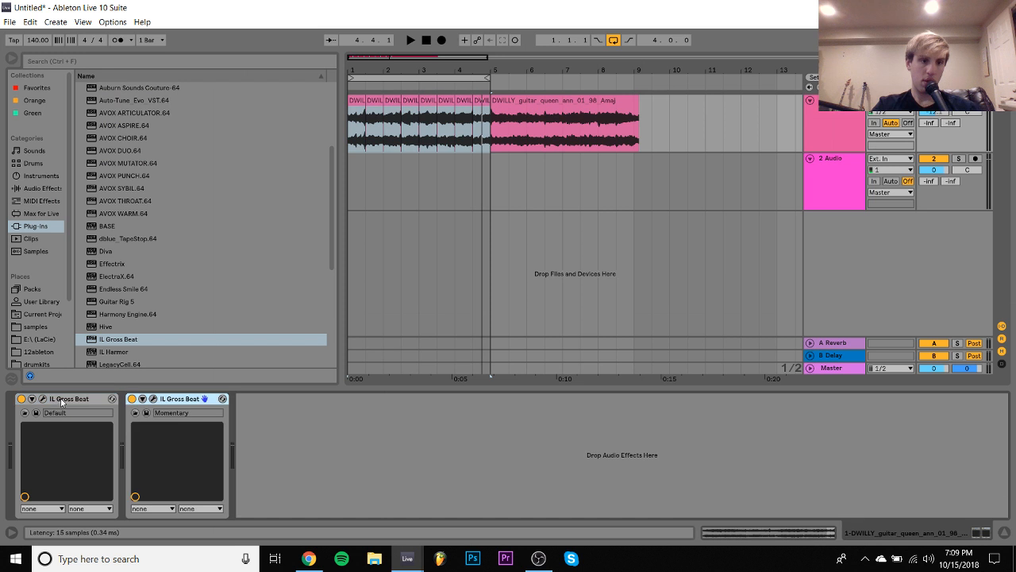
{"action": "key", "text": "space"}
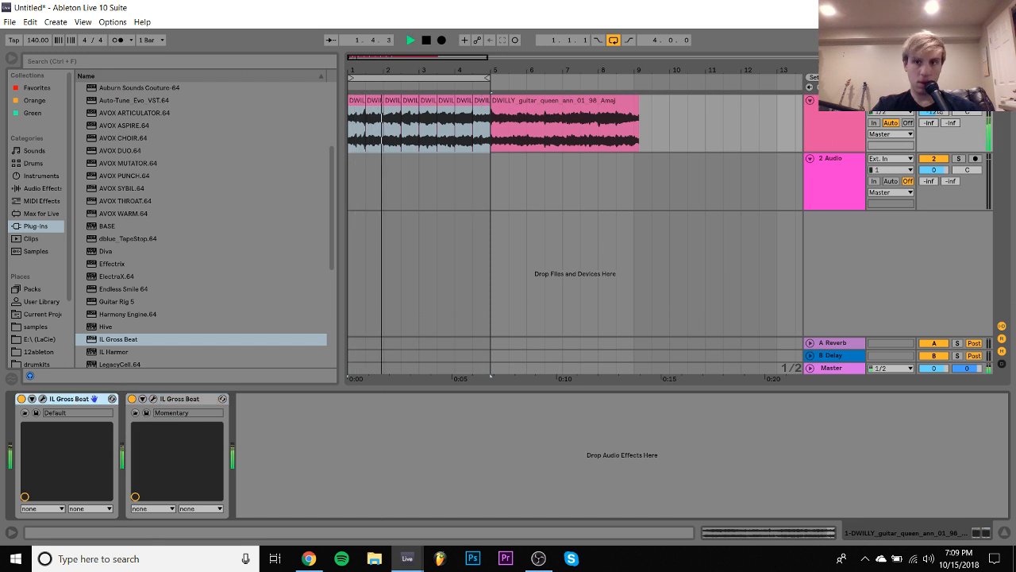
- Replace the guitar slice at 1.3.1 with a copy of the slice at 1.1.1 and play from the loop start
{"action": "left_click", "coordinate": [375, 100]}
{"action": "mouse_move", "coordinate": [376, 101]}
{"action": "left_mouse_down"}
{"action": "mouse_move", "coordinate": [409, 108]}
{"action": "mouse_move", "coordinate": [389, 105]}
{"action": "left_mouse_up"}
{"action": "key", "text": "ctrl+d"}
{"action": "left_click", "coordinate": [352, 103]}
{"action": "key", "text": "space"}
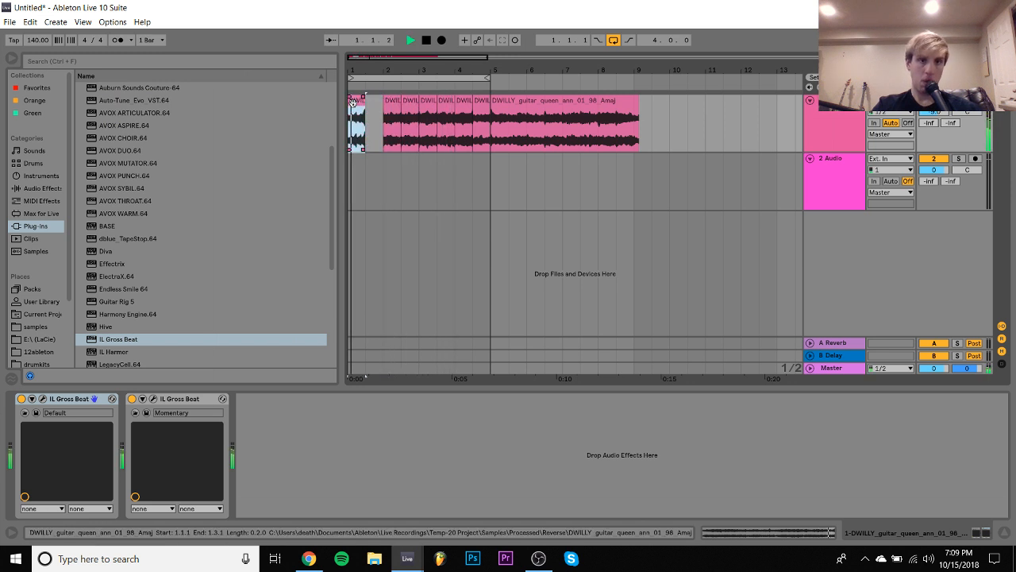
{"action": "key", "text": "ctrl+d"}
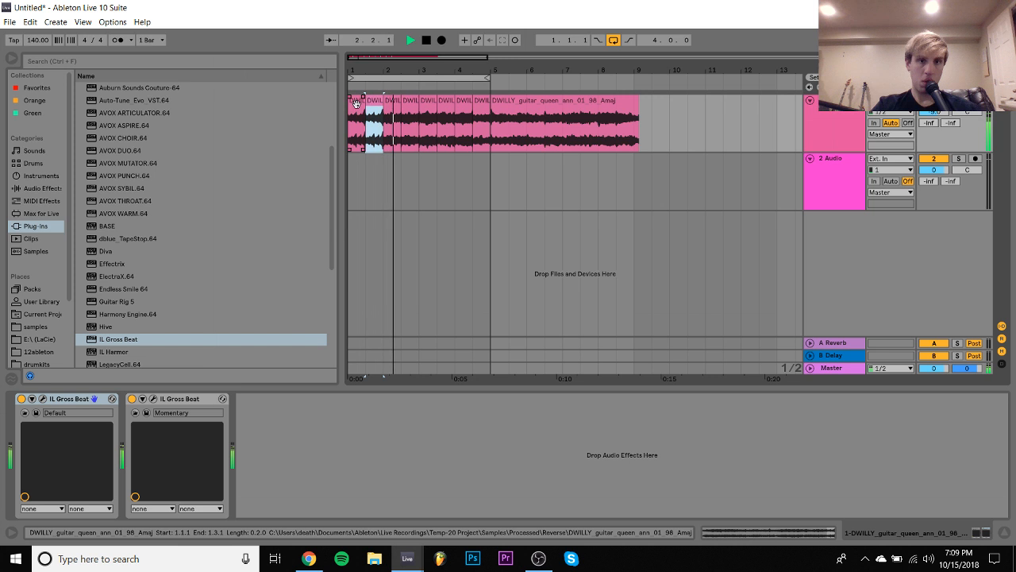
- Replace the slices at 3.3.1 and 4.3.1 with copies of those at 3.1.1 and 4.1.1, and stop playback
{"action": "left_click", "coordinate": [414, 110]}
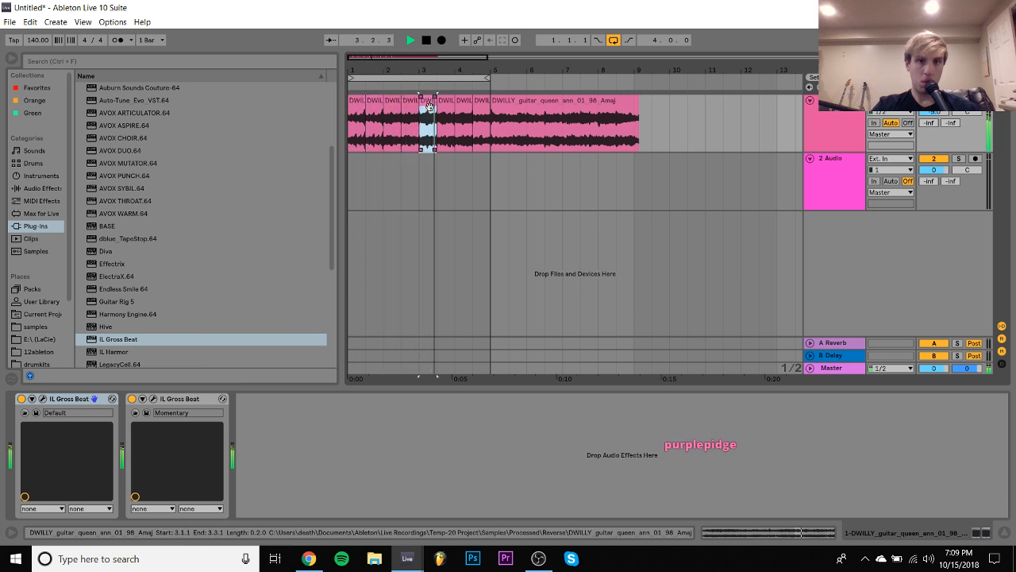
{"action": "left_click", "coordinate": [464, 106]}
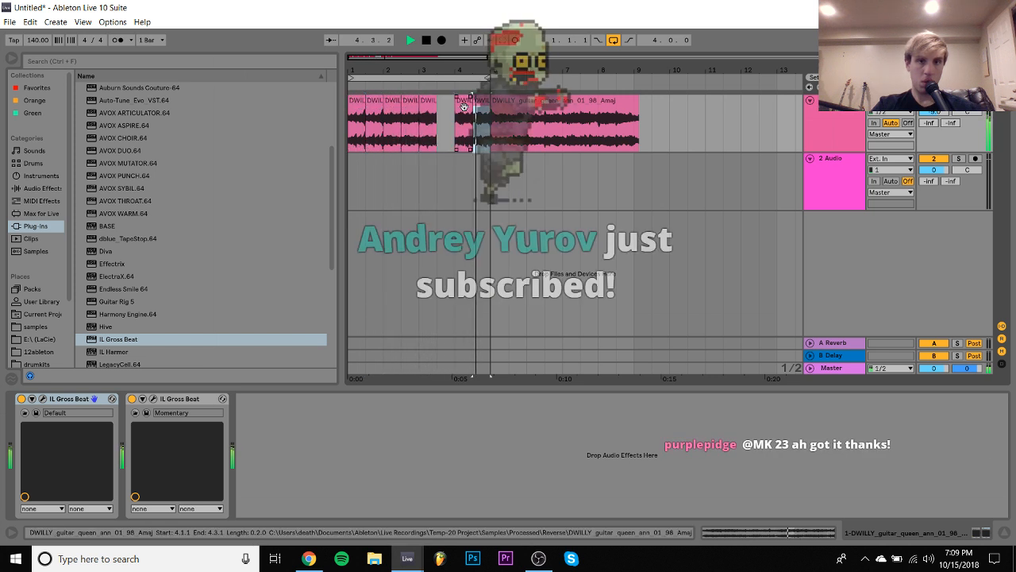
{"action": "left_click", "coordinate": [426, 107]}
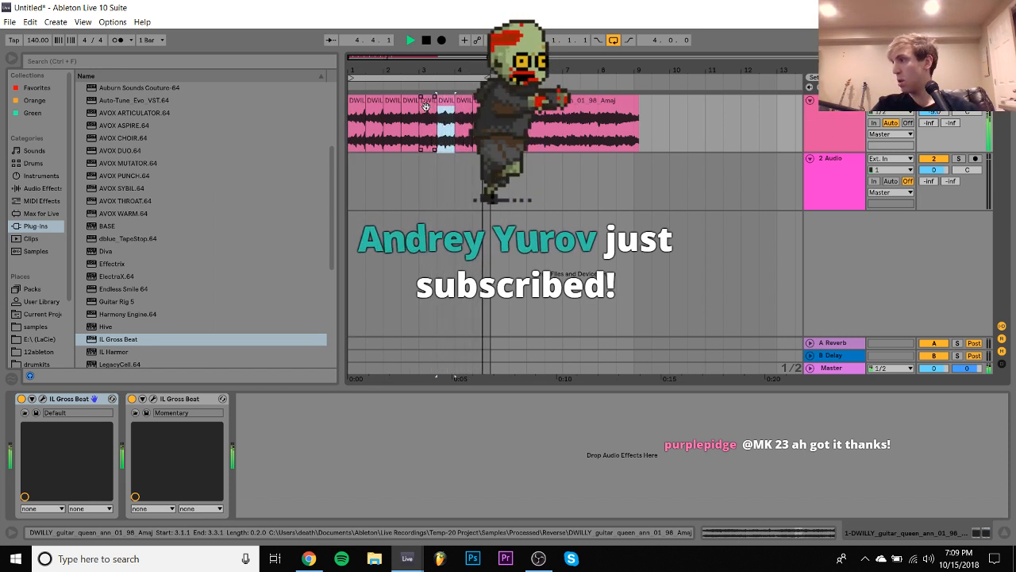
{"action": "key", "text": "space"}
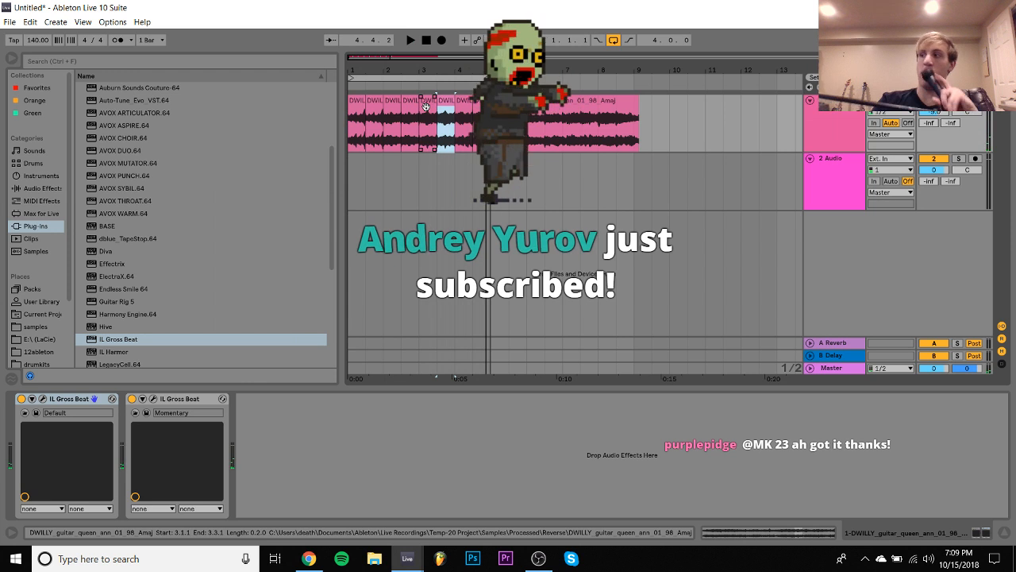
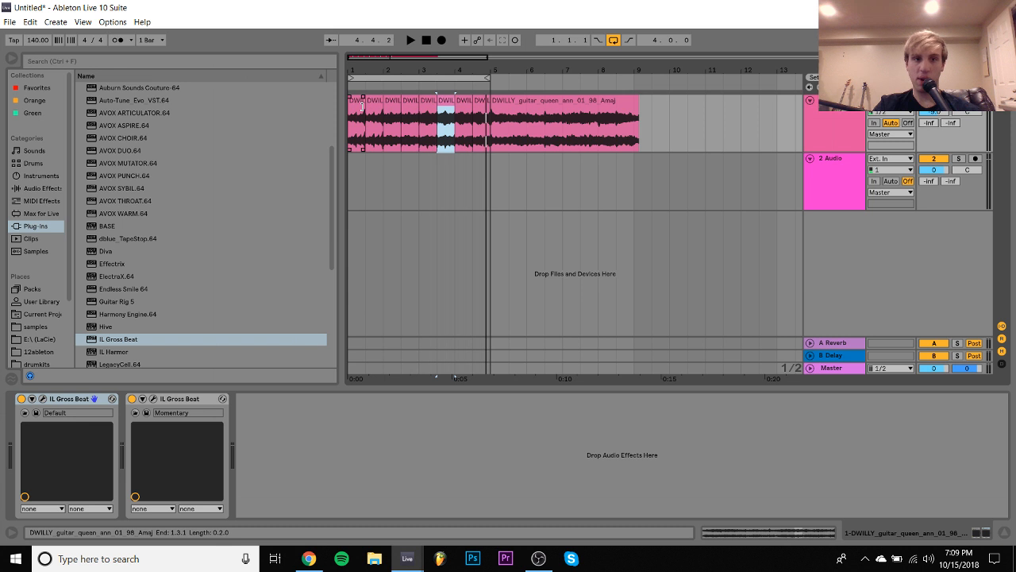
- Bypass the Momentary Gross Beat while the loop plays, and add Effectrix to the guitar track
{"action": "left_click", "coordinate": [133, 400]}
{"action": "key", "text": "space"}
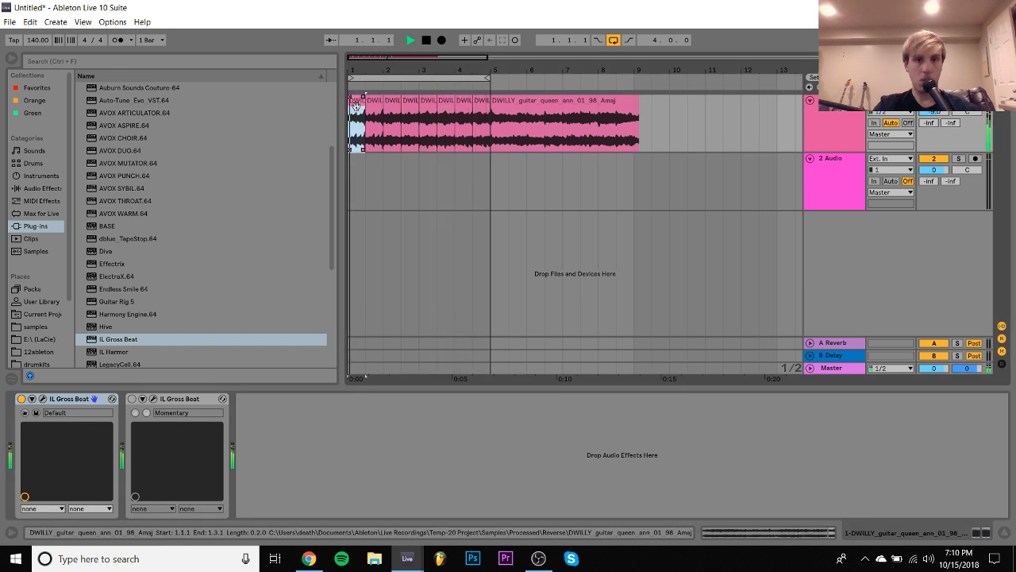
{"action": "left_click_drag", "start_coordinate": [359, 106], "coordinate": [481, 106]}
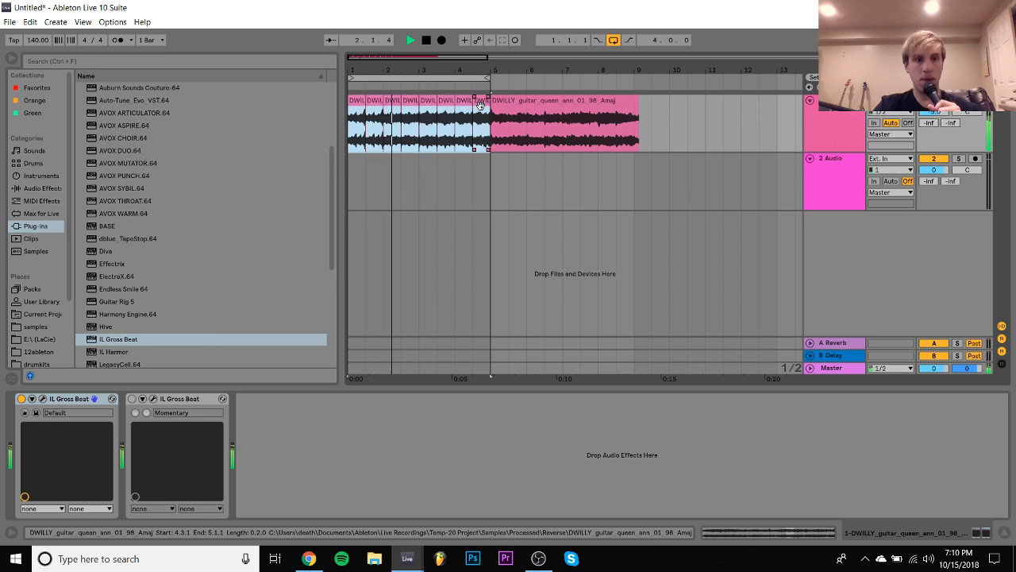
{"action": "double_click", "coordinate": [112, 264]}
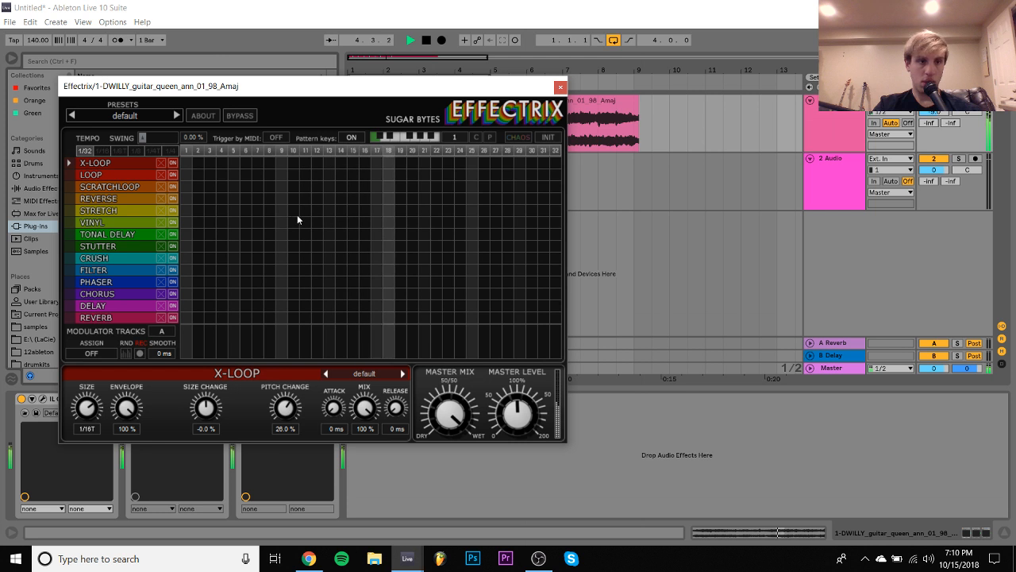
- Try Reverse blocks in Effectrix at steps 29–32 and 17–20, removing each one after listening
{"action": "mouse_move", "coordinate": [470, 199]}
{"action": "left_mouse_down"}
{"action": "mouse_move", "coordinate": [632, 195]}
{"action": "mouse_move", "coordinate": [504, 205]}
{"action": "mouse_move", "coordinate": [611, 203]}
{"action": "left_mouse_up"}
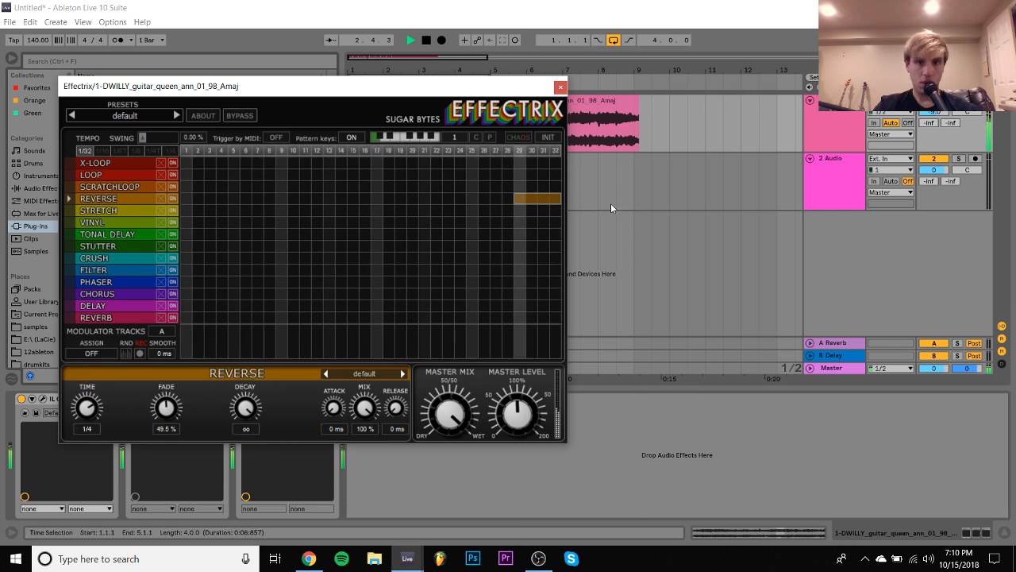
{"action": "left_click", "coordinate": [522, 199]}
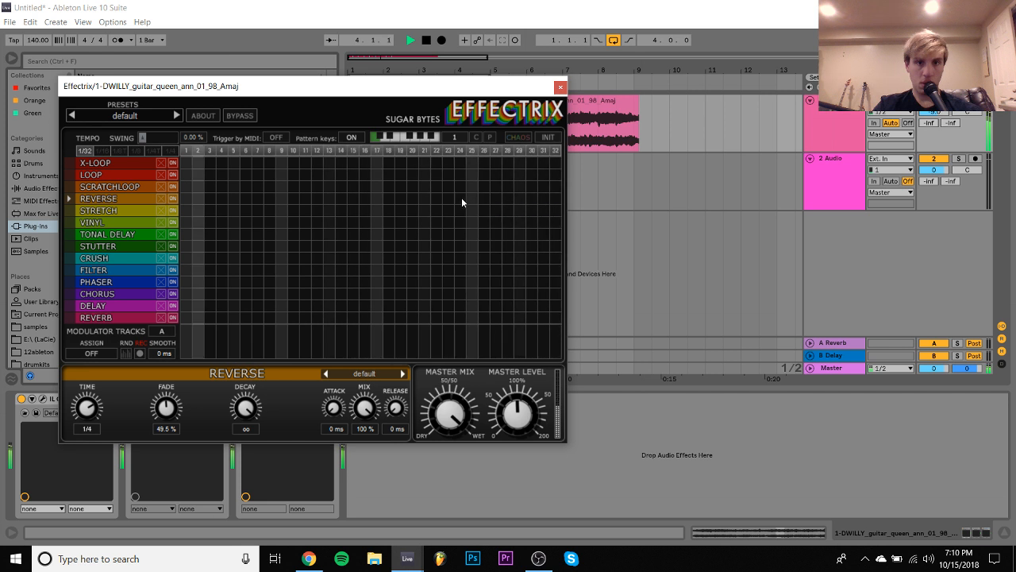
{"action": "left_click", "coordinate": [424, 199]}
{"action": "left_click_drag", "start_coordinate": [424, 199], "coordinate": [379, 205]}
{"action": "left_click_drag", "start_coordinate": [464, 198], "coordinate": [414, 197]}
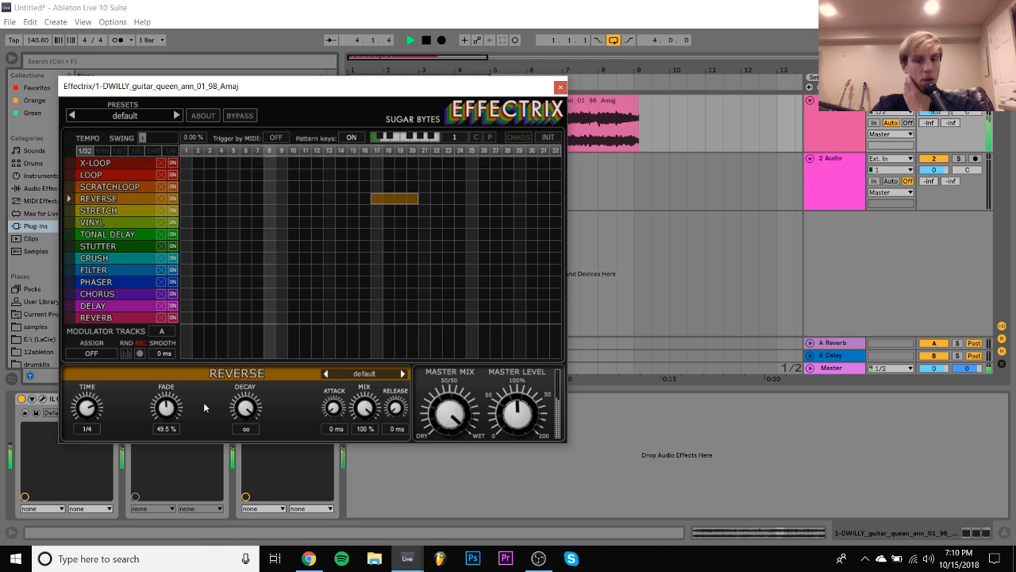
{"action": "left_click", "coordinate": [382, 200]}
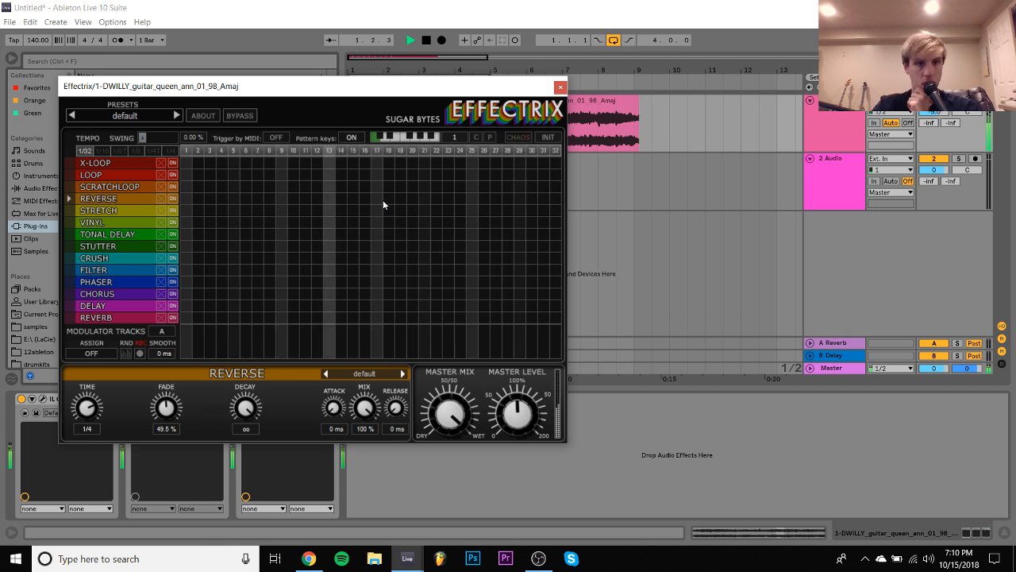
- Draw Reverse blocks in the Effectrix sequencer over steps 5–8 and 17–24
{"action": "left_click_drag", "start_coordinate": [230, 198], "coordinate": [270, 199]}
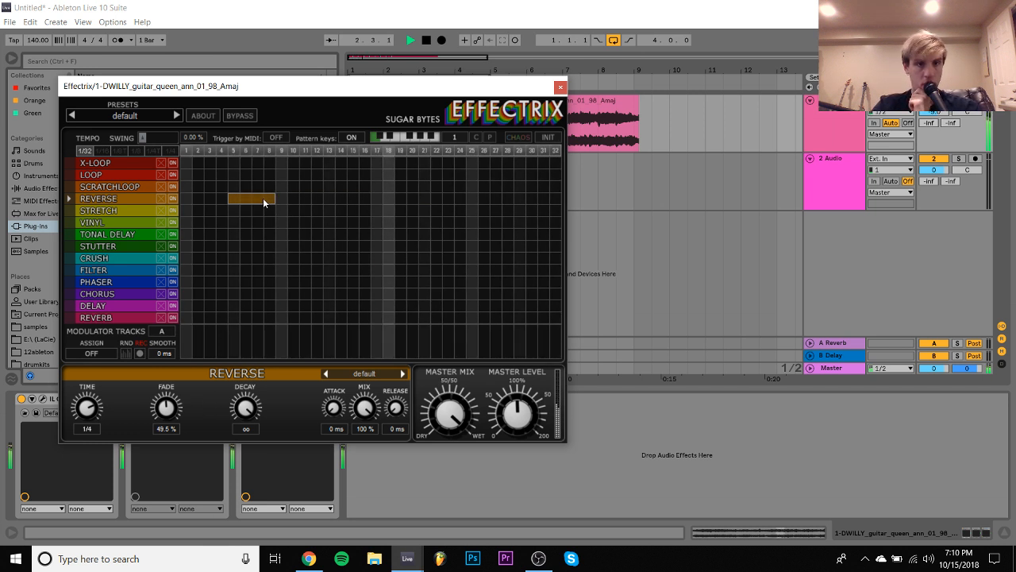
{"action": "left_click", "coordinate": [376, 198]}
{"action": "left_click_drag", "start_coordinate": [377, 198], "coordinate": [462, 199]}
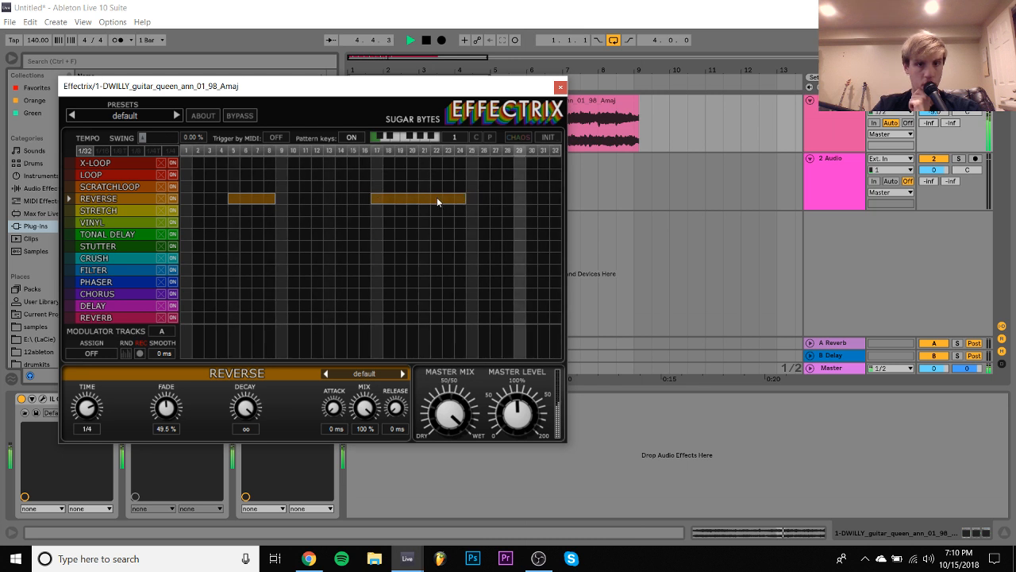
{"action": "left_click", "coordinate": [429, 198]}
{"action": "mouse_move", "coordinate": [327, 199]}
{"action": "left_mouse_down"}
{"action": "mouse_move", "coordinate": [498, 199]}
{"action": "mouse_move", "coordinate": [462, 202]}
{"action": "left_mouse_up"}
{"action": "left_click", "coordinate": [329, 196]}
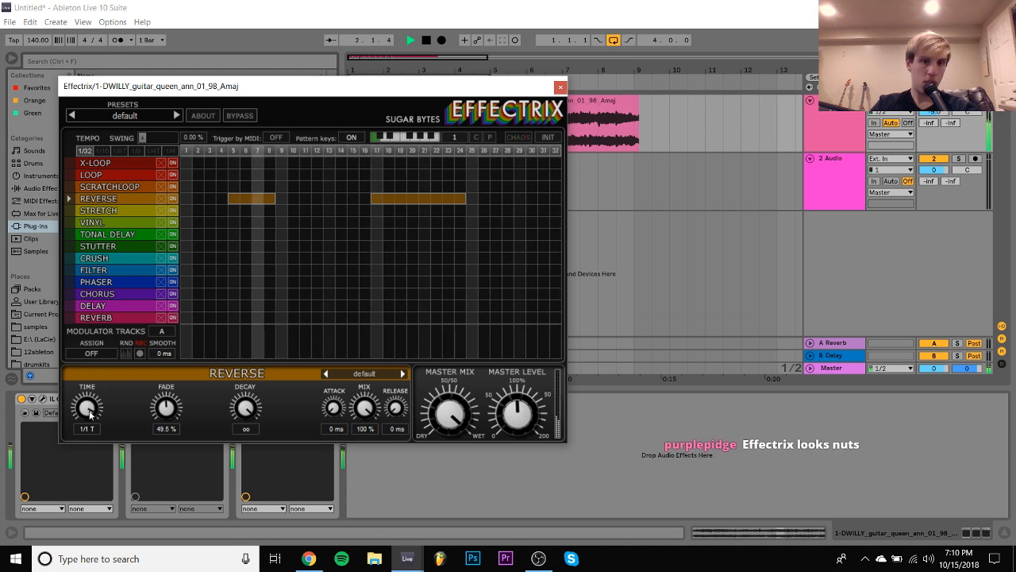
- Set the Effectrix Reverse time to 1/1 T, close its window and stop playback
{"action": "left_click_drag", "start_coordinate": [97, 408], "coordinate": [93, 413]}
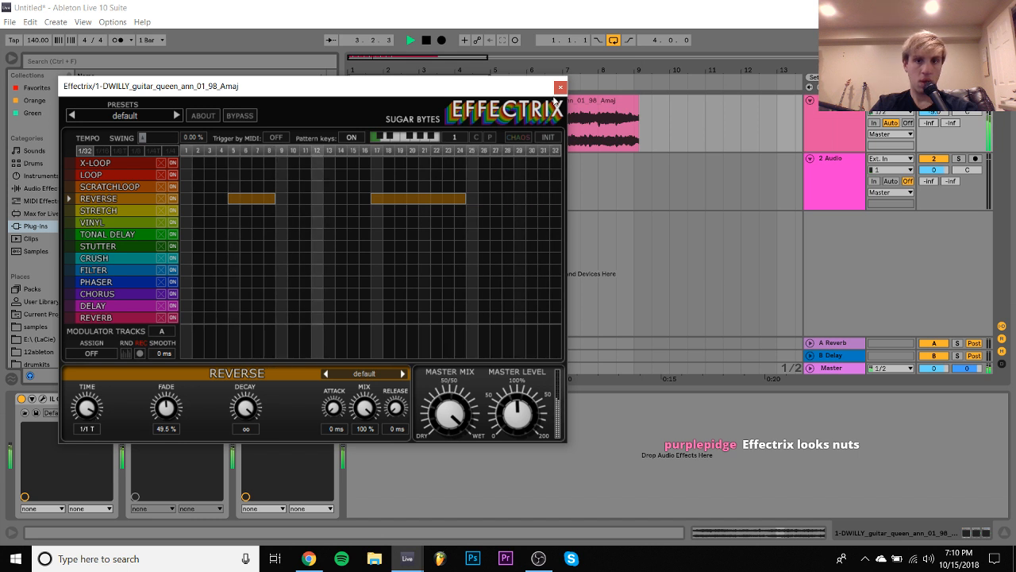
{"action": "left_click", "coordinate": [560, 88]}
{"action": "key", "text": "space"}
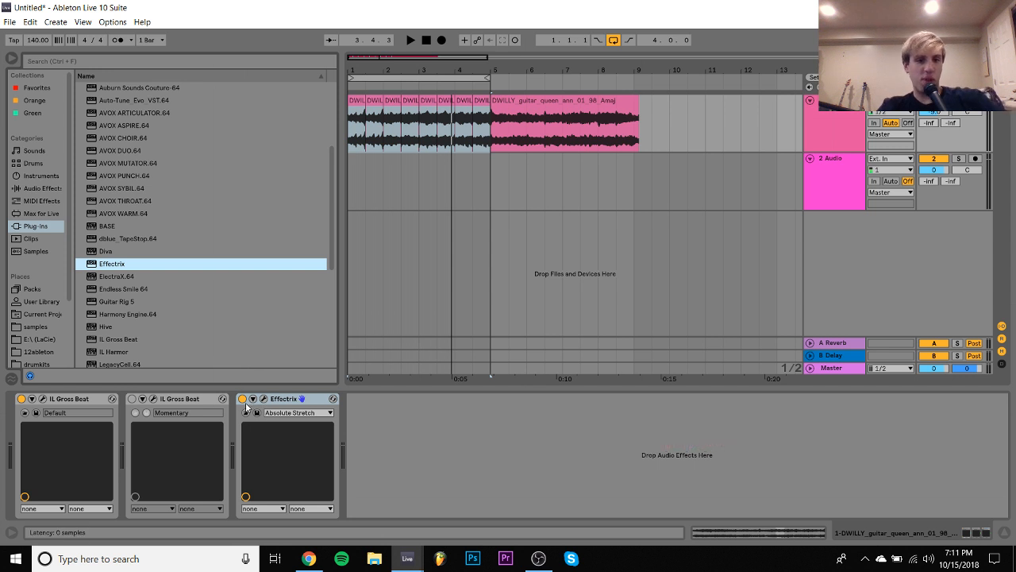
- Compare the playing loop with Effectrix bypassed and active, leaving Effectrix on and playback stopped
{"action": "key", "text": "space"}
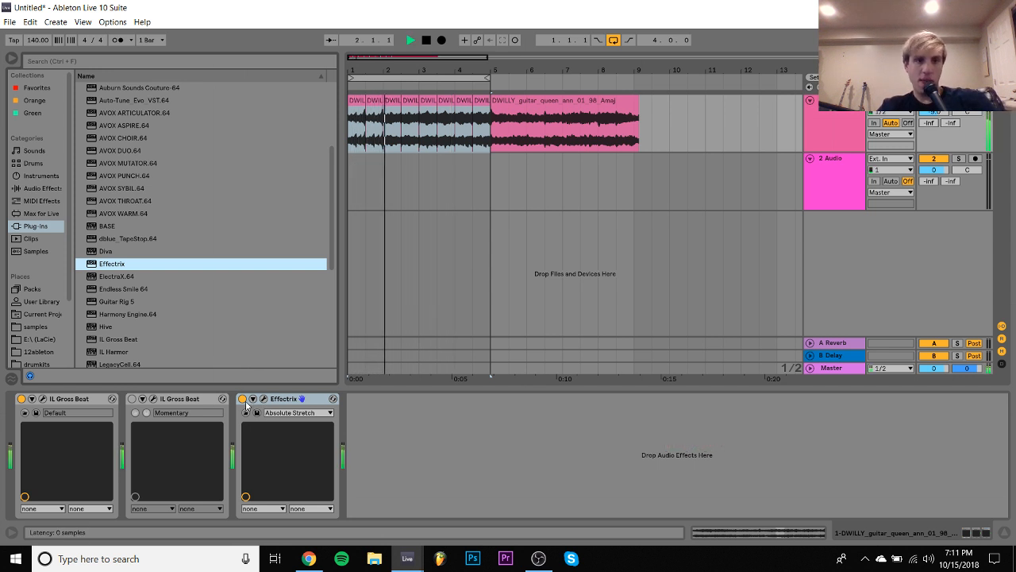
{"action": "left_click", "coordinate": [242, 399]}
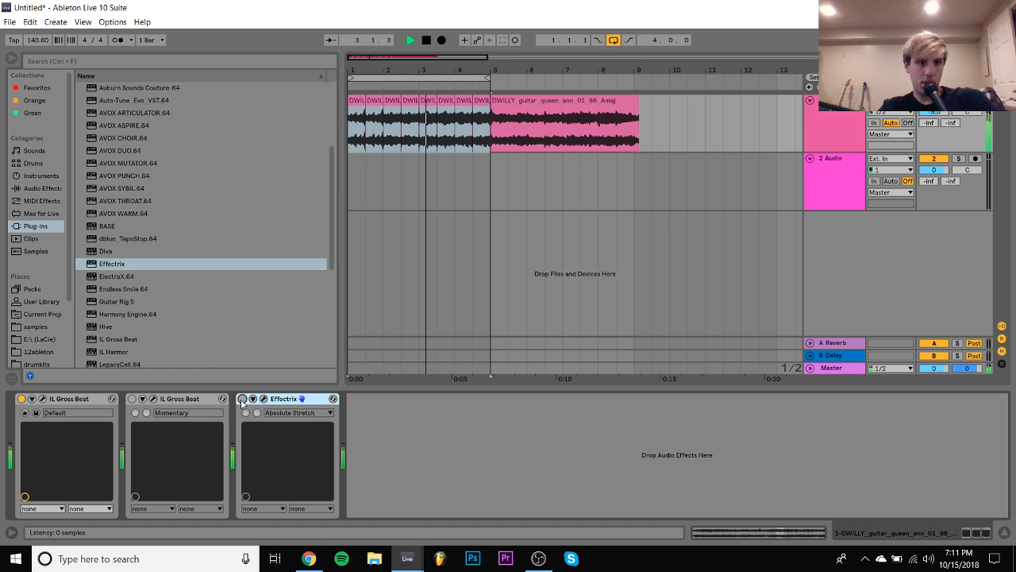
{"action": "left_click", "coordinate": [242, 399]}
{"action": "key", "text": "space"}
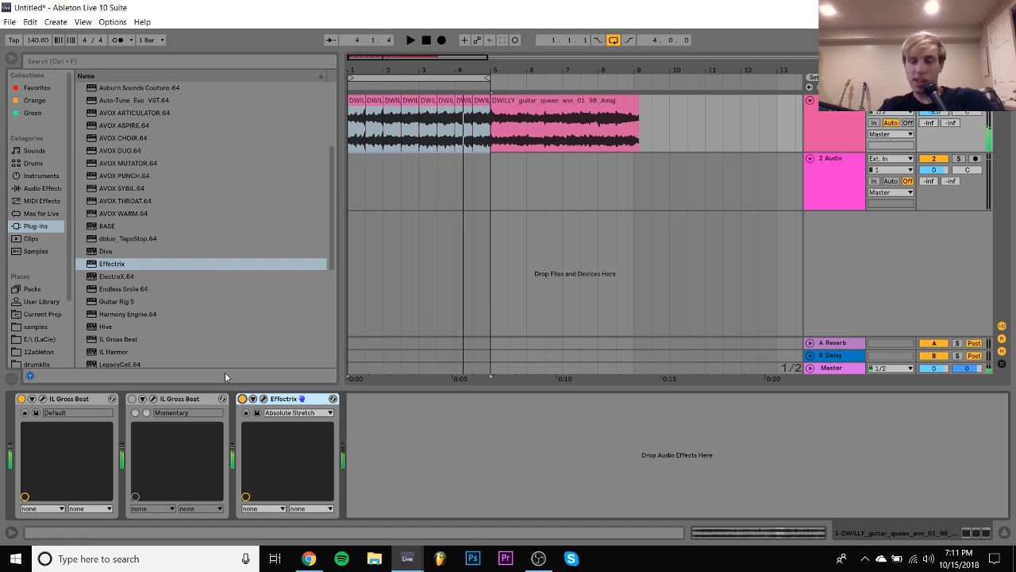
- Add Guitar Rig 5 to the guitar track and filter its presets to Effects, Coloured
{"action": "double_click", "coordinate": [110, 302]}
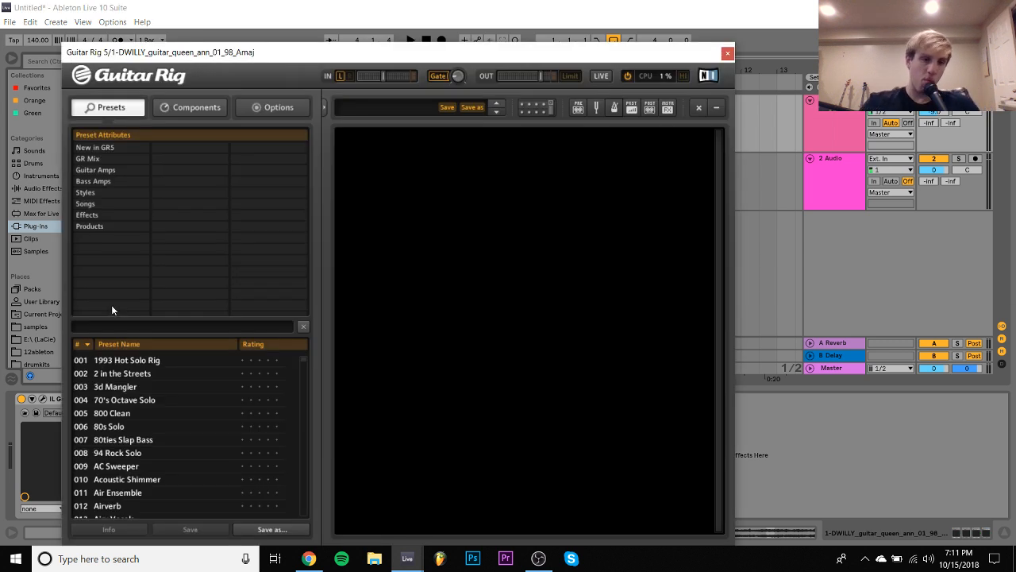
{"action": "left_click", "coordinate": [88, 214]}
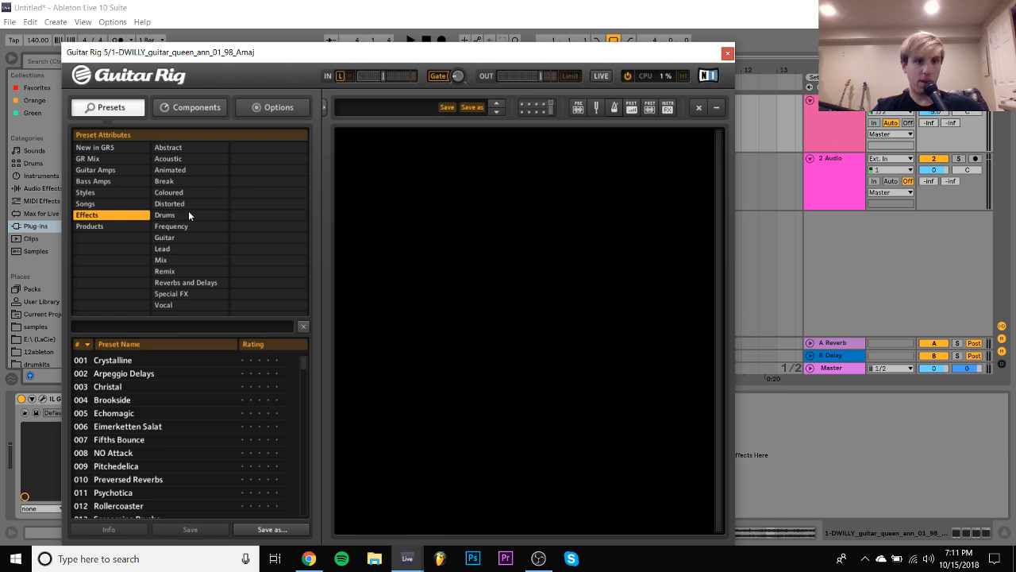
{"action": "left_click", "coordinate": [177, 193]}
{"action": "scroll", "coordinate": [170, 428], "scroll_direction": "down", "scroll_amount": 2}
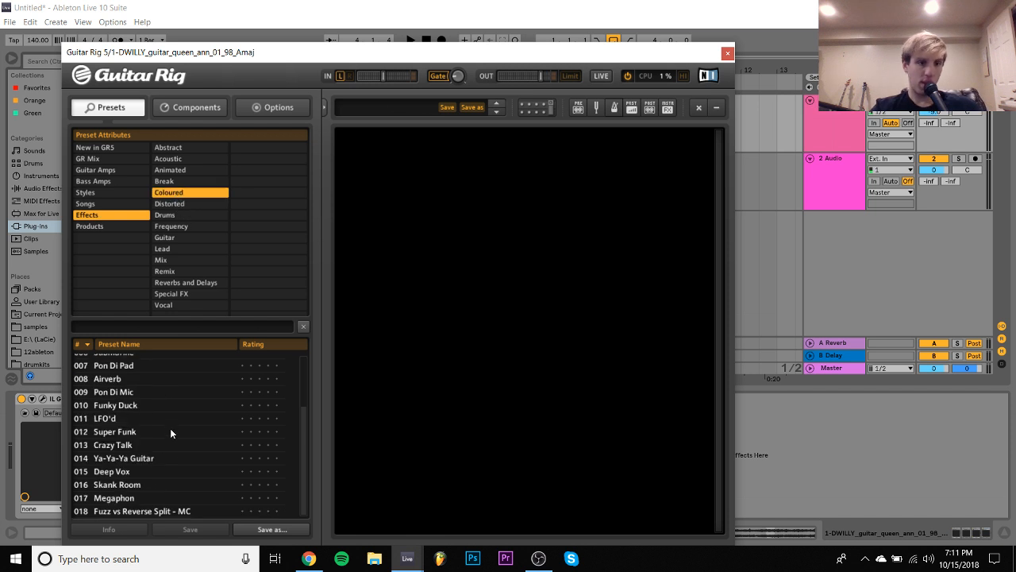
- Audition the Coloured presets Crazy Talk, Ya-Ya-Ya Guitar, Deep Vox, Skank Room, Megaphon and Fuzz vs Reverse Split on the playing loop
{"action": "right_click", "coordinate": [170, 433]}
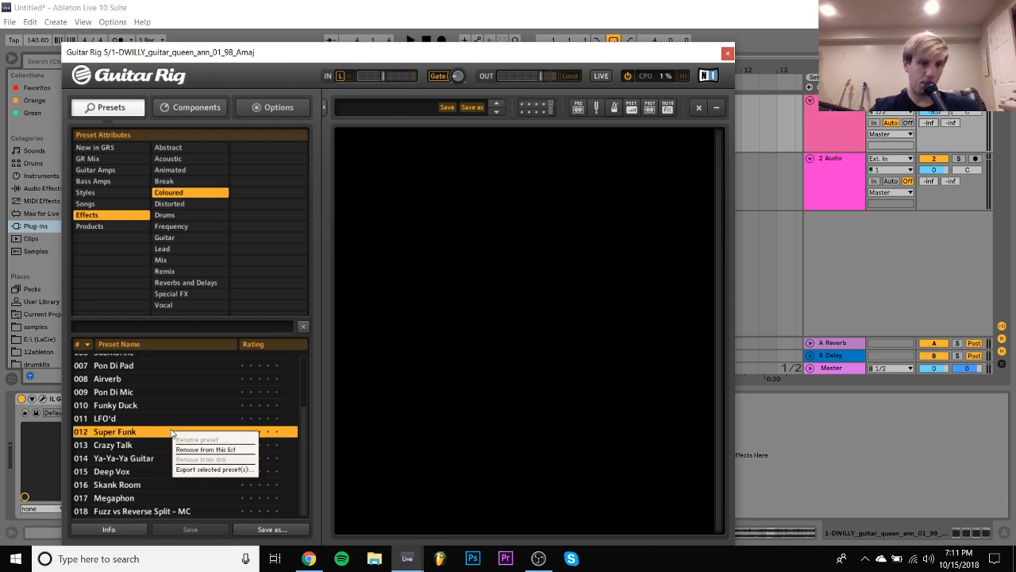
{"action": "left_click", "coordinate": [128, 449]}
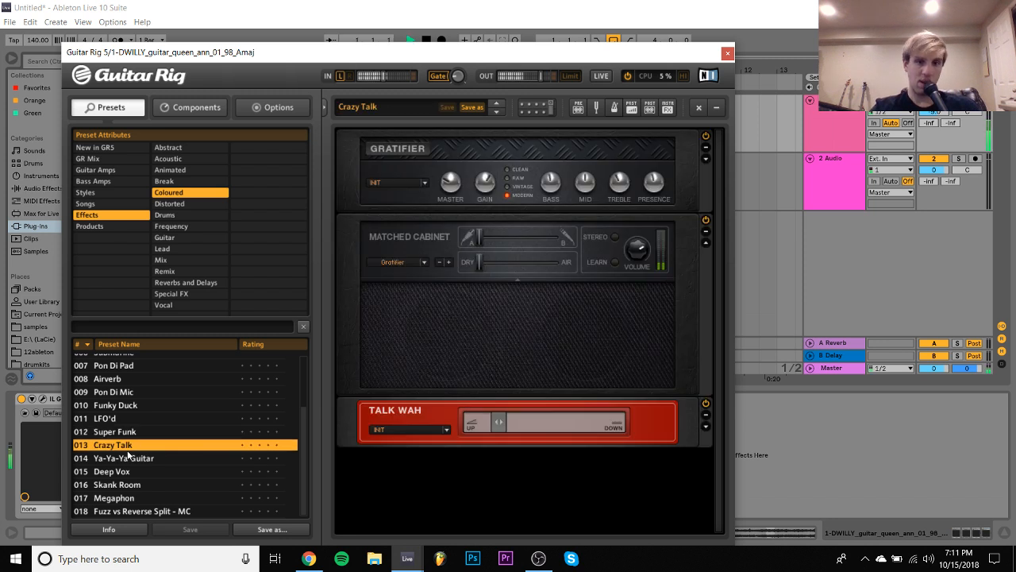
{"action": "left_click", "coordinate": [128, 459]}
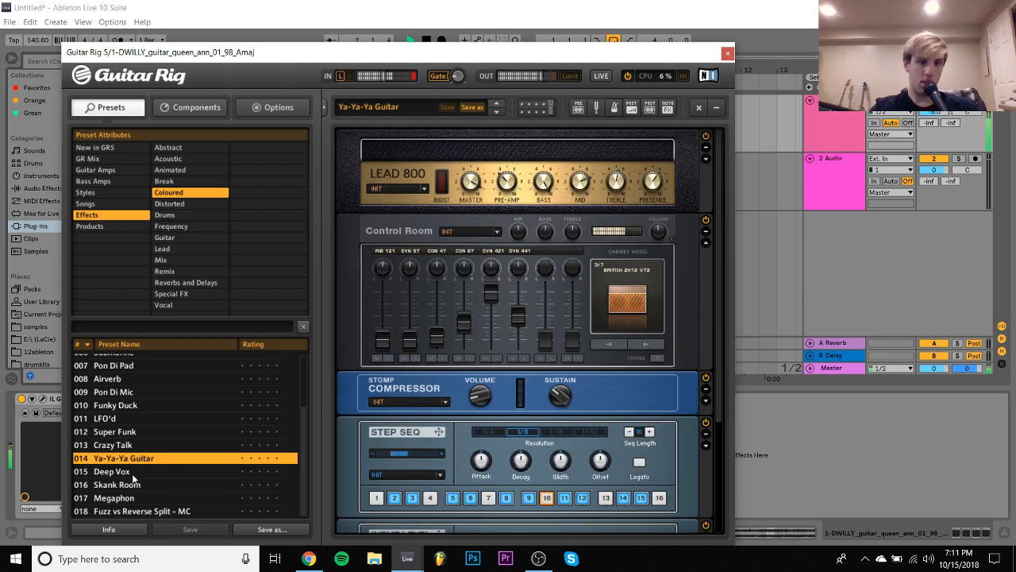
{"action": "left_click", "coordinate": [131, 474]}
{"action": "left_click", "coordinate": [136, 486]}
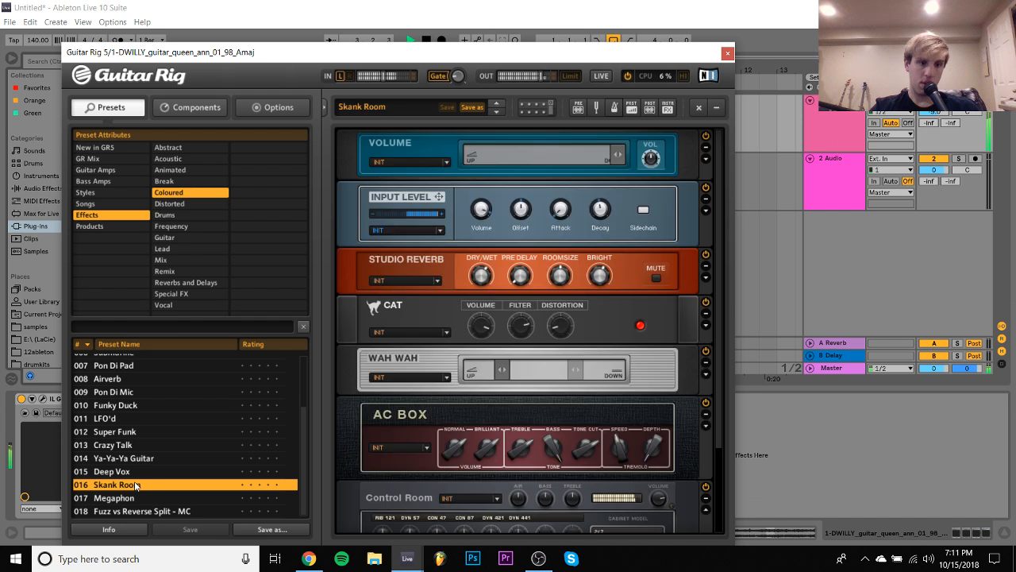
{"action": "left_click", "coordinate": [136, 498]}
{"action": "scroll", "coordinate": [143, 403], "scroll_direction": "up", "scroll_amount": 2}
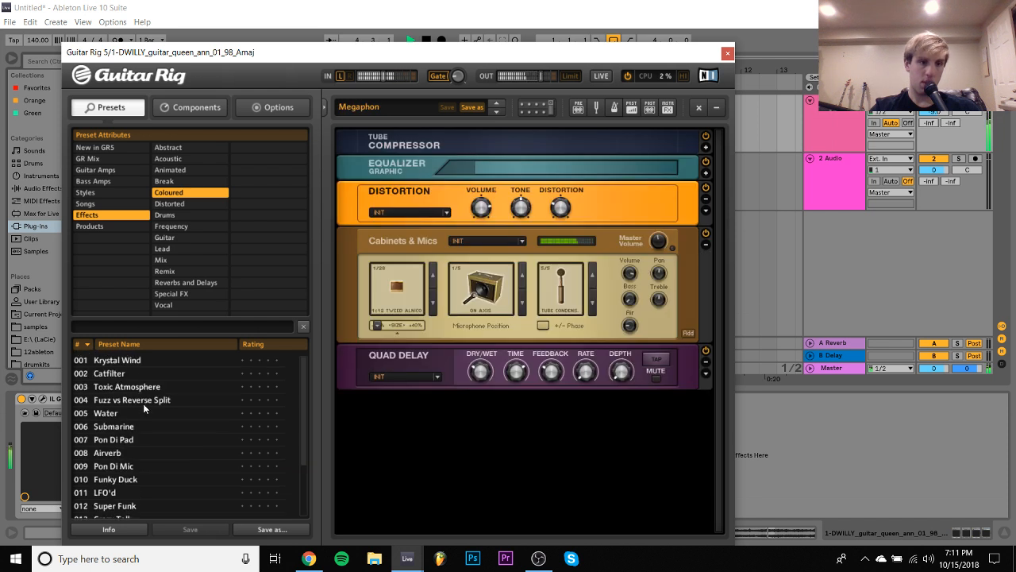
{"action": "left_click", "coordinate": [143, 403]}
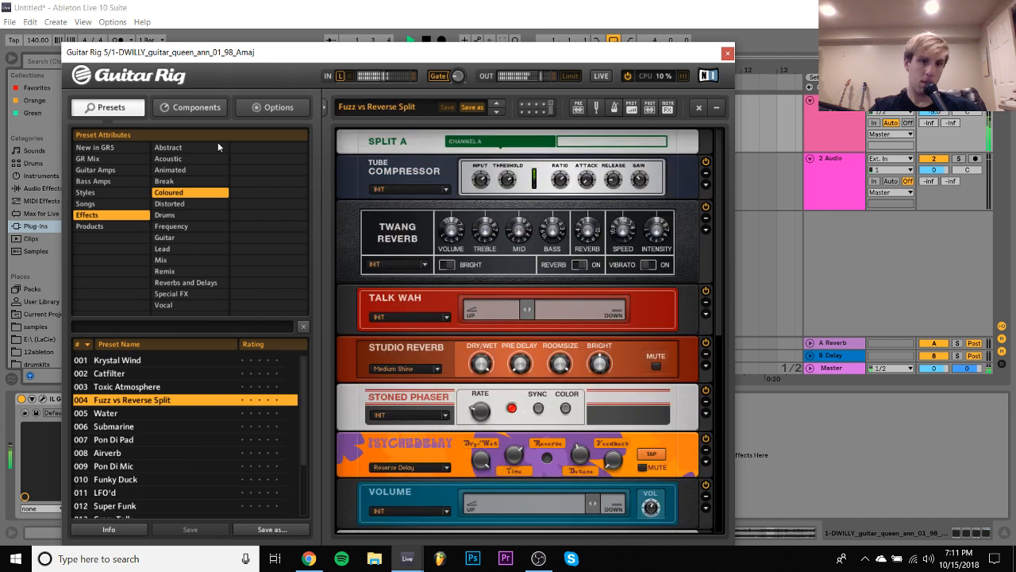
- Load the Washington preset from Guitar Rig's Animated effects and close the plug-in window
{"action": "left_click", "coordinate": [173, 171]}
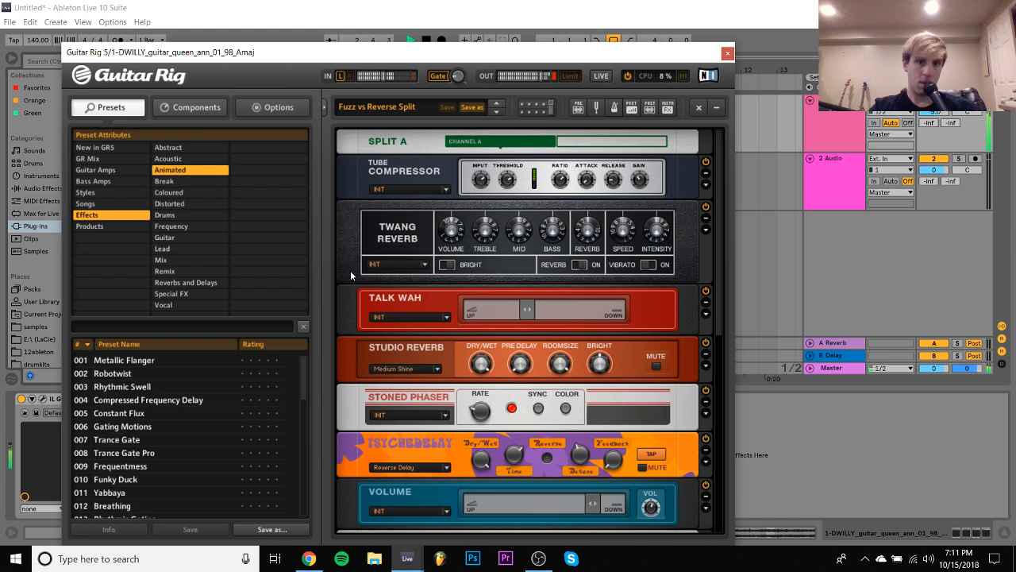
{"action": "scroll", "coordinate": [225, 435], "scroll_direction": "down", "scroll_amount": 5}
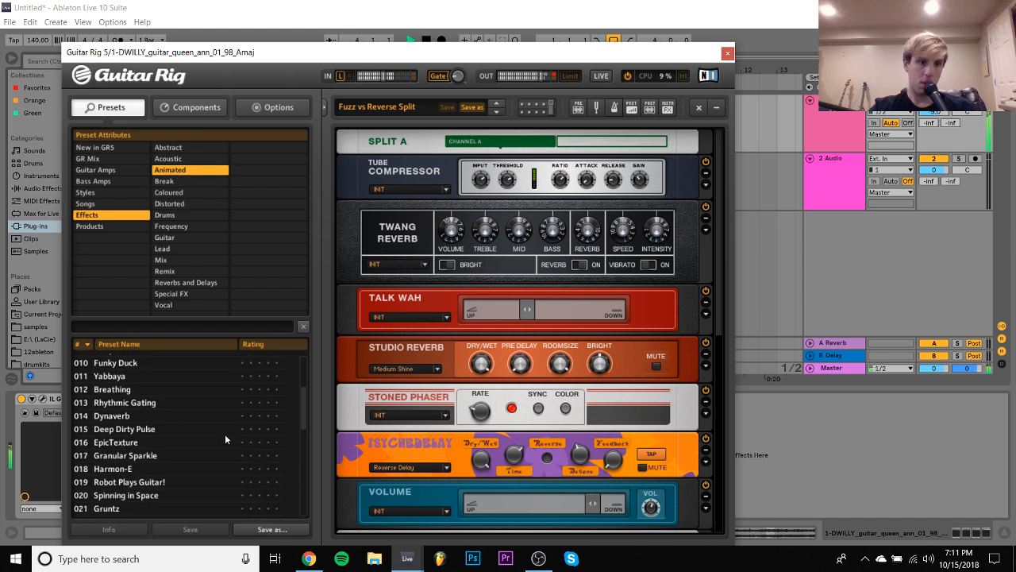
{"action": "scroll", "coordinate": [225, 434], "scroll_direction": "down", "scroll_amount": 2}
{"action": "left_click", "coordinate": [163, 451]}
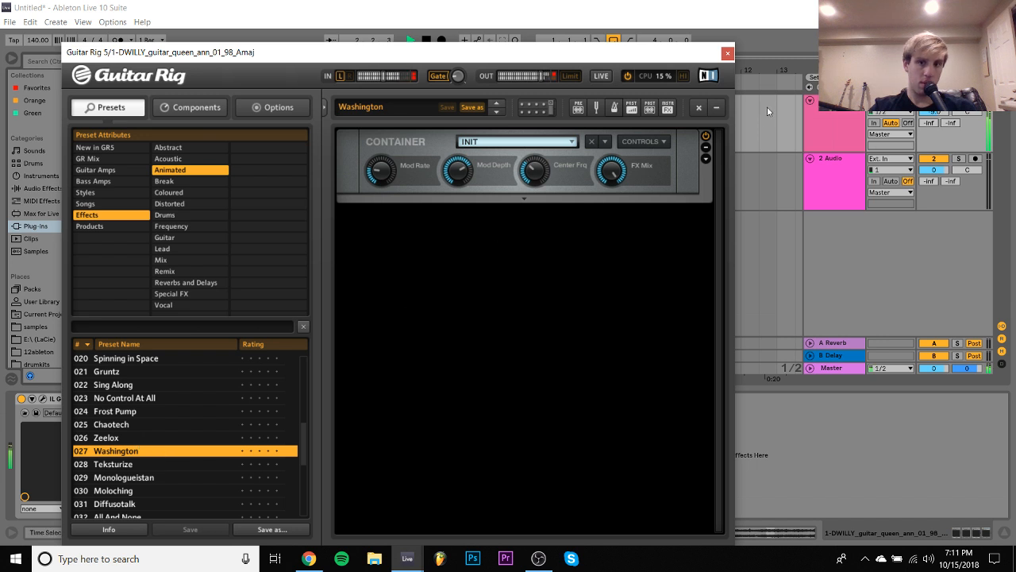
{"action": "left_click", "coordinate": [727, 53]}
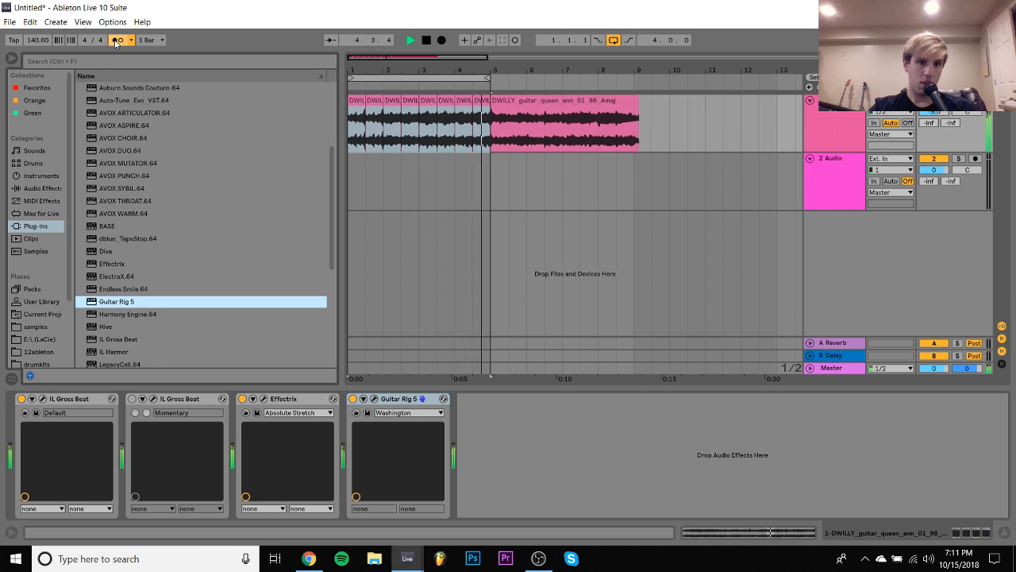
- Reopen Guitar Rig 5, adjust the Washington preset's modulation knobs by ear, and close its window
{"action": "left_click", "coordinate": [374, 399]}
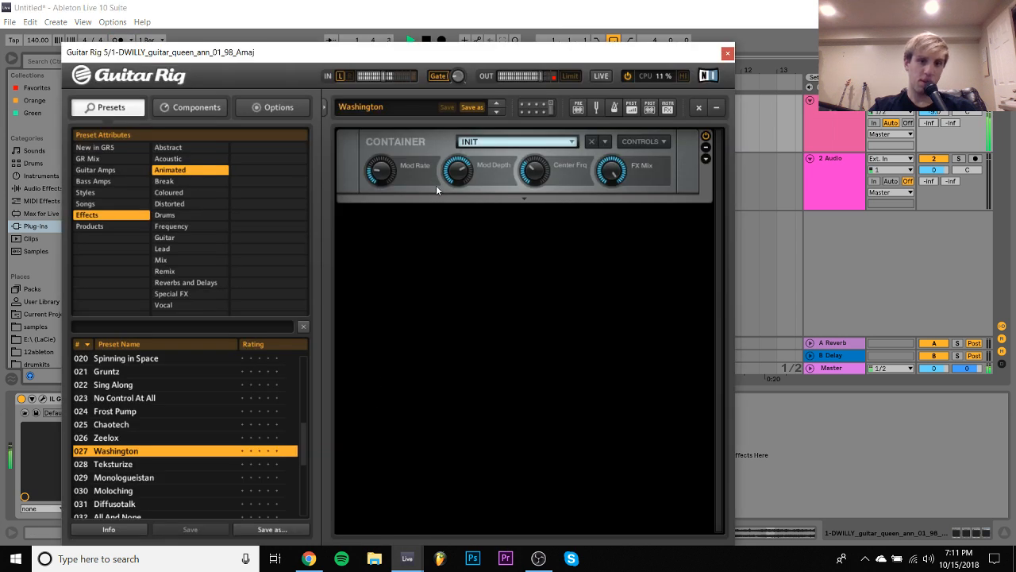
{"action": "mouse_move", "coordinate": [370, 175]}
{"action": "left_mouse_down"}
{"action": "mouse_move", "coordinate": [382, 138]}
{"action": "mouse_move", "coordinate": [381, 179]}
{"action": "left_mouse_up"}
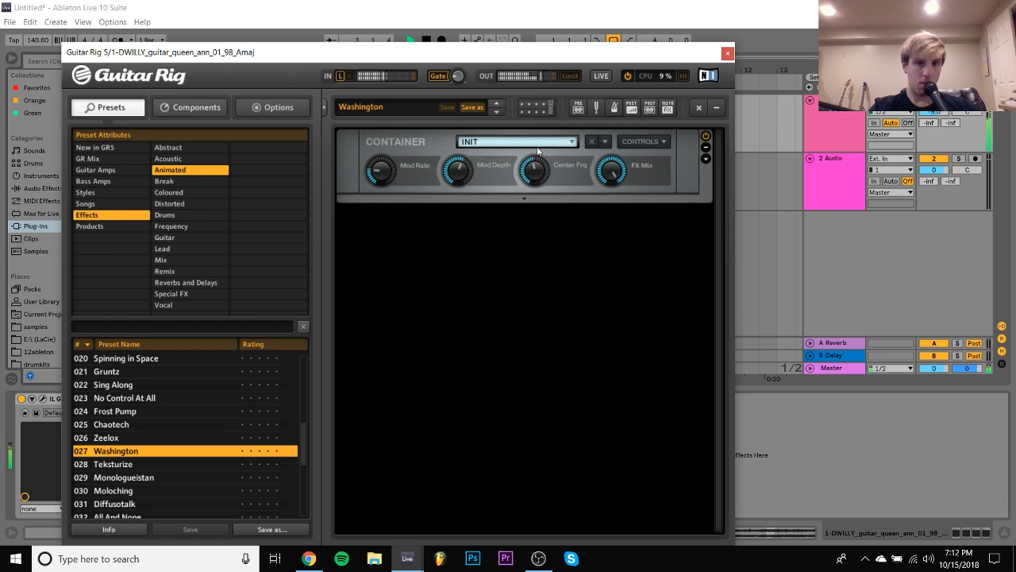
{"action": "left_click", "coordinate": [728, 54]}
- Trim the long unchopped guitar clip to end at 9.1.1 and reactivate the Momentary Gross Beat
{"action": "left_click", "coordinate": [571, 103]}
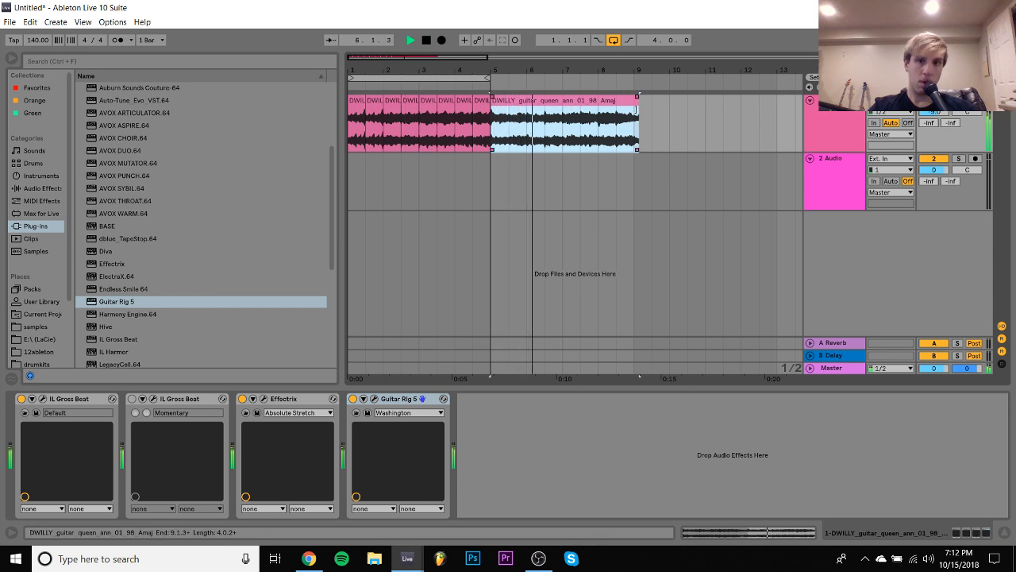
{"action": "left_click_drag", "start_coordinate": [635, 109], "coordinate": [633, 108]}
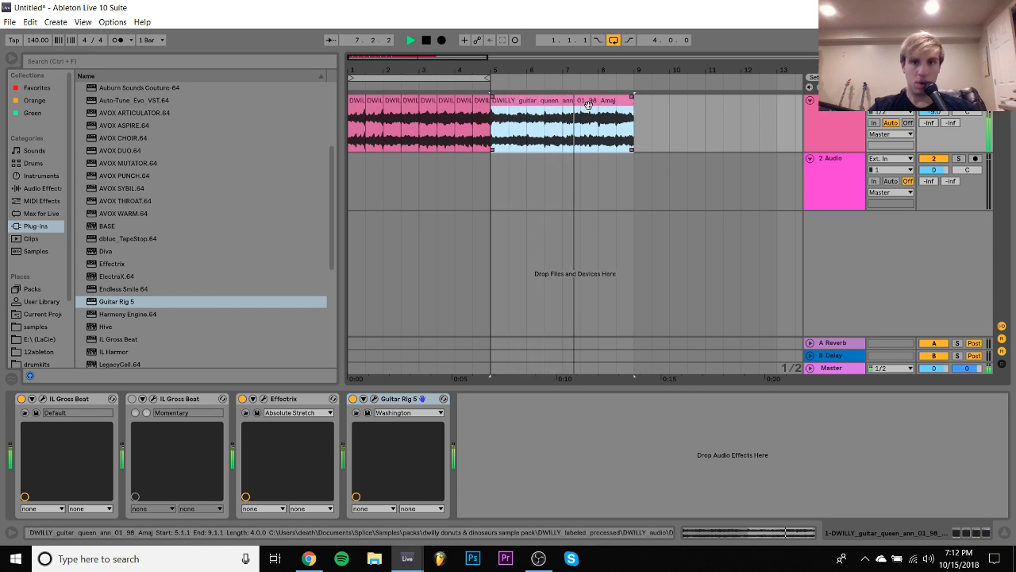
{"action": "left_click", "coordinate": [493, 233]}
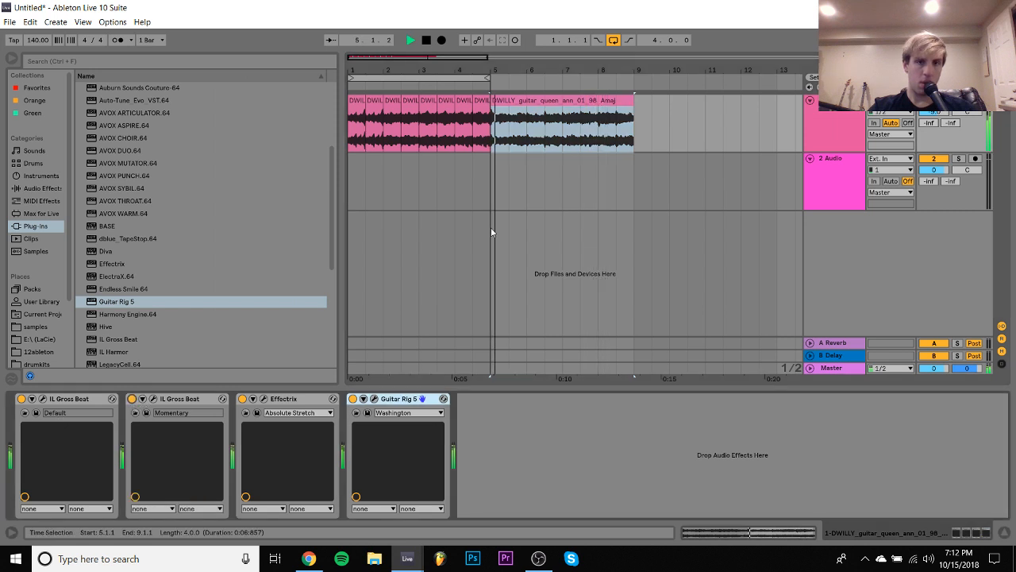
- Loop the trimmed guitar clip from 5.1.1 for four bars and open its sample settings
{"action": "left_click", "coordinate": [571, 107]}
{"action": "key", "text": "ctrl+l"}
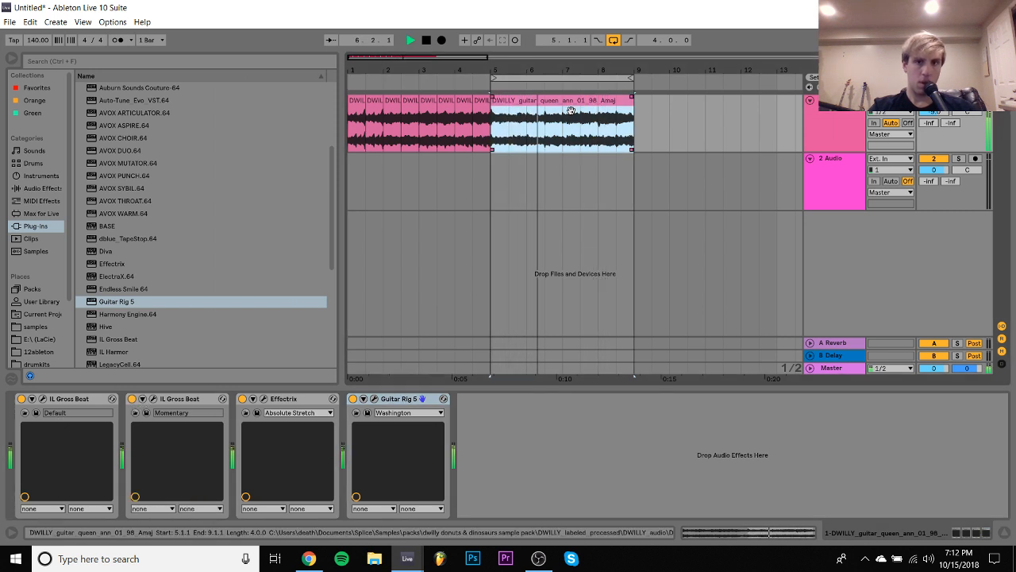
{"action": "double_click", "coordinate": [571, 110]}
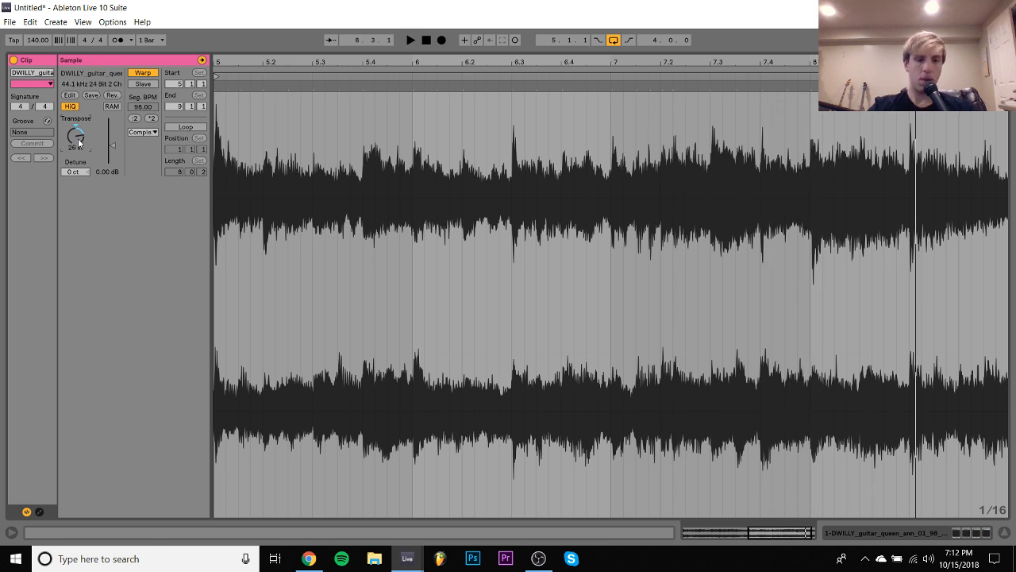
- Transpose the unchopped guitar clip to 38 st, audition it, and return to the track's effects
{"action": "key", "text": "space"}
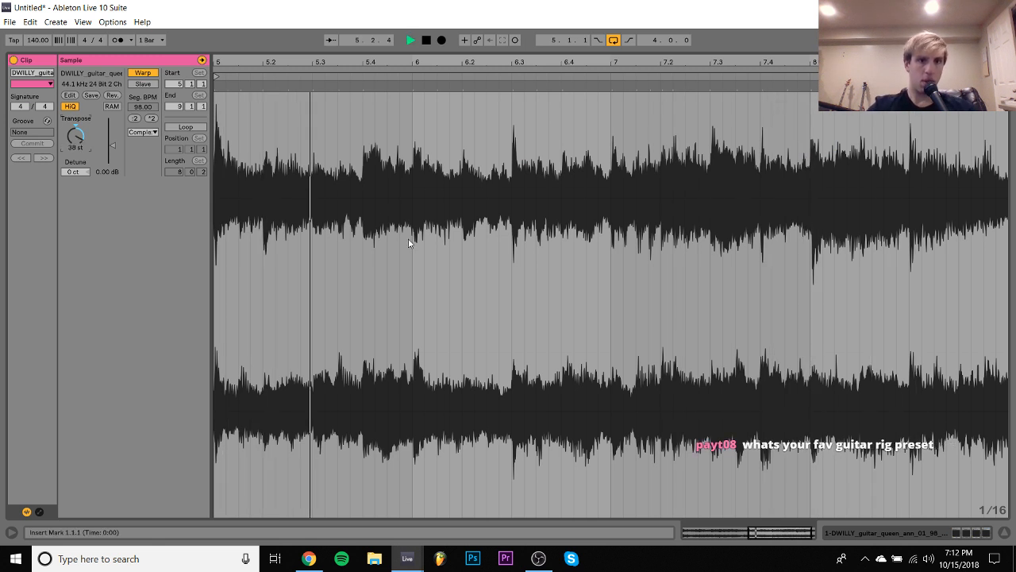
{"action": "left_click", "coordinate": [936, 528]}
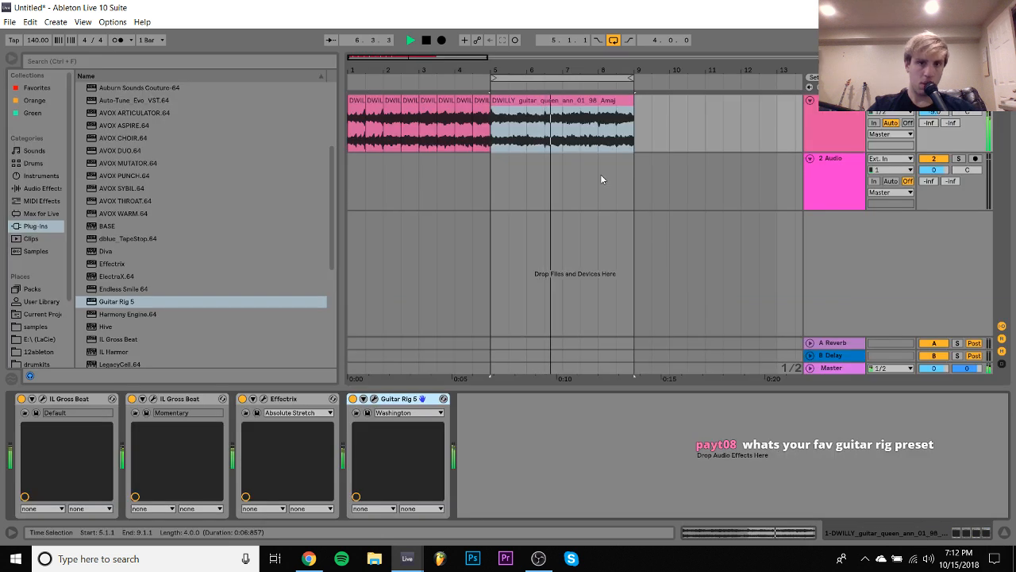
- Deactivate the Momentary Gross Beat and loop the chopped guitar clips from 1.1.1 for four bars
{"action": "left_click", "coordinate": [354, 109]}
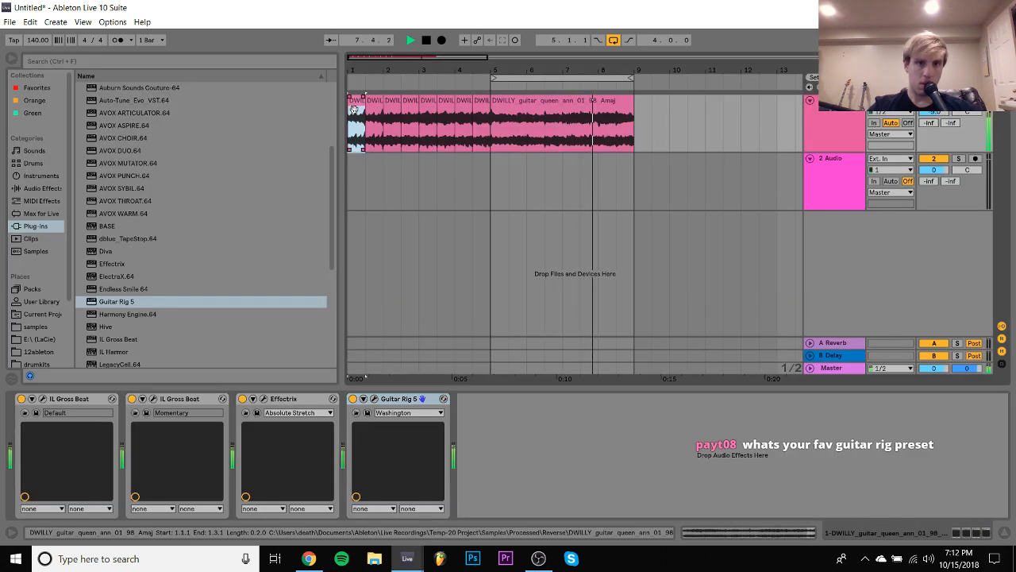
{"action": "left_click", "coordinate": [132, 399]}
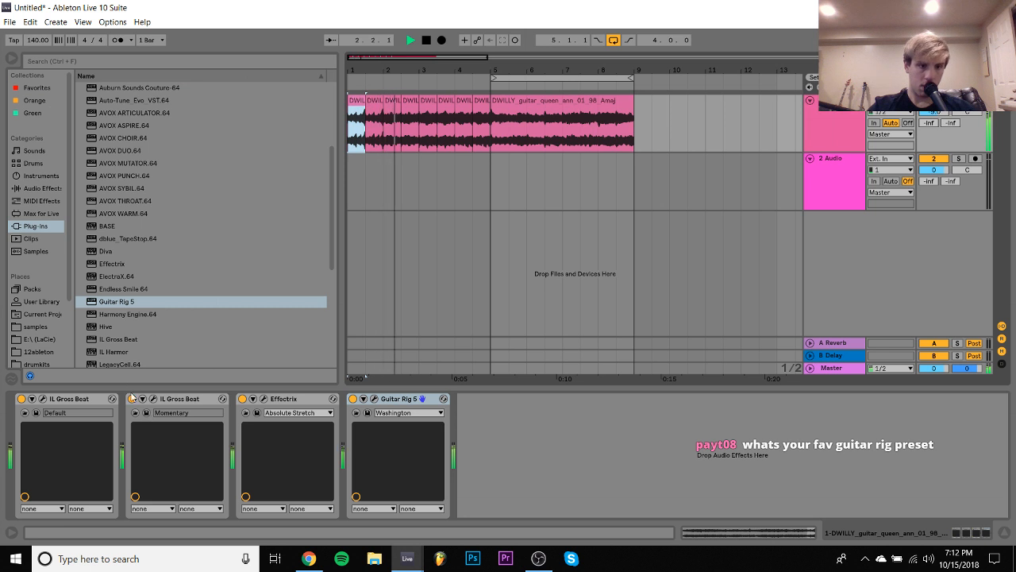
{"action": "left_click", "coordinate": [481, 111]}
{"action": "key", "text": "ctrl+l"}
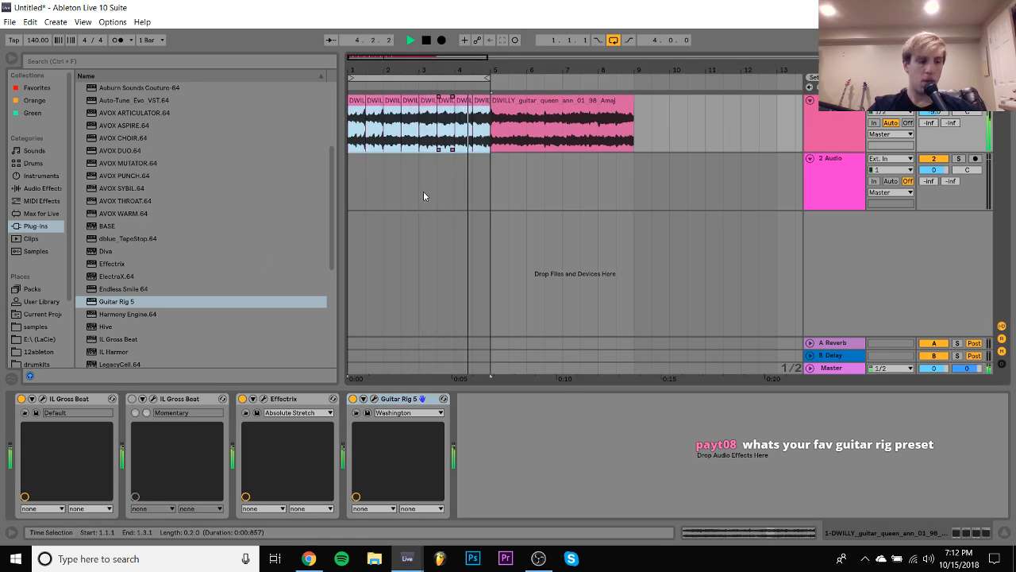
- Audition Guitar Rig's Animated presets such as Frost Pump, Etherblopz and 3d Mangler, load One Done, and close the plug-in window
{"action": "left_click", "coordinate": [374, 399]}
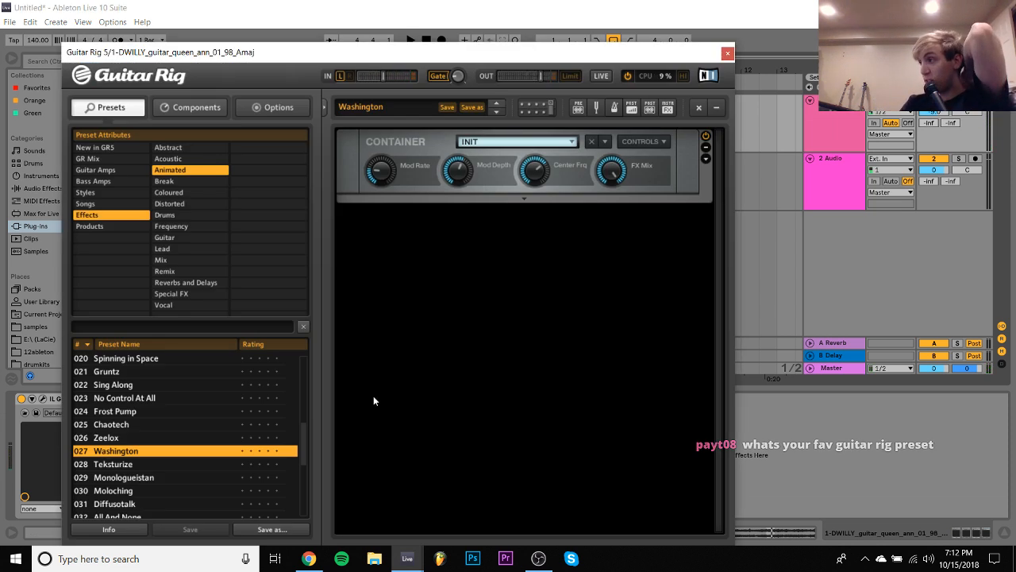
{"action": "left_click", "coordinate": [154, 401]}
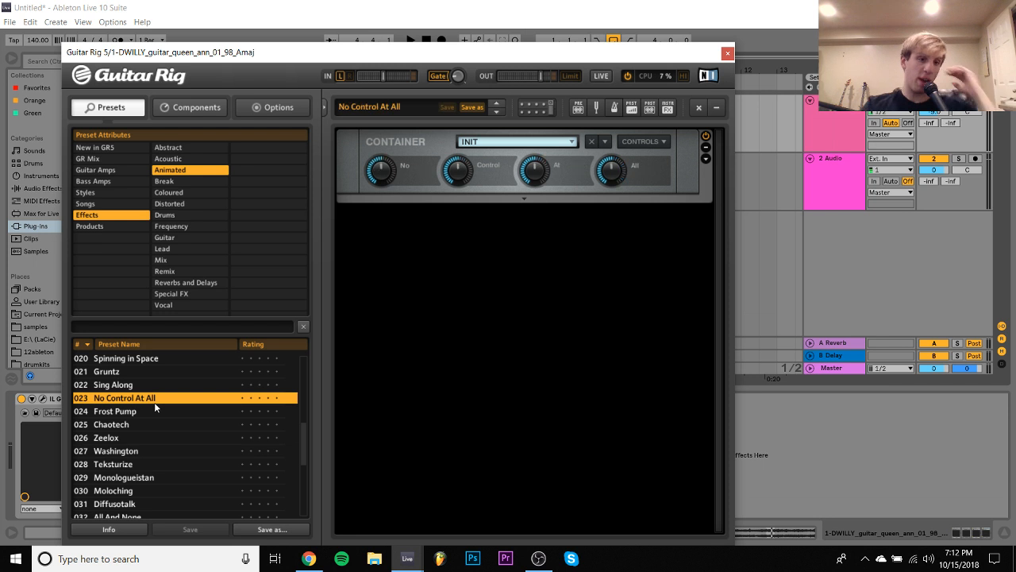
{"action": "left_click", "coordinate": [147, 410]}
{"action": "scroll", "coordinate": [147, 411], "scroll_direction": "down", "scroll_amount": 5}
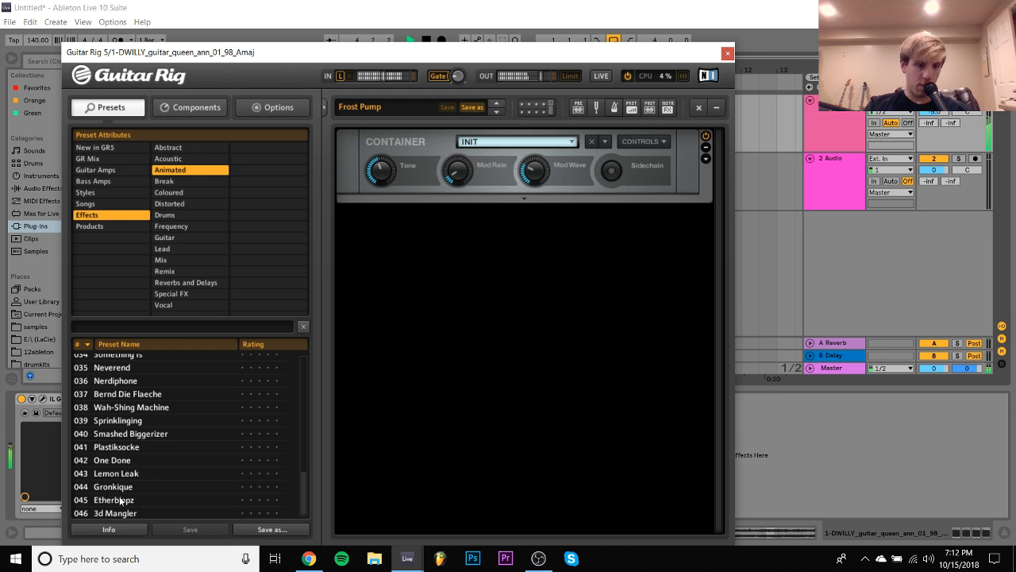
{"action": "left_click", "coordinate": [120, 501]}
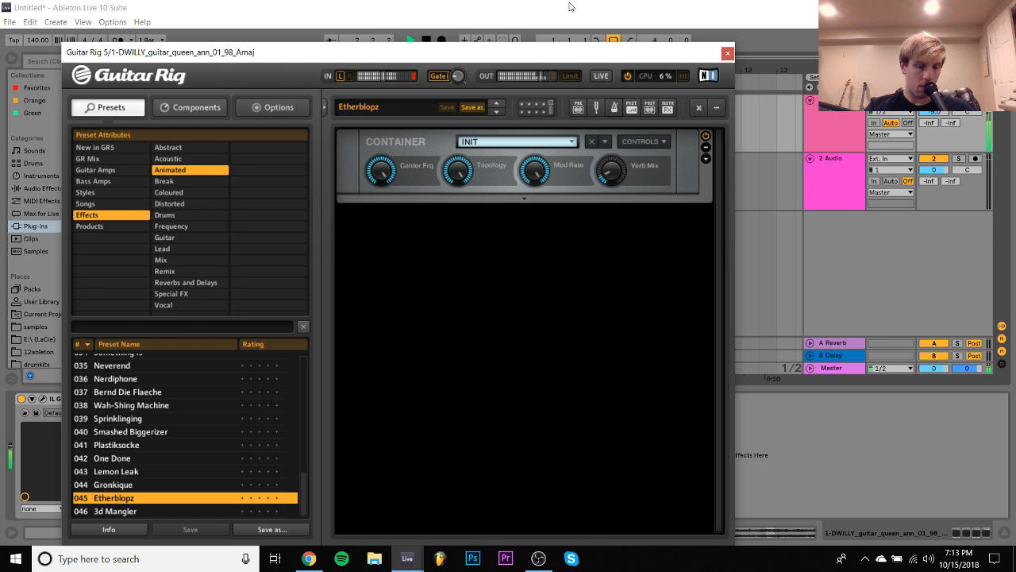
{"action": "left_click", "coordinate": [135, 513]}
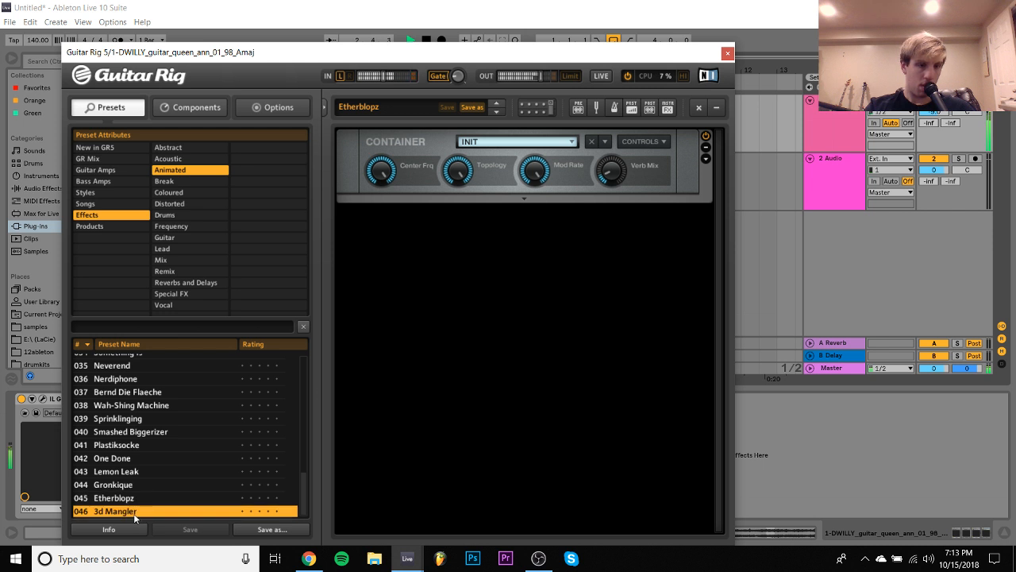
{"action": "left_click", "coordinate": [131, 471]}
{"action": "left_click", "coordinate": [123, 458]}
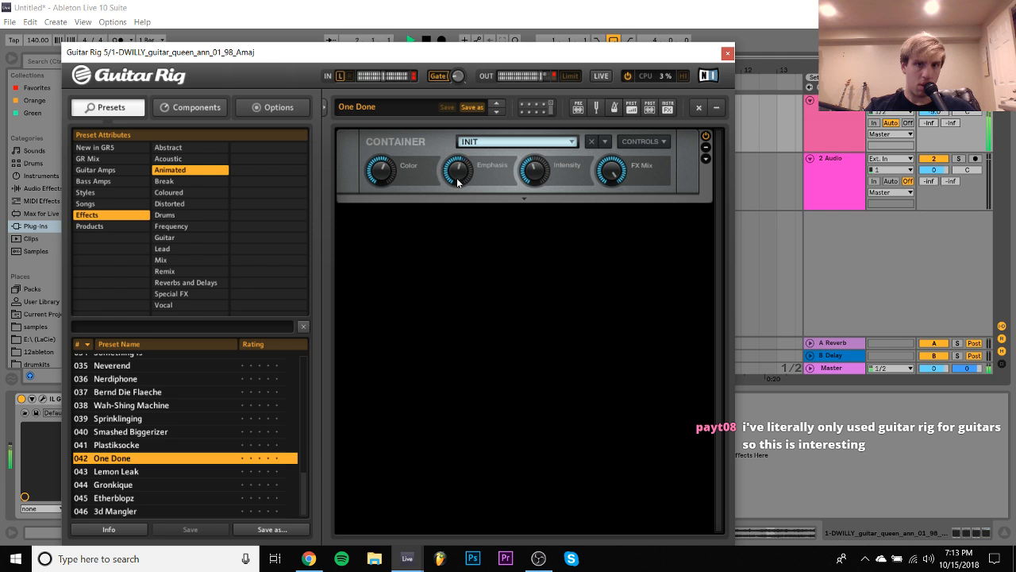
{"action": "left_click", "coordinate": [727, 54]}
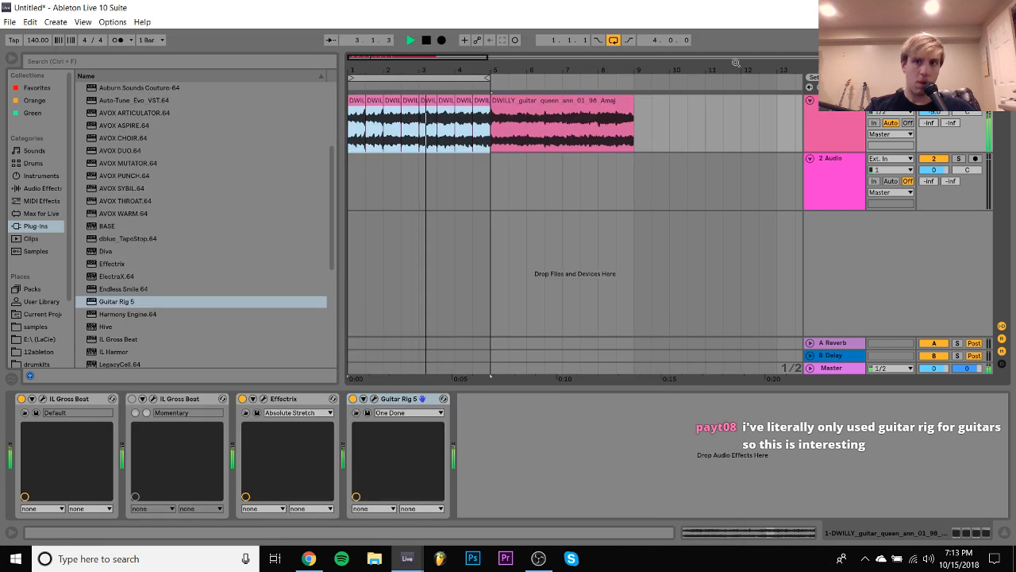
- Insert a new MIDI track below the guitar track and browse the plug-in list for an instrument
{"action": "left_click", "coordinate": [854, 140]}
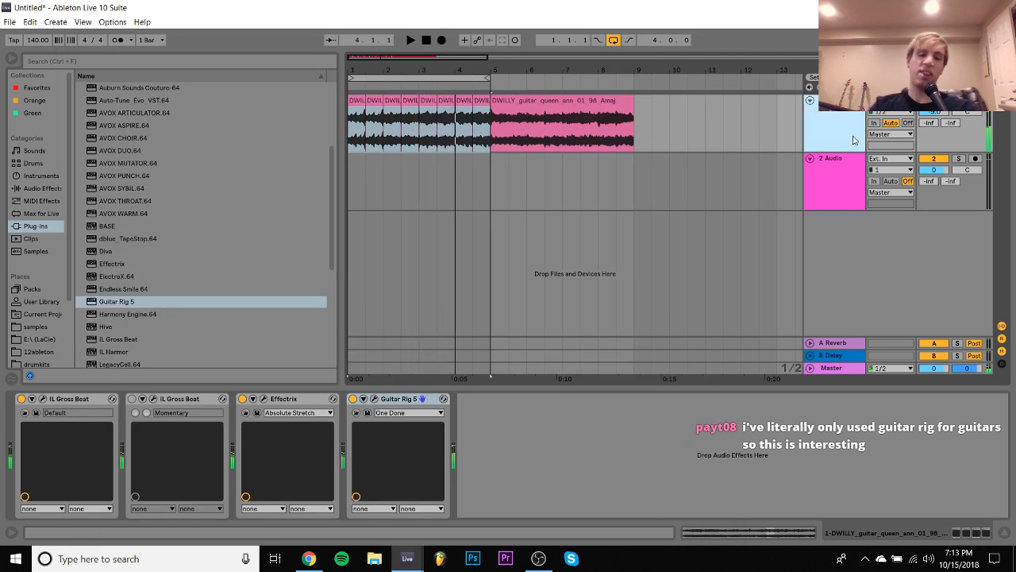
{"action": "key", "text": "ctrl+shift+t"}
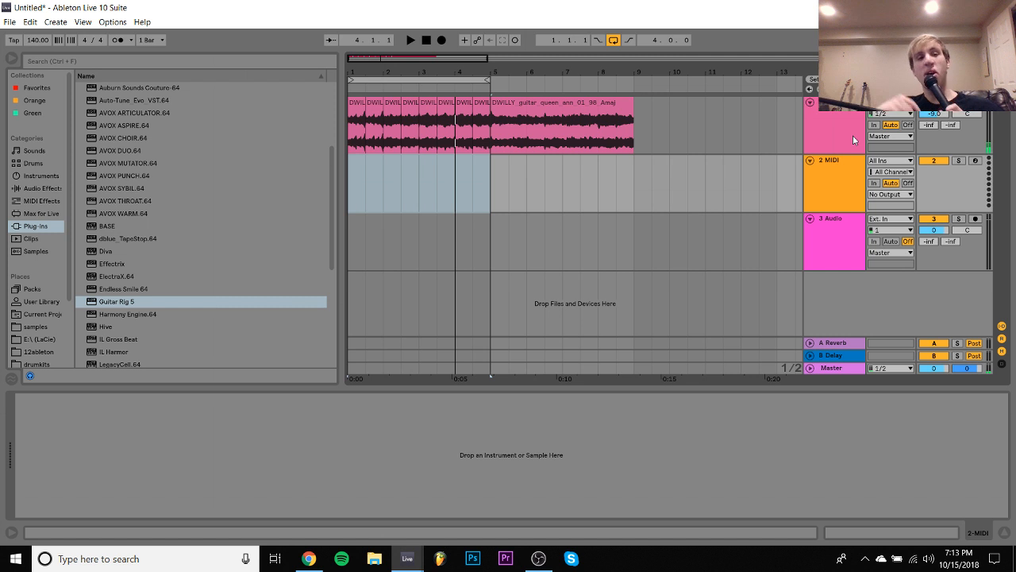
{"action": "left_click", "coordinate": [209, 179]}
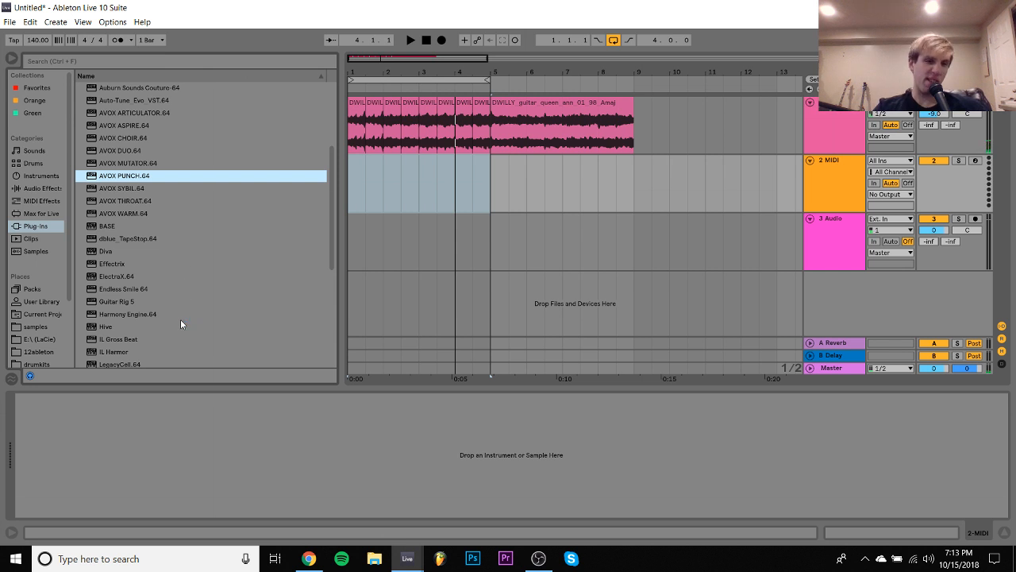
{"action": "scroll", "coordinate": [180, 320], "scroll_direction": "down", "scroll_amount": 4}
{"action": "left_click", "coordinate": [119, 151]}
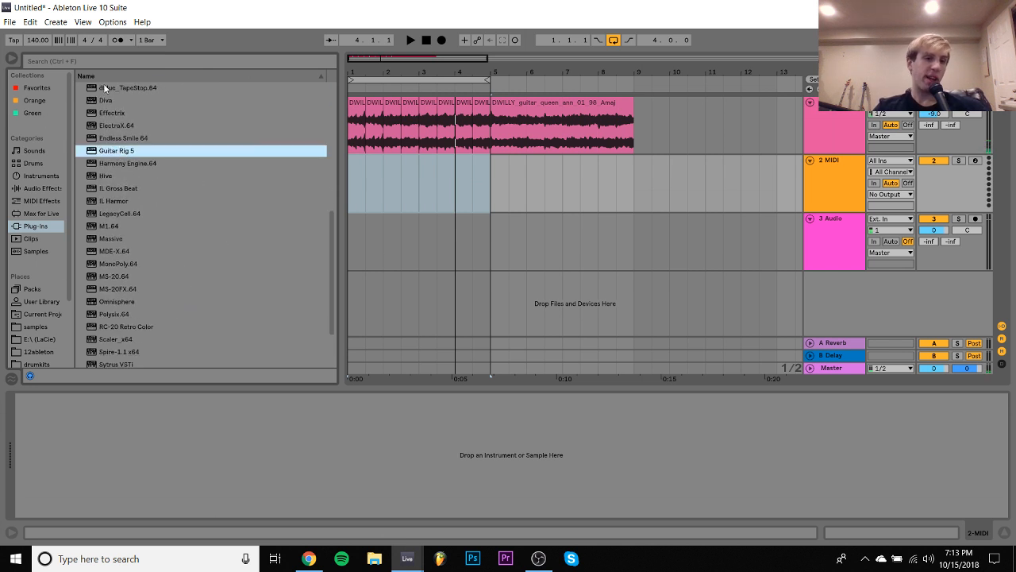
{"action": "scroll", "coordinate": [161, 264], "scroll_direction": "down", "scroll_amount": 2}
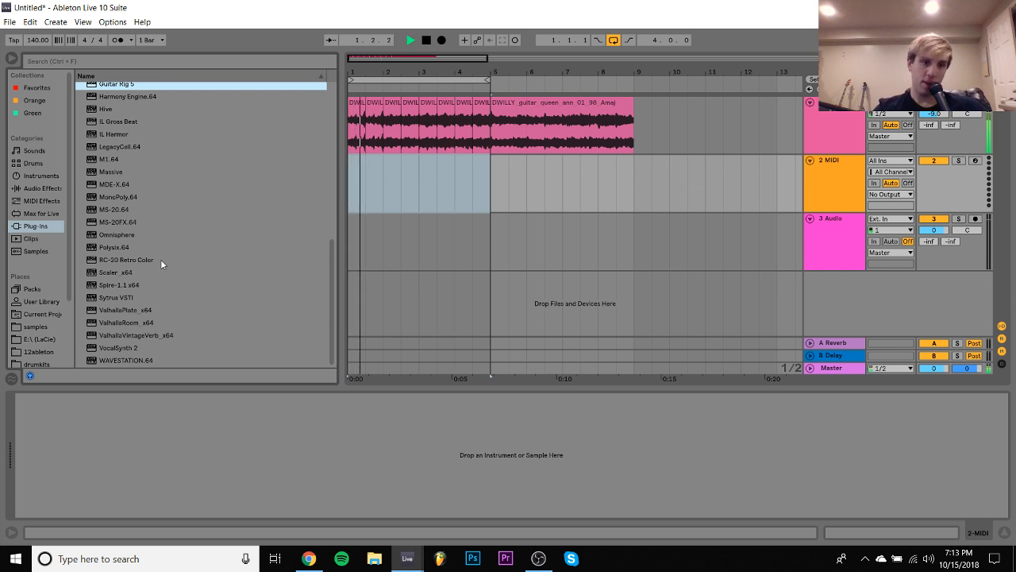
- Check the first Gross Beat's time setting on the guitar track and move Effectrix after Guitar Rig 5
{"action": "left_click", "coordinate": [361, 118]}
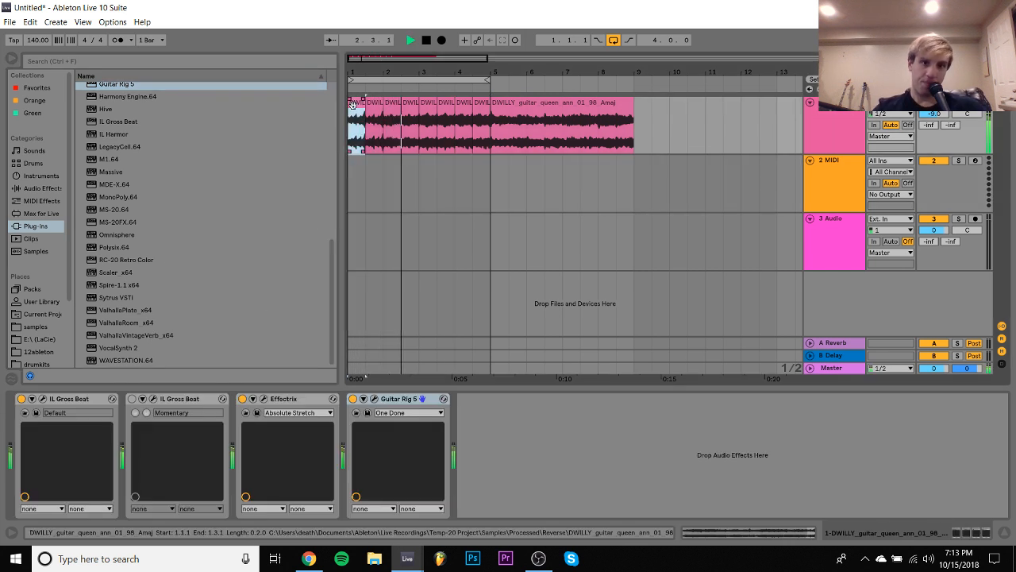
{"action": "left_click", "coordinate": [43, 401]}
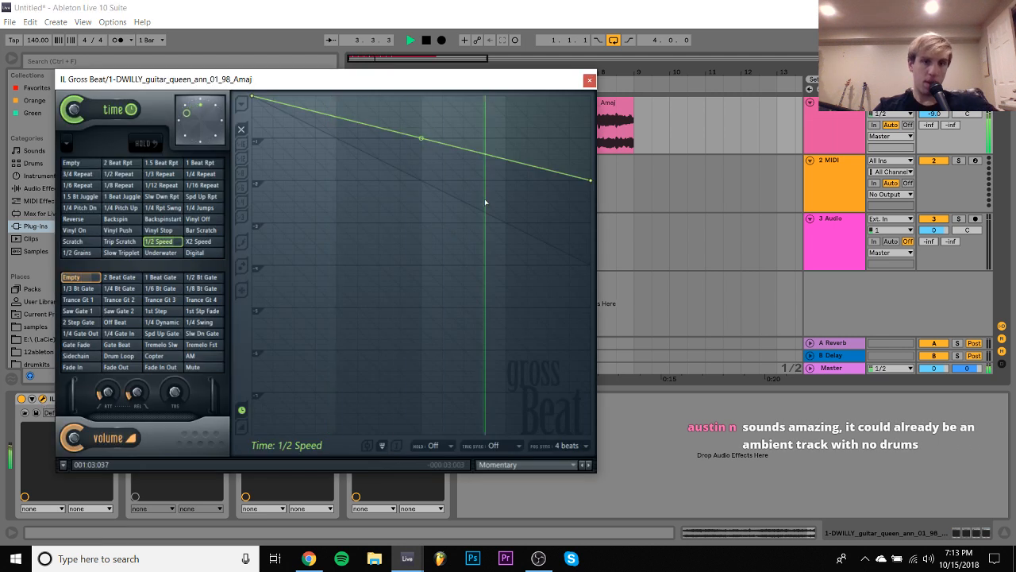
{"action": "left_click", "coordinate": [590, 80]}
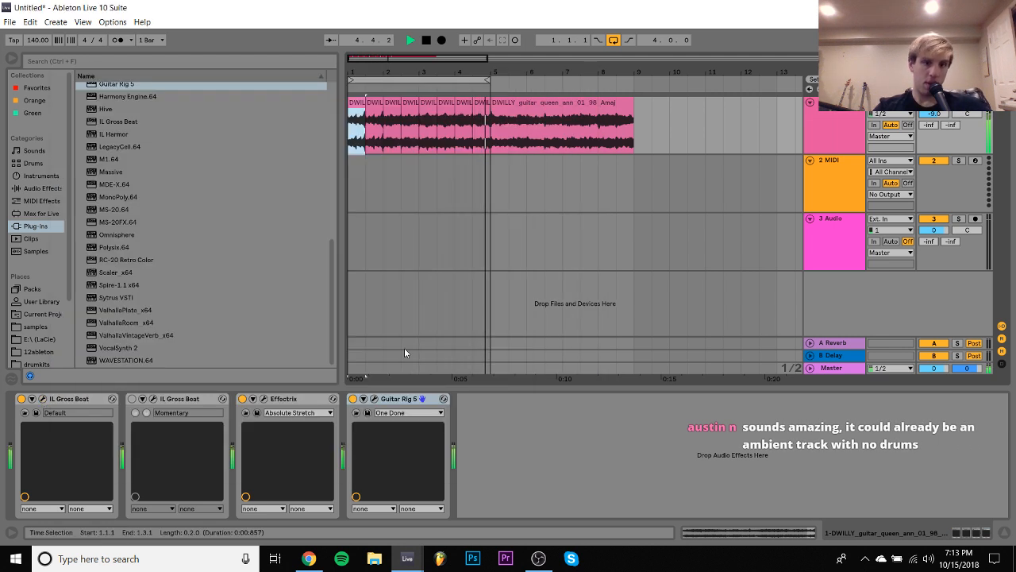
{"action": "left_click_drag", "start_coordinate": [277, 403], "coordinate": [580, 426]}
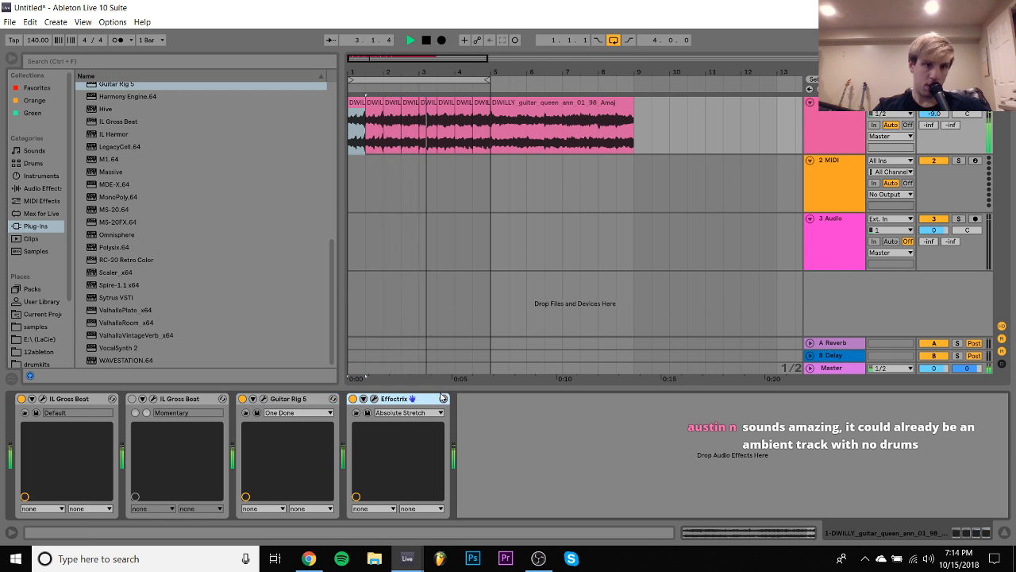
- Load BOOMIN 808 1.wav from the drumkits folder onto the MIDI track and create an empty four-bar clip from 1.1.1
{"action": "left_click", "coordinate": [838, 177]}
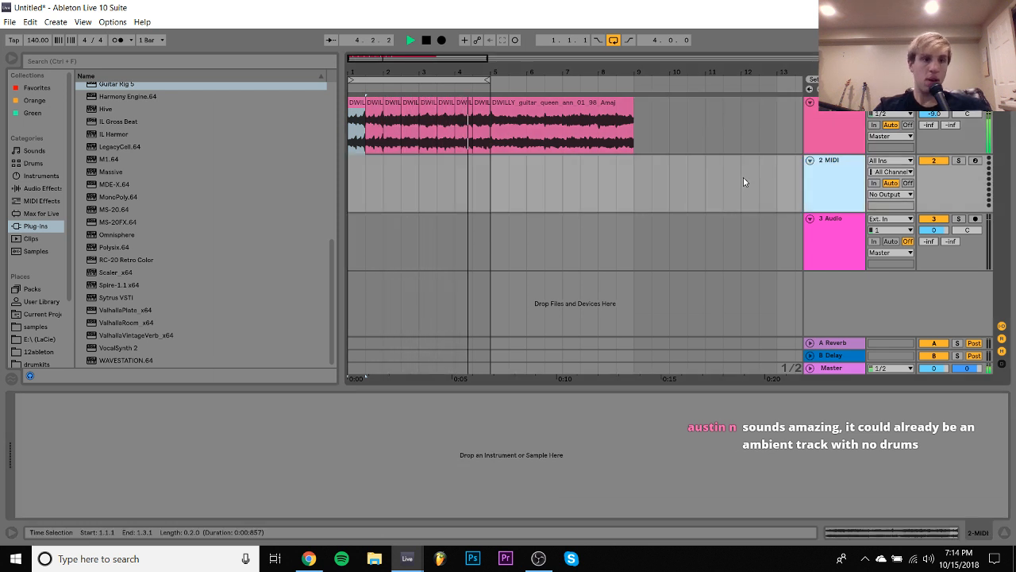
{"action": "left_click", "coordinate": [41, 363]}
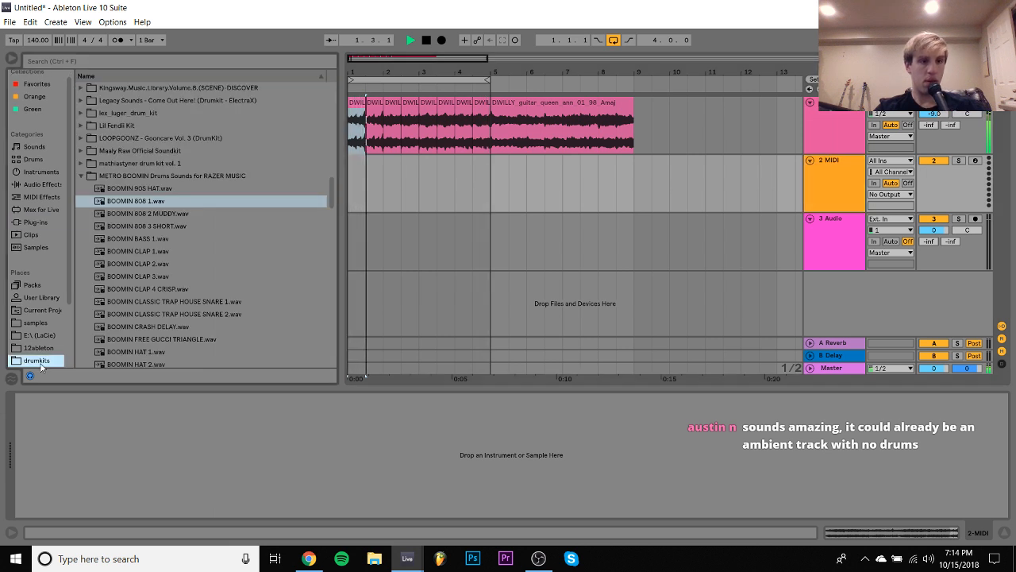
{"action": "left_click_drag", "start_coordinate": [147, 200], "coordinate": [176, 449]}
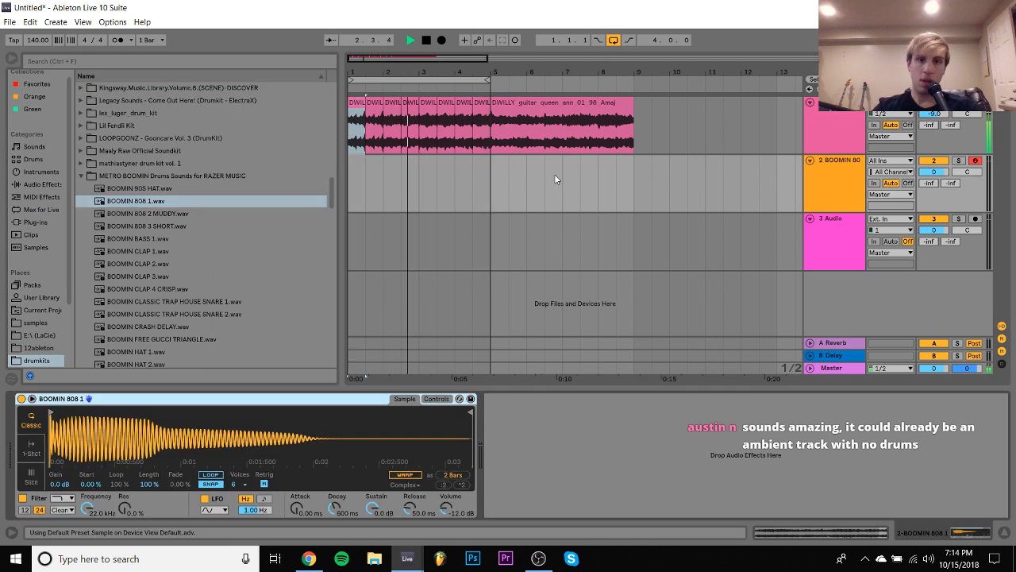
{"action": "left_click_drag", "start_coordinate": [490, 182], "coordinate": [349, 175]}
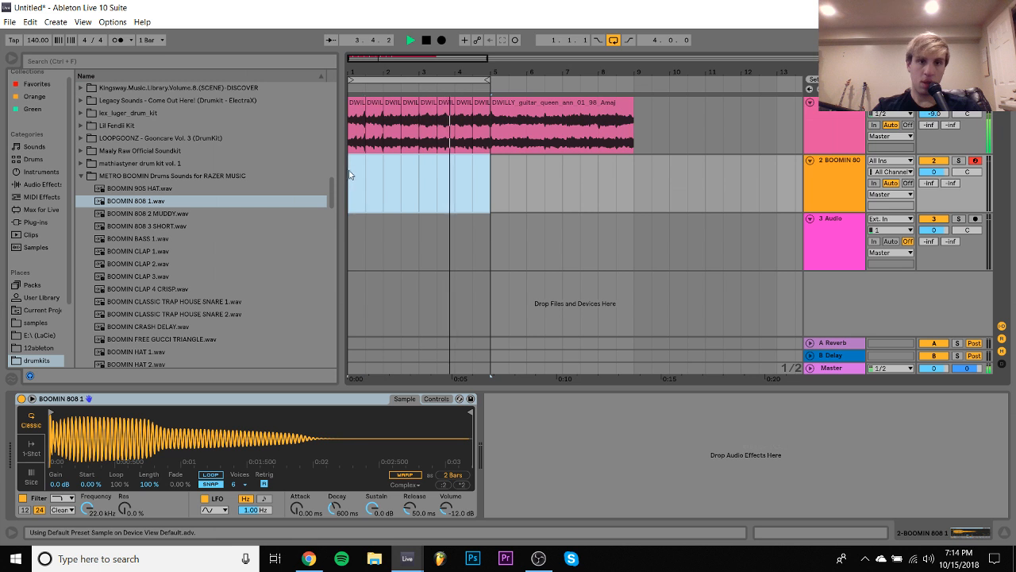
{"action": "key", "text": "ctrl+shift+m"}
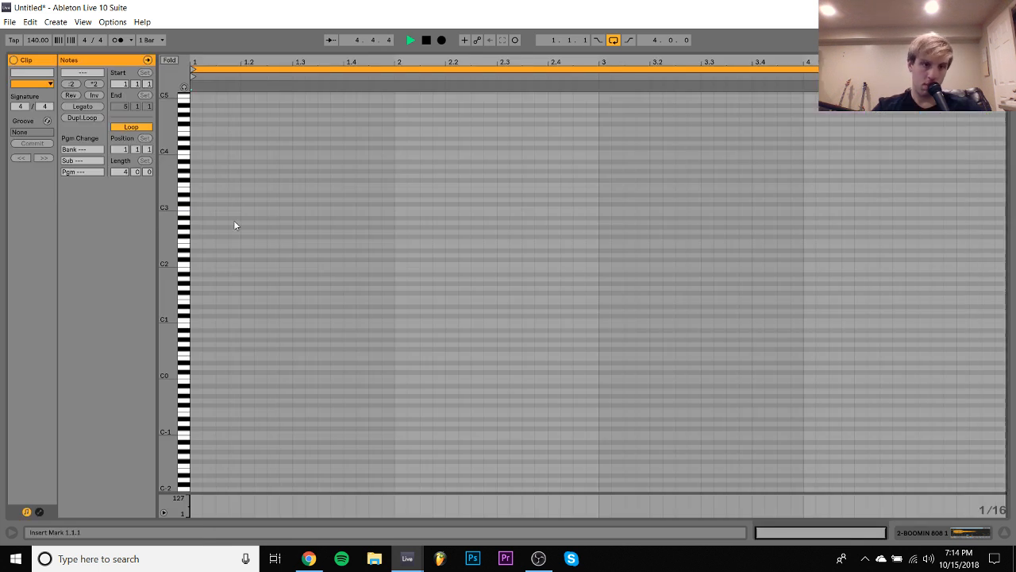
{"action": "key", "text": "space"}
- Add a note at the start of the 808 clip, raise it to E2 and lengthen it to two beats
{"action": "double_click", "coordinate": [197, 239]}
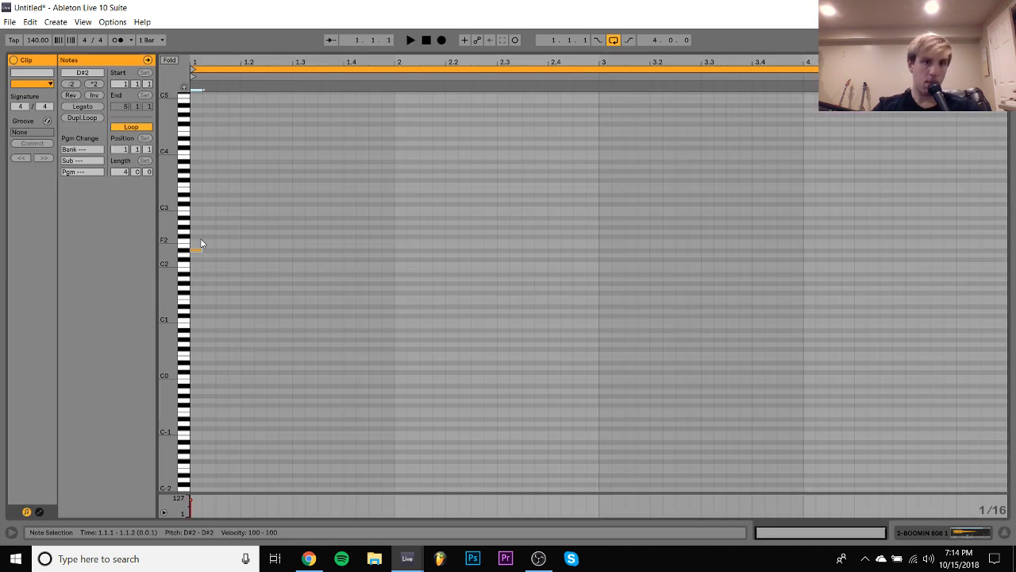
{"action": "key", "text": "space"}
{"action": "key", "text": "shift+Right"}
{"action": "key", "text": "shift+Right"}
{"action": "key", "text": "shift+Right"}
{"action": "key", "text": "shift+Right"}
{"action": "key", "text": "shift+Right"}
{"action": "key", "text": "shift+Right"}
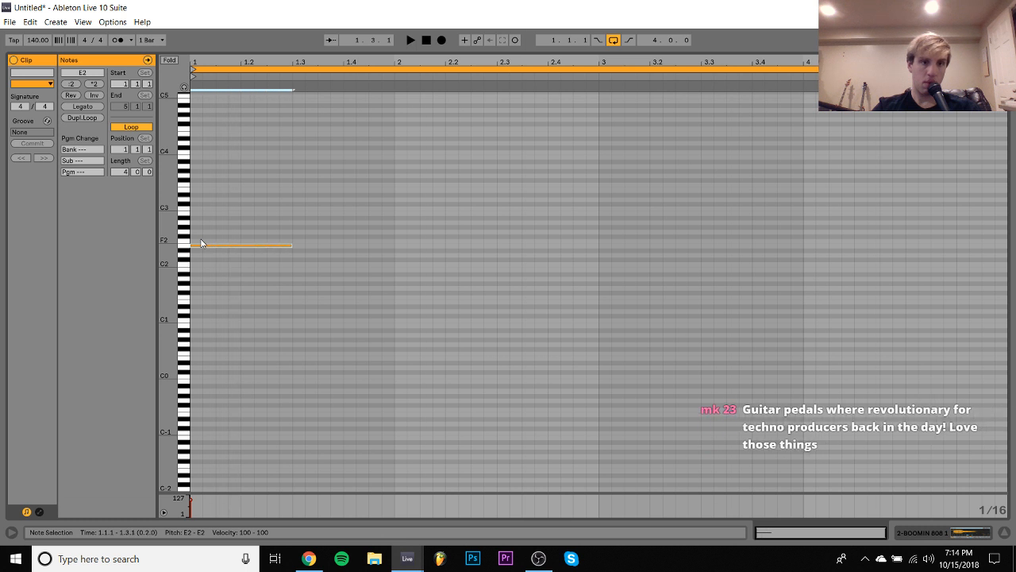
- Raise the 808 note to F#5 by ear, shorten it to 0.1.2, and repeat it back to back at 1.2.3 and 1.4.1
{"action": "key", "text": "shift+Up"}
{"action": "key", "text": "space"}
{"action": "key", "text": "space"}
{"action": "key", "text": "Up"}
{"action": "key", "text": "space"}
{"action": "key", "text": "space"}
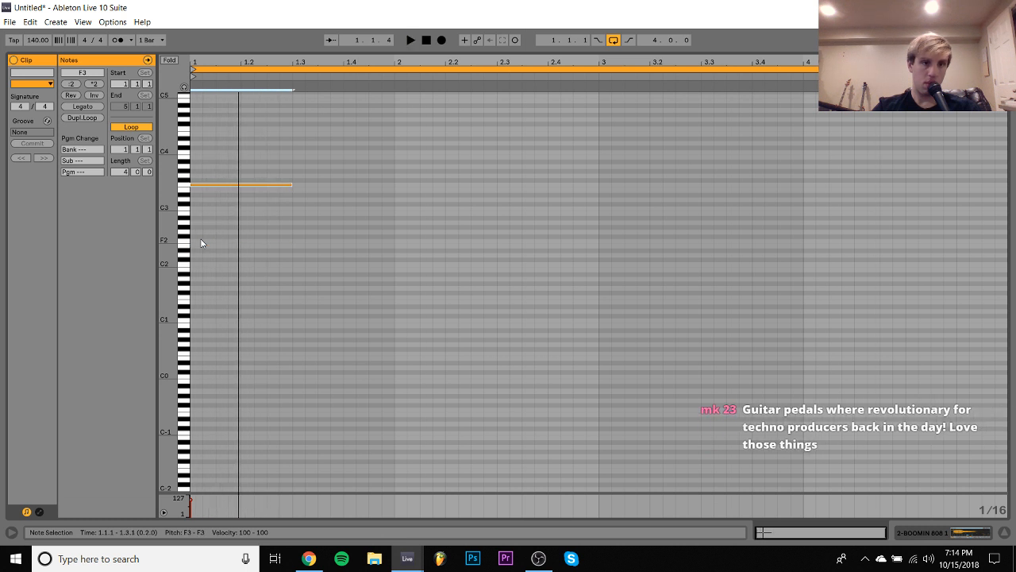
{"action": "key", "text": "shift+Up"}
{"action": "key", "text": "shift+Up"}
{"action": "key", "text": "space"}
{"action": "key", "text": "space"}
{"action": "key", "text": "Up"}
{"action": "key", "text": "space"}
{"action": "key", "text": "space"}
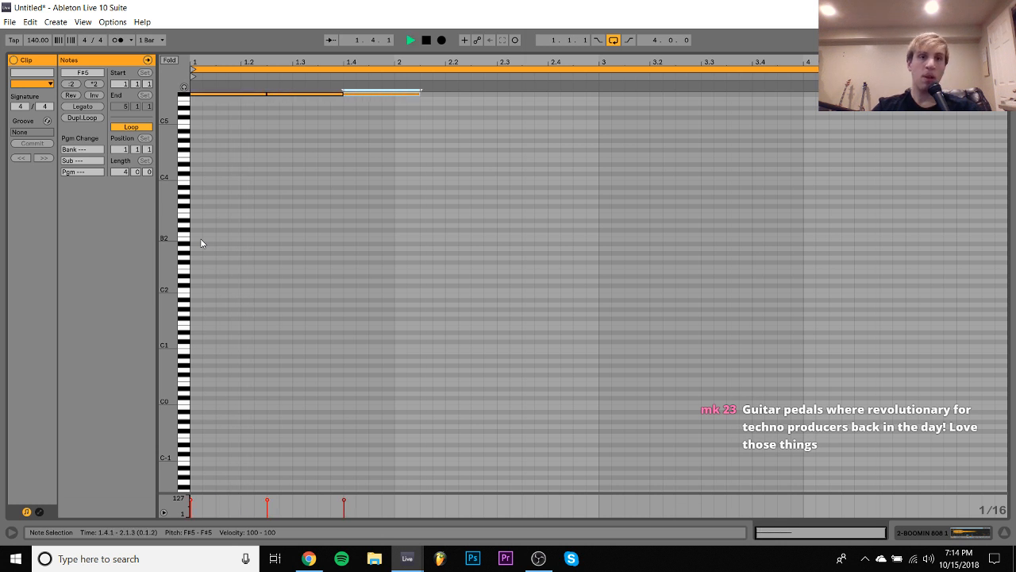
- Extend the third 808 note to end at 2.2.1 and place a two-beat copy of it at 2.3.1
{"action": "key", "text": "shift+Right"}
{"action": "key", "text": "shift+Right"}
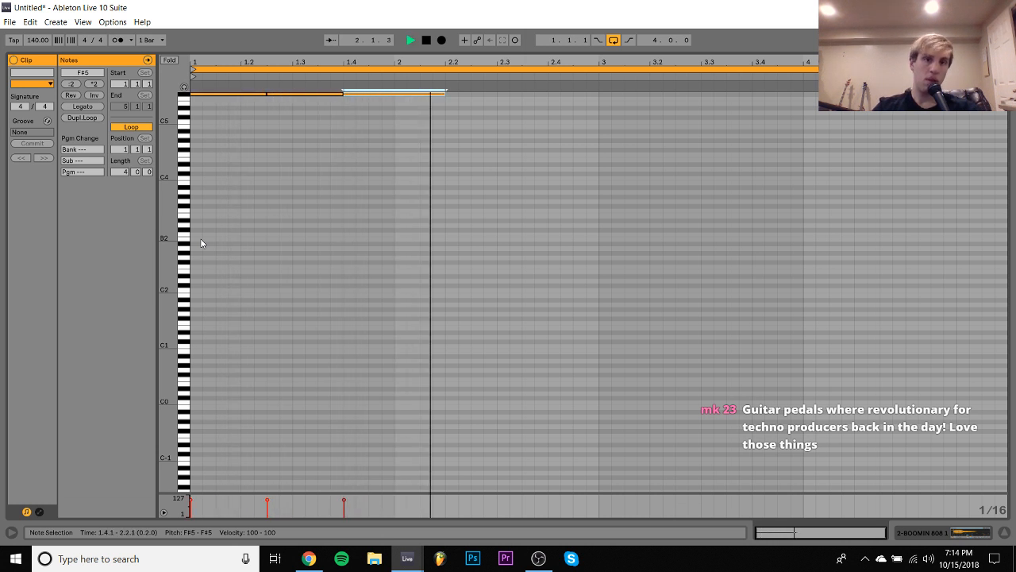
{"action": "key", "text": "space"}
{"action": "key", "text": "ctrl+d"}
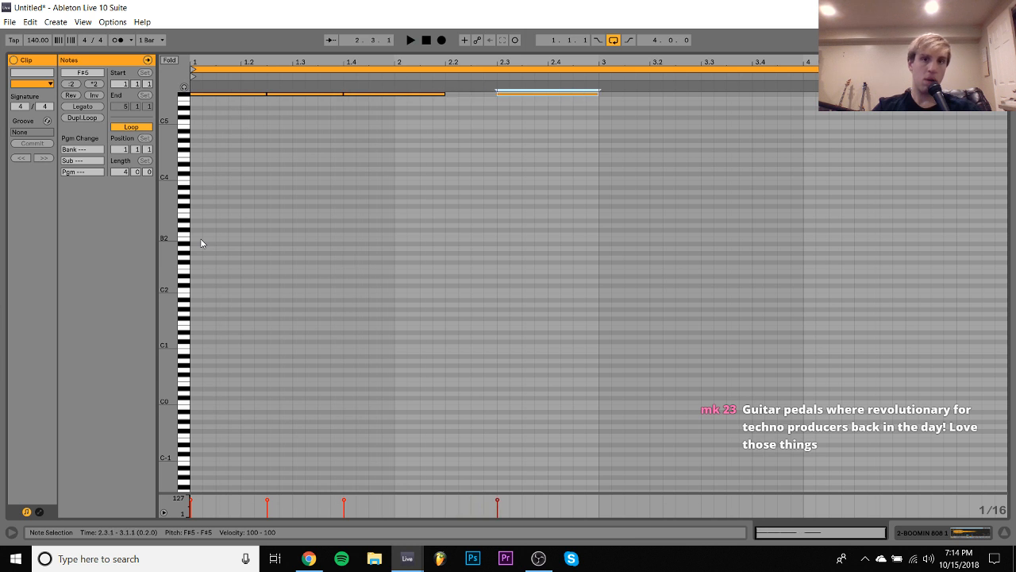
- Try lower pitches such as F5 for the 808 note at 2.3.1 against the guitar
{"action": "key", "text": "Down"}
{"action": "key", "text": "Down"}
{"action": "key", "text": "Down"}
{"action": "key", "text": "Up"}
{"action": "key", "text": "Up"}
{"action": "key", "text": "Up"}
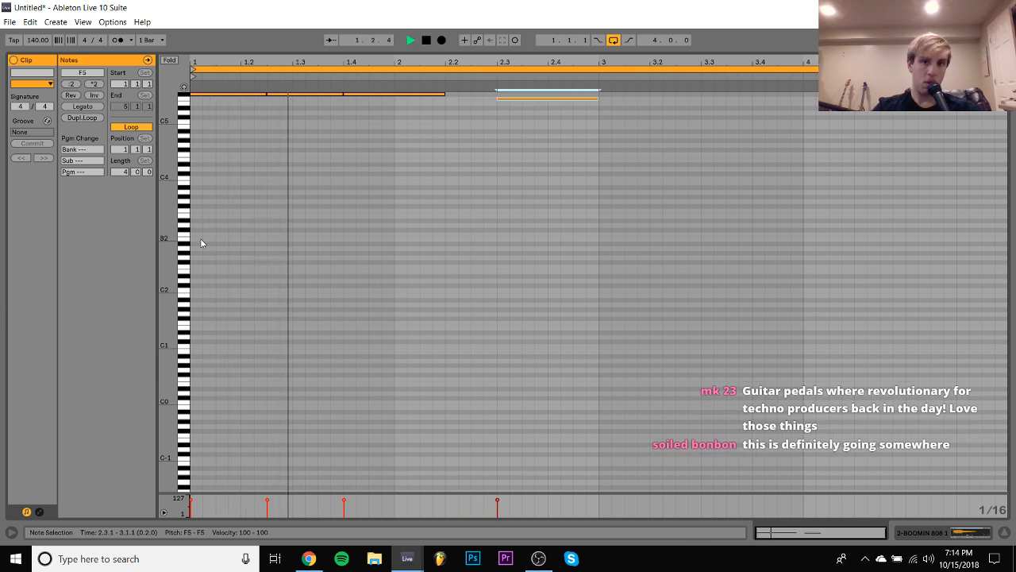
- Shorten the 808 note at 2.3.1 to one beat, duplicate it to 2.4.1, and lower the copy to F5
{"action": "key", "text": "shift+Left"}
{"action": "key", "text": "shift+Left"}
{"action": "key", "text": "shift+Left"}
{"action": "key", "text": "shift+Left"}
{"action": "key", "text": "ctrl+d"}
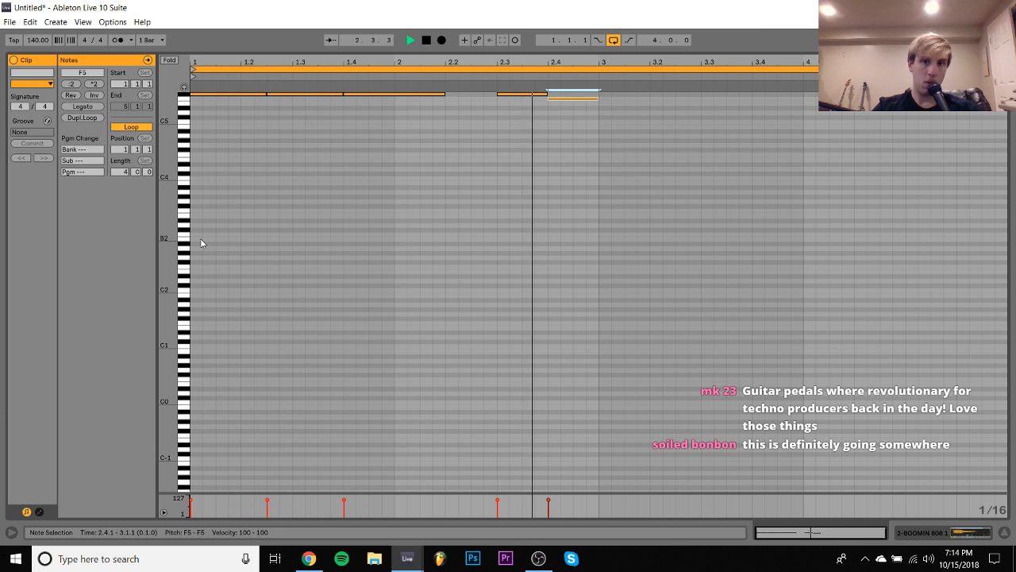
{"action": "key", "text": "Down"}
{"action": "key", "text": "Down"}
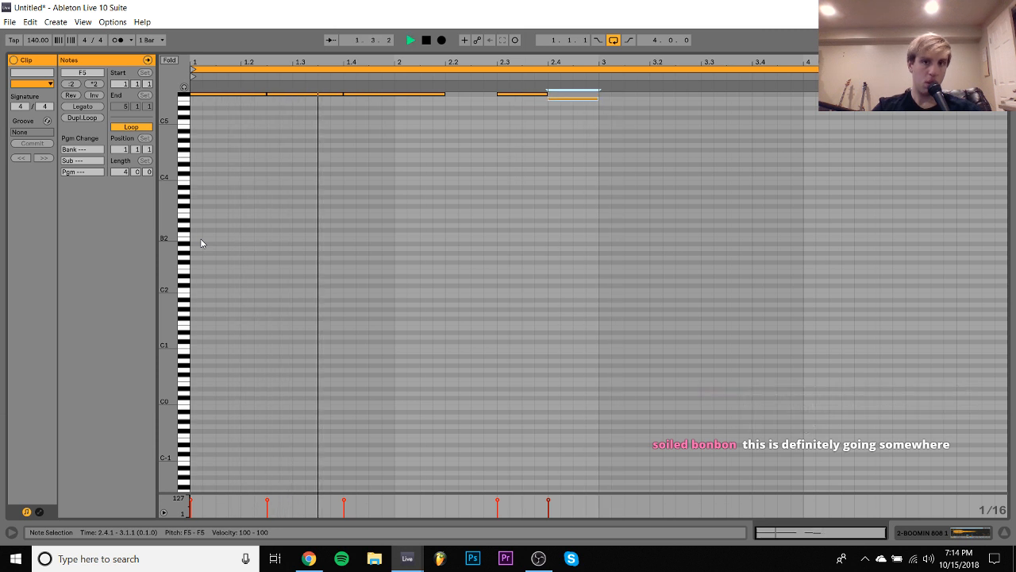
- Raise the whole 808 pattern by one octave to F6–F#6 and listen to it against the guitar
{"action": "key", "text": "Up"}
{"action": "key", "text": "ctrl+a"}
{"action": "key", "text": "shift+Up"}
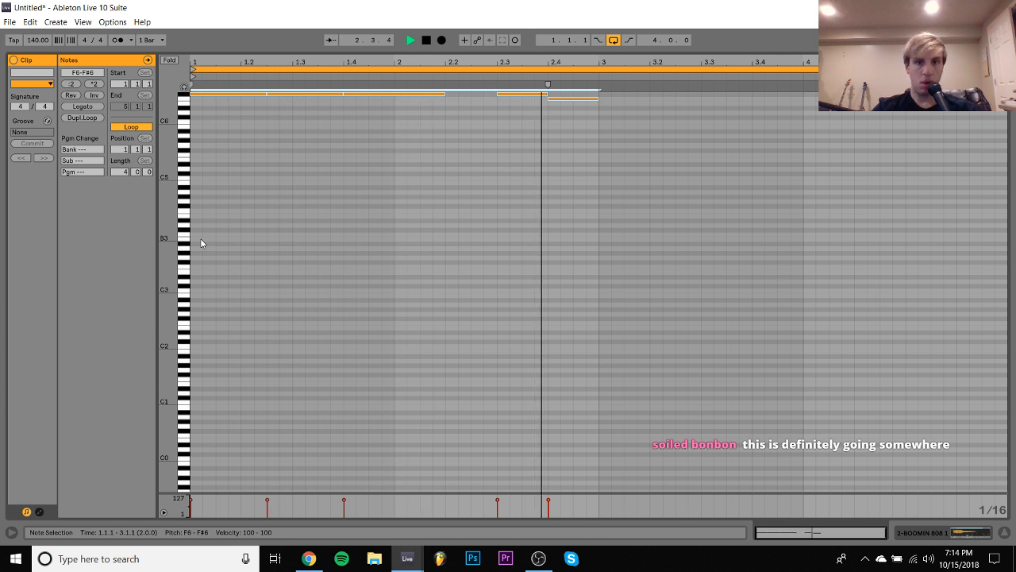
{"action": "key", "text": "space"}
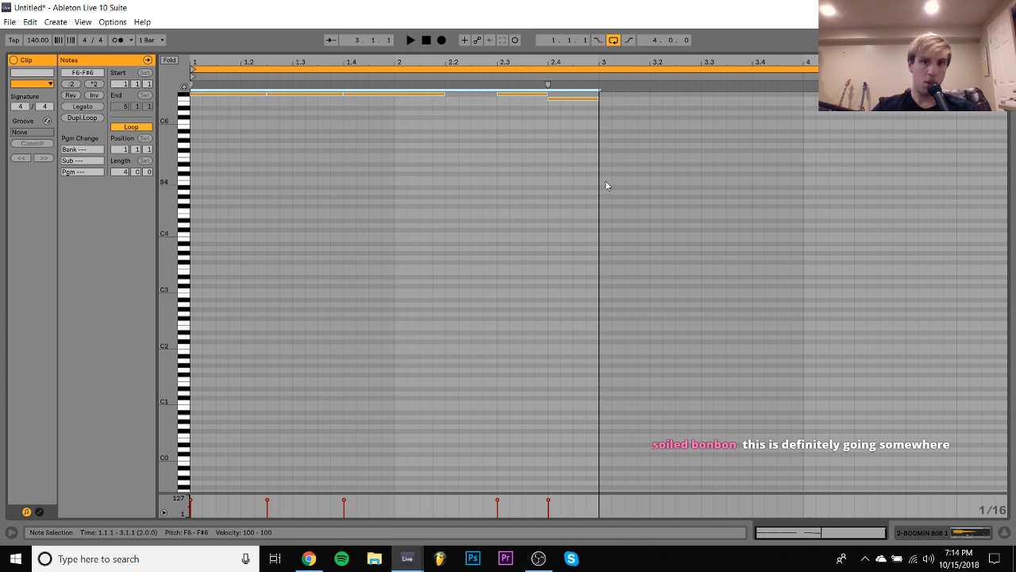
- Lower the 808 note at 2.4.1 to E6 and play the loop to check it
{"action": "left_click_drag", "start_coordinate": [609, 170], "coordinate": [586, 90]}
{"action": "key", "text": "Down"}
{"action": "key", "text": "space"}
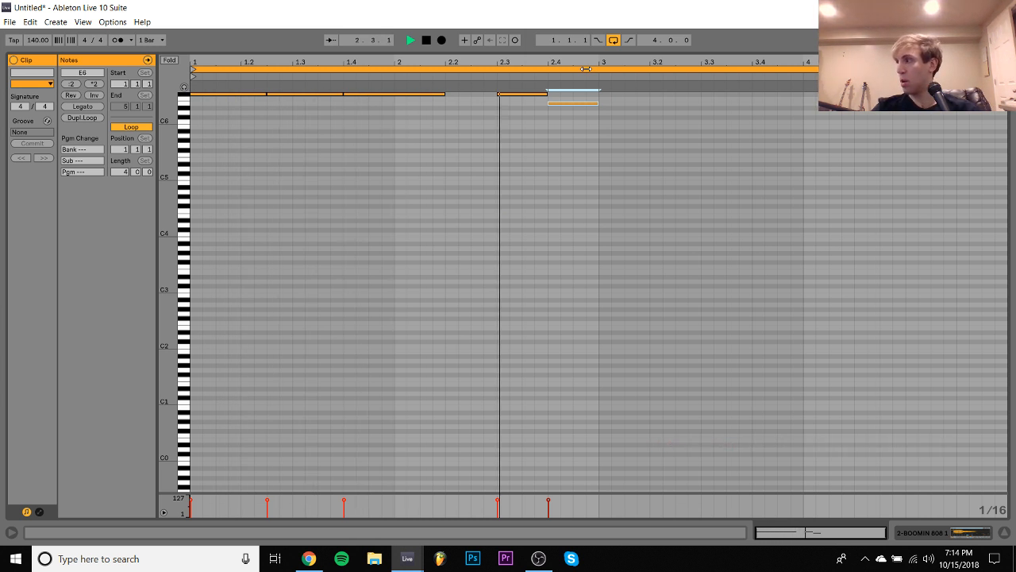
{"action": "key", "text": "space"}
{"action": "key", "text": "space"}
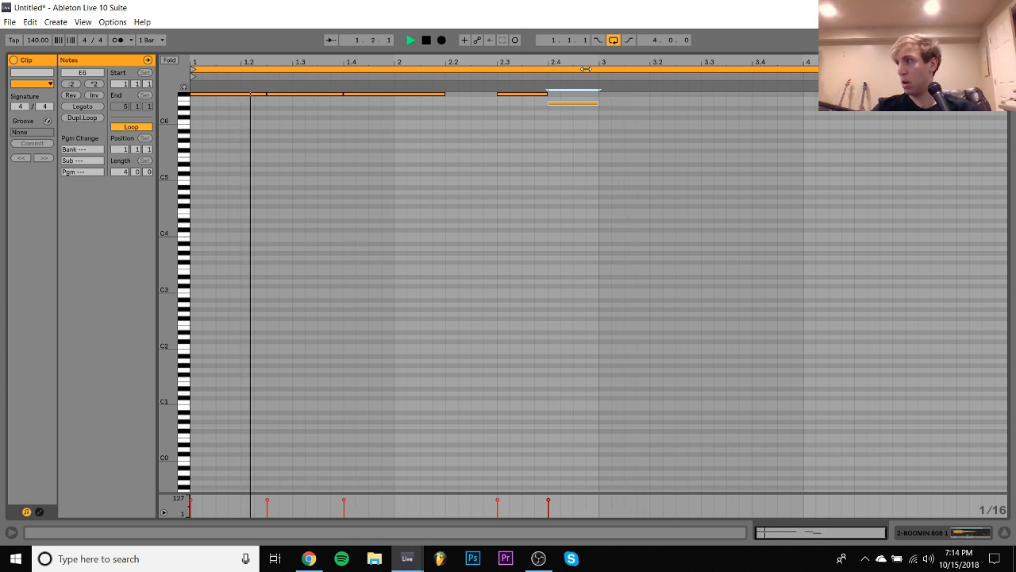
- Duplicate the 808 note at 2.4.1 to 3.1.1, tune the copy to D#6, and set its length to 0.1.2
{"action": "key", "text": "ctrl+d"}
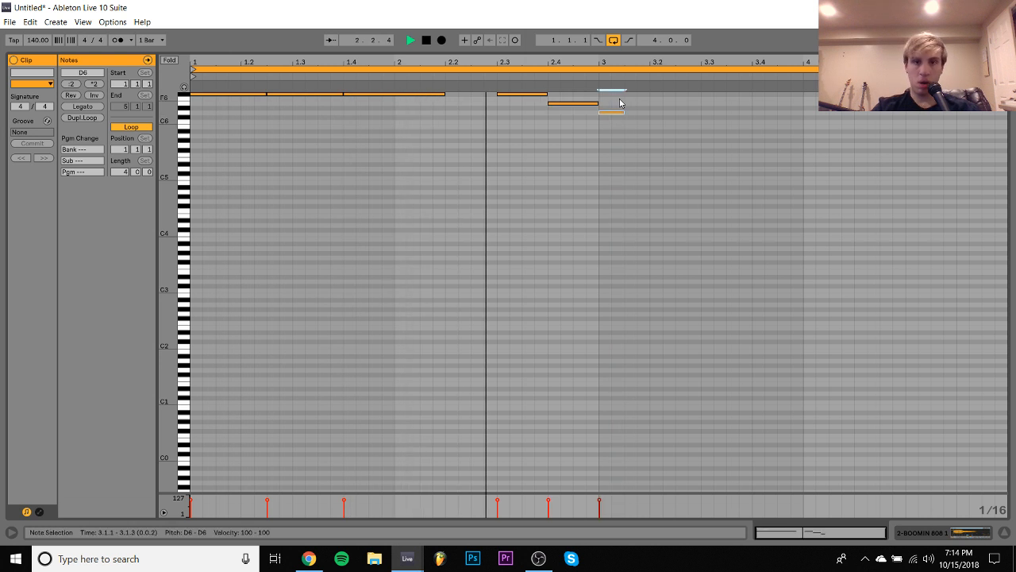
{"action": "key", "text": "Down"}
{"action": "key", "text": "Down"}
{"action": "key", "text": "Up"}
{"action": "key", "text": "shift+Right"}
{"action": "key", "text": "shift+Right"}
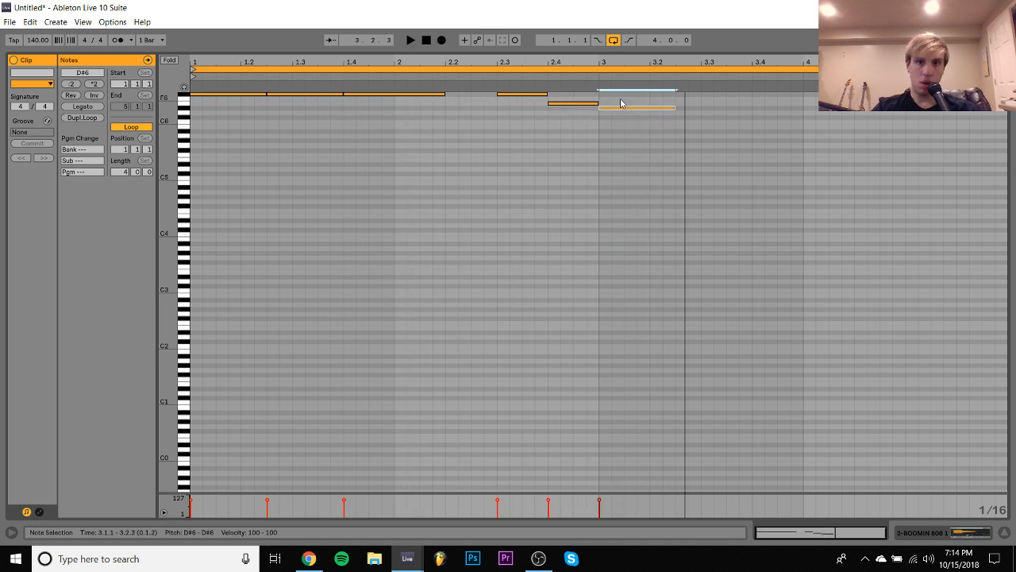
- Lower the whole 808 pattern by one octave and repeat its D#5 note at 3.2.3 and 3.4.1
{"action": "key", "text": "ctrl+a"}
{"action": "key", "text": "shift+Down"}
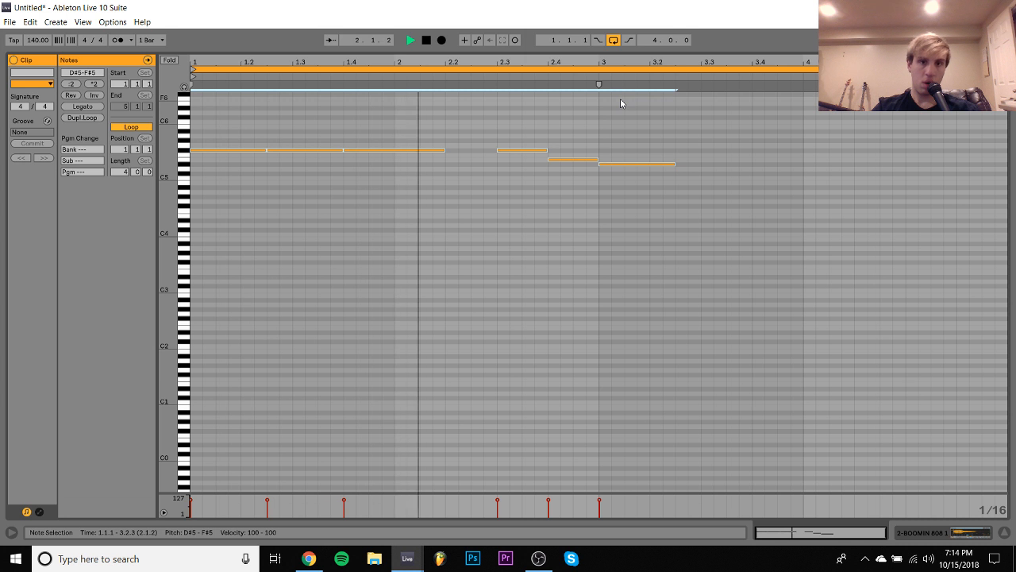
{"action": "left_click", "coordinate": [632, 164]}
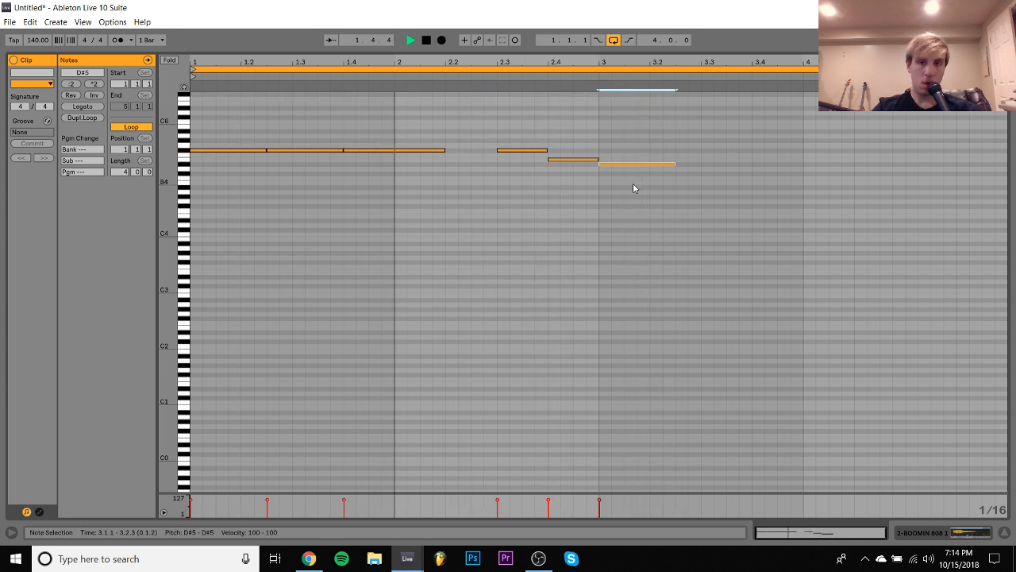
{"action": "key", "text": "ctrl+d"}
- Extend the note at 3.4.1 to two beats and fill the rest of bar 4 with 0.1.2-long copies at 4.2.1 and 4.3.3
{"action": "key", "text": "ctrl+d"}
{"action": "key", "text": "shift+Right"}
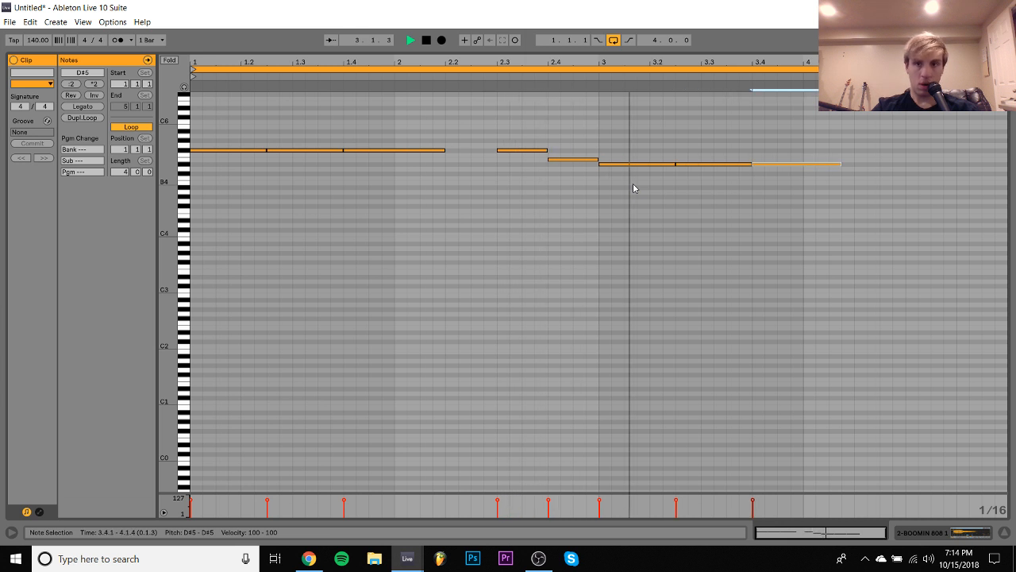
{"action": "key", "text": "shift+Right"}
{"action": "key", "text": "ctrl+d"}
{"action": "key", "text": "shift+Left"}
{"action": "key", "text": "ctrl+d"}
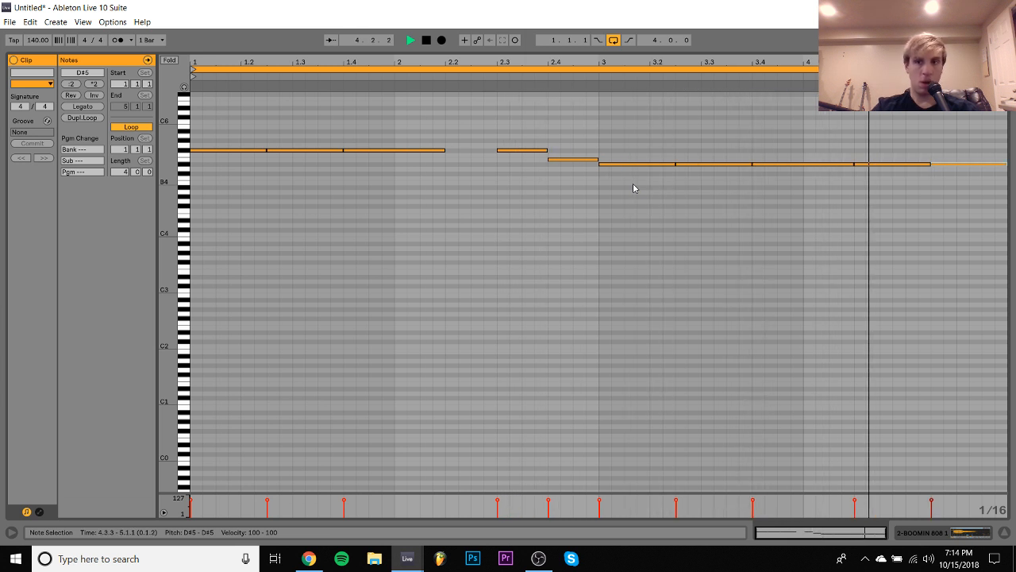
- Lower the whole 808 pattern by two octaves to D#3–F#3
{"action": "key", "text": "ctrl+a"}
{"action": "key", "text": "shift+Down"}
{"action": "key", "text": "shift+Down"}
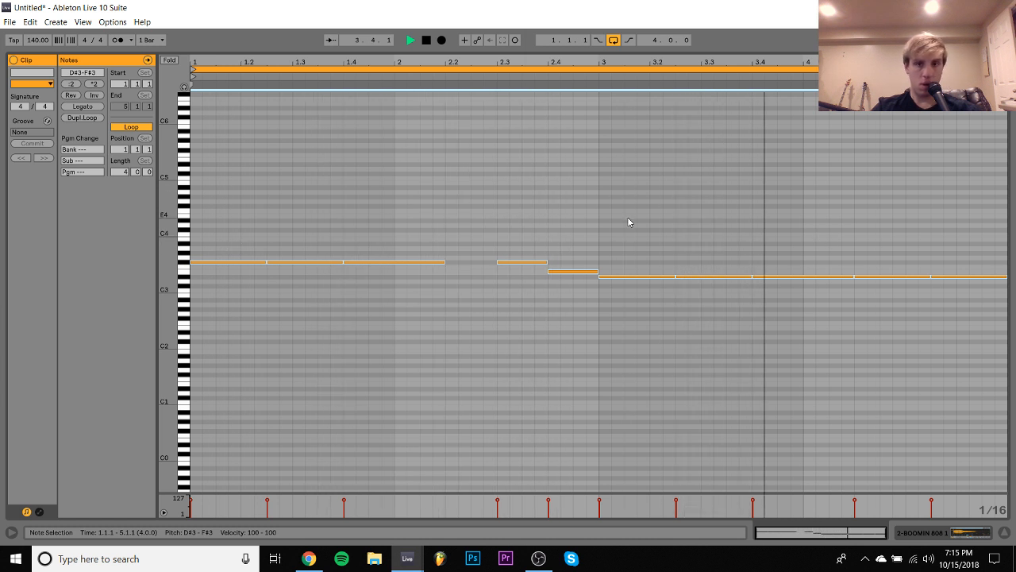
- Lower the four 808 notes before 2.4.1 to D#3 while auditioning the loop
{"action": "left_click_drag", "start_coordinate": [526, 250], "coordinate": [174, 401]}
{"action": "key", "text": "Down"}
{"action": "key", "text": "Down"}
{"action": "key", "text": "Down"}
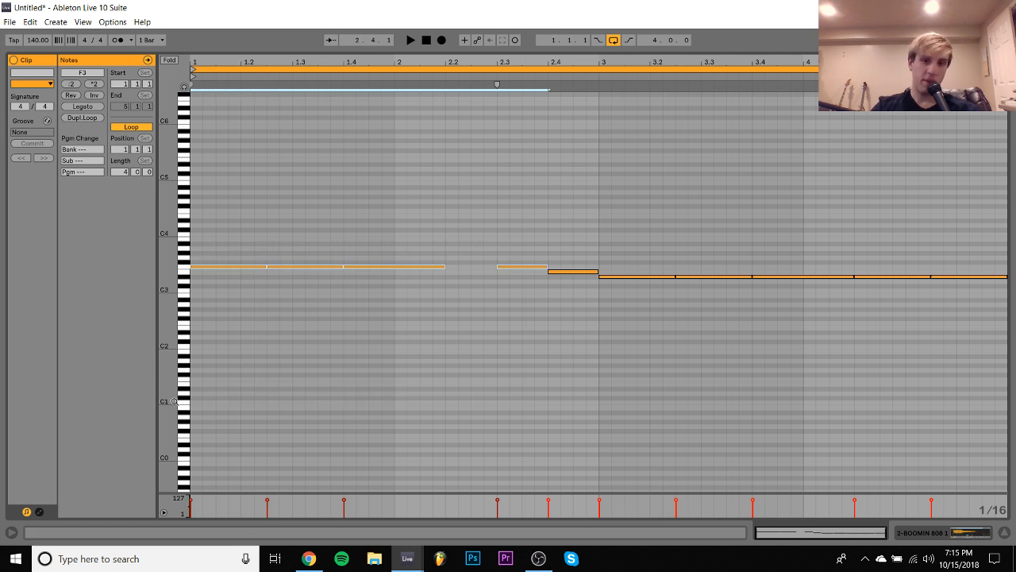
{"action": "key", "text": "space"}
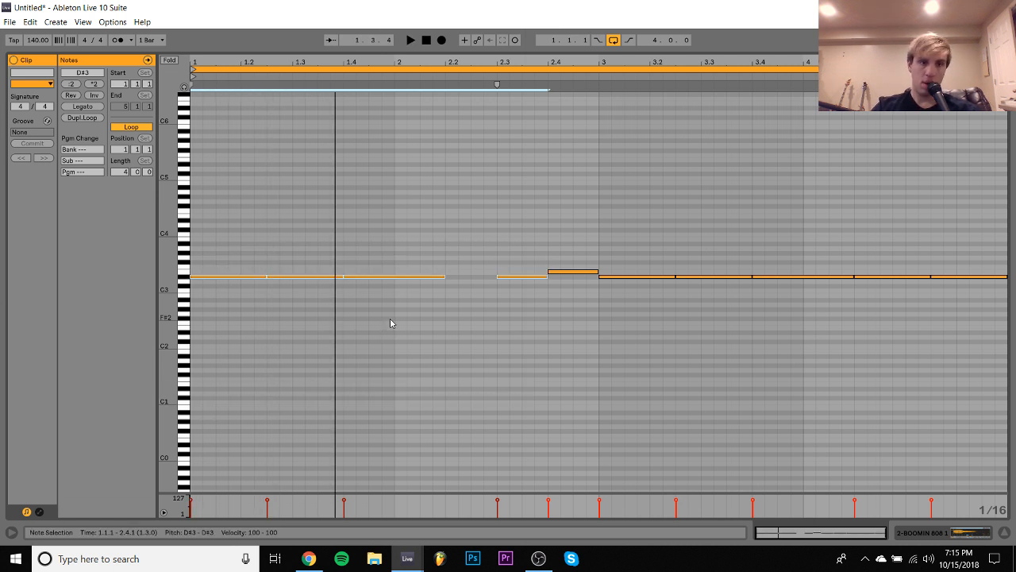
- Raise all 808 notes by one semitone and two octaves to E5–F5 to judge their tuning against the guitar
{"action": "key", "text": "space"}
{"action": "key", "text": "ctrl+a"}
{"action": "key", "text": "Up"}
{"action": "key", "text": "space"}
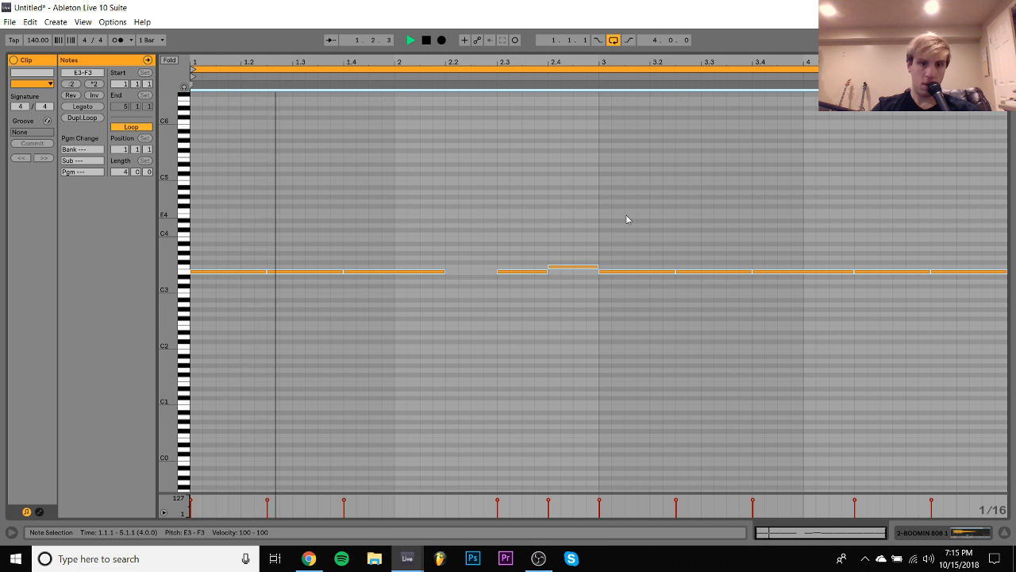
{"action": "key", "text": "shift+Up"}
{"action": "key", "text": "shift+Up"}
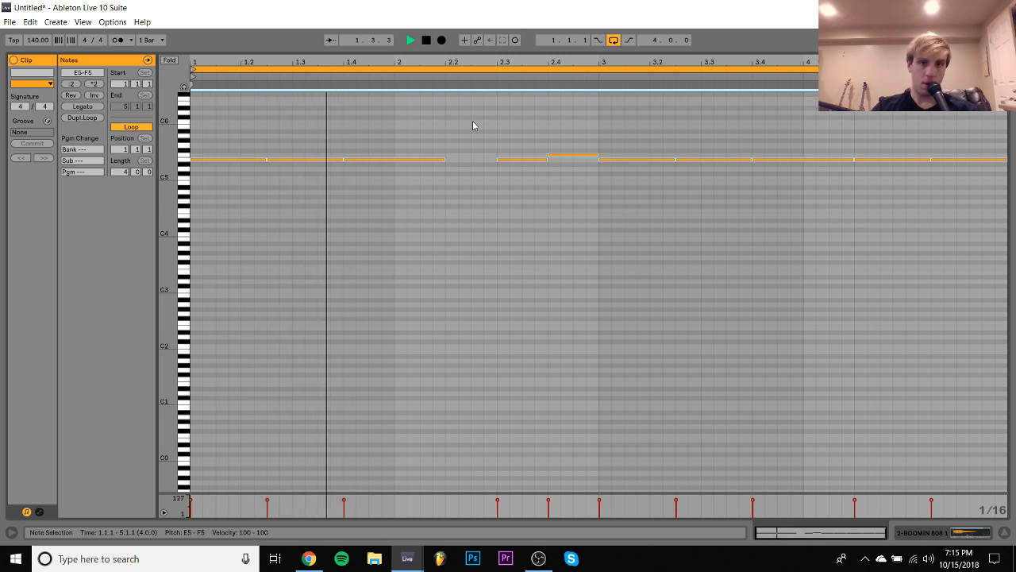
- Lower the 808 note at 2.4.1 to D#5
{"action": "left_click_drag", "start_coordinate": [566, 132], "coordinate": [572, 189]}
{"action": "key", "text": "Down"}
{"action": "key", "text": "Down"}
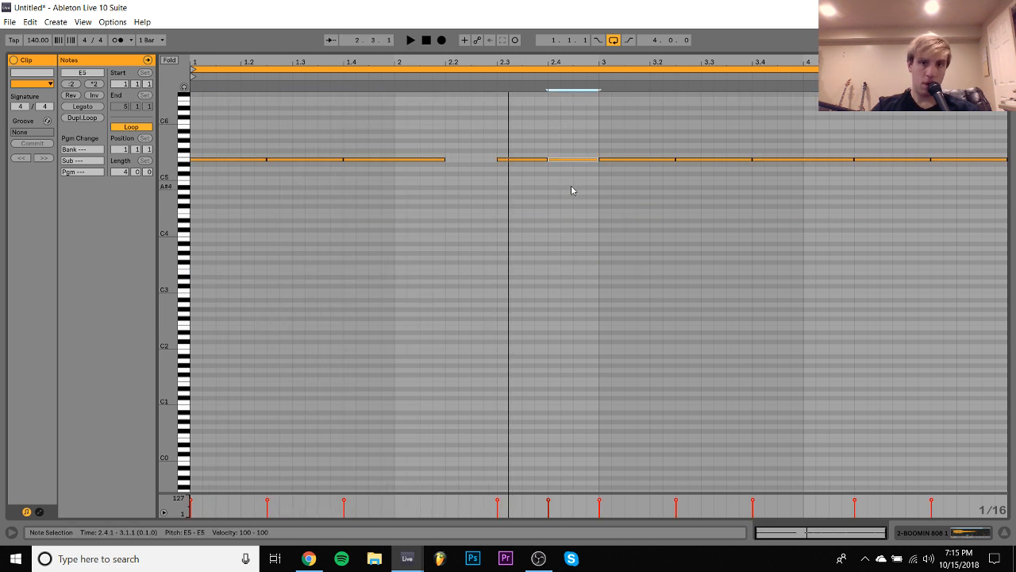
- Lower all the 808 notes in bars 3 and 4 to B4 by ear
{"action": "left_click_drag", "start_coordinate": [619, 136], "coordinate": [1013, 255]}
{"action": "key", "text": "Down"}
{"action": "key", "text": "Down"}
{"action": "key", "text": "Down"}
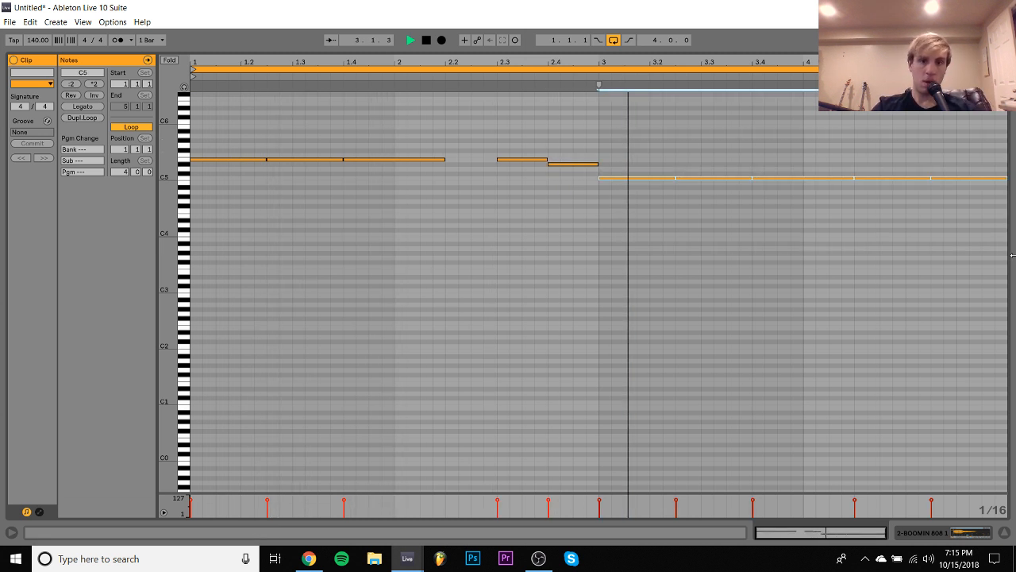
{"action": "key", "text": "Down"}
{"action": "key", "text": "Down"}
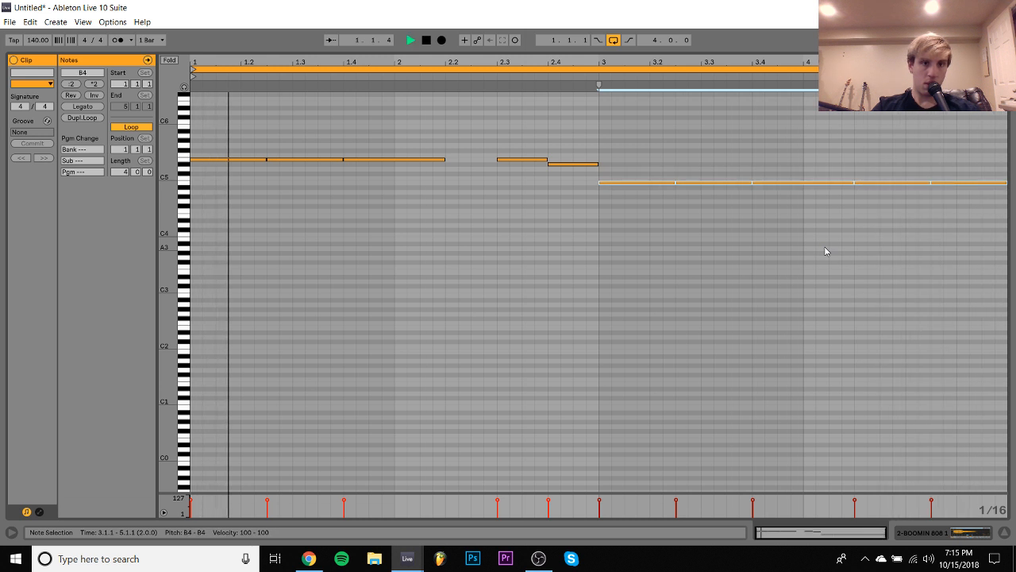
- Raise the whole 808 pattern by one octave and tune the notes at 4.2.1 and 4.3.3 to C#6
{"action": "key", "text": "ctrl+a"}
{"action": "key", "text": "shift+Up"}
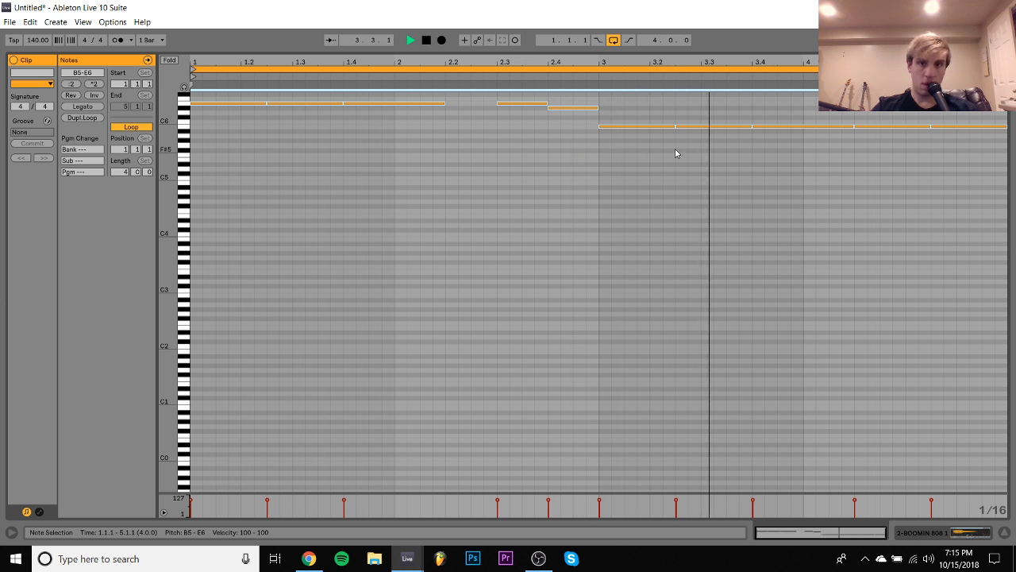
{"action": "left_click_drag", "start_coordinate": [882, 166], "coordinate": [1006, 104]}
{"action": "key", "text": "Up"}
{"action": "key", "text": "Up"}
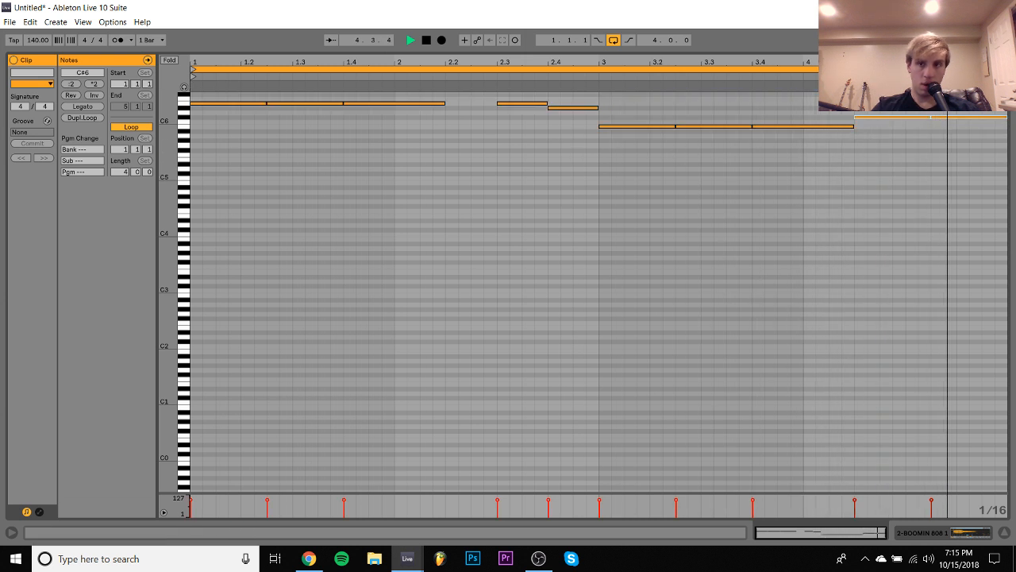
- Lower the whole 808 pattern by three octaves to B2–E3 and listen to it with the 808 instrument's devices shown
{"action": "key", "text": "ctrl+a"}
{"action": "key", "text": "shift+Down"}
{"action": "key", "text": "shift+Down"}
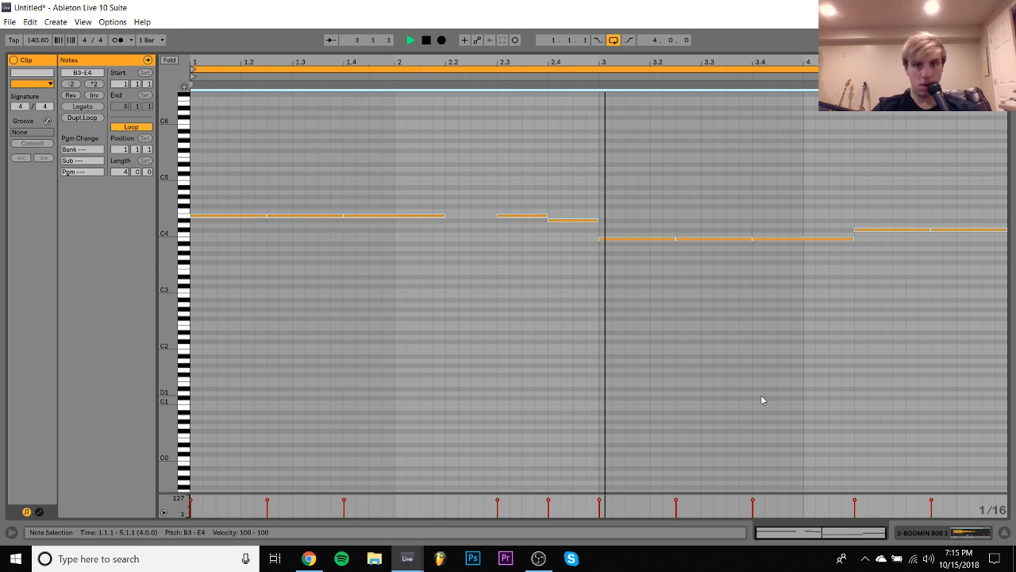
{"action": "key", "text": "shift+Down"}
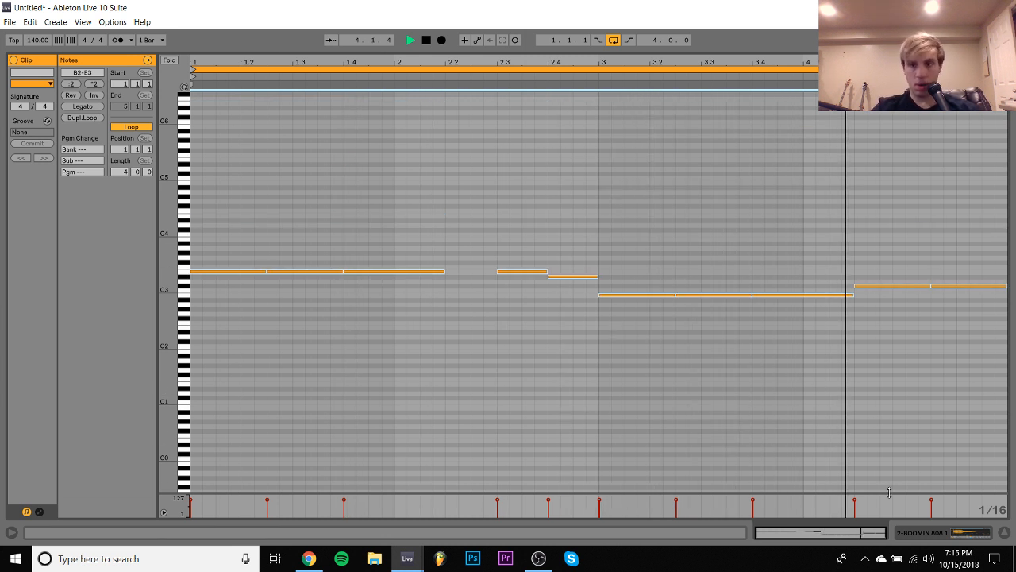
{"action": "left_click", "coordinate": [930, 535]}
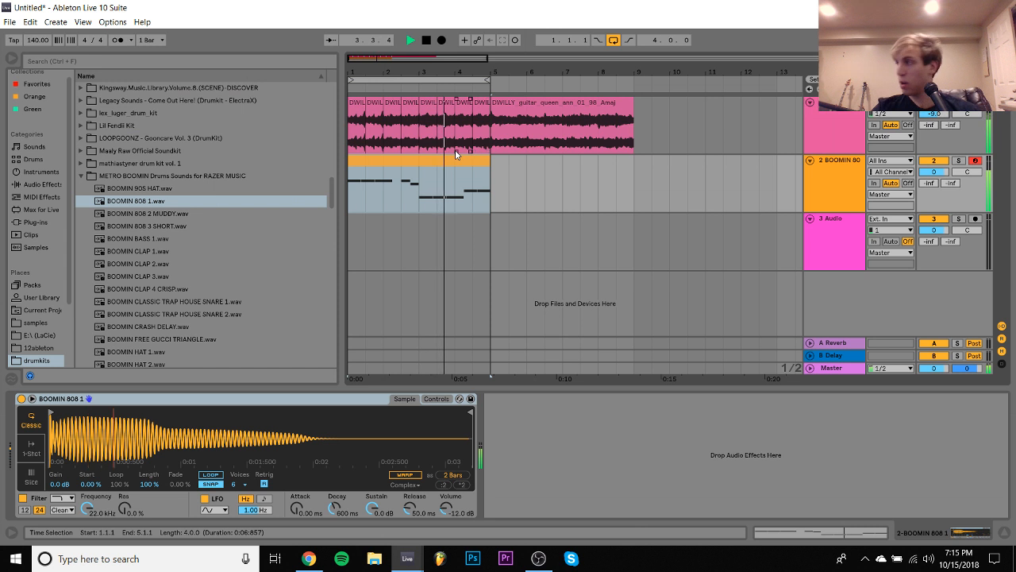
{"action": "key", "text": "space"}
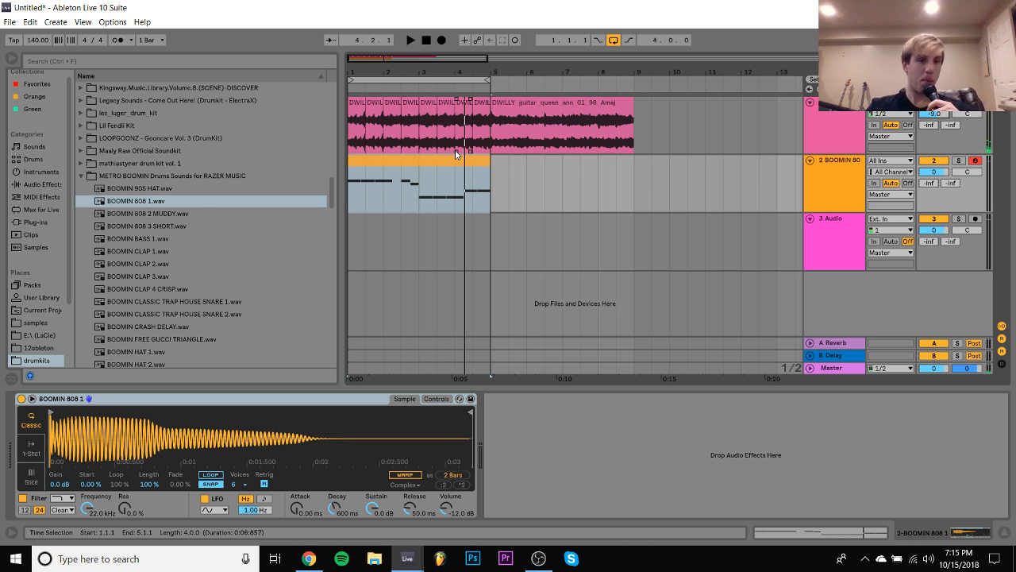
- Move the Momentary Gross Beat to the end of the guitar track's device chain and enable it during playback
{"action": "left_click", "coordinate": [358, 110]}
{"action": "left_click", "coordinate": [369, 113]}
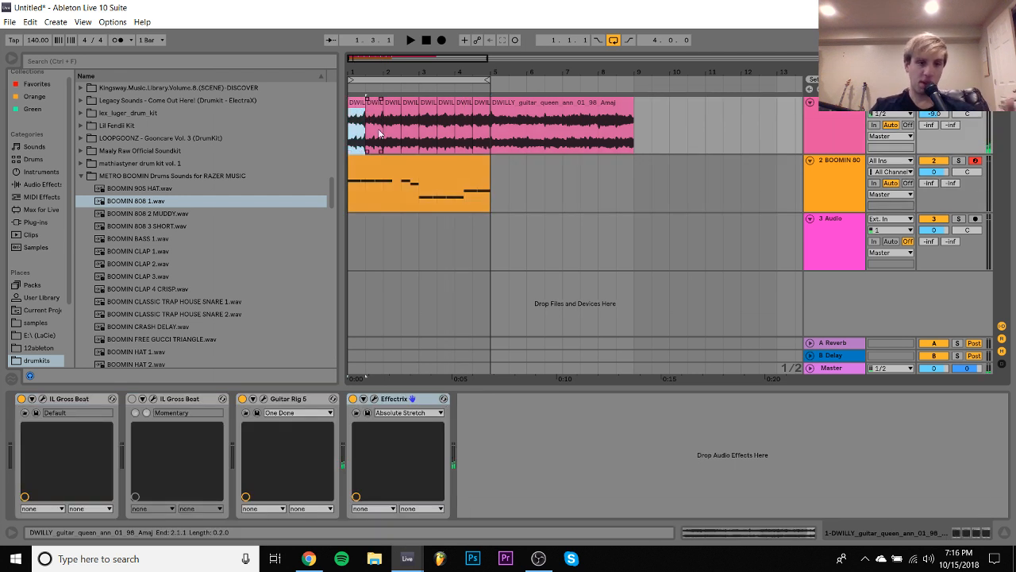
{"action": "key", "text": "space"}
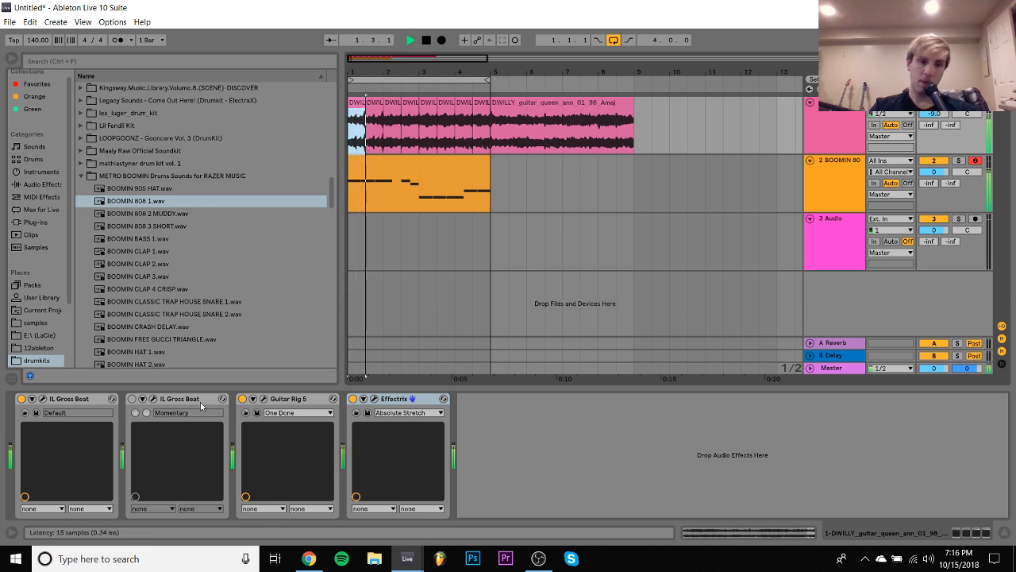
{"action": "left_click_drag", "start_coordinate": [180, 401], "coordinate": [432, 434]}
{"action": "left_click", "coordinate": [353, 399]}
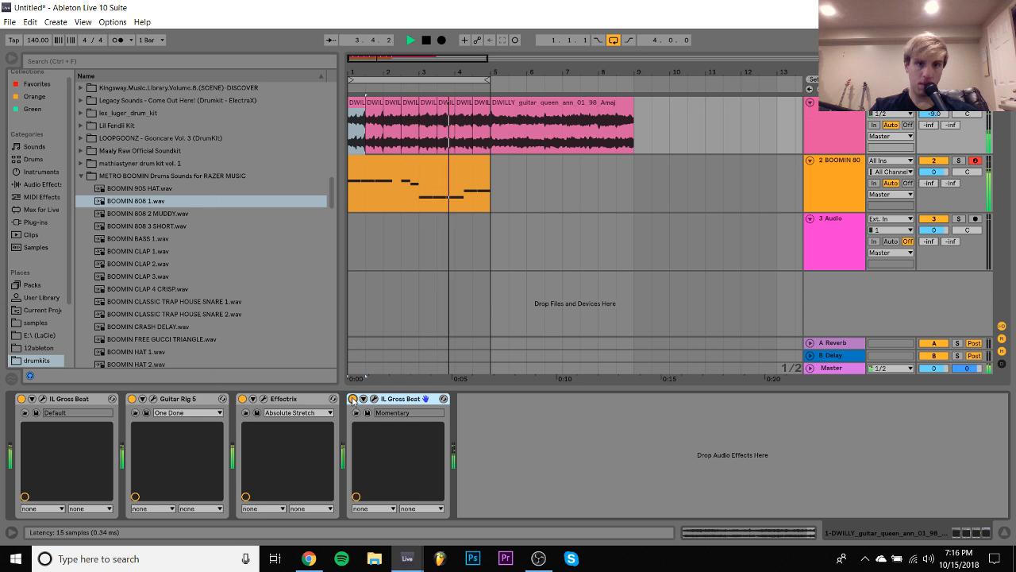
- Set the guitar track's volume to -4.1 dB and audition the unchopped guitar clip at bar 5
{"action": "left_click_drag", "start_coordinate": [933, 114], "coordinate": [934, 100]}
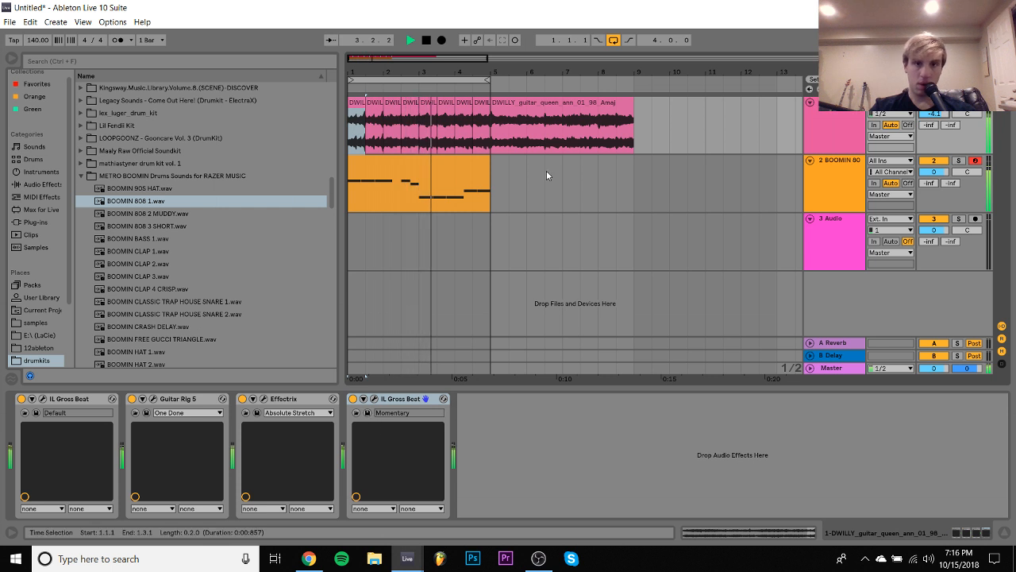
{"action": "left_click", "coordinate": [551, 111]}
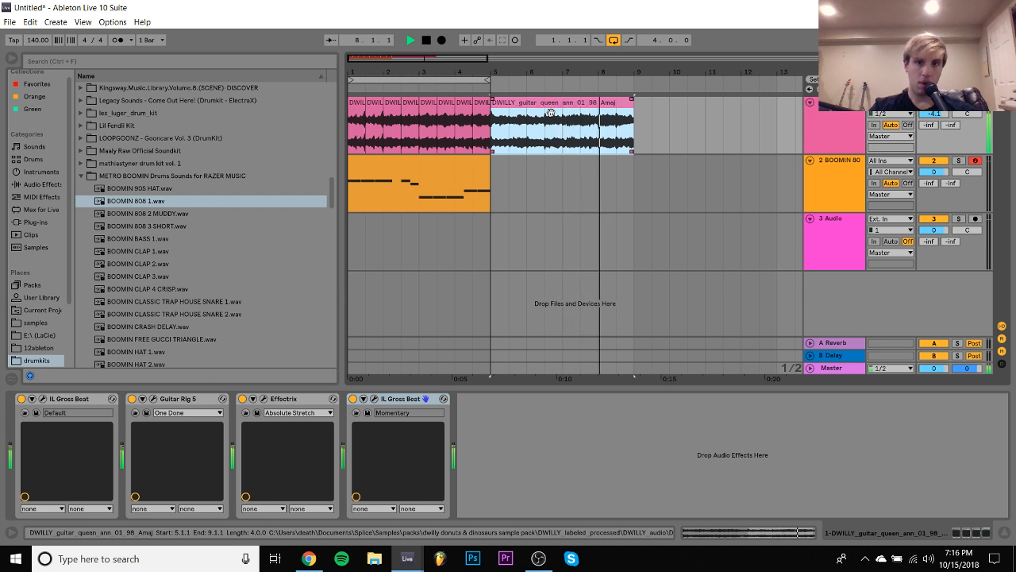
{"action": "key", "text": "space"}
- Transpose the eight chopped guitar clips in bars 1 to 4 to 38 st and play them
{"action": "left_click", "coordinate": [482, 104]}
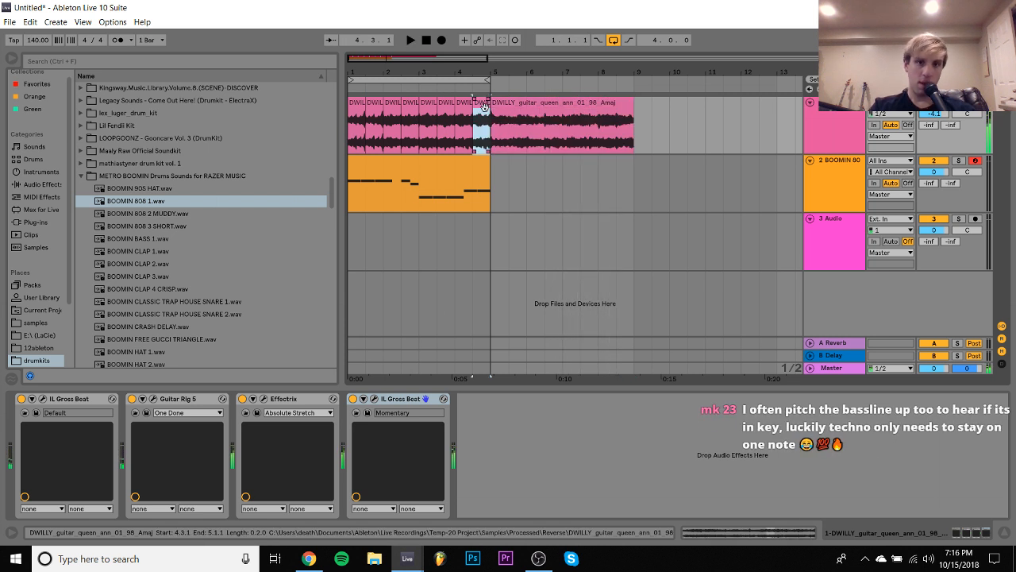
{"action": "left_click", "coordinate": [358, 104], "text": "shift"}
{"action": "left_click", "coordinate": [783, 533]}
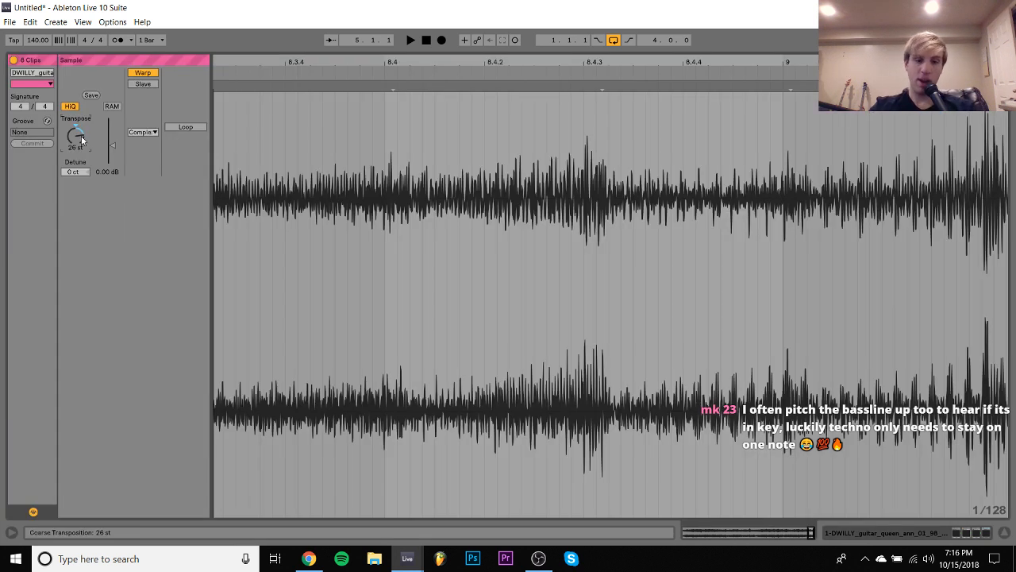
{"action": "left_click_drag", "start_coordinate": [82, 138], "coordinate": [82, 127]}
{"action": "key", "text": "space"}
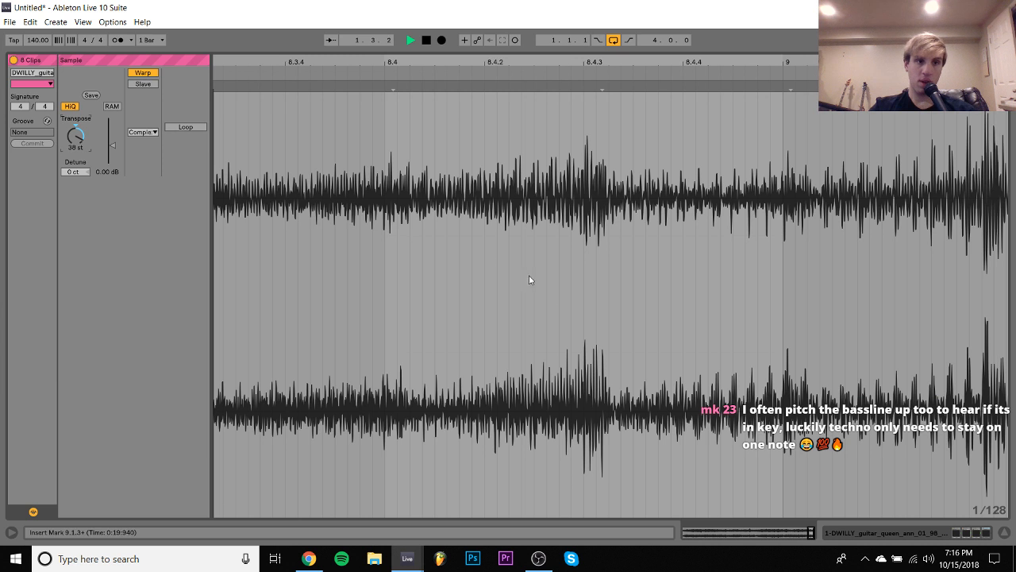
- Delete the Momentary Gross Beat from the guitar track and expand the container in Guitar Rig 5 to show its modules
{"action": "left_click", "coordinate": [938, 536]}
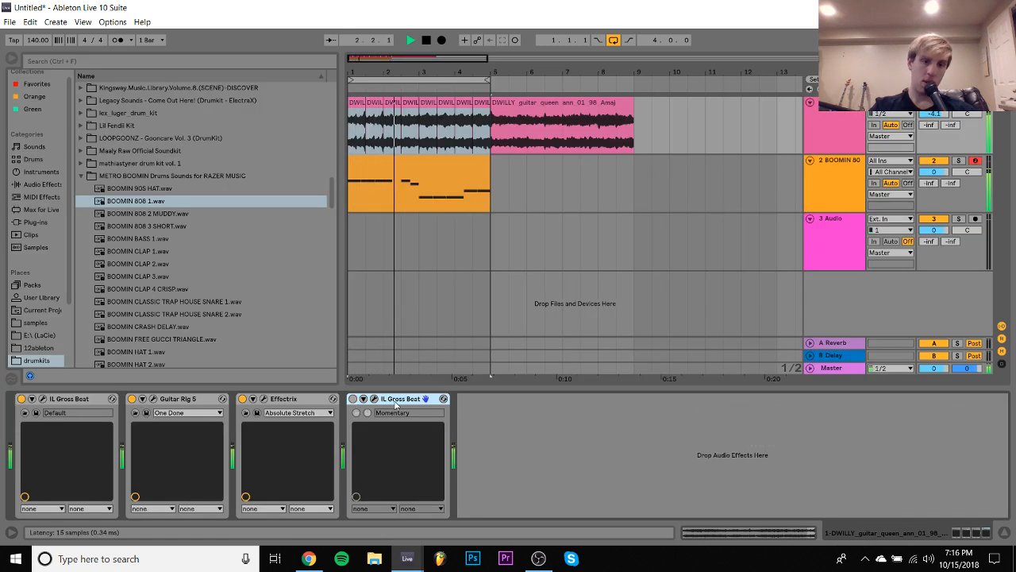
{"action": "key", "text": "Delete"}
{"action": "left_click", "coordinate": [154, 400]}
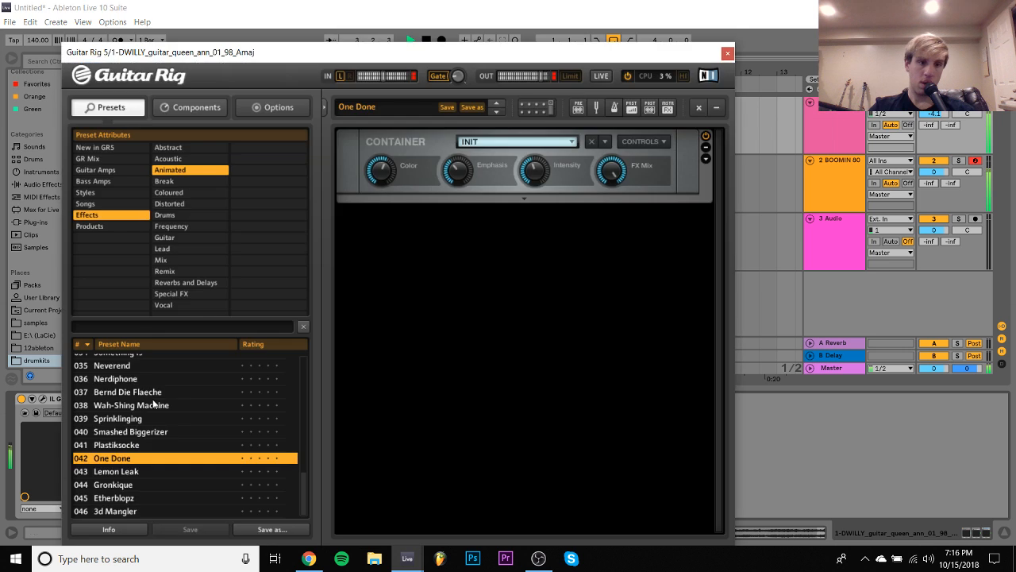
{"action": "left_click", "coordinate": [529, 200]}
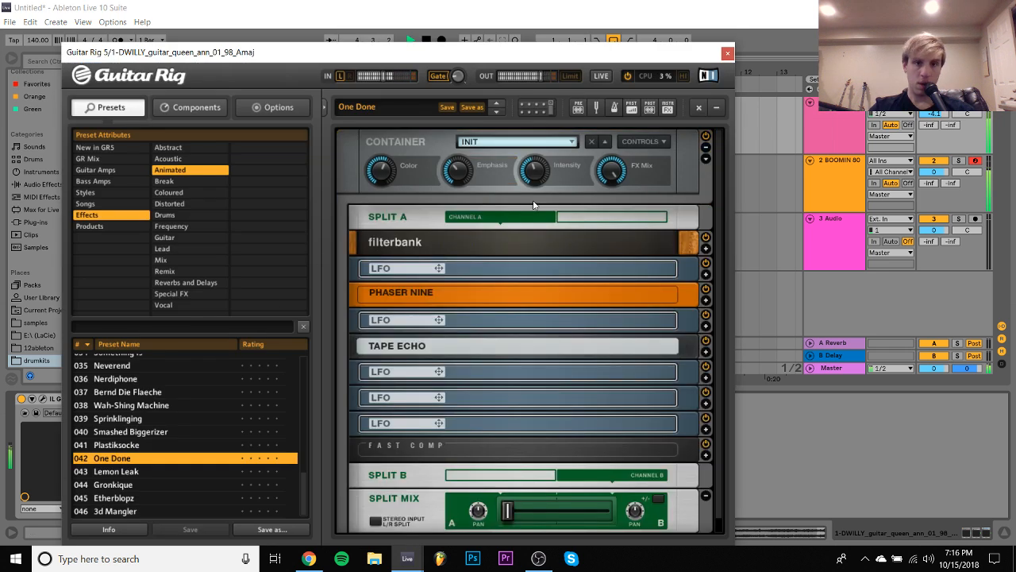
- Expand the Filterbank and Phaser Nine modules in Guitar Rig 5 and replace Phaser Nine with the Electric Lady flanger
{"action": "left_click", "coordinate": [707, 249]}
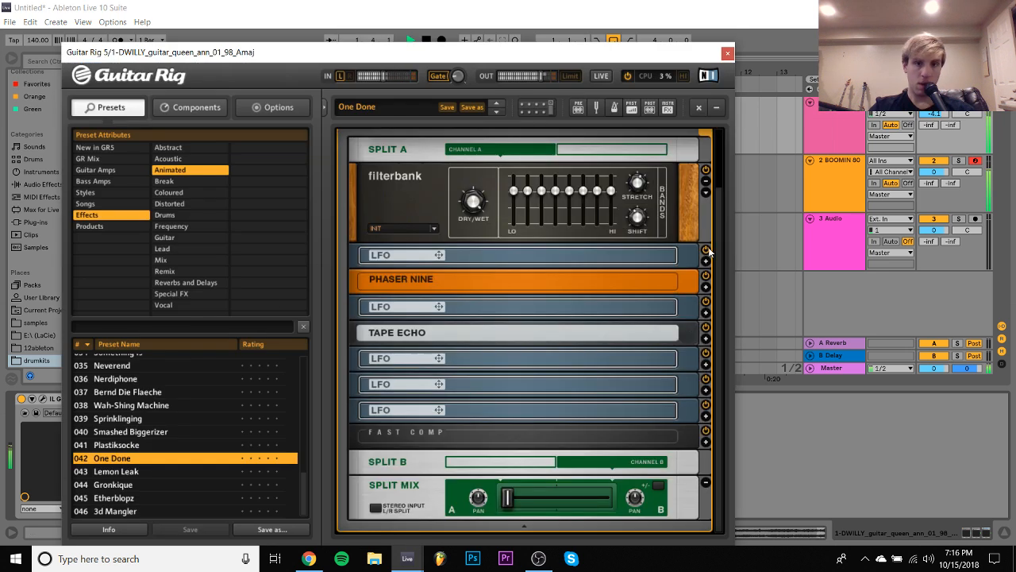
{"action": "left_click", "coordinate": [705, 288]}
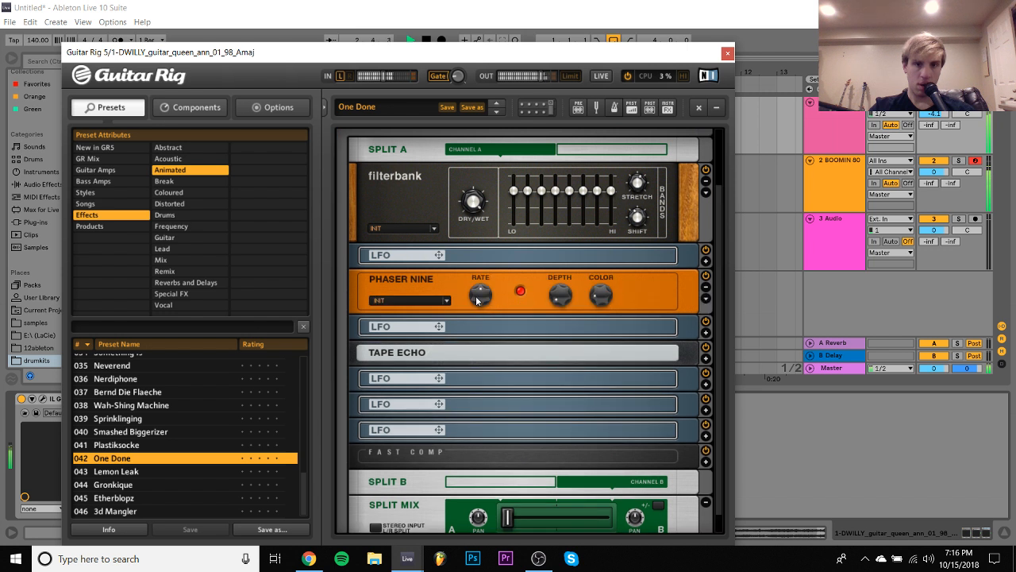
{"action": "left_click", "coordinate": [440, 280]}
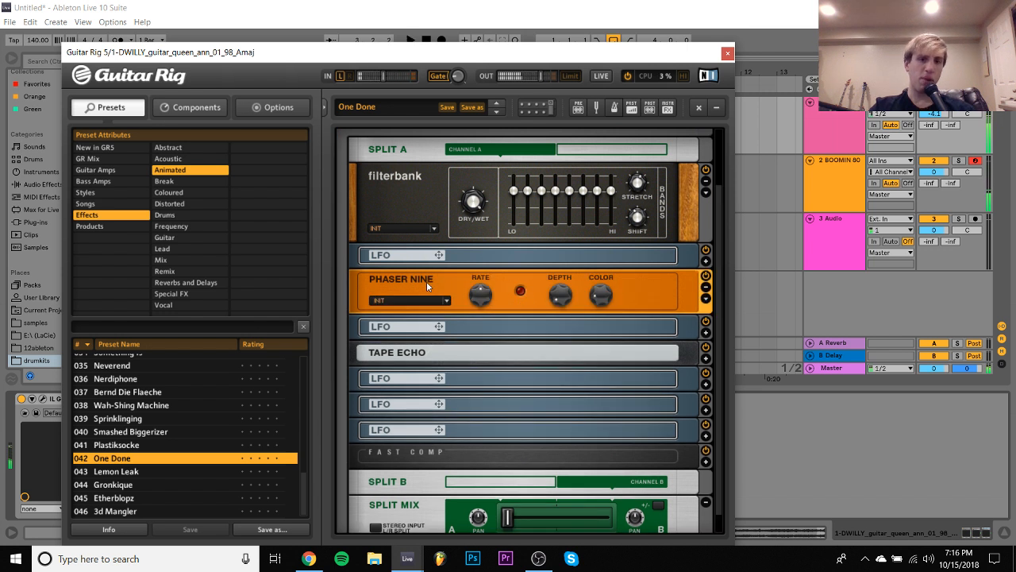
{"action": "left_click", "coordinate": [168, 109]}
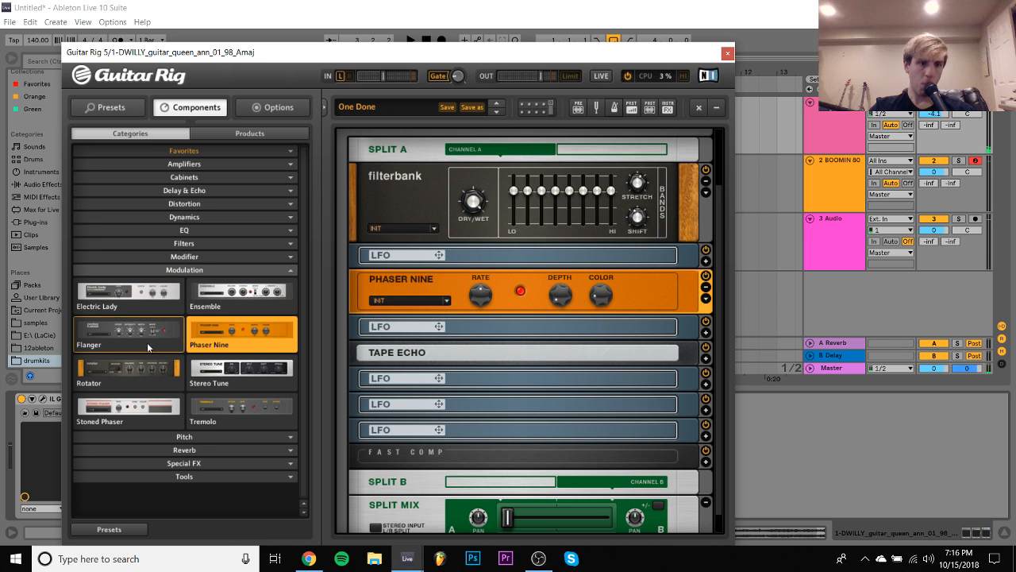
{"action": "left_click_drag", "start_coordinate": [119, 293], "coordinate": [431, 298]}
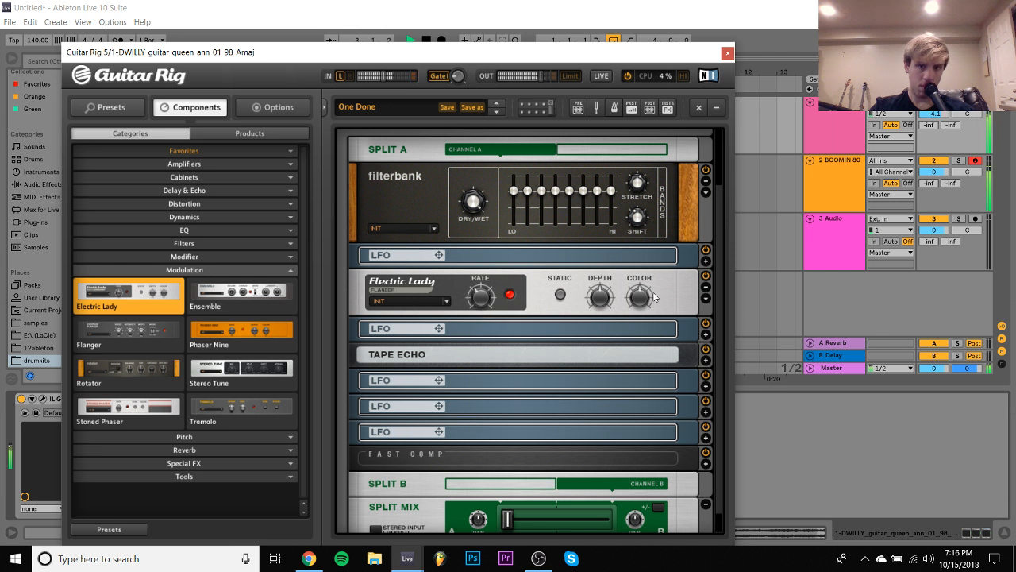
{"action": "mouse_move", "coordinate": [600, 302]}
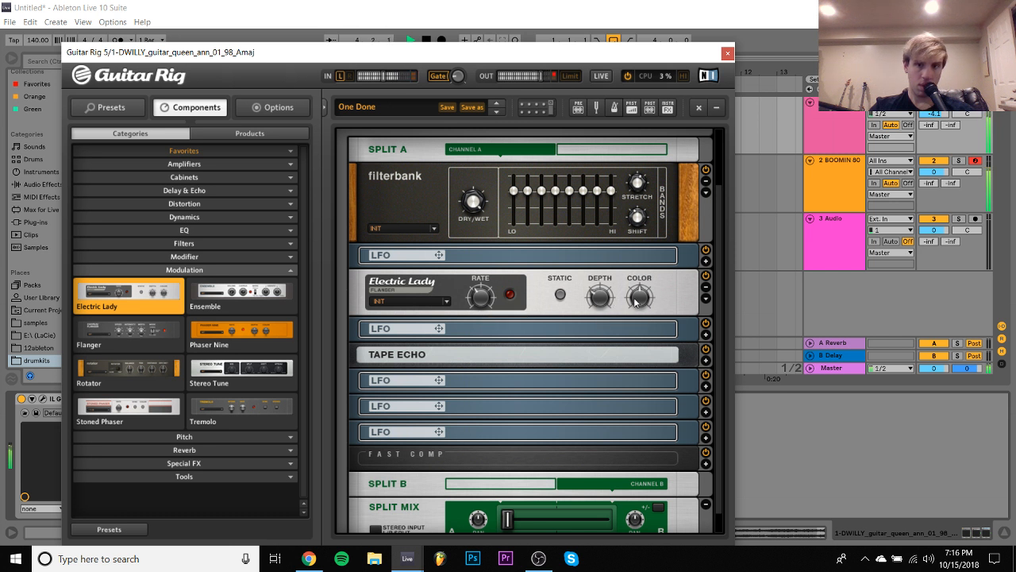
{"action": "scroll", "coordinate": [697, 214], "scroll_direction": "down", "scroll_amount": 1}
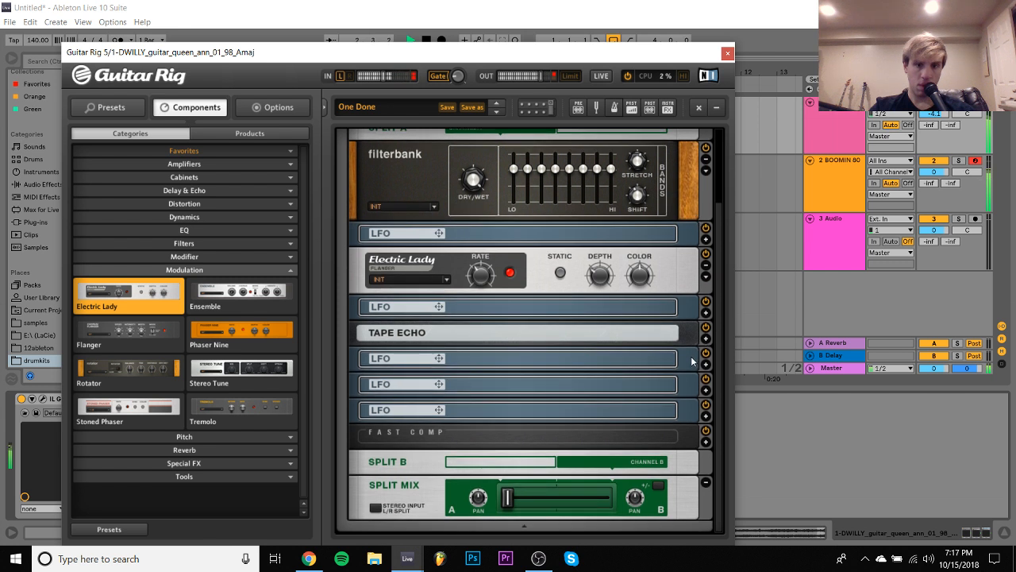
{"action": "left_click", "coordinate": [727, 53]}
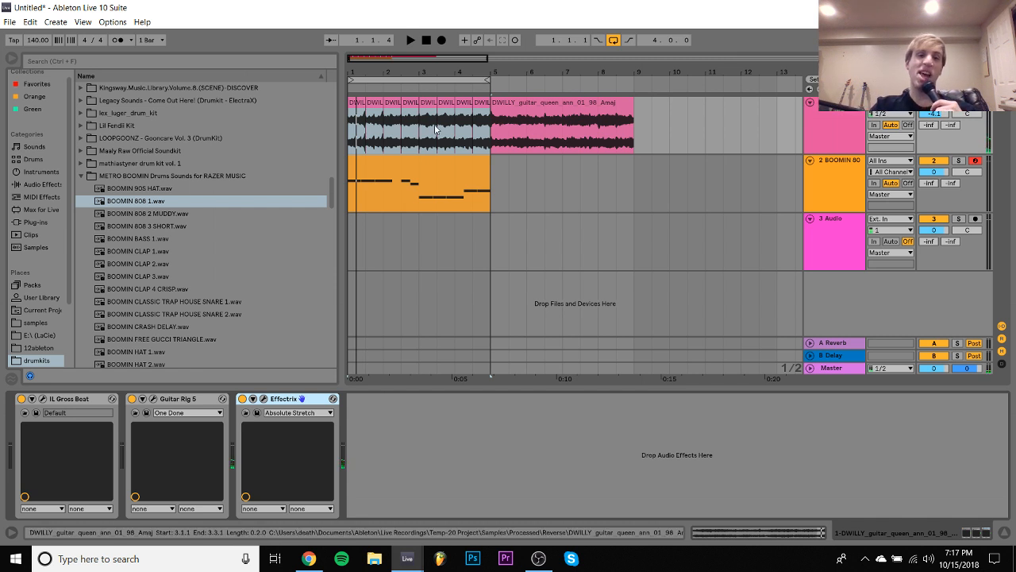
- Open the BOOMIN 808 clip, transpose all its notes up three octaves to the B5–E6 range and play it
{"action": "double_click", "coordinate": [437, 178]}
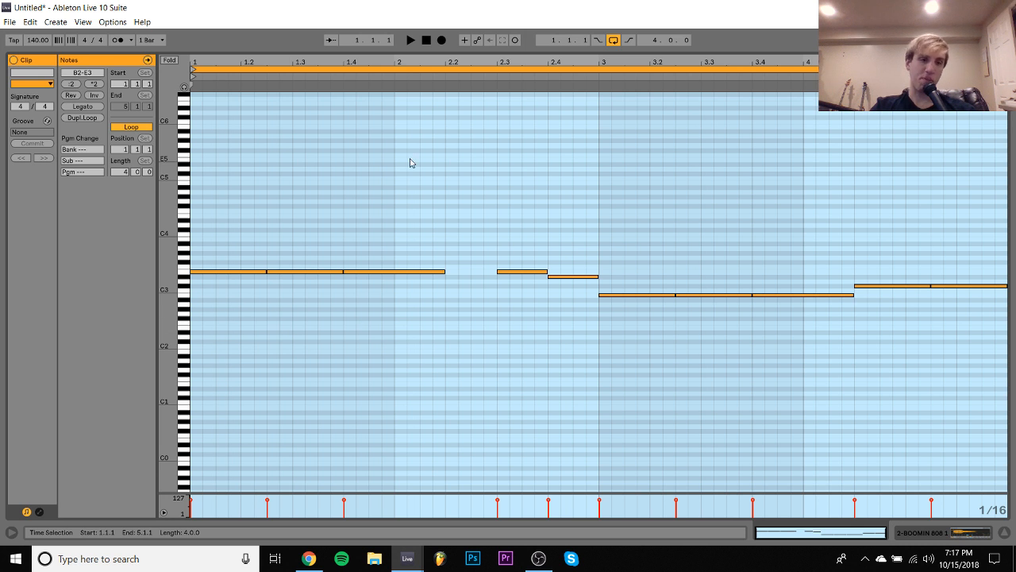
{"action": "key", "text": "ctrl+a"}
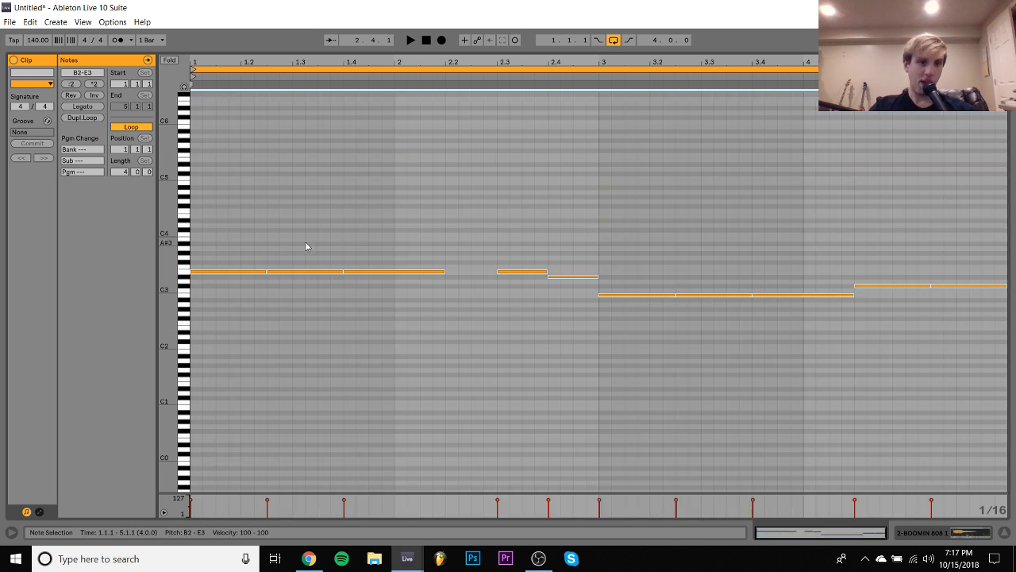
{"action": "key", "text": "space"}
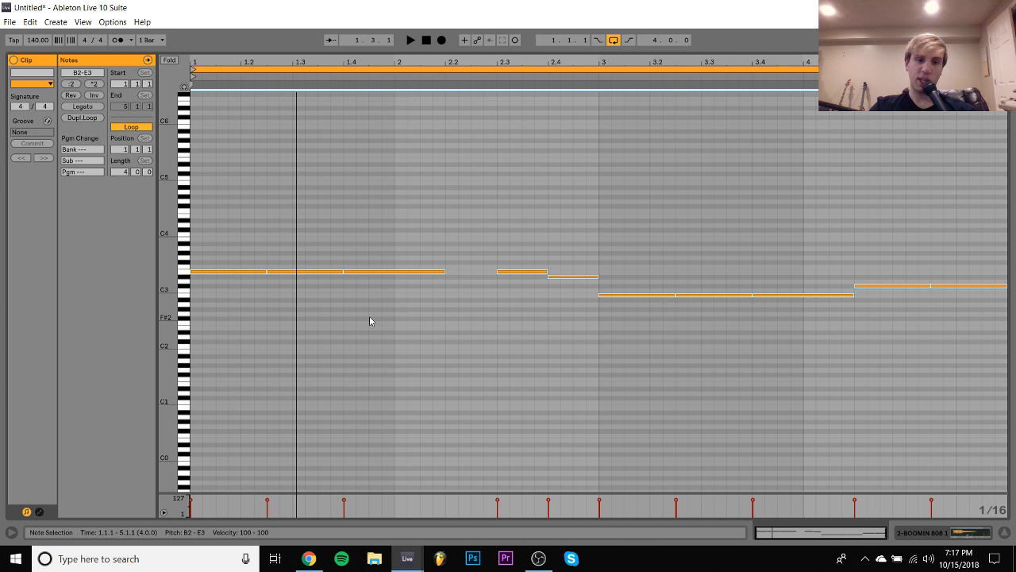
{"action": "key", "text": "shift+Up"}
{"action": "key", "text": "shift+Up"}
{"action": "key", "text": "shift+Up"}
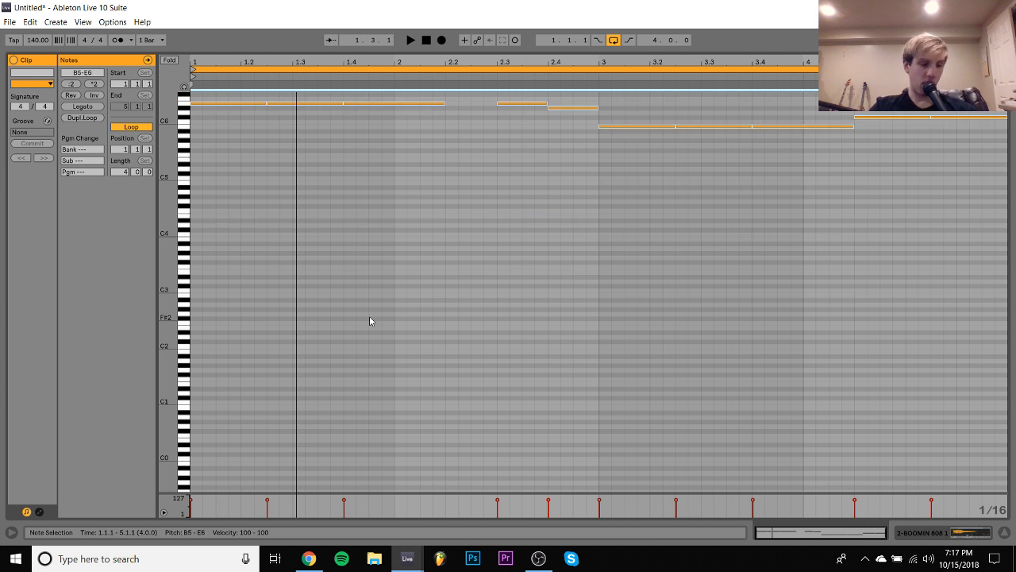
{"action": "key", "text": "space"}
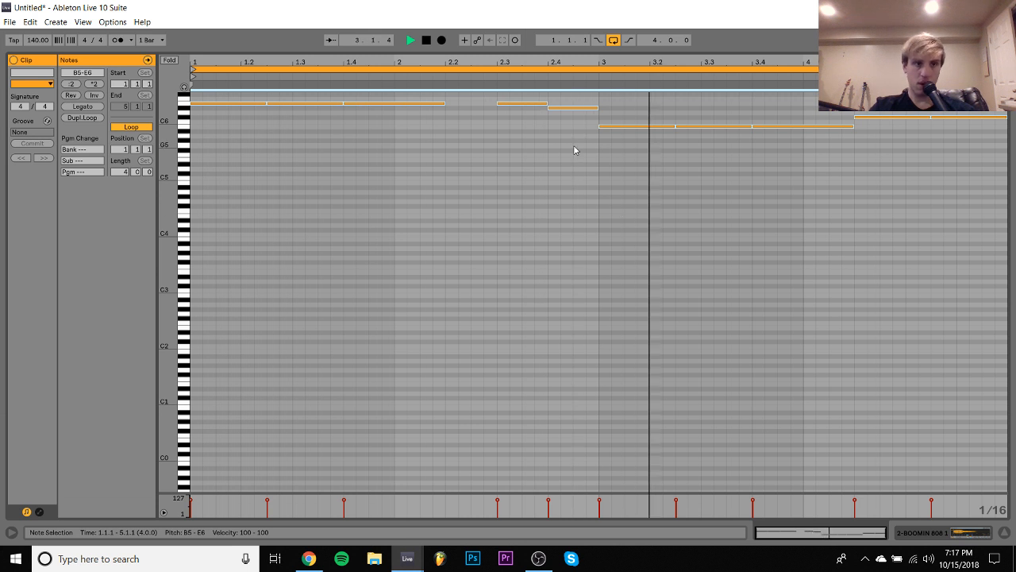
- Try lowering the last two 808 notes in bar 4 to G#5 and the note at 2.4 to C#6
{"action": "left_click_drag", "start_coordinate": [906, 104], "coordinate": [1010, 155]}
{"action": "key", "text": "Down"}
{"action": "key", "text": "Down"}
{"action": "key", "text": "Down"}
{"action": "key", "text": "Down"}
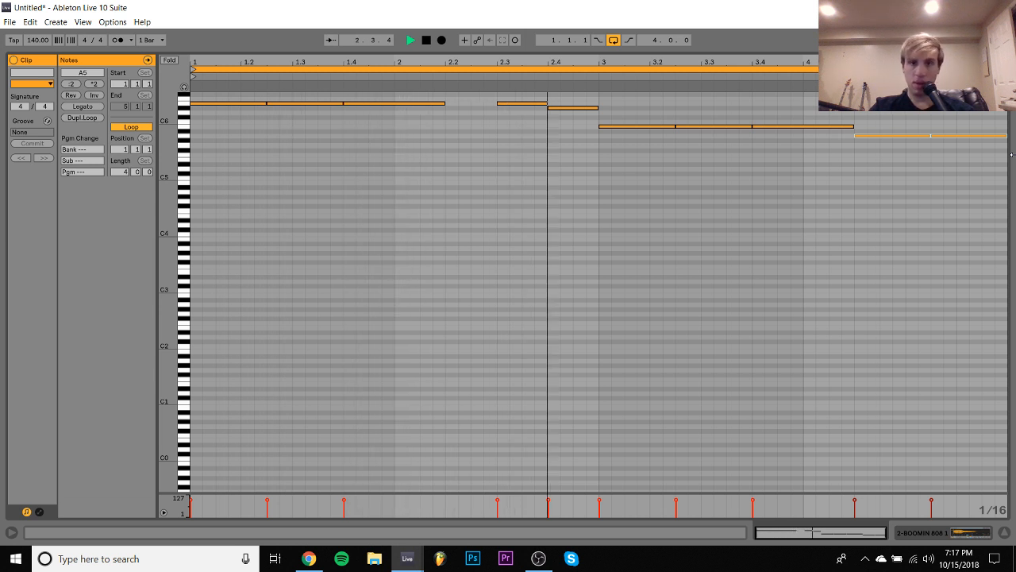
{"action": "key", "text": "Up"}
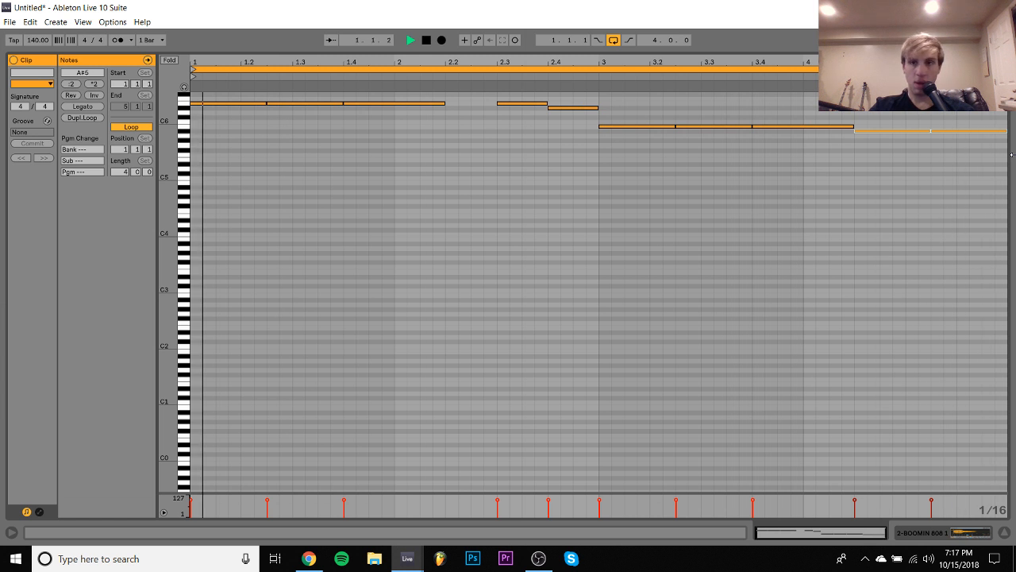
{"action": "key", "text": "Down"}
{"action": "key", "text": "Down"}
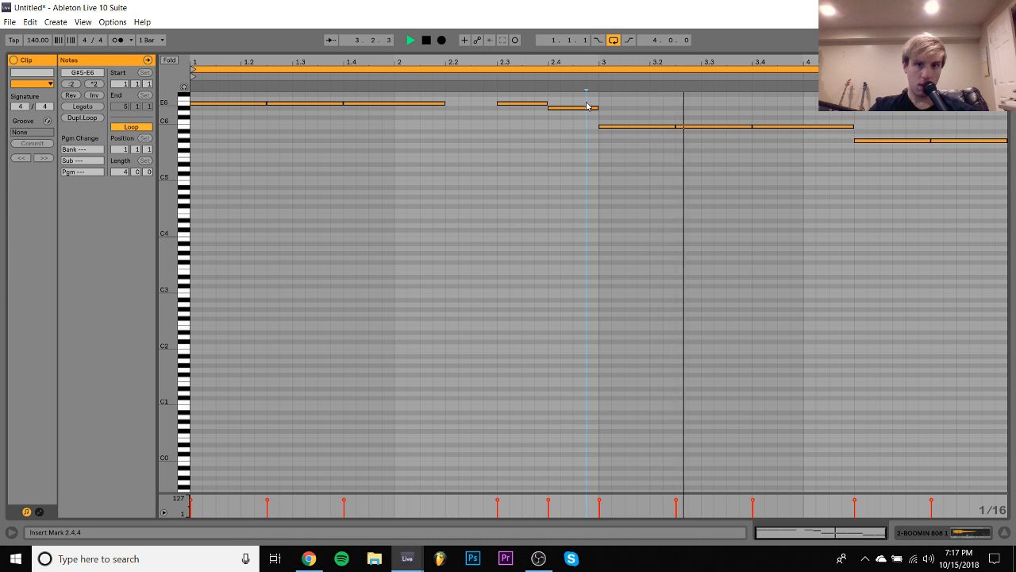
{"action": "left_click_drag", "start_coordinate": [590, 110], "coordinate": [586, 123]}
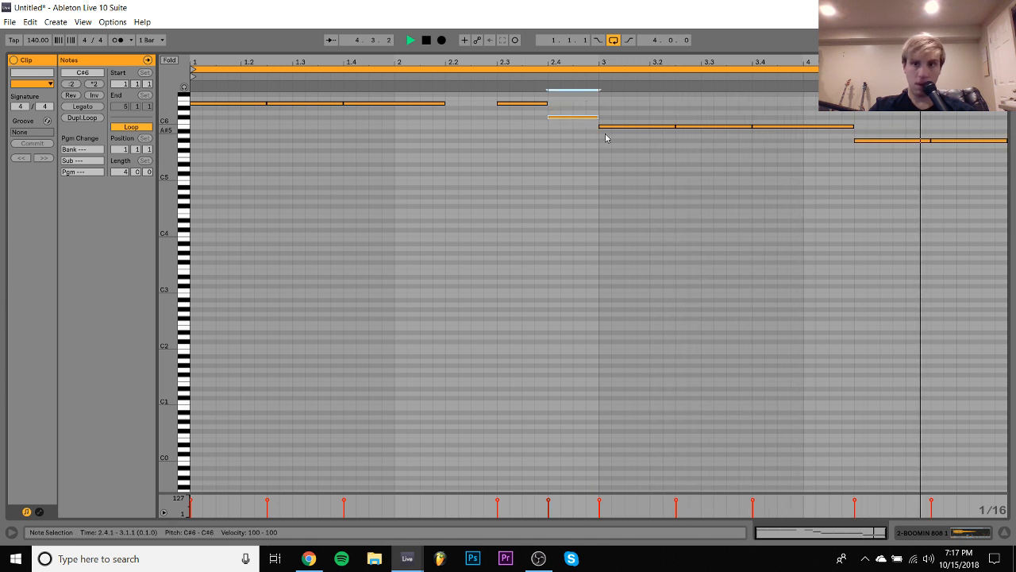
{"action": "left_click", "coordinate": [798, 196]}
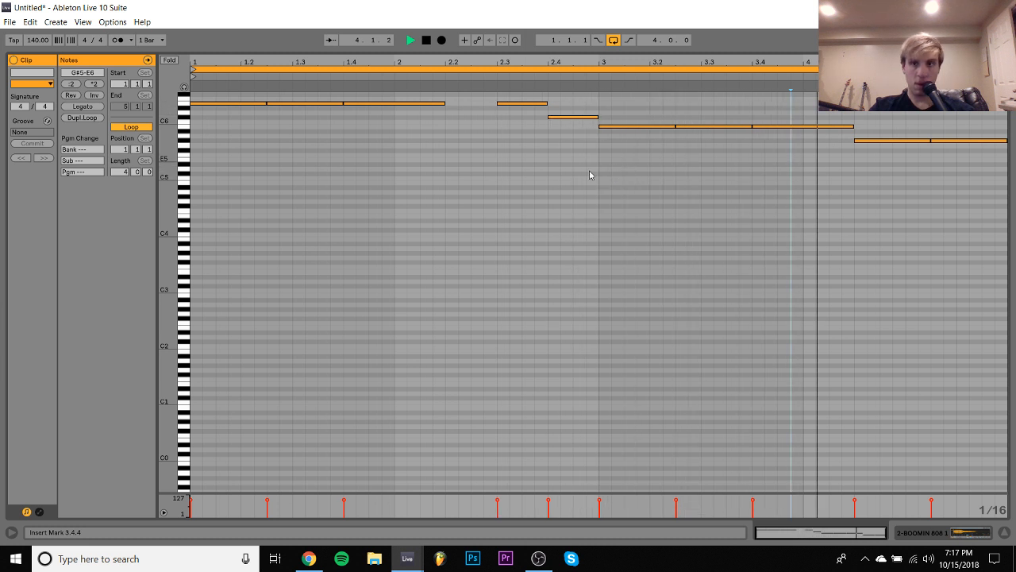
- Transpose the whole 808 pattern down to the G#3–E4 range, auditioning it one octave lower as well
{"action": "key", "text": "ctrl+a"}
{"action": "key", "text": "shift+Down"}
{"action": "key", "text": "shift+Down"}
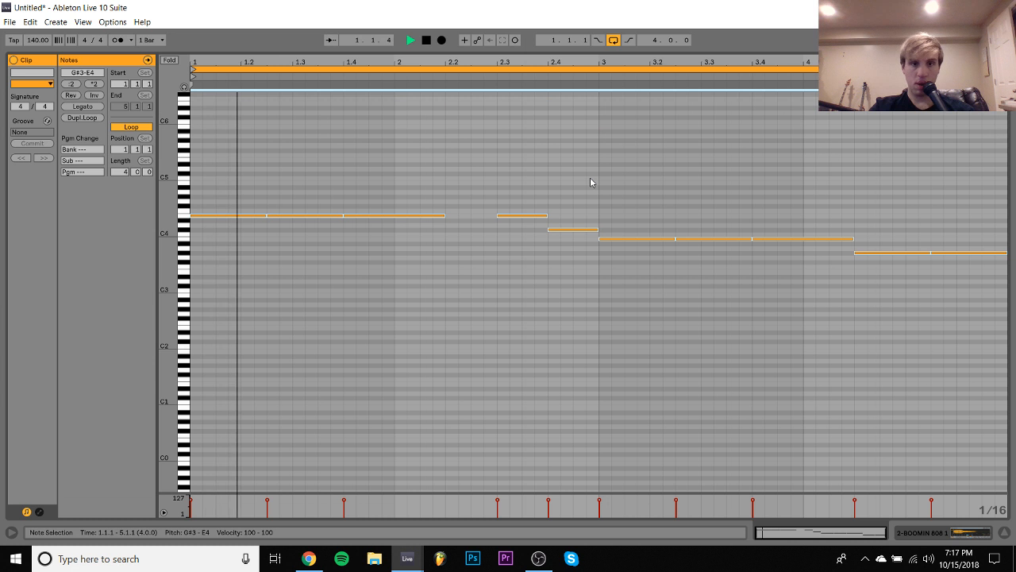
{"action": "key", "text": "shift+Down"}
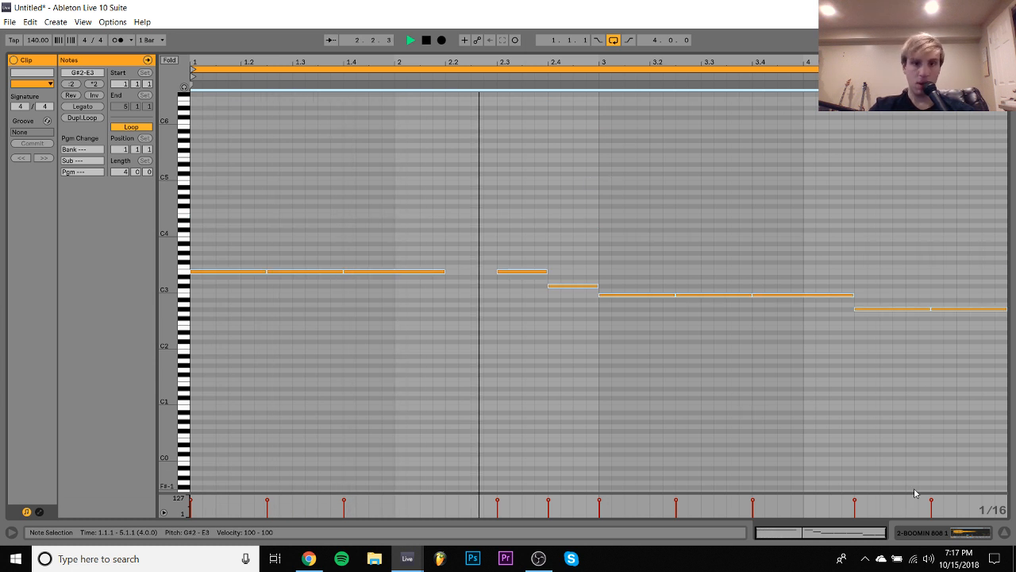
{"action": "key", "text": "shift+Up"}
- Raise the 808 note at 2.4 to D#4 and the last two notes in bar 4 to A3
{"action": "left_click", "coordinate": [585, 229]}
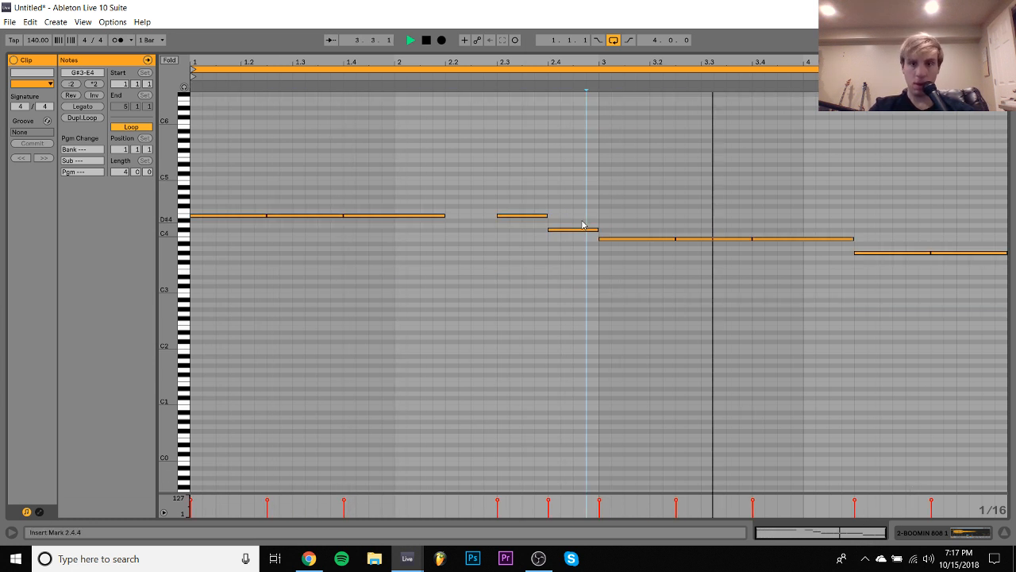
{"action": "key", "text": "Up"}
{"action": "key", "text": "Up"}
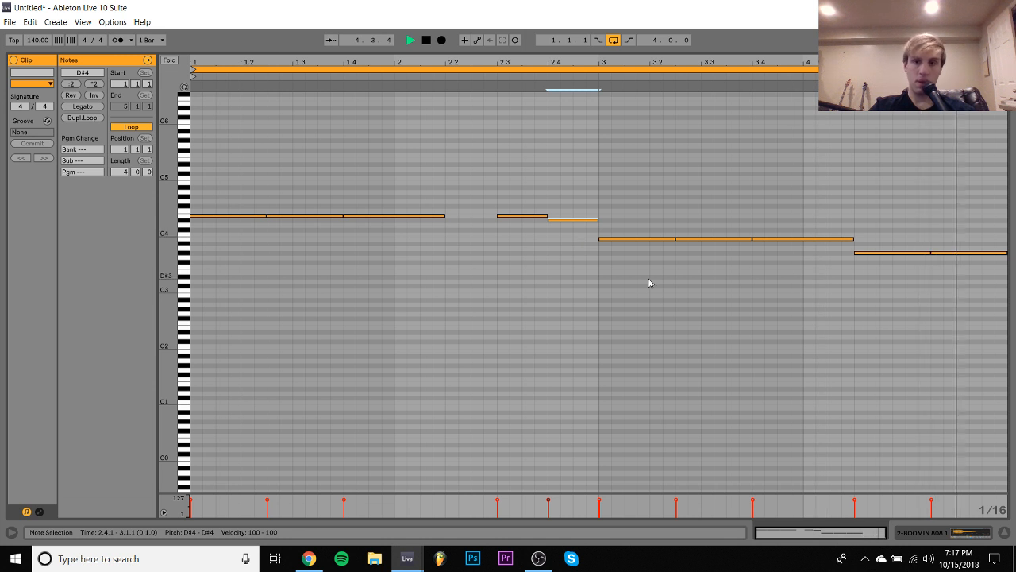
{"action": "left_click_drag", "start_coordinate": [880, 200], "coordinate": [997, 284]}
{"action": "key", "text": "Up"}
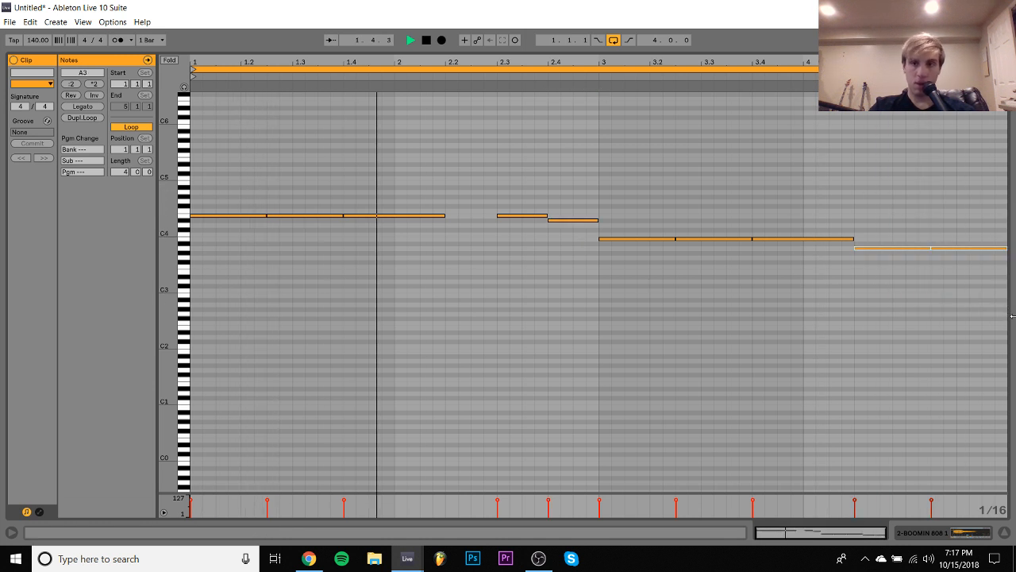
- Transpose all the 808 notes up to the A5–E6 range
{"action": "key", "text": "ctrl+a"}
{"action": "key", "text": "shift+Down"}
{"action": "key", "text": "shift+Up"}
{"action": "key", "text": "shift+Up"}
{"action": "key", "text": "shift+Up"}
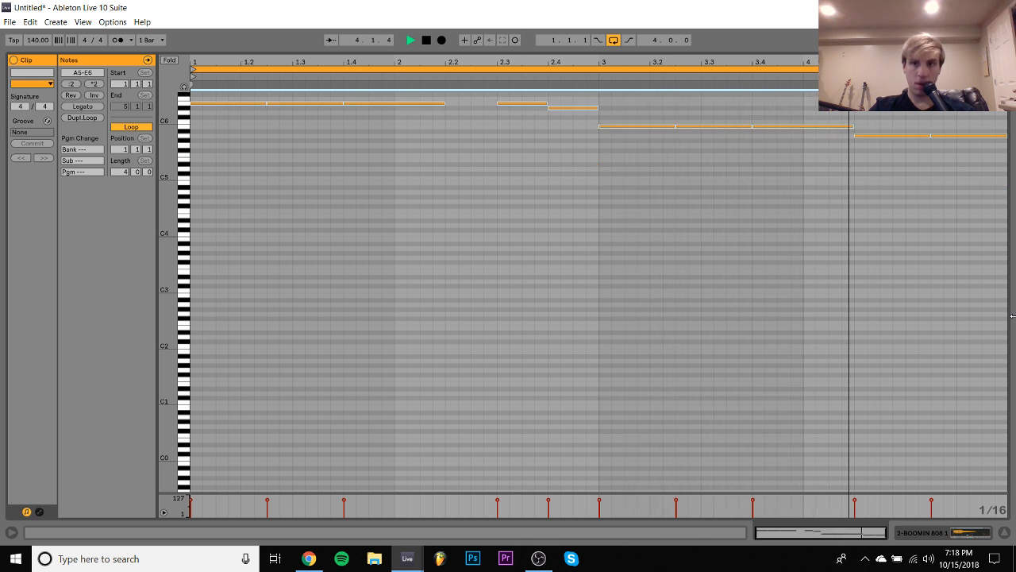
- Audition the last two 808 notes in bar 4 at G#5 and set them to C#6
{"action": "left_click_drag", "start_coordinate": [906, 124], "coordinate": [1010, 187]}
{"action": "key", "text": "Down"}
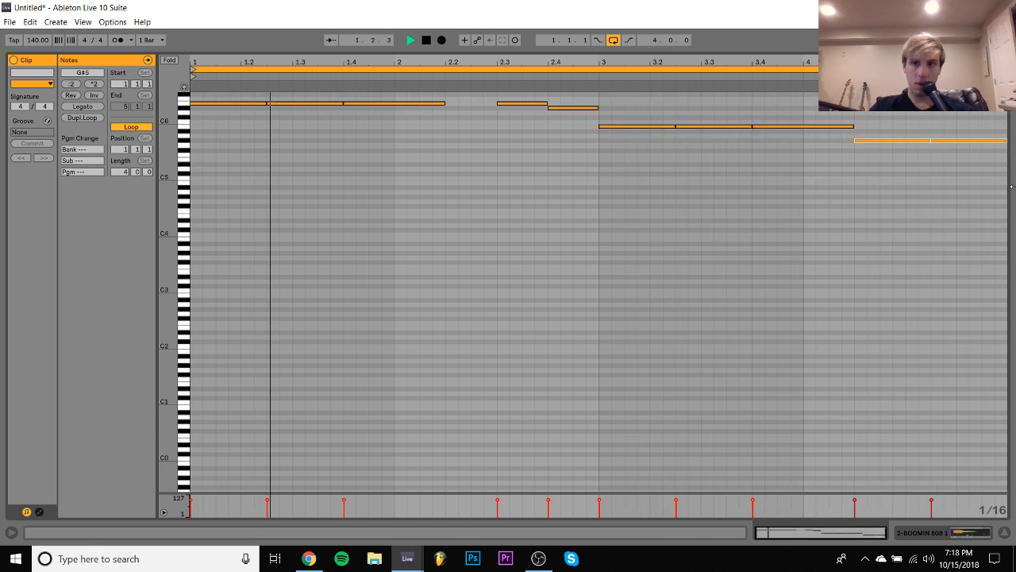
{"action": "key", "text": "Up"}
{"action": "key", "text": "Up"}
{"action": "key", "text": "Up"}
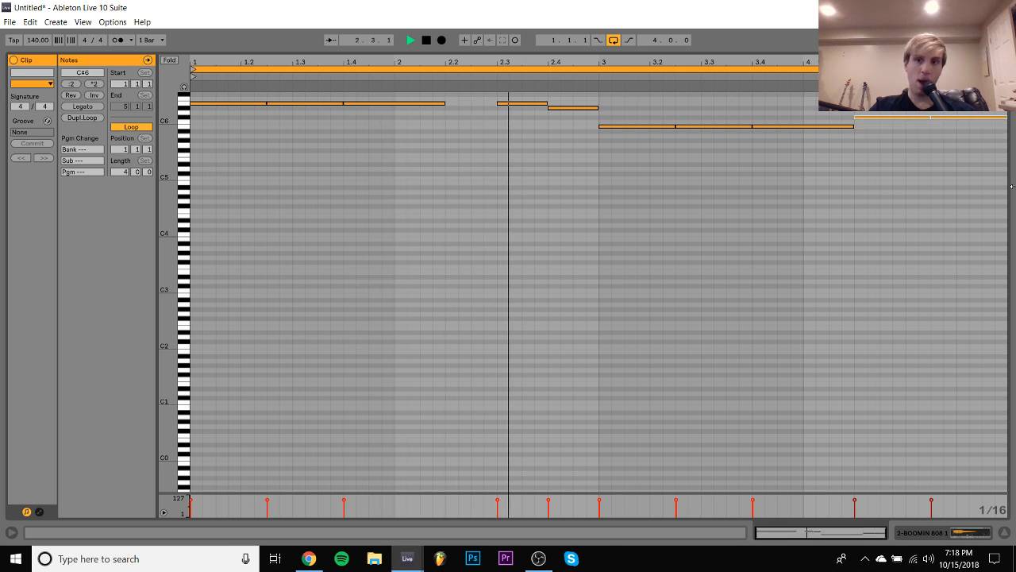
- Transpose all the 808 notes down three octaves to the B2–E3 range
{"action": "key", "text": "ctrl+a"}
{"action": "key", "text": "shift+Down"}
{"action": "key", "text": "shift+Down"}
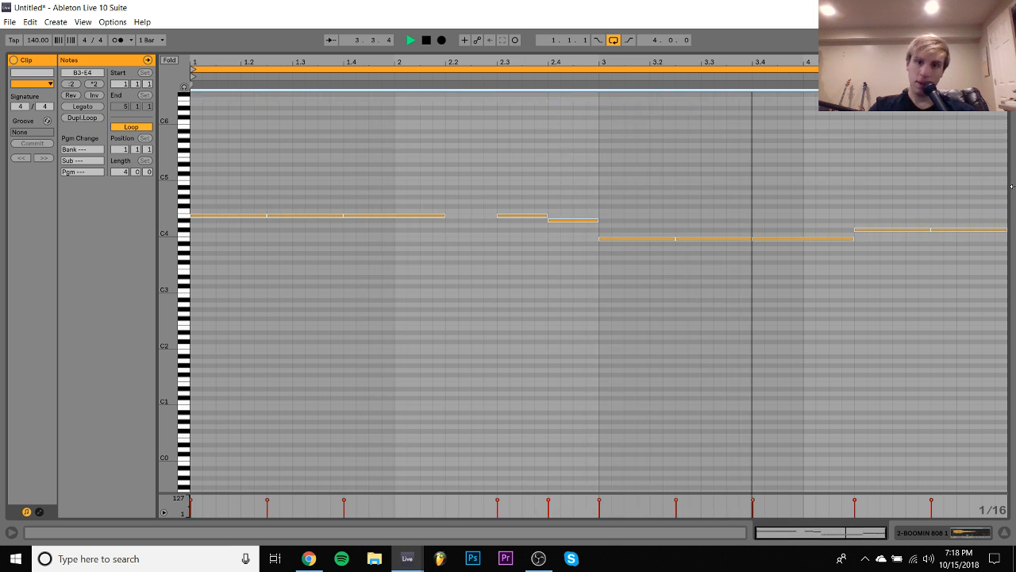
{"action": "key", "text": "shift+Down"}
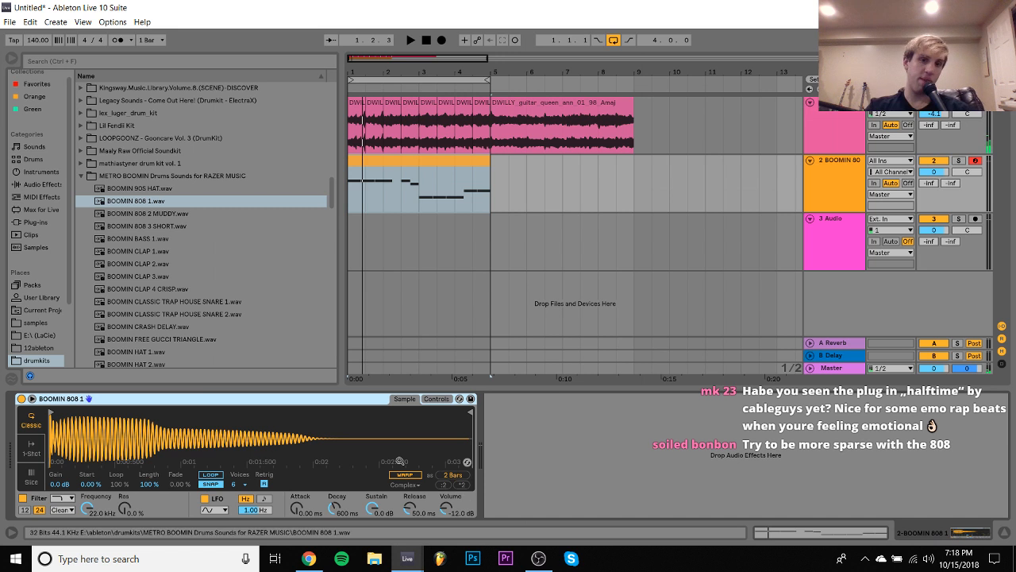
- Delete the second 808 note in bar 1 and apply Legato to all remaining notes in the clip
{"action": "double_click", "coordinate": [414, 164]}
{"action": "left_click_drag", "start_coordinate": [315, 218], "coordinate": [275, 414]}
{"action": "key", "text": "Delete"}
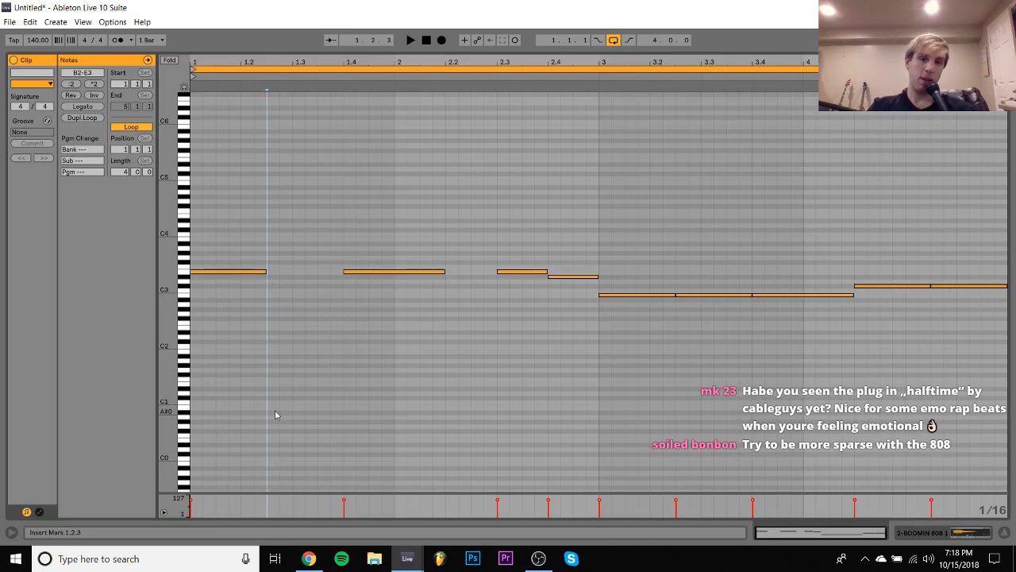
{"action": "key", "text": "ctrl+a"}
{"action": "left_click", "coordinate": [83, 107]}
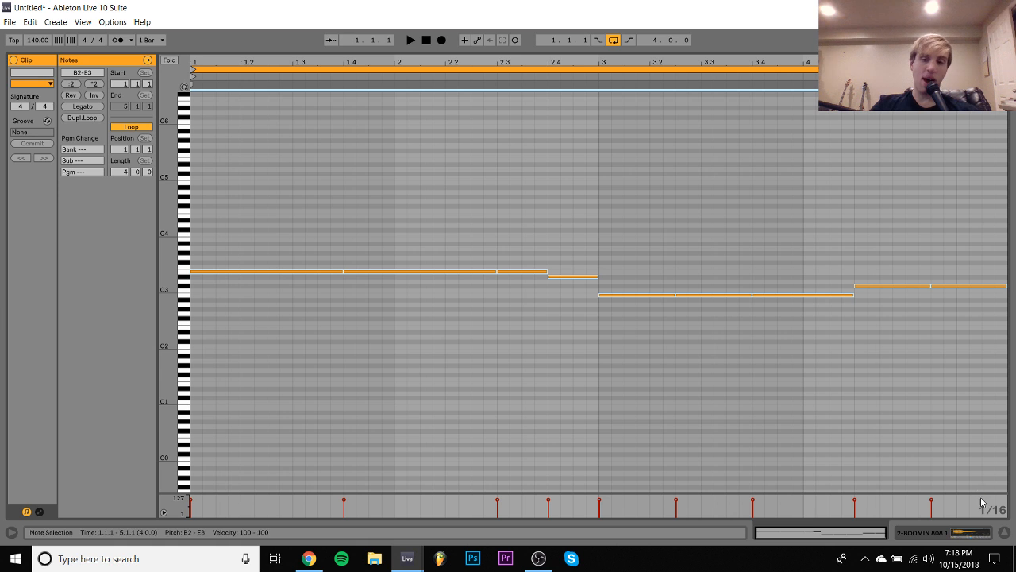
- Reopen Guitar Rig 5 on the guitar track and expand its Tape Echo module
{"action": "left_click", "coordinate": [971, 536]}
{"action": "left_click", "coordinate": [849, 120]}
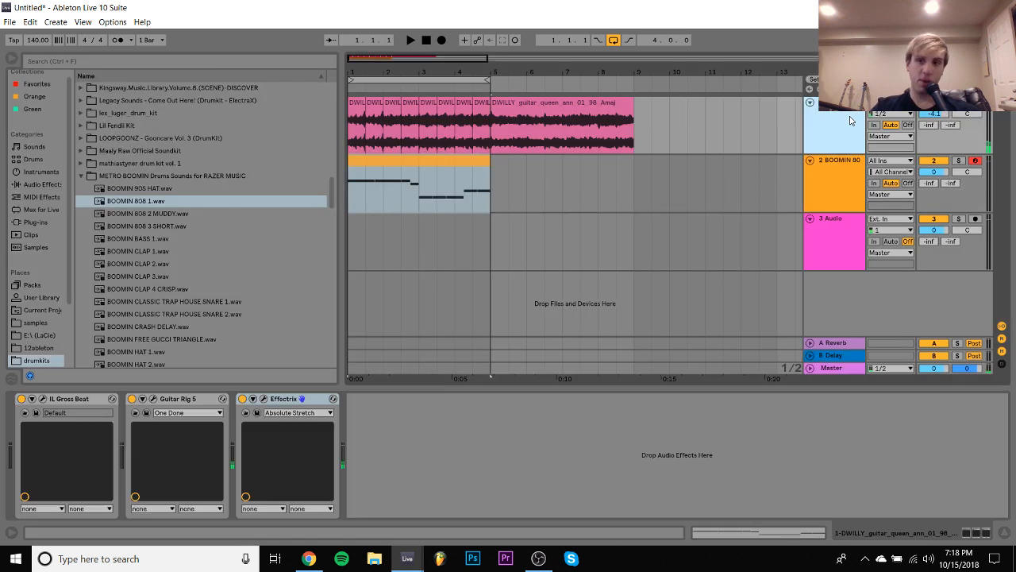
{"action": "left_click", "coordinate": [154, 398]}
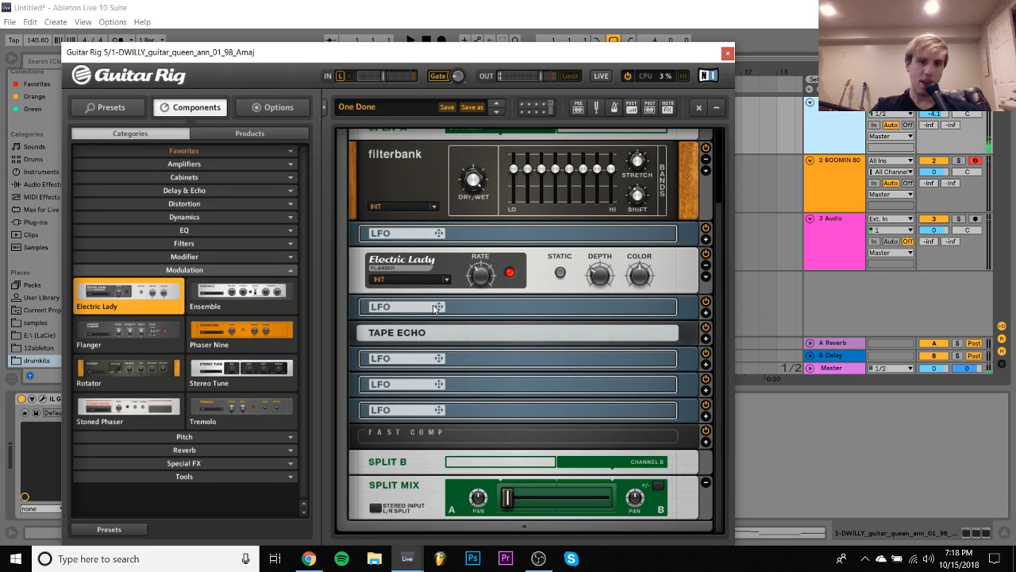
{"action": "left_click", "coordinate": [705, 340]}
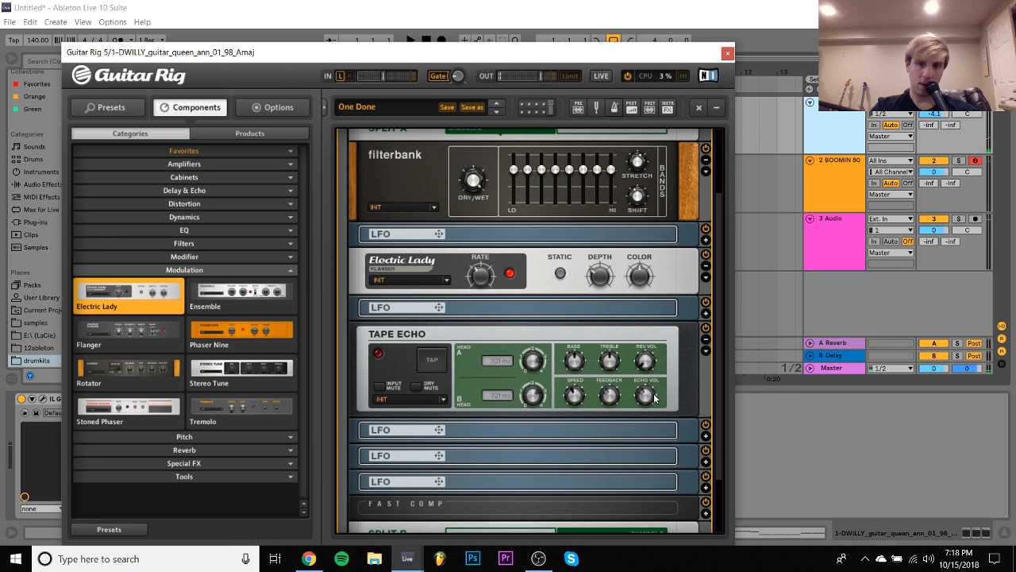
{"action": "scroll", "coordinate": [645, 395], "scroll_direction": "down", "scroll_amount": 3}
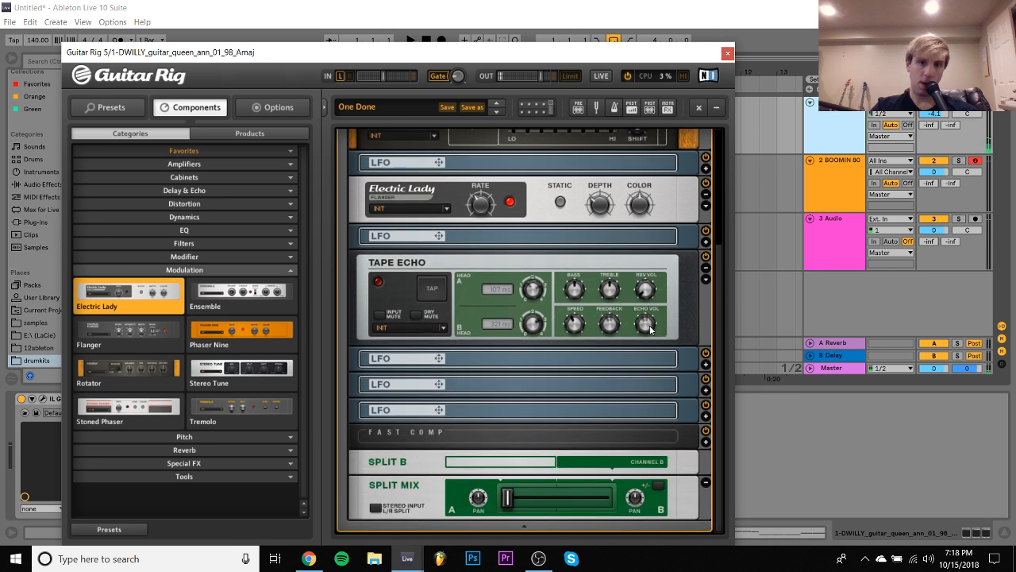
{"action": "mouse_move", "coordinate": [648, 331]}
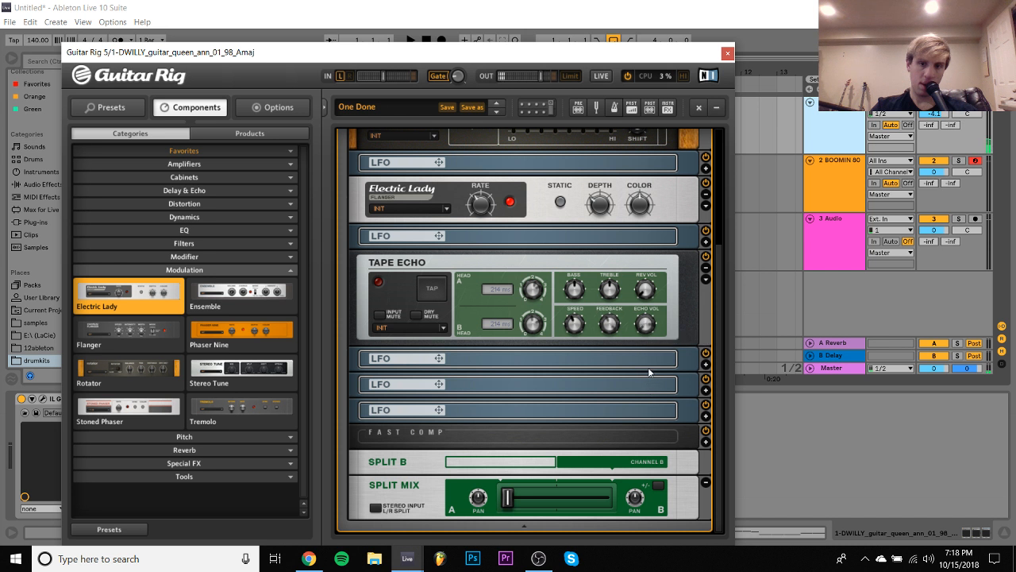
- Audition the loop with the guitar's Tape Echo effect, close the Guitar Rig window and restart playback
{"action": "key", "text": "space"}
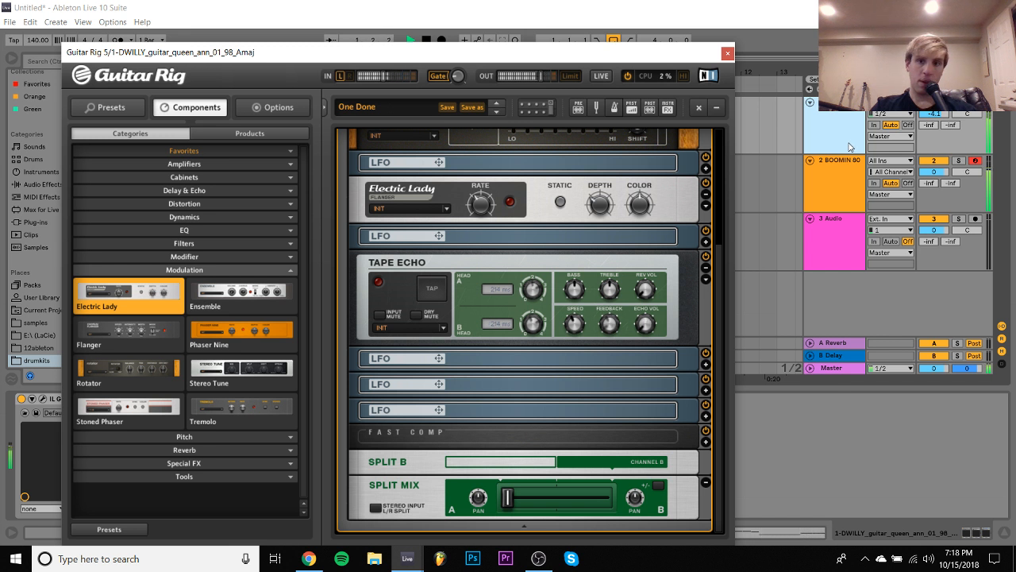
{"action": "key", "text": "space"}
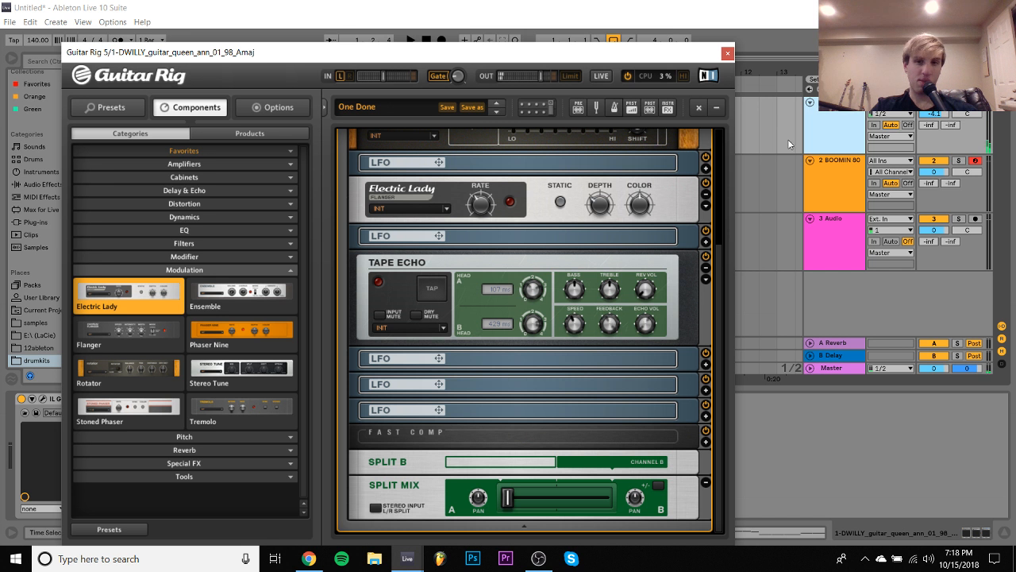
{"action": "left_click", "coordinate": [728, 53]}
{"action": "key", "text": "space"}
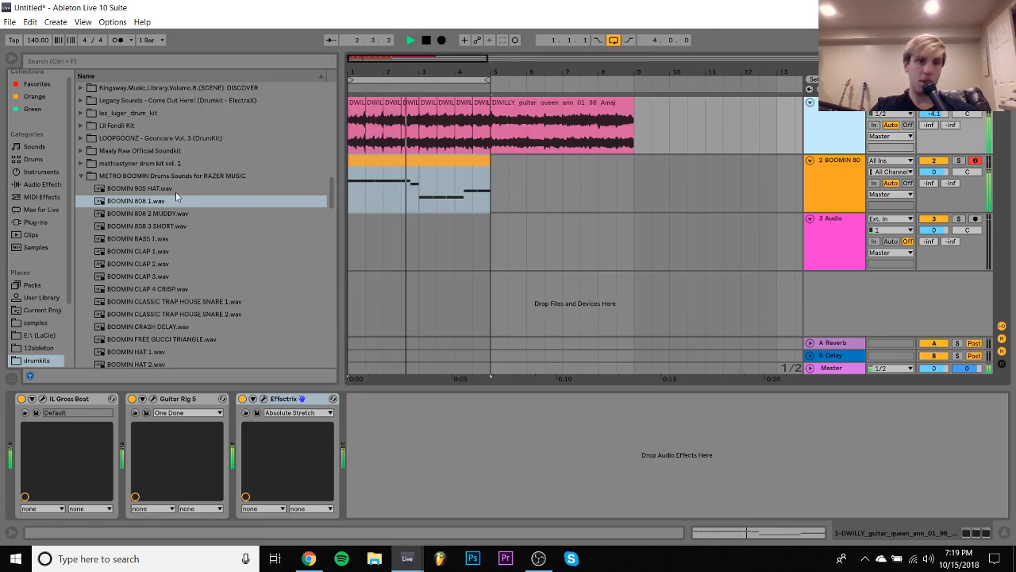
- Add a new track below the 808 and place Maaly Raw Clap 2.wav on beat 3 of bar 1
{"action": "left_click", "coordinate": [861, 183]}
{"action": "key", "text": "ctrl+shift+t"}
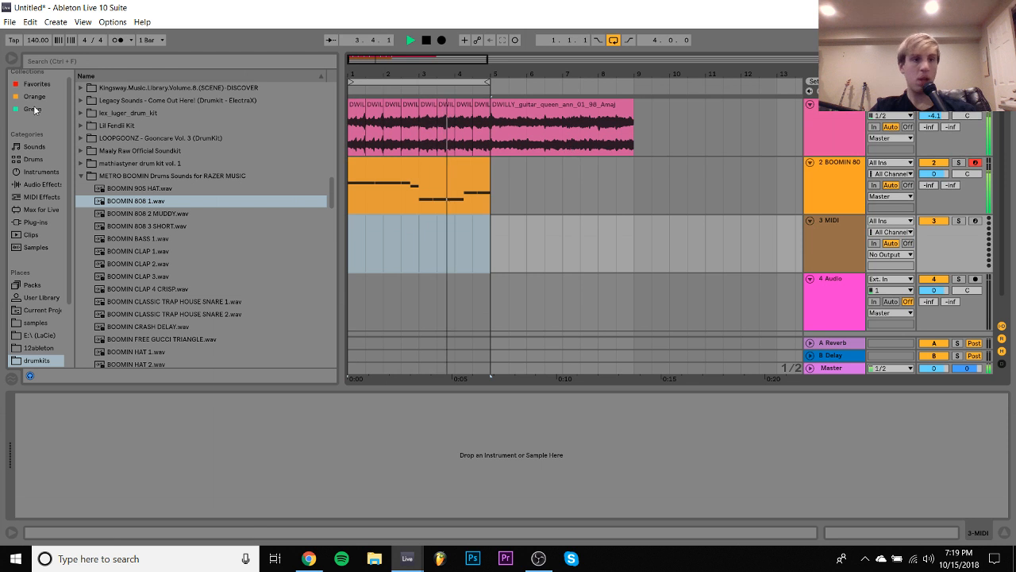
{"action": "left_click", "coordinate": [80, 151]}
{"action": "key", "text": "Down"}
{"action": "key", "text": "Down"}
{"action": "key", "text": "Down"}
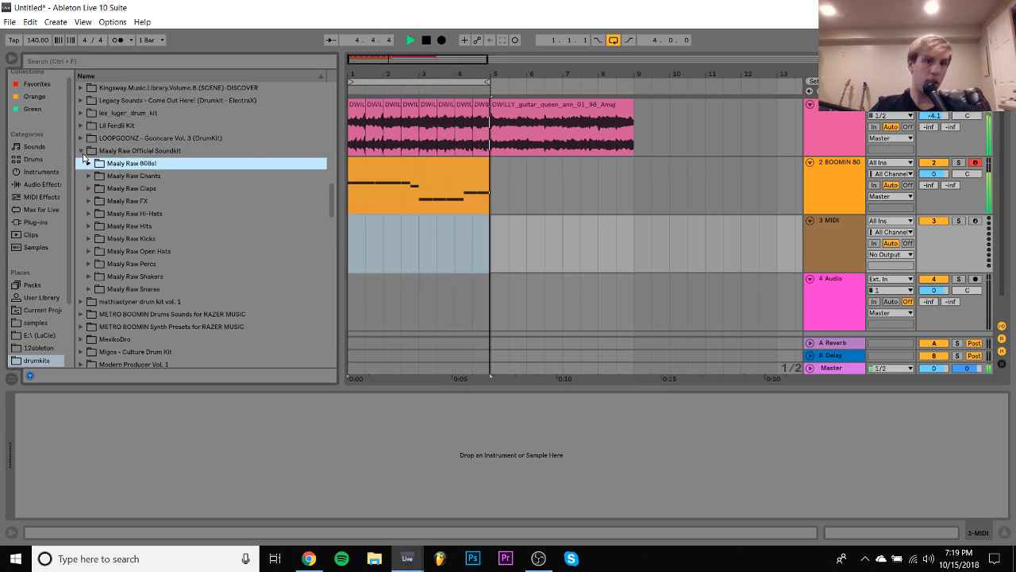
{"action": "key", "text": "Right"}
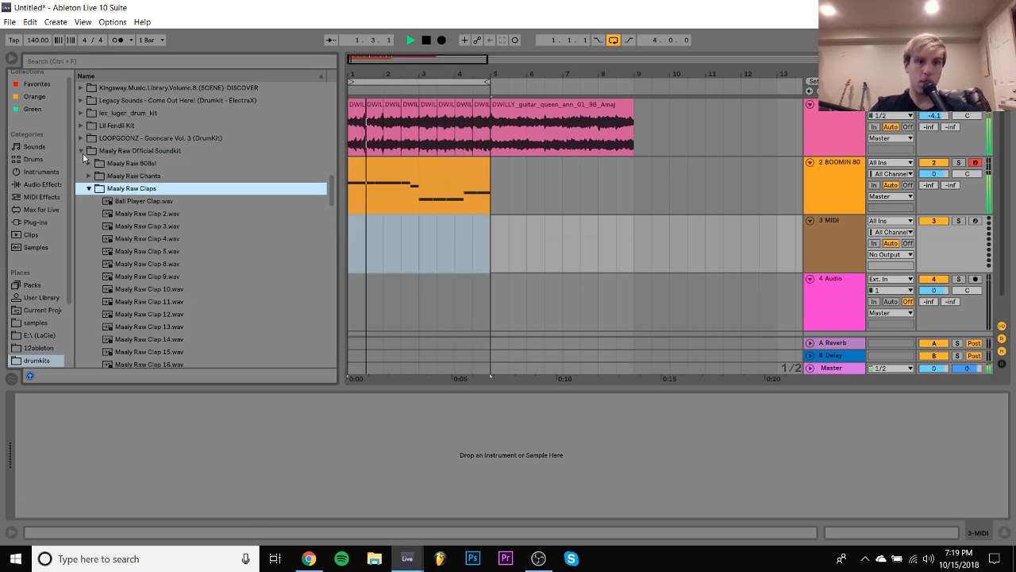
{"action": "left_click", "coordinate": [152, 215]}
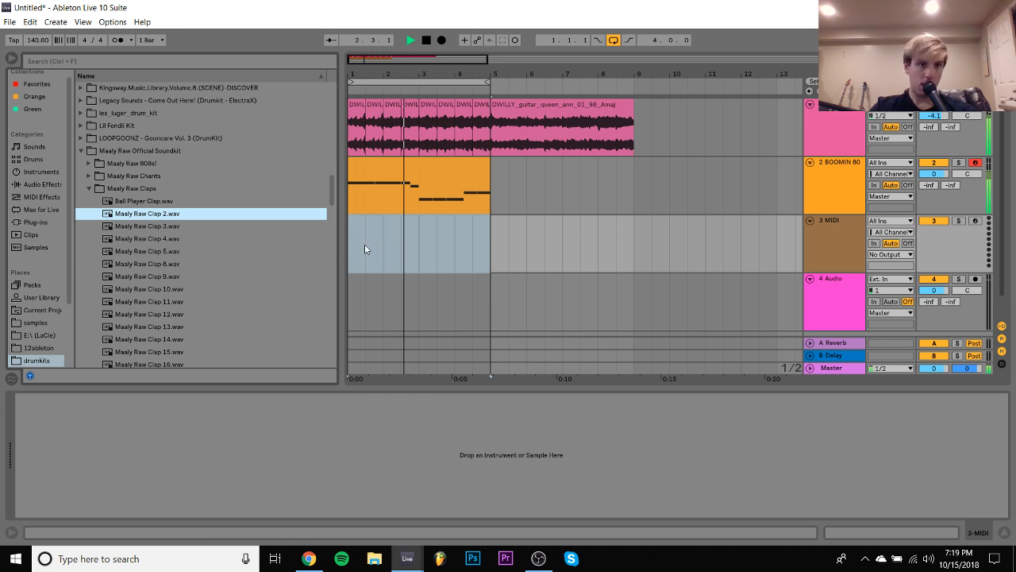
{"action": "left_click", "coordinate": [366, 249]}
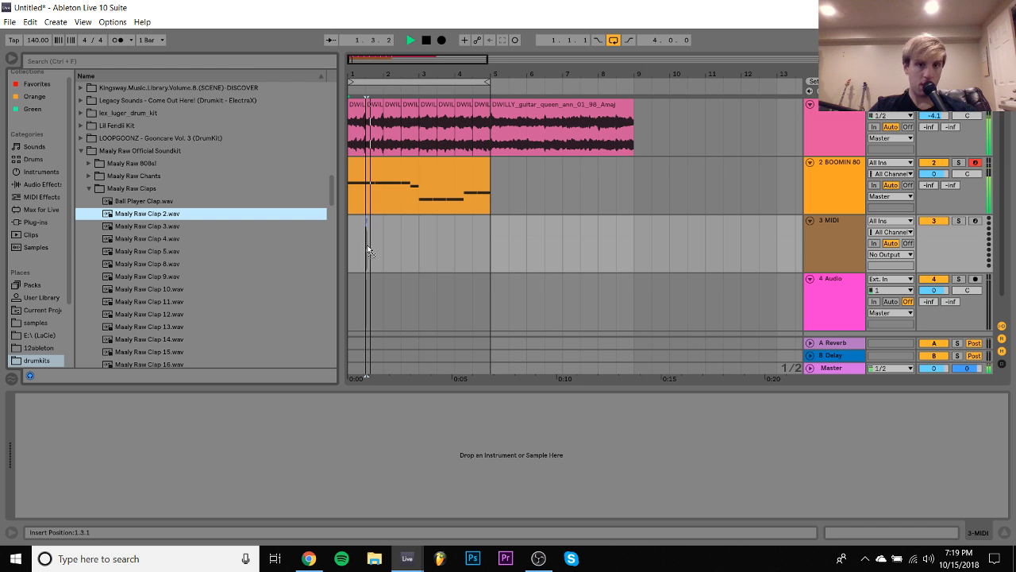
- Duplicate bar 1 of the clap track into bars 2 to 4 and set the clap track's volume to -4.5 dB
{"action": "mouse_move", "coordinate": [367, 244]}
{"action": "left_mouse_down"}
{"action": "mouse_move", "coordinate": [379, 244]}
{"action": "mouse_move", "coordinate": [350, 242]}
{"action": "left_mouse_up"}
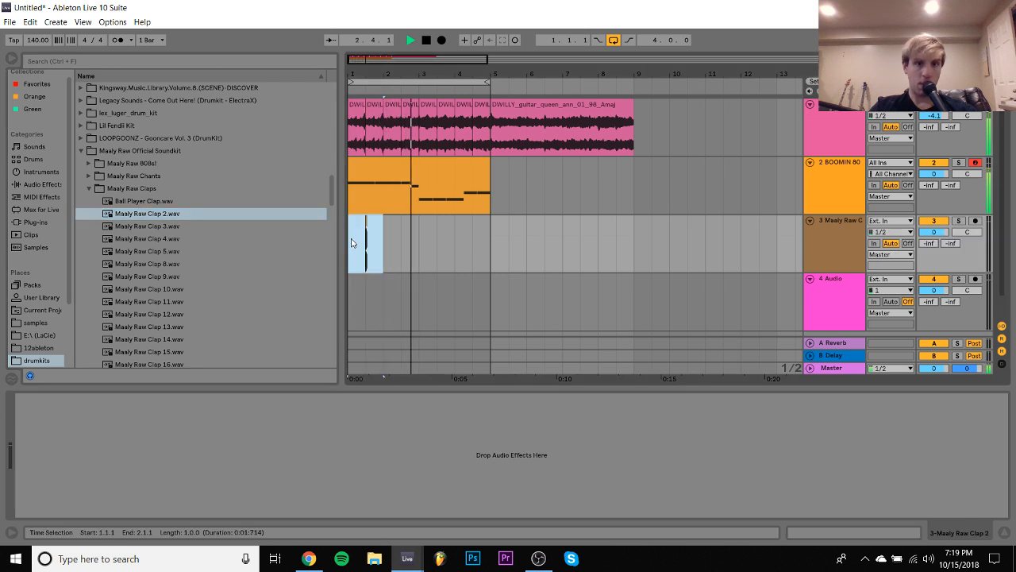
{"action": "key", "text": "ctrl+d"}
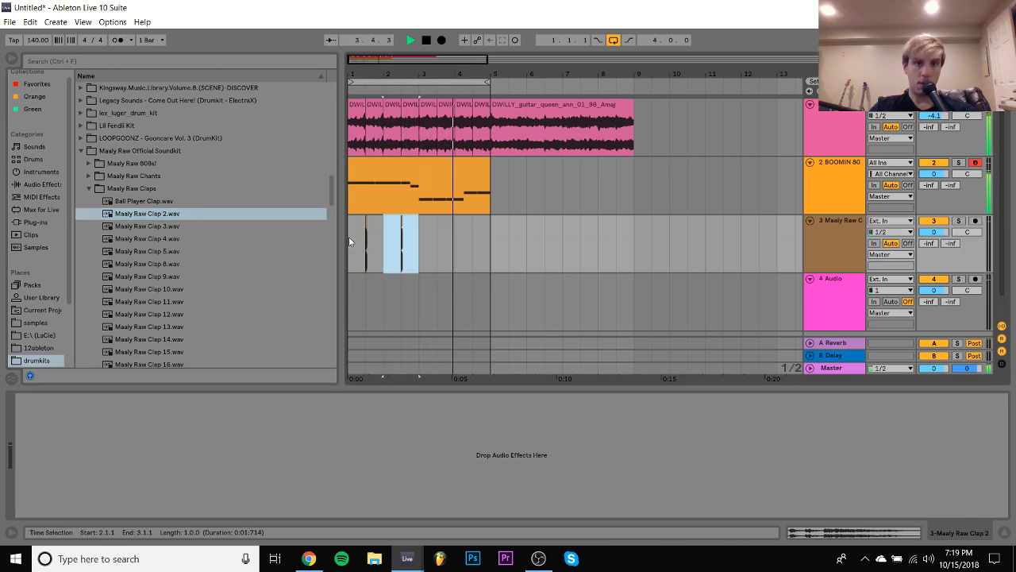
{"action": "key", "text": "ctrl+d"}
{"action": "key", "text": "ctrl+d"}
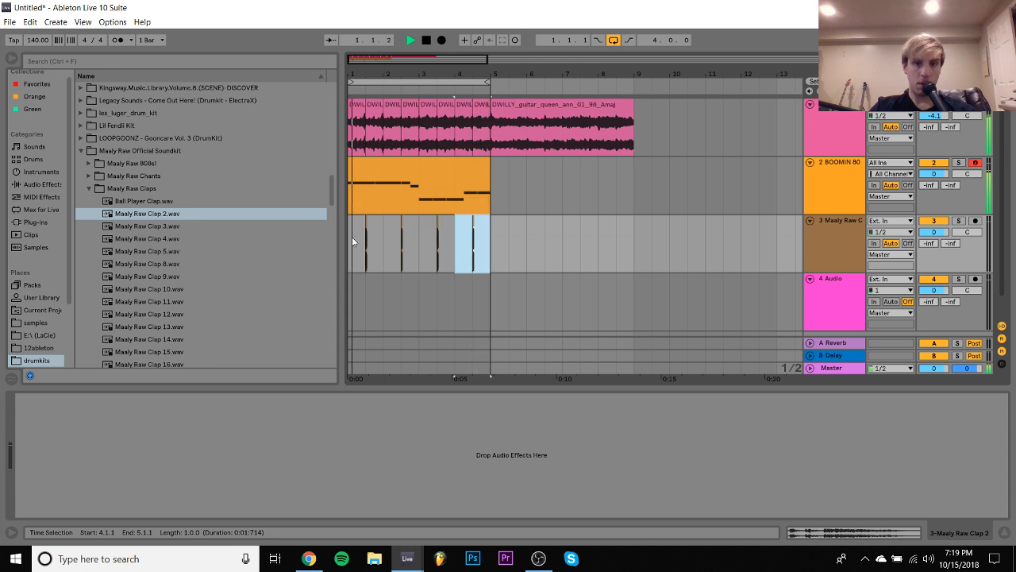
{"action": "left_click_drag", "start_coordinate": [935, 233], "coordinate": [936, 246]}
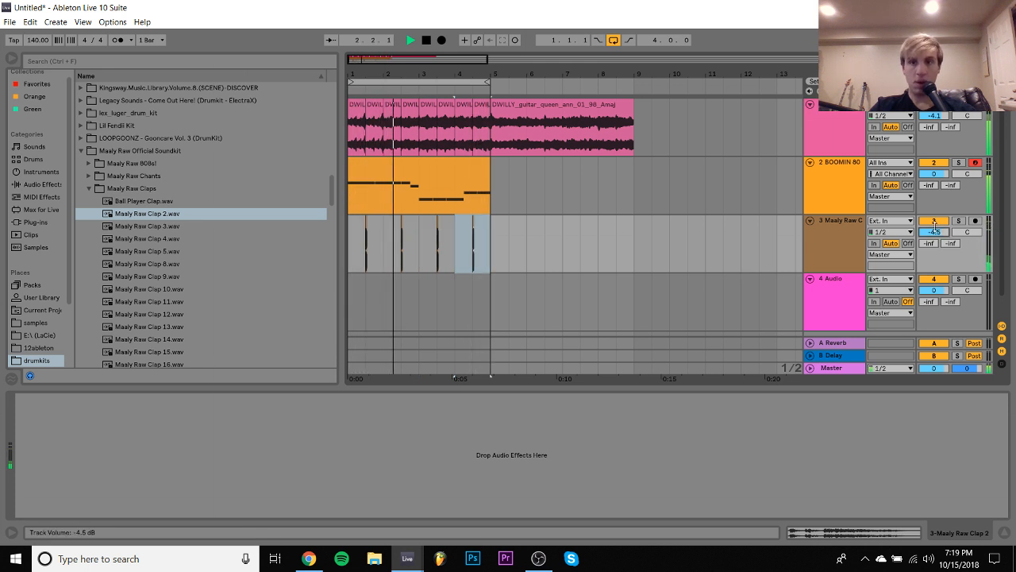
- Load BOOMIN HAT 3.wav from the Metro Boomin drum kit onto a new MIDI track below the claps and normalize the sample's volume
{"action": "left_click", "coordinate": [811, 233]}
{"action": "key", "text": "ctrl+shift+t"}
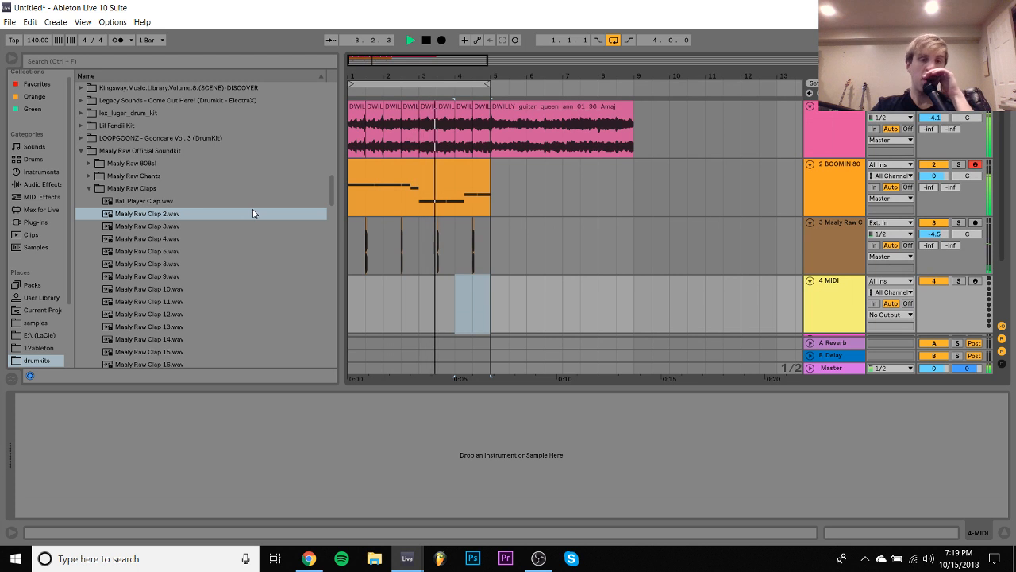
{"action": "scroll", "coordinate": [97, 191], "scroll_direction": "up", "scroll_amount": 2}
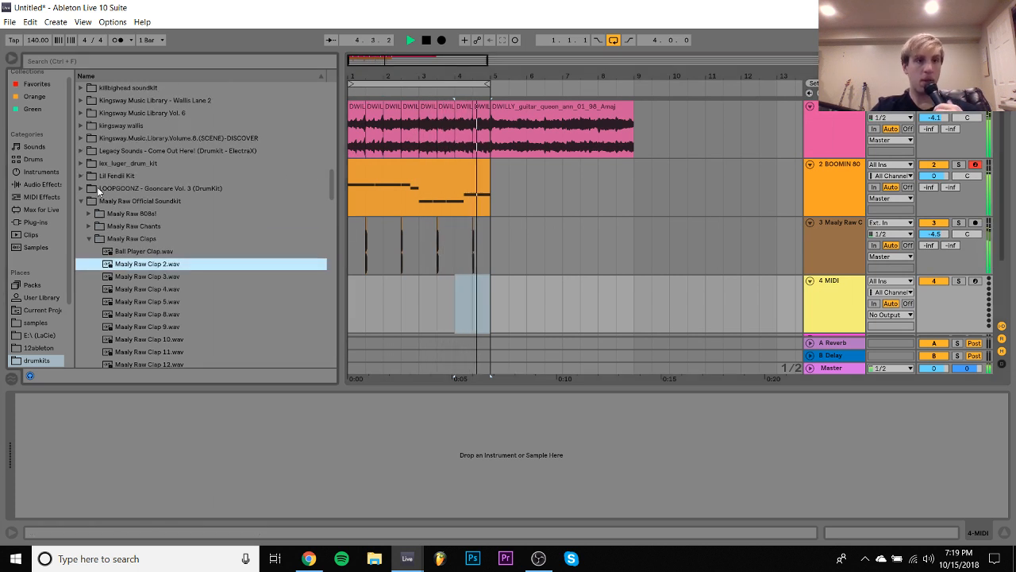
{"action": "left_click", "coordinate": [81, 200]}
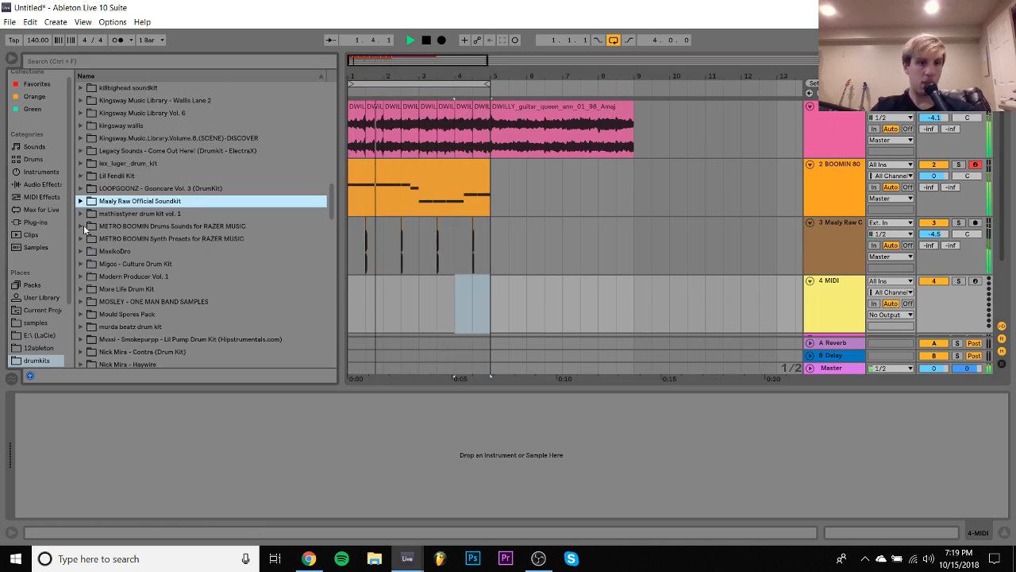
{"action": "left_click", "coordinate": [82, 226]}
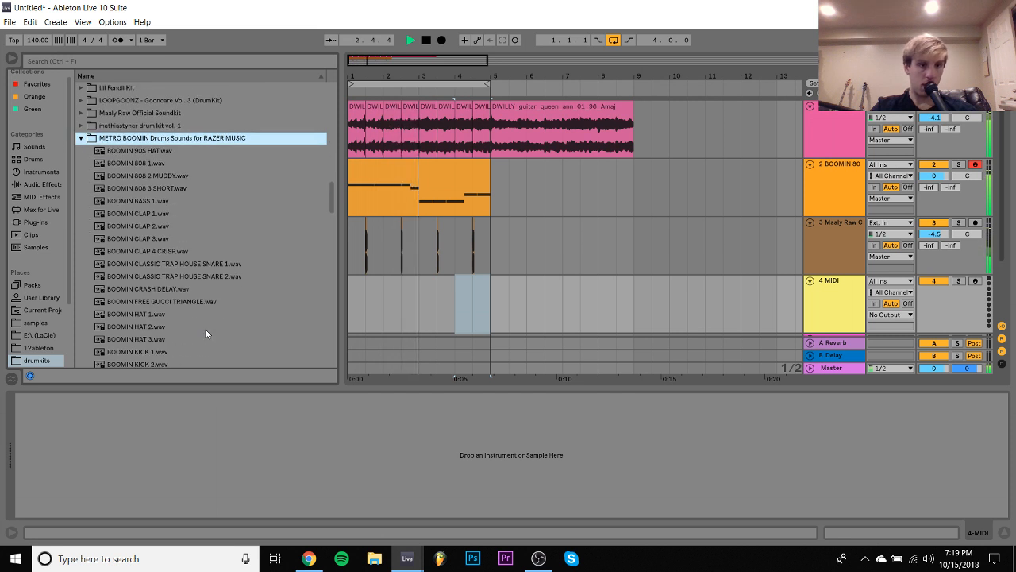
{"action": "left_click_drag", "start_coordinate": [128, 340], "coordinate": [171, 451]}
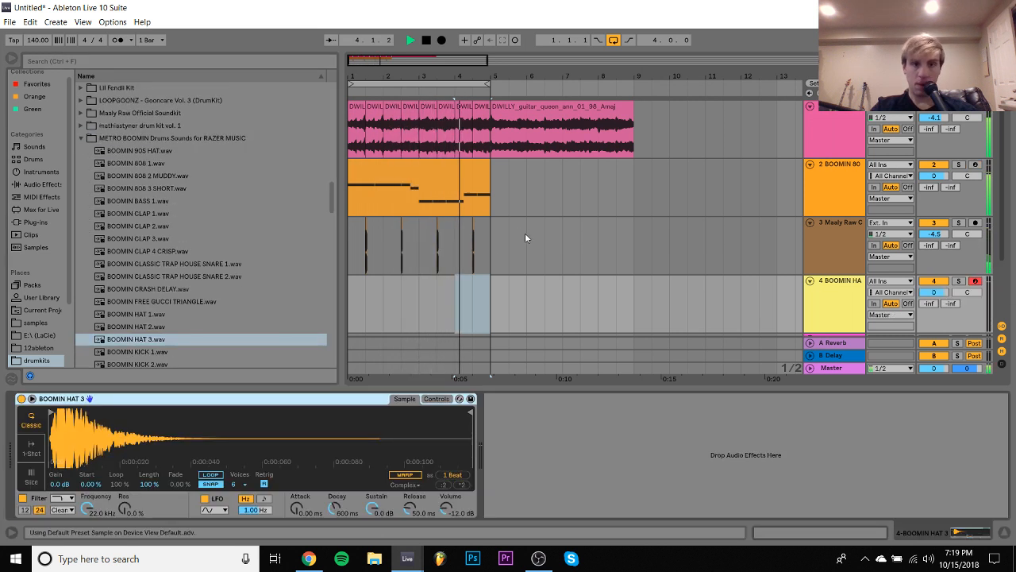
{"action": "right_click", "coordinate": [308, 445]}
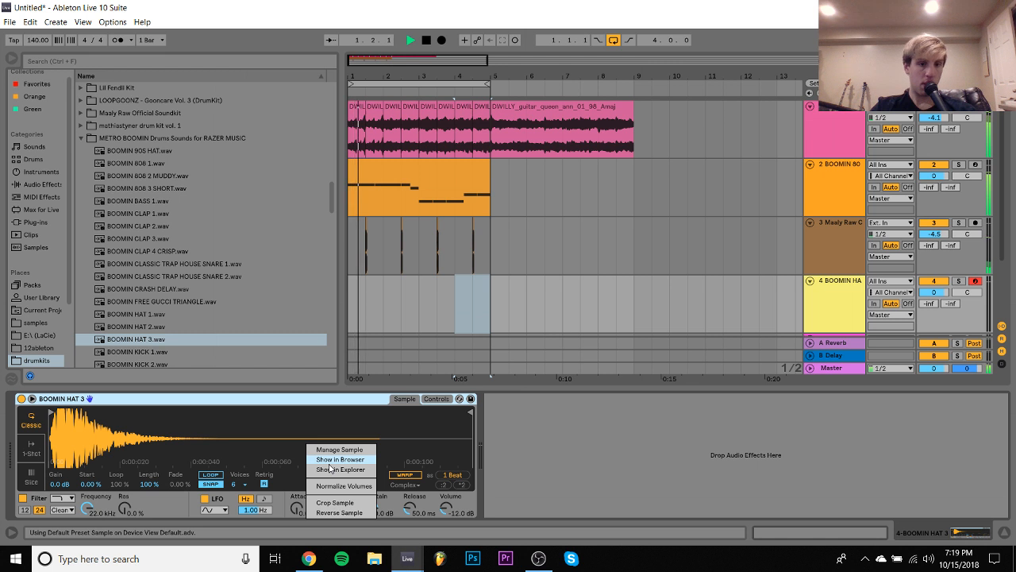
{"action": "left_click", "coordinate": [343, 486]}
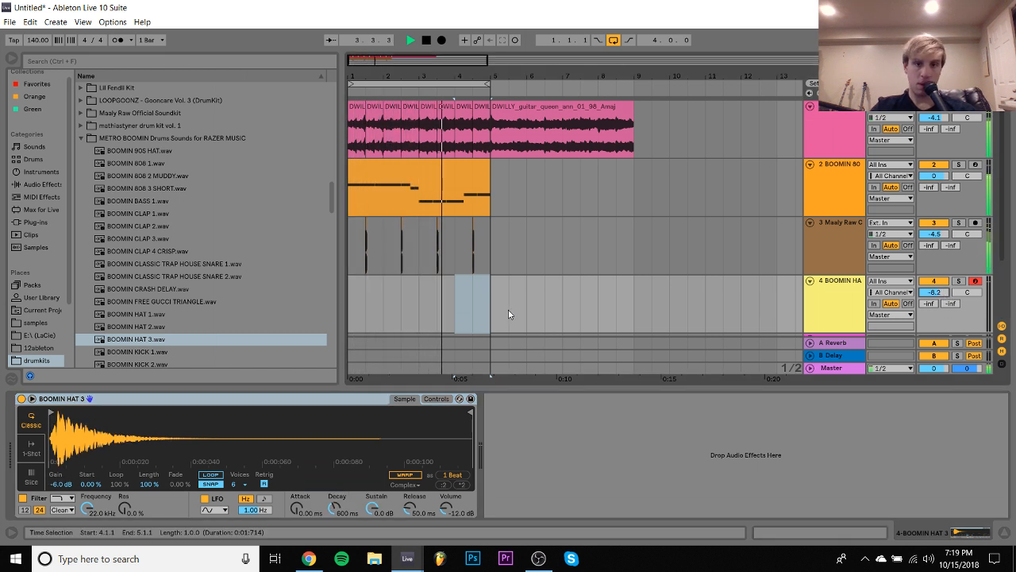
- Create a four-bar MIDI clip on the hat track and fill it with continuous eighth notes on C3
{"action": "left_click_drag", "start_coordinate": [494, 310], "coordinate": [326, 306]}
{"action": "key", "text": "ctrl+shift+m"}
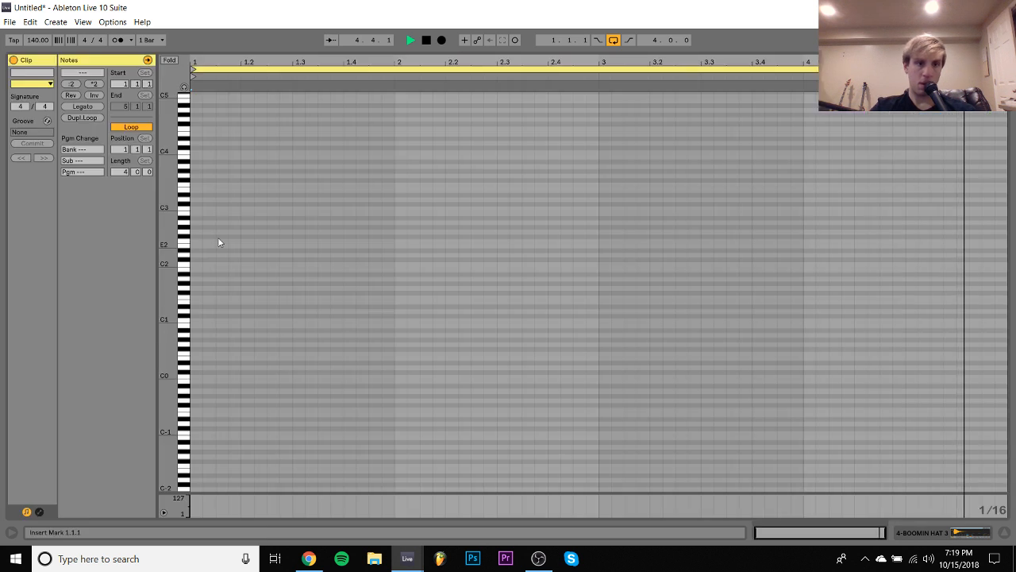
{"action": "double_click", "coordinate": [199, 209]}
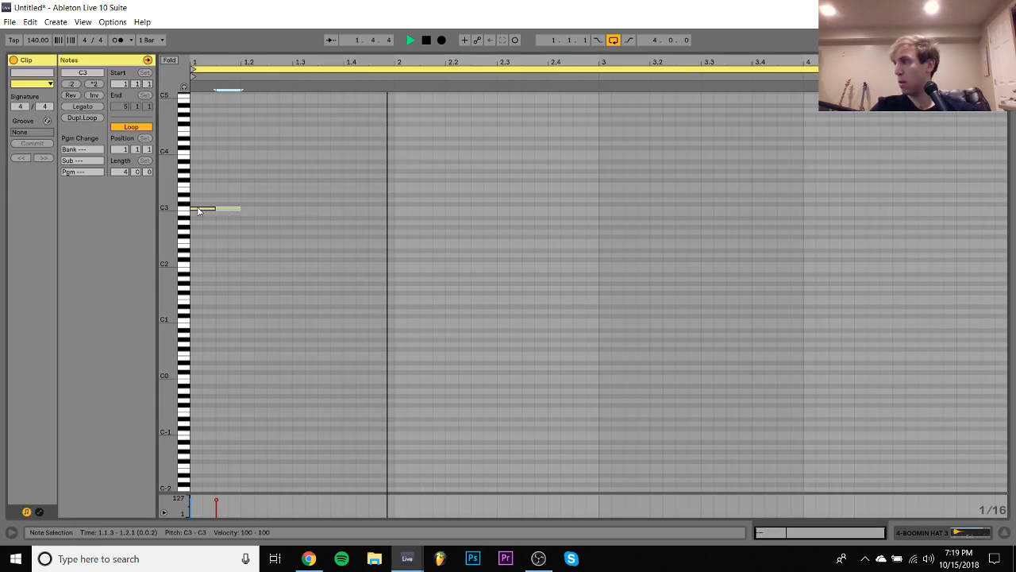
{"action": "key", "text": "ctrl+d"}
{"action": "key", "text": "ctrl+d"}
{"action": "key", "text": "ctrl+d"}
{"action": "key", "text": "ctrl+d"}
{"action": "key", "text": "ctrl+d"}
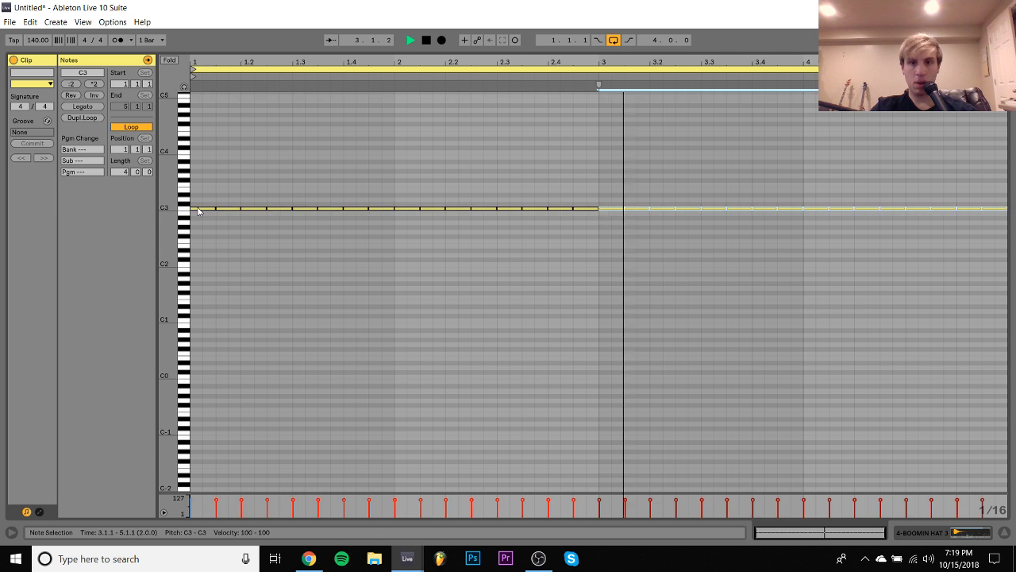
{"action": "key", "text": "ctrl+a"}
{"action": "left_click", "coordinate": [933, 535]}
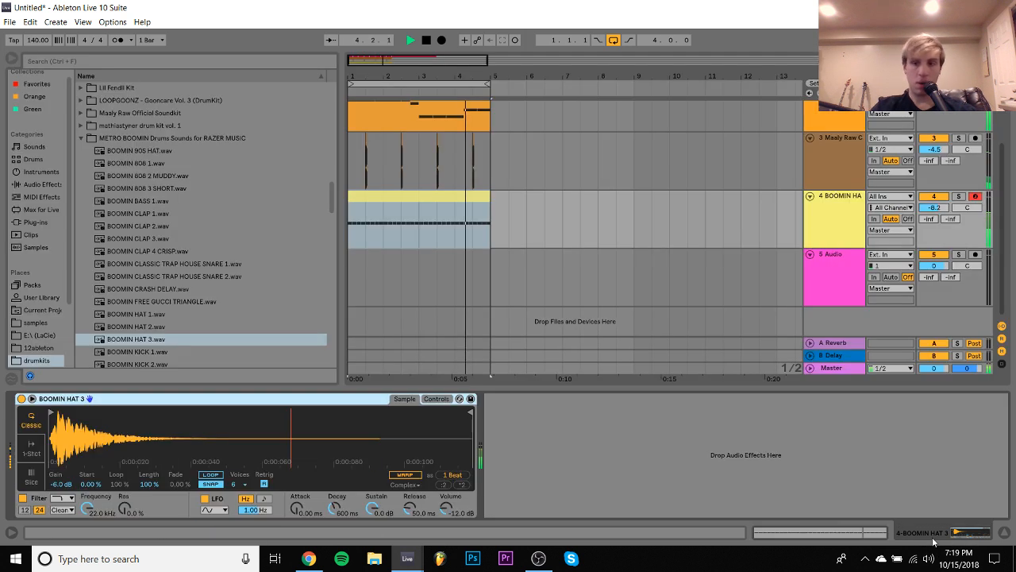
- Raise the clap track's volume to -2.3 dB
{"action": "scroll", "coordinate": [842, 242], "scroll_direction": "up", "scroll_amount": 3}
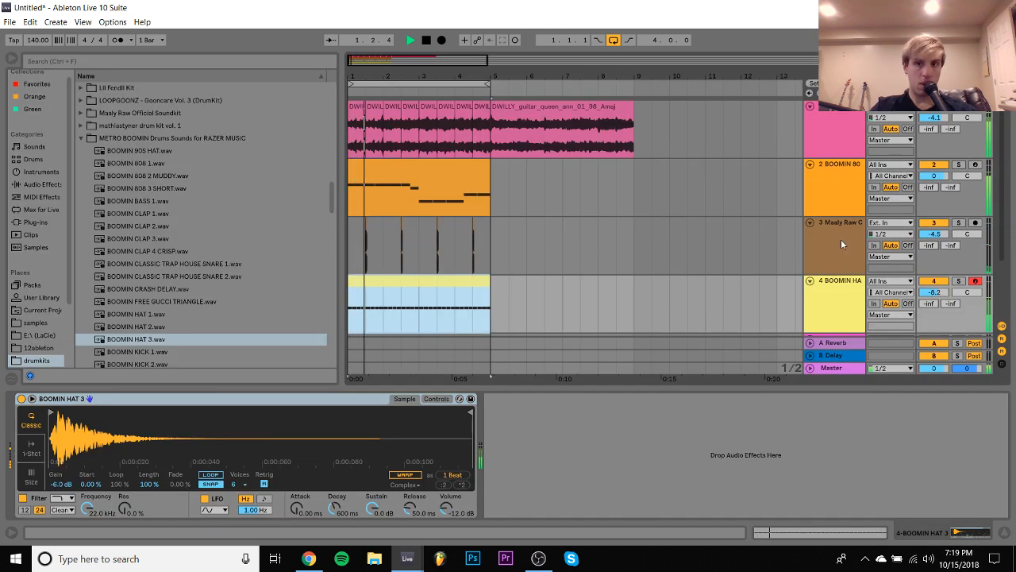
{"action": "left_click", "coordinate": [848, 240]}
{"action": "left_click_drag", "start_coordinate": [934, 234], "coordinate": [933, 218]}
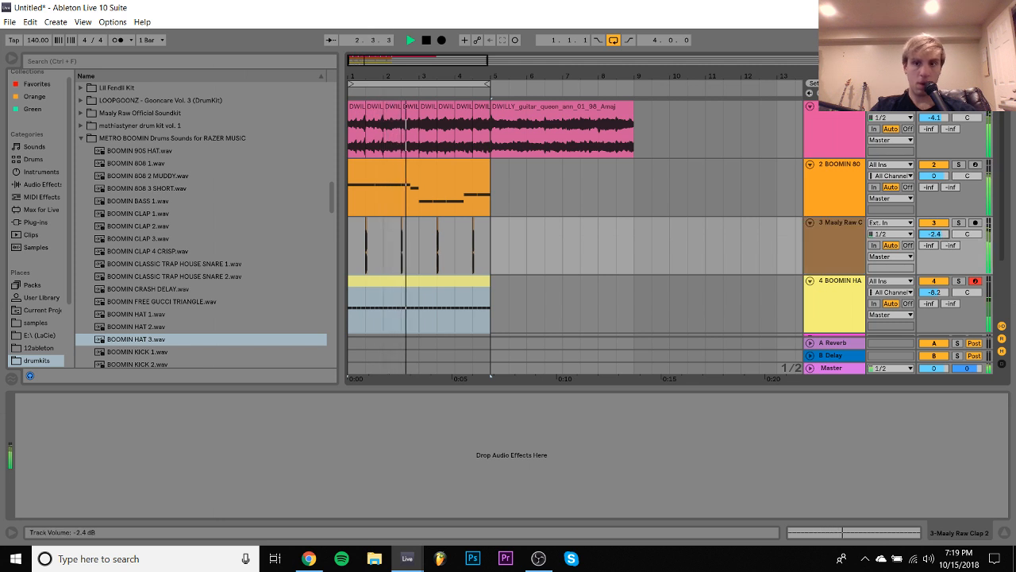
- In the 808 clip, end the first E3 note at 1.3.3 and start the second there, three sixteenths long
{"action": "double_click", "coordinate": [436, 166]}
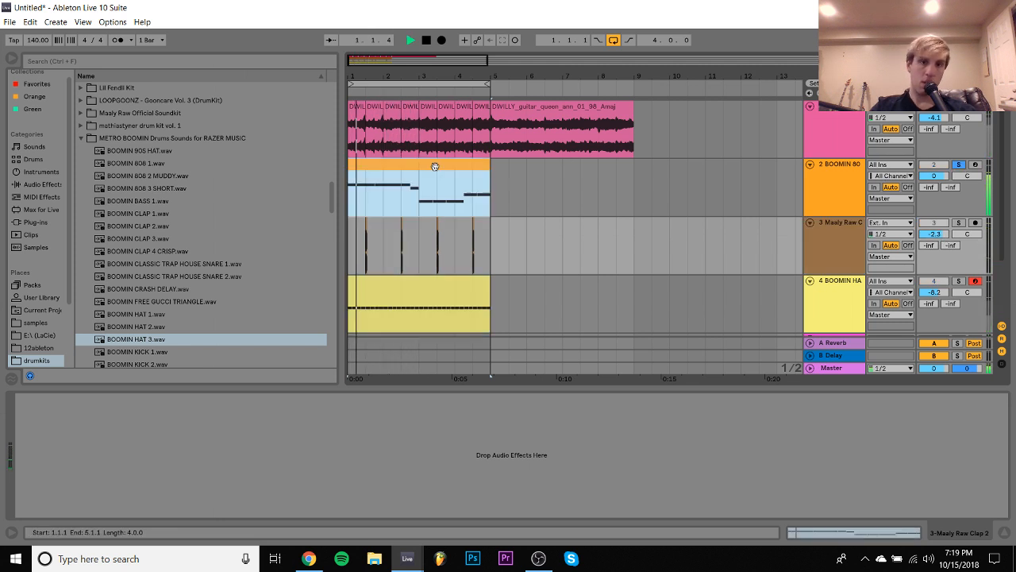
{"action": "left_click", "coordinate": [282, 272]}
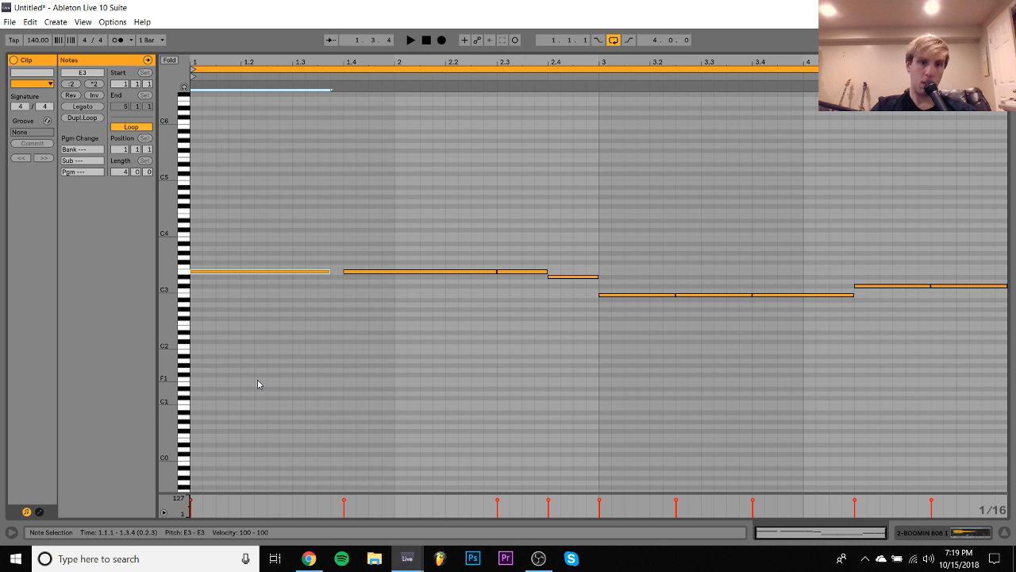
{"action": "key", "text": "shift+Right"}
{"action": "key", "text": "ctrl+d"}
{"action": "key", "text": "shift+Left"}
{"action": "key", "text": "shift+Left"}
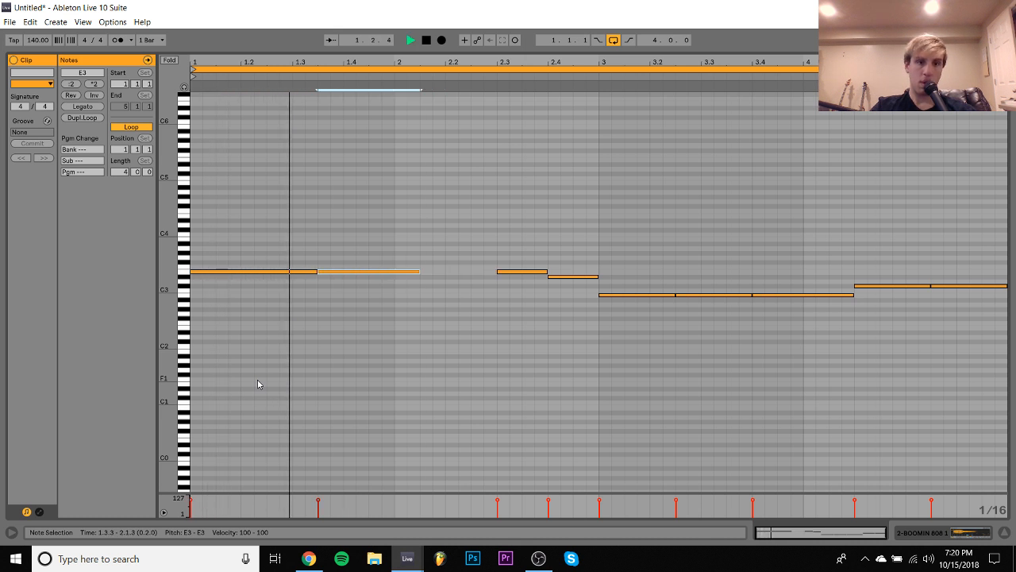
{"action": "key", "text": "shift+Left"}
{"action": "key", "text": "space"}
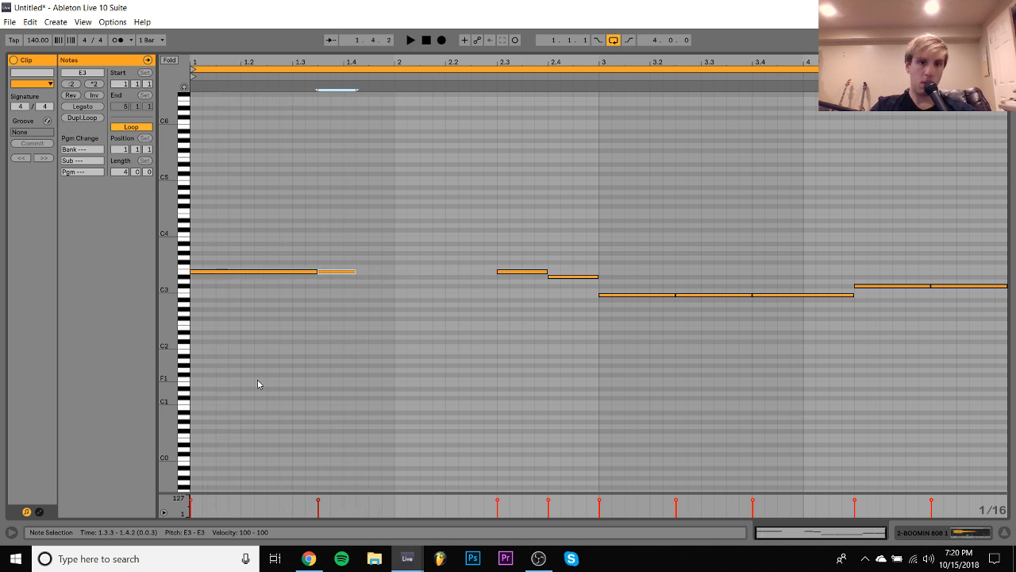
- Duplicate the short E3 note at 1.3.3 and make the copy span 1.4.1 to 2.2.1
{"action": "key", "text": "space"}
{"action": "key", "text": "ctrl+d"}
{"action": "key", "text": "shift+Right"}
{"action": "key", "text": "shift+Right"}
{"action": "key", "text": "shift+Right"}
{"action": "key", "text": "shift+Right"}
{"action": "key", "text": "shift+Right"}
{"action": "key", "text": "shift+Right"}
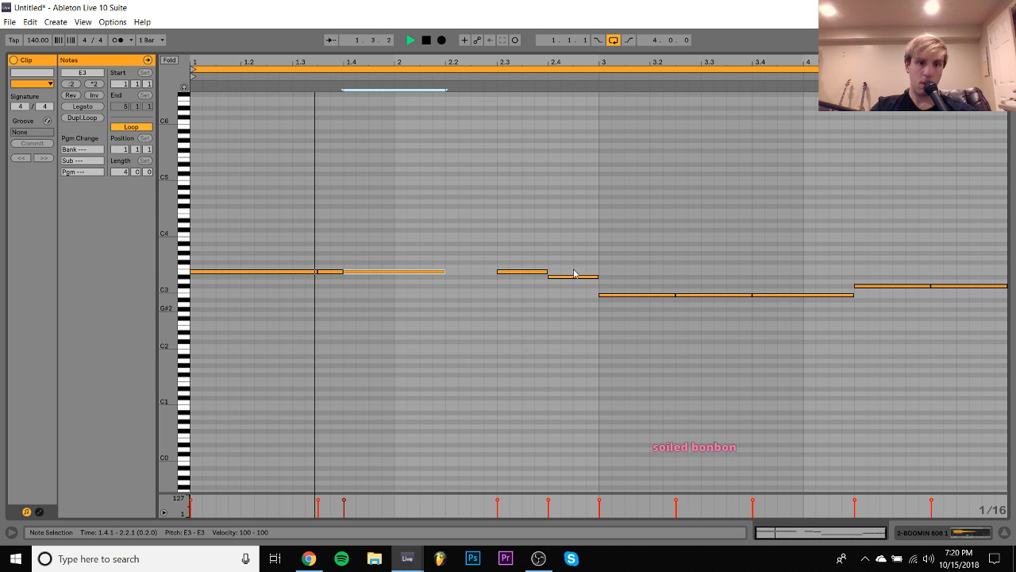
- Make the next E3 note run from 2.2.1 to 2.3.3, followed by a D#3 note filling 2.3.3 to 3.1.1
{"action": "left_click_drag", "start_coordinate": [522, 237], "coordinate": [523, 313]}
{"action": "key", "text": "Left"}
{"action": "key", "text": "Left"}
{"action": "key", "text": "Left"}
{"action": "key", "text": "Left"}
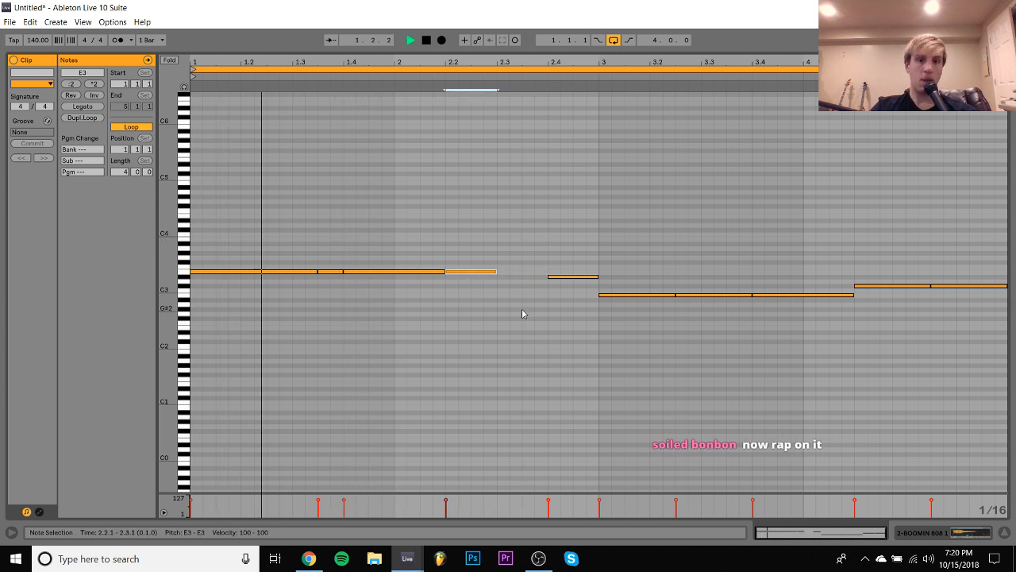
{"action": "key", "text": "shift+Right"}
{"action": "key", "text": "shift+Right"}
{"action": "key", "text": "ctrl+d"}
{"action": "key", "text": "Down"}
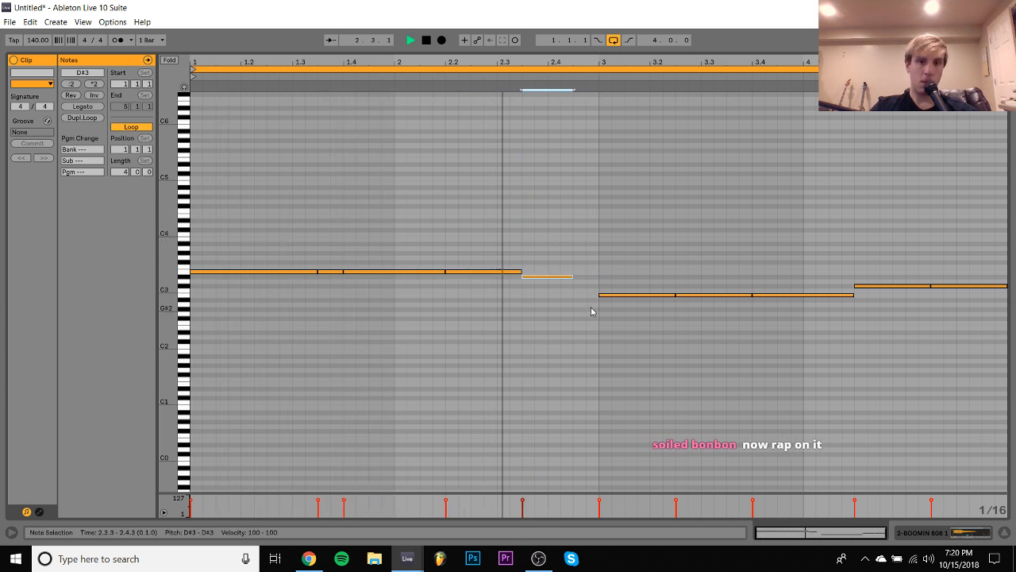
{"action": "key", "text": "space"}
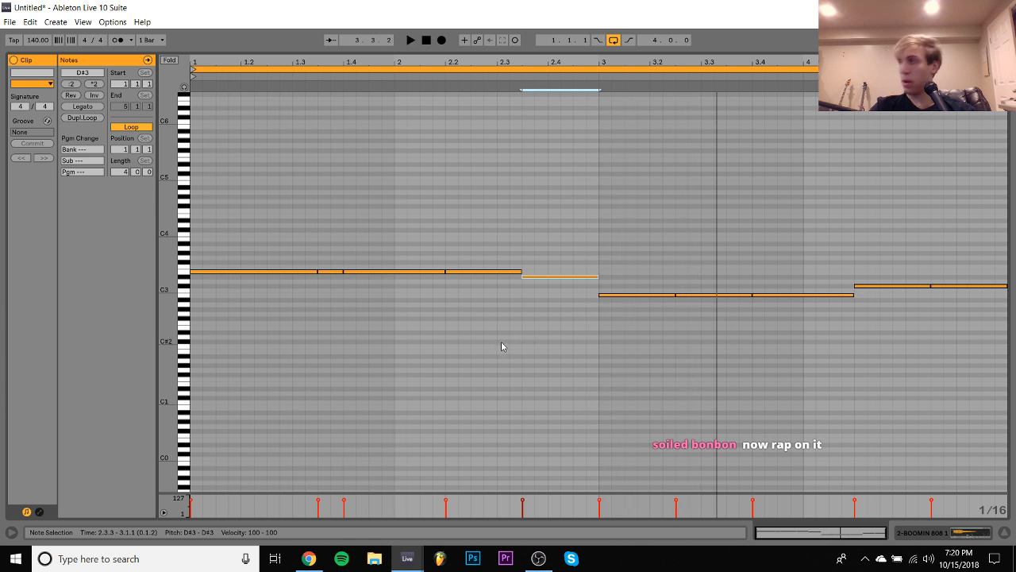
- Transpose the four E3 notes in the first two bars of the 808 clip down to B2
{"action": "left_click_drag", "start_coordinate": [224, 248], "coordinate": [496, 332]}
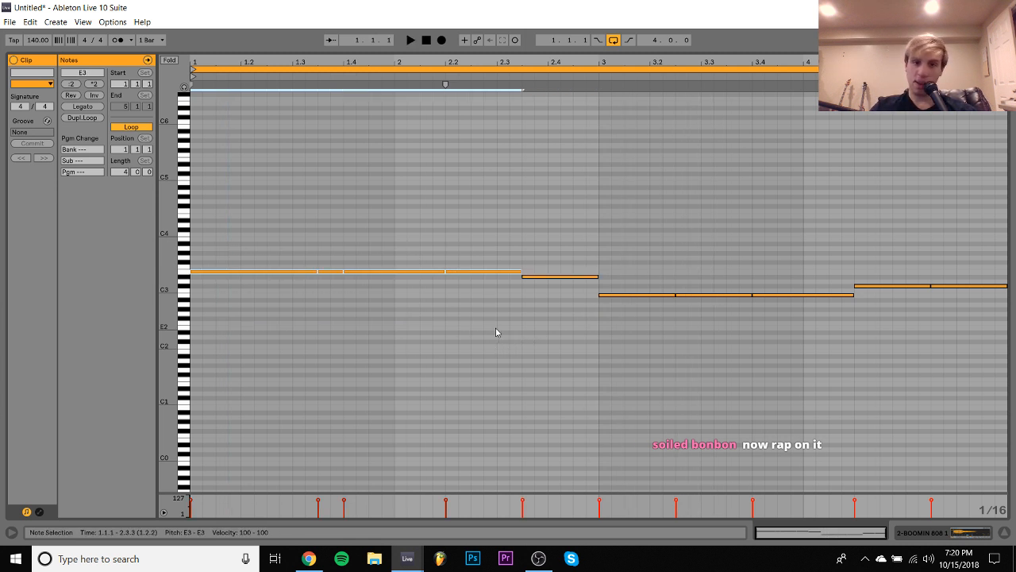
{"action": "key", "text": "Down"}
{"action": "key", "text": "Down"}
{"action": "key", "text": "Down"}
{"action": "key", "text": "Down"}
{"action": "key", "text": "Down"}
{"action": "key", "text": "Down"}
{"action": "key", "text": "Down"}
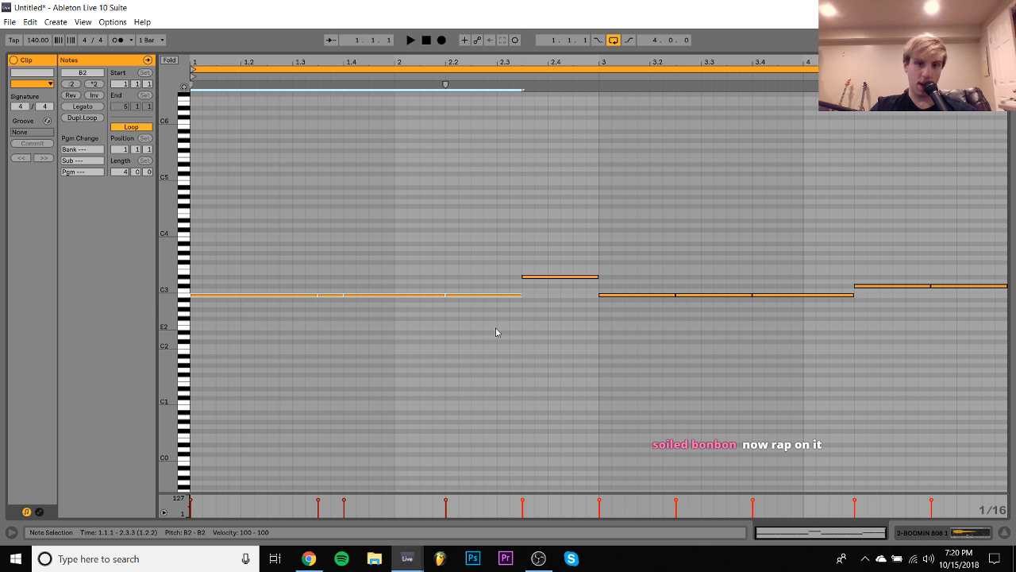
- Play the 808 clip and transpose all its notes up two octaves, with the first four notes on A4
{"action": "key", "text": "space"}
{"action": "key", "text": "ctrl+a"}
{"action": "key", "text": "shift+Up"}
{"action": "key", "text": "shift+Up"}
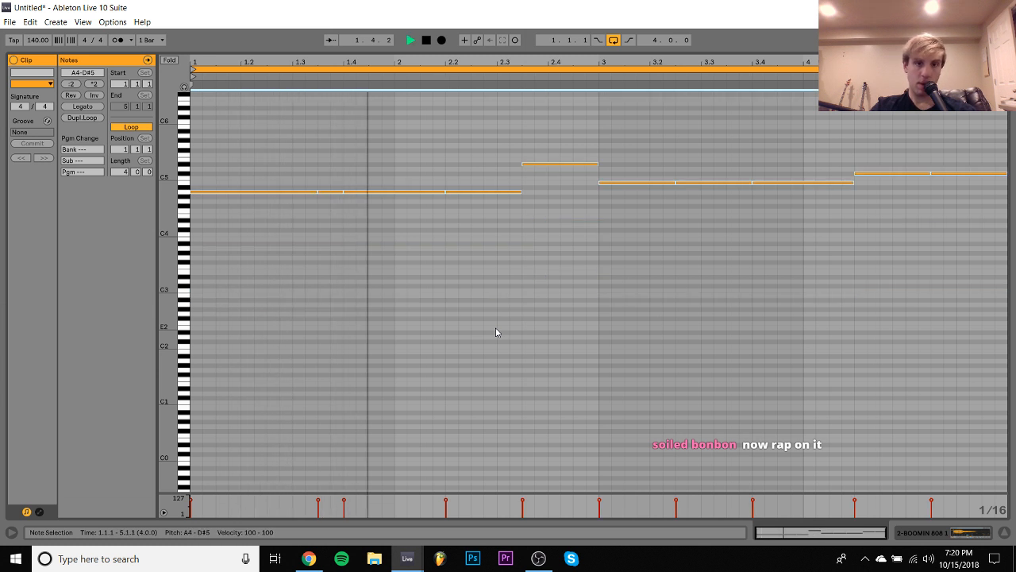
- Raise the first four 808 notes to A#4 and the note at 2.3.3 to E5
{"action": "left_click_drag", "start_coordinate": [488, 272], "coordinate": [192, 100]}
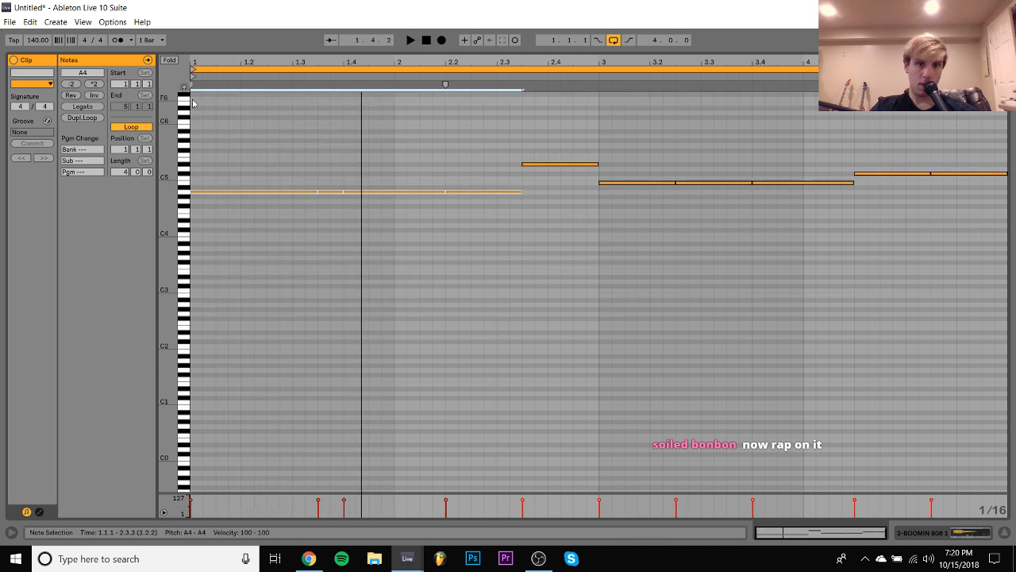
{"action": "key", "text": "Up"}
{"action": "left_click", "coordinate": [564, 167]}
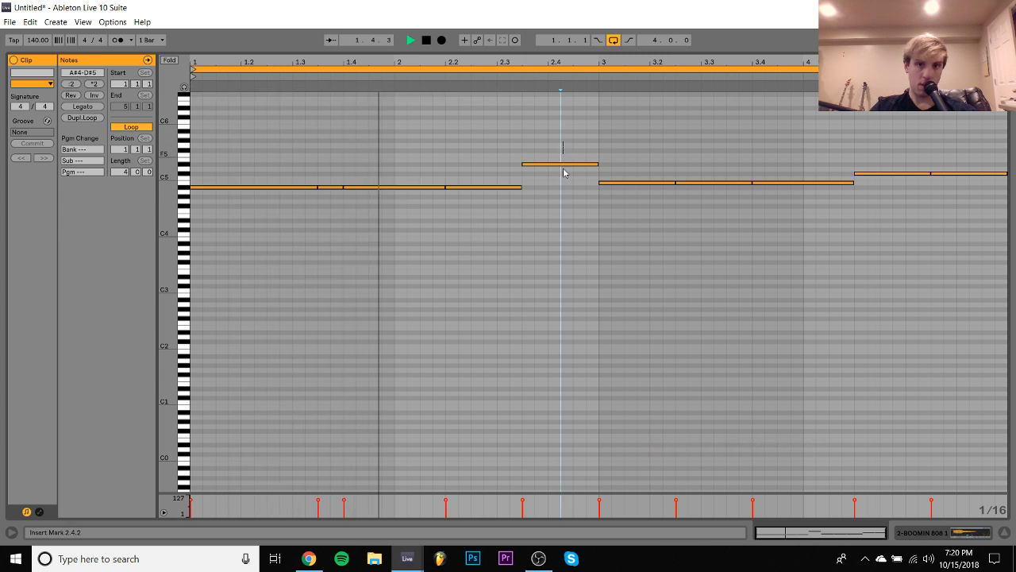
{"action": "key", "text": "Up"}
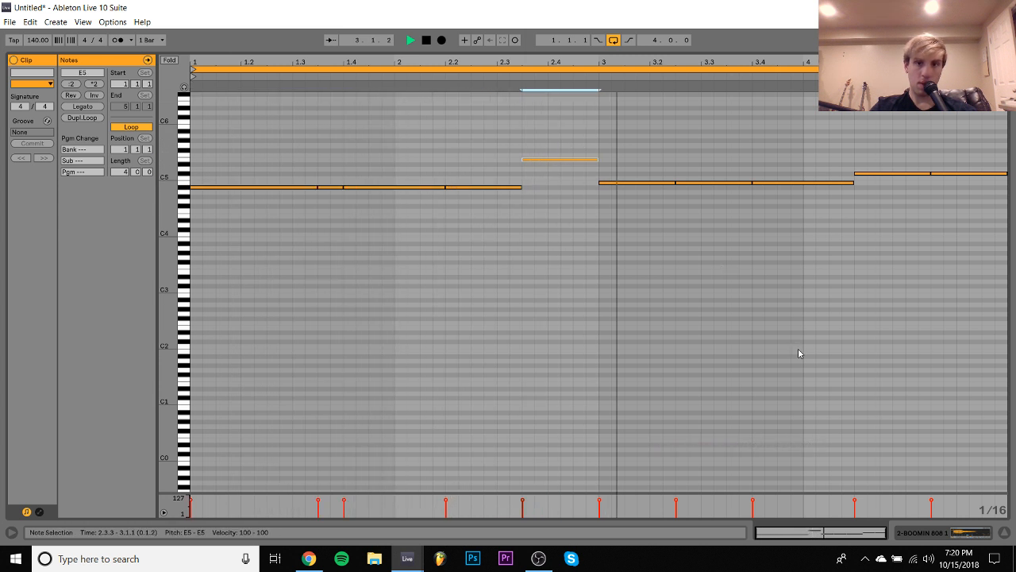
- Transpose the whole 808 pattern up one more octave, with D#6 at 2.3.3, and lower the first four notes to G#5
{"action": "key", "text": "space"}
{"action": "key", "text": "ctrl+a"}
{"action": "key", "text": "shift+Up"}
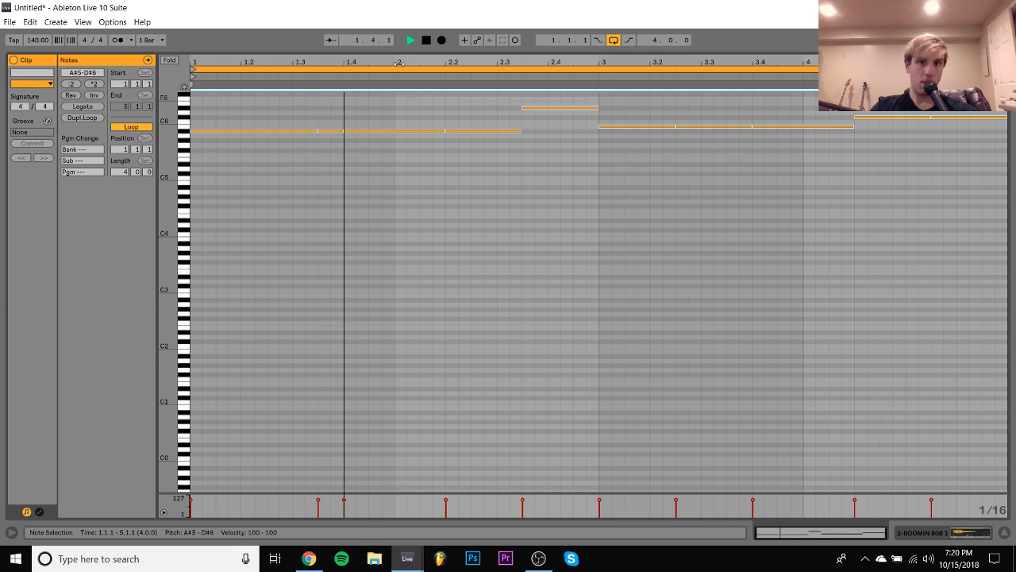
{"action": "left_click_drag", "start_coordinate": [480, 111], "coordinate": [227, 177]}
{"action": "key", "text": "Down"}
{"action": "key", "text": "Down"}
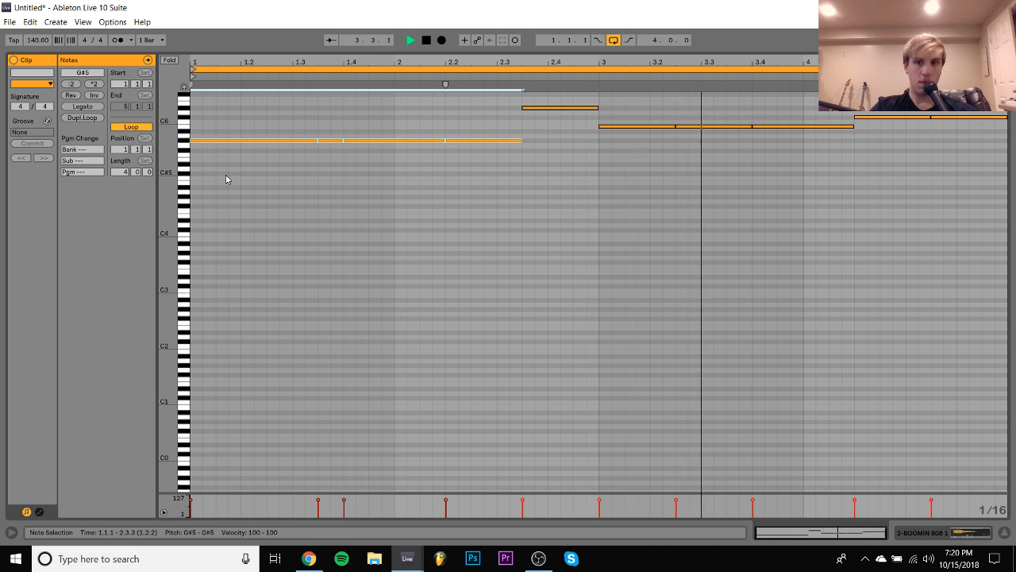
- Transpose all notes in the 808 clip down two octaves
{"action": "key", "text": "ctrl+a"}
{"action": "key", "text": "shift+Down"}
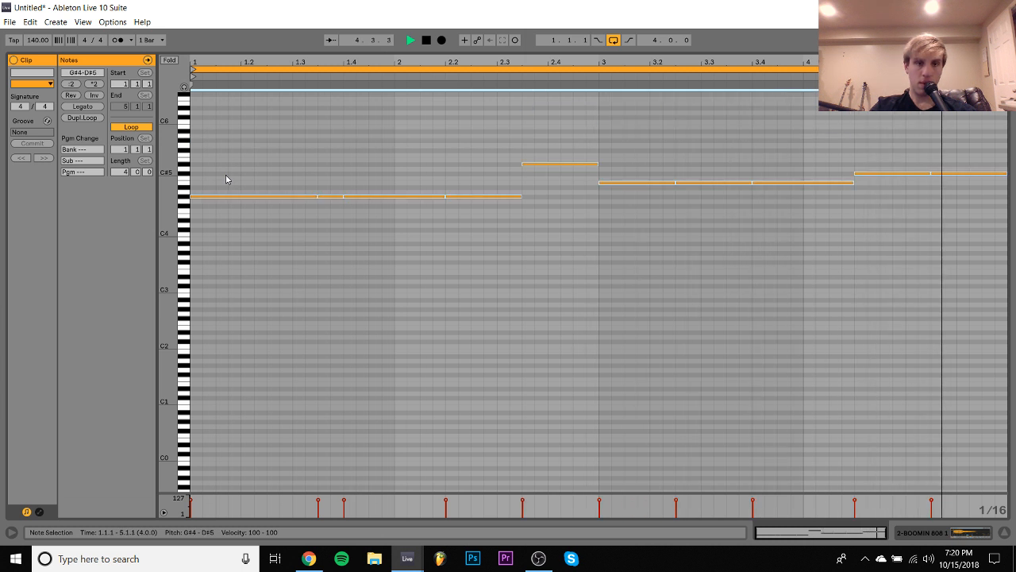
{"action": "key", "text": "shift+Down"}
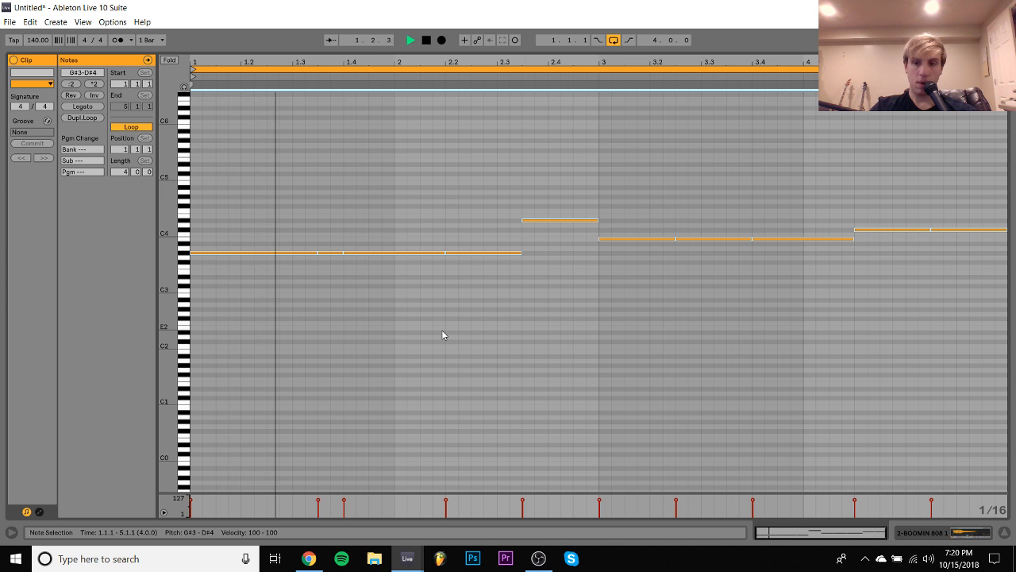
- Solo the guitar track together with the 808 track, then reopen the 808 clip's notes and stop playback
{"action": "left_click", "coordinate": [923, 533]}
{"action": "scroll", "coordinate": [844, 289], "scroll_direction": "up", "scroll_amount": 2}
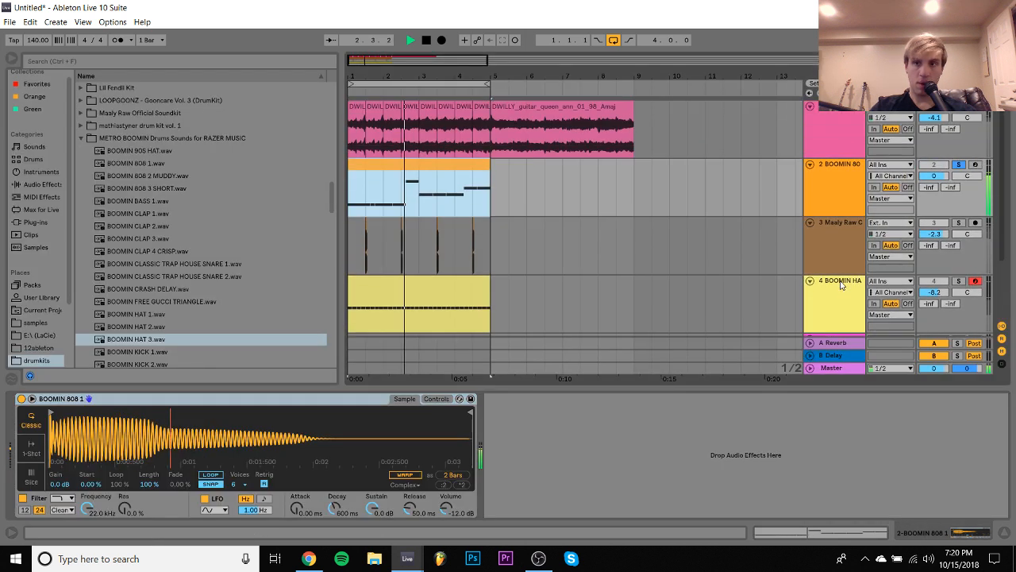
{"action": "left_click", "coordinate": [959, 107], "text": "ctrl"}
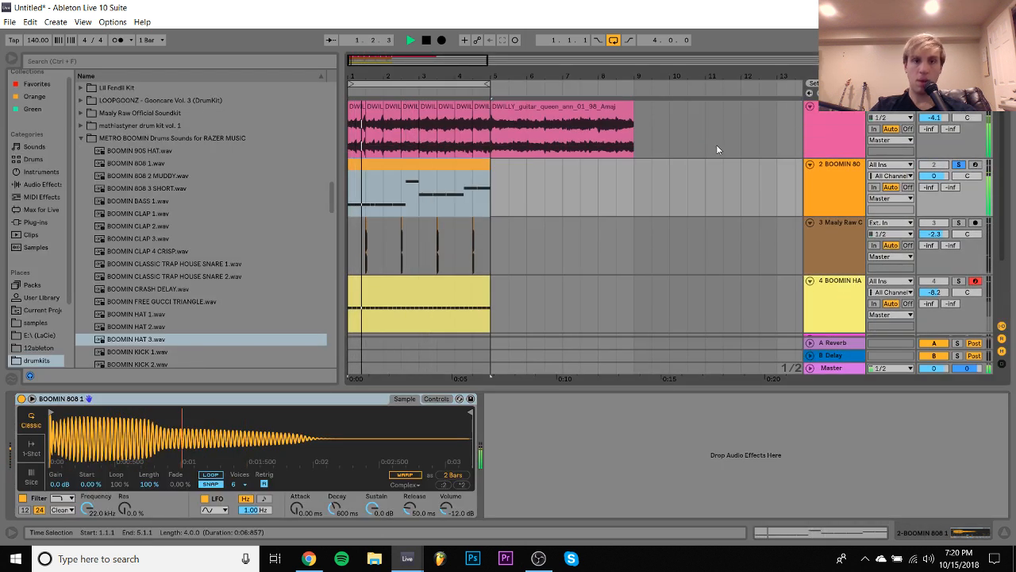
{"action": "double_click", "coordinate": [450, 168]}
{"action": "left_click", "coordinate": [483, 226]}
{"action": "key", "text": "space"}
- Transpose the first four notes of the 808 clip to E3, also auditioning F#3, F#4 and E4
{"action": "left_click_drag", "start_coordinate": [310, 320], "coordinate": [204, 357]}
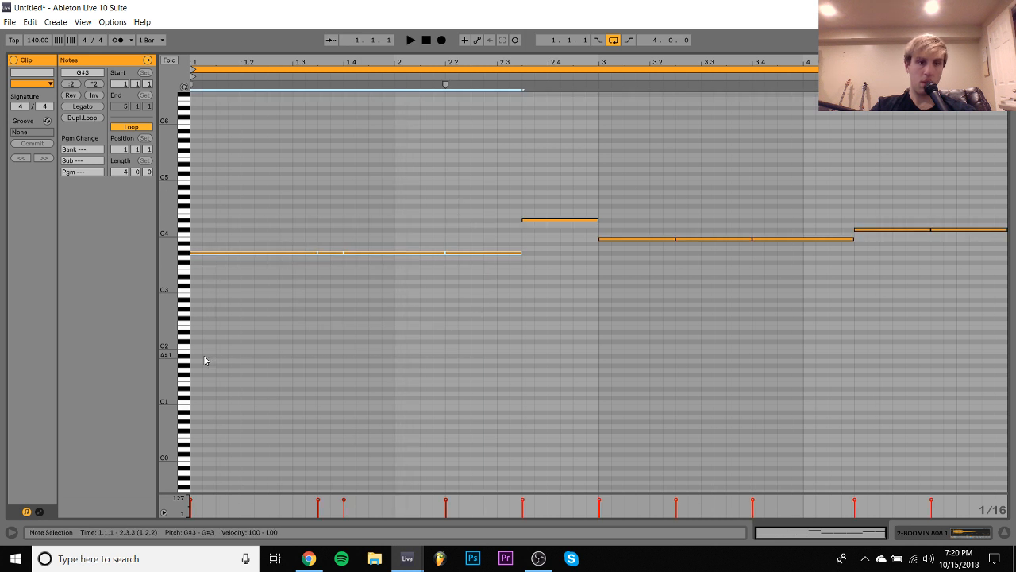
{"action": "key", "text": "Down"}
{"action": "key", "text": "space"}
{"action": "key", "text": "space"}
{"action": "key", "text": "Down"}
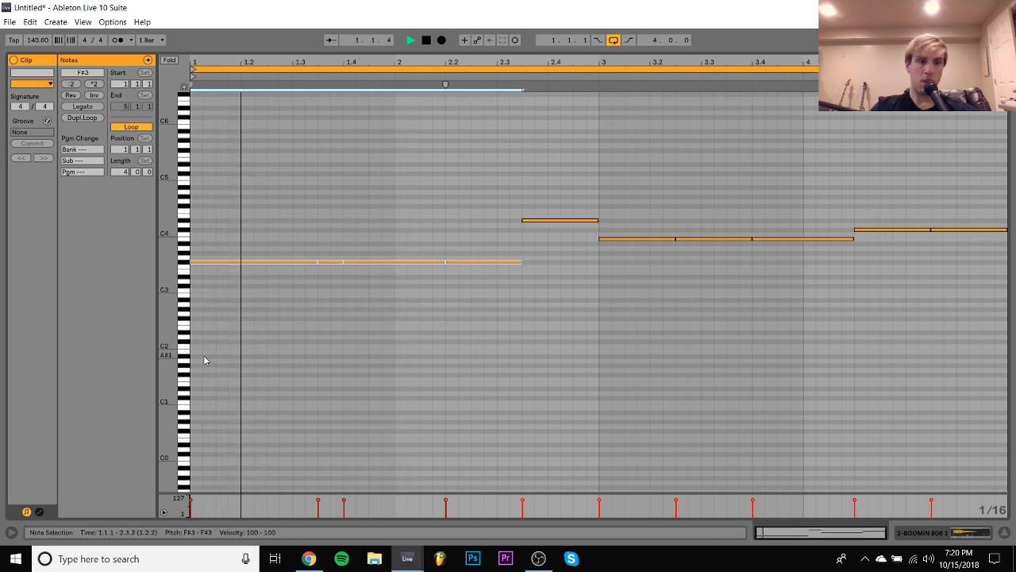
{"action": "key", "text": "shift+Up"}
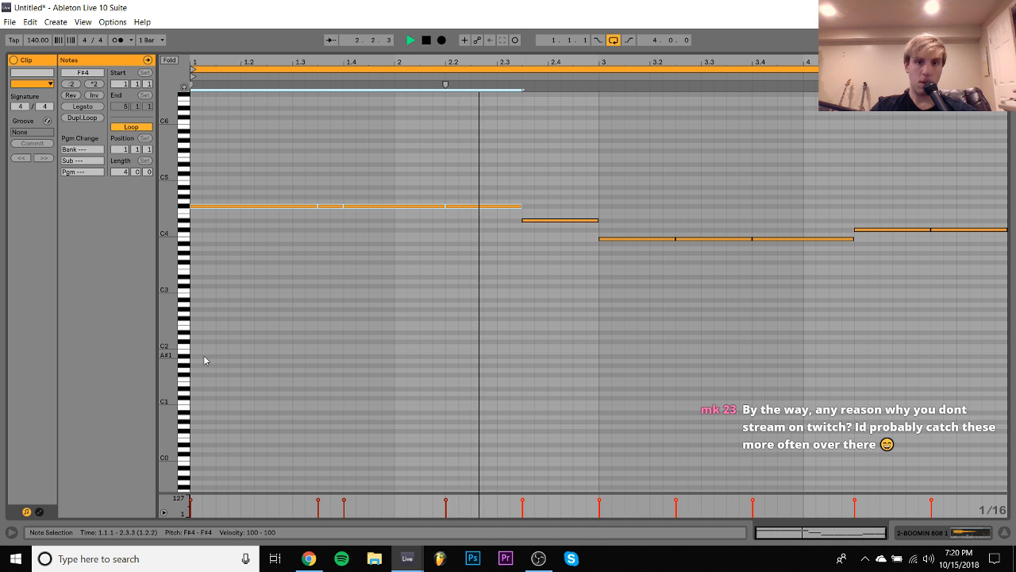
{"action": "key", "text": "Down"}
{"action": "key", "text": "Down"}
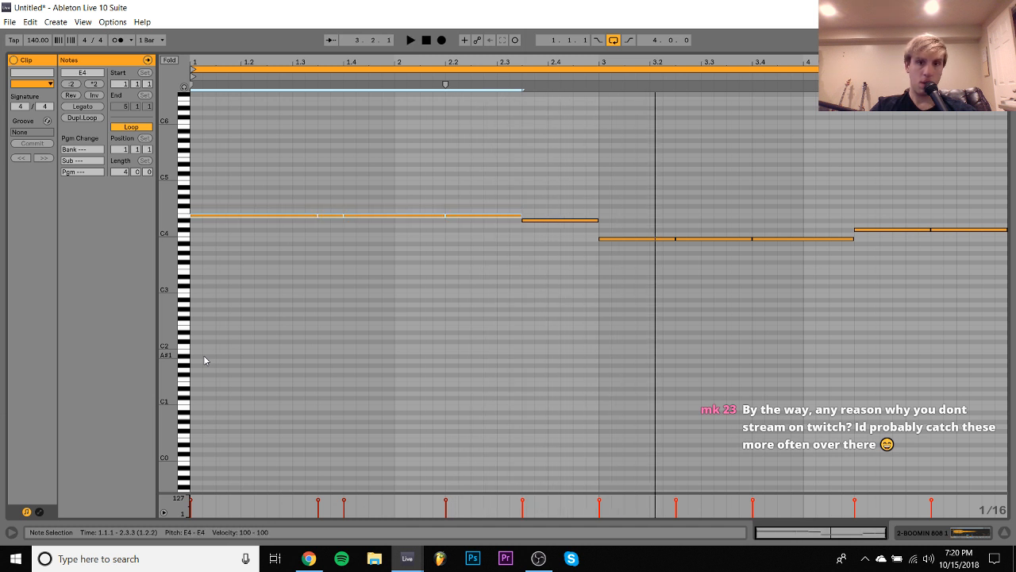
{"action": "key", "text": "space"}
{"action": "key", "text": "space"}
{"action": "key", "text": "shift+Down"}
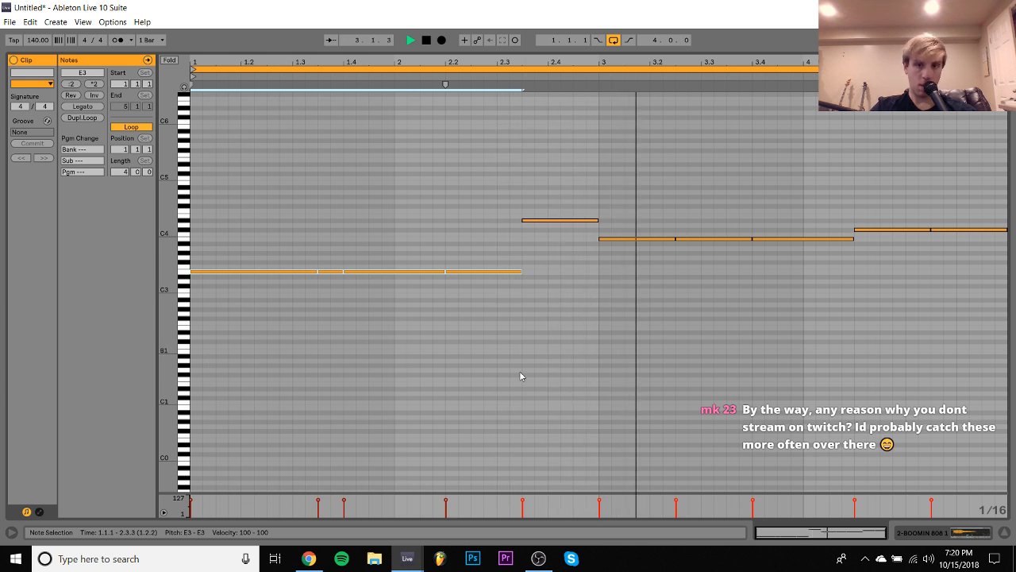
- Lower the last two 808 notes to A3, then raise the one at 4.2.1 to B3
{"action": "left_click", "coordinate": [914, 229]}
{"action": "key", "text": "Down"}
{"action": "key", "text": "Down"}
{"action": "key", "text": "Down"}
{"action": "key", "text": "Down"}
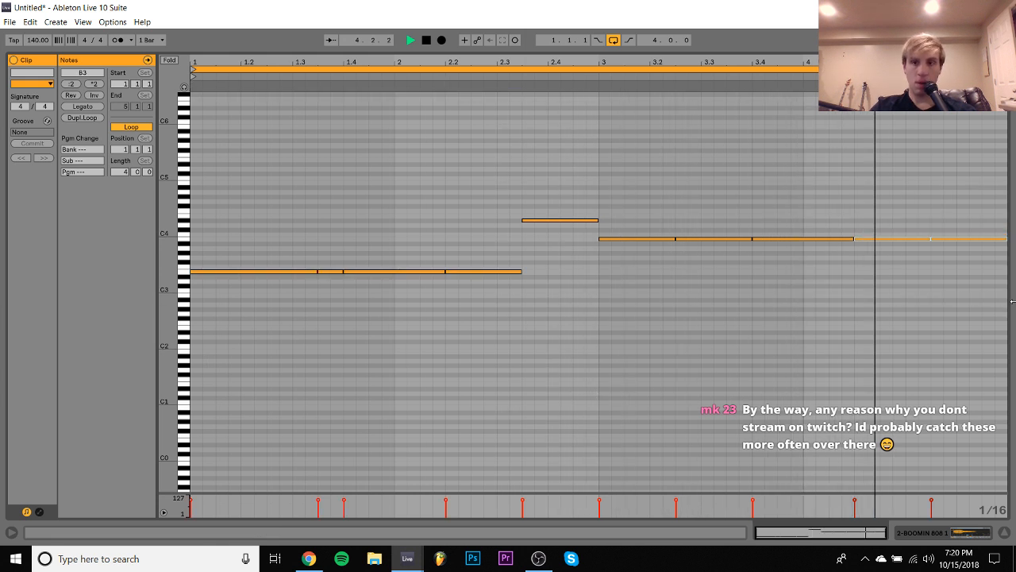
{"action": "left_click_drag", "start_coordinate": [897, 178], "coordinate": [898, 281]}
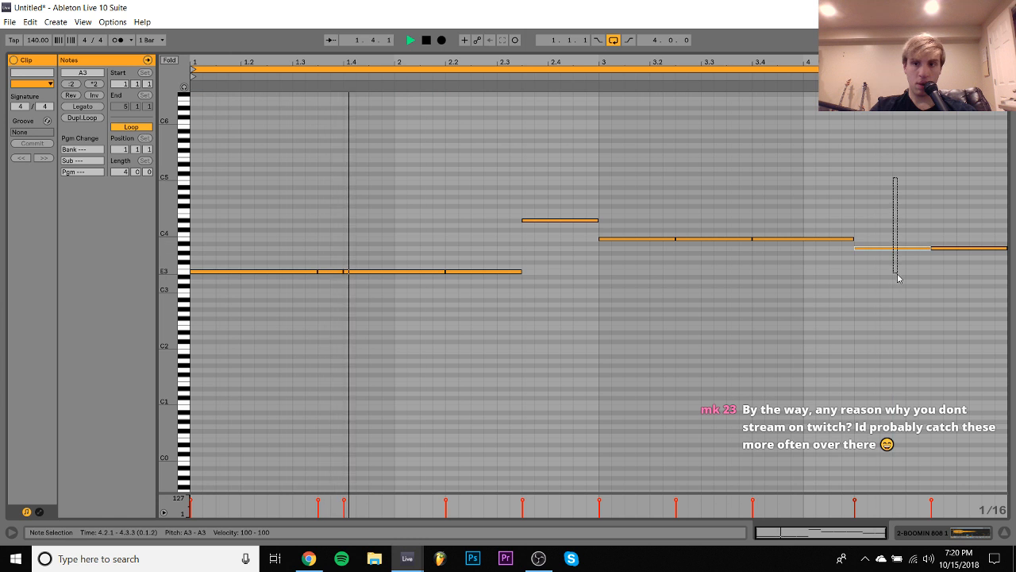
{"action": "key", "text": "Up"}
{"action": "key", "text": "Up"}
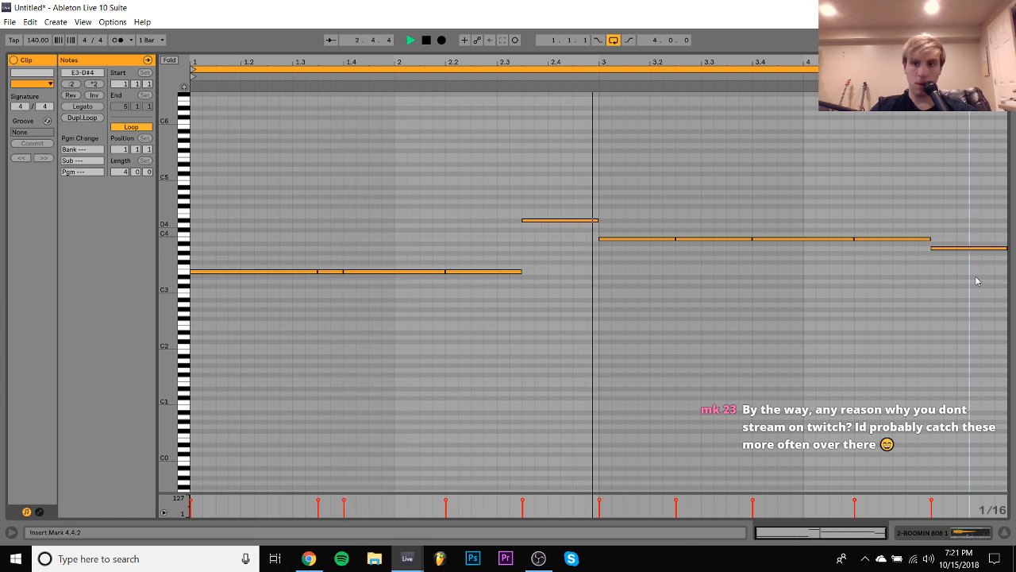
- Try the last 808 note at A#3, then lower it to G3
{"action": "left_click", "coordinate": [992, 248]}
{"action": "key", "text": "Up"}
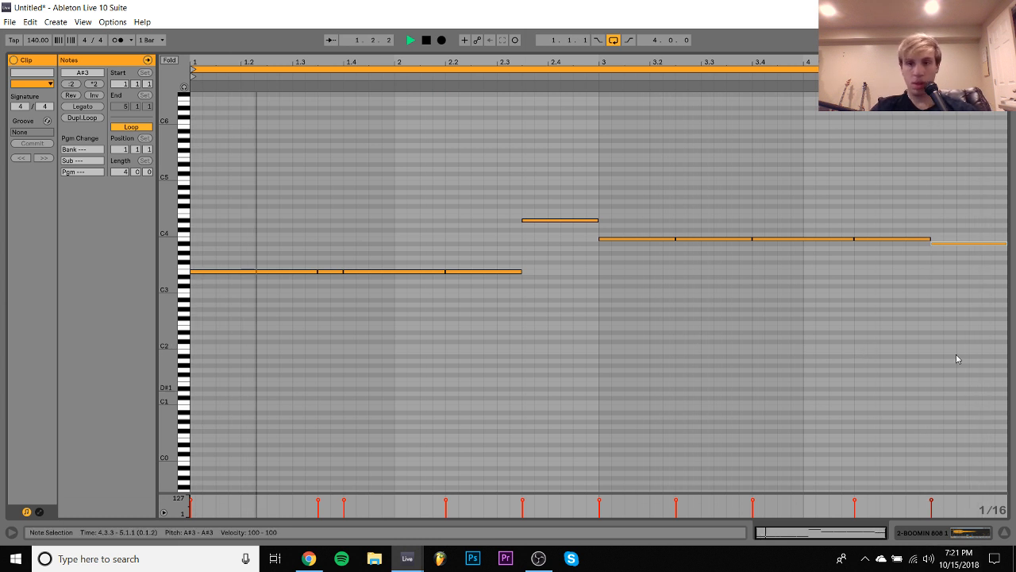
{"action": "key", "text": "Down"}
{"action": "key", "text": "Down"}
{"action": "key", "text": "Down"}
- Transpose the full 808 pattern up two octaves to the E5–D#6 range
{"action": "key", "text": "ctrl+a"}
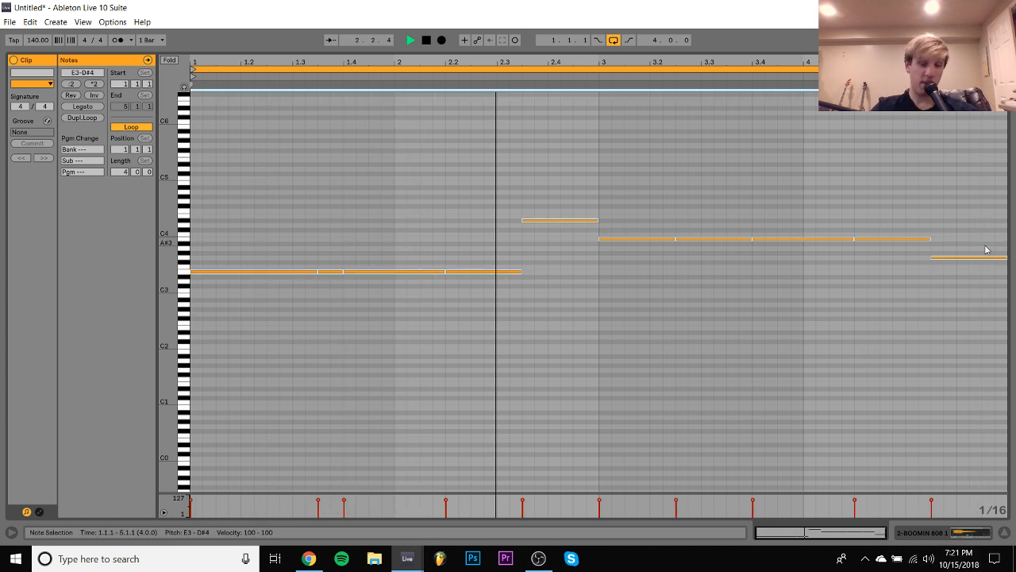
{"action": "key", "text": "shift+Up"}
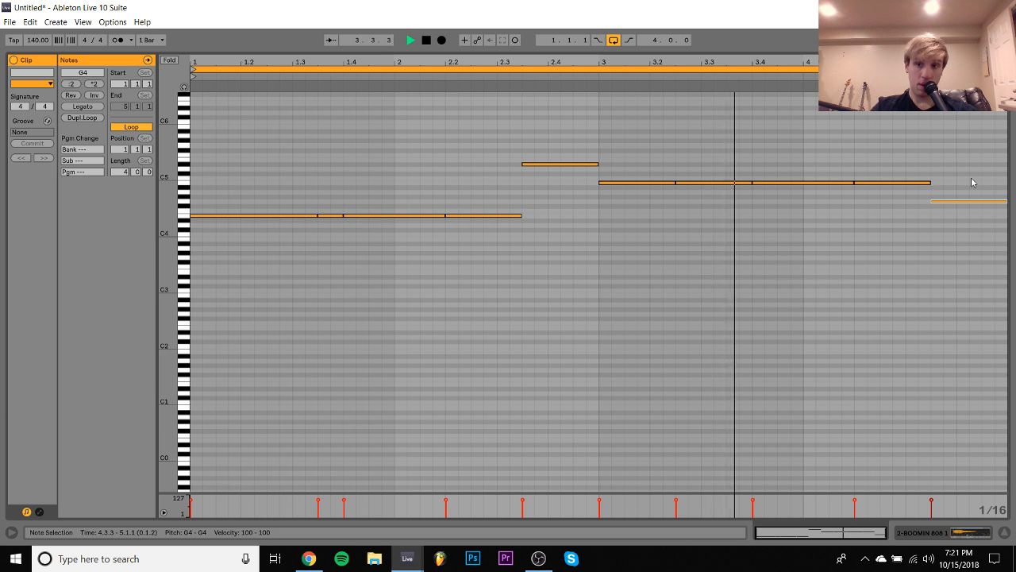
{"action": "key", "text": "shift+Up"}
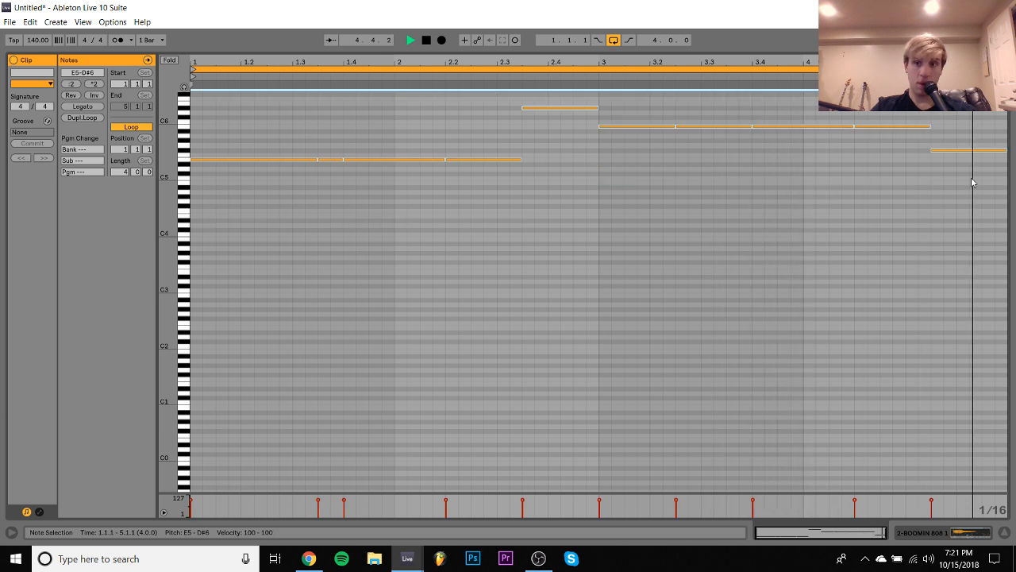
- Audition the last 808 note at G5, G#5 and A5 with playback running
{"action": "left_click_drag", "start_coordinate": [969, 179], "coordinate": [967, 135]}
{"action": "key", "text": "Up"}
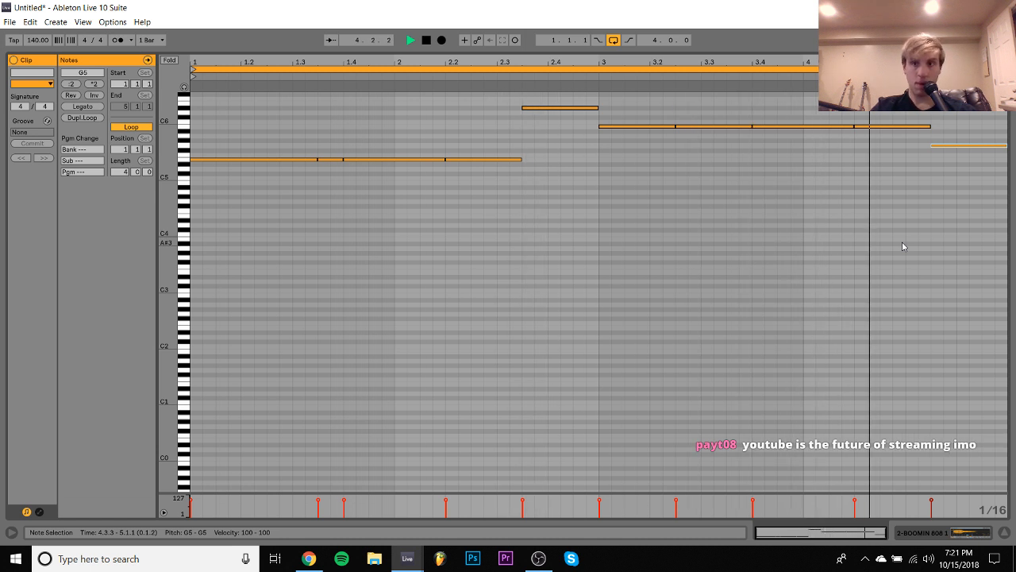
{"action": "key", "text": "Up"}
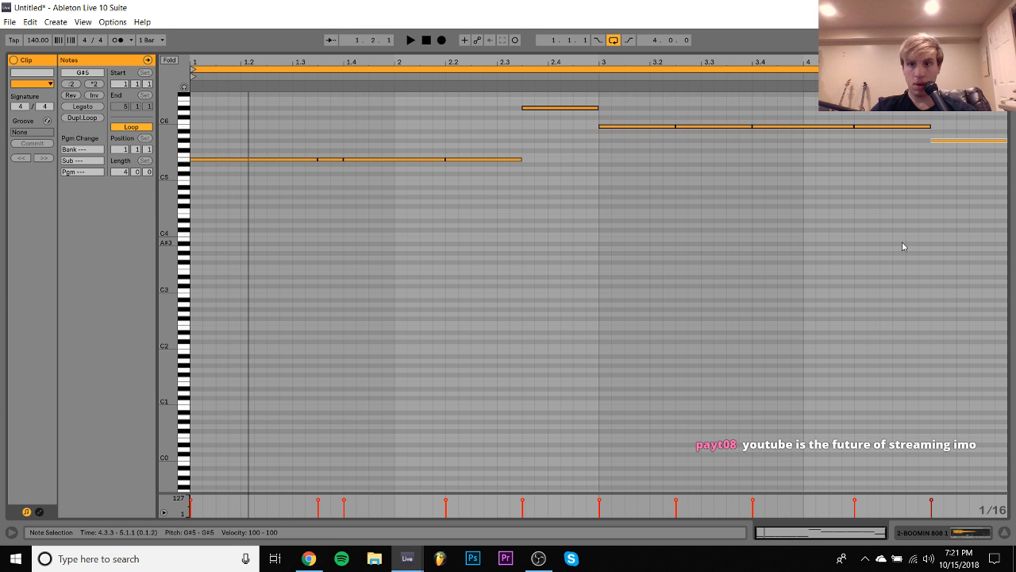
{"action": "key", "text": "space"}
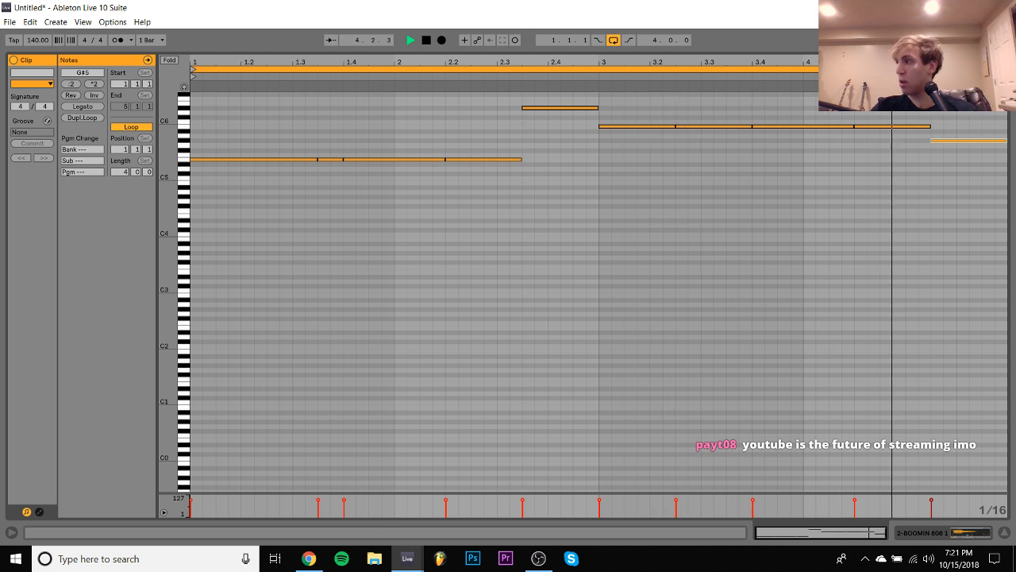
{"action": "key", "text": "space"}
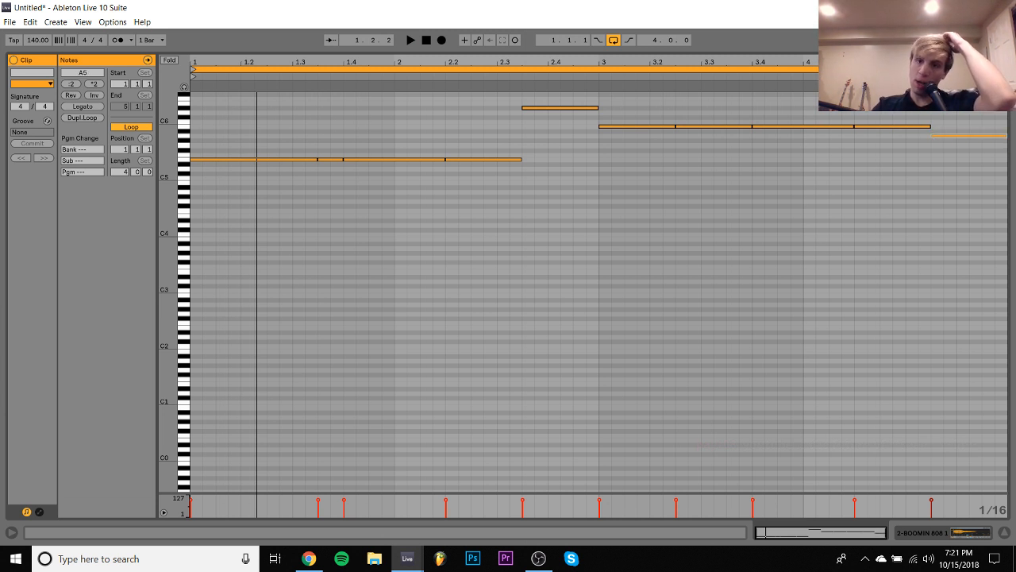
- Try A#5 for the last two 808 notes, then raise the note at 4.2.1 to C6
{"action": "left_click", "coordinate": [887, 126]}
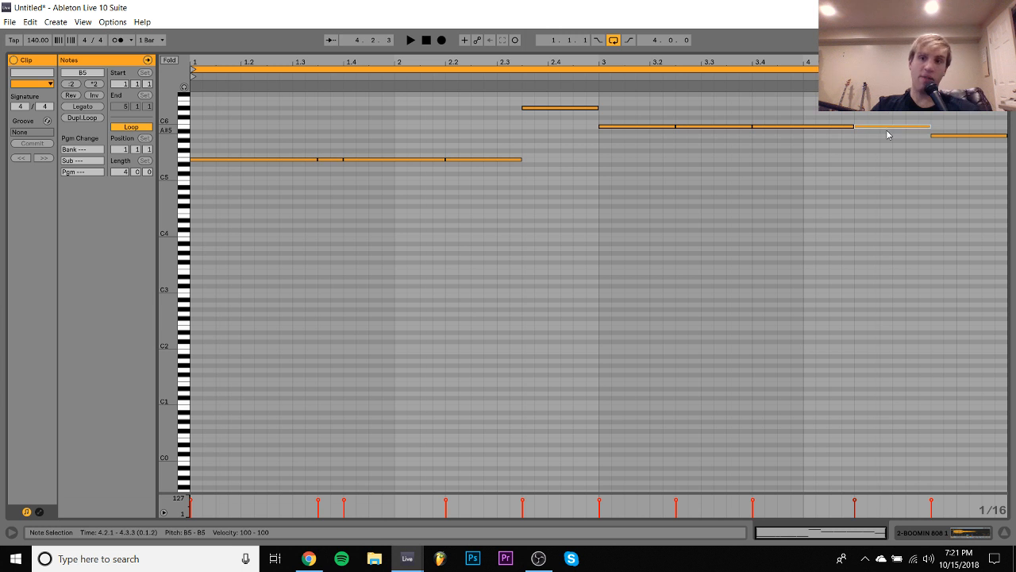
{"action": "left_click", "coordinate": [952, 136]}
{"action": "key", "text": "Up"}
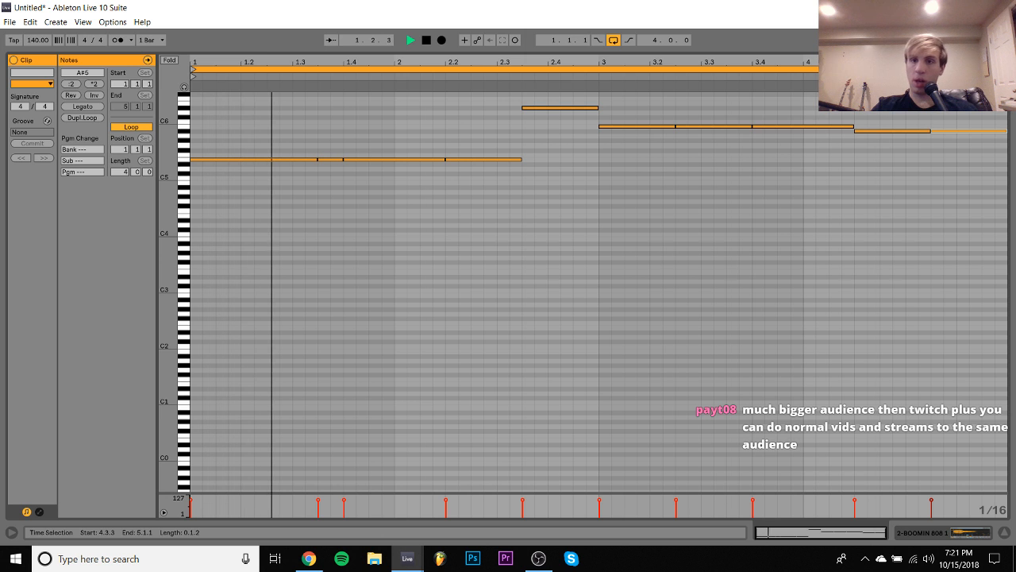
{"action": "left_click", "coordinate": [880, 156]}
{"action": "left_click", "coordinate": [879, 130]}
{"action": "key", "text": "space"}
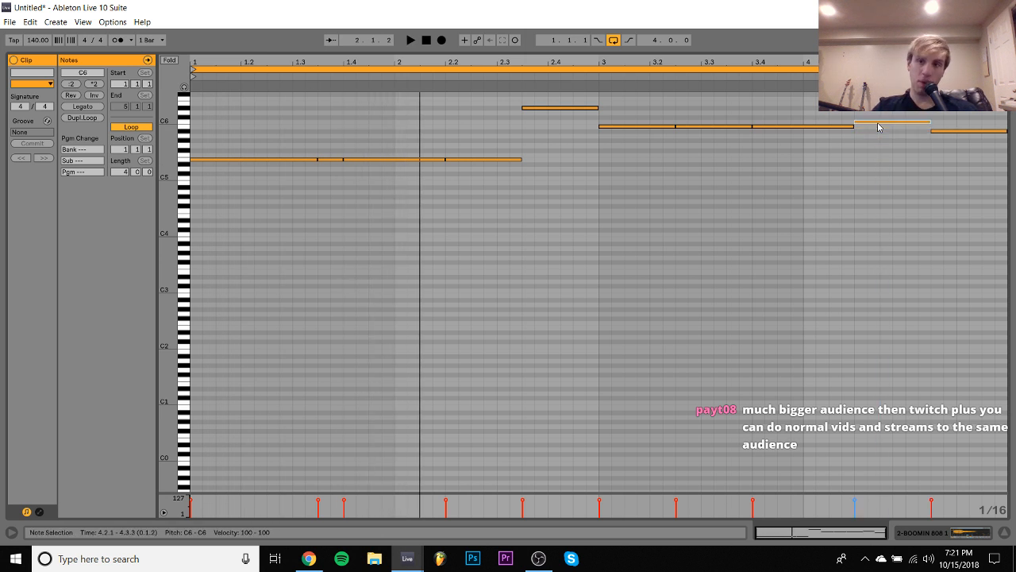
- Set the 808 note at 4.2.1 to B5 and the last note to C#6, auditioning F5 and G5 for the last note
{"action": "left_click", "coordinate": [988, 131]}
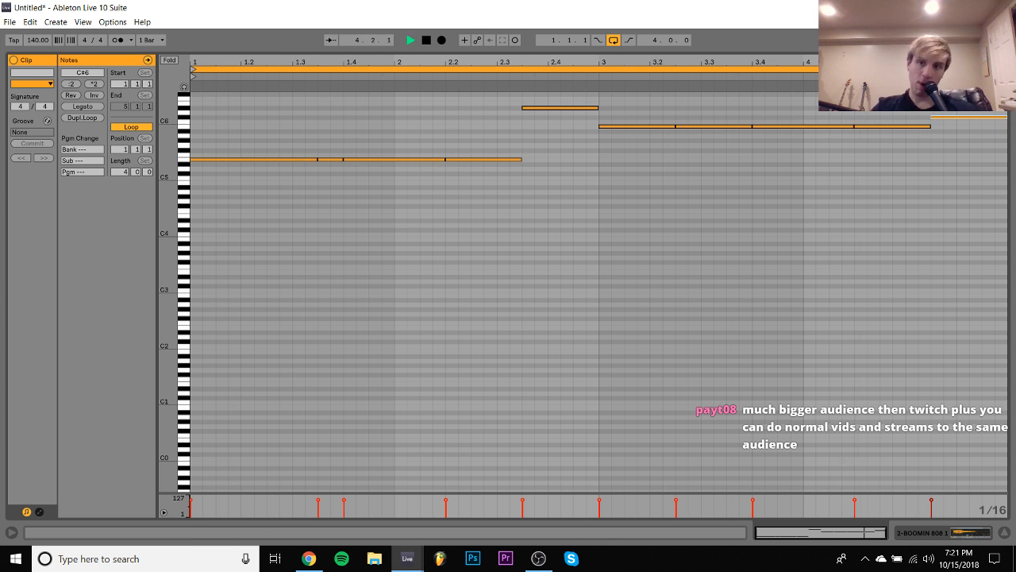
{"action": "left_click", "coordinate": [842, 155]}
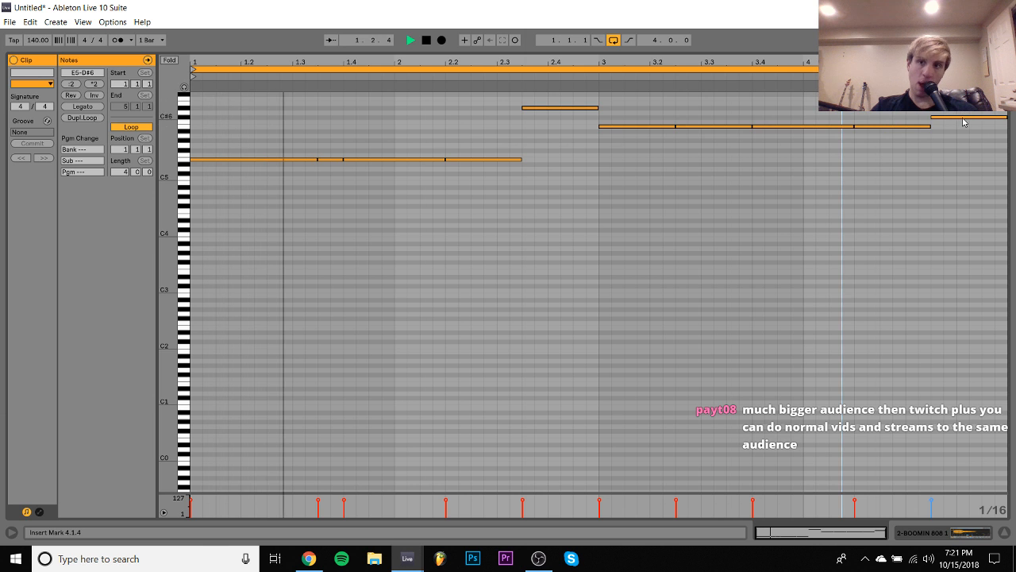
{"action": "left_click_drag", "start_coordinate": [963, 120], "coordinate": [963, 146]}
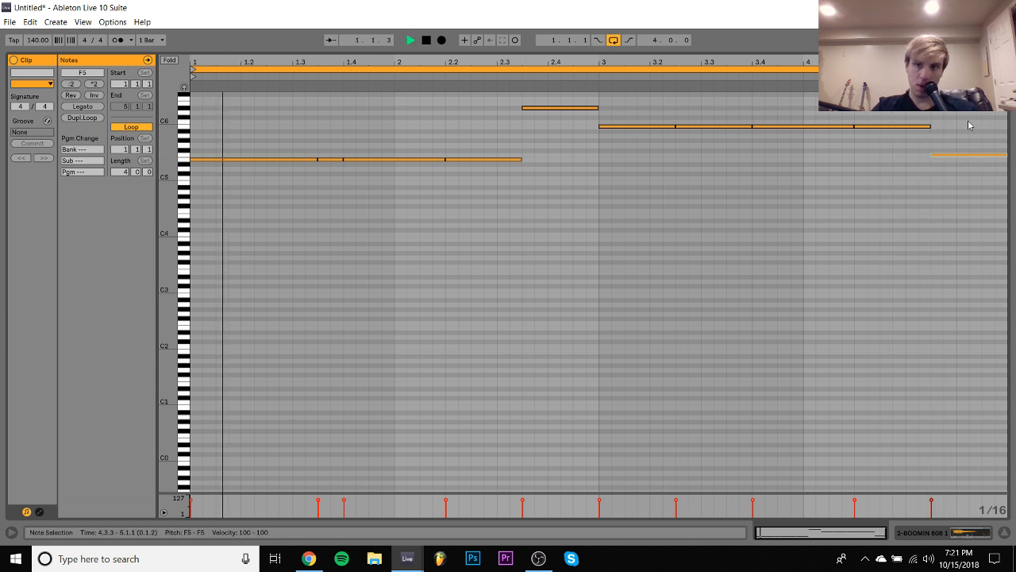
{"action": "key", "text": "Up"}
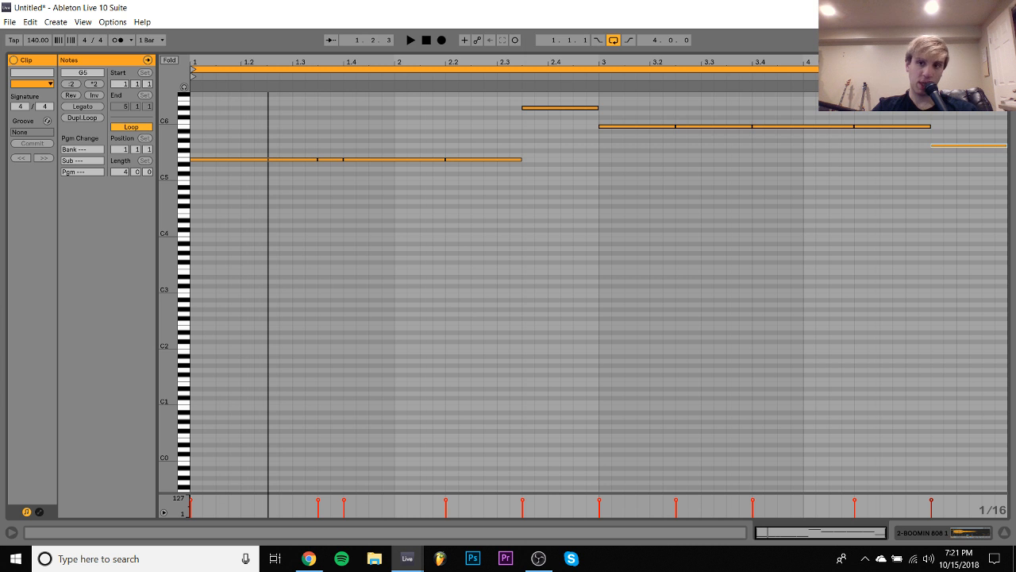
{"action": "key", "text": "space"}
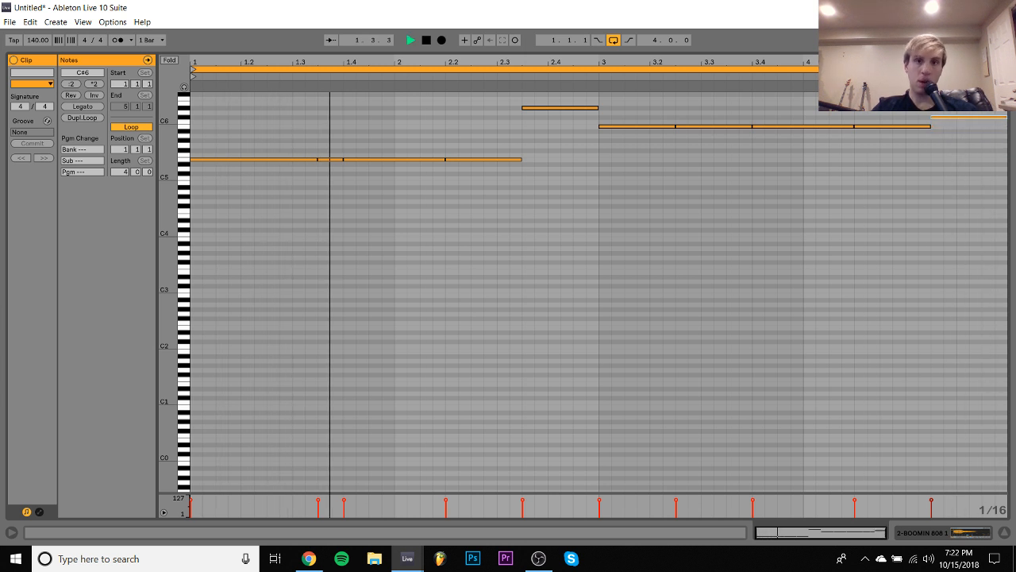
- Transpose all 808 notes down two octaves to the E3–D#4 range
{"action": "key", "text": "ctrl+a"}
{"action": "key", "text": "shift+Down"}
{"action": "key", "text": "shift+Down"}
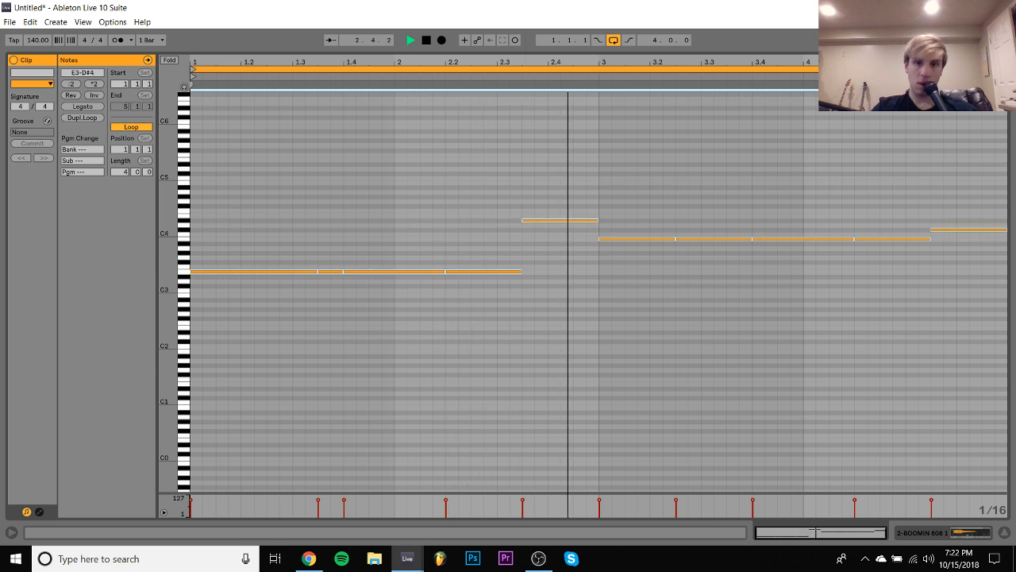
- Try all 808 notes one octave higher at E4–D#5 and set the 808 track's volume to -2.8 dB
{"action": "key", "text": "shift+Up"}
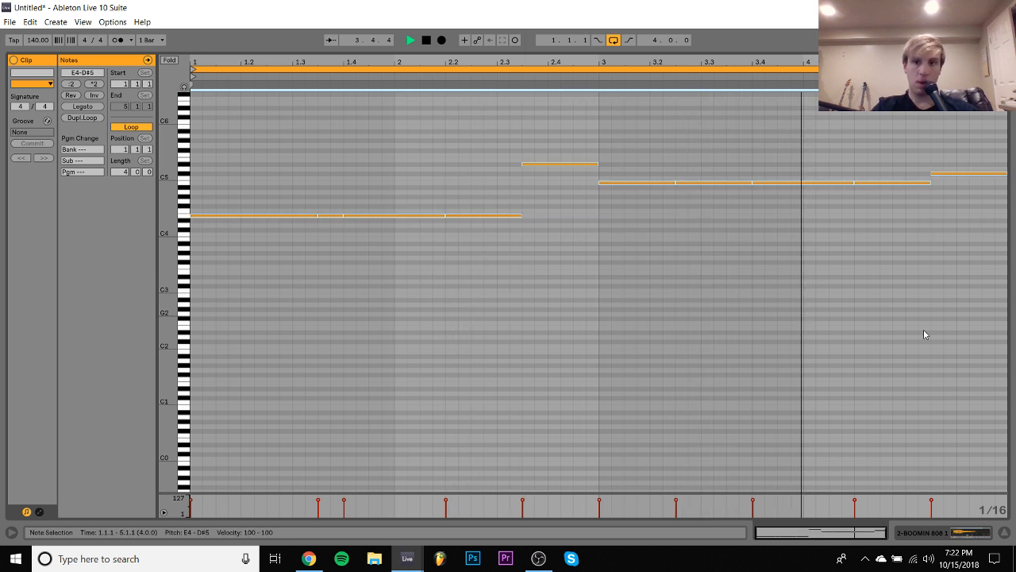
{"action": "key", "text": "Tab"}
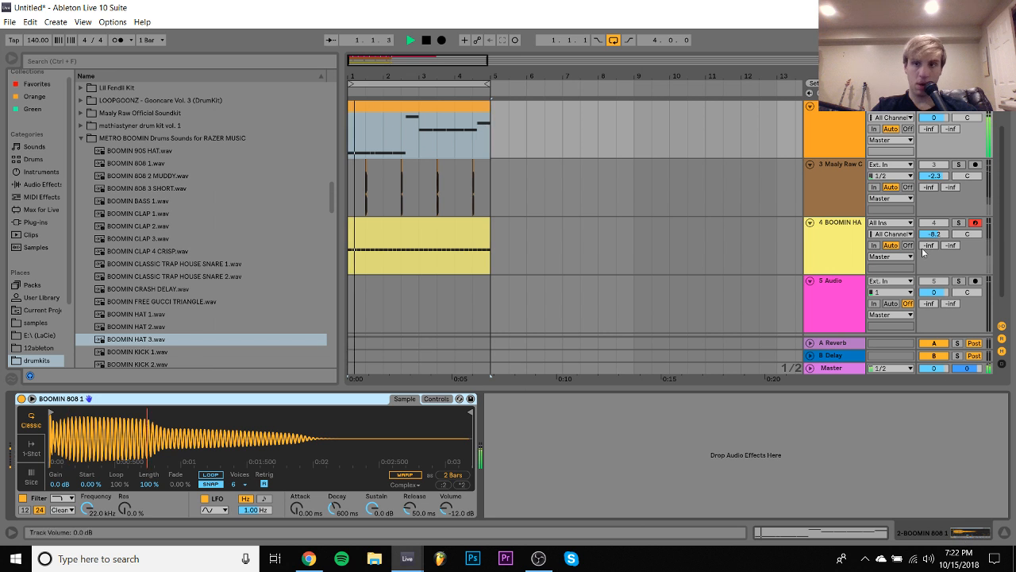
{"action": "left_click_drag", "start_coordinate": [936, 118], "coordinate": [937, 137]}
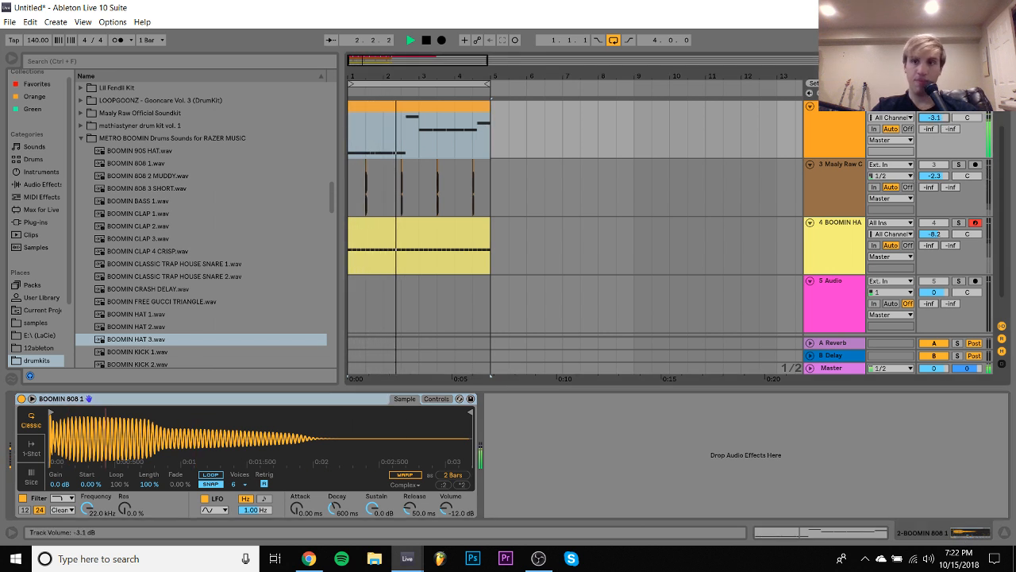
- Set the guitar track's volume to -10.3 dB and add an EQ Eight with band 1 as a low cut at about 271 Hz
{"action": "scroll", "coordinate": [826, 256], "scroll_direction": "up", "scroll_amount": 2}
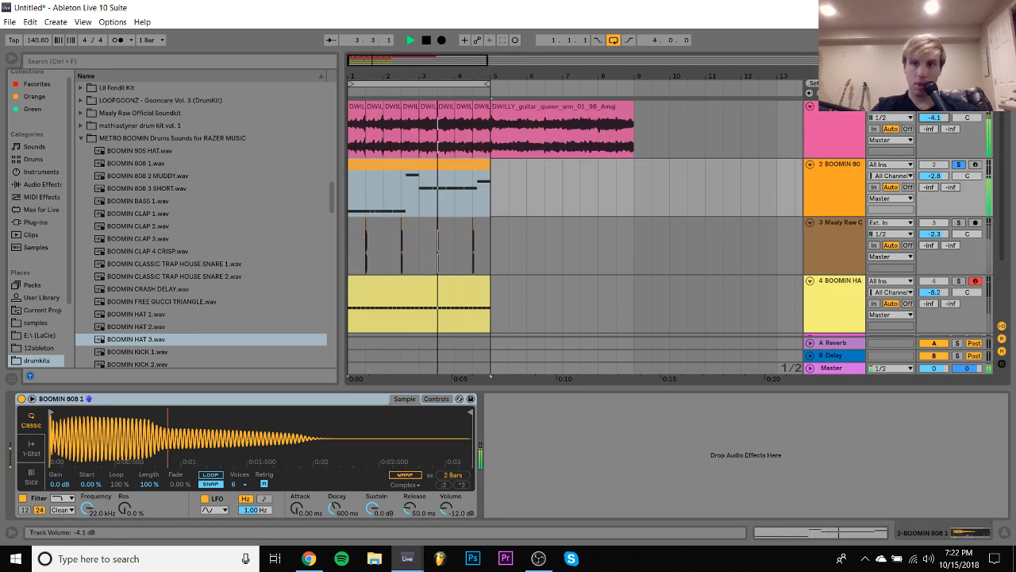
{"action": "left_click", "coordinate": [826, 127]}
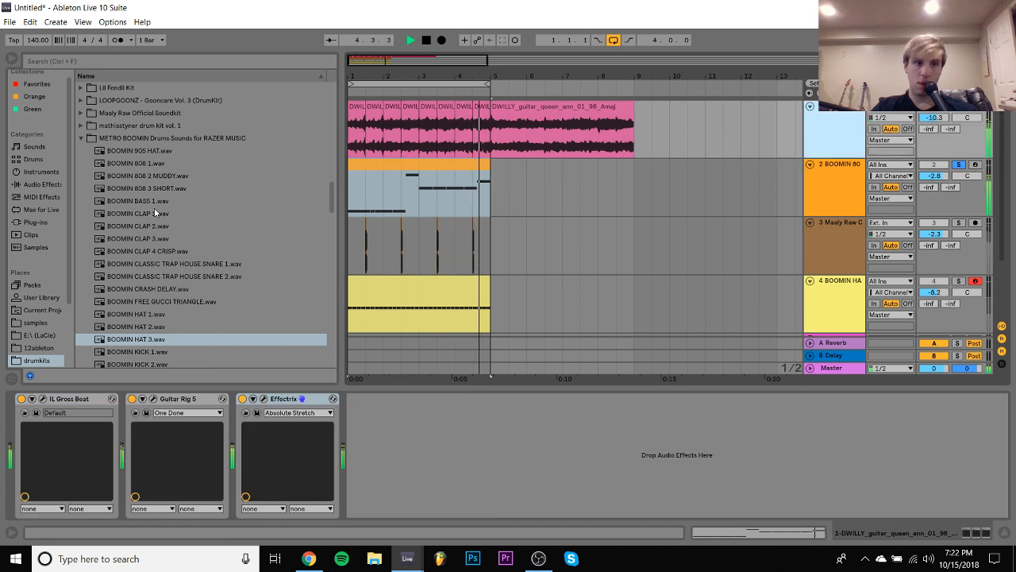
{"action": "left_click", "coordinate": [36, 184]}
{"action": "scroll", "coordinate": [135, 266], "scroll_direction": "up", "scroll_amount": 5}
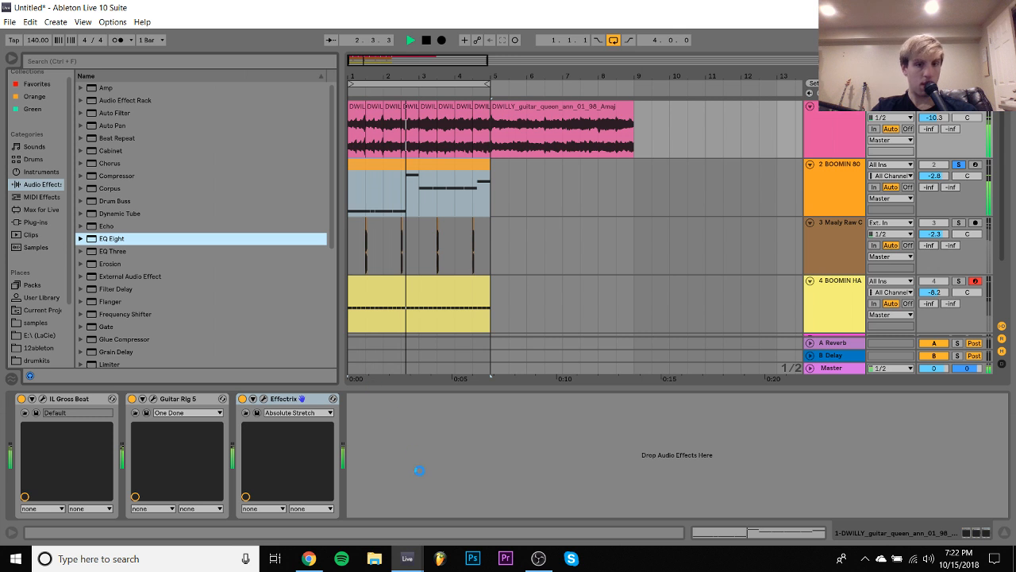
{"action": "left_click", "coordinate": [395, 500]}
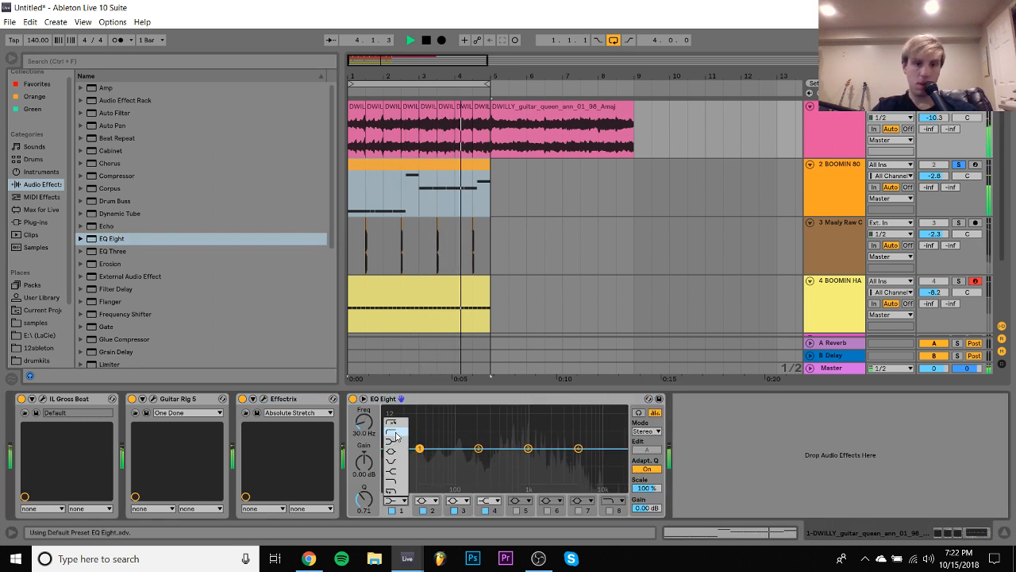
{"action": "left_click", "coordinate": [396, 436]}
{"action": "left_click_drag", "start_coordinate": [420, 448], "coordinate": [488, 458]}
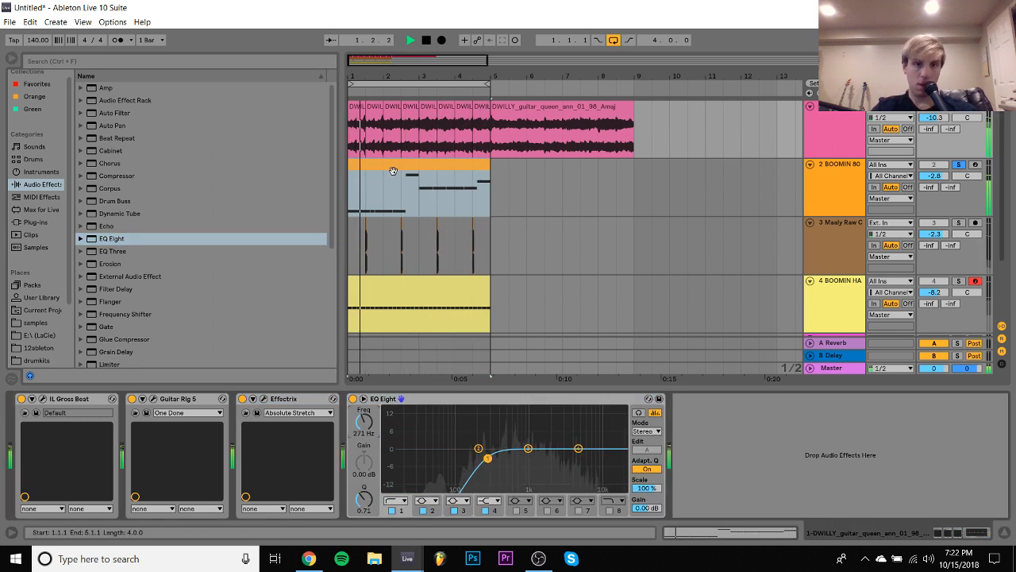
- Transpose all 808 notes down one octave to E3–D#4, unsolo the 808 track and set its volume to -0.5 dB
{"action": "double_click", "coordinate": [392, 172]}
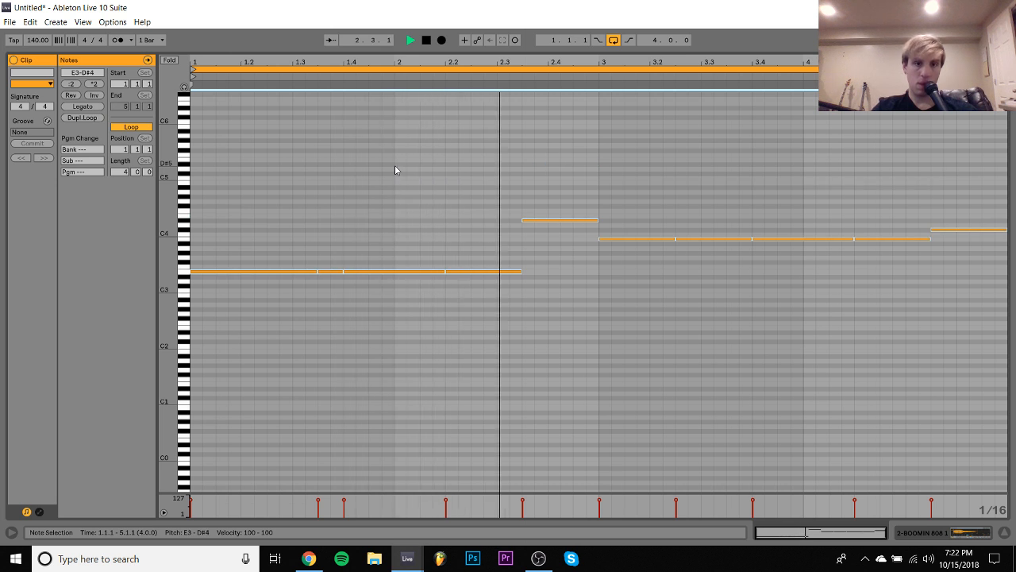
{"action": "left_click", "coordinate": [962, 534]}
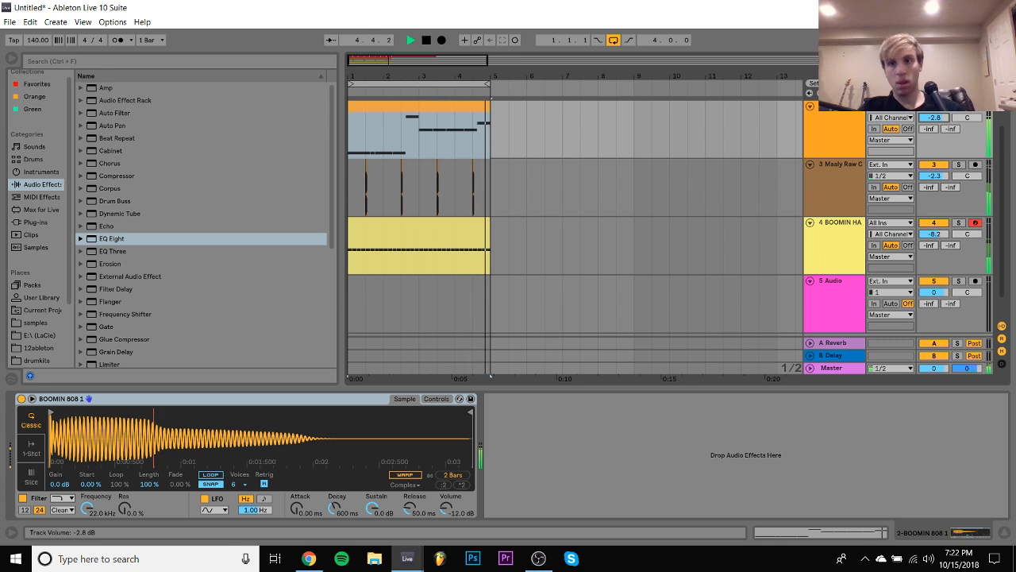
{"action": "key", "text": "space"}
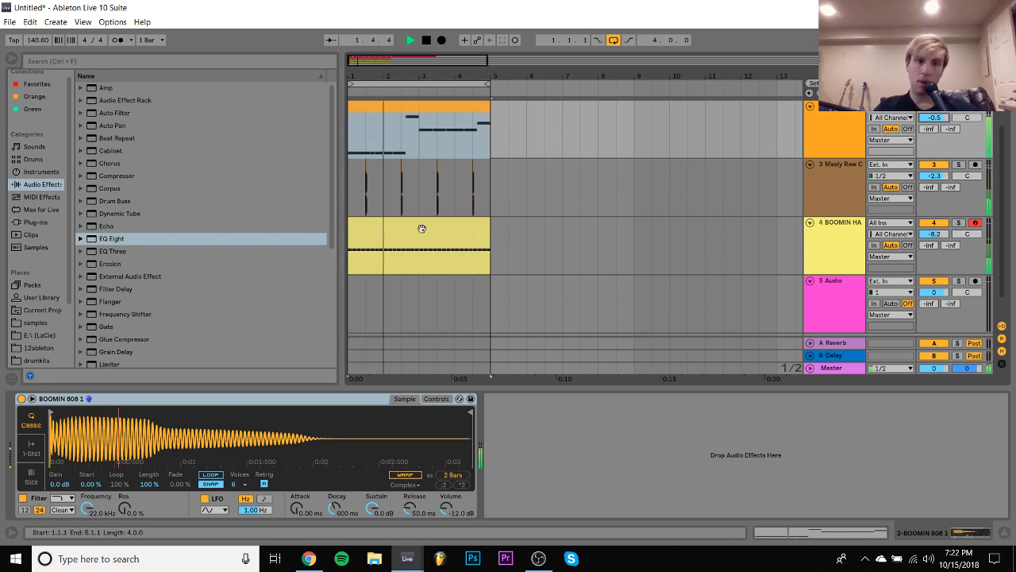
- Delete all notes from the BOOMIN HAT 3 clip
{"action": "double_click", "coordinate": [422, 229]}
{"action": "key", "text": "Delete"}
{"action": "key", "text": "space"}
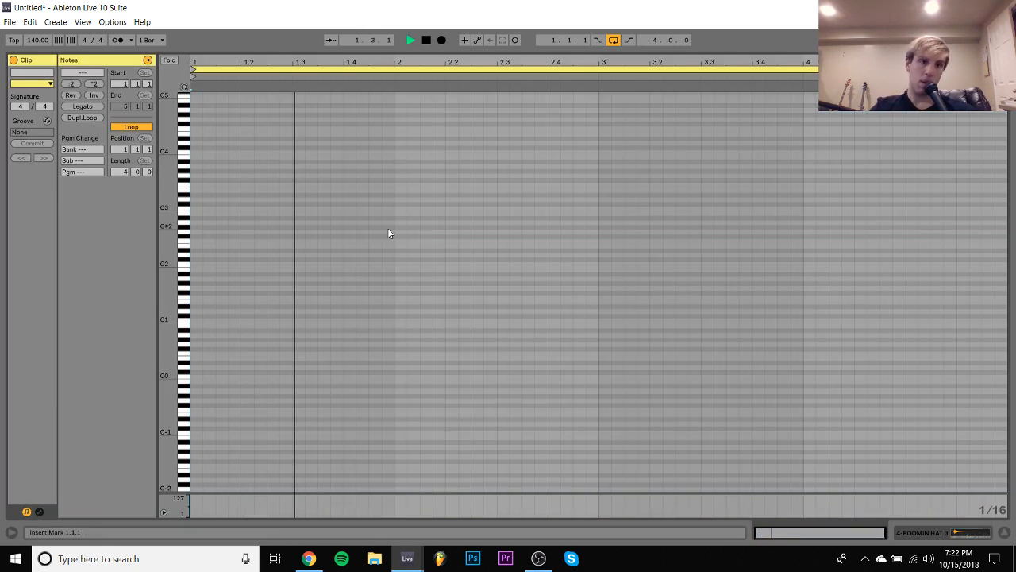
{"action": "key", "text": "space"}
- Add C3 hi-hat notes as eighths at 1.1.1 and 1.1.3 and as sixteenths at 1.2.3 and 1.2.4
{"action": "double_click", "coordinate": [200, 208]}
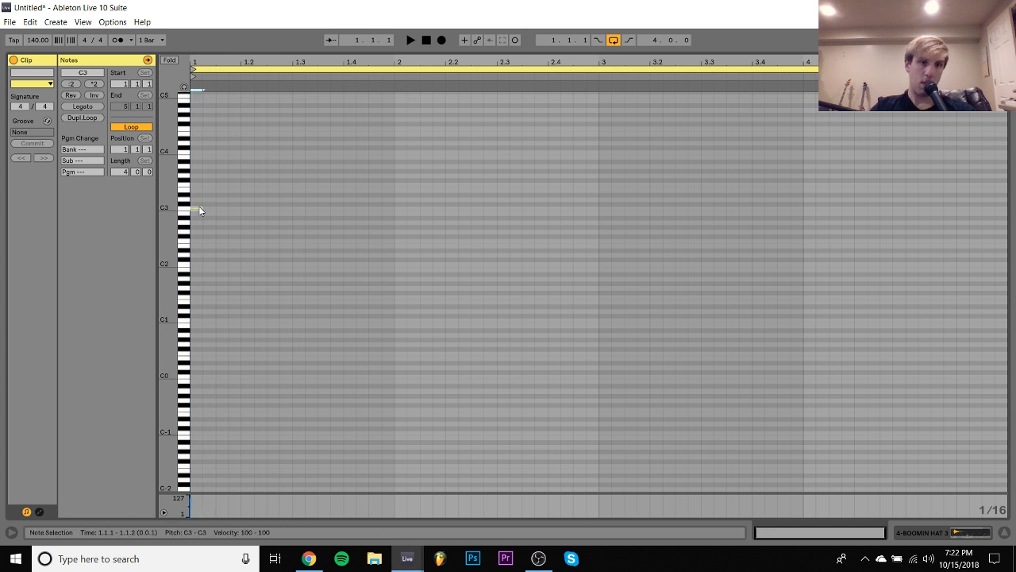
{"action": "key", "text": "ctrl+d"}
{"action": "key", "text": "Right"}
{"action": "key", "text": "Right"}
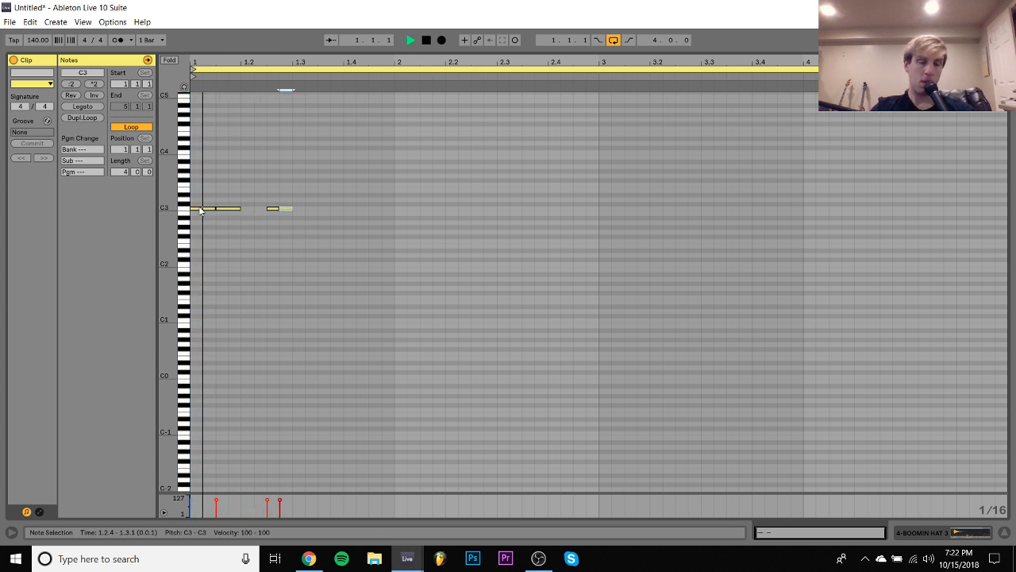
{"action": "key", "text": "space"}
{"action": "key", "text": "space"}
- Add a C3 hi-hat note at 1.4.1 lasting an eighth note by duplicating the last hit
{"action": "key", "text": "ctrl+d"}
{"action": "key", "text": "Right"}
{"action": "key", "text": "Right"}
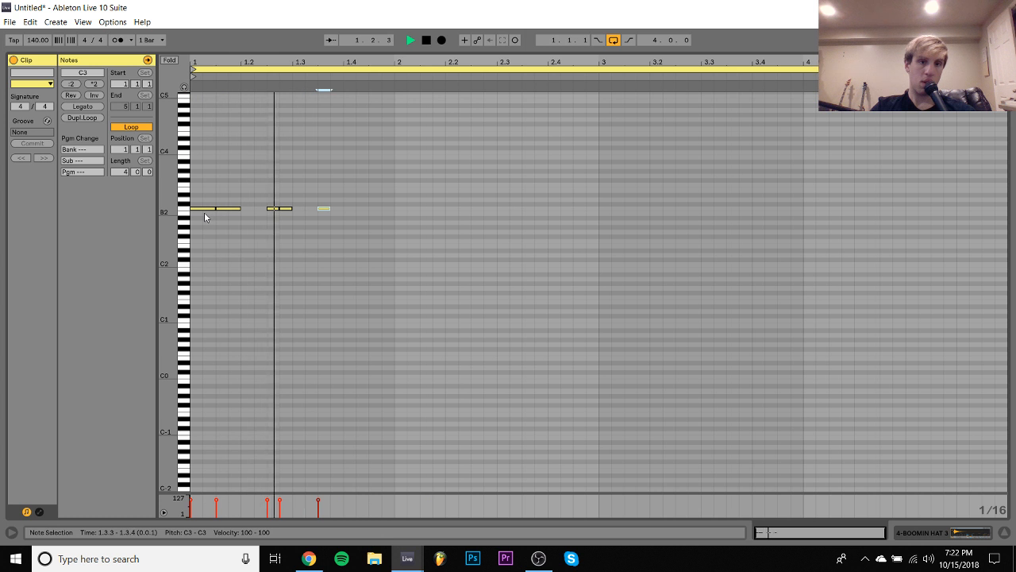
{"action": "key", "text": "Right"}
{"action": "key", "text": "Right"}
{"action": "key", "text": "shift+Right"}
- Duplicate the last hi-hat hit into two C3 sixteenth notes at 2.1.3 and 2.1.4
{"action": "key", "text": "ctrl+d"}
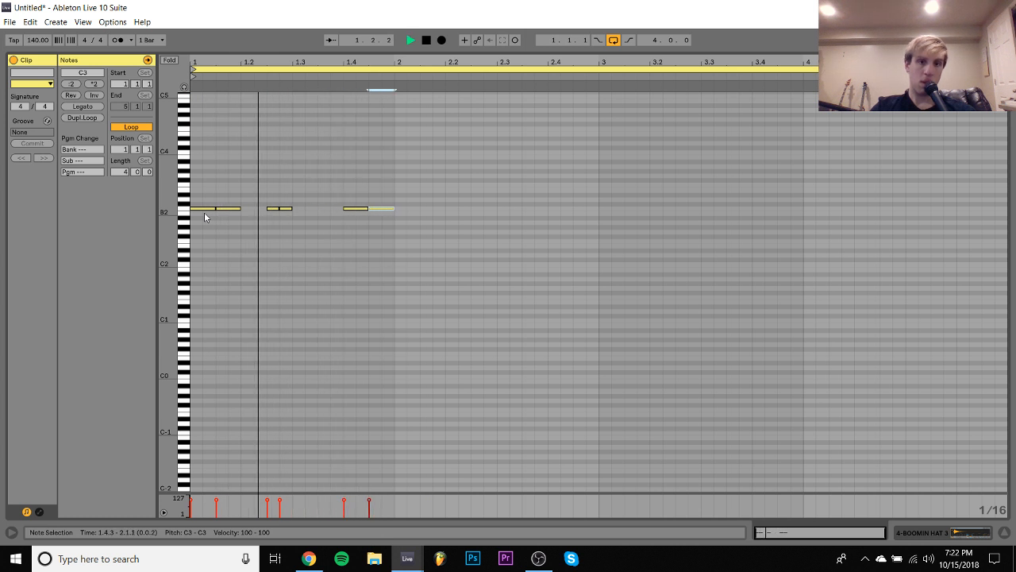
{"action": "key", "text": "Right"}
{"action": "key", "text": "Right"}
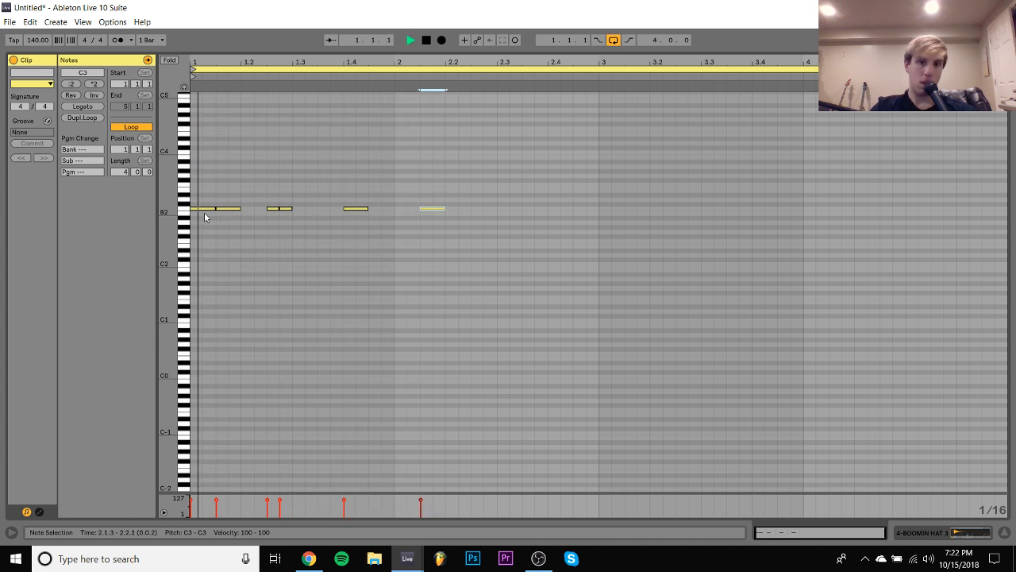
{"action": "key", "text": "shift+Left"}
{"action": "key", "text": "ctrl+d"}
- Add three consecutive C3 sixteenth-note hi-hats at 2.2.2, 2.2.3 and 2.2.4
{"action": "key", "text": "Right"}
{"action": "key", "text": "Right"}
{"action": "key", "text": "Right"}
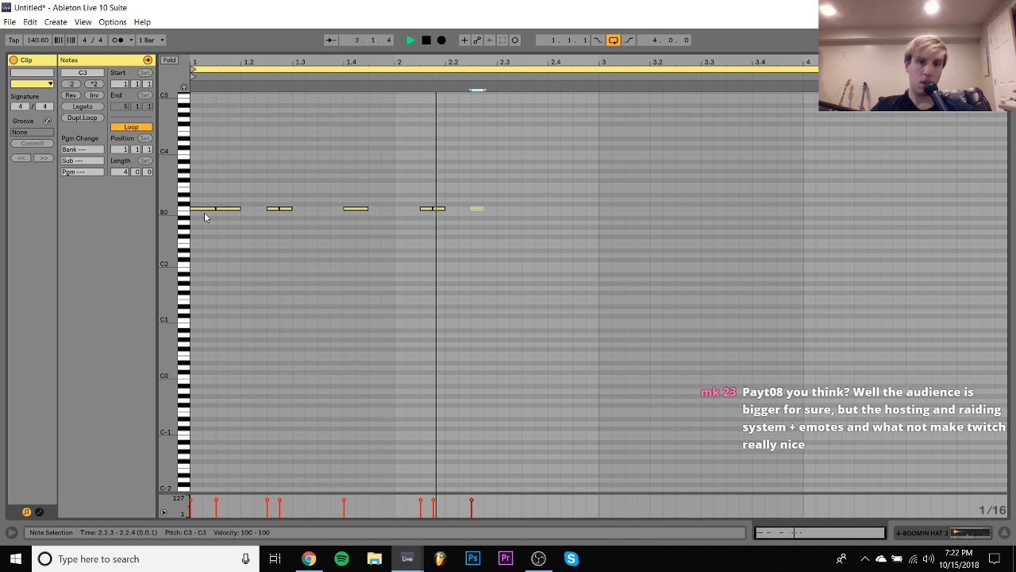
{"action": "key", "text": "shift+Right"}
{"action": "key", "text": "Left"}
{"action": "key", "text": "Left"}
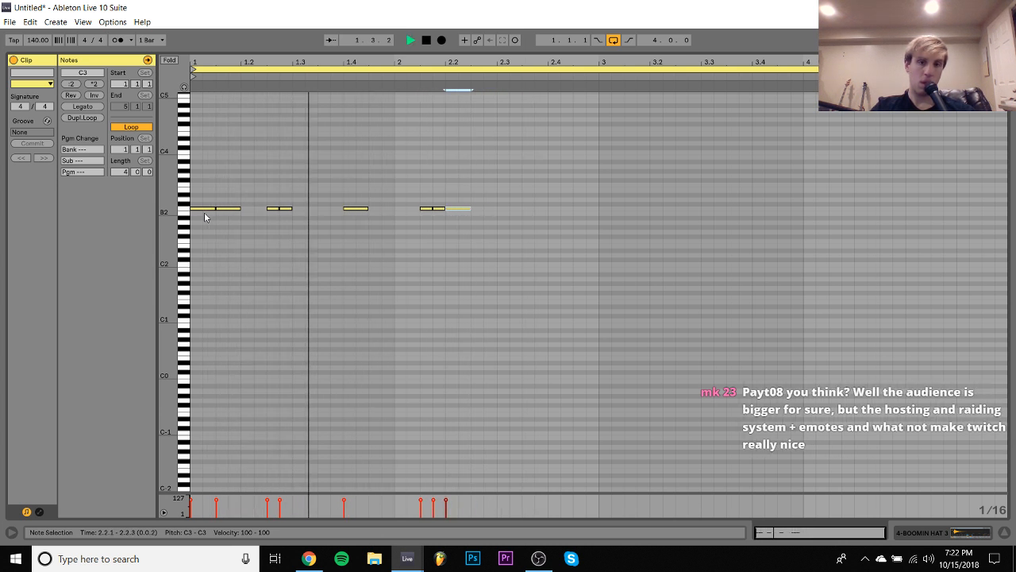
{"action": "key", "text": "Right"}
{"action": "key", "text": "shift+Left"}
{"action": "key", "text": "ctrl+d"}
{"action": "key", "text": "ctrl+d"}
{"action": "key", "text": "space"}
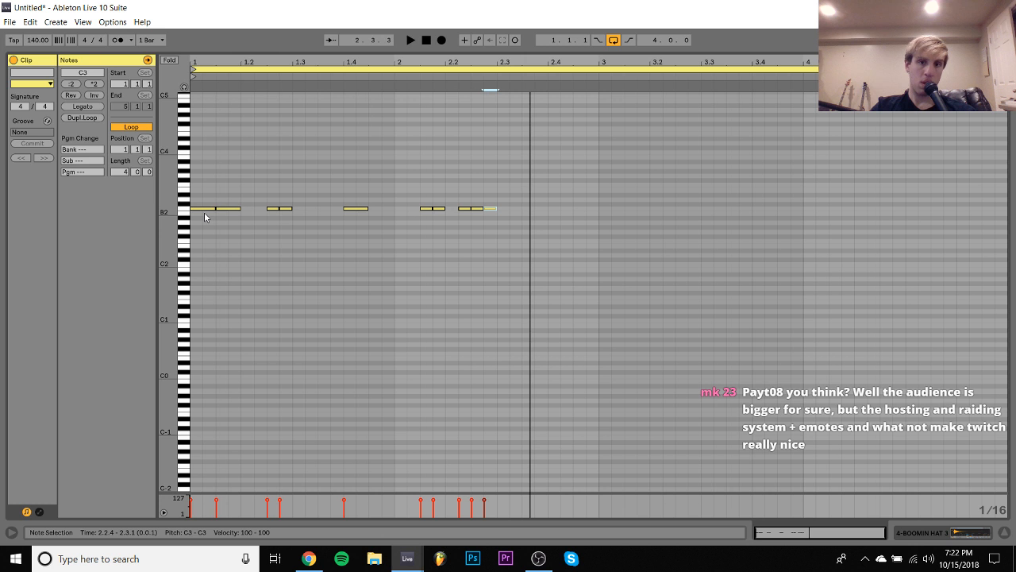
- Play back the hi-hat pattern and add C3 eighth-note hits at 2.3.3 and 2.4.1
{"action": "key", "text": "space"}
{"action": "left_click", "coordinate": [430, 209]}
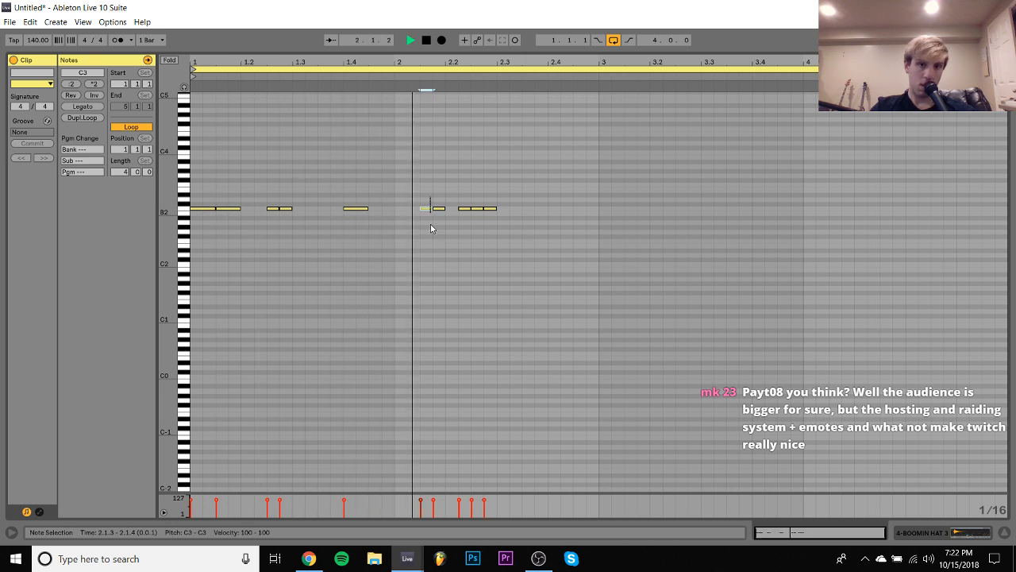
{"action": "key", "text": "Right"}
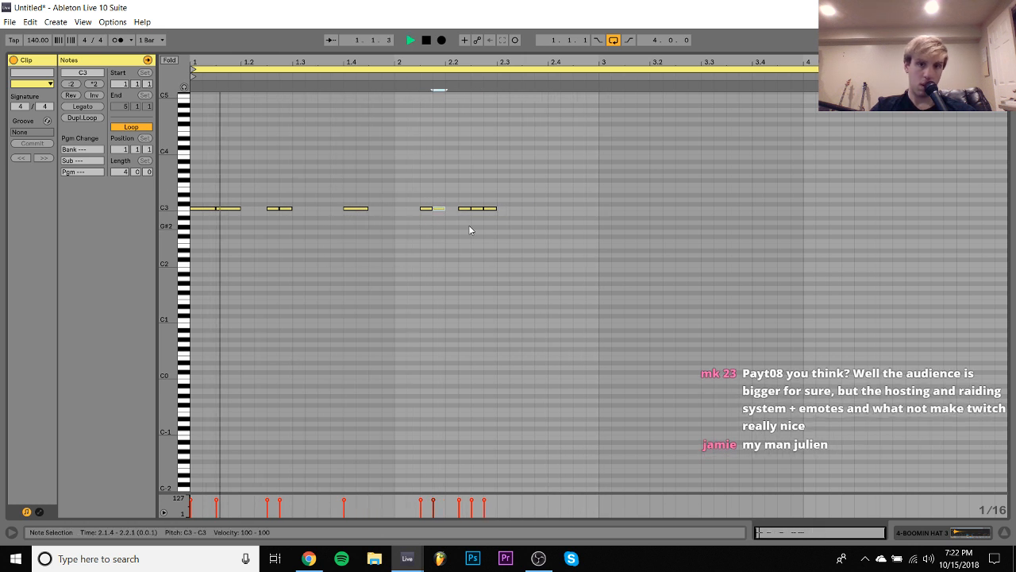
{"action": "double_click", "coordinate": [534, 210]}
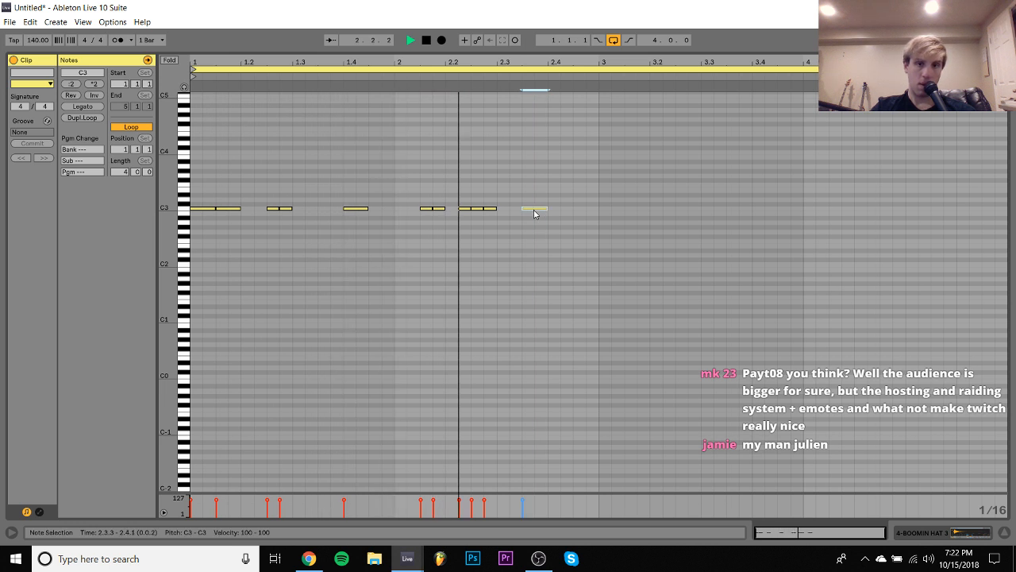
{"action": "key", "text": "ctrl+d"}
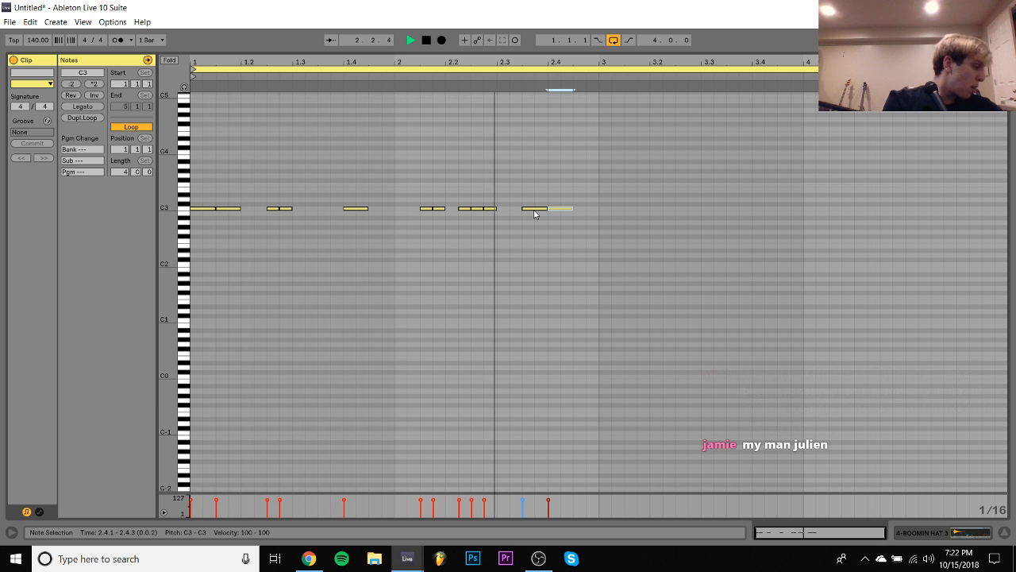
{"action": "key", "text": "space"}
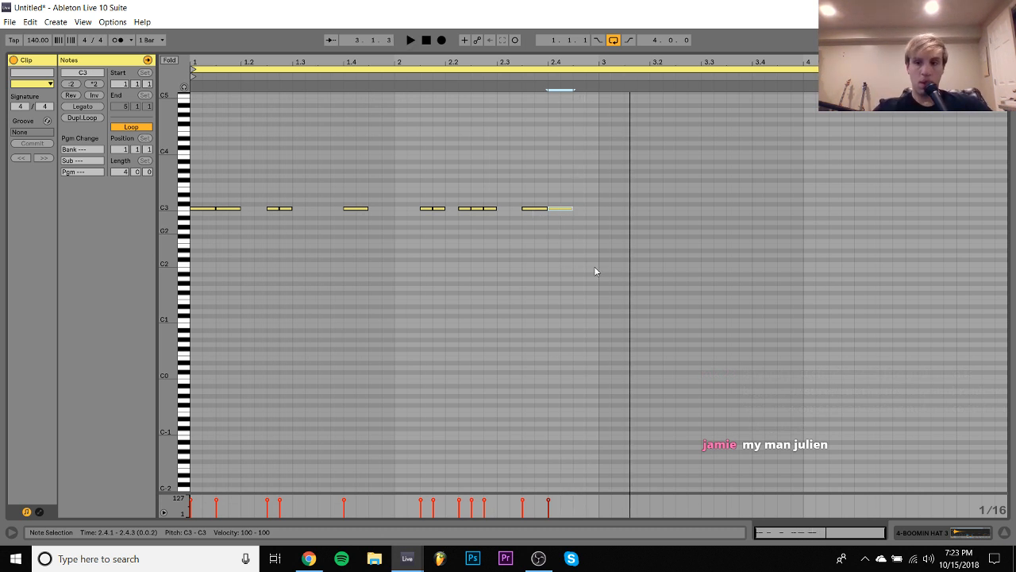
- In the 808 clip, split the high note at 2.3.3 into three eighths, two at D#4 and the last at C#4
{"action": "left_click", "coordinate": [926, 536]}
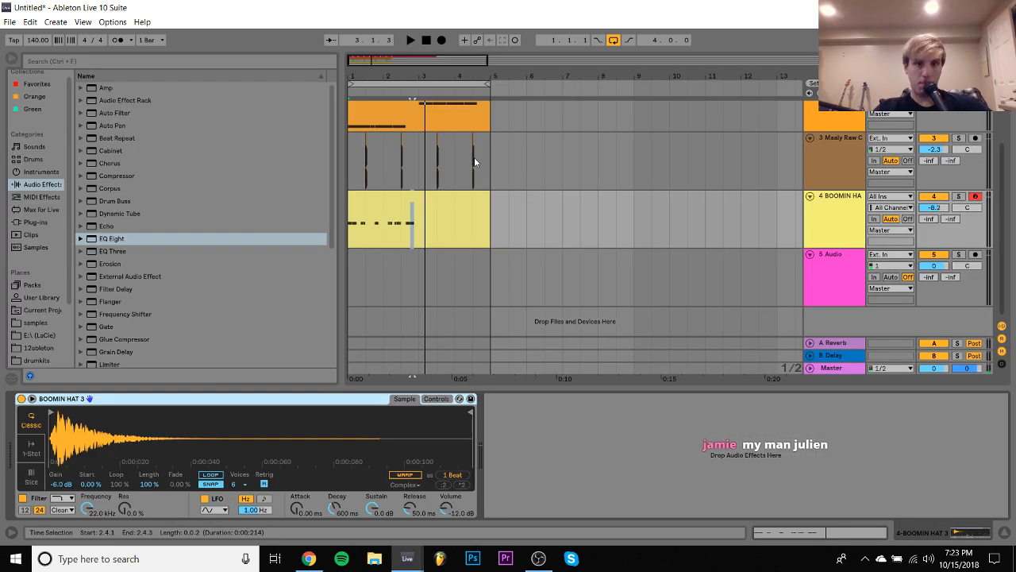
{"action": "scroll", "coordinate": [474, 157], "scroll_direction": "up", "scroll_amount": 3}
{"action": "double_click", "coordinate": [431, 166]}
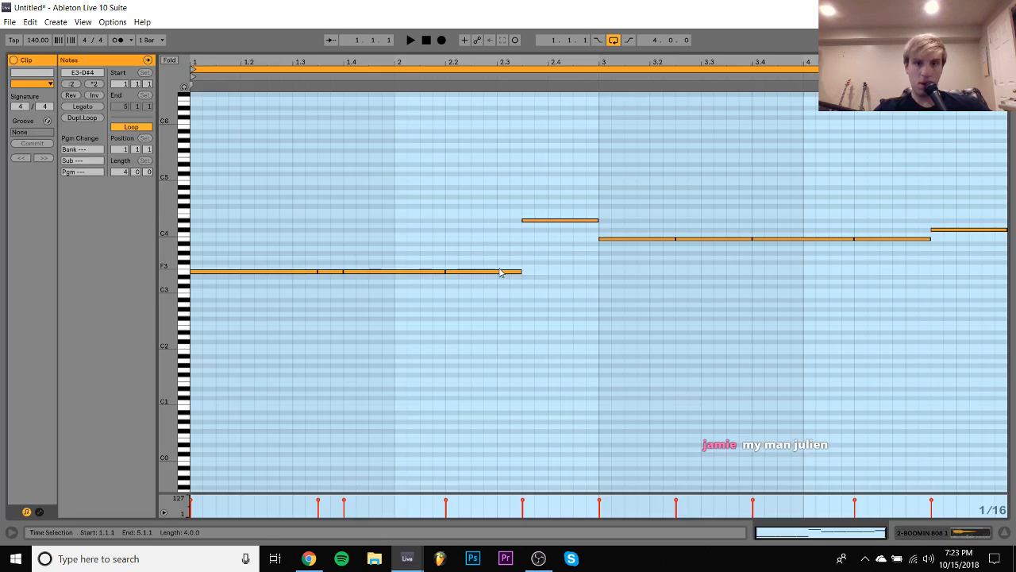
{"action": "double_click", "coordinate": [531, 273]}
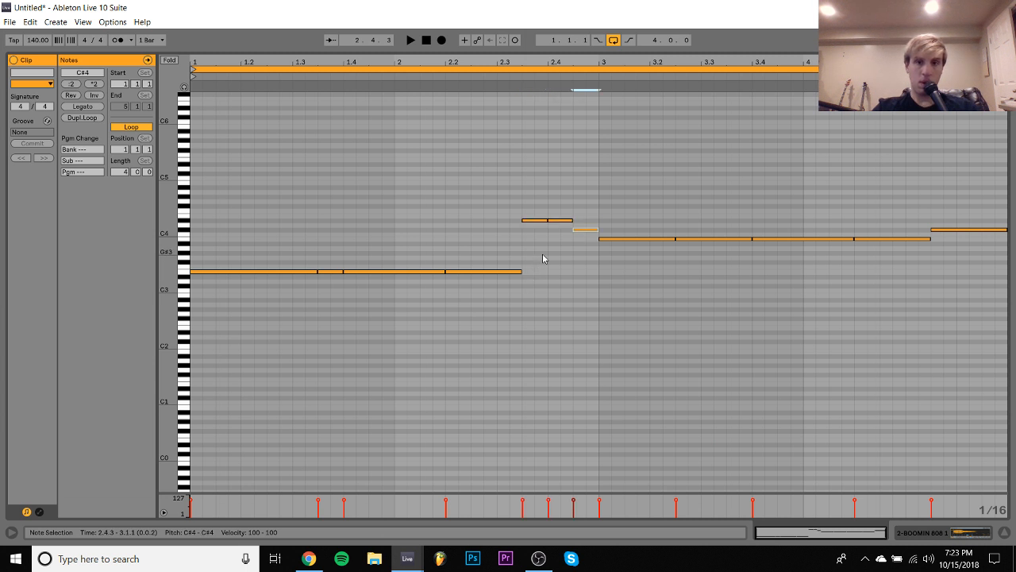
{"action": "left_click", "coordinate": [441, 74]}
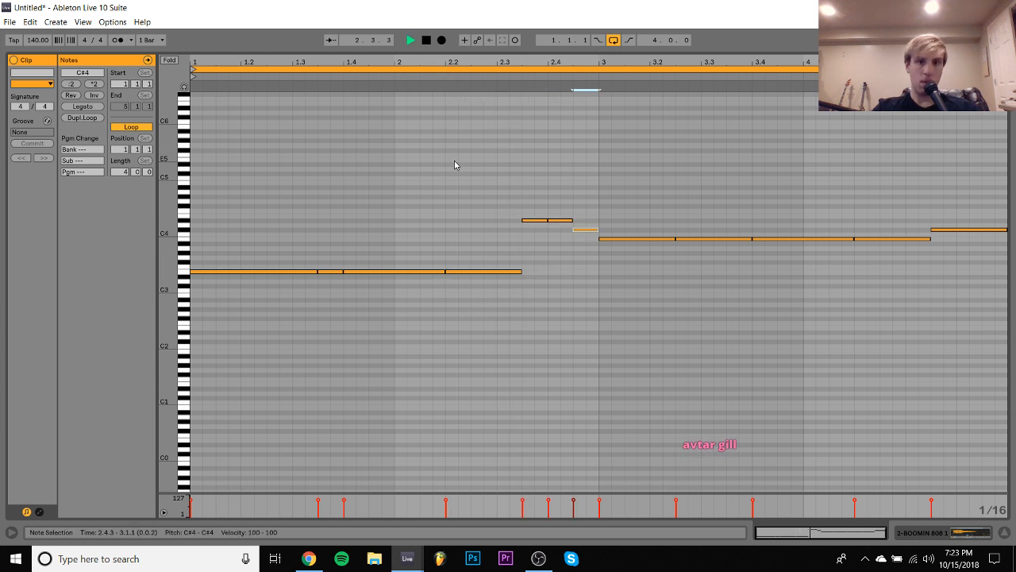
- Delete the C#4 808 note at 2.4.3 and add an eighth-length E3 note at 2.3.3
{"action": "double_click", "coordinate": [584, 230]}
{"action": "key", "text": "space"}
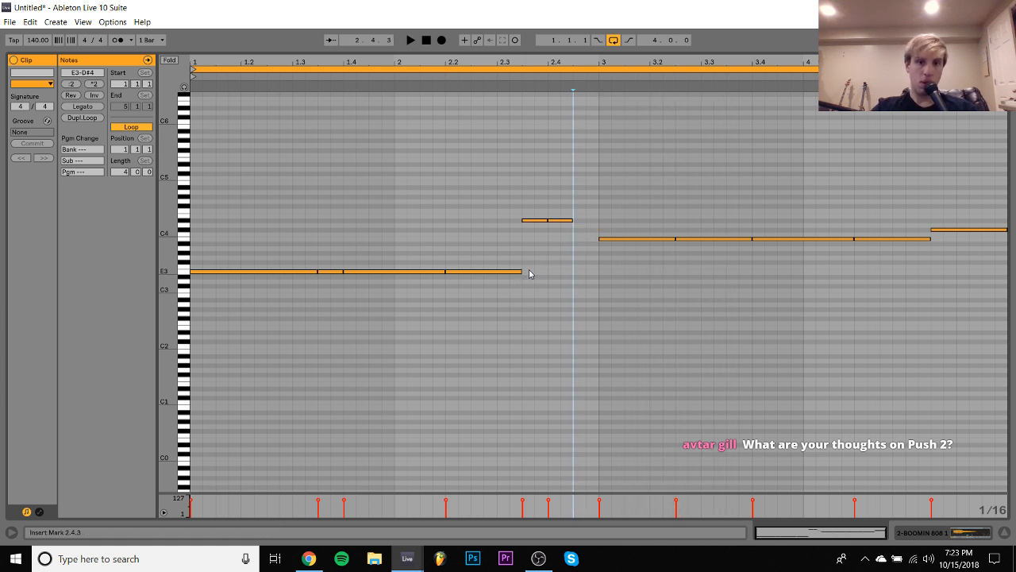
{"action": "double_click", "coordinate": [530, 274]}
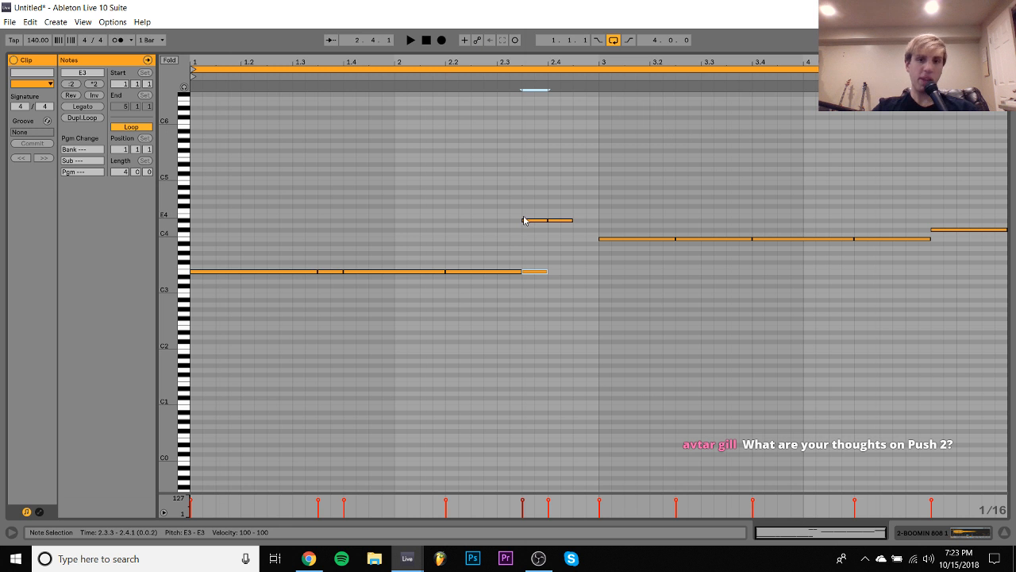
- Trim the start of the D#4 808 note at 2.3.3 slightly and extend the D#4 note at 2.4.1 to 3.1.1
{"action": "left_click_drag", "start_coordinate": [523, 219], "coordinate": [568, 257]}
{"action": "key", "text": "space"}
{"action": "key", "text": "shift+Right"}
{"action": "key", "text": "shift+Right"}
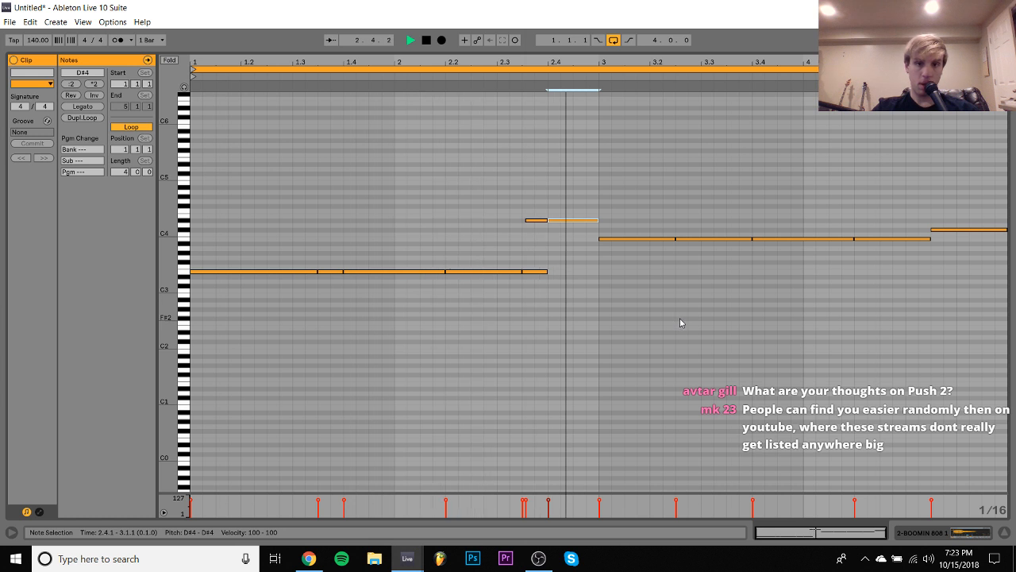
{"action": "left_click", "coordinate": [928, 535]}
{"action": "key", "text": "space"}
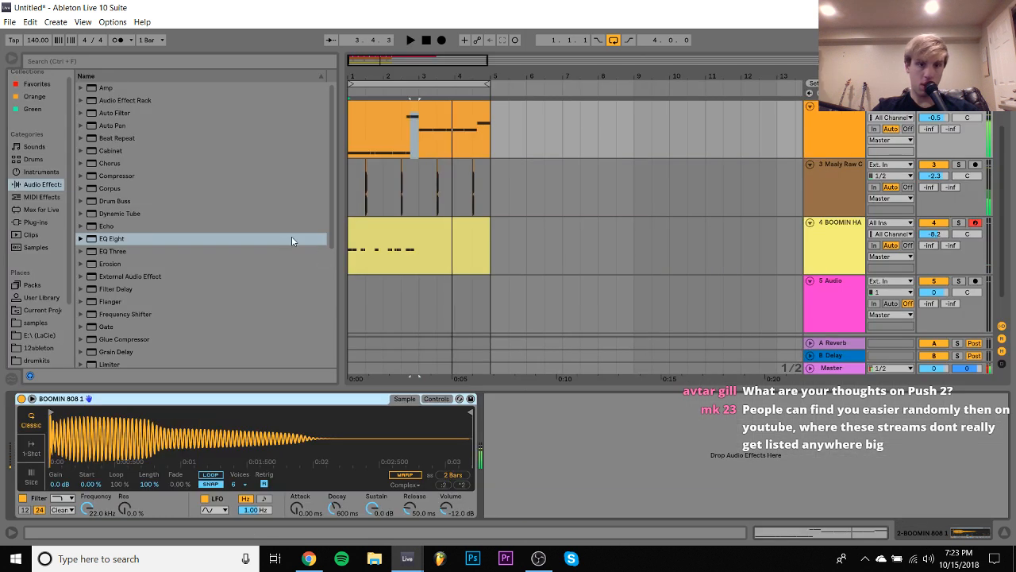
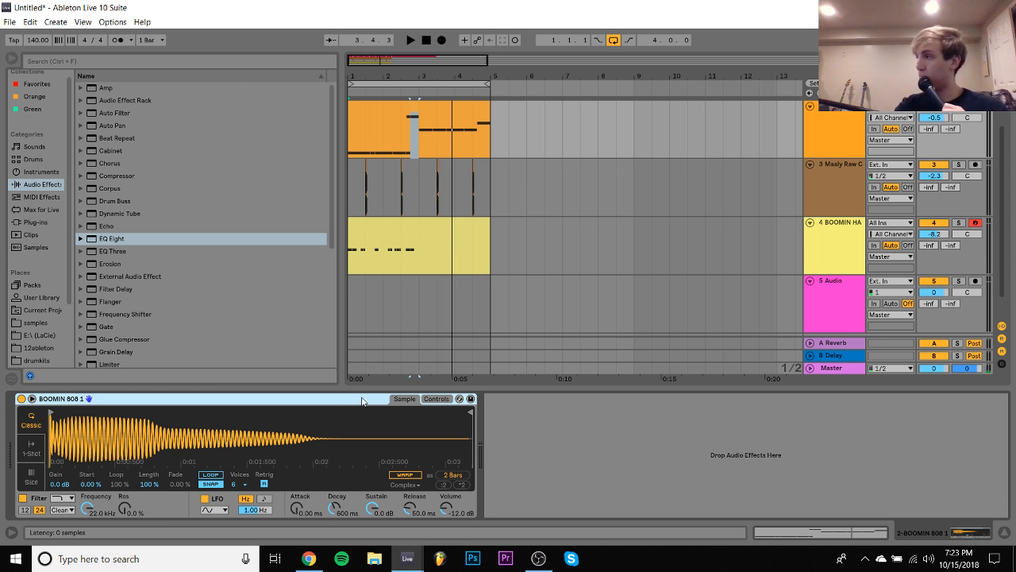
- Enable Glide with a 111 ms time on the BOOMIN 808 instrument, and open the 808 clip's notes for playback
{"action": "left_click", "coordinate": [436, 399]}
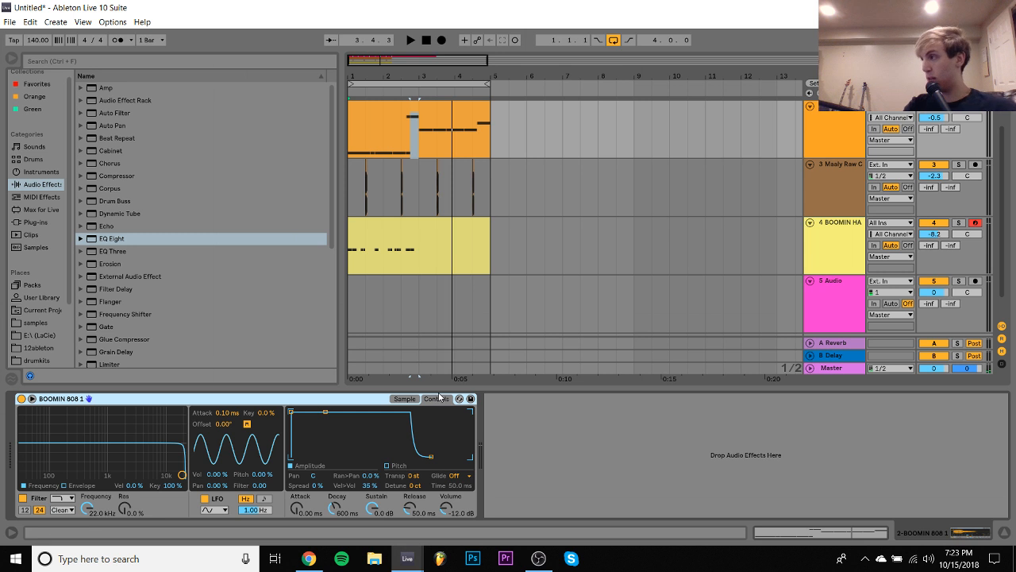
{"action": "left_click", "coordinate": [467, 475]}
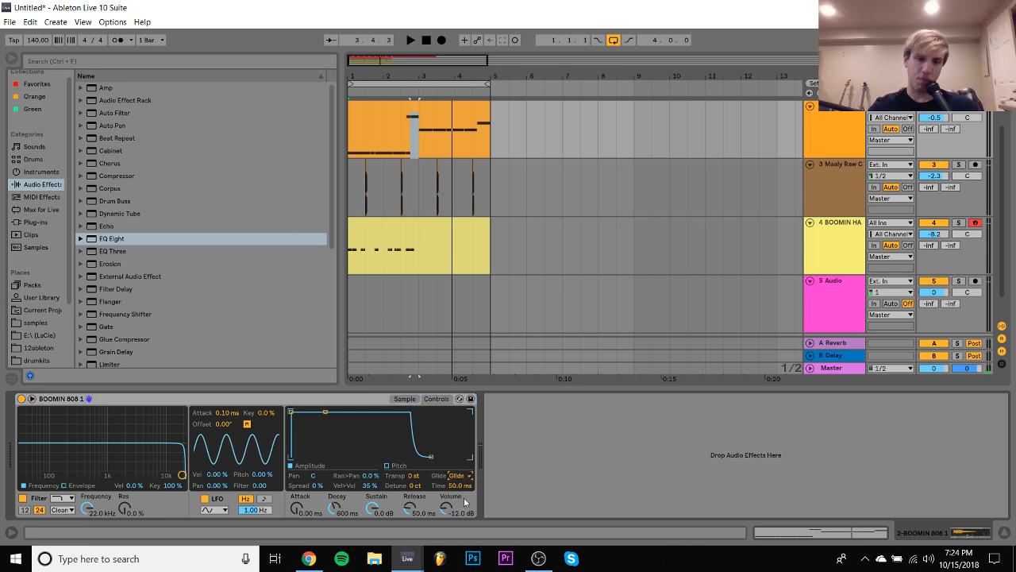
{"action": "left_click", "coordinate": [390, 150]}
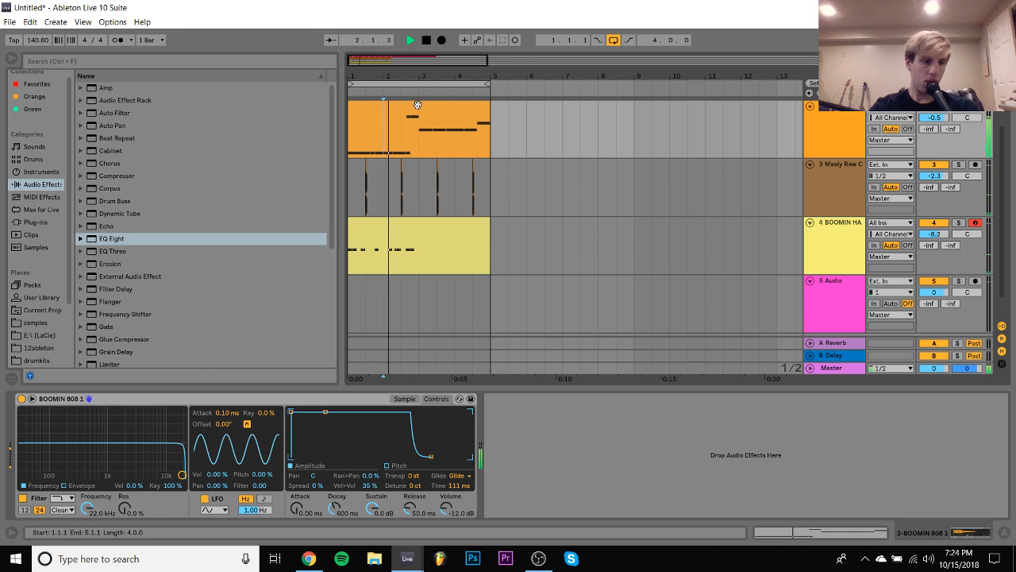
{"action": "double_click", "coordinate": [417, 106]}
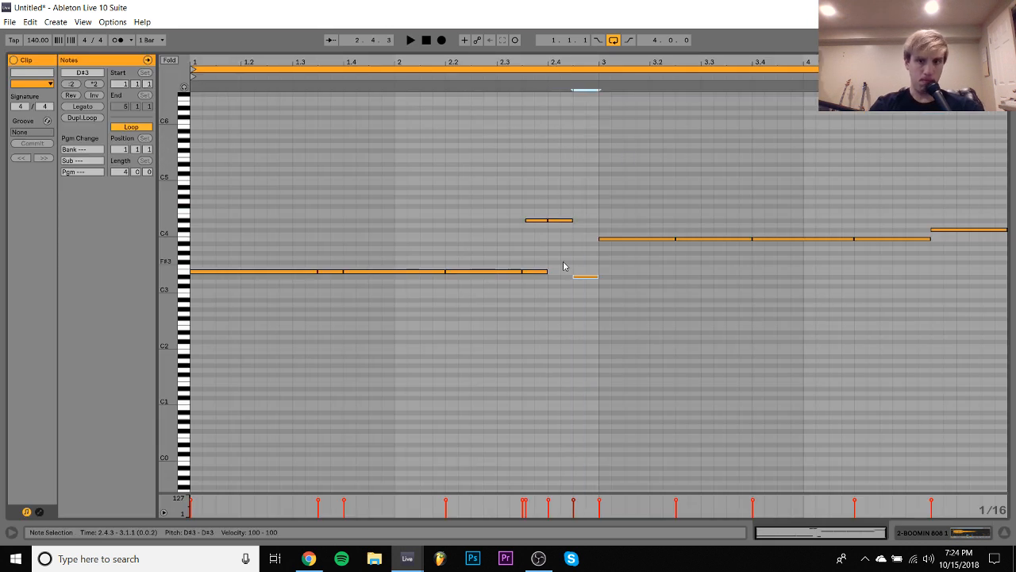
{"action": "key", "text": "space"}
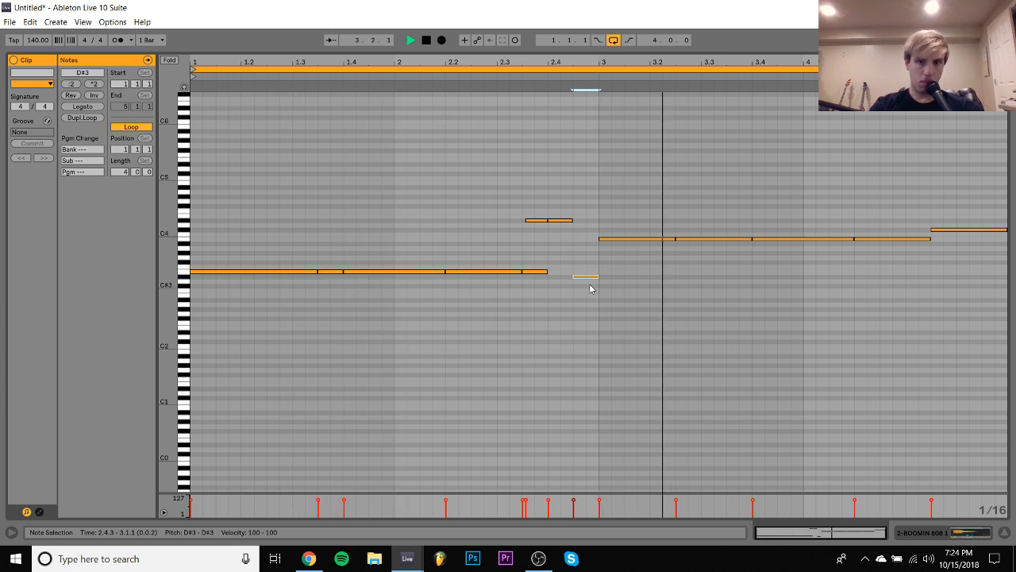
- Try the short note just before bar 3 at G#3 and replay the loop
{"action": "key", "text": "space"}
{"action": "key", "text": "Up"}
{"action": "key", "text": "Up"}
{"action": "key", "text": "Up"}
{"action": "key", "text": "space"}
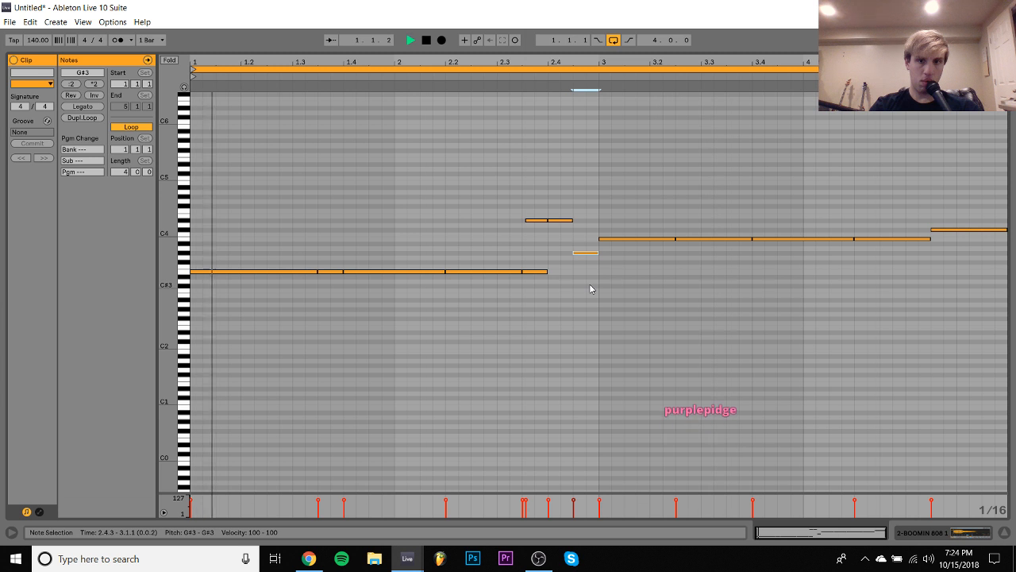
- Transpose all the 808 notes up two octaves, and lower the short note before bar 3 to G#5
{"action": "key", "text": "ctrl+a"}
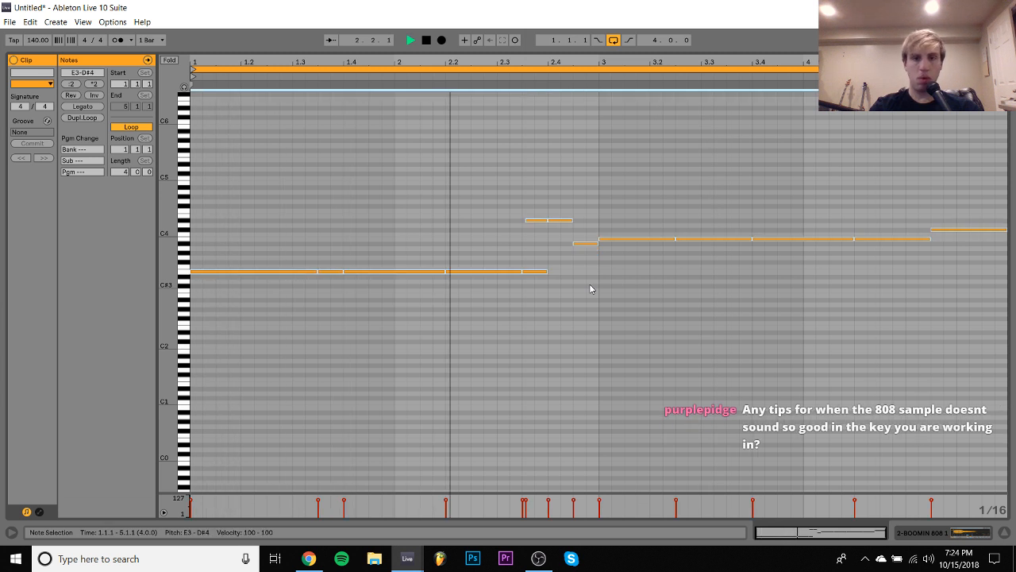
{"action": "key", "text": "shift+Up"}
{"action": "key", "text": "shift+Up"}
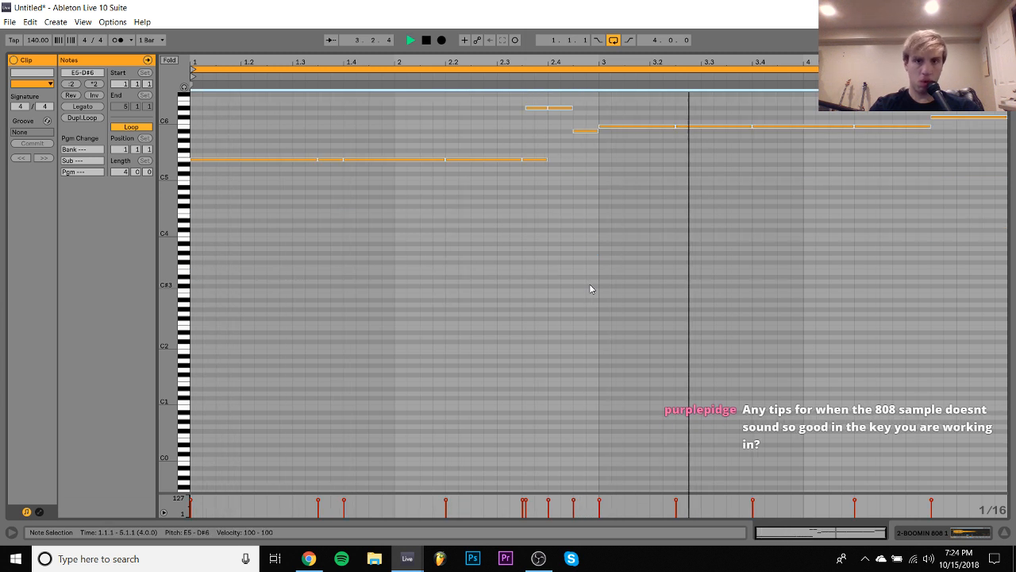
{"action": "left_click_drag", "start_coordinate": [590, 286], "coordinate": [590, 121]}
{"action": "key", "text": "space"}
{"action": "key", "text": "Down"}
{"action": "key", "text": "Down"}
{"action": "key", "text": "space"}
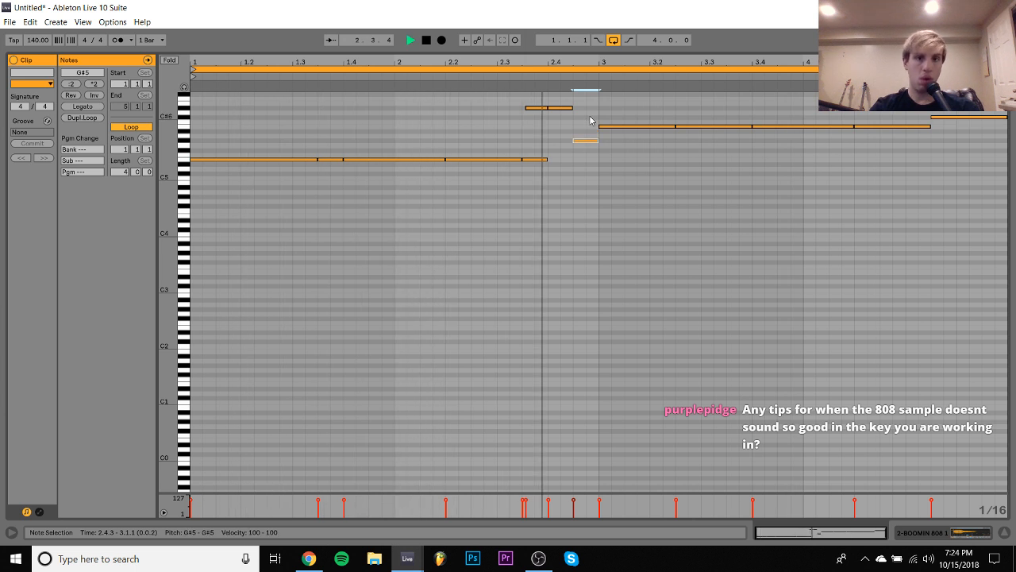
- Audition the short note before bar 3 at C#6, E5 and F#5 while the loop plays
{"action": "key", "text": "Up"}
{"action": "key", "text": "Up"}
{"action": "key", "text": "Up"}
{"action": "key", "text": "Up"}
{"action": "key", "text": "Up"}
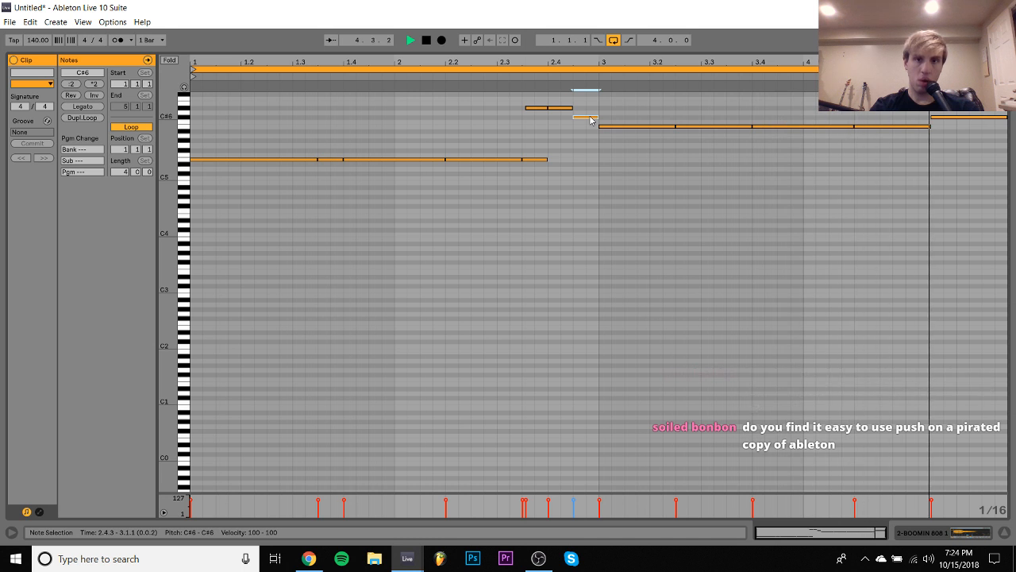
{"action": "key", "text": "Down"}
{"action": "key", "text": "Down"}
{"action": "key", "text": "Down"}
{"action": "key", "text": "Down"}
{"action": "key", "text": "Down"}
{"action": "key", "text": "Down"}
{"action": "key", "text": "Down"}
{"action": "key", "text": "Down"}
{"action": "key", "text": "Down"}
{"action": "key", "text": "Down"}
{"action": "key", "text": "Up"}
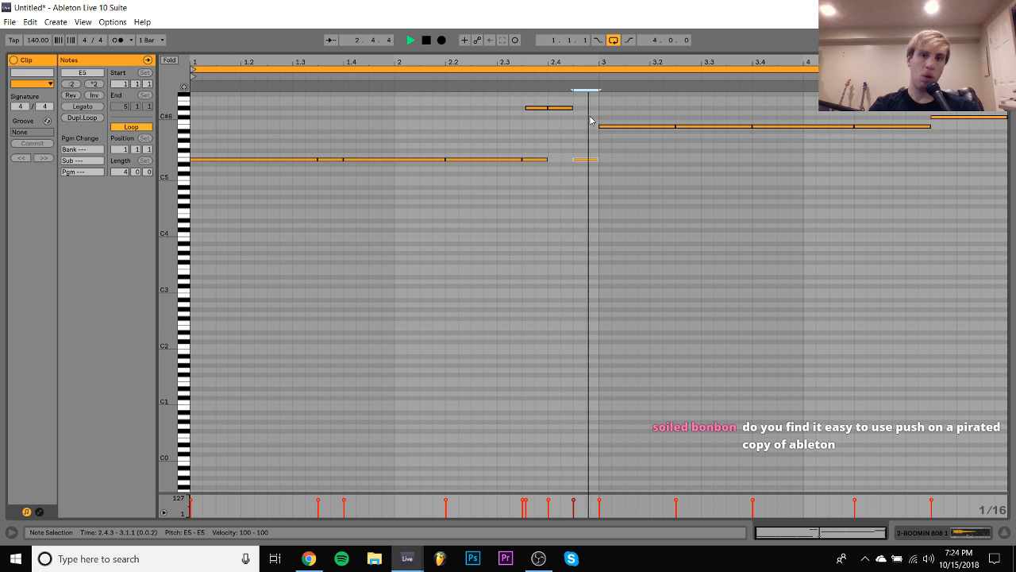
{"action": "key", "text": "Up"}
{"action": "key", "text": "Up"}
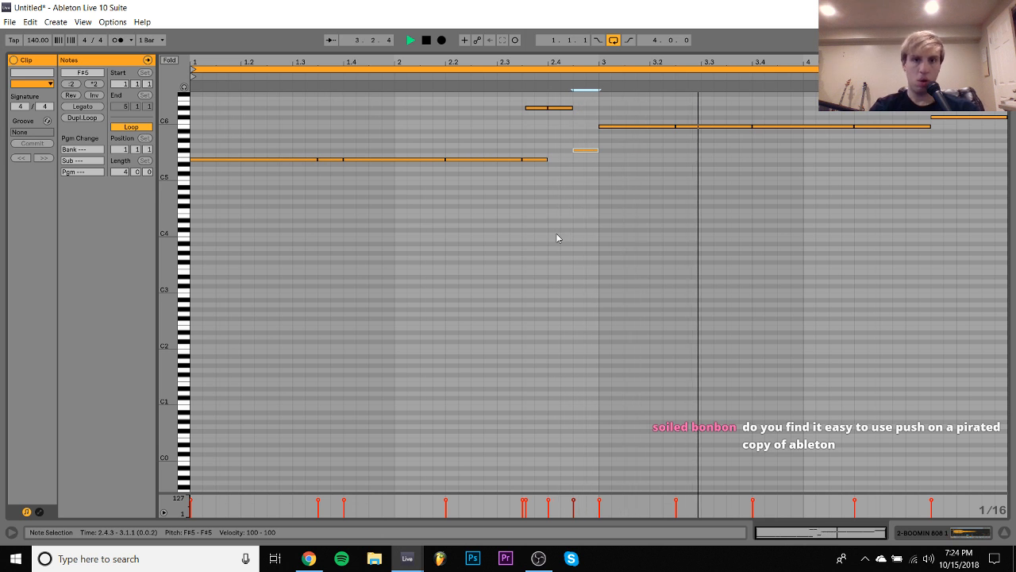
- Raise the short note before bar 3 through G#5 to B5 and replay the loop
{"action": "key", "text": "Up"}
{"action": "key", "text": "Up"}
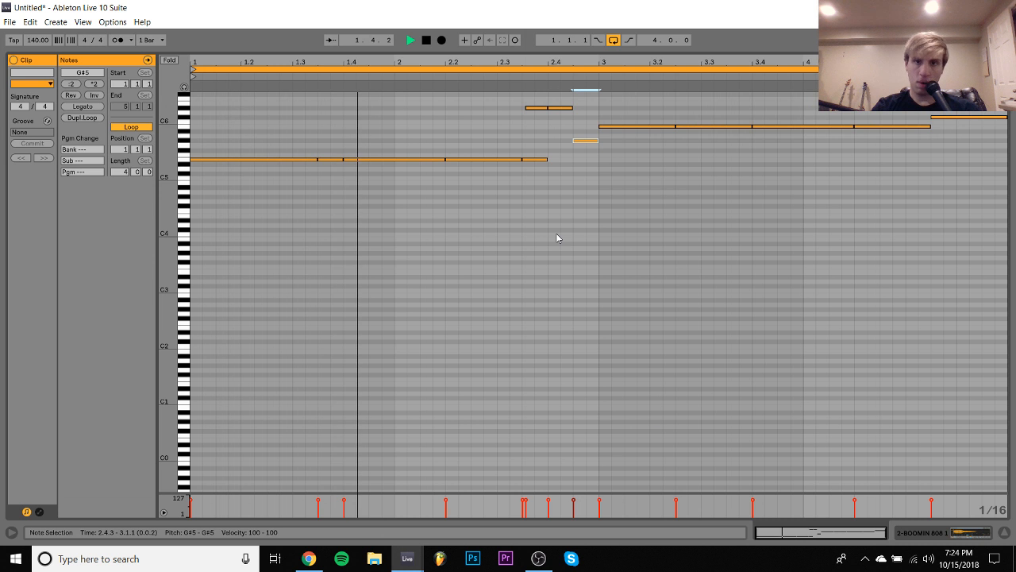
{"action": "key", "text": "Up"}
{"action": "key", "text": "Up"}
{"action": "key", "text": "Up"}
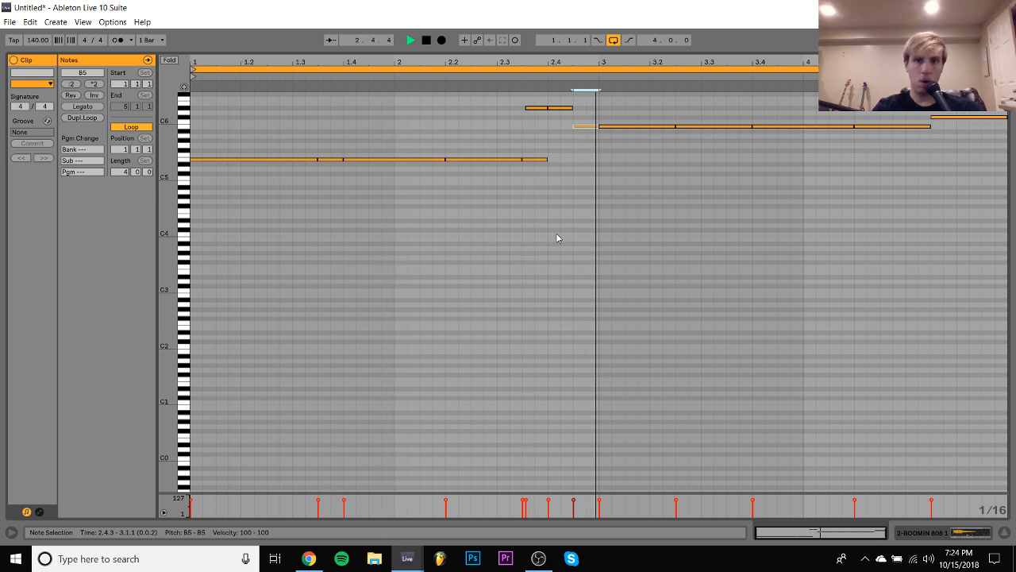
{"action": "key", "text": "space"}
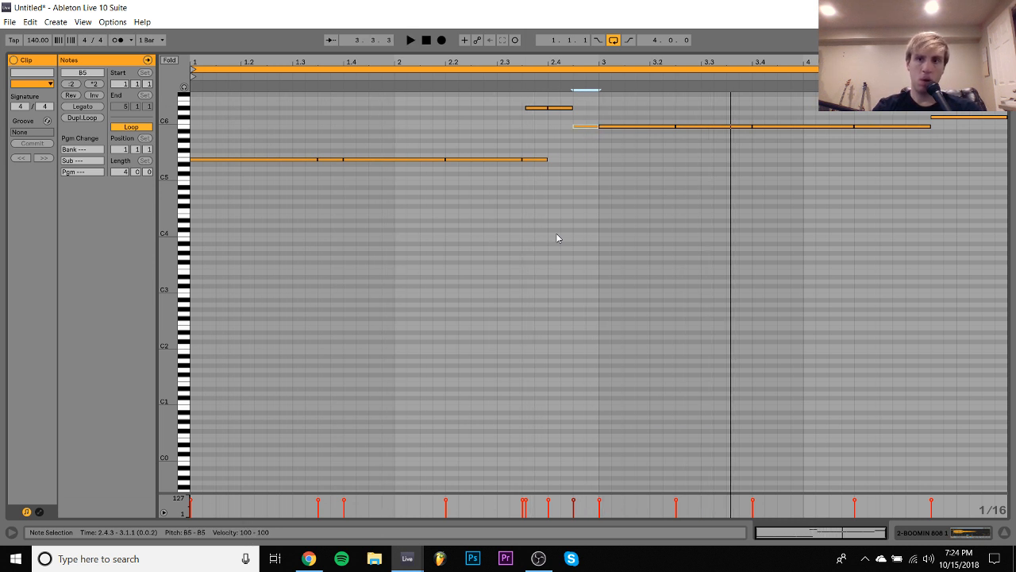
{"action": "key", "text": "space"}
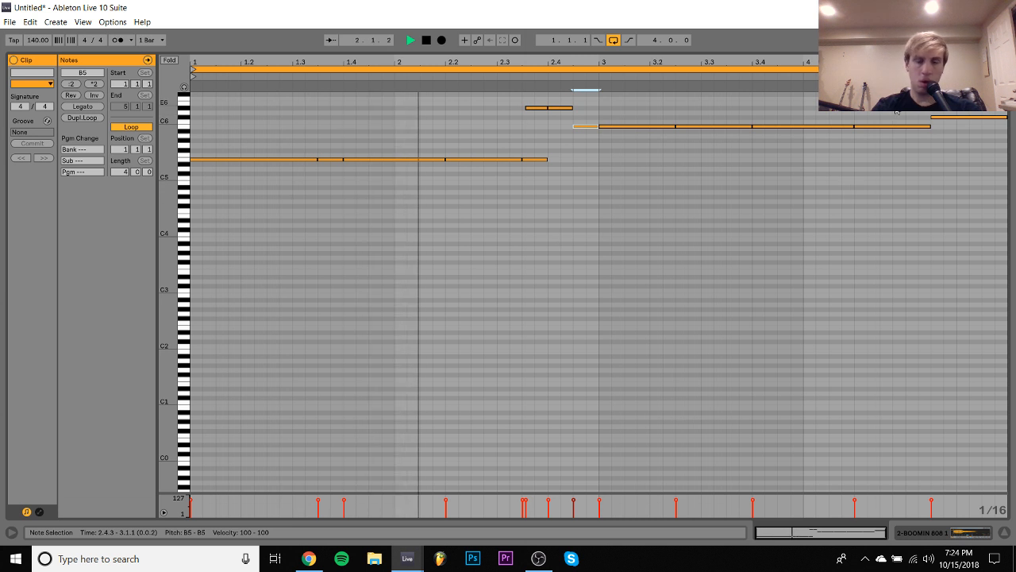
- Transpose all the 808 notes down two octaves, and try the short note before bar 3 at D#4
{"action": "key", "text": "ctrl+a"}
{"action": "key", "text": "shift+Down"}
{"action": "key", "text": "shift+Down"}
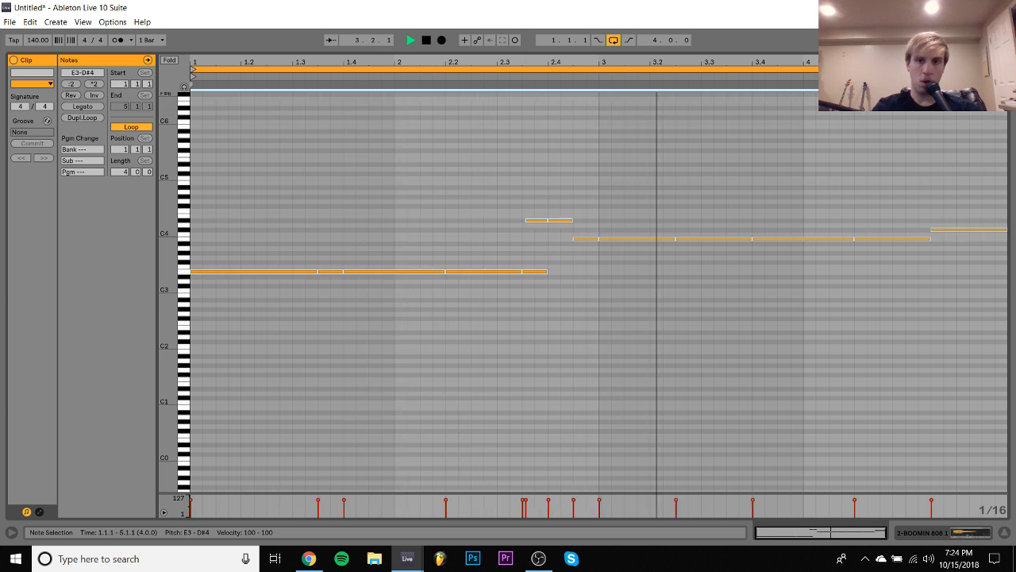
{"action": "left_click", "coordinate": [586, 238]}
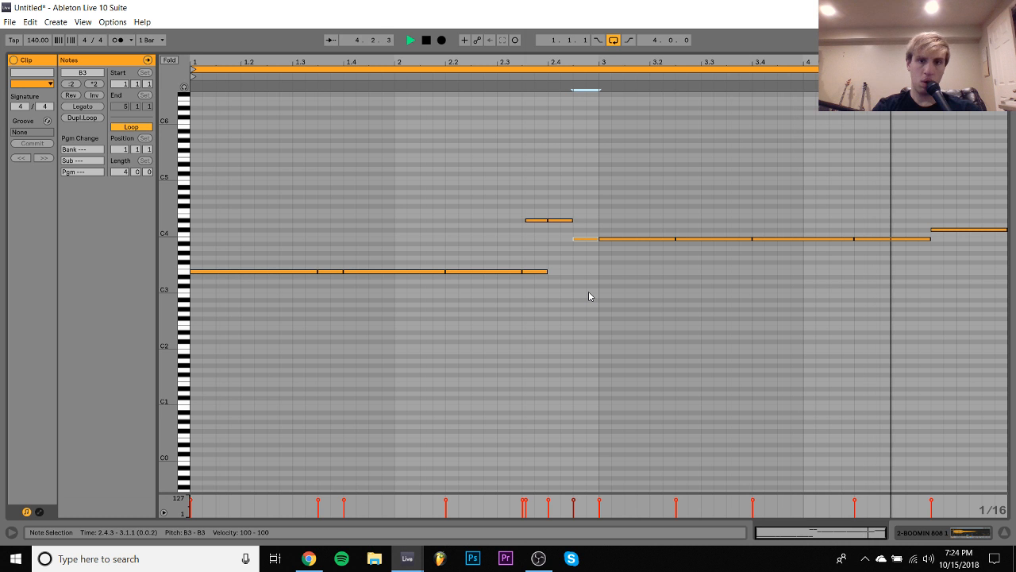
{"action": "key", "text": "shift+Up"}
{"action": "key", "text": "Up"}
{"action": "key", "text": "Up"}
{"action": "key", "text": "Up"}
{"action": "key", "text": "Up"}
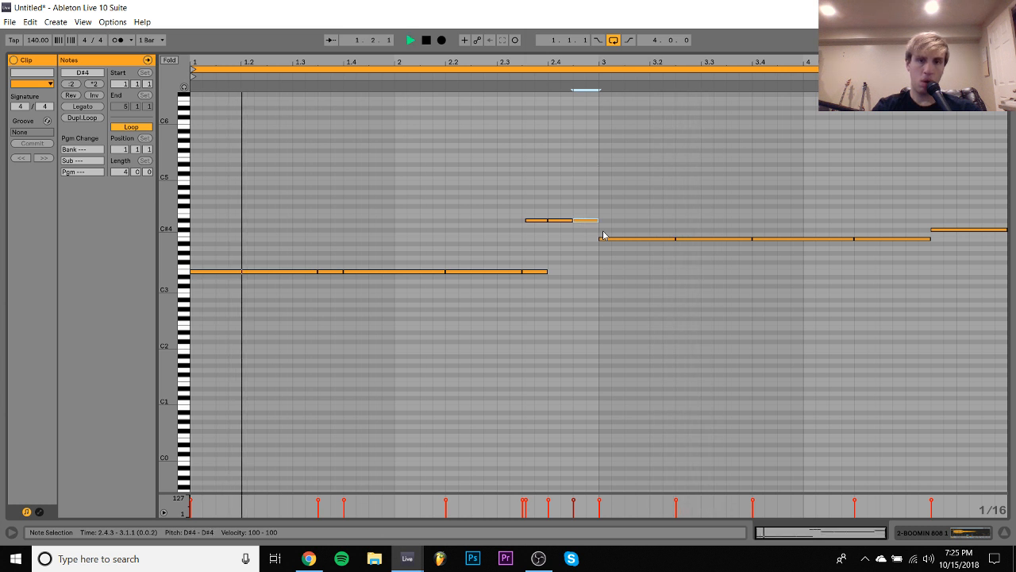
- Lower the short note just before bar 3 to E3
{"action": "key", "text": "shift+Down"}
{"action": "key", "text": "shift+Down"}
{"action": "key", "text": "ctrl+a"}
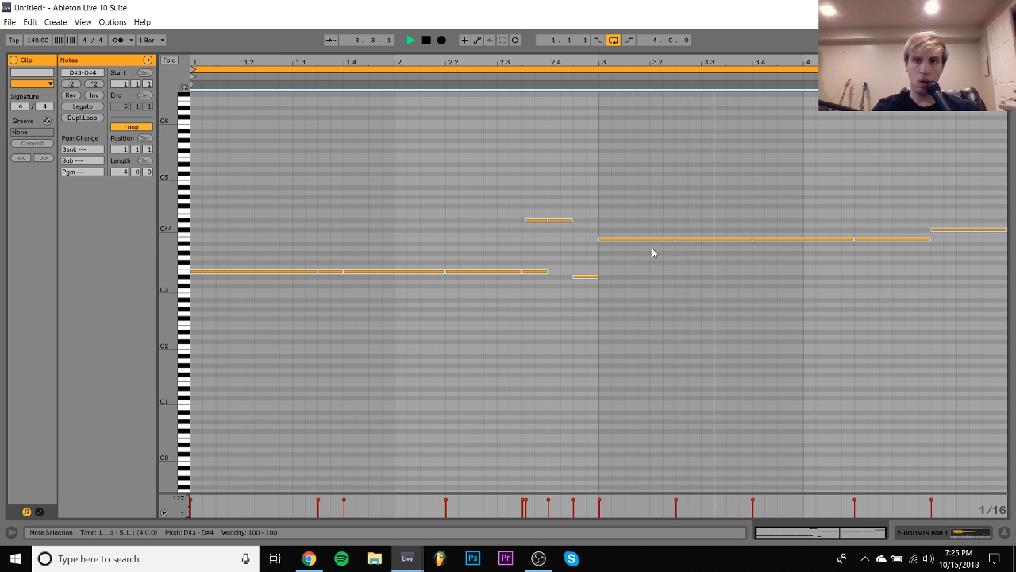
{"action": "left_click", "coordinate": [586, 276]}
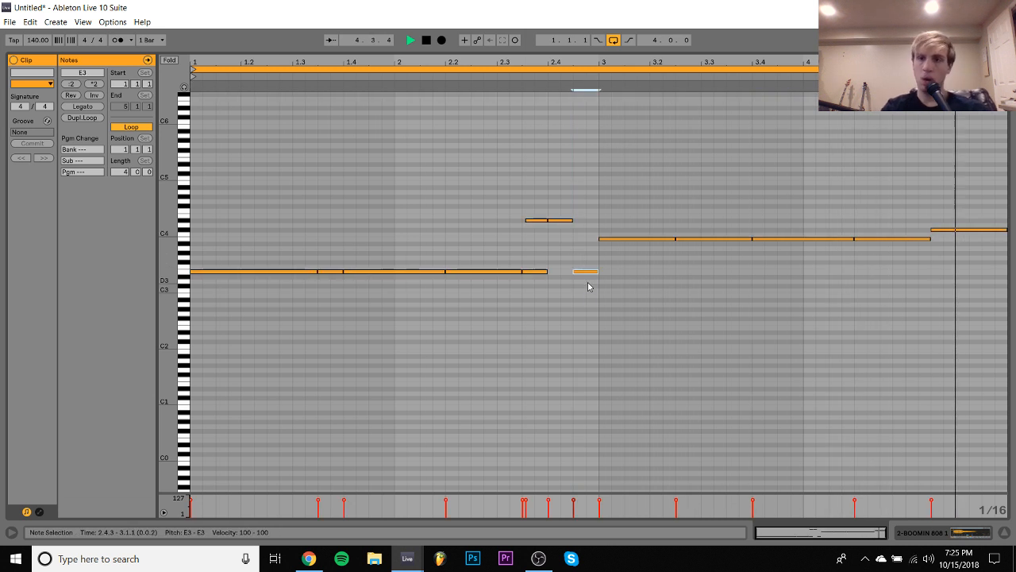
- Try the note starting at 4.2.1 at A#3 and G#3 while the loop plays
{"action": "left_click", "coordinate": [906, 239]}
{"action": "key", "text": "Down"}
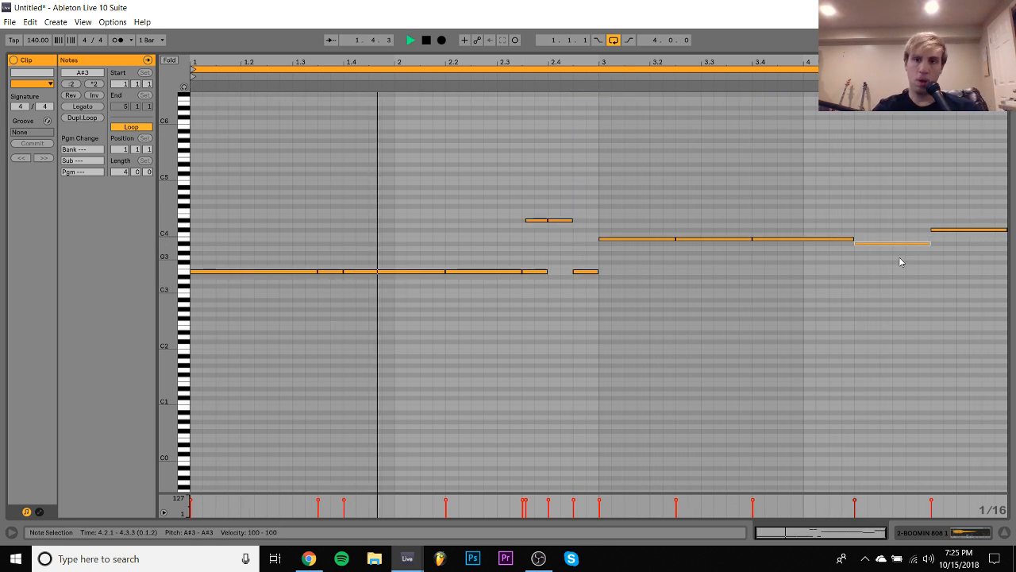
{"action": "left_click", "coordinate": [791, 90]}
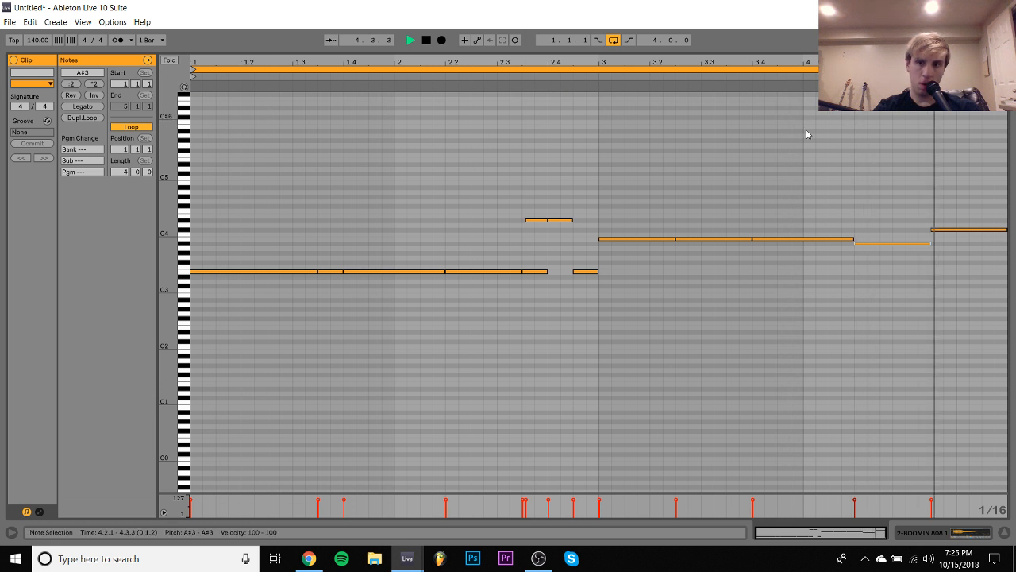
{"action": "key", "text": "Down"}
{"action": "key", "text": "Down"}
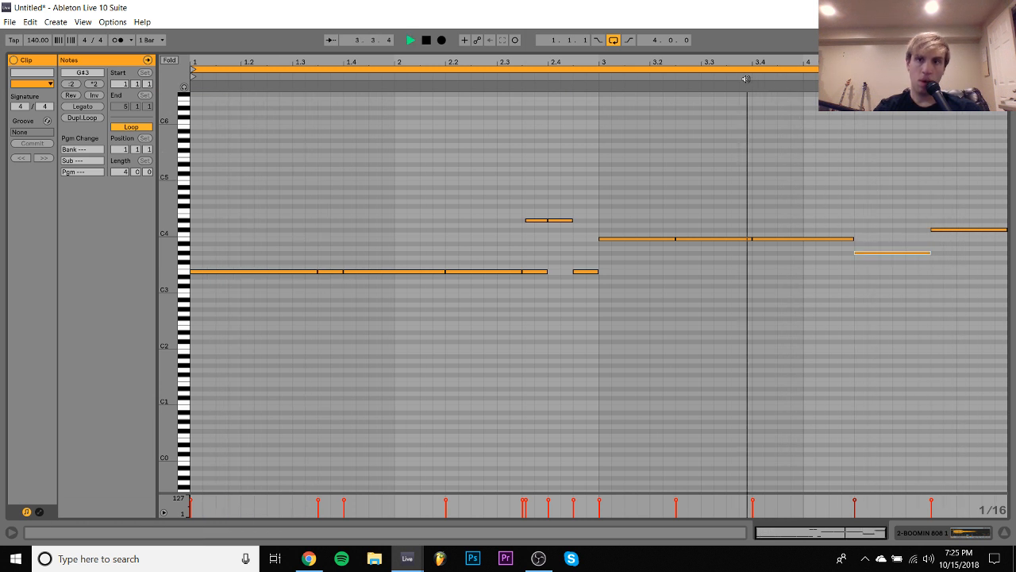
{"action": "left_click", "coordinate": [752, 119]}
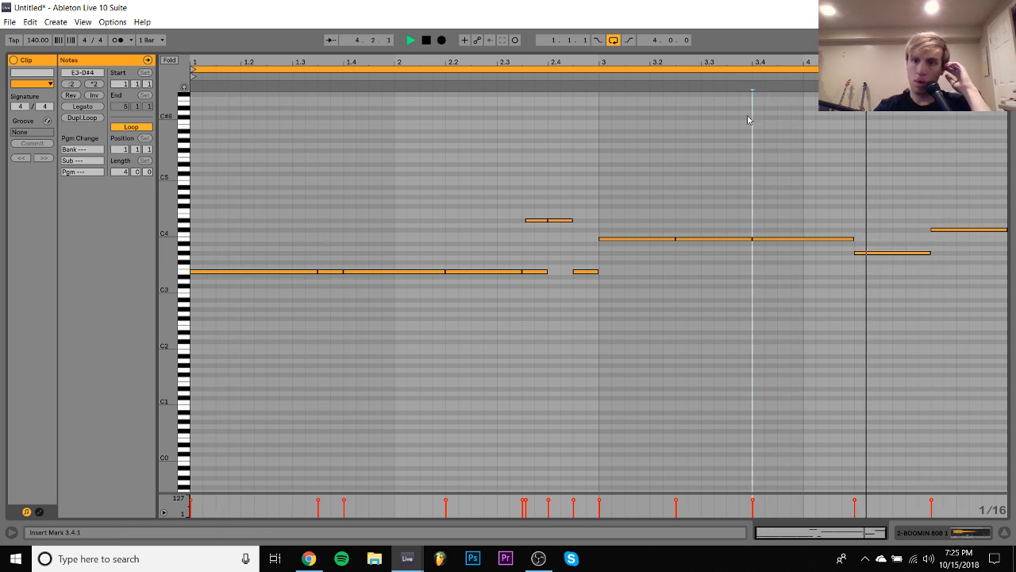
- Raise the note starting at 4.2.1 to B3
{"action": "left_click", "coordinate": [896, 253]}
{"action": "key", "text": "Up"}
{"action": "key", "text": "Up"}
{"action": "key", "text": "Up"}
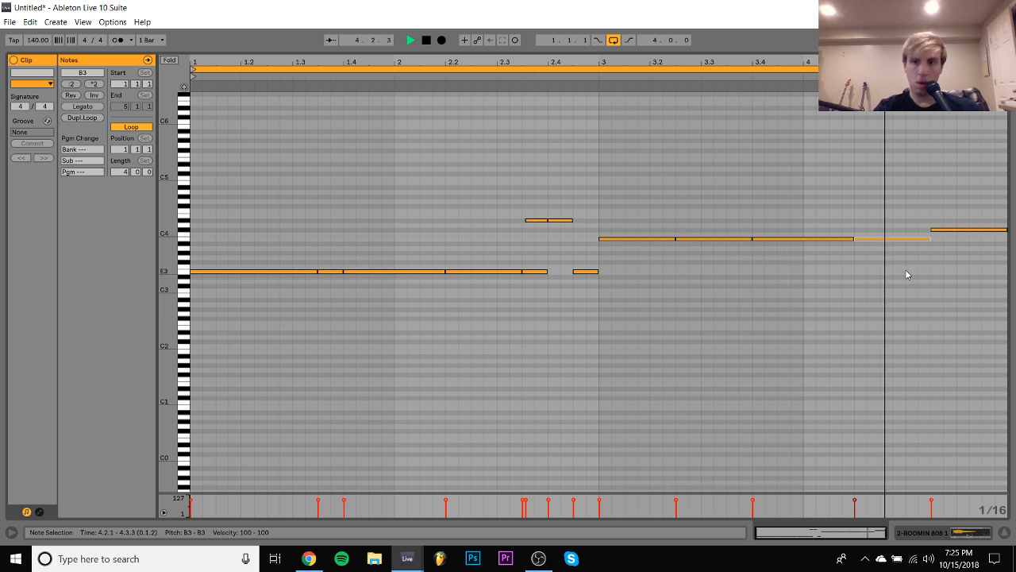
- Layer a B3 note from 4.3.3 to 4.4.3 under a slightly later C#4 note, add a C#4 note at 4.4.3, and play the loop
{"action": "key", "text": "space"}
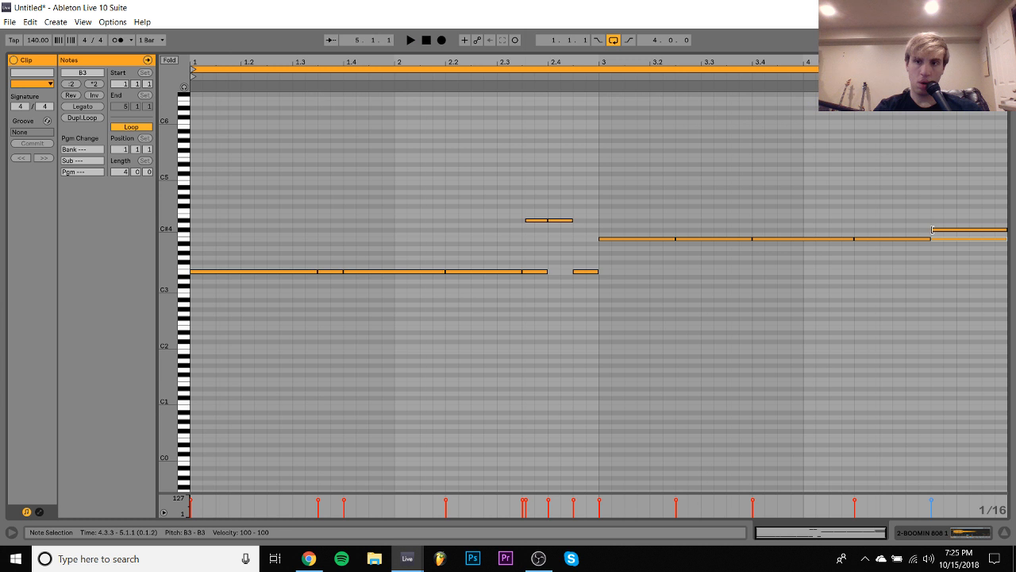
{"action": "left_click_drag", "start_coordinate": [932, 231], "coordinate": [936, 230]}
{"action": "double_click", "coordinate": [994, 224]}
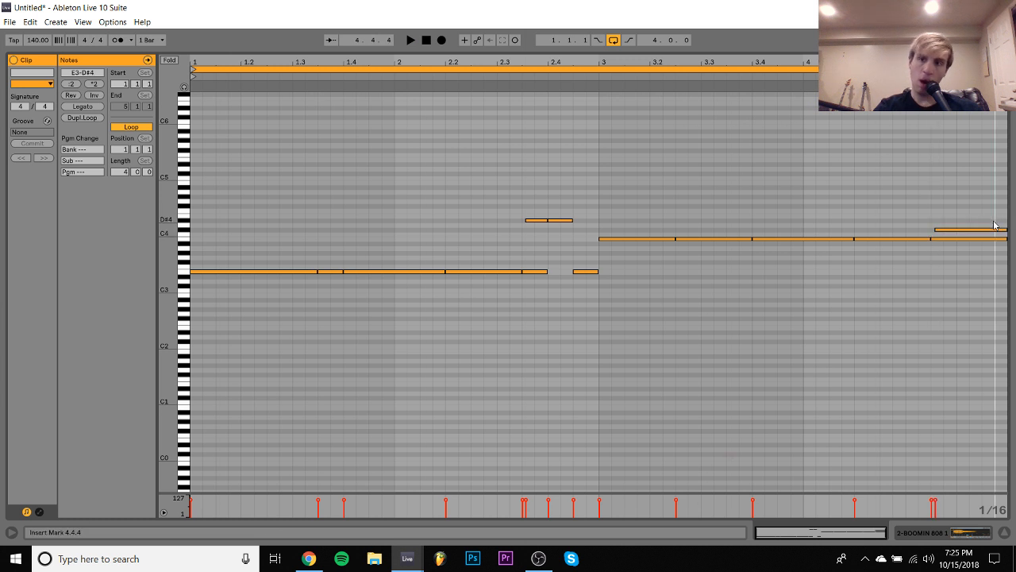
{"action": "key", "text": "Down"}
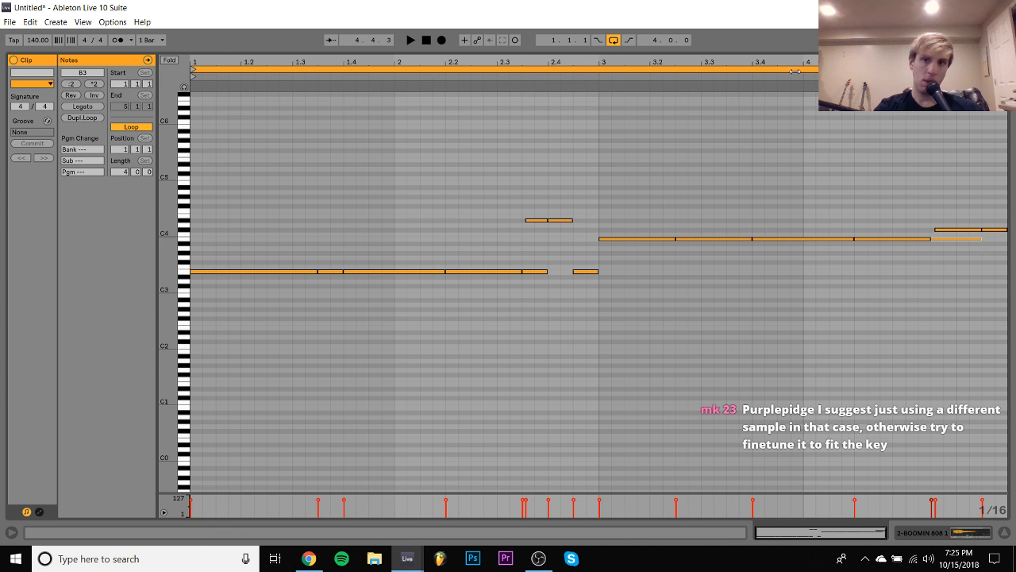
{"action": "left_click", "coordinate": [800, 138]}
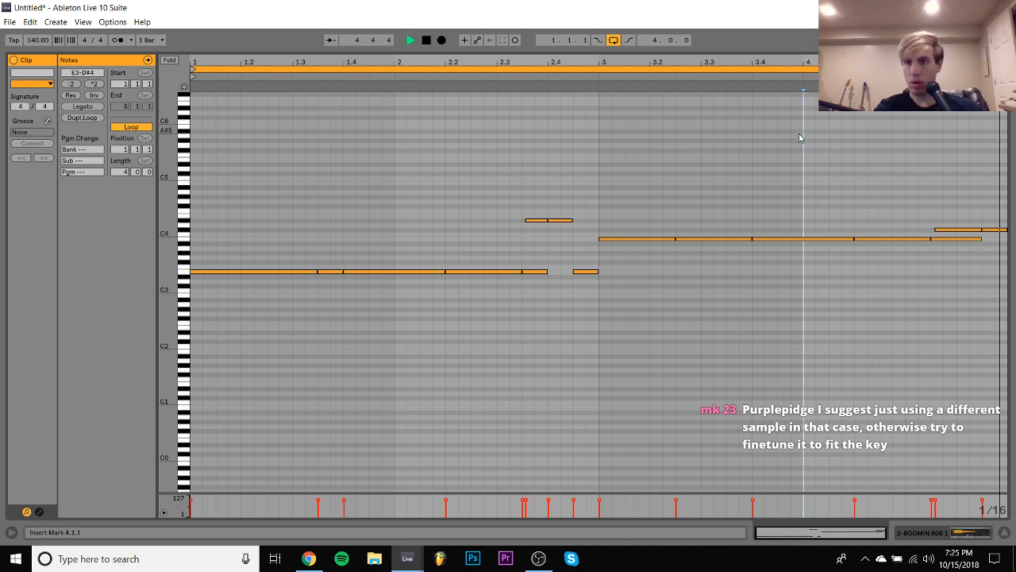
{"action": "key", "text": "space"}
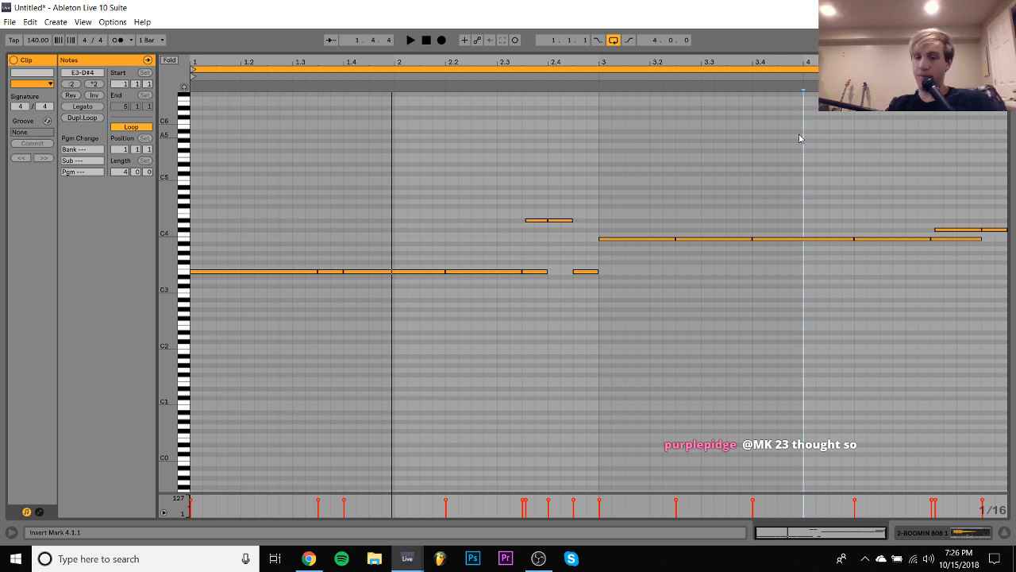
- Repeat the hi-hat clip's first two bars over bars 3 and 4 in the arrangement, and select the clap track during playback
{"action": "left_click", "coordinate": [954, 535]}
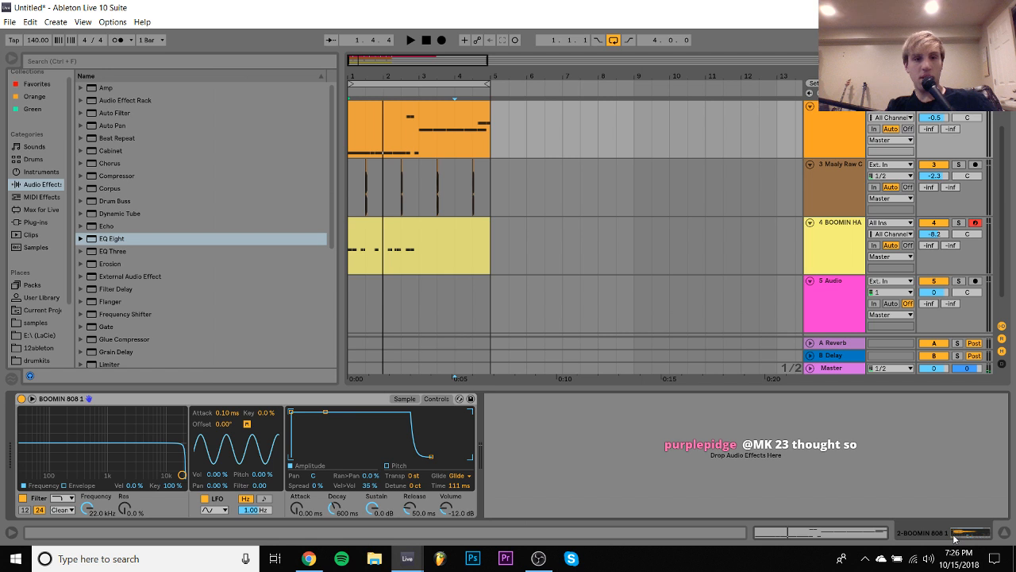
{"action": "scroll", "coordinate": [458, 220], "scroll_direction": "up", "scroll_amount": 3}
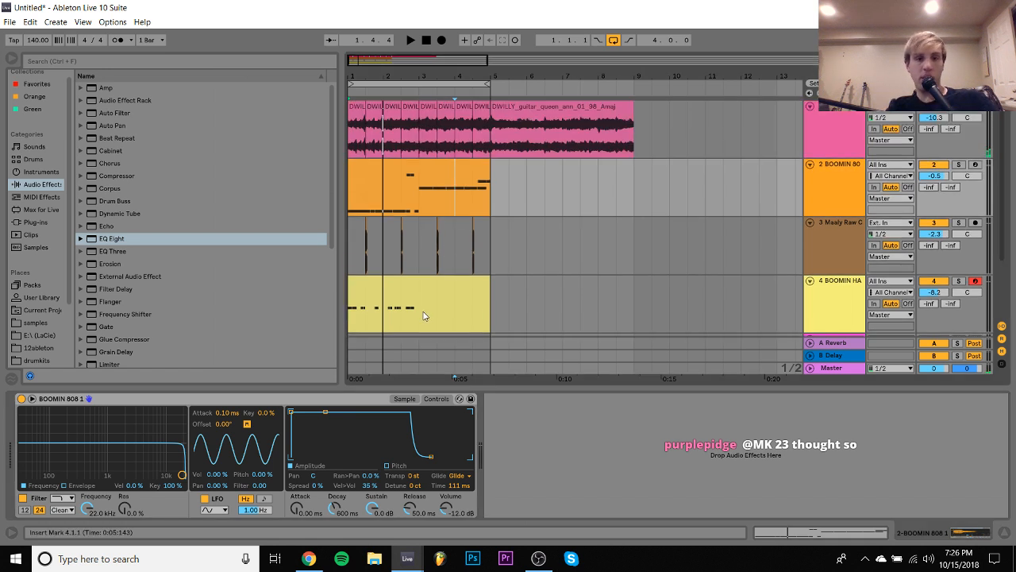
{"action": "left_click_drag", "start_coordinate": [419, 310], "coordinate": [400, 308]}
{"action": "left_click", "coordinate": [356, 283]}
{"action": "key", "text": "space"}
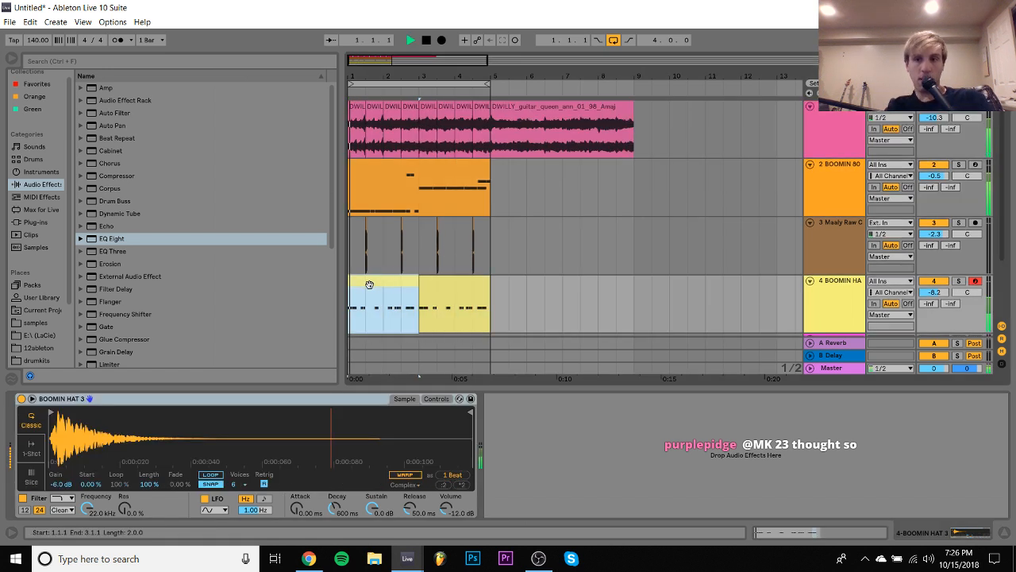
{"action": "left_click", "coordinate": [842, 254]}
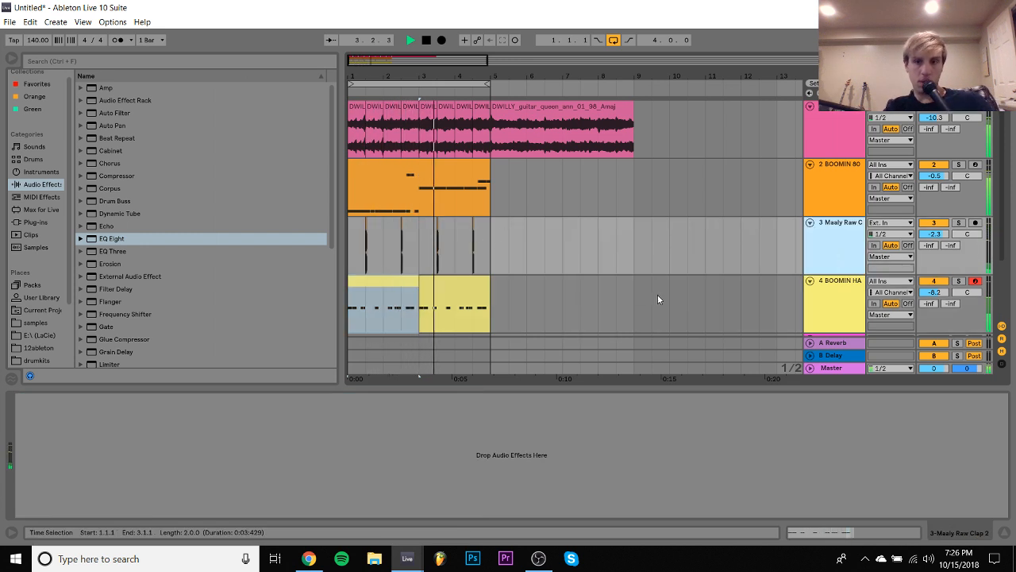
- Add a C3 hit at 3.4.3 in the hi-hat clip, remove the one at 4.1.4, and return to the arrangement
{"action": "left_click", "coordinate": [446, 288]}
{"action": "double_click", "coordinate": [446, 288]}
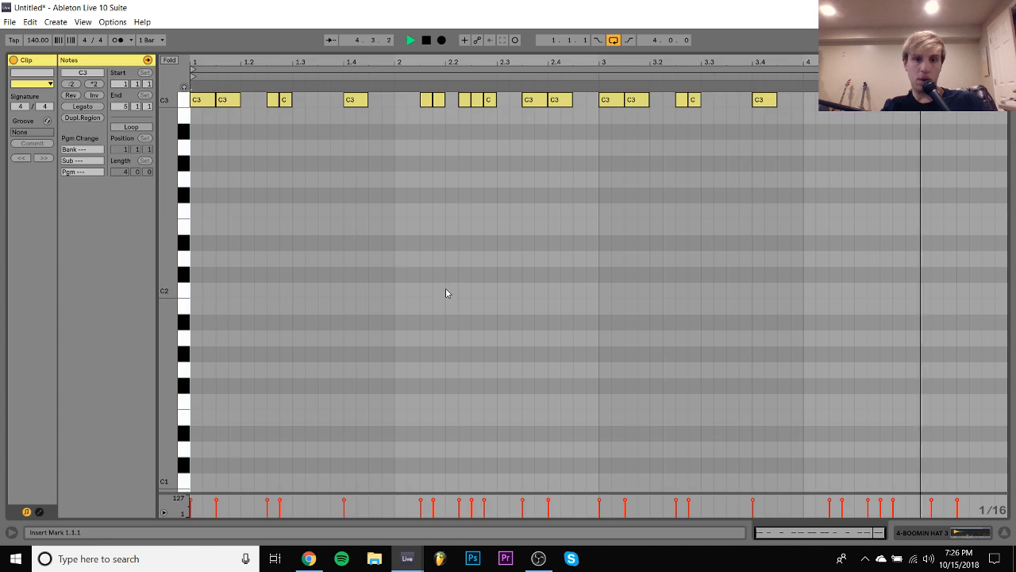
{"action": "left_click_drag", "start_coordinate": [766, 104], "coordinate": [845, 104]}
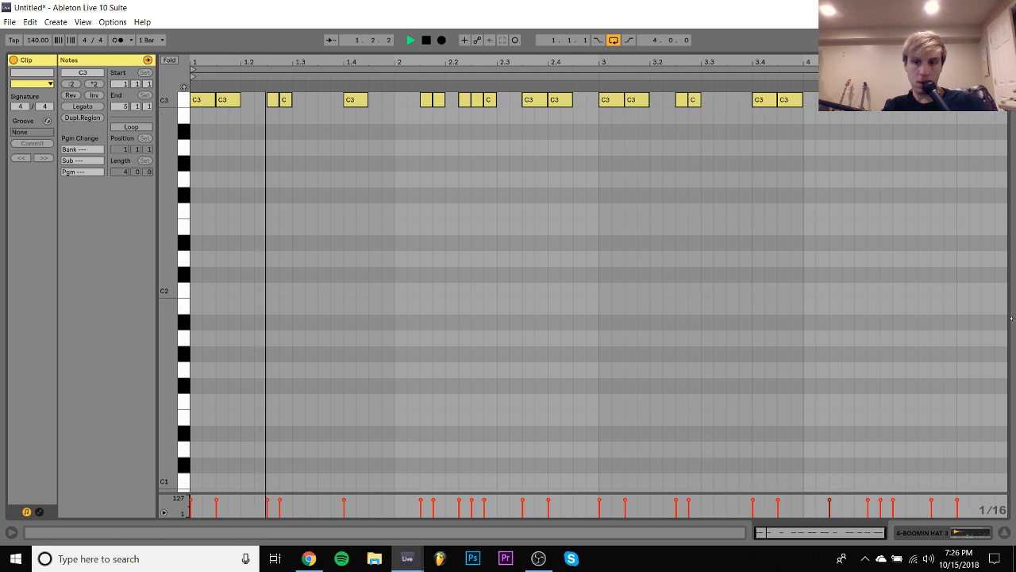
{"action": "left_click", "coordinate": [965, 534]}
{"action": "scroll", "coordinate": [468, 247], "scroll_direction": "up", "scroll_amount": 2}
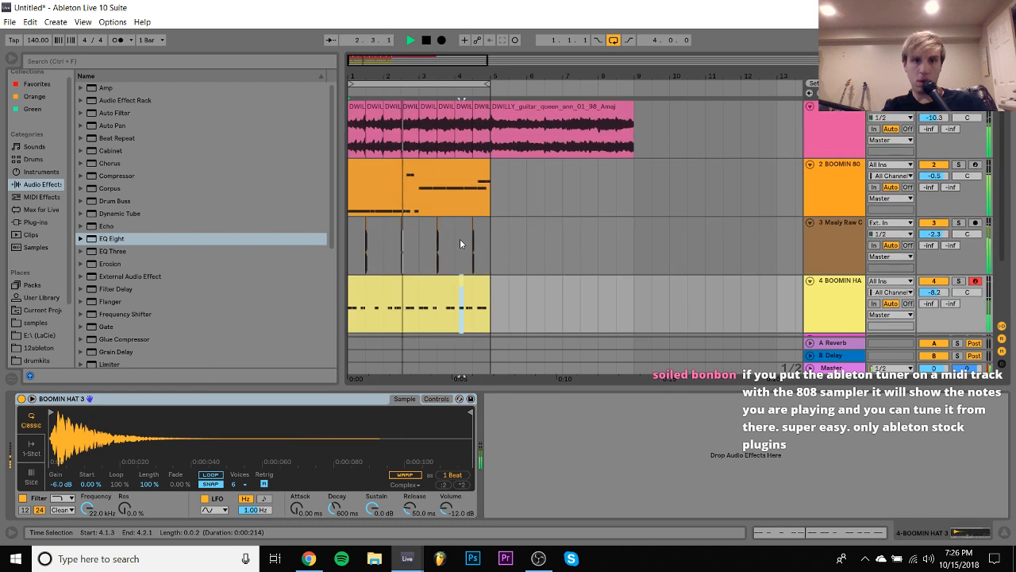
- Lower the 808 note running from 4.3.3 to 4.4.3 to B2, play the loop, and return to the arrangement
{"action": "double_click", "coordinate": [466, 175]}
{"action": "left_click", "coordinate": [964, 240]}
{"action": "key", "text": "space"}
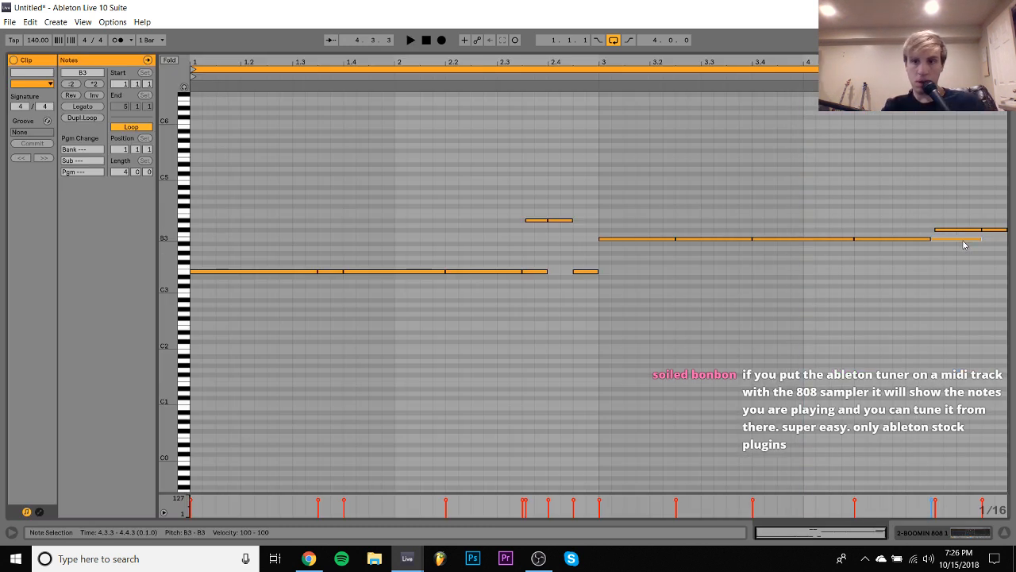
{"action": "left_click", "coordinate": [854, 129]}
{"action": "key", "text": "space"}
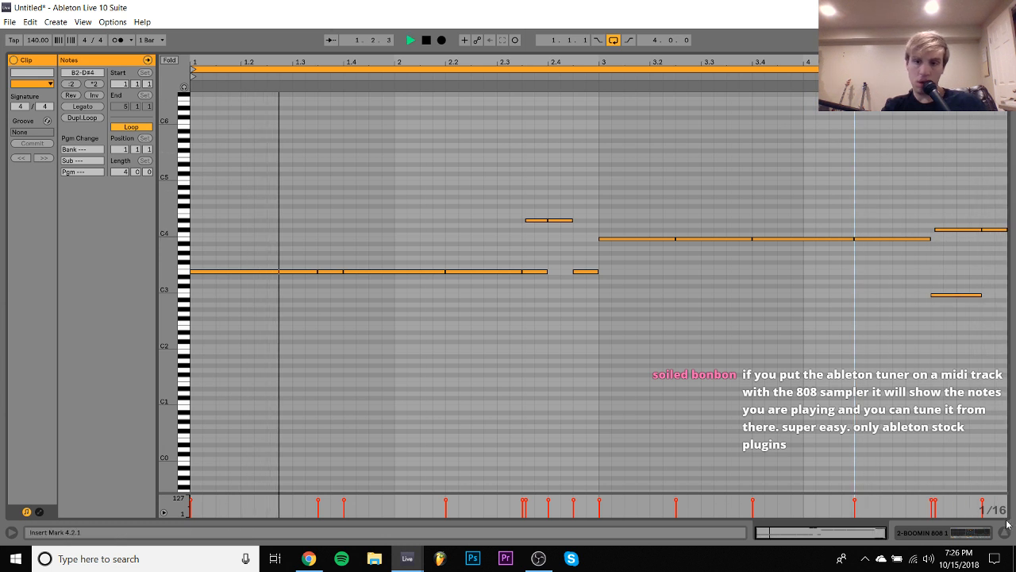
{"action": "key", "text": "shift+Tab"}
{"action": "scroll", "coordinate": [583, 168], "scroll_direction": "up", "scroll_amount": 2}
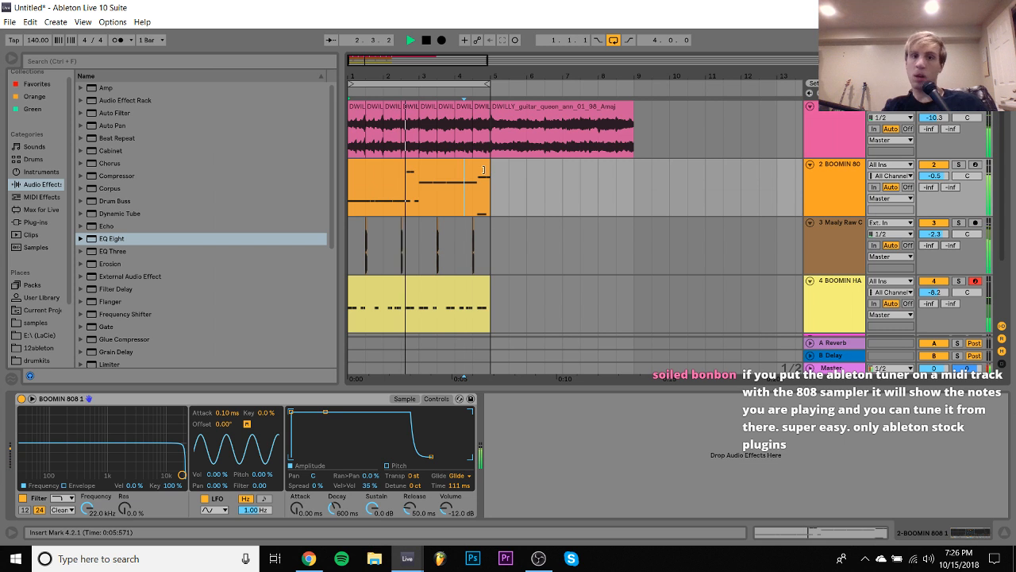
- Duplicate the guitar track and replace the copy's chopped clips with the uncut loop over bars 1 to 4
{"action": "left_click", "coordinate": [816, 127]}
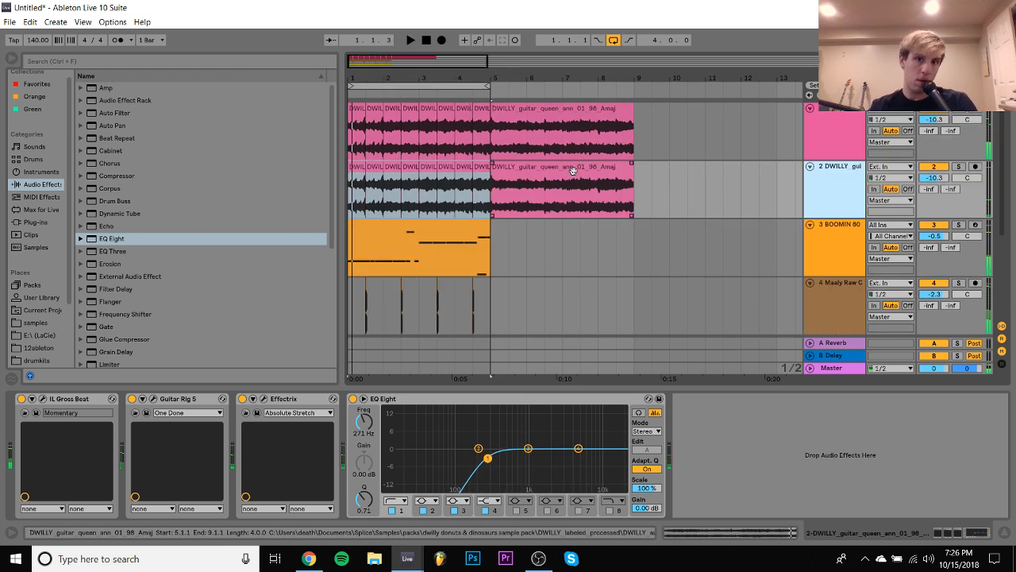
{"action": "left_click_drag", "start_coordinate": [573, 170], "coordinate": [431, 169]}
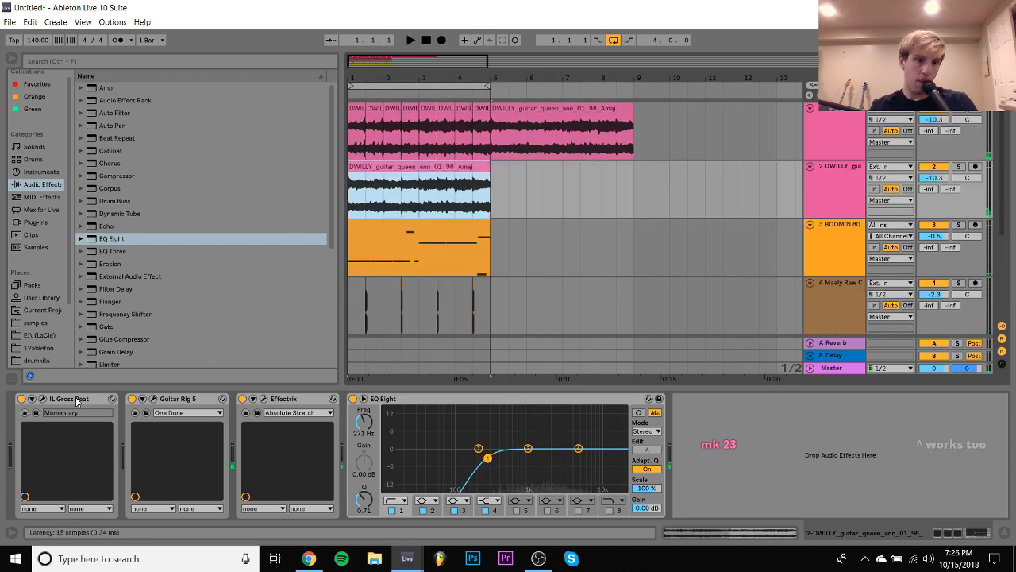
- Copy Gross Beat to the end of the duplicate guitar track's effect chain, and set that track to -9.6 dB and mute it
{"action": "left_click_drag", "start_coordinate": [77, 401], "coordinate": [602, 465]}
{"action": "left_click_drag", "start_coordinate": [704, 462], "coordinate": [703, 462]}
{"action": "key", "text": "space"}
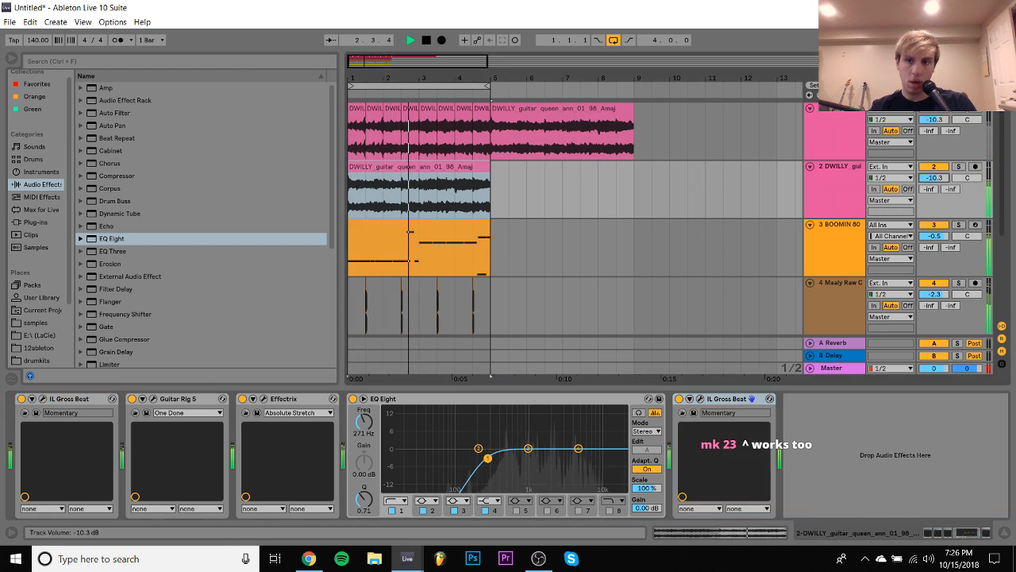
{"action": "left_click_drag", "start_coordinate": [934, 182], "coordinate": [933, 179]}
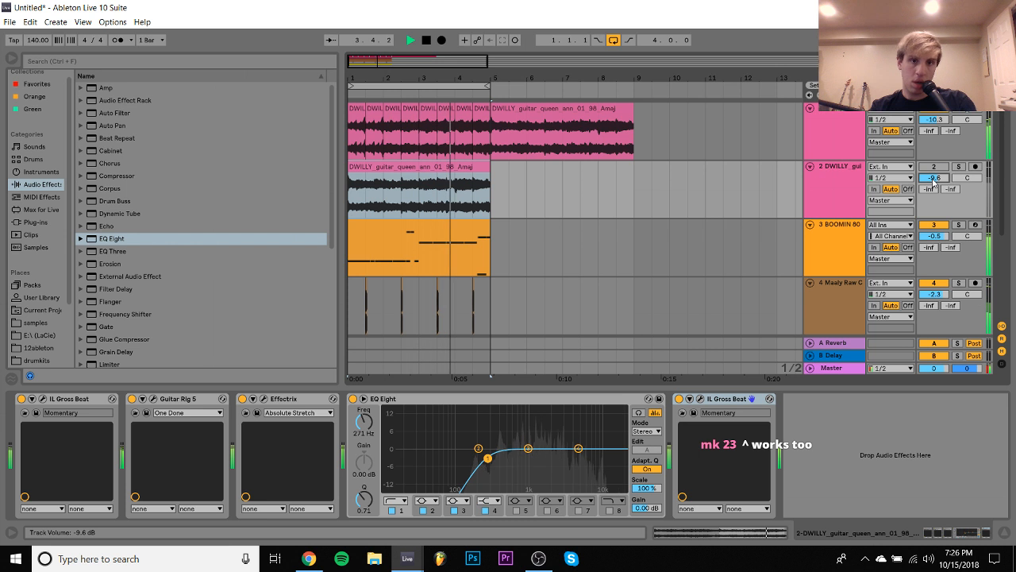
{"action": "left_click", "coordinate": [840, 139]}
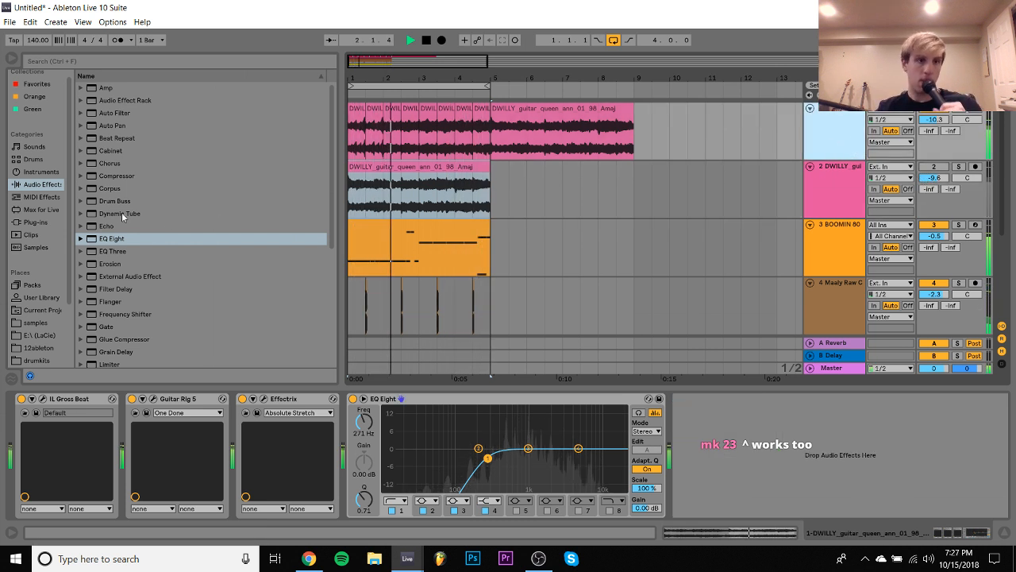
- Delete the Maaly Raw clap track
{"action": "scroll", "coordinate": [511, 208], "scroll_direction": "down", "scroll_amount": 1}
{"action": "scroll", "coordinate": [513, 209], "scroll_direction": "down", "scroll_amount": 2}
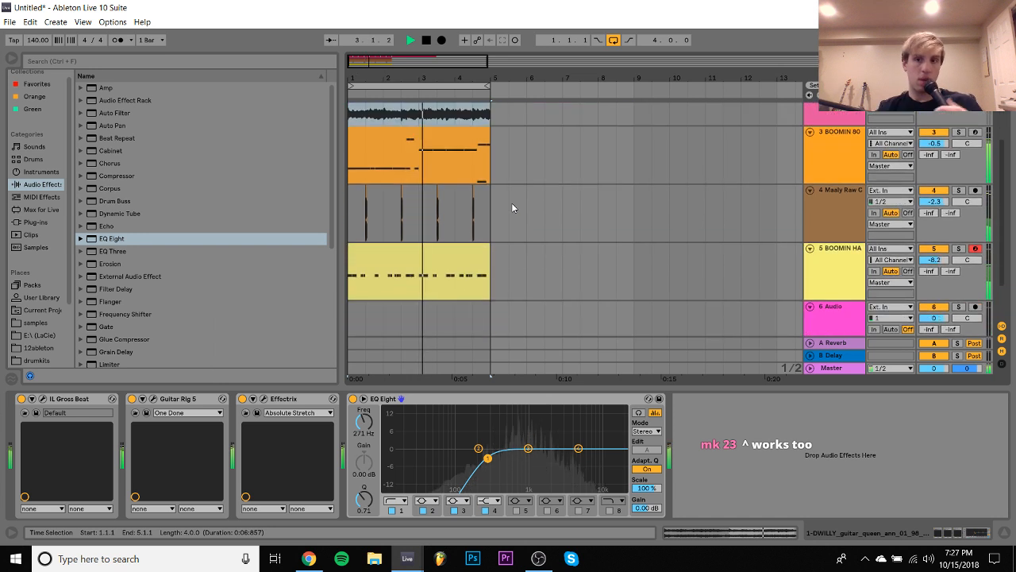
{"action": "left_click", "coordinate": [851, 220]}
{"action": "key", "text": "Delete"}
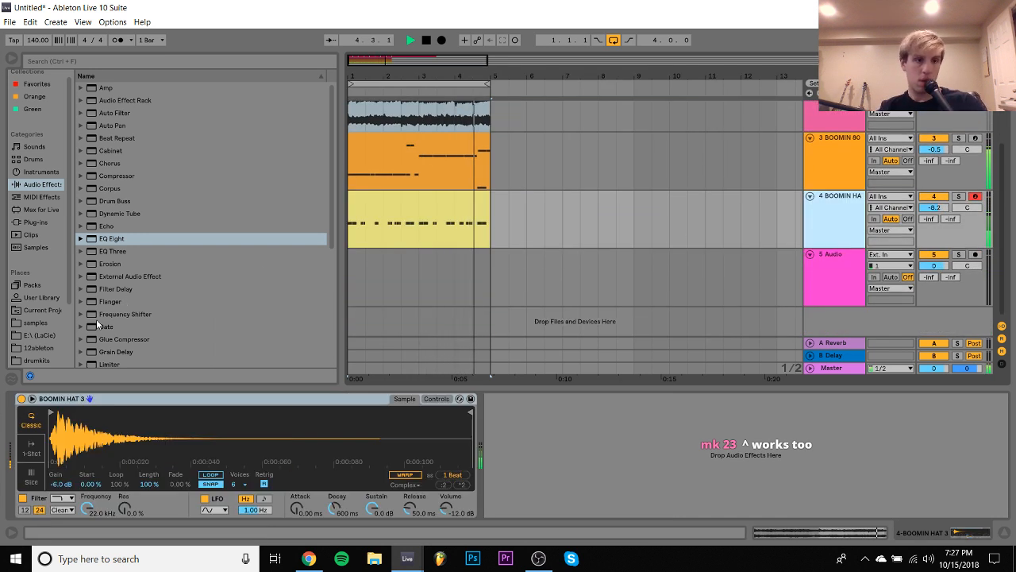
- Stop playback and audition BOOMIN CLAP 1 and BOOMIN CLAP 2 from the METRO BOOMIN folder in drumkits
{"action": "left_click", "coordinate": [36, 360]}
{"action": "key", "text": "space"}
{"action": "scroll", "coordinate": [200, 298], "scroll_direction": "up", "scroll_amount": 2}
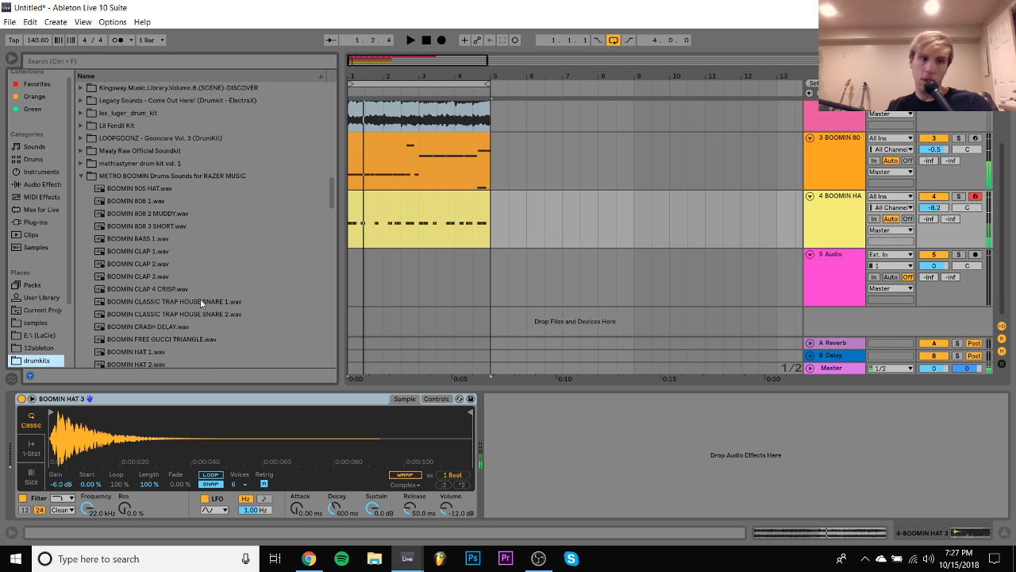
{"action": "left_click", "coordinate": [162, 265]}
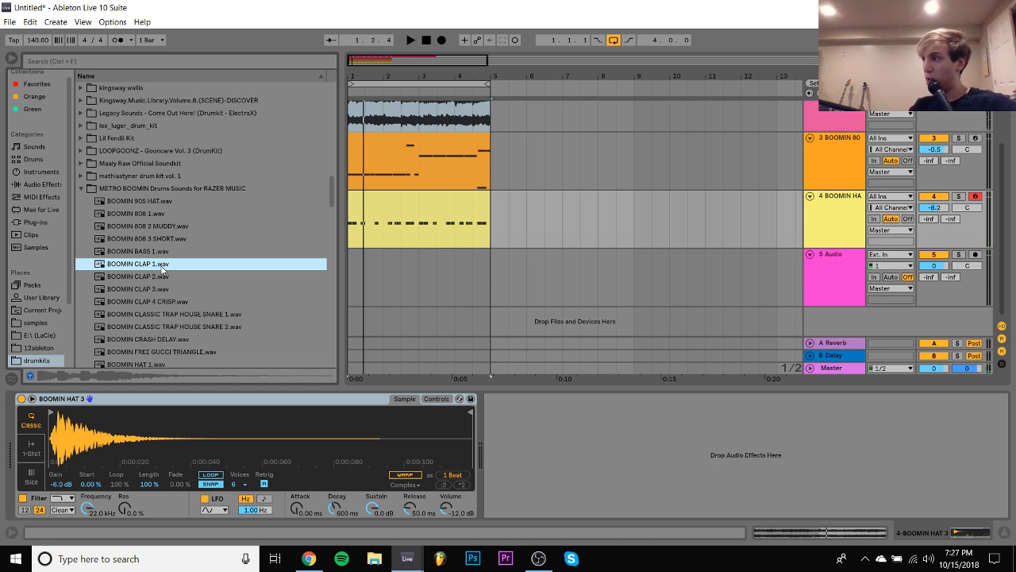
{"action": "key", "text": "Down"}
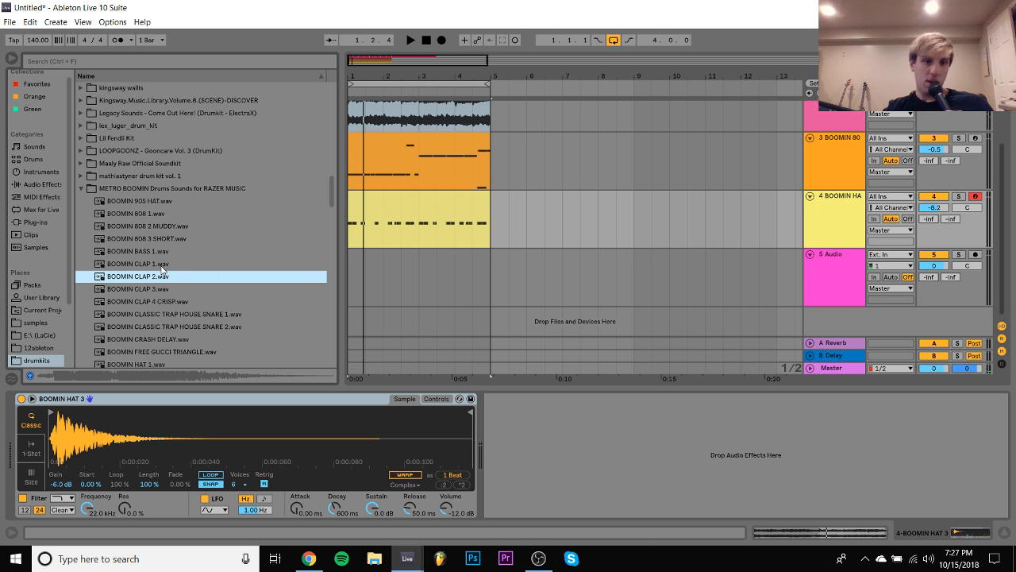
- Try BOOMIN CLAP 2 on beat 3 of all four bars at -10.6 dB, and delete its track
{"action": "left_click_drag", "start_coordinate": [149, 278], "coordinate": [359, 269]}
{"action": "key", "text": "ctrl+d"}
{"action": "key", "text": "ctrl+d"}
{"action": "key", "text": "ctrl+d"}
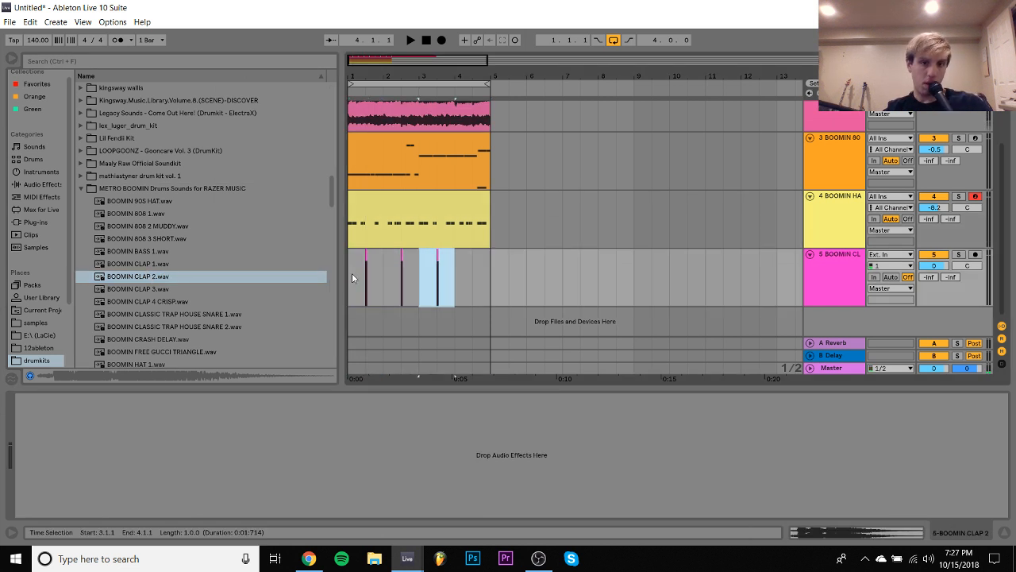
{"action": "key", "text": "space"}
{"action": "left_click_drag", "start_coordinate": [946, 267], "coordinate": [935, 275]}
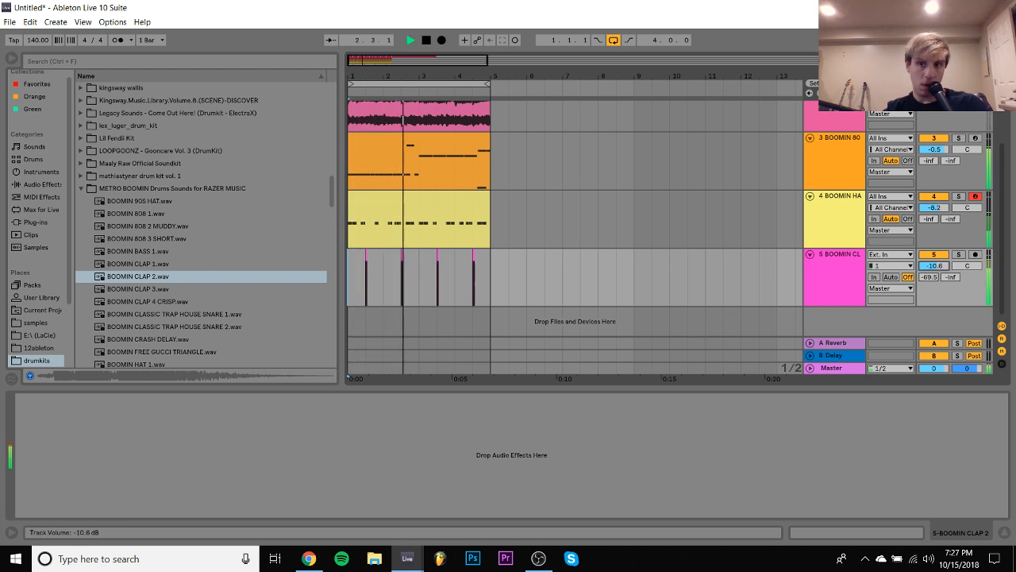
{"action": "left_click", "coordinate": [837, 273]}
{"action": "key", "text": "Delete"}
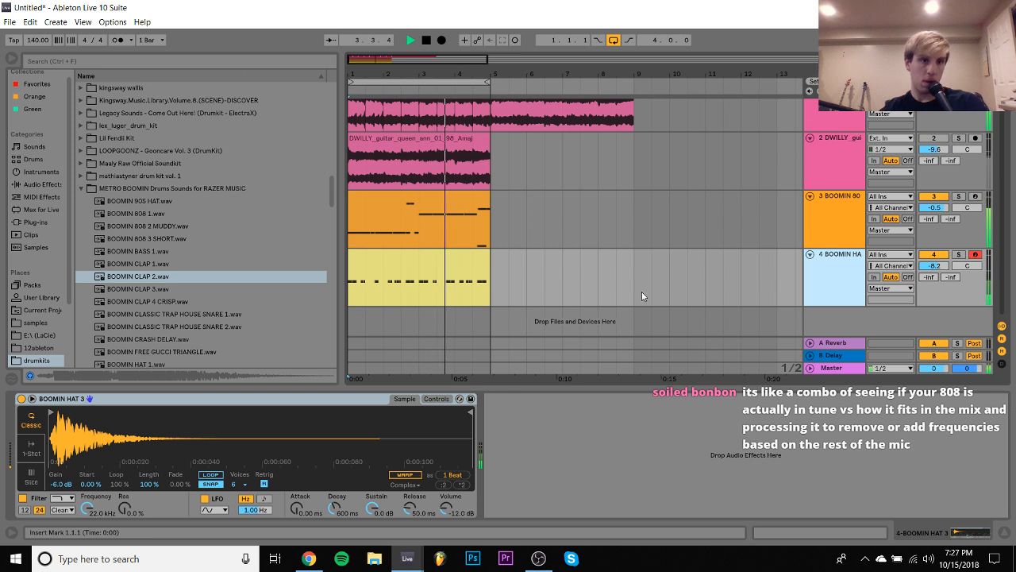
- Expand the K Swisha kit in drumkits and browse its samples while the loop plays
{"action": "scroll", "coordinate": [158, 250], "scroll_direction": "up", "scroll_amount": 5}
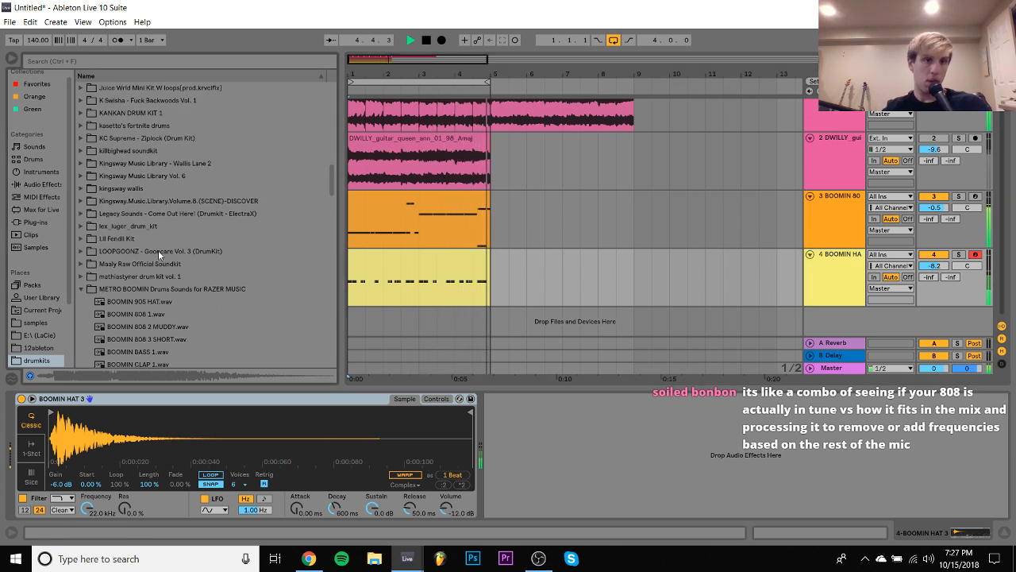
{"action": "left_click", "coordinate": [83, 190]}
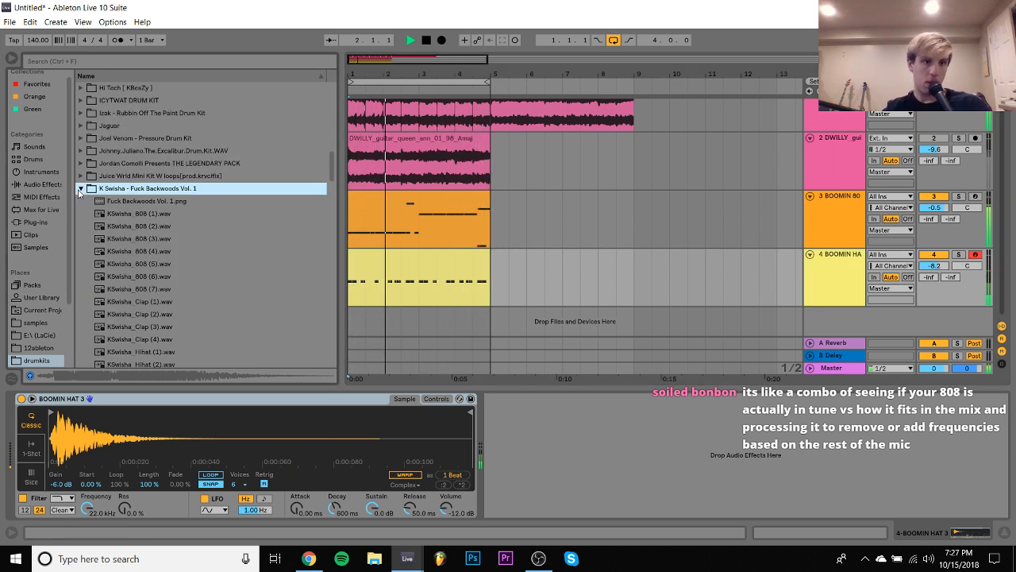
{"action": "scroll", "coordinate": [82, 190], "scroll_direction": "down", "scroll_amount": 4}
{"action": "scroll", "coordinate": [83, 190], "scroll_direction": "down", "scroll_amount": 1}
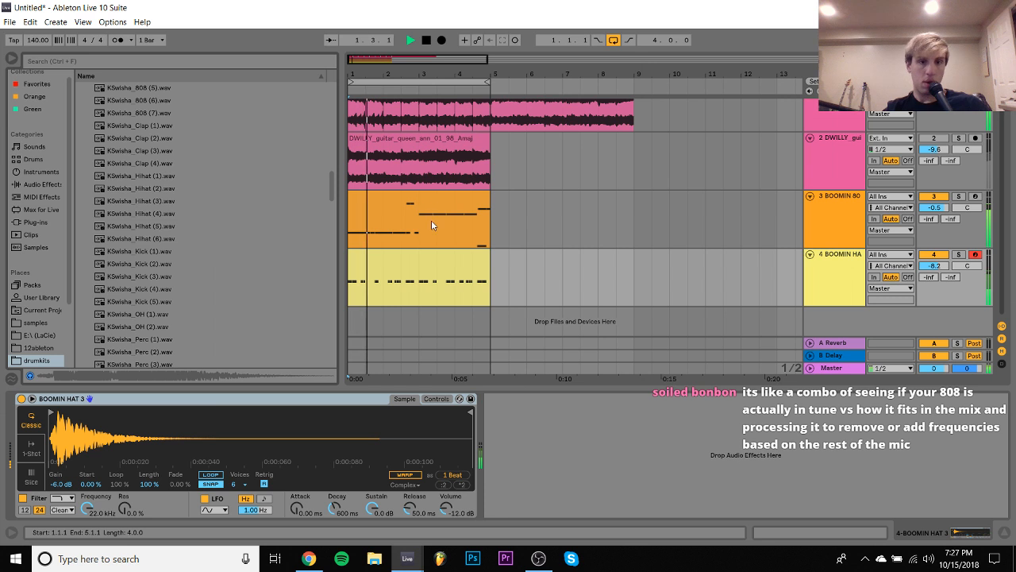
- Add A#2 notes at 1.2.1 and 1.2.3 in the hi-hat clip and select the range from 1.1.1 to 1.3.1
{"action": "double_click", "coordinate": [420, 256]}
{"action": "key", "text": "space"}
{"action": "double_click", "coordinate": [243, 133]}
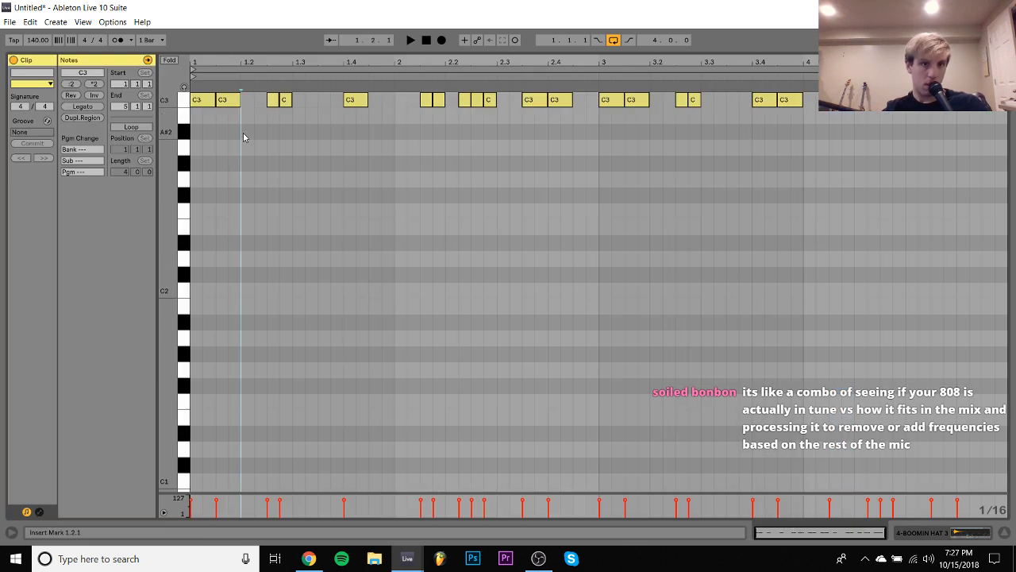
{"action": "key", "text": "shift+Right"}
{"action": "key", "text": "ctrl+d"}
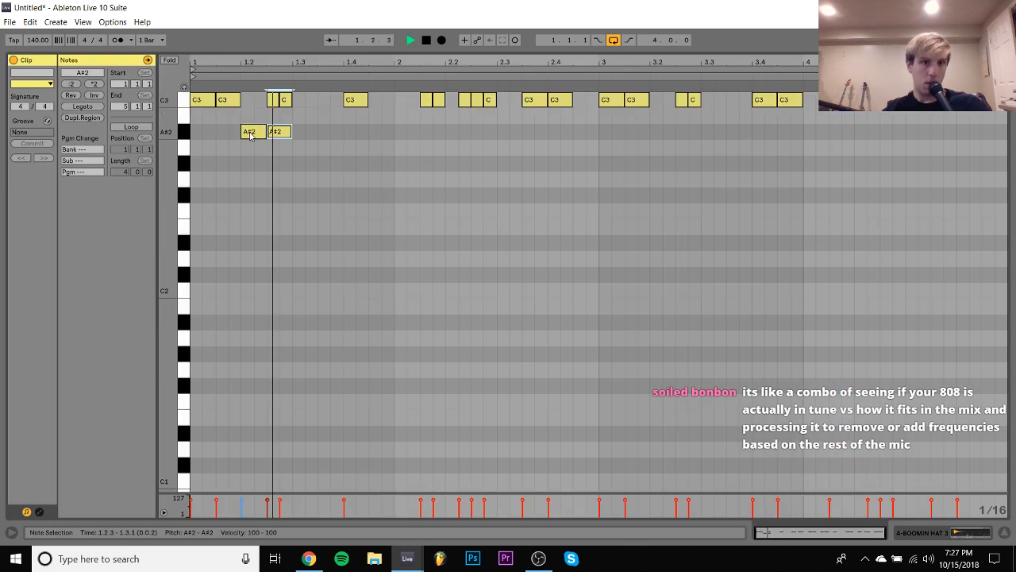
{"action": "key", "text": "space"}
{"action": "left_click_drag", "start_coordinate": [282, 115], "coordinate": [197, 153]}
{"action": "key", "text": "space"}
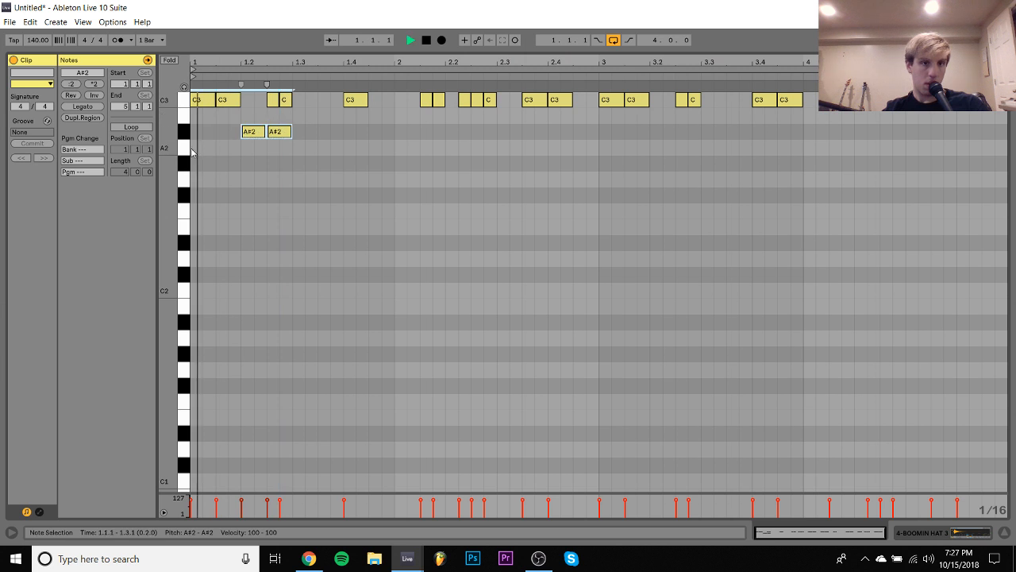
- Repeat the A#2 note pair every two beats through the end of bar 4, and return to the arrangement
{"action": "key", "text": "ctrl+d"}
{"action": "key", "text": "ctrl+d"}
{"action": "key", "text": "ctrl+d"}
{"action": "key", "text": "ctrl+d"}
{"action": "key", "text": "ctrl+d"}
{"action": "key", "text": "ctrl+d"}
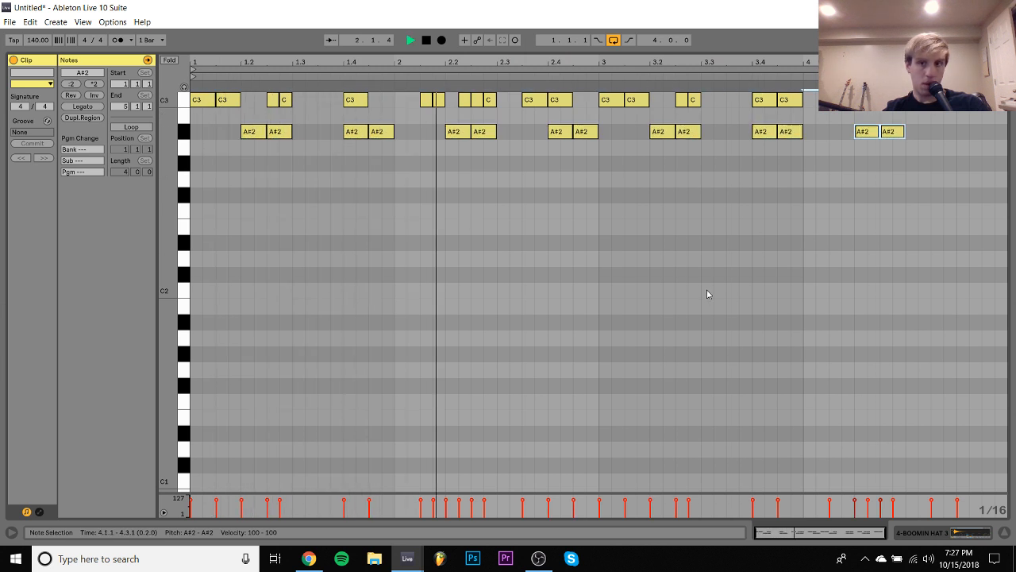
{"action": "left_click", "coordinate": [961, 534]}
- Insert a MIDI track below the hi-hats, stop playback, and audition KSwisha_Snare (1) and KSwisha_Snare (2)
{"action": "left_click", "coordinate": [847, 261]}
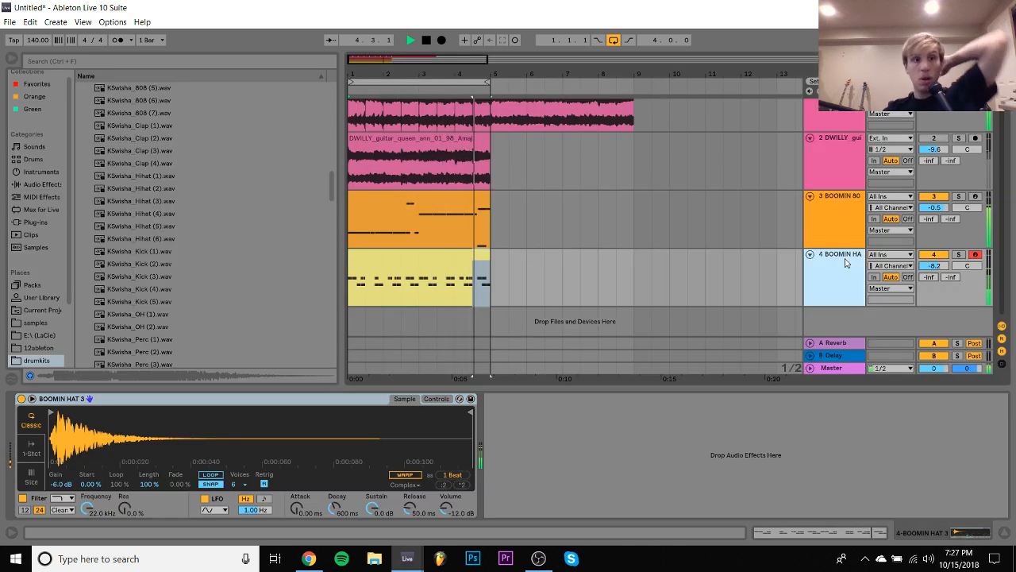
{"action": "key", "text": "ctrl+shift+t"}
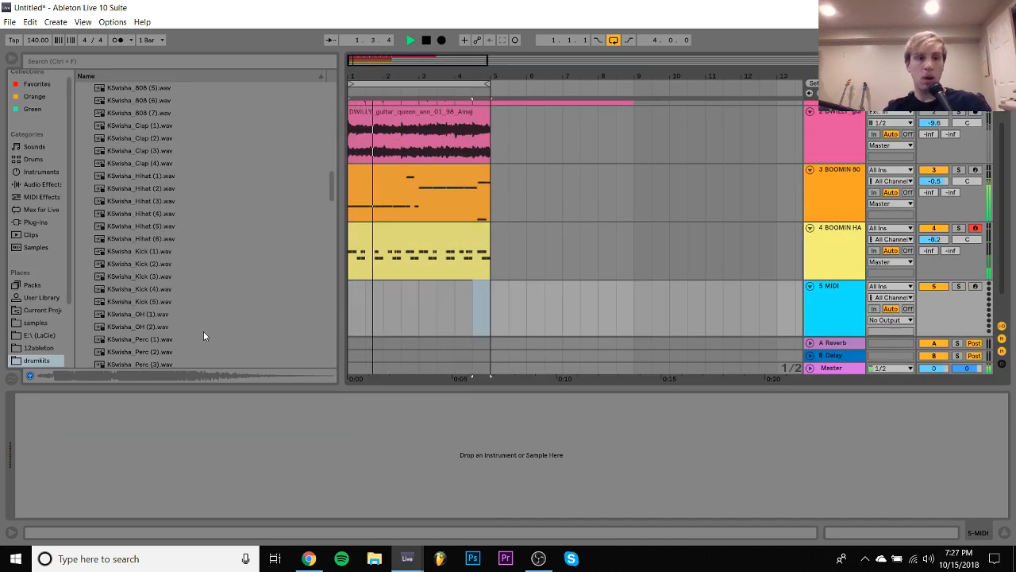
{"action": "scroll", "coordinate": [203, 331], "scroll_direction": "down", "scroll_amount": 4}
{"action": "key", "text": "space"}
{"action": "left_click", "coordinate": [153, 253]}
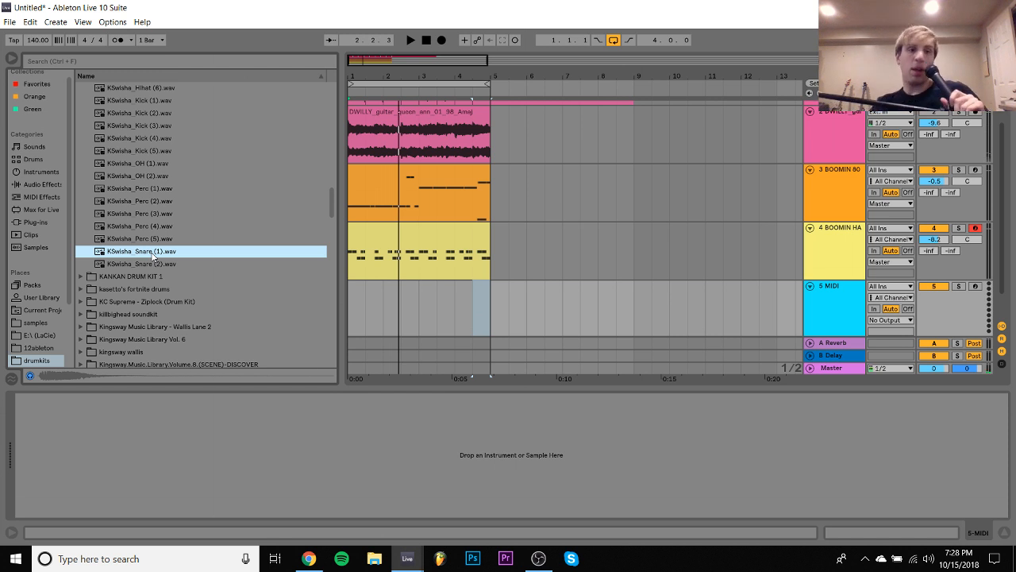
{"action": "key", "text": "Down"}
{"action": "key", "text": "Up"}
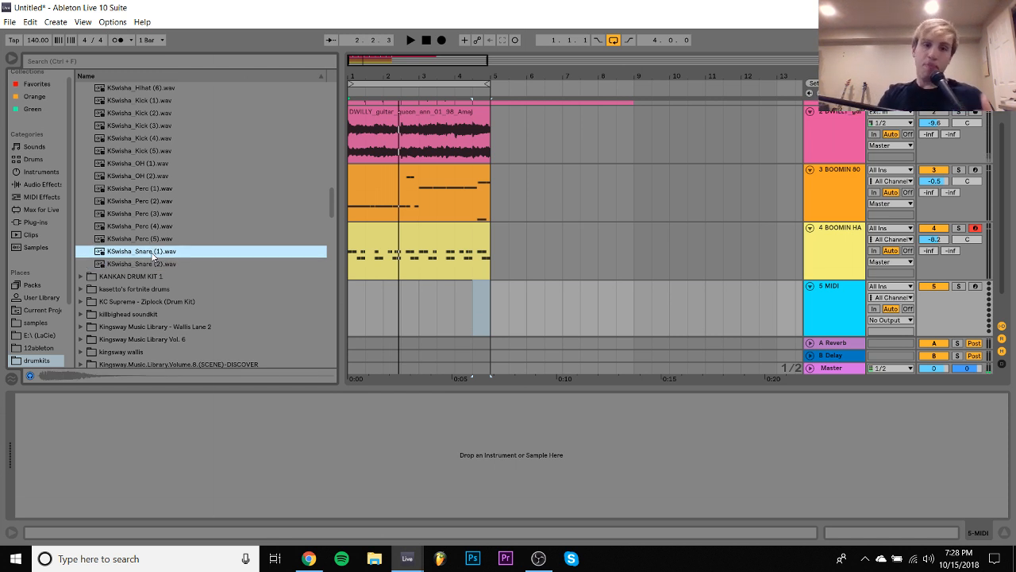
- Place KSwisha_Snare (1) at 1.3.1 on track 5 and repeat it on beat 3 of bars 2 to 4
{"action": "left_click_drag", "start_coordinate": [154, 255], "coordinate": [369, 311]}
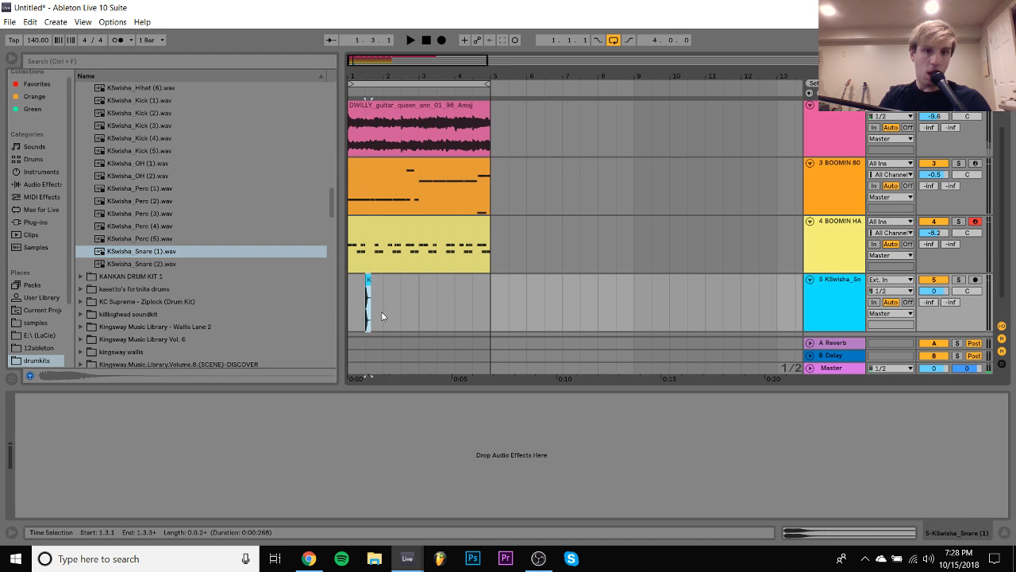
{"action": "left_click", "coordinate": [372, 314]}
{"action": "key", "text": "ctrl+d"}
{"action": "key", "text": "ctrl+d"}
{"action": "key", "text": "ctrl+d"}
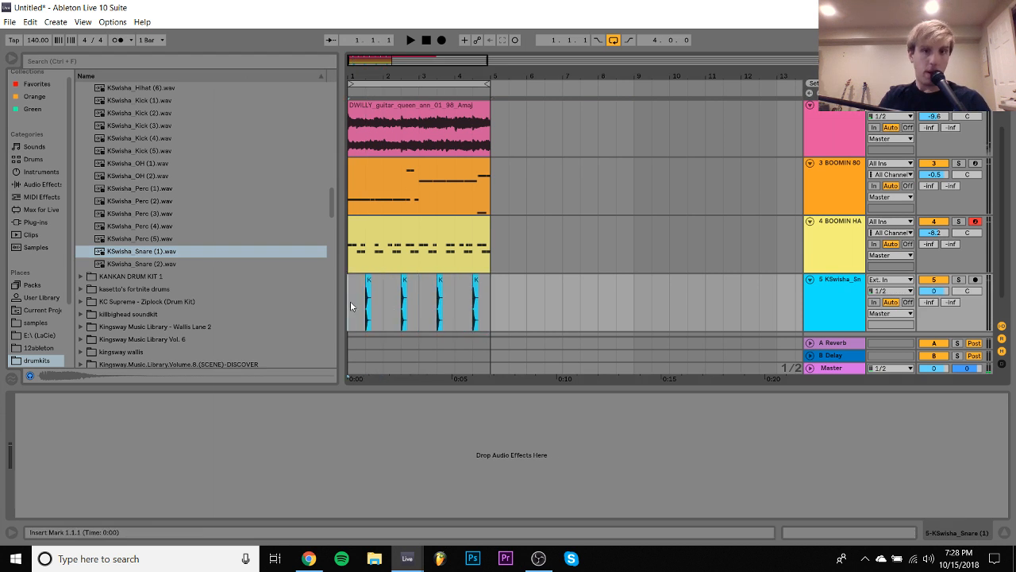
- Play the loop, set the snare track's volume to -5.9 dB, and select that track
{"action": "key", "text": "space"}
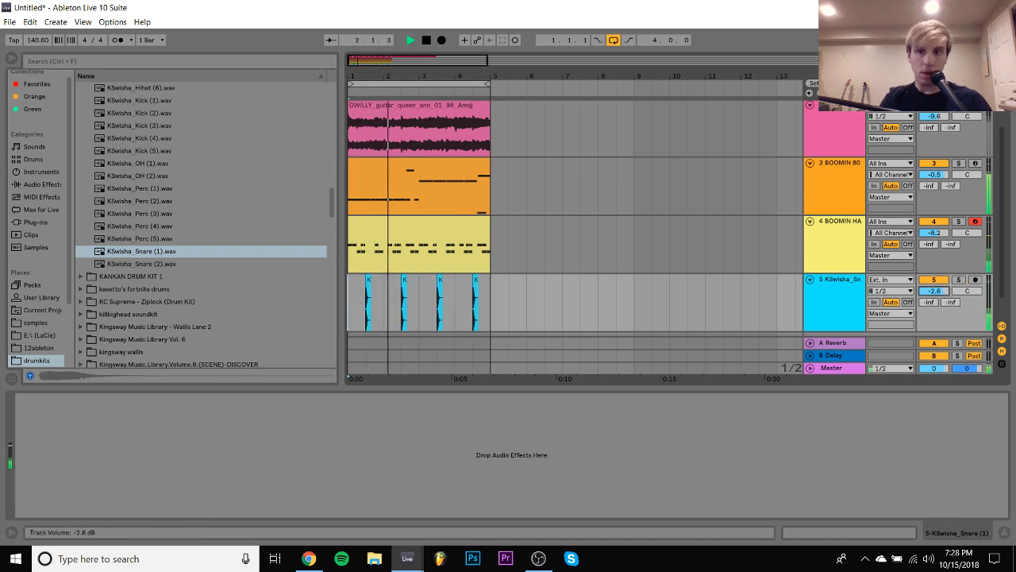
{"action": "mouse_move", "coordinate": [937, 291]}
{"action": "left_mouse_down"}
{"action": "mouse_move", "coordinate": [945, 299]}
{"action": "mouse_move", "coordinate": [934, 303]}
{"action": "left_mouse_up"}
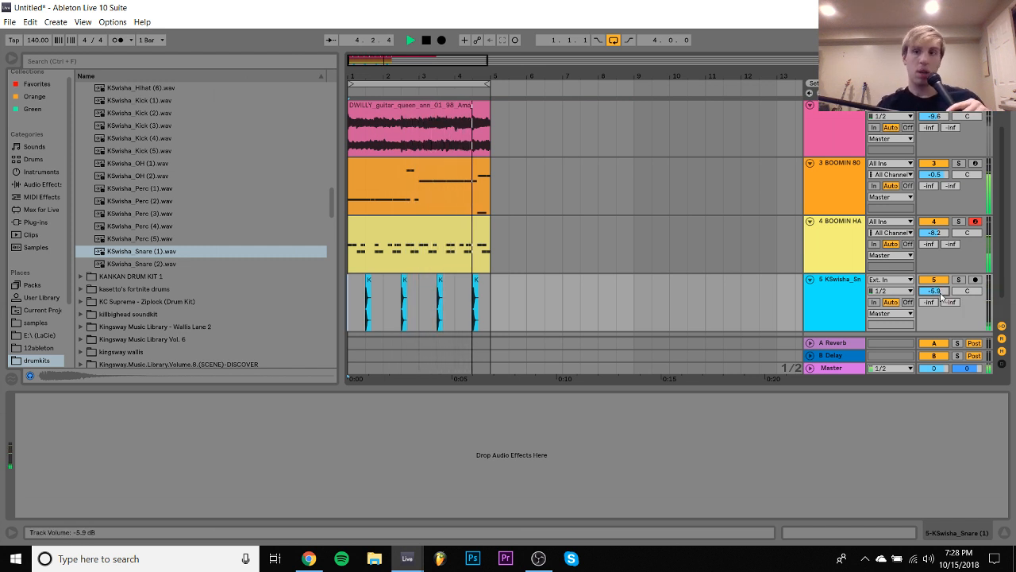
{"action": "left_click", "coordinate": [810, 280]}
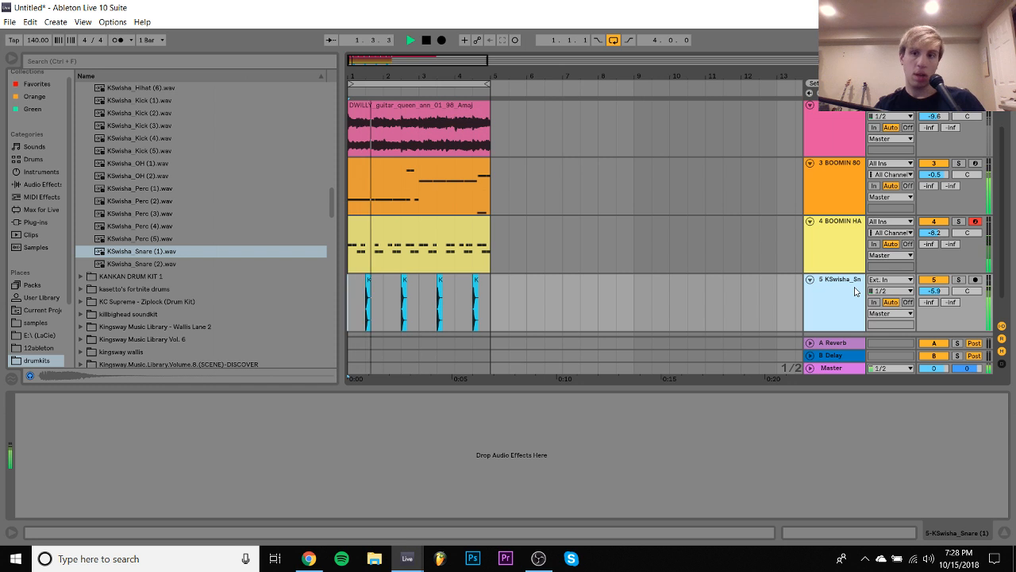
- Collapse the 808 and hi-hat tracks, and lower the snare track's volume to -8.0 dB
{"action": "left_click", "coordinate": [809, 221]}
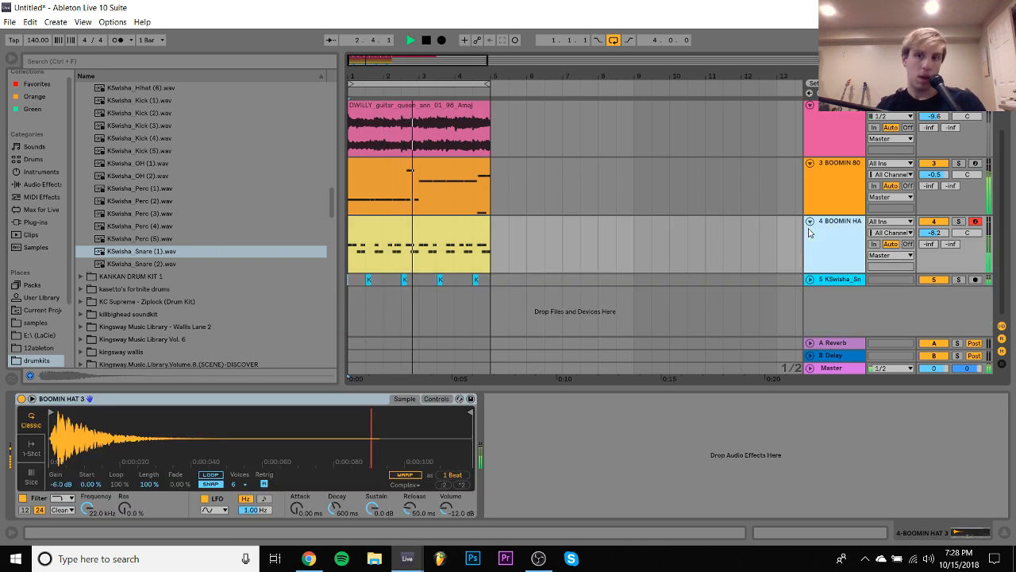
{"action": "left_click", "coordinate": [810, 223]}
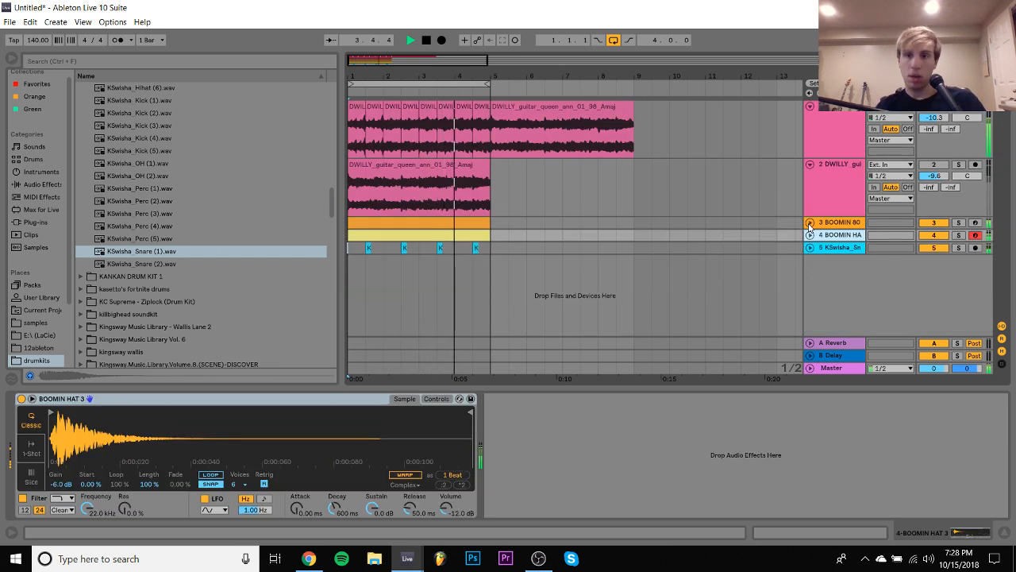
{"action": "left_click", "coordinate": [810, 247]}
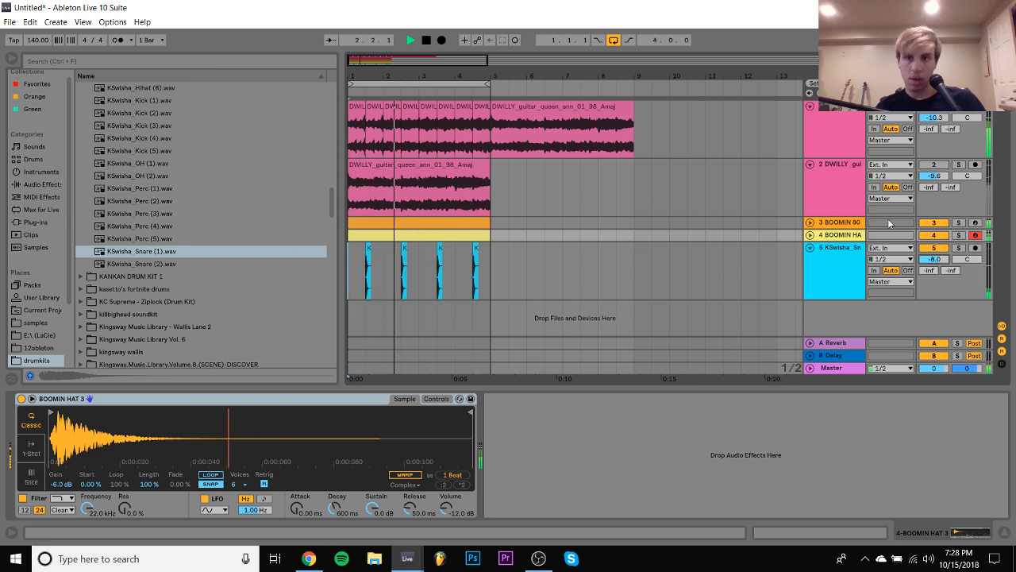
- Insert a MIDI track below the first guitar track and load Kontakt 5 Portable x64 8out on it
{"action": "left_click", "coordinate": [834, 133]}
{"action": "key", "text": "ctrl+shift+t"}
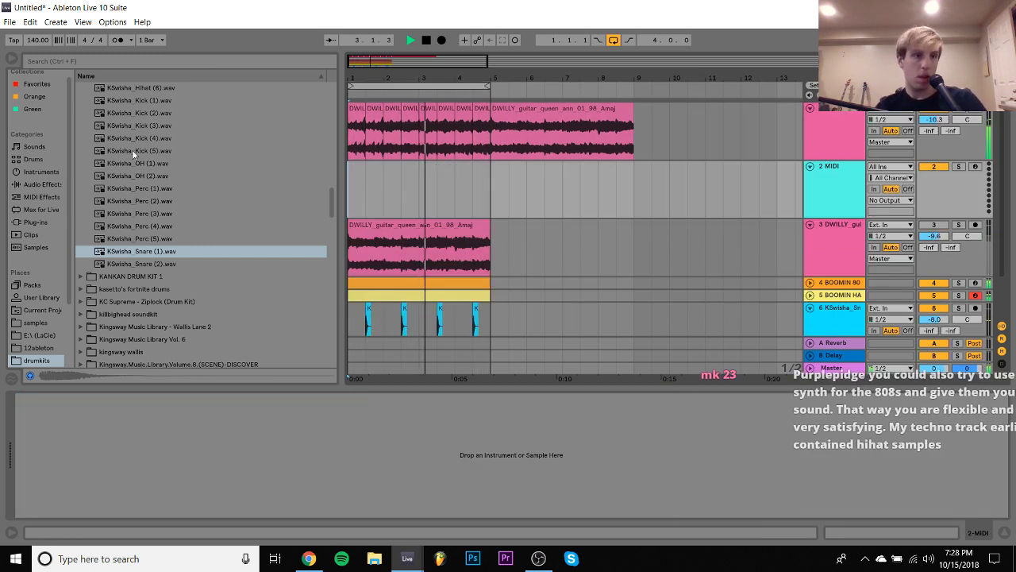
{"action": "left_click", "coordinate": [40, 222]}
{"action": "scroll", "coordinate": [121, 185], "scroll_direction": "up", "scroll_amount": 5}
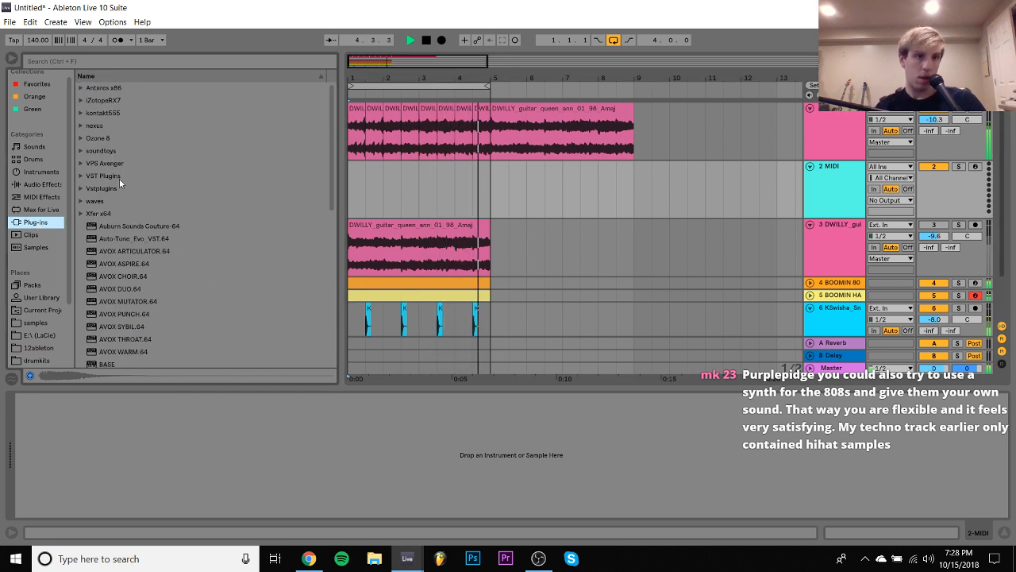
{"action": "left_click", "coordinate": [81, 113]}
{"action": "left_click", "coordinate": [89, 126]}
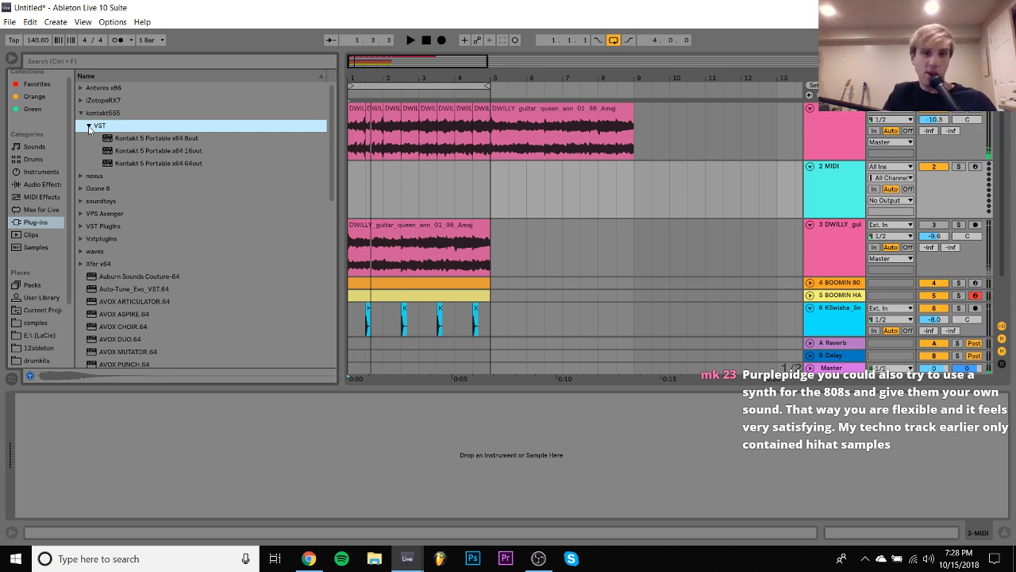
{"action": "left_click", "coordinate": [139, 138]}
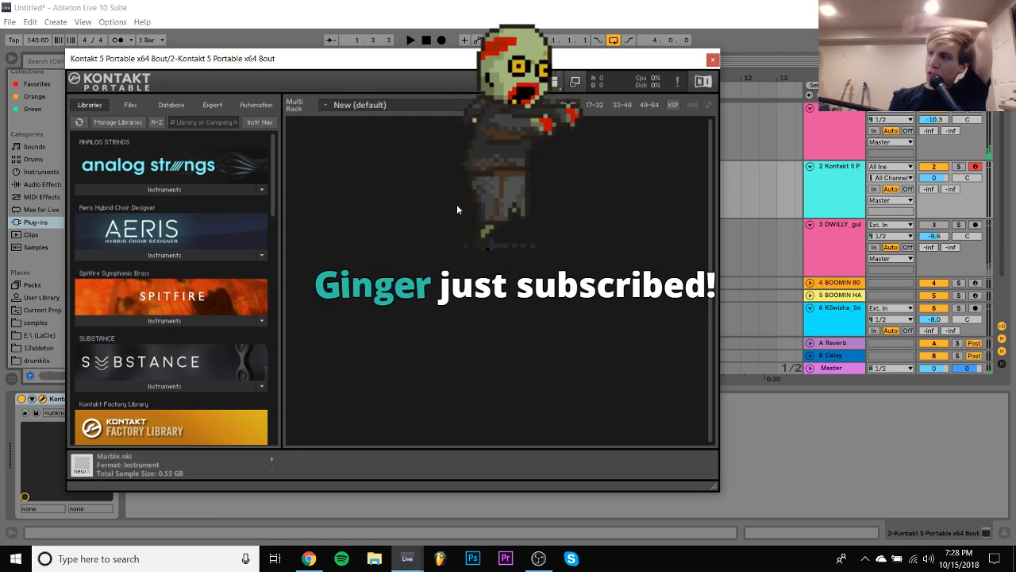
- Browse Kontakt's libraries and load Marble.nki from the Marble folder into the rack
{"action": "scroll", "coordinate": [163, 299], "scroll_direction": "down", "scroll_amount": 2}
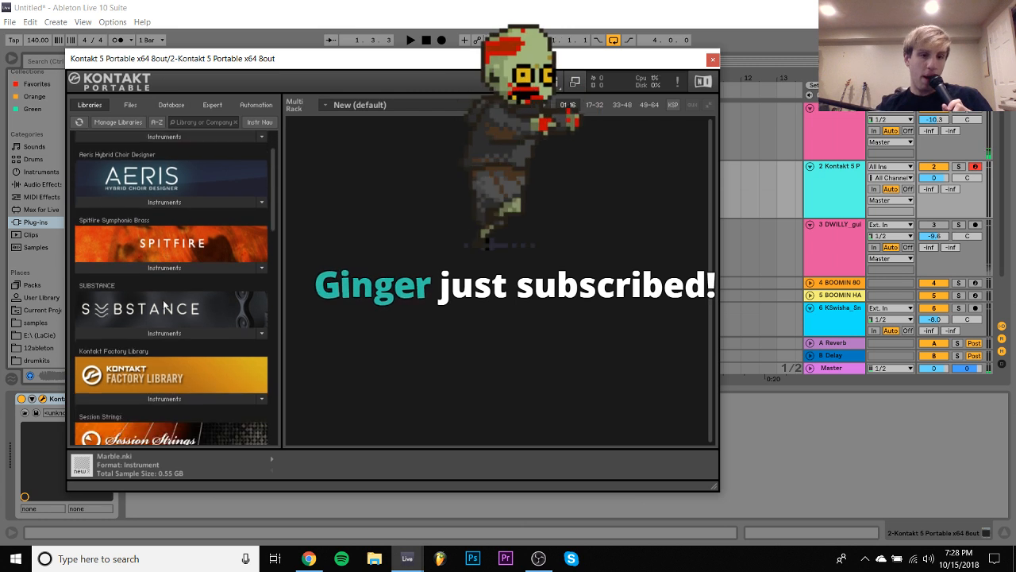
{"action": "scroll", "coordinate": [163, 299], "scroll_direction": "up", "scroll_amount": 2}
{"action": "scroll", "coordinate": [163, 305], "scroll_direction": "down", "scroll_amount": 10}
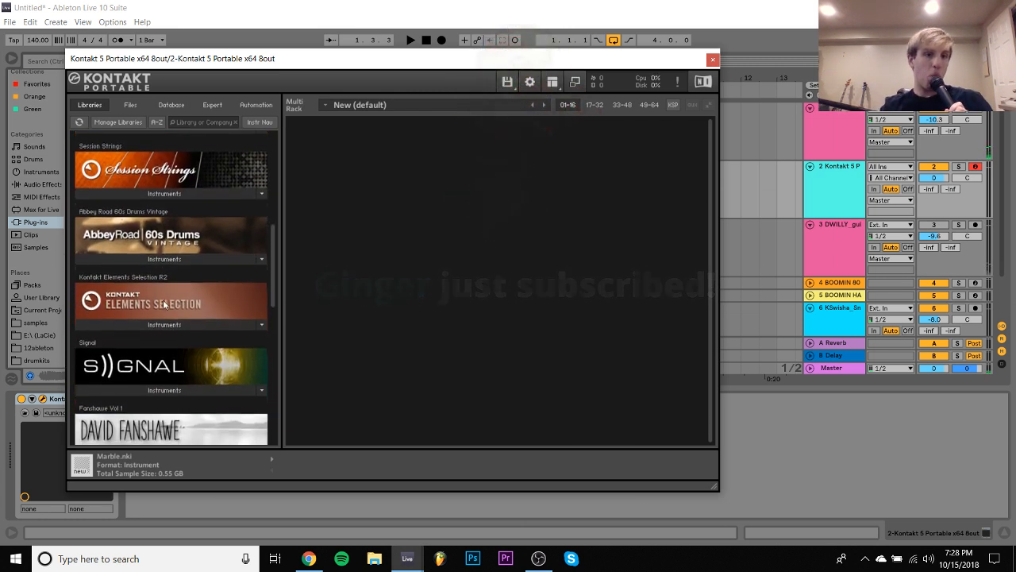
{"action": "left_click", "coordinate": [129, 105]}
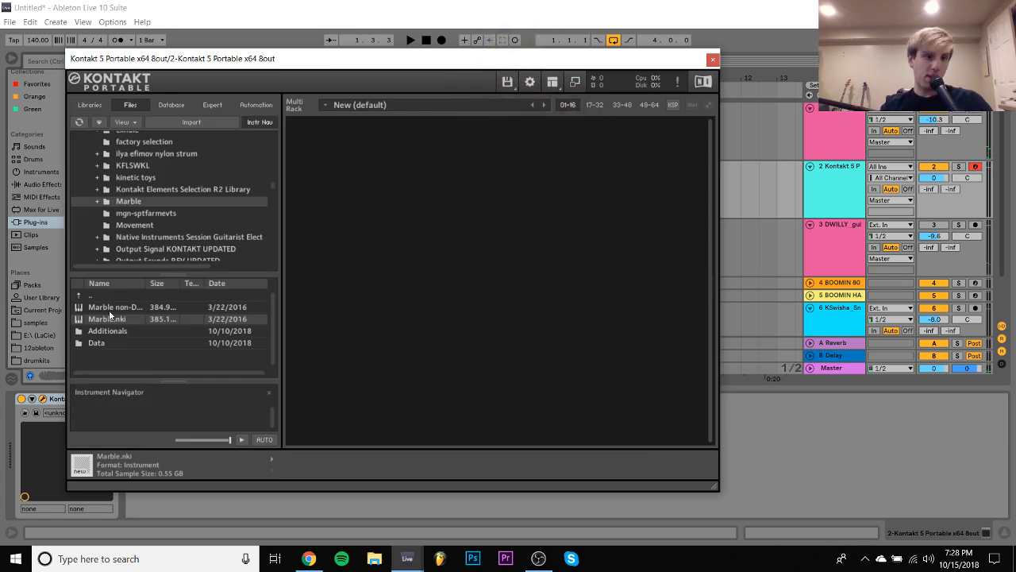
{"action": "left_click_drag", "start_coordinate": [105, 323], "coordinate": [387, 276]}
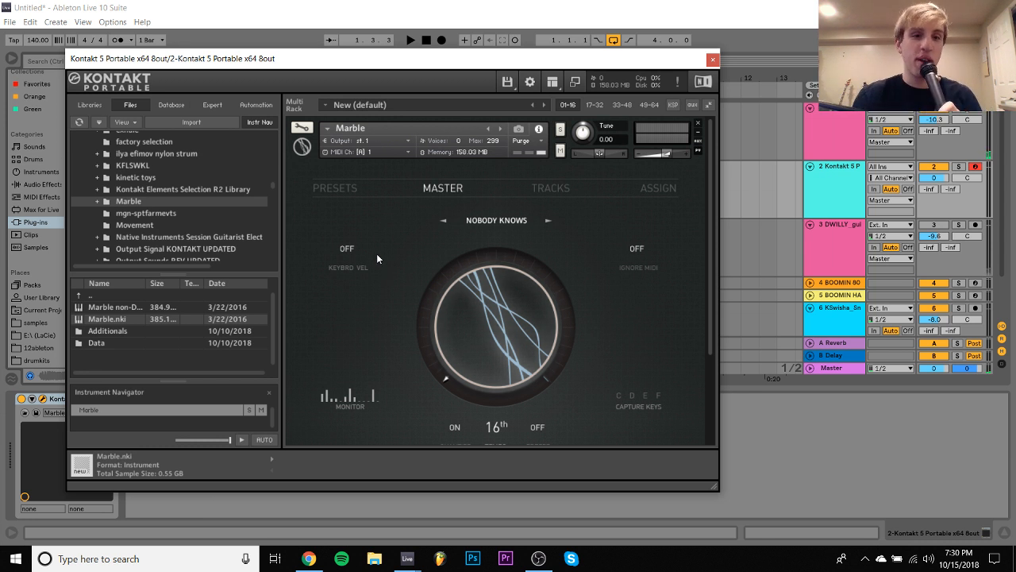
- Load Marble's HELMUG STRAIGHT preset from 02 Sequences in the 04 Synthetic Sequences category
{"action": "left_click", "coordinate": [328, 189]}
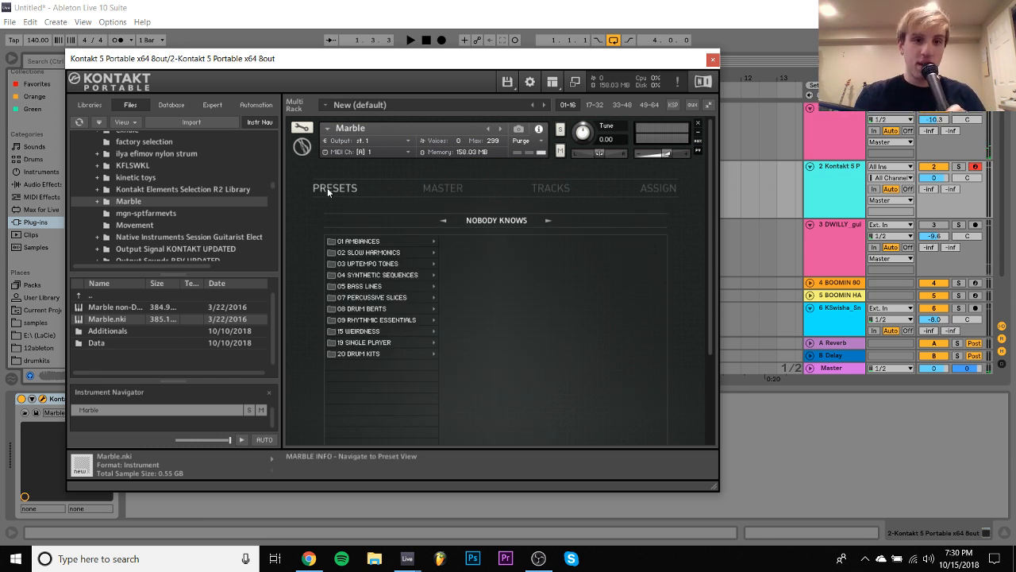
{"action": "left_click", "coordinate": [362, 241]}
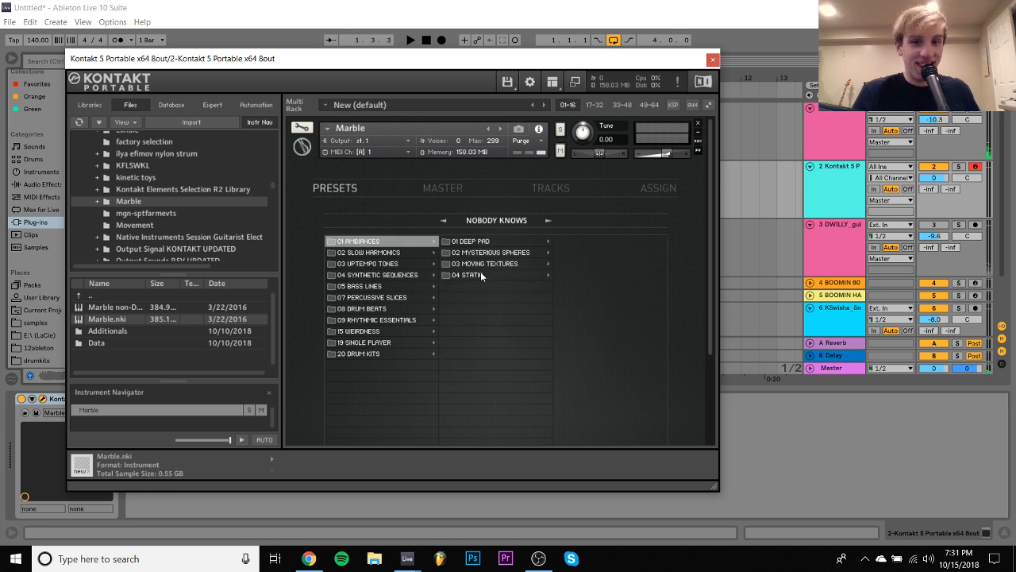
{"action": "left_click", "coordinate": [359, 275]}
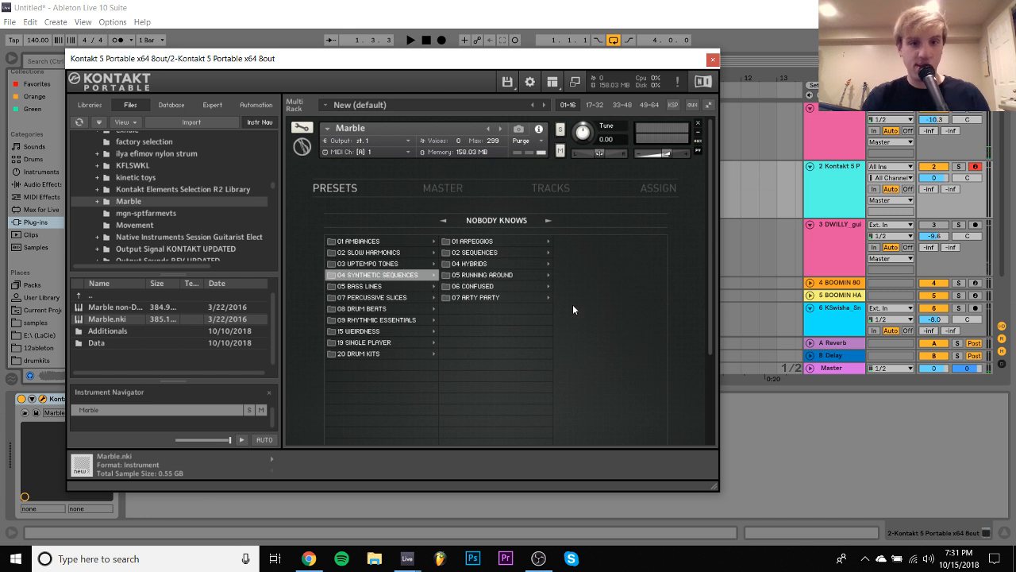
{"action": "left_click", "coordinate": [486, 286]}
{"action": "left_click", "coordinate": [478, 255]}
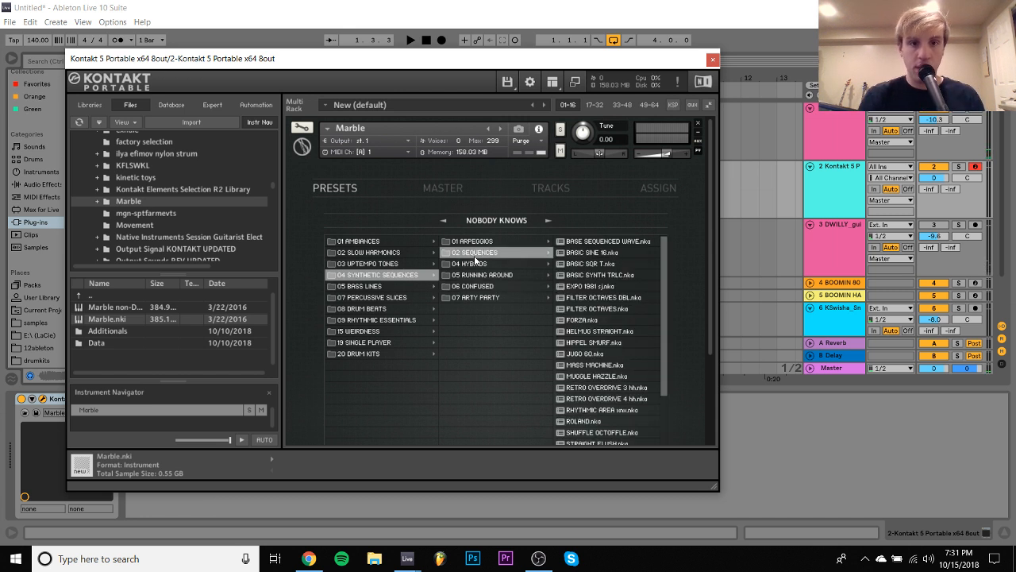
{"action": "scroll", "coordinate": [612, 340], "scroll_direction": "down", "scroll_amount": 1}
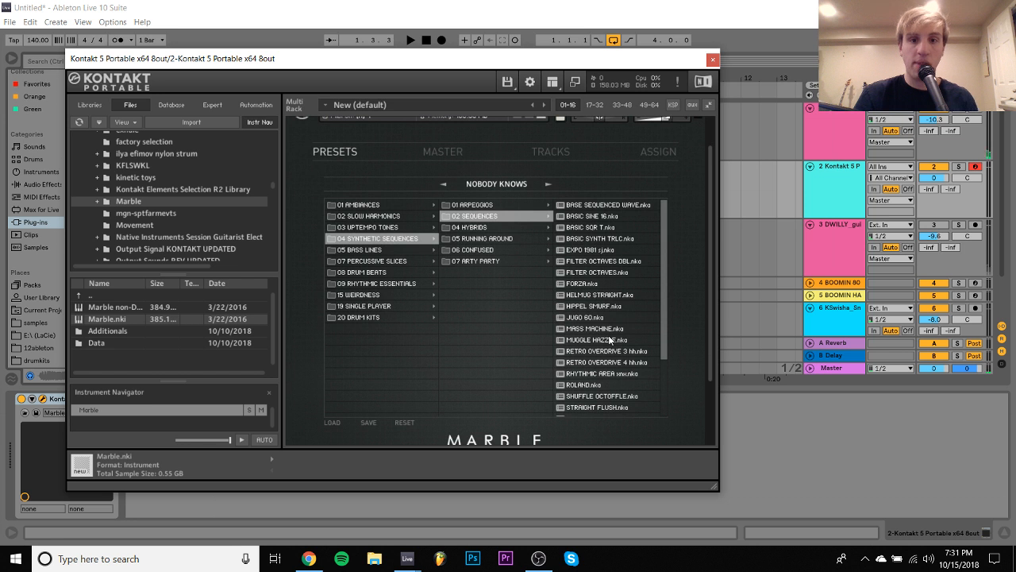
{"action": "left_click", "coordinate": [606, 295]}
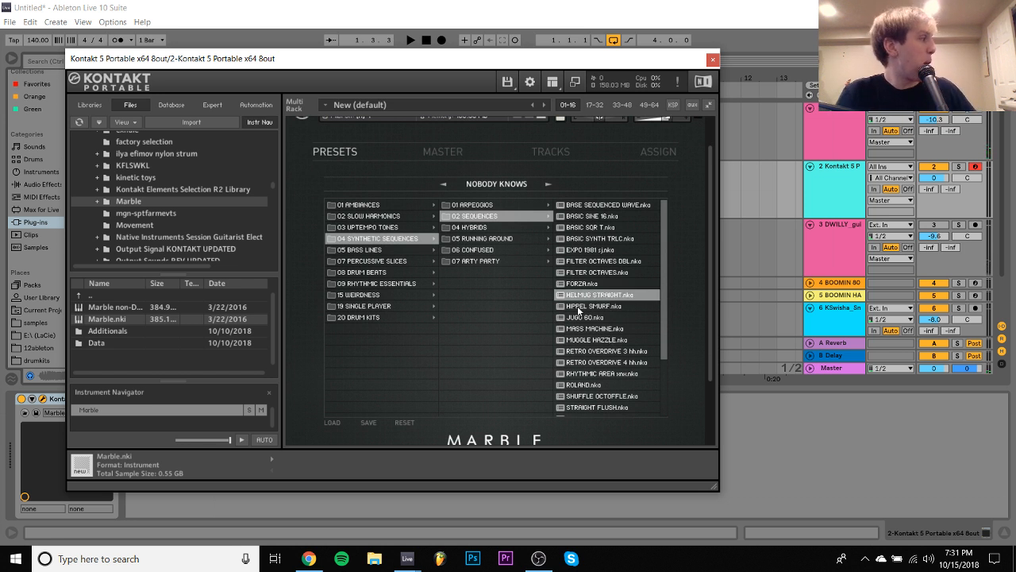
{"action": "left_click", "coordinate": [333, 423]}
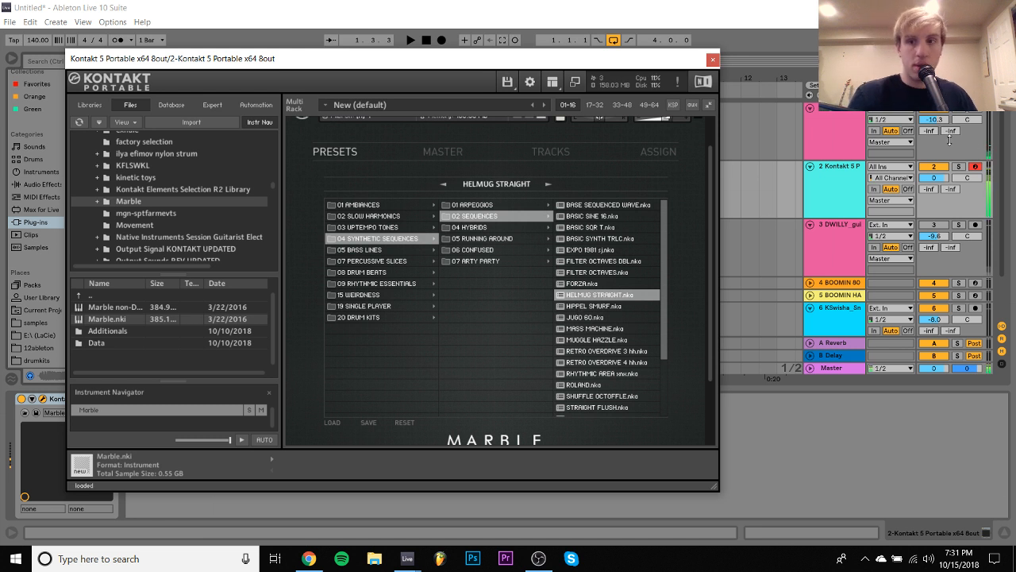
- Set the Kontakt track's volume to -13.6 dB, check it against the playing loop, and close the plug-in window
{"action": "left_click", "coordinate": [934, 178]}
{"action": "mouse_move", "coordinate": [935, 178]}
{"action": "left_mouse_down"}
{"action": "mouse_move", "coordinate": [935, 199]}
{"action": "mouse_move", "coordinate": [936, 182]}
{"action": "left_mouse_up"}
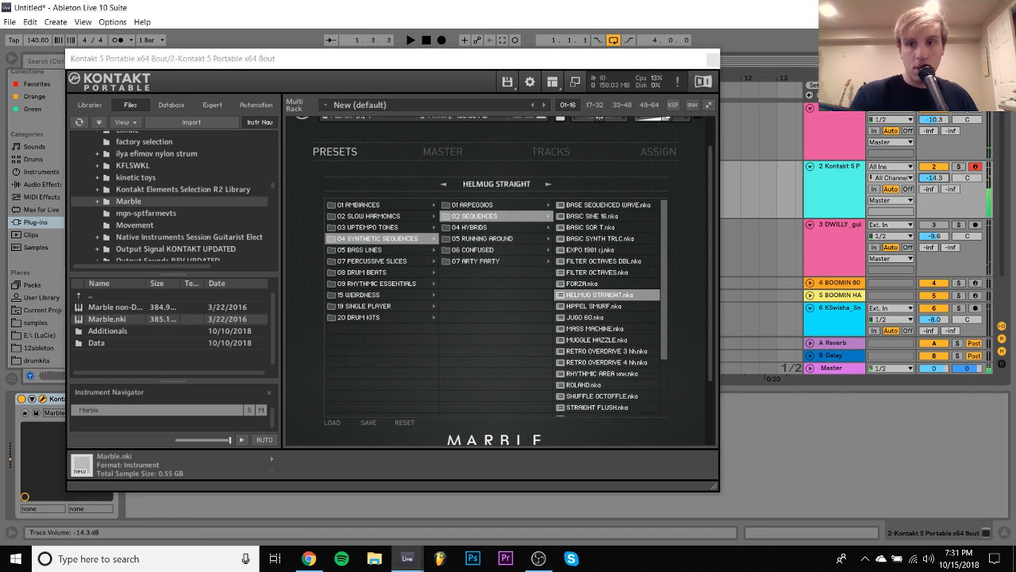
{"action": "key", "text": "space"}
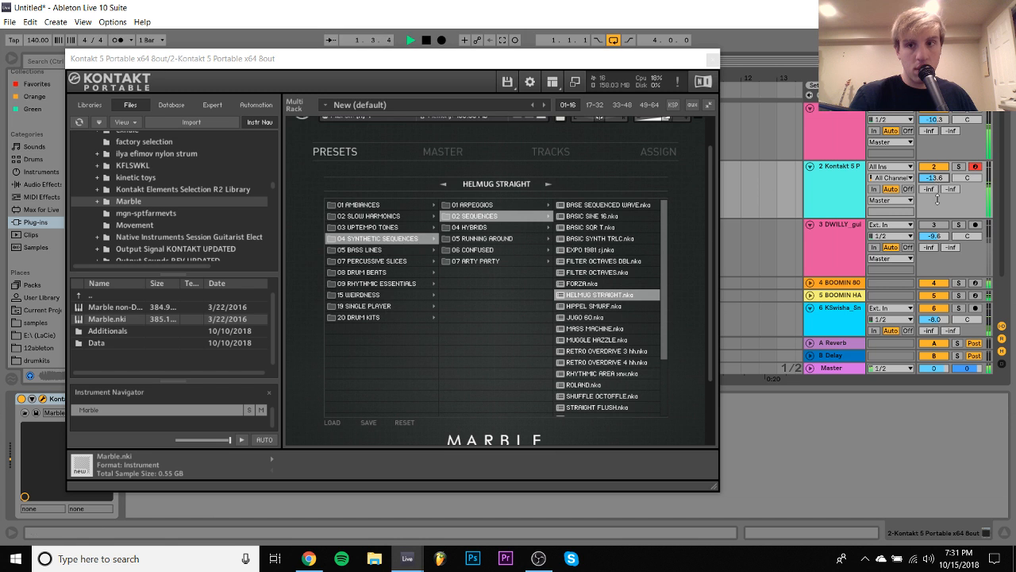
{"action": "key", "text": "space"}
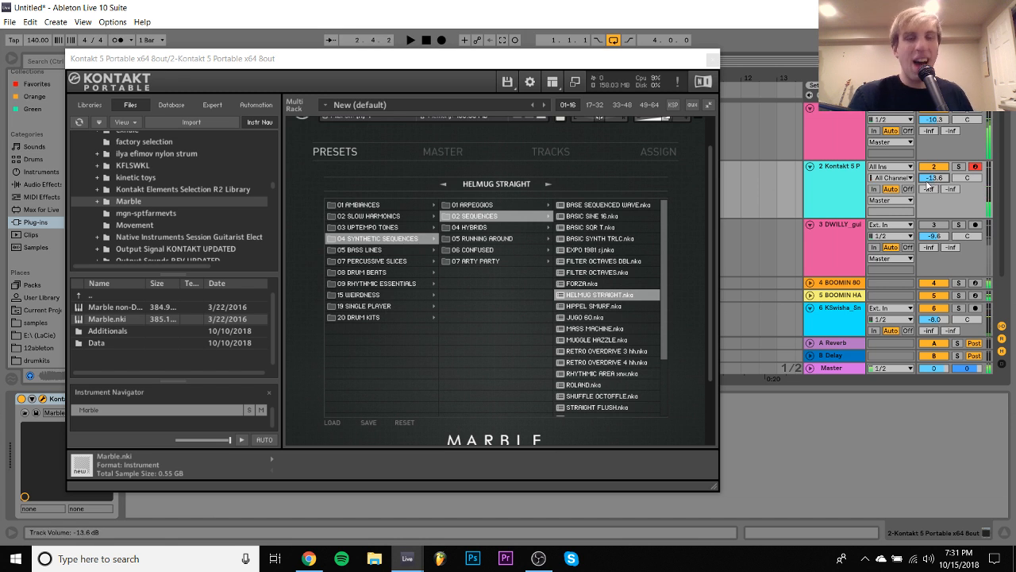
{"action": "left_click", "coordinate": [711, 61]}
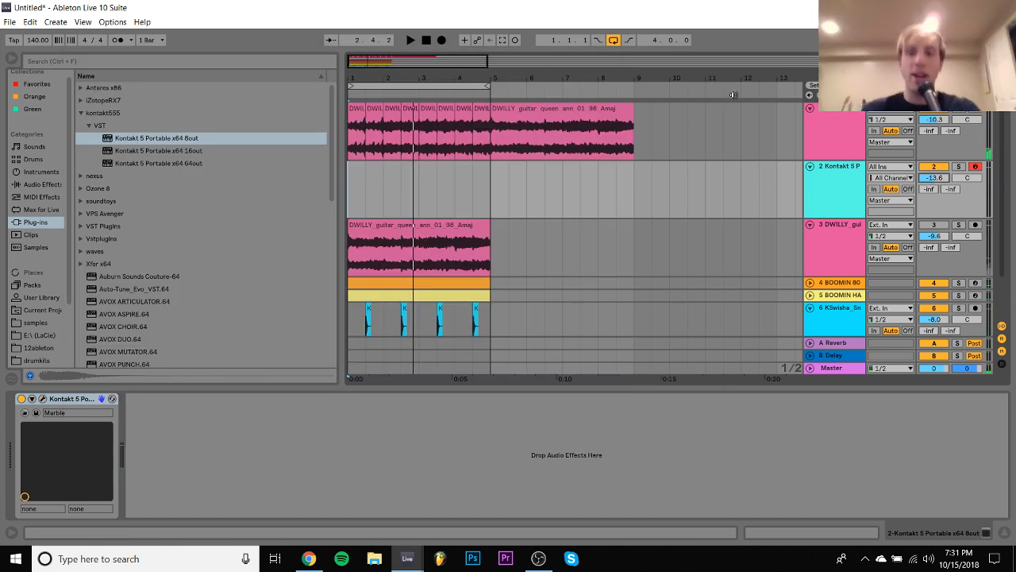
- Reopen Kontakt and replace the Marble instrument with EXHALE.nki from the EXHALE library
{"action": "left_click", "coordinate": [42, 399]}
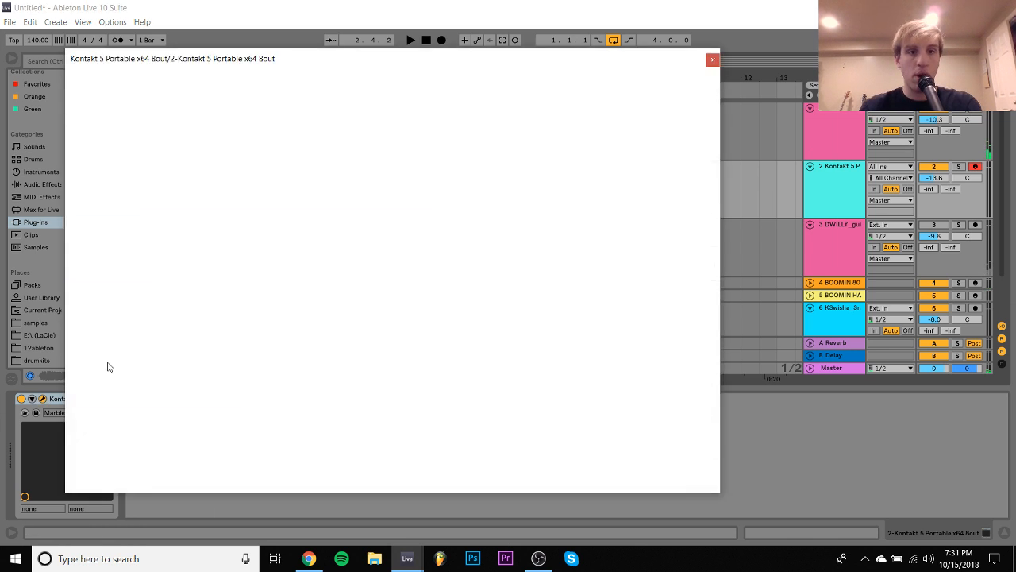
{"action": "scroll", "coordinate": [263, 178], "scroll_direction": "down", "scroll_amount": 2}
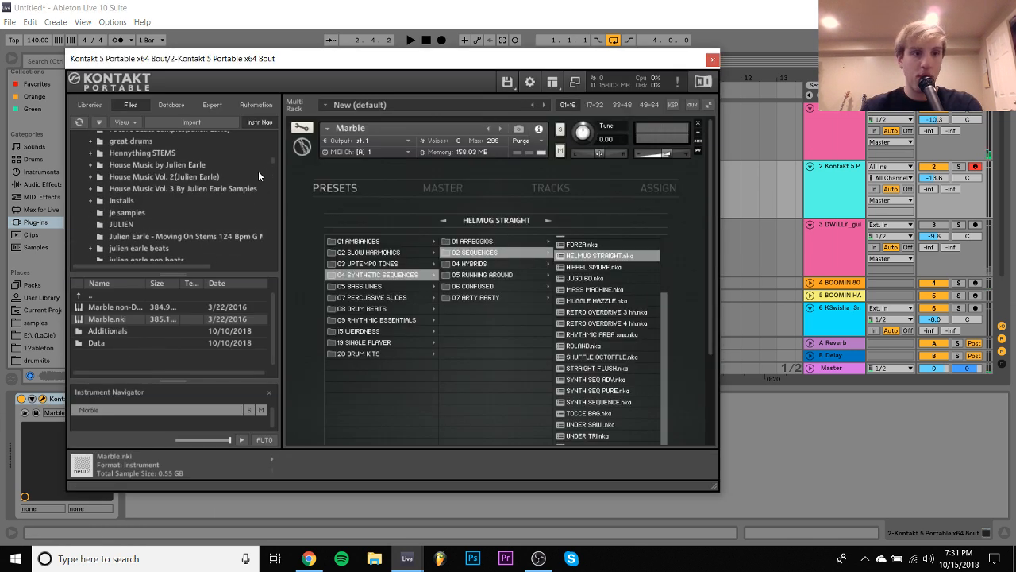
{"action": "left_click", "coordinate": [81, 103]}
{"action": "scroll", "coordinate": [137, 239], "scroll_direction": "down", "scroll_amount": 6}
{"action": "scroll", "coordinate": [137, 244], "scroll_direction": "down", "scroll_amount": 5}
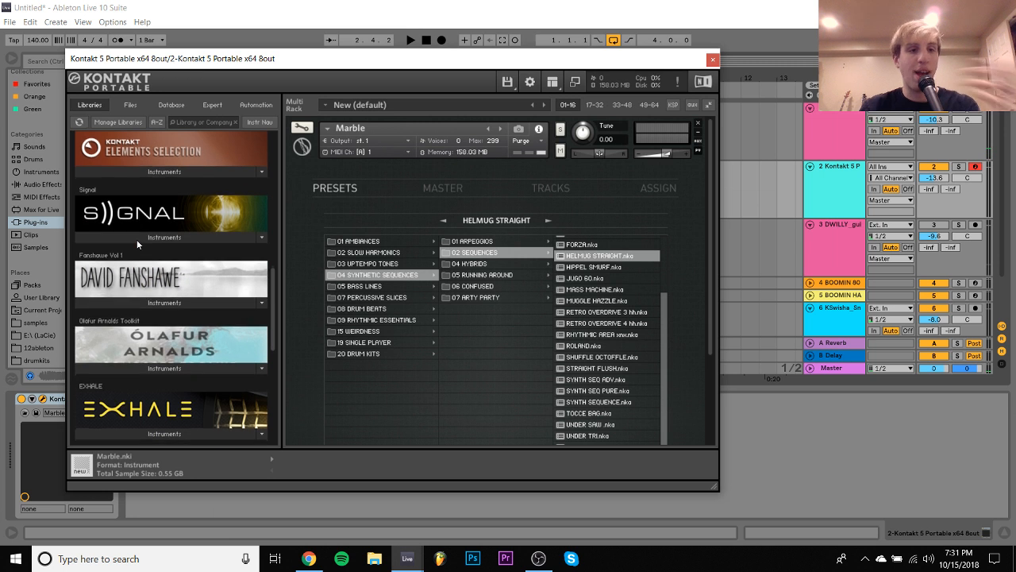
{"action": "left_click", "coordinate": [164, 369]}
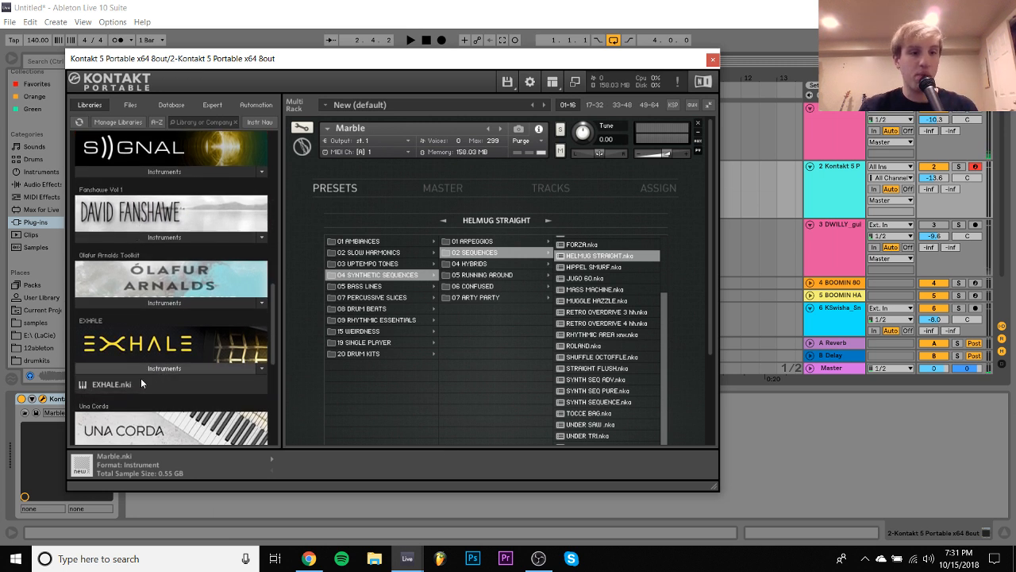
{"action": "left_click_drag", "start_coordinate": [111, 384], "coordinate": [356, 206]}
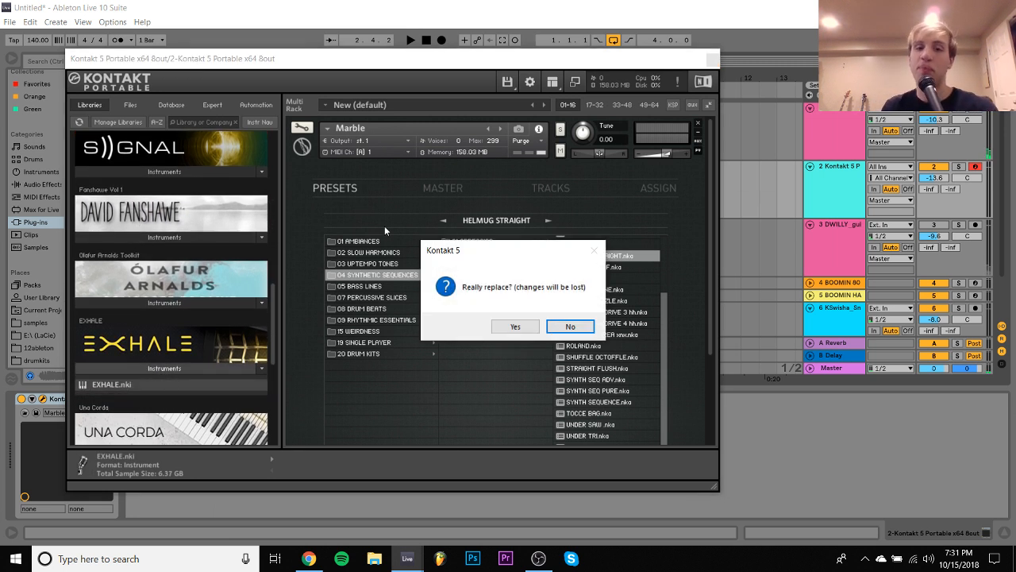
{"action": "left_click", "coordinate": [519, 323]}
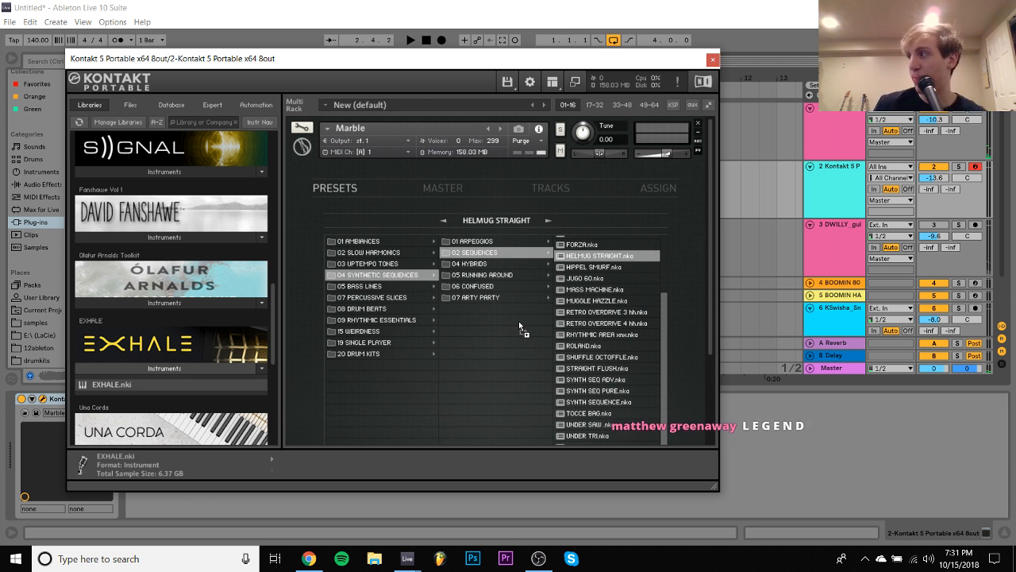
{"action": "left_click_drag", "start_coordinate": [520, 322], "coordinate": [519, 324]}
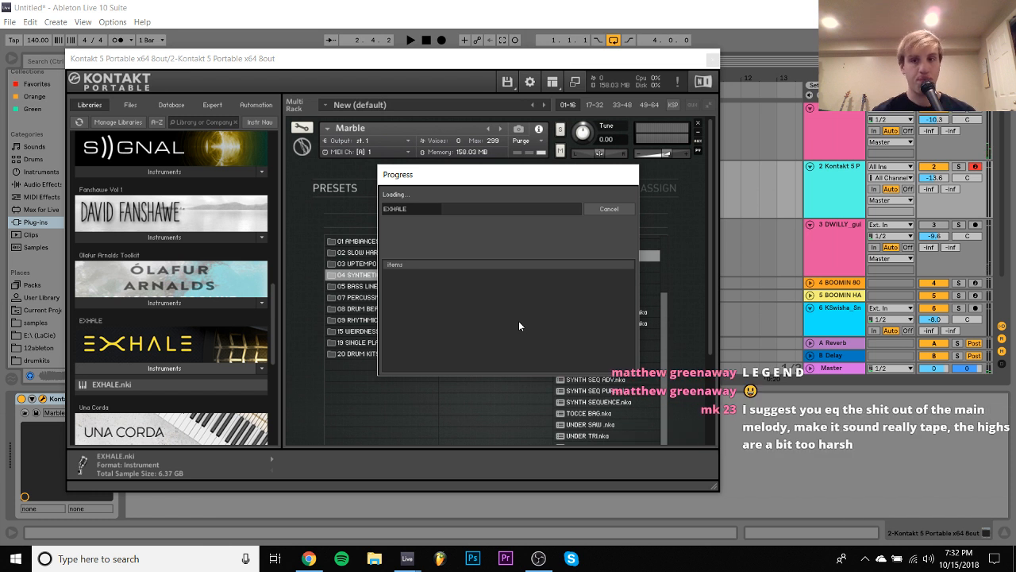
- Show the second guitar track's effect chain and briefly play the loop
{"action": "left_click", "coordinate": [850, 243]}
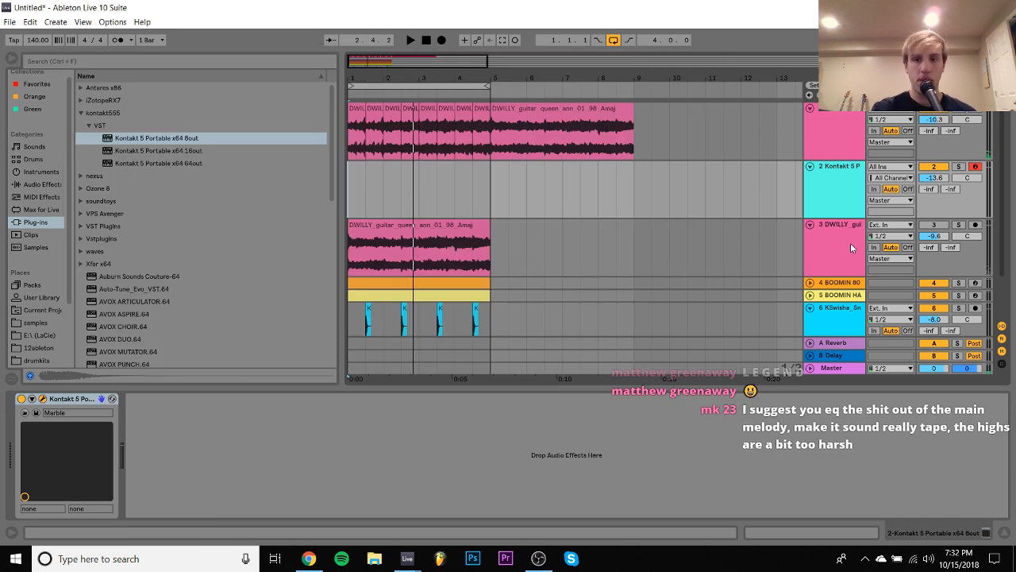
{"action": "key", "text": "space"}
{"action": "key", "text": "space"}
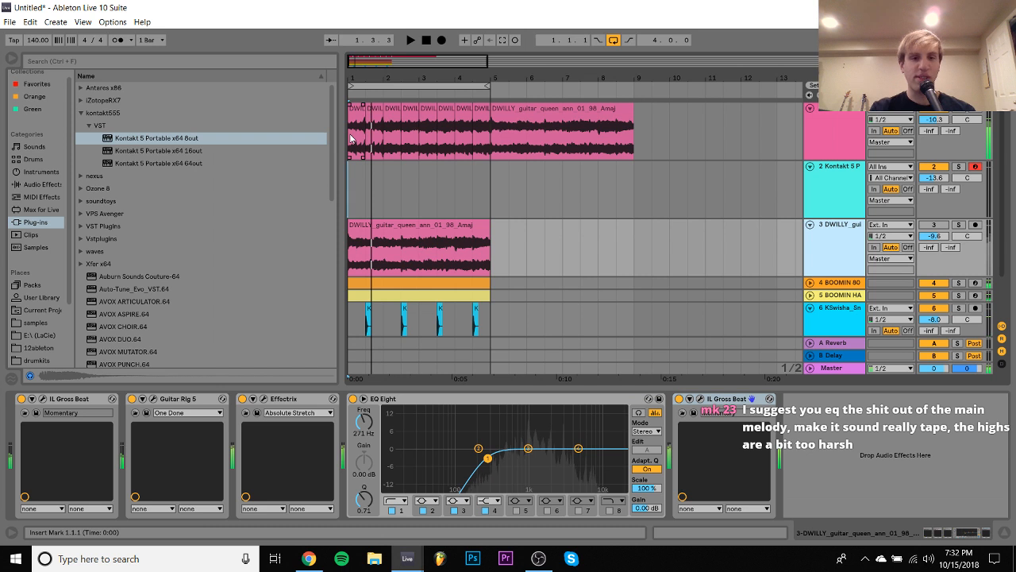
- Reveal the first guitar clip's sample in the browser, and locate the original DWILLY_guitar_queen_ann_01_98_Amaj.wav in the Splice folder
{"action": "right_click", "coordinate": [357, 121]}
{"action": "left_click", "coordinate": [391, 266]}
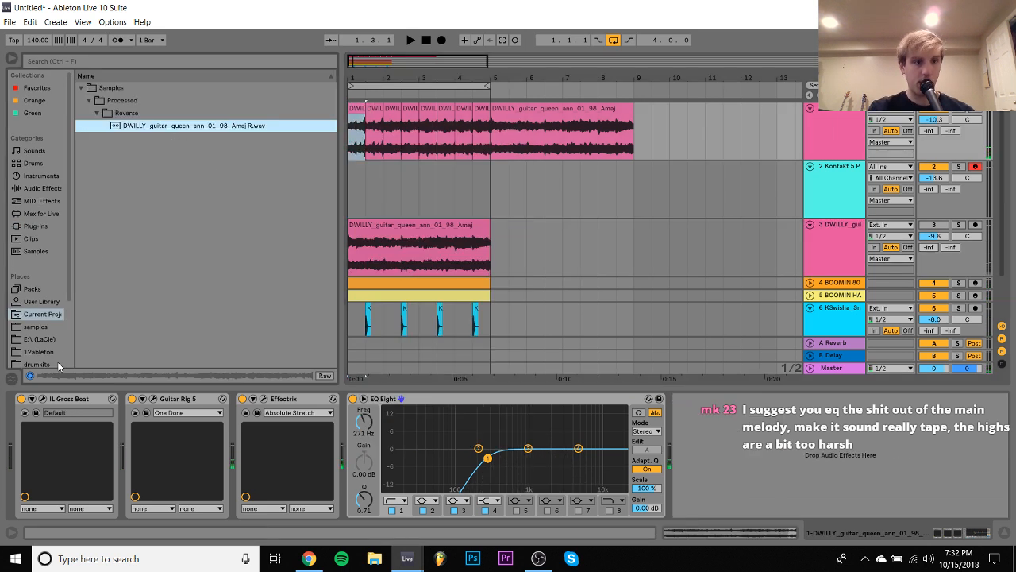
{"action": "scroll", "coordinate": [67, 350], "scroll_direction": "down", "scroll_amount": 2}
{"action": "left_click", "coordinate": [36, 335]}
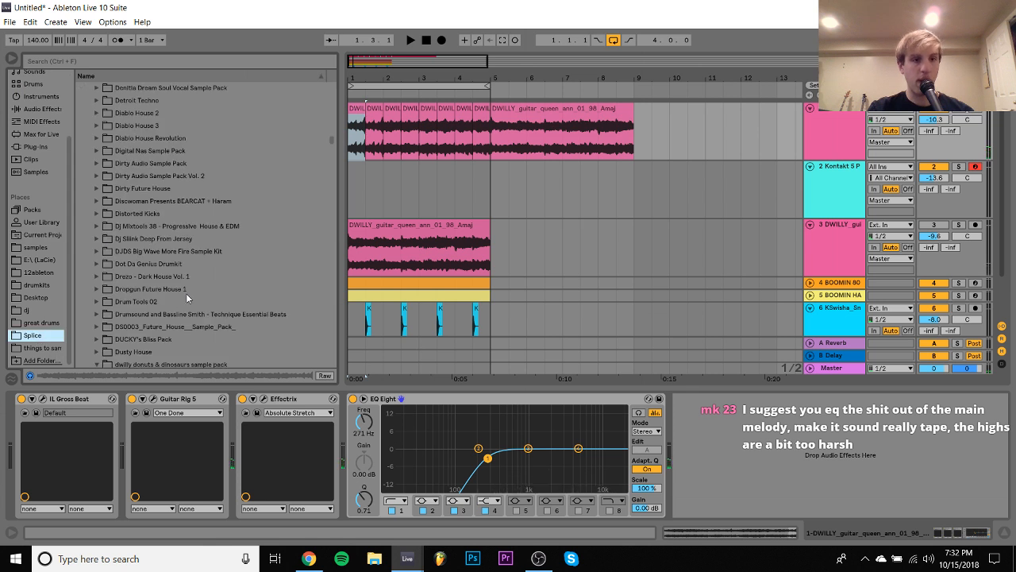
{"action": "scroll", "coordinate": [187, 297], "scroll_direction": "down", "scroll_amount": 4}
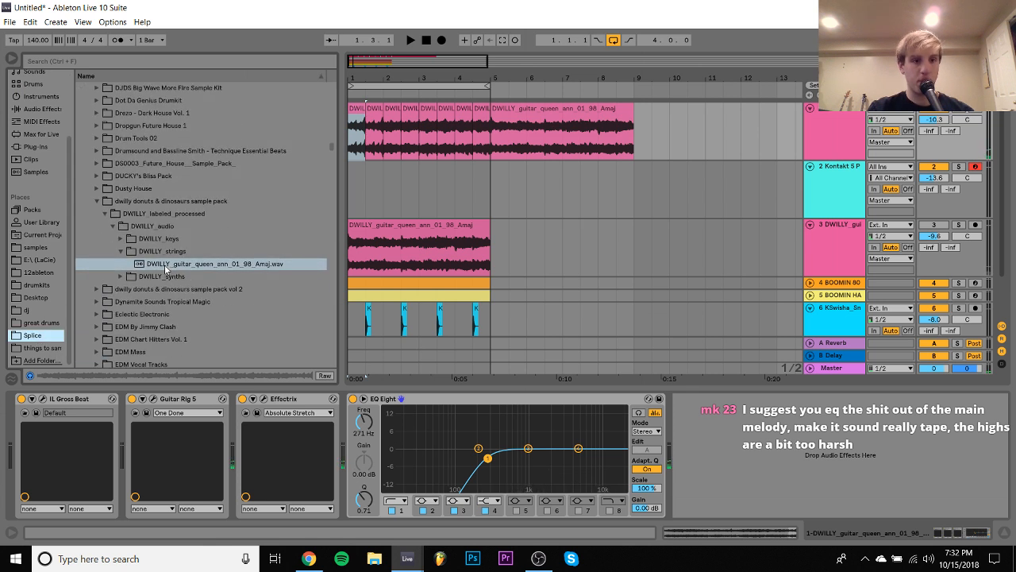
{"action": "left_click", "coordinate": [166, 268]}
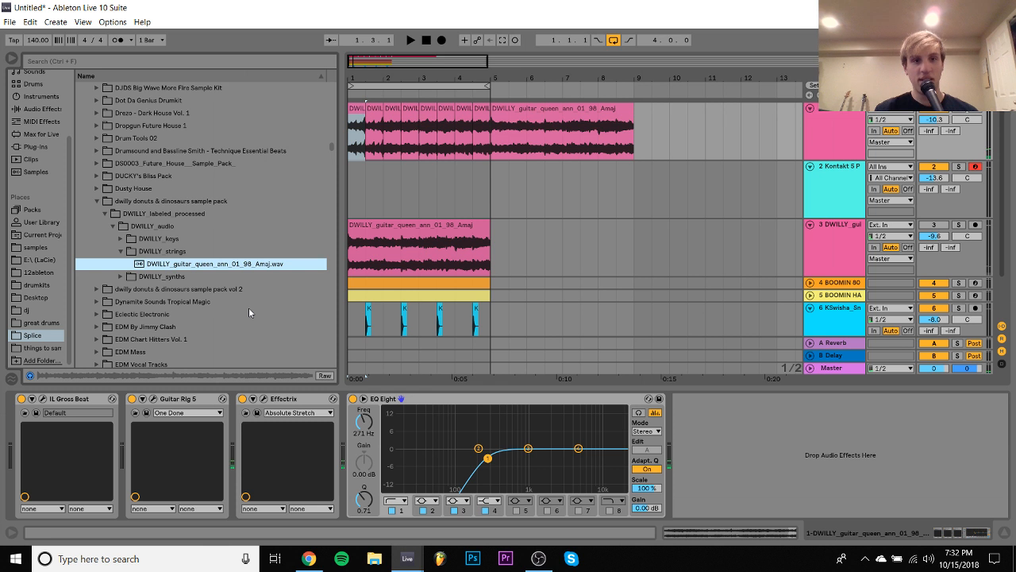
- Turn EQ Eight's band 4 high shelf on the first guitar track down to -7.31 dB at 3.83 kHz while the loop plays
{"action": "key", "text": "space"}
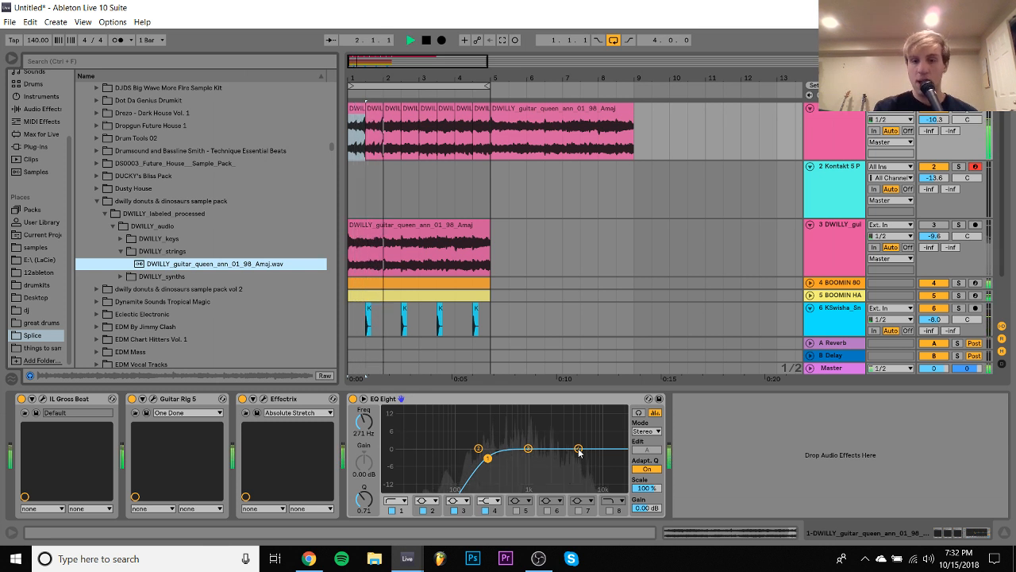
{"action": "left_click_drag", "start_coordinate": [579, 449], "coordinate": [570, 470]}
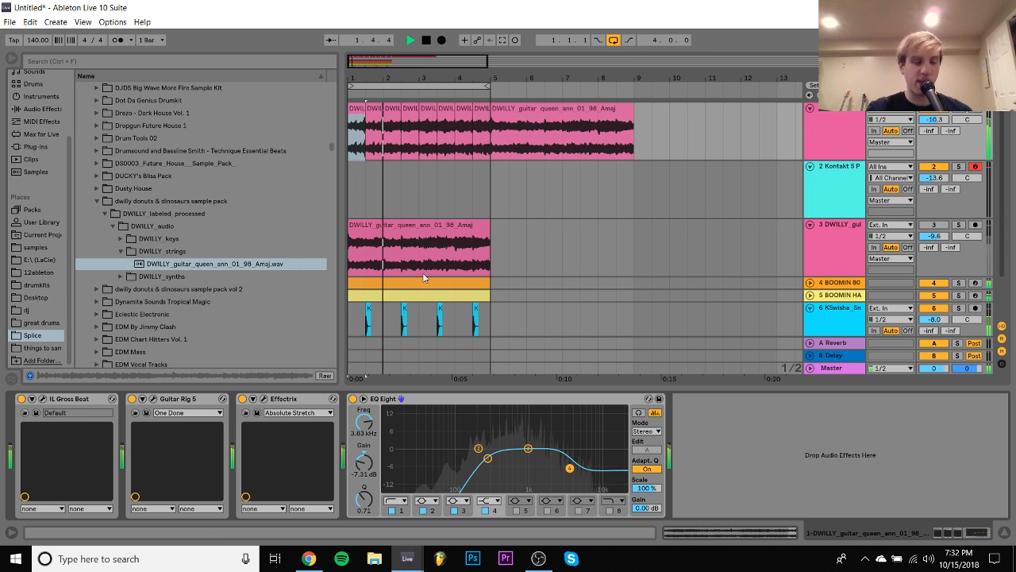
{"action": "key", "text": "space"}
- Open the DWILLY_synths folder in the first dwilly pack and preview DWILLY_synth_fx_galaxy_arpeggio_01_Amin.wav
{"action": "left_click", "coordinate": [138, 276]}
{"action": "key", "text": "Down"}
{"action": "key", "text": "Right"}
{"action": "key", "text": "Down"}
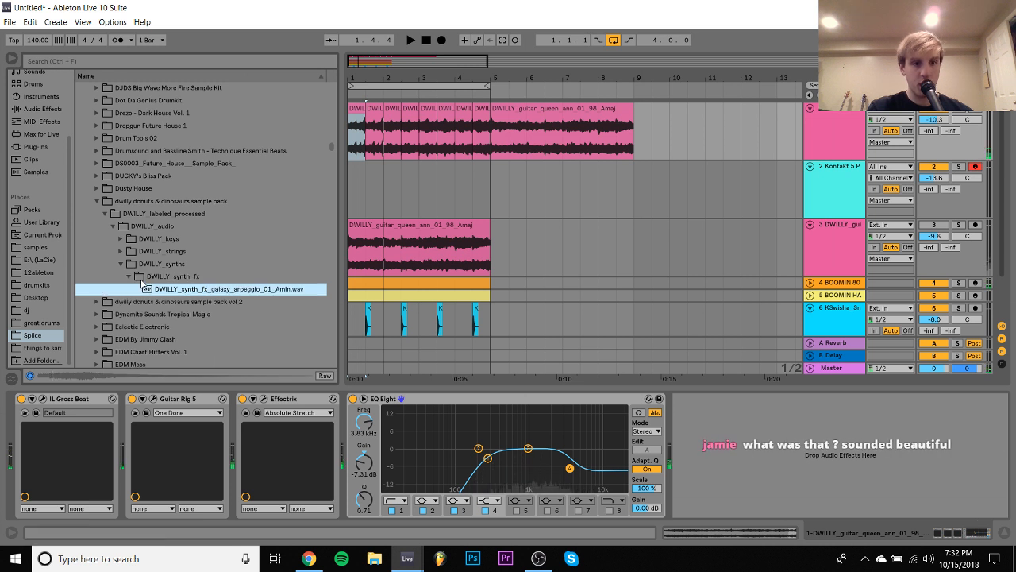
- Preview the guitar, pluck and vibe loops in the DWILLY_tonal folder of dwilly donuts & dinosaurs sample pack vol 2
{"action": "key", "text": "Down"}
{"action": "key", "text": "Right"}
{"action": "key", "text": "Down"}
{"action": "key", "text": "Right"}
{"action": "key", "text": "Down"}
{"action": "key", "text": "Right"}
{"action": "key", "text": "Down"}
{"action": "key", "text": "Right"}
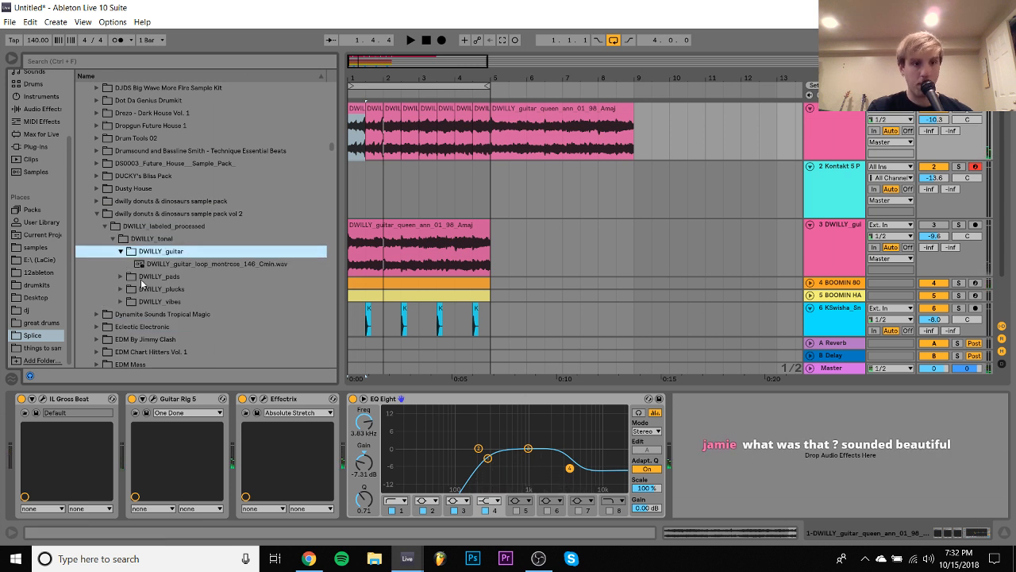
{"action": "key", "text": "Down"}
{"action": "key", "text": "Down"}
{"action": "key", "text": "Down"}
{"action": "key", "text": "Right"}
{"action": "key", "text": "Down"}
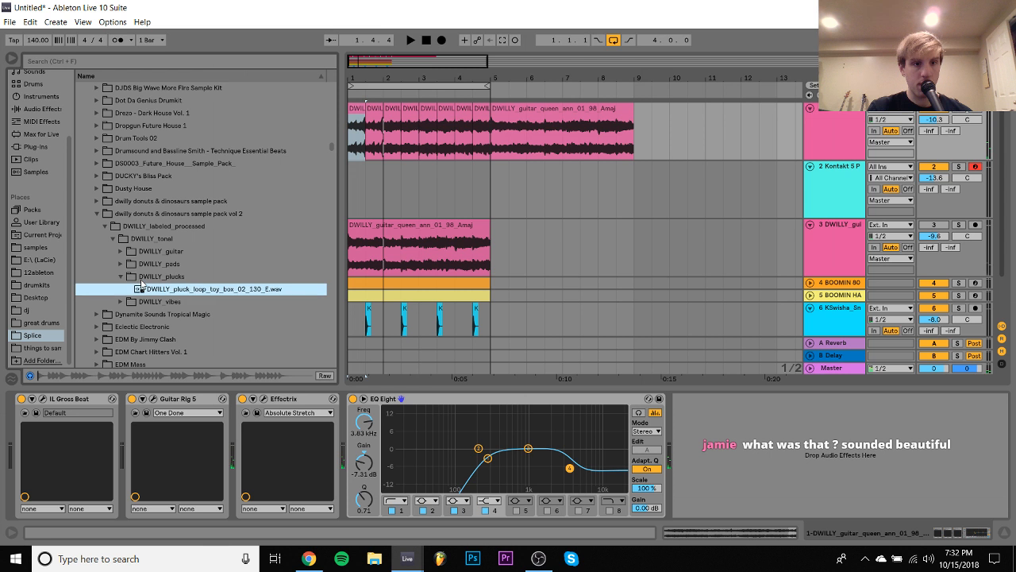
{"action": "key", "text": "Down"}
{"action": "key", "text": "Right"}
{"action": "key", "text": "Down"}
{"action": "key", "text": "Down"}
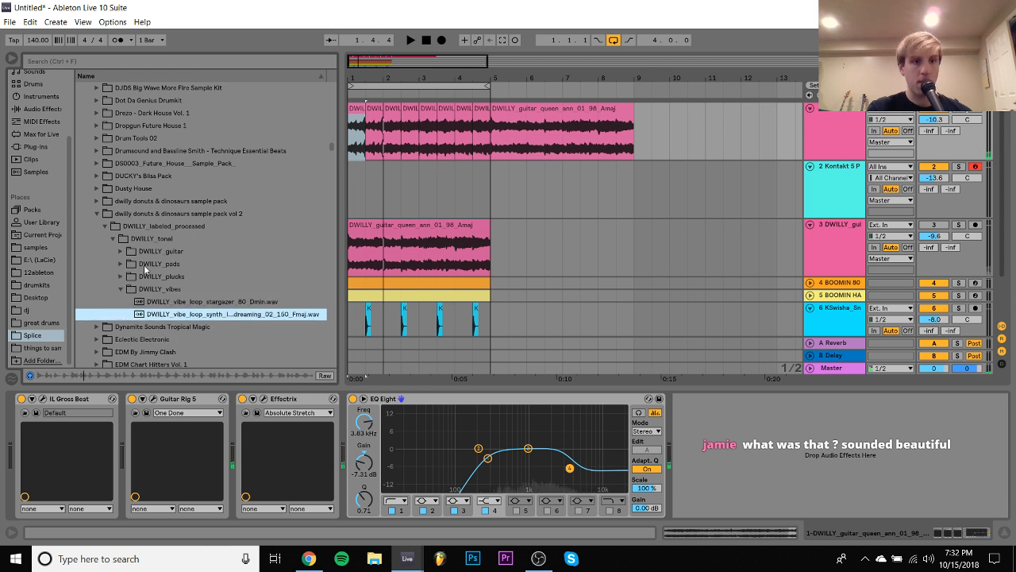
- Try DWILLY_pad_padwan_120_F#min.wav at bar 5 on the first guitar track and open its clip view
{"action": "left_click", "coordinate": [144, 265]}
{"action": "key", "text": "Down"}
{"action": "left_click_drag", "start_coordinate": [168, 277], "coordinate": [506, 112]}
{"action": "double_click", "coordinate": [505, 112]}
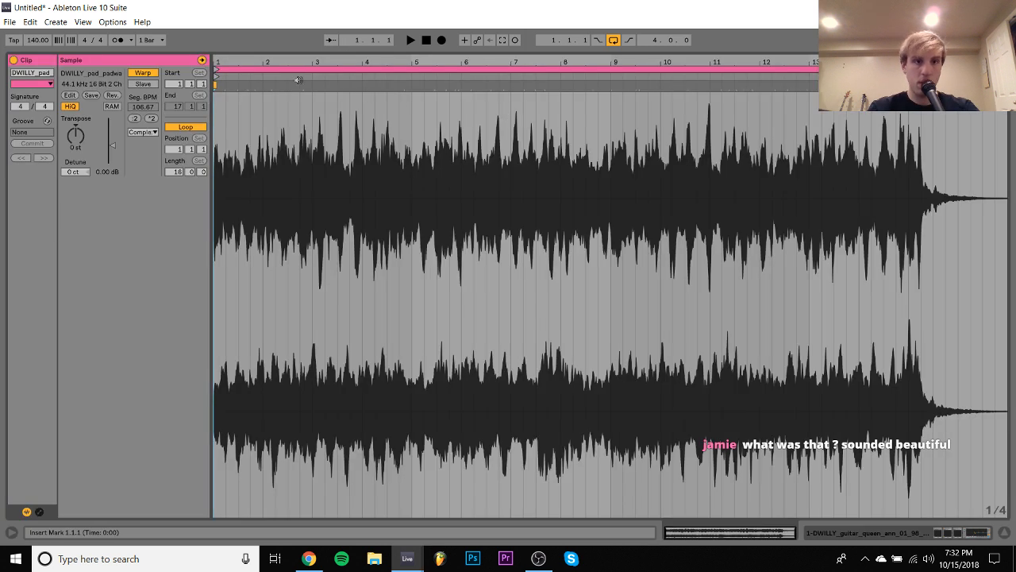
- Warp the pad clip with a segment tempo of 120 BPM, transpose it up 7 semitones and play it in the 140 BPM set
{"action": "left_click", "coordinate": [148, 74]}
{"action": "left_click", "coordinate": [36, 42]}
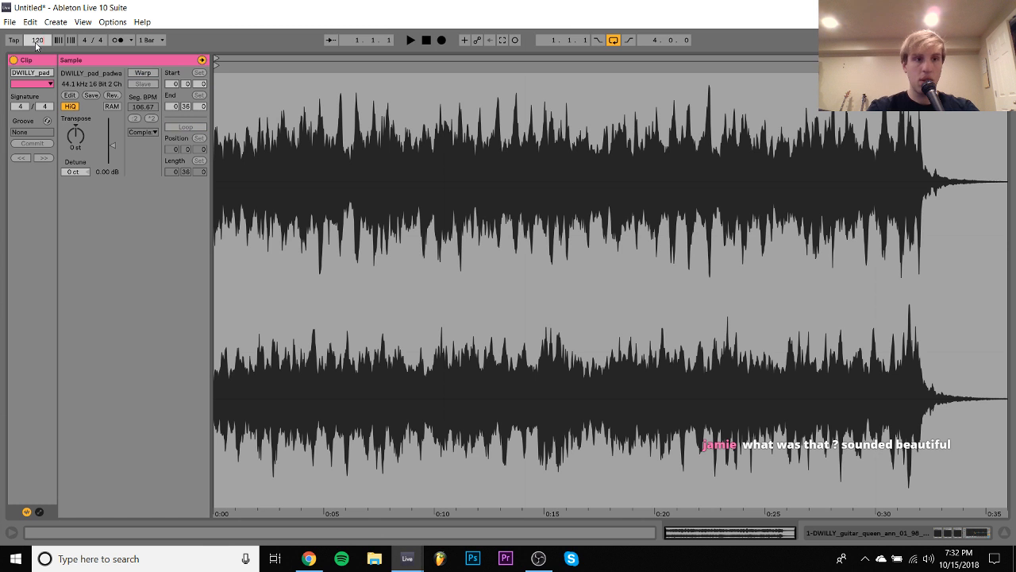
{"action": "left_click", "coordinate": [133, 74]}
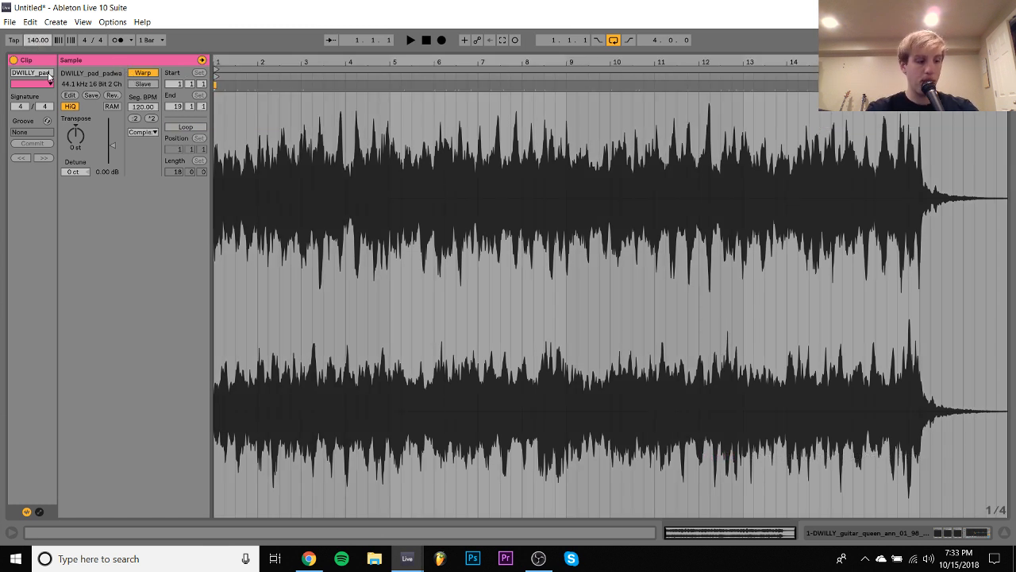
{"action": "left_click", "coordinate": [75, 148]}
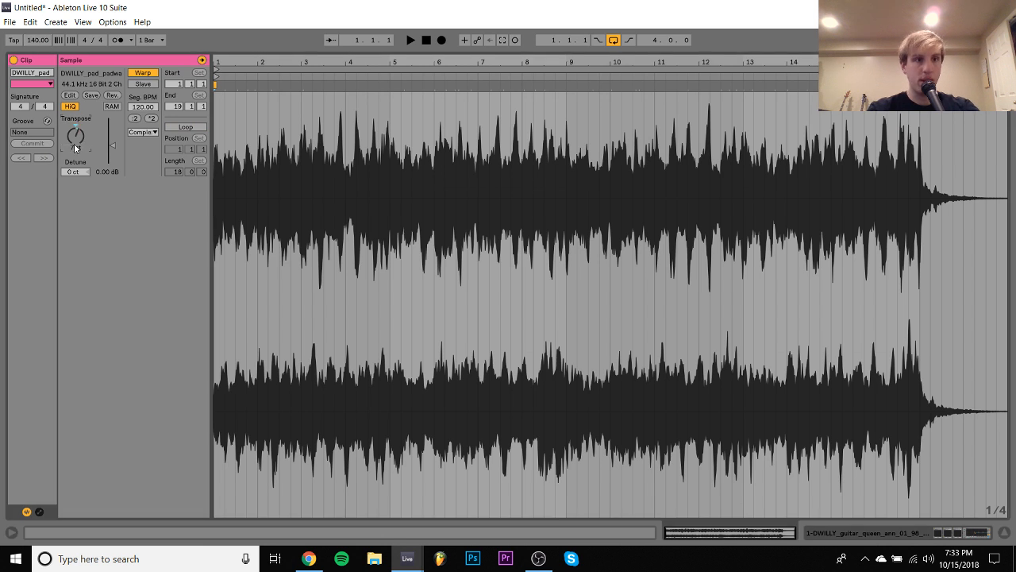
{"action": "key", "text": "space"}
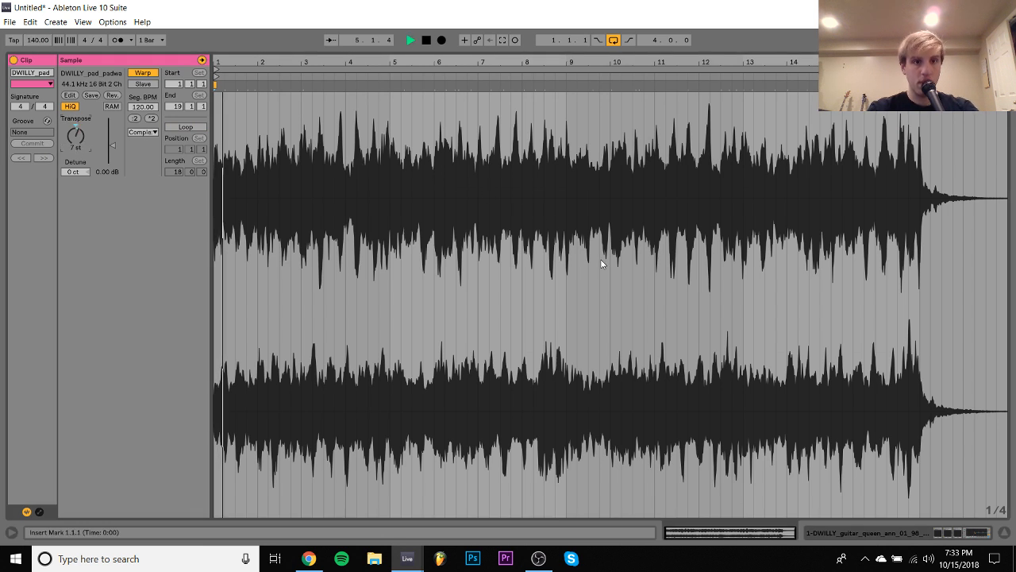
- Return to the arrangement, stop playback and delete the pad clip from the first guitar track
{"action": "left_click", "coordinate": [838, 531]}
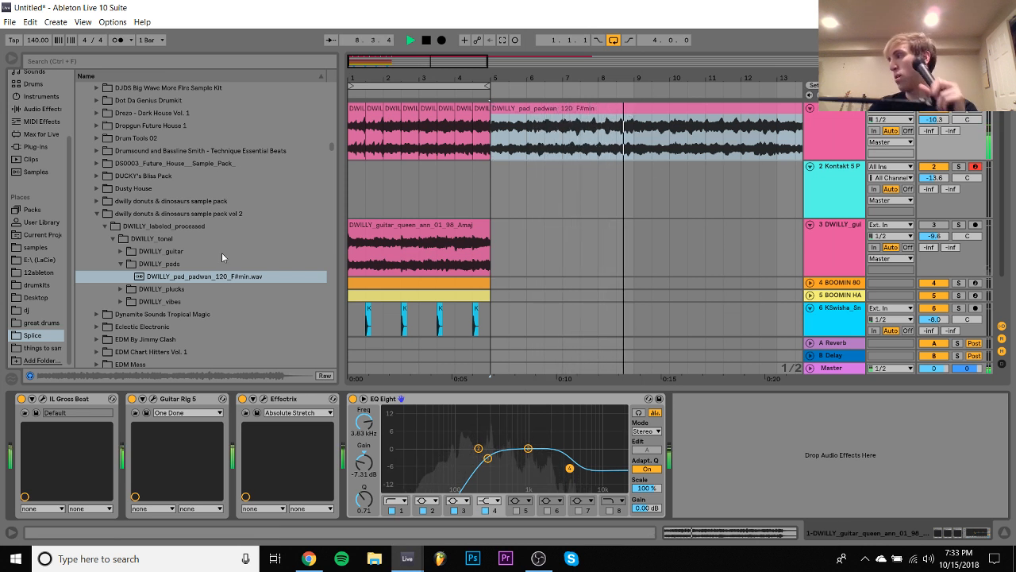
{"action": "key", "text": "space"}
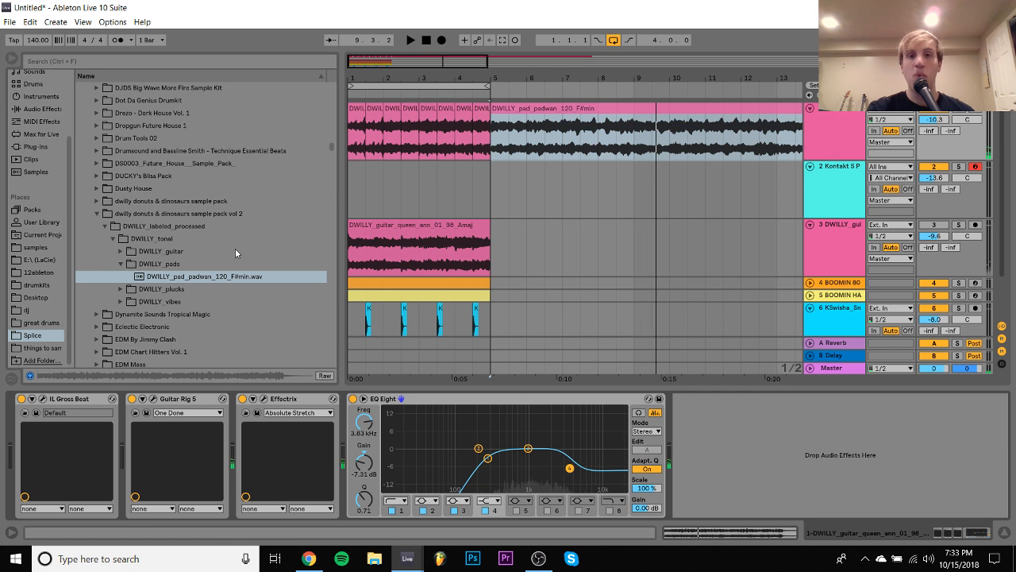
{"action": "left_click", "coordinate": [580, 119]}
{"action": "key", "text": "Delete"}
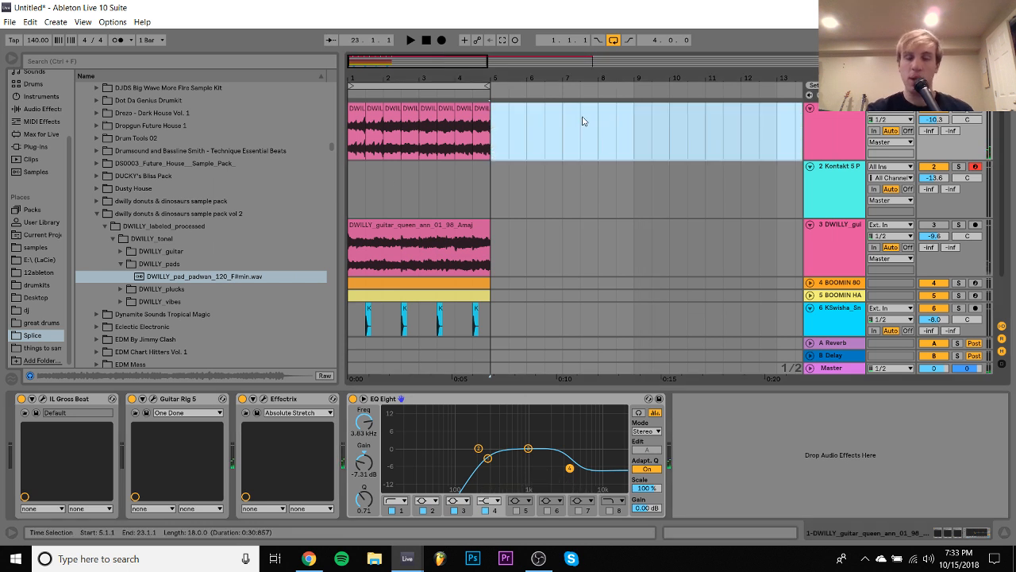
- Set the first guitar track's volume to -12.8 dB during playback, and load EXHALE's 004. Soulular Voxtar preset in Kontakt
{"action": "left_click", "coordinate": [354, 113]}
{"action": "key", "text": "space"}
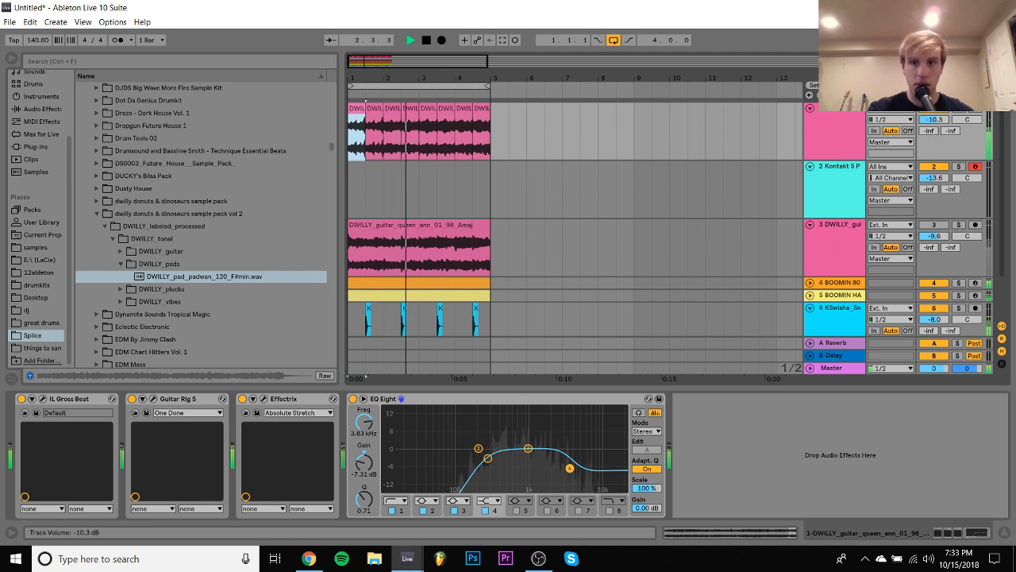
{"action": "left_click", "coordinate": [832, 201]}
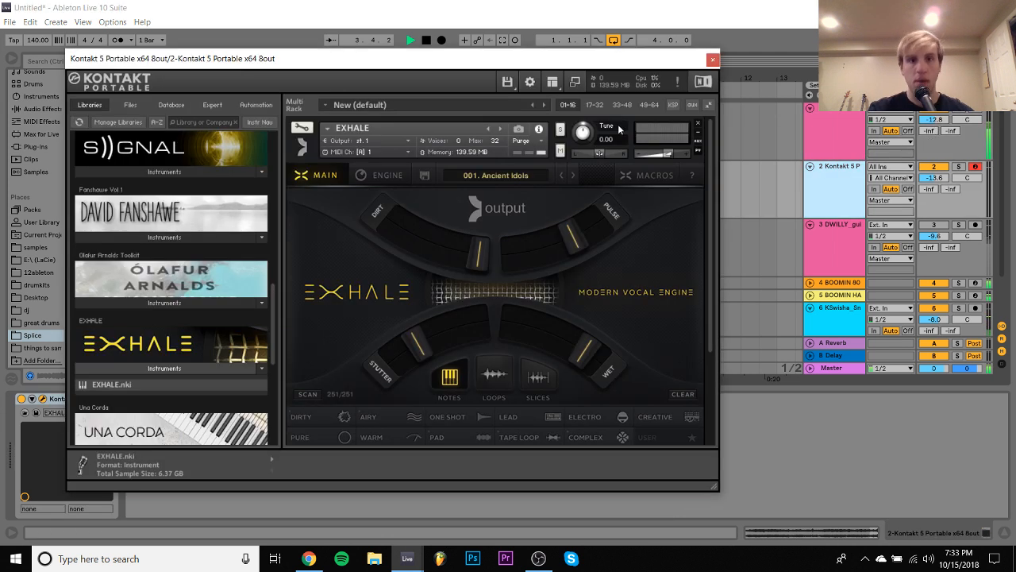
{"action": "scroll", "coordinate": [608, 265], "scroll_direction": "down", "scroll_amount": 4}
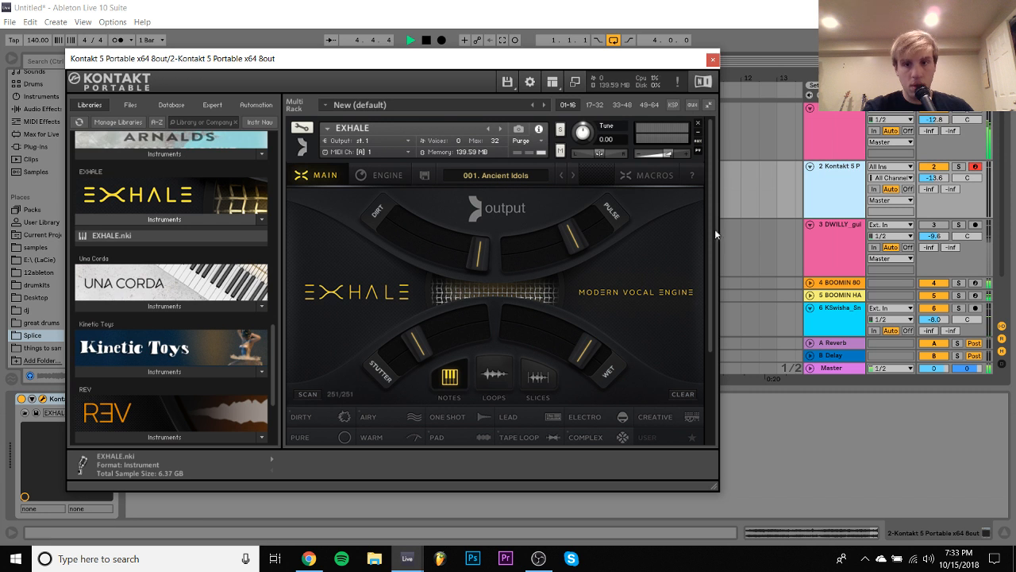
{"action": "left_click", "coordinate": [712, 370]}
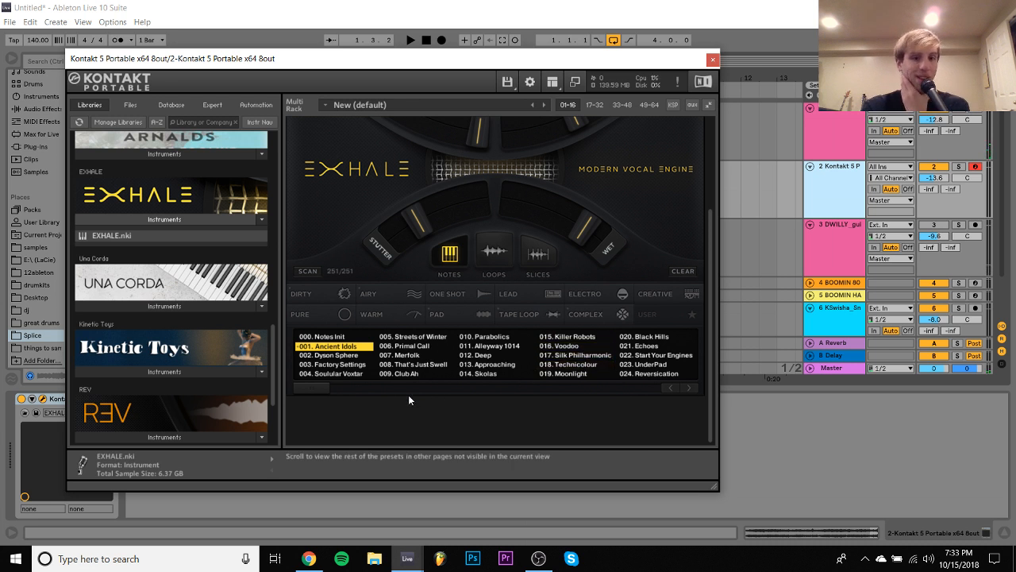
{"action": "left_click", "coordinate": [326, 375]}
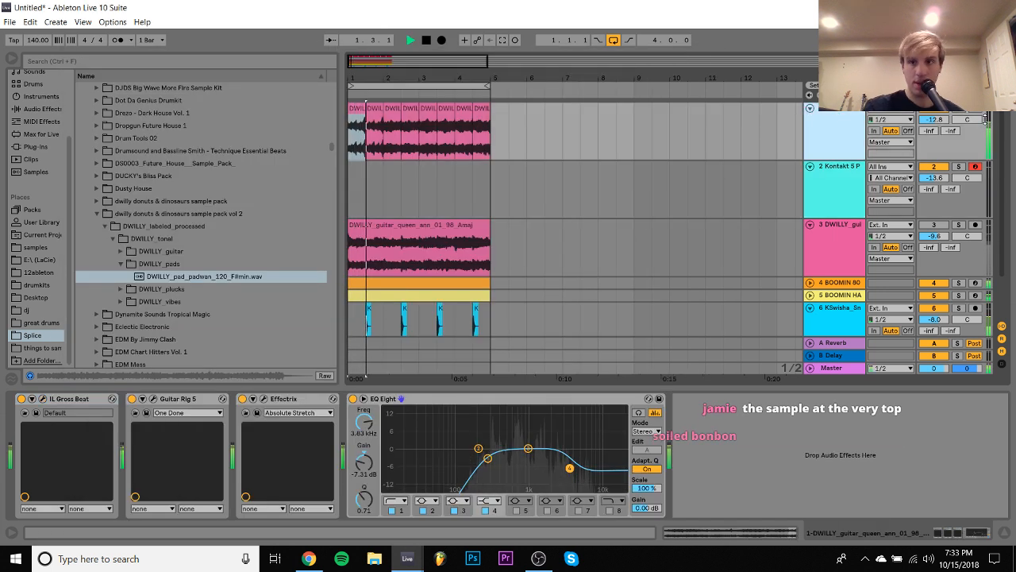
- Compare the first guitar and Kontakt tracks using solo, unsolo them, and set the Kontakt track's volume to -6.5 dB
{"action": "left_click", "coordinate": [959, 108]}
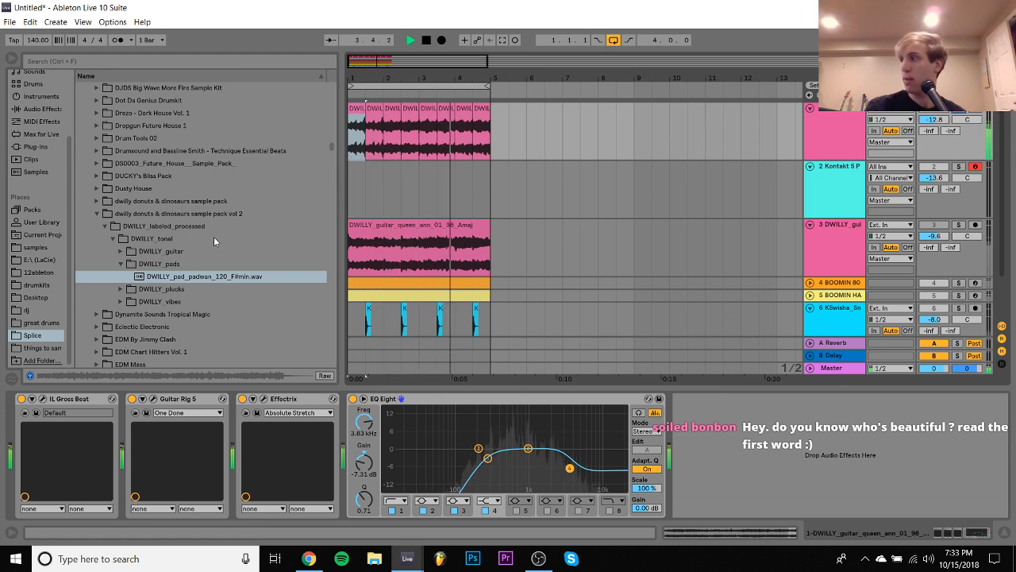
{"action": "key", "text": "space"}
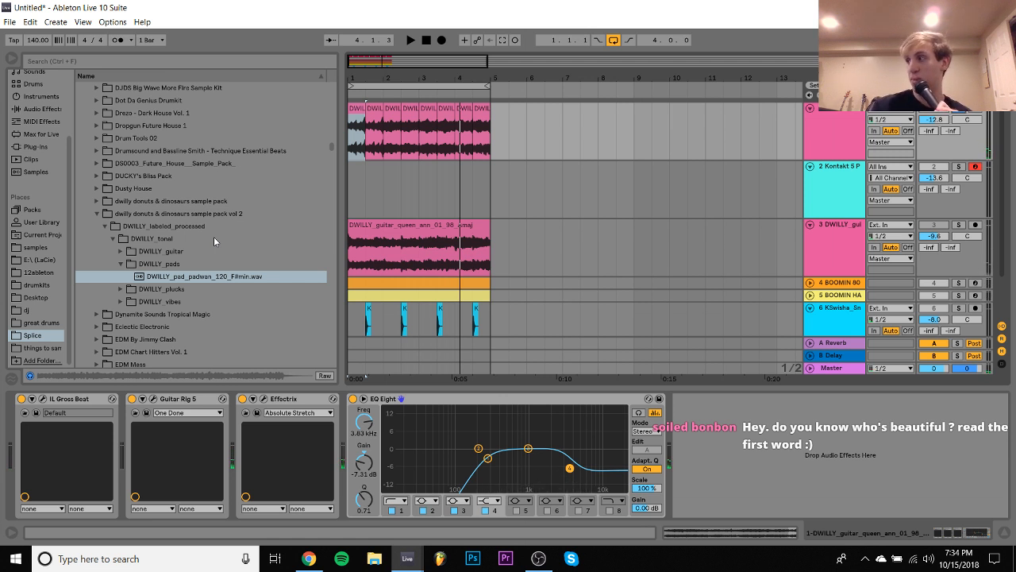
{"action": "key", "text": "space"}
{"action": "left_click", "coordinate": [957, 168]}
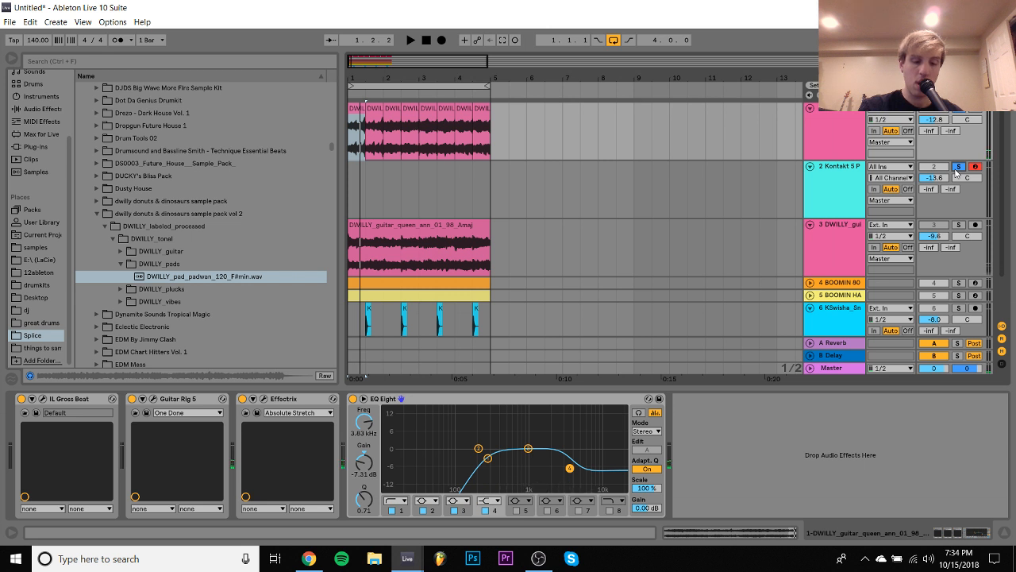
{"action": "key", "text": "space"}
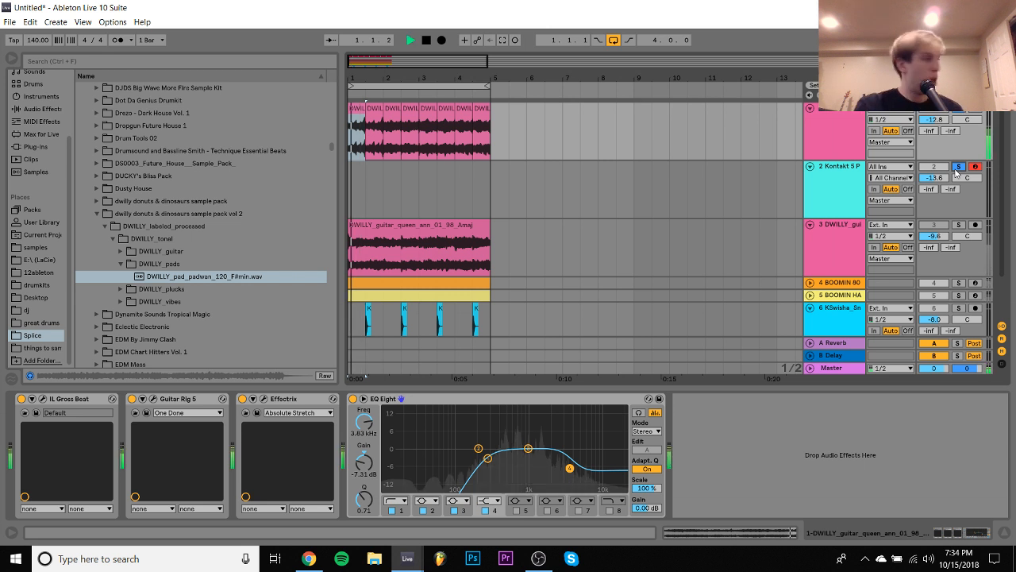
{"action": "left_click", "coordinate": [956, 168]}
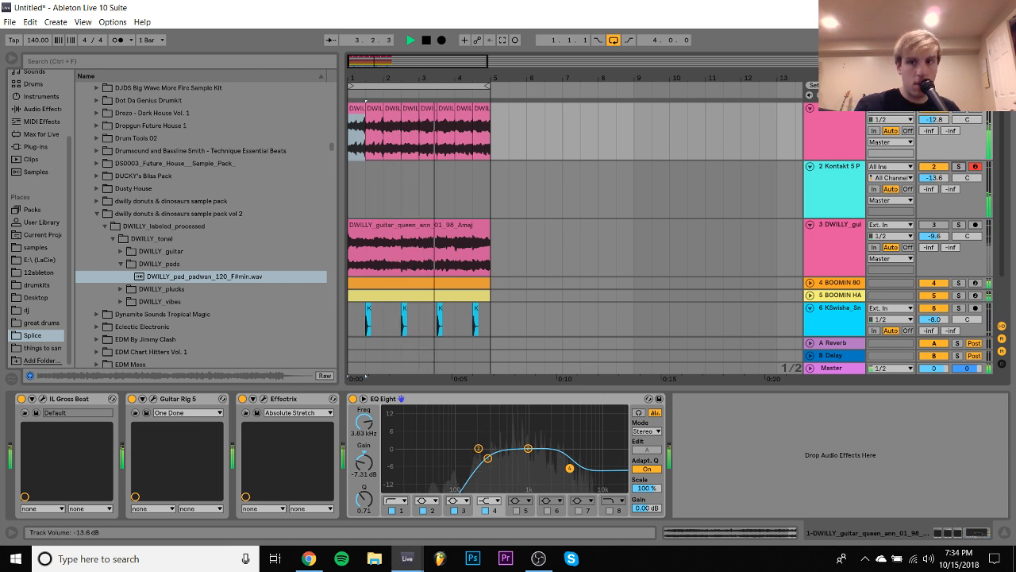
{"action": "left_click_drag", "start_coordinate": [935, 178], "coordinate": [935, 159]}
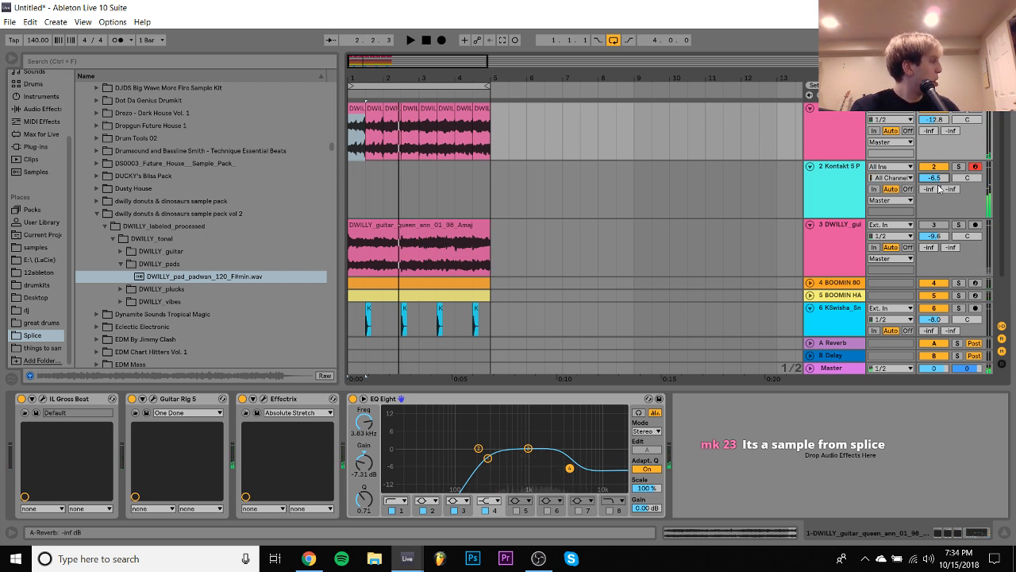
{"action": "key", "text": "space"}
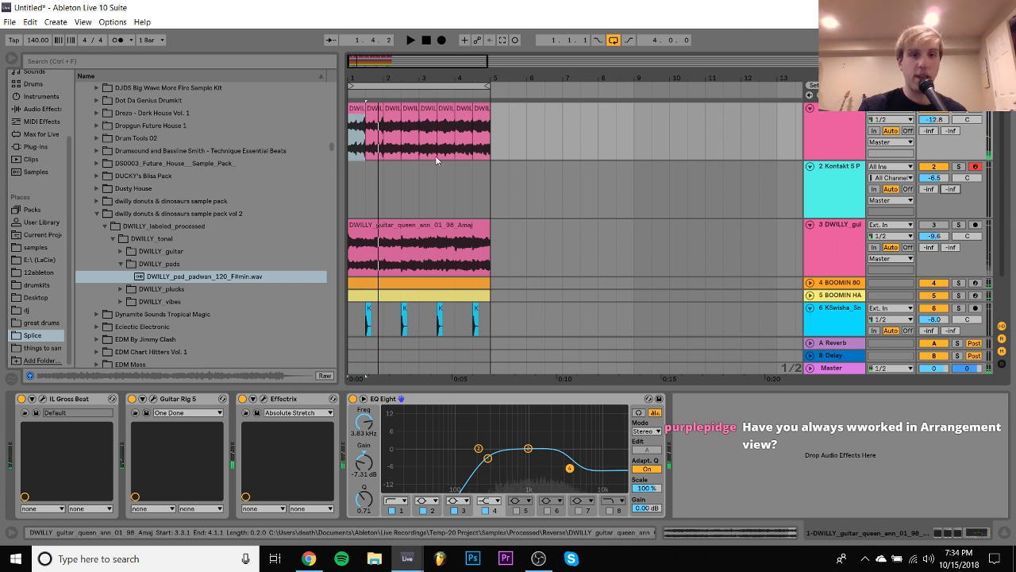
- Record a short EXHALE melody on the Kontakt track from bar 1 and extend the recorded clip to four bars
{"action": "left_click", "coordinate": [359, 186]}
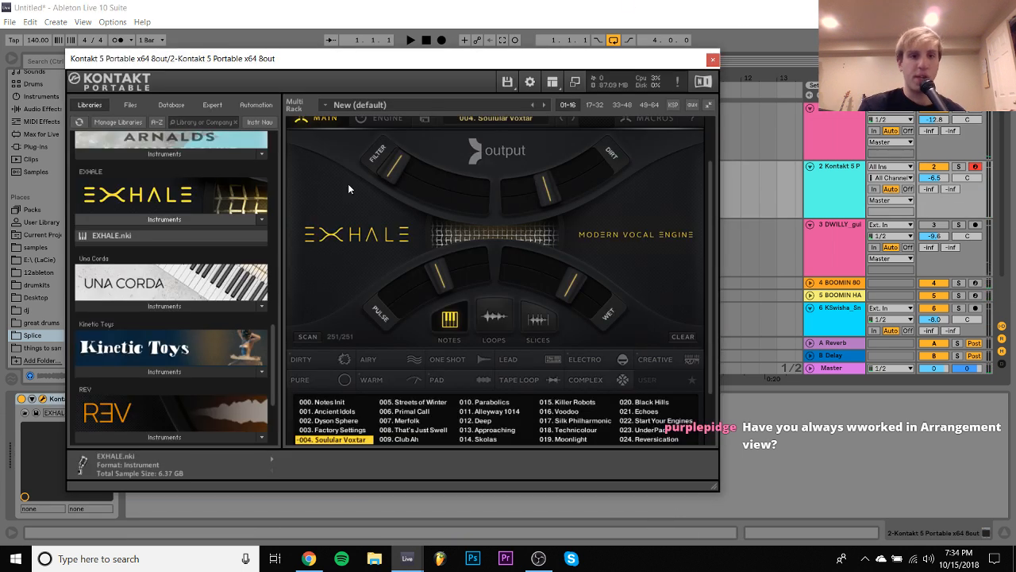
{"action": "left_click", "coordinate": [720, 67]}
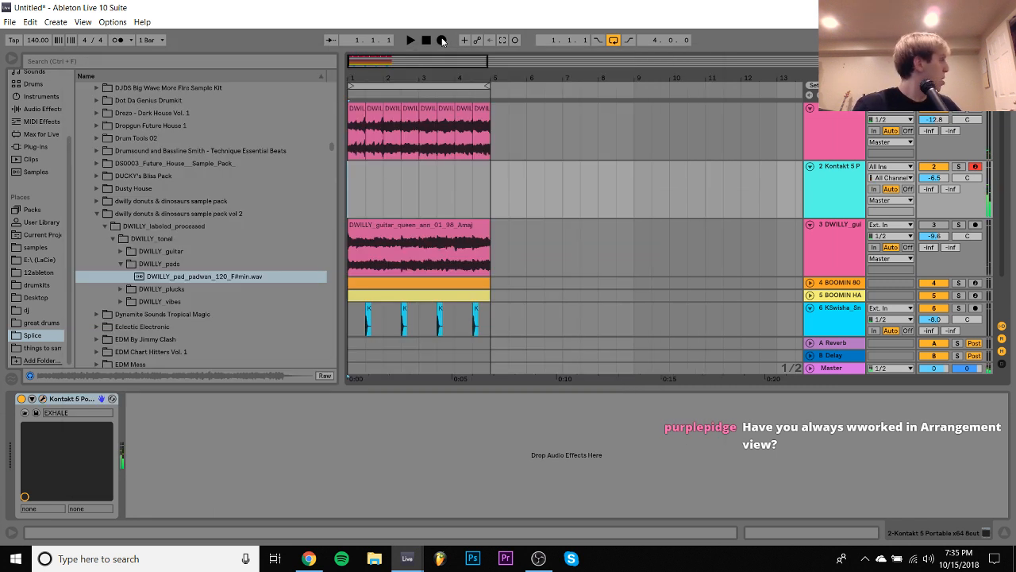
{"action": "left_click", "coordinate": [441, 41]}
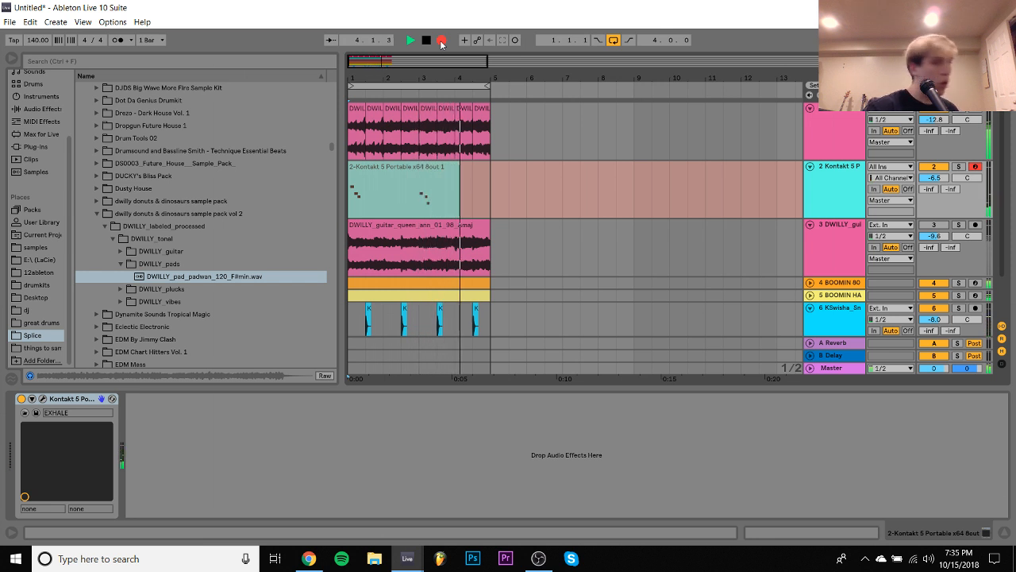
{"action": "key", "text": "space"}
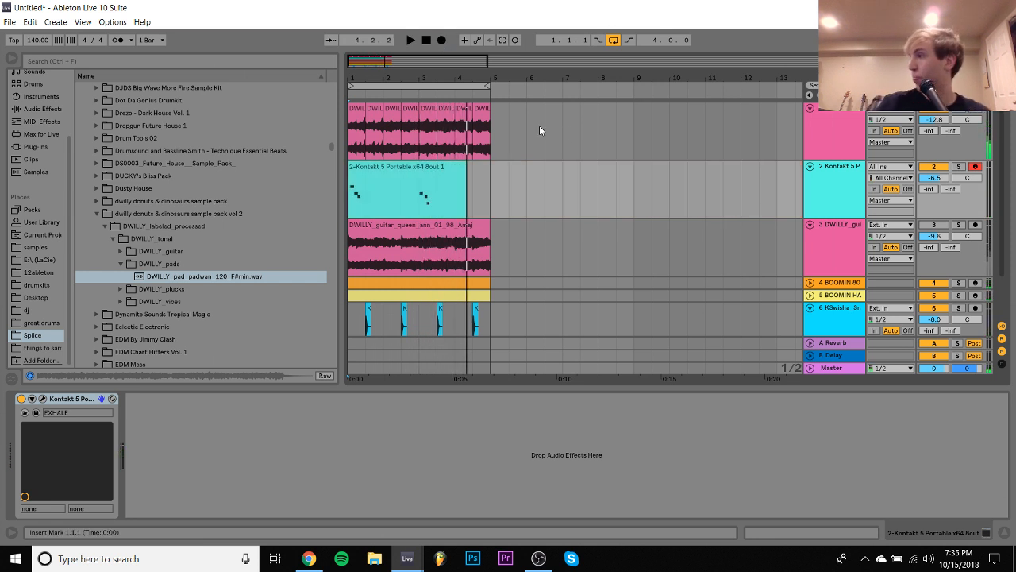
{"action": "left_click", "coordinate": [512, 124]}
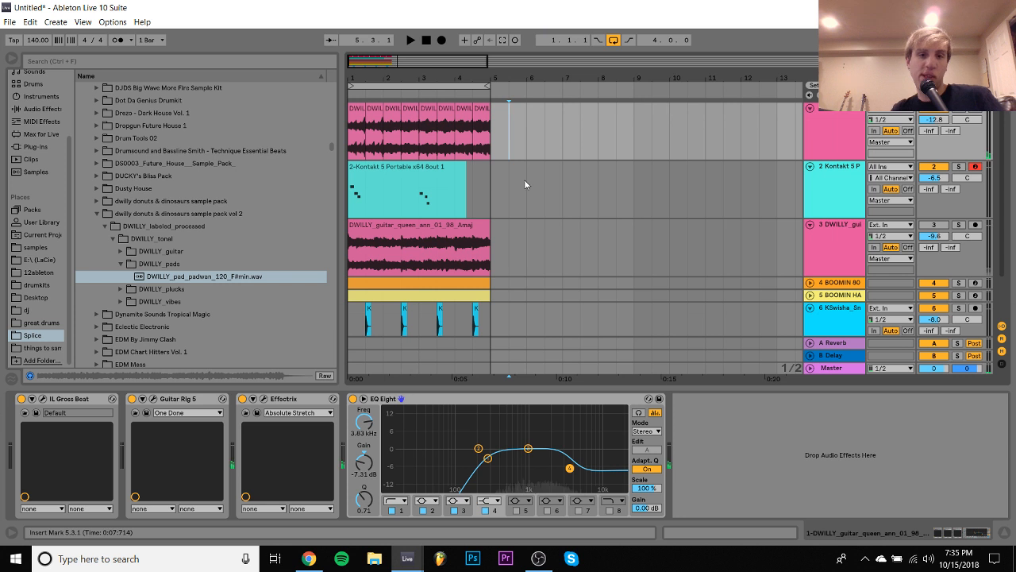
{"action": "left_click", "coordinate": [365, 182]}
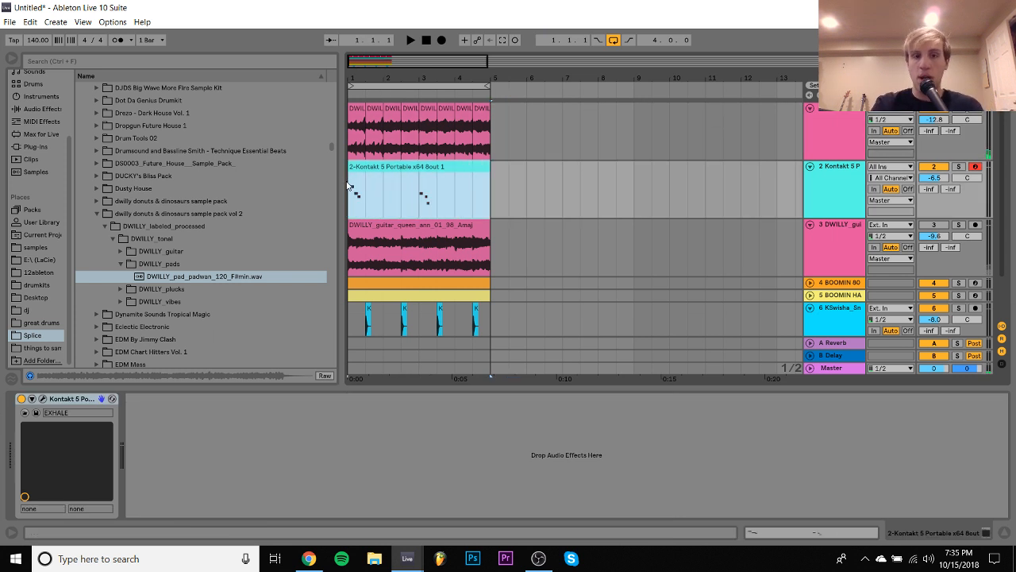
- In the recorded clip, move the first C#3 and B2 notes and the A#2 note in bar 3 one sixteenth earlier
{"action": "double_click", "coordinate": [376, 177]}
{"action": "key", "text": "ctrl+a"}
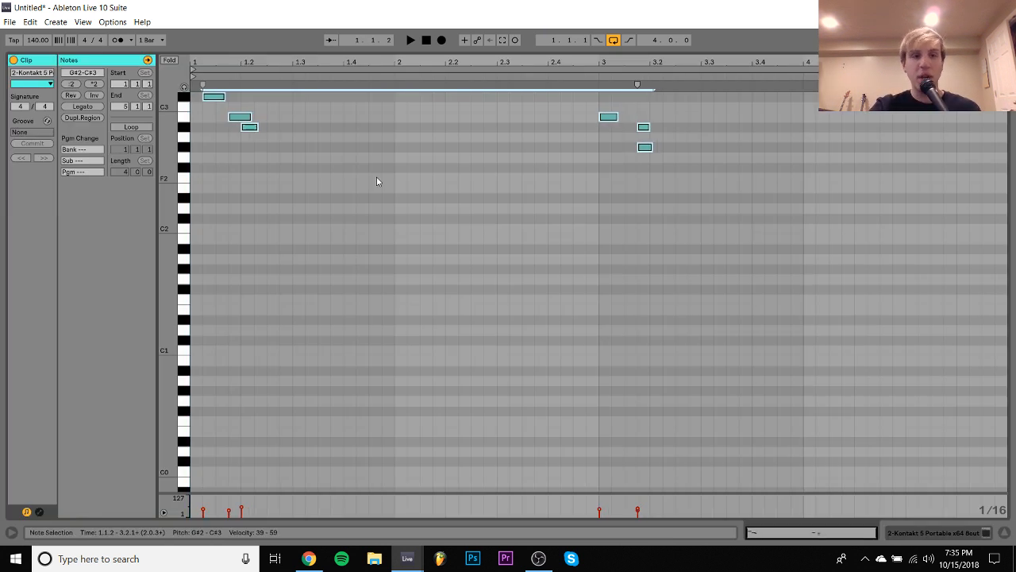
{"action": "left_click_drag", "start_coordinate": [205, 126], "coordinate": [227, 119]}
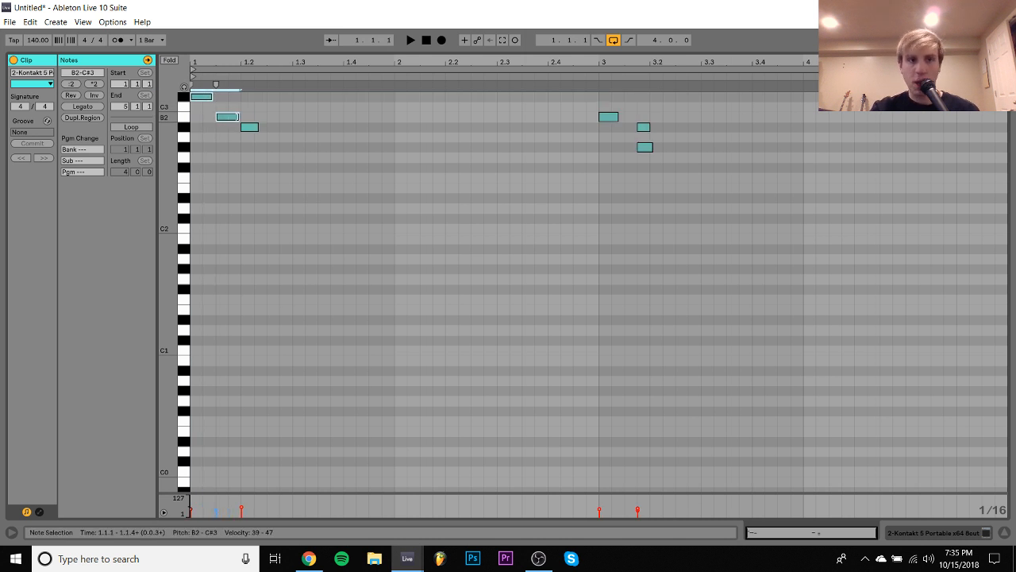
{"action": "left_click", "coordinate": [644, 128]}
{"action": "key", "text": "Left"}
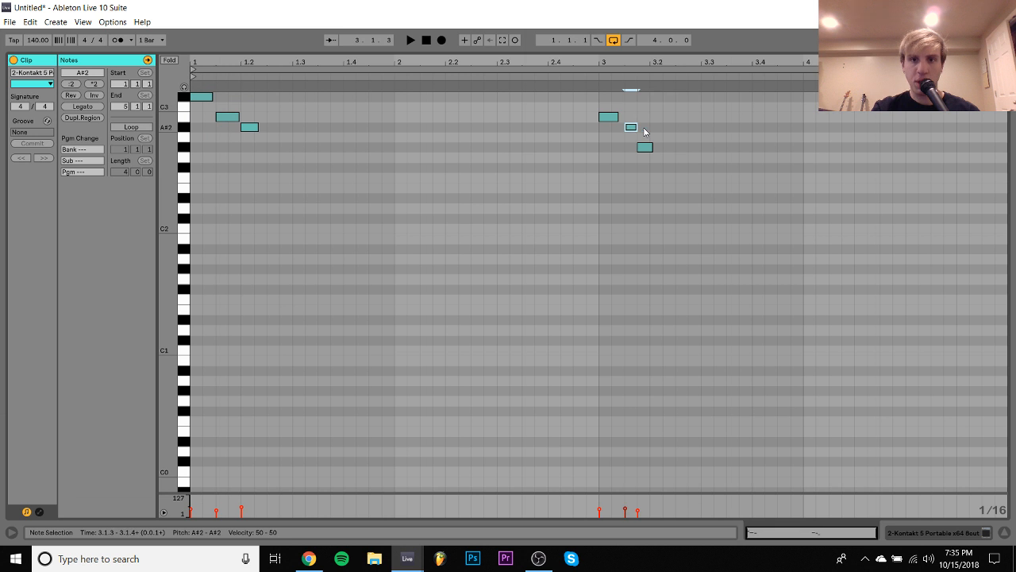
- Move the G#2 note in bar 3 one sixteenth later to 3.2.1, set all notes to an eighth in length, and start playback
{"action": "left_click", "coordinate": [645, 147]}
{"action": "key", "text": "Right"}
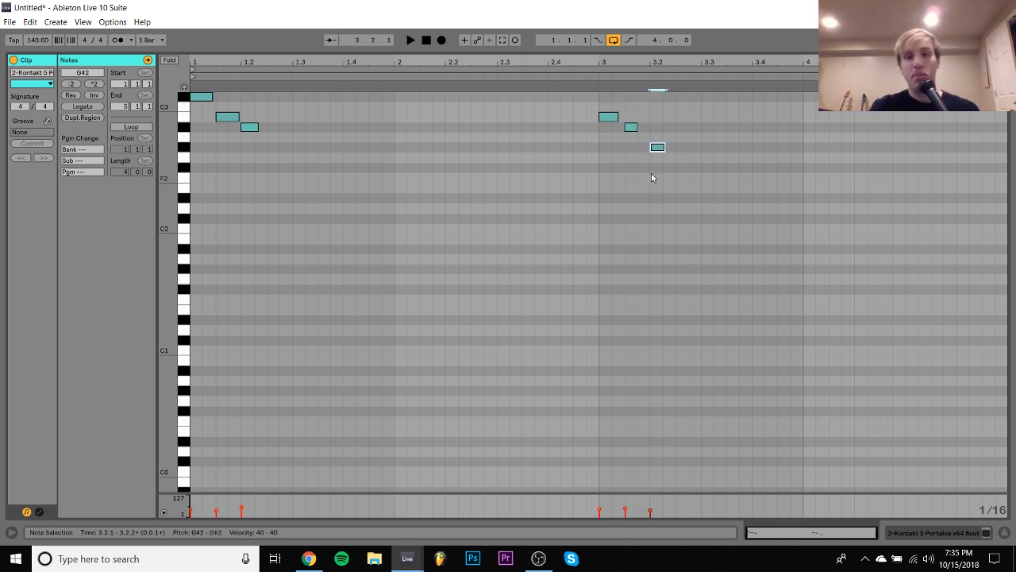
{"action": "key", "text": "ctrl+a"}
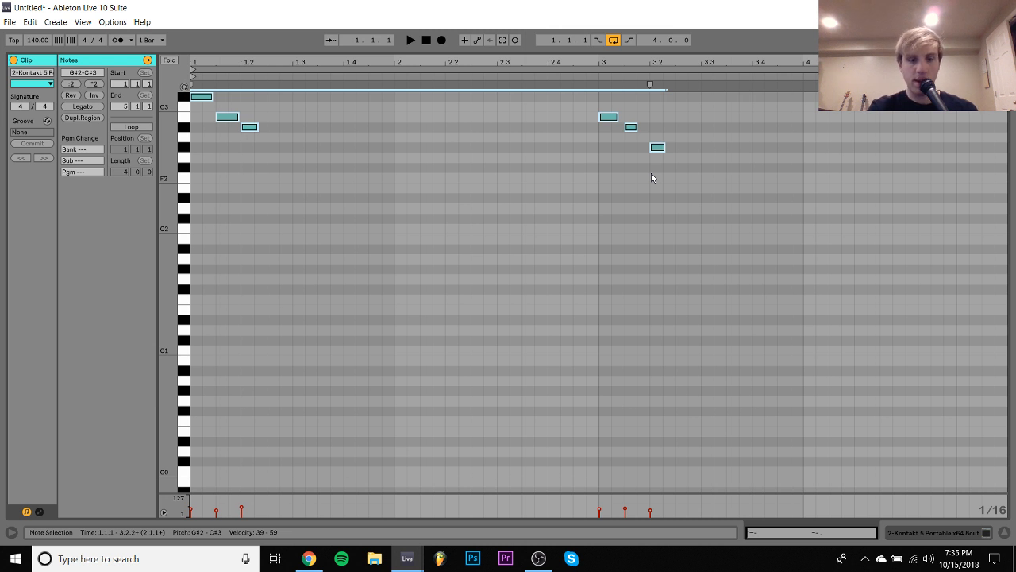
{"action": "key", "text": "shift+Left"}
{"action": "key", "text": "shift+Left"}
{"action": "key", "text": "shift+Left"}
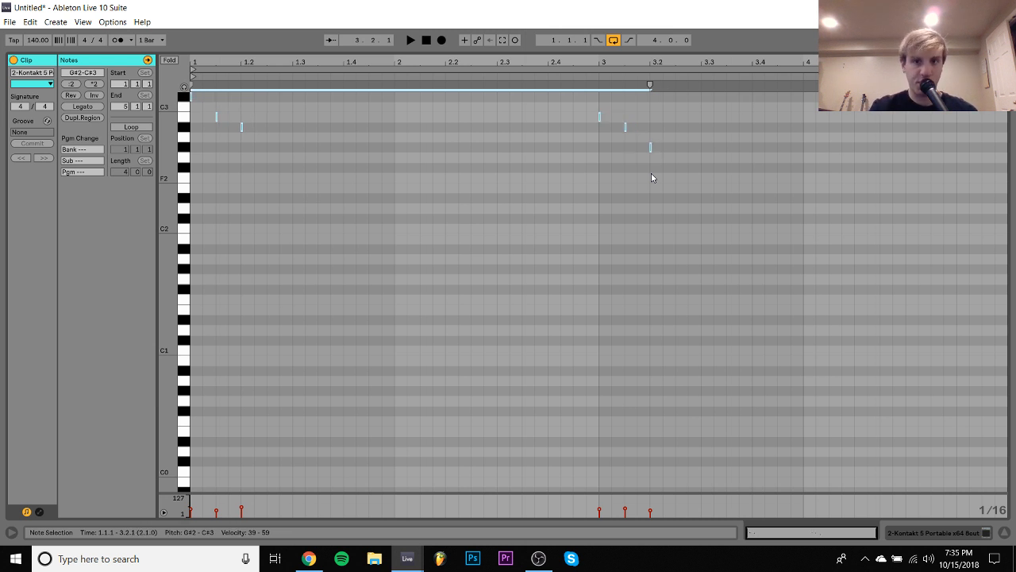
{"action": "key", "text": "shift+Right"}
{"action": "key", "text": "shift+Right"}
{"action": "key", "text": "space"}
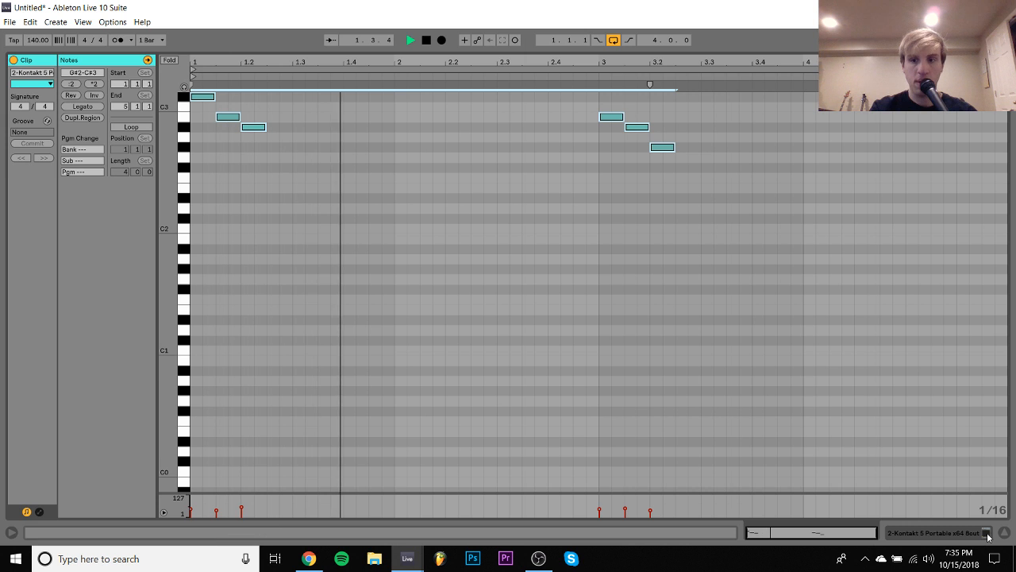
- Return to the Kontakt track's devices, open its instrument window, and audition EXHALE's 023. UnderPad preset against the playing loop
{"action": "left_click", "coordinate": [953, 533]}
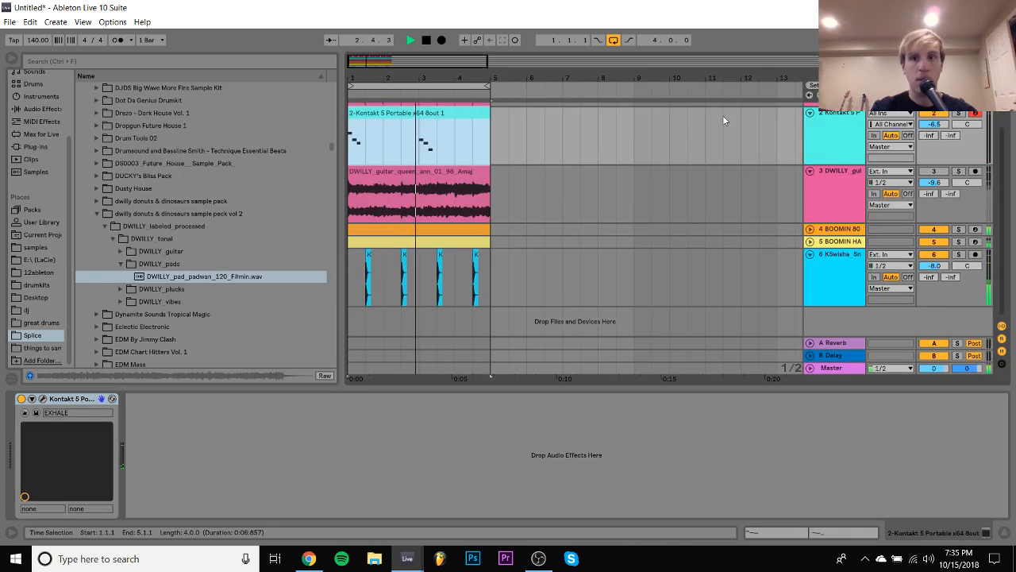
{"action": "scroll", "coordinate": [821, 137], "scroll_direction": "up", "scroll_amount": 2}
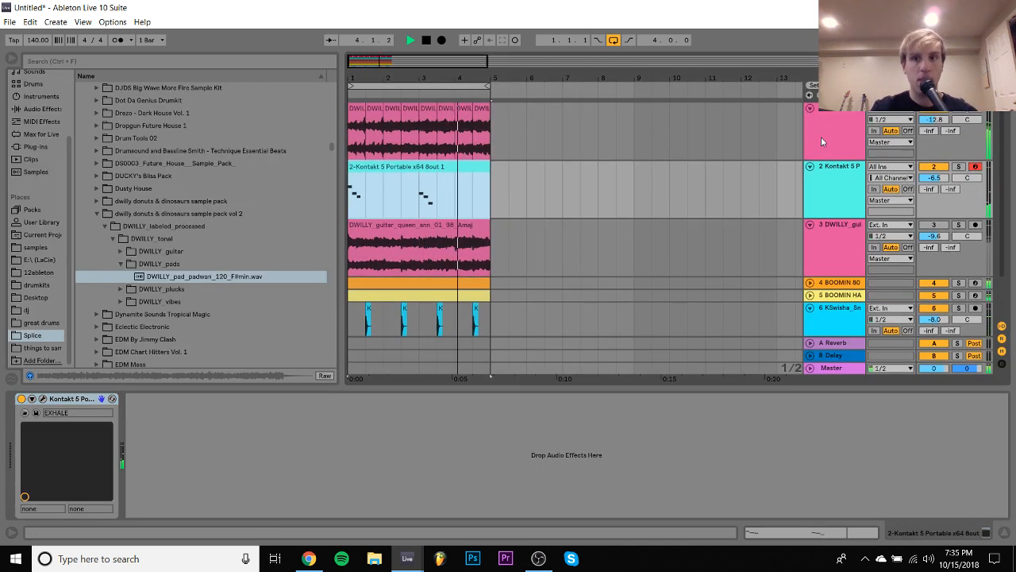
{"action": "left_click", "coordinate": [845, 183]}
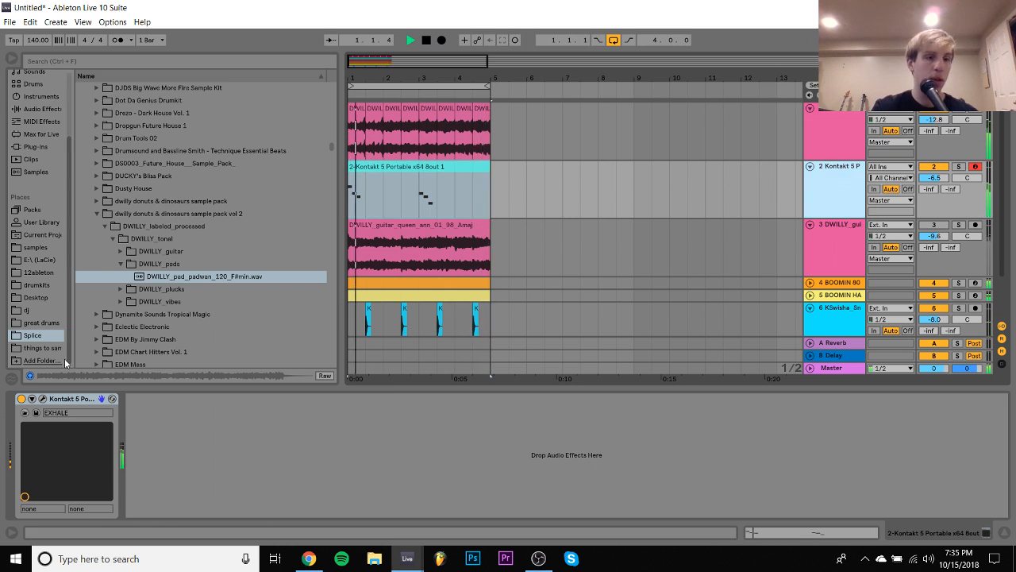
{"action": "left_click", "coordinate": [42, 399]}
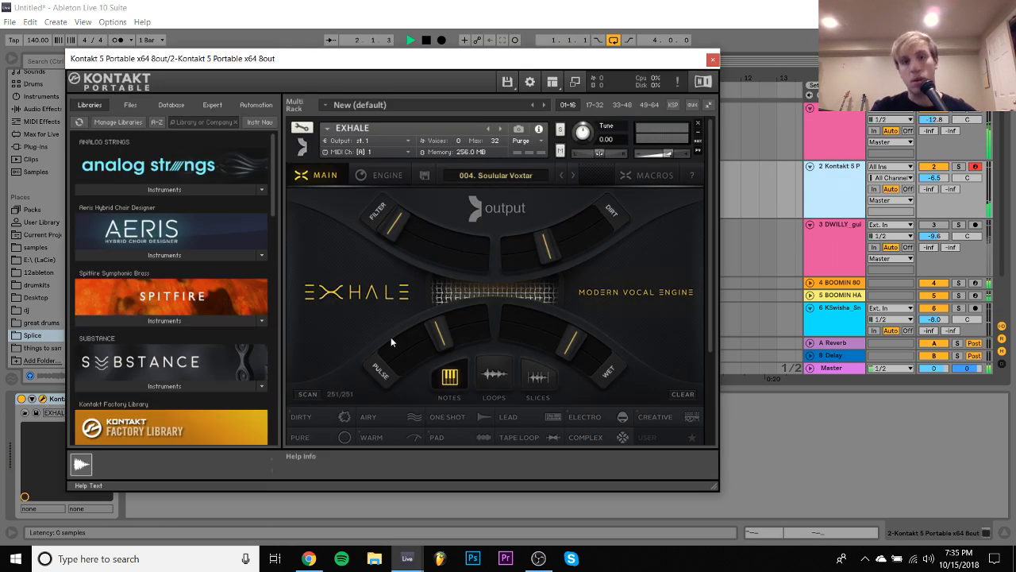
{"action": "scroll", "coordinate": [621, 292], "scroll_direction": "down", "scroll_amount": 3}
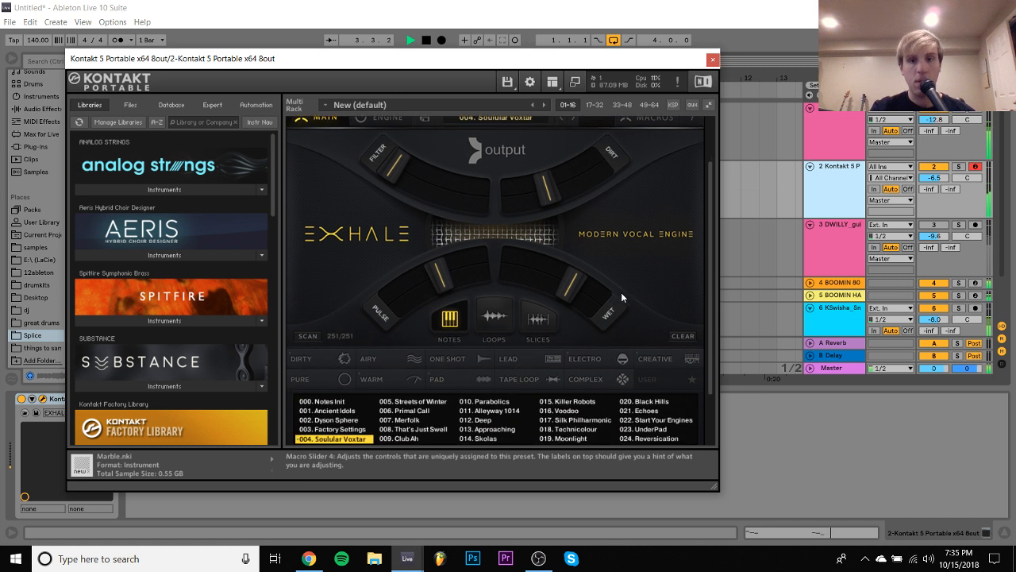
{"action": "left_click", "coordinate": [670, 404]}
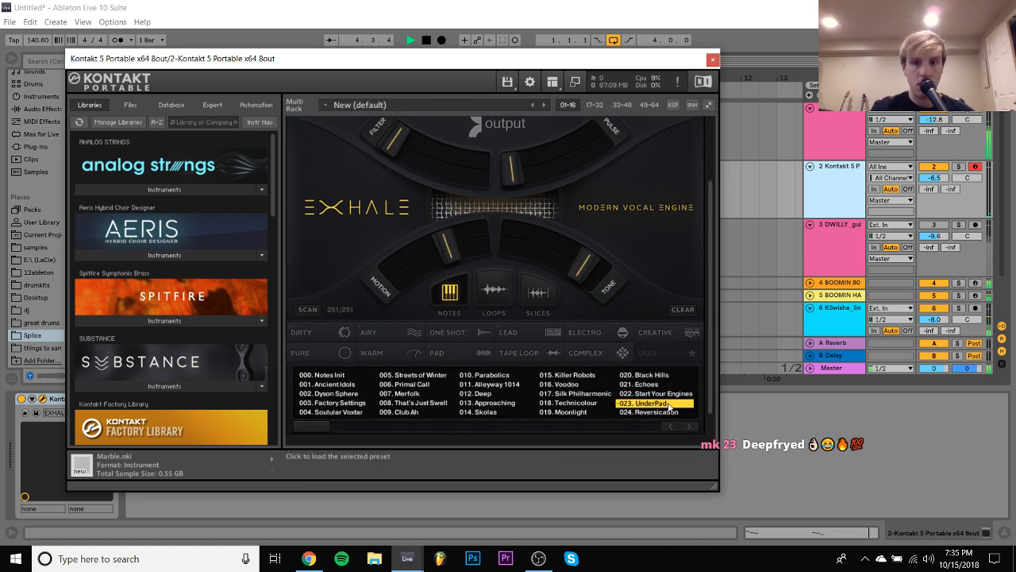
{"action": "key", "text": "space"}
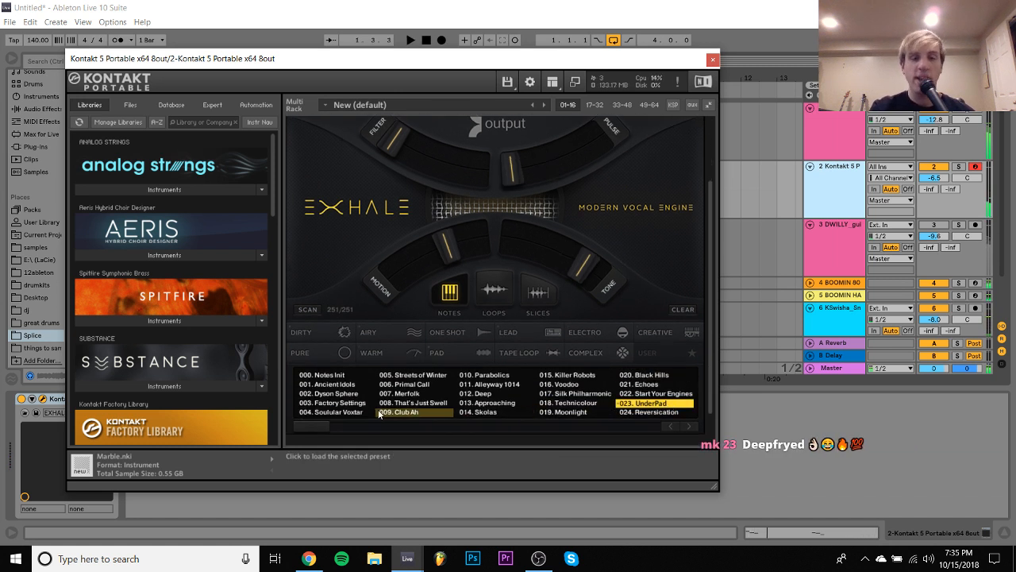
- Try EXHALE's 014. Skolas and 041. RoboKosm presets with playback stopped
{"action": "left_click", "coordinate": [496, 412]}
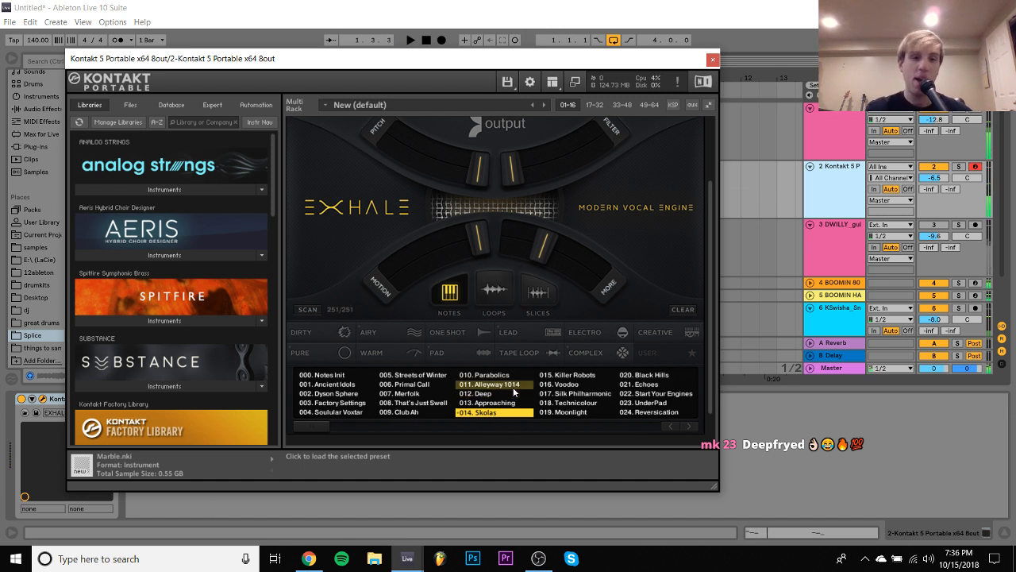
{"action": "left_click_drag", "start_coordinate": [318, 428], "coordinate": [366, 426]}
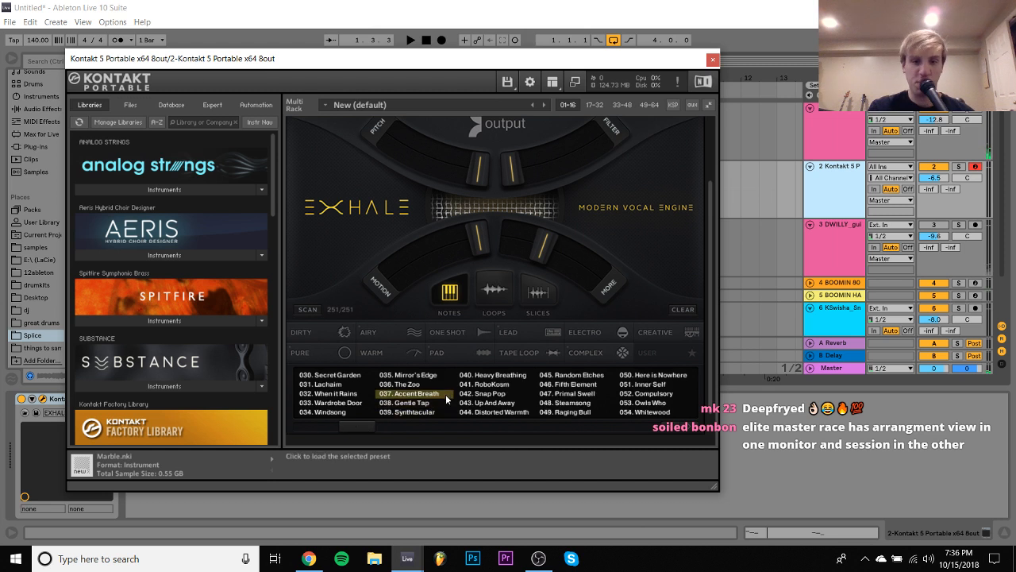
{"action": "left_click", "coordinate": [474, 388]}
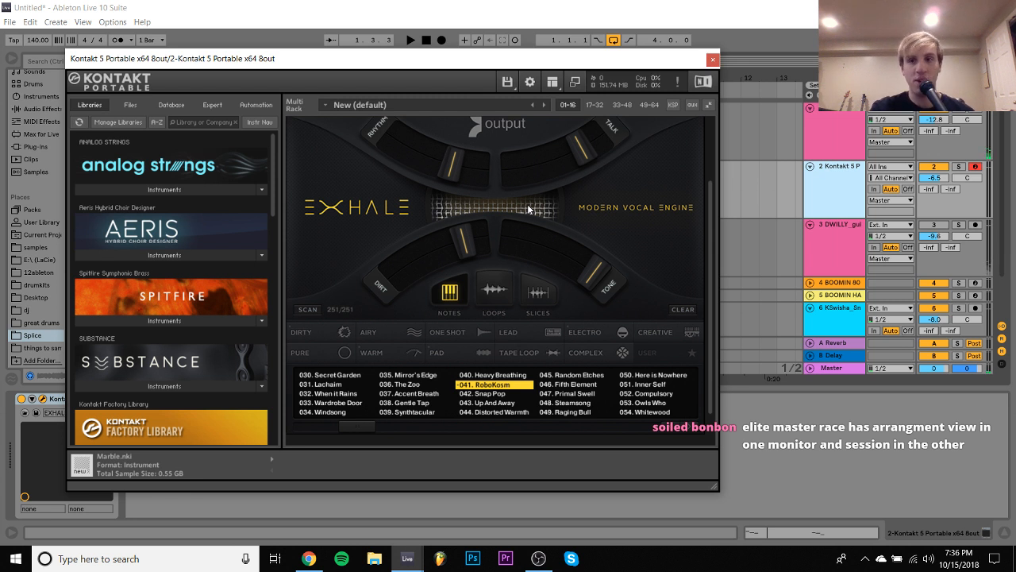
{"action": "key", "text": "Tab"}
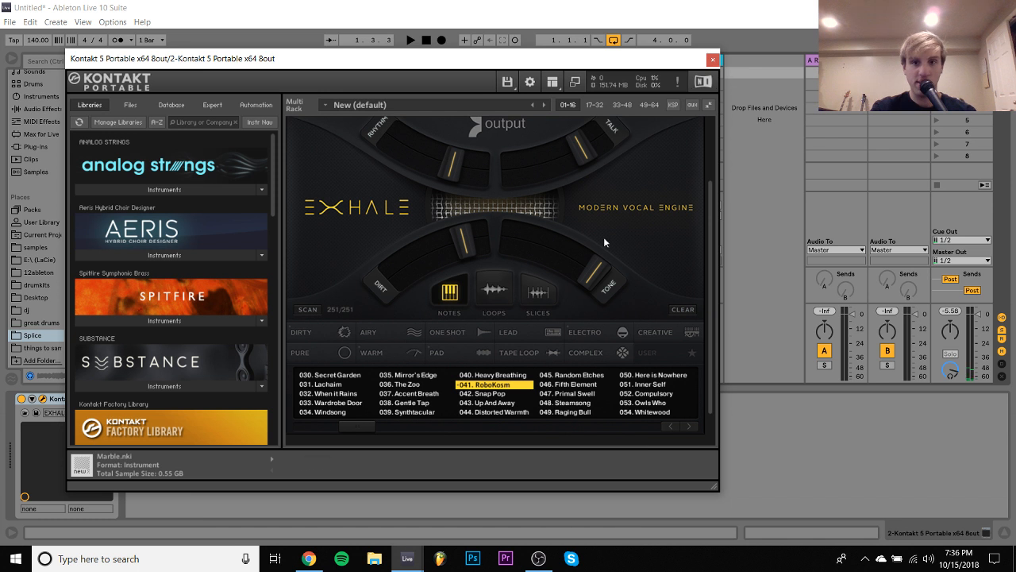
{"action": "key", "text": "Tab"}
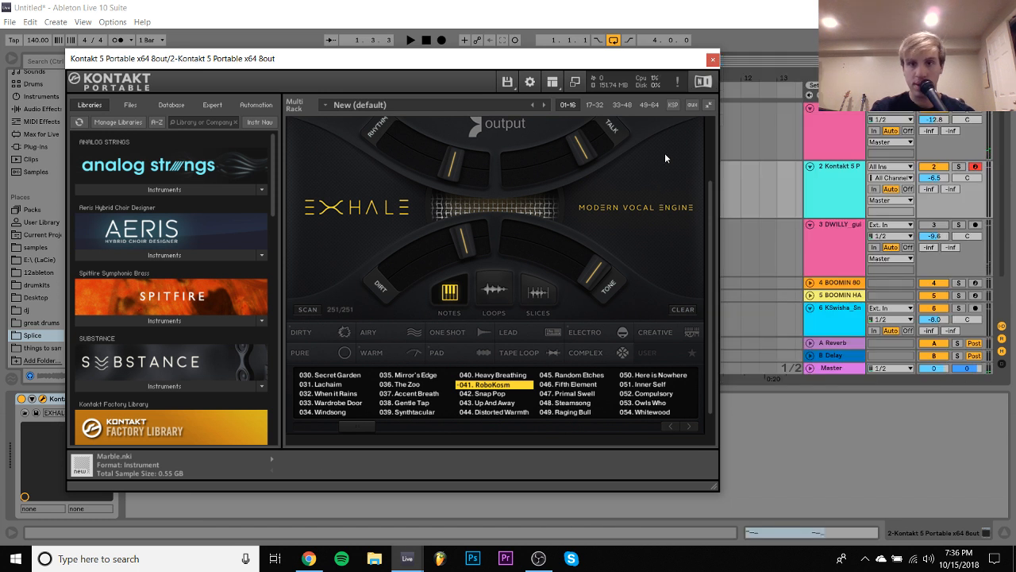
- Start playback, close the Kontakt window, and add the Pitch +12 MIDI effect preset to the Kontakt track
{"action": "key", "text": "space"}
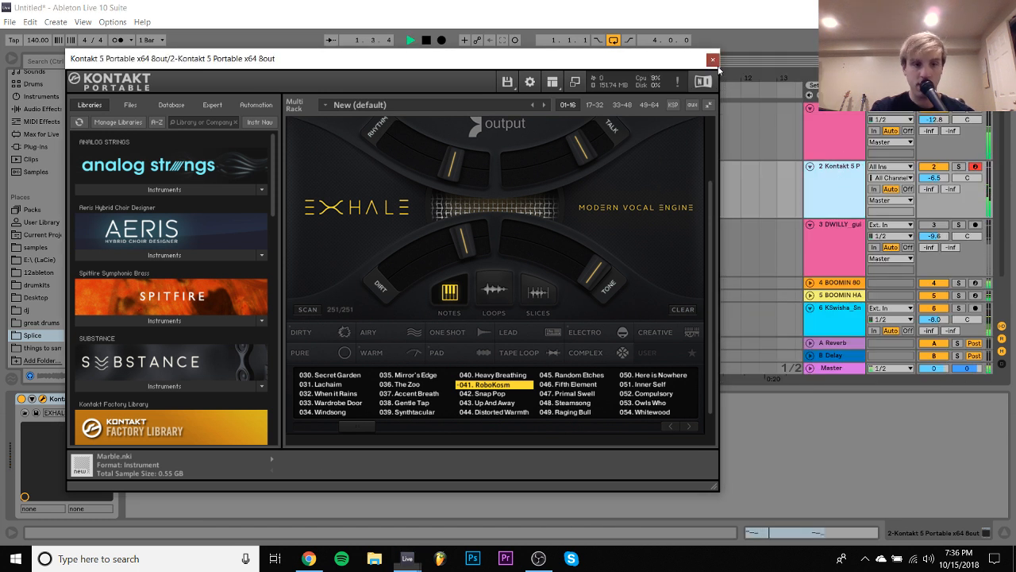
{"action": "left_click", "coordinate": [712, 59]}
{"action": "left_click", "coordinate": [41, 121]}
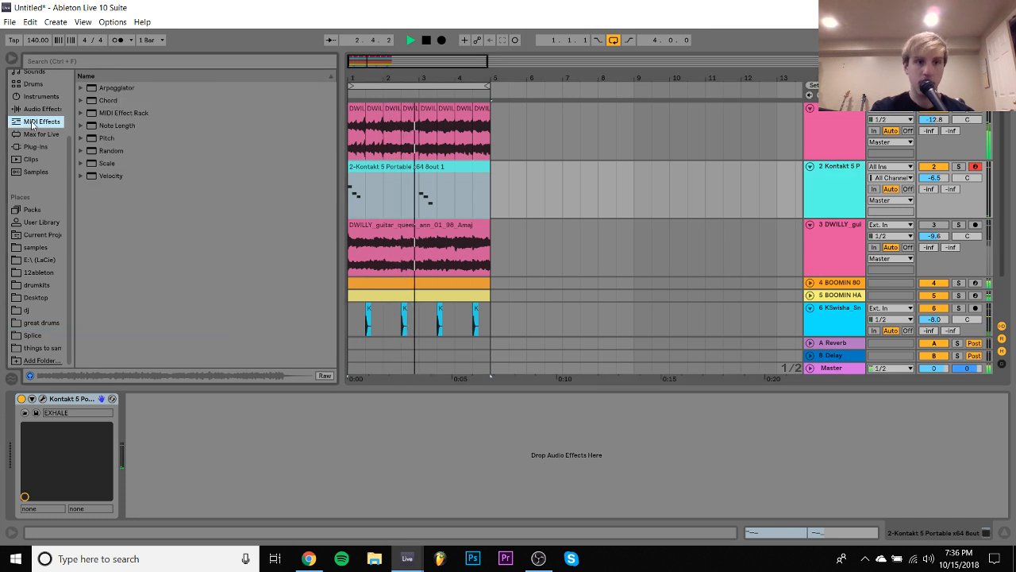
{"action": "left_click", "coordinate": [80, 137]}
{"action": "double_click", "coordinate": [125, 163]}
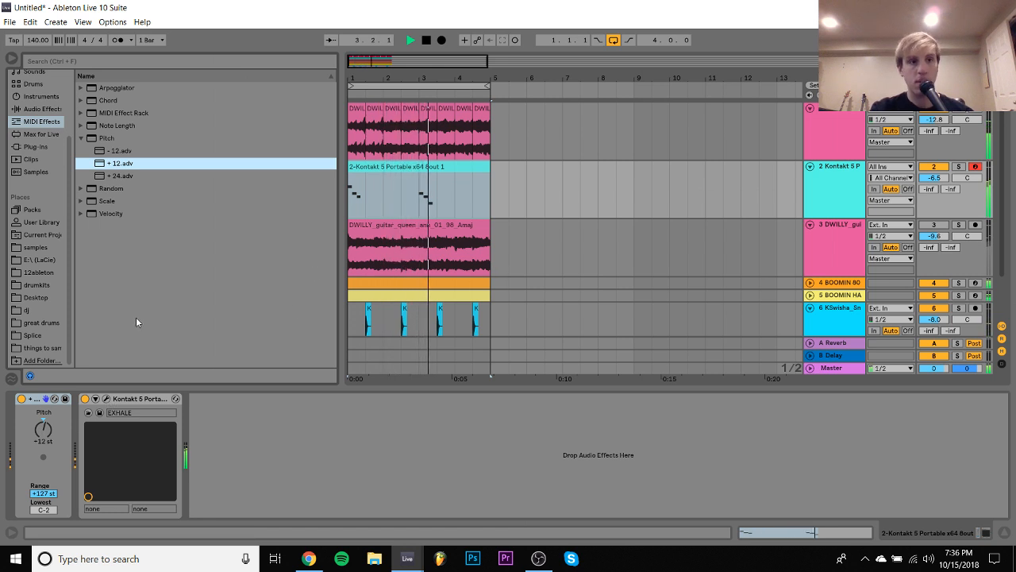
- Reopen the Kontakt window, load EXHALE's 054. Whitewood preset, and lower its Wet macro slider slightly
{"action": "left_click", "coordinate": [105, 399]}
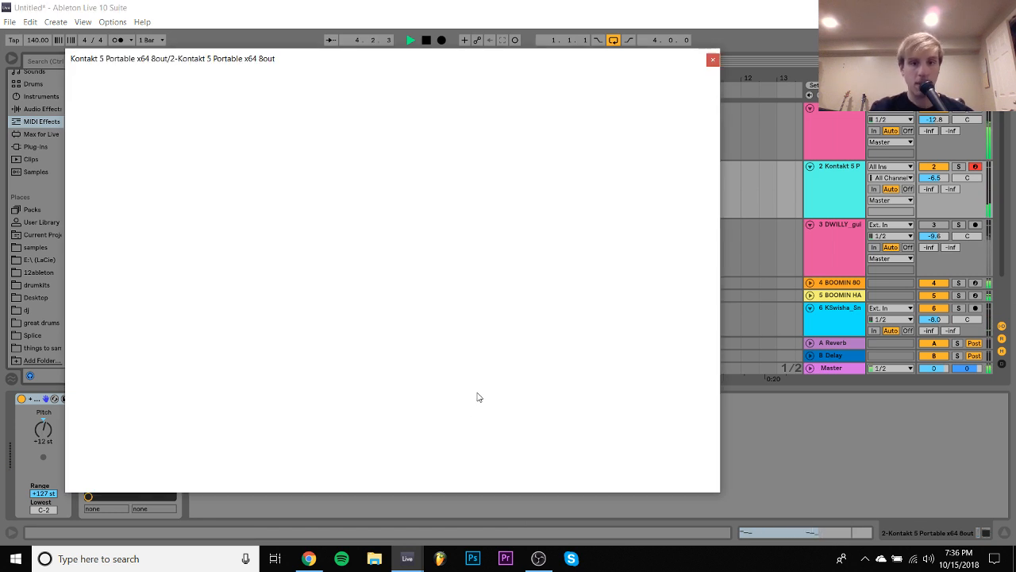
{"action": "scroll", "coordinate": [513, 383], "scroll_direction": "down", "scroll_amount": 3}
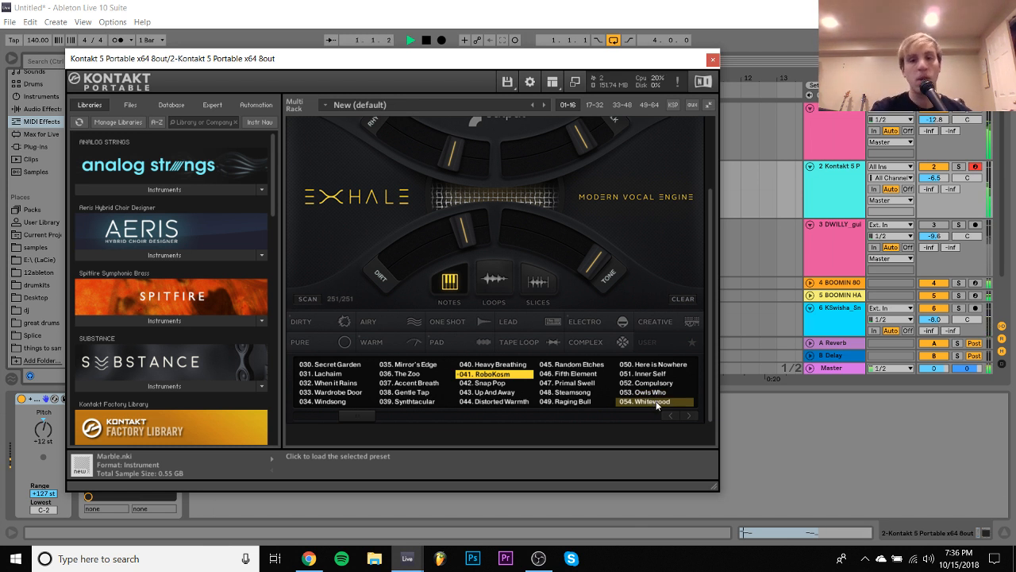
{"action": "left_click", "coordinate": [666, 402]}
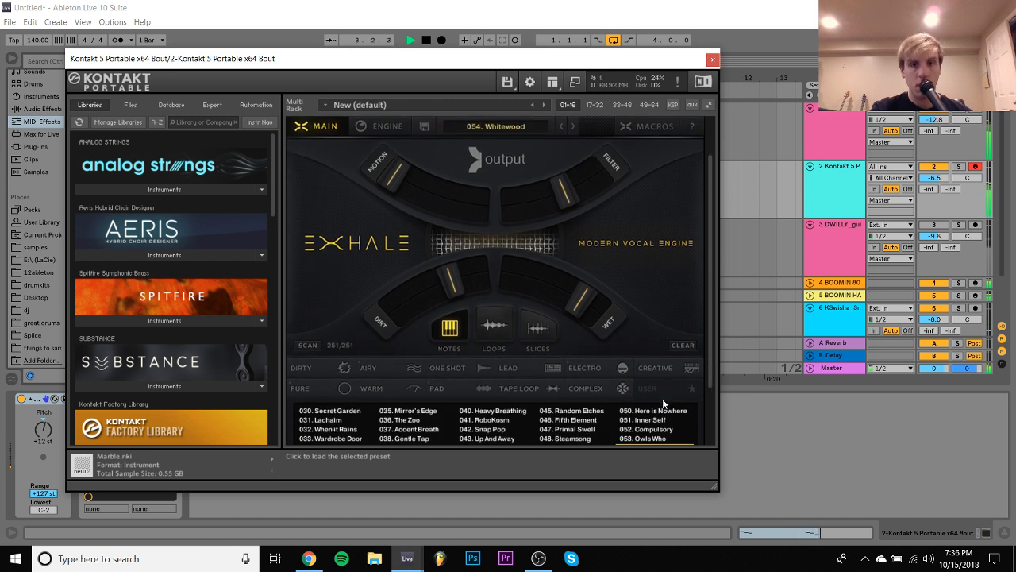
{"action": "left_click", "coordinate": [836, 174]}
{"action": "scroll", "coordinate": [609, 201], "scroll_direction": "up", "scroll_amount": 3}
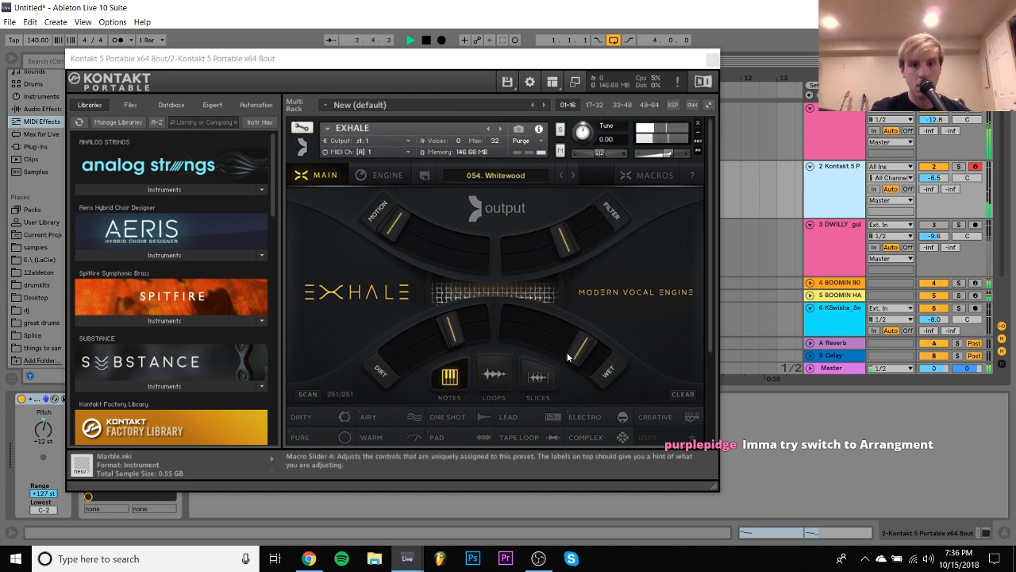
{"action": "left_click_drag", "start_coordinate": [567, 359], "coordinate": [561, 334]}
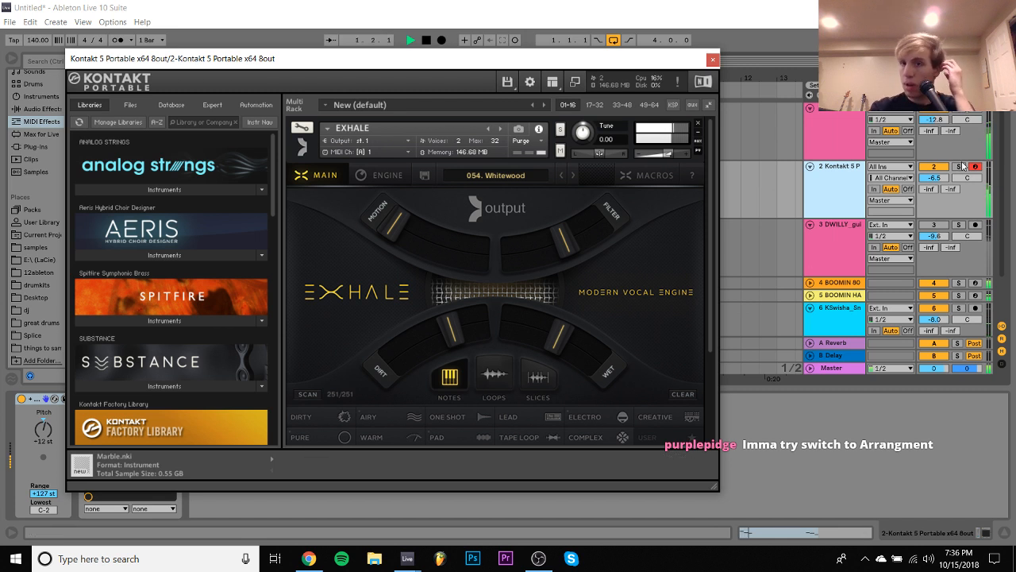
- Audition EXHALE's 052. Compulsory and 061. Indie Heart presets against the playing loop
{"action": "left_click", "coordinate": [833, 180]}
{"action": "scroll", "coordinate": [644, 212], "scroll_direction": "down", "scroll_amount": 3}
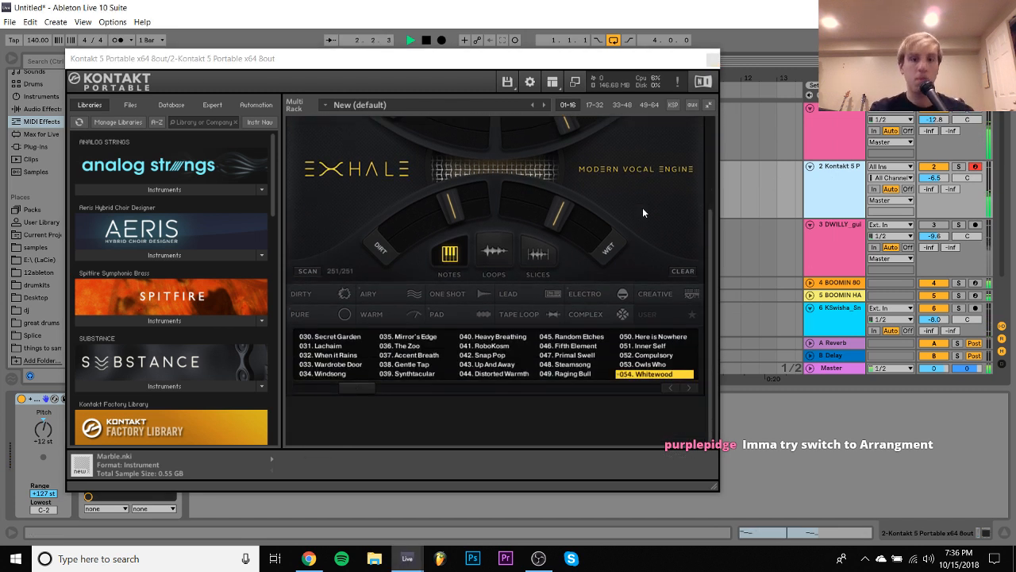
{"action": "left_click", "coordinate": [663, 355]}
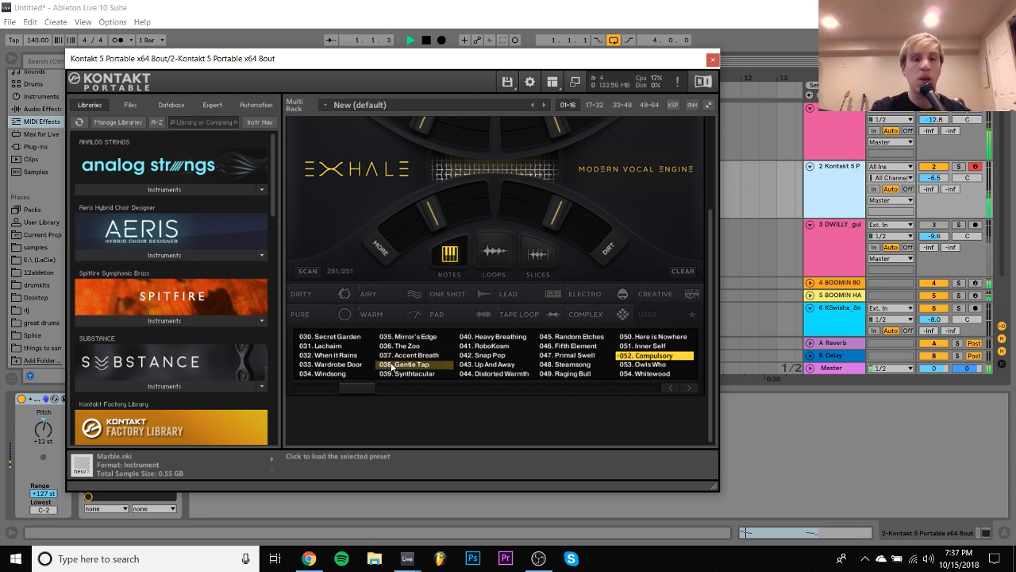
{"action": "scroll", "coordinate": [365, 388], "scroll_direction": "down", "scroll_amount": 1}
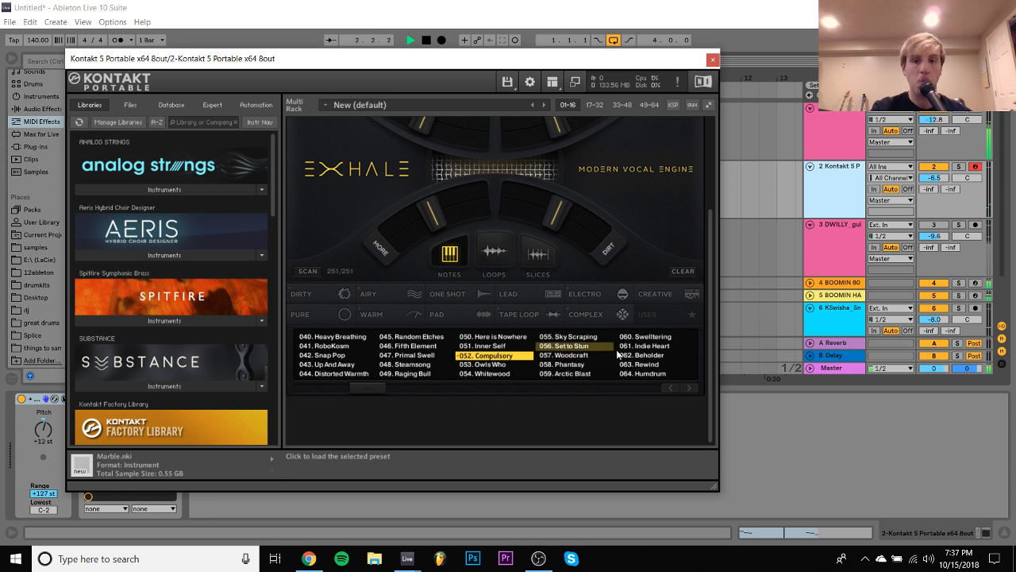
{"action": "scroll", "coordinate": [624, 351], "scroll_direction": "down", "scroll_amount": 1}
{"action": "left_click", "coordinate": [623, 350]}
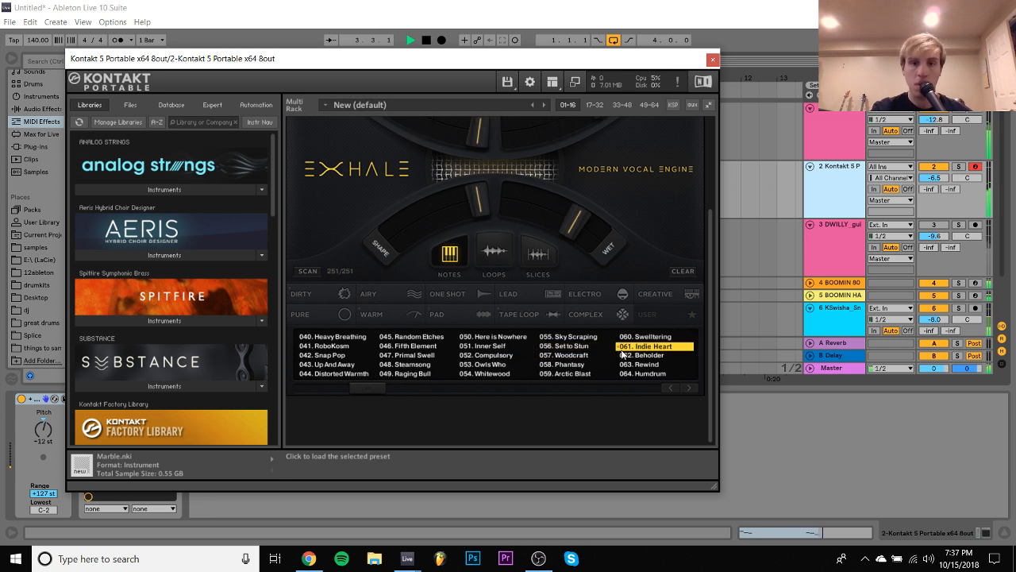
{"action": "mouse_move", "coordinate": [45, 429]}
{"action": "left_mouse_down"}
{"action": "mouse_move", "coordinate": [44, 421]}
{"action": "mouse_move", "coordinate": [45, 430]}
{"action": "left_mouse_up"}
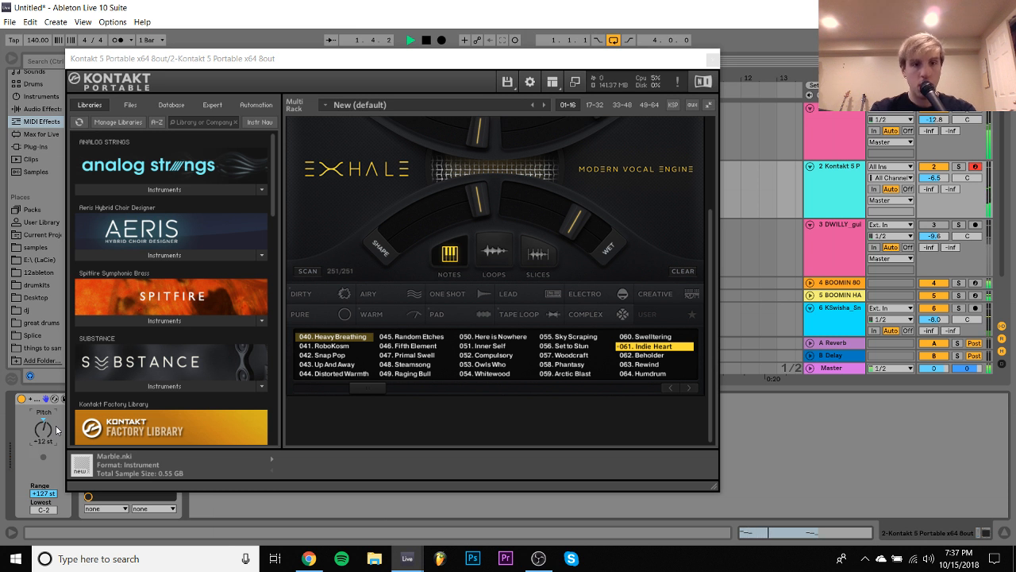
- Audition EXHALE's 048. Steamsong and 044. Distorted Warmth presets, and stop playback
{"action": "left_click", "coordinate": [413, 364]}
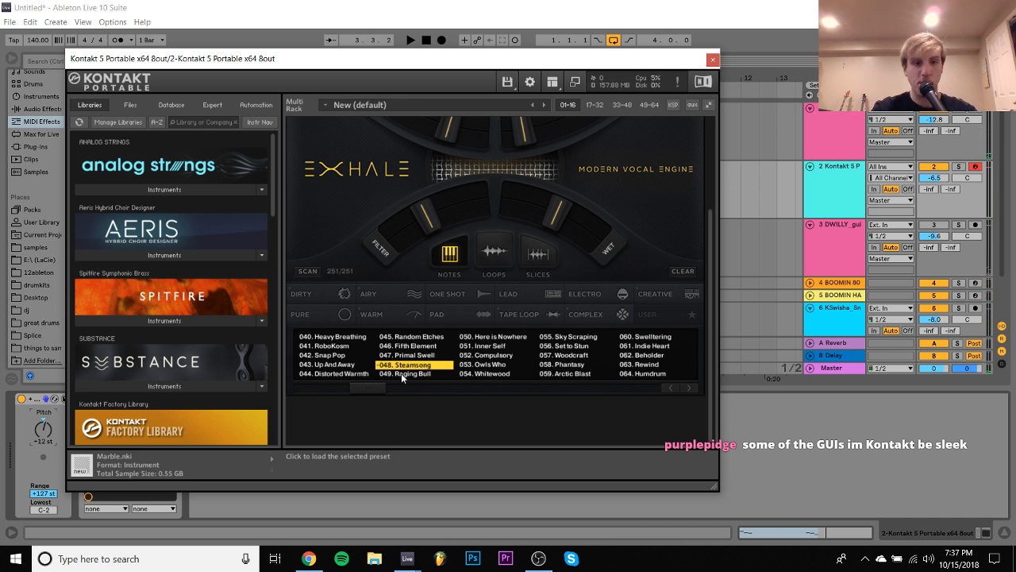
{"action": "left_click", "coordinate": [321, 373]}
{"action": "key", "text": "space"}
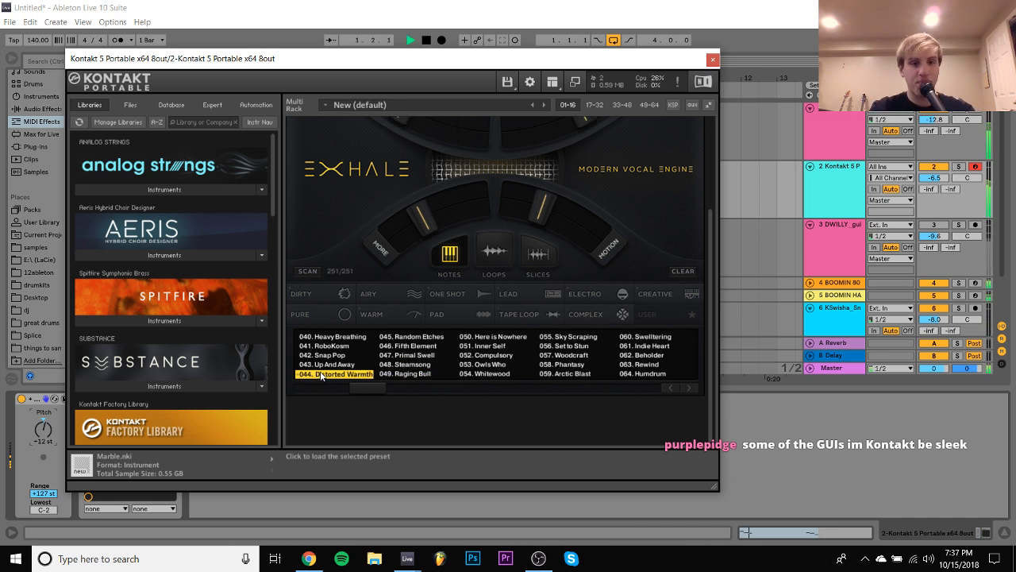
{"action": "key", "text": "space"}
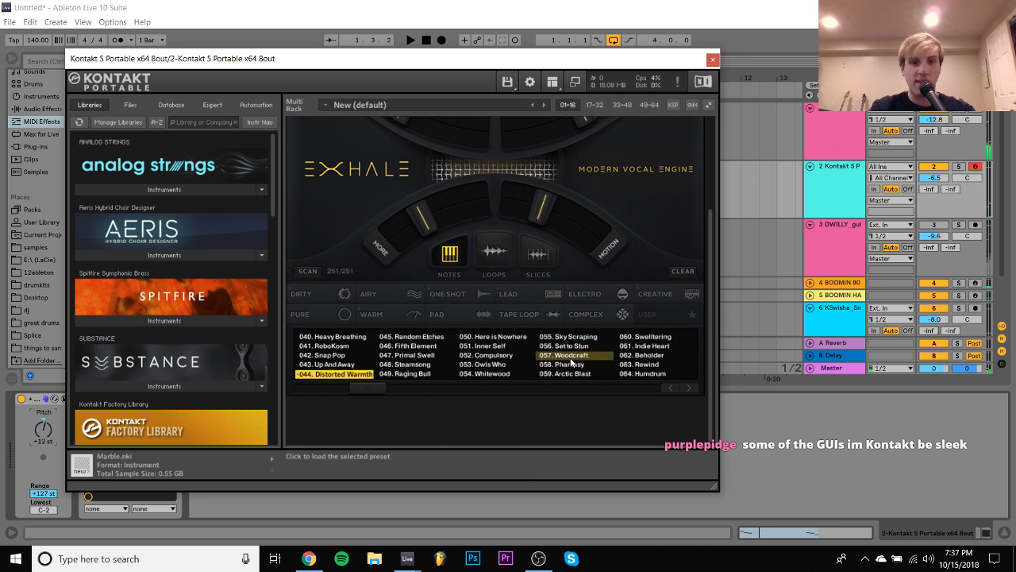
- Load EXHALE's 059. Arctic Blast preset and play the loop with it
{"action": "left_click_drag", "start_coordinate": [362, 385], "coordinate": [379, 388]}
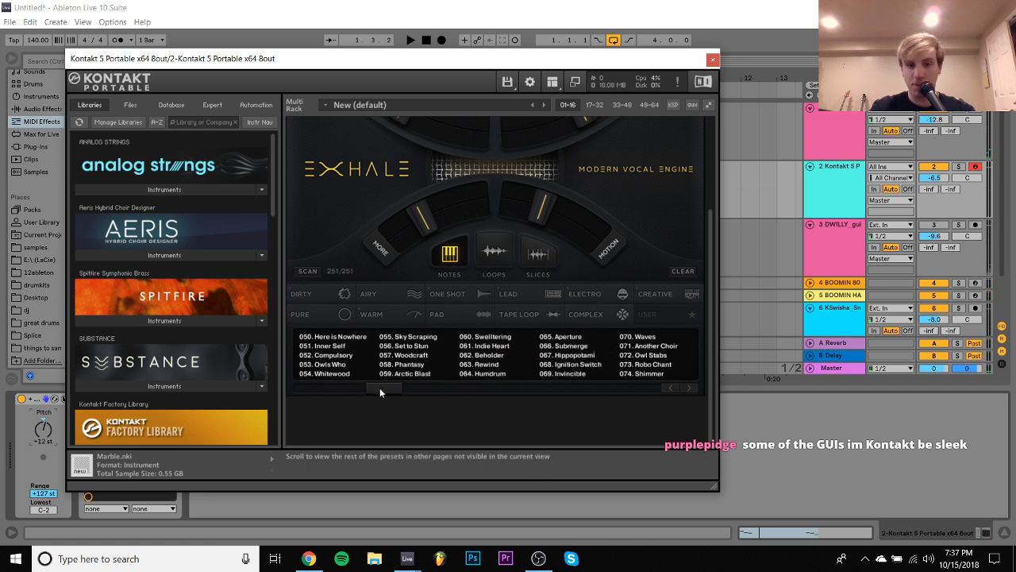
{"action": "left_click", "coordinate": [425, 365]}
{"action": "left_click", "coordinate": [427, 374]}
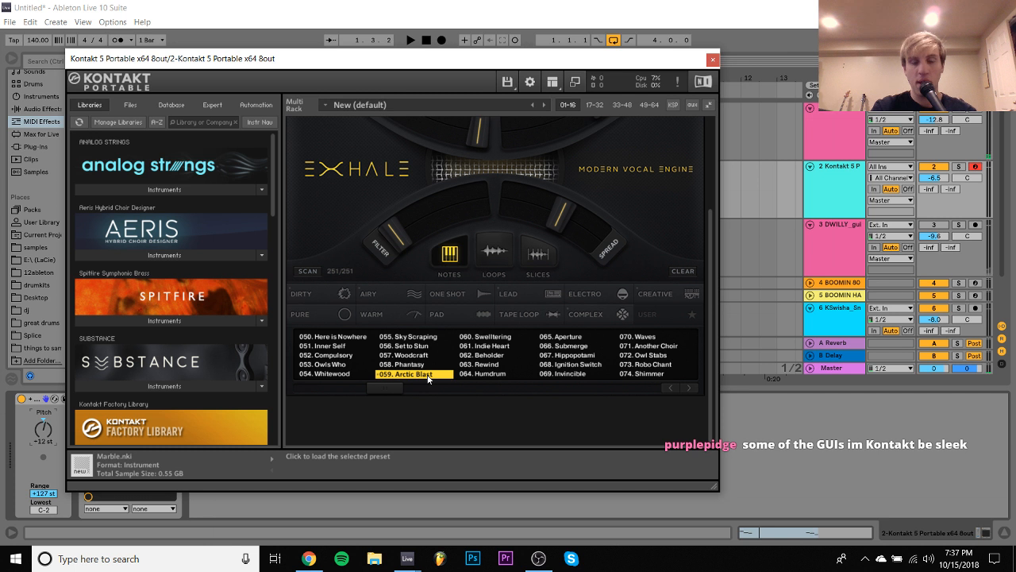
{"action": "key", "text": "space"}
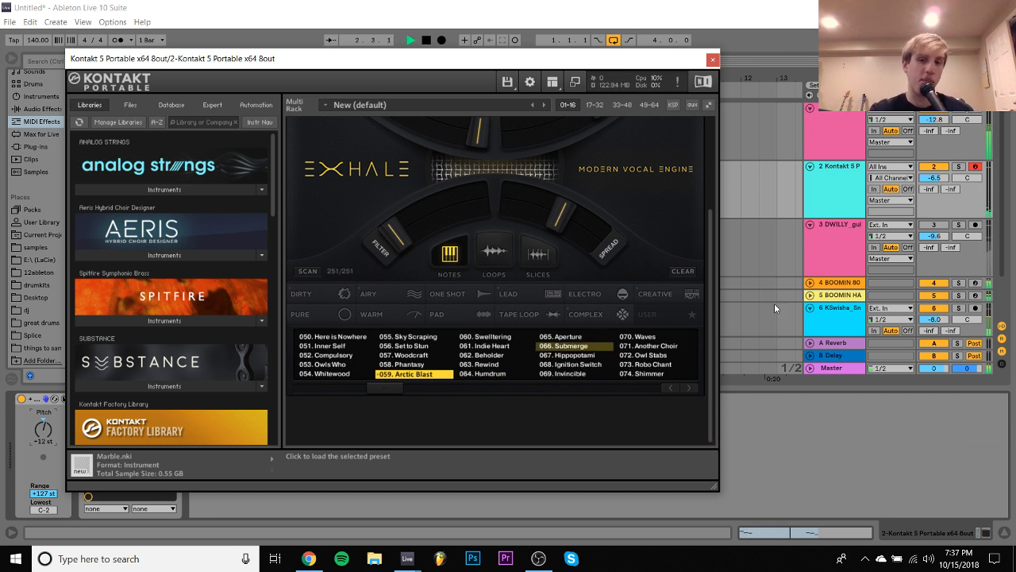
- Audition EXHALE's 067. Hippopotami, 068. Ignition Switch and 065. Aperture presets against the loop
{"action": "left_click", "coordinate": [932, 178]}
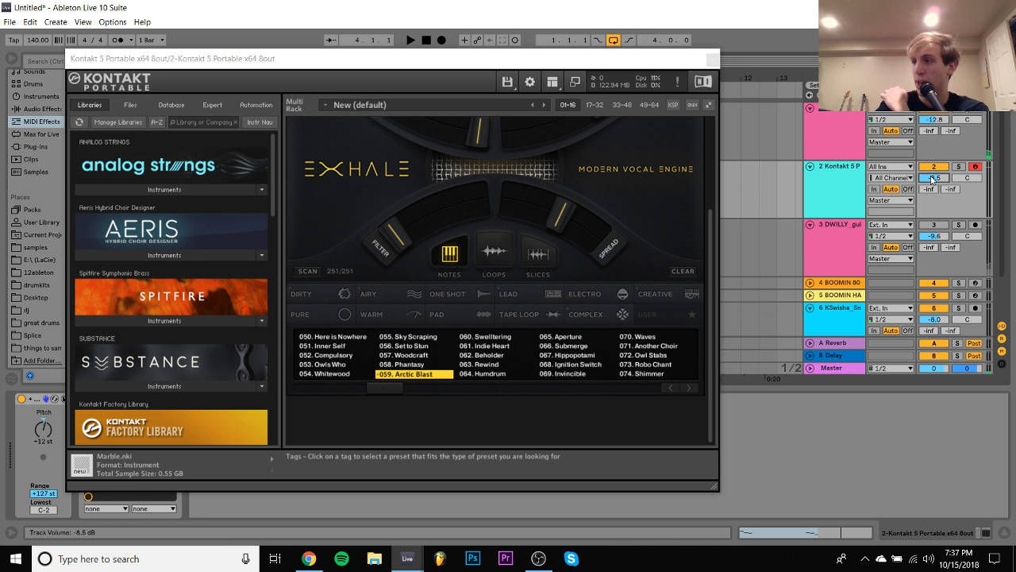
{"action": "left_click", "coordinate": [586, 358]}
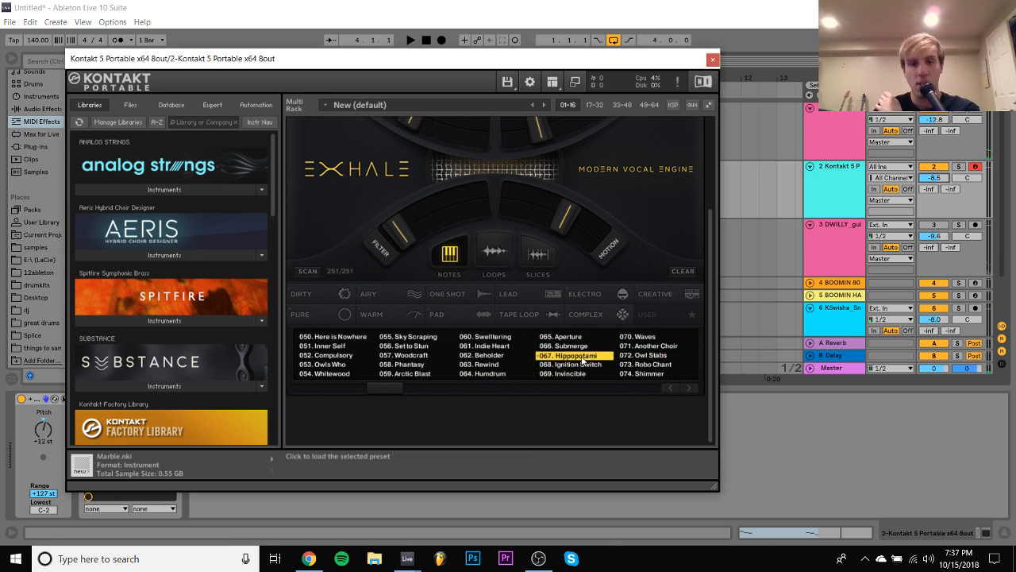
{"action": "key", "text": "space"}
{"action": "left_click", "coordinate": [585, 365]}
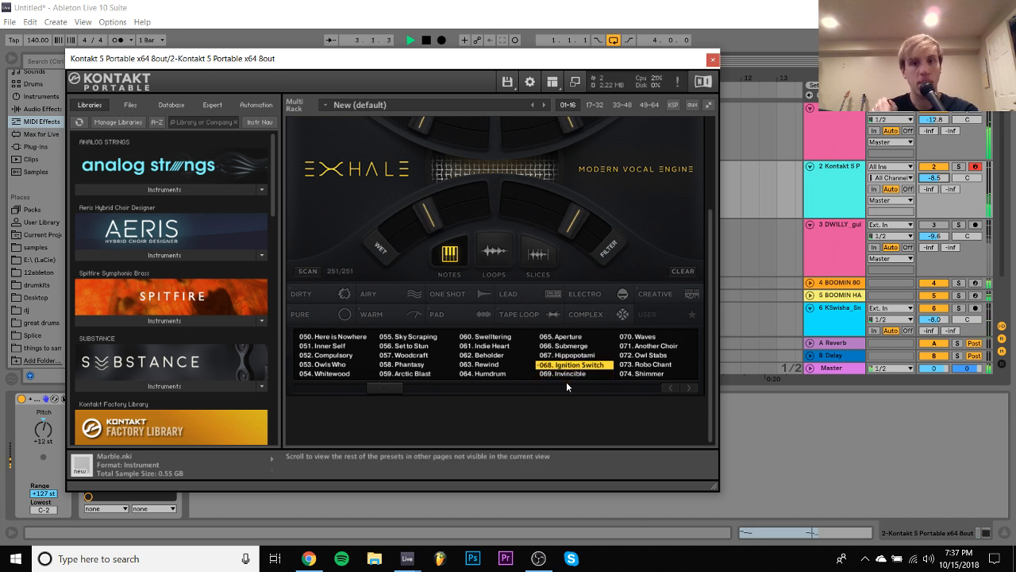
{"action": "left_click", "coordinate": [566, 339]}
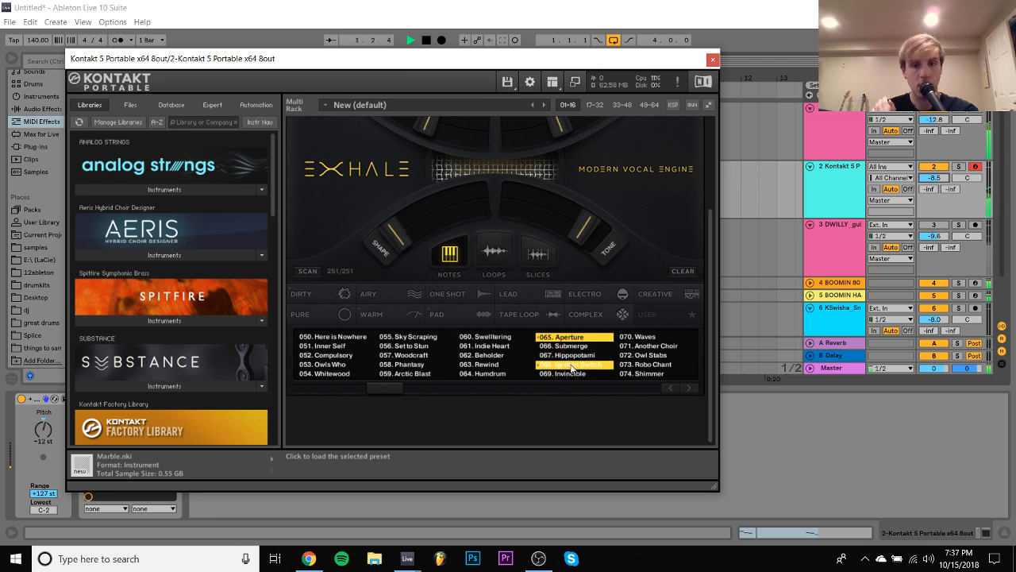
- Reload EXHALE's 068. Ignition Switch preset and solo the Kontakt track while the loop plays
{"action": "left_click", "coordinate": [572, 365]}
{"action": "key", "text": "space"}
{"action": "scroll", "coordinate": [528, 141], "scroll_direction": "up", "scroll_amount": 3}
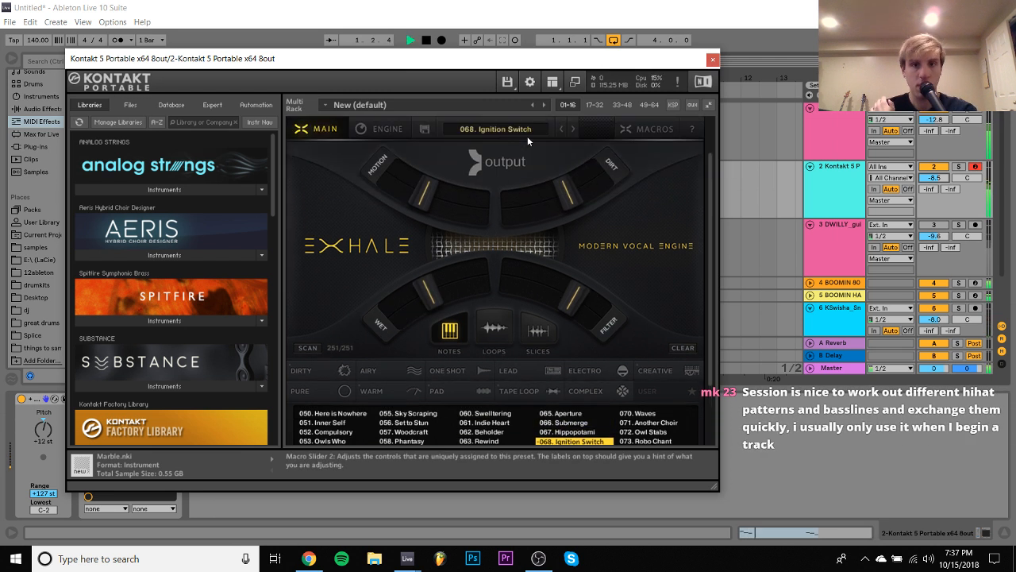
{"action": "left_click", "coordinate": [959, 166]}
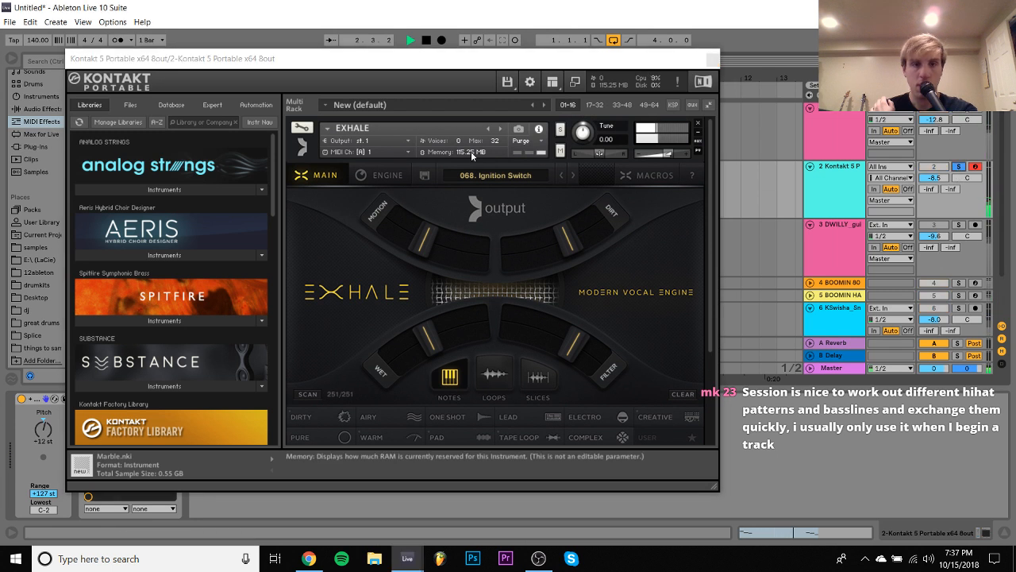
- Show EXHALE's Engine page with its Delays effect and adjust the Delay 2 time
{"action": "left_click", "coordinate": [386, 175]}
{"action": "scroll", "coordinate": [423, 213], "scroll_direction": "down", "scroll_amount": 3}
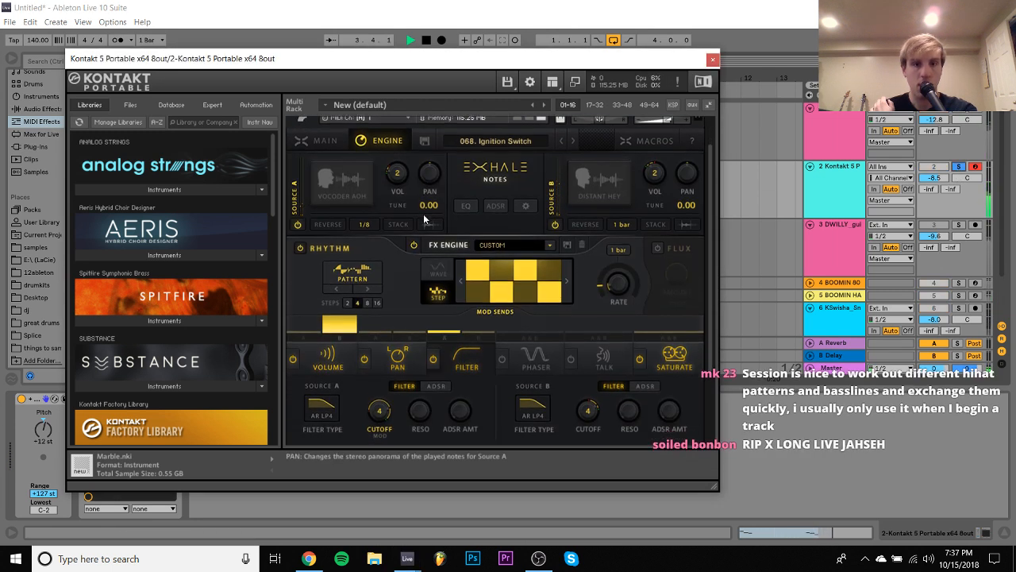
{"action": "scroll", "coordinate": [423, 214], "scroll_direction": "down", "scroll_amount": 2}
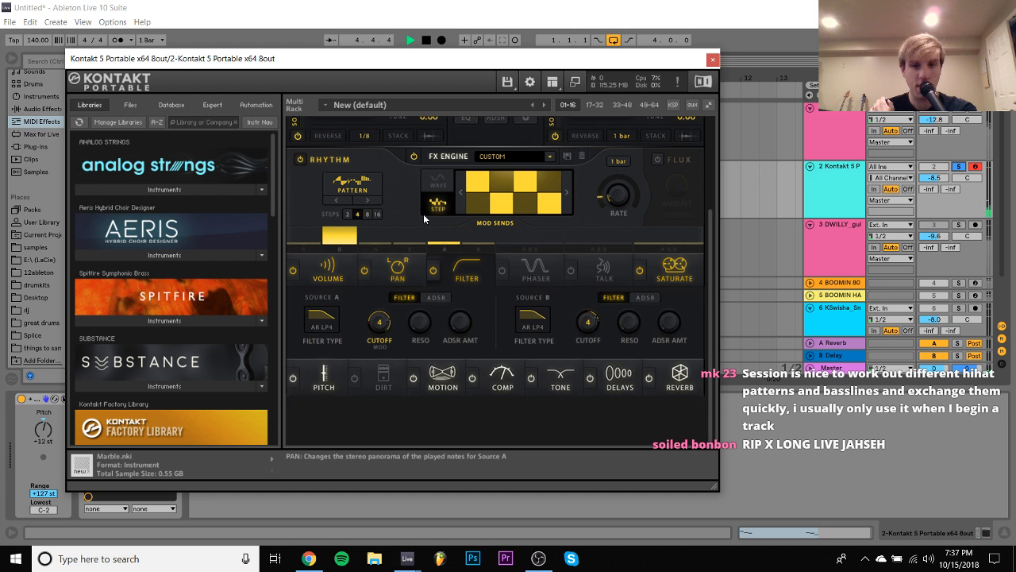
{"action": "left_click", "coordinate": [612, 376]}
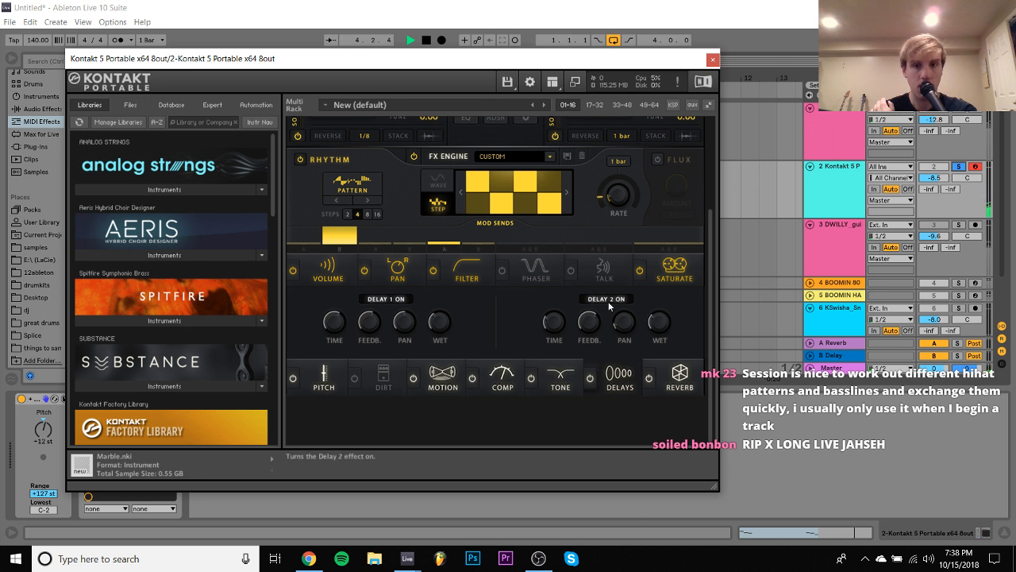
{"action": "left_click_drag", "start_coordinate": [549, 320], "coordinate": [555, 305]}
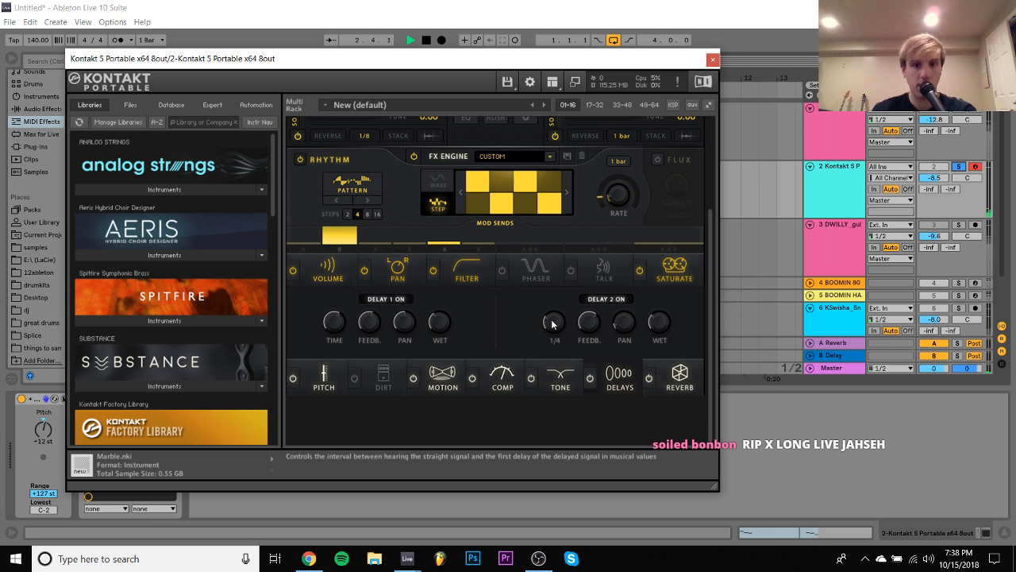
- Unsolo the Kontakt track and try a Delay 2 time of 1/1 within the full beat
{"action": "left_click", "coordinate": [934, 167]}
{"action": "left_click", "coordinate": [959, 167]}
{"action": "left_click_drag", "start_coordinate": [551, 324], "coordinate": [554, 318]}
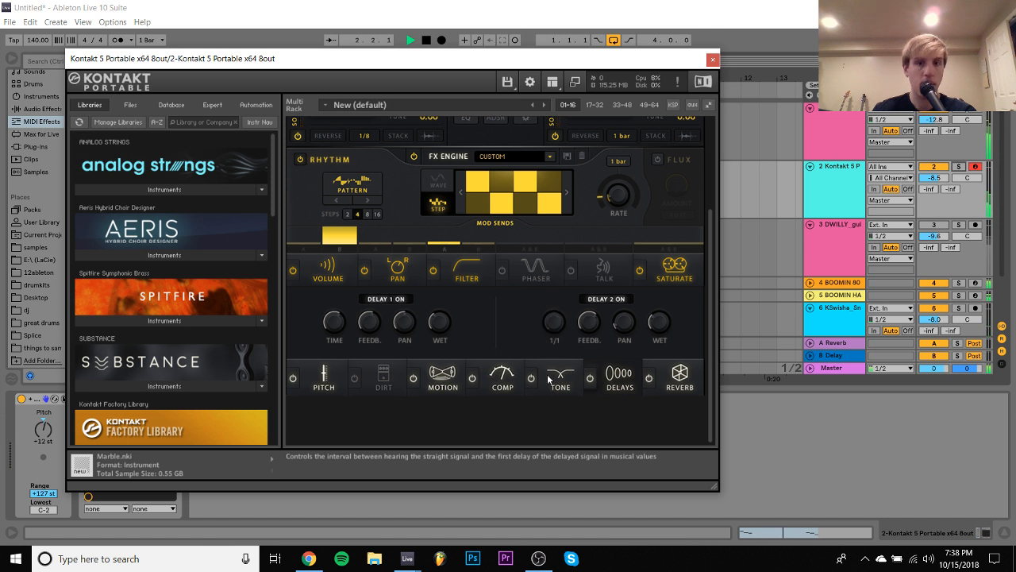
{"action": "left_click_drag", "start_coordinate": [547, 358], "coordinate": [553, 338]}
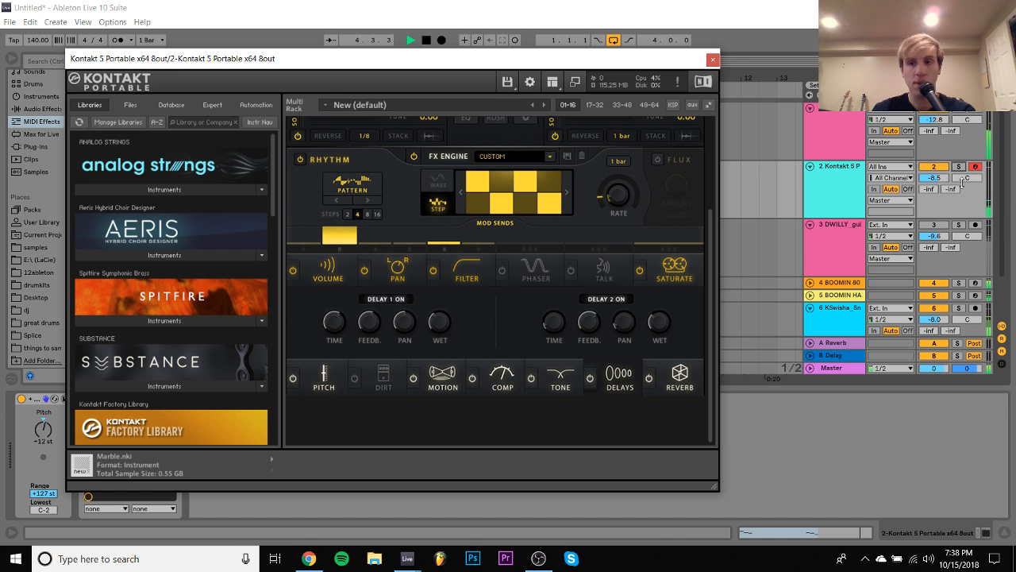
- In EXHALE's ADSR controls, set both sources' attack to 0.00 ms and Source A's sustain to its minimum
{"action": "scroll", "coordinate": [594, 239], "scroll_direction": "up", "scroll_amount": 3}
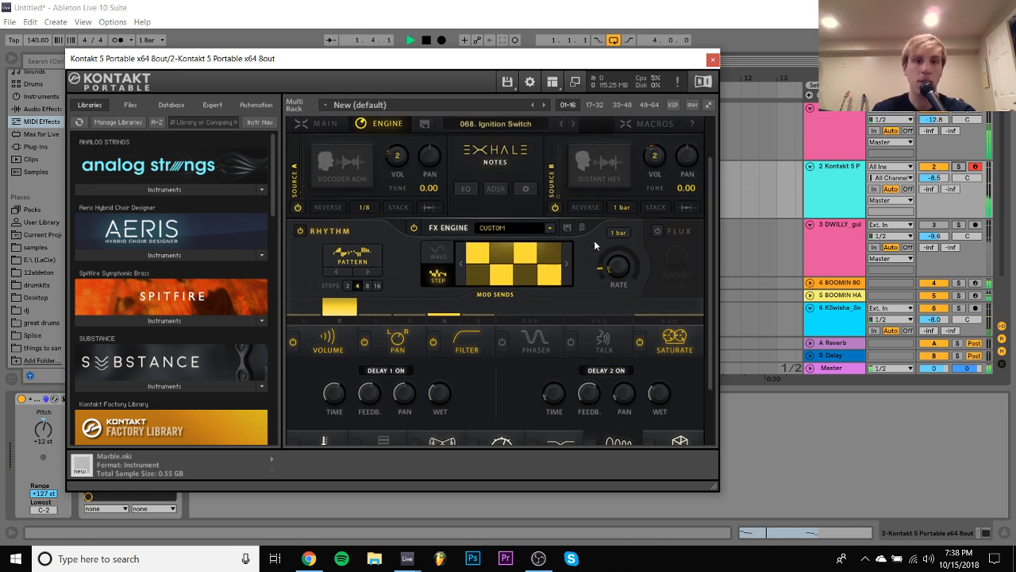
{"action": "scroll", "coordinate": [460, 229], "scroll_direction": "up", "scroll_amount": 2}
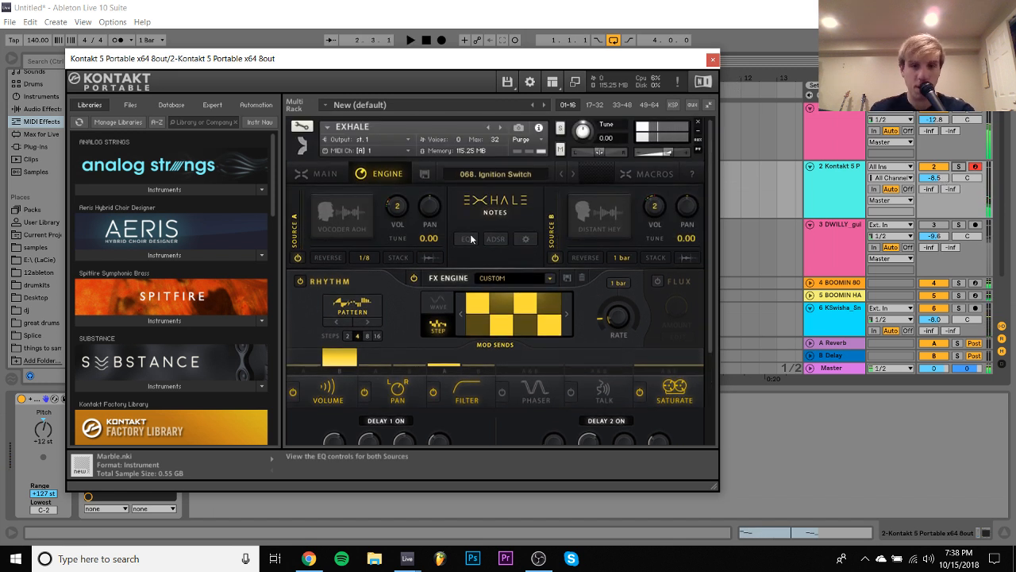
{"action": "left_click", "coordinate": [492, 239]}
{"action": "left_click_drag", "start_coordinate": [317, 242], "coordinate": [358, 443]}
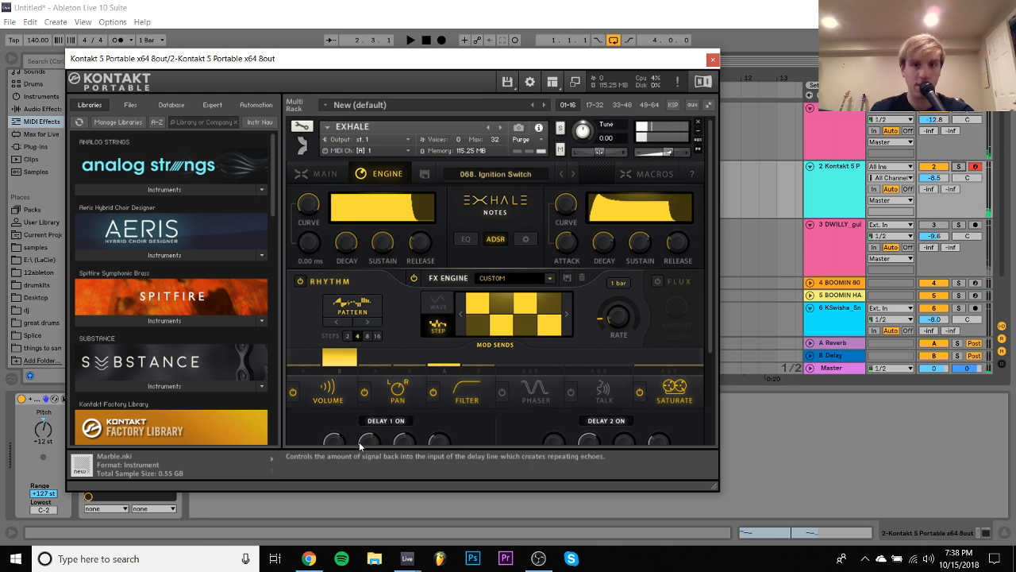
{"action": "left_click_drag", "start_coordinate": [566, 242], "coordinate": [545, 431]}
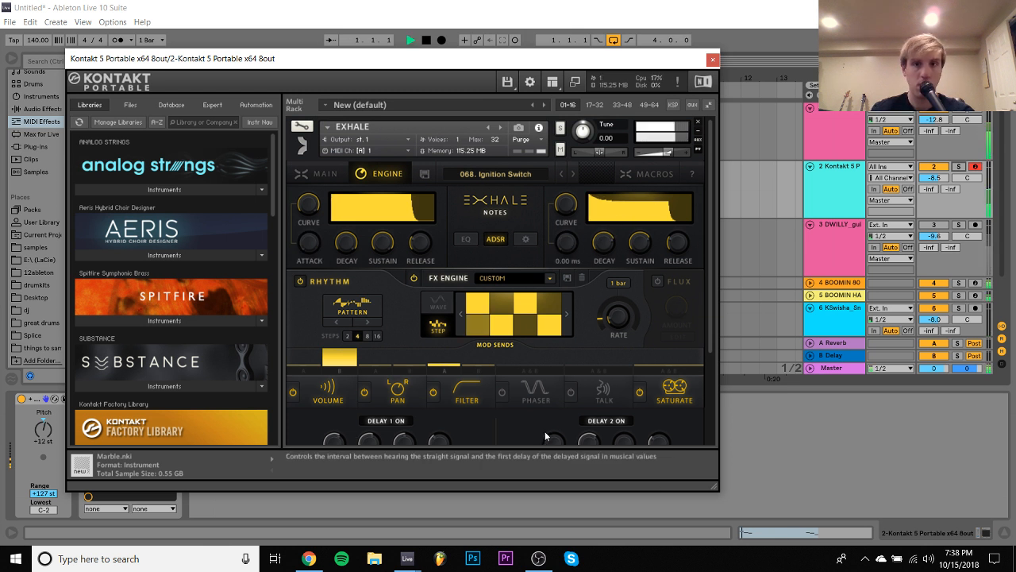
{"action": "key", "text": "space"}
{"action": "left_click_drag", "start_coordinate": [382, 242], "coordinate": [365, 489]}
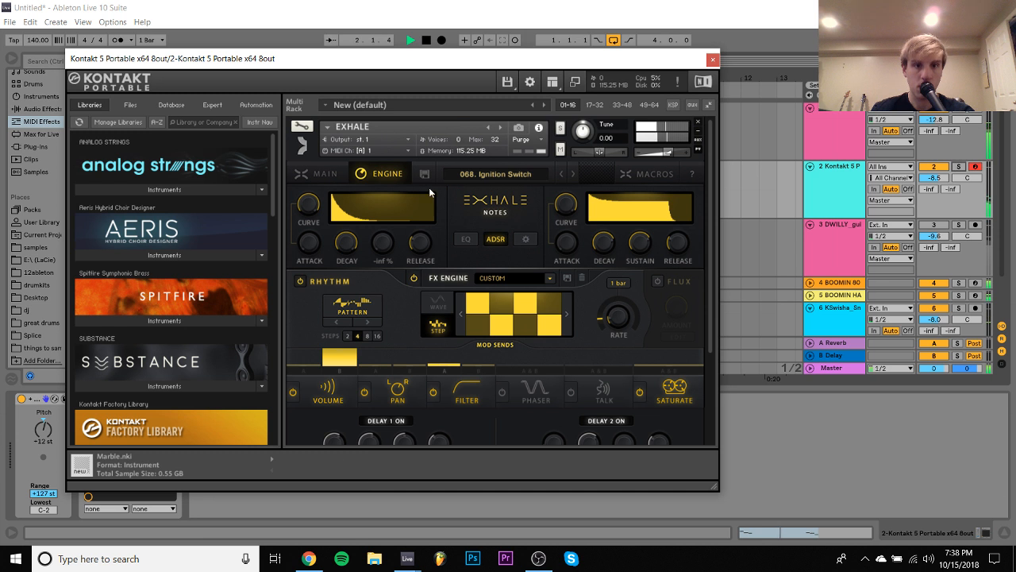
- Return to EXHALE's Main page and try to load the 072. Owl Stabs preset, discarding the current preset changes
{"action": "left_click", "coordinate": [343, 173]}
{"action": "scroll", "coordinate": [564, 313], "scroll_direction": "down", "scroll_amount": 3}
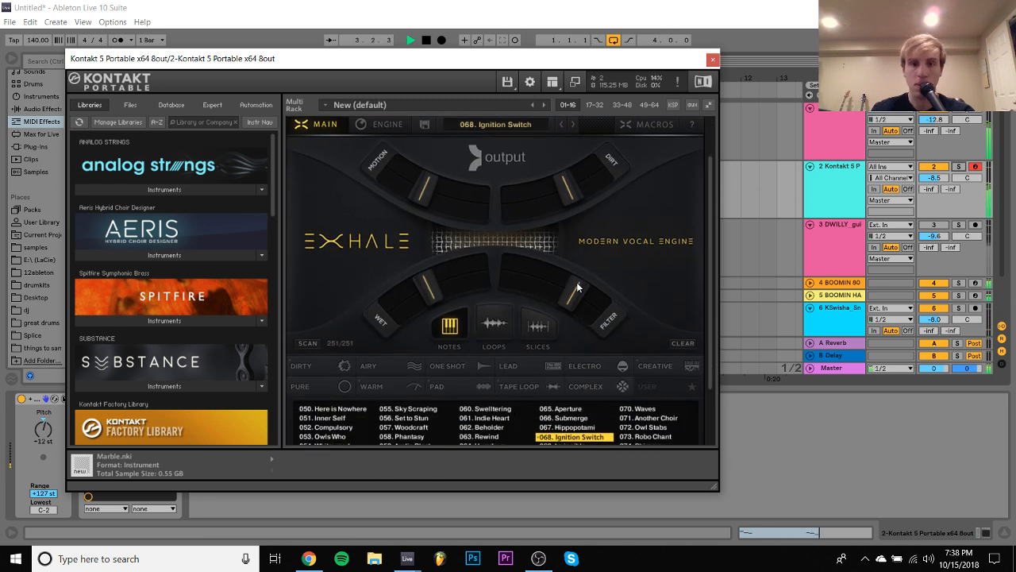
{"action": "scroll", "coordinate": [577, 282], "scroll_direction": "up", "scroll_amount": 1}
{"action": "left_click", "coordinate": [679, 384]}
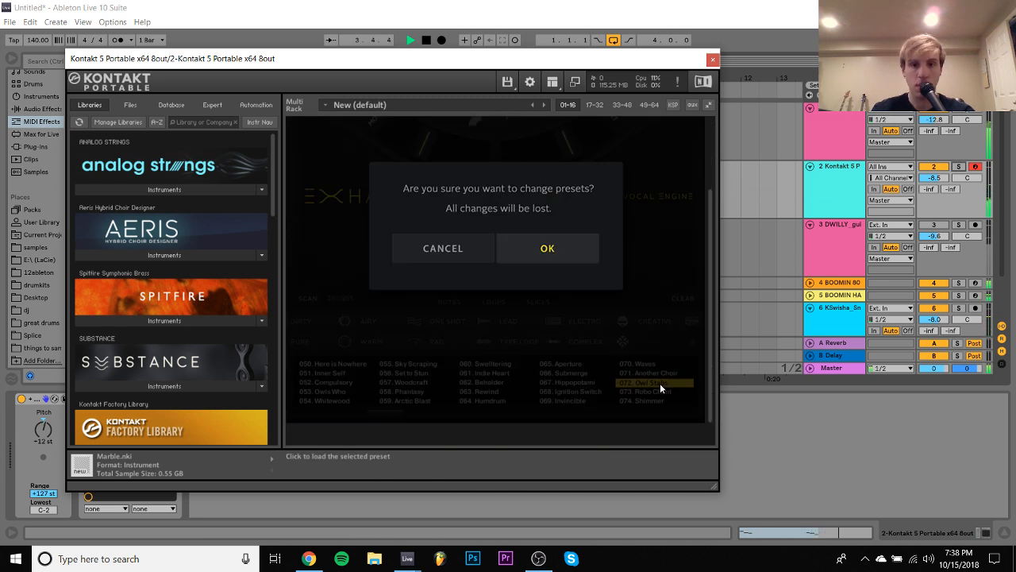
{"action": "left_click", "coordinate": [557, 256]}
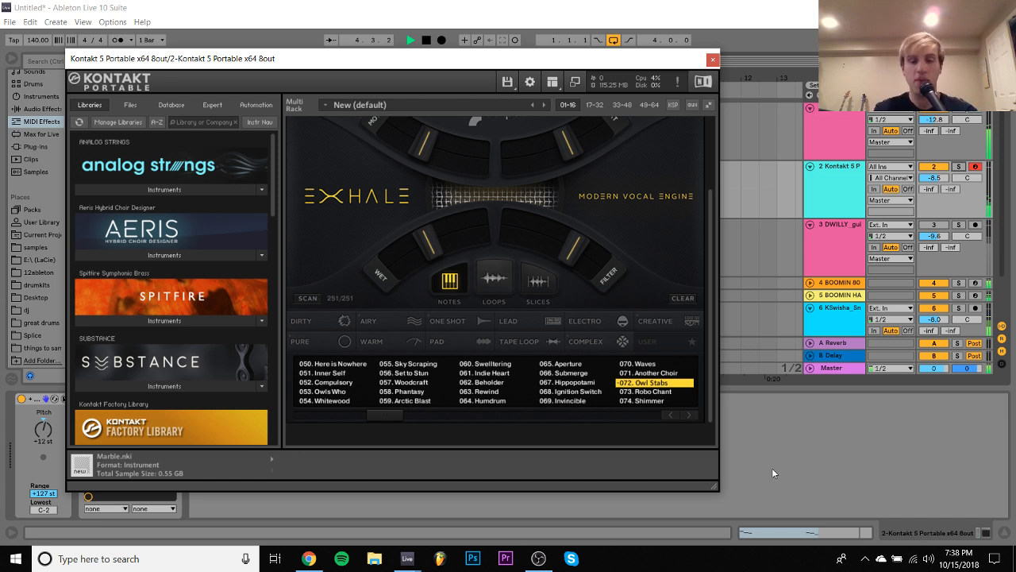
{"action": "left_click", "coordinate": [761, 405]}
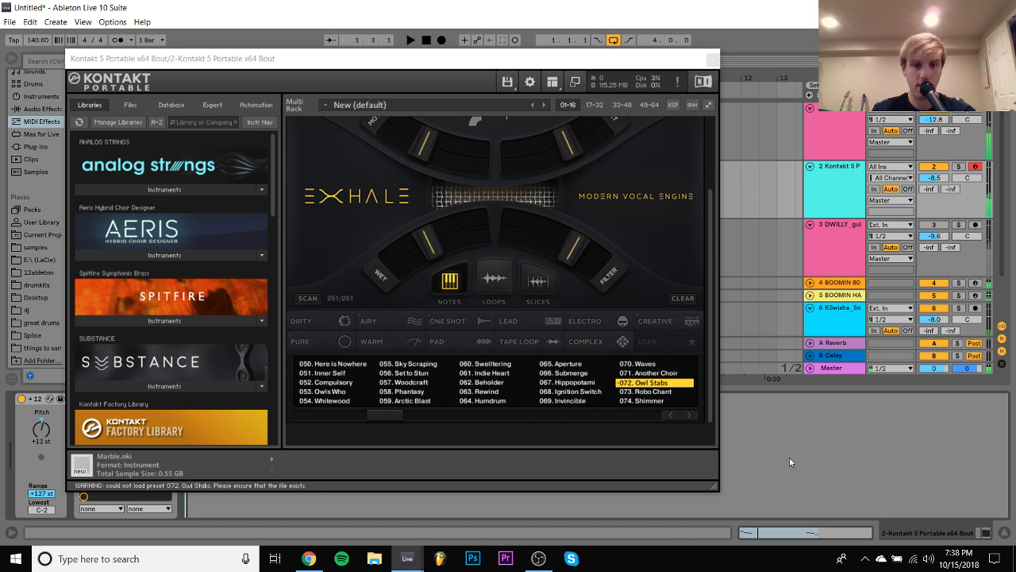
- Load EXHALE's 117. Tight Slaps preset, discarding changes, and play the loop with it
{"action": "left_click_drag", "start_coordinate": [380, 413], "coordinate": [468, 421]}
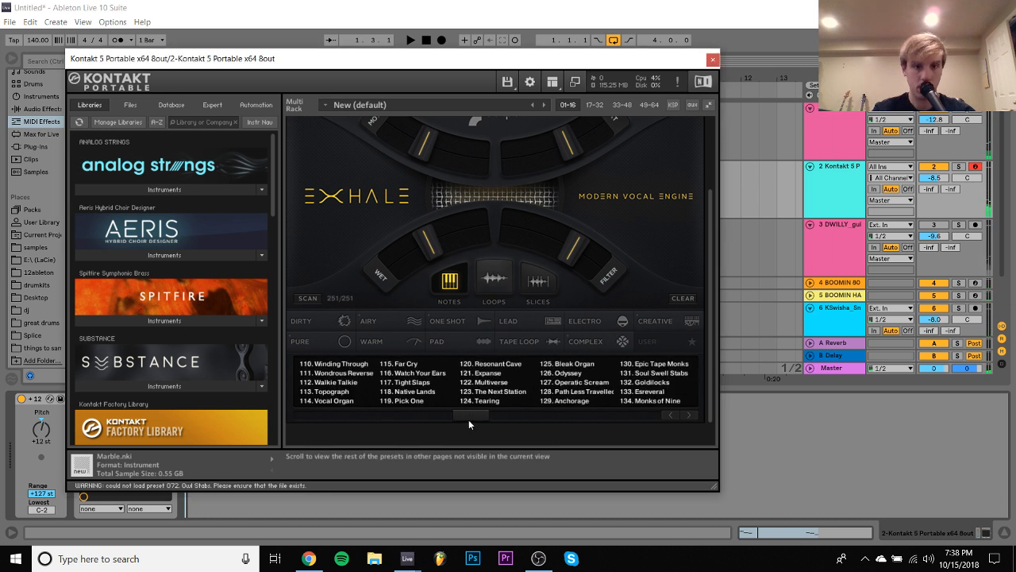
{"action": "left_click", "coordinate": [415, 381]}
{"action": "left_click", "coordinate": [554, 248]}
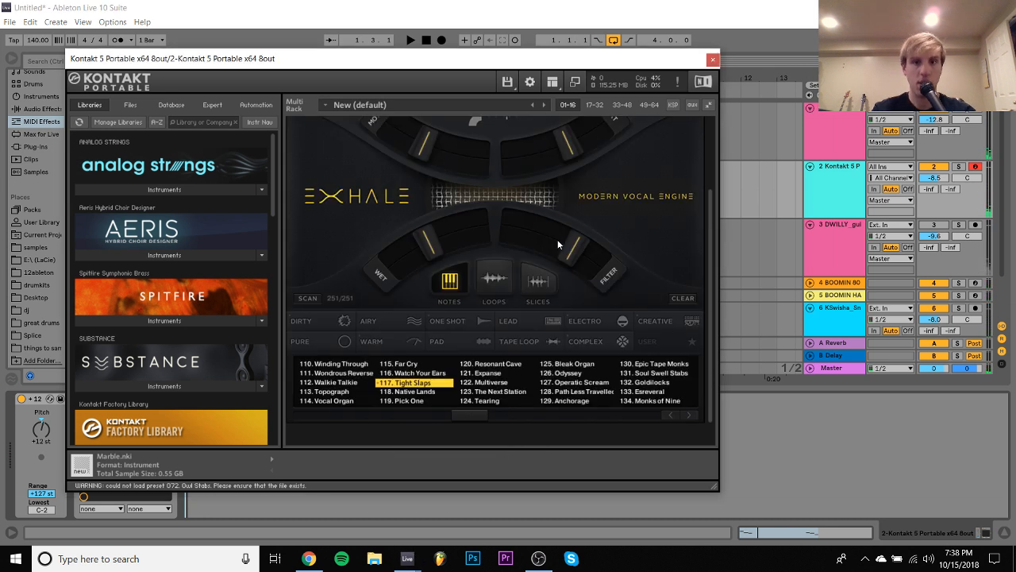
{"action": "left_click", "coordinate": [858, 449]}
{"action": "key", "text": "space"}
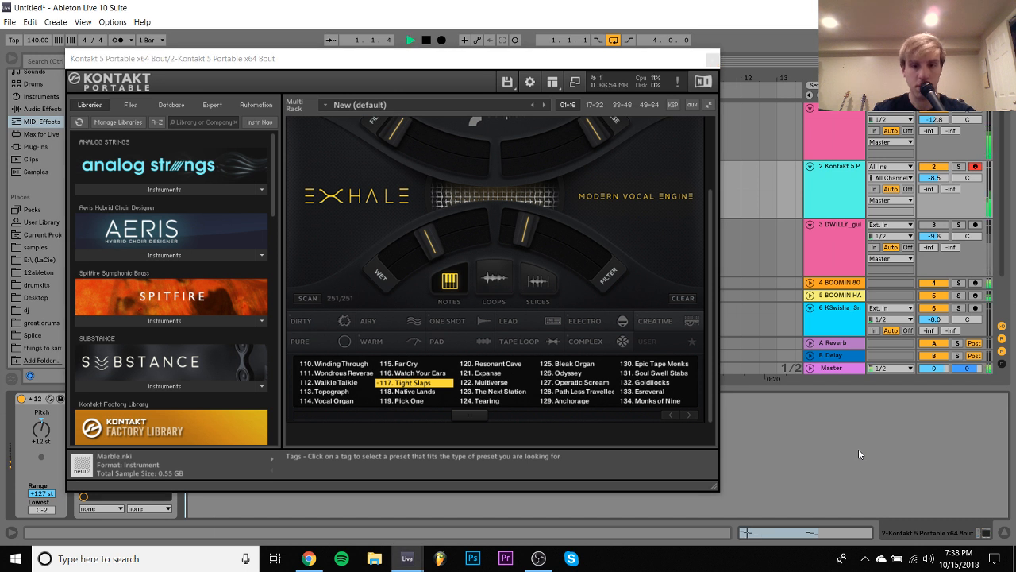
- Audition EXHALE's 132. Goldilocks and 126. Odyssey presets over the playing loop
{"action": "left_click", "coordinate": [657, 383]}
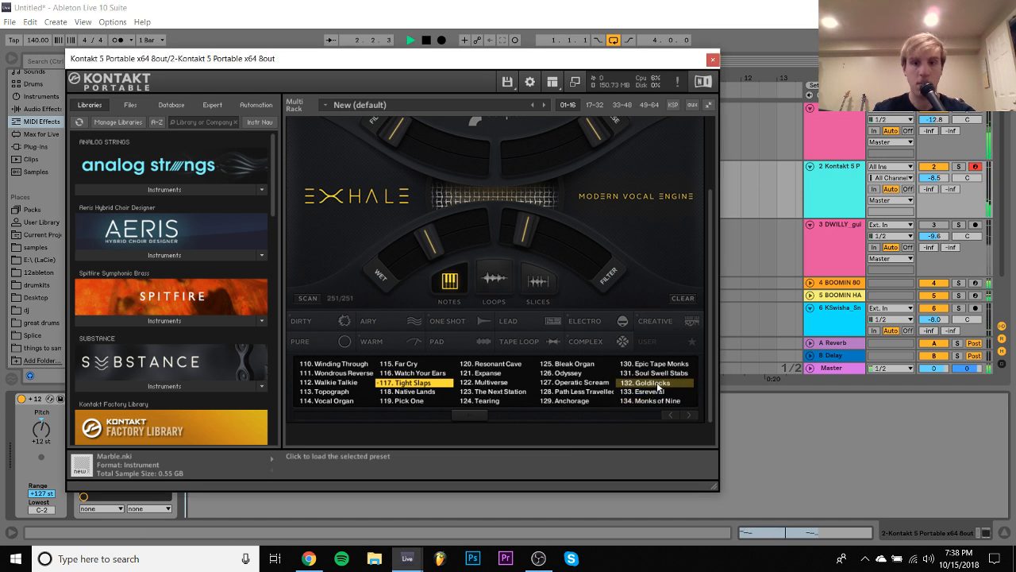
{"action": "left_click", "coordinate": [657, 383]}
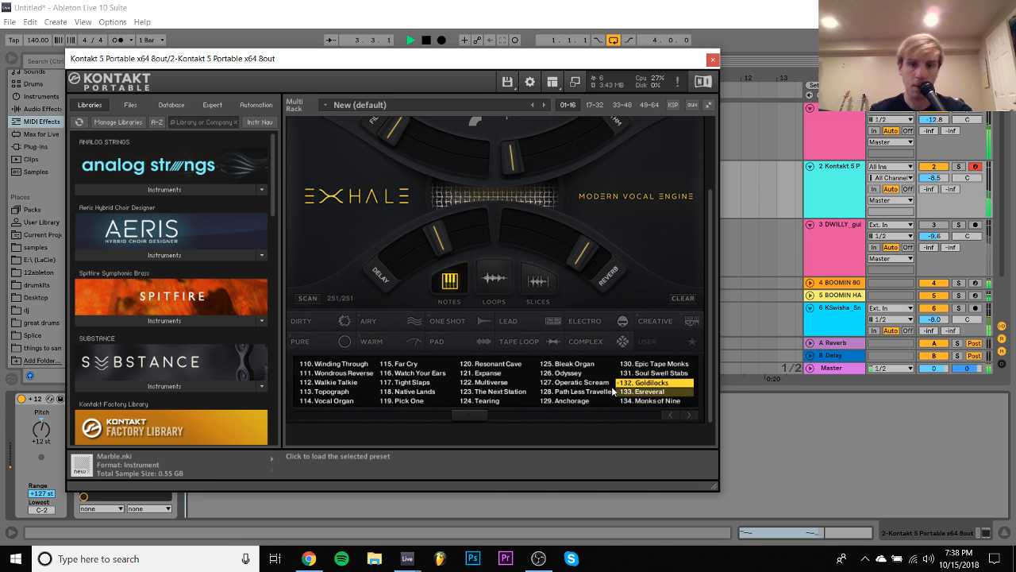
{"action": "left_click", "coordinate": [571, 375]}
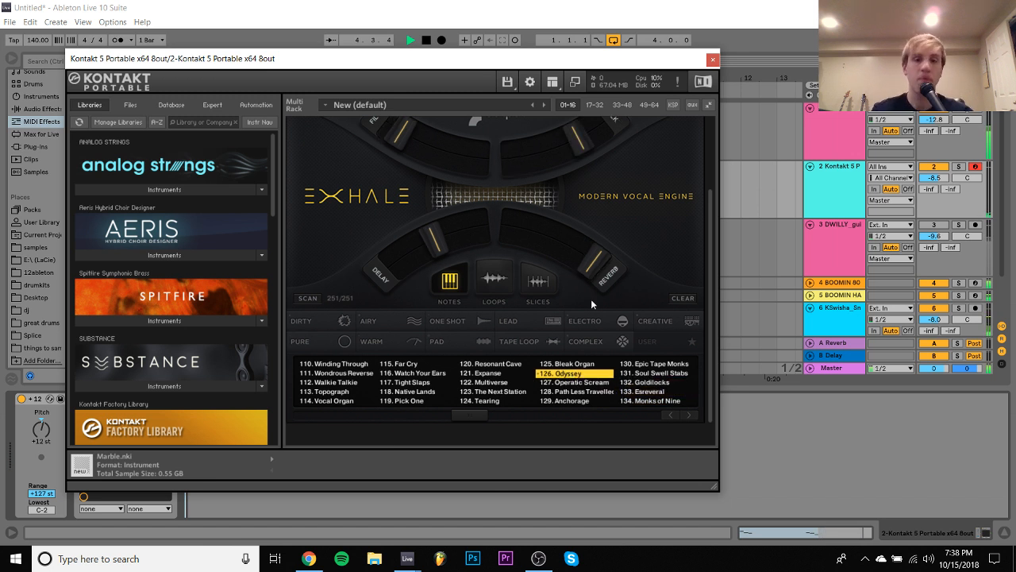
{"action": "scroll", "coordinate": [592, 303], "scroll_direction": "down", "scroll_amount": 1}
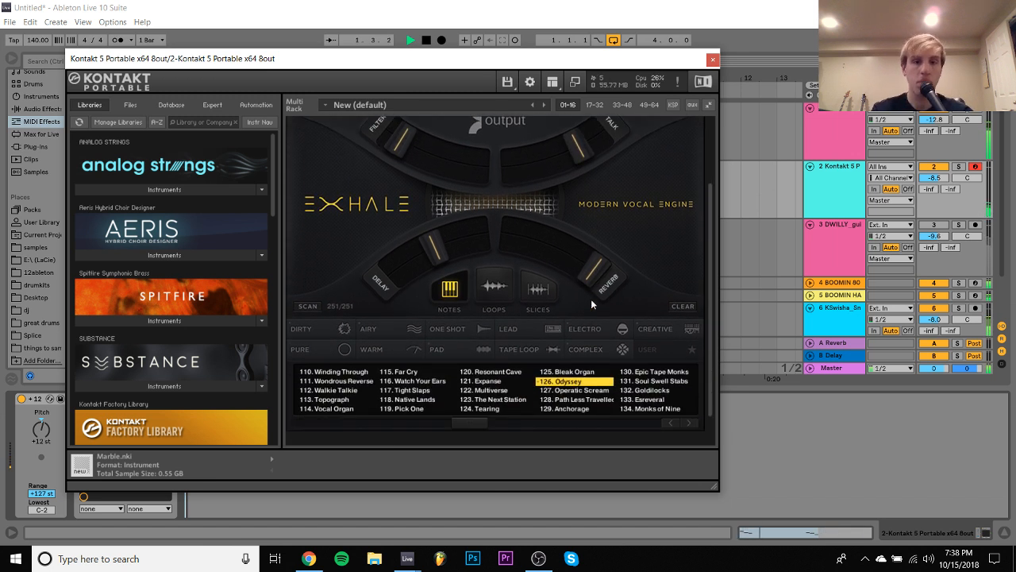
- Close the Kontakt window and replace the track's Kontakt instrument with the Omnisphere plug-in
{"action": "left_click", "coordinate": [712, 58]}
{"action": "left_click", "coordinate": [39, 146]}
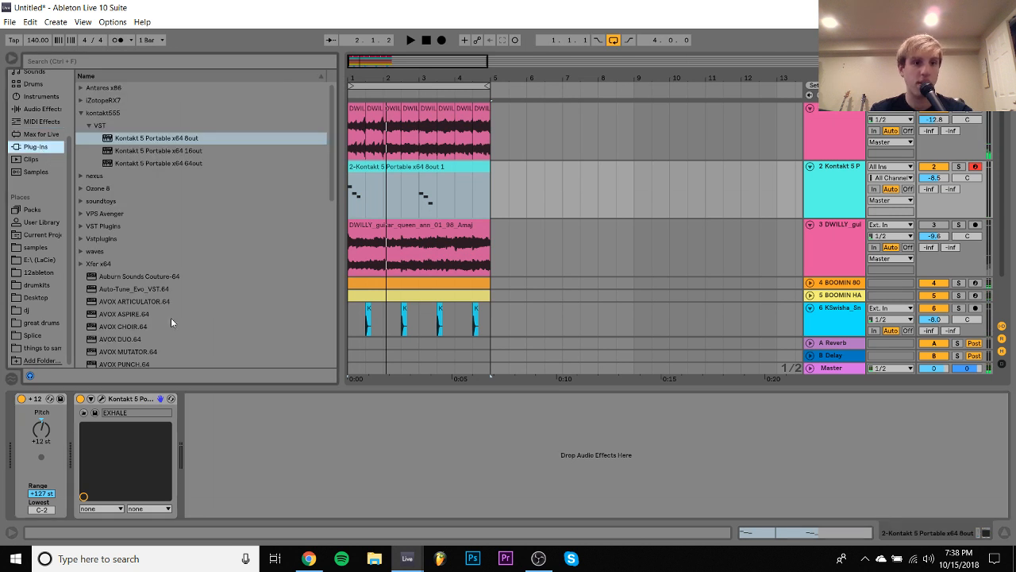
{"action": "scroll", "coordinate": [171, 318], "scroll_direction": "down", "scroll_amount": 5}
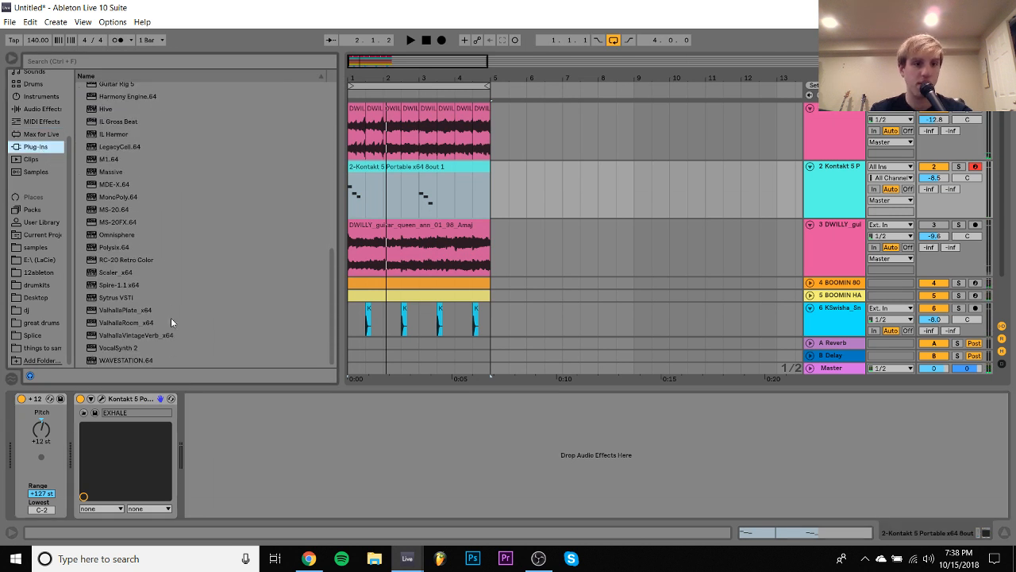
{"action": "left_click", "coordinate": [108, 234]}
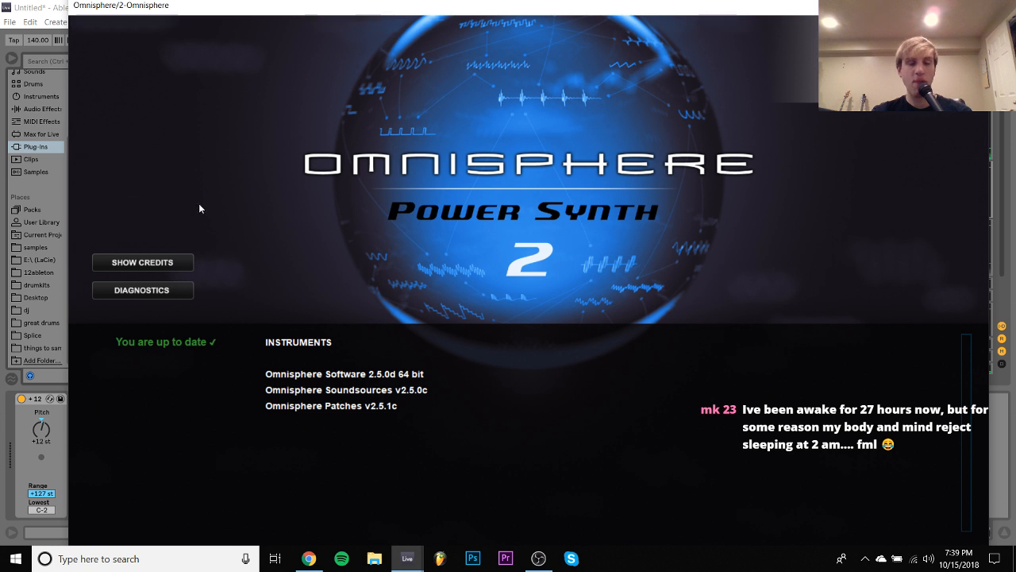
- Dismiss Omnisphere's splash screen and reduce its window magnification so the plug-in fits on screen
{"action": "left_click", "coordinate": [433, 166]}
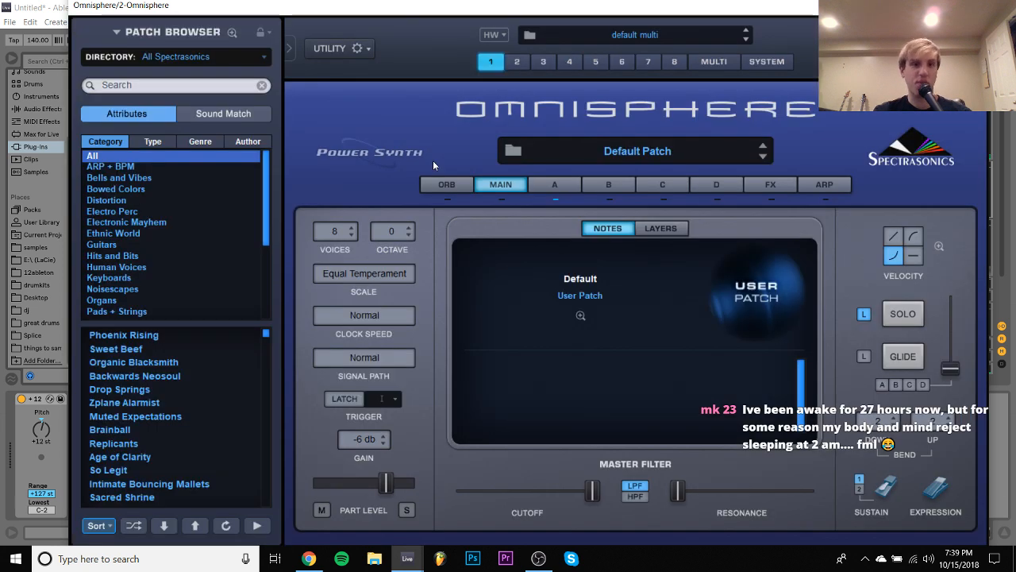
{"action": "left_click", "coordinate": [362, 50]}
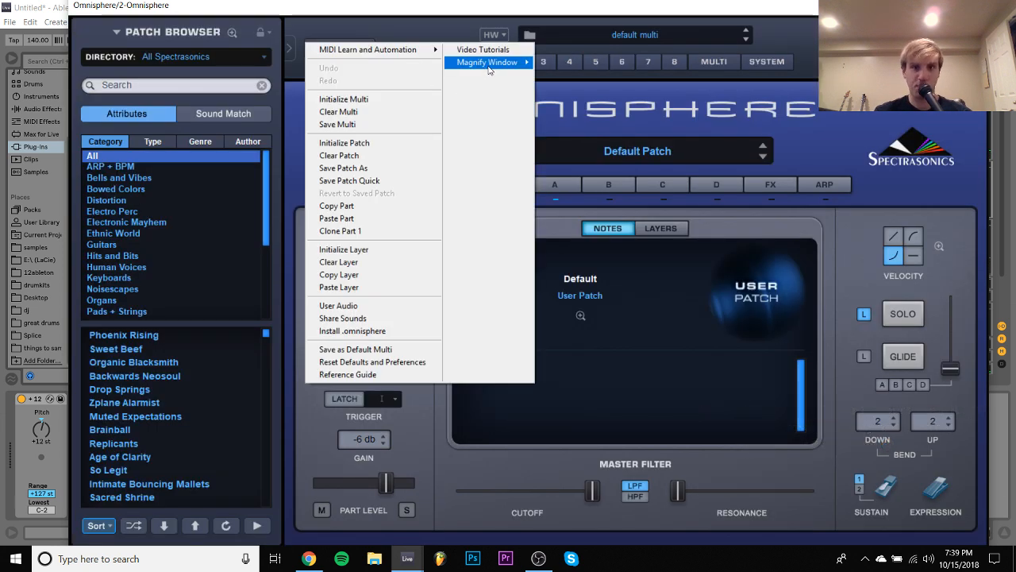
{"action": "mouse_move", "coordinate": [496, 62]}
{"action": "left_click", "coordinate": [568, 82]}
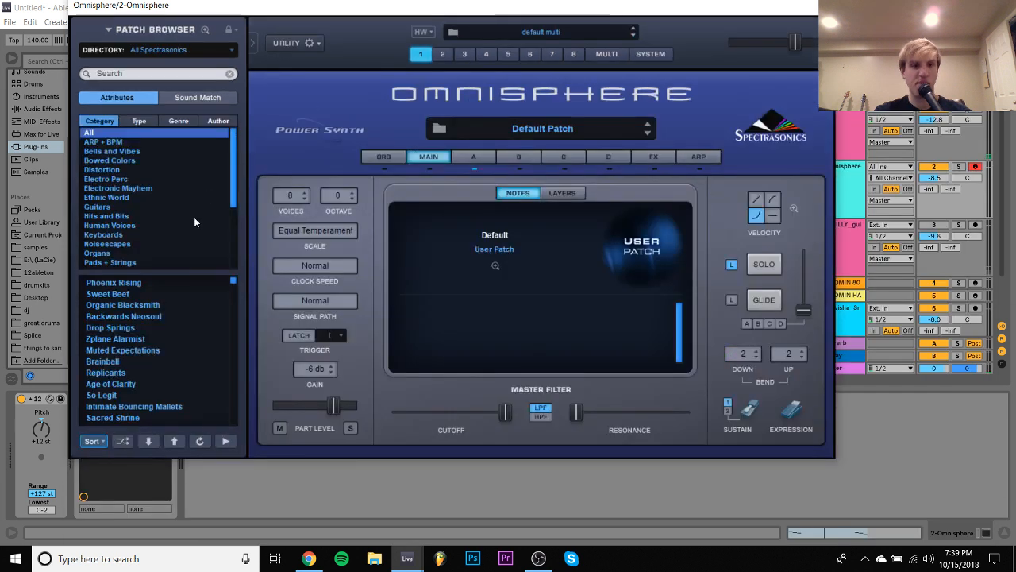
- Load the JU06 - JU Noisy patch from the Retro Land category of Omnisphere's Hardware Library
{"action": "left_click", "coordinate": [161, 50]}
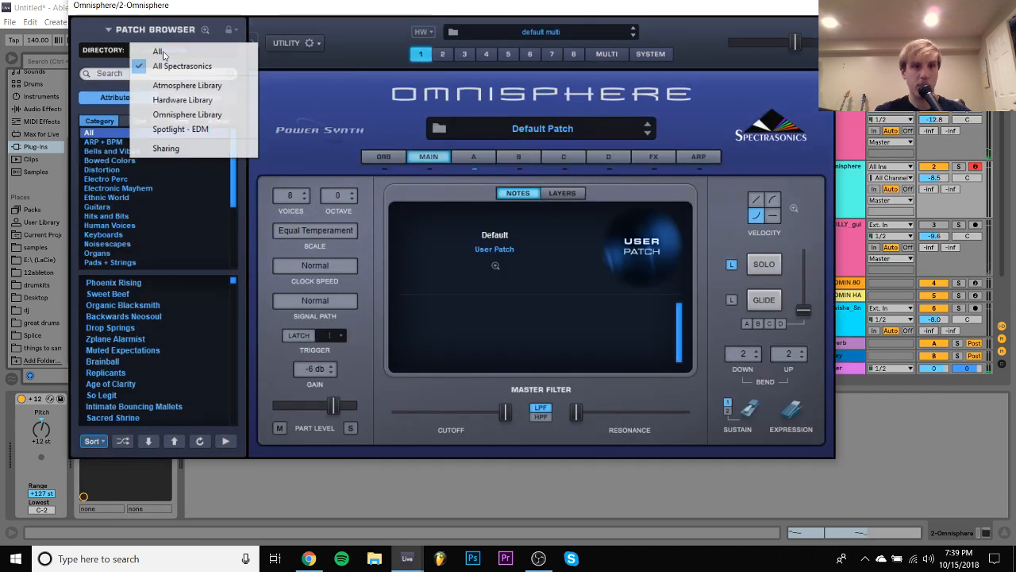
{"action": "left_click", "coordinate": [174, 101]}
{"action": "scroll", "coordinate": [108, 282], "scroll_direction": "down", "scroll_amount": 1}
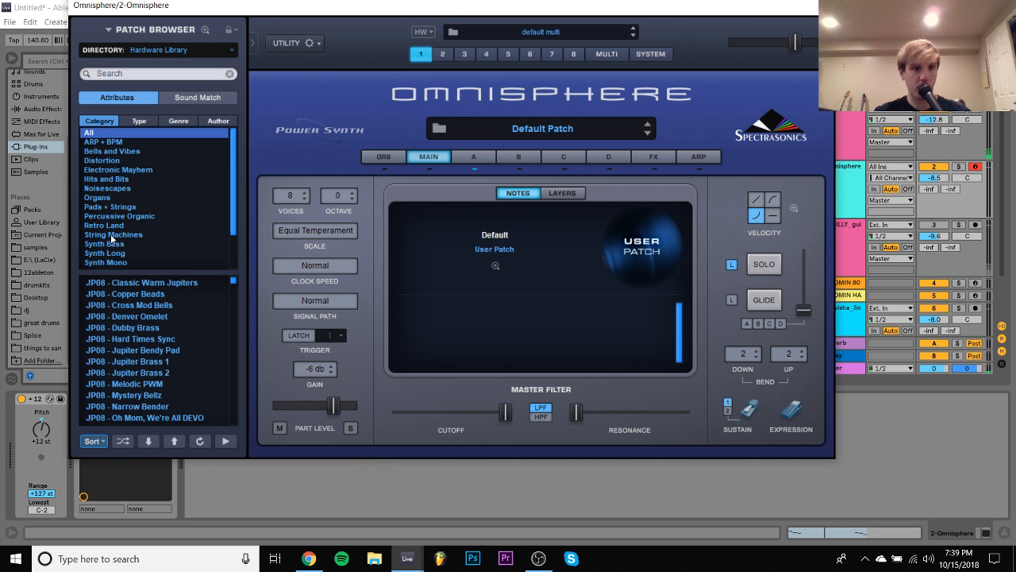
{"action": "left_click", "coordinate": [111, 225]}
{"action": "left_click", "coordinate": [119, 307]}
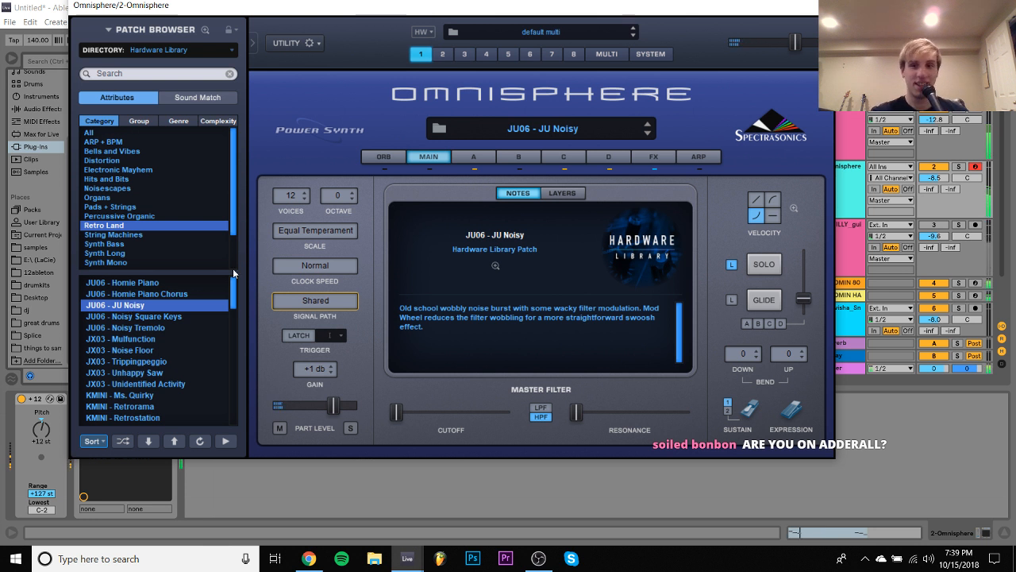
- Audition the JU06 - Noisy Square Keys patch with the Omnisphere track soloed, set the Pitch device to +36 st, and unsolo the track
{"action": "left_click", "coordinate": [960, 167]}
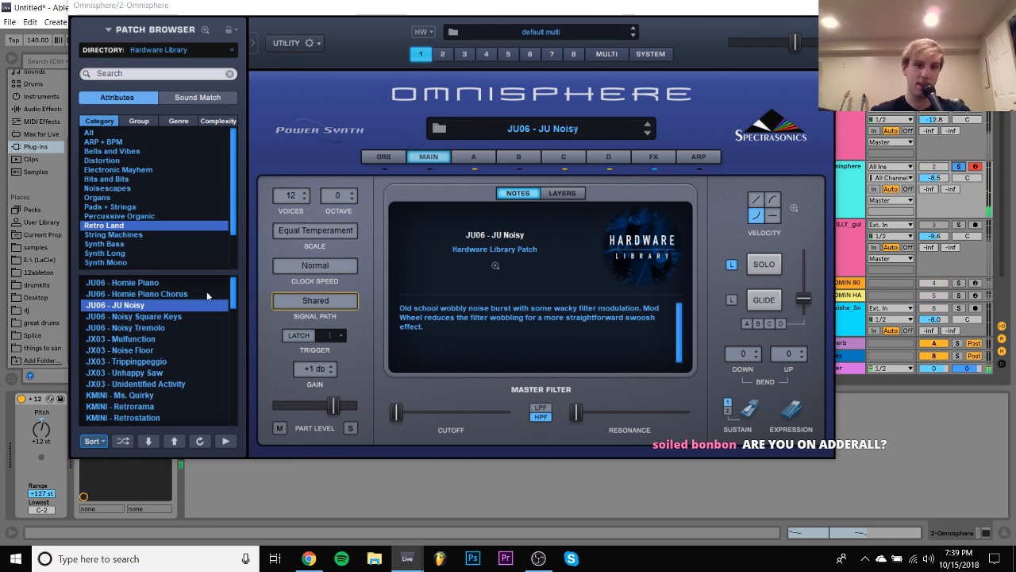
{"action": "left_click", "coordinate": [173, 317]}
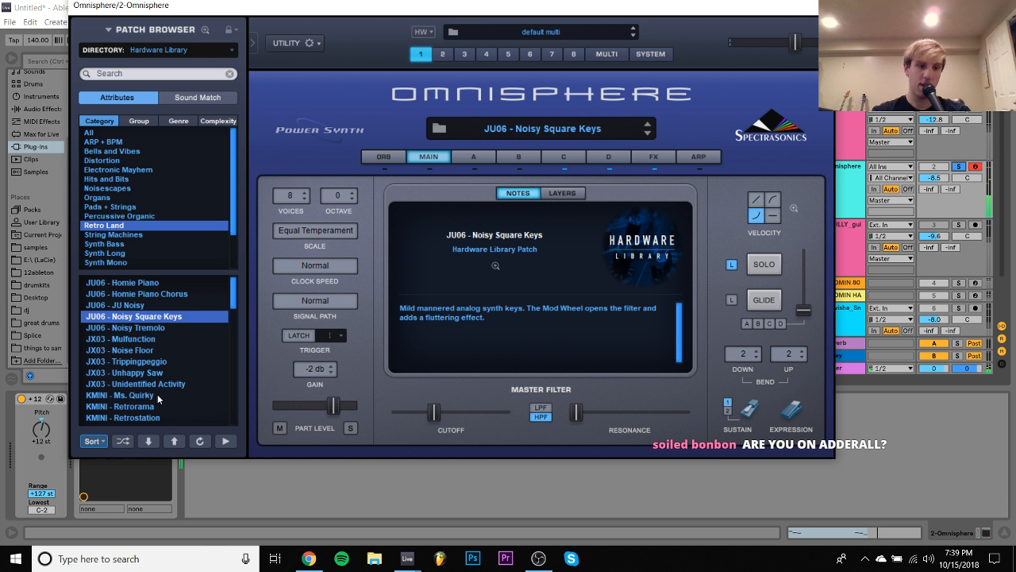
{"action": "type", "text": "36"}
{"action": "key", "text": "Return"}
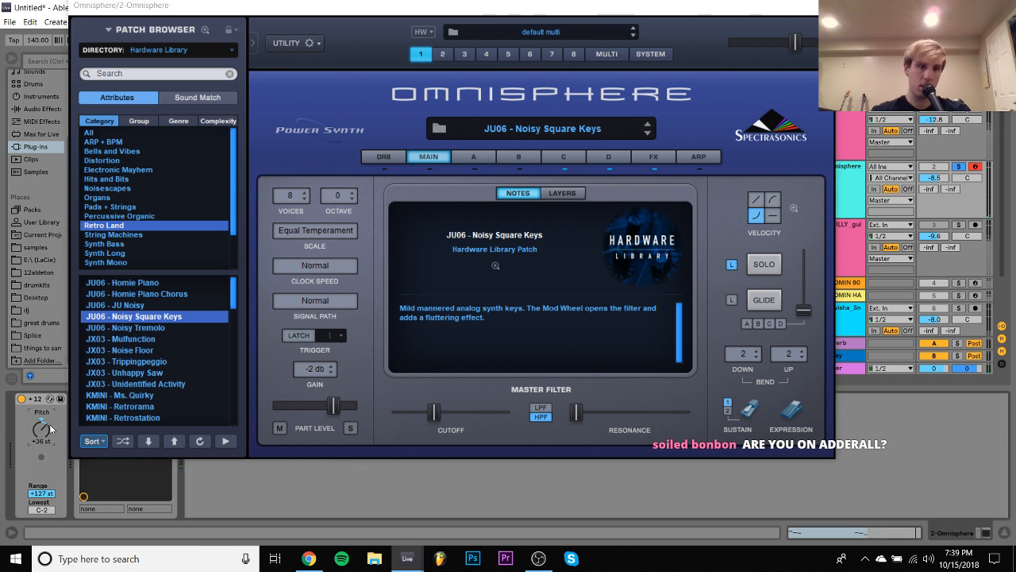
{"action": "left_click", "coordinate": [975, 168]}
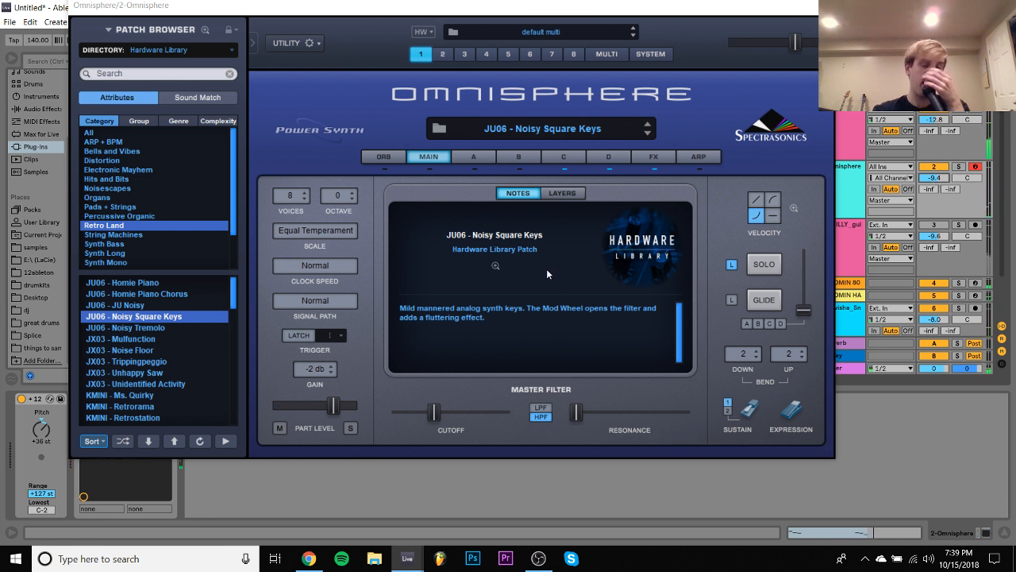
- Audition the JU06 - Homie Piano, JU06 - Noisy Tremolo, JX03 - Malfunction and JX03 - Noise Floor patches over the playing loop
{"action": "left_click", "coordinate": [176, 282]}
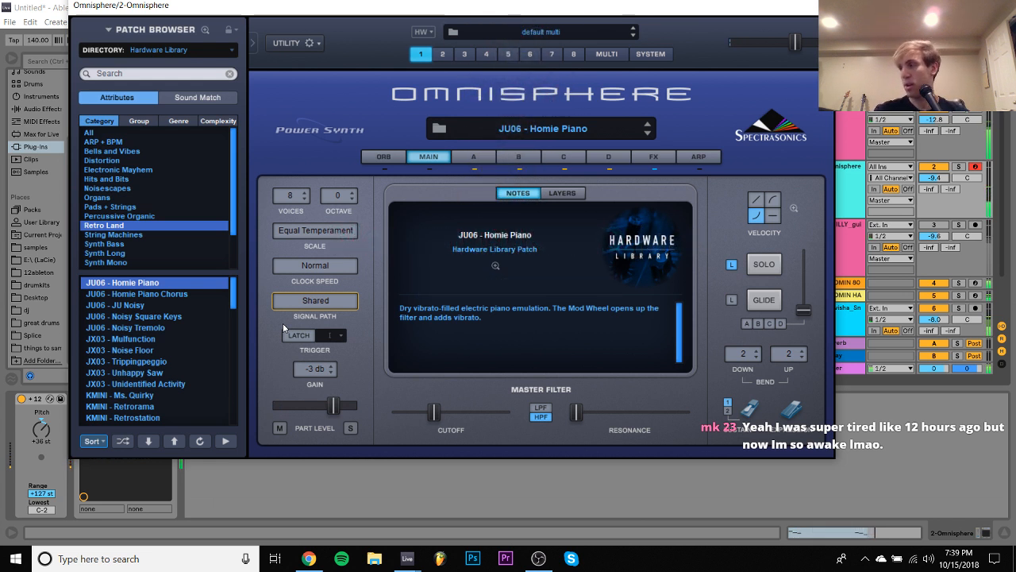
{"action": "left_click", "coordinate": [151, 326]}
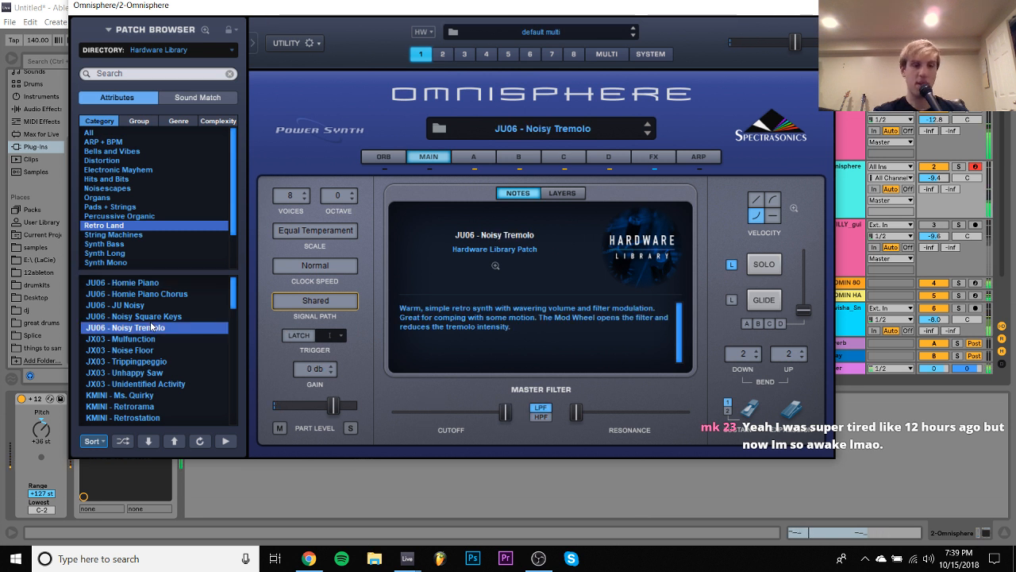
{"action": "left_click", "coordinate": [151, 341]}
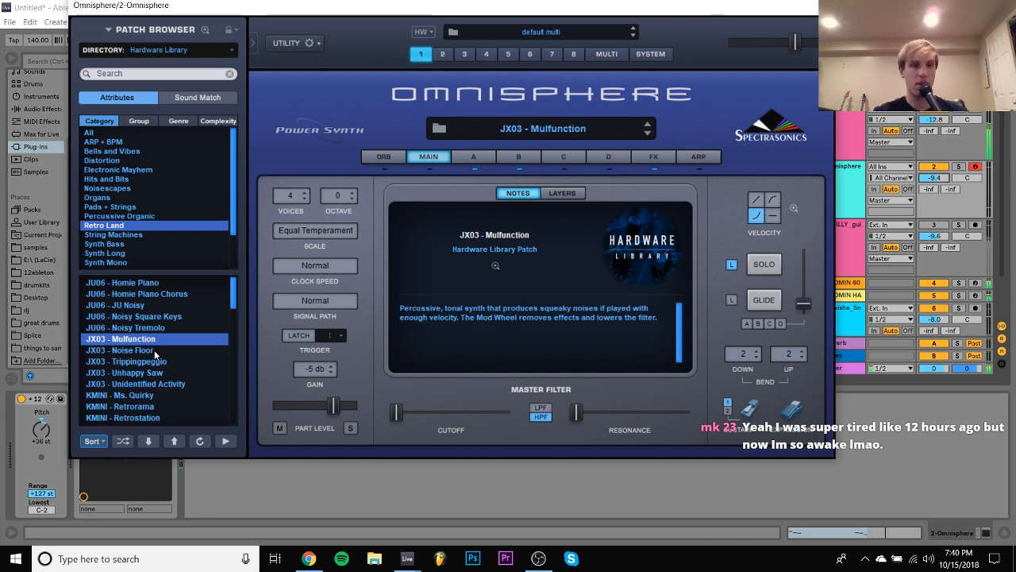
{"action": "left_click", "coordinate": [150, 350]}
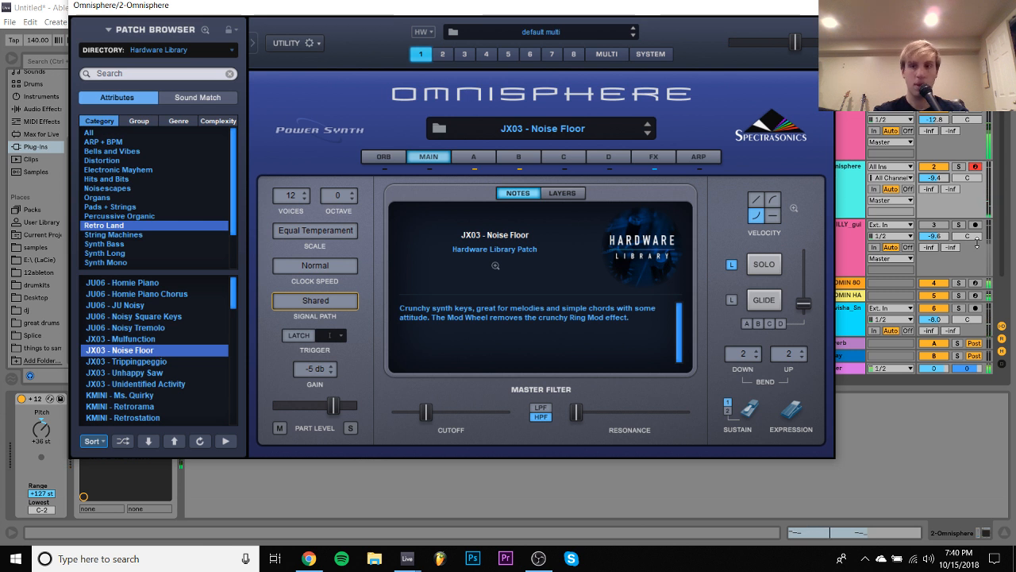
- Lower the Omnisphere track's volume to -13.0 dB, and solo it with the patch's layer A settings open
{"action": "left_click_drag", "start_coordinate": [934, 178], "coordinate": [934, 193]}
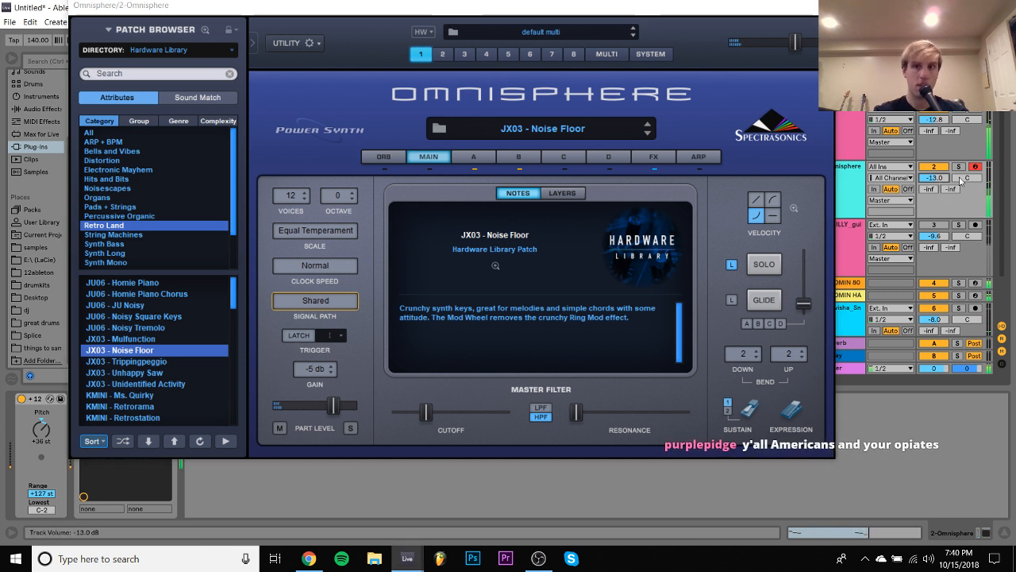
{"action": "left_click", "coordinate": [958, 166]}
{"action": "left_click", "coordinate": [475, 158]}
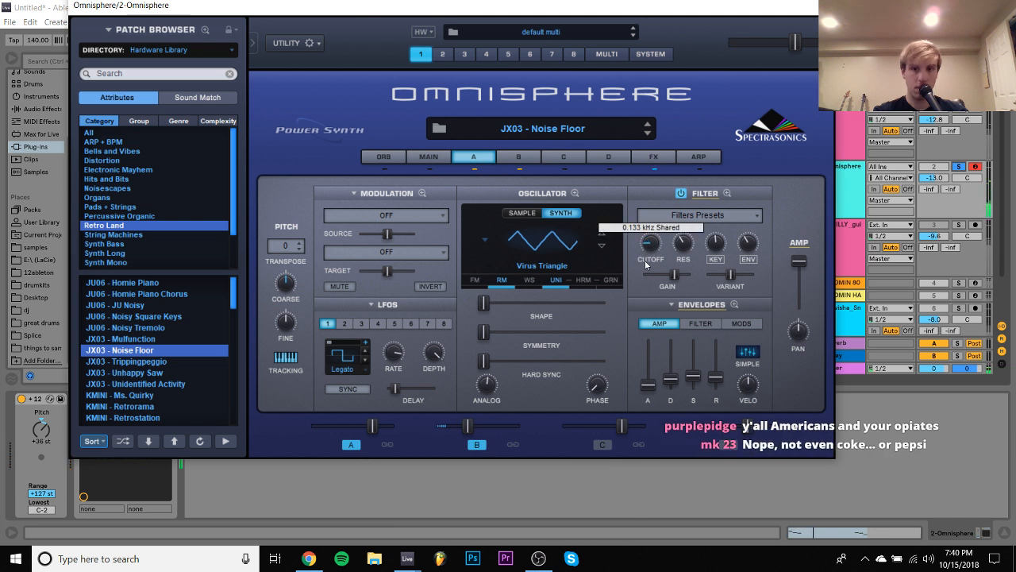
- Audition JX03 - Unhappy Saw in solo, and KMINI - Retrorama, JX03 - Unidentified Activity, KMINI - Ms. Quirky and LPHAT - Weepy Phatty with the full loop
{"action": "left_click", "coordinate": [162, 372]}
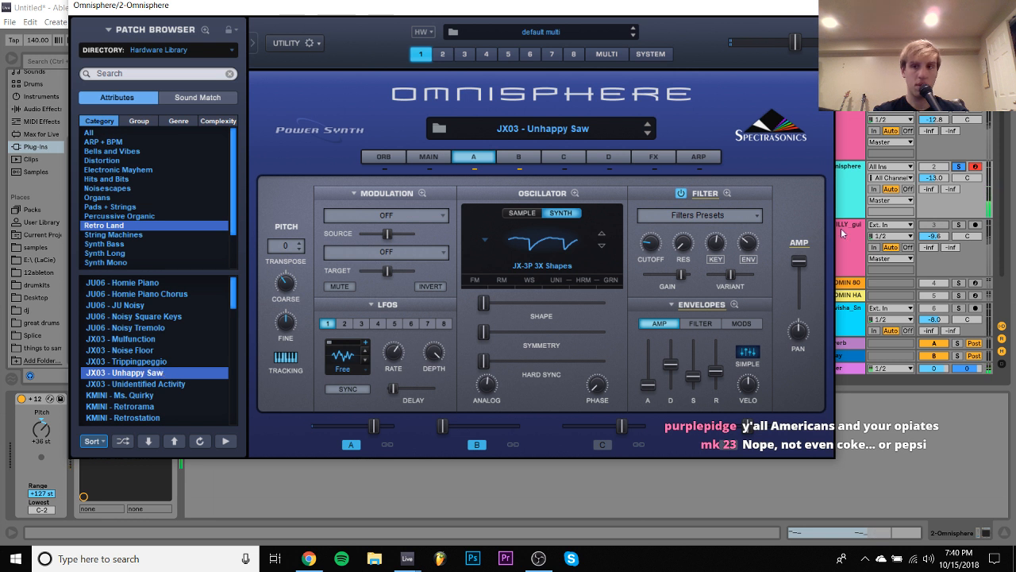
{"action": "left_click", "coordinate": [959, 170]}
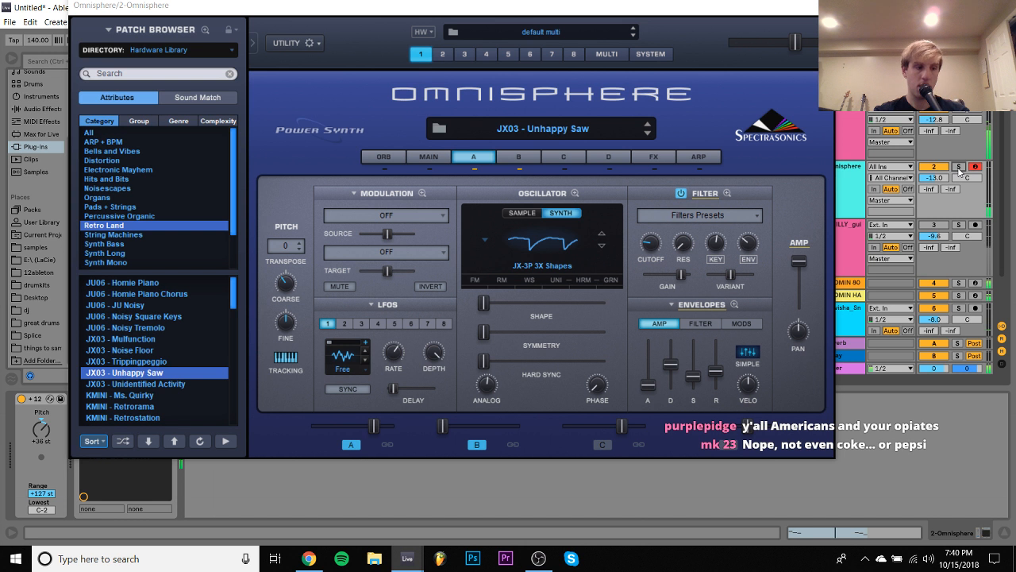
{"action": "left_click", "coordinate": [178, 402]}
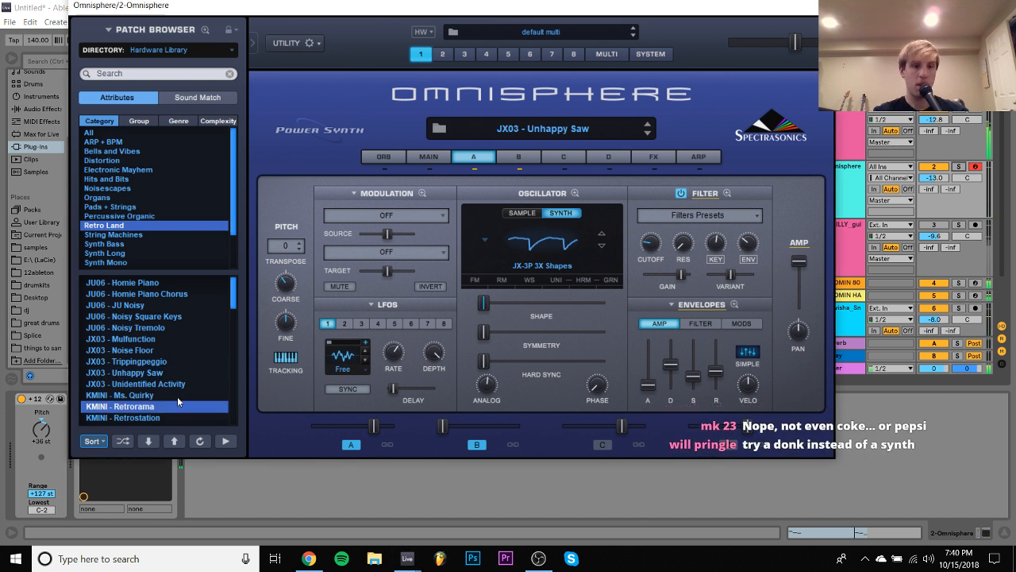
{"action": "left_click", "coordinate": [169, 384]}
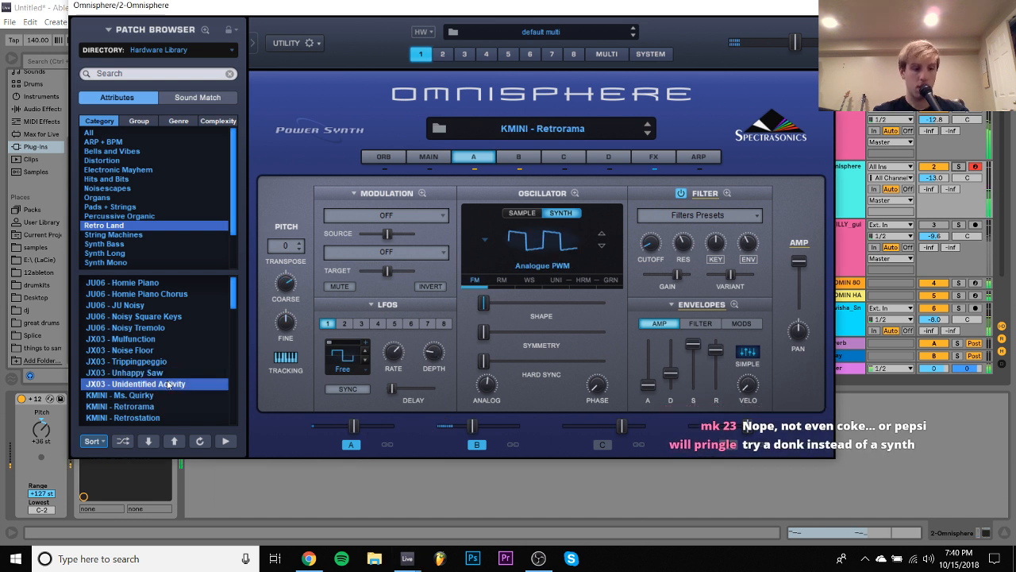
{"action": "left_click", "coordinate": [146, 394]}
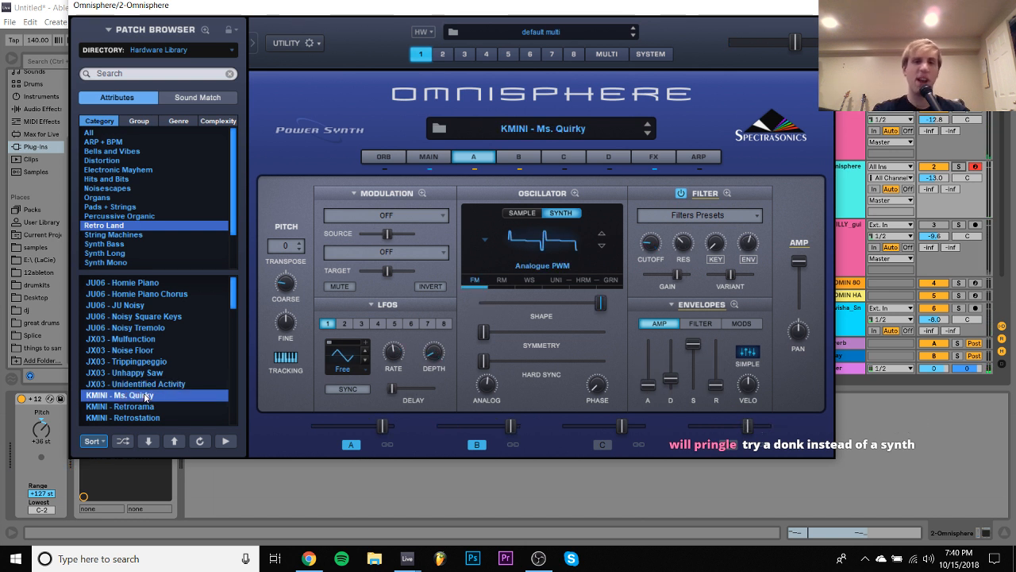
{"action": "scroll", "coordinate": [145, 397], "scroll_direction": "down", "scroll_amount": 2}
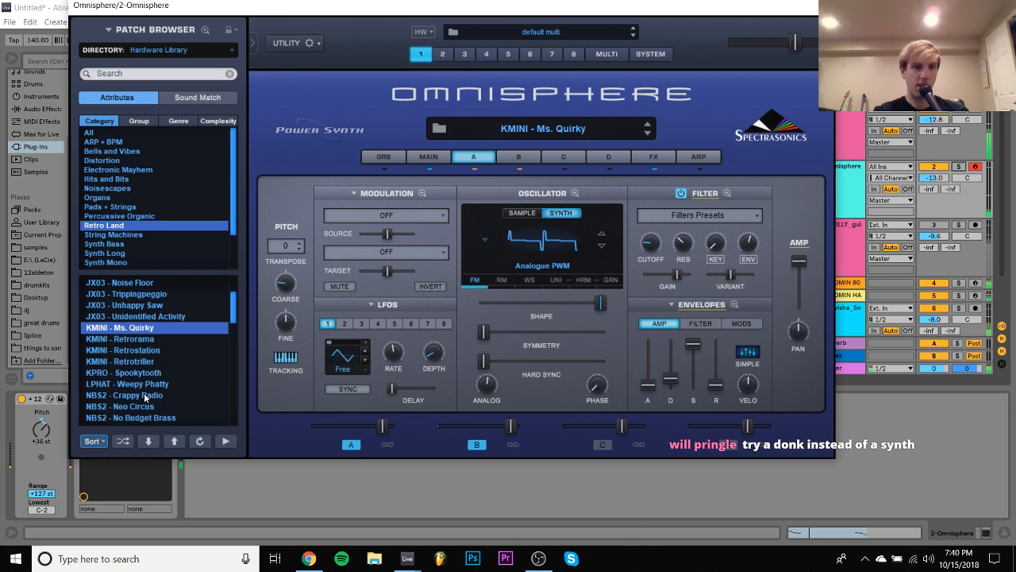
{"action": "left_click", "coordinate": [136, 385]}
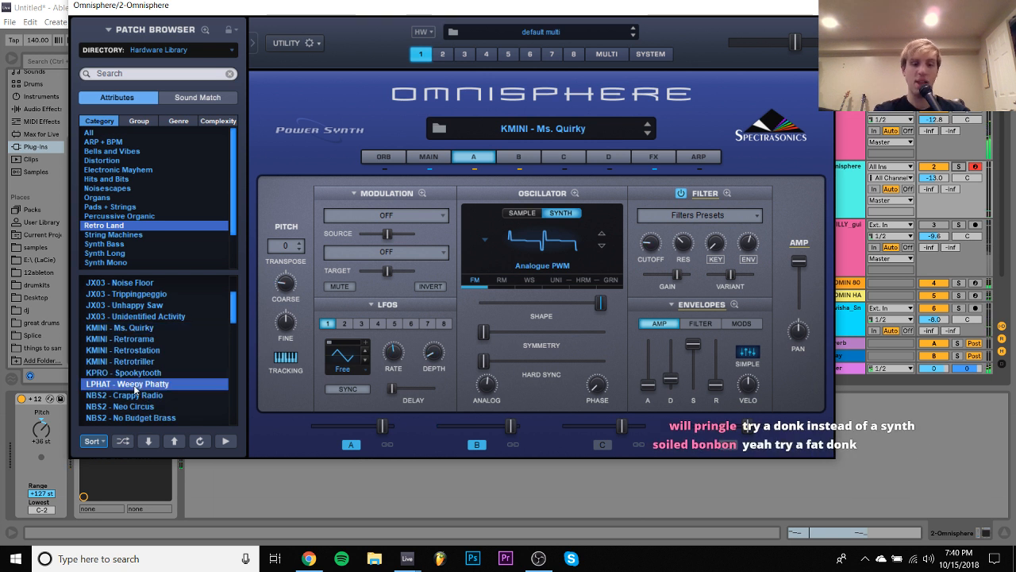
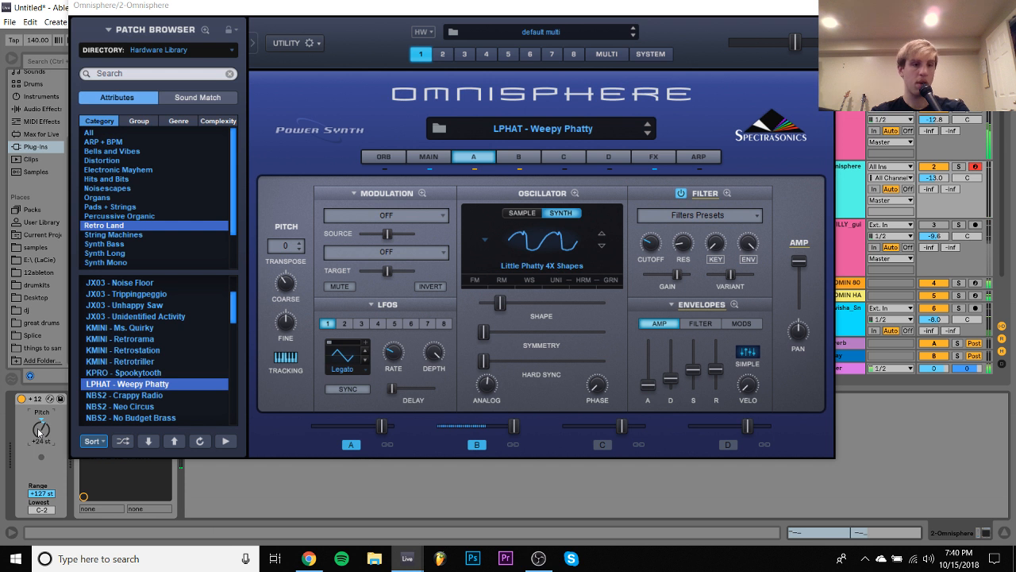
- Audition the NBS2 - Crappy Radio, NBS2 - Neo Circus and NLEAD - Patchcords patches from the Retro Land category
{"action": "left_click", "coordinate": [149, 397]}
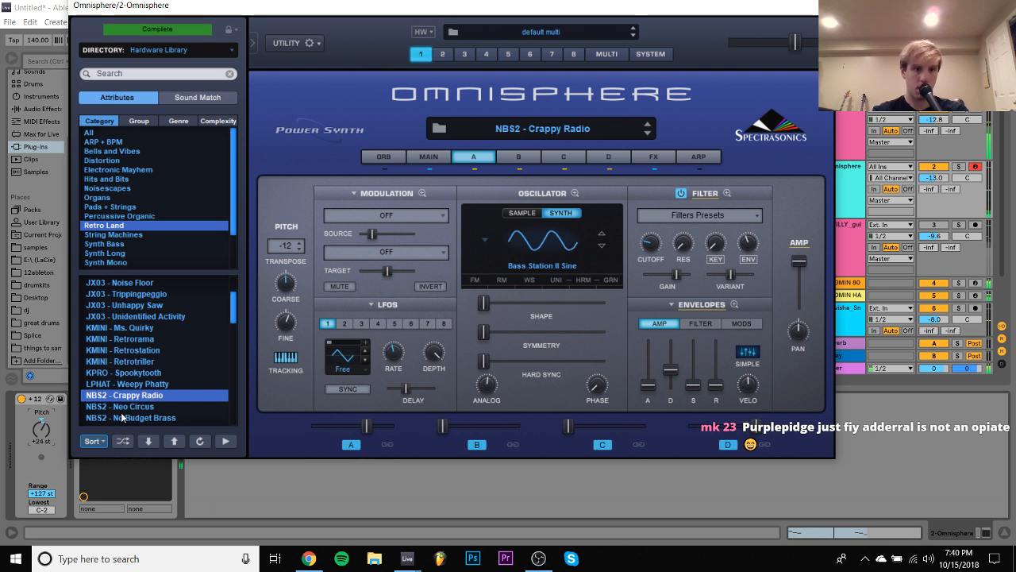
{"action": "left_click", "coordinate": [125, 407]}
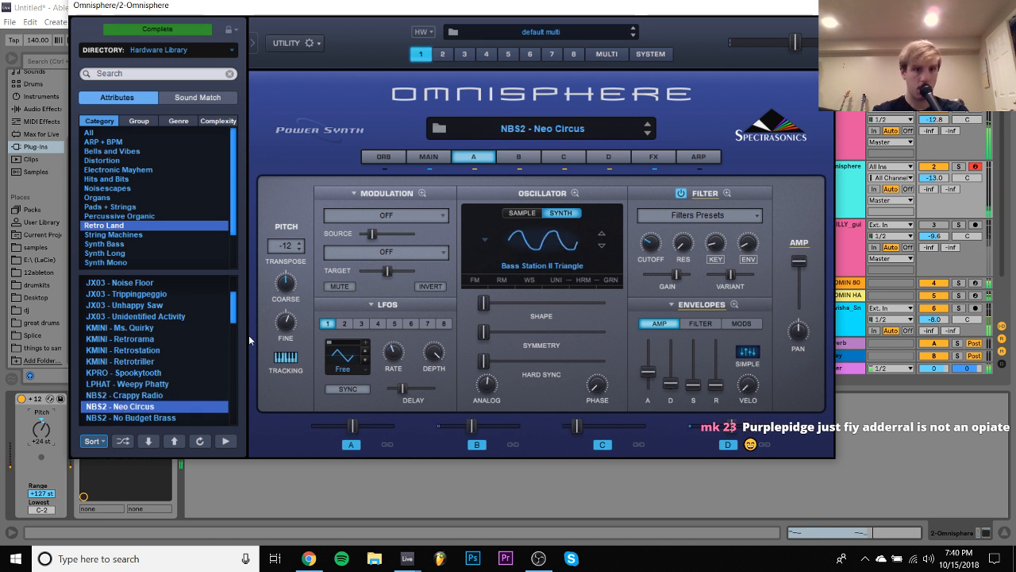
{"action": "left_click_drag", "start_coordinate": [233, 314], "coordinate": [233, 335]}
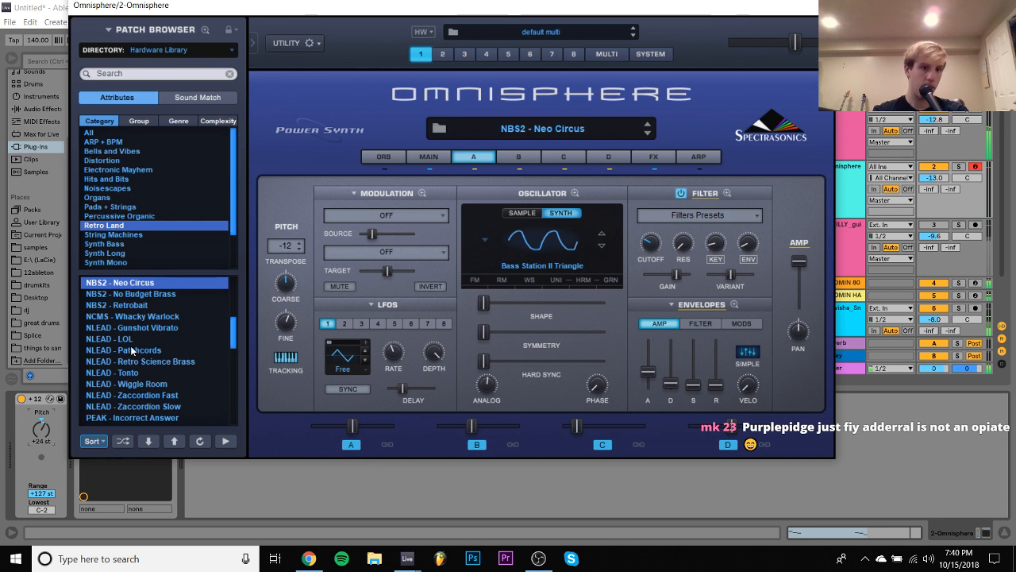
{"action": "left_click", "coordinate": [132, 350]}
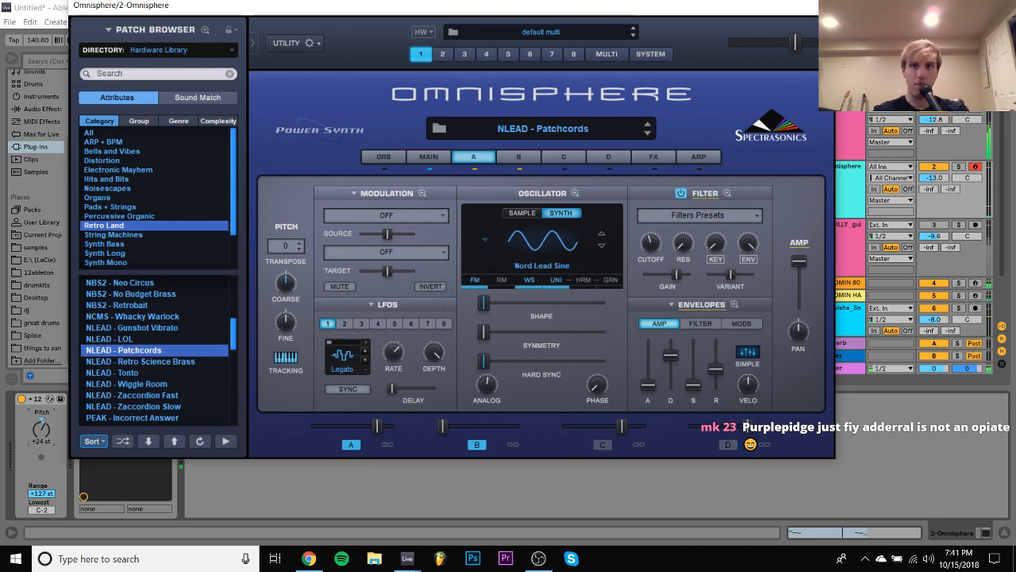
- Close the Omnisphere window, replace the instrument on track 2 with Nexus.64, and dismiss the jBridge error
{"action": "left_click", "coordinate": [823, 5]}
{"action": "scroll", "coordinate": [166, 181], "scroll_direction": "up", "scroll_amount": 10}
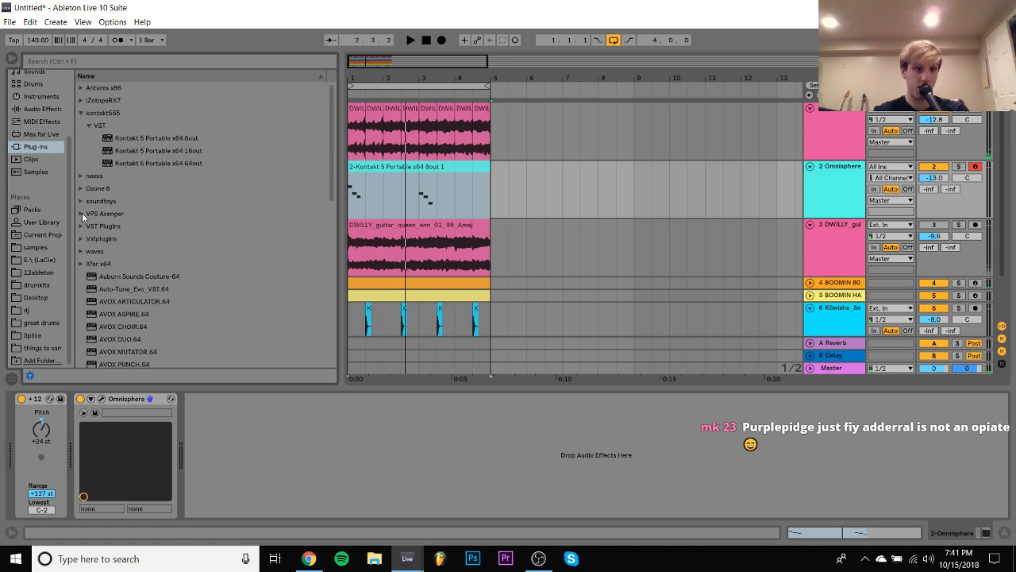
{"action": "left_click", "coordinate": [76, 178]}
{"action": "double_click", "coordinate": [111, 138]}
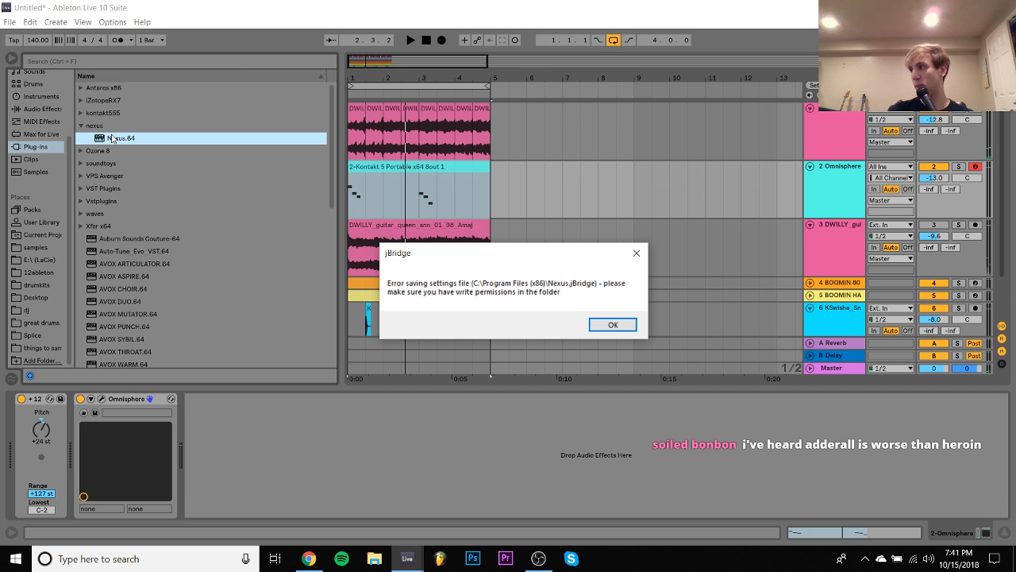
{"action": "left_click", "coordinate": [633, 324]}
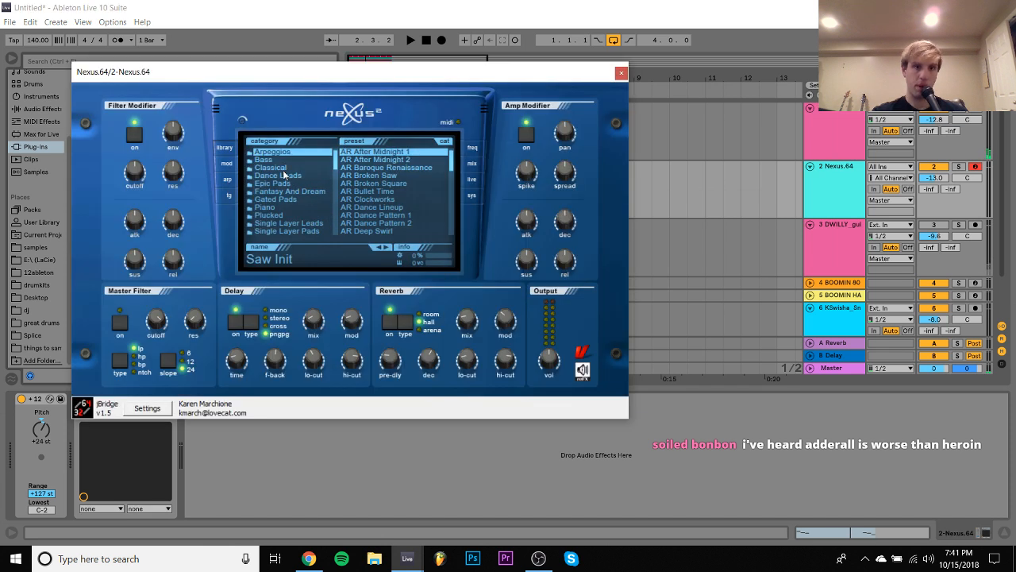
- Browse the Classical, Piano and Plucked presets in Nexus, load PL VZ Bells 1, and start playback of the loop
{"action": "left_click", "coordinate": [283, 168]}
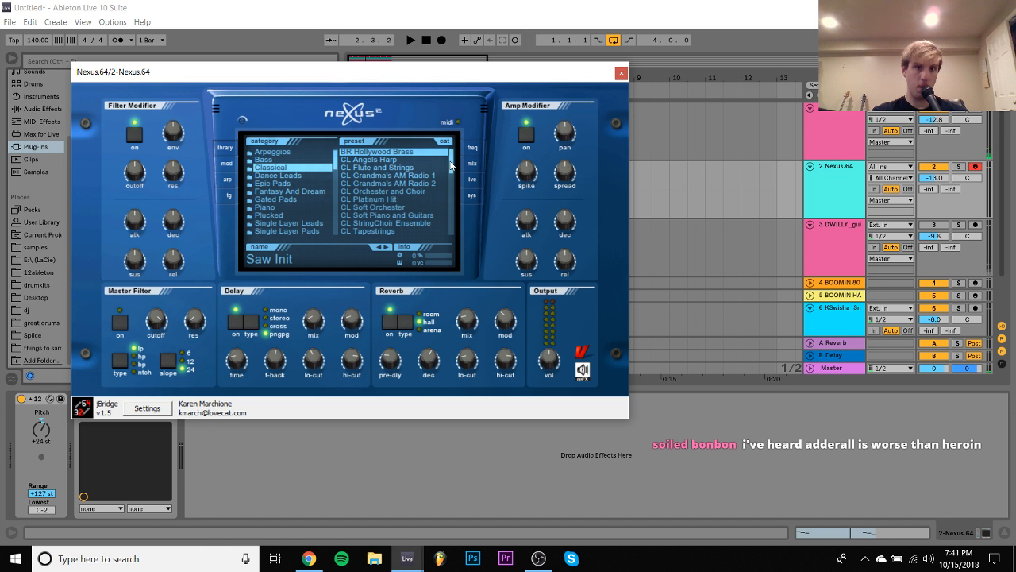
{"action": "left_click_drag", "start_coordinate": [452, 165], "coordinate": [451, 225]}
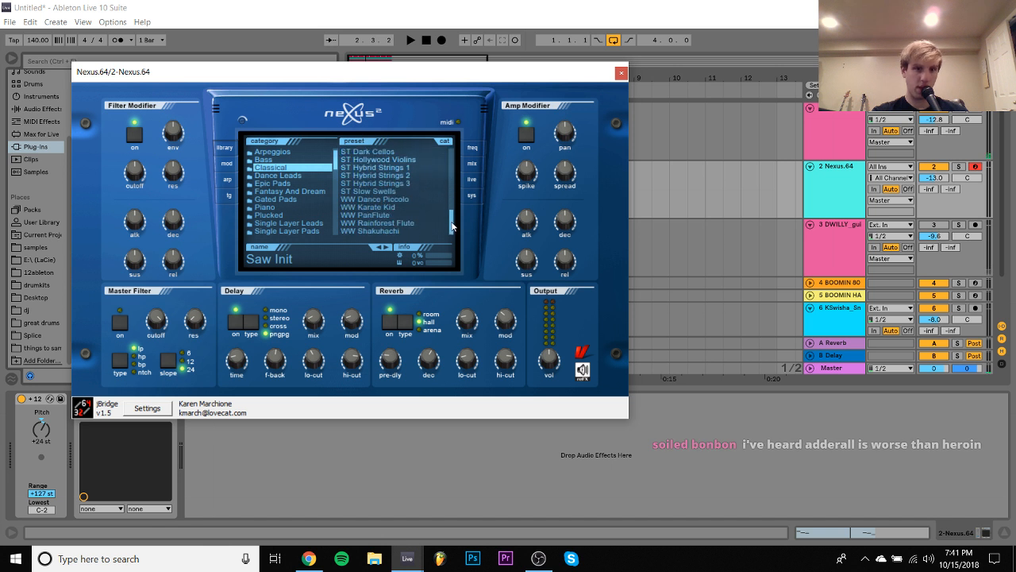
{"action": "left_click", "coordinate": [279, 209]}
{"action": "left_click", "coordinate": [279, 216]}
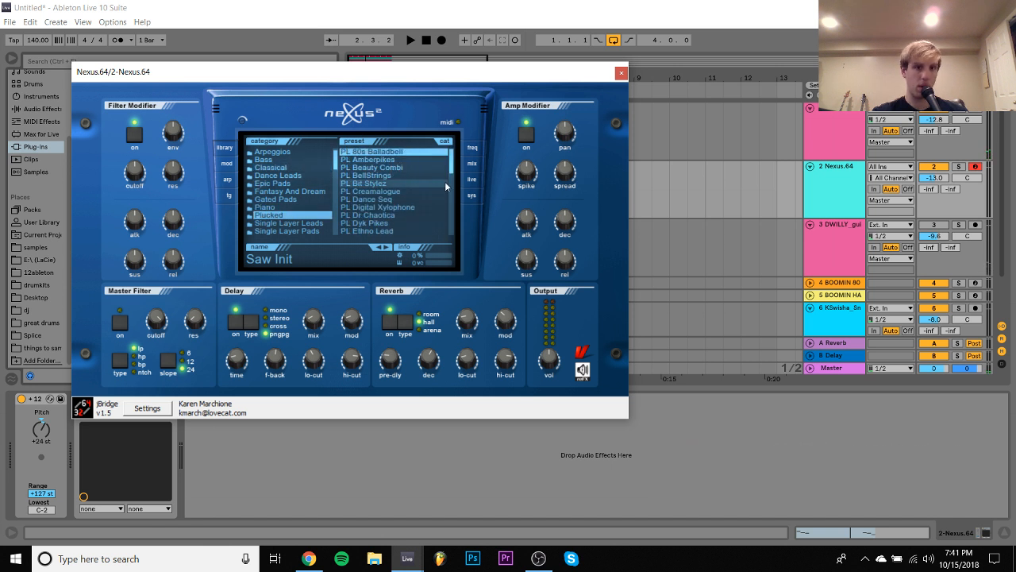
{"action": "left_click_drag", "start_coordinate": [452, 162], "coordinate": [450, 235]}
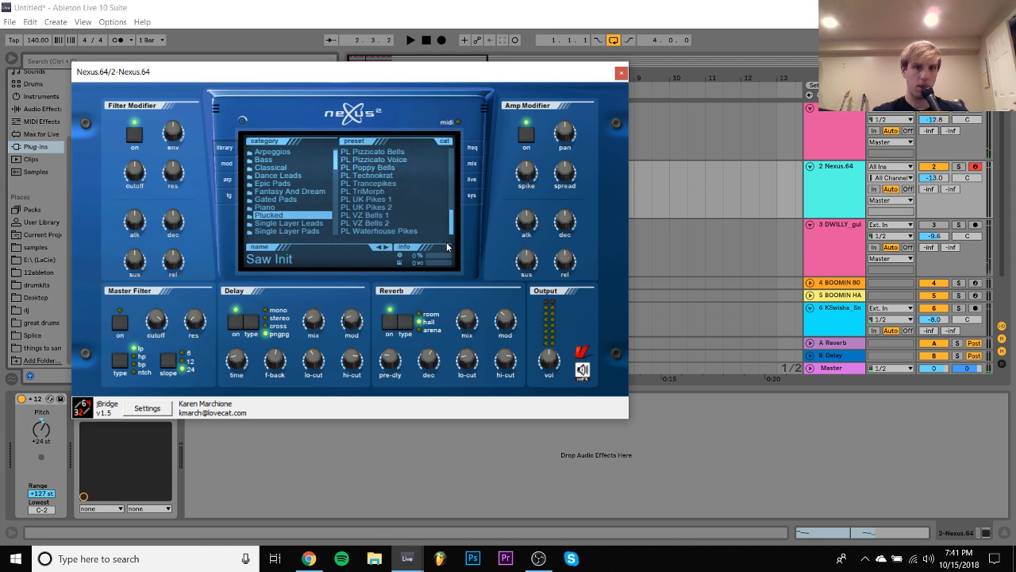
{"action": "left_click", "coordinate": [368, 215]}
{"action": "key", "text": "space"}
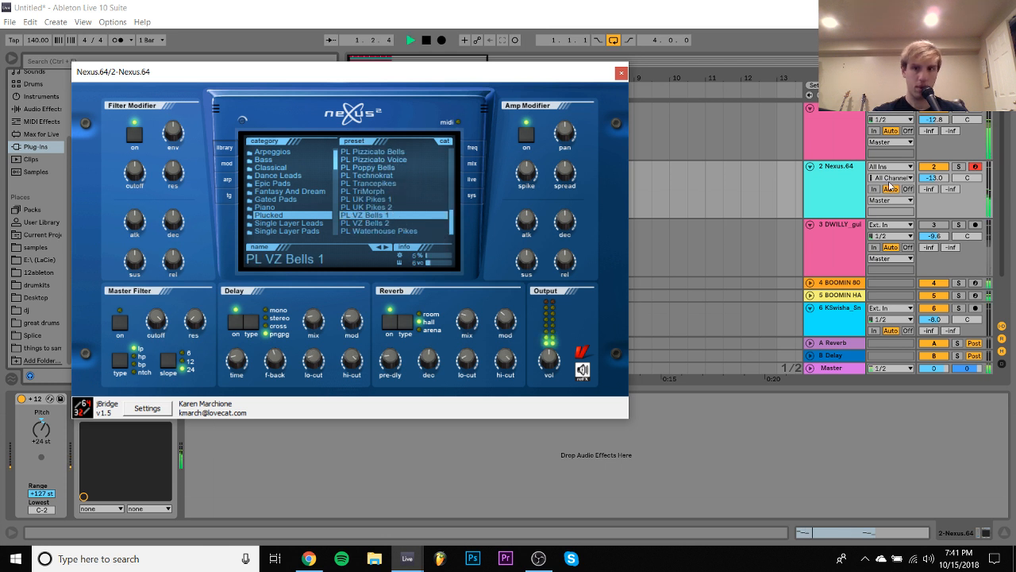
- Close the Nexus window and collapse tracks 2, 3 and 6 in the arrangement
{"action": "left_click", "coordinate": [940, 179]}
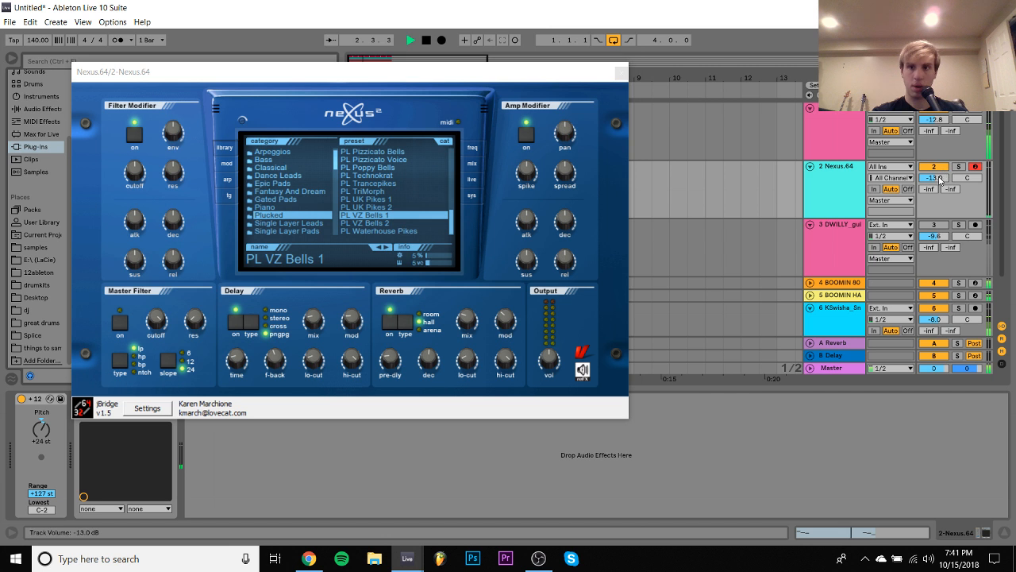
{"action": "left_click", "coordinate": [844, 182]}
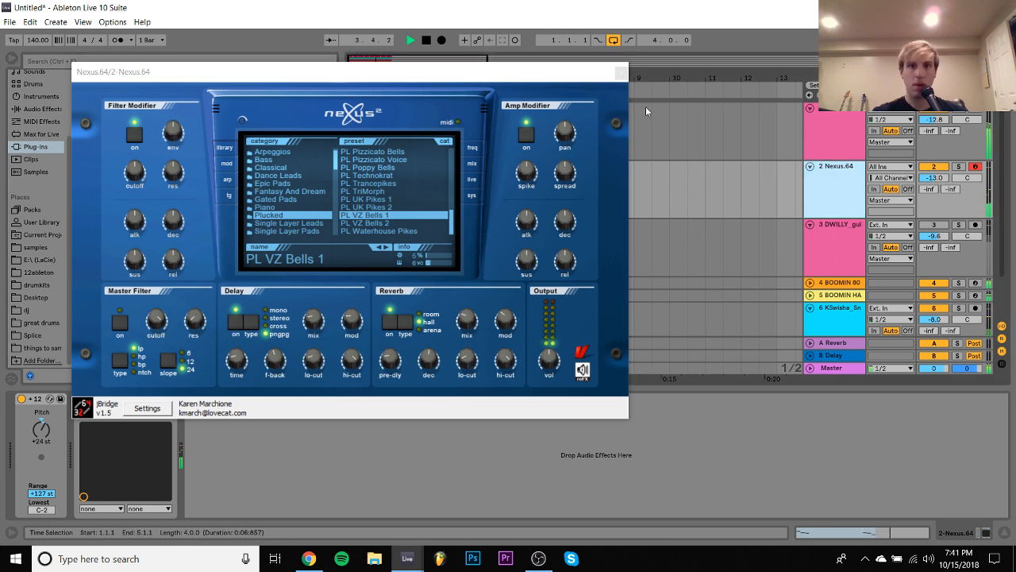
{"action": "left_click", "coordinate": [621, 73]}
{"action": "left_click", "coordinate": [810, 167]}
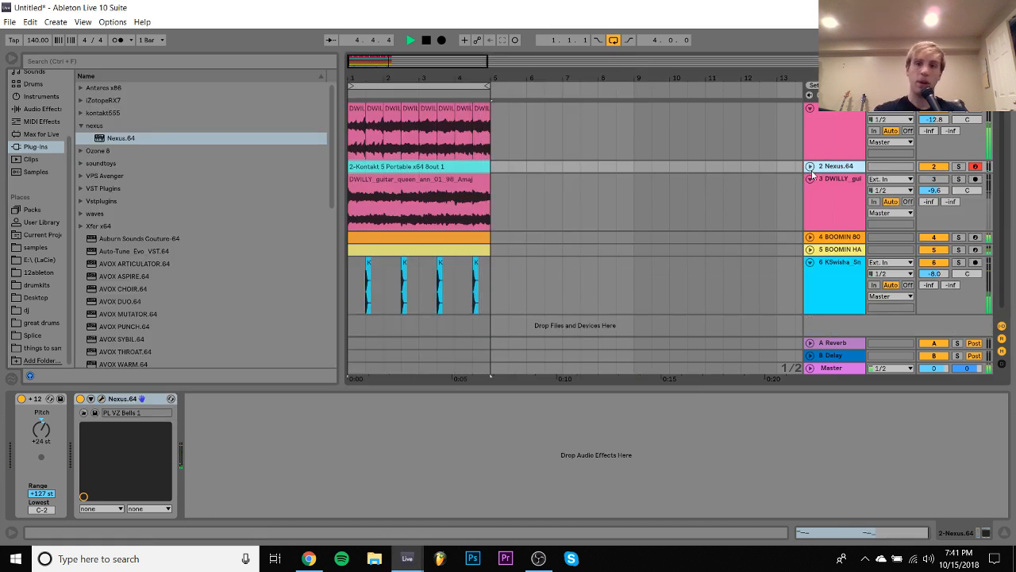
{"action": "left_click", "coordinate": [809, 179]}
{"action": "left_click", "coordinate": [810, 216]}
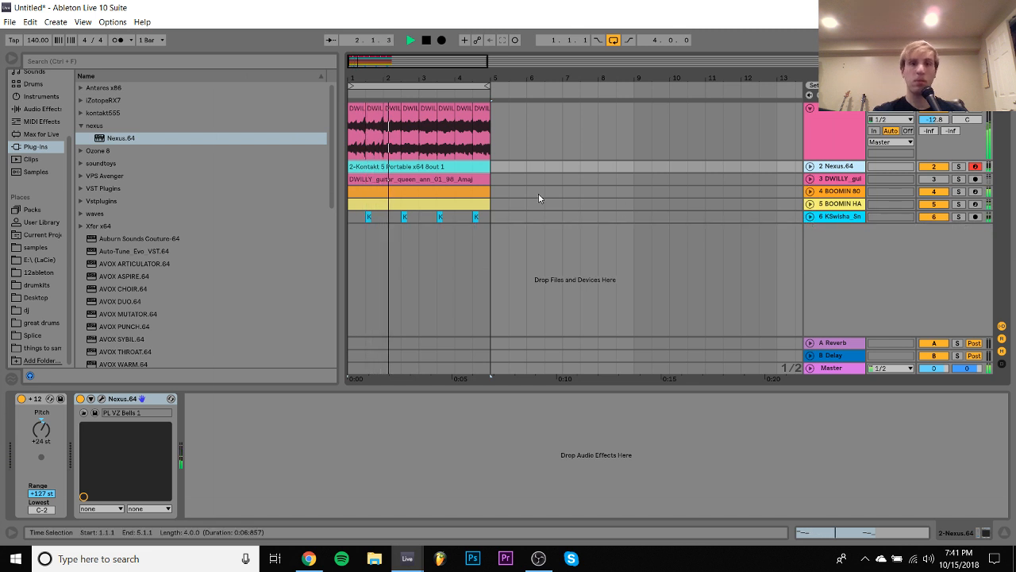
- Duplicate the four-bar section across all tracks into bars 5 to 8 and extend the loop to eight bars
{"action": "left_click", "coordinate": [419, 167]}
{"action": "key", "text": "ctrl+d"}
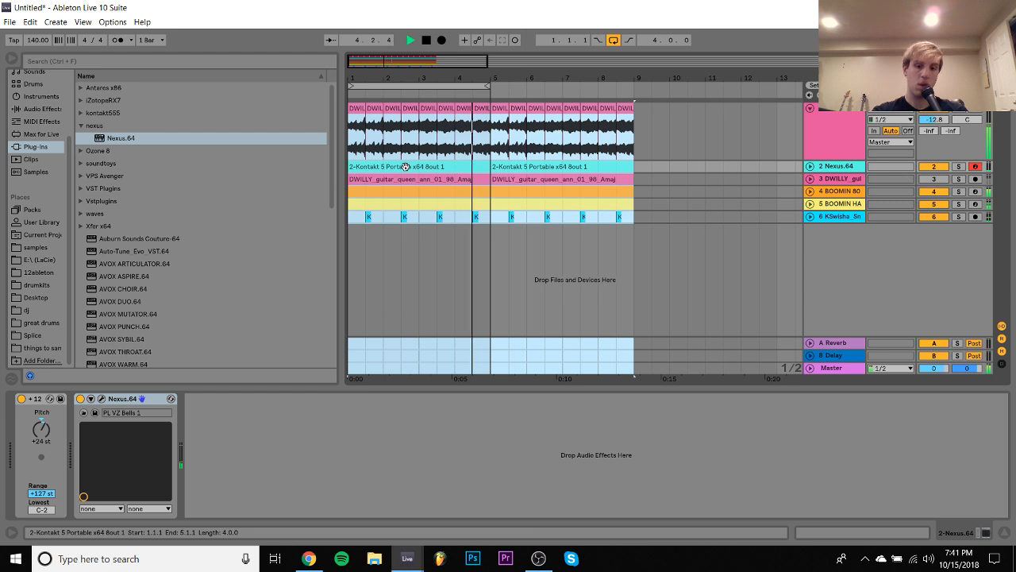
- Mute the KSwisha snare track and collapse the K Swisha kit in the drumkits folder
{"action": "left_click", "coordinate": [836, 217]}
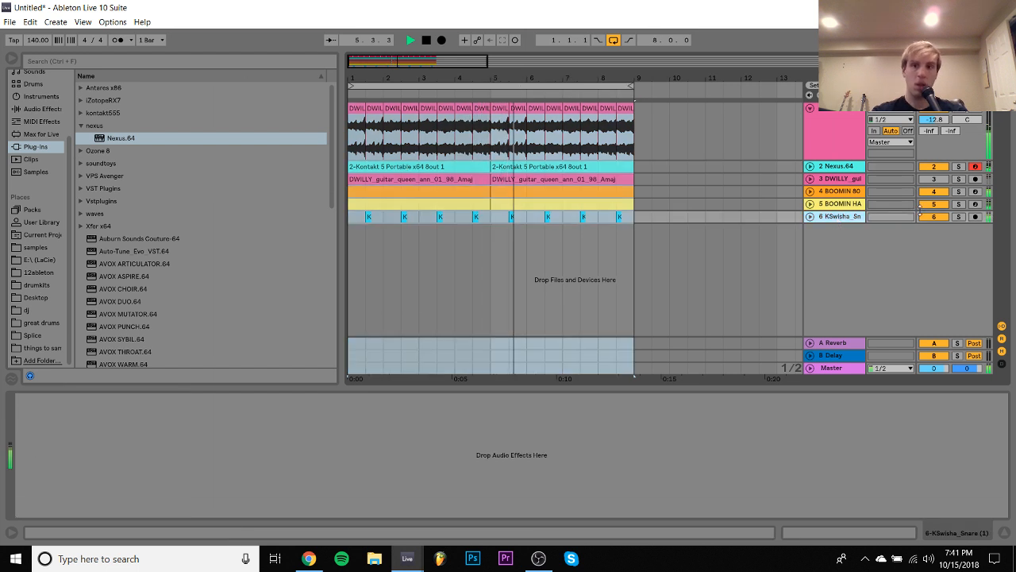
{"action": "left_click", "coordinate": [24, 284]}
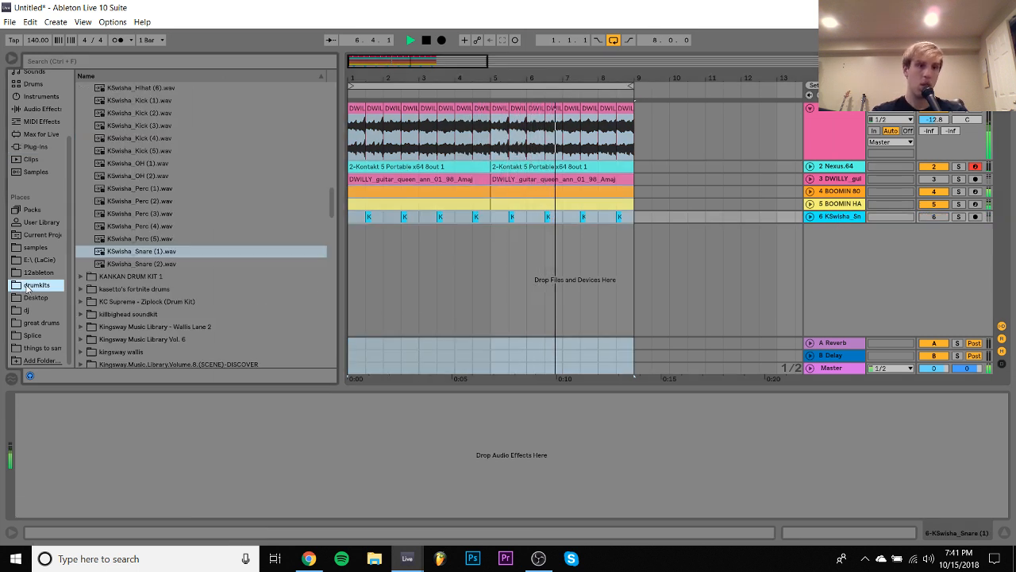
{"action": "scroll", "coordinate": [211, 252], "scroll_direction": "up", "scroll_amount": 5}
{"action": "scroll", "coordinate": [210, 249], "scroll_direction": "up", "scroll_amount": 5}
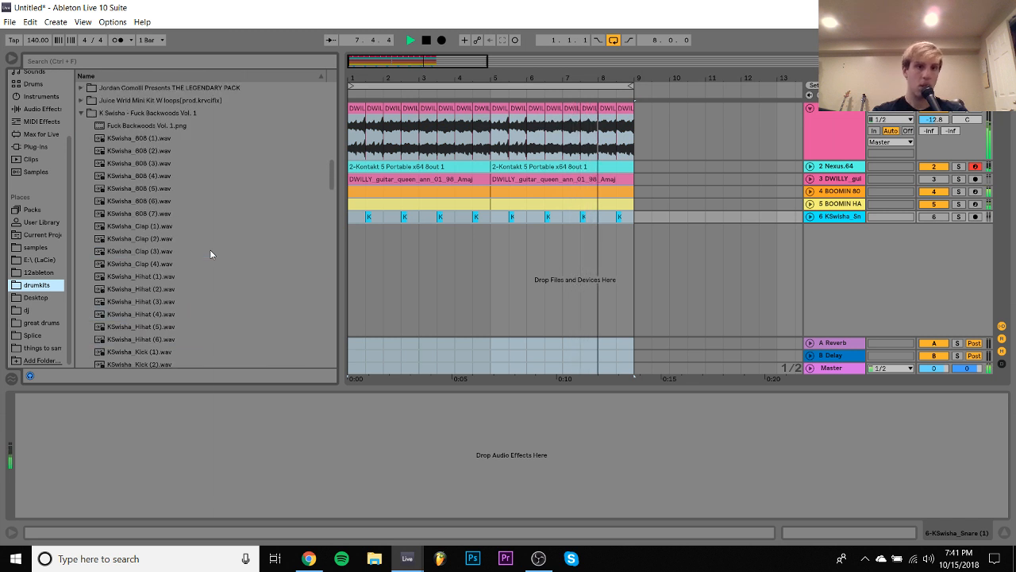
{"action": "left_click", "coordinate": [80, 201]}
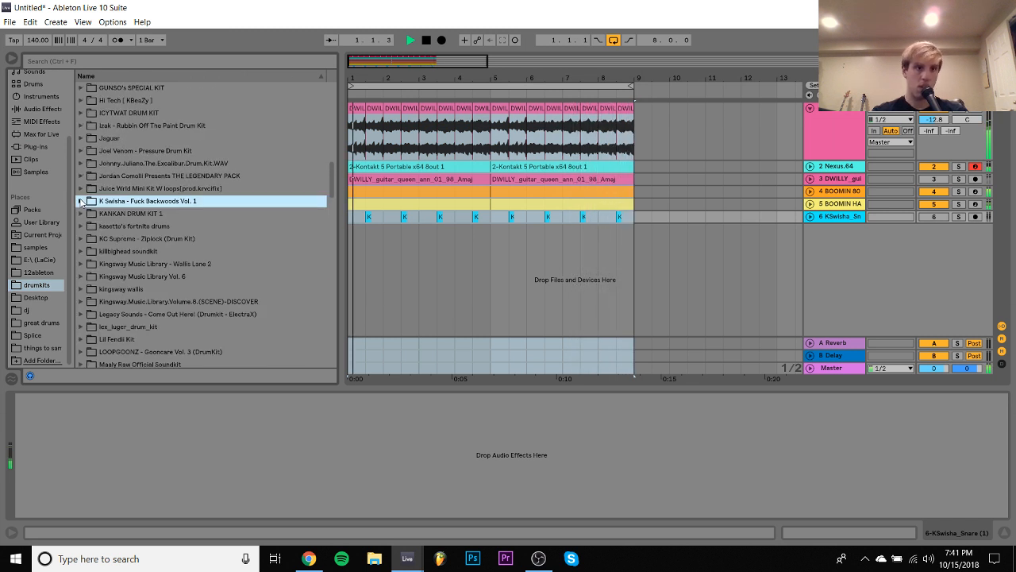
- Stop playback and open the Ducko_claps folder inside Ducko_one_shots of the Ducko McFli kit
{"action": "scroll", "coordinate": [81, 201], "scroll_direction": "up", "scroll_amount": 2}
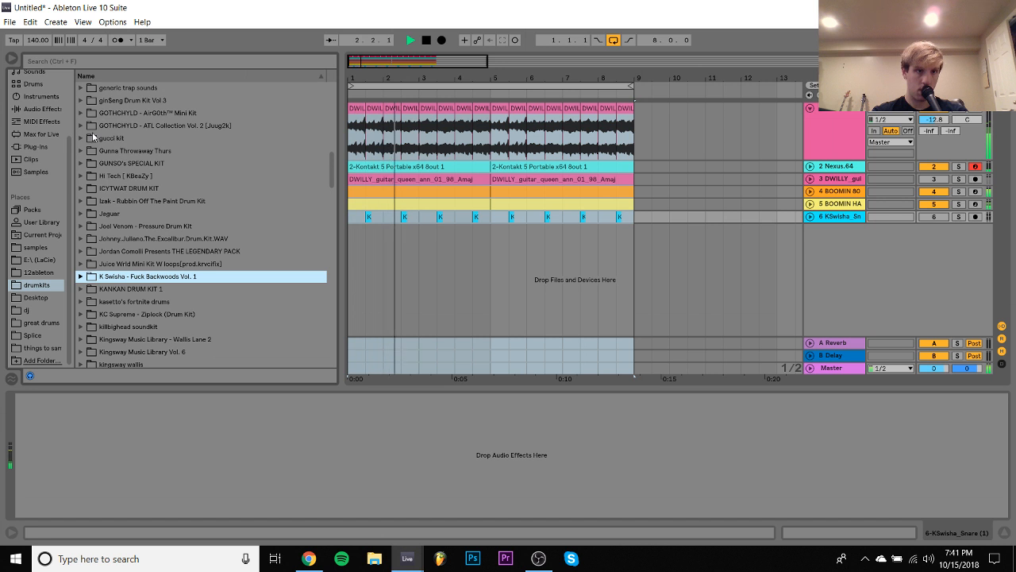
{"action": "scroll", "coordinate": [92, 131], "scroll_direction": "up", "scroll_amount": 2}
{"action": "key", "text": "space"}
{"action": "left_click", "coordinate": [109, 115]}
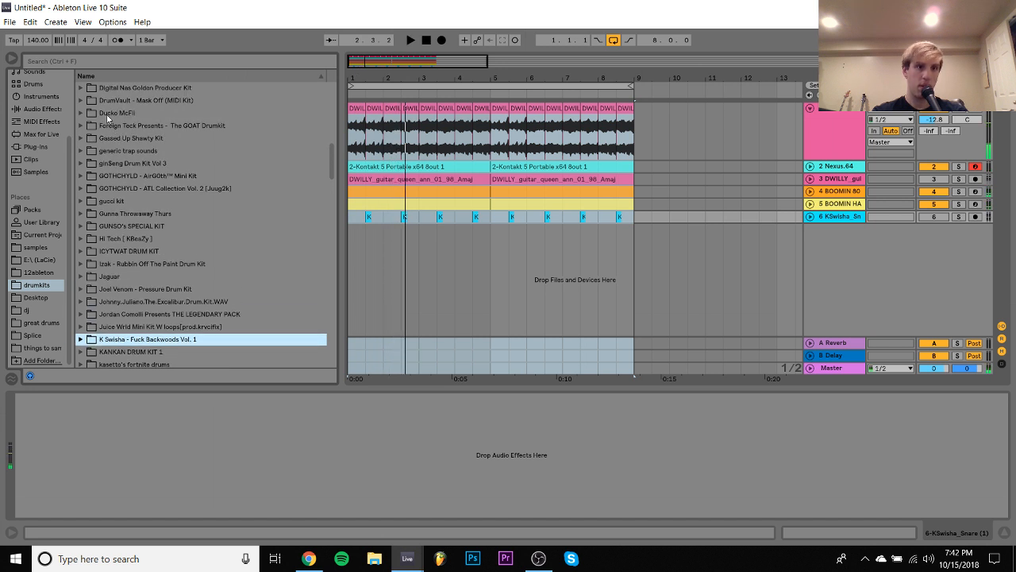
{"action": "key", "text": "Right"}
{"action": "key", "text": "Down"}
{"action": "key", "text": "Down"}
{"action": "key", "text": "Right"}
{"action": "key", "text": "Down"}
{"action": "key", "text": "Down"}
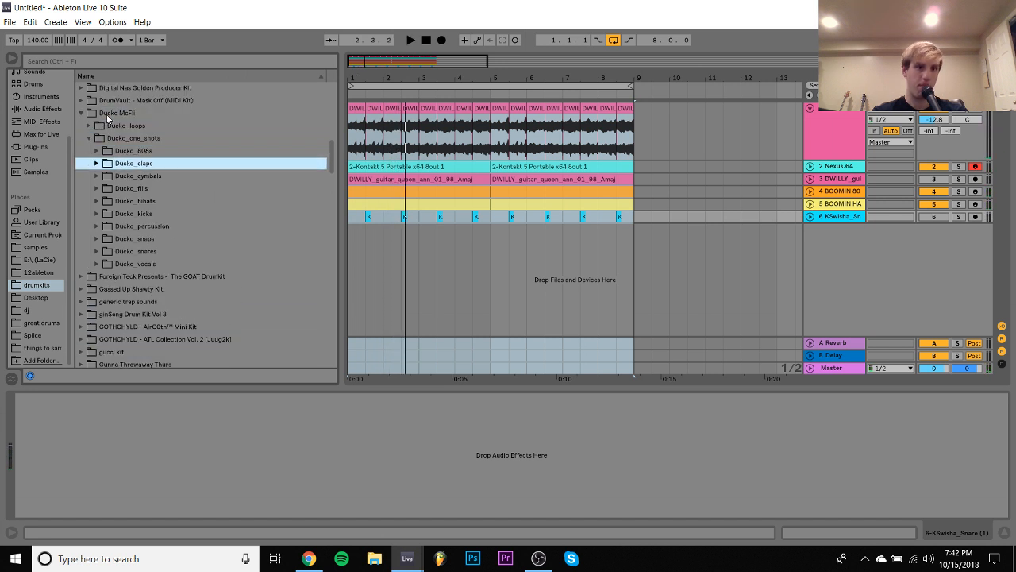
{"action": "key", "text": "Right"}
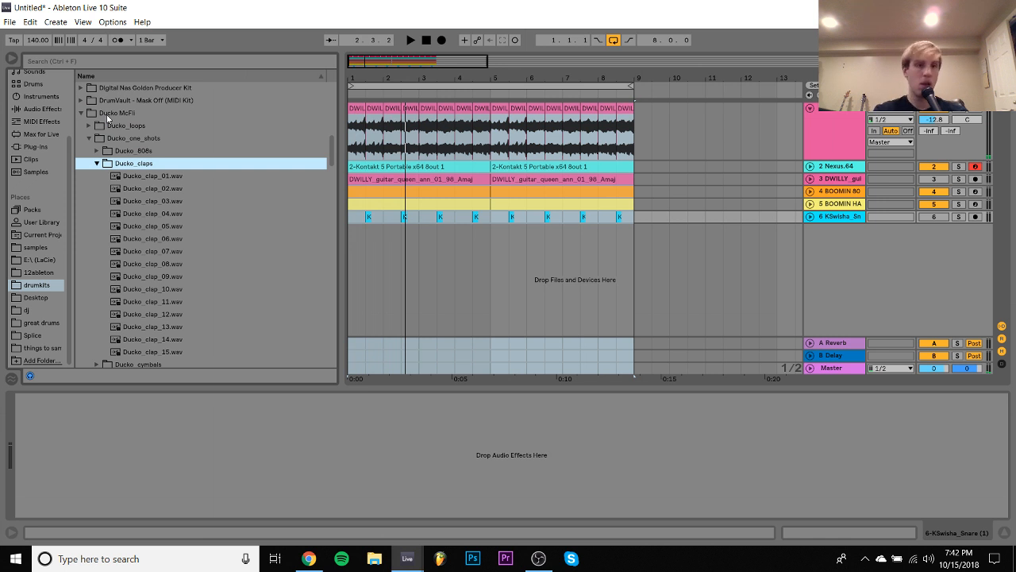
- Audition the clap samples in the Ducko_claps folder, from Ducko_clap_01.wav through Ducko_clap_15.wav
{"action": "key", "text": "Down"}
{"action": "key", "text": "Down"}
{"action": "key", "text": "Down"}
{"action": "key", "text": "Down"}
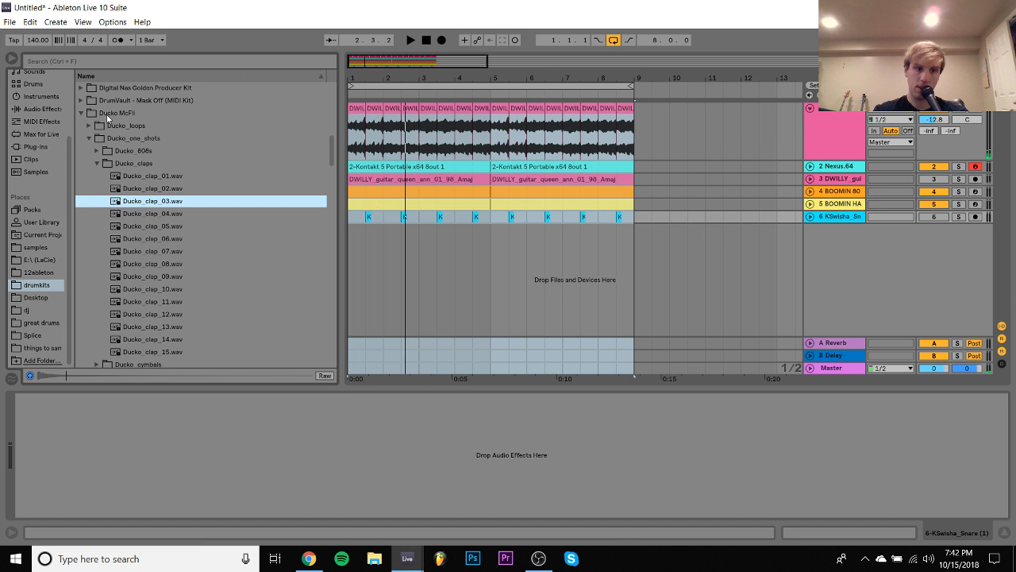
{"action": "key", "text": "Down"}
{"action": "key", "text": "Down"}
{"action": "key", "text": "Down"}
{"action": "key", "text": "Down"}
{"action": "key", "text": "Down"}
{"action": "key", "text": "Down"}
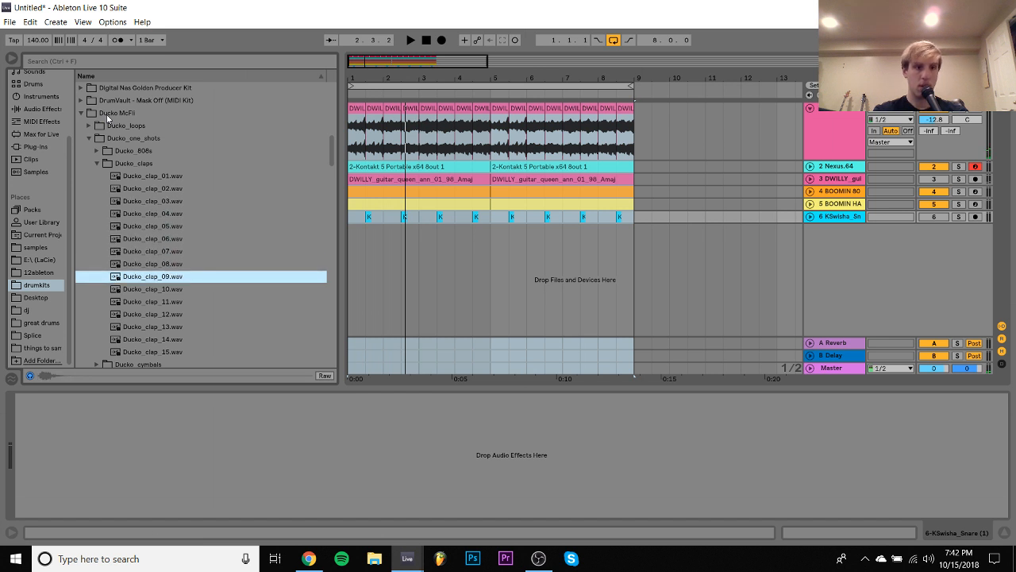
{"action": "key", "text": "Down"}
{"action": "key", "text": "Down"}
{"action": "key", "text": "Down"}
{"action": "key", "text": "Down"}
{"action": "key", "text": "Down"}
{"action": "key", "text": "Down"}
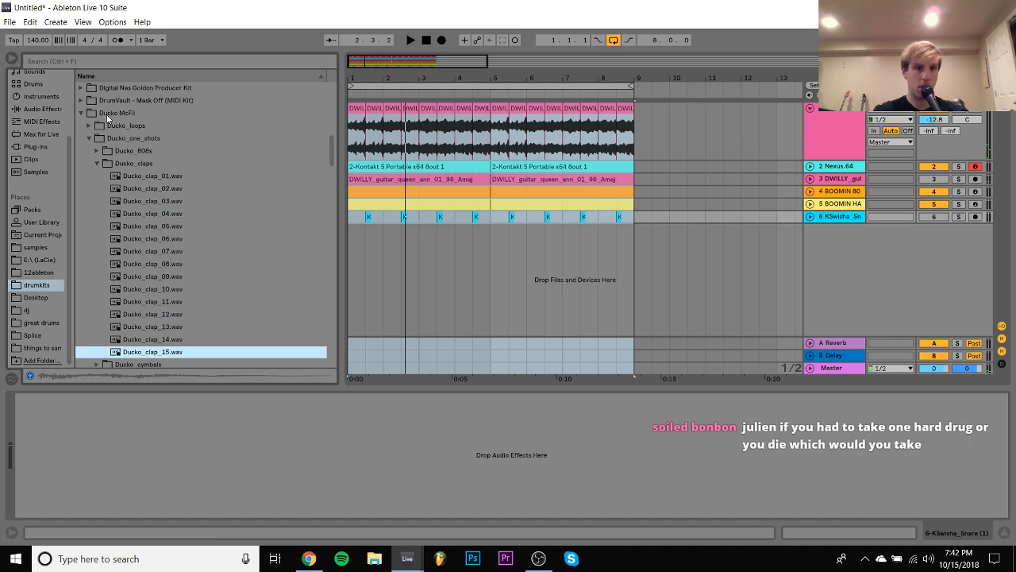
{"action": "key", "text": "Down"}
{"action": "key", "text": "Up"}
{"action": "key", "text": "Up"}
- Collapse the Ducko McFli kit and open the Claps folder of Foreign Teck Presents - The GOAT Drumkit
{"action": "key", "text": "Left"}
{"action": "key", "text": "Left"}
{"action": "key", "text": "Down"}
{"action": "key", "text": "Right"}
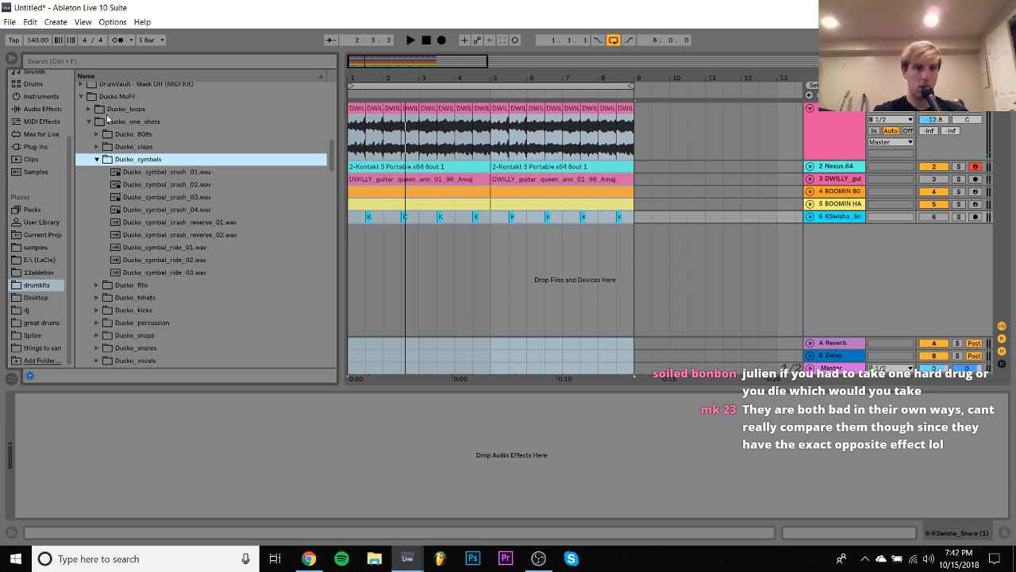
{"action": "key", "text": "Down"}
{"action": "key", "text": "Left"}
{"action": "key", "text": "Left"}
{"action": "key", "text": "Left"}
{"action": "key", "text": "Left"}
{"action": "key", "text": "Left"}
{"action": "key", "text": "Left"}
{"action": "key", "text": "Down"}
{"action": "key", "text": "Right"}
{"action": "key", "text": "Down"}
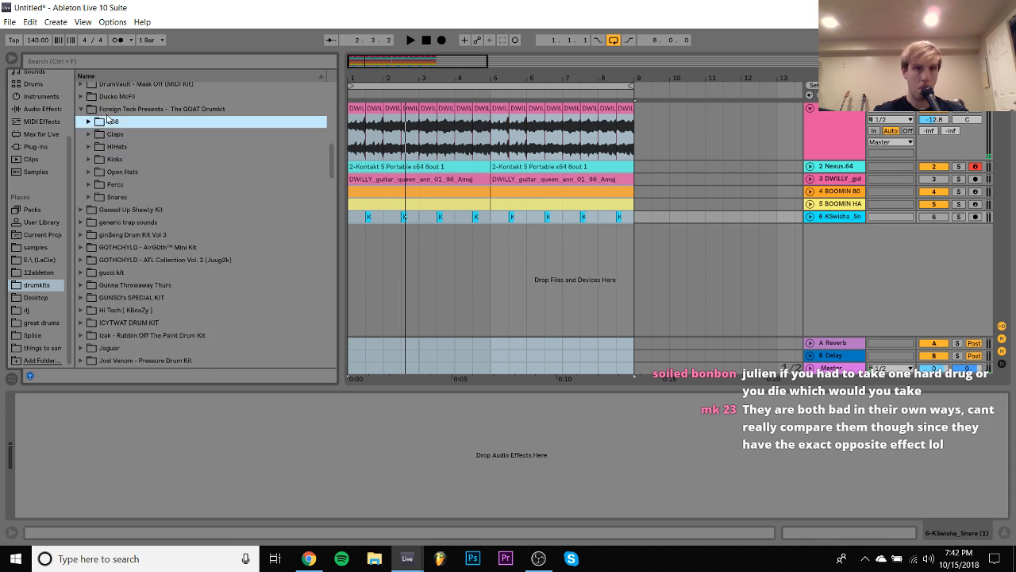
{"action": "key", "text": "Right"}
{"action": "key", "text": "Down"}
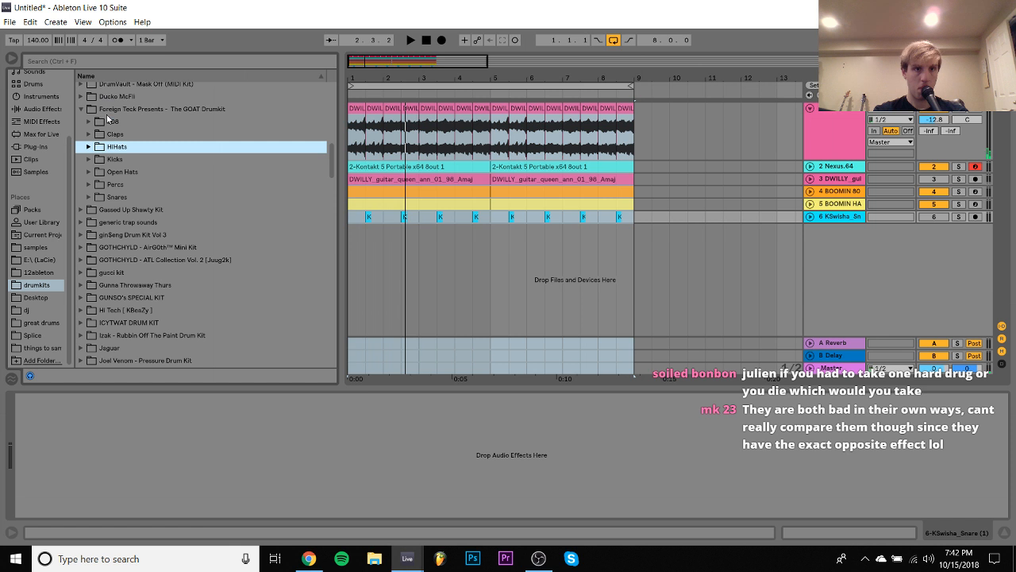
{"action": "key", "text": "Right"}
- Audition the GOAT Drumkit clap samples from Boo (Clap).wav through Never Ever (Clap).wav
{"action": "key", "text": "Down"}
{"action": "key", "text": "Down"}
{"action": "key", "text": "Down"}
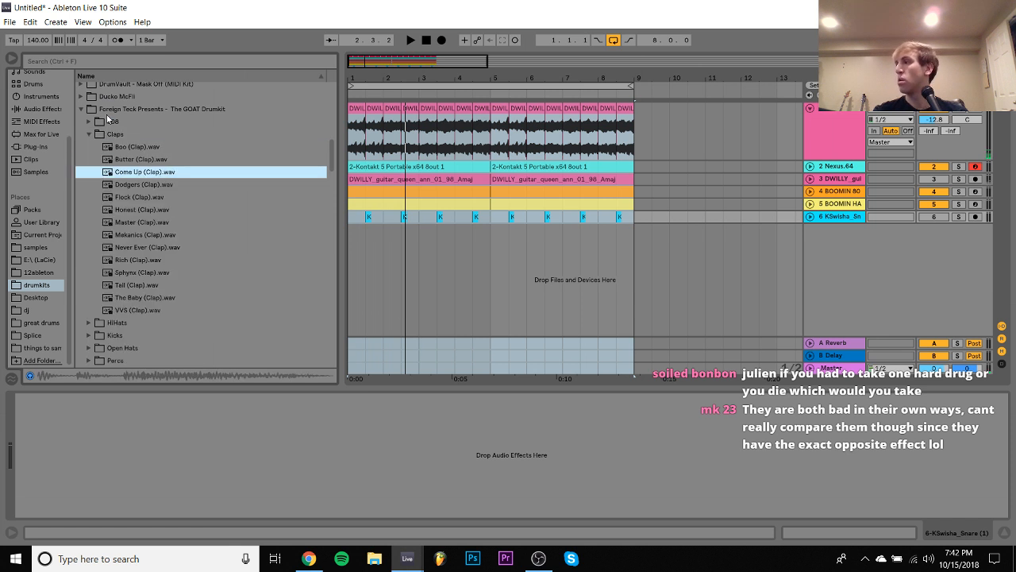
{"action": "key", "text": "Down"}
{"action": "key", "text": "Down"}
{"action": "key", "text": "Down"}
{"action": "key", "text": "Down"}
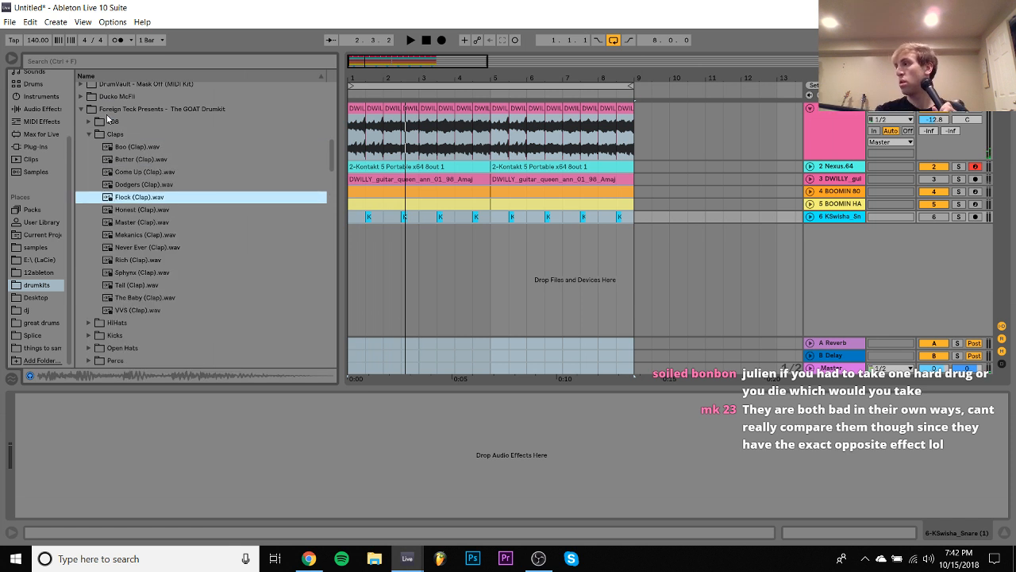
{"action": "key", "text": "Down"}
{"action": "key", "text": "Down"}
{"action": "key", "text": "Down"}
{"action": "key", "text": "Down"}
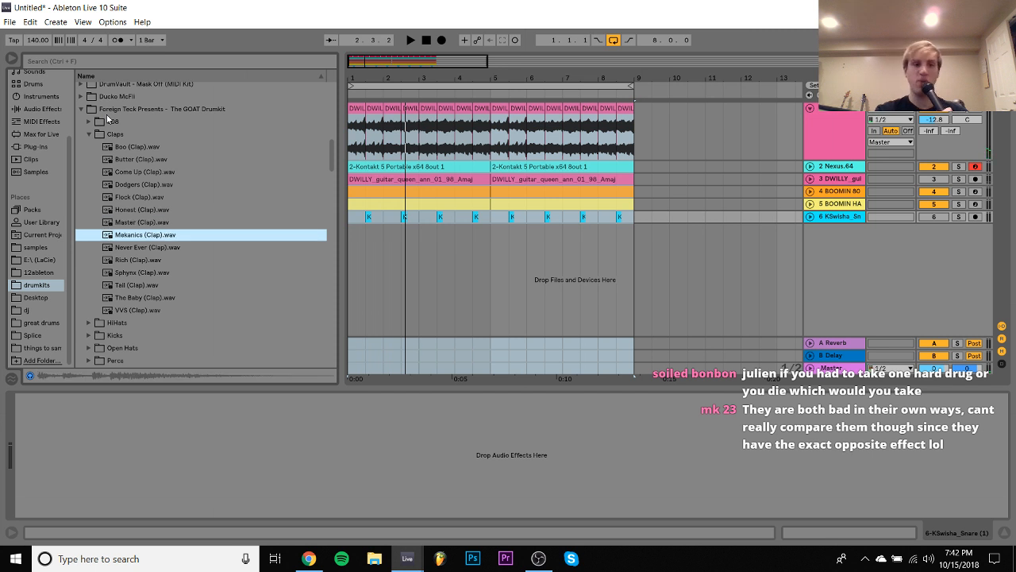
{"action": "key", "text": "Up"}
{"action": "key", "text": "Up"}
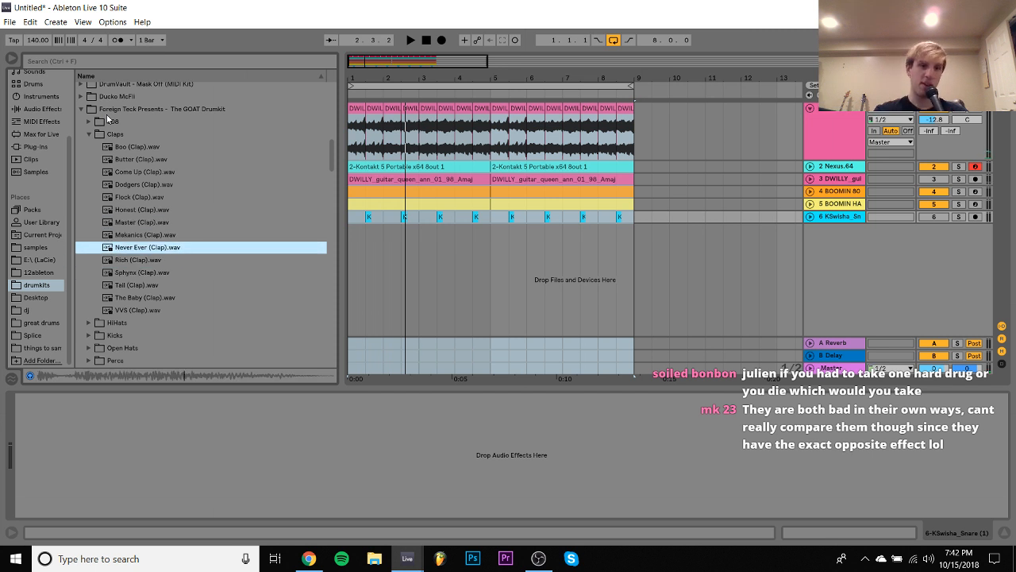
- Add Never Ever (Clap).wav on a new audio track at the snare's position in bar 1 and repeat it every bar through bar 8
{"action": "left_click", "coordinate": [433, 276]}
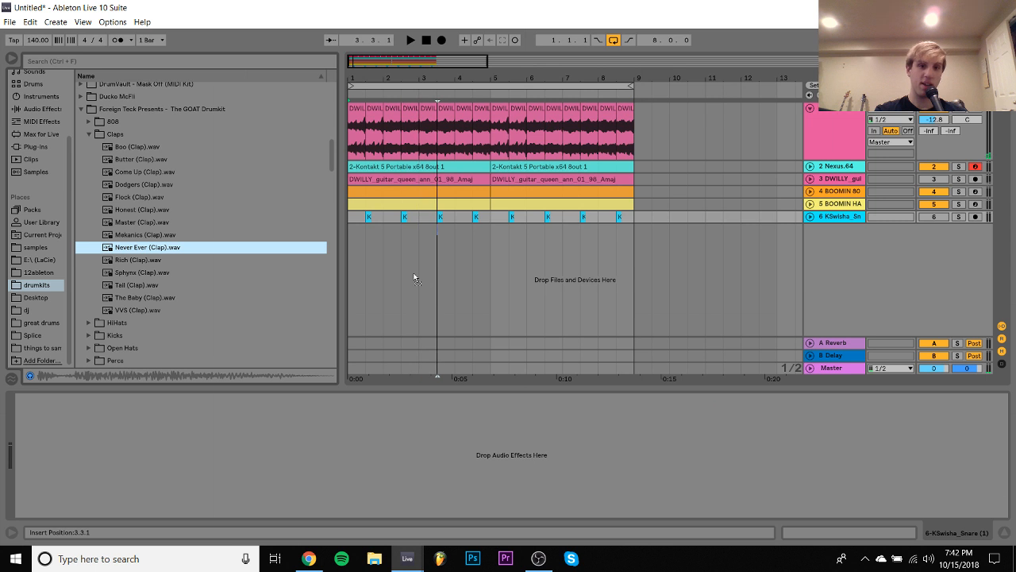
{"action": "left_click_drag", "start_coordinate": [361, 255], "coordinate": [348, 242]}
{"action": "key", "text": "ctrl+d"}
{"action": "key", "text": "ctrl+d"}
{"action": "key", "text": "ctrl+d"}
{"action": "key", "text": "ctrl+d"}
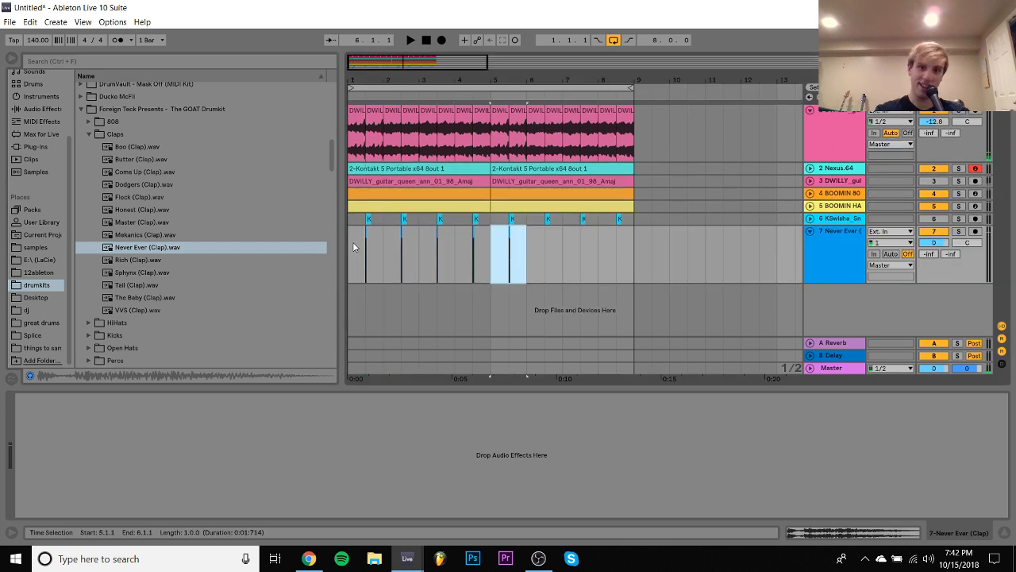
{"action": "key", "text": "ctrl+d"}
{"action": "key", "text": "ctrl+d"}
{"action": "key", "text": "ctrl+d"}
- Set the clap track's volume to -7.0 dB and play the loop with the KSwisha snare track unmuted
{"action": "left_click", "coordinate": [352, 241]}
{"action": "left_click_drag", "start_coordinate": [934, 243], "coordinate": [934, 263]}
{"action": "key", "text": "space"}
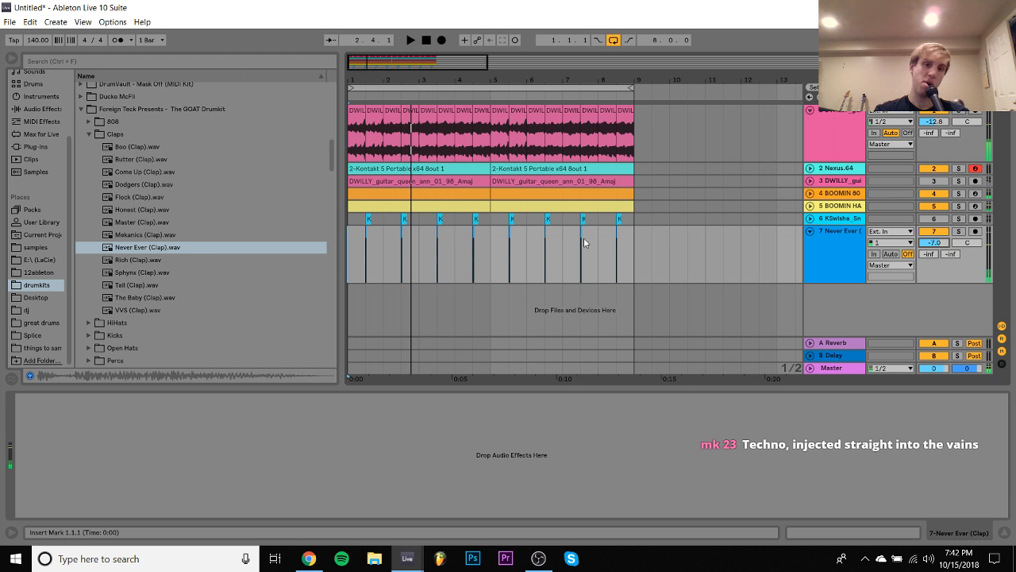
{"action": "left_click", "coordinate": [940, 219]}
{"action": "key", "text": "space"}
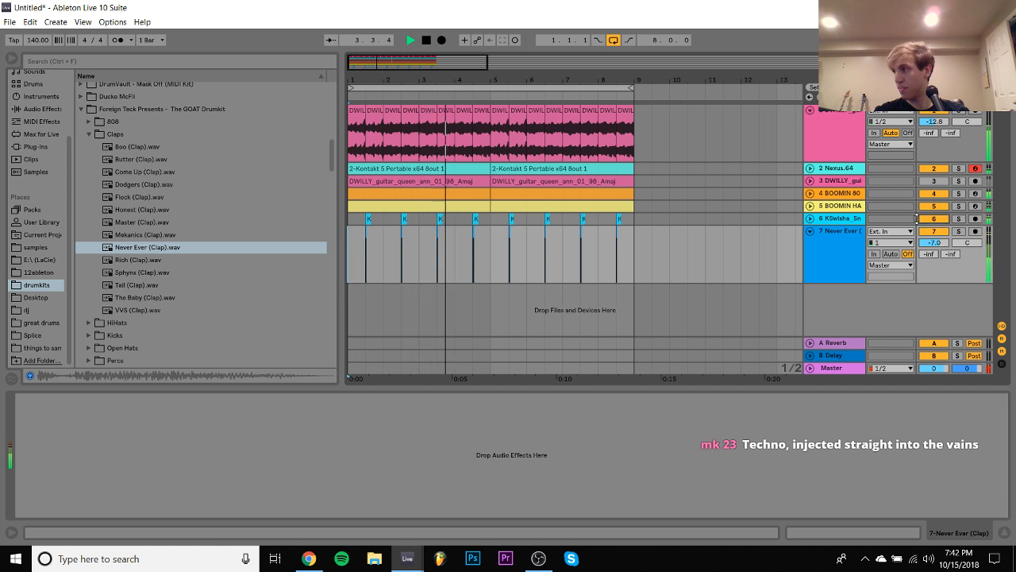
- Transpose all eight KSwisha snare clips to 6 st
{"action": "left_click", "coordinate": [637, 220]}
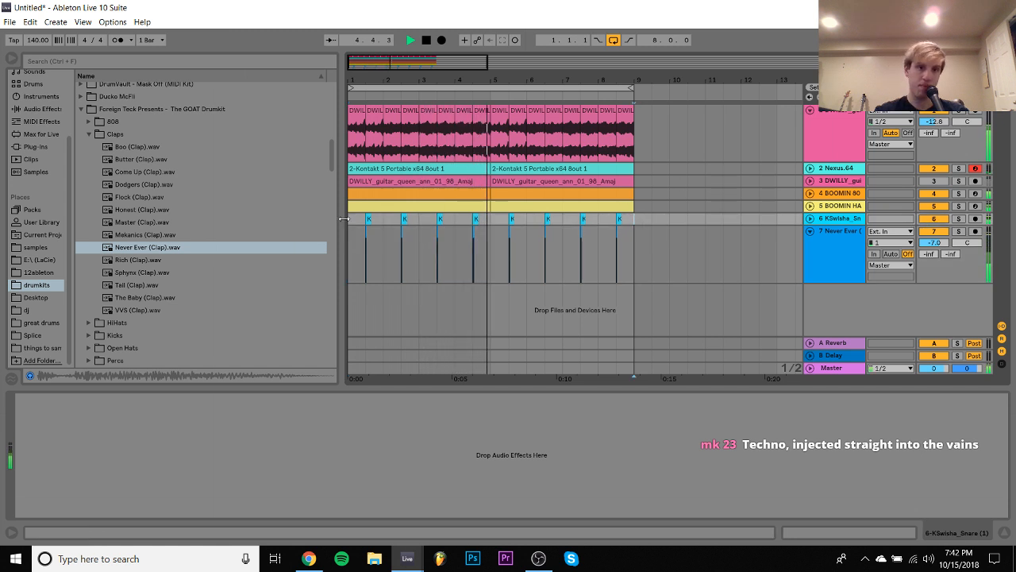
{"action": "left_click_drag", "start_coordinate": [637, 220], "coordinate": [343, 219]}
{"action": "left_click", "coordinate": [822, 533]}
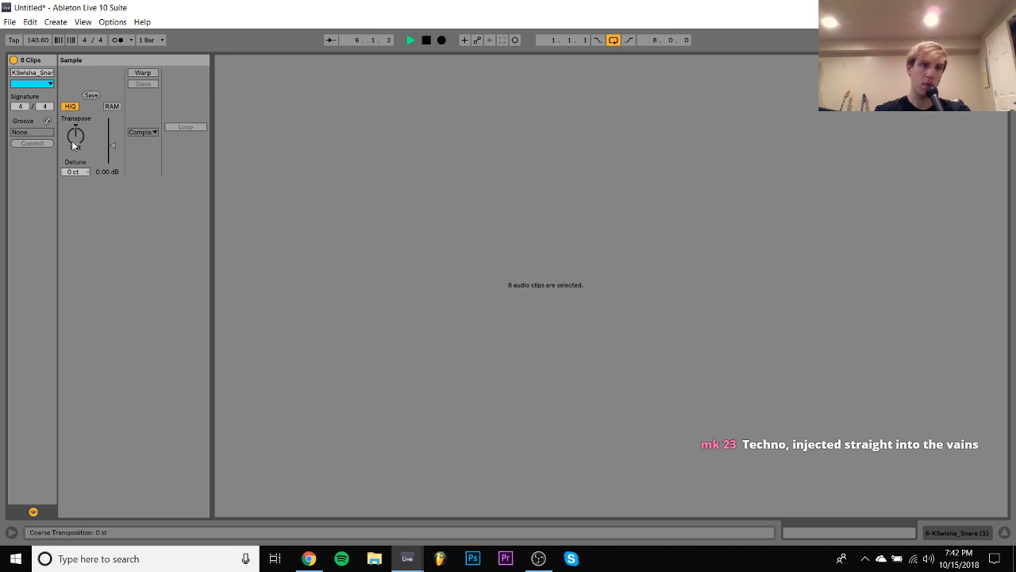
{"action": "key", "text": "Up"}
{"action": "key", "text": "Up"}
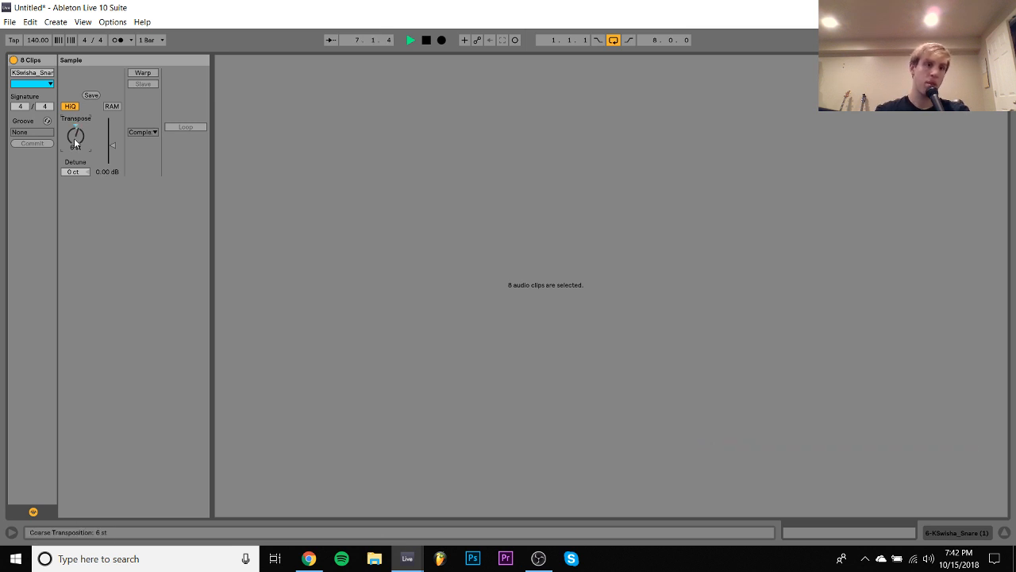
{"action": "left_click", "coordinate": [971, 531]}
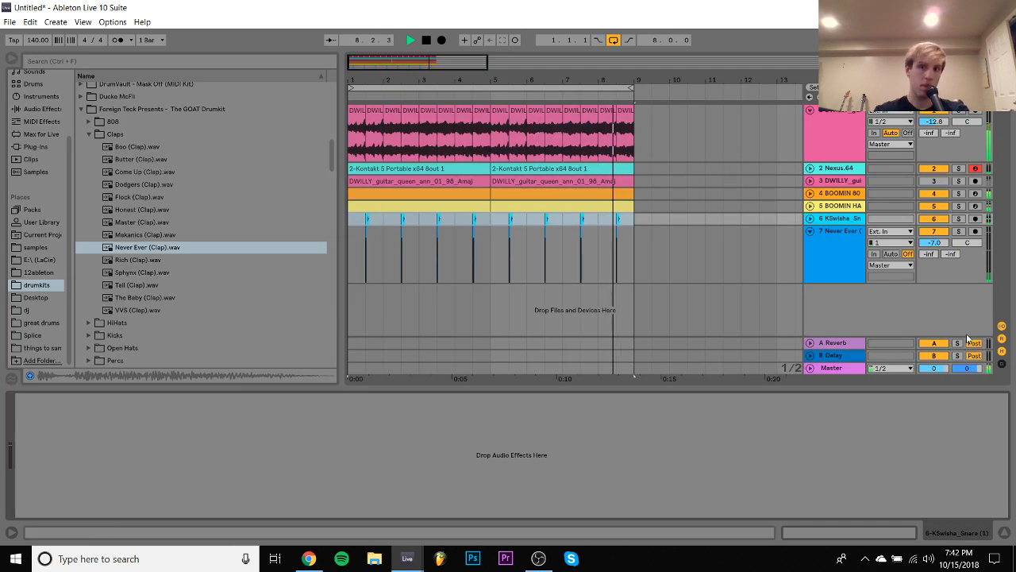
- Delete the KSwisha snare track and fold the Never Ever clap track
{"action": "left_click", "coordinate": [850, 221]}
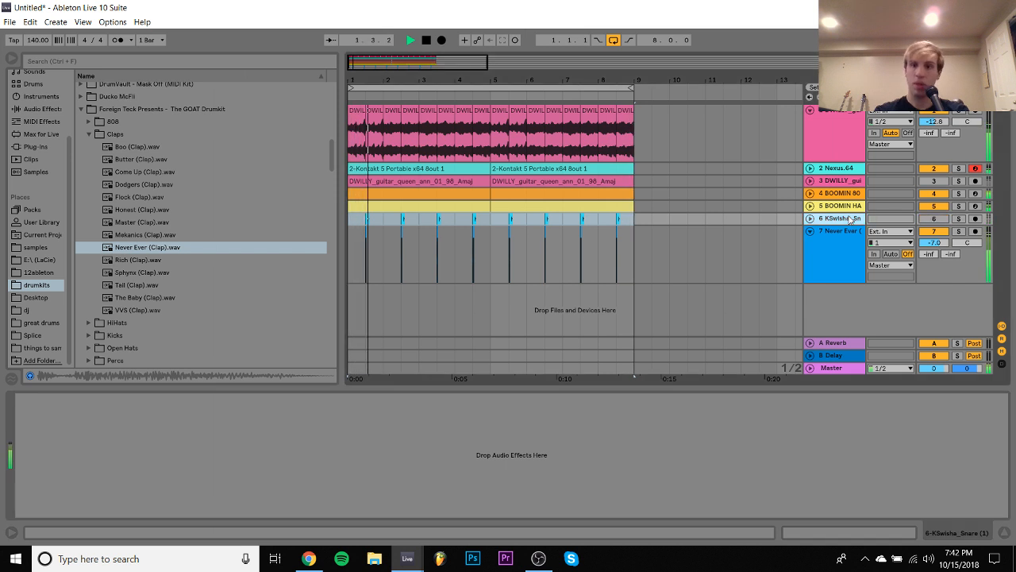
{"action": "key", "text": "Delete"}
{"action": "left_click", "coordinate": [829, 230]}
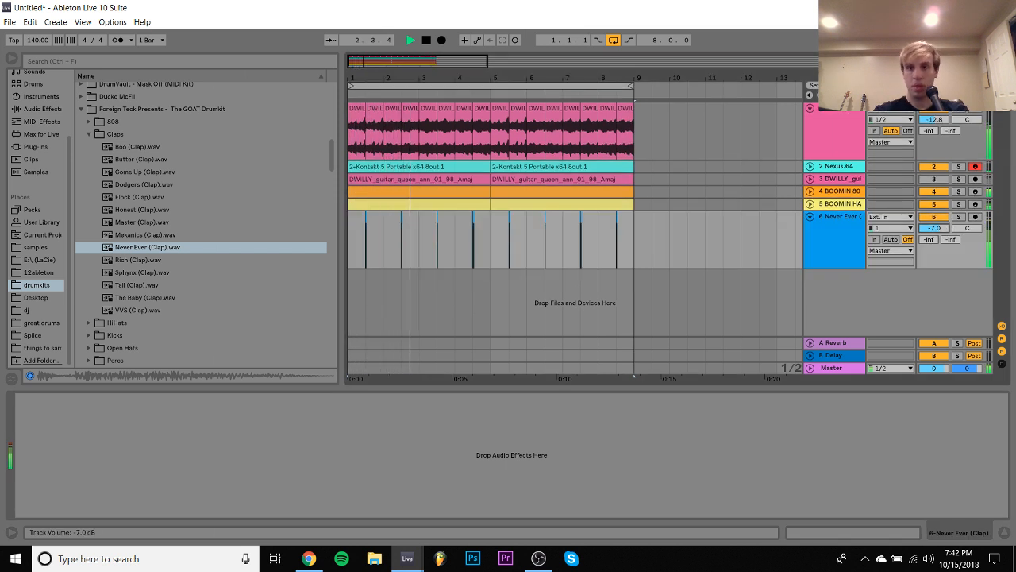
{"action": "left_click", "coordinate": [810, 217]}
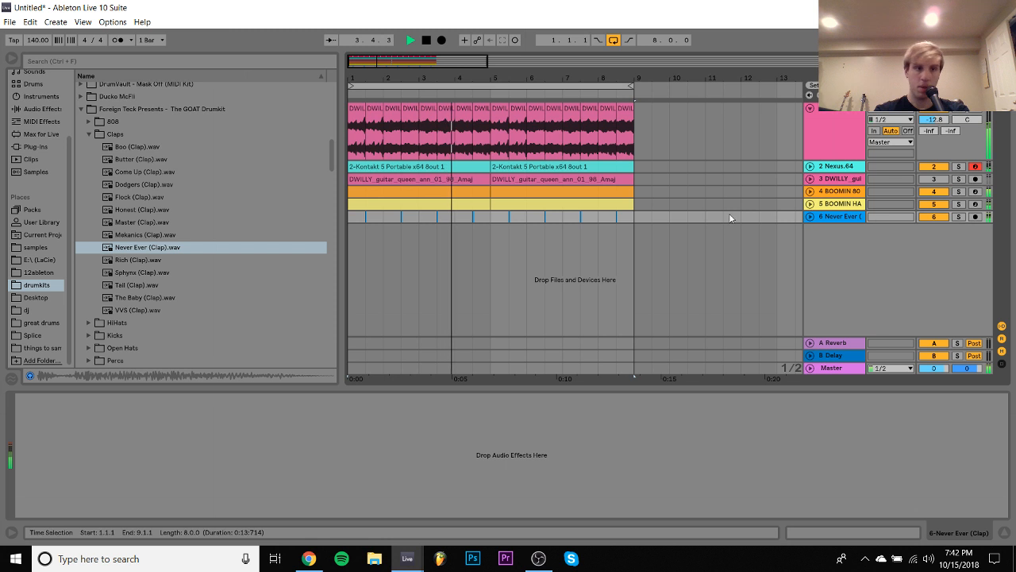
- Check the Snares folder of the GOAT Drumkit, collapse the whole kit and restart playback
{"action": "left_click", "coordinate": [87, 134]}
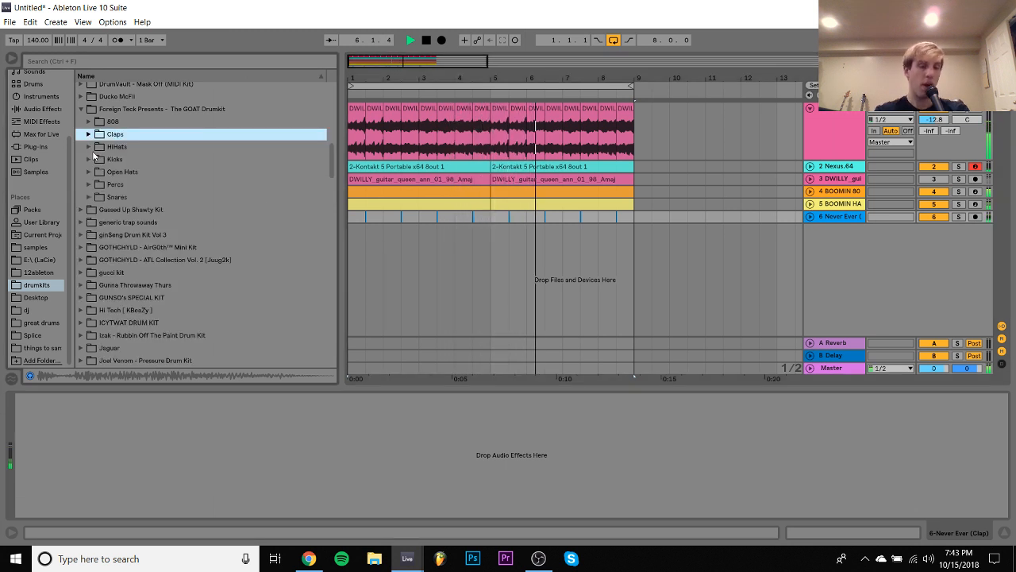
{"action": "left_click", "coordinate": [89, 197]}
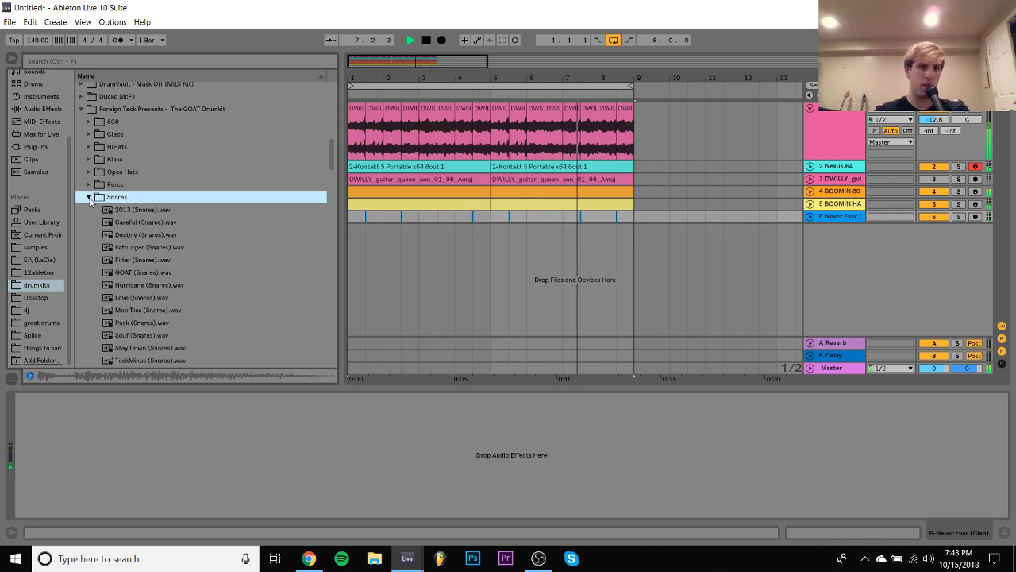
{"action": "key", "text": "Left"}
{"action": "key", "text": "Left"}
{"action": "key", "text": "Left"}
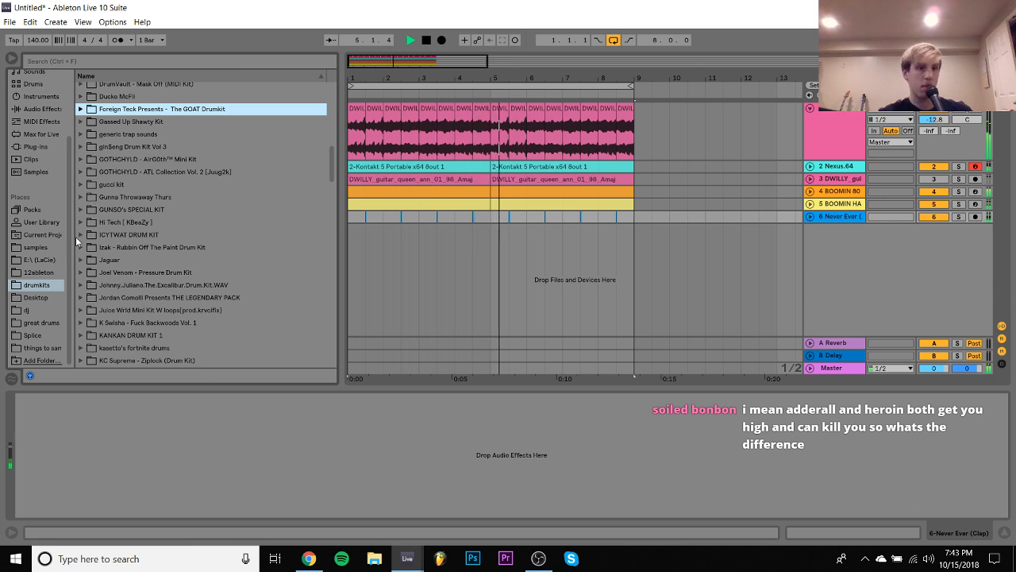
{"action": "key", "text": "space"}
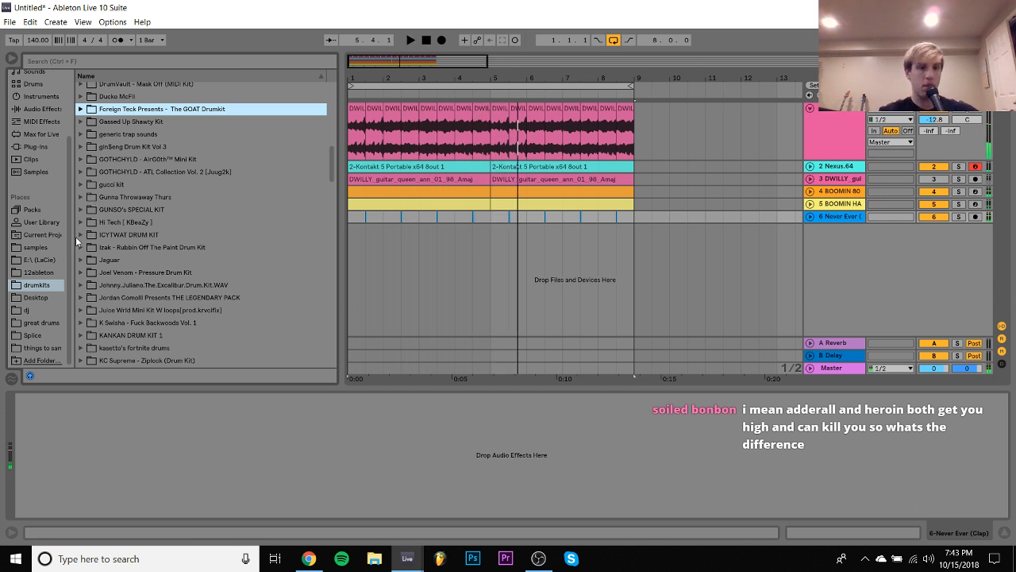
{"action": "key", "text": "space"}
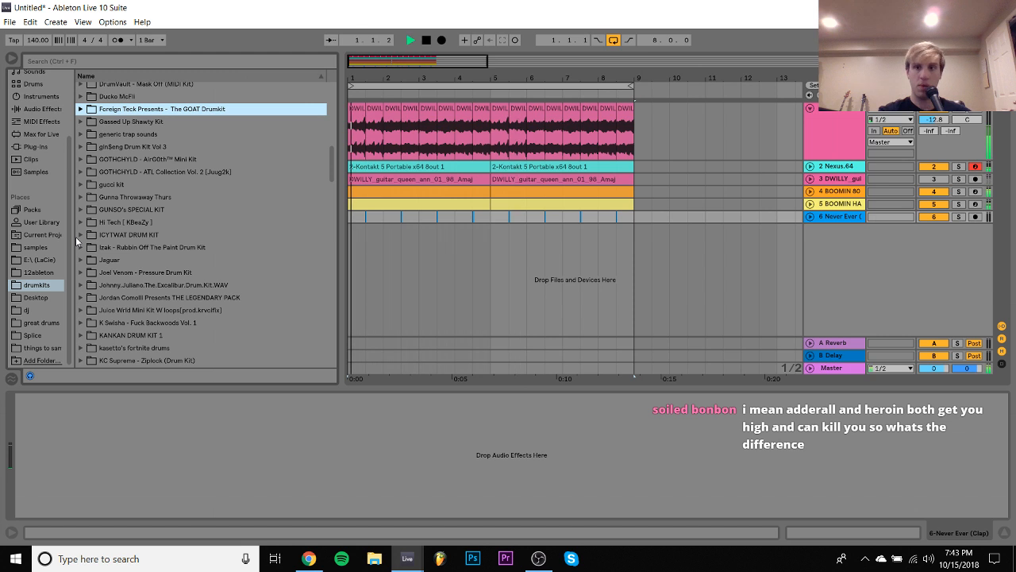
- Insert a new MIDI track below the Nexus track and browse the available plug-ins for an instrument
{"action": "left_click", "coordinate": [836, 167]}
{"action": "key", "text": "ctrl+shift+t"}
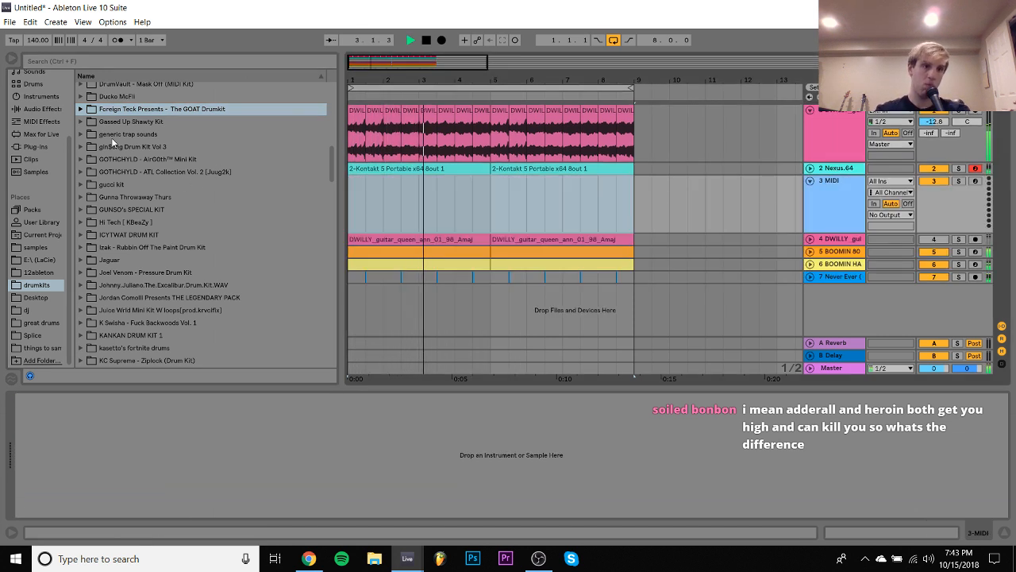
{"action": "left_click", "coordinate": [35, 146]}
{"action": "scroll", "coordinate": [133, 167], "scroll_direction": "down", "scroll_amount": 5}
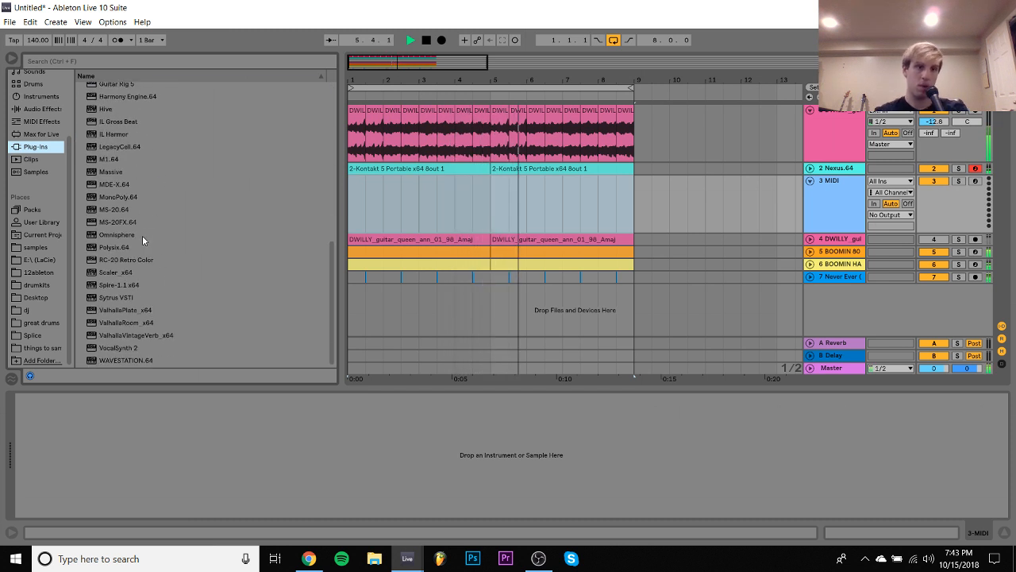
- Duplicate the eight bars of chopped guitar clips on the first track into bars 9 to 16
{"action": "left_click", "coordinate": [442, 167]}
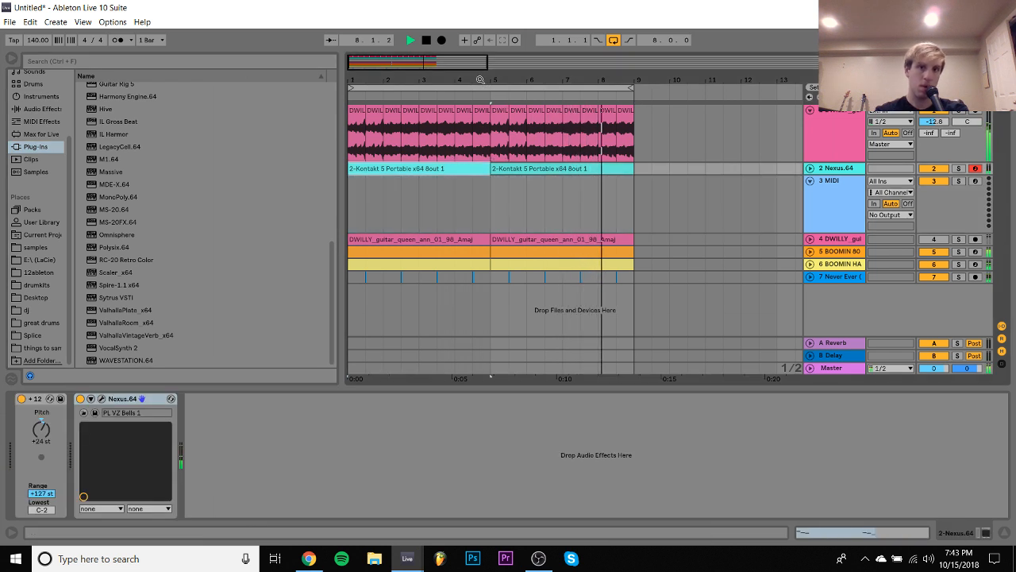
{"action": "left_click_drag", "start_coordinate": [479, 80], "coordinate": [378, 80]}
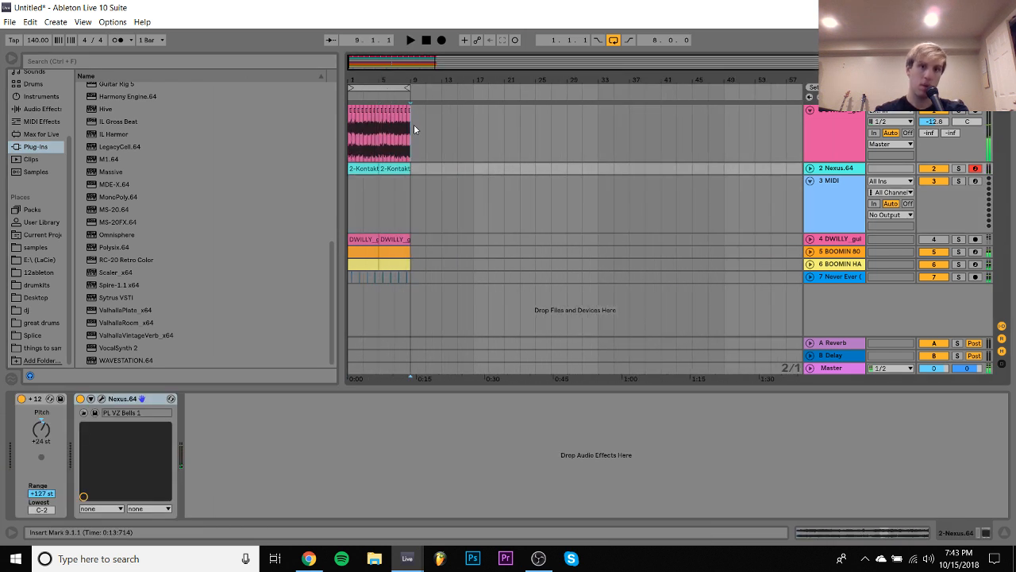
{"action": "left_click_drag", "start_coordinate": [414, 124], "coordinate": [340, 116]}
{"action": "key", "text": "ctrl+d"}
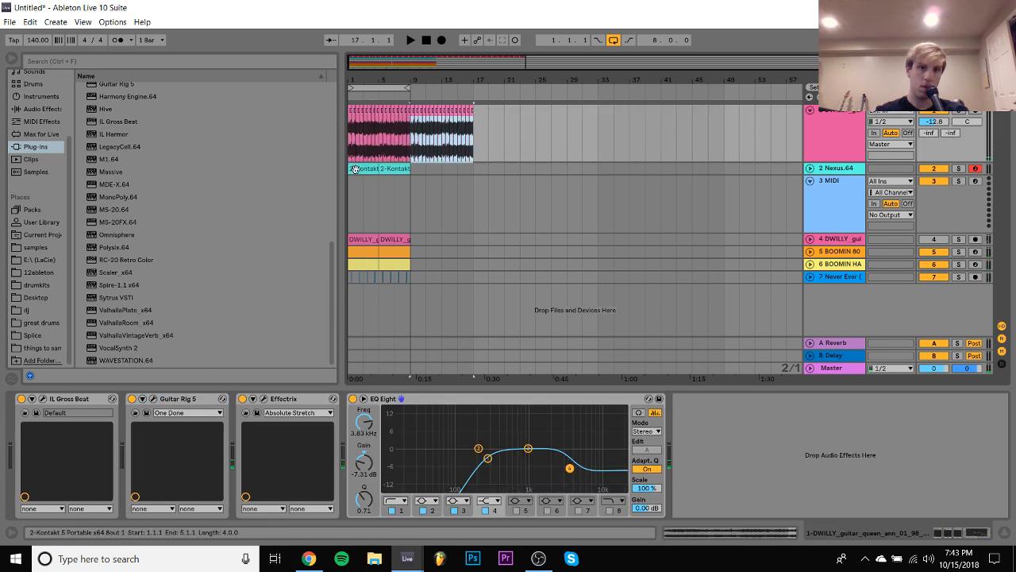
- Play the arrangement from bar 1 with the arrangement loop switched off
{"action": "left_click", "coordinate": [357, 168]}
{"action": "key", "text": "space"}
{"action": "left_click", "coordinate": [613, 38]}
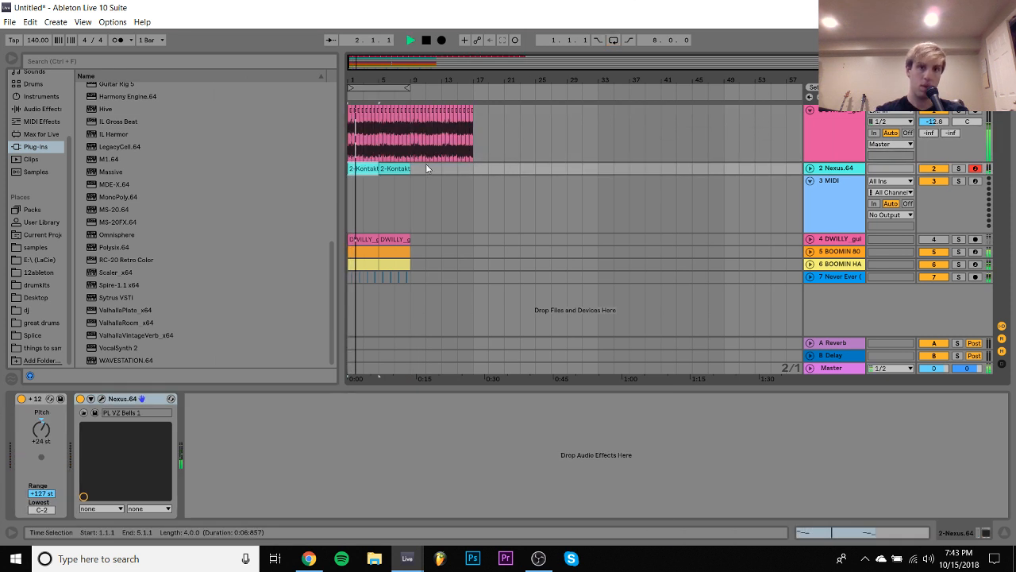
- Duplicate the two Nexus melody clips into bars 9 to 16 and unfold the Nexus track
{"action": "left_click", "coordinate": [396, 189]}
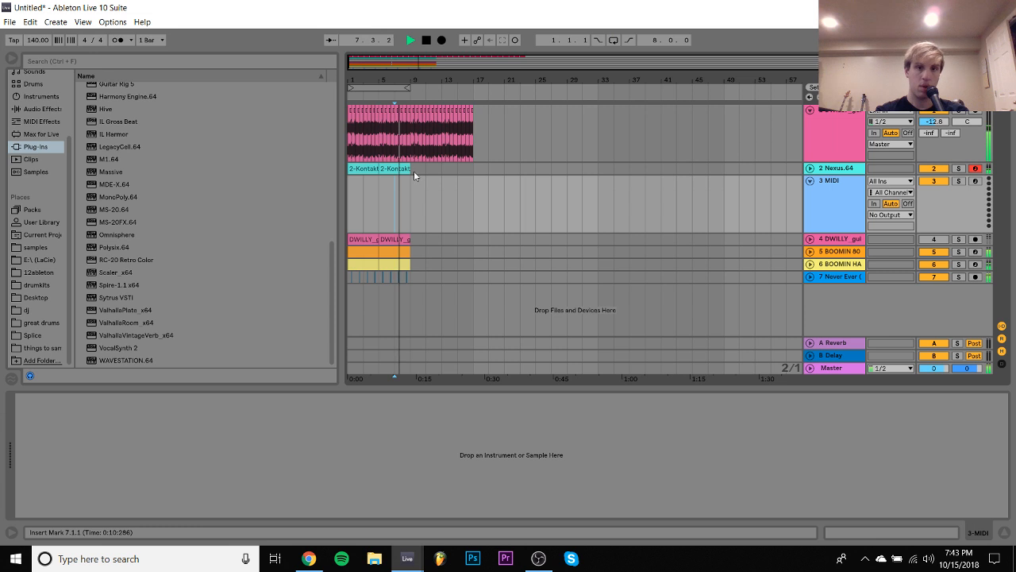
{"action": "left_click", "coordinate": [416, 169]}
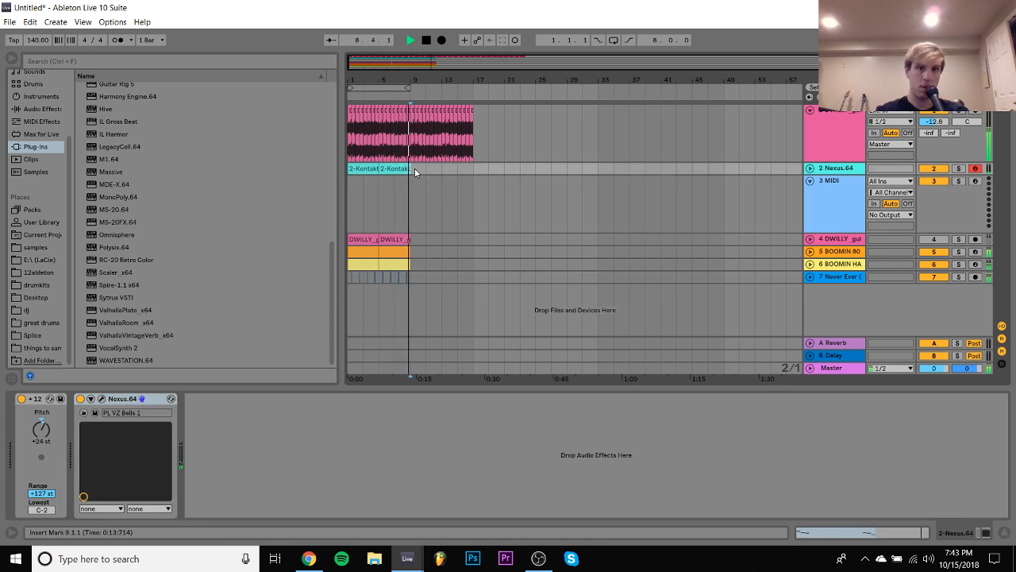
{"action": "left_click", "coordinate": [364, 169]}
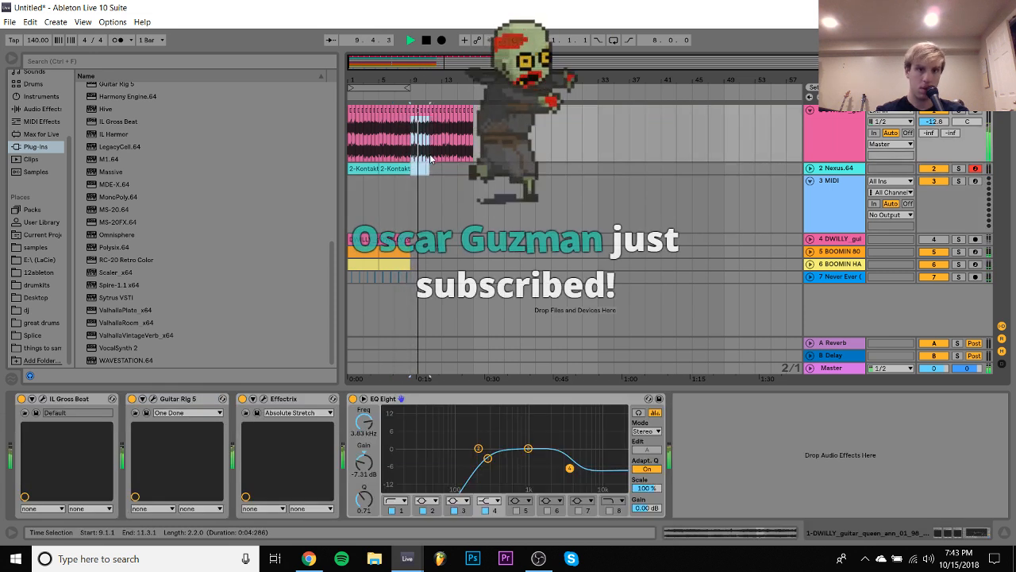
{"action": "left_click", "coordinate": [364, 169], "text": "shift"}
{"action": "key", "text": "ctrl+d"}
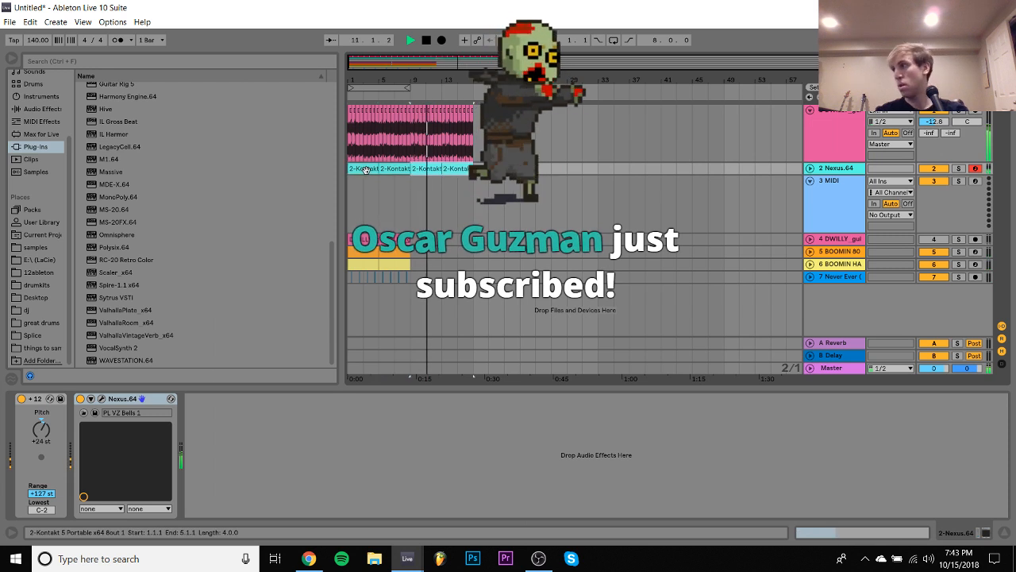
{"action": "left_click", "coordinate": [810, 169]}
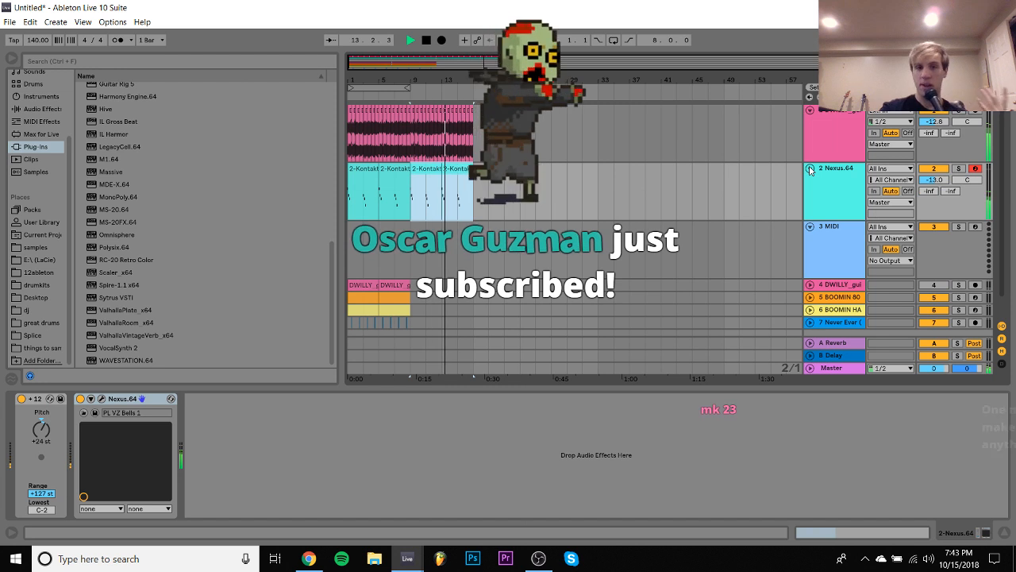
- Replay the duplicated section from bar 9 and set the Nexus track's volume to -12.9 dB
{"action": "key", "text": "space"}
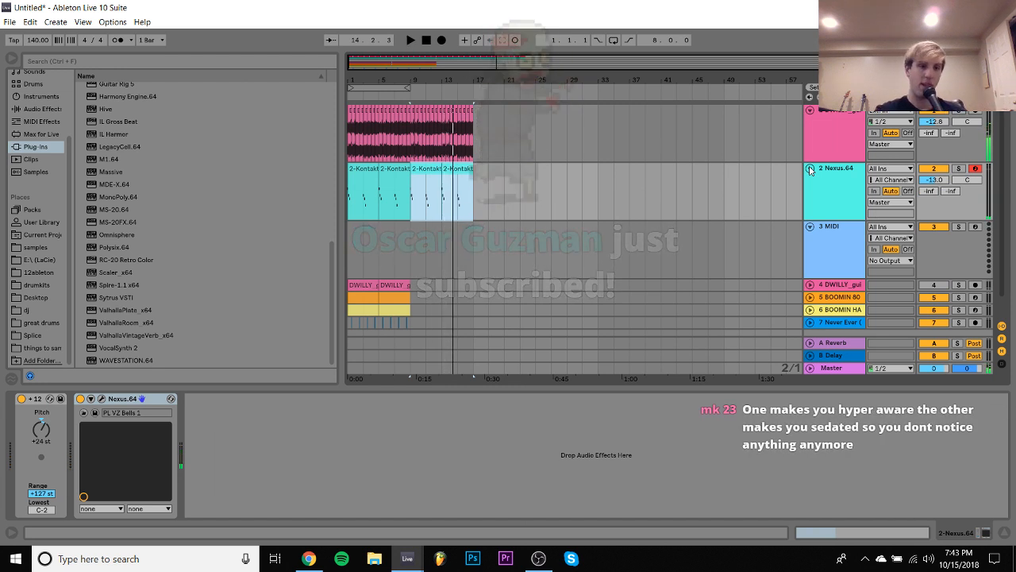
{"action": "key", "text": "space"}
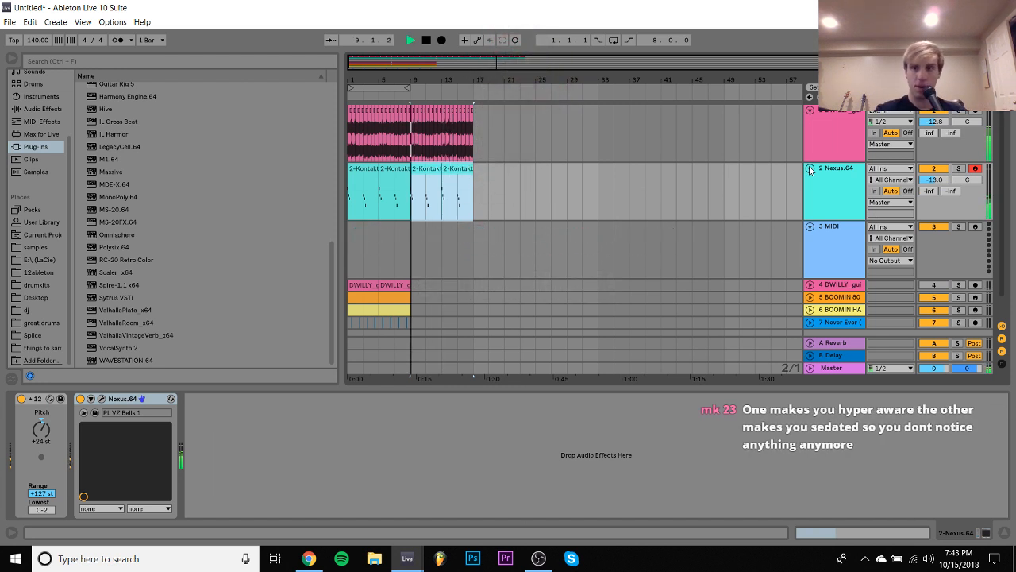
{"action": "left_click", "coordinate": [945, 179]}
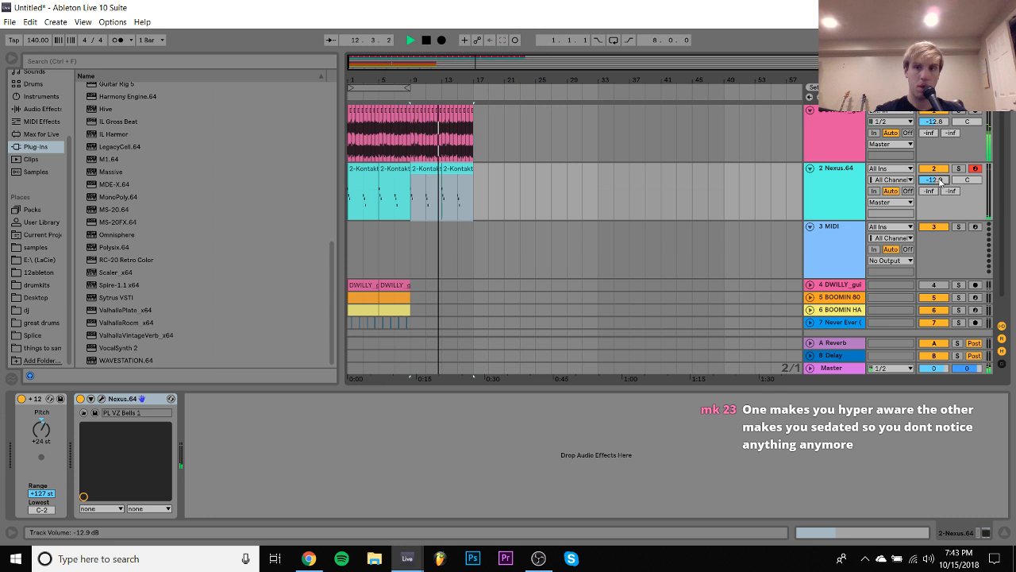
- Hide the device view, copy the first eight bars of all tracks to bar 17, duplicate them at bar 25 and select bars 17 to 32
{"action": "left_click", "coordinate": [1006, 534]}
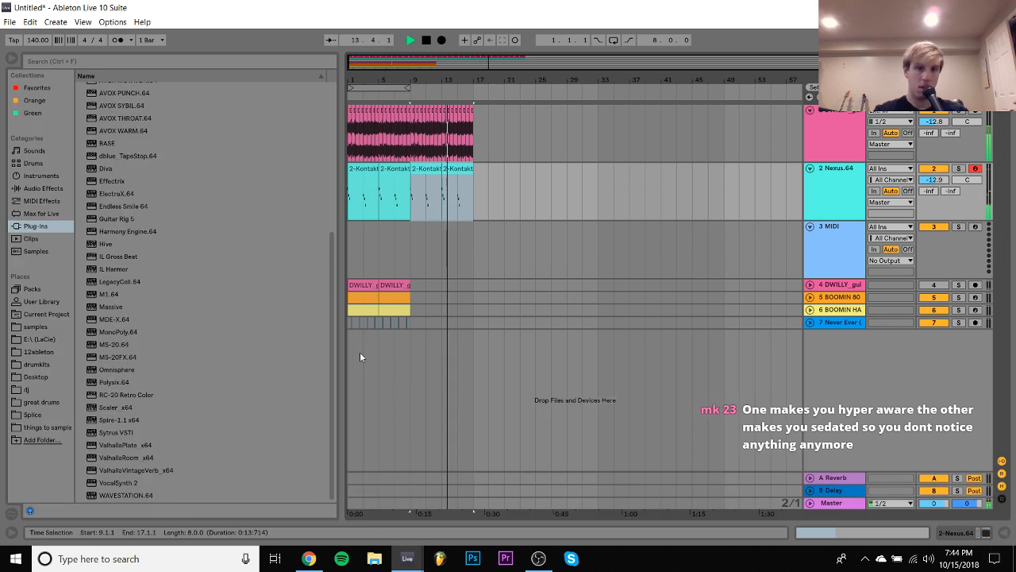
{"action": "left_click_drag", "start_coordinate": [416, 329], "coordinate": [318, 120]}
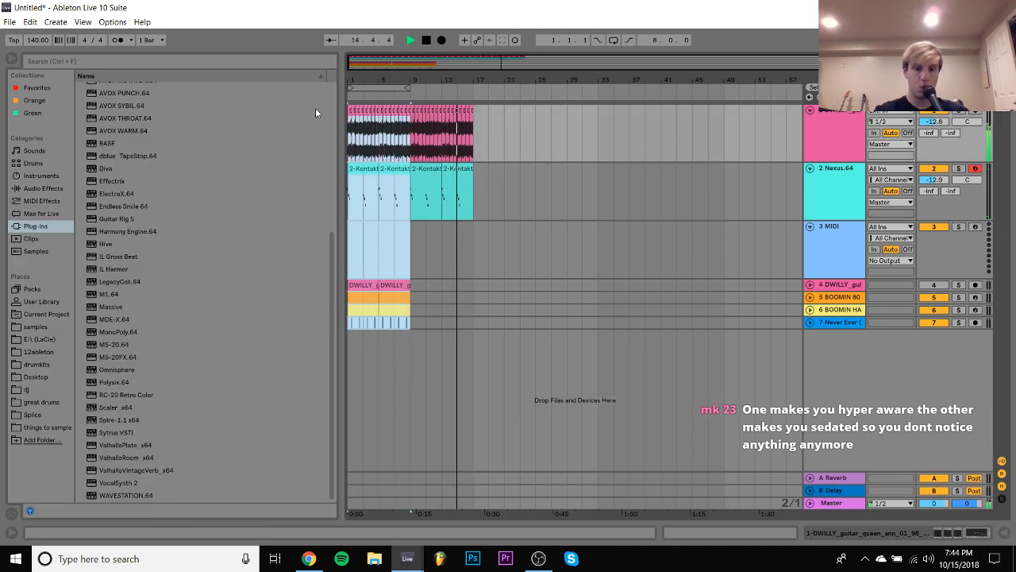
{"action": "key", "text": "ctrl+c"}
{"action": "left_click", "coordinate": [478, 113]}
{"action": "key", "text": "ctrl+v"}
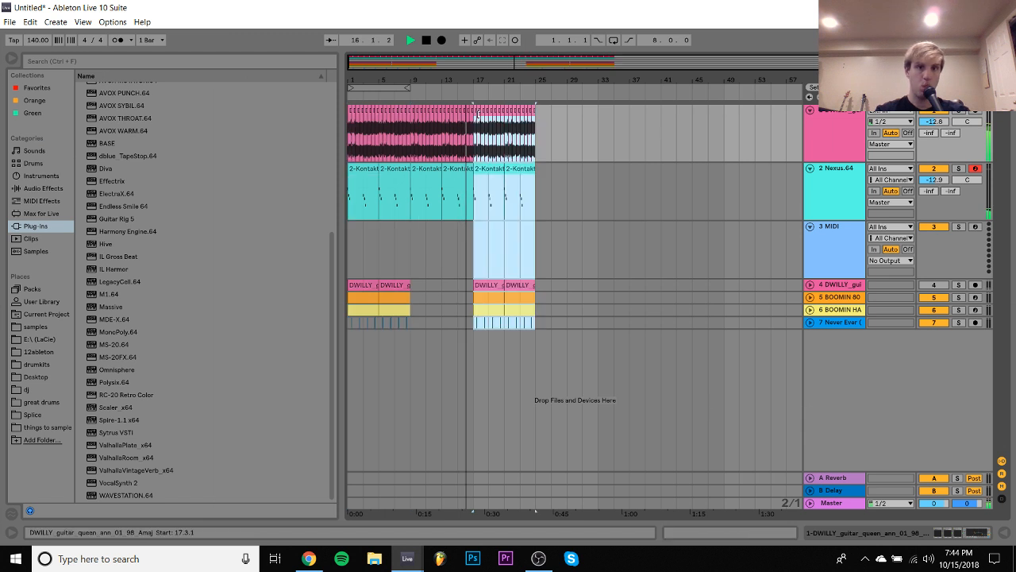
{"action": "key", "text": "ctrl+d"}
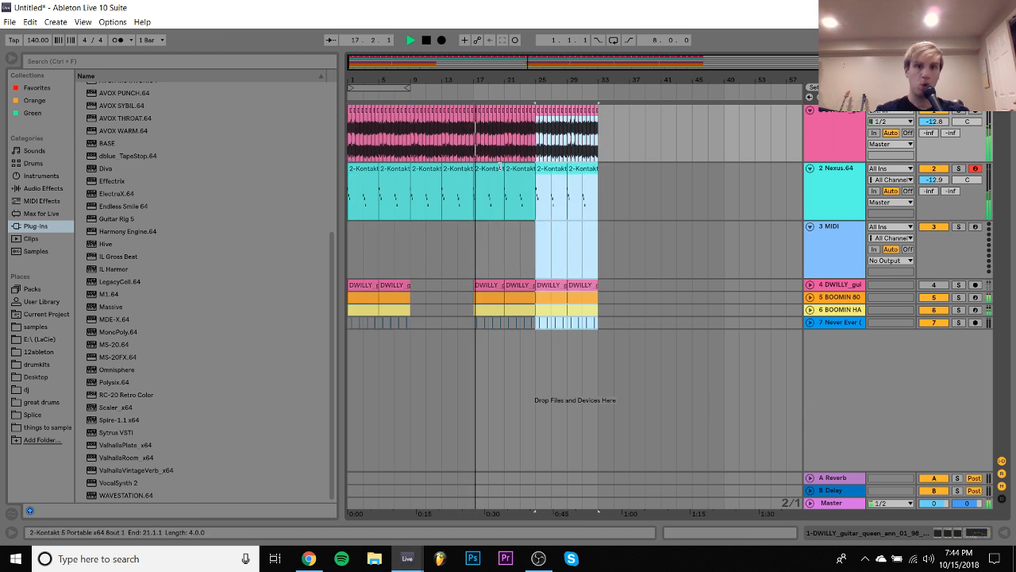
{"action": "left_click", "coordinate": [487, 175], "text": "shift"}
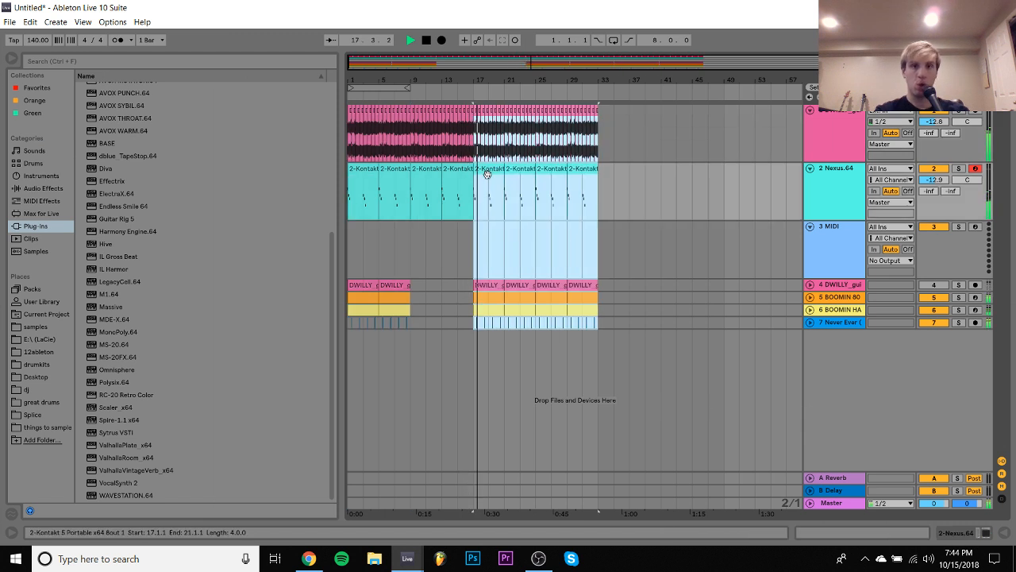
- Select the empty MIDI track 3 and open the Kicks folder of GUNSO's SPECIAL KIT in the drumkits place
{"action": "left_click", "coordinate": [456, 243]}
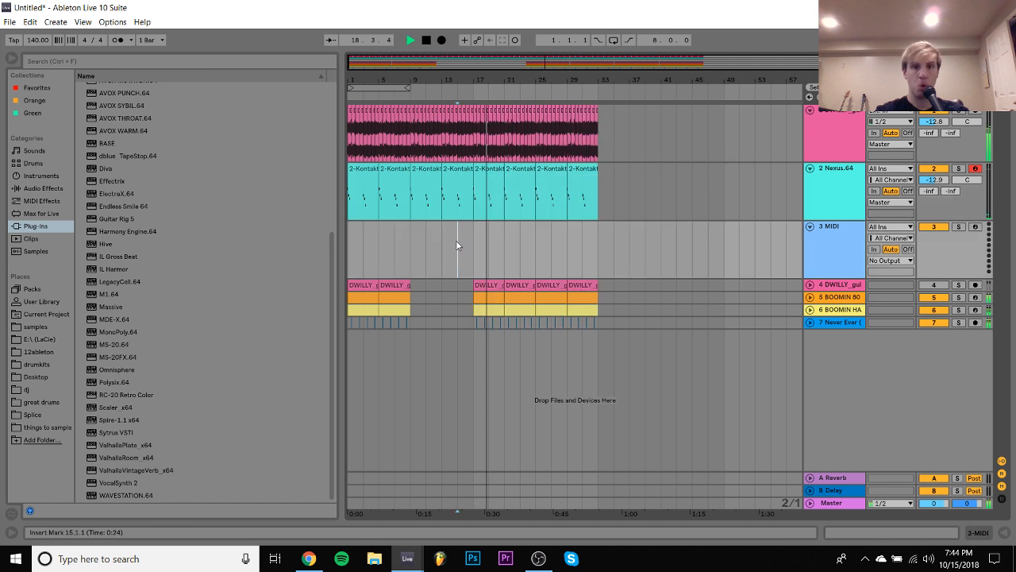
{"action": "double_click", "coordinate": [824, 247]}
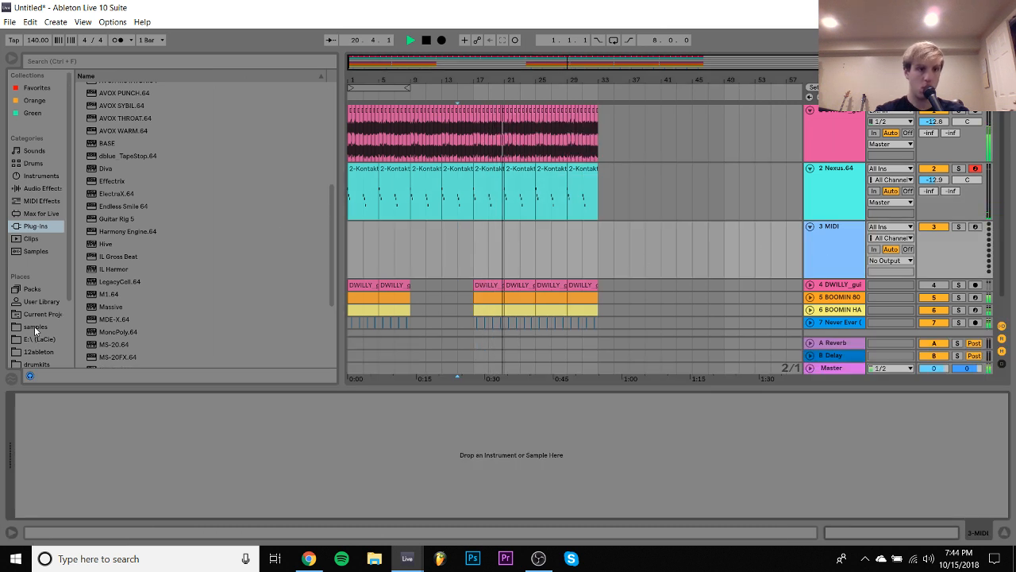
{"action": "left_click", "coordinate": [39, 360]}
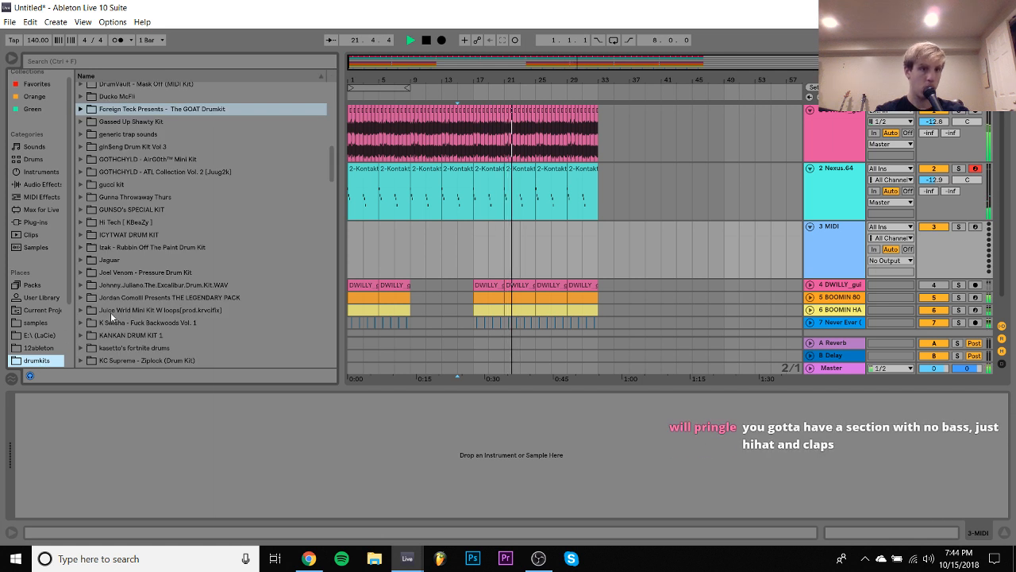
{"action": "left_click", "coordinate": [89, 185]}
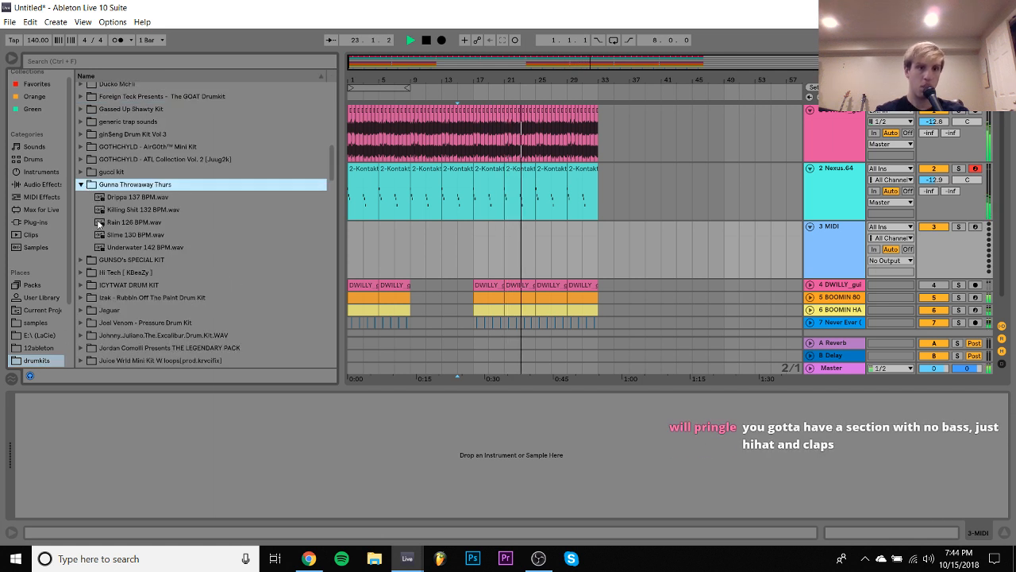
{"action": "left_click", "coordinate": [83, 184]}
{"action": "left_click", "coordinate": [81, 197]}
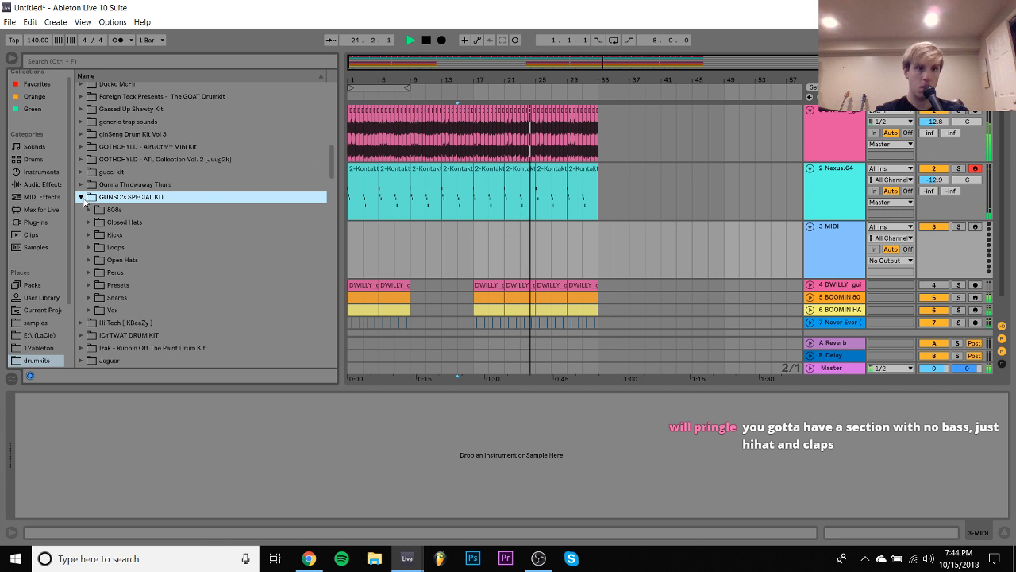
{"action": "left_click", "coordinate": [87, 235]}
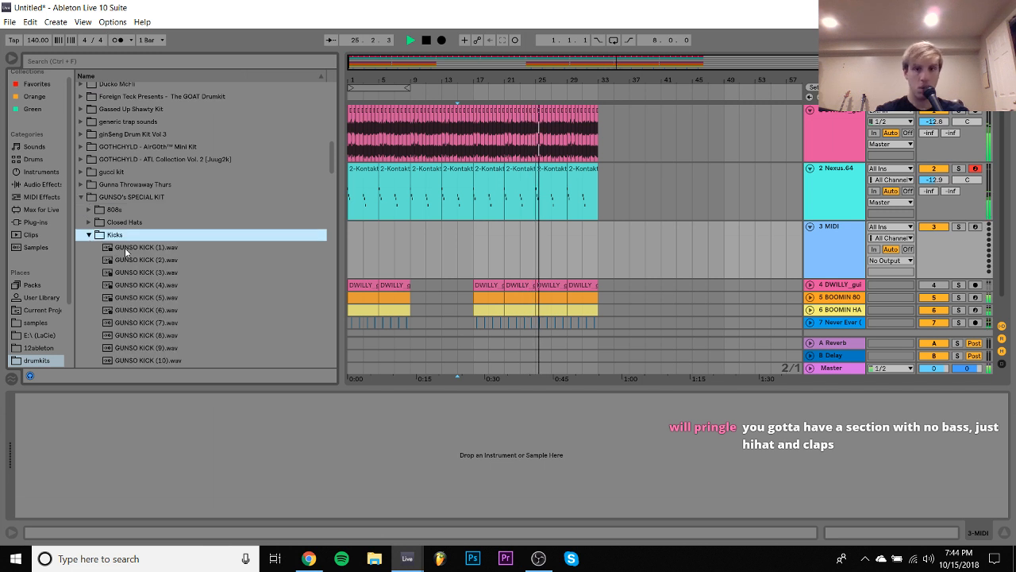
- Audition the GUNSO kicks and load GUNSO KICK (1).wav onto MIDI track 3
{"action": "left_click", "coordinate": [135, 248]}
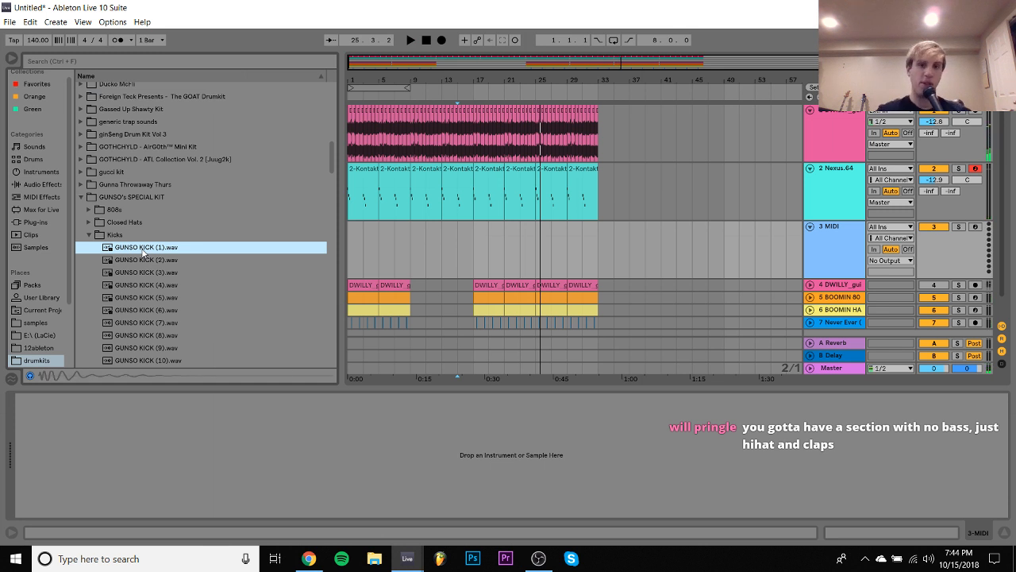
{"action": "key", "text": "Down"}
{"action": "key", "text": "Down"}
{"action": "key", "text": "Up"}
{"action": "key", "text": "Up"}
{"action": "key", "text": "Return"}
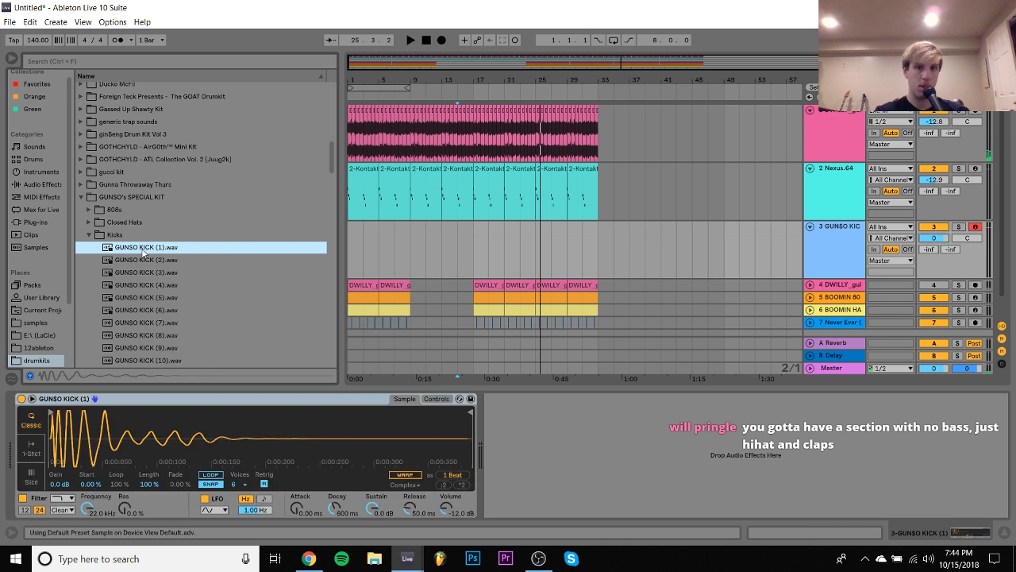
- Copy track 5's BOOMIN clip at bar 17 onto the kick track and open the copy for note editing
{"action": "key", "text": "space"}
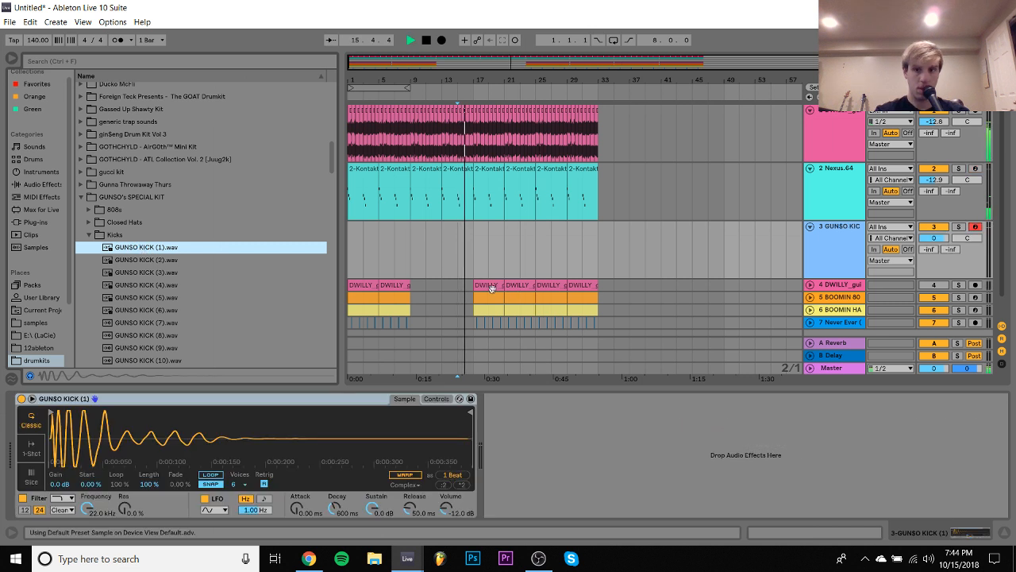
{"action": "left_click_drag", "start_coordinate": [491, 297], "coordinate": [491, 243]}
{"action": "key", "text": "space"}
{"action": "double_click", "coordinate": [492, 242]}
- Transpose all notes in the kick clip down until the opening notes sit on C3, and clean up the high notes ending bar 2
{"action": "key", "text": "ctrl+a"}
{"action": "key", "text": "Down"}
{"action": "key", "text": "Down"}
{"action": "key", "text": "Down"}
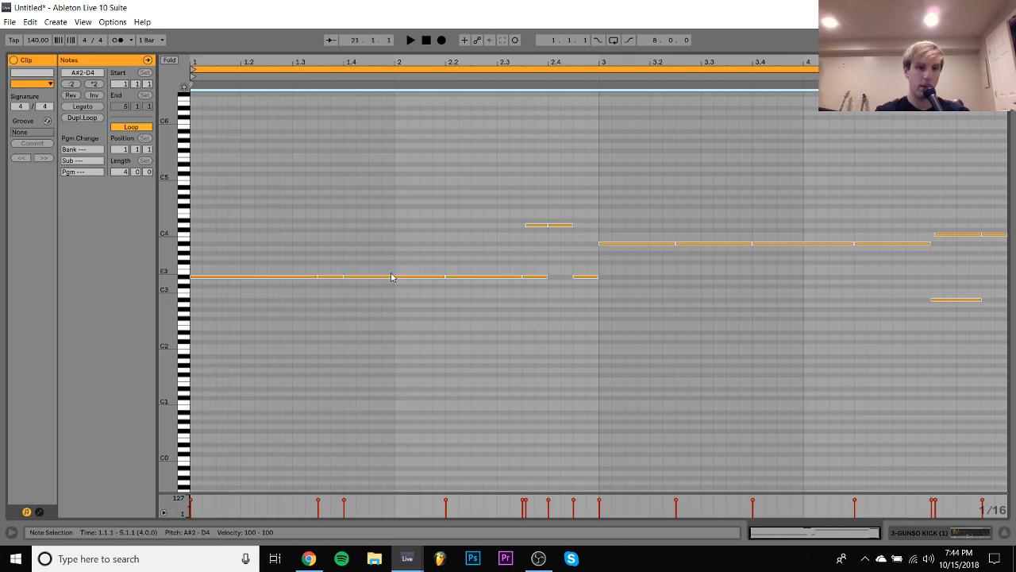
{"action": "key", "text": "Down"}
{"action": "left_click_drag", "start_coordinate": [549, 209], "coordinate": [556, 243]}
{"action": "left_click", "coordinate": [542, 234]}
{"action": "left_click", "coordinate": [541, 238]}
{"action": "key", "text": "Delete"}
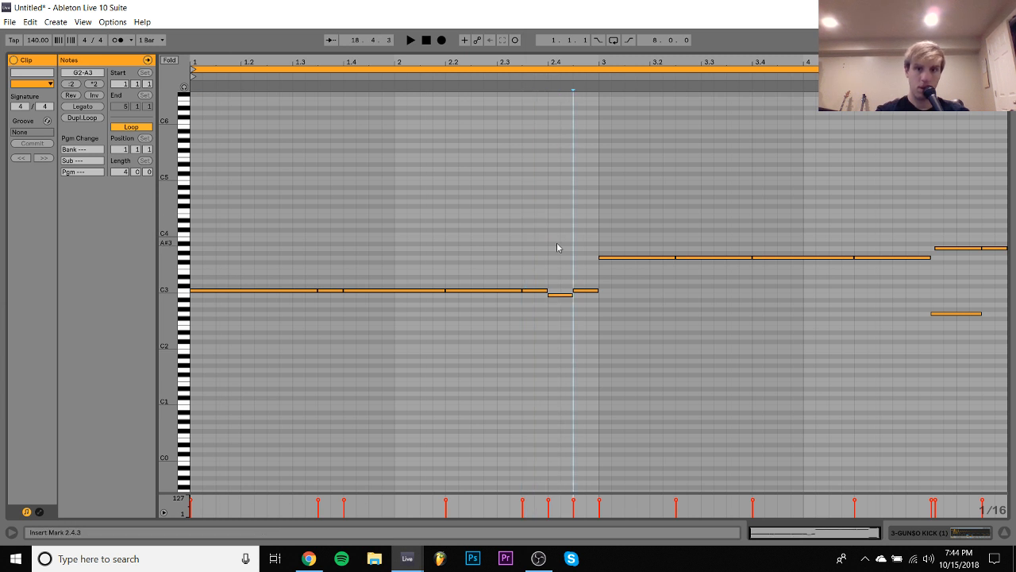
- Move the remaining off-pitch notes in bars 3 and 4 of the kick clip onto C3
{"action": "left_click_drag", "start_coordinate": [640, 220], "coordinate": [887, 357]}
{"action": "key", "text": "Down"}
{"action": "key", "text": "Down"}
{"action": "key", "text": "Down"}
{"action": "key", "text": "Down"}
{"action": "key", "text": "Down"}
{"action": "key", "text": "Down"}
{"action": "key", "text": "Down"}
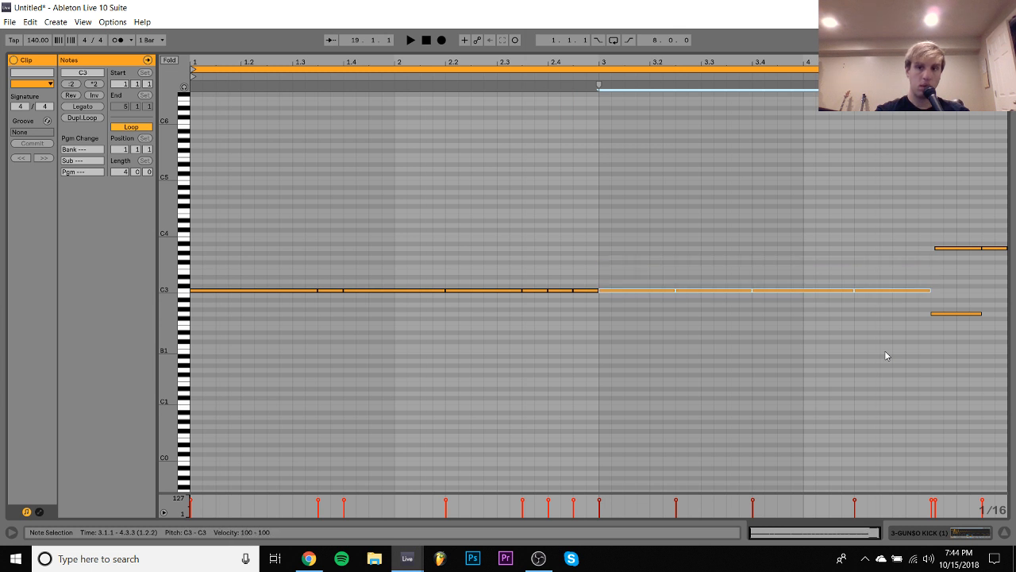
{"action": "left_click_drag", "start_coordinate": [975, 284], "coordinate": [955, 367]}
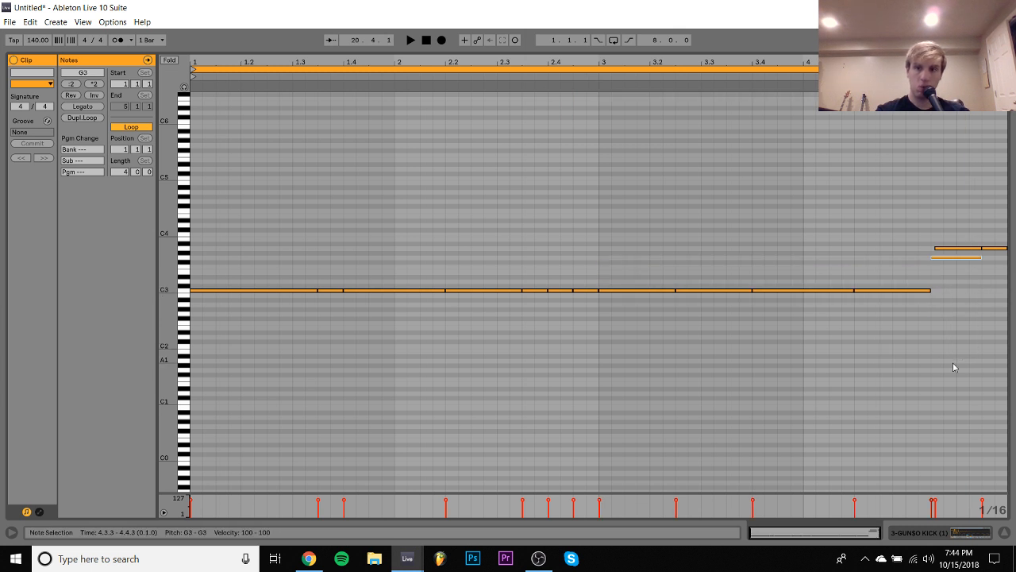
{"action": "left_click_drag", "start_coordinate": [1012, 261], "coordinate": [1013, 261]}
{"action": "key", "text": "Down"}
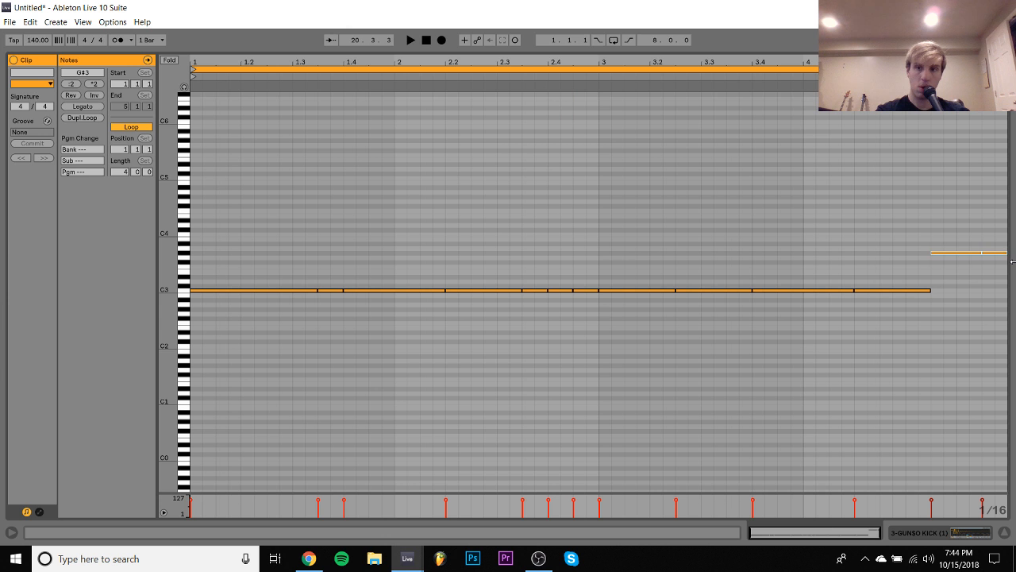
- Play the kick pattern in the arrangement, duplicate its clip to bar 21 and loop bars 17 to 24
{"action": "key", "text": "space"}
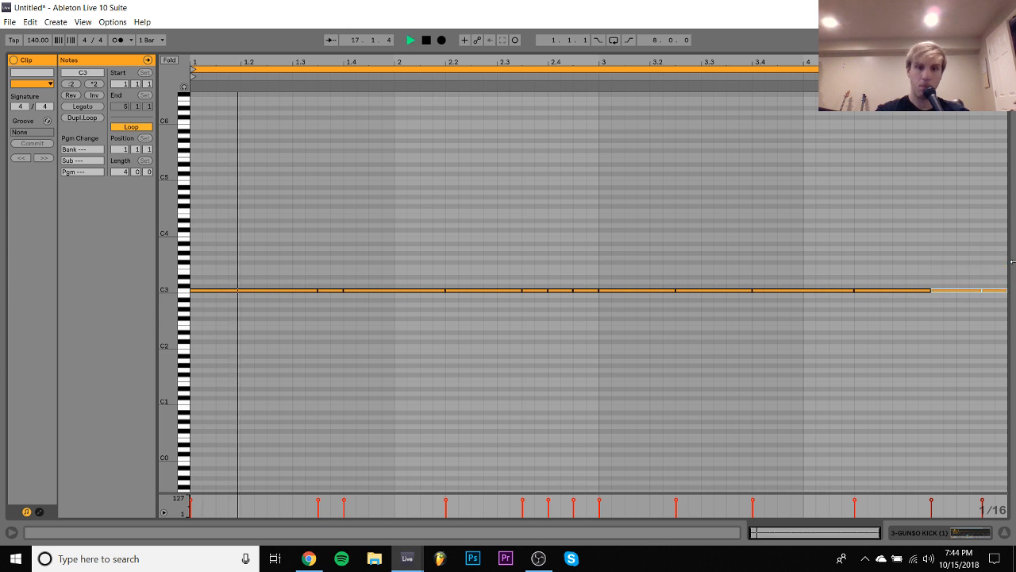
{"action": "left_click", "coordinate": [925, 538]}
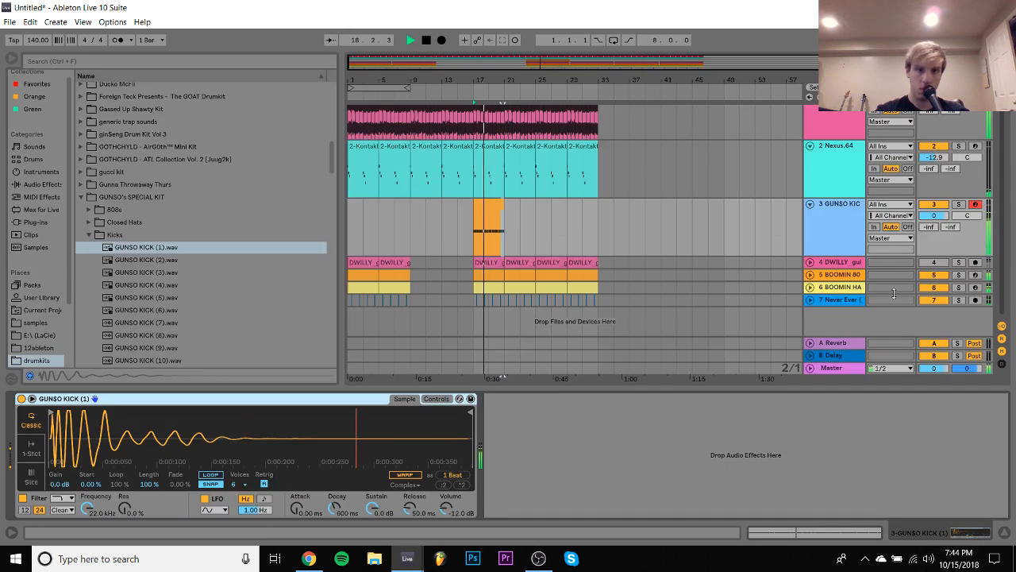
{"action": "left_click", "coordinate": [497, 202]}
{"action": "key", "text": "ctrl+d"}
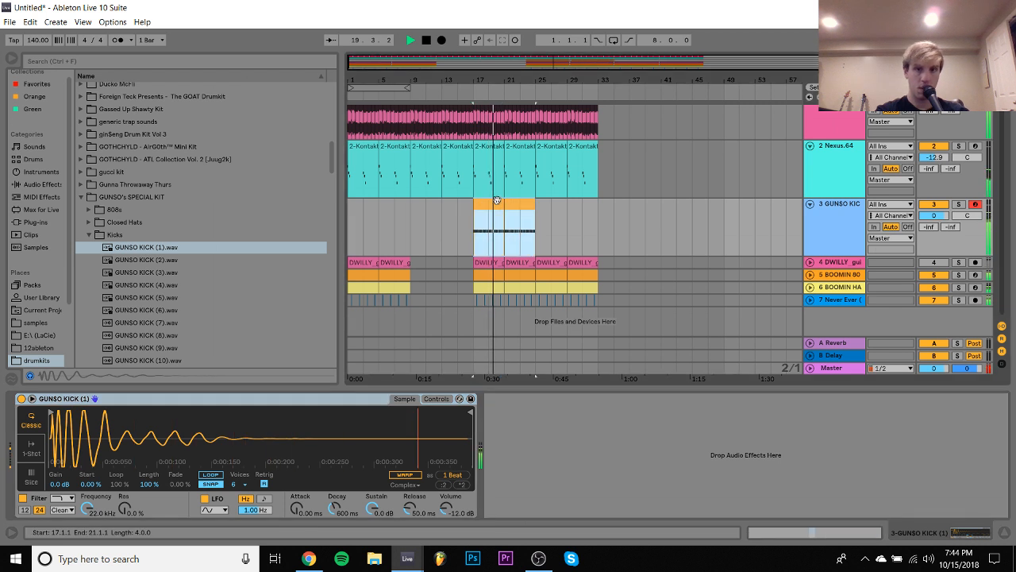
{"action": "key", "text": "ctrl+l"}
- Raise the kick track's volume to 6.0 dB and swap its sample for GUNSO KICK (2).wav
{"action": "left_click_drag", "start_coordinate": [933, 216], "coordinate": [933, 170]}
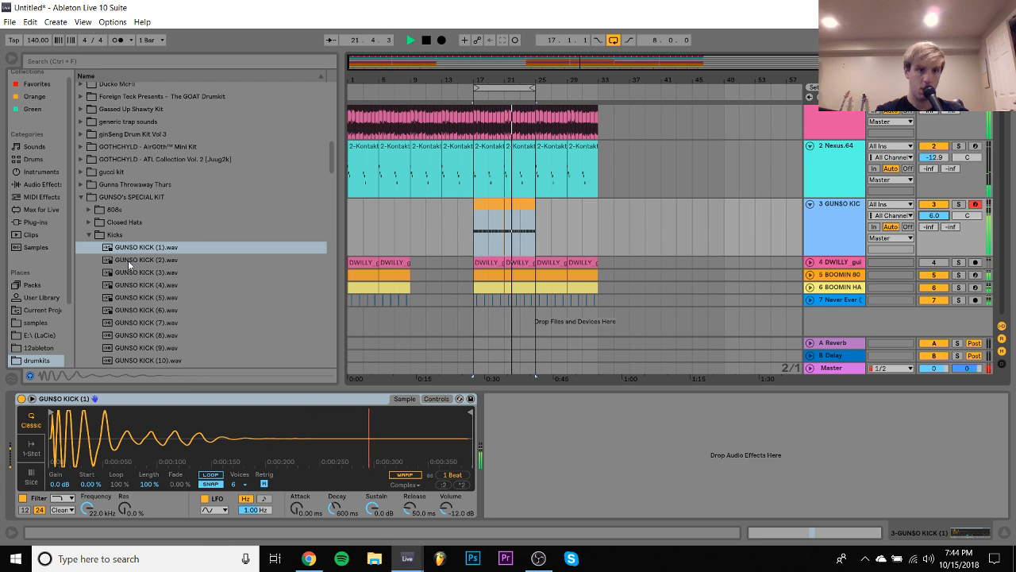
{"action": "left_click", "coordinate": [128, 260]}
- Close GUNSO's SPECIAL KIT and browse the Splice folder's sample packs for a different kick
{"action": "left_click", "coordinate": [80, 197]}
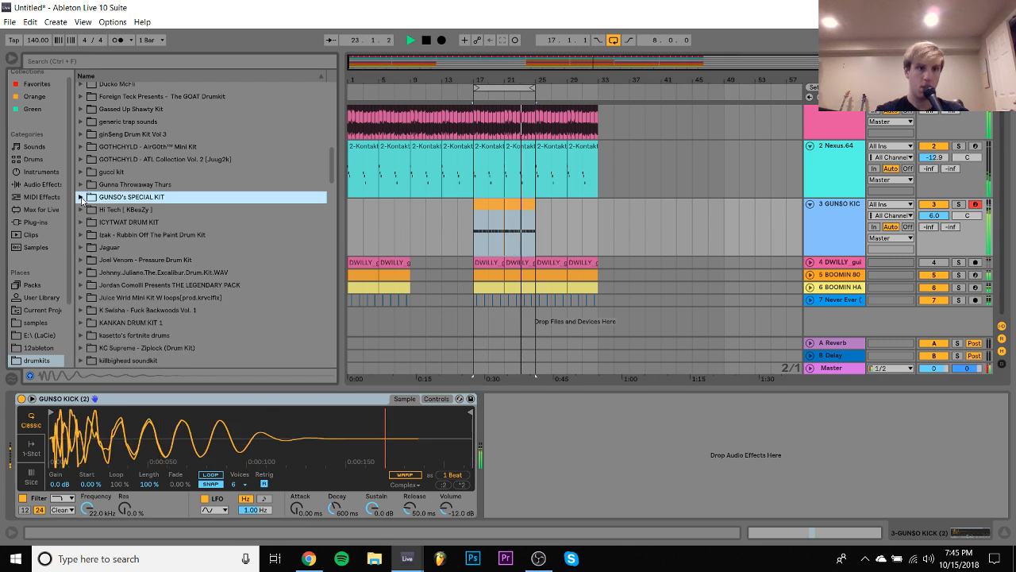
{"action": "scroll", "coordinate": [35, 314], "scroll_direction": "down", "scroll_amount": 2}
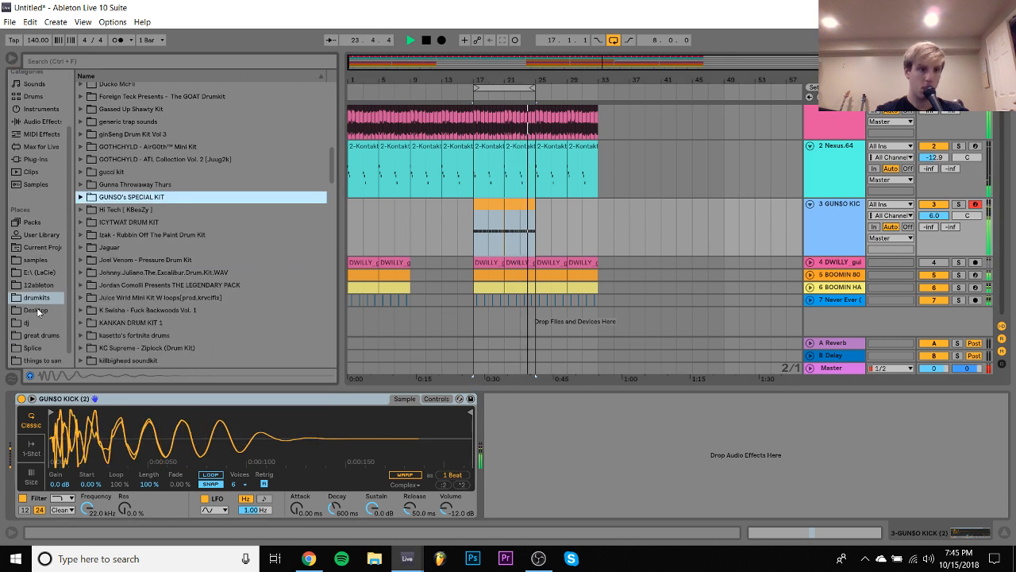
{"action": "left_click", "coordinate": [35, 348]}
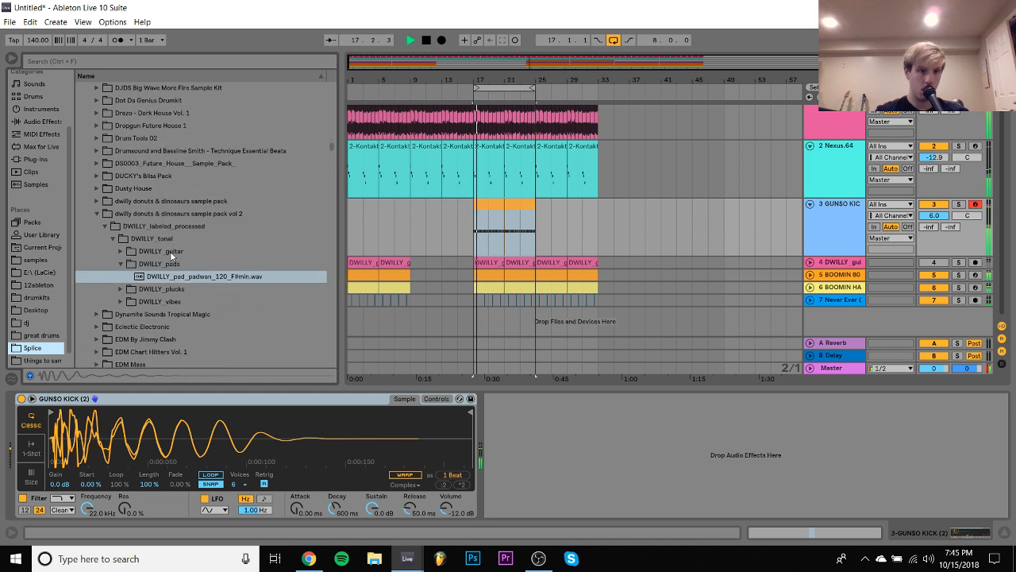
{"action": "scroll", "coordinate": [170, 251], "scroll_direction": "down", "scroll_amount": 5}
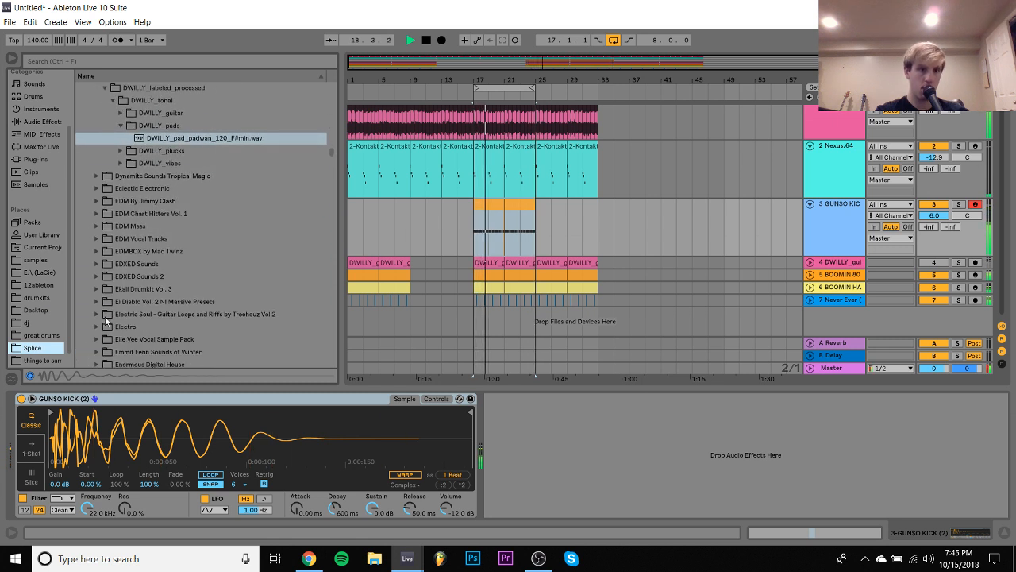
{"action": "scroll", "coordinate": [105, 316], "scroll_direction": "down", "scroll_amount": 7}
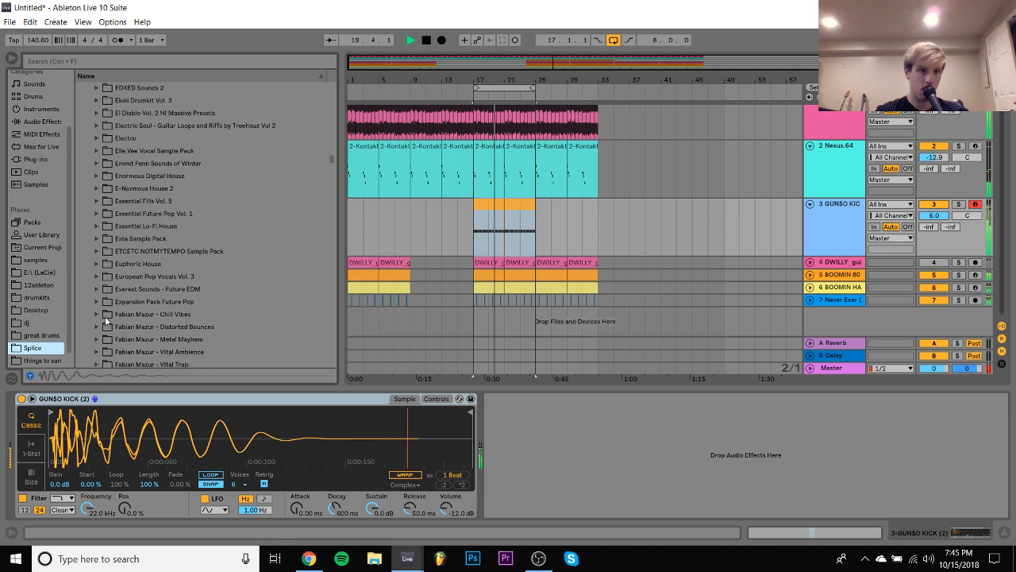
{"action": "scroll", "coordinate": [105, 316], "scroll_direction": "down", "scroll_amount": 2}
{"action": "left_click", "coordinate": [153, 216]}
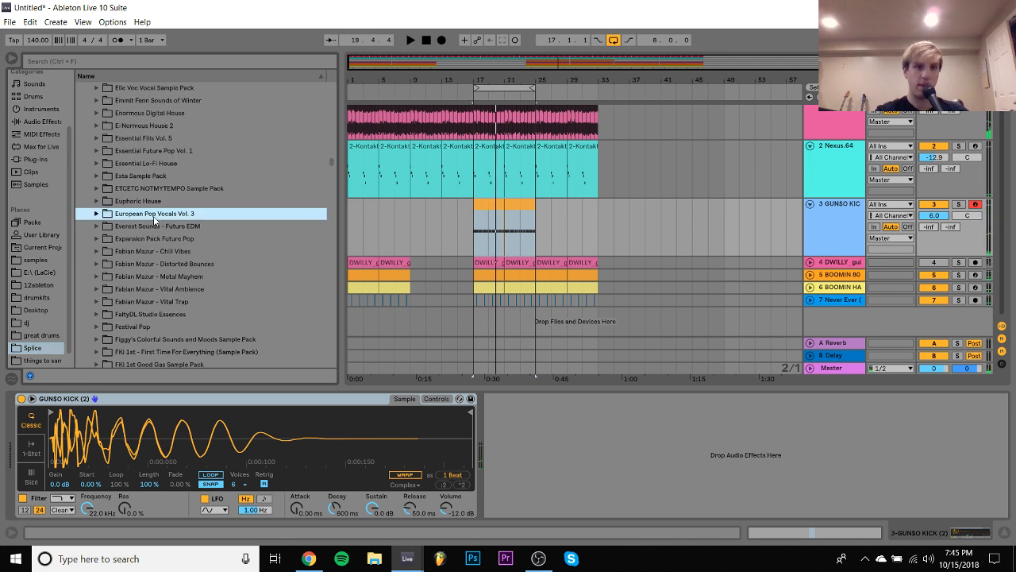
- Check the Essential Lo-Fi House pack and expand the Esta Sample Pack down to its ESTA_drums subfolders
{"action": "key", "text": "Up"}
{"action": "key", "text": "Up"}
{"action": "key", "text": "Up"}
{"action": "key", "text": "Up"}
{"action": "key", "text": "Right"}
{"action": "key", "text": "Down"}
{"action": "key", "text": "Down"}
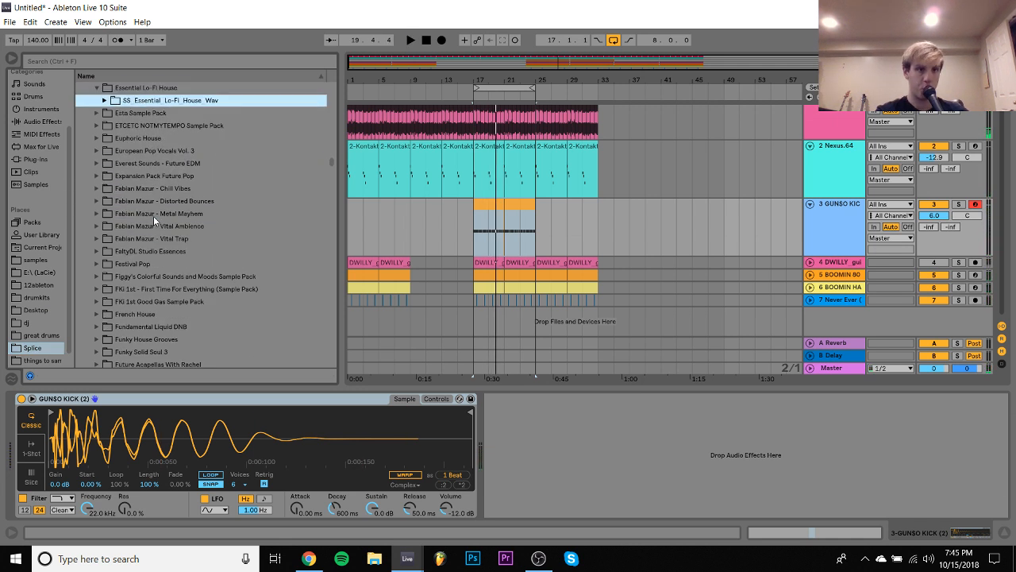
{"action": "key", "text": "Right"}
{"action": "key", "text": "Down"}
{"action": "key", "text": "Right"}
{"action": "key", "text": "Down"}
{"action": "key", "text": "Right"}
- Load ESTA_kick_one_shot_bear.wav from ESTA_kicks onto the kick track and set its volume to 0 dB during playback
{"action": "key", "text": "Down"}
{"action": "key", "text": "Down"}
{"action": "key", "text": "Right"}
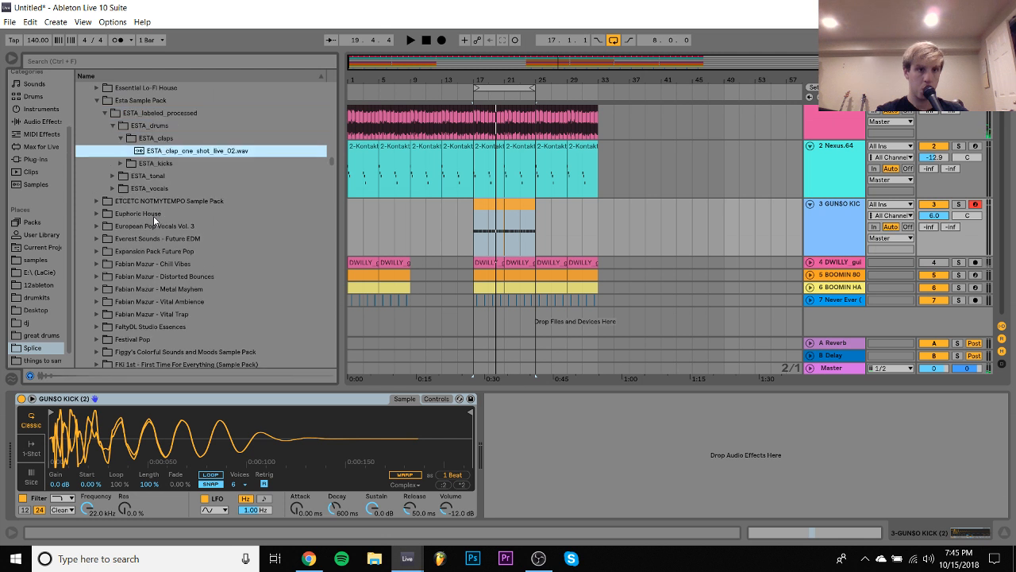
{"action": "key", "text": "Down"}
{"action": "key", "text": "Down"}
{"action": "key", "text": "Up"}
{"action": "key", "text": "Return"}
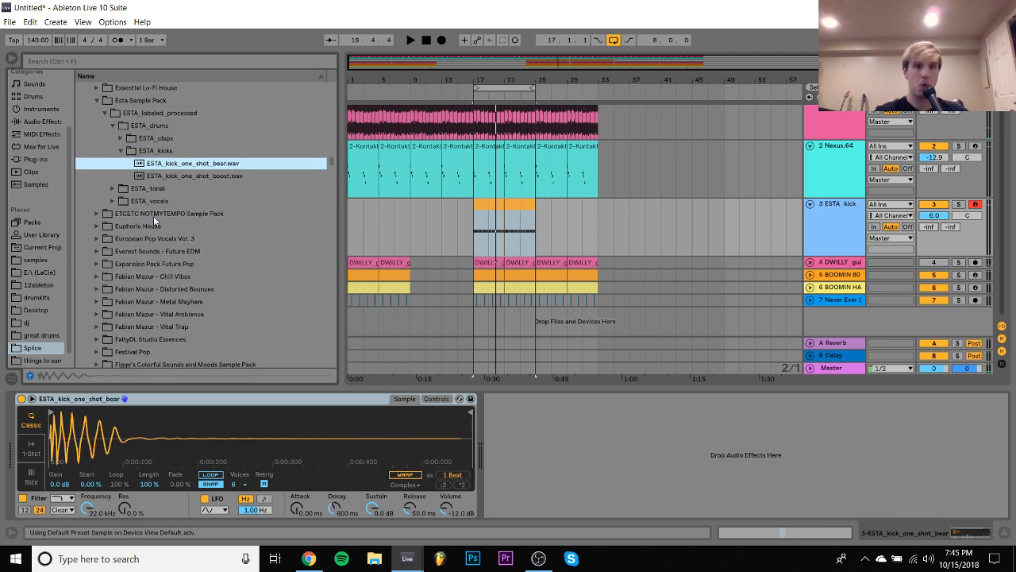
{"action": "key", "text": "space"}
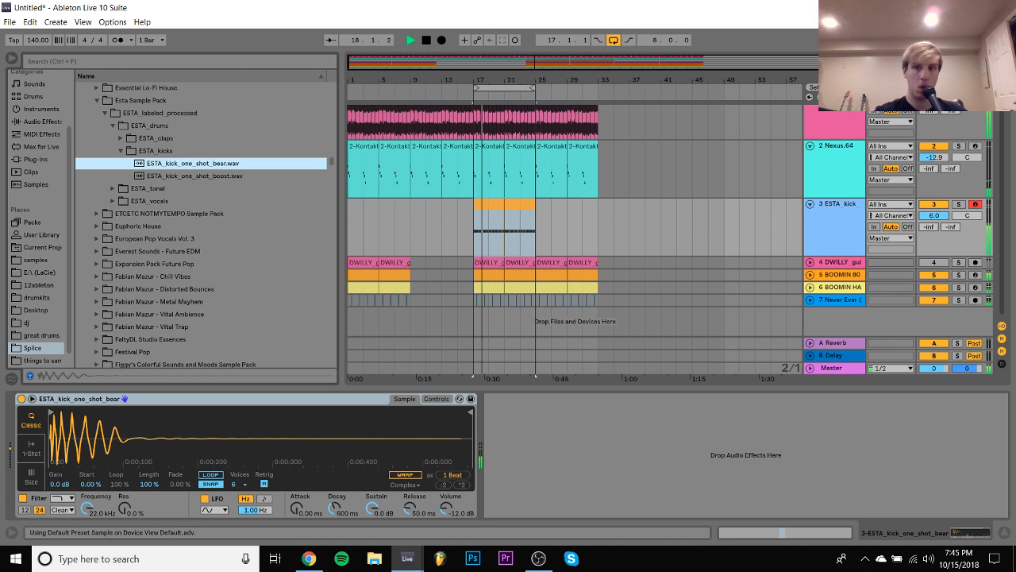
{"action": "left_click", "coordinate": [940, 218]}
{"action": "type", "text": "0"}
{"action": "key", "text": "Return"}
- Rebalance the track volumes with all tracks selected, bringing Nexus to -19.0 dB and the kick to -1.5 dB
{"action": "left_click", "coordinate": [836, 212]}
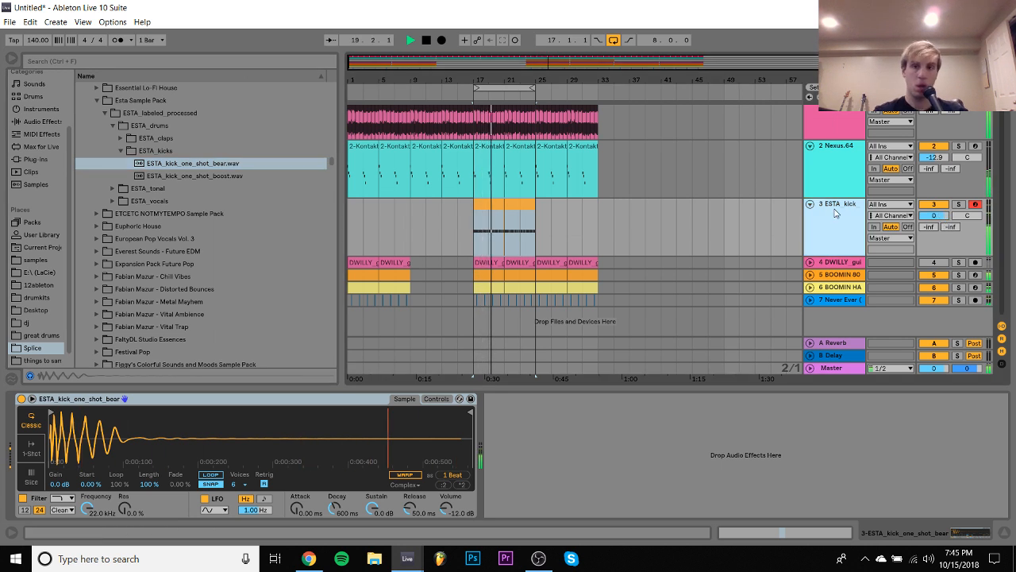
{"action": "key", "text": "ctrl+a"}
{"action": "mouse_move", "coordinate": [934, 216]}
{"action": "left_mouse_down"}
{"action": "mouse_move", "coordinate": [933, 247]}
{"action": "mouse_move", "coordinate": [933, 212]}
{"action": "left_mouse_up"}
{"action": "left_click", "coordinate": [842, 173]}
{"action": "left_click", "coordinate": [842, 204]}
{"action": "left_click", "coordinate": [849, 218]}
{"action": "key", "text": "ctrl+a"}
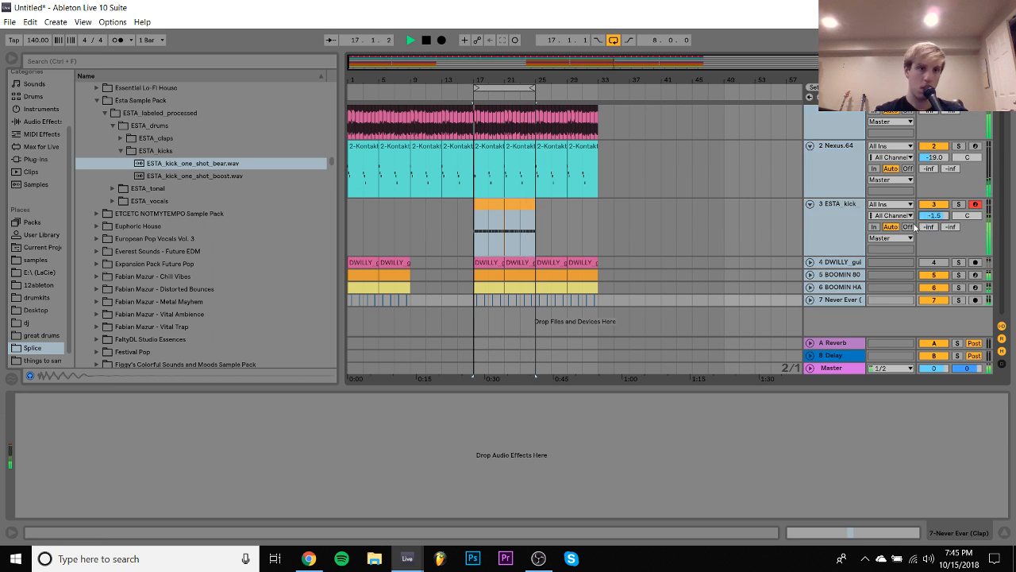
- Select only the kick track and set its volume to -1.6 dB
{"action": "left_click", "coordinate": [834, 189]}
{"action": "left_click", "coordinate": [840, 227]}
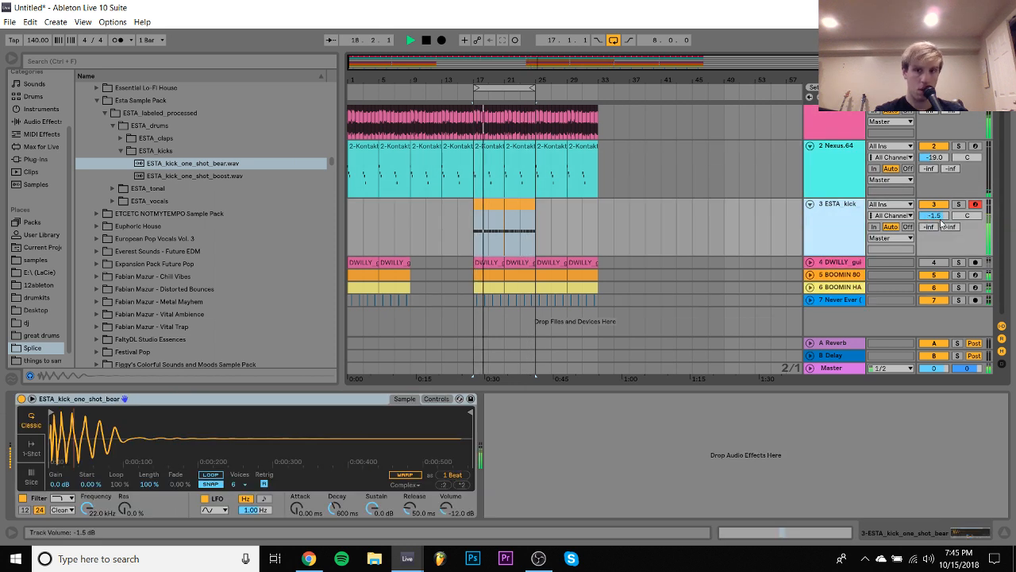
{"action": "left_click_drag", "start_coordinate": [934, 216], "coordinate": [934, 215]}
- Solo the guitar track and insert SMACKOS TAPE STATION.adg from the samples folder just before its EQ Eight
{"action": "scroll", "coordinate": [841, 233], "scroll_direction": "up", "scroll_amount": 1}
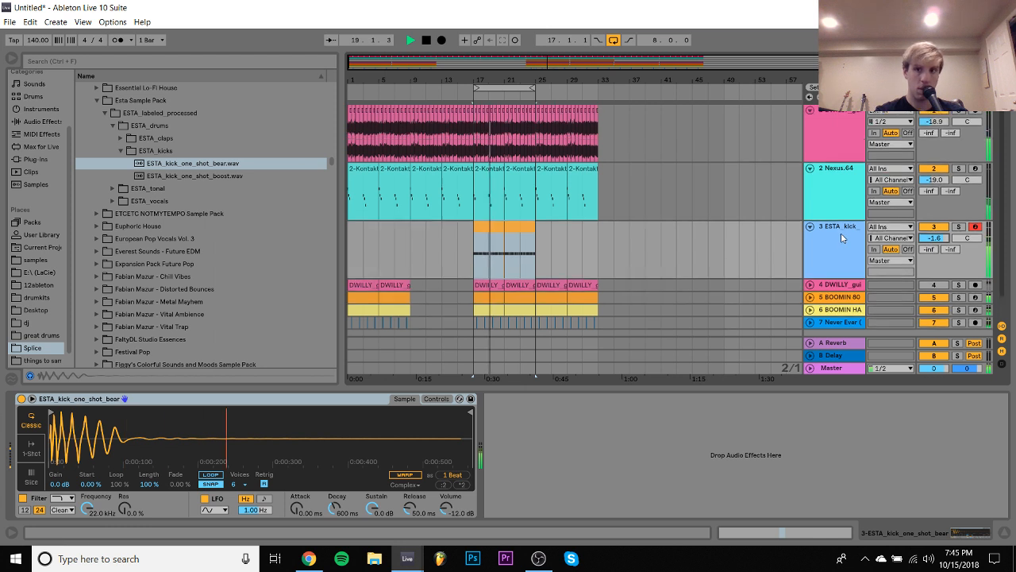
{"action": "left_click", "coordinate": [840, 159]}
{"action": "left_click", "coordinate": [963, 111]}
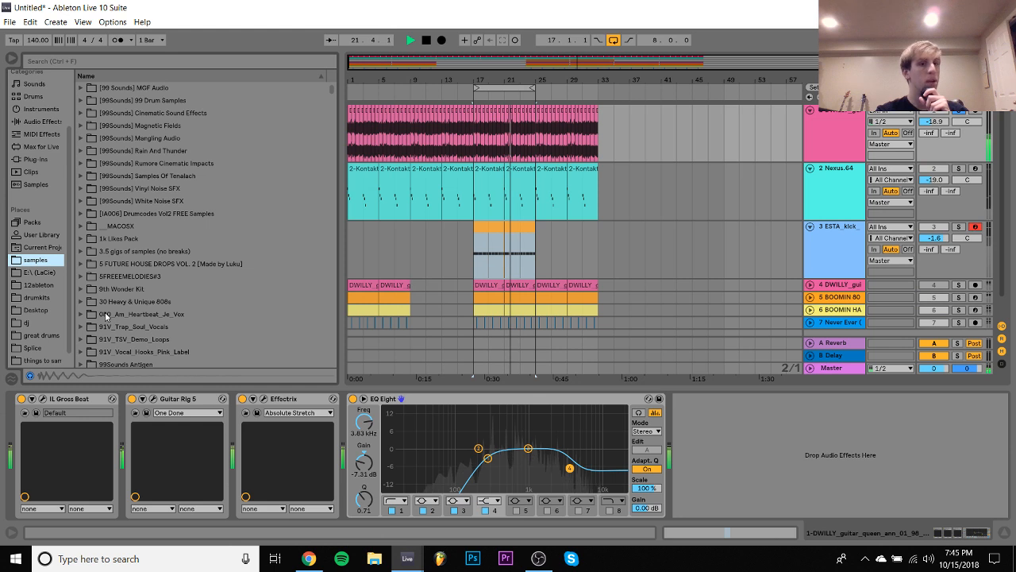
{"action": "scroll", "coordinate": [105, 312], "scroll_direction": "down", "scroll_amount": 15}
{"action": "scroll", "coordinate": [105, 312], "scroll_direction": "down", "scroll_amount": 5}
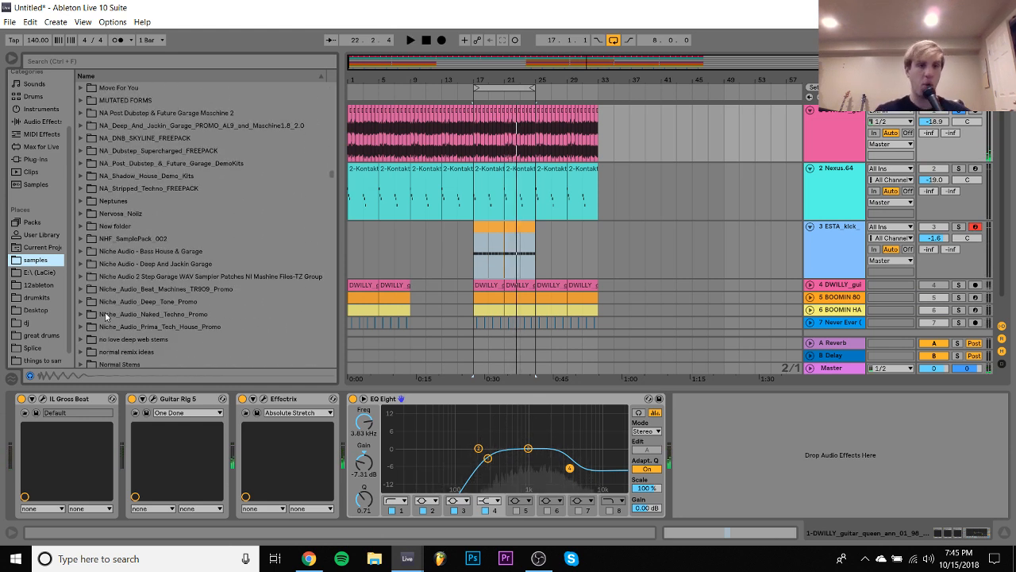
{"action": "scroll", "coordinate": [105, 312], "scroll_direction": "down", "scroll_amount": 10}
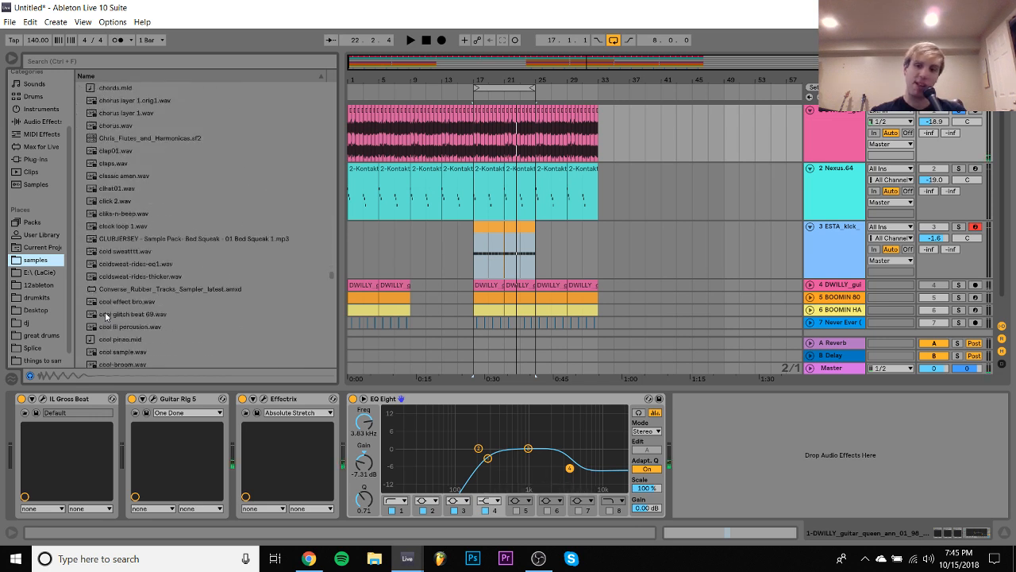
{"action": "scroll", "coordinate": [105, 312], "scroll_direction": "down", "scroll_amount": 20}
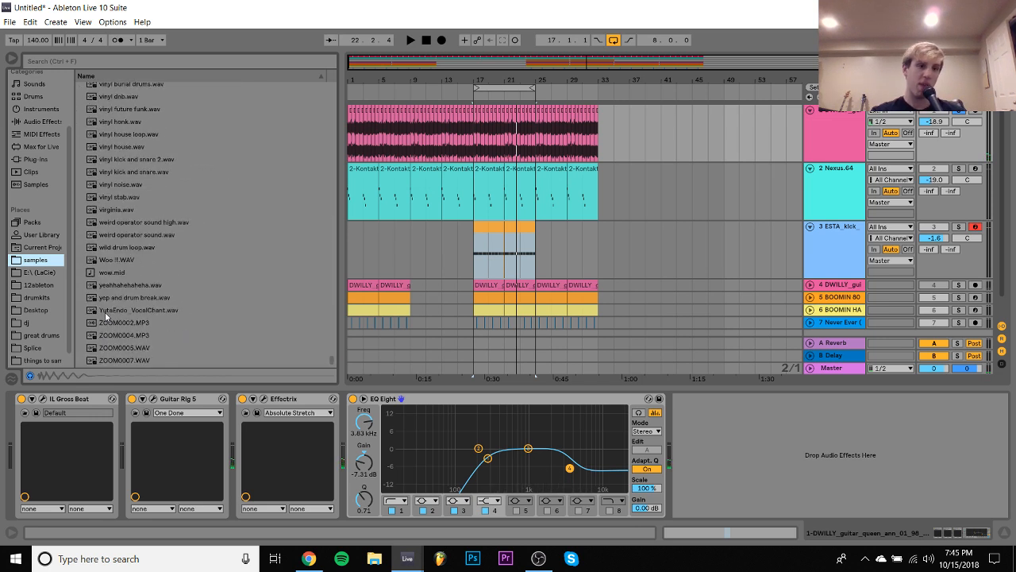
{"action": "scroll", "coordinate": [105, 313], "scroll_direction": "up", "scroll_amount": 8}
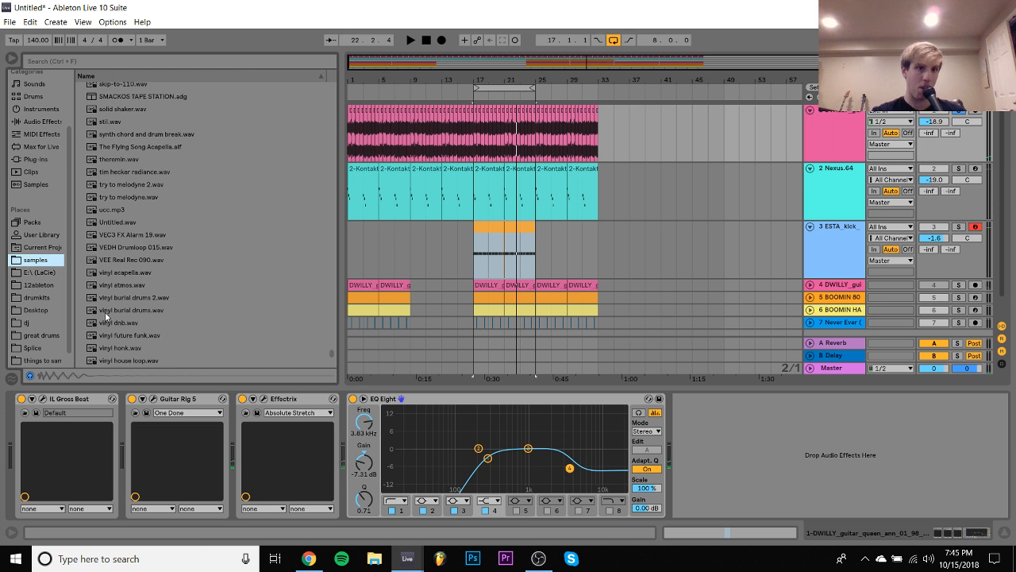
{"action": "left_click", "coordinate": [131, 211]}
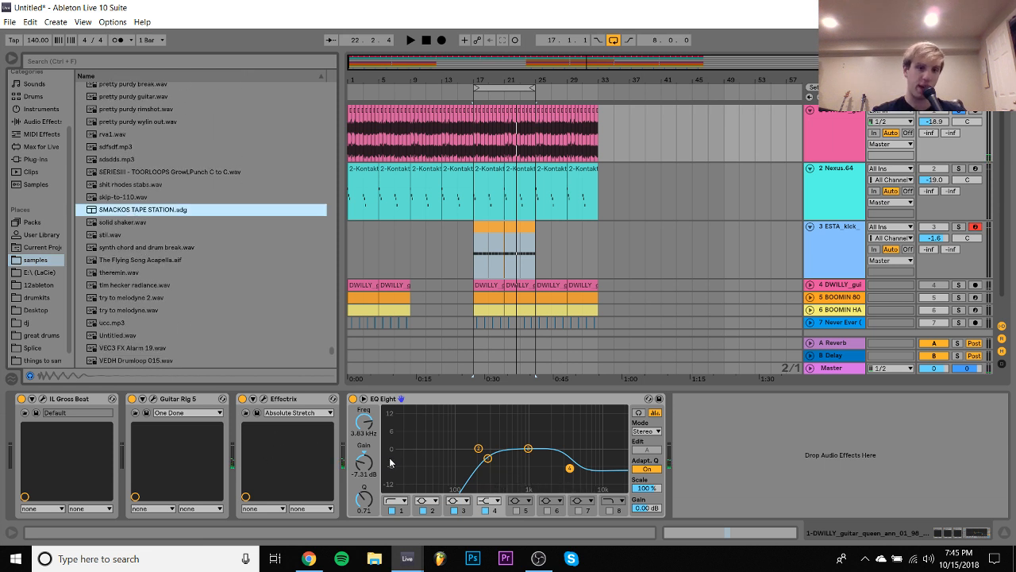
{"action": "left_click_drag", "start_coordinate": [374, 459], "coordinate": [370, 461]}
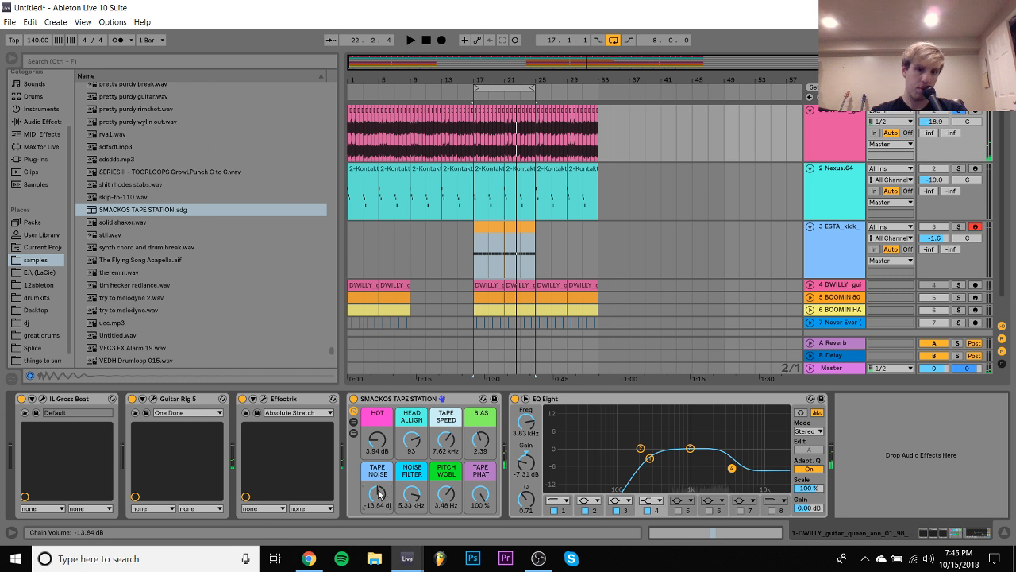
- Set the tape station's Tape Noise to -inf dB and Hot to 8.66 dB during playback, and unsolo the guitar track
{"action": "left_click_drag", "start_coordinate": [378, 495], "coordinate": [377, 556]}
{"action": "key", "text": "space"}
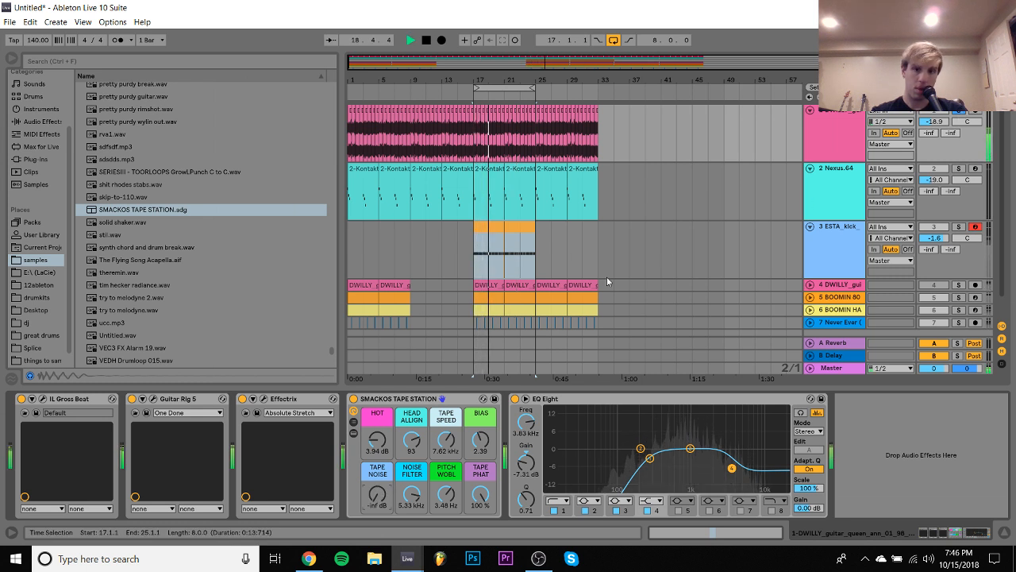
{"action": "left_click_drag", "start_coordinate": [377, 439], "coordinate": [377, 424]}
{"action": "left_click", "coordinate": [961, 112]}
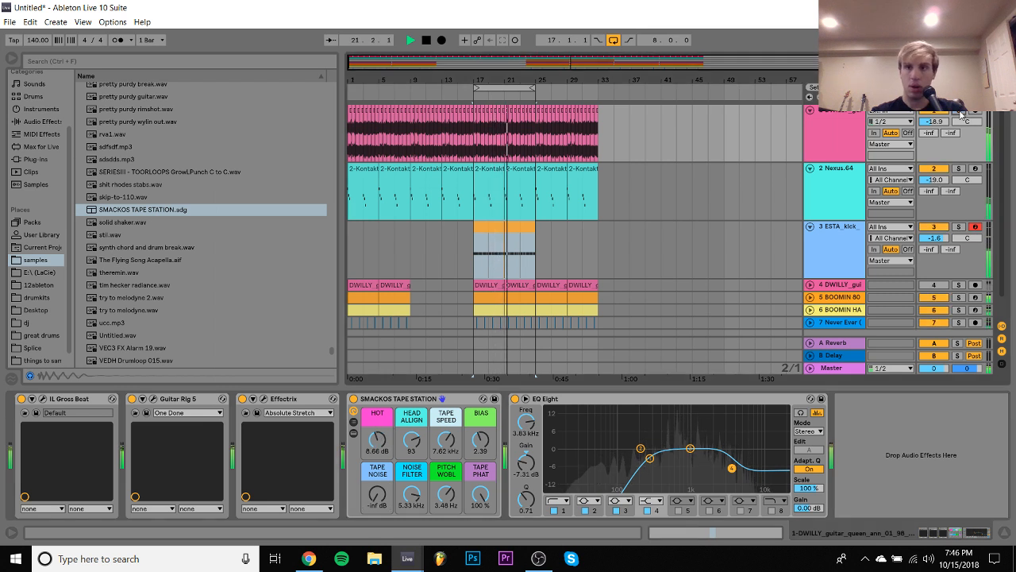
- Select the kick track, open the drumkits folder for a replacement sample and stop playback
{"action": "left_click", "coordinate": [842, 210]}
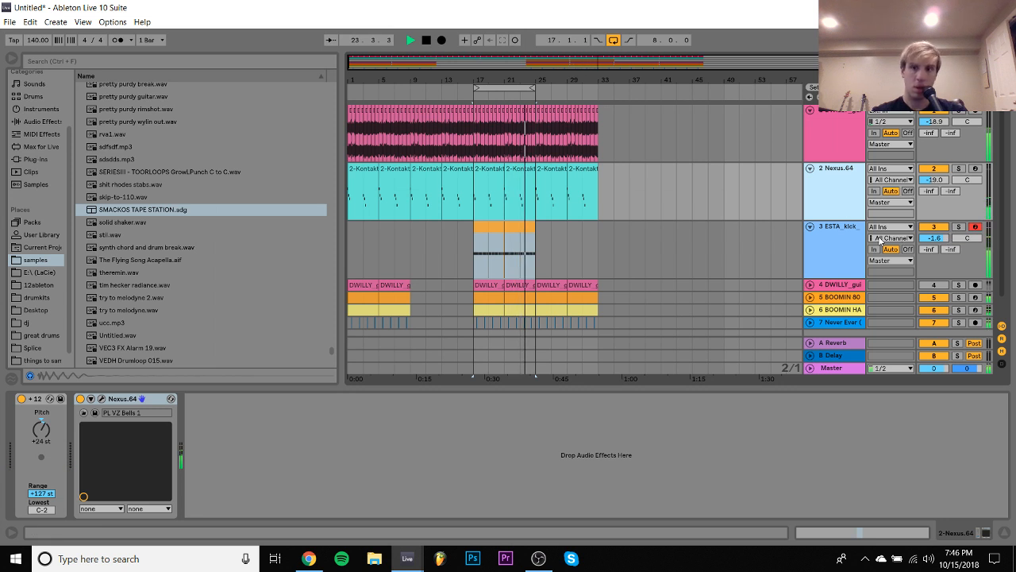
{"action": "left_click", "coordinate": [844, 248]}
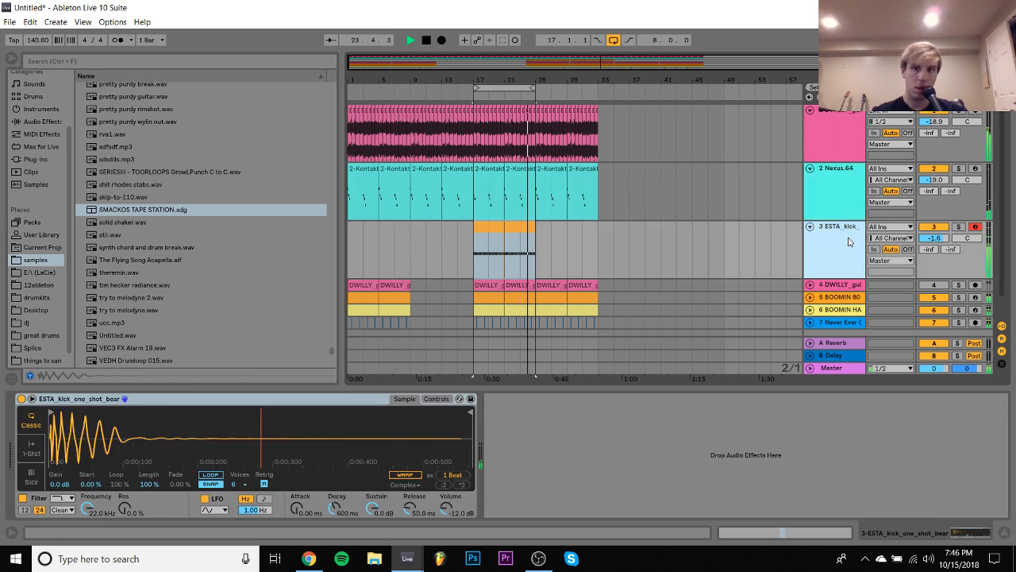
{"action": "left_click", "coordinate": [36, 297]}
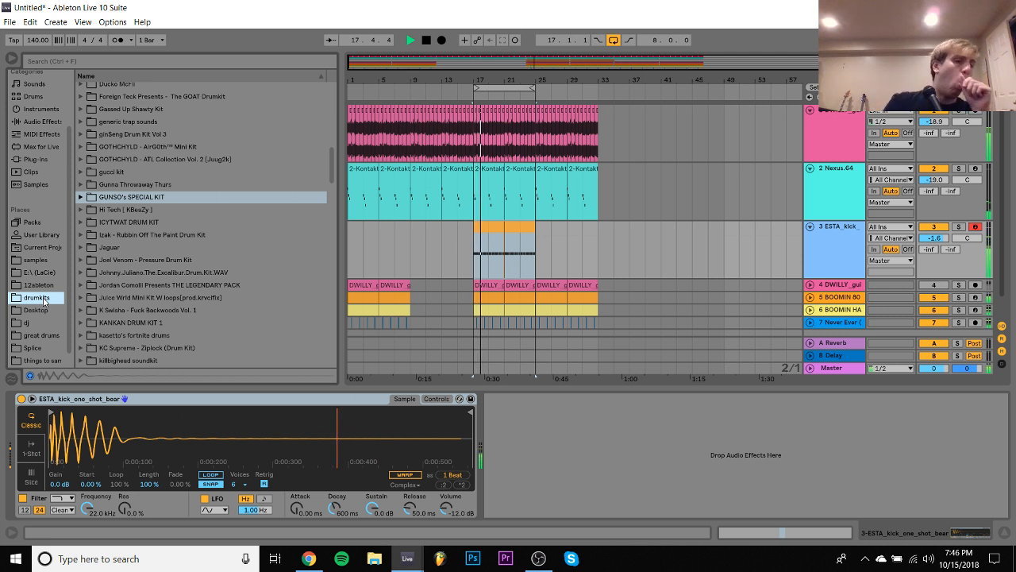
{"action": "key", "text": "space"}
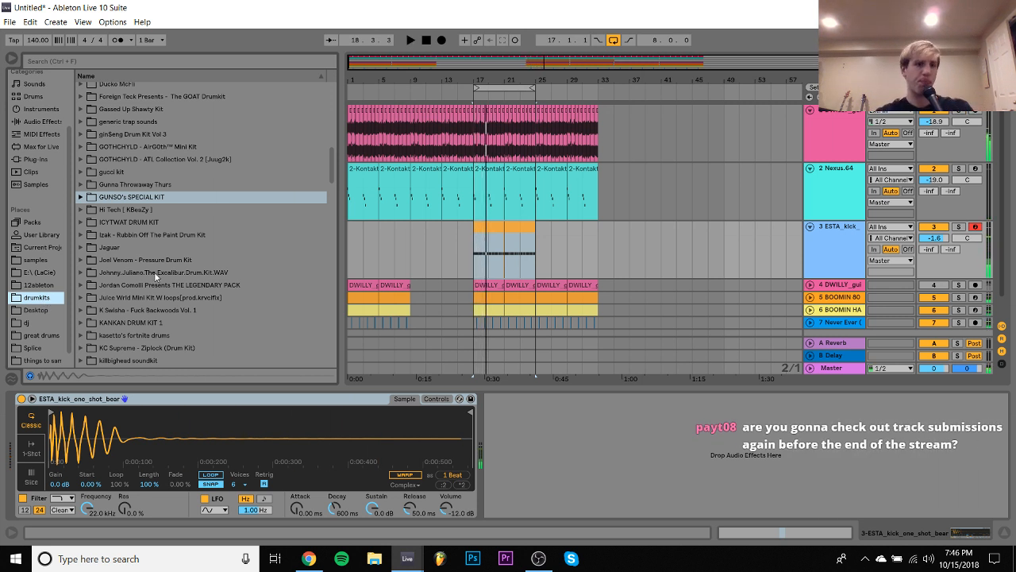
- Browse the drum kits down to Lil Fendii Kit and check that kit's contents
{"action": "left_click", "coordinate": [152, 309]}
{"action": "key", "text": "Down"}
{"action": "key", "text": "Down"}
{"action": "key", "text": "Down"}
{"action": "key", "text": "Down"}
{"action": "key", "text": "Down"}
{"action": "key", "text": "Down"}
{"action": "key", "text": "Down"}
{"action": "key", "text": "Down"}
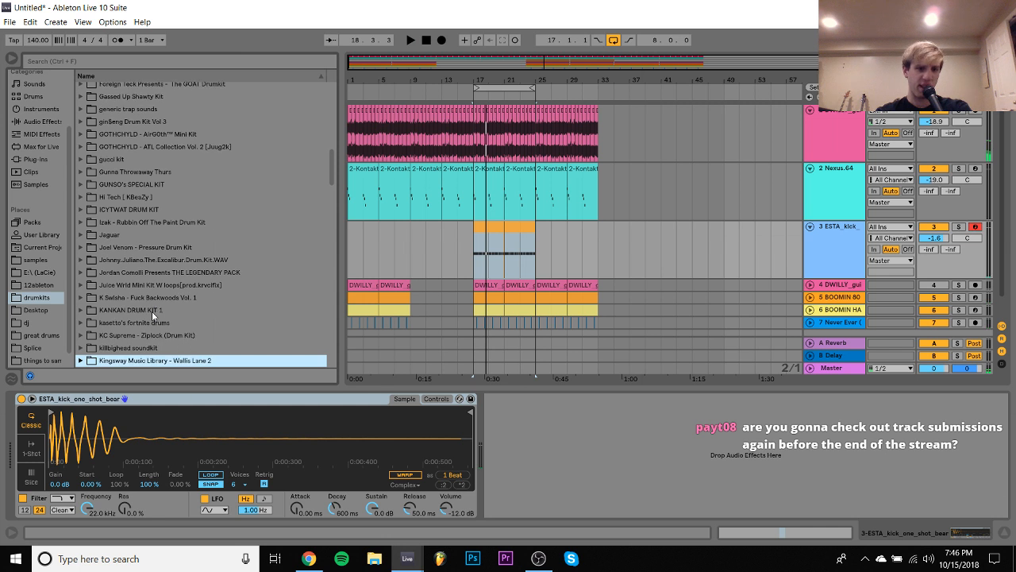
{"action": "key", "text": "Down"}
{"action": "key", "text": "Down"}
{"action": "key", "text": "Down"}
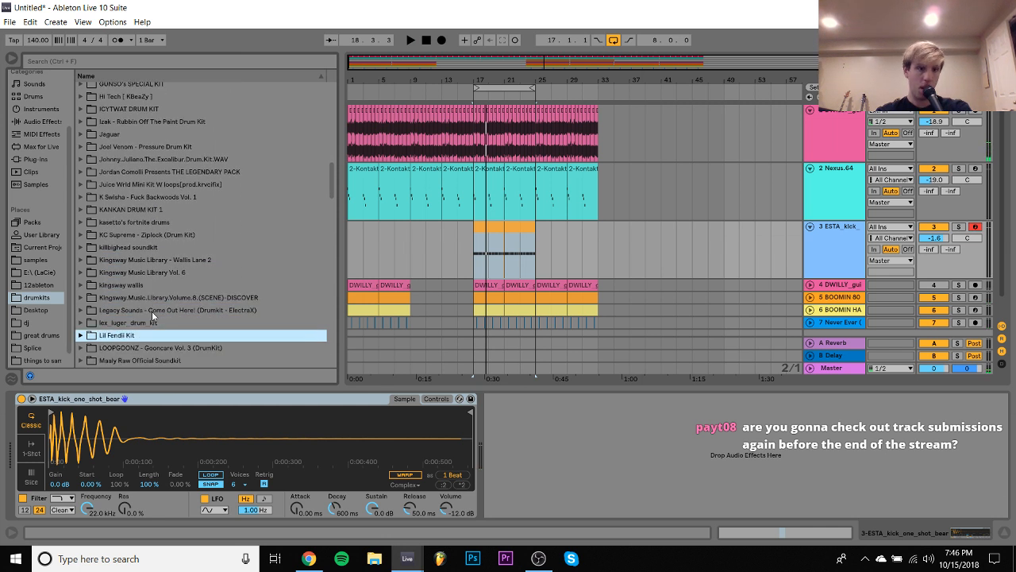
{"action": "key", "text": "Right"}
{"action": "key", "text": "Left"}
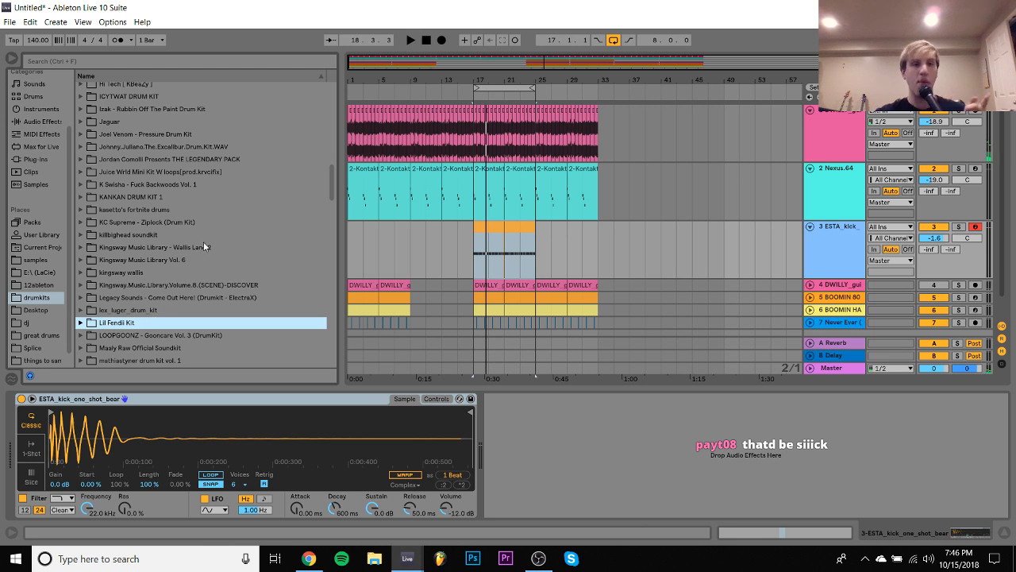
- Load Rack Kick1.wav from the XO TOUR Llif3 Drum Kit onto the kick track and play the loop
{"action": "scroll", "coordinate": [203, 246], "scroll_direction": "up", "scroll_amount": 5}
{"action": "scroll", "coordinate": [203, 260], "scroll_direction": "down", "scroll_amount": 20}
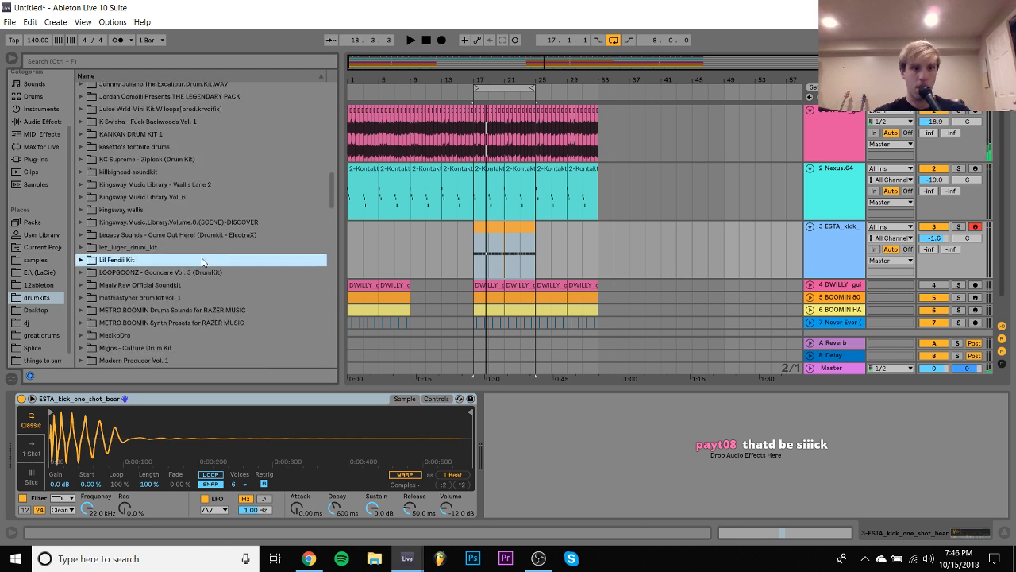
{"action": "scroll", "coordinate": [202, 257], "scroll_direction": "up", "scroll_amount": 8}
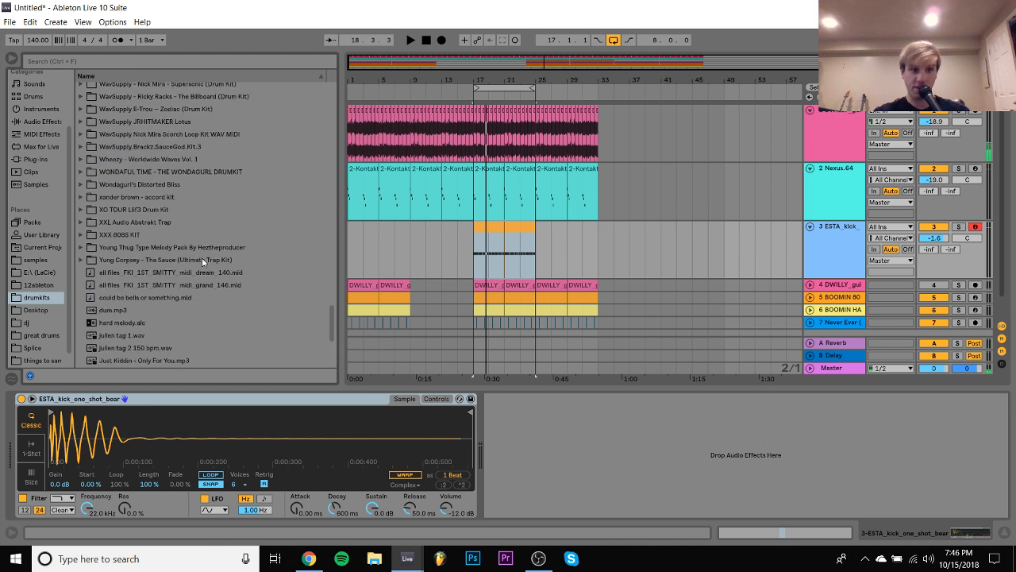
{"action": "left_click", "coordinate": [127, 274]}
{"action": "left_click", "coordinate": [127, 276]}
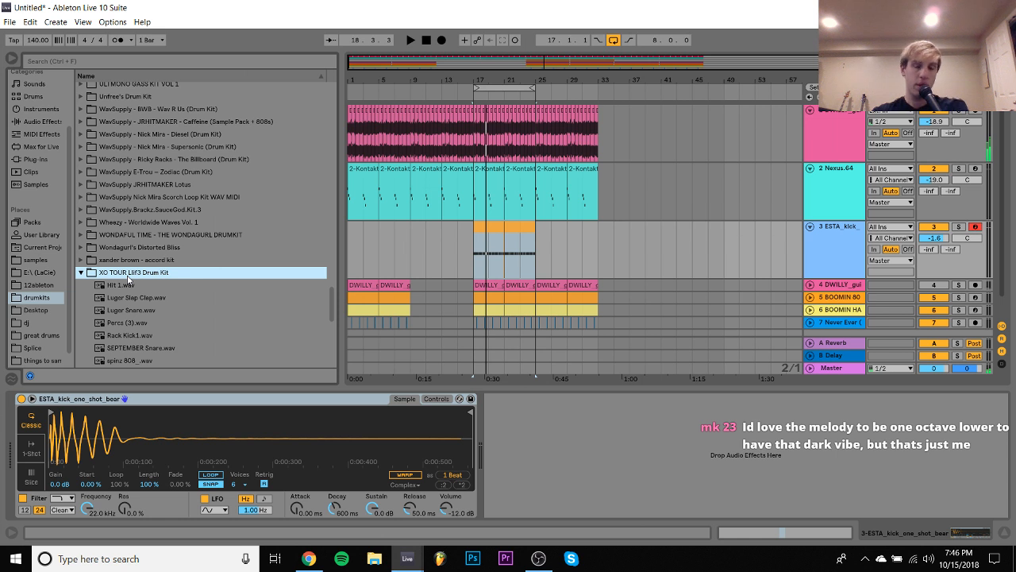
{"action": "key", "text": "Down"}
{"action": "key", "text": "Down"}
{"action": "key", "text": "Down"}
{"action": "key", "text": "Down"}
{"action": "key", "text": "Down"}
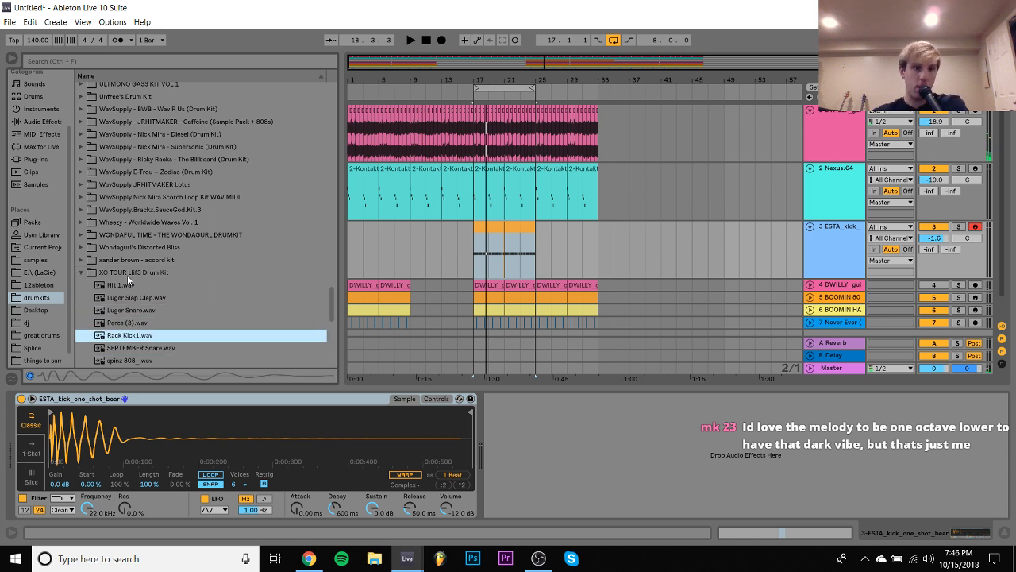
{"action": "key", "text": "Return"}
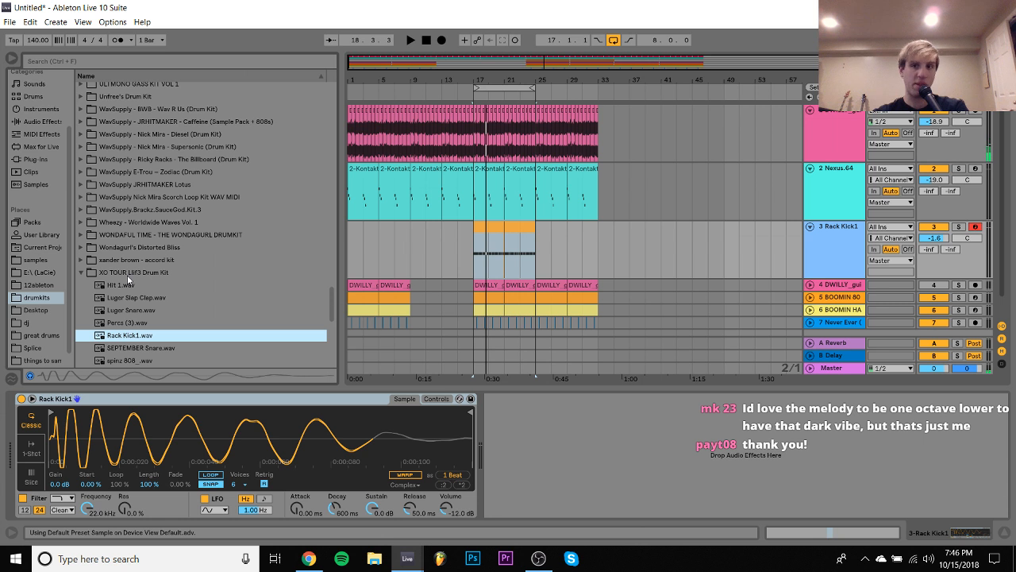
{"action": "key", "text": "space"}
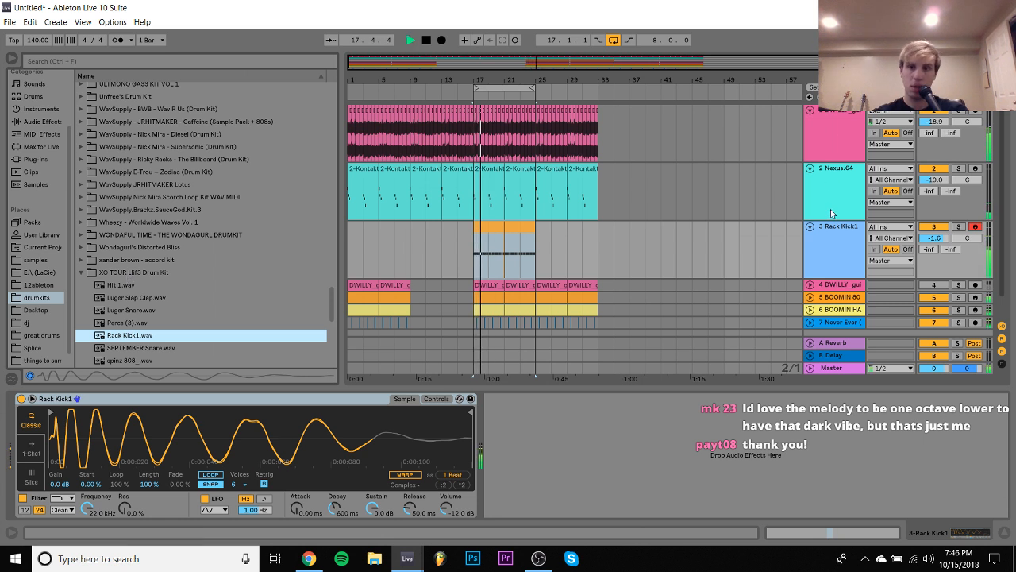
- Mute the Never Ever clap track and place SEPTEMBER Snare.wav on a new track at the first clap hit of bar 17
{"action": "scroll", "coordinate": [563, 140], "scroll_direction": "down", "scroll_amount": 1}
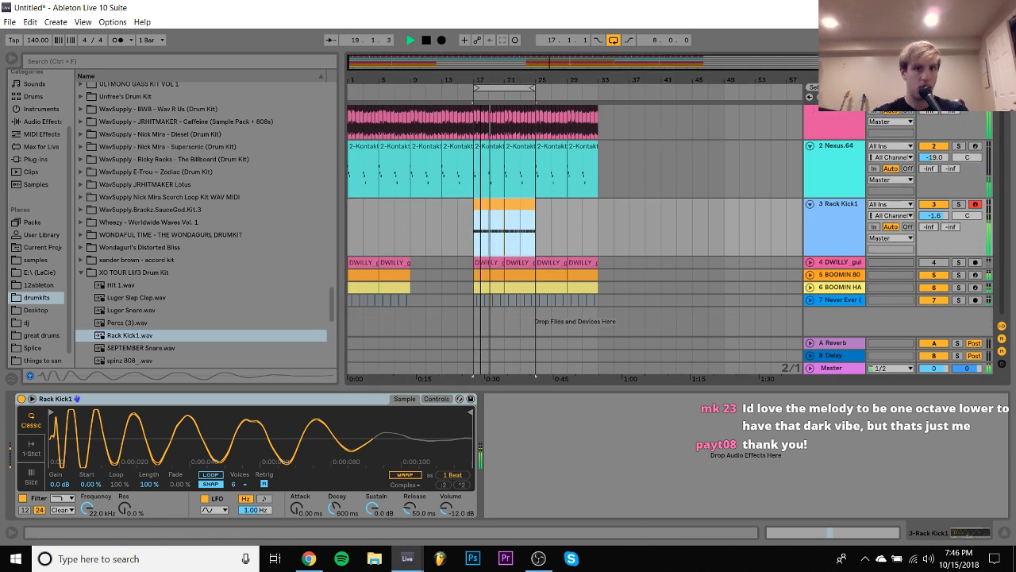
{"action": "left_click_drag", "start_coordinate": [481, 80], "coordinate": [483, 159]}
{"action": "left_click", "coordinate": [934, 300]}
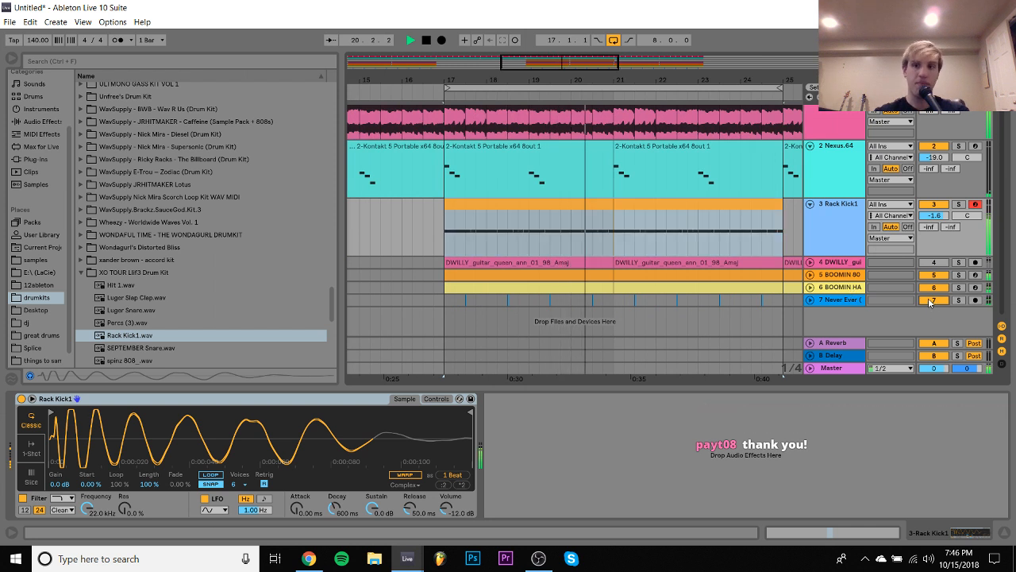
{"action": "key", "text": "space"}
{"action": "left_click", "coordinate": [140, 349]}
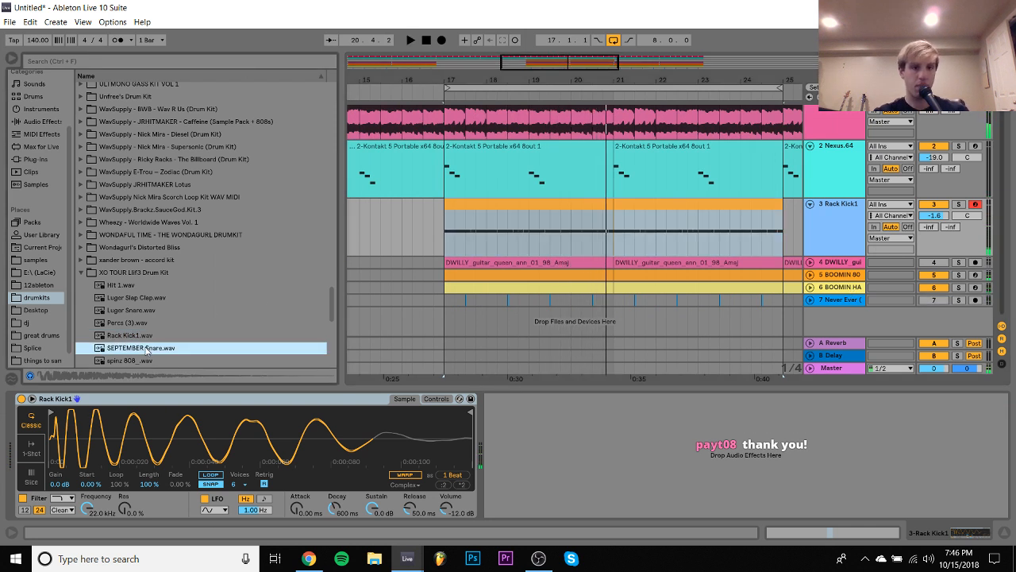
{"action": "left_click_drag", "start_coordinate": [475, 337], "coordinate": [465, 309]}
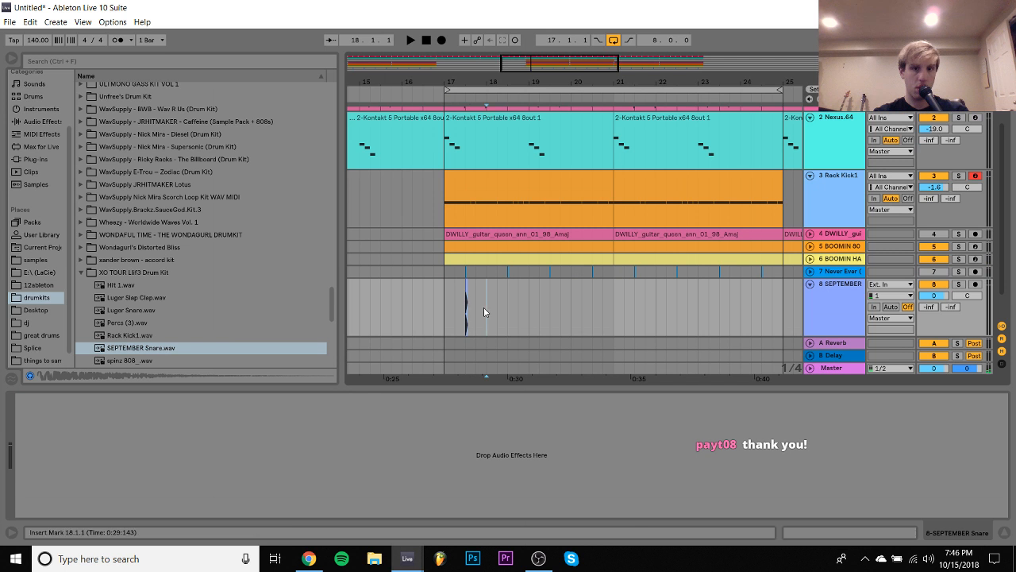
- Duplicate the snare hit once per bar through bar 24 and set the snare track's volume to -9.7 dB during playback
{"action": "key", "text": "space"}
{"action": "key", "text": "ctrl+d"}
{"action": "key", "text": "ctrl+d"}
{"action": "key", "text": "ctrl+d"}
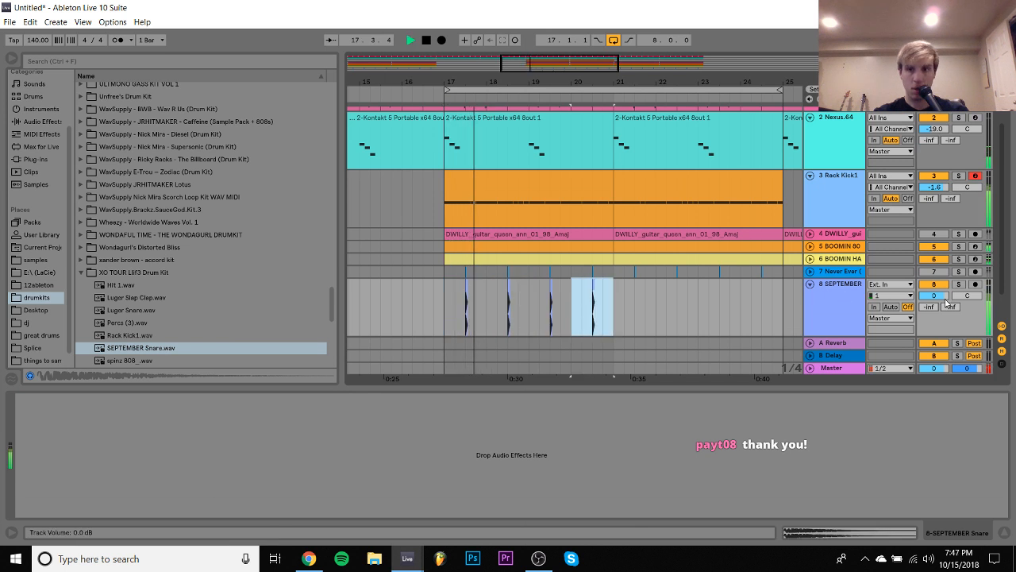
{"action": "left_click_drag", "start_coordinate": [944, 297], "coordinate": [944, 325]}
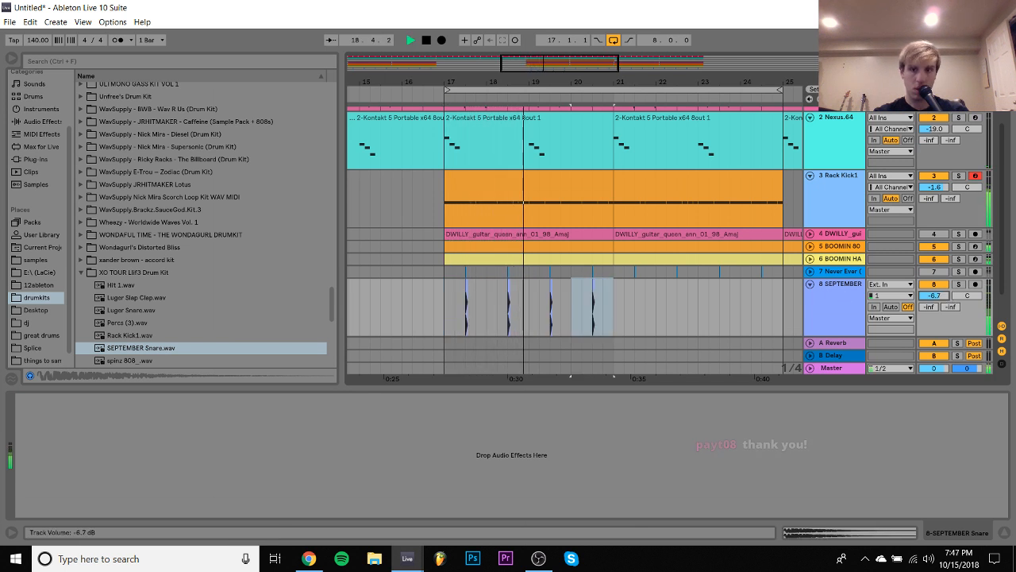
{"action": "left_click", "coordinate": [464, 283], "text": "shift"}
{"action": "key", "text": "ctrl+d"}
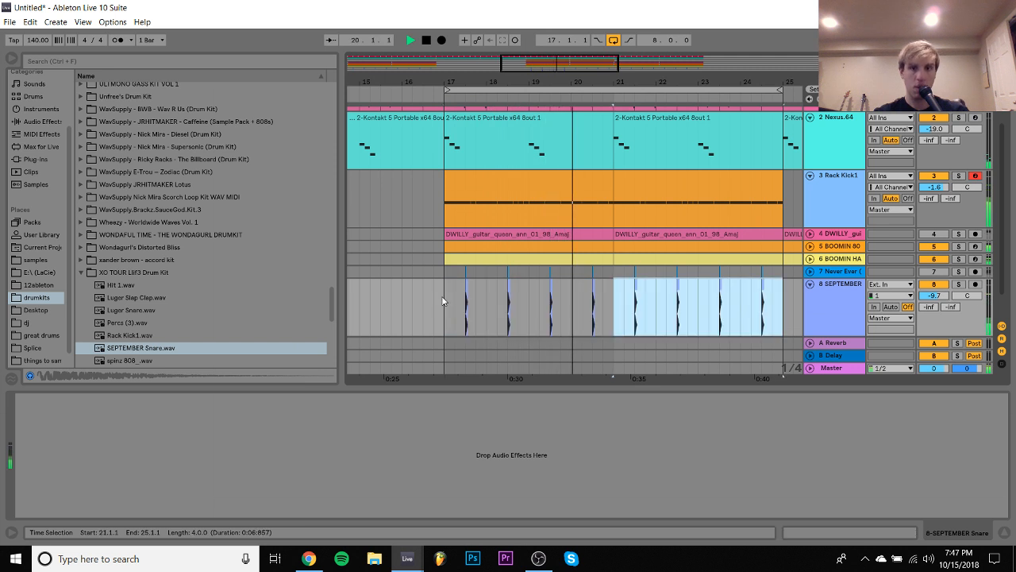
- Select all eight snare clips, check their clip settings and return to the device view
{"action": "left_click", "coordinate": [480, 311], "text": "shift"}
{"action": "left_click", "coordinate": [826, 531]}
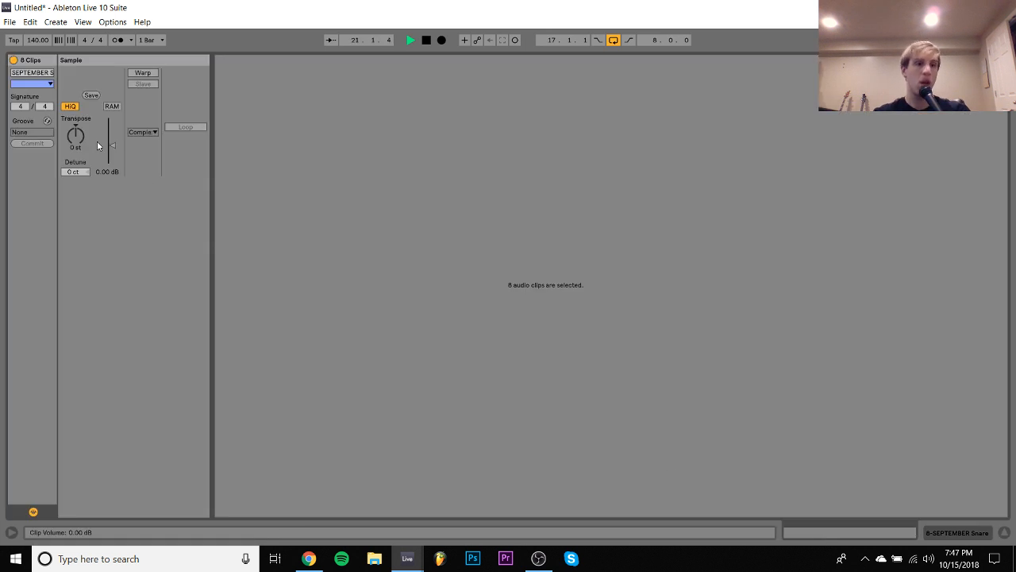
{"action": "left_click", "coordinate": [986, 532]}
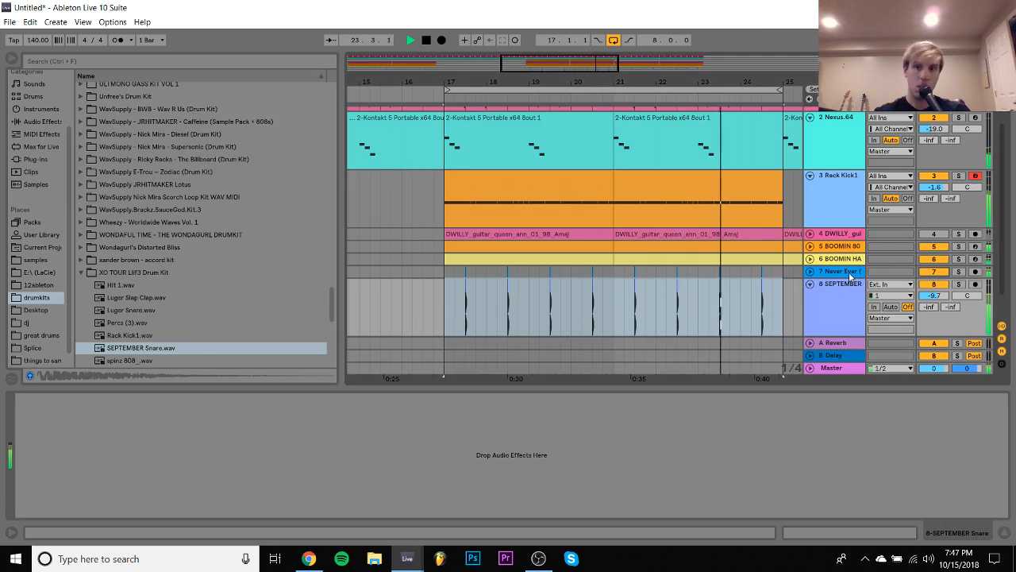
- Delete the SEPTEMBER Snare track and bring the Never Ever clap back in at a volume of -11.2 dB
{"action": "left_click", "coordinate": [933, 285]}
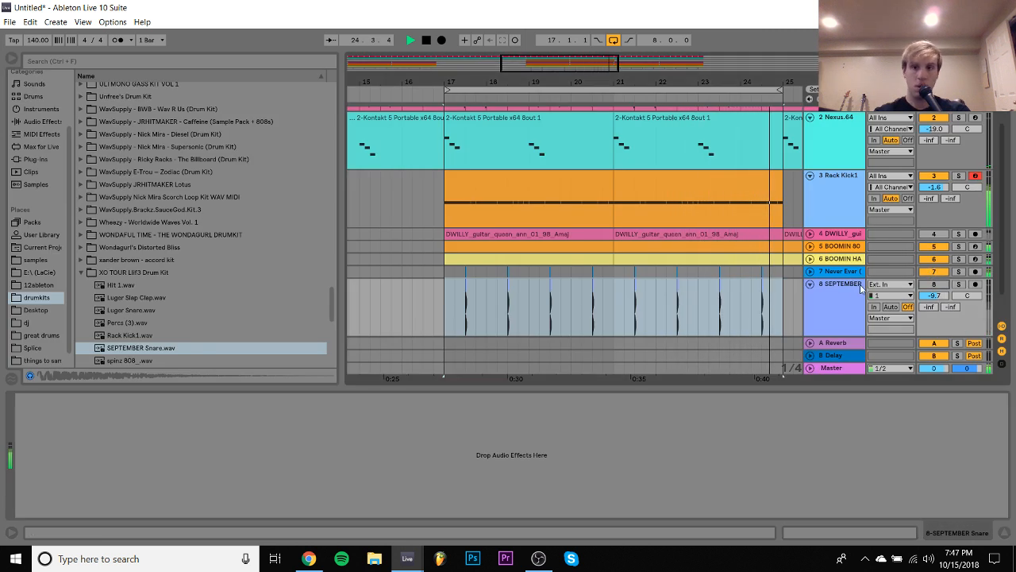
{"action": "key", "text": "Delete"}
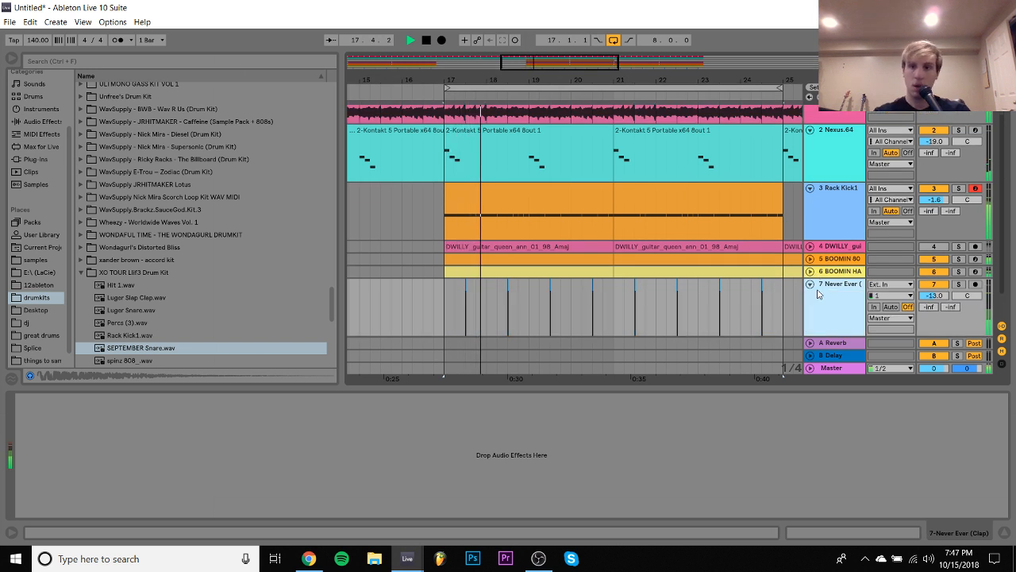
{"action": "left_click_drag", "start_coordinate": [940, 297], "coordinate": [940, 291]}
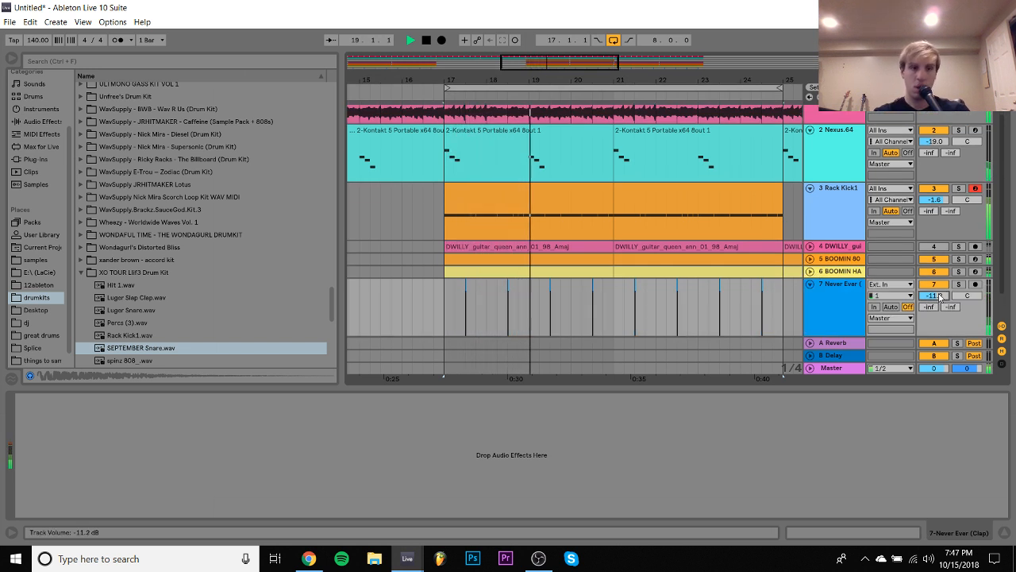
- Collapse the Never Ever clap track and play the arrangement from bar 17
{"action": "scroll", "coordinate": [820, 285], "scroll_direction": "down", "scroll_amount": 1}
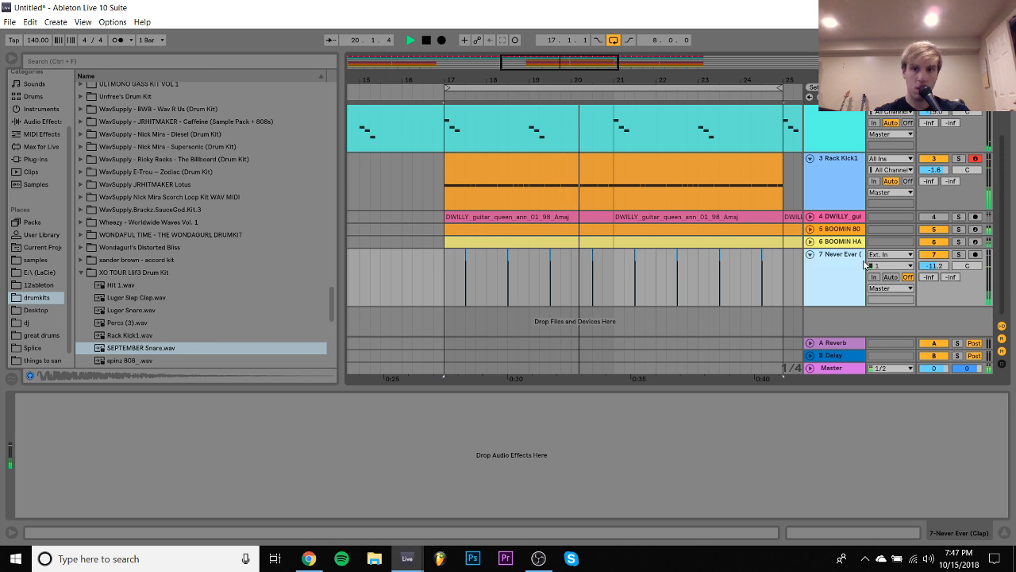
{"action": "left_click", "coordinate": [809, 255]}
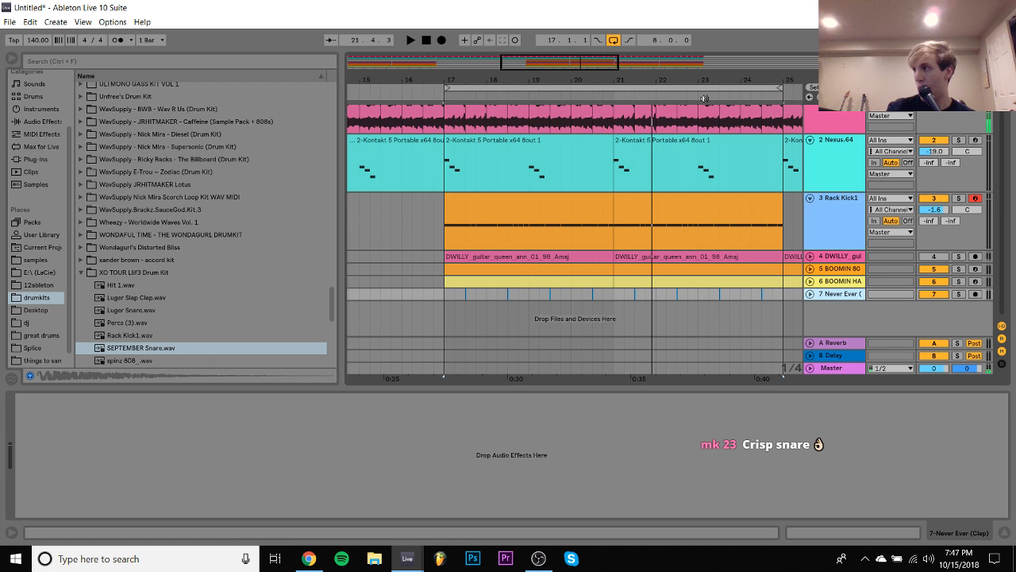
{"action": "key", "text": "space"}
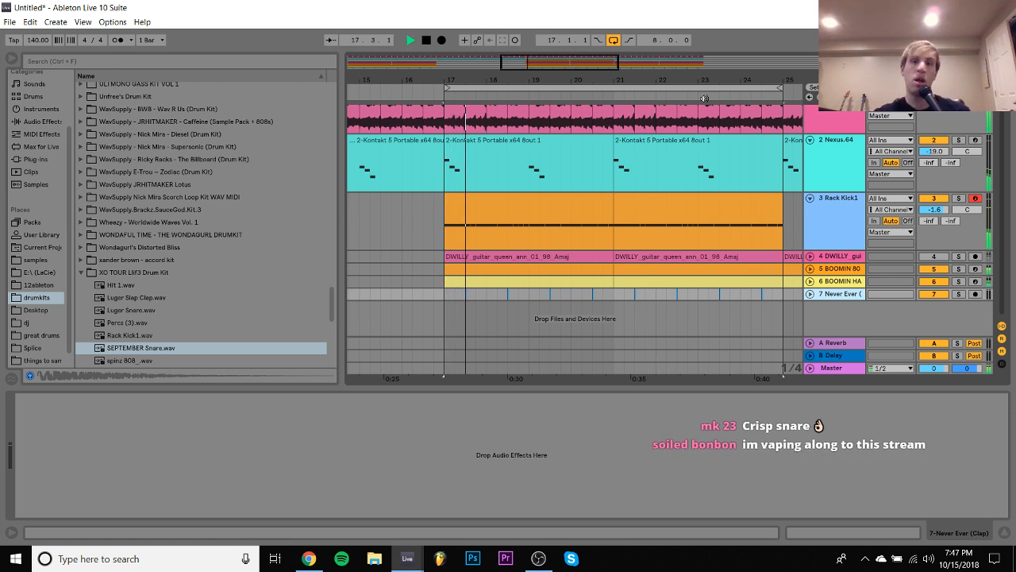
{"action": "scroll", "coordinate": [585, 181], "scroll_direction": "down", "scroll_amount": 5}
{"action": "scroll", "coordinate": [595, 208], "scroll_direction": "up", "scroll_amount": 1}
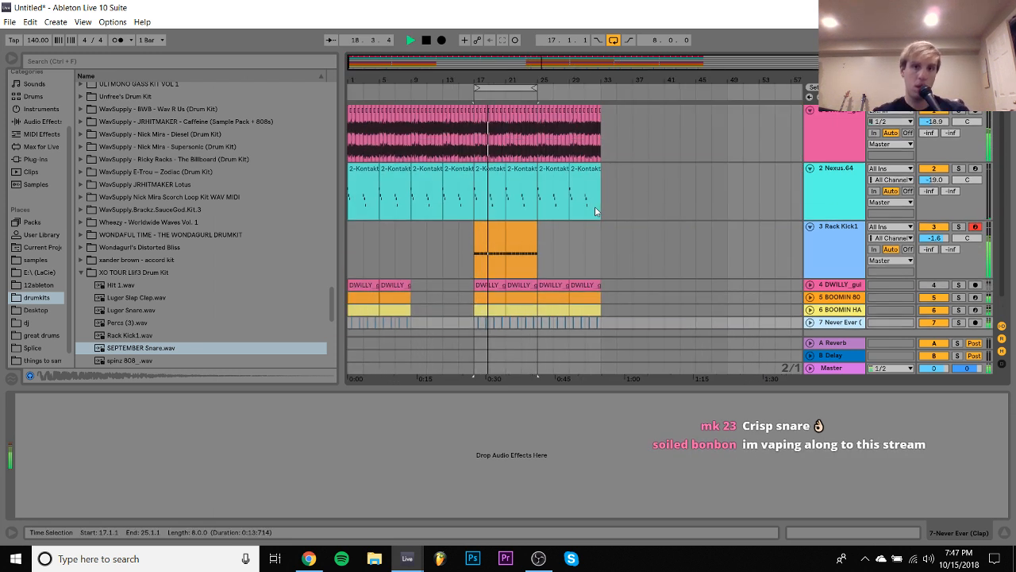
- Duplicate the Rack Kick1 clips from bars 17–24 into bars 25–32
{"action": "left_click_drag", "start_coordinate": [602, 129], "coordinate": [538, 119]}
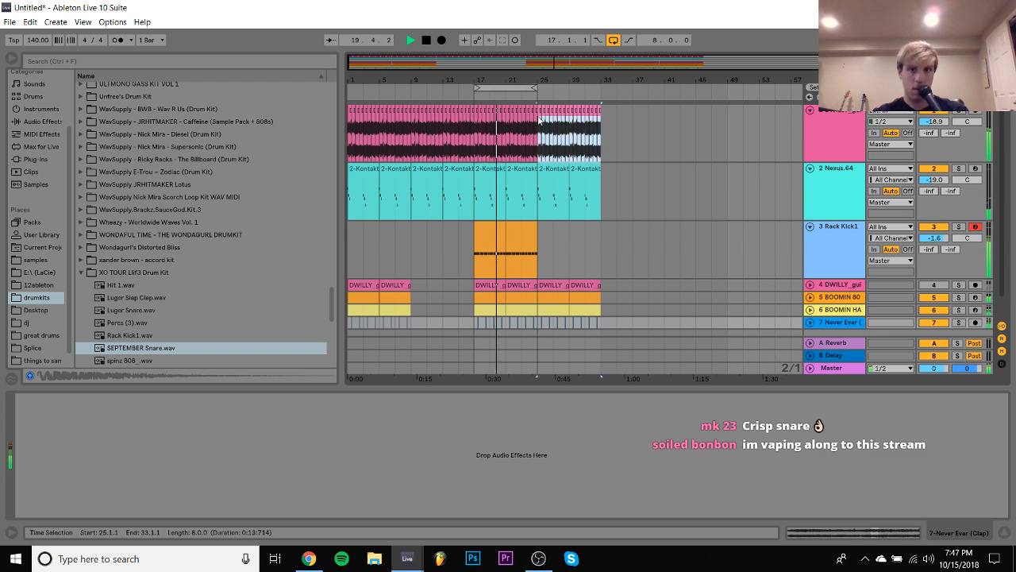
{"action": "key", "text": "space"}
{"action": "key", "text": "space"}
{"action": "key", "text": "space"}
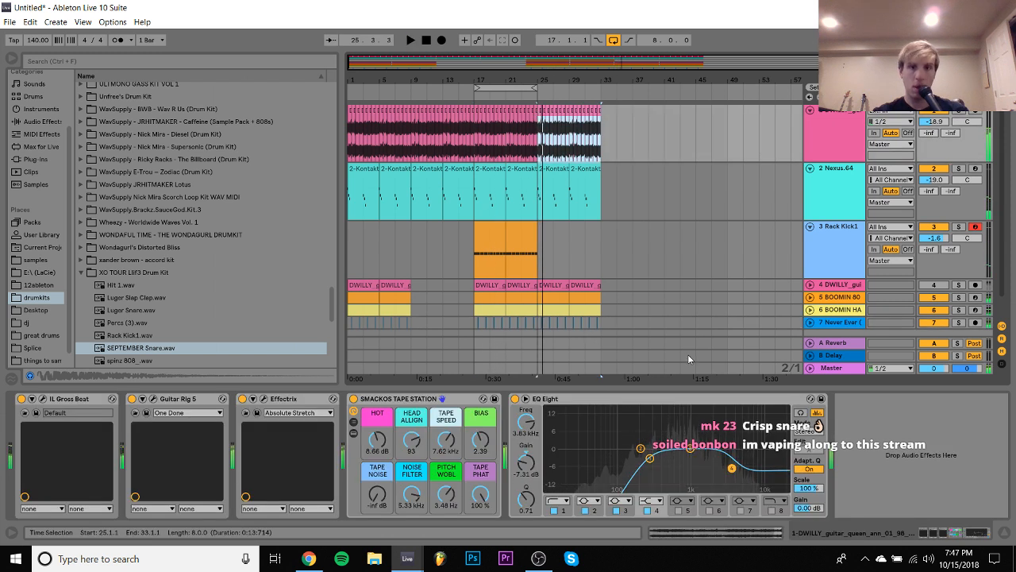
{"action": "left_click", "coordinate": [521, 230]}
{"action": "left_click", "coordinate": [487, 227], "text": "shift"}
{"action": "key", "text": "ctrl+d"}
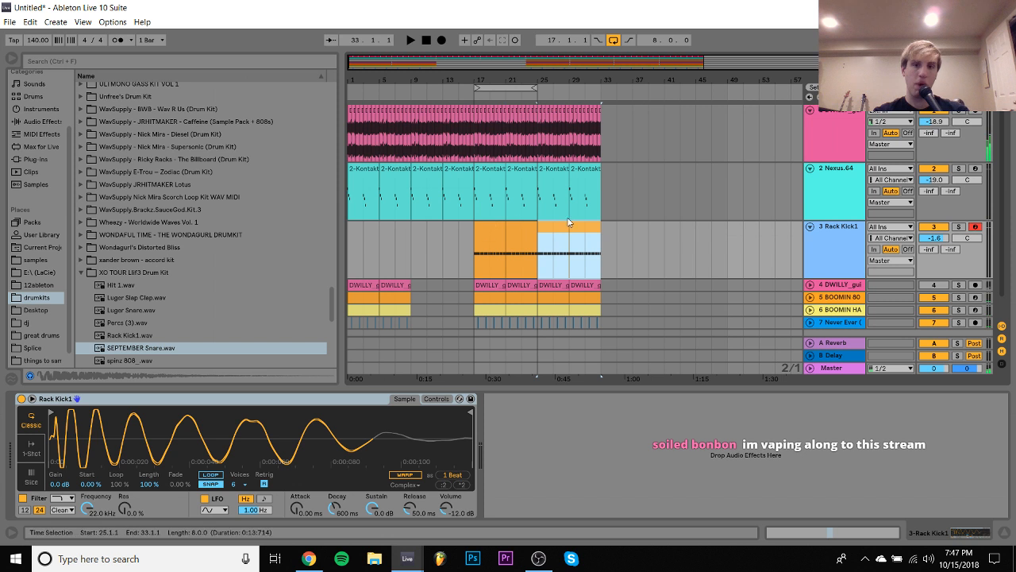
- Remove the BOOMIN 808 clip from bars 25–28 and play from bar 25
{"action": "left_click", "coordinate": [556, 286]}
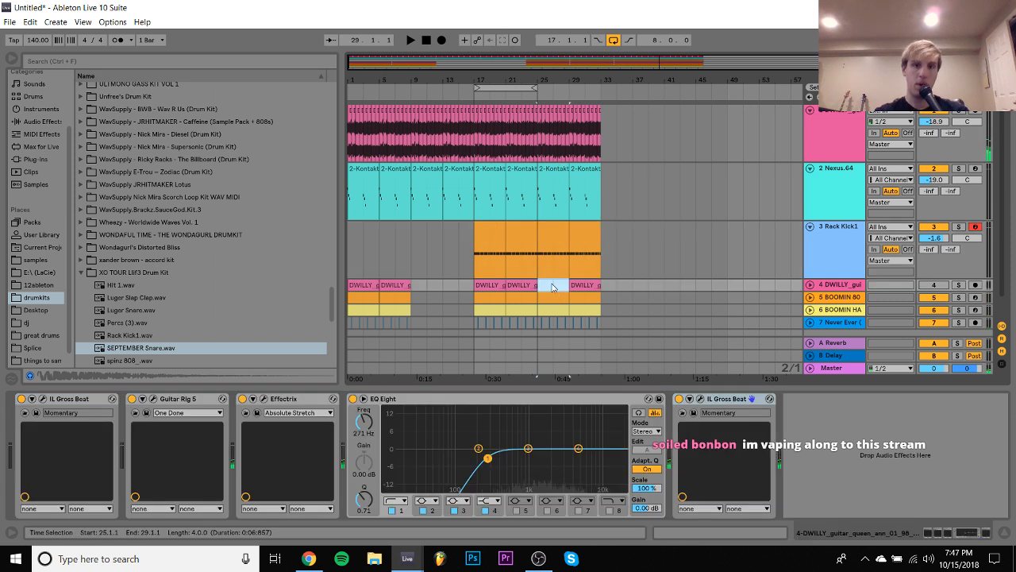
{"action": "key", "text": "space"}
{"action": "key", "text": "space"}
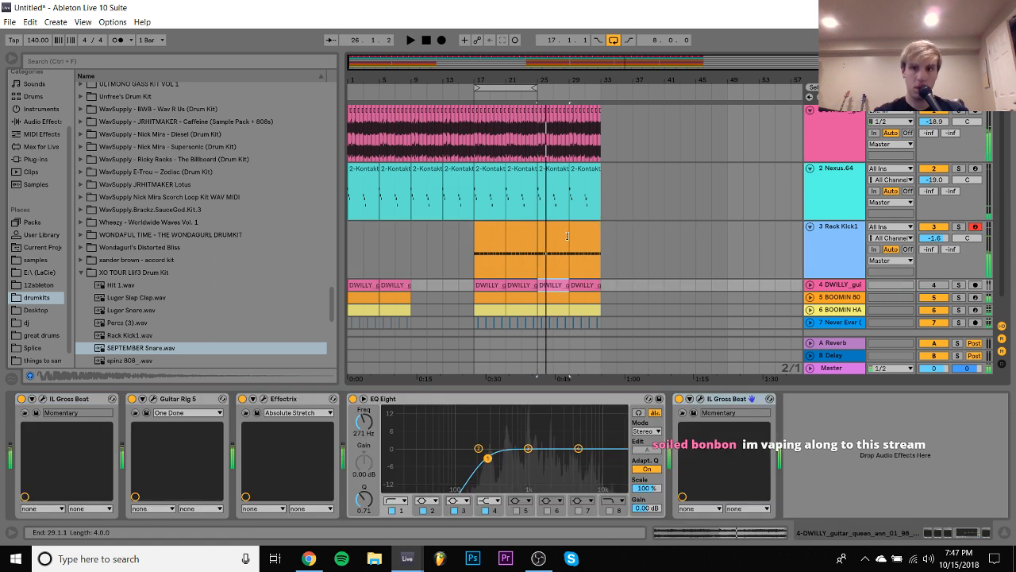
{"action": "key", "text": "Down"}
{"action": "key", "text": "space"}
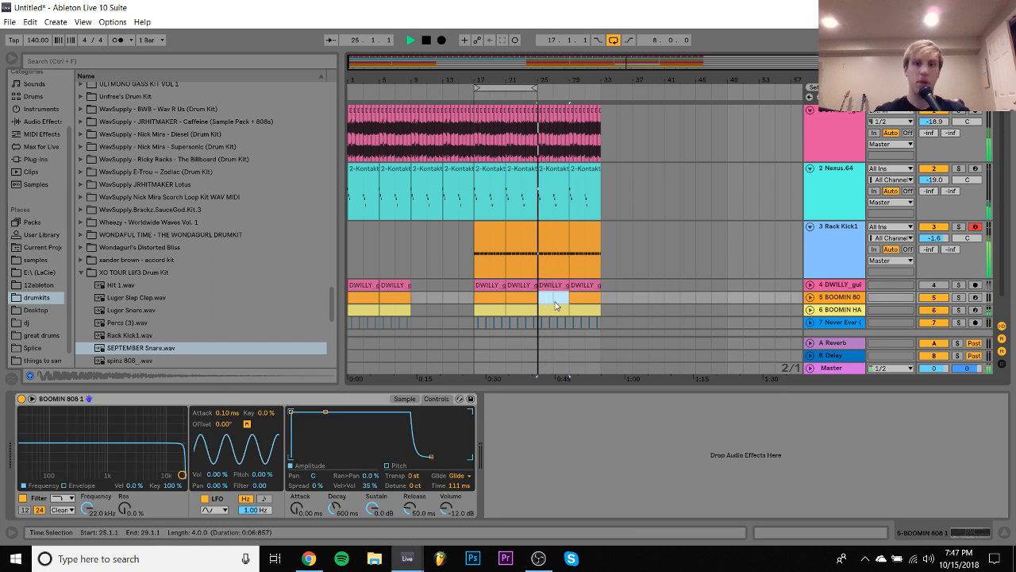
- Add Gross Beat with the Momentary preset before EQ Eight on the top guitar track and display its Device On automation
{"action": "left_click_drag", "start_coordinate": [610, 138], "coordinate": [537, 123]}
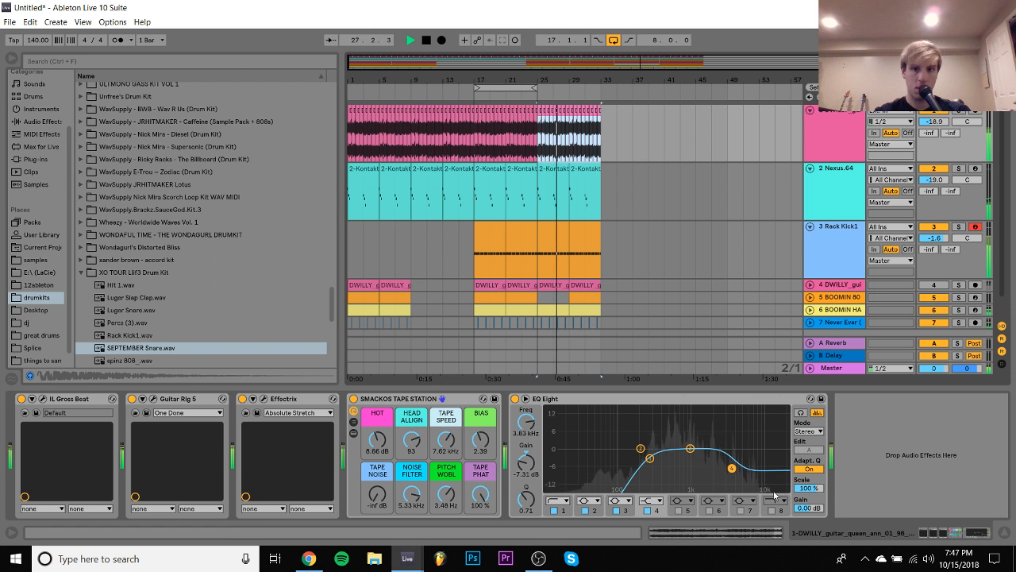
{"action": "key", "text": "space"}
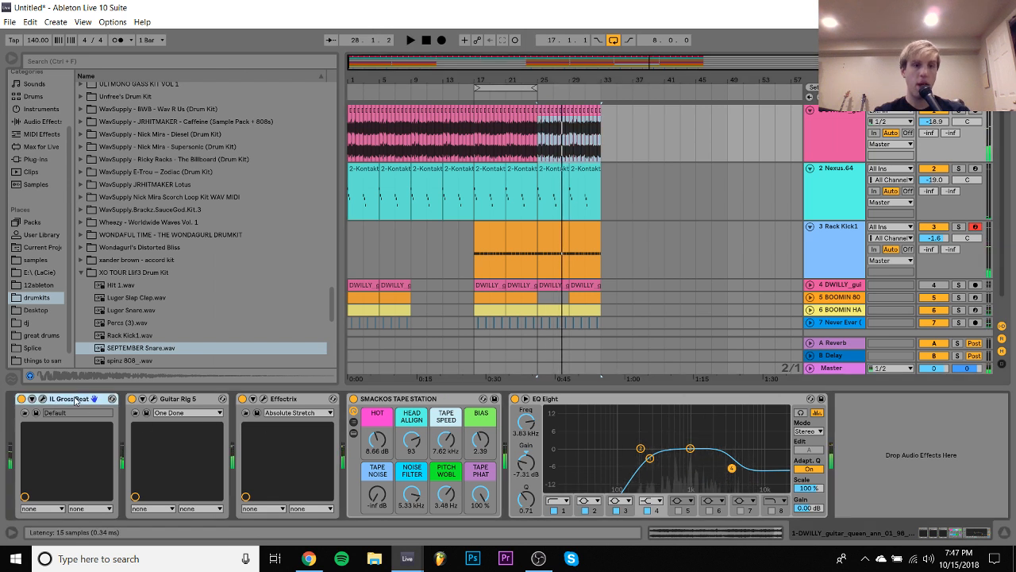
{"action": "left_click_drag", "start_coordinate": [505, 459], "coordinate": [508, 458]}
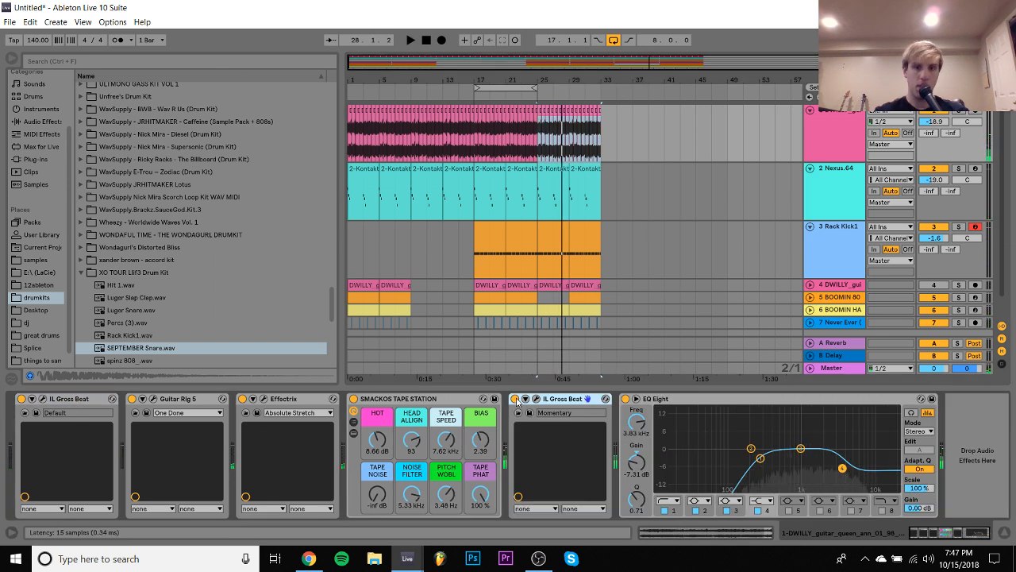
{"action": "right_click", "coordinate": [518, 402]}
{"action": "left_click", "coordinate": [553, 406]}
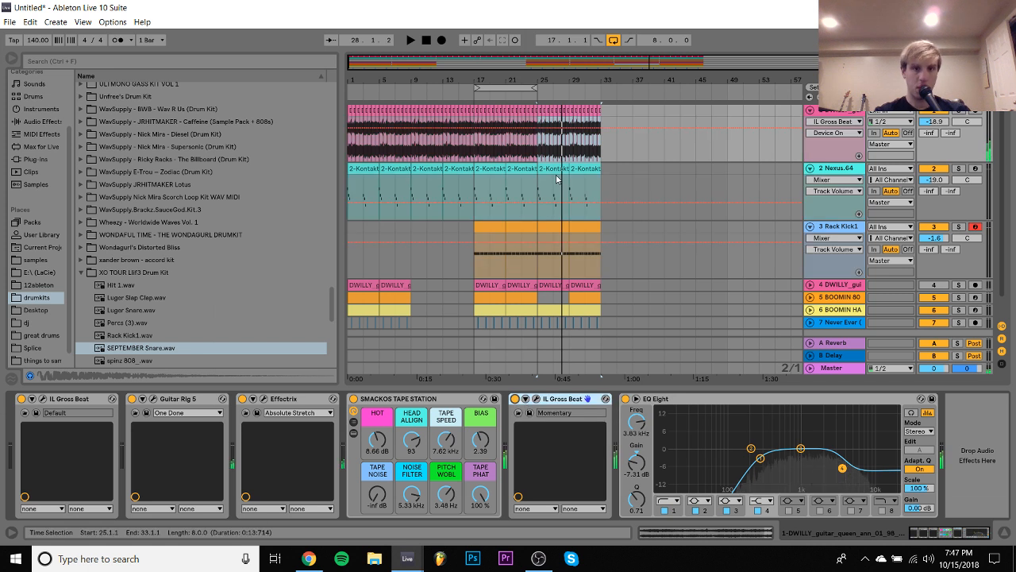
- Automate the Momentary Gross Beat to stay off until bar 25 and switch on there, and play on with looping disabled
{"action": "left_click_drag", "start_coordinate": [604, 110], "coordinate": [478, 316]}
{"action": "scroll", "coordinate": [481, 306], "scroll_direction": "up", "scroll_amount": 1}
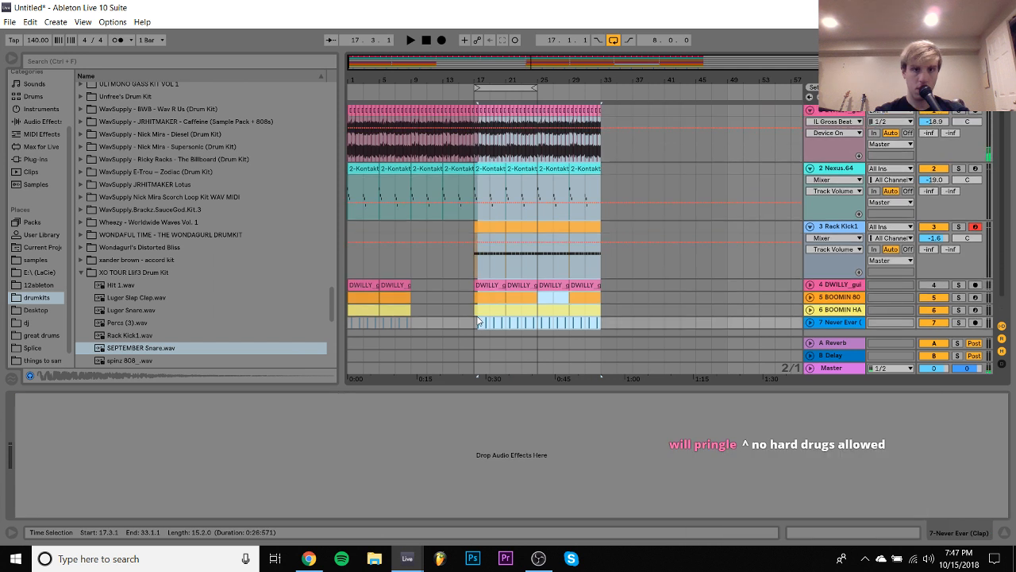
{"action": "left_click", "coordinate": [539, 137]}
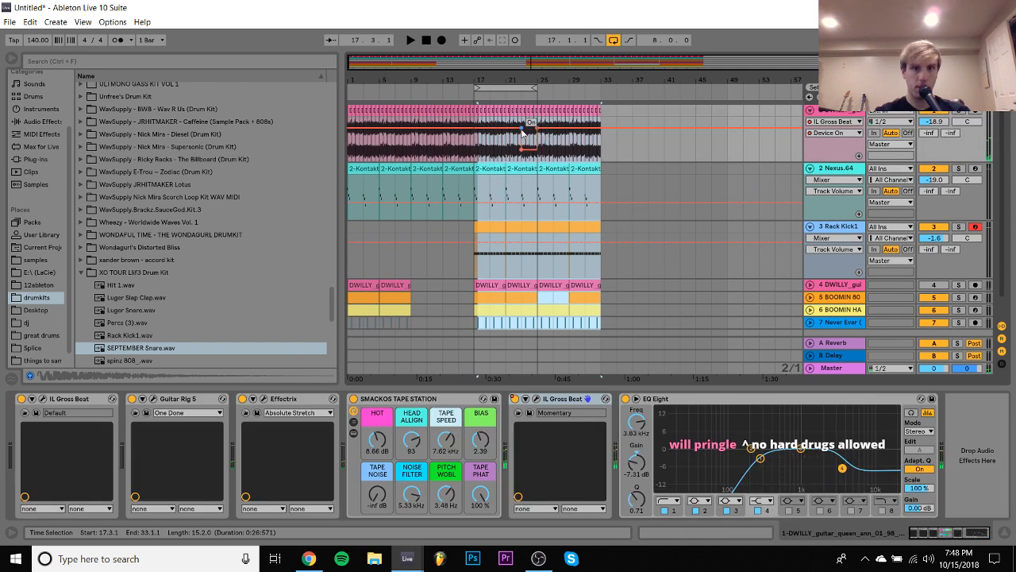
{"action": "left_click", "coordinate": [521, 129]}
{"action": "left_click", "coordinate": [474, 141]}
{"action": "key", "text": "space"}
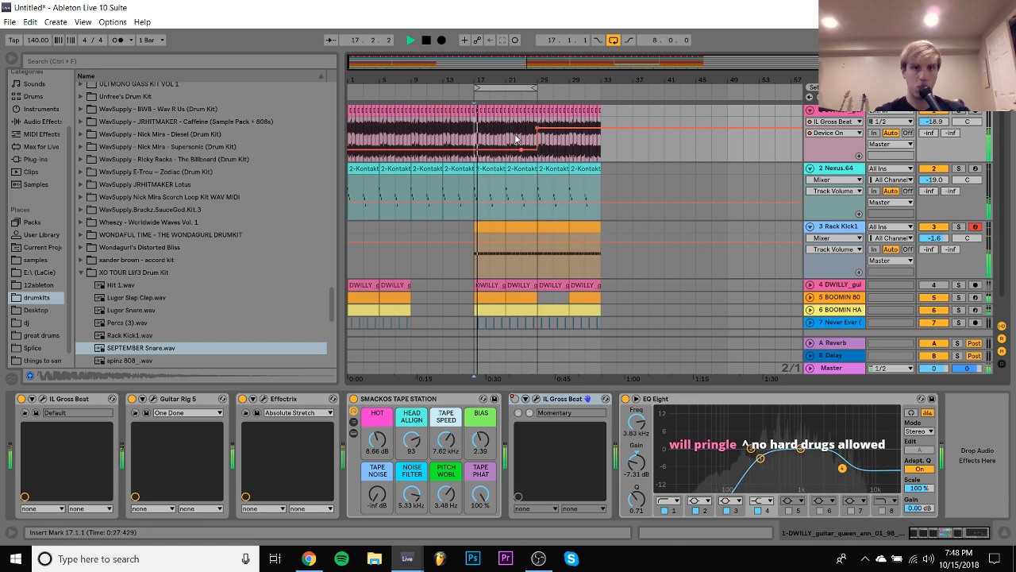
{"action": "left_click", "coordinate": [614, 41]}
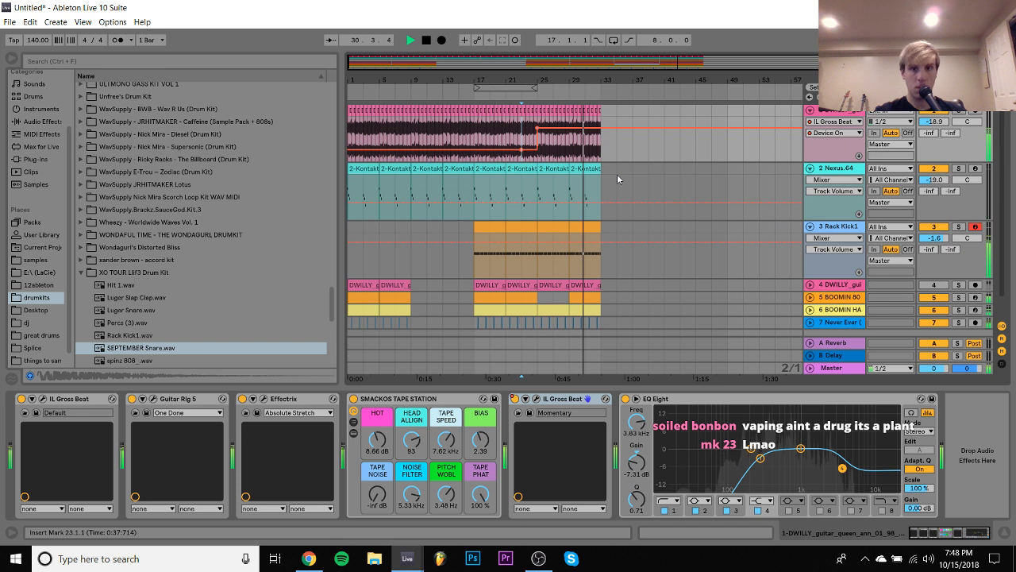
{"action": "key", "text": "ctrl+a"}
{"action": "key", "text": "ctrl+d"}
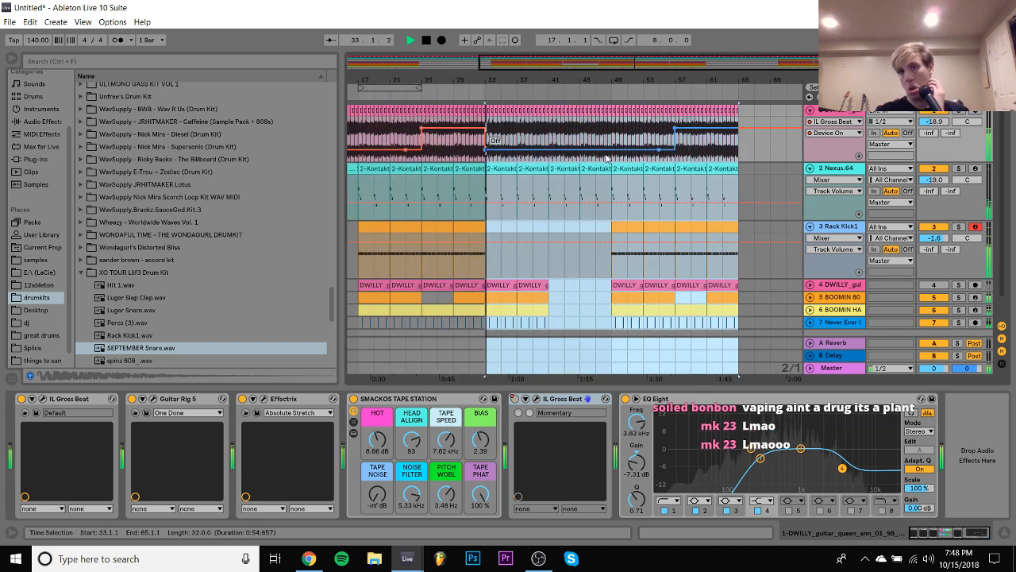
{"action": "key", "text": "space"}
{"action": "key", "text": "ctrl+z"}
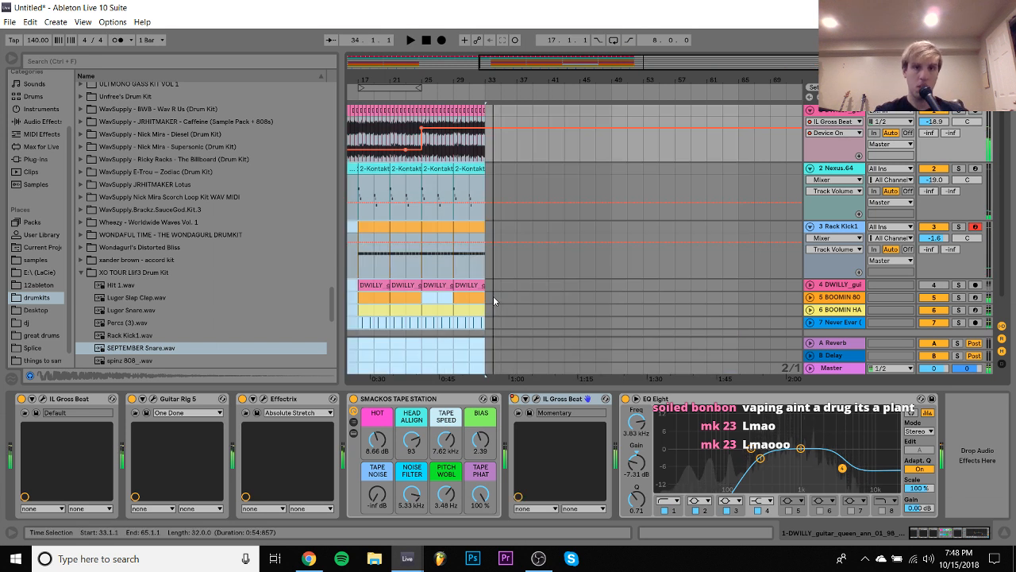
- Delete the Gross Beat Device On automation point at bar 25 on the guitar track
{"action": "scroll", "coordinate": [498, 286], "scroll_direction": "left", "scroll_amount": 3}
{"action": "scroll", "coordinate": [411, 321], "scroll_direction": "down", "scroll_amount": 1}
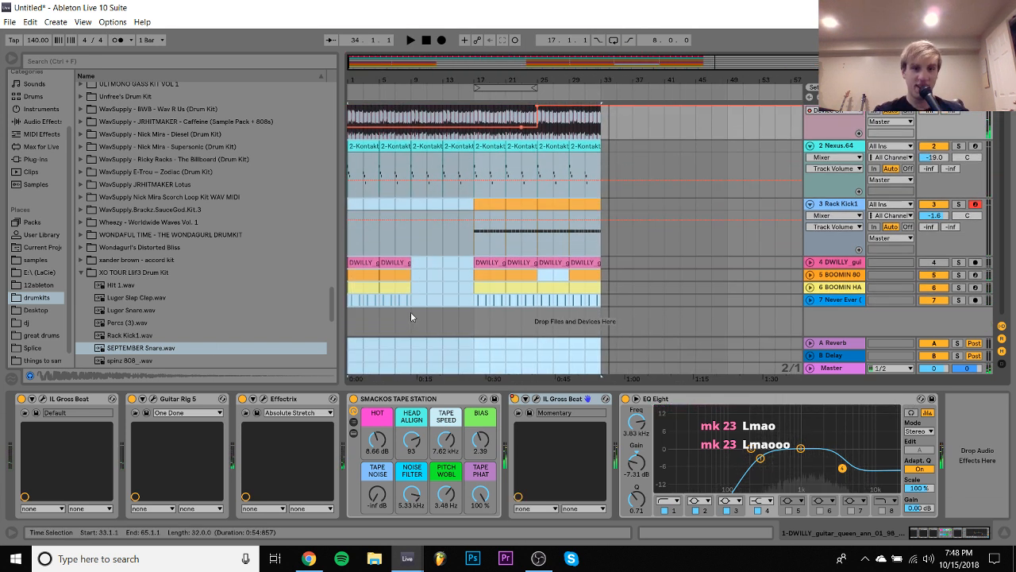
{"action": "left_click", "coordinate": [414, 300]}
{"action": "scroll", "coordinate": [602, 299], "scroll_direction": "up", "scroll_amount": 1}
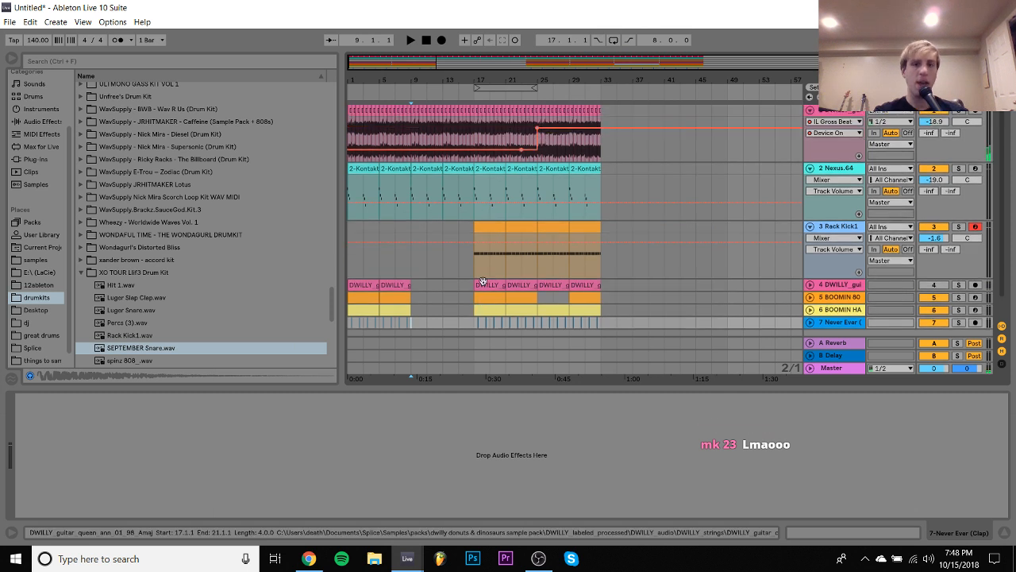
{"action": "left_click", "coordinate": [538, 132]}
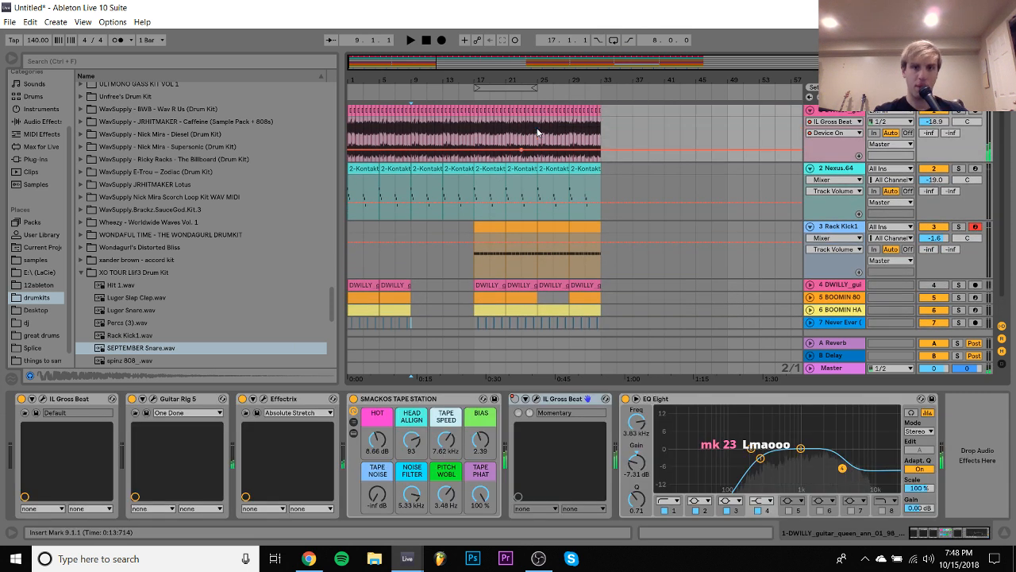
- Delete the content of bars 1–8 on all tracks
{"action": "scroll", "coordinate": [413, 131], "scroll_direction": "down", "scroll_amount": 1}
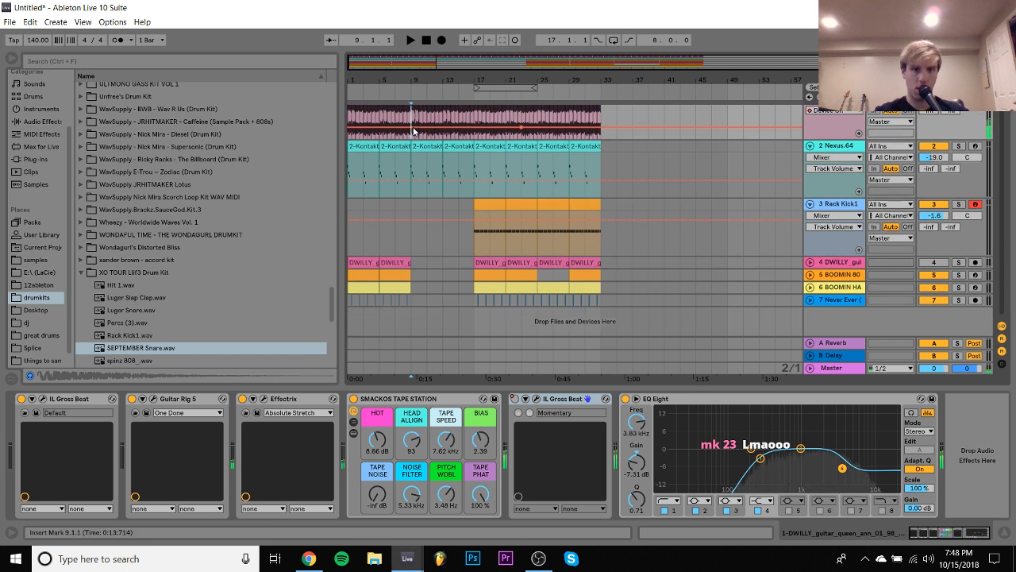
{"action": "left_click_drag", "start_coordinate": [413, 303], "coordinate": [344, 110]}
{"action": "key", "text": "Delete"}
- Move the entire remaining arrangement back to start at bar 1 and play it
{"action": "key", "text": "ctrl+a"}
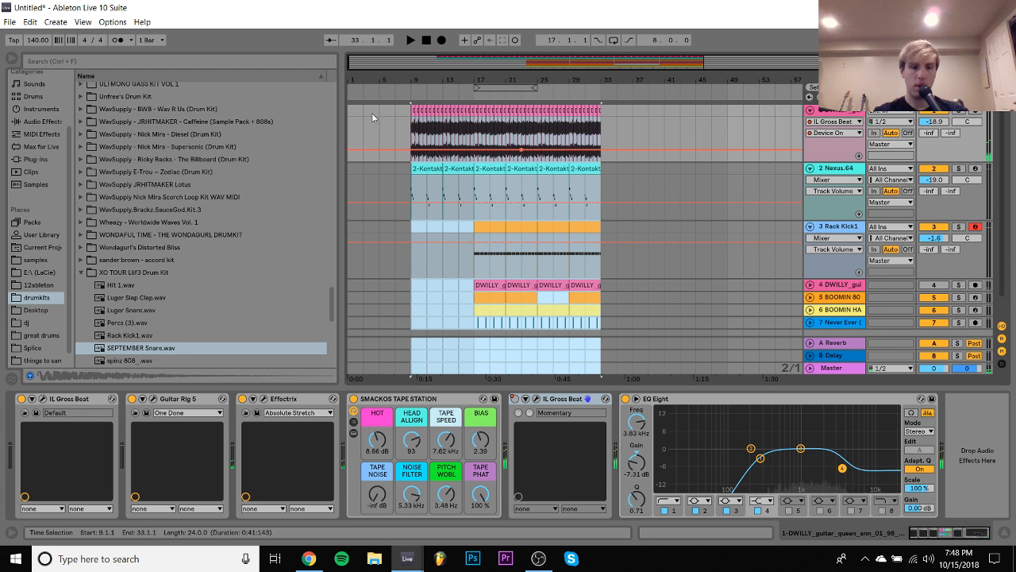
{"action": "key", "text": "Delete"}
{"action": "left_click", "coordinate": [351, 108]}
{"action": "key", "text": "ctrl+z"}
{"action": "key", "text": "space"}
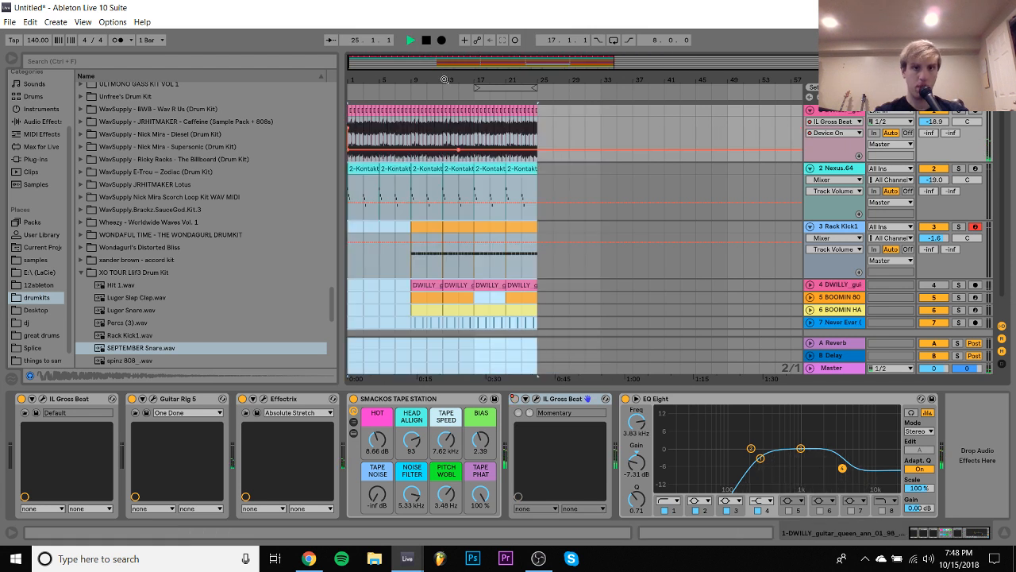
- Duplicate bars 17–24 of all tracks to bar 25 and fill the 808's gap in bars 25–28 with its clip from bar 29
{"action": "left_click", "coordinate": [538, 109]}
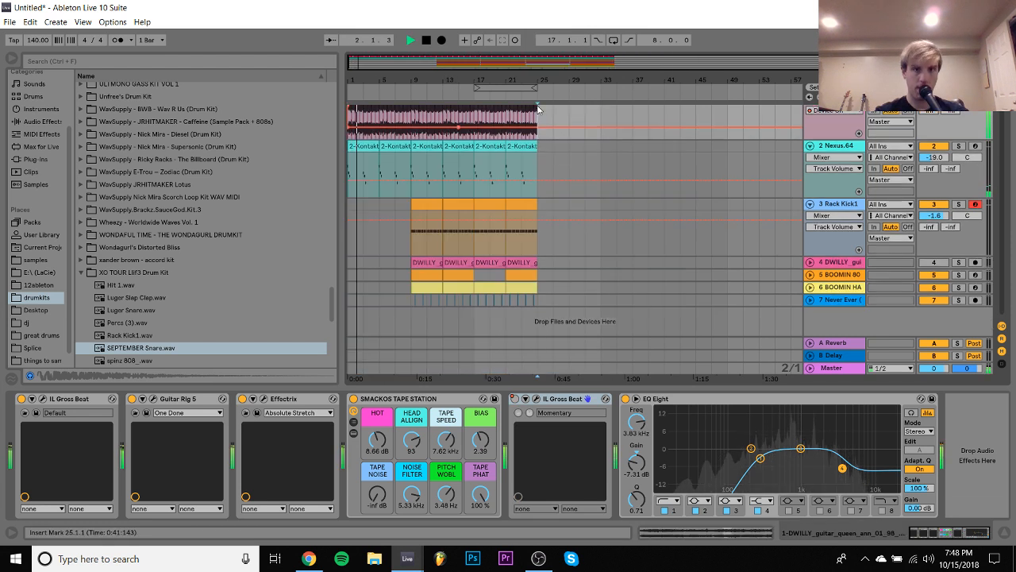
{"action": "left_click_drag", "start_coordinate": [537, 159], "coordinate": [475, 327]}
{"action": "key", "text": "ctrl+d"}
{"action": "left_click", "coordinate": [582, 274]}
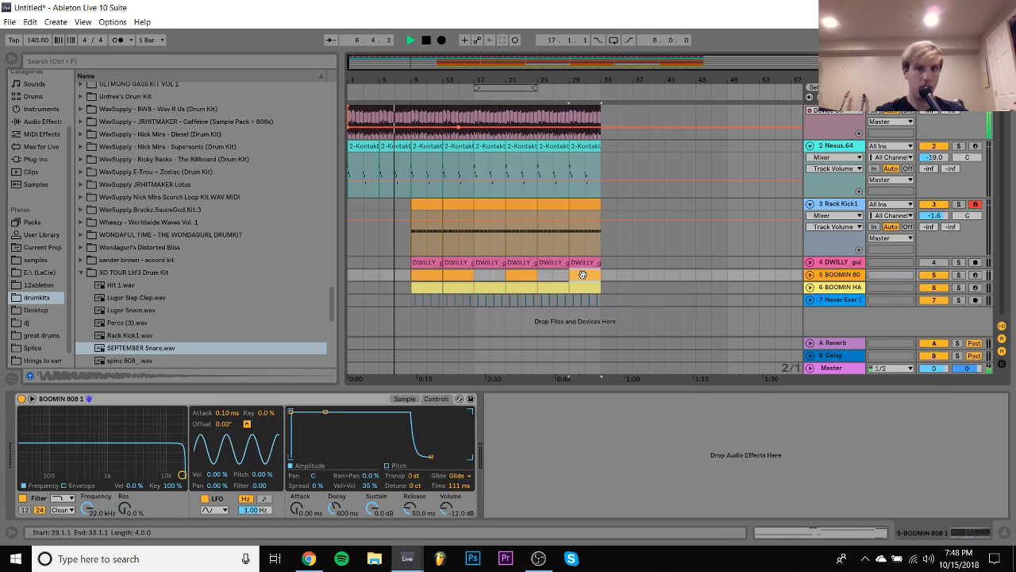
{"action": "left_click", "coordinate": [556, 274]}
{"action": "scroll", "coordinate": [556, 272], "scroll_direction": "up", "scroll_amount": 1}
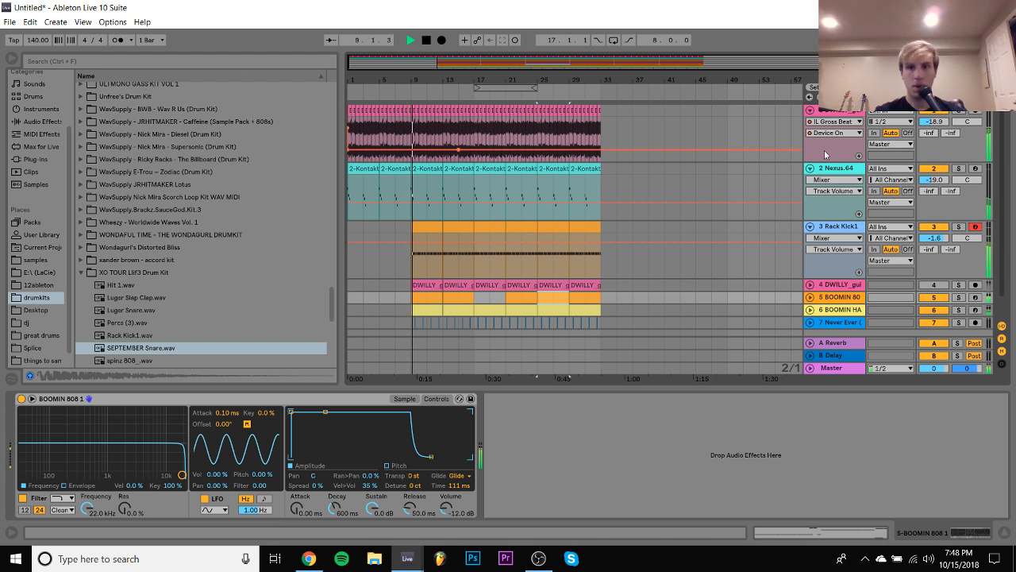
- Automate the Momentary Gross Beat on the guitar track to stay off until bar 25 and switch on from there
{"action": "left_click", "coordinate": [479, 129]}
{"action": "left_click", "coordinate": [490, 151]}
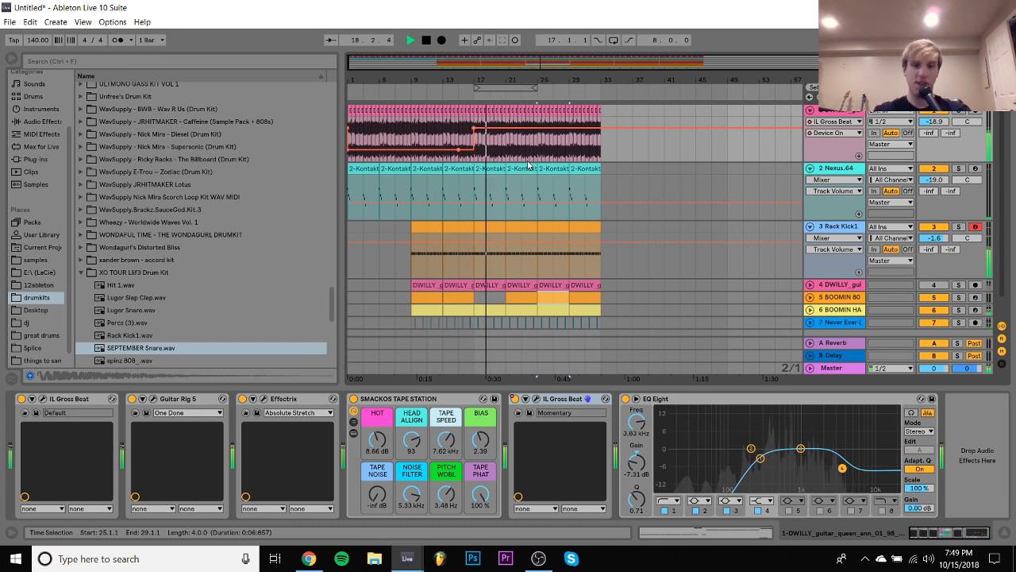
{"action": "left_click", "coordinate": [524, 150]}
{"action": "left_click_drag", "start_coordinate": [523, 153], "coordinate": [481, 154]}
{"action": "key", "text": "b"}
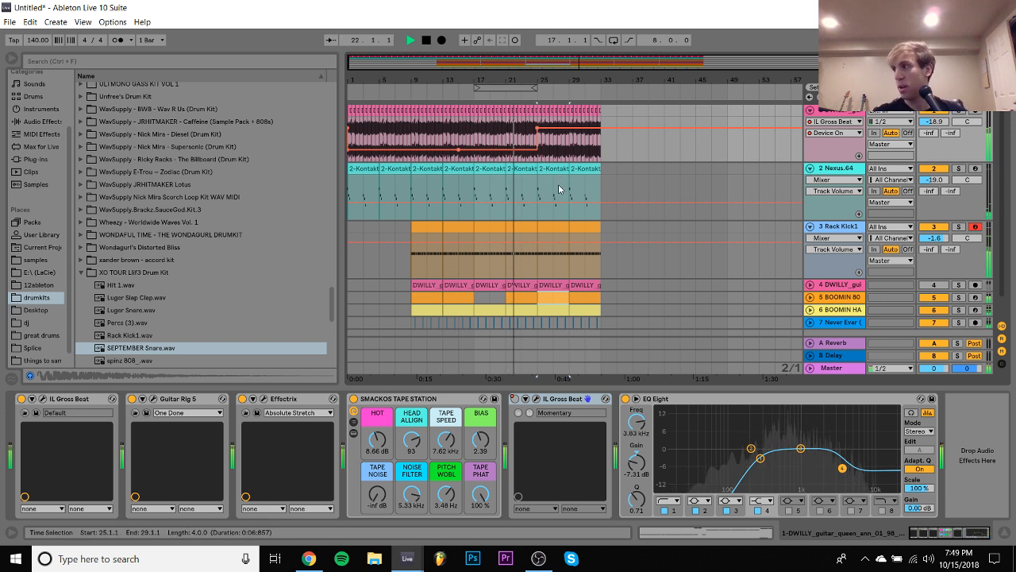
- Duplicate the full 32-bar arrangement on all tracks so that the copy starts at bar 33
{"action": "left_click", "coordinate": [603, 156]}
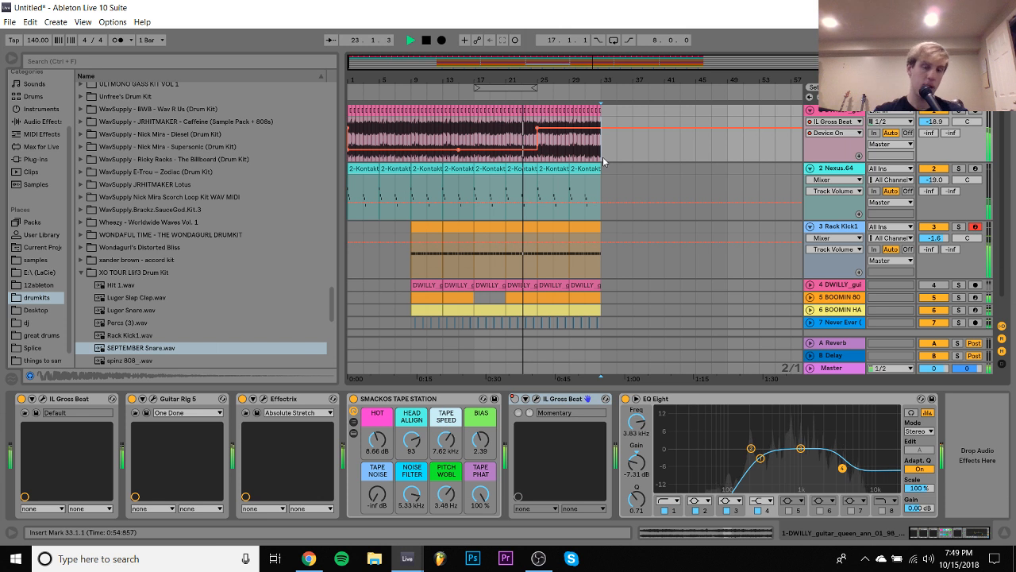
{"action": "key", "text": "ctrl+a"}
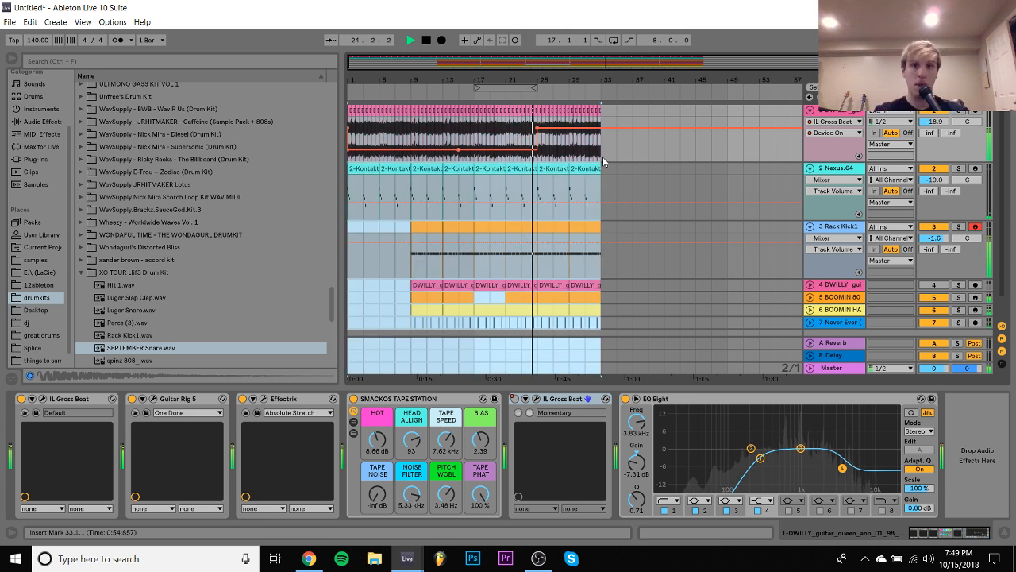
{"action": "key", "text": "ctrl+d"}
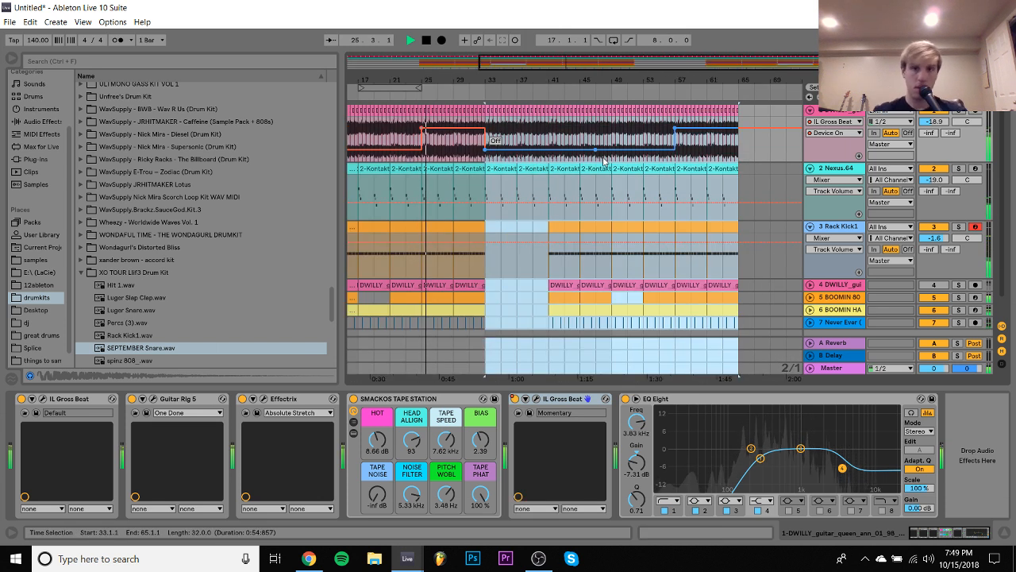
{"action": "left_click", "coordinate": [810, 111]}
{"action": "left_click", "coordinate": [810, 111]}
{"action": "scroll", "coordinate": [592, 162], "scroll_direction": "left", "scroll_amount": 5}
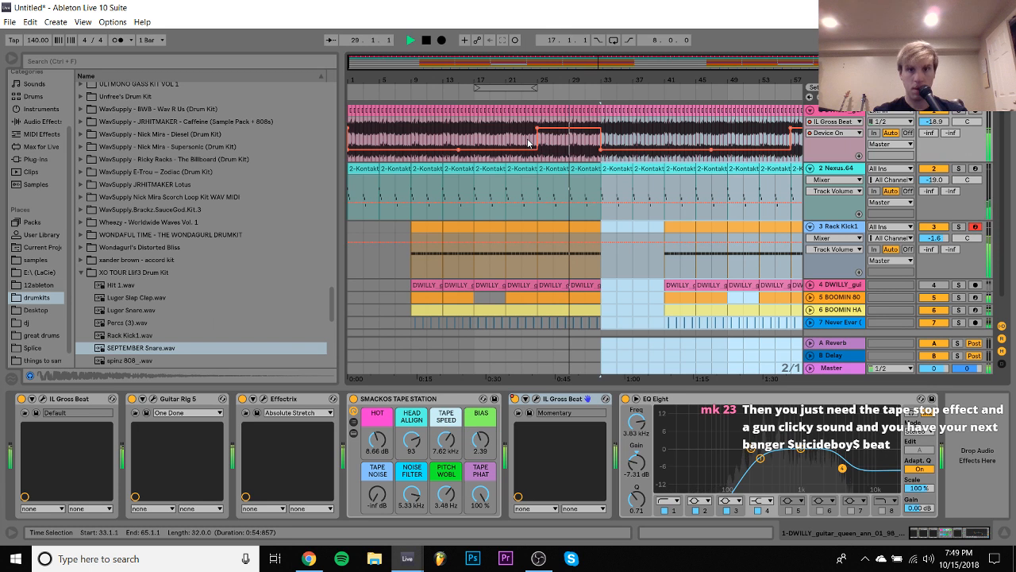
- Automate the guitar track's Momentary Gross Beat on for bars 1–8 and off from bar 9, removing its switch-on at bar 25
{"action": "left_click", "coordinate": [396, 139]}
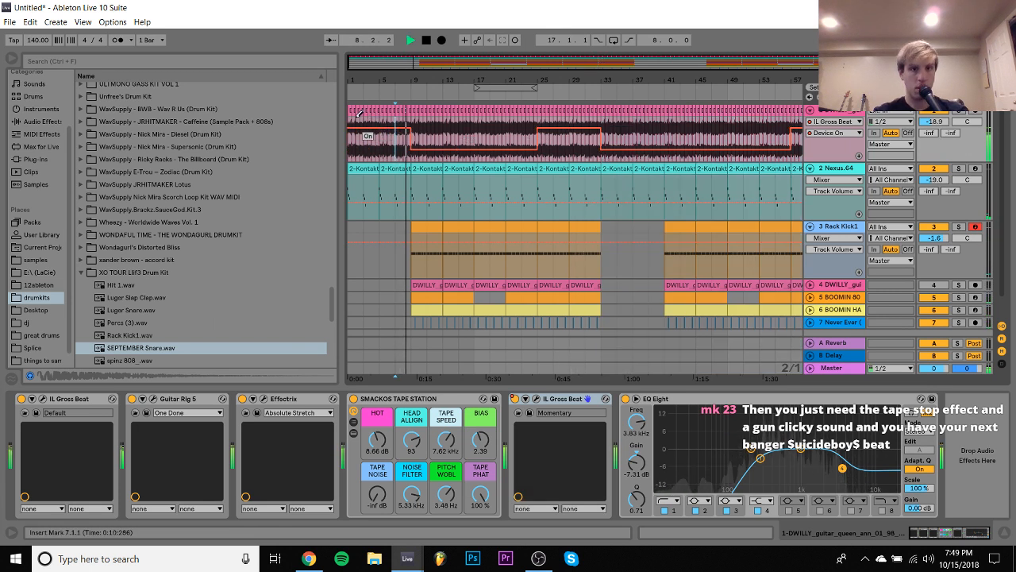
{"action": "left_click", "coordinate": [356, 167]}
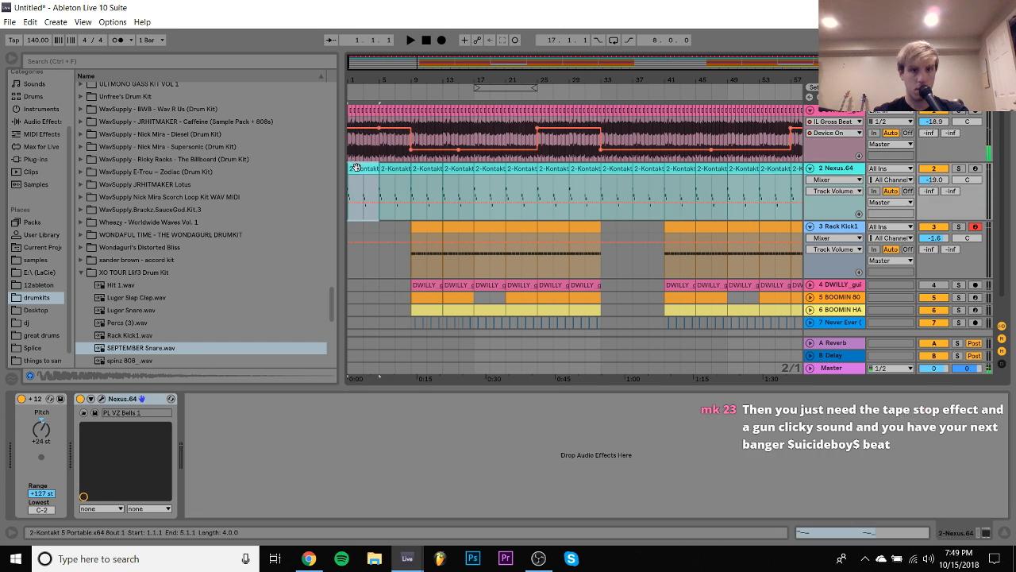
{"action": "left_click", "coordinate": [397, 167]}
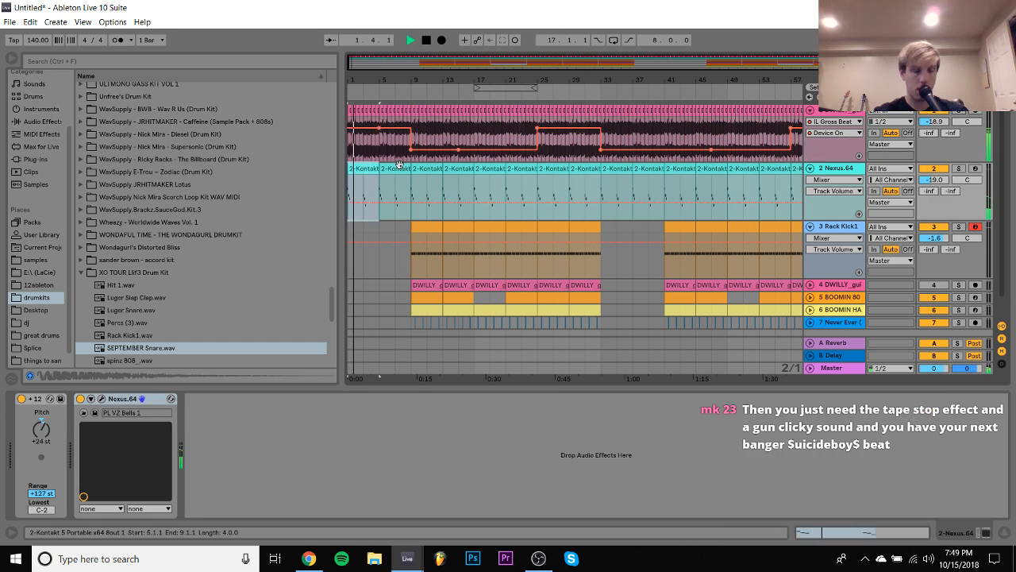
{"action": "left_click", "coordinate": [537, 128]}
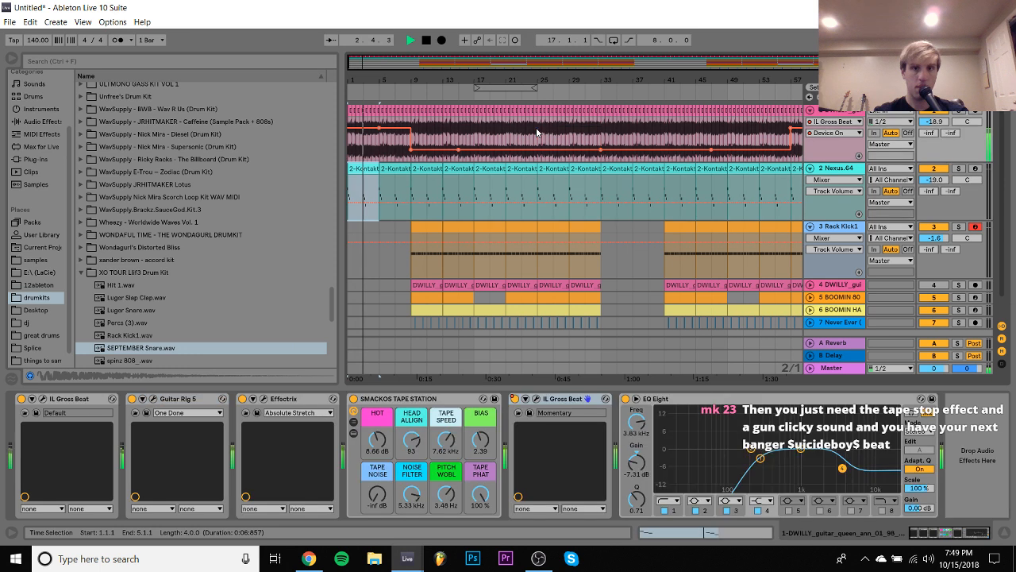
- Move the Gross Beat's switch-off on the guitar track one bar earlier to bar 8 and play the transition from bar 7
{"action": "left_click_drag", "start_coordinate": [406, 69], "coordinate": [572, 150]}
{"action": "key", "text": "b"}
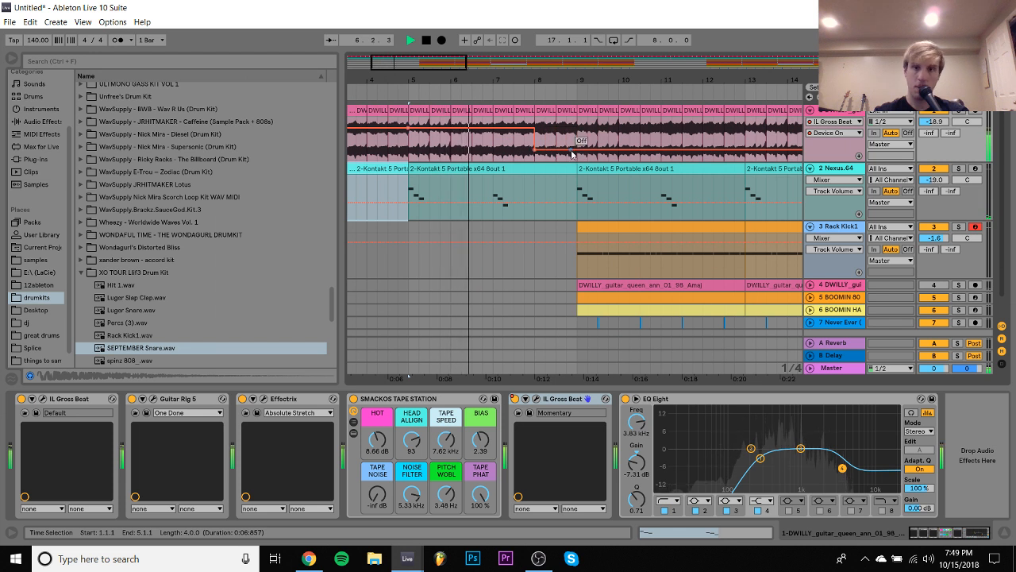
{"action": "key", "text": "b"}
{"action": "left_click", "coordinate": [500, 155]}
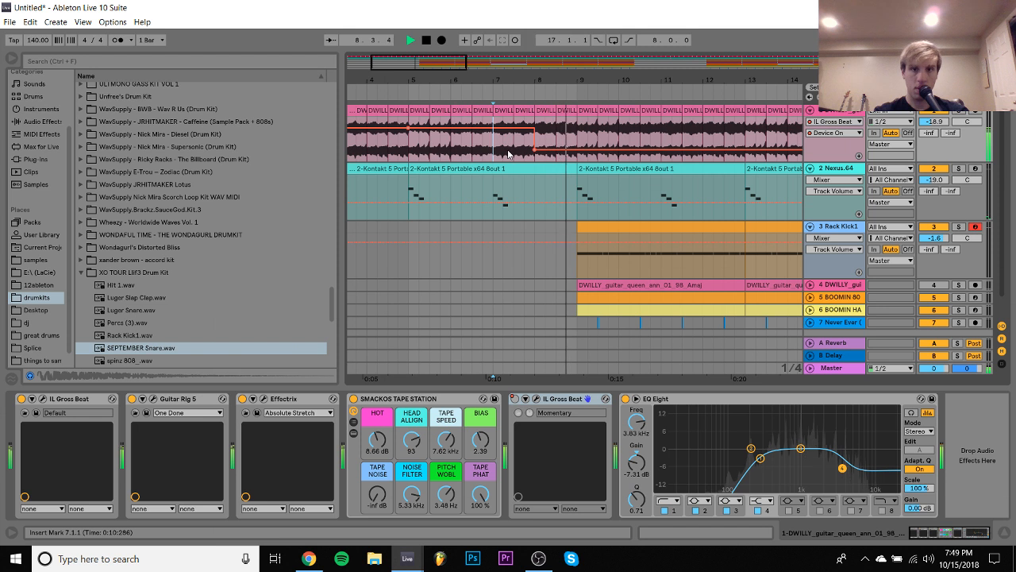
{"action": "left_click_drag", "start_coordinate": [603, 83], "coordinate": [562, 45]}
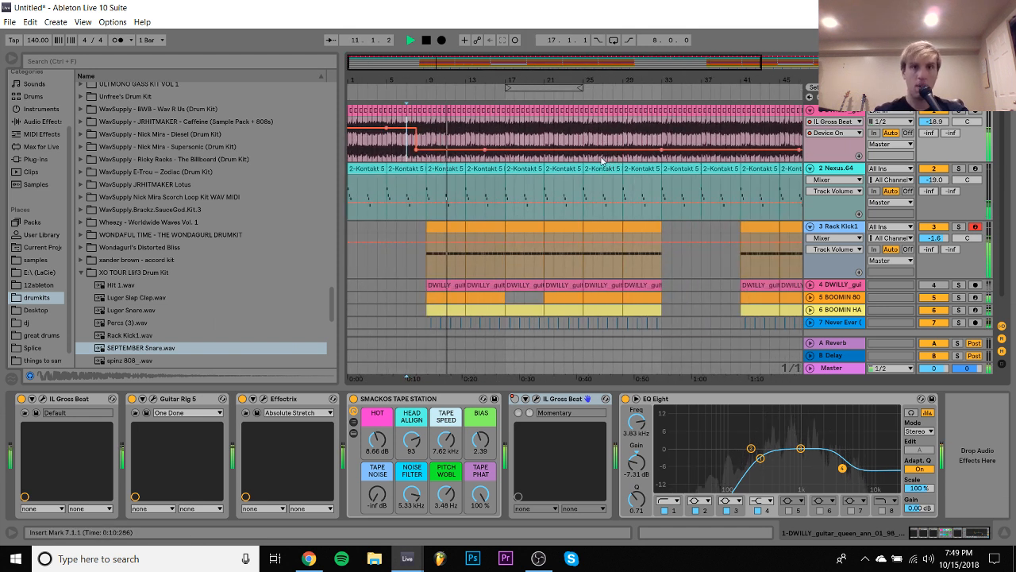
{"action": "left_click", "coordinate": [425, 43]}
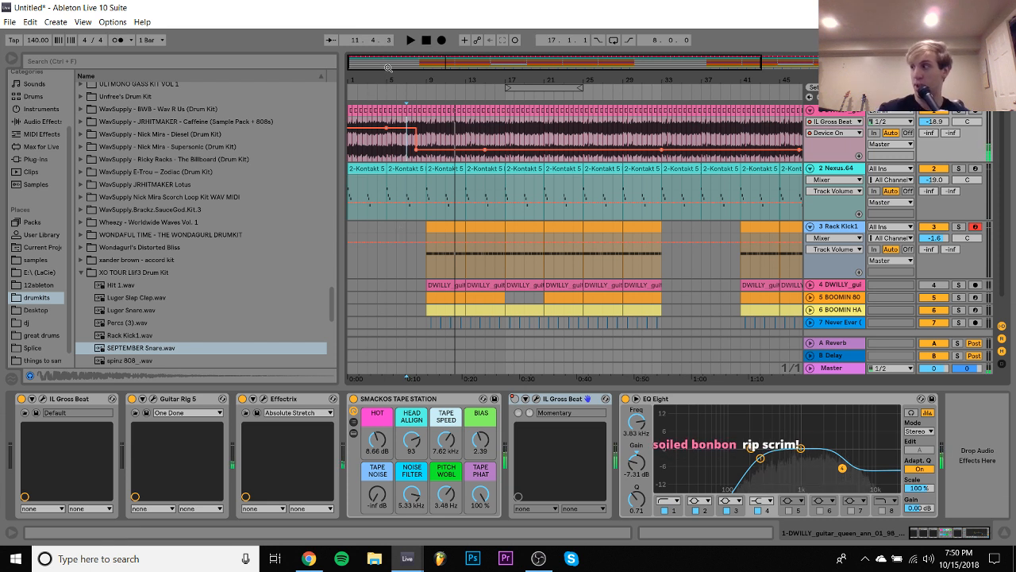
{"action": "key", "text": "space"}
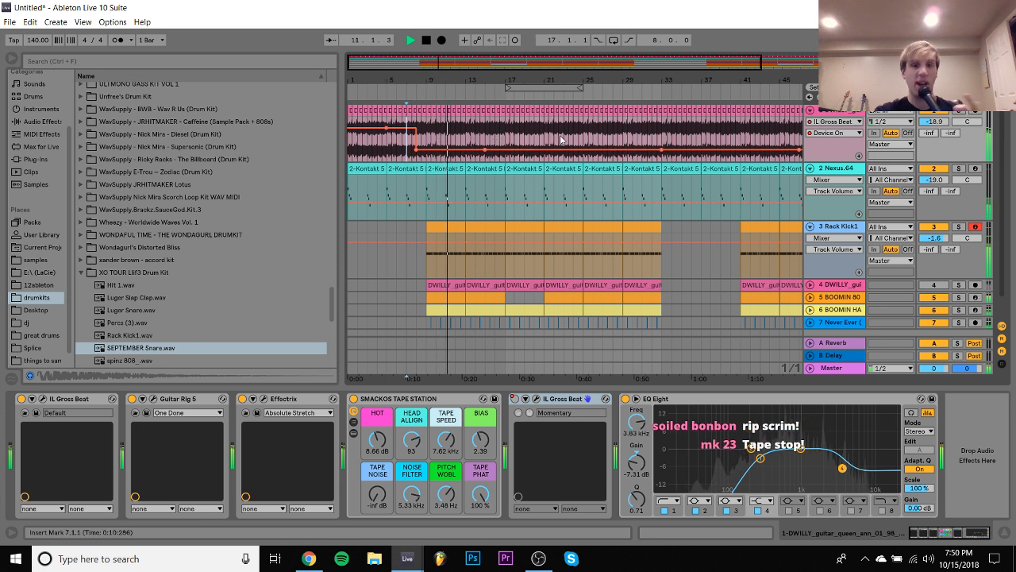
- Duplicate bars 1–24 of the guitar track with their Gross Beat automation to bar 25
{"action": "left_click_drag", "start_coordinate": [544, 131], "coordinate": [350, 140]}
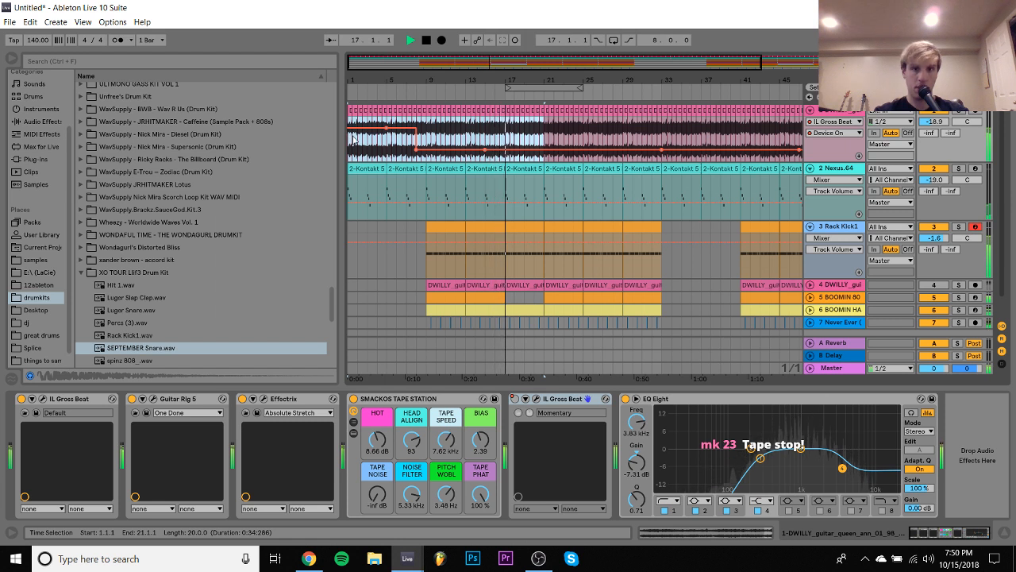
{"action": "scroll", "coordinate": [605, 116], "scroll_direction": "down", "scroll_amount": 1}
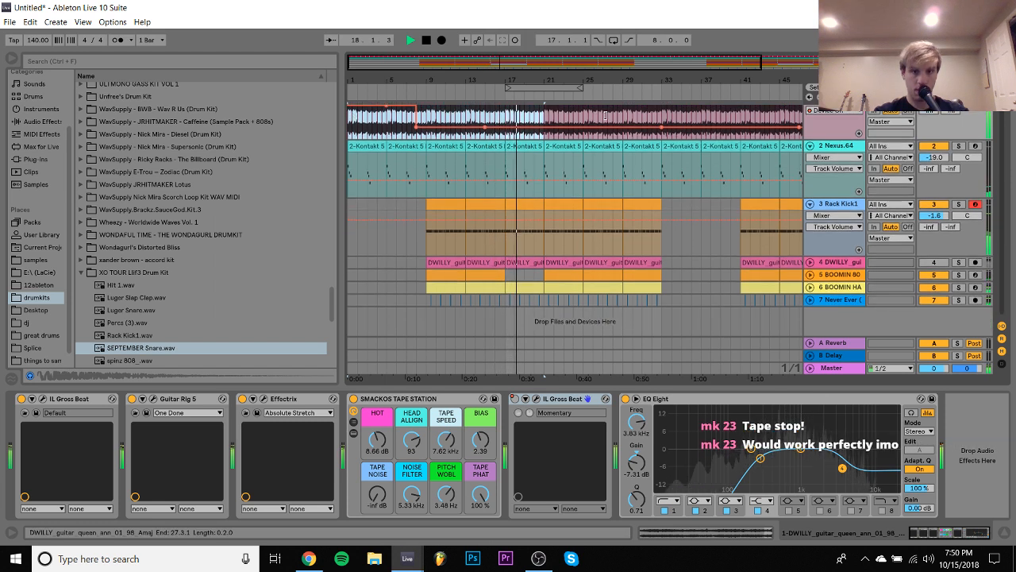
{"action": "left_click", "coordinate": [605, 116]}
{"action": "scroll", "coordinate": [605, 116], "scroll_direction": "up", "scroll_amount": 1}
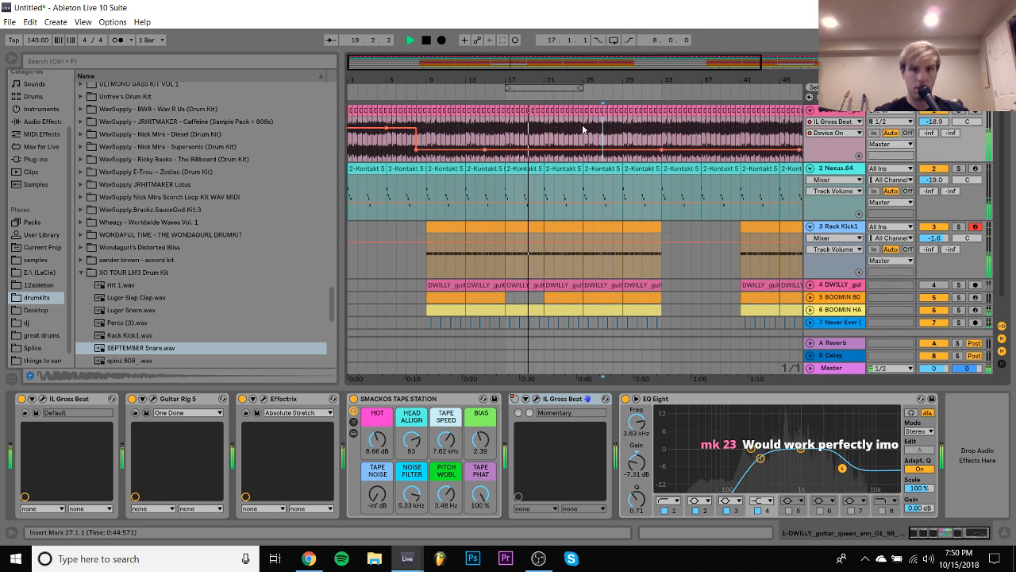
{"action": "left_click", "coordinate": [584, 131]}
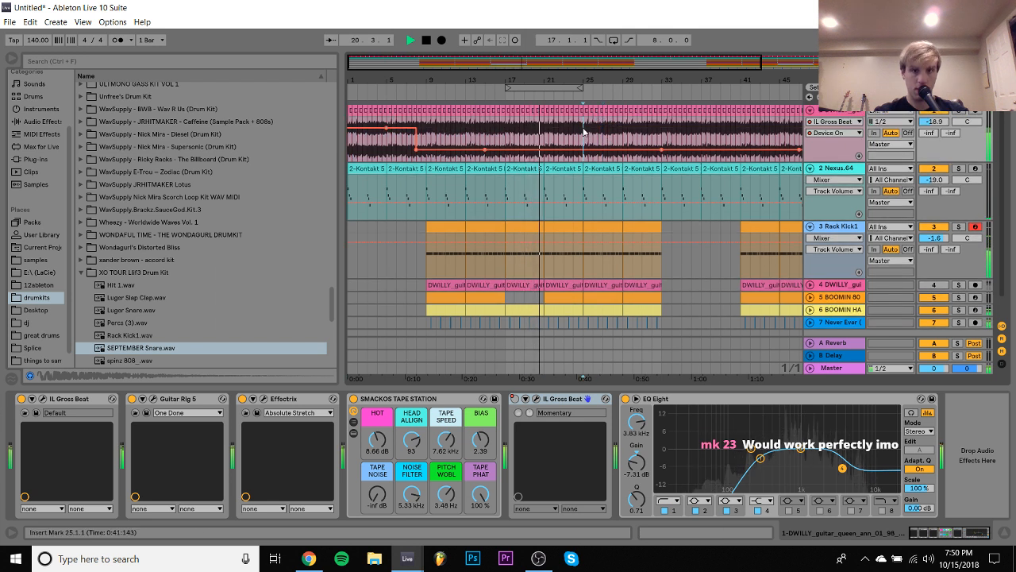
{"action": "left_click_drag", "start_coordinate": [583, 130], "coordinate": [340, 129]}
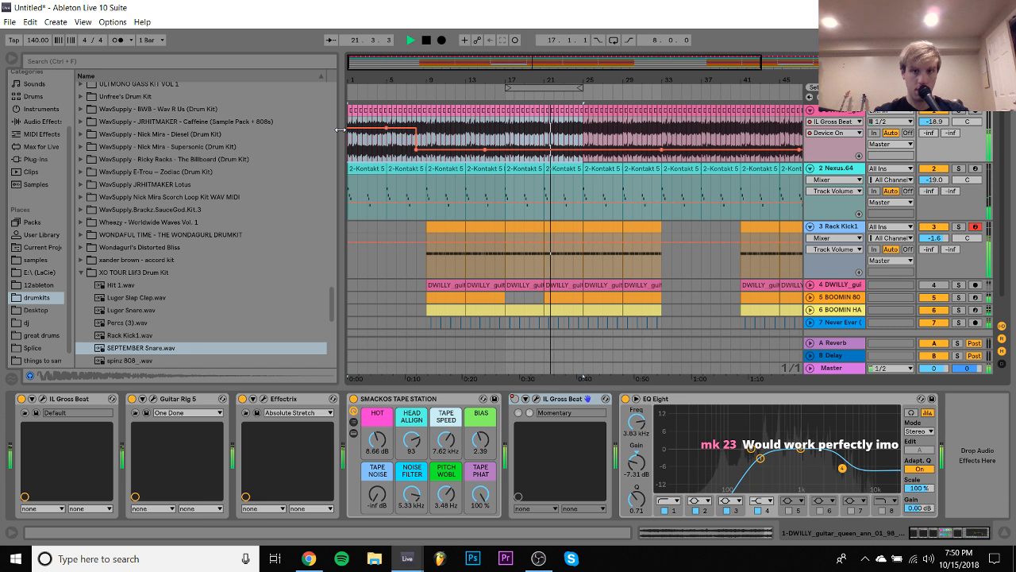
{"action": "key", "text": "ctrl+d"}
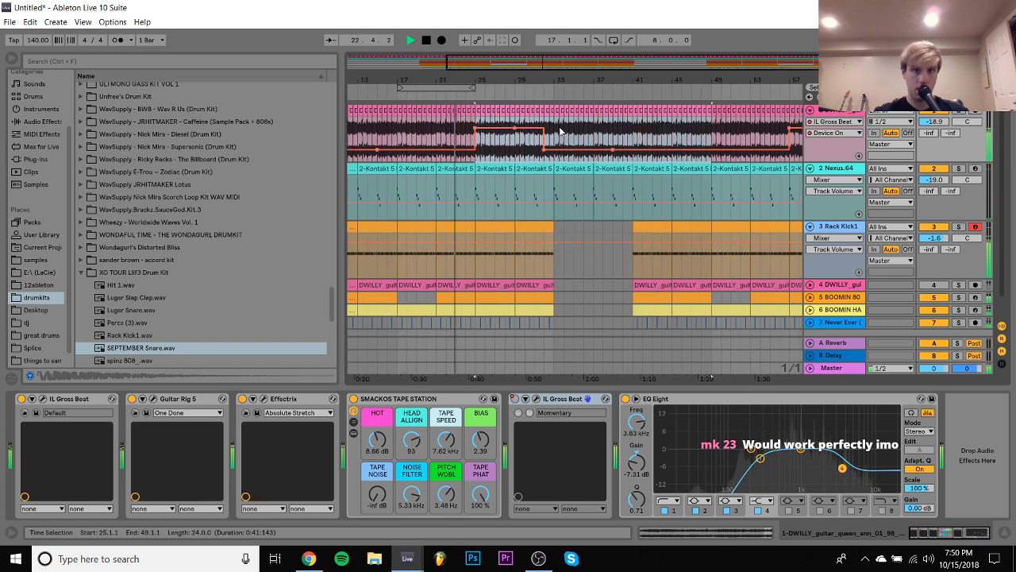
- Duplicate bars 1–32 of the guitar track with their automation to bar 33 and play from there
{"action": "left_click_drag", "start_coordinate": [544, 80], "coordinate": [544, 64]}
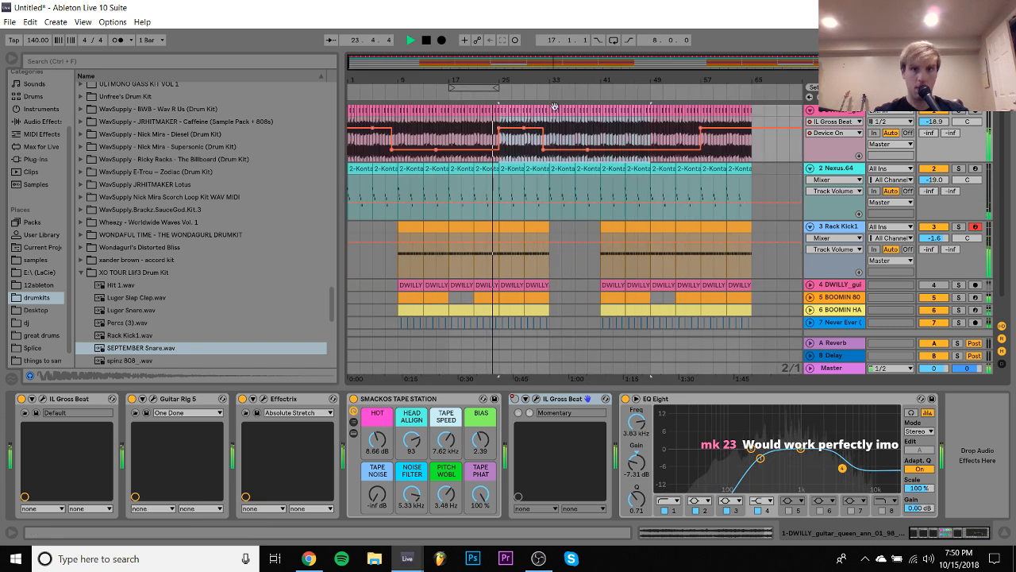
{"action": "left_click", "coordinate": [351, 161]}
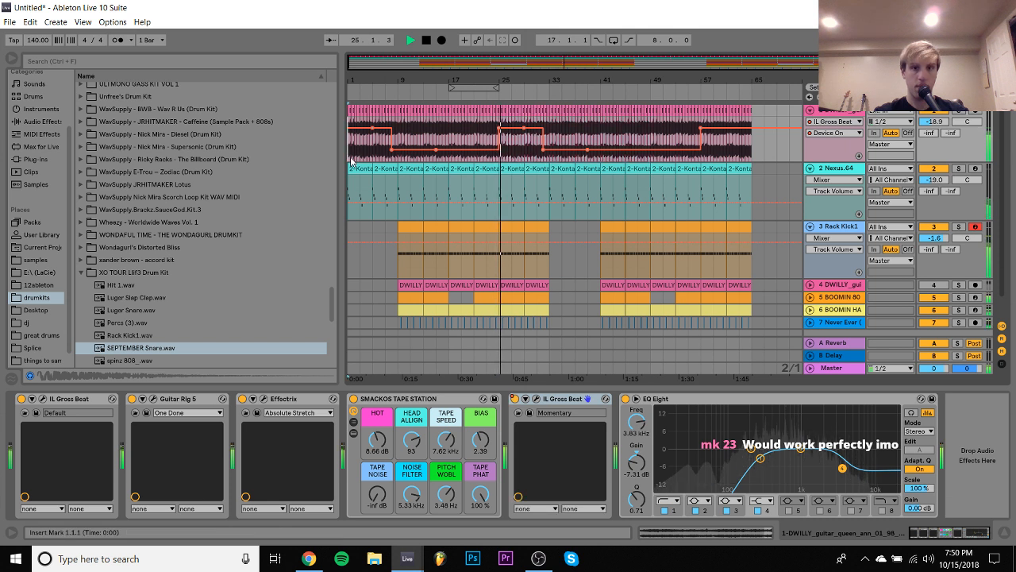
{"action": "left_click_drag", "start_coordinate": [351, 161], "coordinate": [550, 159]}
{"action": "key", "text": "ctrl+d"}
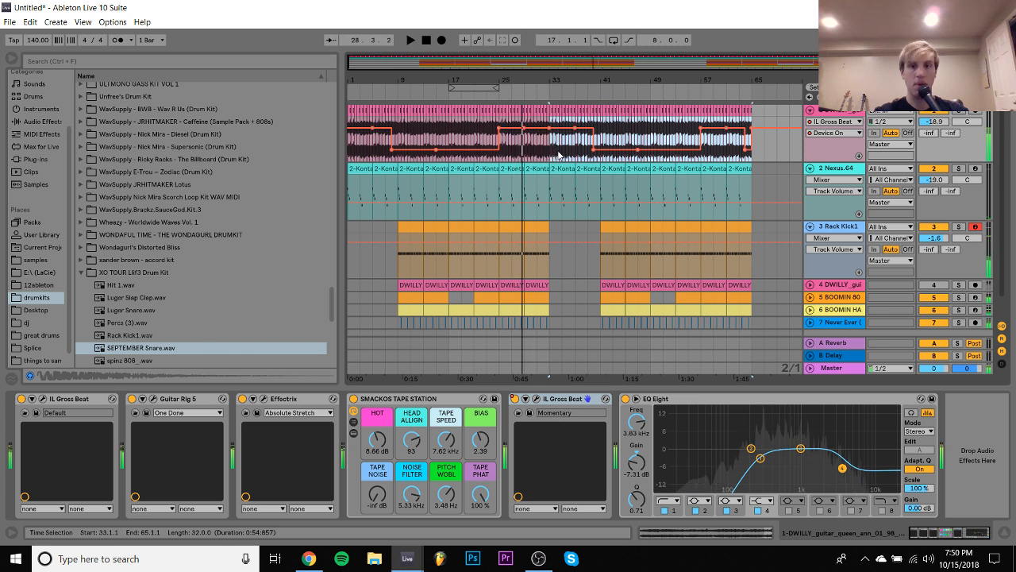
{"action": "key", "text": "space"}
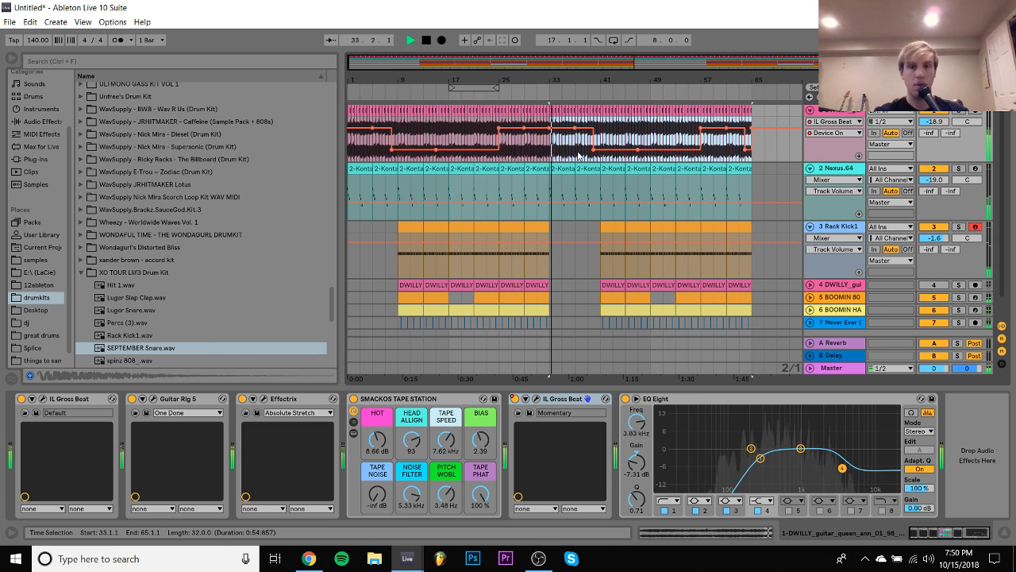
- In the Rack Kick1 clip at bar 9, delete the kick note at 2.4, apply Legato to the remaining notes and play the clip
{"action": "left_click", "coordinate": [586, 230]}
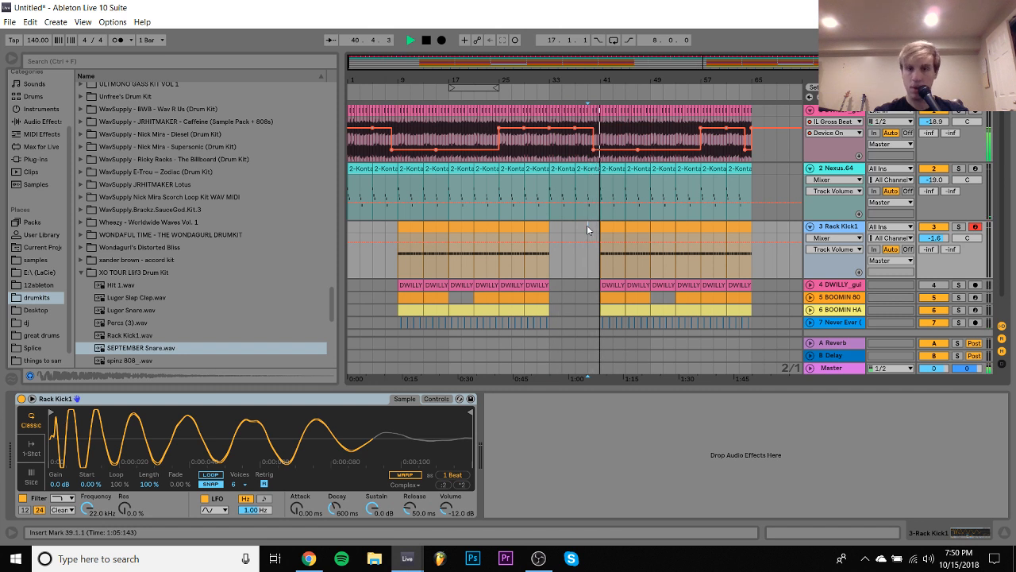
{"action": "left_click", "coordinate": [810, 168]}
{"action": "left_click", "coordinate": [810, 181]}
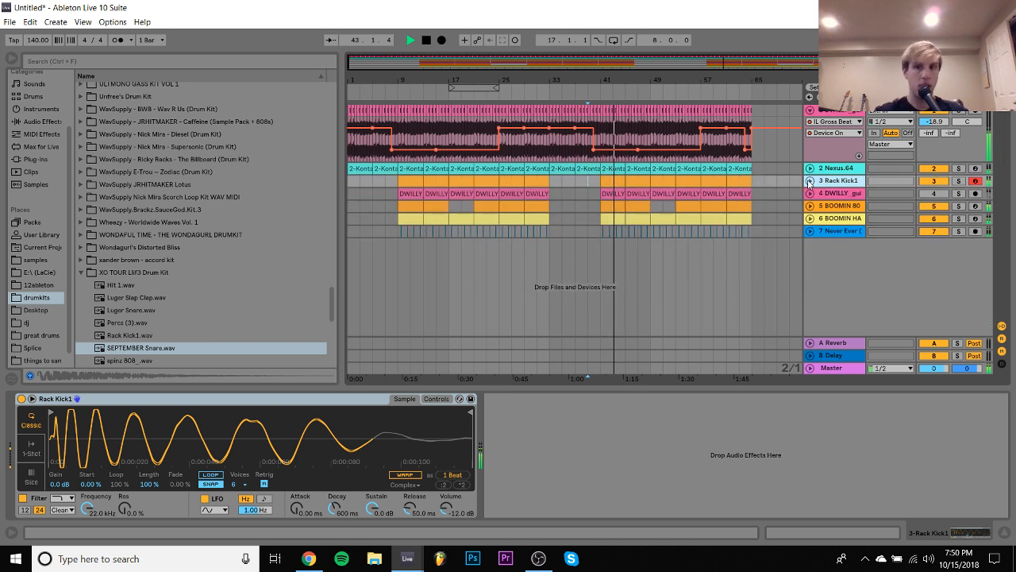
{"action": "key", "text": "space"}
{"action": "double_click", "coordinate": [401, 179]}
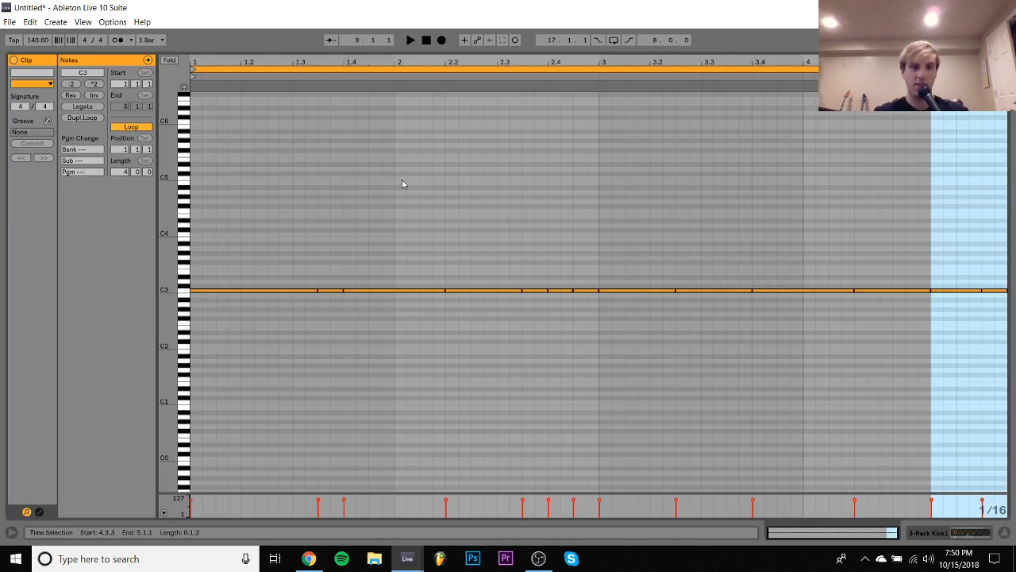
{"action": "left_click", "coordinate": [561, 290]}
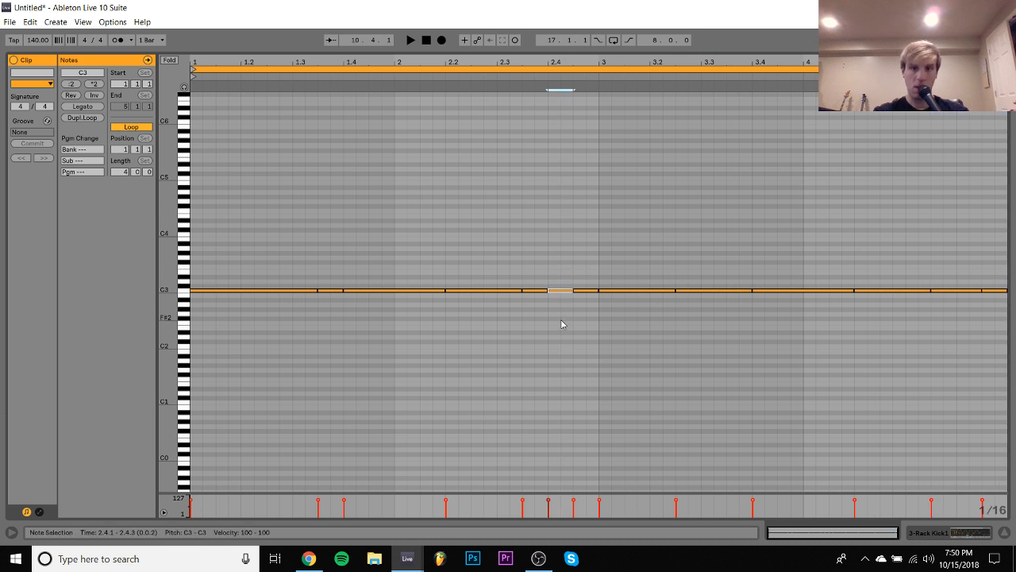
{"action": "key", "text": "Delete"}
{"action": "left_click", "coordinate": [92, 107]}
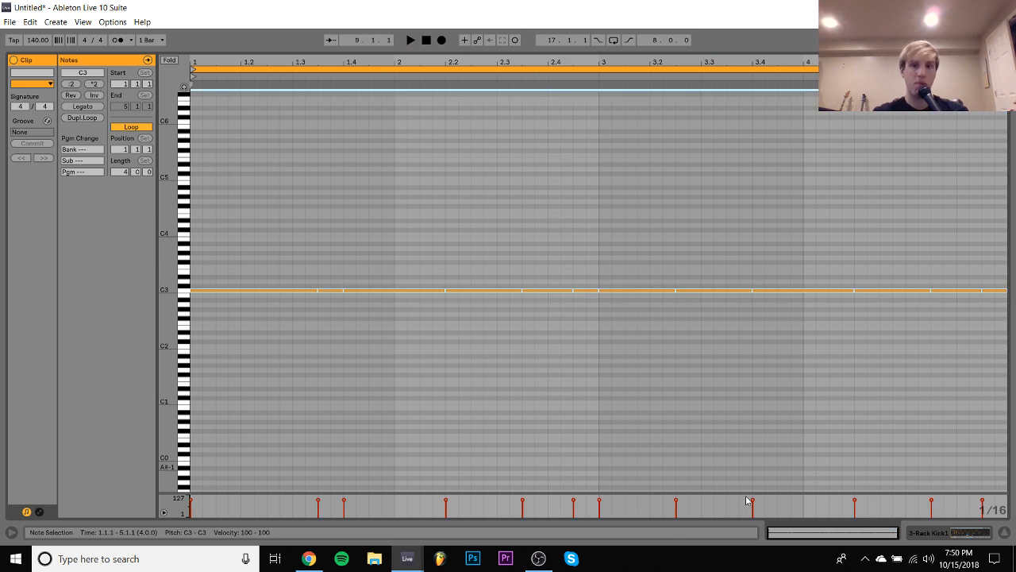
{"action": "left_click", "coordinate": [967, 532]}
{"action": "key", "text": "space"}
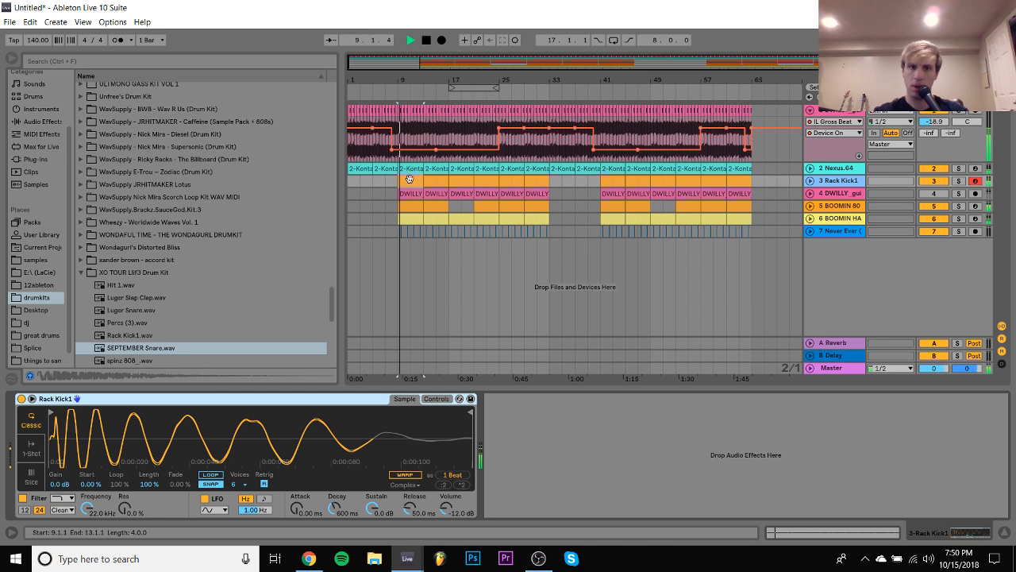
- Duplicate the edited kick clip from bar 9 five times to replace the kick clips through bar 32
{"action": "left_click", "coordinate": [810, 181]}
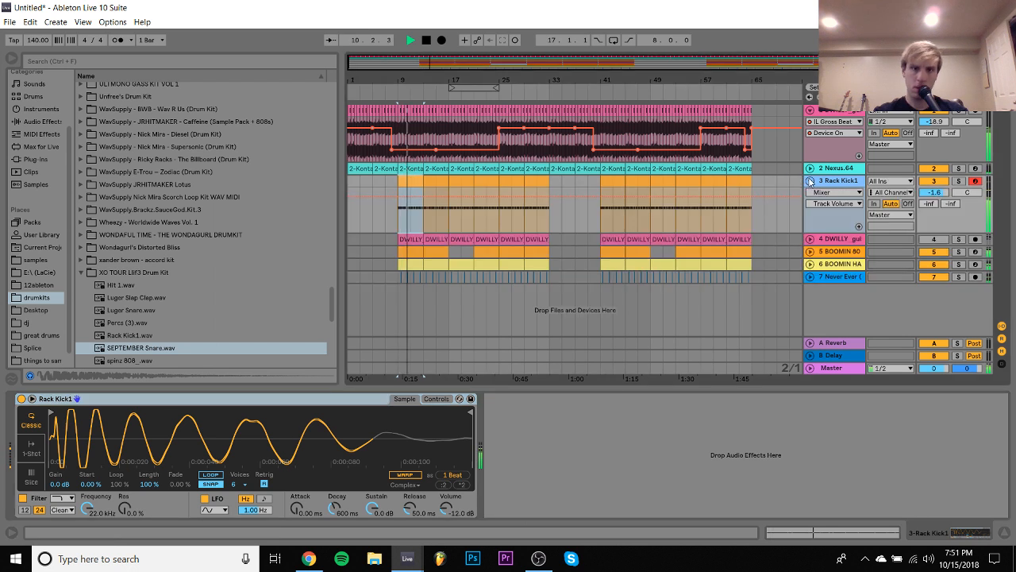
{"action": "left_click", "coordinate": [406, 182]}
{"action": "key", "text": "ctrl+d"}
{"action": "key", "text": "ctrl+d"}
{"action": "key", "text": "ctrl+d"}
{"action": "key", "text": "ctrl+d"}
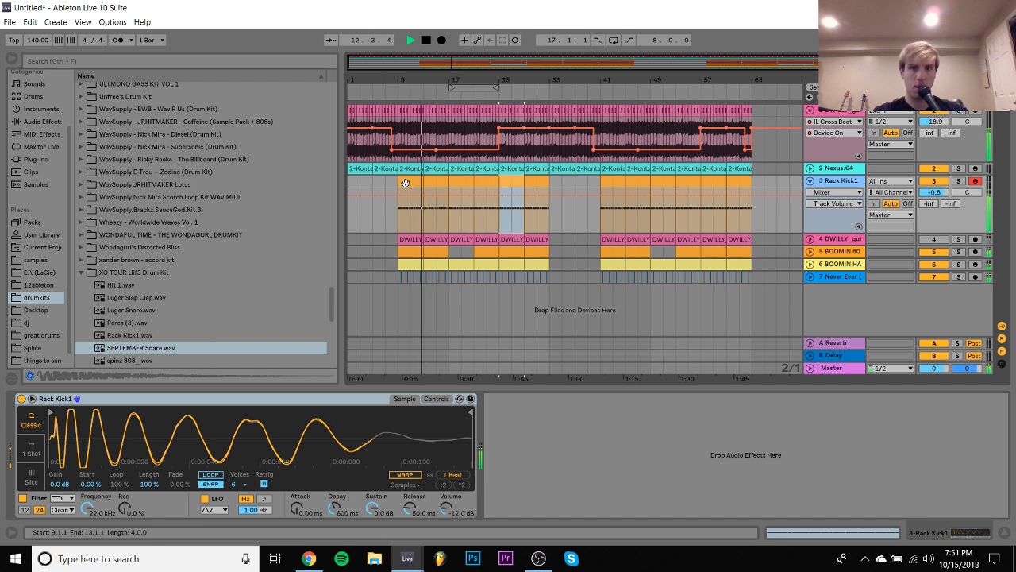
{"action": "key", "text": "ctrl+d"}
- Copy the kick clips of bars 9–32 over those starting at bar 41 and set the kick track's volume to 2.4 dB
{"action": "left_click", "coordinate": [407, 182], "text": "shift"}
{"action": "key", "text": "ctrl+c"}
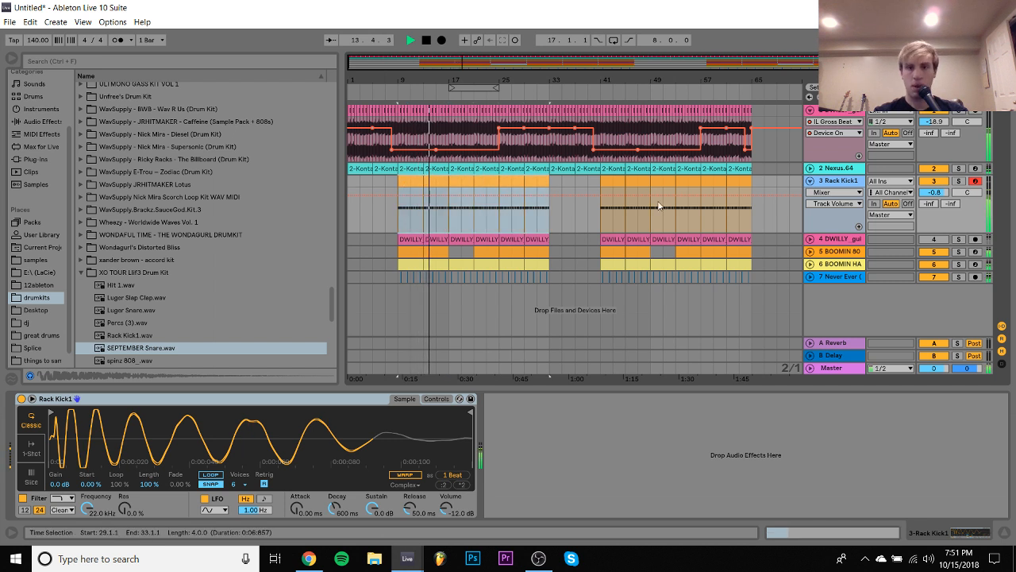
{"action": "left_click", "coordinate": [616, 182]}
{"action": "key", "text": "ctrl+v"}
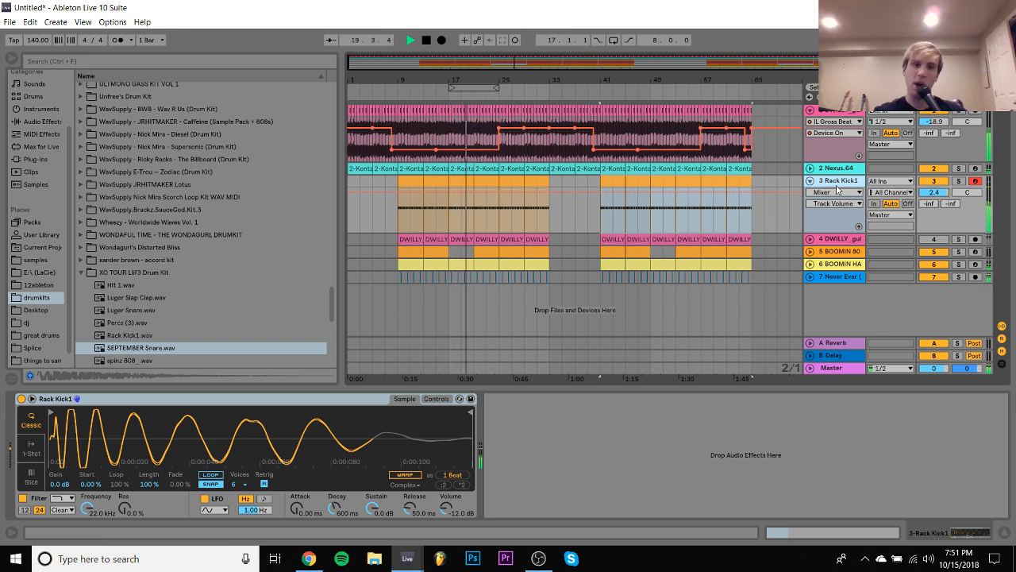
- Unfold the Nexus track and set its volume to -8.3 dB
{"action": "left_click", "coordinate": [812, 169]}
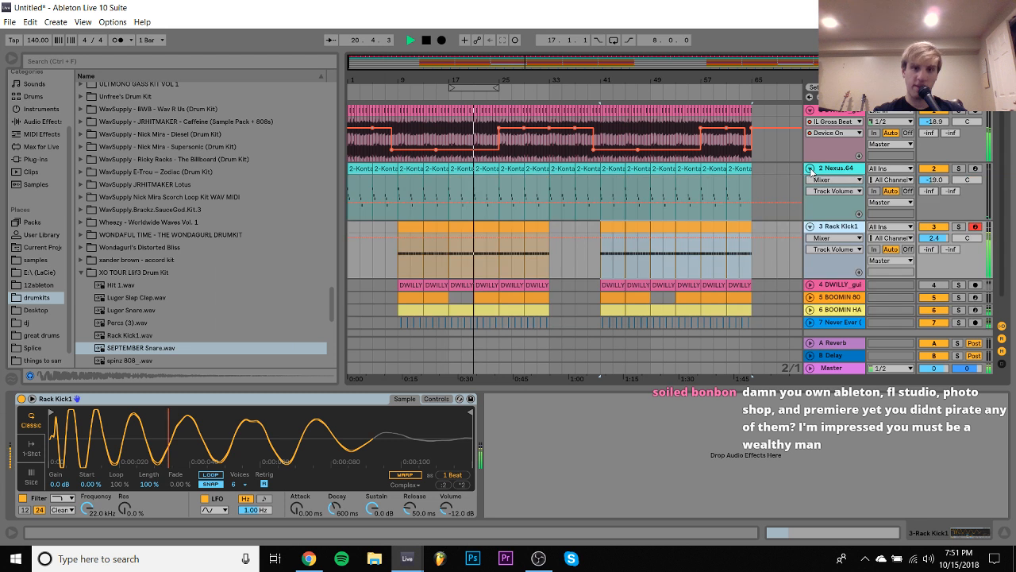
{"action": "left_click_drag", "start_coordinate": [936, 184], "coordinate": [935, 182]}
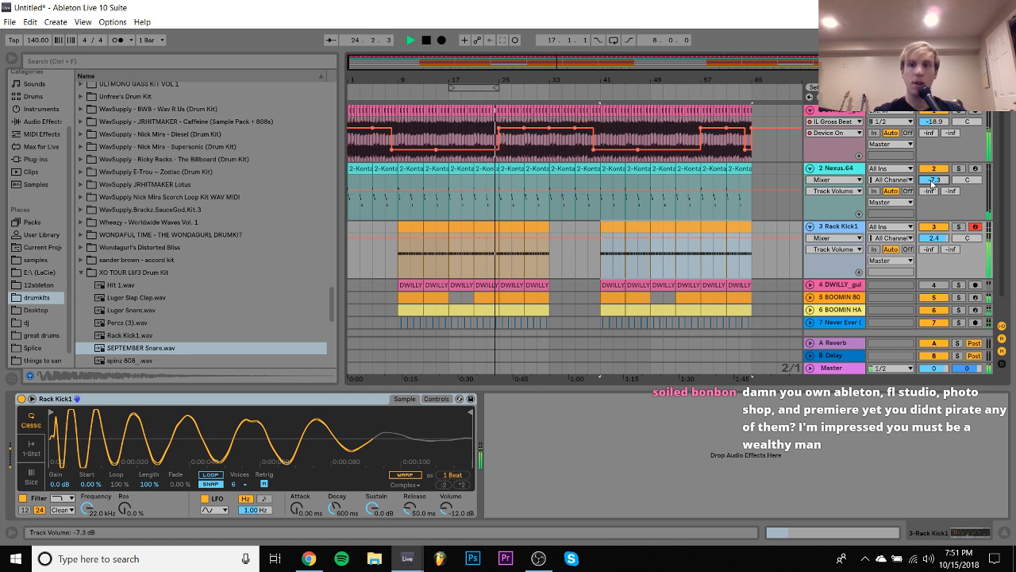
{"action": "left_click_drag", "start_coordinate": [936, 181], "coordinate": [934, 181]}
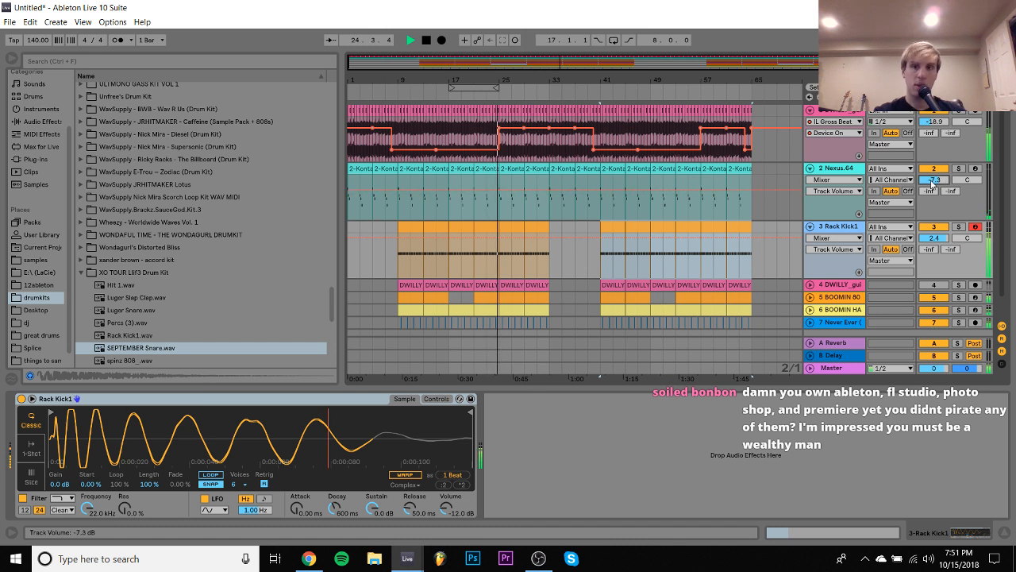
{"action": "left_click", "coordinate": [856, 164]}
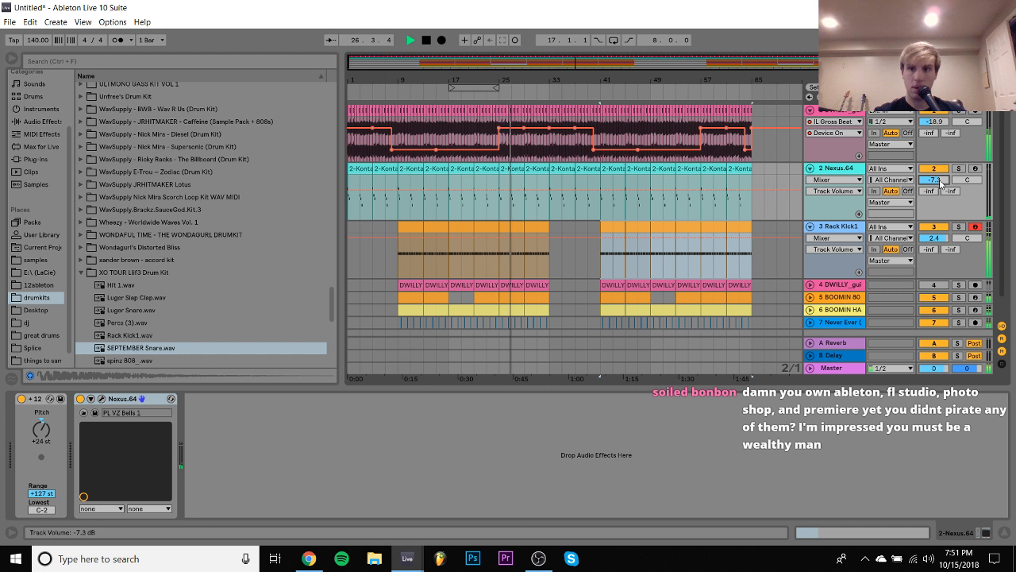
{"action": "left_click_drag", "start_coordinate": [940, 183], "coordinate": [940, 189]}
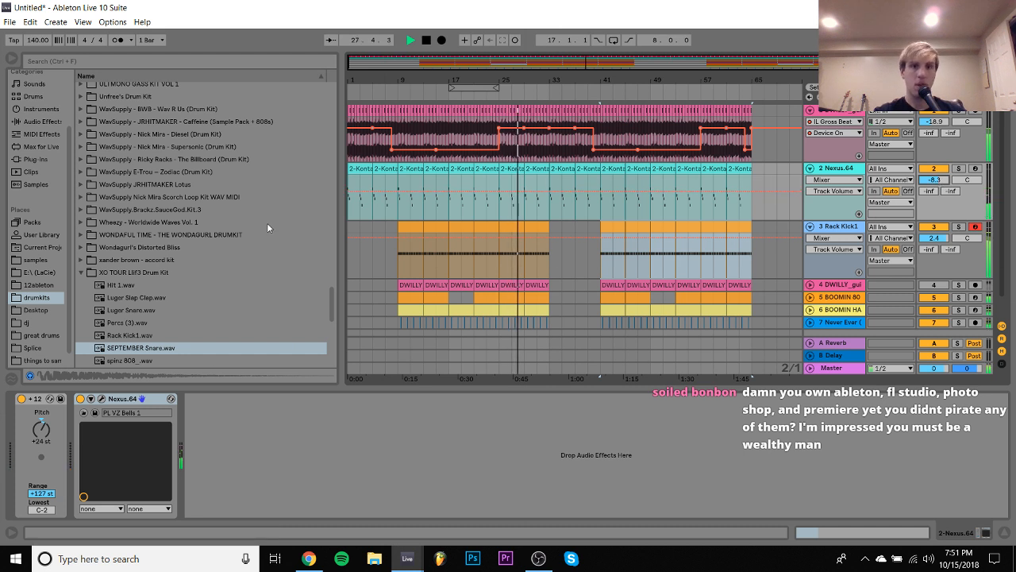
- In the Nexus clip at bar 25, add a D#2 note at 3.4 and play the clip
{"action": "double_click", "coordinate": [513, 168]}
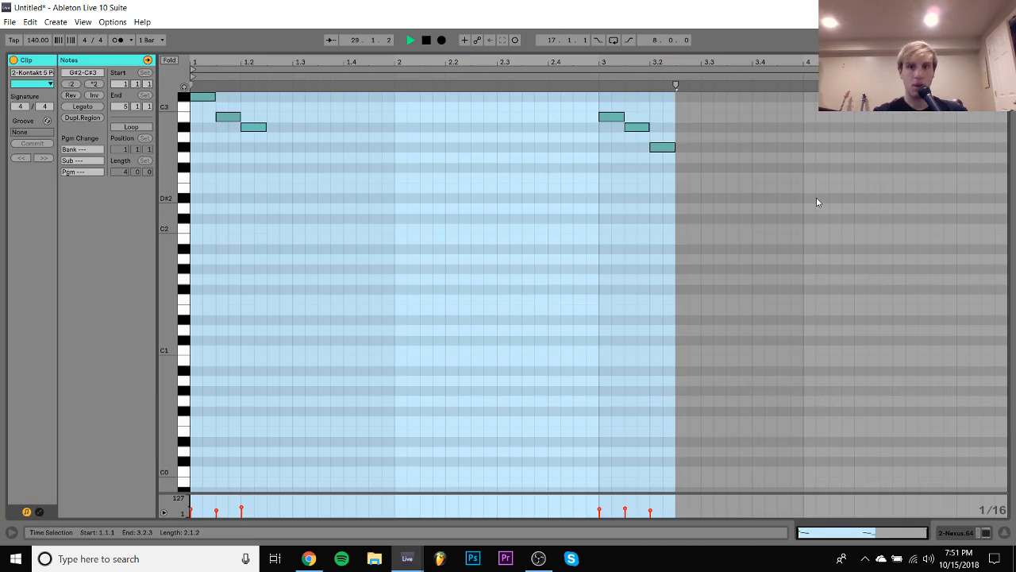
{"action": "key", "text": "space"}
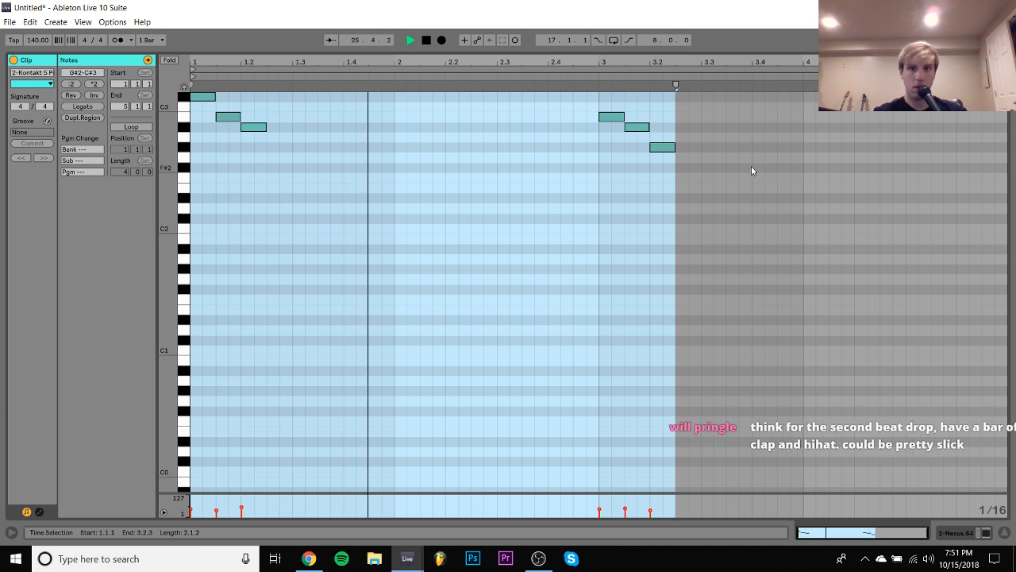
{"action": "double_click", "coordinate": [755, 168]}
{"action": "key", "text": "shift+Right"}
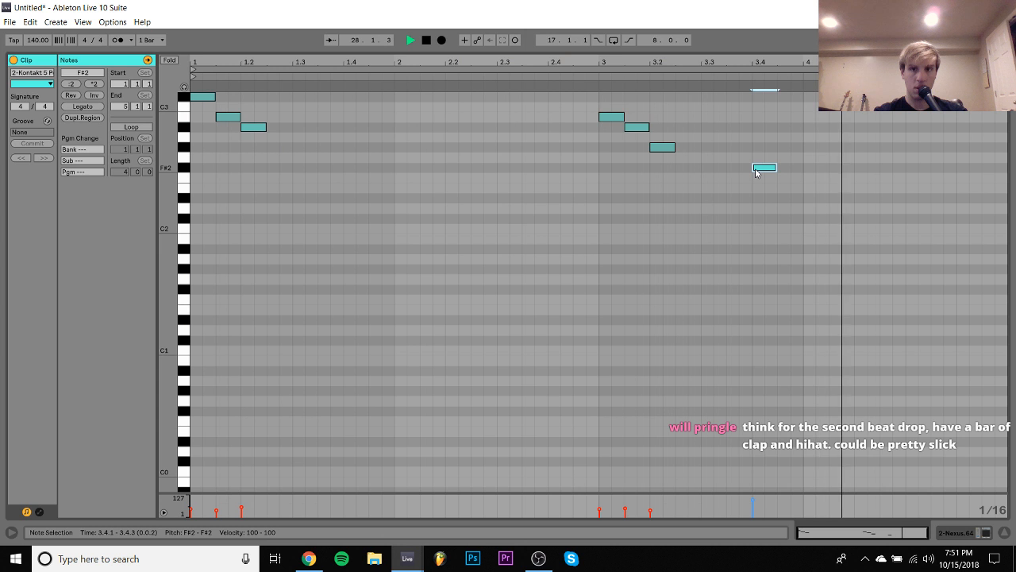
{"action": "key", "text": "Down"}
{"action": "key", "text": "Down"}
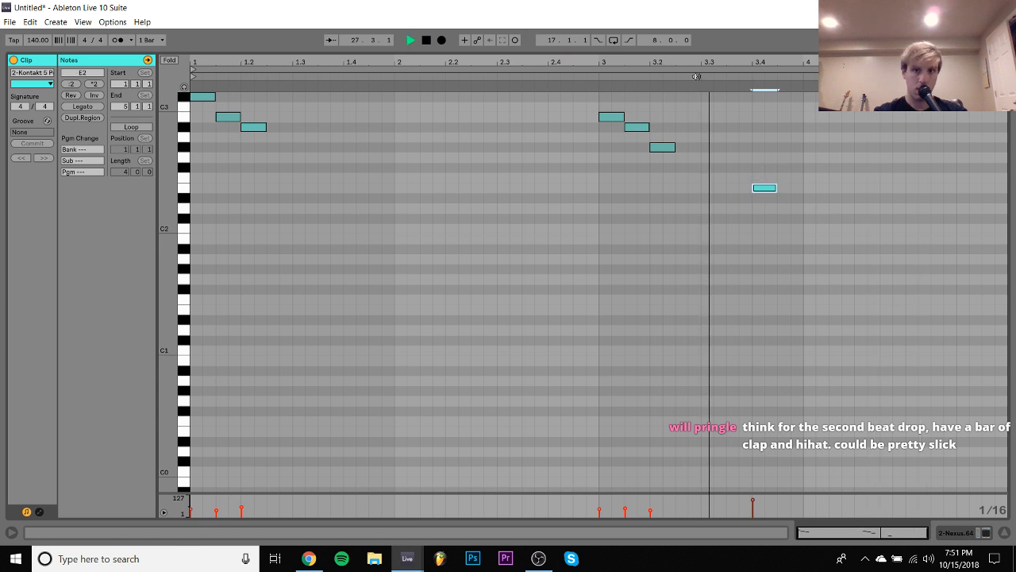
{"action": "key", "text": "Down"}
{"action": "key", "text": "space"}
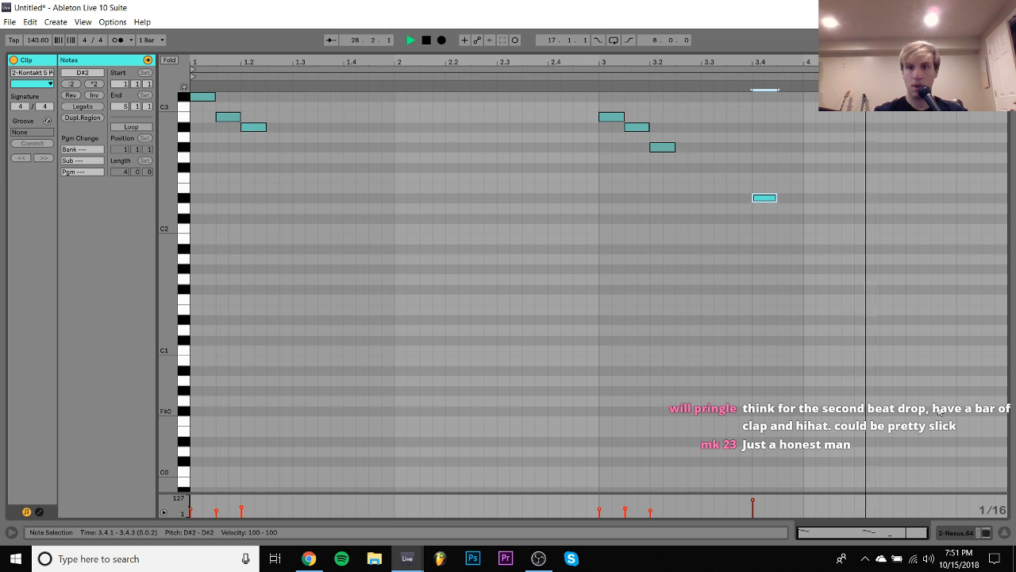
- Repeat the edited Nexus clip at bar 29, consolidate bars 25–32 into one clip and copy it to bars 33 and 1
{"action": "left_click", "coordinate": [968, 539]}
{"action": "left_click", "coordinate": [517, 144]}
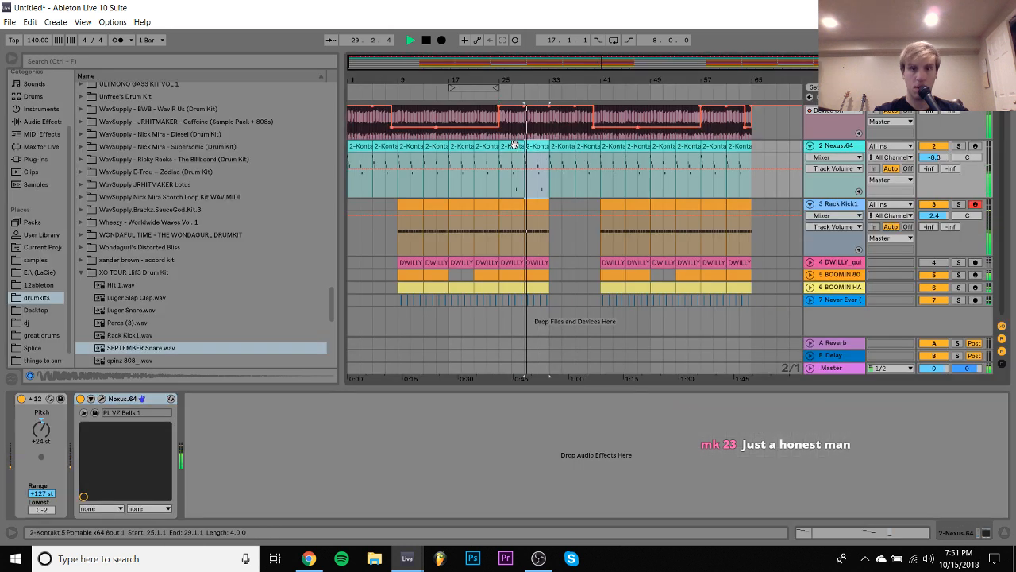
{"action": "key", "text": "ctrl+j"}
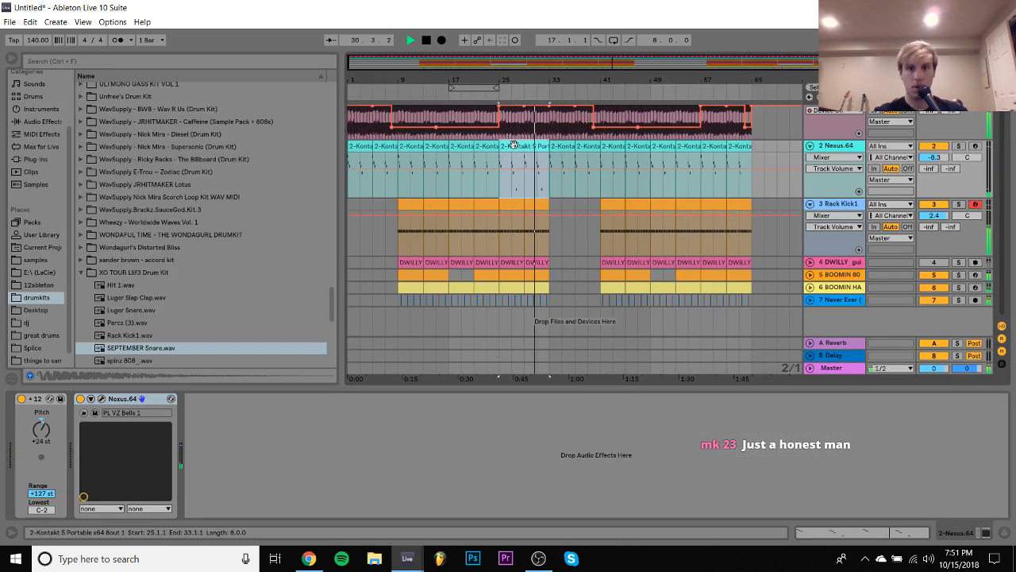
{"action": "key", "text": "ctrl+d"}
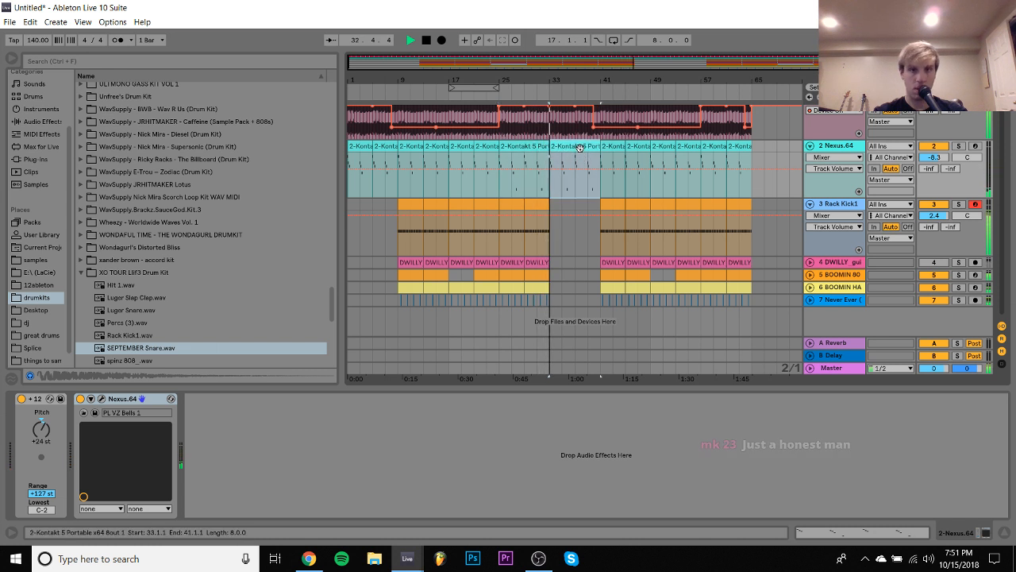
{"action": "left_click_drag", "start_coordinate": [588, 158], "coordinate": [358, 149]}
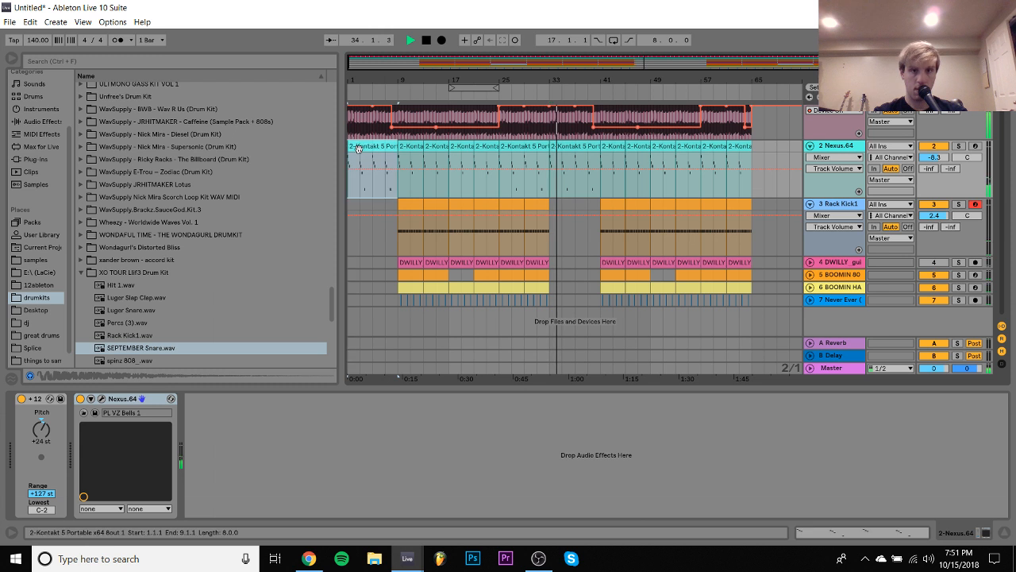
- Recolor the consolidated Nexus clip at bar 1 blue and copy it over the clips at bars 25 and 33
{"action": "right_click", "coordinate": [380, 146]}
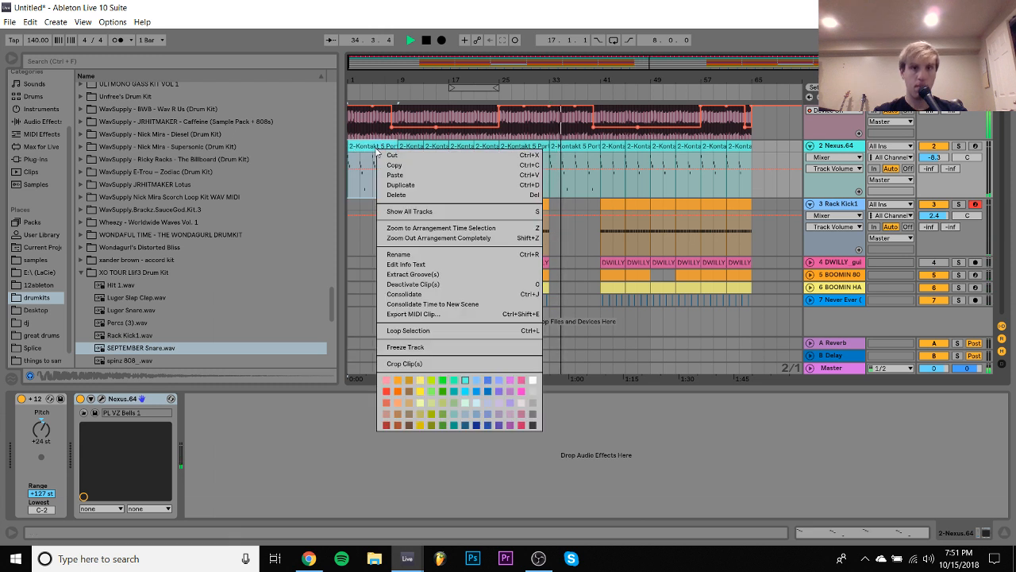
{"action": "left_click", "coordinate": [488, 384]}
{"action": "left_click_drag", "start_coordinate": [472, 153], "coordinate": [571, 148]}
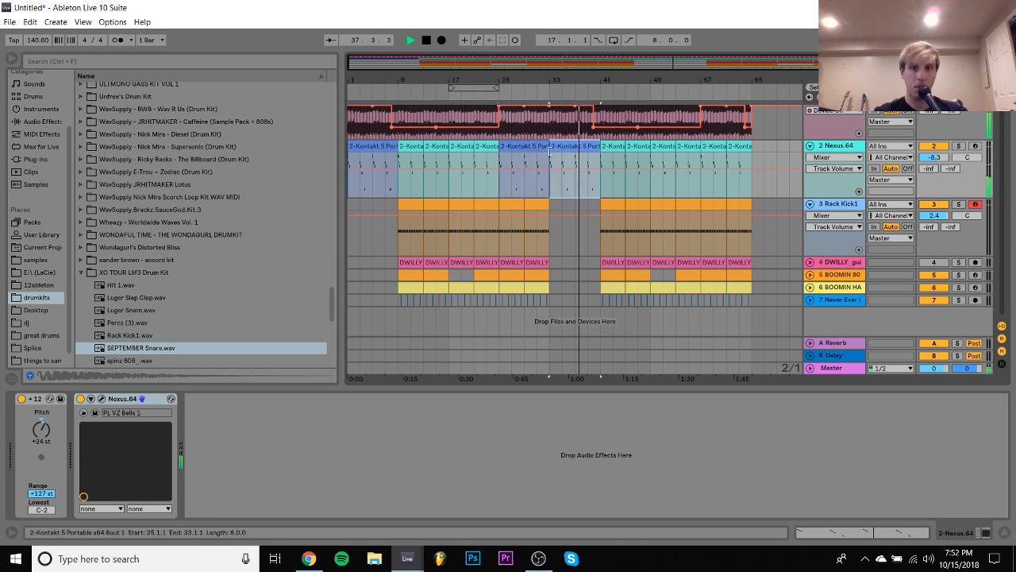
- In the blue Nexus clip at bar 33, delete the low D#2 note at 7.4
{"action": "double_click", "coordinate": [571, 148]}
{"action": "left_click_drag", "start_coordinate": [860, 170], "coordinate": [887, 214]}
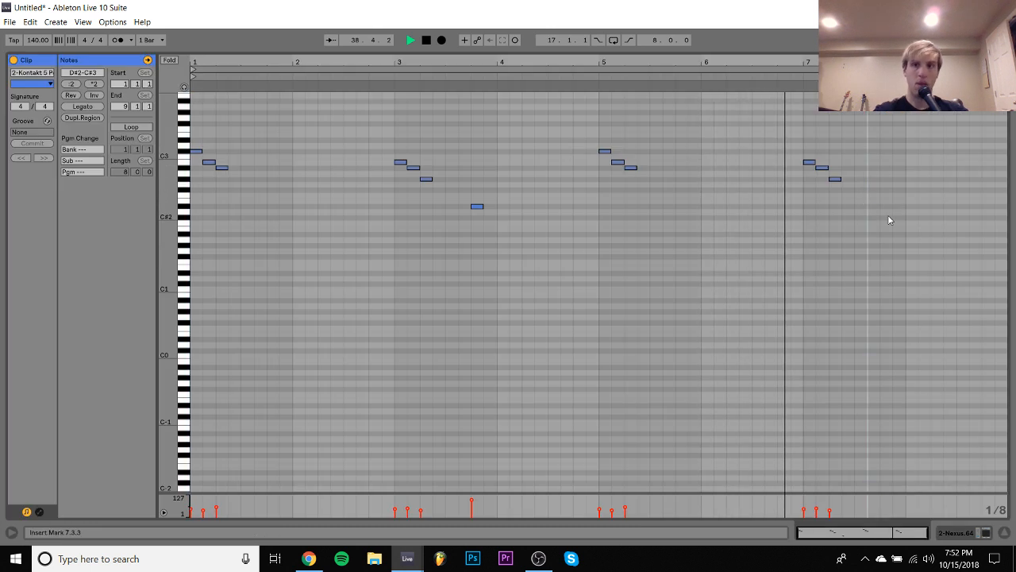
{"action": "left_click", "coordinate": [954, 530]}
- Copy the edited Nexus clip from bar 33 over the clips at bars 1, 25 and 57
{"action": "scroll", "coordinate": [666, 258], "scroll_direction": "up", "scroll_amount": 1}
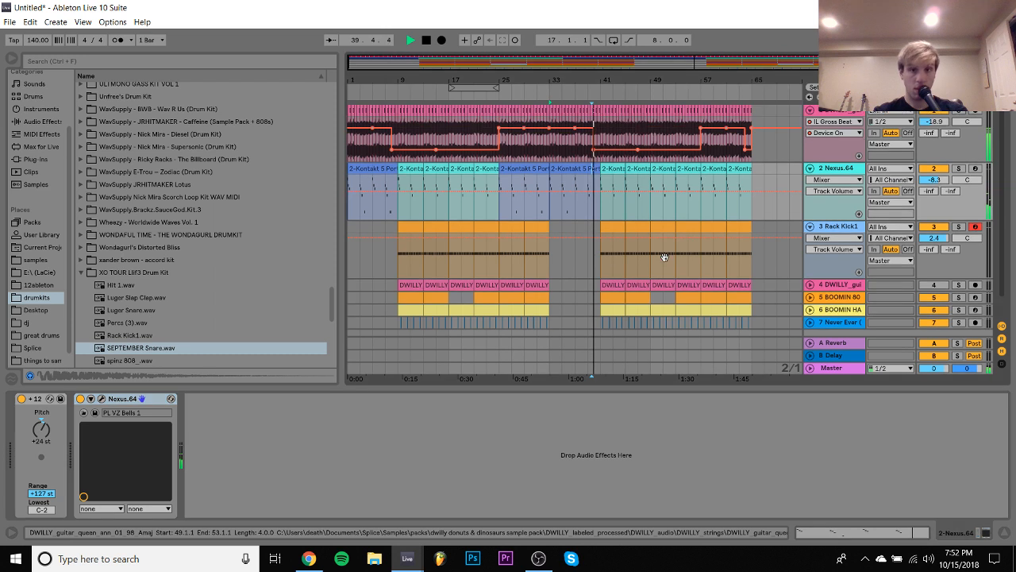
{"action": "left_click_drag", "start_coordinate": [569, 169], "coordinate": [368, 180]}
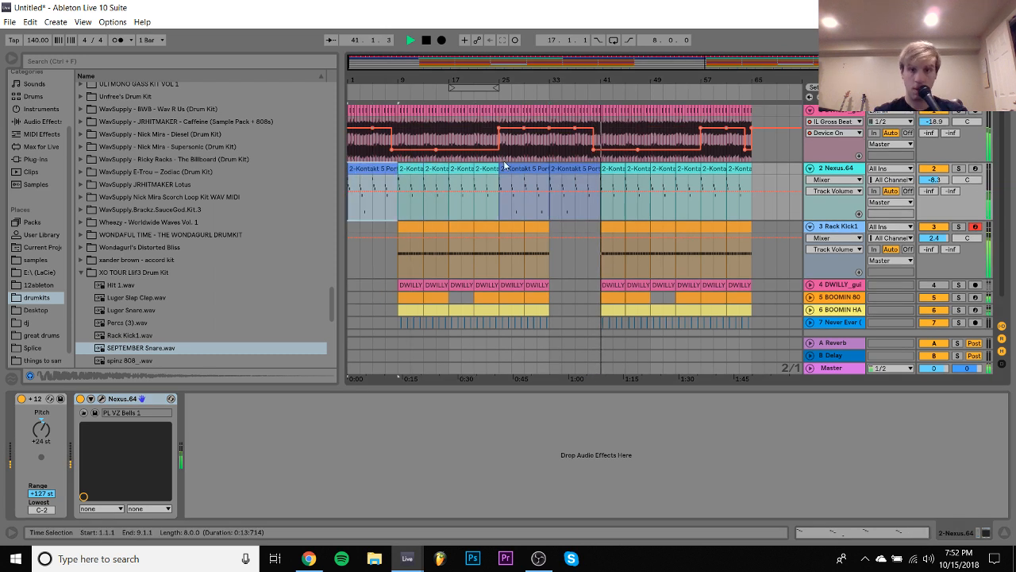
{"action": "left_click_drag", "start_coordinate": [523, 169], "coordinate": [729, 175]}
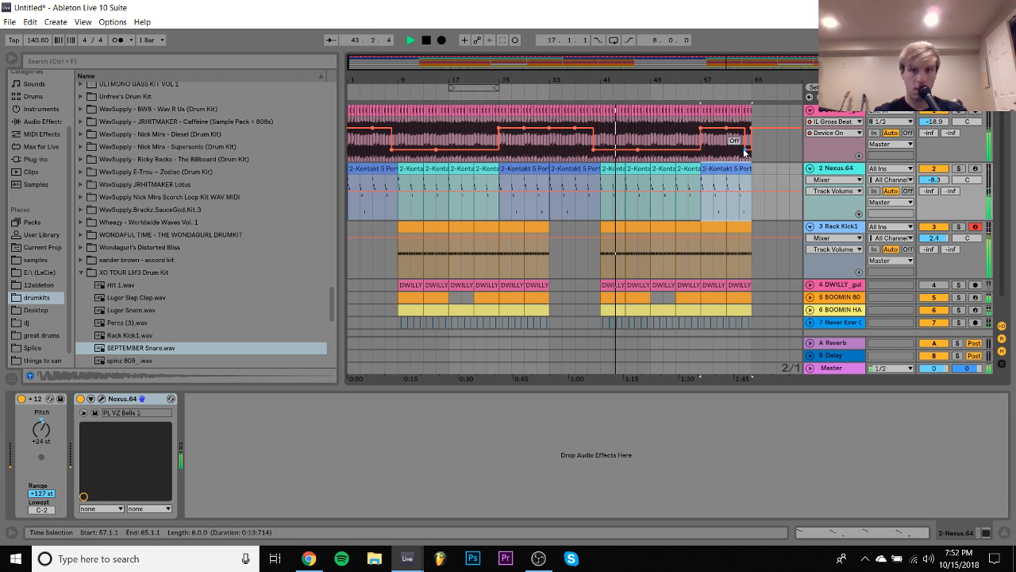
- Remove the last dip in the guitar track's Gross Beat Device On automation just before bar 65
{"action": "left_click", "coordinate": [746, 150]}
{"action": "scroll", "coordinate": [603, 220], "scroll_direction": "down", "scroll_amount": 1}
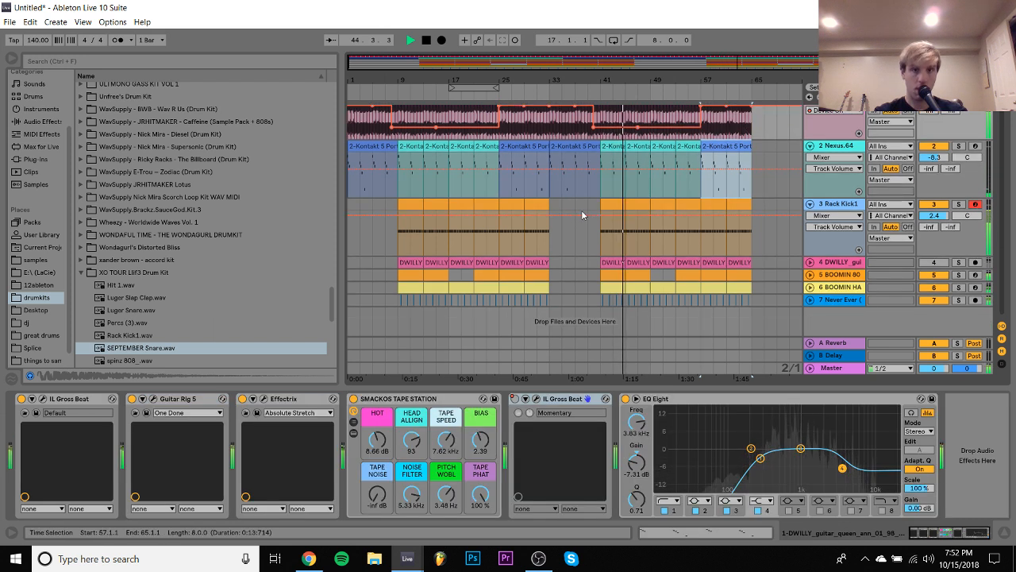
- Stop playback and delete everything from bar 33 onward on all tracks
{"action": "left_click", "coordinate": [547, 302]}
{"action": "key", "text": "space"}
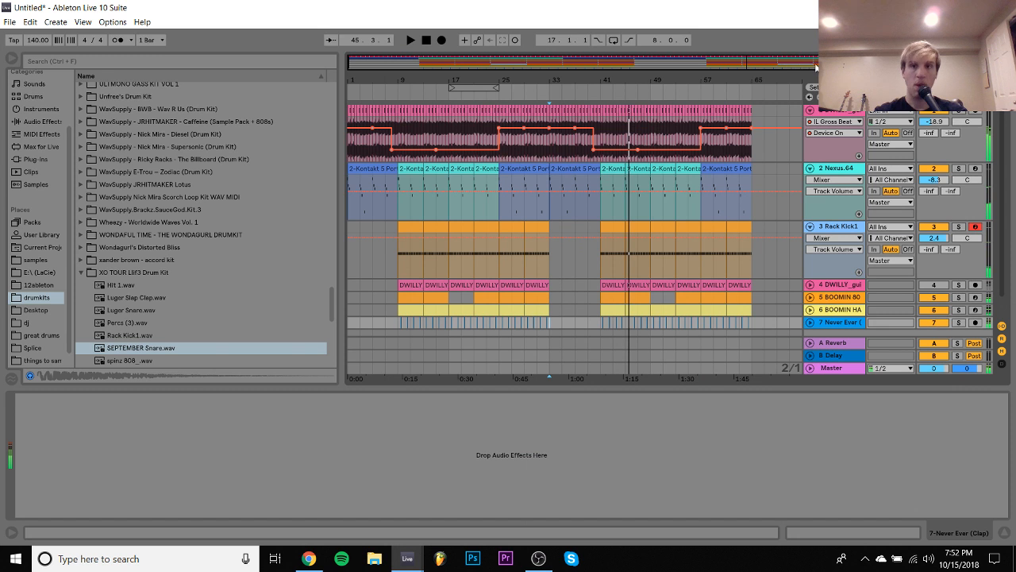
{"action": "left_click_drag", "start_coordinate": [548, 368], "coordinate": [774, 115]}
{"action": "key", "text": "Delete"}
- Duplicate the whole arrangement of bars 1–32 twice so it runs through bar 96, and return the playhead to the start
{"action": "key", "text": "ctrl+a"}
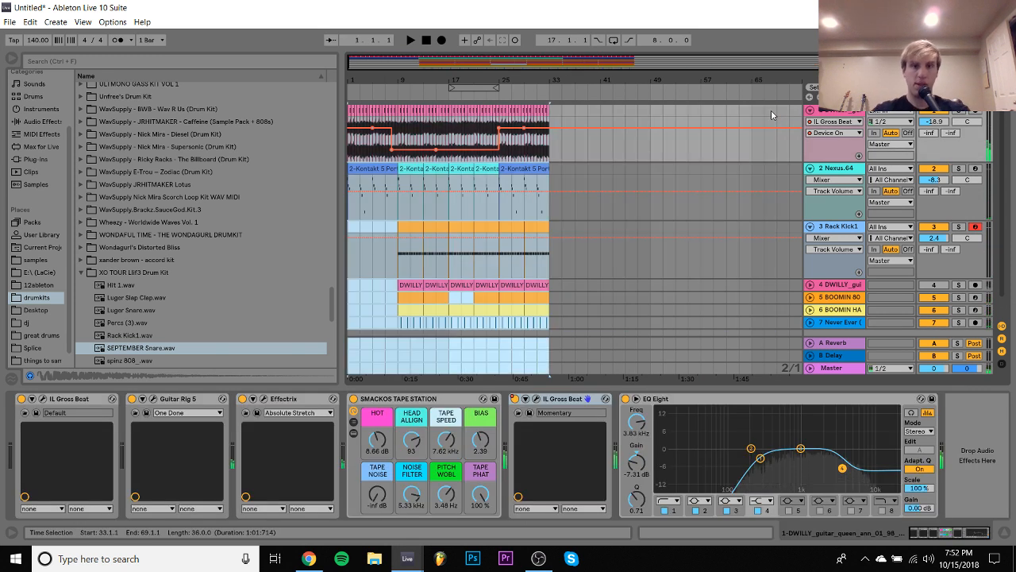
{"action": "key", "text": "ctrl+d"}
{"action": "key", "text": "ctrl+d"}
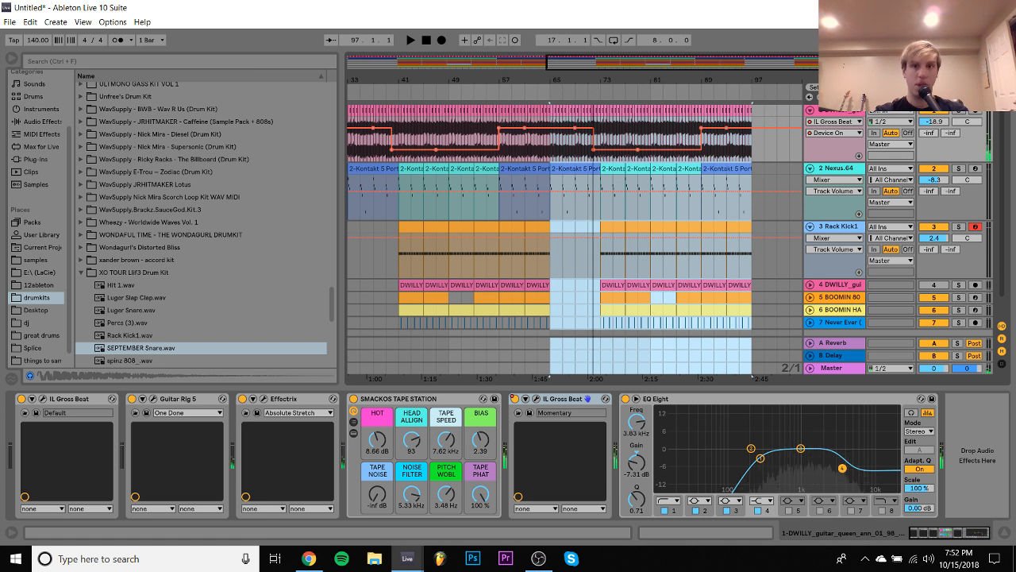
{"action": "left_click_drag", "start_coordinate": [509, 61], "coordinate": [509, 32]}
{"action": "left_click", "coordinate": [426, 40]}
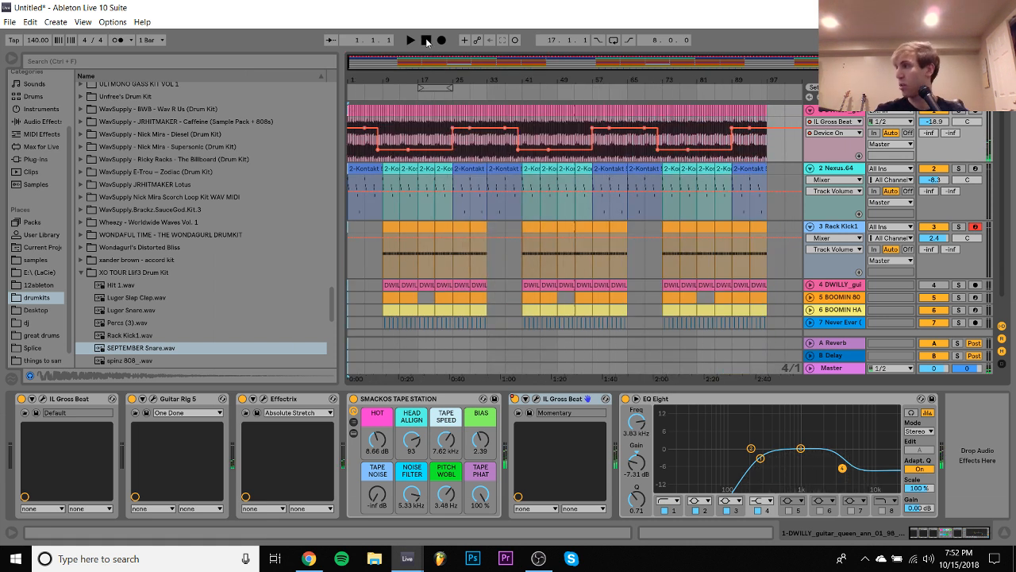
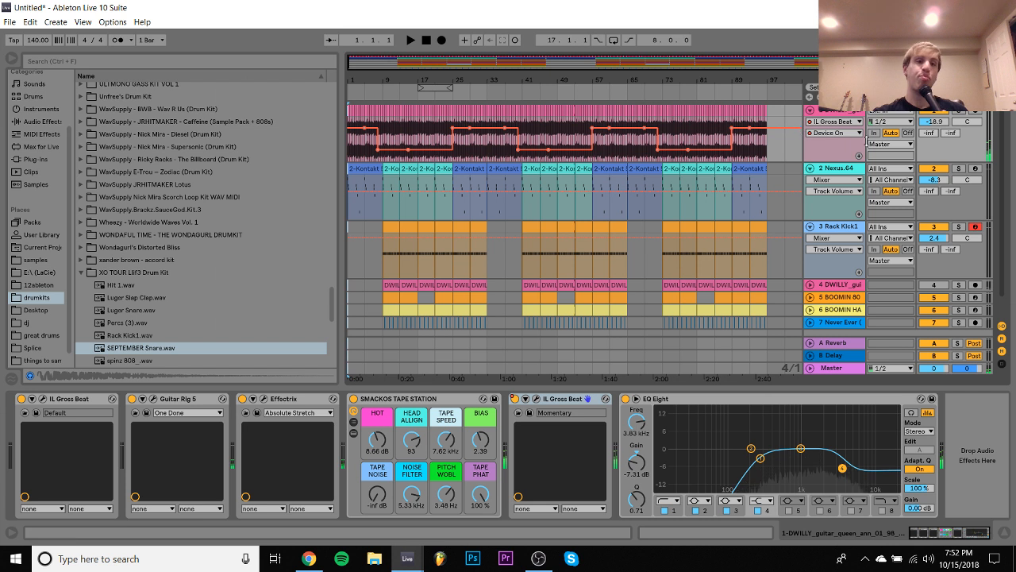
- Delete the Rack Kick1 clips at bars 17, 49 and 81 while the beat plays from bar 17
{"action": "left_click", "coordinate": [428, 229]}
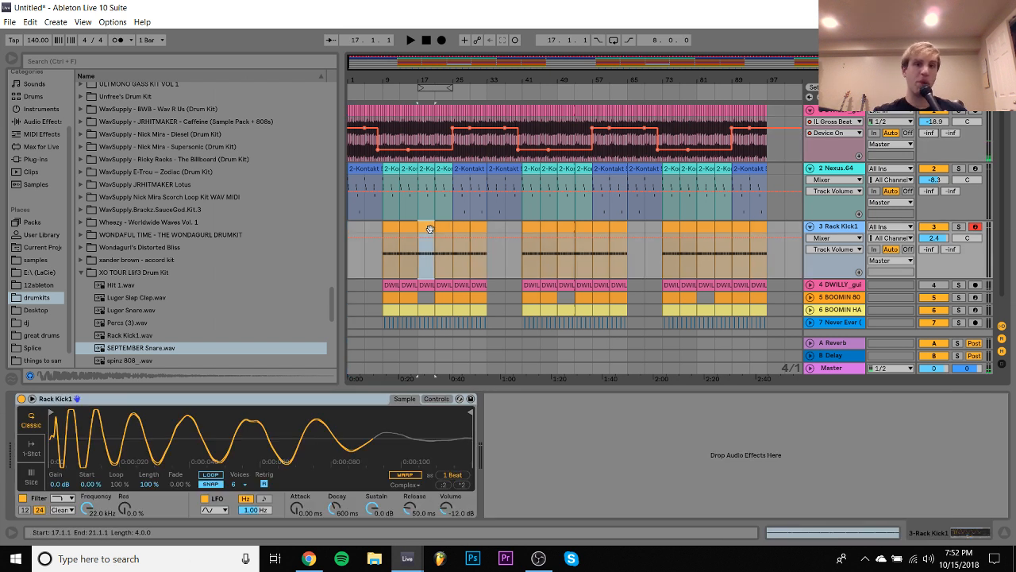
{"action": "key", "text": "space"}
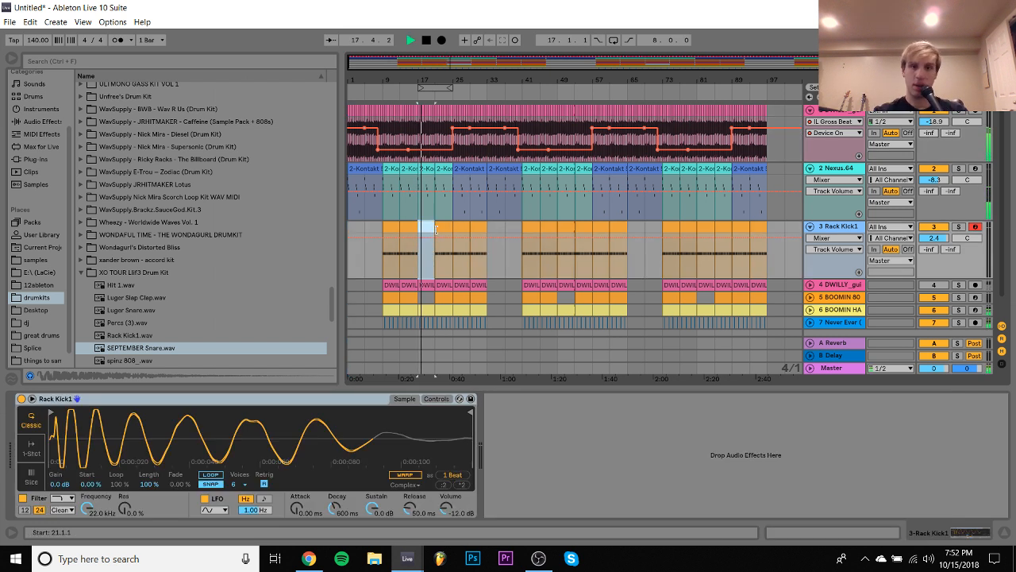
{"action": "left_click", "coordinate": [566, 230]}
{"action": "left_click", "coordinate": [709, 237]}
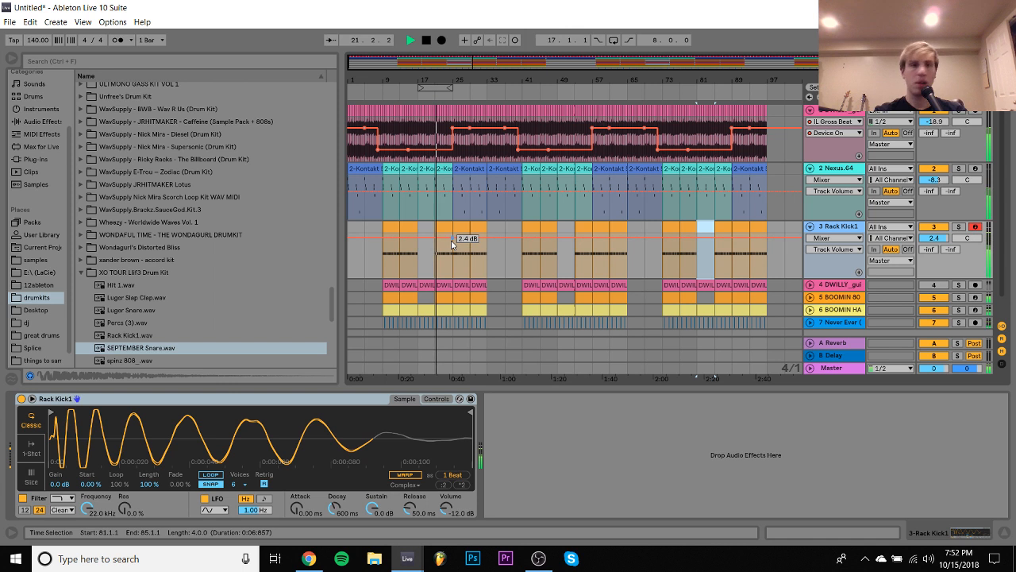
{"action": "left_click", "coordinate": [565, 228]}
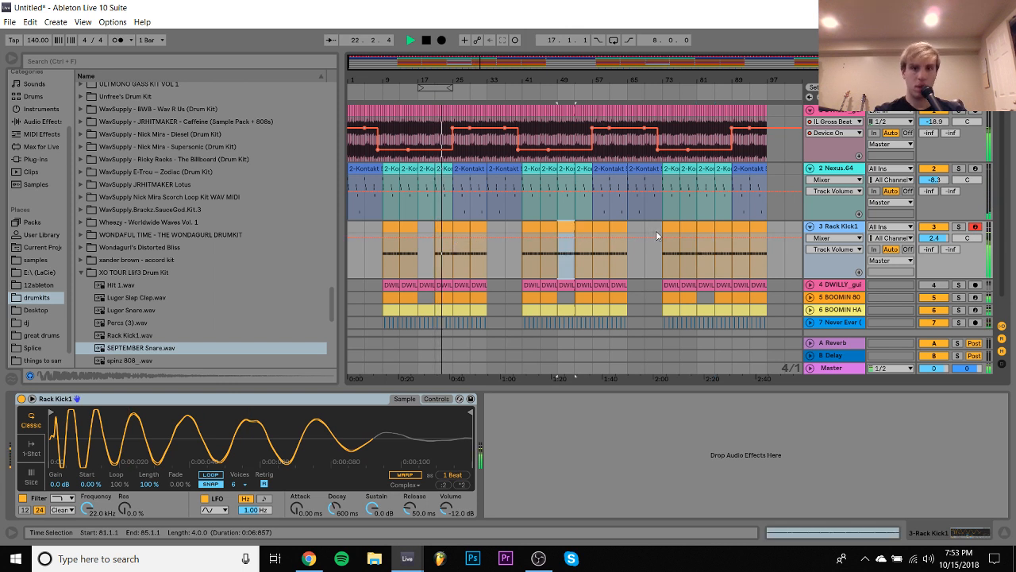
{"action": "left_click", "coordinate": [707, 228]}
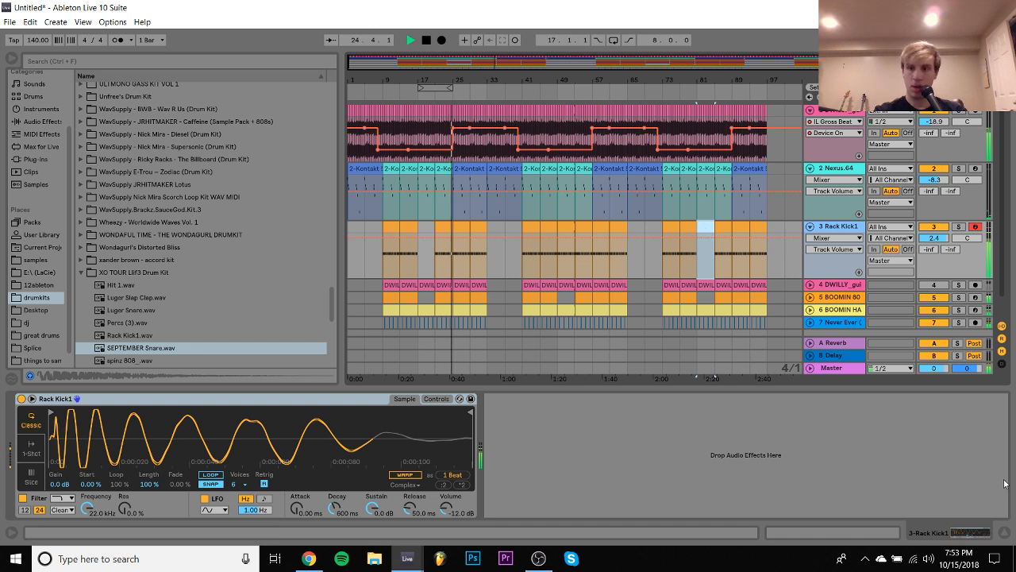
- Hide the device view and fold the Nexus, guitar and Rack Kick1 tracks
{"action": "left_click", "coordinate": [1005, 534]}
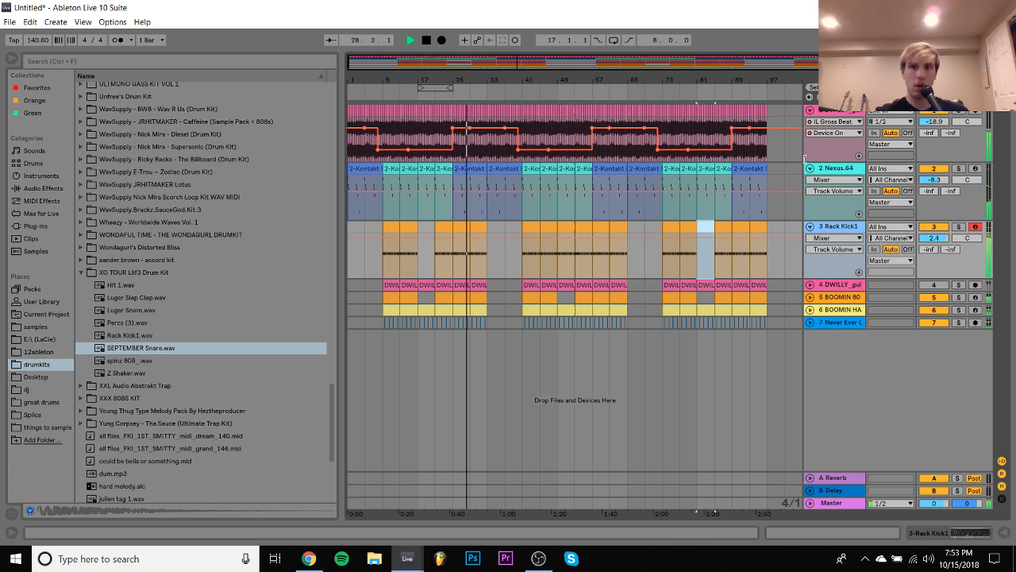
{"action": "left_click", "coordinate": [810, 168]}
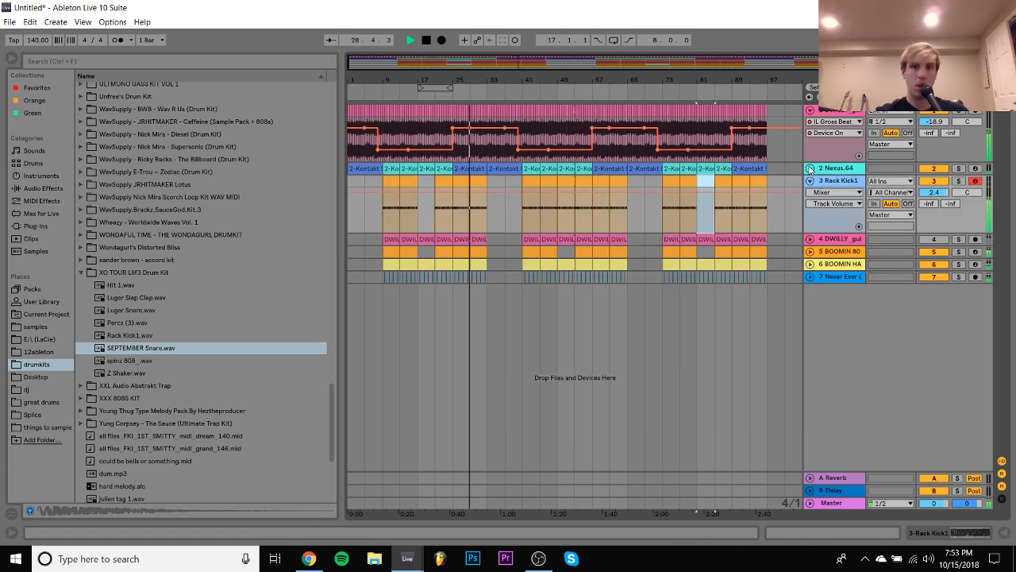
{"action": "left_click", "coordinate": [809, 110]}
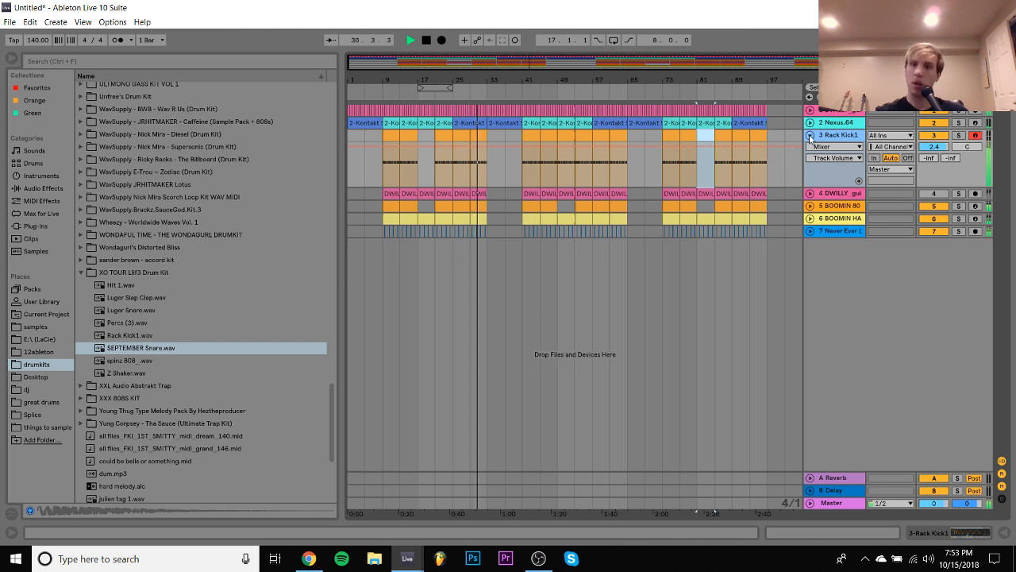
{"action": "left_click", "coordinate": [810, 135]}
- Set the insertion point at bar 1 and raise the guitar track's volume to -14.2 dB
{"action": "left_click", "coordinate": [349, 135]}
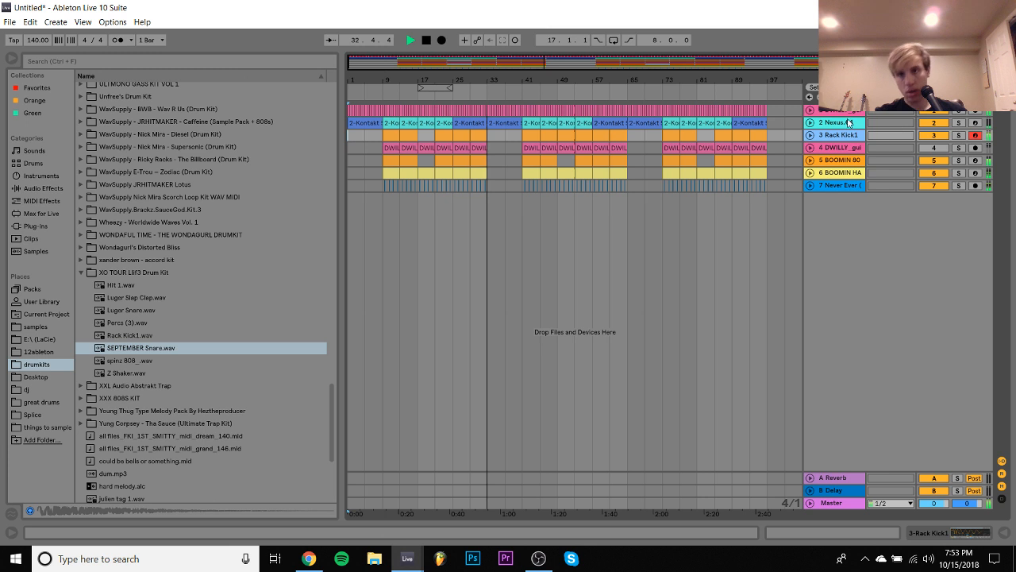
{"action": "left_click", "coordinate": [810, 110]}
{"action": "left_click_drag", "start_coordinate": [938, 122], "coordinate": [939, 114]}
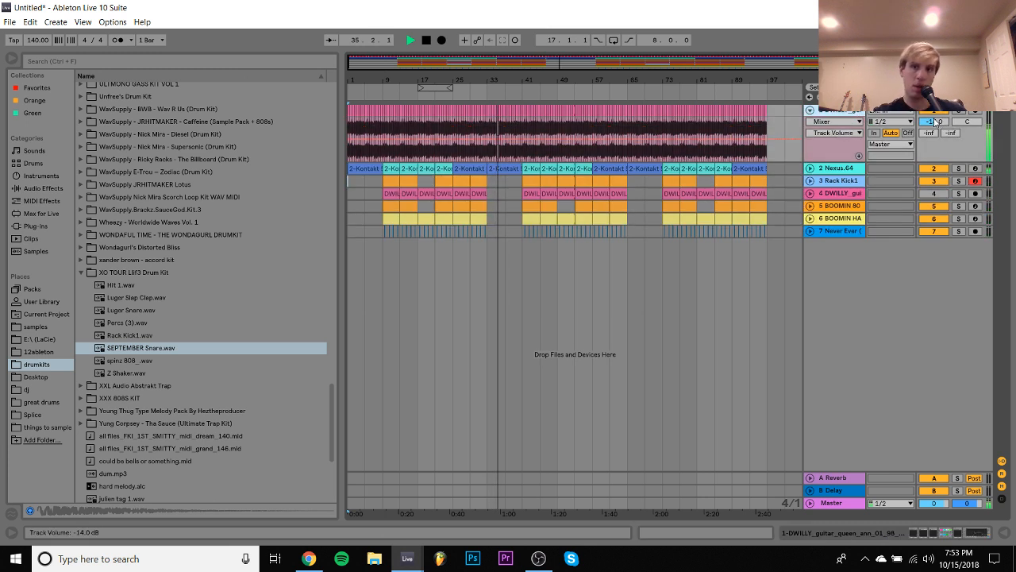
- Insert an empty MIDI track directly below the guitar track and list the available plug-ins
{"action": "double_click", "coordinate": [846, 111]}
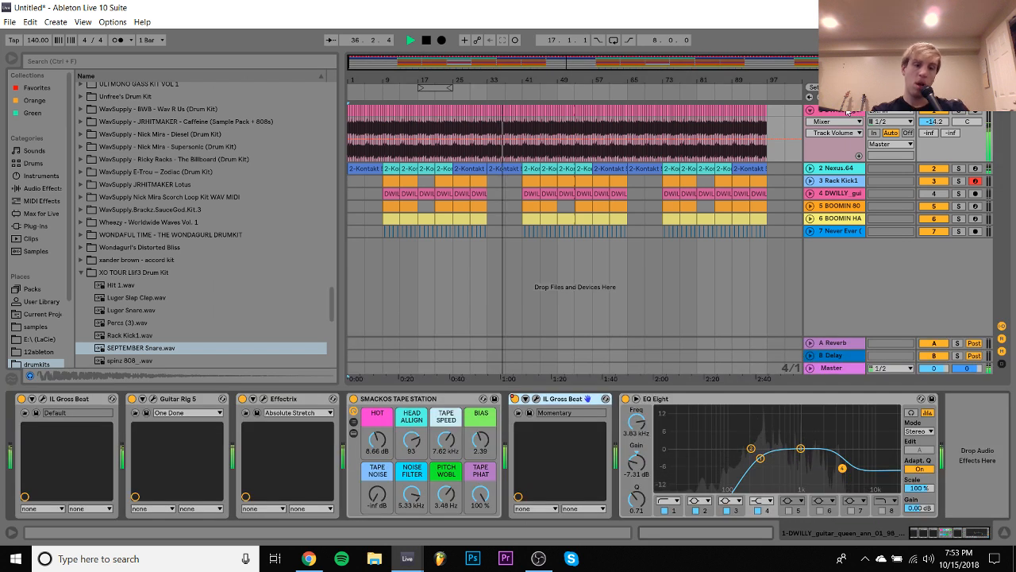
{"action": "key", "text": "ctrl+shift+t"}
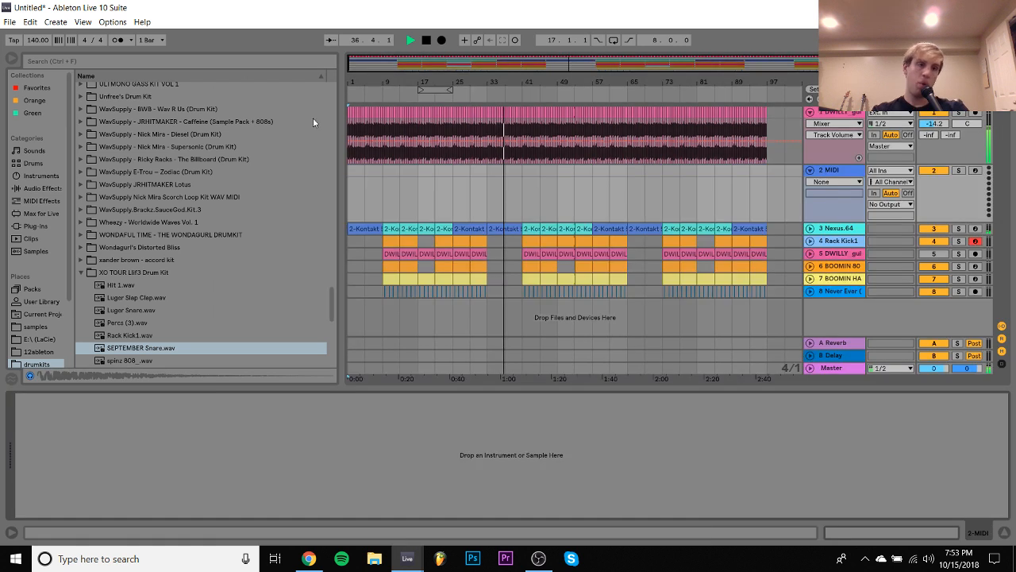
{"action": "left_click", "coordinate": [36, 226]}
- Replace the Nexus instrument on the bell melody track with Omnisphere
{"action": "left_click", "coordinate": [369, 227]}
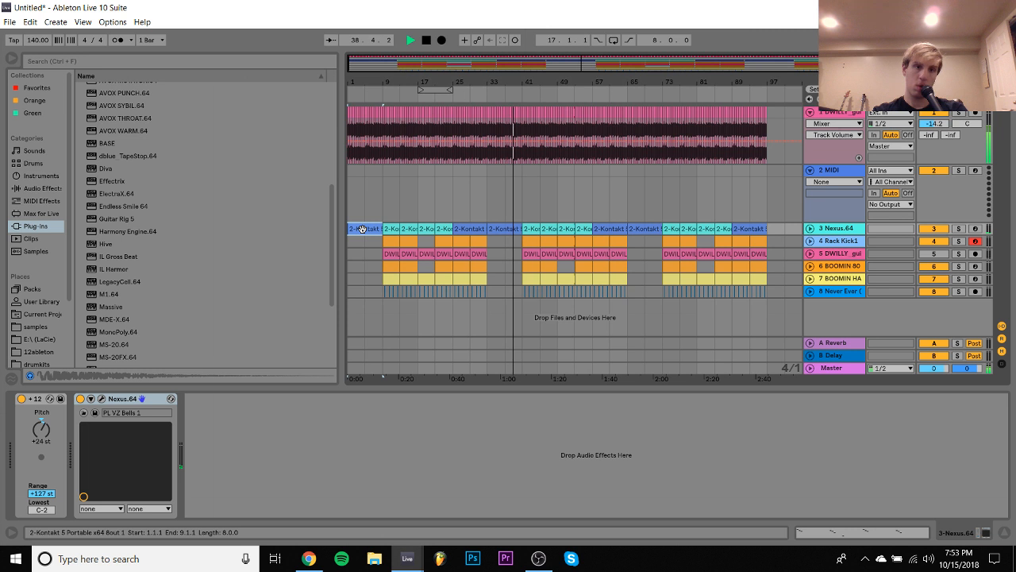
{"action": "scroll", "coordinate": [123, 269], "scroll_direction": "down", "scroll_amount": 2}
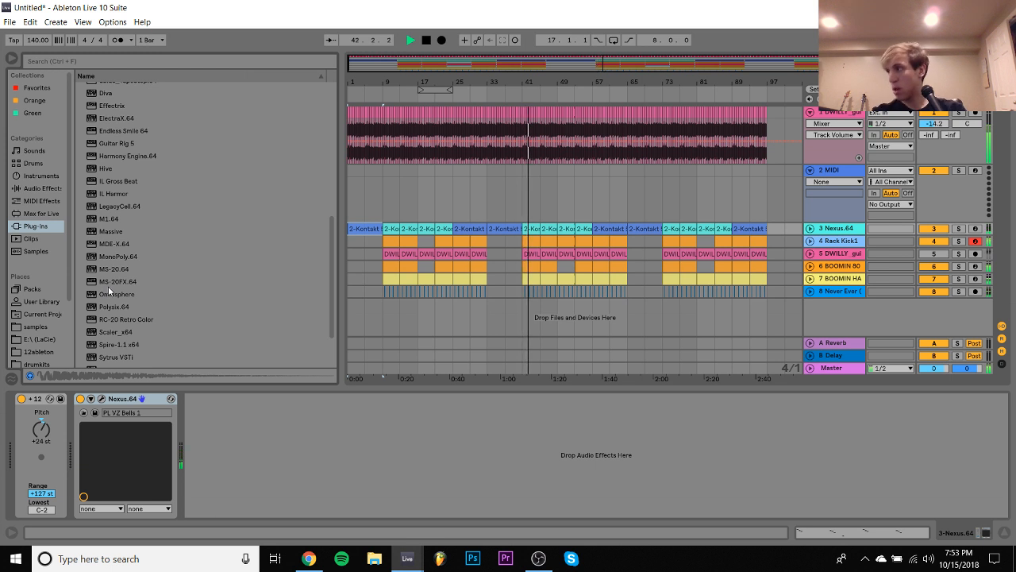
{"action": "left_click", "coordinate": [349, 170]}
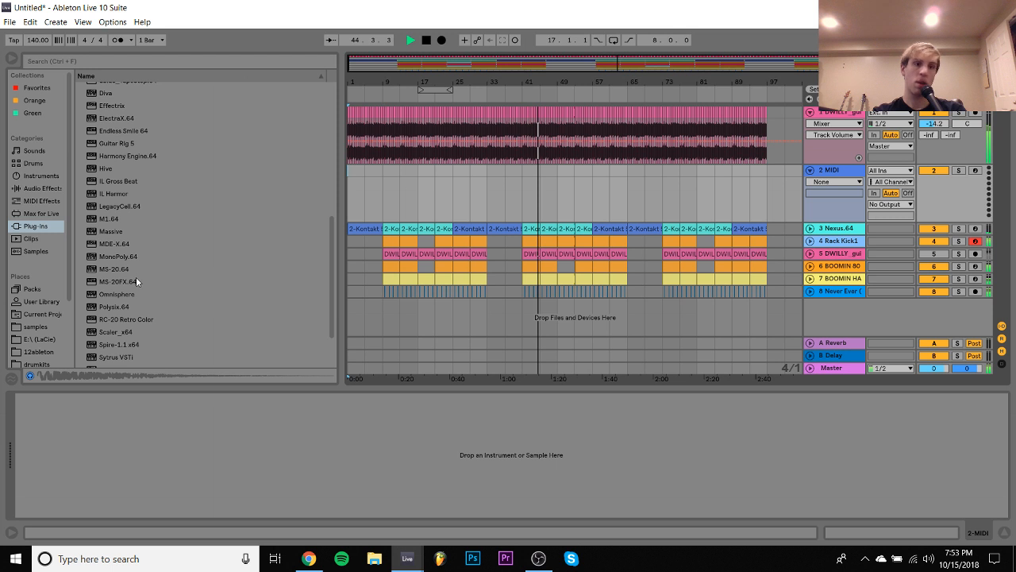
{"action": "key", "text": "Down"}
{"action": "left_click_drag", "start_coordinate": [118, 294], "coordinate": [135, 478]}
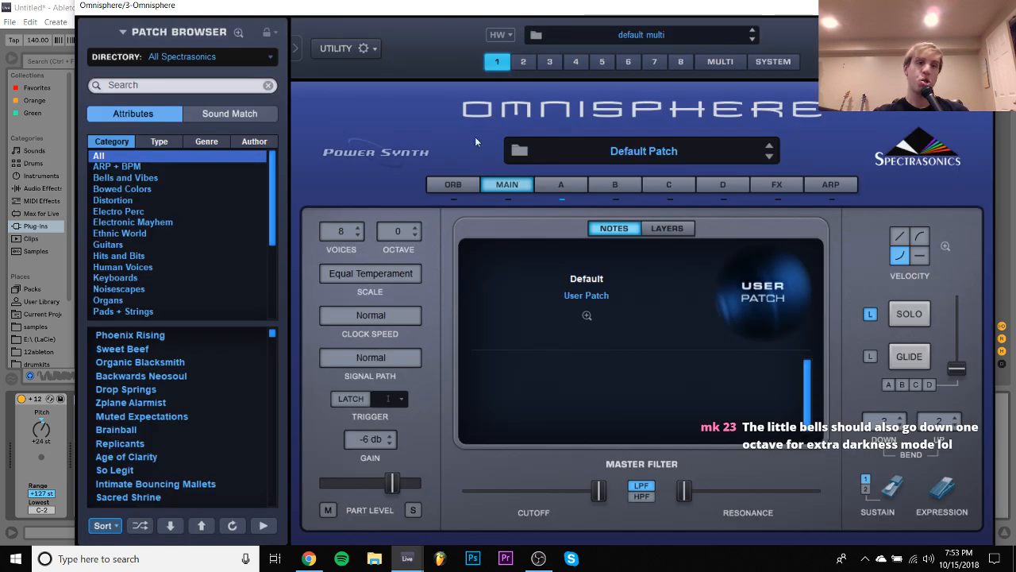
- Reduce the Omnisphere window magnification to 1x
{"action": "left_click", "coordinate": [364, 48]}
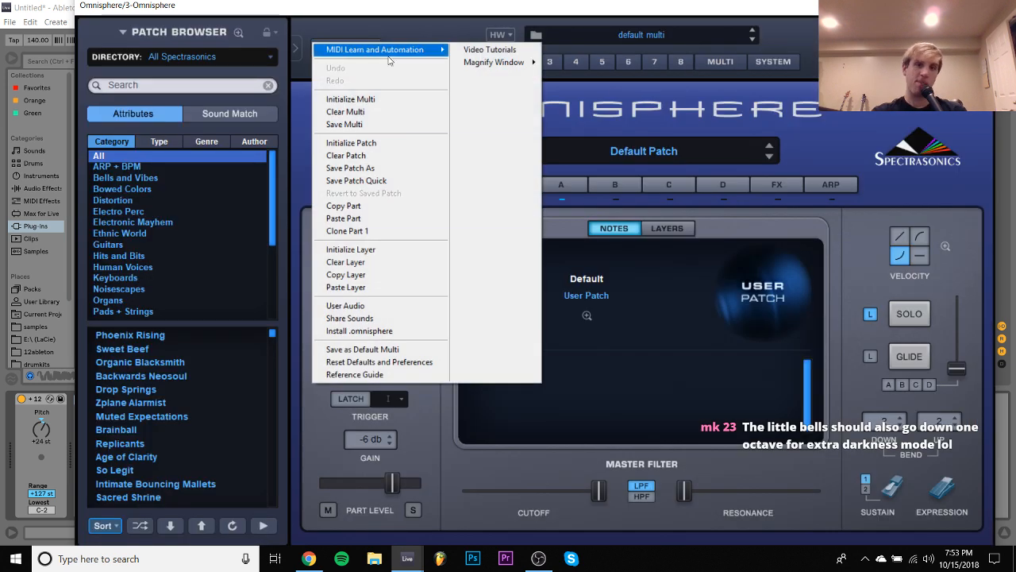
{"action": "mouse_move", "coordinate": [478, 72]}
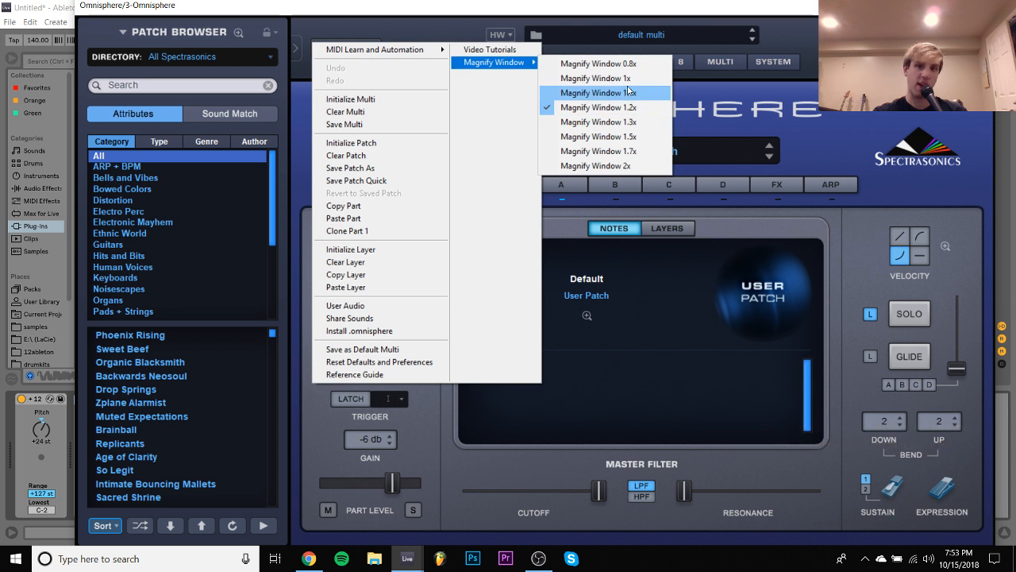
{"action": "left_click", "coordinate": [627, 84]}
- Load the Dimensional Vibralimba patch from Bells and Vibes, audition it soloed, and close the Omnisphere window
{"action": "left_click", "coordinate": [134, 152]}
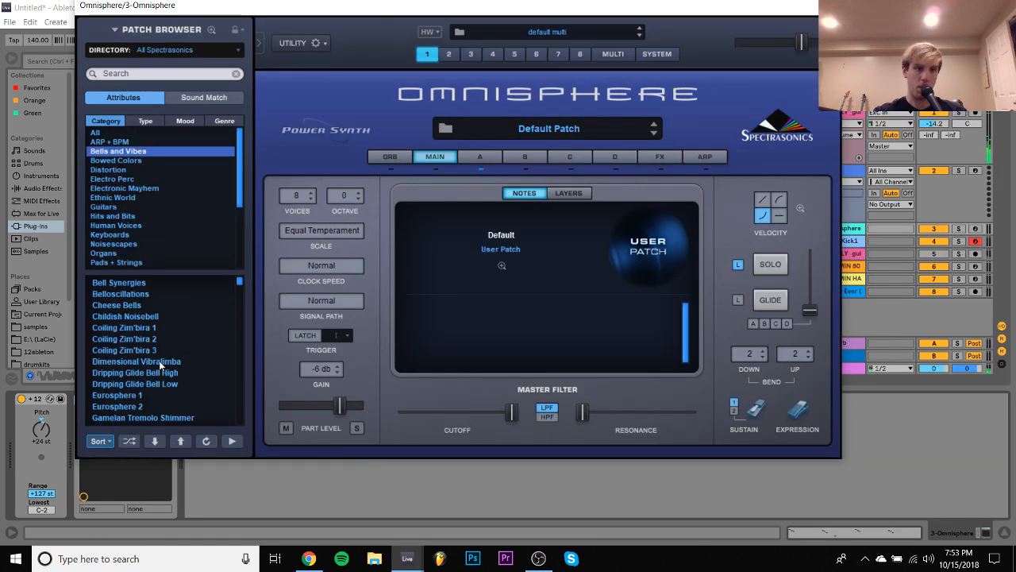
{"action": "left_click", "coordinate": [156, 364]}
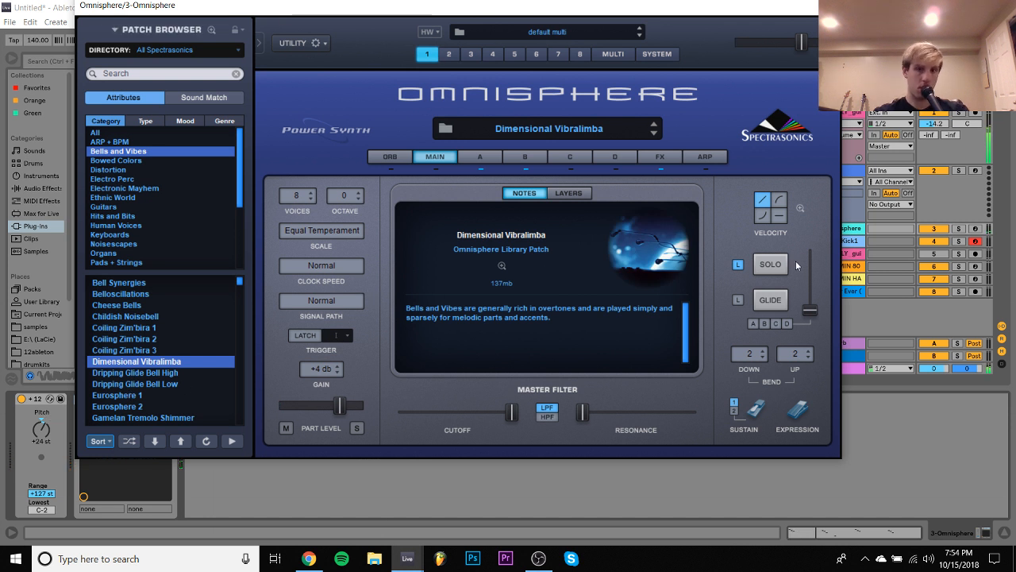
{"action": "left_click", "coordinate": [959, 229]}
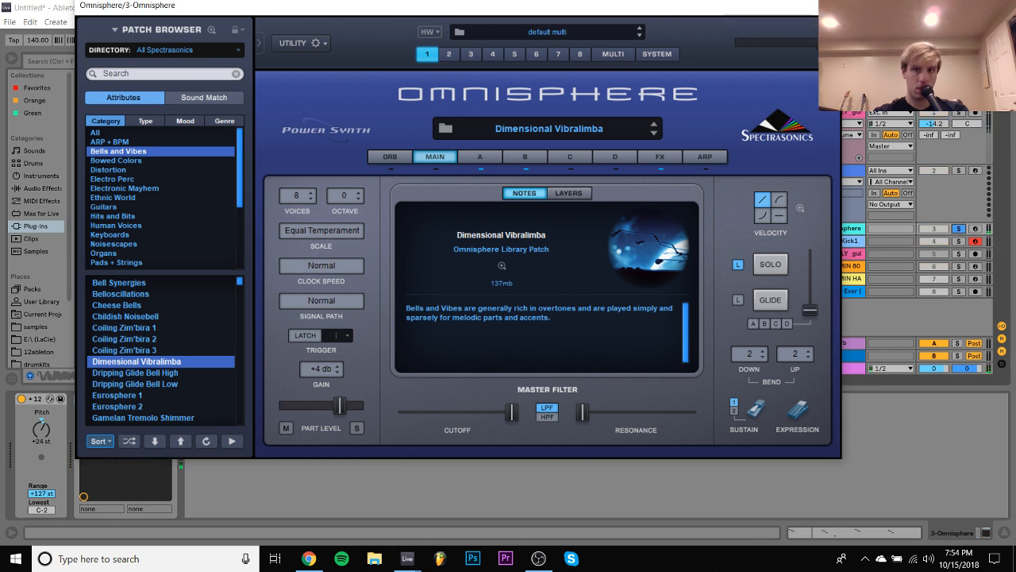
{"action": "left_click", "coordinate": [829, 5]}
- Set the Omnisphere track's Pitch device to +36 st, replay from bar 1, and lower its volume to -4.6 dB
{"action": "left_click", "coordinate": [810, 229]}
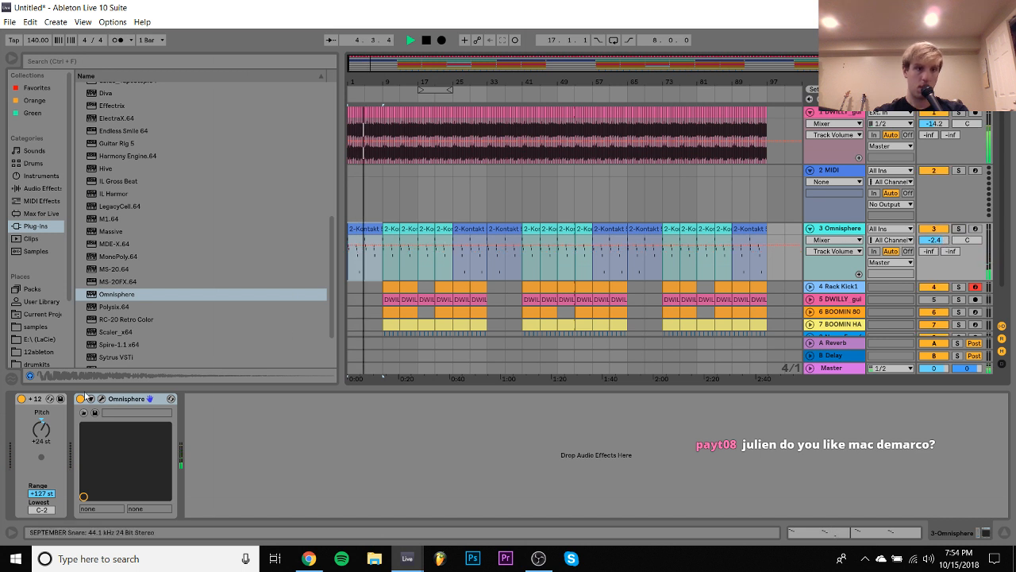
{"action": "left_click", "coordinate": [41, 428]}
{"action": "type", "text": "36"}
{"action": "key", "text": "Return"}
{"action": "key", "text": "space"}
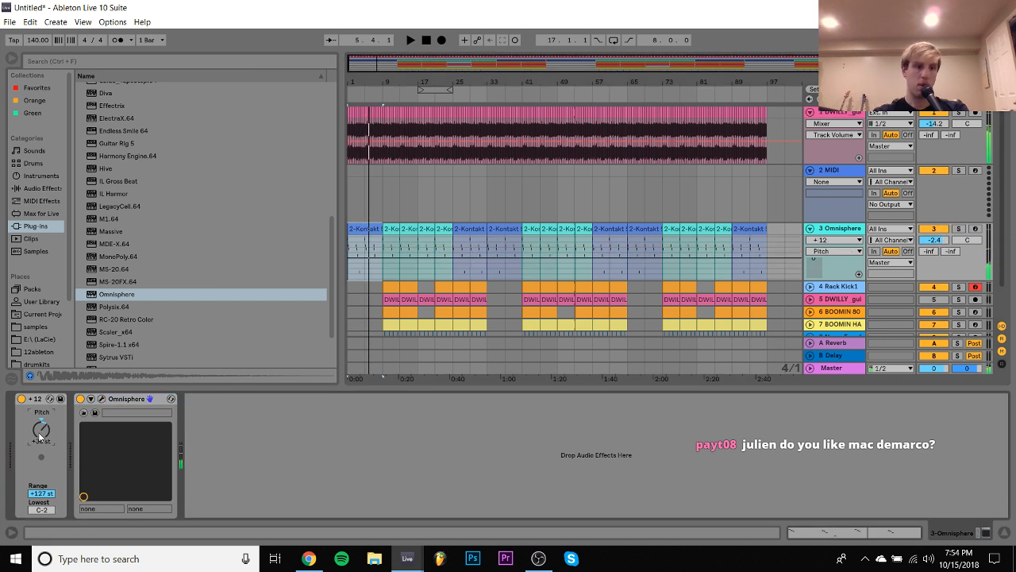
{"action": "key", "text": "space"}
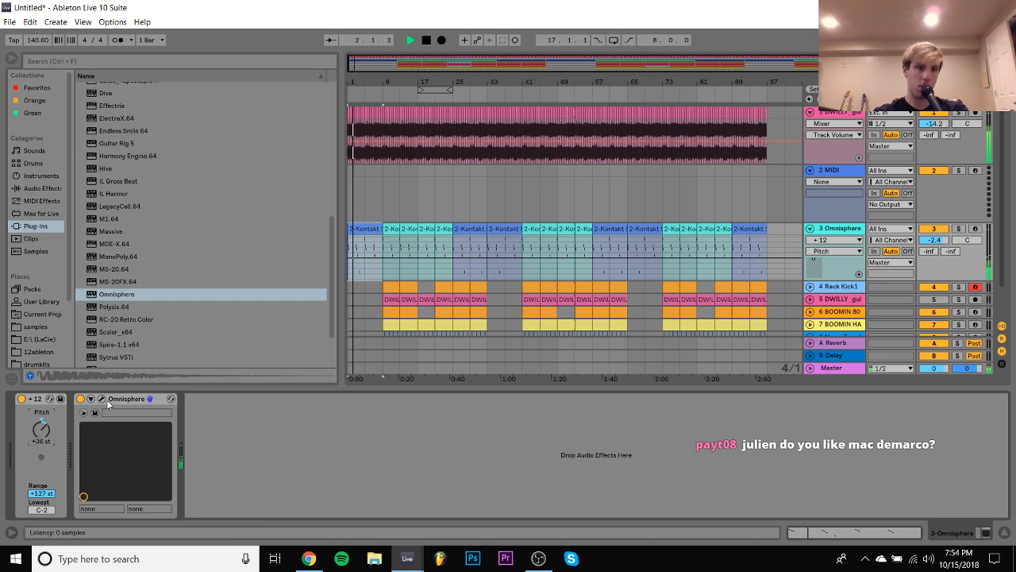
{"action": "left_click_drag", "start_coordinate": [935, 242], "coordinate": [935, 260]}
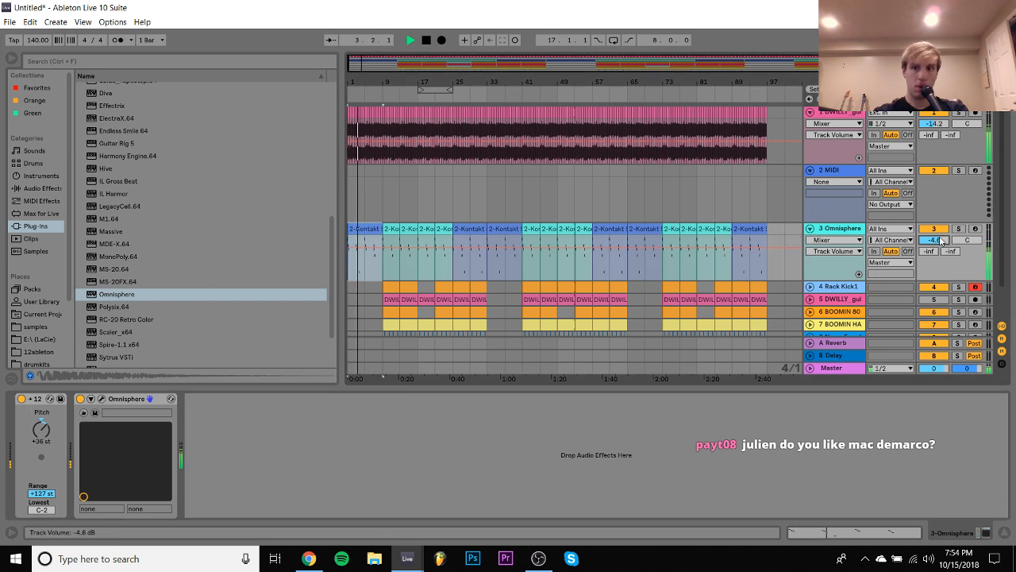
- Reopen Omnisphere and audition the Eurosphere 1, Gentle Vibrato Bellverb and Gamelan Tremolo Shimmer patches
{"action": "left_click", "coordinate": [102, 400]}
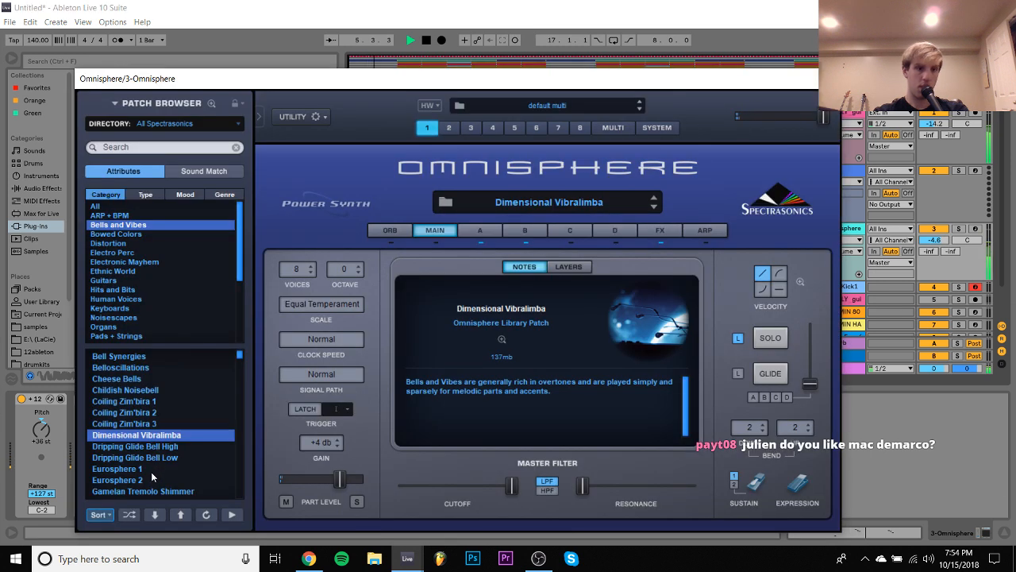
{"action": "left_click", "coordinate": [151, 470]}
{"action": "scroll", "coordinate": [166, 470], "scroll_direction": "down", "scroll_amount": 1}
{"action": "left_click", "coordinate": [155, 469]}
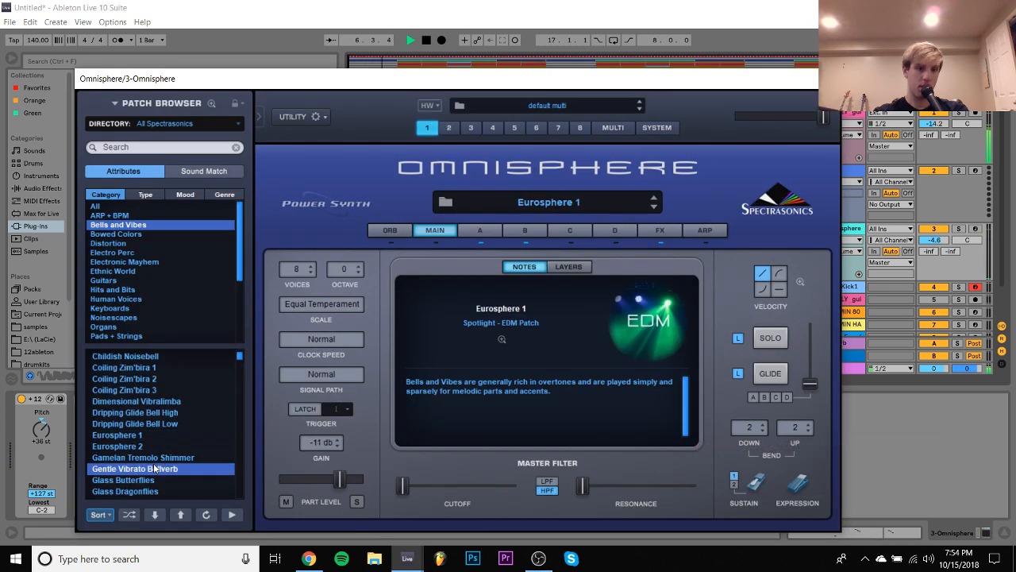
{"action": "left_click", "coordinate": [137, 457]}
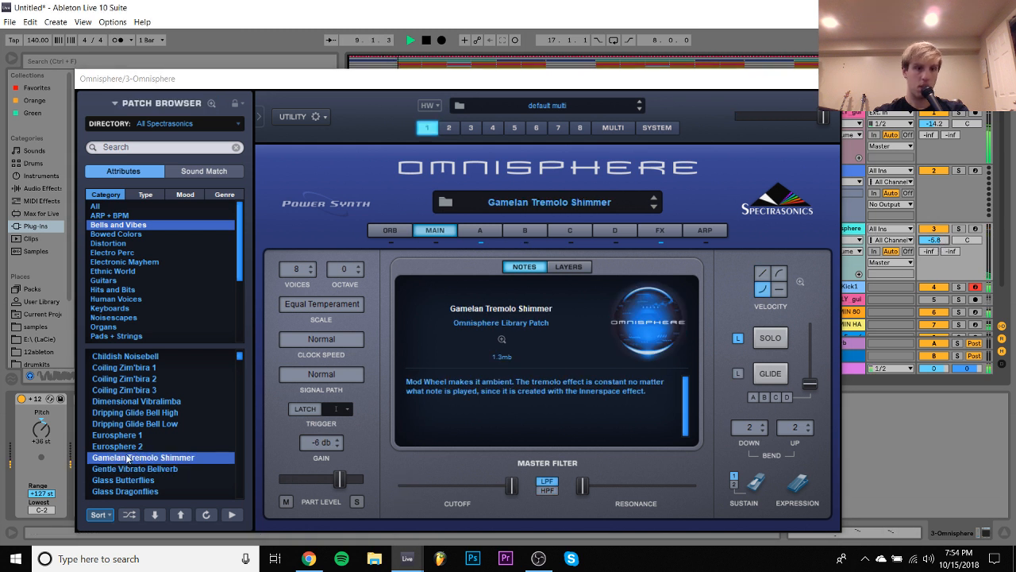
- Set the Omnisphere track's Pitch device to +12 st
{"action": "left_click_drag", "start_coordinate": [41, 429], "coordinate": [44, 429]}
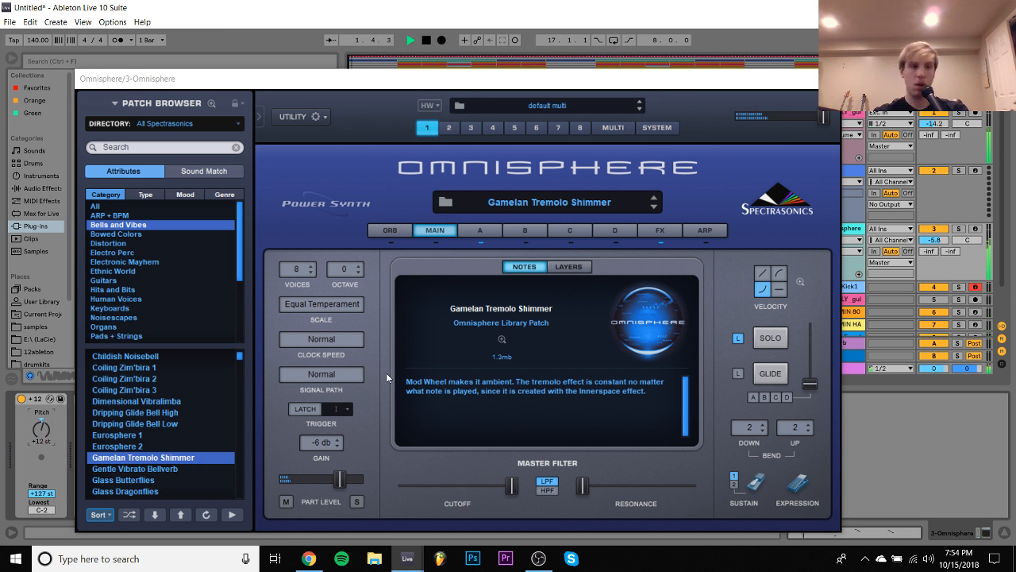
{"action": "left_click", "coordinate": [933, 240]}
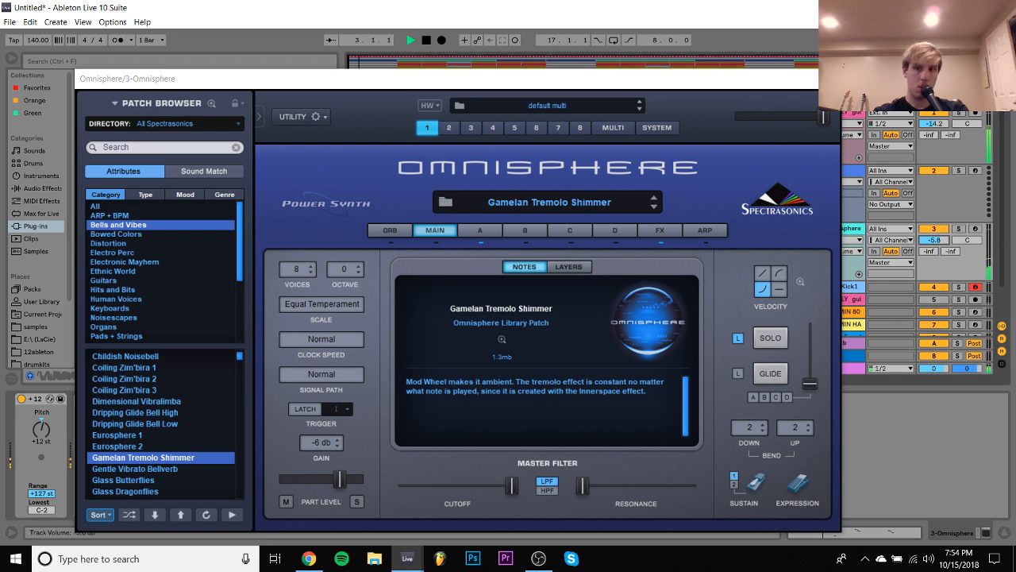
{"action": "left_click", "coordinate": [855, 226]}
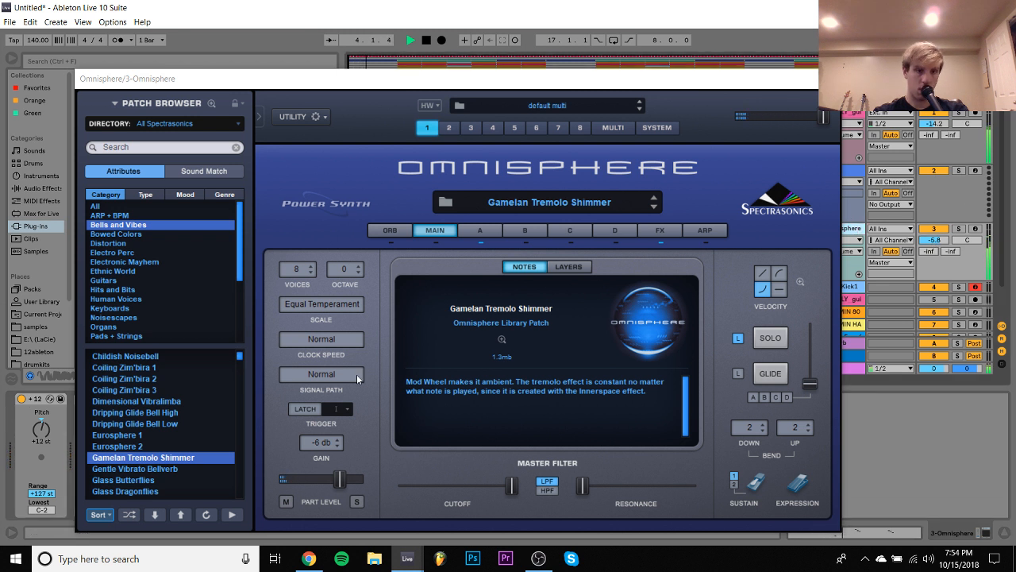
- Audition the In Memorium 1 patch from the start of the song, and load Granular Electric M'Bira instead
{"action": "scroll", "coordinate": [144, 490], "scroll_direction": "down", "scroll_amount": 3}
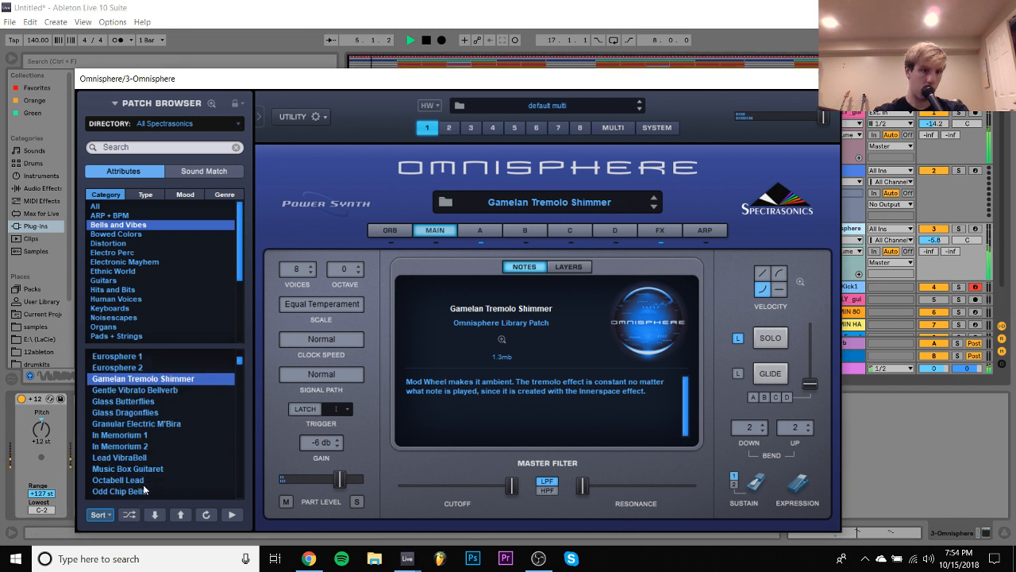
{"action": "left_click", "coordinate": [144, 435]}
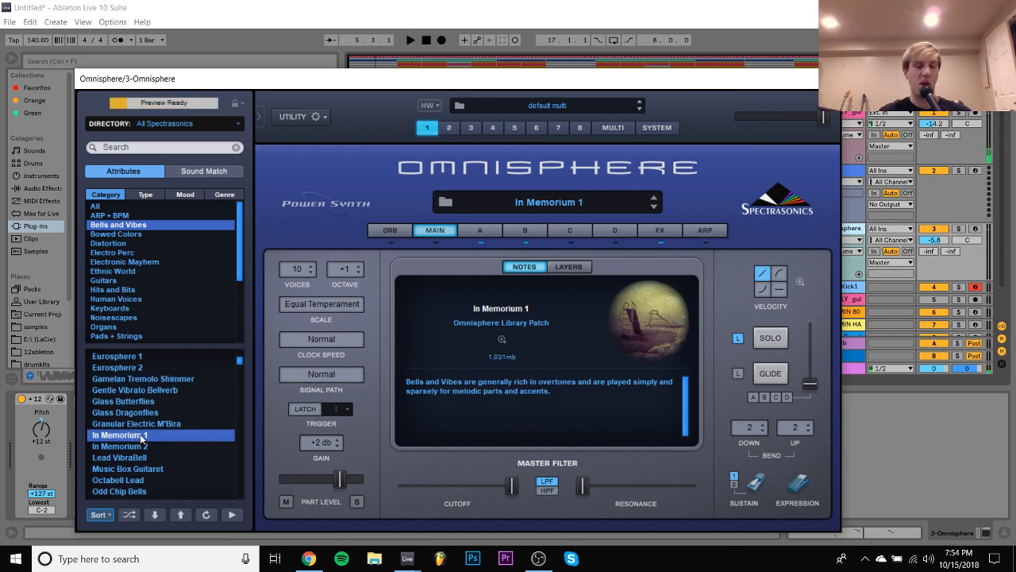
{"action": "key", "text": "space"}
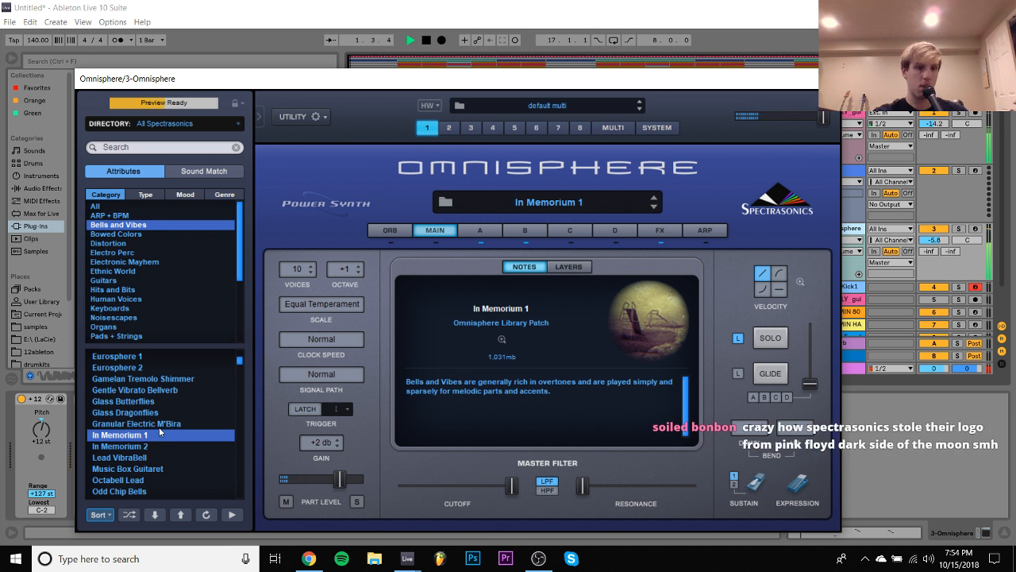
{"action": "left_click", "coordinate": [165, 424]}
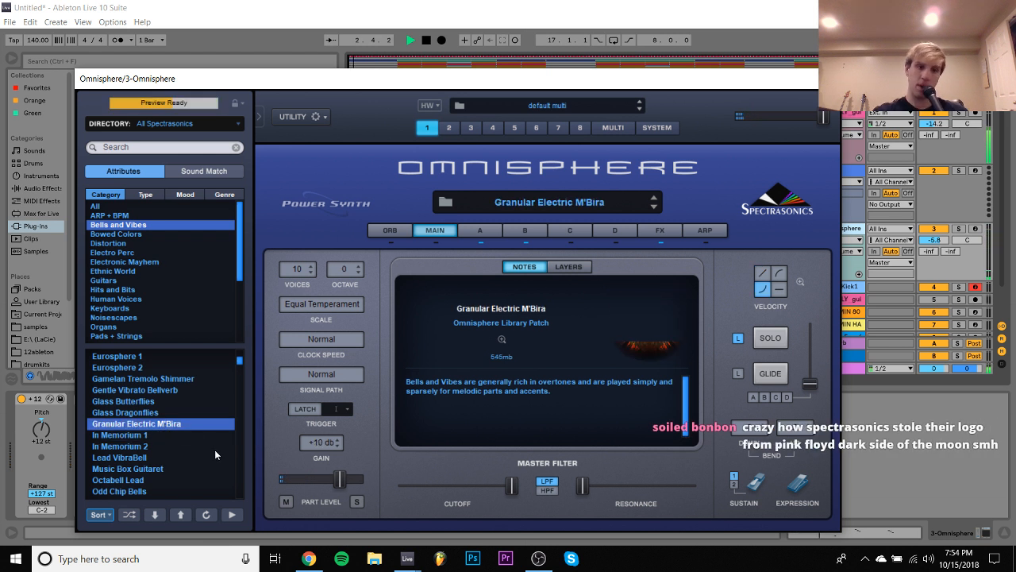
- Audition Omnisphere's Music Box Guitaret patch from the start of the song with the track volume at -5.5 dB
{"action": "left_click", "coordinate": [163, 468]}
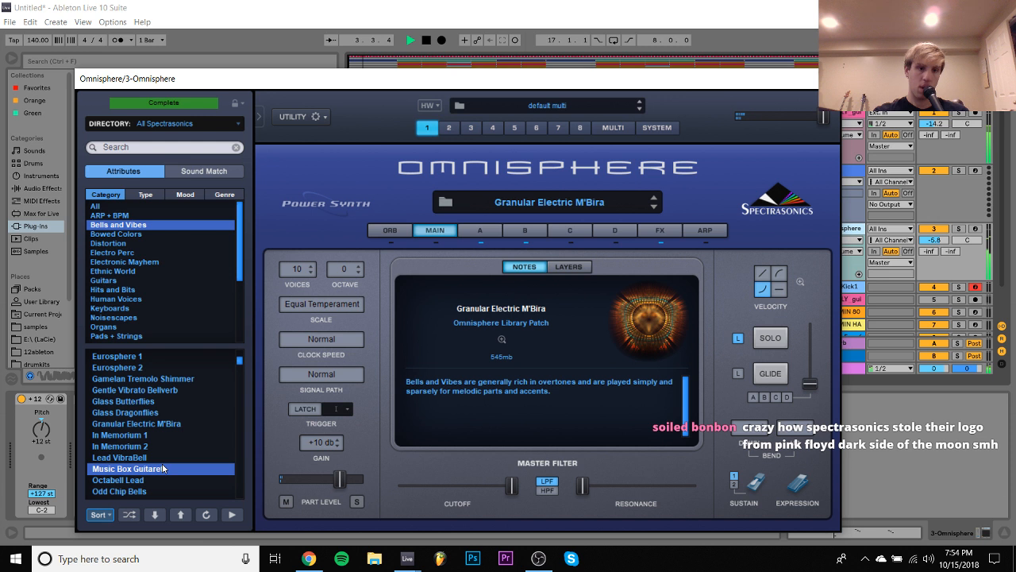
{"action": "key", "text": "space"}
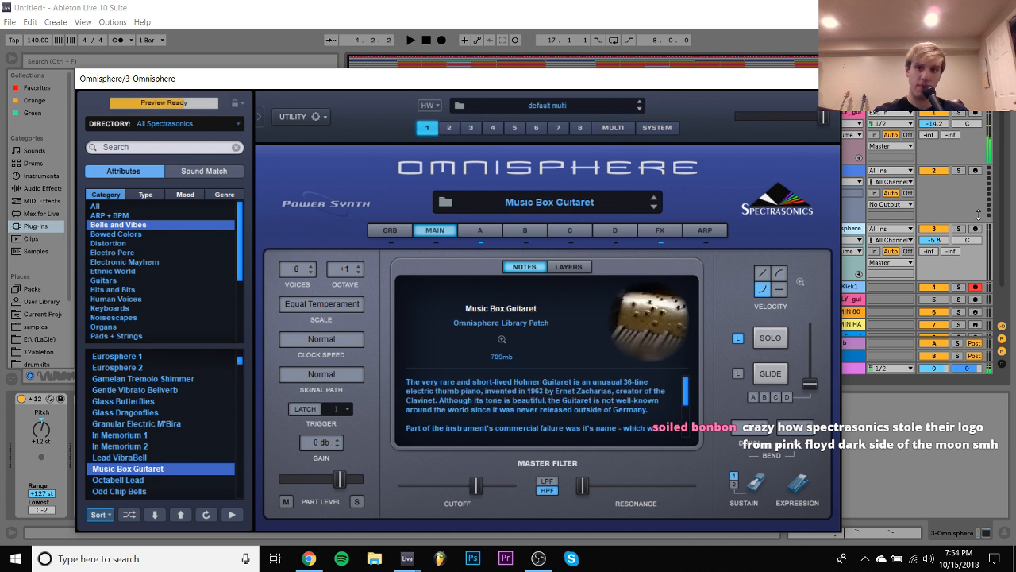
{"action": "left_click", "coordinate": [958, 229]}
{"action": "key", "text": "space"}
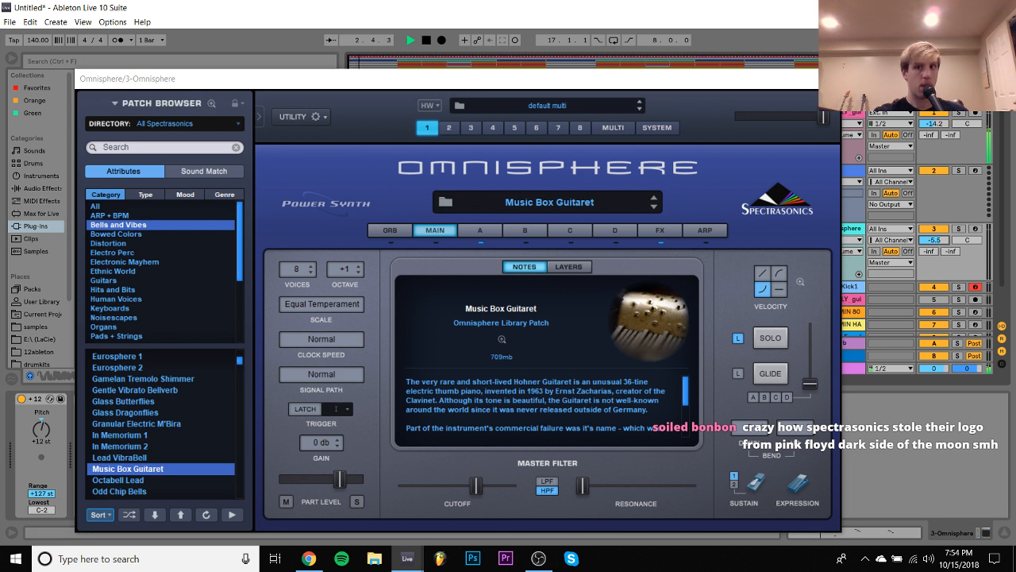
- Add the ValhallaRoom reverb to the Omnisphere track and set its decay to 5.42 s
{"action": "left_click", "coordinate": [824, 79]}
{"action": "scroll", "coordinate": [261, 278], "scroll_direction": "down", "scroll_amount": 3}
{"action": "left_click", "coordinate": [133, 325]}
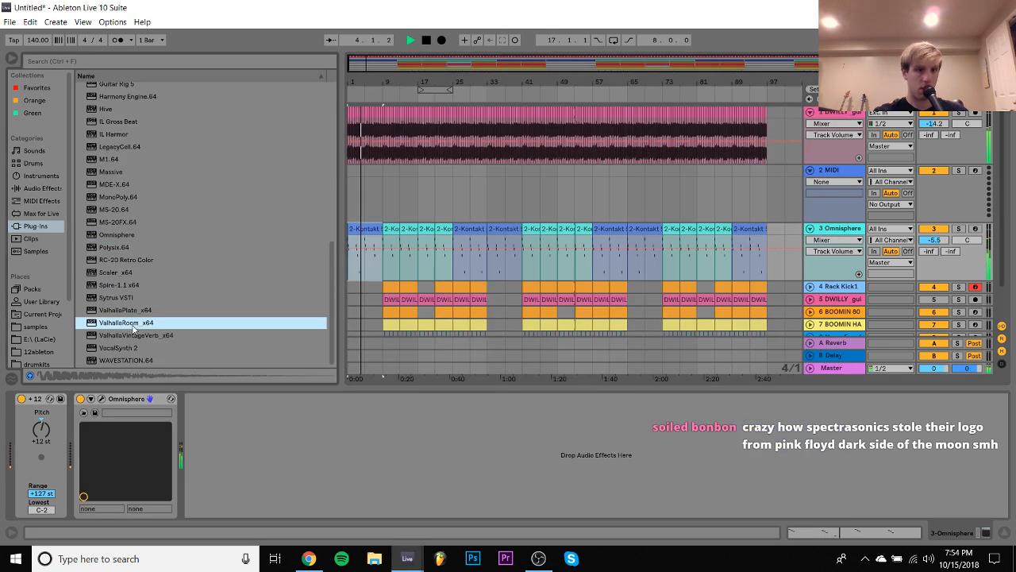
{"action": "double_click", "coordinate": [133, 325]}
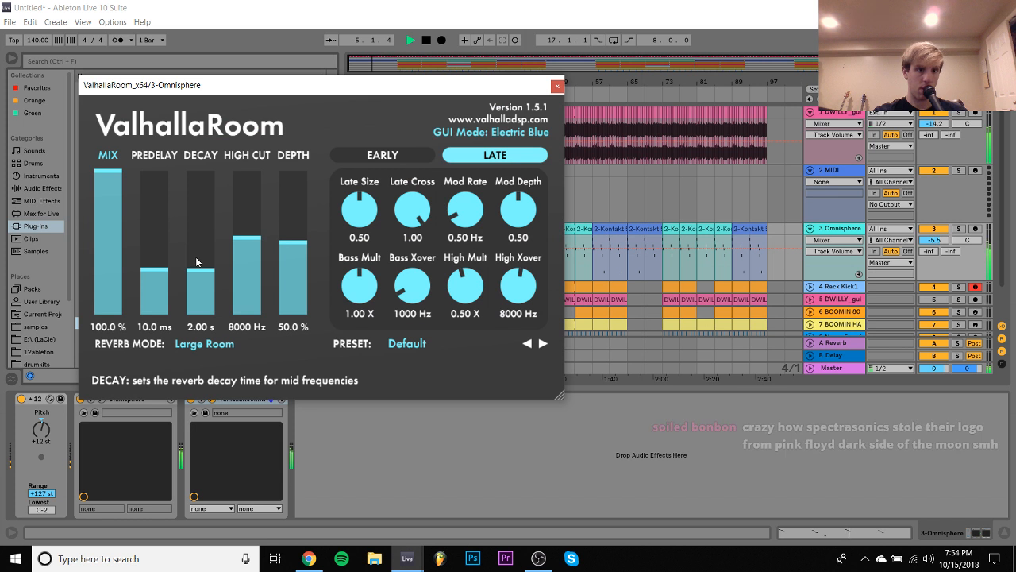
{"action": "left_click_drag", "start_coordinate": [197, 262], "coordinate": [198, 246]}
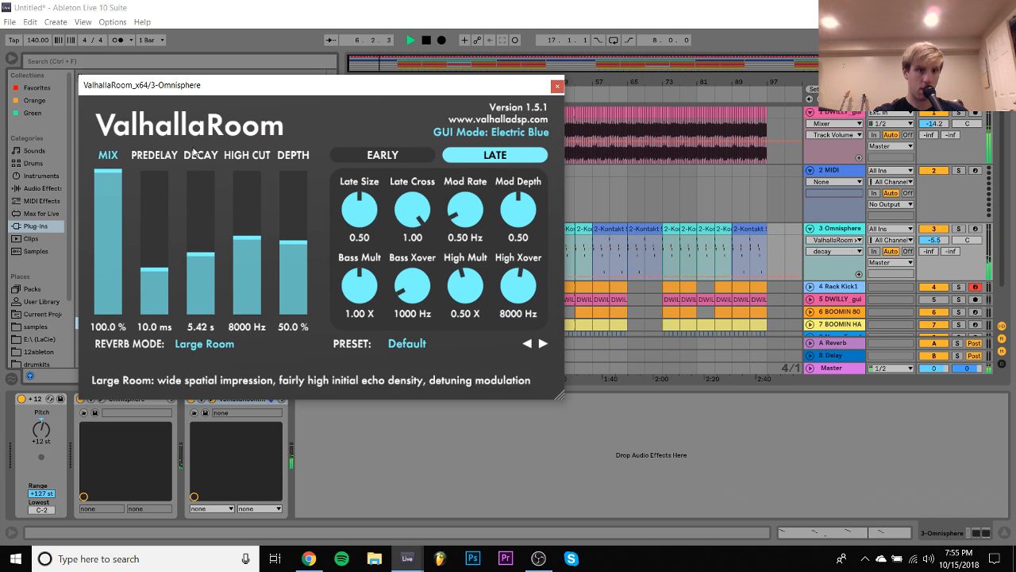
{"action": "left_click_drag", "start_coordinate": [183, 95], "coordinate": [374, 94]}
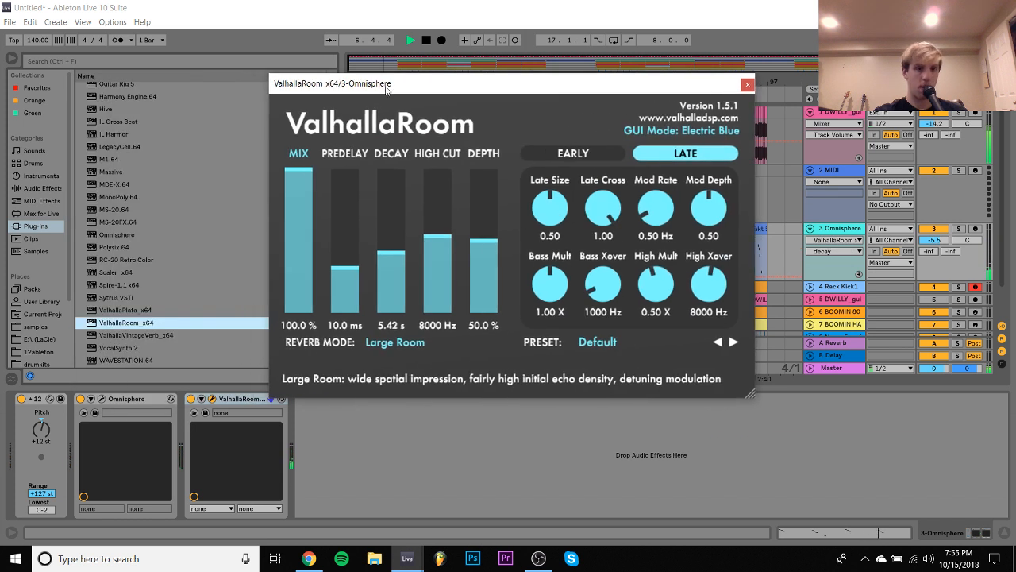
- Recheck the Omnisphere patch with the reverb, and remove ValhallaRoom from the track
{"action": "left_click", "coordinate": [101, 400]}
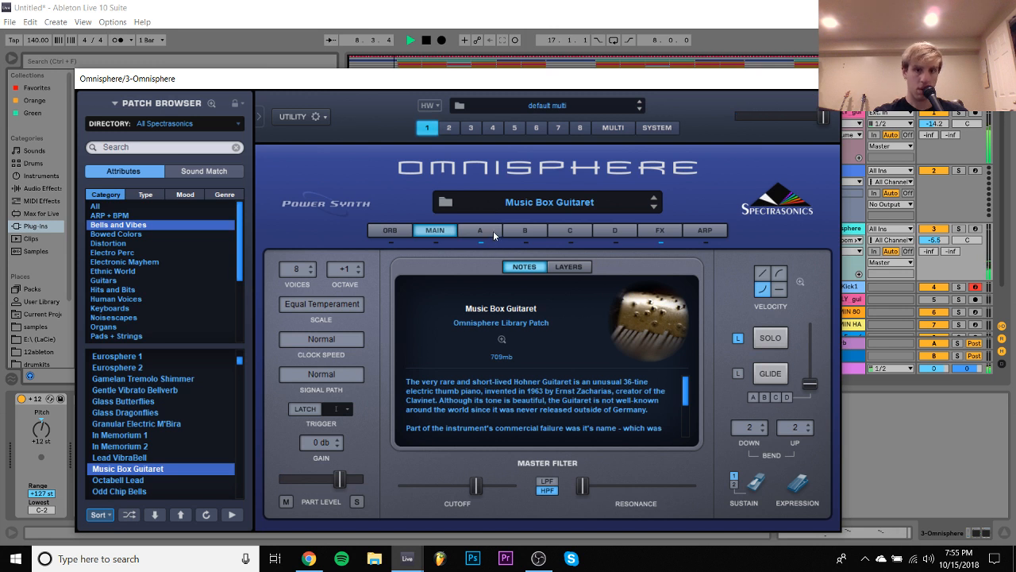
{"action": "left_click", "coordinate": [486, 230]}
{"action": "left_click", "coordinate": [833, 79]}
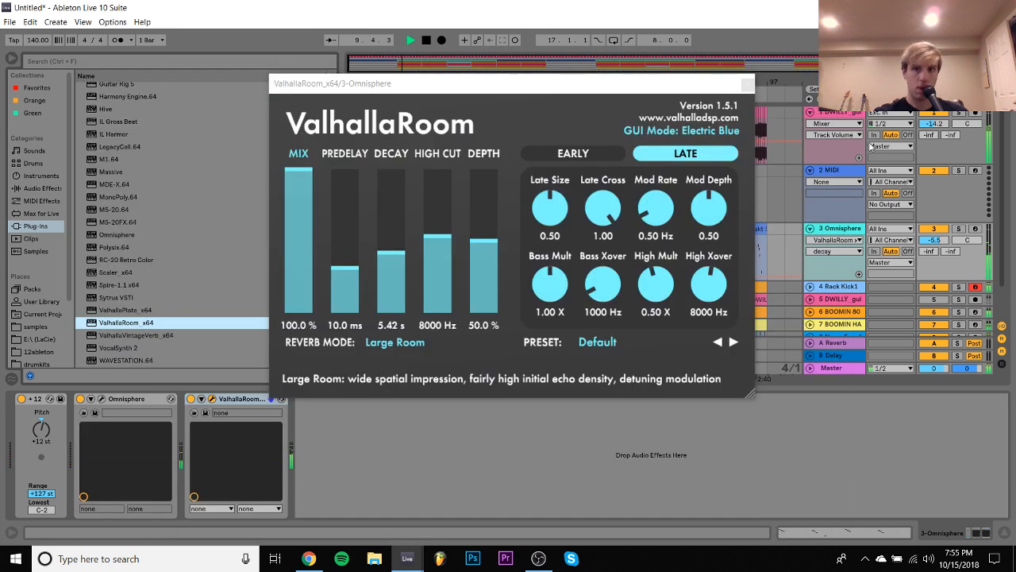
{"action": "left_click", "coordinate": [748, 83]}
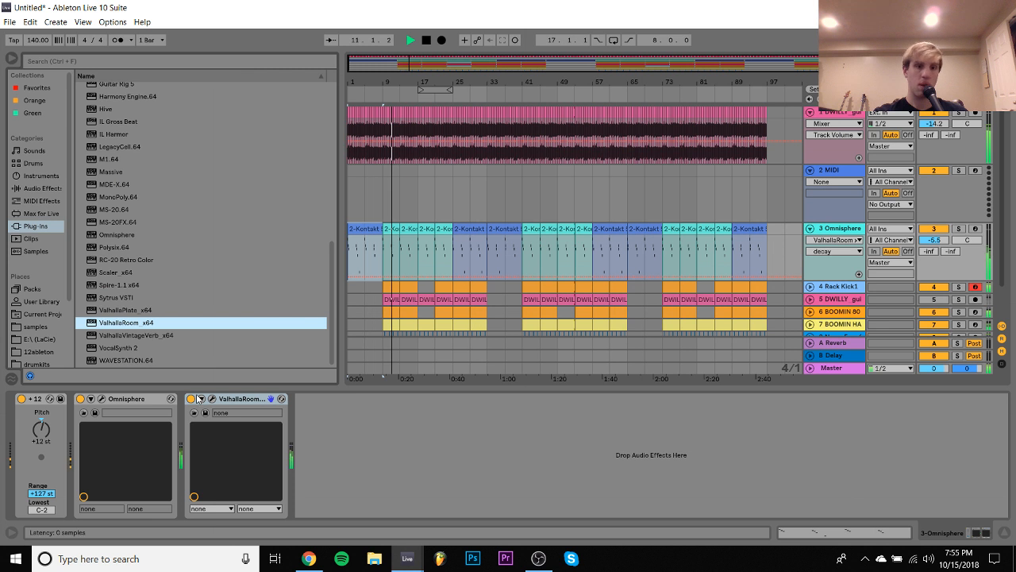
{"action": "left_click", "coordinate": [238, 398]}
{"action": "key", "text": "Delete"}
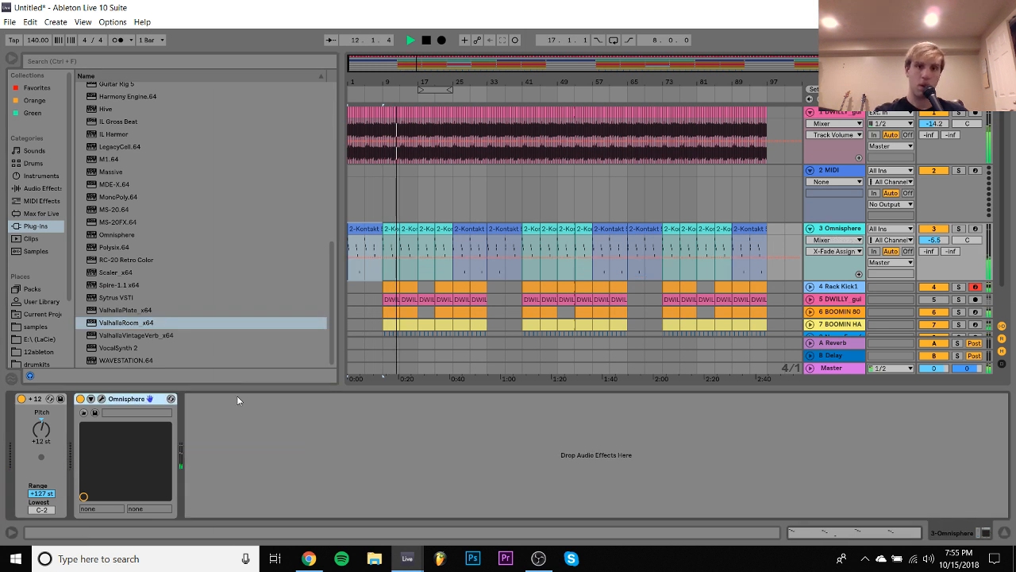
- Stop playback and replace Omnisphere on the melody track with the Analog instrument
{"action": "key", "text": "space"}
{"action": "left_click", "coordinate": [35, 176]}
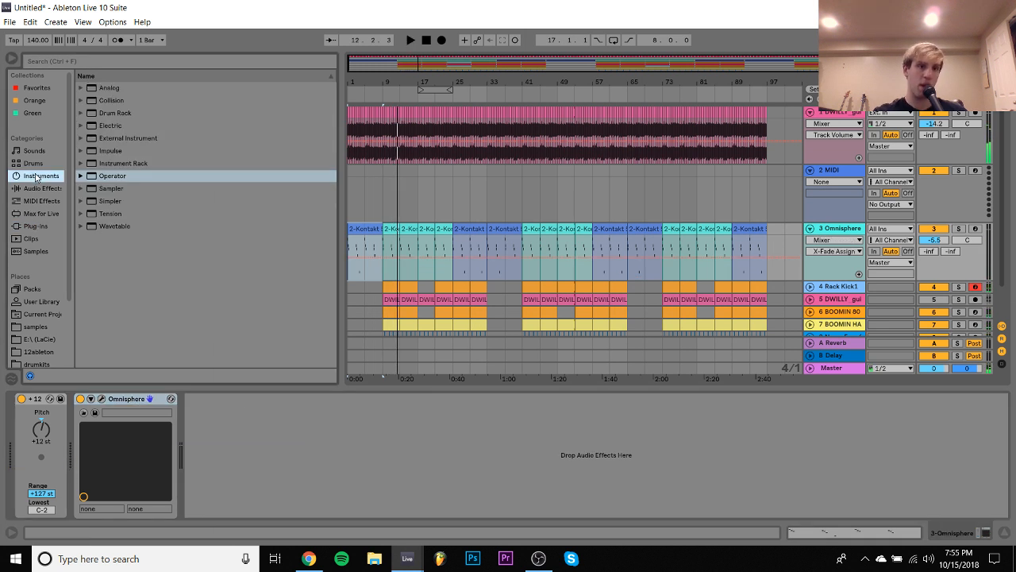
{"action": "left_click", "coordinate": [107, 87]}
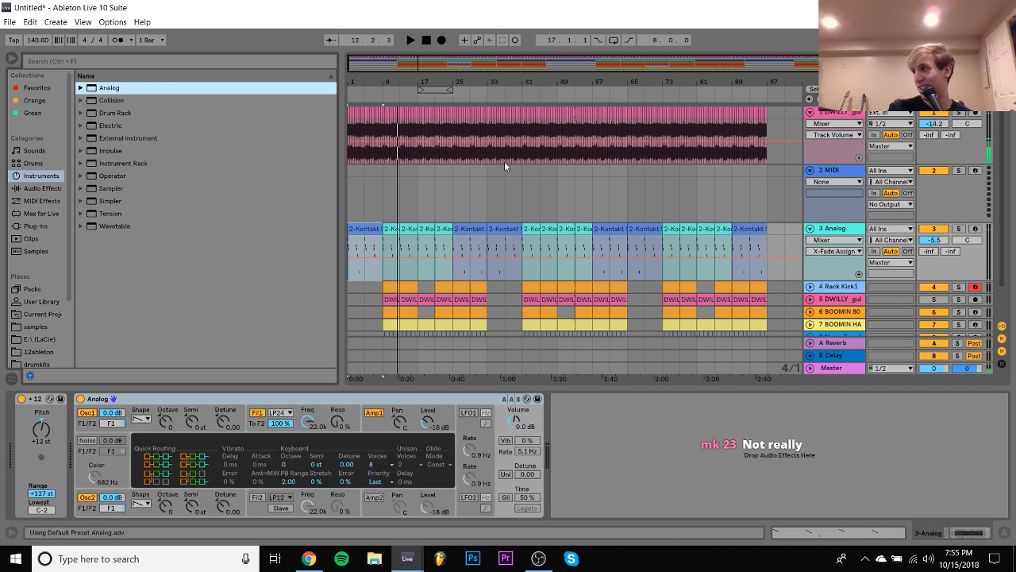
- Solo the Analog track and loop playback over its first eight-bar melody clip
{"action": "left_click", "coordinate": [960, 230]}
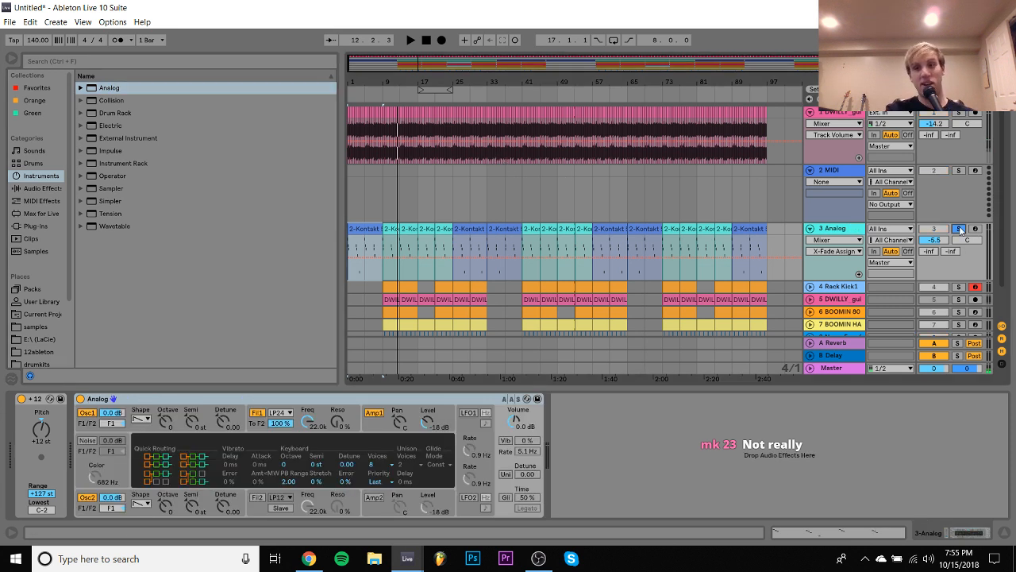
{"action": "key", "text": "space"}
{"action": "left_click", "coordinate": [366, 231]}
{"action": "key", "text": "ctrl+l"}
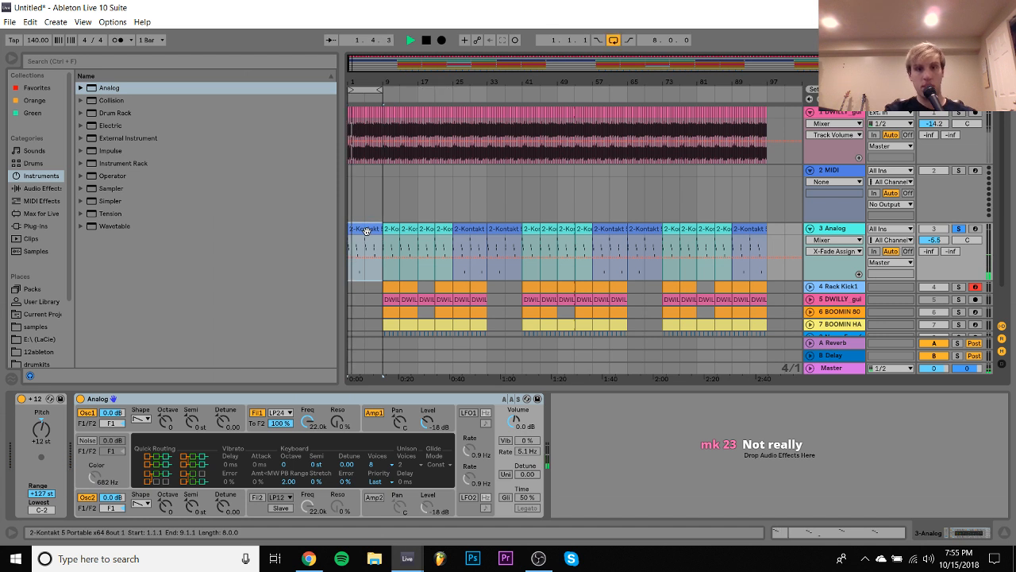
- Set Analog's Filter 1 cutoff to 181 Hz, with envelope modulation 8.77, attack 19 ms and sustain 0.00
{"action": "left_click_drag", "start_coordinate": [308, 427], "coordinate": [346, 468]}
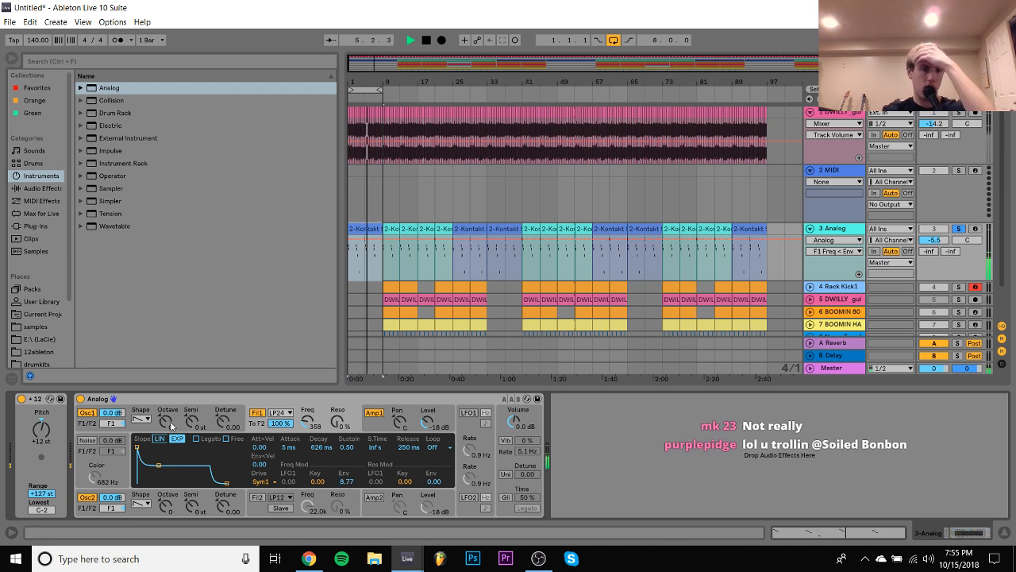
{"action": "left_click_drag", "start_coordinate": [288, 447], "coordinate": [288, 436]}
{"action": "left_click_drag", "start_coordinate": [349, 447], "coordinate": [348, 493]}
{"action": "left_click", "coordinate": [322, 447]}
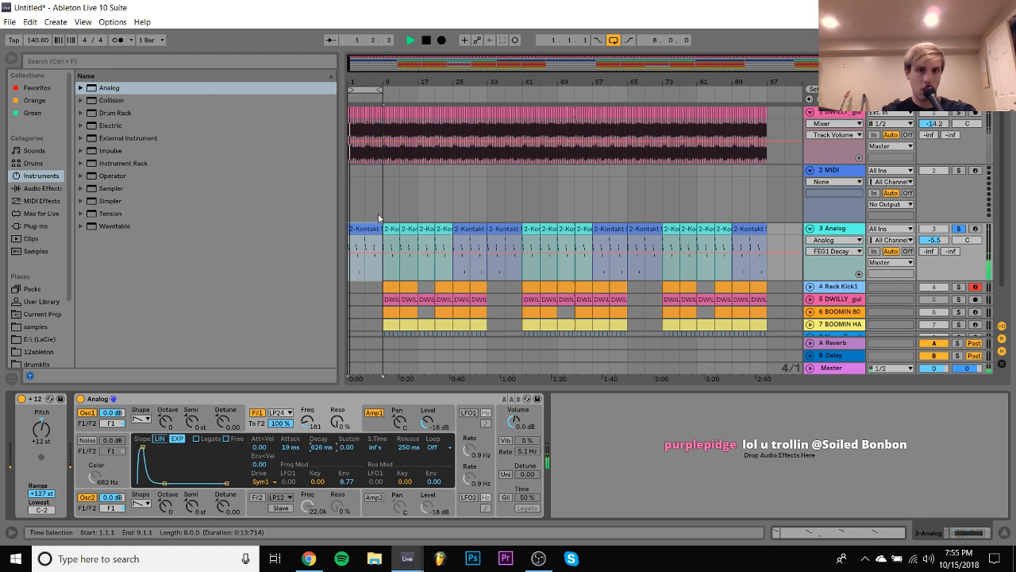
- Over a four-bar loop, set oscillator 2's octave to 1, Filter 1's cutoff to 112 Hz and its envelope decay to 2.48 s
{"action": "left_click", "coordinate": [380, 89]}
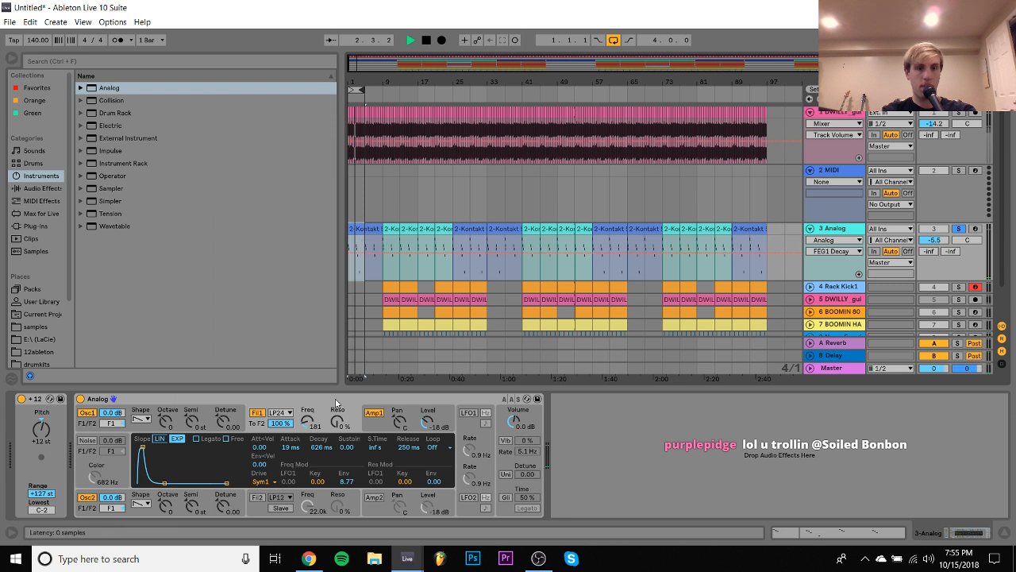
{"action": "left_click_drag", "start_coordinate": [166, 505], "coordinate": [165, 490]}
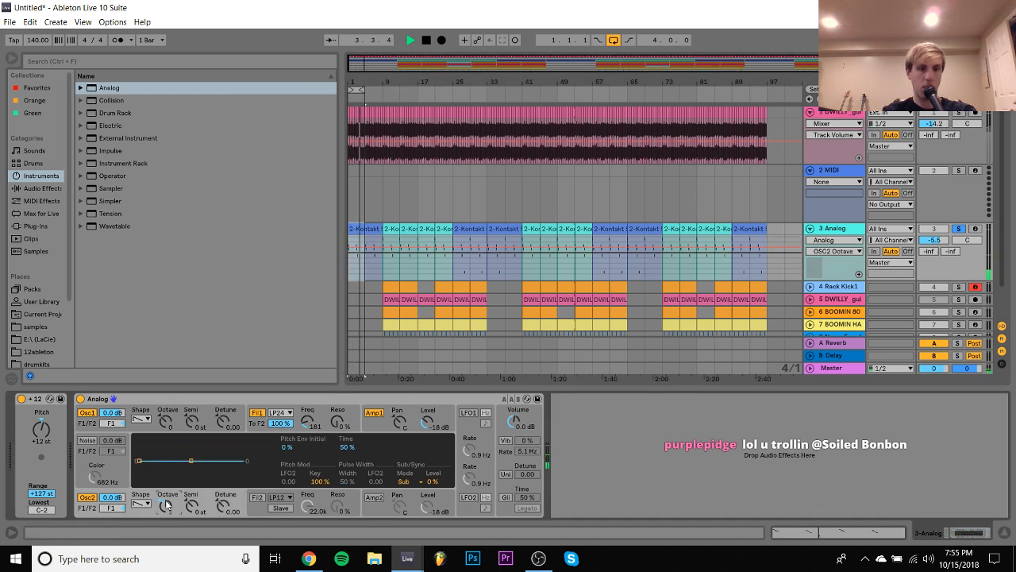
{"action": "left_click", "coordinate": [308, 421]}
{"action": "mouse_move", "coordinate": [307, 422]}
{"action": "left_mouse_down"}
{"action": "mouse_move", "coordinate": [320, 443]}
{"action": "mouse_move", "coordinate": [320, 432]}
{"action": "mouse_move", "coordinate": [308, 435]}
{"action": "left_mouse_up"}
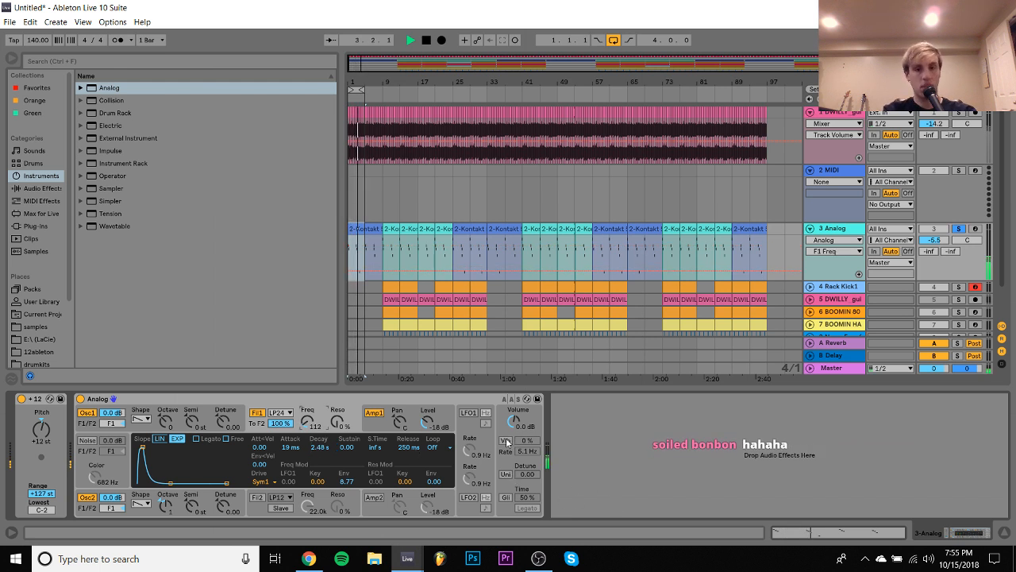
- Enable Analog's vibrato at 52% and 1.6 Hz, and its unison with 36.72 detune and 4 voices
{"action": "mouse_move", "coordinate": [528, 440]}
{"action": "left_mouse_down"}
{"action": "mouse_move", "coordinate": [527, 422]}
{"action": "mouse_move", "coordinate": [530, 468]}
{"action": "mouse_move", "coordinate": [527, 456]}
{"action": "left_mouse_up"}
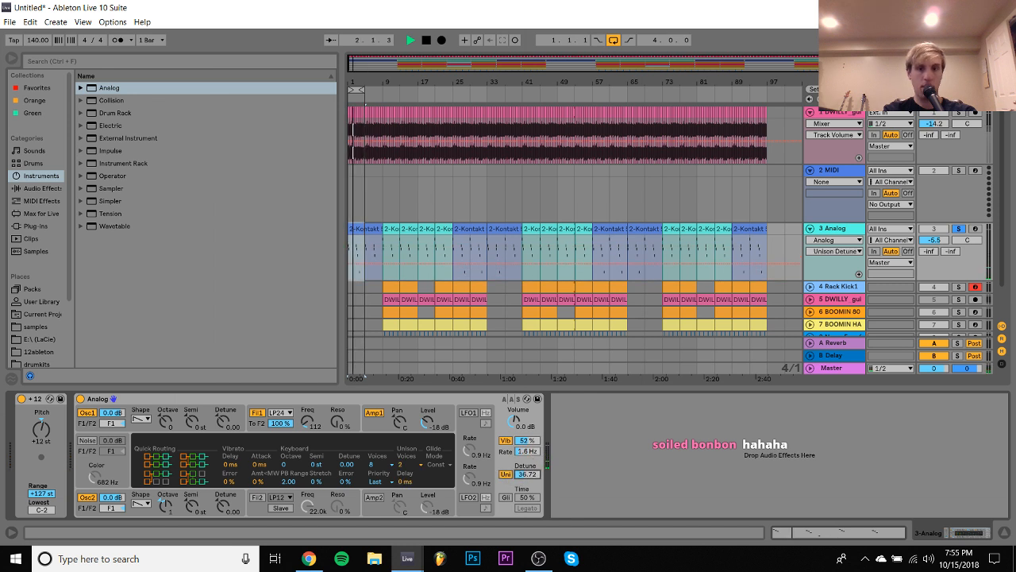
{"action": "left_click", "coordinate": [408, 464]}
{"action": "left_click", "coordinate": [414, 485]}
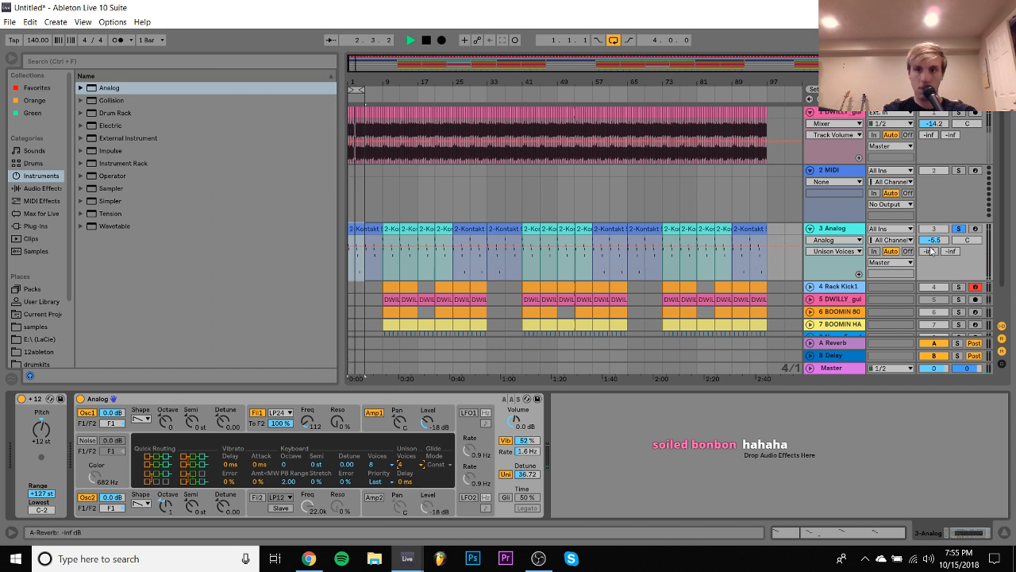
- Raise the Analog track's volume to 1.7 dB, with Filter 1's cutoff at 76 Hz and unison turned off
{"action": "left_click_drag", "start_coordinate": [934, 239], "coordinate": [934, 247]}
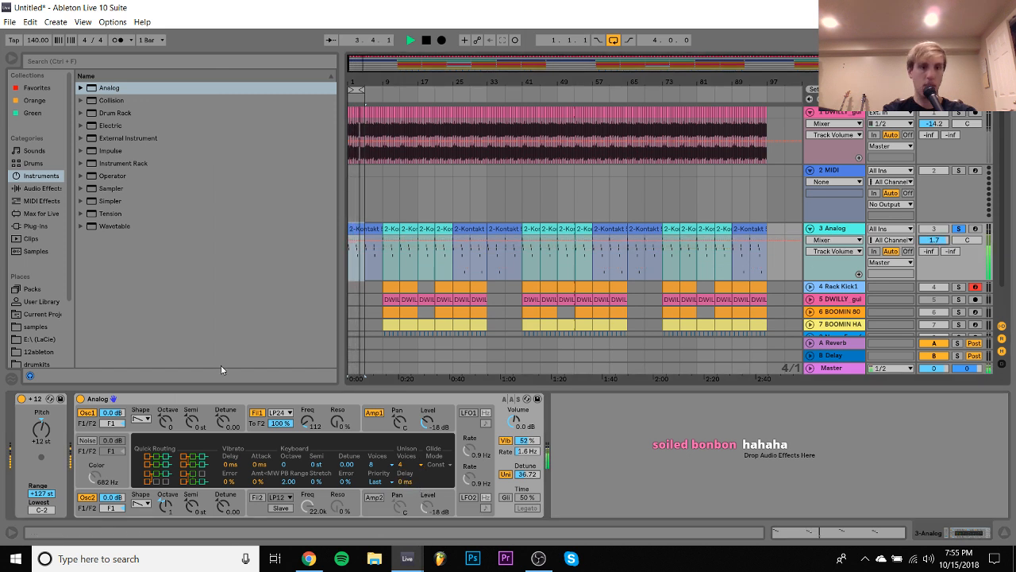
{"action": "left_click_drag", "start_coordinate": [308, 422], "coordinate": [307, 429]}
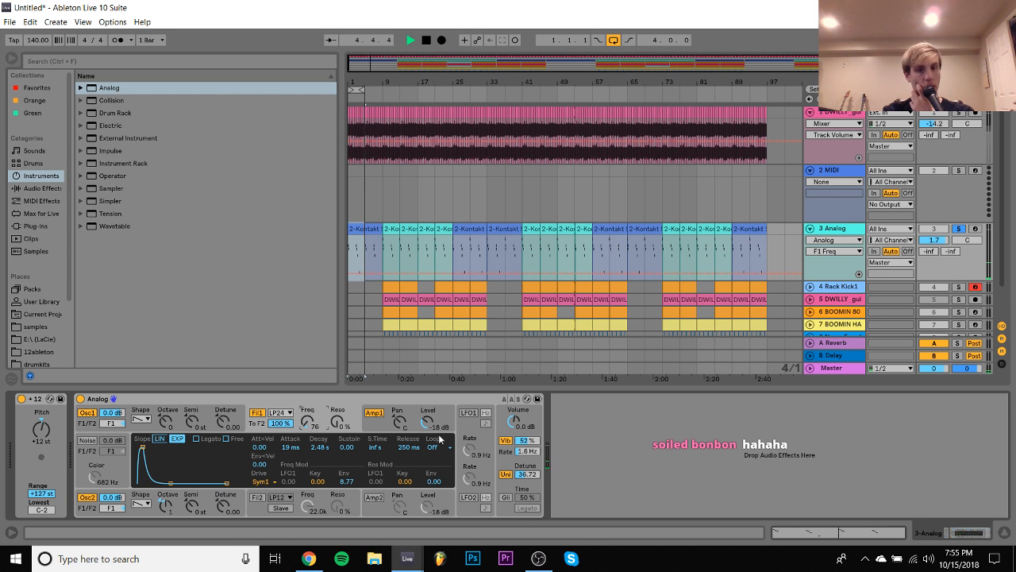
{"action": "left_click", "coordinate": [506, 476]}
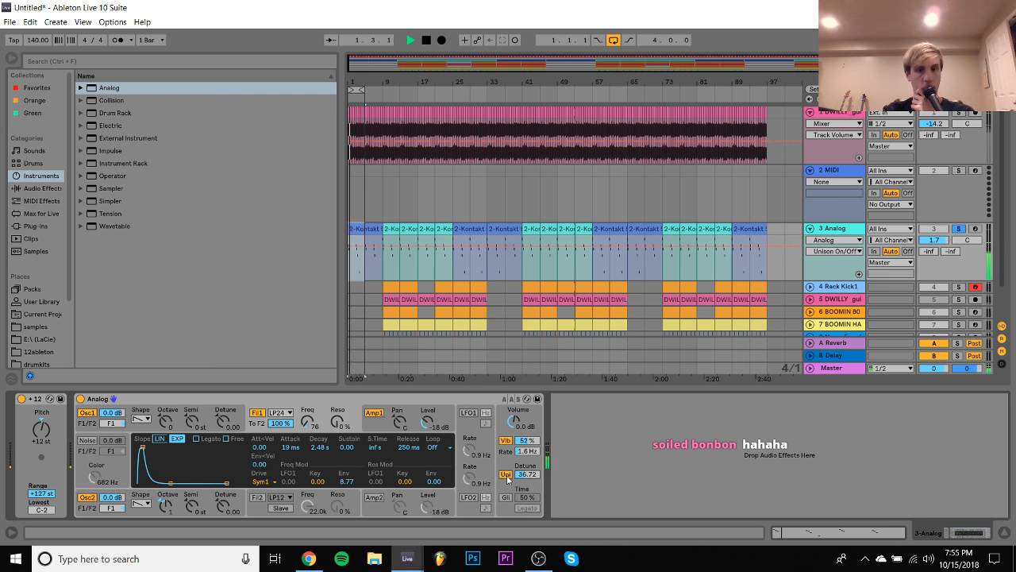
- Add the SMACKOS TAPE STATION rack from the samples folder after Analog and set its HOT control to 0.00 dB
{"action": "left_click", "coordinate": [45, 228]}
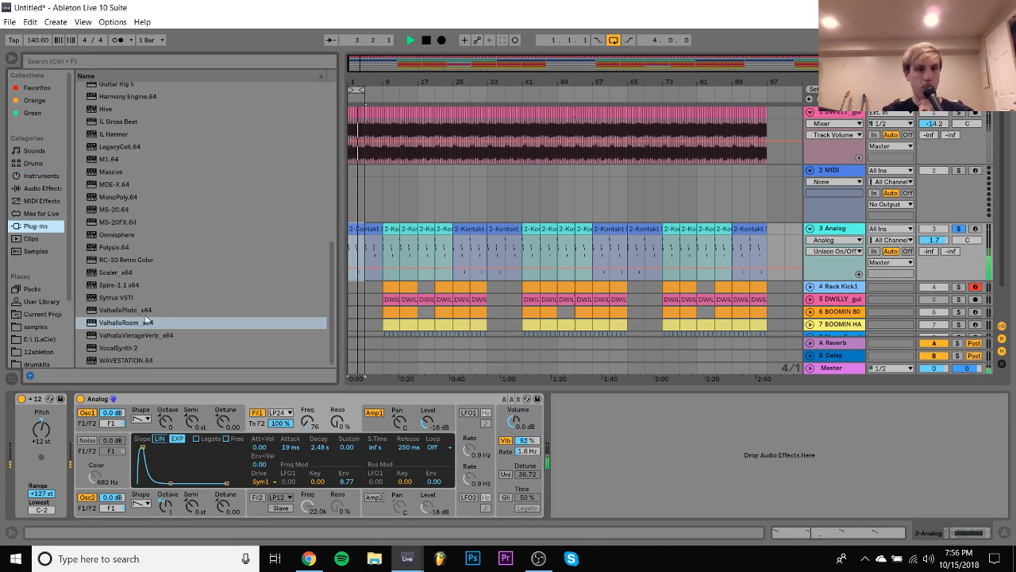
{"action": "scroll", "coordinate": [135, 323], "scroll_direction": "up", "scroll_amount": 3}
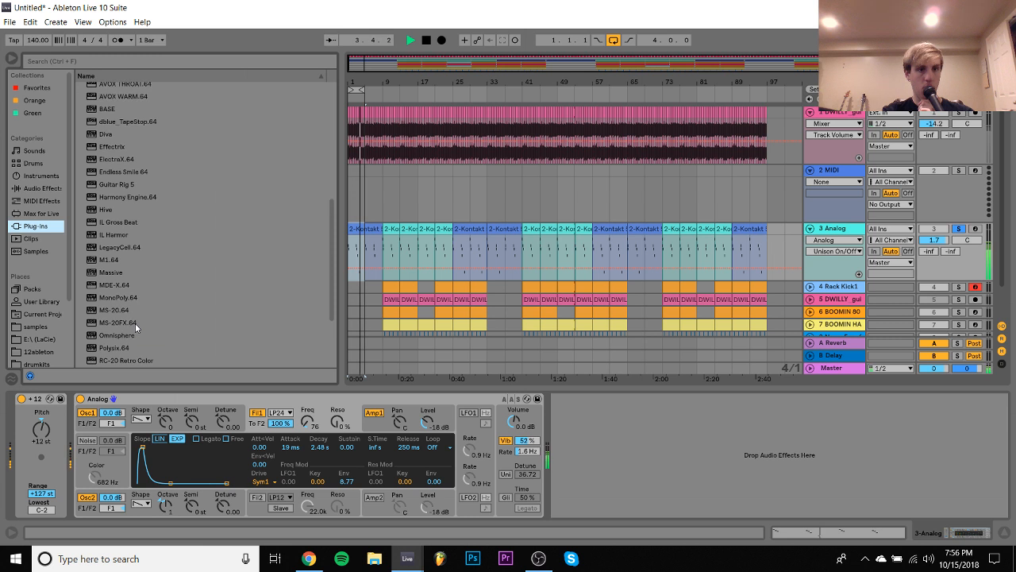
{"action": "left_click", "coordinate": [35, 326]}
{"action": "left_click", "coordinate": [160, 205]}
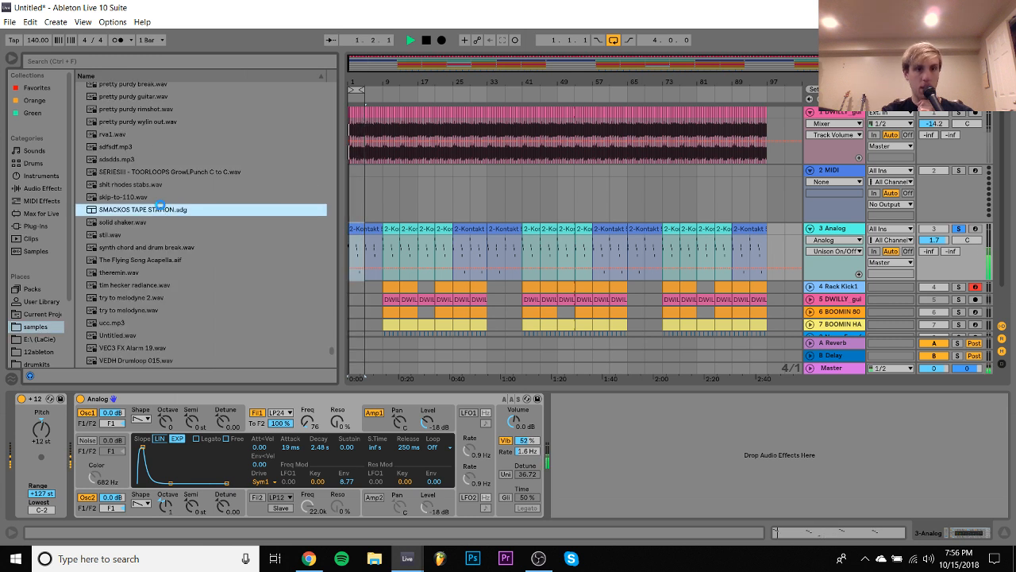
{"action": "left_click", "coordinate": [35, 226]}
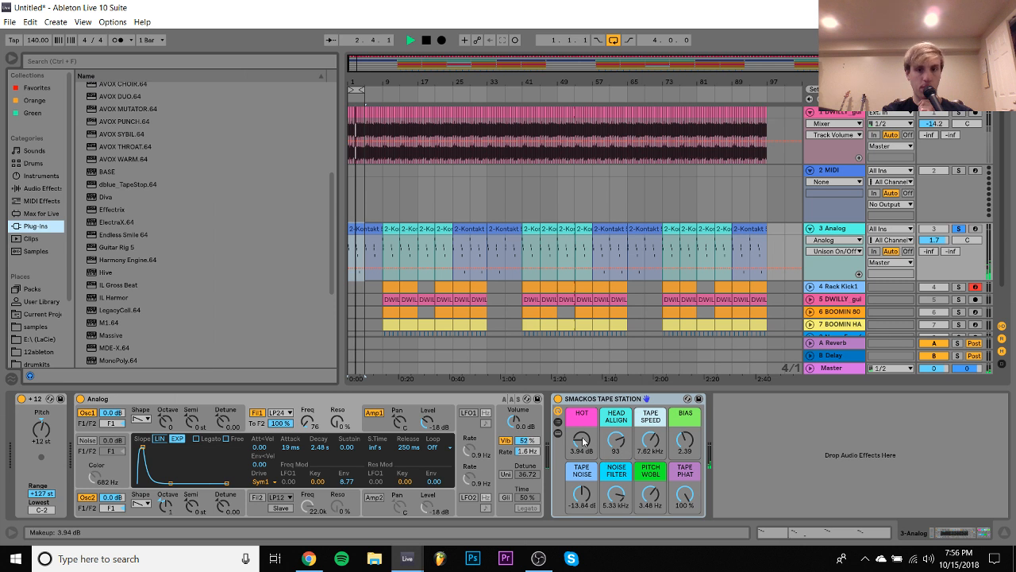
{"action": "left_click_drag", "start_coordinate": [583, 439], "coordinate": [583, 477]}
- Add ValhallaRoom to the Analog track with a 14.75 s decay and a reduced mix, and set the track volume to -11.2 dB
{"action": "scroll", "coordinate": [176, 310], "scroll_direction": "down", "scroll_amount": 5}
{"action": "left_click", "coordinate": [185, 324]}
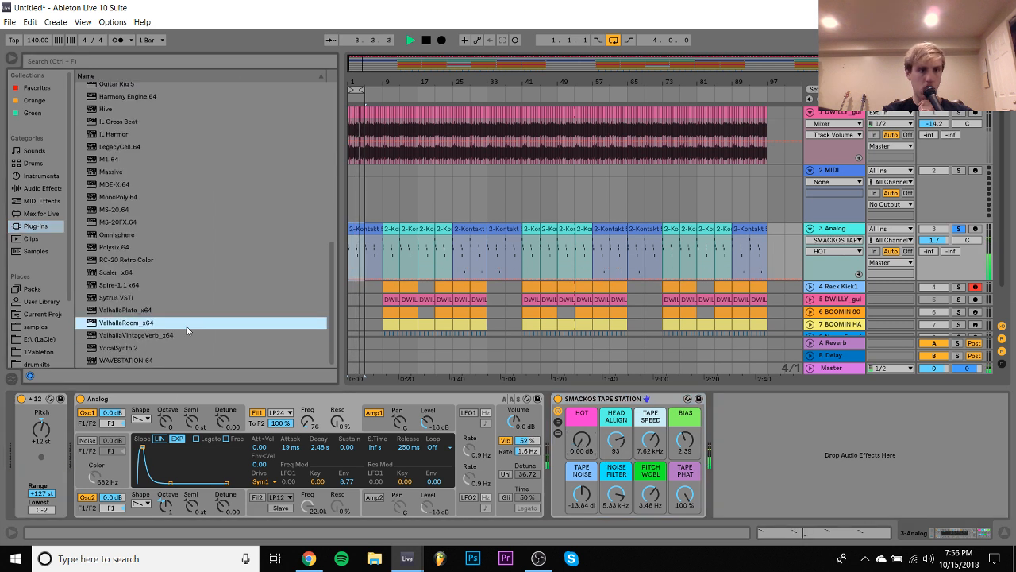
{"action": "double_click", "coordinate": [134, 323]}
{"action": "left_click_drag", "start_coordinate": [935, 242], "coordinate": [934, 270]}
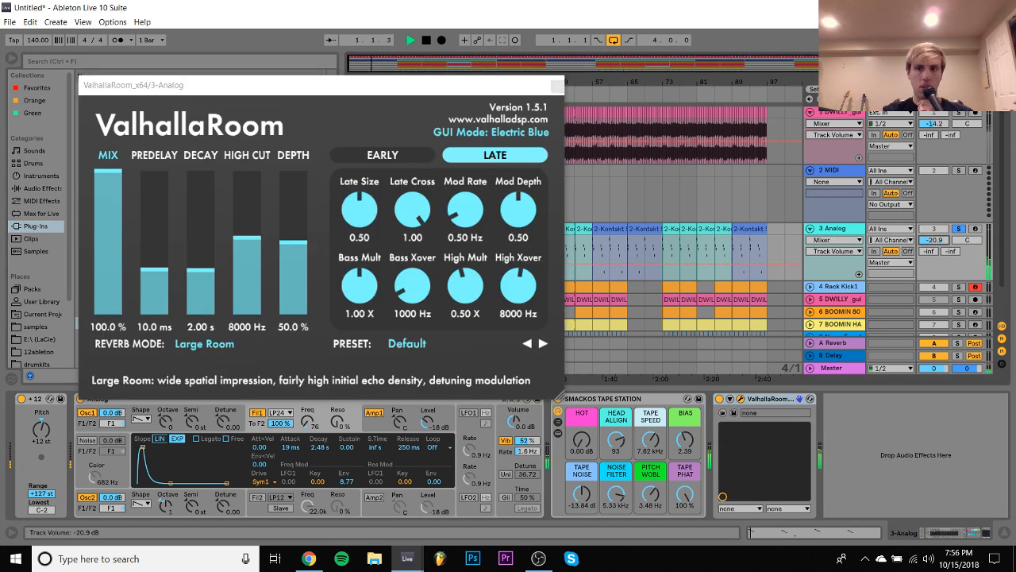
{"action": "left_click", "coordinate": [199, 233]}
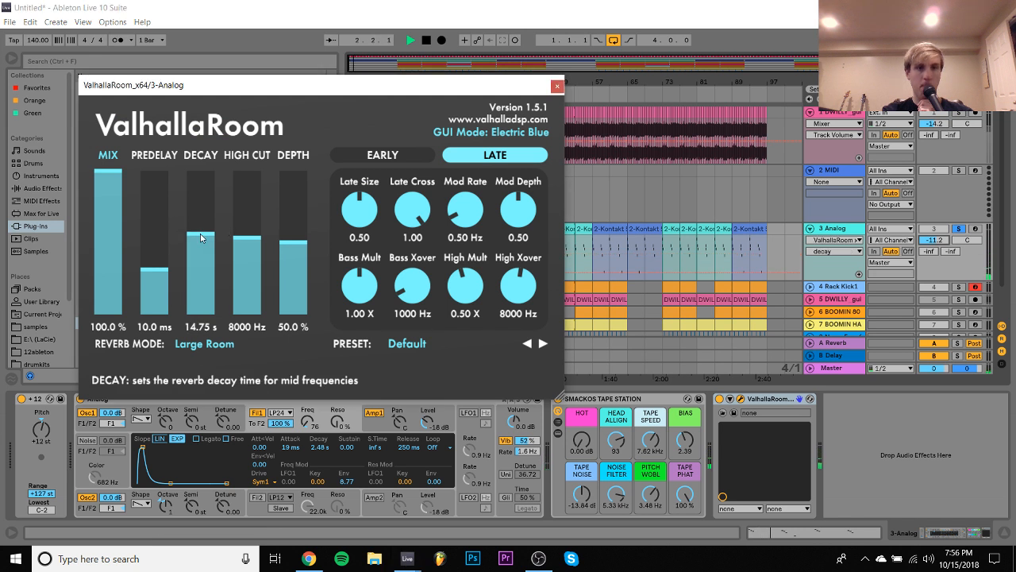
{"action": "left_click", "coordinate": [114, 271]}
{"action": "left_click", "coordinate": [557, 84]}
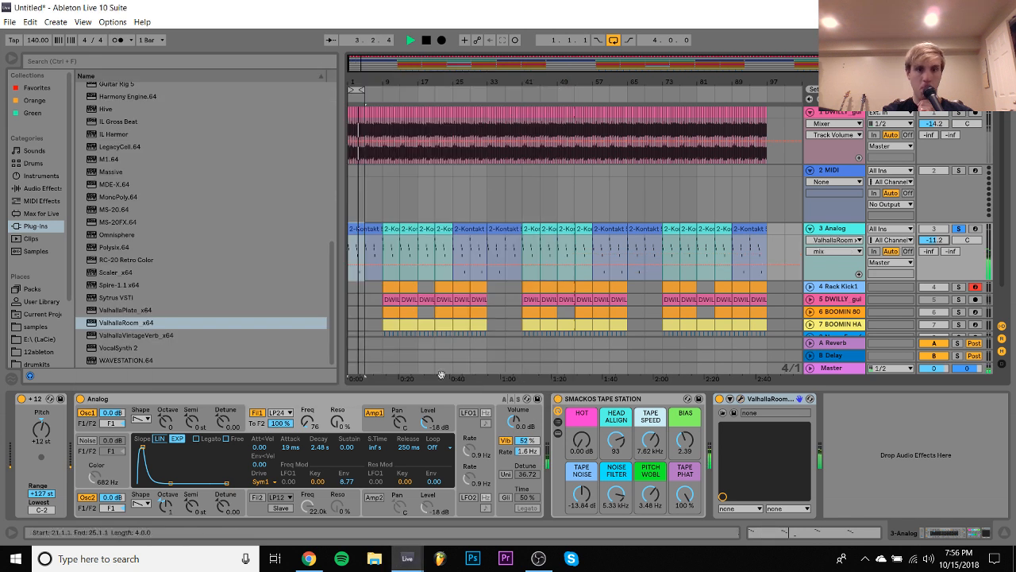
- Set the resonance of Analog's Filter 1 to 29%
{"action": "left_click", "coordinate": [339, 423]}
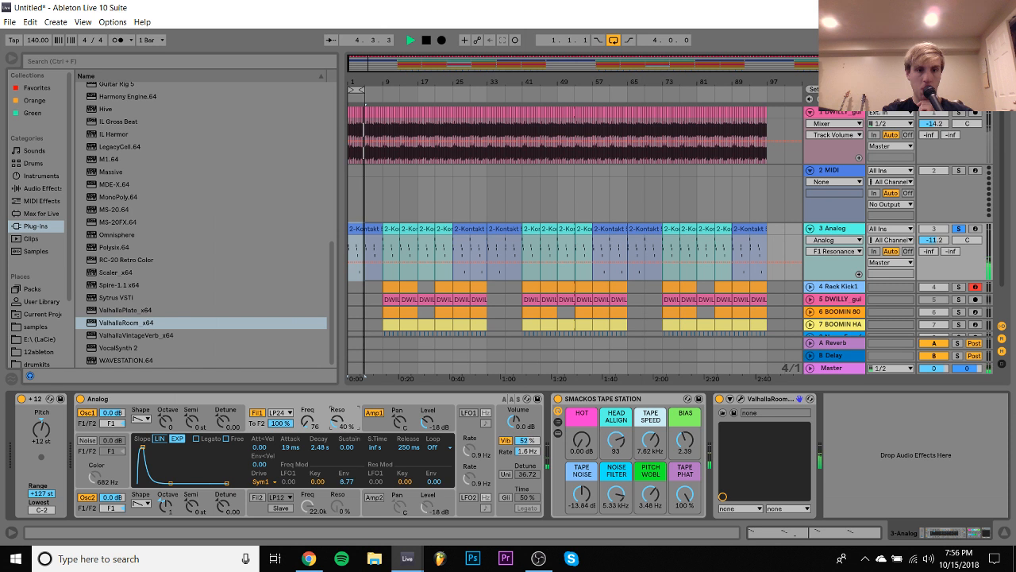
{"action": "left_click_drag", "start_coordinate": [337, 421], "coordinate": [337, 431]}
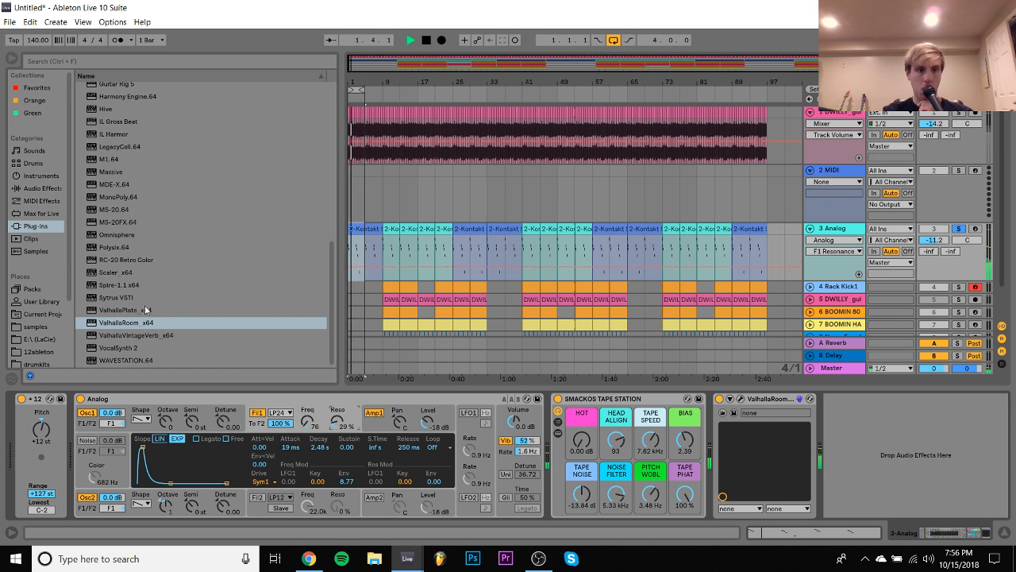
- Set the envelope modulation of Analog's Filter 1 cutoff to 7.62
{"action": "scroll", "coordinate": [136, 286], "scroll_direction": "up", "scroll_amount": 2}
{"action": "left_click_drag", "start_coordinate": [353, 484], "coordinate": [353, 486]}
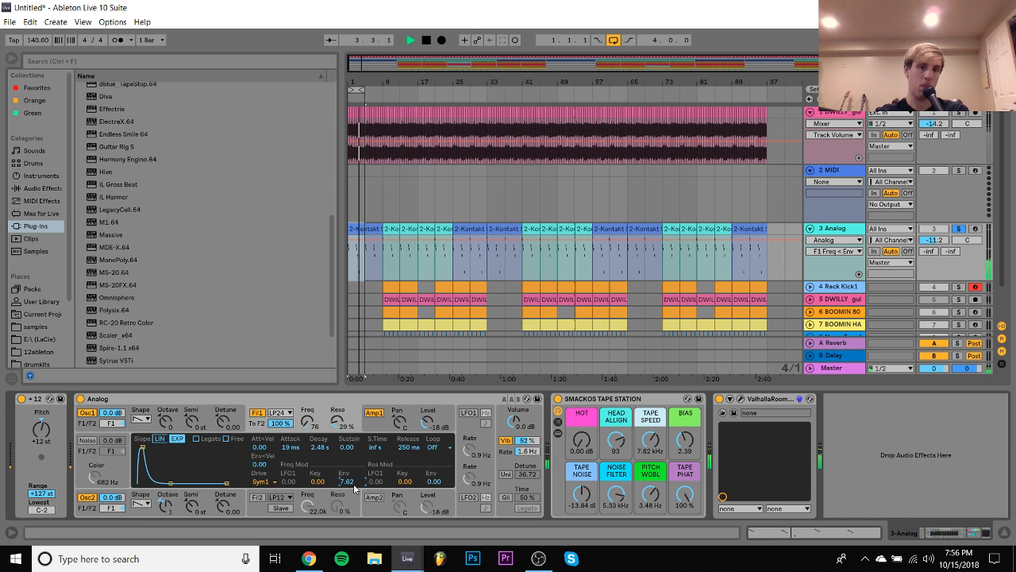
- Unsolo the Analog track, turn looping off and lower the track volume to -13.3 dB against the full mix
{"action": "left_click", "coordinate": [961, 228]}
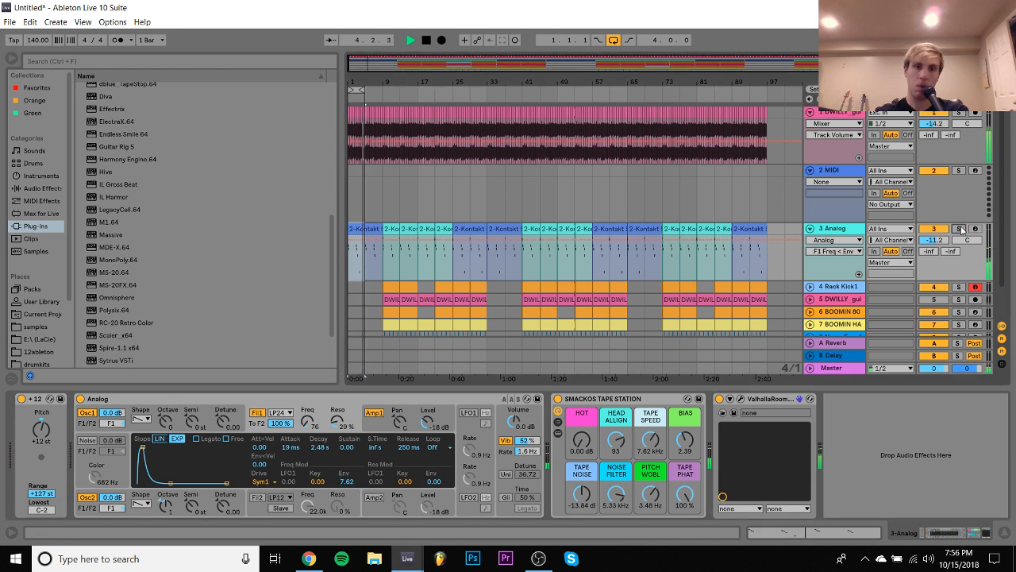
{"action": "left_click", "coordinate": [615, 40]}
{"action": "left_click_drag", "start_coordinate": [944, 247], "coordinate": [944, 252]}
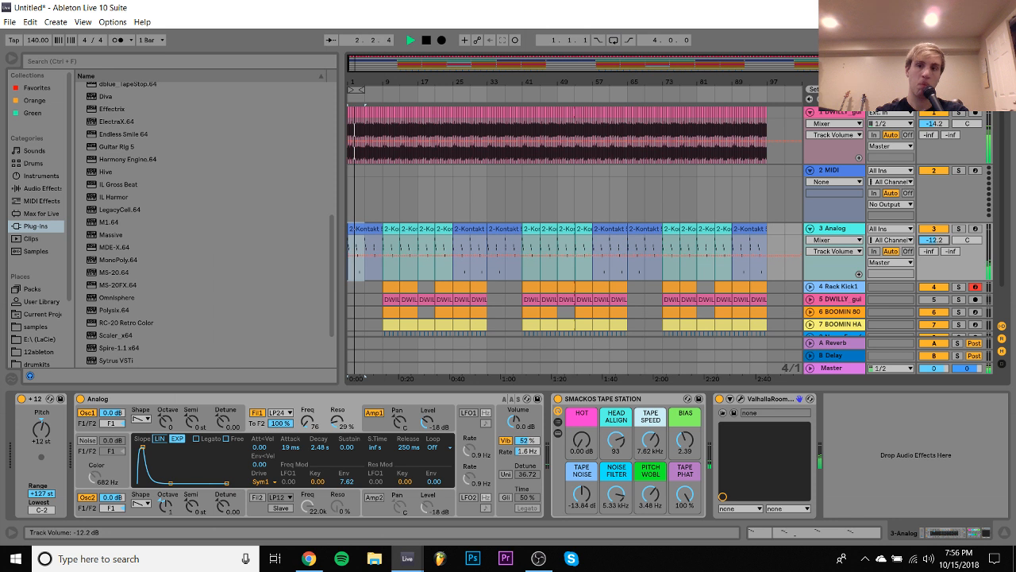
{"action": "left_click", "coordinate": [828, 228]}
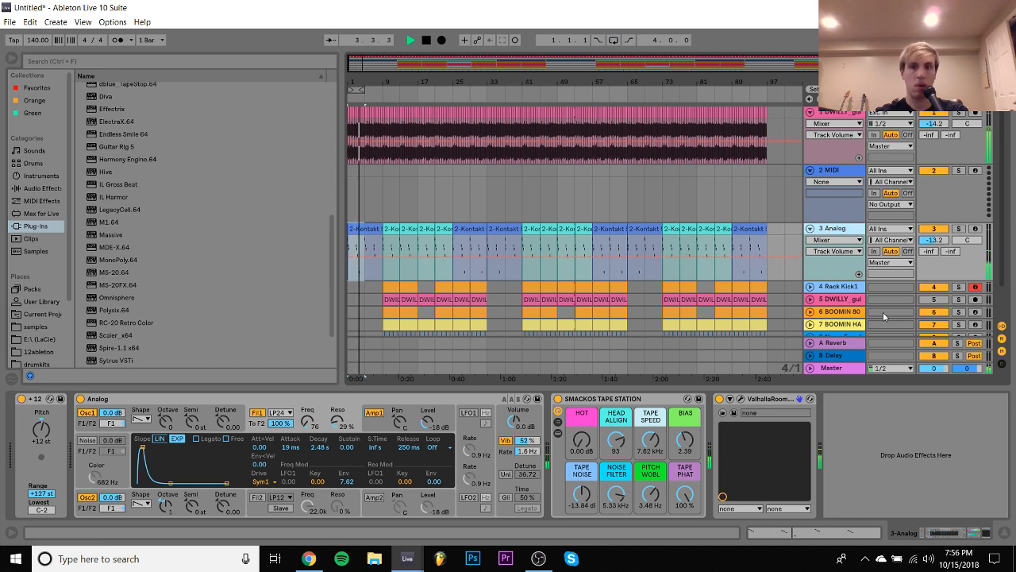
{"action": "left_click", "coordinate": [635, 398]}
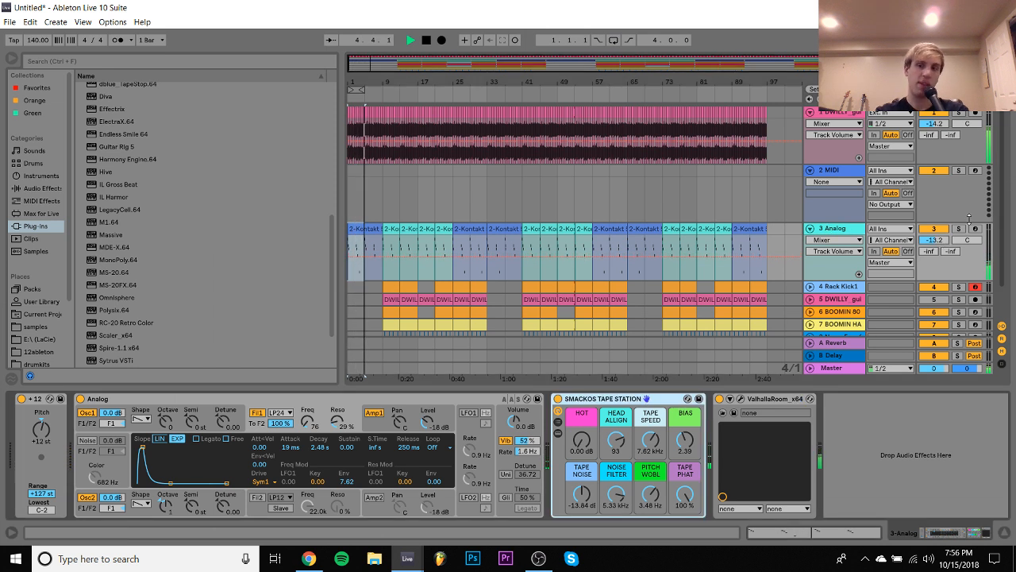
{"action": "left_click_drag", "start_coordinate": [935, 241], "coordinate": [936, 246]}
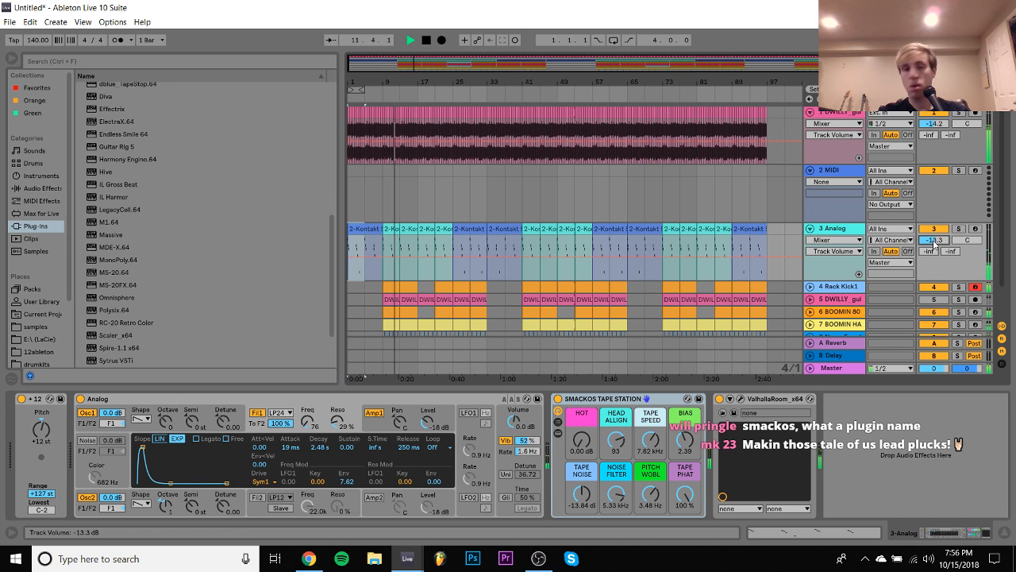
- Solo the Analog track with the loop on, then delete its SMACKOS TAPE STATION and ValhallaRoom effects with playback stopped
{"action": "key", "text": "space"}
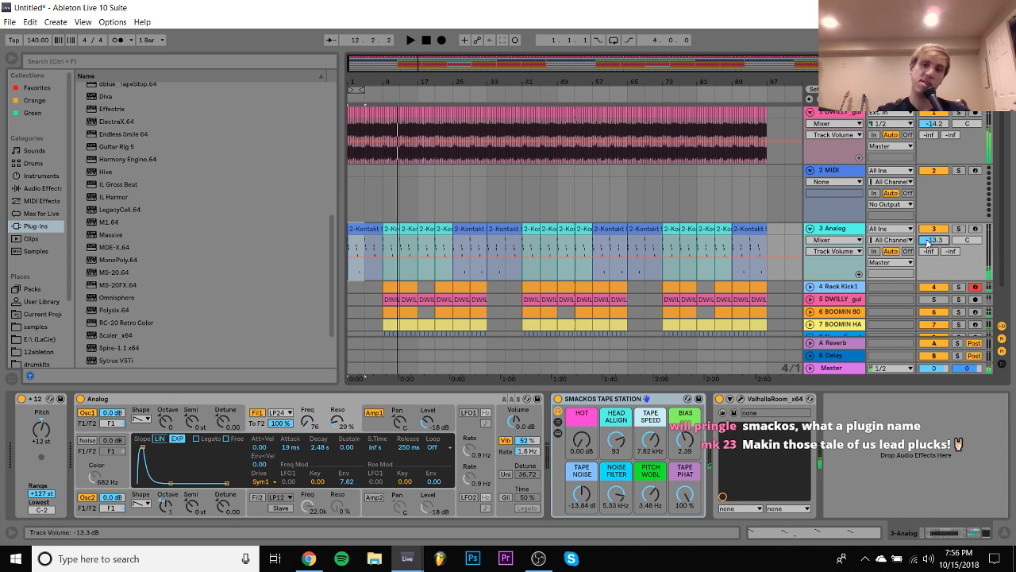
{"action": "left_click", "coordinate": [959, 229]}
{"action": "key", "text": "space"}
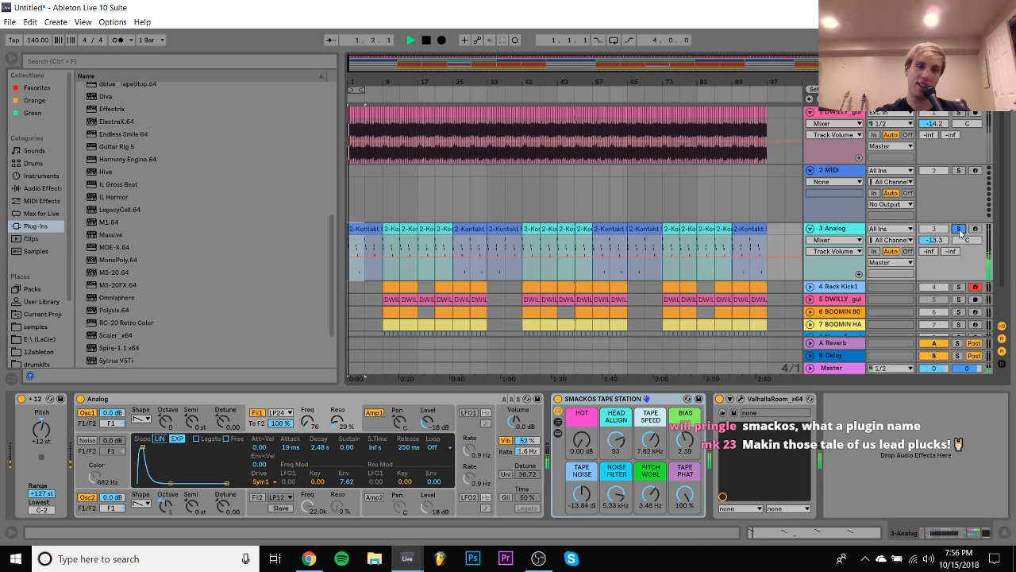
{"action": "key", "text": "ctrl+l"}
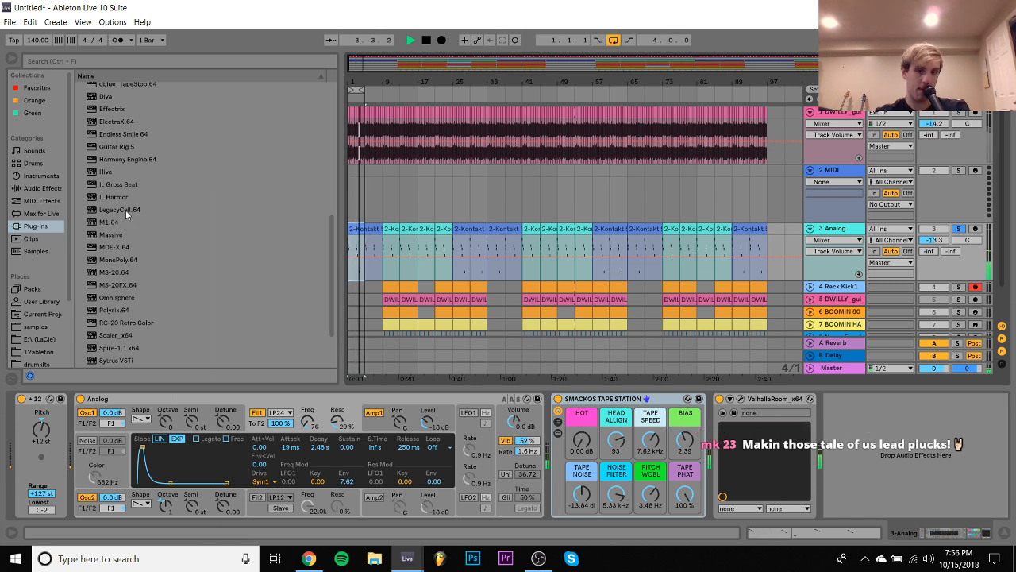
{"action": "key", "text": "space"}
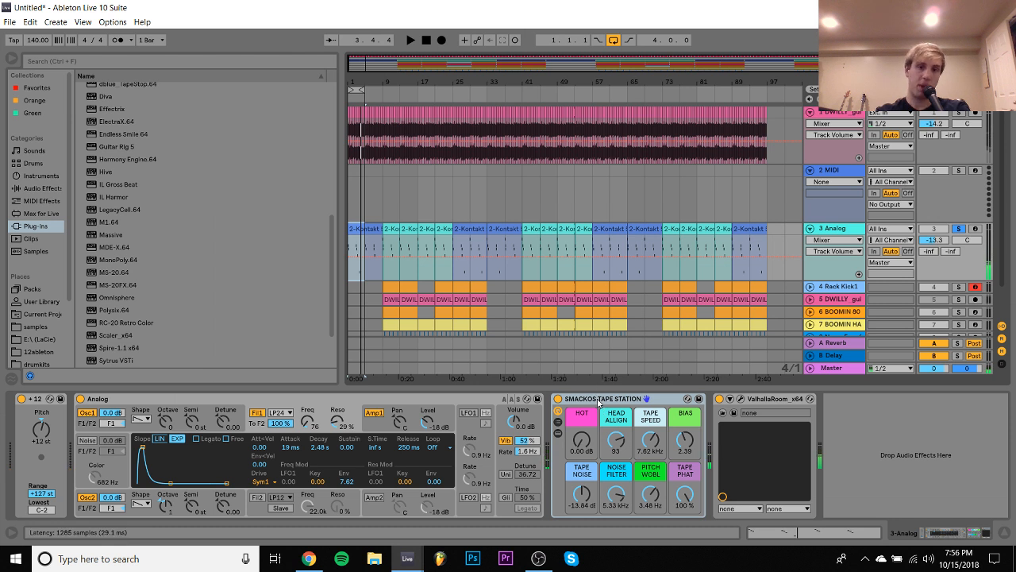
{"action": "key", "text": "Delete"}
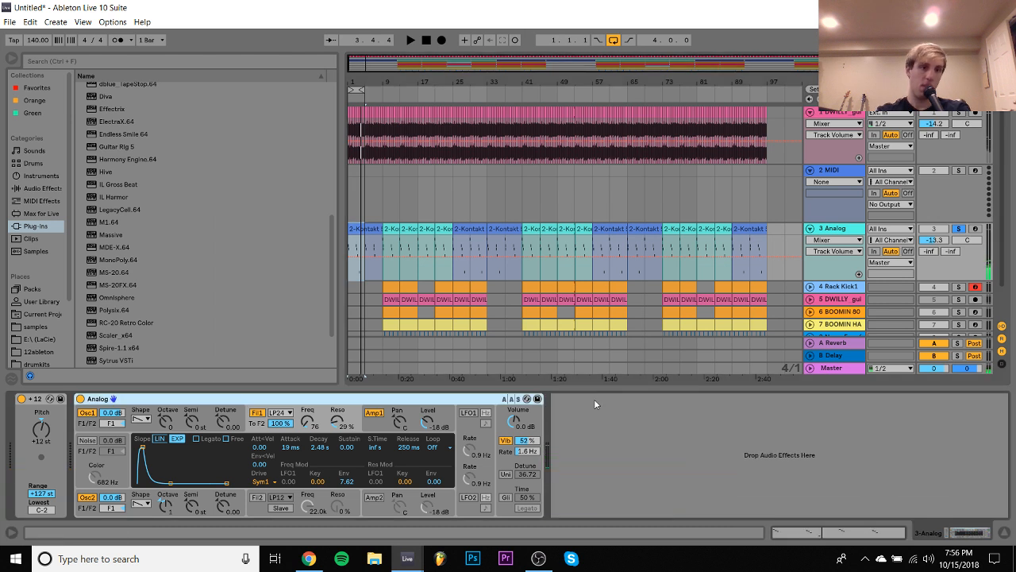
- Replace the Analog instrument on track 3 with Omnisphere and swap that for WAVESTATION.64
{"action": "double_click", "coordinate": [119, 298]}
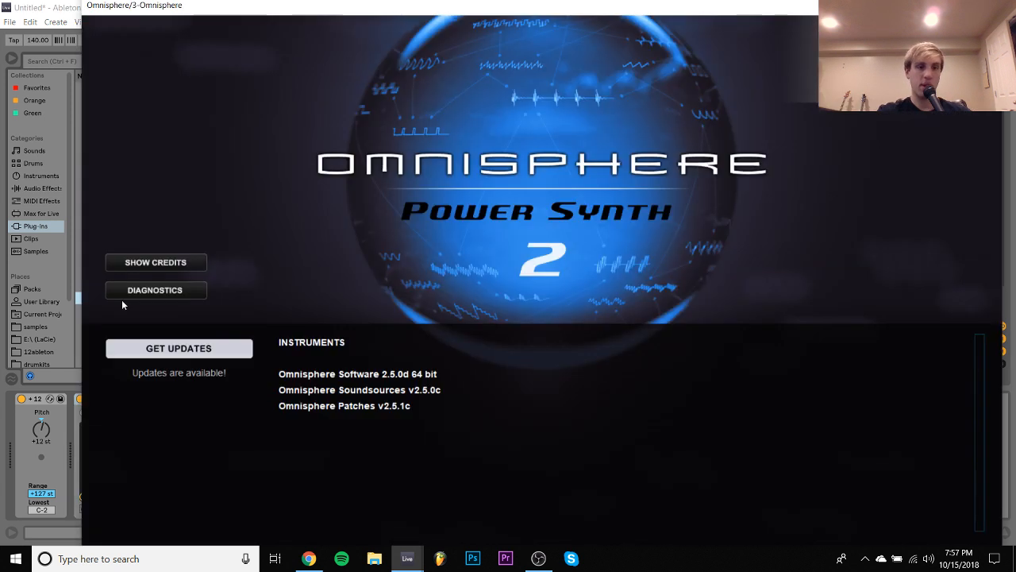
{"action": "left_click", "coordinate": [988, 6]}
{"action": "scroll", "coordinate": [239, 287], "scroll_direction": "down", "scroll_amount": 2}
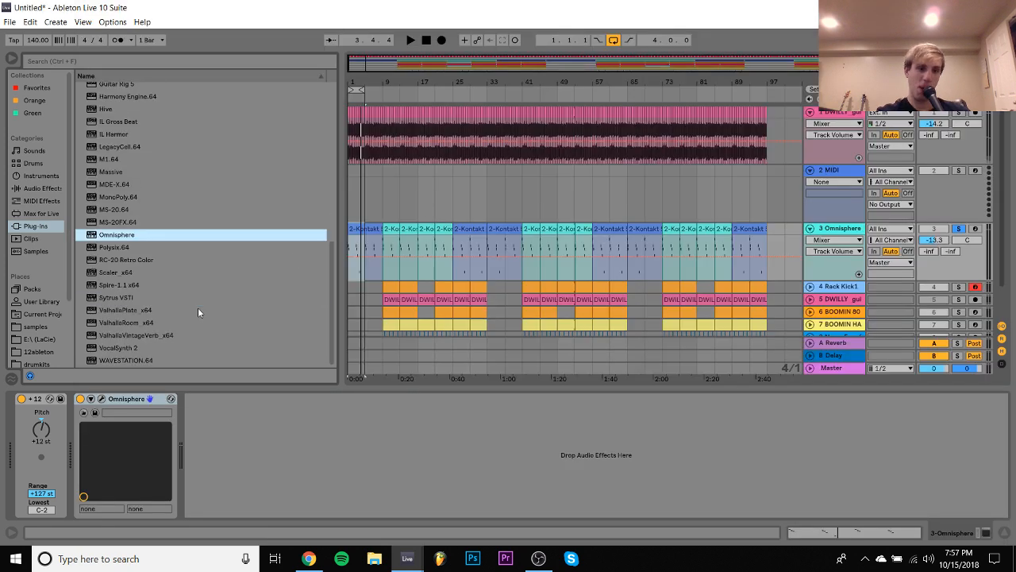
{"action": "double_click", "coordinate": [122, 362]}
{"action": "key", "text": "Return"}
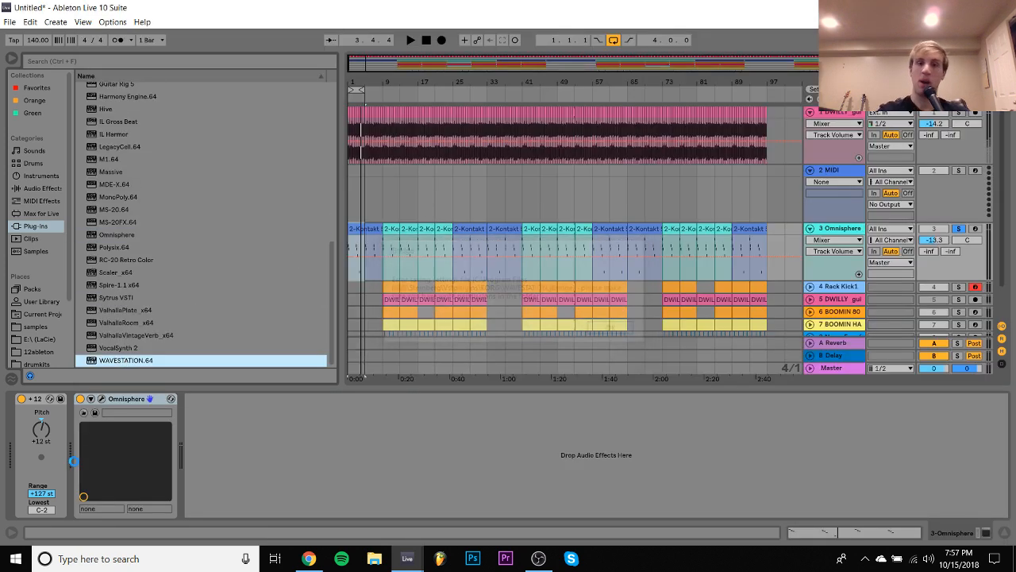
- Audition the Wavestation presets Alien Dreams, Kilimanjaro and The Pied Piper during playback, raising the track volume to -7.2 dB
{"action": "key", "text": "space"}
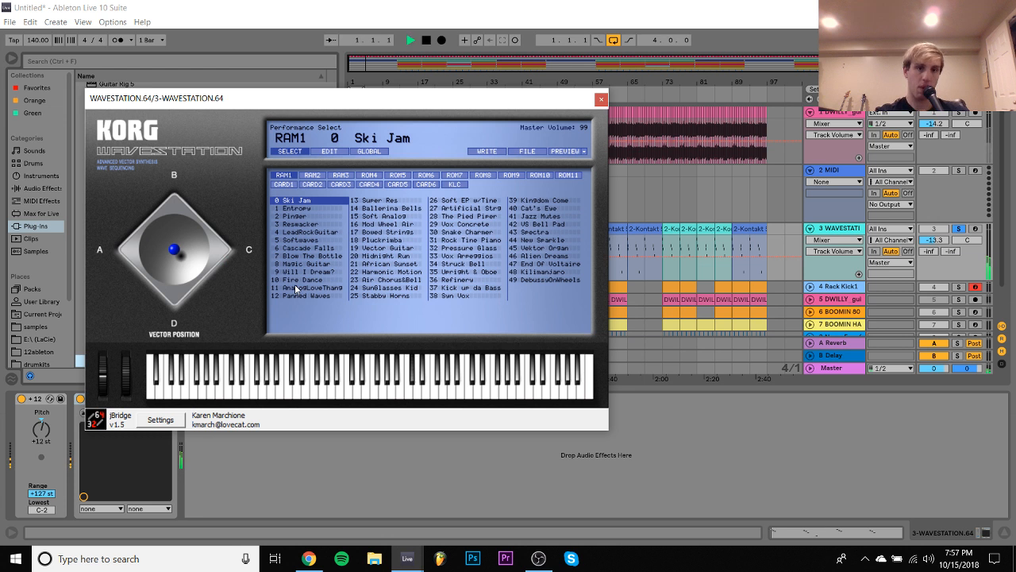
{"action": "left_click", "coordinate": [515, 256]}
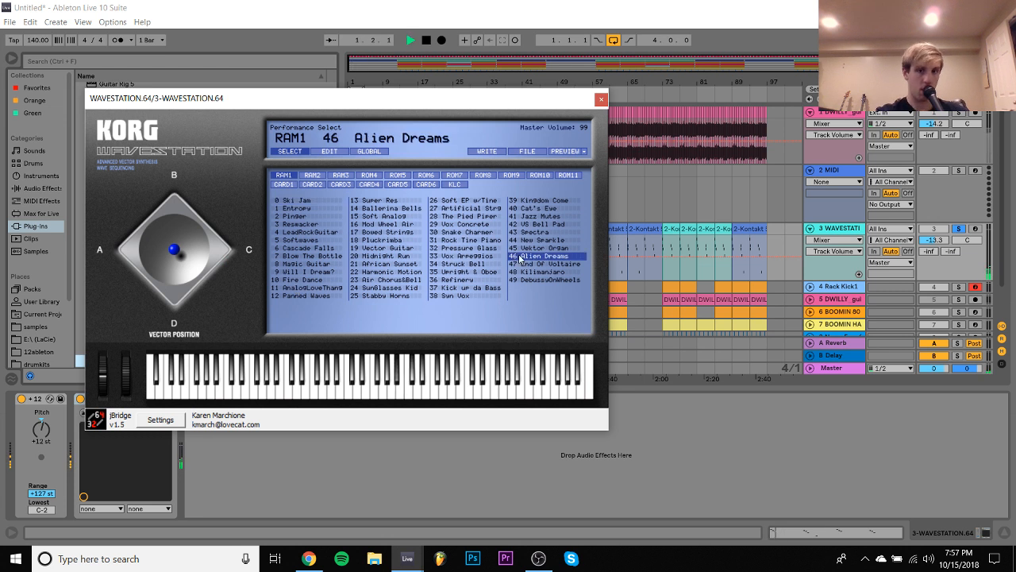
{"action": "left_click", "coordinate": [553, 273]}
{"action": "key", "text": "v"}
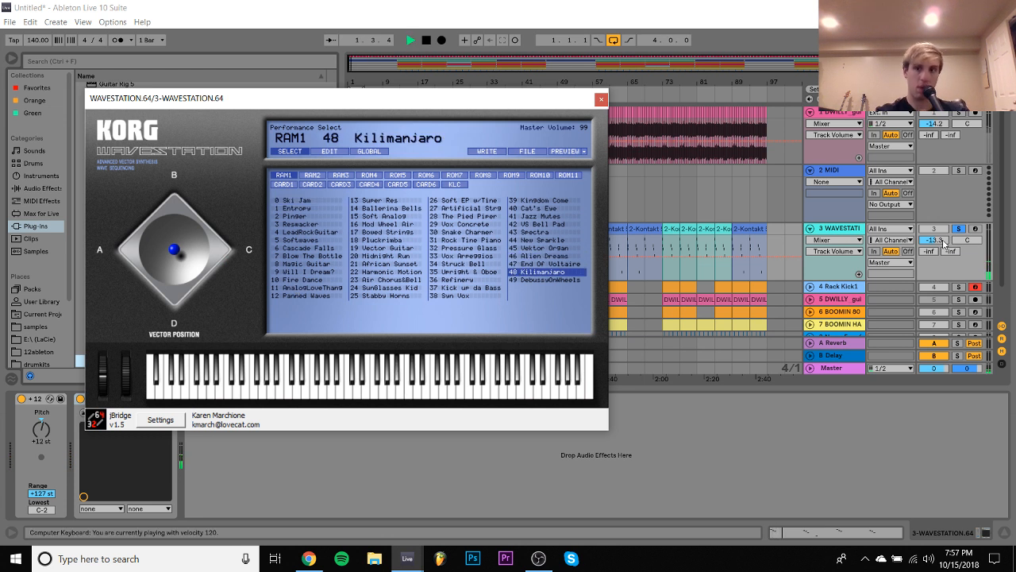
{"action": "left_click", "coordinate": [943, 241]}
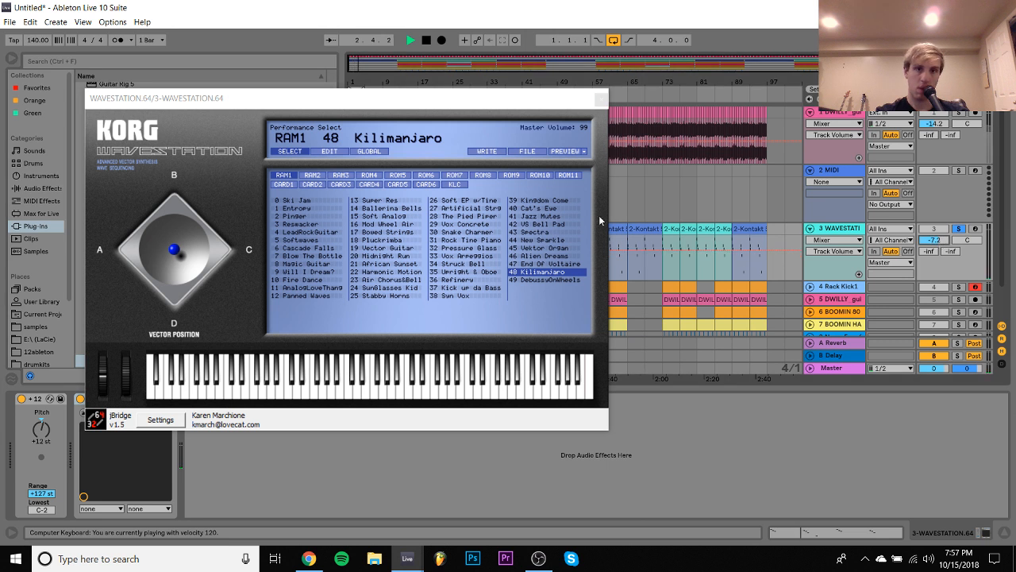
{"action": "left_click", "coordinate": [449, 216]}
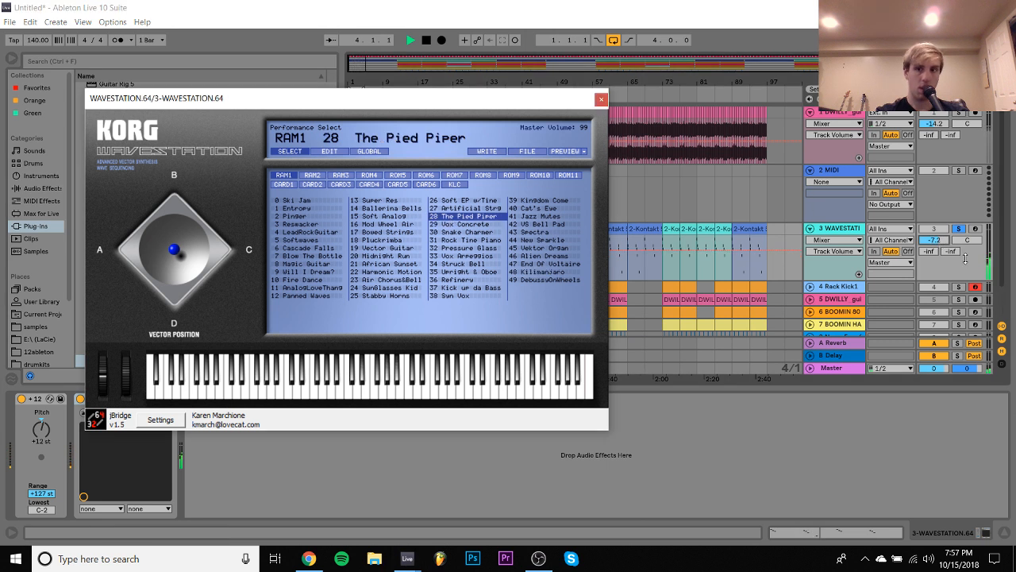
- Unsolo the Wavestation track, set its volume to -4.0 dB and turn looping off
{"action": "left_click", "coordinate": [959, 230]}
{"action": "left_click_drag", "start_coordinate": [942, 241], "coordinate": [942, 229]}
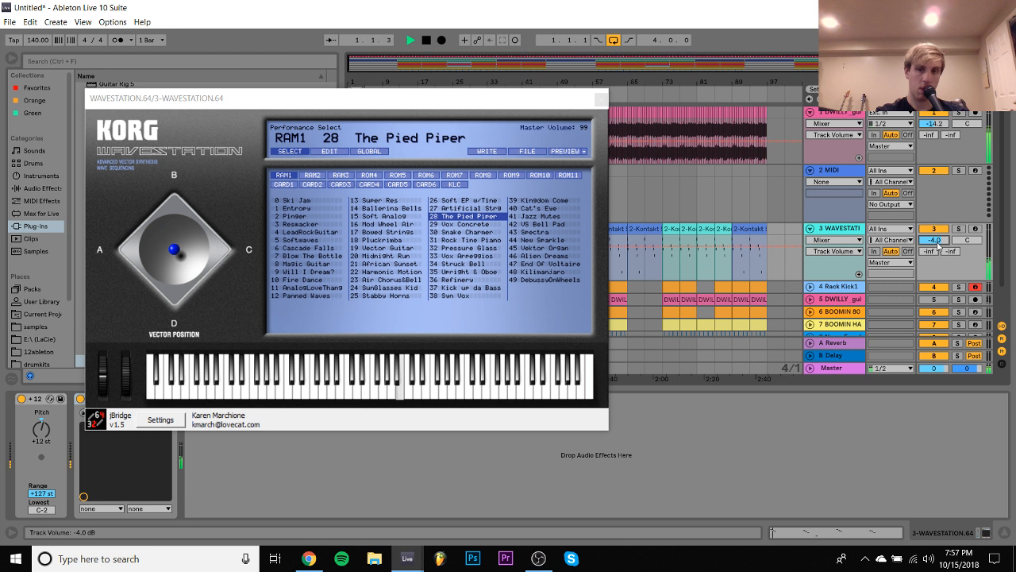
{"action": "left_click", "coordinate": [614, 40]}
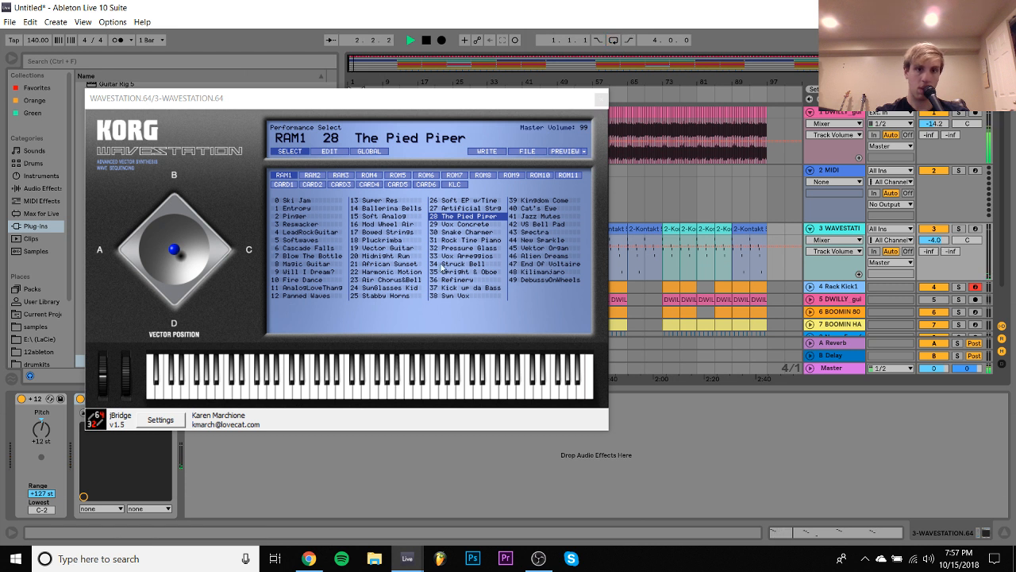
- Choose the Harmonic Motion preset and set the track's Pitch device to +36 st
{"action": "left_click", "coordinate": [392, 264]}
{"action": "left_click", "coordinate": [400, 273]}
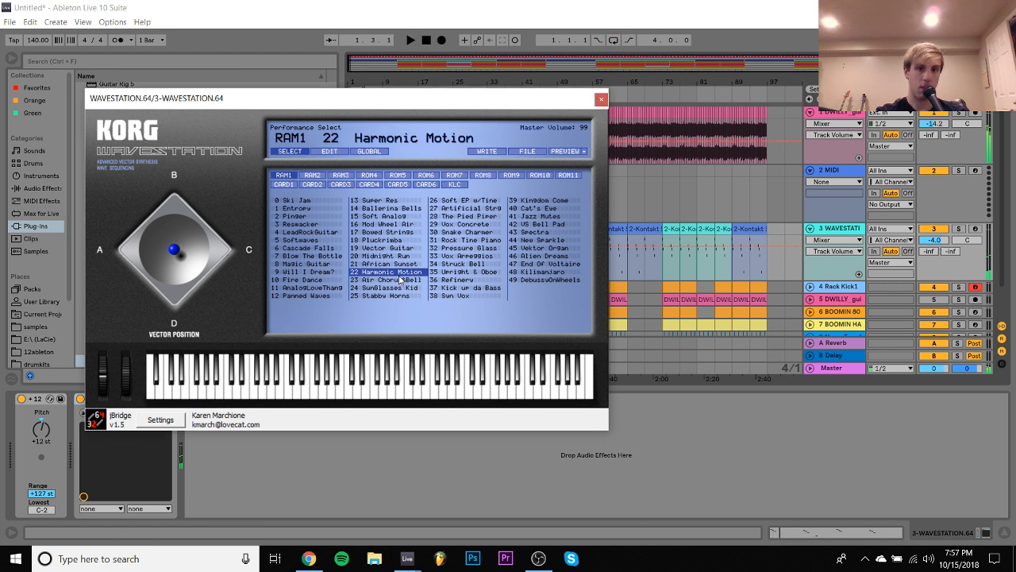
{"action": "left_click", "coordinate": [40, 441]}
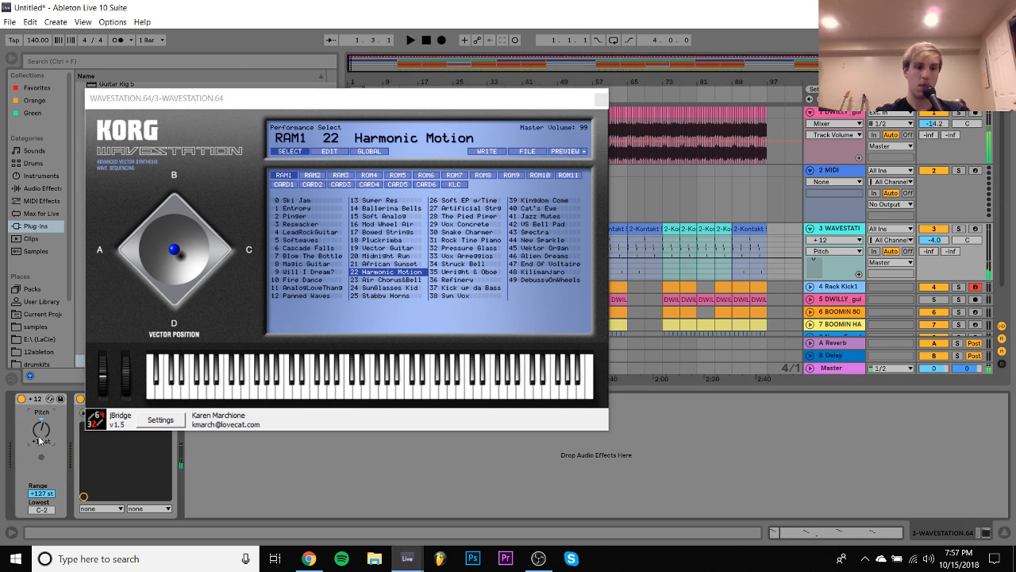
{"action": "key", "text": "space"}
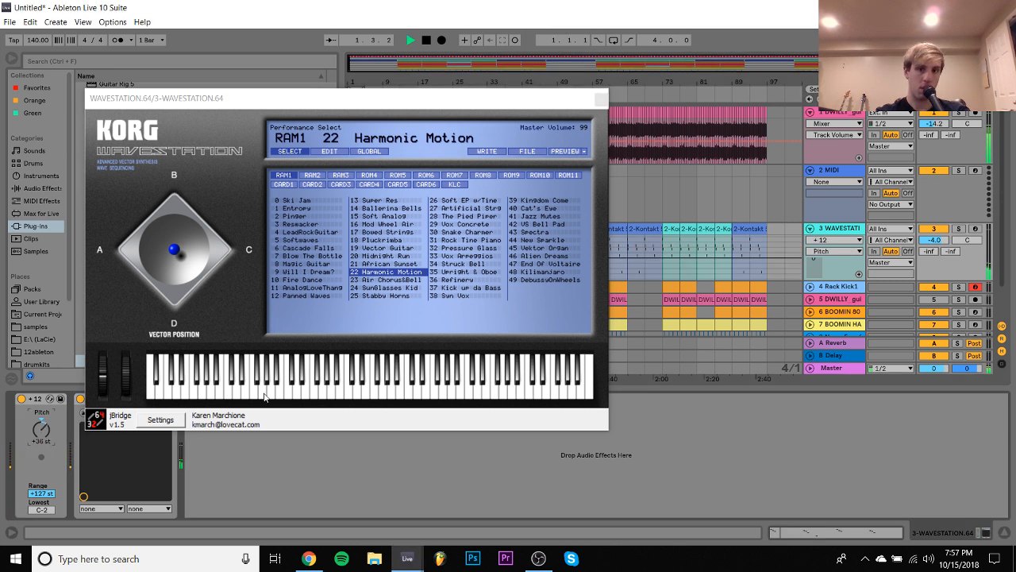
- Audition the presets Air Chorus&Bell, Fire Dance and Vox Arpeggios, choose Struck Bell and close the Wavestation window
{"action": "left_click", "coordinate": [959, 228]}
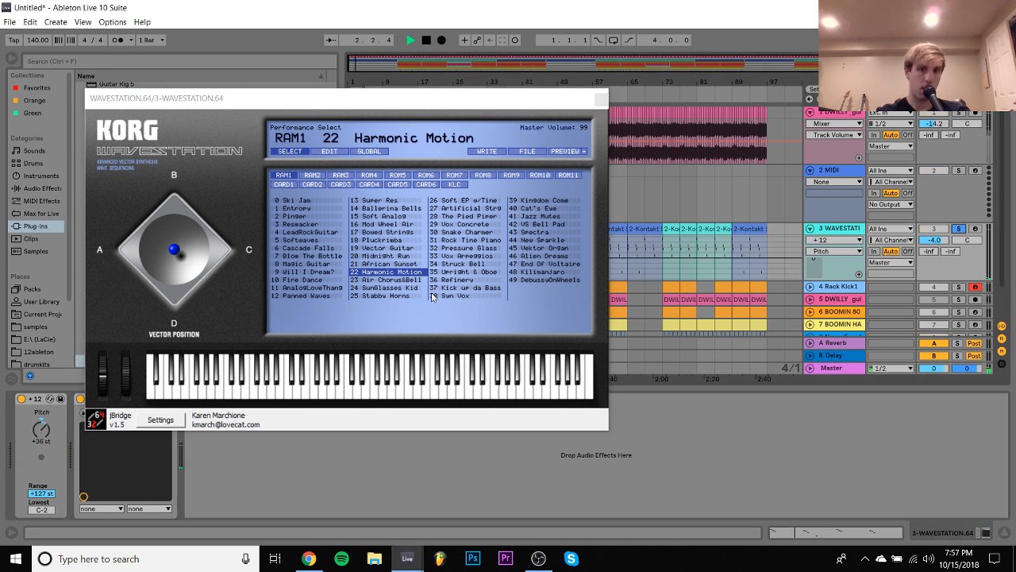
{"action": "left_click", "coordinate": [391, 283]}
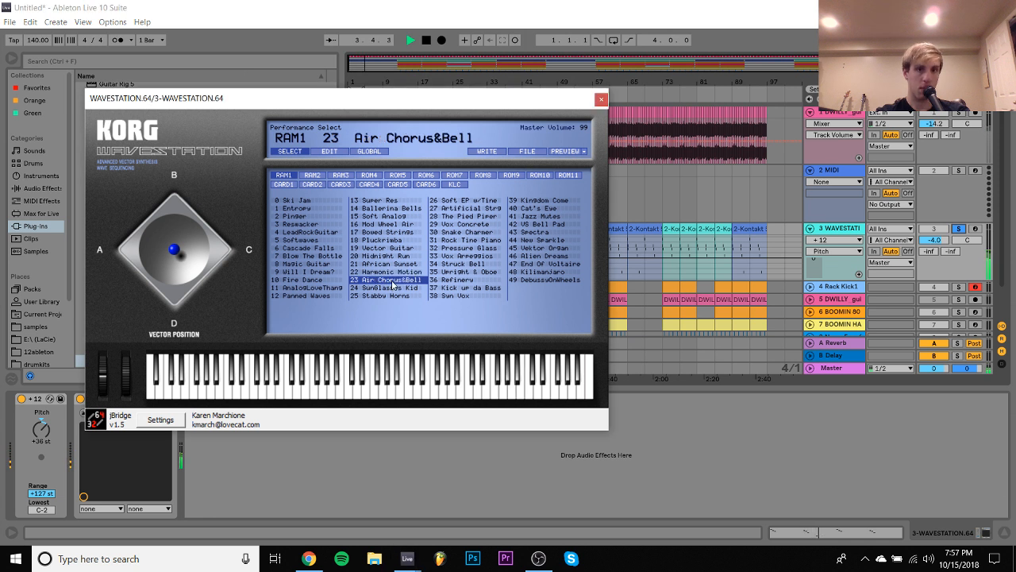
{"action": "left_click", "coordinate": [959, 228]}
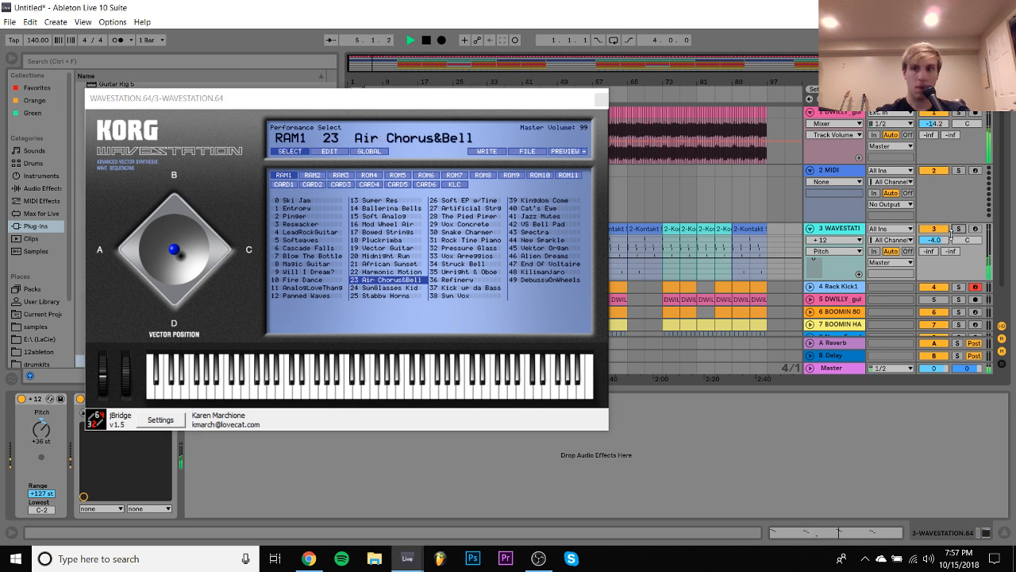
{"action": "left_click", "coordinate": [312, 279]}
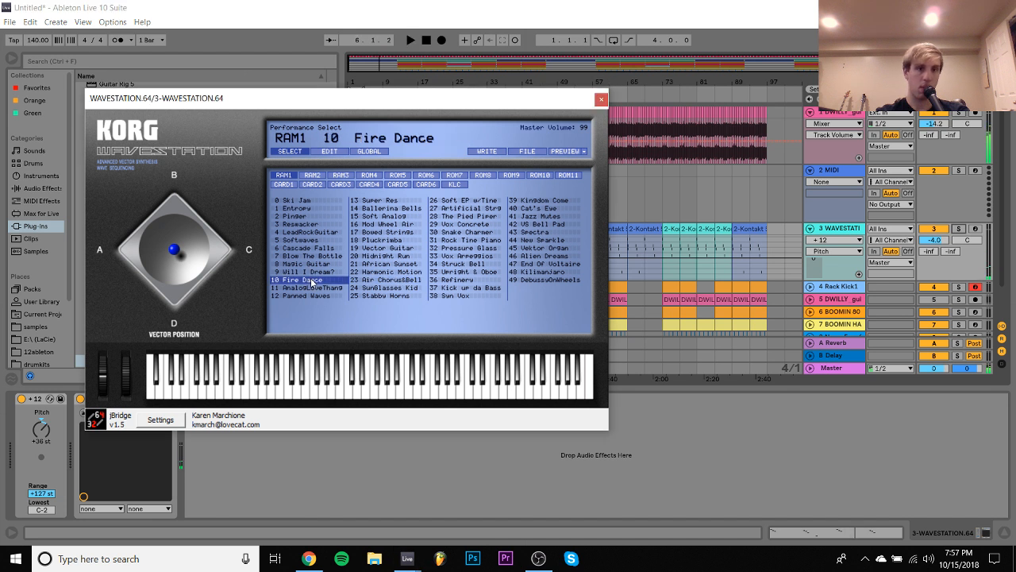
{"action": "left_click", "coordinate": [486, 266]}
{"action": "key", "text": "space"}
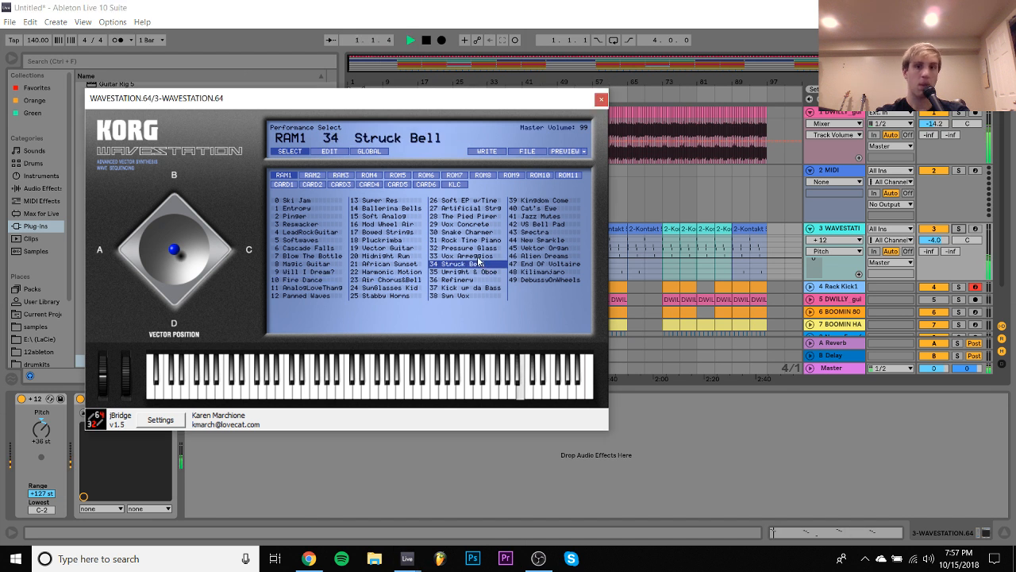
{"action": "left_click", "coordinate": [480, 256]}
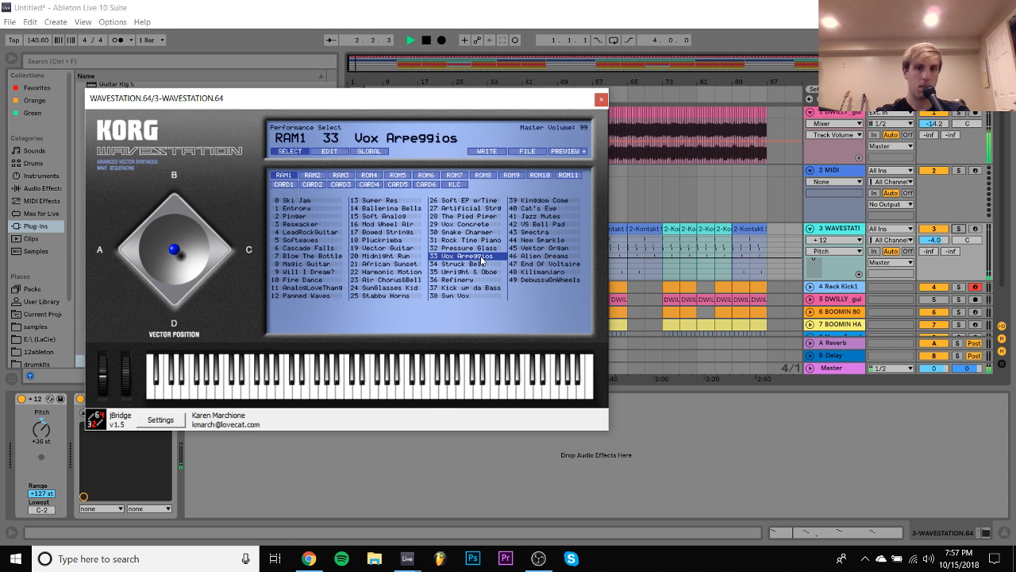
{"action": "left_click", "coordinate": [482, 265]}
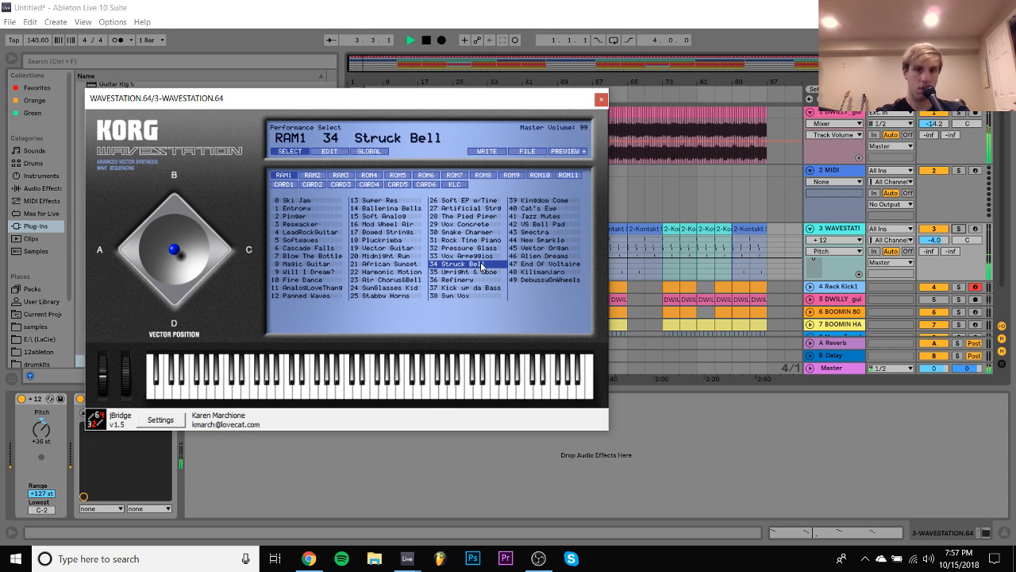
{"action": "key", "text": "space"}
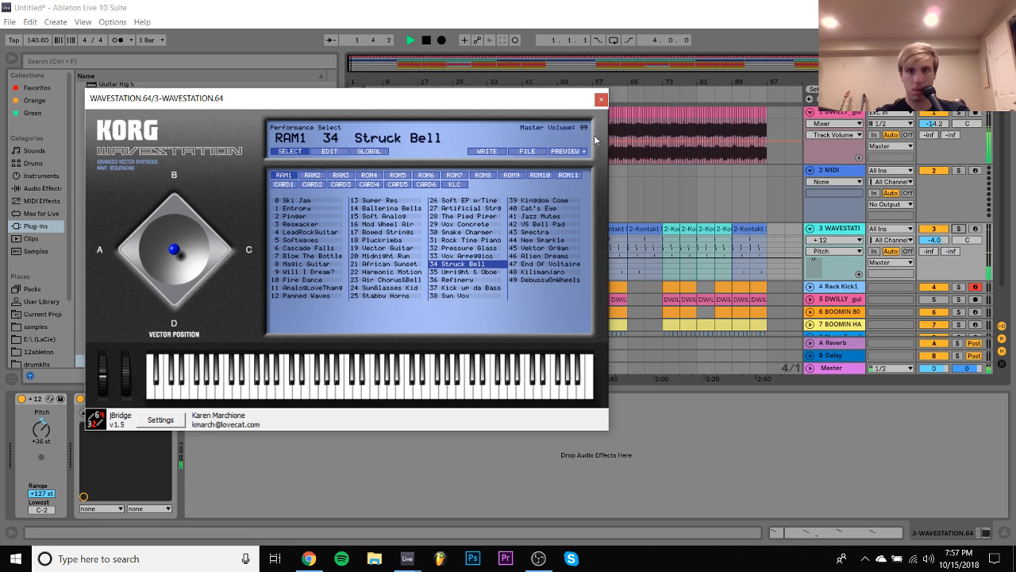
{"action": "left_click", "coordinate": [600, 101]}
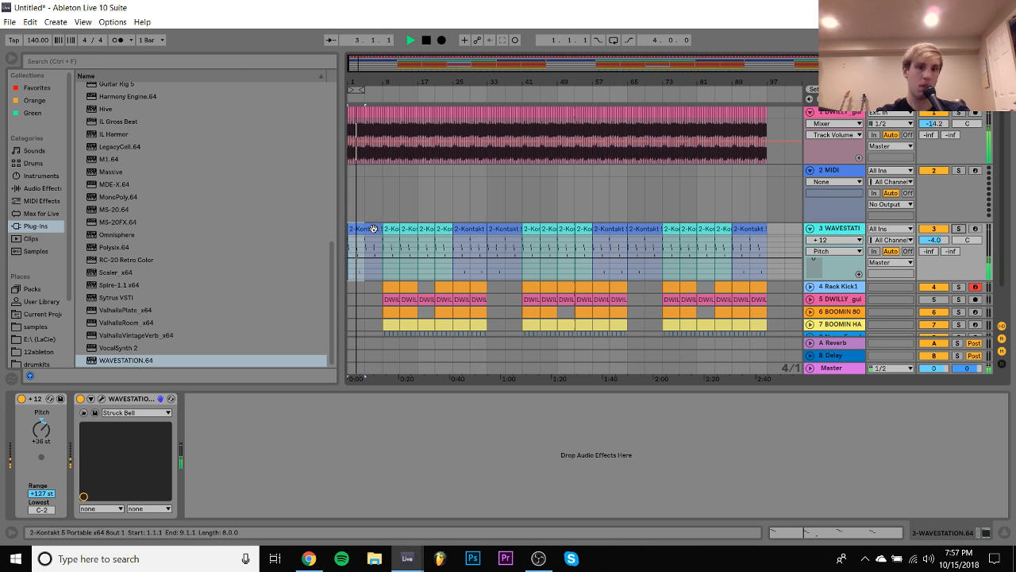
- Play the arrangement from the Wavestation clips at bars 17 and 25, and solo the track to hear the melody alone
{"action": "left_click", "coordinate": [425, 228]}
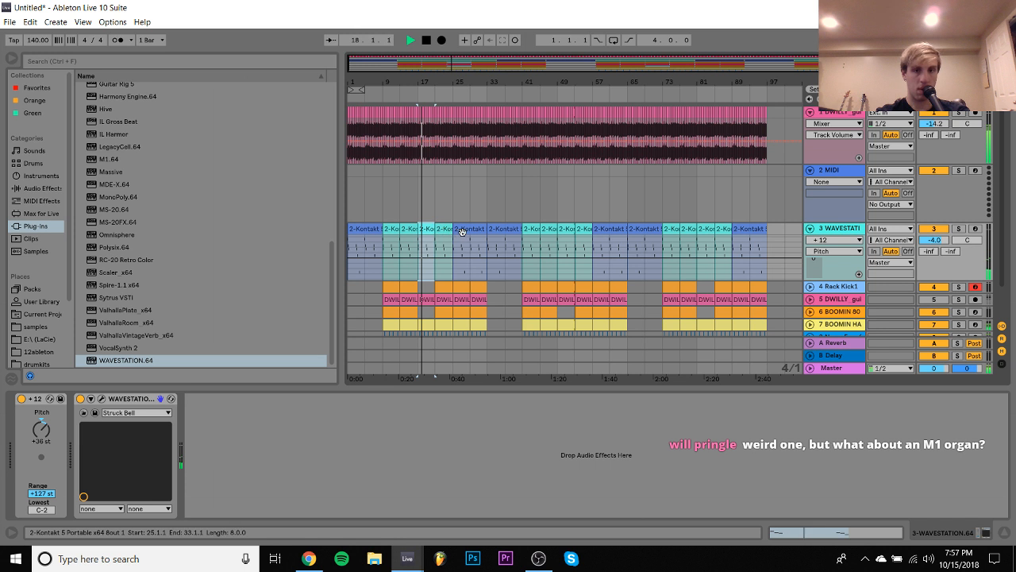
{"action": "left_click", "coordinate": [464, 230]}
{"action": "left_click", "coordinate": [959, 229]}
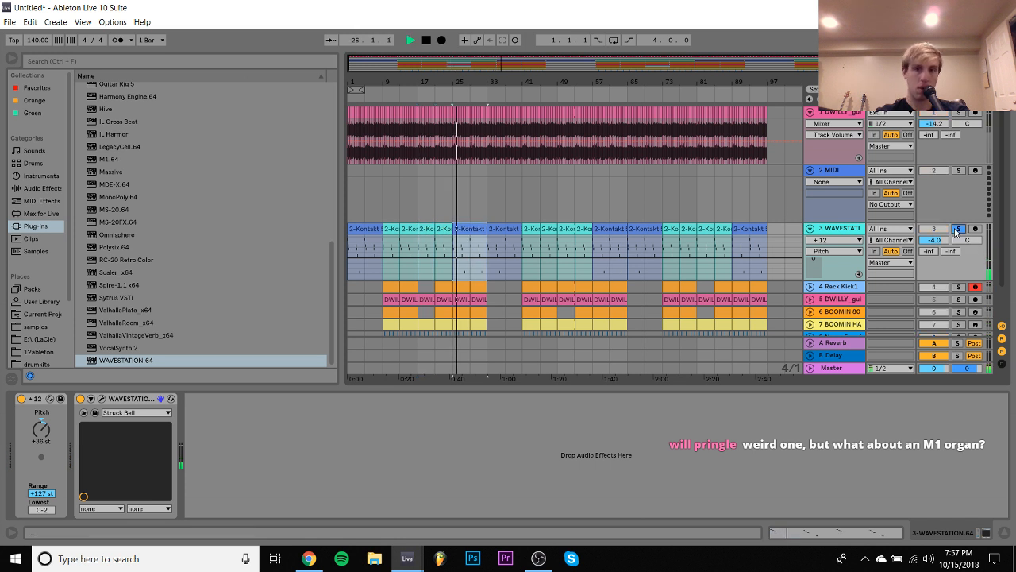
- Load Omnisphere on track 3 in place of Wavestation and set its window magnification to 1x
{"action": "left_click", "coordinate": [114, 235]}
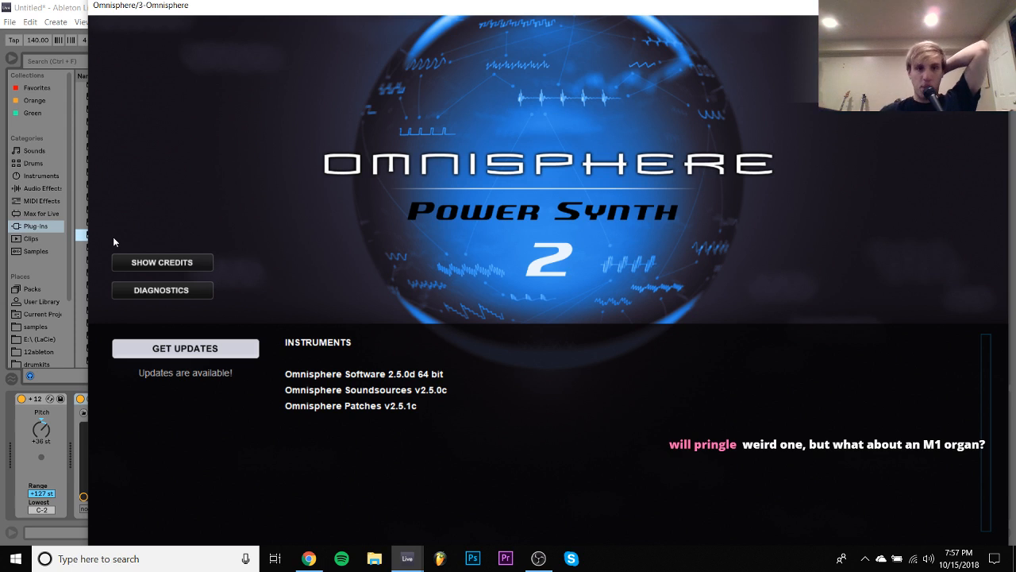
{"action": "left_click", "coordinate": [509, 135]}
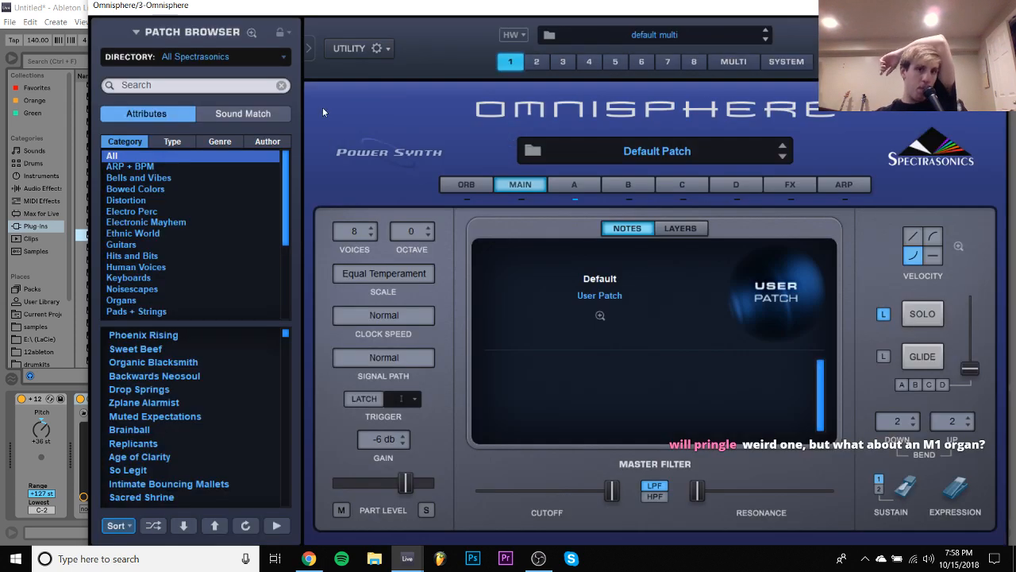
{"action": "left_click", "coordinate": [379, 48]}
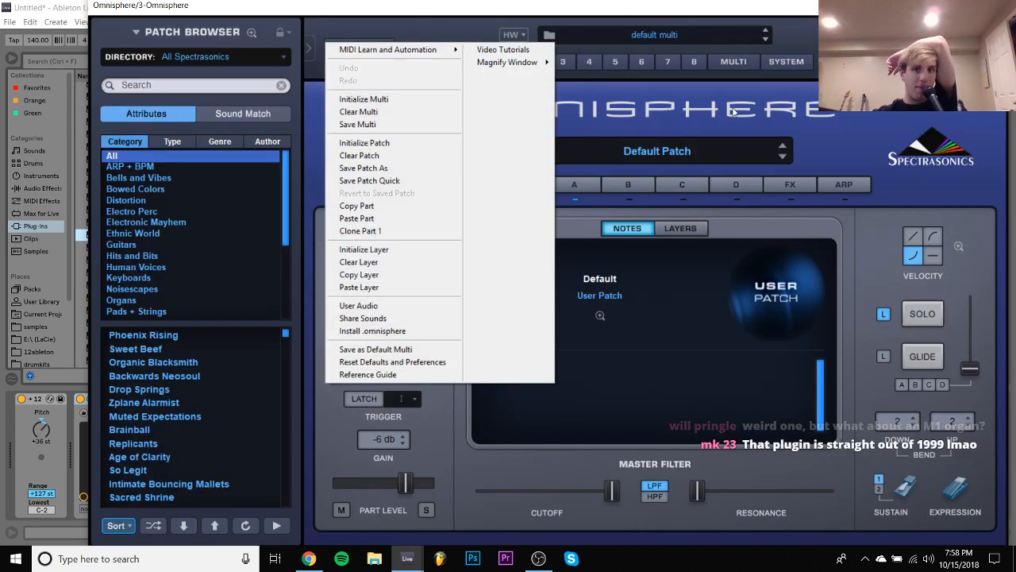
{"action": "mouse_move", "coordinate": [537, 67]}
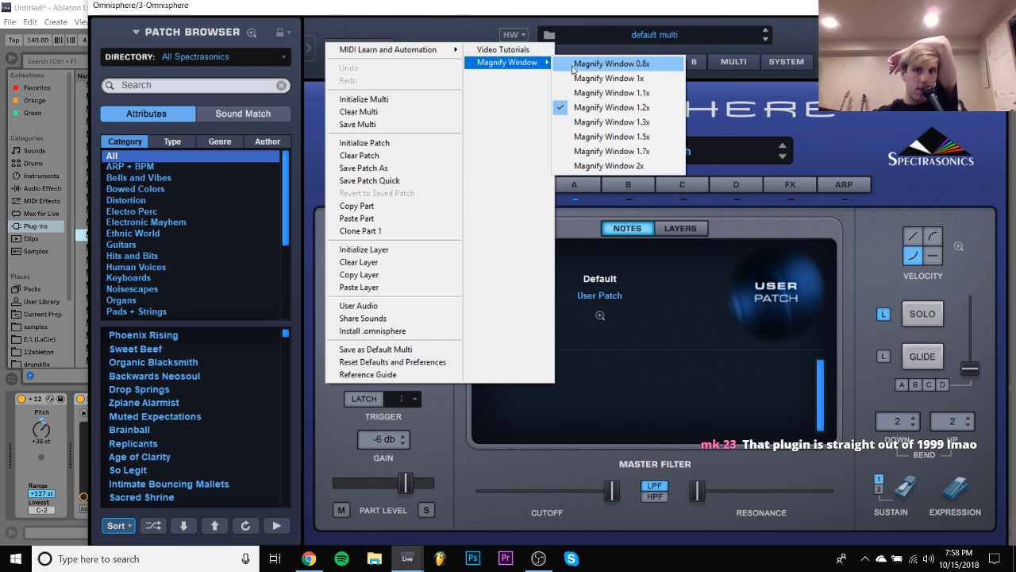
{"action": "left_click", "coordinate": [612, 78]}
- Filter the Omnisphere patches to the Retro Land category and load Transcendent in Time
{"action": "scroll", "coordinate": [151, 244], "scroll_direction": "down", "scroll_amount": 5}
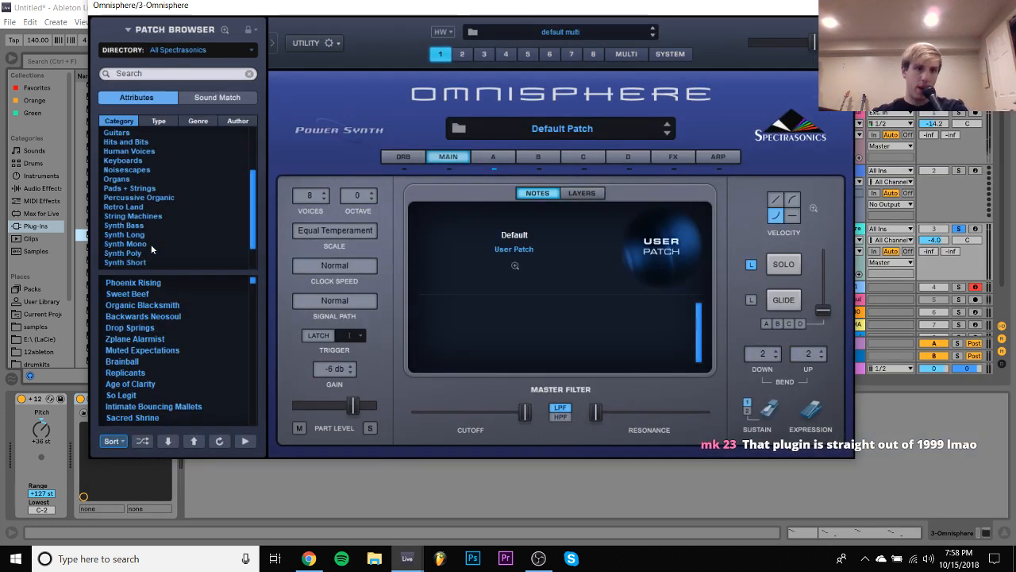
{"action": "left_click", "coordinate": [129, 170]}
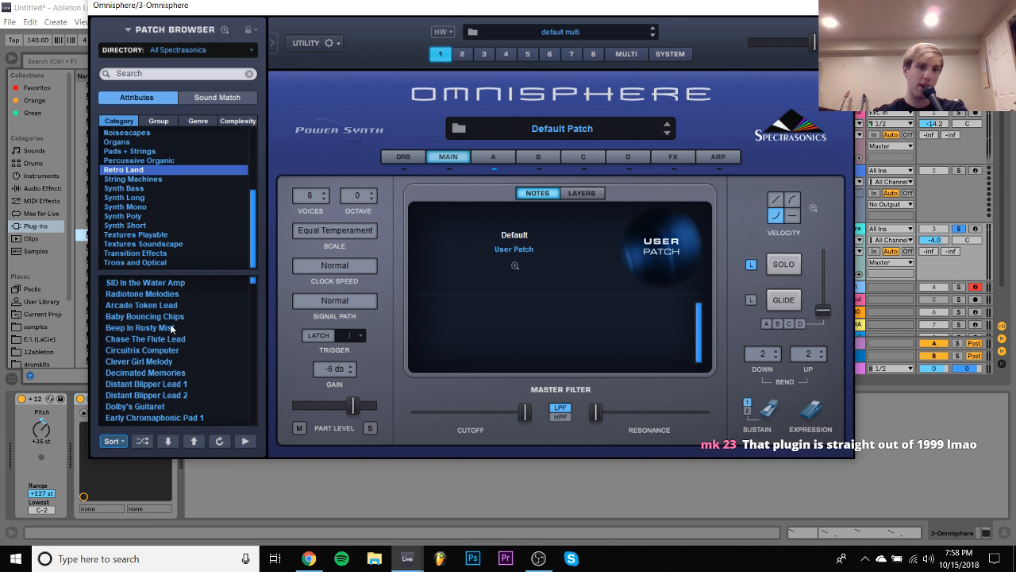
{"action": "scroll", "coordinate": [170, 326], "scroll_direction": "down", "scroll_amount": 10}
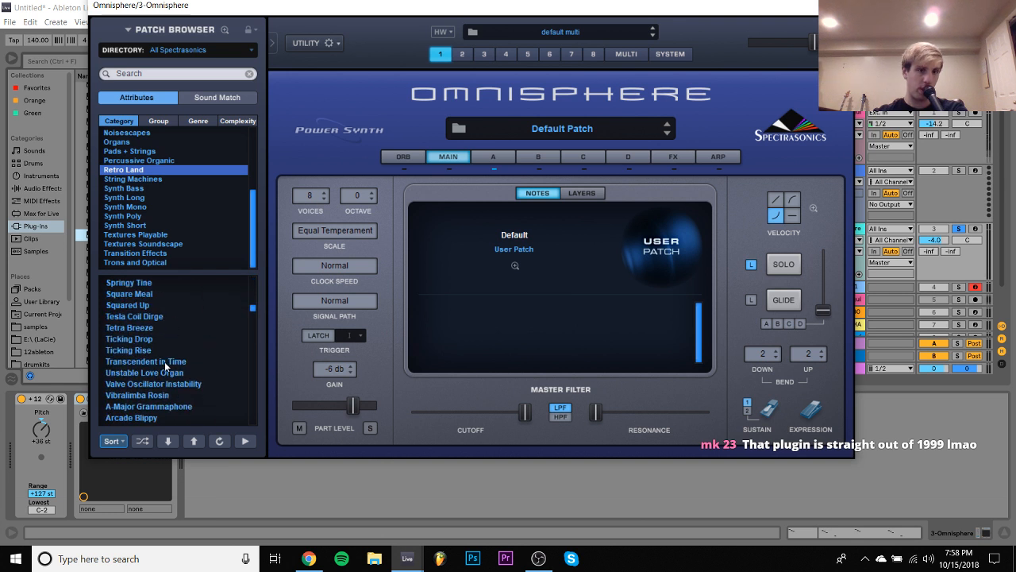
{"action": "left_click", "coordinate": [164, 361]}
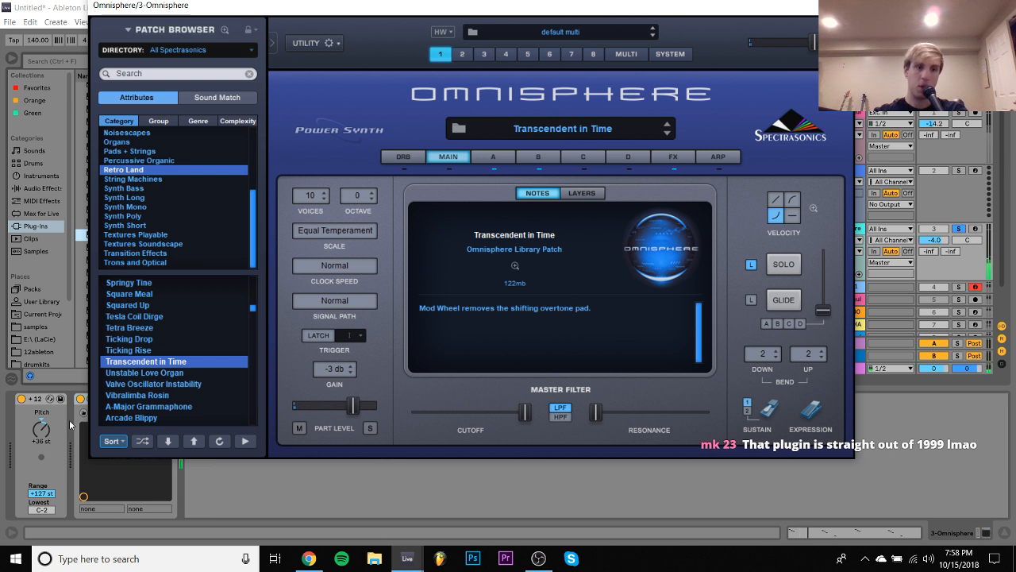
- Lower the Pitch device to +24 st, unsolo the Omnisphere track and play the arrangement from the start
{"action": "scroll", "coordinate": [47, 429], "scroll_direction": "down", "scroll_amount": 4}
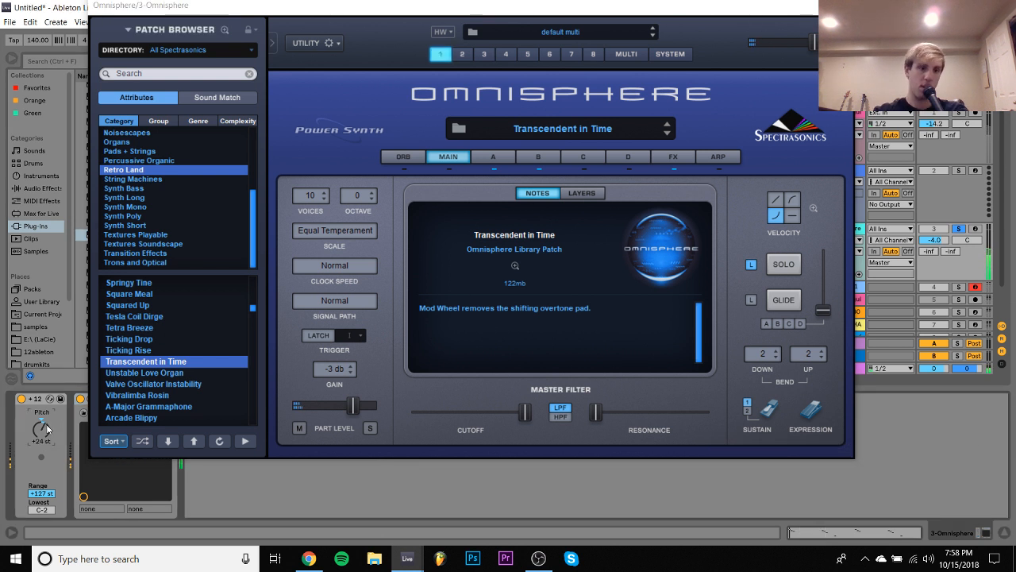
{"action": "left_click", "coordinate": [959, 229]}
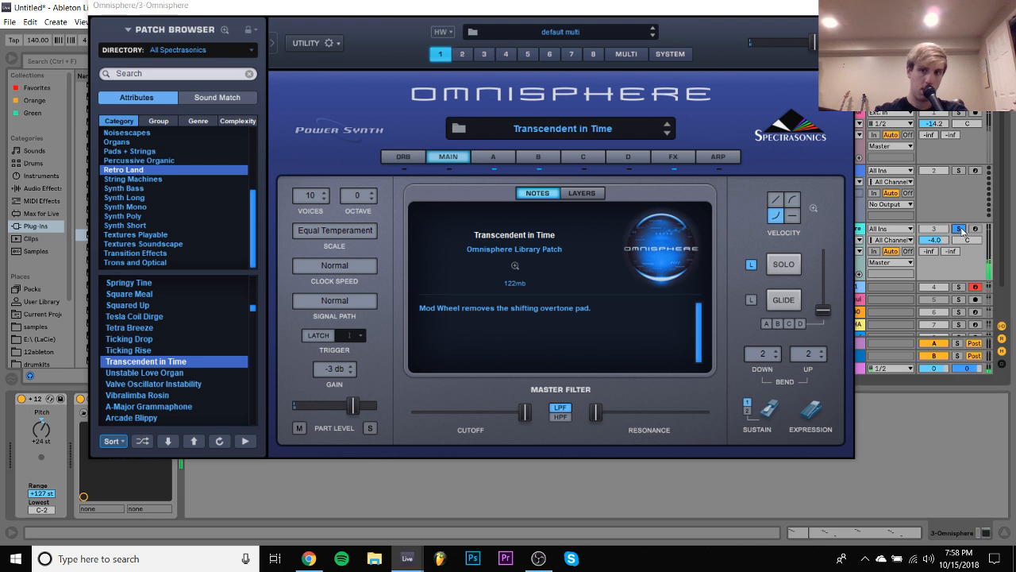
{"action": "left_click_drag", "start_coordinate": [688, 15], "coordinate": [695, 213]}
{"action": "left_click", "coordinate": [427, 43]}
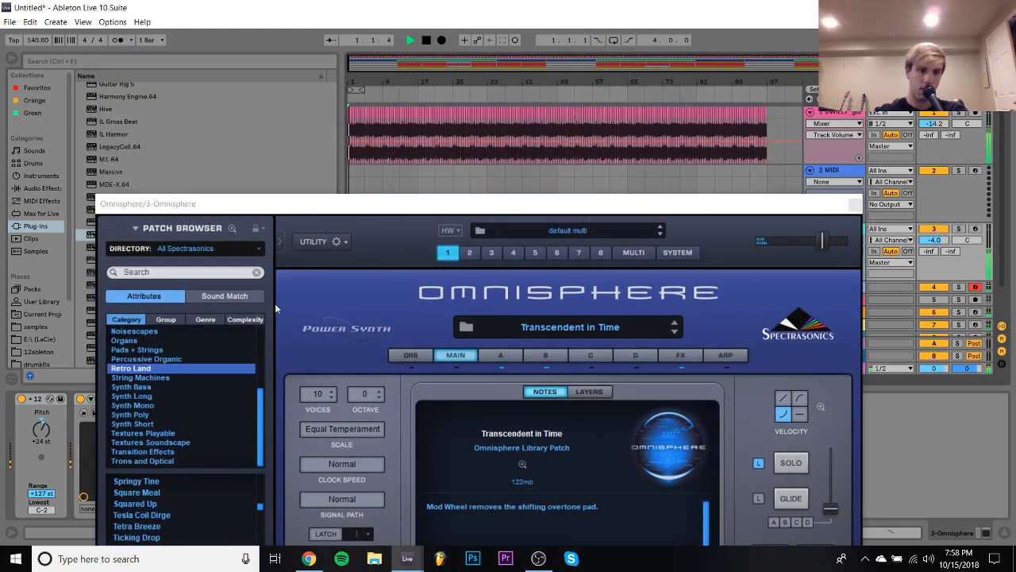
{"action": "key", "text": "space"}
- Load the Tetra Breeze patch, then set the Omnisphere track's volume to 2.9 dB and solo it
{"action": "left_click", "coordinate": [161, 528]}
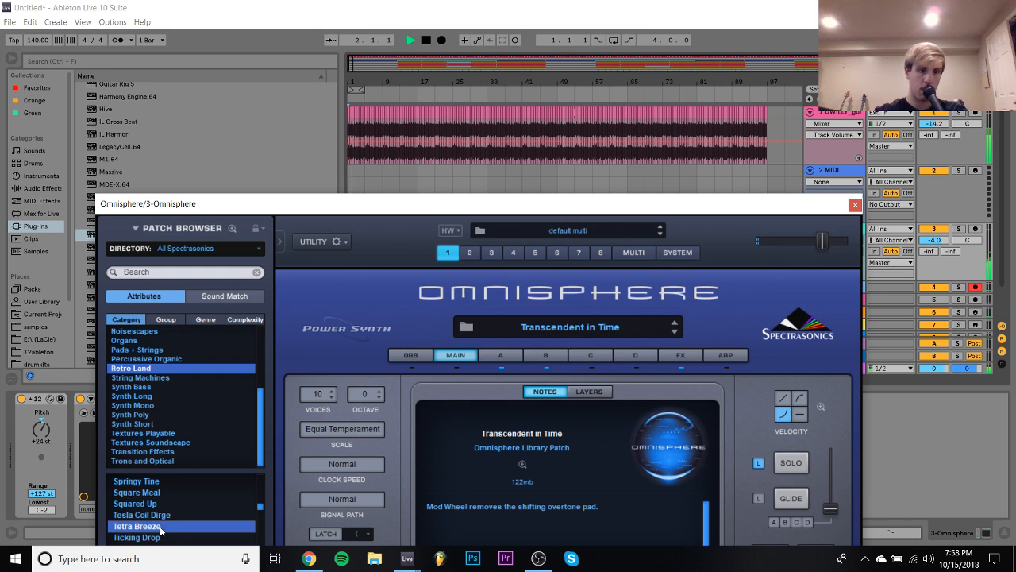
{"action": "left_click_drag", "start_coordinate": [473, 206], "coordinate": [560, 46]}
{"action": "left_click_drag", "start_coordinate": [622, 45], "coordinate": [459, 28]}
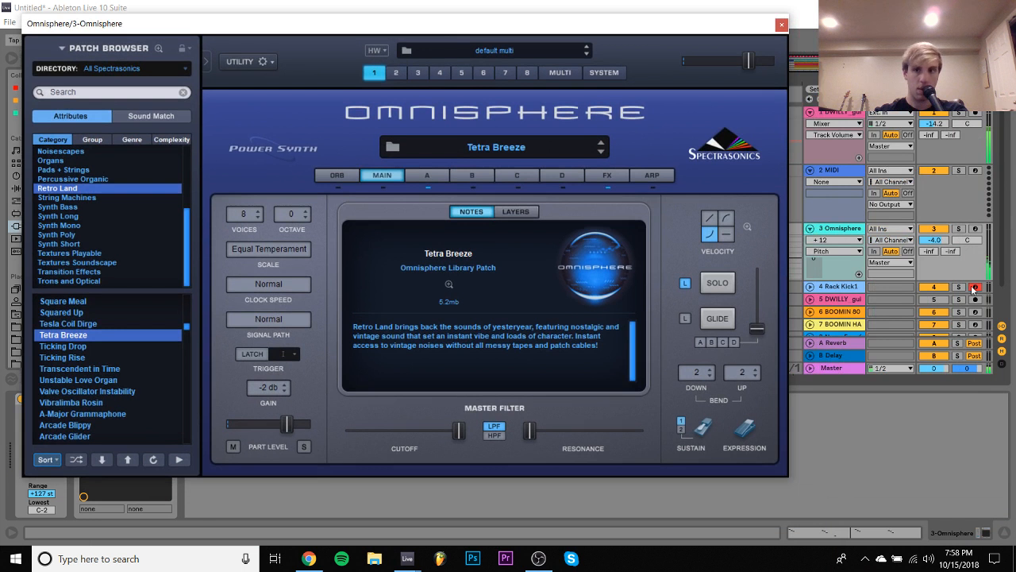
{"action": "left_click", "coordinate": [958, 229]}
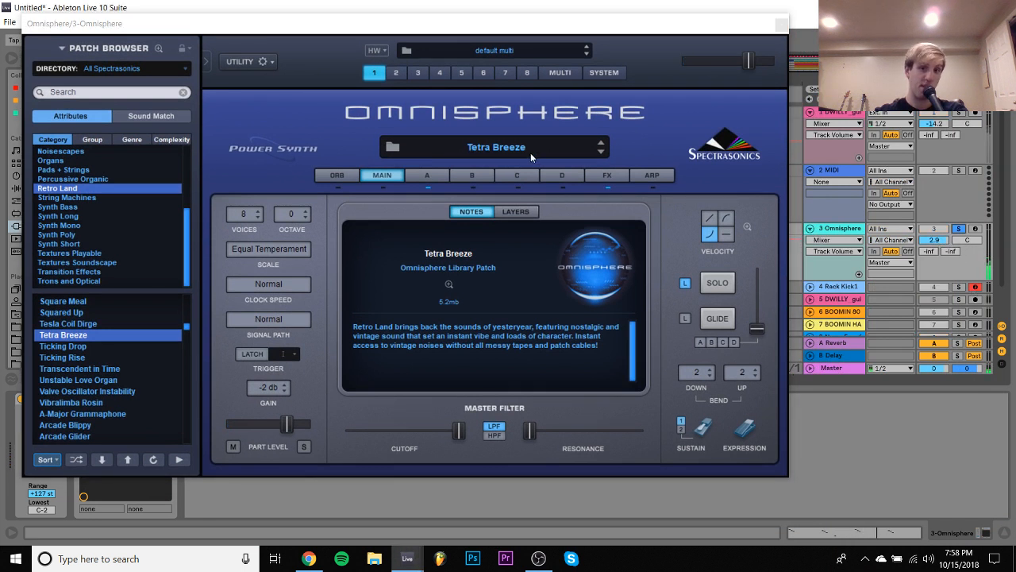
- Start saving the Live Set and browse the 12ableton folder on the LaCie (E:) drive to the new beat pacc 2 folder
{"action": "key", "text": "ctrl+s"}
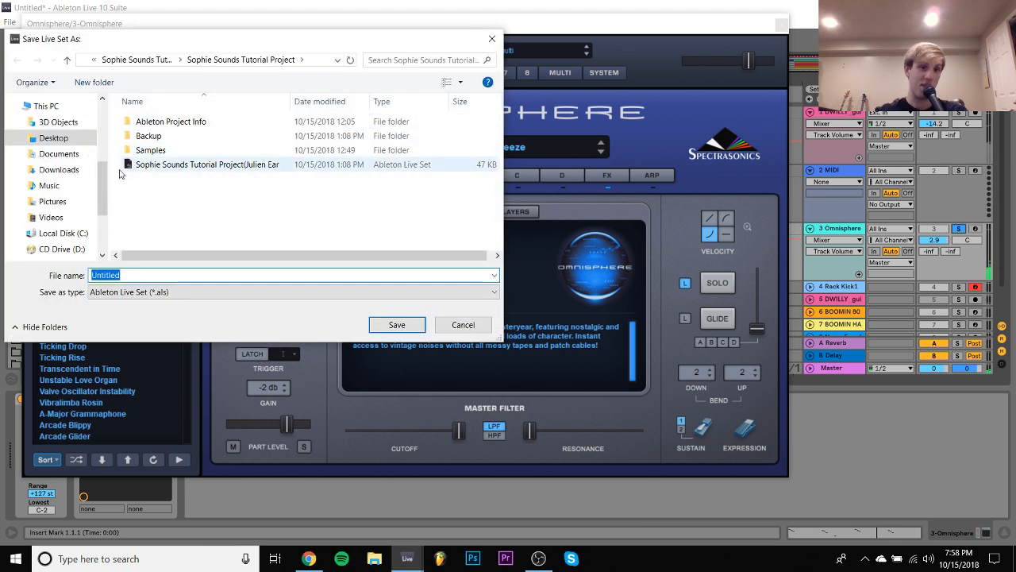
{"action": "scroll", "coordinate": [56, 191], "scroll_direction": "down", "scroll_amount": 2}
{"action": "left_click", "coordinate": [65, 196]}
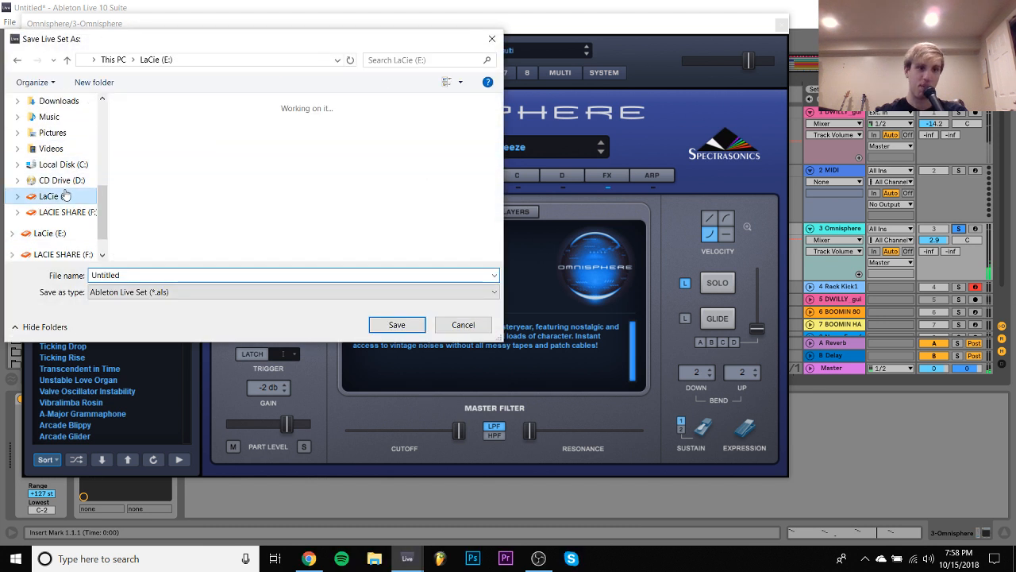
{"action": "double_click", "coordinate": [181, 133]}
{"action": "scroll", "coordinate": [180, 135], "scroll_direction": "down", "scroll_amount": 3}
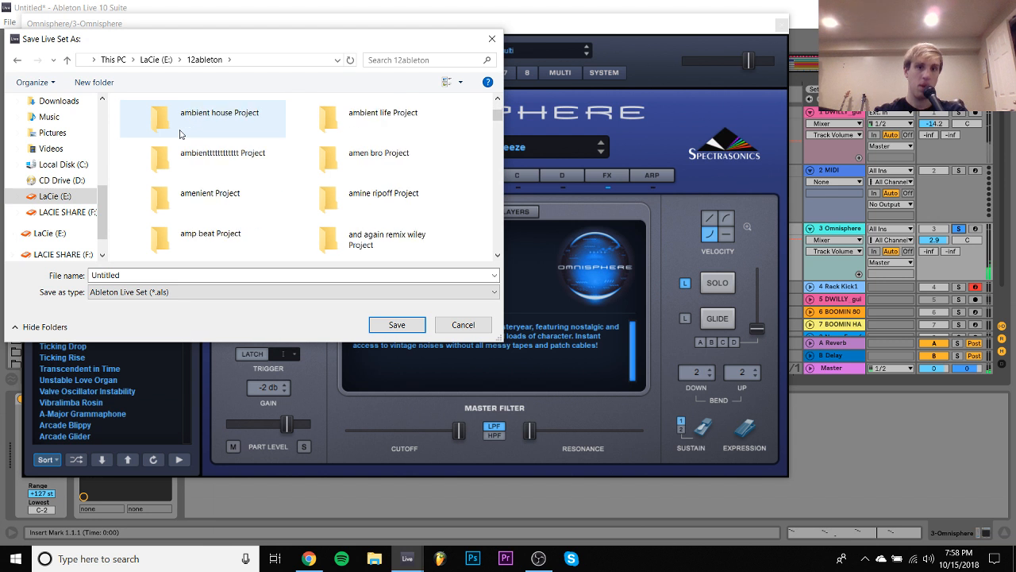
{"action": "scroll", "coordinate": [181, 134], "scroll_direction": "down", "scroll_amount": 5}
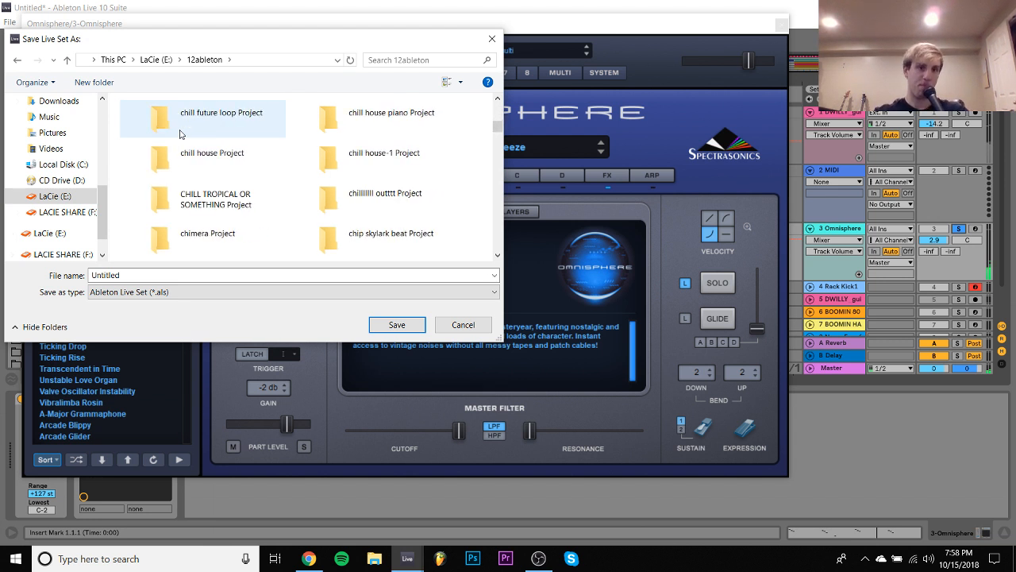
{"action": "scroll", "coordinate": [181, 133], "scroll_direction": "down", "scroll_amount": 5}
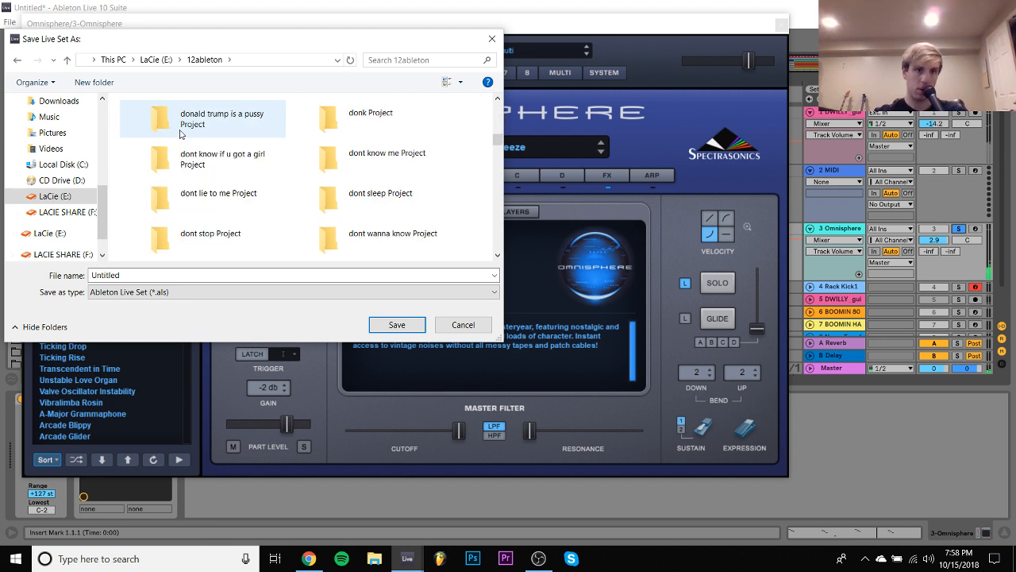
{"action": "scroll", "coordinate": [181, 133], "scroll_direction": "down", "scroll_amount": 10}
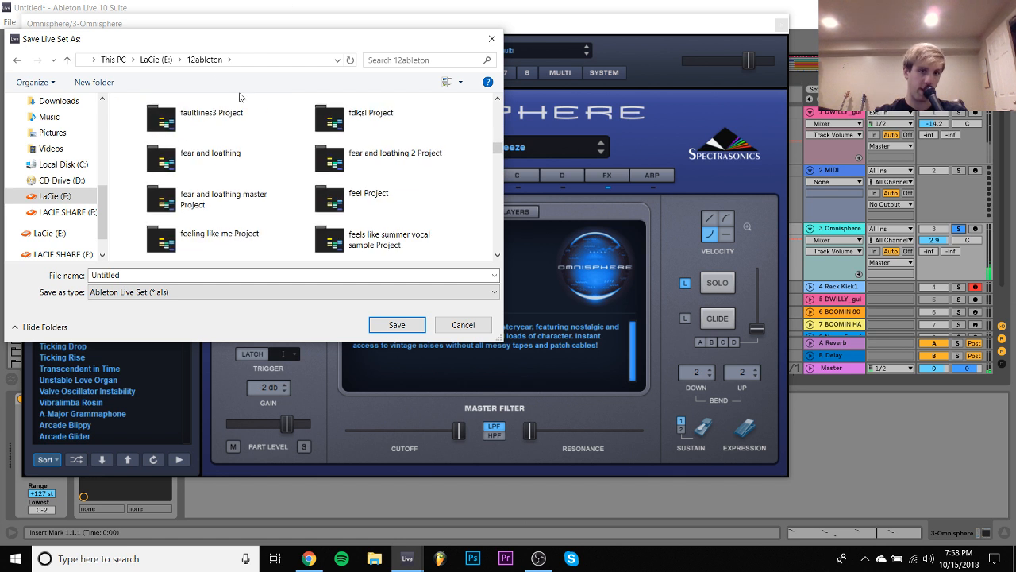
{"action": "scroll", "coordinate": [196, 245], "scroll_direction": "down", "scroll_amount": 8}
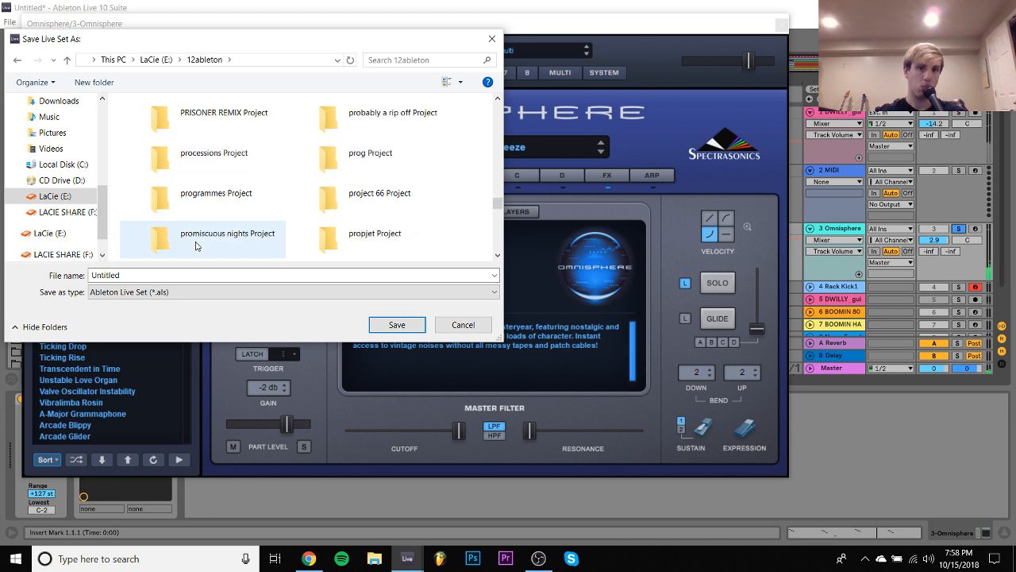
{"action": "scroll", "coordinate": [197, 247], "scroll_direction": "down", "scroll_amount": 3}
{"action": "scroll", "coordinate": [196, 246], "scroll_direction": "down", "scroll_amount": 5}
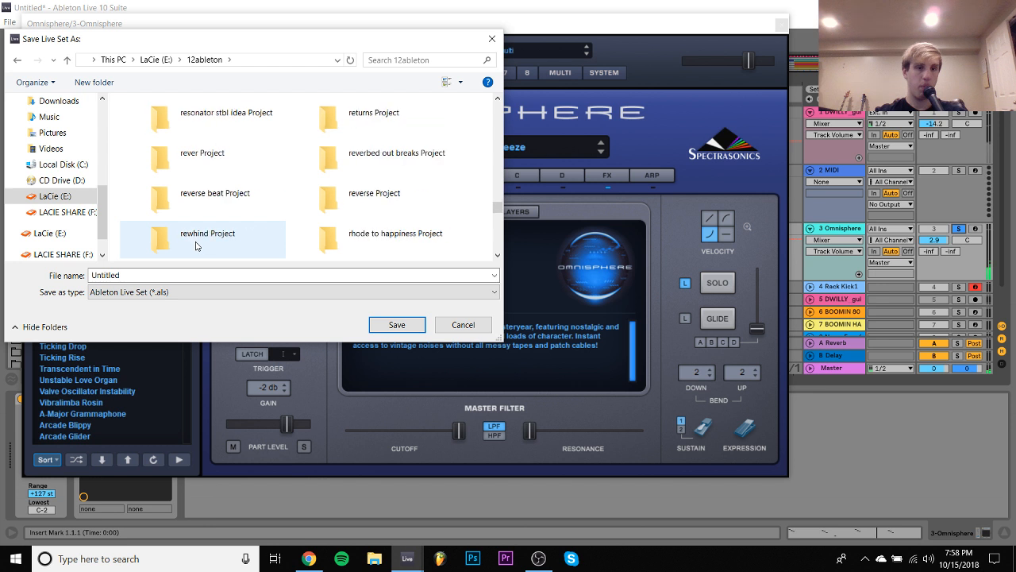
{"action": "scroll", "coordinate": [196, 246], "scroll_direction": "up", "scroll_amount": 15}
{"action": "scroll", "coordinate": [196, 246], "scroll_direction": "up", "scroll_amount": 10}
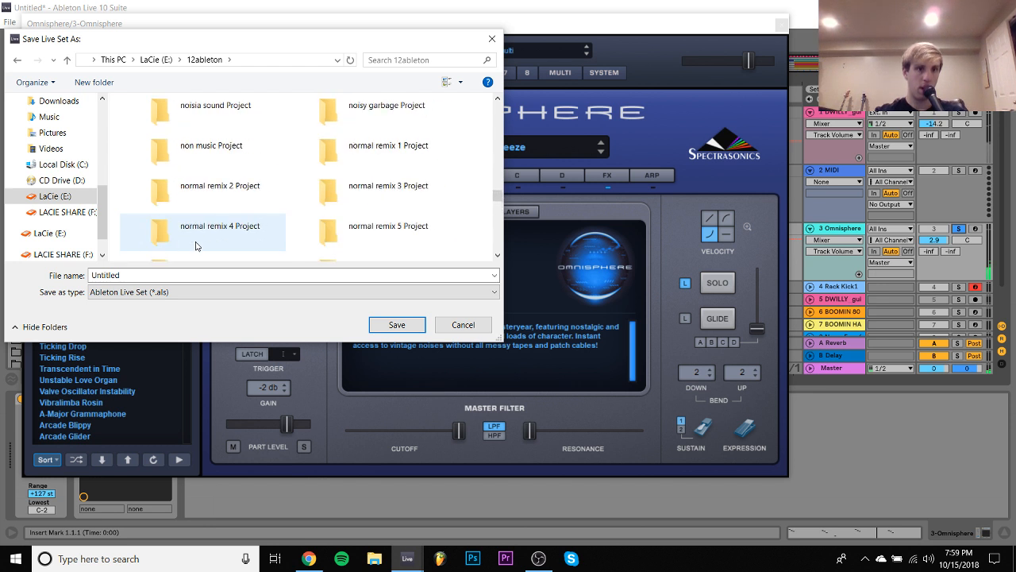
{"action": "scroll", "coordinate": [196, 246], "scroll_direction": "up", "scroll_amount": 8}
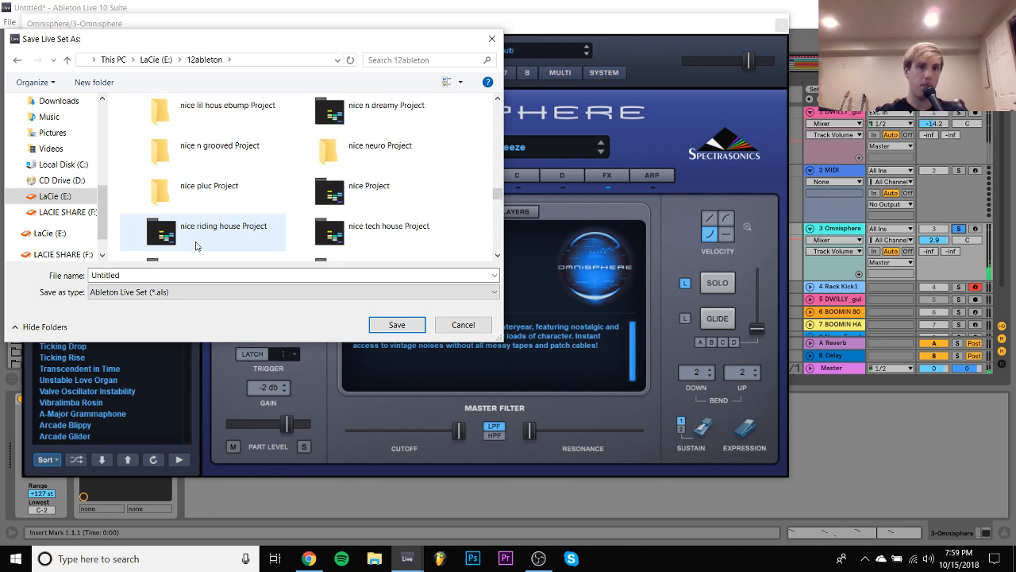
{"action": "scroll", "coordinate": [197, 246], "scroll_direction": "up", "scroll_amount": 2}
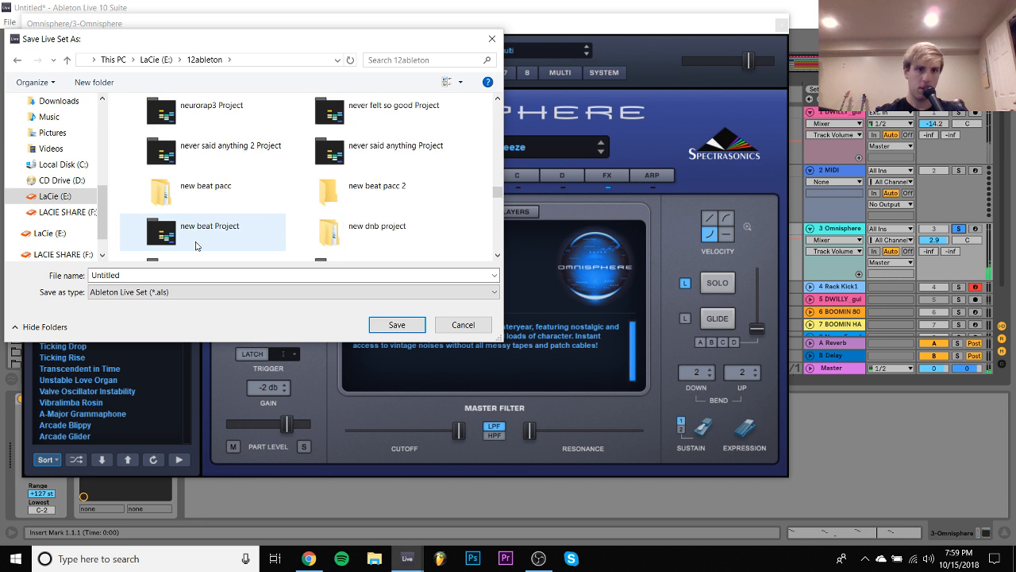
{"action": "double_click", "coordinate": [357, 189]}
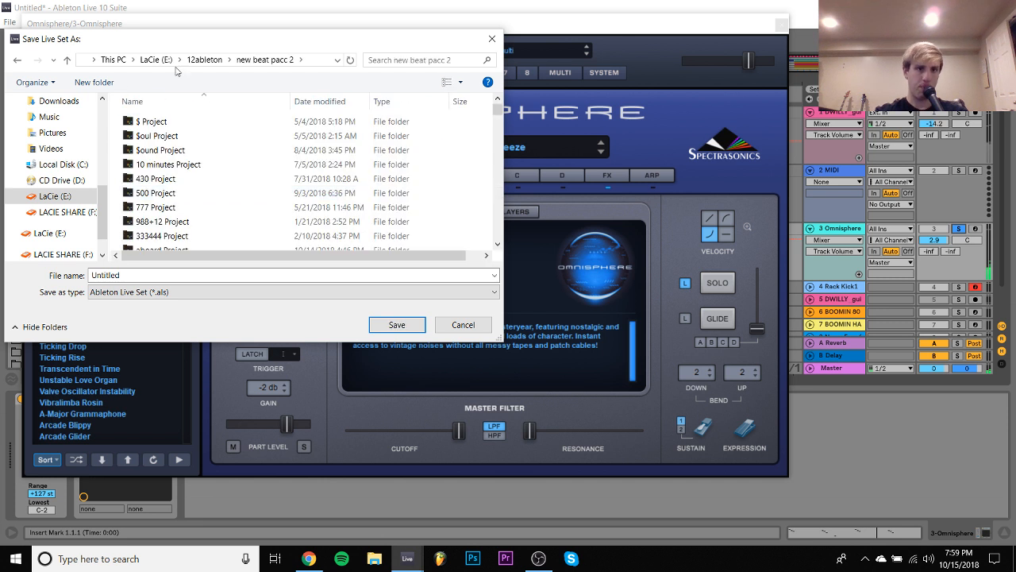
- Return to the 12ableton folder and rename the new beat pacc 2 folder as 1 new beat pacc 2
{"action": "left_click", "coordinate": [204, 60]}
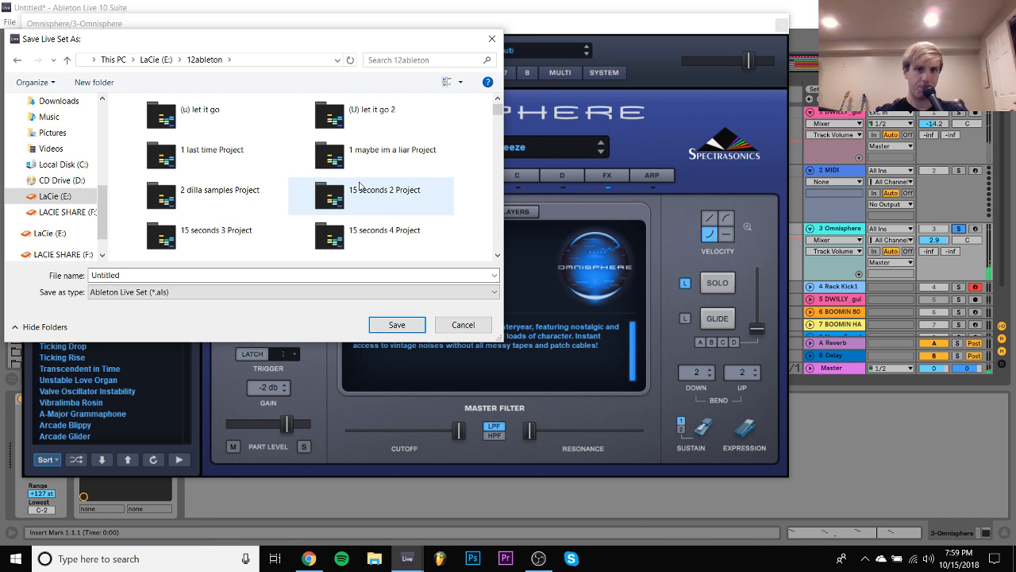
{"action": "left_click_drag", "start_coordinate": [497, 109], "coordinate": [497, 188]}
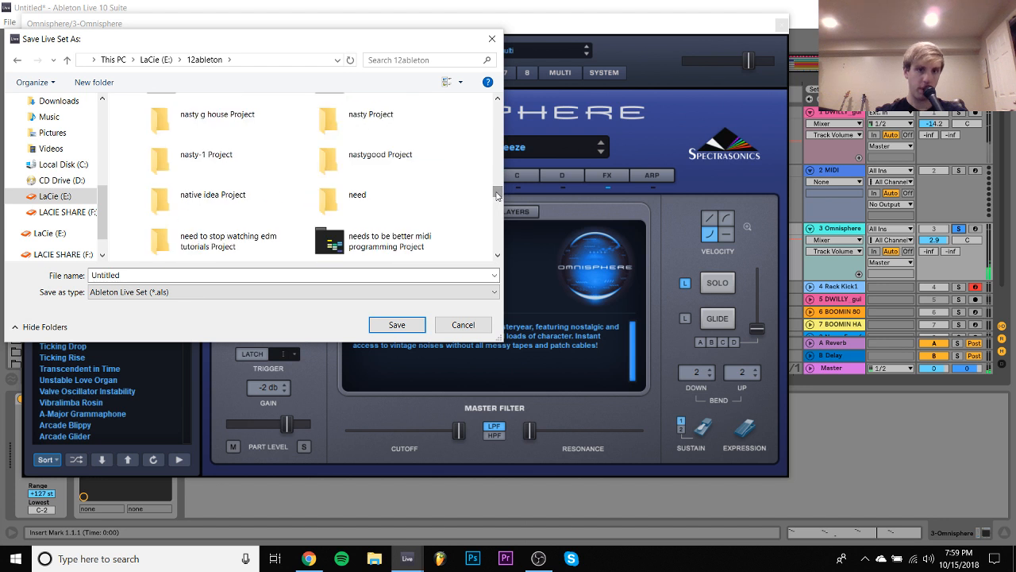
{"action": "scroll", "coordinate": [401, 193], "scroll_direction": "down", "scroll_amount": 5}
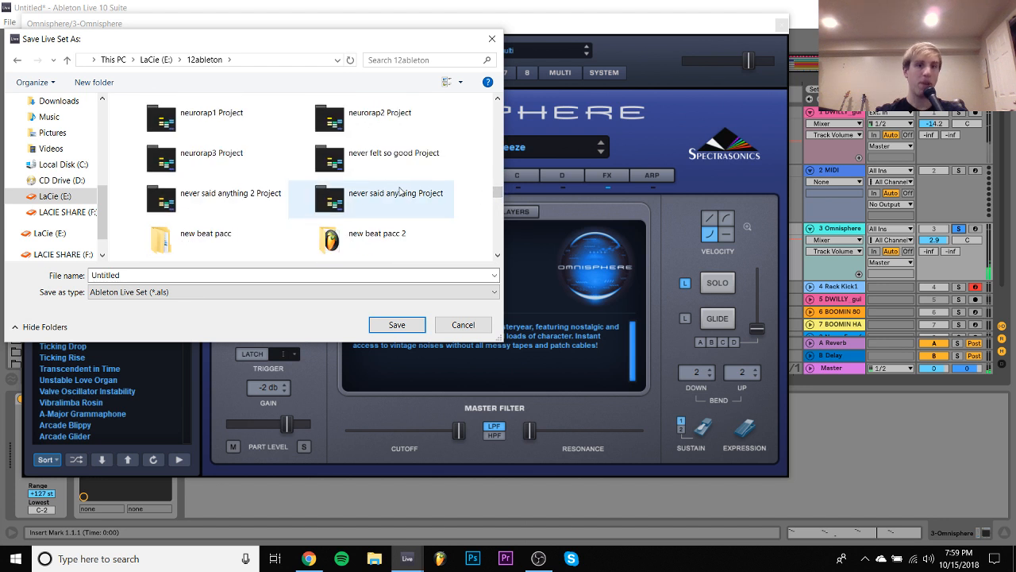
{"action": "left_click", "coordinate": [356, 245]}
{"action": "left_click", "coordinate": [354, 234]}
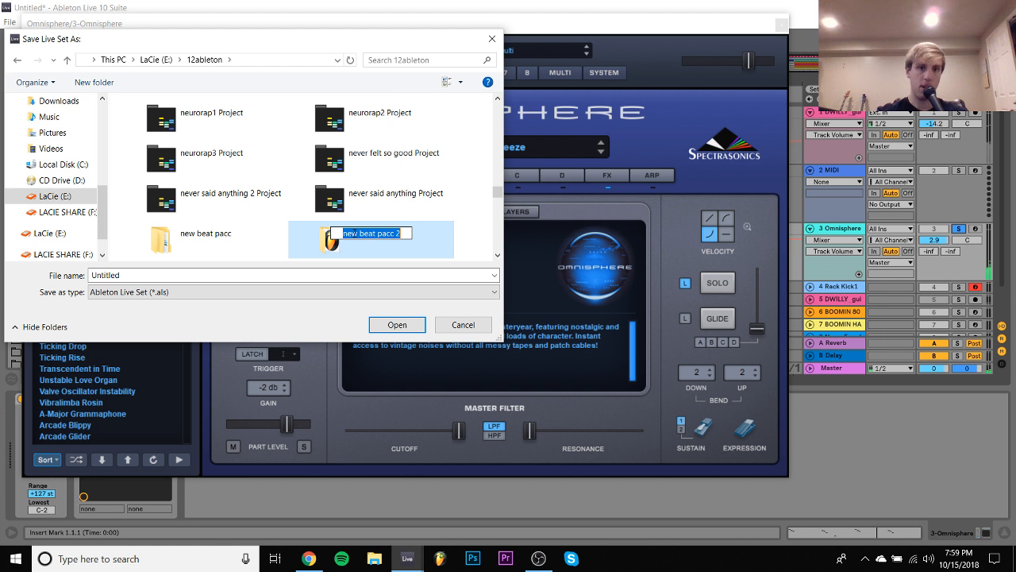
{"action": "key", "text": "Right"}
{"action": "key", "text": "Left"}
{"action": "key", "text": "Home"}
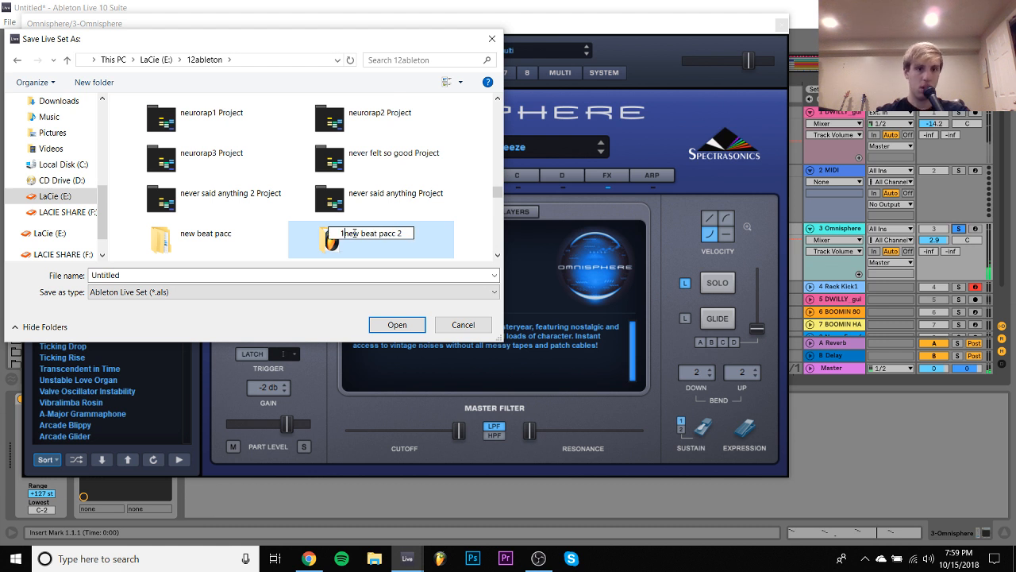
{"action": "type", "text": "1"}
{"action": "key", "text": "Return"}
{"action": "key", "text": "Return"}
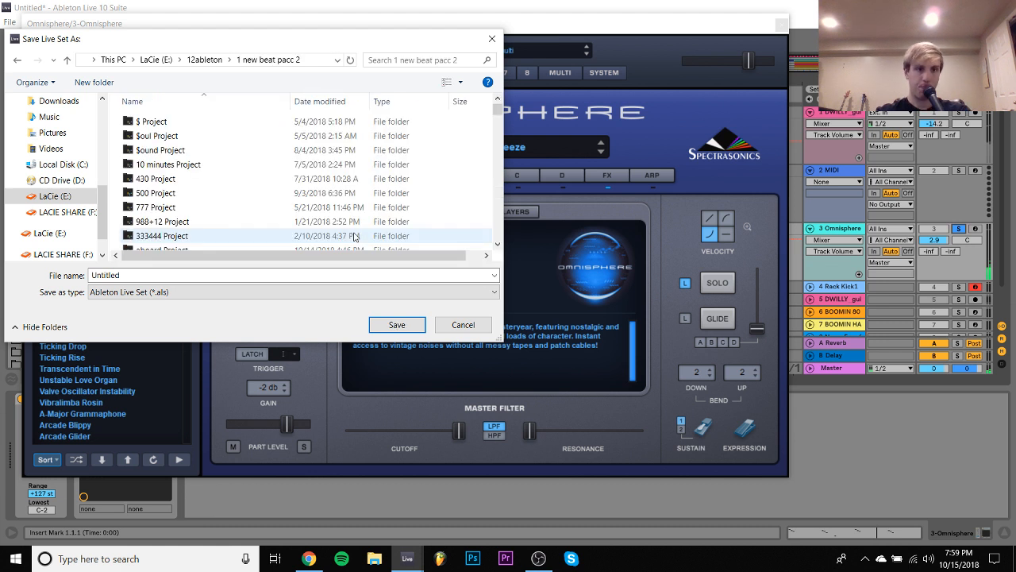
- Save the Live Set in the 1 new beat pacc 2 folder under the name tetra breeze
{"action": "double_click", "coordinate": [165, 275]}
{"action": "type", "text": "te"}
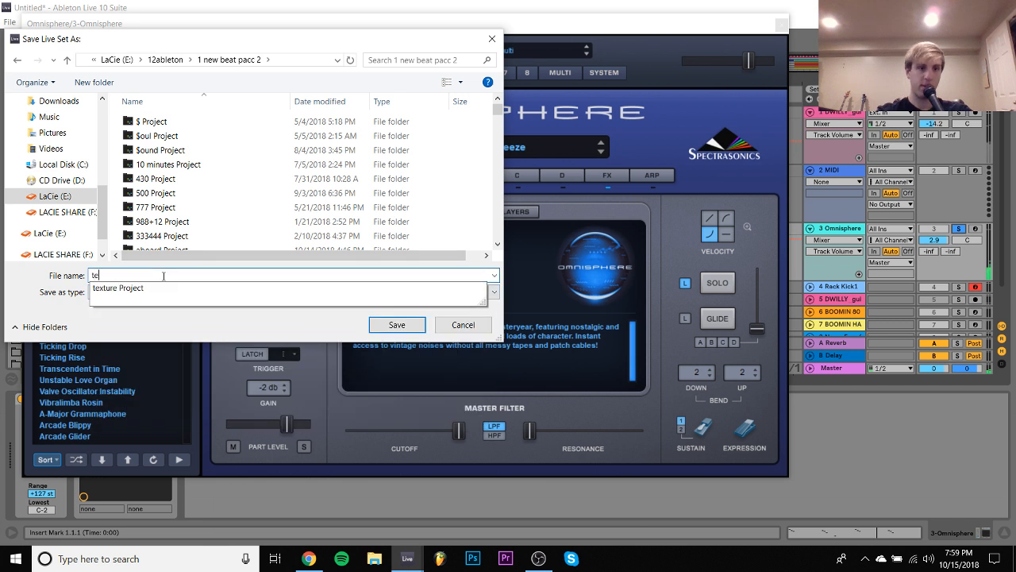
{"action": "type", "text": "tra breeze"}
{"action": "key", "text": "Return"}
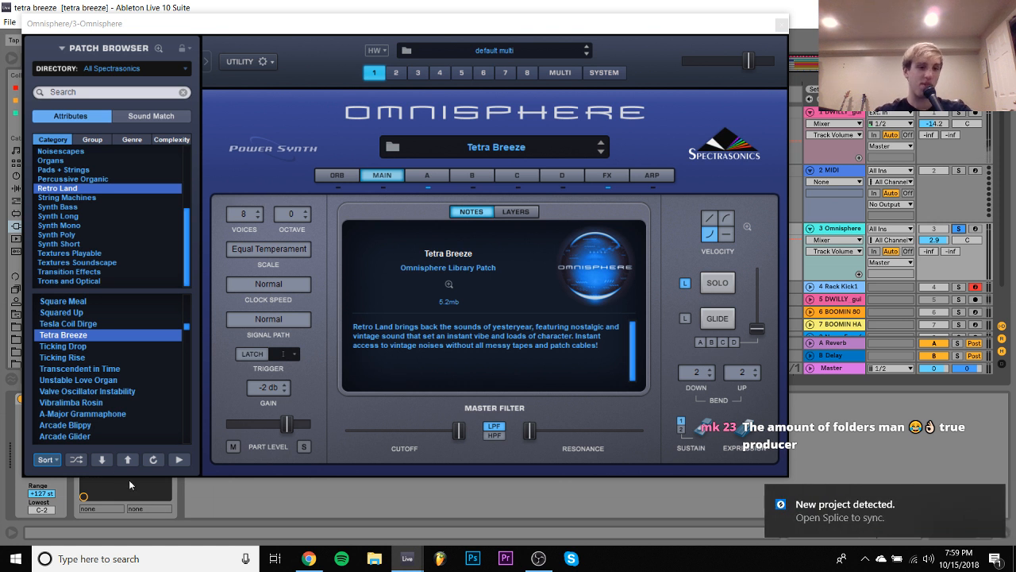
- Load the A-Major Grammaphone patch from the Retro Land category in Omnisphere
{"action": "left_click", "coordinate": [87, 414]}
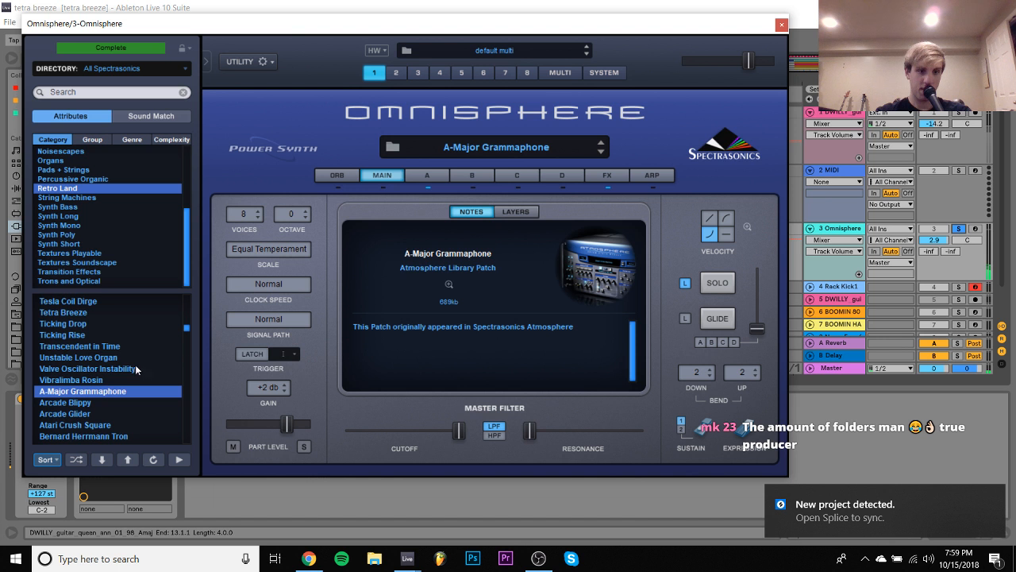
- Audition the Retro Land patches Valve Oscillator Instability, Vibralimba Rosin and Arcade Blippy in Omnisphere
{"action": "left_click", "coordinate": [109, 369]}
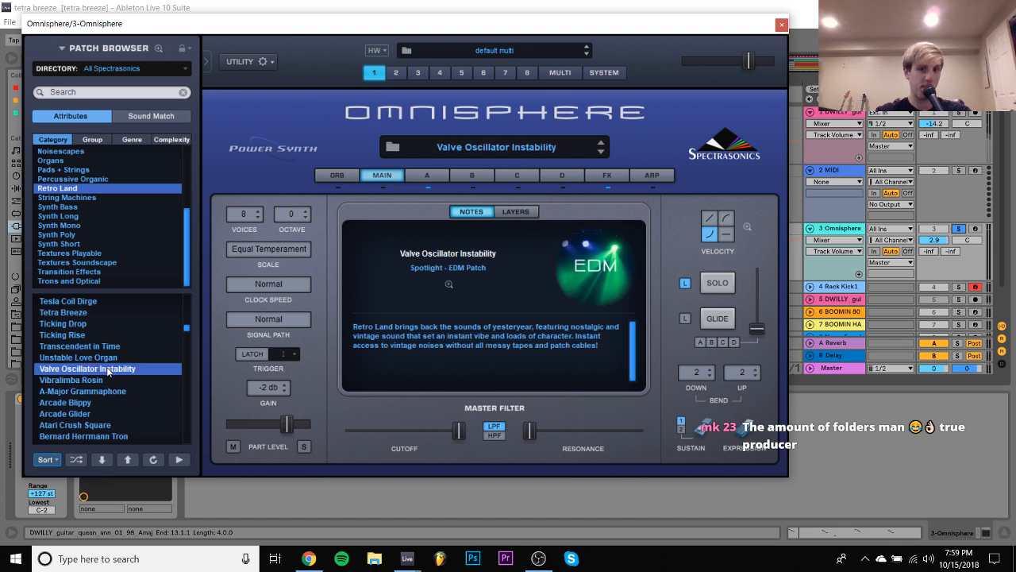
{"action": "left_click", "coordinate": [97, 382]}
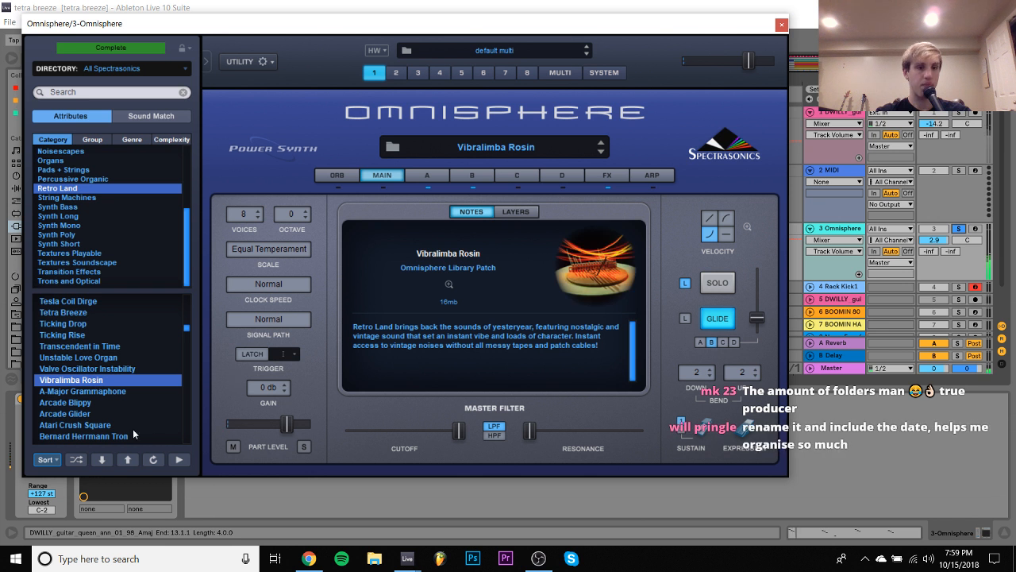
{"action": "left_click", "coordinate": [83, 406]}
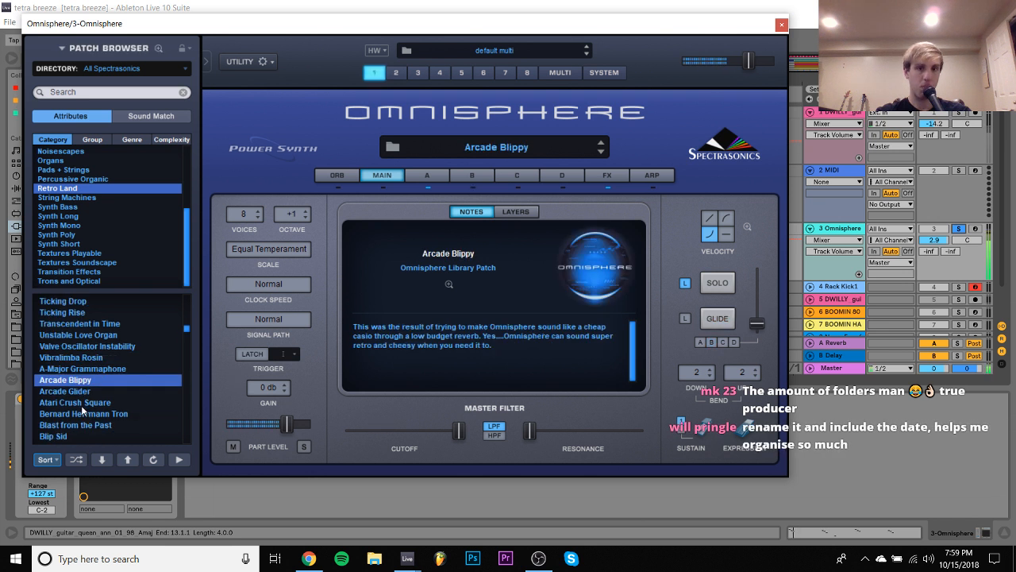
{"action": "scroll", "coordinate": [79, 381], "scroll_direction": "down", "scroll_amount": 2}
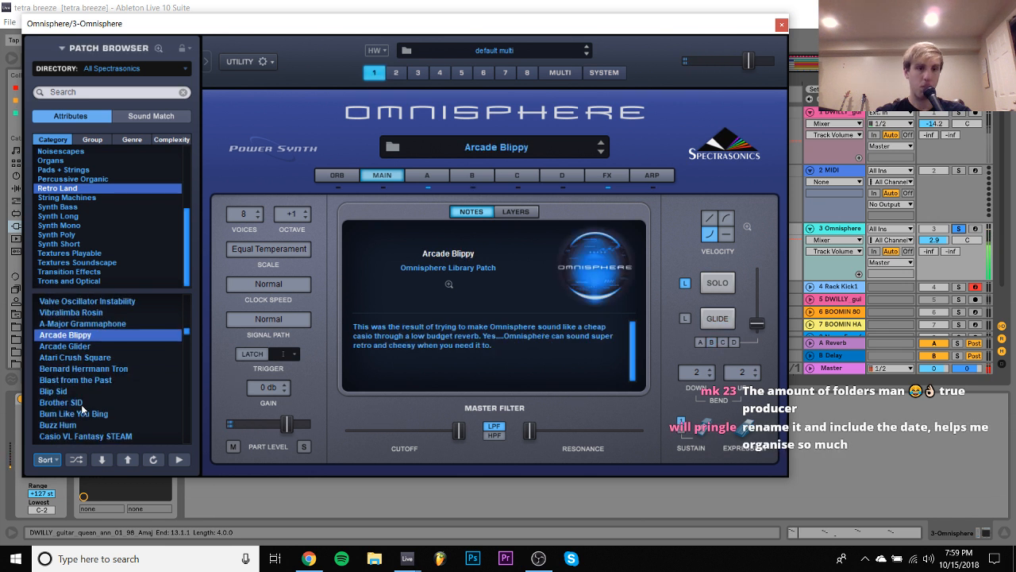
- Unsolo the Omnisphere track, then set its Pitch device to +12 st and its track volume to -5.9 dB
{"action": "left_click", "coordinate": [959, 229]}
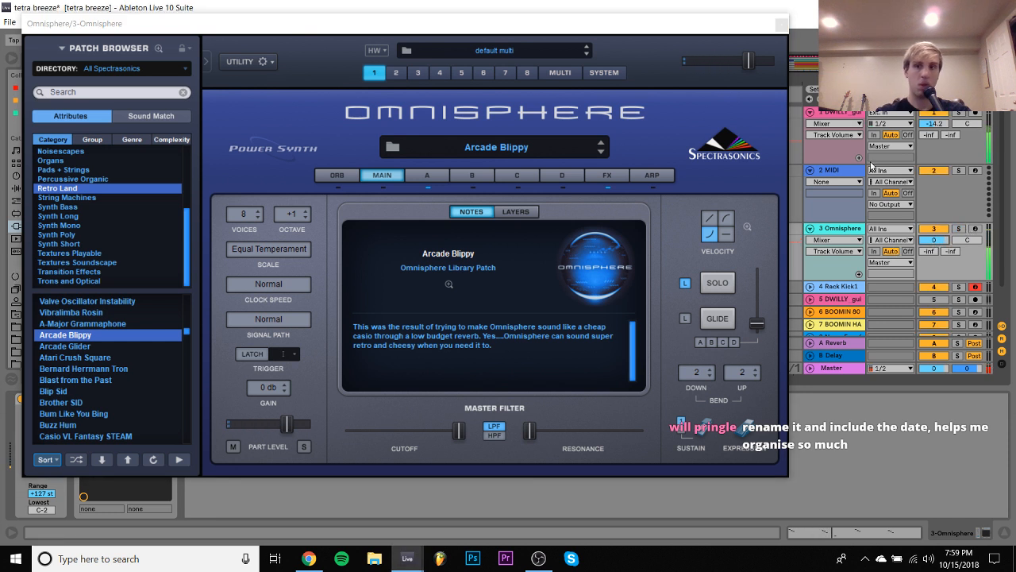
{"action": "left_click", "coordinate": [782, 24]}
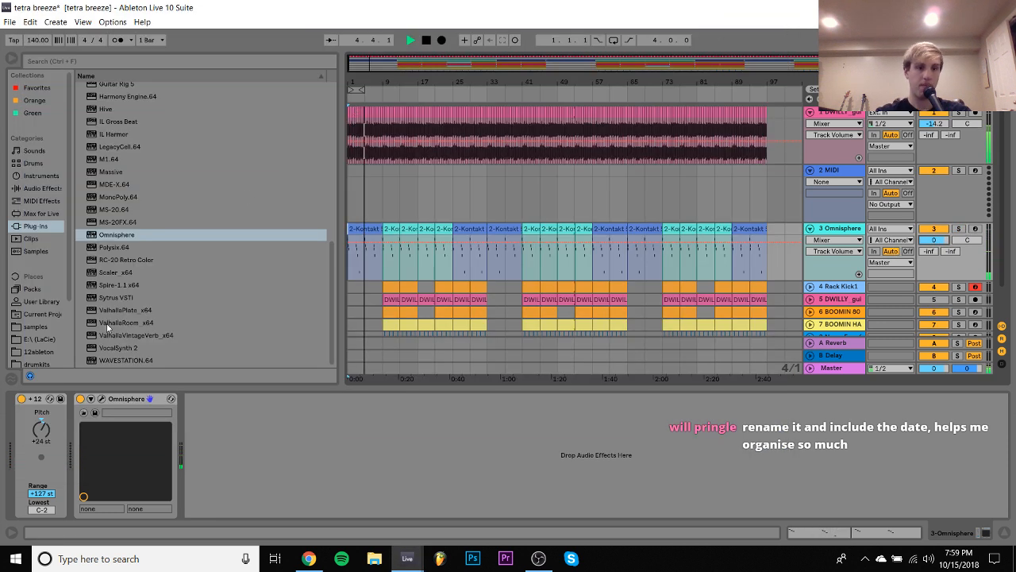
{"action": "left_click", "coordinate": [42, 442]}
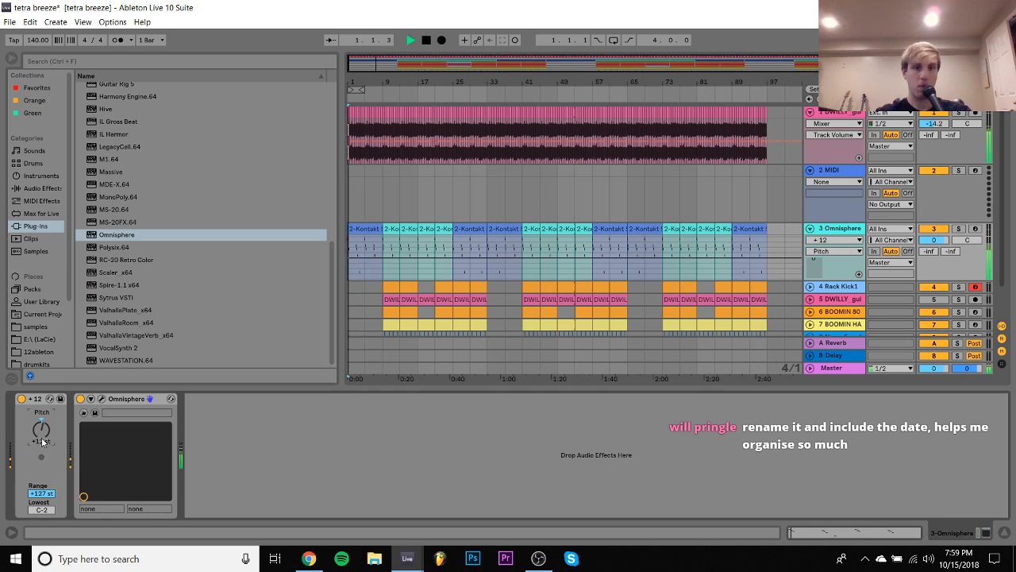
{"action": "left_click_drag", "start_coordinate": [939, 240], "coordinate": [939, 240]}
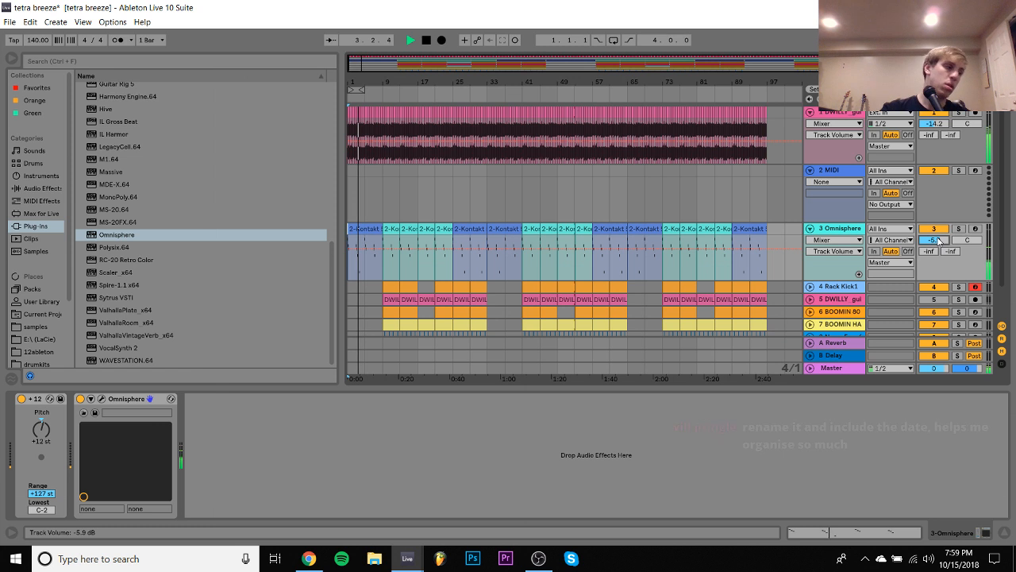
- Solo the Omnisphere track and audition the Retro Land patches Bernard Herrmann Tron and Blast from the Past
{"action": "left_click", "coordinate": [384, 191]}
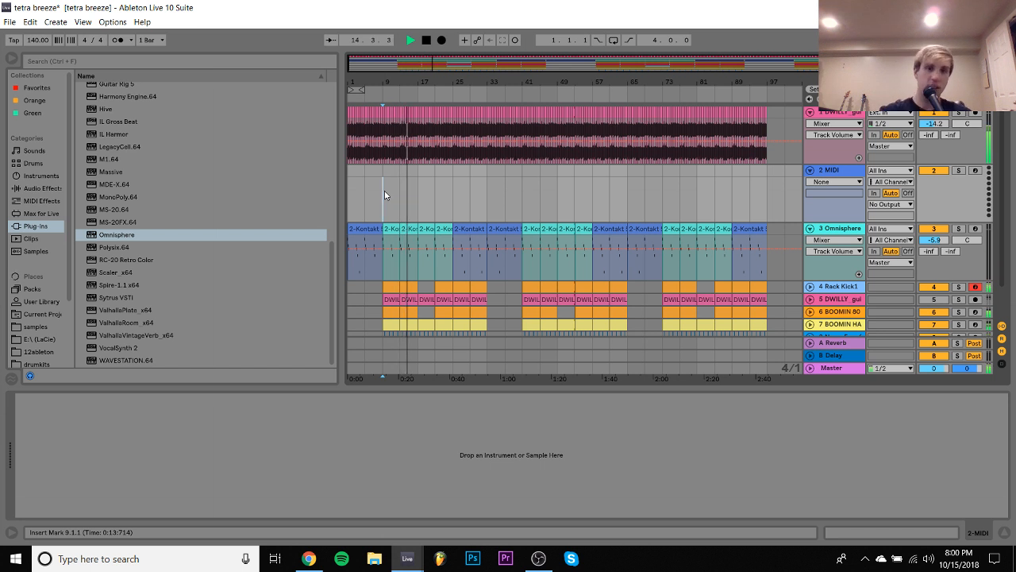
{"action": "left_click", "coordinate": [841, 230]}
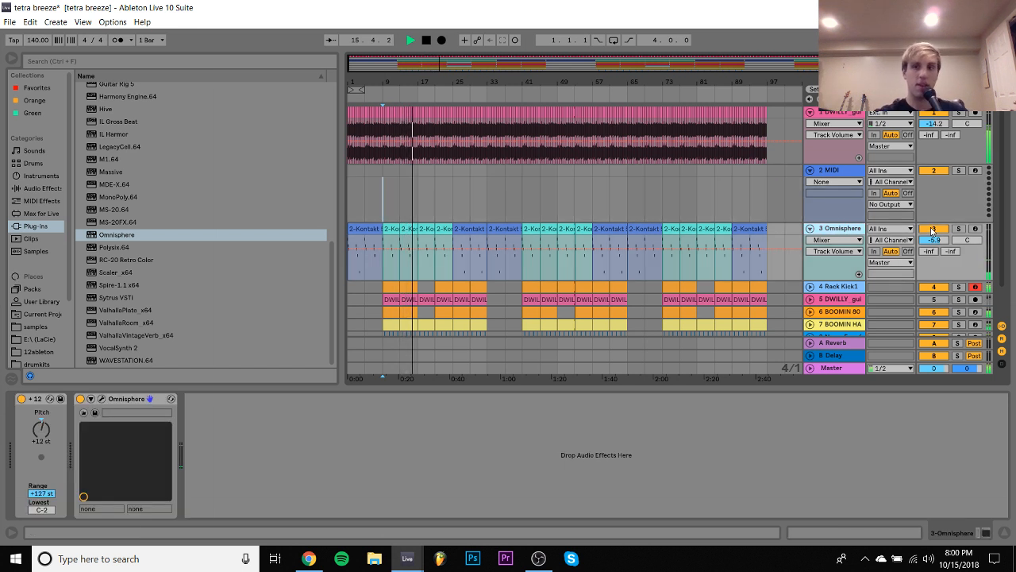
{"action": "left_click", "coordinate": [959, 229]}
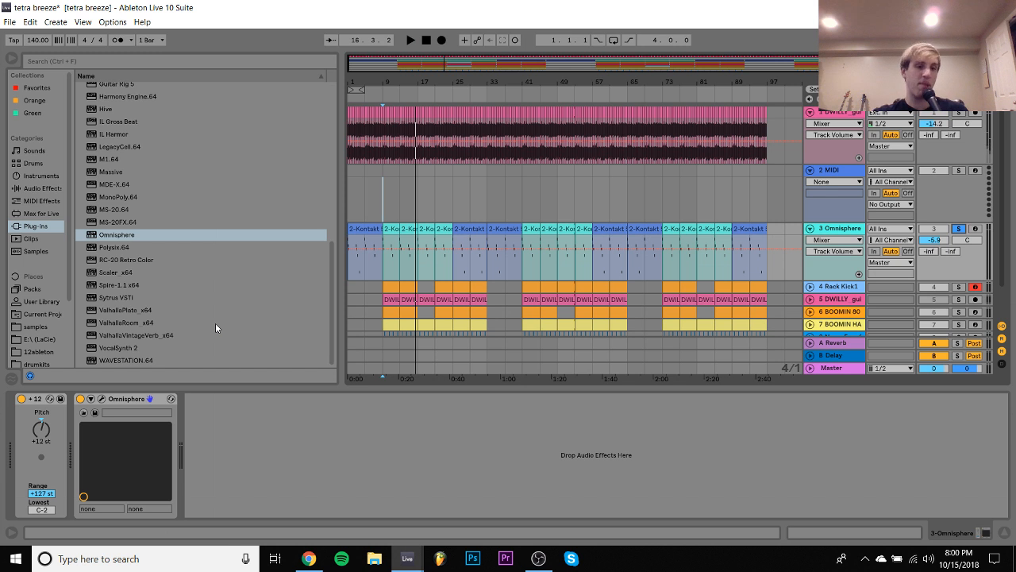
{"action": "left_click", "coordinate": [101, 399]}
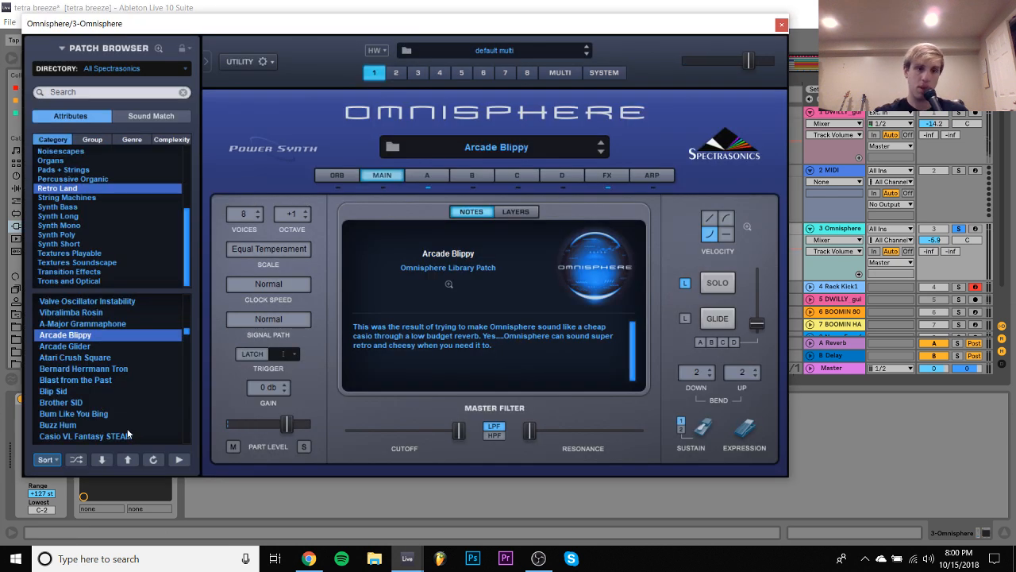
{"action": "left_click", "coordinate": [72, 368]}
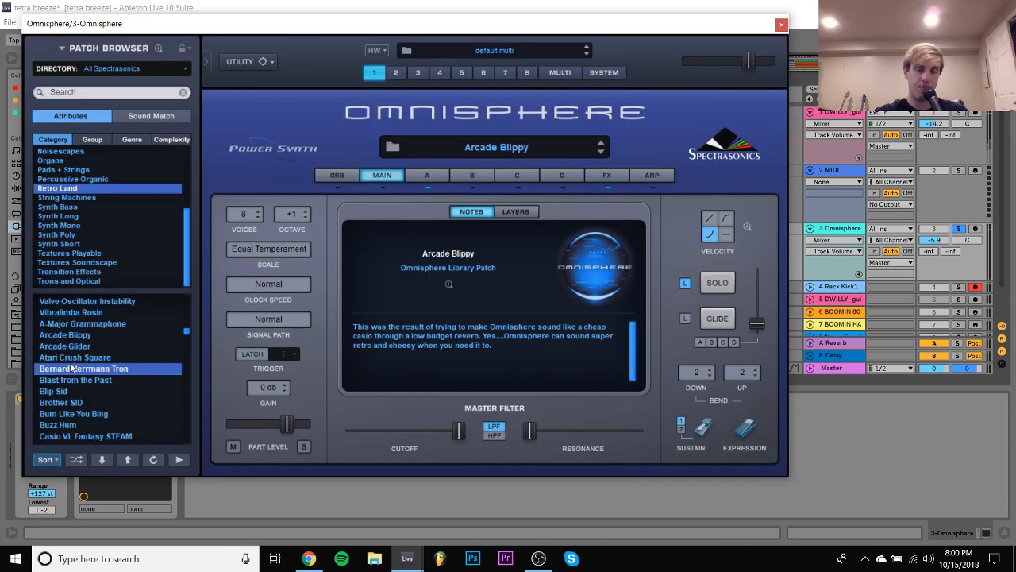
{"action": "left_click", "coordinate": [82, 381]}
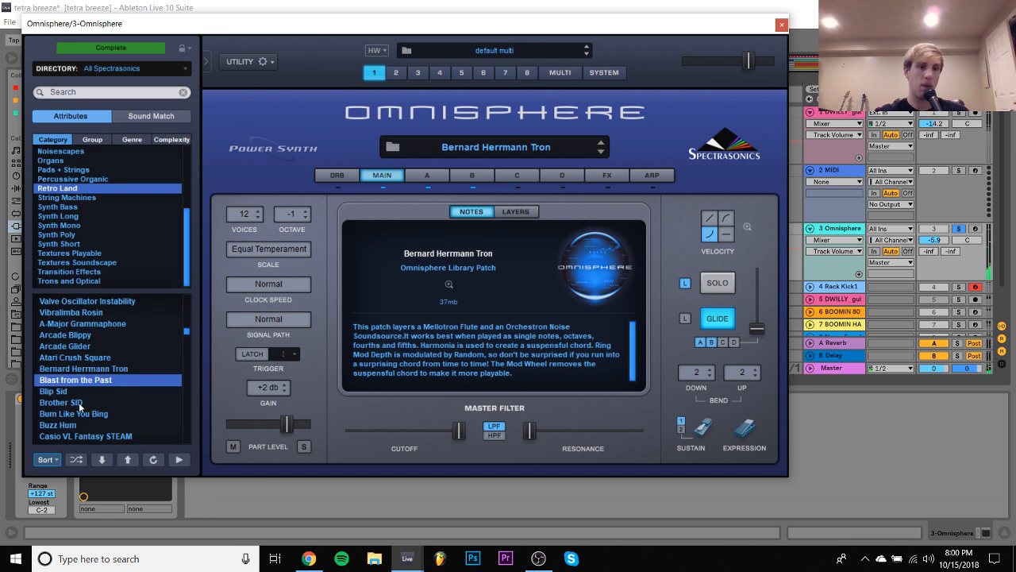
{"action": "scroll", "coordinate": [79, 406], "scroll_direction": "down", "scroll_amount": 15}
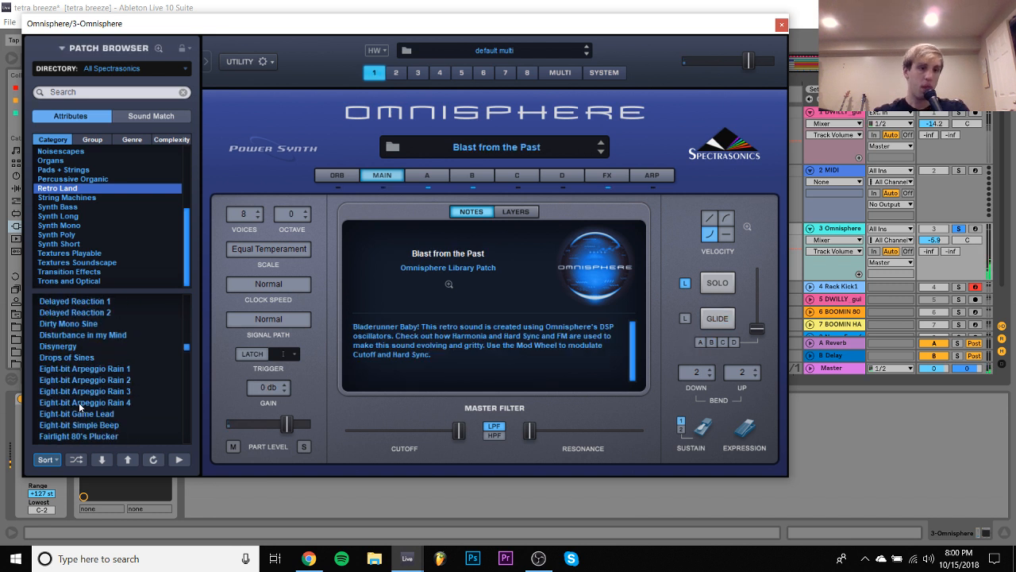
- Show the amp envelopes of layers A and B in Blast from the Past and pull layer B's attack down
{"action": "left_click", "coordinate": [427, 176]}
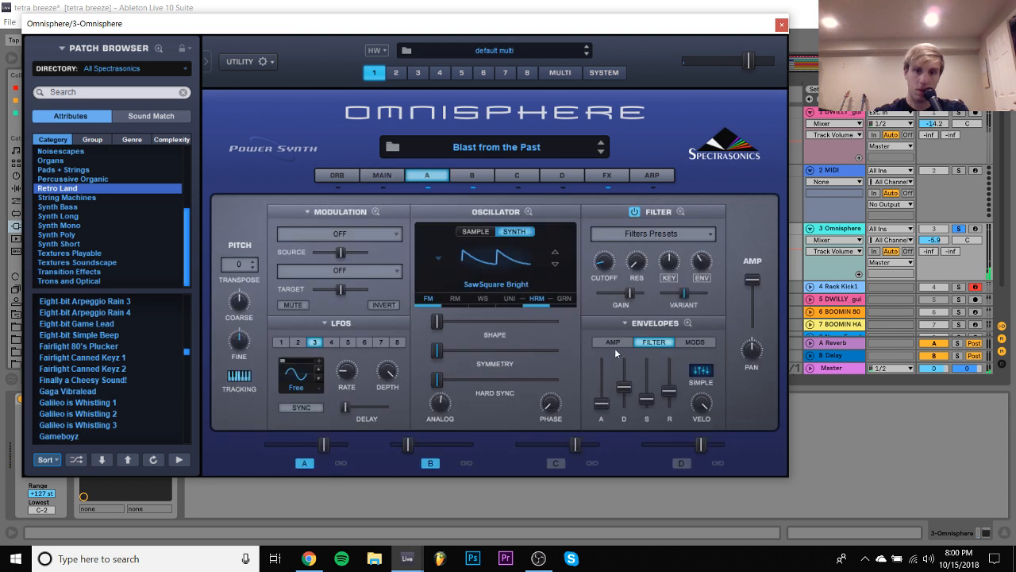
{"action": "left_click", "coordinate": [614, 348]}
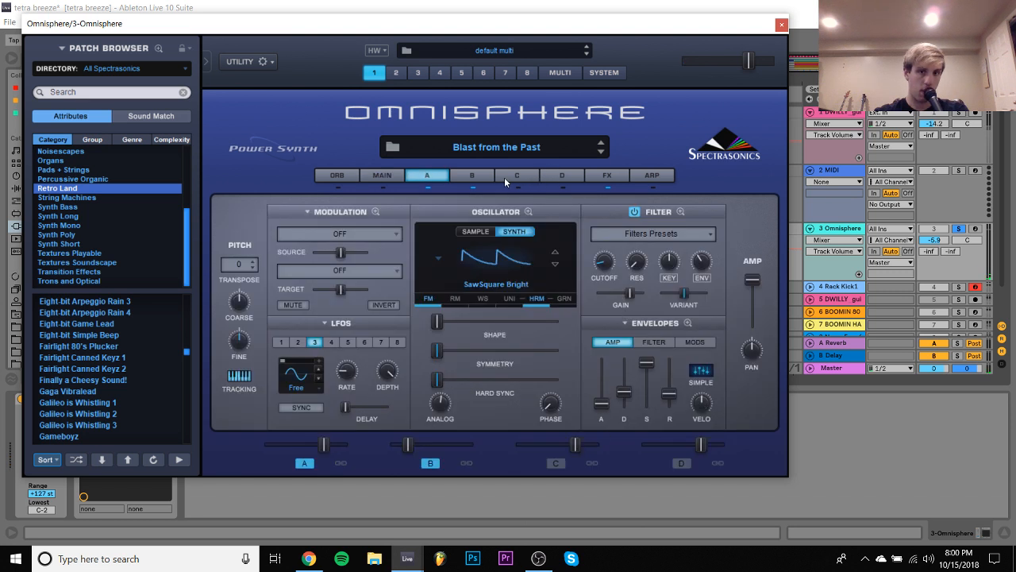
{"action": "left_click", "coordinate": [477, 181]}
{"action": "left_click_drag", "start_coordinate": [602, 396], "coordinate": [608, 409]}
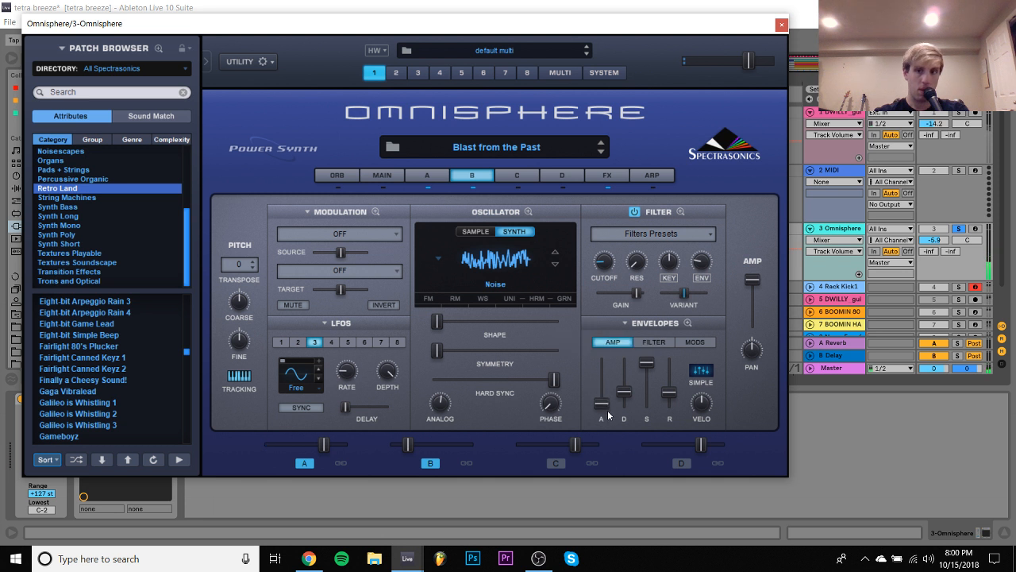
- Unsolo the Omnisphere track, set its volume to -4.8 dB and restart playback from the beginning
{"action": "left_click", "coordinate": [959, 229]}
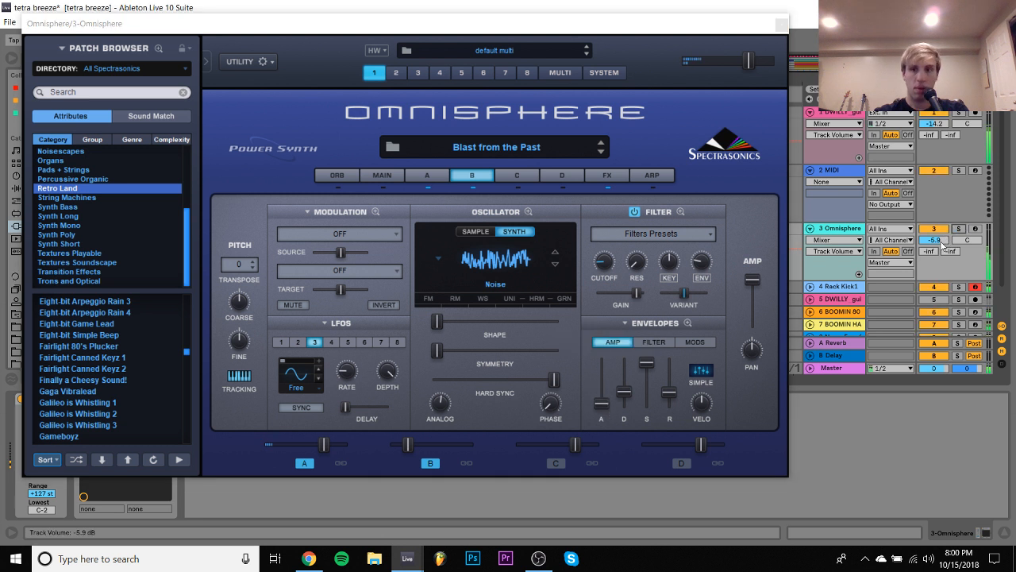
{"action": "left_click_drag", "start_coordinate": [941, 241], "coordinate": [942, 238]}
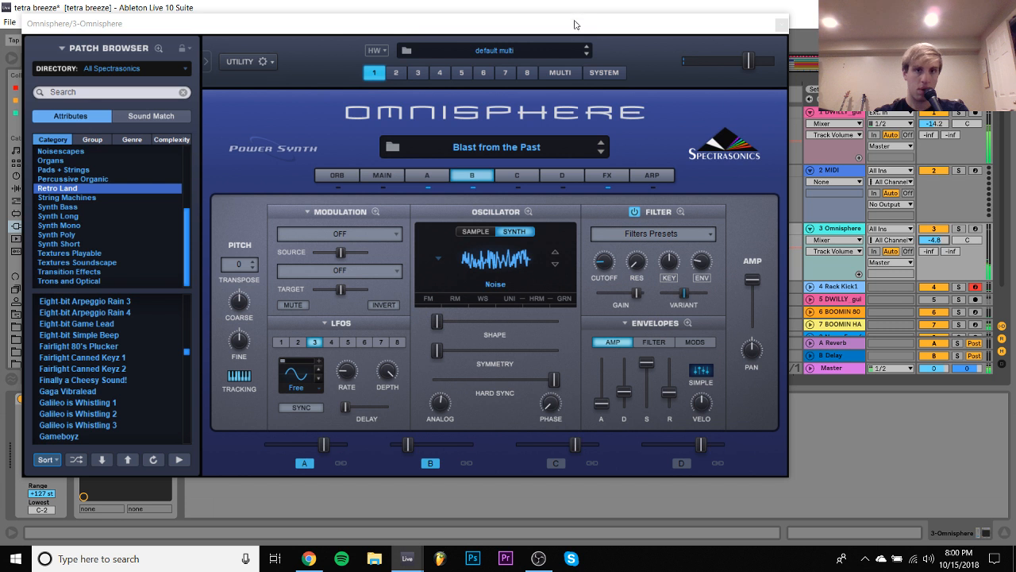
{"action": "left_click_drag", "start_coordinate": [575, 24], "coordinate": [580, 70]}
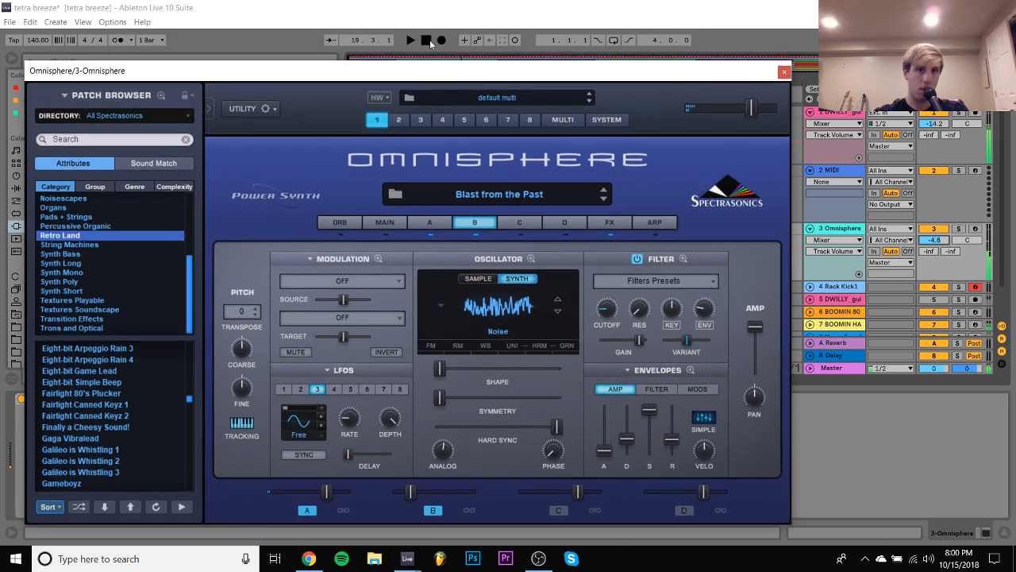
{"action": "left_click", "coordinate": [429, 41]}
{"action": "key", "text": "space"}
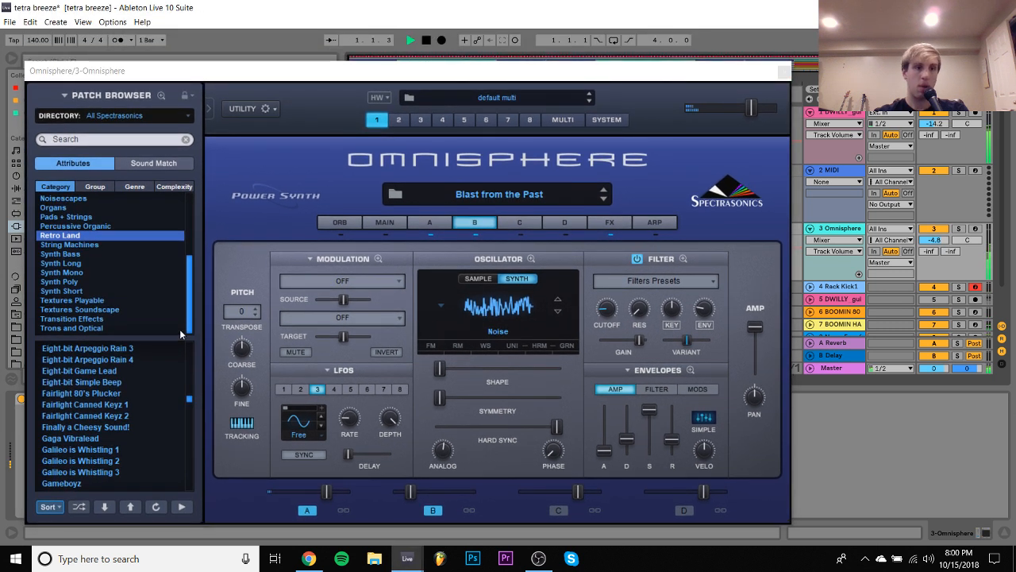
- Audition Fairlight 80's Plucker, Fairlight Canned Keyz 1 and 2 with the track at -8.2 dB, and load Galileo is Whistling 1
{"action": "left_click", "coordinate": [98, 394]}
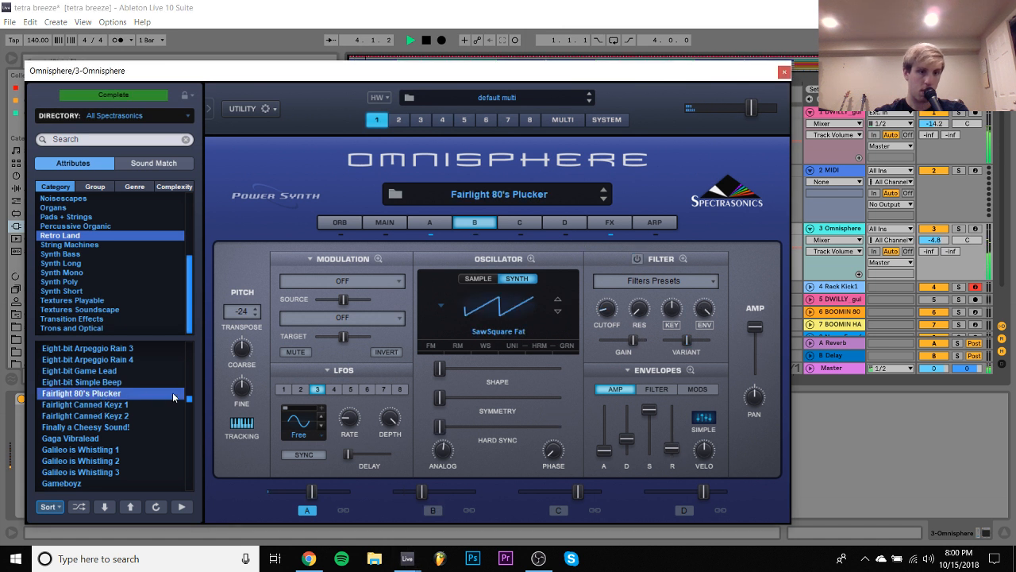
{"action": "mouse_move", "coordinate": [934, 240]}
{"action": "left_mouse_down"}
{"action": "mouse_move", "coordinate": [934, 253]}
{"action": "mouse_move", "coordinate": [938, 245]}
{"action": "left_mouse_up"}
{"action": "left_click", "coordinate": [70, 405]}
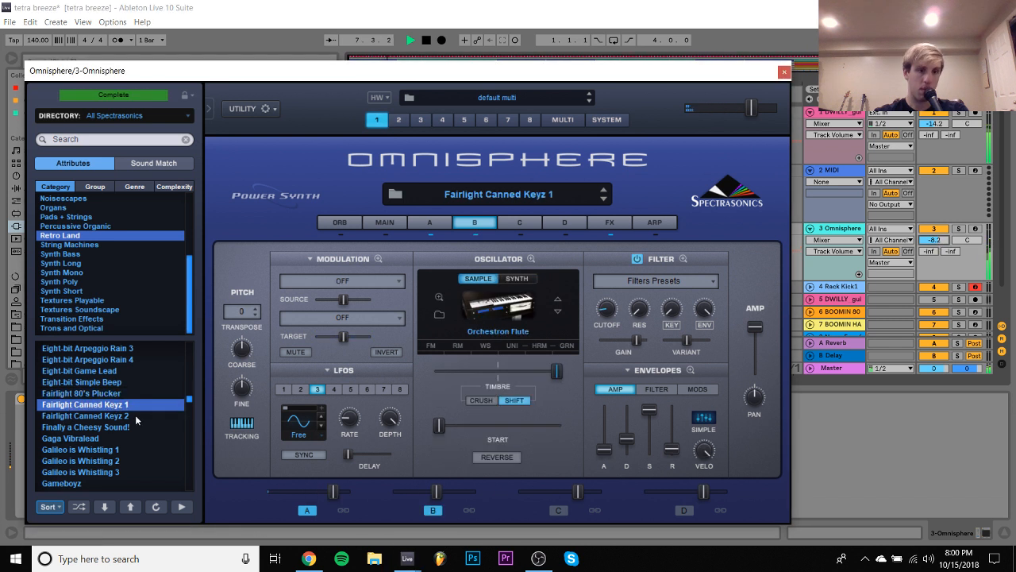
{"action": "left_click", "coordinate": [117, 416]}
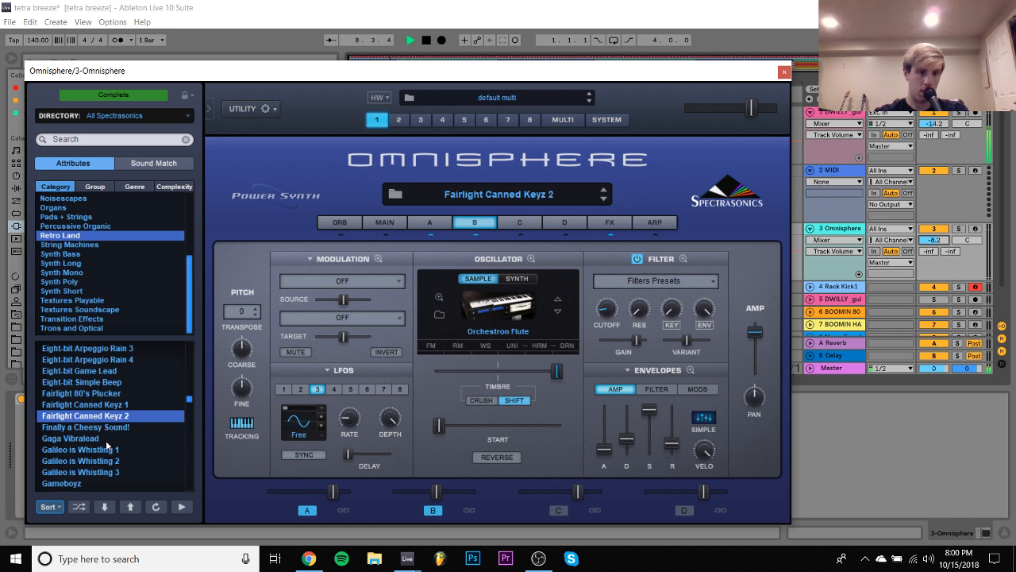
{"action": "left_click", "coordinate": [99, 450]}
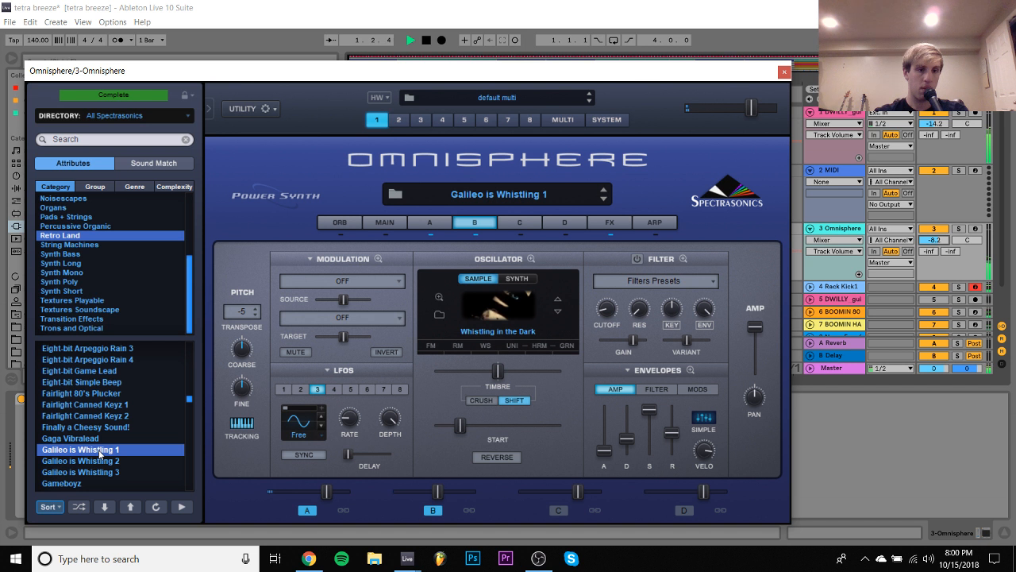
- Set the Omnisphere track's volume to 1.9 dB, close the synth window and set the Pitch device to +24 st
{"action": "left_click_drag", "start_coordinate": [939, 241], "coordinate": [937, 233]}
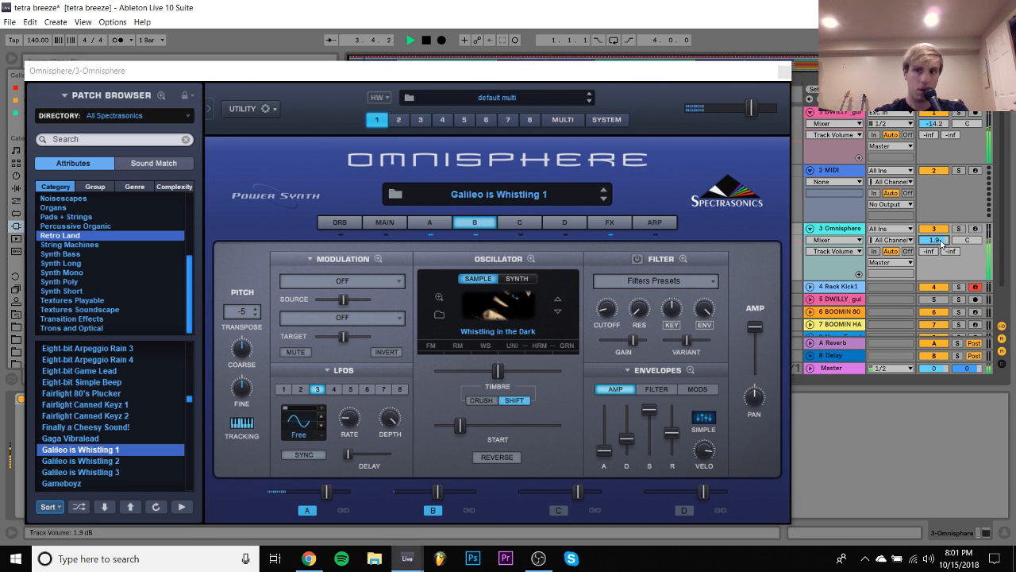
{"action": "left_click", "coordinate": [784, 71]}
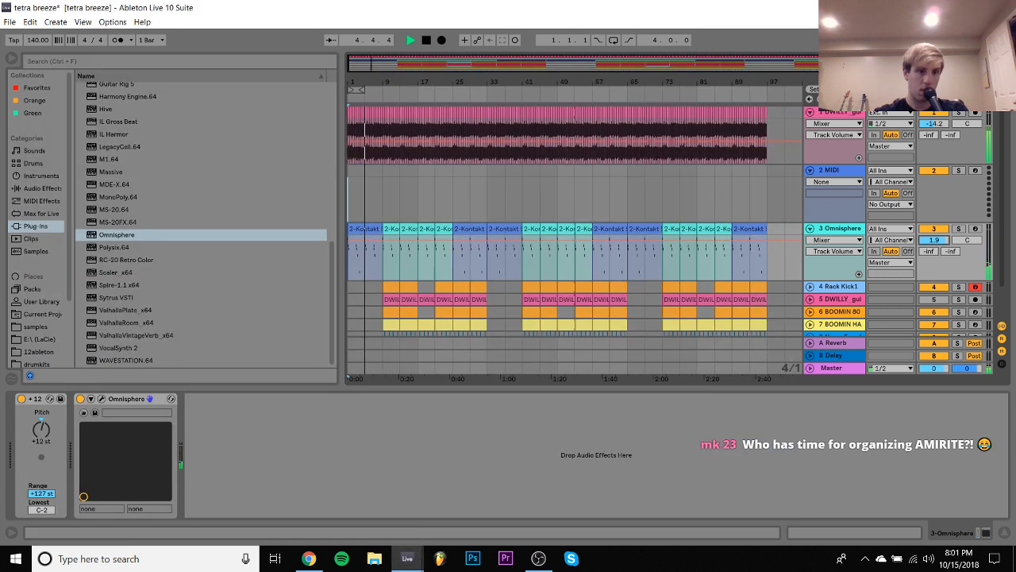
{"action": "left_click_drag", "start_coordinate": [41, 436], "coordinate": [45, 434]}
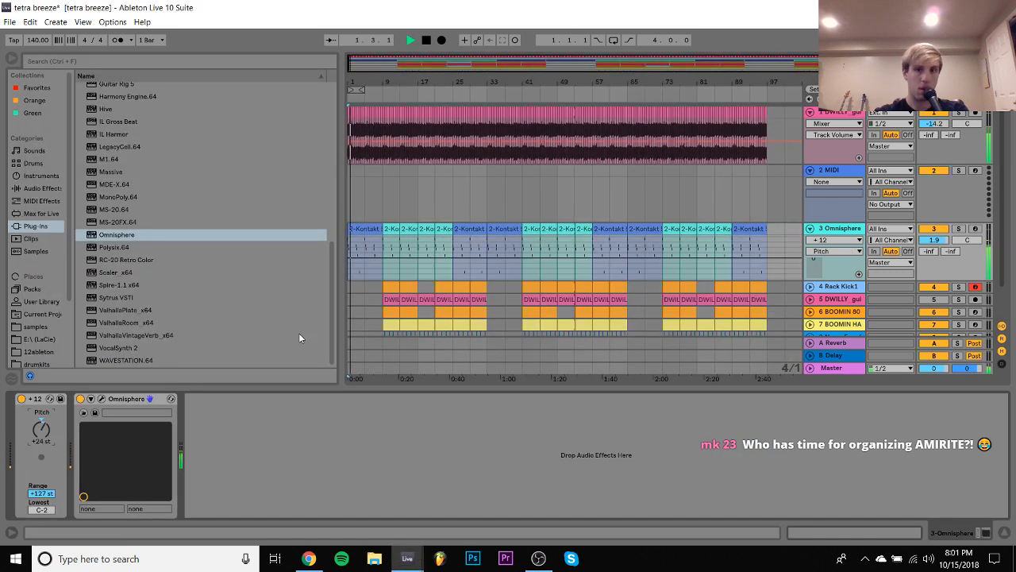
- Lower the Omnisphere track's volume to -5.7 dB while playing the arrangement from bar 9
{"action": "left_click_drag", "start_coordinate": [935, 239], "coordinate": [934, 248]}
{"action": "left_click", "coordinate": [377, 210]}
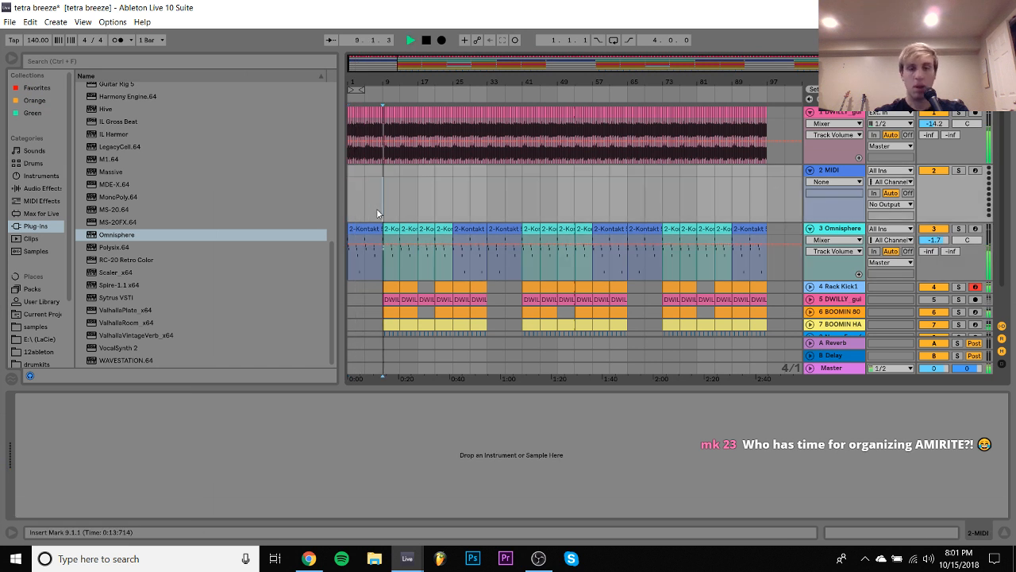
{"action": "left_click_drag", "start_coordinate": [944, 240], "coordinate": [942, 243]}
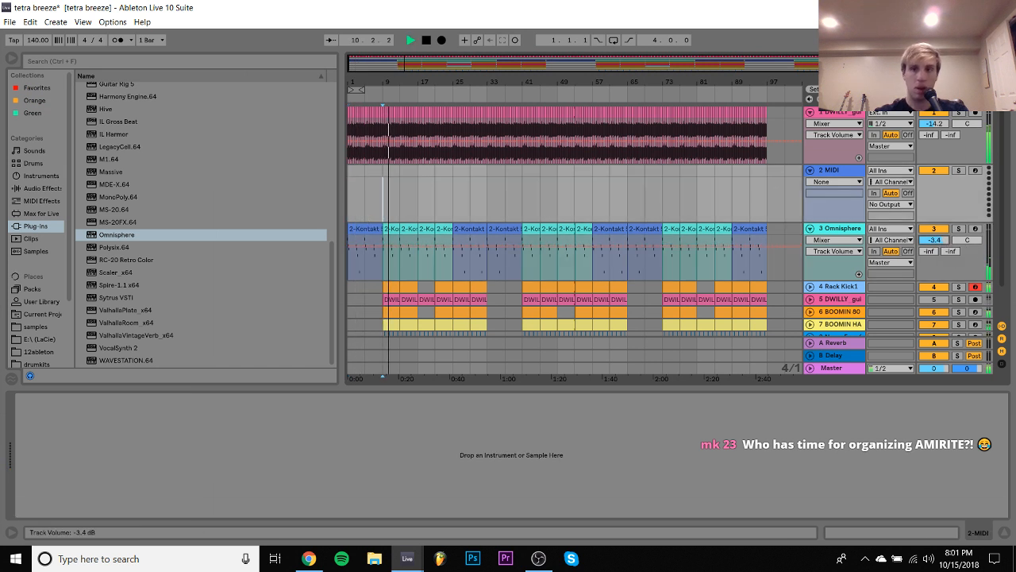
{"action": "scroll", "coordinate": [942, 243], "scroll_direction": "down", "scroll_amount": 1}
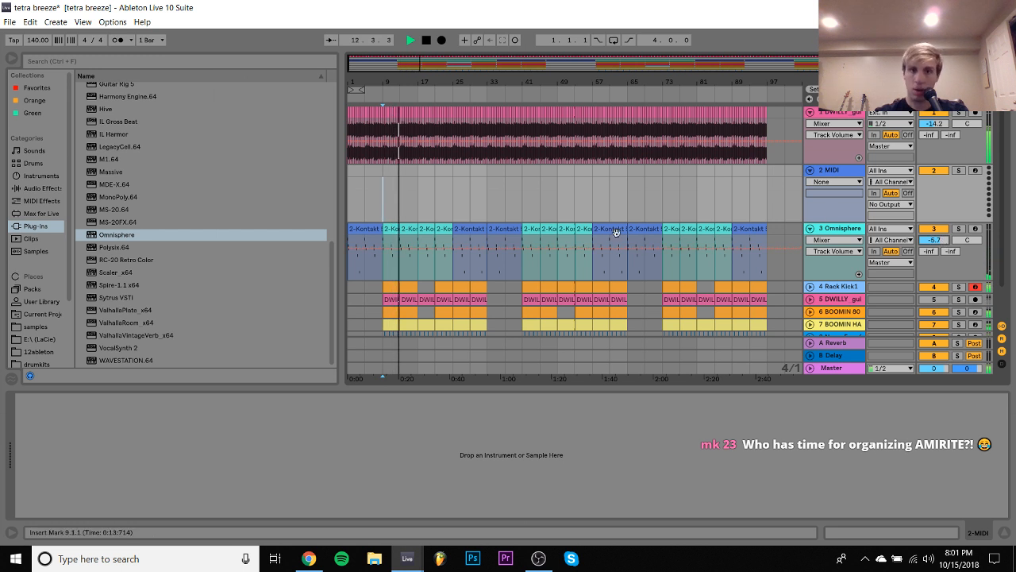
{"action": "left_click", "coordinate": [370, 266]}
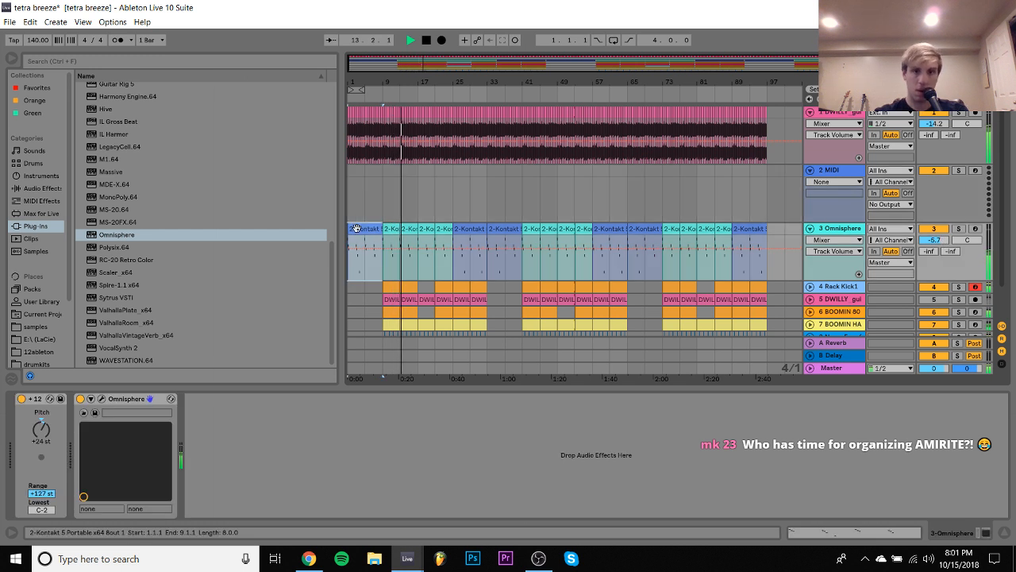
- Load the SMACKOS TAPE STATION.adg effect rack from the samples folder onto the Master track
{"action": "left_click", "coordinate": [836, 370]}
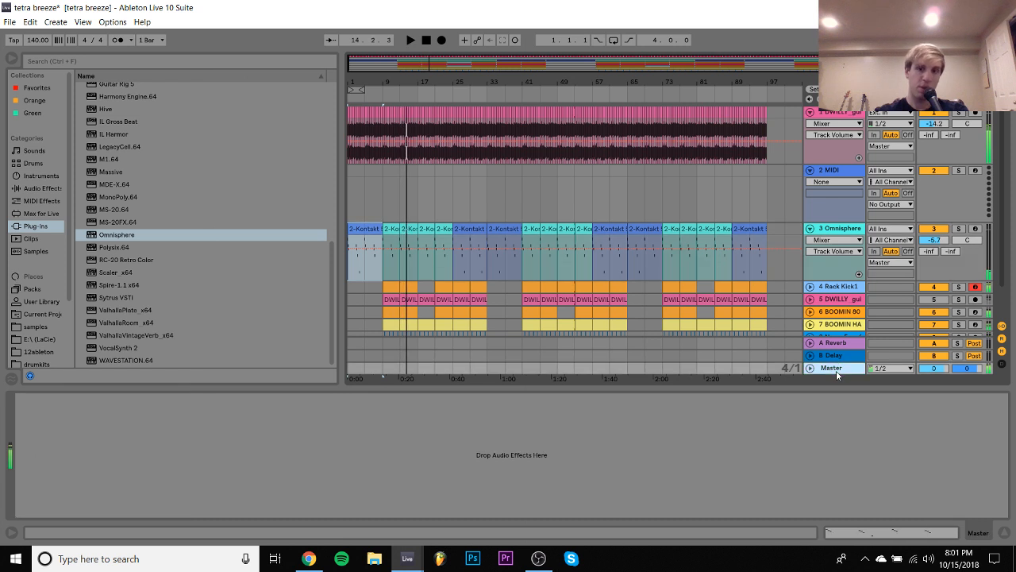
{"action": "left_click", "coordinate": [40, 327]}
{"action": "double_click", "coordinate": [136, 209]}
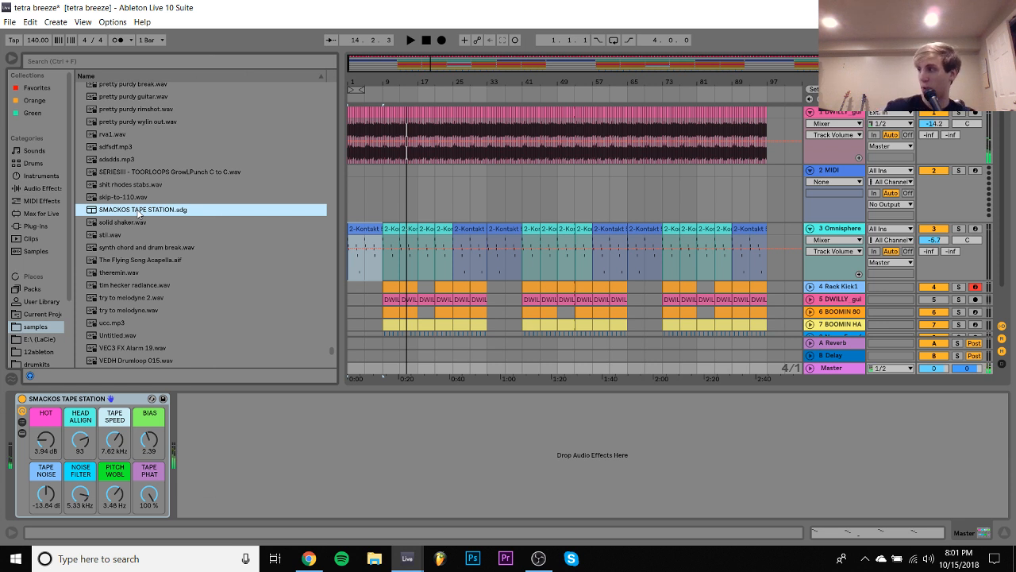
- Remove the SMACKOS TAPE STATION rack from the Master track while playing from bar 9, and delete the empty MIDI track
{"action": "left_click", "coordinate": [386, 211]}
{"action": "key", "text": "space"}
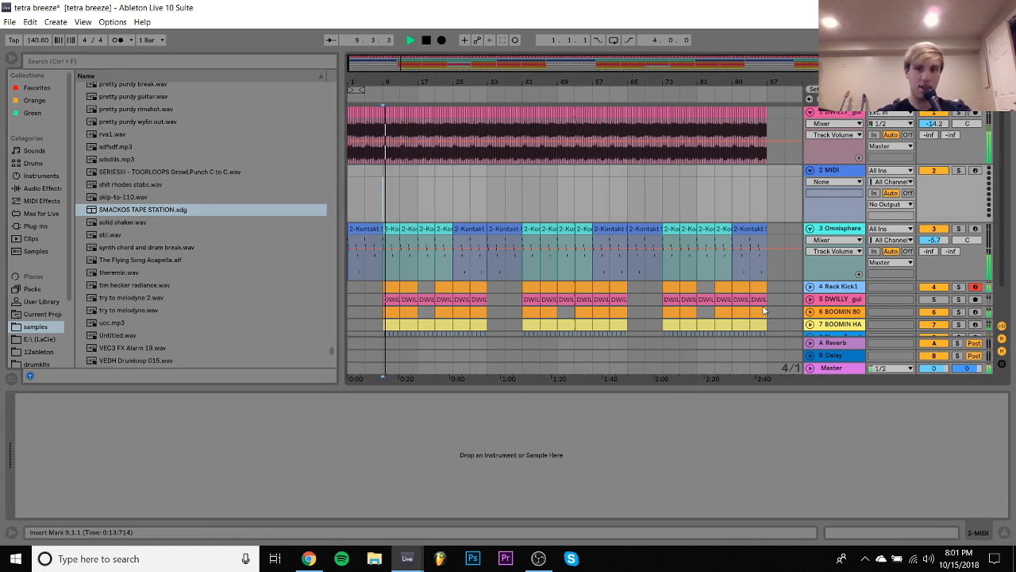
{"action": "left_click", "coordinate": [849, 366]}
{"action": "left_click", "coordinate": [75, 399]}
{"action": "key", "text": "Delete"}
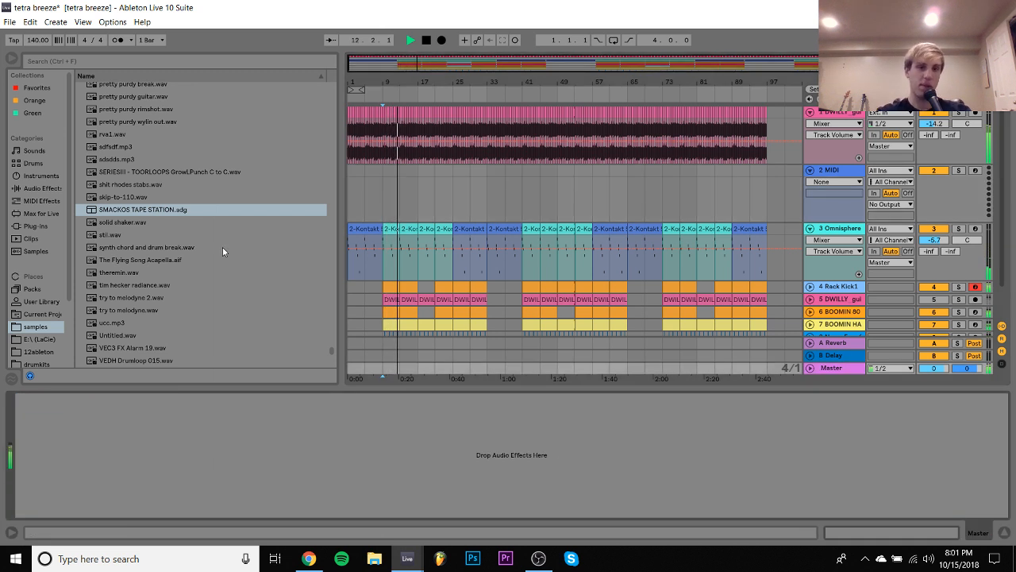
{"action": "left_click", "coordinate": [834, 170]}
{"action": "key", "text": "Delete"}
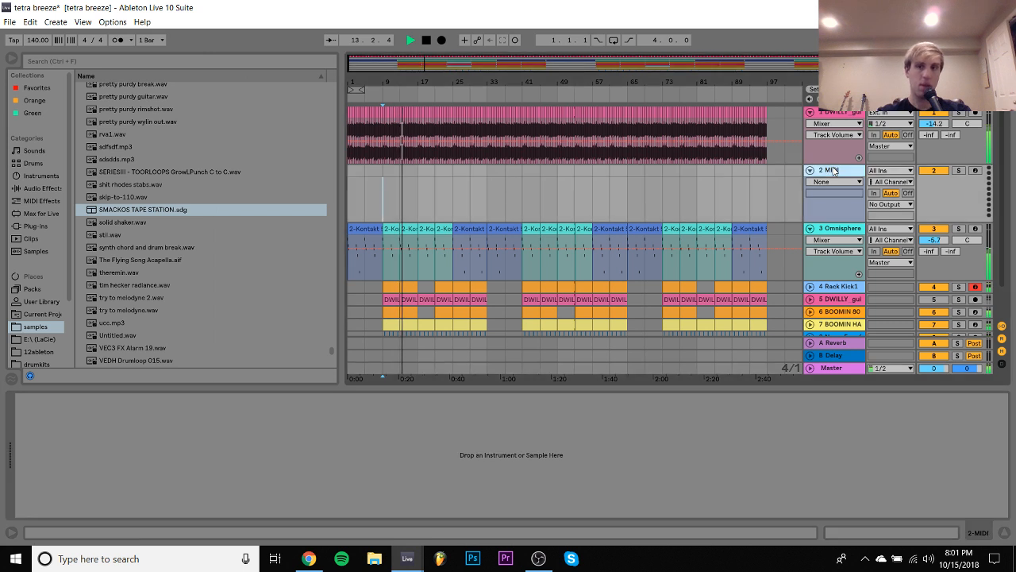
- Select all seven tracks in the session mixer and lower them together, putting the guitar at -19.0 dB and Omnisphere at -10.5 dB
{"action": "key", "text": "Tab"}
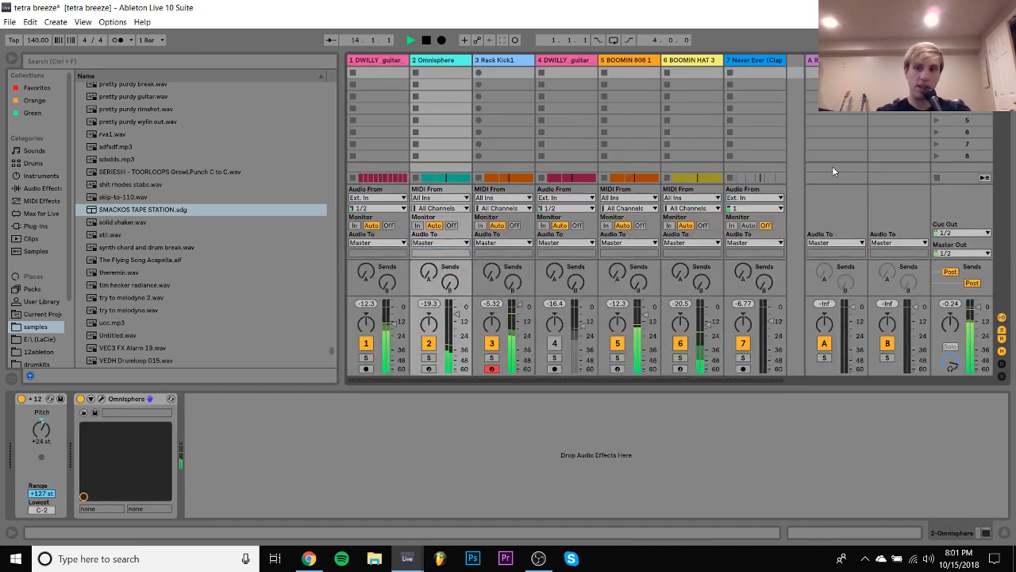
{"action": "left_click", "coordinate": [760, 63]}
{"action": "key", "text": "space"}
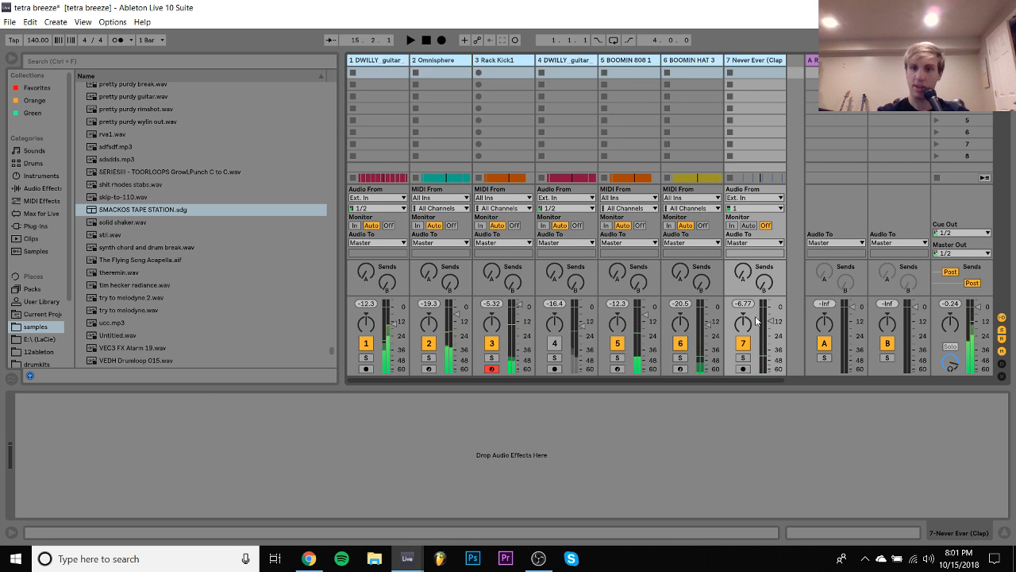
{"action": "key", "text": "ctrl+a"}
{"action": "key", "text": "space"}
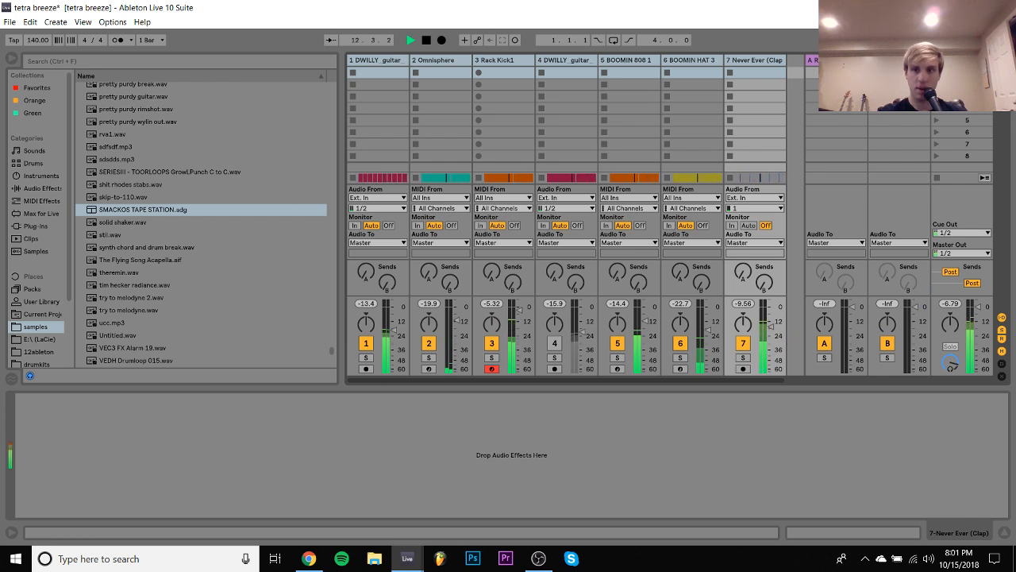
{"action": "key", "text": "Tab"}
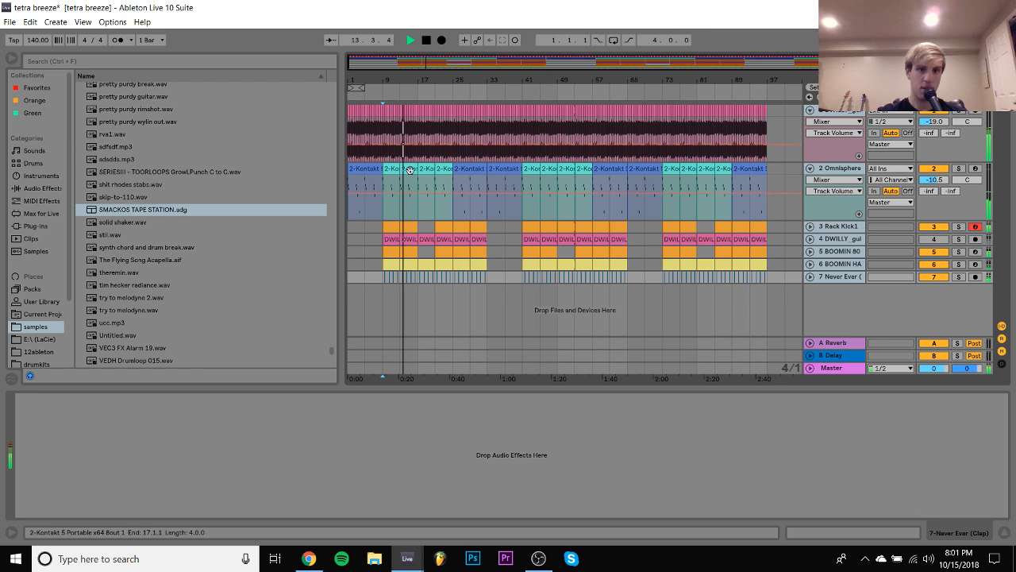
- Play the arrangement from bar 1, save the tetra breeze set and create a new Live set
{"action": "left_click", "coordinate": [365, 191]}
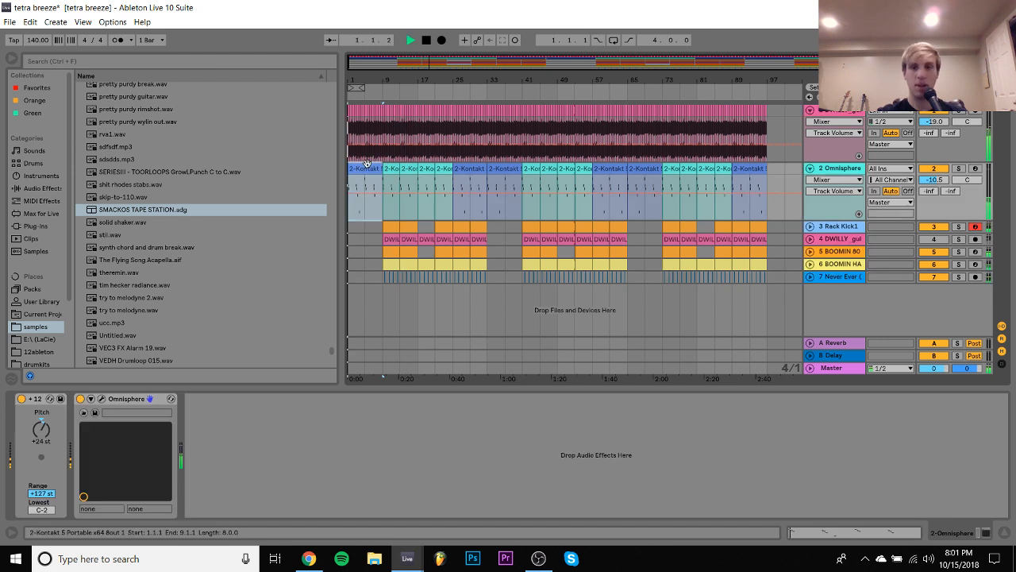
{"action": "left_click", "coordinate": [786, 168], "text": "shift"}
{"action": "key", "text": "space"}
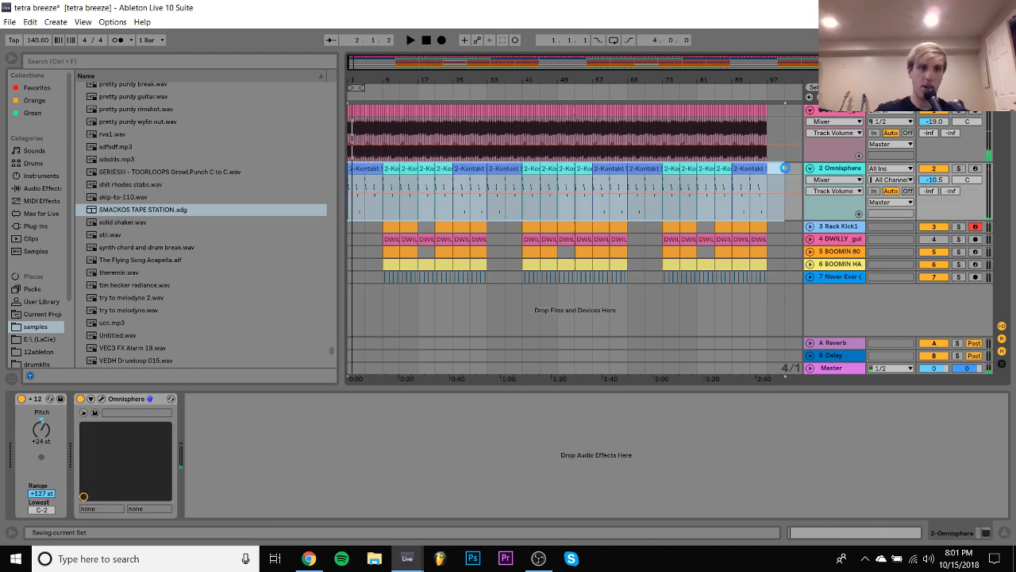
{"action": "key", "text": "ctrl+s"}
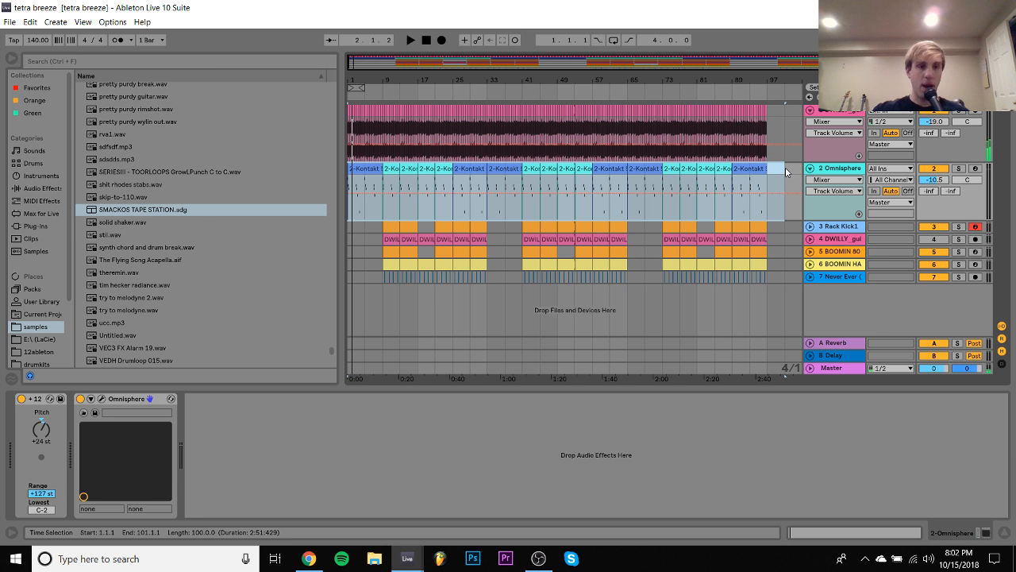
{"action": "key", "text": "ctrl+n"}
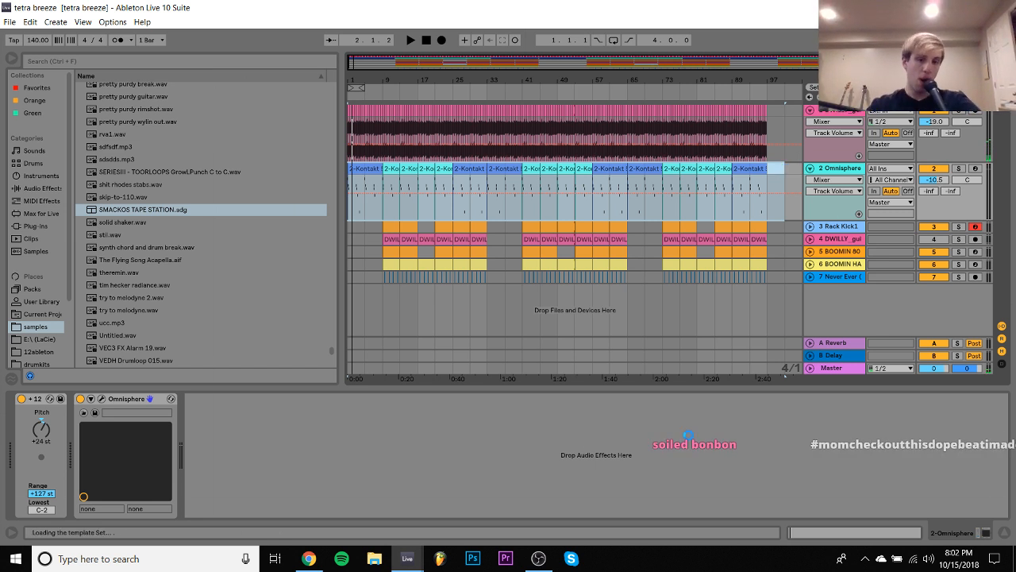
- Switch to Chrome, audition samples around the DWILLY keys loop on Splice, and close that sample pack's tab
{"action": "left_click", "coordinate": [311, 558]}
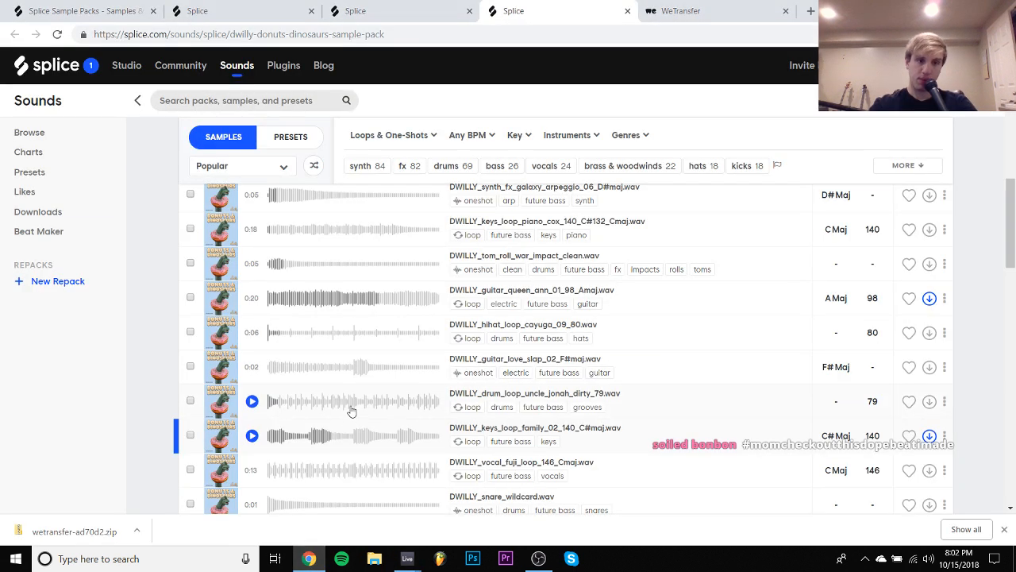
{"action": "key", "text": "Down"}
{"action": "scroll", "coordinate": [351, 411], "scroll_direction": "down", "scroll_amount": 3}
{"action": "key", "text": "Up"}
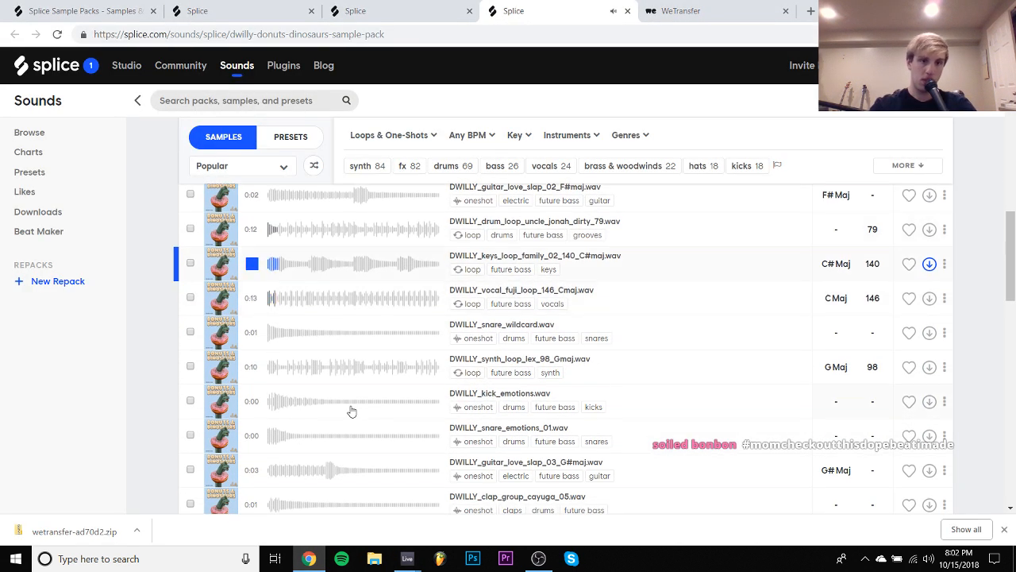
{"action": "left_click", "coordinate": [627, 11]}
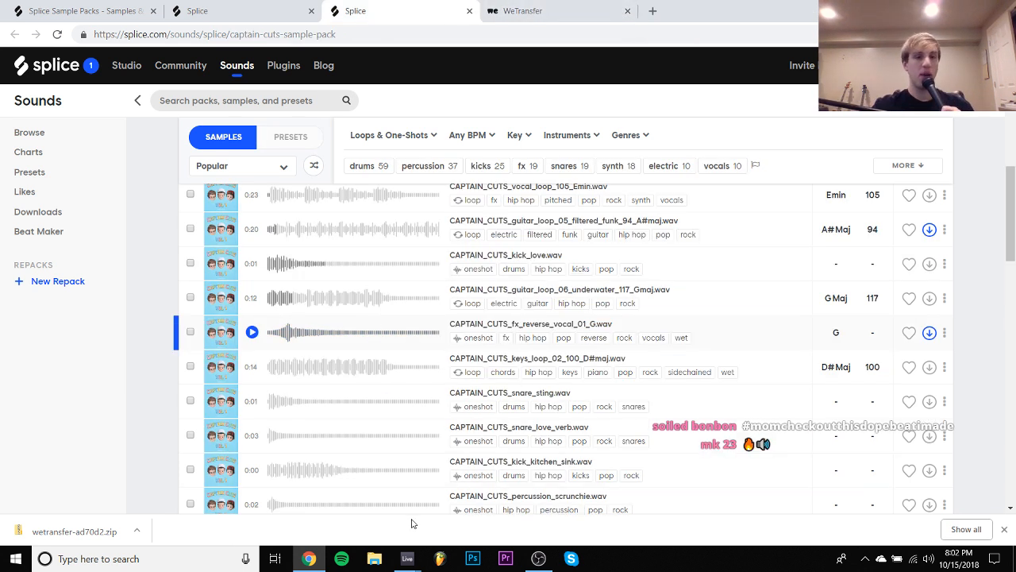
- Audition CAPTAIN_CUTS_keys_loop_02_100_D#maj.wav, return to Ableton Live and show the new set's arrangement
{"action": "key", "text": "Down"}
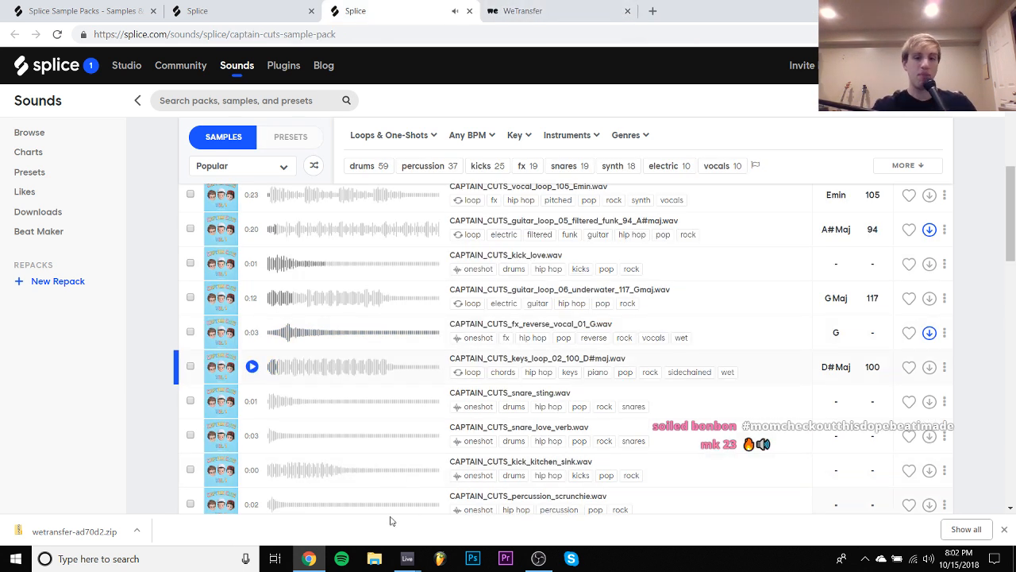
{"action": "mouse_move", "coordinate": [407, 558]}
{"action": "left_click", "coordinate": [357, 524]}
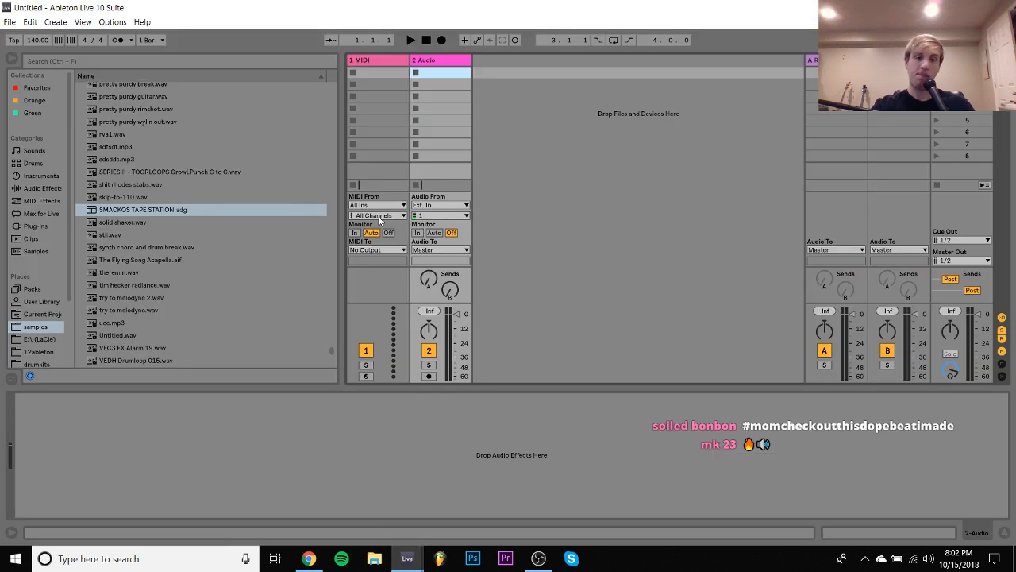
{"action": "key", "text": "Tab"}
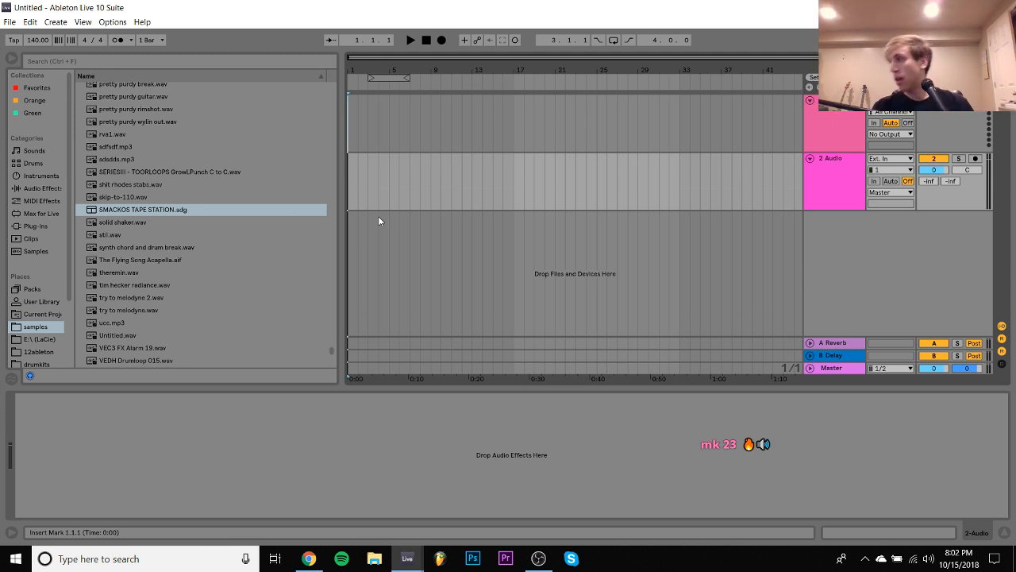
- Audition theremin.wav, tim hecker radiance.wav and the try to melodyne samples, and look through the drumkits folder and the instruments
{"action": "left_click", "coordinate": [114, 273]}
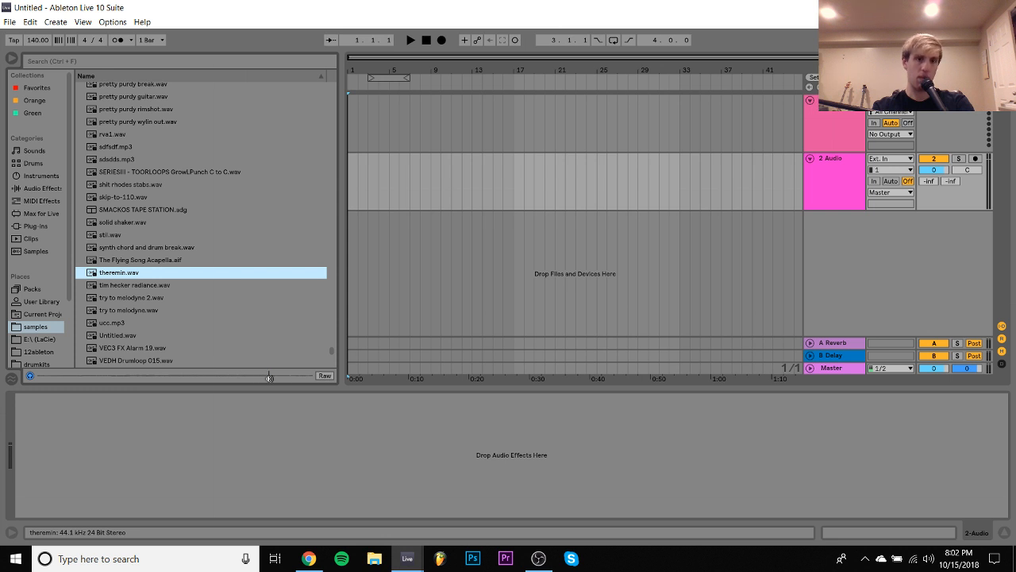
{"action": "left_click", "coordinate": [146, 285]}
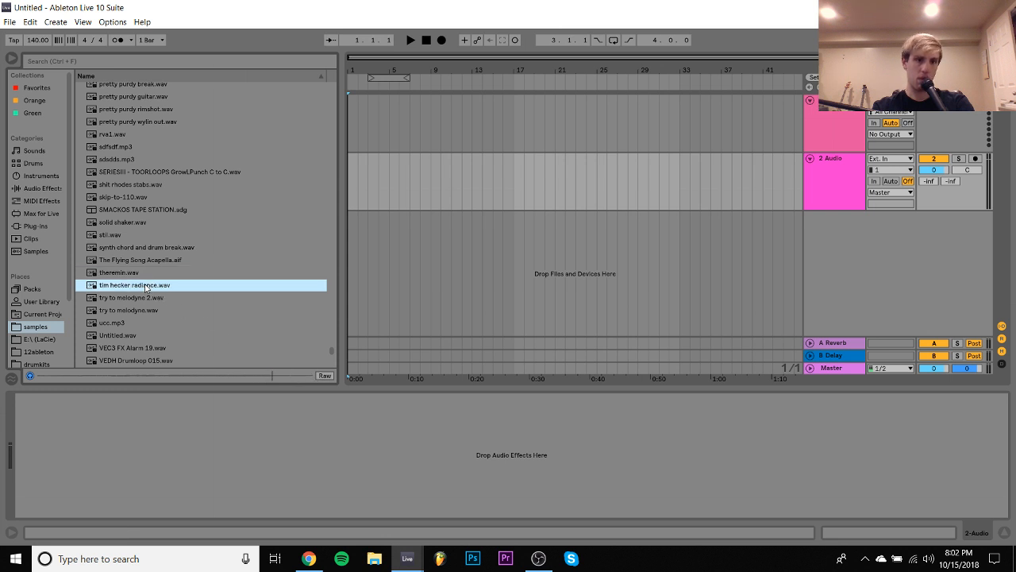
{"action": "left_click", "coordinate": [142, 298]}
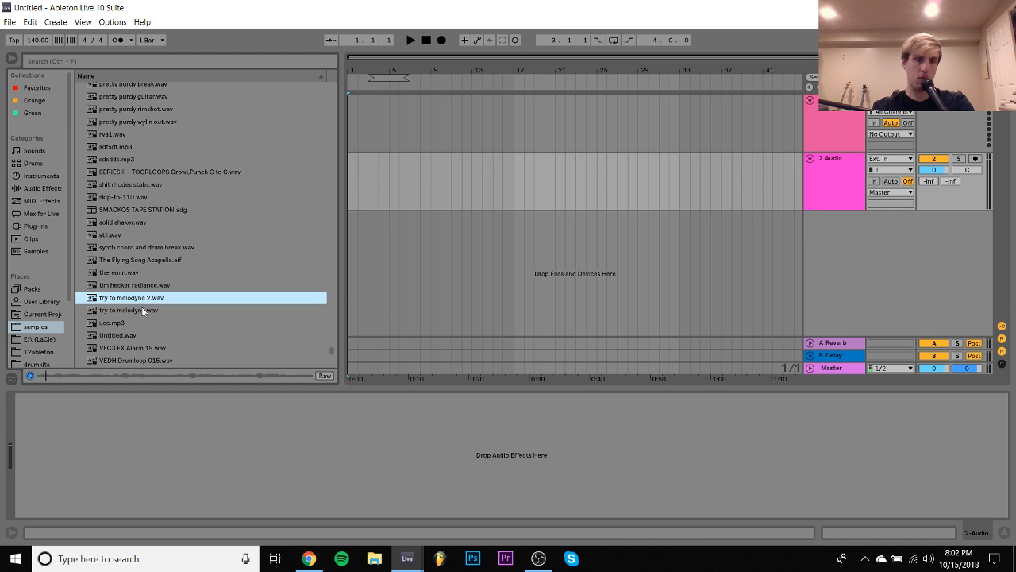
{"action": "left_click", "coordinate": [143, 311]}
{"action": "left_click", "coordinate": [140, 285]}
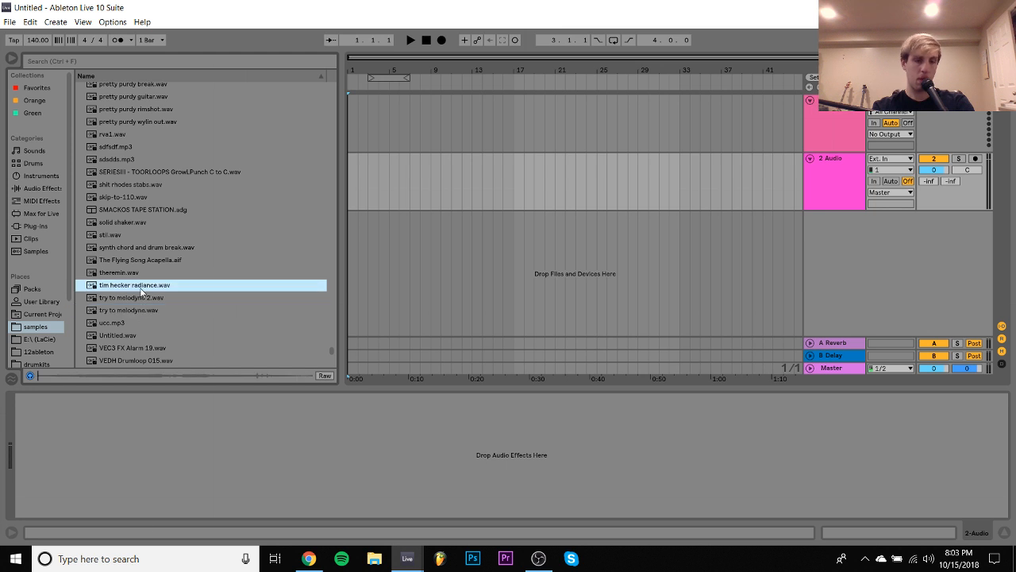
{"action": "scroll", "coordinate": [52, 326], "scroll_direction": "down", "scroll_amount": 3}
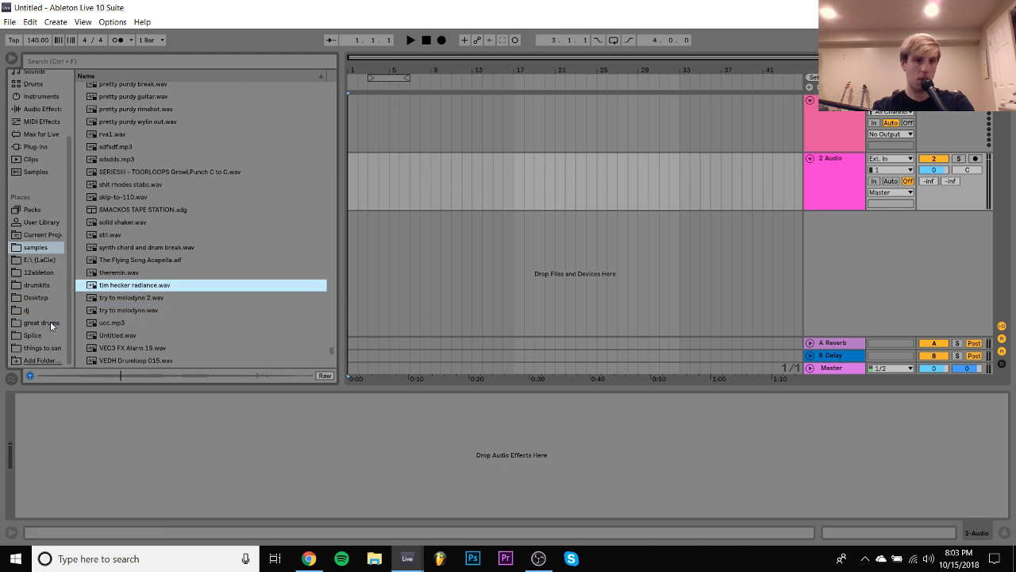
{"action": "left_click", "coordinate": [33, 285]}
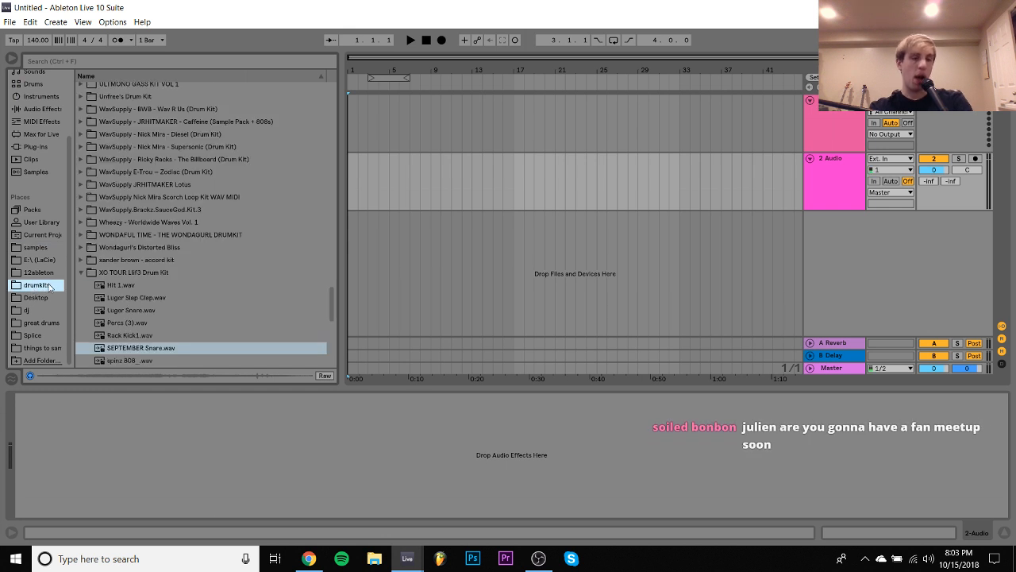
{"action": "left_click", "coordinate": [39, 96]}
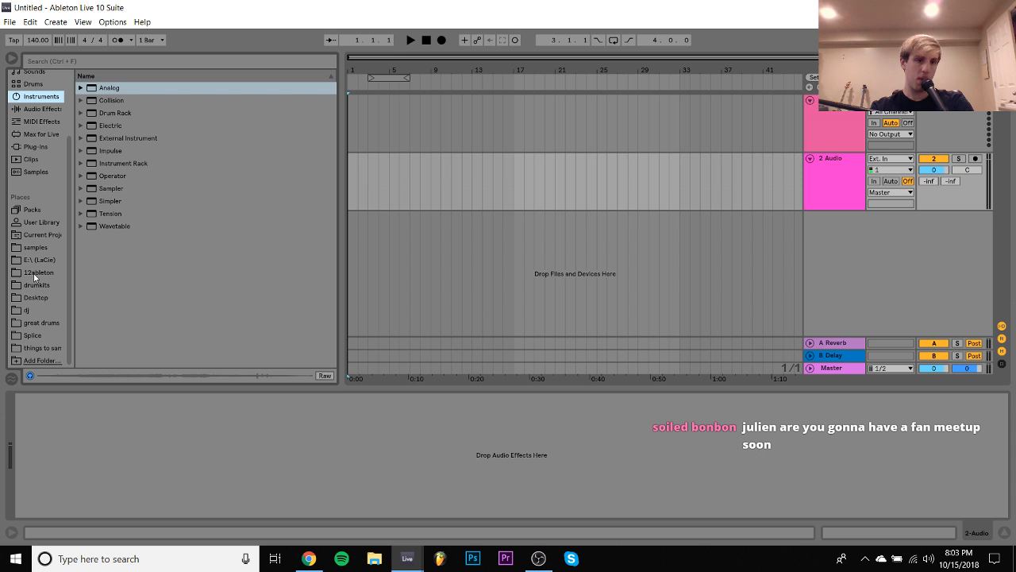
- Place tim hecker radiance.wav from the samples folder at bar 1 of the audio track and open its clip settings
{"action": "left_click", "coordinate": [35, 247]}
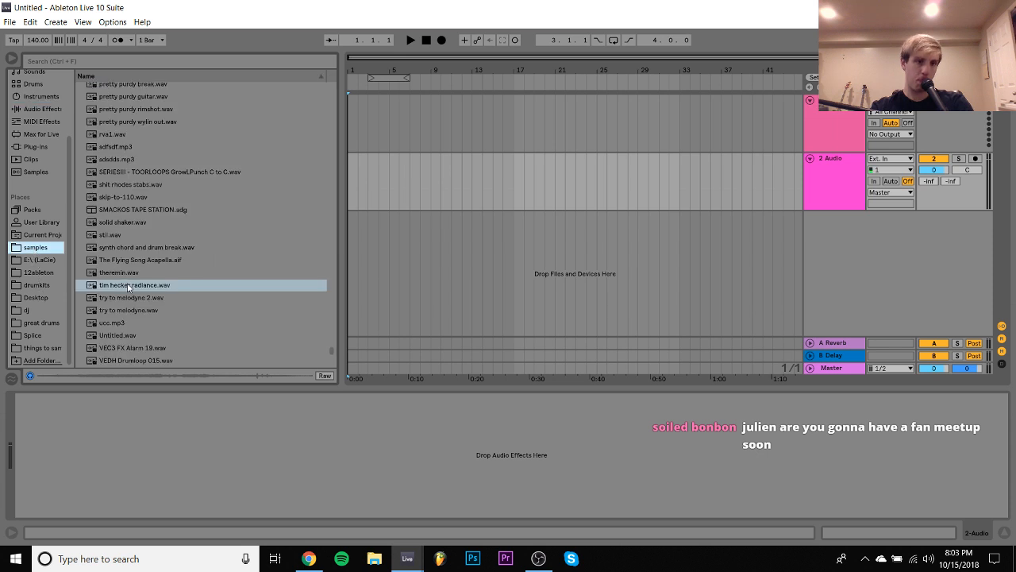
{"action": "left_click_drag", "start_coordinate": [127, 287], "coordinate": [349, 160]}
{"action": "double_click", "coordinate": [366, 161]}
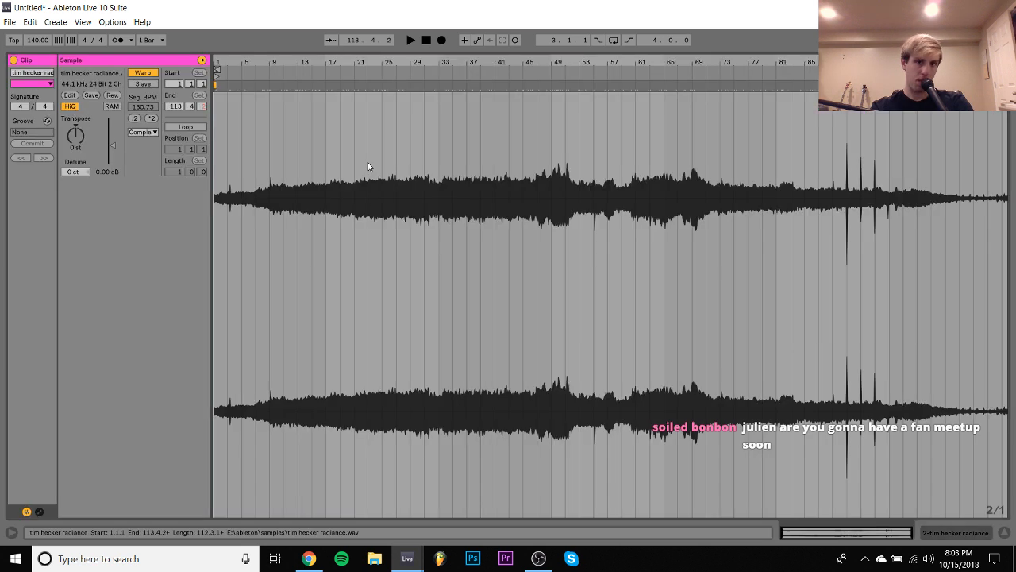
- Turn off Warp for the clip, set its start to 1:23:674, transpose it 4 st and play it in the arrangement
{"action": "left_click", "coordinate": [143, 74]}
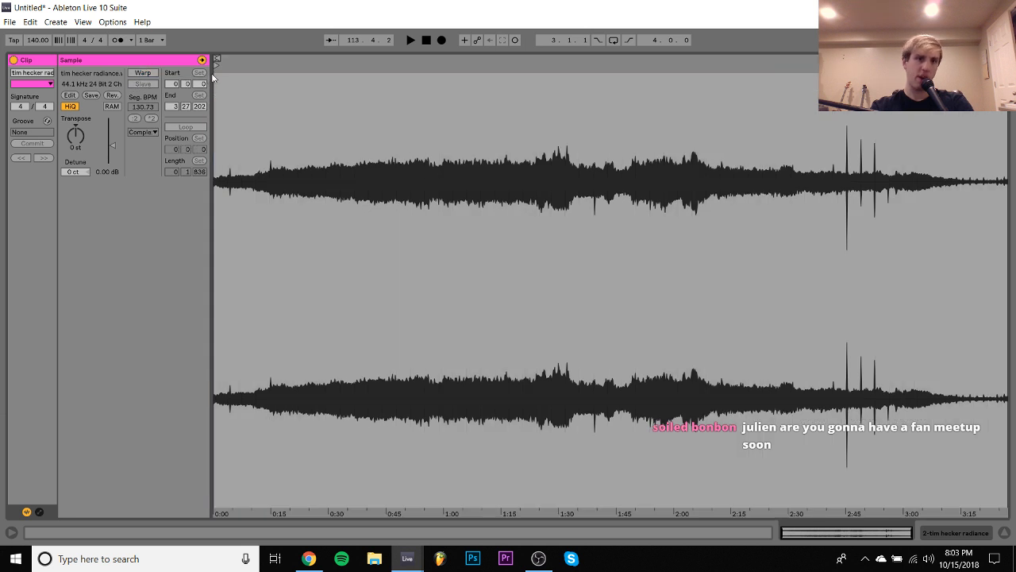
{"action": "left_click_drag", "start_coordinate": [217, 61], "coordinate": [622, 140]}
{"action": "mouse_move", "coordinate": [624, 72]}
{"action": "left_mouse_down"}
{"action": "mouse_move", "coordinate": [712, 75]}
{"action": "mouse_move", "coordinate": [535, 76]}
{"action": "left_mouse_up"}
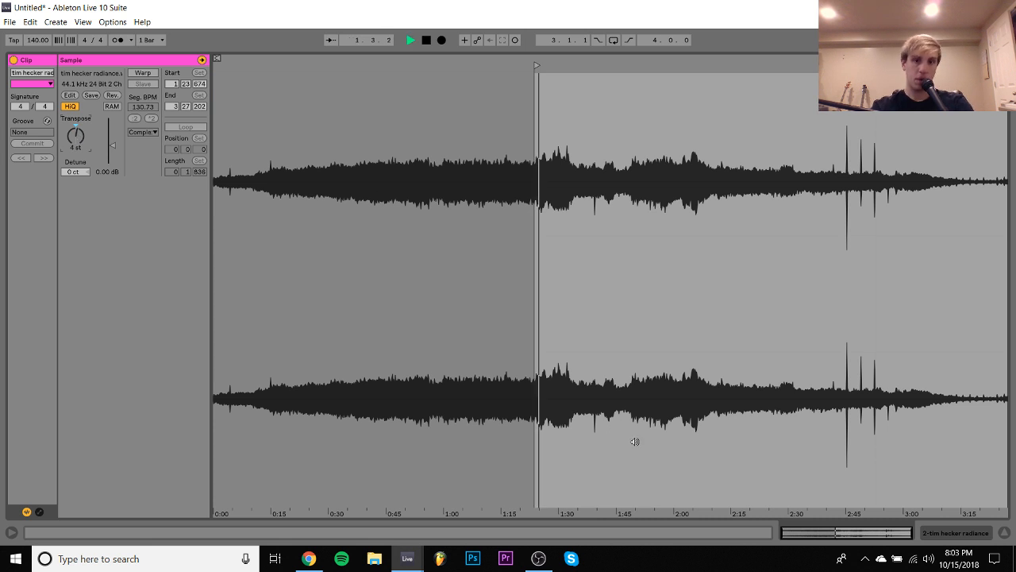
{"action": "left_click", "coordinate": [941, 537]}
{"action": "key", "text": "space"}
{"action": "key", "text": "space"}
{"action": "key", "text": "space"}
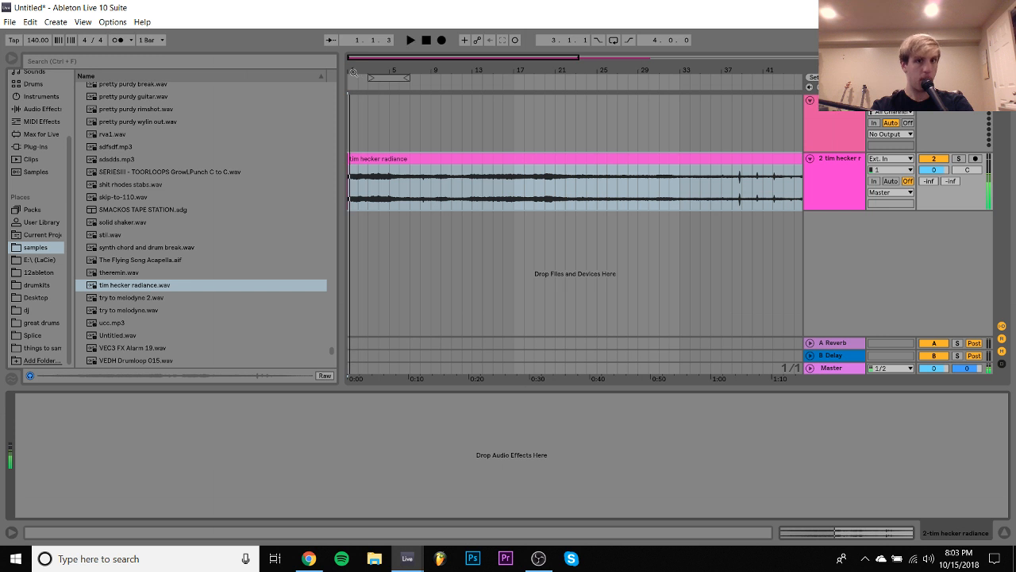
- Split the tim hecker radiance clip at 1.1.3 and trim the first slice to end at 1.1.2
{"action": "left_click_drag", "start_coordinate": [375, 71], "coordinate": [376, 123]}
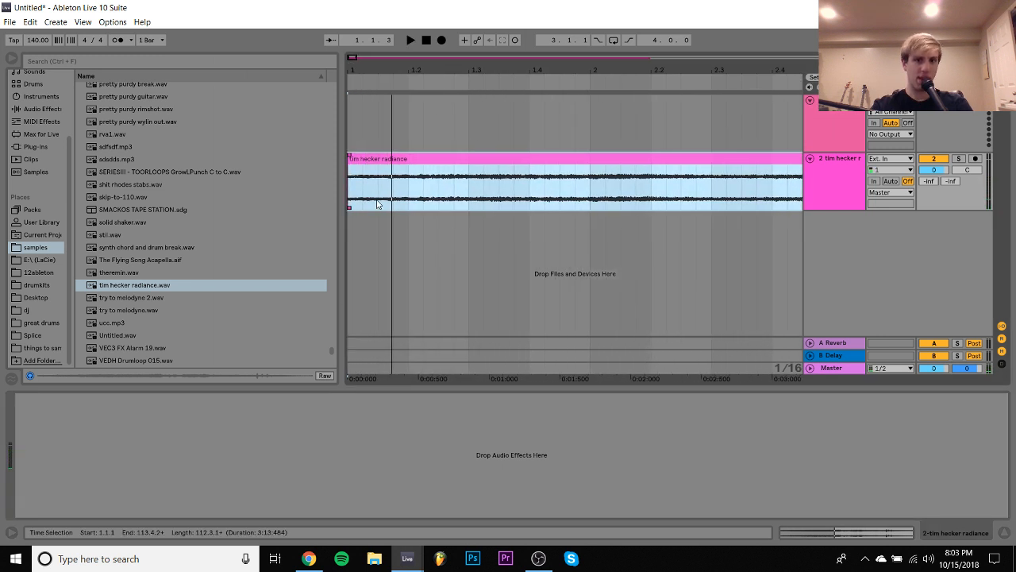
{"action": "left_click", "coordinate": [381, 191]}
{"action": "key", "text": "ctrl+e"}
{"action": "left_click", "coordinate": [375, 159]}
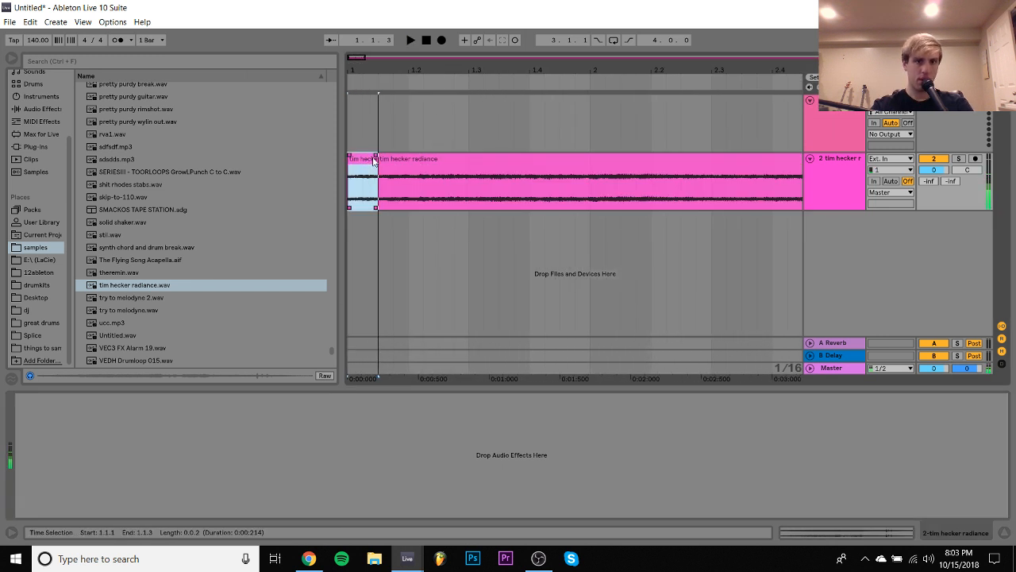
{"action": "left_click", "coordinate": [374, 158]}
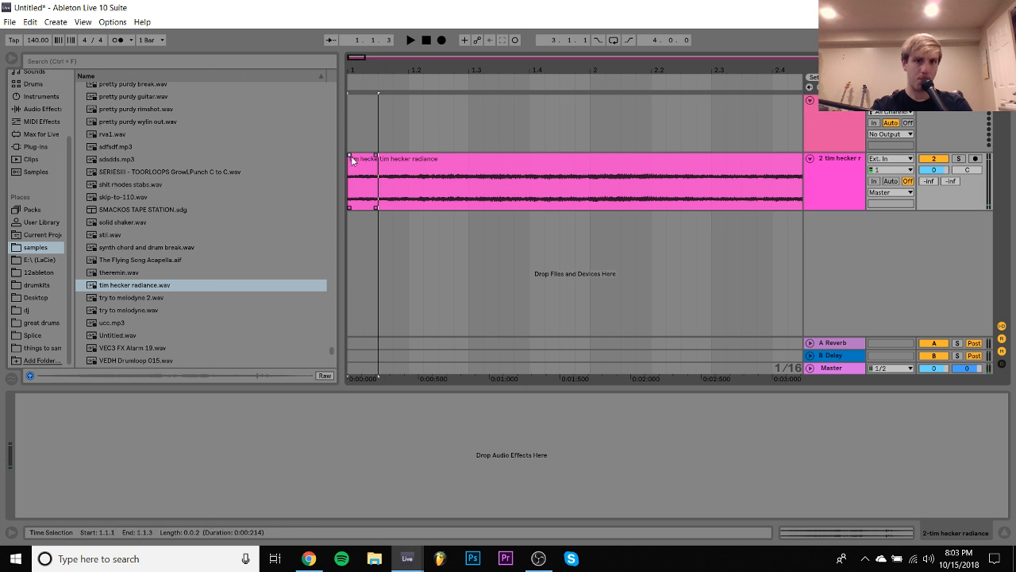
{"action": "left_click", "coordinate": [359, 159]}
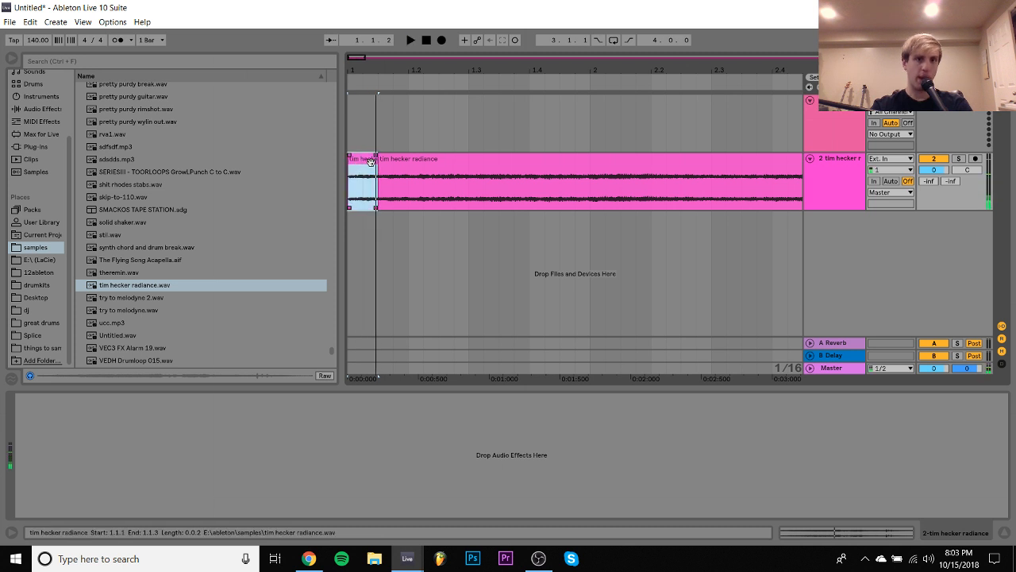
- Audition the tim hecker radiance clip in the arrangement from several points between beat 1.2 and bar 38
{"action": "left_click", "coordinate": [440, 191]}
{"action": "key", "text": "space"}
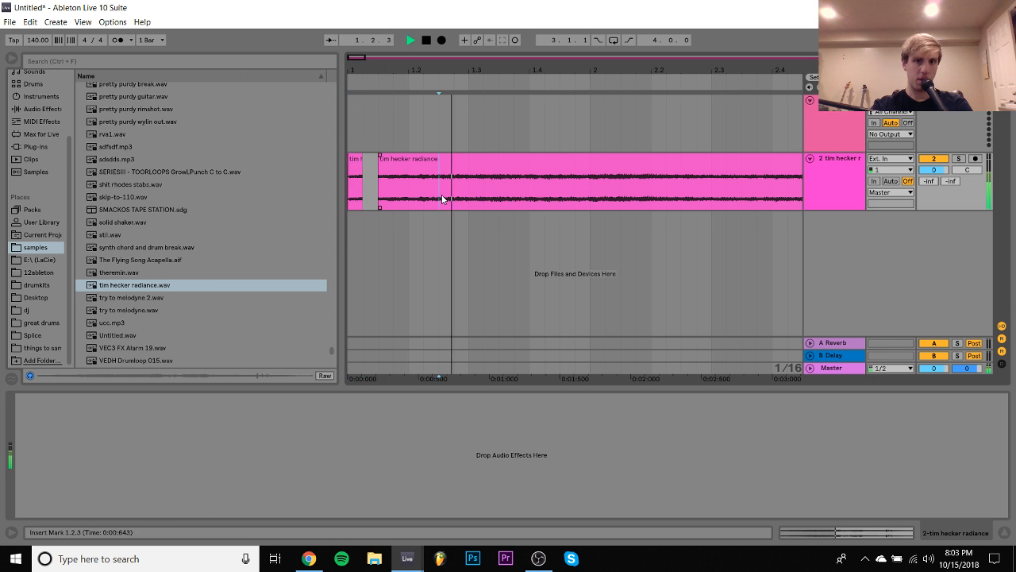
{"action": "key", "text": "space"}
{"action": "key", "text": "space"}
{"action": "key", "text": "space"}
{"action": "scroll", "coordinate": [556, 196], "scroll_direction": "right", "scroll_amount": 2}
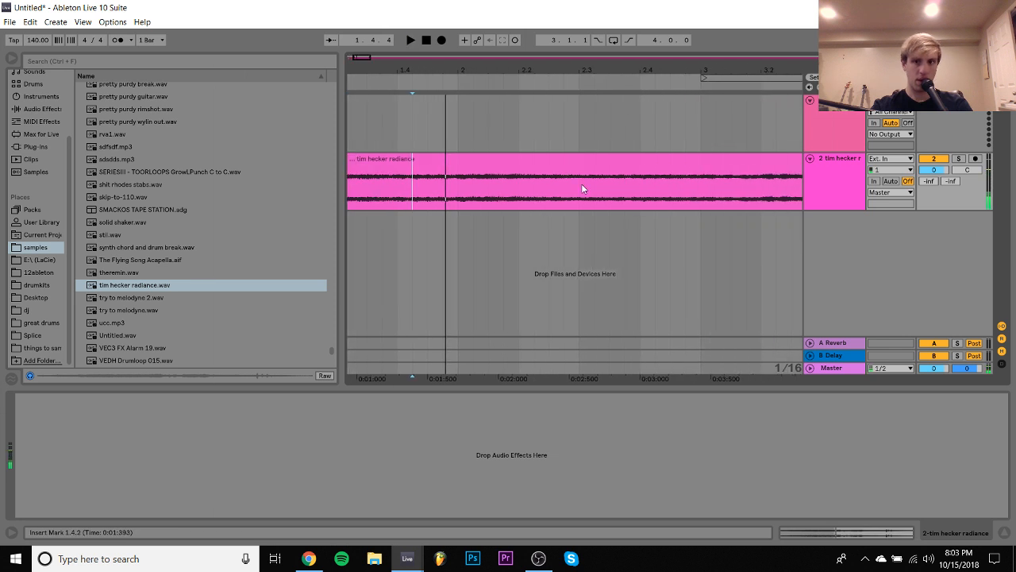
{"action": "left_click", "coordinate": [648, 206]}
{"action": "key", "text": "space"}
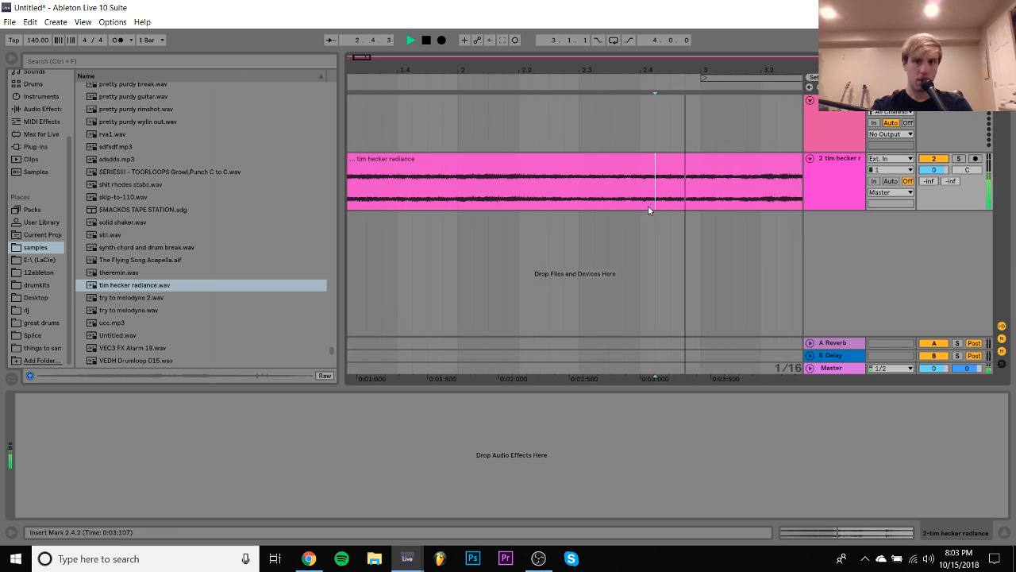
{"action": "left_click_drag", "start_coordinate": [591, 73], "coordinate": [591, 15]}
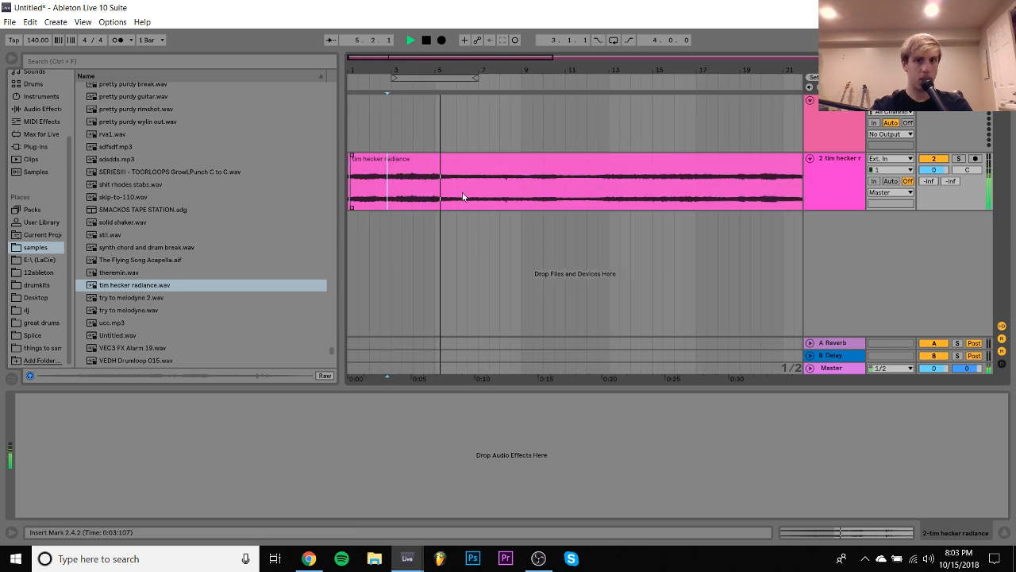
{"action": "left_click", "coordinate": [521, 189]}
{"action": "left_click", "coordinate": [623, 195]}
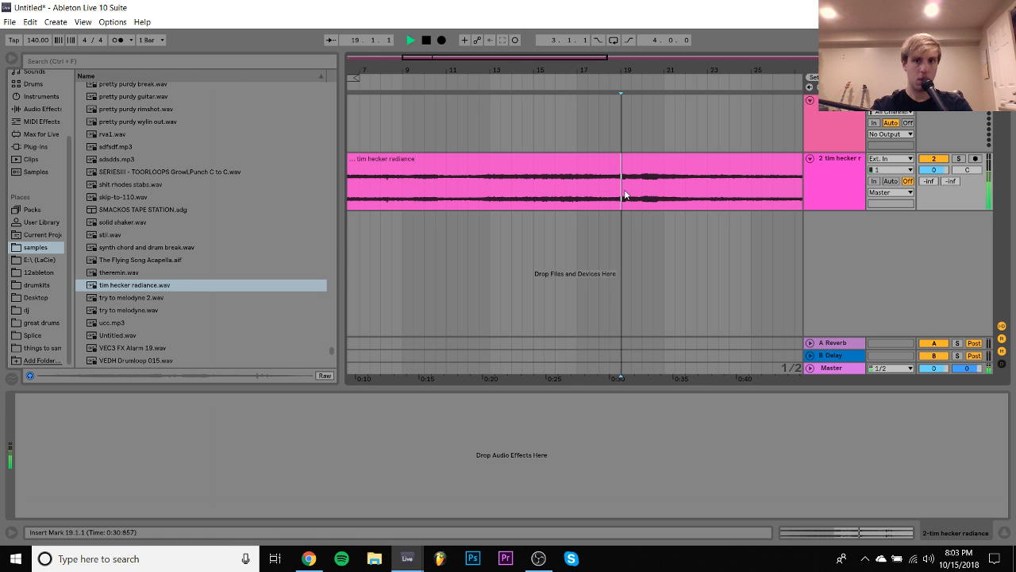
{"action": "left_click", "coordinate": [535, 190]}
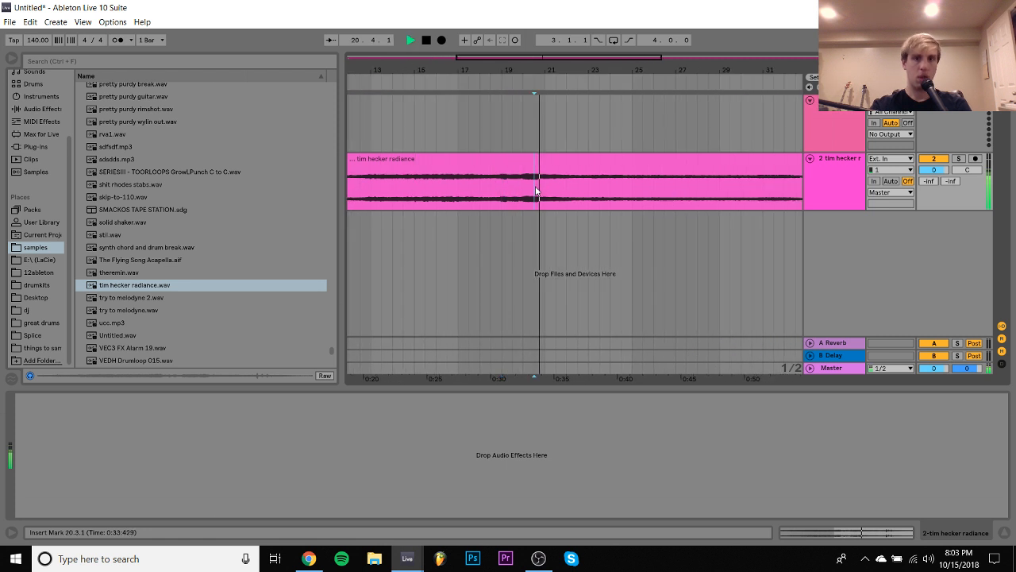
{"action": "left_click", "coordinate": [720, 203]}
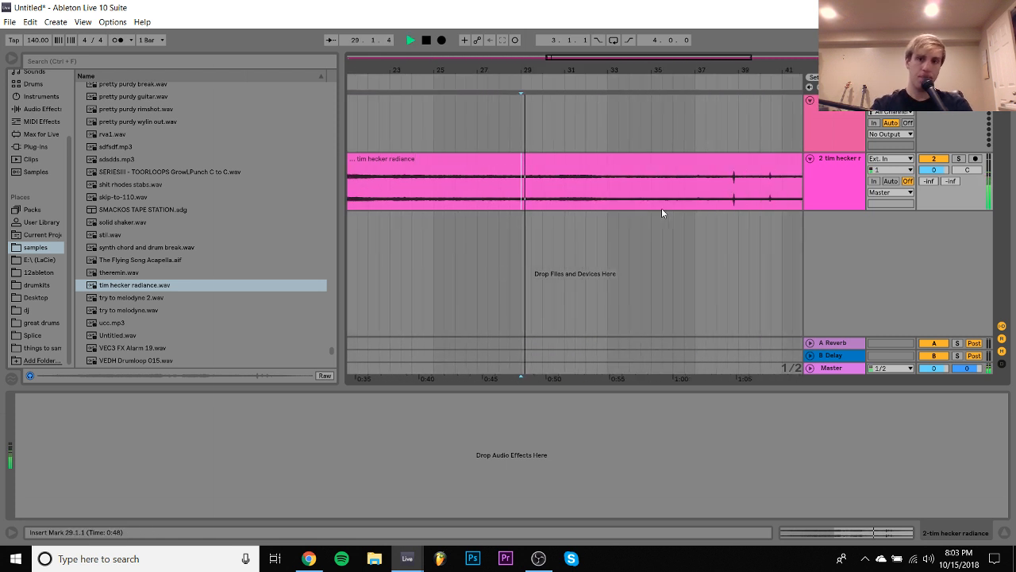
{"action": "left_click", "coordinate": [556, 197]}
{"action": "scroll", "coordinate": [557, 198], "scroll_direction": "right", "scroll_amount": 5}
{"action": "scroll", "coordinate": [598, 204], "scroll_direction": "left", "scroll_amount": 10}
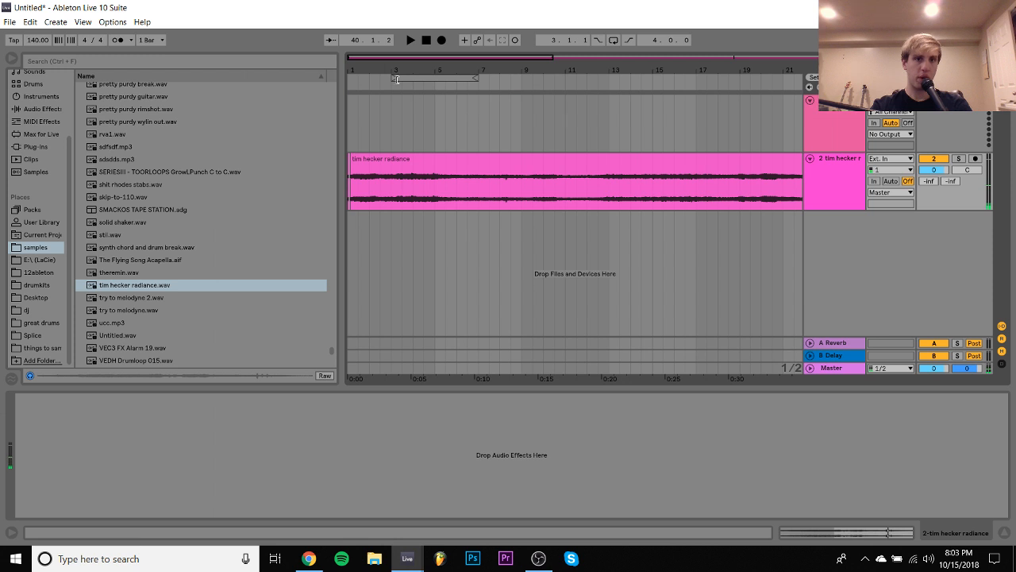
- Open the long remaining tim hecker radiance clip and set its sample start to about 0:44
{"action": "left_click_drag", "start_coordinate": [397, 79], "coordinate": [401, 159]}
{"action": "left_click", "coordinate": [433, 168]}
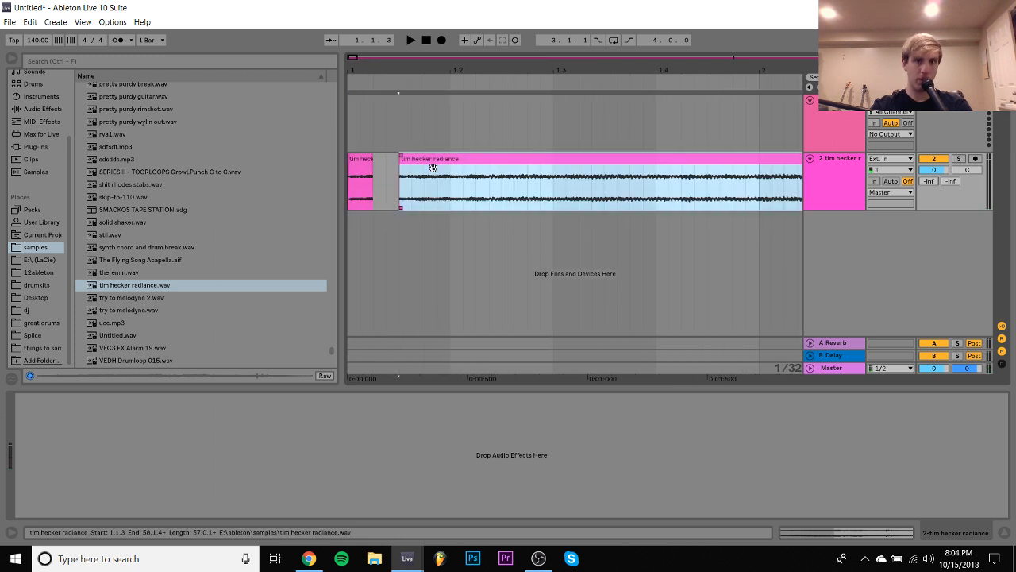
{"action": "double_click", "coordinate": [433, 168]}
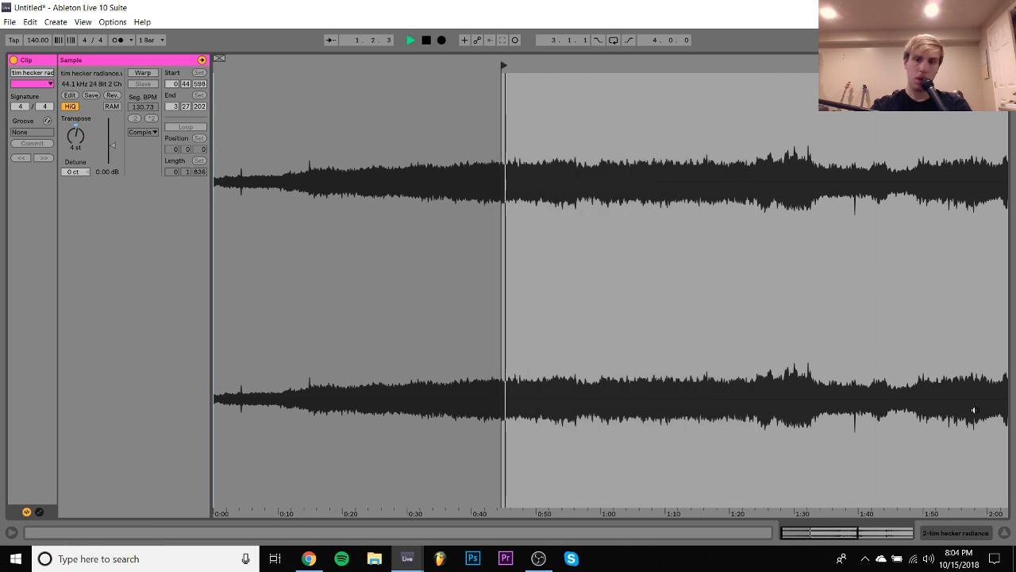
- Move the long clip against the first slice at 1.1.2 and split off a second slice at 1.1.3
{"action": "left_click", "coordinate": [953, 533]}
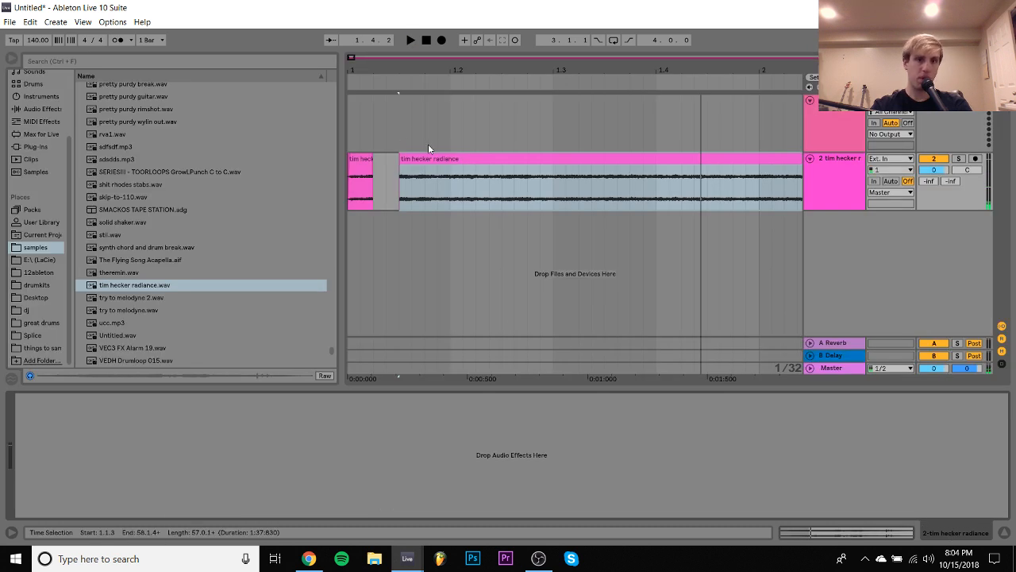
{"action": "left_click_drag", "start_coordinate": [434, 159], "coordinate": [413, 171]}
{"action": "left_click", "coordinate": [408, 195]}
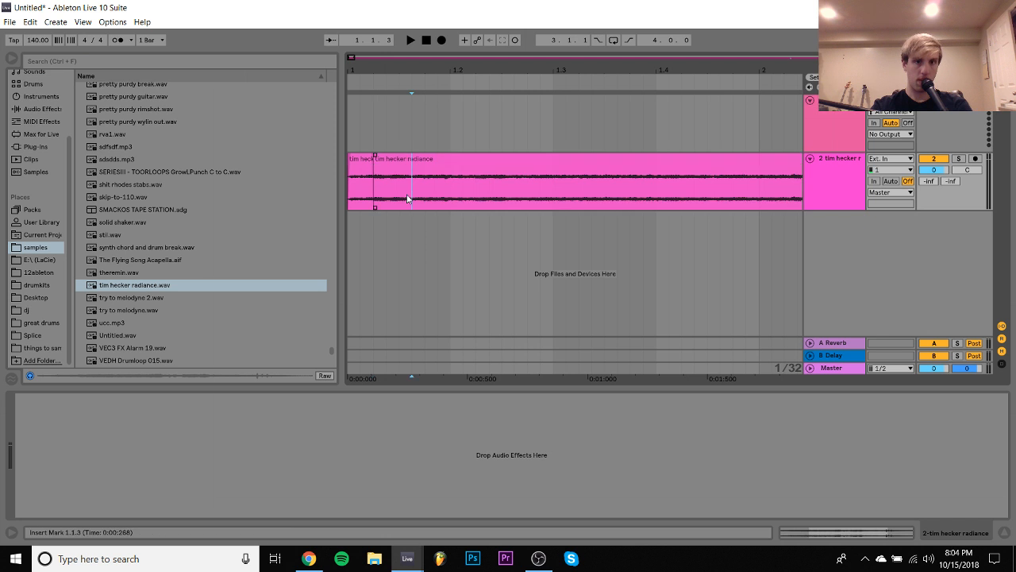
{"action": "key", "text": "ctrl+e"}
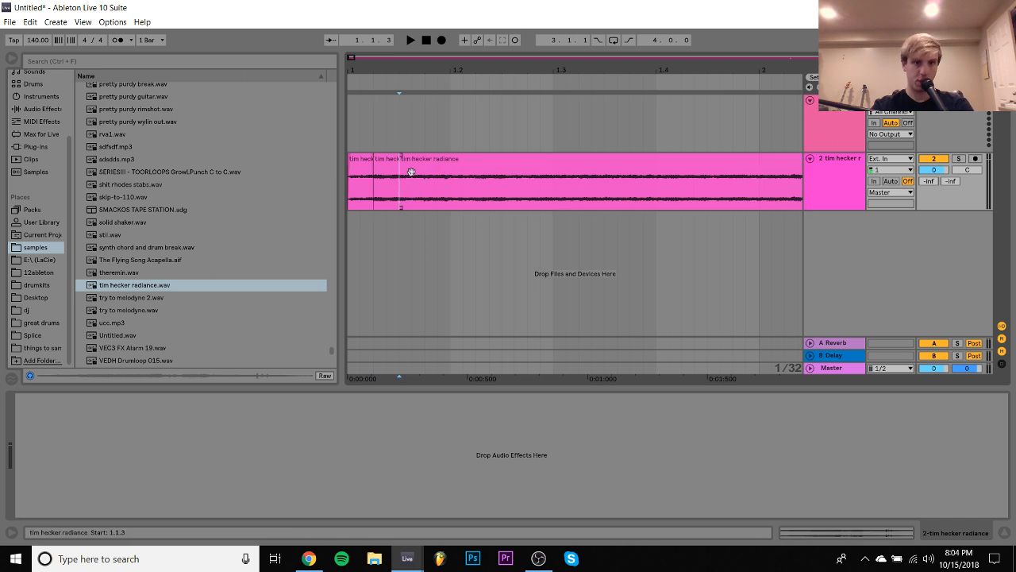
{"action": "left_click_drag", "start_coordinate": [411, 172], "coordinate": [373, 156]}
- Add short fades at the second slice's edges and play the first two slices
{"action": "key", "text": "space"}
{"action": "key", "text": "space"}
{"action": "left_click", "coordinate": [398, 159]}
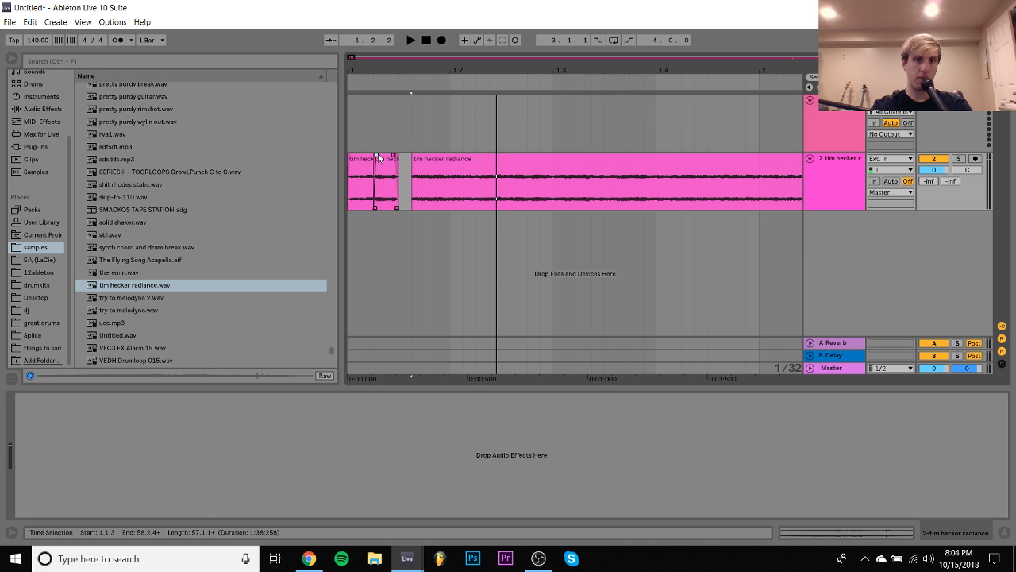
{"action": "left_click", "coordinate": [361, 156]}
{"action": "key", "text": "space"}
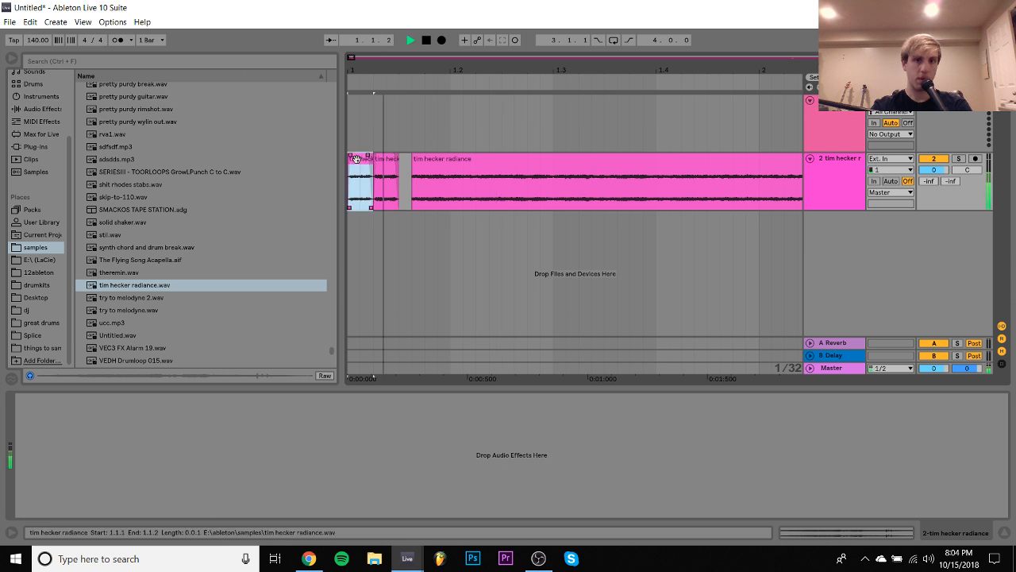
- Move the long clip away from the slices to 1.2.4 and set its sample start to about 1:00
{"action": "left_click_drag", "start_coordinate": [440, 171], "coordinate": [560, 174]}
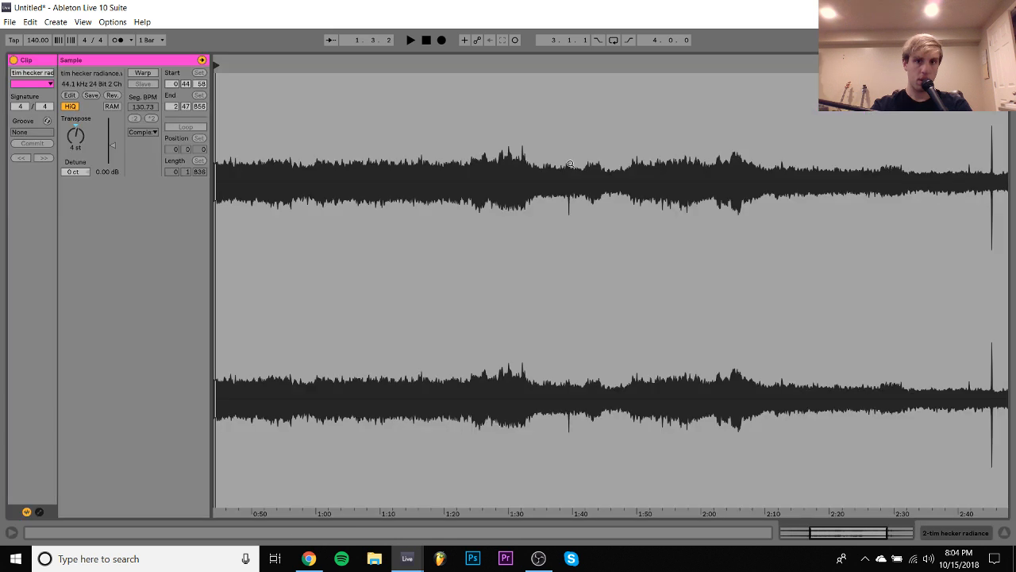
{"action": "double_click", "coordinate": [570, 162]}
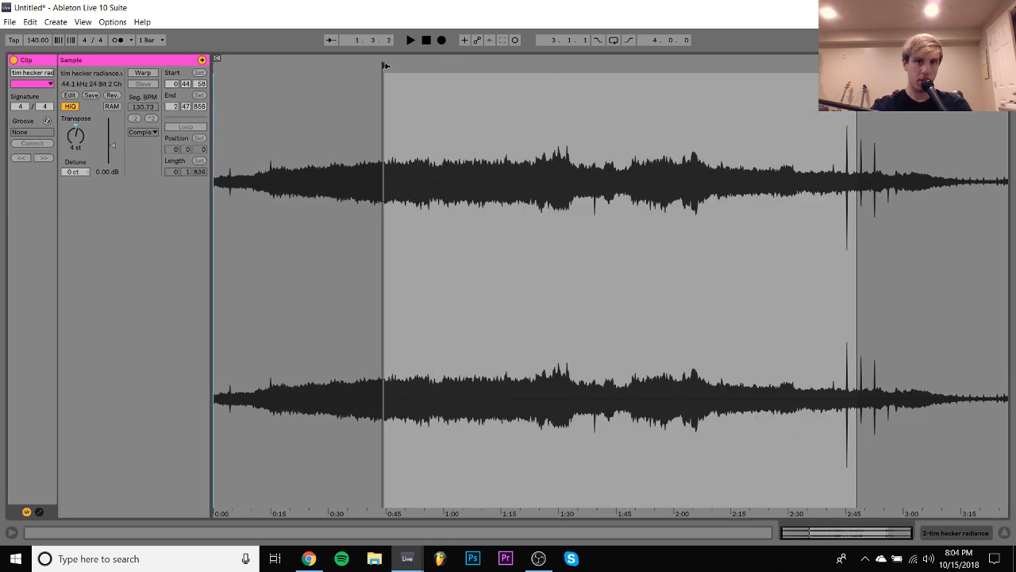
{"action": "mouse_move", "coordinate": [386, 76]}
{"action": "left_mouse_down"}
{"action": "mouse_move", "coordinate": [469, 93]}
{"action": "mouse_move", "coordinate": [450, 64]}
{"action": "mouse_move", "coordinate": [437, 64]}
{"action": "mouse_move", "coordinate": [447, 66]}
{"action": "left_mouse_up"}
- Split a sixteenth-note slice off the long clip's start, place it at 1.1.3 and play the three slices
{"action": "left_click", "coordinate": [941, 531]}
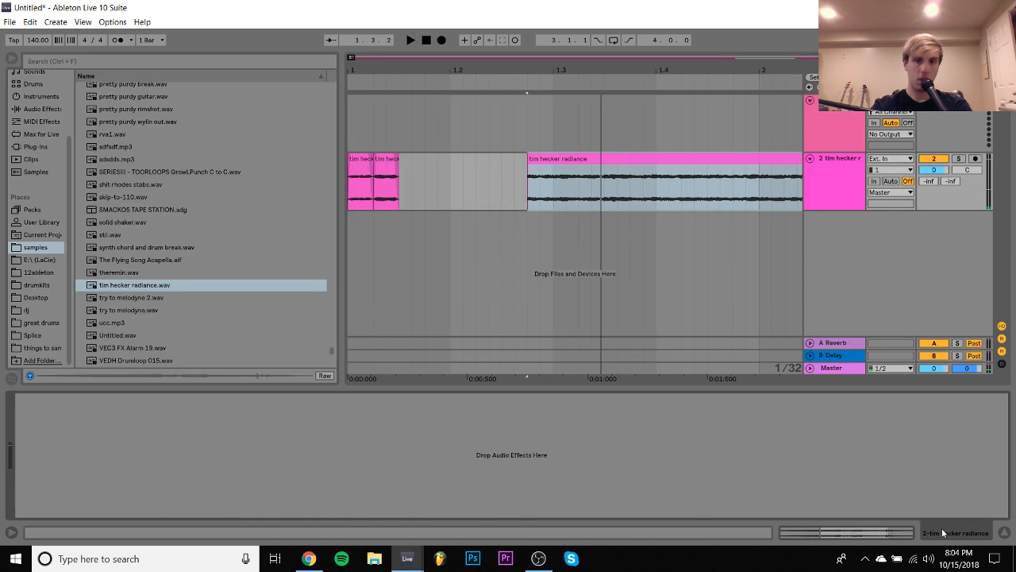
{"action": "left_click_drag", "start_coordinate": [572, 159], "coordinate": [563, 187]}
{"action": "left_click", "coordinate": [435, 187]}
{"action": "key", "text": "ctrl+e"}
{"action": "left_click", "coordinate": [414, 160]}
{"action": "left_click", "coordinate": [423, 157]}
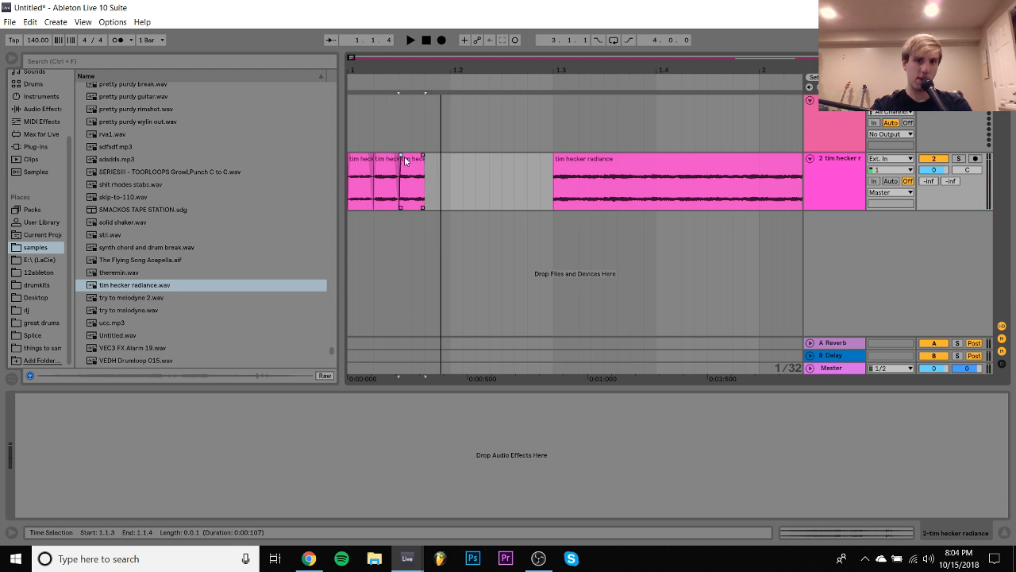
{"action": "left_click", "coordinate": [359, 160]}
{"action": "key", "text": "space"}
- Audition the long clip and set its sample start to 2:29:61
{"action": "key", "text": "space"}
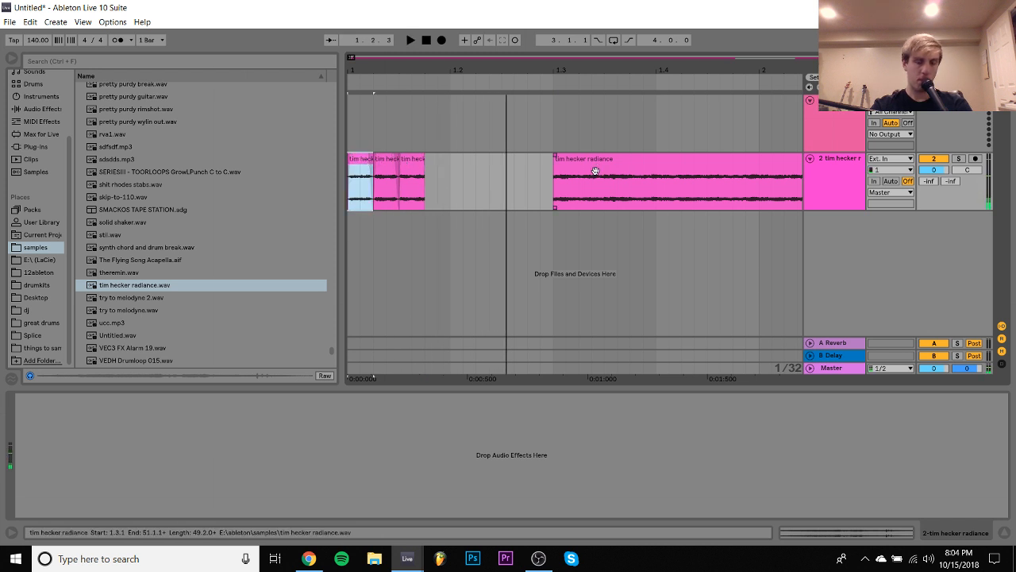
{"action": "left_click", "coordinate": [581, 170]}
{"action": "key", "text": "space"}
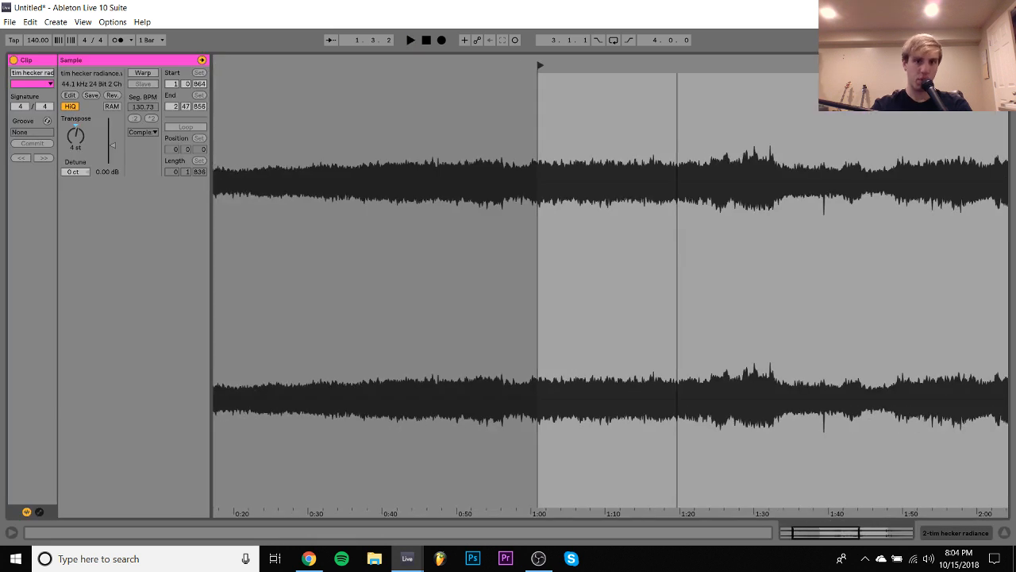
{"action": "mouse_move", "coordinate": [462, 113]}
{"action": "left_mouse_down"}
{"action": "mouse_move", "coordinate": [463, 76]}
{"action": "mouse_move", "coordinate": [273, 66]}
{"action": "mouse_move", "coordinate": [821, 65]}
{"action": "mouse_move", "coordinate": [787, 65]}
{"action": "left_mouse_up"}
{"action": "key", "text": "space"}
{"action": "key", "text": "space"}
{"action": "key", "text": "space"}
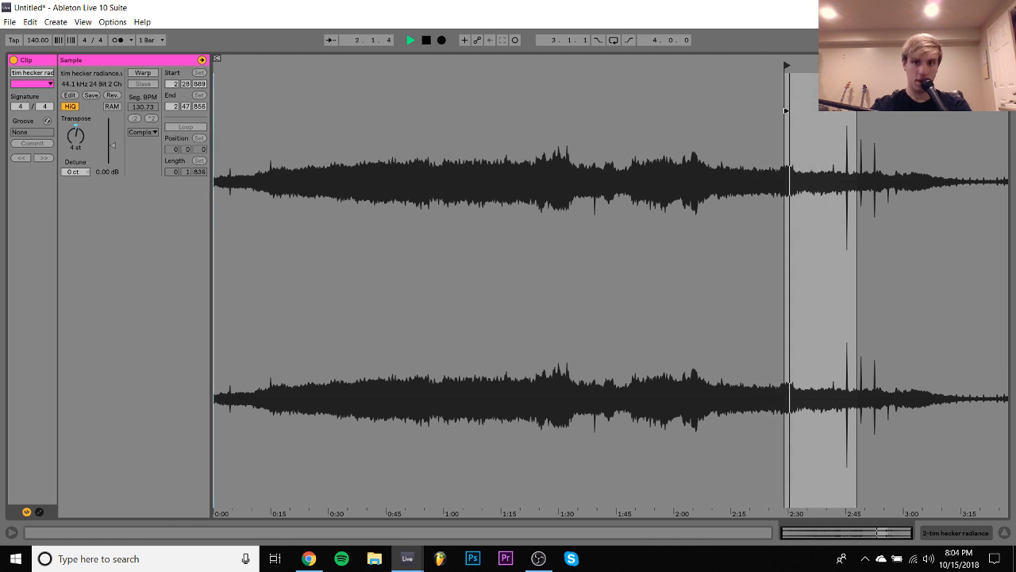
{"action": "key", "text": "space"}
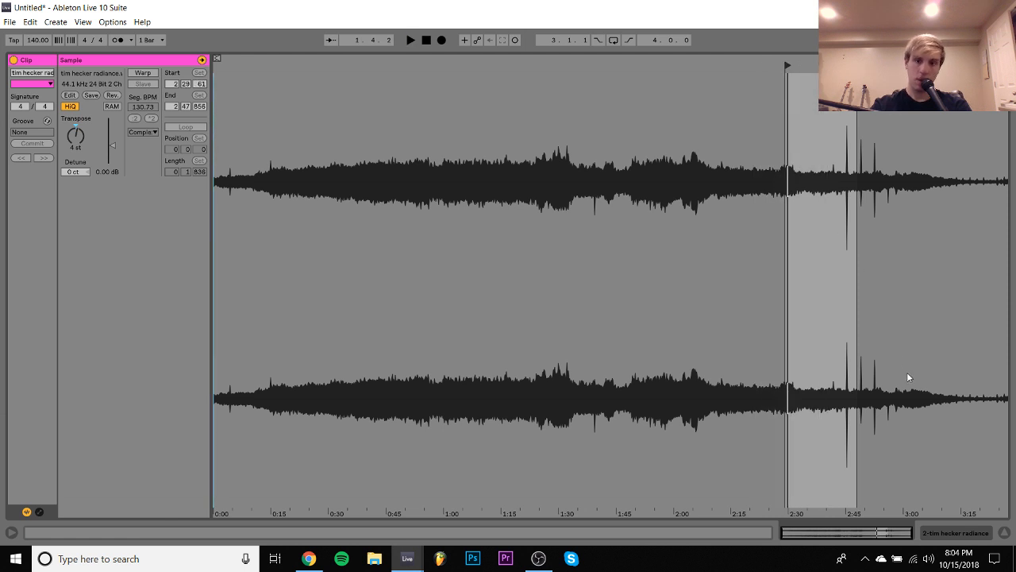
- Split a sixteenth-note slice off the long clip's start and place it at 1.1.4 as the fourth slice
{"action": "left_click", "coordinate": [948, 533]}
{"action": "left_click", "coordinate": [609, 197]}
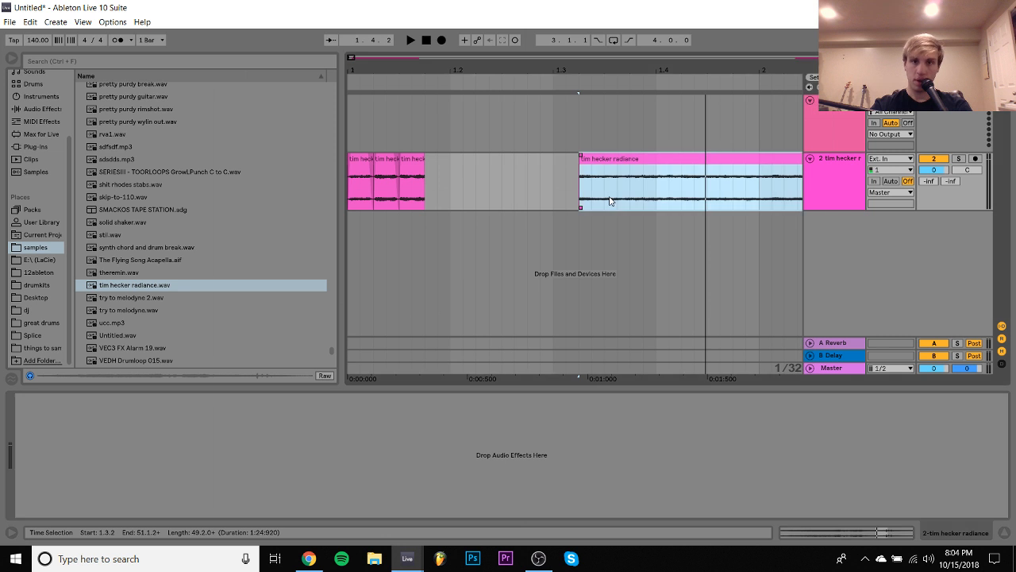
{"action": "key", "text": "ctrl+e"}
{"action": "left_click_drag", "start_coordinate": [594, 164], "coordinate": [429, 158]}
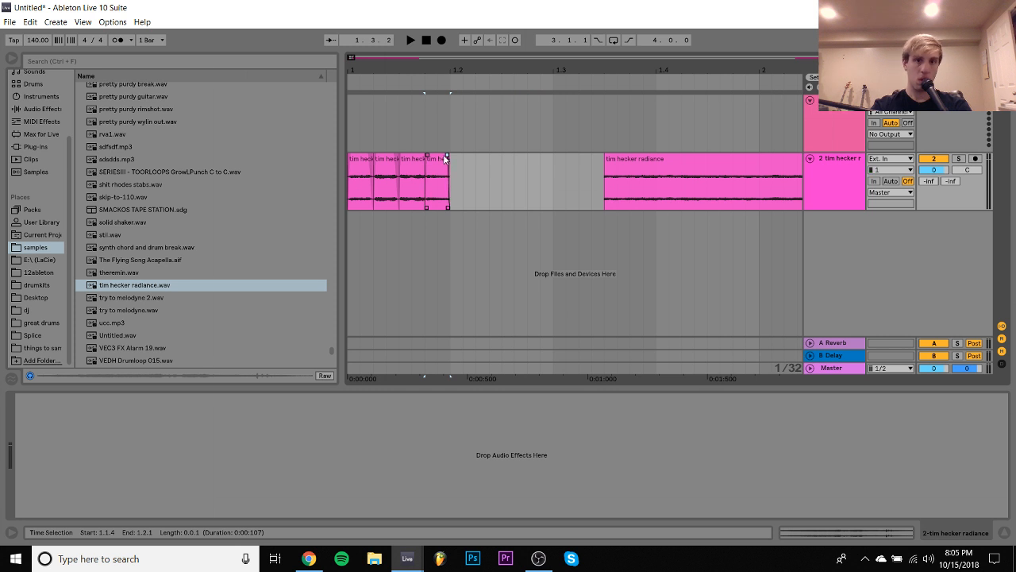
- Play the four slices together from 1.1.1 and again from the second slice
{"action": "left_click", "coordinate": [367, 165]}
{"action": "key", "text": "space"}
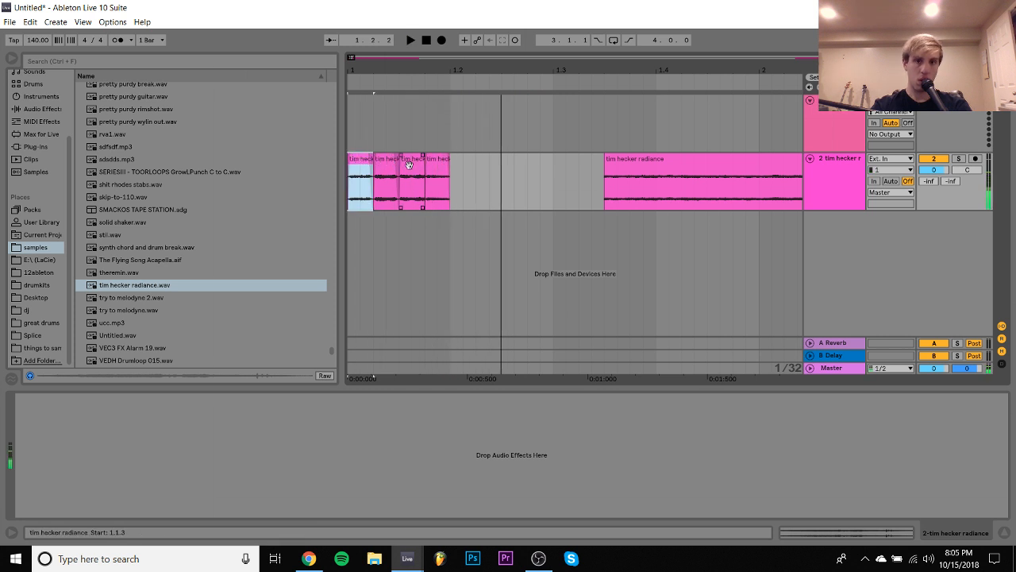
{"action": "left_click", "coordinate": [443, 166], "text": "shift"}
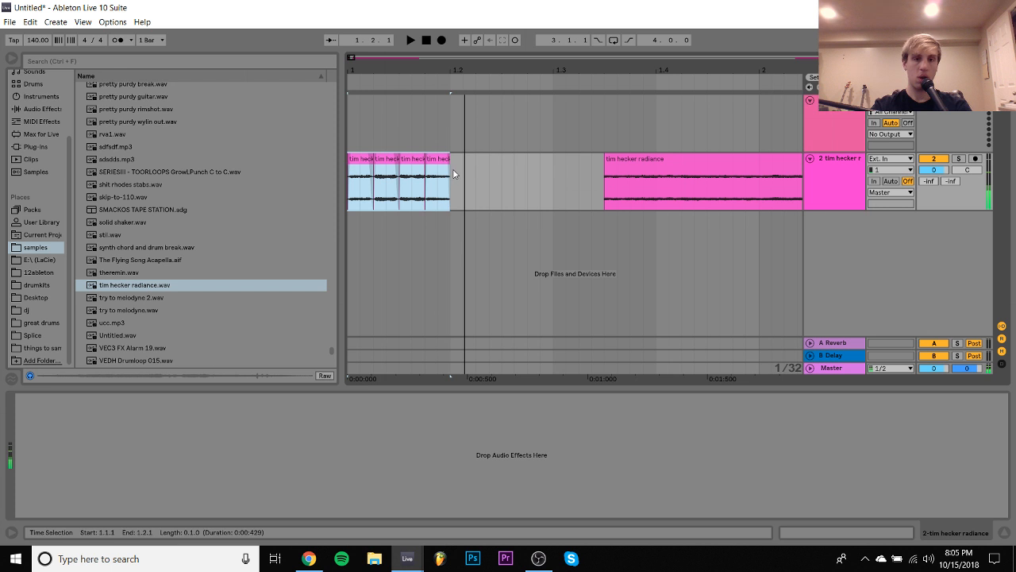
{"action": "left_click", "coordinate": [380, 164]}
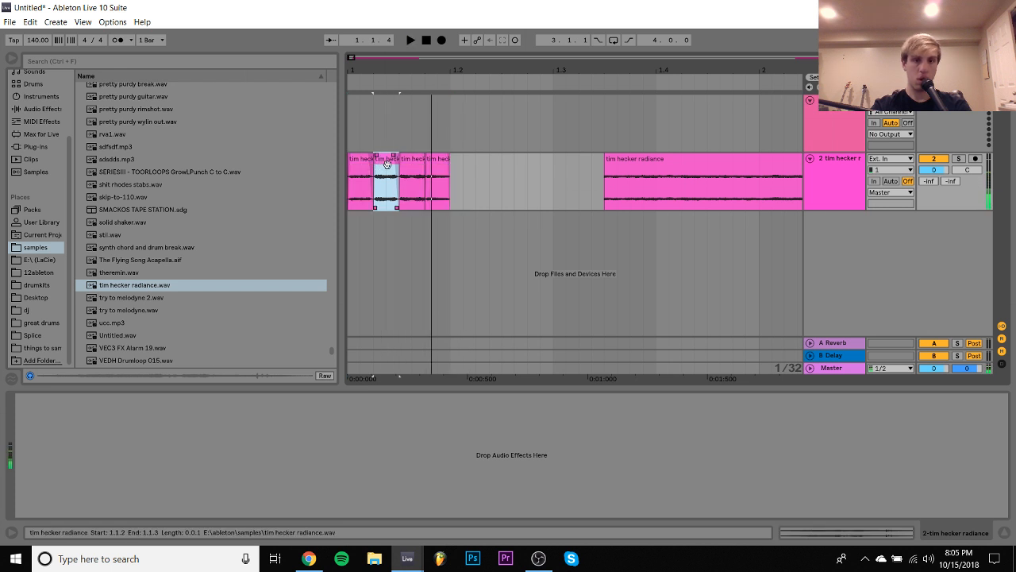
- Play the long clip and set its sample start to 2:38:830
{"action": "left_click", "coordinate": [657, 165]}
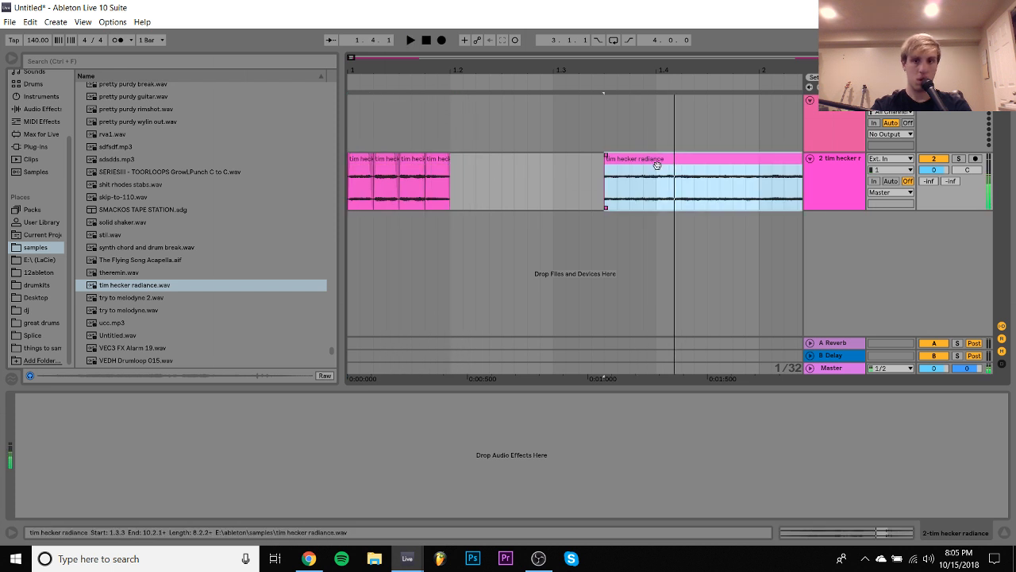
{"action": "double_click", "coordinate": [657, 164]}
{"action": "left_click_drag", "start_coordinate": [220, 66], "coordinate": [627, 67]}
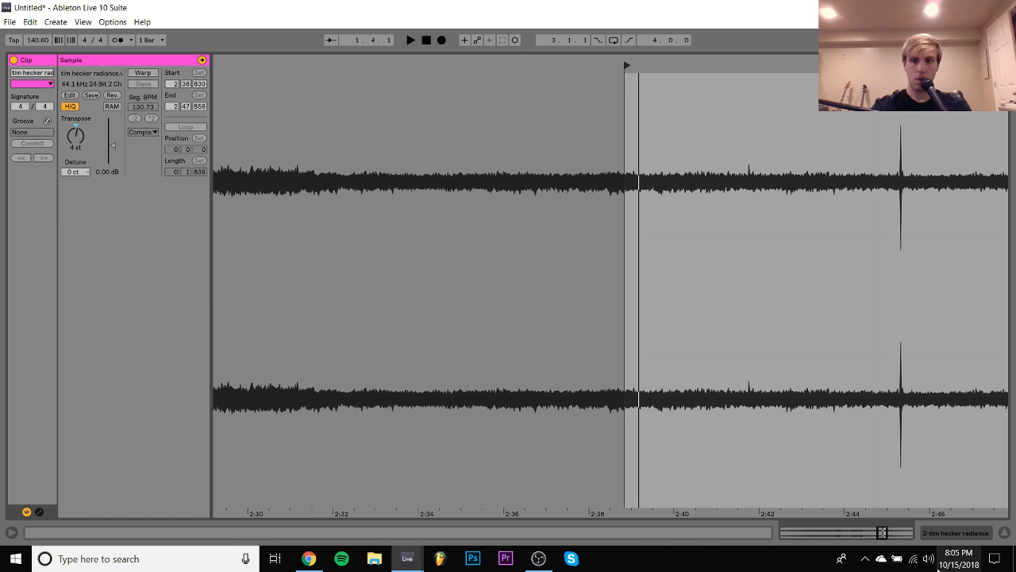
- Split a sixteenth-note slice off the long clip's start and place it at 1.2.1 as the fifth slice
{"action": "left_click", "coordinate": [956, 533]}
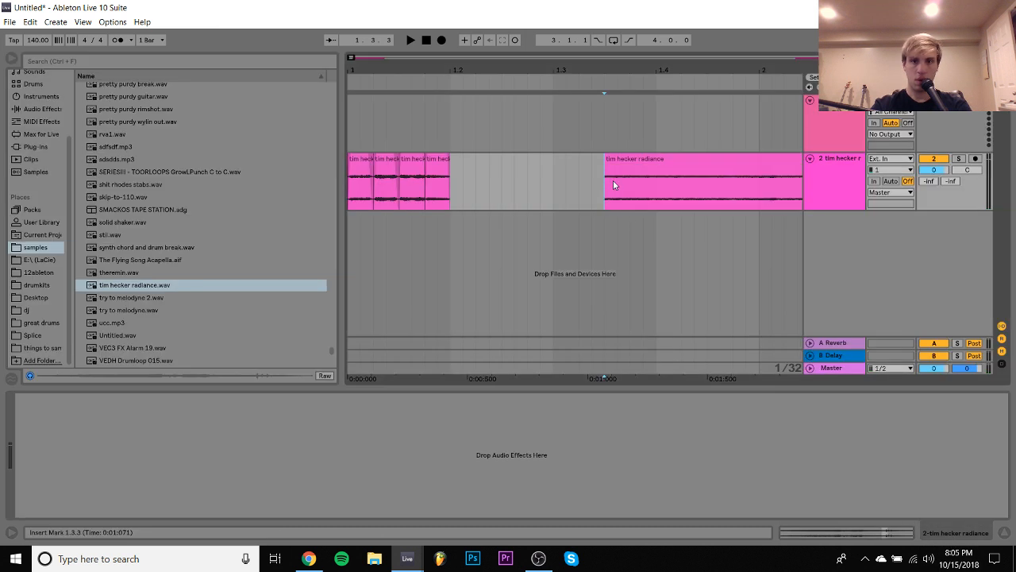
{"action": "left_click", "coordinate": [445, 181]}
{"action": "left_click_drag", "start_coordinate": [446, 177], "coordinate": [457, 154]}
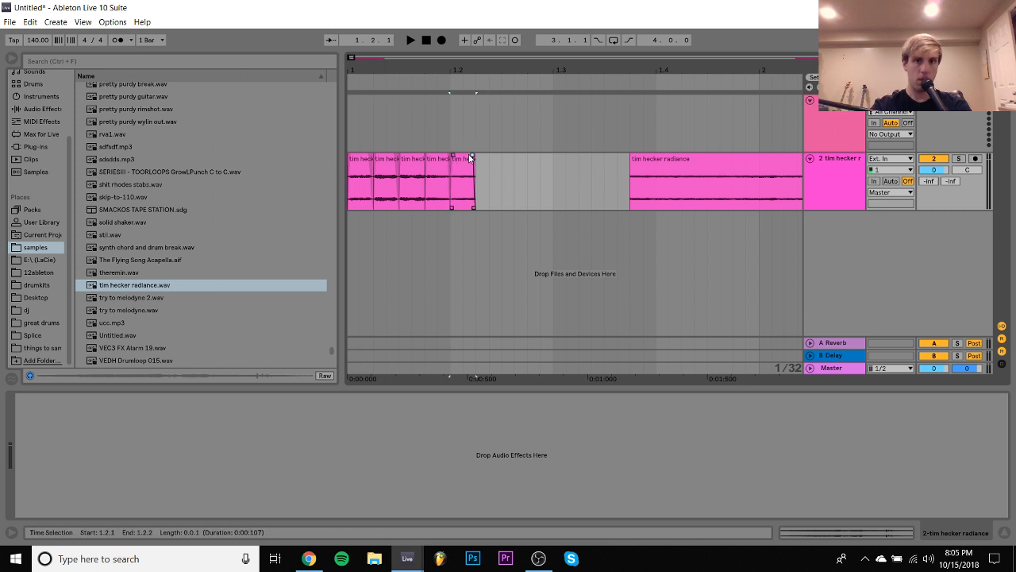
- Set the long clip's sample start to 1:24:882 and audition it from there
{"action": "double_click", "coordinate": [709, 166]}
{"action": "mouse_move", "coordinate": [515, 128]}
{"action": "left_mouse_down"}
{"action": "mouse_move", "coordinate": [820, 59]}
{"action": "mouse_move", "coordinate": [216, 58]}
{"action": "left_mouse_up"}
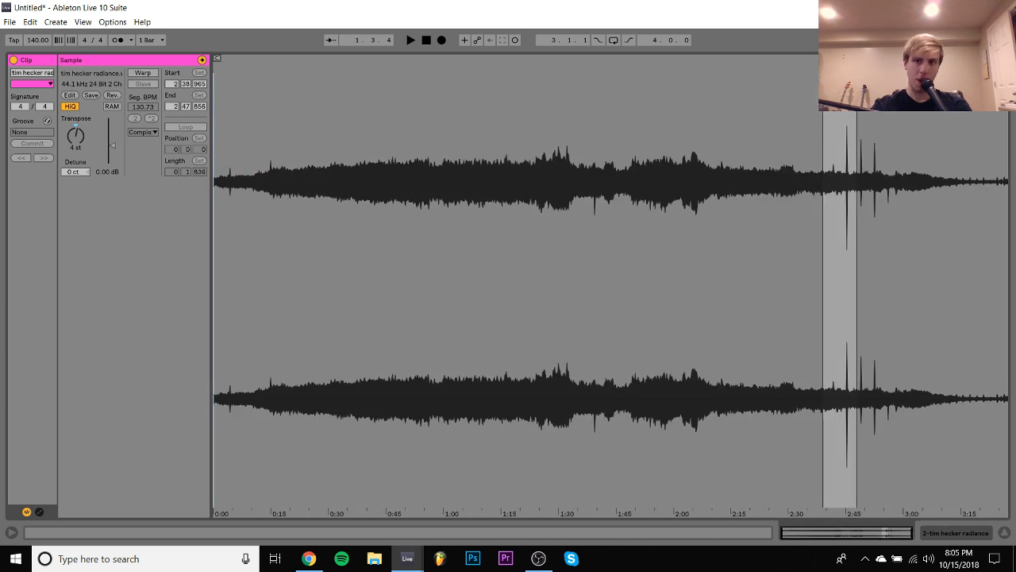
{"action": "mouse_move", "coordinate": [825, 67]}
{"action": "left_mouse_down"}
{"action": "mouse_move", "coordinate": [706, 85]}
{"action": "mouse_move", "coordinate": [541, 85]}
{"action": "left_mouse_up"}
{"action": "key", "text": "space"}
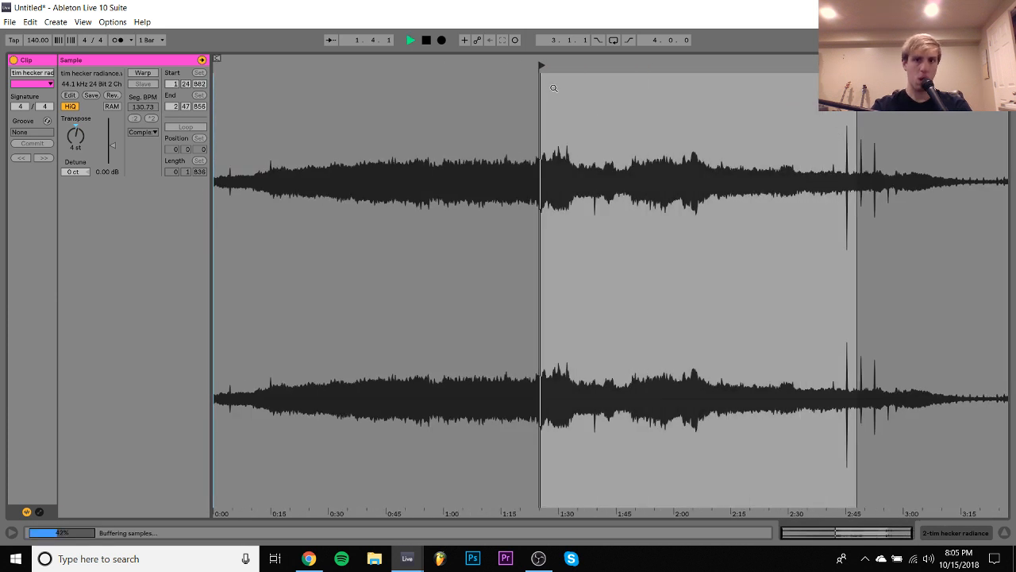
{"action": "key", "text": "space"}
- Set the long clip's sample start to 1:36:147 and audition it from there
{"action": "key", "text": "space"}
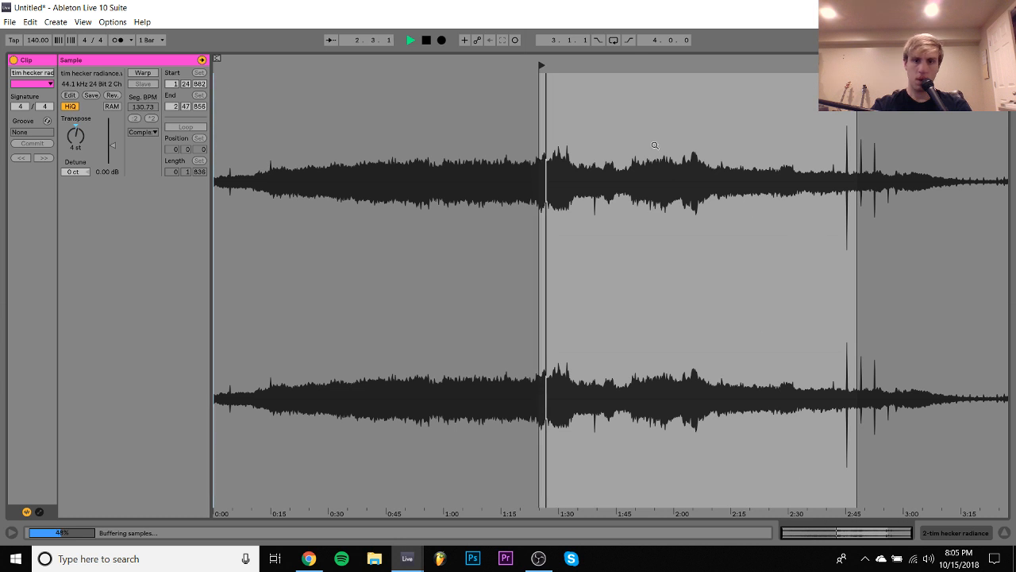
{"action": "key", "text": "space"}
{"action": "left_click_drag", "start_coordinate": [543, 61], "coordinate": [562, 65]}
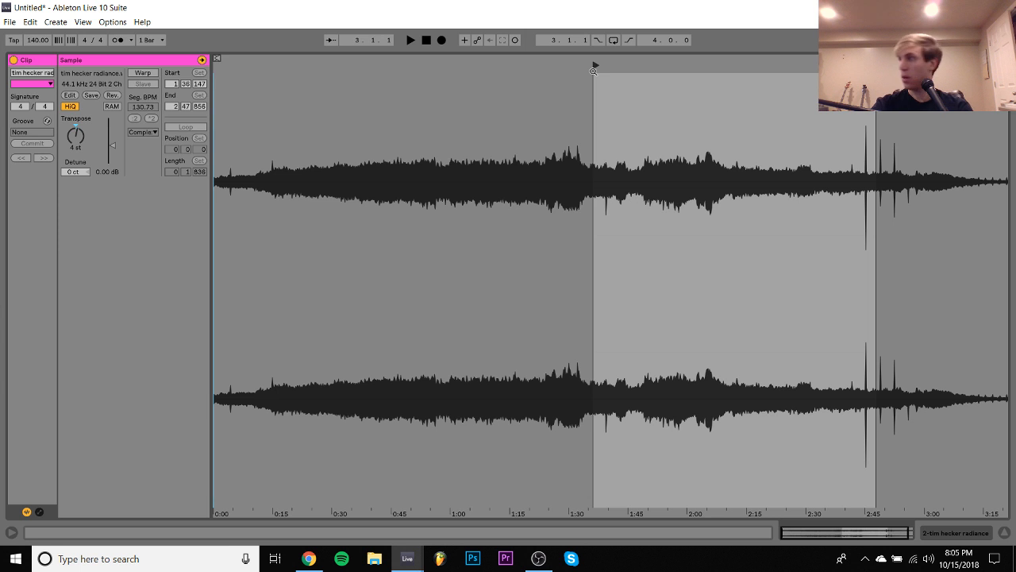
{"action": "key", "text": "space"}
{"action": "key", "text": "space"}
{"action": "key", "text": "space"}
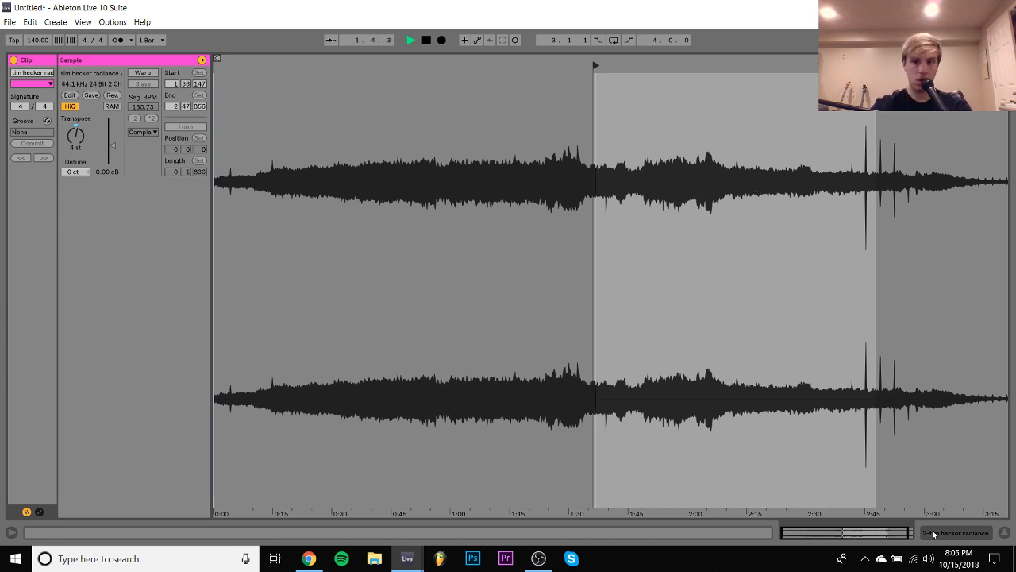
{"action": "key", "text": "space"}
- Split a sixteenth-note slice off the long clip's start, place it at 1.2.2 as the sixth slice, and play from the fifth slice
{"action": "left_click", "coordinate": [955, 531]}
{"action": "left_click", "coordinate": [660, 192]}
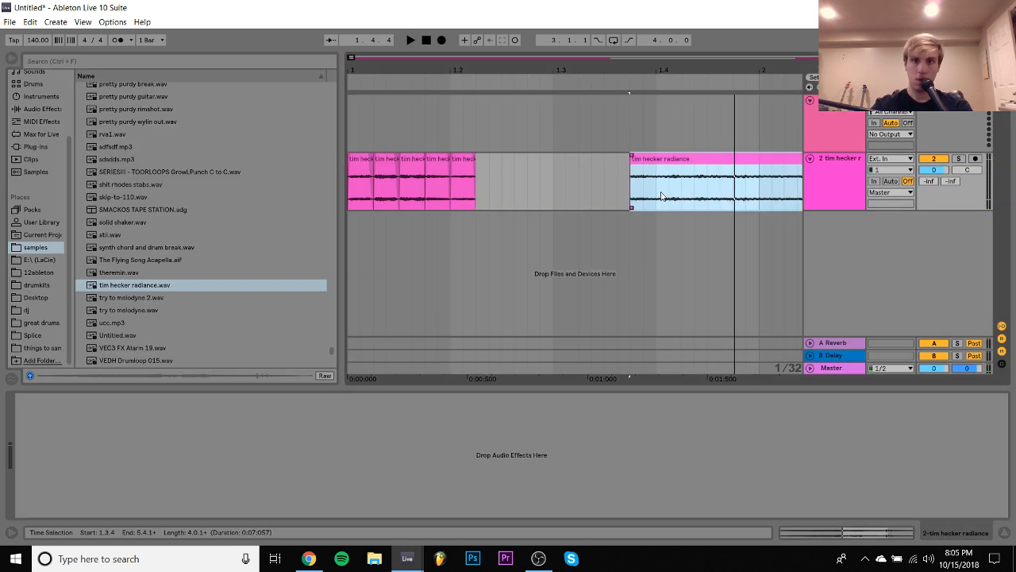
{"action": "key", "text": "ctrl+e"}
{"action": "left_click_drag", "start_coordinate": [638, 160], "coordinate": [478, 162]}
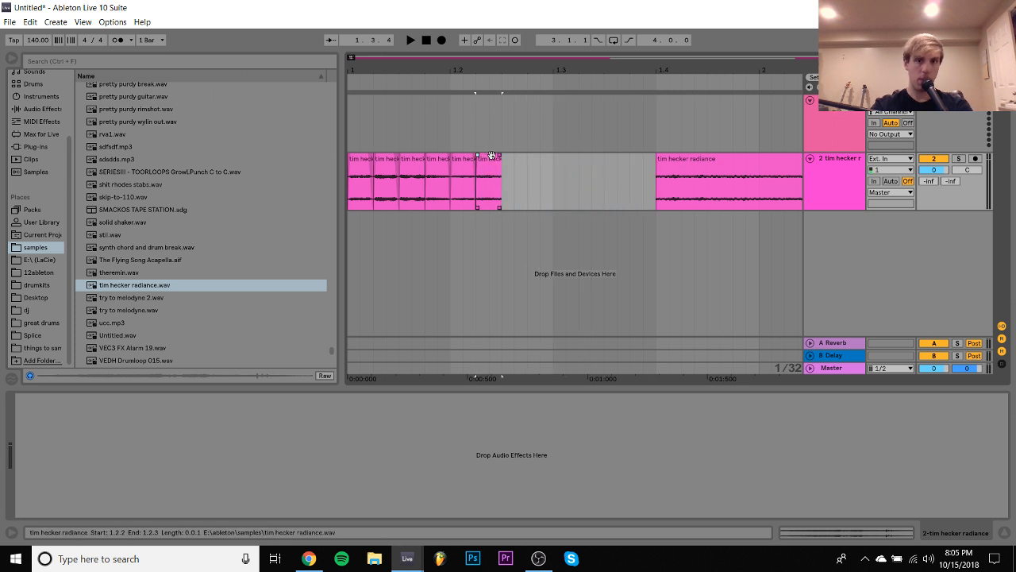
{"action": "left_click", "coordinate": [468, 159]}
{"action": "key", "text": "space"}
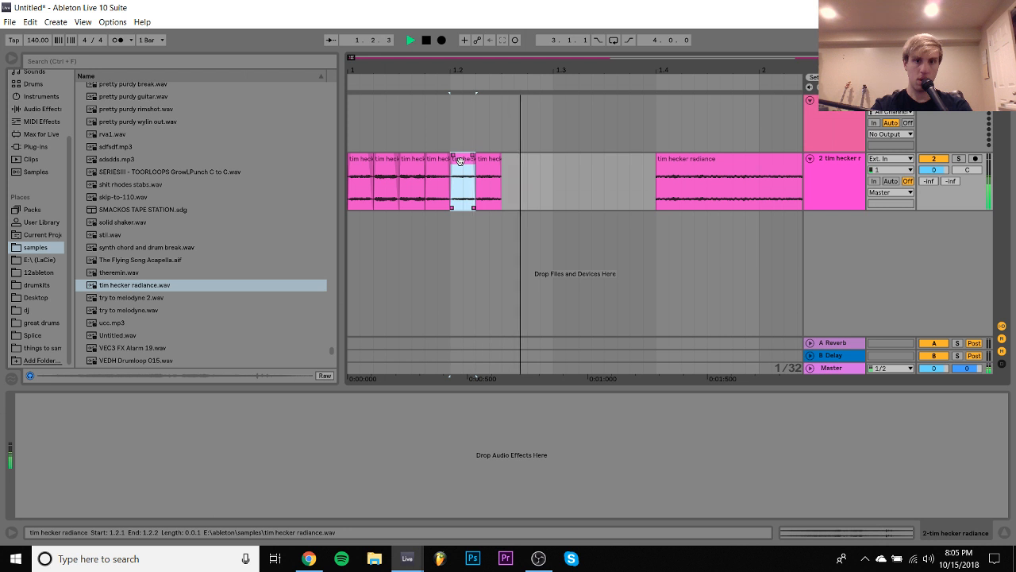
{"action": "key", "text": "space"}
- Move the long clip's sample start to a different part of the waveform and return to the device view
{"action": "double_click", "coordinate": [727, 175]}
{"action": "left_click_drag", "start_coordinate": [317, 110], "coordinate": [312, 108]}
{"action": "left_click_drag", "start_coordinate": [215, 65], "coordinate": [398, 70]}
{"action": "left_click", "coordinate": [949, 533]}
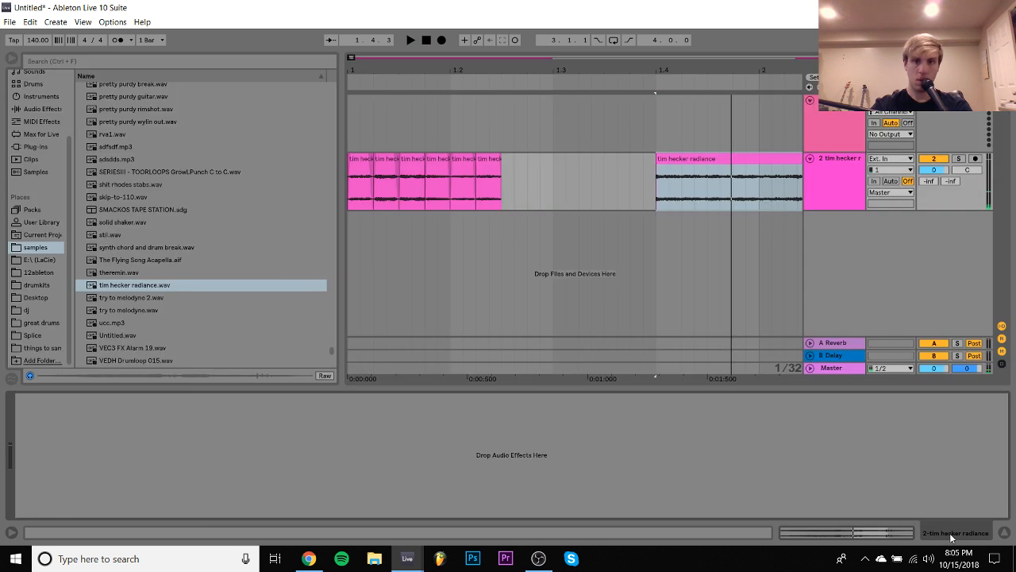
- Place two more sixteenth-note slices of the sample at 1.2.3 and 1.2.4 as the seventh and eighth slices
{"action": "left_click_drag", "start_coordinate": [702, 157], "coordinate": [625, 179]}
{"action": "left_click", "coordinate": [672, 204]}
{"action": "left_click_drag", "start_coordinate": [744, 201], "coordinate": [499, 156]}
{"action": "left_click", "coordinate": [485, 155]}
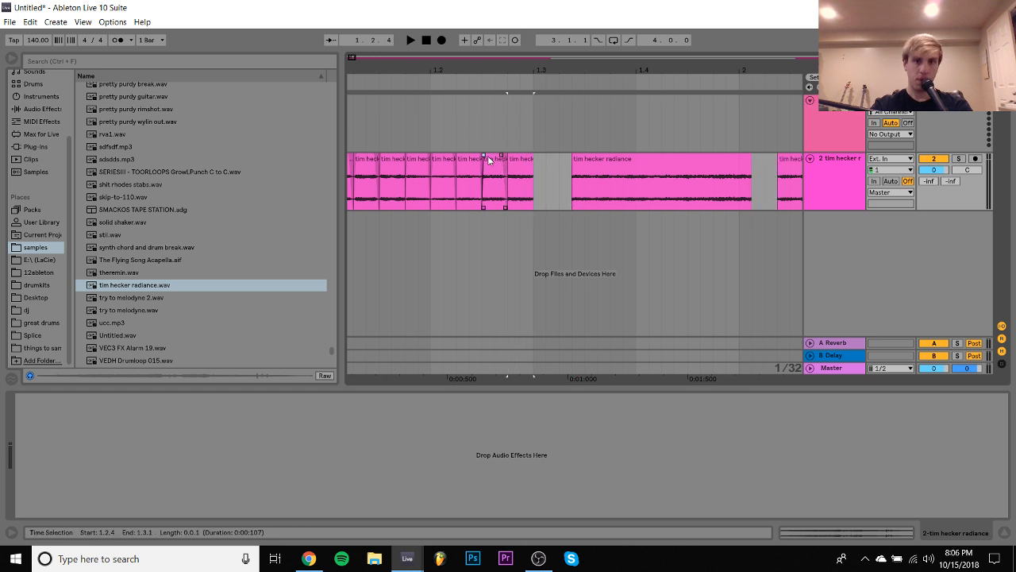
{"action": "left_click", "coordinate": [512, 159]}
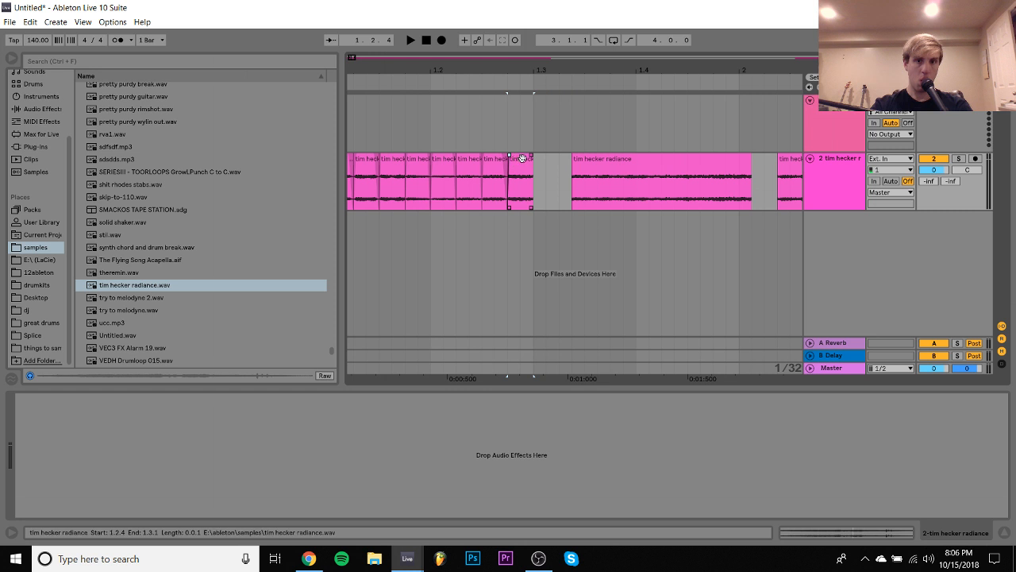
{"action": "left_click_drag", "start_coordinate": [532, 155], "coordinate": [530, 156]}
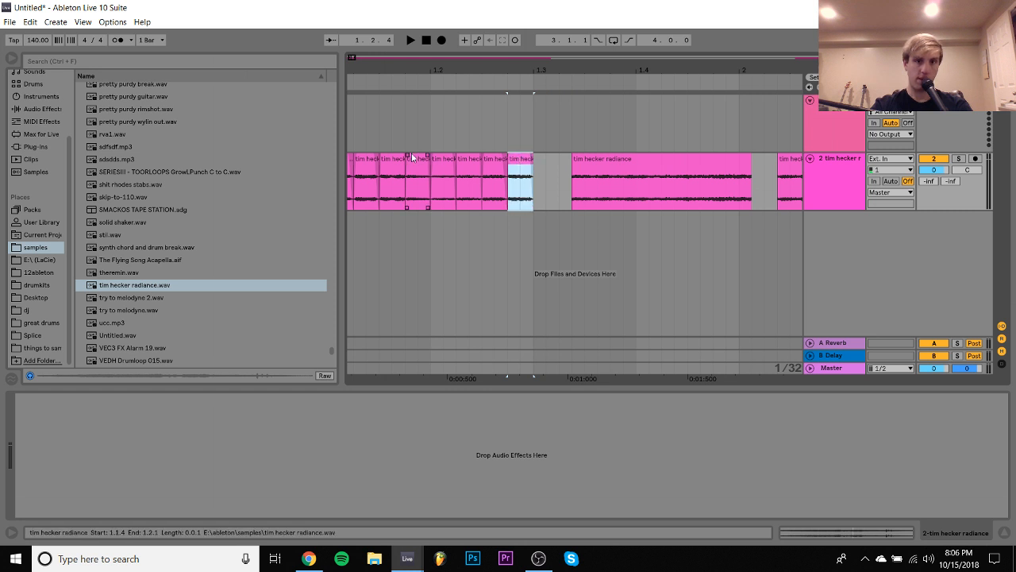
- Loop the eight slices from 1.1.1 to 1.3.1 and play them
{"action": "scroll", "coordinate": [390, 152], "scroll_direction": "left", "scroll_amount": 1}
{"action": "left_click", "coordinate": [357, 162], "text": "shift"}
{"action": "key", "text": "space"}
{"action": "key", "text": "ctrl+l"}
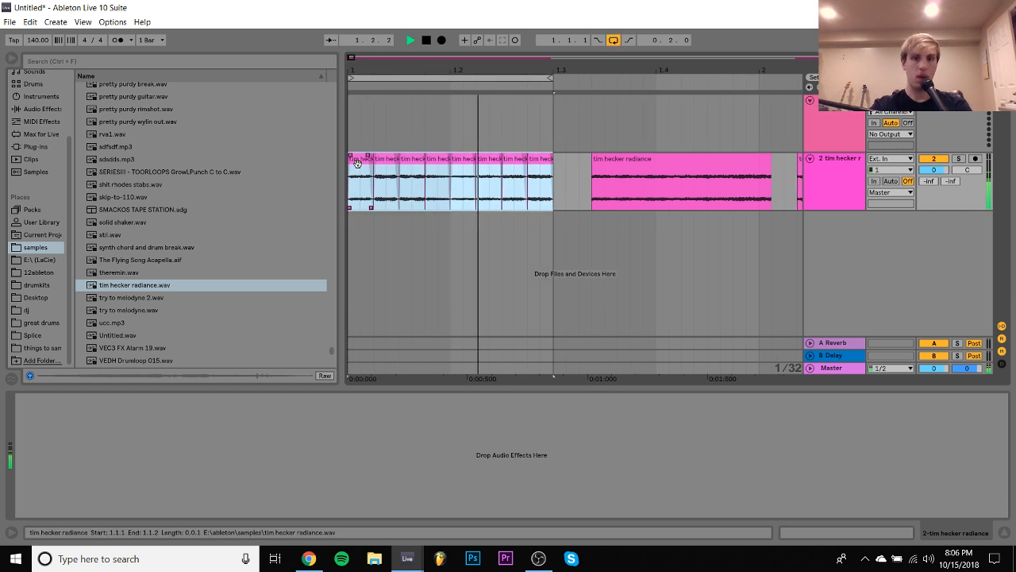
- Delete the leftover long sample clips after the eight slices and stop playback
{"action": "left_click", "coordinate": [651, 159]}
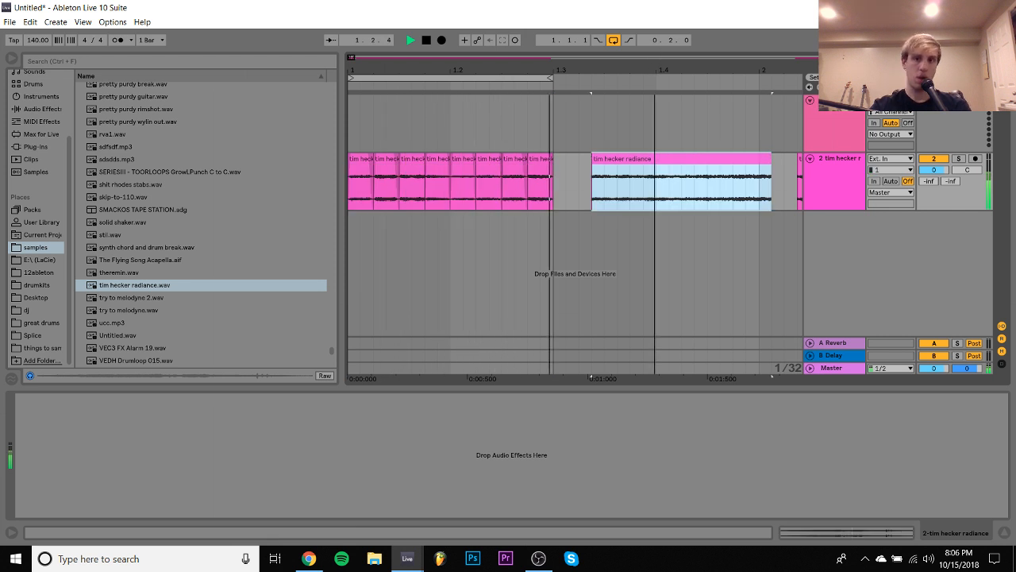
{"action": "left_click_drag", "start_coordinate": [655, 69], "coordinate": [655, 16]}
{"action": "left_click", "coordinate": [410, 160]}
{"action": "key", "text": "Delete"}
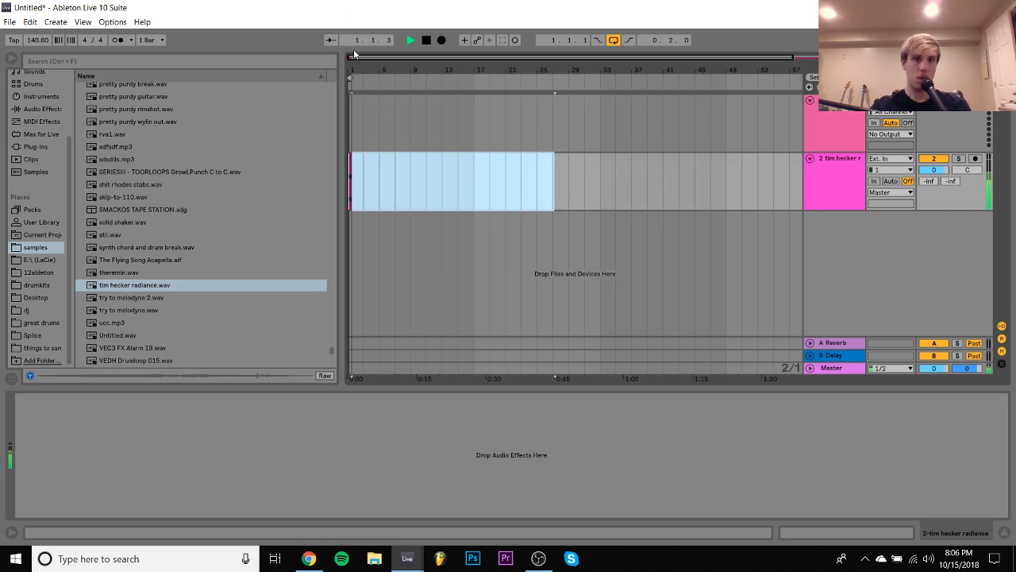
{"action": "left_click_drag", "start_coordinate": [355, 72], "coordinate": [352, 168]}
{"action": "left_click", "coordinate": [352, 169]}
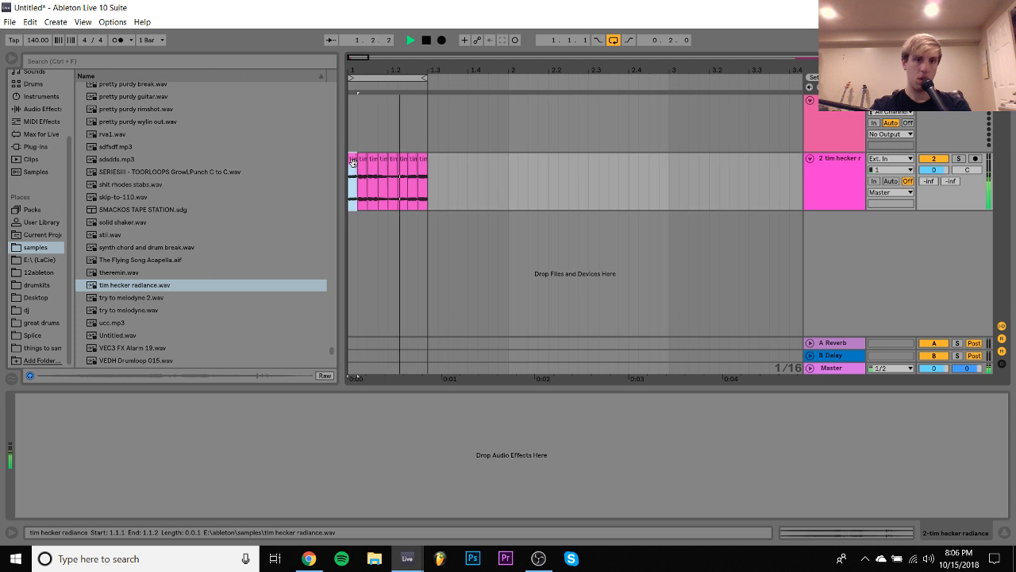
{"action": "key", "text": "space"}
- Add EQ Eight to the sample track and make band 1 a low cut at 288 Hz while the loop plays
{"action": "left_click", "coordinate": [36, 113]}
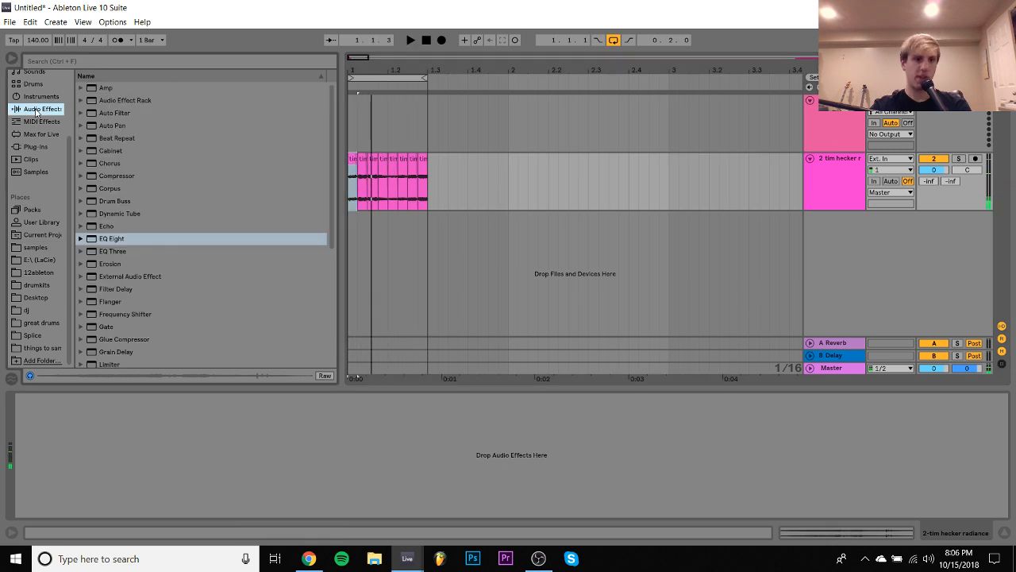
{"action": "double_click", "coordinate": [115, 240]}
{"action": "left_click", "coordinate": [68, 503]}
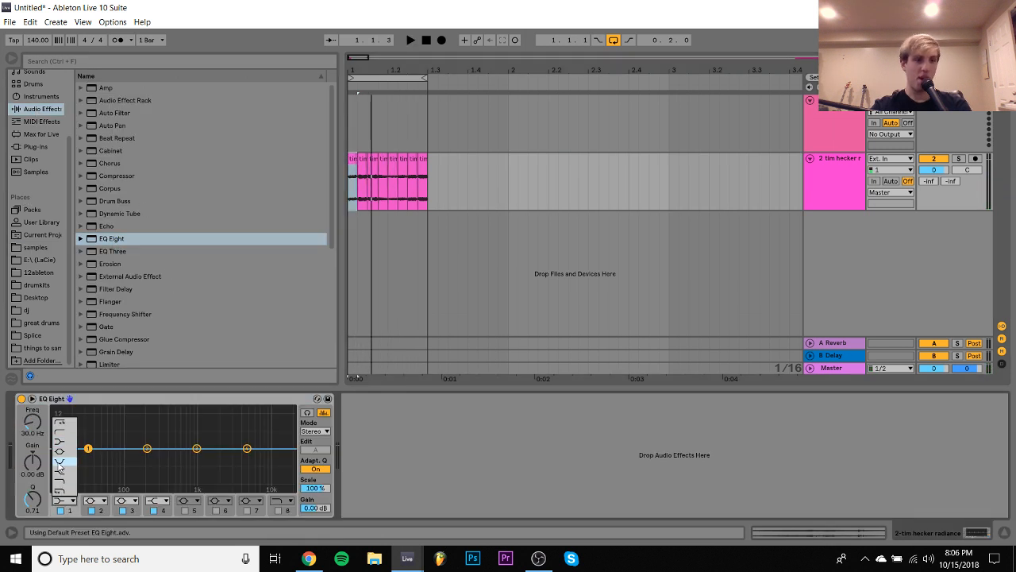
{"action": "left_click", "coordinate": [67, 432]}
{"action": "key", "text": "space"}
{"action": "mouse_move", "coordinate": [37, 425]}
{"action": "left_mouse_down"}
{"action": "mouse_move", "coordinate": [37, 385]}
{"action": "mouse_move", "coordinate": [32, 428]}
{"action": "left_mouse_up"}
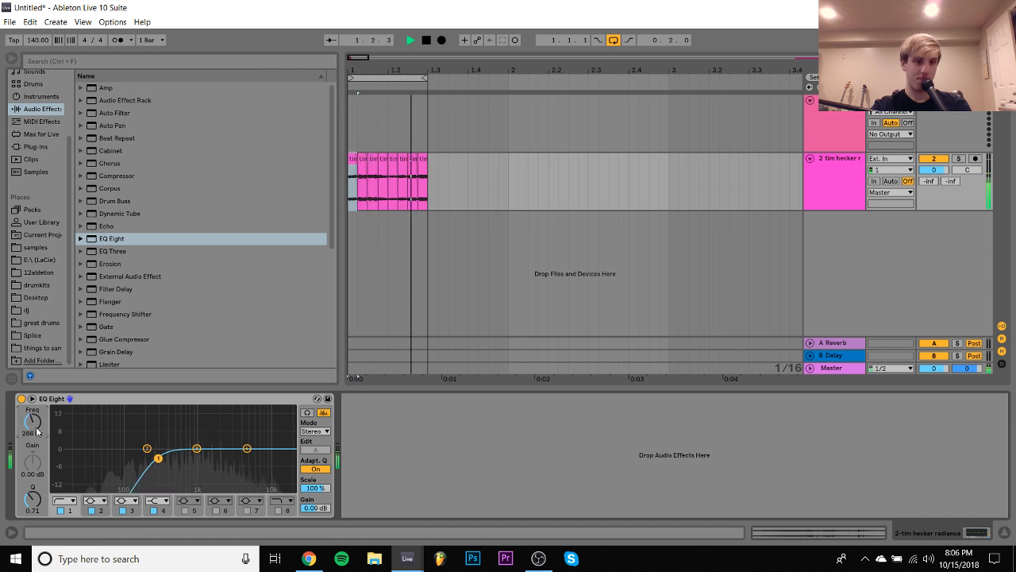
- Load the Guitar Rig 5 plug-in on the sample track after EQ Eight
{"action": "left_click", "coordinate": [35, 146]}
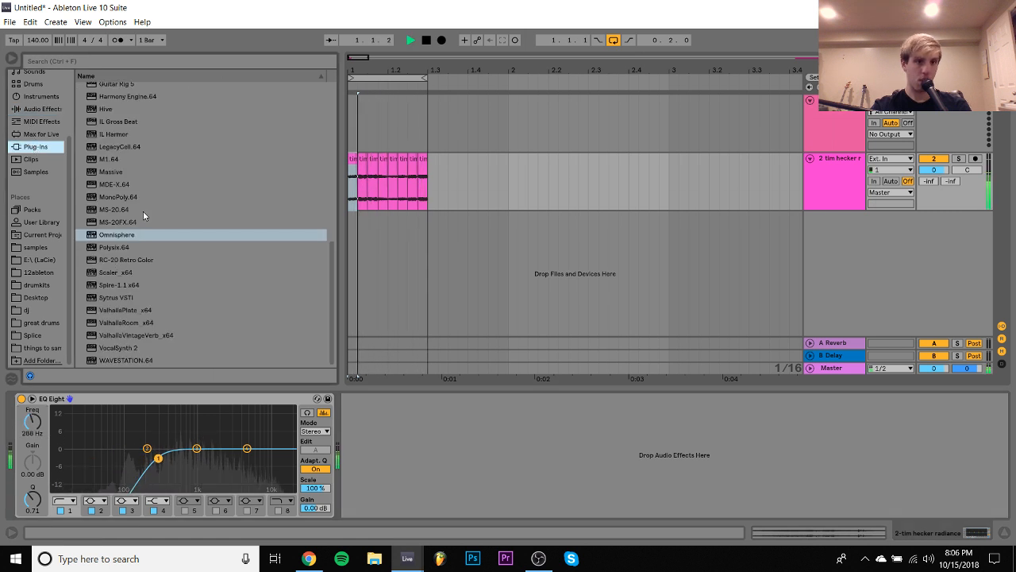
{"action": "scroll", "coordinate": [114, 239], "scroll_direction": "up", "scroll_amount": 3}
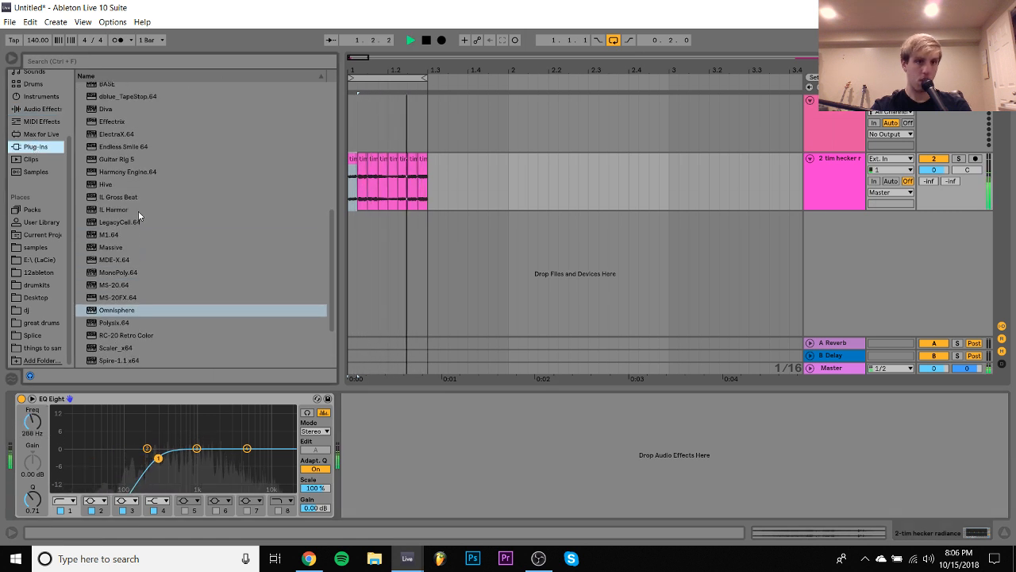
{"action": "double_click", "coordinate": [121, 159]}
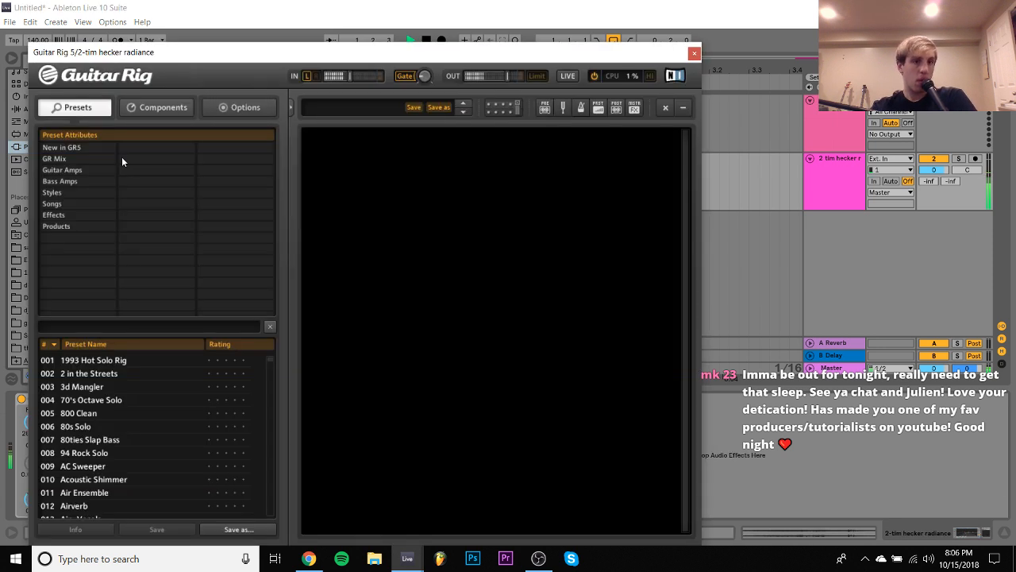
- Try the Airverb preset from Guitar Rig's Coloured effects, switch to the Water preset, and close the plug-in window
{"action": "left_click", "coordinate": [57, 216]}
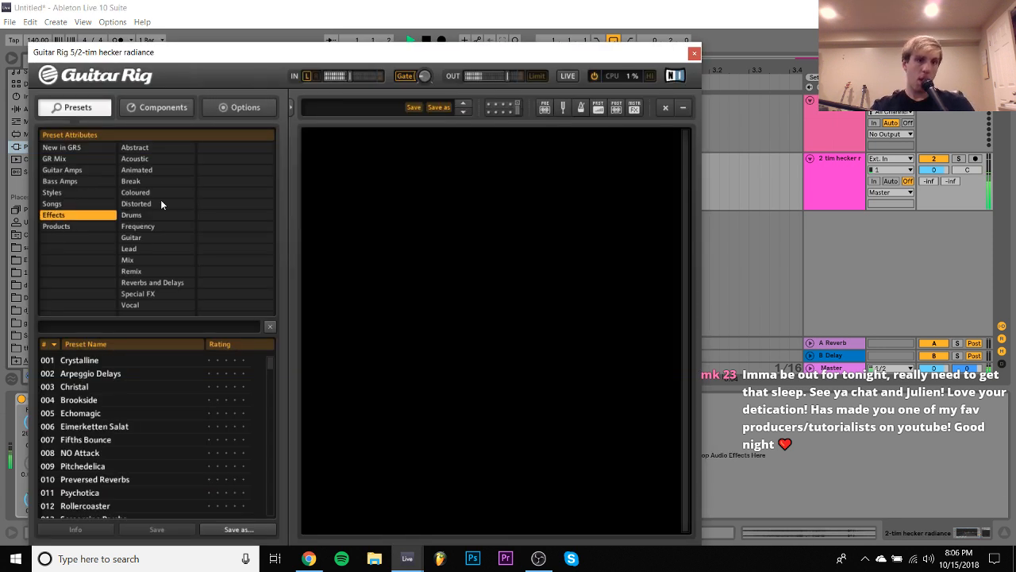
{"action": "left_click", "coordinate": [137, 170]}
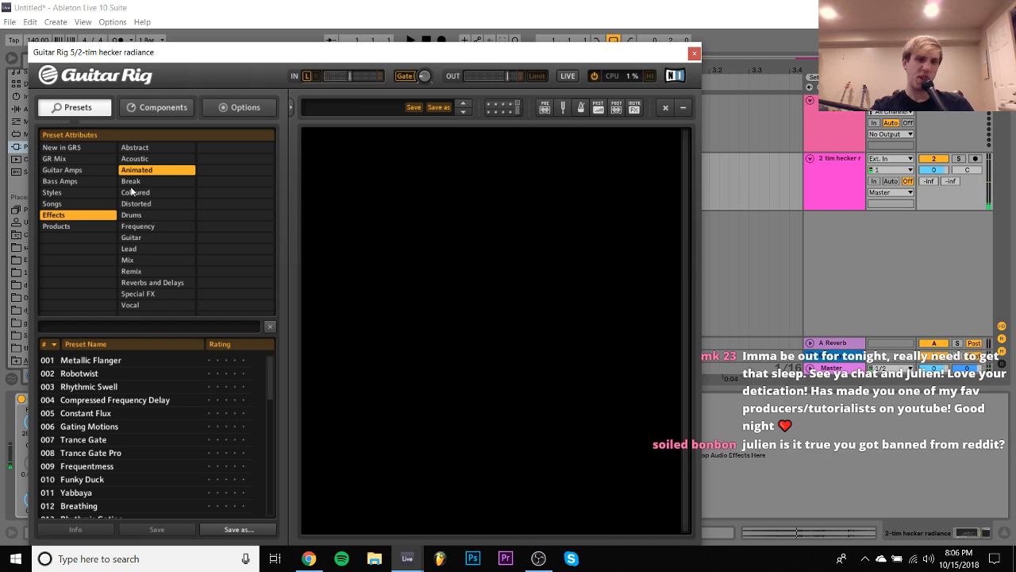
{"action": "left_click", "coordinate": [132, 195]}
{"action": "left_click", "coordinate": [76, 452]}
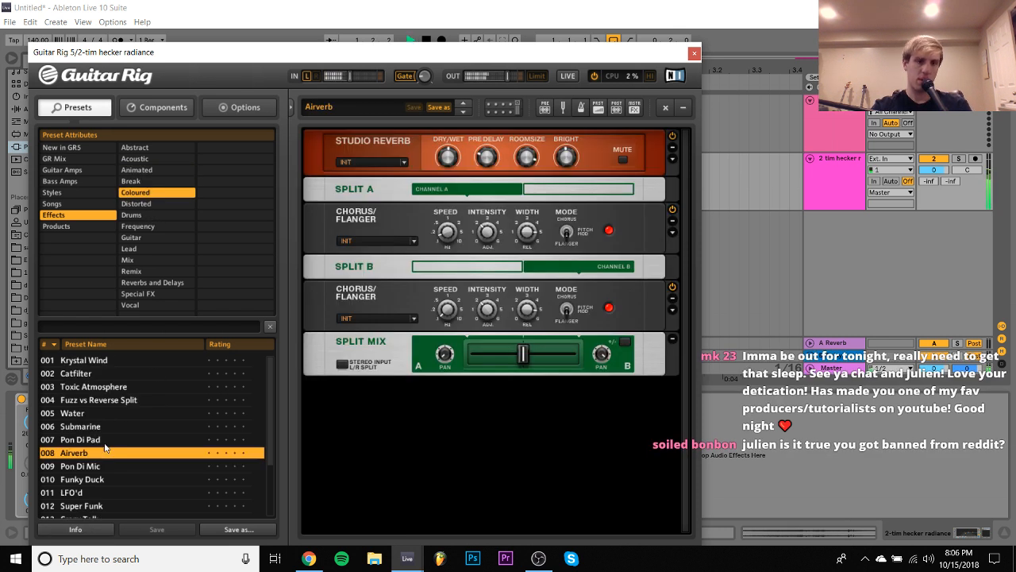
{"action": "left_click", "coordinate": [90, 413]}
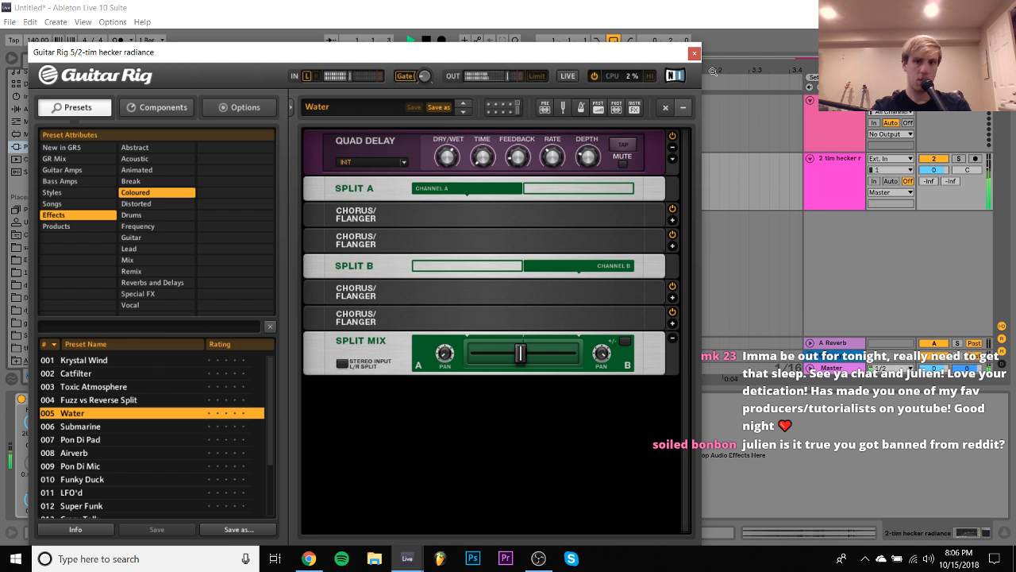
{"action": "left_click", "coordinate": [694, 53]}
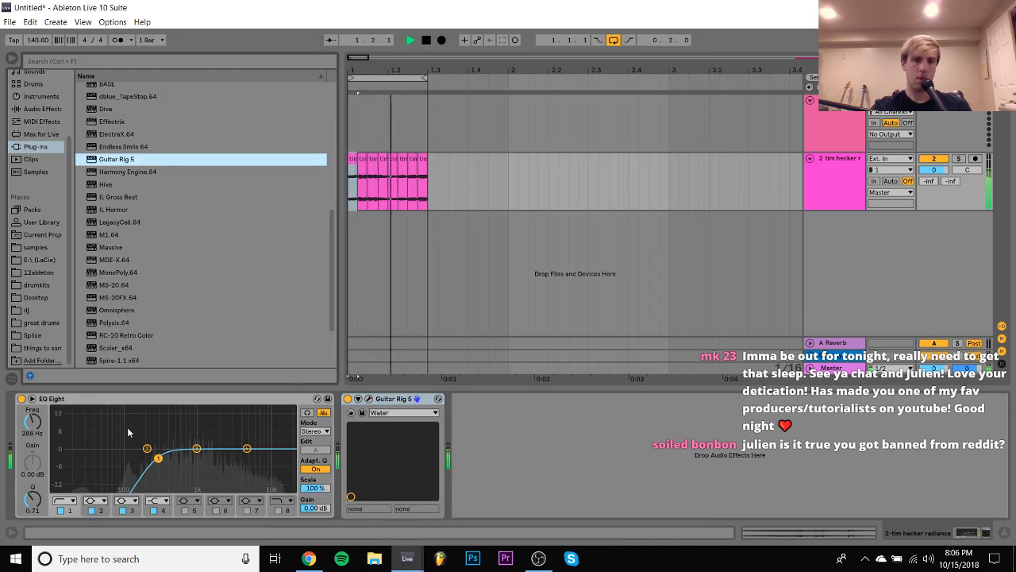
- Enable EQ Eight's band 8 high cut, lower its frequency to 1.86 kHz, and stop playback
{"action": "left_click", "coordinate": [279, 512]}
{"action": "left_click_drag", "start_coordinate": [287, 459], "coordinate": [215, 454]}
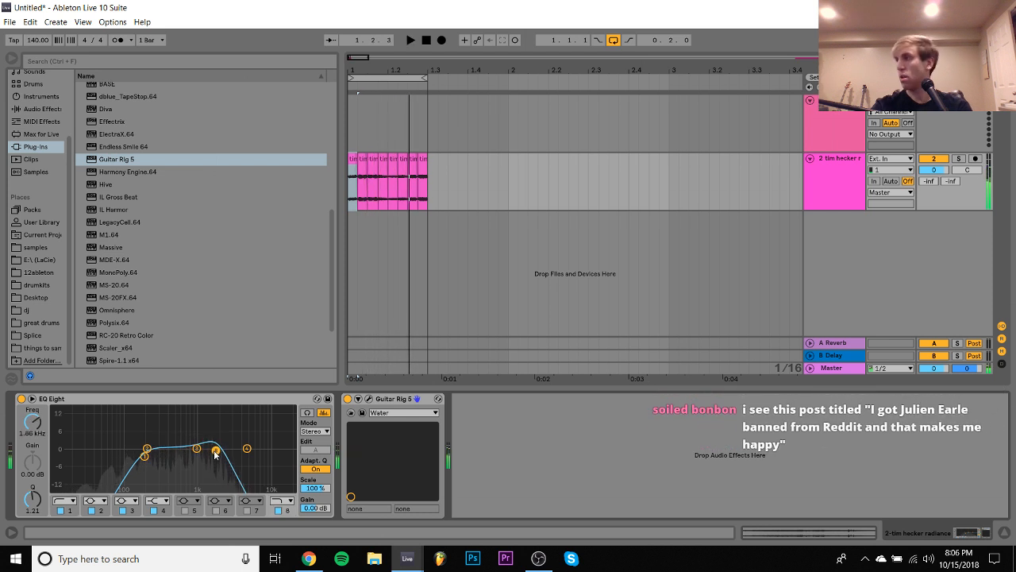
{"action": "key", "text": "space"}
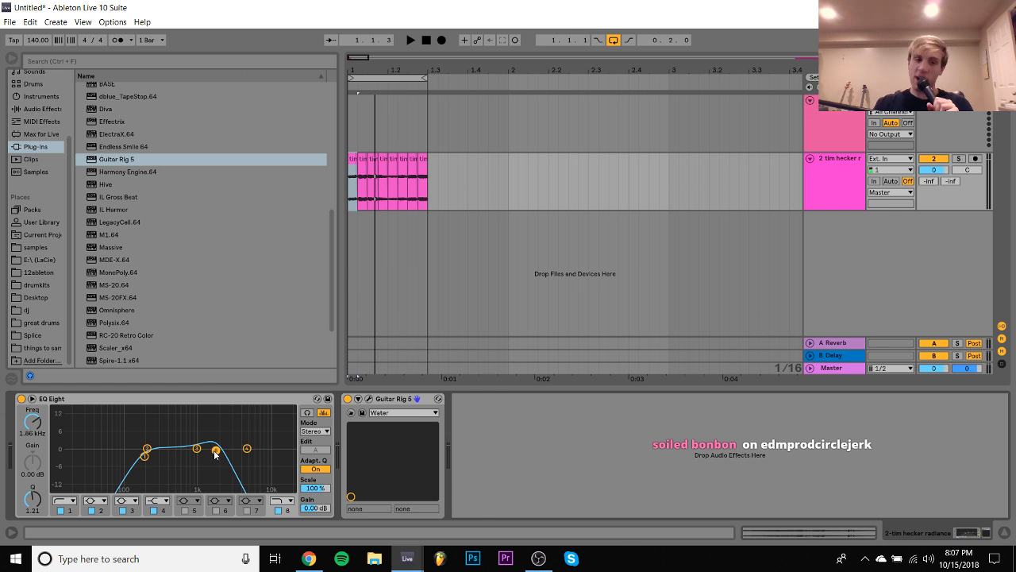
- Raise the band 8 high cut to 3.03 kHz, listen to the loop, and raise it further to 9.79 kHz
{"action": "left_click_drag", "start_coordinate": [215, 450], "coordinate": [230, 451]}
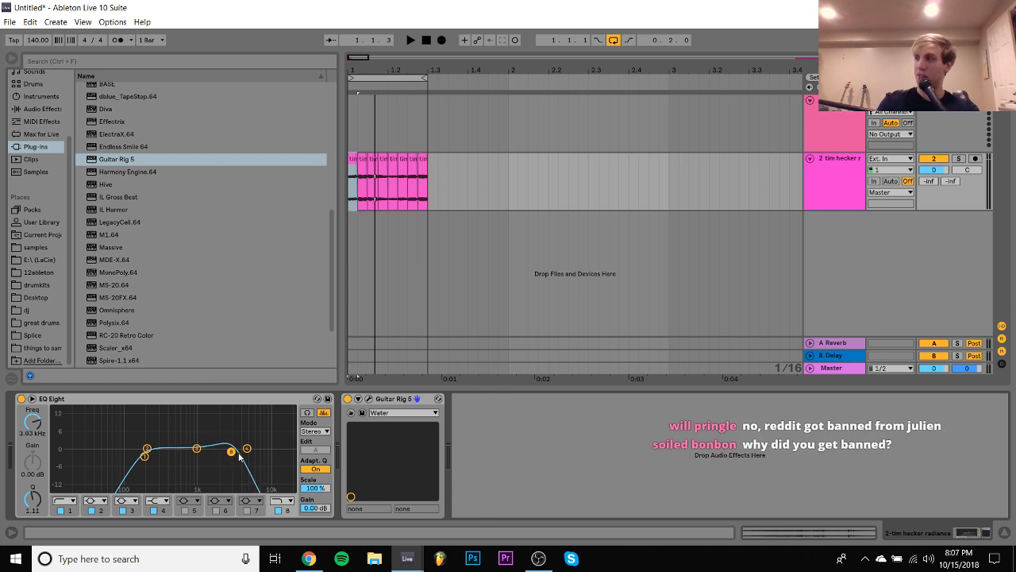
{"action": "key", "text": "space"}
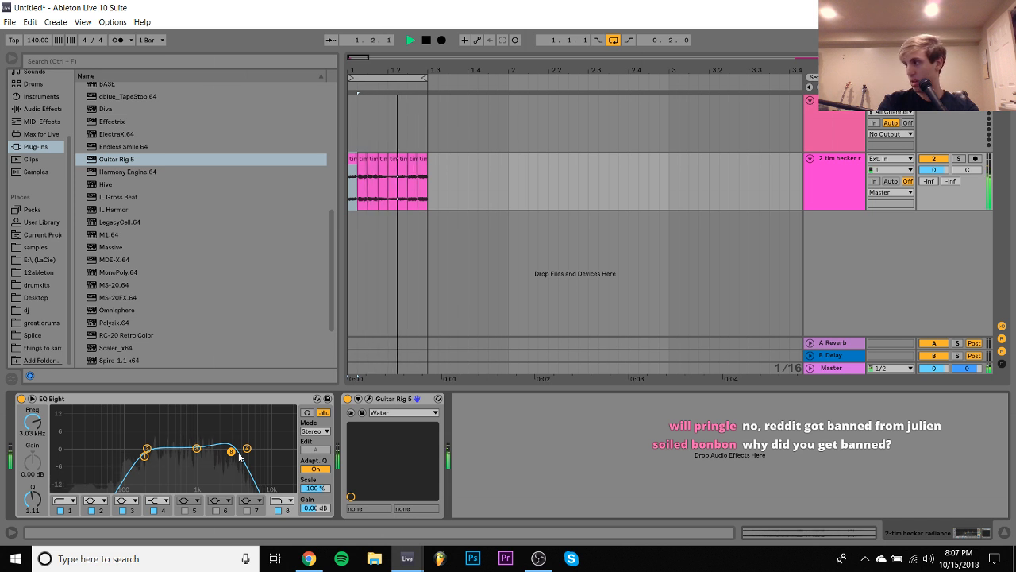
{"action": "key", "text": "space"}
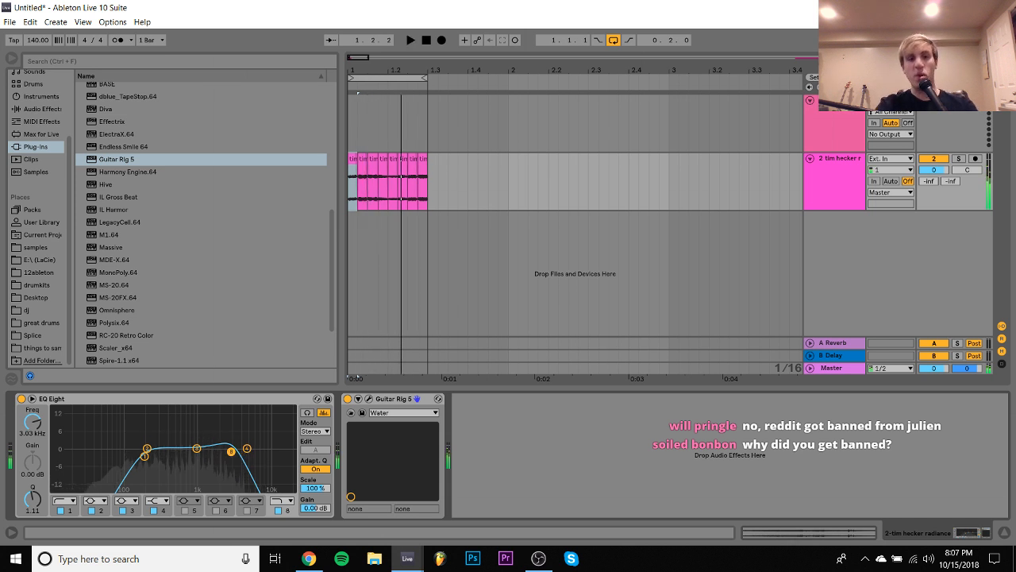
{"action": "left_click_drag", "start_coordinate": [232, 452], "coordinate": [268, 456]}
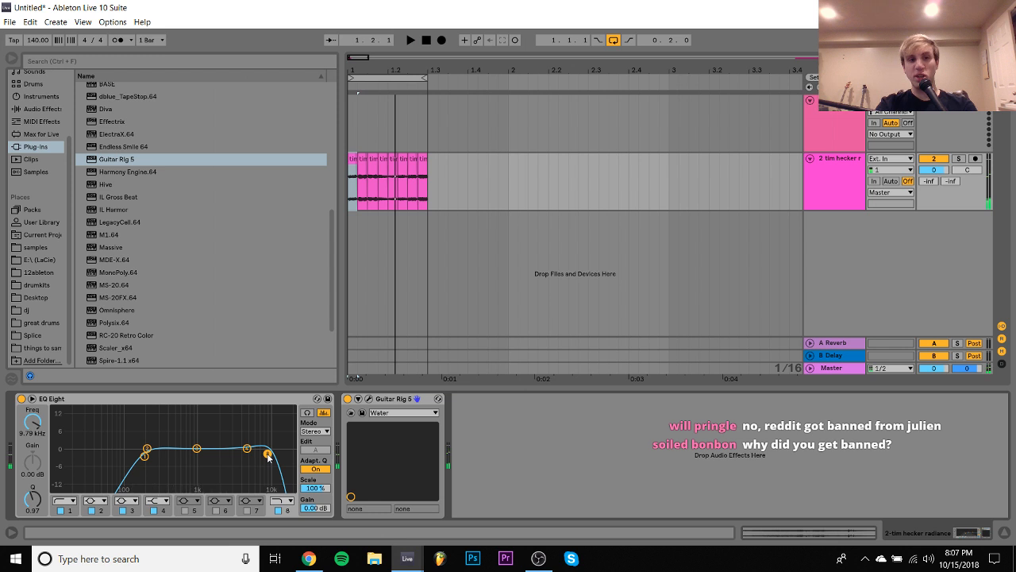
- Reopen Guitar Rig 5 and step through the Coloured presets Submarine, Pon Di Pad and Airverb to Deep Vox
{"action": "scroll", "coordinate": [242, 293], "scroll_direction": "up", "scroll_amount": 2}
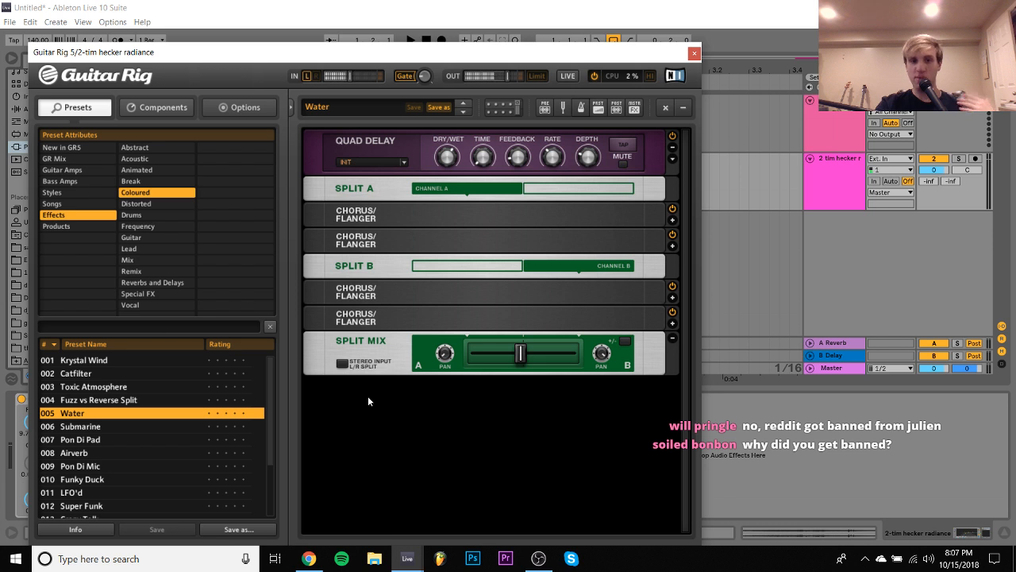
{"action": "left_click", "coordinate": [367, 399]}
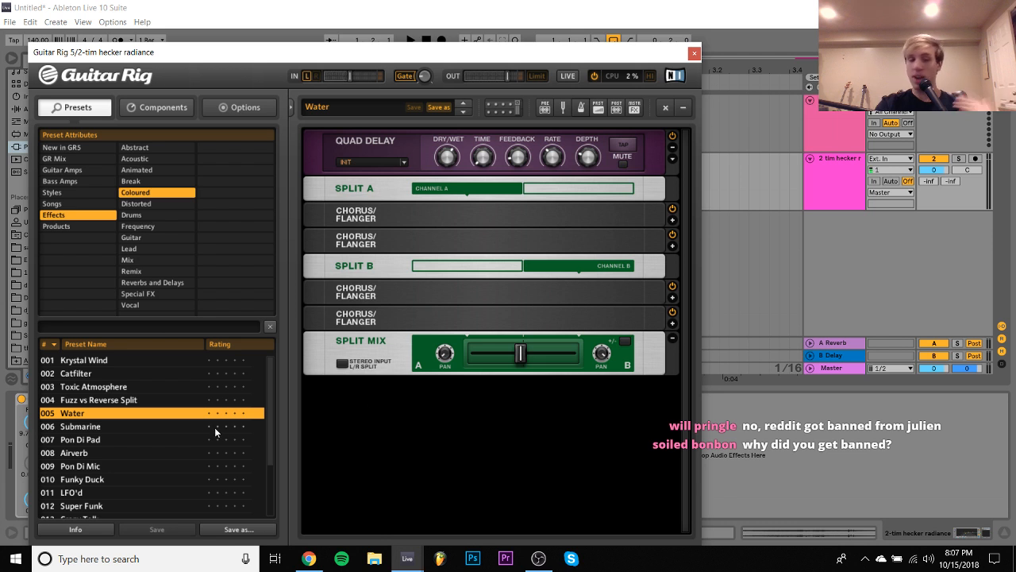
{"action": "left_click", "coordinate": [144, 429]}
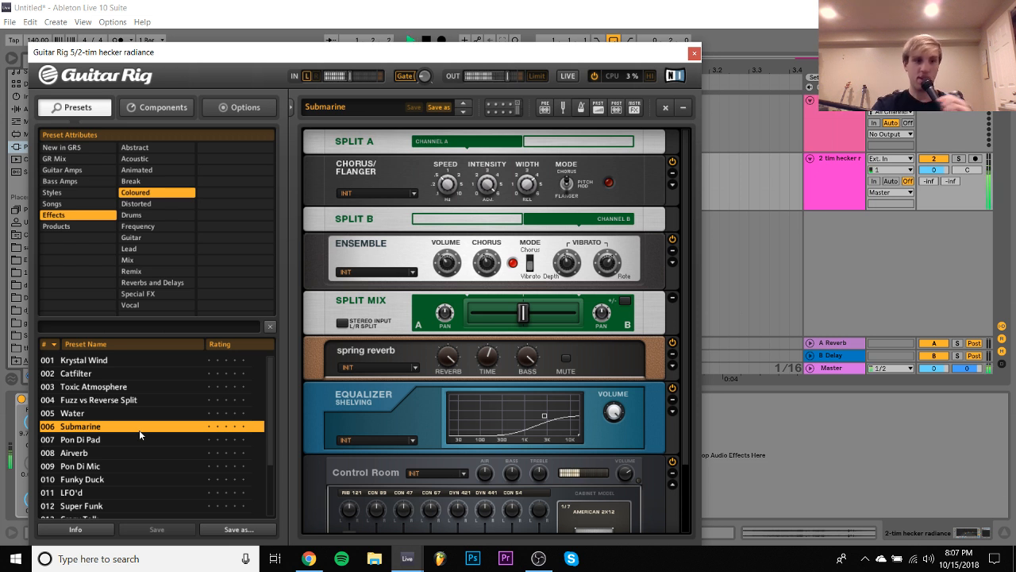
{"action": "left_click", "coordinate": [132, 439]}
{"action": "left_click", "coordinate": [121, 453]}
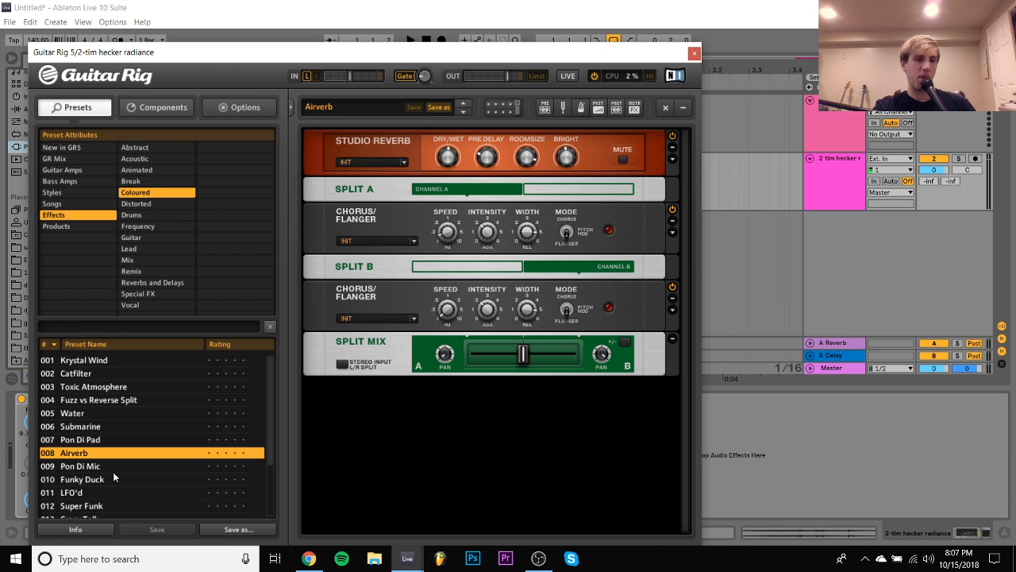
{"action": "scroll", "coordinate": [112, 472], "scroll_direction": "down", "scroll_amount": 2}
{"action": "left_click", "coordinate": [111, 470]}
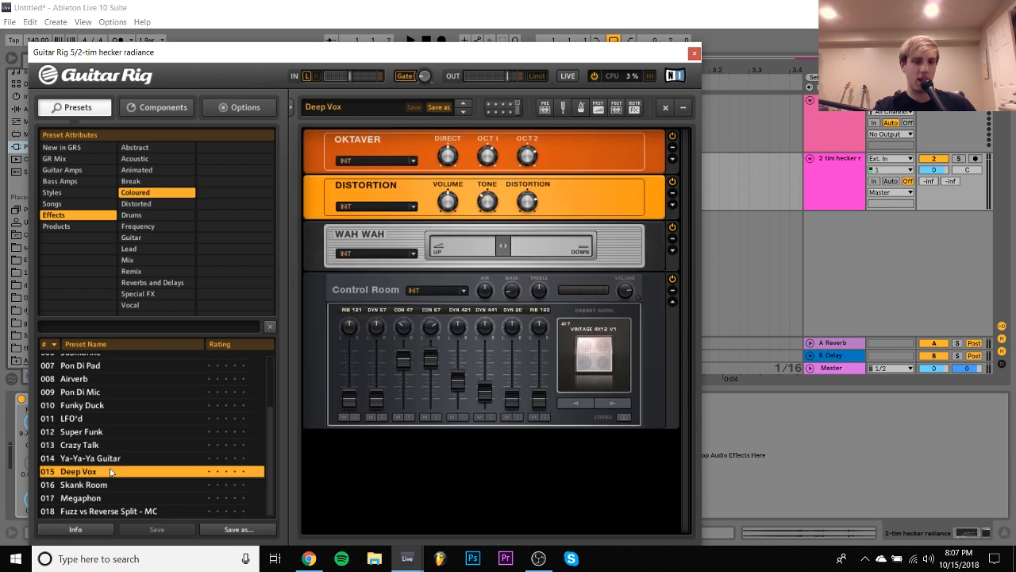
- Try Guitar Rig's Skank Room preset, load Fuzz vs Reverse Split - MC, play the loop with it, and close the plug-in window
{"action": "left_click", "coordinate": [103, 484]}
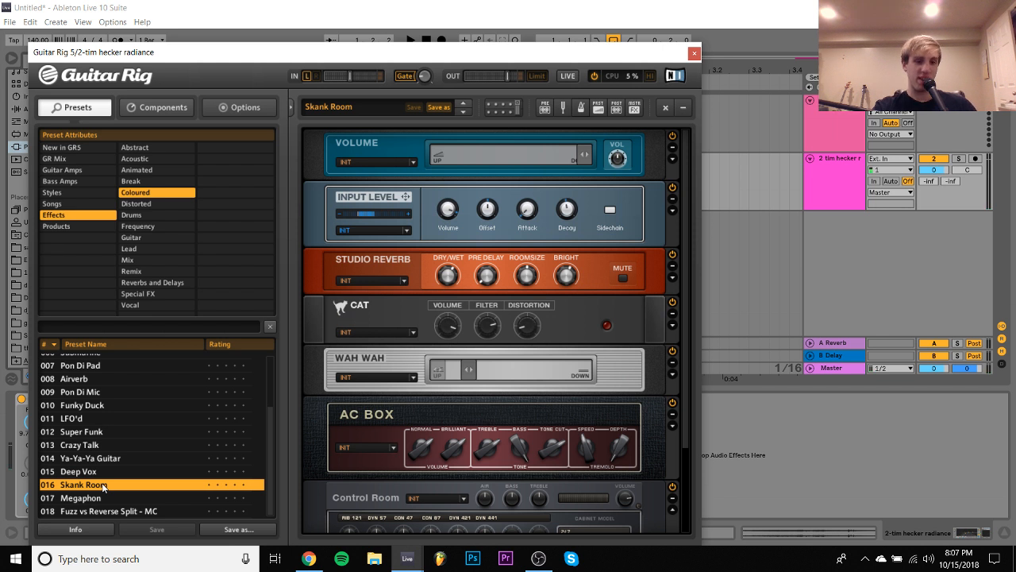
{"action": "scroll", "coordinate": [104, 485], "scroll_direction": "up", "scroll_amount": 1}
{"action": "scroll", "coordinate": [105, 489], "scroll_direction": "down", "scroll_amount": 1}
{"action": "left_click", "coordinate": [112, 512]}
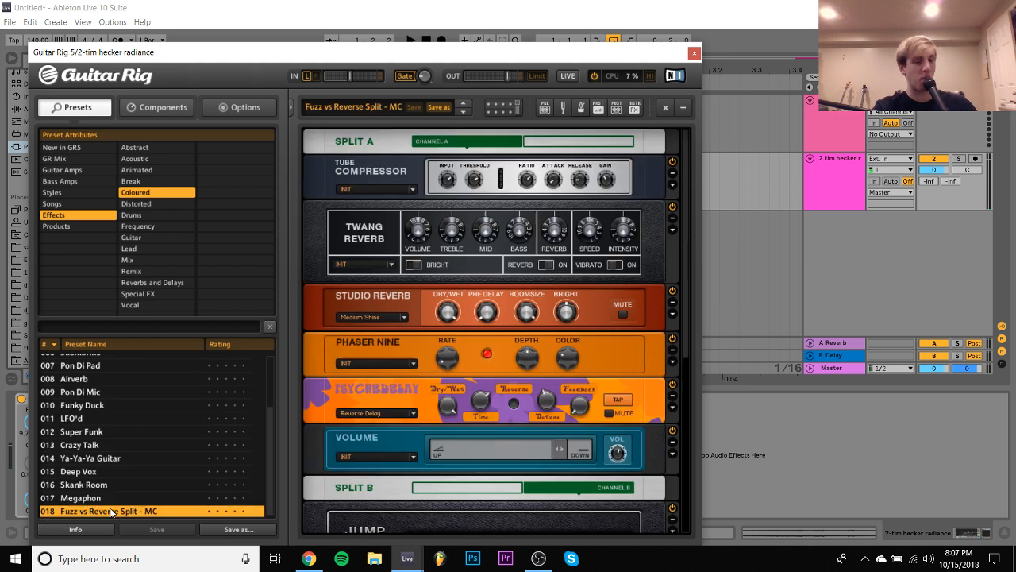
{"action": "key", "text": "space"}
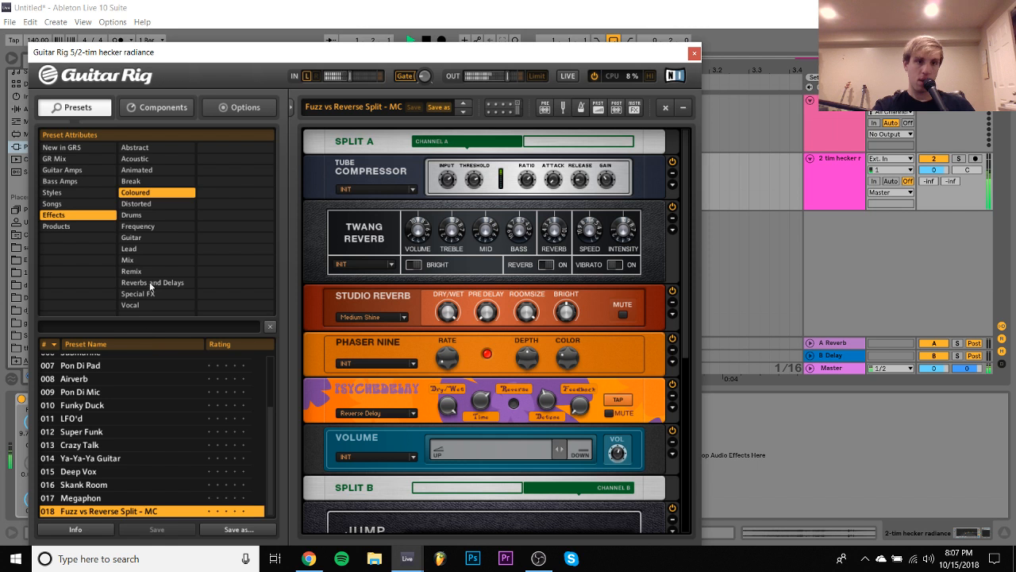
{"action": "left_click", "coordinate": [694, 54]}
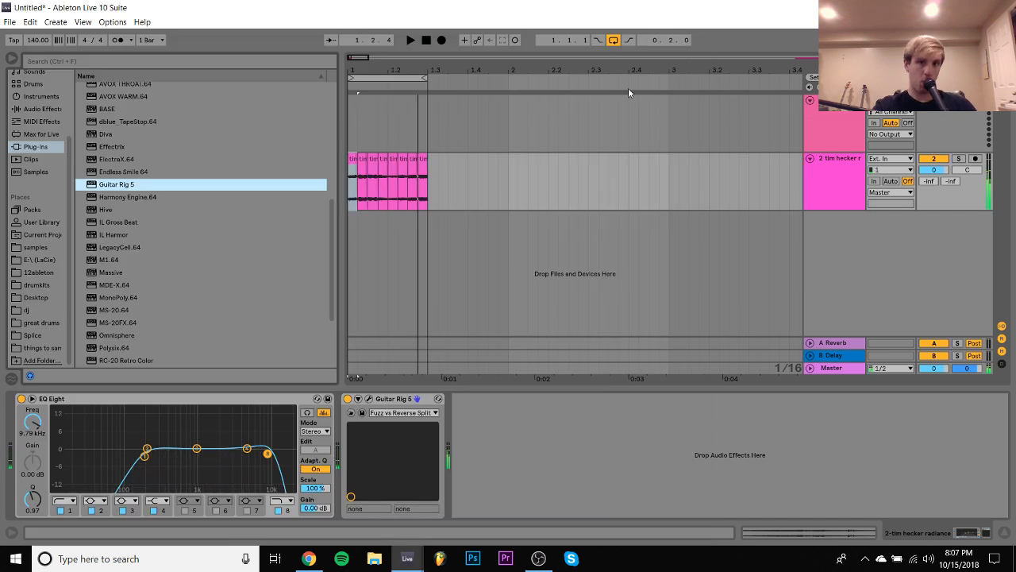
- Duplicate the tim hecker radiance track with its slices and effects
{"action": "left_click_drag", "start_coordinate": [612, 66], "coordinate": [485, 66]}
{"action": "left_click", "coordinate": [830, 182]}
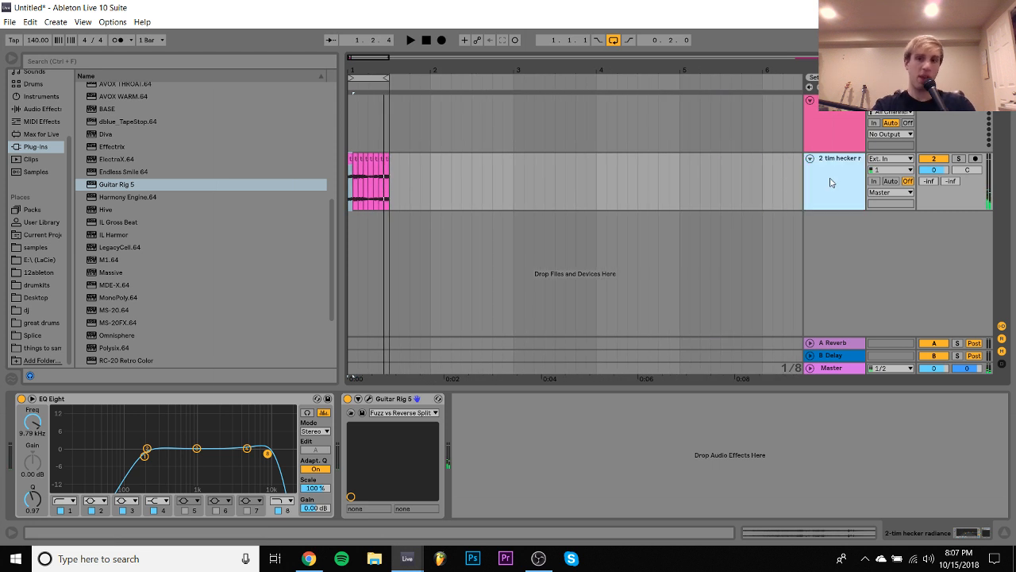
{"action": "key", "text": "ctrl+d"}
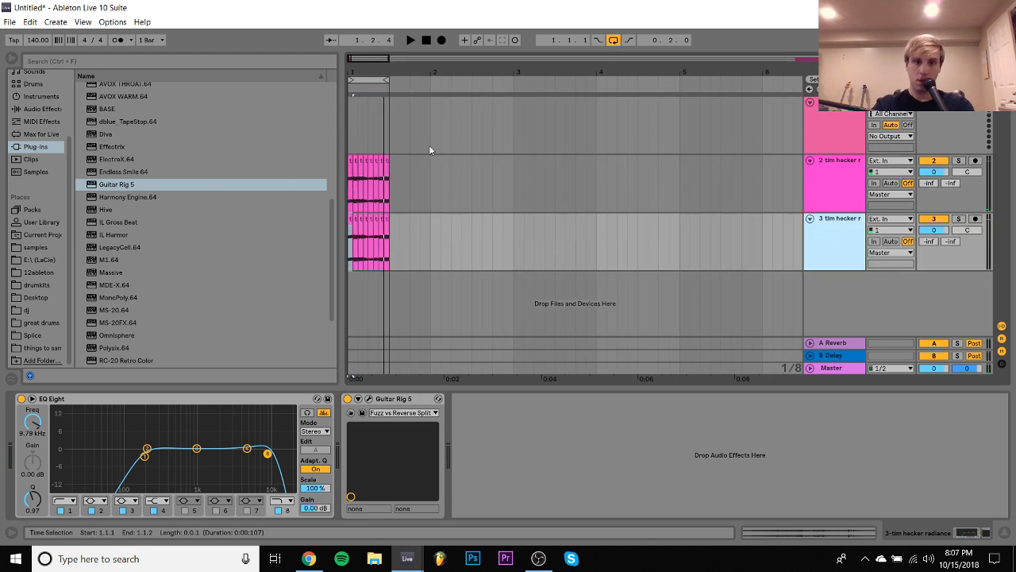
- Repeat the half-bar slice group on the duplicated track, and duplicate the full bar so the clips extend to bar 3
{"action": "left_click", "coordinate": [388, 238]}
{"action": "key", "text": "ctrl+d"}
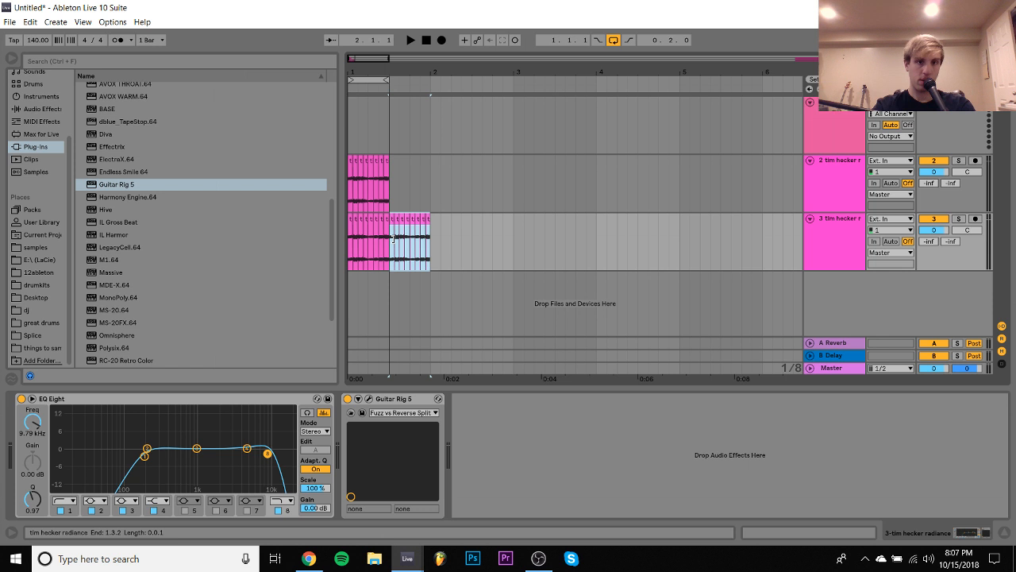
{"action": "left_click", "coordinate": [349, 254], "text": "shift"}
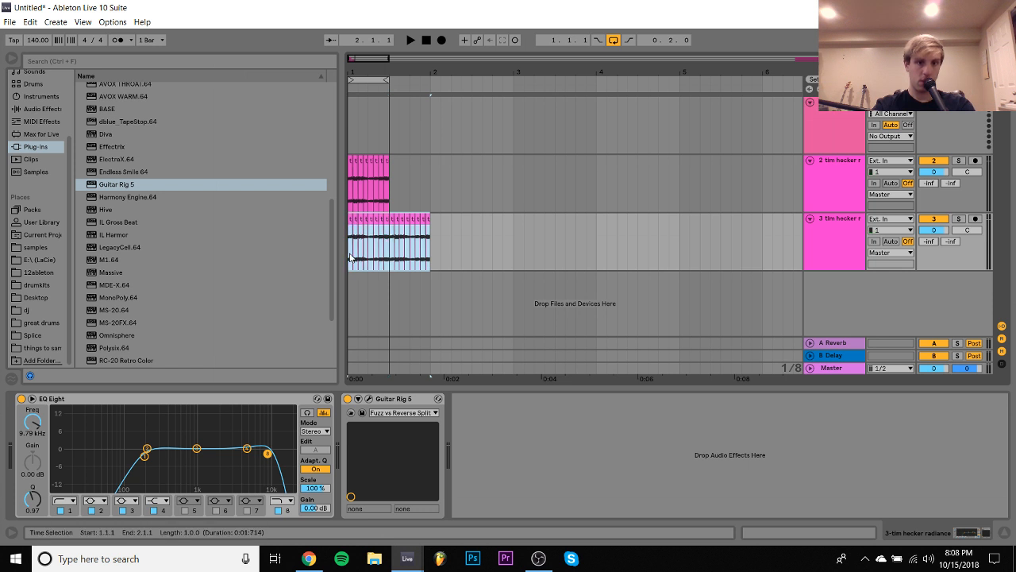
{"action": "key", "text": "ctrl+d"}
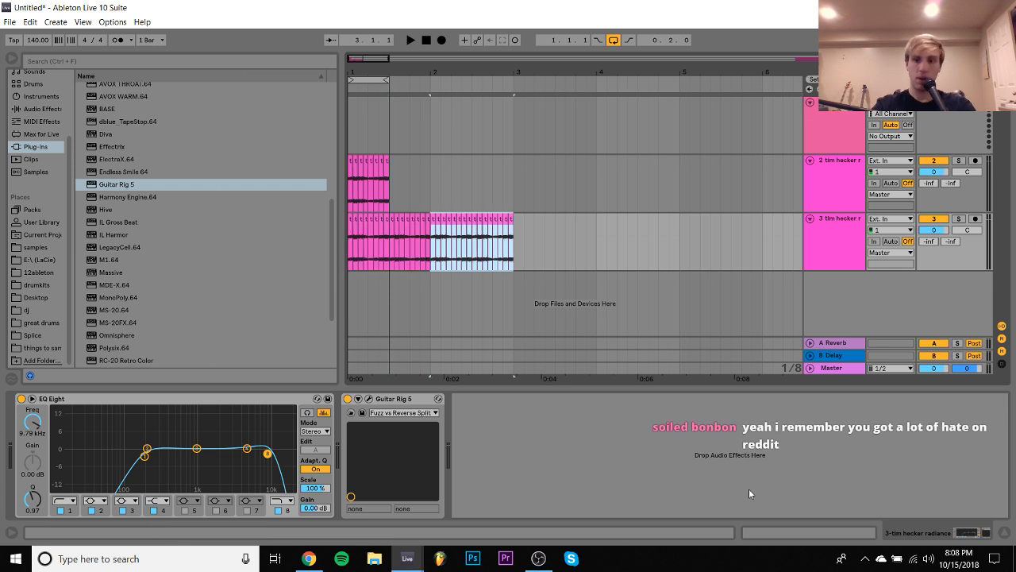
- Transpose the 16 selected slices in bar 2 of the duplicated track to -1 st
{"action": "left_click", "coordinate": [800, 536]}
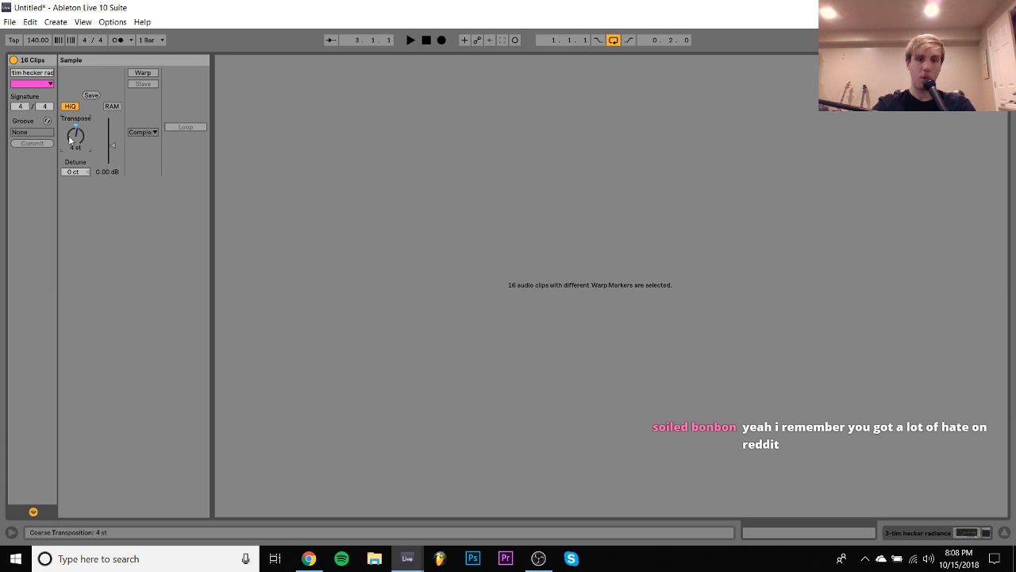
{"action": "type", "text": "-1"}
{"action": "key", "text": "Return"}
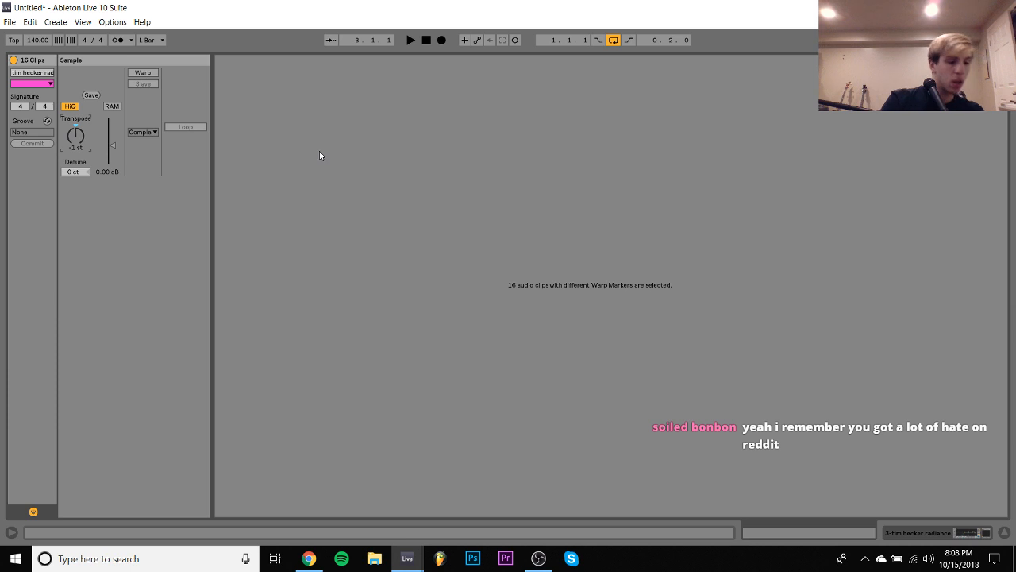
{"action": "left_click", "coordinate": [972, 537]}
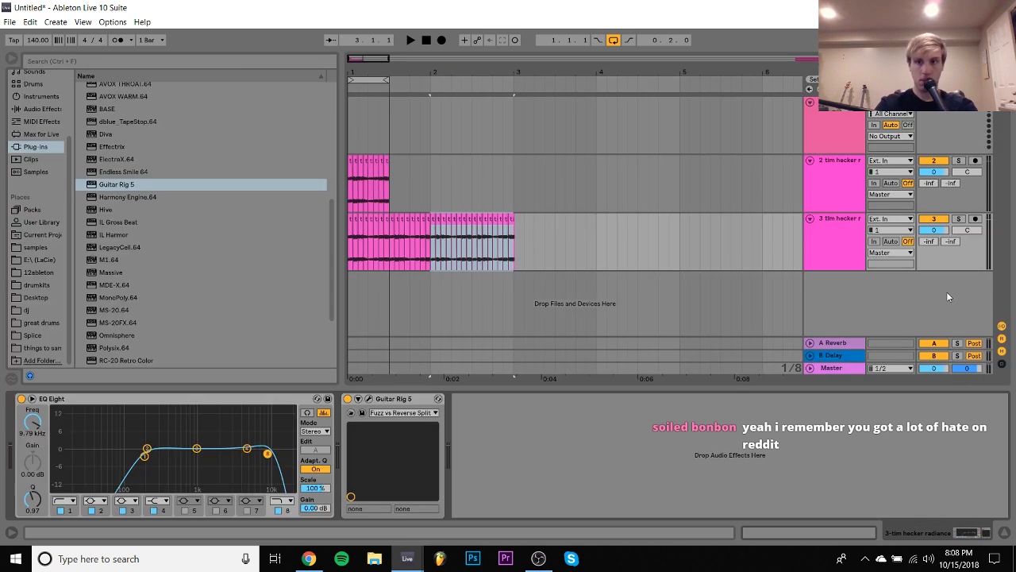
- Mute the original tim hecker track, turn off arrangement looping, and play through the duplicated track's slices
{"action": "left_click", "coordinate": [934, 161]}
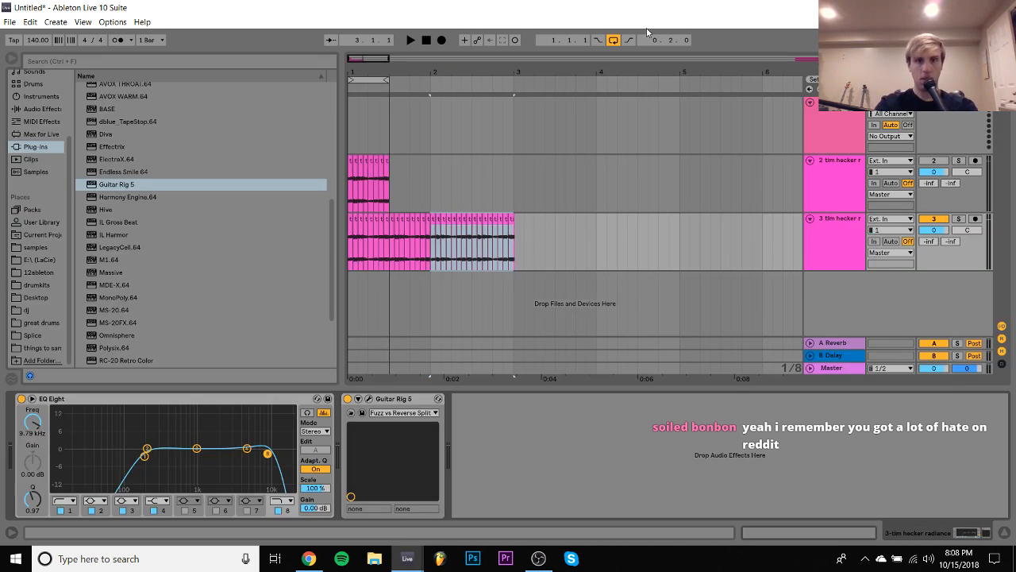
{"action": "left_click", "coordinate": [410, 40]}
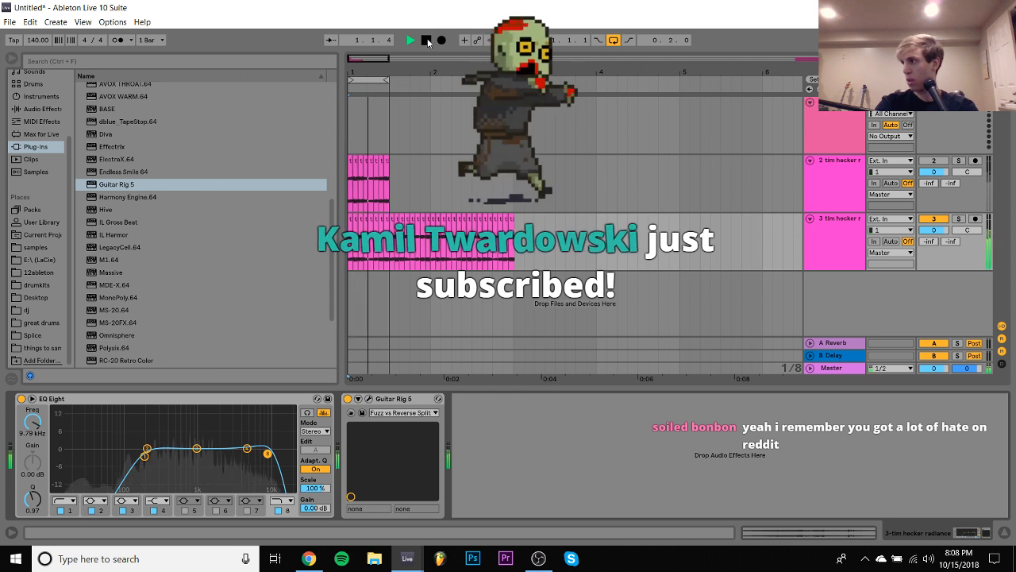
{"action": "left_click", "coordinate": [613, 40]}
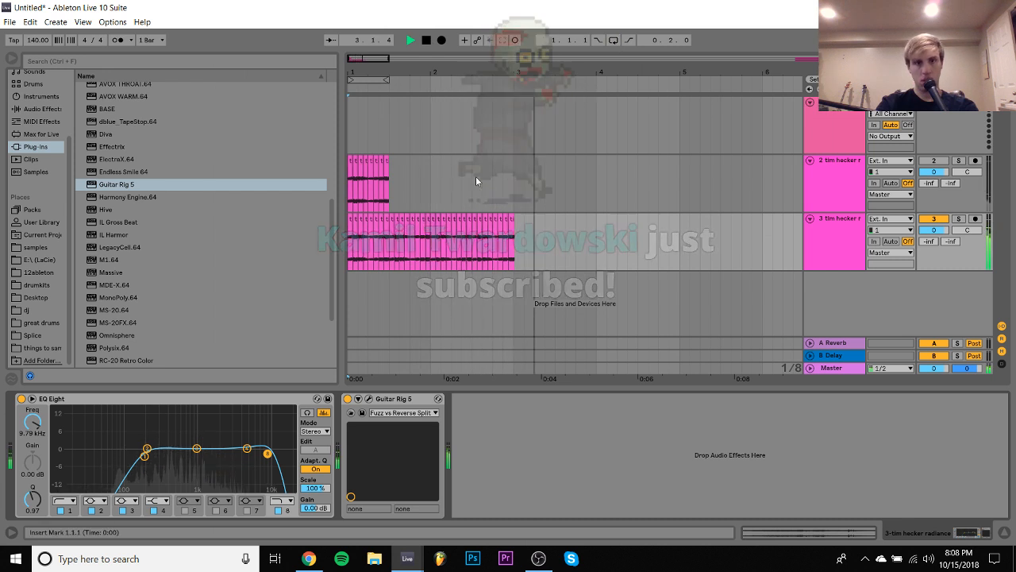
{"action": "key", "text": "space"}
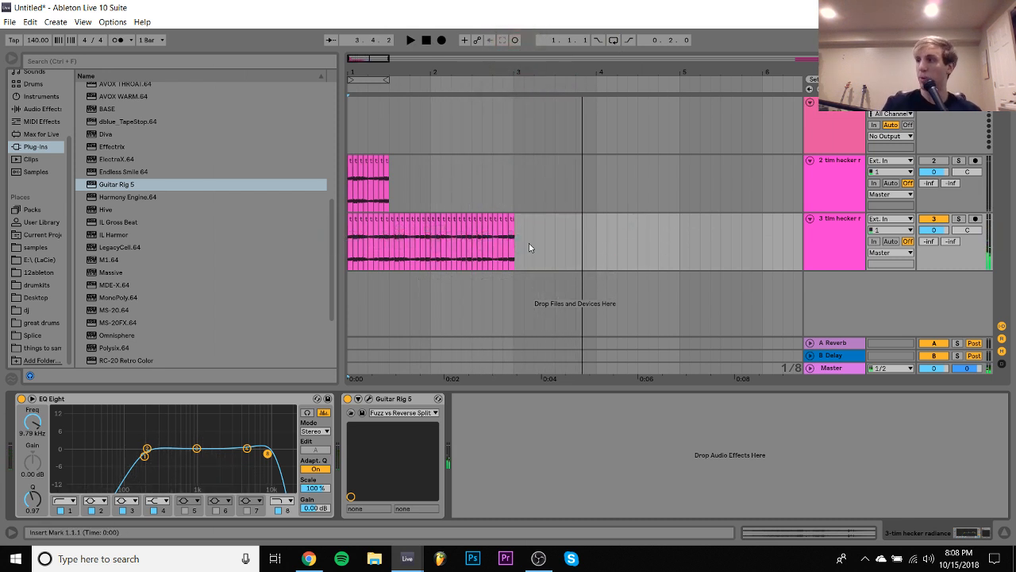
- Delete everything after the first half bar on both tim hecker tracks, and repeat the duplicated track's half-bar slices three times up to bar 3
{"action": "left_click_drag", "start_coordinate": [657, 262], "coordinate": [391, 173]}
{"action": "key", "text": "Delete"}
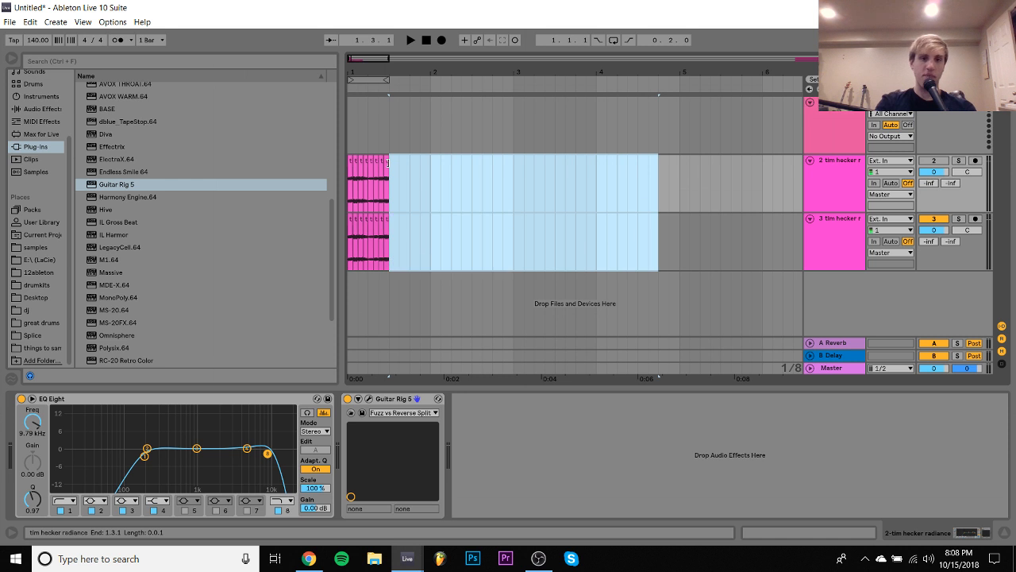
{"action": "left_click_drag", "start_coordinate": [389, 241], "coordinate": [346, 239]}
{"action": "key", "text": "ctrl+d"}
{"action": "key", "text": "ctrl+d"}
{"action": "key", "text": "ctrl+d"}
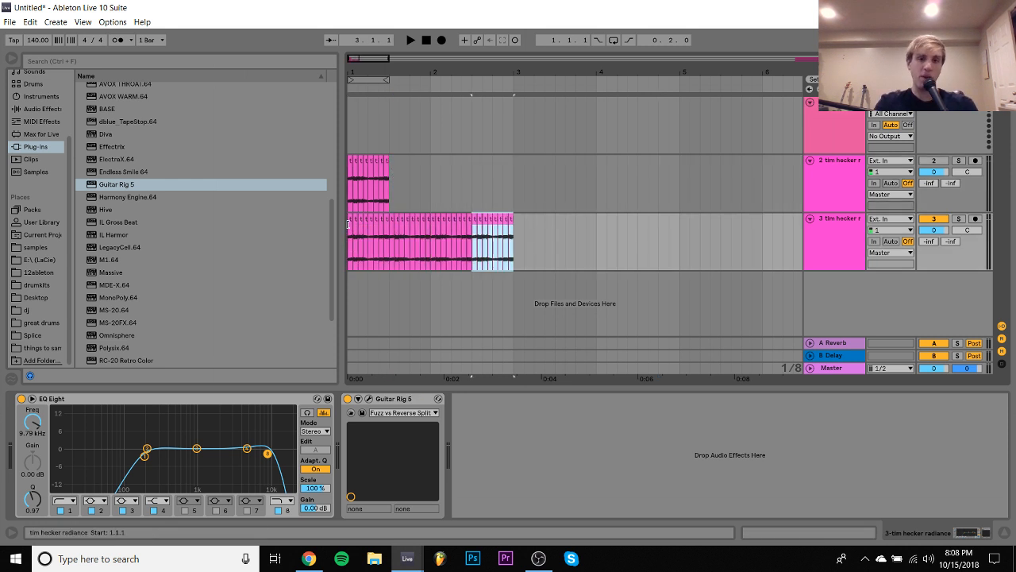
- Freeze the duplicated tim hecker track
{"action": "right_click", "coordinate": [827, 230]}
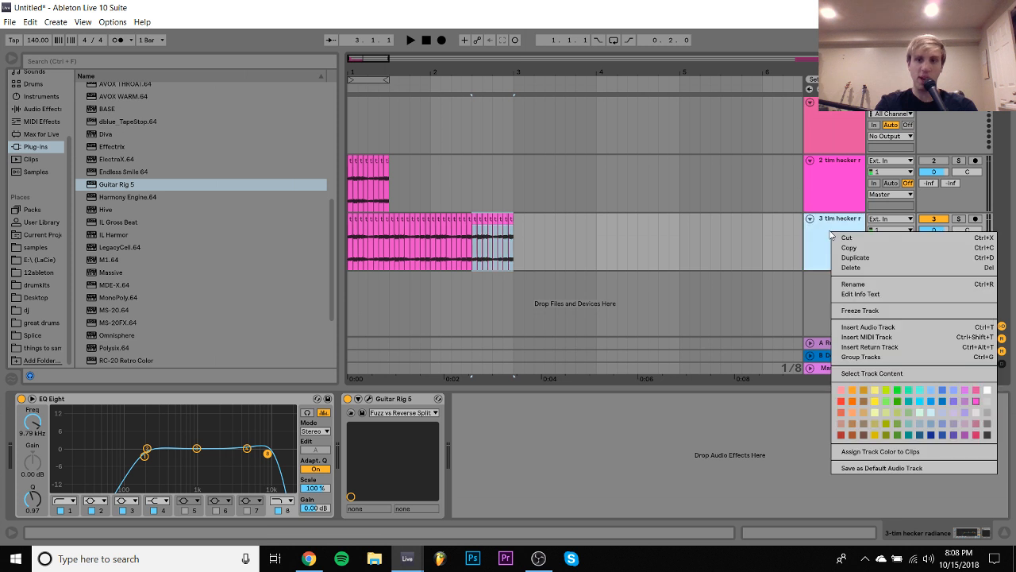
{"action": "left_click", "coordinate": [856, 308]}
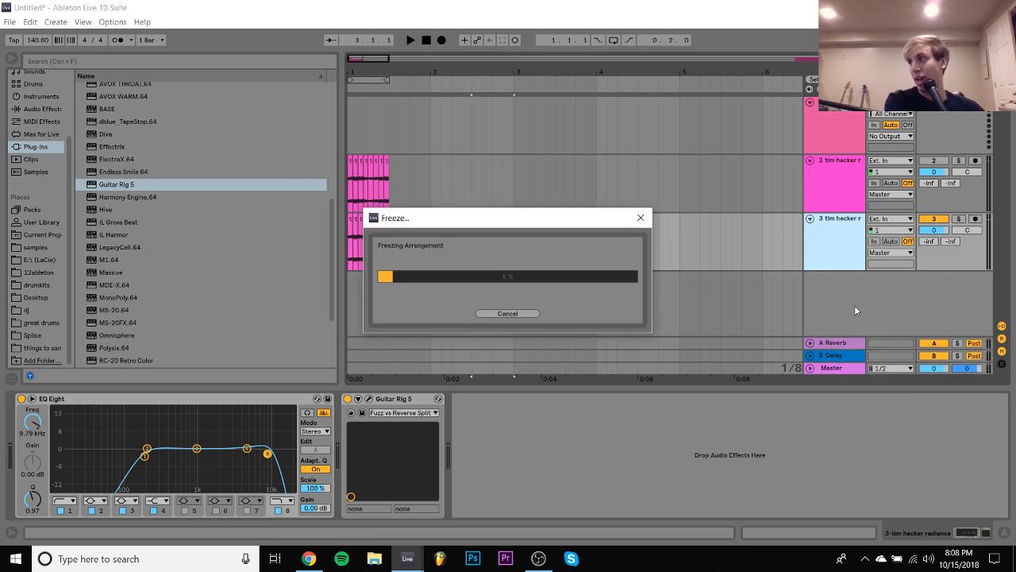
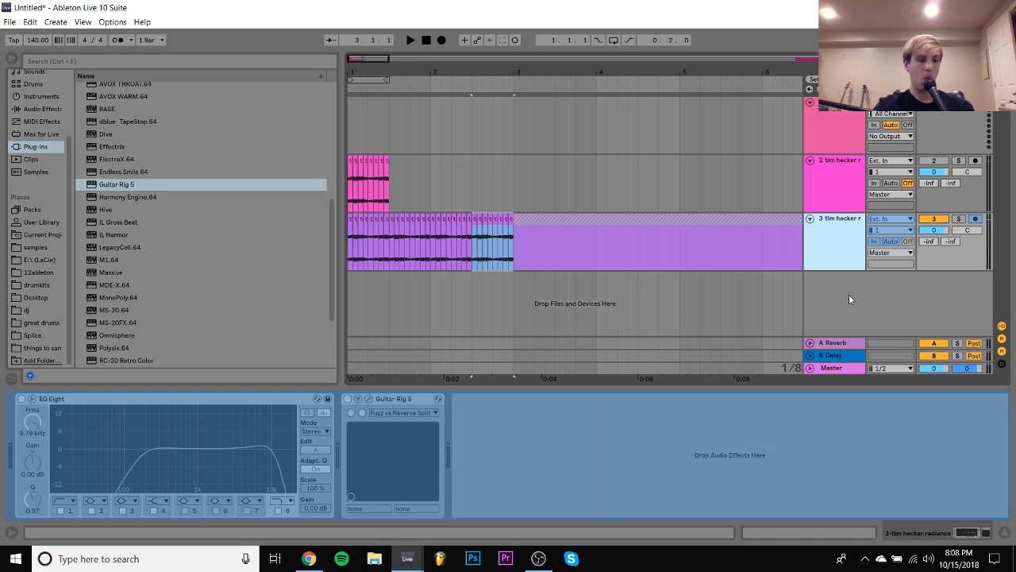
- Flatten the frozen duplicated tim hecker track and play the rendered slices from the second half of bar 1
{"action": "right_click", "coordinate": [847, 252]}
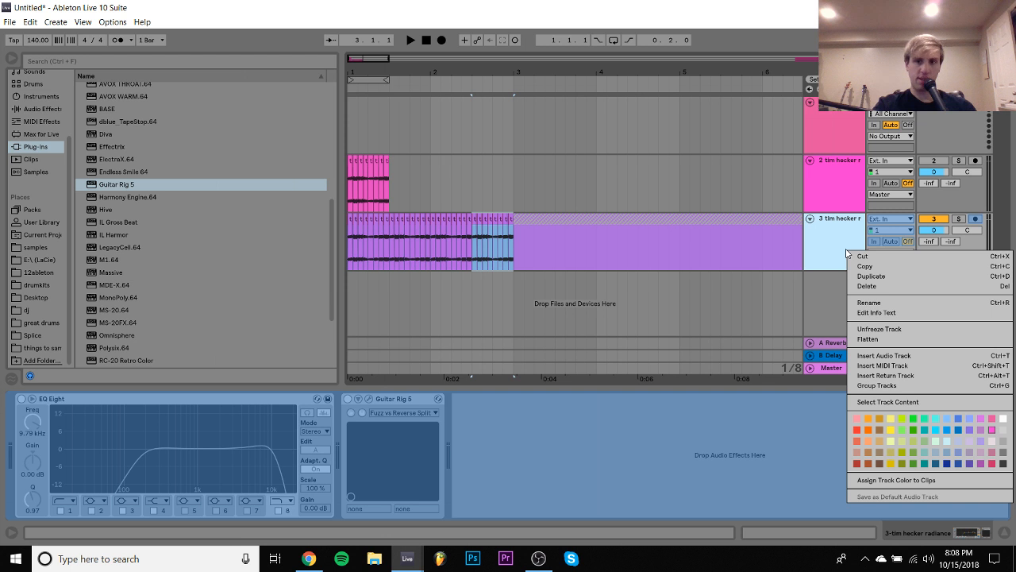
{"action": "left_click", "coordinate": [873, 340]}
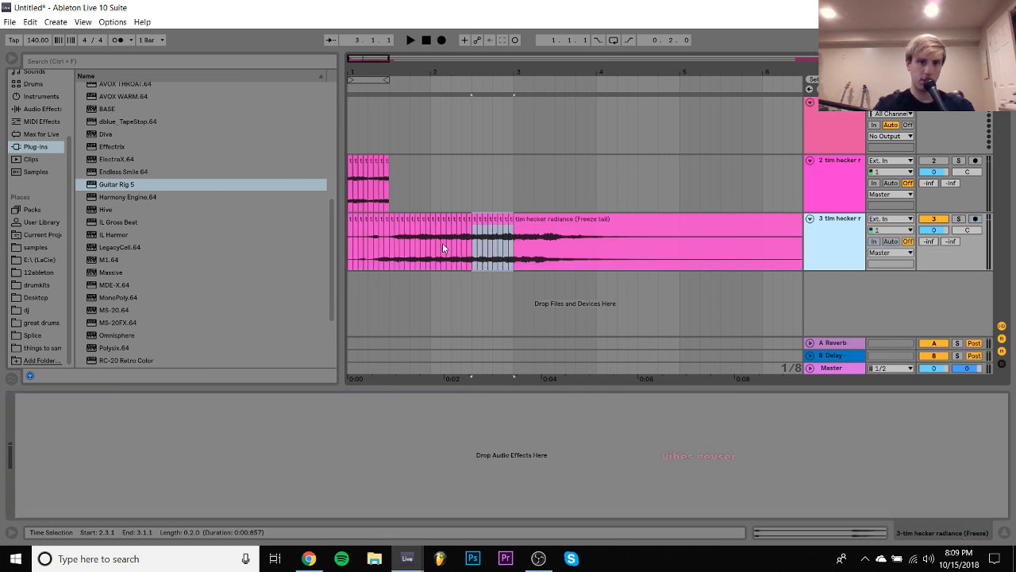
{"action": "left_click", "coordinate": [392, 249]}
{"action": "left_click_drag", "start_coordinate": [392, 249], "coordinate": [441, 247]}
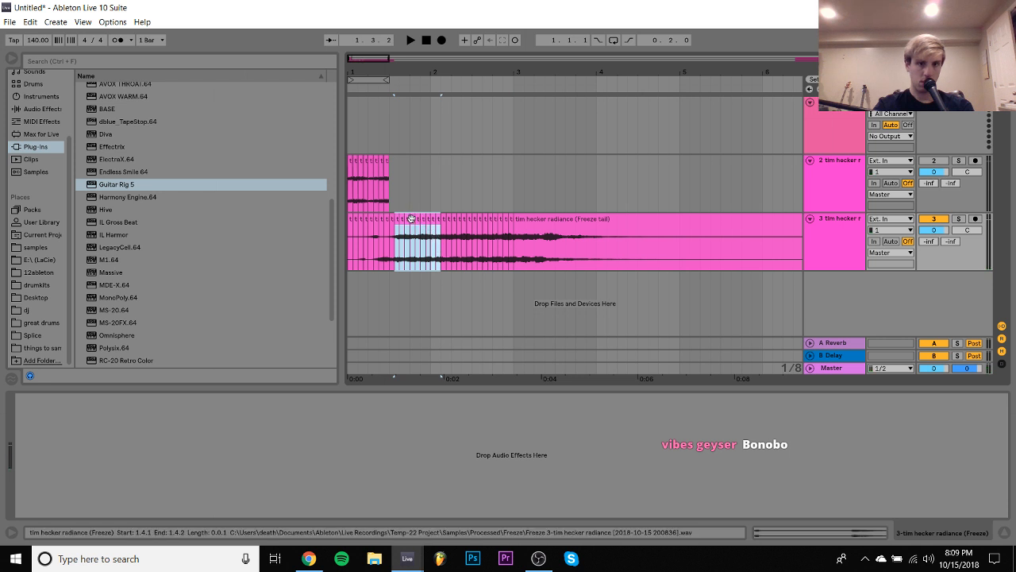
{"action": "key", "text": "space"}
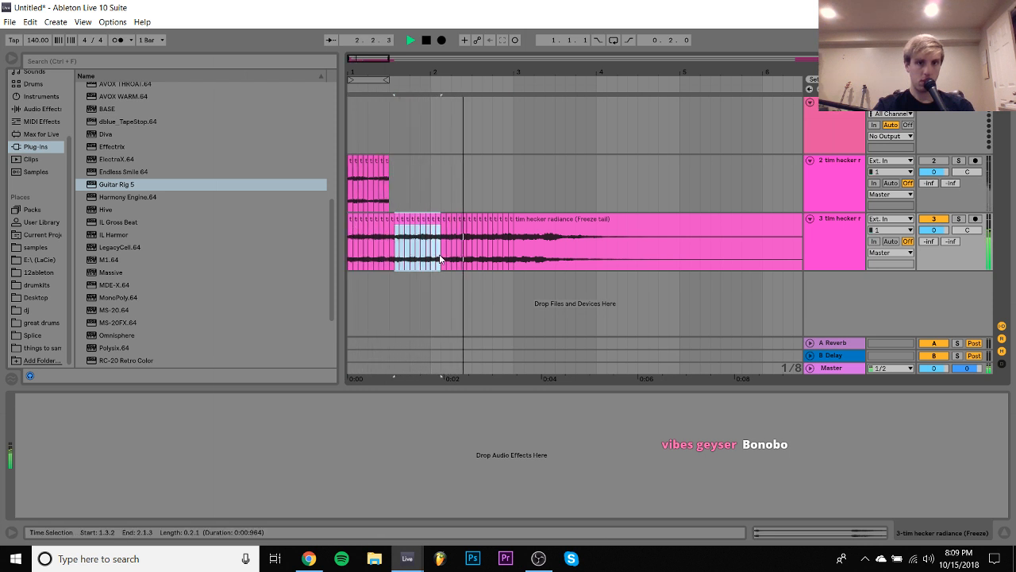
- Loop the flattened track's slices across the first two bars and listen to the loop
{"action": "left_click_drag", "start_coordinate": [510, 259], "coordinate": [236, 224]}
{"action": "key", "text": "ctrl+l"}
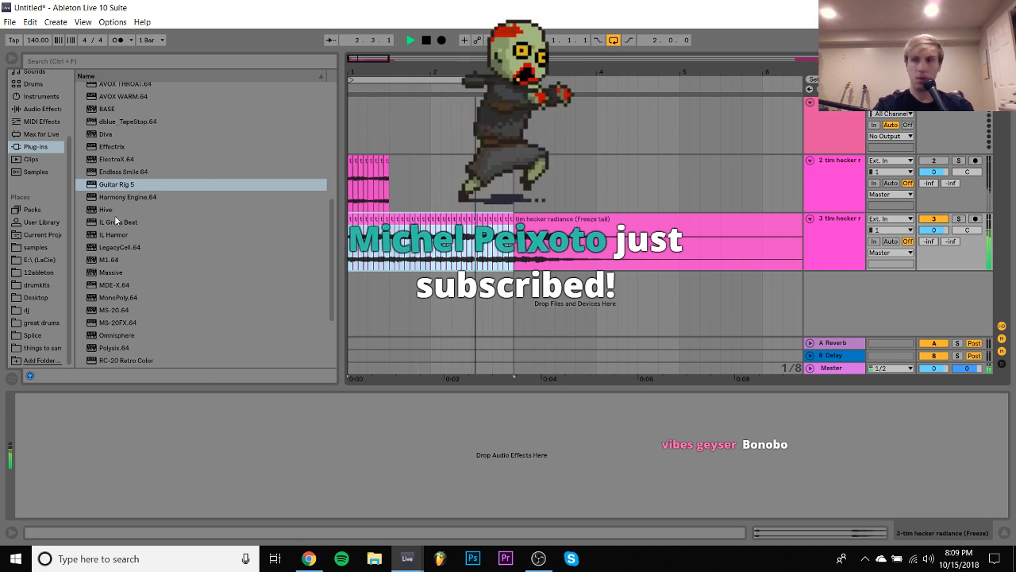
{"action": "key", "text": "space"}
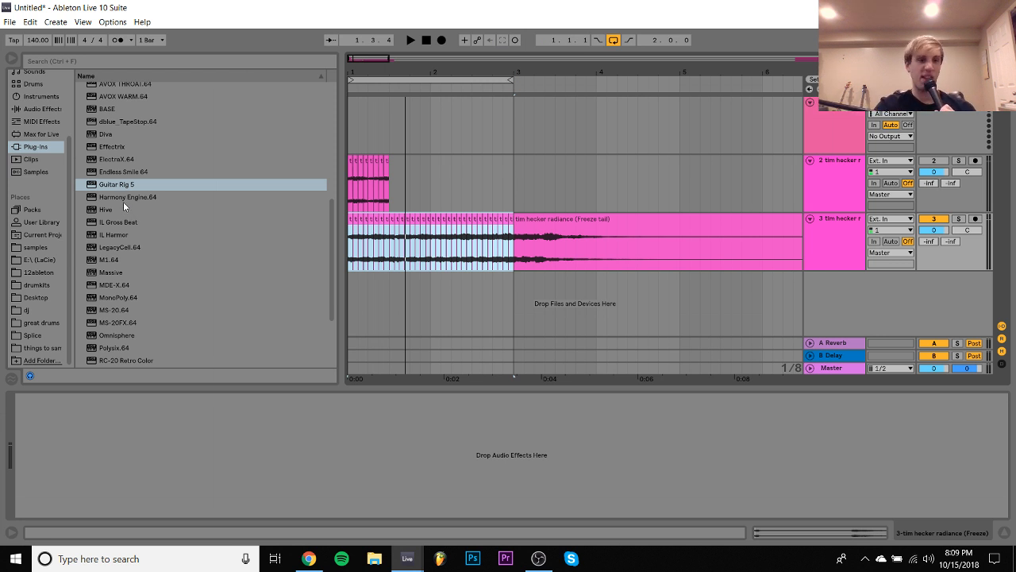
- Add IL Gross Beat to the flattened track, load its Momentary preset, and audition the 1/2 Speed time effect
{"action": "double_click", "coordinate": [118, 222]}
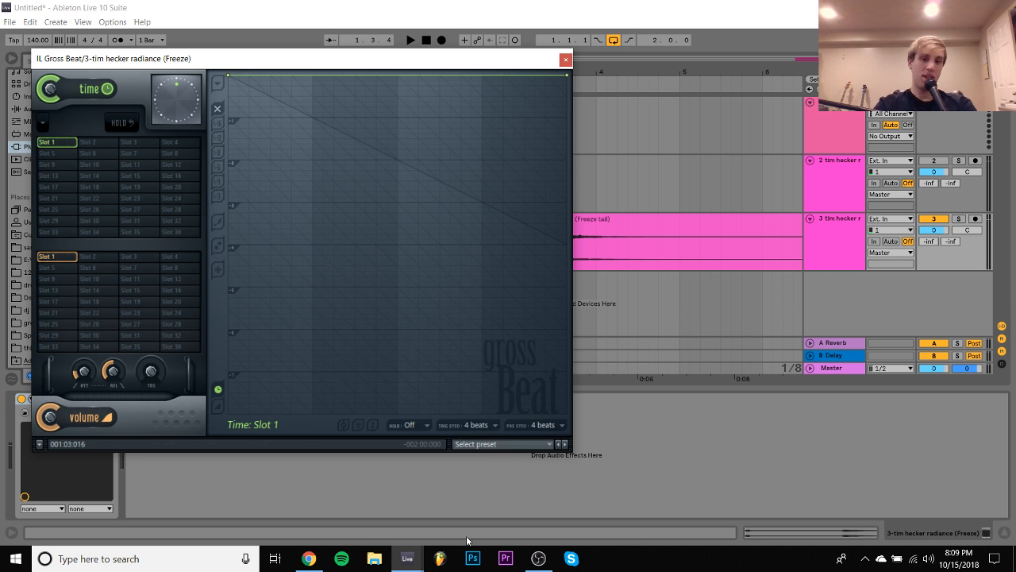
{"action": "left_click", "coordinate": [484, 444]}
{"action": "left_click", "coordinate": [476, 472]}
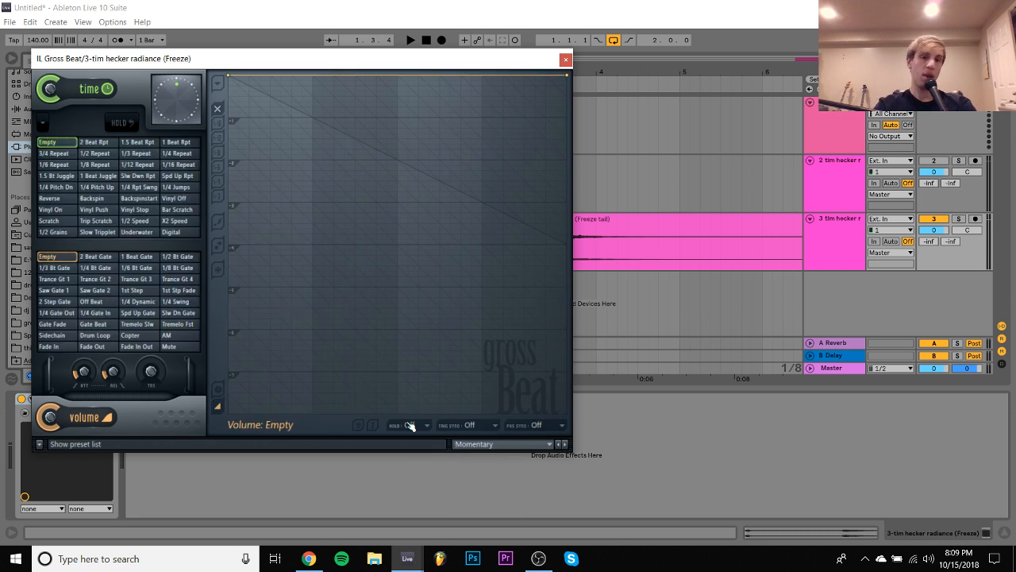
{"action": "left_click", "coordinate": [135, 223]}
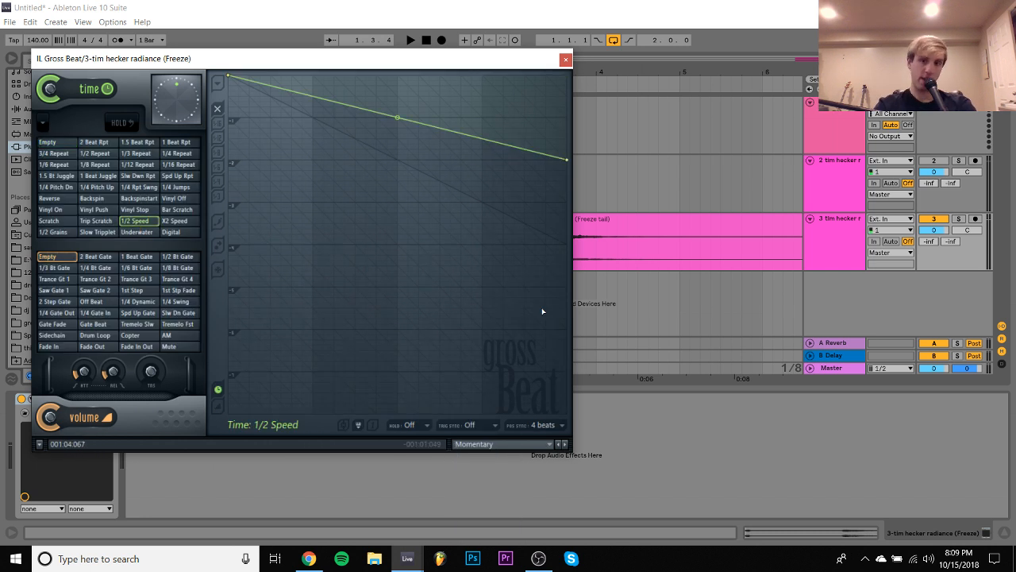
{"action": "key", "text": "space"}
{"action": "left_click", "coordinate": [565, 59]}
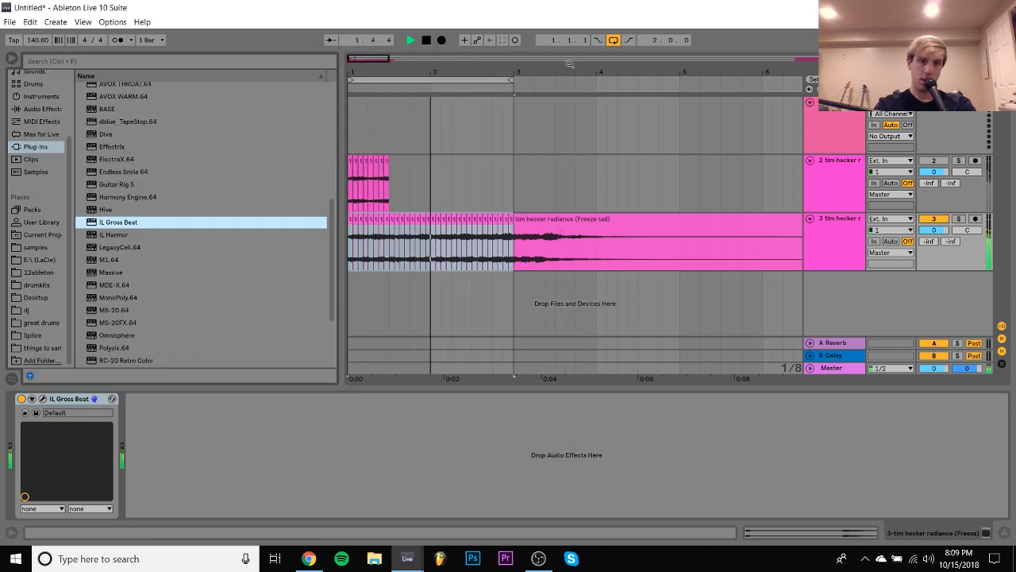
{"action": "key", "text": "space"}
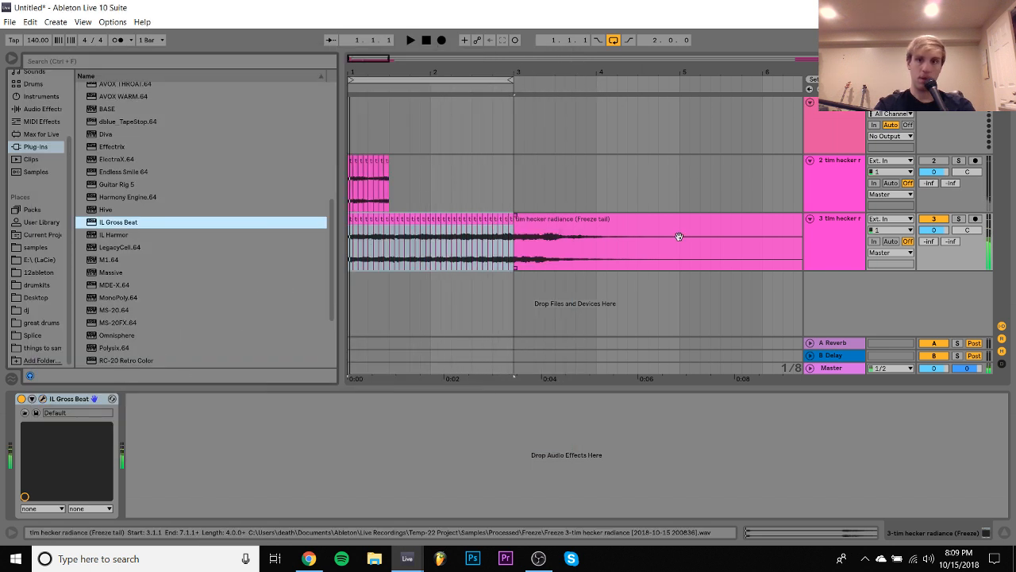
- Delete the flattened duplicate track and loop the original tim hecker slices over the first half bar with their track unmuted
{"action": "left_click", "coordinate": [843, 238]}
{"action": "key", "text": "Delete"}
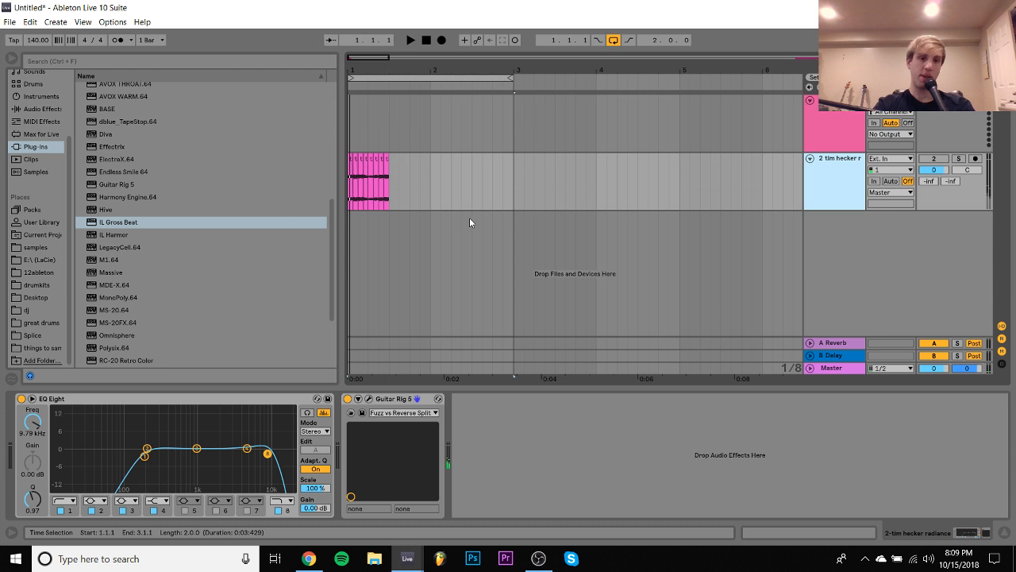
{"action": "left_click_drag", "start_coordinate": [394, 198], "coordinate": [345, 198]}
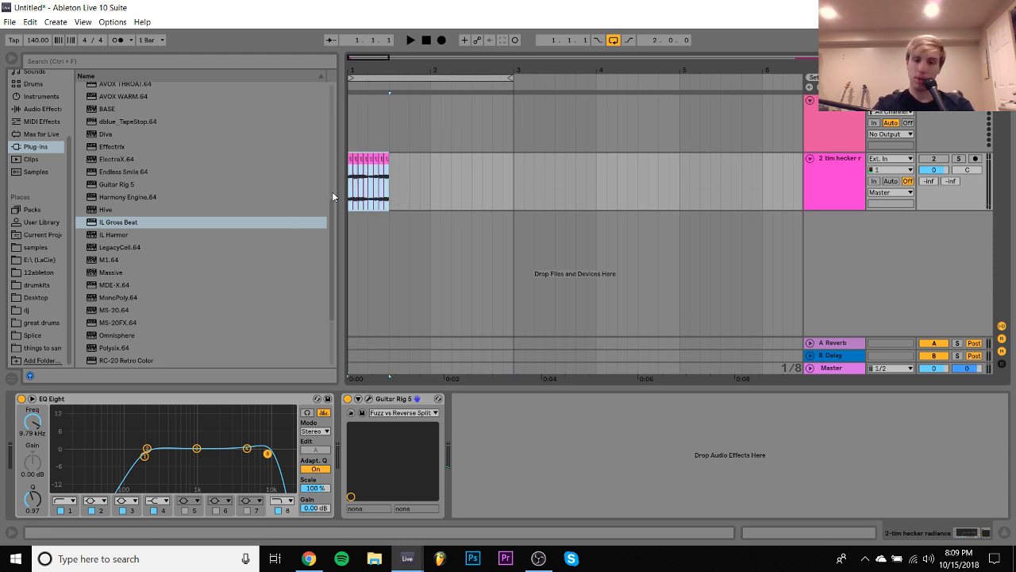
{"action": "key", "text": "ctrl+l"}
{"action": "key", "text": "space"}
{"action": "left_click", "coordinate": [934, 159]}
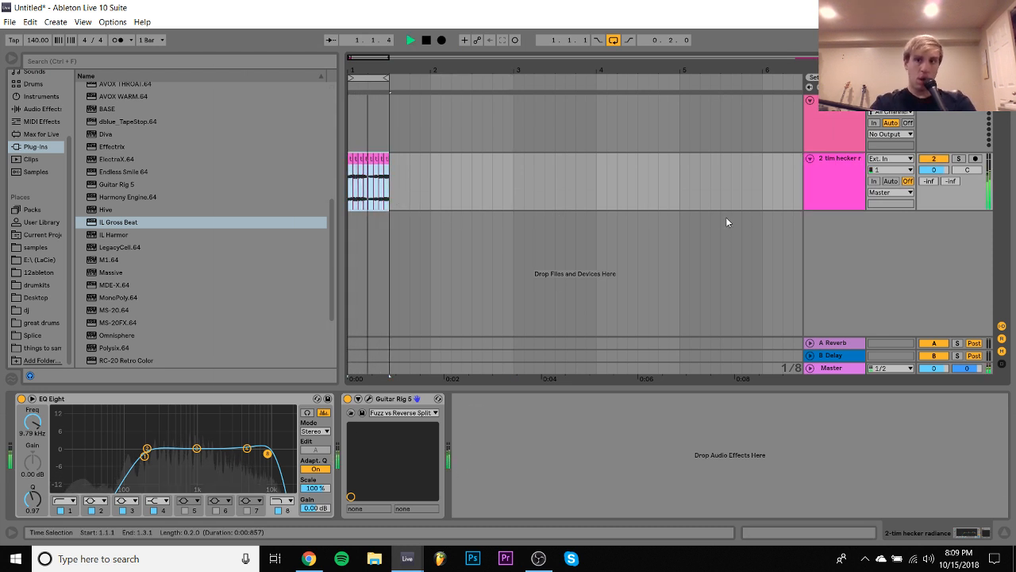
- Audition Guitar Rig 5's Animated effect presets, including Frequentmess, Compressed Frequency Delay, Rhythmic Swell and Robotwist, and load Washington
{"action": "left_click", "coordinate": [370, 399]}
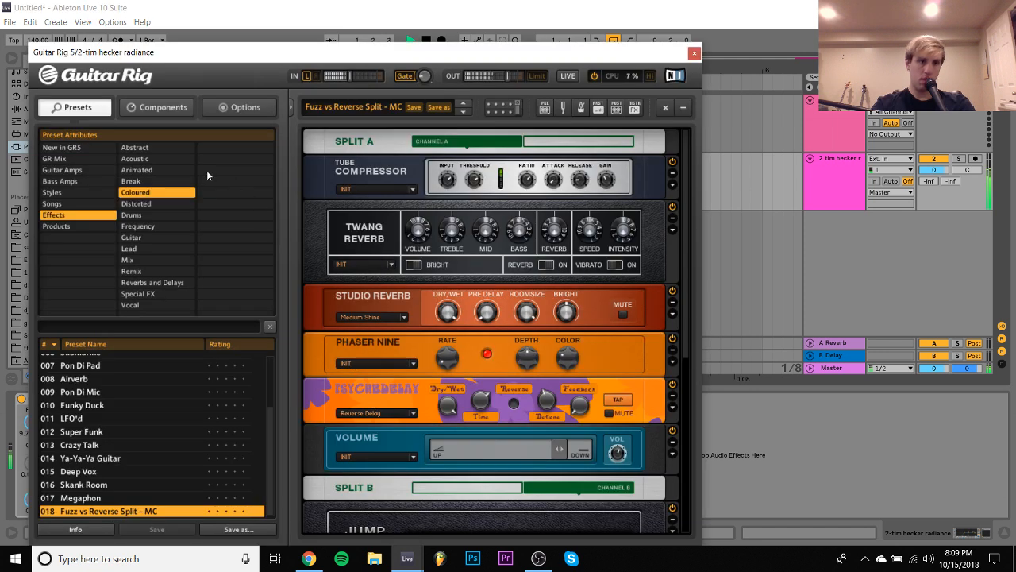
{"action": "left_click", "coordinate": [144, 170]}
{"action": "left_click", "coordinate": [124, 399]}
{"action": "scroll", "coordinate": [124, 394], "scroll_direction": "up", "scroll_amount": 3}
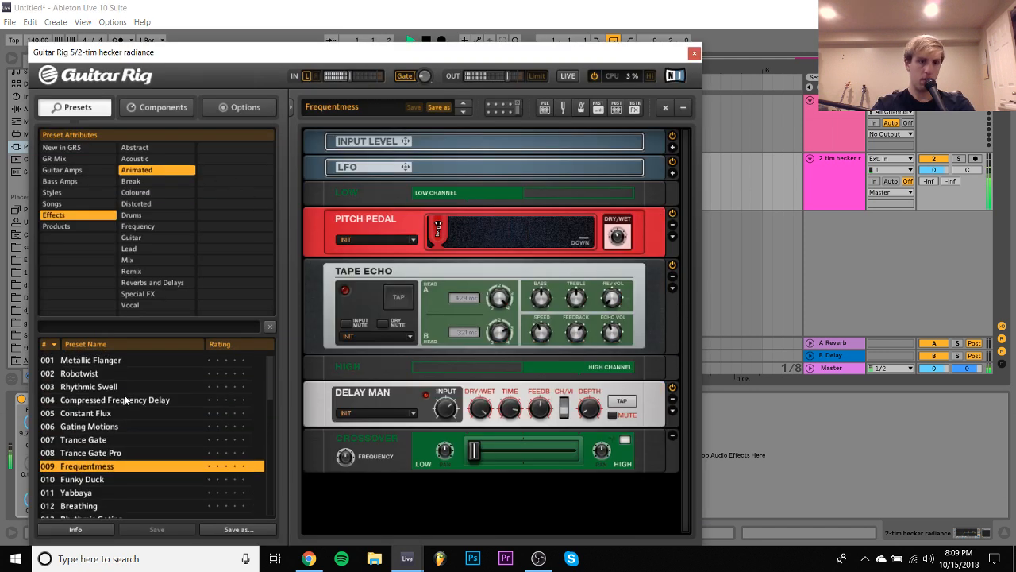
{"action": "left_click", "coordinate": [120, 413]}
{"action": "left_click", "coordinate": [120, 402]}
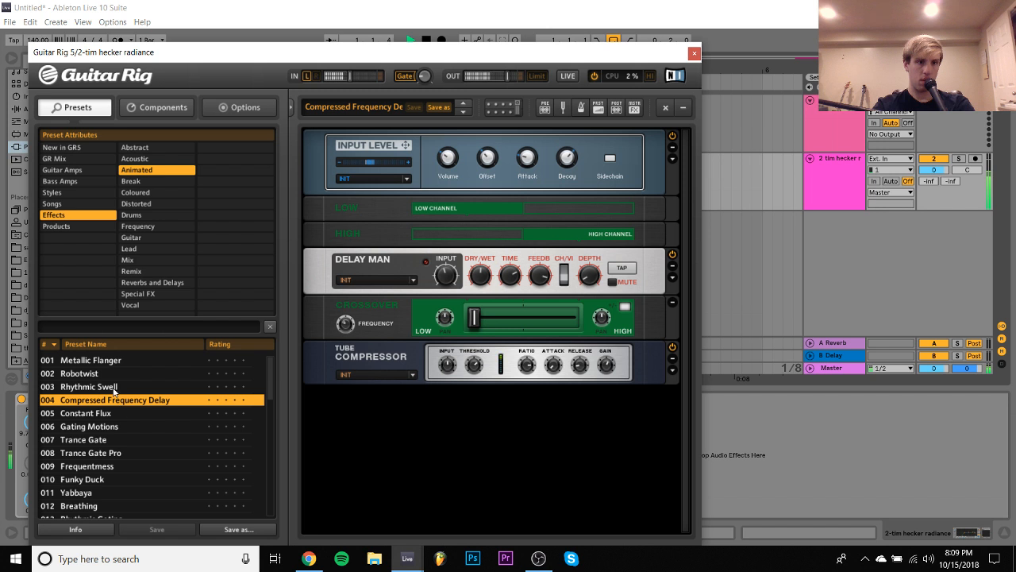
{"action": "left_click", "coordinate": [111, 386]}
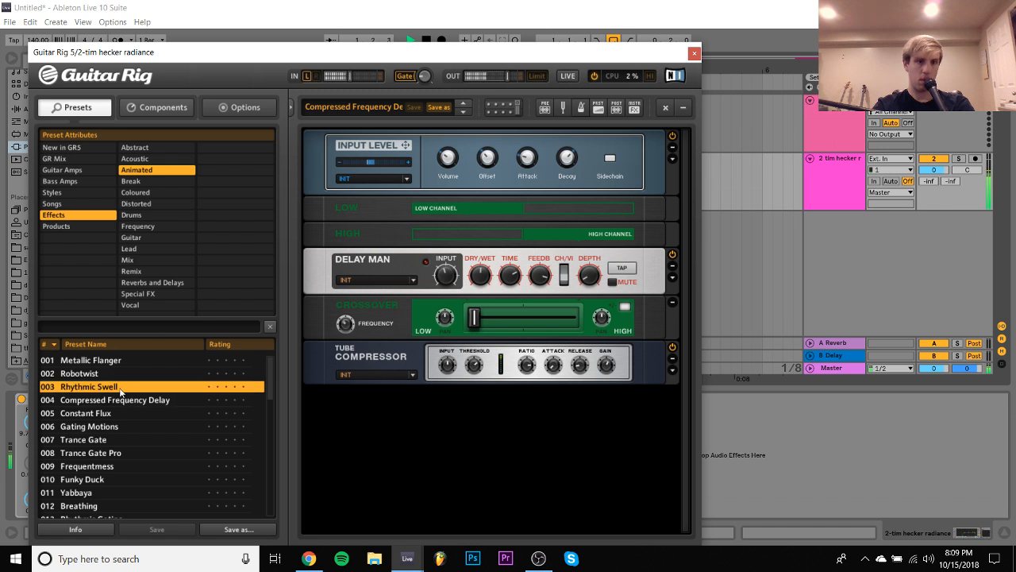
{"action": "left_click", "coordinate": [104, 373]}
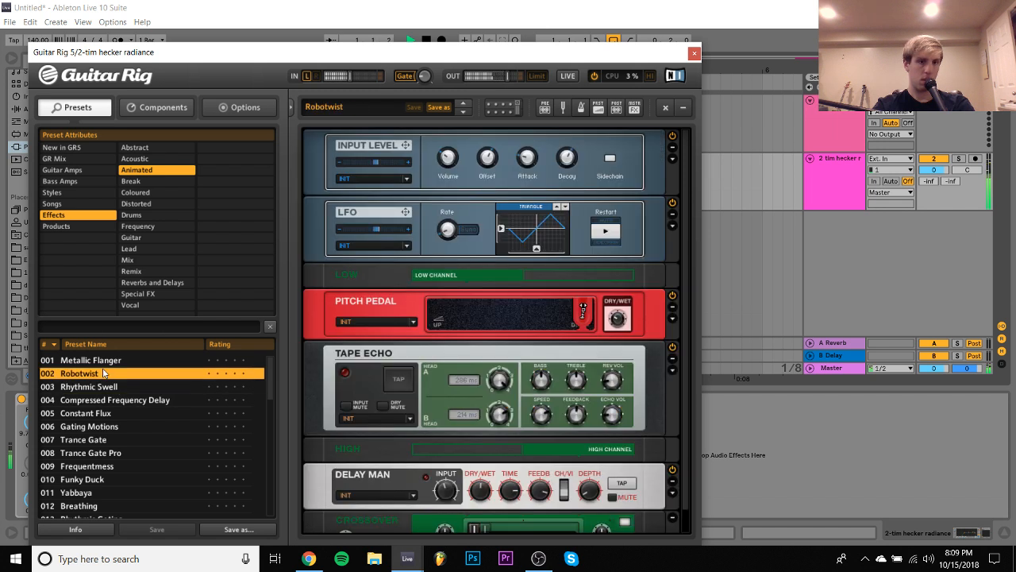
{"action": "scroll", "coordinate": [104, 373], "scroll_direction": "down", "scroll_amount": 8}
{"action": "left_click", "coordinate": [104, 375]}
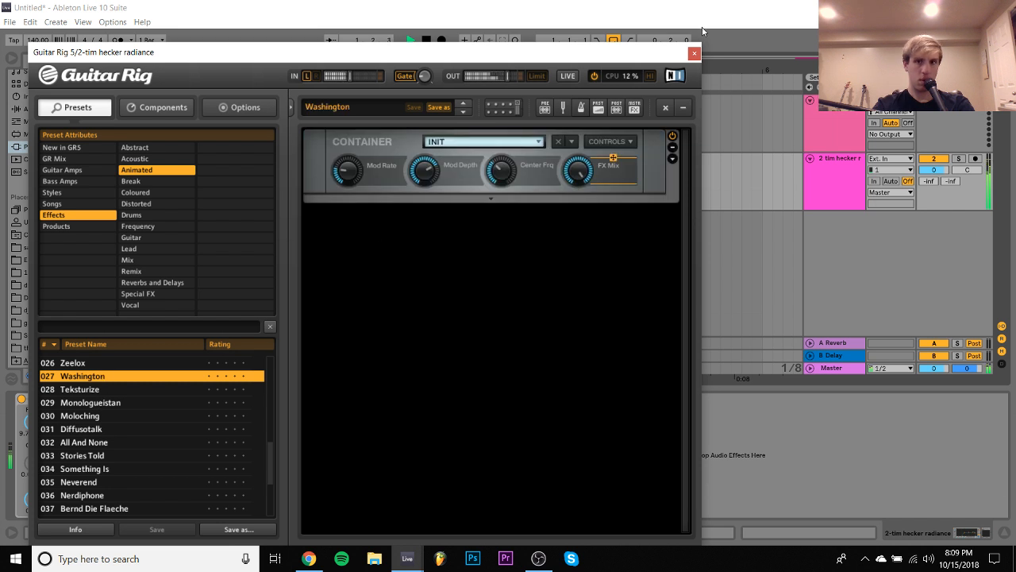
{"action": "left_click", "coordinate": [694, 54]}
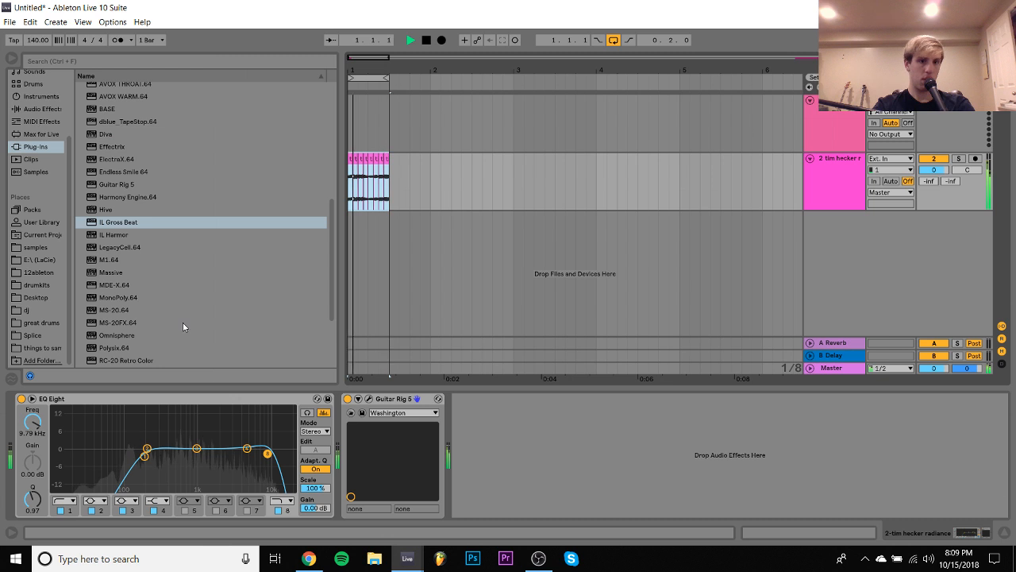
- Place a copy of the EQ Eight after Guitar Rig 5 and listen with the Washington preset open
{"action": "left_click_drag", "start_coordinate": [162, 401], "coordinate": [471, 437]}
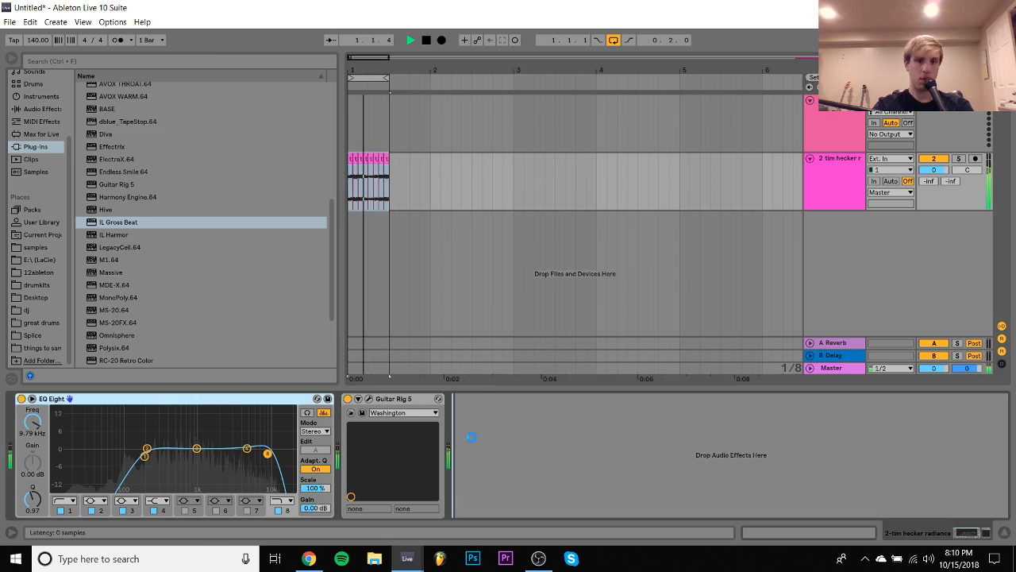
{"action": "left_click", "coordinate": [368, 399]}
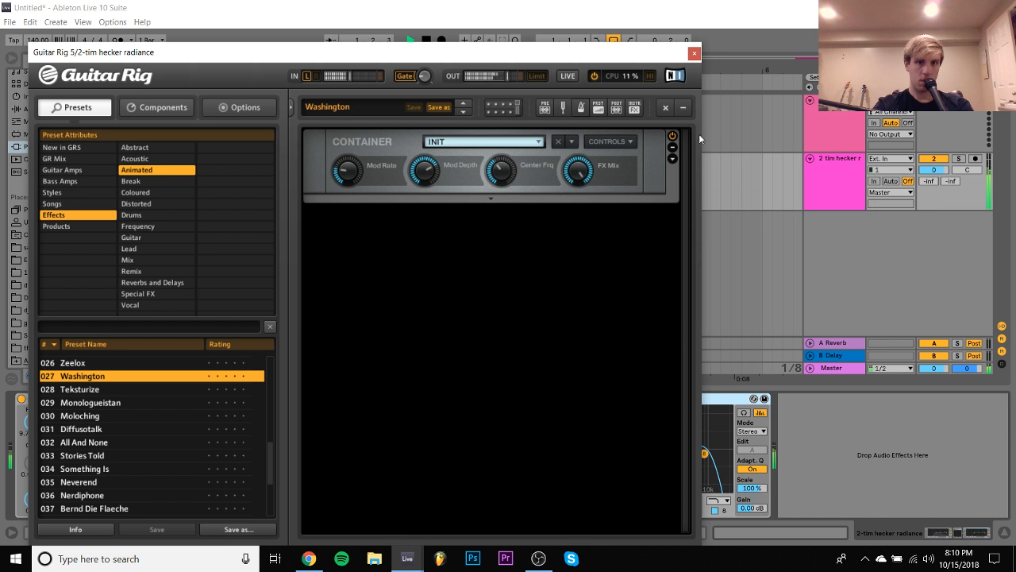
{"action": "left_click", "coordinate": [693, 54]}
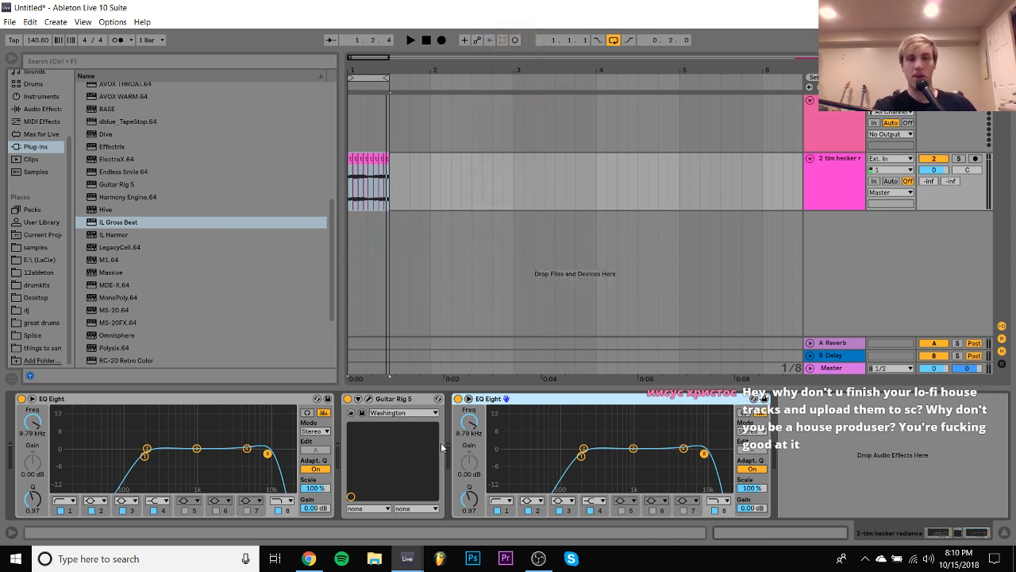
- Audition the Zeelox and Chaotech presets in Guitar Rig 5 over the playing loop and load Frost Pump
{"action": "key", "text": "space"}
{"action": "left_click", "coordinate": [358, 399]}
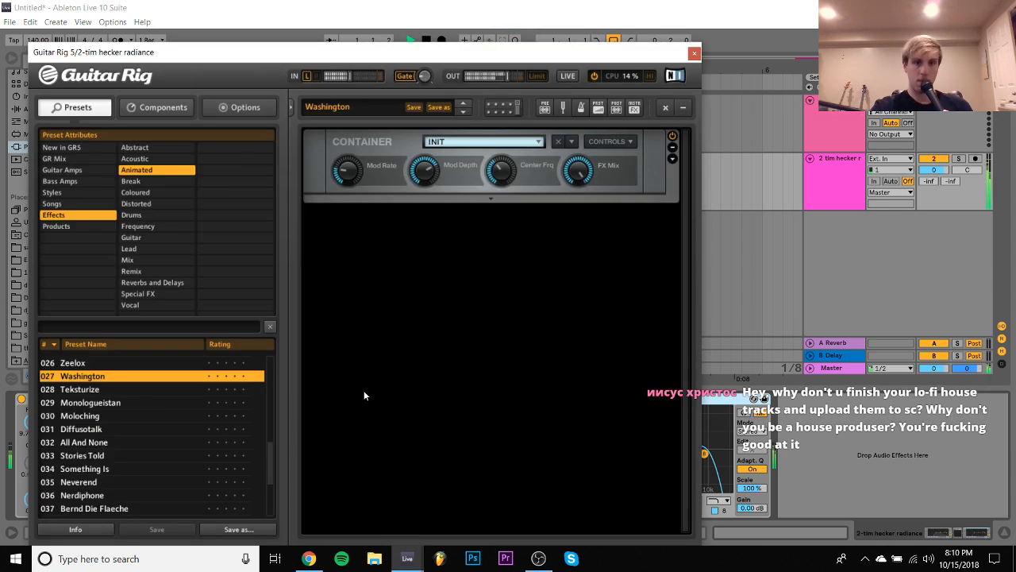
{"action": "left_click", "coordinate": [122, 365]}
{"action": "scroll", "coordinate": [121, 368], "scroll_direction": "up", "scroll_amount": 1}
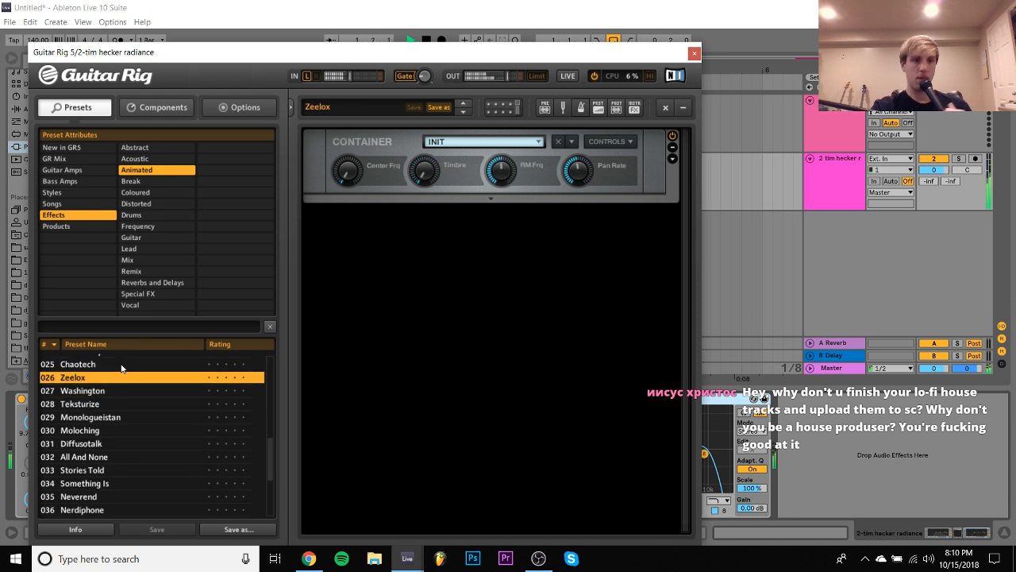
{"action": "left_click", "coordinate": [121, 367]}
{"action": "scroll", "coordinate": [121, 370], "scroll_direction": "up", "scroll_amount": 1}
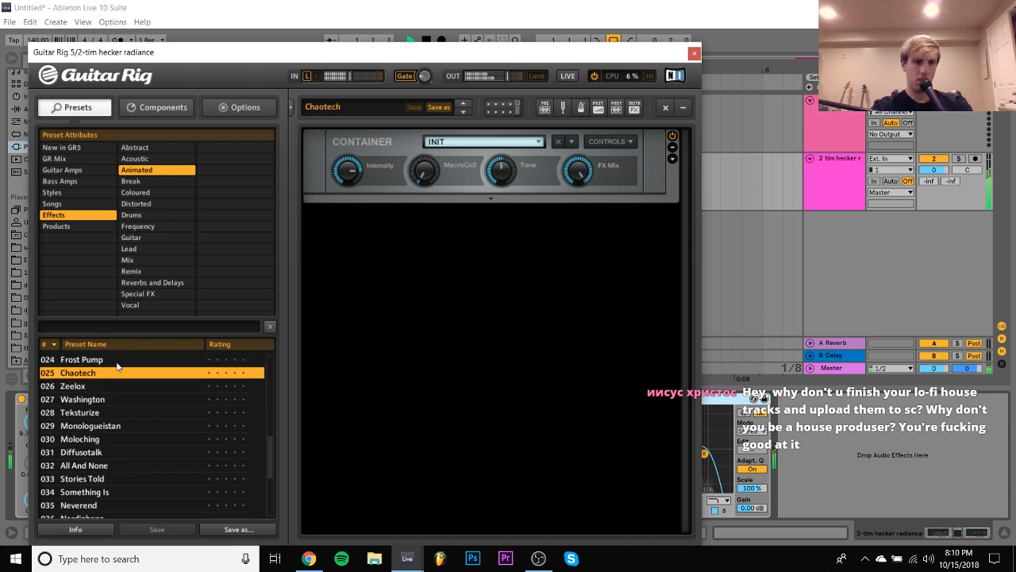
{"action": "left_click", "coordinate": [116, 361]}
{"action": "scroll", "coordinate": [116, 361], "scroll_direction": "up", "scroll_amount": 2}
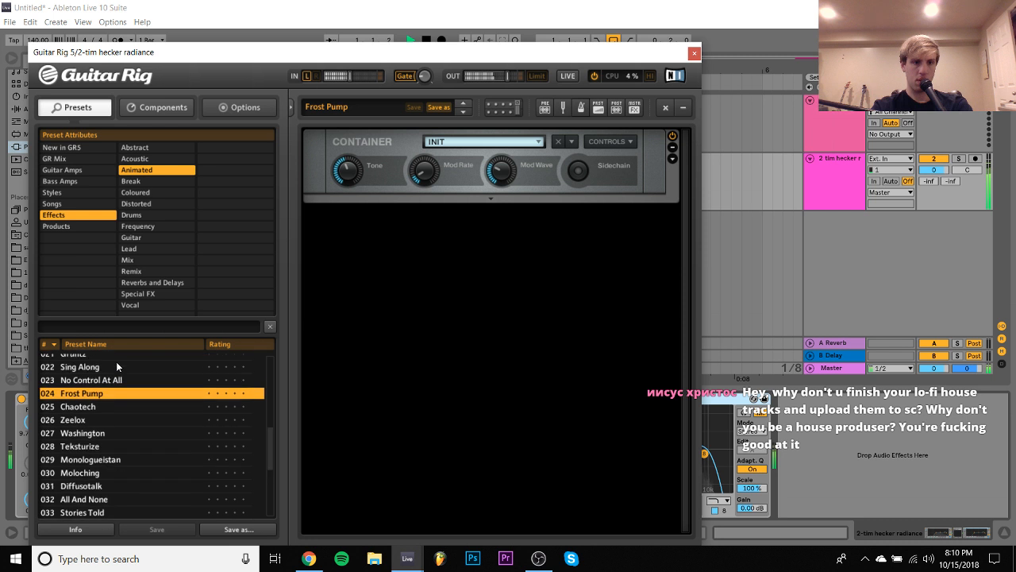
{"action": "key", "text": "space"}
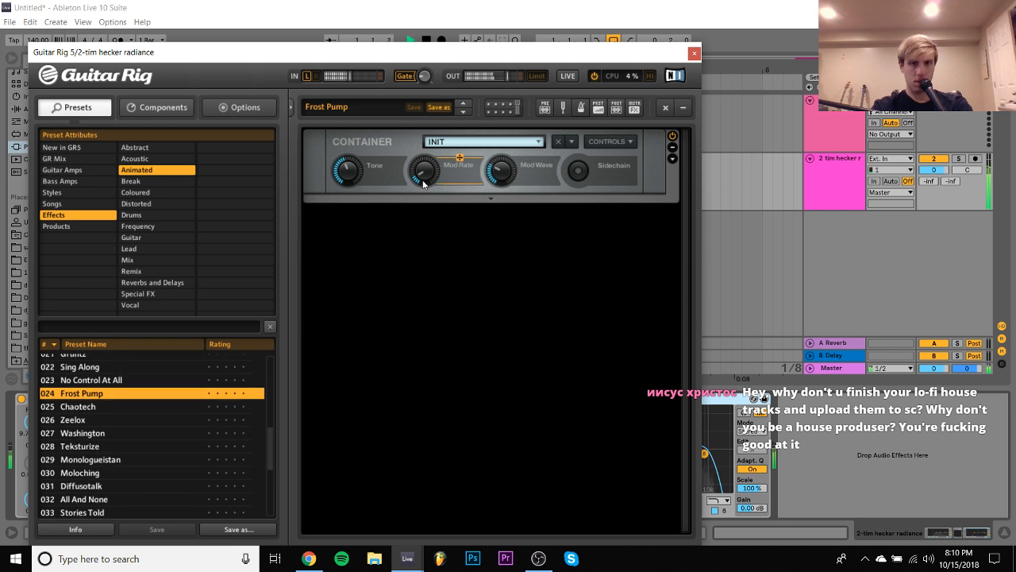
- Expand the Frost Pump container and its Iceverb module to examine the effect chain while playing the loop
{"action": "left_click", "coordinate": [672, 160]}
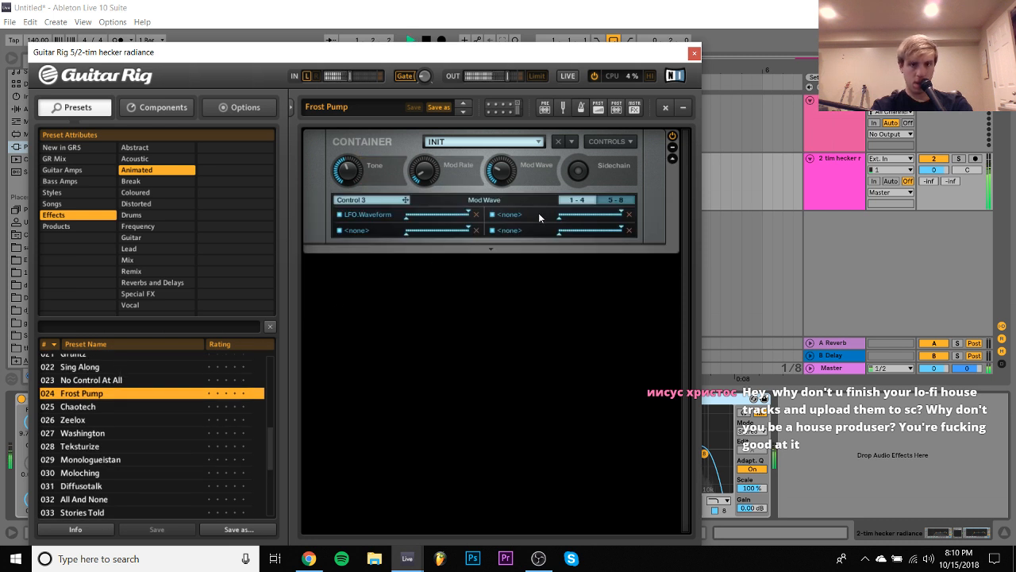
{"action": "left_click", "coordinate": [486, 250]}
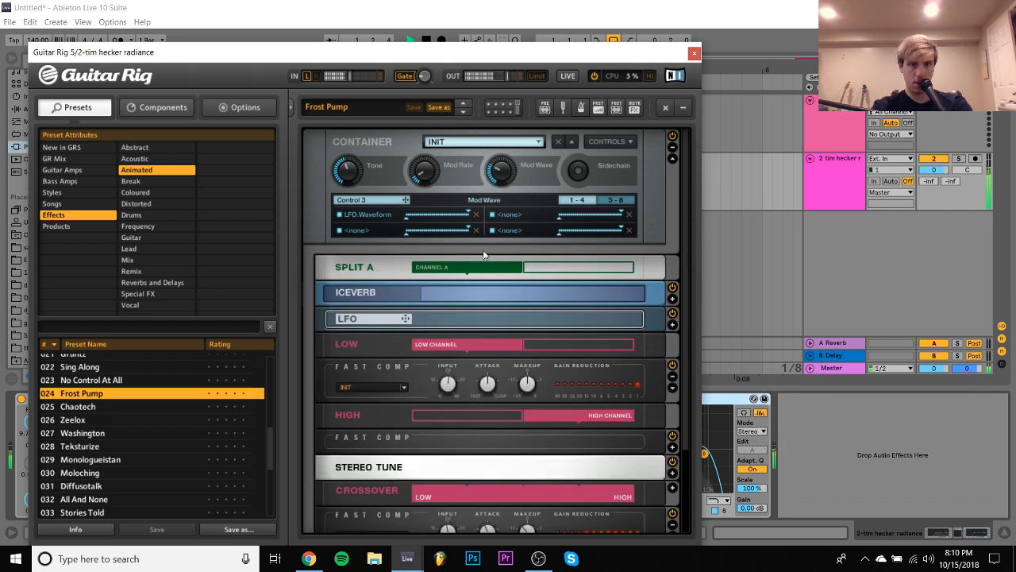
{"action": "scroll", "coordinate": [480, 292], "scroll_direction": "down", "scroll_amount": 1}
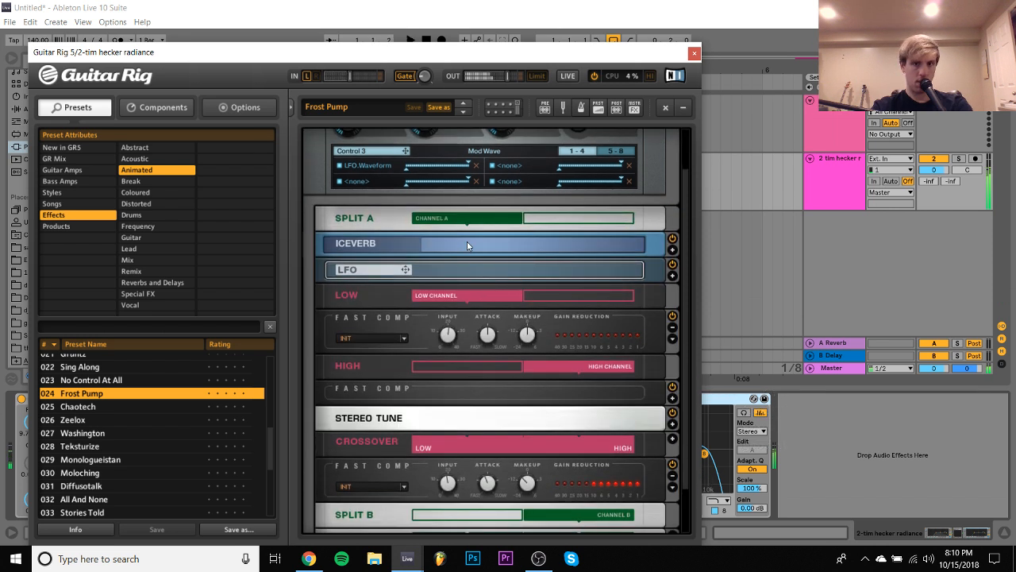
{"action": "left_click", "coordinate": [672, 250]}
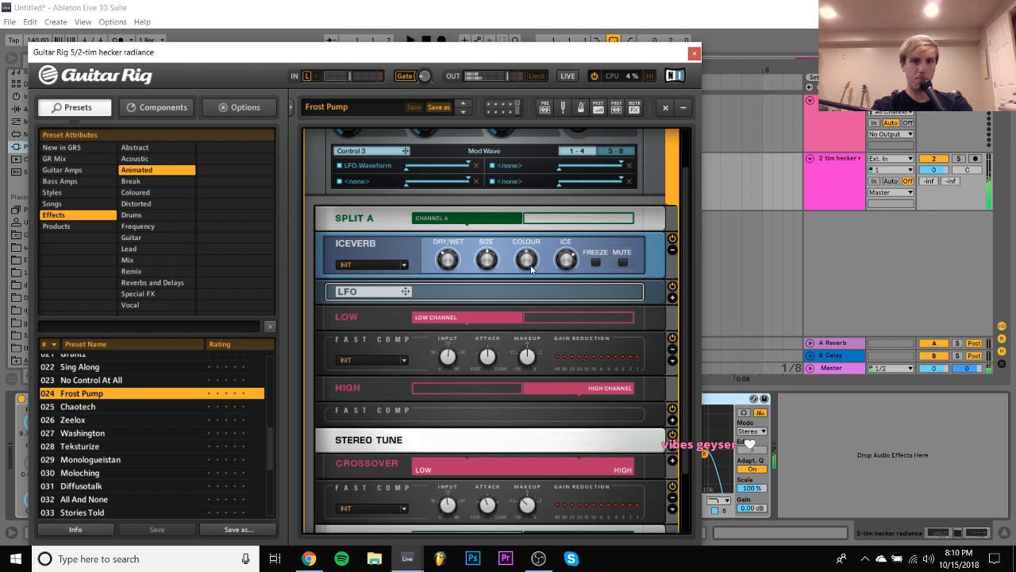
{"action": "key", "text": "space"}
{"action": "scroll", "coordinate": [484, 270], "scroll_direction": "down", "scroll_amount": 2}
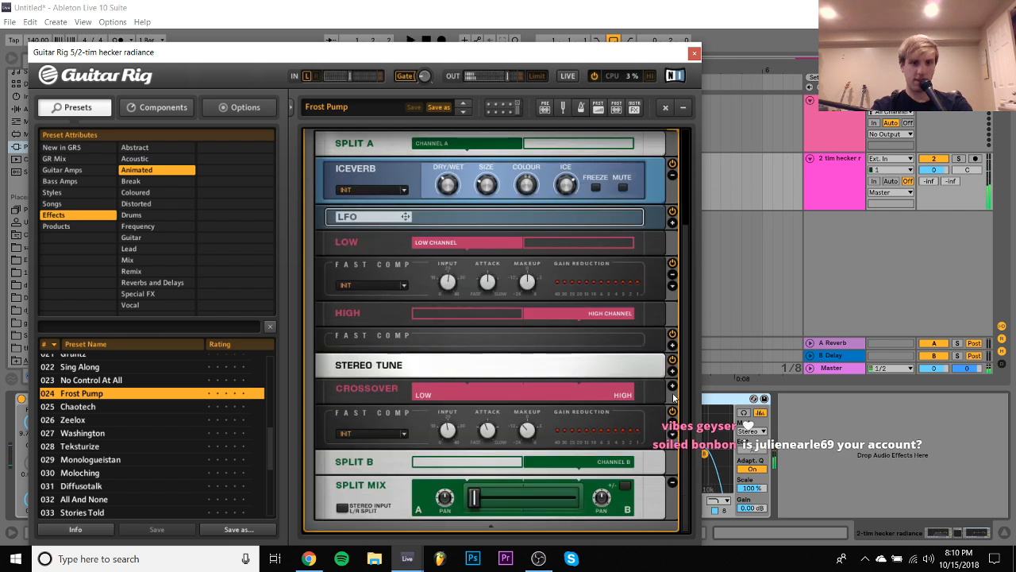
{"action": "key", "text": "space"}
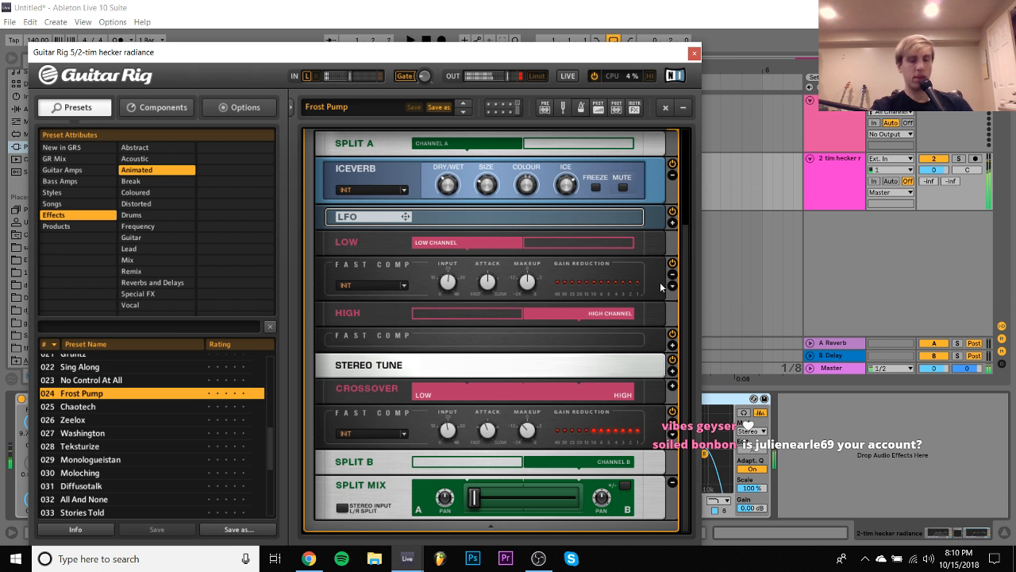
- Add IL Gross Beat after the second EQ Eight, load its Momentary preset and choose the 1/2 Speed time slot
{"action": "scroll", "coordinate": [660, 282], "scroll_direction": "up", "scroll_amount": 3}
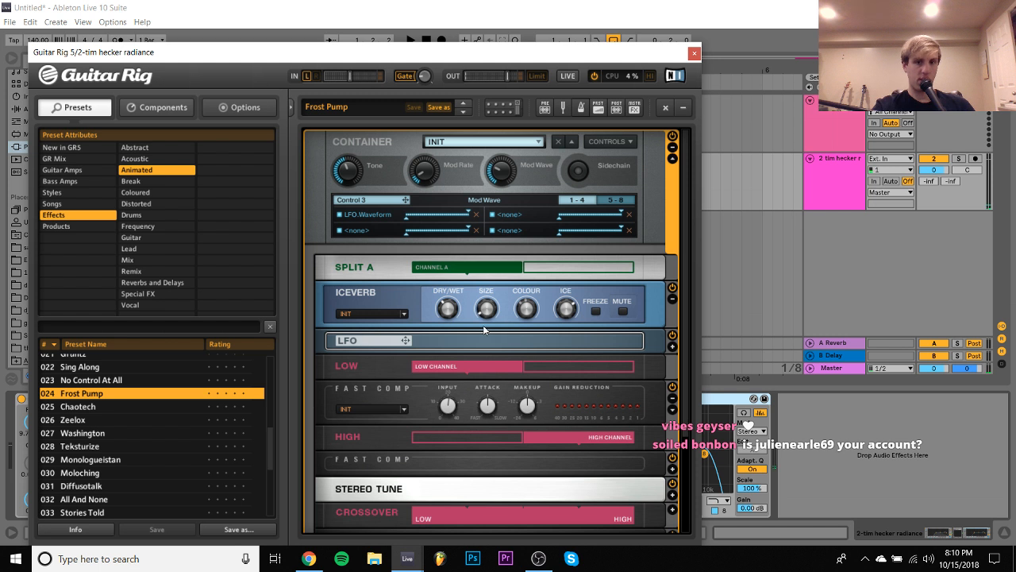
{"action": "key", "text": "space"}
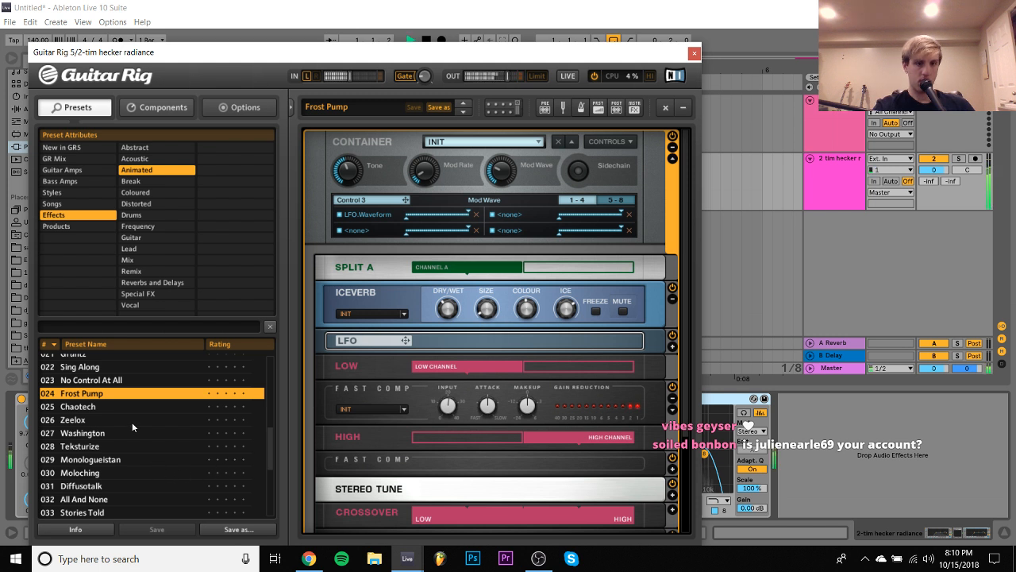
{"action": "left_click", "coordinate": [695, 53]}
{"action": "double_click", "coordinate": [118, 224]}
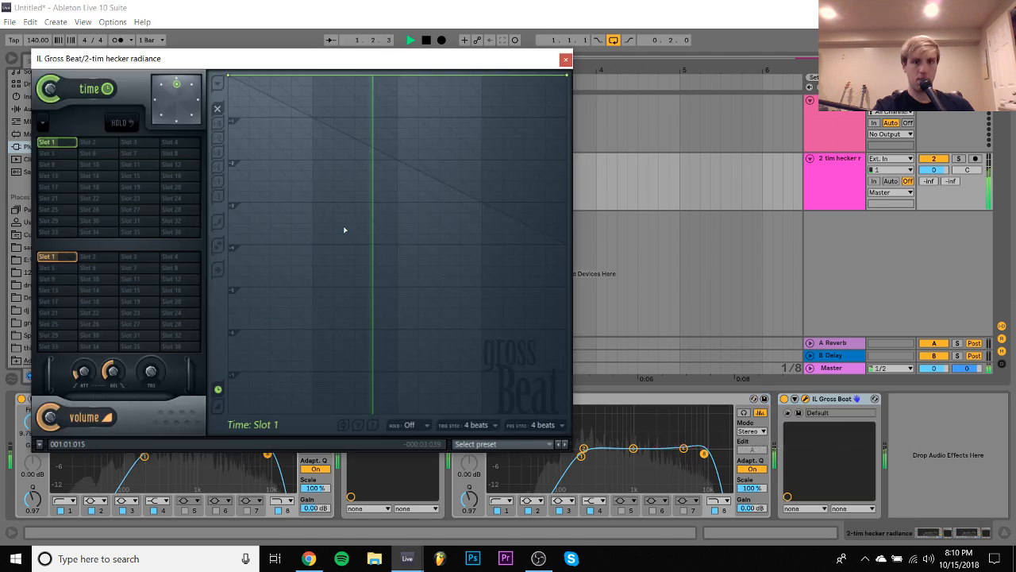
{"action": "left_click", "coordinate": [500, 444]}
{"action": "left_click", "coordinate": [476, 474]}
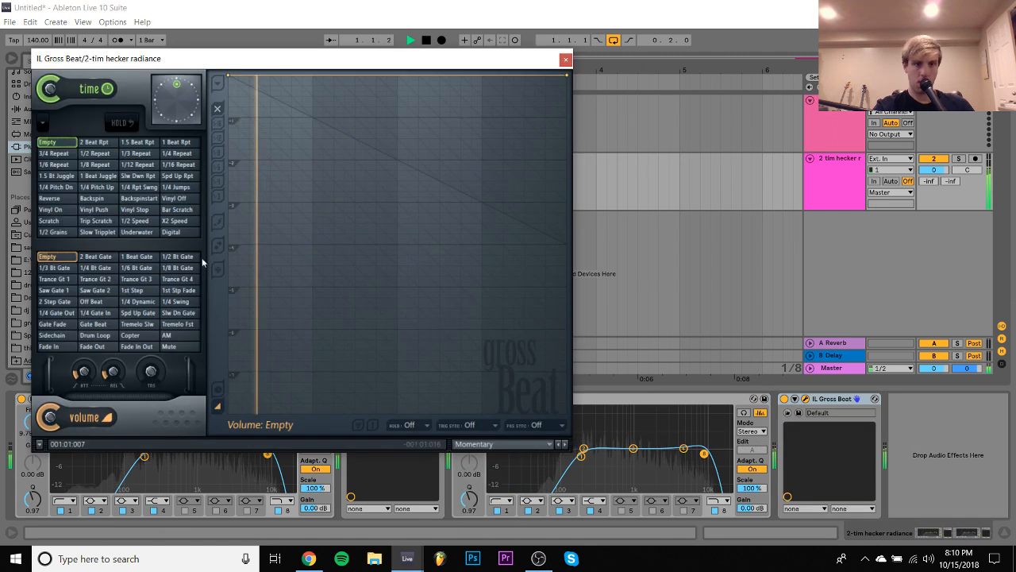
{"action": "left_click", "coordinate": [135, 221]}
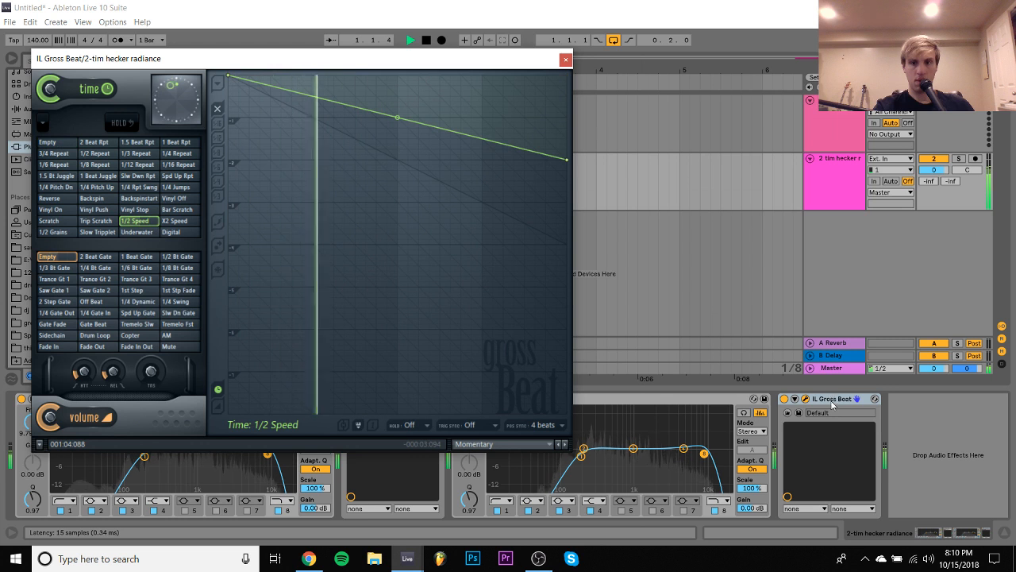
{"action": "left_click", "coordinate": [564, 59]}
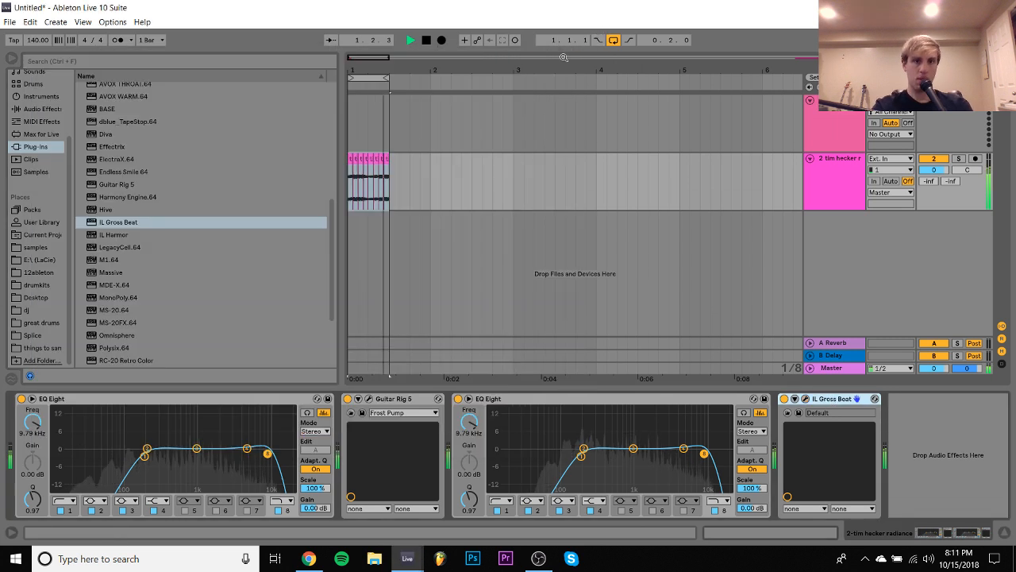
- Stop playback and rearrange copies of the first beat's slices so they fill all four beats of bar 1
{"action": "key", "text": "space"}
{"action": "left_click", "coordinate": [367, 190]}
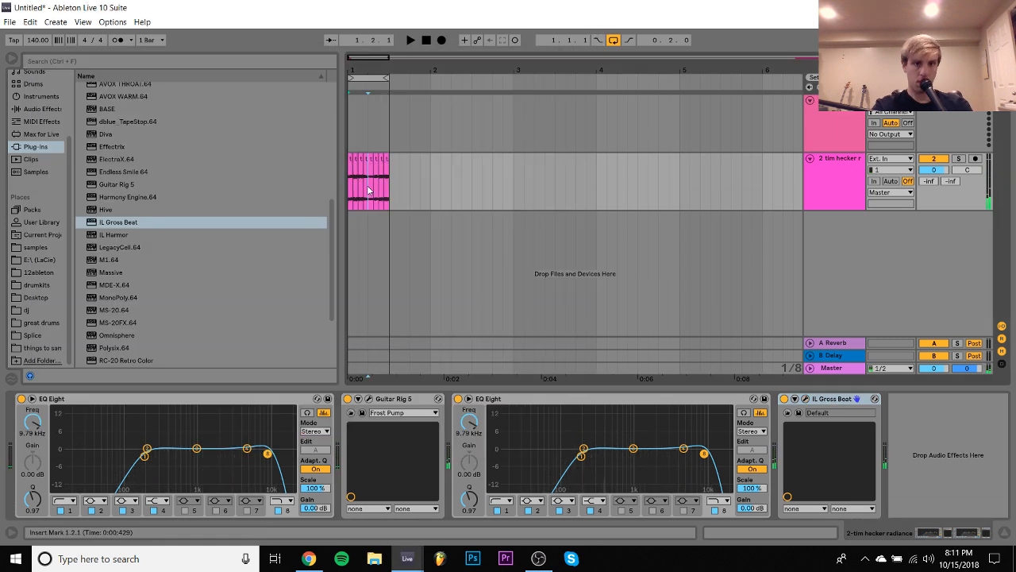
{"action": "left_click_drag", "start_coordinate": [376, 188], "coordinate": [401, 163]}
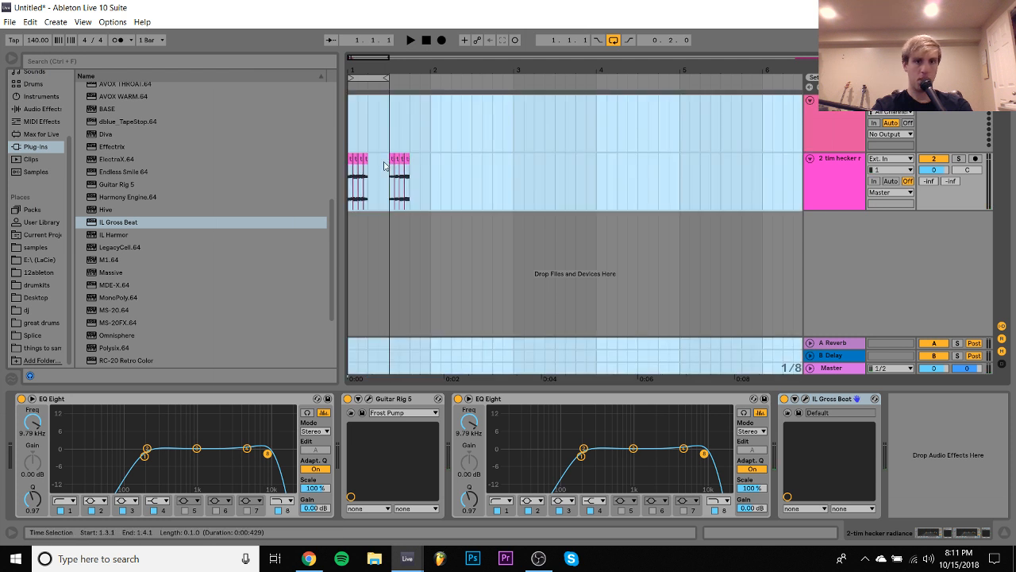
{"action": "key", "text": "ctrl+a"}
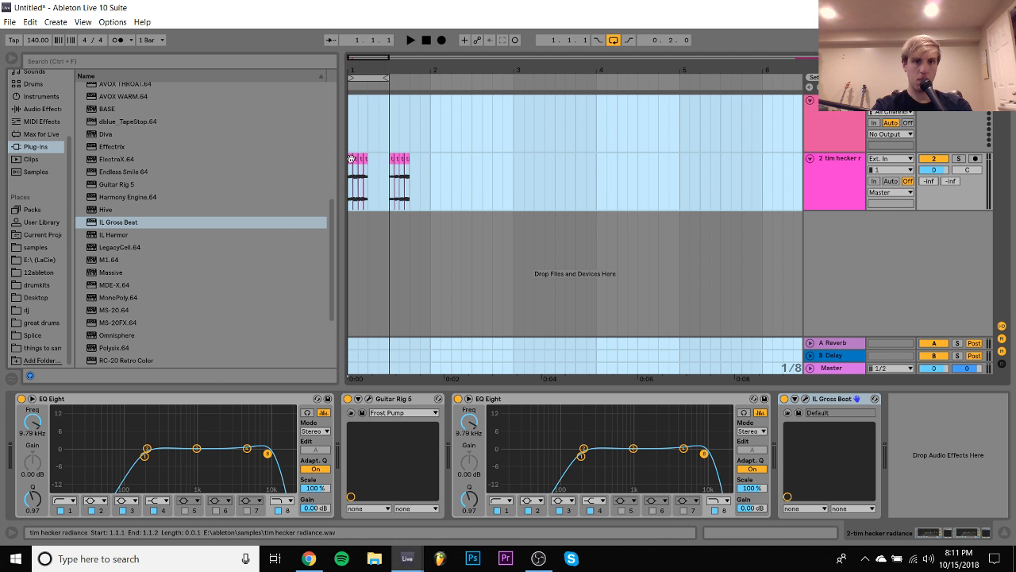
{"action": "left_click_drag", "start_coordinate": [351, 160], "coordinate": [376, 169]}
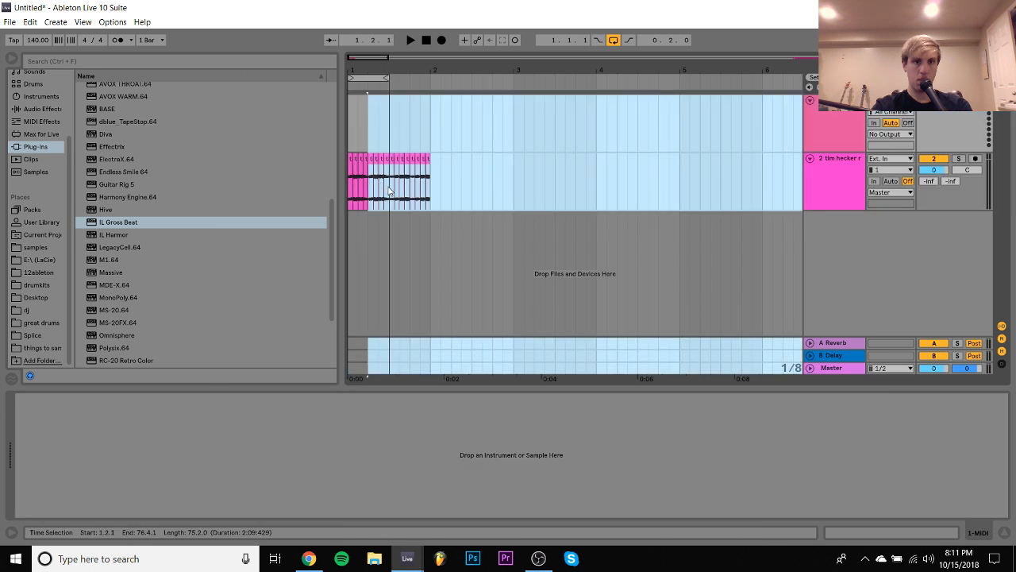
- Consolidate the slices in beats 2 and 4 of bar 1 into single clips, and reverse the beat 4 clip
{"action": "left_click", "coordinate": [389, 190]}
{"action": "left_click", "coordinate": [370, 181]}
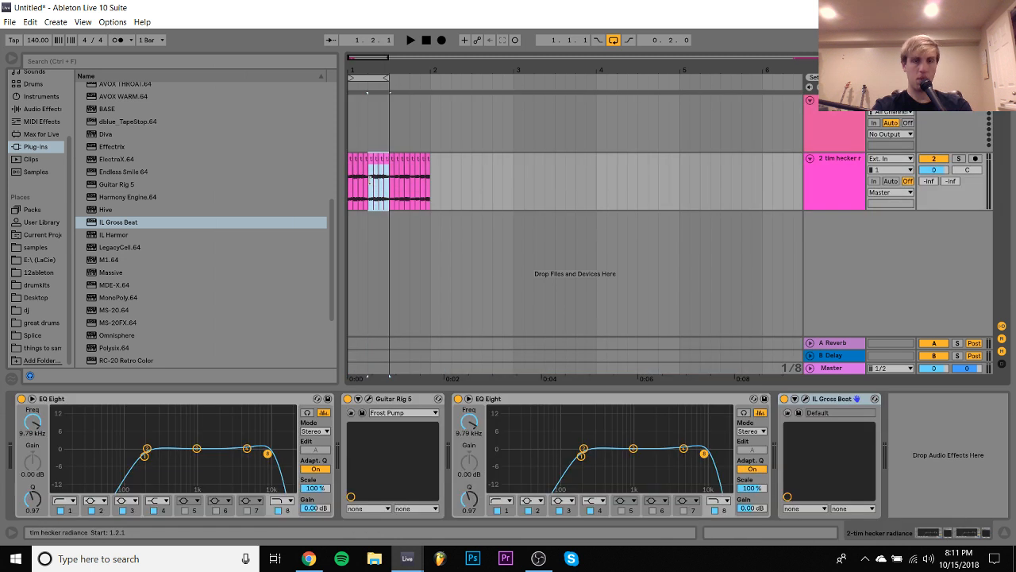
{"action": "key", "text": "ctrl+j"}
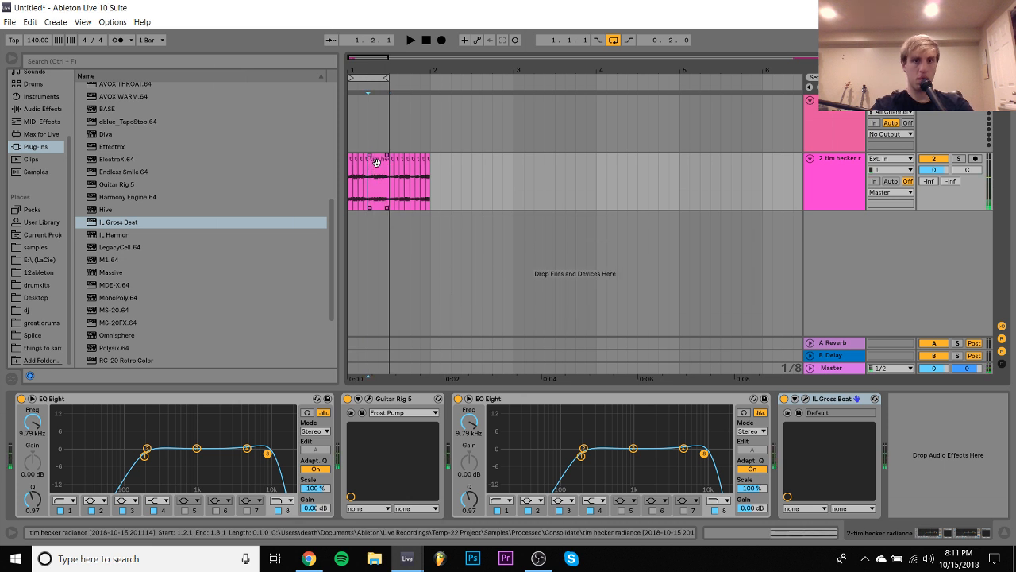
{"action": "left_click_drag", "start_coordinate": [433, 185], "coordinate": [424, 184]}
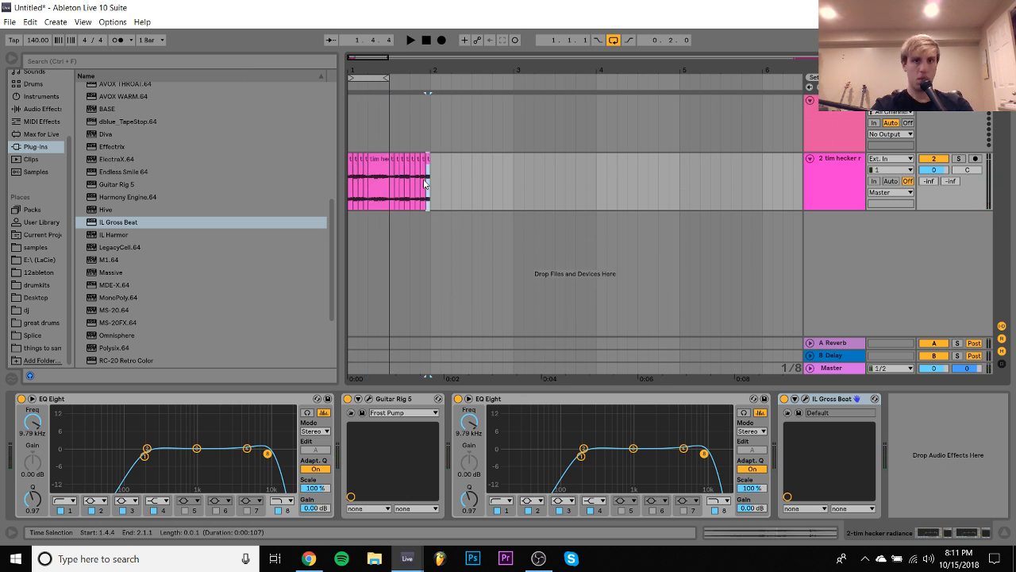
{"action": "key", "text": "ctrl+j"}
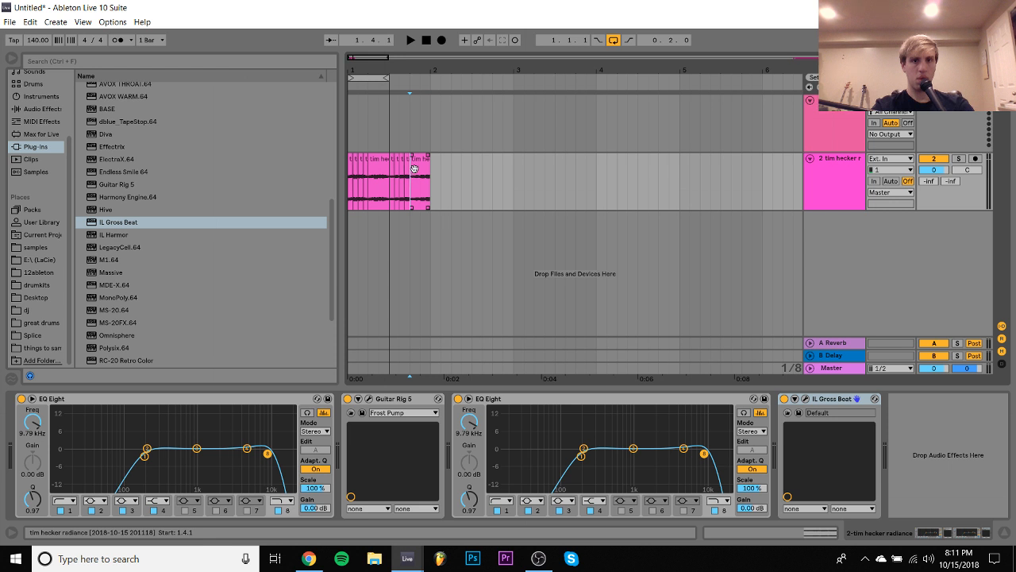
{"action": "left_click", "coordinate": [370, 168]}
{"action": "left_click", "coordinate": [401, 173]}
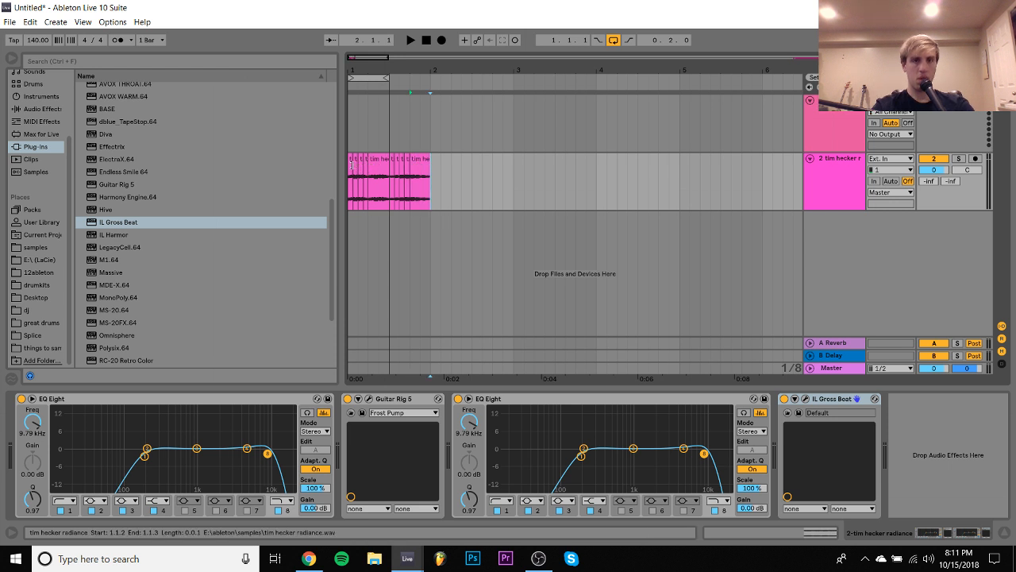
- Shift all clips after the first beat to start at 1.3.1 during playback, and turn off looping
{"action": "key", "text": "space"}
{"action": "left_click", "coordinate": [377, 162]}
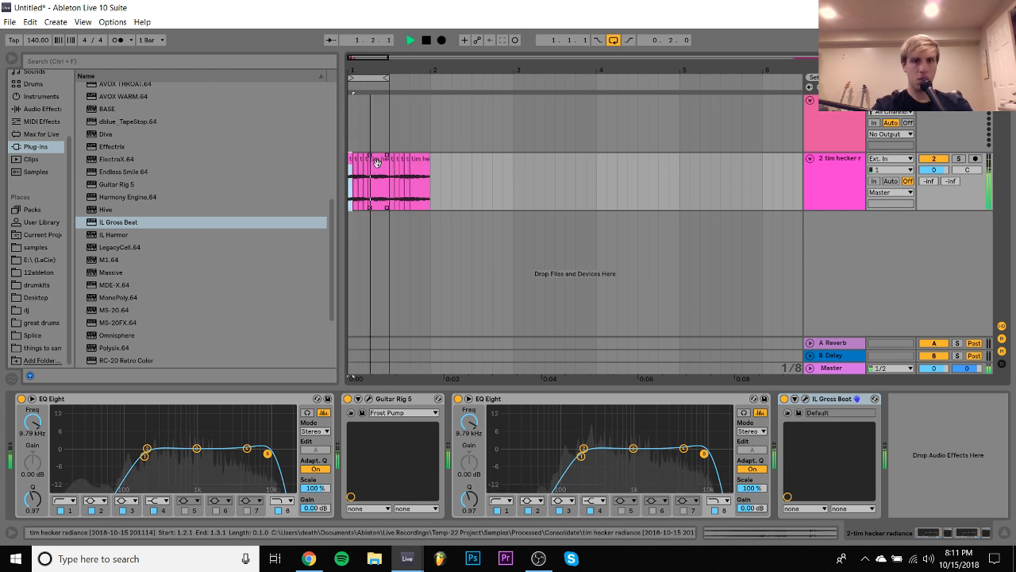
{"action": "left_click", "coordinate": [416, 162], "text": "shift"}
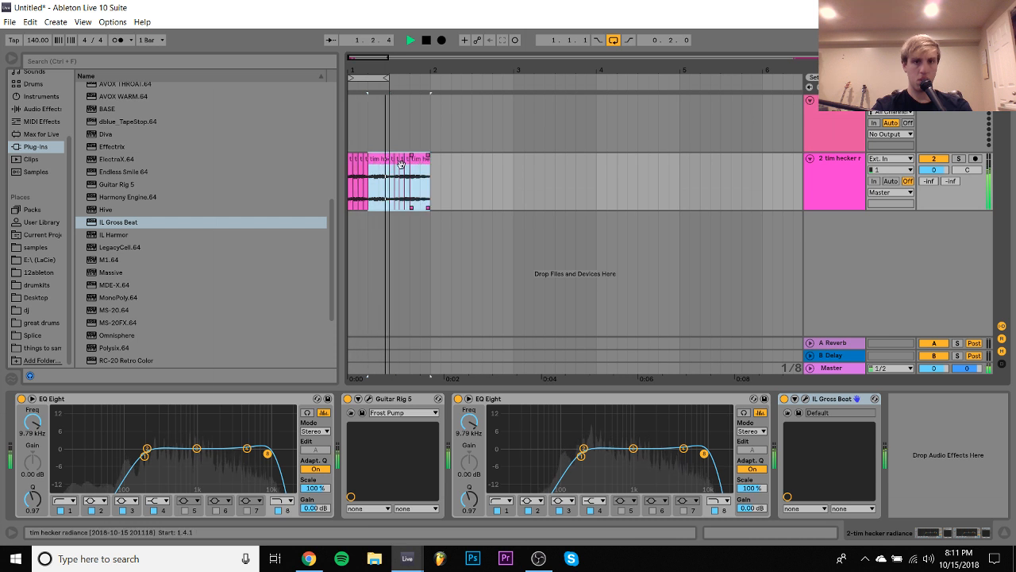
{"action": "left_click_drag", "start_coordinate": [371, 165], "coordinate": [362, 164]}
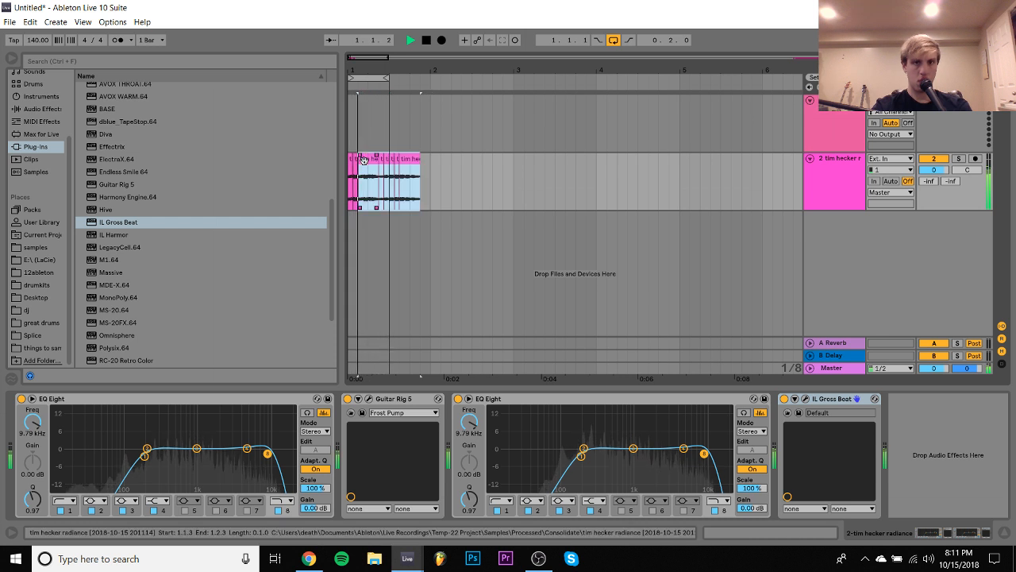
{"action": "left_click_drag", "start_coordinate": [362, 56], "coordinate": [525, 167]}
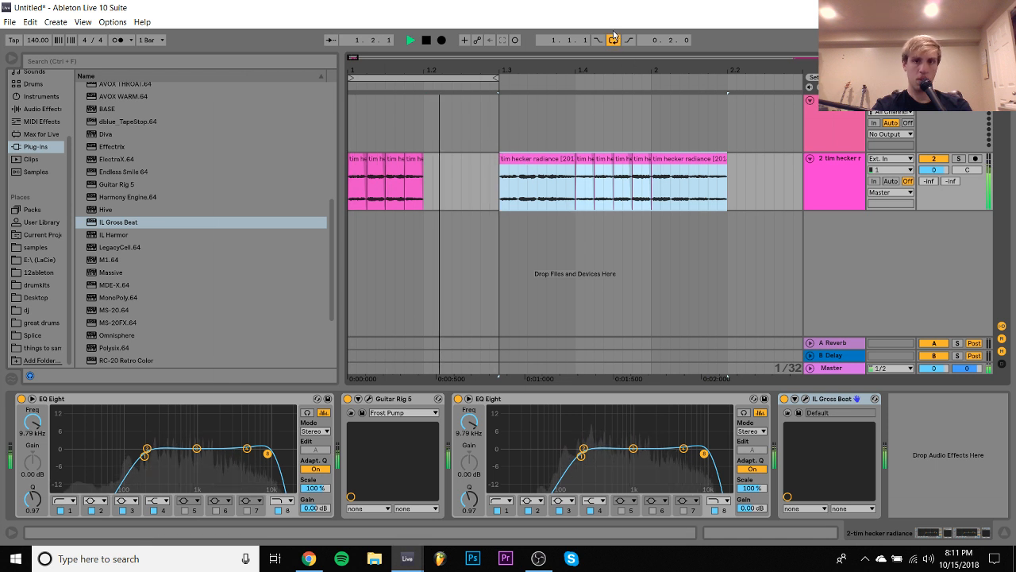
{"action": "left_click", "coordinate": [613, 40]}
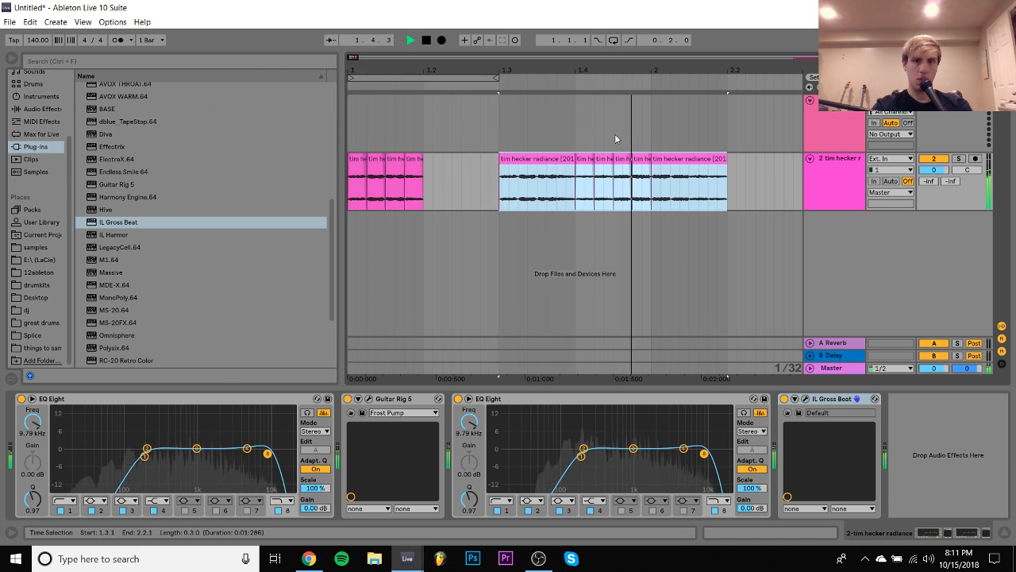
- Try the shifted clips at the start of bar 2 with playback from the beginning, and return them to 1.2.1
{"action": "key", "text": "space"}
{"action": "left_click_drag", "start_coordinate": [539, 169], "coordinate": [687, 172]}
{"action": "left_click", "coordinate": [358, 159]}
{"action": "key", "text": "space"}
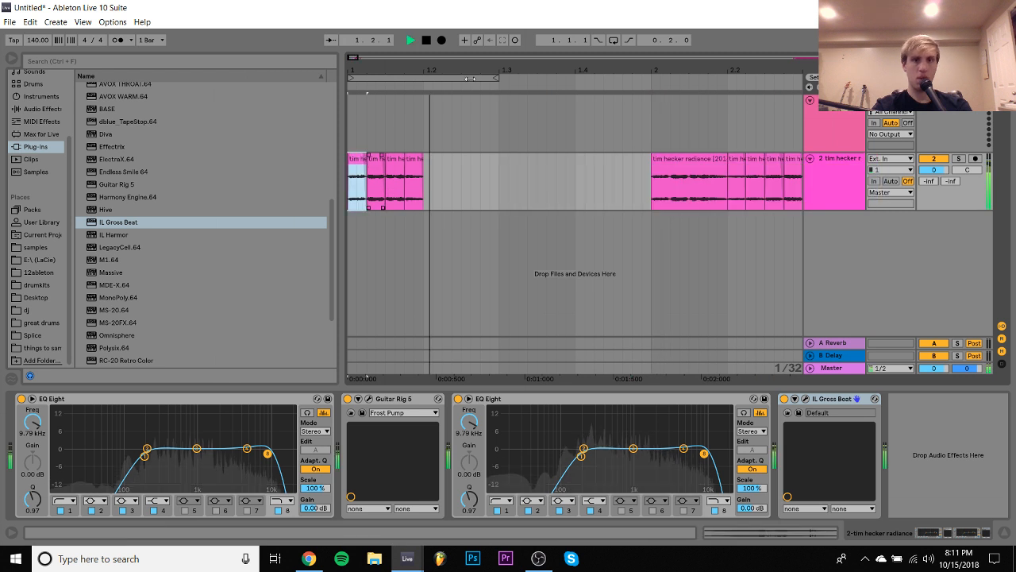
{"action": "left_click_drag", "start_coordinate": [392, 70], "coordinate": [393, 69]}
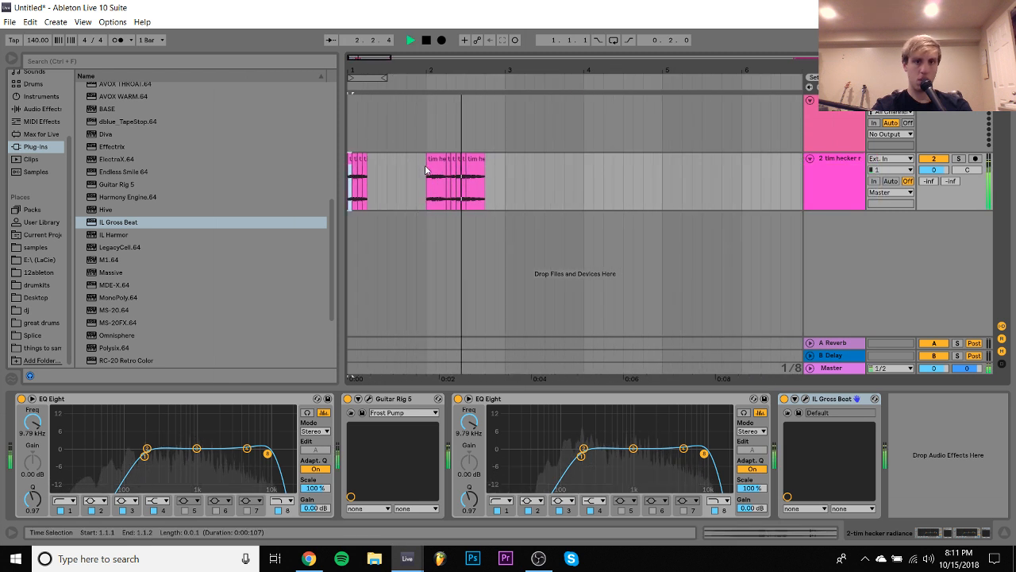
{"action": "key", "text": "space"}
{"action": "left_click_drag", "start_coordinate": [473, 165], "coordinate": [415, 165]}
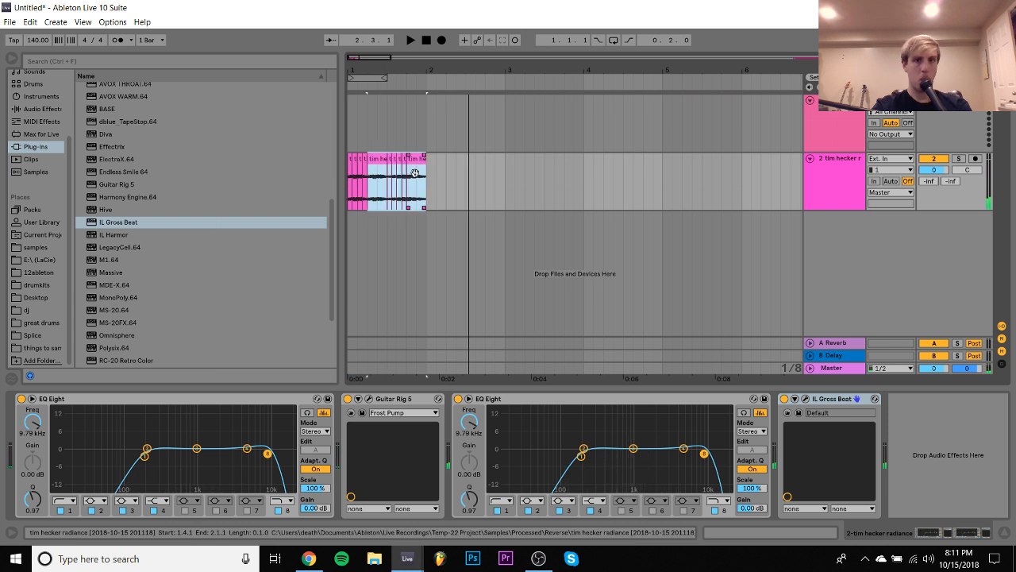
- Duplicate the first beat's slices to fill four bars and loop the whole four-bar range
{"action": "left_click_drag", "start_coordinate": [370, 193], "coordinate": [328, 179]}
{"action": "key", "text": "space"}
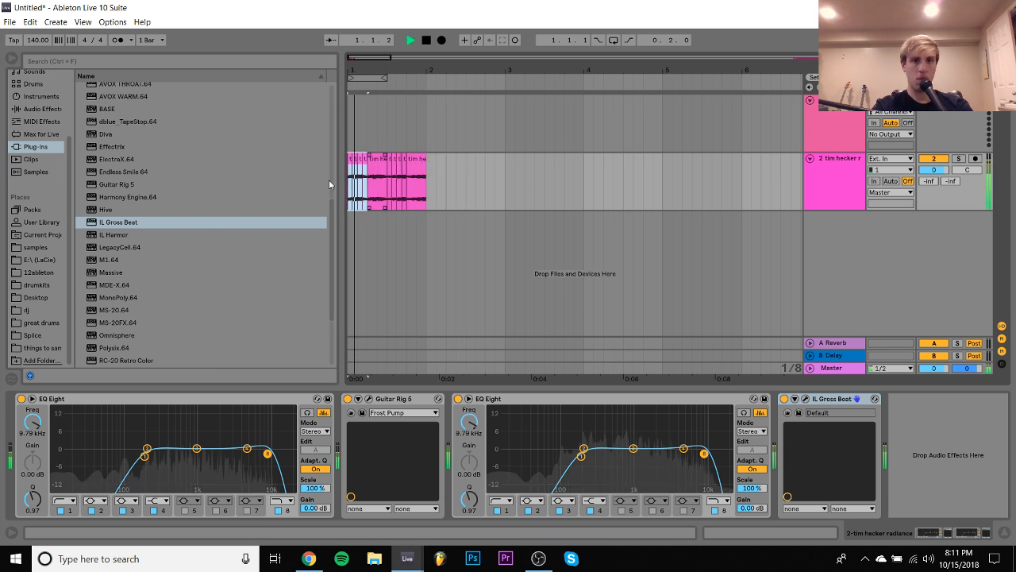
{"action": "key", "text": "ctrl+d"}
{"action": "key", "text": "ctrl+d"}
{"action": "key", "text": "ctrl+d"}
{"action": "left_click", "coordinate": [349, 159]}
{"action": "key", "text": "ctrl+d"}
{"action": "key", "text": "ctrl+d"}
{"action": "key", "text": "ctrl+d"}
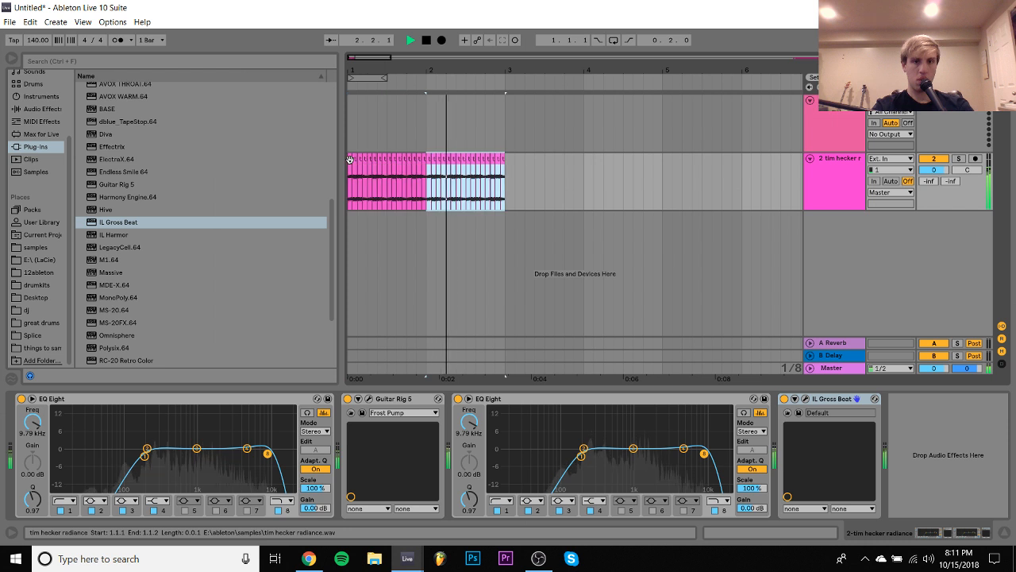
{"action": "key", "text": "ctrl+a"}
{"action": "key", "text": "ctrl+l"}
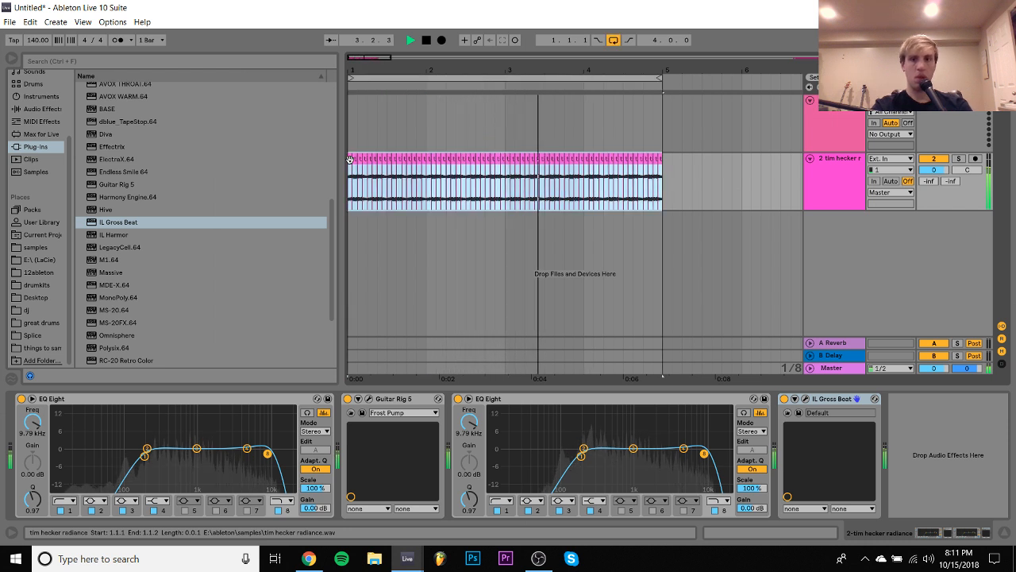
- Duplicate the IL Gross Beat device at the end of the effect chain
{"action": "left_click", "coordinate": [843, 403]}
{"action": "key", "text": "ctrl+d"}
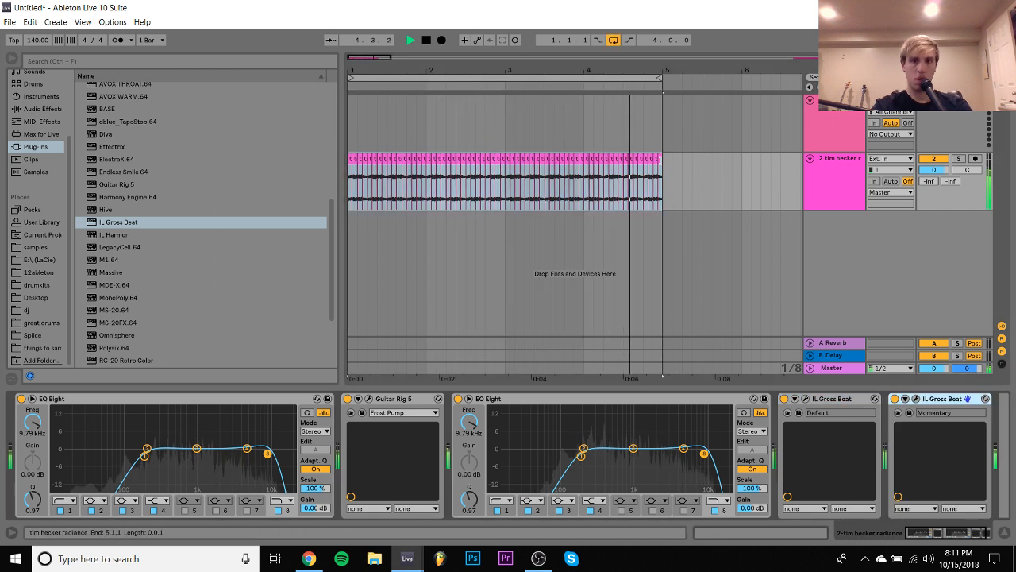
- Enable Warp on all 64 selected clips and set their transposition to 35 st
{"action": "left_click", "coordinate": [796, 535]}
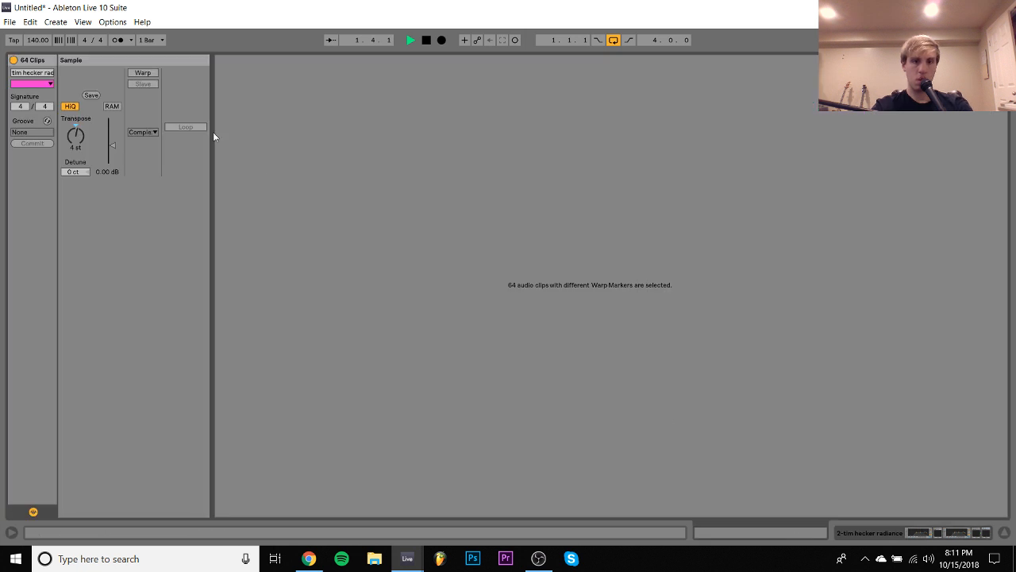
{"action": "left_click", "coordinate": [143, 73]}
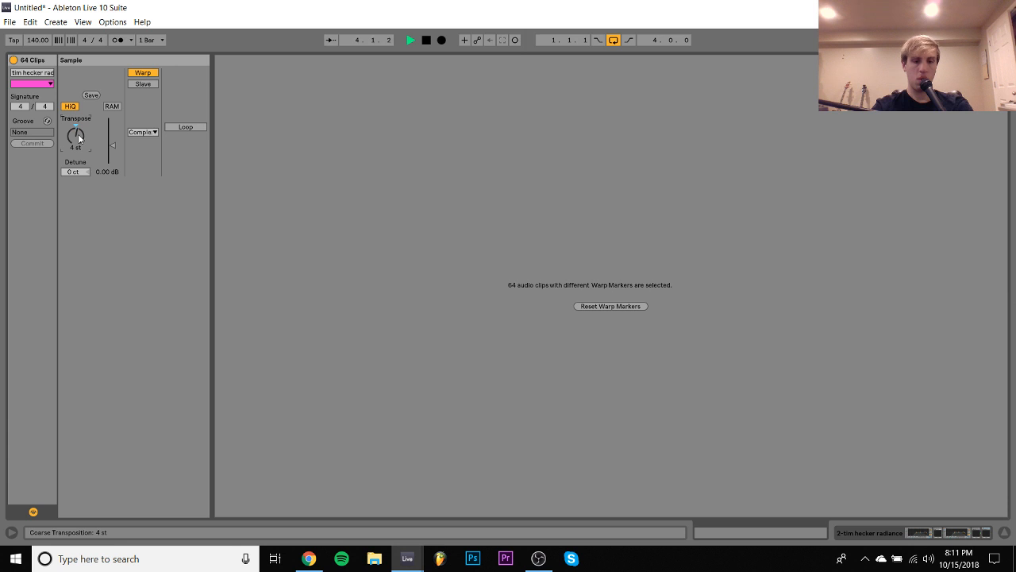
{"action": "left_click_drag", "start_coordinate": [78, 135], "coordinate": [78, 135]}
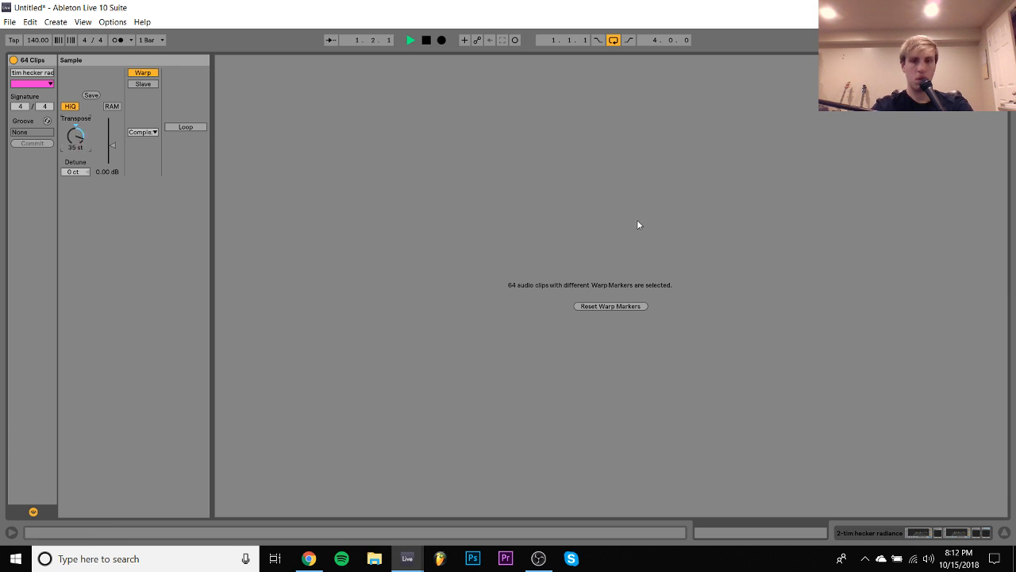
{"action": "left_click", "coordinate": [913, 532]}
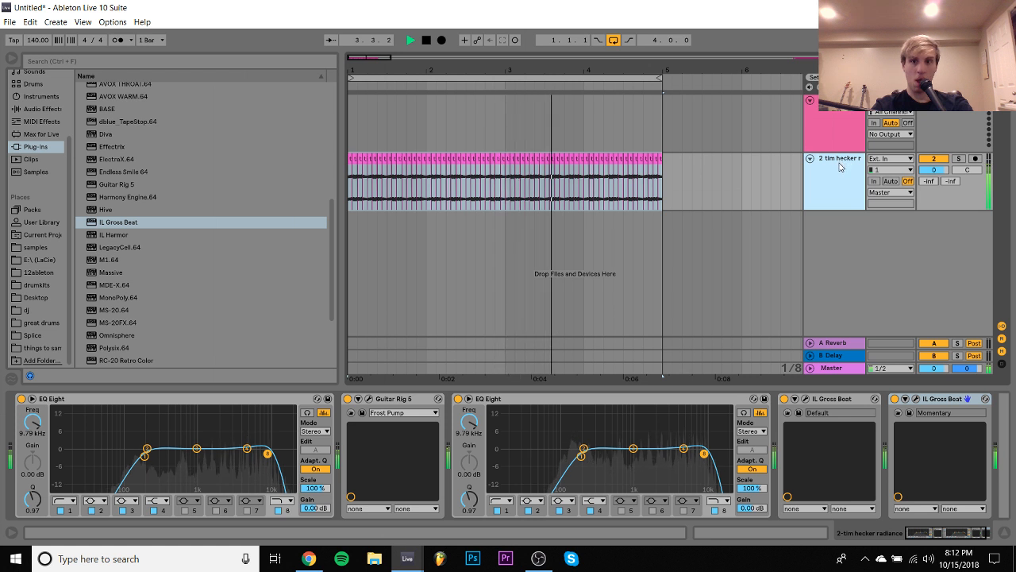
- Disable band 8 in both EQ Eights and raise the second EQ's band 1 low cut to about 1.53 kHz
{"action": "key", "text": "space"}
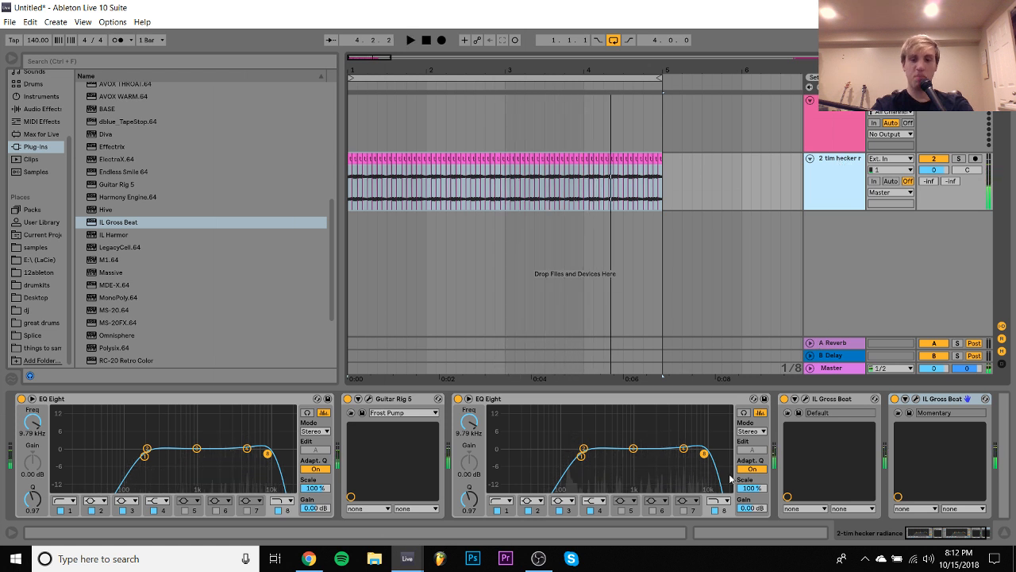
{"action": "left_click", "coordinate": [717, 512]}
{"action": "key", "text": "space"}
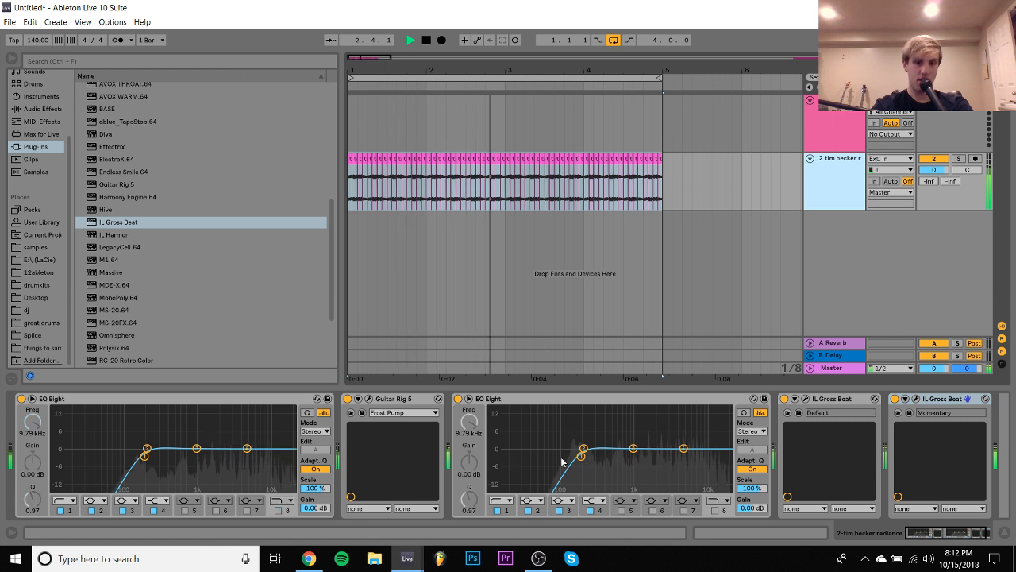
{"action": "left_click_drag", "start_coordinate": [580, 457], "coordinate": [647, 456]}
{"action": "key", "text": "space"}
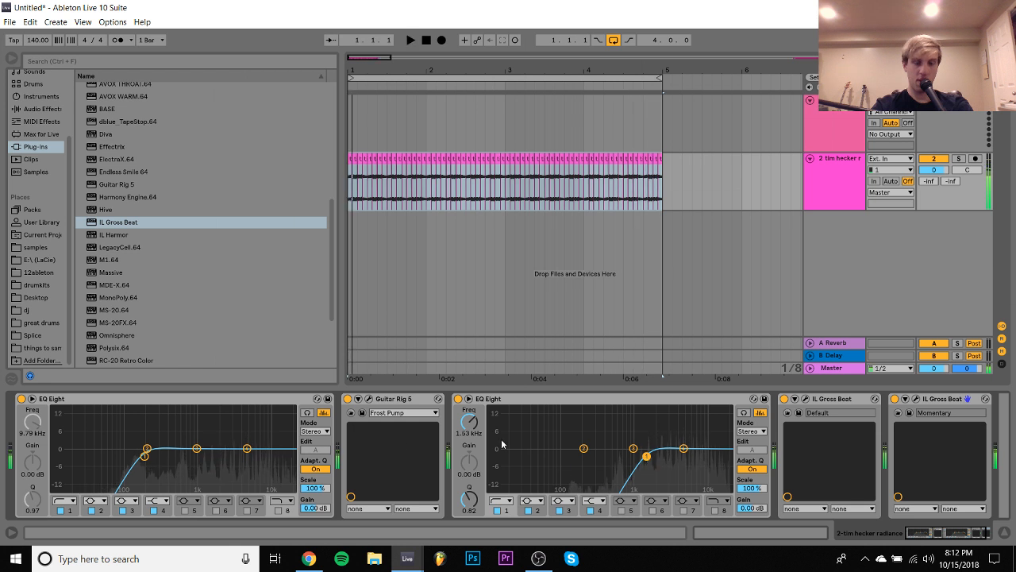
{"action": "mouse_move", "coordinate": [309, 558]}
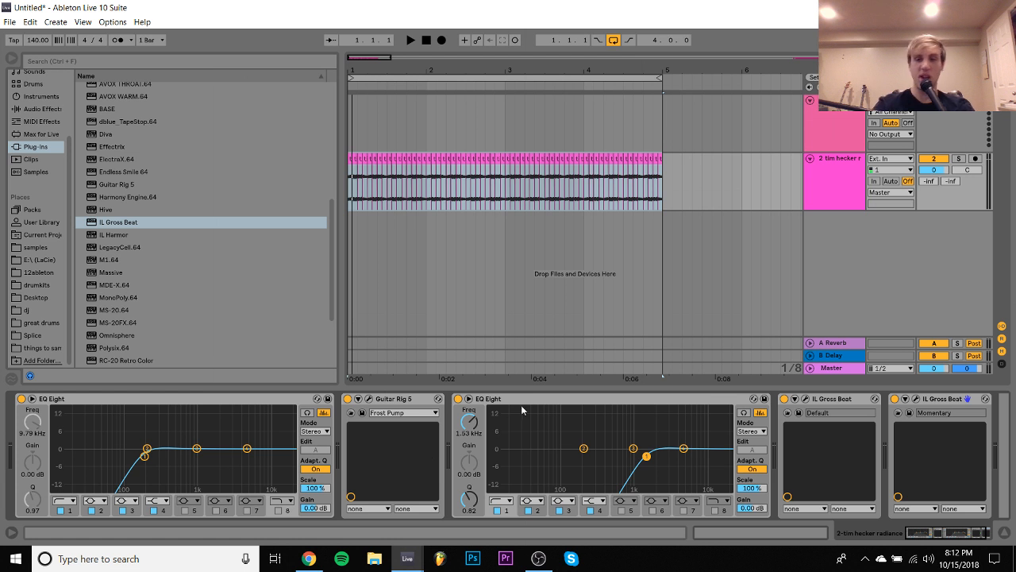
- Switch the second EQ Eight's band 1 to the steeper low cut at about 1.80 kHz and lower the track volume to -2.5 dB
{"action": "key", "text": "space"}
{"action": "left_click", "coordinate": [501, 501]}
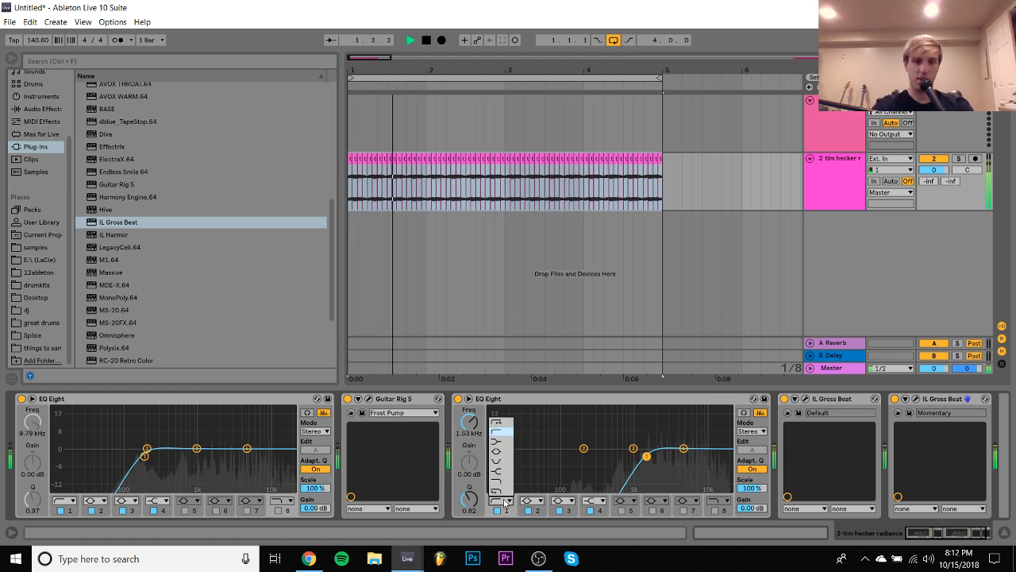
{"action": "left_click", "coordinate": [501, 427]}
{"action": "left_click_drag", "start_coordinate": [470, 423], "coordinate": [470, 419]}
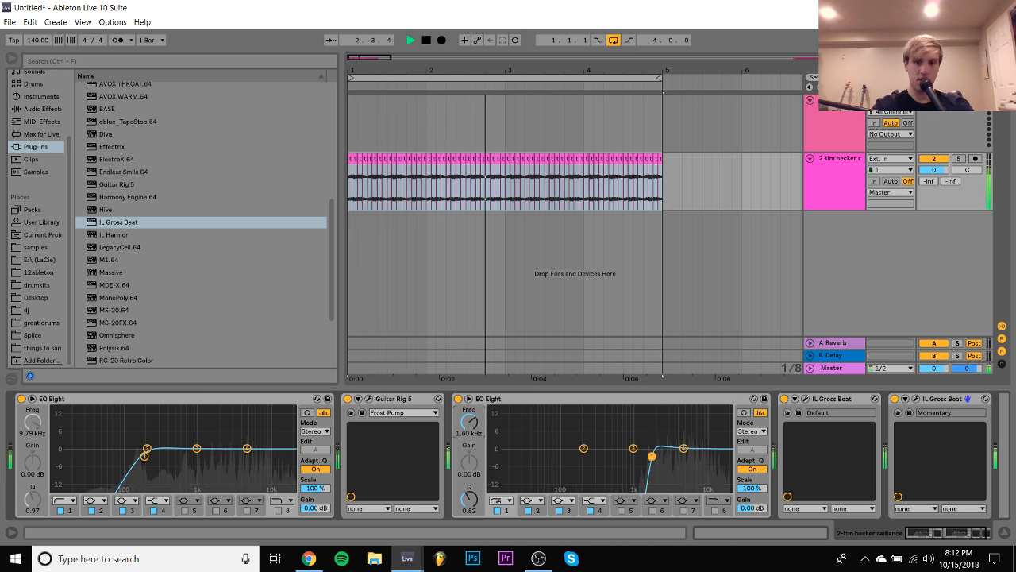
{"action": "left_click", "coordinate": [853, 181]}
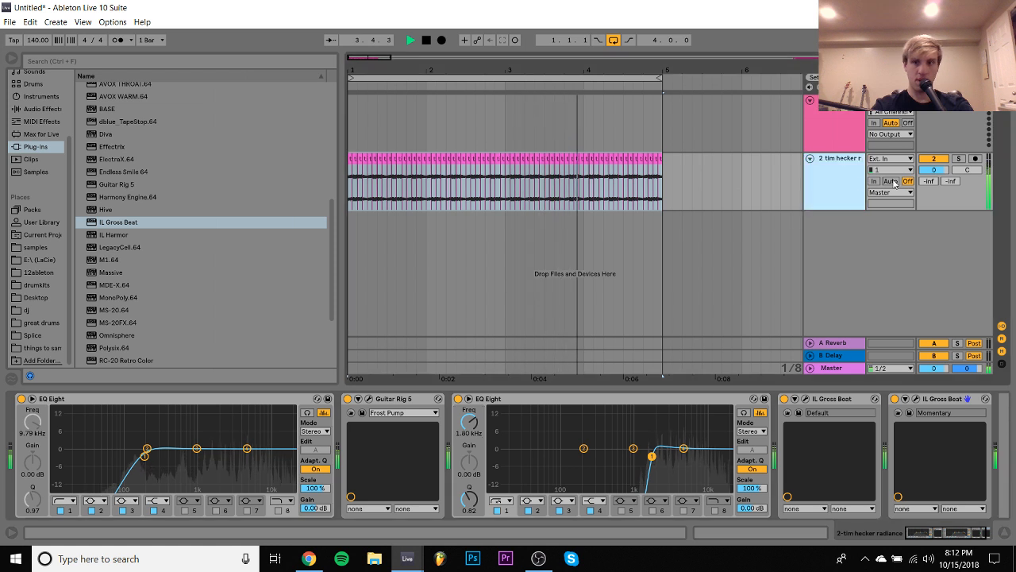
{"action": "left_click", "coordinate": [936, 170]}
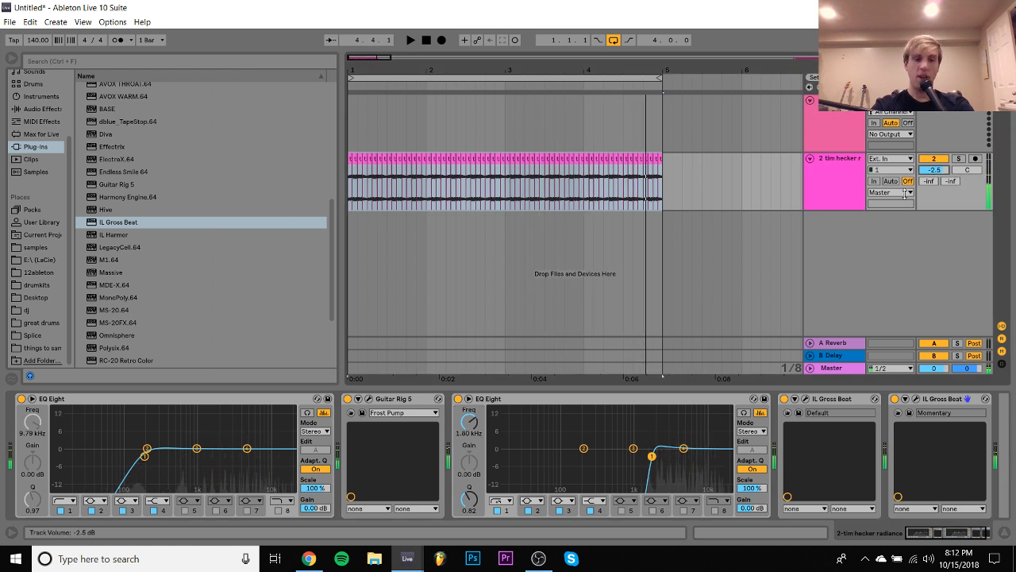
{"action": "left_click", "coordinate": [310, 559]}
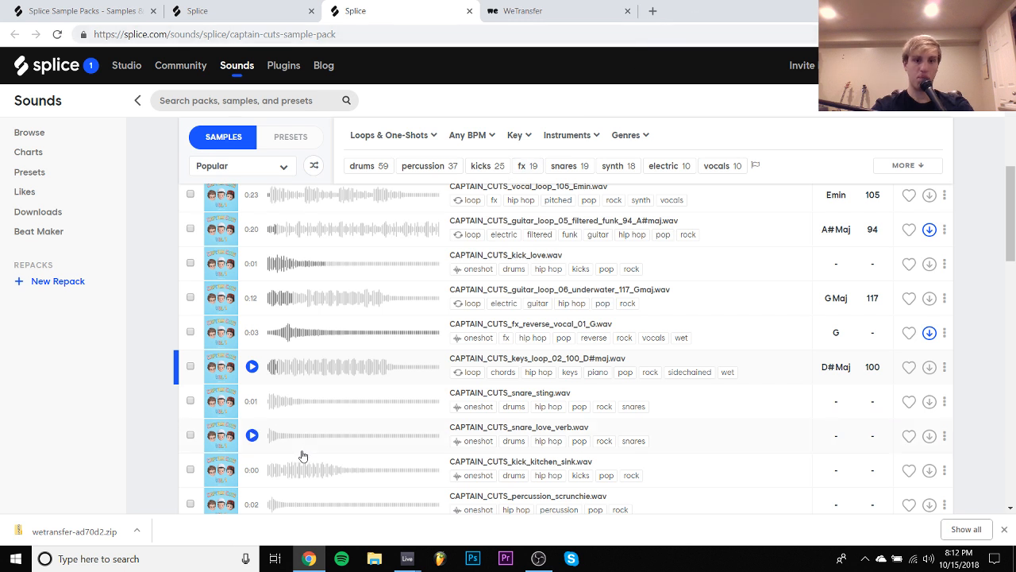
{"action": "mouse_move", "coordinate": [407, 558]}
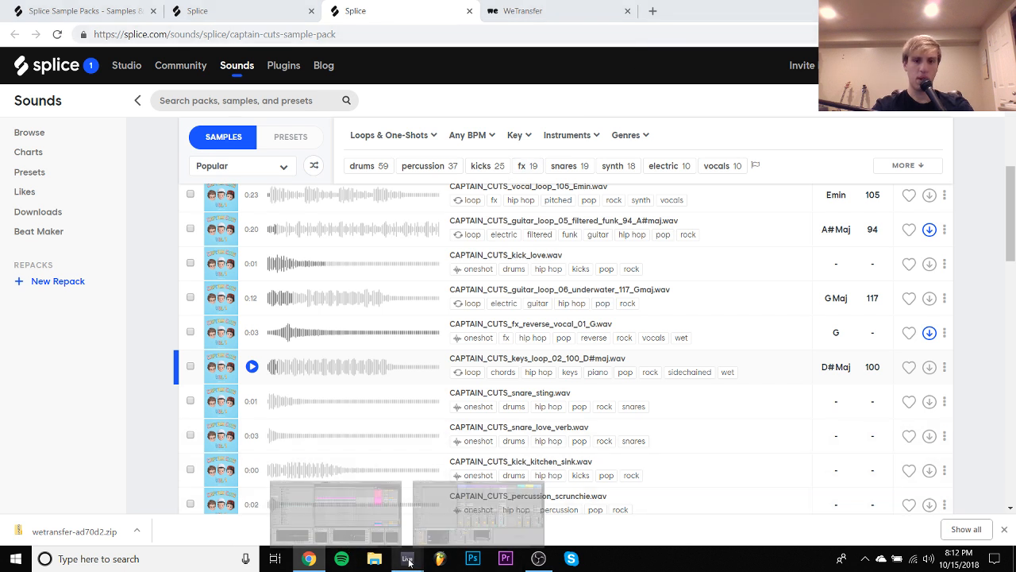
{"action": "left_click", "coordinate": [352, 487]}
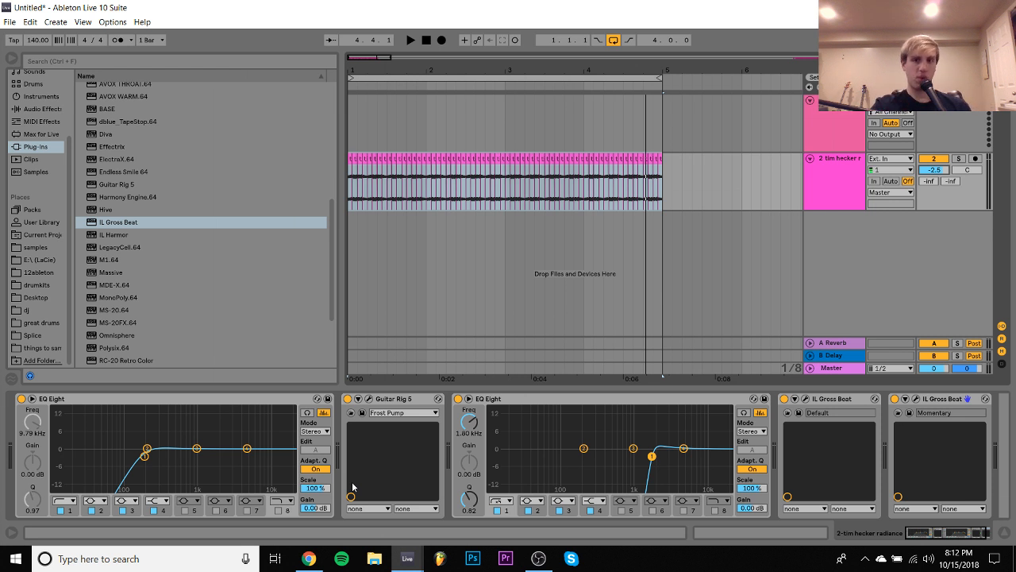
- Audition the four-bar loop and bypass Guitar Rig 5 in the effect chain
{"action": "key", "text": "space"}
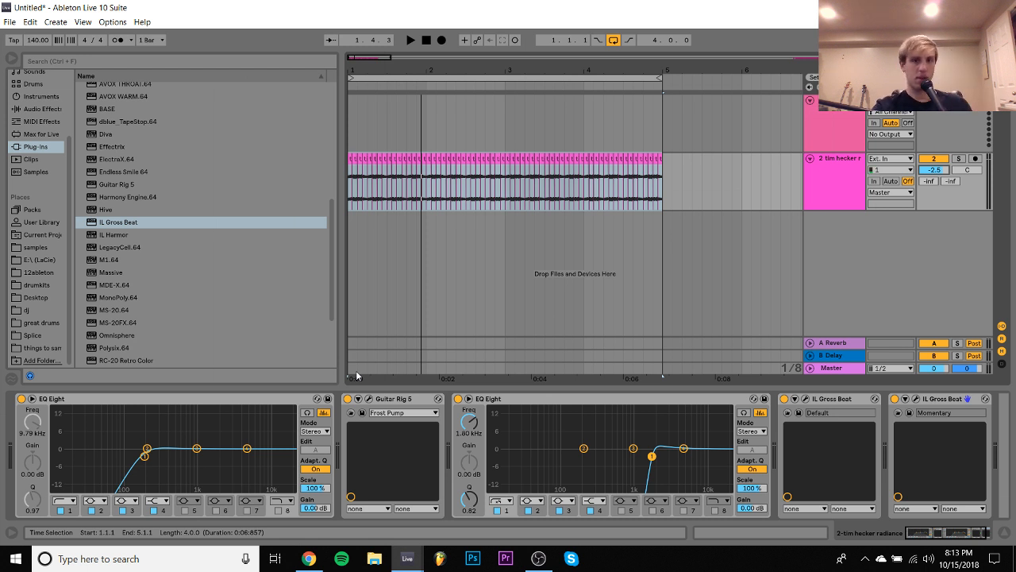
{"action": "key", "text": "space"}
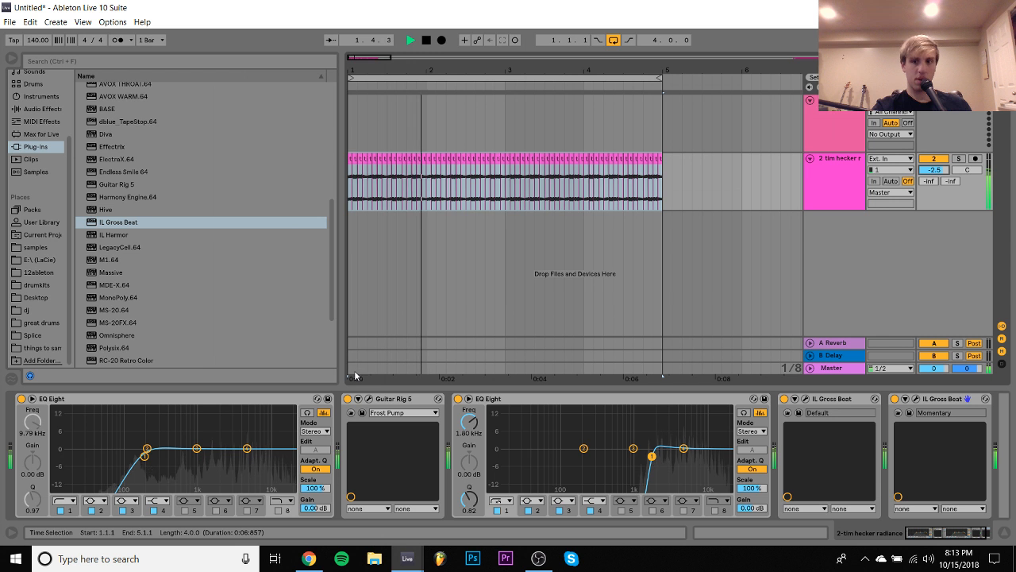
{"action": "key", "text": "space"}
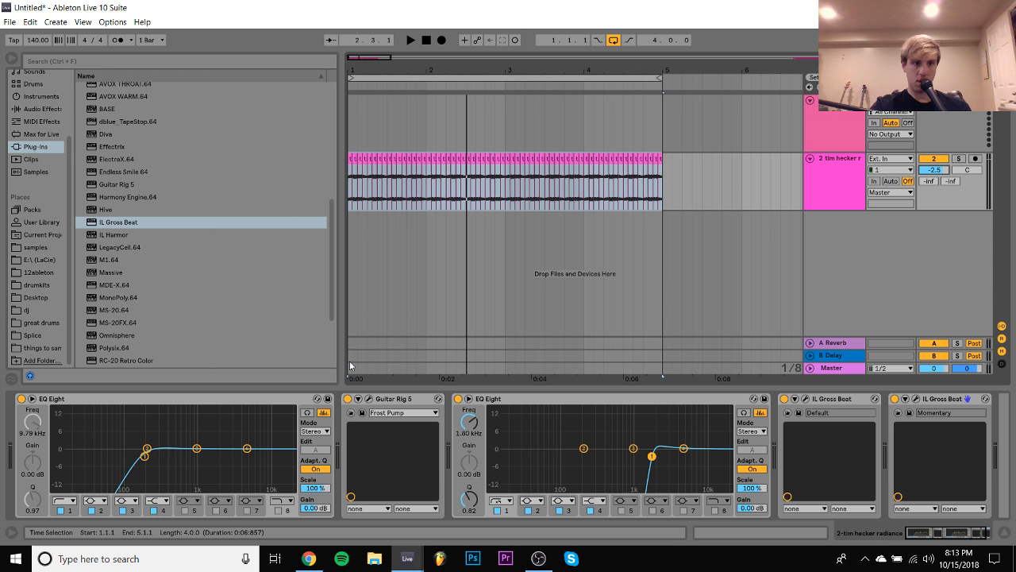
{"action": "key", "text": "space"}
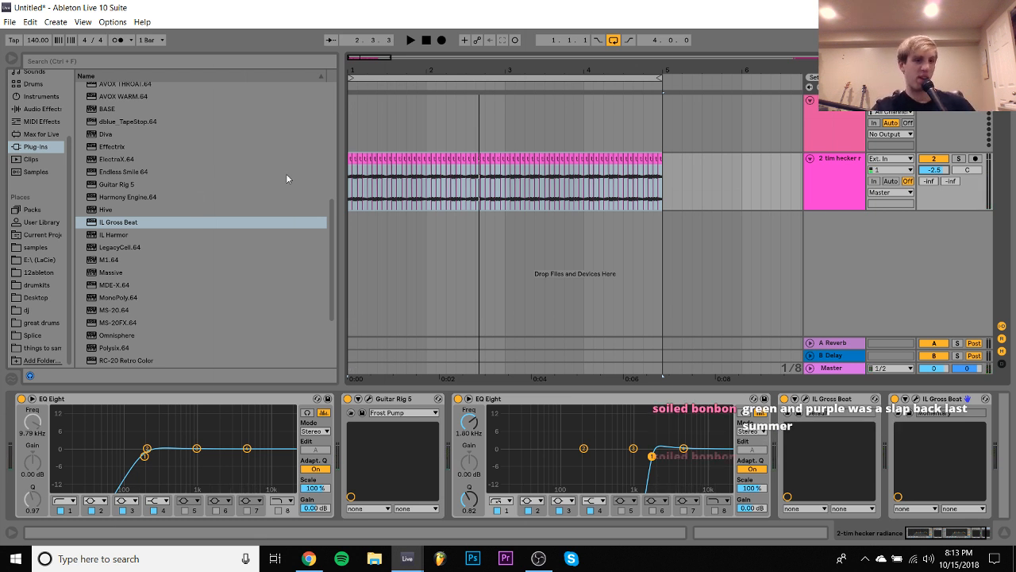
{"action": "key", "text": "space"}
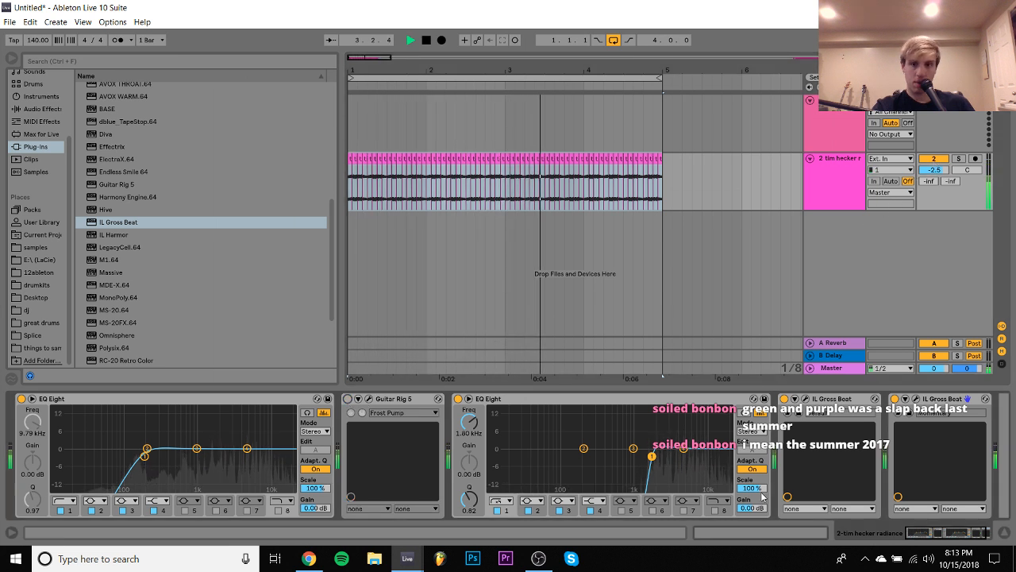
- Try lowering the second EQ Eight's band 1 low cut to about 1.14 kHz with a Q of 0.72
{"action": "left_click", "coordinate": [714, 509]}
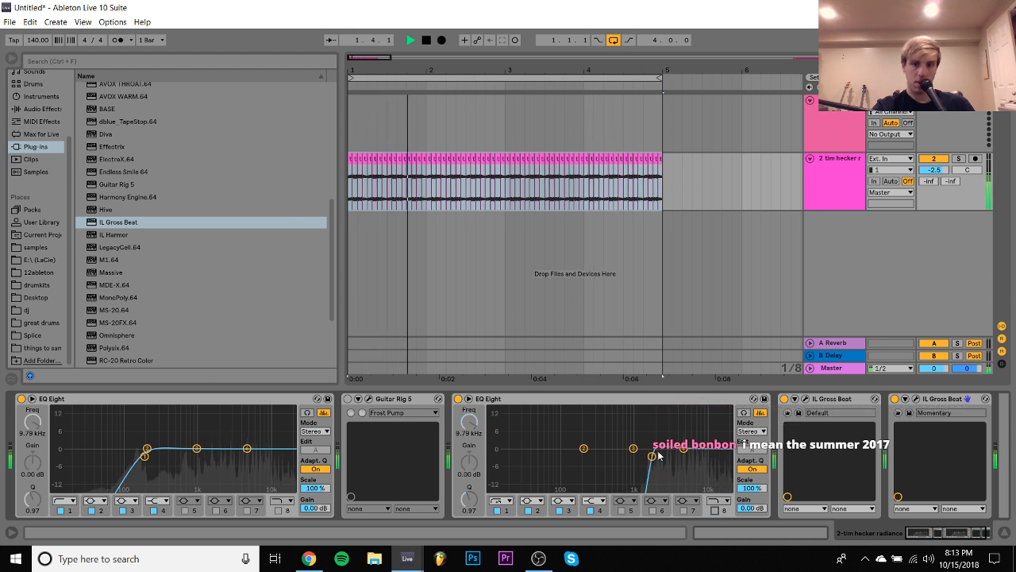
{"action": "left_click_drag", "start_coordinate": [704, 453], "coordinate": [636, 460]}
{"action": "key", "text": "space"}
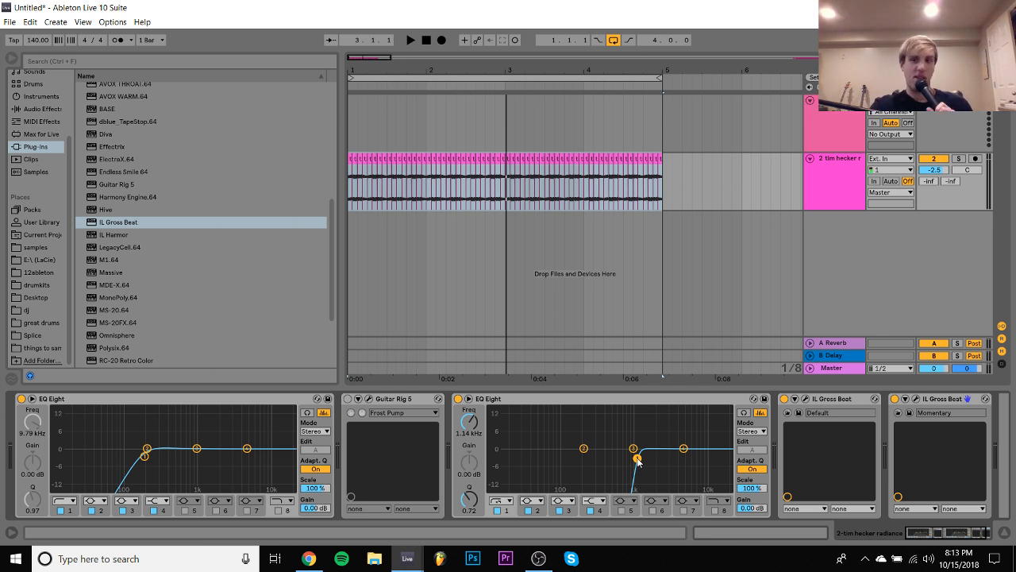
- Select the empty MIDI track and show the drumkits folder in the browser
{"action": "key", "text": "space"}
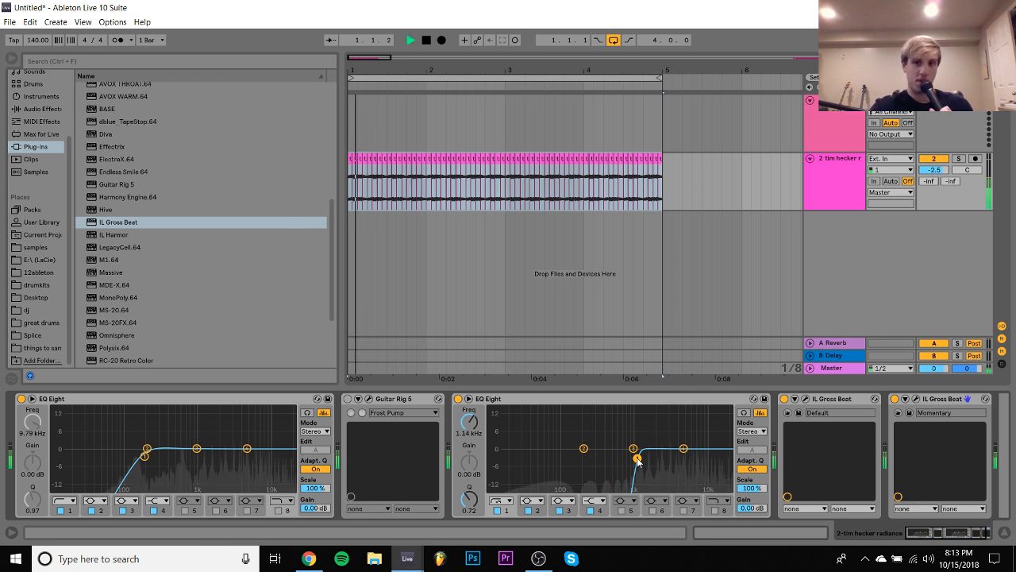
{"action": "left_click", "coordinate": [849, 129]}
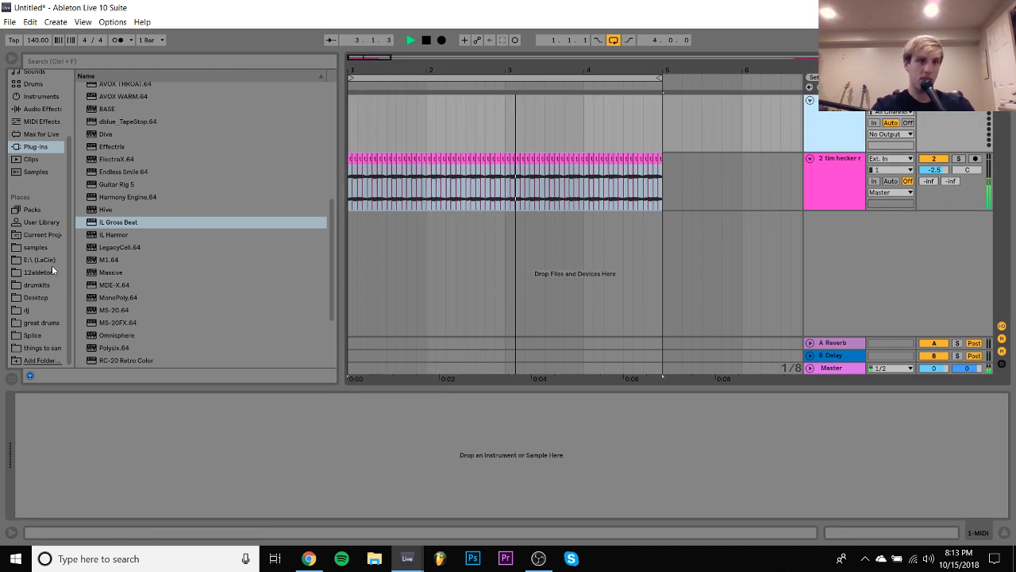
{"action": "left_click", "coordinate": [36, 284]}
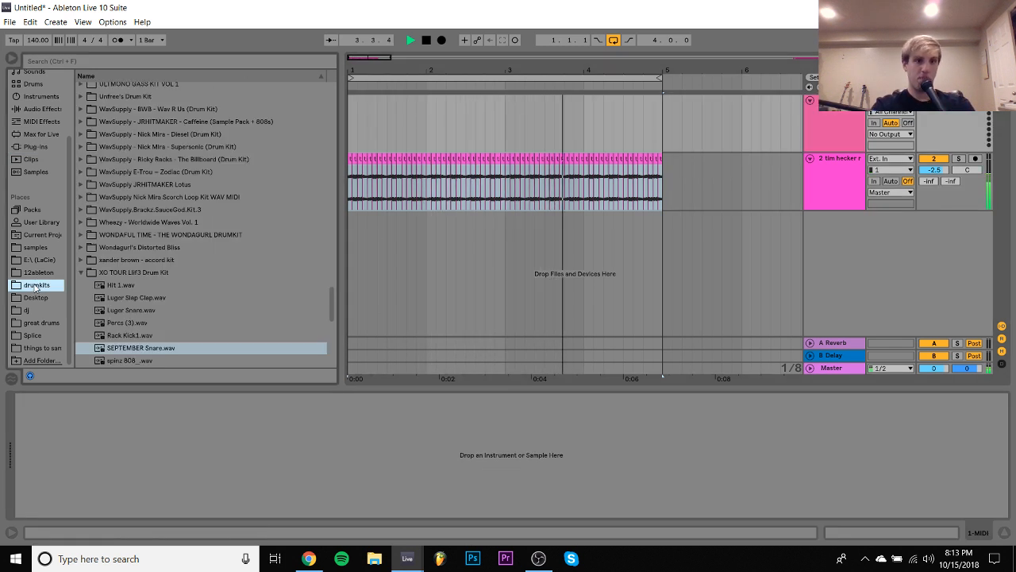
- Try adding another duplicate of the Momentary IL Gross Beat at the end of the slice track's effect chain
{"action": "left_click", "coordinate": [351, 189]}
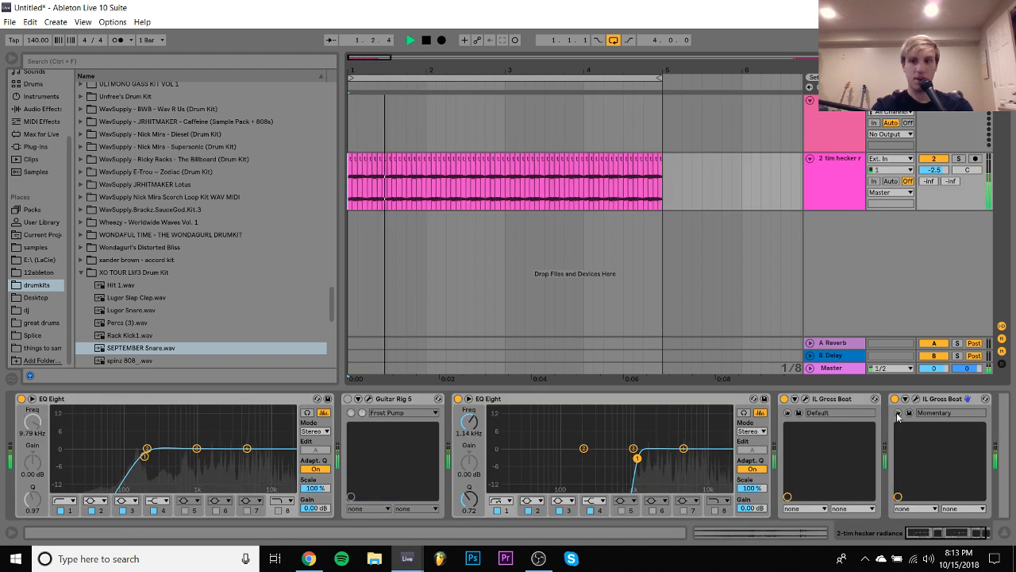
{"action": "left_click", "coordinate": [941, 399]}
{"action": "key", "text": "ctrl+d"}
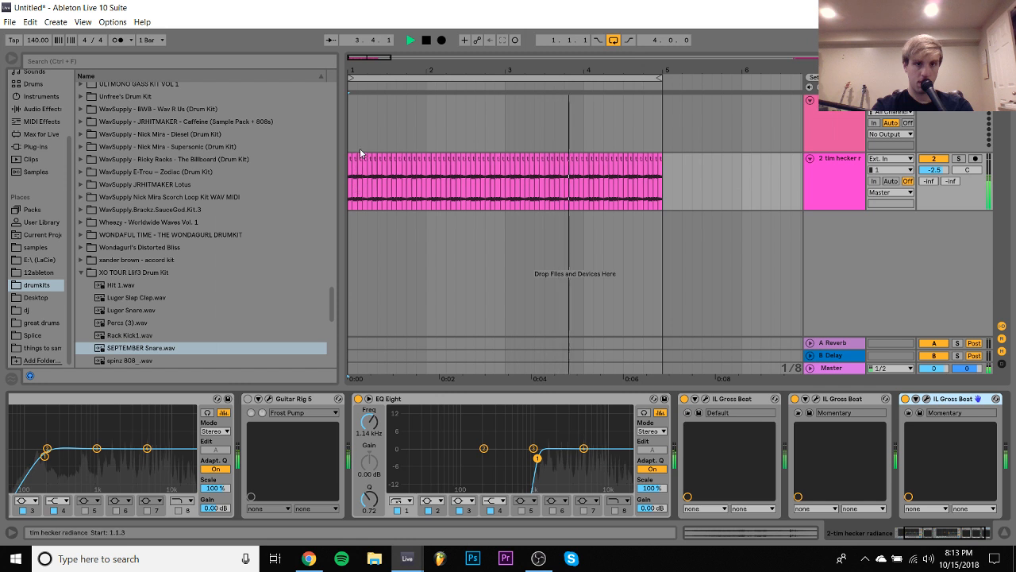
- Try shifting all slices from 1.1.3 onward an eighth note later, leaving a gap after the first two slices
{"action": "left_click", "coordinate": [352, 65]}
{"action": "left_click_drag", "start_coordinate": [350, 65], "coordinate": [352, 103]}
{"action": "key", "text": "space"}
{"action": "key", "text": "space"}
{"action": "left_click", "coordinate": [405, 161]}
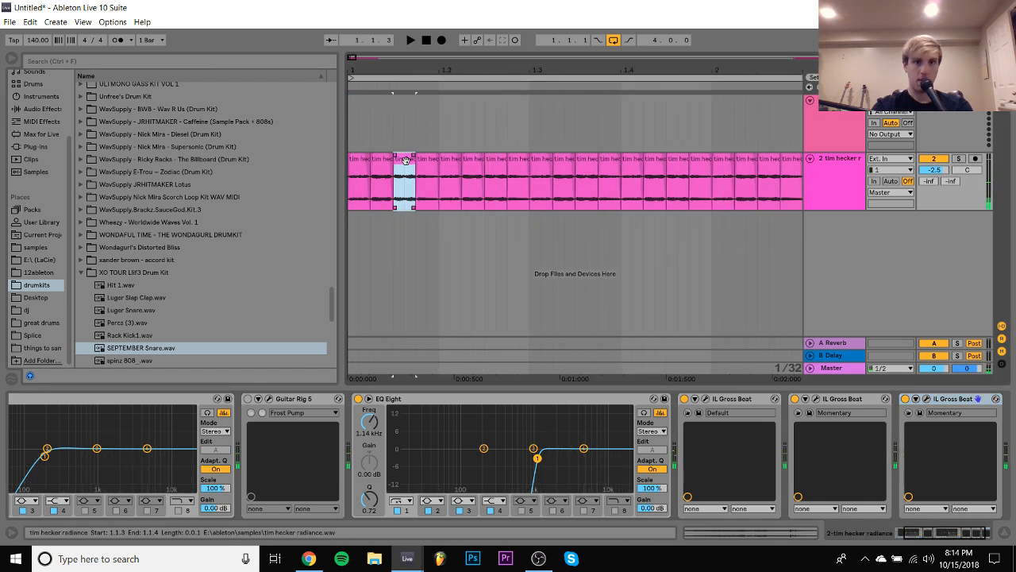
{"action": "left_click", "coordinate": [446, 162]}
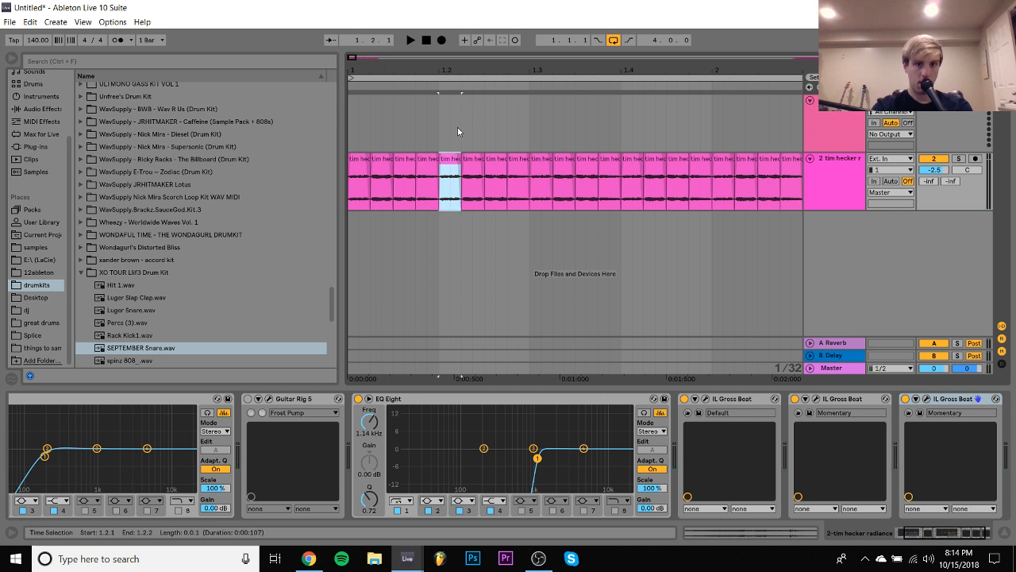
{"action": "left_click", "coordinate": [404, 155]}
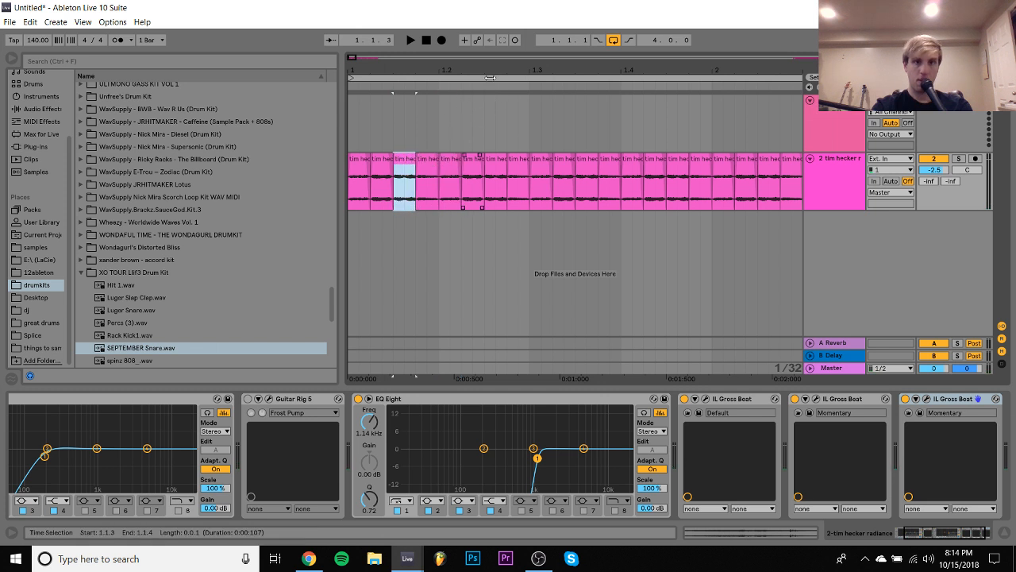
{"action": "left_click_drag", "start_coordinate": [482, 68], "coordinate": [482, 48]}
{"action": "left_click_drag", "start_coordinate": [398, 69], "coordinate": [376, 69]}
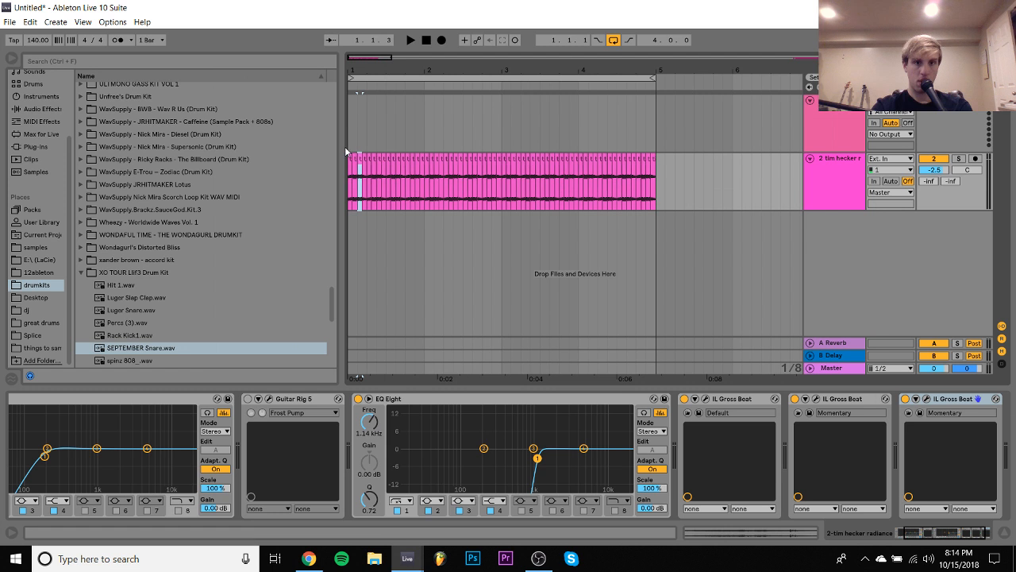
{"action": "left_click", "coordinate": [665, 169], "text": "shift"}
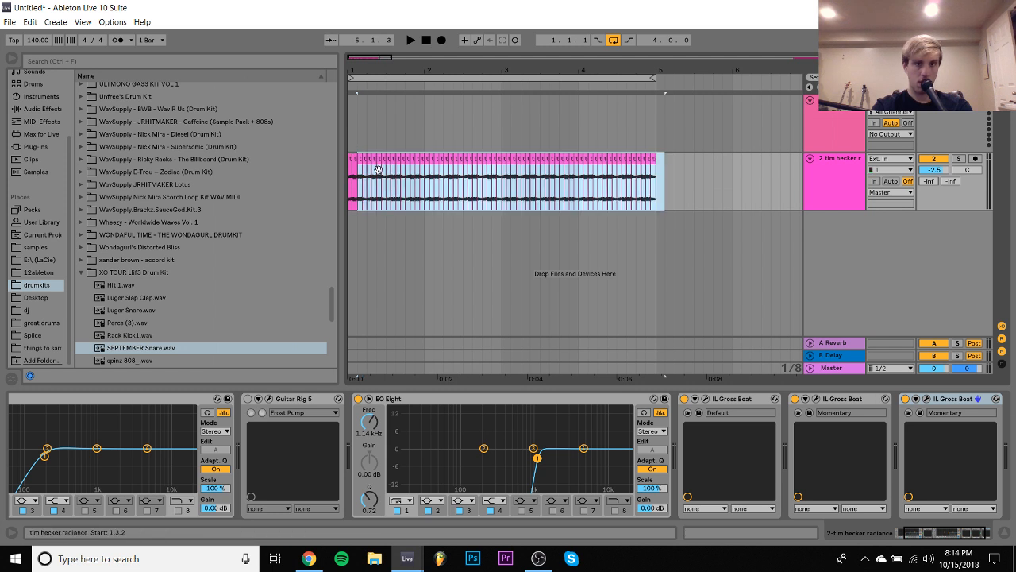
{"action": "left_click_drag", "start_coordinate": [359, 160], "coordinate": [370, 155]}
- Play the loop from the start to hear the shifted slices with the gap
{"action": "left_click", "coordinate": [350, 147]}
{"action": "key", "text": "space"}
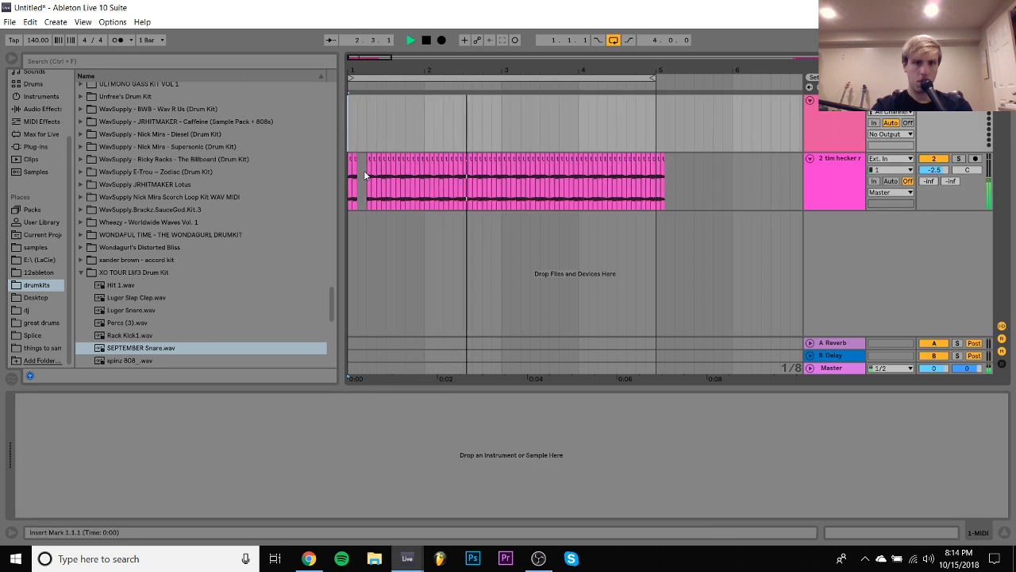
{"action": "left_click", "coordinate": [355, 172]}
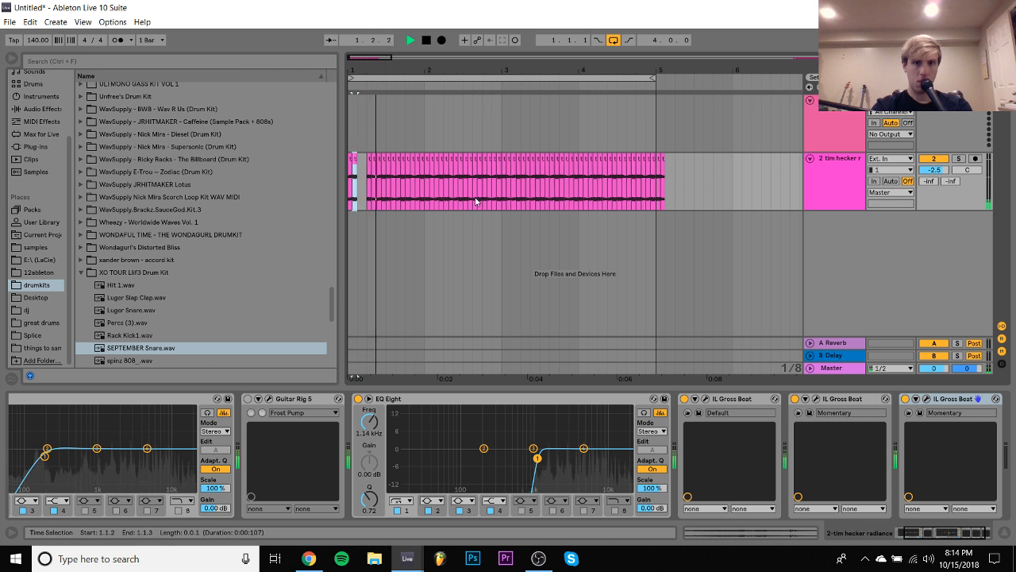
{"action": "key", "text": "space"}
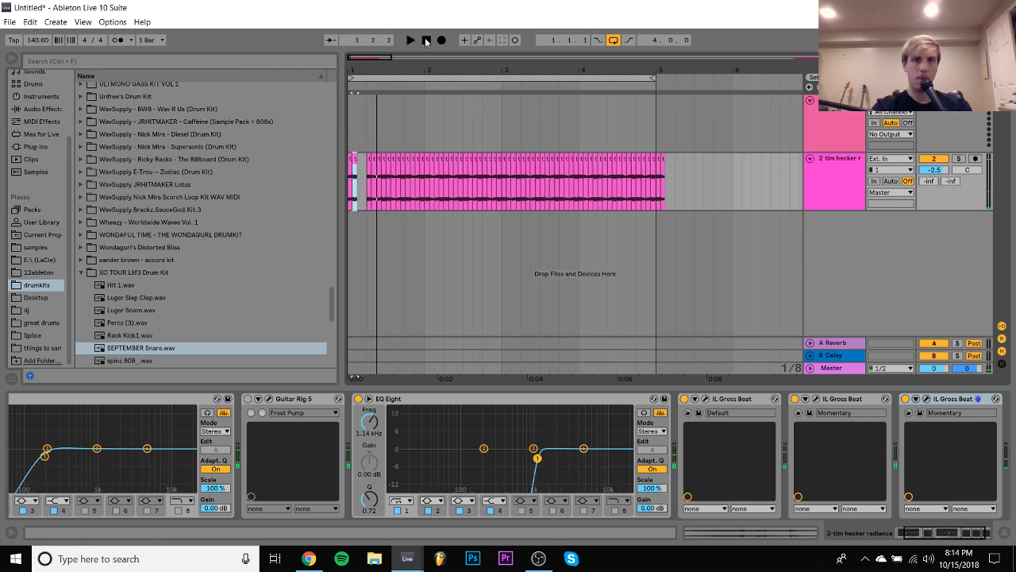
{"action": "left_click", "coordinate": [428, 40]}
{"action": "key", "text": "space"}
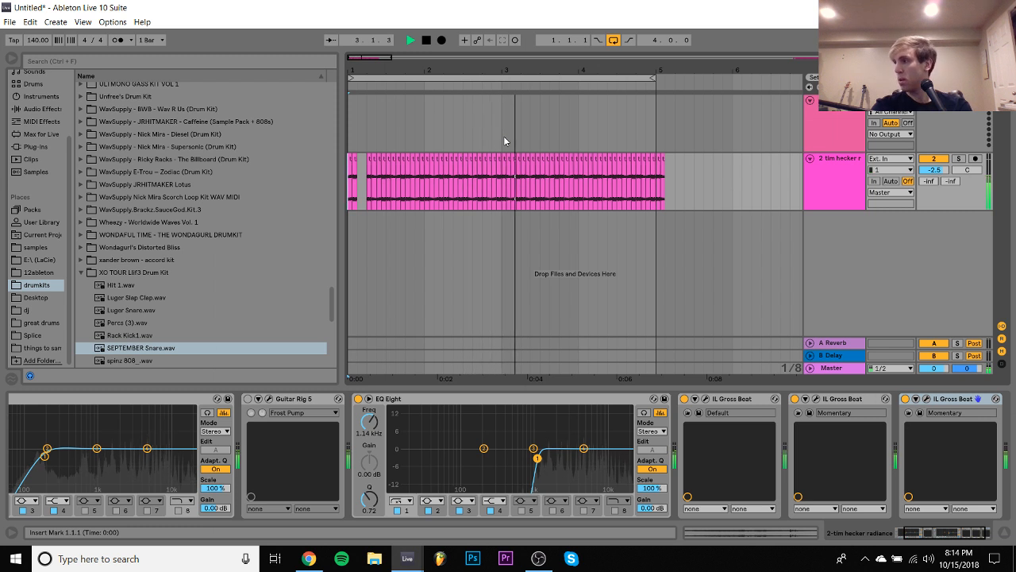
{"action": "key", "text": "space"}
- Undo the slice shift, the extra IL Gross Beat and the last EQ low cut change, and play the loop from the start
{"action": "key", "text": "ctrl+a"}
{"action": "key", "text": "ctrl+z"}
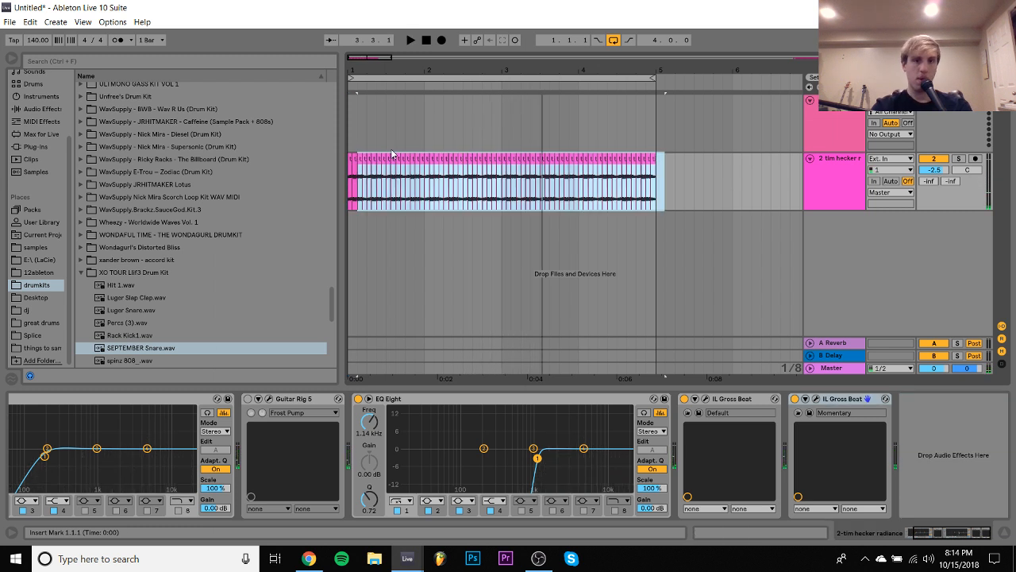
{"action": "left_click", "coordinate": [350, 136]}
{"action": "key", "text": "space"}
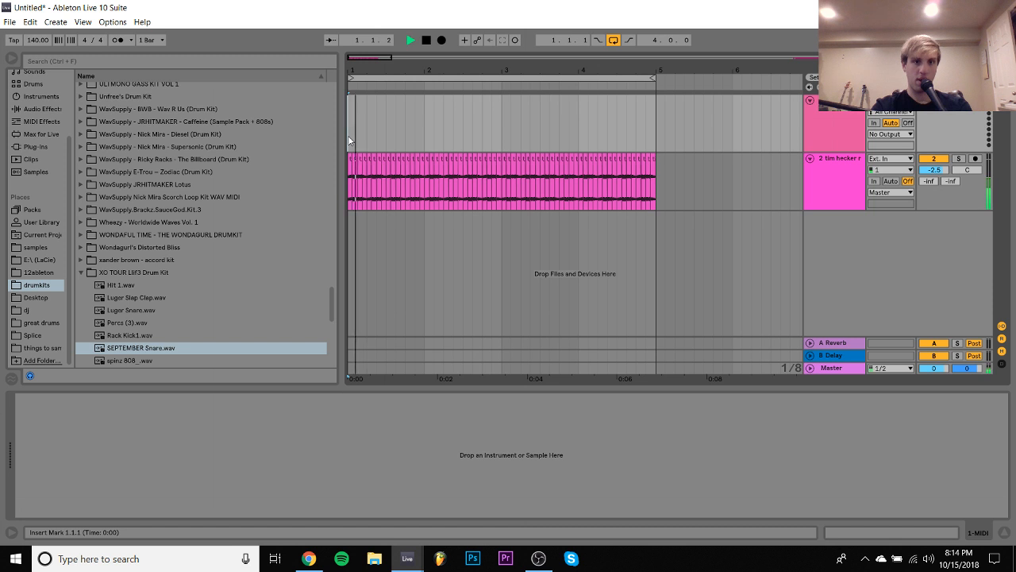
{"action": "left_click", "coordinate": [351, 200]}
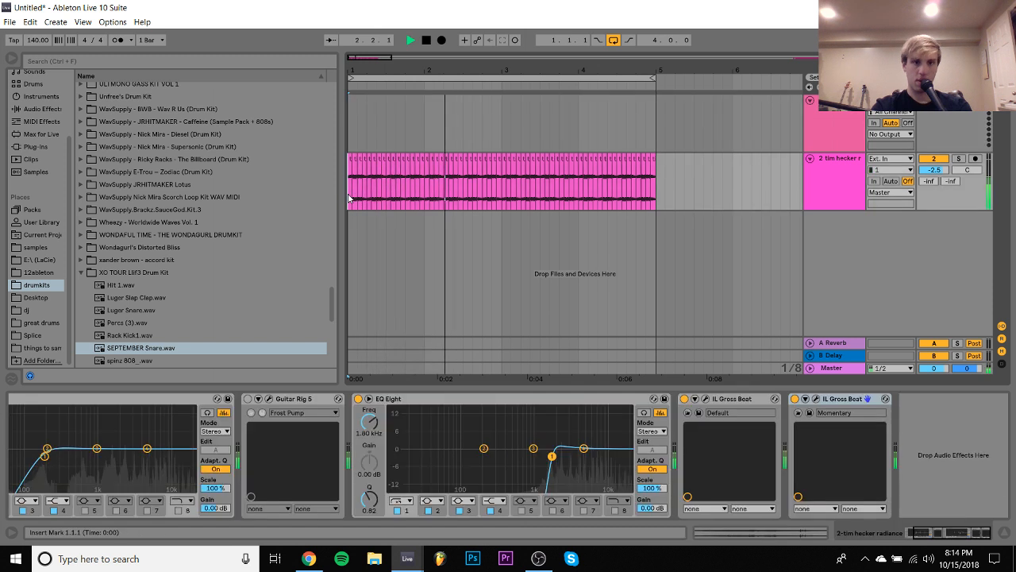
- Select the empty MIDI track and look through the plug-in list for an instrument
{"action": "key", "text": "Up"}
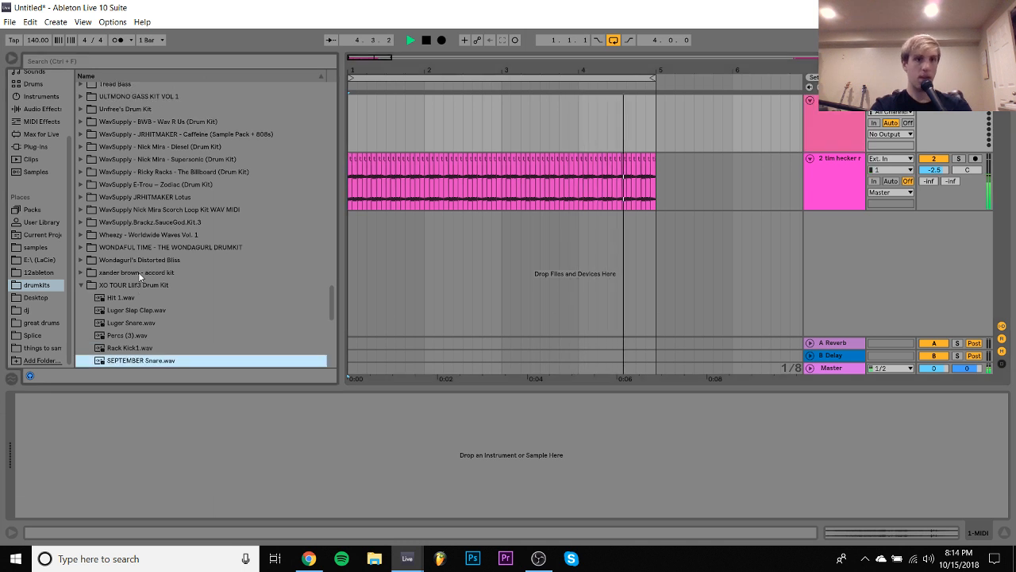
{"action": "scroll", "coordinate": [138, 272], "scroll_direction": "up", "scroll_amount": 5}
{"action": "left_click", "coordinate": [35, 145]}
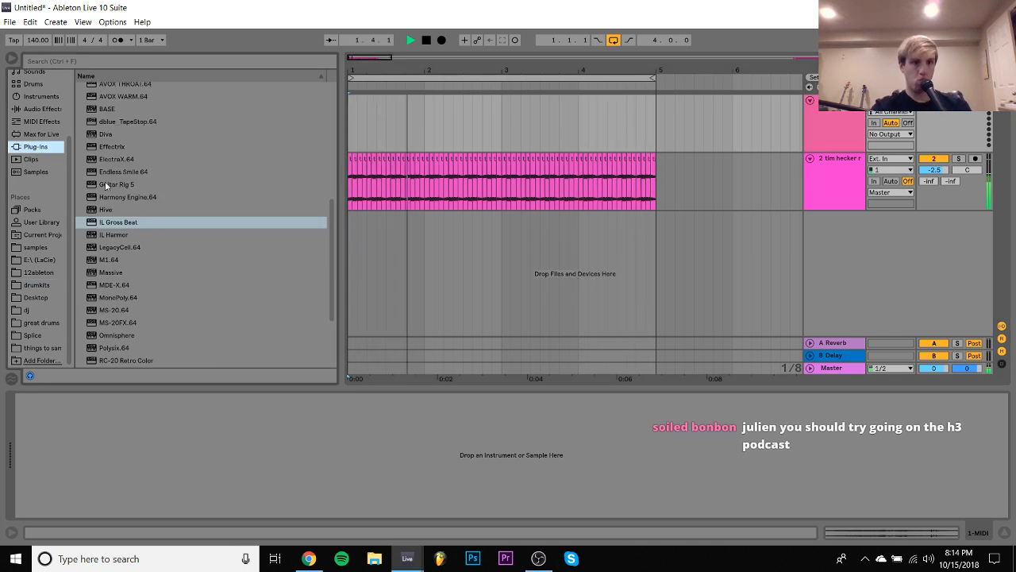
{"action": "scroll", "coordinate": [141, 212], "scroll_direction": "down", "scroll_amount": 3}
{"action": "scroll", "coordinate": [140, 212], "scroll_direction": "up", "scroll_amount": 3}
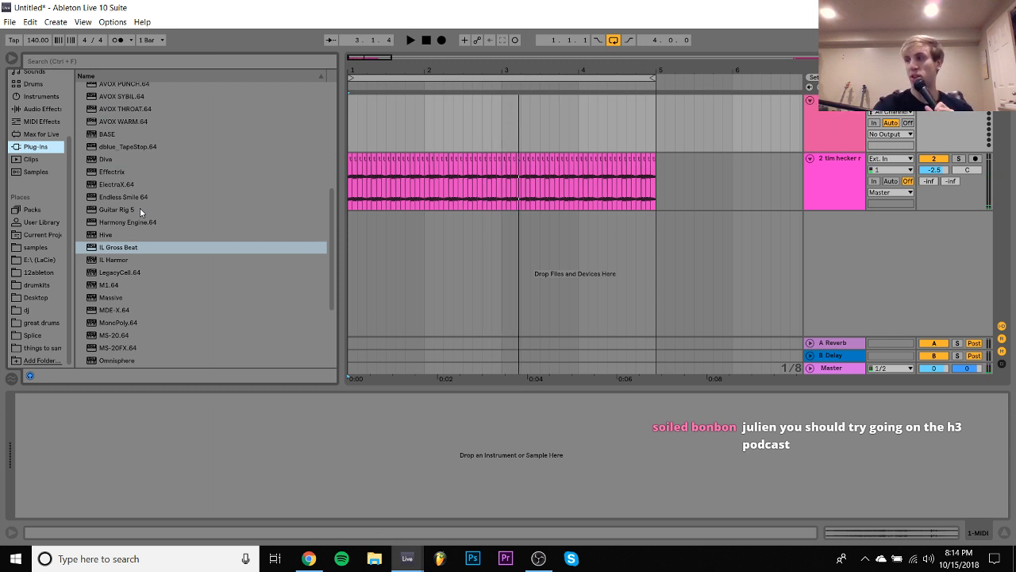
- Find the Tread Bass kit in the drumkits folder and expand it to show its samples
{"action": "left_click", "coordinate": [40, 284]}
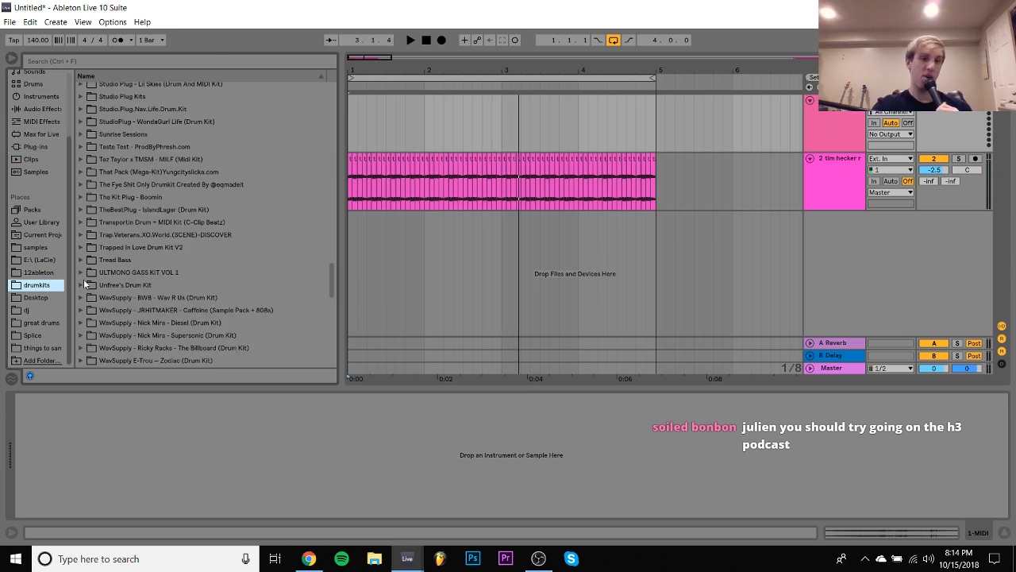
{"action": "scroll", "coordinate": [101, 276], "scroll_direction": "down", "scroll_amount": 2}
{"action": "left_click", "coordinate": [117, 238]}
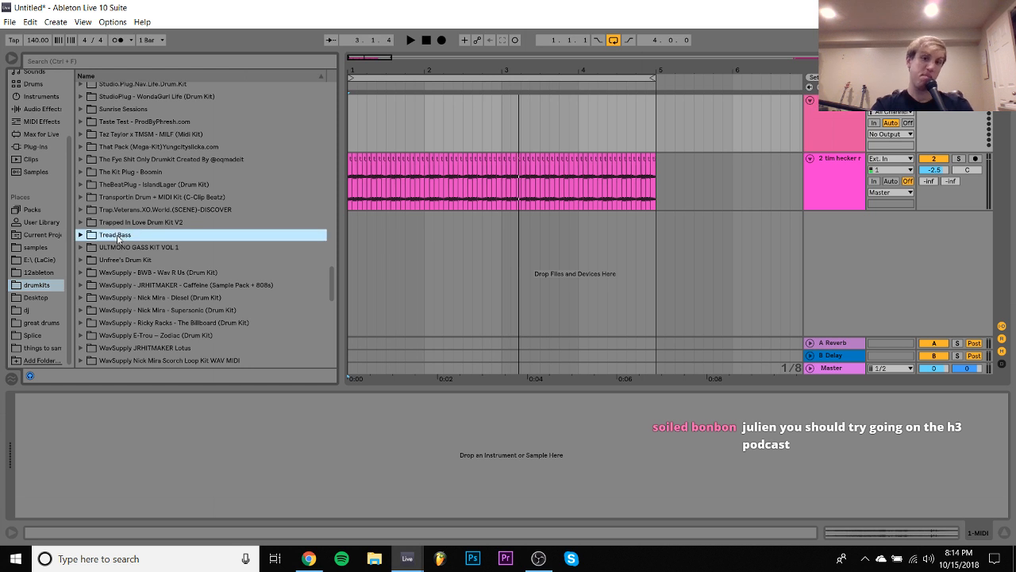
{"action": "key", "text": "Right"}
{"action": "key", "text": "Down"}
{"action": "key", "text": "Right"}
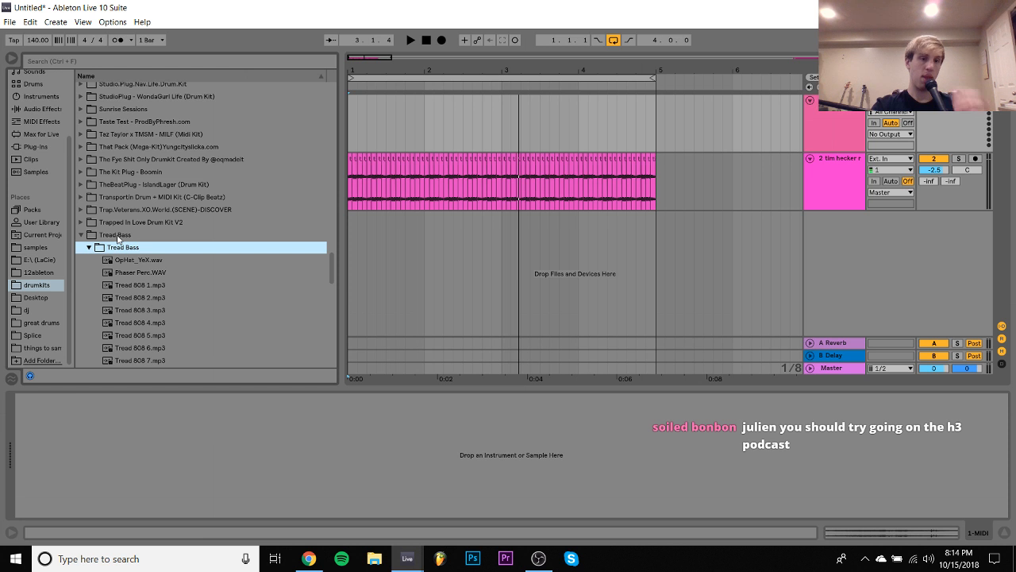
- Audition the first Tread 808 samples and load Tread 808 3.mp3 onto the MIDI track
{"action": "key", "text": "Down"}
{"action": "key", "text": "Down"}
{"action": "key", "text": "Down"}
{"action": "key", "text": "Down"}
{"action": "key", "text": "Down"}
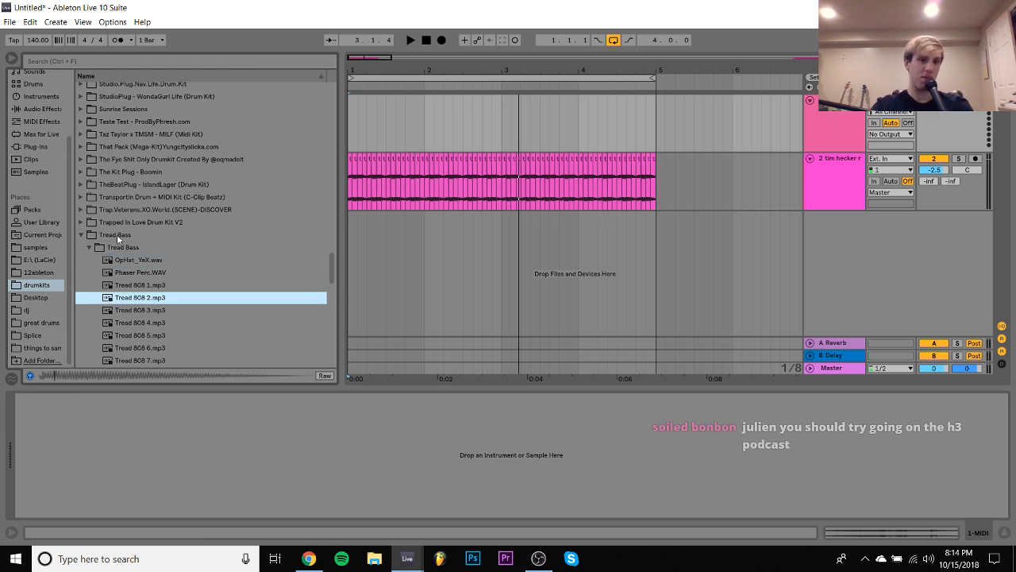
{"action": "key", "text": "Up"}
{"action": "key", "text": "Up"}
{"action": "key", "text": "Down"}
{"action": "key", "text": "Down"}
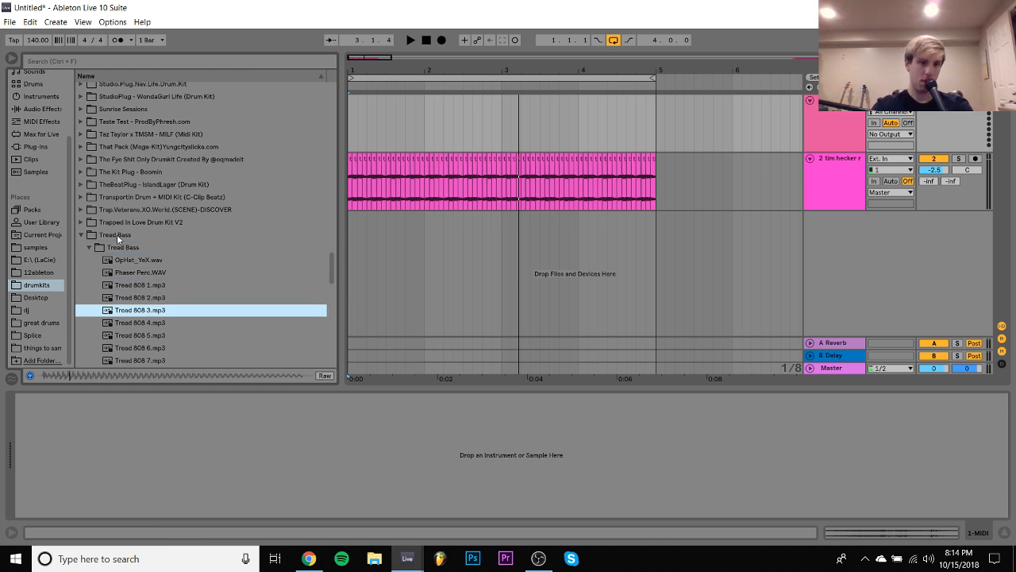
{"action": "key", "text": "Return"}
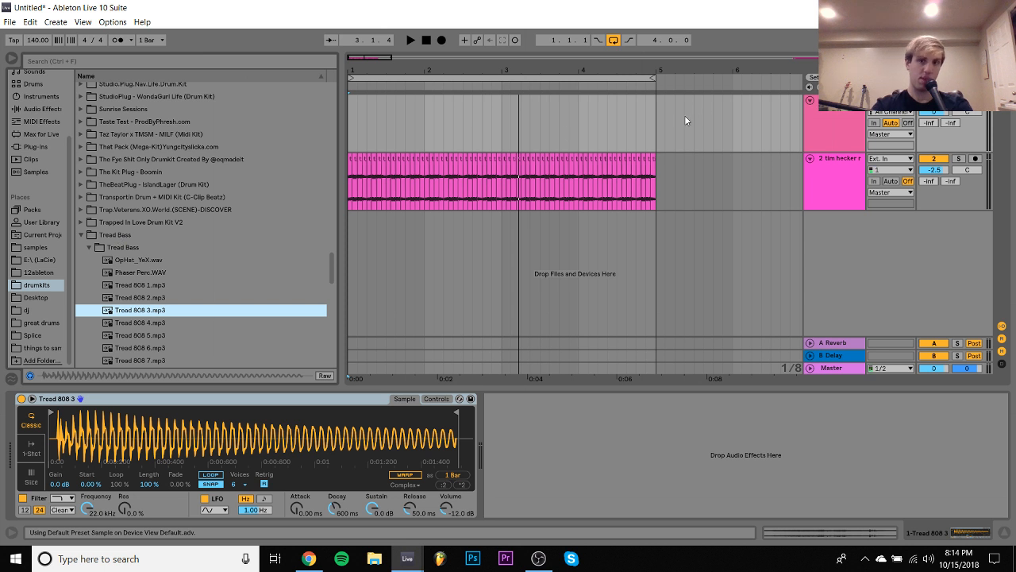
{"action": "left_click", "coordinate": [52, 413]}
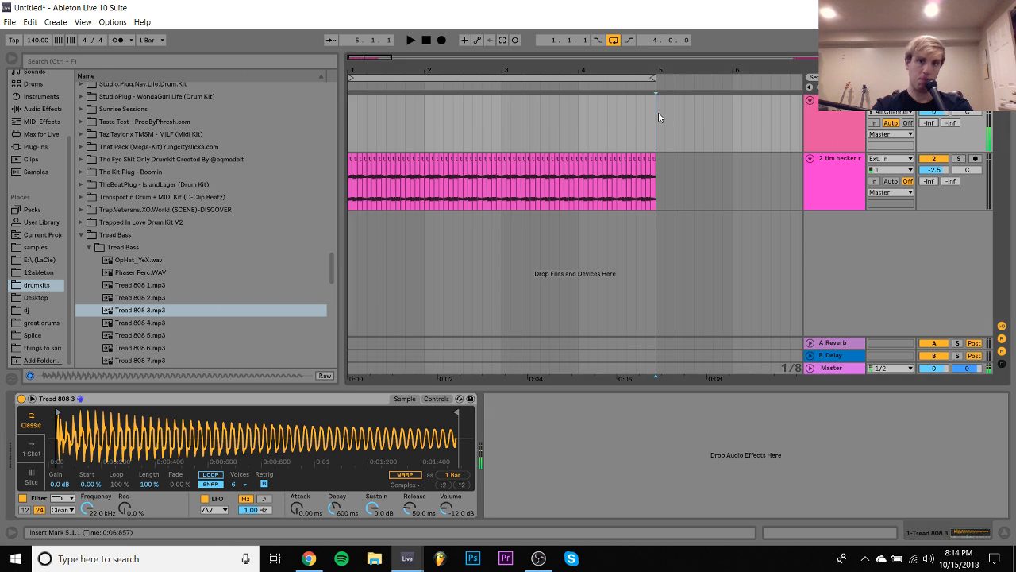
- Create a MIDI clip from 1.1.1 to 5.1.1 on the 808 track and add a B2 note at its start
{"action": "left_click_drag", "start_coordinate": [659, 112], "coordinate": [339, 130]}
{"action": "key", "text": "ctrl+shift+m"}
{"action": "key", "text": "space"}
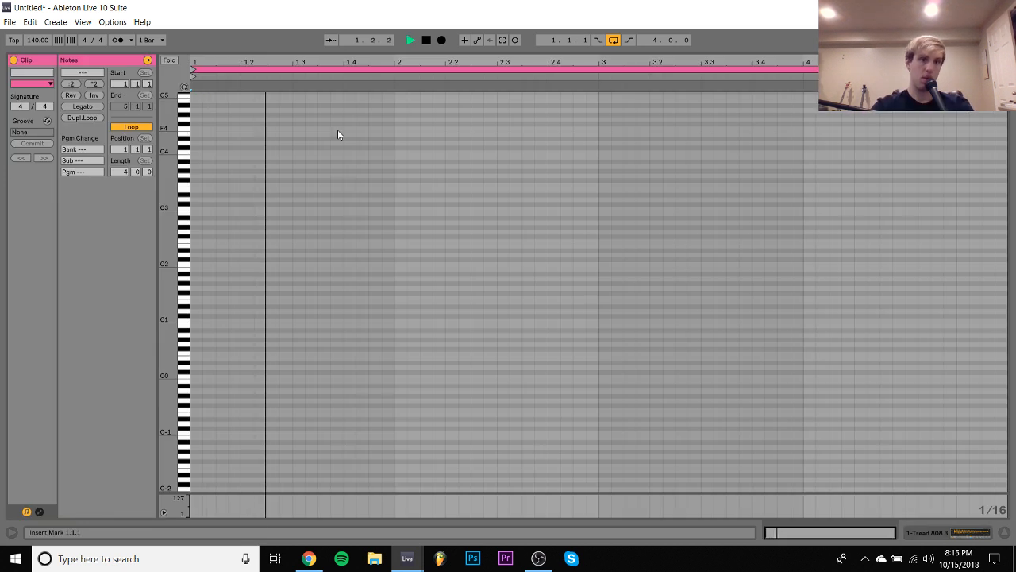
{"action": "key", "text": "space"}
{"action": "double_click", "coordinate": [198, 214]}
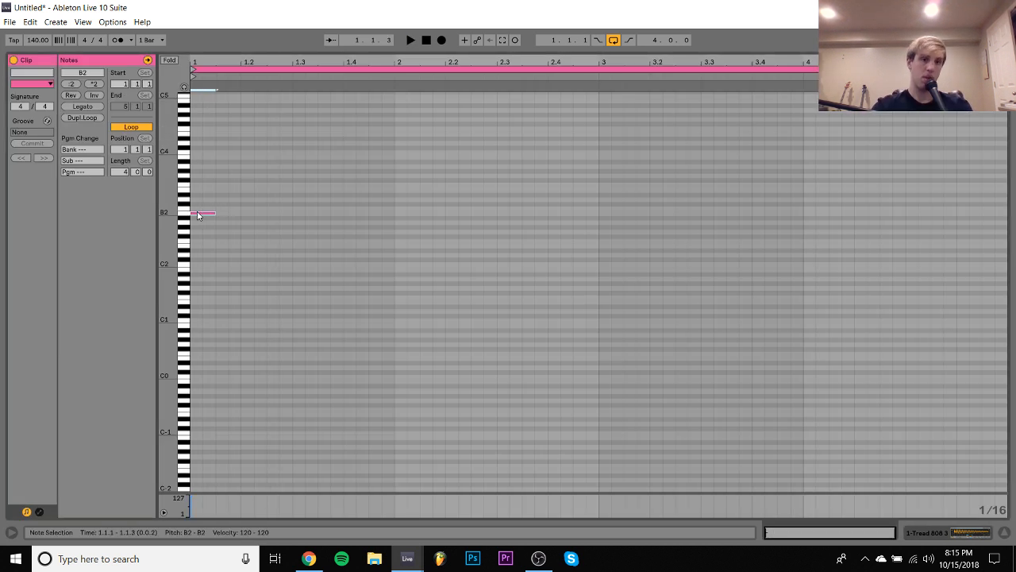
- Lengthen the note to 2.1.2, raise it three octaves to B5 and play the loop
{"action": "key", "text": "shift+Right"}
{"action": "key", "text": "shift+Right"}
{"action": "key", "text": "shift+Right"}
{"action": "key", "text": "shift+Right"}
{"action": "key", "text": "shift+Right"}
{"action": "key", "text": "shift+Right"}
{"action": "key", "text": "shift+Up"}
{"action": "key", "text": "shift+Up"}
{"action": "key", "text": "shift+Up"}
{"action": "key", "text": "space"}
{"action": "key", "text": "space"}
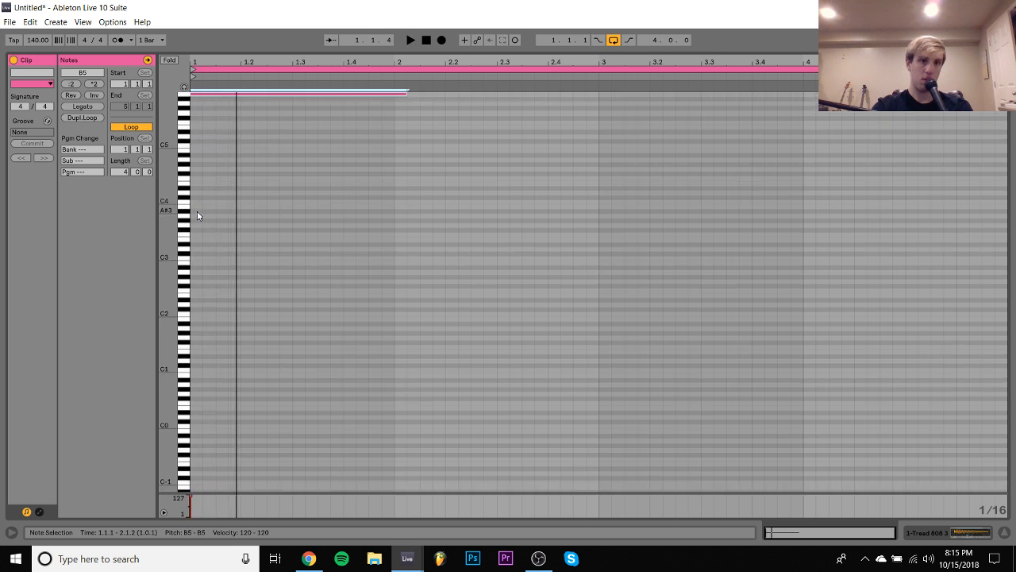
- Audition the note a semitone higher, then drop it an octave to C5 and play the loop
{"action": "key", "text": "Down"}
{"action": "key", "text": "Up"}
{"action": "key", "text": "Up"}
{"action": "key", "text": "space"}
{"action": "key", "text": "space"}
{"action": "key", "text": "shift+Down"}
{"action": "key", "text": "space"}
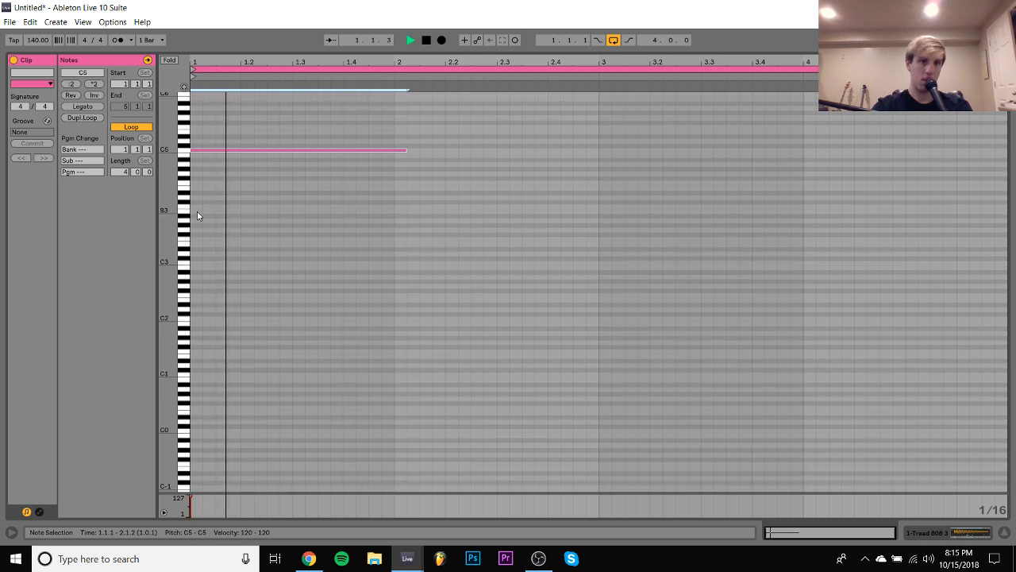
- Shorten the note to exactly one bar and lower it to A#4
{"action": "key", "text": "space"}
{"action": "key", "text": "shift+Left"}
- Play the loop with the note at a few pitches around A#4, then move the note down to C3
{"action": "key", "text": "space"}
{"action": "key", "text": "space"}
{"action": "key", "text": "Down"}
{"action": "key", "text": "Down"}
{"action": "key", "text": "Down"}
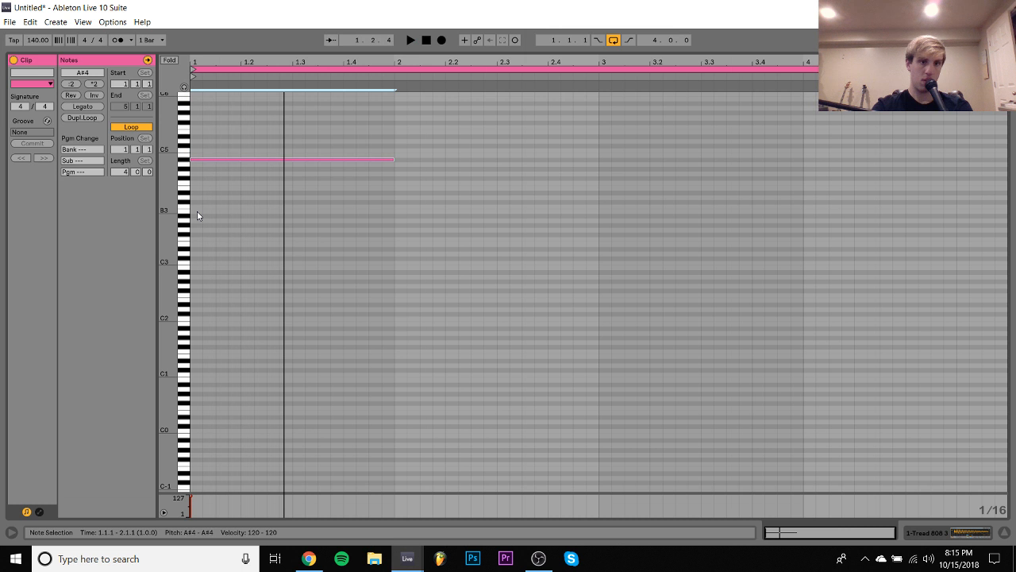
{"action": "key", "text": "space"}
{"action": "key", "text": "space"}
{"action": "key", "text": "Down"}
{"action": "key", "text": "space"}
{"action": "key", "text": "space"}
{"action": "key", "text": "Up"}
{"action": "key", "text": "Up"}
{"action": "key", "text": "Up"}
{"action": "key", "text": "Up"}
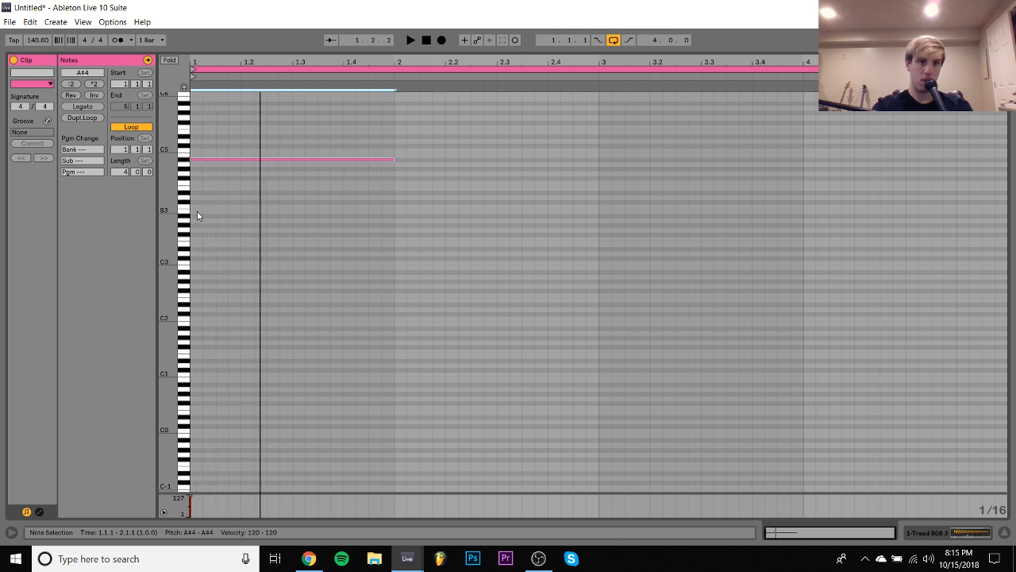
{"action": "key", "text": "space"}
- Play the loop and shorten the C3 note to three beats, ending at 1.4.1
{"action": "key", "text": "space"}
{"action": "key", "text": "shift+Down"}
{"action": "key", "text": "shift+Down"}
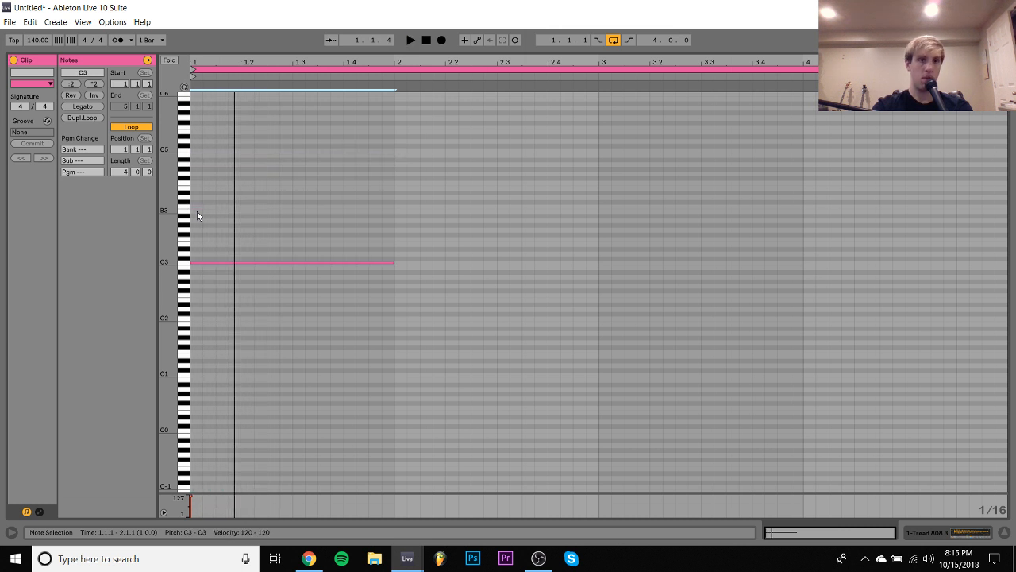
{"action": "key", "text": "space"}
{"action": "key", "text": "space"}
{"action": "key", "text": "shift+Left"}
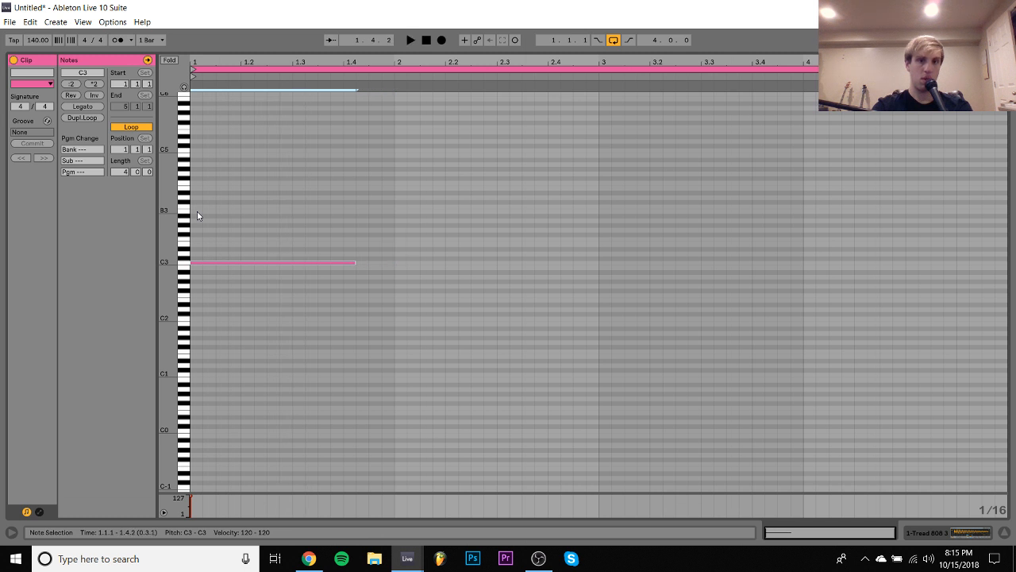
{"action": "key", "text": "shift+Left"}
{"action": "key", "text": "space"}
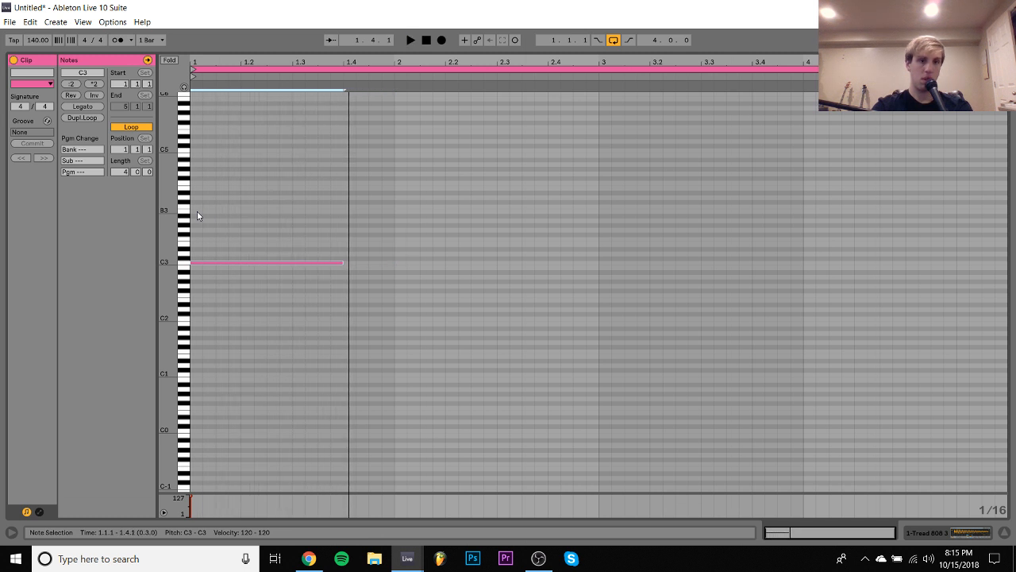
- Duplicate the C3 note, move the copy to start at 2.2.1 and lower it to A2
{"action": "key", "text": "ctrl+d"}
{"action": "key", "text": "space"}
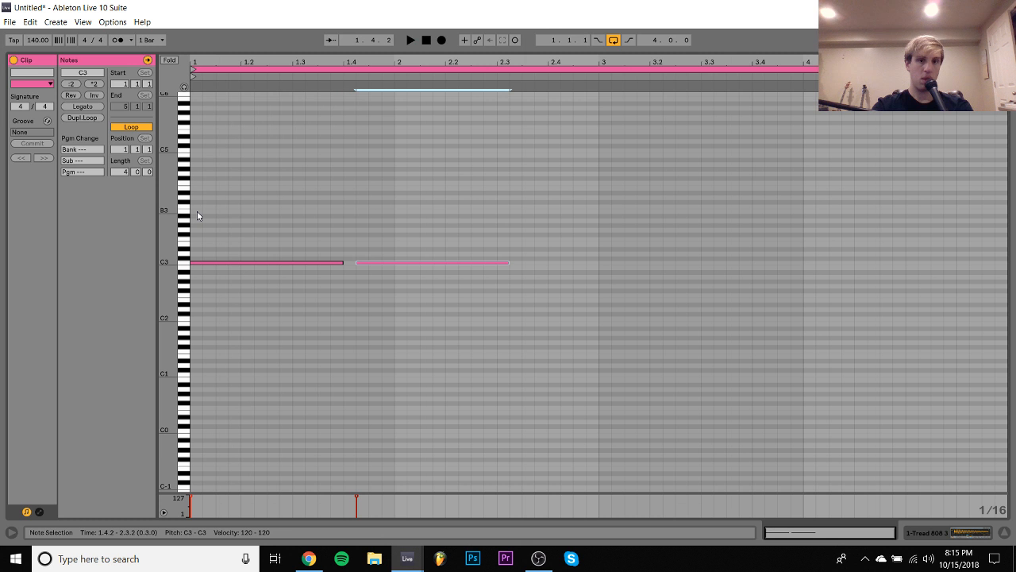
{"action": "key", "text": "Right"}
{"action": "key", "text": "Right"}
{"action": "key", "text": "space"}
{"action": "key", "text": "Down"}
{"action": "key", "text": "Down"}
{"action": "key", "text": "Down"}
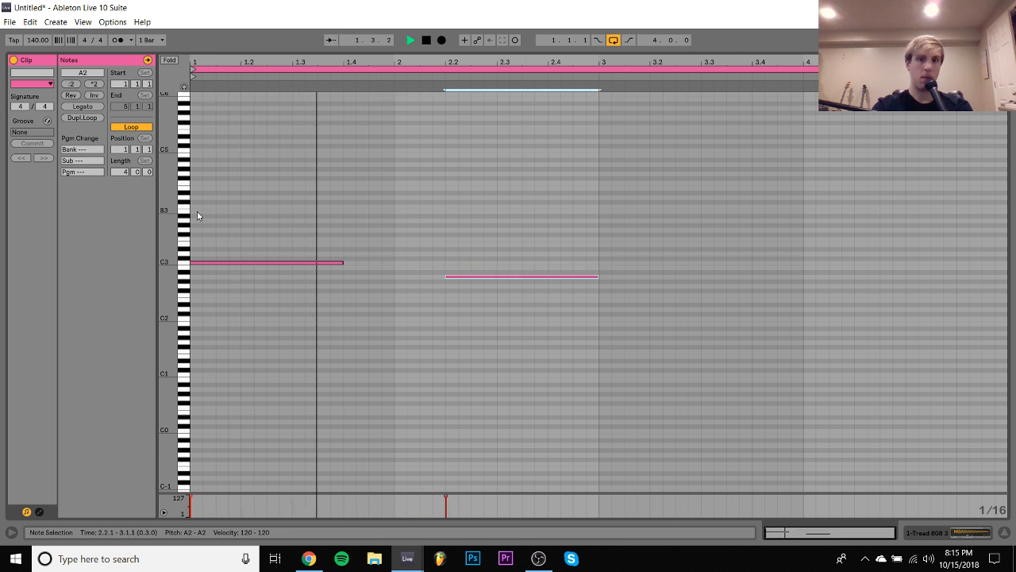
- Duplicate both notes into bars 3 and 4, raise all notes two octaves to A4 and C5, and play the loop
{"action": "key", "text": "ctrl+a"}
{"action": "key", "text": "ctrl+d"}
{"action": "key", "text": "ctrl+a"}
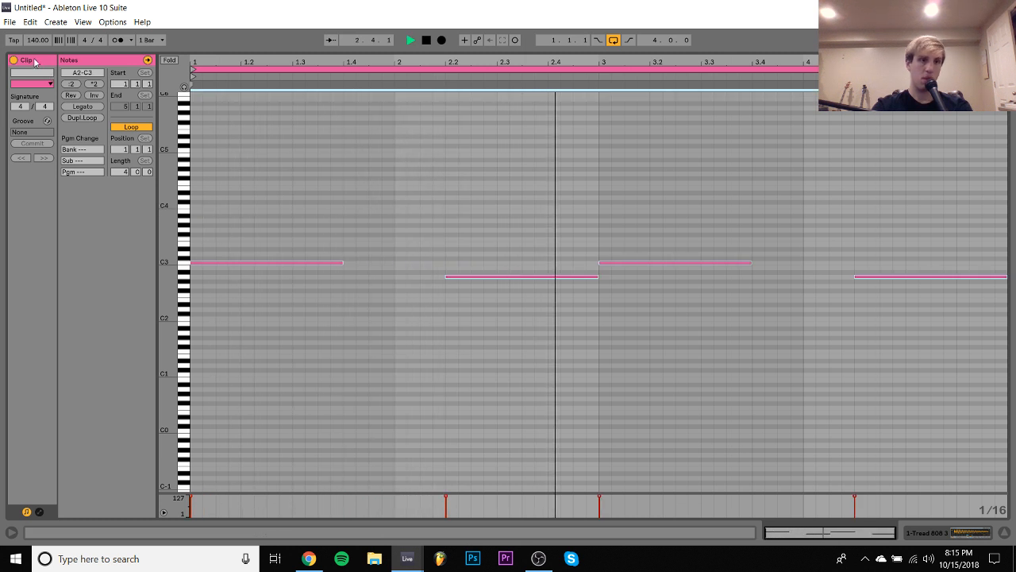
{"action": "key", "text": "shift+Up"}
{"action": "key", "text": "shift+Up"}
{"action": "key", "text": "space"}
- Set the tempo to 142 BPM and play the loop from the start
{"action": "key", "text": "space"}
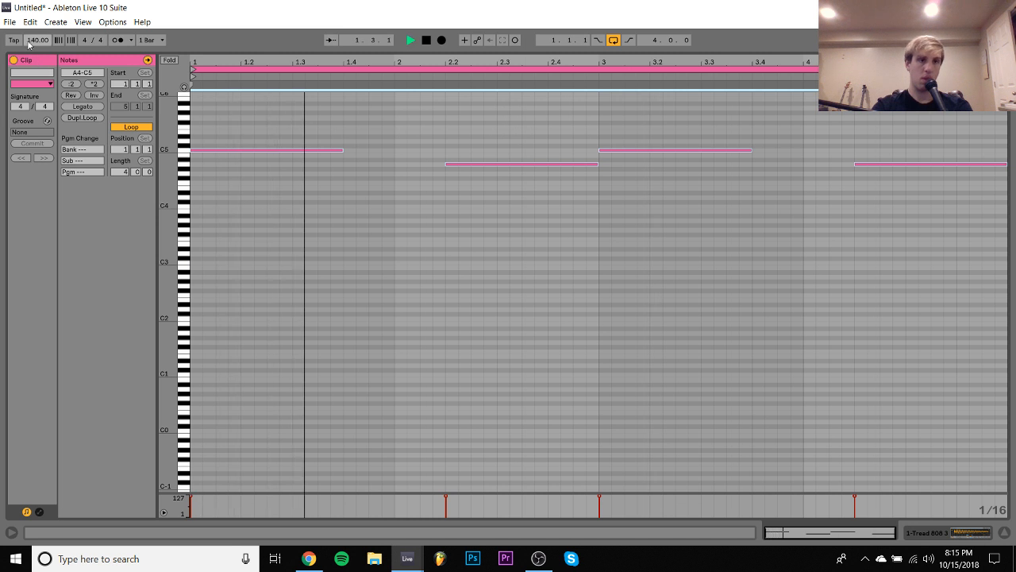
{"action": "mouse_move", "coordinate": [37, 40]}
{"action": "left_mouse_down"}
{"action": "mouse_move", "coordinate": [37, 51]}
{"action": "mouse_move", "coordinate": [29, 38]}
{"action": "left_mouse_up"}
{"action": "key", "text": "space"}
{"action": "key", "text": "ctrl+z"}
{"action": "key", "text": "space"}
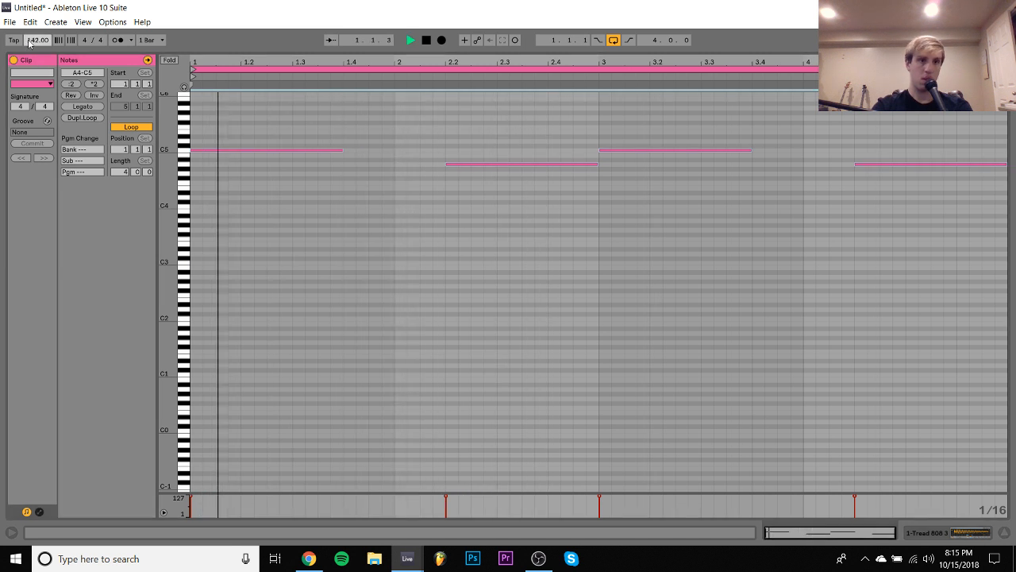
- Lower both A4 notes to G#4 and transpose the whole pattern down an octave to G#3 and C4
{"action": "left_click", "coordinate": [186, 165]}
{"action": "key", "text": "Down"}
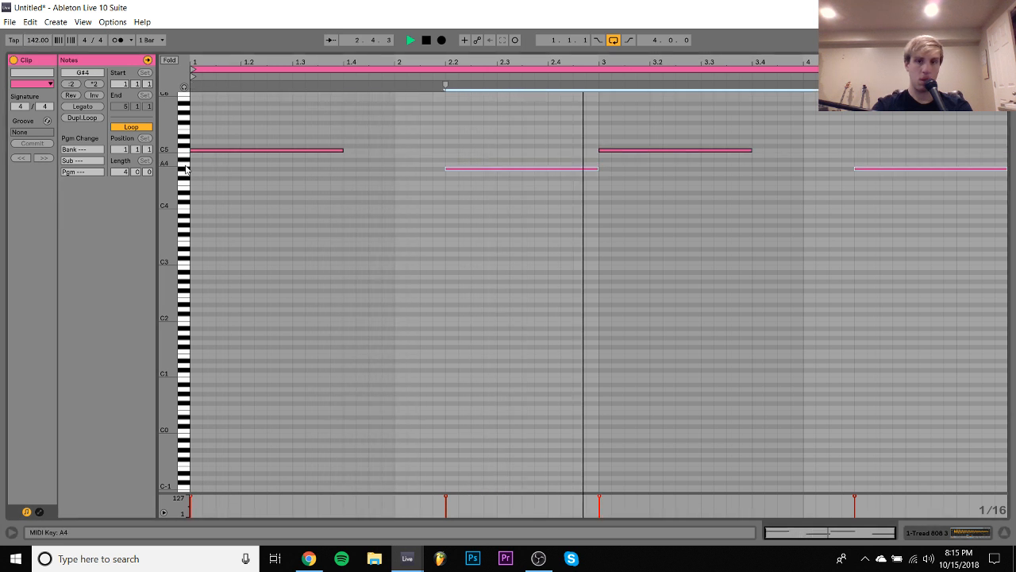
{"action": "key", "text": "ctrl+a"}
{"action": "key", "text": "shift+Down"}
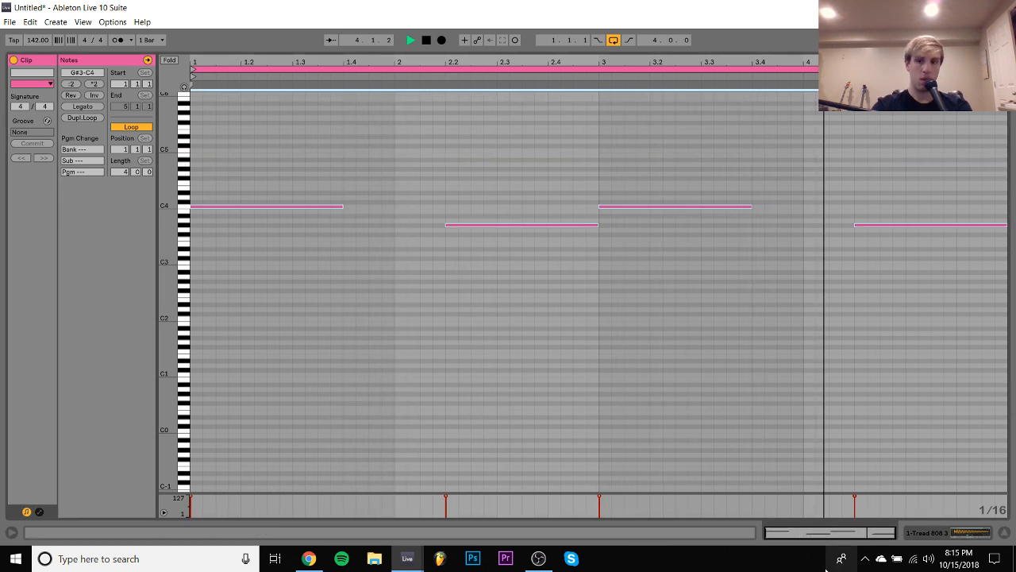
- Replace the 808 track's sample with Tread 808 4.mp3 and play the loop
{"action": "left_click", "coordinate": [971, 532]}
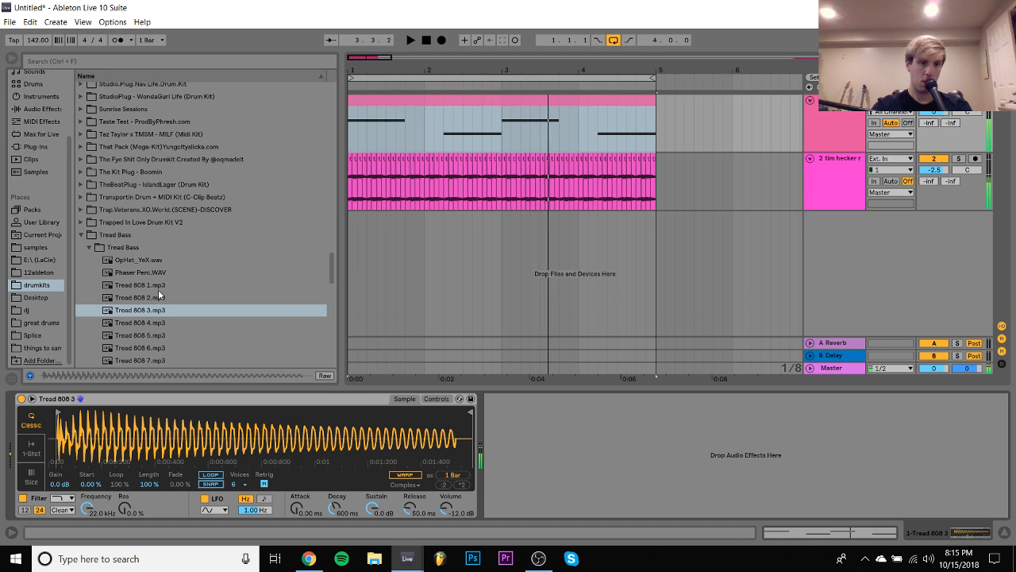
{"action": "left_click", "coordinate": [155, 310]}
{"action": "left_click", "coordinate": [147, 323]}
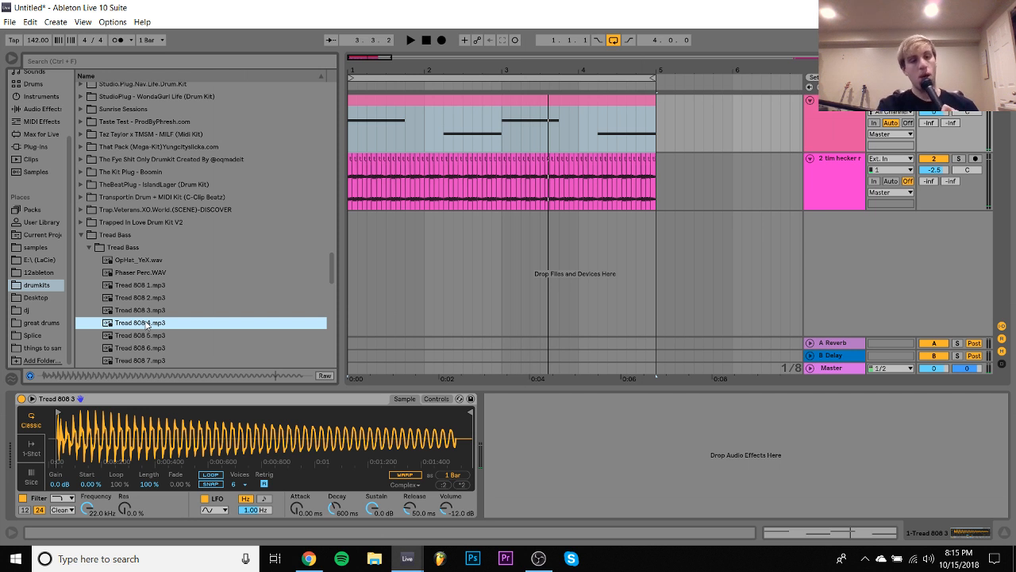
{"action": "double_click", "coordinate": [147, 322]}
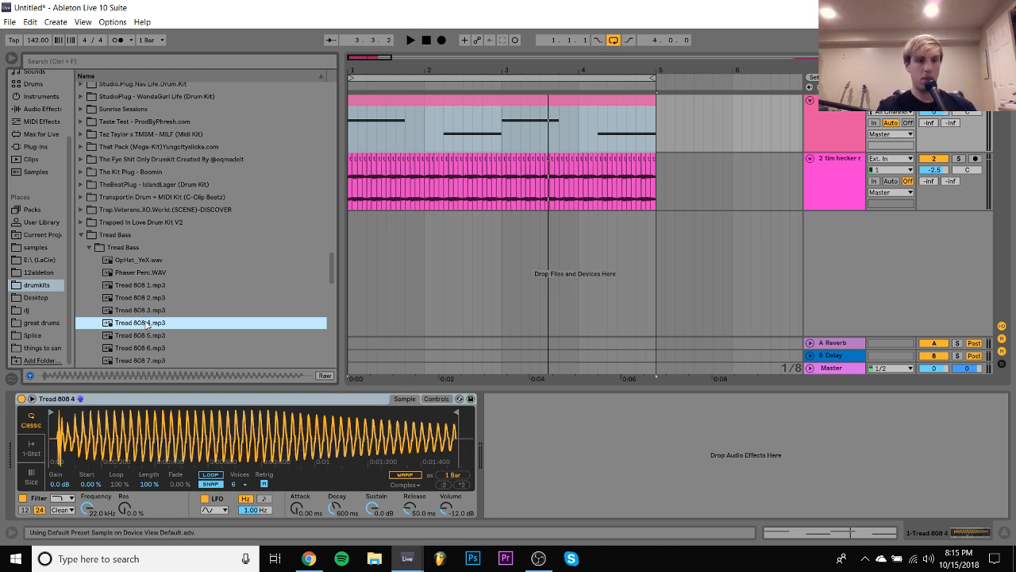
{"action": "left_click", "coordinate": [51, 413]}
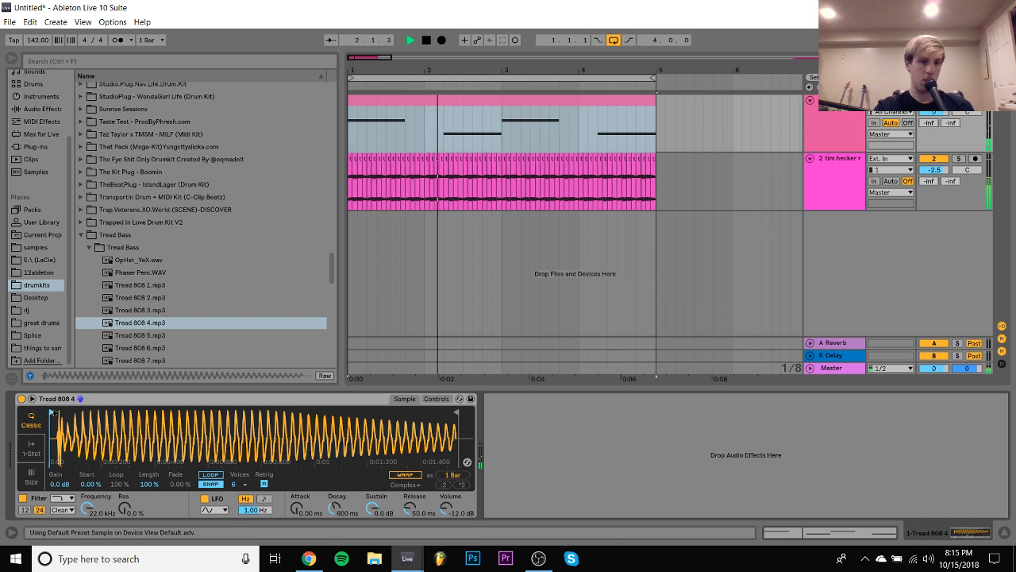
- Check the 808 clip's notes in the piano roll, then return to the track's device view
{"action": "left_click", "coordinate": [524, 105]}
{"action": "double_click", "coordinate": [523, 110]}
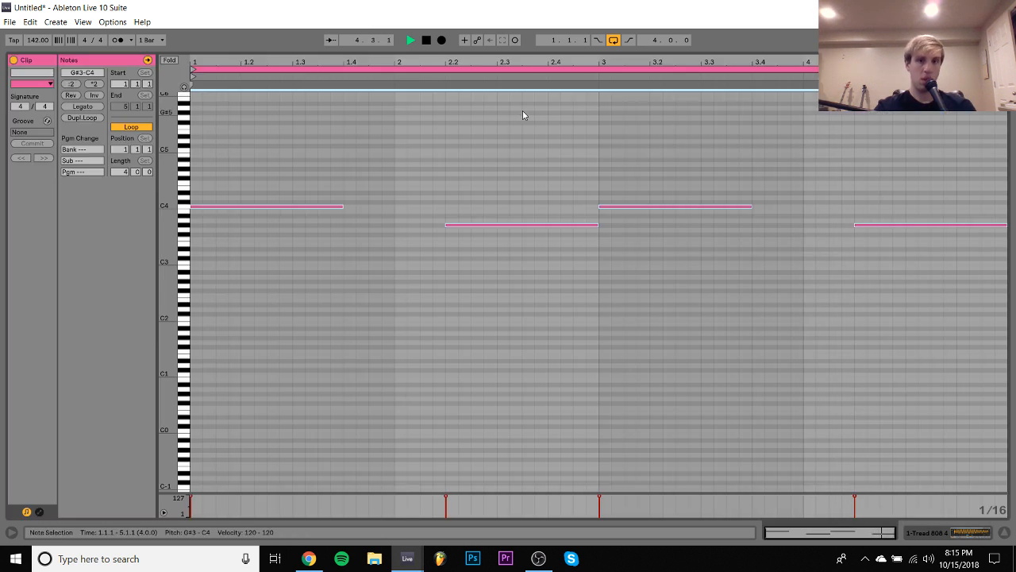
{"action": "left_click", "coordinate": [935, 534]}
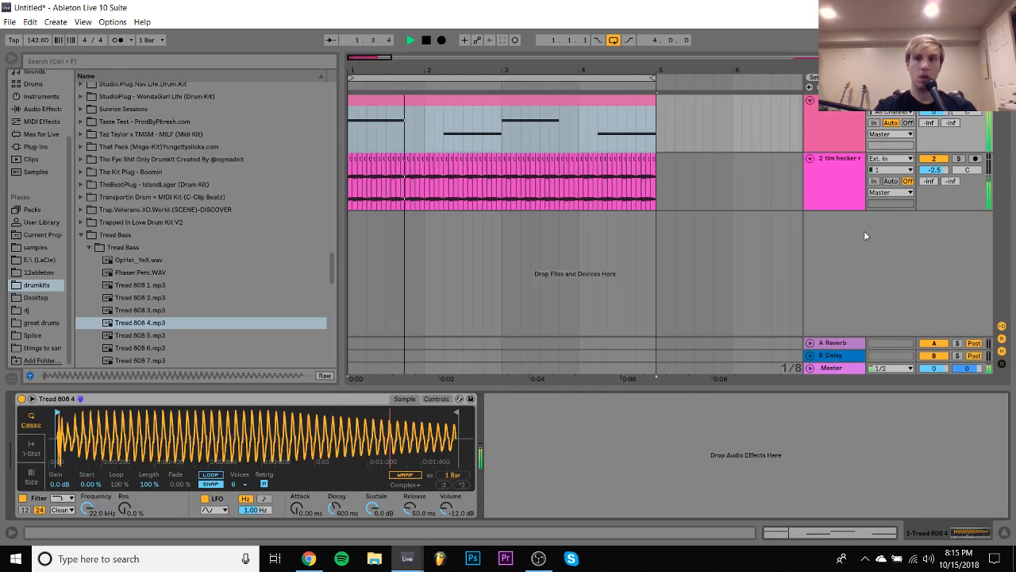
- Add the Max audio effect Buffer Shuffler 2.0 at the end of the tim hecker radiance track's effect chain
{"action": "left_click", "coordinate": [837, 181]}
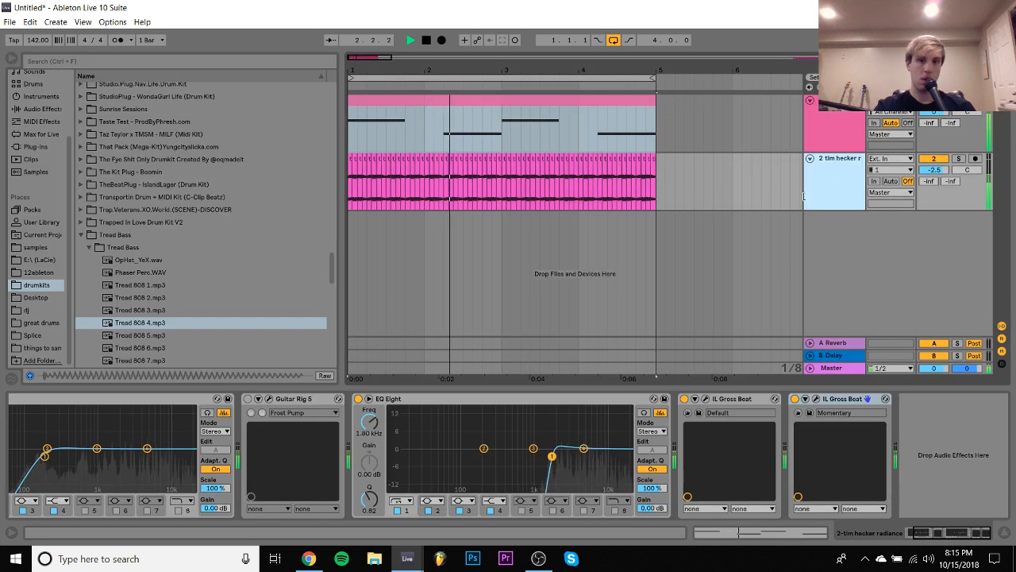
{"action": "left_click", "coordinate": [40, 134]}
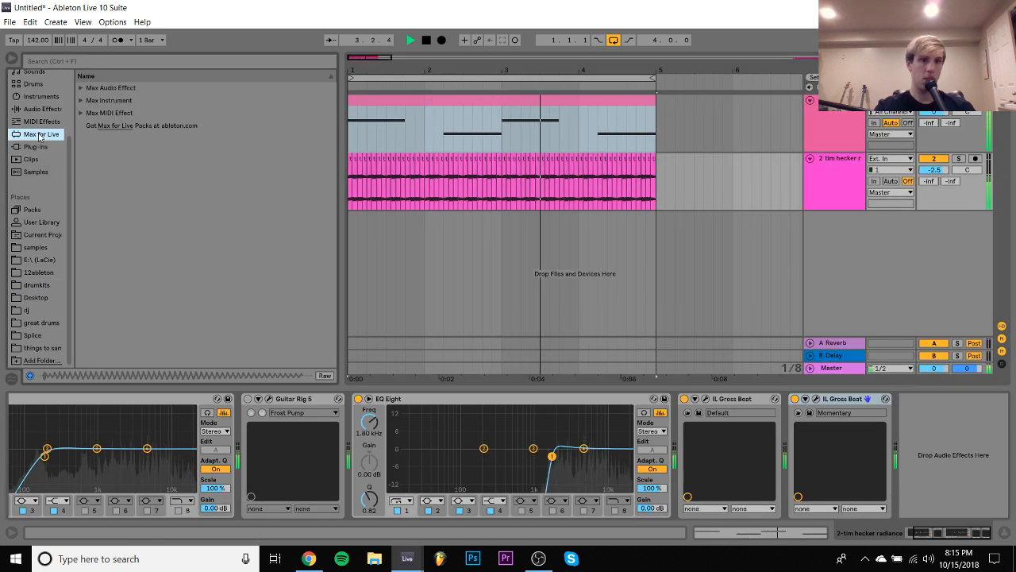
{"action": "left_click", "coordinate": [82, 88]}
{"action": "left_click", "coordinate": [135, 142]}
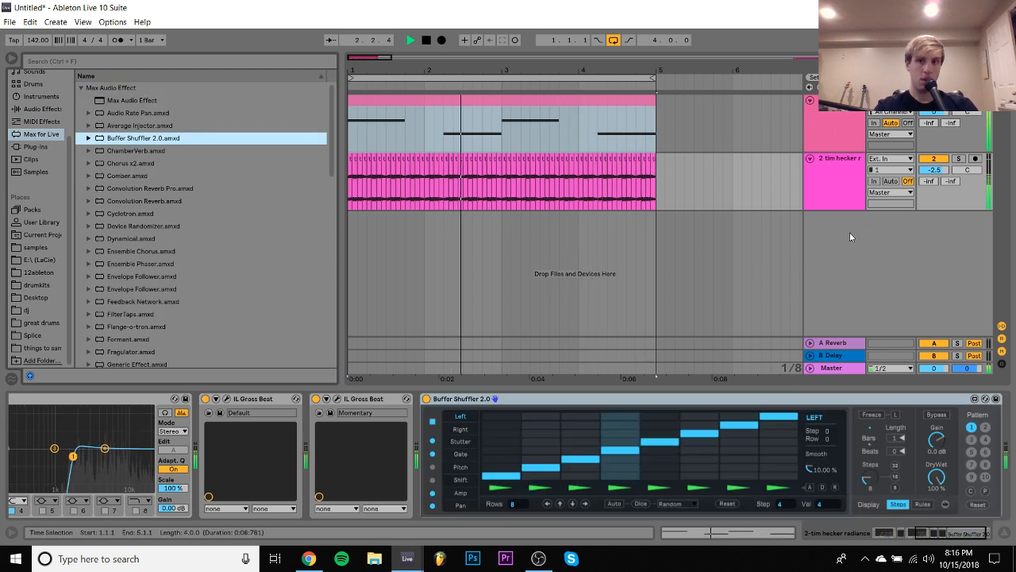
- Turn off Buffer Shuffler's Stutter and Gate lanes, enable Pitch, and display its lane during playback with step 2 at -12 st
{"action": "left_click", "coordinate": [433, 440]}
{"action": "left_click", "coordinate": [434, 455]}
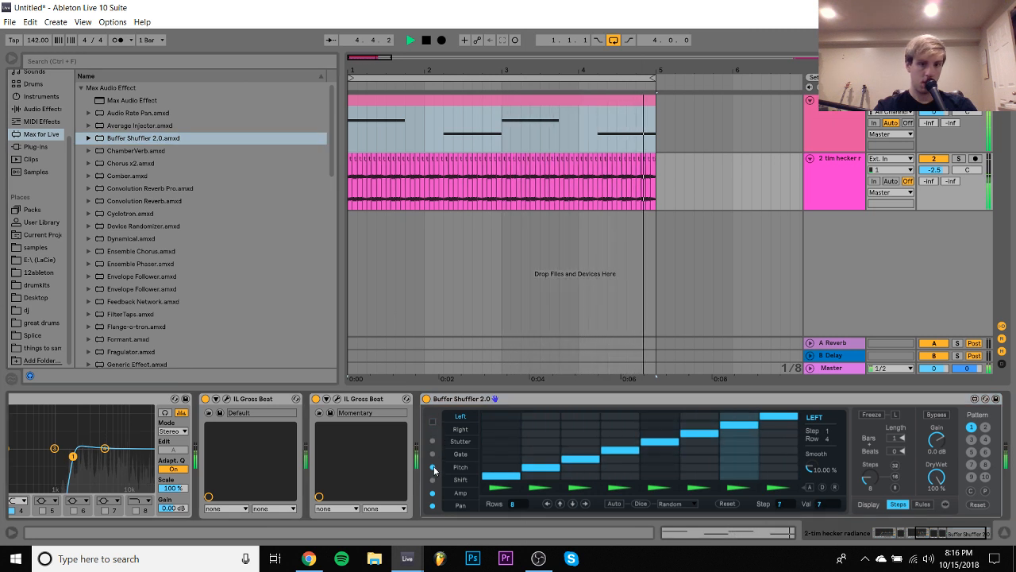
{"action": "left_click", "coordinate": [461, 467]}
{"action": "key", "text": "space"}
{"action": "key", "text": "space"}
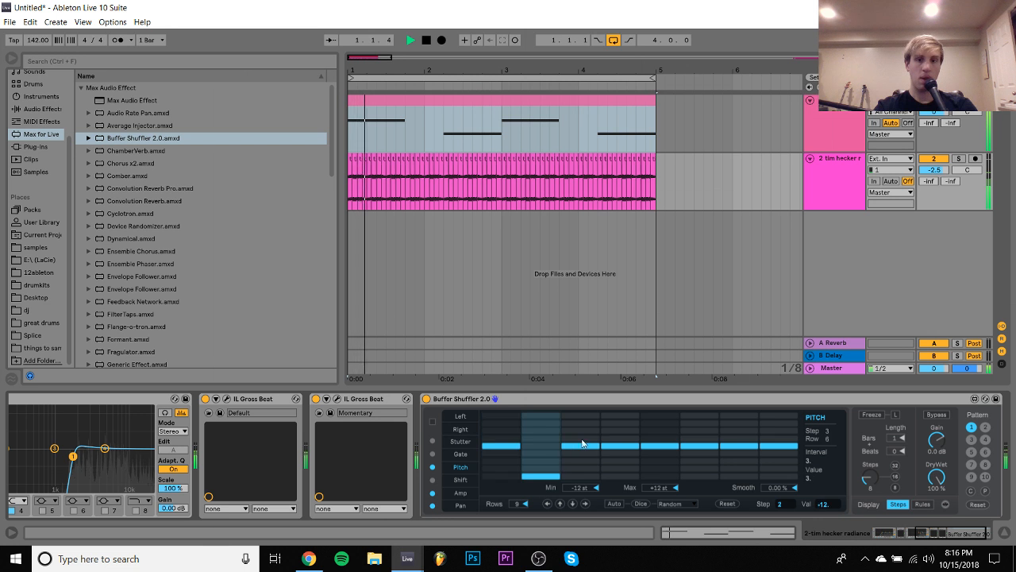
- Try Pitch steps 1 and 5 at +12 st with step 4 at -12 st, and reset steps 1, 2 and 5 to 0 st
{"action": "left_click_drag", "start_coordinate": [621, 433], "coordinate": [623, 385]}
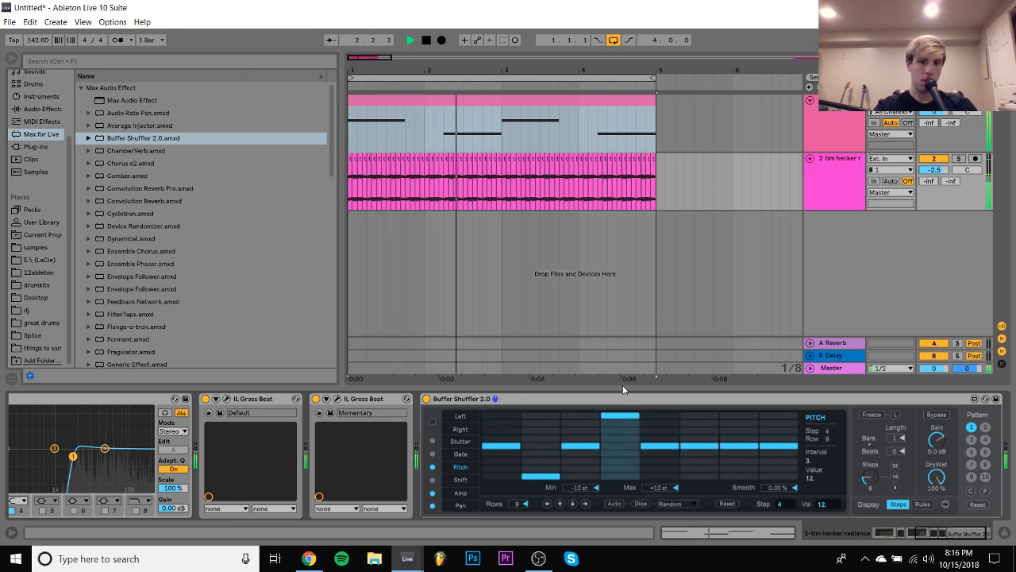
{"action": "left_click_drag", "start_coordinate": [625, 475], "coordinate": [614, 560]}
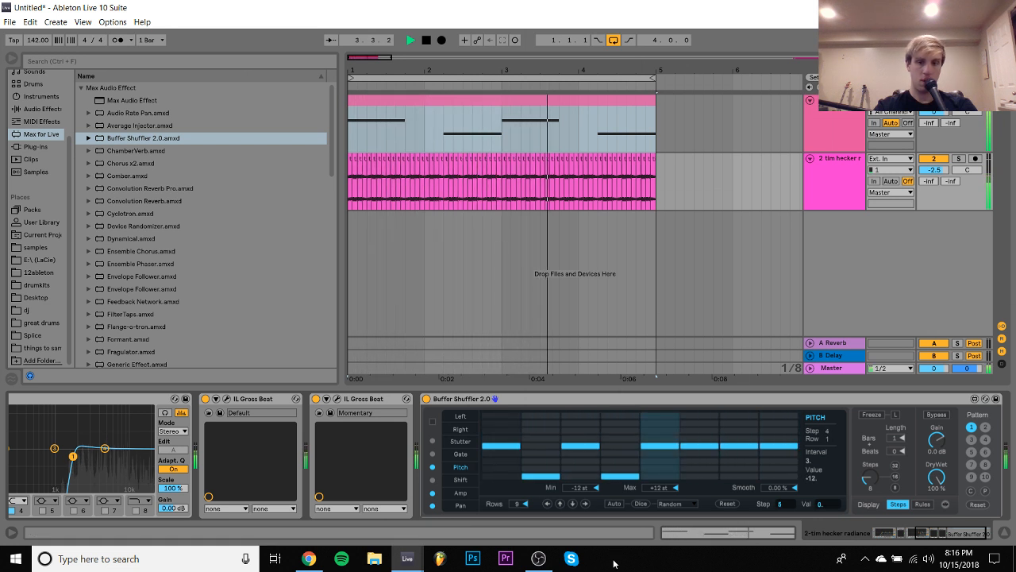
{"action": "left_click_drag", "start_coordinate": [651, 447], "coordinate": [666, 372]}
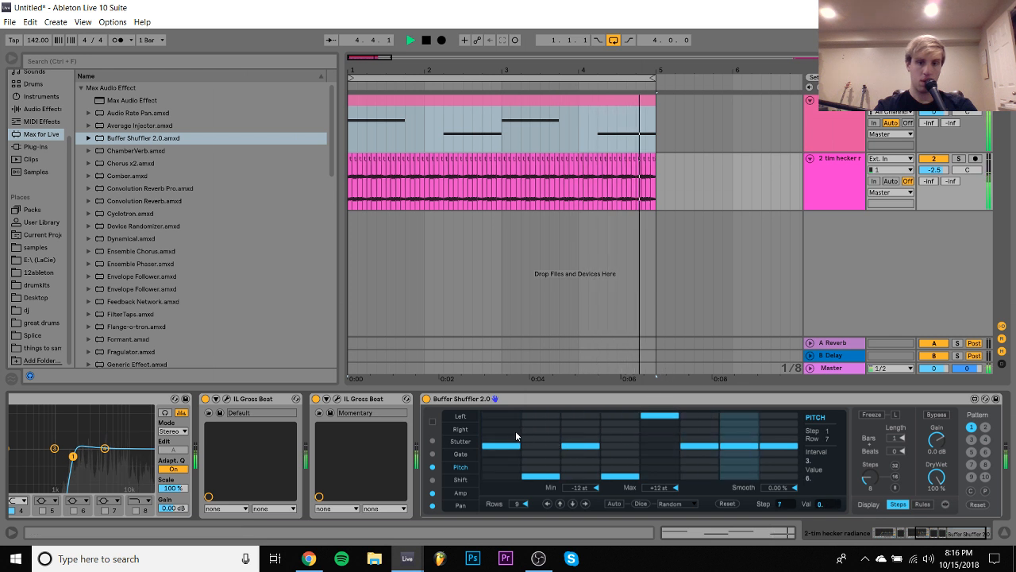
{"action": "left_click_drag", "start_coordinate": [516, 430], "coordinate": [512, 412]}
{"action": "left_click", "coordinate": [659, 445]}
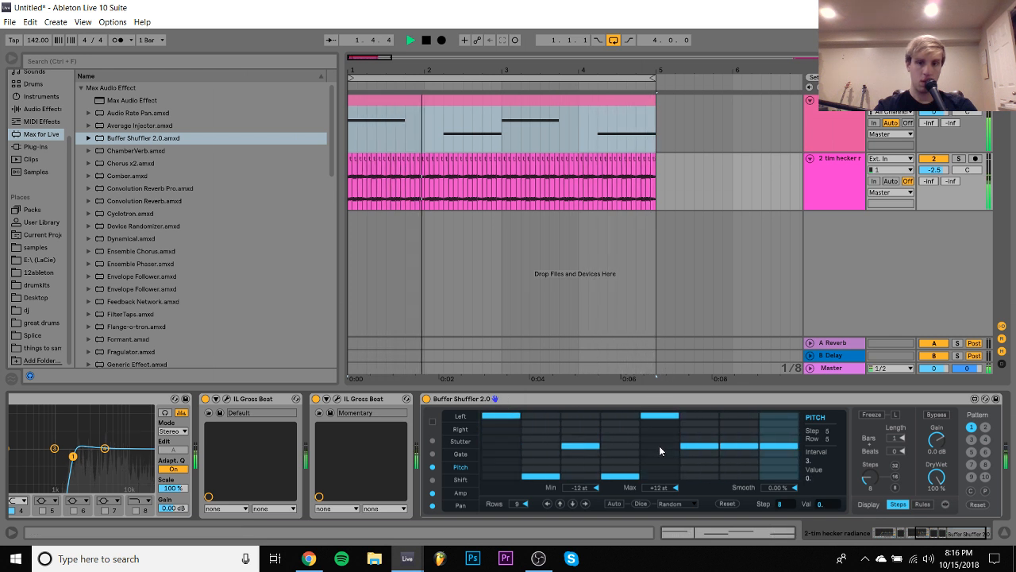
{"action": "left_click", "coordinate": [503, 446]}
{"action": "left_click", "coordinate": [540, 447]}
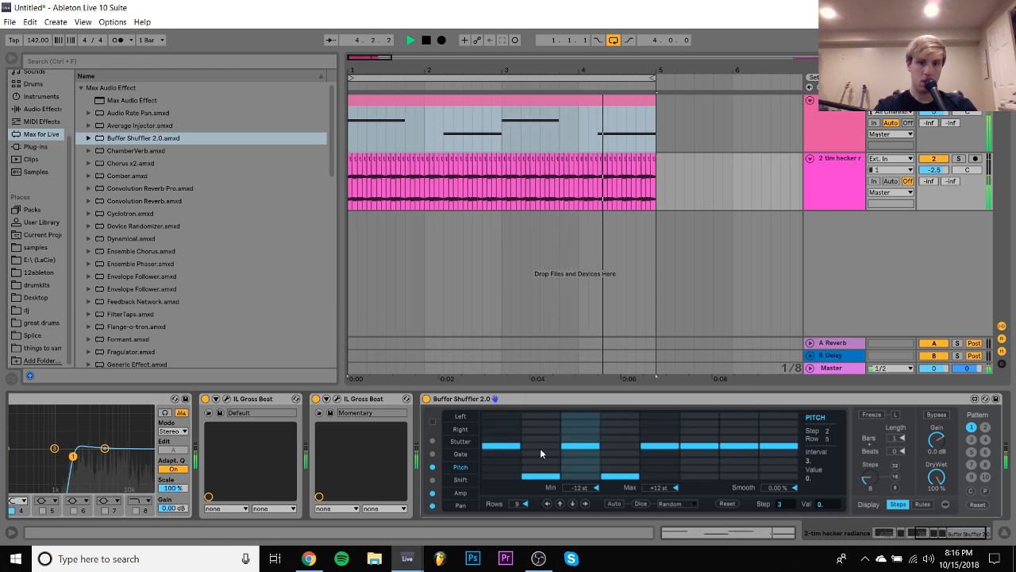
- Try Pitch step 5 at +12 st and step 3 at -12 st, and return steps 4 and 5 to 0 st
{"action": "left_click", "coordinate": [662, 435]}
{"action": "left_click_drag", "start_coordinate": [661, 433], "coordinate": [661, 414]}
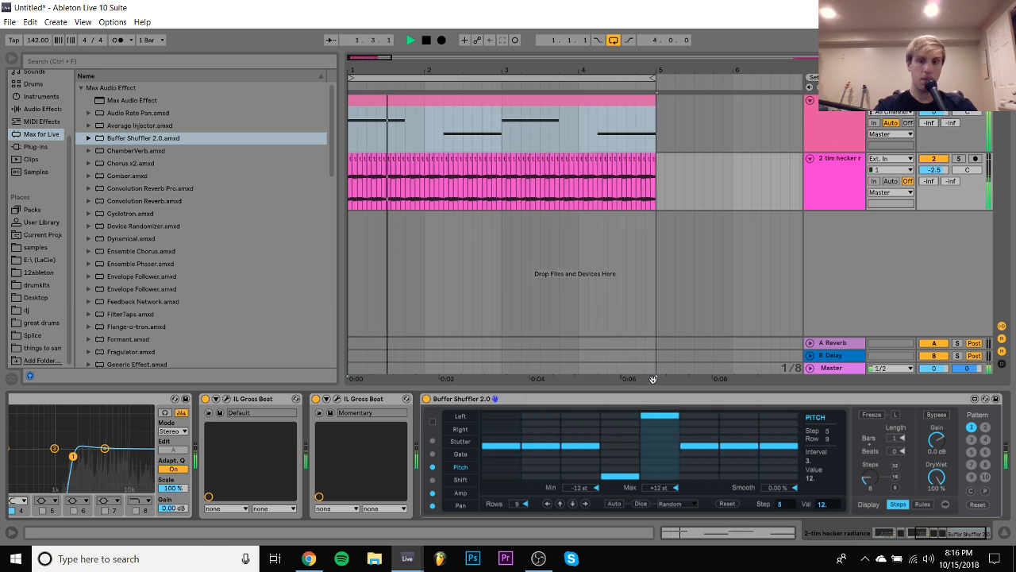
{"action": "left_click_drag", "start_coordinate": [588, 463], "coordinate": [579, 516]}
{"action": "left_click", "coordinate": [619, 445]}
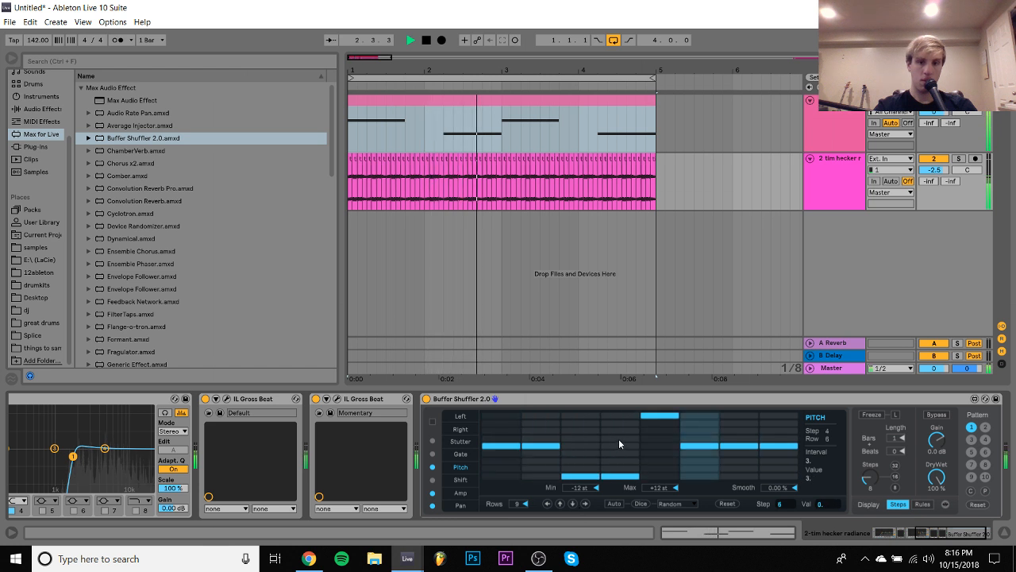
{"action": "left_click", "coordinate": [646, 445]}
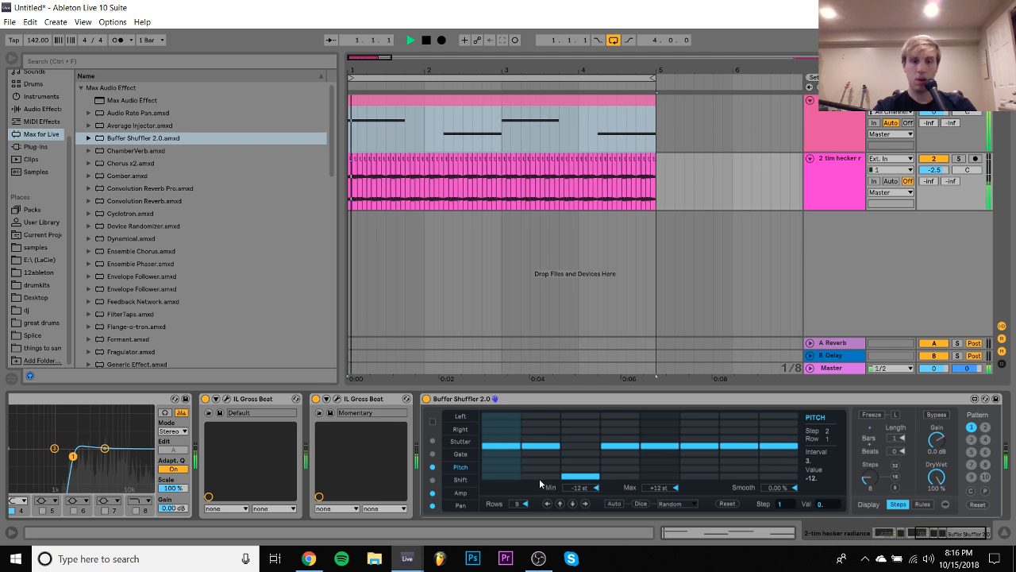
- Try Pitch step 1 at -12 st, and leave only step 2 at -12 st by resetting steps 1 and 3 to 0
{"action": "left_click_drag", "start_coordinate": [507, 469], "coordinate": [505, 498]}
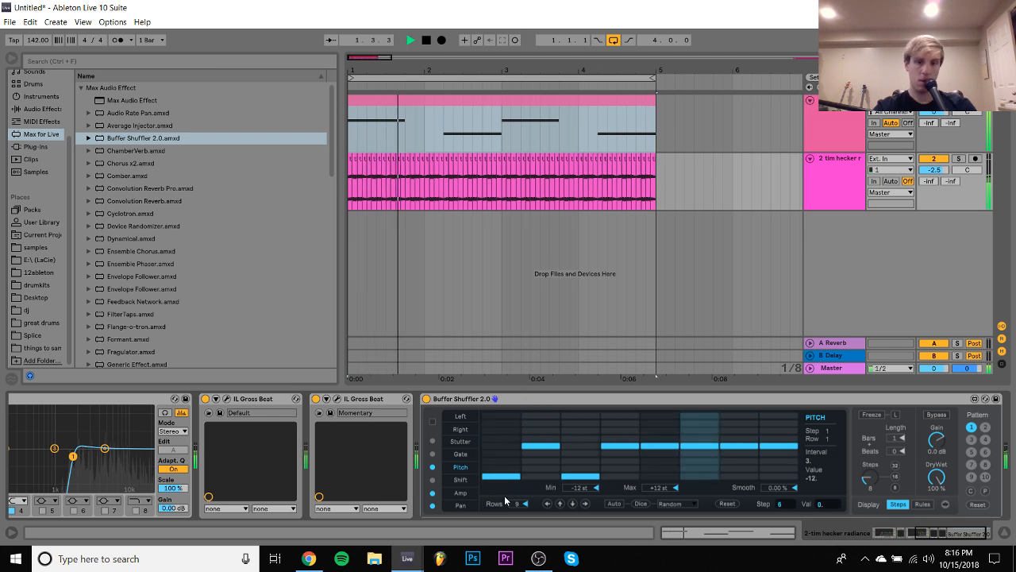
{"action": "left_click", "coordinate": [508, 446]}
{"action": "left_click", "coordinate": [545, 462]}
{"action": "left_click", "coordinate": [547, 470]}
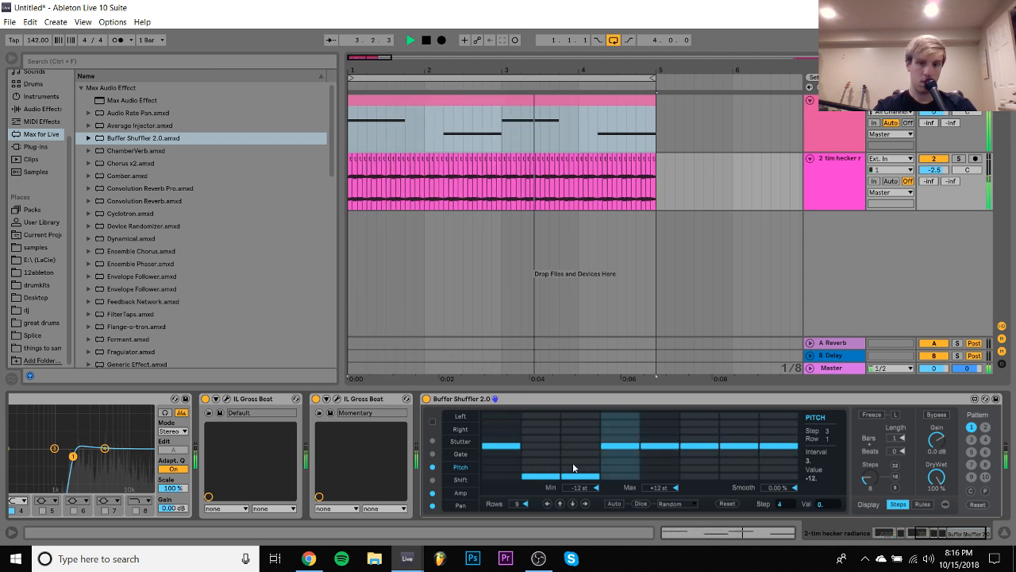
{"action": "left_click", "coordinate": [582, 444]}
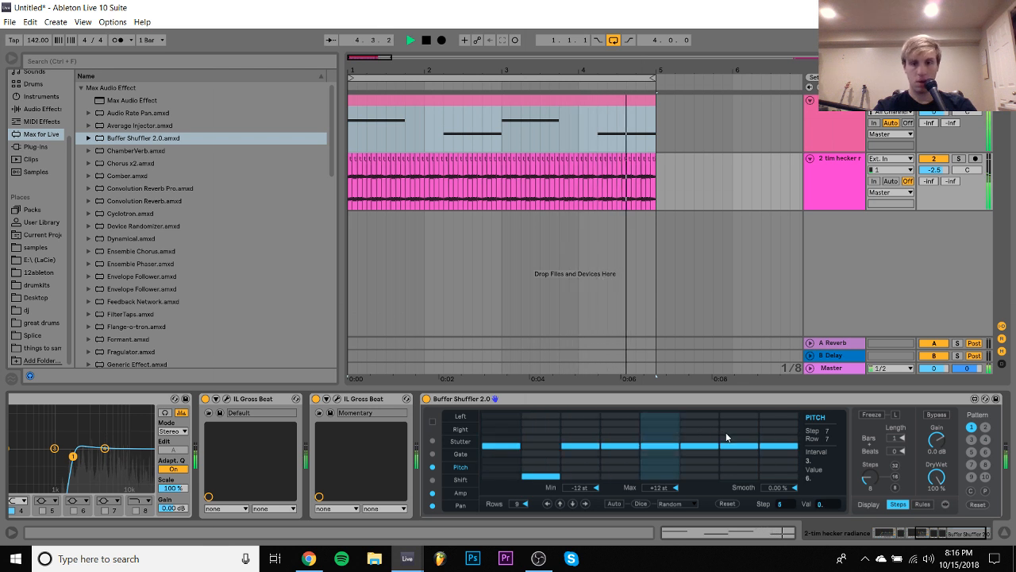
- Try Pitch steps 5 and 6 at +12 st and at -12 st while the loop plays
{"action": "left_click", "coordinate": [660, 415]}
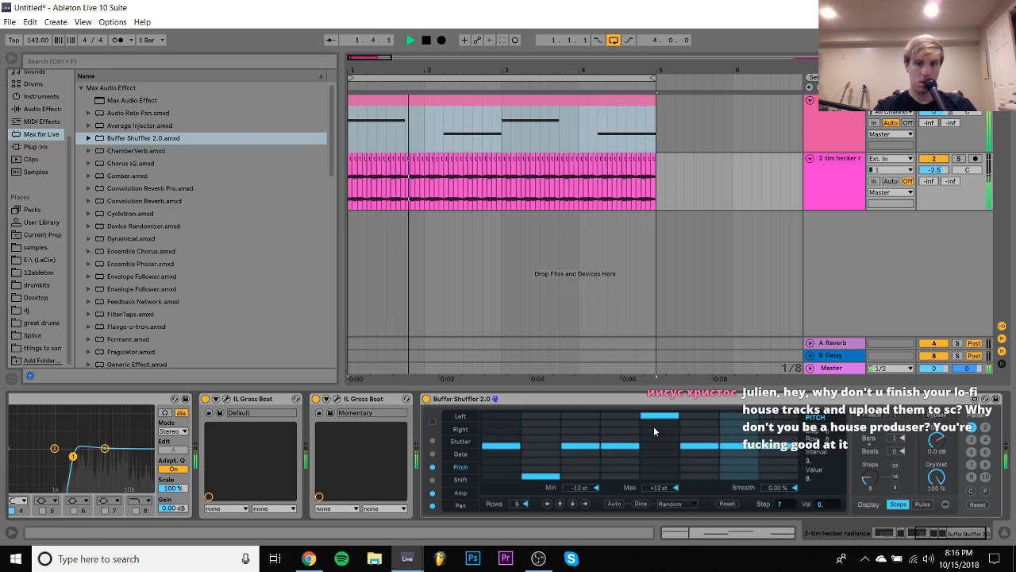
{"action": "left_click", "coordinate": [700, 415]}
{"action": "left_click", "coordinate": [699, 476]}
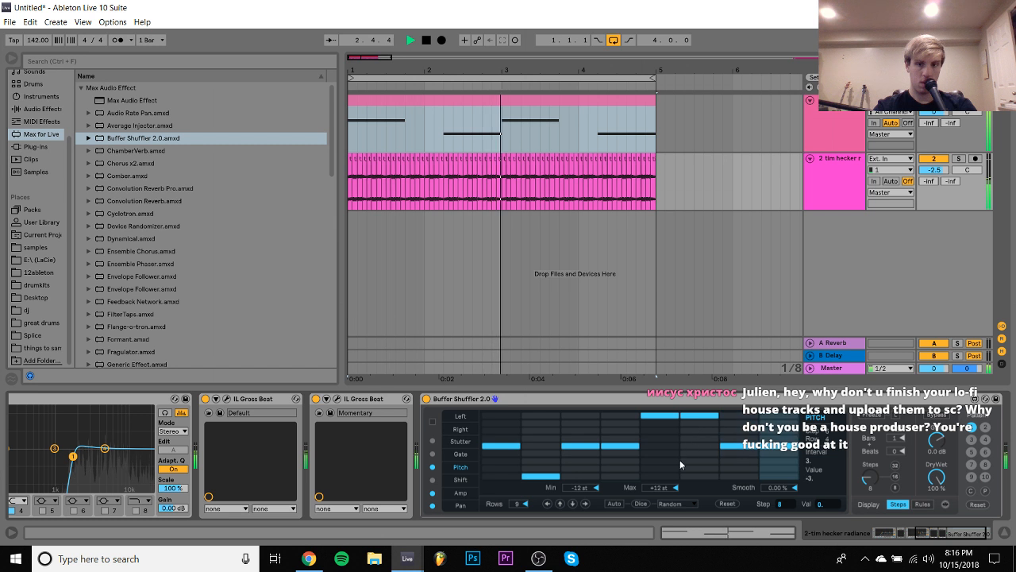
{"action": "left_click", "coordinate": [659, 475]}
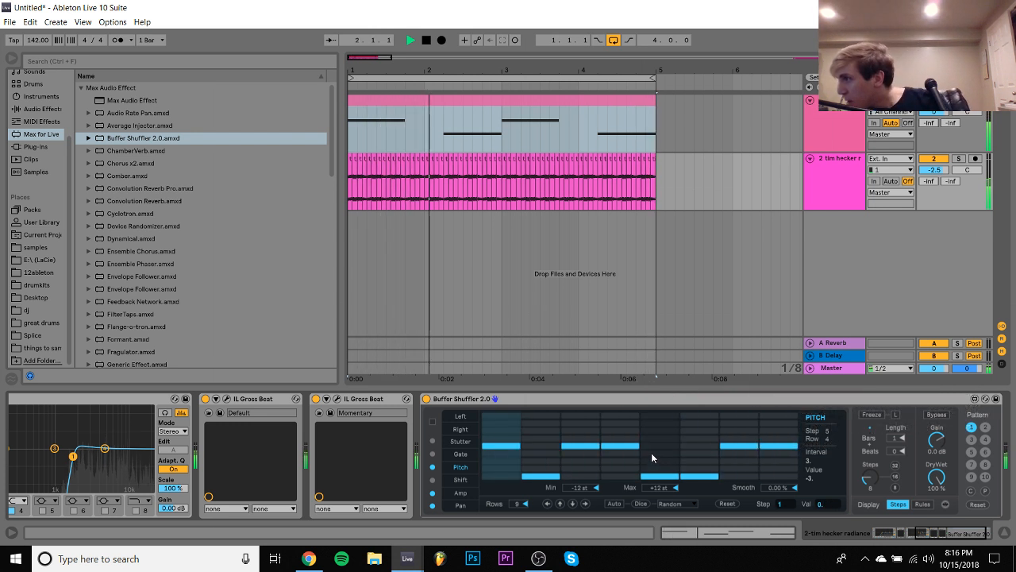
{"action": "key", "text": "space"}
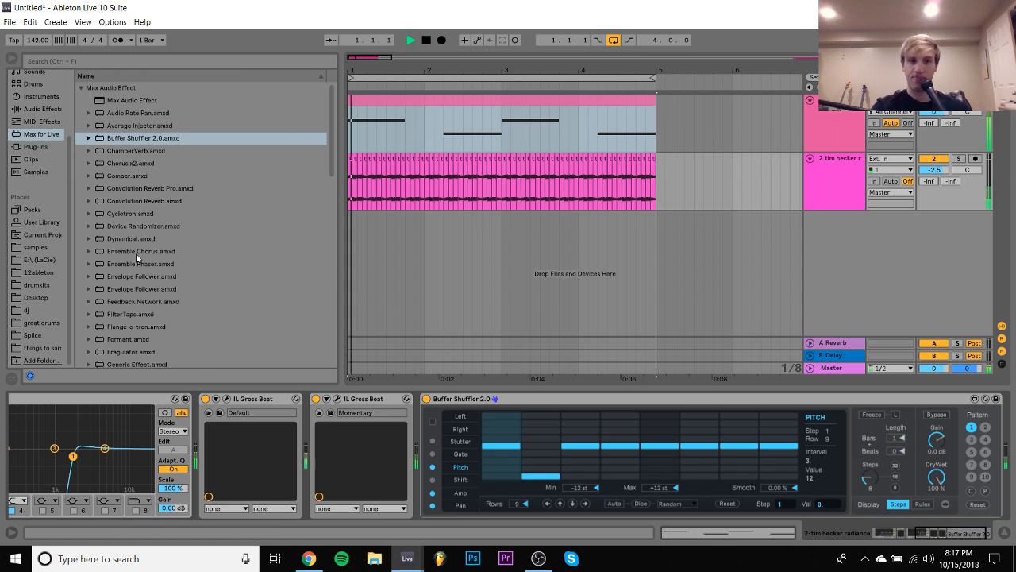
- Move Guitar Rig 5 with the Frost Pump preset to the end of the chain after Buffer Shuffler 2.0 and turn it on
{"action": "scroll", "coordinate": [646, 467], "scroll_direction": "left", "scroll_amount": 5}
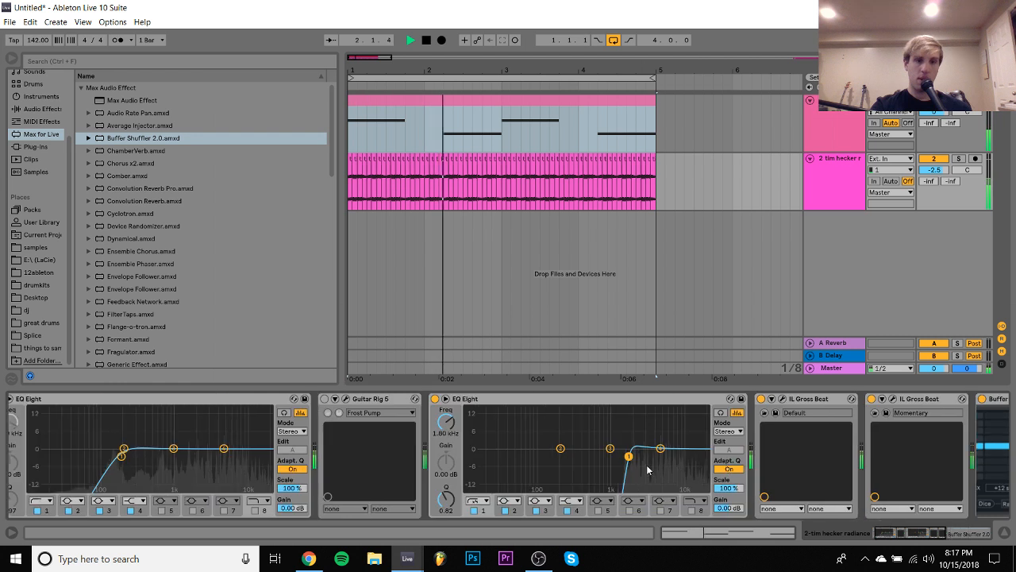
{"action": "scroll", "coordinate": [647, 467], "scroll_direction": "left", "scroll_amount": 1}
{"action": "left_click_drag", "start_coordinate": [392, 401], "coordinate": [326, 419]}
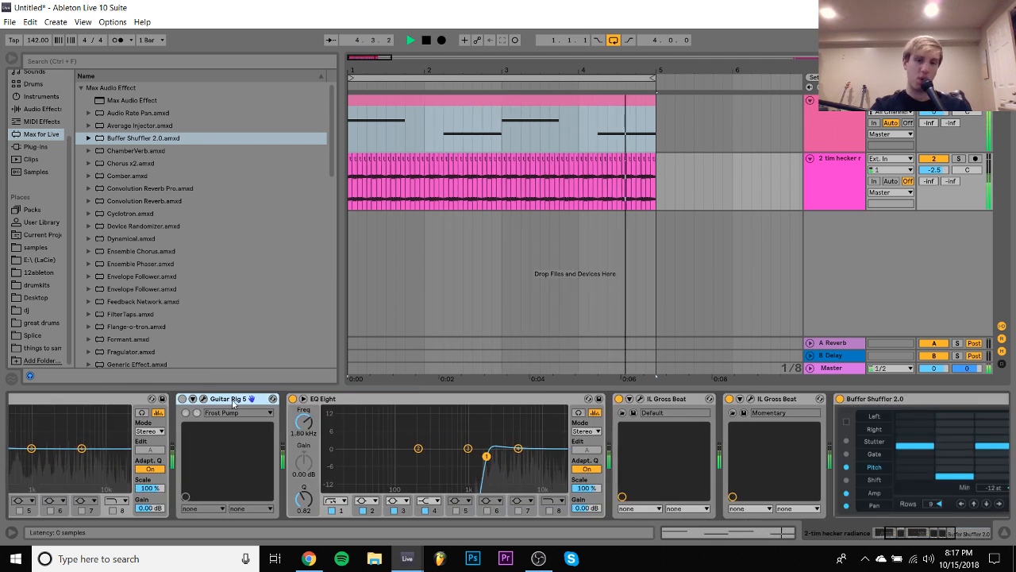
{"action": "left_click_drag", "start_coordinate": [209, 400], "coordinate": [974, 503]}
{"action": "left_click_drag", "start_coordinate": [839, 468], "coordinate": [835, 469]}
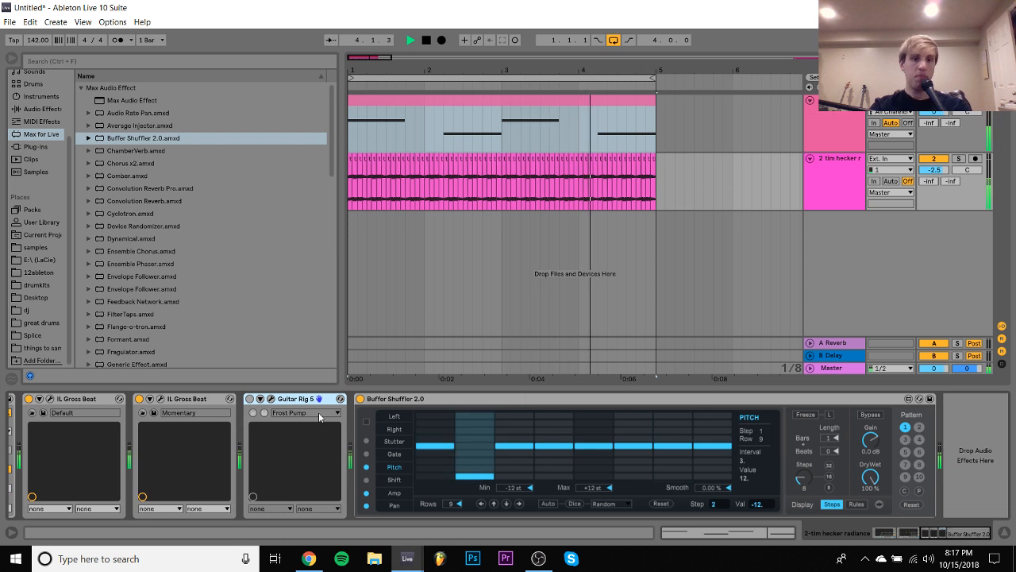
{"action": "left_click_drag", "start_coordinate": [300, 400], "coordinate": [855, 438]}
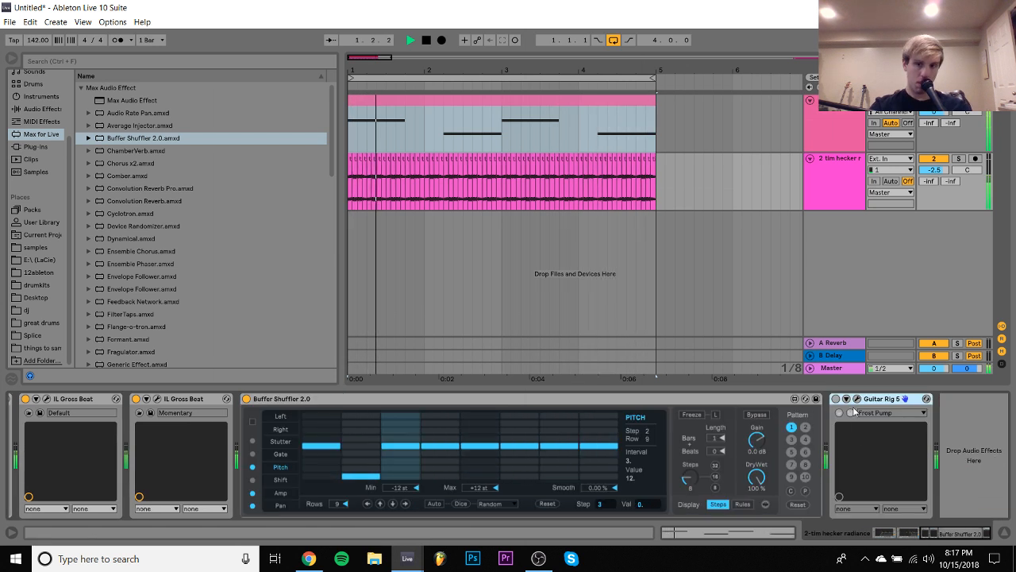
{"action": "left_click", "coordinate": [836, 399]}
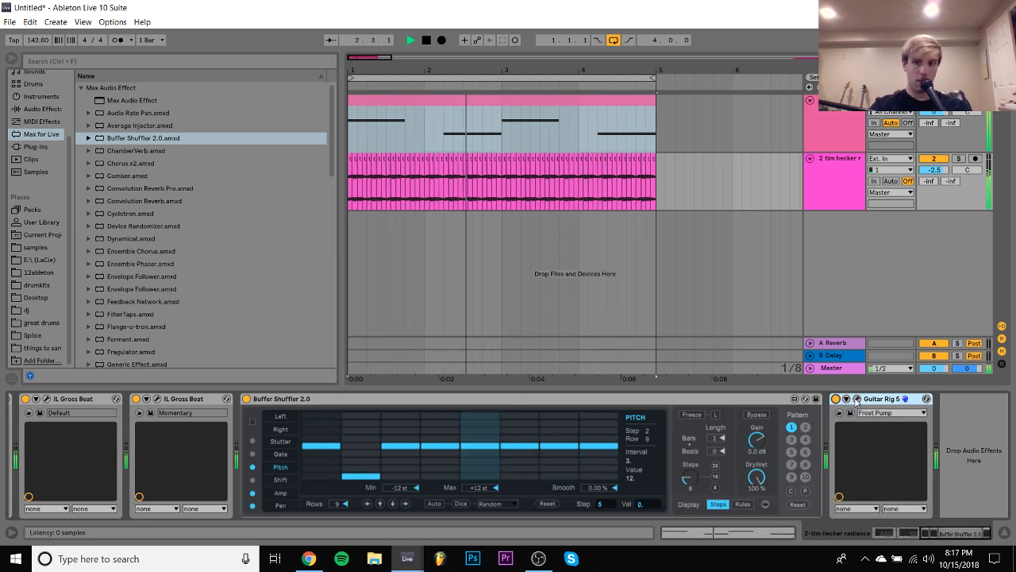
{"action": "left_click", "coordinate": [842, 184]}
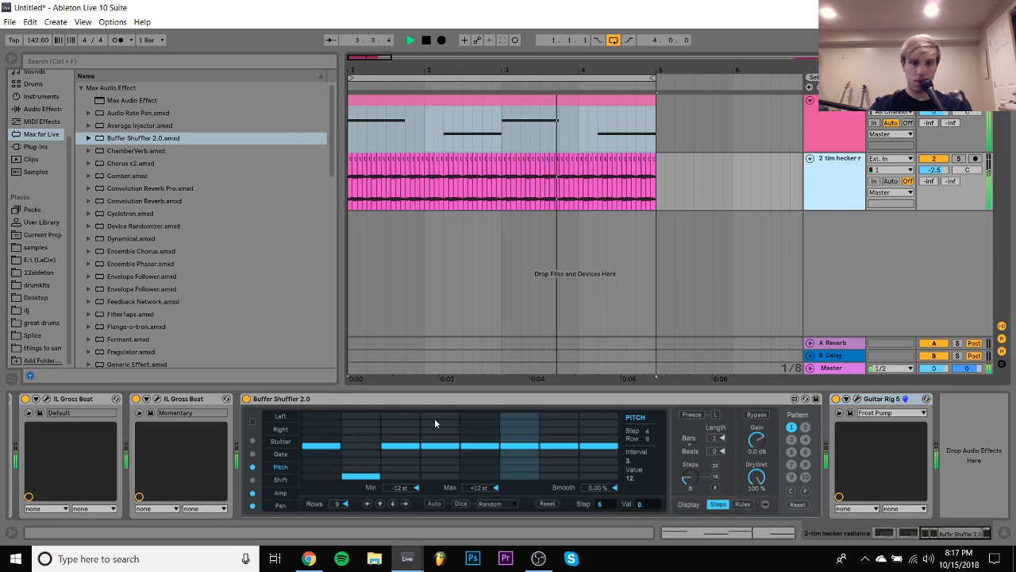
- Reset Pitch step 2 to 0 st and audition steps 5 and 6 at -12 st and +12 st before returning them to 0
{"action": "left_click", "coordinate": [367, 447]}
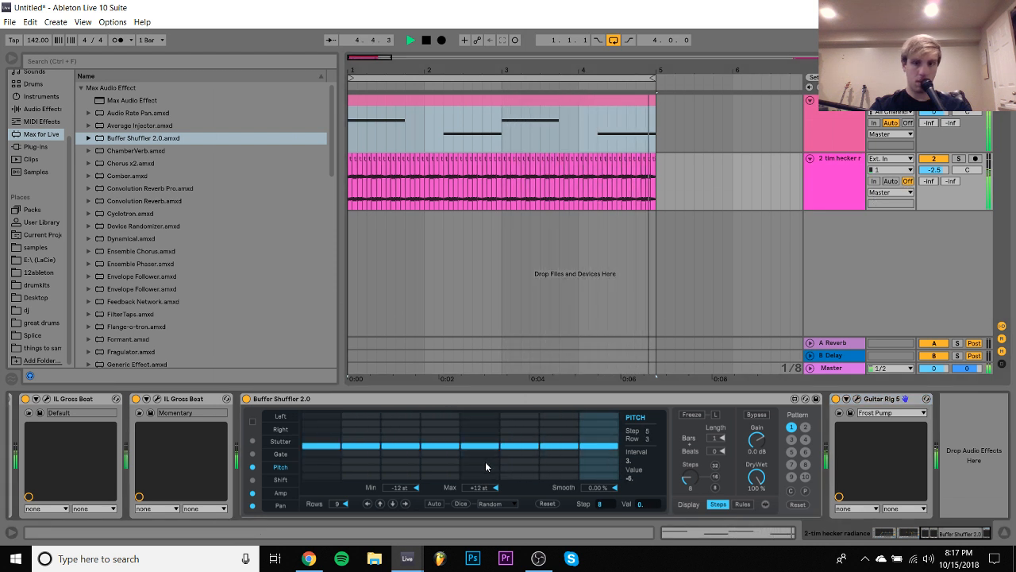
{"action": "left_click", "coordinate": [485, 475]}
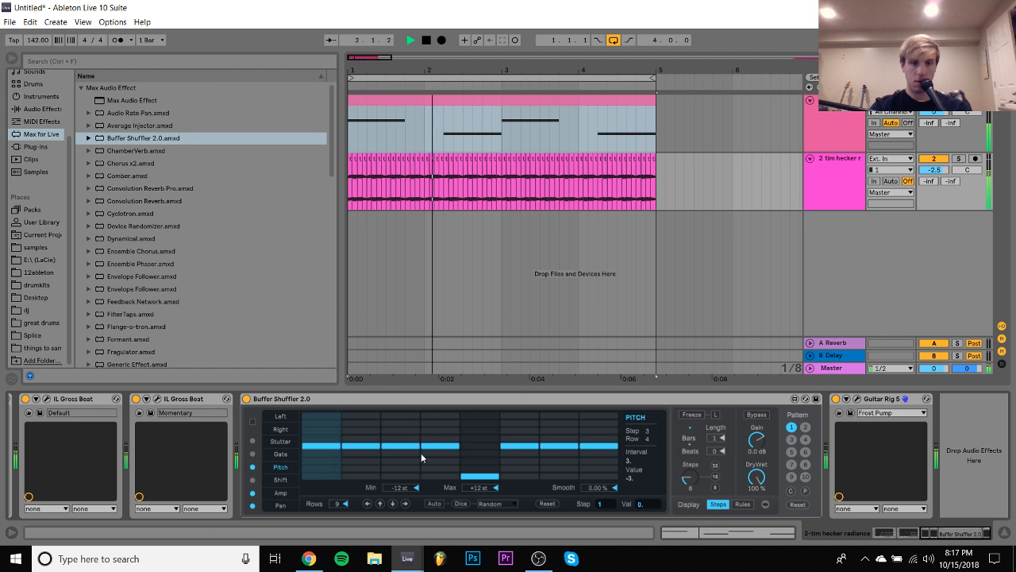
{"action": "left_click", "coordinate": [519, 475]}
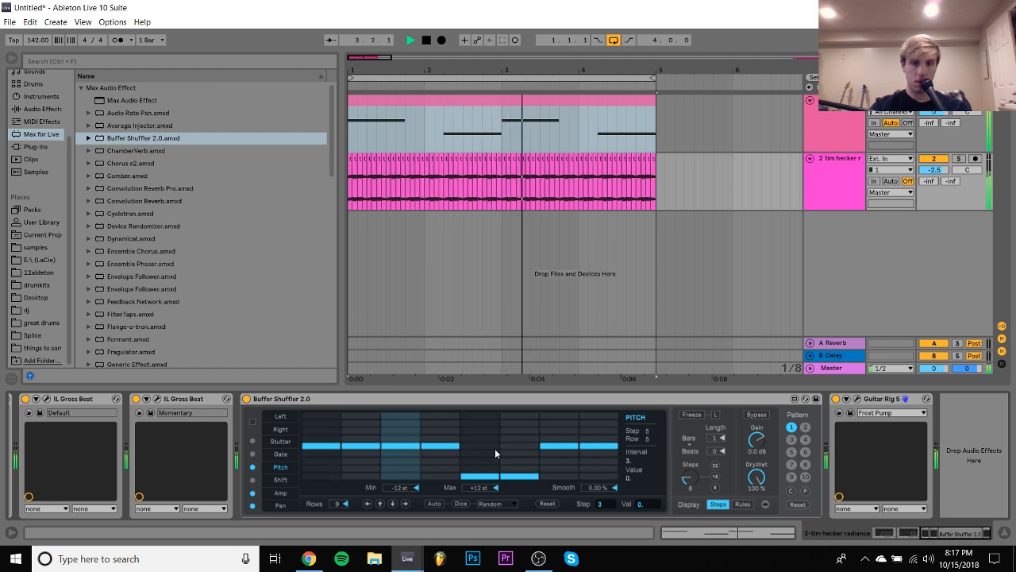
{"action": "left_click", "coordinate": [482, 416]}
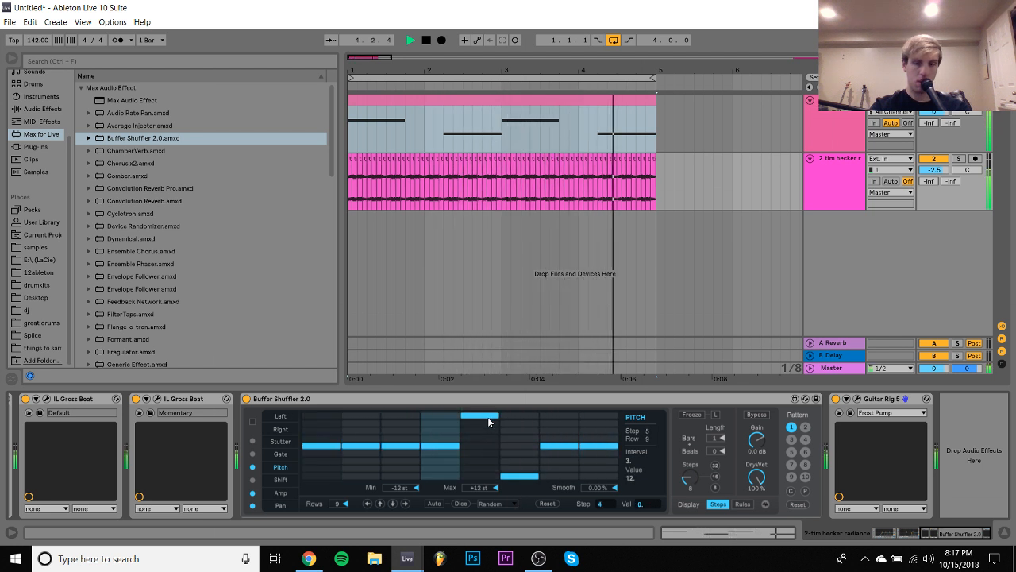
{"action": "left_click", "coordinate": [518, 415]}
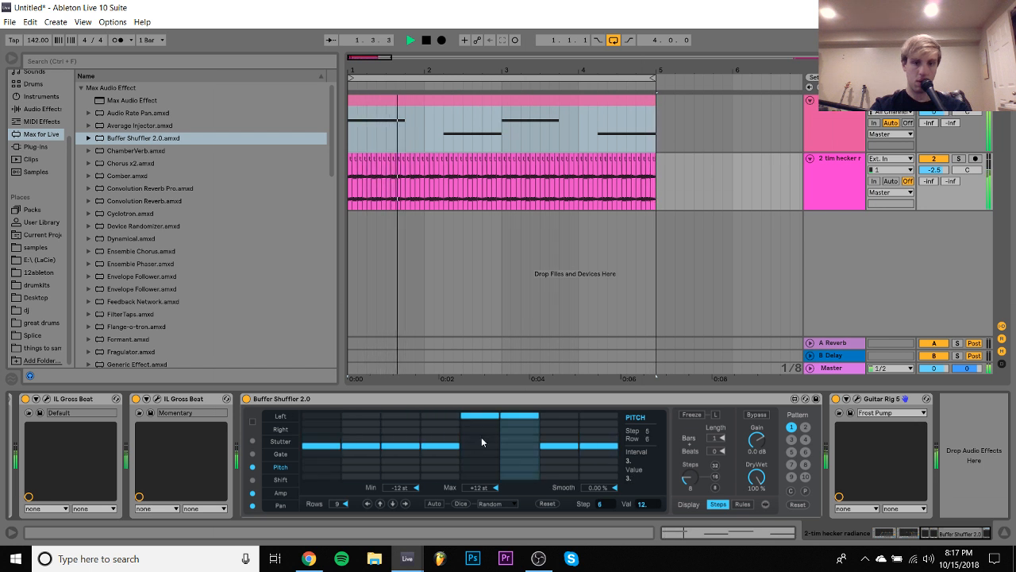
{"action": "left_click_drag", "start_coordinate": [481, 445], "coordinate": [524, 446]}
- Set all eight Pitch steps in Buffer Shuffler to -12 st, starting from the last step
{"action": "left_click_drag", "start_coordinate": [609, 431], "coordinate": [602, 501]}
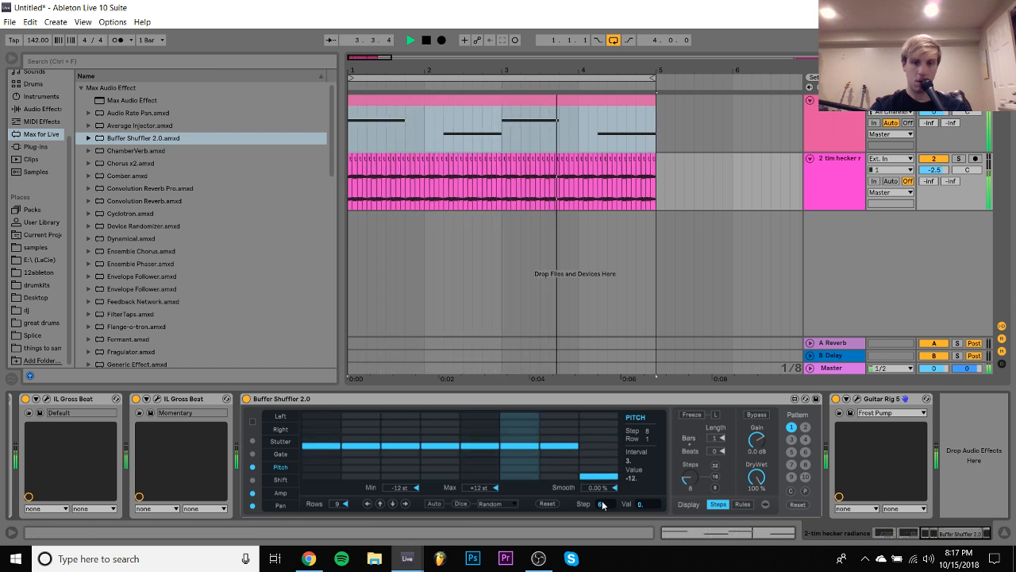
{"action": "left_click", "coordinate": [553, 471]}
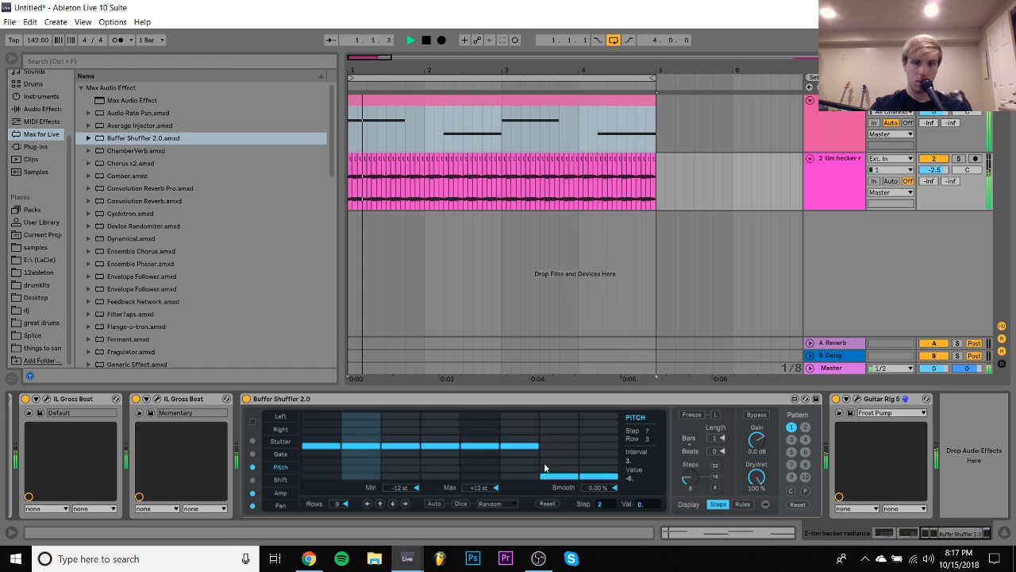
{"action": "left_click_drag", "start_coordinate": [526, 478], "coordinate": [309, 513]}
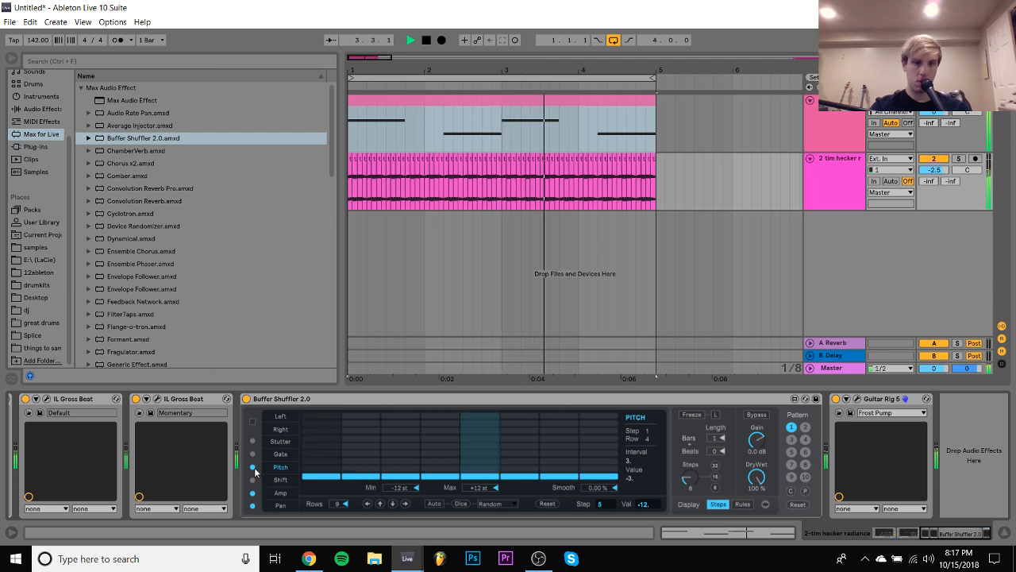
- Add an EQ Eight after Guitar Rig 5 on the tim hecker radiance track and set band 1 to a low-cut filter
{"action": "left_click", "coordinate": [827, 198]}
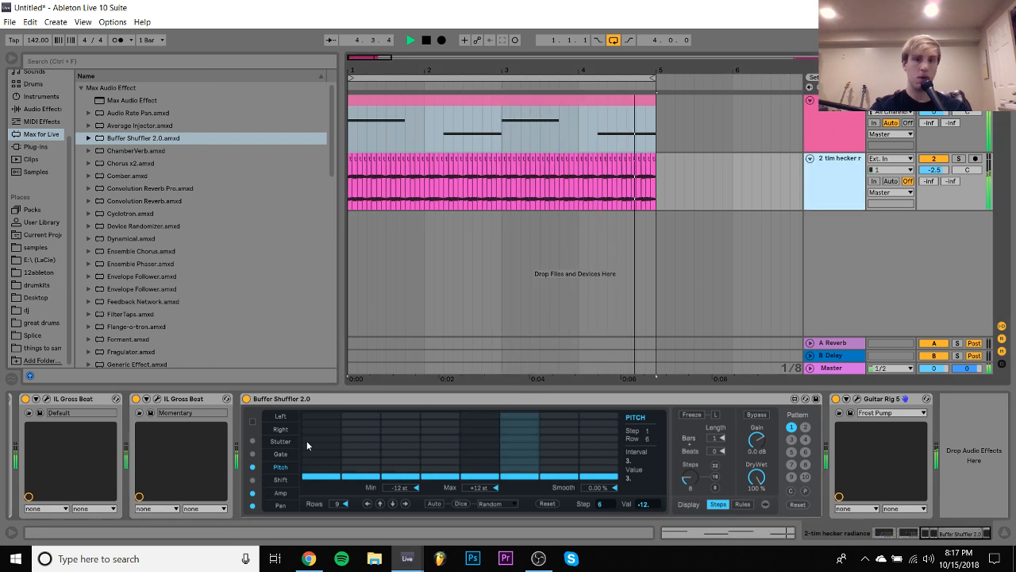
{"action": "left_click", "coordinate": [41, 111]}
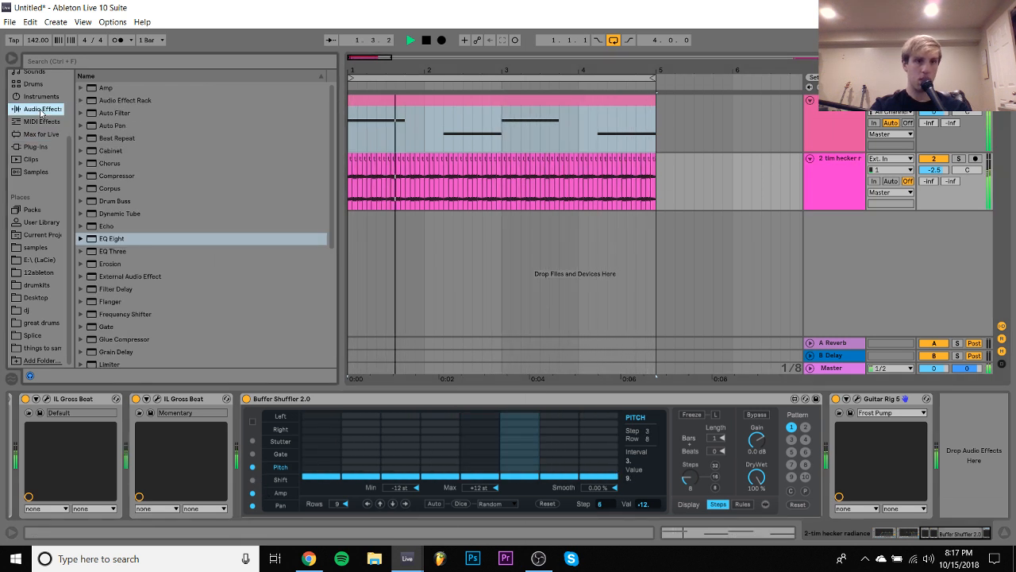
{"action": "double_click", "coordinate": [111, 239]}
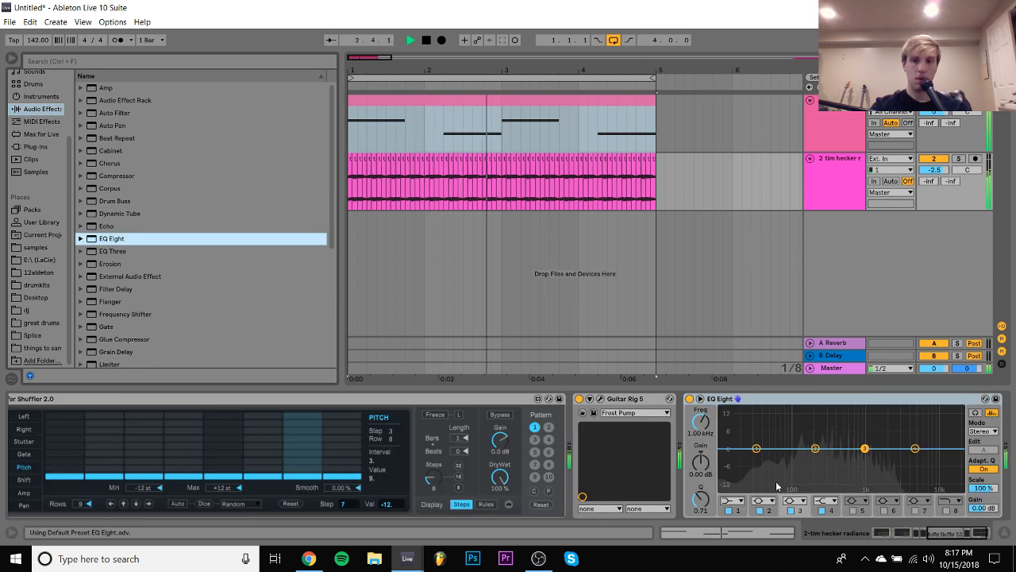
{"action": "left_click", "coordinate": [731, 501]}
{"action": "left_click", "coordinate": [722, 435]}
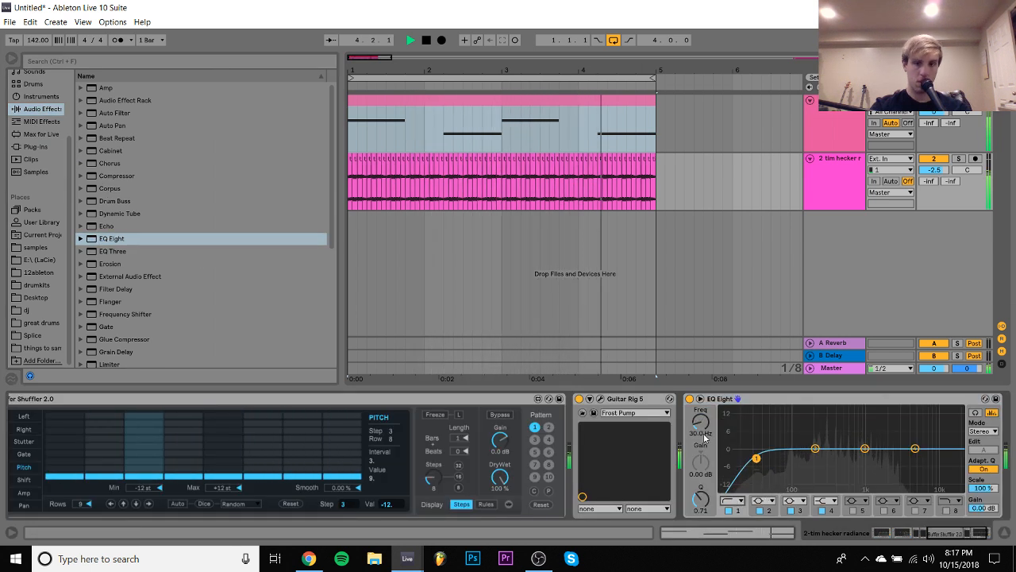
- Raise EQ Eight's band 1 low cut to 469 Hz and lower Buffer Shuffler 2.0's Dry/Wet to 43.3 %
{"action": "left_click_drag", "start_coordinate": [701, 423], "coordinate": [701, 381]}
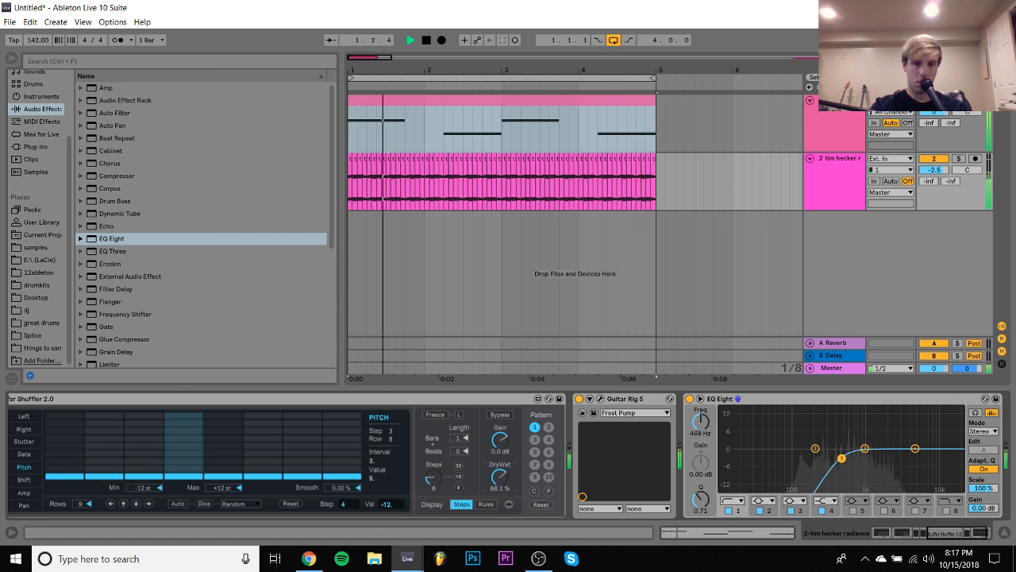
{"action": "left_click_drag", "start_coordinate": [496, 483], "coordinate": [496, 529]}
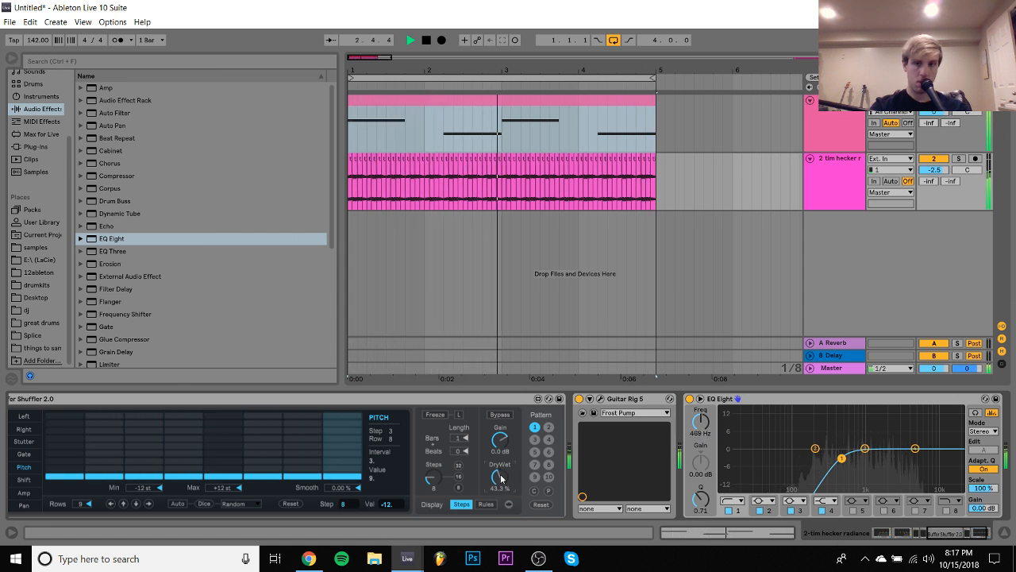
- Select the tim hecker radiance track, restart playback and solo the track
{"action": "left_click", "coordinate": [837, 166]}
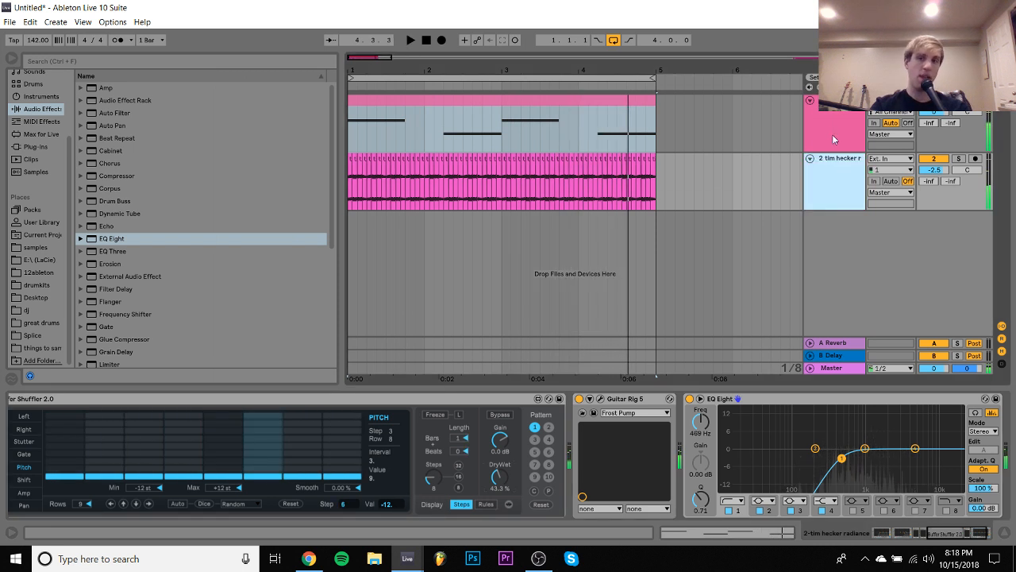
{"action": "key", "text": "space"}
{"action": "left_click", "coordinate": [958, 159]}
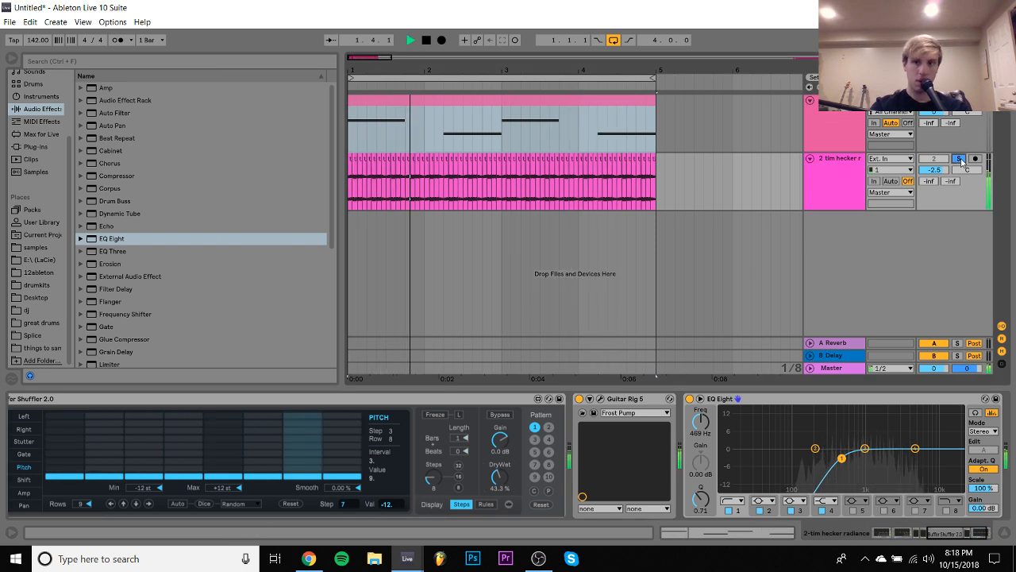
- Open Guitar Rig 5 and audition the Chaotech, Monologueistan and Moloching presets, returning to Monologueistan
{"action": "left_click", "coordinate": [601, 400]}
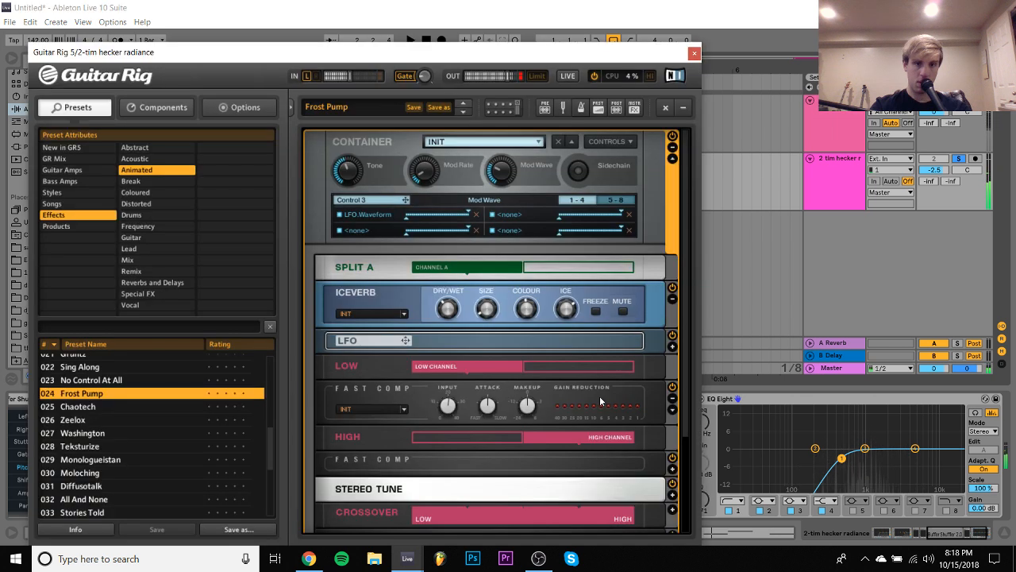
{"action": "left_click", "coordinate": [133, 408]}
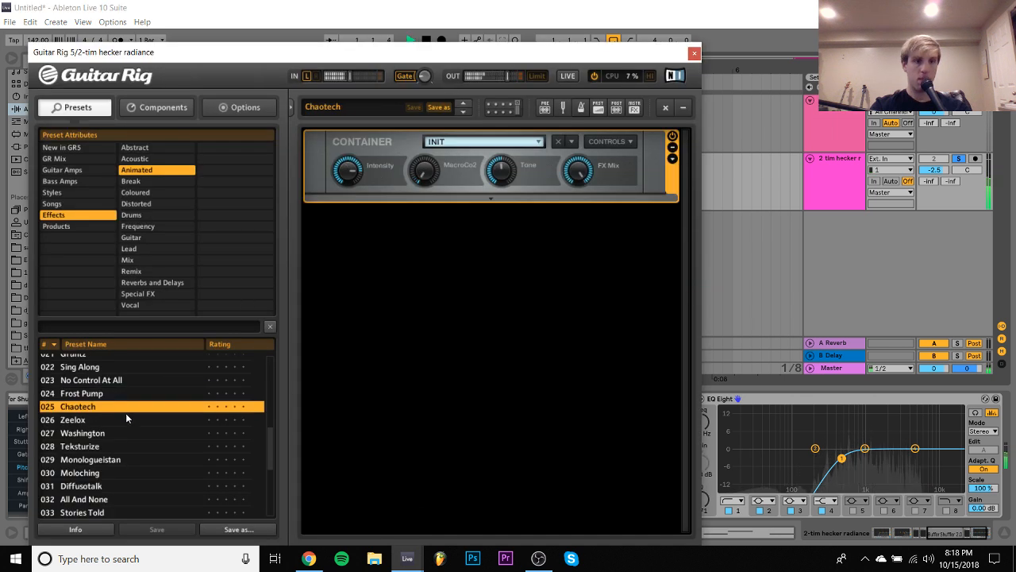
{"action": "left_click", "coordinate": [122, 442]}
{"action": "left_click", "coordinate": [110, 459]}
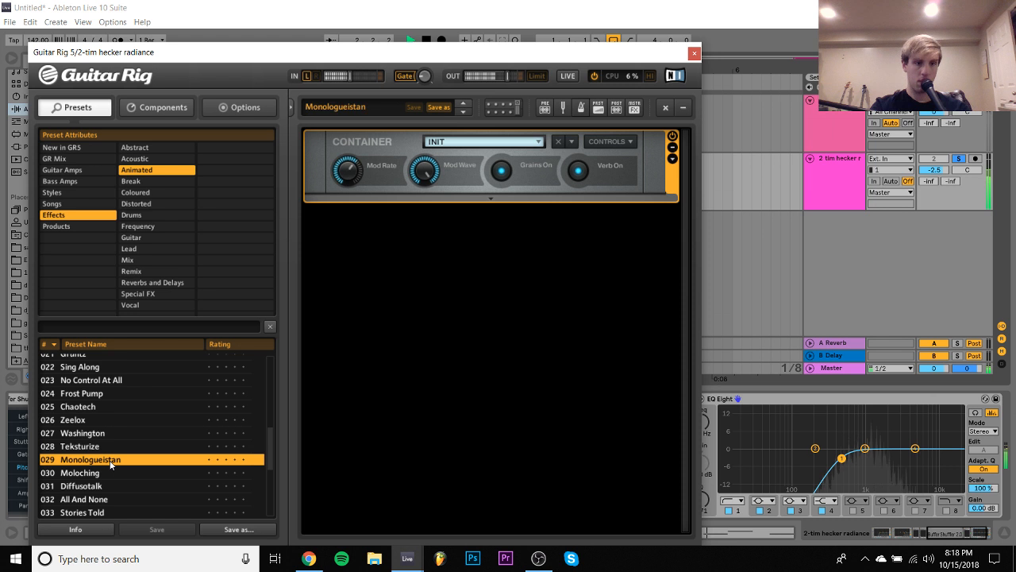
{"action": "scroll", "coordinate": [110, 460], "scroll_direction": "down", "scroll_amount": 2}
{"action": "left_click", "coordinate": [110, 457]}
{"action": "left_click", "coordinate": [96, 393]}
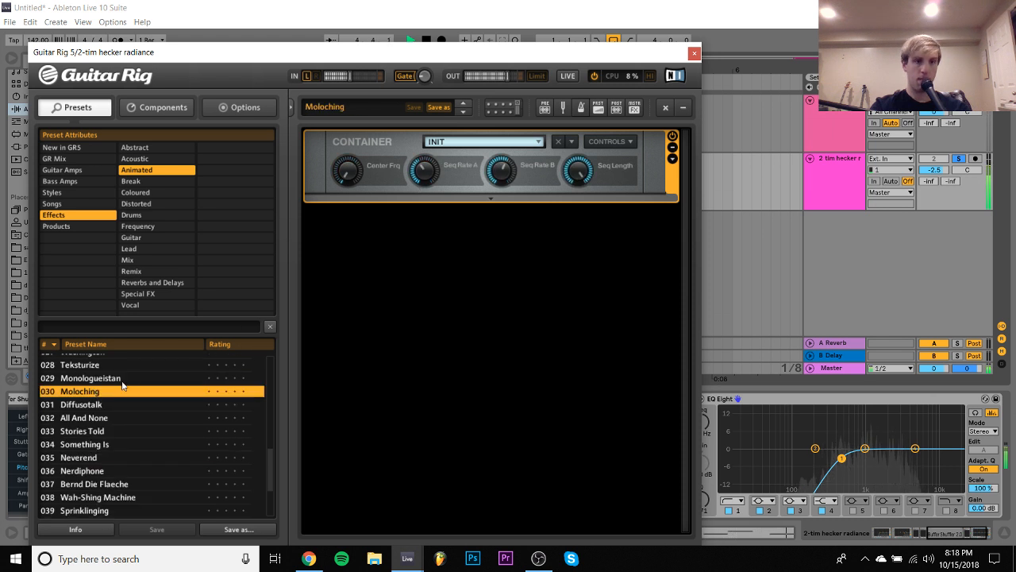
{"action": "left_click", "coordinate": [112, 379]}
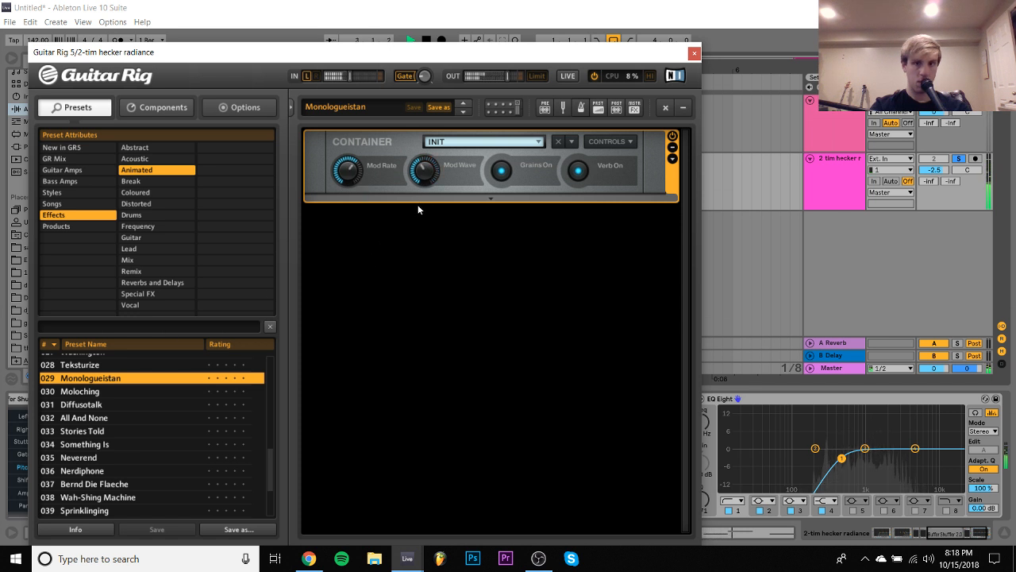
- Audition further Animated presets in Guitar Rig 5, including Nerdiphone and Lemon Leak, and load Gronkique
{"action": "left_click", "coordinate": [109, 433]}
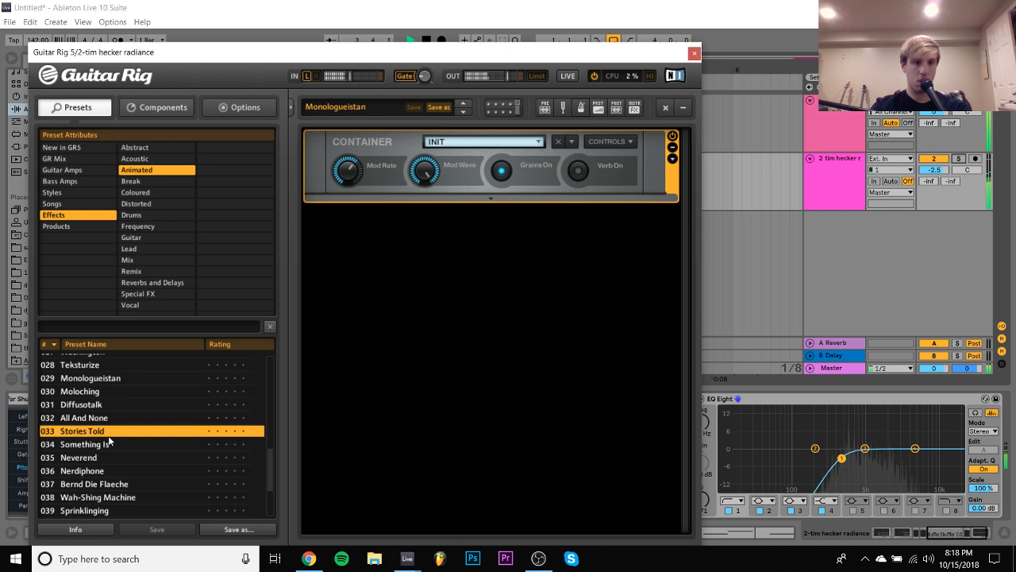
{"action": "left_click", "coordinate": [116, 470]}
{"action": "left_click", "coordinate": [116, 484]}
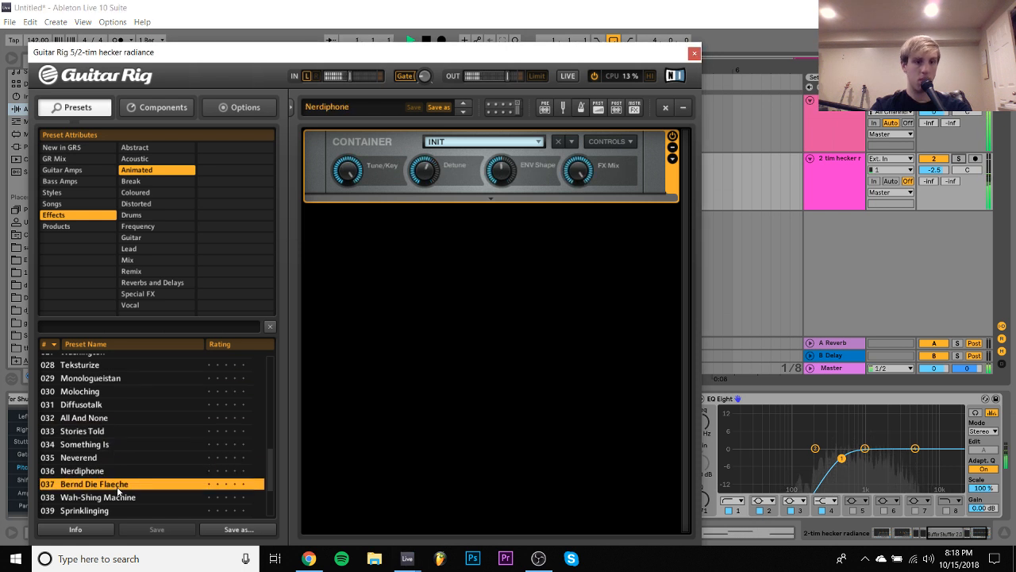
{"action": "scroll", "coordinate": [117, 486], "scroll_direction": "down", "scroll_amount": 2}
{"action": "left_click", "coordinate": [117, 486]}
{"action": "scroll", "coordinate": [117, 488], "scroll_direction": "down", "scroll_amount": 1}
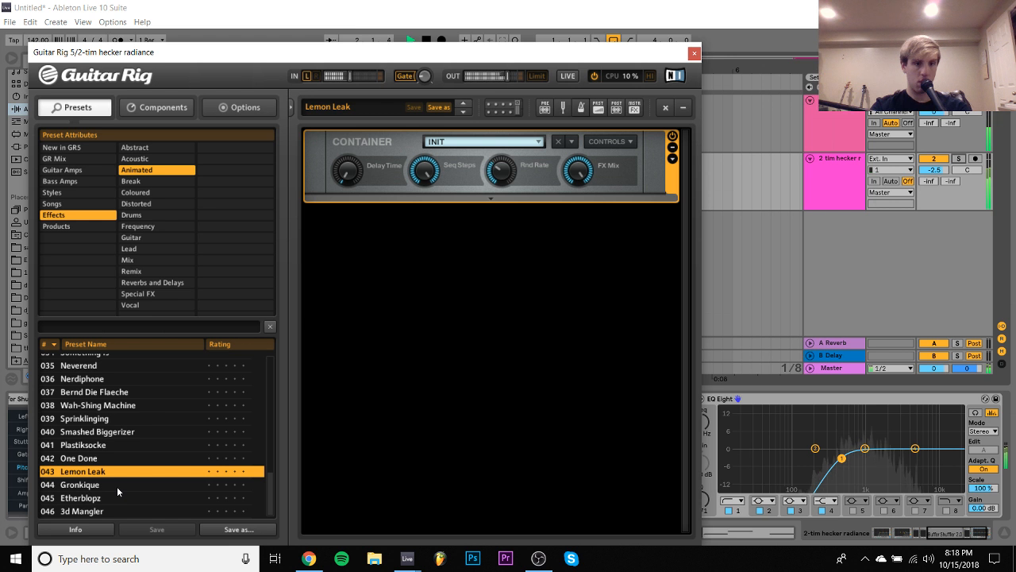
{"action": "left_click", "coordinate": [101, 484]}
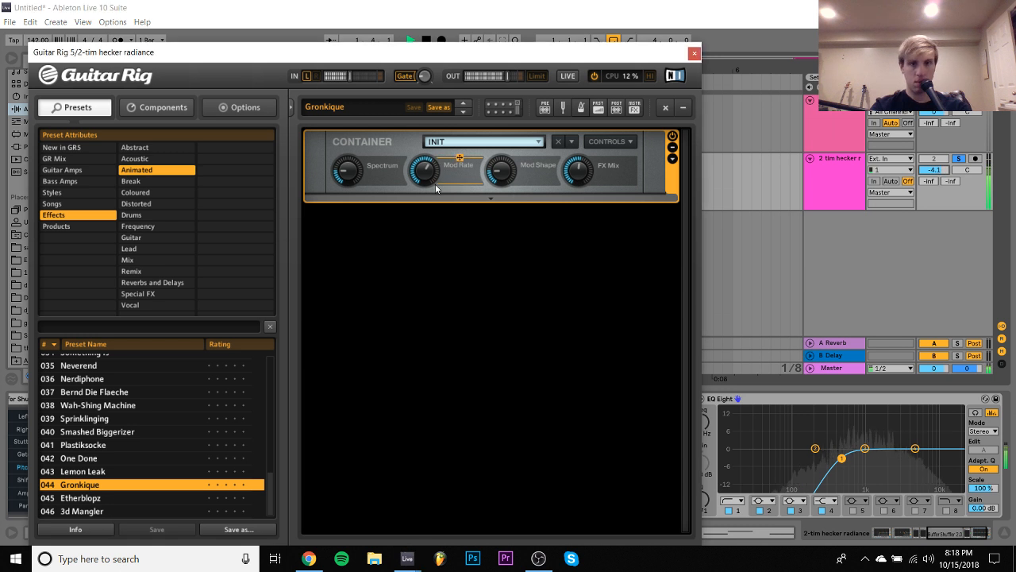
- Expand the Gronkique container's controls, its module rack and the filterbank to examine the effects inside
{"action": "left_click", "coordinate": [673, 159]}
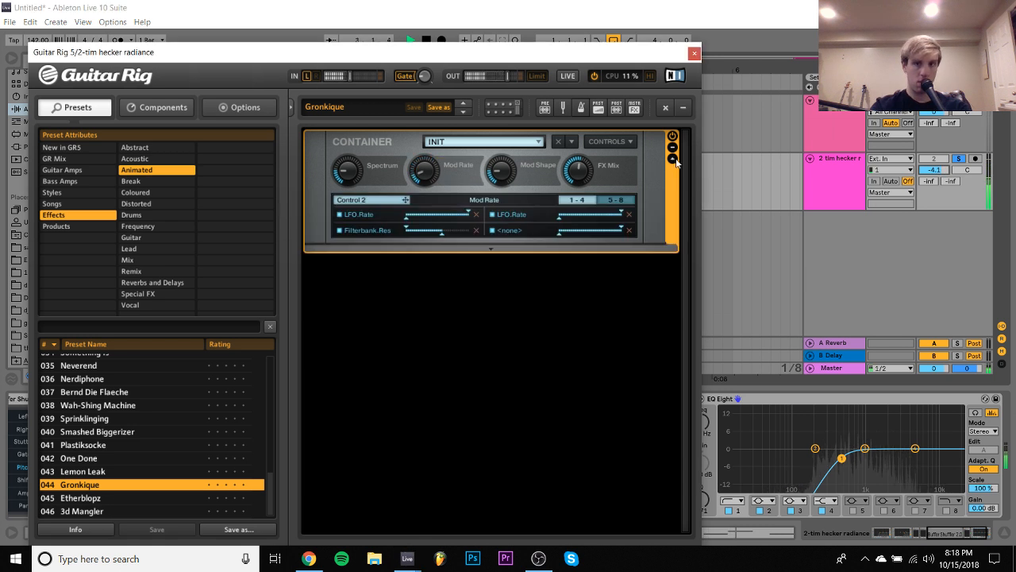
{"action": "left_click", "coordinate": [482, 252]}
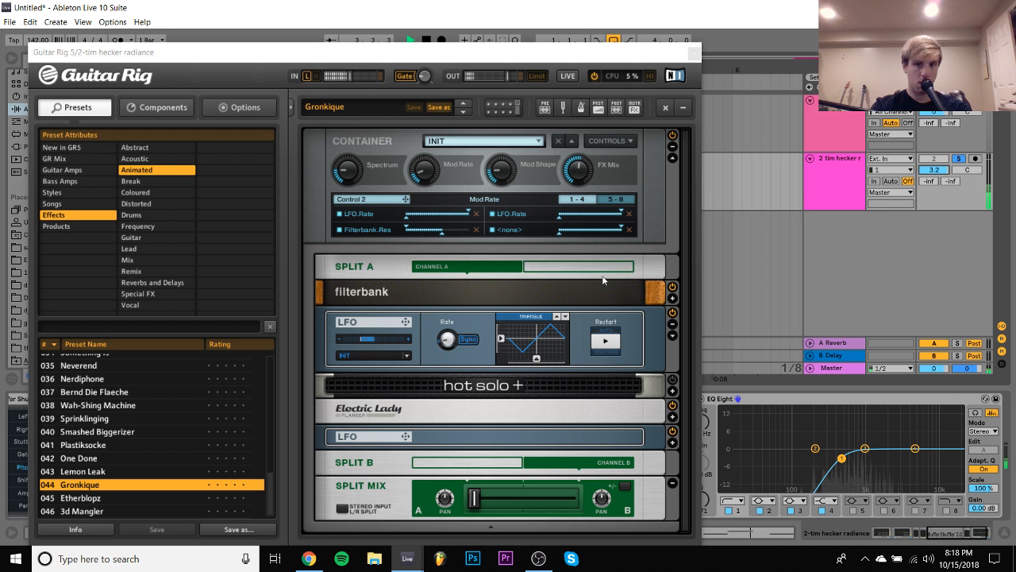
{"action": "left_click", "coordinate": [673, 298]}
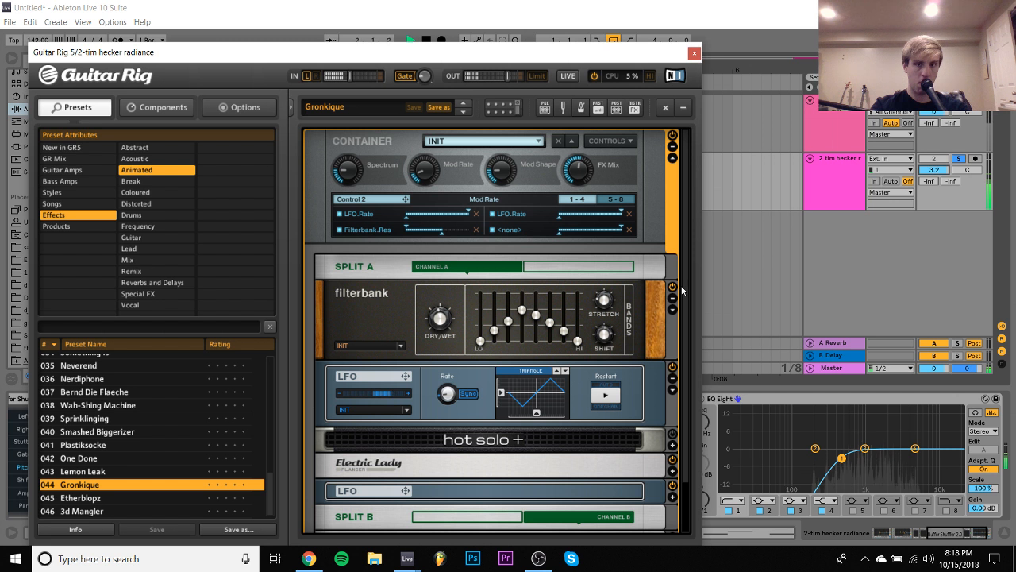
{"action": "scroll", "coordinate": [682, 290], "scroll_direction": "down", "scroll_amount": 2}
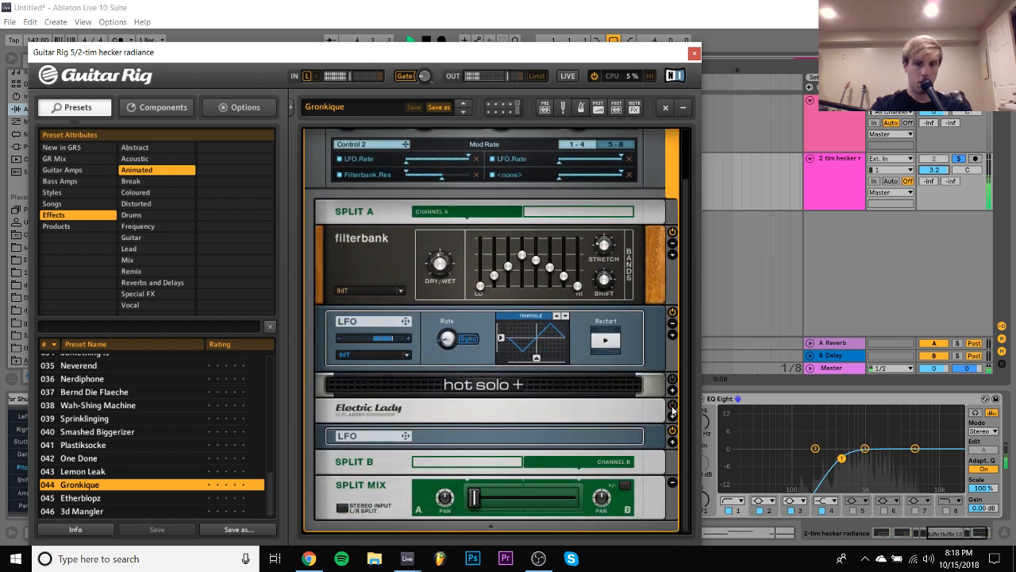
- Unsolo the tim hecker radiance track and close the Guitar Rig 5 window
{"action": "left_click", "coordinate": [958, 160]}
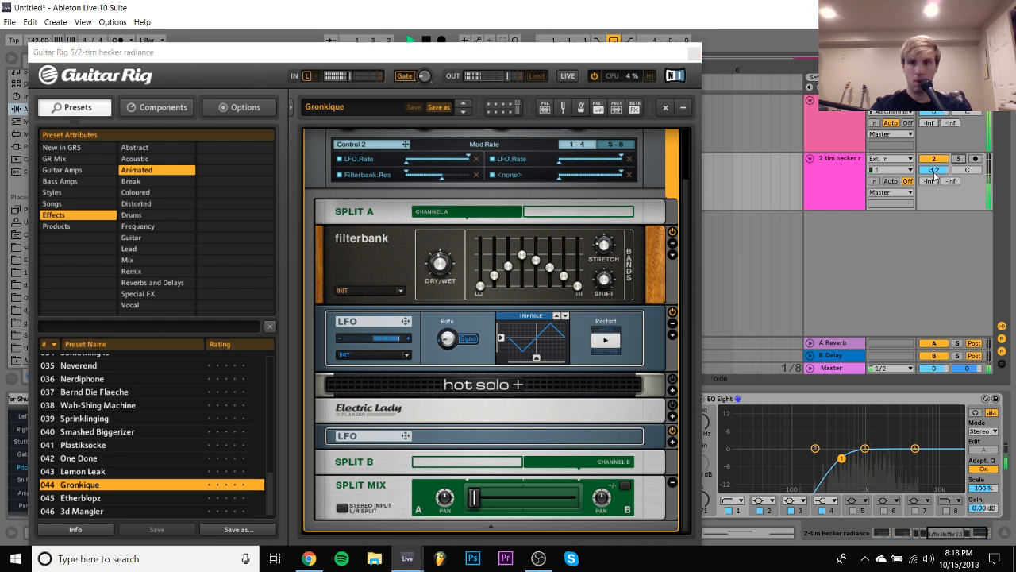
{"action": "left_click", "coordinate": [694, 55]}
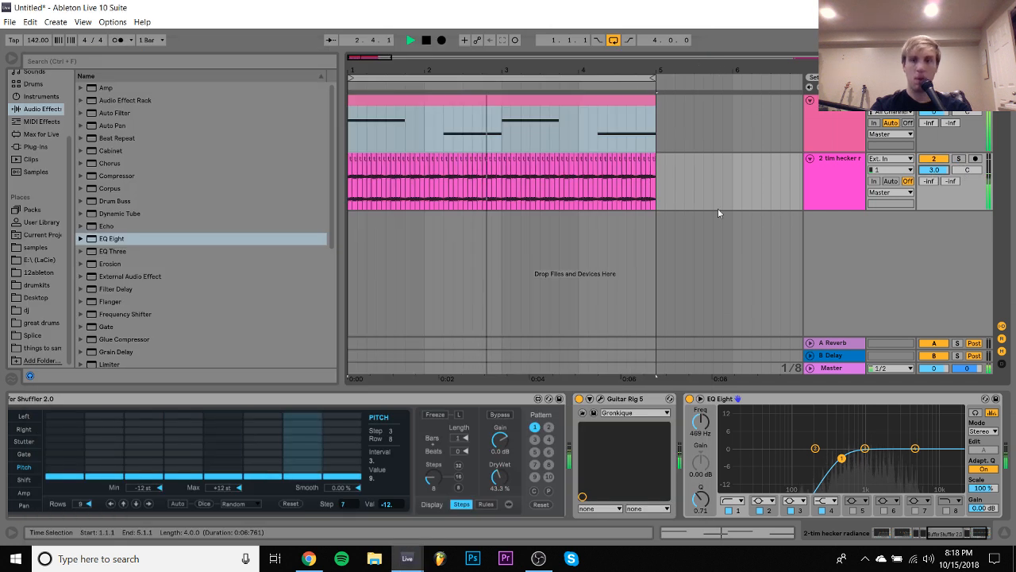
- Reload the Frost Pump preset in Guitar Rig 5 and lower the tim hecker radiance track volume to -3.3 dB
{"action": "left_click", "coordinate": [599, 398]}
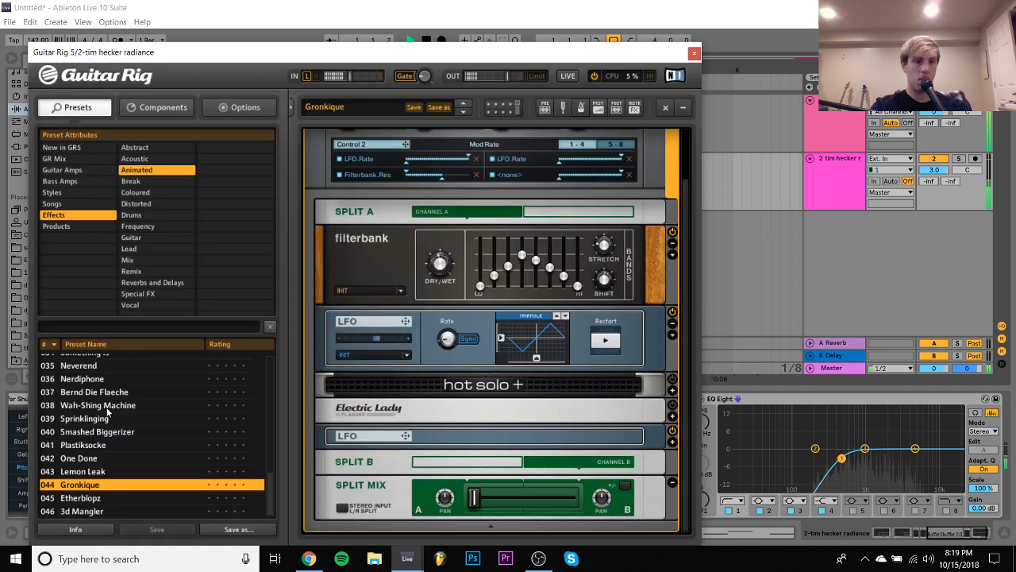
{"action": "scroll", "coordinate": [107, 410], "scroll_direction": "up", "scroll_amount": 5}
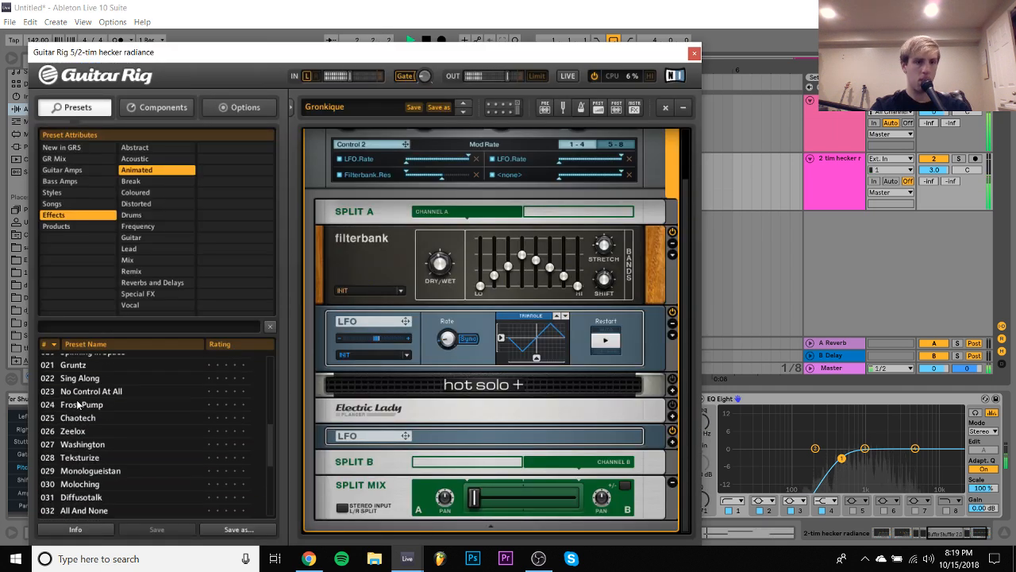
{"action": "left_click", "coordinate": [77, 405]}
{"action": "scroll", "coordinate": [77, 409], "scroll_direction": "down", "scroll_amount": 5}
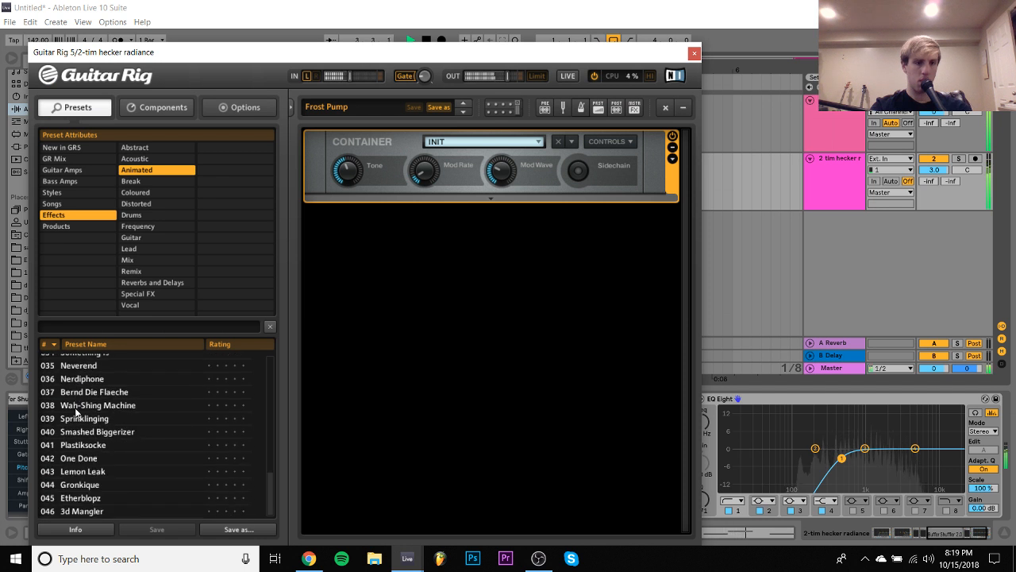
{"action": "left_click_drag", "start_coordinate": [934, 170], "coordinate": [933, 187]}
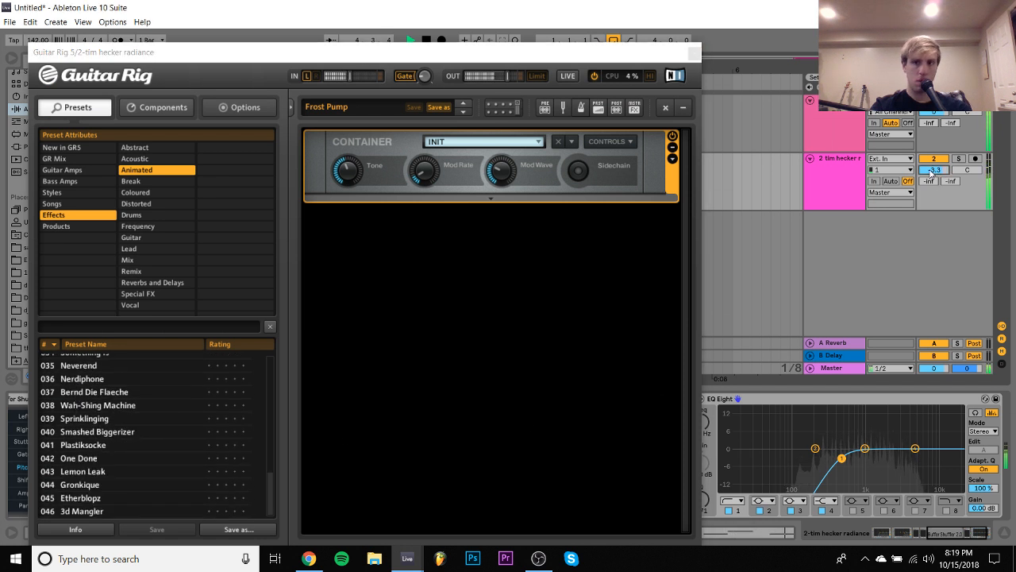
- Expand the Frost Pump container and its Iceverb module to examine them during playback, and close Guitar Rig 5
{"action": "left_click", "coordinate": [673, 159]}
{"action": "left_click", "coordinate": [502, 249]}
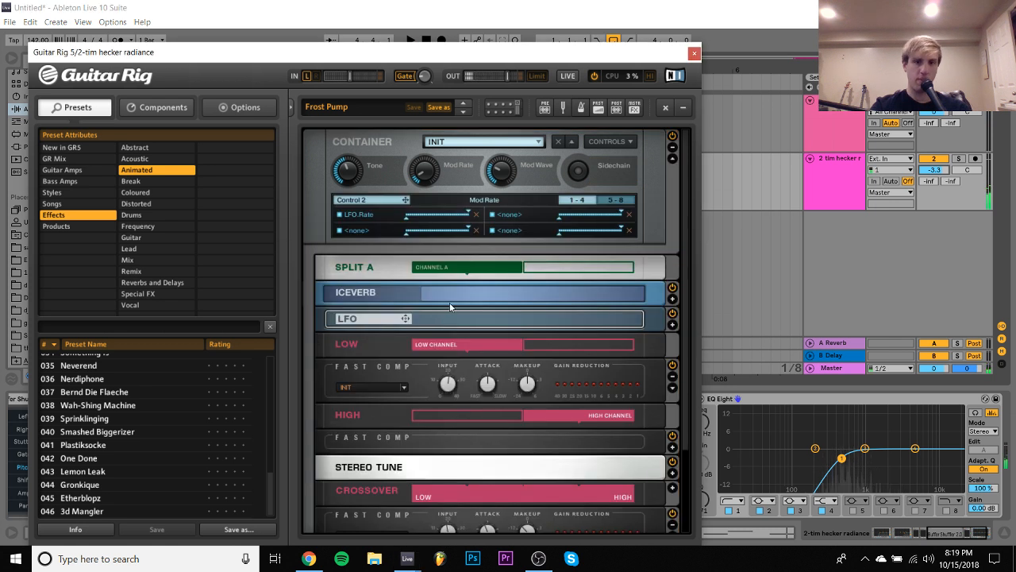
{"action": "left_click", "coordinate": [672, 299]}
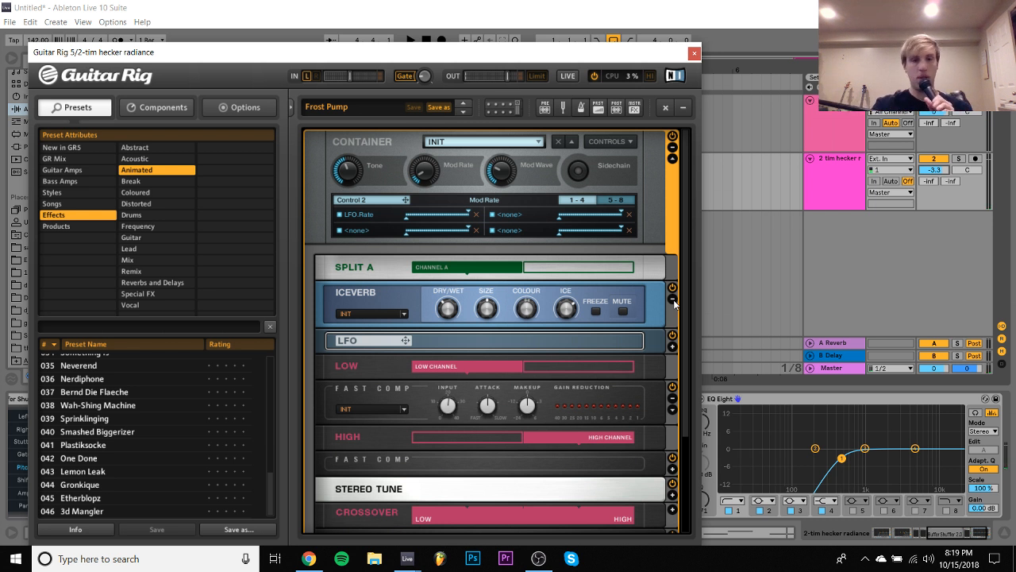
{"action": "key", "text": "space"}
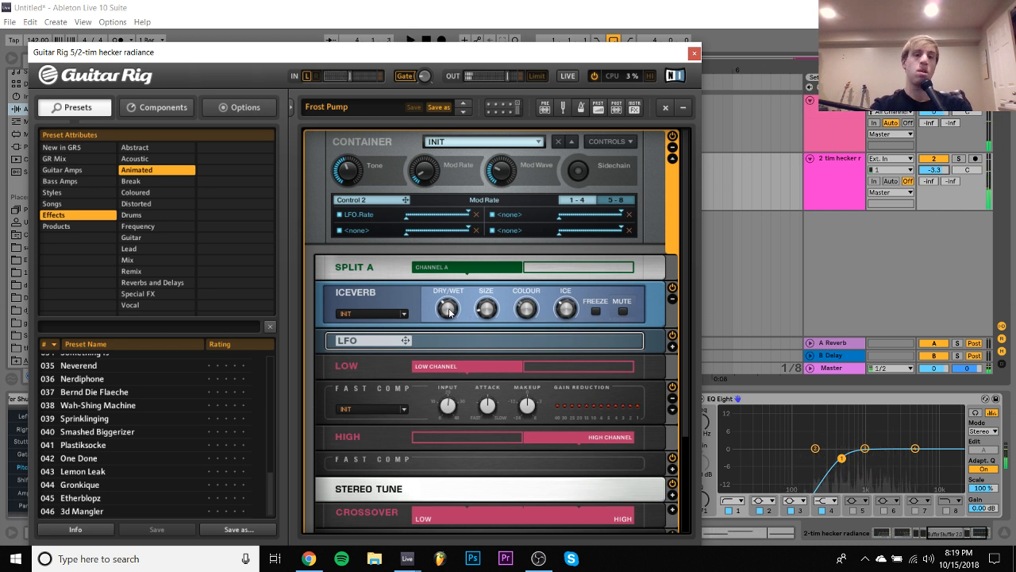
{"action": "key", "text": "space"}
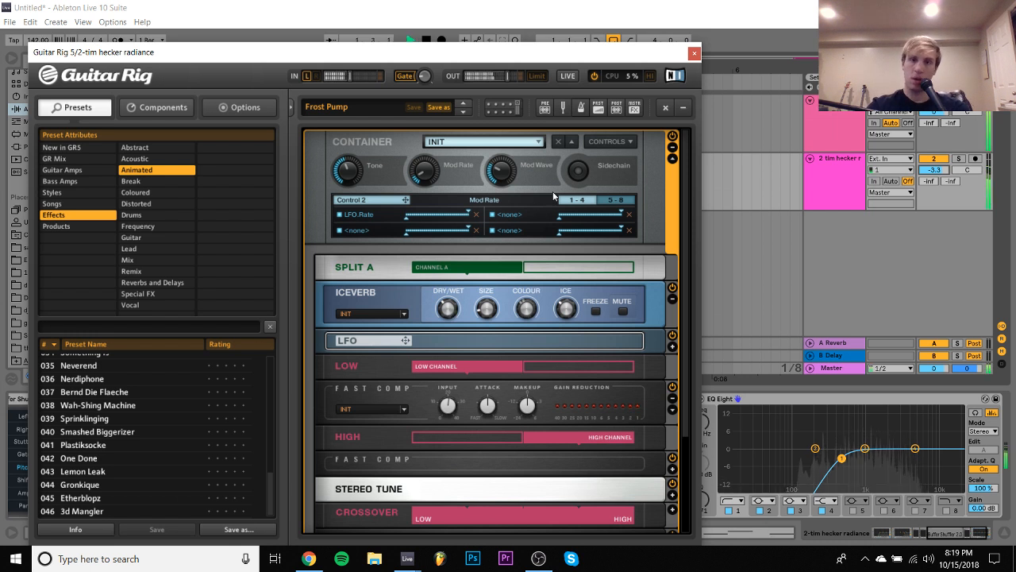
{"action": "left_click", "coordinate": [694, 53]}
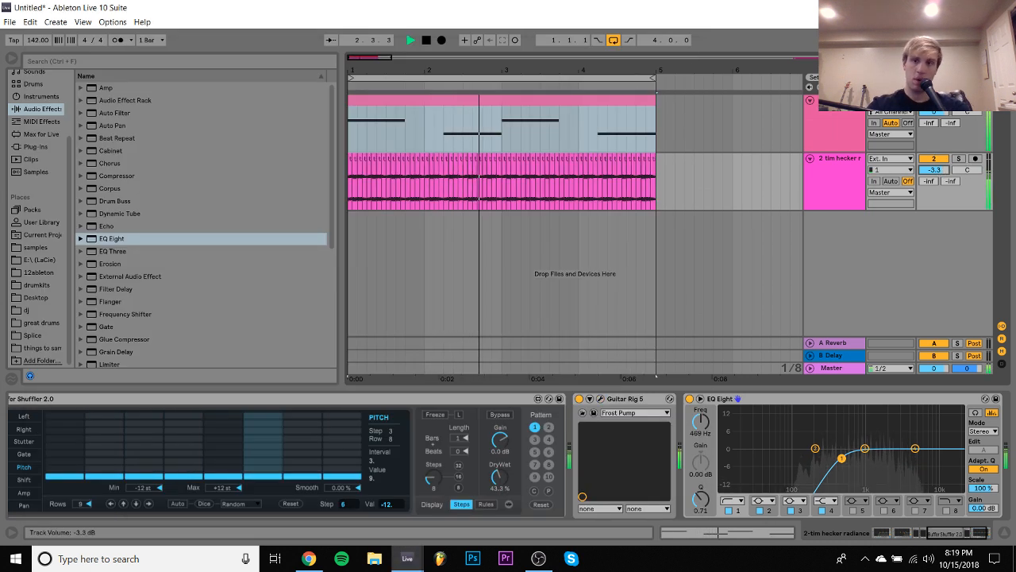
- Lower the tim hecker radiance track volume to -6.5 dB and insert a new MIDI track above it
{"action": "left_click_drag", "start_coordinate": [933, 167], "coordinate": [936, 172]}
{"action": "left_click", "coordinate": [812, 126]}
{"action": "key", "text": "ctrl+shift+t"}
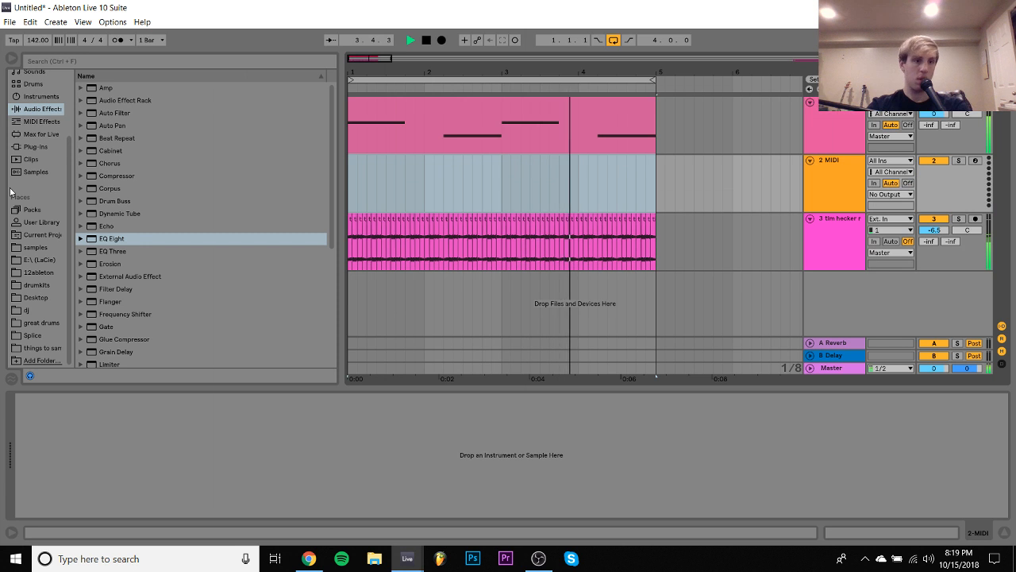
- Stop playback and preview WOD - OPENHAT 2.wav from the Tread Bass folder in drumkits
{"action": "left_click", "coordinate": [37, 286]}
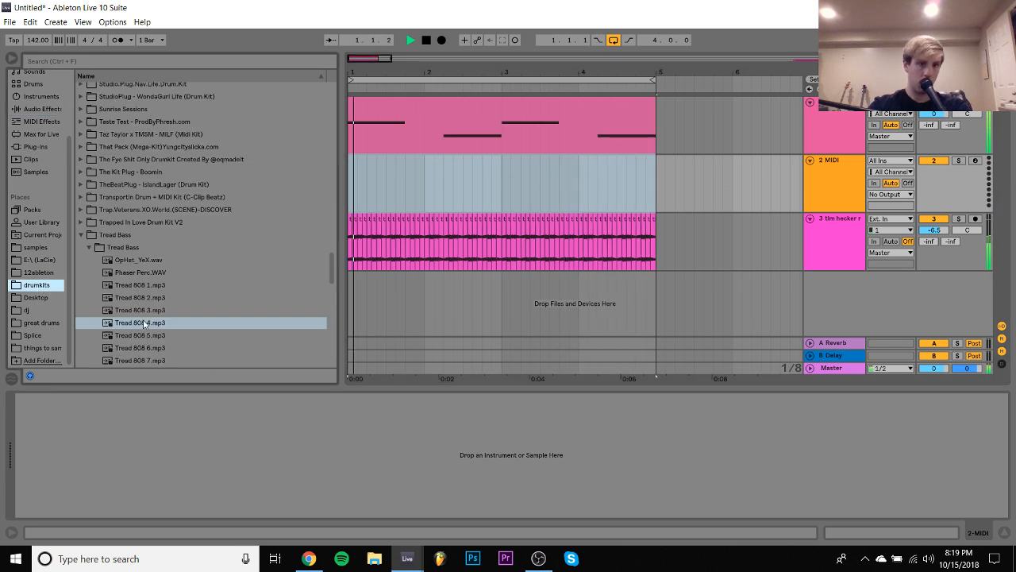
{"action": "key", "text": "space"}
{"action": "scroll", "coordinate": [146, 323], "scroll_direction": "down", "scroll_amount": 6}
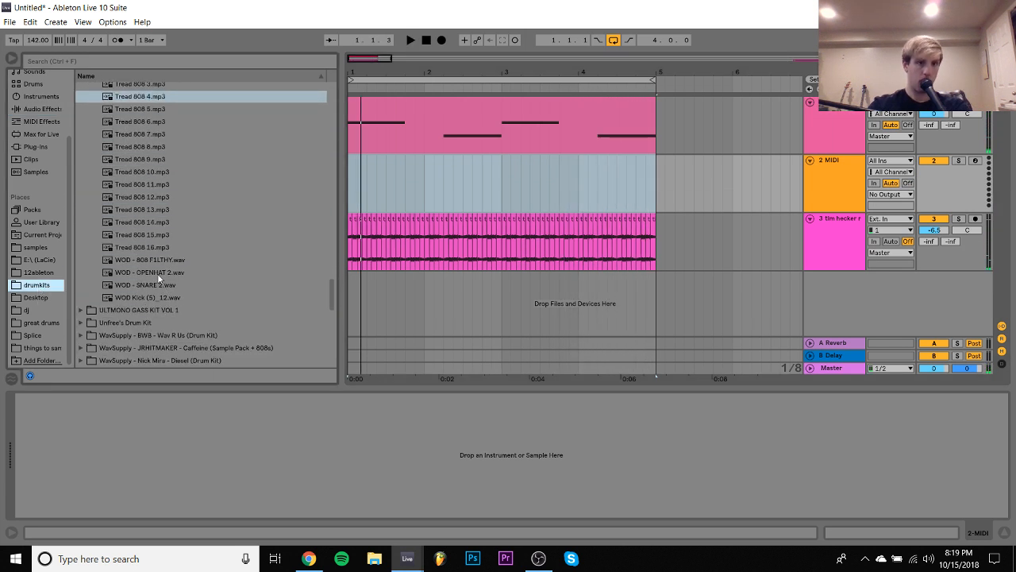
{"action": "left_click", "coordinate": [157, 273]}
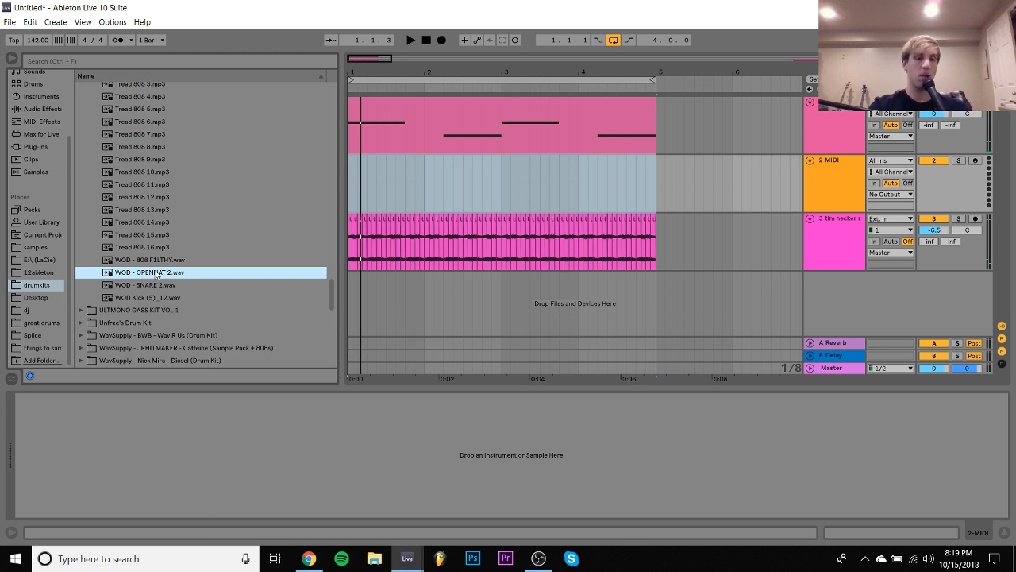
{"action": "key", "text": "Up"}
{"action": "key", "text": "Down"}
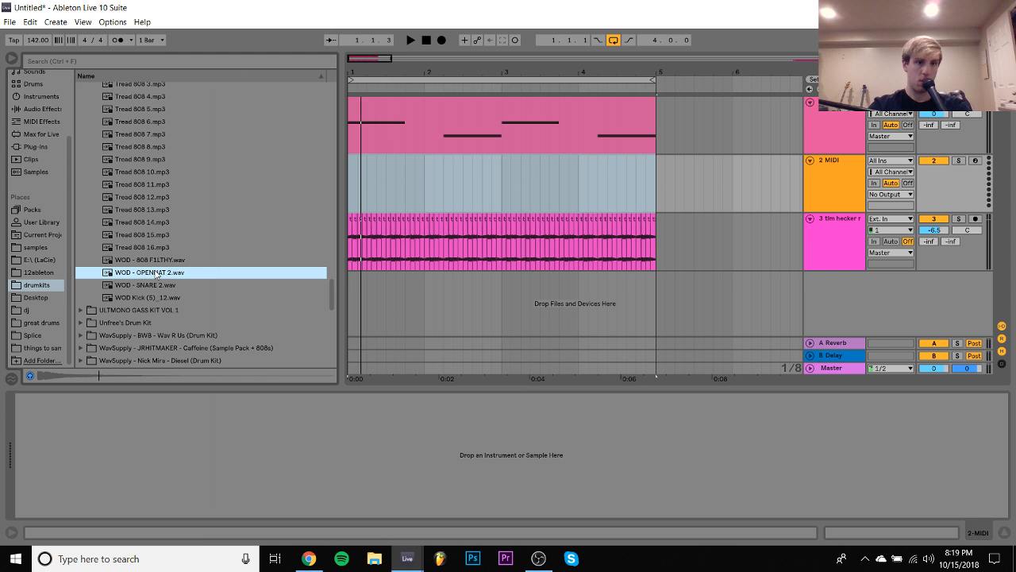
- Collapse the Tread Bass folder and expand the WavSupply - BWB - Wav R Us (Drum Kit) folder
{"action": "key", "text": "Left"}
{"action": "key", "text": "Left"}
{"action": "key", "text": "Down"}
{"action": "key", "text": "Down"}
{"action": "key", "text": "Down"}
{"action": "key", "text": "Down"}
{"action": "key", "text": "Down"}
{"action": "key", "text": "Down"}
{"action": "key", "text": "Up"}
{"action": "key", "text": "Up"}
{"action": "key", "text": "Up"}
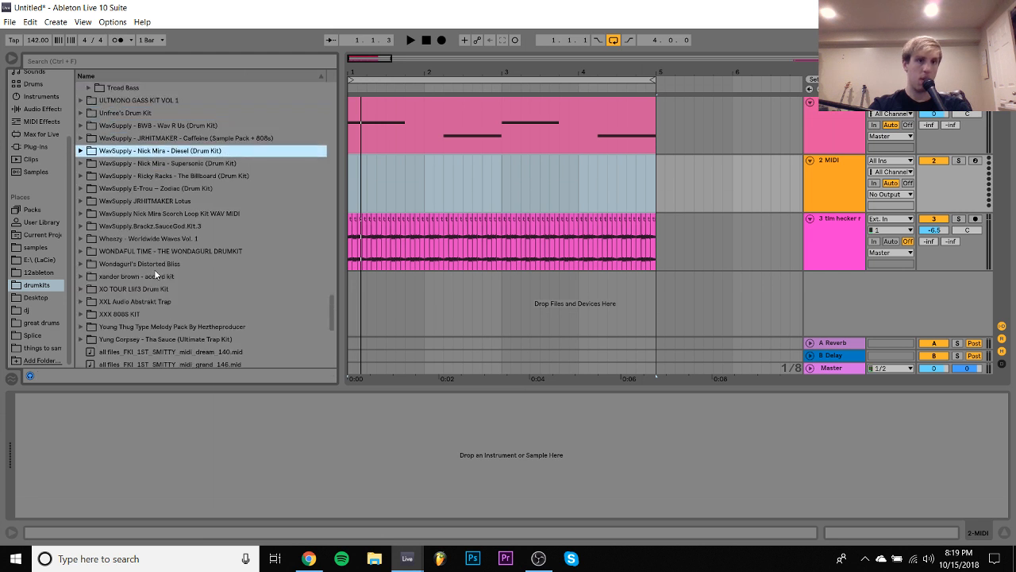
{"action": "key", "text": "Right"}
- Preview samples in the BWB WAV R US CLAPS folder and collapse it again
{"action": "key", "text": "Down"}
{"action": "key", "text": "Down"}
{"action": "key", "text": "Down"}
{"action": "key", "text": "Up"}
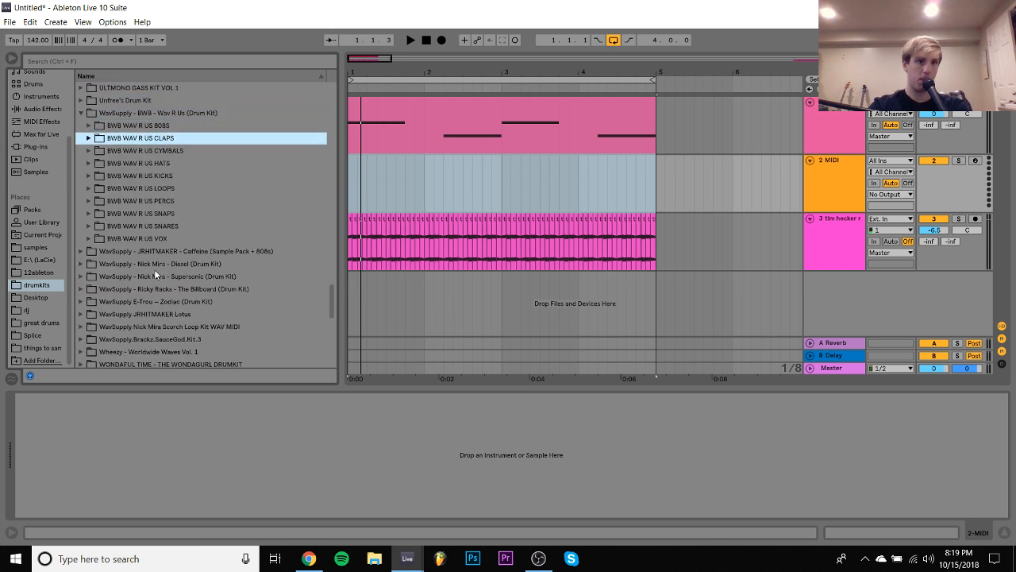
{"action": "key", "text": "Right"}
{"action": "key", "text": "Down"}
- Load BWB WAV R US HAT (1).wav from the BWB WAV R US HI HATS subfolder onto the empty MIDI track and start playback
{"action": "key", "text": "Down"}
{"action": "key", "text": "Down"}
{"action": "key", "text": "Left"}
{"action": "key", "text": "Left"}
{"action": "key", "text": "Down"}
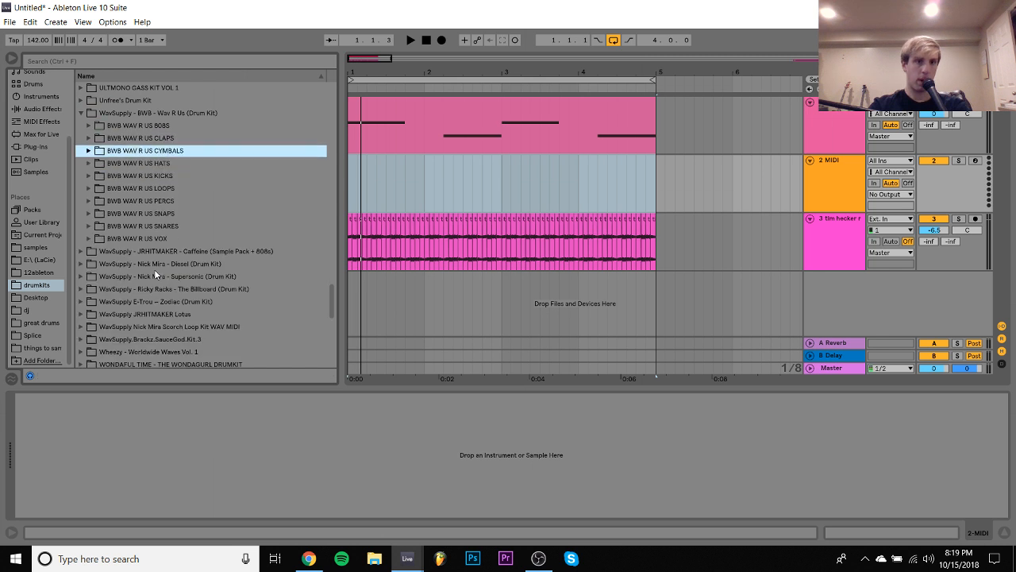
{"action": "key", "text": "Down"}
{"action": "key", "text": "Right"}
{"action": "key", "text": "Down"}
{"action": "key", "text": "Right"}
{"action": "key", "text": "Down"}
{"action": "key", "text": "Left"}
{"action": "key", "text": "Down"}
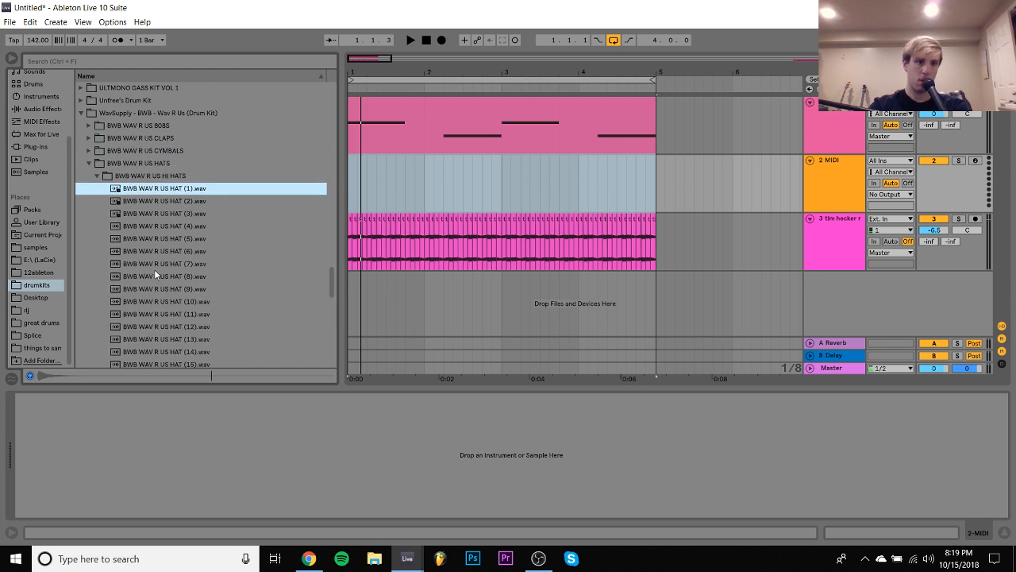
{"action": "key", "text": "Down"}
{"action": "key", "text": "Up"}
{"action": "key", "text": "Return"}
{"action": "key", "text": "space"}
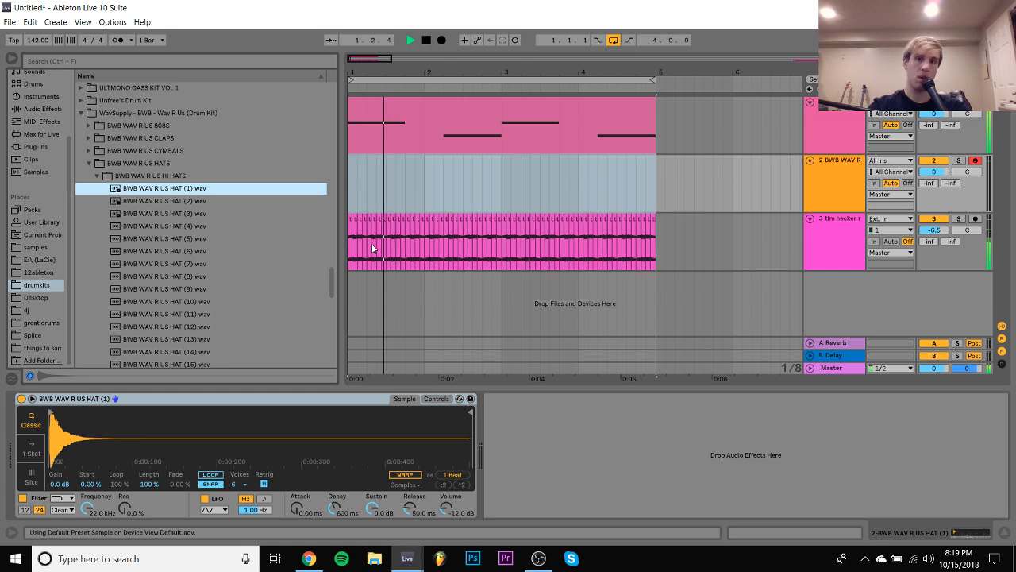
- Create a four-bar MIDI clip on the hat track and enter repeated eighth-note C3 hats from the start of bar 1
{"action": "double_click", "coordinate": [654, 195]}
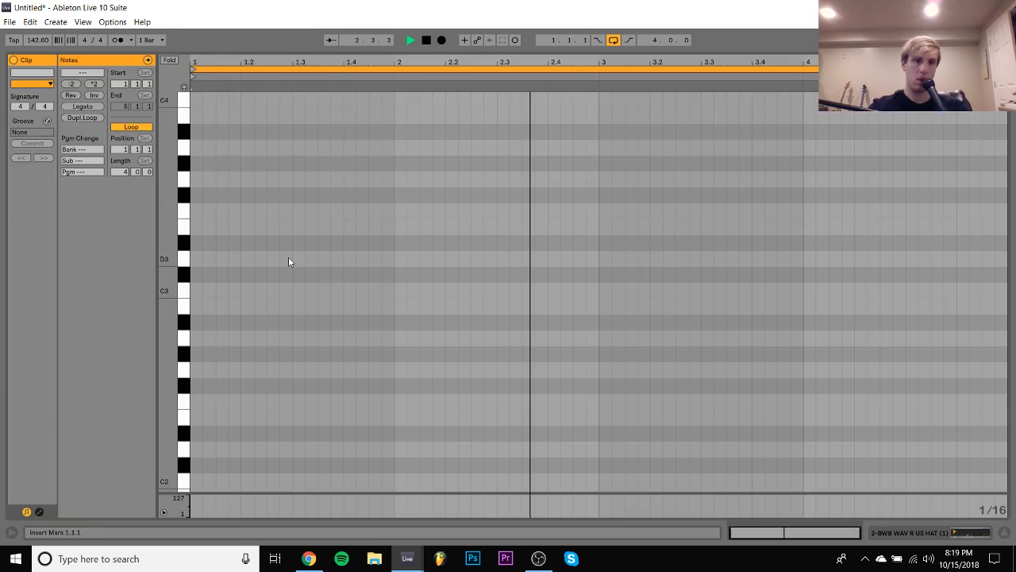
{"action": "double_click", "coordinate": [196, 292]}
{"action": "key", "text": "ctrl+d"}
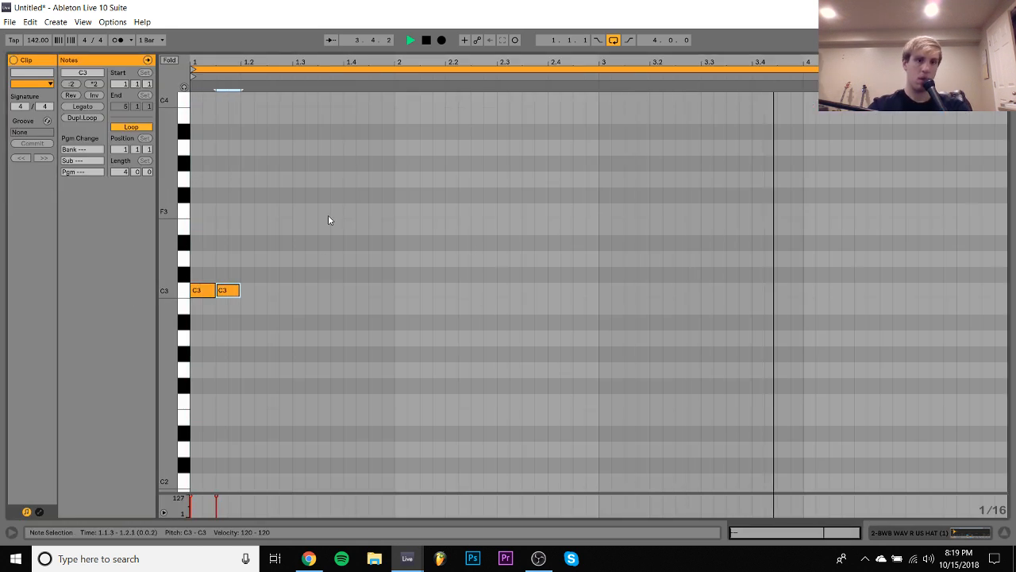
{"action": "key", "text": "ctrl+a"}
{"action": "key", "text": "ctrl+d"}
{"action": "key", "text": "ctrl+a"}
- Turn the hat at 1.2.3 into a roll of four 1/32 C3 notes, followed by eighth notes at 1.3 and 1.3.3
{"action": "left_click_drag", "start_coordinate": [245, 62], "coordinate": [244, 89]}
{"action": "key", "text": "space"}
{"action": "left_click_drag", "start_coordinate": [327, 219], "coordinate": [326, 321]}
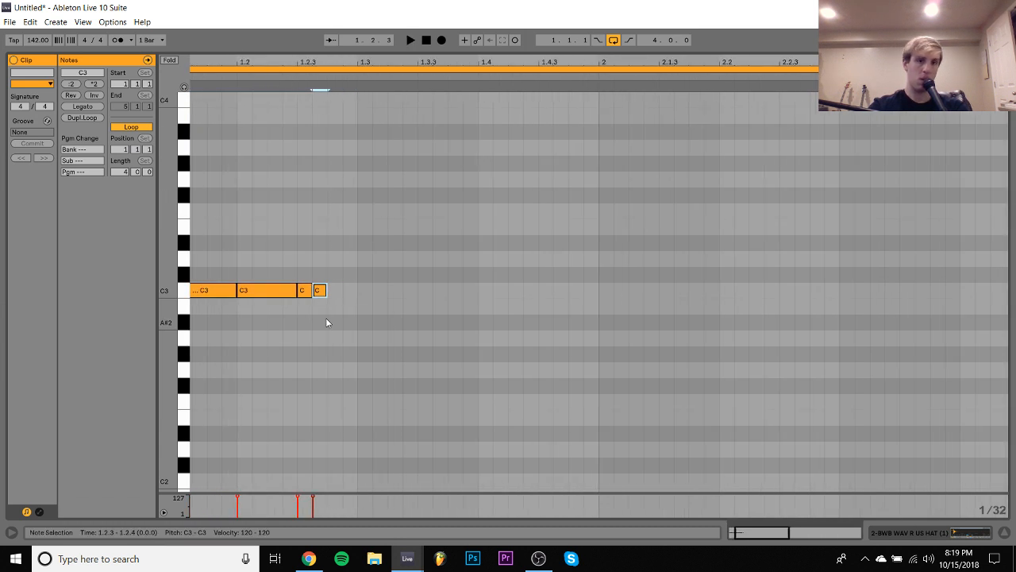
{"action": "key", "text": "ctrl+d"}
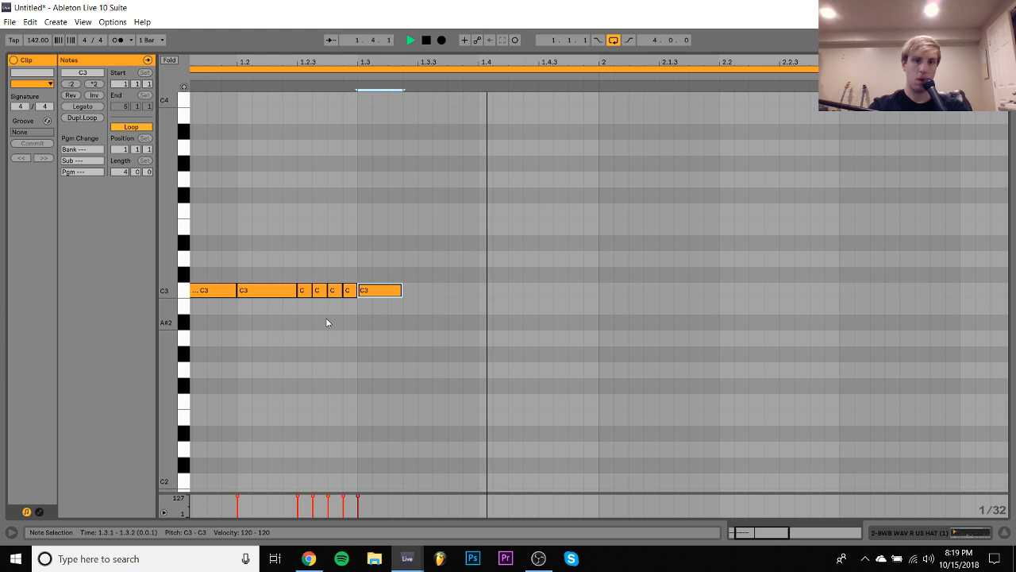
{"action": "key", "text": "ctrl+d"}
{"action": "key", "text": "space"}
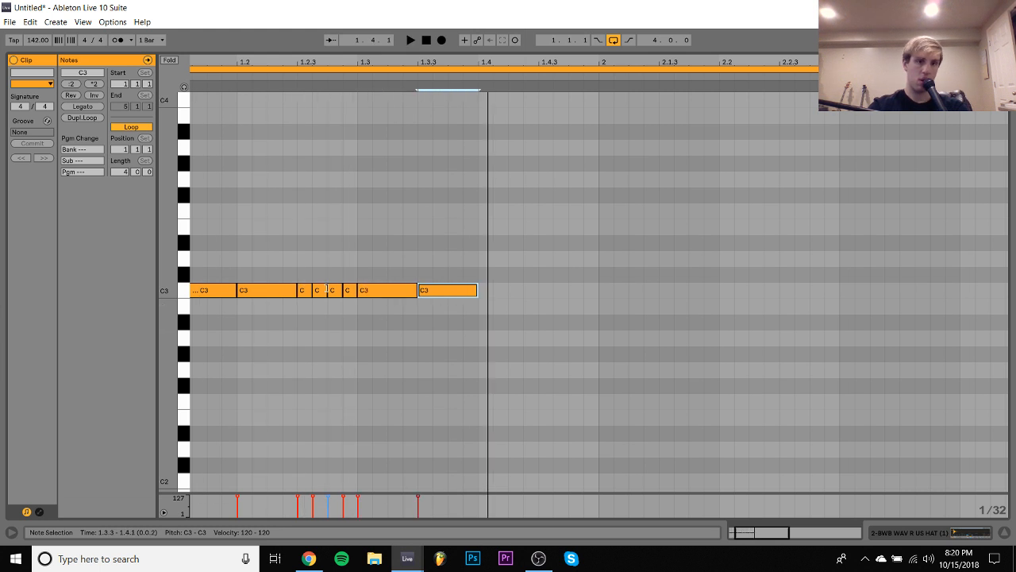
- Try a faster hat roll by shortening the C3 note at 1.2.3 to 1/64 and duplicating it four times
{"action": "left_click_drag", "start_coordinate": [303, 62], "coordinate": [303, 99]}
{"action": "left_click", "coordinate": [308, 291]}
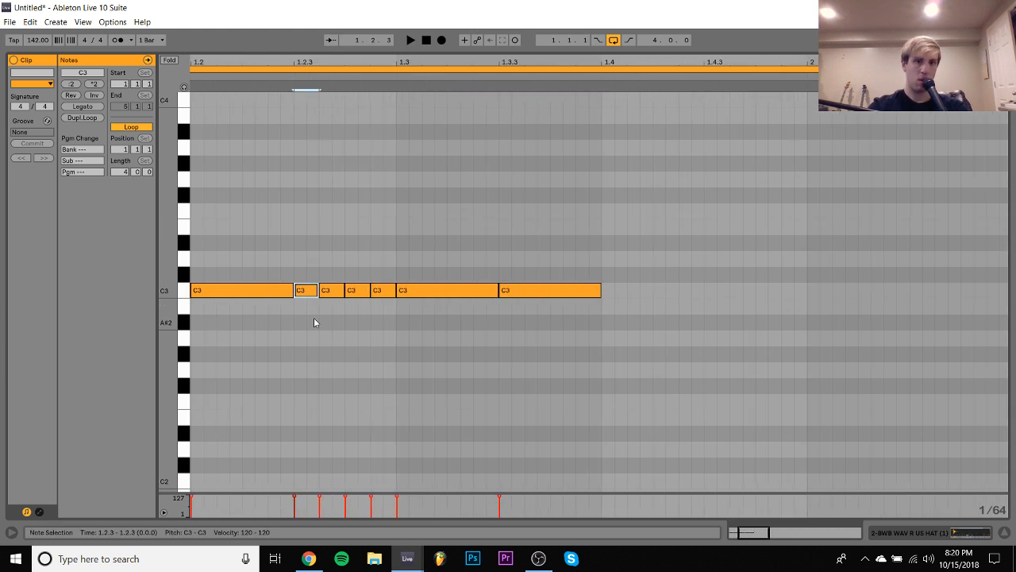
{"action": "key", "text": "shift+Left"}
{"action": "key", "text": "ctrl+d"}
{"action": "key", "text": "ctrl+d"}
{"action": "key", "text": "ctrl+d"}
{"action": "key", "text": "ctrl+d"}
{"action": "key", "text": "space"}
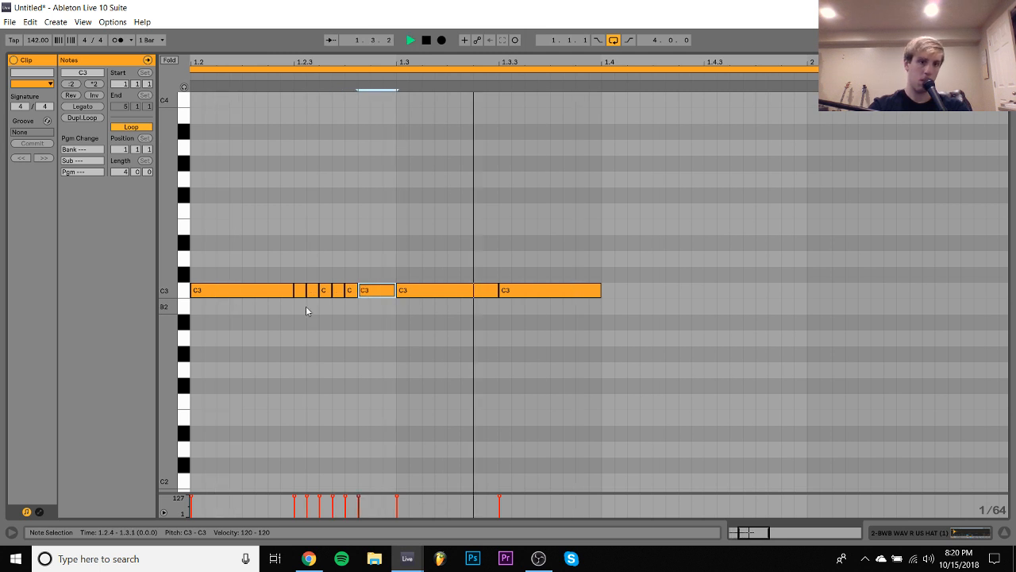
- Lengthen the roll notes again and duplicate them to fill 1.2.3 to 1.3 with four 1/32 C3 hats
{"action": "left_click", "coordinate": [298, 291]}
{"action": "key", "text": "shift+Right"}
{"action": "key", "text": "ctrl+d"}
{"action": "key", "text": "ctrl+d"}
{"action": "key", "text": "space"}
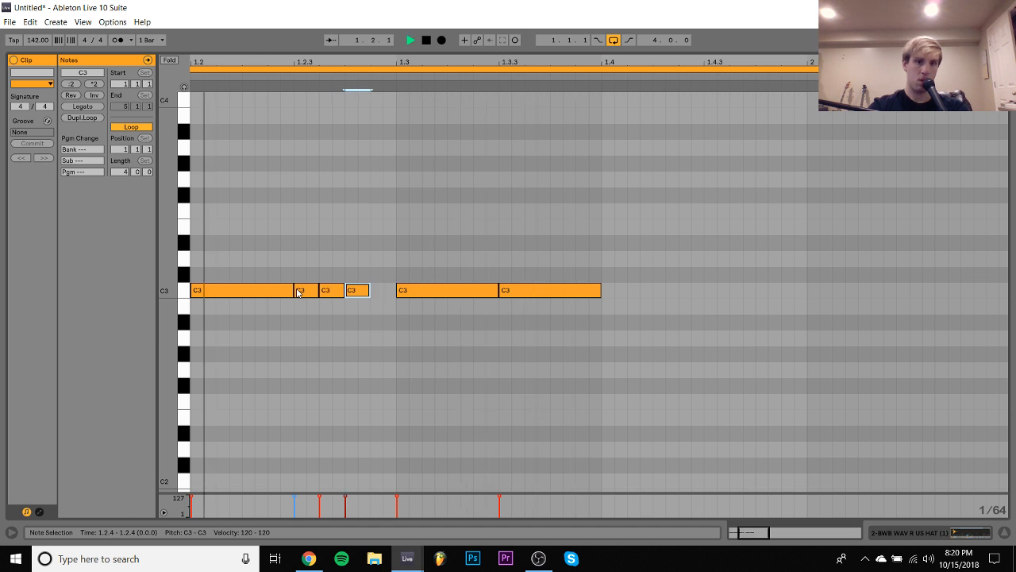
{"action": "key", "text": "ctrl+z"}
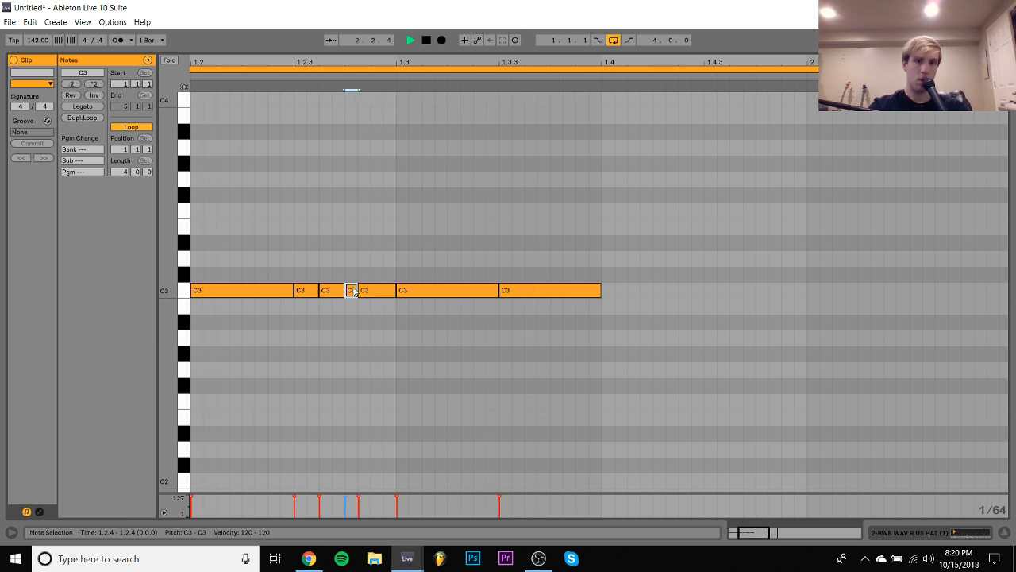
{"action": "key", "text": "space"}
{"action": "key", "text": "ctrl+d"}
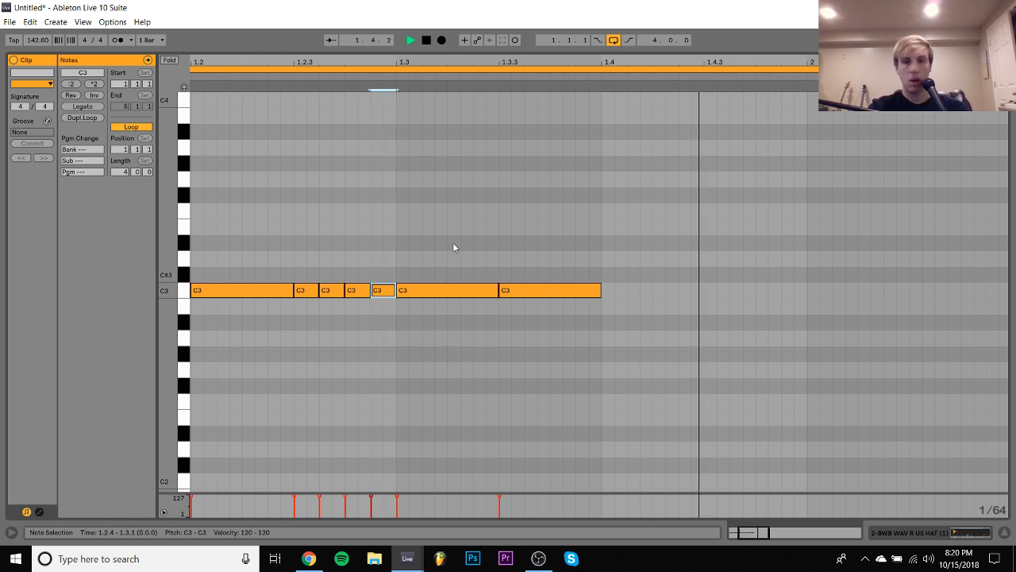
- Duplicate the two eighth-note C3 hats at 1.3 and 1.3.3 onto beat 1.4
{"action": "key", "text": "minus"}
{"action": "key", "text": "minus"}
{"action": "key", "text": "space"}
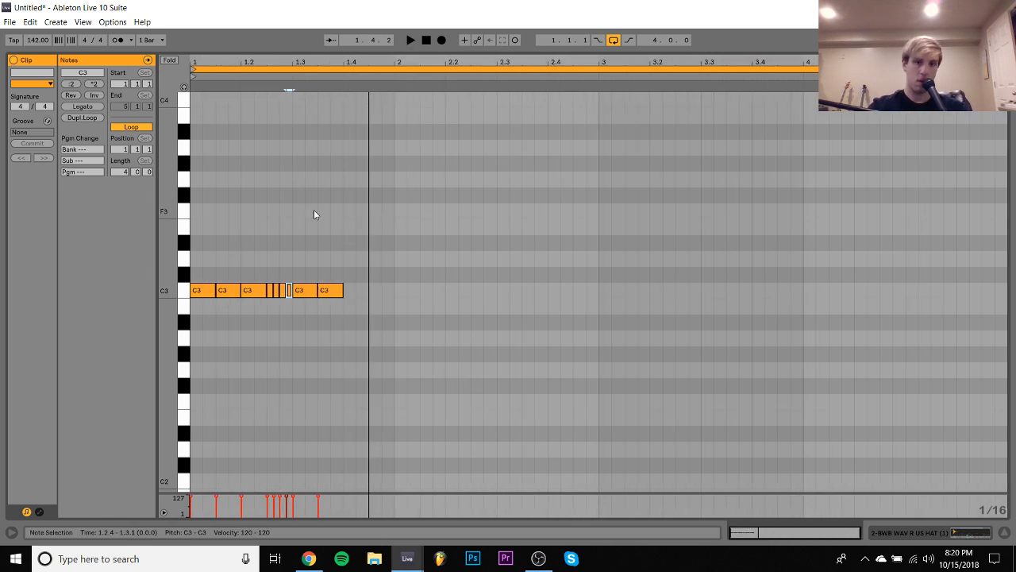
{"action": "left_click_drag", "start_coordinate": [315, 234], "coordinate": [318, 324]}
{"action": "key", "text": "ctrl+d"}
{"action": "key", "text": "space"}
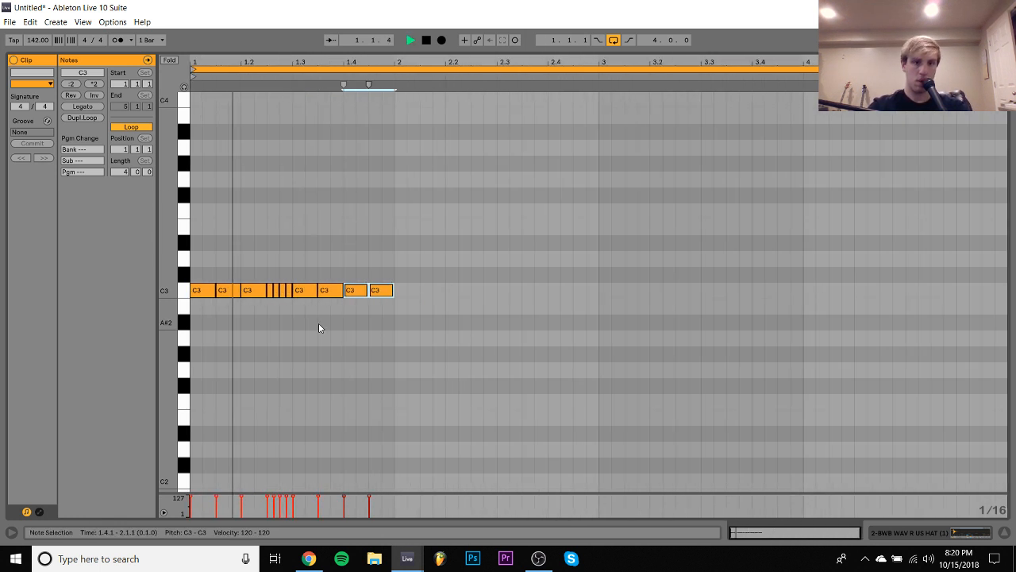
- Lower the hat note at 1.4.3 to A#2 and duplicate it three times through 2.2
{"action": "left_click", "coordinate": [375, 294]}
{"action": "key", "text": "Left"}
{"action": "key", "text": "space"}
{"action": "key", "text": "Down"}
{"action": "key", "text": "Right"}
{"action": "key", "text": "space"}
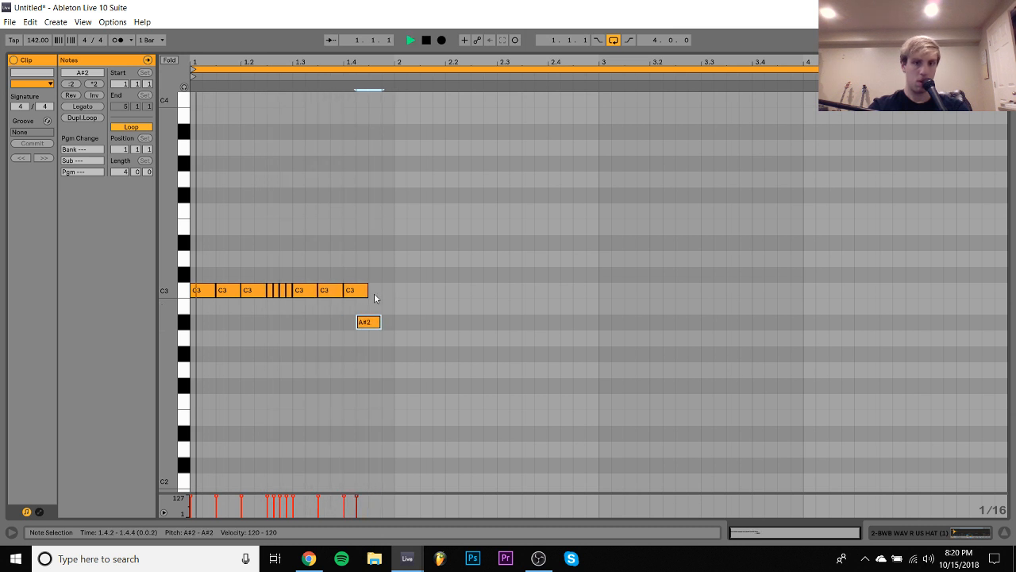
{"action": "key", "text": "Right"}
{"action": "key", "text": "ctrl+d"}
{"action": "key", "text": "ctrl+d"}
{"action": "key", "text": "ctrl+d"}
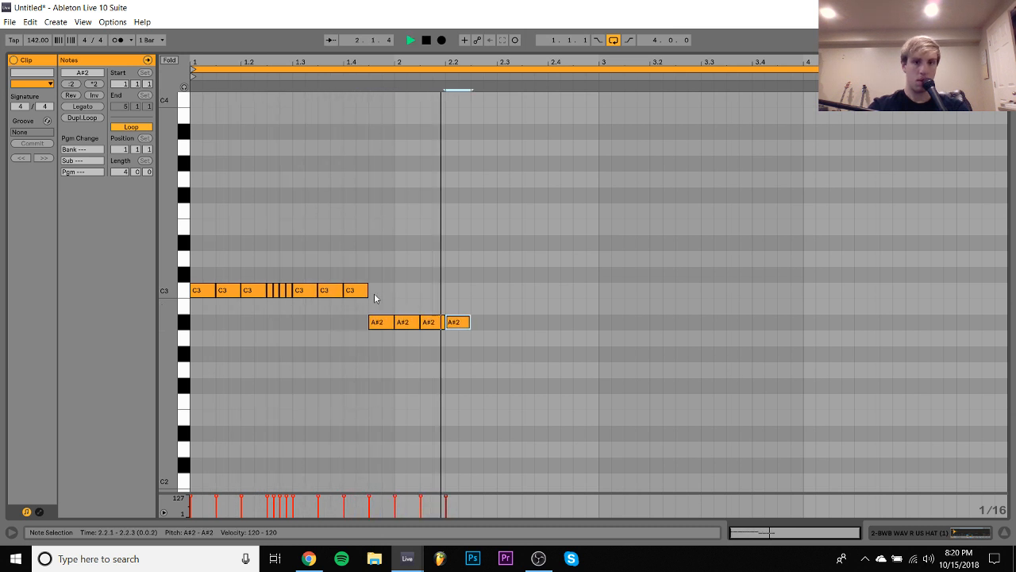
- Raise the two A#2 hat notes at 1.4.3 and the start of bar 2 to B2
{"action": "key", "text": "Down"}
{"action": "key", "text": "Down"}
{"action": "key", "text": "Up"}
{"action": "key", "text": "Up"}
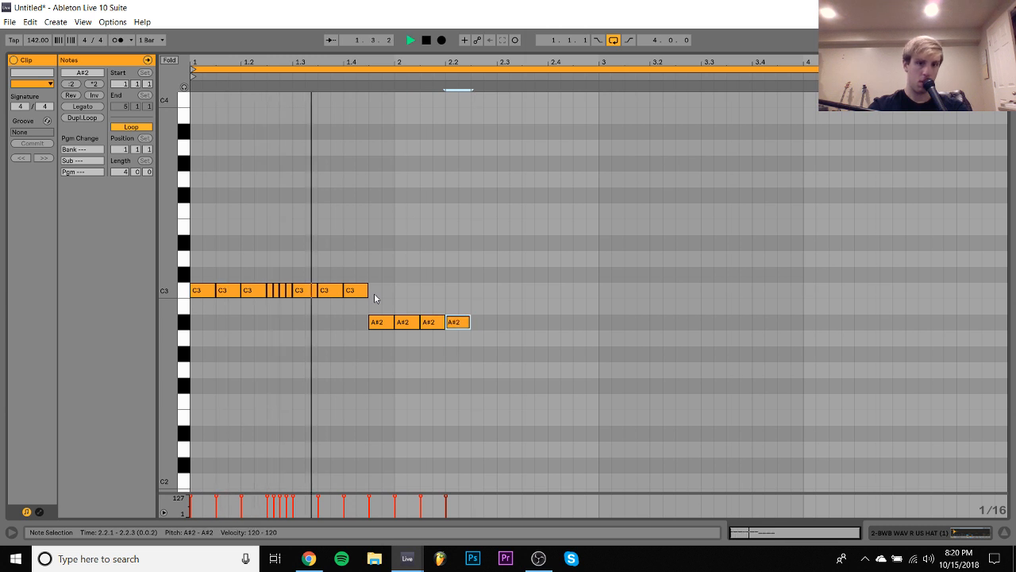
{"action": "left_click_drag", "start_coordinate": [374, 294], "coordinate": [407, 321]}
{"action": "key", "text": "Up"}
{"action": "key", "text": "space"}
{"action": "key", "text": "space"}
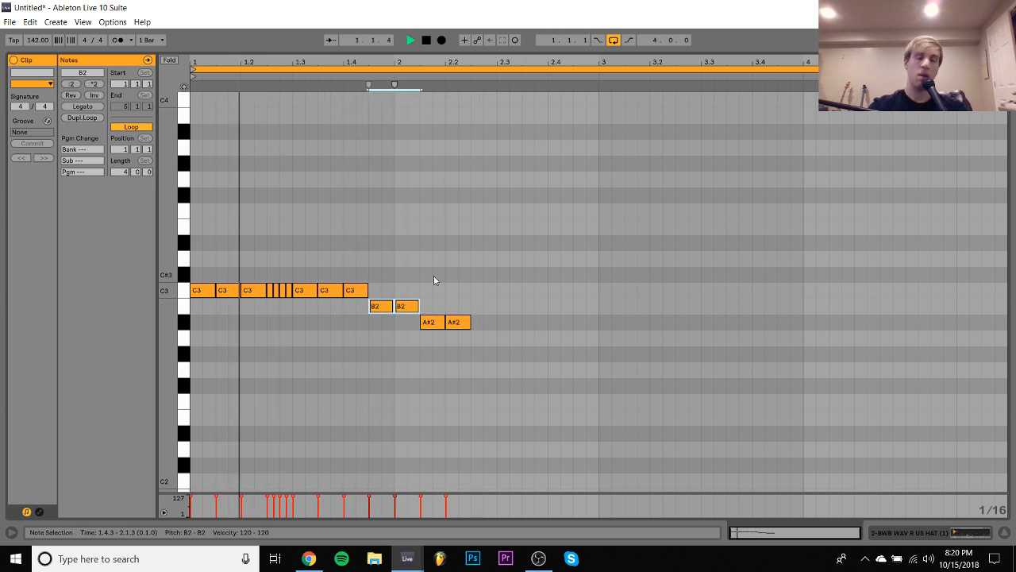
- Add A#2 hats at 2.3, 2.3.3 and 2.4.3, and duplicate the whole two-bar pattern into bars 3 and 4
{"action": "left_click_drag", "start_coordinate": [463, 320], "coordinate": [489, 326]}
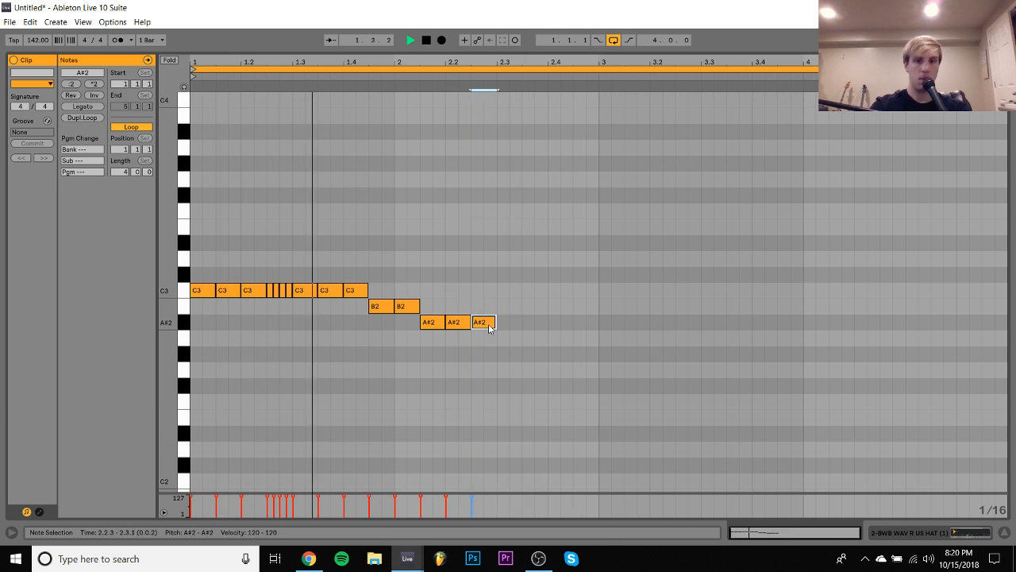
{"action": "key", "text": "Right"}
{"action": "key", "text": "ctrl+d"}
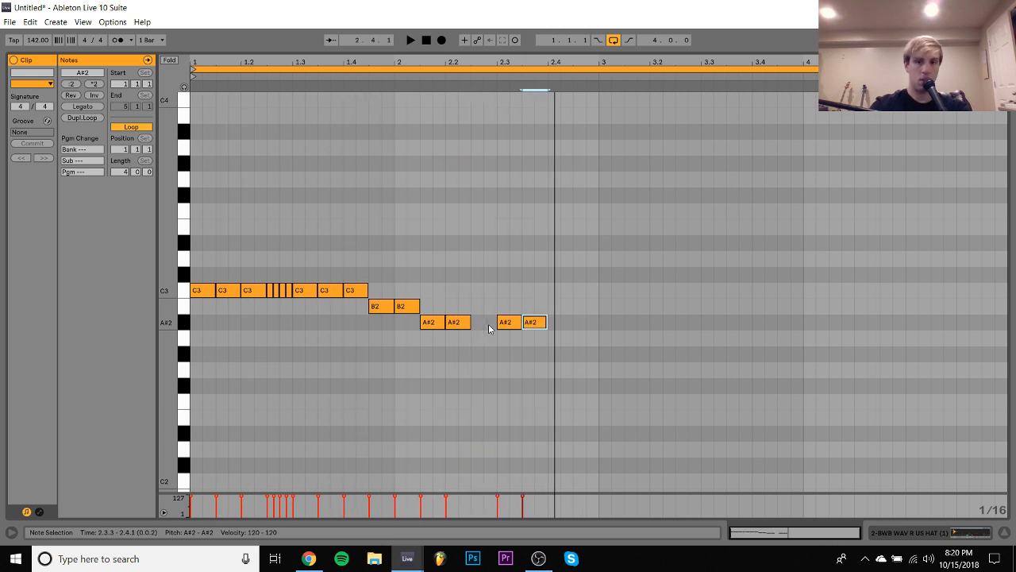
{"action": "key", "text": "ctrl+d"}
{"action": "key", "text": "Right"}
{"action": "key", "text": "ctrl+a"}
{"action": "key", "text": "ctrl+d"}
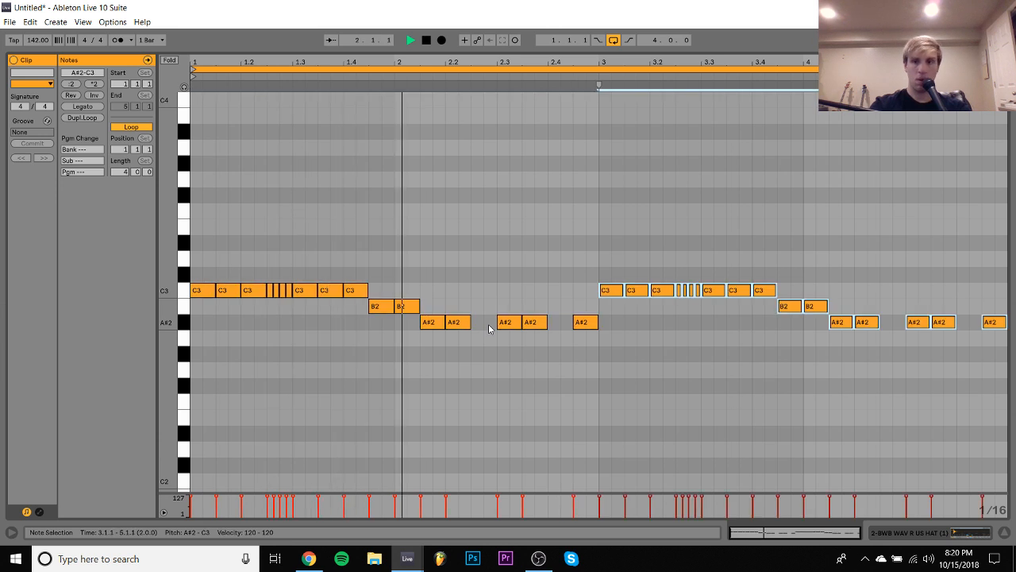
- Lower the hat track's volume to -7.8 dB and insert a new MIDI track below it
{"action": "left_click", "coordinate": [929, 536]}
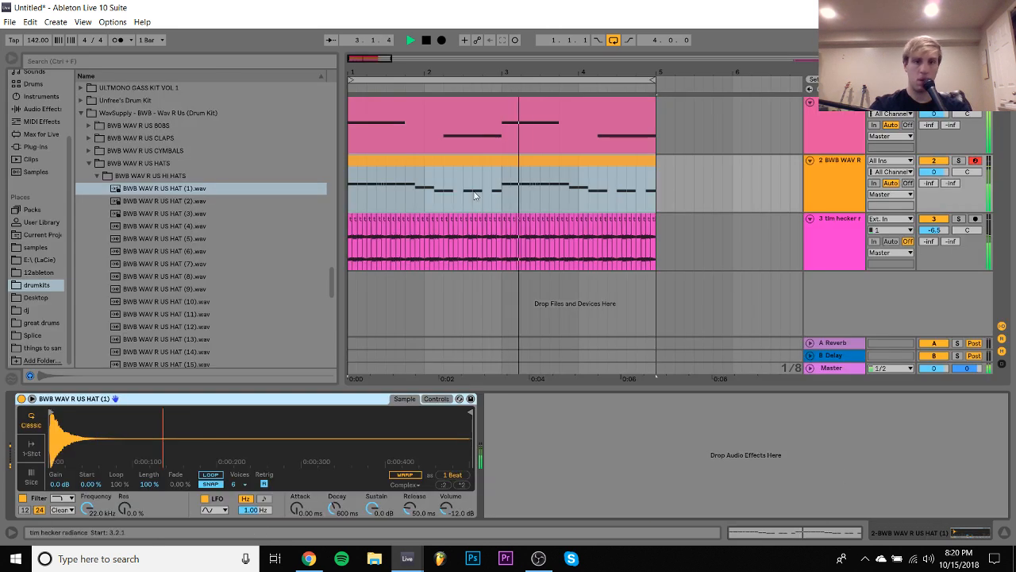
{"action": "left_click", "coordinate": [463, 161]}
{"action": "left_click", "coordinate": [668, 174]}
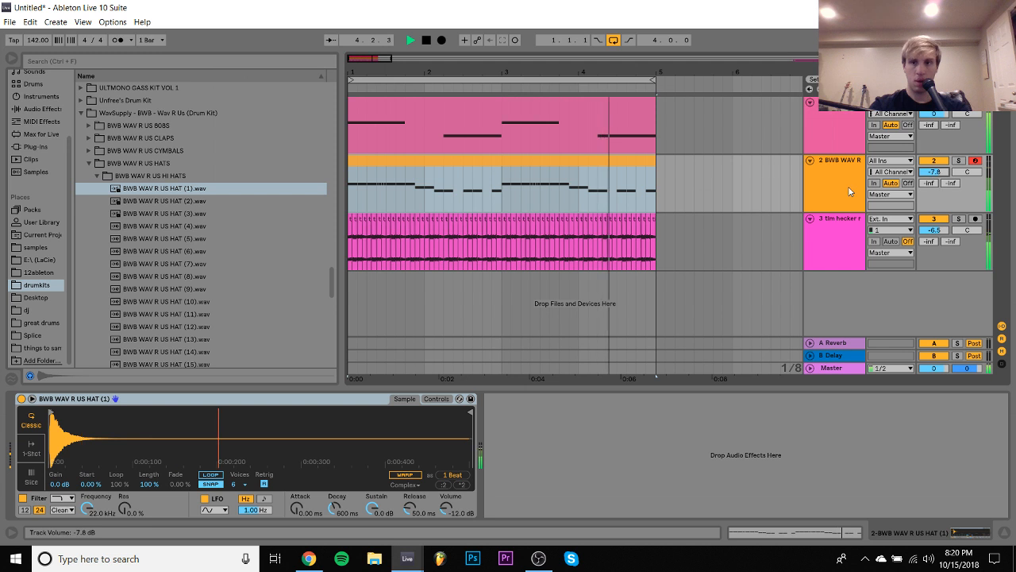
{"action": "key", "text": "ctrl+shift+t"}
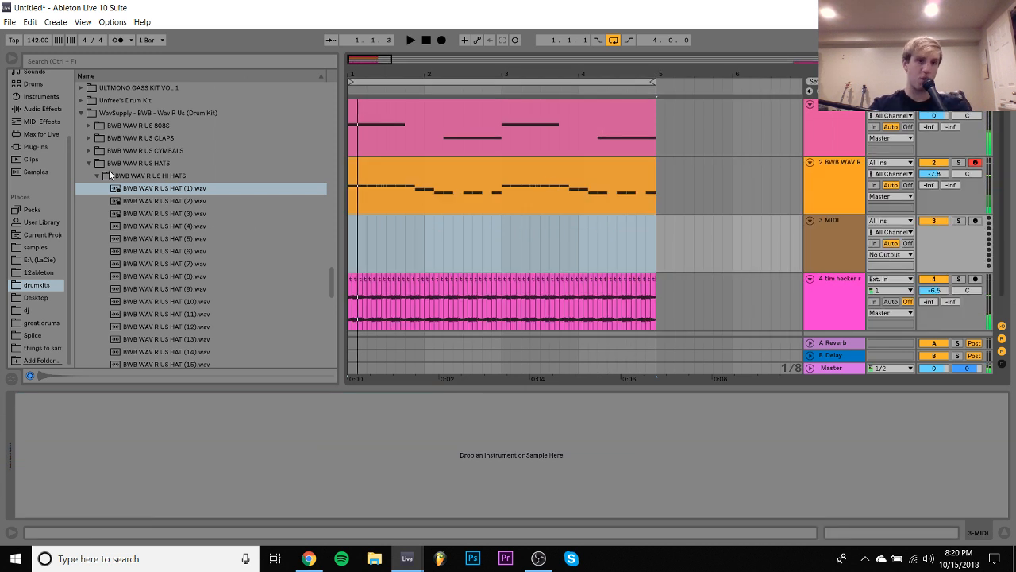
- Preview the BWB WAV R US CLAPS samples and place BWB WAV R US CLAP (2).wav on the new track at 1.3
{"action": "left_click", "coordinate": [88, 138]}
{"action": "key", "text": "Down"}
{"action": "key", "text": "Down"}
{"action": "key", "text": "Down"}
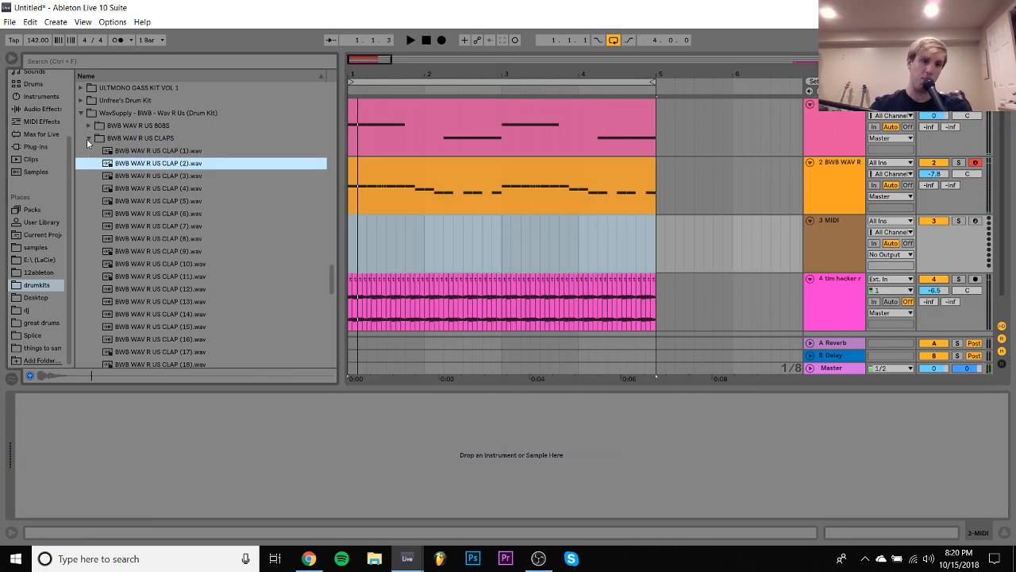
{"action": "key", "text": "Up"}
{"action": "left_click_drag", "start_coordinate": [131, 163], "coordinate": [352, 238]}
{"action": "key", "text": "space"}
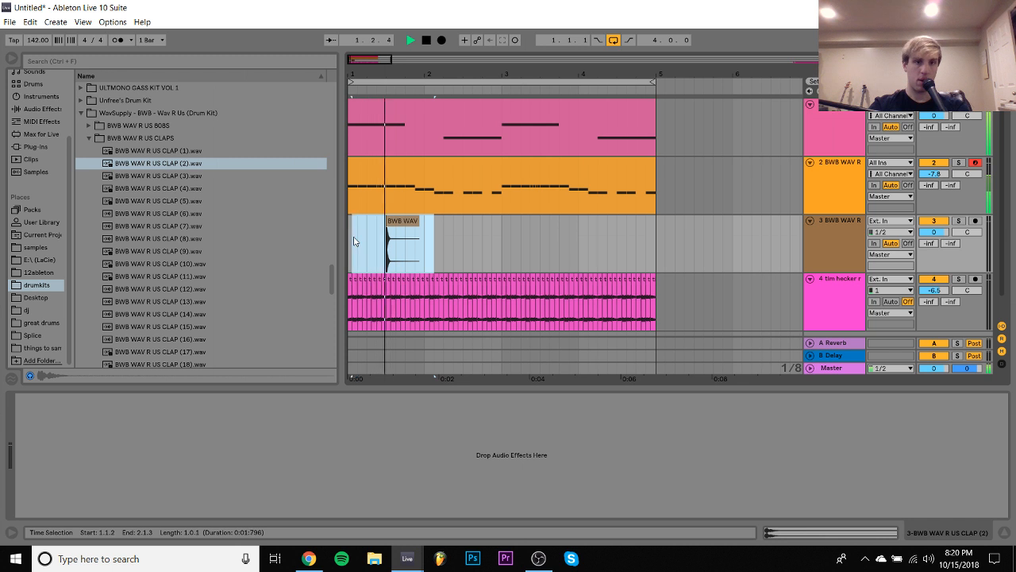
- Try repeating the clap by duplicating a selection slightly longer than one bar three times, and undo the copies
{"action": "key", "text": "ctrl+d"}
{"action": "key", "text": "ctrl+d"}
{"action": "key", "text": "ctrl+d"}
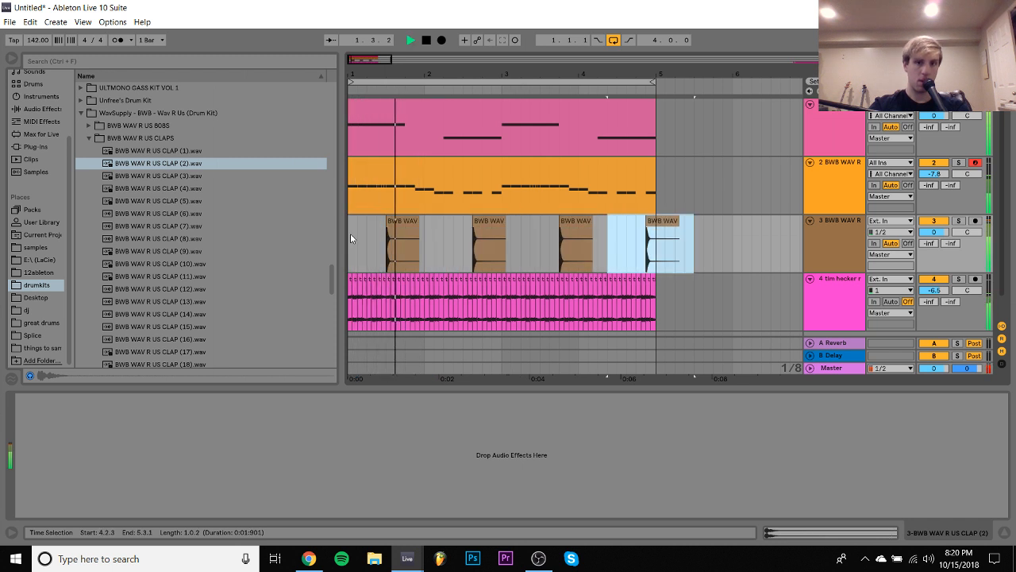
{"action": "key", "text": "ctrl+z"}
{"action": "key", "text": "ctrl+z"}
{"action": "key", "text": "ctrl+z"}
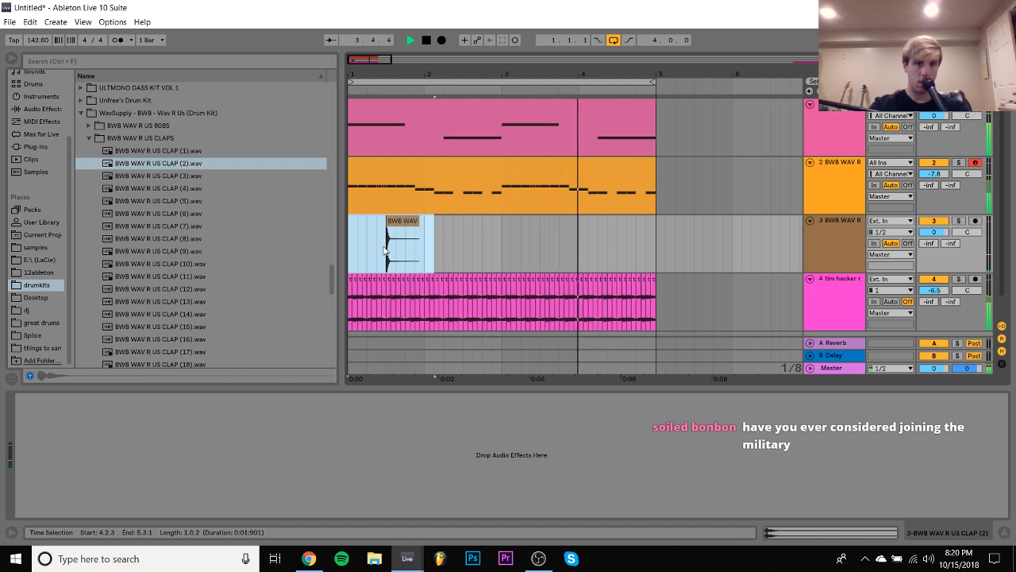
- Duplicate a one-bar selection containing the clap so it repeats on beat 3 of bars 2, 3 and 4
{"action": "left_click_drag", "start_coordinate": [386, 248], "coordinate": [464, 251]}
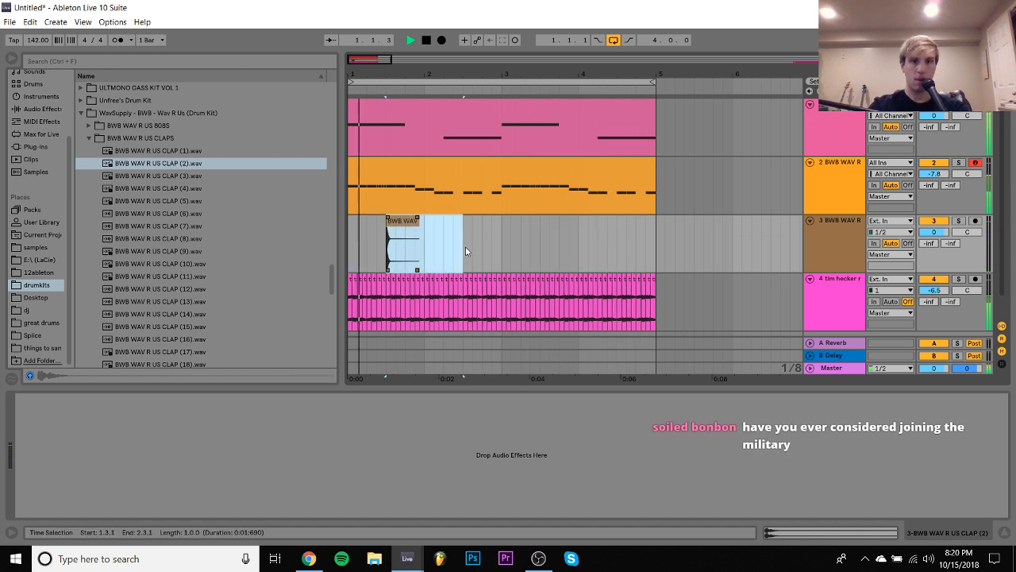
{"action": "key", "text": "ctrl+d"}
{"action": "key", "text": "ctrl+d"}
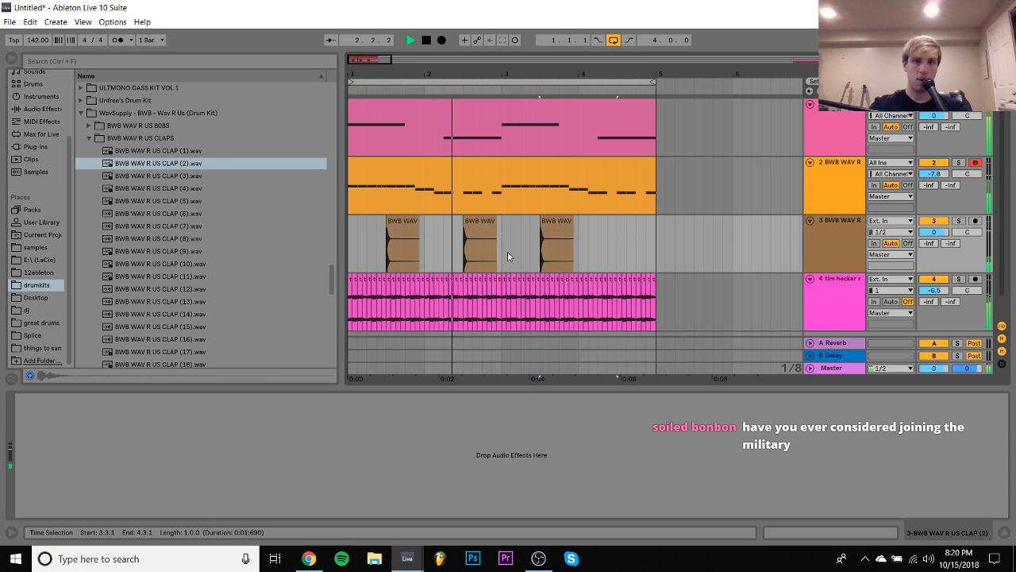
{"action": "left_click_drag", "start_coordinate": [503, 250], "coordinate": [581, 240]}
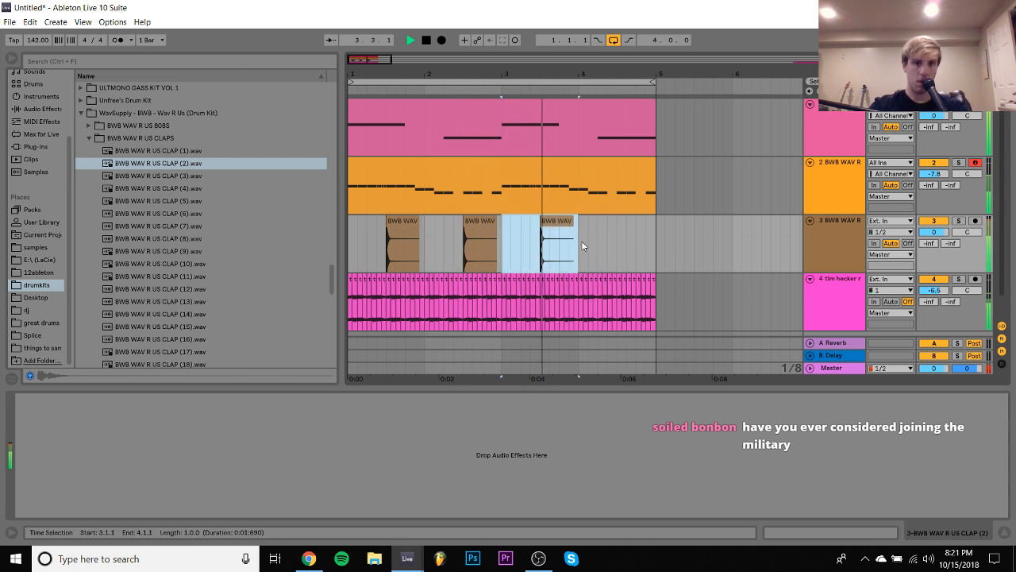
{"action": "key", "text": "ctrl+d"}
{"action": "left_click", "coordinate": [355, 246]}
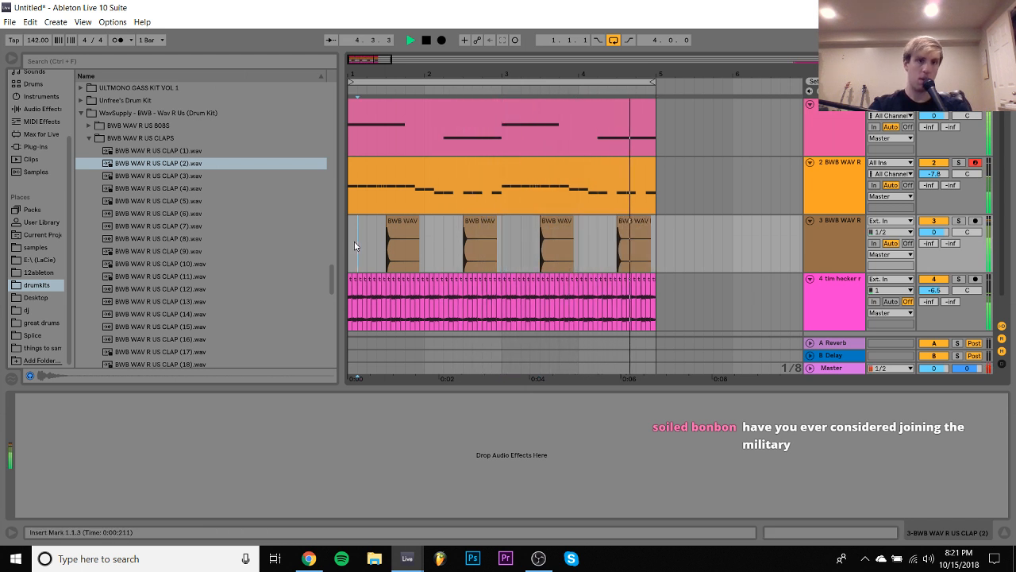
- Insert a new MIDI track below the clap track and place BWB WAV R US CLAP (4).wav on it at 1.3
{"action": "key", "text": "ctrl+shift+t"}
{"action": "key", "text": "space"}
{"action": "left_click", "coordinate": [129, 181]}
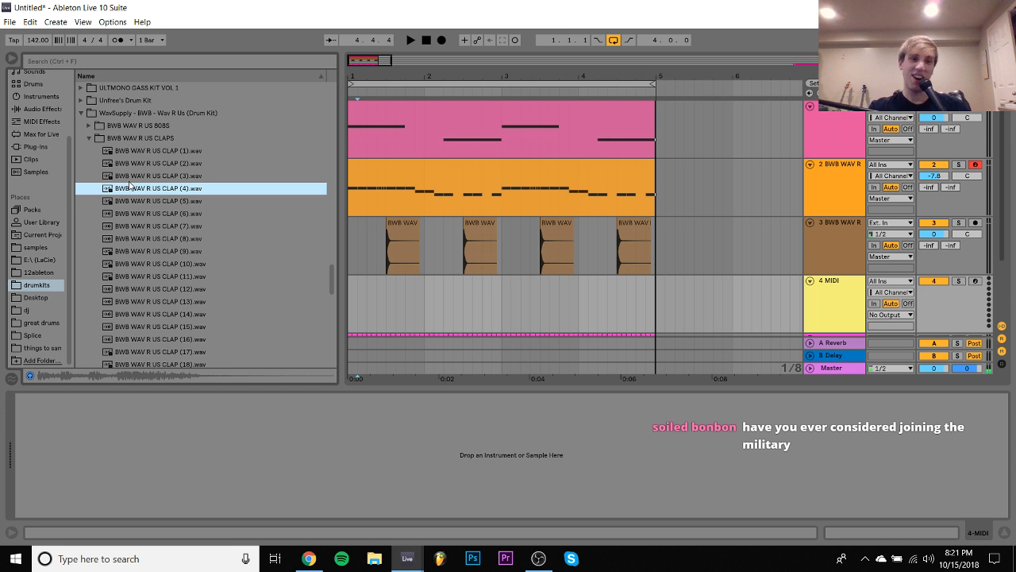
{"action": "key", "text": "Down"}
{"action": "left_click", "coordinate": [387, 284]}
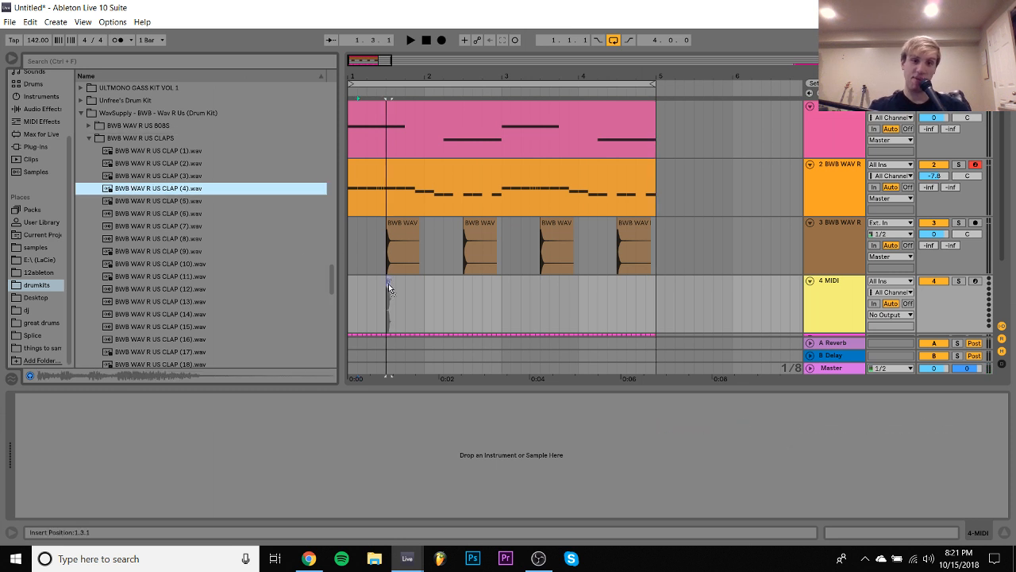
{"action": "left_click_drag", "start_coordinate": [389, 292], "coordinate": [387, 310]}
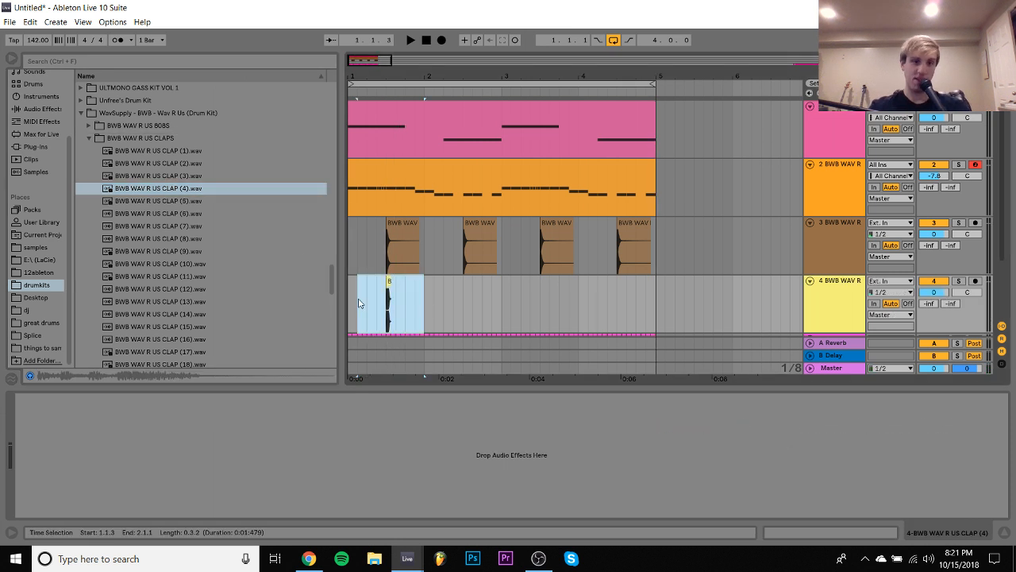
- Duplicate the first bar of the second clap track three times so the clap repeats on beat 3 of bars 2, 3 and 4
{"action": "key", "text": "ctrl+d"}
{"action": "key", "text": "ctrl+d"}
{"action": "key", "text": "ctrl+d"}
- Play the loop from the start and lower the second clap track's volume to -11.5 dB
{"action": "left_click", "coordinate": [350, 297]}
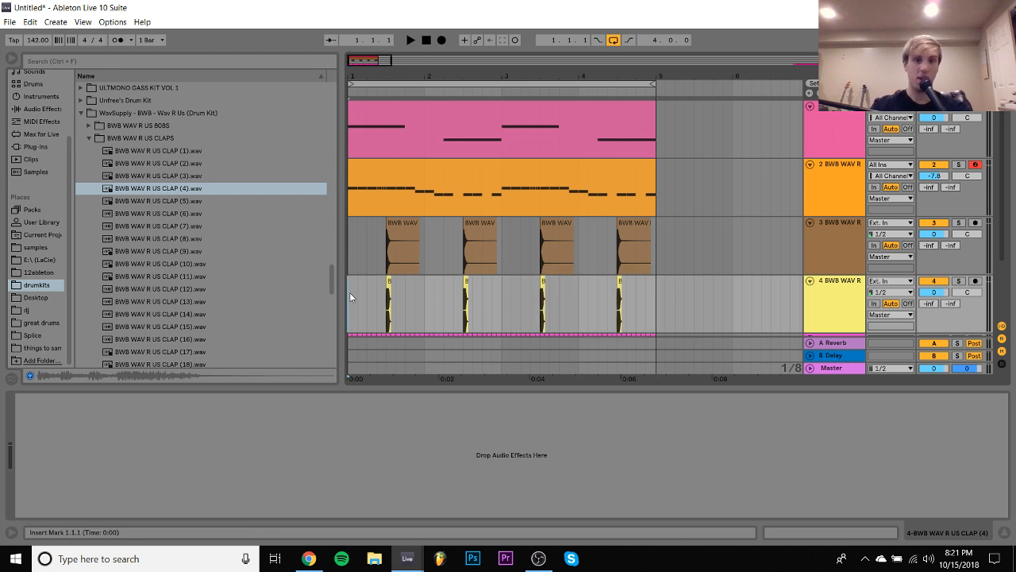
{"action": "key", "text": "space"}
{"action": "left_click_drag", "start_coordinate": [934, 293], "coordinate": [934, 307]}
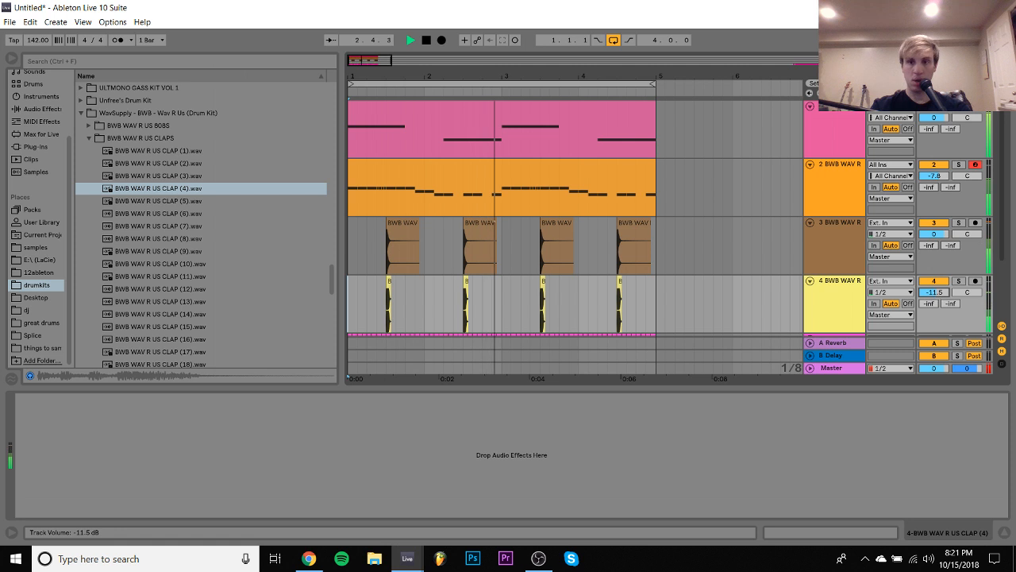
{"action": "scroll", "coordinate": [857, 292], "scroll_direction": "down", "scroll_amount": 2}
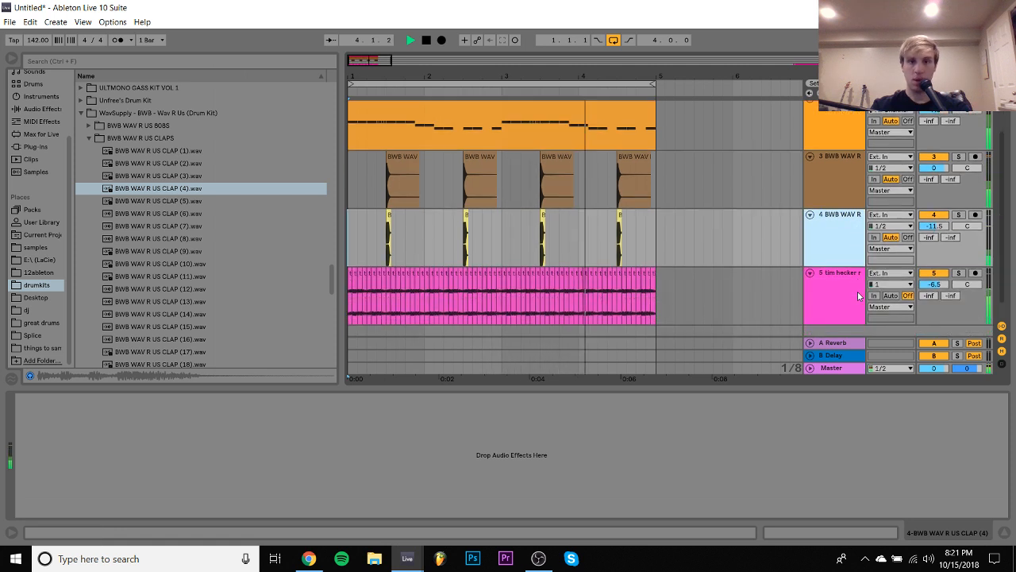
{"action": "scroll", "coordinate": [587, 202], "scroll_direction": "up", "scroll_amount": 2}
{"action": "key", "text": "space"}
- Open the hi-hat clip and delete all its B2 and A#2 notes in both halves of the loop
{"action": "double_click", "coordinate": [566, 178]}
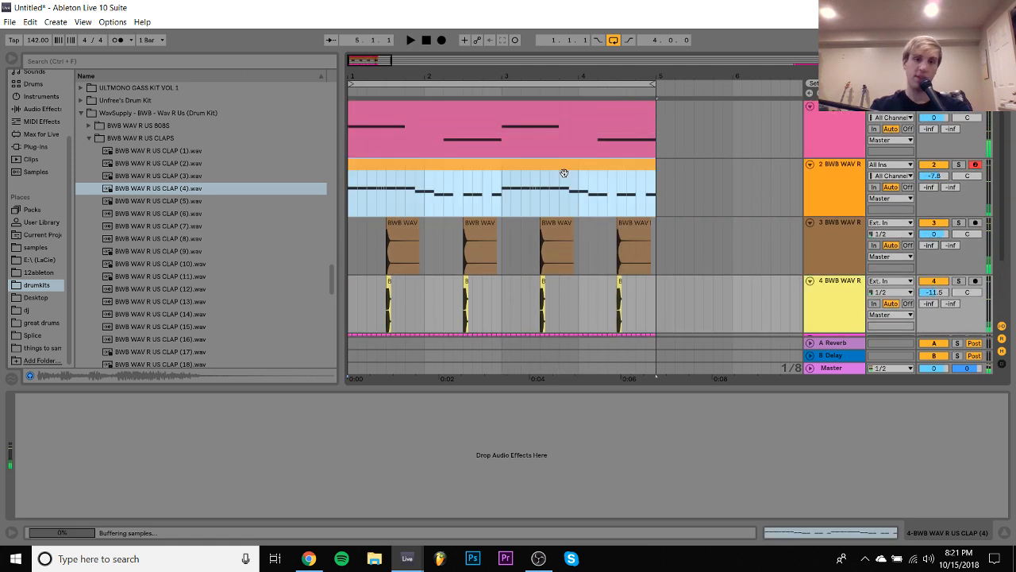
{"action": "left_click_drag", "start_coordinate": [374, 269], "coordinate": [625, 389]}
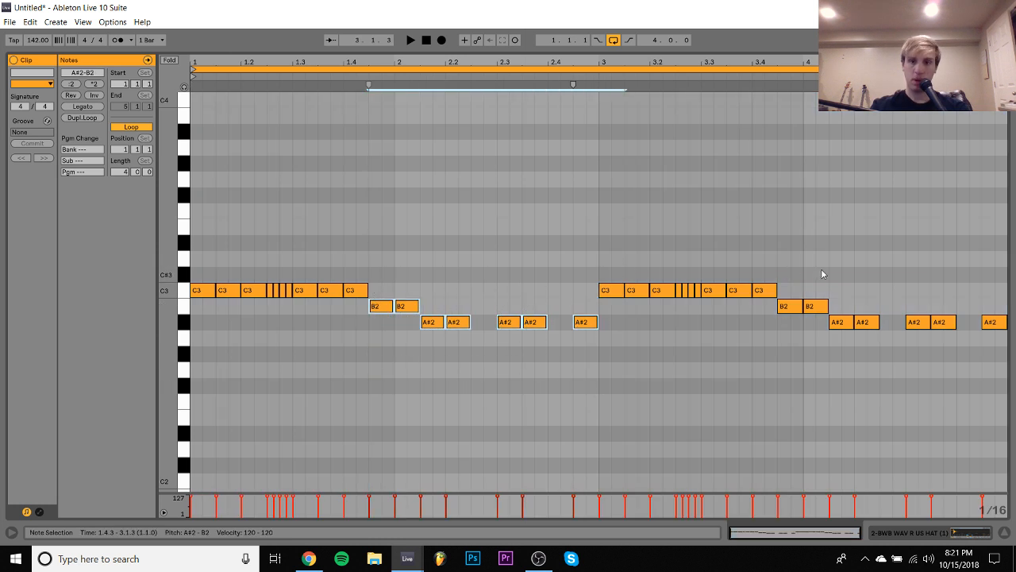
{"action": "left_click_drag", "start_coordinate": [788, 259], "coordinate": [1002, 336]}
{"action": "key", "text": "Delete"}
{"action": "key", "text": "space"}
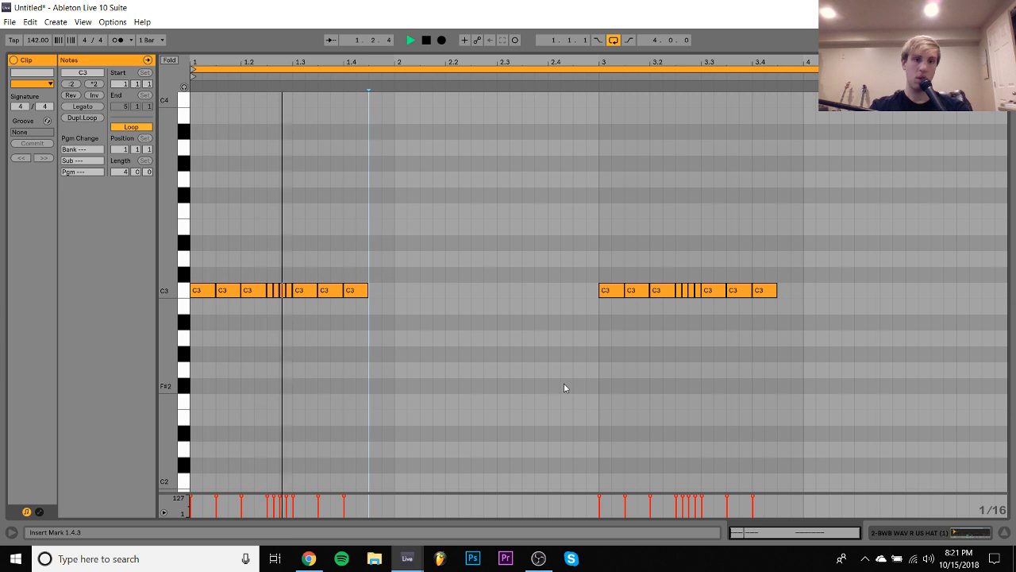
- Duplicate the C3 hat note at 1.4 repeatedly to continue the row of eighth notes through 2.4
{"action": "left_click", "coordinate": [353, 290]}
{"action": "key", "text": "ctrl+d"}
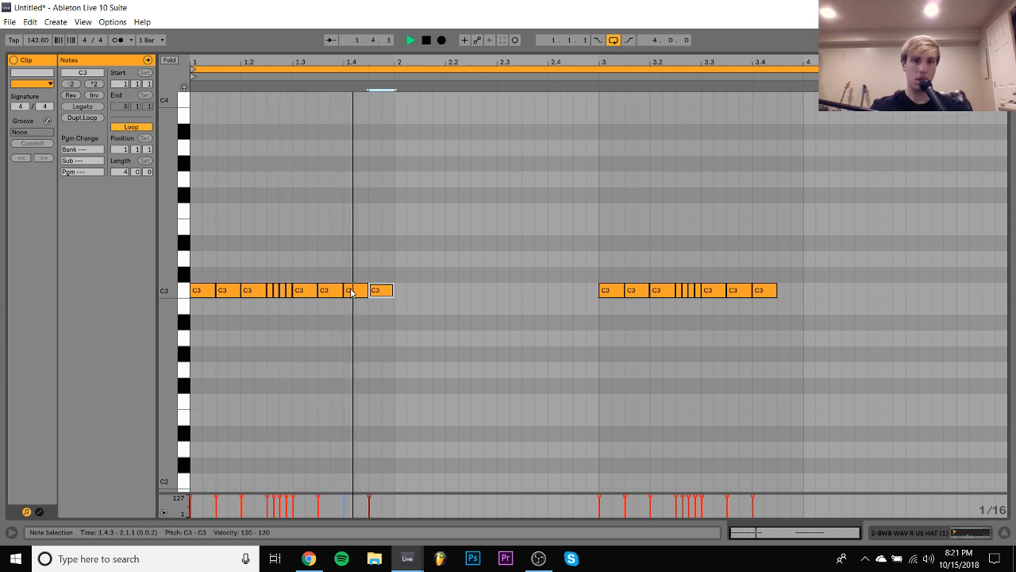
{"action": "key", "text": "ctrl+d"}
{"action": "key", "text": "ctrl+d"}
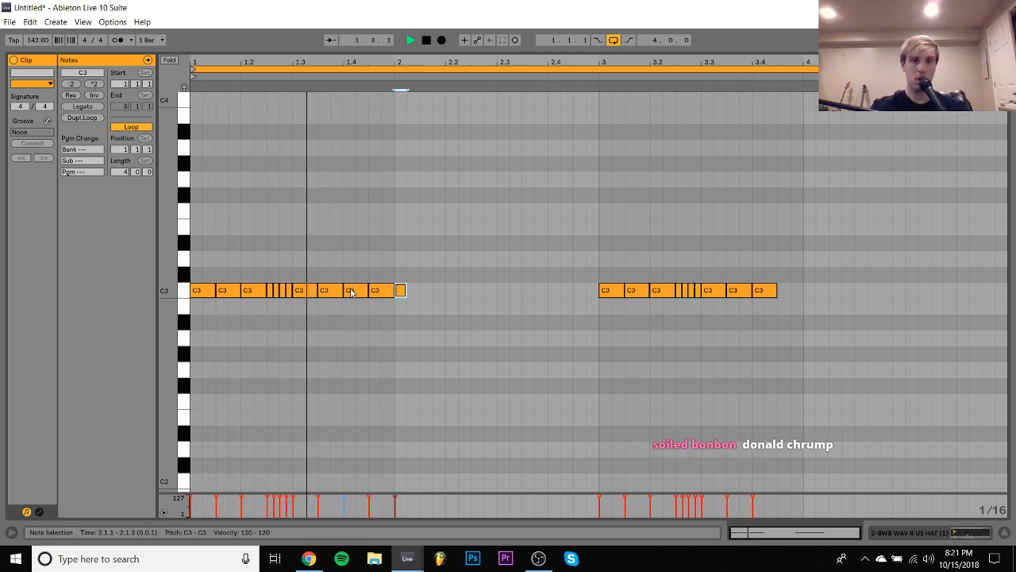
{"action": "key", "text": "ctrl+d"}
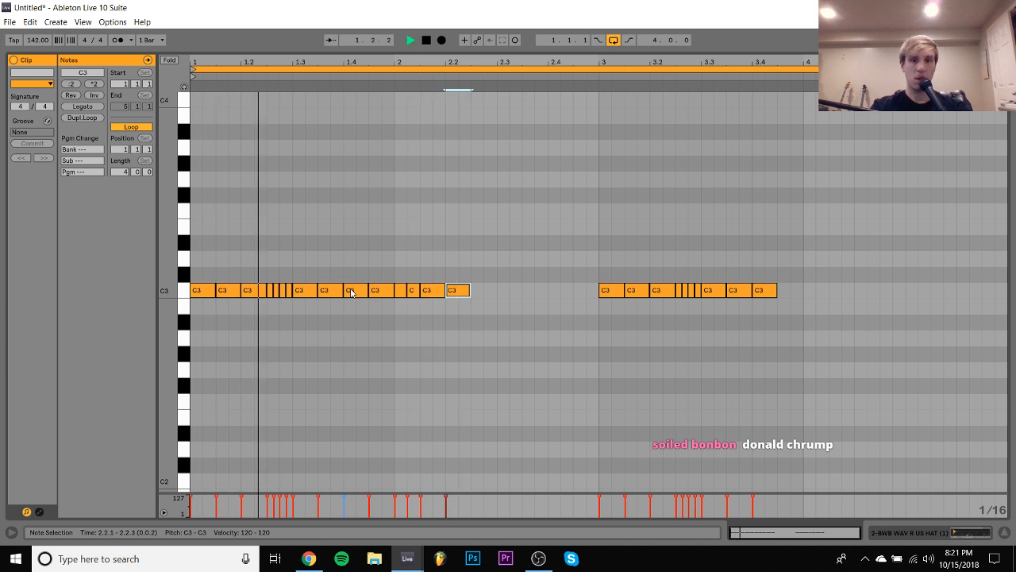
{"action": "key", "text": "ctrl+d"}
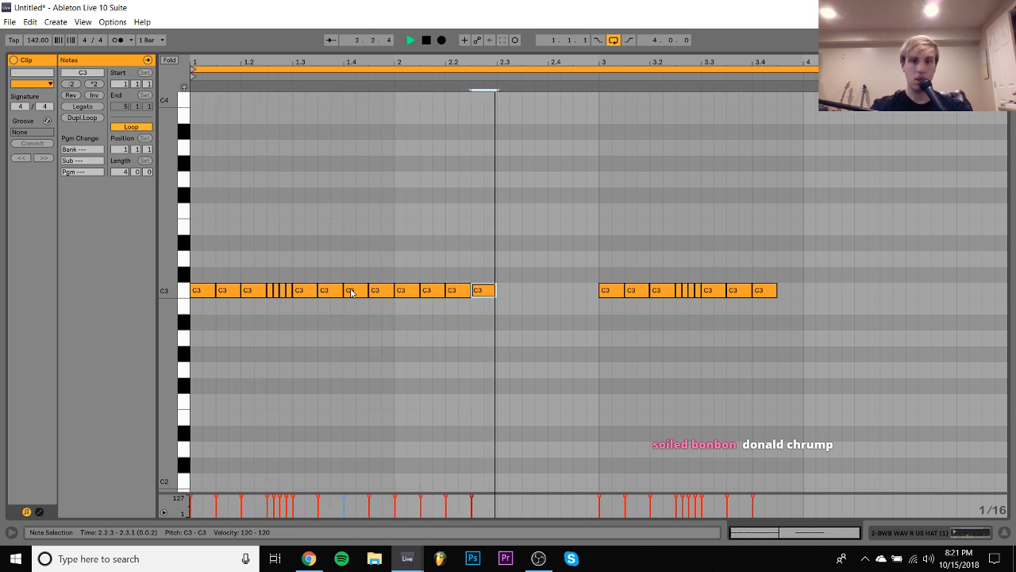
{"action": "key", "text": "ctrl+d"}
{"action": "key", "text": "ctrl+d"}
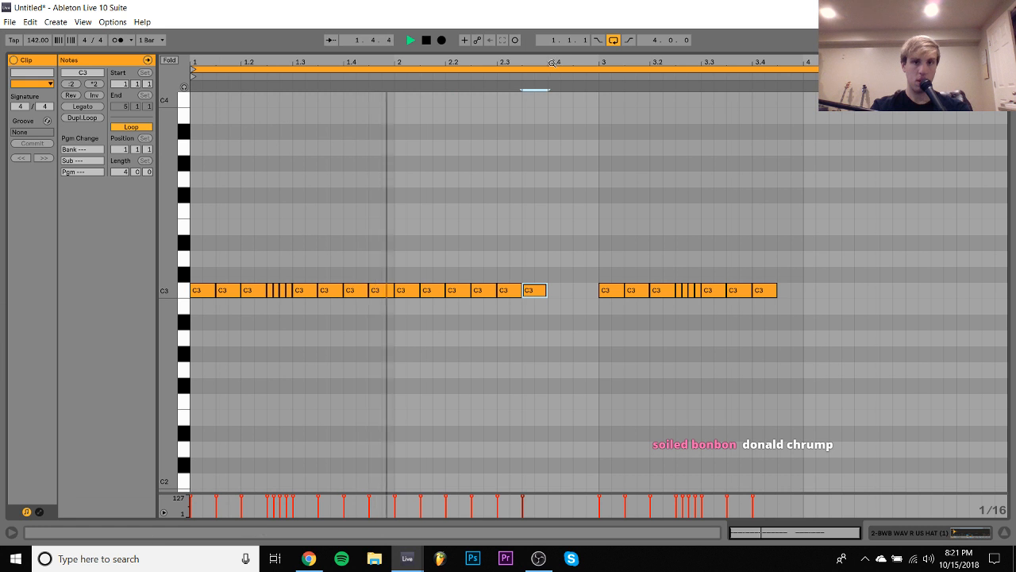
{"action": "key", "text": "ctrl+d"}
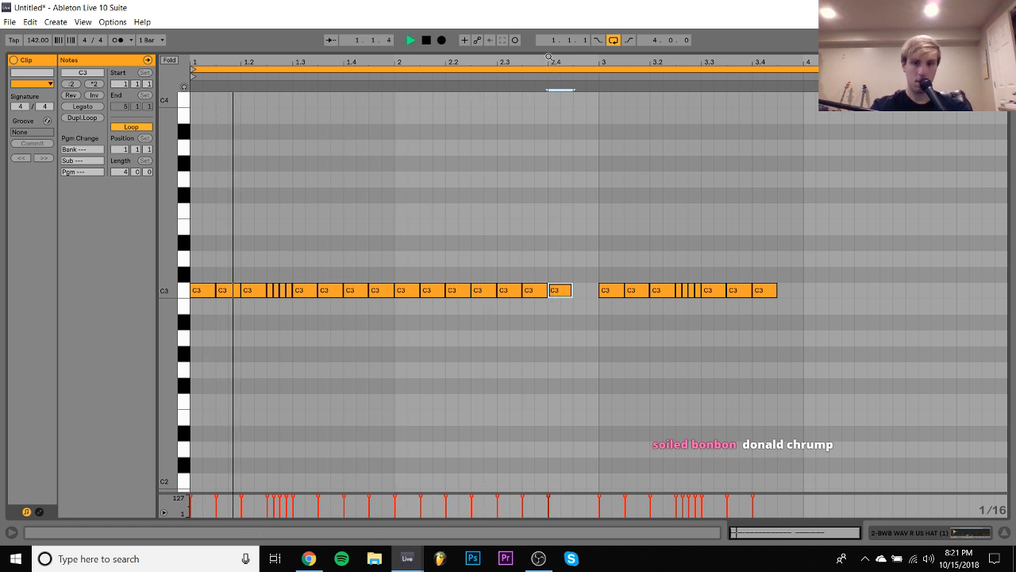
- Shorten the hat note at 2.4 to a sixteenth, duplicate it once, and add an eighth note at 2.4.3
{"action": "key", "text": "shift+Left"}
{"action": "key", "text": "ctrl+d"}
- Duplicate the two-bar hat pattern over bars 3 and 4 of the clip
{"action": "key", "text": "ctrl+d"}
{"action": "key", "text": "shift+Right"}
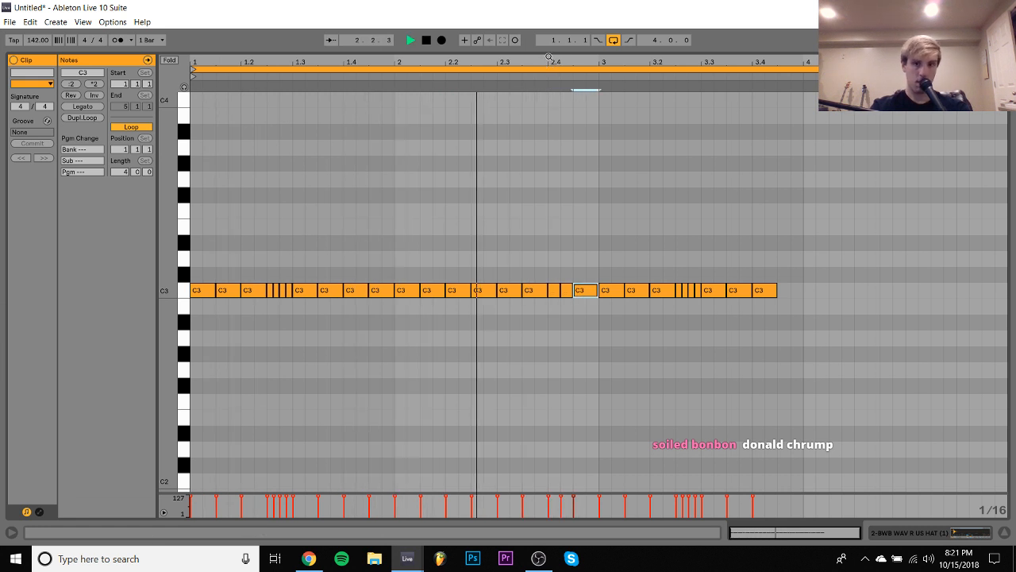
{"action": "left_click_drag", "start_coordinate": [592, 262], "coordinate": [189, 362]}
{"action": "key", "text": "ctrl+d"}
{"action": "key", "text": "space"}
- Shorten the hat note at 3.4.3 to a sixteenth and duplicate it three times, ending with a note at 4.1.2
{"action": "left_click_drag", "start_coordinate": [790, 262], "coordinate": [791, 302]}
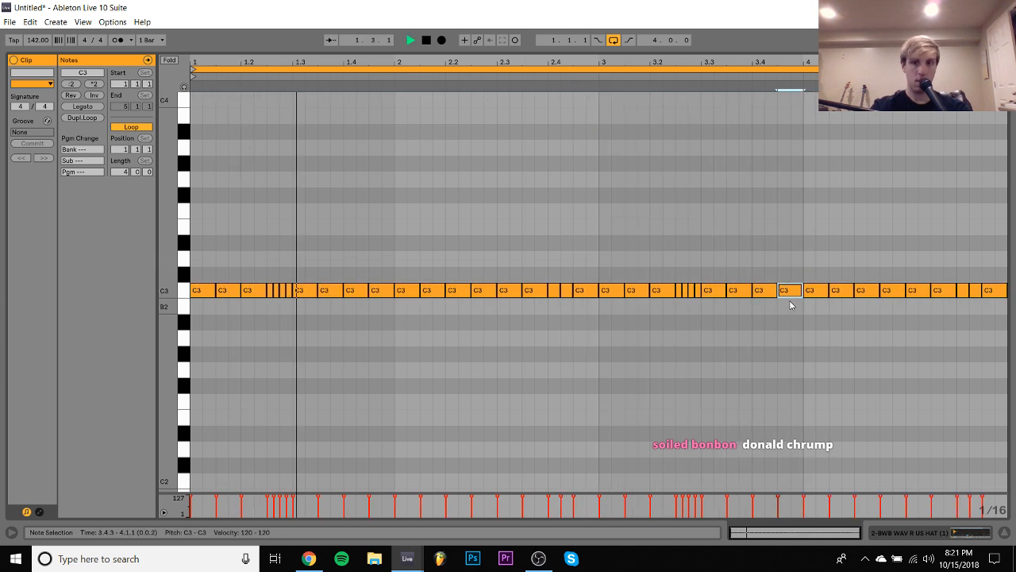
{"action": "key", "text": "shift+Left"}
{"action": "key", "text": "ctrl+d"}
{"action": "key", "text": "ctrl+d"}
{"action": "key", "text": "ctrl+d"}
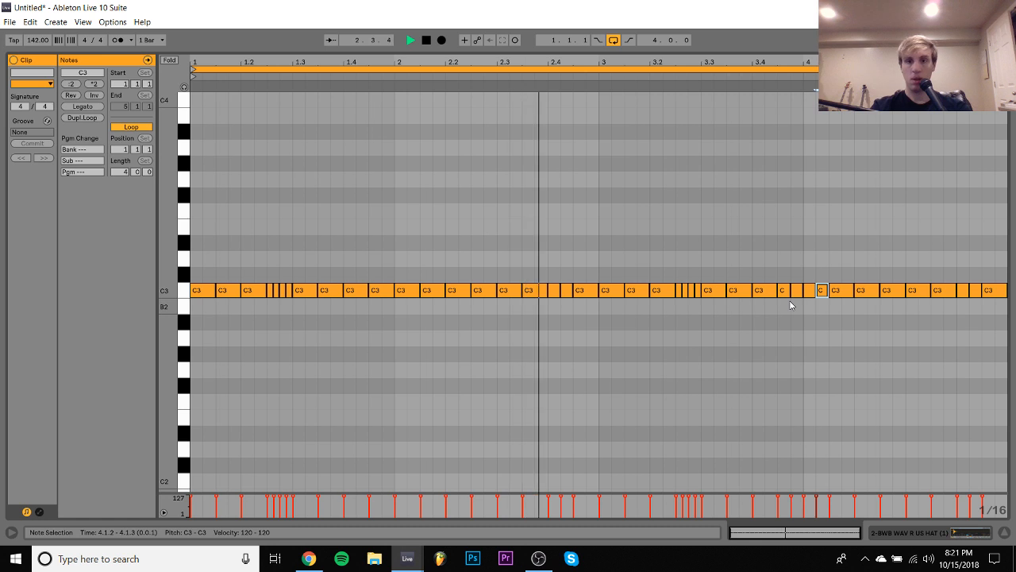
- Return to the hi-hat track in the arrangement and set its volume to -7.7 dB
{"action": "left_click", "coordinate": [988, 530]}
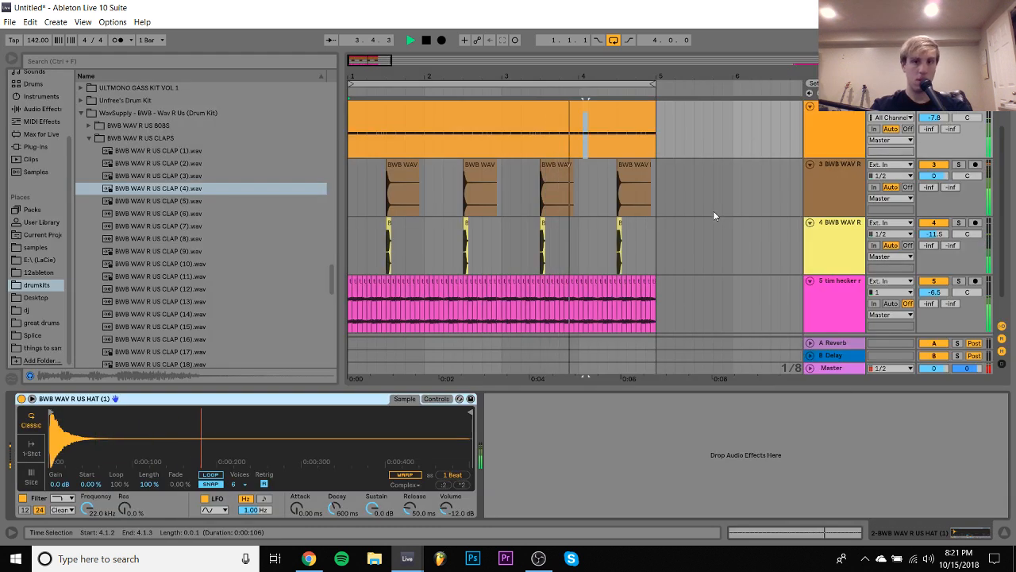
{"action": "left_click", "coordinate": [572, 110]}
{"action": "left_click_drag", "start_coordinate": [933, 118], "coordinate": [933, 116]}
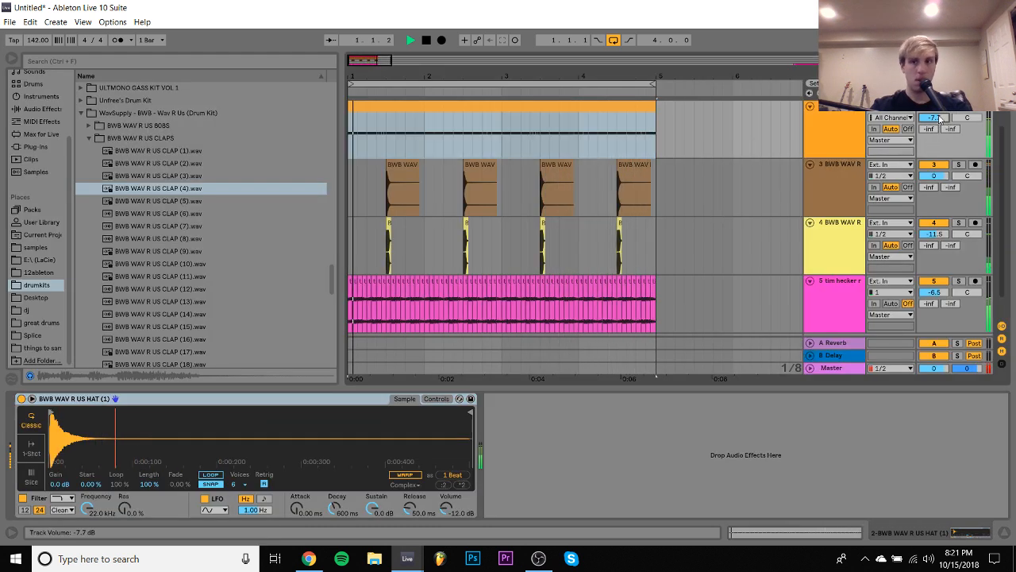
- Open the Tread 808 bass clip and apply Legato to its notes
{"action": "scroll", "coordinate": [647, 280], "scroll_direction": "up", "scroll_amount": 2}
{"action": "double_click", "coordinate": [576, 125]}
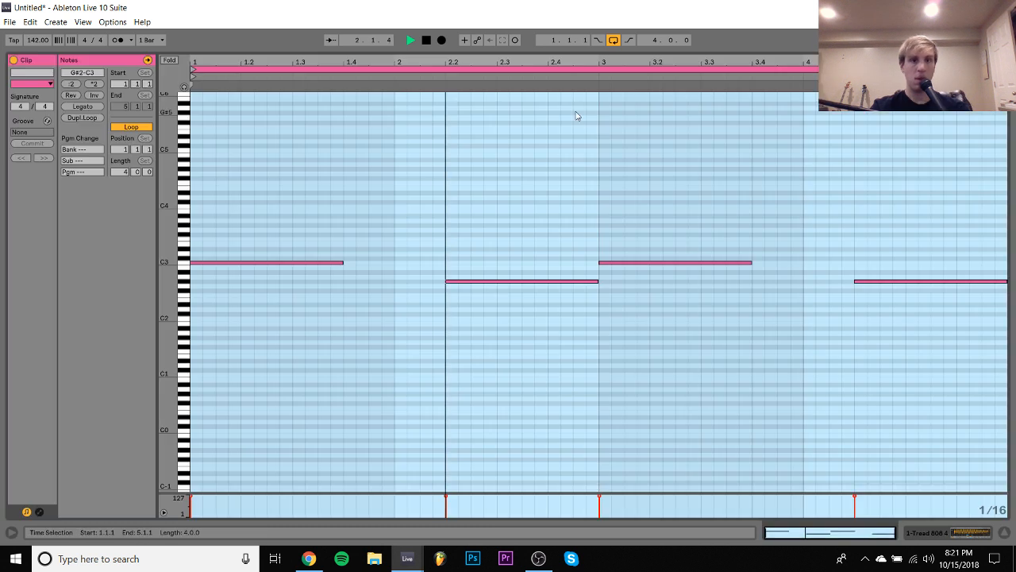
{"action": "left_click", "coordinate": [576, 117]}
{"action": "left_click", "coordinate": [76, 109]}
- Shorten the bass note at 4.2 to end at 4.3.3 and duplicate it to fill the rest of bar 4
{"action": "left_click_drag", "start_coordinate": [781, 271], "coordinate": [877, 405]}
{"action": "key", "text": "shift+Left"}
{"action": "key", "text": "shift+Left"}
{"action": "key", "text": "shift+Left"}
{"action": "key", "text": "shift+Left"}
{"action": "key", "text": "ctrl+d"}
- Transpose the duplicated bass note at 4.3.3 to D#3, trying C#3, C#4 and D#4 on the way
{"action": "key", "text": "shift+Up"}
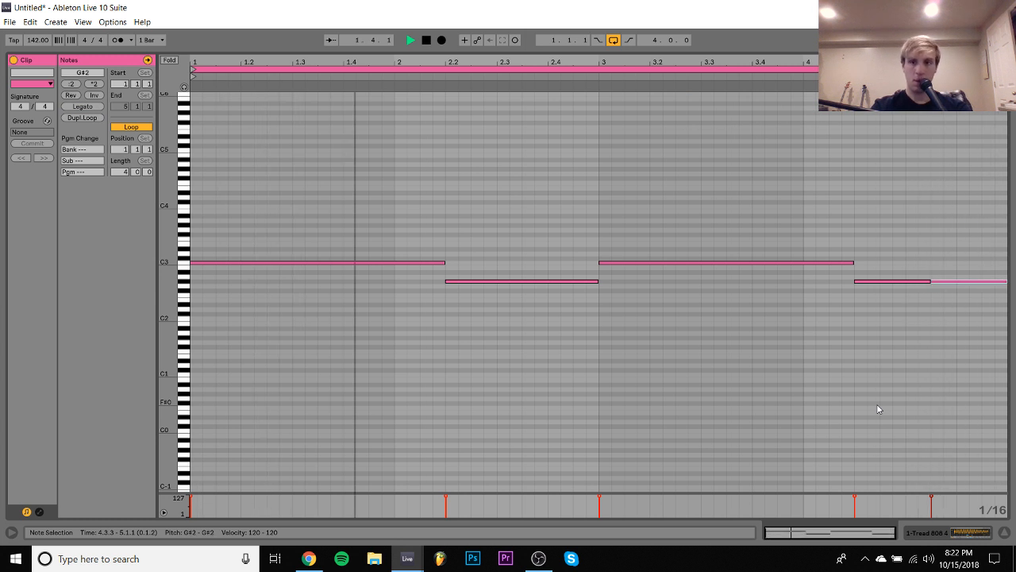
{"action": "key", "text": "Down"}
{"action": "key", "text": "Down"}
{"action": "key", "text": "Down"}
{"action": "key", "text": "Down"}
{"action": "key", "text": "Down"}
{"action": "key", "text": "Down"}
{"action": "key", "text": "Down"}
{"action": "key", "text": "Down"}
{"action": "key", "text": "Up"}
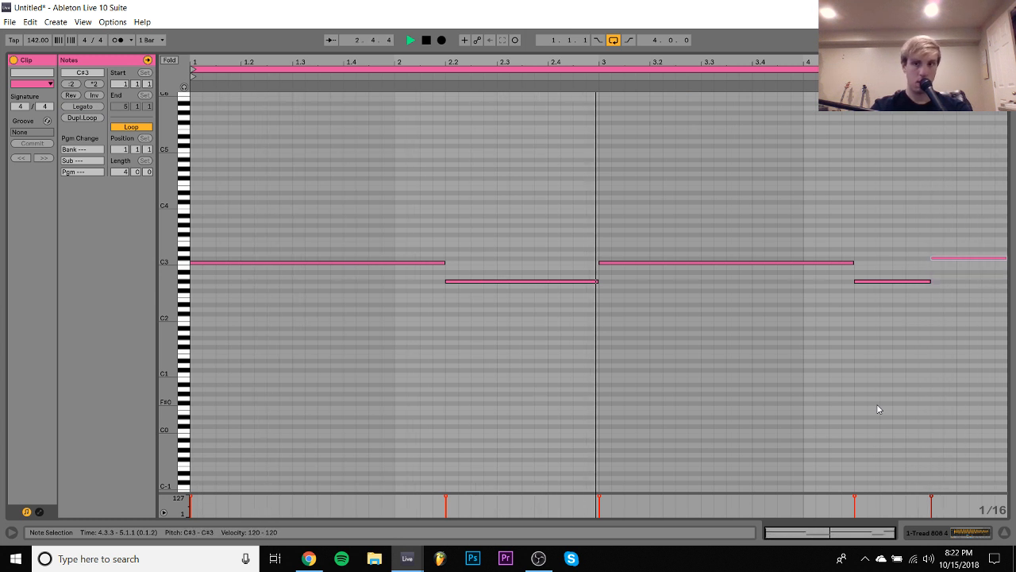
{"action": "key", "text": "shift+Up"}
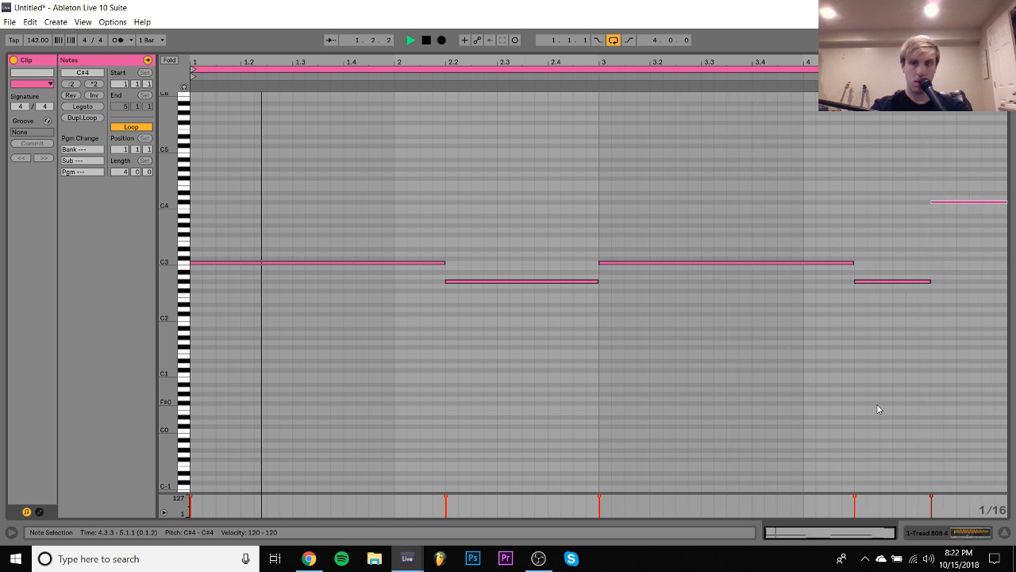
{"action": "key", "text": "Up"}
{"action": "key", "text": "Up"}
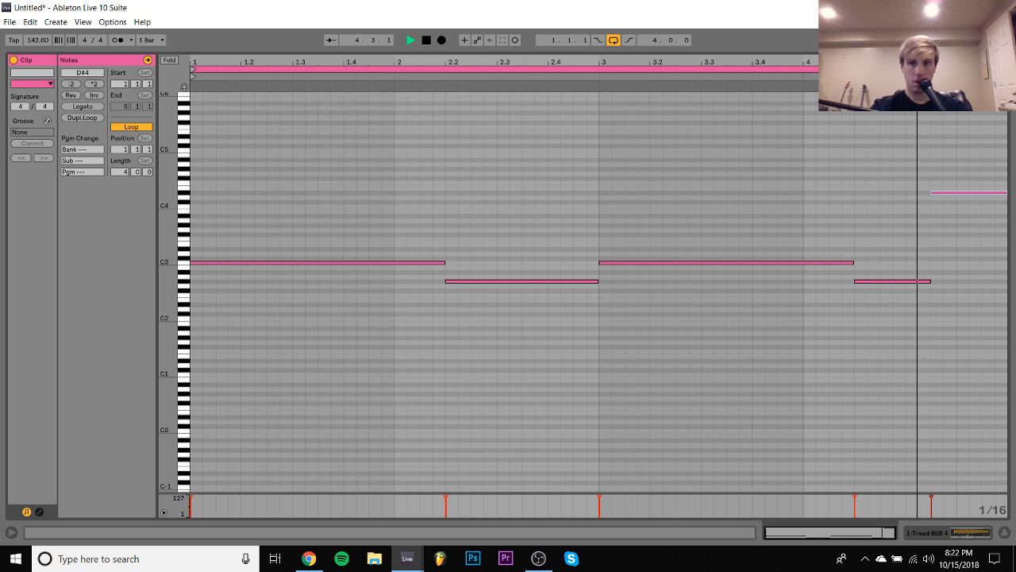
{"action": "key", "text": "shift+Down"}
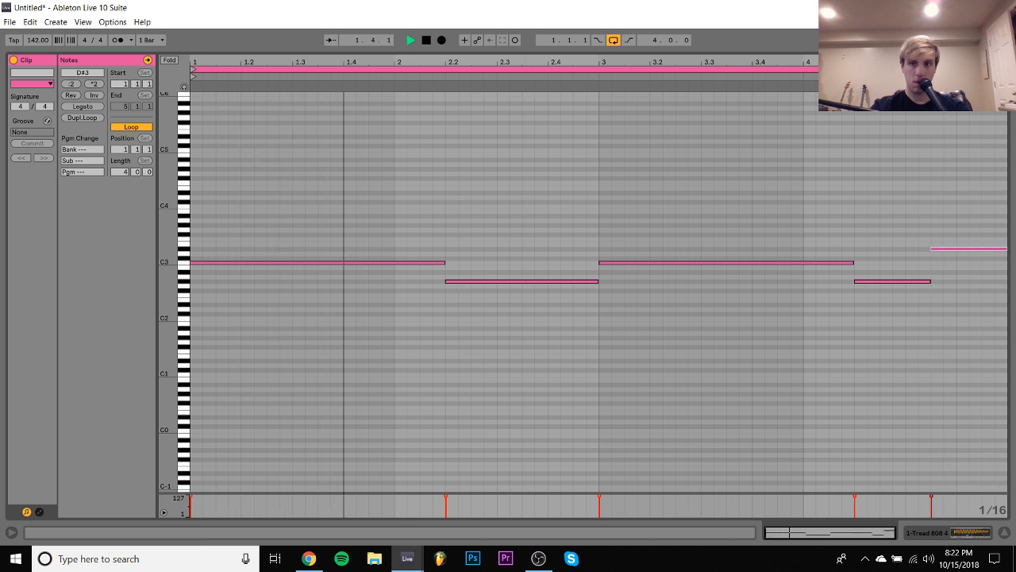
- Select all tracks and lower their volumes together by 6 dB, bringing the bass track to -6.0 dB
{"action": "left_click", "coordinate": [955, 535]}
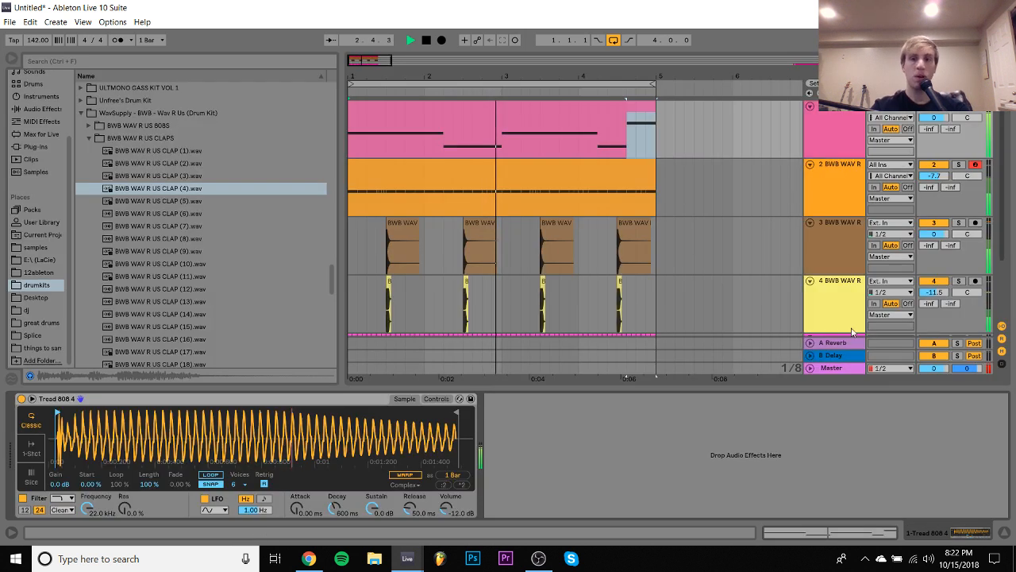
{"action": "left_click", "coordinate": [847, 116]}
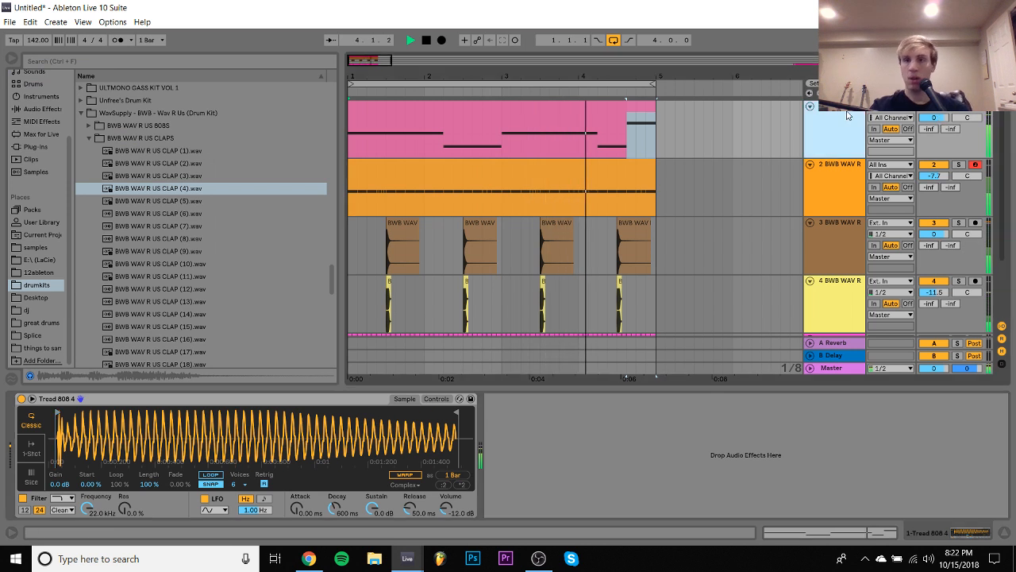
{"action": "key", "text": "ctrl+a"}
{"action": "left_click_drag", "start_coordinate": [935, 118], "coordinate": [935, 126]}
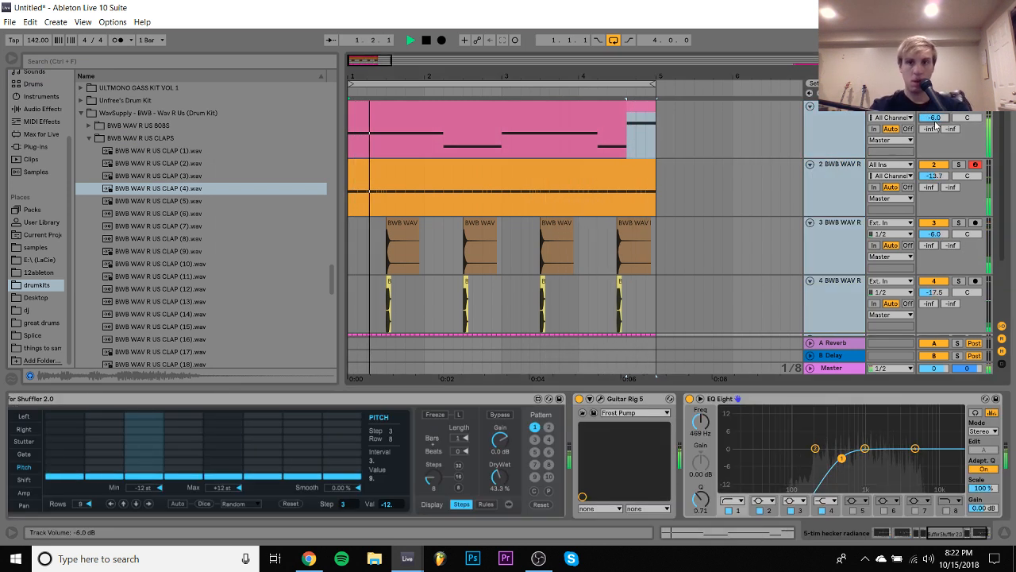
{"action": "left_click", "coordinate": [831, 163]}
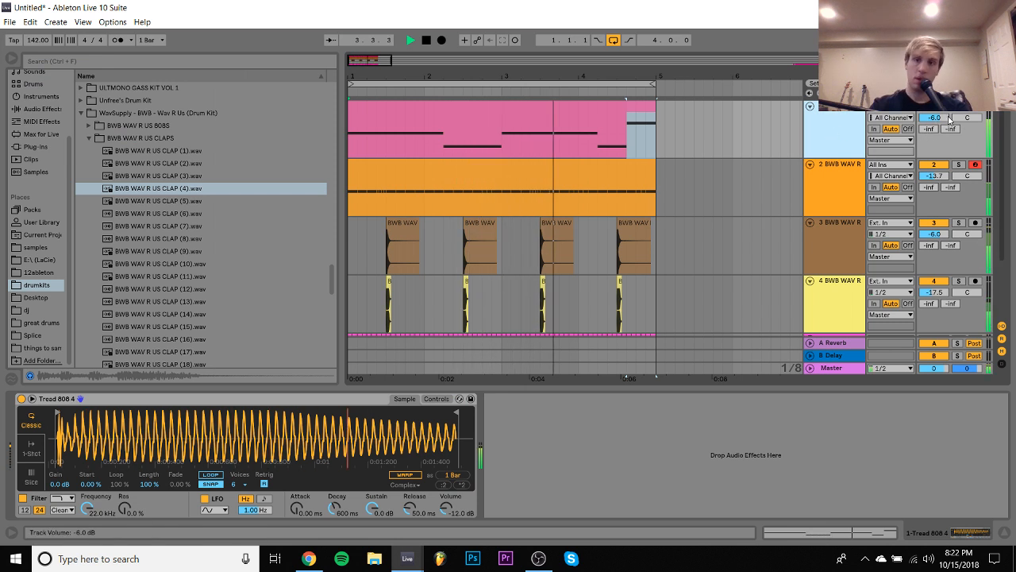
- In the bass clip, shorten the G#2 note at 4.2 to end at 4.3 and extend the D#3 note to start there
{"action": "key", "text": "space"}
{"action": "left_click", "coordinate": [629, 111]}
{"action": "double_click", "coordinate": [629, 111]}
{"action": "key", "text": "space"}
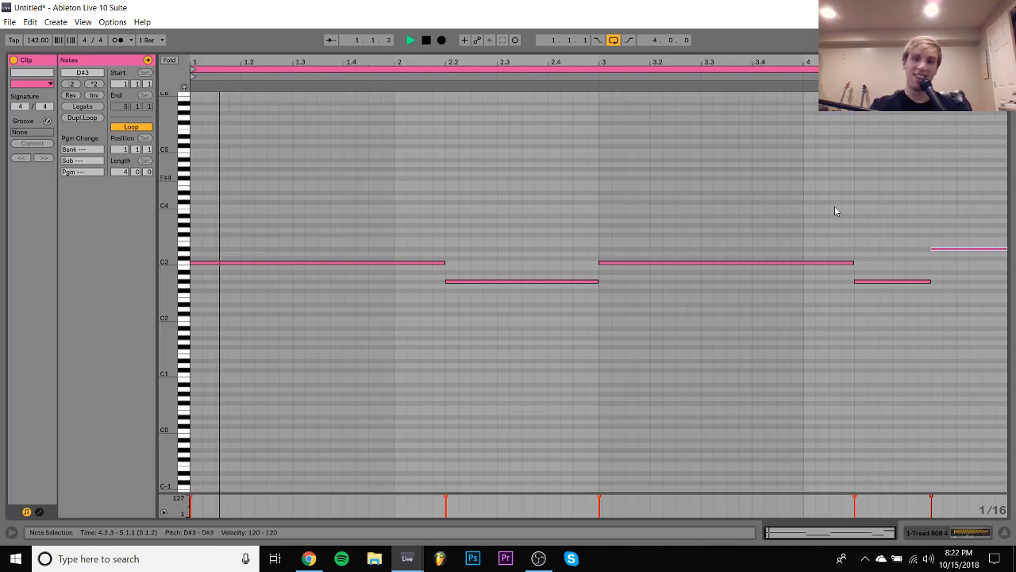
{"action": "left_click", "coordinate": [904, 282]}
{"action": "key", "text": "shift+Left"}
{"action": "key", "text": "shift+Left"}
{"action": "left_click_drag", "start_coordinate": [967, 273], "coordinate": [966, 200]}
{"action": "key", "text": "Left"}
{"action": "key", "text": "Left"}
{"action": "key", "text": "space"}
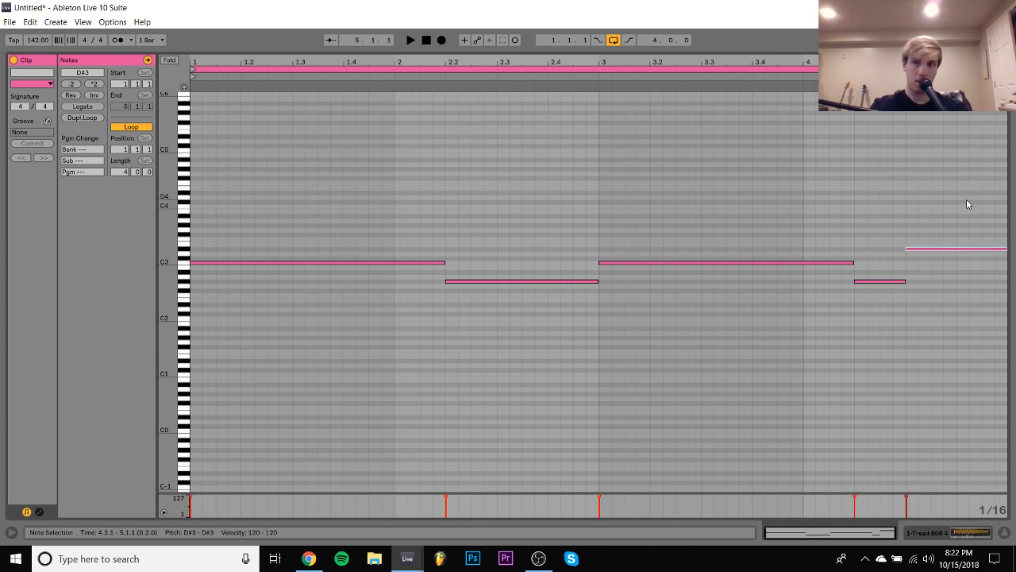
- Add a short G#2 bass note at 4.1.3 and shorten the preceding C3 note to end where it starts
{"action": "left_click", "coordinate": [791, 73]}
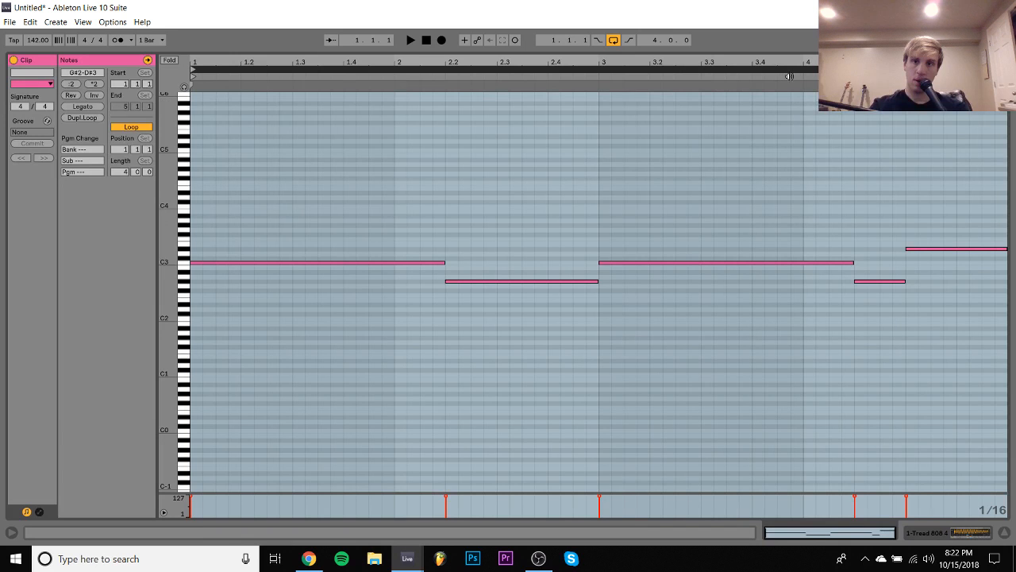
{"action": "left_click", "coordinate": [836, 284]}
{"action": "double_click", "coordinate": [835, 283]}
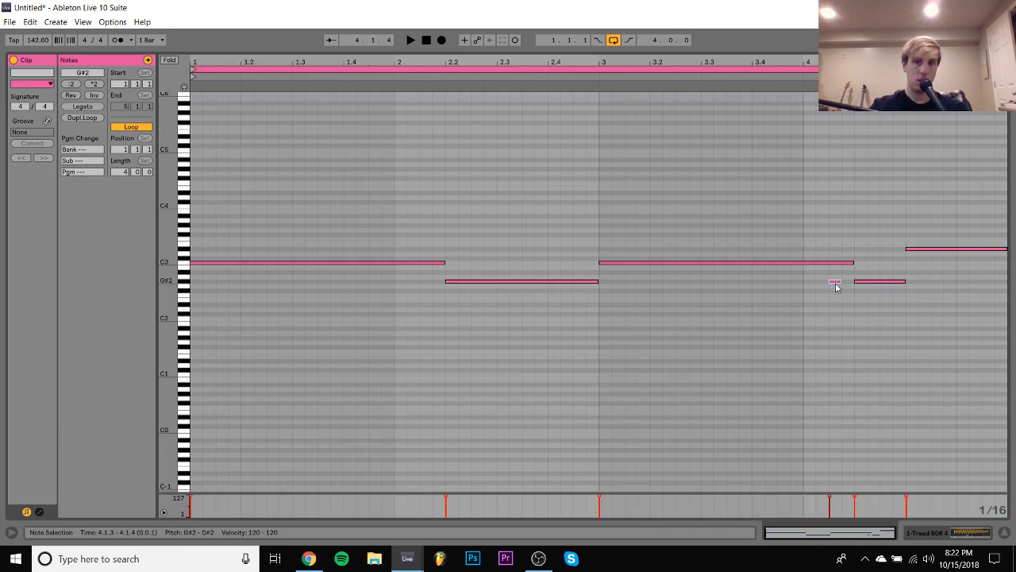
{"action": "left_click", "coordinate": [809, 262]}
{"action": "key", "text": "shift+Left"}
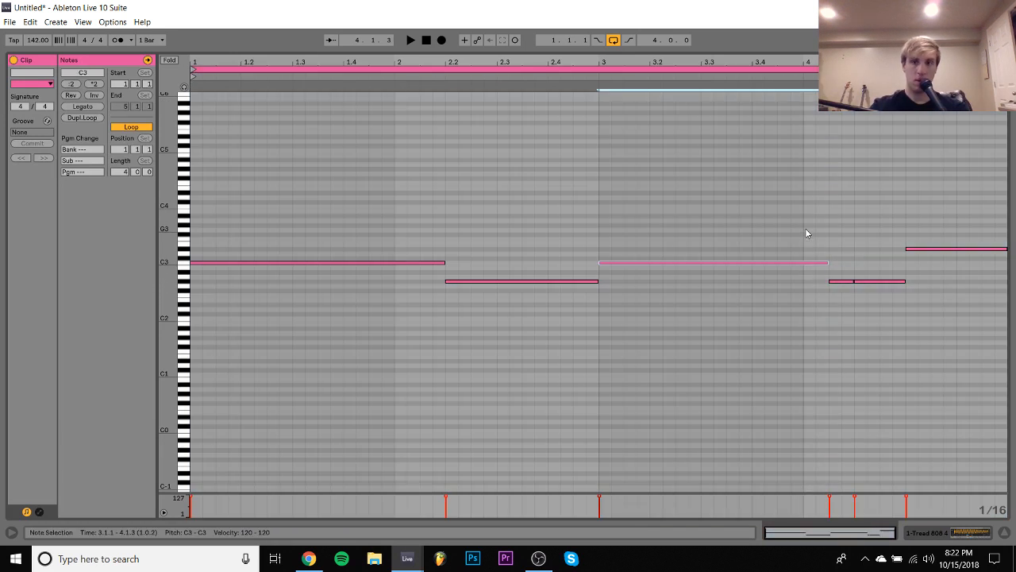
- Play the bass clip from its start and shorten the final D#3 note to begin at 4.3.3
{"action": "left_click", "coordinate": [731, 74]}
{"action": "key", "text": "space"}
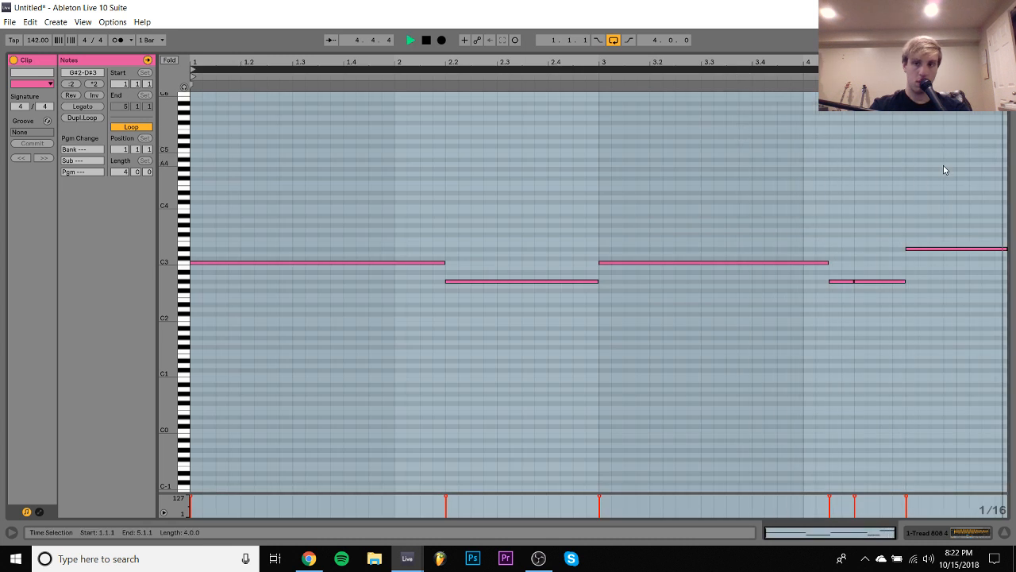
{"action": "left_click", "coordinate": [949, 249]}
{"action": "key", "text": "shift+Left"}
{"action": "key", "text": "shift+Left"}
{"action": "key", "text": "Right"}
{"action": "key", "text": "Right"}
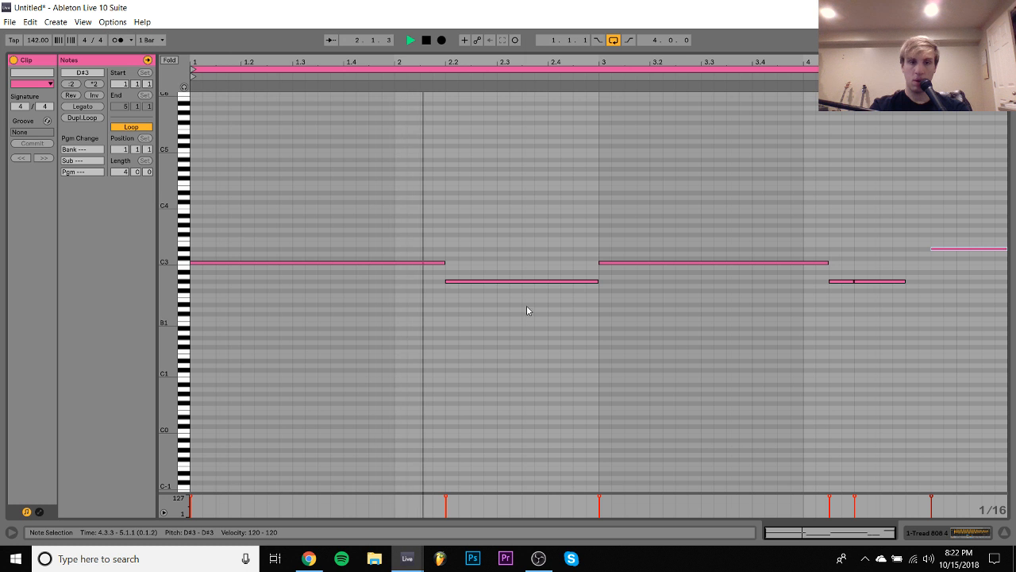
- Apply Legato to all notes in the bass clip and return to the bass track's sampler device
{"action": "key", "text": "ctrl+a"}
{"action": "left_click", "coordinate": [71, 108]}
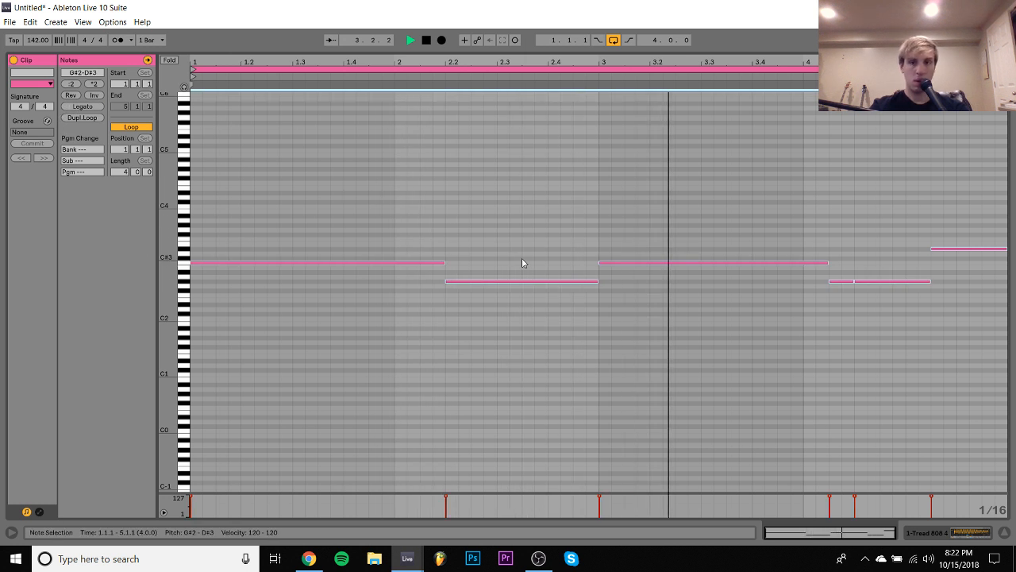
{"action": "left_click", "coordinate": [650, 383]}
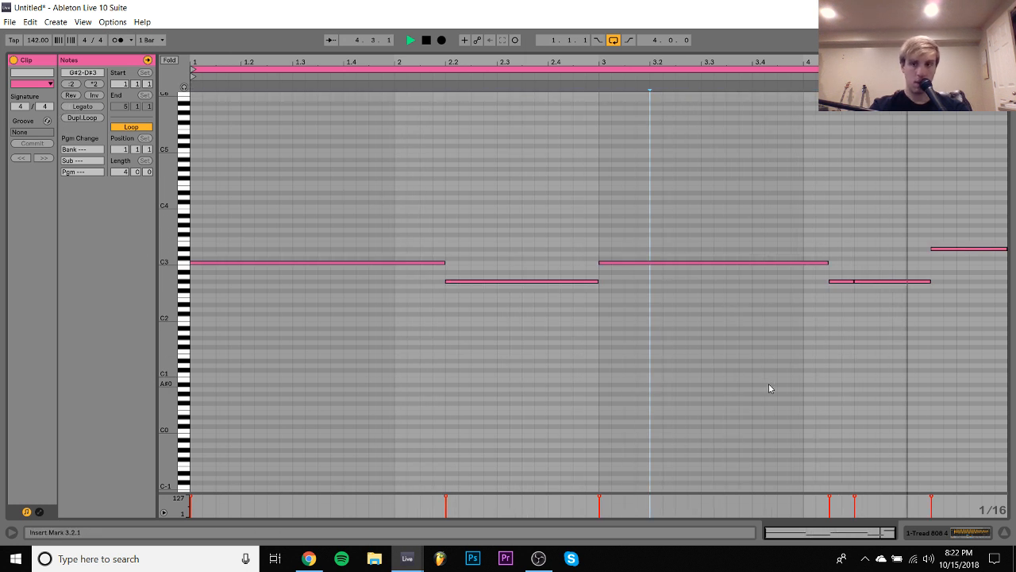
{"action": "left_click", "coordinate": [967, 530]}
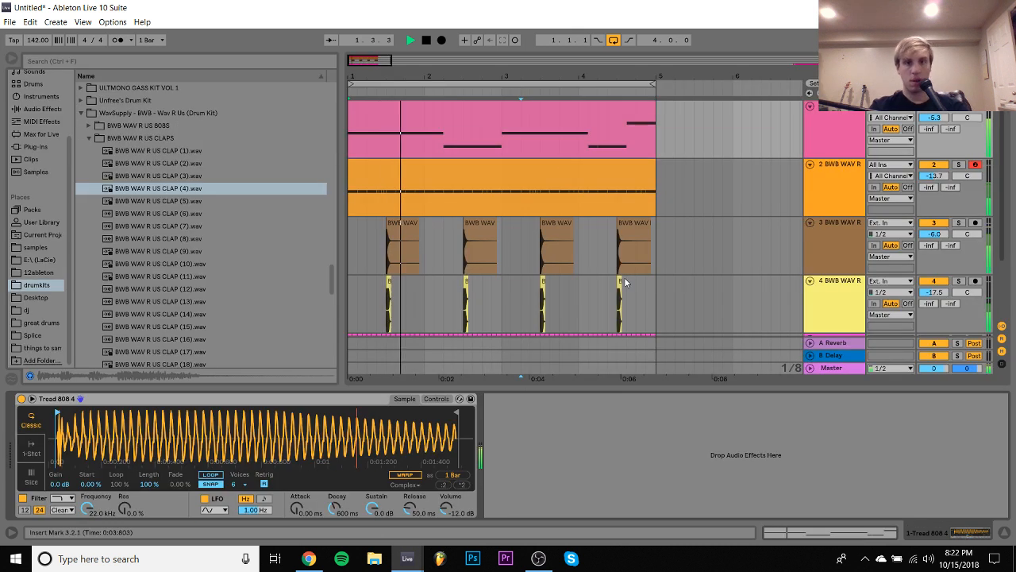
- In the bass clip, shorten the G#2 note at 2.2 to end at 2.3.3 and duplicate it directly after
{"action": "double_click", "coordinate": [521, 103]}
{"action": "left_click_drag", "start_coordinate": [537, 186], "coordinate": [545, 341]}
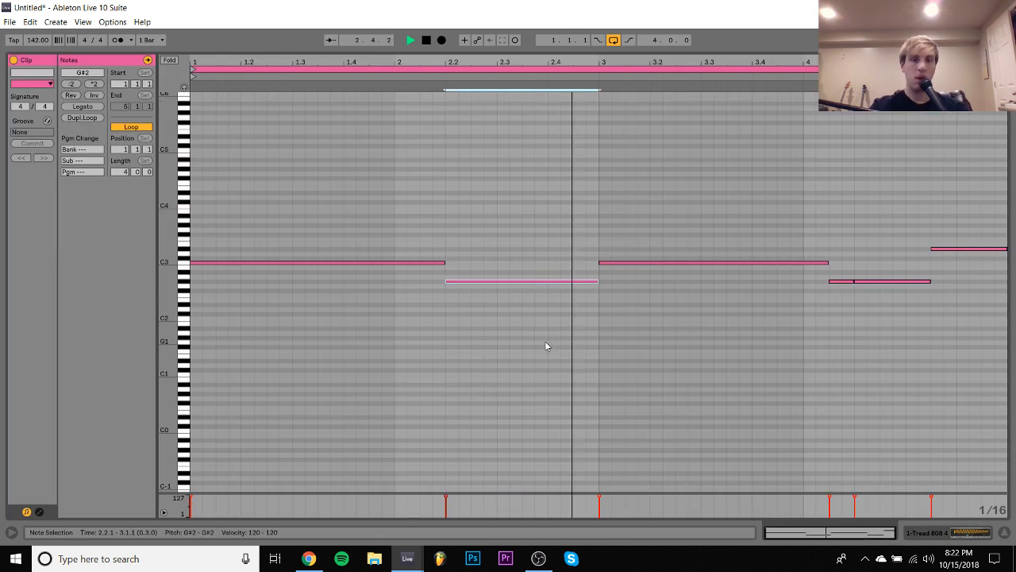
{"action": "key", "text": "shift+Left"}
{"action": "key", "text": "shift+Left"}
{"action": "key", "text": "shift+Left"}
{"action": "key", "text": "shift+Left"}
{"action": "key", "text": "shift+Left"}
{"action": "key", "text": "shift+Left"}
{"action": "key", "text": "ctrl+d"}
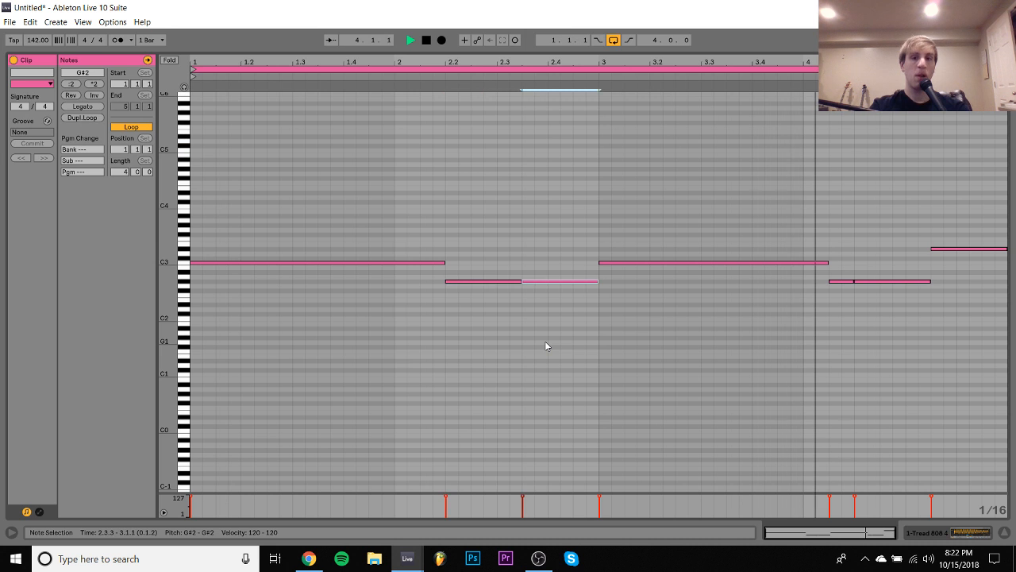
- Audition samples in the BWB WAV R US 808S folder and load BWB WAV R US 808( (1).wav on the bass track, playing the beat with it
{"action": "left_click", "coordinate": [963, 533]}
{"action": "left_click", "coordinate": [829, 135]}
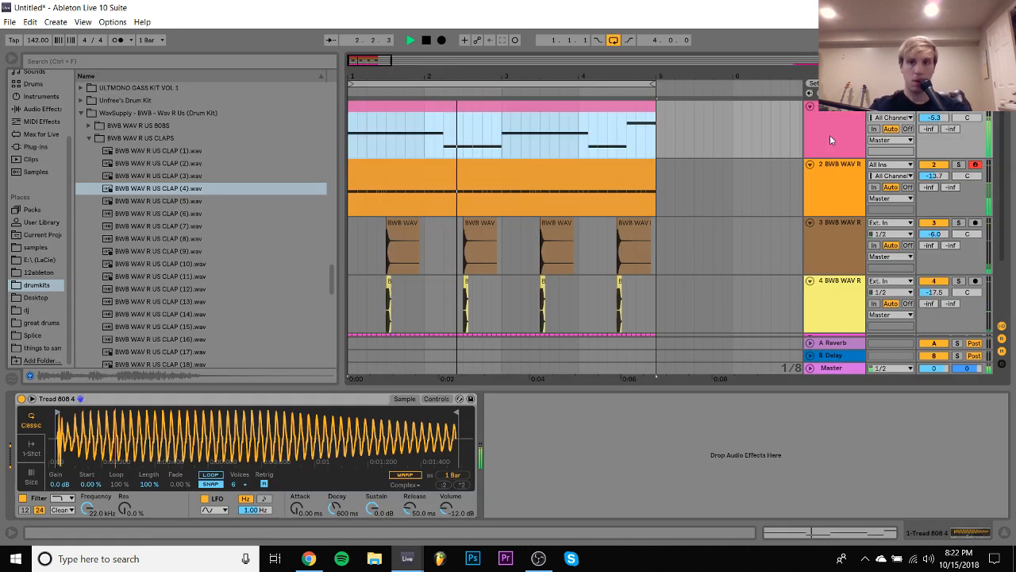
{"action": "left_click", "coordinate": [88, 125]}
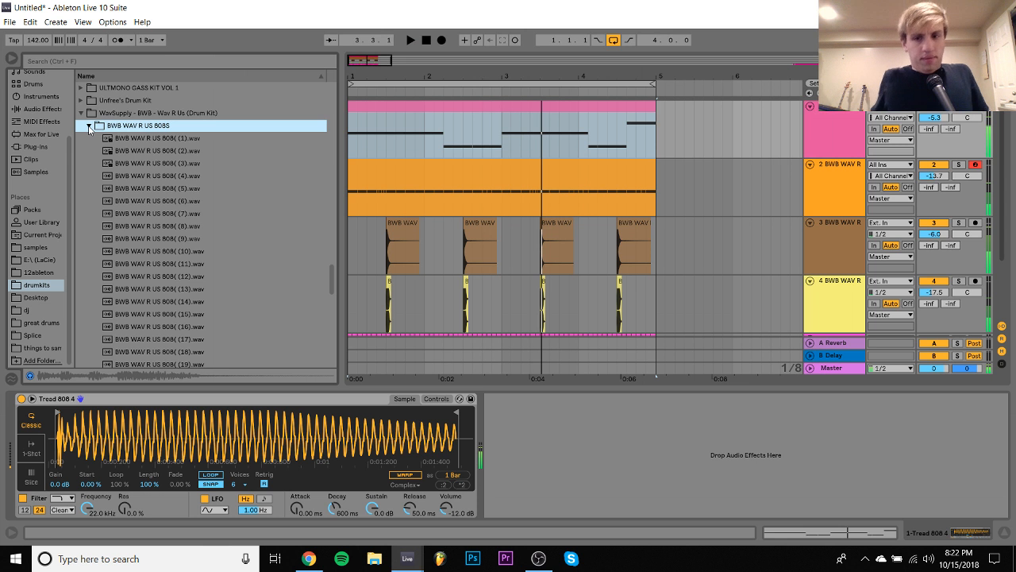
{"action": "key", "text": "Down"}
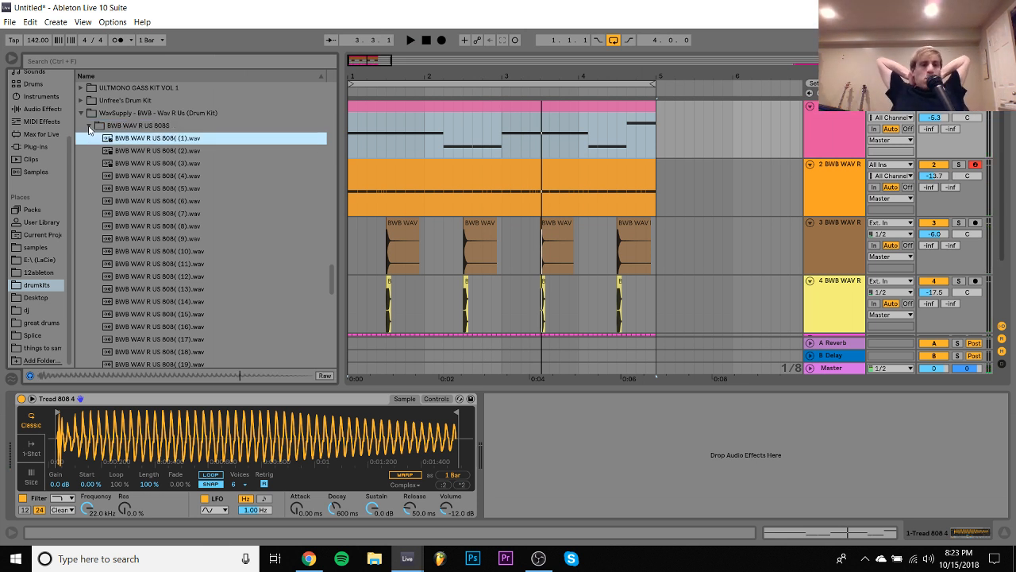
{"action": "key", "text": "Down"}
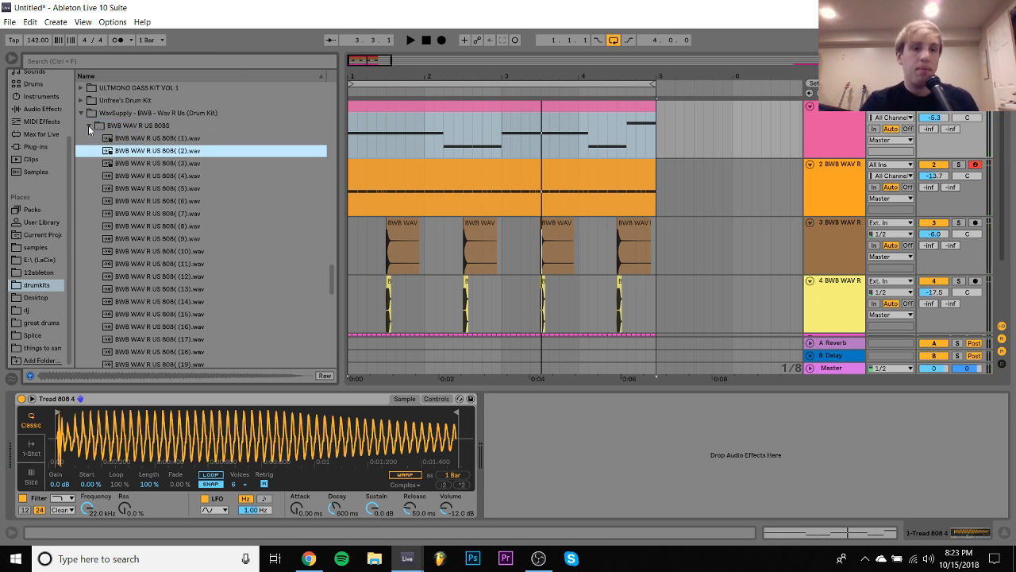
{"action": "key", "text": "Up"}
{"action": "key", "text": "Return"}
{"action": "key", "text": "space"}
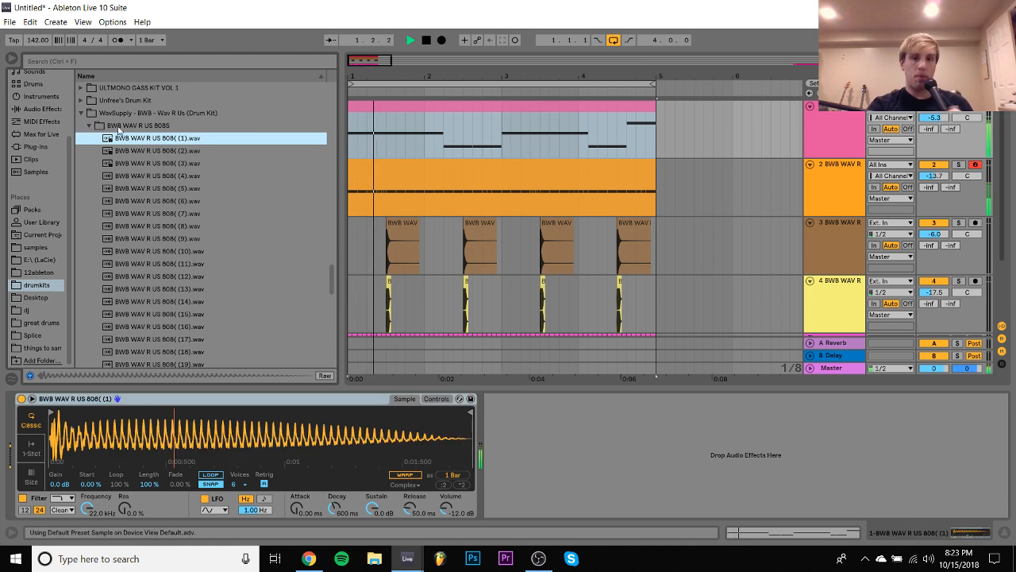
- Try (SXJ) 808 (1).wav from the SNRLX JUGG KIT 808s folder as the bass sample, play the beat, and undo the swap
{"action": "scroll", "coordinate": [175, 176], "scroll_direction": "up", "scroll_amount": 10}
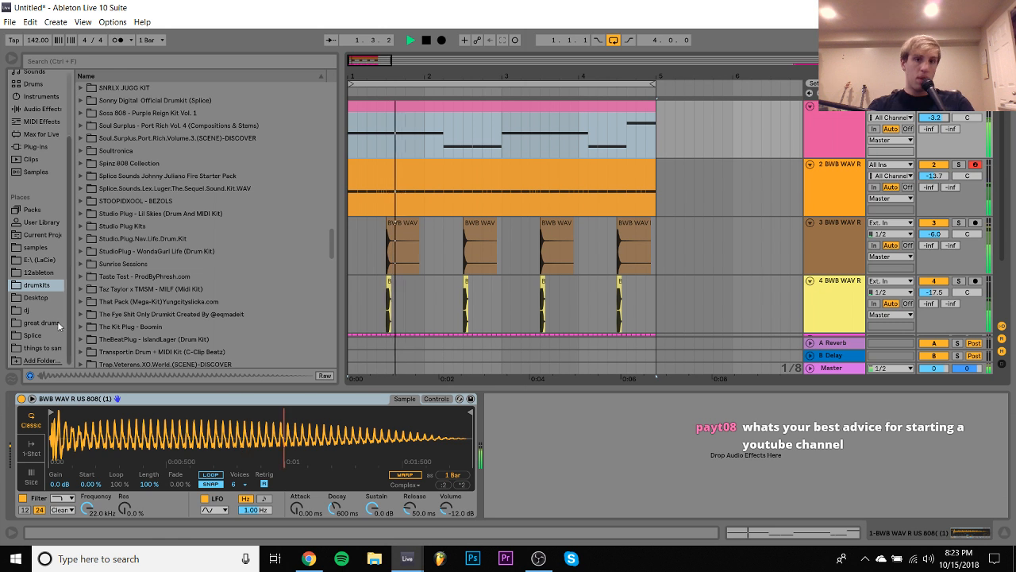
{"action": "left_click", "coordinate": [80, 88]}
{"action": "key", "text": "space"}
{"action": "key", "text": "Down"}
{"action": "key", "text": "Right"}
{"action": "key", "text": "Down"}
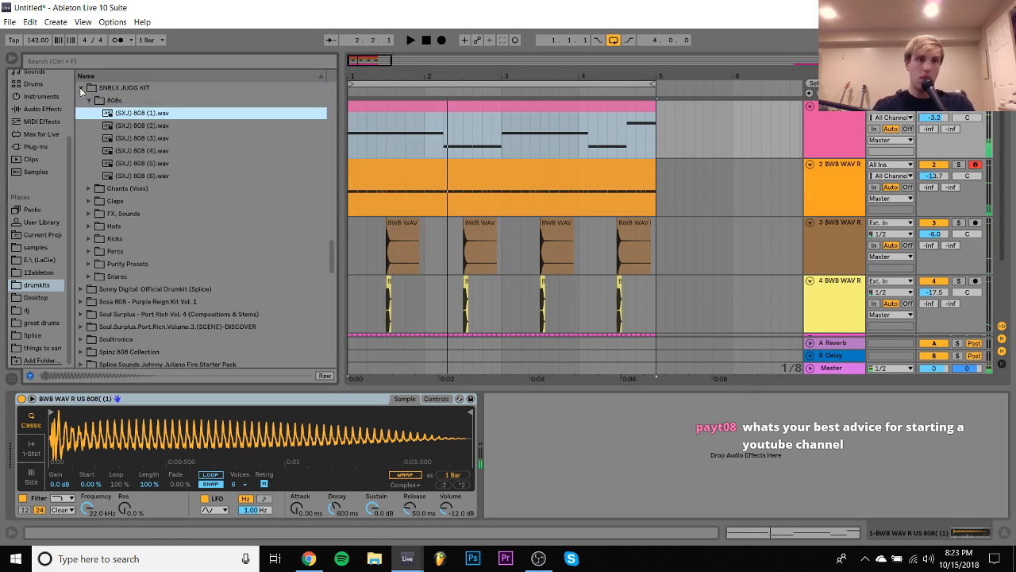
{"action": "key", "text": "Down"}
{"action": "key", "text": "Up"}
{"action": "key", "text": "Return"}
{"action": "key", "text": "space"}
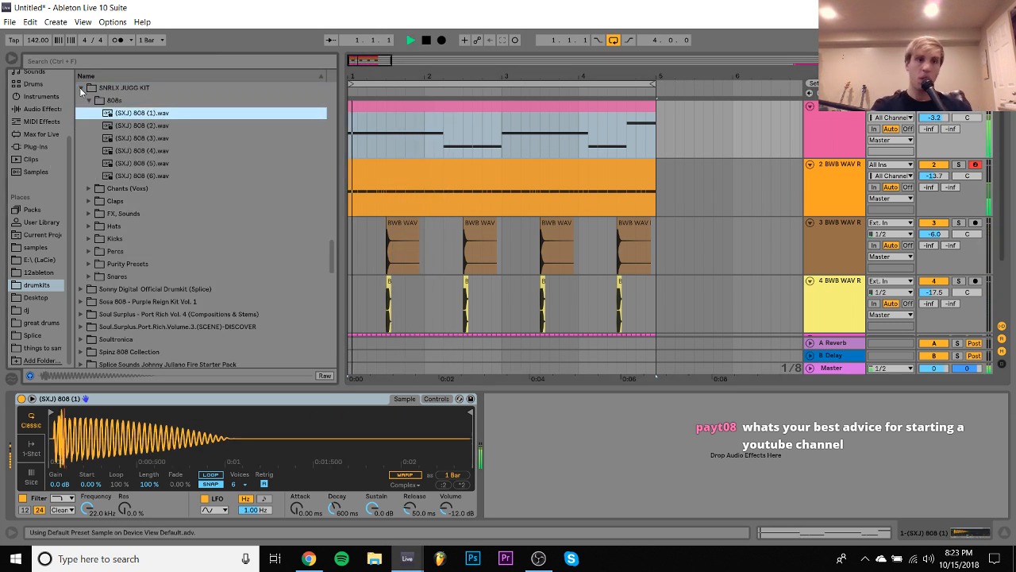
{"action": "key", "text": "space"}
{"action": "key", "text": "ctrl+z"}
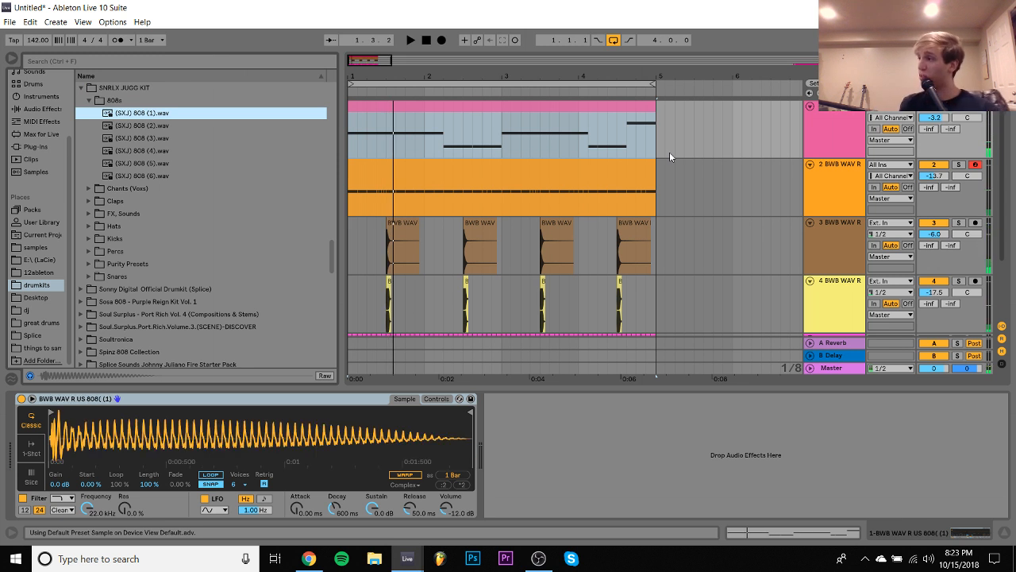
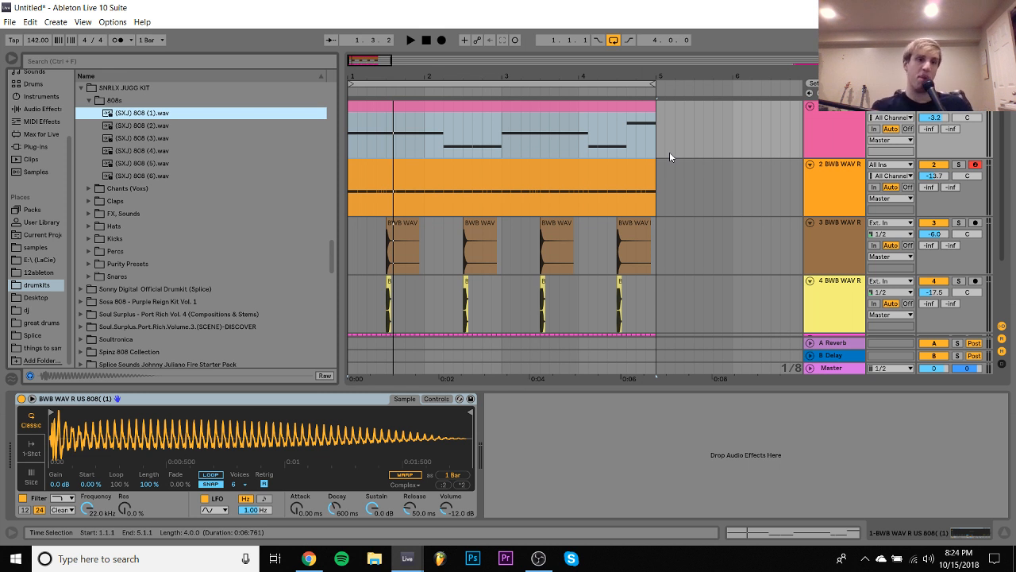
- Audition the vocal samples in the SNRLX JUGG KIT's Chants (Voxs) folder and collapse the folder
{"action": "double_click", "coordinate": [118, 188]}
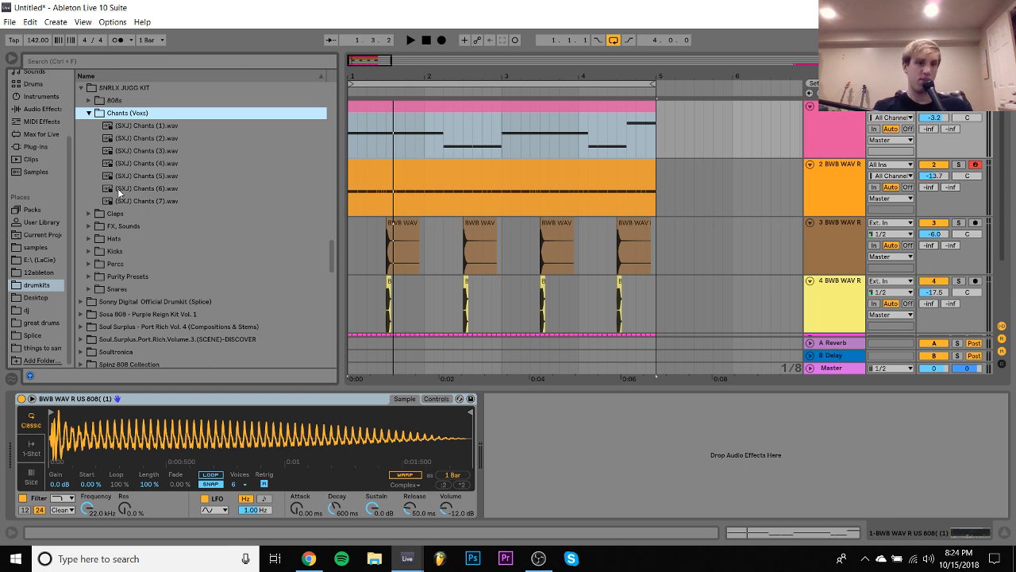
{"action": "key", "text": "Down"}
{"action": "key", "text": "Down"}
{"action": "key", "text": "Down"}
{"action": "key", "text": "Down"}
{"action": "key", "text": "Down"}
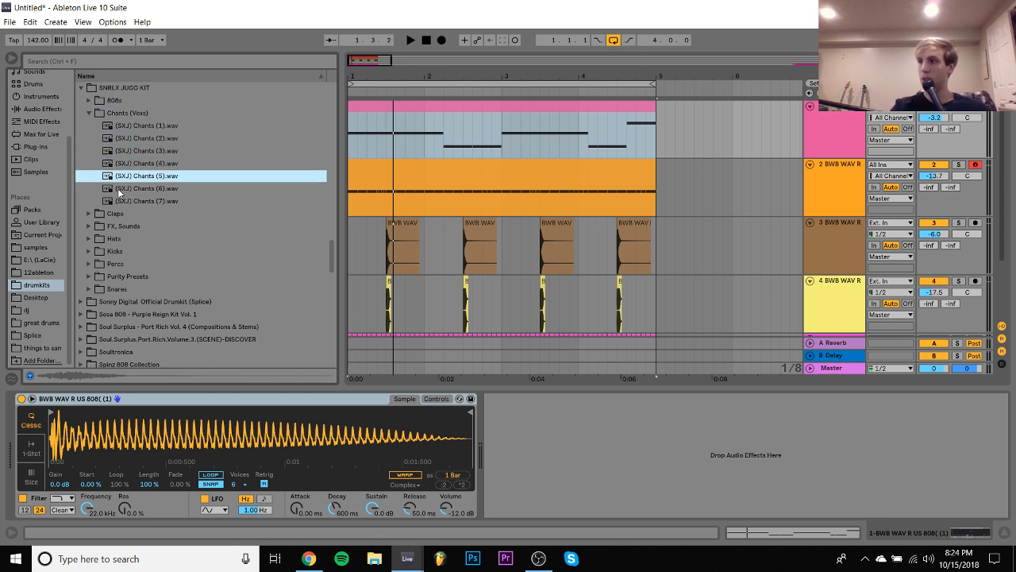
{"action": "key", "text": "Down"}
- Audition the samples in the kit's Claps folder and collapse the folder
{"action": "key", "text": "Down"}
{"action": "key", "text": "Left"}
{"action": "key", "text": "Left"}
{"action": "key", "text": "Down"}
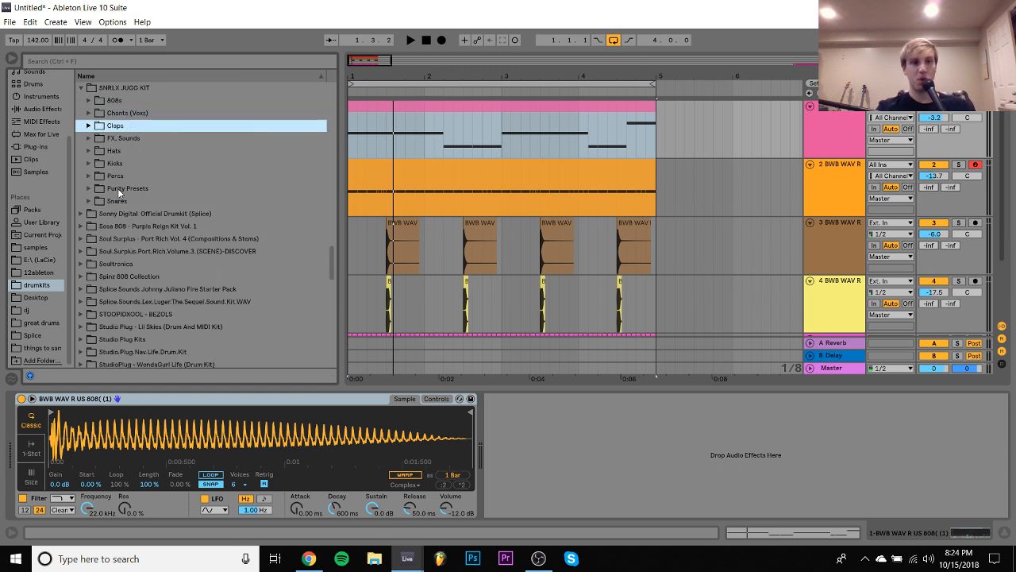
{"action": "key", "text": "Right"}
- Audition the first two effect samples in the kit's FX, Sounds folder
{"action": "key", "text": "Down"}
{"action": "key", "text": "Down"}
{"action": "key", "text": "Down"}
{"action": "key", "text": "Left"}
{"action": "key", "text": "Left"}
{"action": "key", "text": "Down"}
{"action": "key", "text": "Right"}
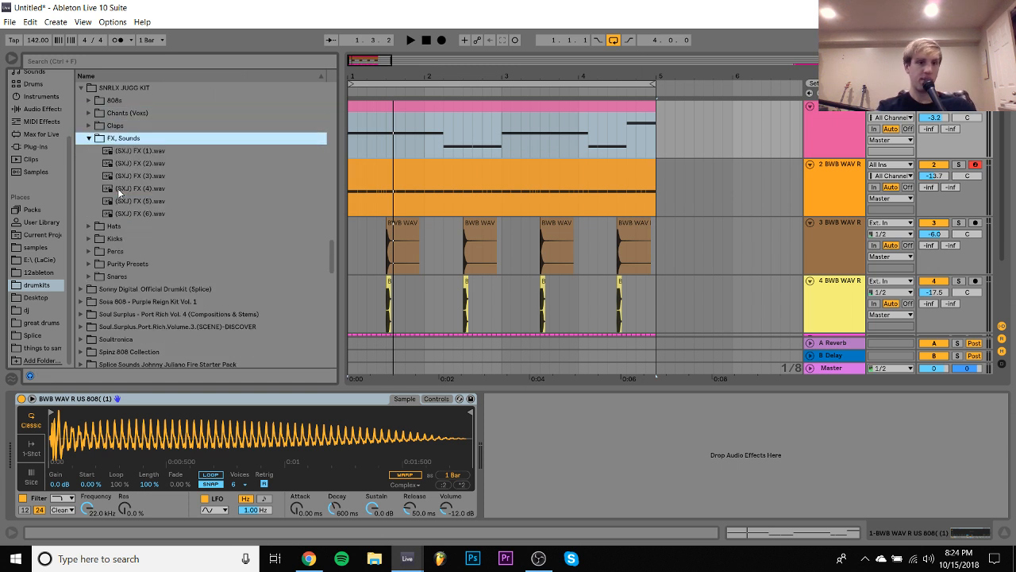
{"action": "key", "text": "Down"}
{"action": "key", "text": "Down"}
{"action": "key", "text": "Up"}
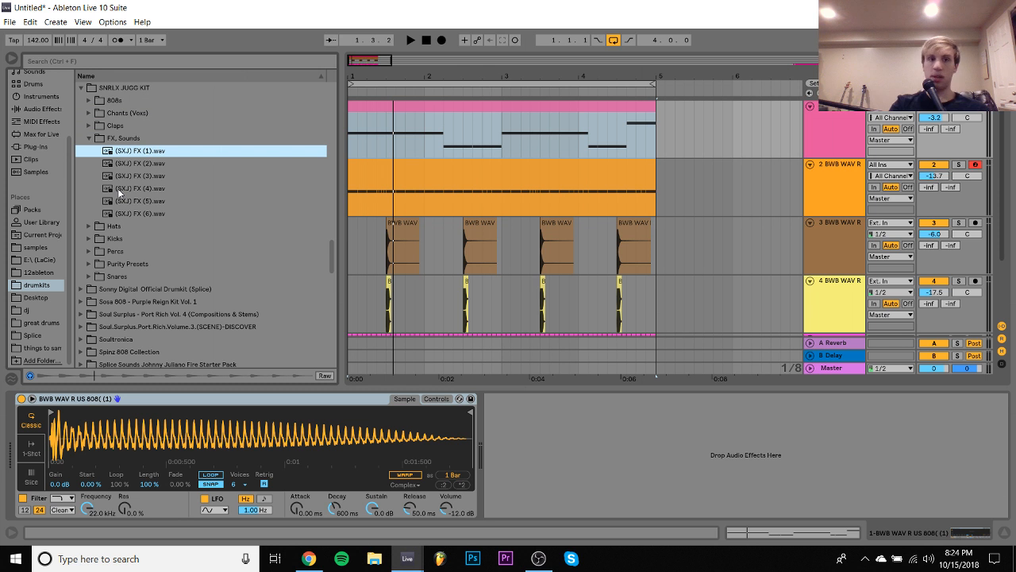
- Start playback of the arrangement and load the Guitar Rig 5 plug-in on the 808 track
{"action": "key", "text": "space"}
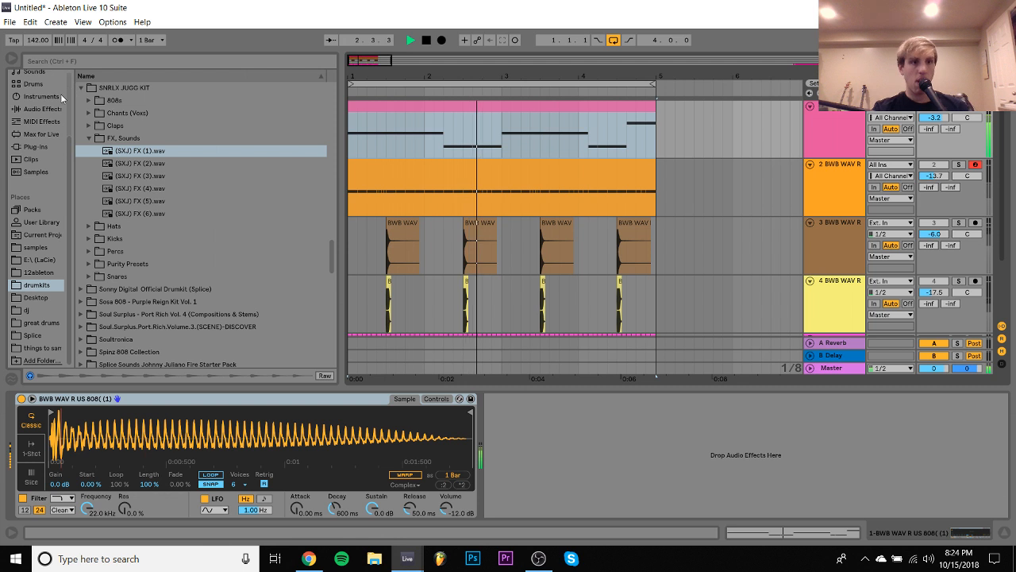
{"action": "left_click", "coordinate": [41, 109]}
{"action": "right_click", "coordinate": [136, 242]}
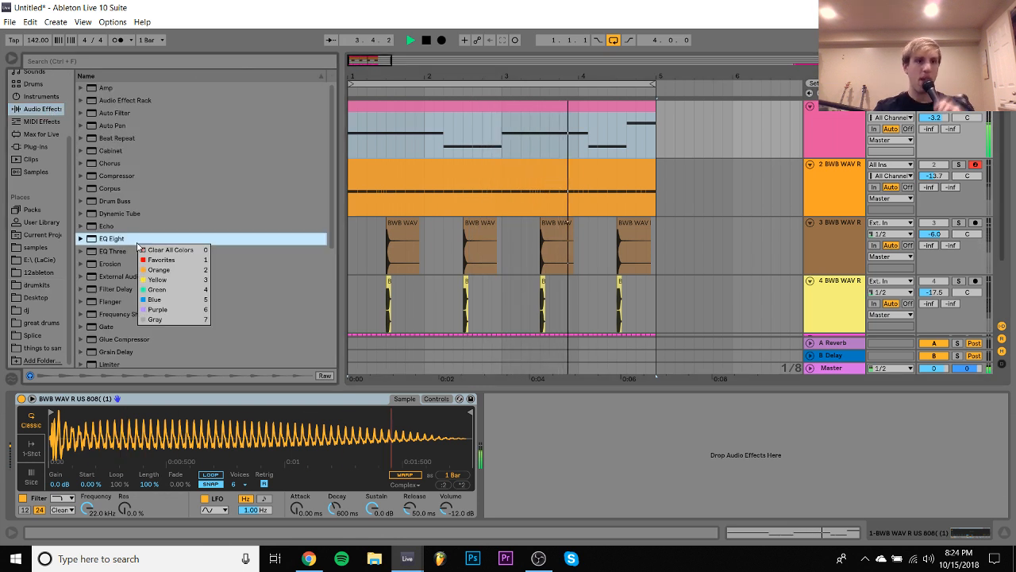
{"action": "left_click", "coordinate": [35, 150]}
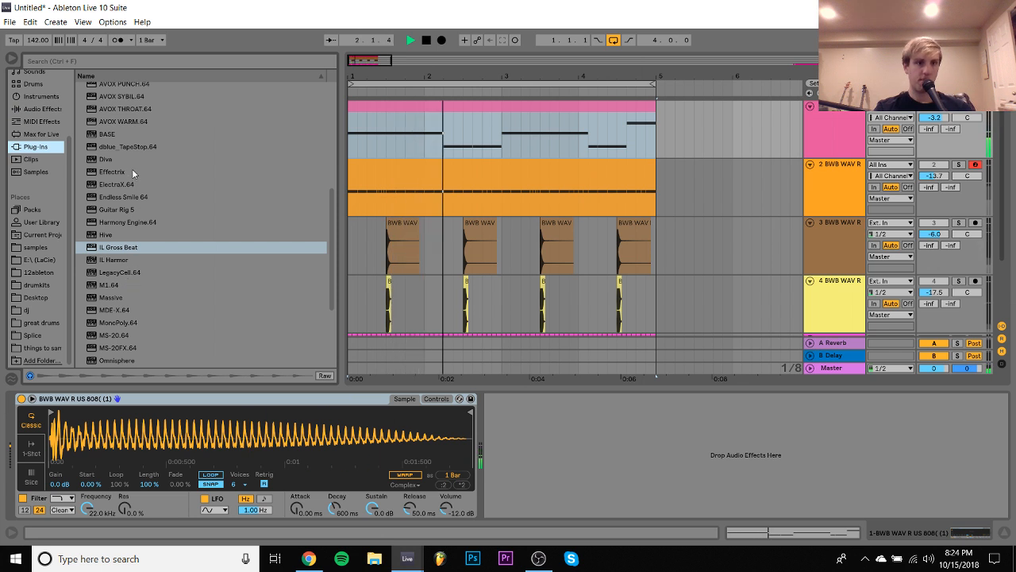
{"action": "left_click", "coordinate": [121, 209]}
{"action": "double_click", "coordinate": [121, 209]}
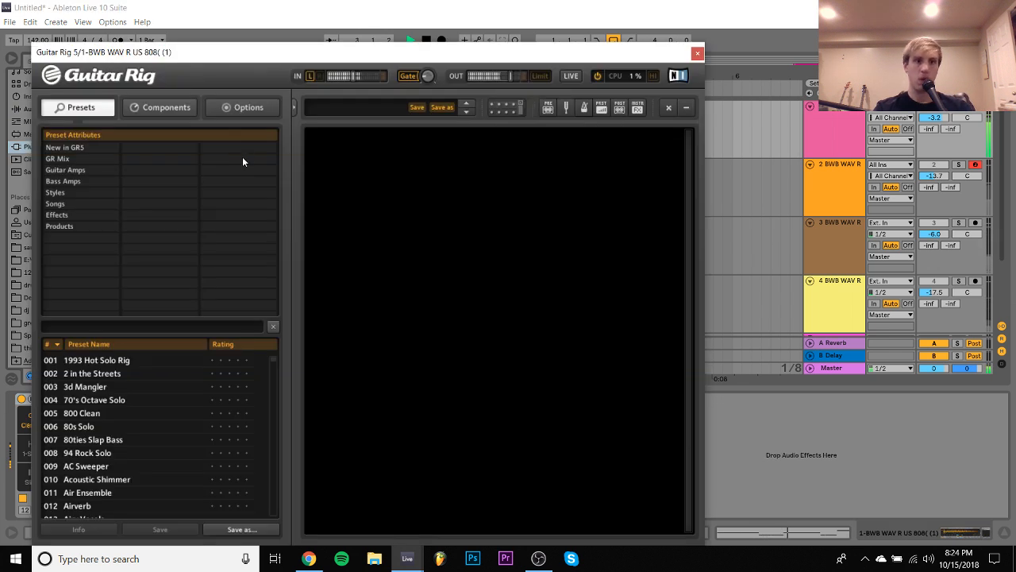
- Add the Cool Plex amplifier to the Guitar Rig rack and lower the 808 track's volume to -7.5 dB
{"action": "left_click", "coordinate": [157, 108]}
{"action": "left_click", "coordinate": [191, 164]}
{"action": "left_click_drag", "start_coordinate": [211, 227], "coordinate": [473, 245]}
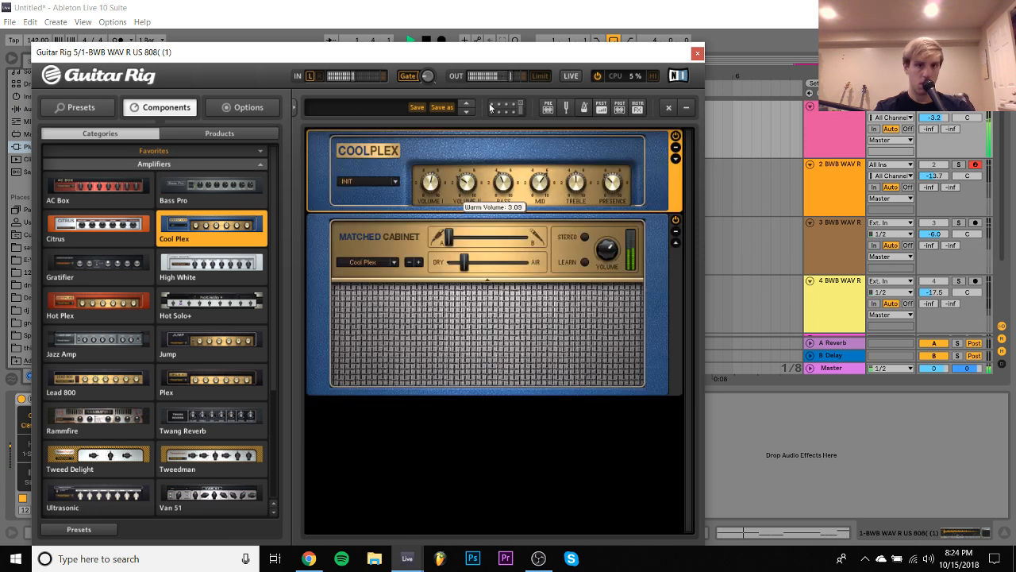
{"action": "left_click", "coordinate": [956, 112]}
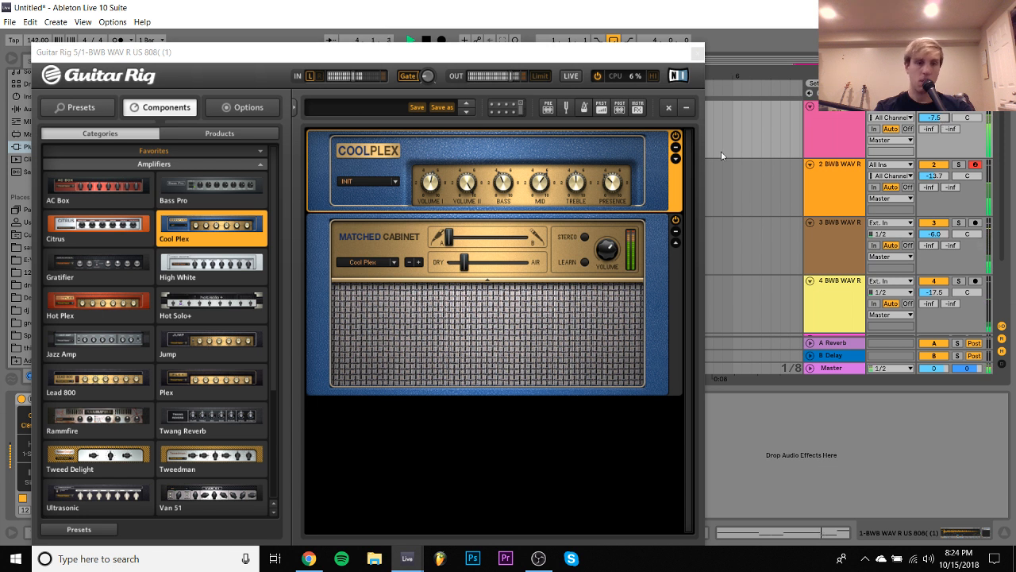
- Replace the amplifier with Hot Solo+, adjust its preamp knobs, and set the 808 track's volume to -7.3 dB
{"action": "double_click", "coordinate": [202, 308]}
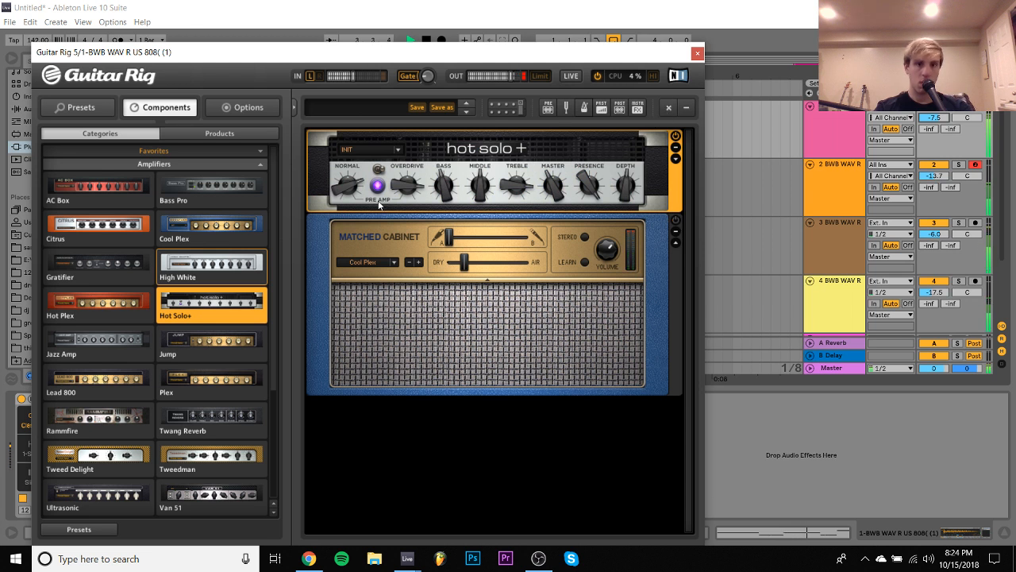
{"action": "left_click_drag", "start_coordinate": [406, 187], "coordinate": [406, 228]}
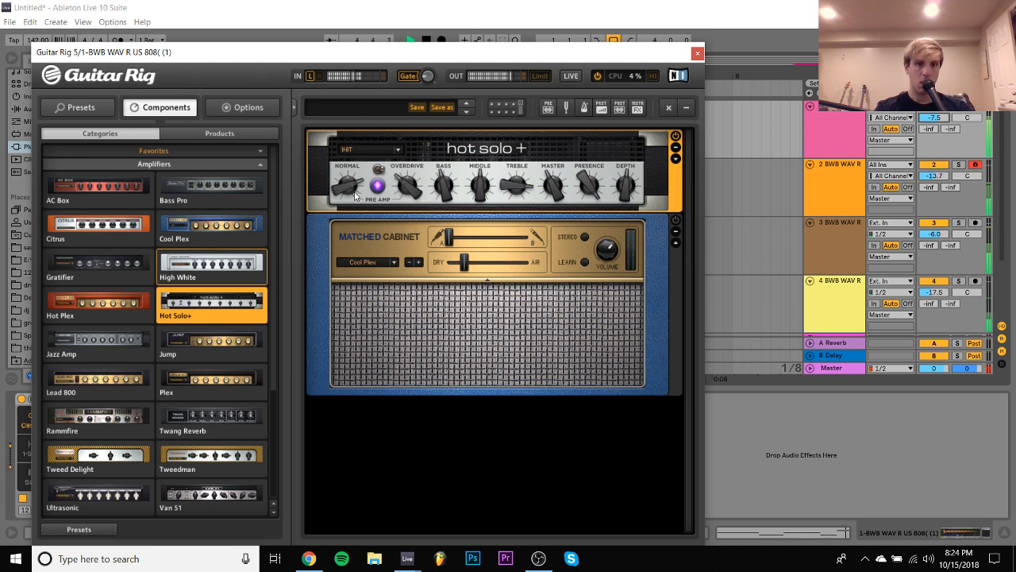
{"action": "left_click_drag", "start_coordinate": [355, 195], "coordinate": [400, 208]}
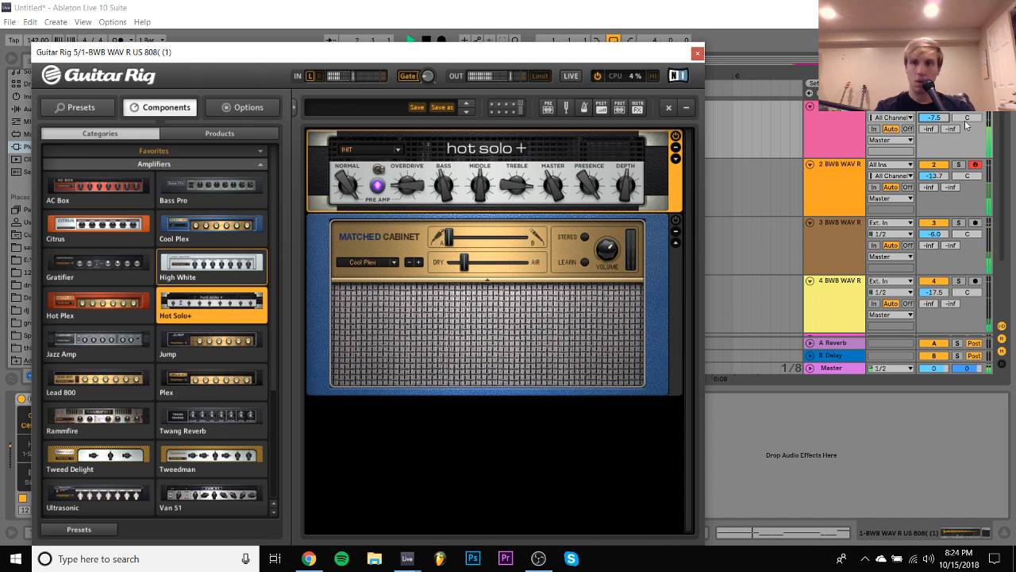
{"action": "left_click", "coordinate": [930, 121]}
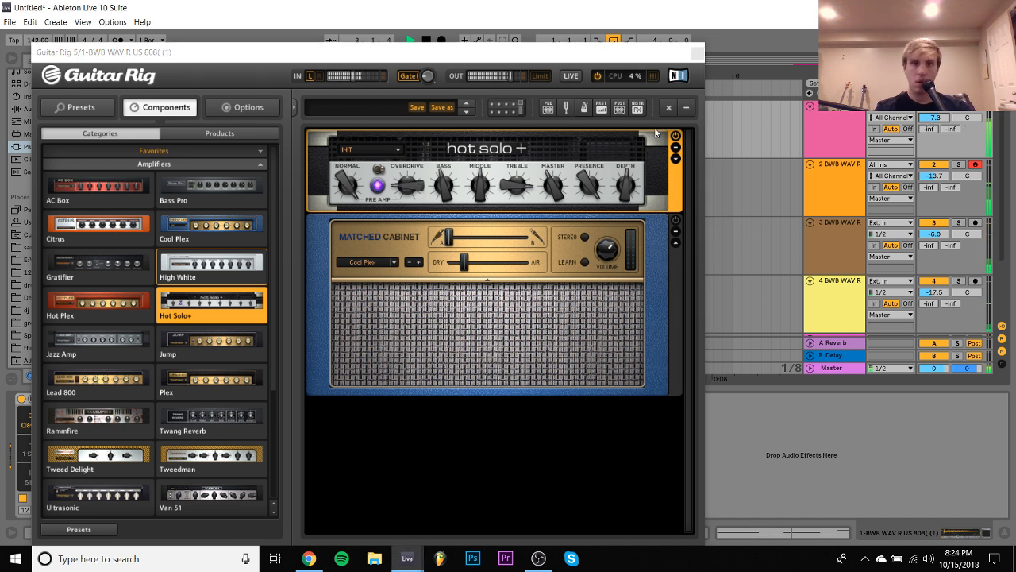
{"action": "left_click", "coordinate": [698, 53]}
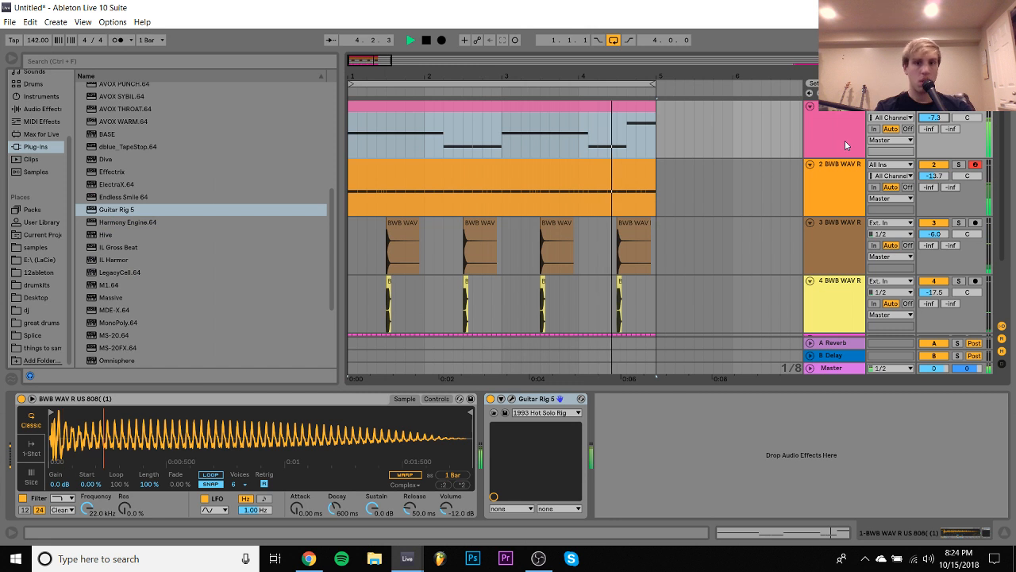
- Fold the hi-hat track in the arrangement and stop playback
{"action": "left_click", "coordinate": [835, 175]}
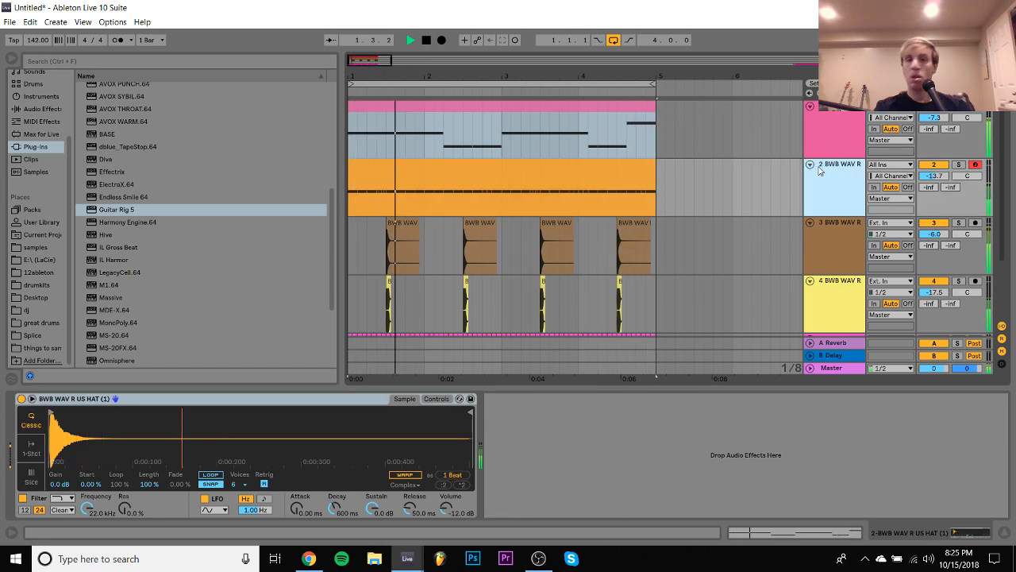
{"action": "left_click", "coordinate": [810, 164]}
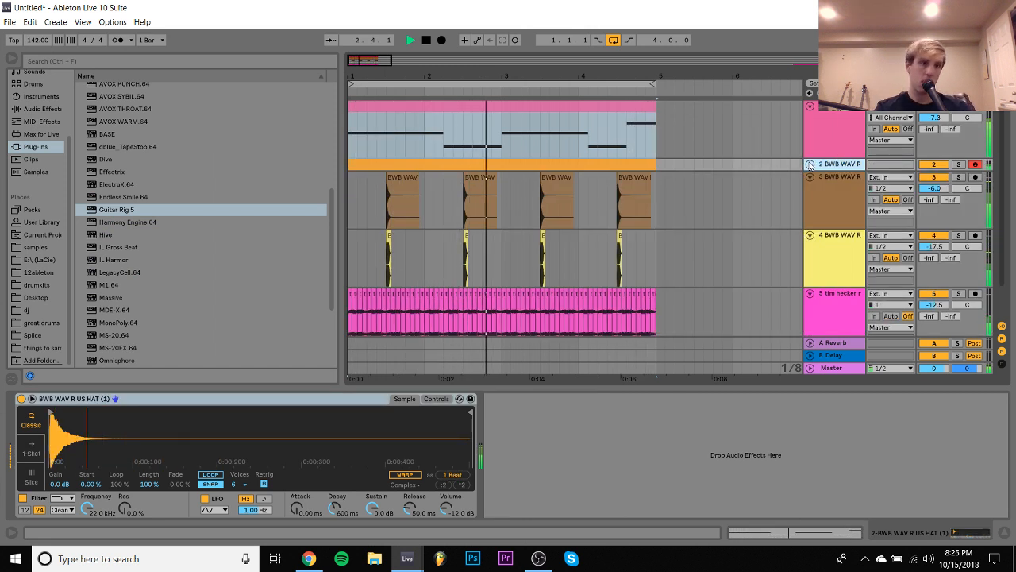
{"action": "key", "text": "space"}
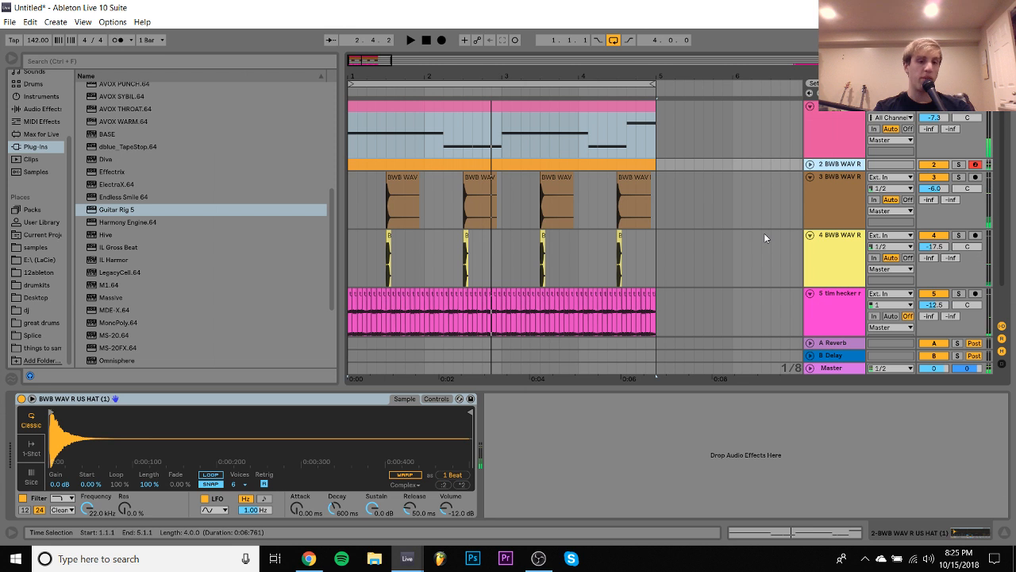
- Switch to Chrome and open Gmail in a new tab
{"action": "left_click", "coordinate": [309, 558]}
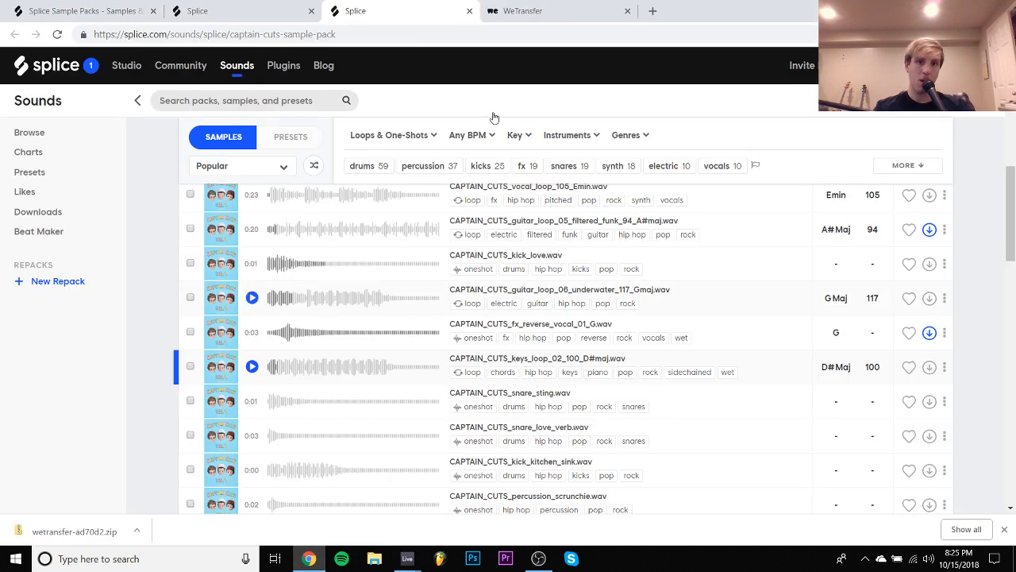
{"action": "left_click", "coordinate": [653, 10]}
{"action": "type", "text": "gma"}
{"action": "key", "text": "Return"}
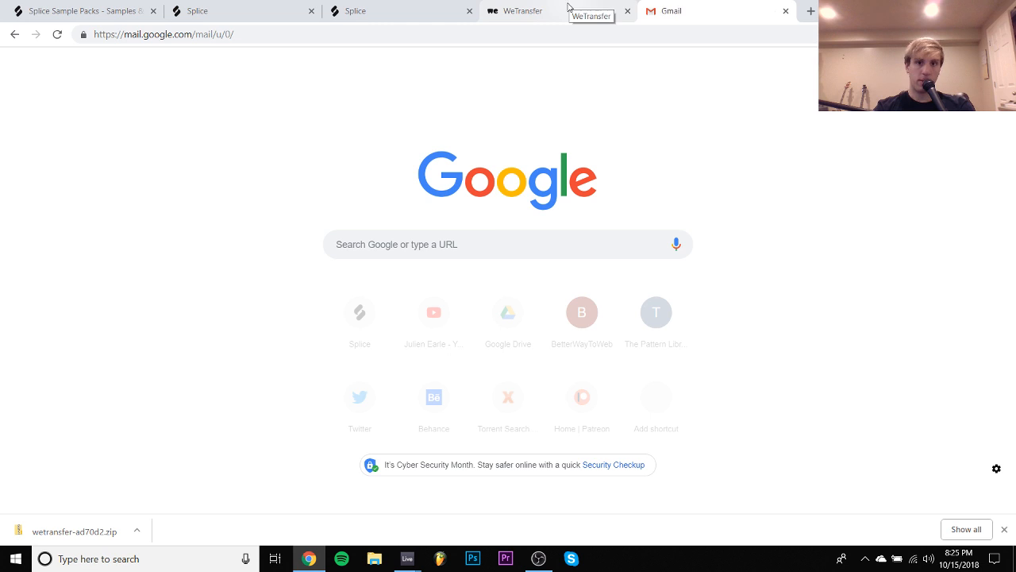
{"action": "left_click", "coordinate": [574, 8]}
{"action": "left_click", "coordinate": [687, 7]}
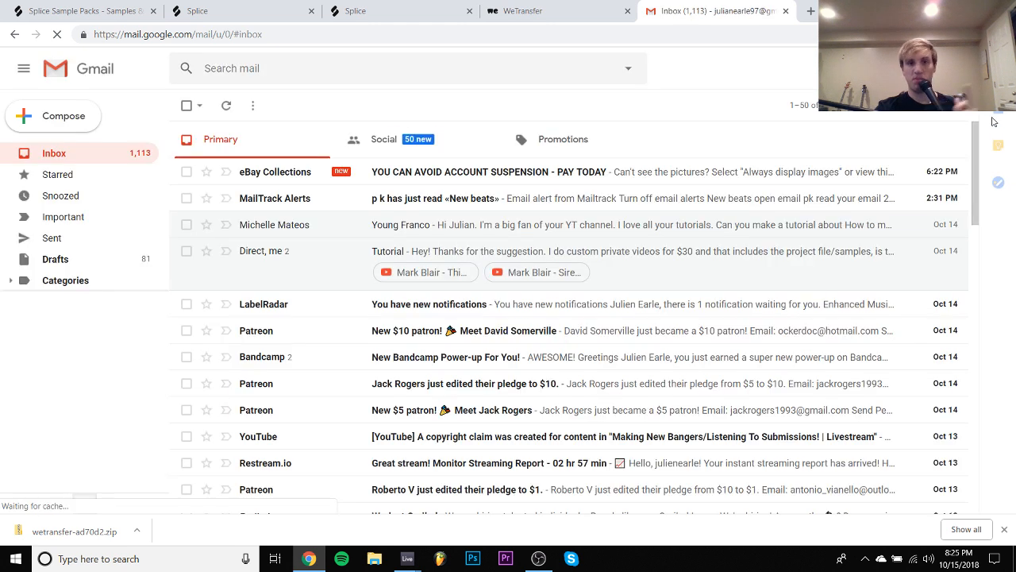
- Open the inbox of the submissions account and close the original Gmail tab
{"action": "left_click", "coordinate": [992, 68]}
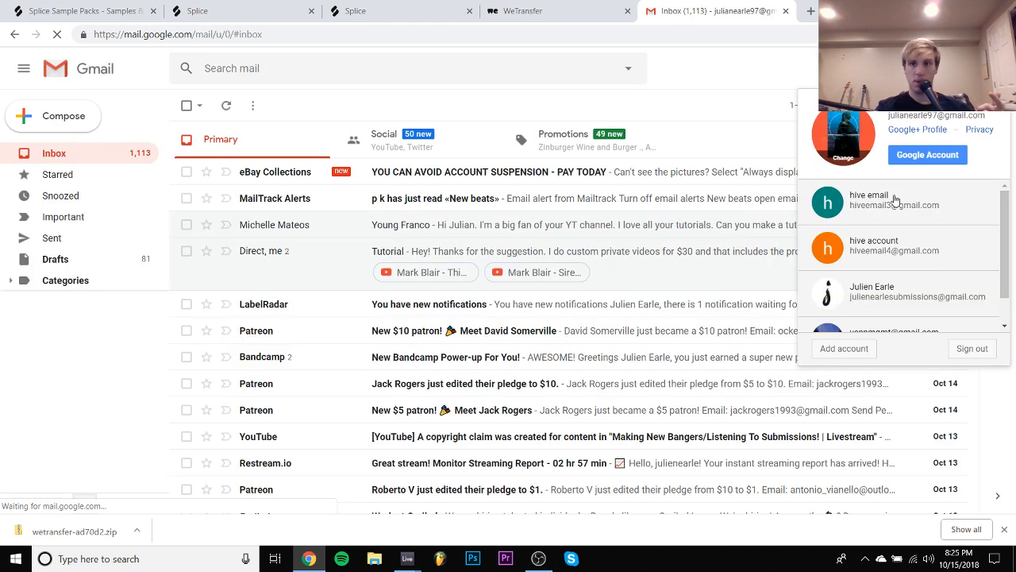
{"action": "left_click", "coordinate": [876, 299]}
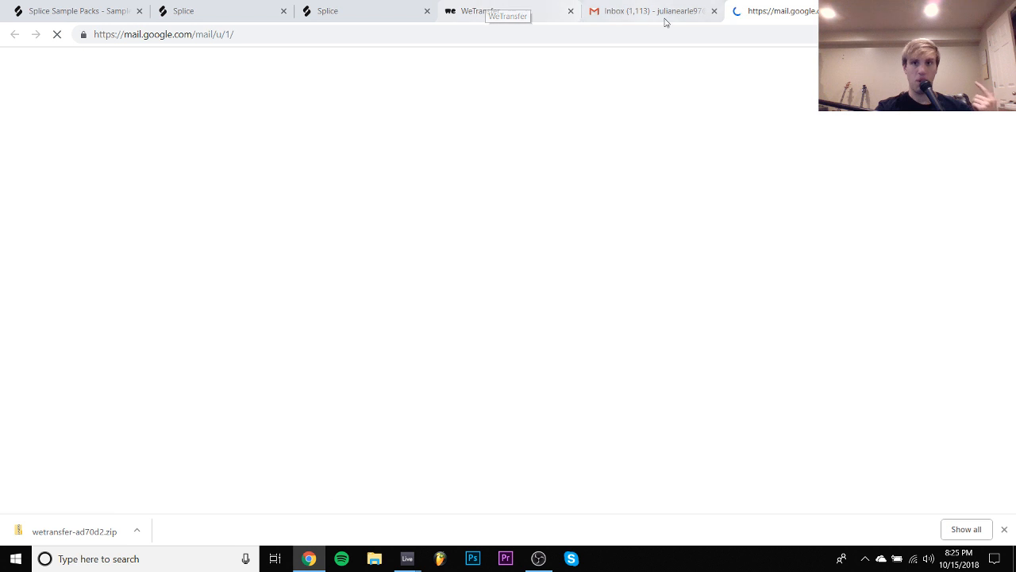
{"action": "left_click", "coordinate": [713, 12]}
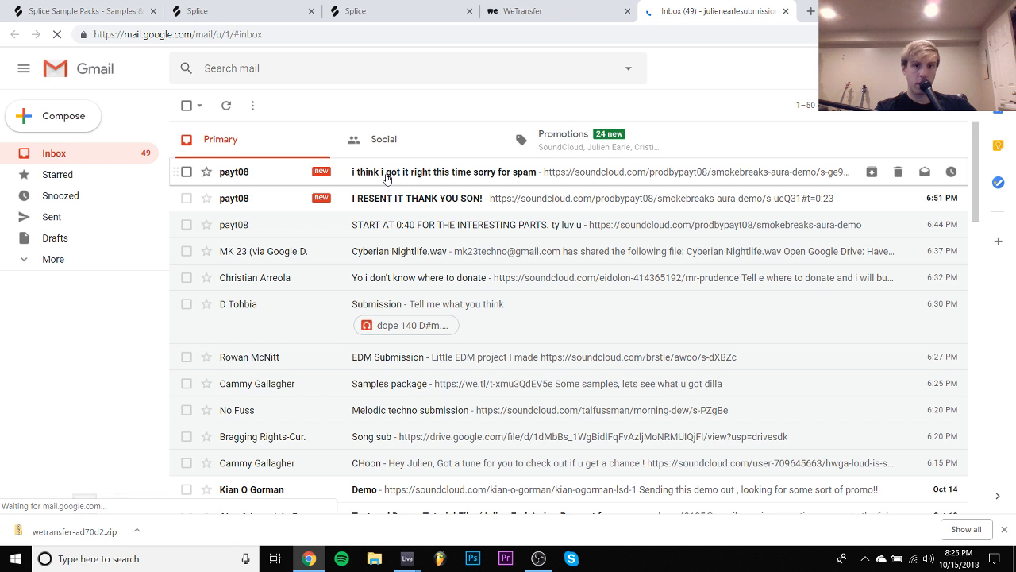
- Open the SoundCloud link from the newest submission email and view the track's cover art enlarged
{"action": "left_click", "coordinate": [387, 175]}
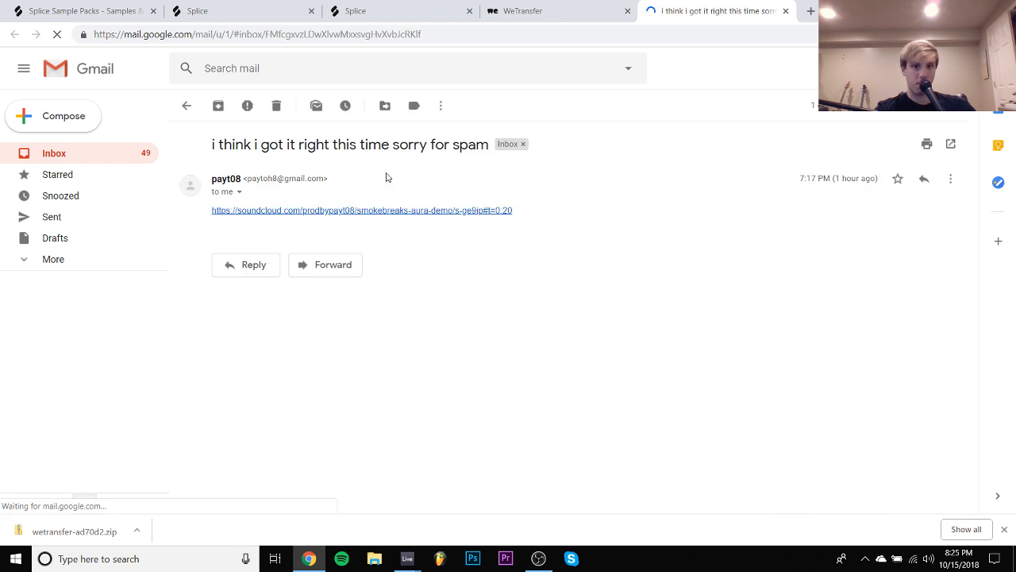
{"action": "left_click", "coordinate": [367, 210]}
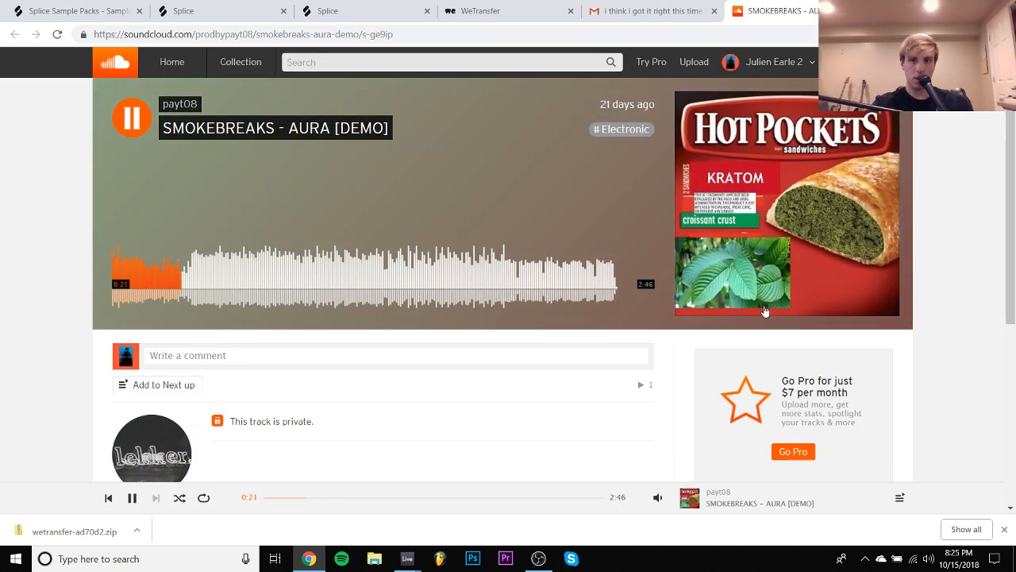
{"action": "left_click", "coordinate": [786, 289]}
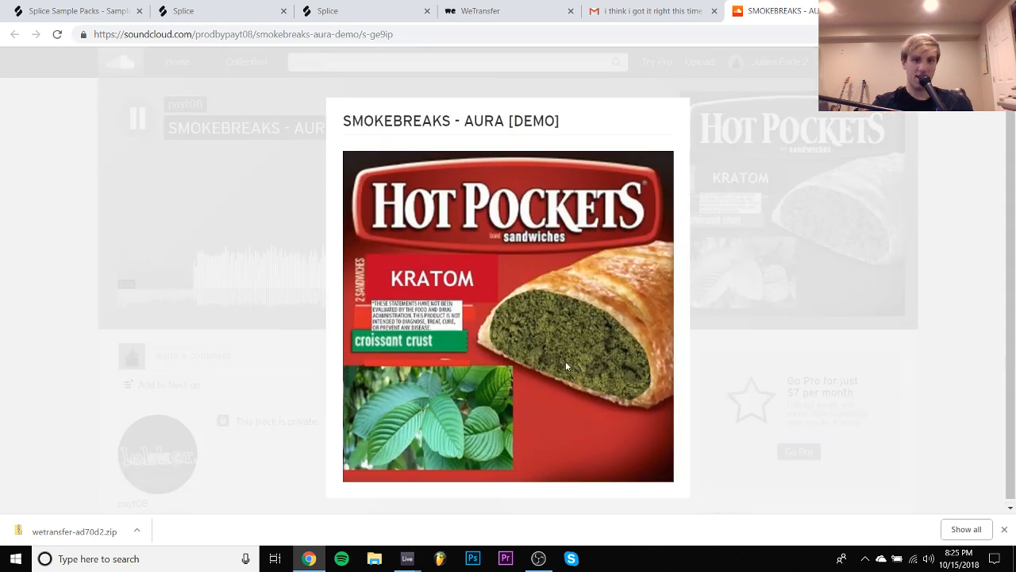
{"action": "left_click", "coordinate": [822, 373]}
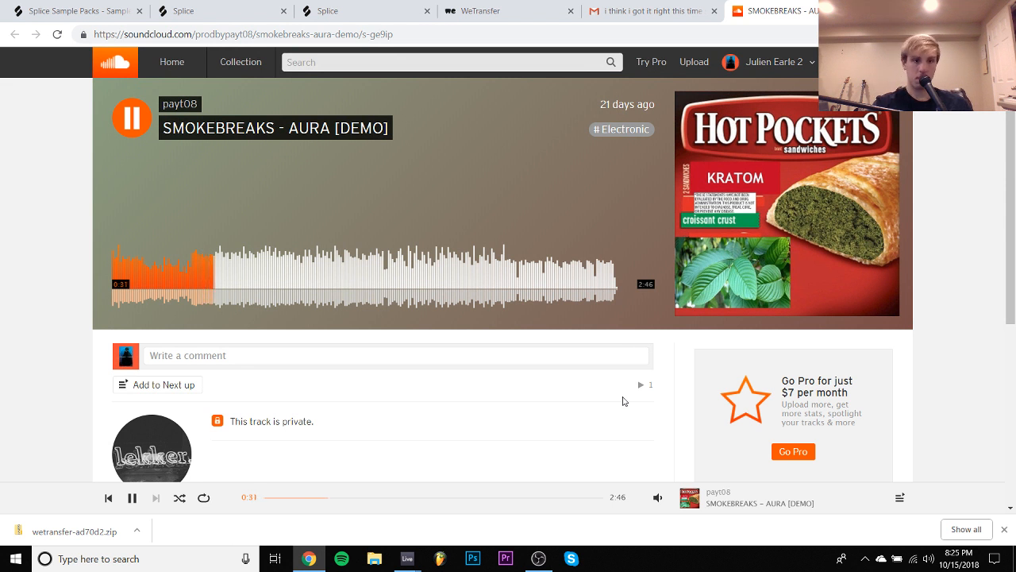
- Look at the artist's SoundCloud profile and return to the SMOKEBREAKS - AURA [DEMO] track page
{"action": "scroll", "coordinate": [624, 400], "scroll_direction": "down", "scroll_amount": 2}
{"action": "left_click", "coordinate": [181, 361]}
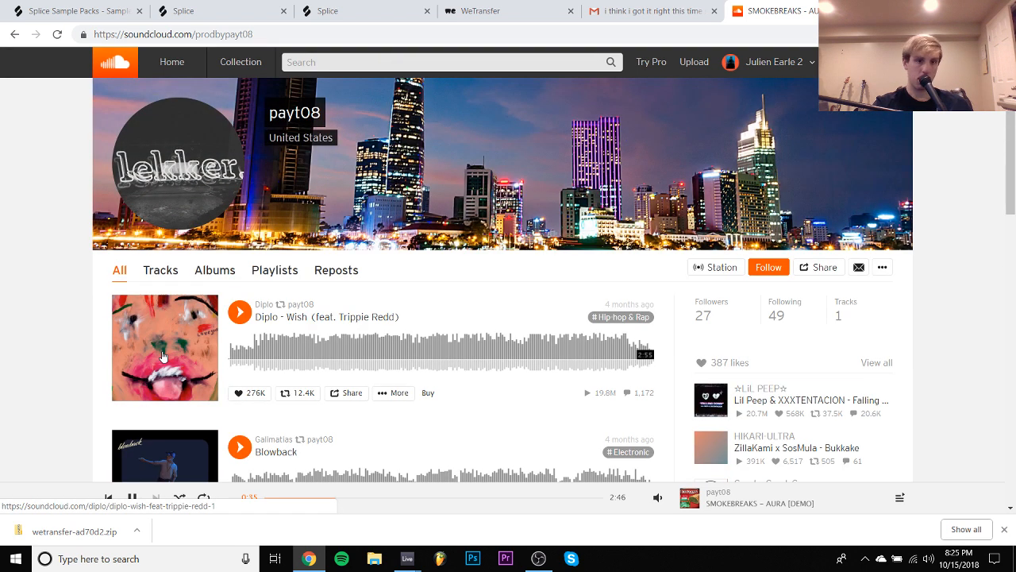
{"action": "key", "text": "alt+Left"}
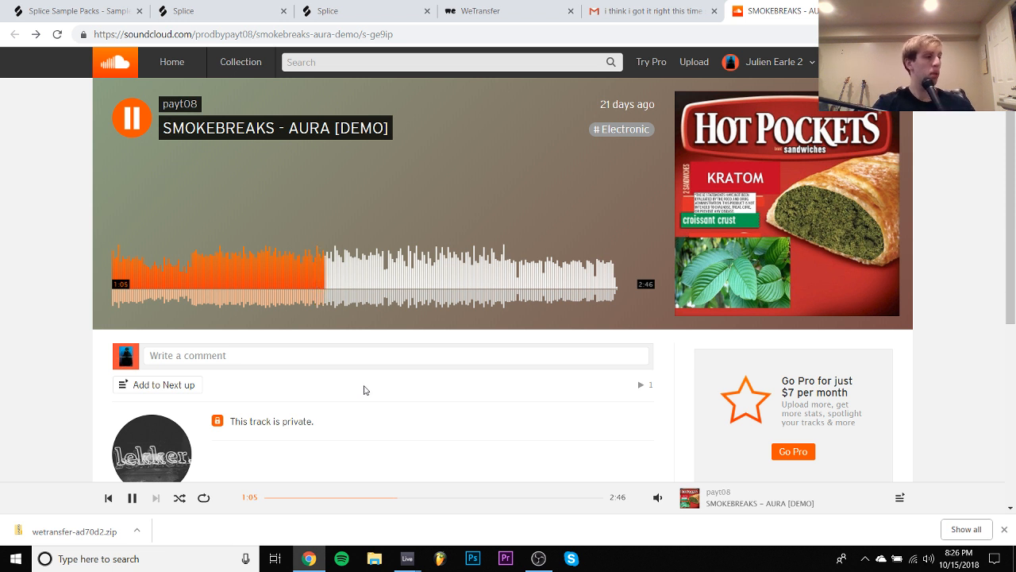
- Spot-check the demo track at 1:35 and 0:56, pause it, and close its tab to return to the submissions inbox
{"action": "left_click", "coordinate": [425, 265]}
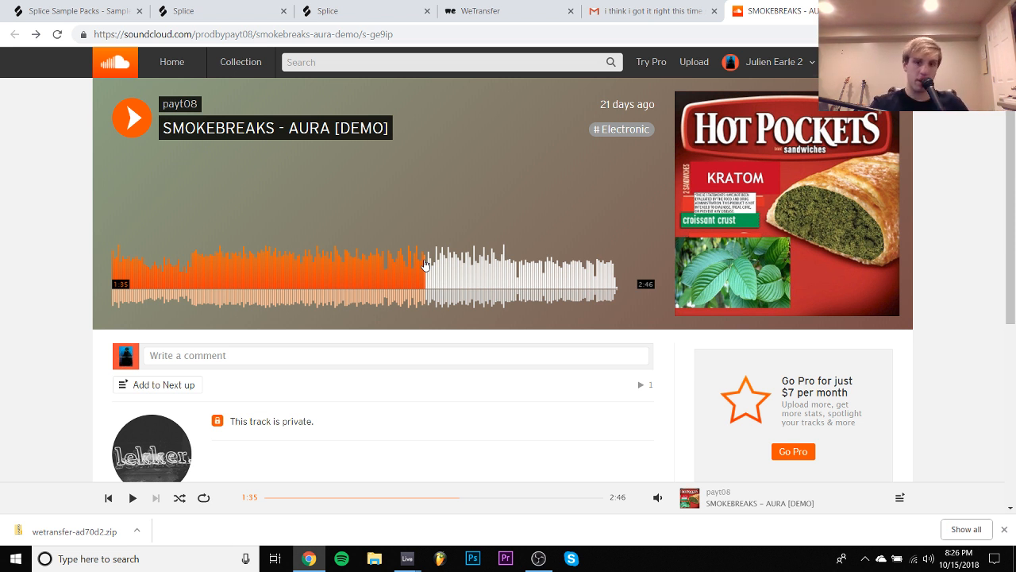
{"action": "left_click", "coordinate": [297, 280]}
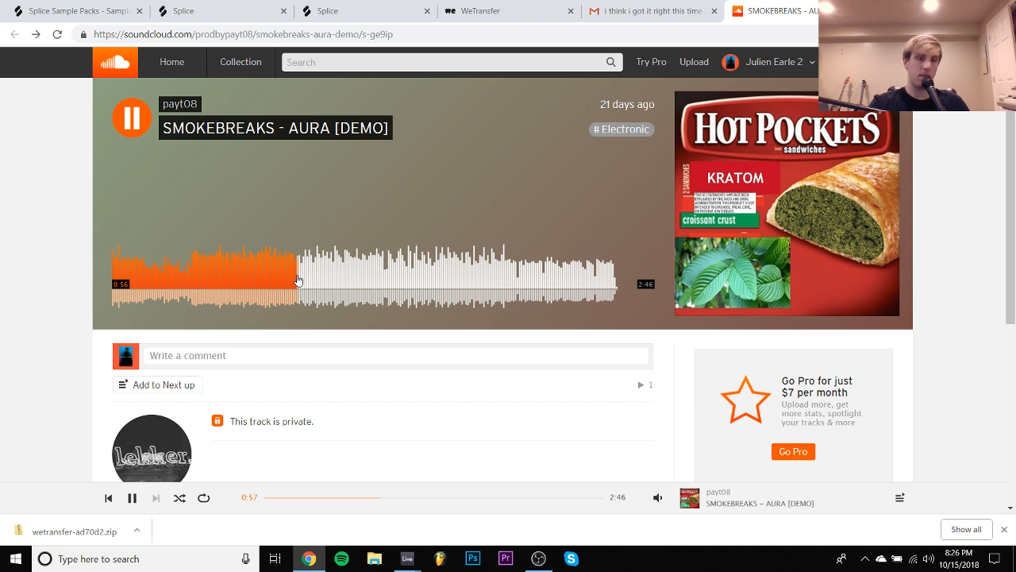
{"action": "key", "text": "space"}
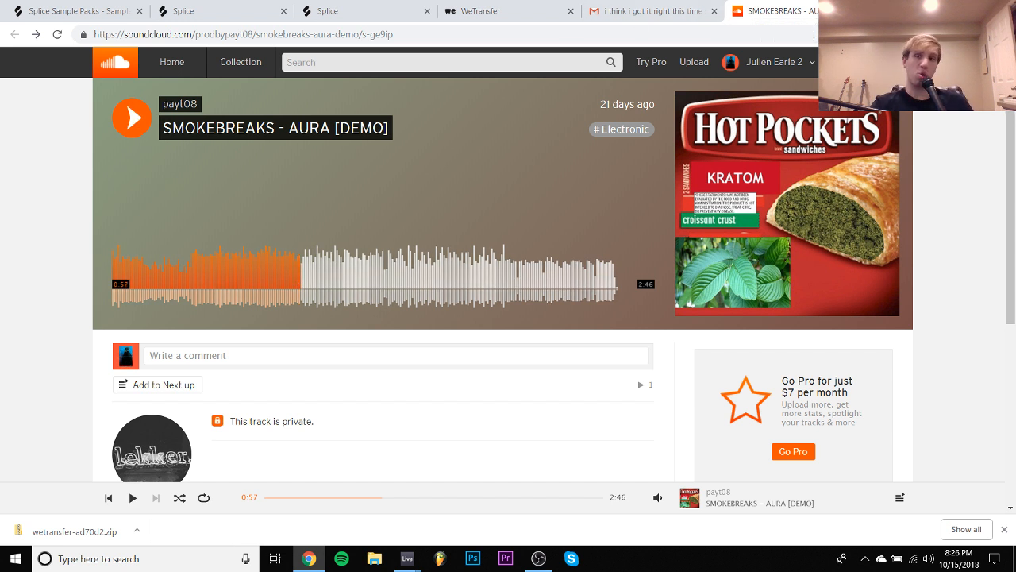
{"action": "key", "text": "ctrl+w"}
{"action": "left_click", "coordinate": [71, 158]}
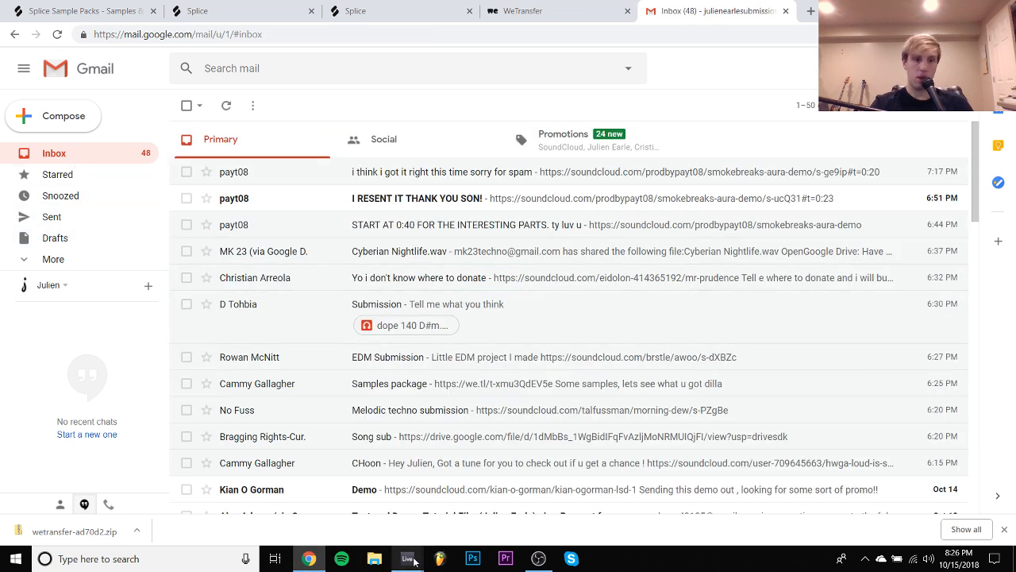
- Switch to Ableton Live, start playback and open the 808 track's MIDI clip for note editing
{"action": "mouse_move", "coordinate": [414, 561]}
{"action": "left_click", "coordinate": [343, 508]}
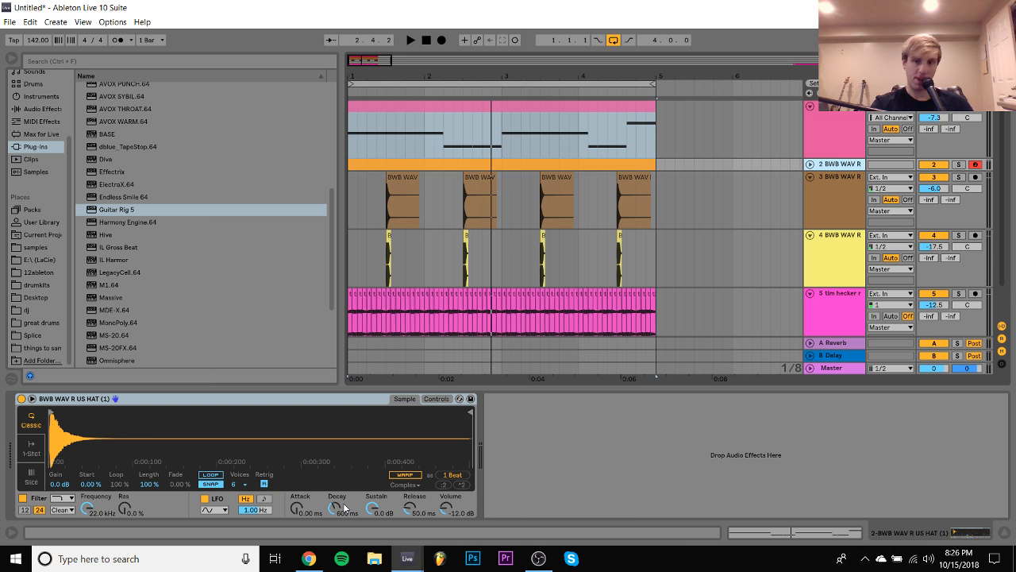
{"action": "key", "text": "space"}
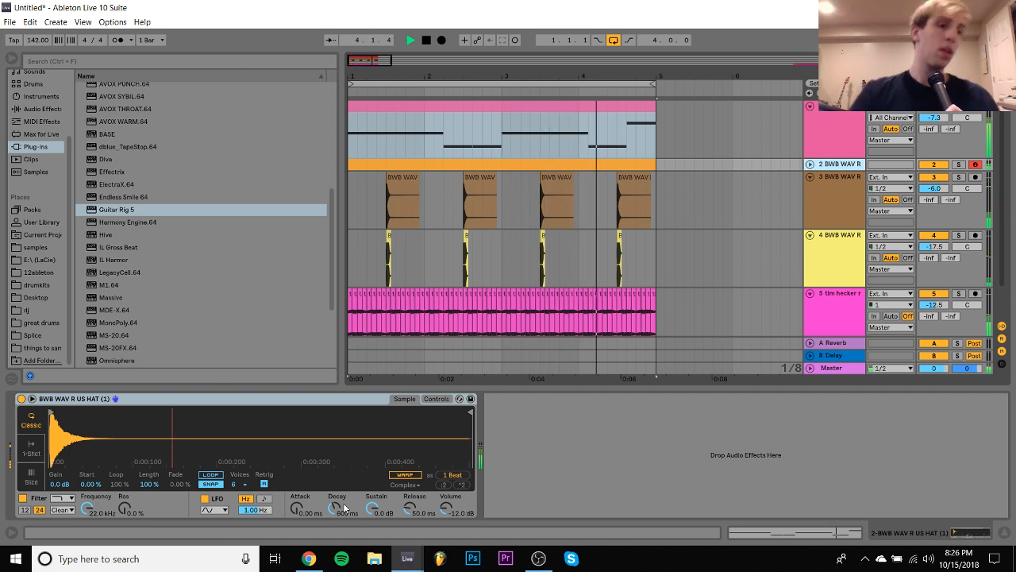
{"action": "left_click", "coordinate": [607, 104]}
{"action": "double_click", "coordinate": [607, 104]}
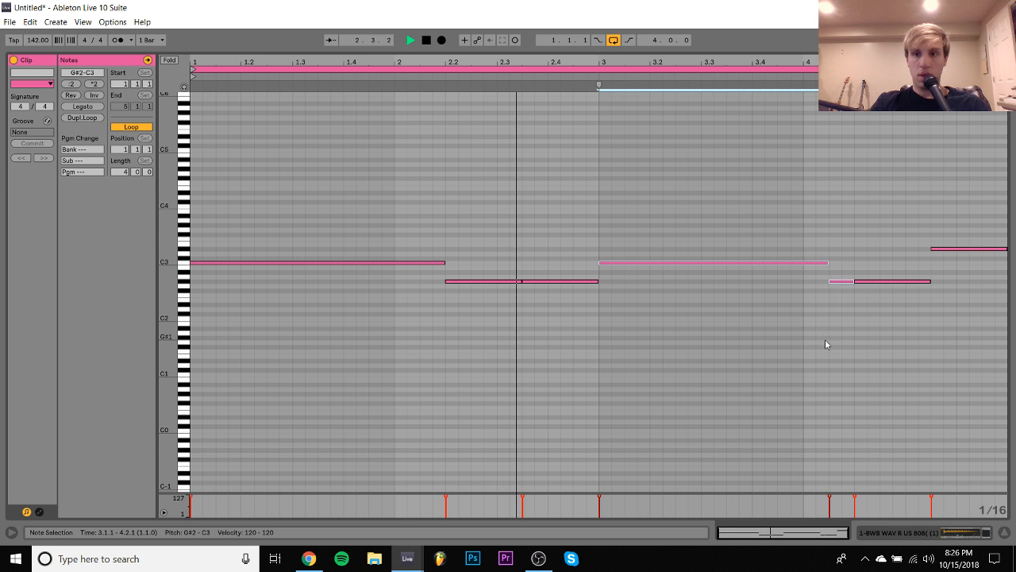
- Raise the short note at 4.1.3 an octave to G#3 and lower the clip's last note to G2
{"action": "left_click_drag", "start_coordinate": [838, 317], "coordinate": [850, 253]}
{"action": "key", "text": "shift+Up"}
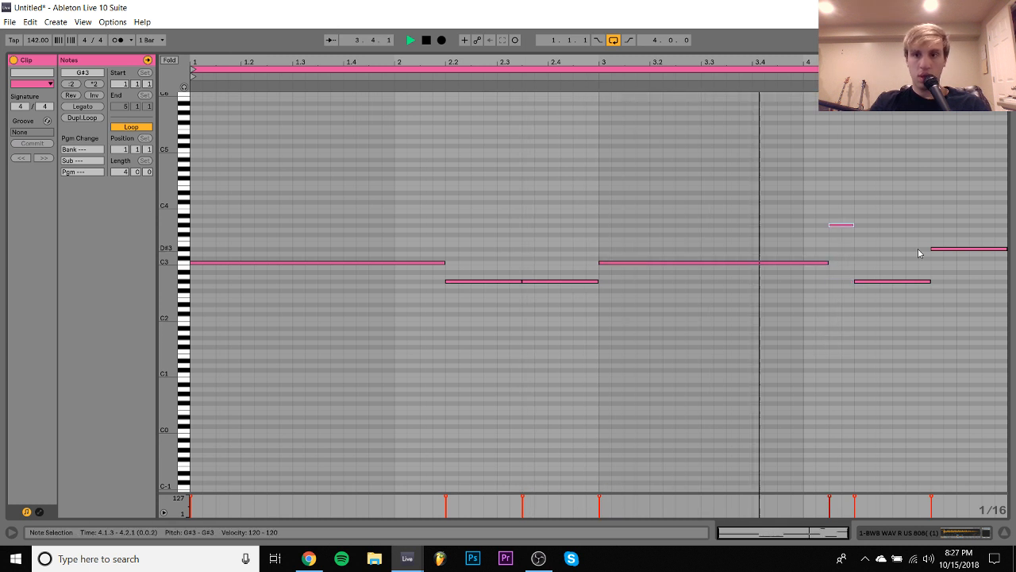
{"action": "left_click", "coordinate": [932, 245]}
{"action": "left_click", "coordinate": [934, 248]}
{"action": "key", "text": "space"}
{"action": "key", "text": "Down"}
{"action": "key", "text": "Down"}
{"action": "key", "text": "Down"}
{"action": "key", "text": "Down"}
{"action": "key", "text": "Down"}
{"action": "key", "text": "Down"}
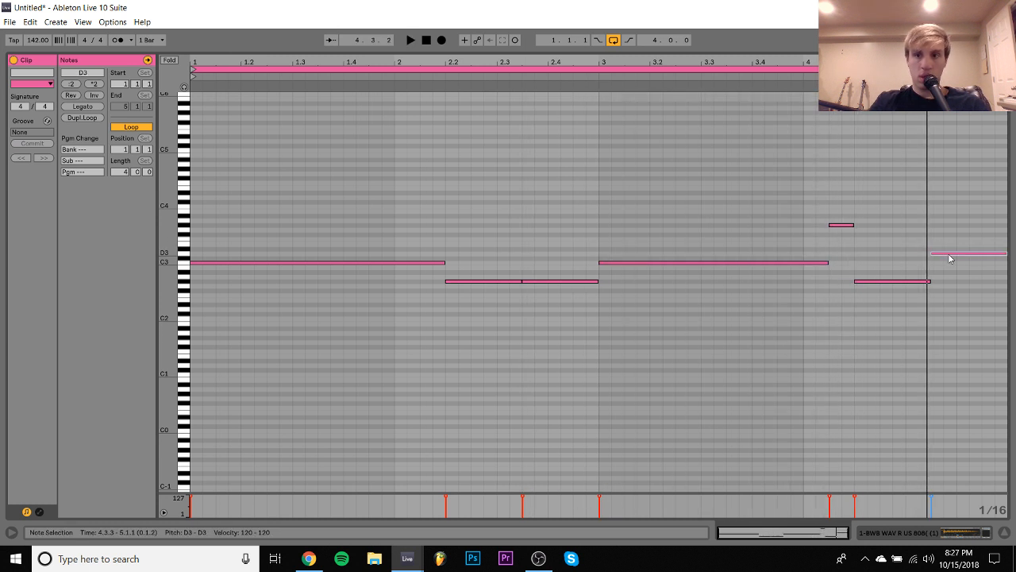
{"action": "key", "text": "Down"}
{"action": "key", "text": "Down"}
{"action": "key", "text": "space"}
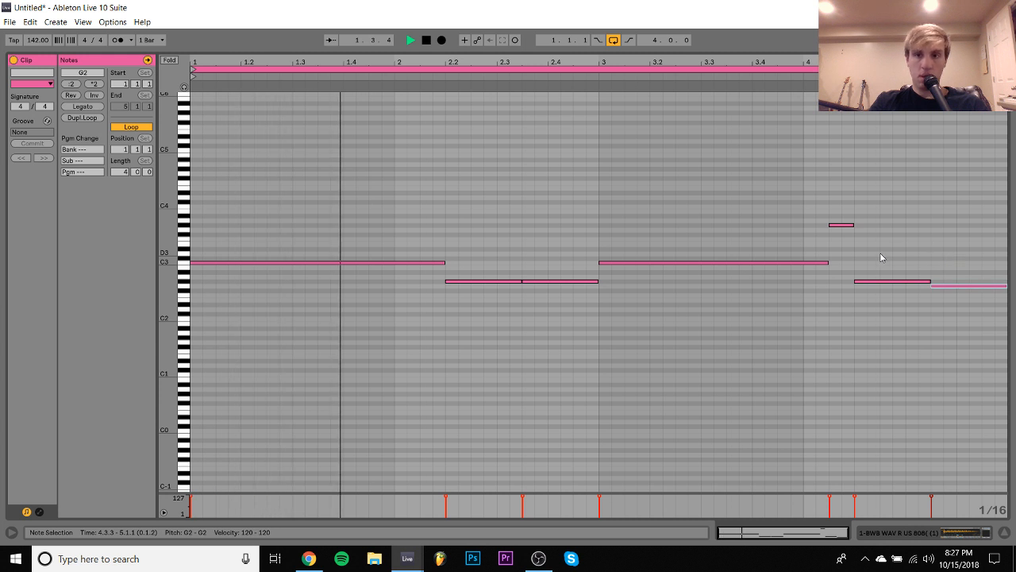
- Change the pitch of the short note at 4.1.3 to C4
{"action": "left_click_drag", "start_coordinate": [864, 246], "coordinate": [834, 181]}
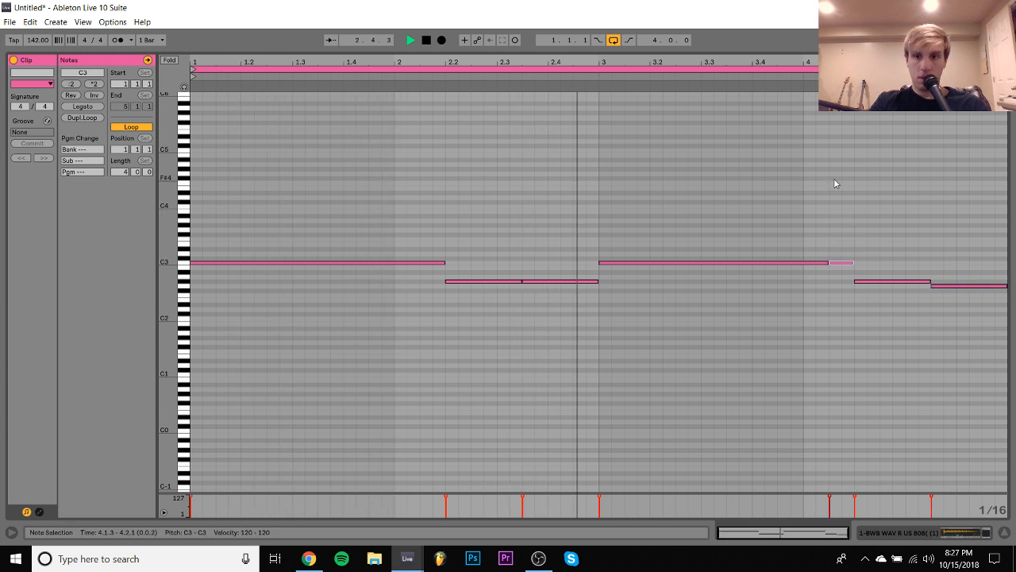
{"action": "key", "text": "Up"}
{"action": "key", "text": "Up"}
{"action": "key", "text": "Up"}
{"action": "key", "text": "Up"}
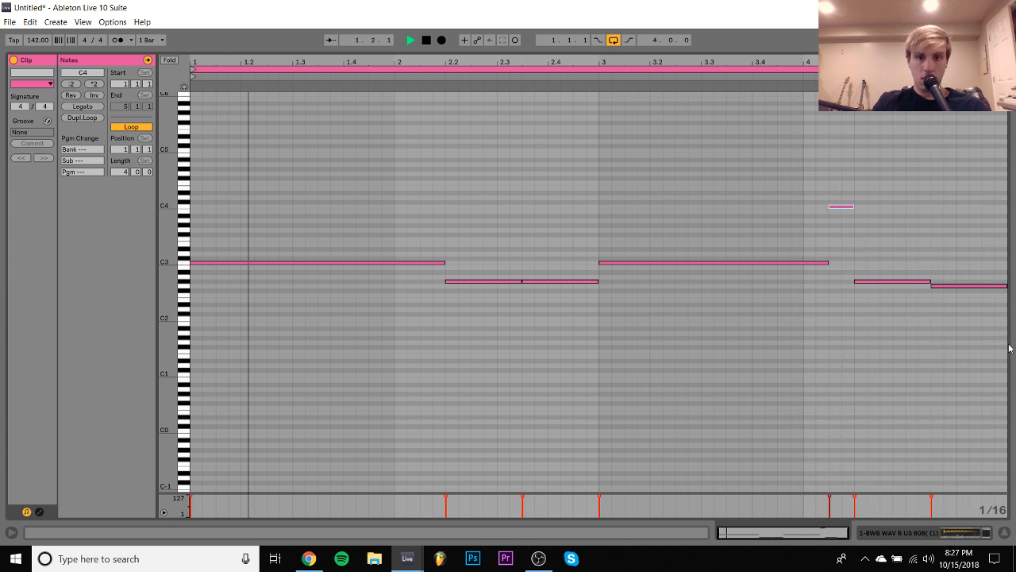
- Try transposing all notes in the clip up two octaves and bring them back down two octaves
{"action": "key", "text": "ctrl+a"}
{"action": "key", "text": "shift+Up"}
{"action": "key", "text": "shift+Up"}
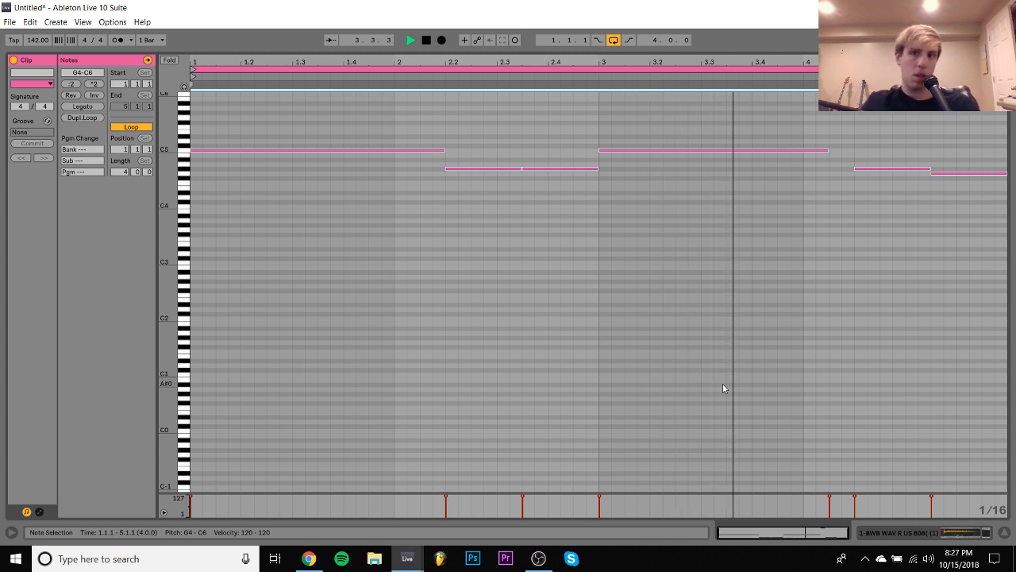
{"action": "key", "text": "shift+Down"}
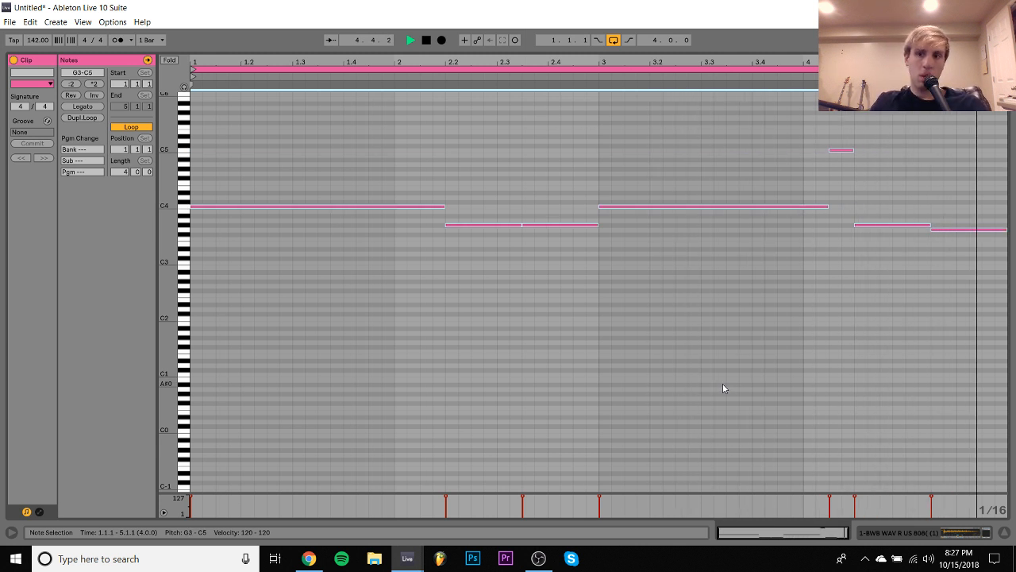
{"action": "key", "text": "shift+Down"}
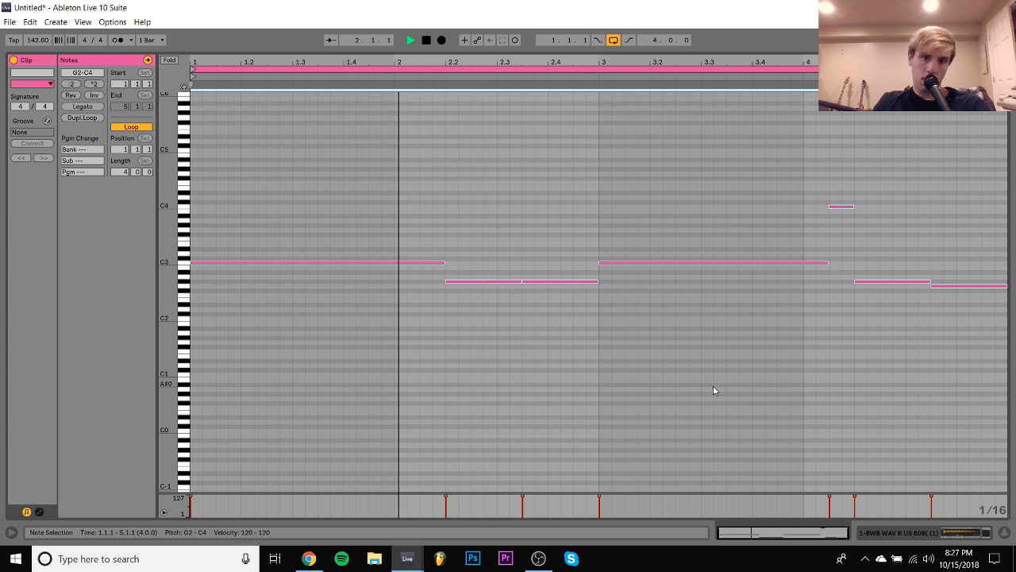
- Return to the 808 track's devices and expand the 808 folder of the murda beatz drum kit among the drumkits
{"action": "left_click", "coordinate": [897, 535]}
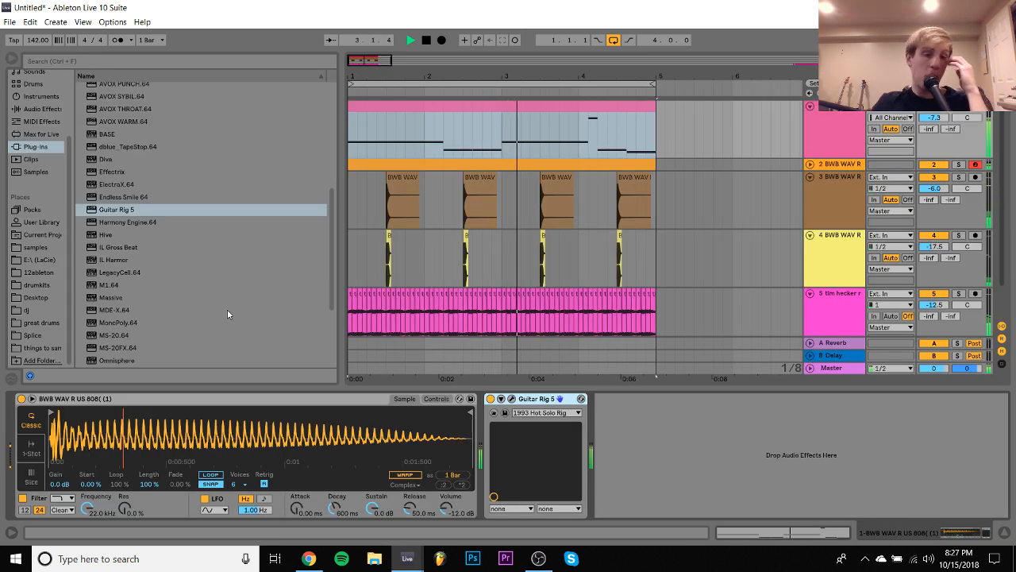
{"action": "left_click", "coordinate": [35, 284]}
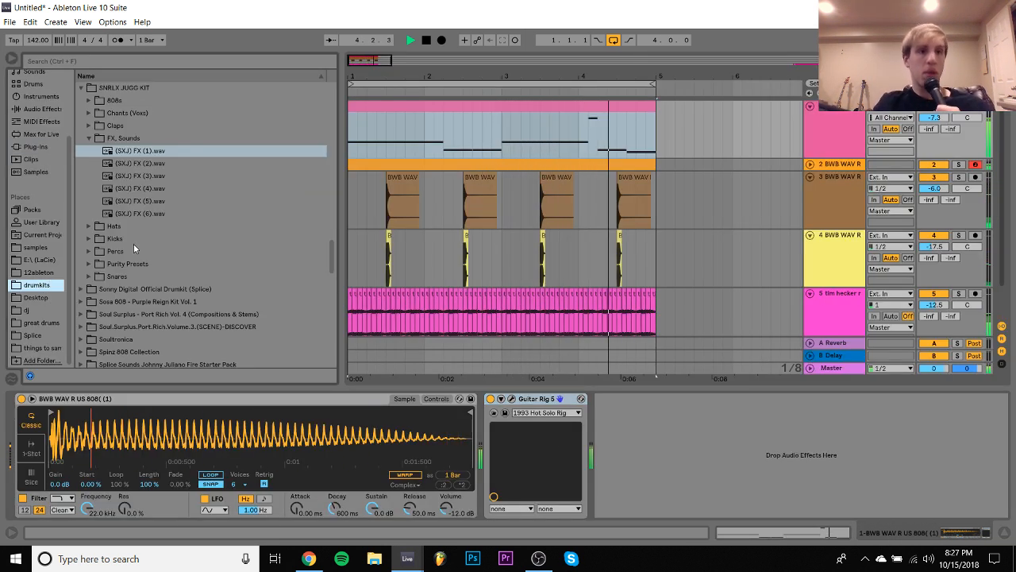
{"action": "key", "text": "Down"}
{"action": "key", "text": "Down"}
{"action": "key", "text": "Down"}
{"action": "key", "text": "Down"}
{"action": "key", "text": "Down"}
{"action": "scroll", "coordinate": [134, 244], "scroll_direction": "up", "scroll_amount": 10}
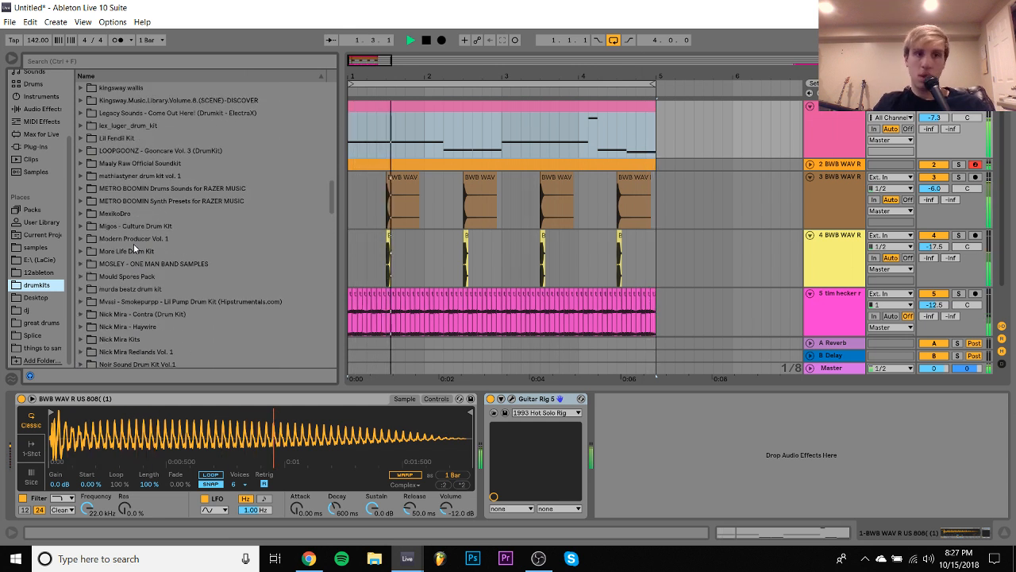
{"action": "left_click", "coordinate": [81, 290]}
{"action": "scroll", "coordinate": [87, 282], "scroll_direction": "down", "scroll_amount": 1}
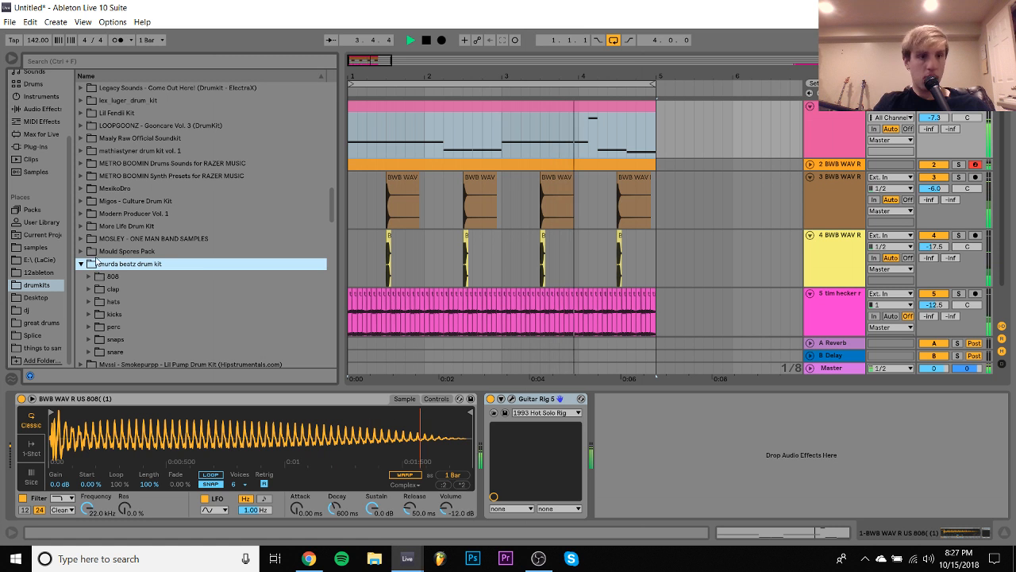
{"action": "left_click", "coordinate": [89, 275]}
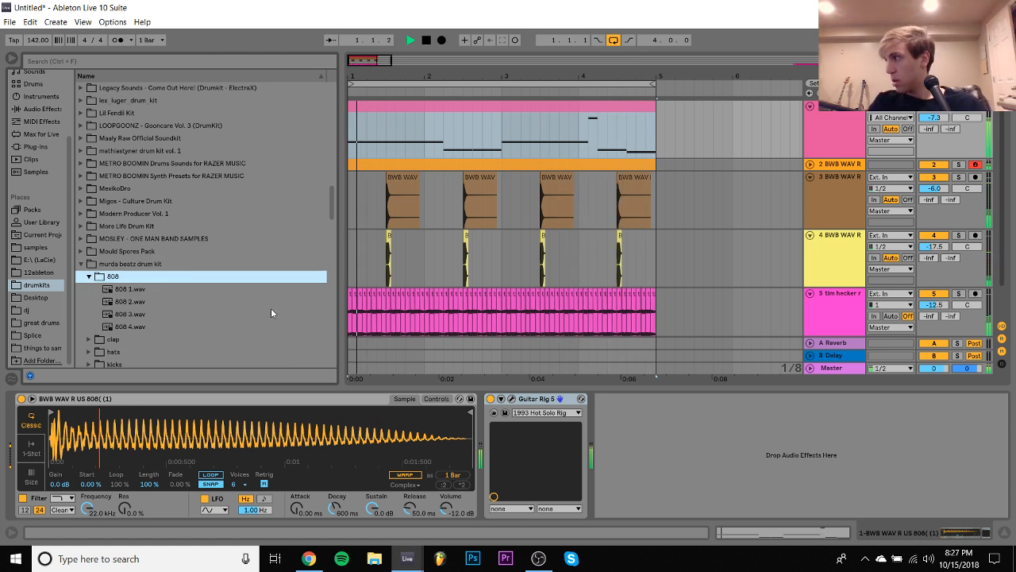
- Stop playback, audition 808 1.wav and 808 2.wav, and replace the 808 track's Simpler sample with 808 2.wav
{"action": "left_click", "coordinate": [134, 291]}
{"action": "key", "text": "space"}
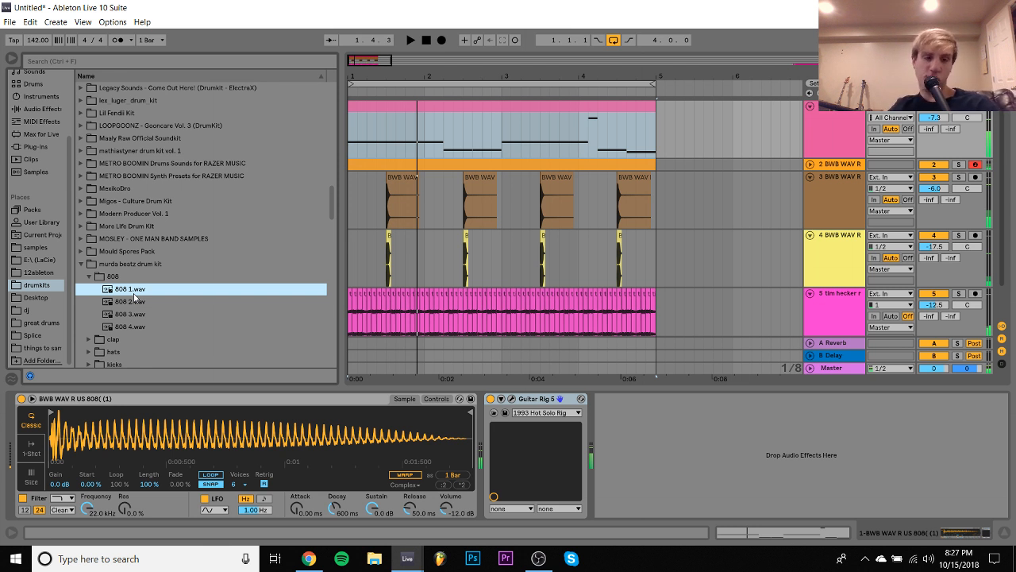
{"action": "left_click", "coordinate": [135, 300]}
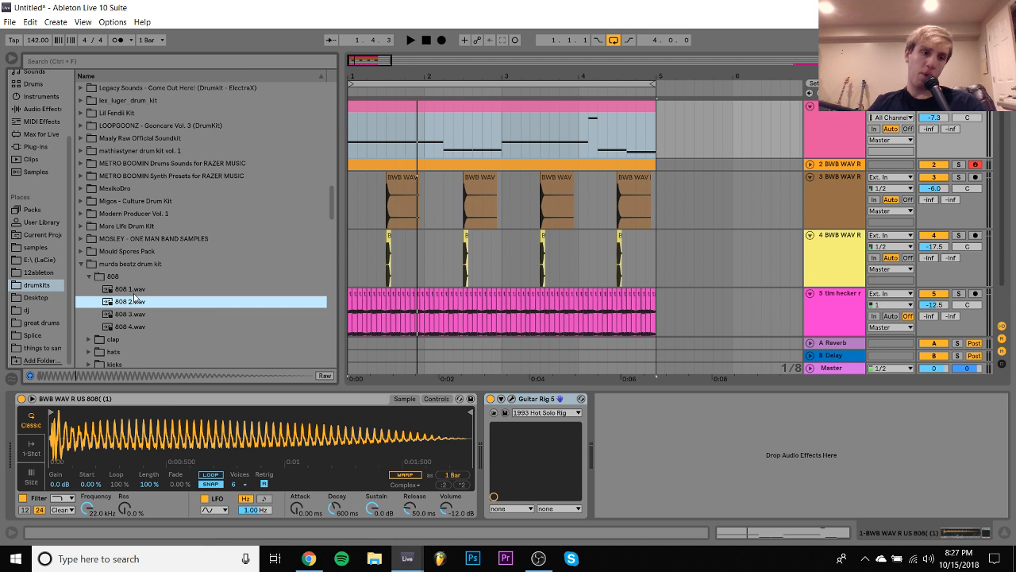
{"action": "left_click_drag", "start_coordinate": [134, 302], "coordinate": [161, 439]}
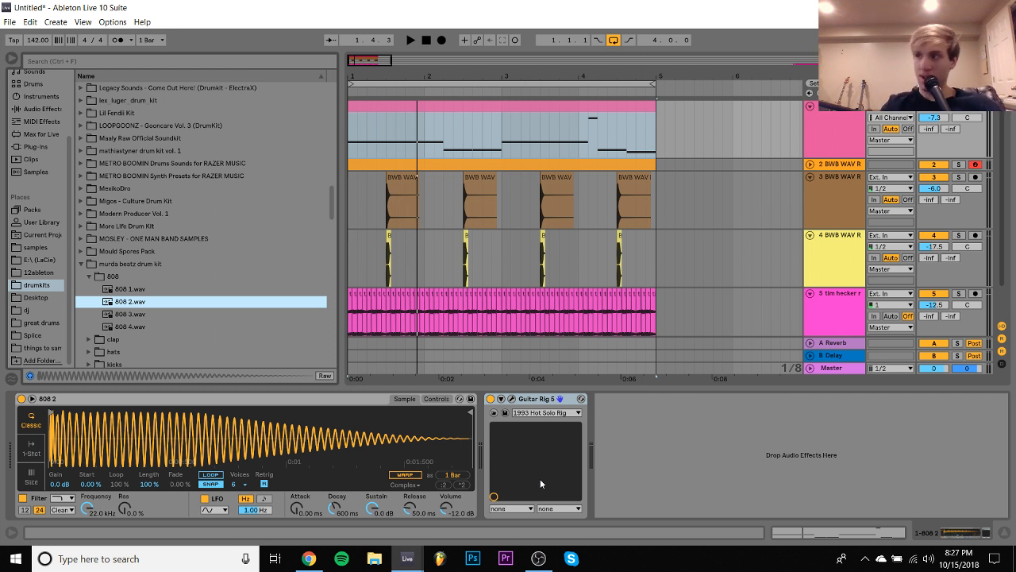
- Set the 808 track's volume to -5.7 dB during playback and check its Guitar Rig 5 amp setup
{"action": "key", "text": "space"}
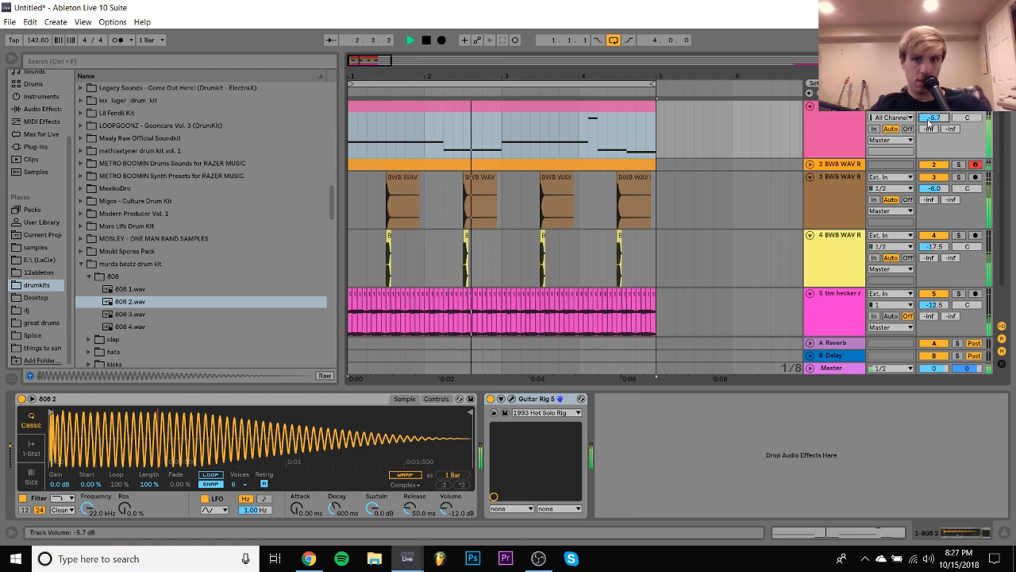
{"action": "left_click", "coordinate": [847, 121]}
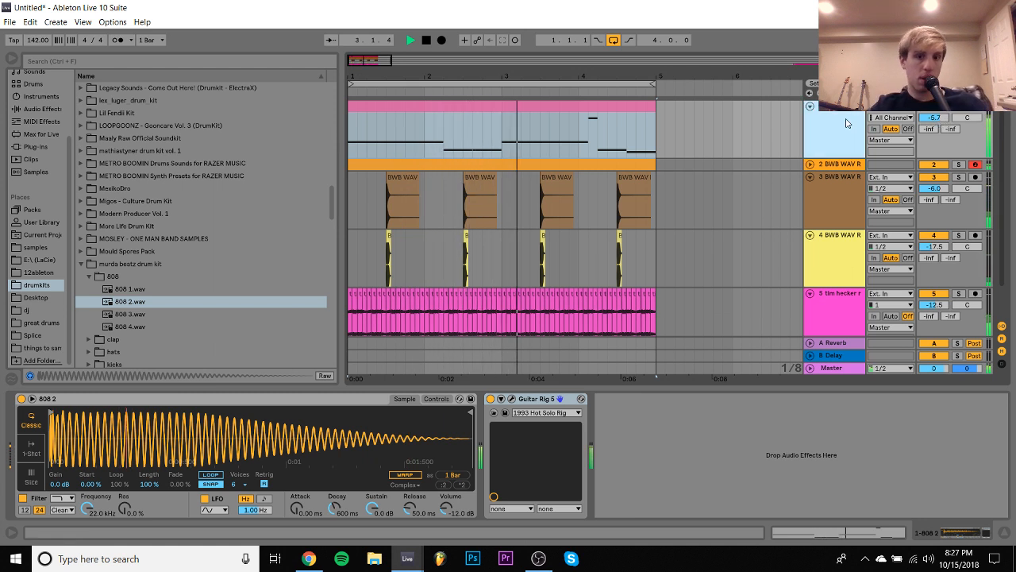
{"action": "left_click", "coordinate": [493, 412]}
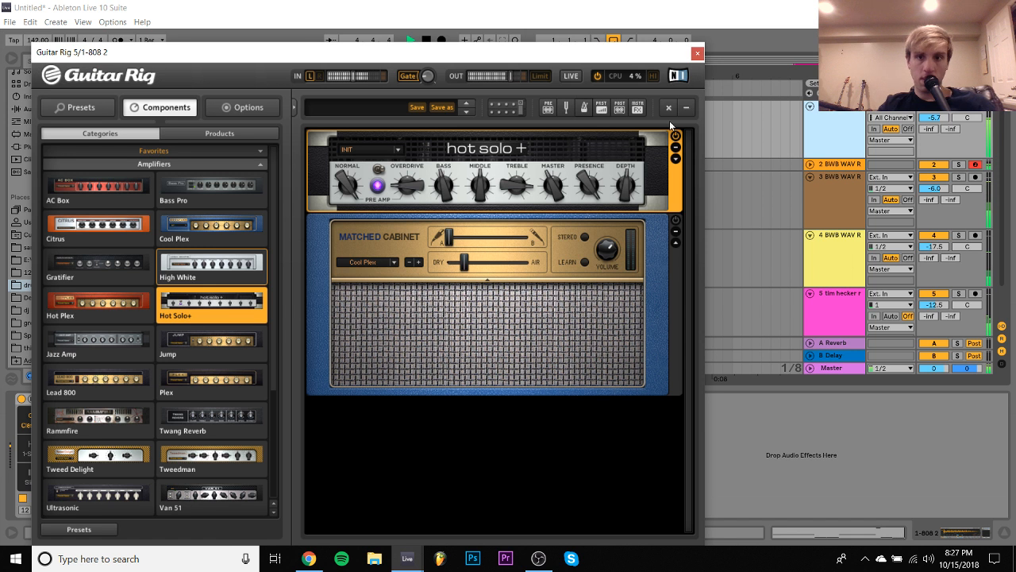
{"action": "left_click", "coordinate": [931, 120]}
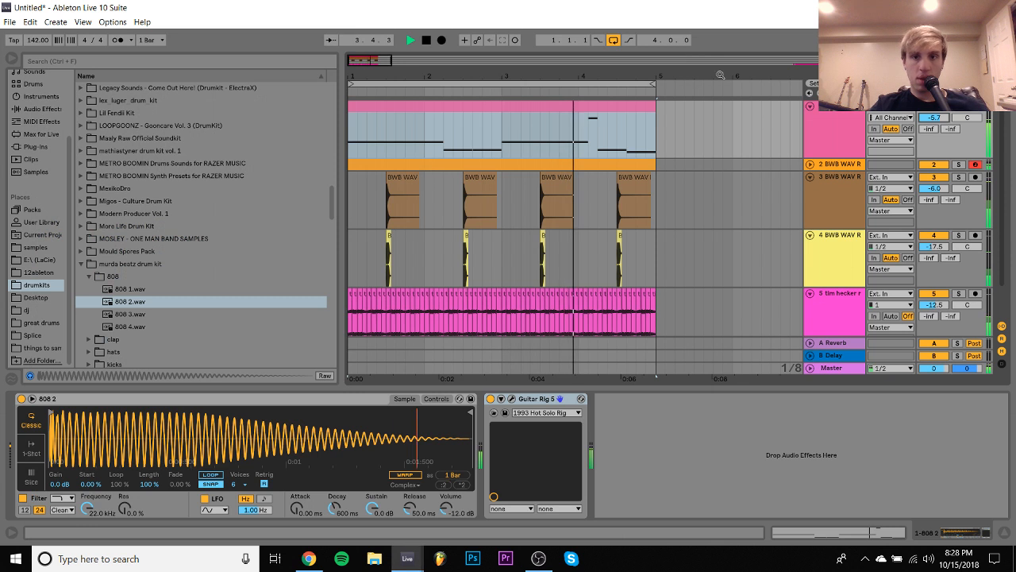
{"action": "left_click", "coordinate": [697, 53]}
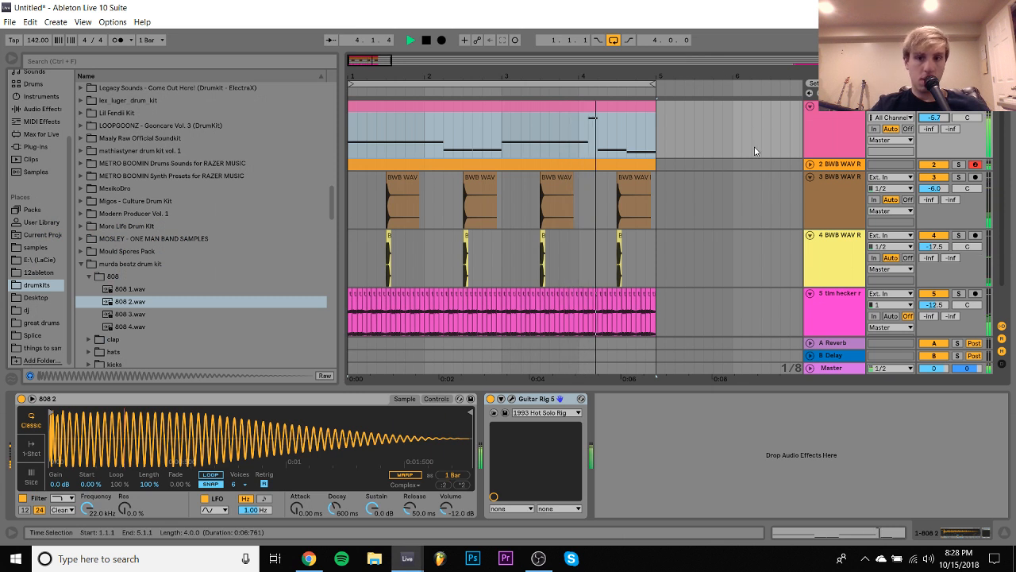
- Try duplicating the Momentary Gross Beat on the tim hecker track and delete the copy
{"action": "left_click", "coordinate": [834, 329]}
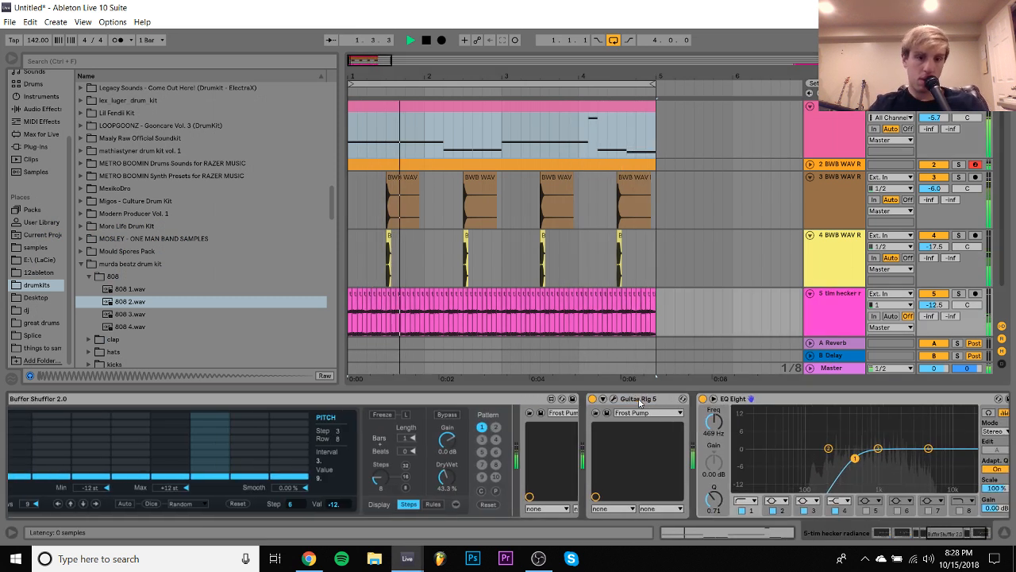
{"action": "scroll", "coordinate": [639, 402], "scroll_direction": "up", "scroll_amount": 6}
{"action": "left_click", "coordinate": [477, 402]}
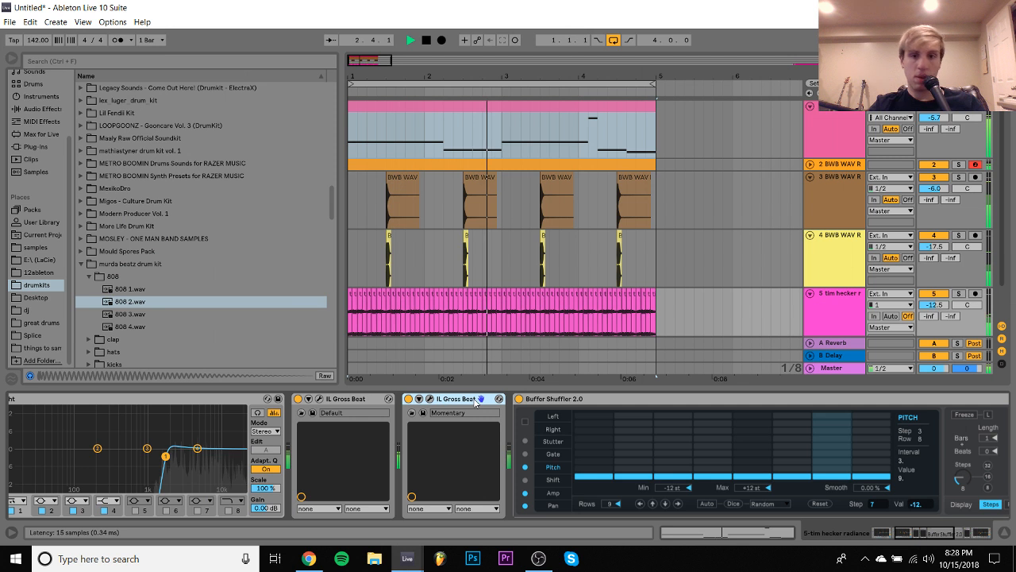
{"action": "key", "text": "ctrl+d"}
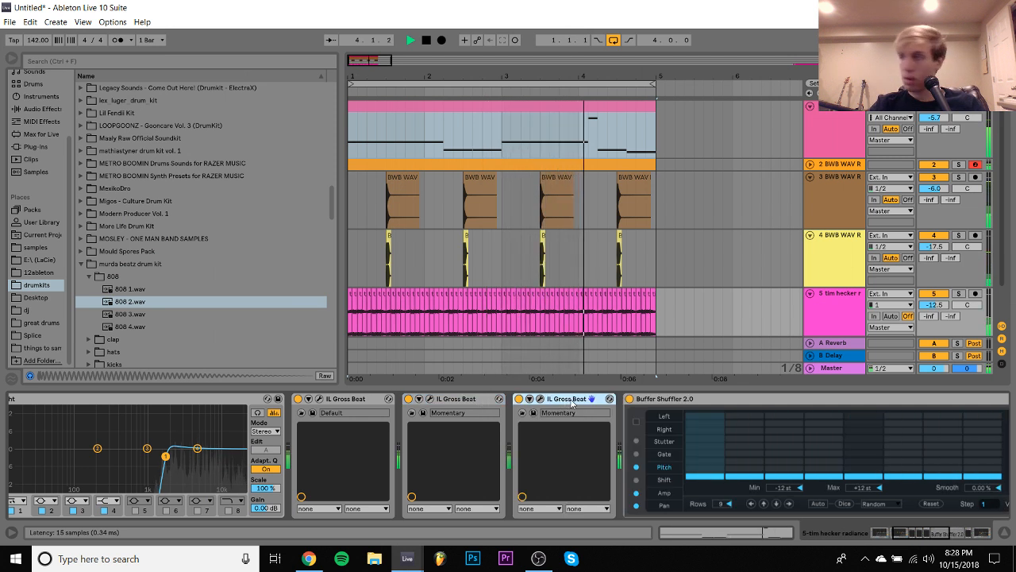
{"action": "key", "text": "Delete"}
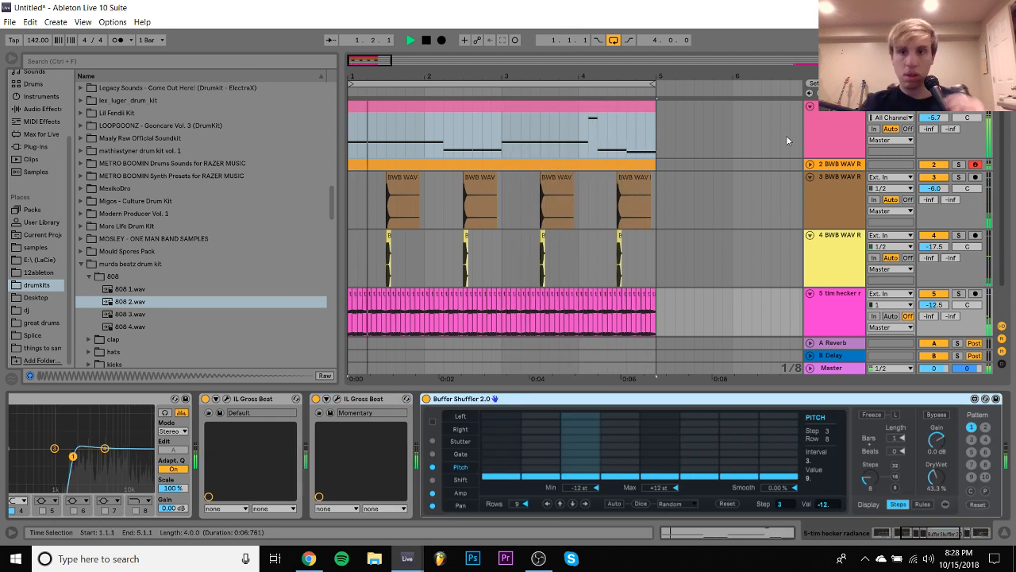
- Solo the 808 track, clear its Guitar Rig 5 rack and add the Gratifier amplifier
{"action": "left_click", "coordinate": [848, 121]}
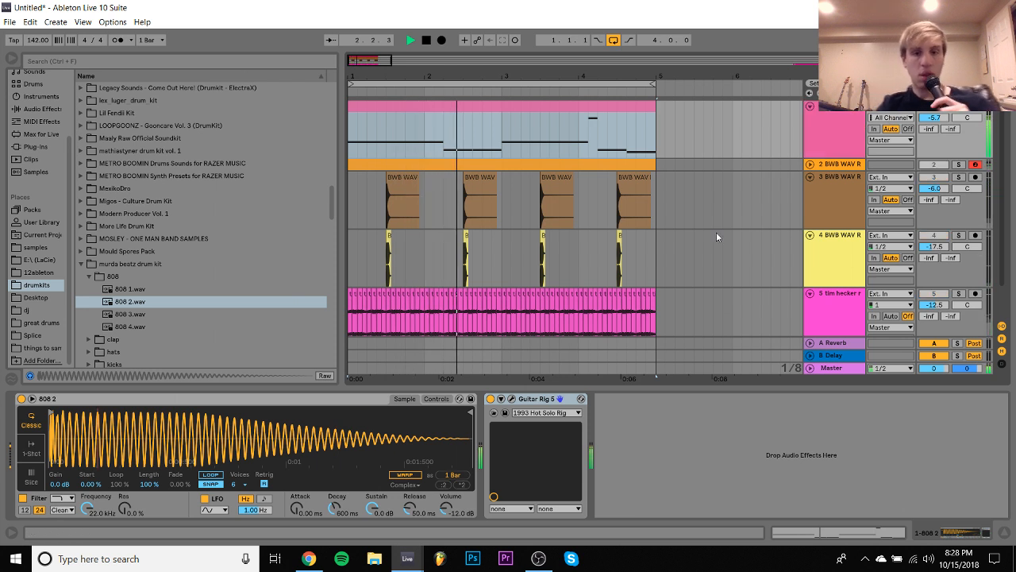
{"action": "left_click", "coordinate": [512, 400]}
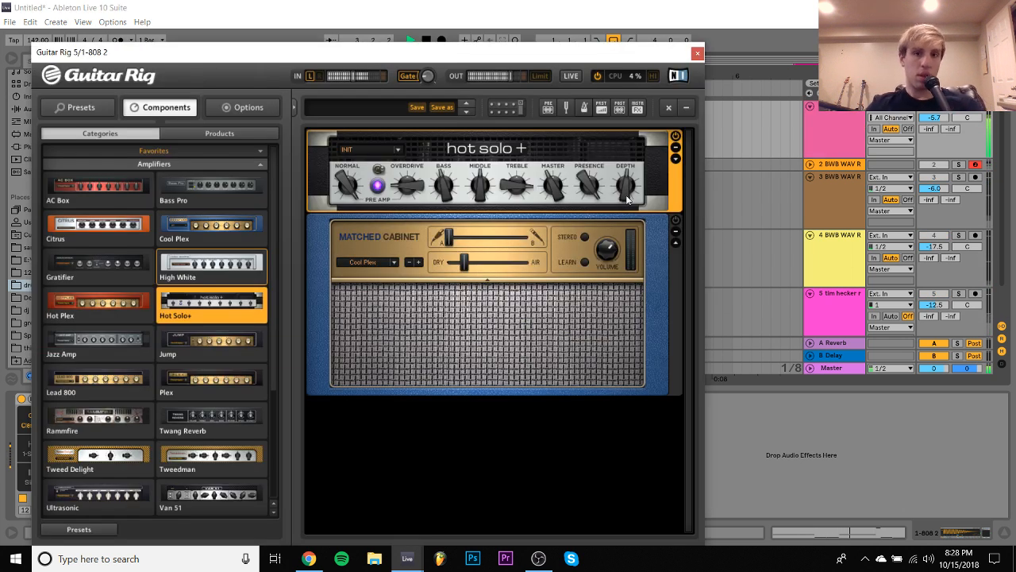
{"action": "left_click", "coordinate": [667, 108]}
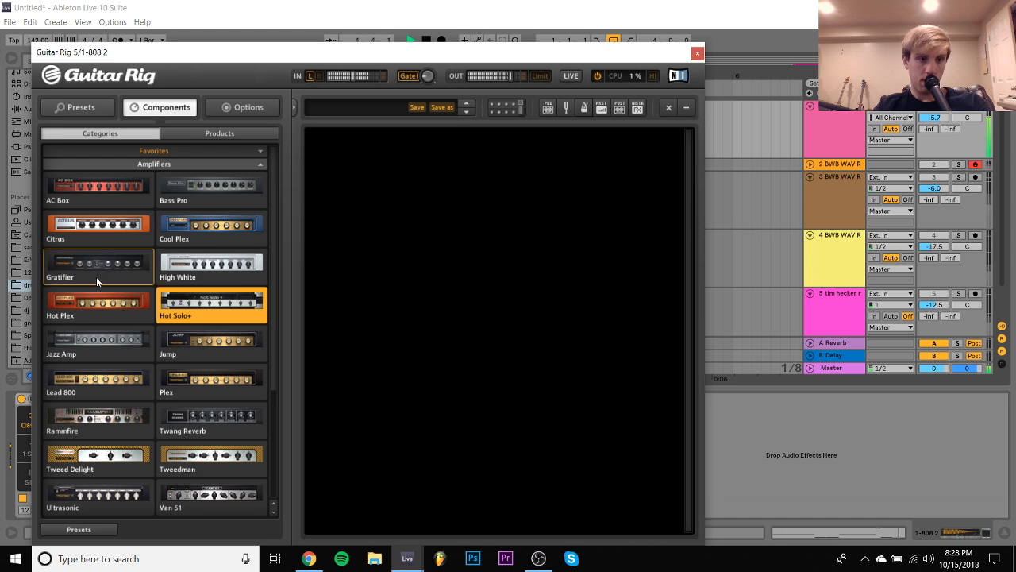
{"action": "left_click_drag", "start_coordinate": [96, 276], "coordinate": [498, 287]}
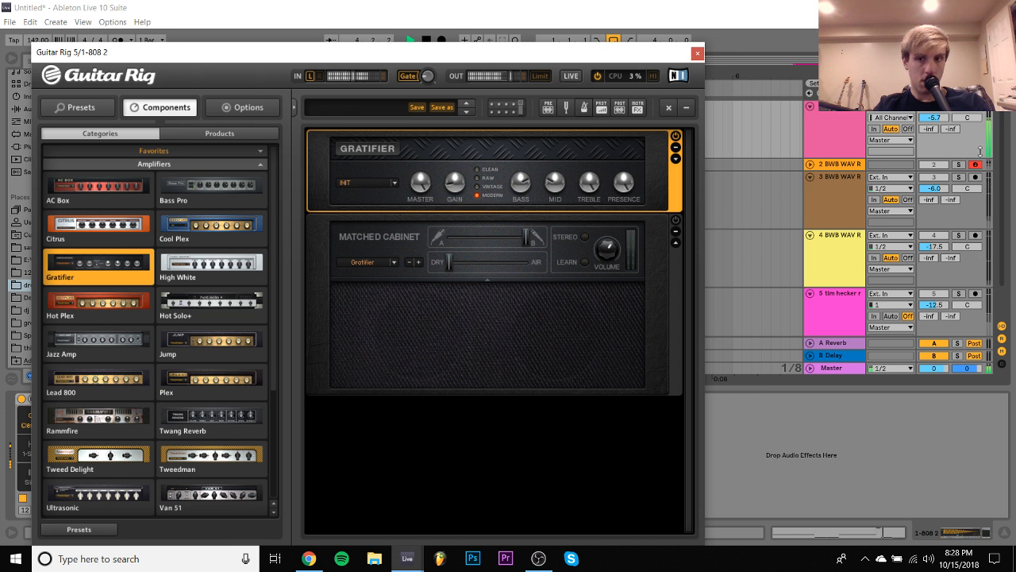
- Unsolo the 808 track, set its volume to -4.2 dB and raise the tim hecker track's volume to -2.7 dB
{"action": "left_click", "coordinate": [963, 117]}
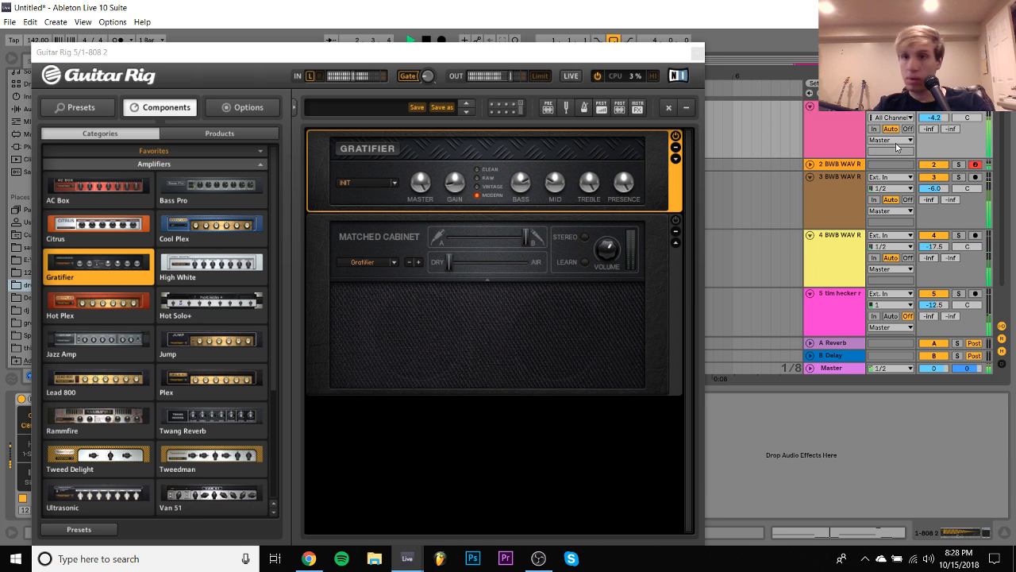
{"action": "scroll", "coordinate": [838, 132], "scroll_direction": "down", "scroll_amount": 2}
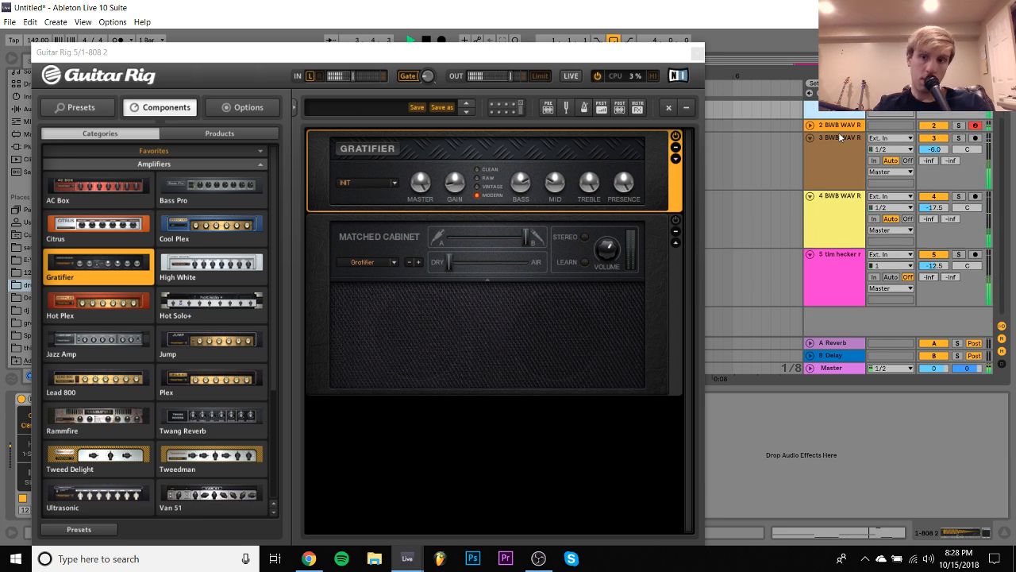
{"action": "left_click_drag", "start_coordinate": [937, 262], "coordinate": [937, 230]}
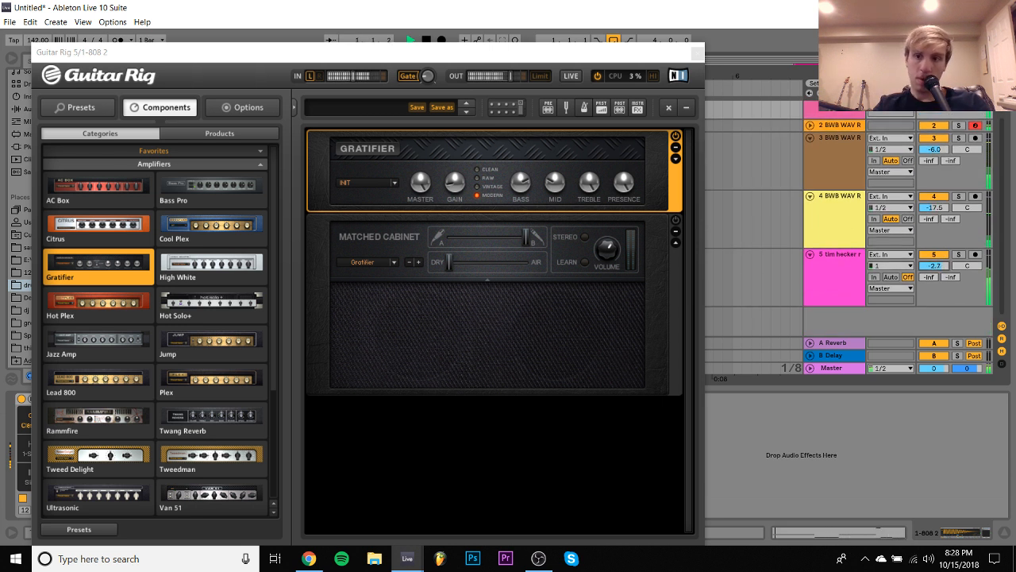
- Set the tim hecker track's volume to -10.4 dB and check its device chain and the hi-hat track's sampler
{"action": "left_click_drag", "start_coordinate": [936, 266], "coordinate": [937, 278]}
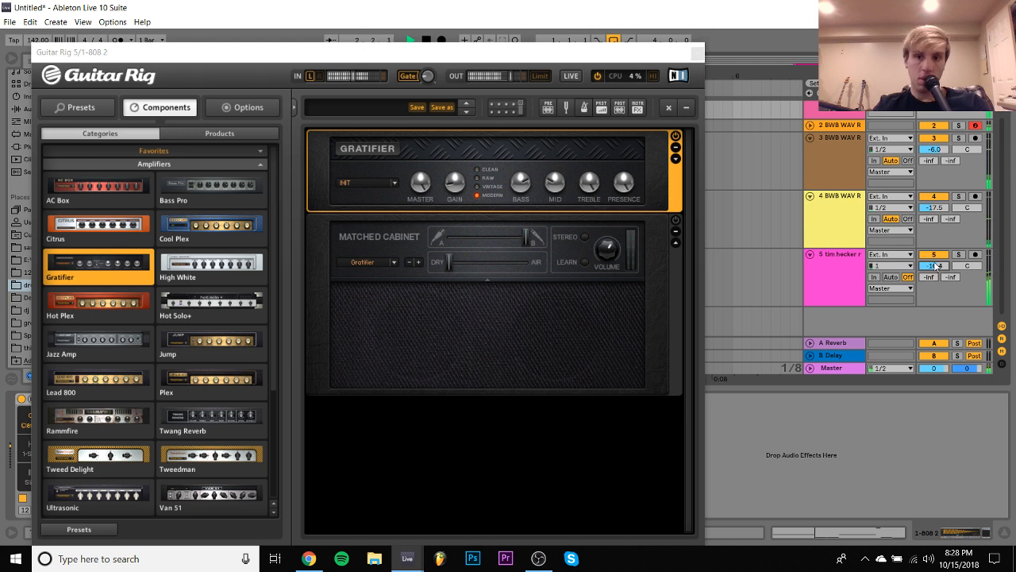
{"action": "left_click", "coordinate": [855, 267]}
{"action": "scroll", "coordinate": [908, 442], "scroll_direction": "down", "scroll_amount": 5}
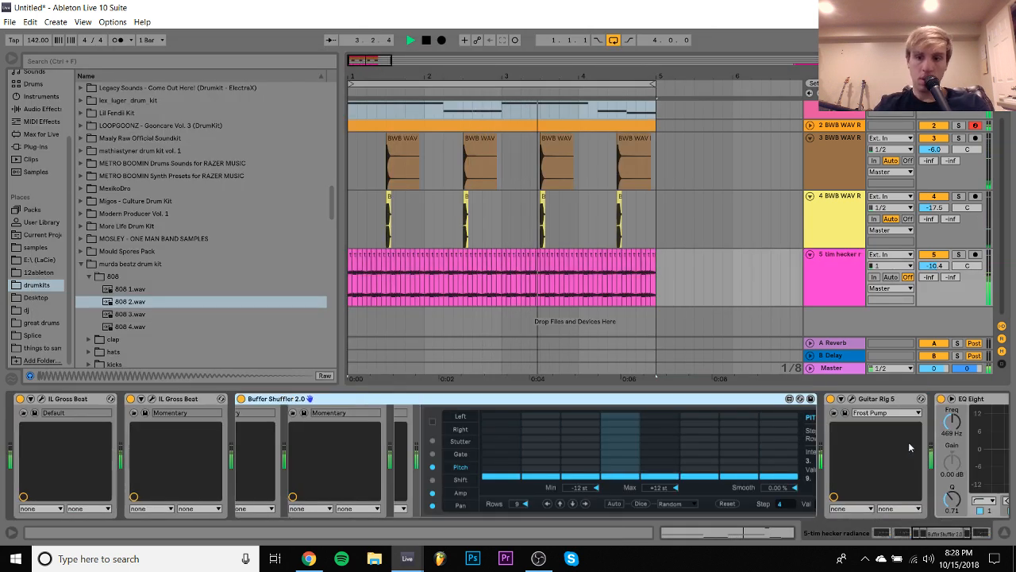
{"action": "scroll", "coordinate": [728, 238], "scroll_direction": "up", "scroll_amount": 2}
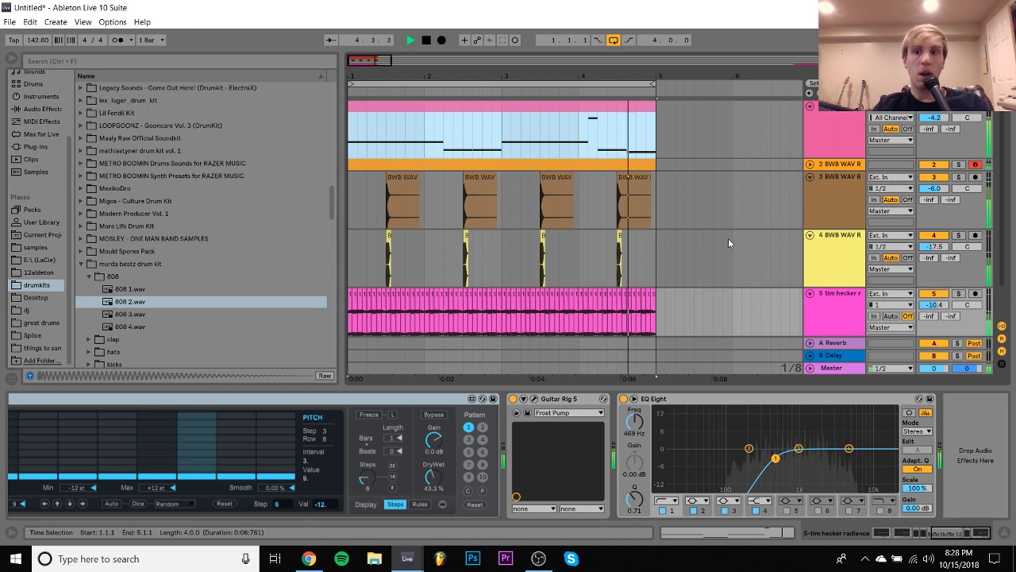
{"action": "left_click", "coordinate": [811, 241]}
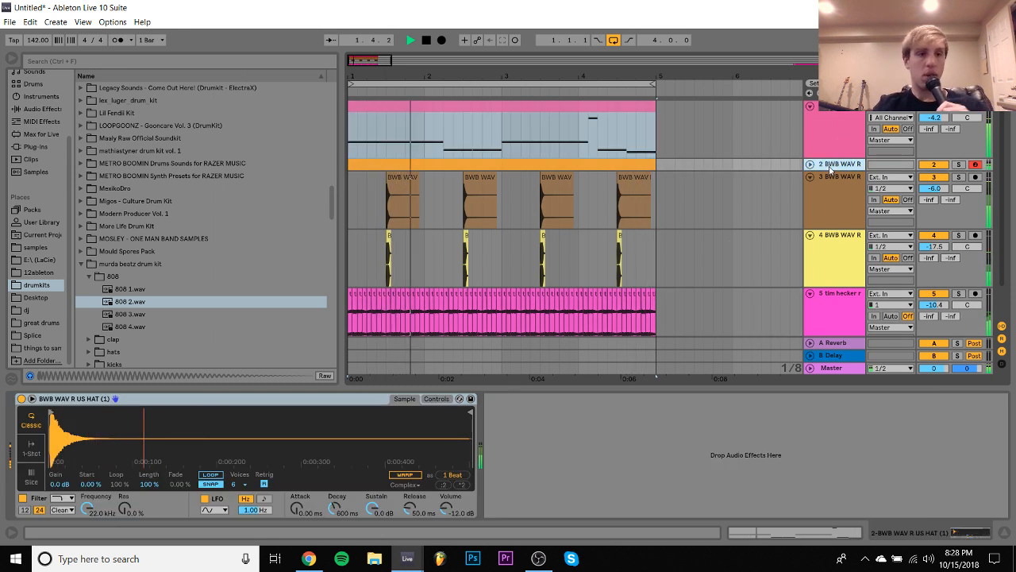
{"action": "scroll", "coordinate": [810, 259], "scroll_direction": "down", "scroll_amount": 2}
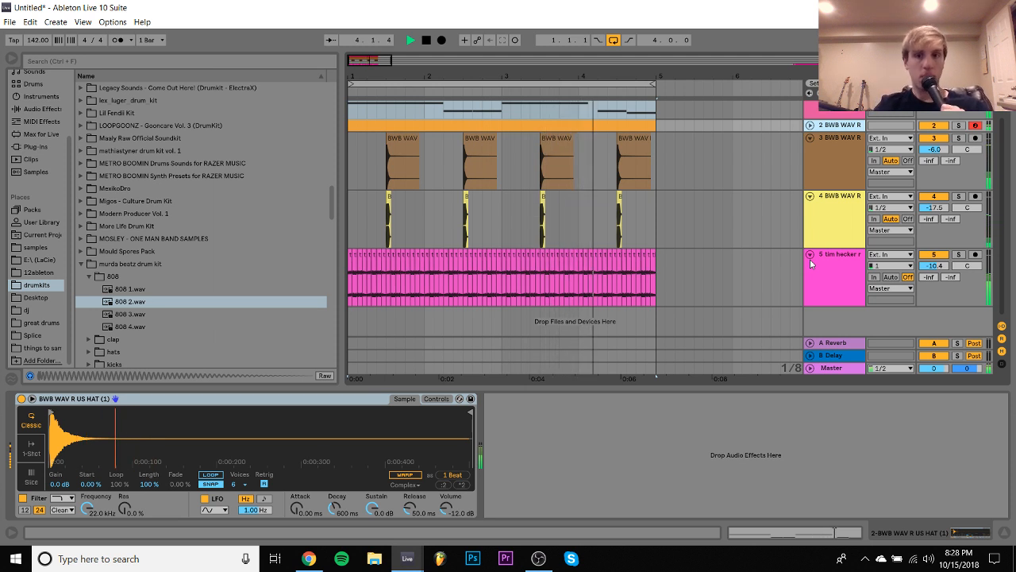
- Insert a new MIDI track above the tim hecker track and open the snares folder of the xander brown - accord kit
{"action": "left_click", "coordinate": [810, 258]}
{"action": "key", "text": "ctrl+shift+t"}
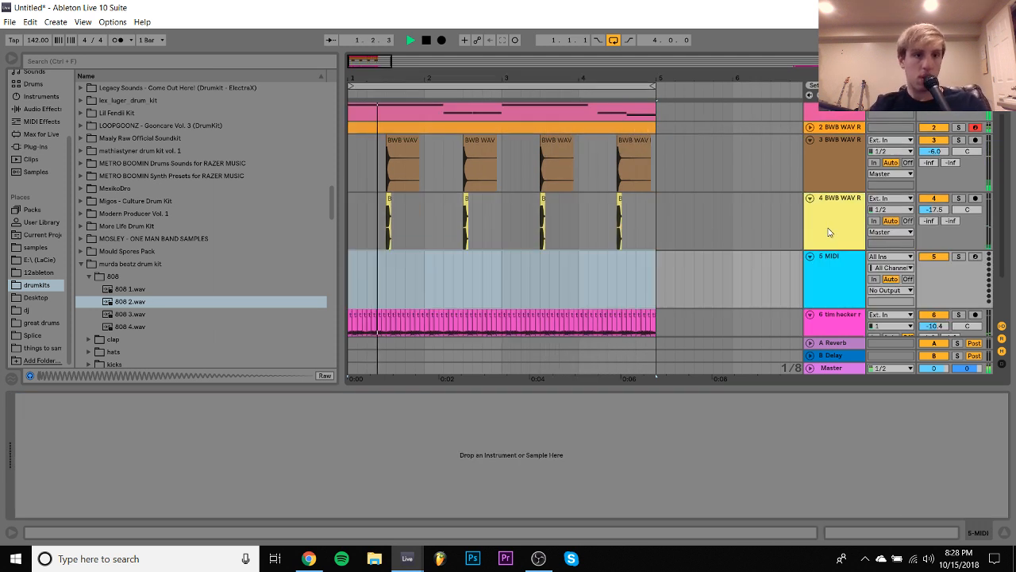
{"action": "scroll", "coordinate": [187, 235], "scroll_direction": "down", "scroll_amount": 15}
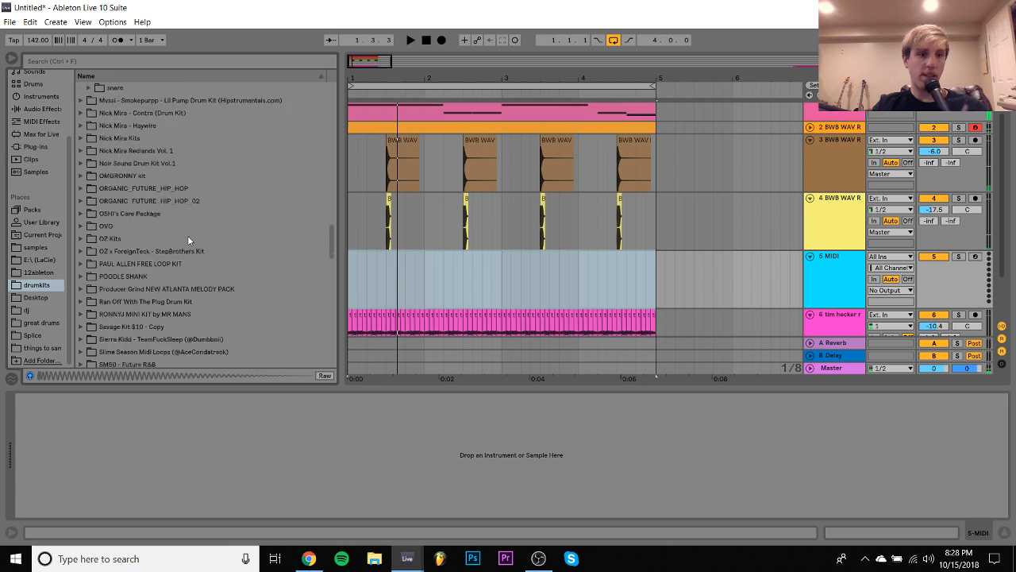
{"action": "scroll", "coordinate": [187, 235], "scroll_direction": "up", "scroll_amount": 4}
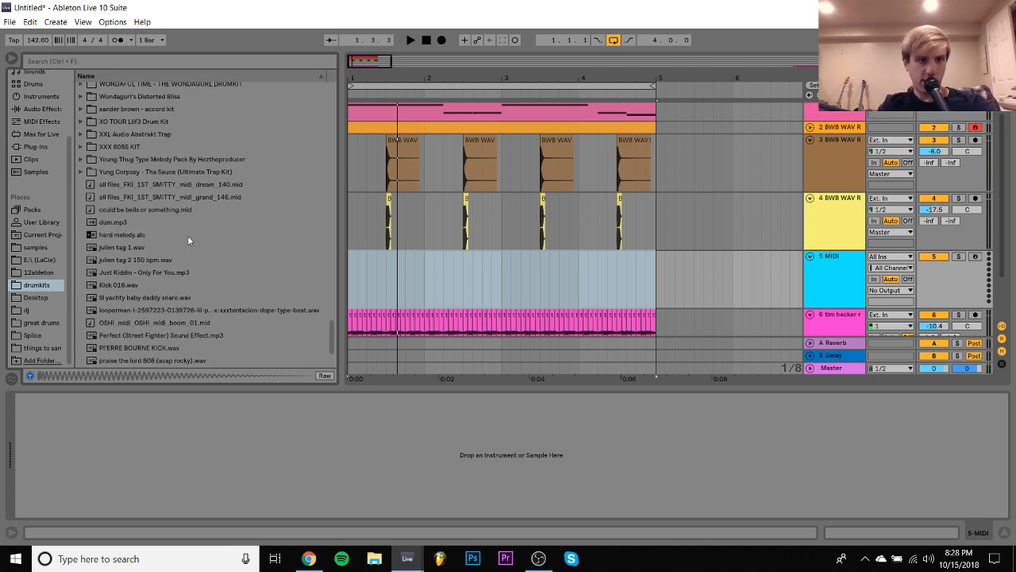
{"action": "scroll", "coordinate": [188, 237], "scroll_direction": "up", "scroll_amount": 3}
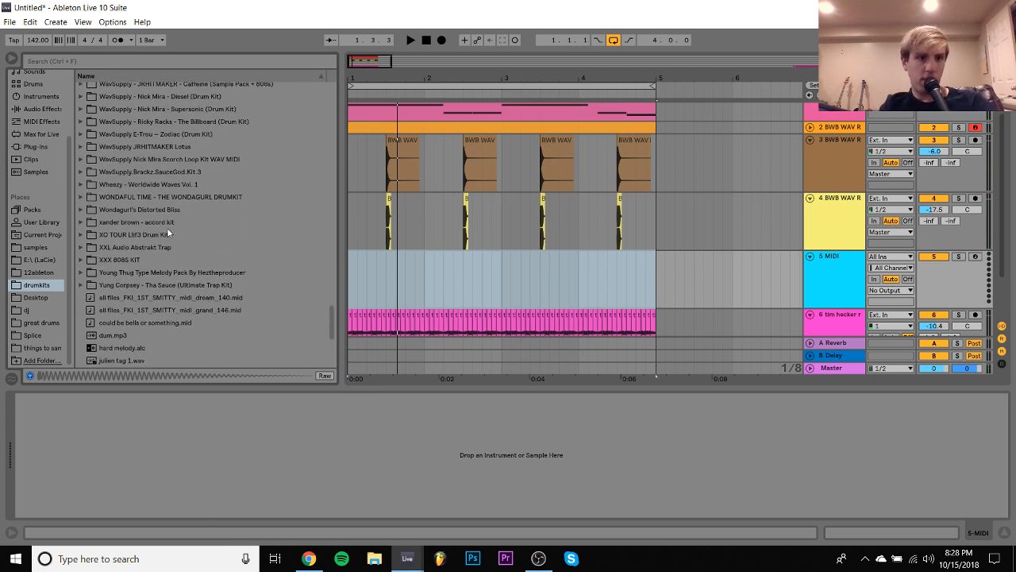
{"action": "left_click", "coordinate": [151, 223]}
{"action": "key", "text": "Right"}
{"action": "key", "text": "Down"}
{"action": "key", "text": "Down"}
{"action": "key", "text": "Down"}
{"action": "key", "text": "Down"}
{"action": "key", "text": "Down"}
{"action": "key", "text": "Down"}
{"action": "key", "text": "Down"}
{"action": "key", "text": "Down"}
{"action": "key", "text": "Down"}
{"action": "key", "text": "Down"}
{"action": "key", "text": "Down"}
{"action": "key", "text": "Down"}
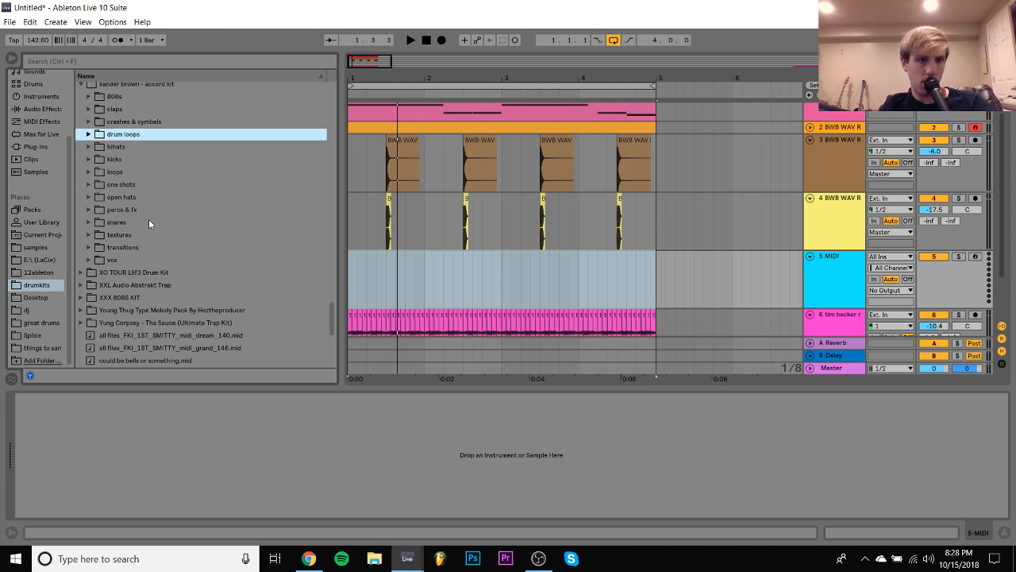
{"action": "key", "text": "Up"}
{"action": "key", "text": "Right"}
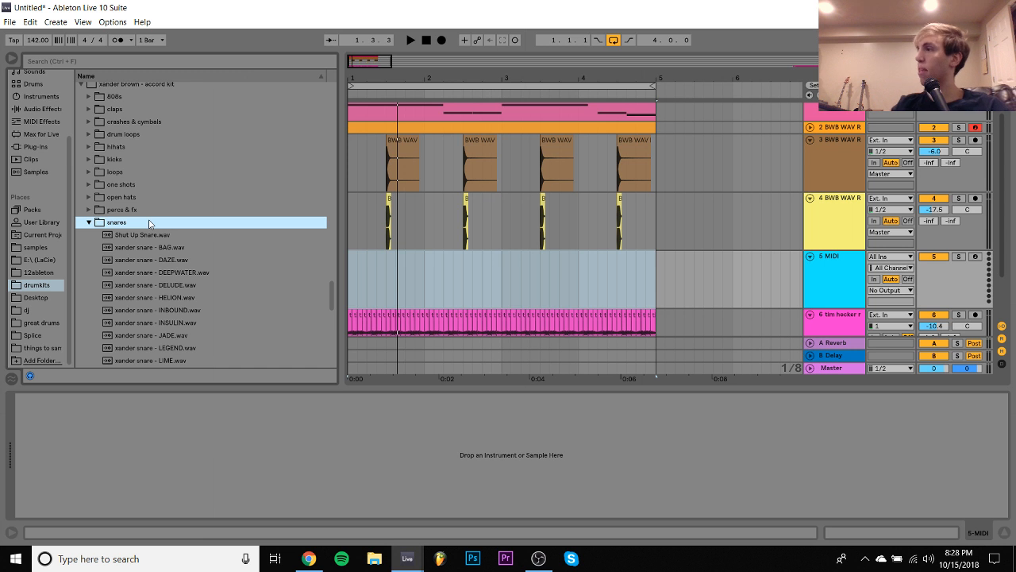
- Audition the accord kit's snare samples from Shut Up Snare.wav through xander snare - INBOUND.wav
{"action": "key", "text": "Down"}
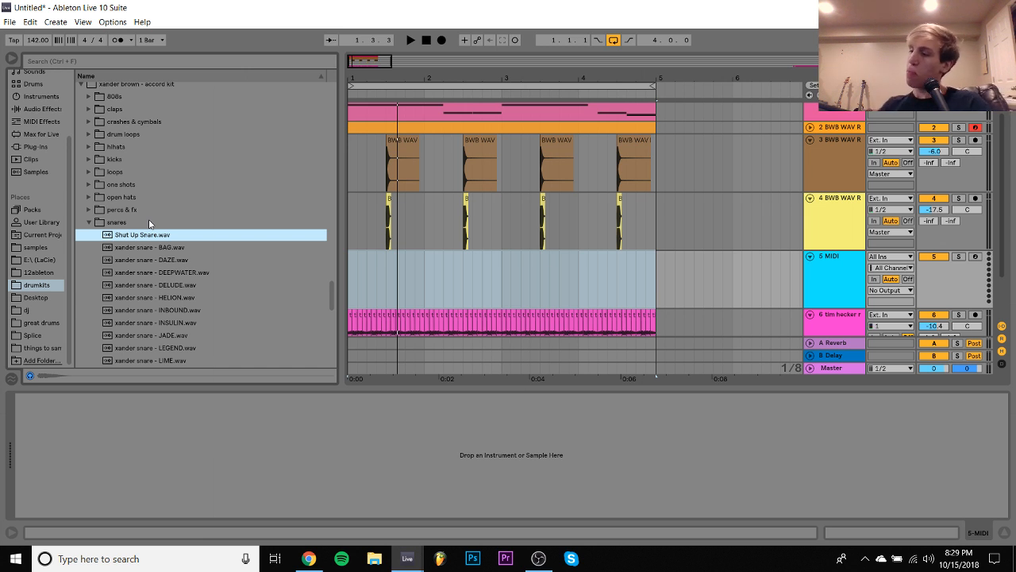
{"action": "key", "text": "Down"}
{"action": "key", "text": "Down"}
{"action": "key", "text": "Down"}
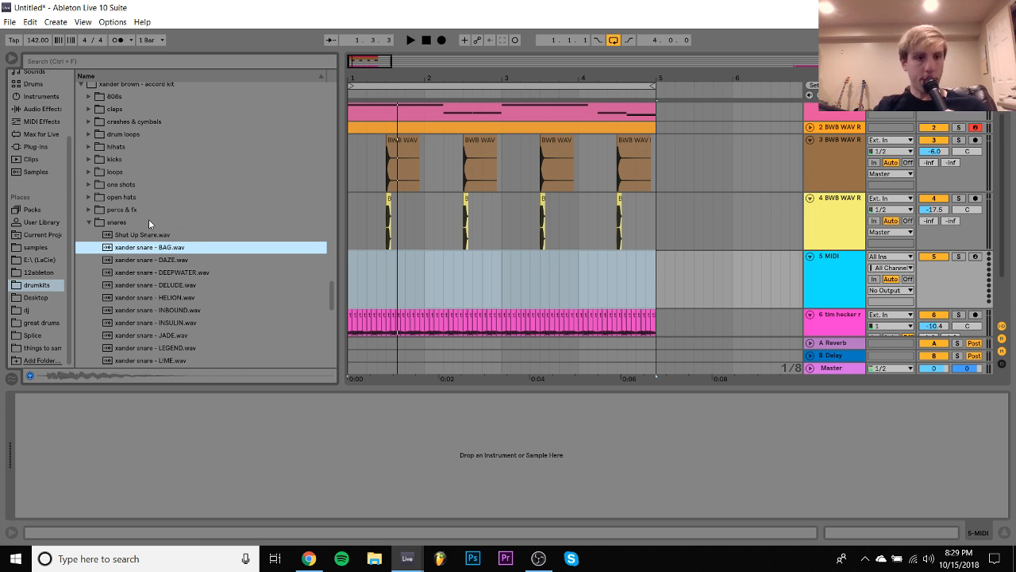
{"action": "key", "text": "Down"}
{"action": "key", "text": "Down"}
{"action": "key", "text": "Down"}
{"action": "key", "text": "Down"}
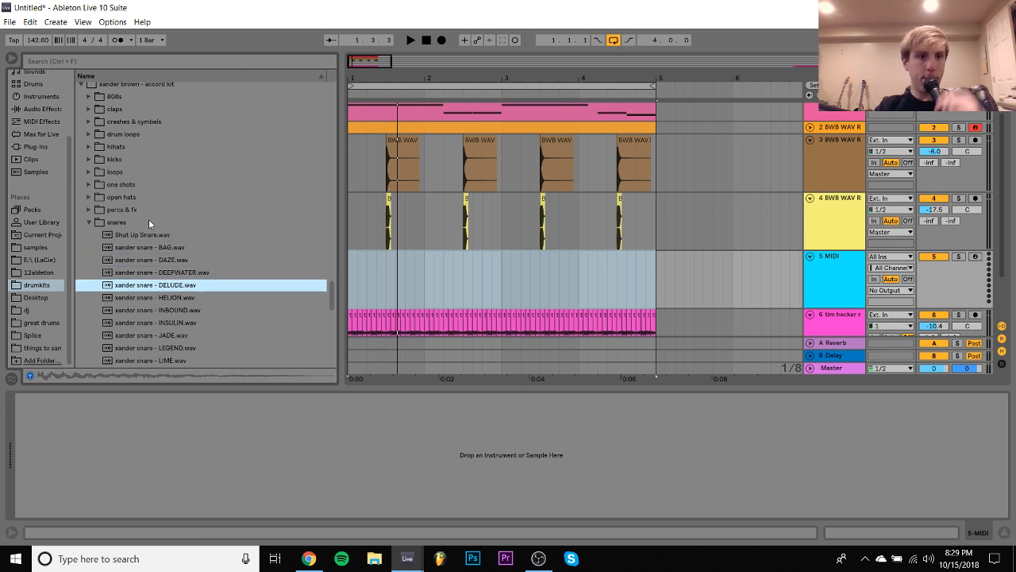
{"action": "key", "text": "Up"}
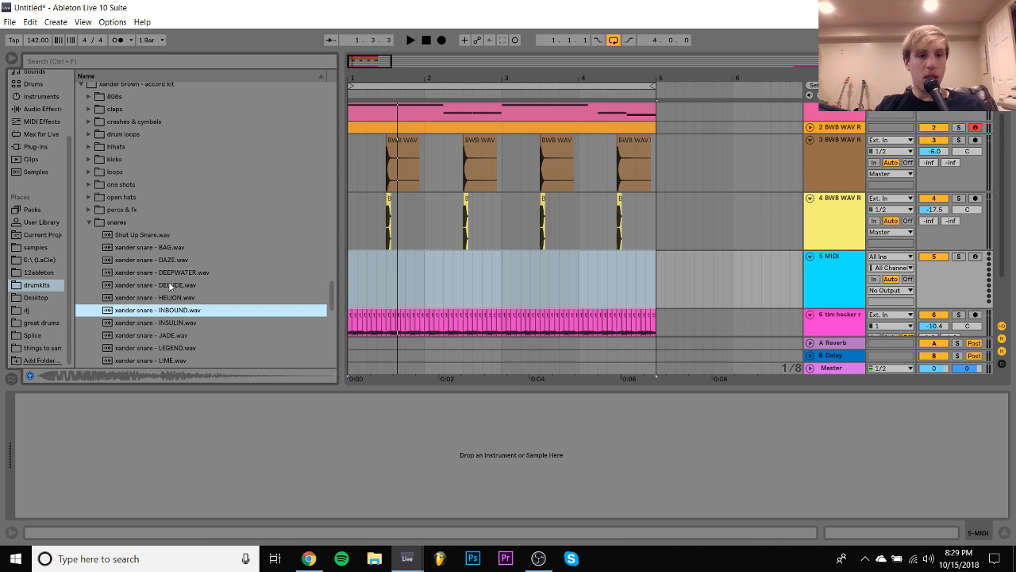
- Place xander snare - INBOUND.wav at 1.3.1 on the new track and duplicate it to beat 3 of each of the four bars
{"action": "left_click", "coordinate": [455, 283]}
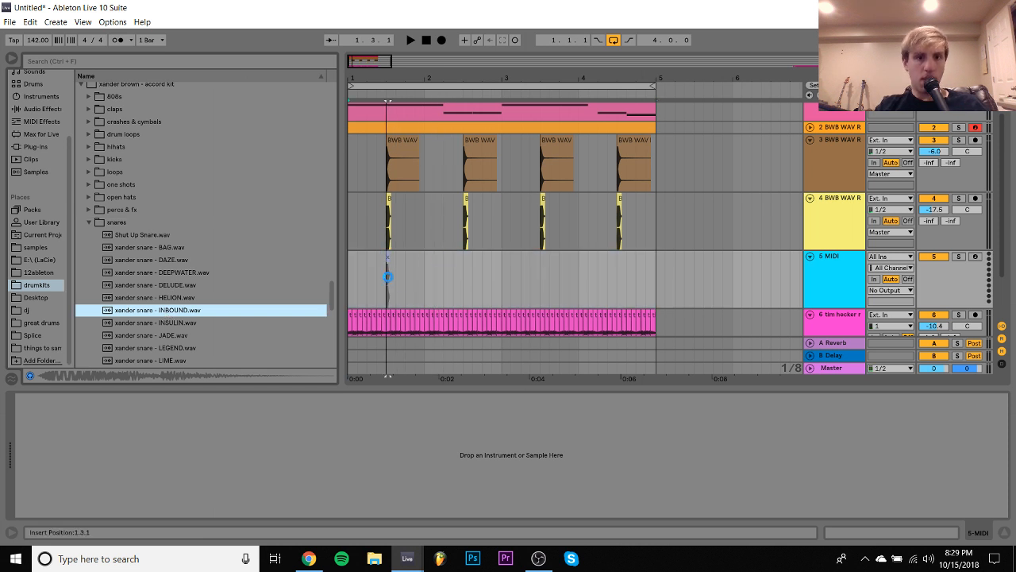
{"action": "left_click", "coordinate": [423, 281]}
{"action": "key", "text": "ctrl+d"}
{"action": "key", "text": "ctrl+d"}
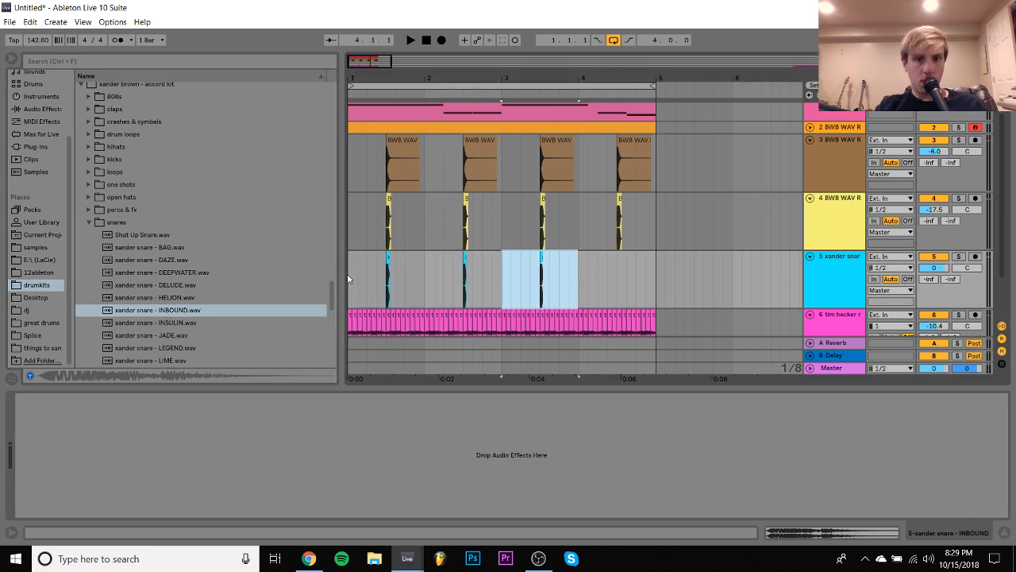
{"action": "key", "text": "ctrl+d"}
- Play the loop from the start and set the INBOUND snare track's volume to -15.7 dB
{"action": "left_click", "coordinate": [350, 276]}
{"action": "key", "text": "space"}
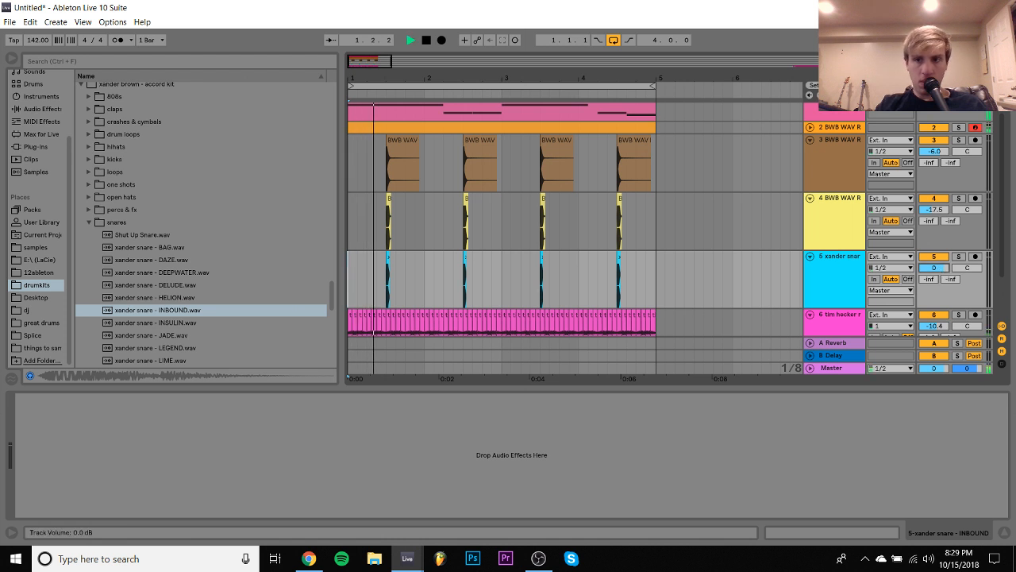
{"action": "left_click_drag", "start_coordinate": [933, 268], "coordinate": [934, 308]}
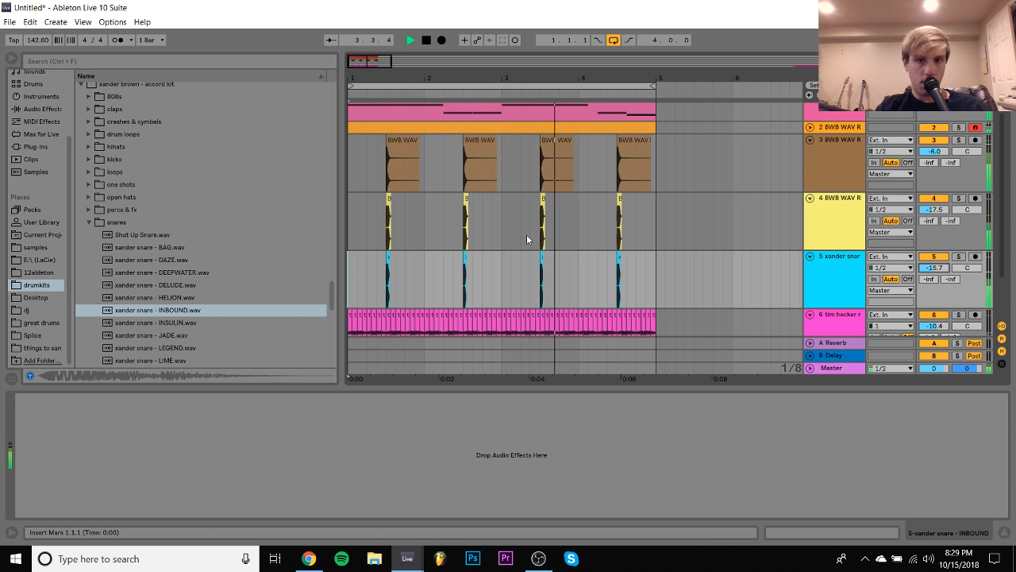
- Insert another track below the INBOUND snare, compare INSULIN and JADE samples, and place xander snare - JADE.wav at 1.4.3
{"action": "left_click", "coordinate": [828, 274]}
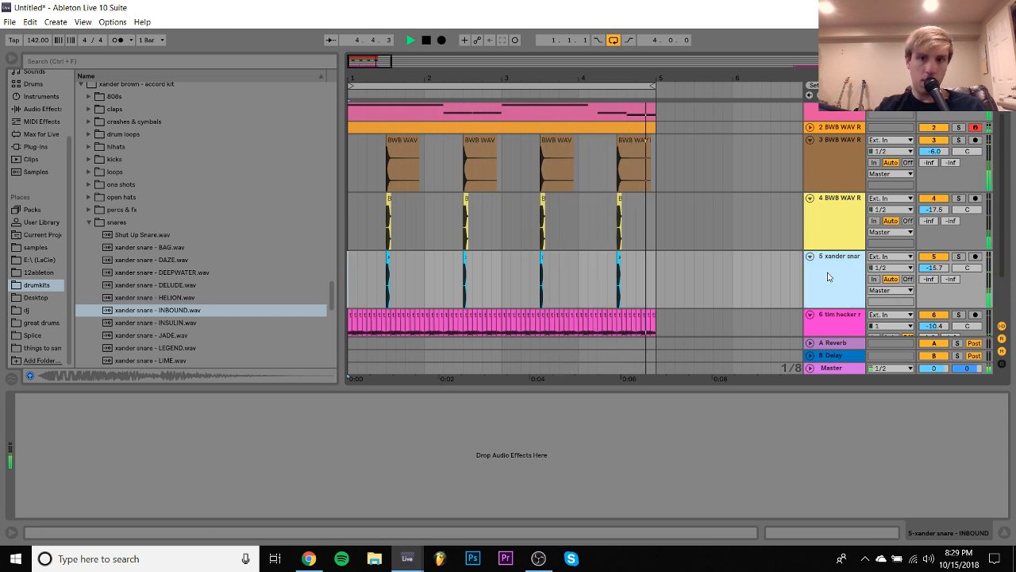
{"action": "key", "text": "ctrl+shift+t"}
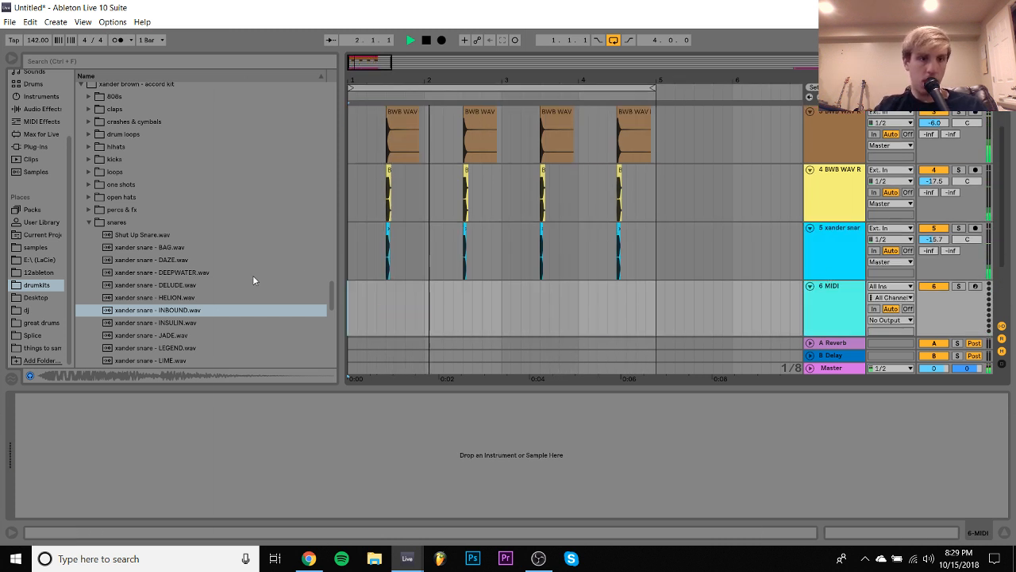
{"action": "left_click", "coordinate": [169, 322]}
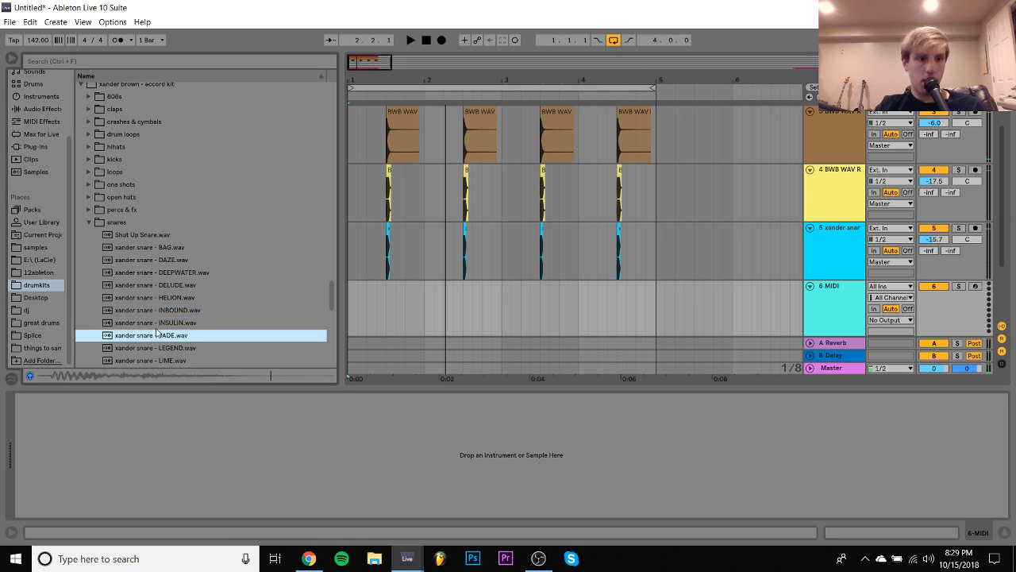
{"action": "left_click_drag", "start_coordinate": [149, 326], "coordinate": [356, 302]}
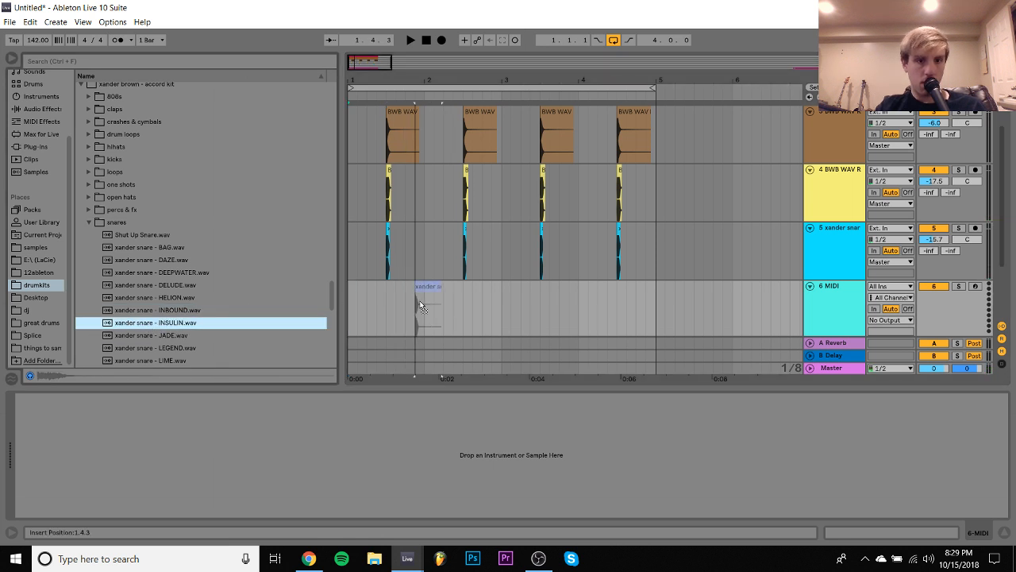
{"action": "left_click_drag", "start_coordinate": [421, 305], "coordinate": [149, 351]}
{"action": "left_click", "coordinate": [147, 336]}
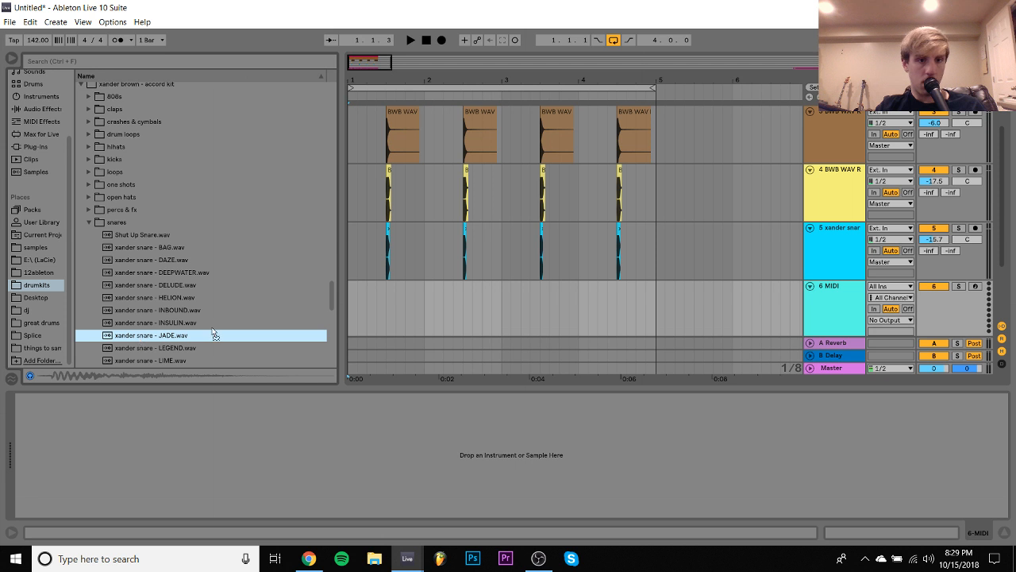
{"action": "left_click_drag", "start_coordinate": [421, 309], "coordinate": [400, 305]}
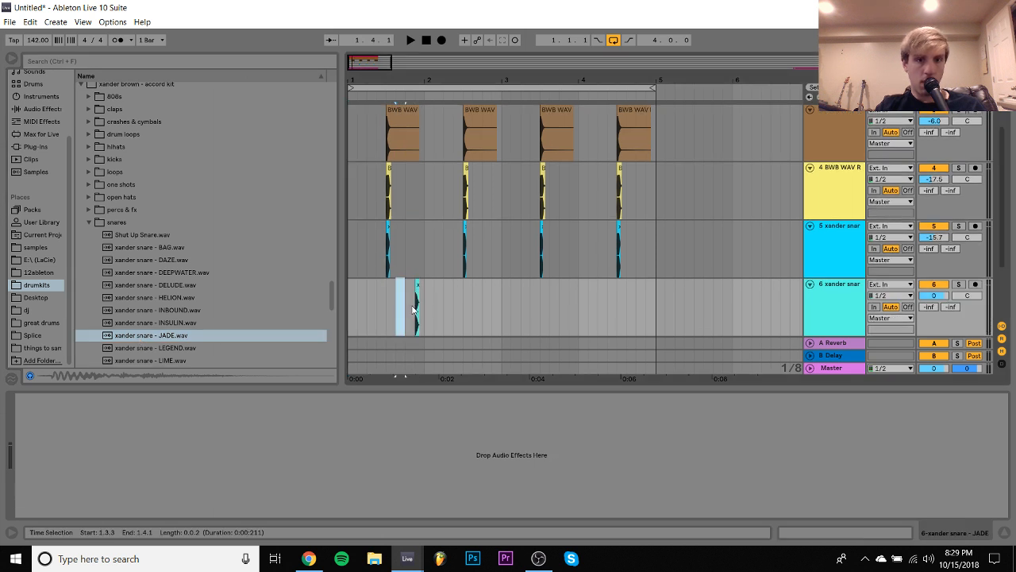
- Duplicate the JADE snare hit to 2.1.3, repeat the two-bar pattern over bars 3 and 4, and delete the copy at 4.1.3
{"action": "left_click", "coordinate": [414, 307]}
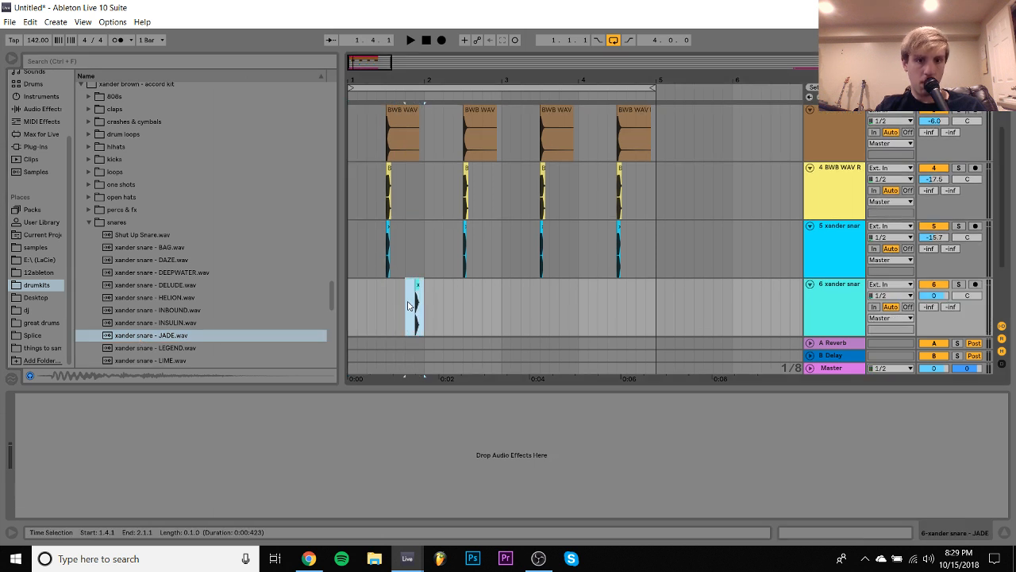
{"action": "key", "text": "ctrl+d"}
{"action": "left_click_drag", "start_coordinate": [502, 314], "coordinate": [342, 299]}
{"action": "key", "text": "ctrl+d"}
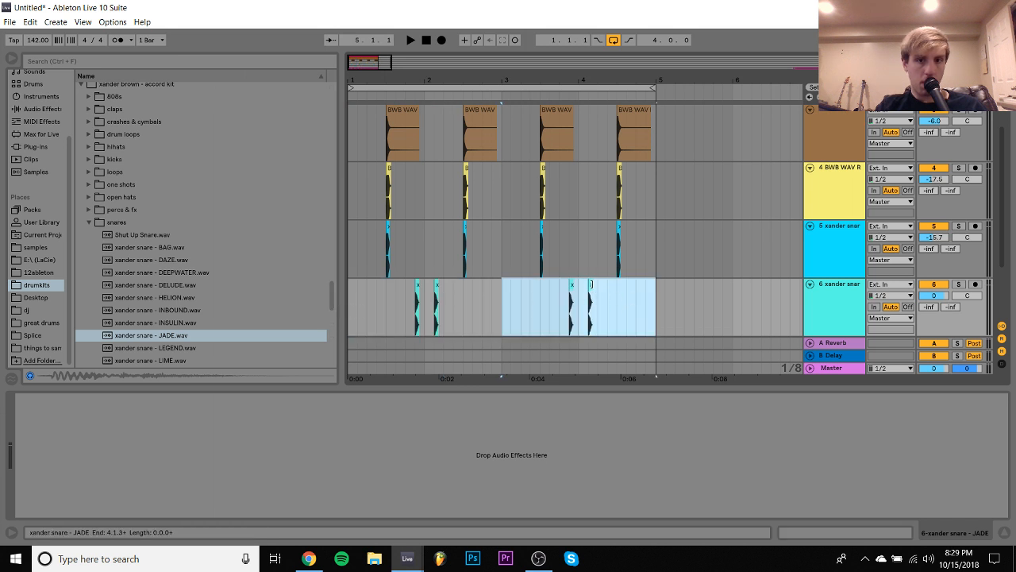
{"action": "left_click", "coordinate": [590, 284]}
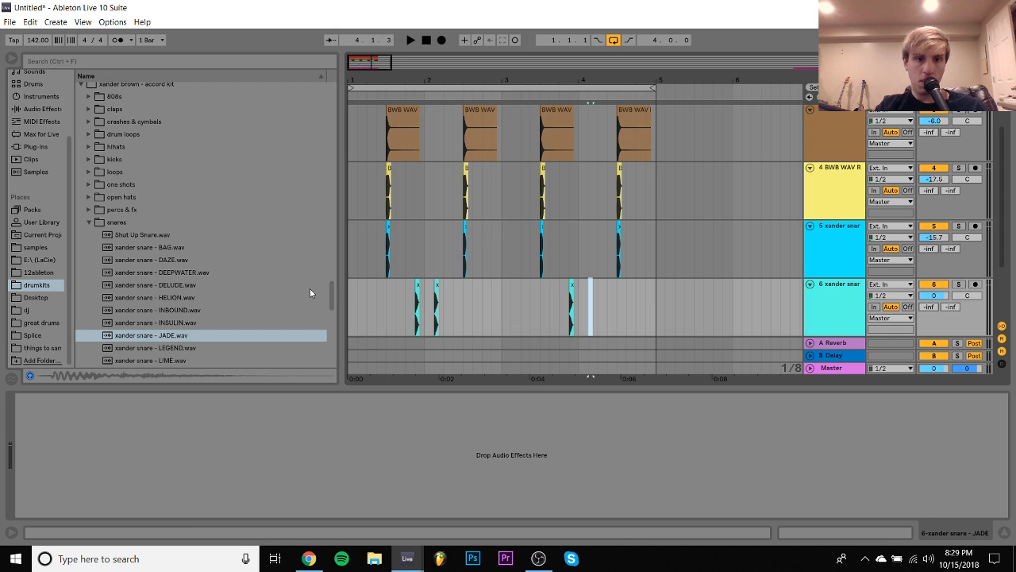
- Play the loop from the start and set the JADE snare track's volume to -8.2 dB
{"action": "left_click", "coordinate": [348, 302]}
{"action": "key", "text": "space"}
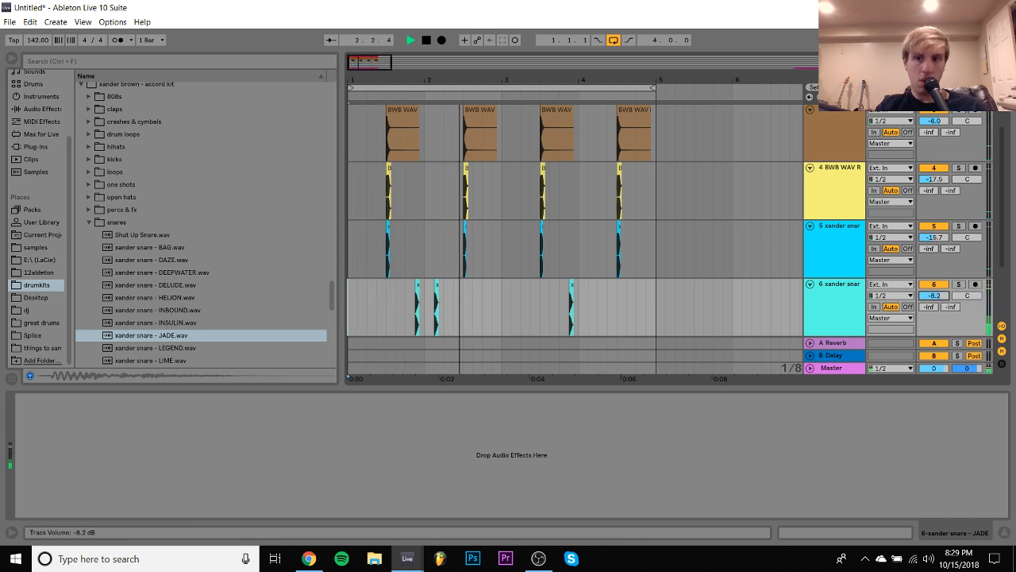
- In the hi-hat clip, move the roll at 3.2.3 back to 3.2.1 and fill the gap with an eighth-length C3 note
{"action": "scroll", "coordinate": [545, 266], "scroll_direction": "up", "scroll_amount": 3}
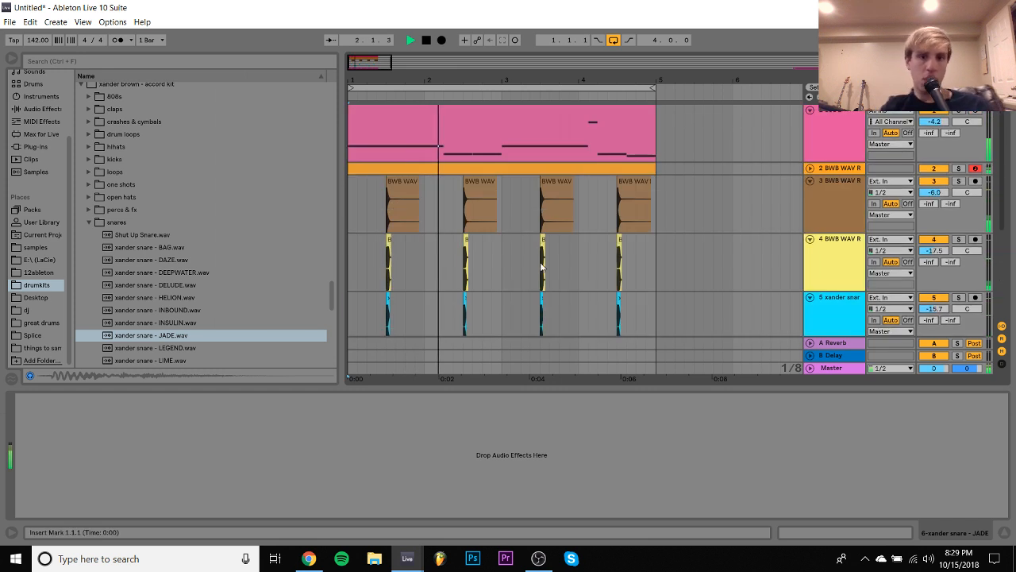
{"action": "double_click", "coordinate": [536, 166]}
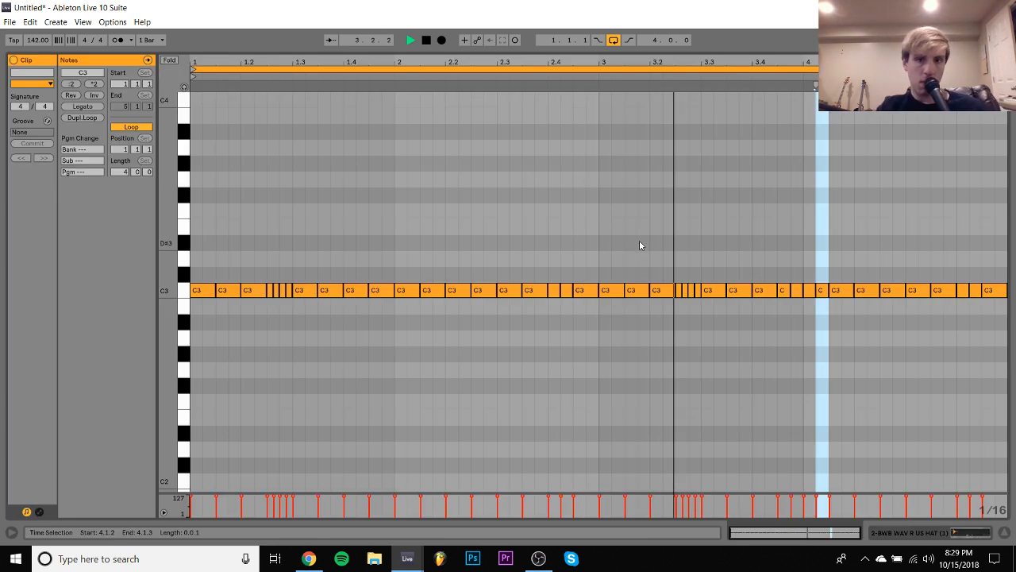
{"action": "left_click_drag", "start_coordinate": [679, 273], "coordinate": [698, 297]}
{"action": "key", "text": "Left"}
{"action": "key", "text": "Left"}
{"action": "double_click", "coordinate": [686, 293]}
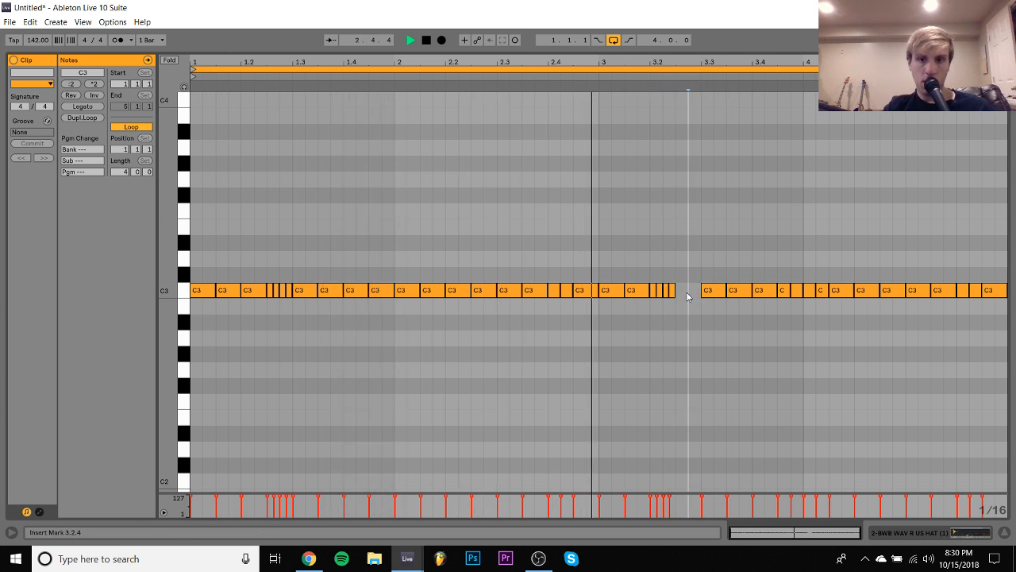
{"action": "key", "text": "shift+Right"}
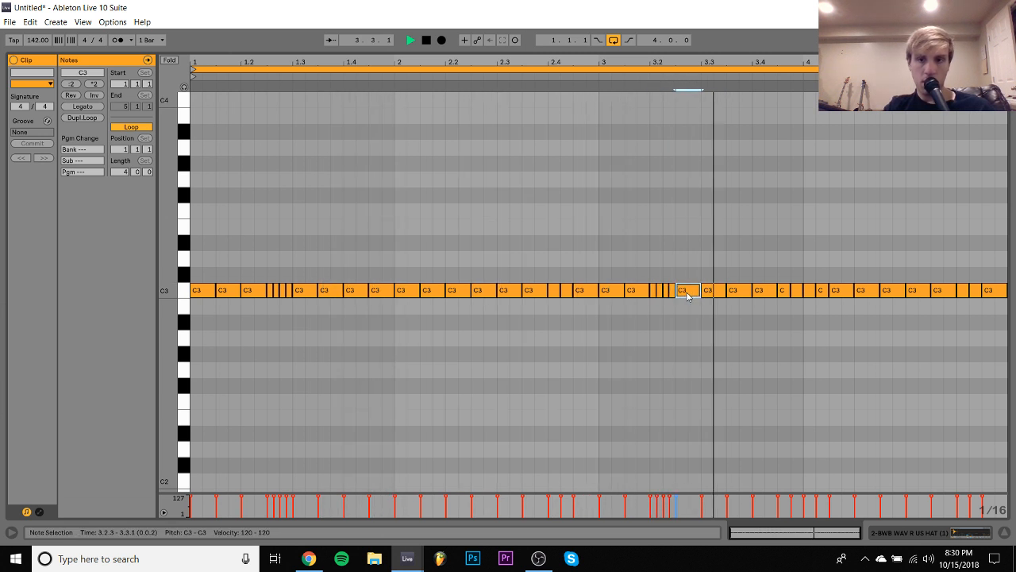
- Extend the hi-hat note at 3.4.3 to an eighth and turn the note at 4.1.1 into two consecutive 1/32 notes
{"action": "left_click", "coordinate": [784, 291]}
{"action": "key", "text": "shift+Right"}
{"action": "left_click_drag", "start_coordinate": [800, 57], "coordinate": [746, 98]}
{"action": "key", "text": "ctrl+d"}
{"action": "key", "text": "shift+Left"}
{"action": "key", "text": "shift+Left"}
{"action": "key", "text": "shift+Left"}
{"action": "key", "text": "ctrl+d"}
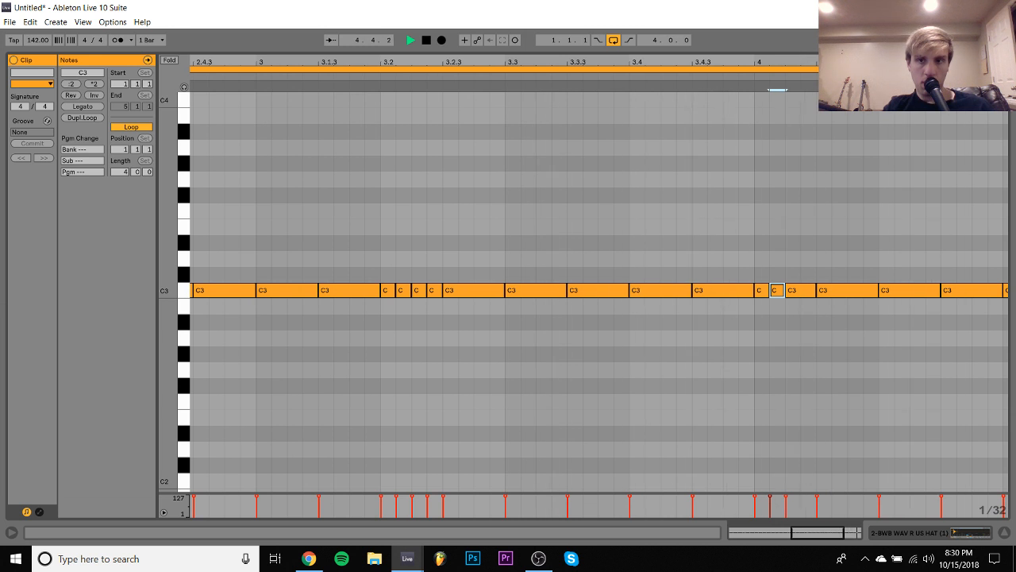
{"action": "left_click_drag", "start_coordinate": [866, 61], "coordinate": [873, 16]}
{"action": "left_click", "coordinate": [956, 269]}
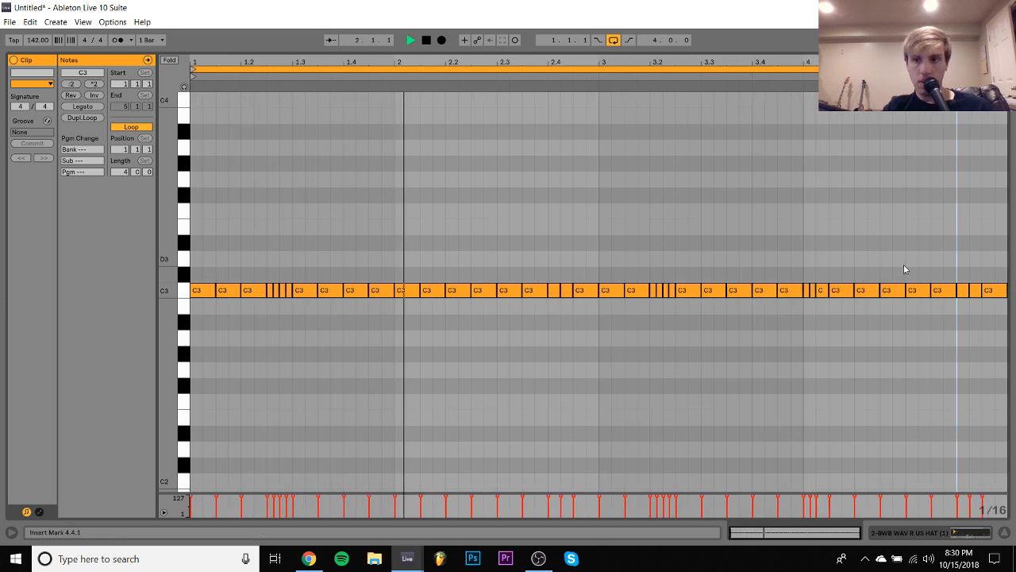
- In the hi-hat clip, make the note at 4.4.1 an eighth, split the last eighth into 1/16 notes at 4.4.3 and 4.4.4, and close the clip
{"action": "left_click_drag", "start_coordinate": [954, 273], "coordinate": [956, 327]}
{"action": "key", "text": "ctrl+d"}
{"action": "key", "text": "ctrl+d"}
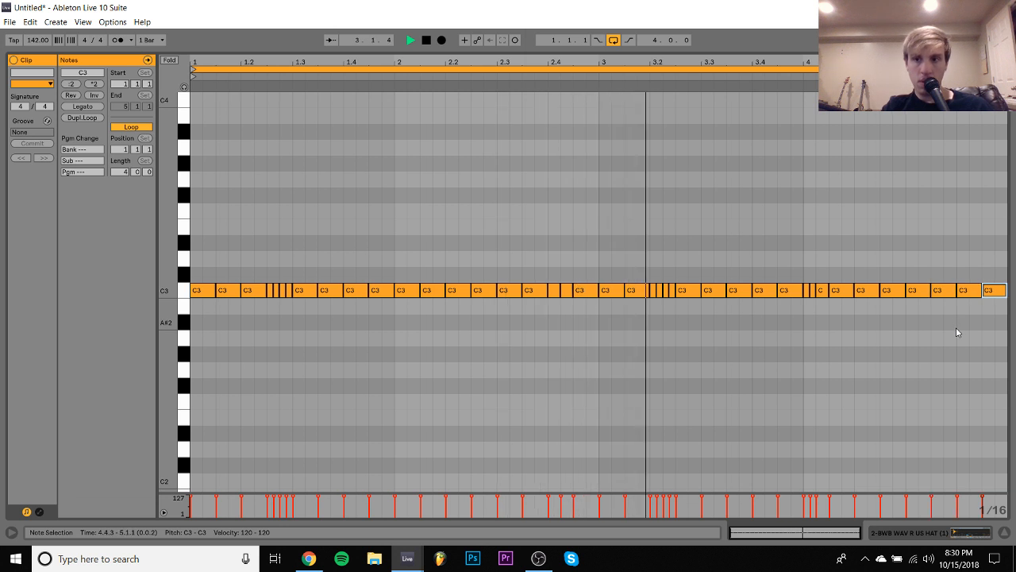
{"action": "key", "text": "shift+Left"}
{"action": "key", "text": "ctrl+d"}
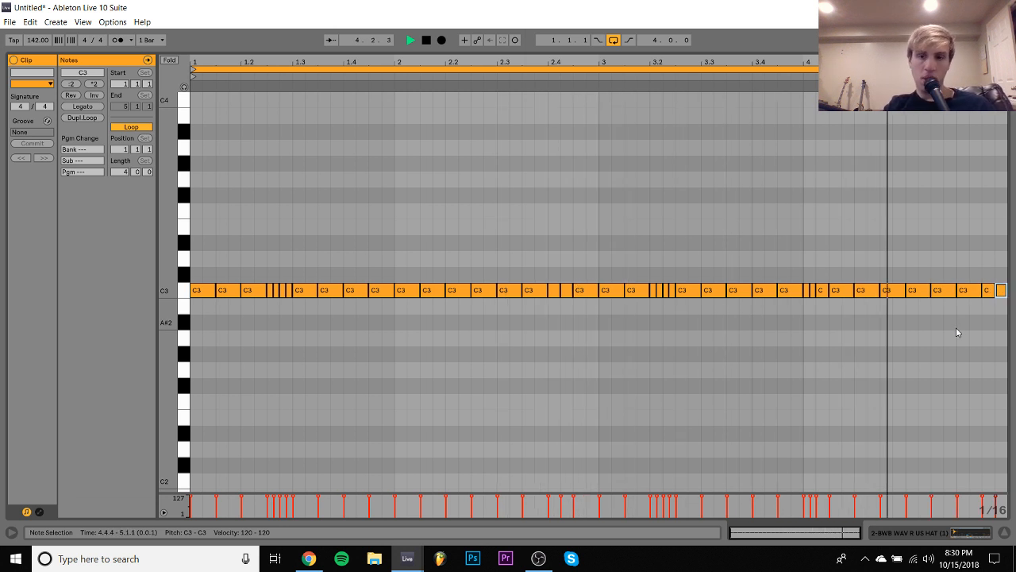
{"action": "left_click", "coordinate": [925, 343]}
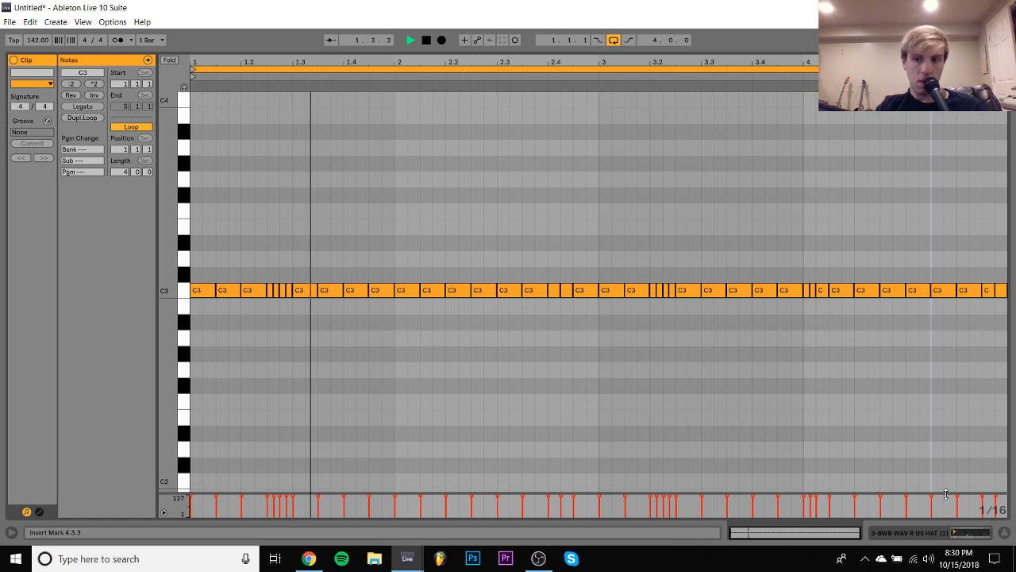
{"action": "left_click", "coordinate": [965, 533]}
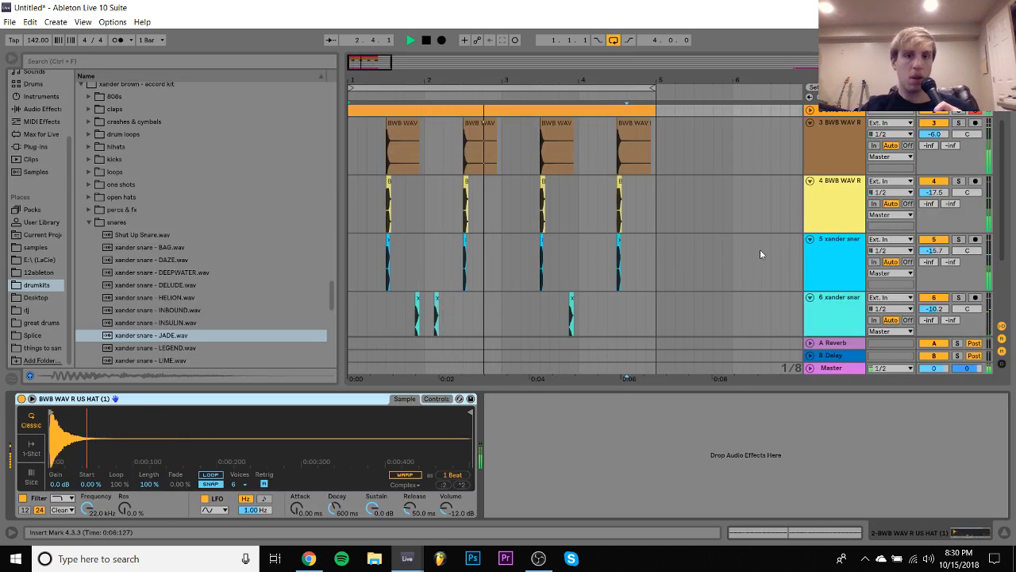
- Delete the two xander snare tracks, JADE and INBOUND
{"action": "scroll", "coordinate": [759, 254], "scroll_direction": "down", "scroll_amount": 2}
{"action": "left_click", "coordinate": [828, 251]}
{"action": "key", "text": "Delete"}
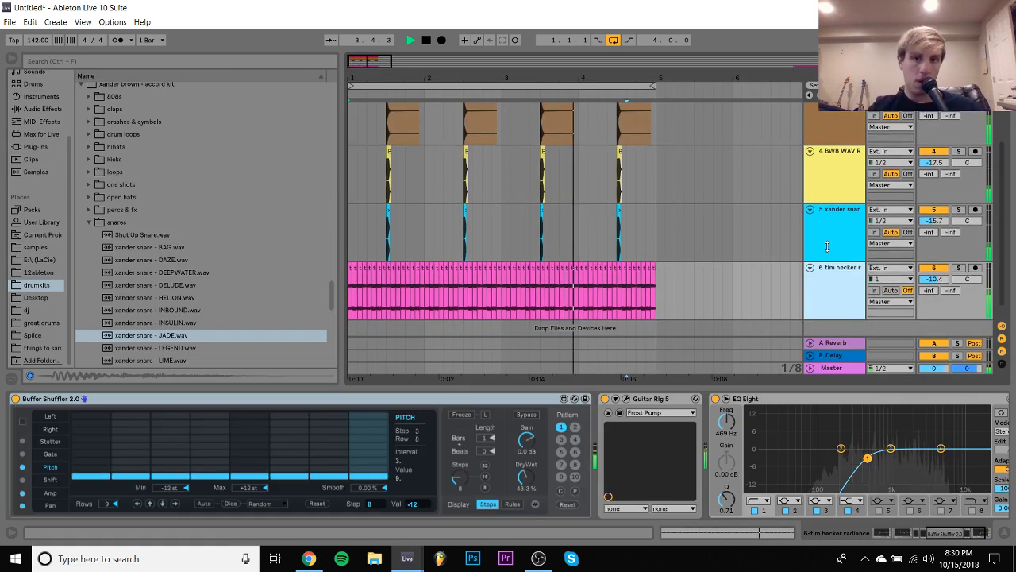
{"action": "scroll", "coordinate": [830, 249], "scroll_direction": "up", "scroll_amount": 4}
{"action": "left_click", "coordinate": [834, 282]}
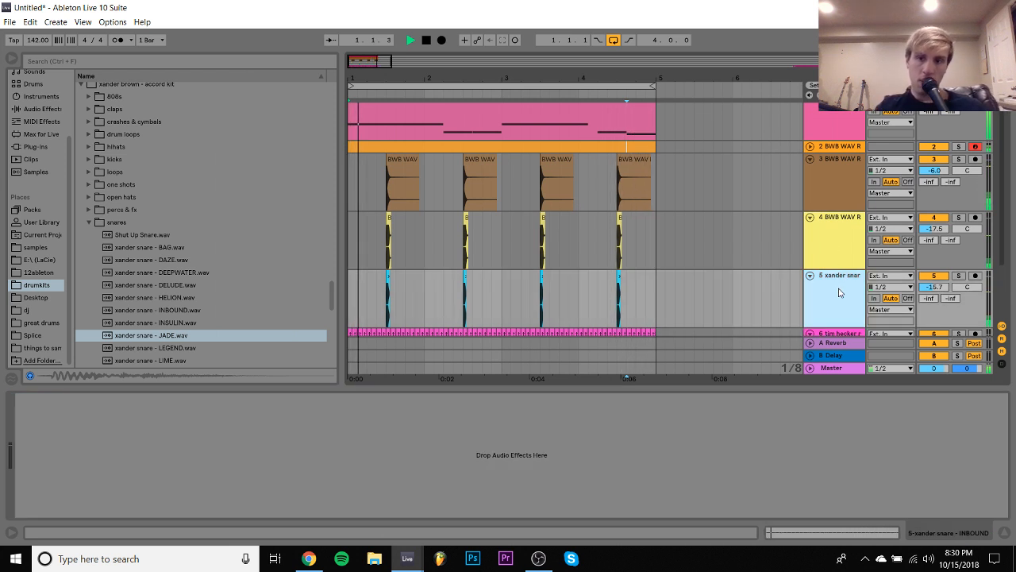
{"action": "key", "text": "Delete"}
- Insert a new MIDI track directly below the clap track
{"action": "left_click", "coordinate": [830, 237]}
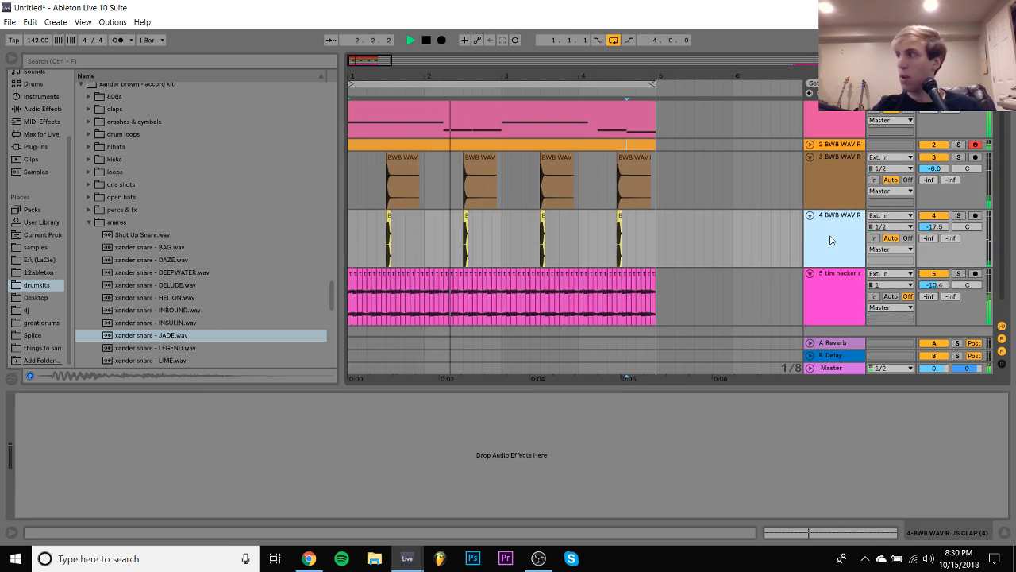
{"action": "scroll", "coordinate": [832, 240], "scroll_direction": "up", "scroll_amount": 1}
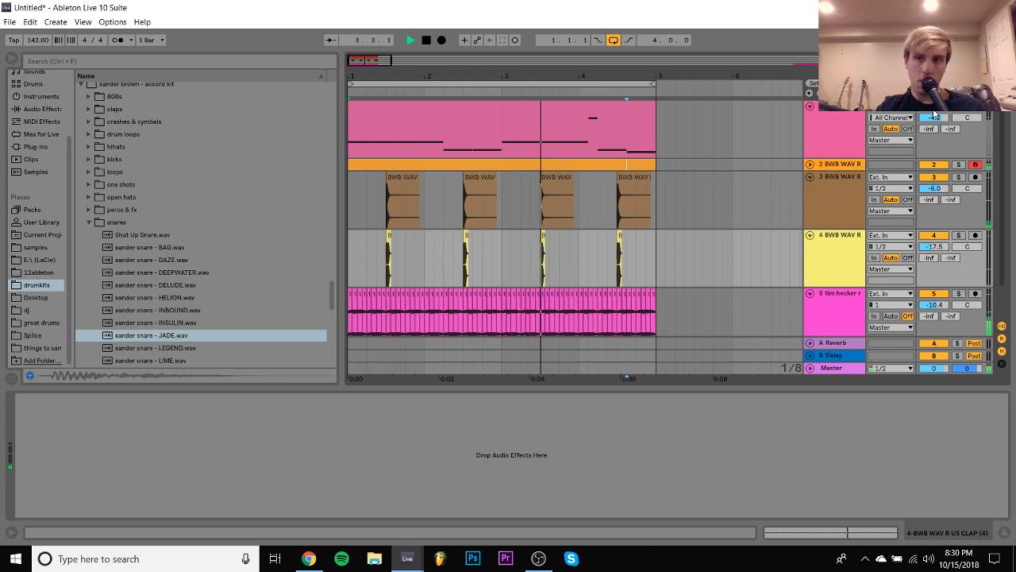
{"action": "scroll", "coordinate": [830, 241], "scroll_direction": "down", "scroll_amount": 1}
{"action": "key", "text": "ctrl+shift+t"}
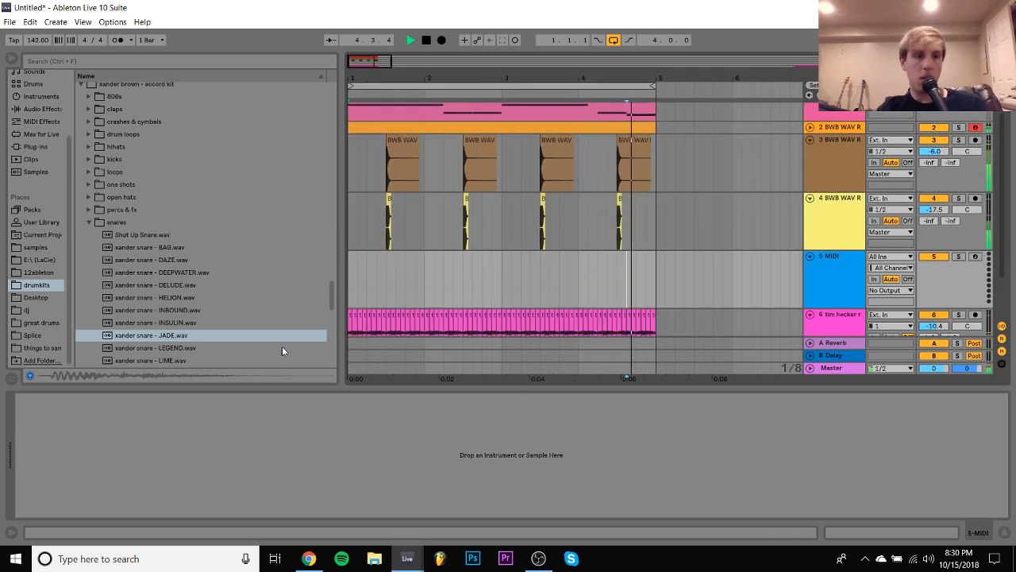
- Browse the drum kits to WavSupply - BWB - Wav R Us (Drum Kit) and expand its BWB WAV R US SNARES folder
{"action": "scroll", "coordinate": [176, 347], "scroll_direction": "up", "scroll_amount": 6}
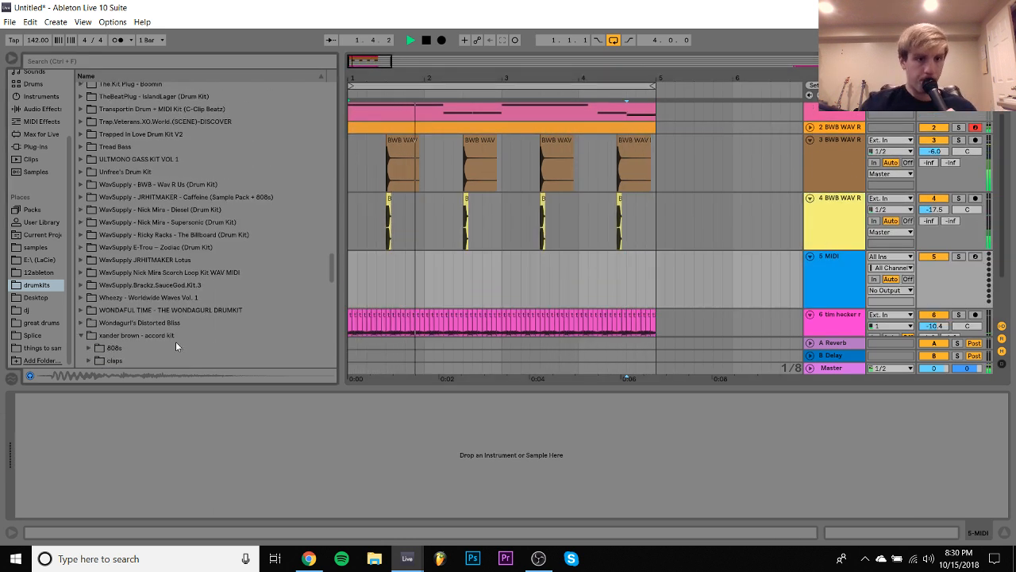
{"action": "left_click", "coordinate": [80, 184]}
{"action": "key", "text": "Down"}
{"action": "key", "text": "Down"}
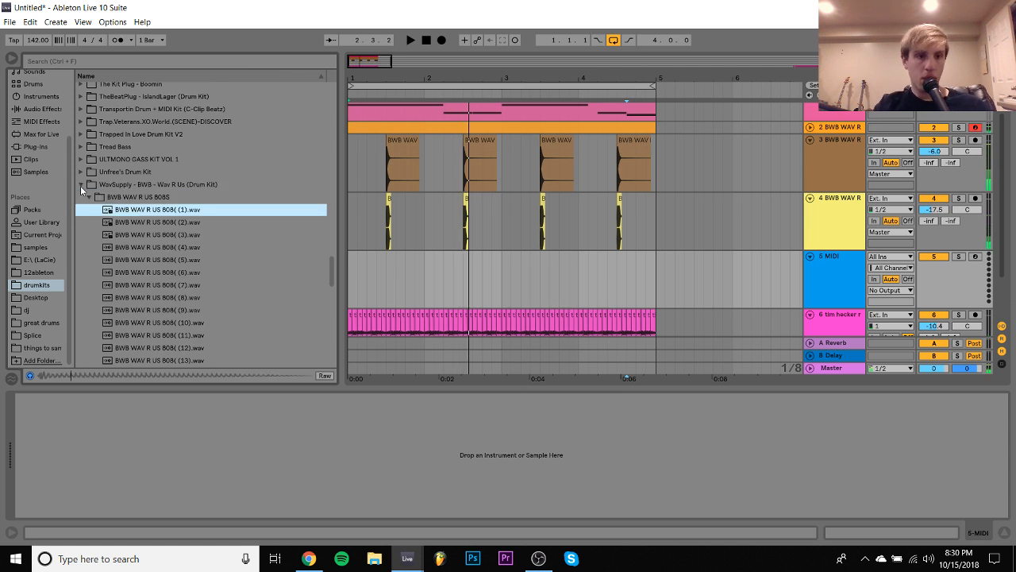
{"action": "key", "text": "Up"}
{"action": "key", "text": "Down"}
{"action": "key", "text": "Down"}
{"action": "key", "text": "Down"}
{"action": "key", "text": "Down"}
{"action": "key", "text": "Down"}
{"action": "key", "text": "Down"}
{"action": "key", "text": "Down"}
{"action": "key", "text": "Down"}
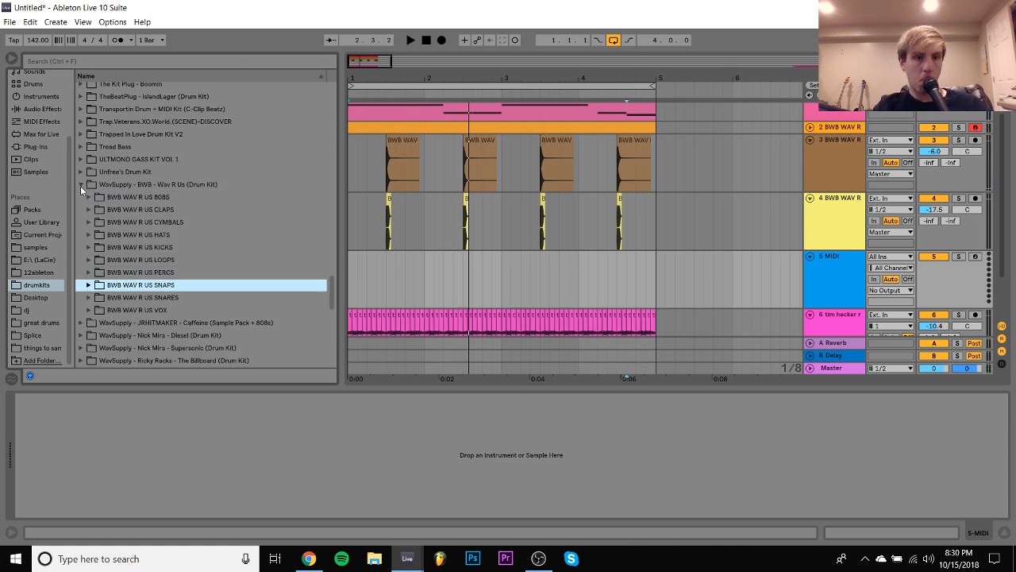
{"action": "key", "text": "Right"}
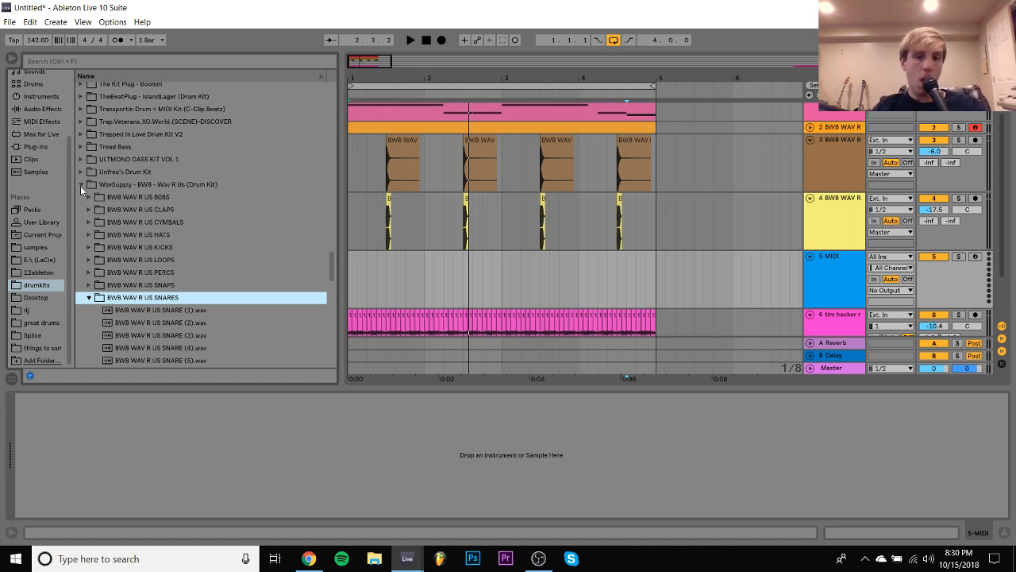
- Audition the first three BWB WAV R US snares and place SNARE (2) on the new track at 1.3.1
{"action": "key", "text": "Down"}
{"action": "key", "text": "Down"}
{"action": "key", "text": "Down"}
{"action": "key", "text": "Up"}
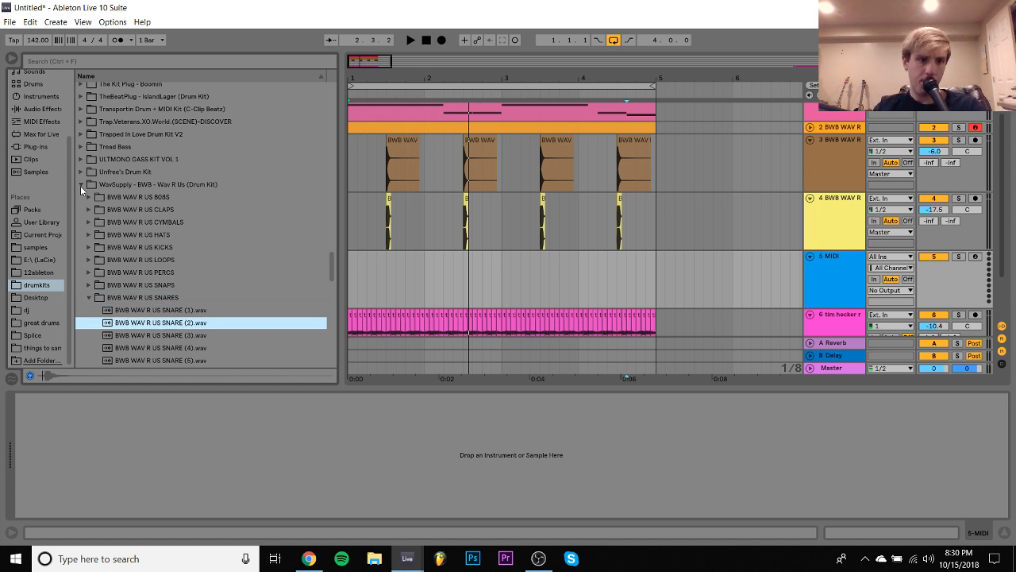
{"action": "key", "text": "Up"}
{"action": "key", "text": "Down"}
{"action": "key", "text": "Down"}
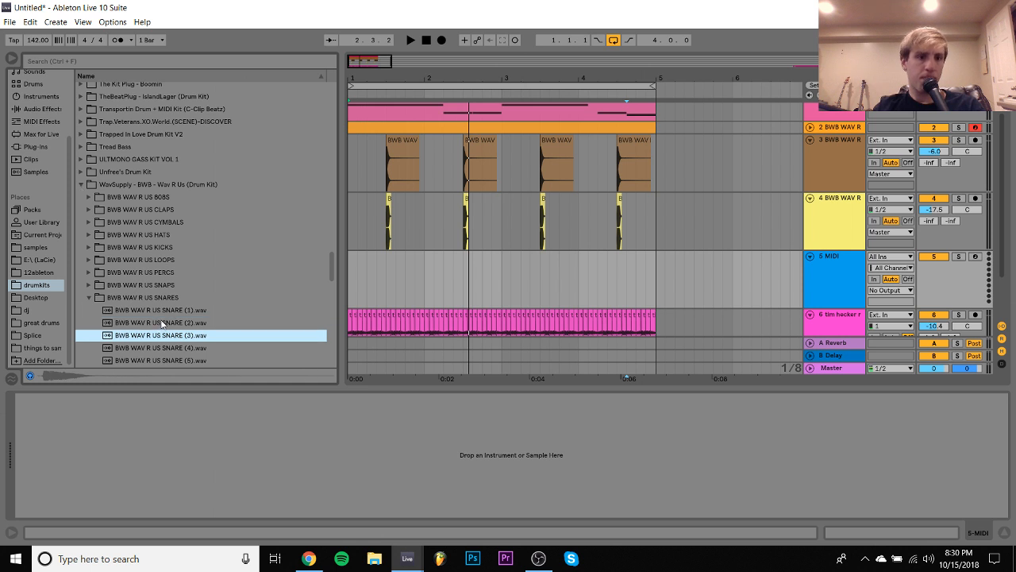
{"action": "left_click_drag", "start_coordinate": [163, 323], "coordinate": [387, 264]}
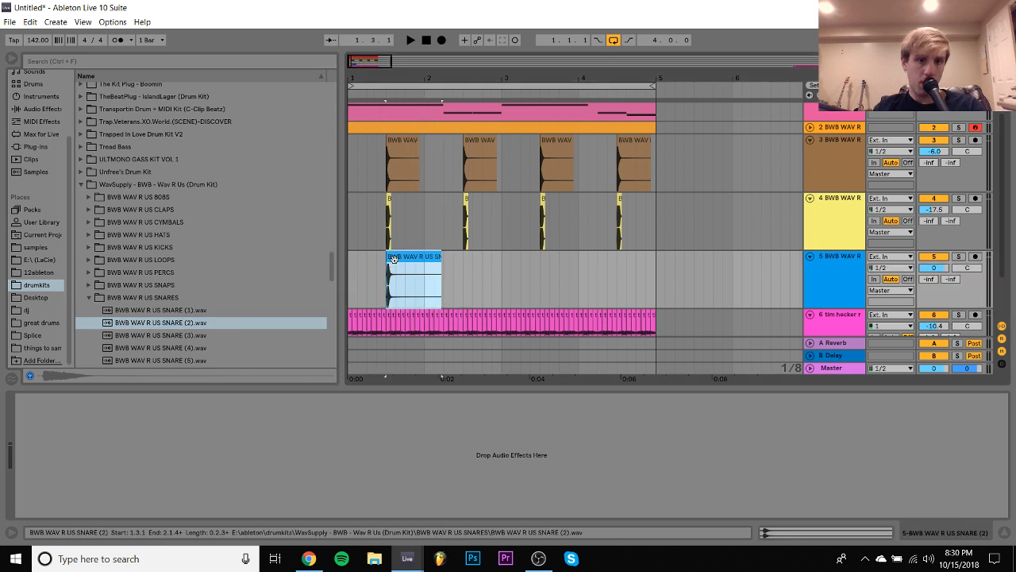
- Trim the new snare clip to start at 0.0.33 and end at 0.0.187, and return to the arrangement
{"action": "double_click", "coordinate": [396, 259]}
{"action": "left_click_drag", "start_coordinate": [217, 63], "coordinate": [235, 66]}
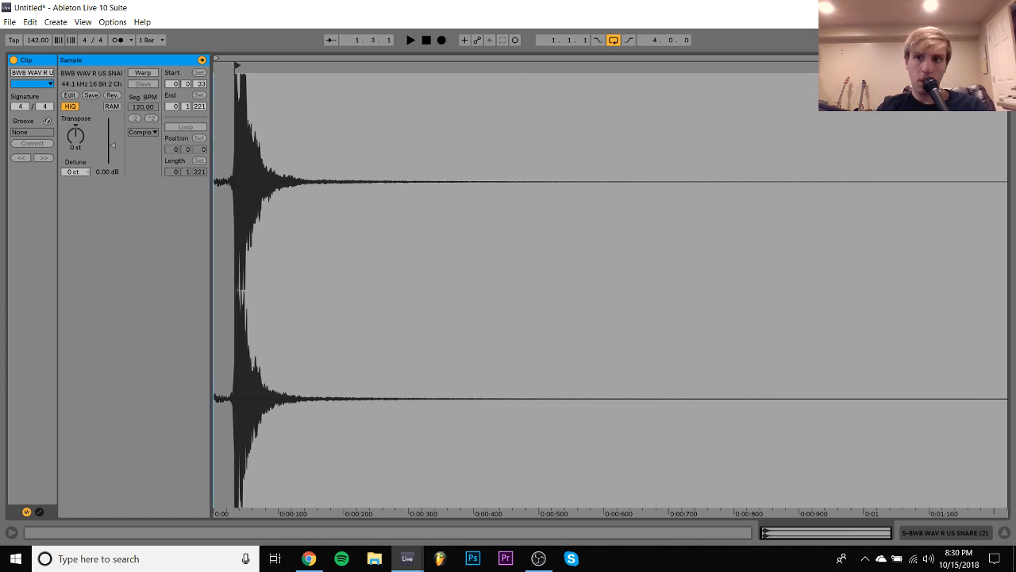
{"action": "mouse_move", "coordinate": [1004, 65]}
{"action": "left_mouse_down"}
{"action": "mouse_move", "coordinate": [545, 84]}
{"action": "mouse_move", "coordinate": [333, 109]}
{"action": "left_mouse_up"}
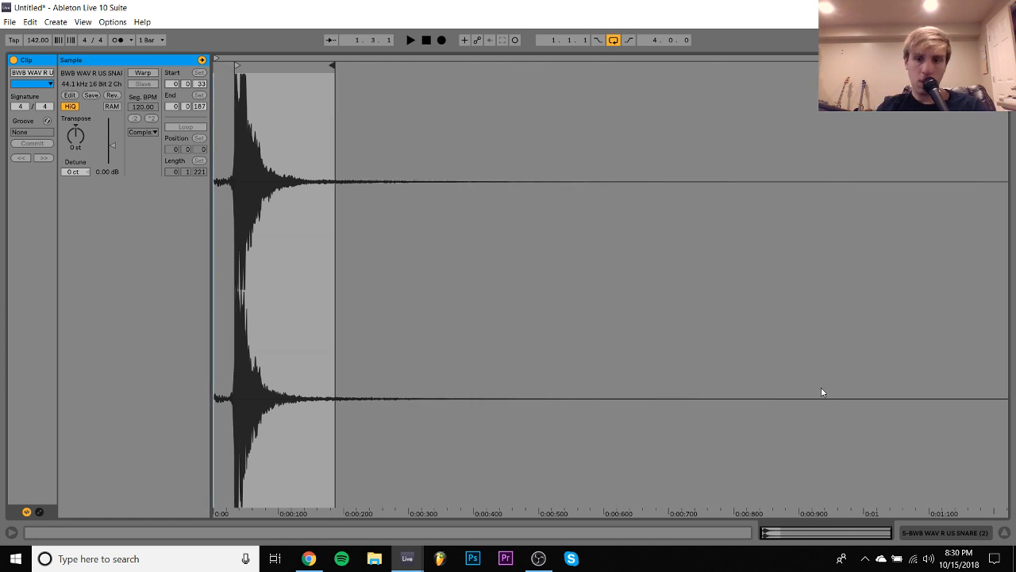
{"action": "left_click", "coordinate": [947, 540]}
- Play the loop from the start and lower the new snare track's volume to -7.8 dB
{"action": "left_click", "coordinate": [347, 215]}
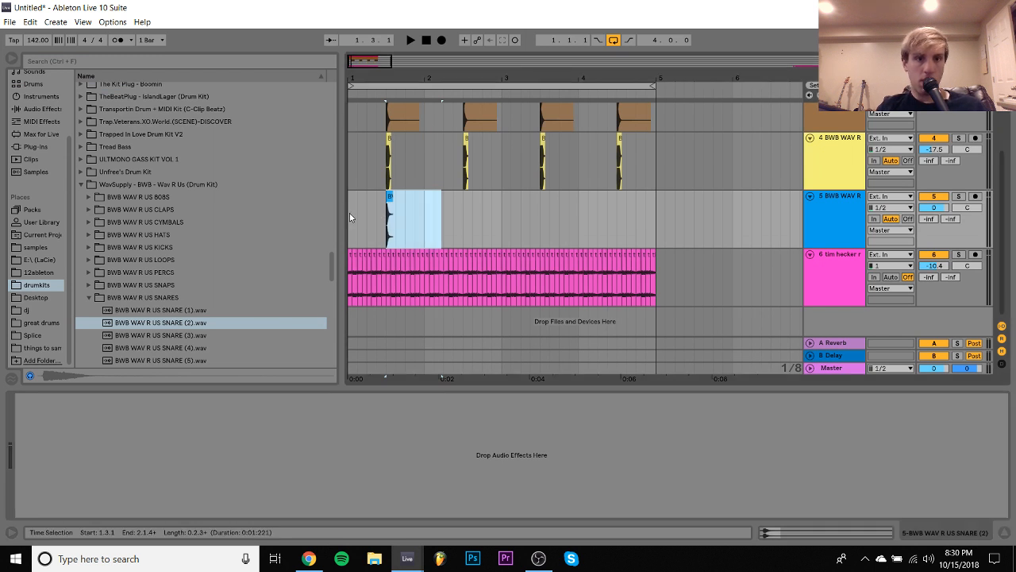
{"action": "left_click", "coordinate": [350, 214]}
{"action": "key", "text": "space"}
{"action": "left_click_drag", "start_coordinate": [935, 208], "coordinate": [935, 225]}
{"action": "key", "text": "space"}
{"action": "key", "text": "space"}
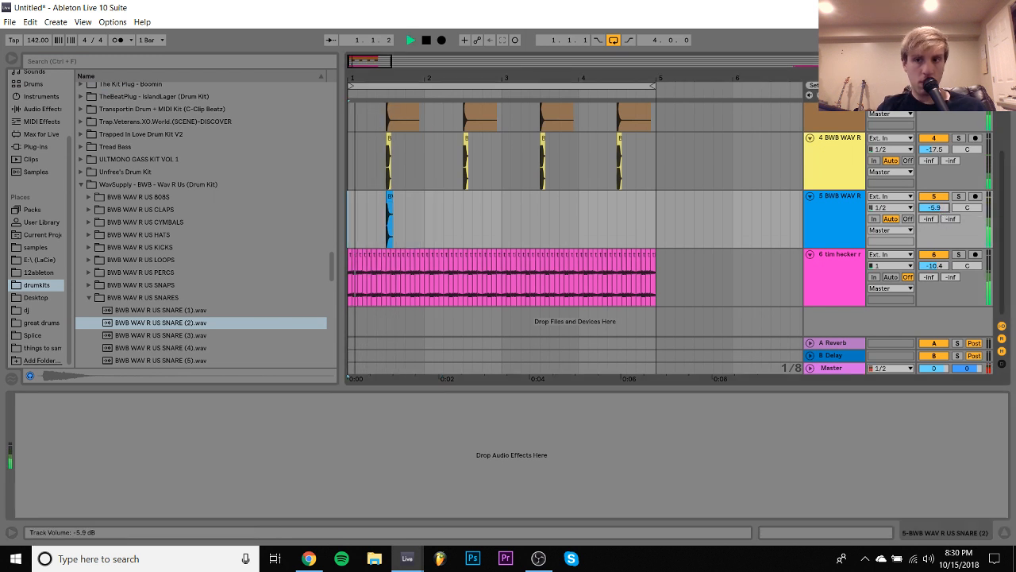
- Duplicate the snare's first bar across bars 2 to 4 and set the track's volume to -12.3 dB
{"action": "left_click", "coordinate": [421, 221], "text": "shift"}
{"action": "key", "text": "ctrl+d"}
{"action": "key", "text": "ctrl+d"}
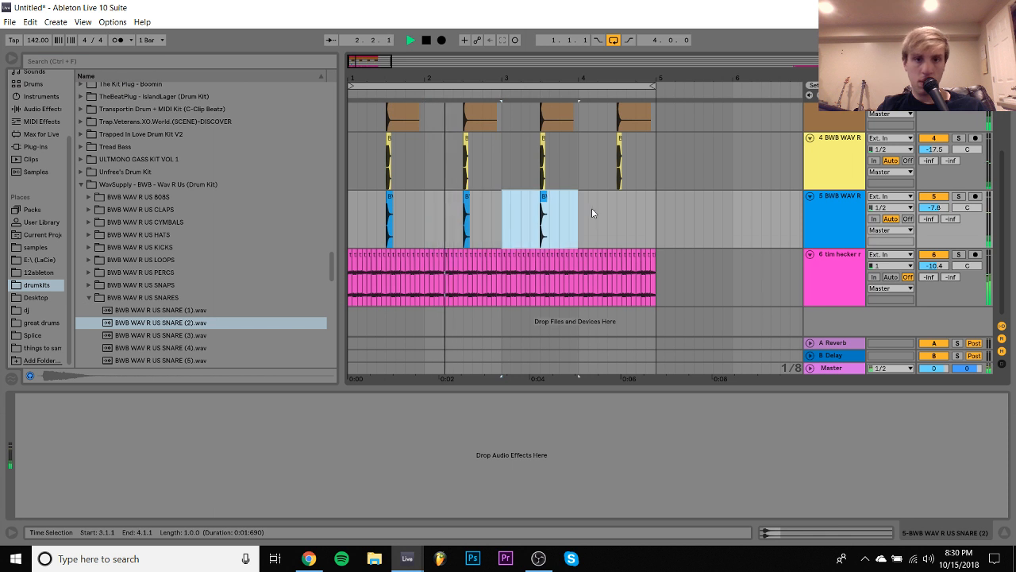
{"action": "key", "text": "ctrl+d"}
{"action": "left_click_drag", "start_coordinate": [934, 208], "coordinate": [934, 222]}
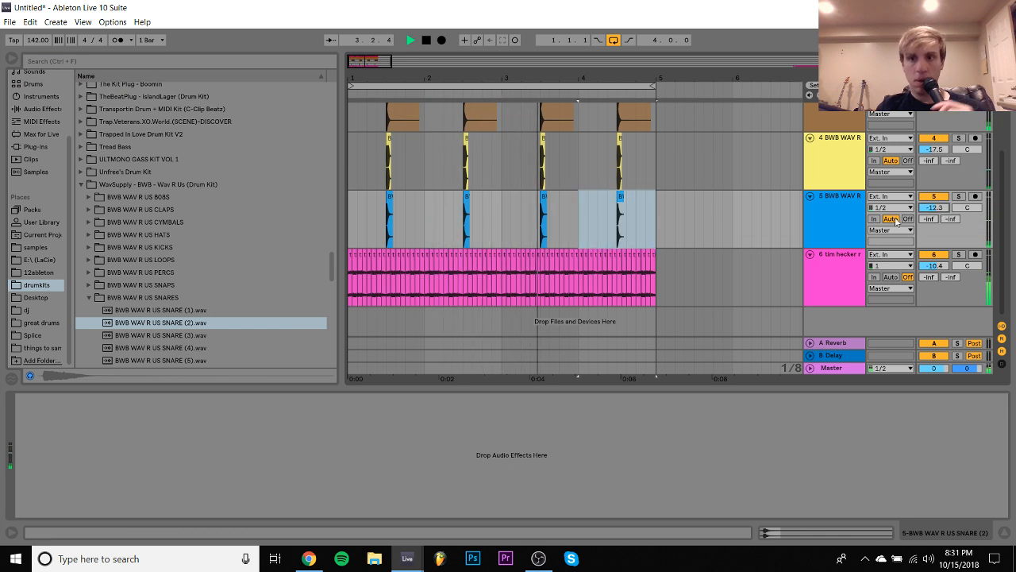
- Select the 808 track, close the Guitar Rig window, and expand the 0+TIME WARP 808 KIT+0 sample folder
{"action": "scroll", "coordinate": [897, 135], "scroll_direction": "up", "scroll_amount": 3}
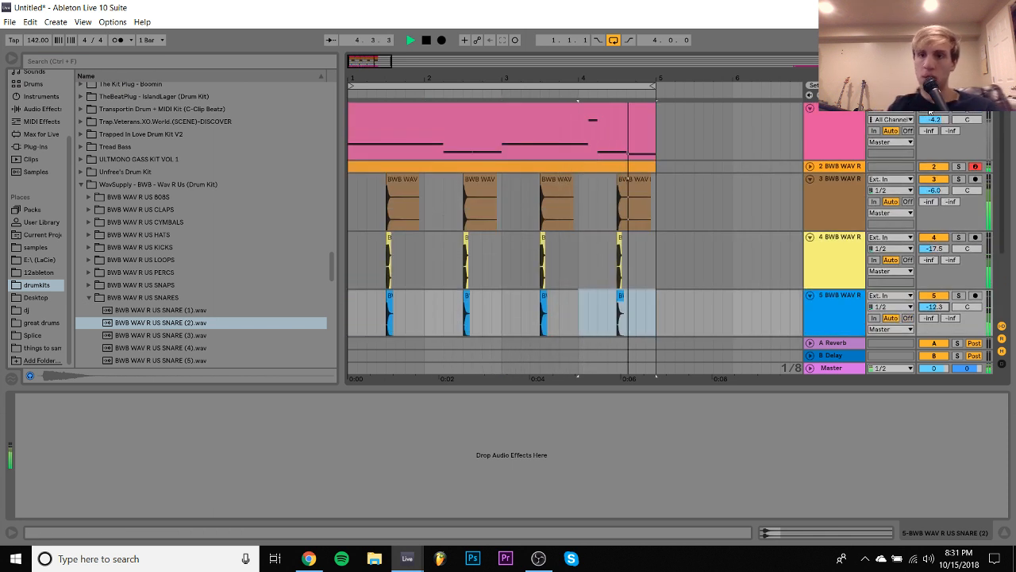
{"action": "left_click", "coordinate": [854, 129]}
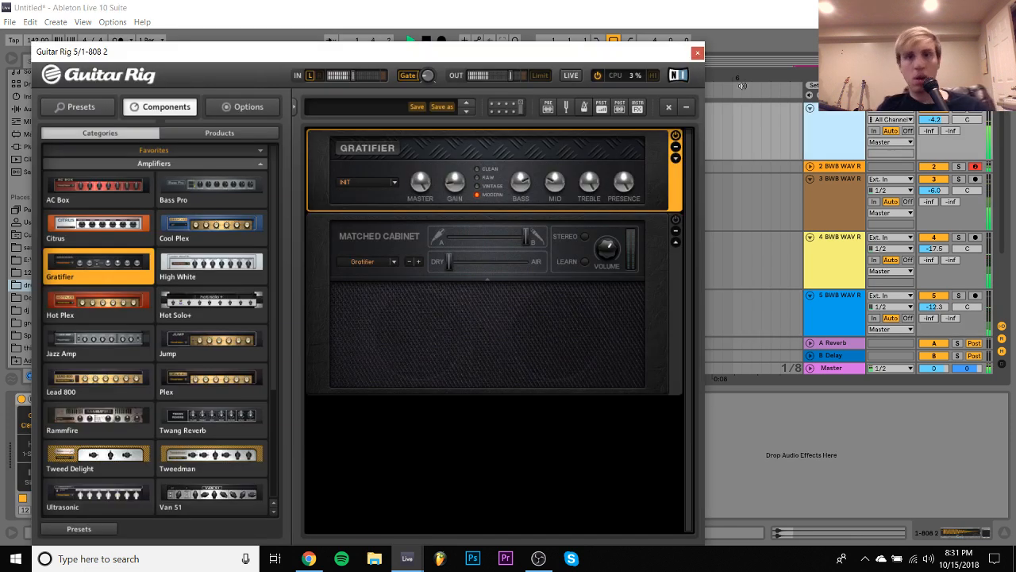
{"action": "left_click", "coordinate": [698, 53]}
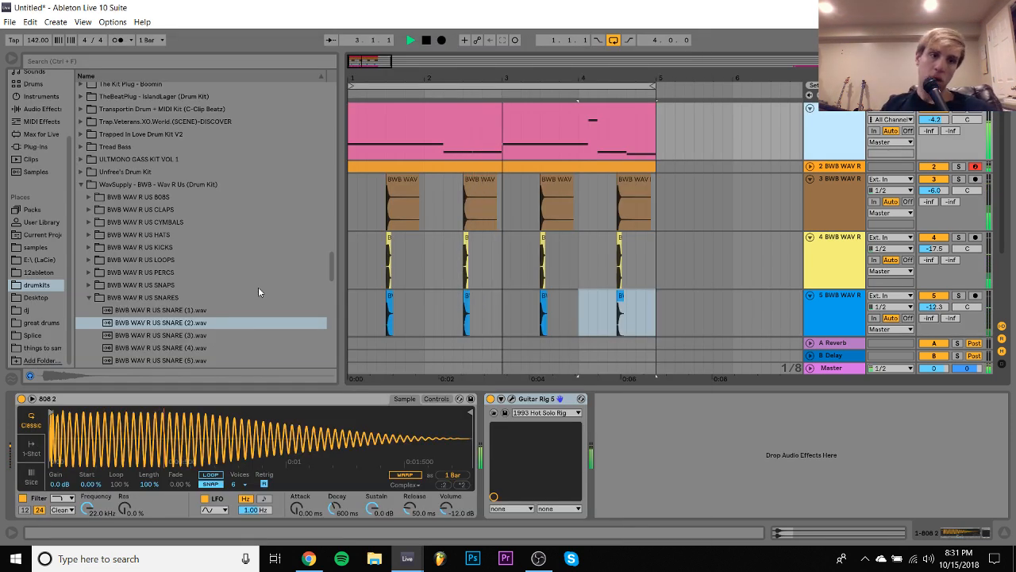
{"action": "scroll", "coordinate": [258, 291], "scroll_direction": "up", "scroll_amount": 15}
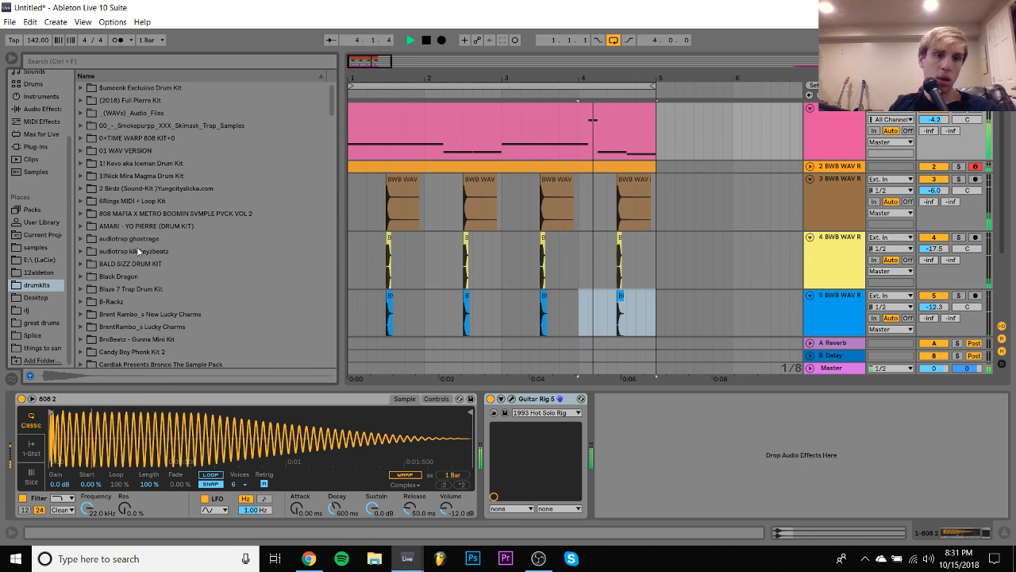
{"action": "left_click", "coordinate": [81, 138]}
{"action": "left_click", "coordinate": [89, 150]}
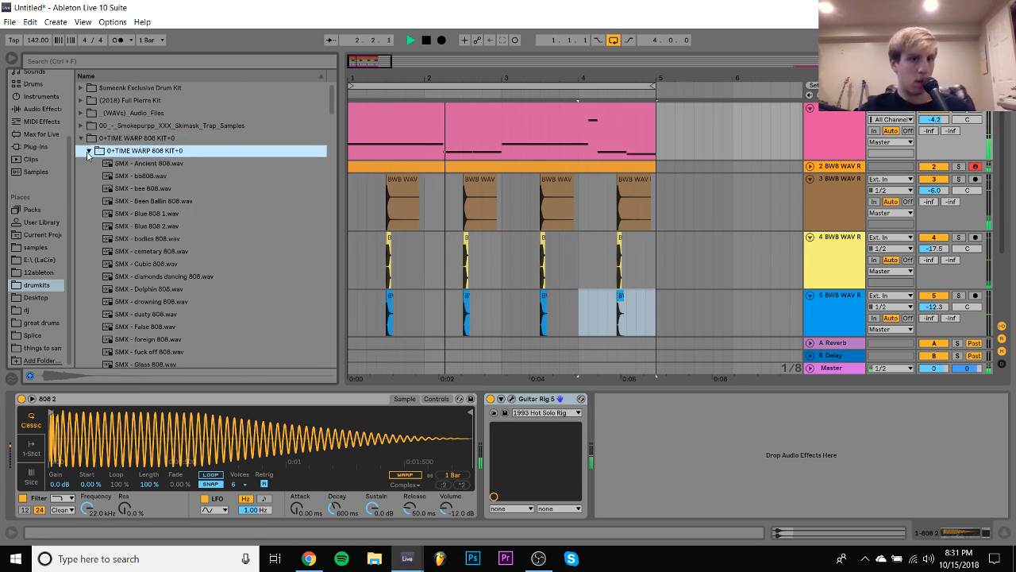
- Try SMX - Been Ballin 808 as the 808 track's sample, raising its gain to 5.0 dB and trimming its start slightly
{"action": "left_click", "coordinate": [144, 202]}
{"action": "double_click", "coordinate": [144, 203]}
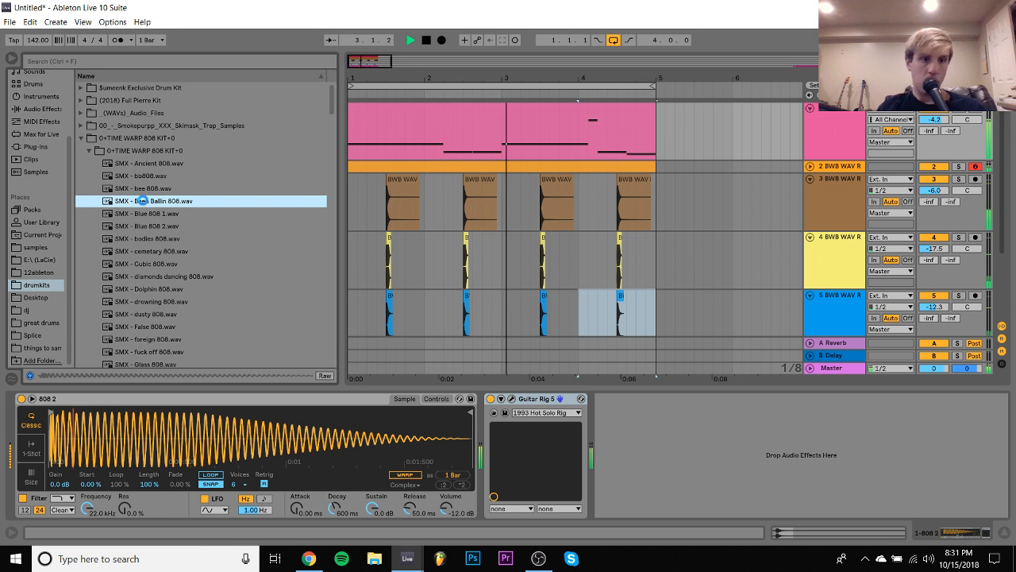
{"action": "right_click", "coordinate": [157, 439]}
{"action": "left_click", "coordinate": [193, 480]}
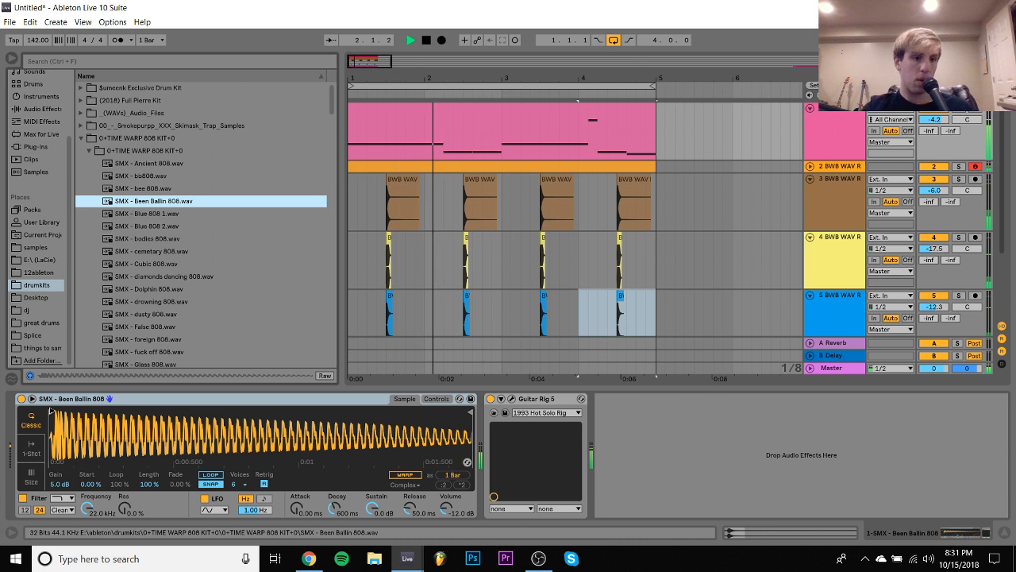
{"action": "left_click_drag", "start_coordinate": [52, 412], "coordinate": [55, 410]}
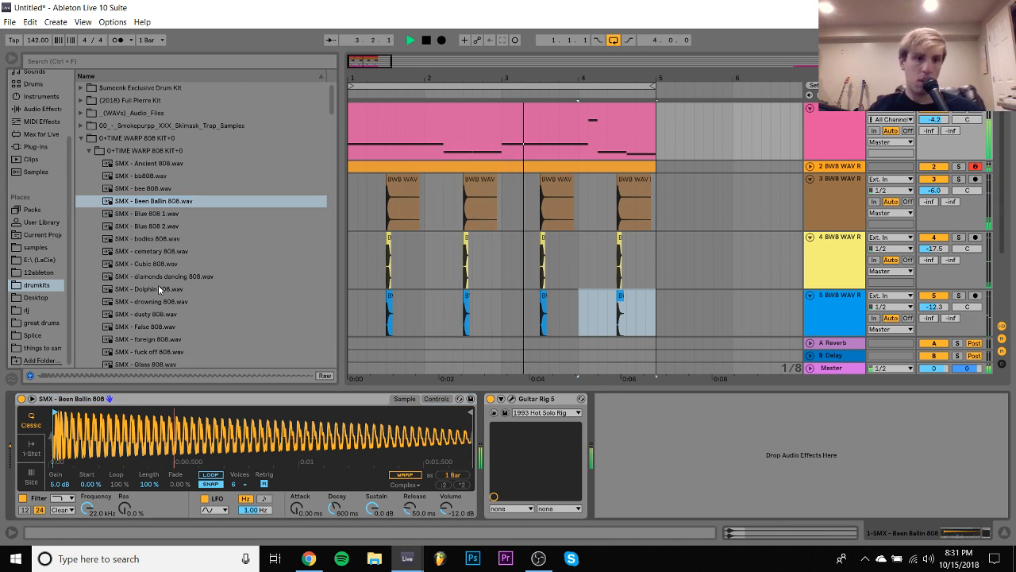
- Replace the 808 track's sample with SMX - Cubic 808 and transpose it by +1 st
{"action": "left_click", "coordinate": [145, 263]}
{"action": "left_click_drag", "start_coordinate": [143, 267], "coordinate": [156, 418]}
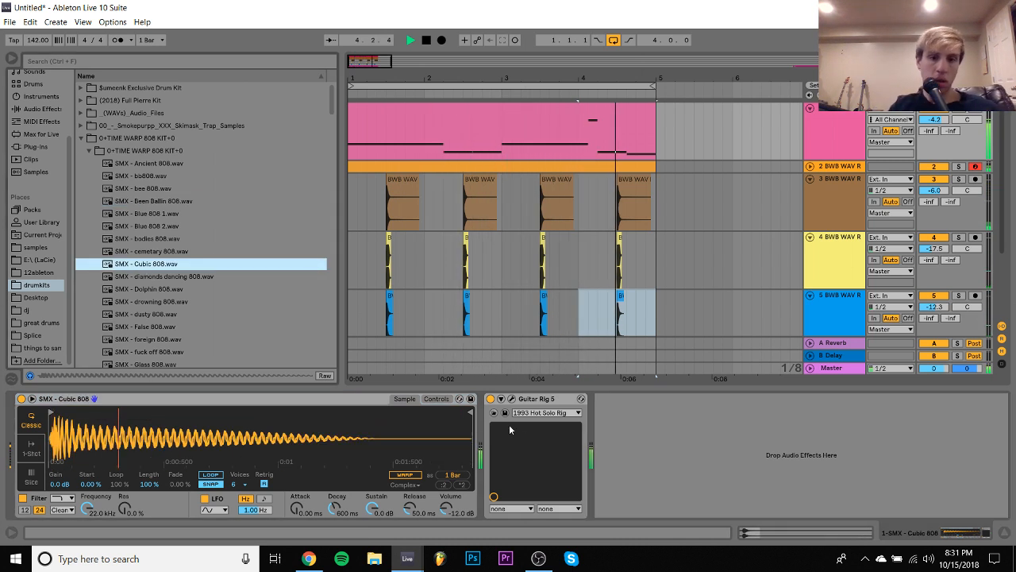
{"action": "left_click", "coordinate": [435, 399]}
{"action": "left_click", "coordinate": [412, 478]}
{"action": "key", "text": "Up"}
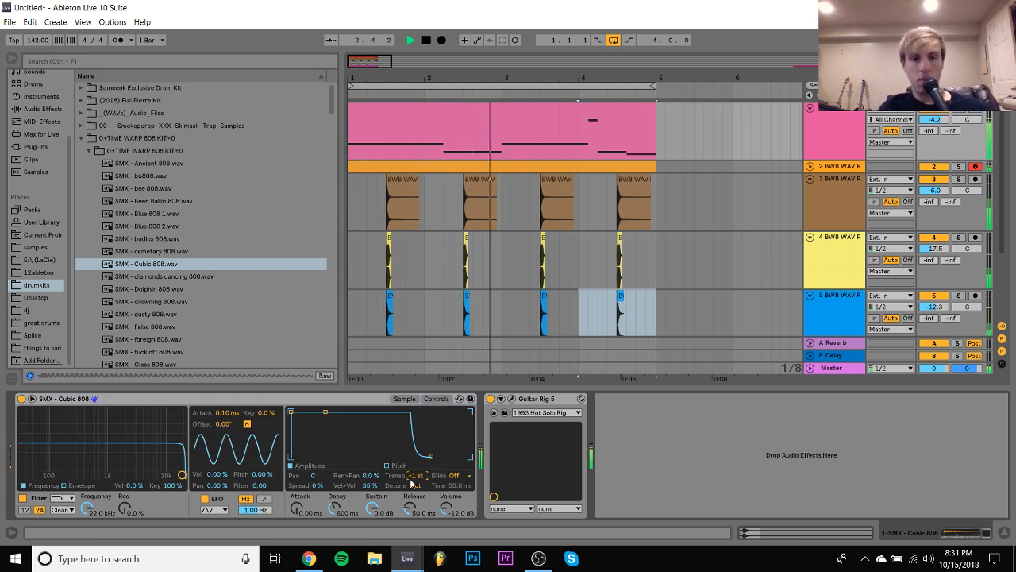
- Set the 808 sampler's volume to -2.86 dB, bypass Guitar Rig 5, and stop playback to preview SMX - foreign 808
{"action": "left_click", "coordinate": [490, 400]}
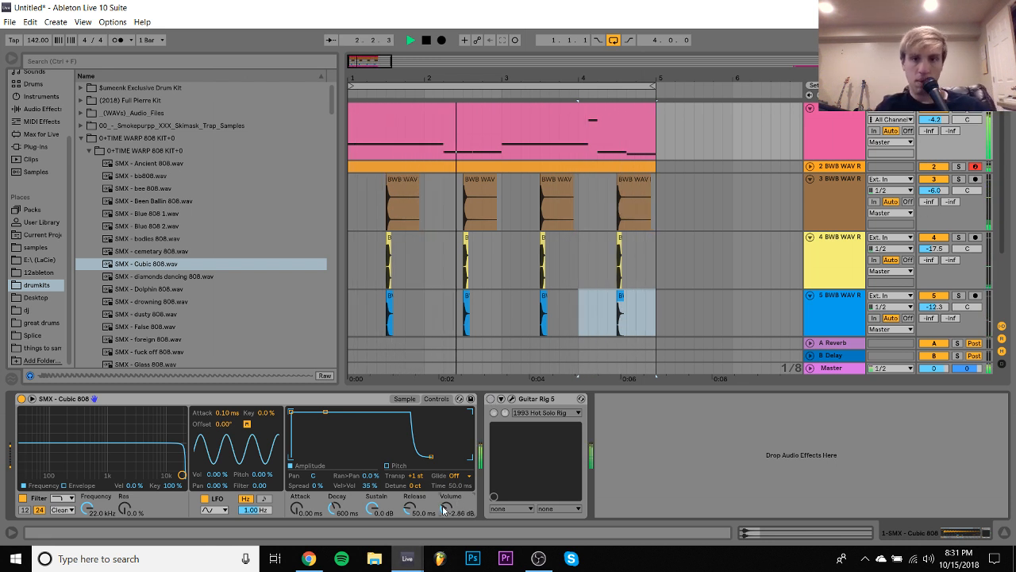
{"action": "left_click", "coordinate": [405, 399]}
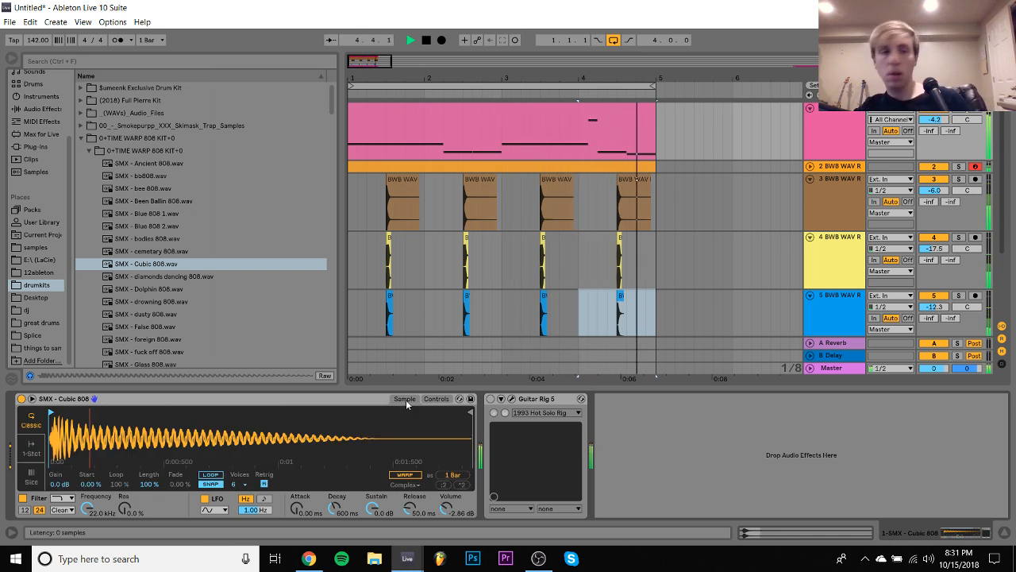
{"action": "key", "text": "space"}
{"action": "left_click", "coordinate": [204, 340]}
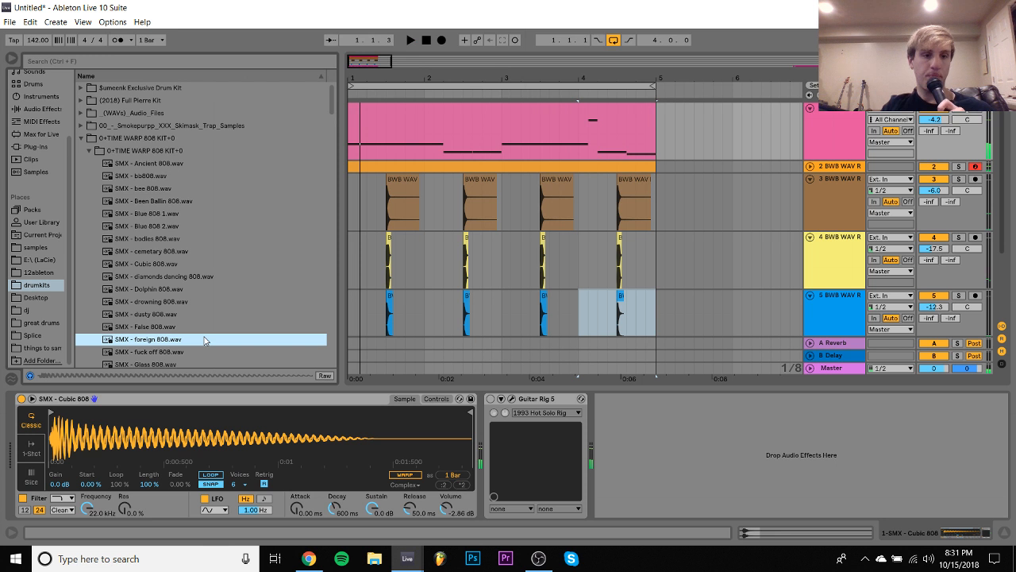
- Preview the neighbouring samples, load SMX - fuck off 808 as the 808 track's sample, and arm that track
{"action": "key", "text": "Down"}
{"action": "key", "text": "Down"}
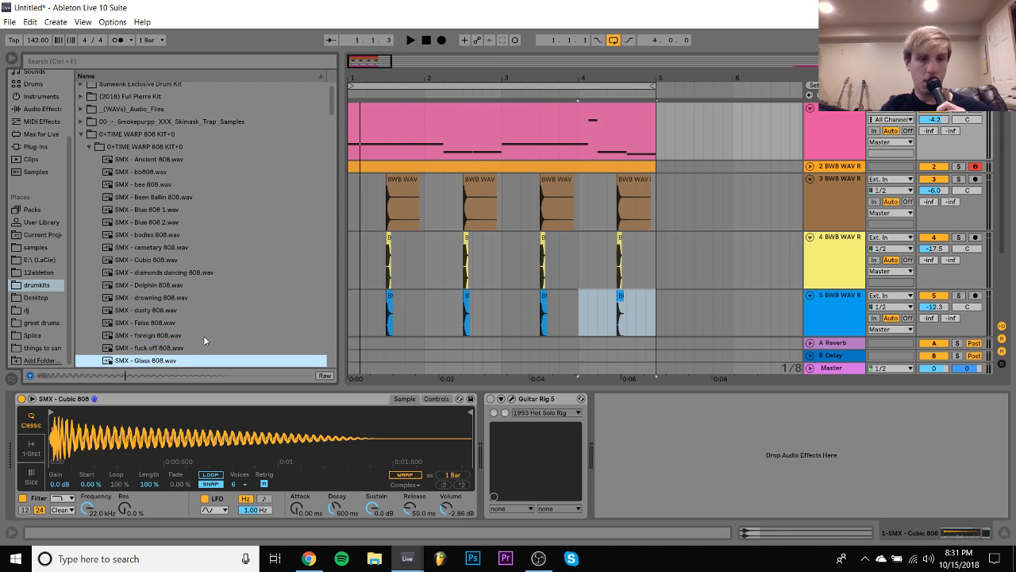
{"action": "key", "text": "Up"}
{"action": "left_click_drag", "start_coordinate": [159, 347], "coordinate": [467, 462]}
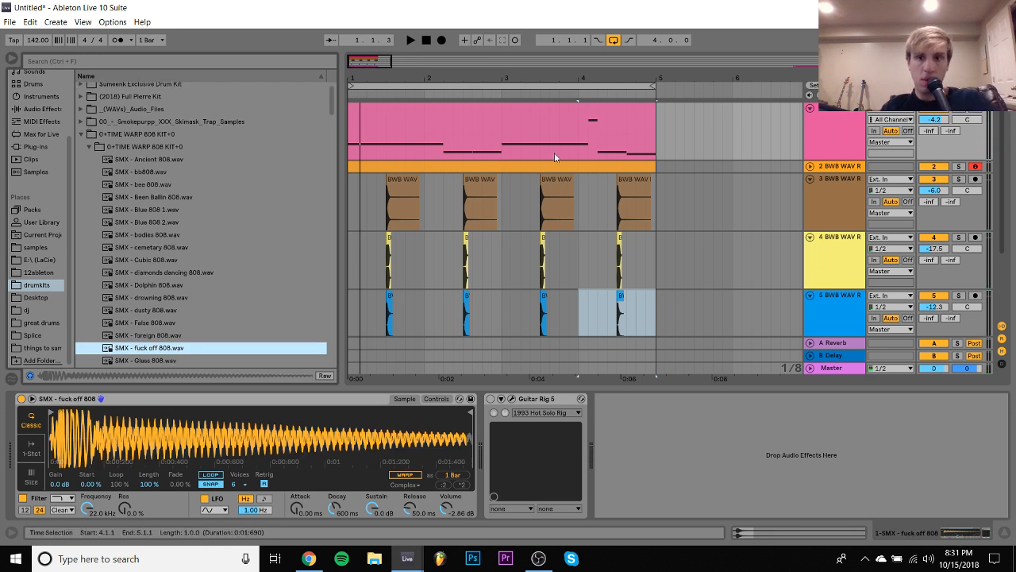
{"action": "left_click", "coordinate": [975, 117]}
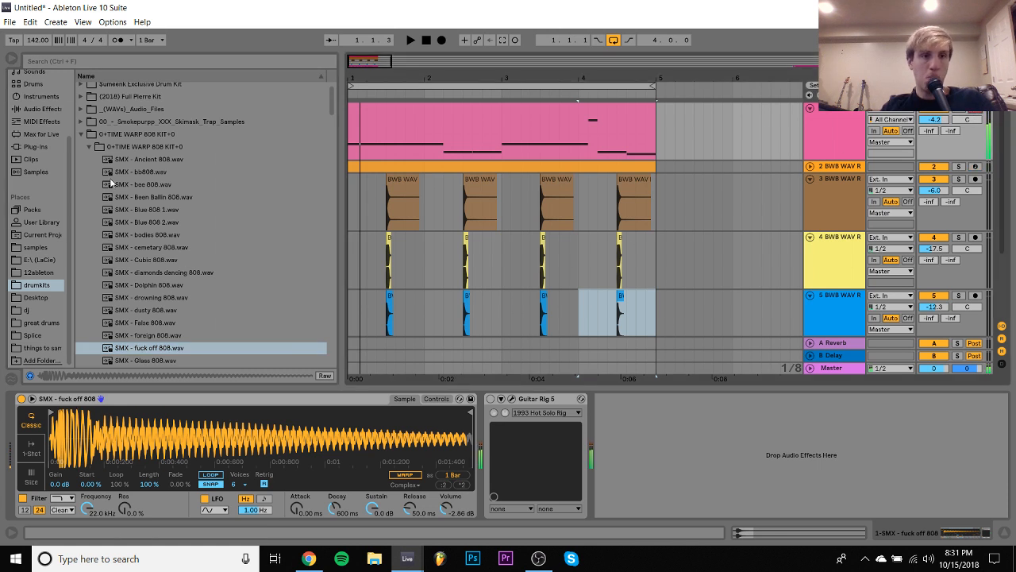
- Collapse the 0+TIME WARP 808 KIT+0 folder and expand the 01 WAV VERSION folder
{"action": "left_click", "coordinate": [88, 146]}
{"action": "key", "text": "Left"}
{"action": "key", "text": "Left"}
{"action": "key", "text": "Down"}
{"action": "key", "text": "Right"}
- Preview the 808 WARFARE samples one after another and load 808 WARFARE 14 as the 808 track's sample
{"action": "key", "text": "Down"}
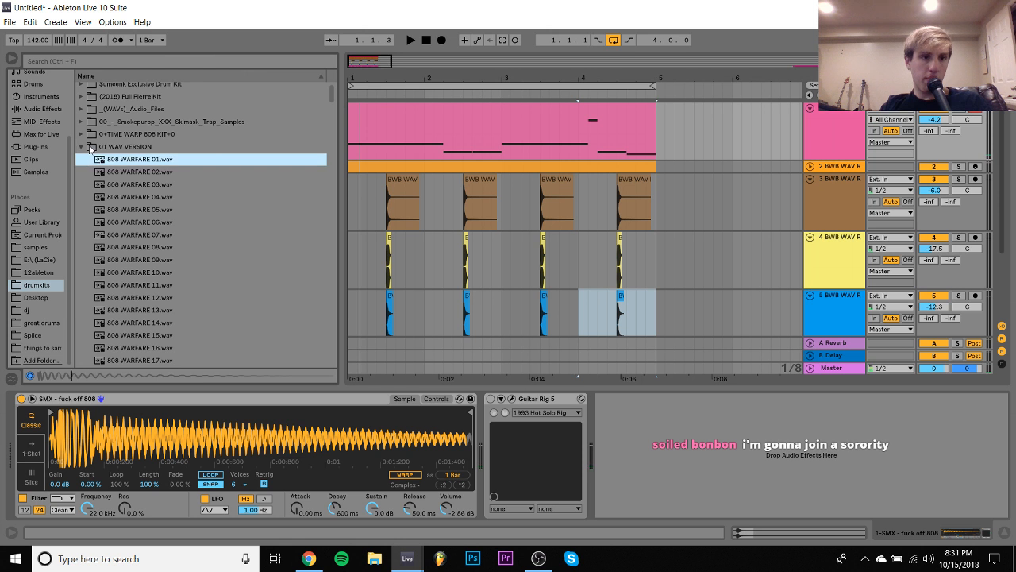
{"action": "key", "text": "Down"}
{"action": "key", "text": "Down"}
{"action": "key", "text": "Down"}
{"action": "key", "text": "Down"}
{"action": "key", "text": "Down"}
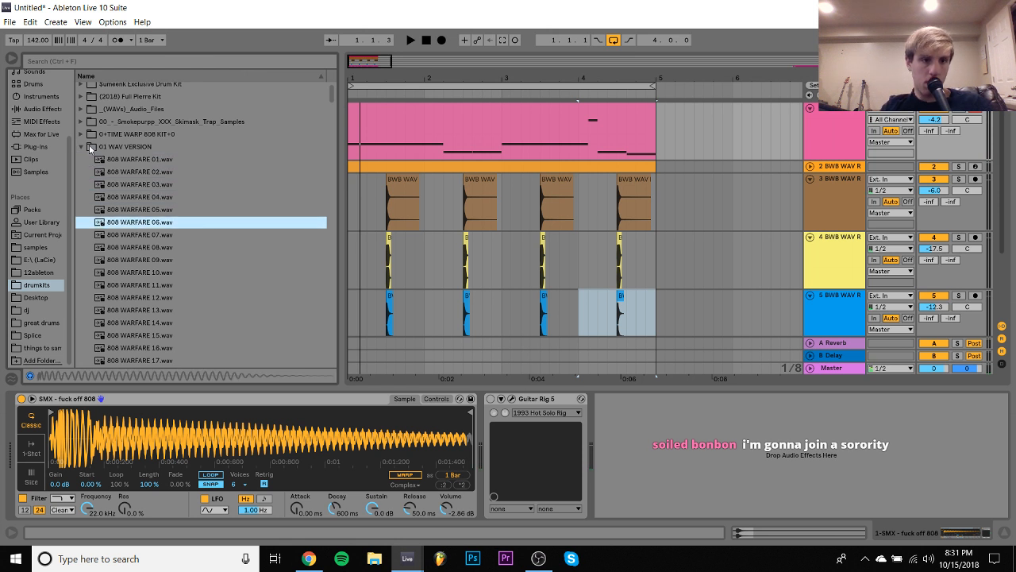
{"action": "key", "text": "Down"}
{"action": "key", "text": "Down"}
{"action": "key", "text": "Down"}
{"action": "key", "text": "Down"}
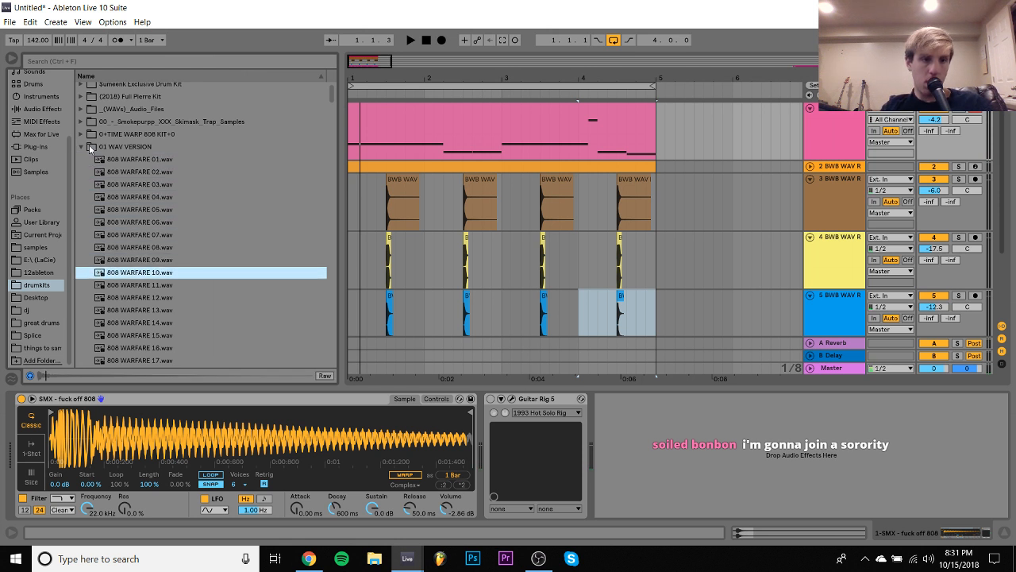
{"action": "key", "text": "Down"}
{"action": "key", "text": "Down"}
{"action": "key", "text": "Down"}
{"action": "key", "text": "Down"}
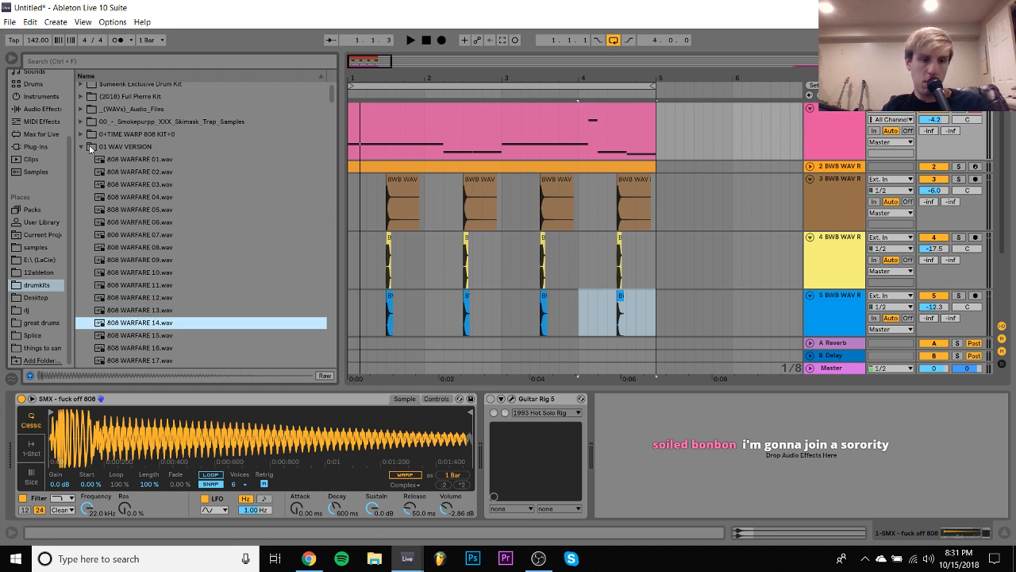
{"action": "key", "text": "Return"}
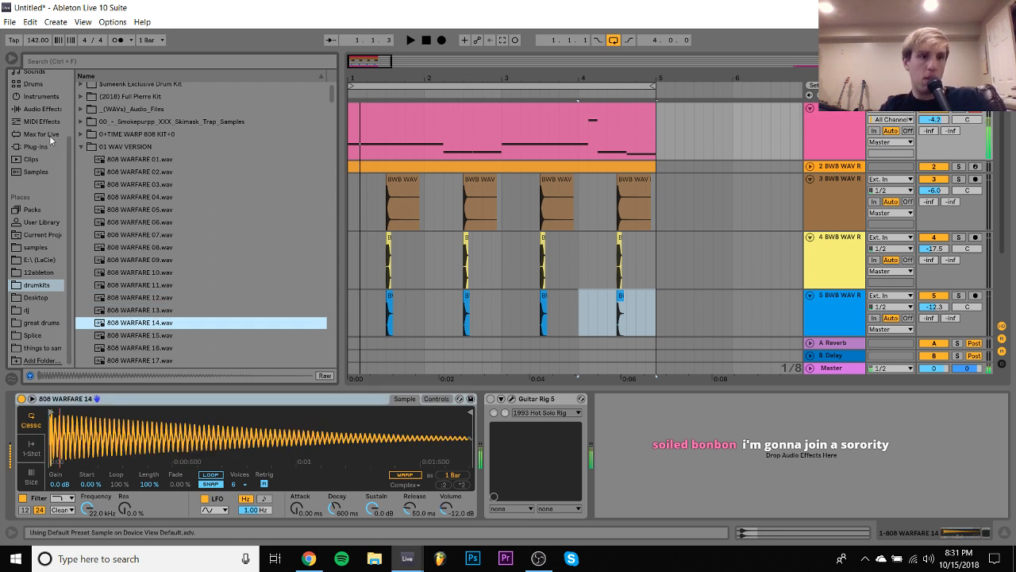
- Add a Tuner to the 808 track and tune the sampler with +4 st transpose and -14 ct detune
{"action": "left_click", "coordinate": [39, 109]}
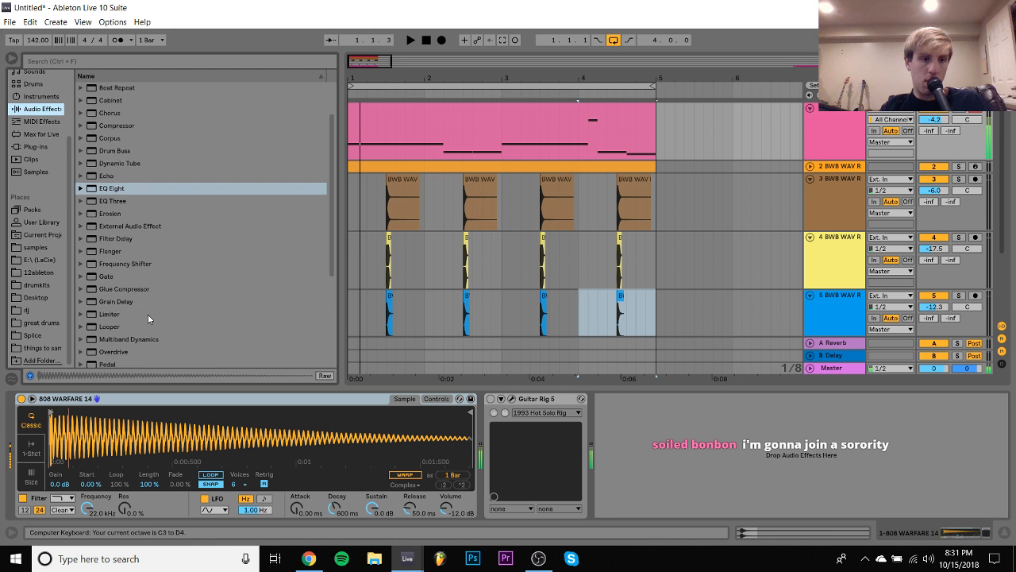
{"action": "scroll", "coordinate": [148, 314], "scroll_direction": "down", "scroll_amount": 5}
{"action": "left_click", "coordinate": [117, 322]}
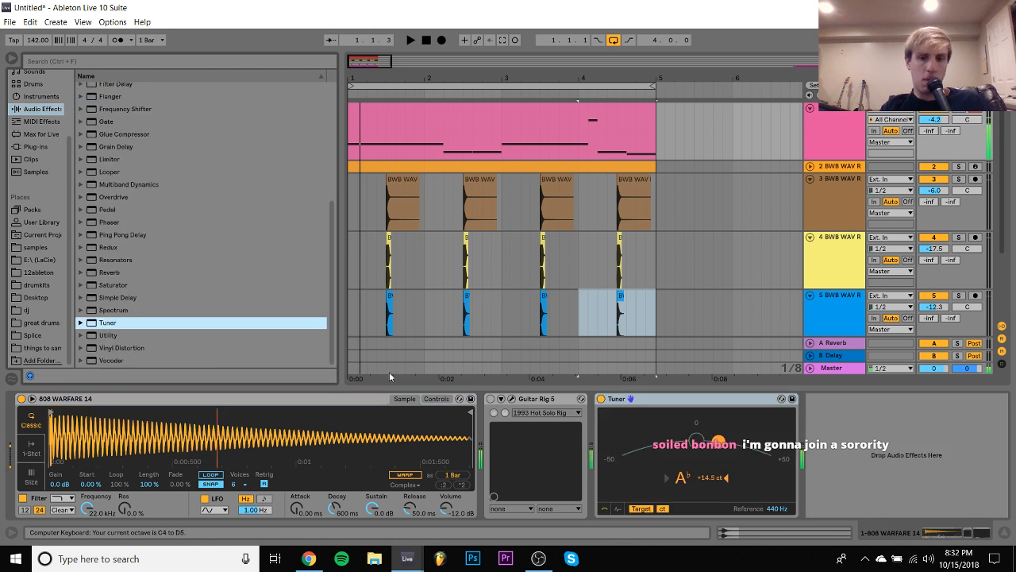
{"action": "left_click", "coordinate": [435, 399]}
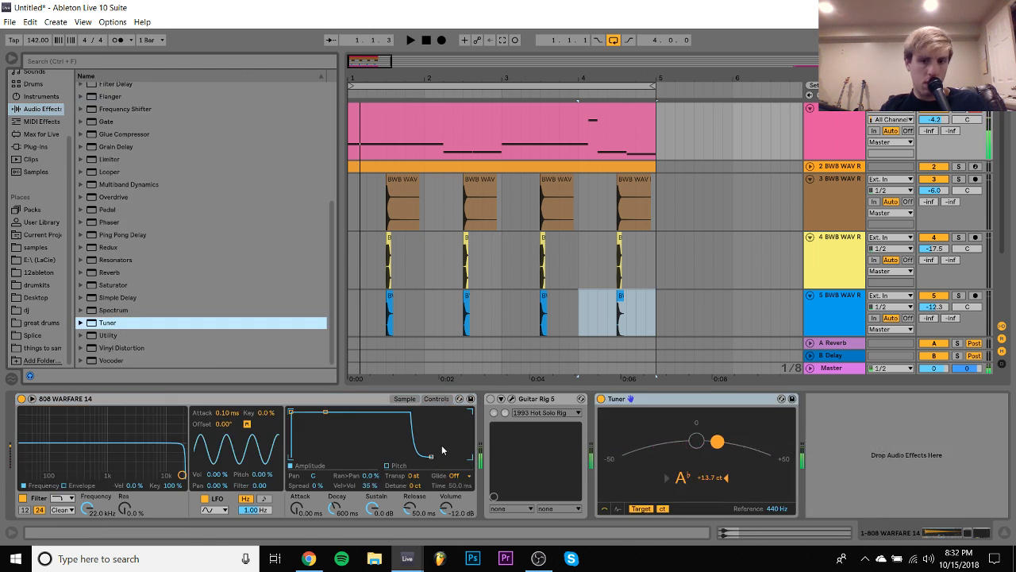
{"action": "left_click", "coordinate": [417, 486]}
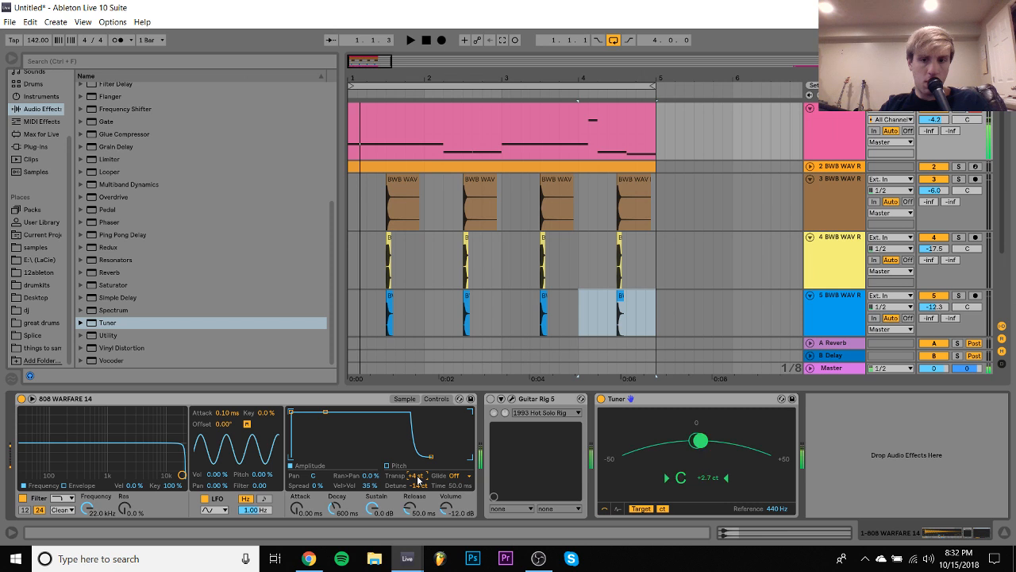
- Play the loop, check the hi-hat clip's notes, and raise the 808 track's volume to -3.1 dB
{"action": "key", "text": "space"}
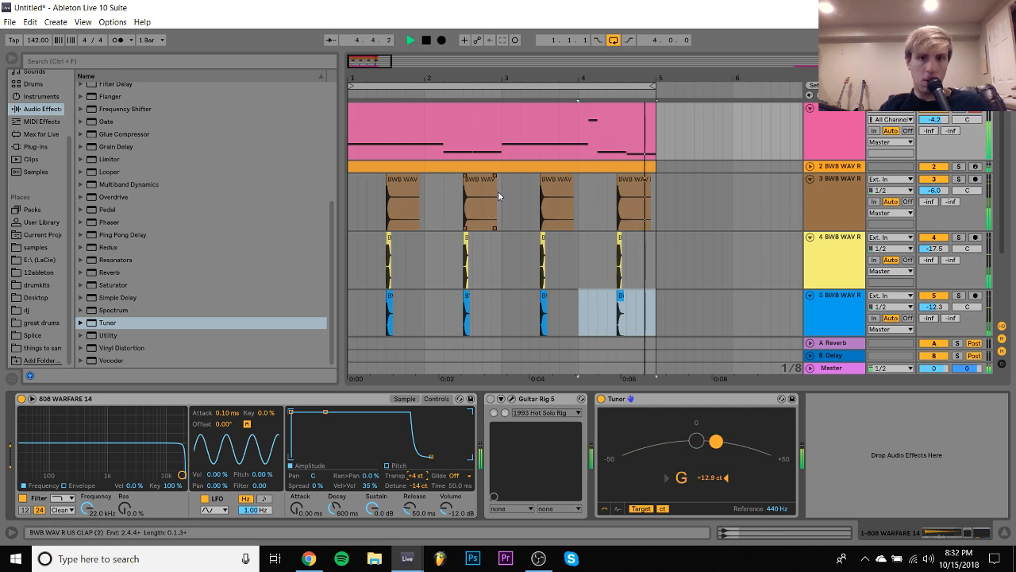
{"action": "double_click", "coordinate": [504, 169]}
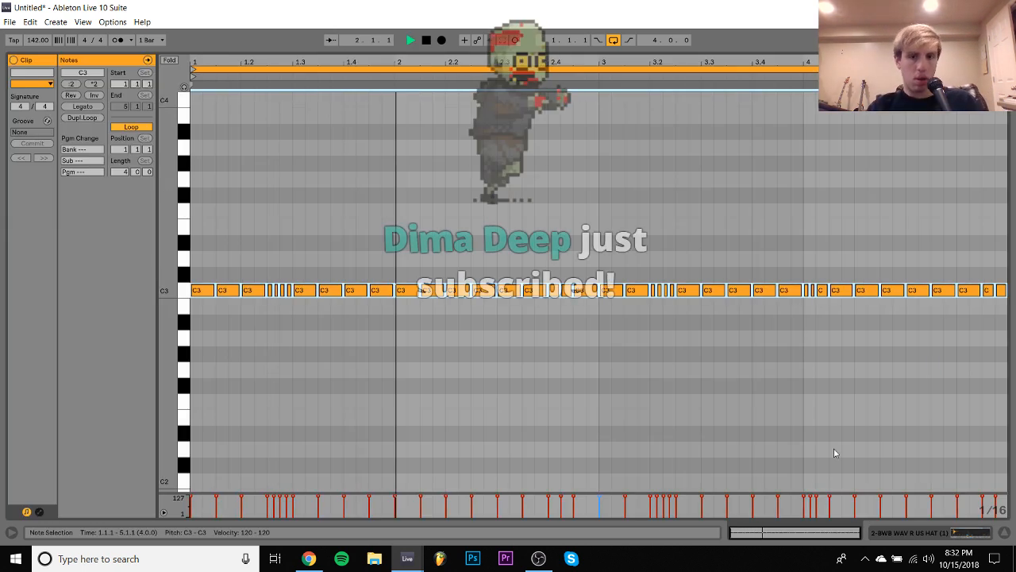
{"action": "left_click", "coordinate": [934, 533]}
{"action": "scroll", "coordinate": [833, 239], "scroll_direction": "up", "scroll_amount": 2}
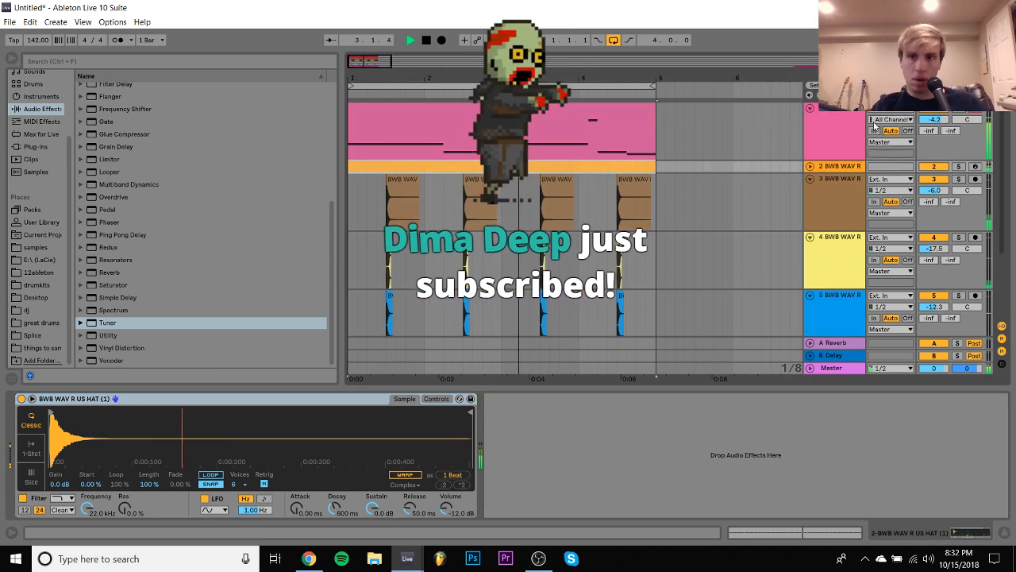
{"action": "left_click_drag", "start_coordinate": [944, 122], "coordinate": [943, 114]}
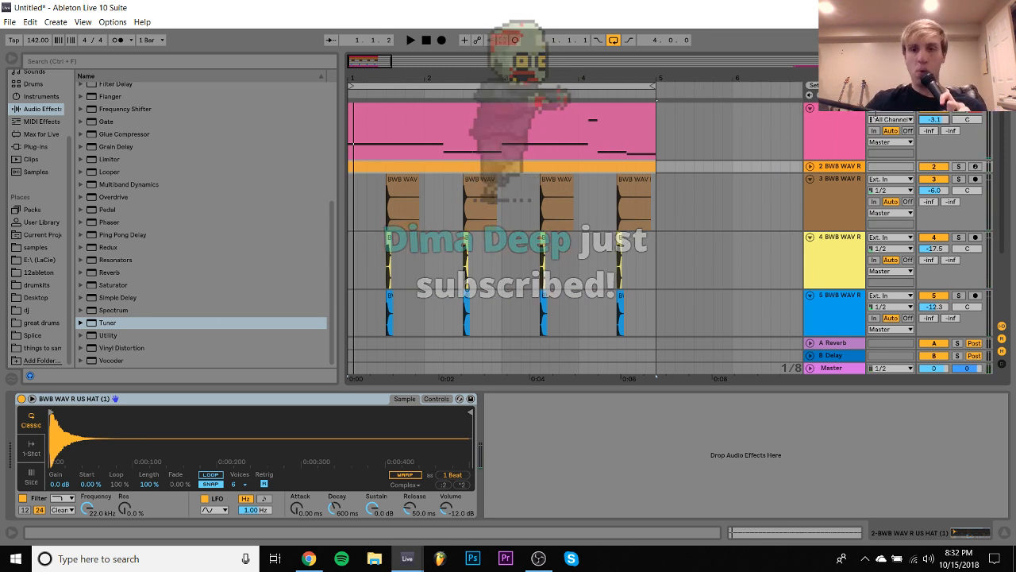
{"action": "key", "text": "space"}
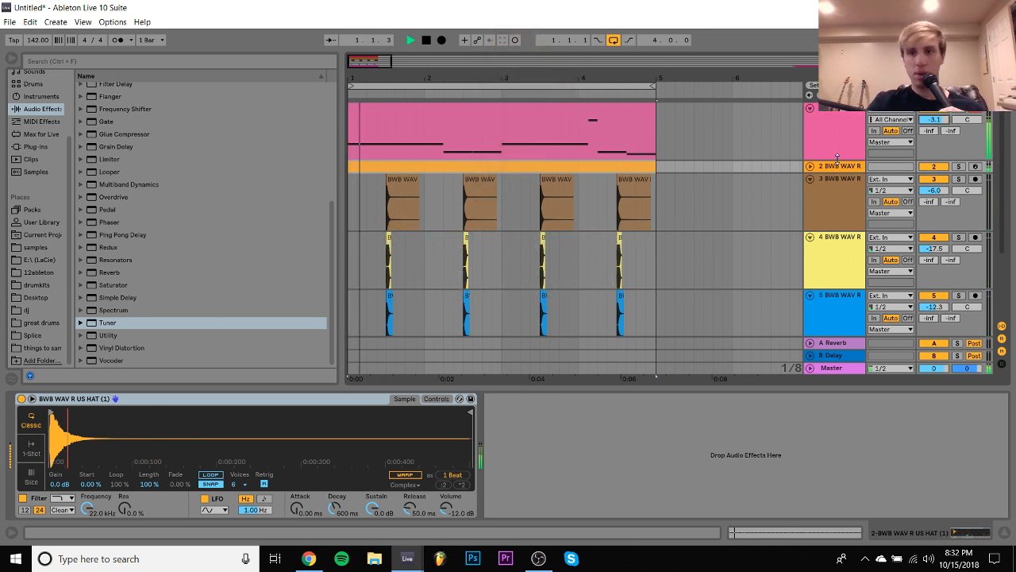
- Re-enable Guitar Rig 5 on the 808 track and replace its Gratifier amp with the Lead 800
{"action": "left_click", "coordinate": [836, 151]}
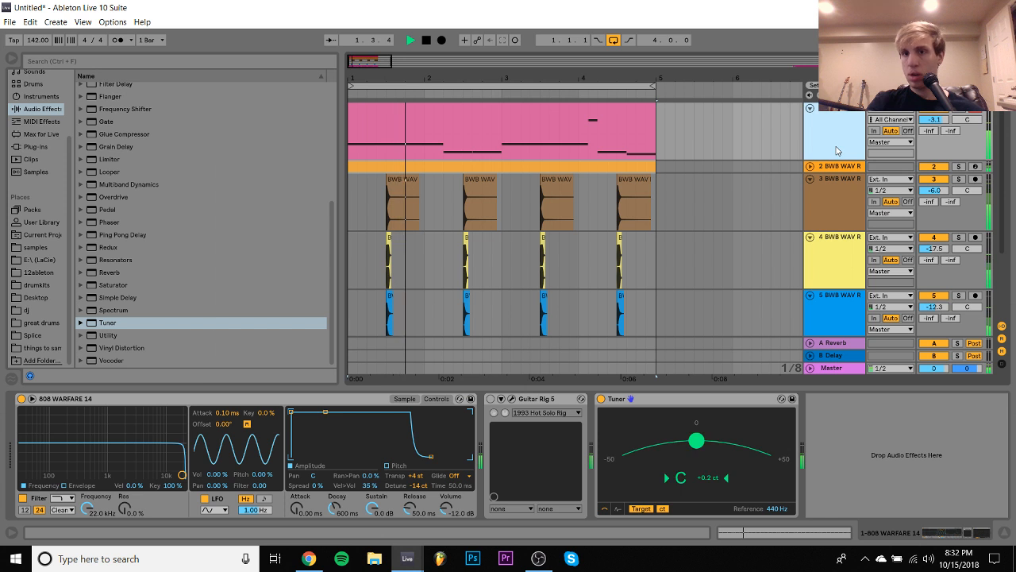
{"action": "left_click", "coordinate": [491, 399]}
{"action": "left_click", "coordinate": [513, 399]}
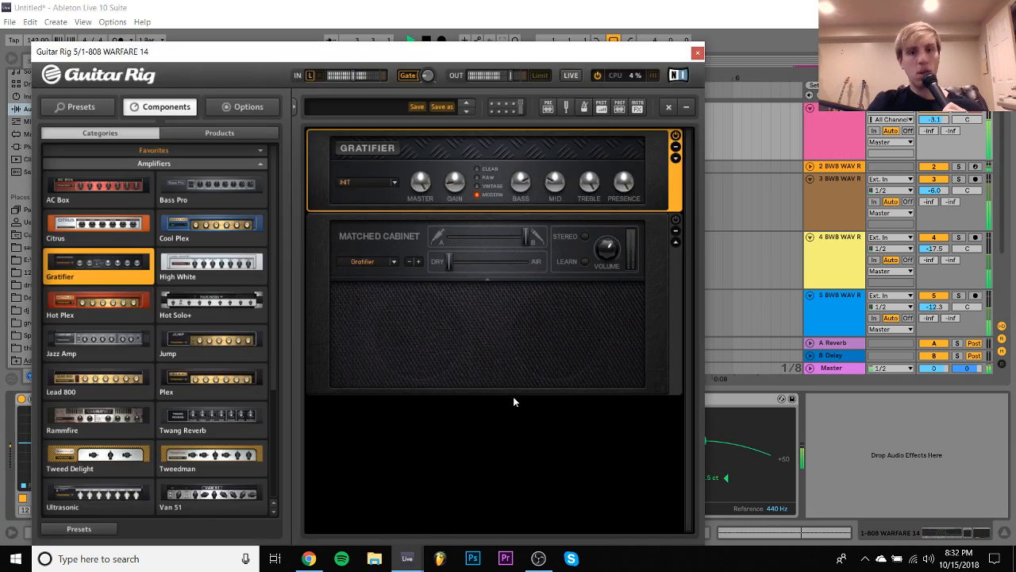
{"action": "left_click", "coordinate": [667, 106]}
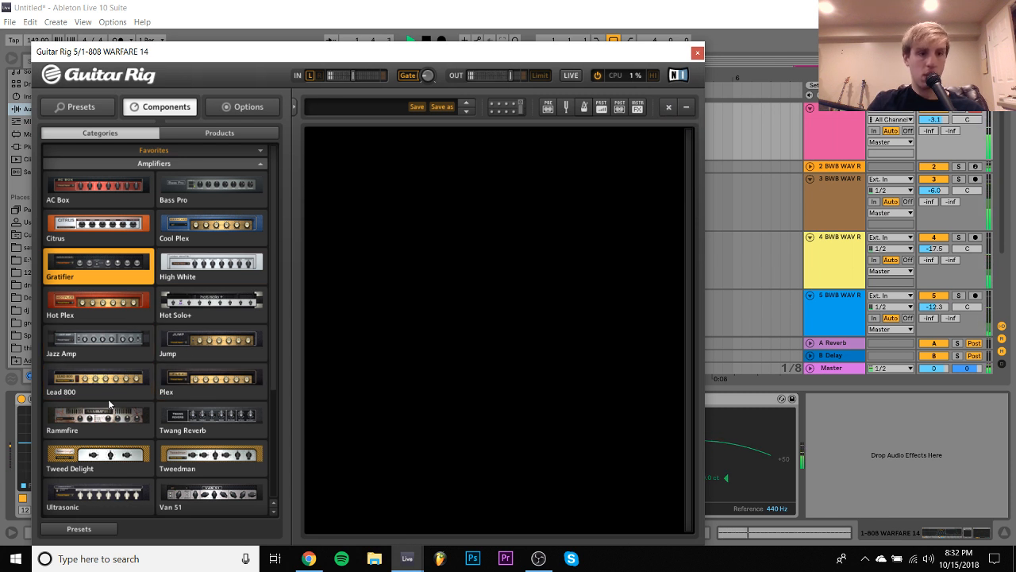
{"action": "left_click", "coordinate": [141, 388]}
{"action": "left_click_drag", "start_coordinate": [141, 388], "coordinate": [534, 317]}
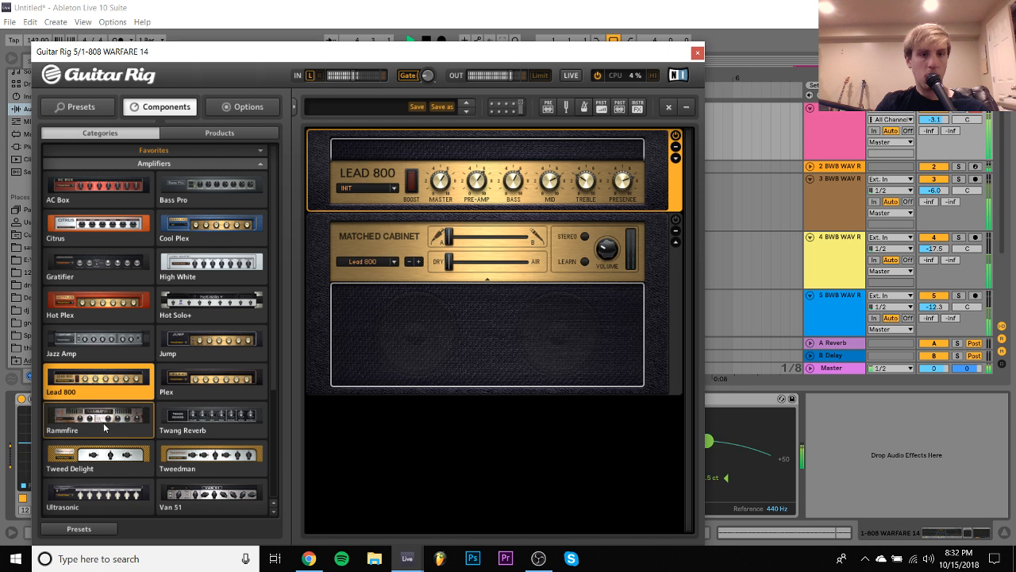
- Try the Rammfire amp in place of the Lead 800 and adjust its gain
{"action": "left_click_drag", "start_coordinate": [143, 425], "coordinate": [480, 185]}
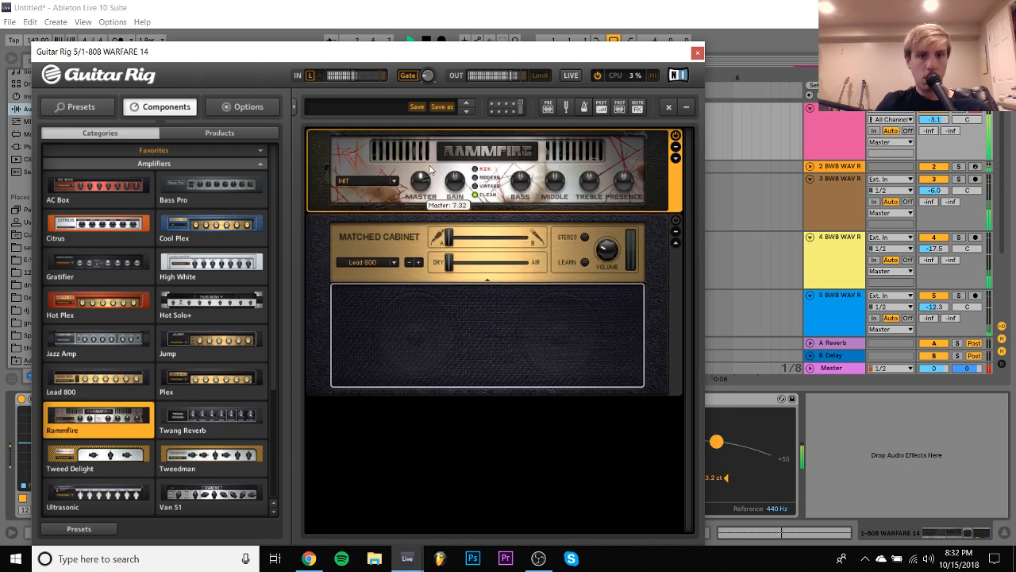
{"action": "mouse_move", "coordinate": [455, 196]}
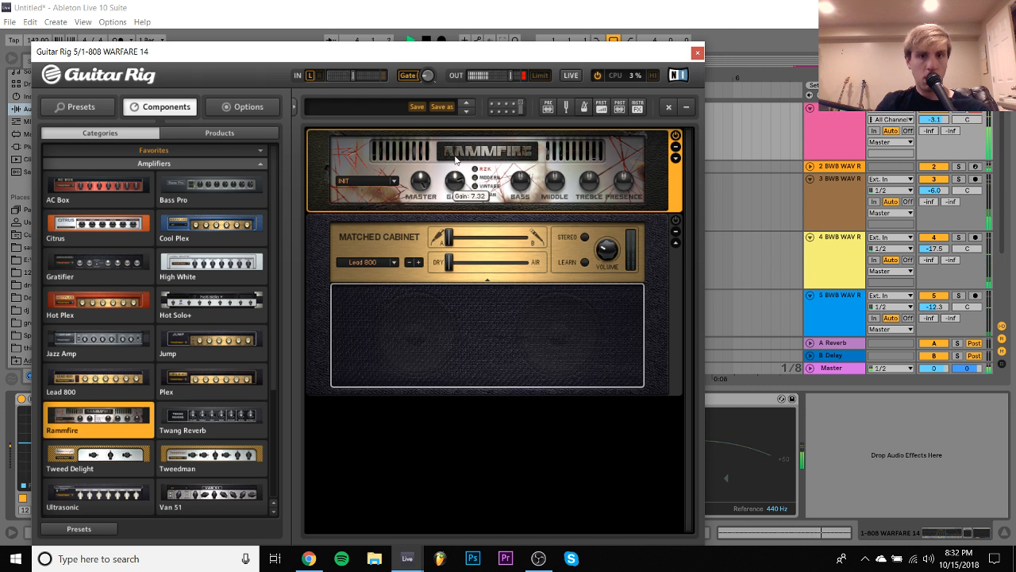
{"action": "left_click_drag", "start_coordinate": [455, 160], "coordinate": [456, 156]}
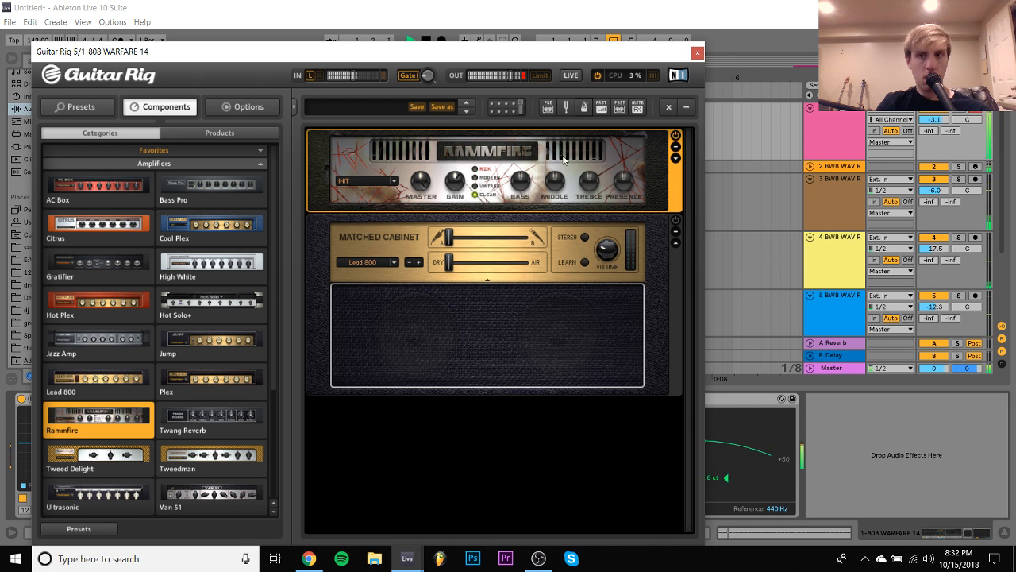
- Lower the 808 track's volume to -11.8 dB, close the Guitar Rig window, and stop playback
{"action": "left_click_drag", "start_coordinate": [939, 120], "coordinate": [939, 139]}
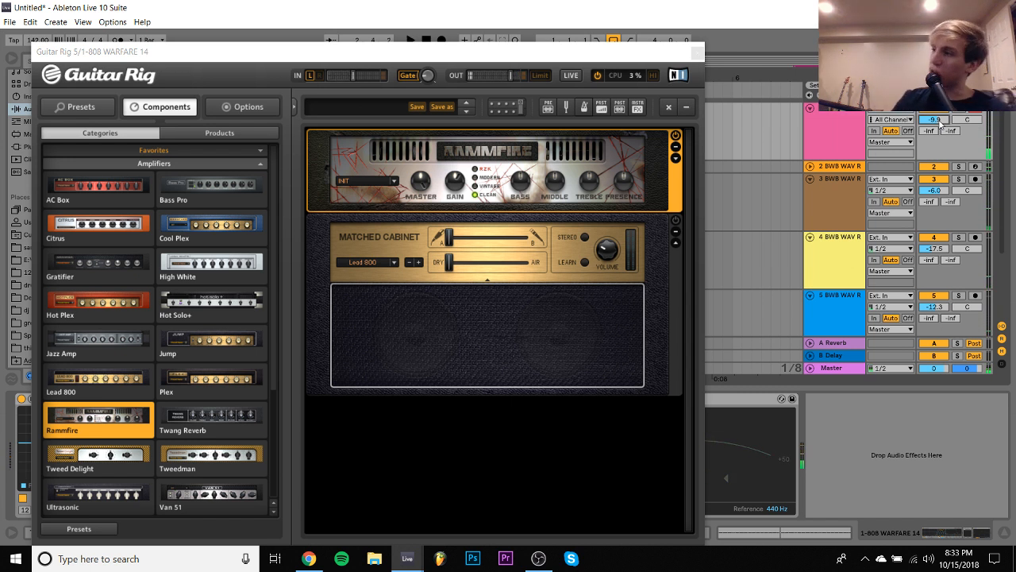
{"action": "key", "text": "space"}
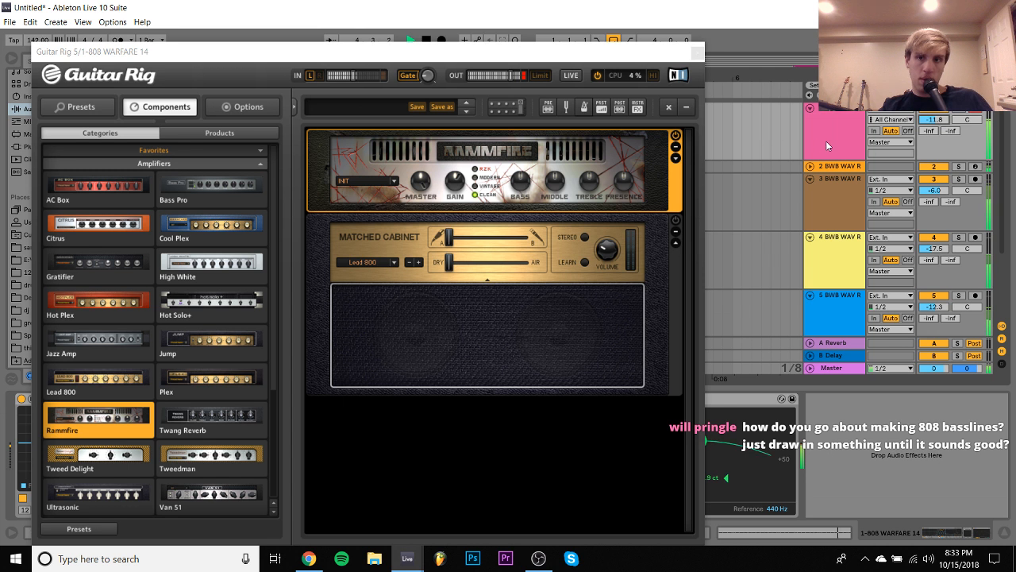
{"action": "left_click", "coordinate": [697, 53]}
{"action": "key", "text": "space"}
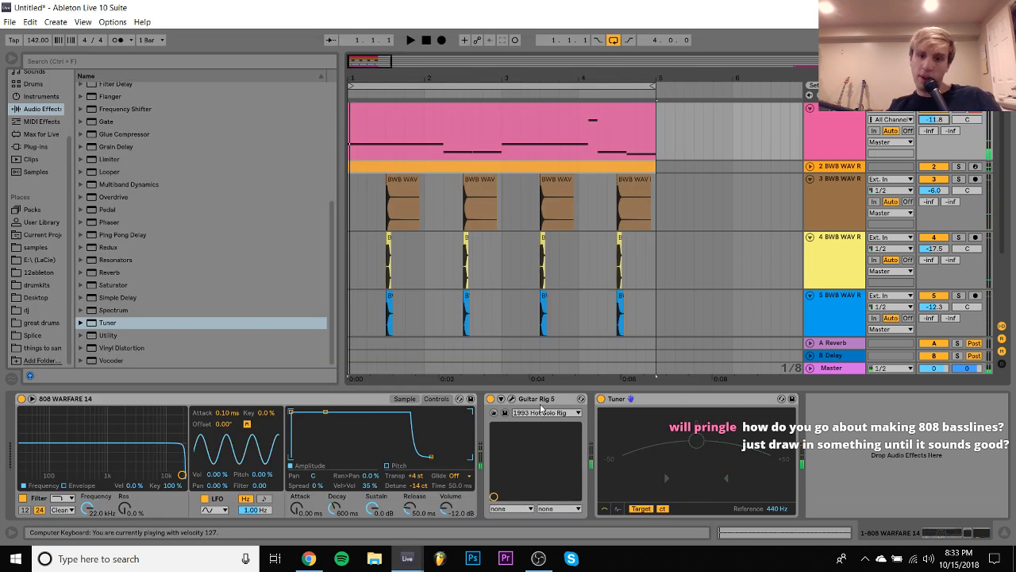
- Delete Guitar Rig 5, the Tuner and the 808 WARFARE 14 sampler from the 808 track
{"action": "left_click", "coordinate": [541, 405]}
{"action": "key", "text": "Delete"}
{"action": "key", "text": "Delete"}
{"action": "key", "text": "Delete"}
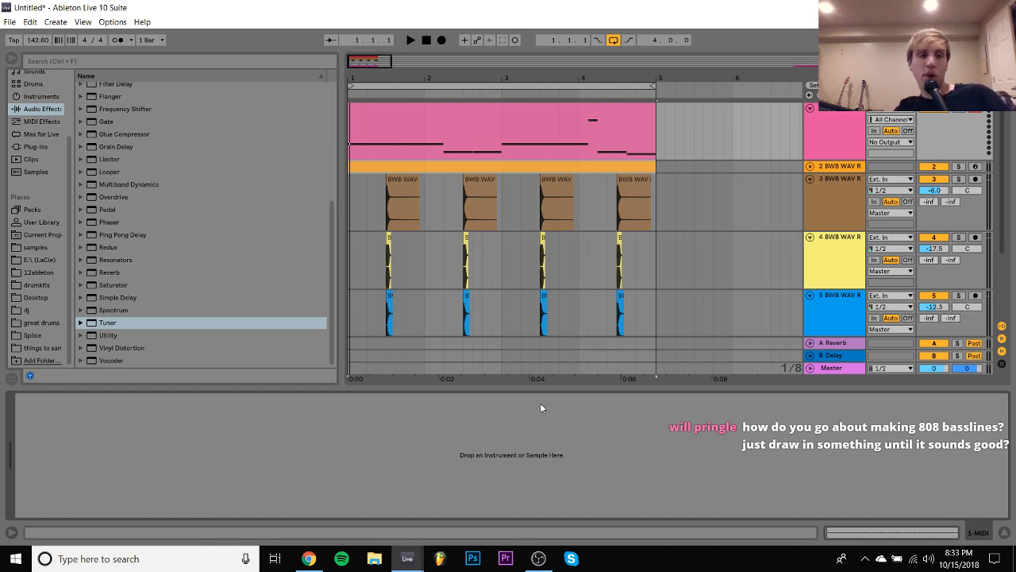
- In the drumkits folder, collapse 01 WAV VERSION and expand the 808 folder of the murda beatz drum kit
{"action": "left_click", "coordinate": [35, 285]}
{"action": "left_click", "coordinate": [81, 146]}
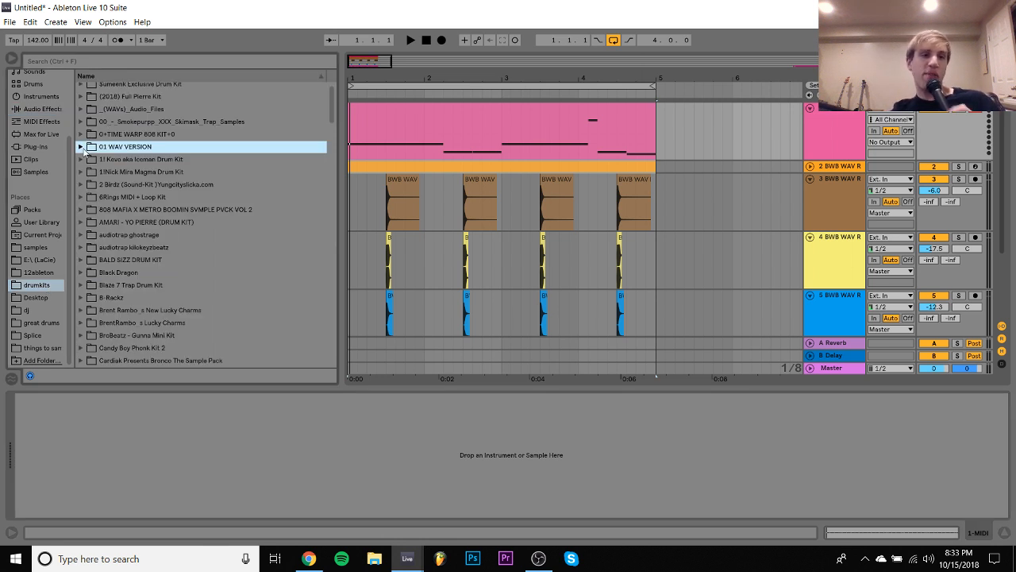
{"action": "scroll", "coordinate": [102, 233], "scroll_direction": "down", "scroll_amount": 15}
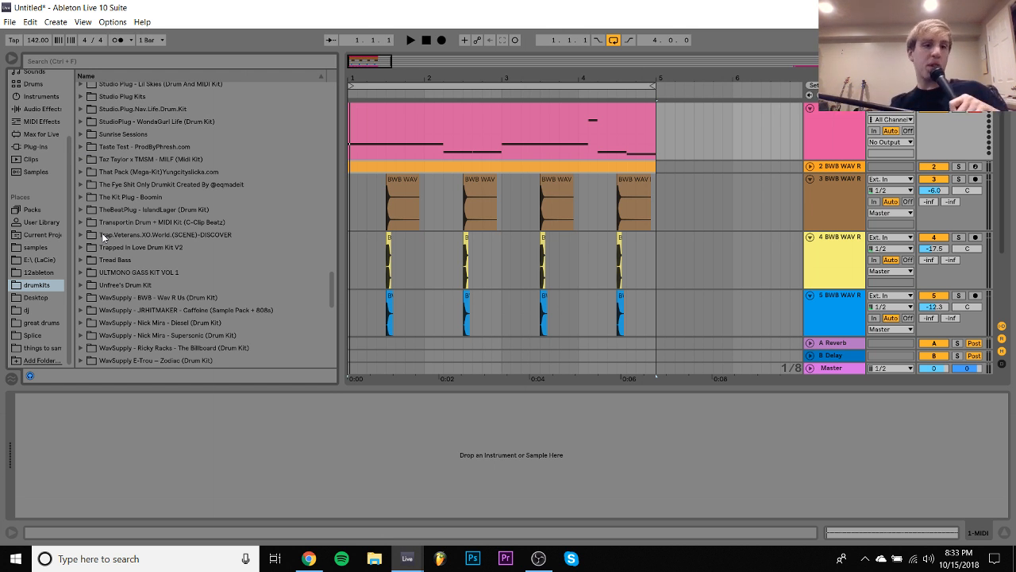
{"action": "scroll", "coordinate": [102, 232], "scroll_direction": "up", "scroll_amount": 5}
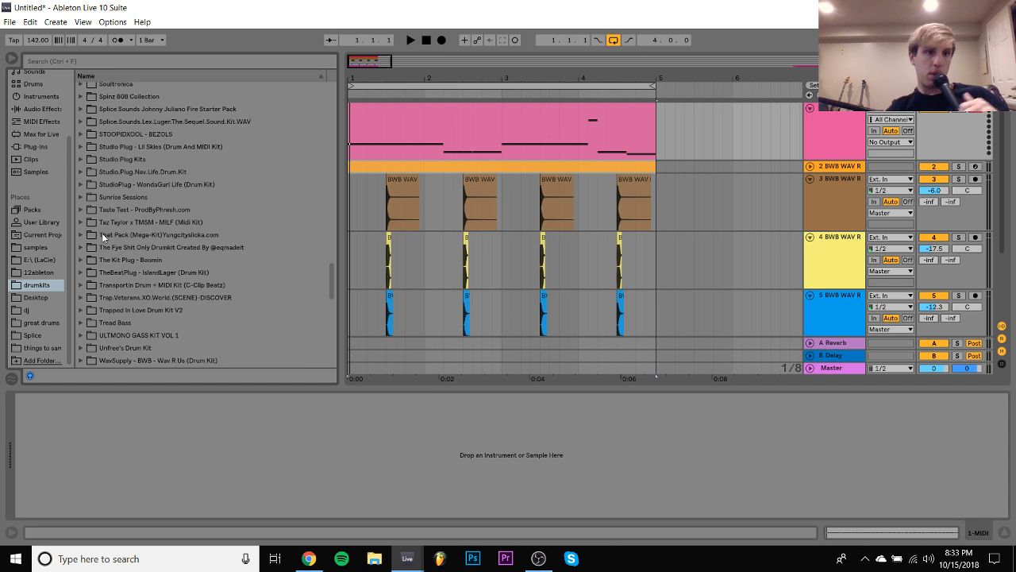
{"action": "scroll", "coordinate": [102, 232], "scroll_direction": "up", "scroll_amount": 5}
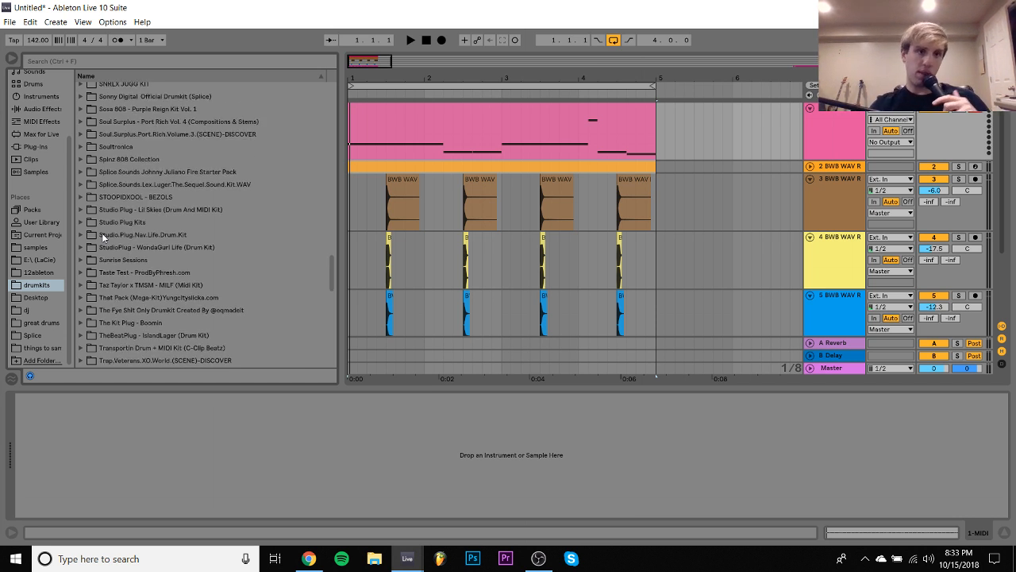
{"action": "scroll", "coordinate": [101, 233], "scroll_direction": "up", "scroll_amount": 15}
{"action": "scroll", "coordinate": [101, 233], "scroll_direction": "up", "scroll_amount": 18}
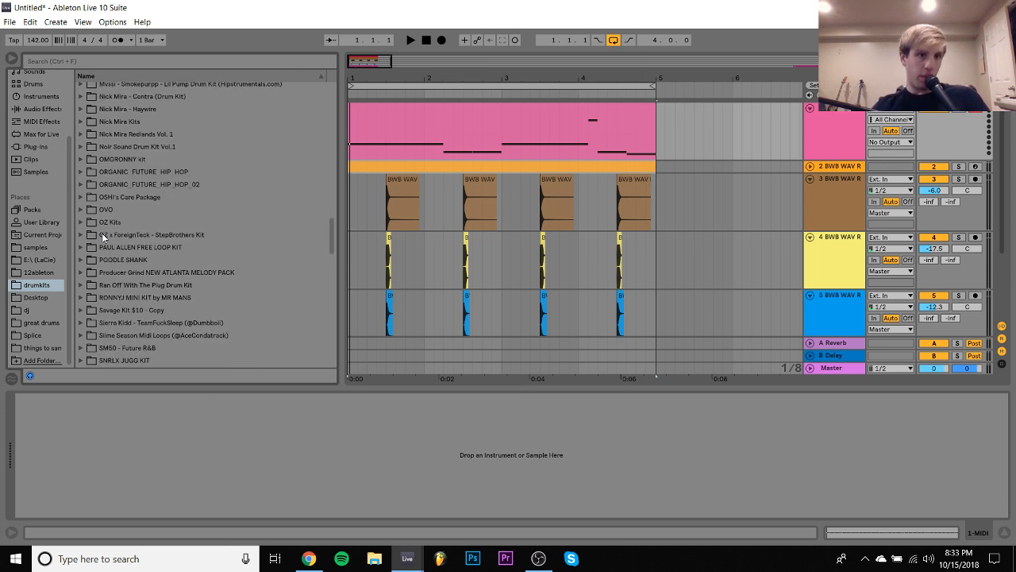
{"action": "left_click", "coordinate": [125, 189]}
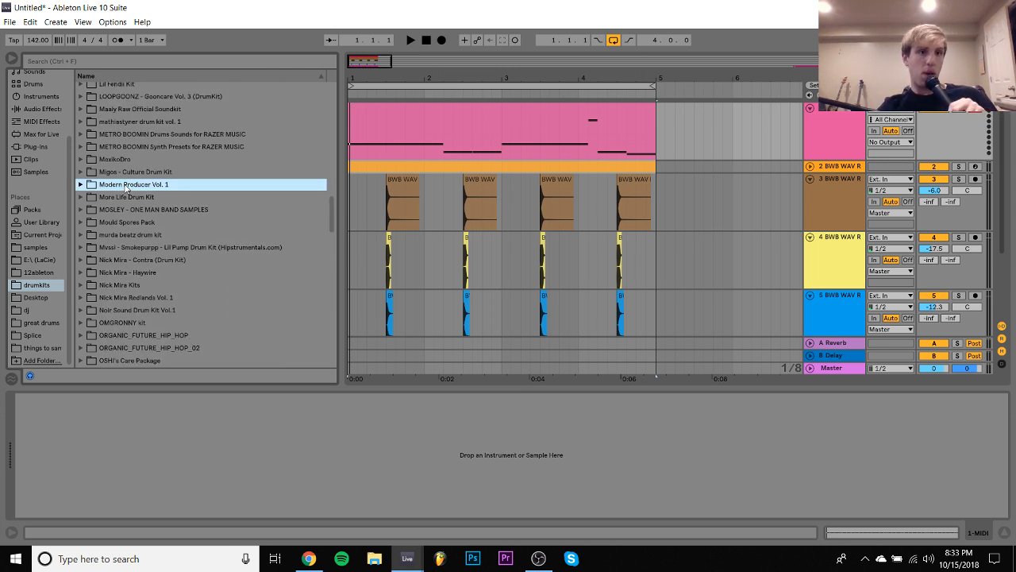
{"action": "key", "text": "Down"}
{"action": "key", "text": "Down"}
{"action": "key", "text": "Down"}
- Preview the murda beatz 808 samples and load 808 1.wav onto the empty 808 MIDI track
{"action": "key", "text": "Down"}
{"action": "key", "text": "Right"}
{"action": "key", "text": "Down"}
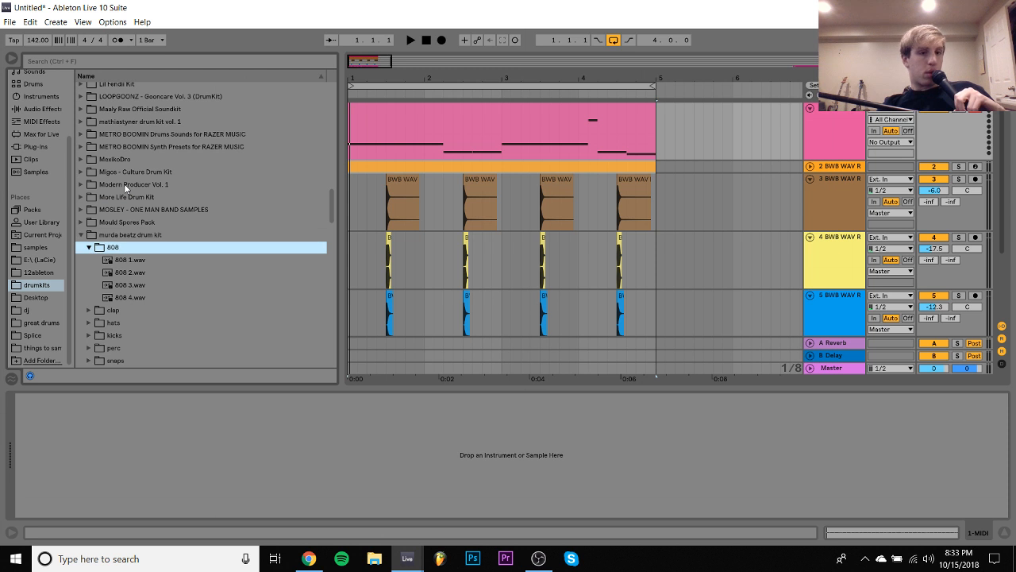
{"action": "key", "text": "Right"}
{"action": "key", "text": "Down"}
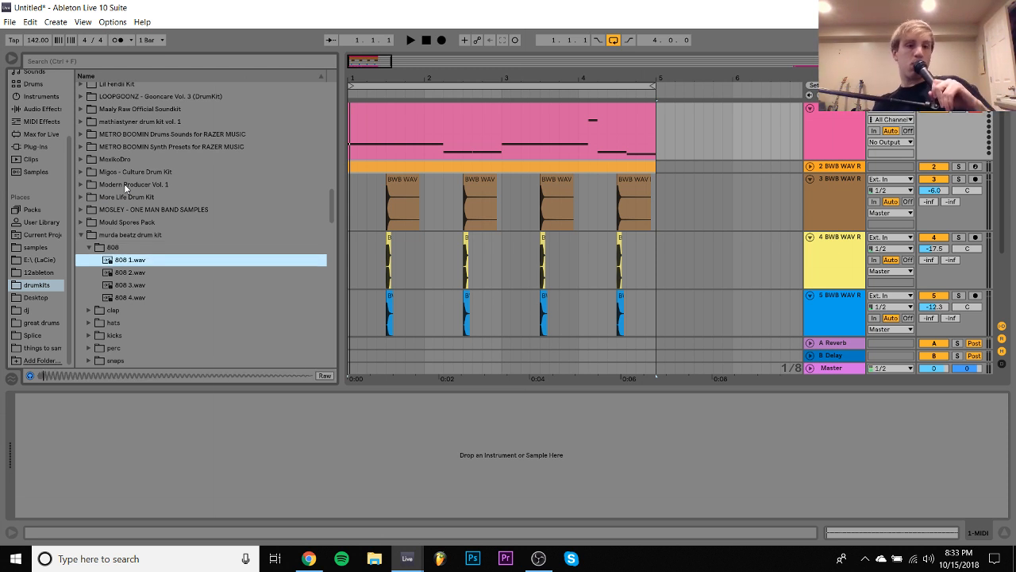
{"action": "key", "text": "Down"}
{"action": "key", "text": "Up"}
{"action": "key", "text": "Return"}
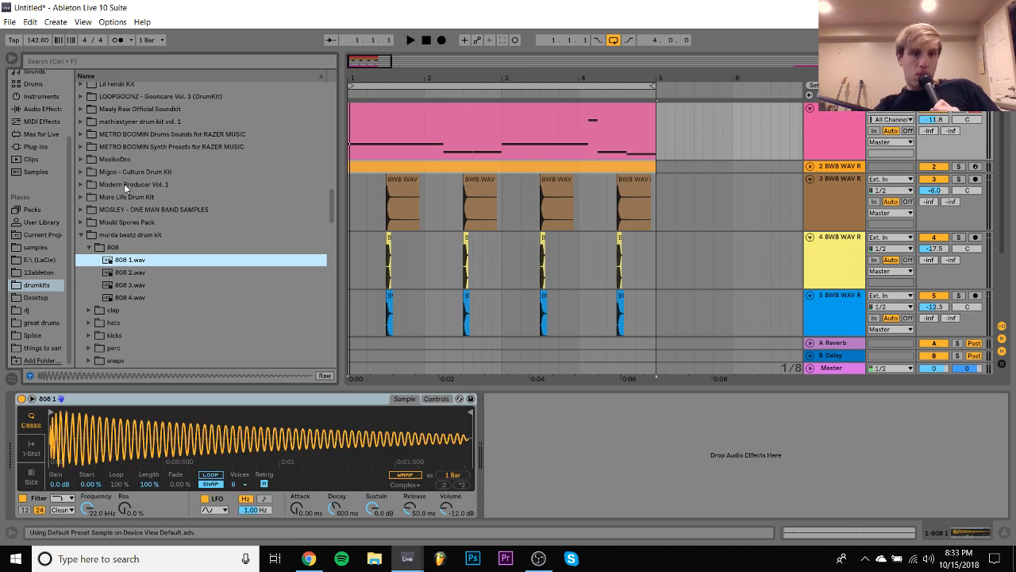
- During playback, try all the 808 clip's notes one octave higher and raise the 808 track's volume to 3.4 dB
{"action": "key", "text": "space"}
{"action": "double_click", "coordinate": [490, 124]}
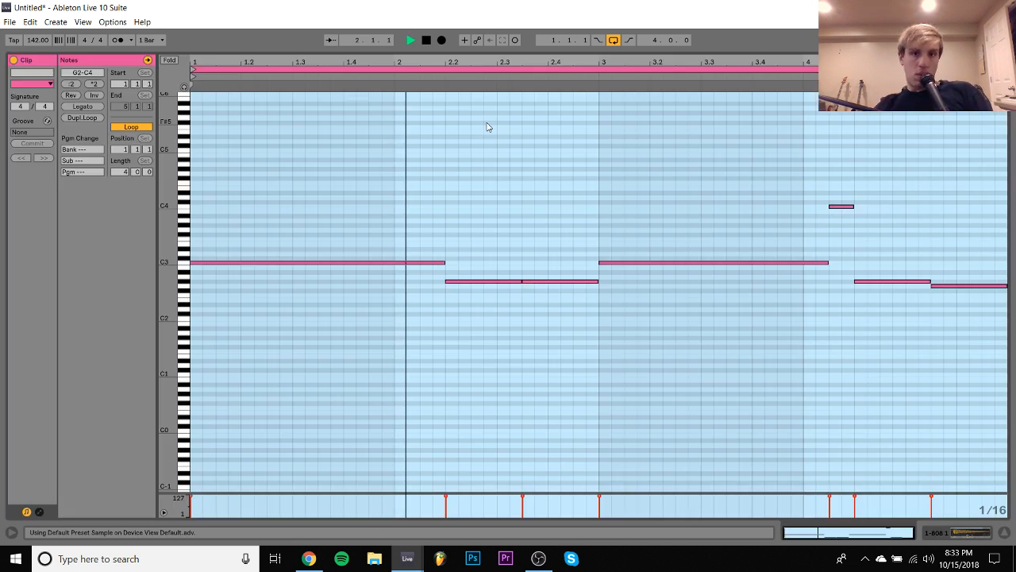
{"action": "key", "text": "shift+Up"}
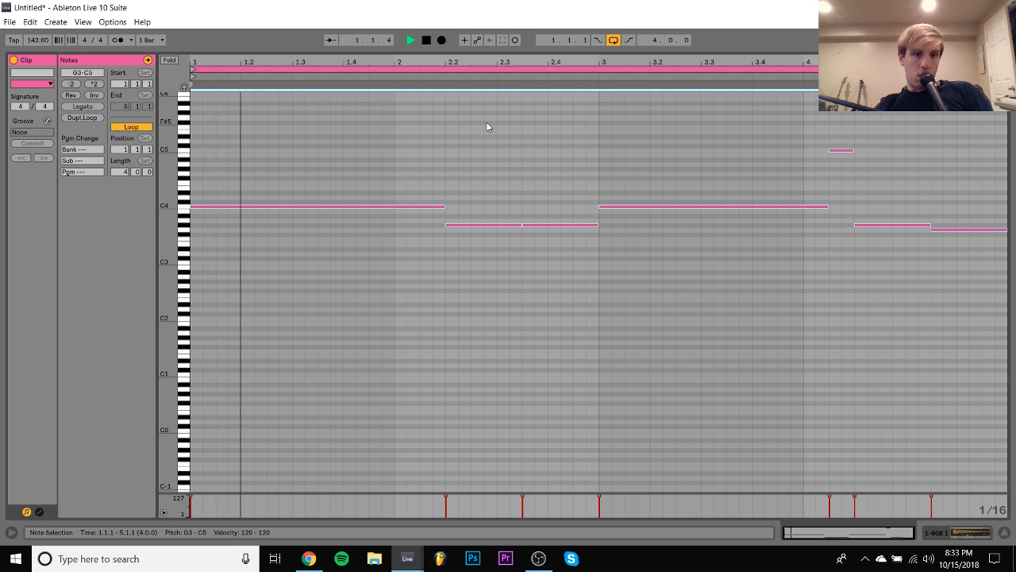
{"action": "key", "text": "shift+Down"}
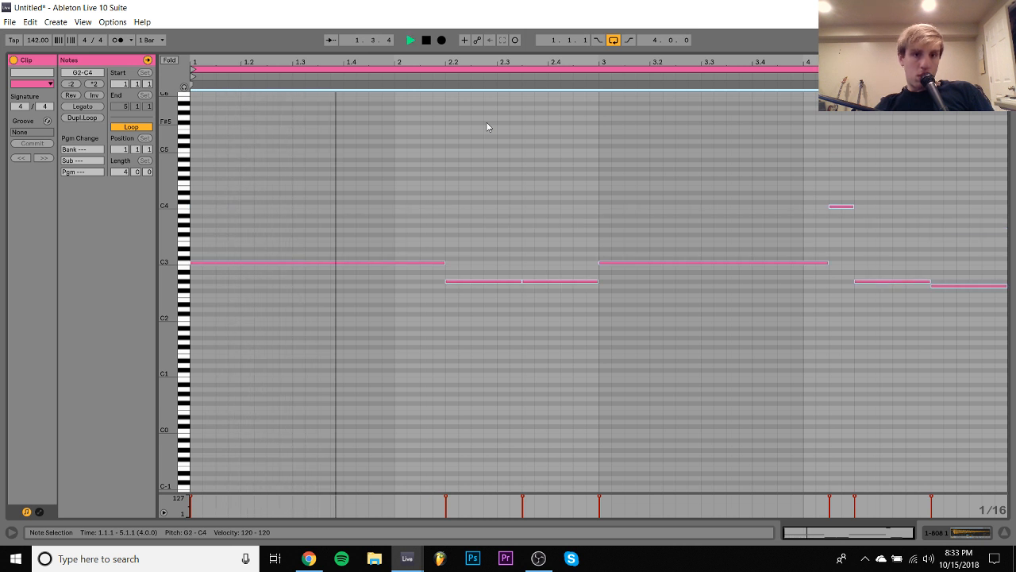
{"action": "key", "text": "shift+Up"}
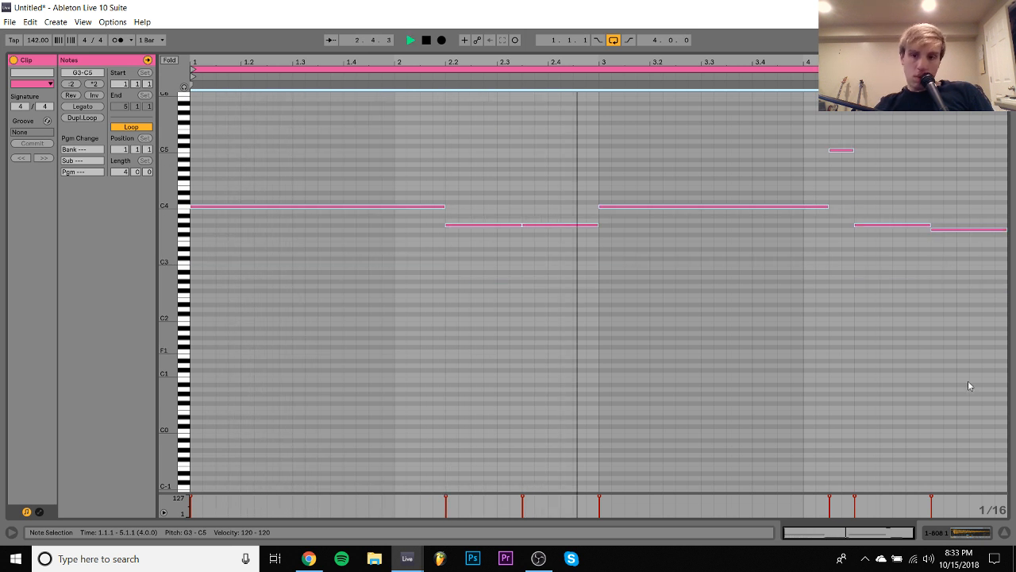
{"action": "left_click", "coordinate": [977, 533]}
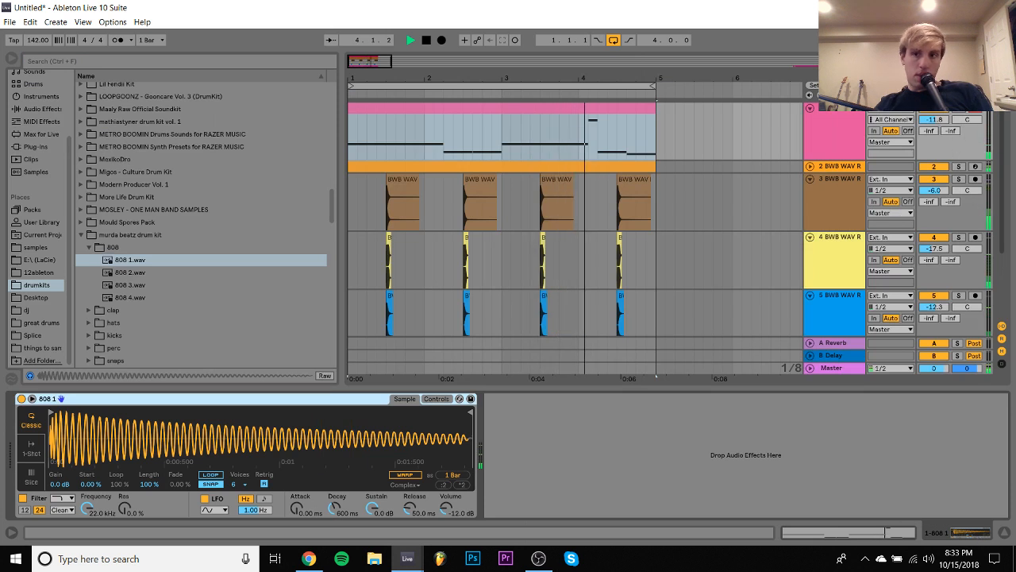
{"action": "left_click_drag", "start_coordinate": [934, 120], "coordinate": [934, 86]}
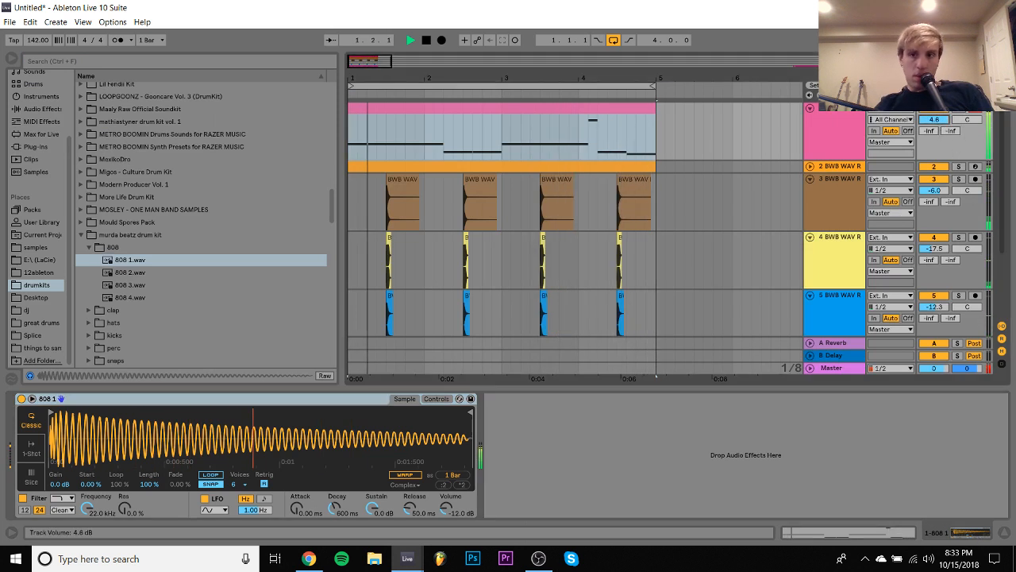
- Transpose the whole 808 clip down one octave, and raise only its G2 and G#2 notes by an octave
{"action": "double_click", "coordinate": [552, 108]}
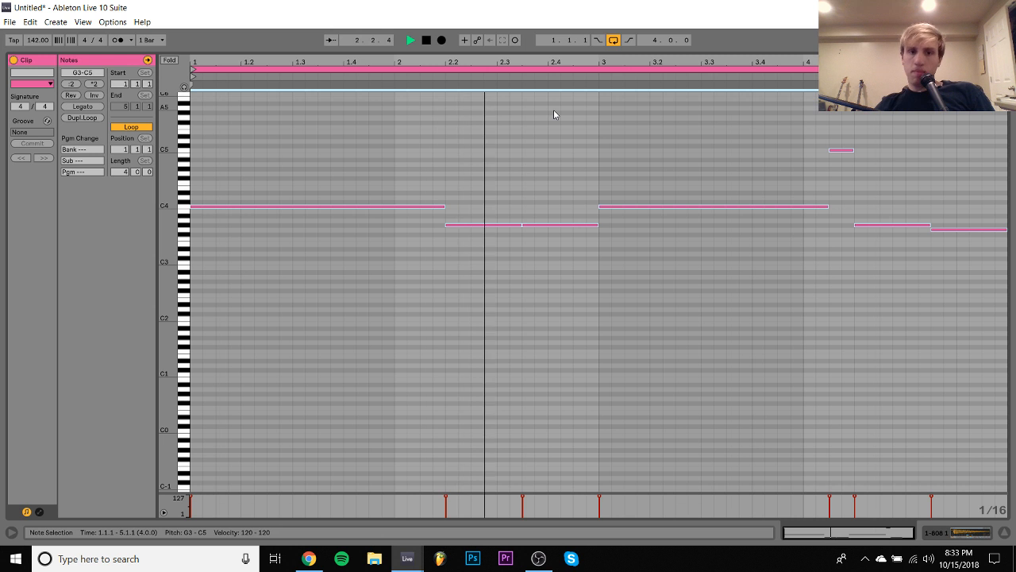
{"action": "key", "text": "shift+Down"}
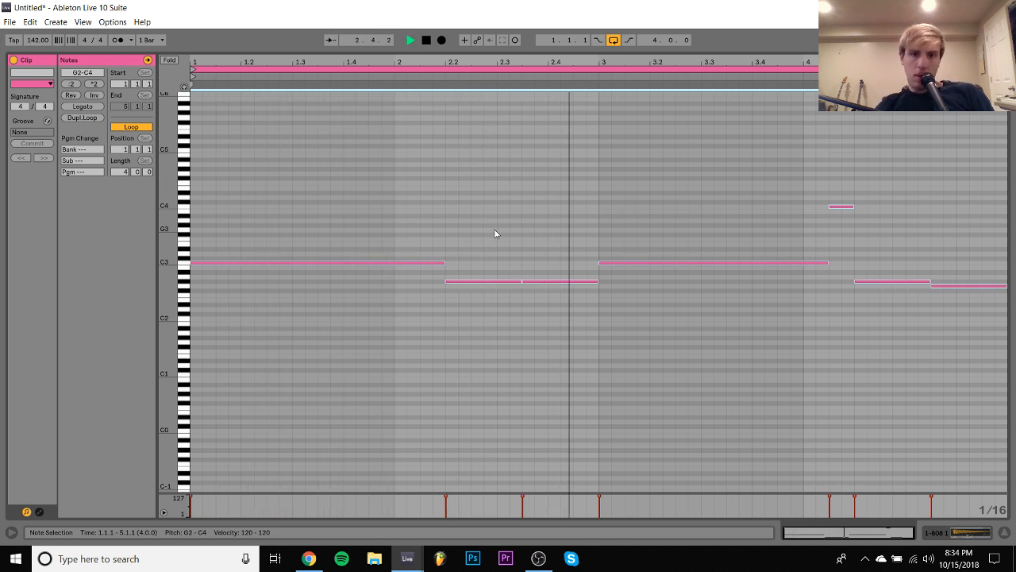
{"action": "left_click_drag", "start_coordinate": [495, 233], "coordinate": [560, 314]}
{"action": "left_click_drag", "start_coordinate": [855, 244], "coordinate": [992, 334]}
{"action": "key", "text": "shift+Up"}
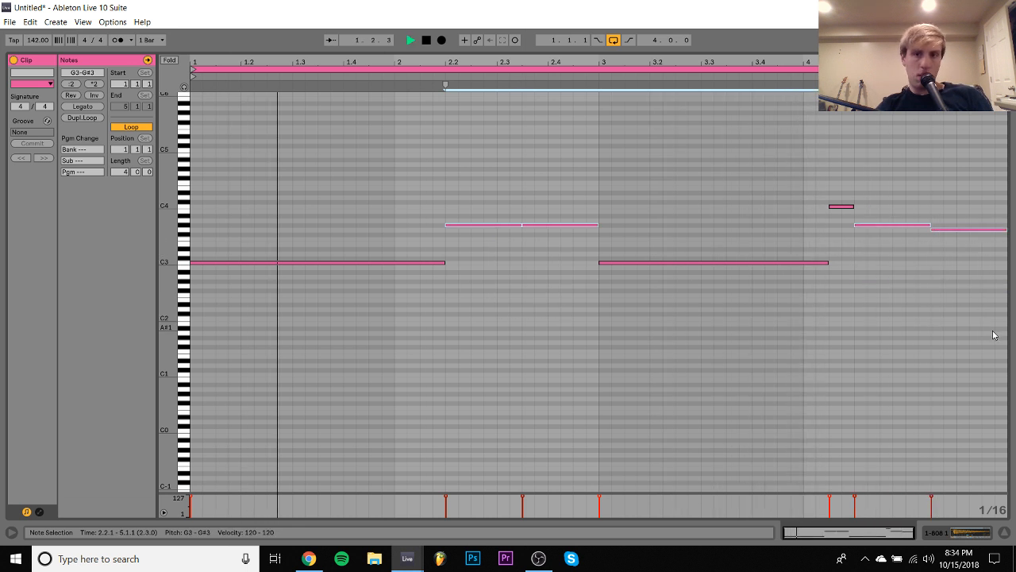
{"action": "left_click", "coordinate": [561, 206]}
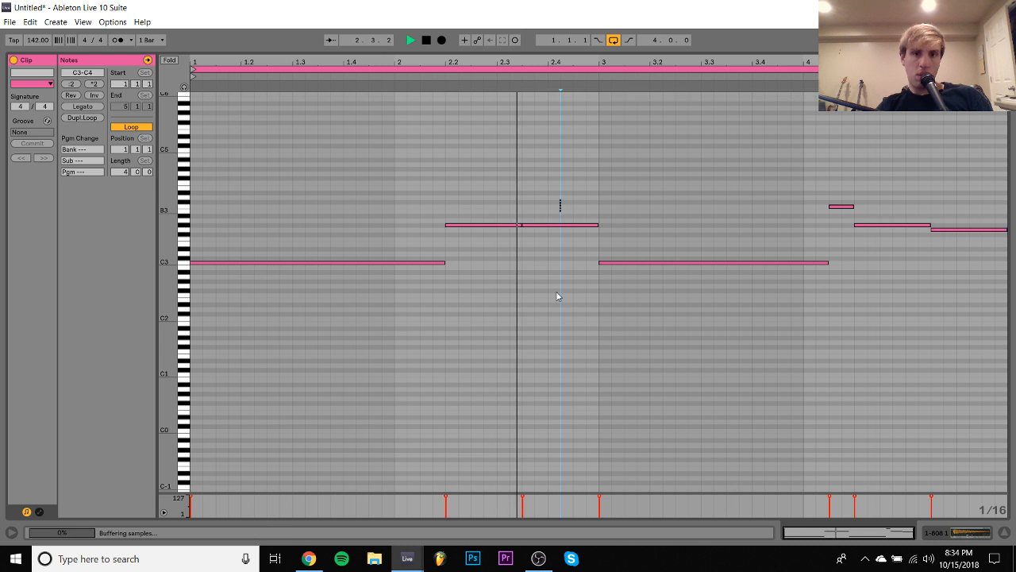
{"action": "left_click_drag", "start_coordinate": [557, 296], "coordinate": [565, 293]}
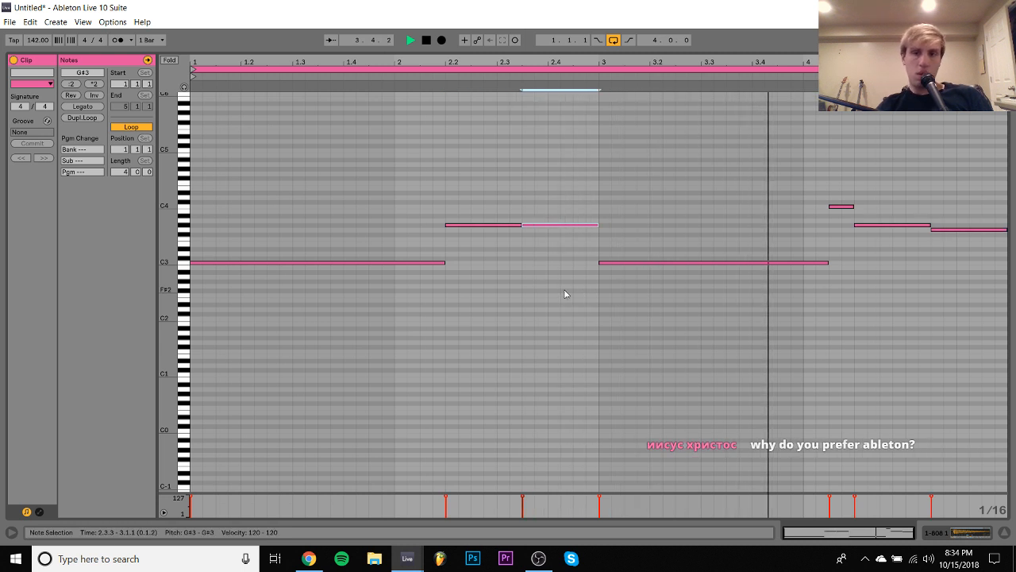
- Swap the 808 track's sample for 808 2.wav and add the Guitar Rig 5 plug-in to the track
{"action": "left_click", "coordinate": [942, 531]}
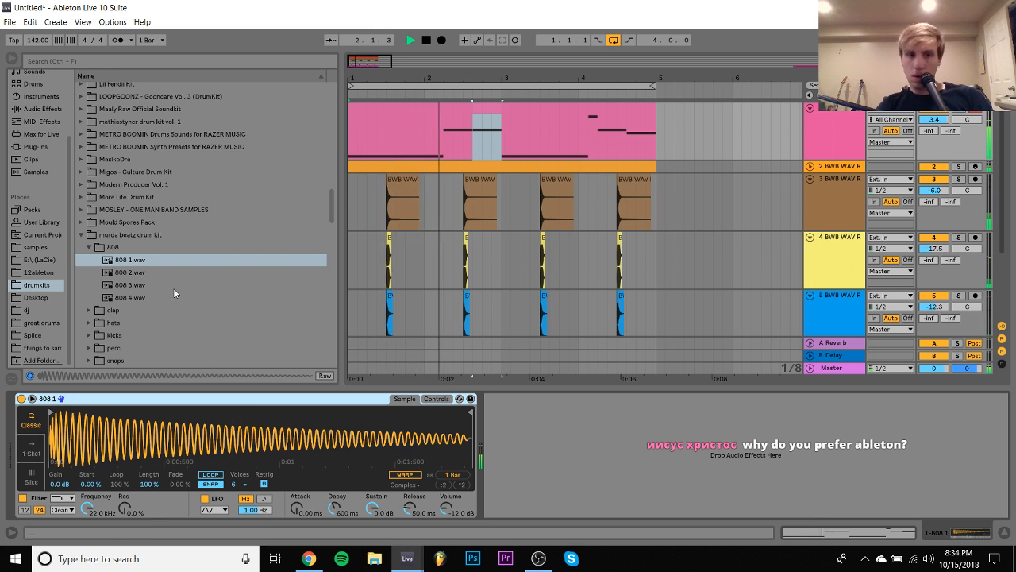
{"action": "left_click", "coordinate": [148, 271]}
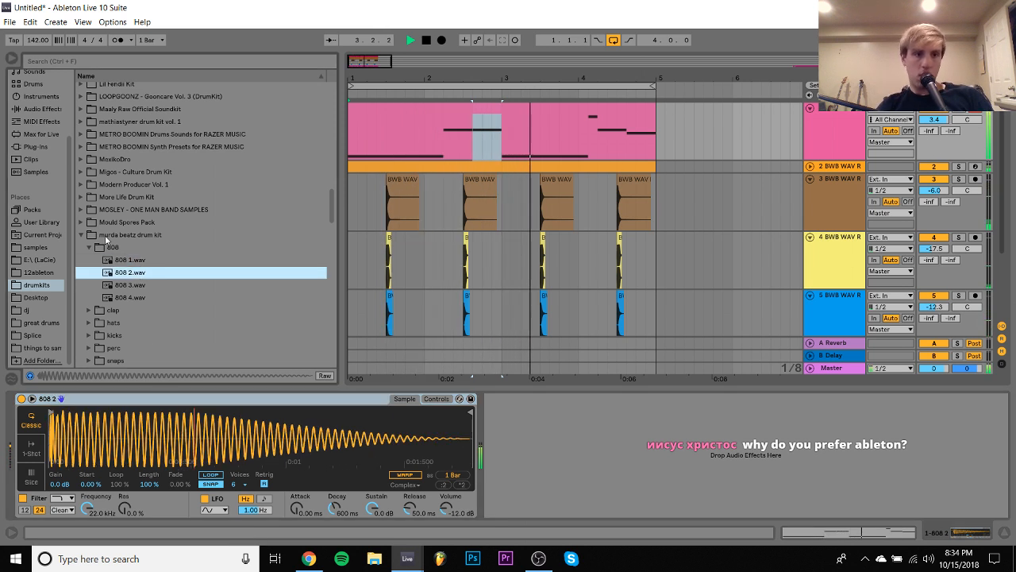
{"action": "left_click", "coordinate": [39, 147]}
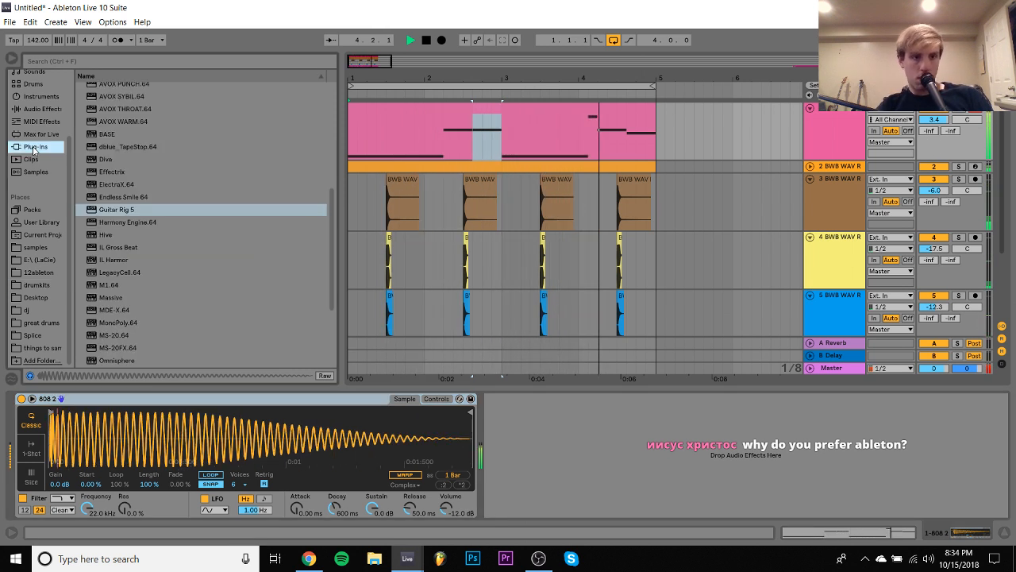
{"action": "double_click", "coordinate": [103, 209]}
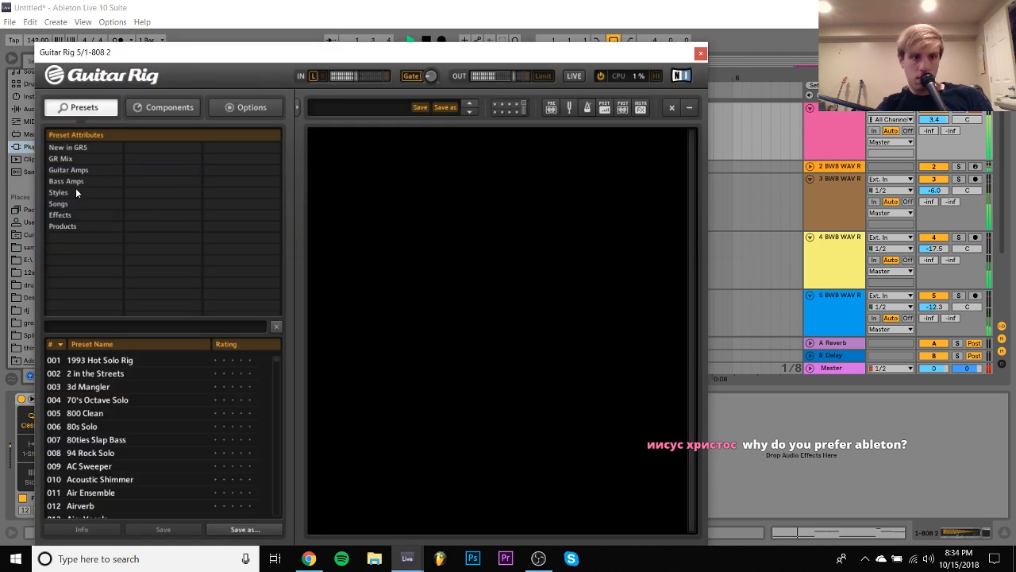
- Add the Hot Plex amplifier in Guitar Rig, lower the 808 track's volume to about -2 dB, and close the plug-in window
{"action": "left_click", "coordinate": [156, 109]}
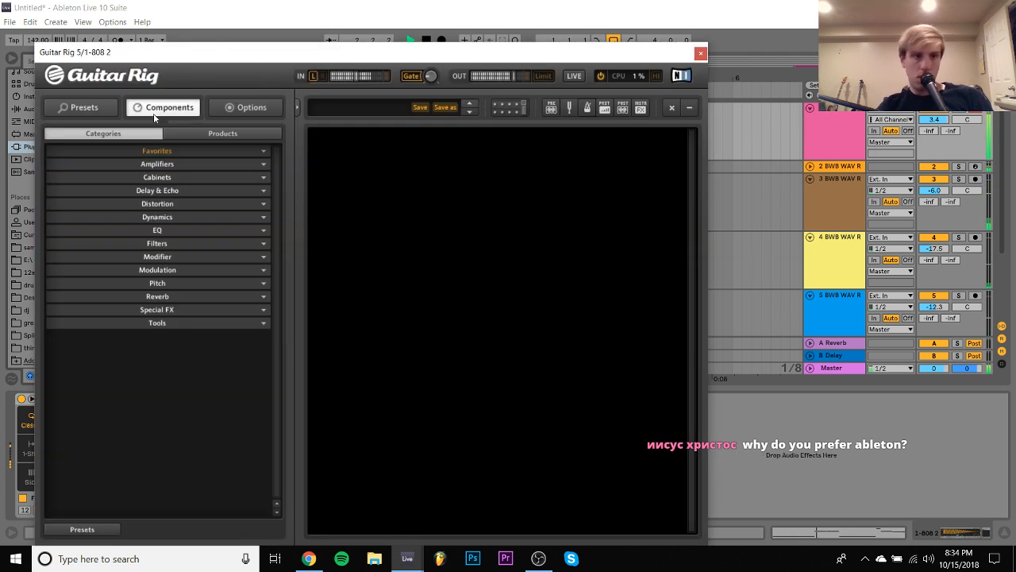
{"action": "left_click", "coordinate": [138, 161]}
{"action": "left_click_drag", "start_coordinate": [102, 303], "coordinate": [469, 264]}
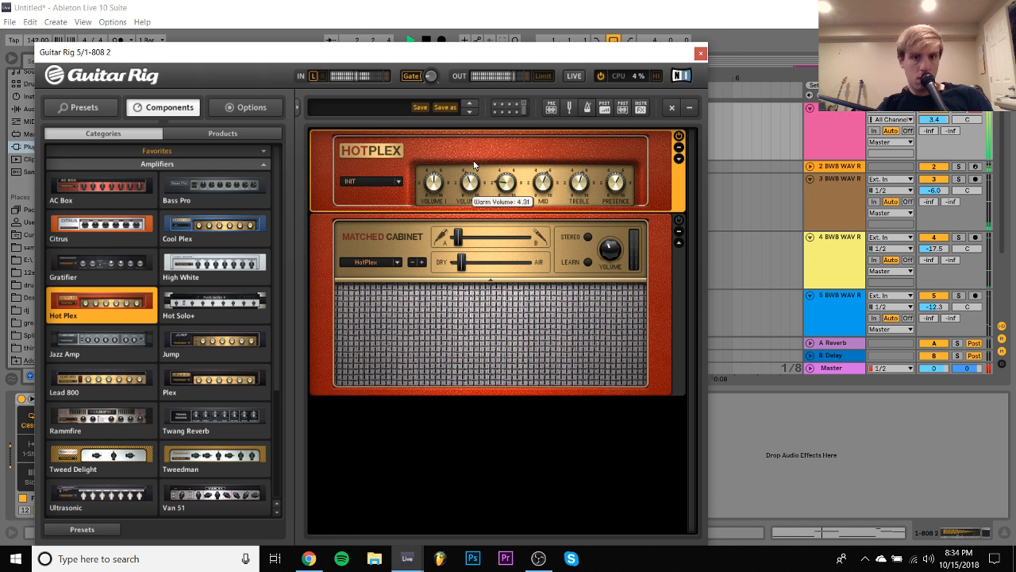
{"action": "left_click_drag", "start_coordinate": [940, 120], "coordinate": [939, 139]}
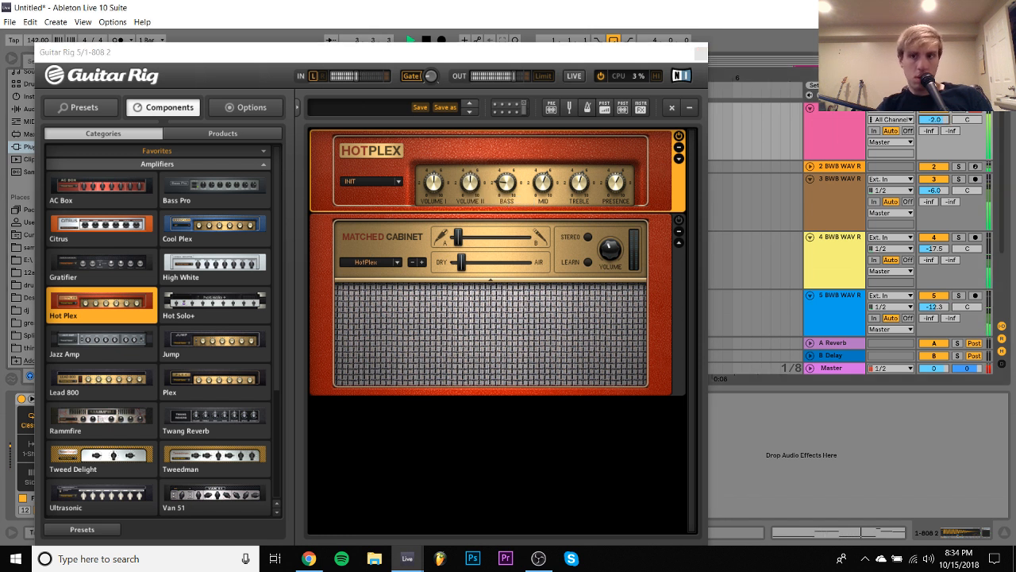
{"action": "left_click", "coordinate": [701, 53]}
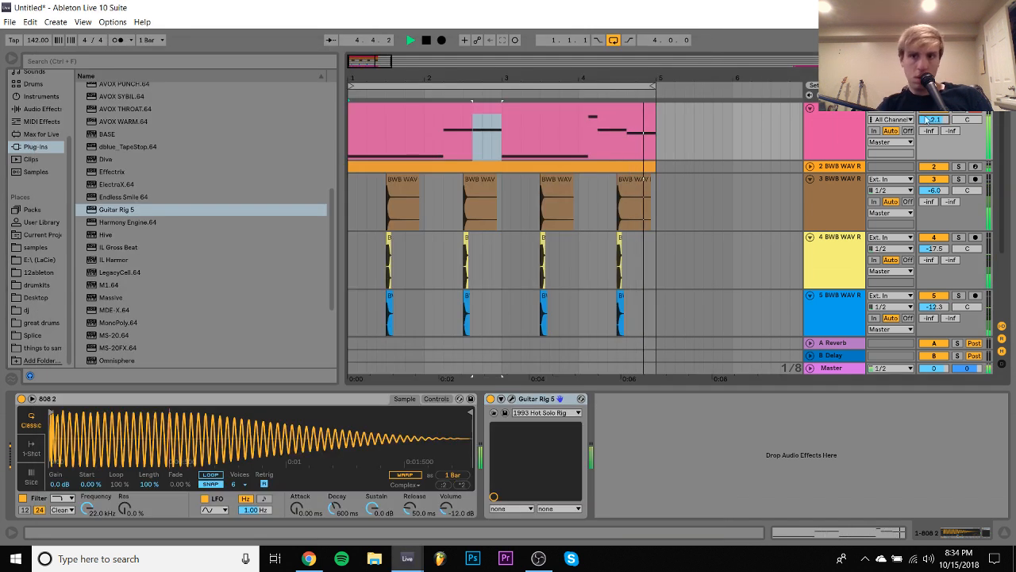
- Insert a MIDI track below the 808 track and expand the kicks folder of the murda beatz drum kit
{"action": "left_click", "coordinate": [813, 121]}
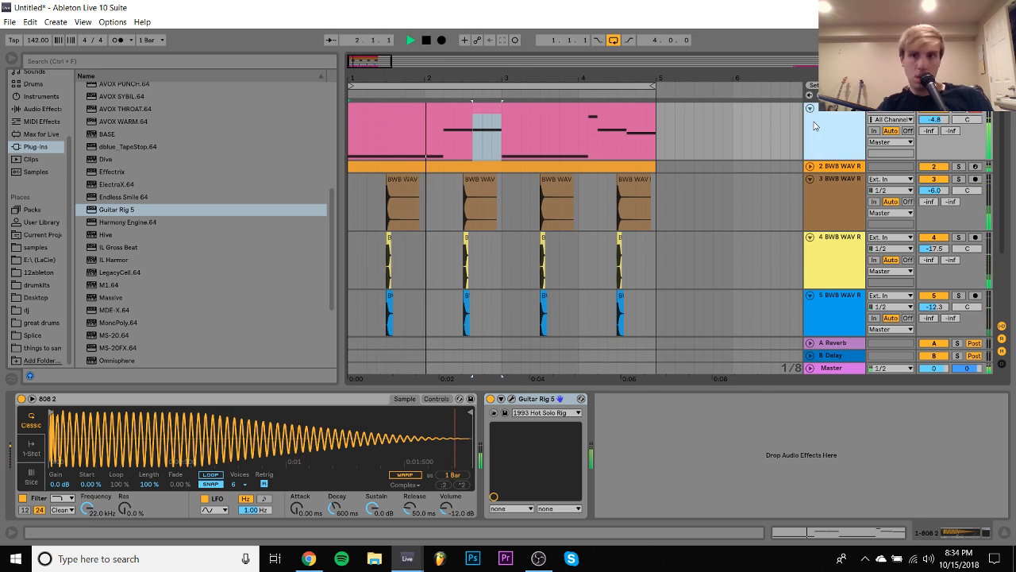
{"action": "key", "text": "ctrl+shift+t"}
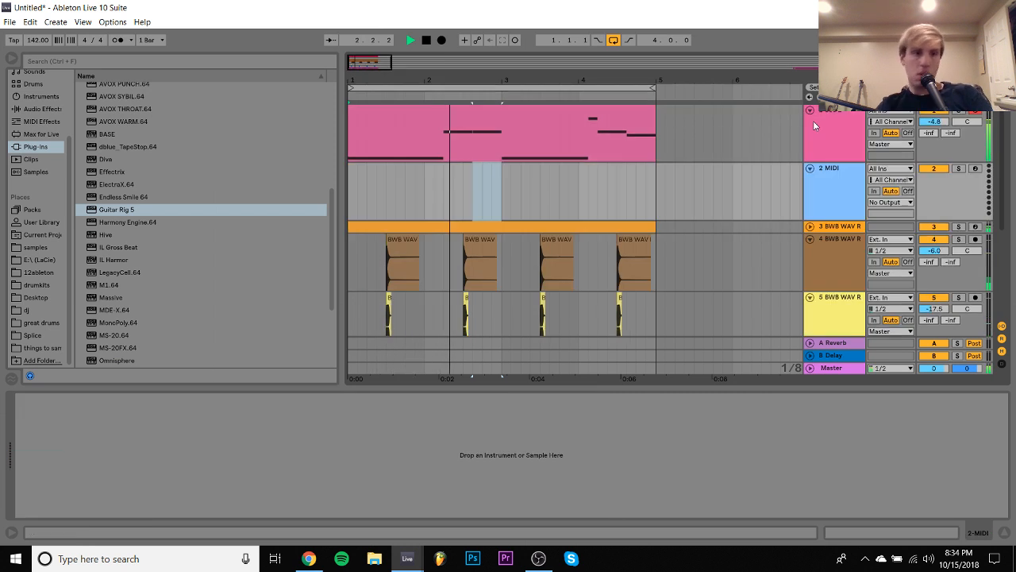
{"action": "left_click", "coordinate": [37, 285]}
{"action": "left_click", "coordinate": [87, 335]}
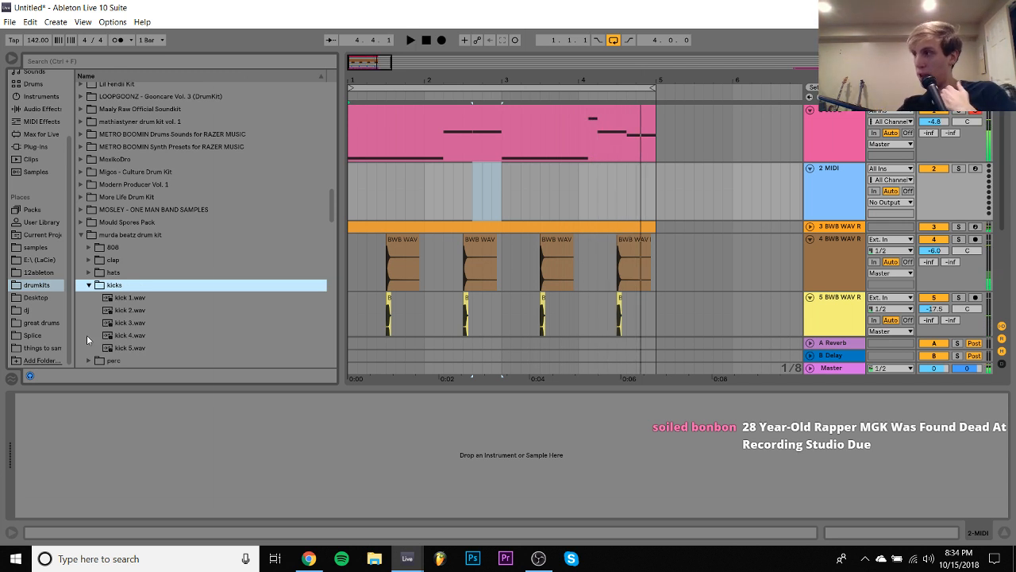
- Preview the kick samples and load kick 3.wav onto the new MIDI track
{"action": "key", "text": "Down"}
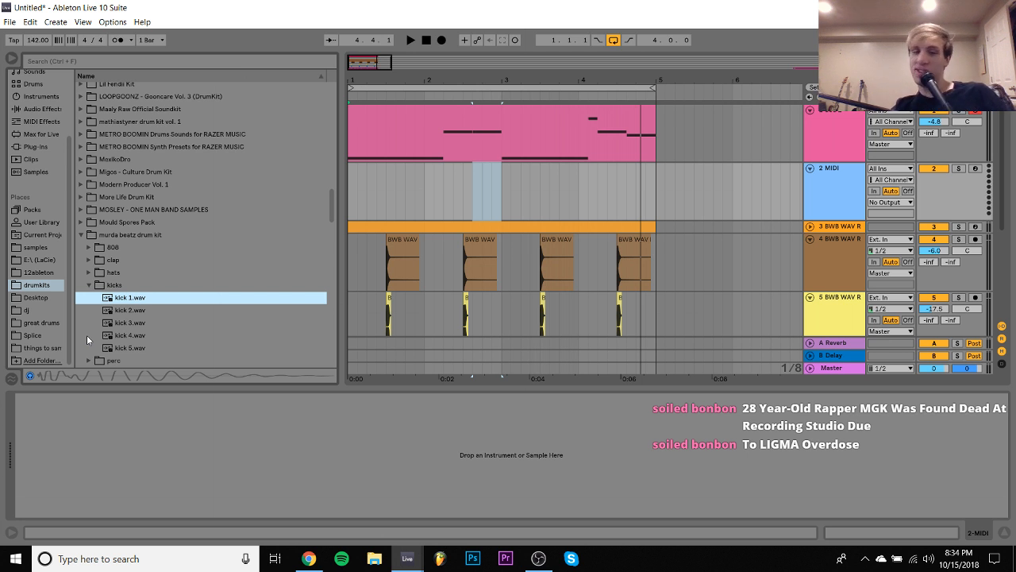
{"action": "key", "text": "Down"}
{"action": "key", "text": "Down"}
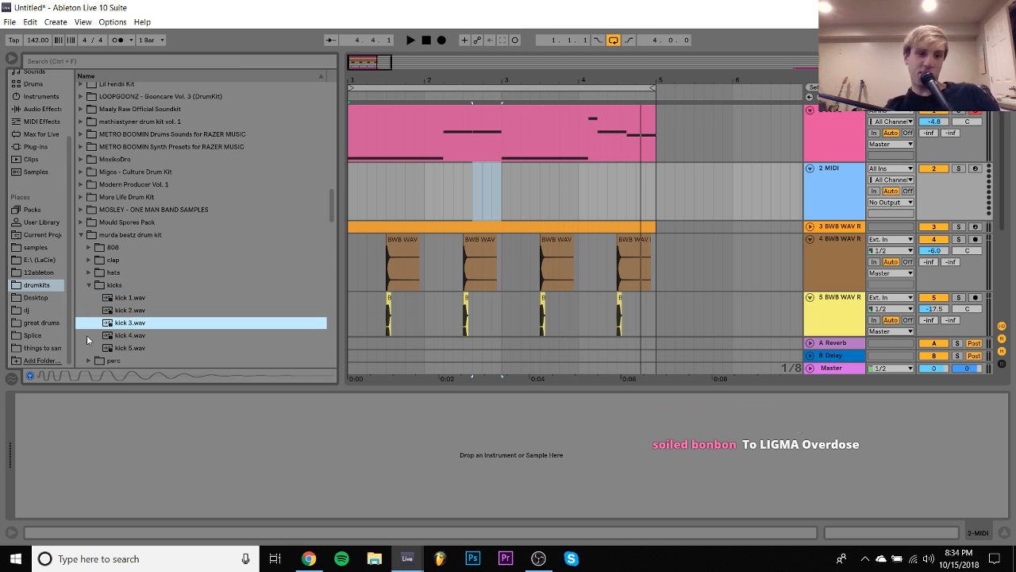
{"action": "key", "text": "Down"}
{"action": "key", "text": "Up"}
{"action": "key", "text": "Return"}
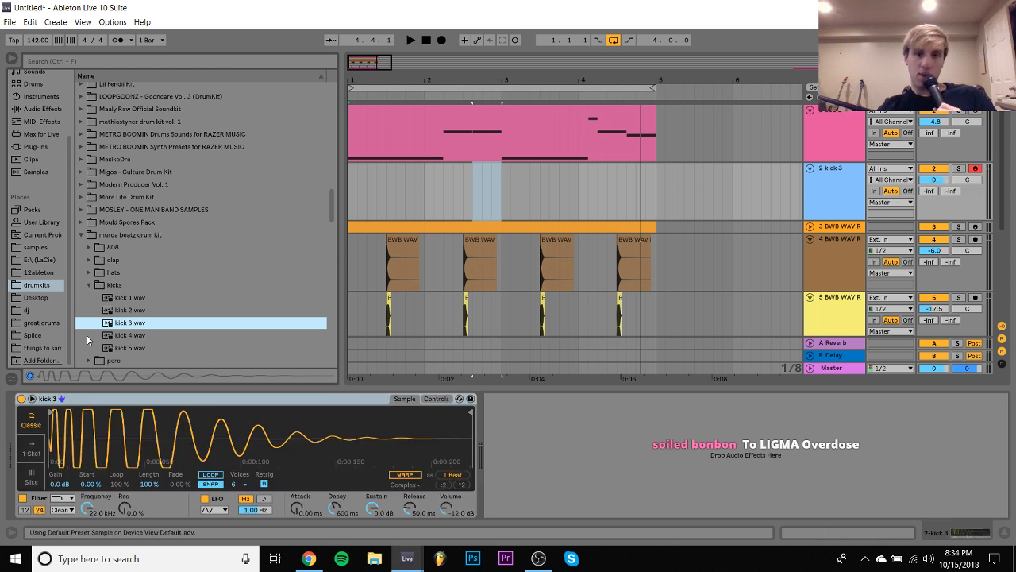
{"action": "left_click", "coordinate": [603, 227]}
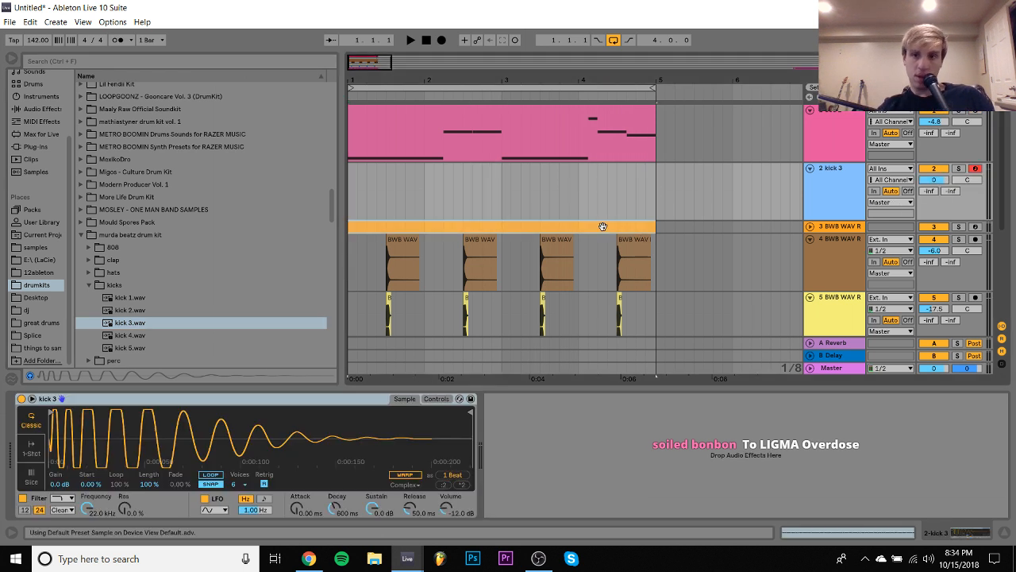
{"action": "left_click_drag", "start_coordinate": [603, 227], "coordinate": [605, 215]}
{"action": "key", "text": "ctrl+z"}
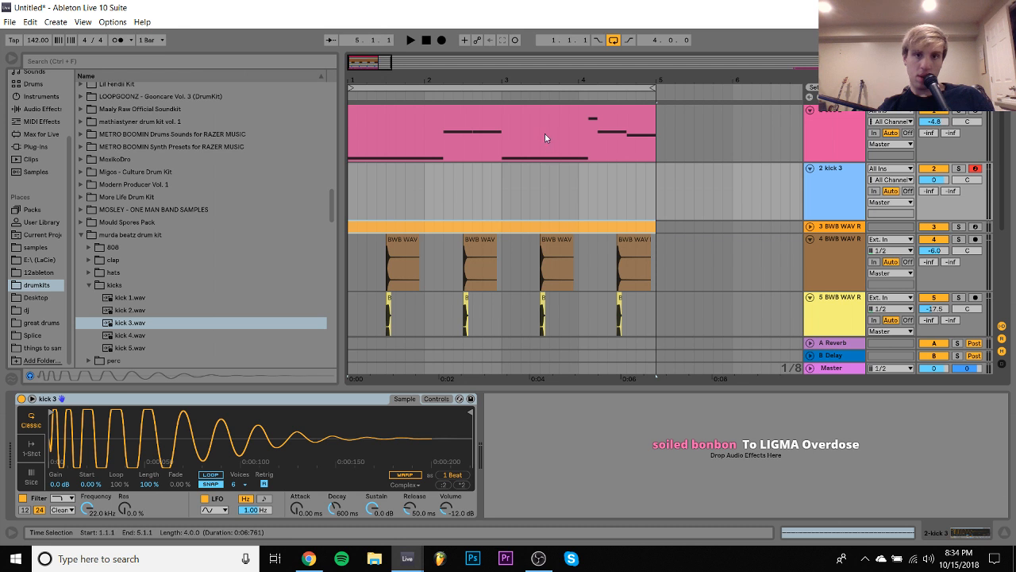
- Copy the 808 clip onto the kick 3 track and bring all of the copy's notes to the same pitch, C3
{"action": "left_click_drag", "start_coordinate": [545, 133], "coordinate": [536, 178]}
{"action": "double_click", "coordinate": [536, 180]}
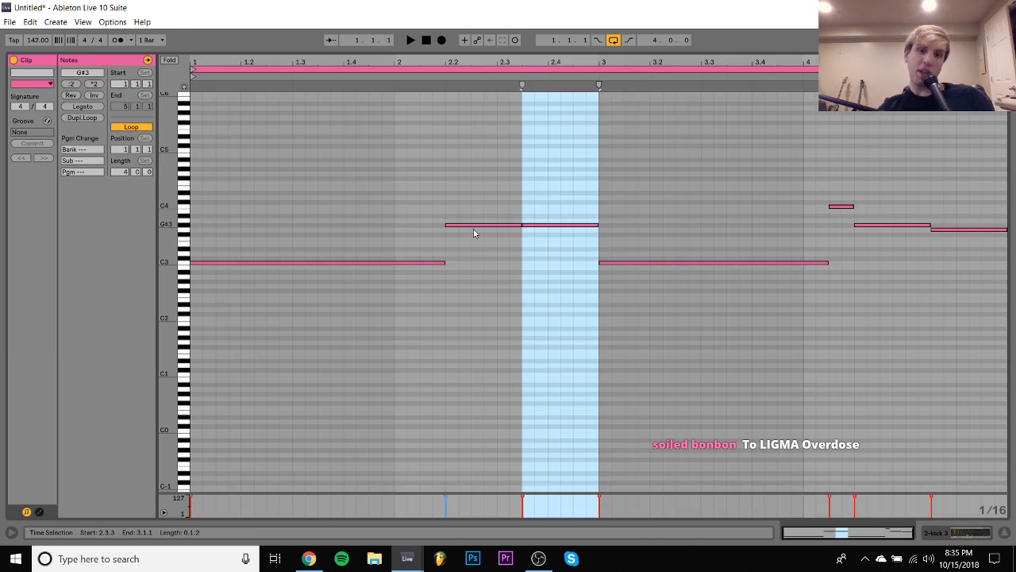
{"action": "left_click_drag", "start_coordinate": [473, 234], "coordinate": [667, 200]}
{"action": "left_click", "coordinate": [877, 216], "text": "shift"}
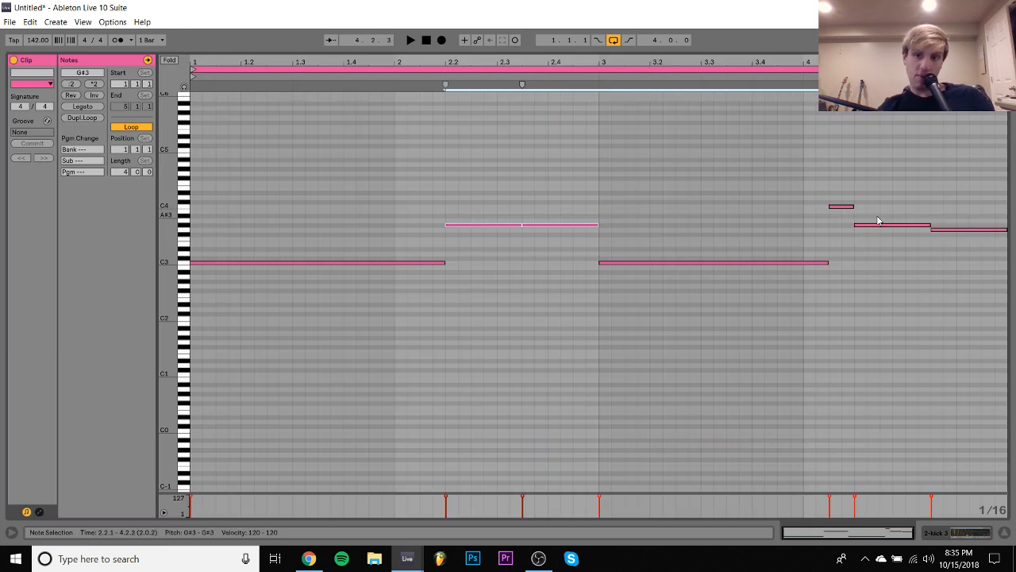
{"action": "left_click_drag", "start_coordinate": [877, 223], "coordinate": [881, 233]}
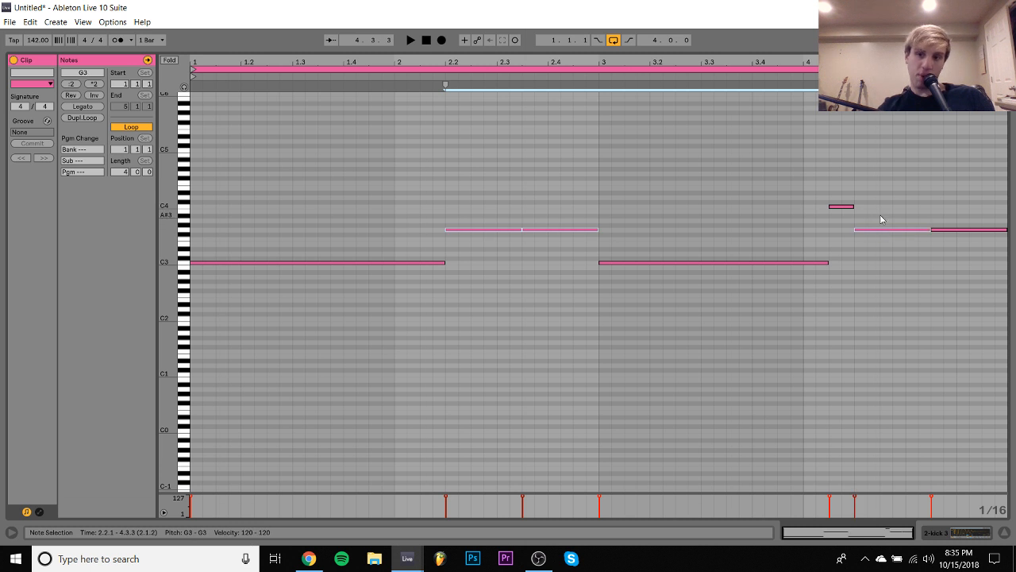
{"action": "key", "text": "Down"}
{"action": "key", "text": "Down"}
{"action": "key", "text": "Down"}
{"action": "key", "text": "Down"}
{"action": "key", "text": "Down"}
{"action": "key", "text": "Down"}
{"action": "key", "text": "Down"}
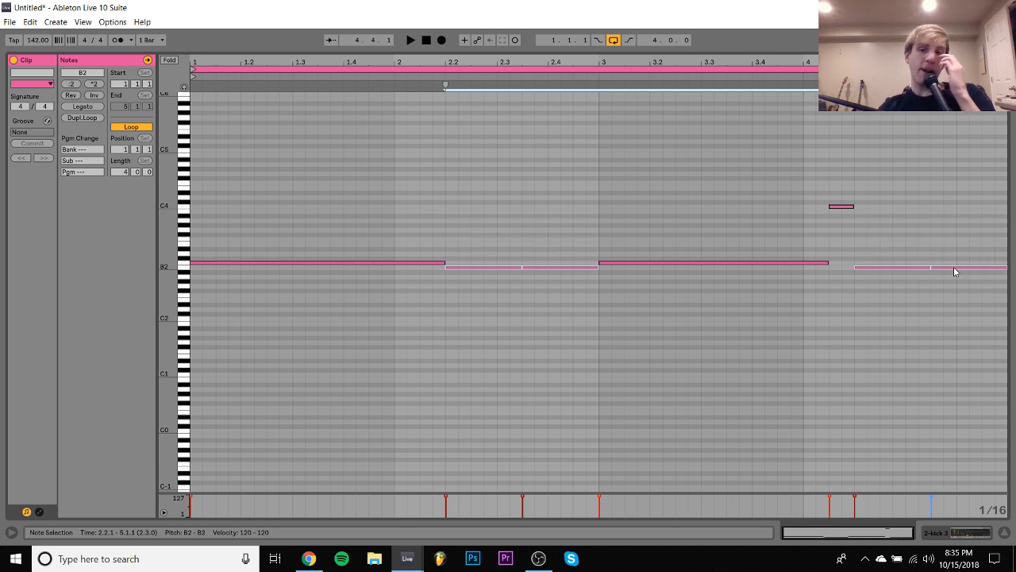
{"action": "left_click_drag", "start_coordinate": [816, 236], "coordinate": [843, 190]}
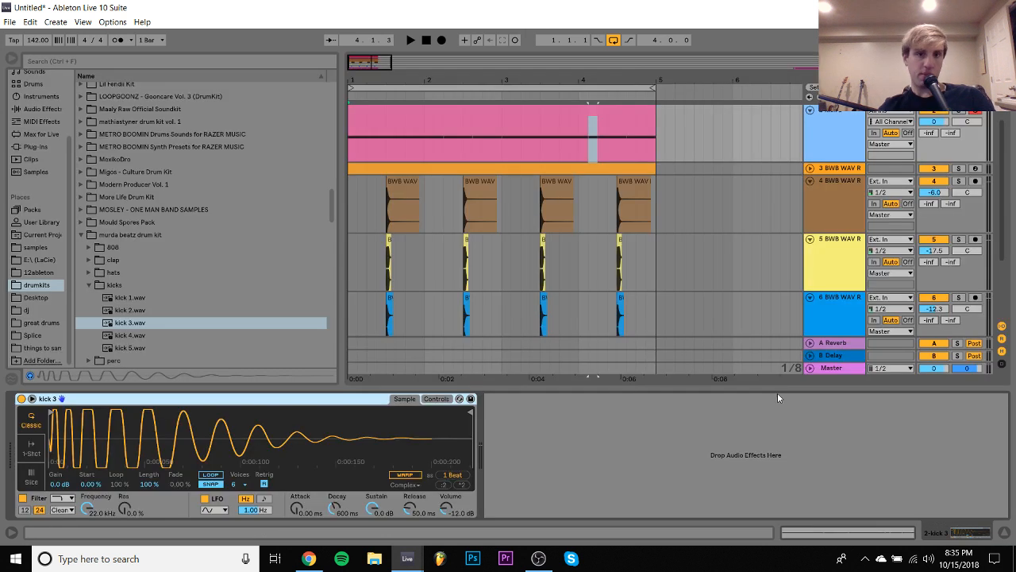
{"action": "left_click", "coordinate": [592, 109]}
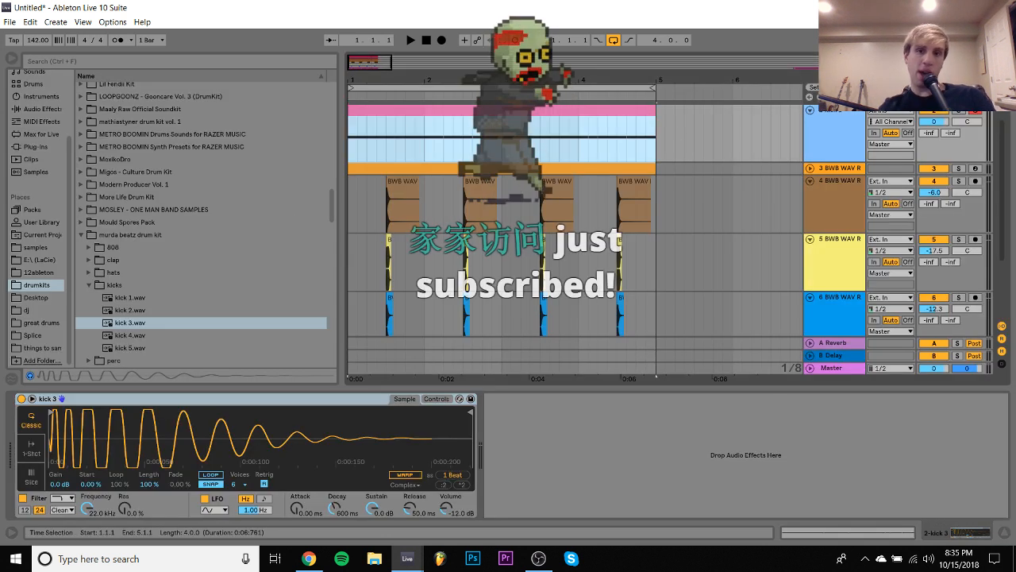
- Try raising the 808 clip's note at 2.3.3 to A#3 and play the loop to hear it
{"action": "scroll", "coordinate": [681, 199], "scroll_direction": "up", "scroll_amount": 1}
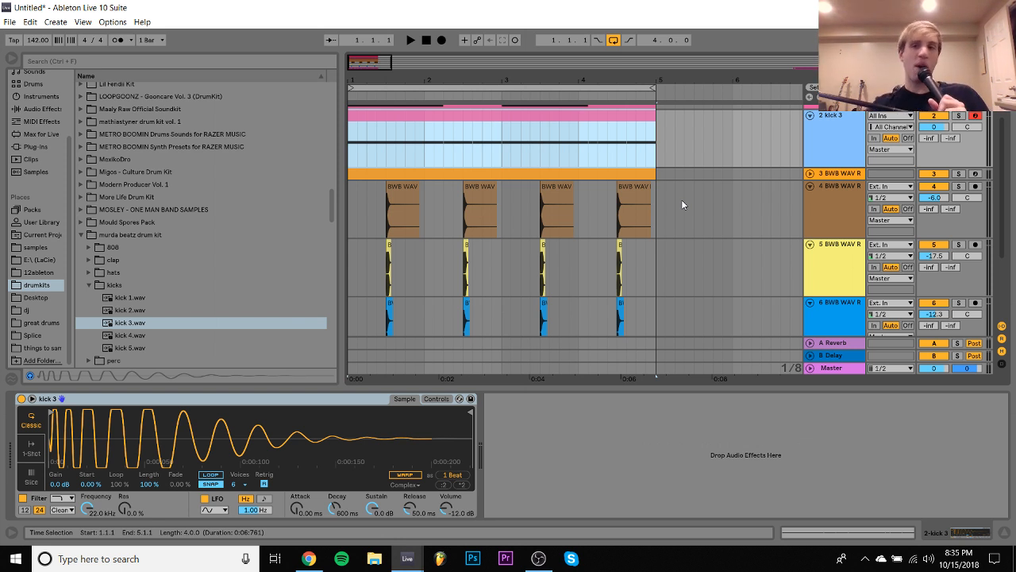
{"action": "scroll", "coordinate": [706, 208], "scroll_direction": "up", "scroll_amount": 2}
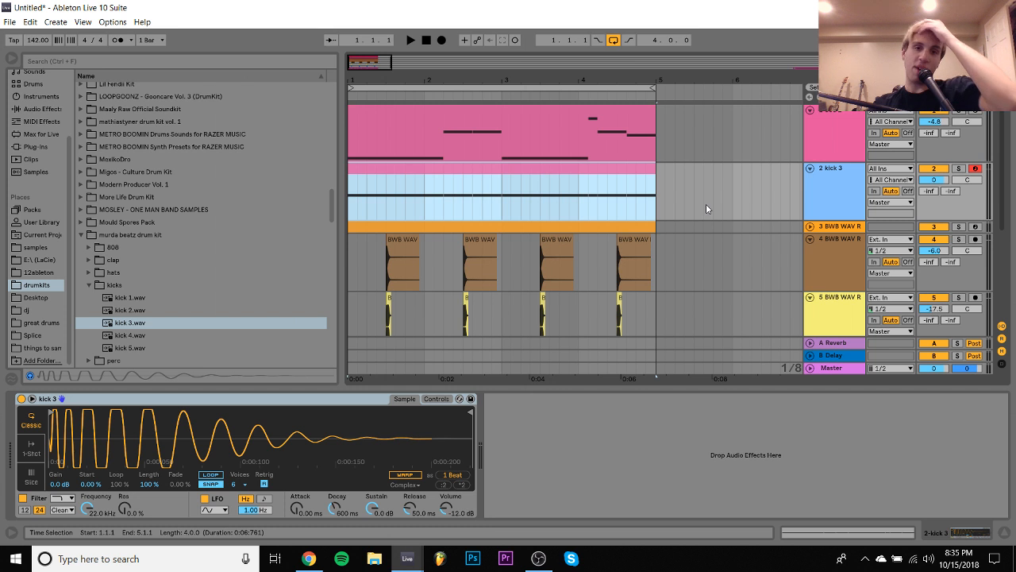
{"action": "left_click", "coordinate": [477, 126]}
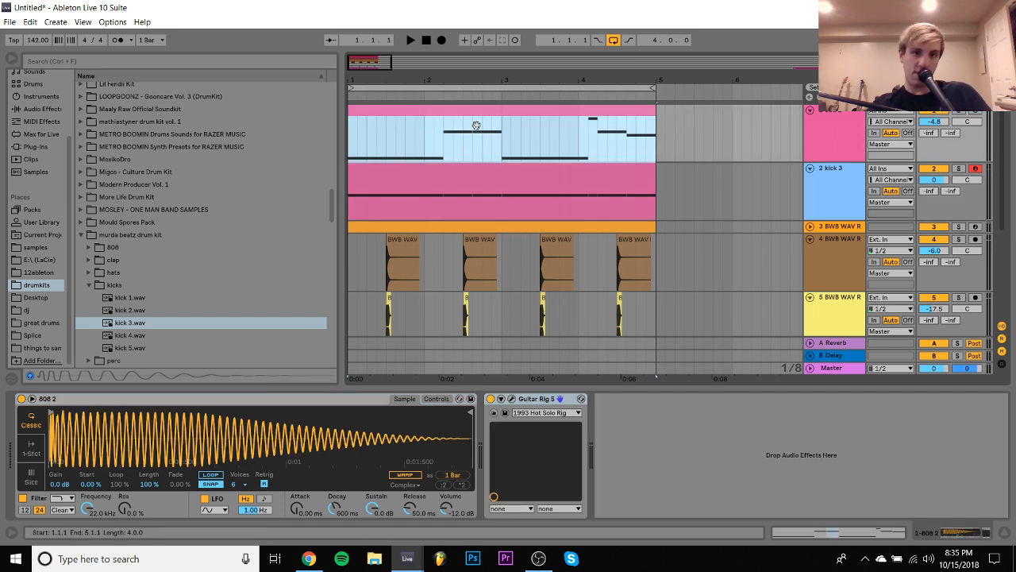
{"action": "double_click", "coordinate": [477, 125]}
{"action": "left_click", "coordinate": [568, 225]}
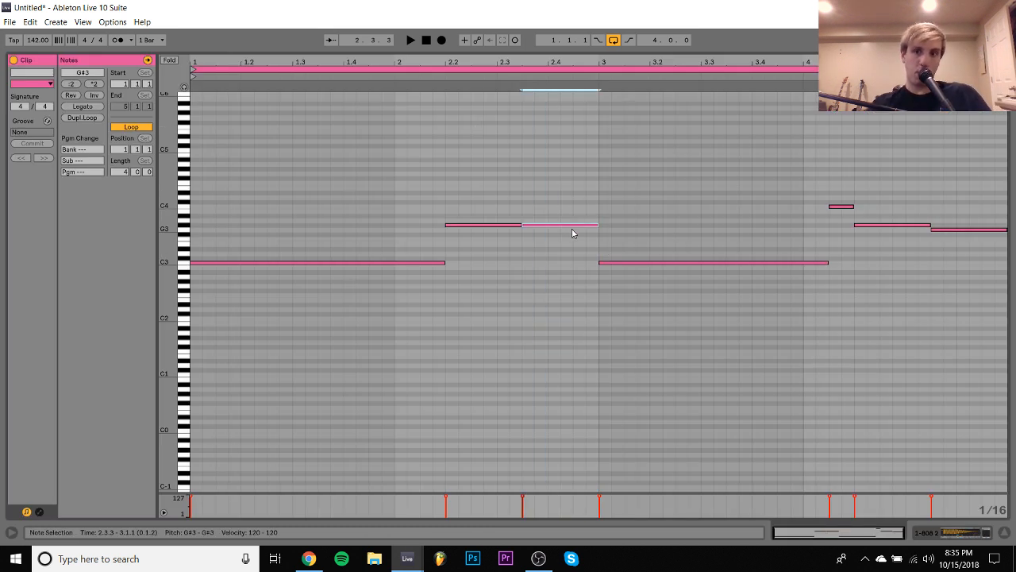
{"action": "key", "text": "space"}
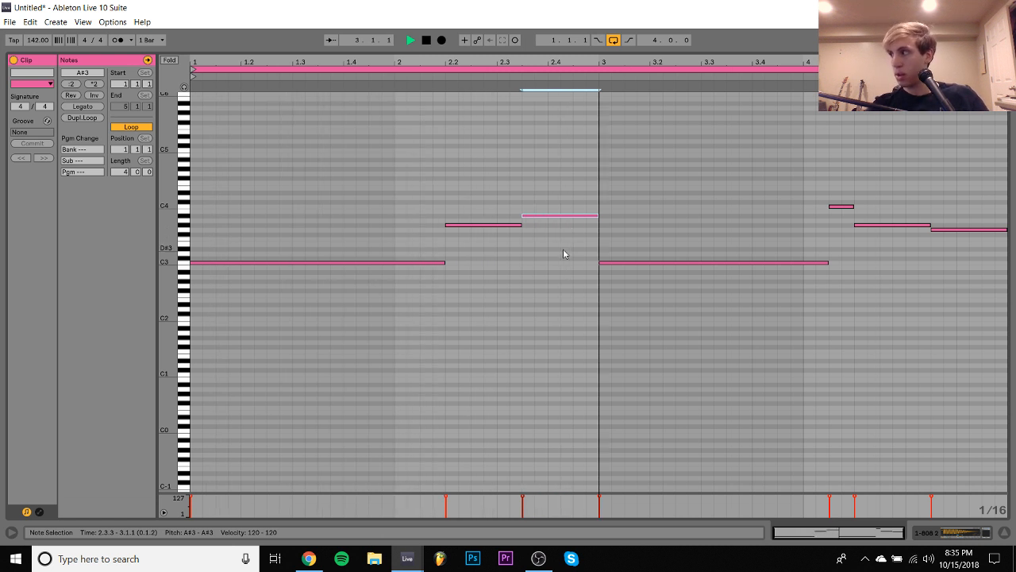
{"action": "left_click", "coordinate": [647, 278]}
{"action": "left_click_drag", "start_coordinate": [640, 236], "coordinate": [654, 312]}
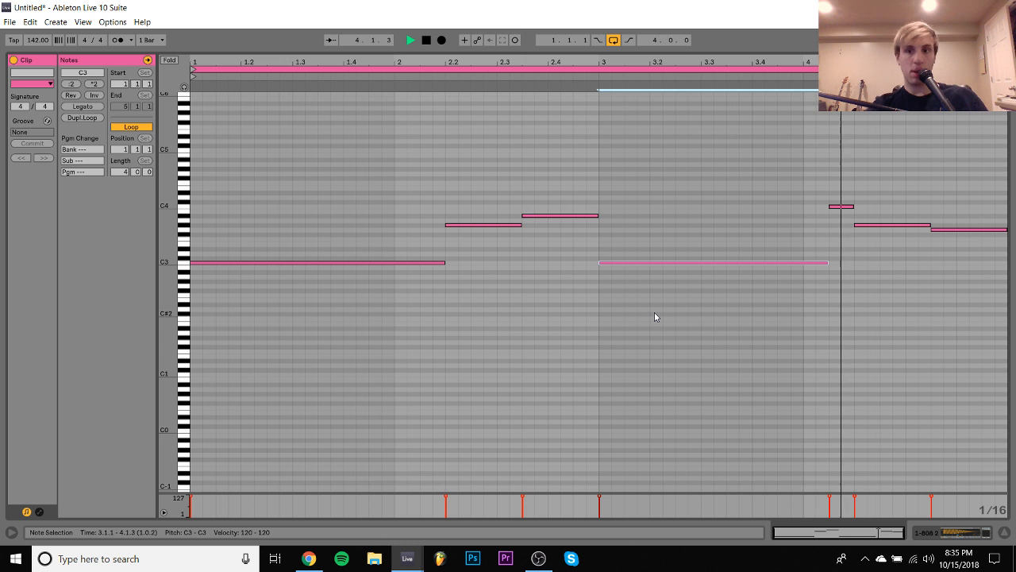
{"action": "left_click", "coordinate": [973, 536]}
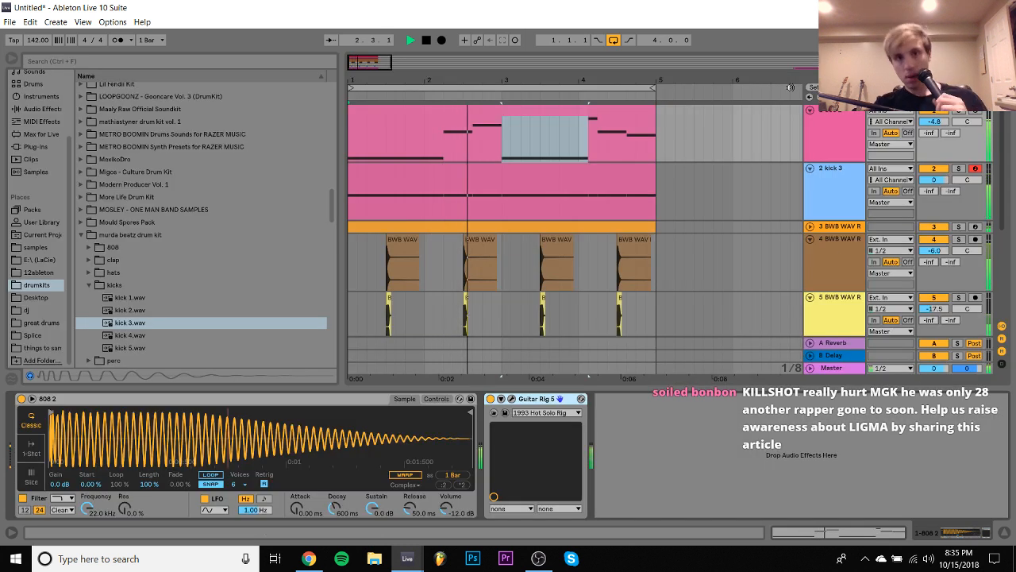
- Lower the 808 clip's note at 2.3.3 to G#3 and close the note editor
{"action": "double_click", "coordinate": [623, 108]}
{"action": "left_click", "coordinate": [551, 215]}
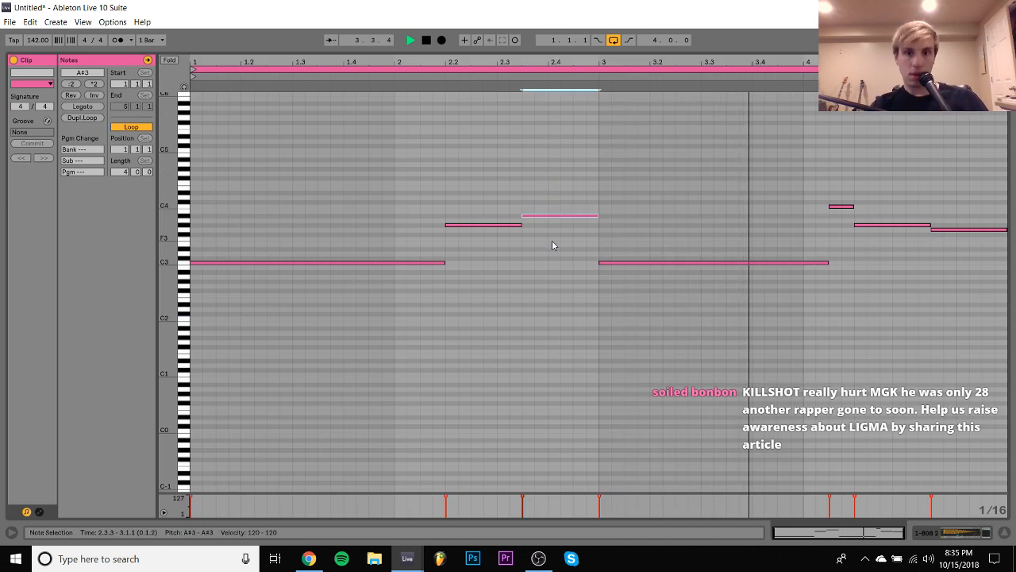
{"action": "key", "text": "Down"}
{"action": "key", "text": "Down"}
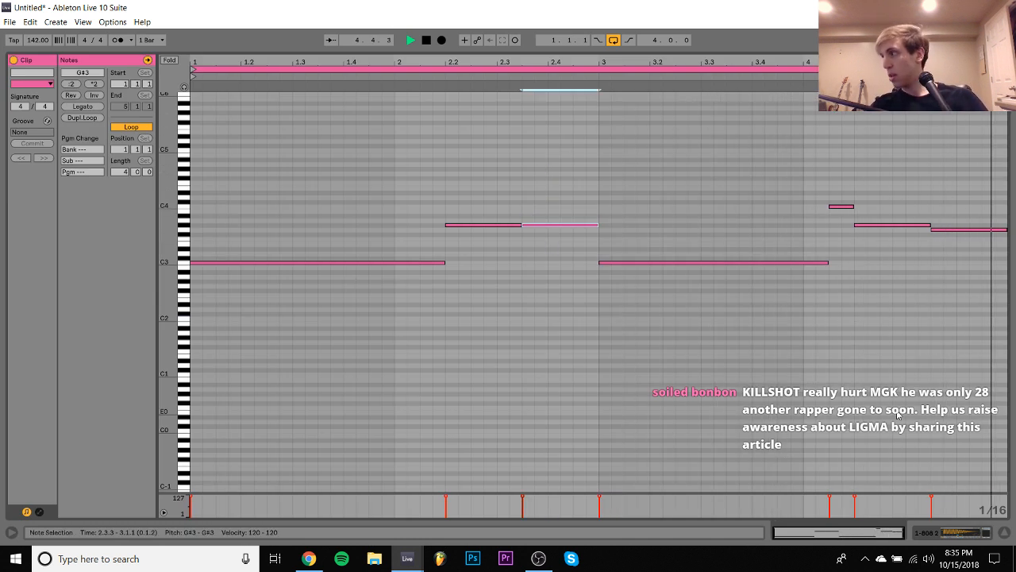
{"action": "left_click", "coordinate": [975, 533]}
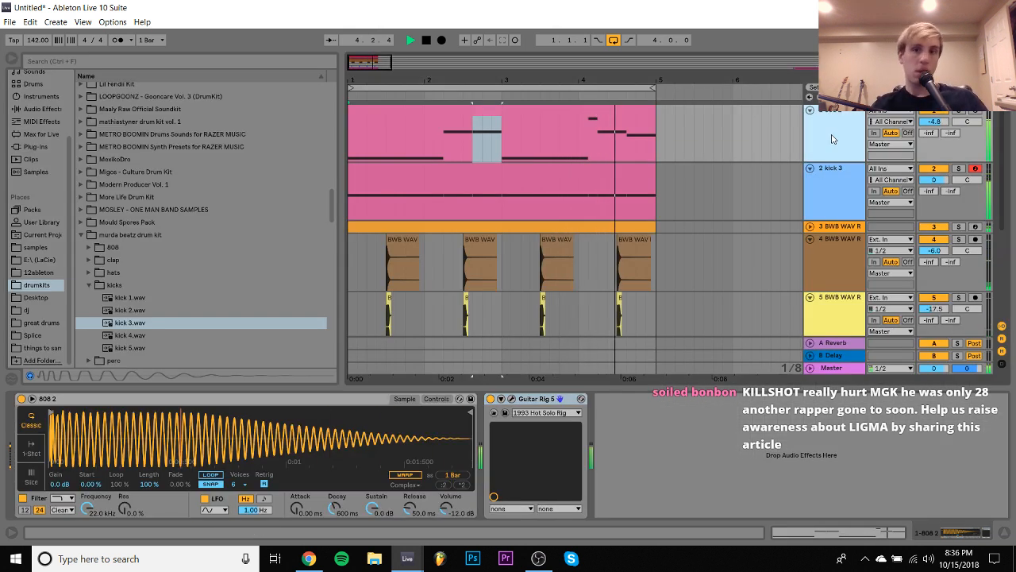
- Raise the tim hecker track's volume to about -9.3 dB and show its effect devices
{"action": "scroll", "coordinate": [834, 197], "scroll_direction": "down", "scroll_amount": 3}
{"action": "scroll", "coordinate": [834, 197], "scroll_direction": "down", "scroll_amount": 3}
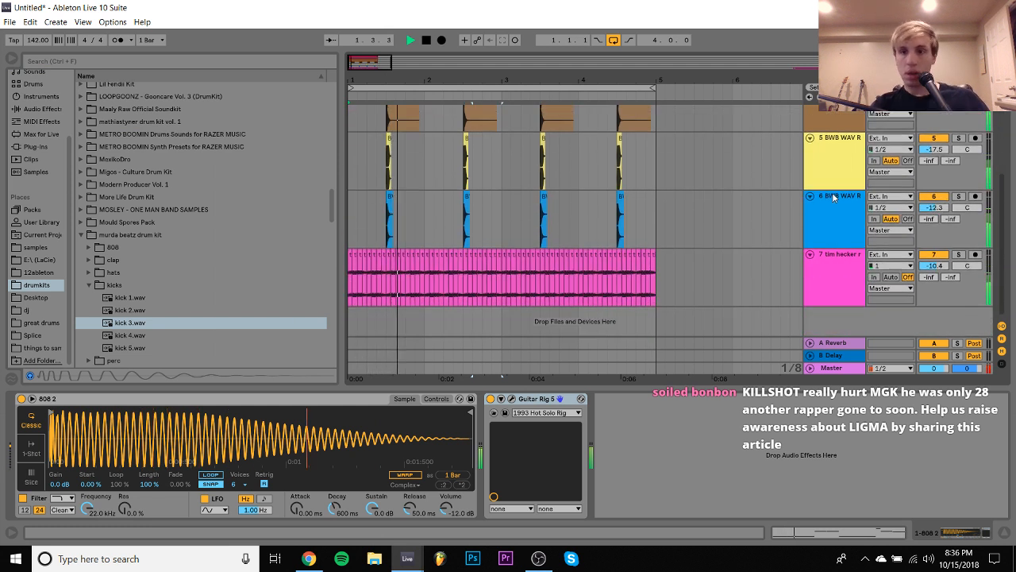
{"action": "left_click_drag", "start_coordinate": [932, 266], "coordinate": [932, 268]}
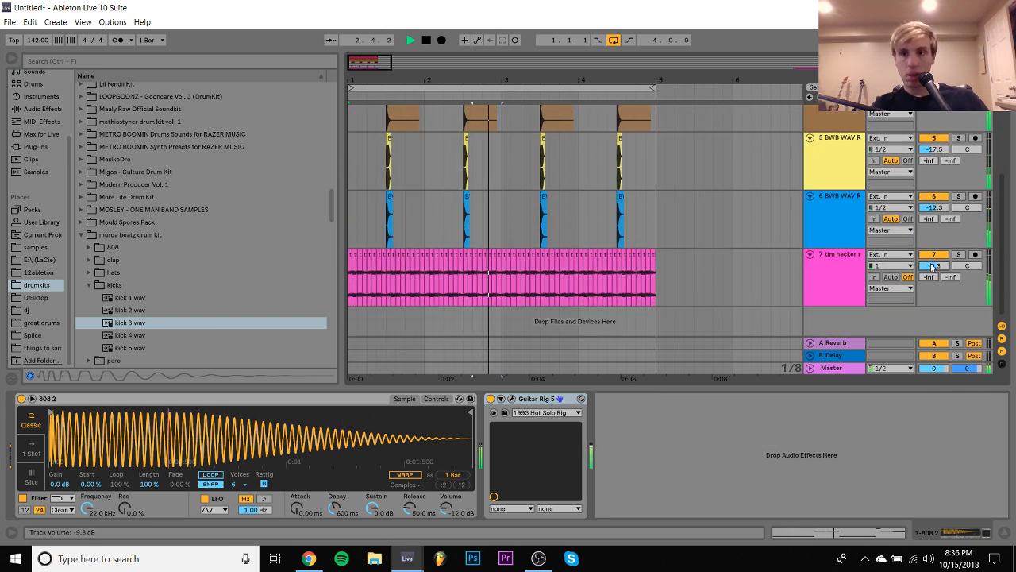
{"action": "left_click", "coordinate": [841, 270]}
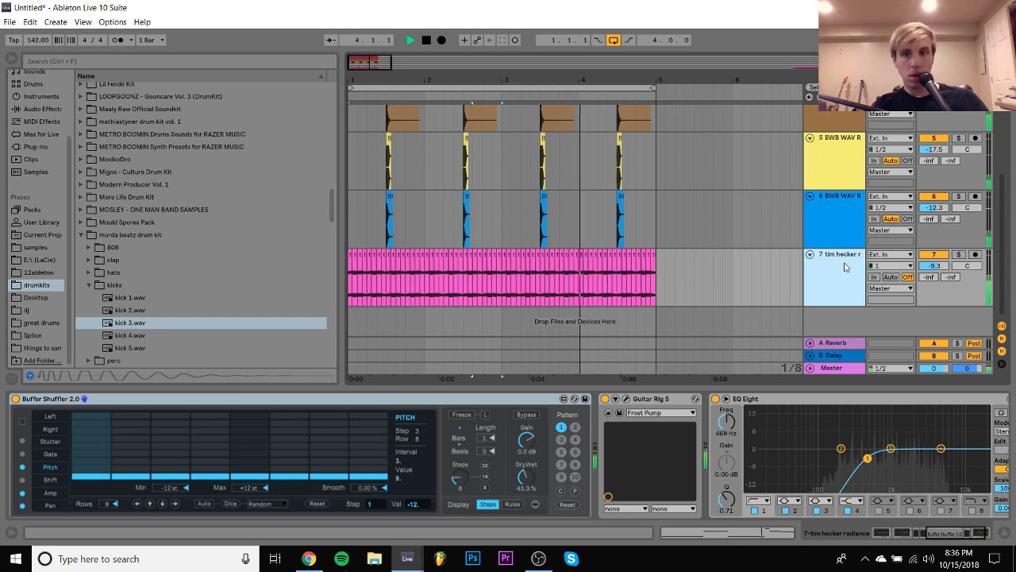
- Mute the blue BWB WAV track directly above the tim hecker track, and delete that track
{"action": "scroll", "coordinate": [767, 268], "scroll_direction": "right", "scroll_amount": 2}
{"action": "scroll", "coordinate": [767, 269], "scroll_direction": "up", "scroll_amount": 3}
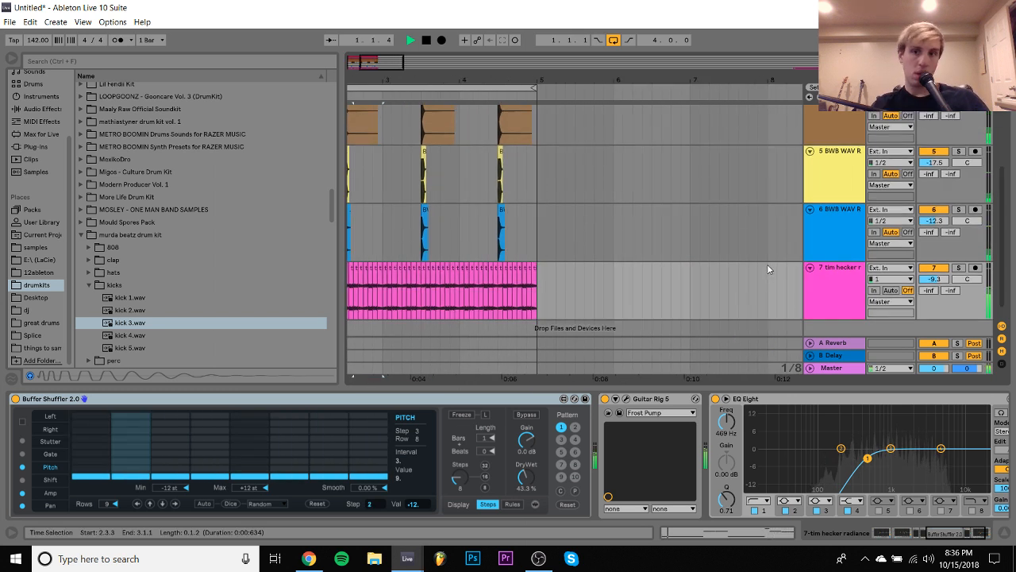
{"action": "scroll", "coordinate": [767, 268], "scroll_direction": "left", "scroll_amount": 2}
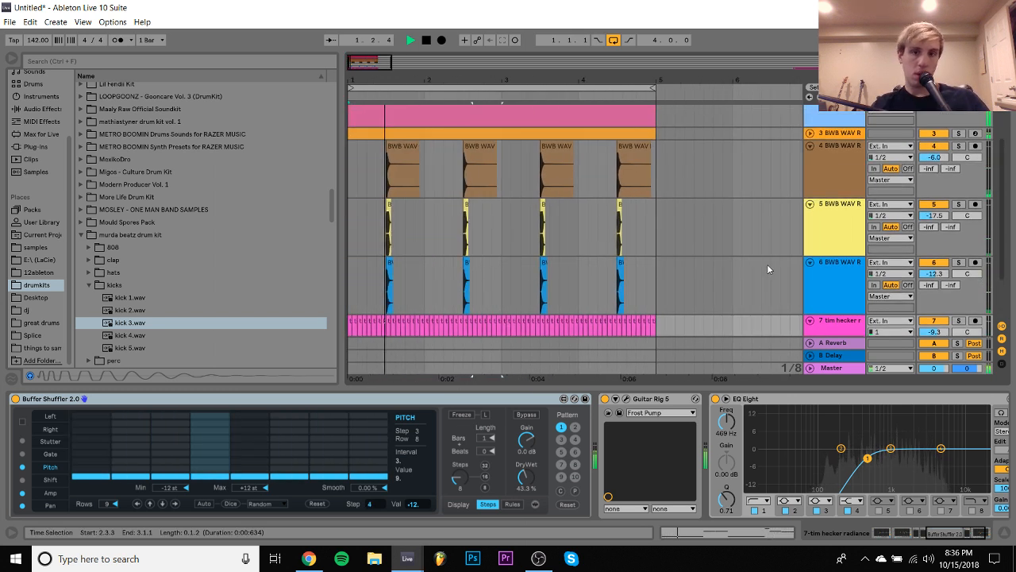
{"action": "left_click", "coordinate": [933, 263]}
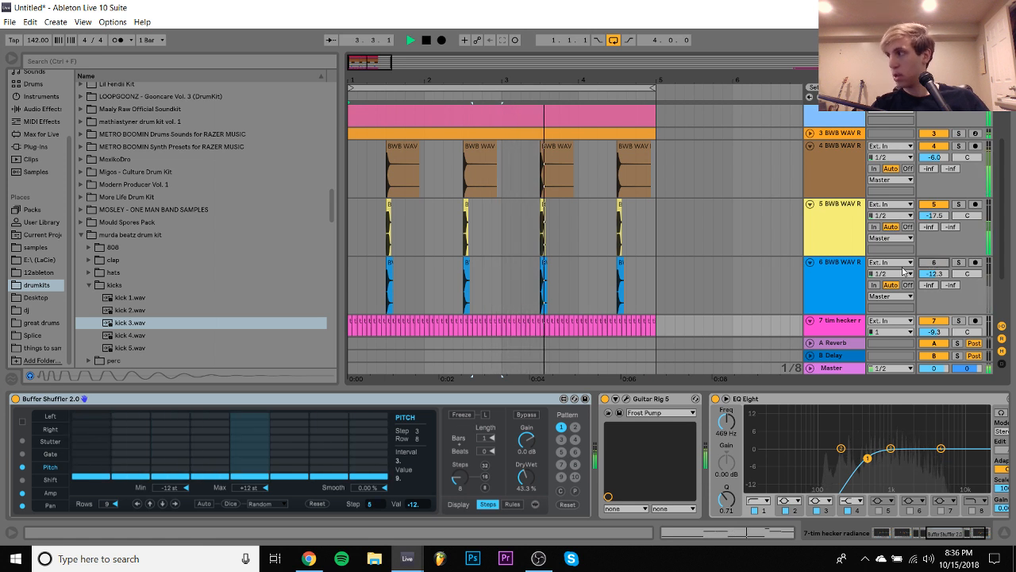
{"action": "left_click", "coordinate": [847, 284]}
{"action": "key", "text": "Delete"}
- Rebalance the two remaining clap tracks, setting track 4 to about -5.5 dB and track 5 to about -10.1 dB
{"action": "left_click", "coordinate": [839, 229]}
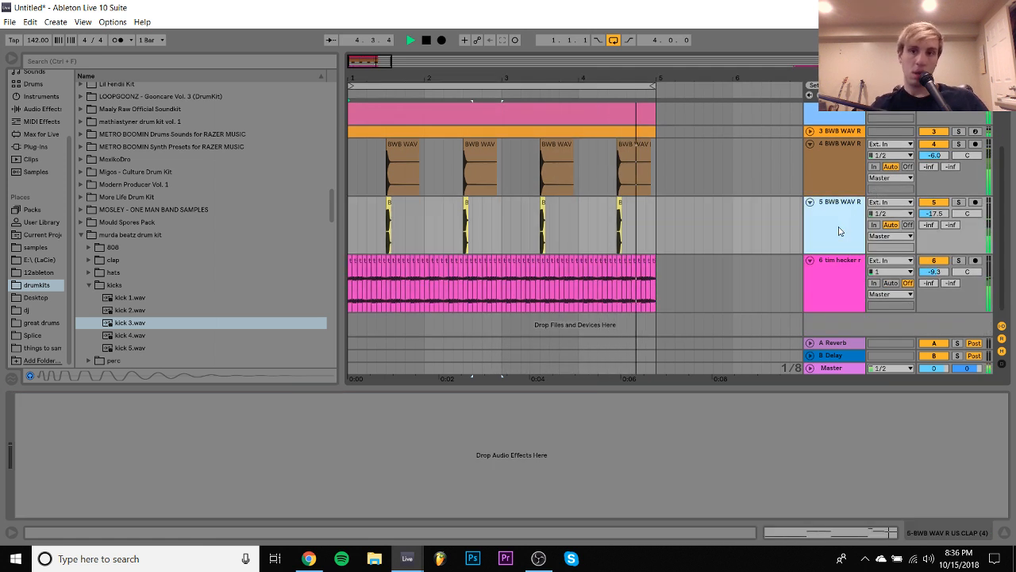
{"action": "left_click", "coordinate": [832, 176], "text": "shift"}
{"action": "left_click_drag", "start_coordinate": [927, 216], "coordinate": [928, 208]}
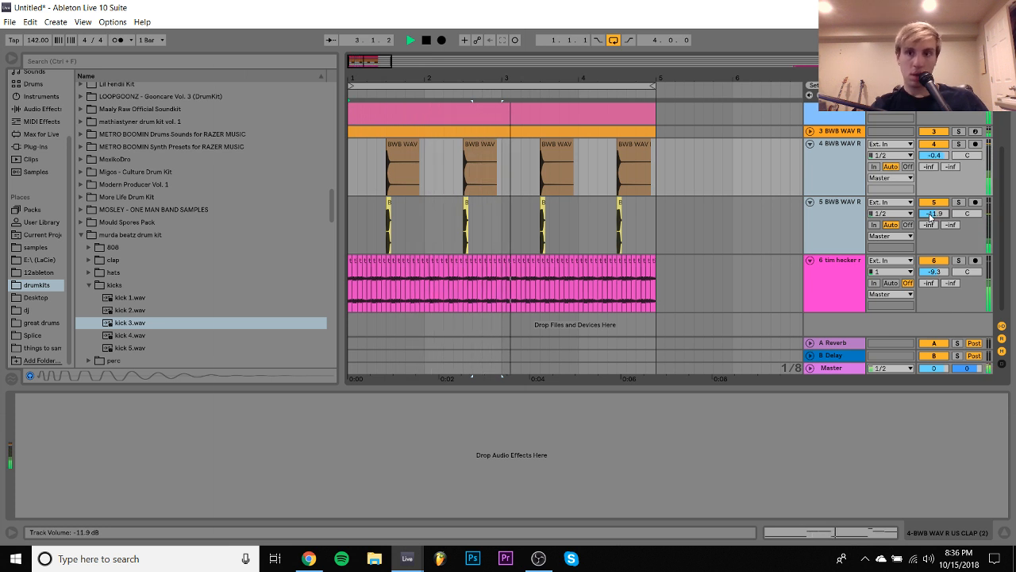
{"action": "left_click", "coordinate": [842, 215]}
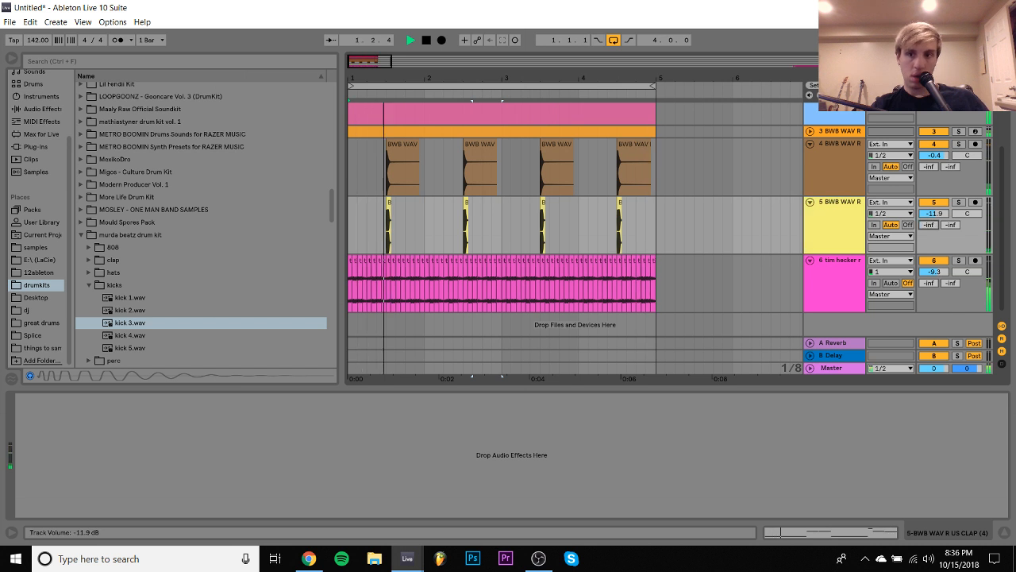
{"action": "left_click_drag", "start_coordinate": [933, 213], "coordinate": [933, 205]}
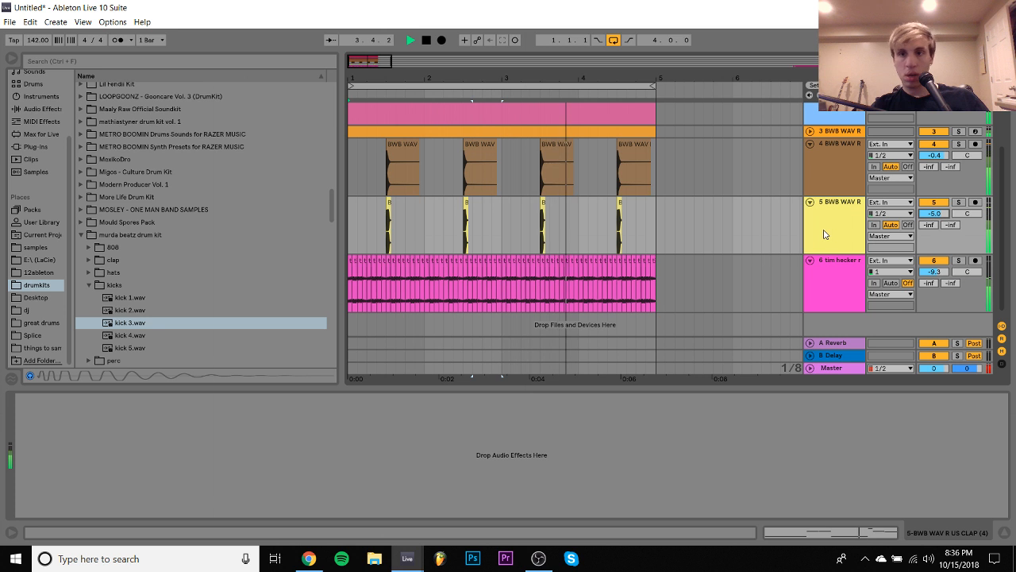
{"action": "left_click", "coordinate": [831, 194]}
{"action": "left_click_drag", "start_coordinate": [940, 159], "coordinate": [940, 182]}
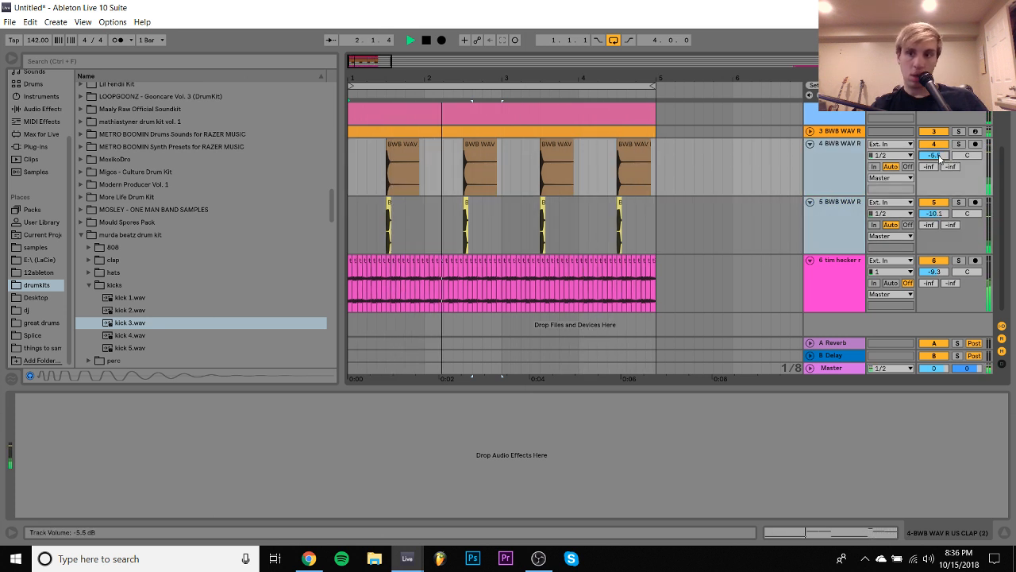
{"action": "left_click", "coordinate": [847, 213]}
{"action": "left_click", "coordinate": [845, 189]}
- Play the loop to check the mix, and set the kick 3 track to 2.5 dB and the 808 track to -5.4 dB
{"action": "scroll", "coordinate": [844, 190], "scroll_direction": "up", "scroll_amount": 2}
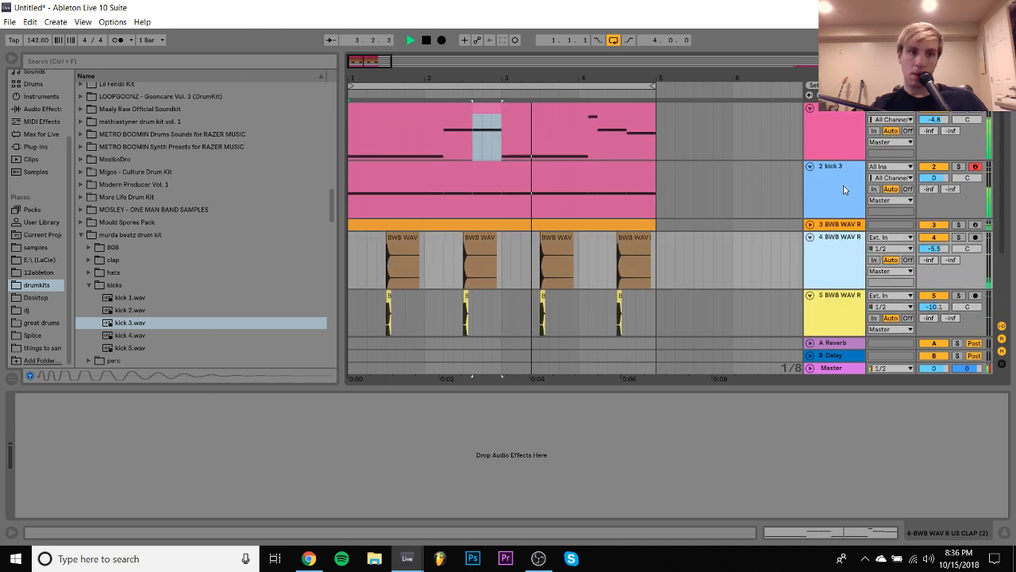
{"action": "key", "text": "space"}
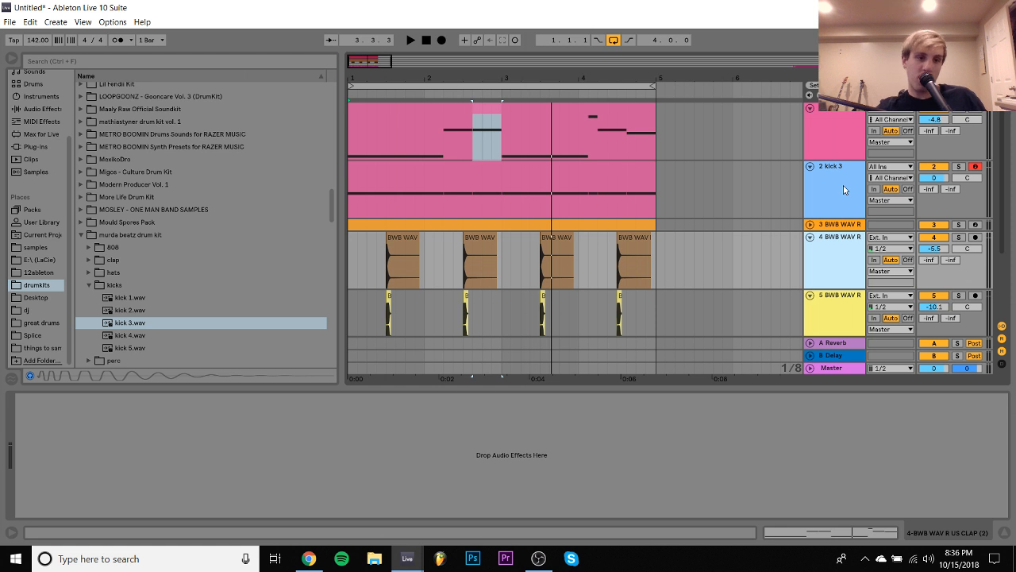
{"action": "key", "text": "space"}
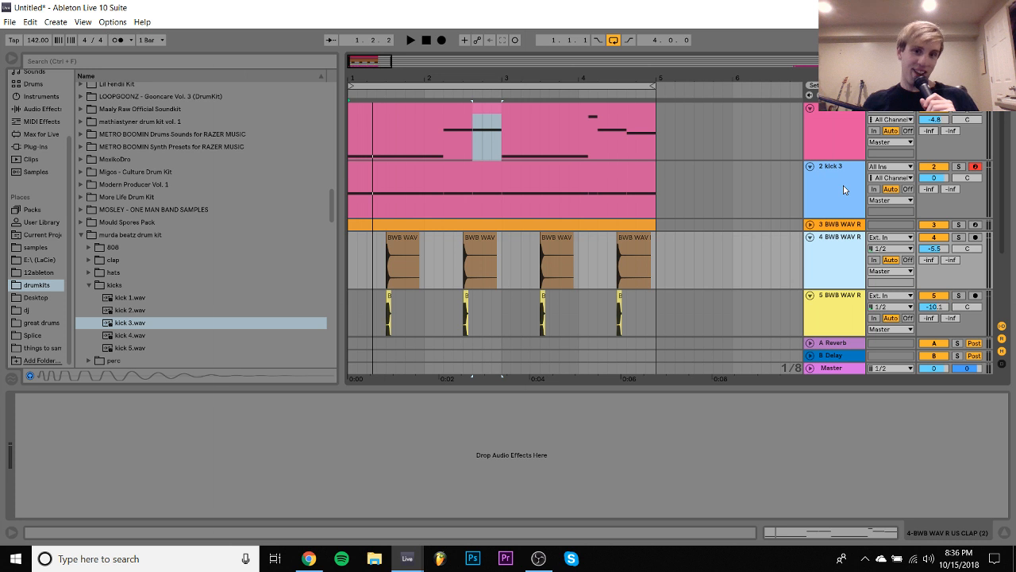
{"action": "key", "text": "space"}
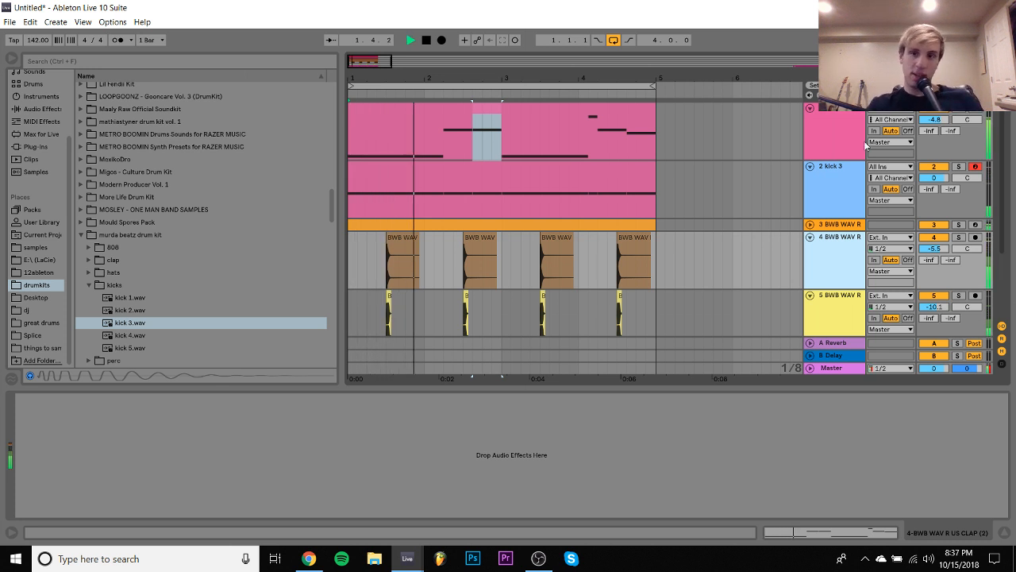
{"action": "left_click", "coordinate": [849, 170]}
{"action": "left_click_drag", "start_coordinate": [931, 180], "coordinate": [931, 180]}
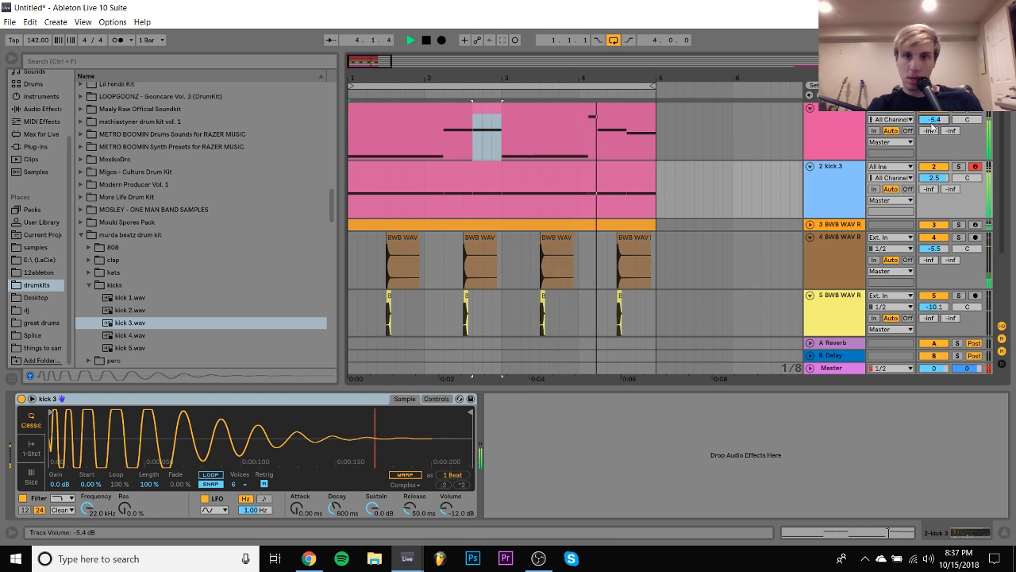
- Open the kick 3 clip and delete its short C3 note at 4.1.3
{"action": "double_click", "coordinate": [577, 168]}
{"action": "left_click", "coordinate": [835, 243]}
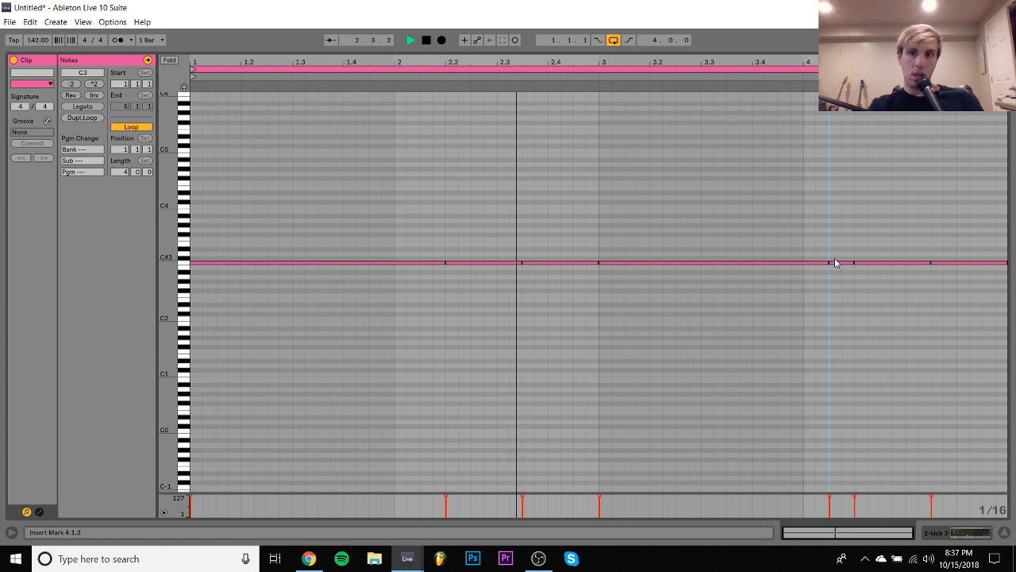
{"action": "double_click", "coordinate": [835, 262]}
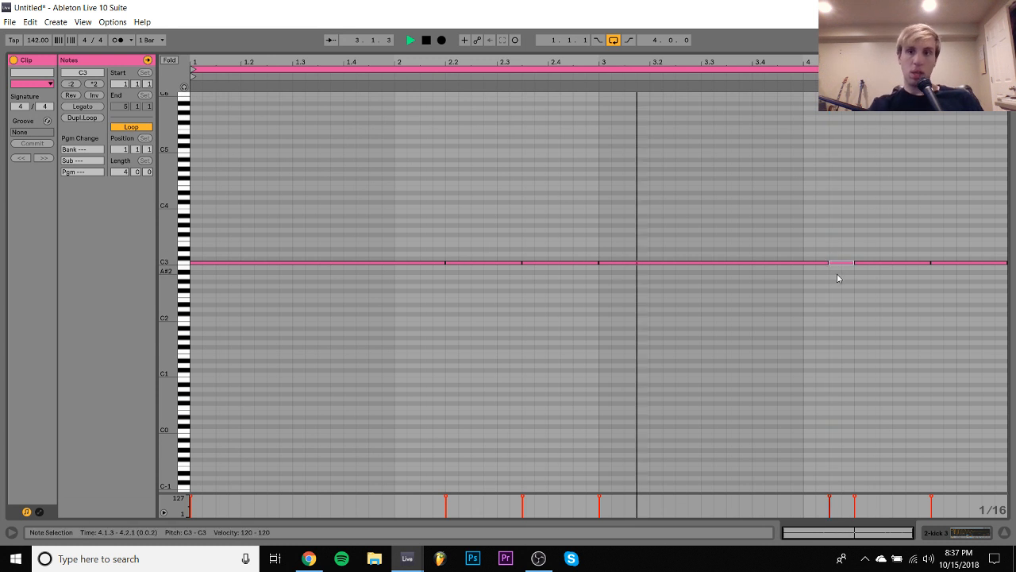
- Add two C3 notes to the kick clip, one from 3.4.1 to 3.4.3 and one from 3.4.3 to 4.2.1
{"action": "double_click", "coordinate": [760, 262]}
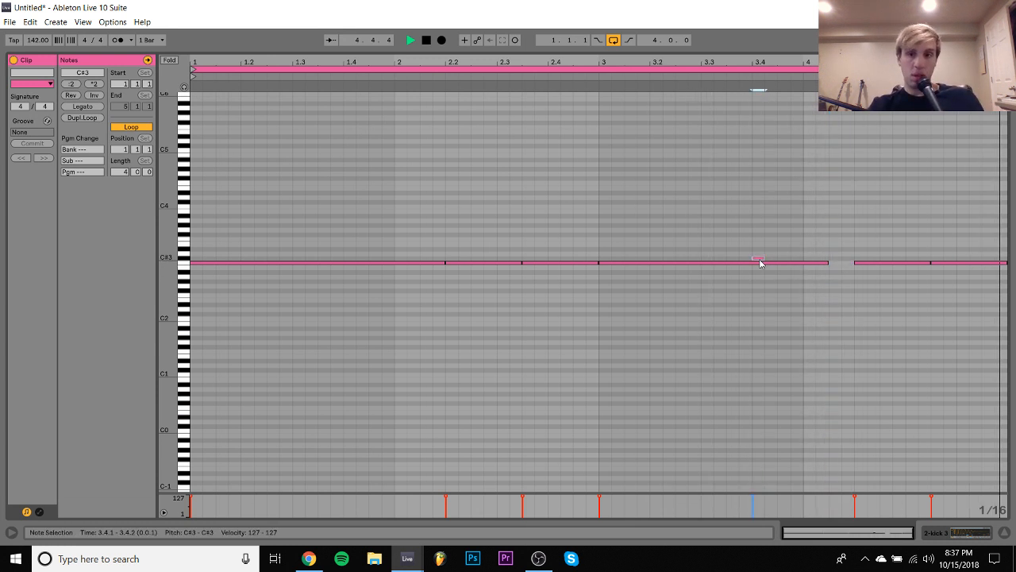
{"action": "key", "text": "Down"}
{"action": "key", "text": "Left"}
{"action": "key", "text": "shift+Right"}
{"action": "key", "text": "shift+Right"}
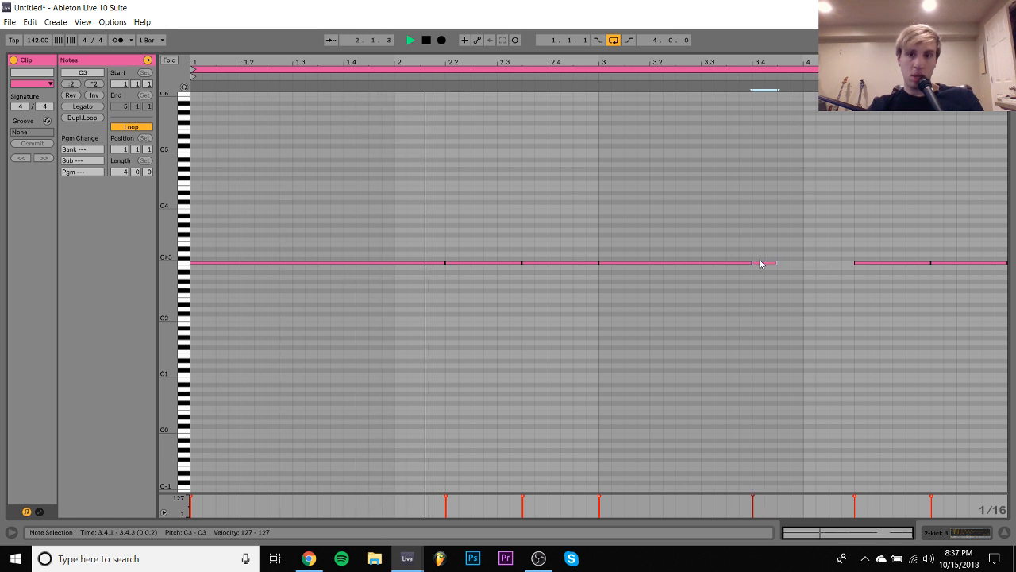
{"action": "key", "text": "Right"}
{"action": "key", "text": "Right"}
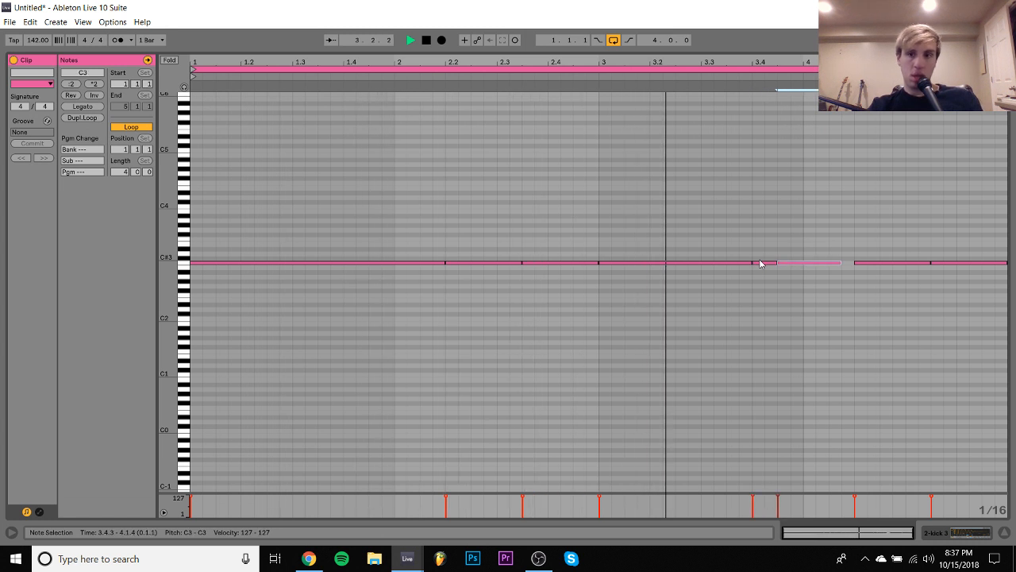
{"action": "key", "text": "shift+Right"}
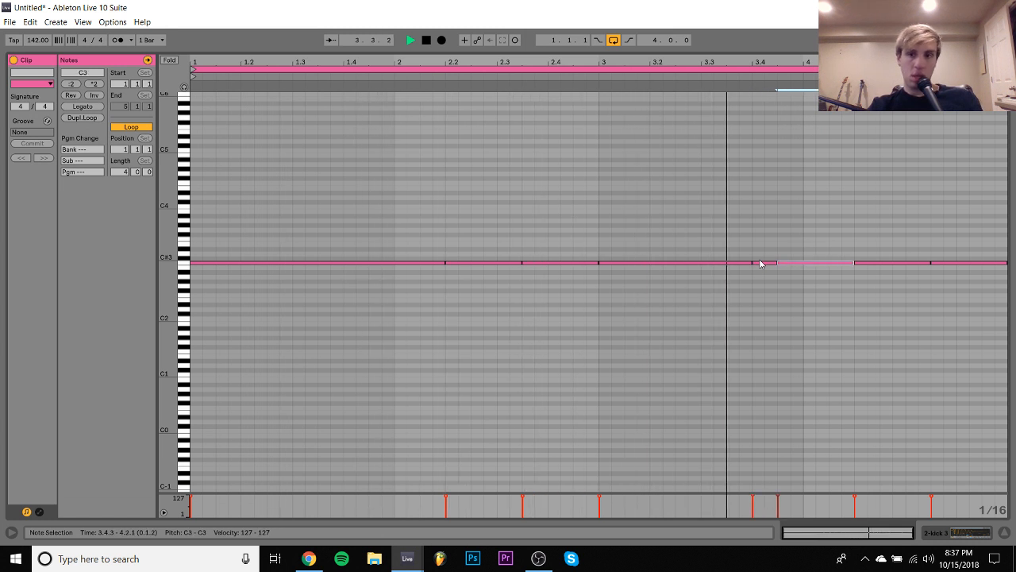
- Add a C3 kick note from 1.4.3 to 2.2.1 and close the note editor
{"action": "double_click", "coordinate": [376, 259]}
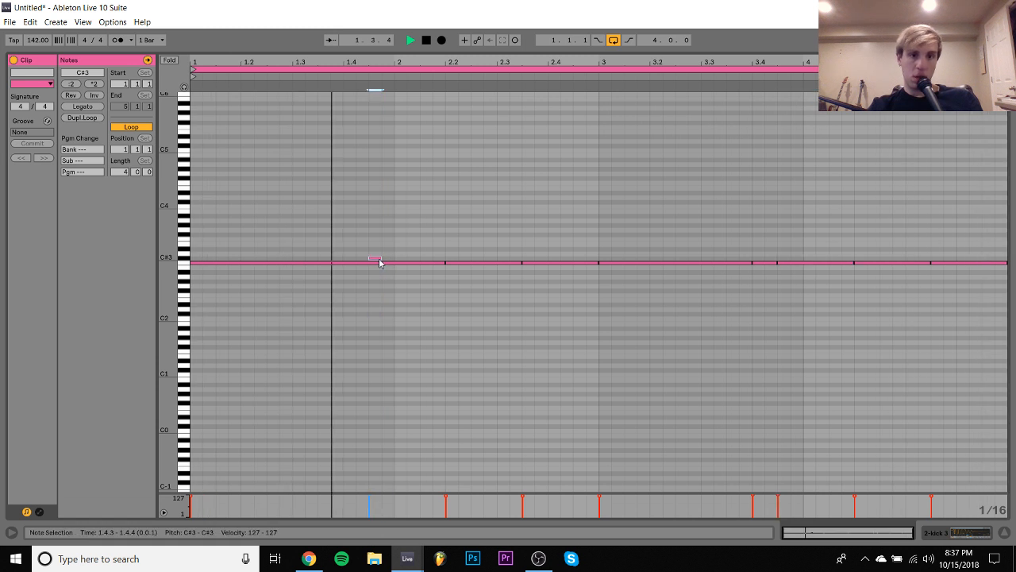
{"action": "key", "text": "Down"}
{"action": "key", "text": "shift+Right"}
{"action": "key", "text": "shift+Right"}
{"action": "key", "text": "shift+Right"}
{"action": "key", "text": "shift+Right"}
{"action": "key", "text": "shift+Right"}
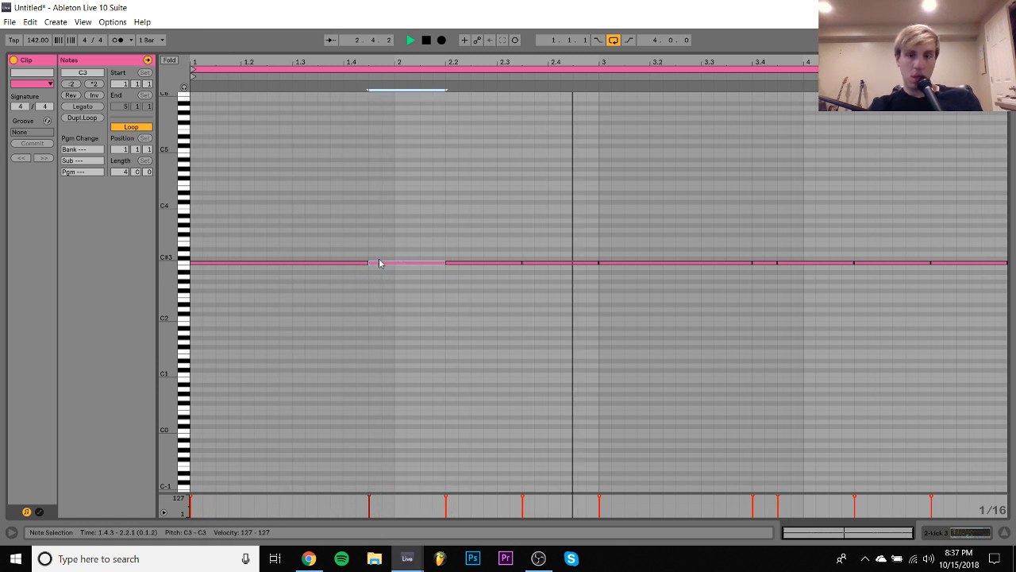
{"action": "key", "text": "Tab"}
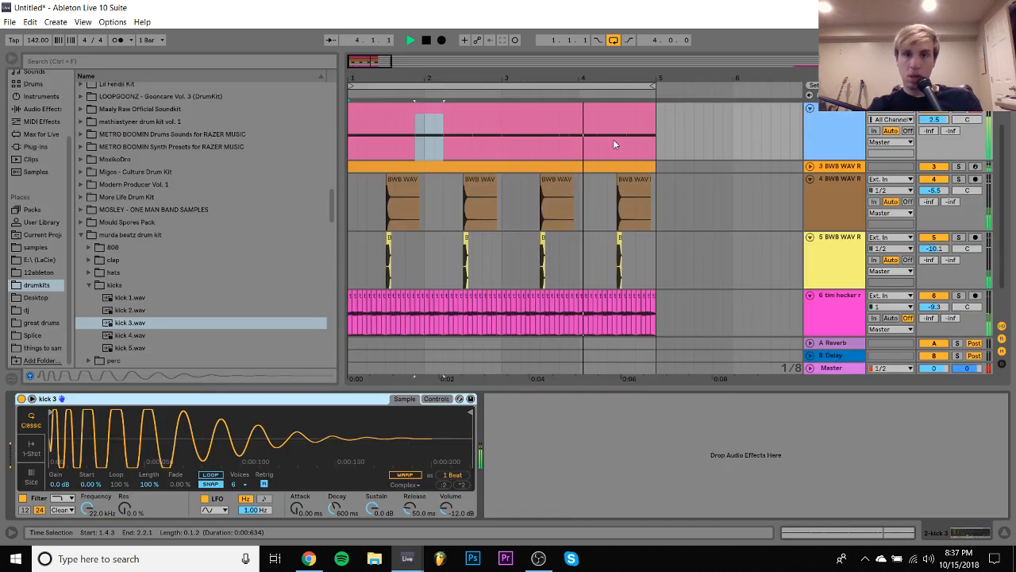
- Stop playback and open the XO TOUR Llif3 Drum Kit folder in the drum kit collection to find another kick
{"action": "left_click", "coordinate": [578, 109]}
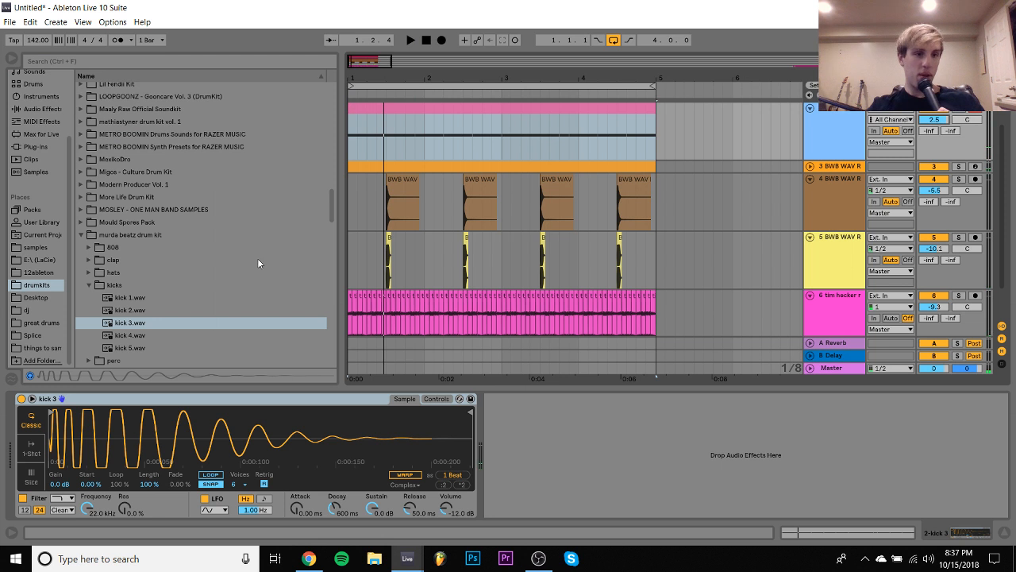
{"action": "scroll", "coordinate": [246, 269], "scroll_direction": "down", "scroll_amount": 15}
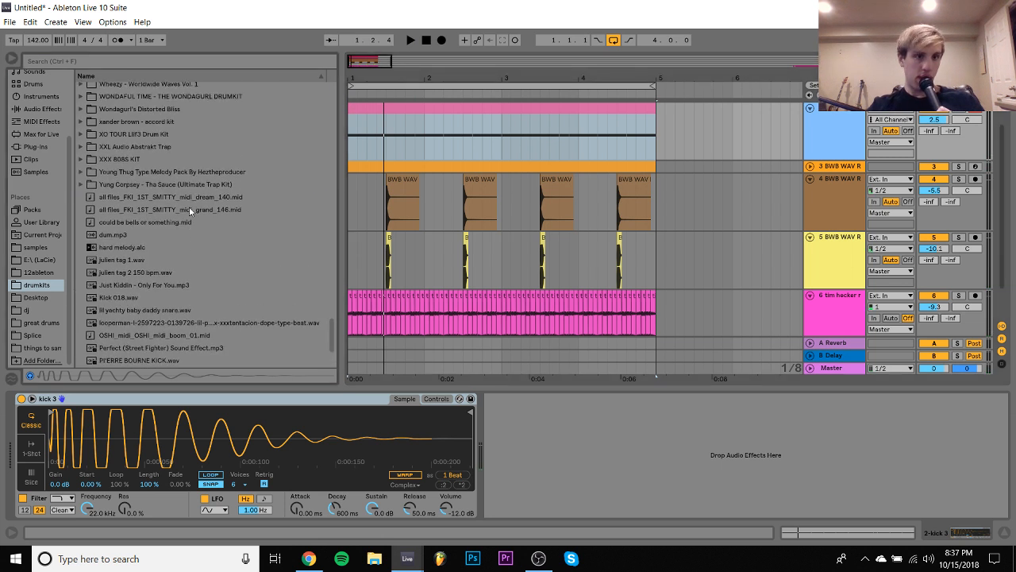
{"action": "scroll", "coordinate": [189, 206], "scroll_direction": "up", "scroll_amount": 5}
{"action": "left_click", "coordinate": [140, 236]}
{"action": "key", "text": "Up"}
{"action": "key", "text": "Up"}
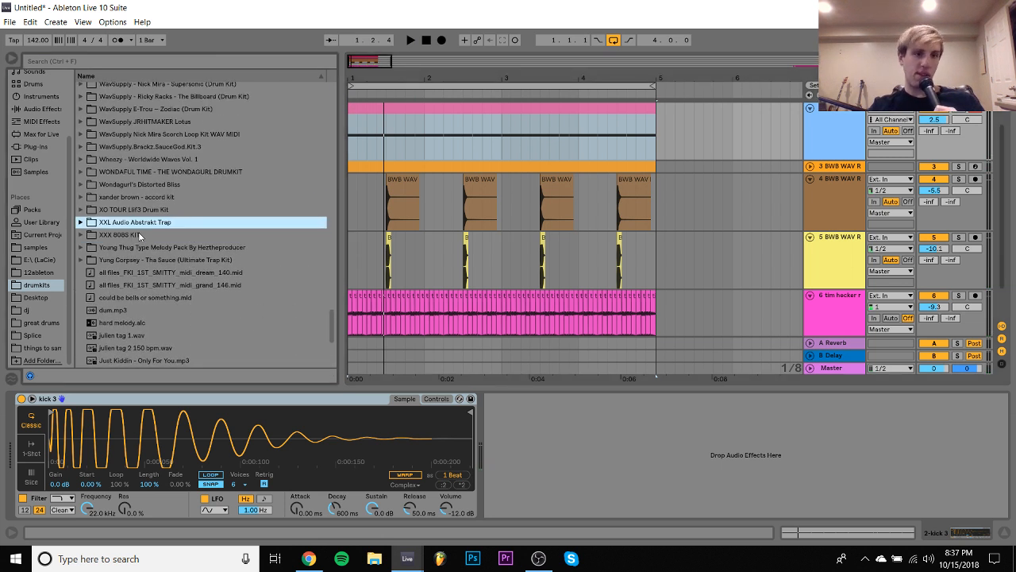
{"action": "key", "text": "Right"}
{"action": "key", "text": "Down"}
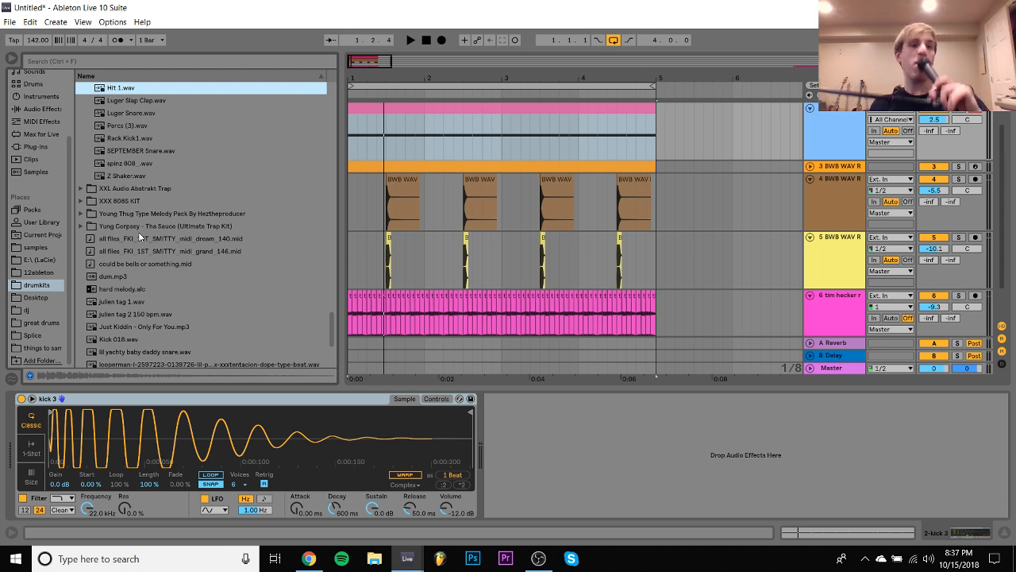
- Audition the kit's samples, replace the kick 3 sample with Rack Kick1.wav and turn off Snap for it
{"action": "key", "text": "Down"}
{"action": "key", "text": "Down"}
{"action": "key", "text": "Down"}
{"action": "key", "text": "Down"}
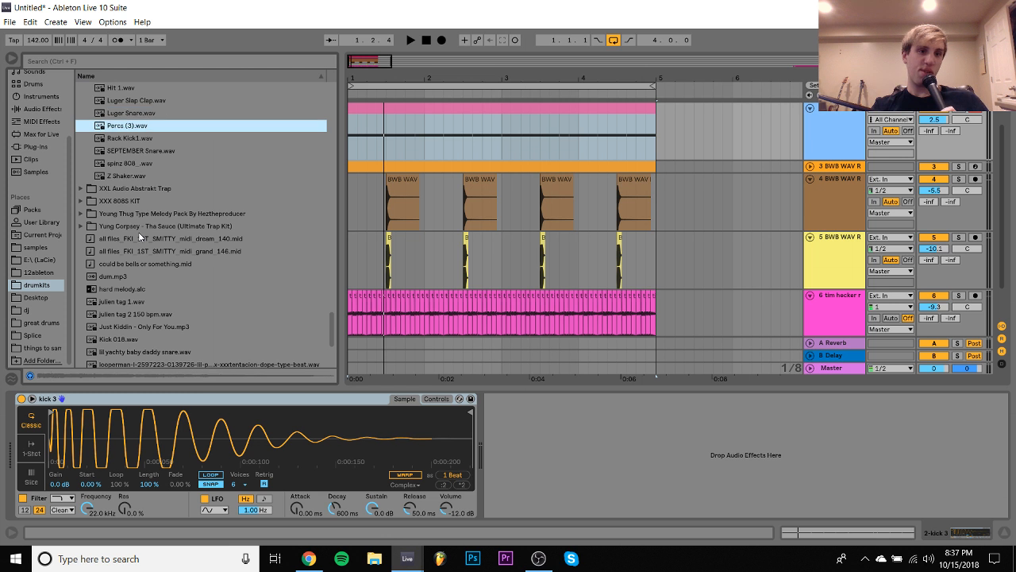
{"action": "key", "text": "Return"}
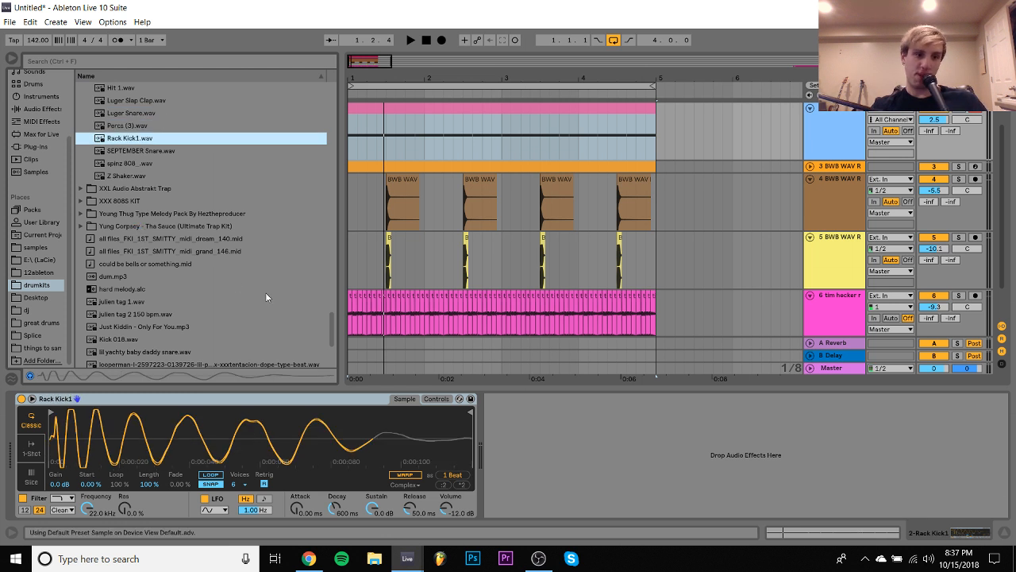
{"action": "left_click", "coordinate": [212, 484]}
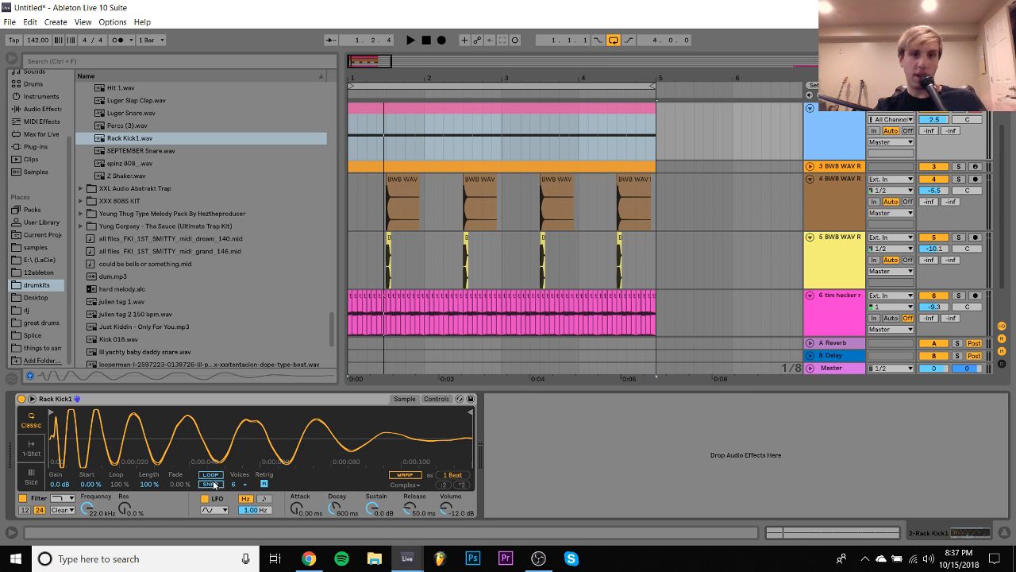
- Play the loop with the new kick and fold all six tracks in the arrangement, ending on the tim hecker track
{"action": "key", "text": "space"}
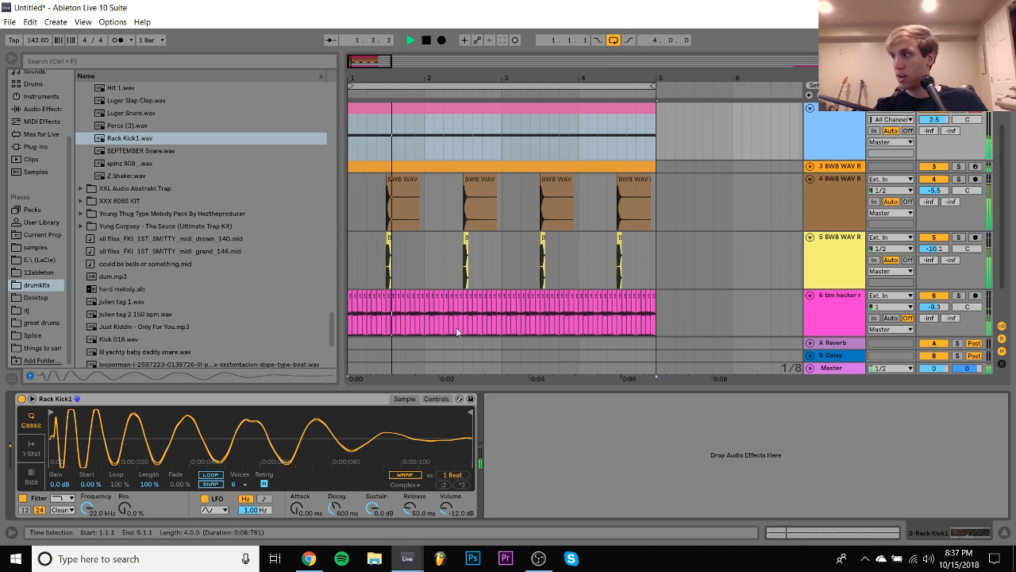
{"action": "scroll", "coordinate": [842, 138], "scroll_direction": "up", "scroll_amount": 2}
{"action": "left_click", "coordinate": [842, 139]}
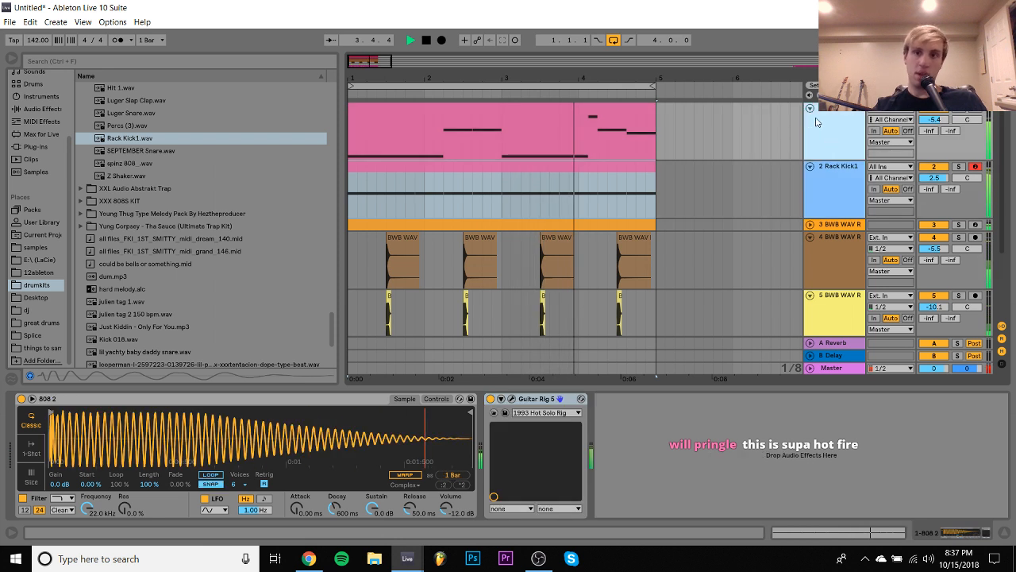
{"action": "left_click", "coordinate": [810, 110]}
{"action": "left_click", "coordinate": [810, 120]}
{"action": "left_click", "coordinate": [810, 146]}
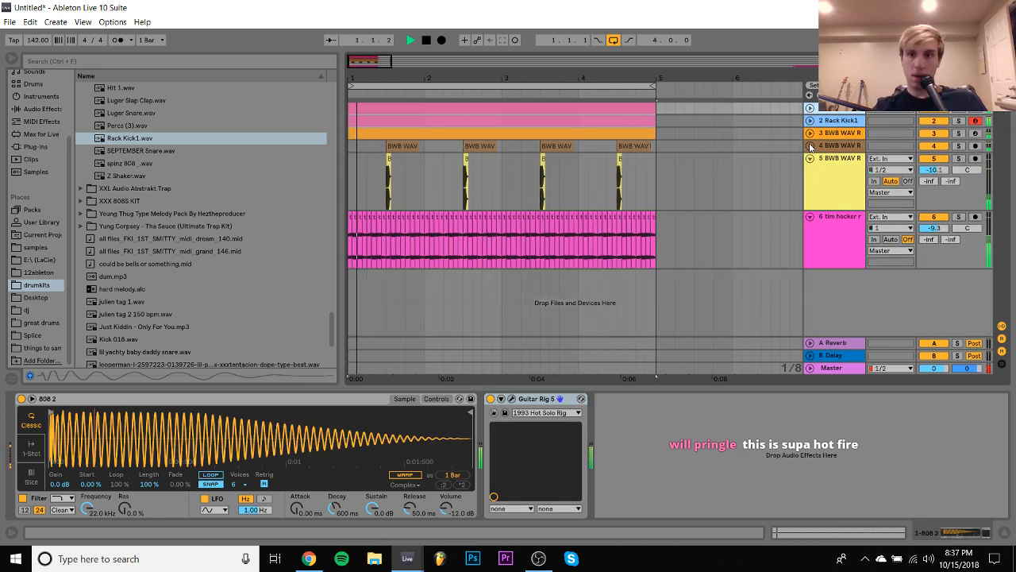
{"action": "left_click", "coordinate": [810, 158]}
{"action": "left_click", "coordinate": [817, 179]}
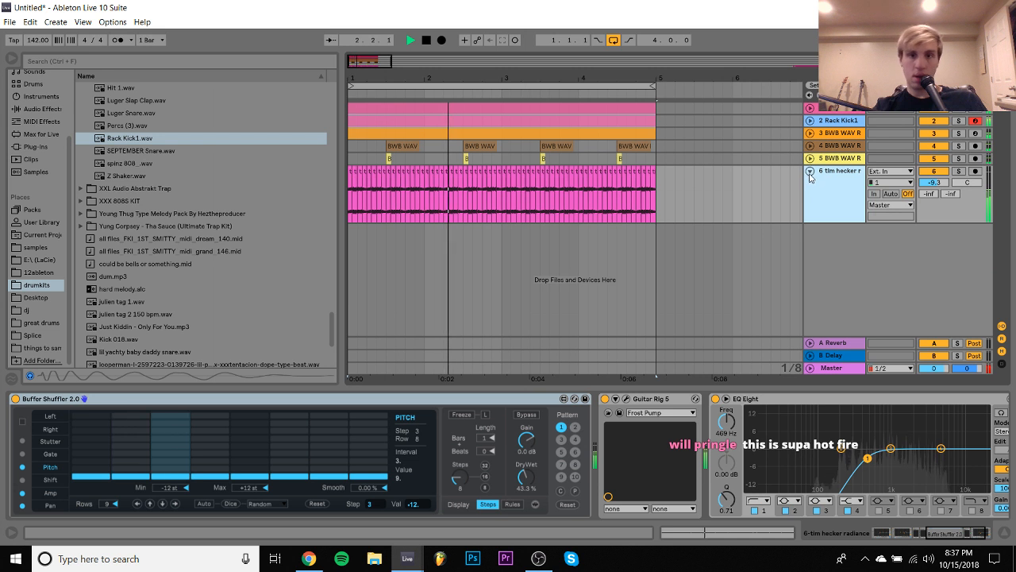
{"action": "left_click", "coordinate": [809, 171]}
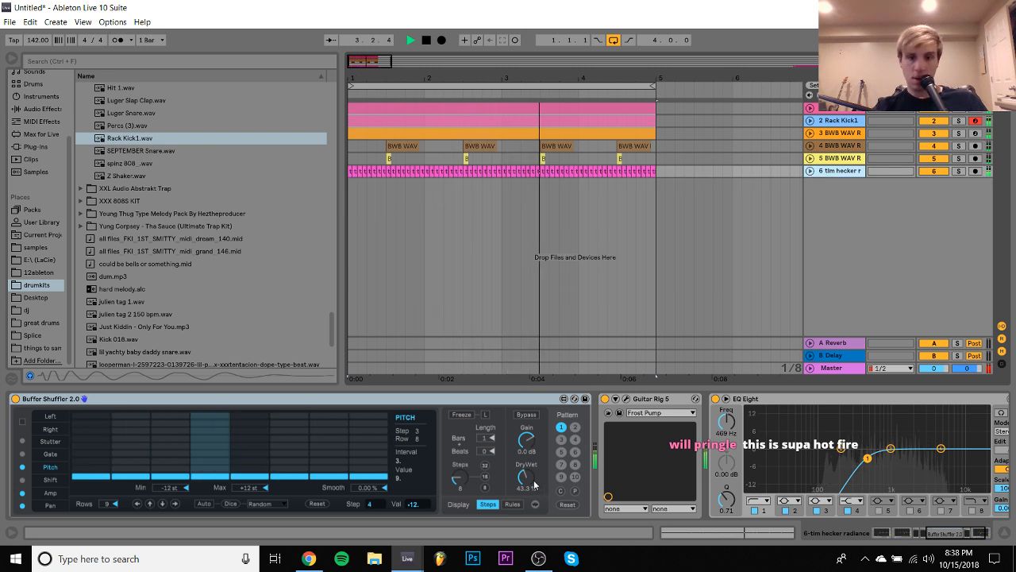
- In the tim hecker track's Buffer Shuffler, set pitch steps 2, 4, 6 and 8 to 0 and raise the Dry/Wet mix
{"action": "left_click_drag", "start_coordinate": [527, 479], "coordinate": [528, 421]}
{"action": "left_click_drag", "start_coordinate": [527, 480], "coordinate": [527, 513]}
{"action": "left_click_drag", "start_coordinate": [133, 435], "coordinate": [130, 375]}
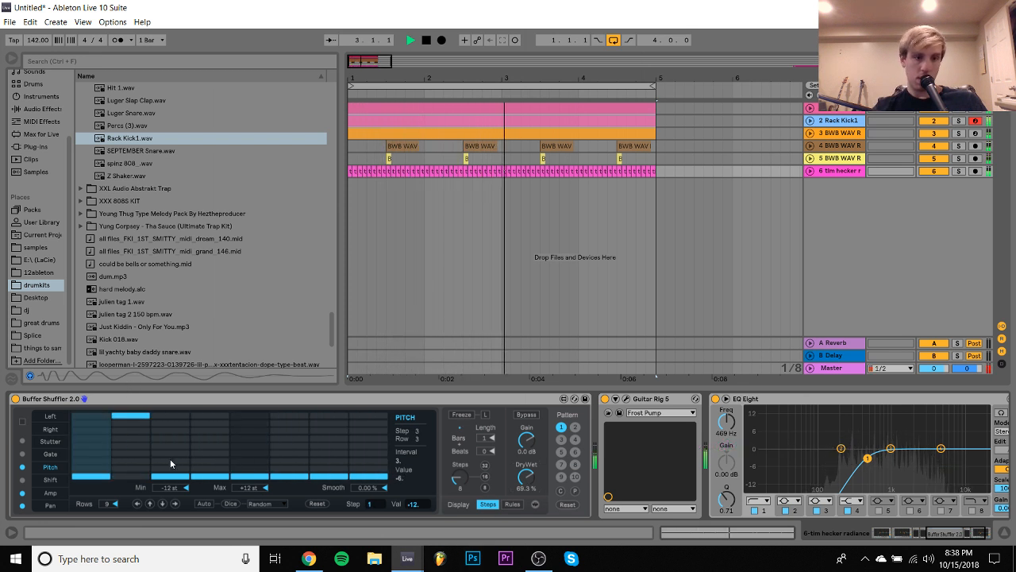
{"action": "left_click", "coordinate": [123, 449]}
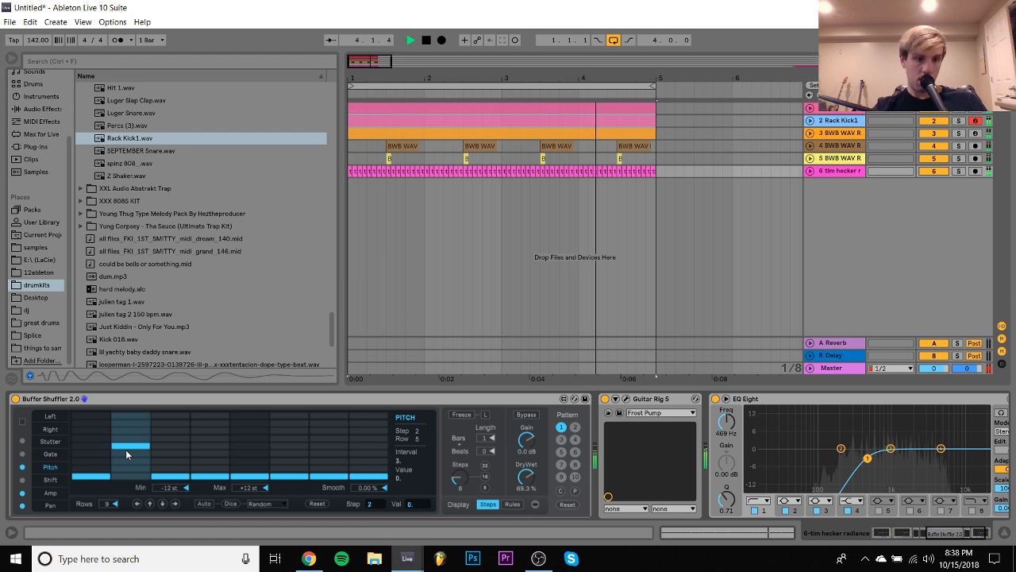
{"action": "left_click", "coordinate": [202, 446]}
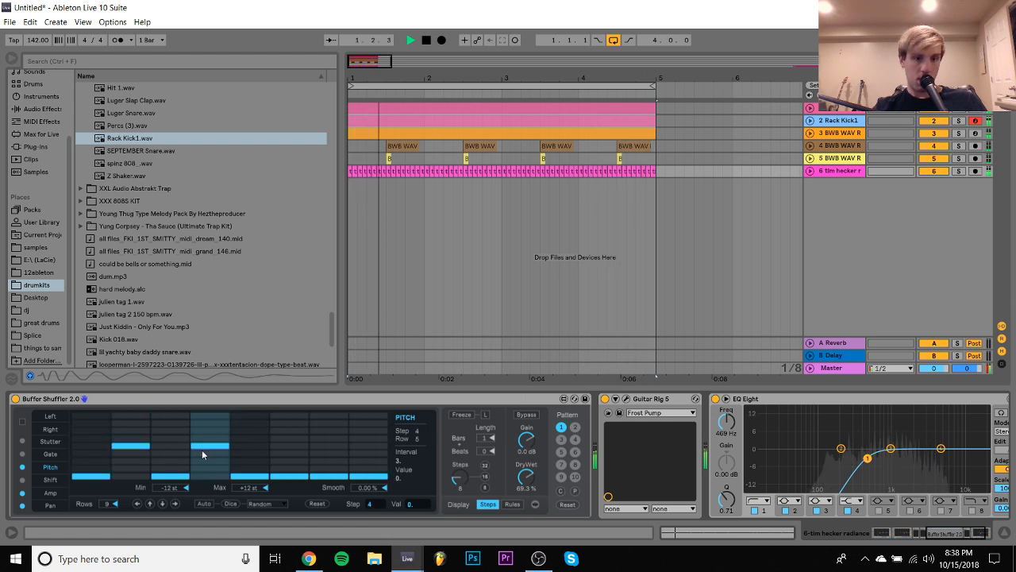
{"action": "left_click", "coordinate": [287, 446]}
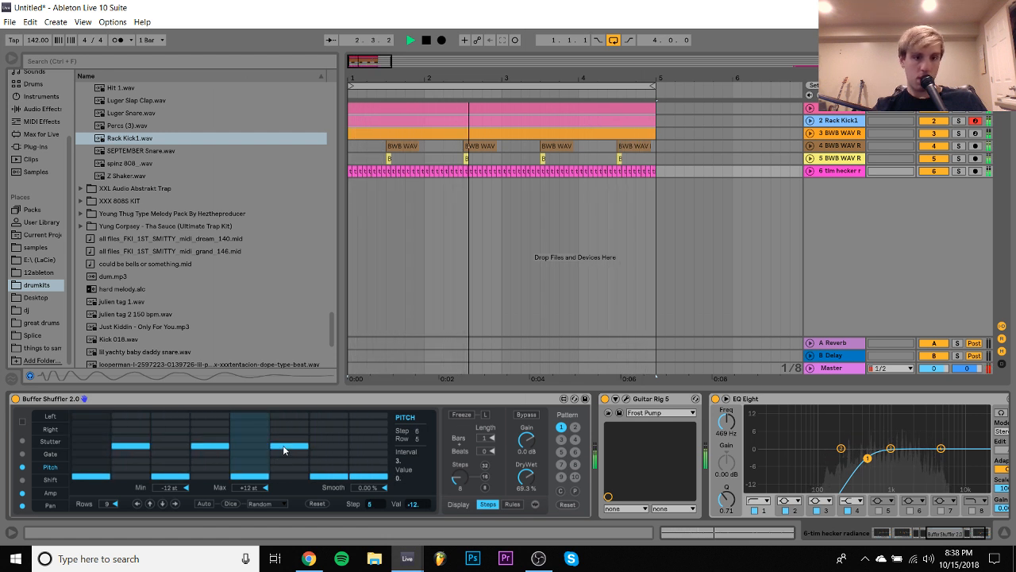
{"action": "left_click", "coordinate": [359, 446]}
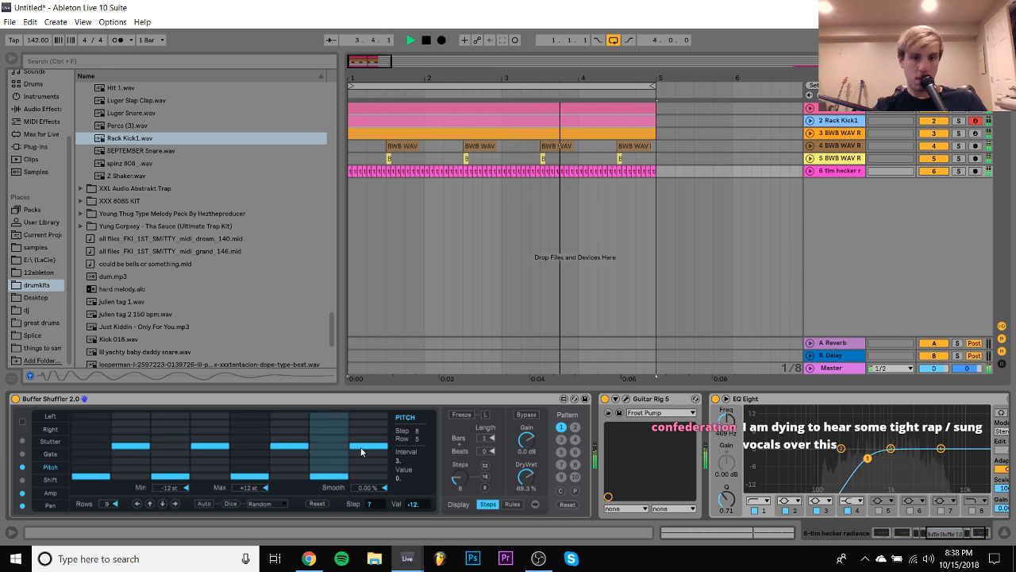
{"action": "mouse_move", "coordinate": [526, 471]}
{"action": "left_mouse_down"}
{"action": "mouse_move", "coordinate": [528, 484]}
{"action": "mouse_move", "coordinate": [527, 442]}
{"action": "mouse_move", "coordinate": [528, 470]}
{"action": "left_mouse_up"}
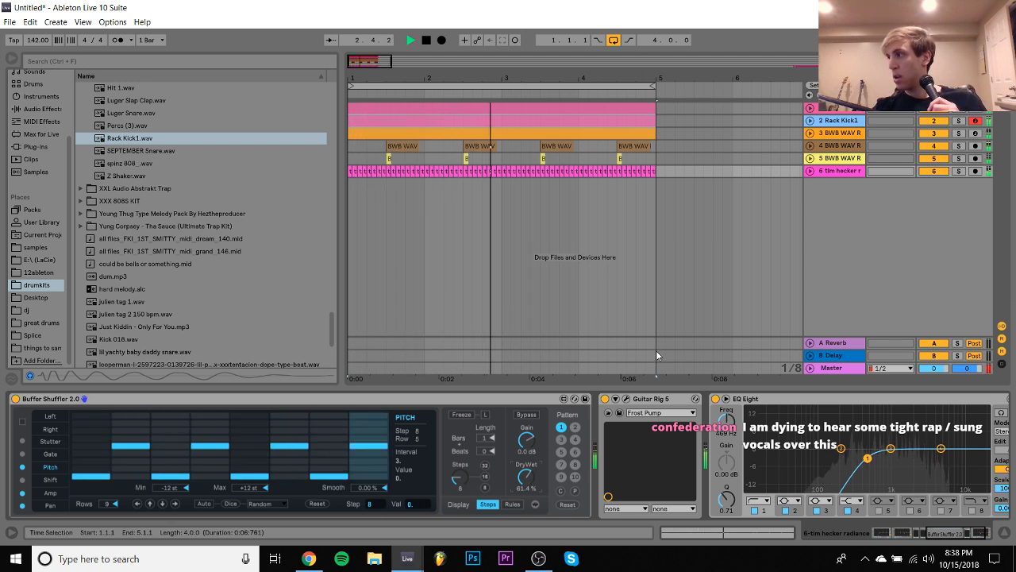
- Unfold the tim hecker track, set its volume to -8.2 dB, and play the loop again to check the mix
{"action": "left_click", "coordinate": [809, 171]}
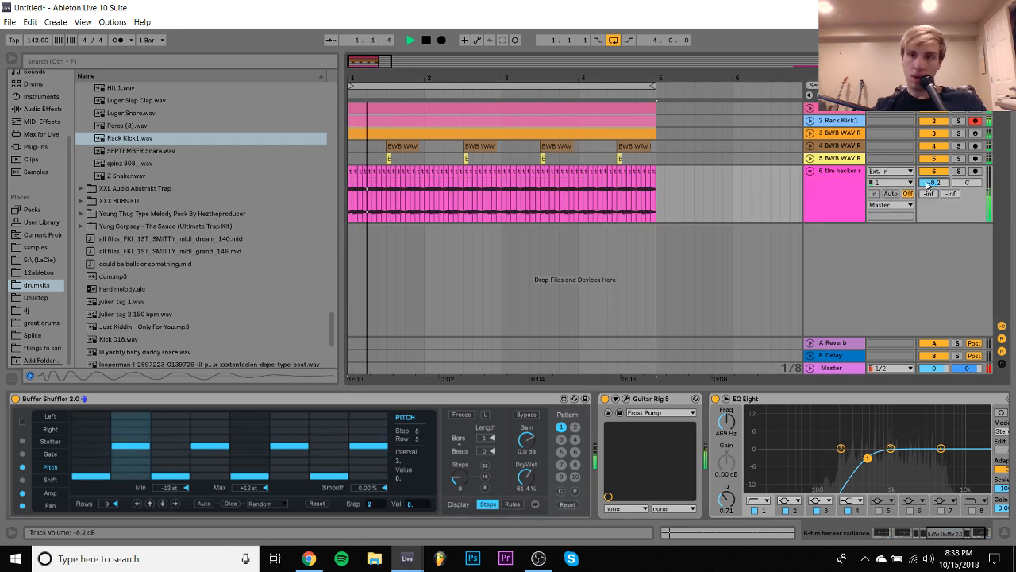
{"action": "left_click", "coordinate": [834, 171]}
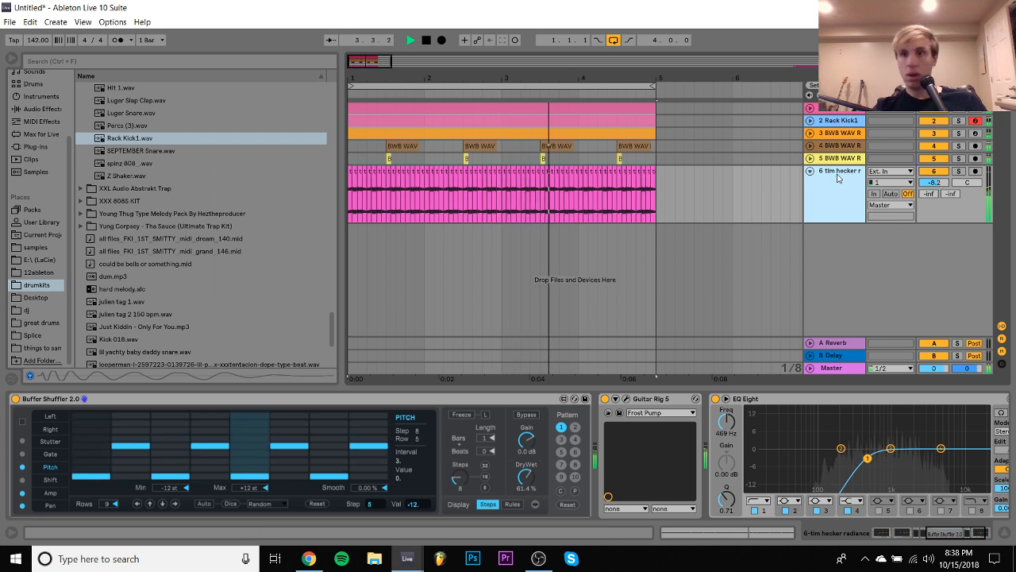
{"action": "left_click", "coordinate": [846, 120]}
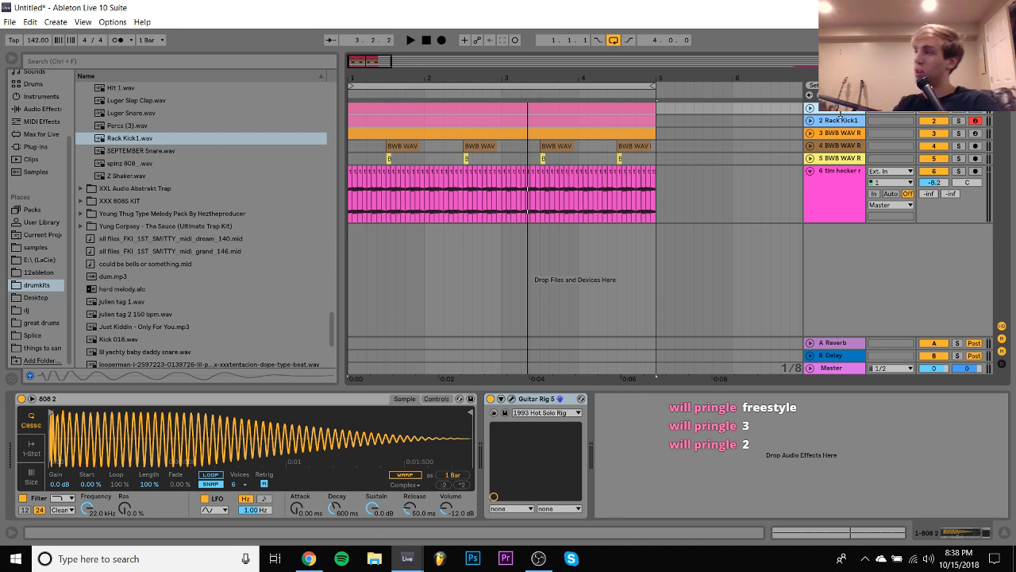
{"action": "key", "text": "space"}
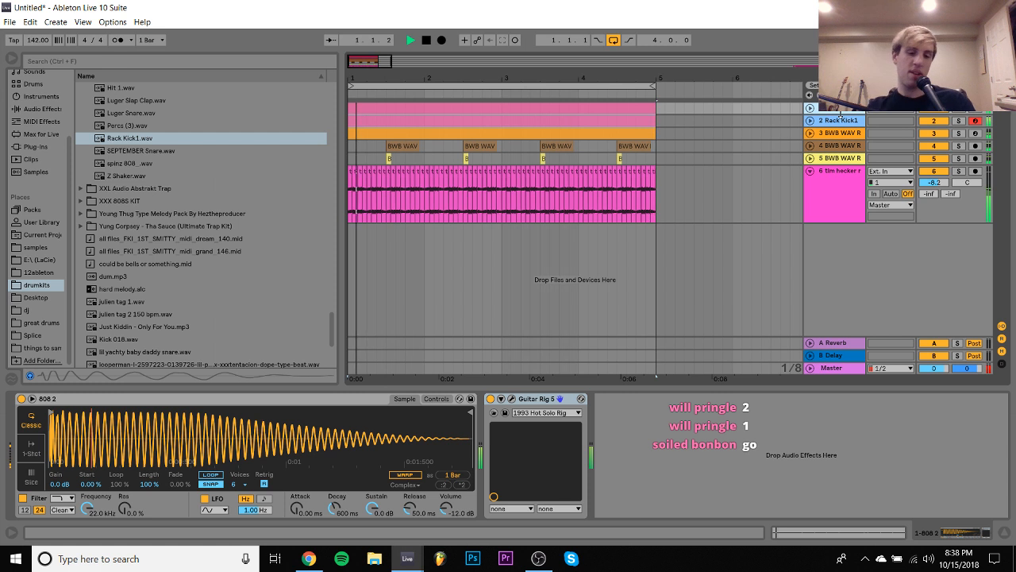
{"action": "left_click", "coordinate": [842, 209]}
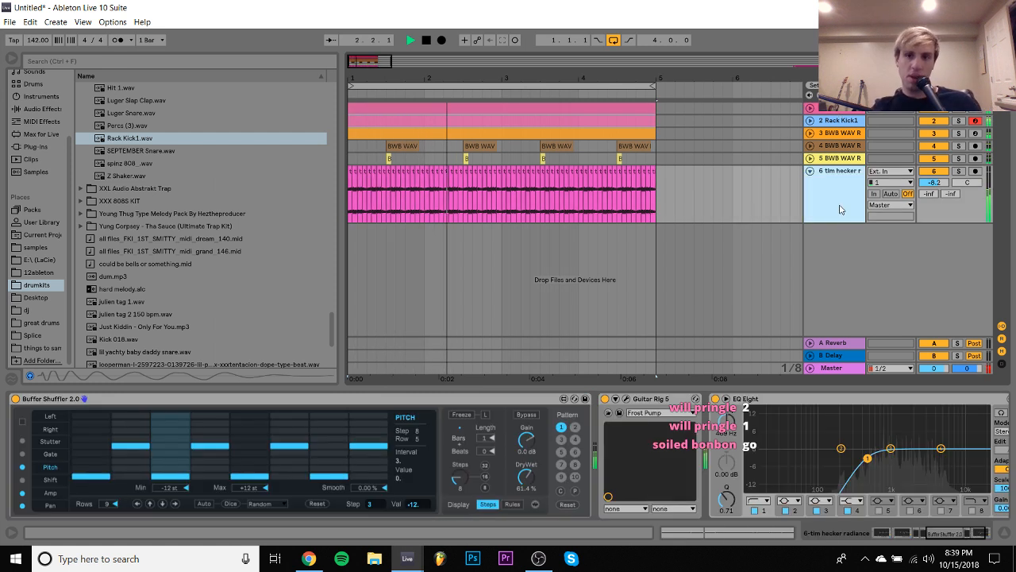
{"action": "key", "text": "space"}
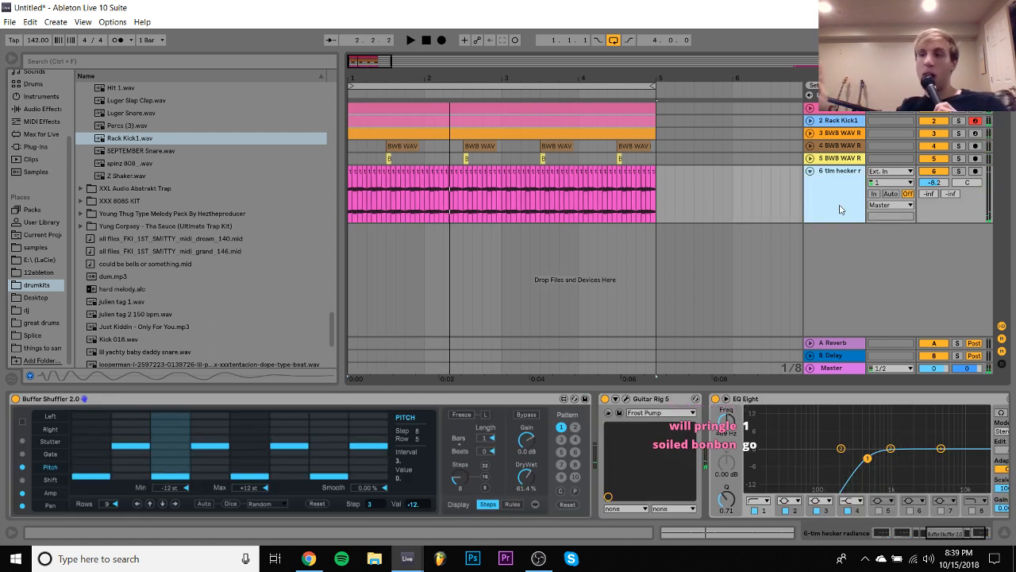
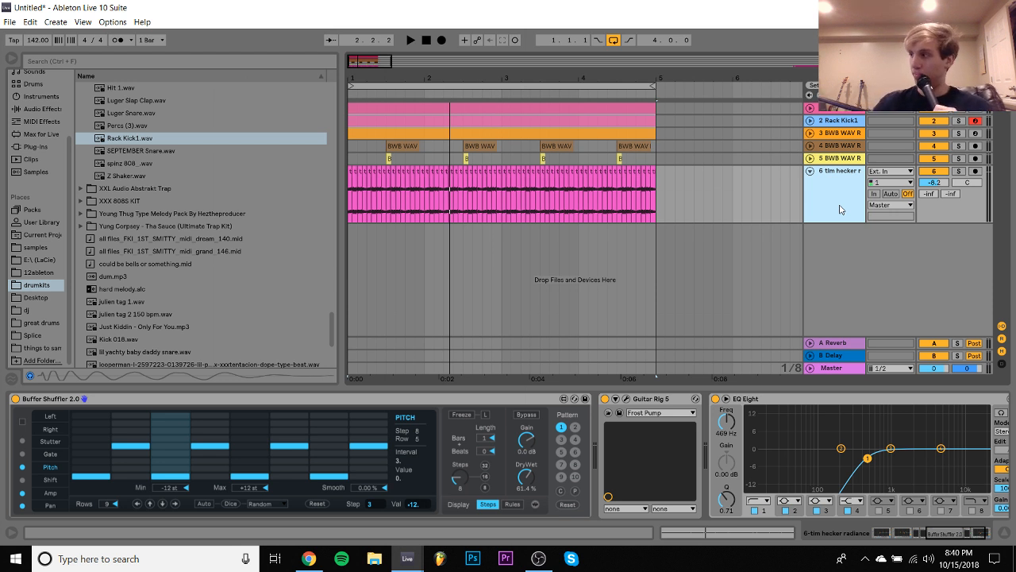
- Play the loop and briefly solo and mute the fourth track to check the sound of the clap layer
{"action": "key", "text": "space"}
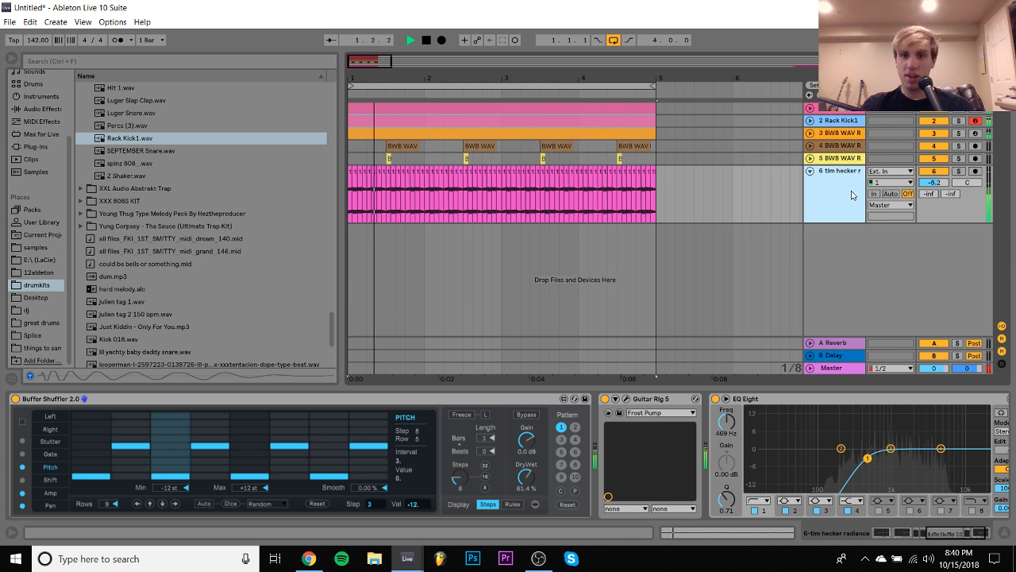
{"action": "left_click", "coordinate": [959, 146]}
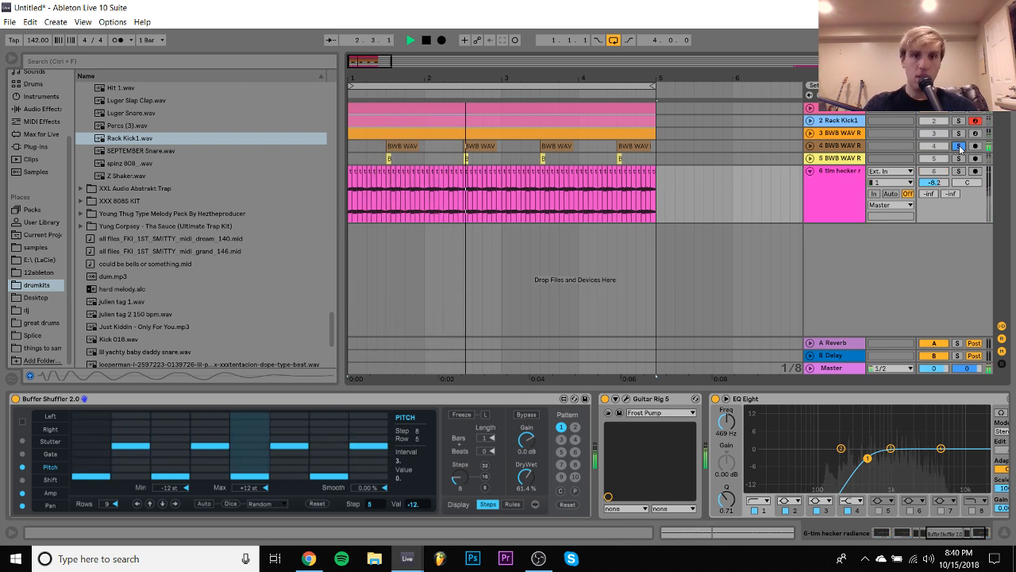
{"action": "left_click", "coordinate": [959, 146]}
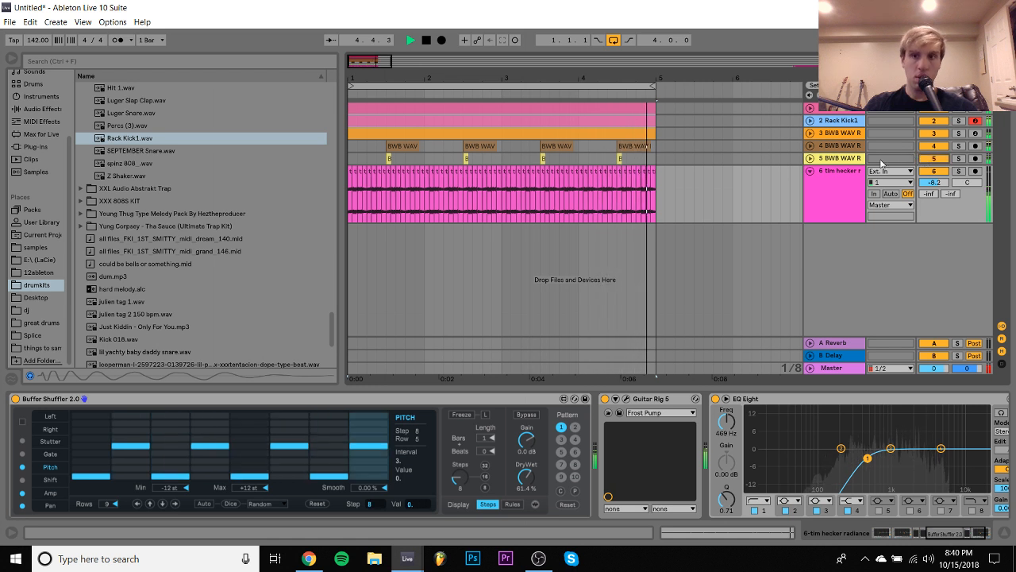
{"action": "left_click", "coordinate": [930, 147]}
{"action": "left_click", "coordinate": [842, 158]}
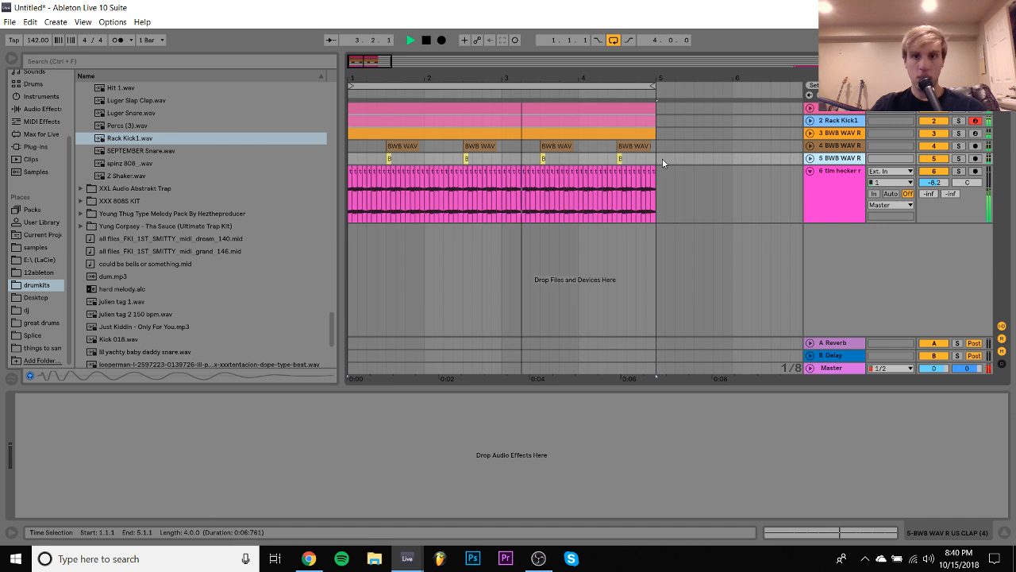
- Replace the hat sample on track 3 with Hit 1.wav from the XO TOUR Llif3 Drum Kit and replay the loop
{"action": "left_click", "coordinate": [821, 149]}
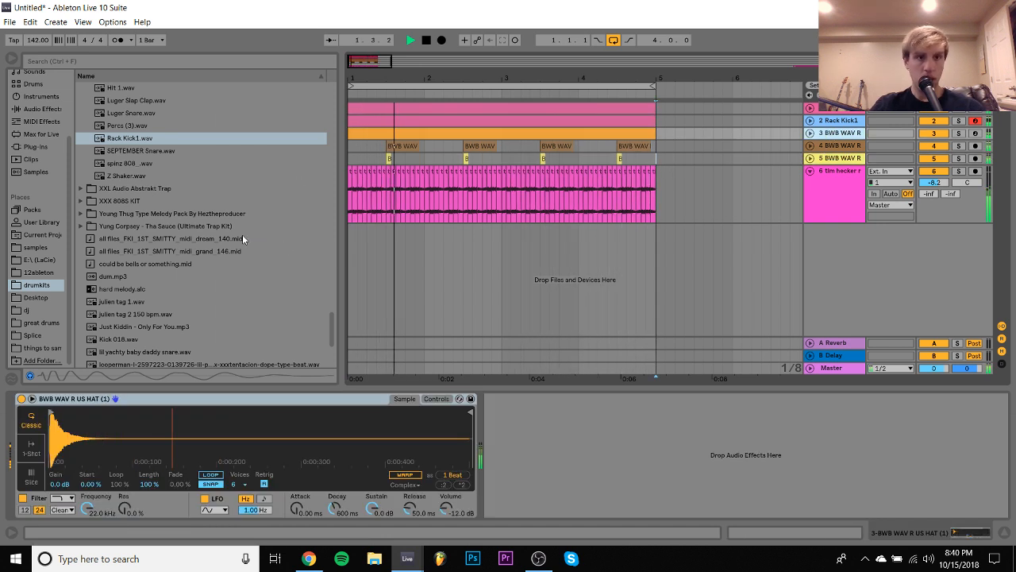
{"action": "scroll", "coordinate": [241, 234], "scroll_direction": "up", "scroll_amount": 3}
{"action": "key", "text": "space"}
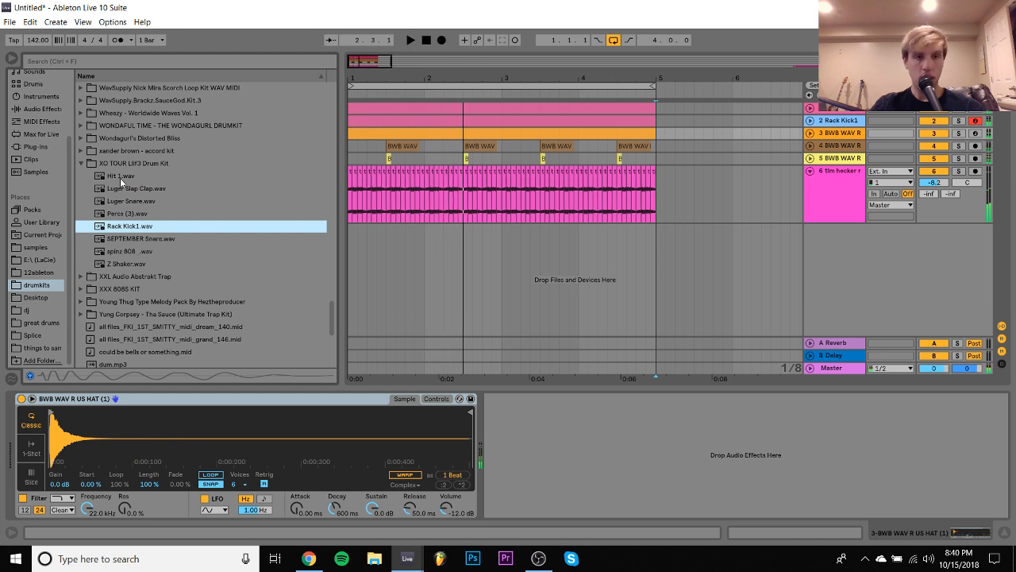
{"action": "double_click", "coordinate": [120, 176]}
{"action": "key", "text": "space"}
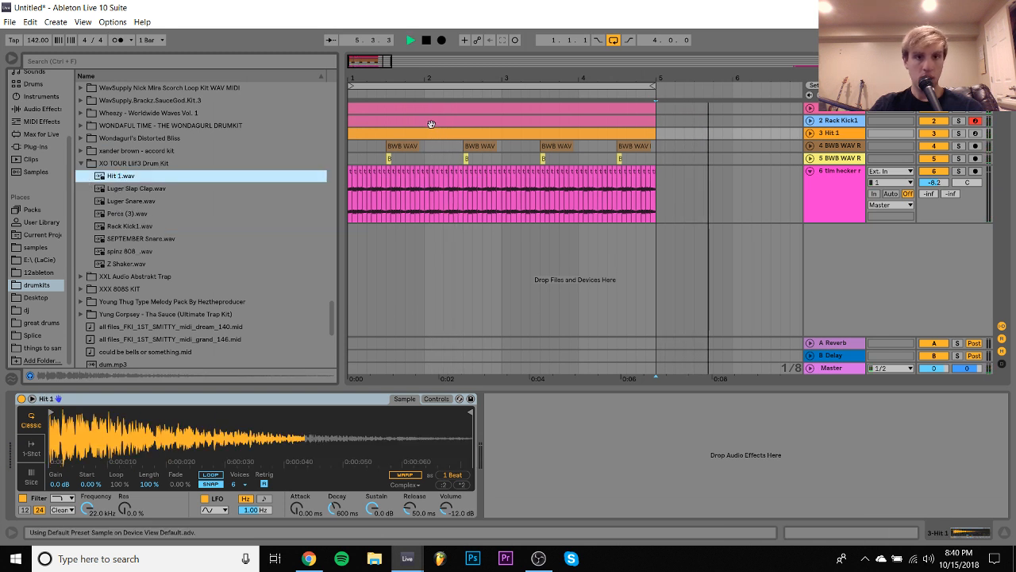
- Add a Utility effect to the Hit 1 track and set its channel mode to Left
{"action": "left_click", "coordinate": [39, 108]}
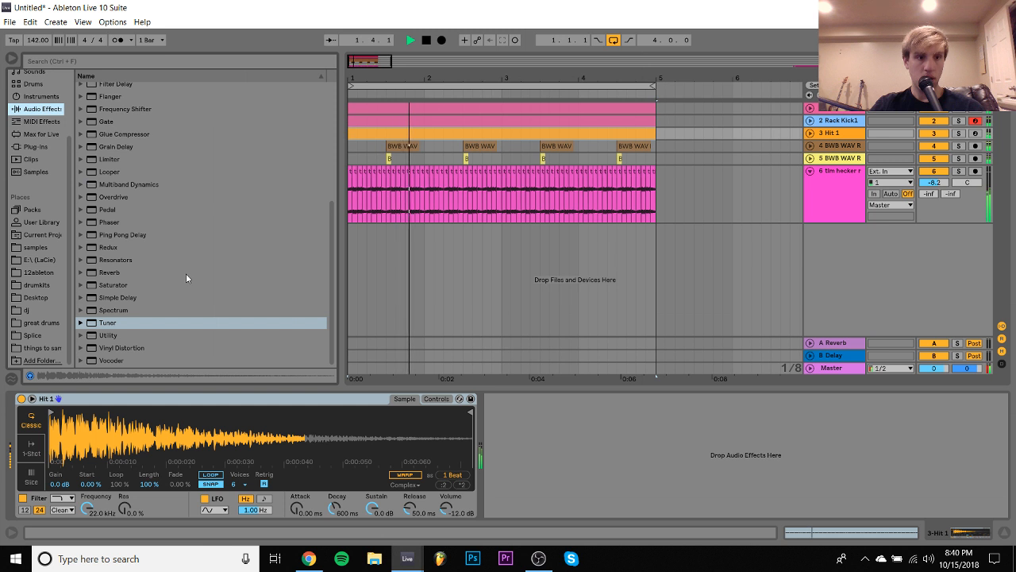
{"action": "left_click_drag", "start_coordinate": [108, 335], "coordinate": [627, 514]}
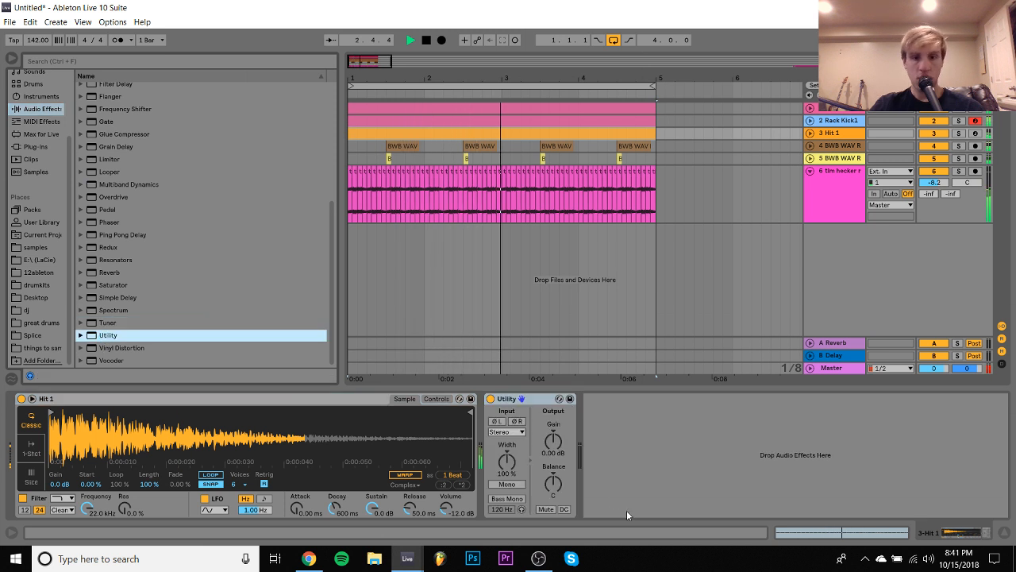
{"action": "left_click", "coordinate": [506, 432]}
{"action": "left_click", "coordinate": [505, 442]}
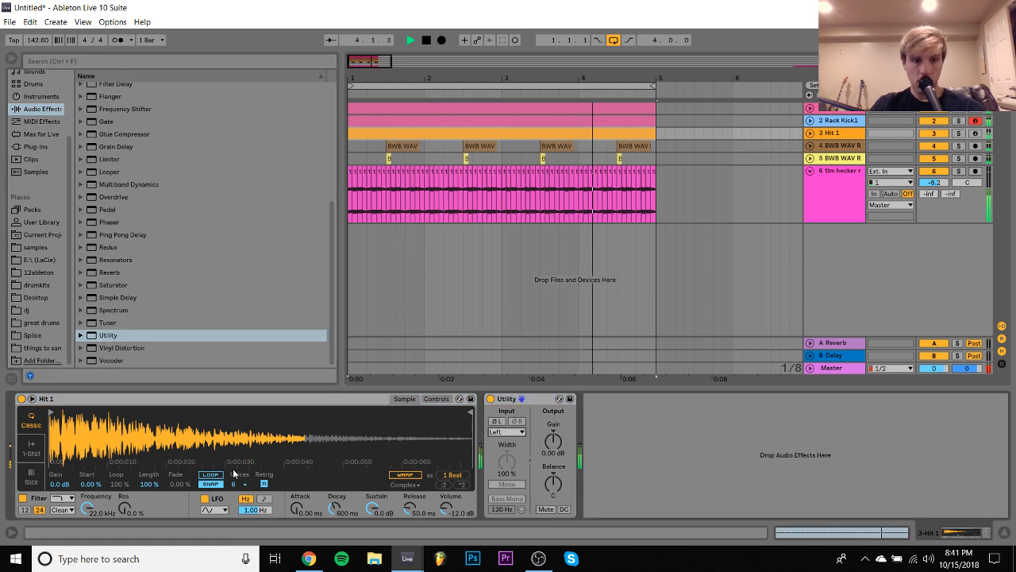
- Check the 808 track's devices, solo the tim hecker track and replay the loop's start to hear it alone
{"action": "left_click", "coordinate": [841, 120]}
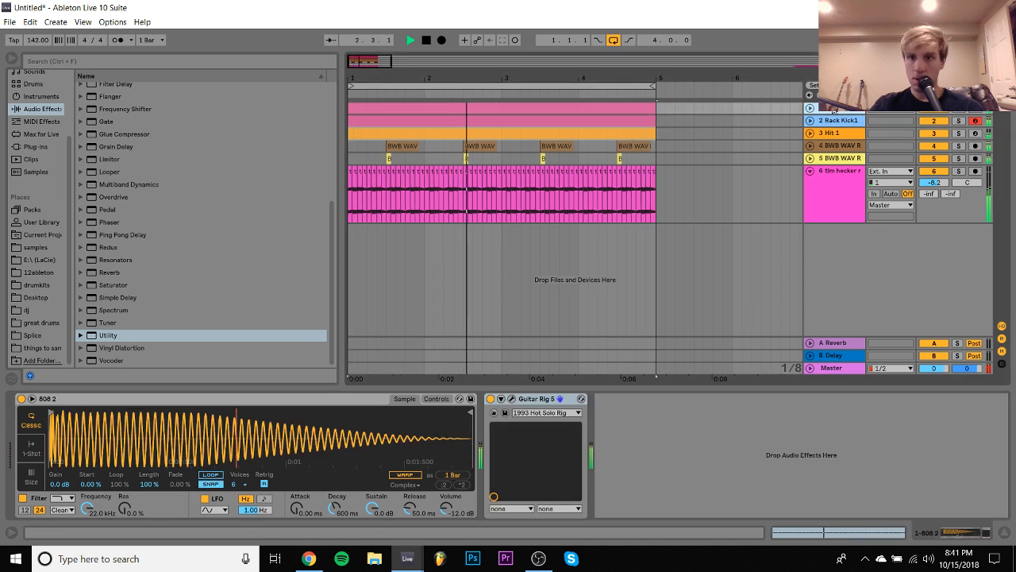
{"action": "key", "text": "space"}
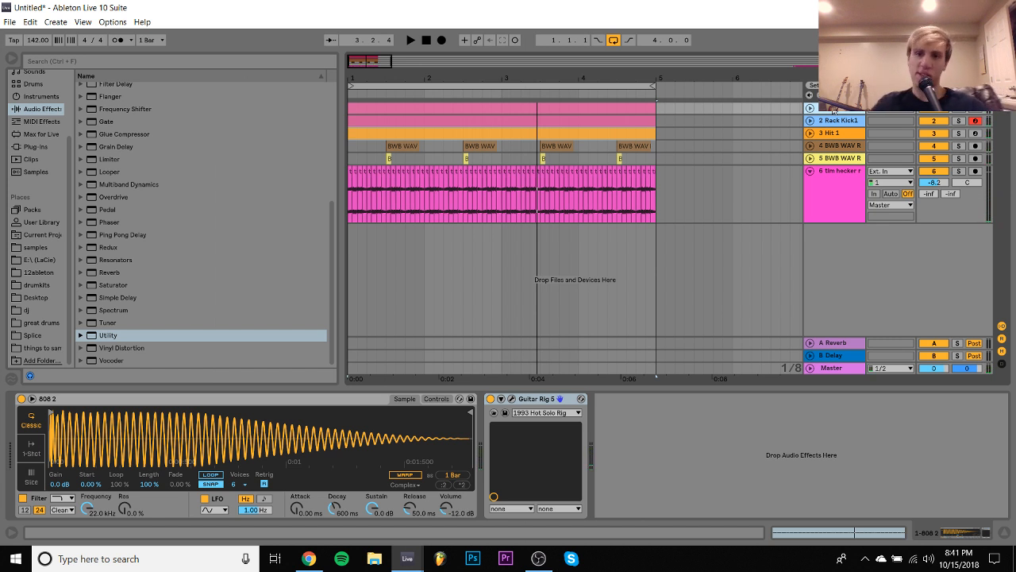
{"action": "left_click", "coordinate": [846, 204]}
{"action": "left_click", "coordinate": [957, 172]}
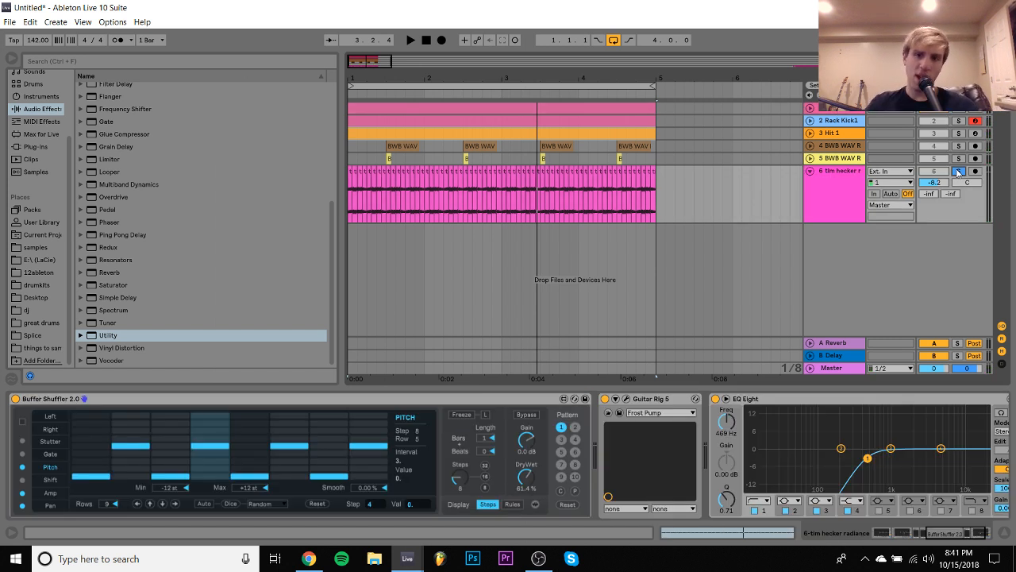
{"action": "key", "text": "space"}
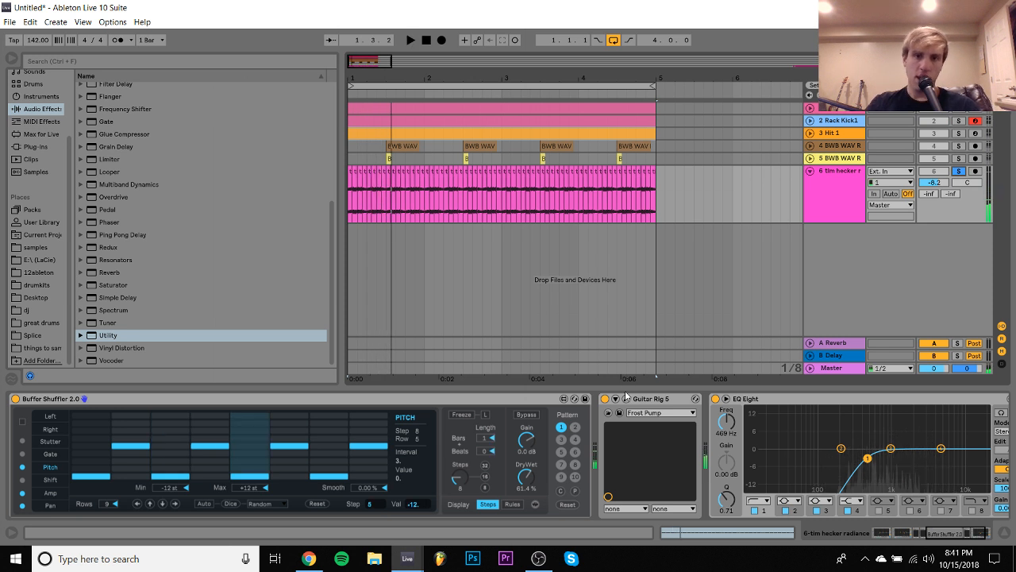
{"action": "key", "text": "space"}
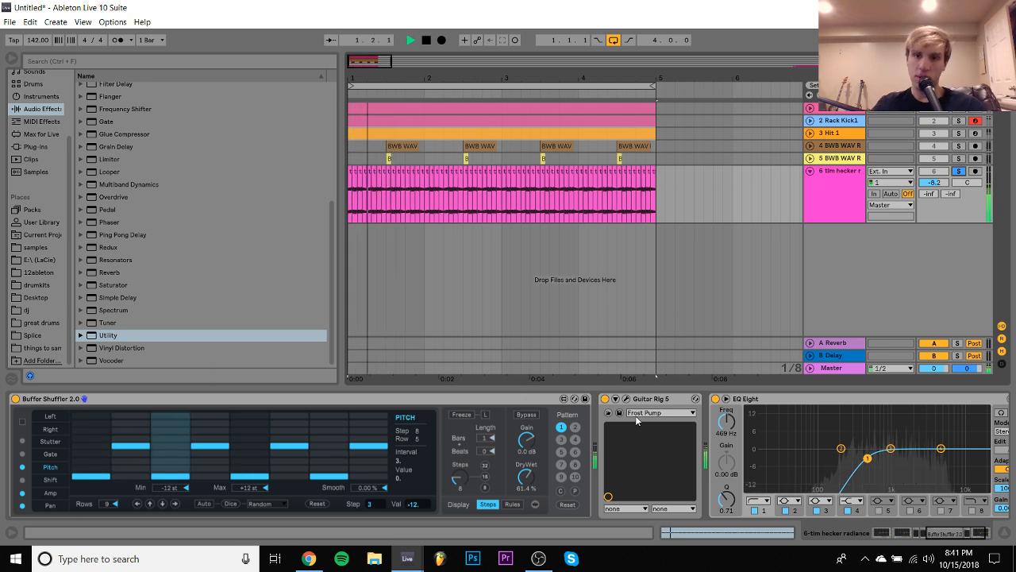
{"action": "key", "text": "space"}
{"action": "key", "text": "space"}
{"action": "key", "text": "space"}
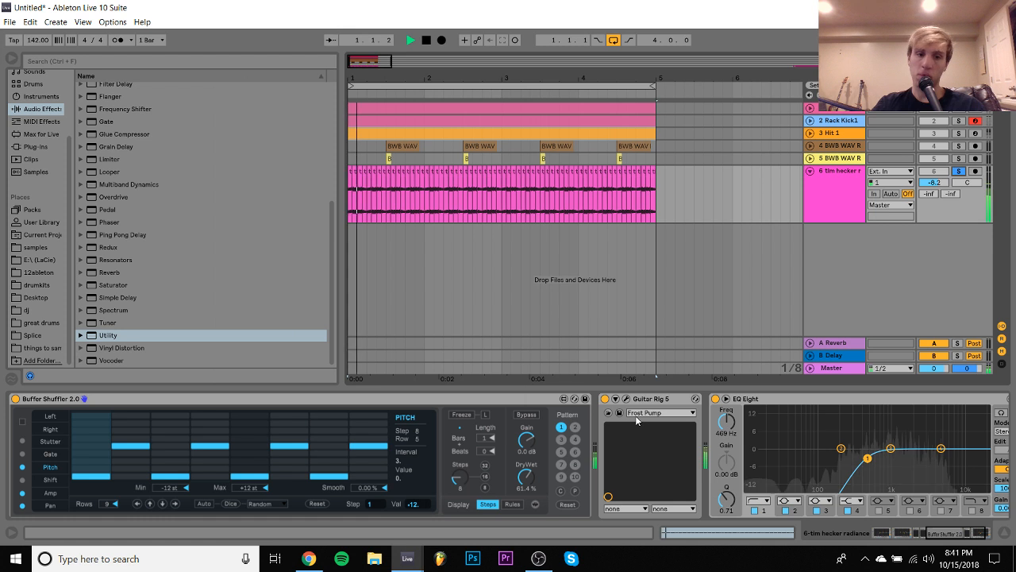
- Open Guitar Rig on the tim hecker track and replace the IceVerb component with Spring Reverb
{"action": "left_click", "coordinate": [626, 399]}
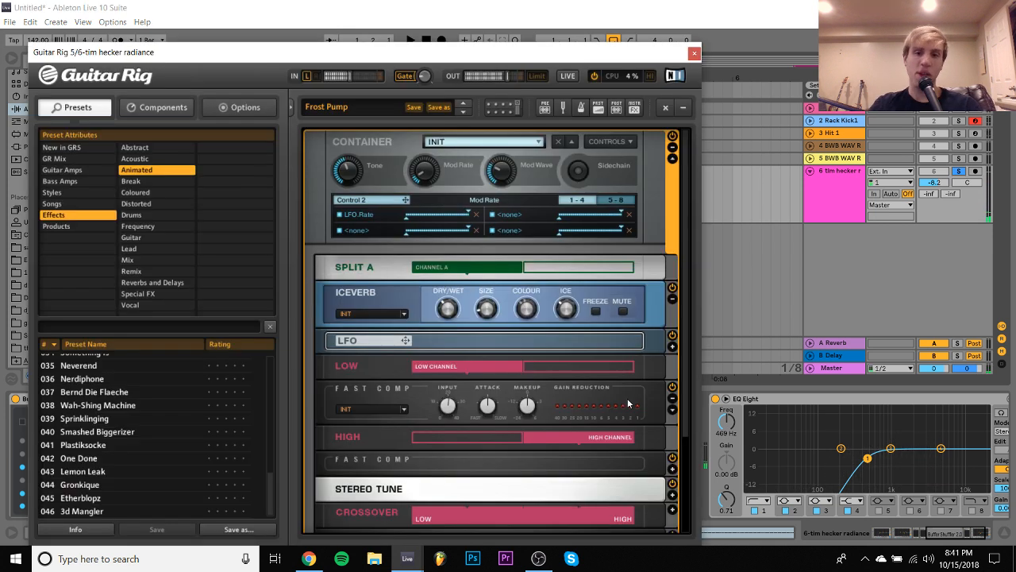
{"action": "left_click", "coordinate": [407, 295]}
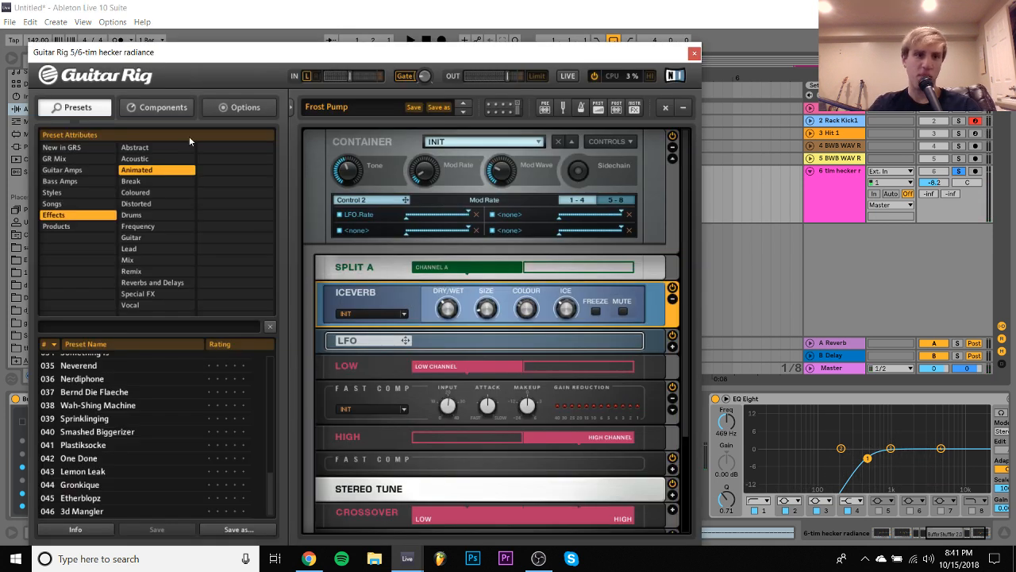
{"action": "left_click", "coordinate": [157, 107]}
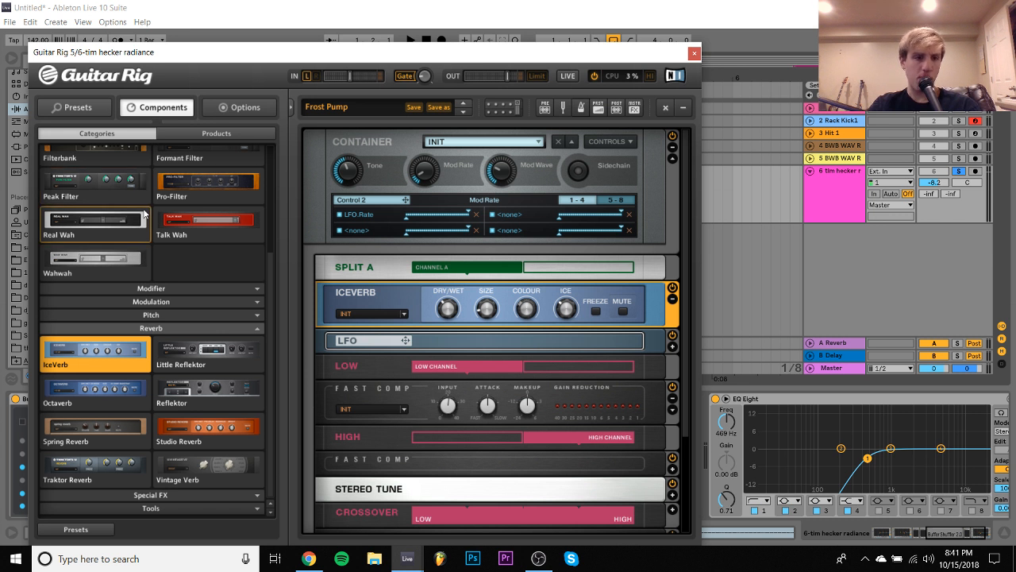
{"action": "left_click_drag", "start_coordinate": [102, 431], "coordinate": [413, 310]}
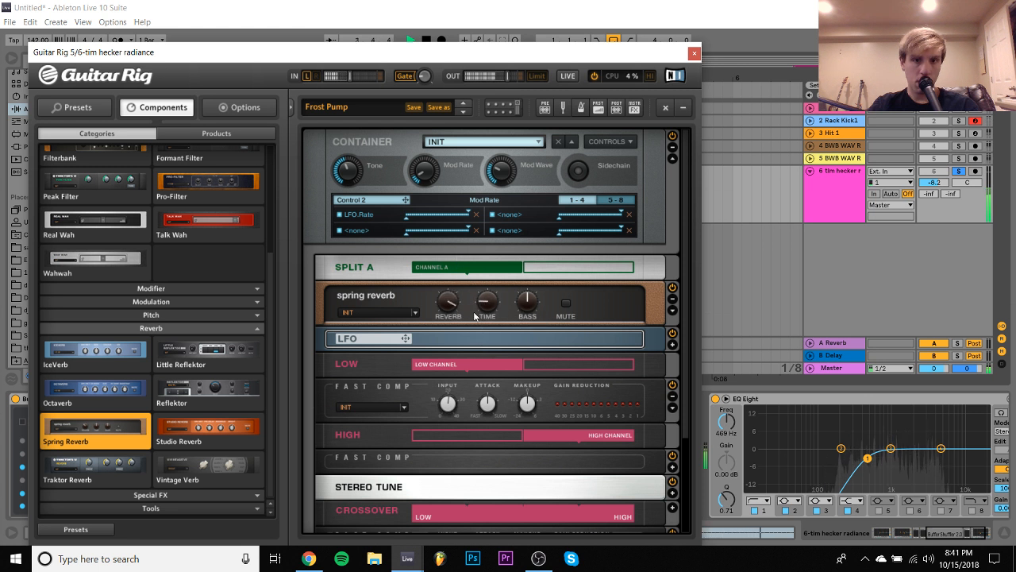
- Expand the Spring Reverb's extra controls, try a reverb time of 7.69 s, and turn the time back down
{"action": "left_click", "coordinate": [674, 311]}
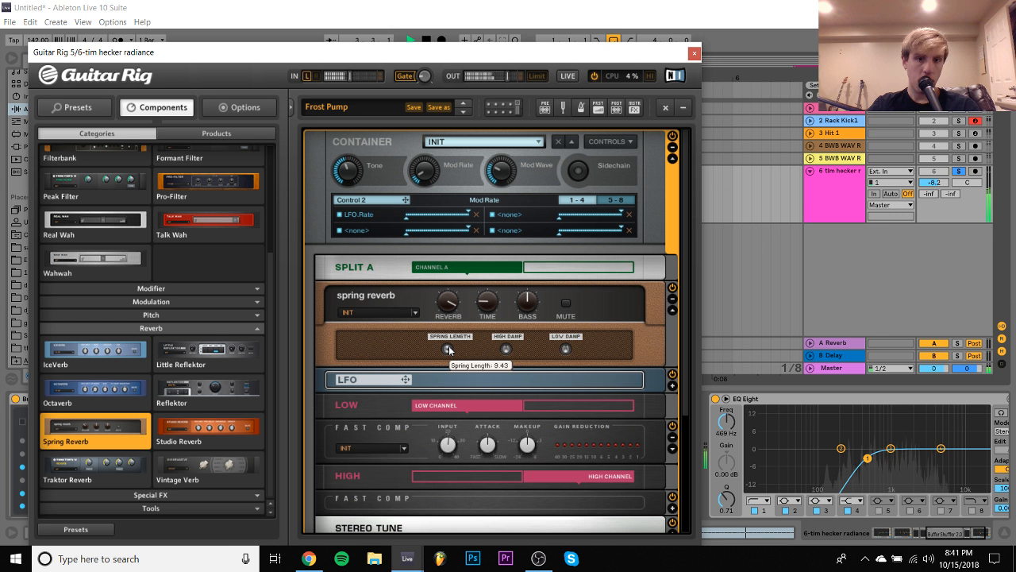
{"action": "mouse_move", "coordinate": [490, 289]}
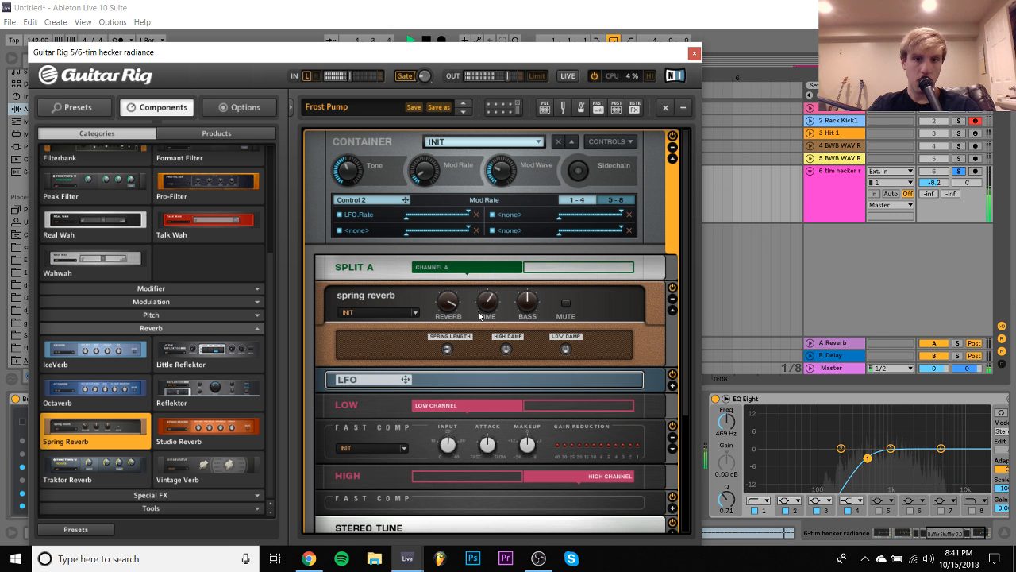
{"action": "mouse_move", "coordinate": [449, 350]}
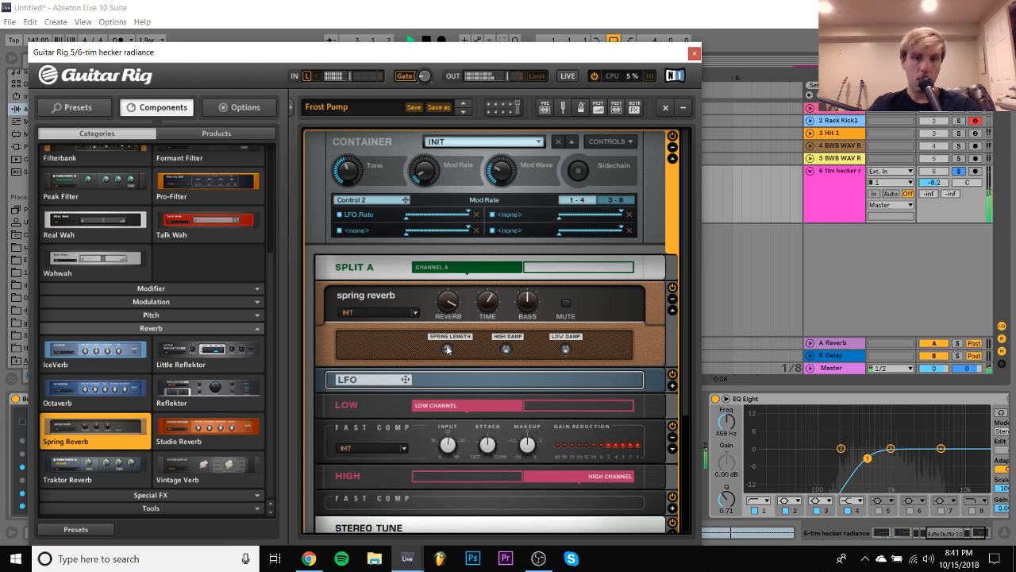
{"action": "mouse_move", "coordinate": [488, 309]}
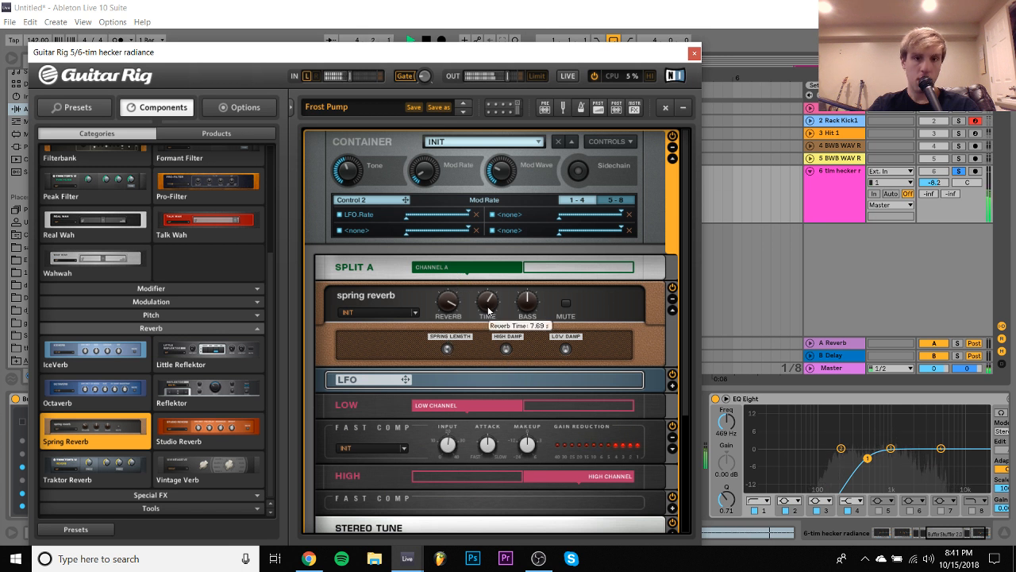
{"action": "left_click_drag", "start_coordinate": [489, 310], "coordinate": [493, 344]}
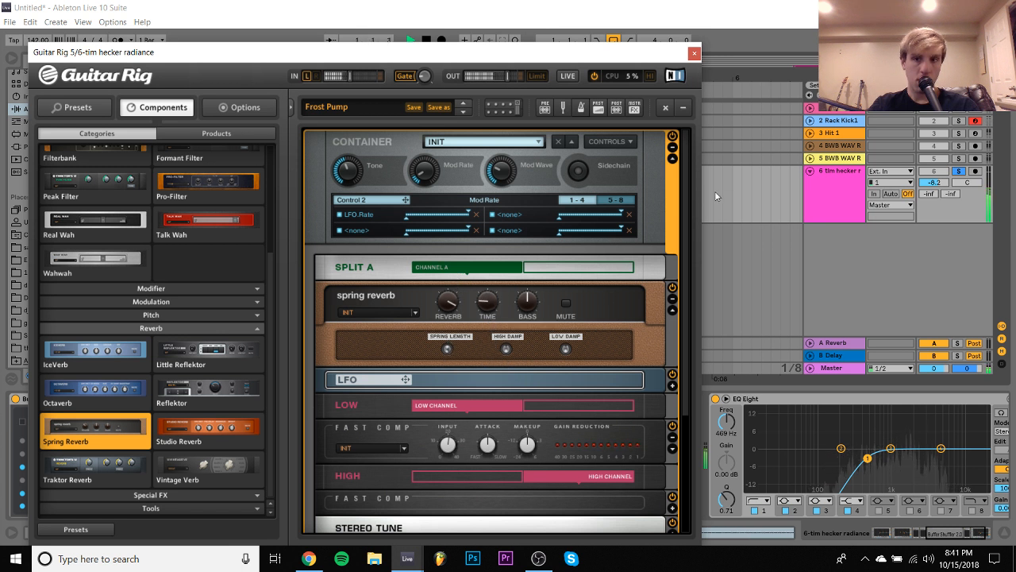
- Unsolo the tim hecker track, set the Spring Reverb's wet amount to 49.2 %, and close the Guitar Rig window
{"action": "left_click", "coordinate": [969, 181]}
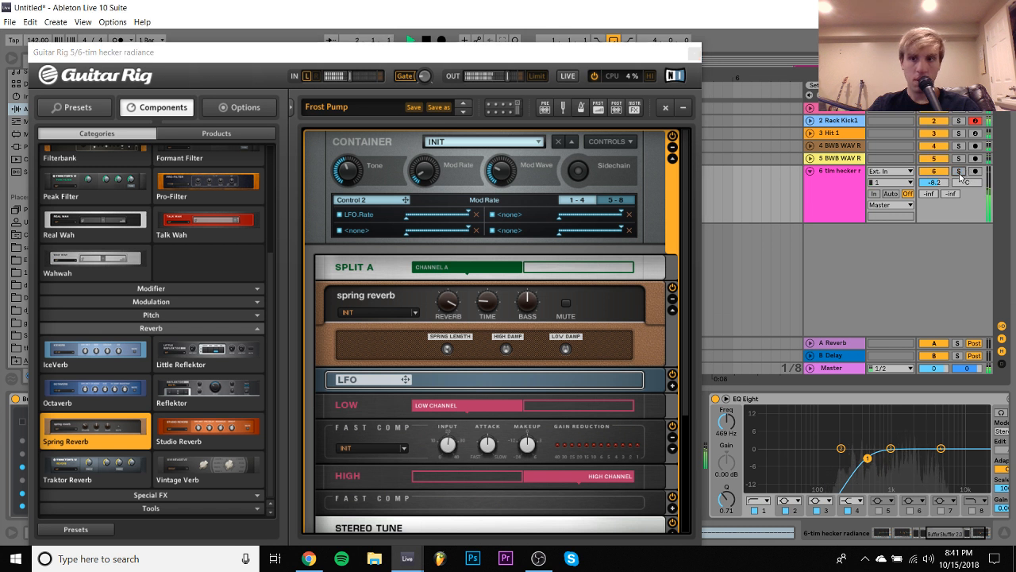
{"action": "left_click", "coordinate": [450, 304]}
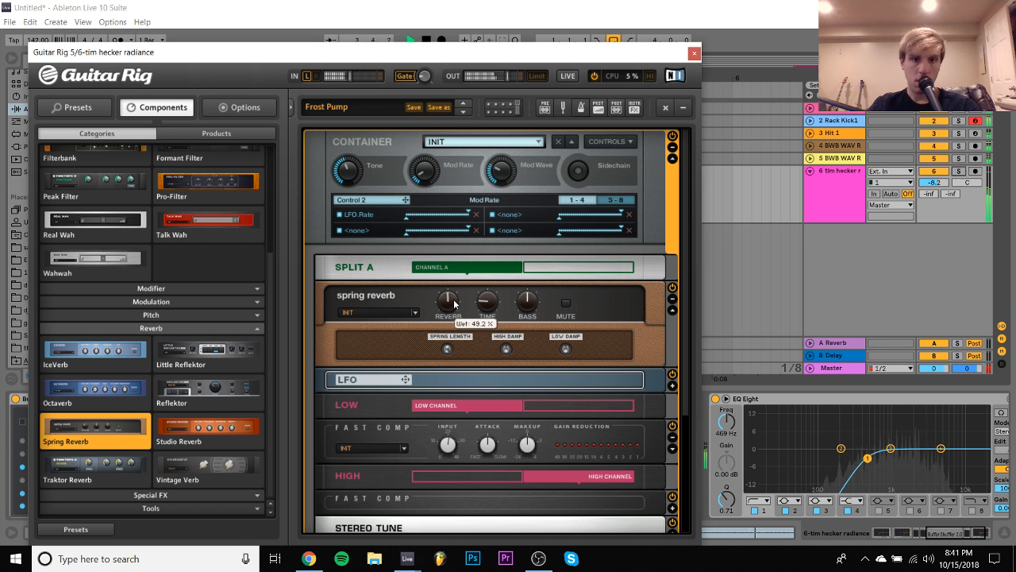
{"action": "left_click", "coordinate": [694, 54]}
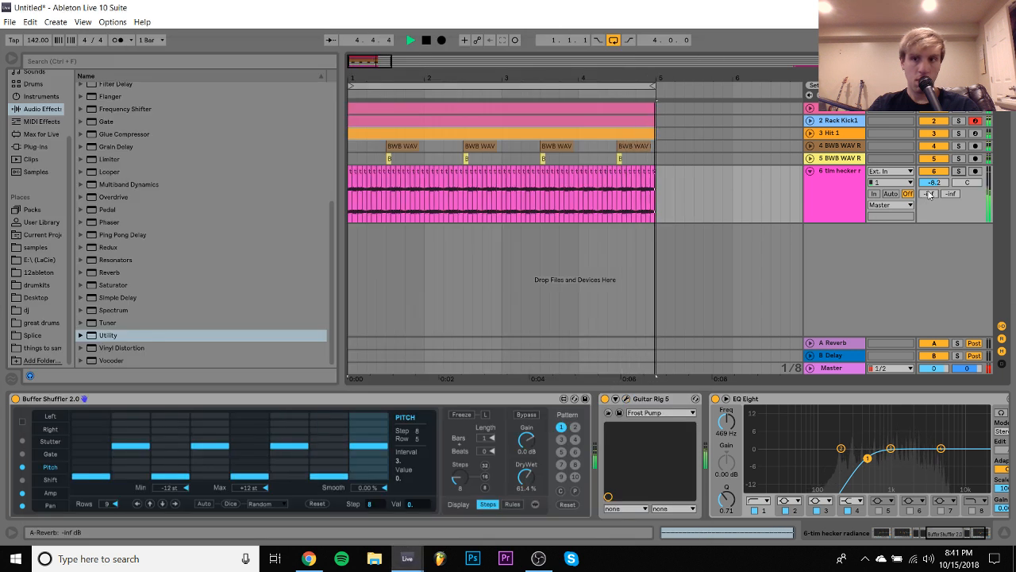
- Lower the tim hecker track's volume to -9.6 dB and compare the loop with Buffer Shuffler switched off and on
{"action": "left_click_drag", "start_coordinate": [934, 181], "coordinate": [934, 181]}
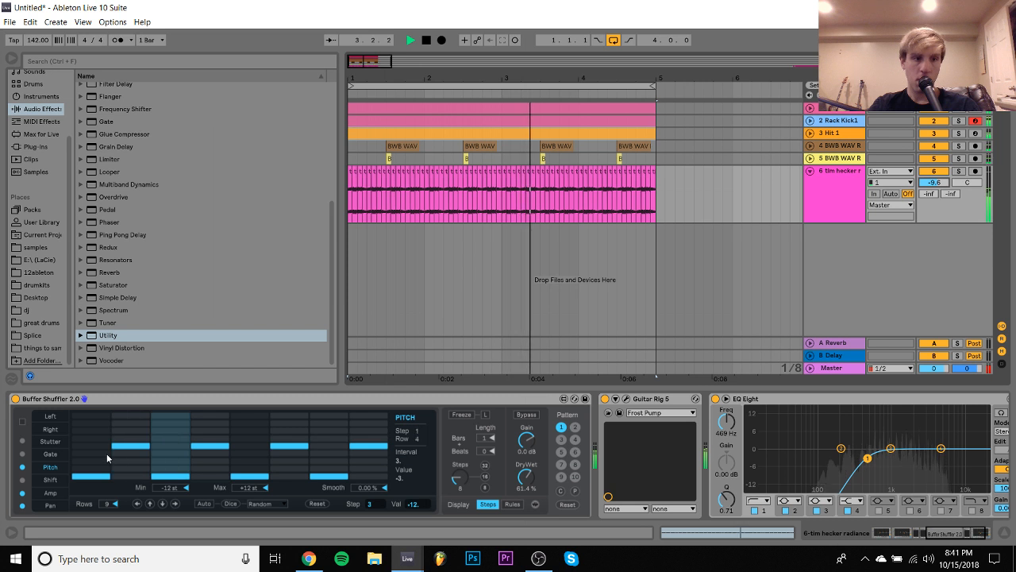
{"action": "left_click", "coordinate": [15, 399]}
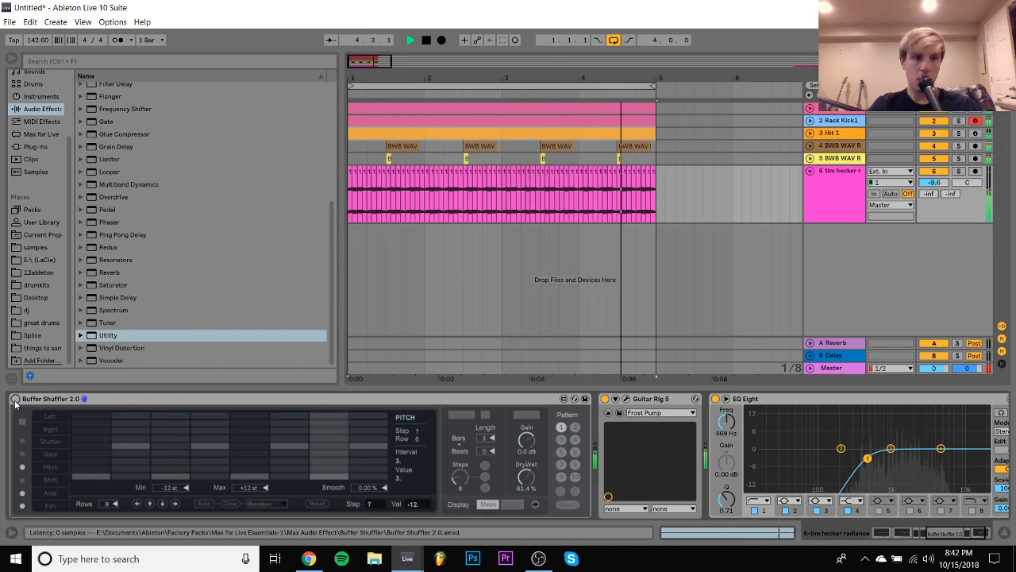
{"action": "left_click", "coordinate": [15, 399]}
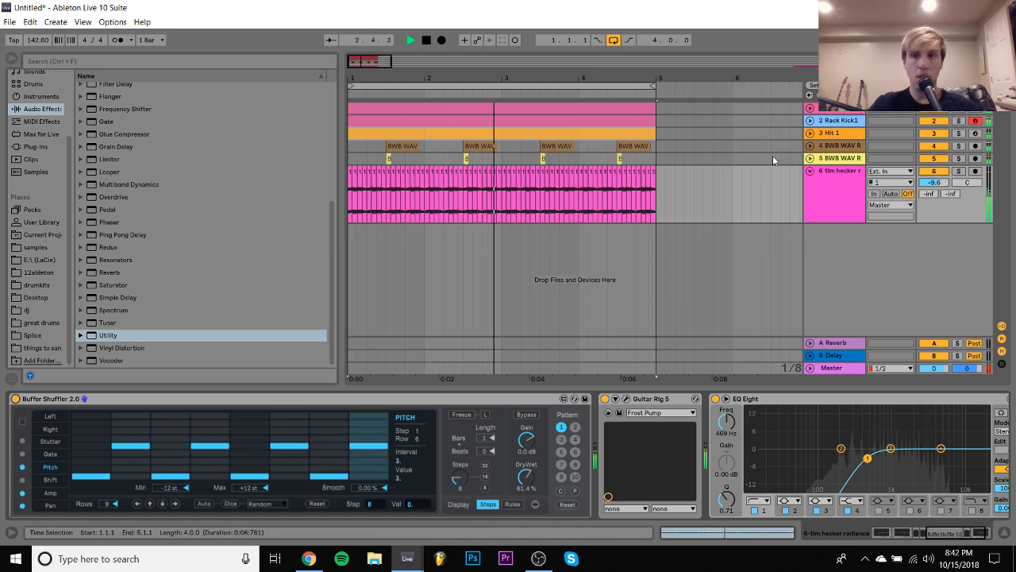
- Switch off Guitar Rig on the 808 track, add a Saturator after it, and set its Drive to 8.00 dB
{"action": "left_click", "coordinate": [832, 123]}
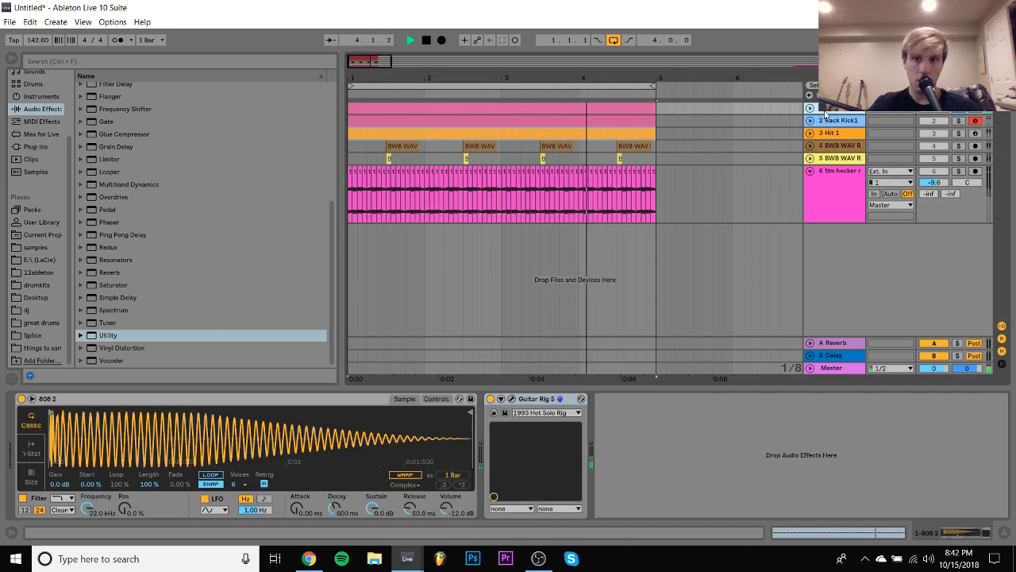
{"action": "left_click", "coordinate": [490, 398]}
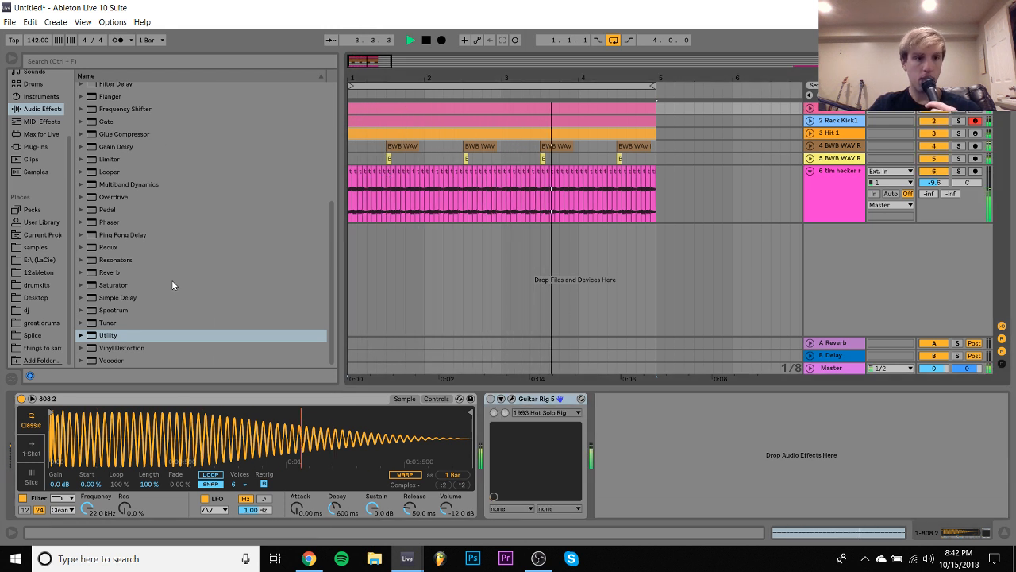
{"action": "left_click_drag", "start_coordinate": [172, 279], "coordinate": [611, 414]}
{"action": "left_click", "coordinate": [612, 399]}
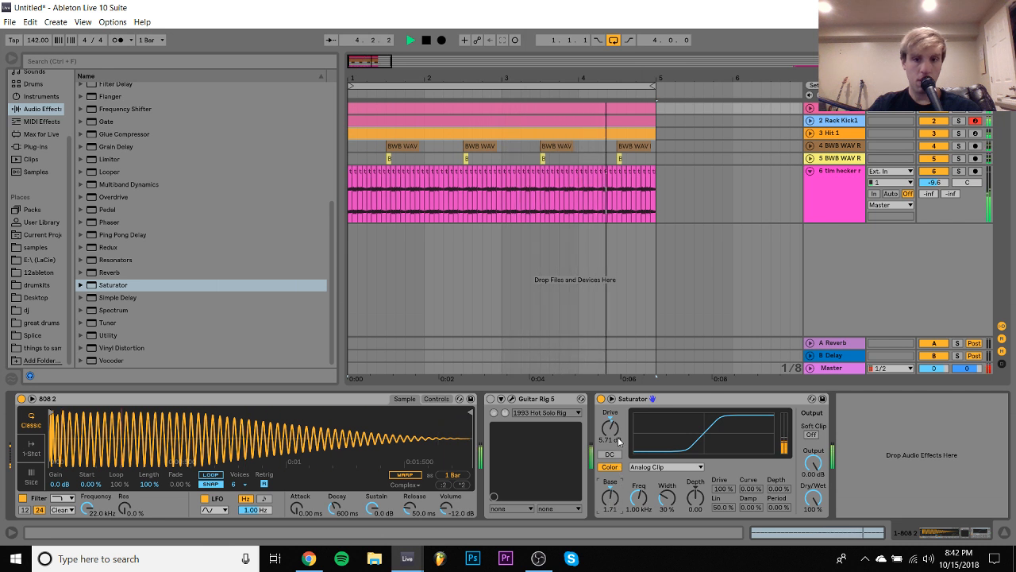
{"action": "left_click_drag", "start_coordinate": [610, 439], "coordinate": [616, 436]}
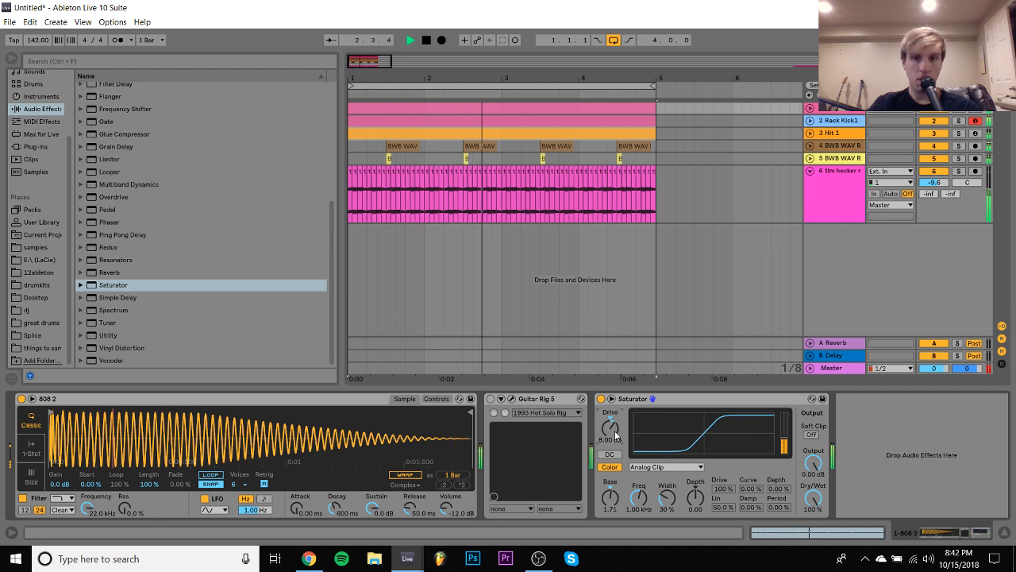
- Raise the 808 Saturator's Drive to 14.3 dB and lower the 808 track's volume to -6.8 dB
{"action": "key", "text": "space"}
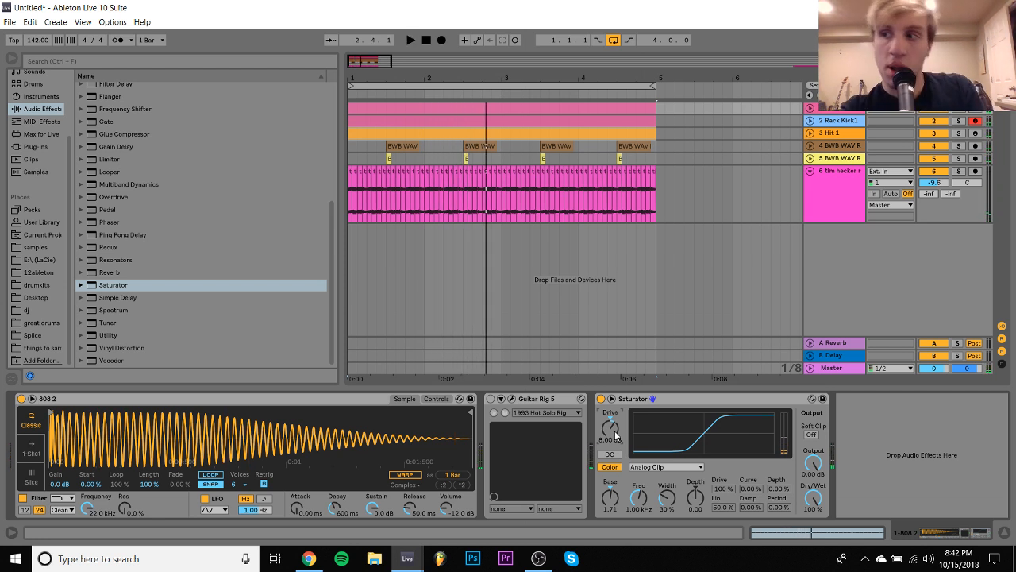
{"action": "key", "text": "space"}
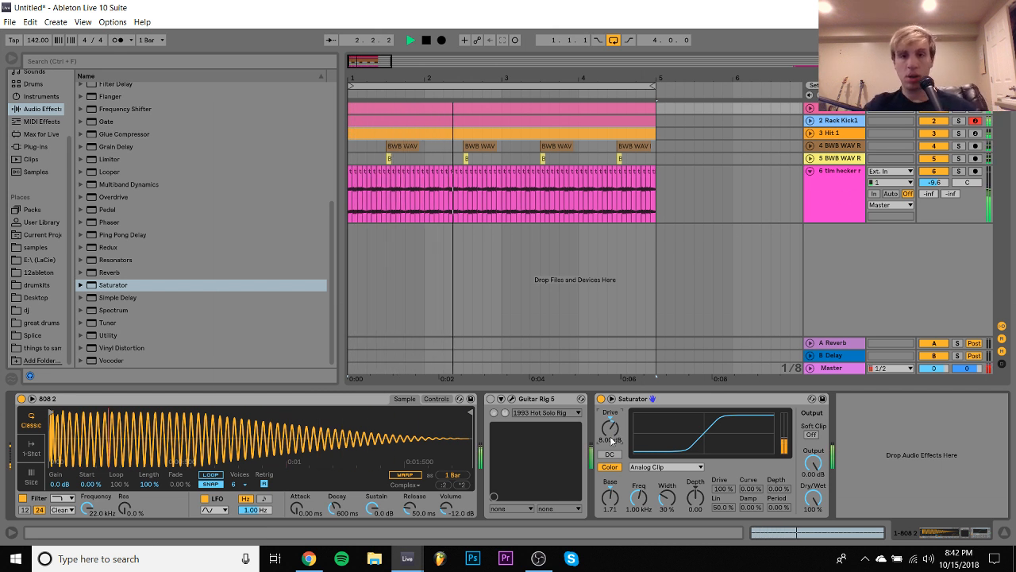
{"action": "left_click_drag", "start_coordinate": [611, 439], "coordinate": [612, 425]}
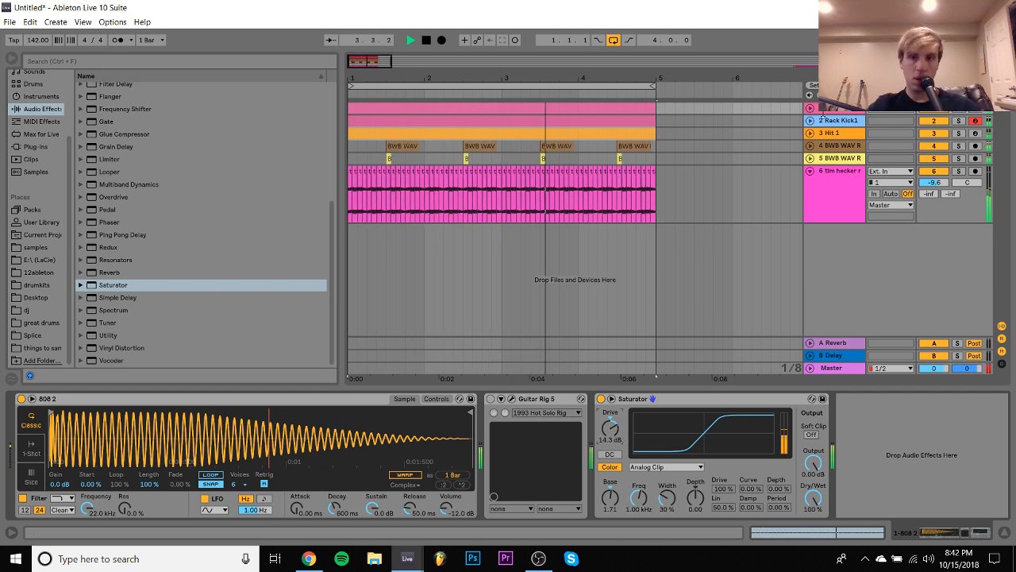
{"action": "left_click", "coordinate": [810, 108]}
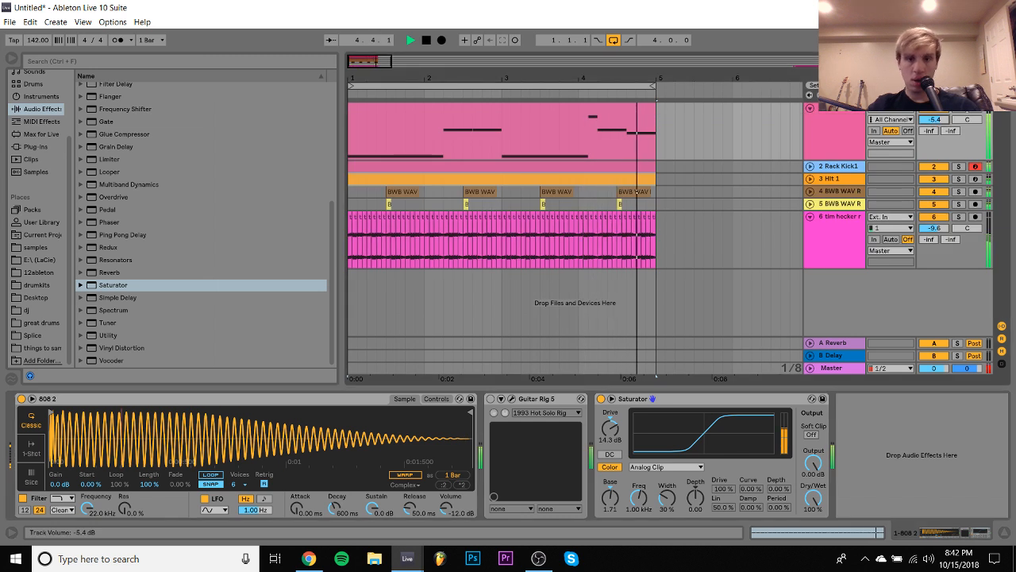
{"action": "left_click_drag", "start_coordinate": [934, 120], "coordinate": [934, 126]}
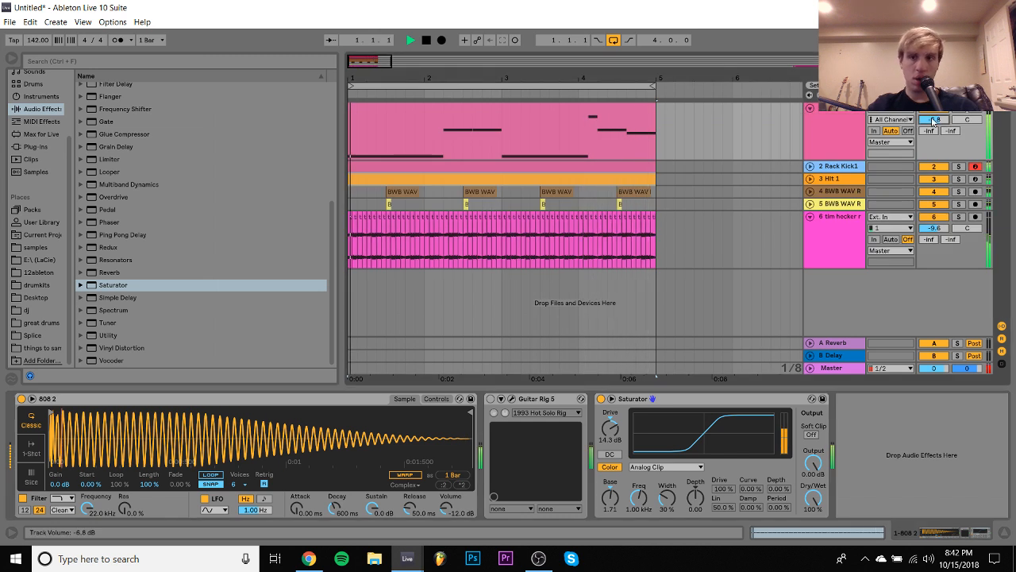
- Select all six tracks and lower their volumes together, bringing the 808 to -11.4 dB and tim hecker to -14.2 dB
{"action": "left_click", "coordinate": [844, 124]}
{"action": "left_click", "coordinate": [843, 237], "text": "shift"}
{"action": "left_click_drag", "start_coordinate": [934, 229], "coordinate": [933, 268]}
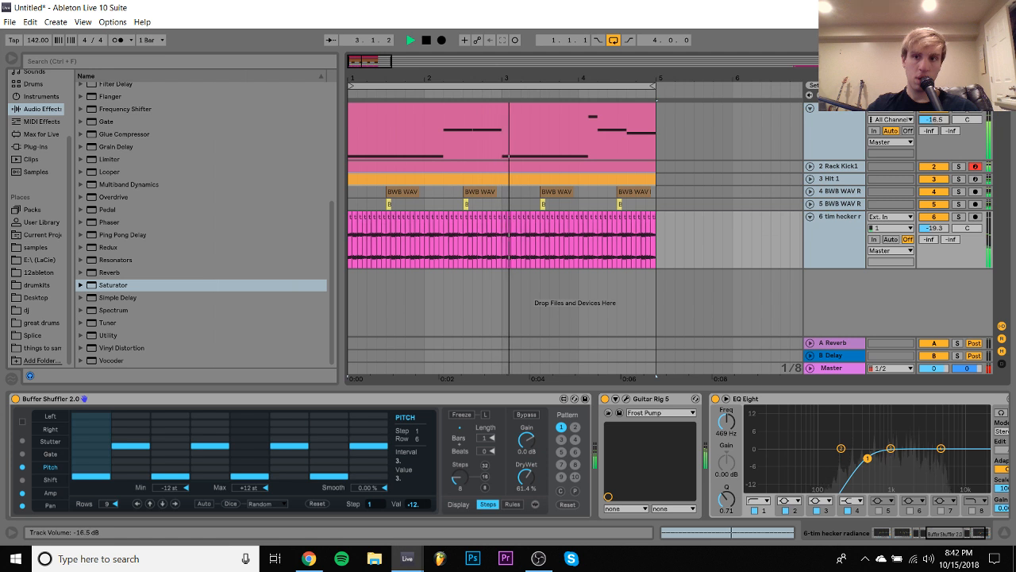
{"action": "key", "text": "Tab"}
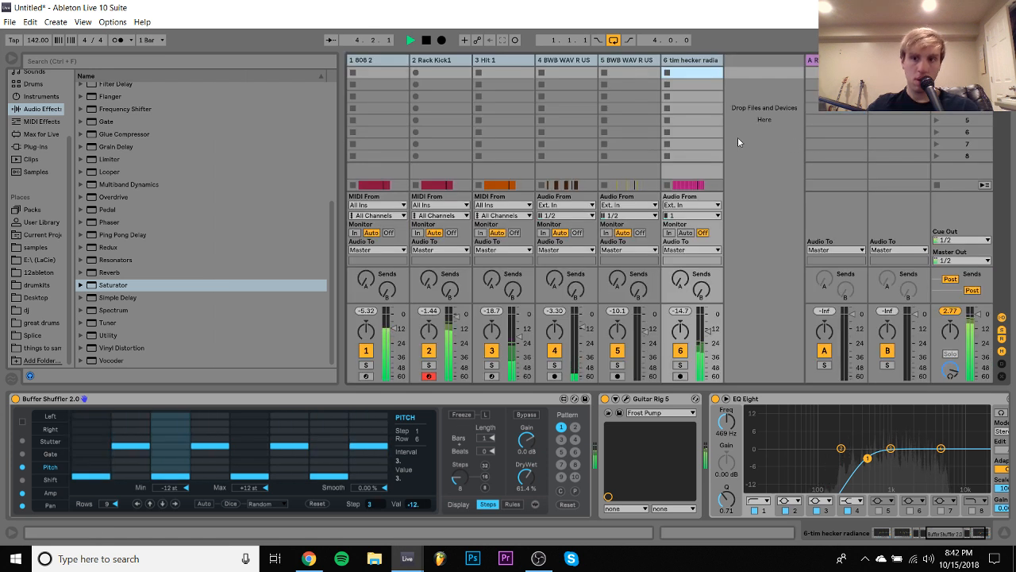
{"action": "key", "text": "Tab"}
- Lower the 808 track's volume to -14.4 dB and compare it soloed with the full loop
{"action": "left_click", "coordinate": [945, 119]}
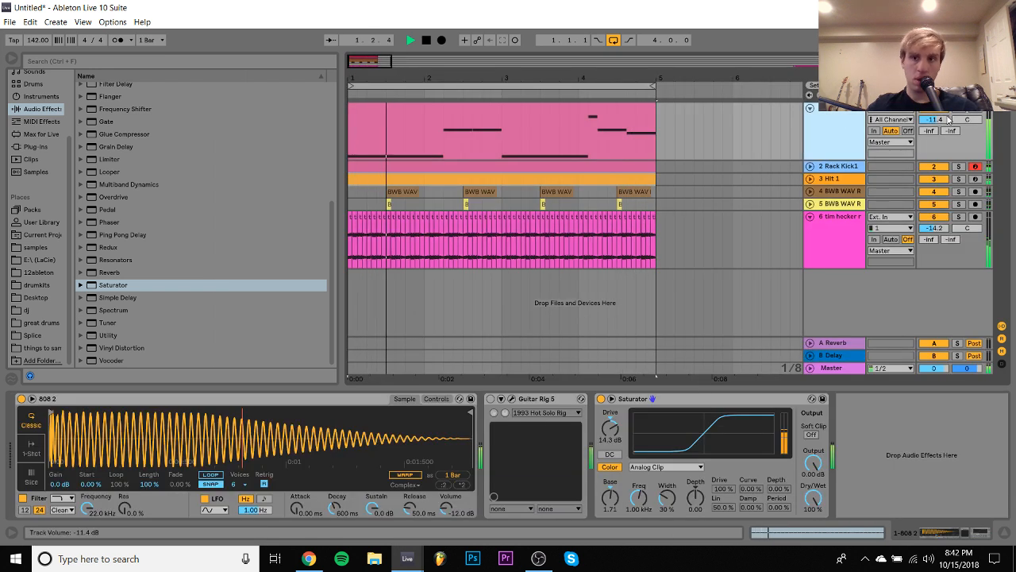
{"action": "left_click_drag", "start_coordinate": [949, 119], "coordinate": [949, 125]}
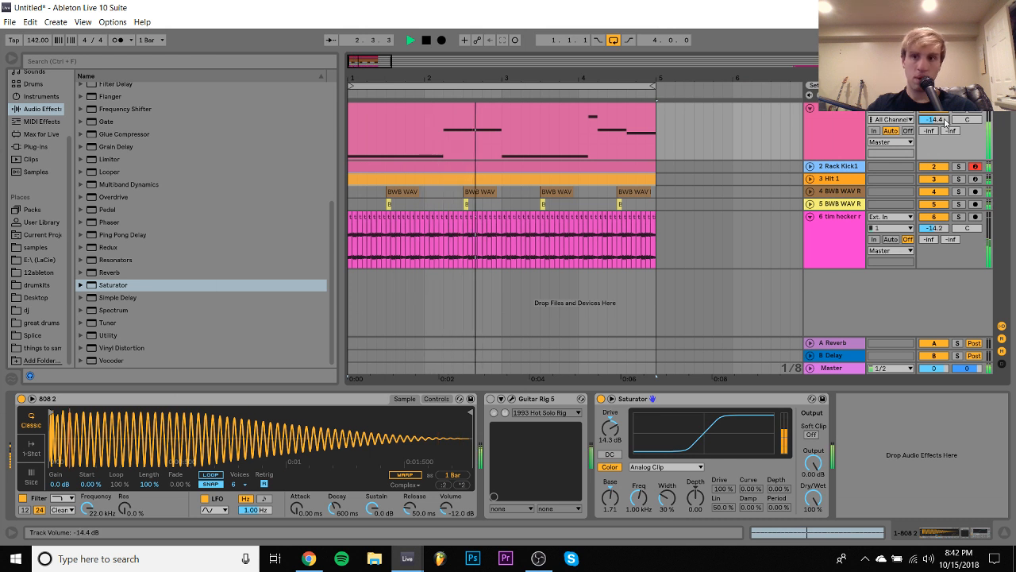
{"action": "key", "text": "space"}
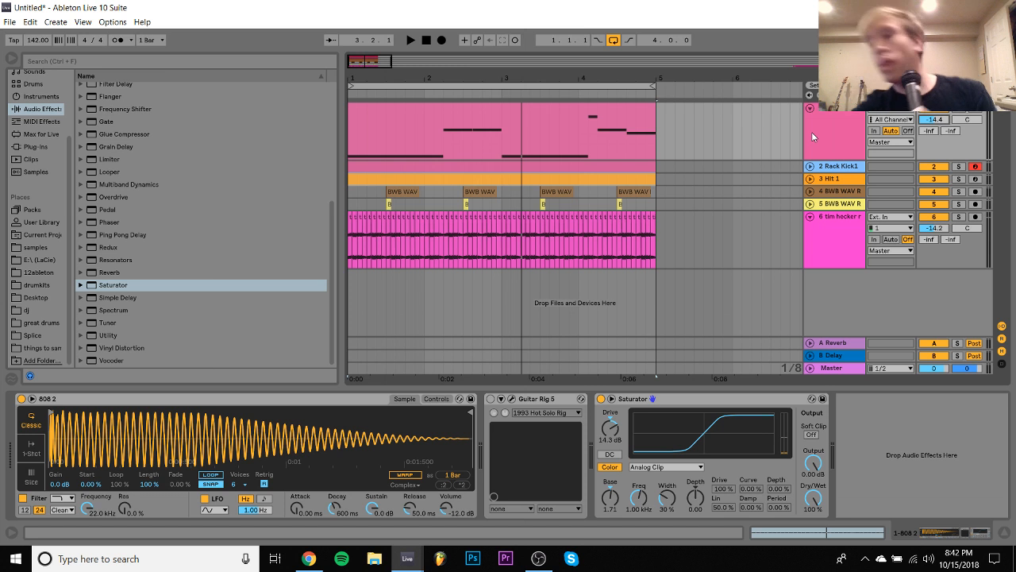
{"action": "key", "text": "space"}
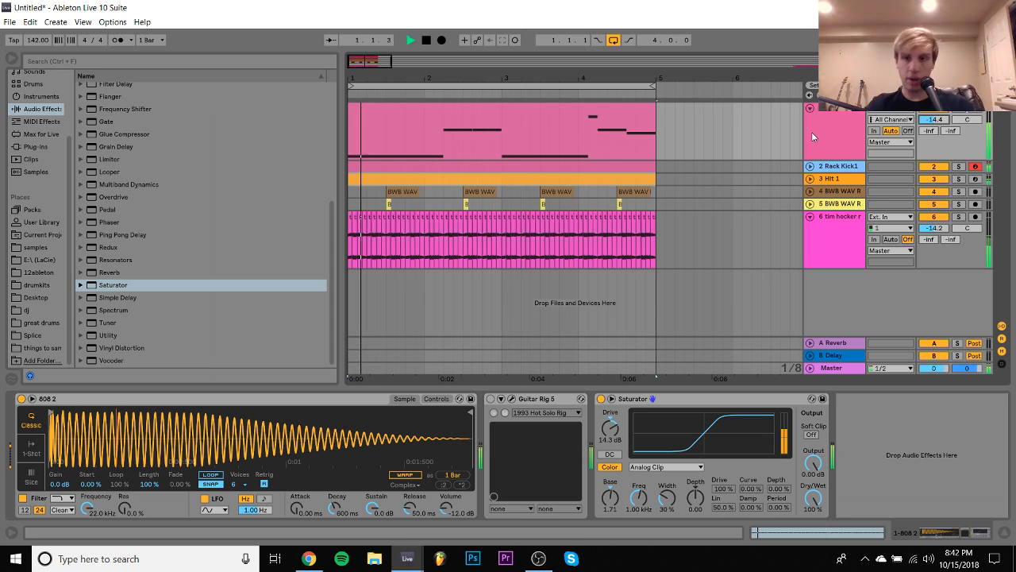
{"action": "left_click", "coordinate": [813, 133]}
{"action": "left_click", "coordinate": [957, 109]}
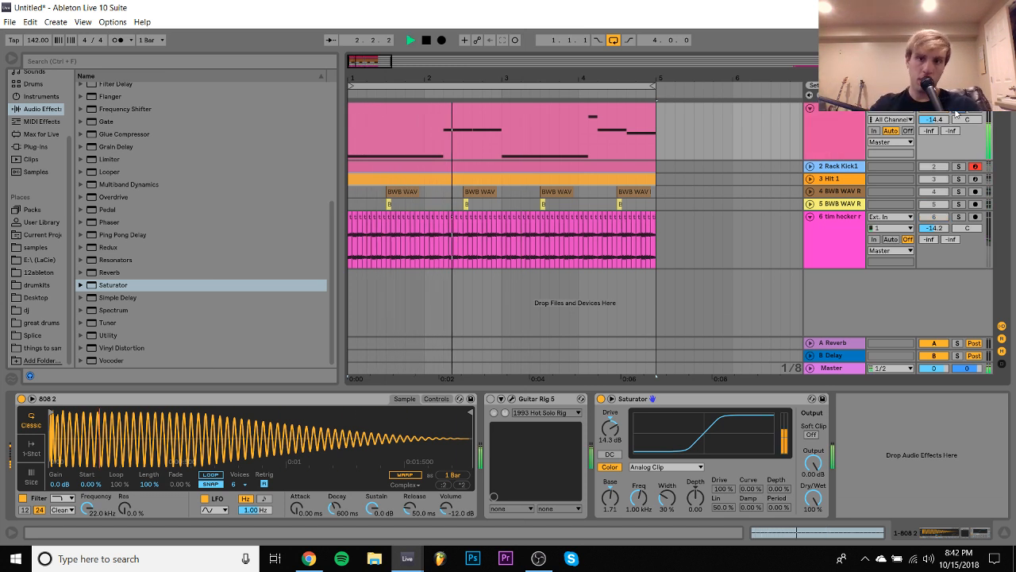
{"action": "left_click", "coordinate": [957, 109]}
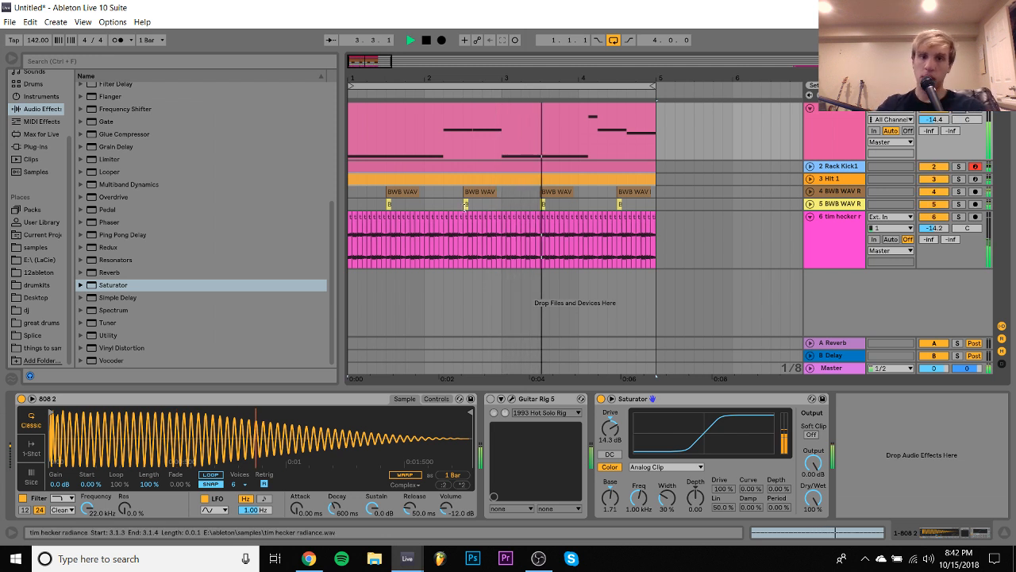
{"action": "key", "text": "space"}
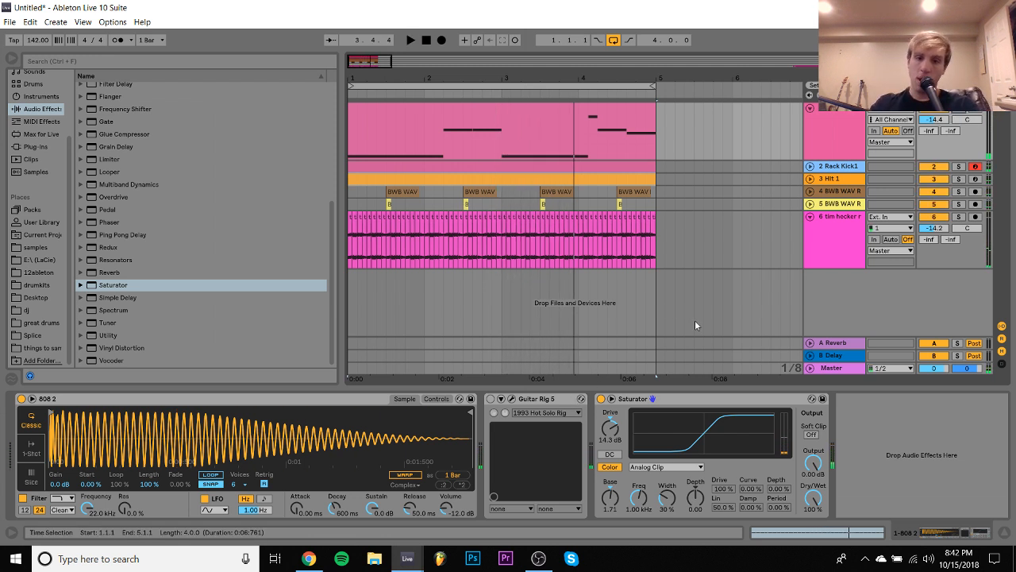
- Insert a new MIDI track after the tim hecker track and load the Omnisphere plug-in on it
{"action": "left_click", "coordinate": [840, 243]}
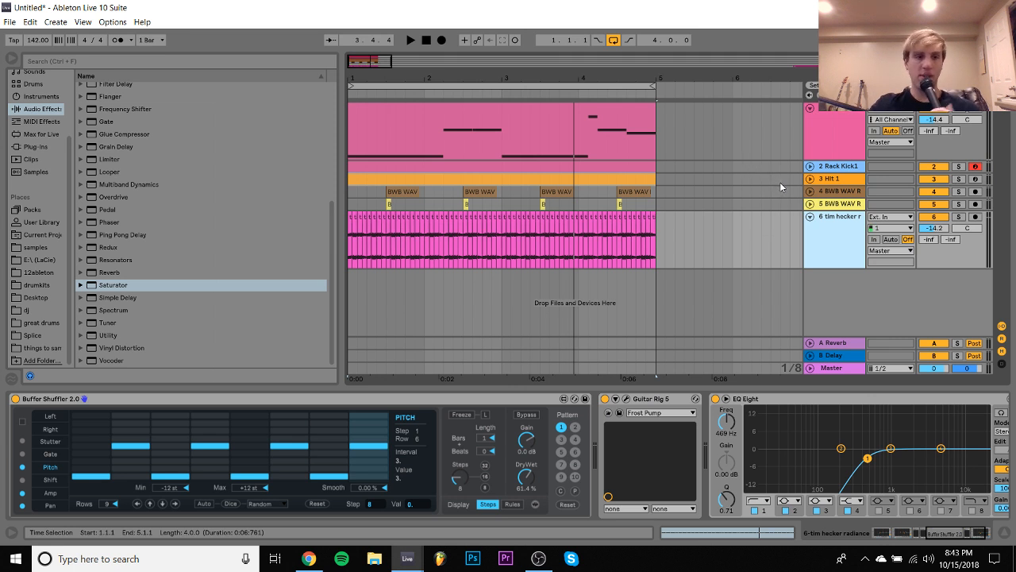
{"action": "key", "text": "ctrl+shift+t"}
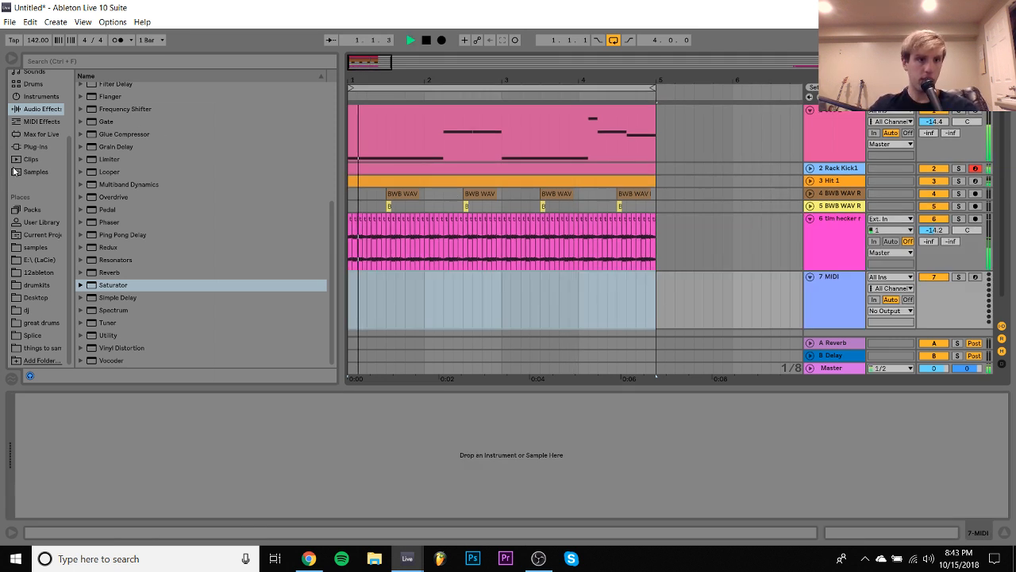
{"action": "left_click", "coordinate": [31, 148]}
{"action": "scroll", "coordinate": [138, 219], "scroll_direction": "down", "scroll_amount": 5}
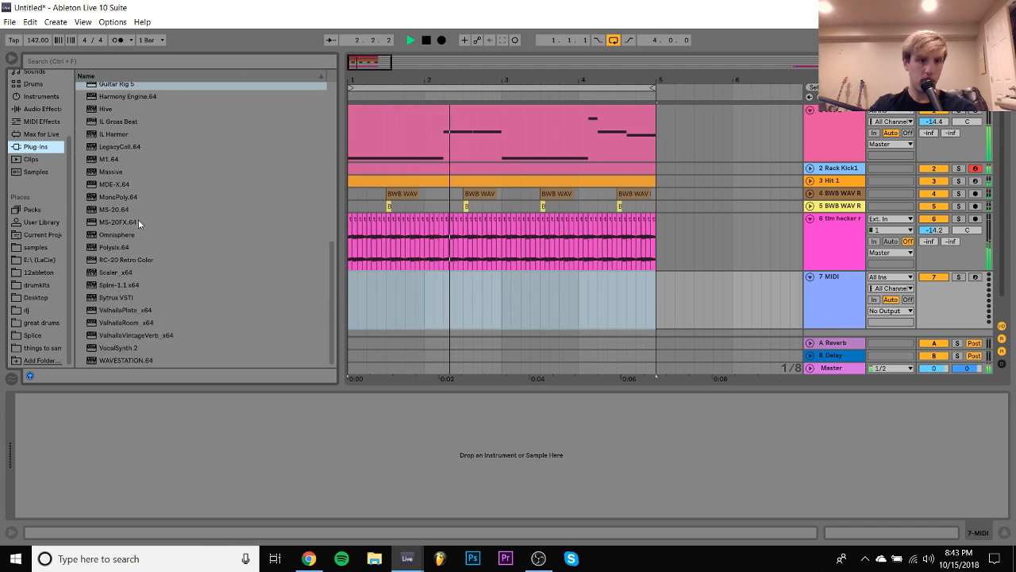
{"action": "left_click_drag", "start_coordinate": [121, 232], "coordinate": [410, 301]}
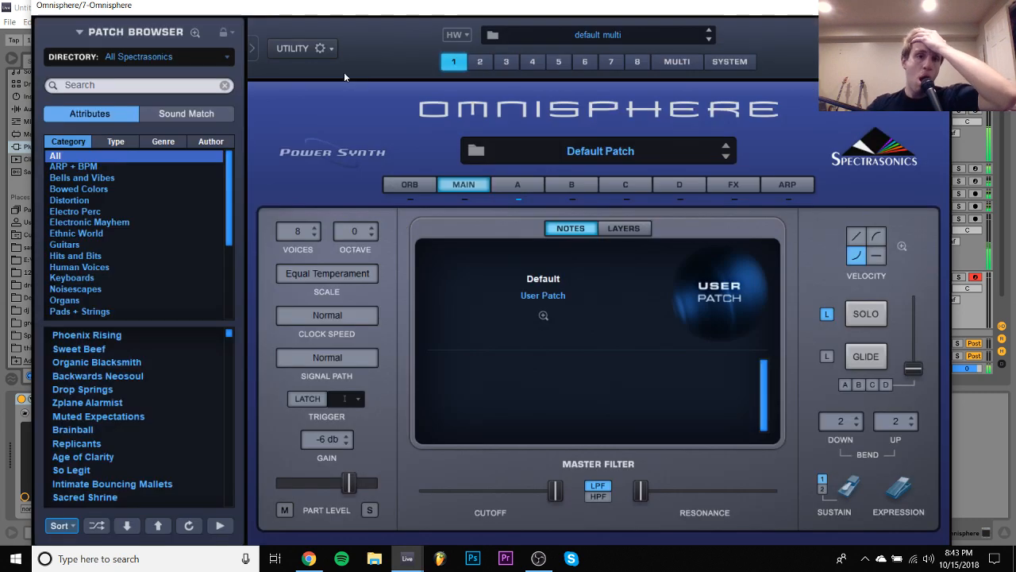
- Set Omnisphere's window magnification to 1x
{"action": "left_click", "coordinate": [327, 52]}
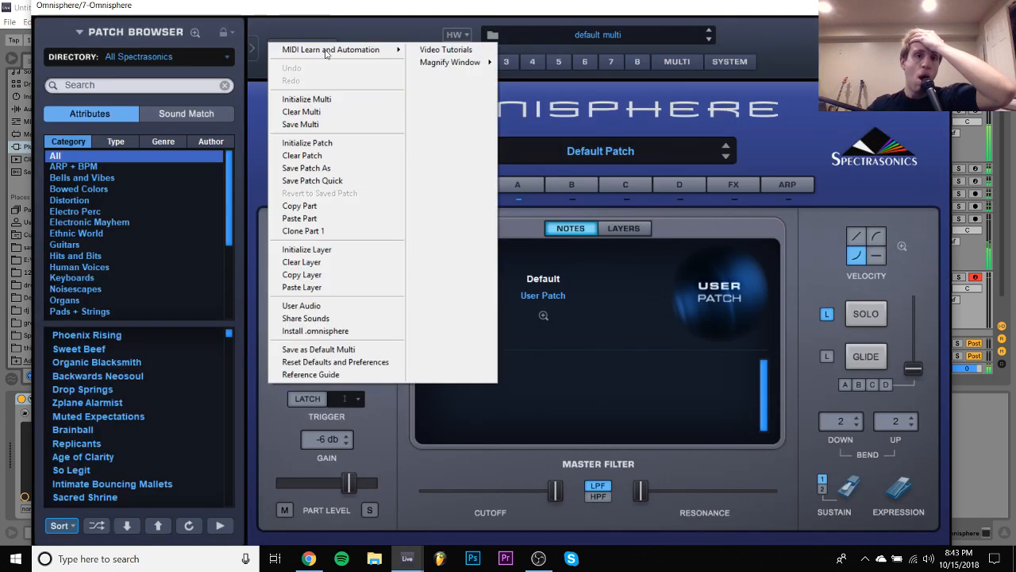
{"action": "mouse_move", "coordinate": [482, 67]}
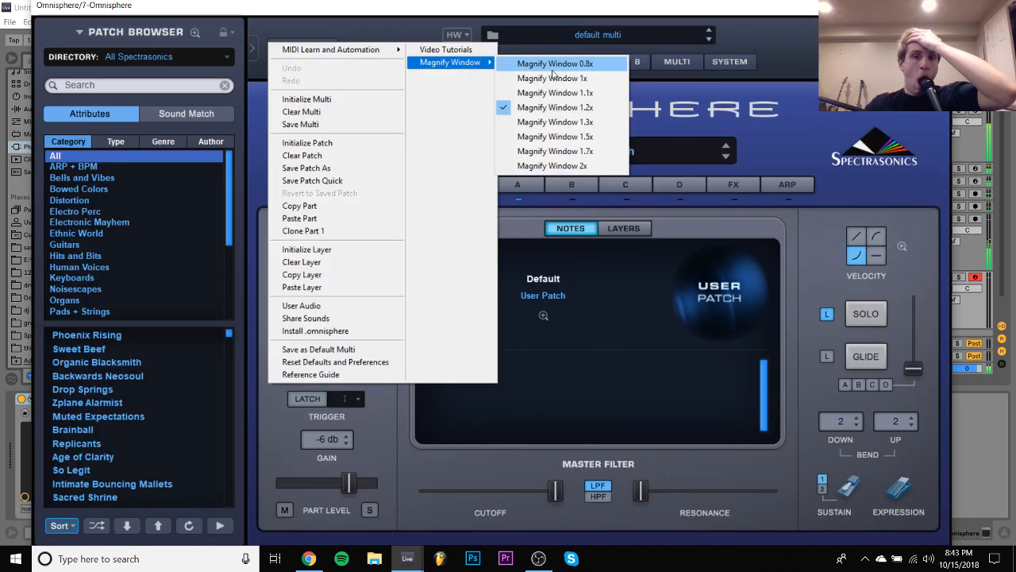
{"action": "left_click", "coordinate": [555, 78]}
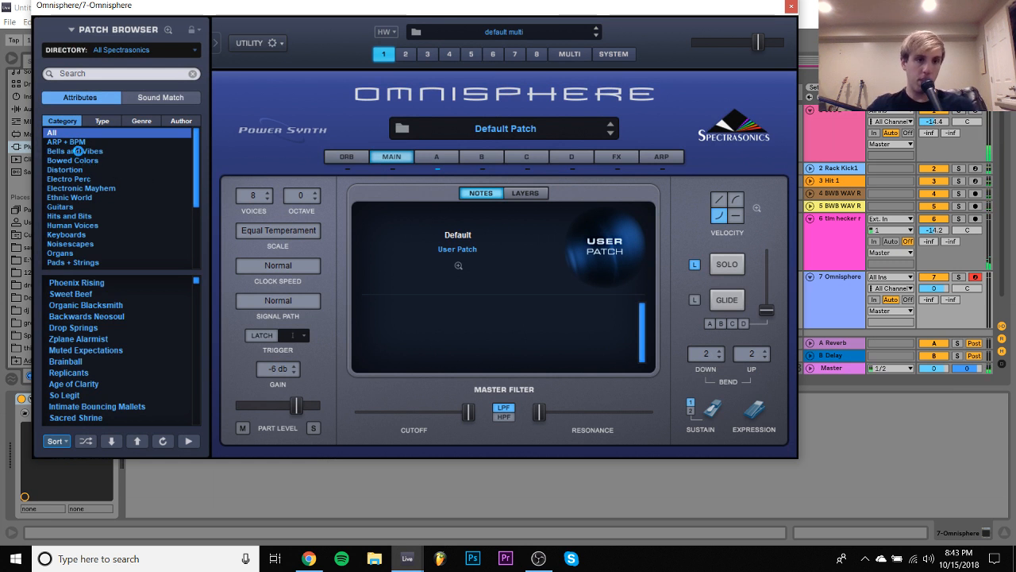
- Filter Omnisphere's patches to Bells and Vibes, try In Memorium 1, and load In Memorium 2
{"action": "left_click", "coordinate": [77, 150]}
{"action": "scroll", "coordinate": [119, 362], "scroll_direction": "down", "scroll_amount": 5}
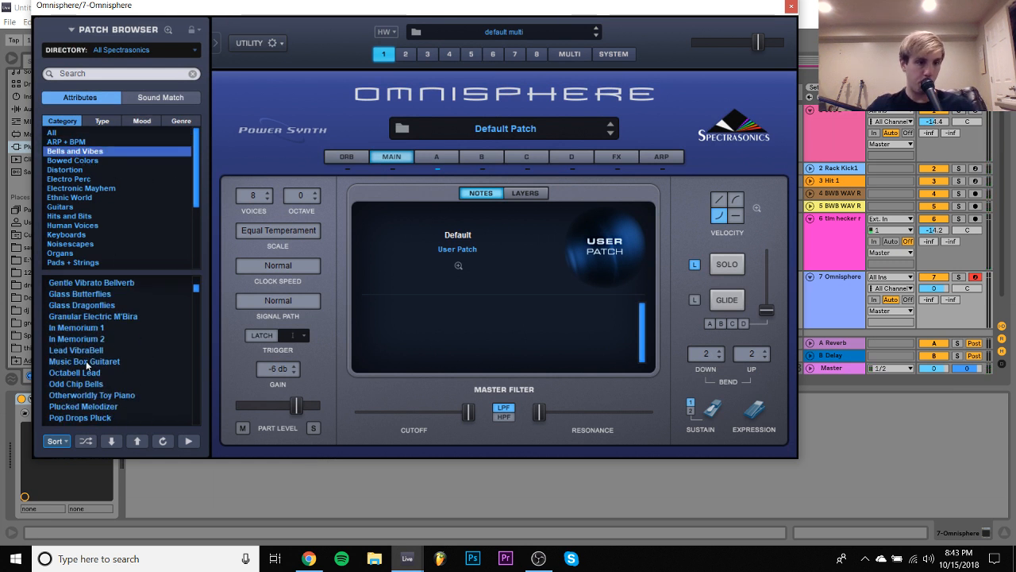
{"action": "left_click", "coordinate": [73, 330]}
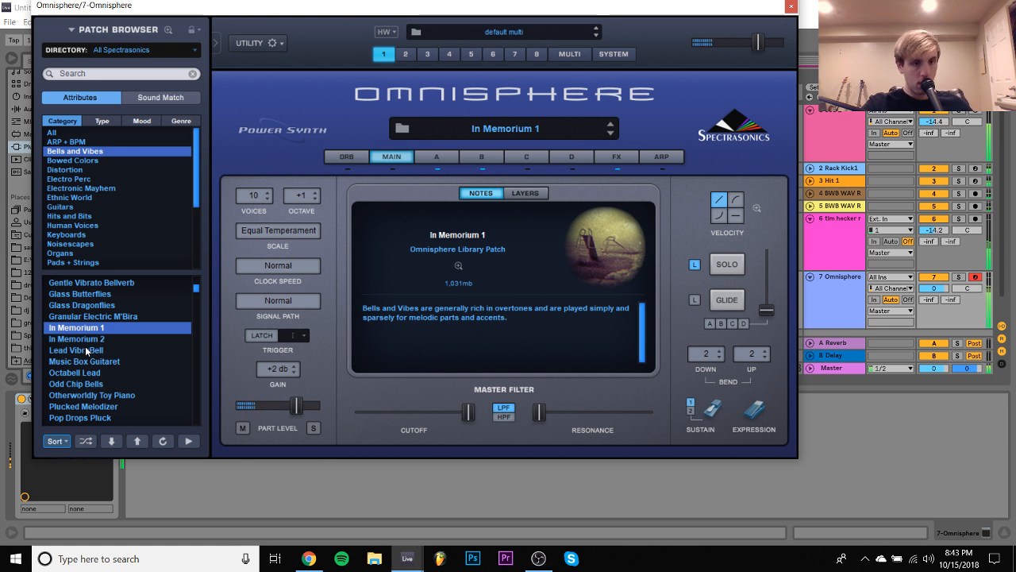
{"action": "left_click", "coordinate": [87, 340]}
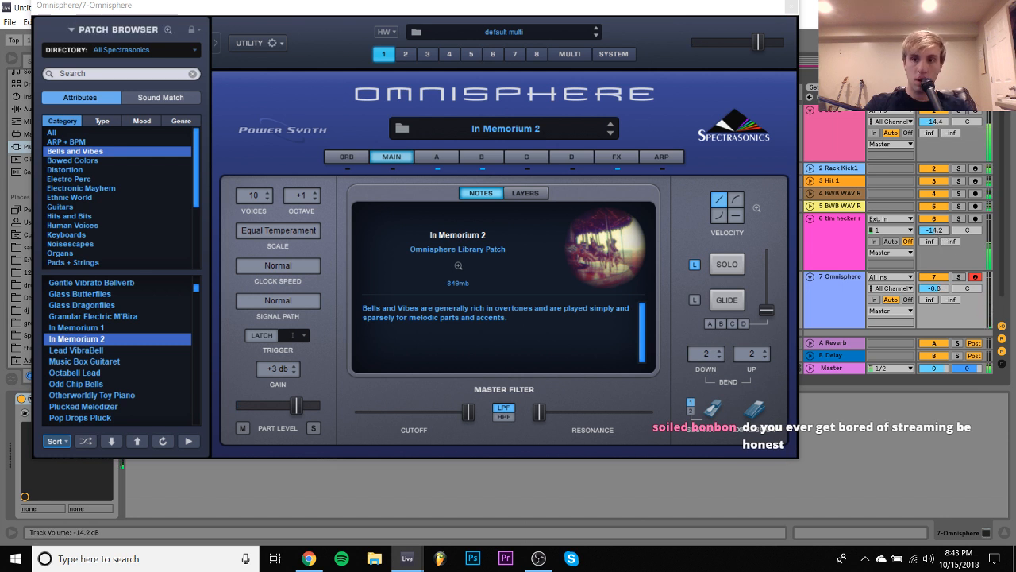
- Close the Omnisphere window, create a four-bar MIDI clip on its track, and open the clip for note editing
{"action": "left_click", "coordinate": [784, 25]}
{"action": "key", "text": "ctrl+shift+m"}
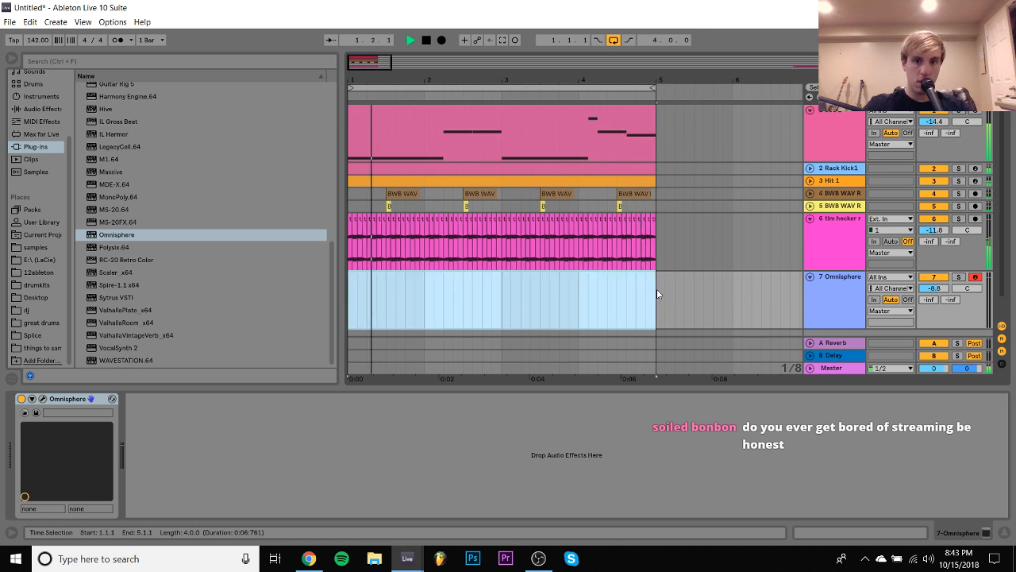
{"action": "double_click", "coordinate": [656, 289]}
{"action": "key", "text": "space"}
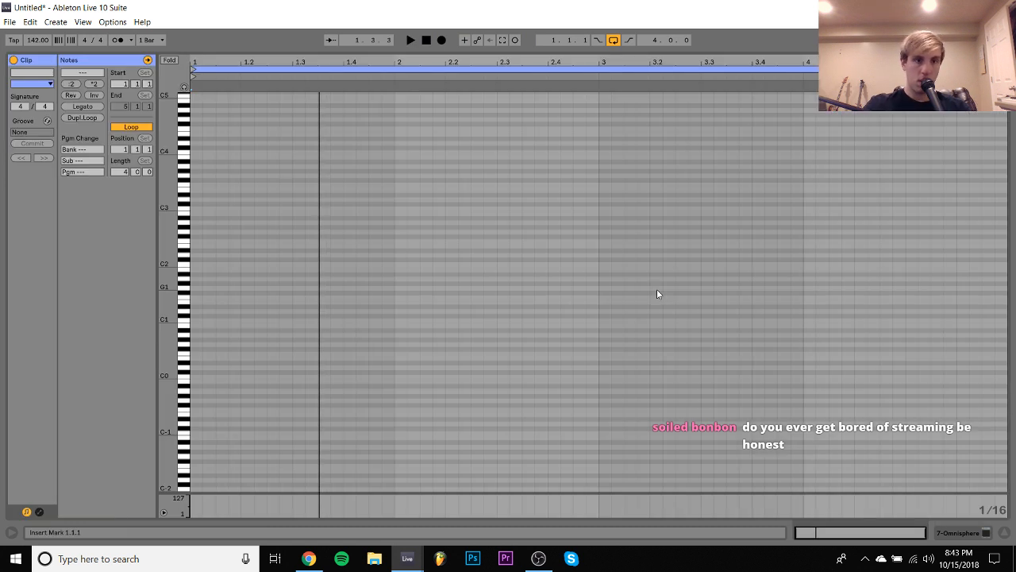
- Enter a sixteenth note on G2 at 1.1.1 and a second one on A#2 at 1.1.3
{"action": "double_click", "coordinate": [195, 227]}
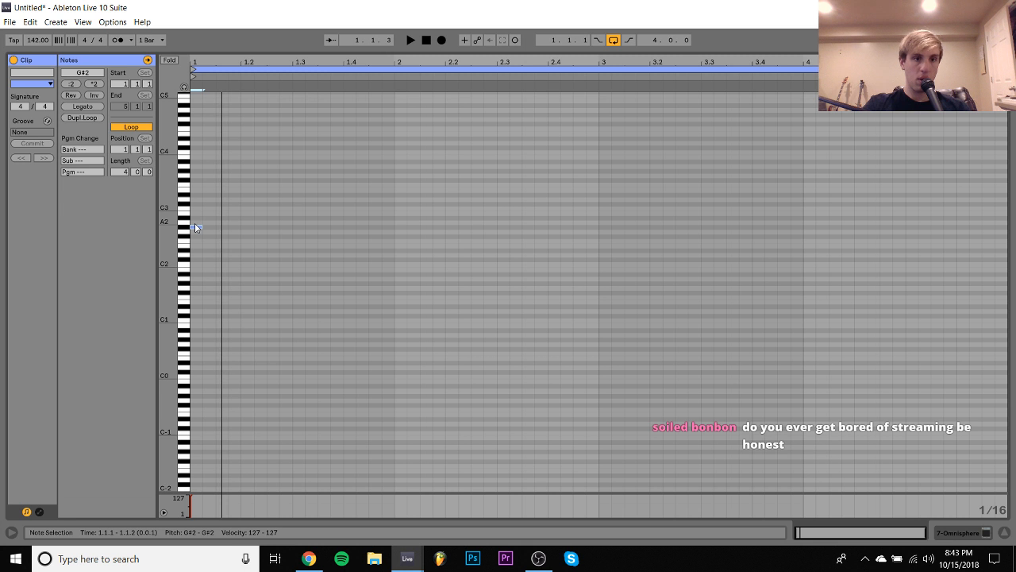
{"action": "key", "text": "Down"}
{"action": "key", "text": "space"}
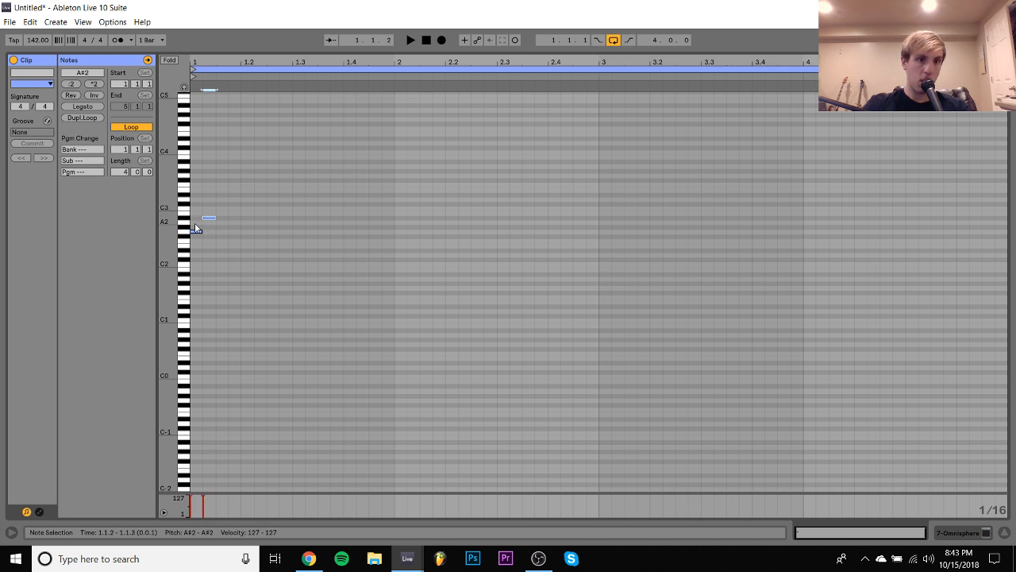
{"action": "key", "text": "Up"}
{"action": "key", "text": "Right"}
{"action": "key", "text": "space"}
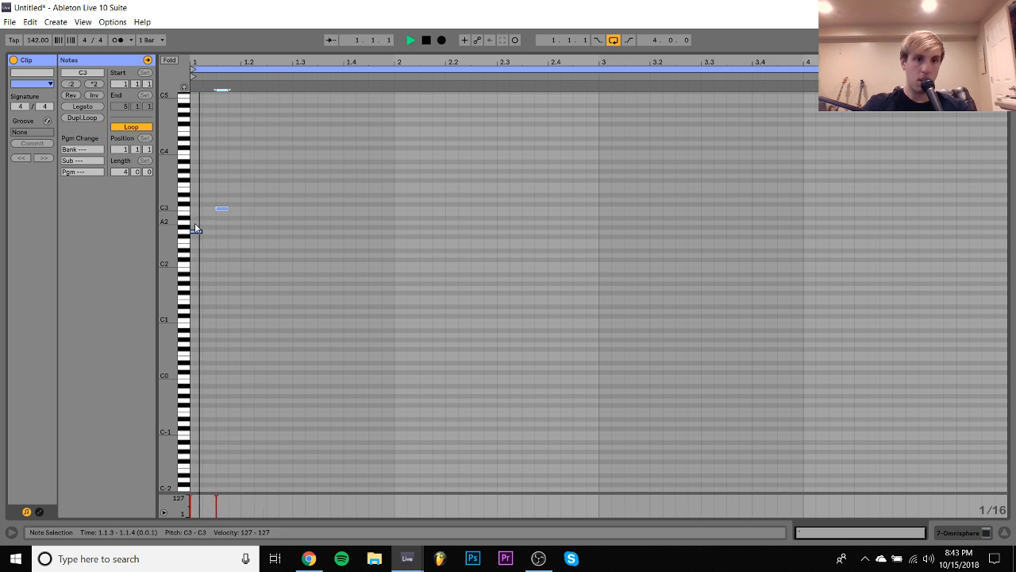
{"action": "key", "text": "Down"}
{"action": "key", "text": "Down"}
- Add a third sixteenth note at 1.2.3 and raise it to D4, auditioning the phrase
{"action": "key", "text": "space"}
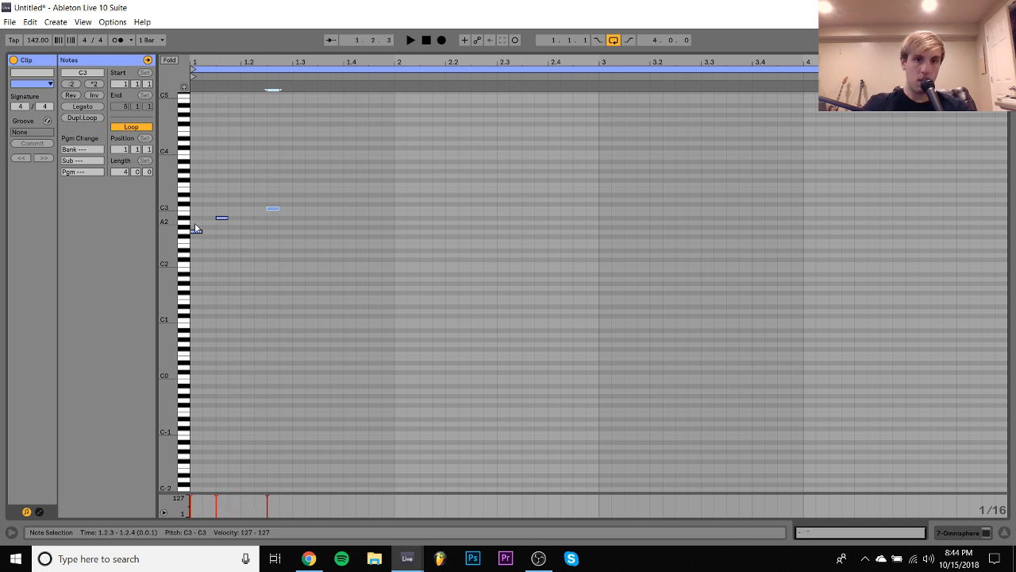
{"action": "key", "text": "space"}
{"action": "key", "text": "Up"}
{"action": "key", "text": "space"}
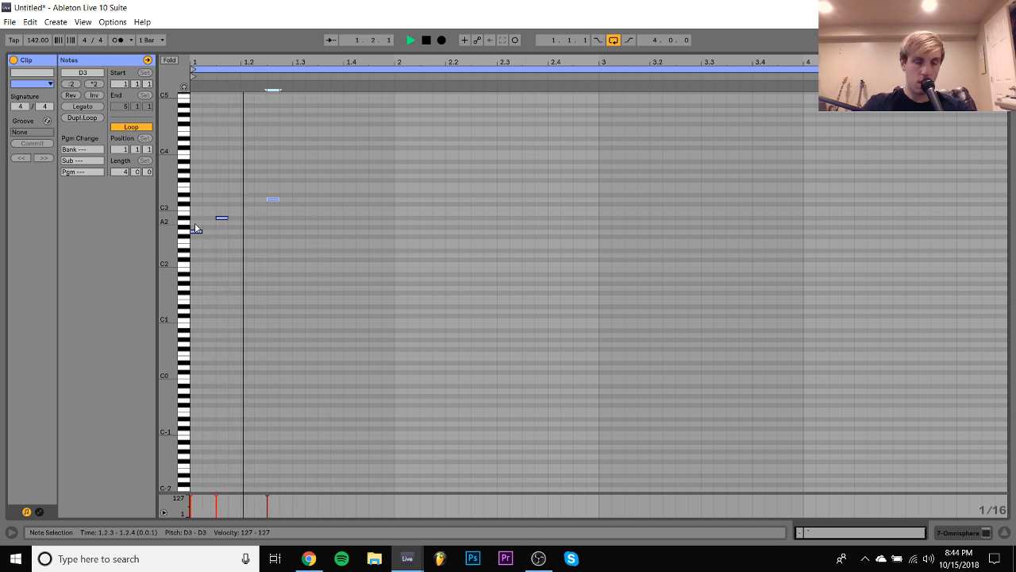
{"action": "key", "text": "shift+Up"}
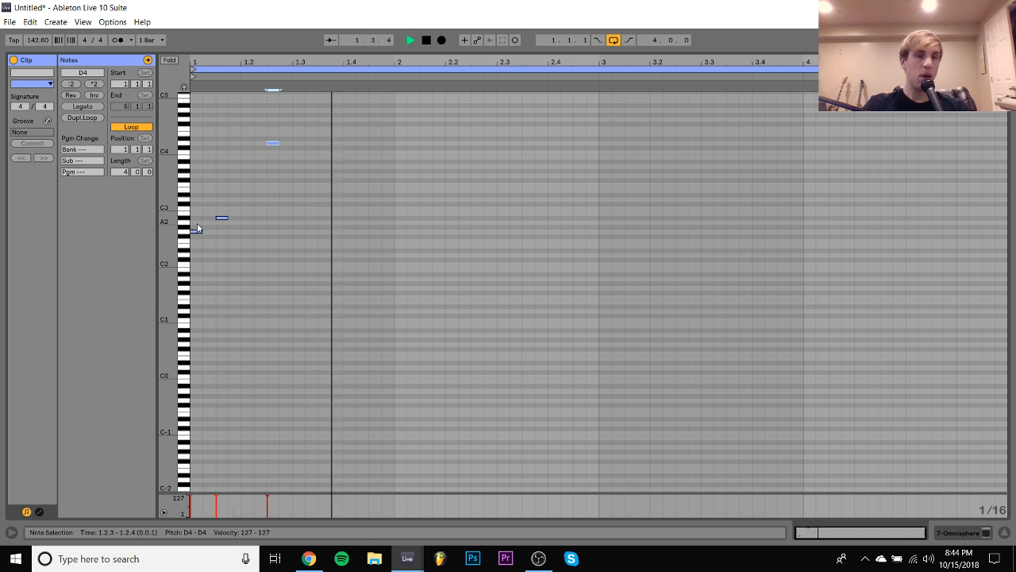
{"action": "key", "text": "space"}
- Raise the second note, at 1.1.3, by an octave to A#3 and audition it
{"action": "left_click", "coordinate": [224, 224]}
{"action": "left_click", "coordinate": [221, 218]}
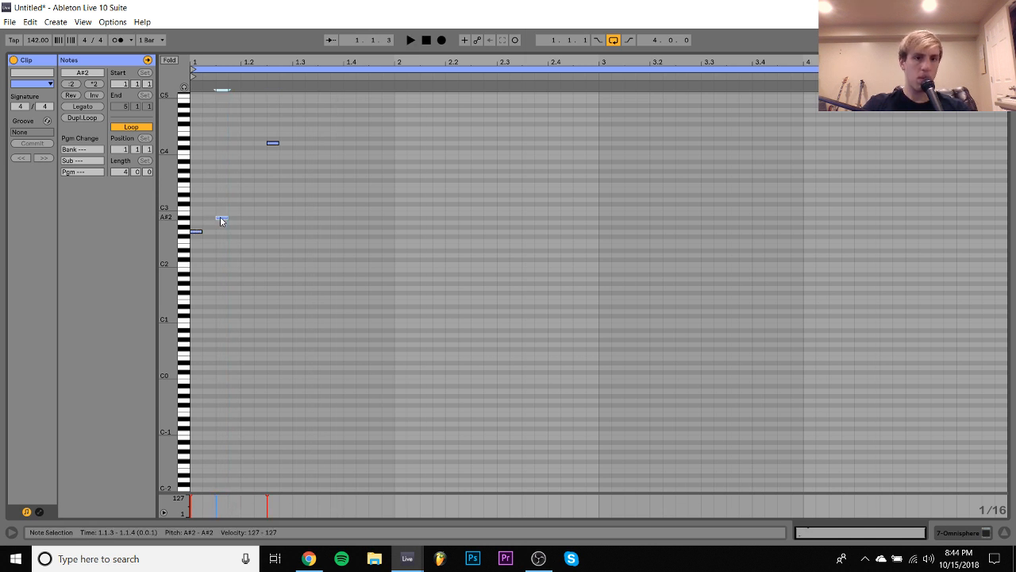
{"action": "key", "text": "shift+Up"}
{"action": "key", "text": "space"}
- Move the D4 note one sixteenth earlier to 1.2.2 and play the phrase
{"action": "key", "text": "space"}
{"action": "left_click", "coordinate": [226, 201]}
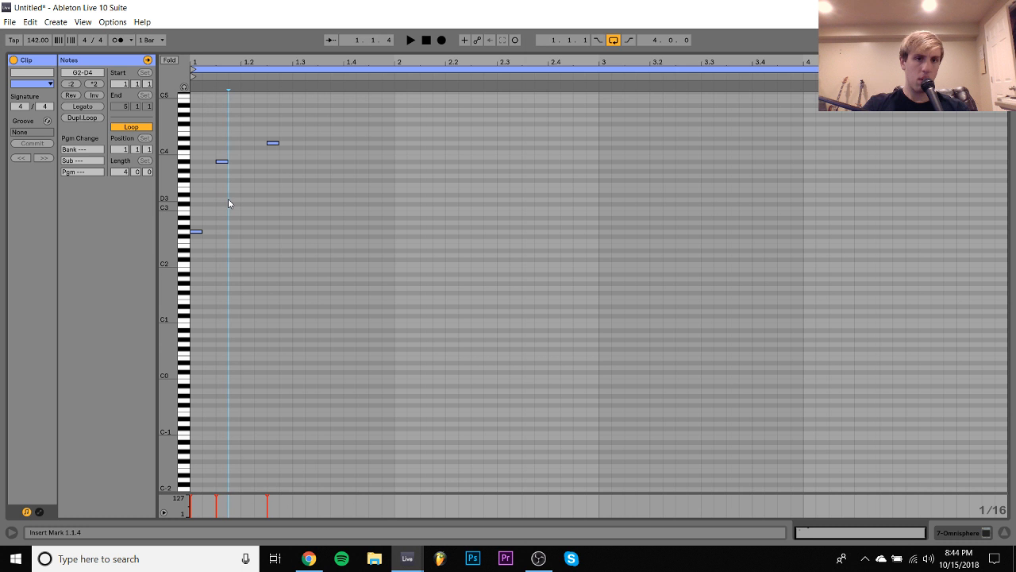
{"action": "left_click_drag", "start_coordinate": [255, 186], "coordinate": [272, 140]}
{"action": "key", "text": "Left"}
{"action": "key", "text": "space"}
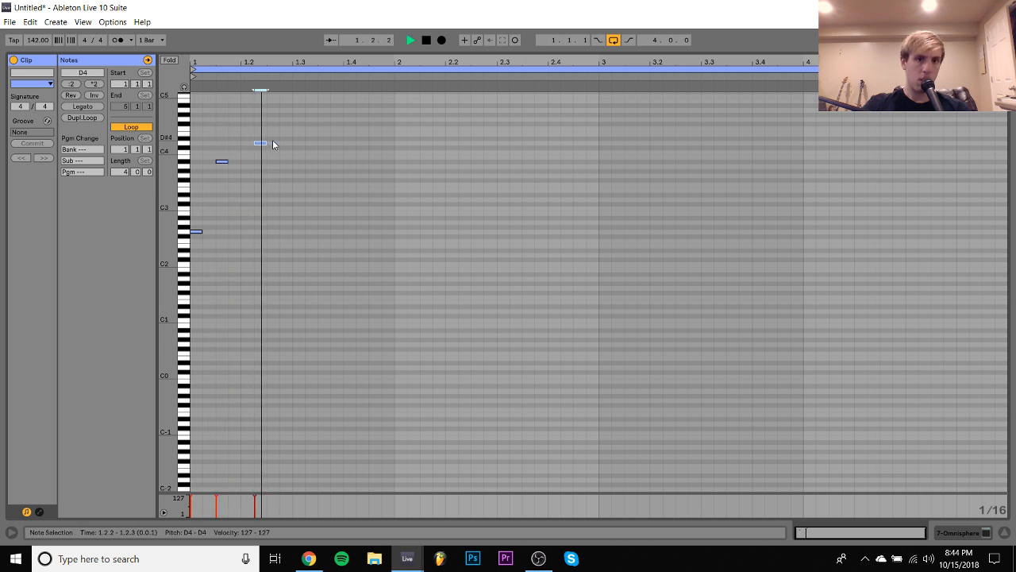
- Move the D4 note to 1.3.1, add a sixteenth note on C4 at 1.2.3, and play the phrase
{"action": "key", "text": "Right"}
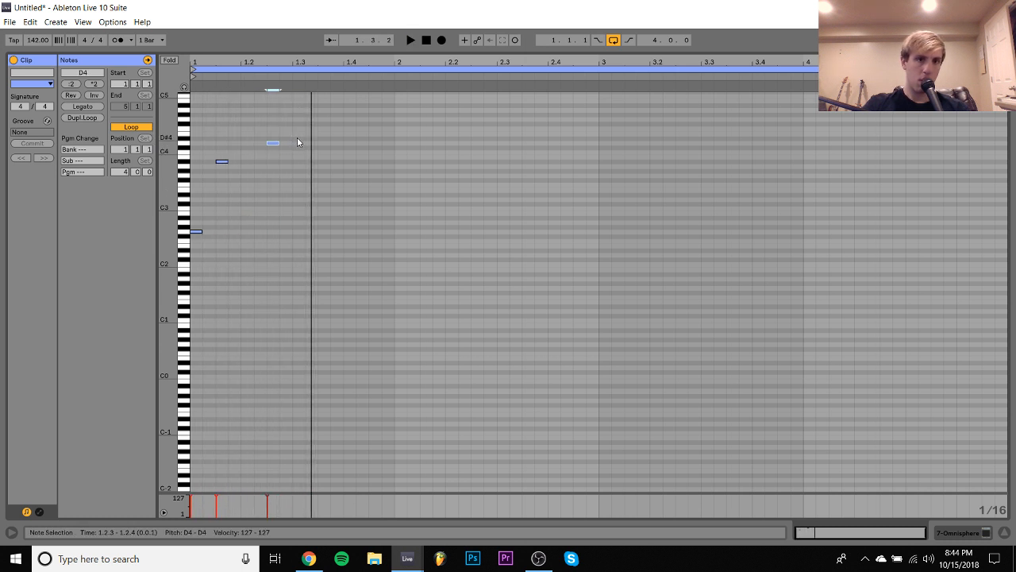
{"action": "key", "text": "Right"}
{"action": "key", "text": "Right"}
{"action": "key", "text": "space"}
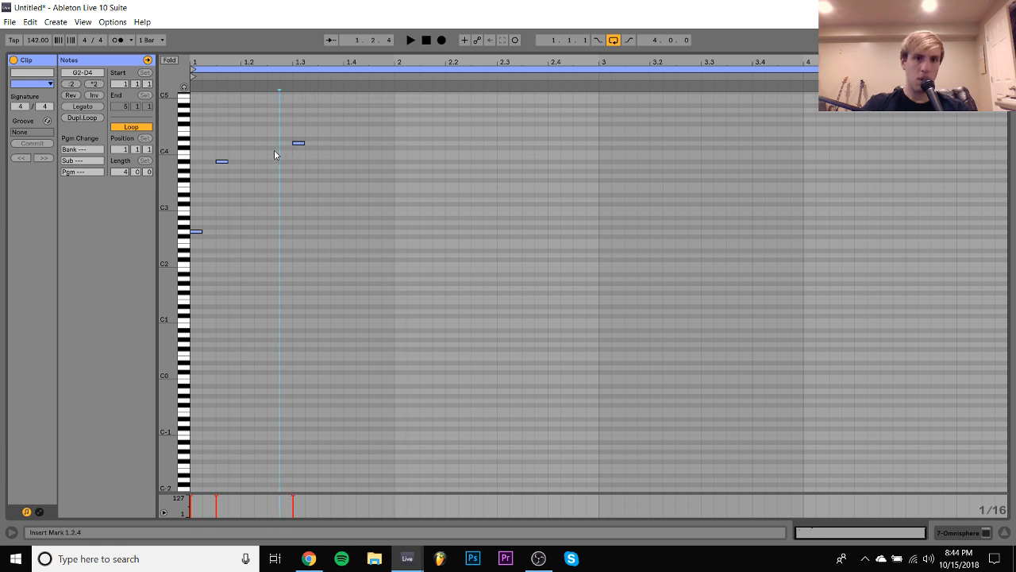
{"action": "double_click", "coordinate": [273, 152]}
{"action": "key", "text": "space"}
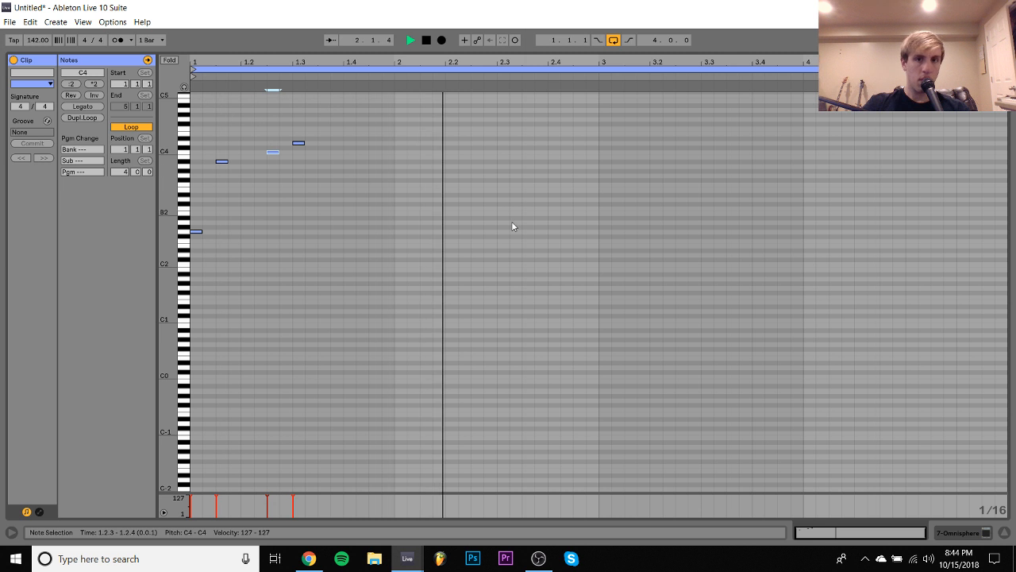
- Add a note at 3.1.1, lengthen it to an eighth and raise it to F4 while auditioning
{"action": "left_click", "coordinate": [604, 128]}
{"action": "key", "text": "space"}
{"action": "double_click", "coordinate": [604, 127]}
{"action": "key", "text": "space"}
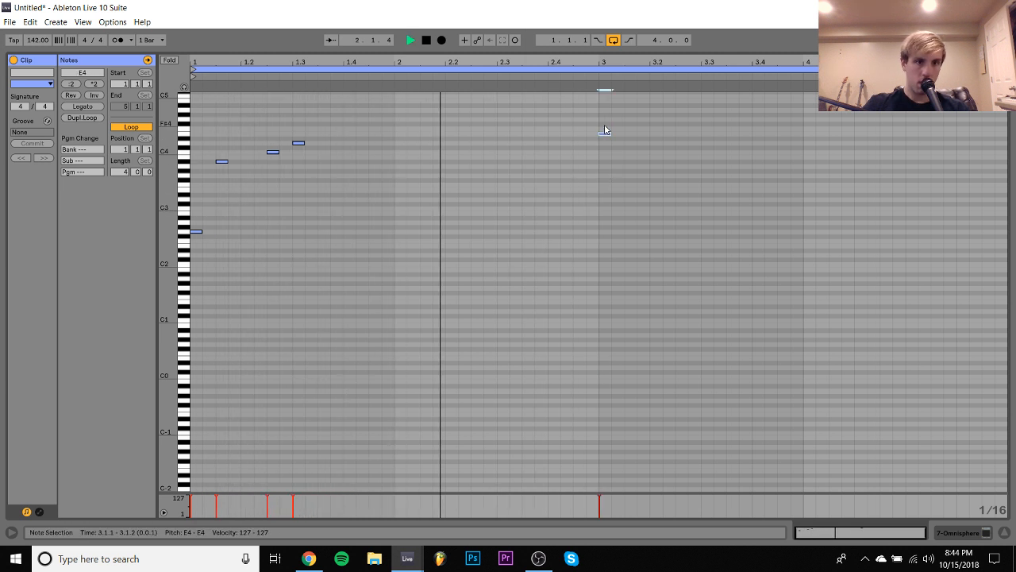
{"action": "key", "text": "shift+Right"}
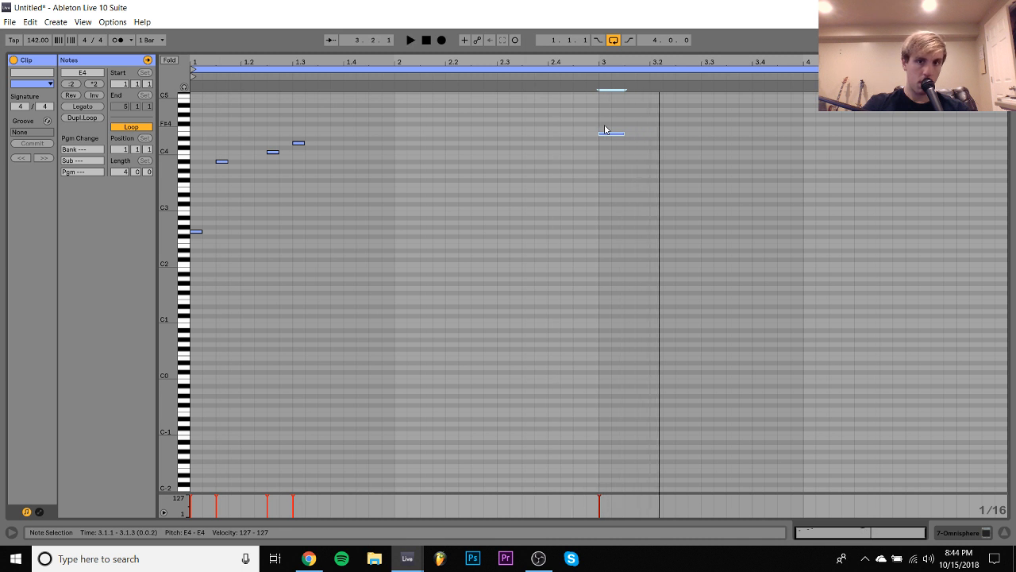
{"action": "key", "text": "Up"}
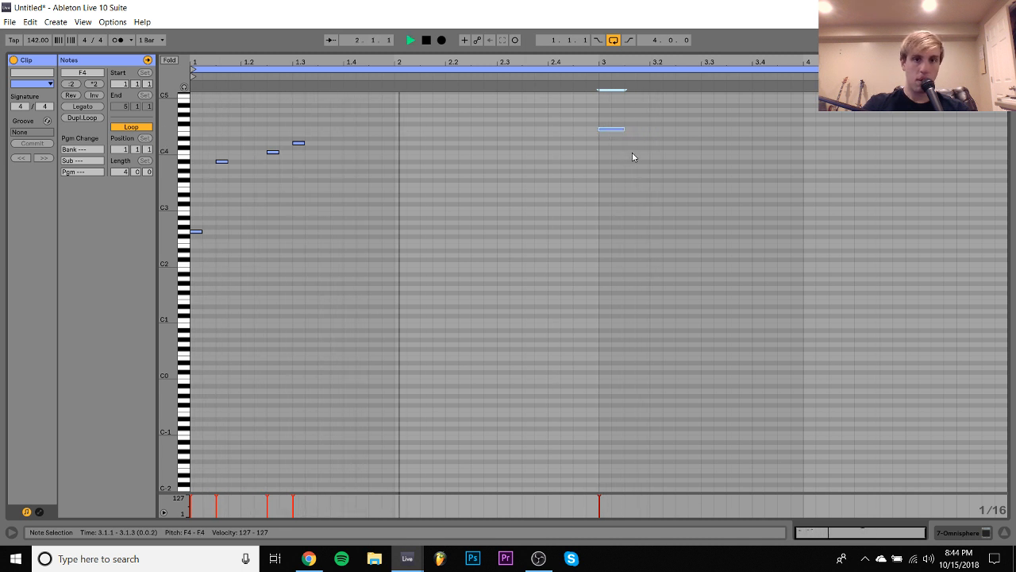
- Add an eighth note on C4 at 3.1.3 and lower the note at 3.1.1 to D#4
{"action": "double_click", "coordinate": [632, 152]}
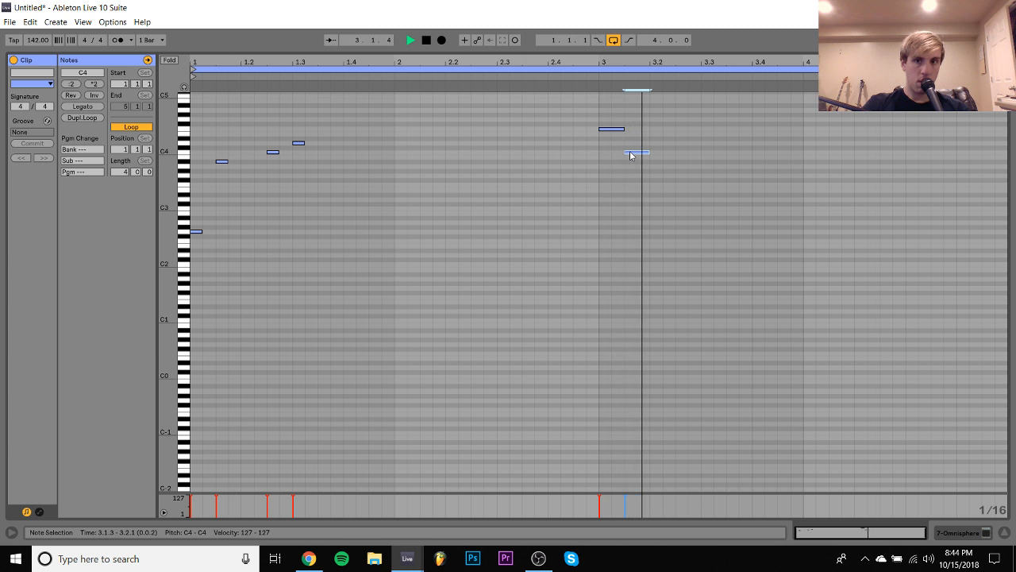
{"action": "left_click", "coordinate": [616, 130]}
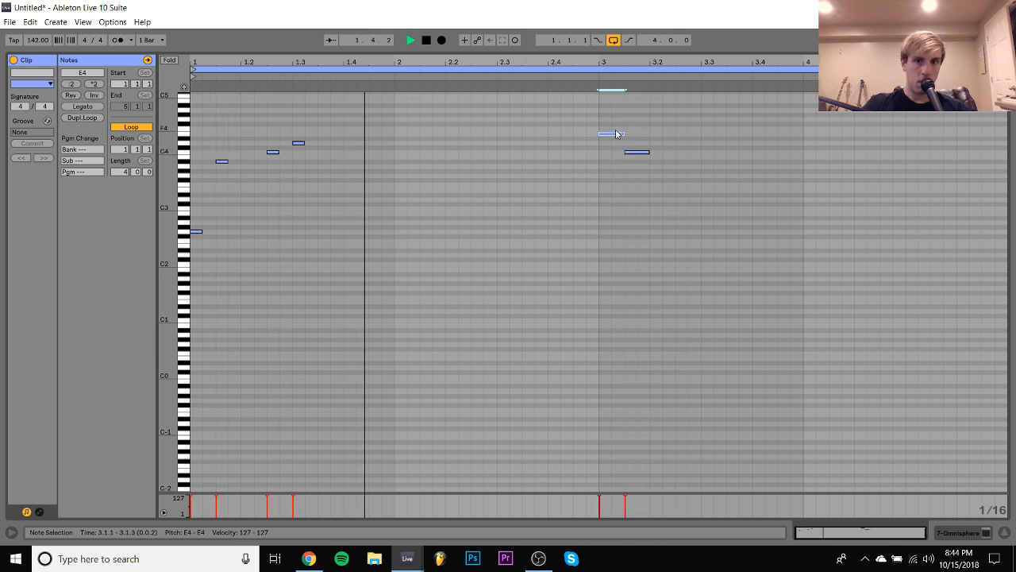
{"action": "left_click_drag", "start_coordinate": [616, 134], "coordinate": [621, 143]}
{"action": "key", "text": "Up"}
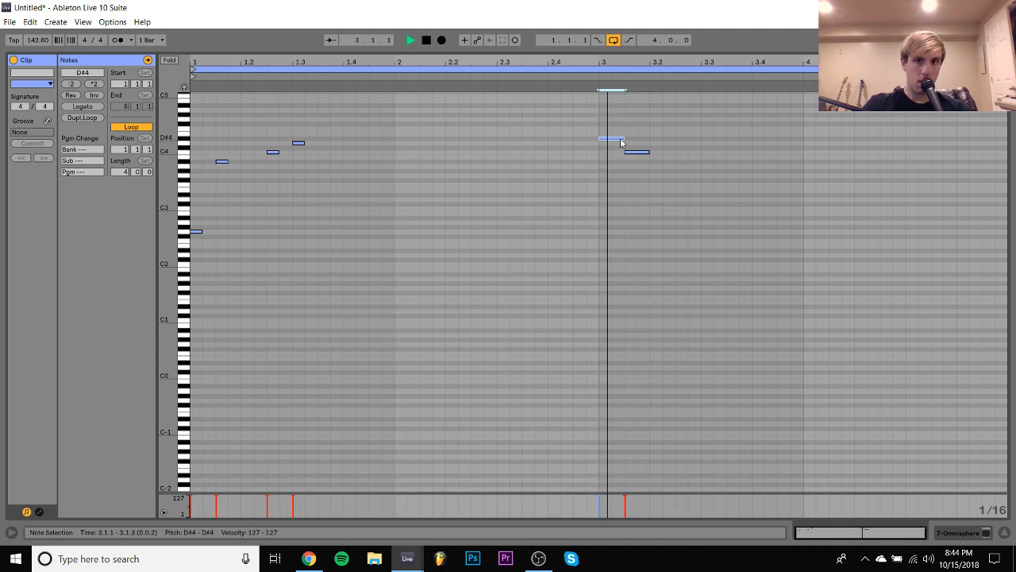
- Raise the eighth note at 3.1.3 to D4 and play the phrase
{"action": "key", "text": "space"}
{"action": "left_click", "coordinate": [637, 152]}
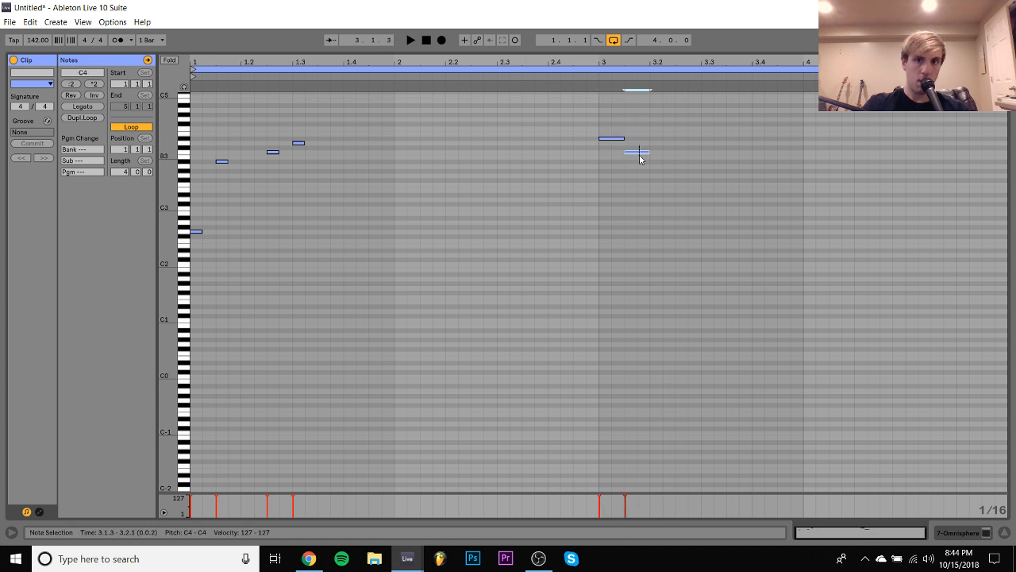
{"action": "key", "text": "Up"}
{"action": "key", "text": "space"}
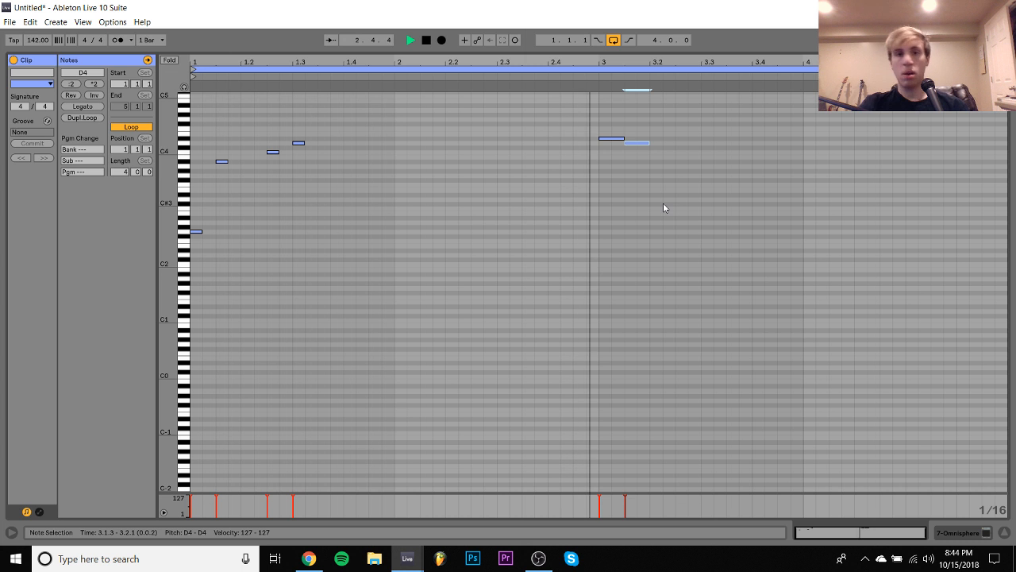
{"action": "key", "text": "space"}
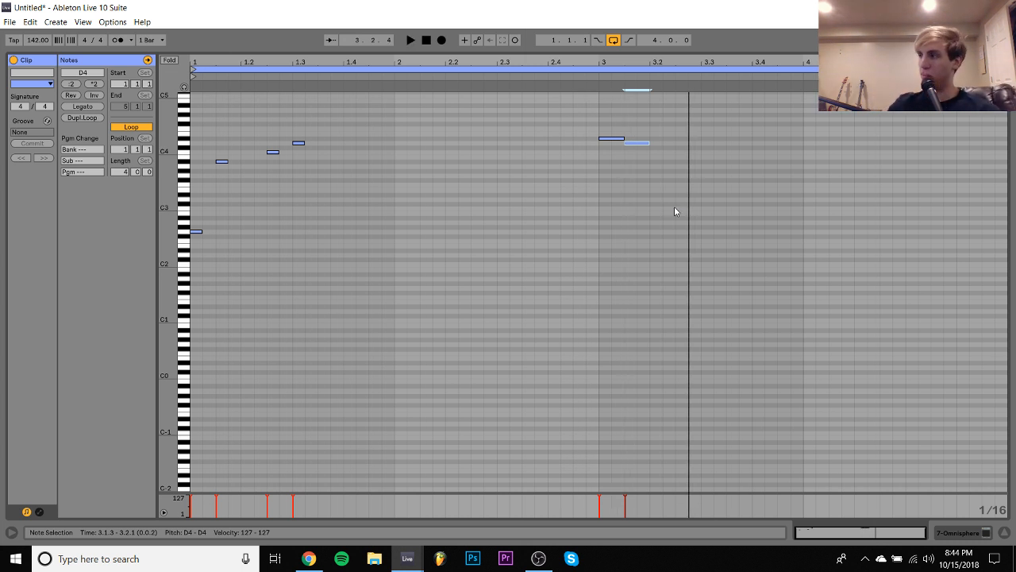
- Lengthen the four notes in bar 1 to eighth notes and audition them
{"action": "left_click_drag", "start_coordinate": [675, 87], "coordinate": [576, 86]}
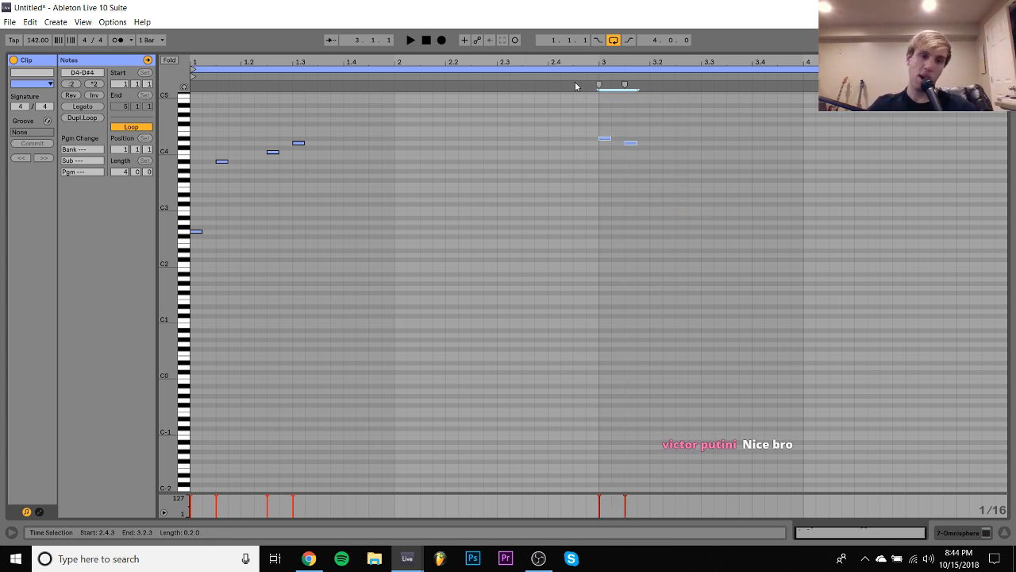
{"action": "left_click_drag", "start_coordinate": [203, 139], "coordinate": [430, 332]}
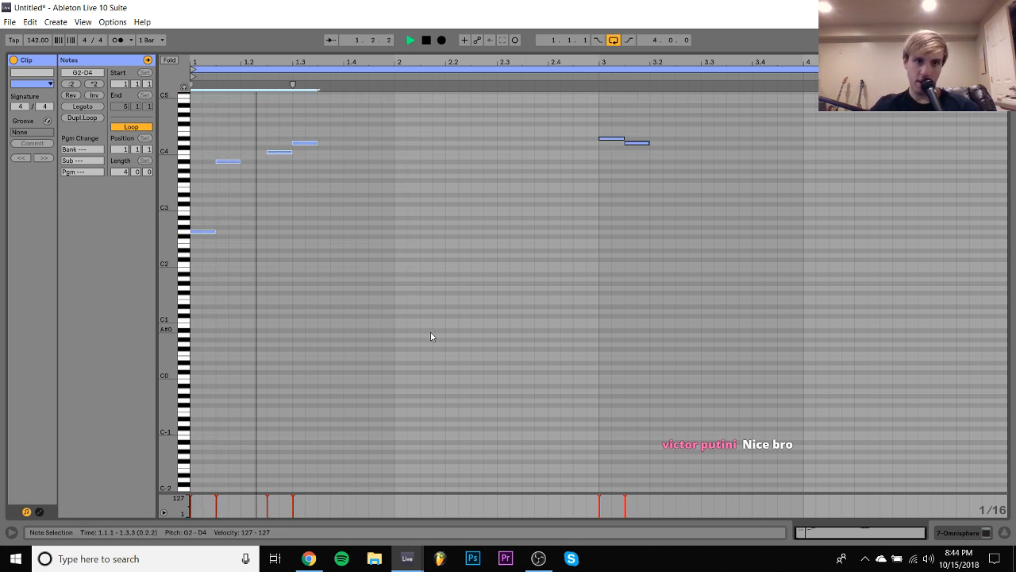
{"action": "key", "text": "space"}
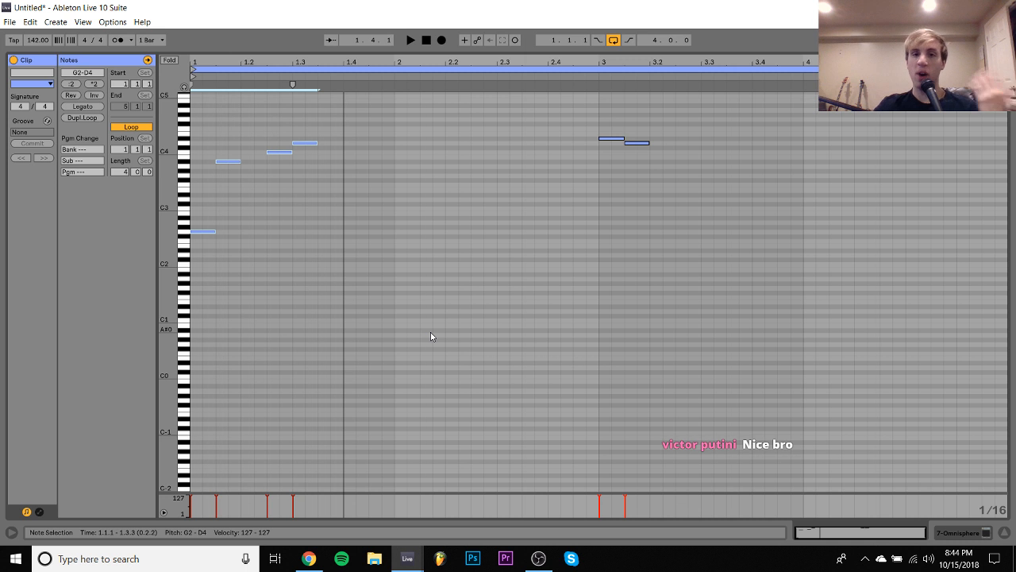
- Add a note at 3.2.3, raise it to G3, lengthen it to an eighth and audition it
{"action": "double_click", "coordinate": [682, 167]}
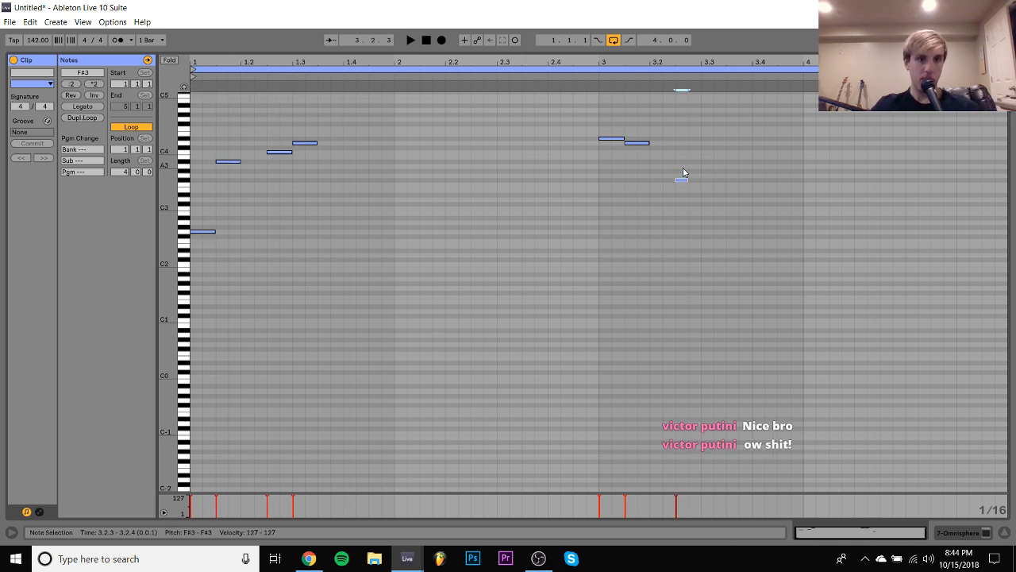
{"action": "key", "text": "Up"}
{"action": "key", "text": "shift+Right"}
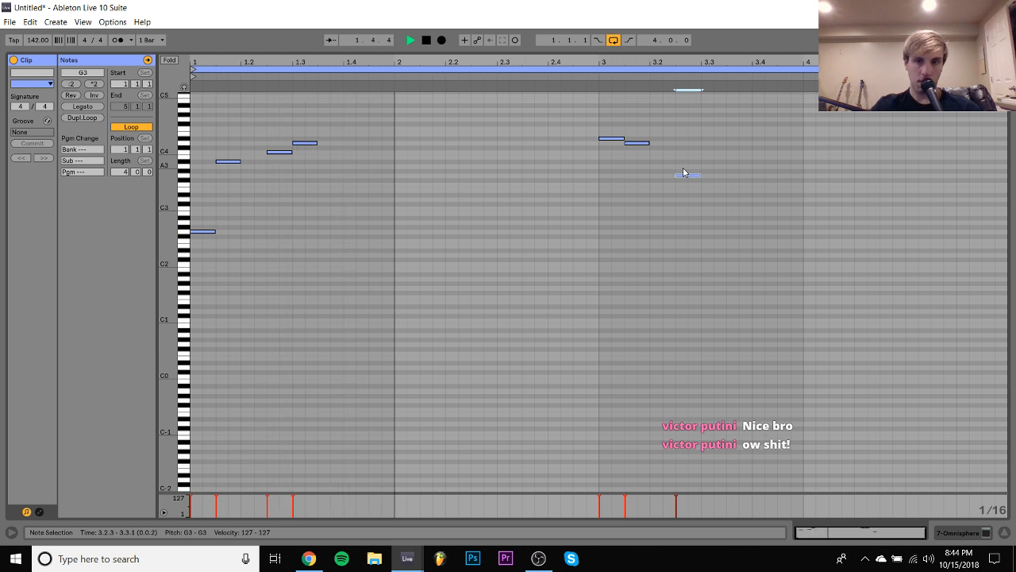
{"action": "left_click", "coordinate": [670, 209]}
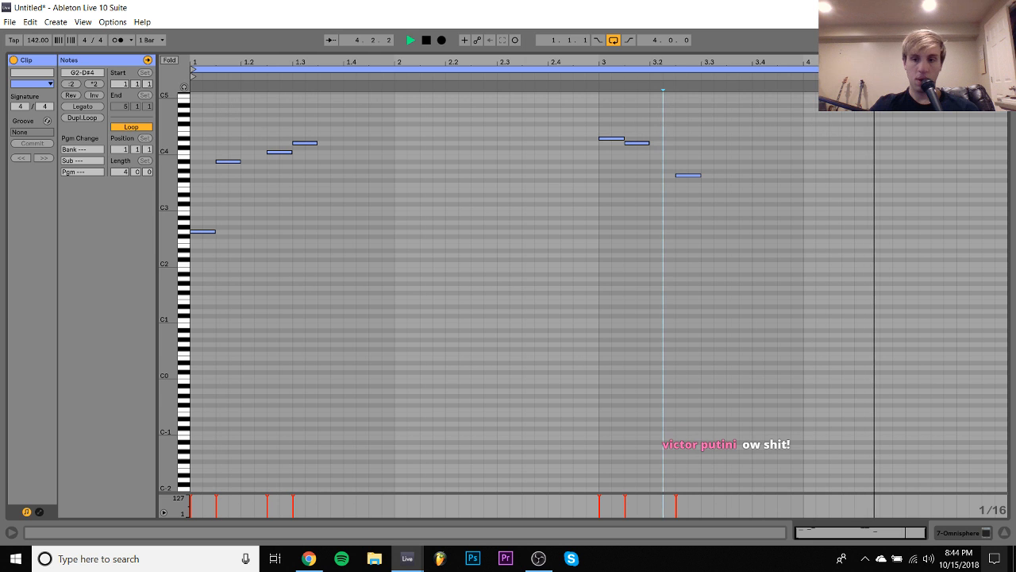
- Return to the arrangement and lower the Omnisphere track's volume to -10.1 dB
{"action": "left_click", "coordinate": [959, 535]}
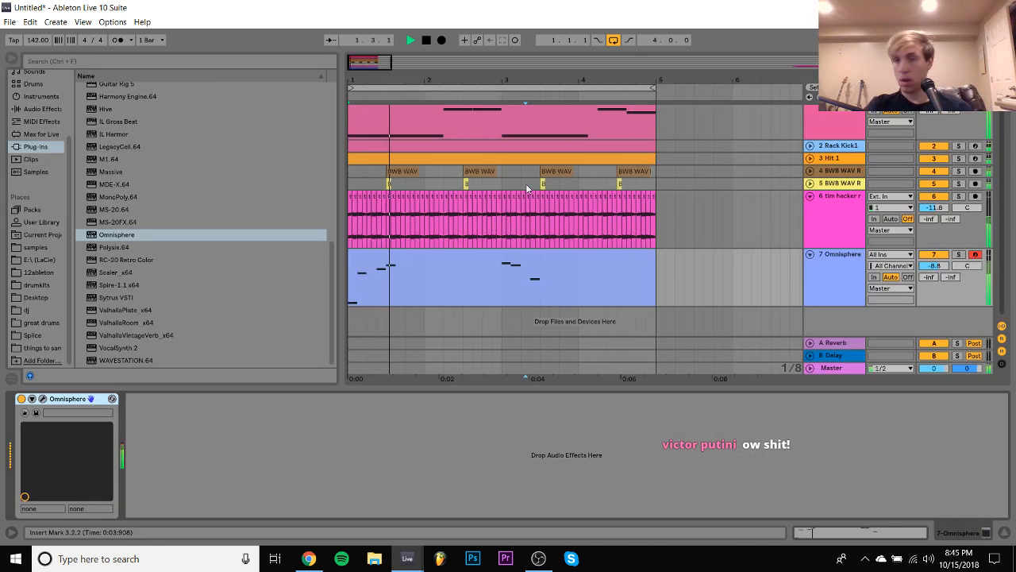
{"action": "scroll", "coordinate": [469, 129], "scroll_direction": "up", "scroll_amount": 1}
{"action": "left_click", "coordinate": [506, 277]}
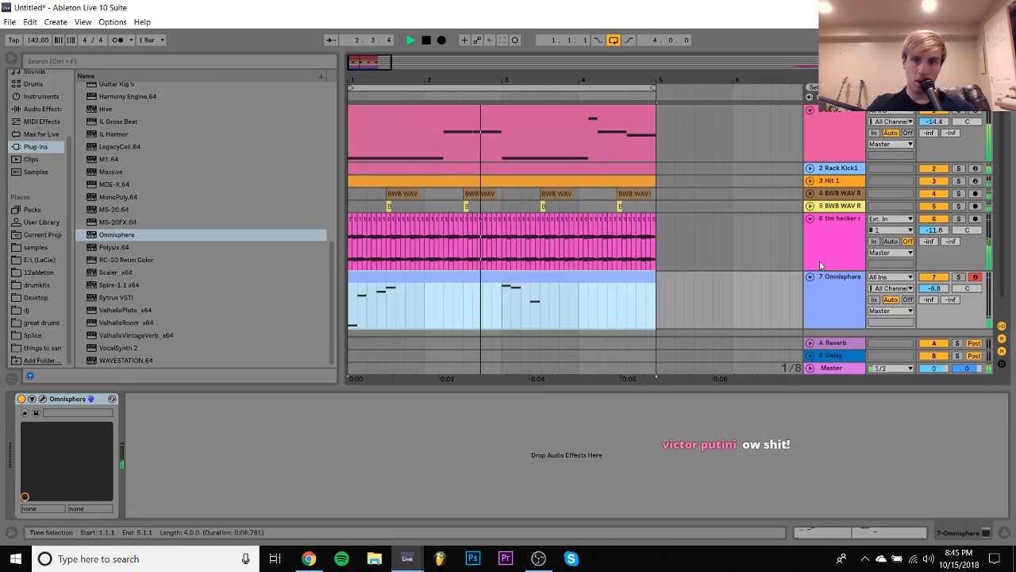
{"action": "left_click", "coordinate": [933, 290]}
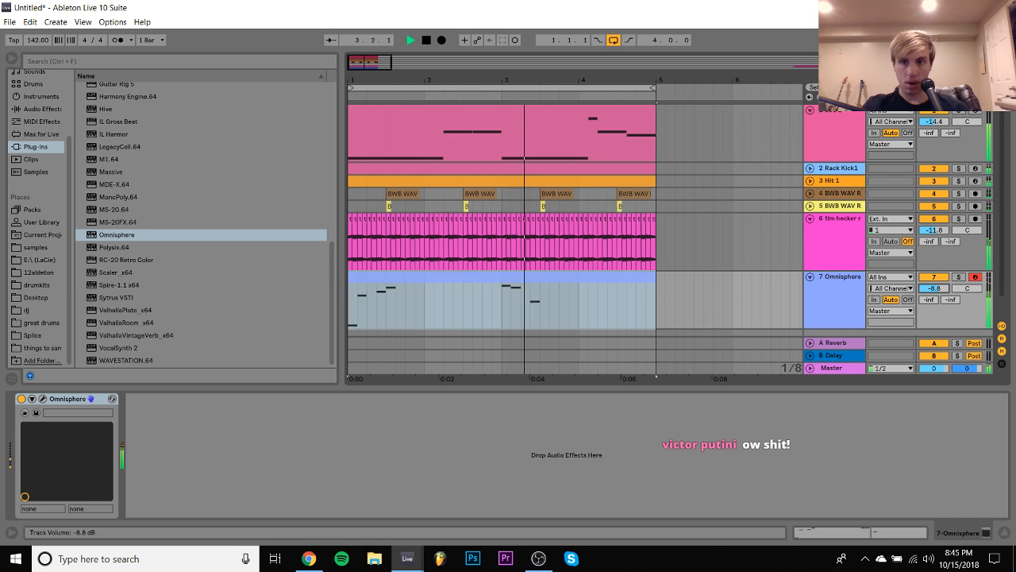
- Reopen the Omnisphere clip and move the C4 note to 1.2.1 and the D4 note to 1.2.3
{"action": "double_click", "coordinate": [567, 284]}
{"action": "key", "text": "space"}
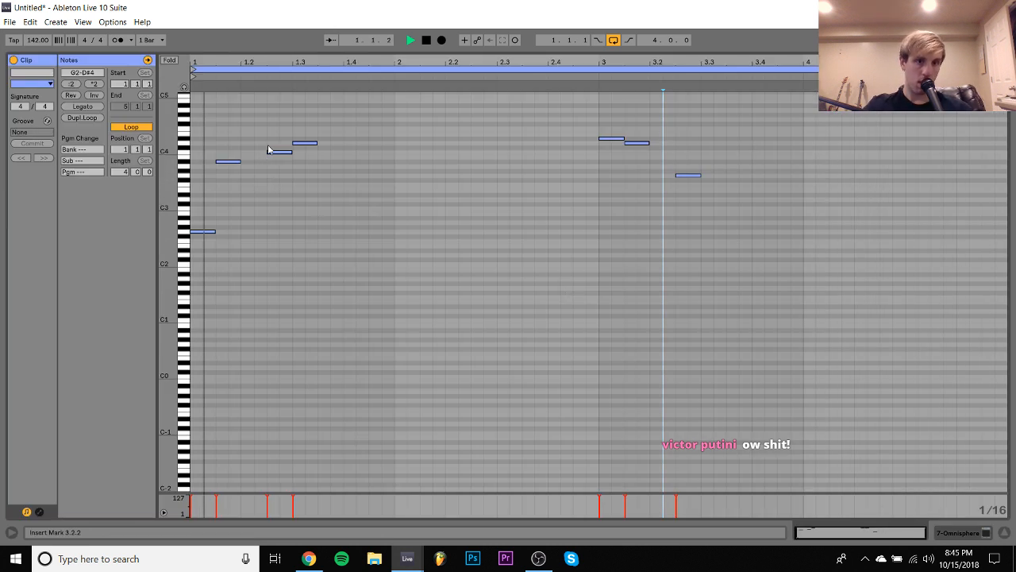
{"action": "left_click", "coordinate": [277, 152]}
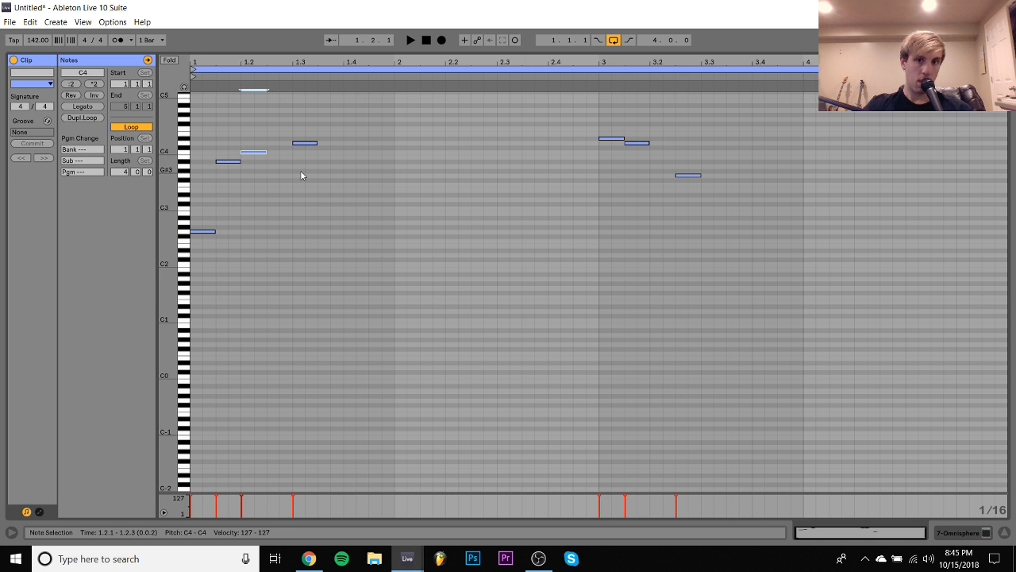
{"action": "left_click", "coordinate": [297, 142]}
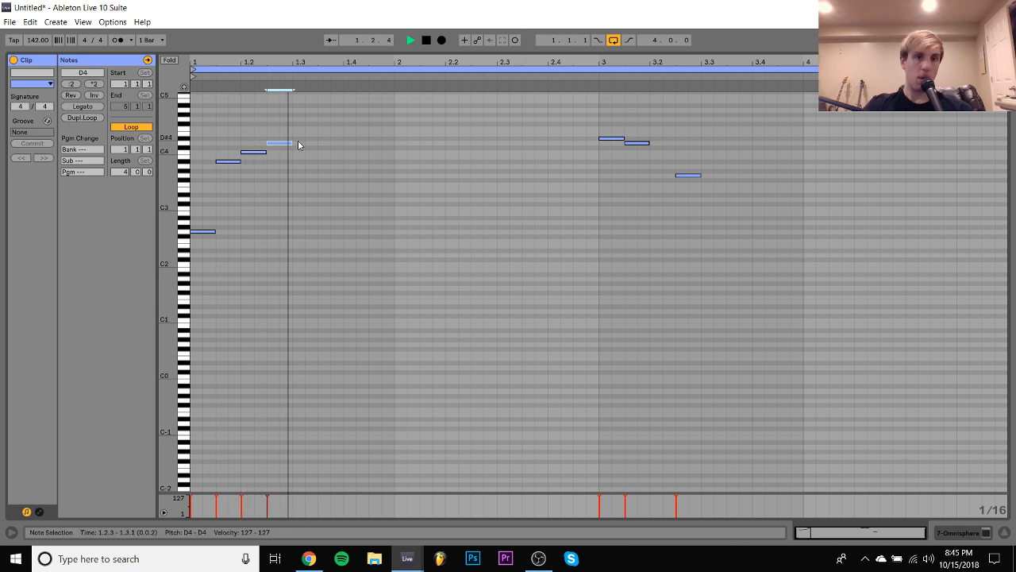
- Add an eighth note on D#4 at 1.3.1 and duplicate it to 1.3.3, lowered to D4
{"action": "double_click", "coordinate": [299, 143]}
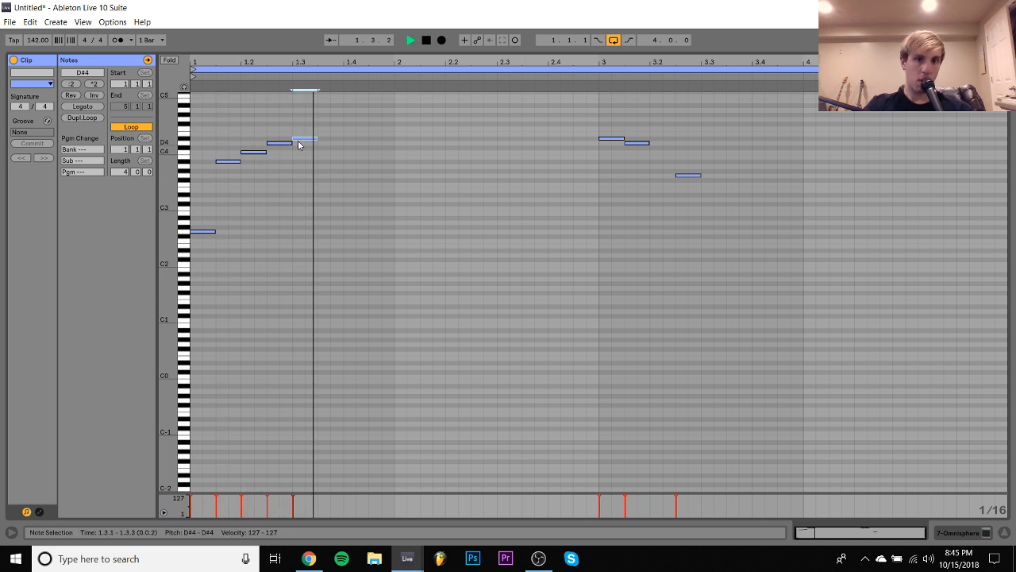
{"action": "key", "text": "ctrl+d"}
{"action": "key", "text": "Down"}
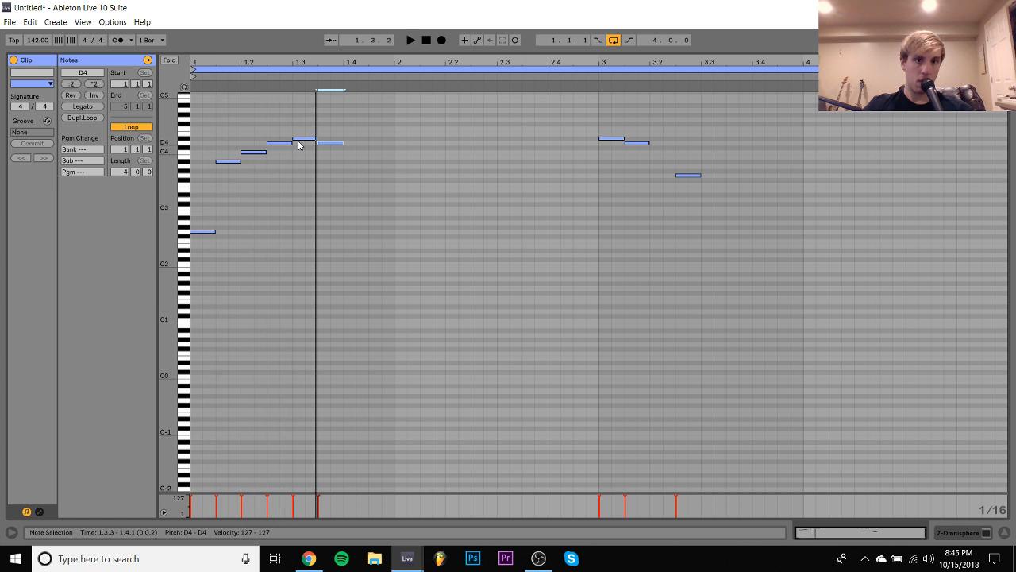
- Duplicate the D4 note to 1.4.1, lower the copy to G3 and play the phrase
{"action": "key", "text": "ctrl+d"}
{"action": "key", "text": "Down"}
{"action": "key", "text": "space"}
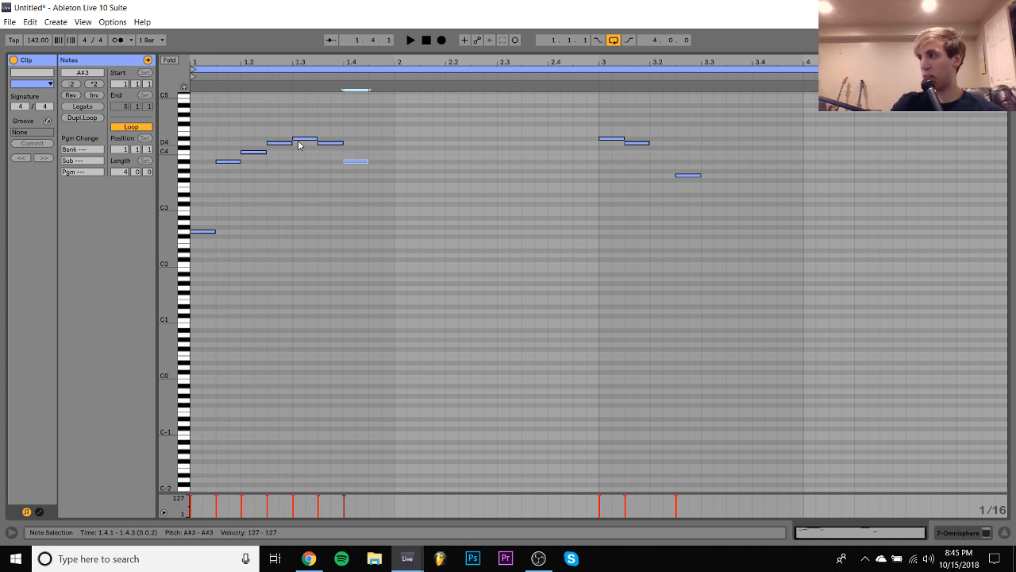
{"action": "key", "text": "Down"}
{"action": "key", "text": "Down"}
{"action": "key", "text": "space"}
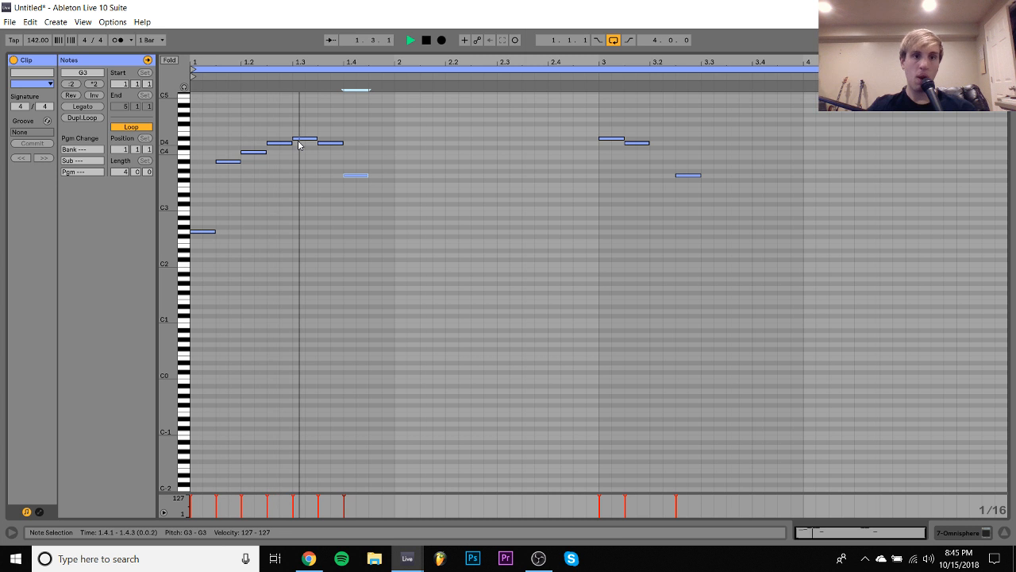
- Duplicate the G3 note to 1.4.3, raise the copy to A#3 and audition the bar
{"action": "key", "text": "ctrl+d"}
{"action": "key", "text": "Up"}
{"action": "key", "text": "space"}
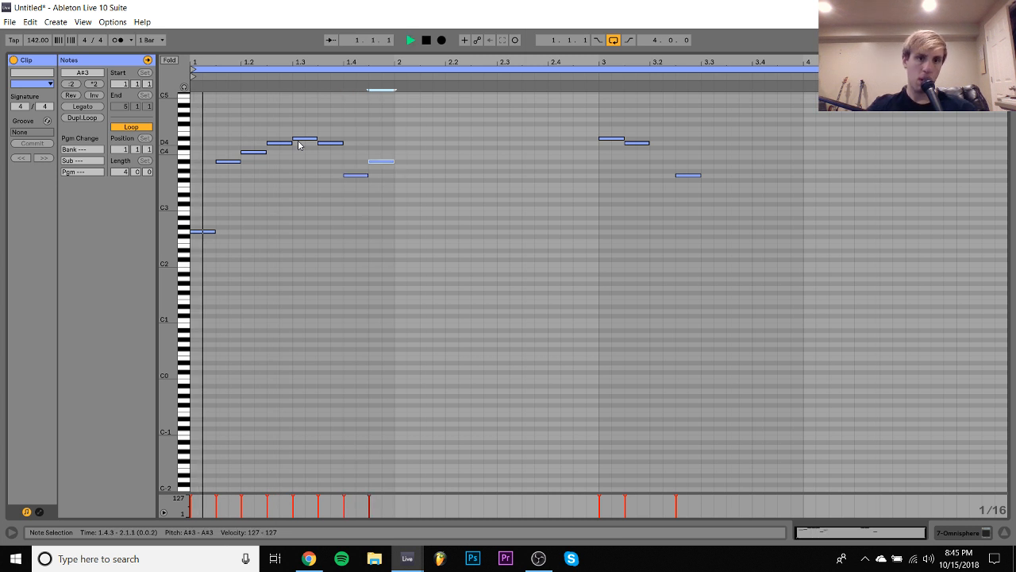
- Delete the melody notes in bar 3
{"action": "left_click_drag", "start_coordinate": [567, 118], "coordinate": [668, 173]}
{"action": "key", "text": "space"}
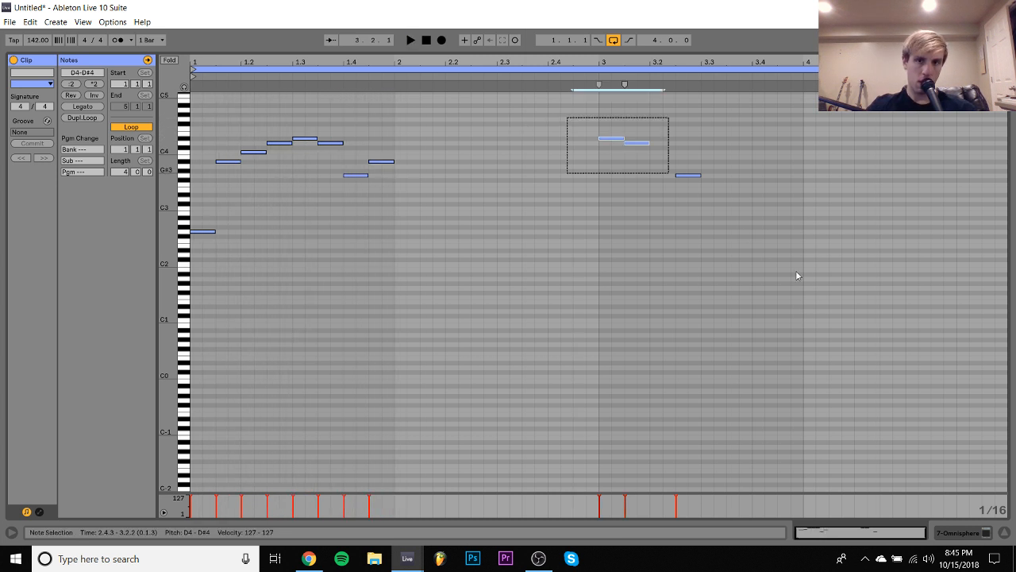
{"action": "key", "text": "Delete"}
{"action": "key", "text": "space"}
- Duplicate the bar 1 melody across all four bars of the clip
{"action": "key", "text": "ctrl+a"}
{"action": "key", "text": "ctrl+d"}
{"action": "key", "text": "ctrl+a"}
{"action": "key", "text": "ctrl+d"}
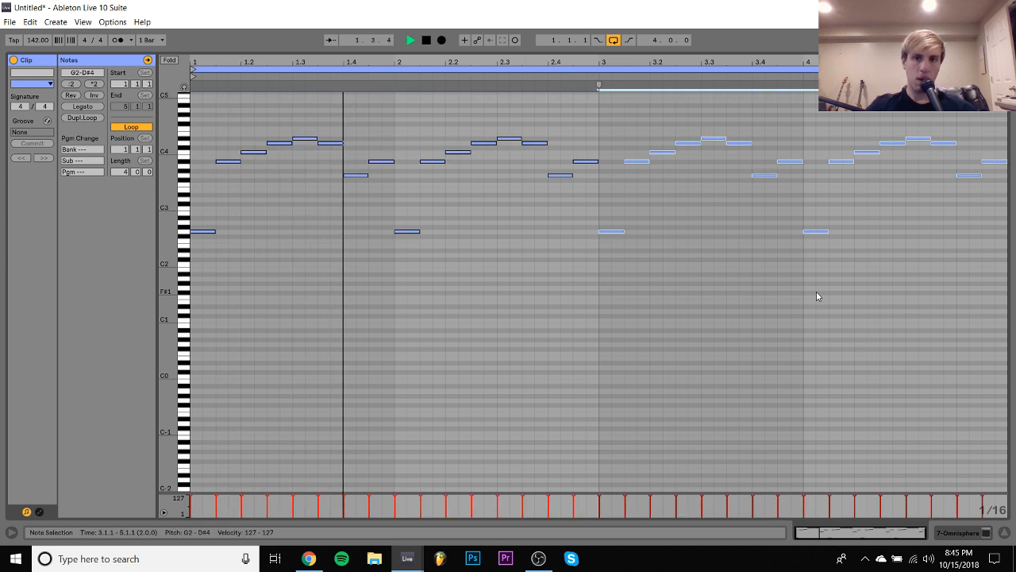
{"action": "key", "text": "ctrl+a"}
- Return to the arrangement and solo the Omnisphere track
{"action": "left_click", "coordinate": [985, 533]}
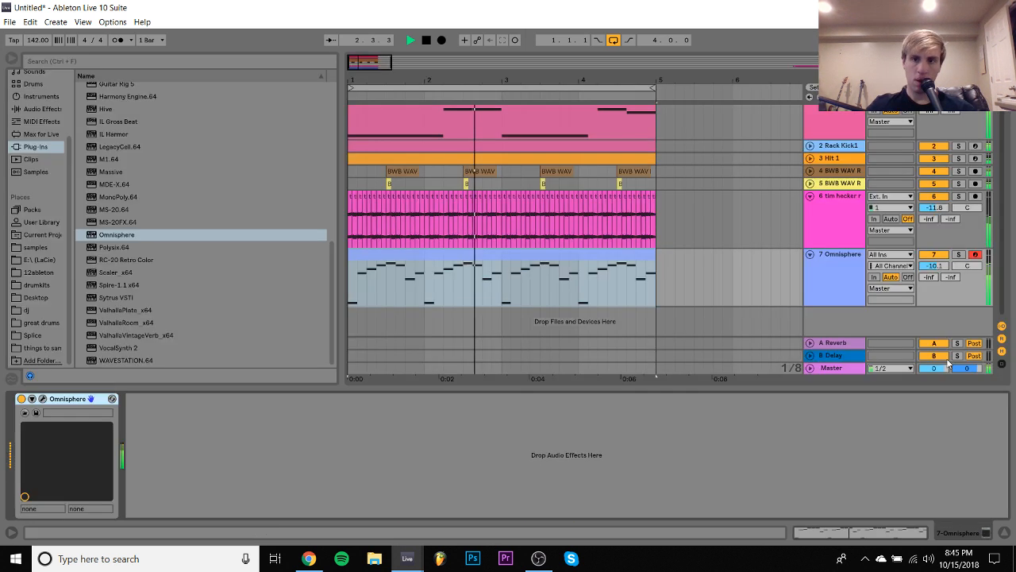
{"action": "left_click", "coordinate": [962, 263]}
{"action": "left_click", "coordinate": [959, 254]}
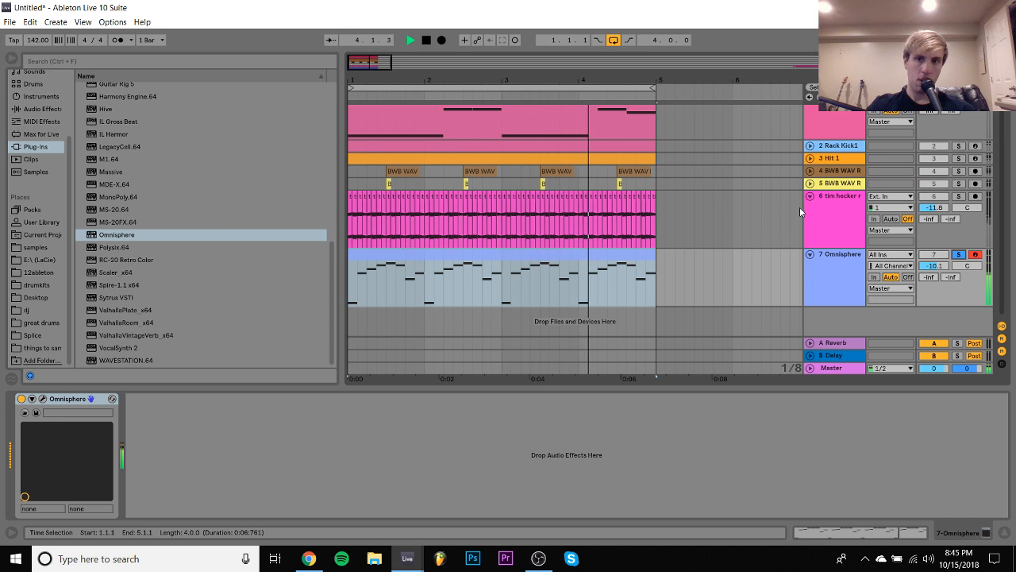
- Try other Bells and Vibes patches in Omnisphere and load Otherworldly Toy Piano
{"action": "left_click", "coordinate": [45, 398]}
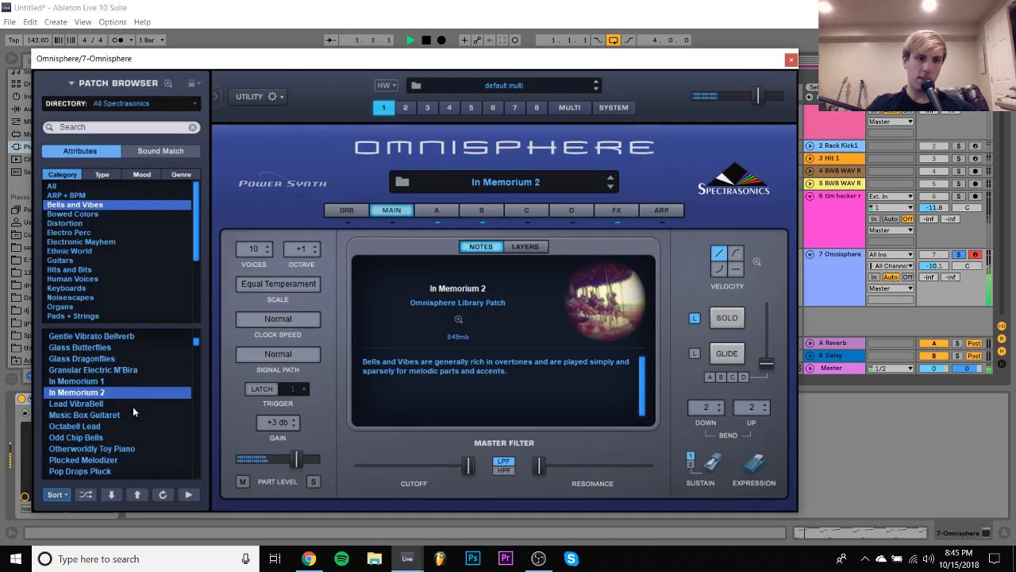
{"action": "left_click", "coordinate": [125, 422]}
{"action": "left_click", "coordinate": [114, 437]}
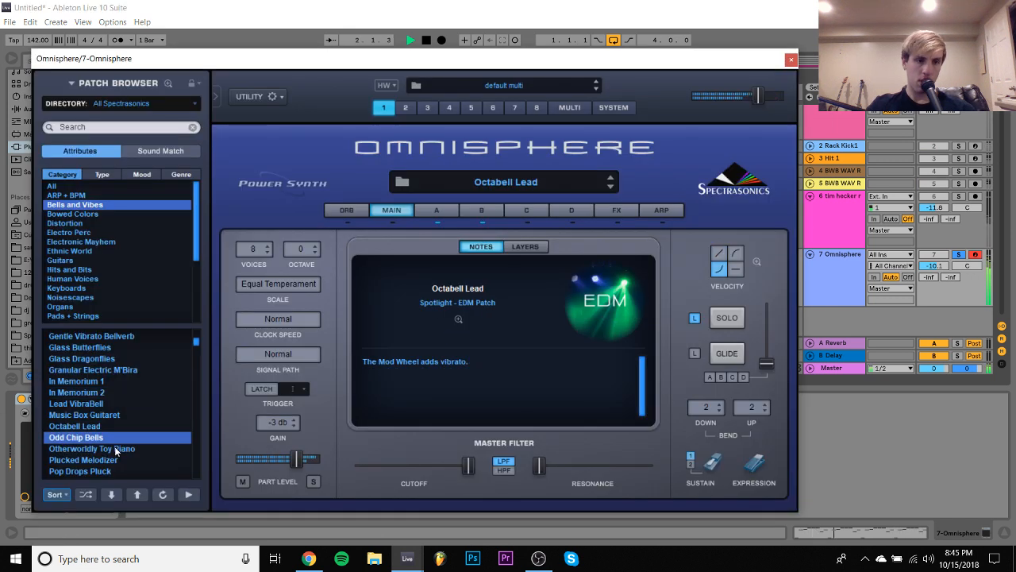
{"action": "left_click", "coordinate": [118, 447]}
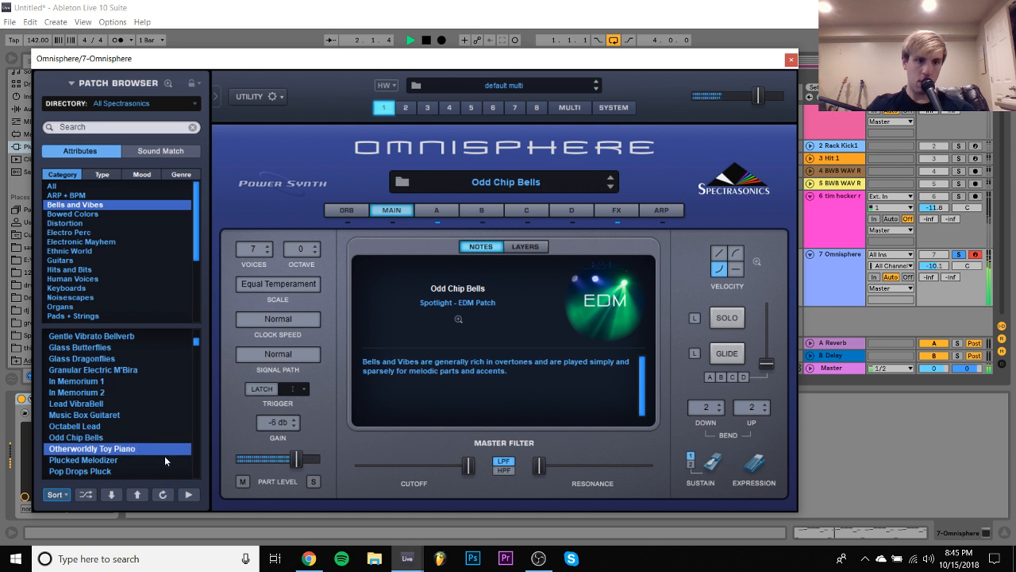
{"action": "left_click", "coordinate": [792, 60]}
- Add the tim hecker track's Gross Beat with the Momentary preset to the Omnisphere track
{"action": "left_click", "coordinate": [823, 230]}
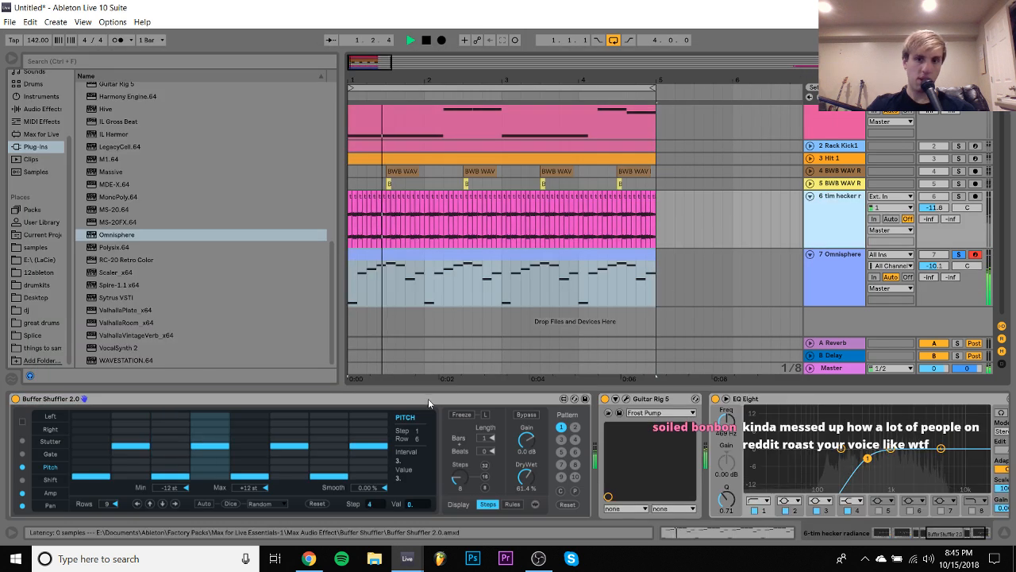
{"action": "scroll", "coordinate": [685, 398], "scroll_direction": "left", "scroll_amount": 10}
{"action": "right_click", "coordinate": [688, 398]}
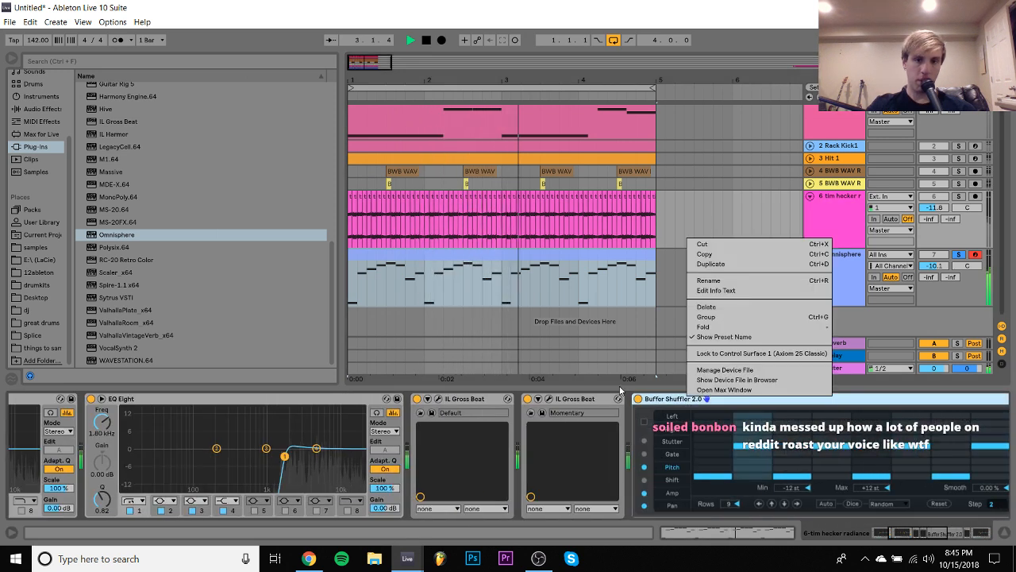
{"action": "left_click", "coordinate": [573, 400]}
{"action": "left_click_drag", "start_coordinate": [571, 400], "coordinate": [507, 291]}
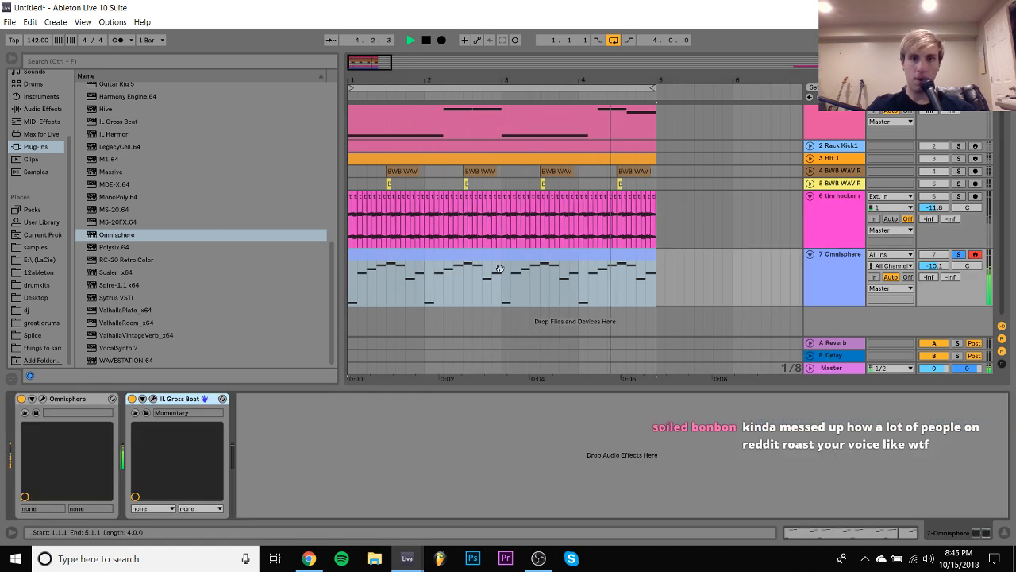
- Transpose all notes of the Omnisphere melody clip up an octave and audition them
{"action": "double_click", "coordinate": [493, 250]}
{"action": "key", "text": "shift+Up"}
{"action": "key", "text": "space"}
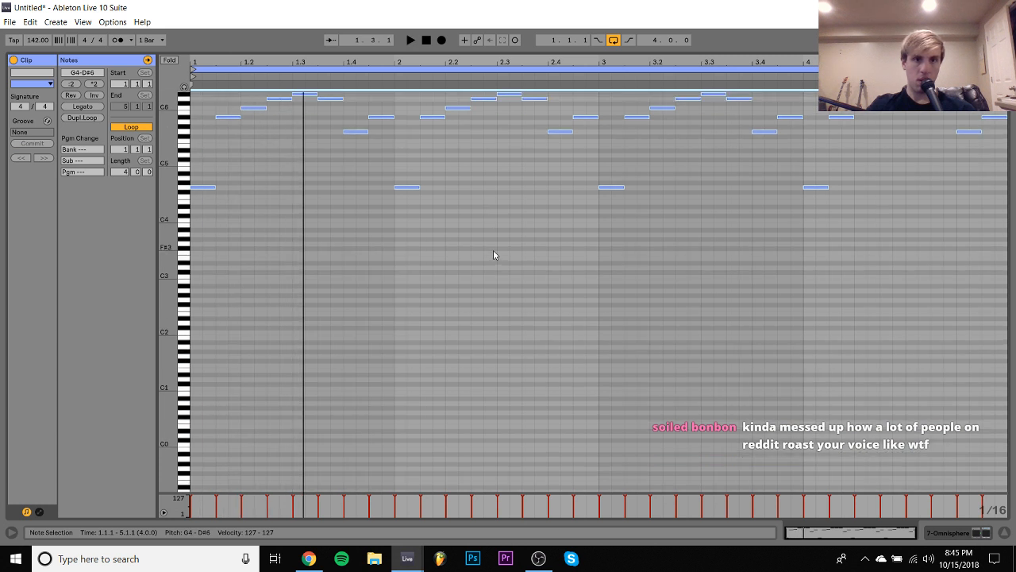
{"action": "key", "text": "space"}
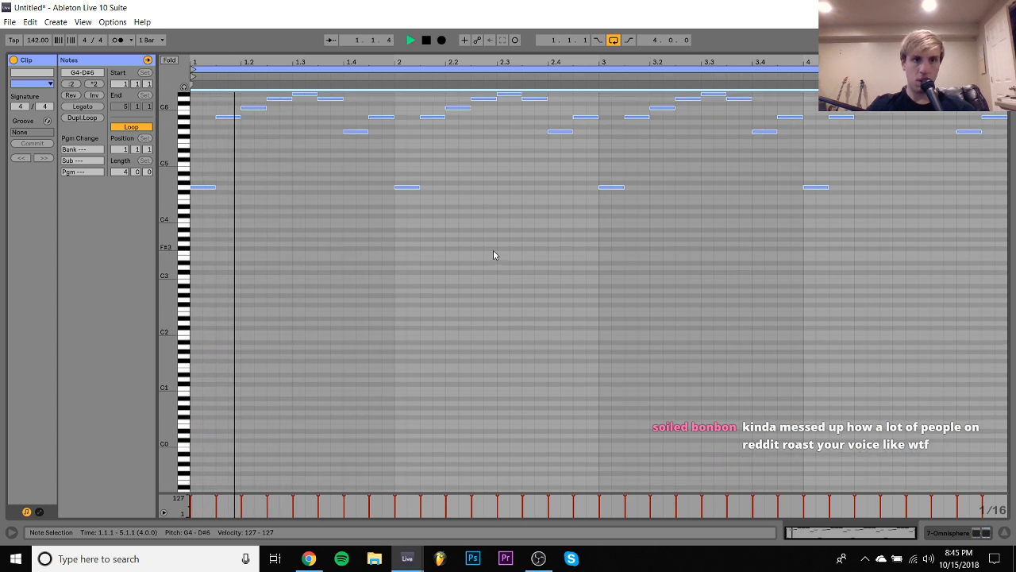
{"action": "left_click", "coordinate": [946, 535]}
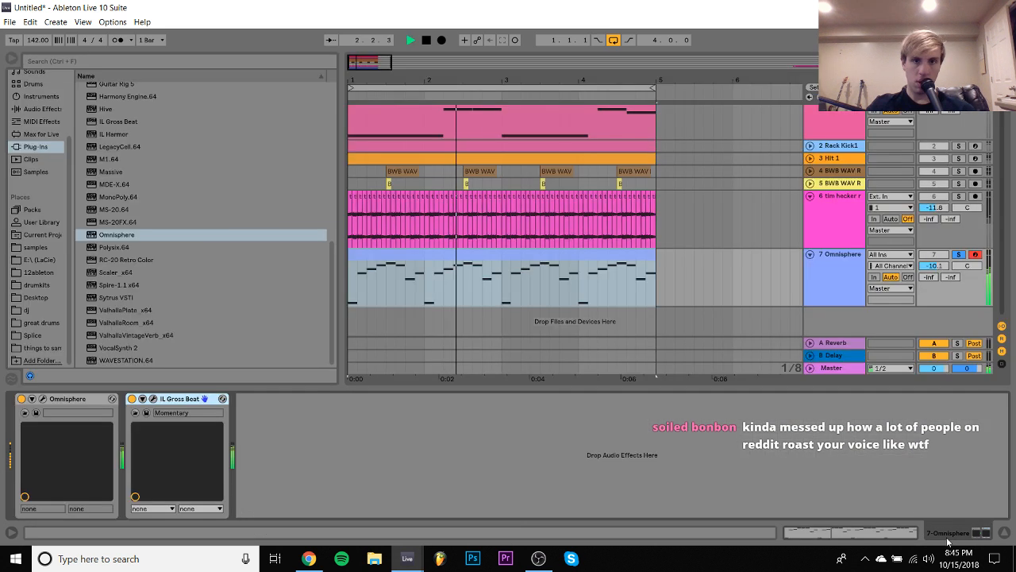
- Split the Omnisphere clip into half-bar pieces and rearrange bars 1 and 2 so each half-bar phrase repeats, starting with the descending one
{"action": "left_click", "coordinate": [386, 284]}
{"action": "left_click_drag", "start_coordinate": [407, 303], "coordinate": [463, 306]}
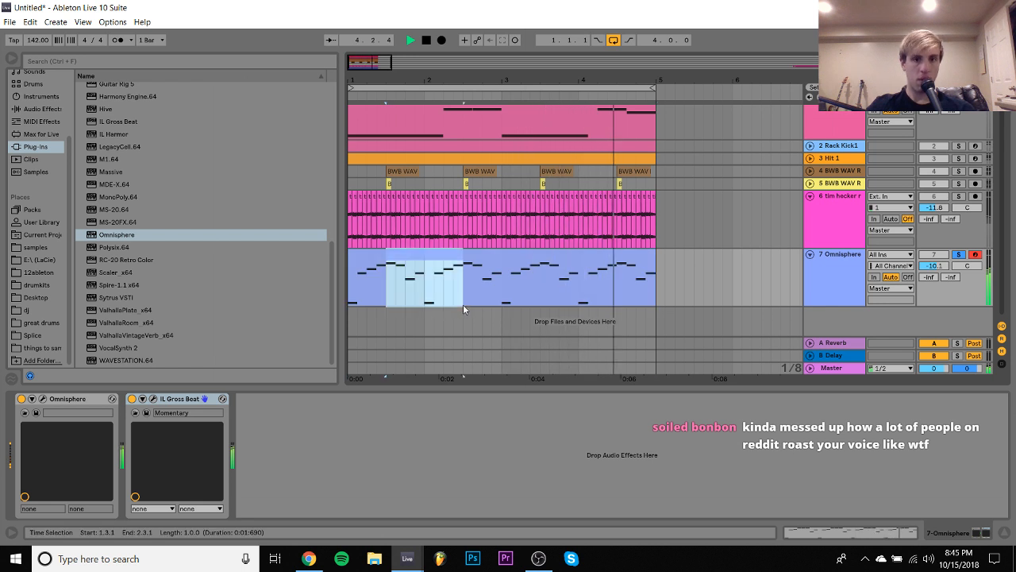
{"action": "mouse_move", "coordinate": [433, 258]}
{"action": "left_mouse_down"}
{"action": "mouse_move", "coordinate": [381, 262]}
{"action": "mouse_move", "coordinate": [442, 252]}
{"action": "left_mouse_up"}
{"action": "left_click", "coordinate": [388, 288]}
{"action": "key", "text": "ctrl+e"}
{"action": "left_click", "coordinate": [403, 254]}
{"action": "key", "text": "ctrl+d"}
{"action": "left_click", "coordinate": [367, 254]}
{"action": "key", "text": "ctrl+d"}
- Duplicate the rearranged first two bars of the Omnisphere melody over bars 3 and 4
{"action": "left_click", "coordinate": [367, 254]}
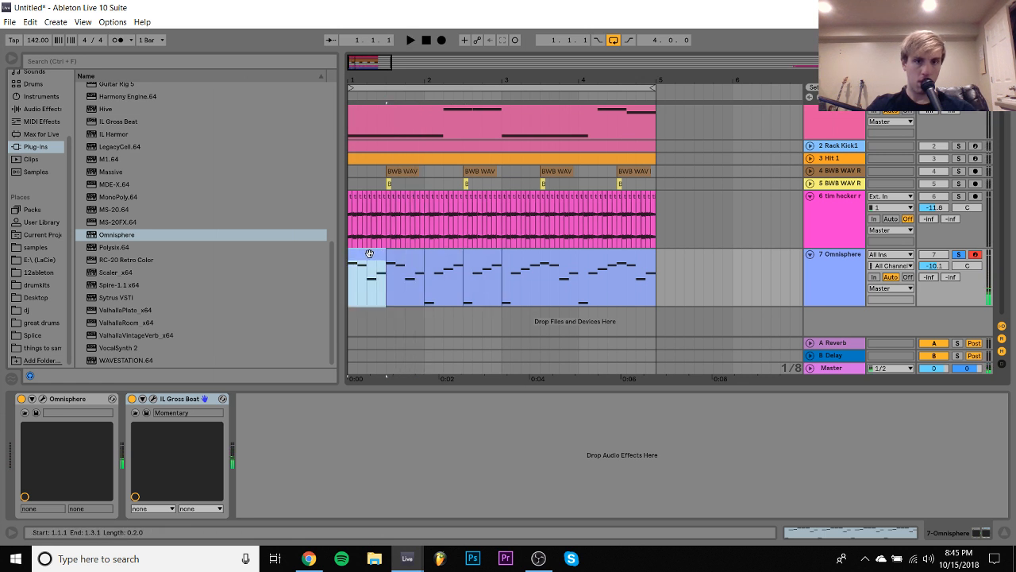
{"action": "left_click", "coordinate": [487, 254], "text": "shift"}
{"action": "key", "text": "space"}
{"action": "key", "text": "ctrl+d"}
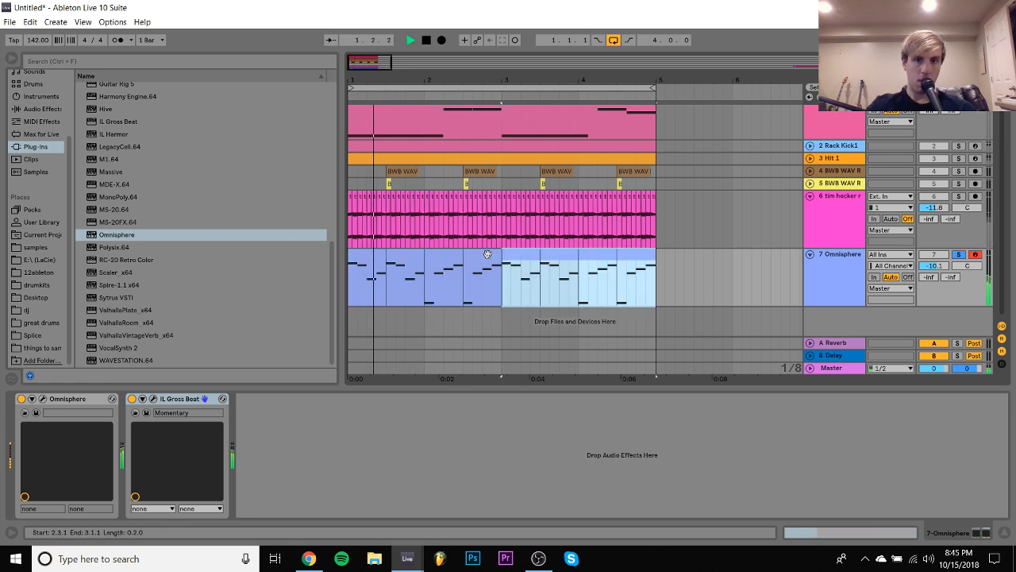
- Unsolo the Omnisphere track and set its volume to -11.7 dB
{"action": "left_click", "coordinate": [370, 254], "text": "shift"}
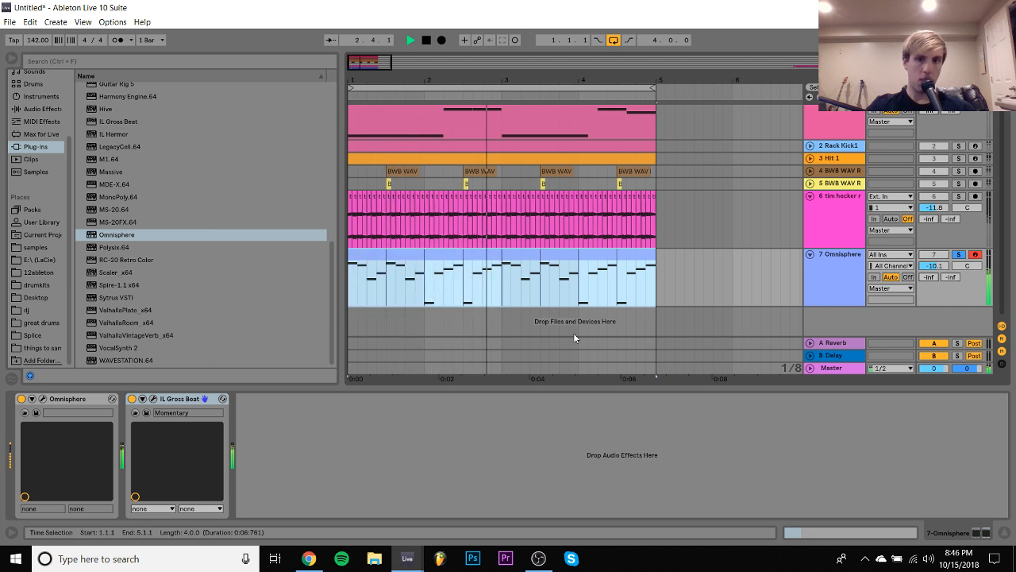
{"action": "left_click", "coordinate": [955, 255]}
{"action": "left_click_drag", "start_coordinate": [937, 266], "coordinate": [937, 273]}
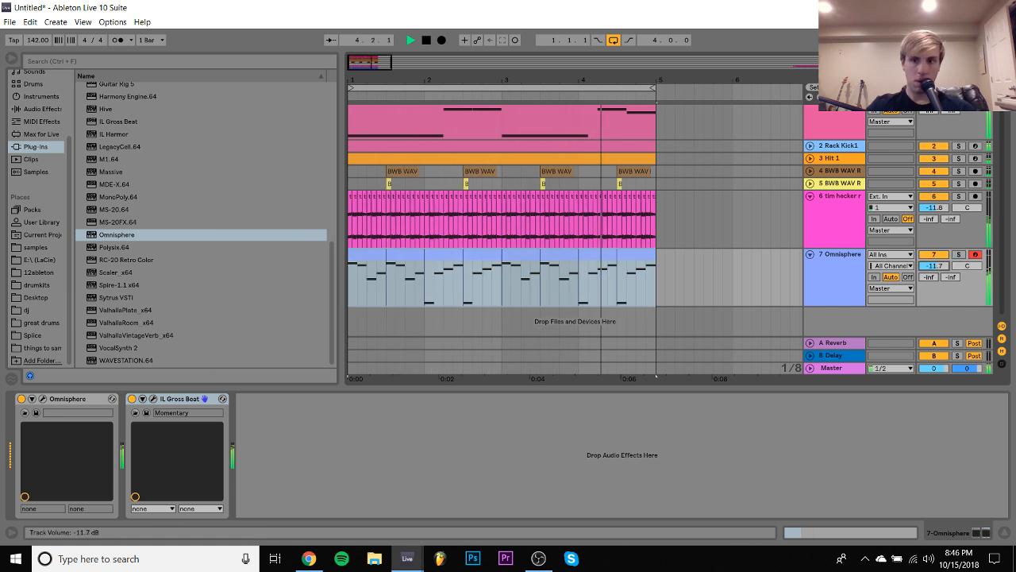
- Audition further Omnisphere bell patches, including Plucked Melodizer and Sodastream Bells, and load Rexus Bells
{"action": "left_click", "coordinate": [44, 399]}
{"action": "left_click", "coordinate": [78, 461]}
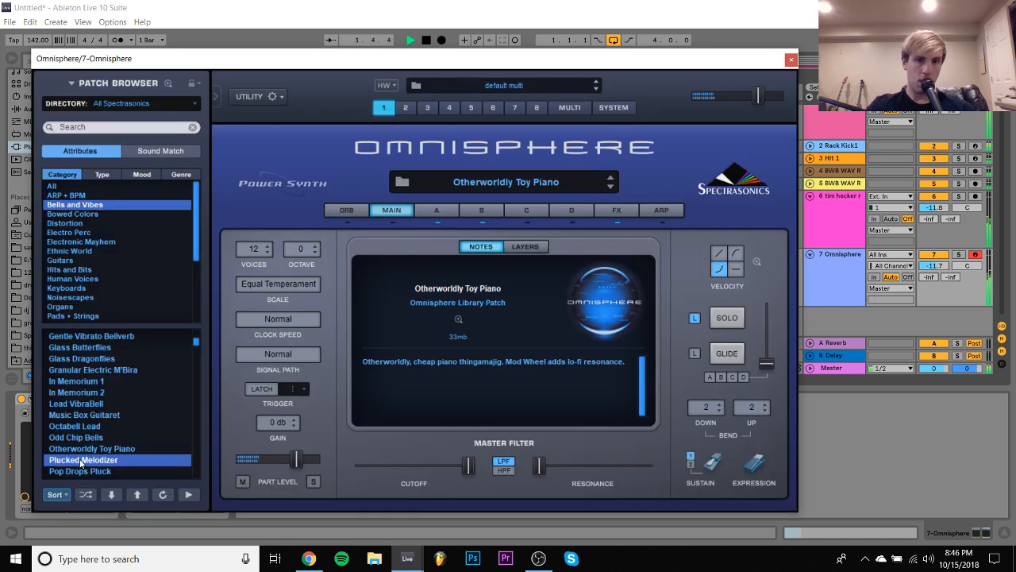
{"action": "key", "text": "Down"}
{"action": "key", "text": "Down"}
{"action": "key", "text": "Down"}
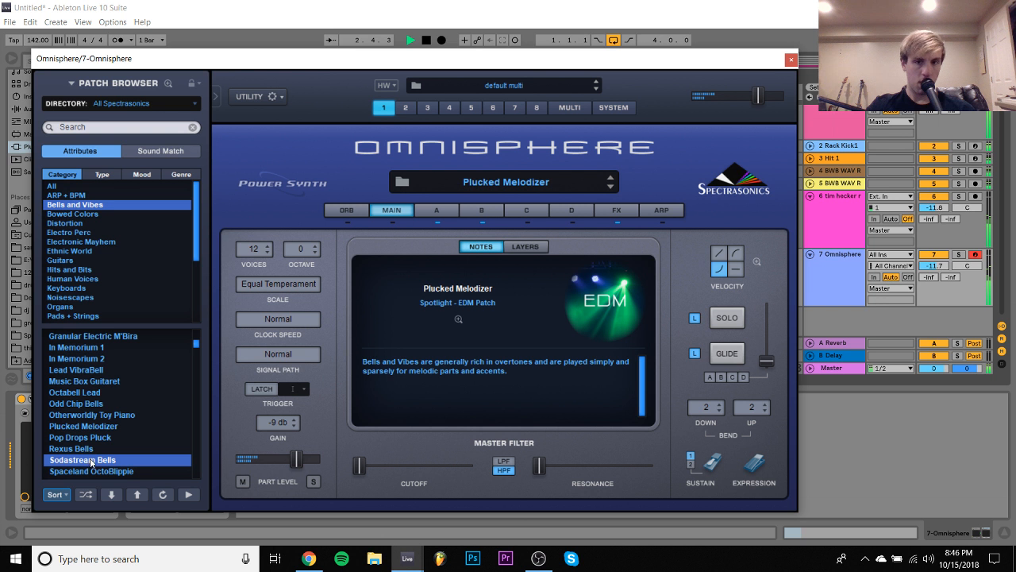
{"action": "left_click", "coordinate": [67, 449]}
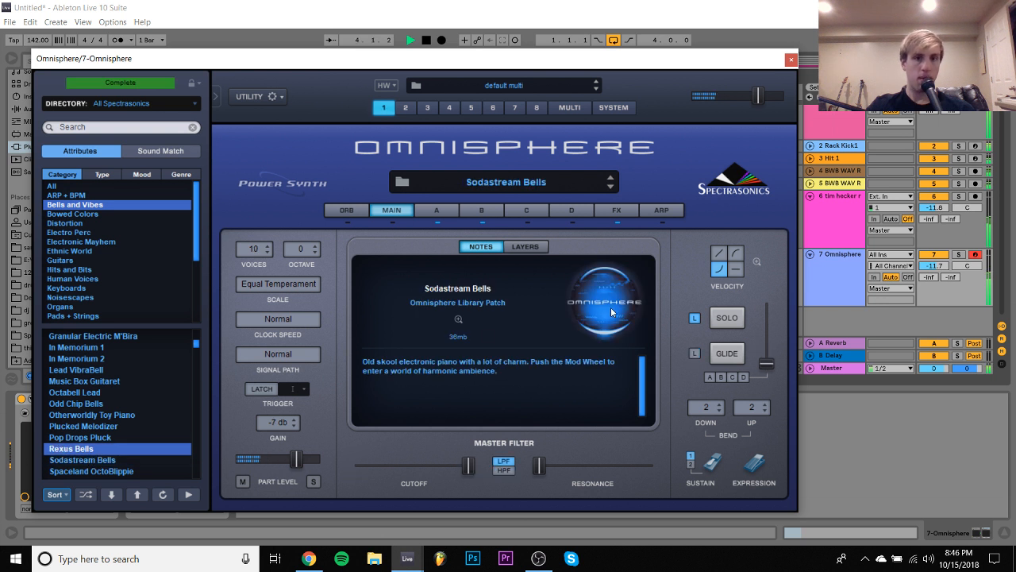
- Lower the Omnisphere track's volume to -27.5 dB and stop playback
{"action": "left_click", "coordinate": [945, 263]}
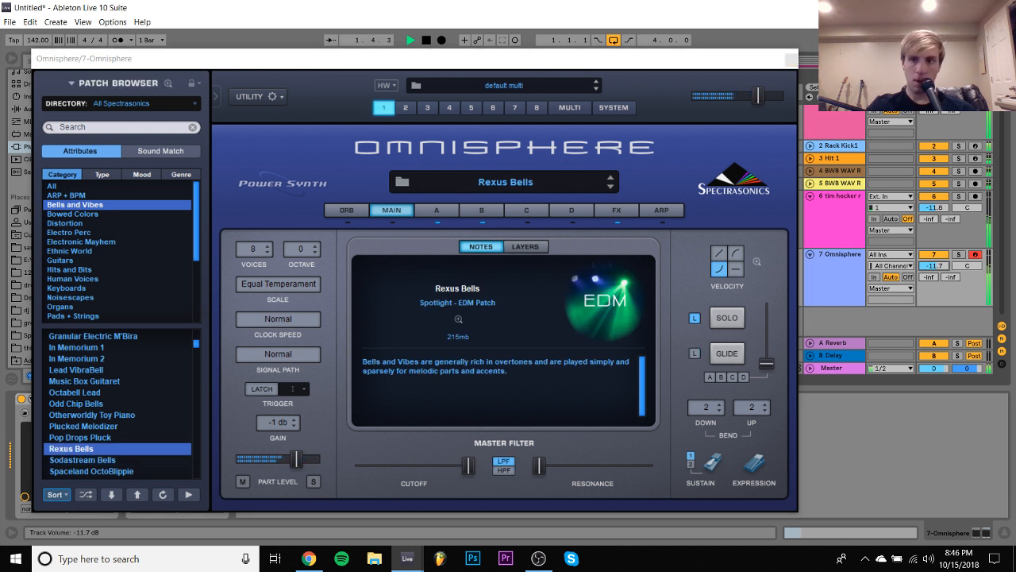
{"action": "left_click_drag", "start_coordinate": [937, 267], "coordinate": [938, 264]}
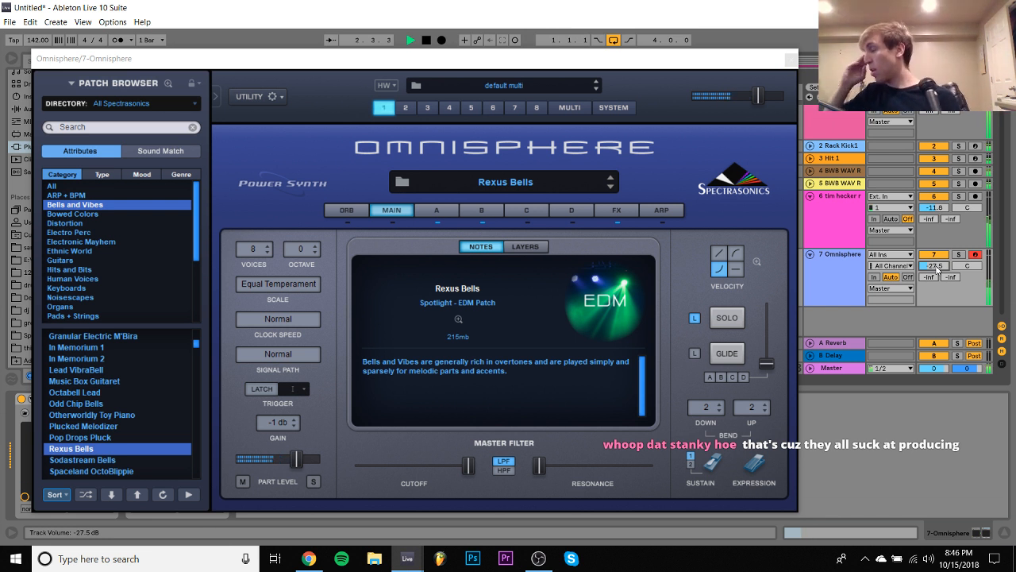
{"action": "key", "text": "space"}
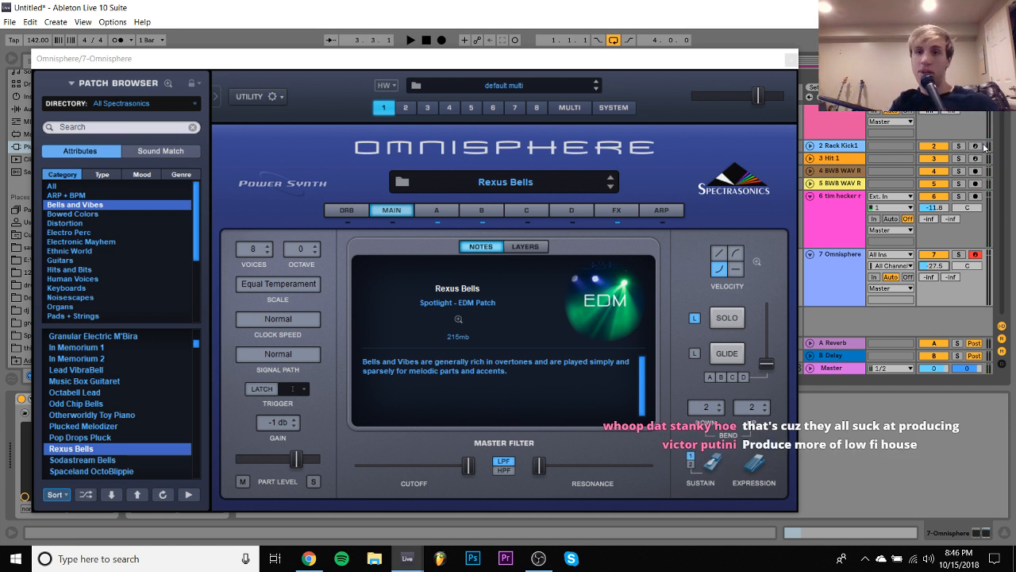
- Close the Omnisphere window and add the -12 preset of the Pitch MIDI effect to its track
{"action": "left_click", "coordinate": [789, 57]}
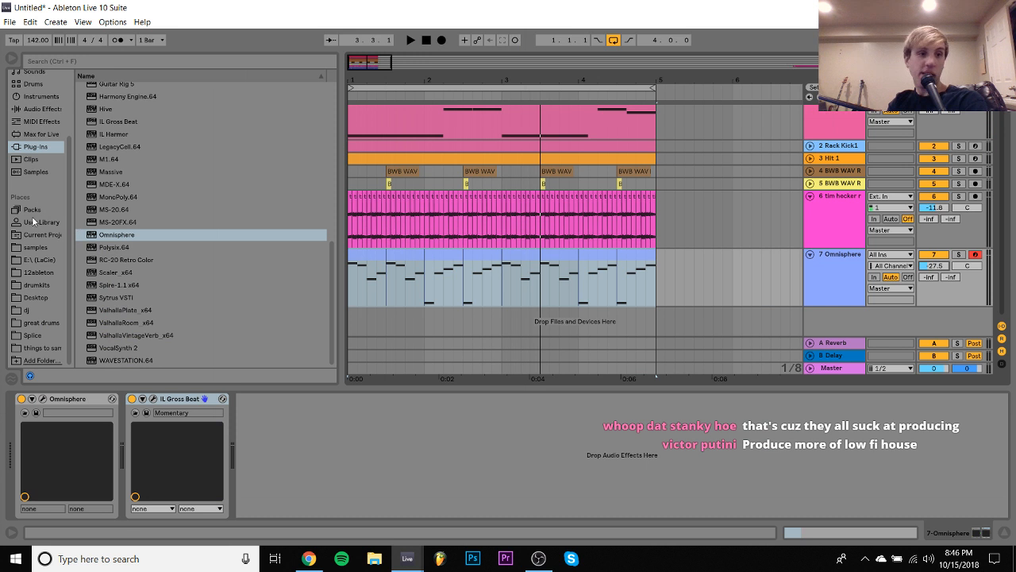
{"action": "left_click", "coordinate": [38, 124]}
{"action": "double_click", "coordinate": [109, 151]}
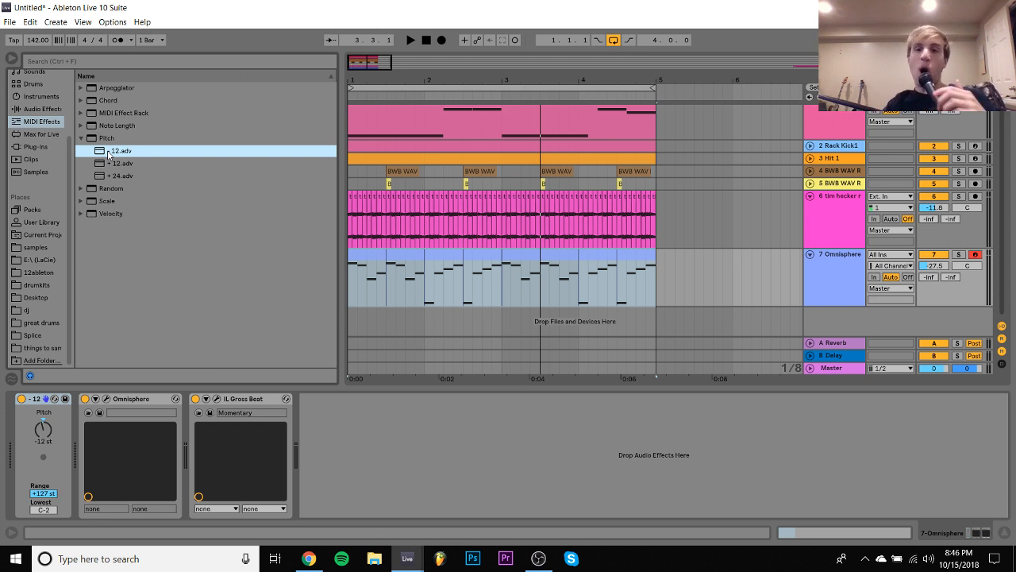
- Duplicate Gross Beat on the Omnisphere track and audition the beat
{"action": "left_click", "coordinate": [233, 400]}
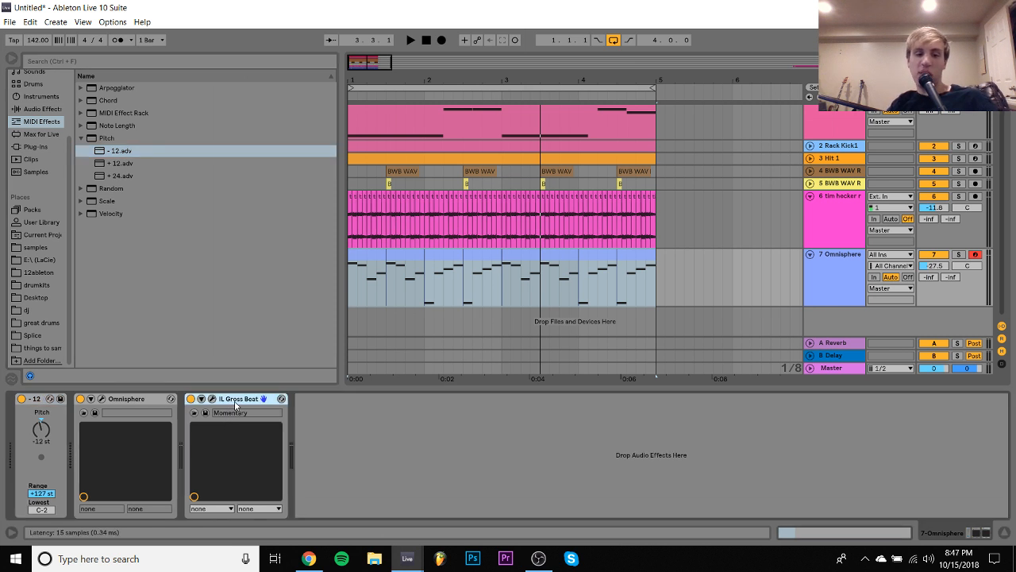
{"action": "key", "text": "ctrl+d"}
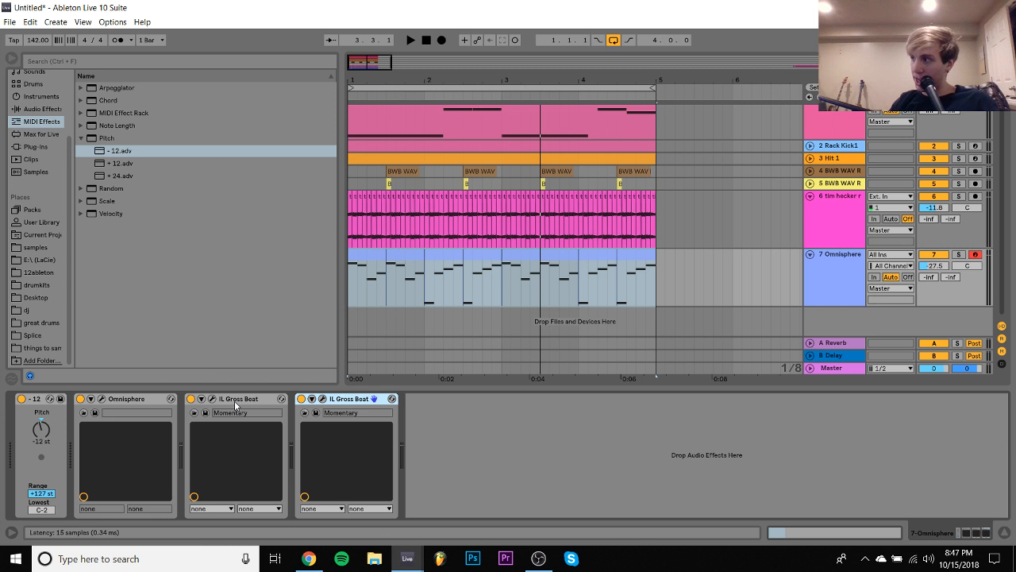
{"action": "key", "text": "space"}
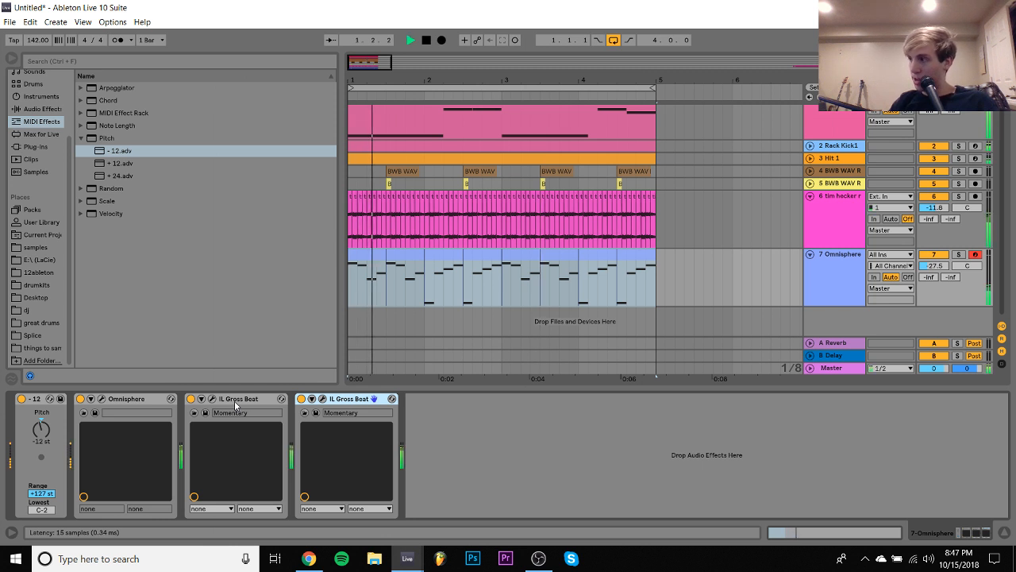
{"action": "key", "text": "space"}
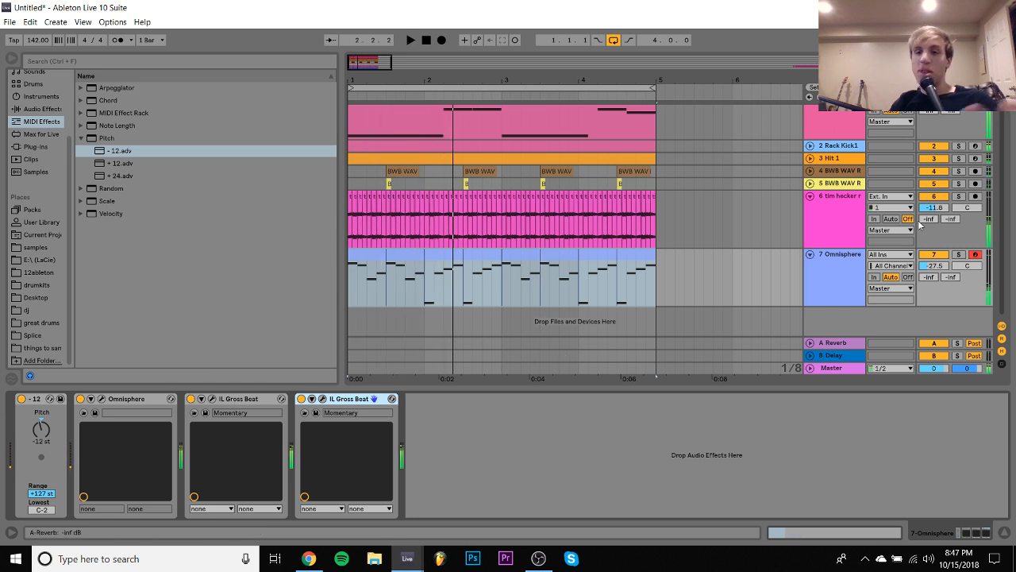
- Play the beat with the Omnisphere volume at -10.8 dB, then reduce it to -15.4 dB and mute the track
{"action": "left_click", "coordinate": [942, 267]}
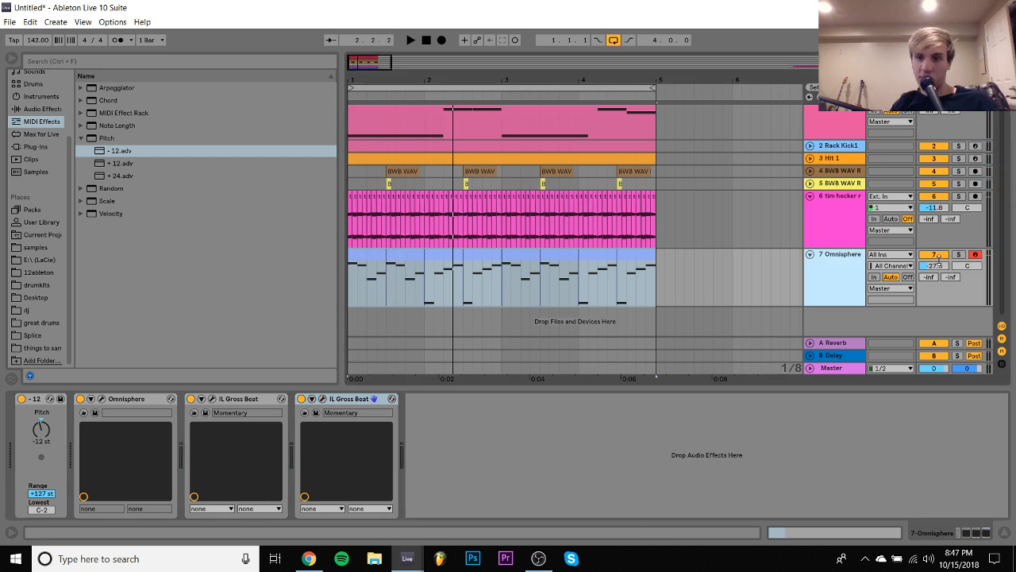
{"action": "left_click_drag", "start_coordinate": [941, 271], "coordinate": [941, 262]}
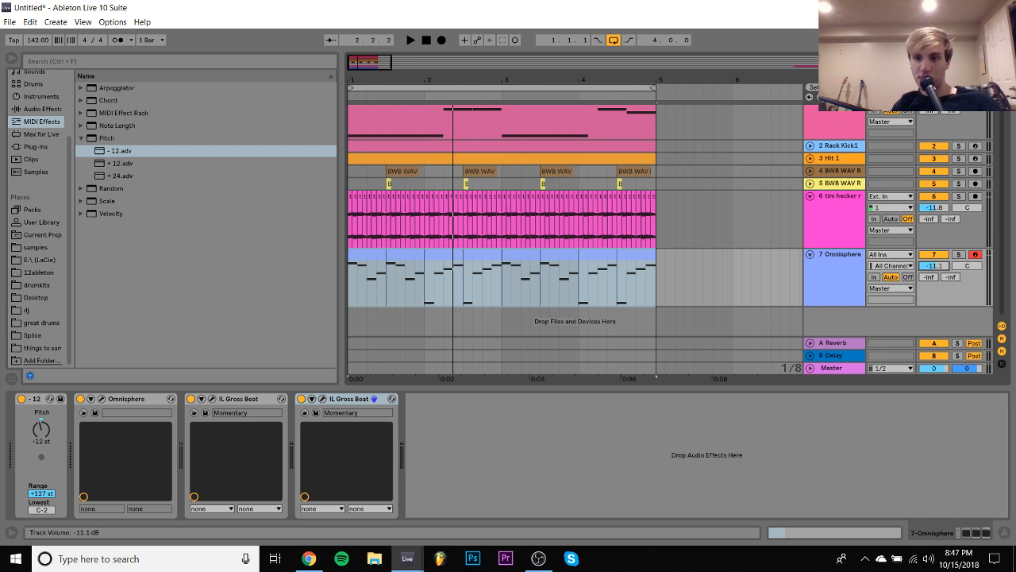
{"action": "left_click_drag", "start_coordinate": [939, 266], "coordinate": [939, 265]}
{"action": "key", "text": "space"}
{"action": "left_click", "coordinate": [960, 247]}
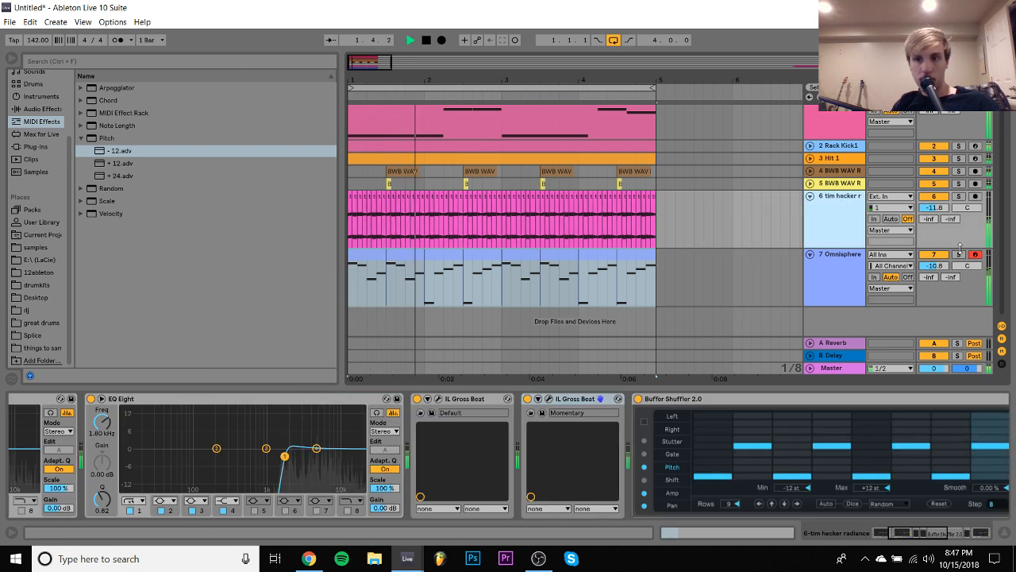
{"action": "left_click_drag", "start_coordinate": [935, 265], "coordinate": [935, 283]}
{"action": "left_click", "coordinate": [935, 255]}
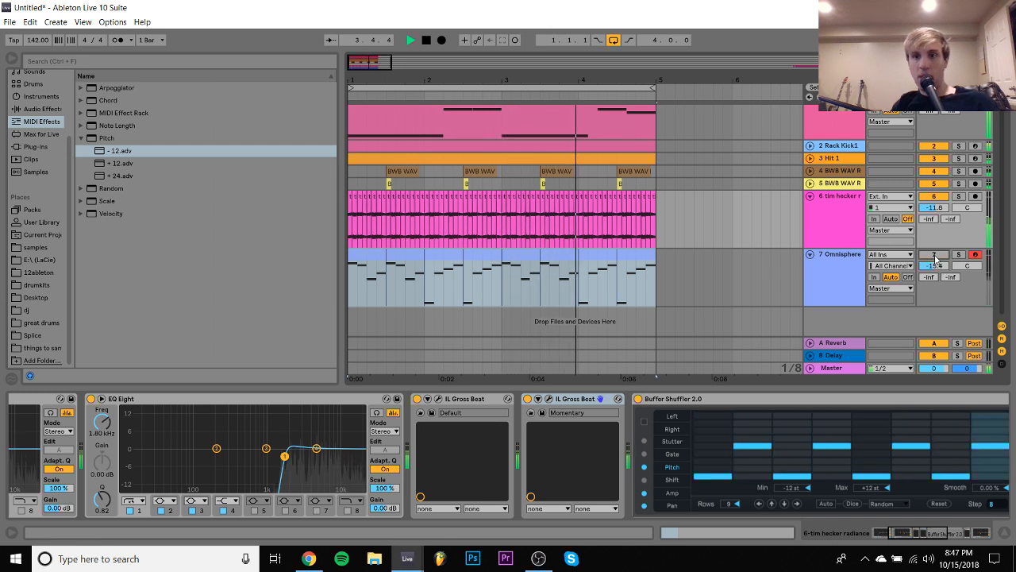
- Disable the second Gross Beat on the Omnisphere track and unmute the track with its volume lowered to -24.2 dB
{"action": "left_click", "coordinate": [811, 273]}
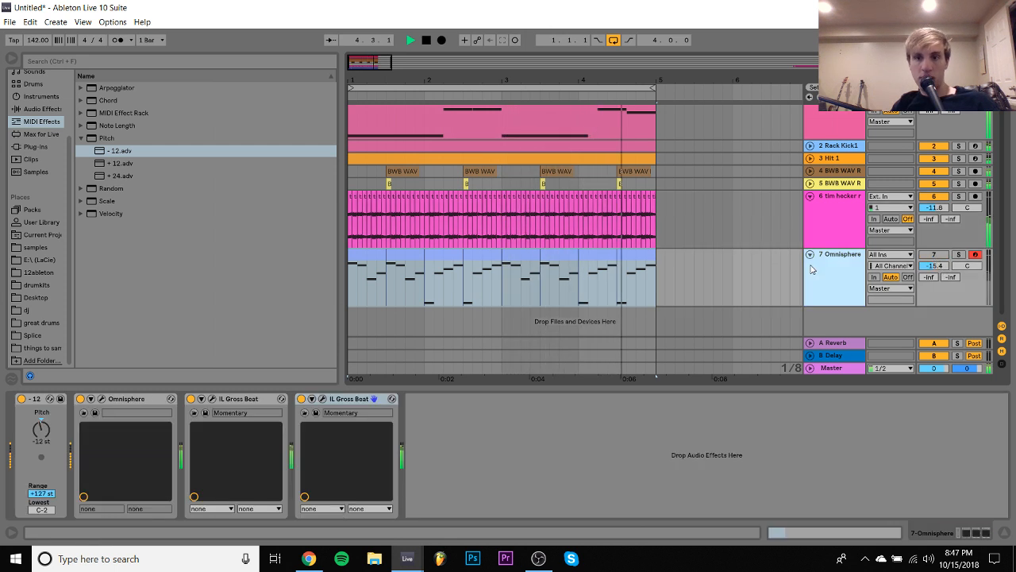
{"action": "left_click", "coordinate": [301, 398]}
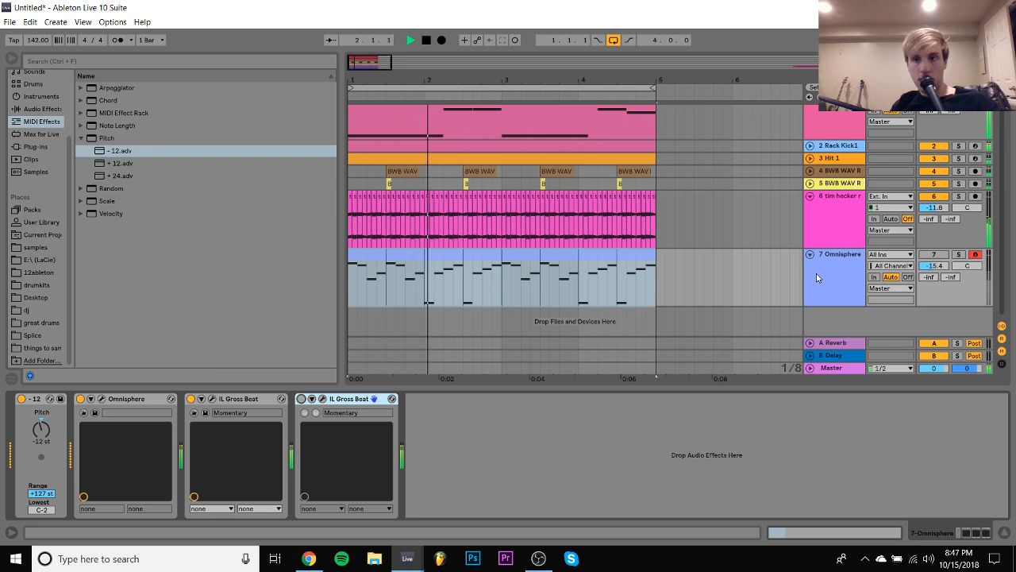
{"action": "left_click", "coordinate": [935, 255]}
{"action": "left_click_drag", "start_coordinate": [935, 266], "coordinate": [935, 278]}
- Compare the beat without the tim hecker sample, restore the sample and mute the Omnisphere track
{"action": "left_click", "coordinate": [927, 201]}
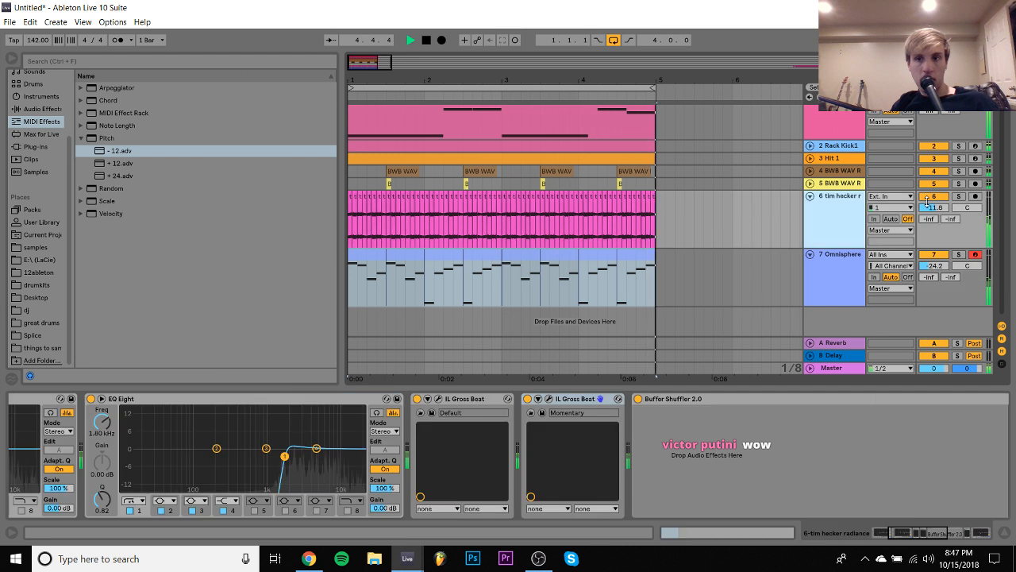
{"action": "left_click", "coordinate": [930, 196]}
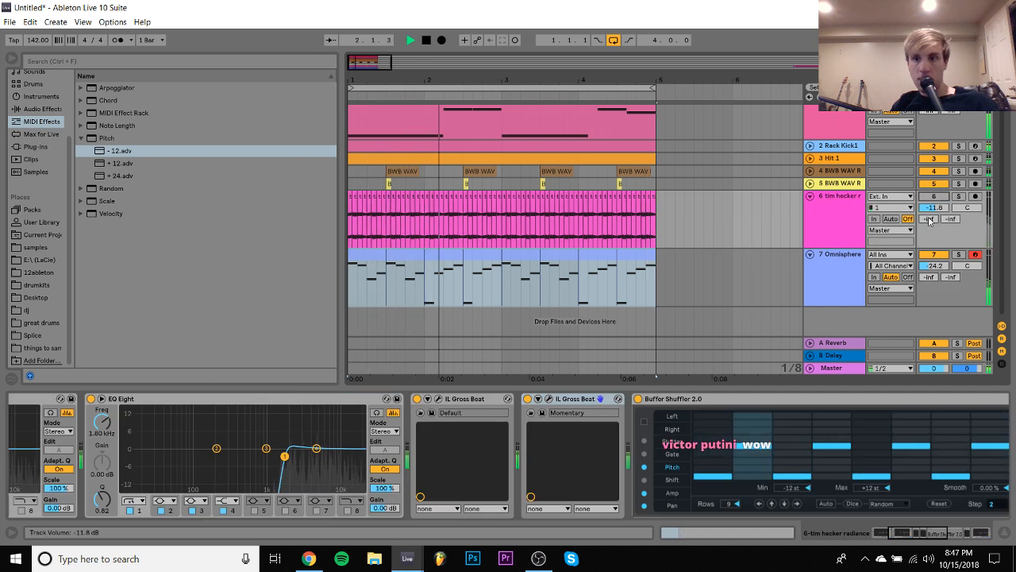
{"action": "left_click", "coordinate": [930, 197]}
{"action": "left_click", "coordinate": [927, 255]}
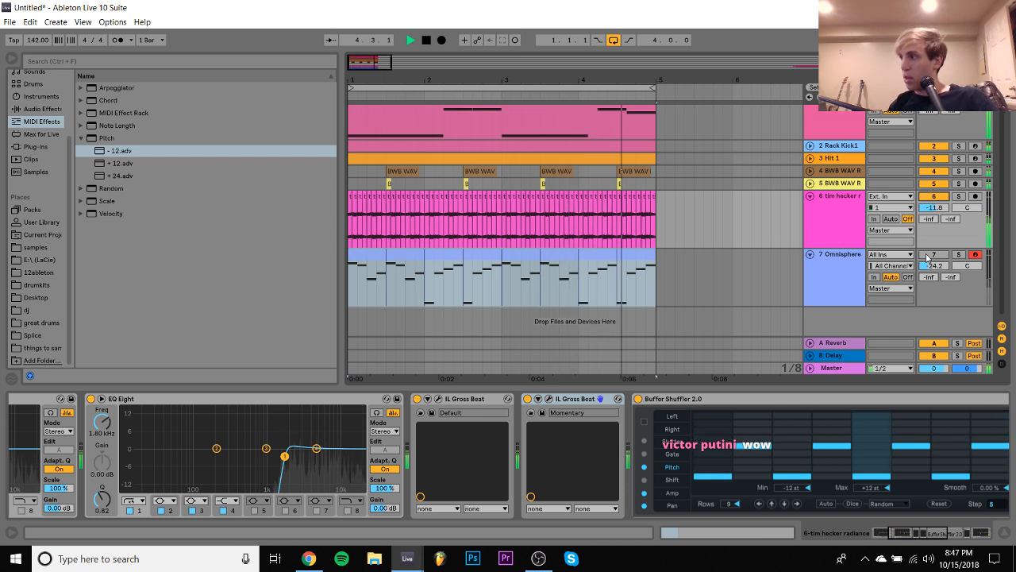
- Audition the four-bar beat several times with the Omnisphere track muted
{"action": "key", "text": "space"}
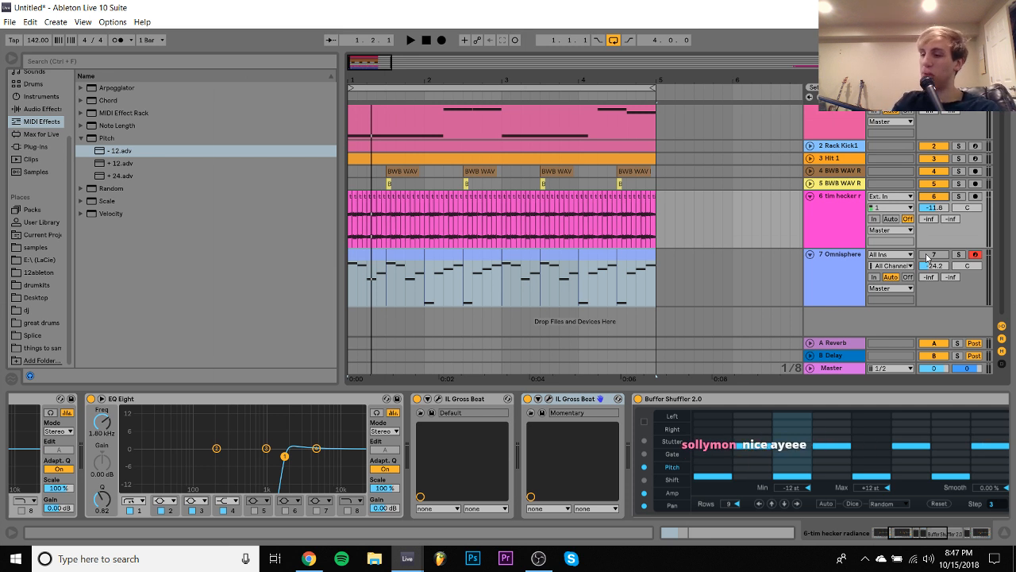
{"action": "key", "text": "space"}
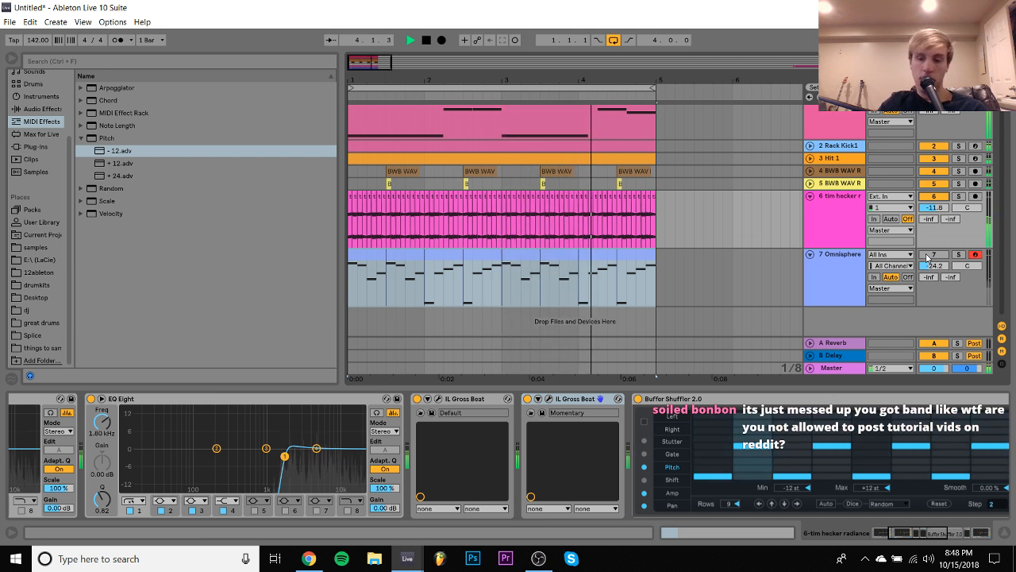
{"action": "key", "text": "space"}
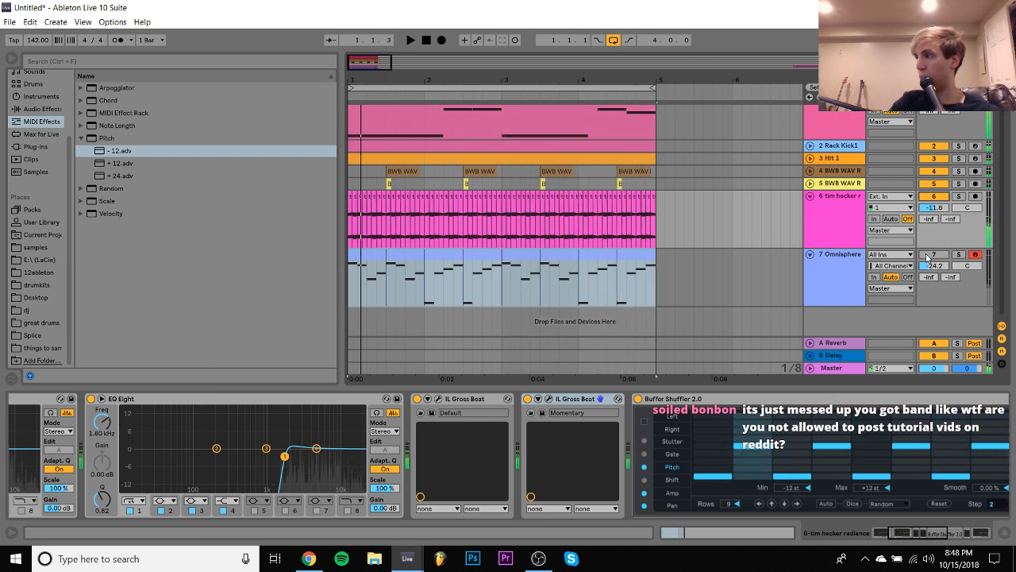
{"action": "key", "text": "space"}
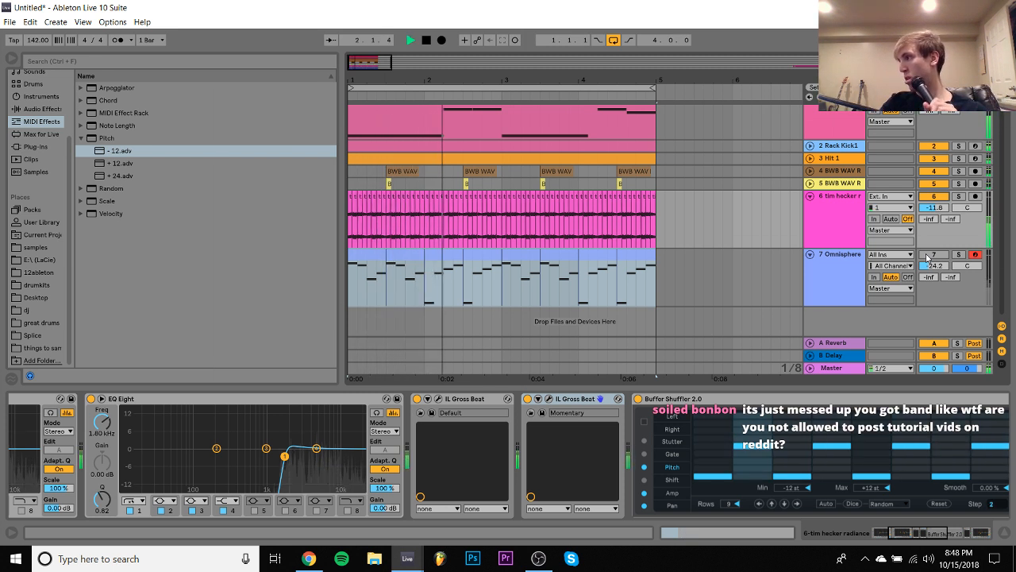
{"action": "key", "text": "space"}
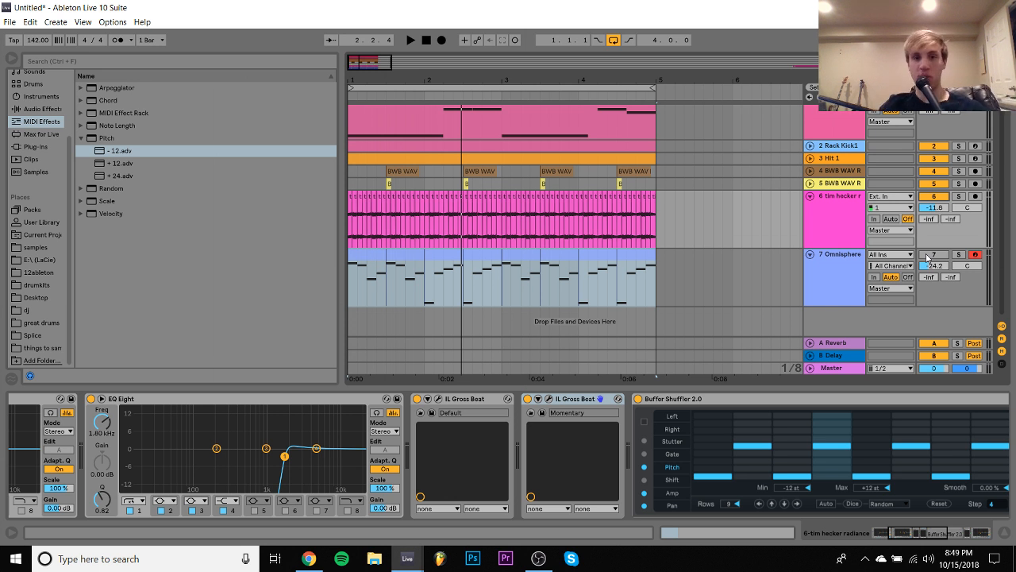
{"action": "key", "text": "space"}
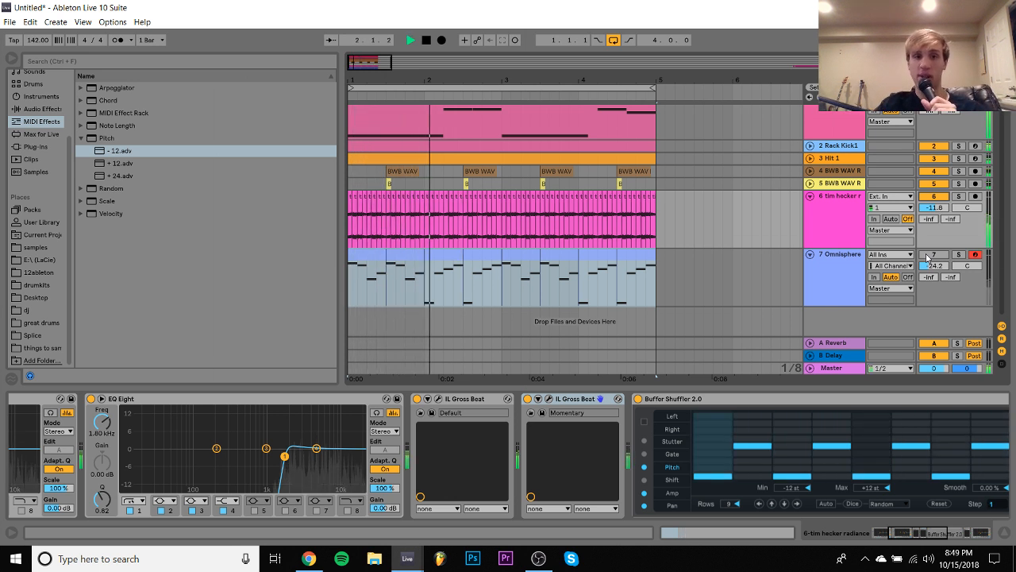
{"action": "key", "text": "space"}
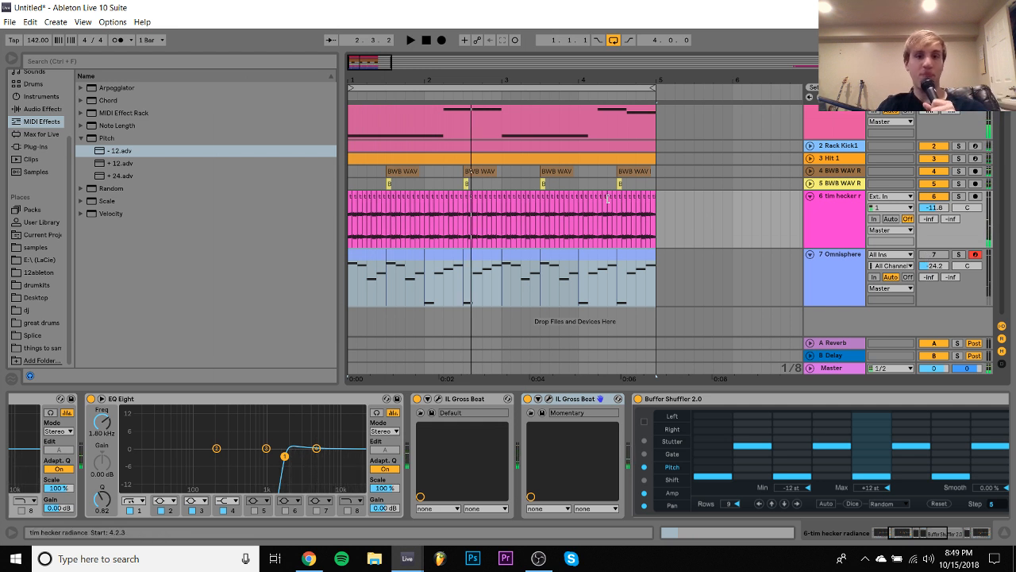
- Try an extra clap on track 4 at 2.1.3, repeated in bars 3 and 4, and undo it after listening
{"action": "left_click", "coordinate": [474, 170]}
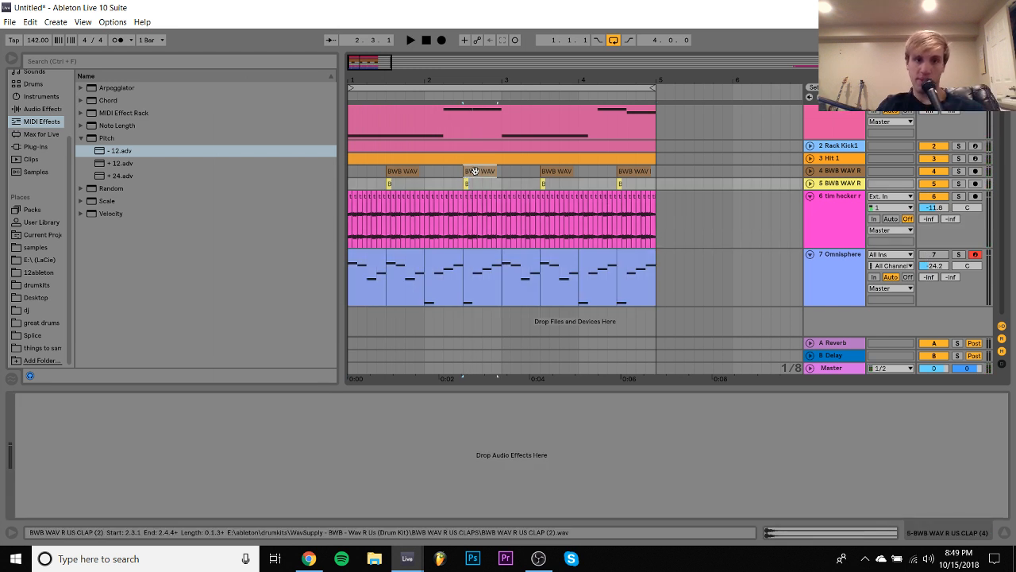
{"action": "left_click", "coordinate": [458, 173]}
{"action": "left_click", "coordinate": [470, 171]}
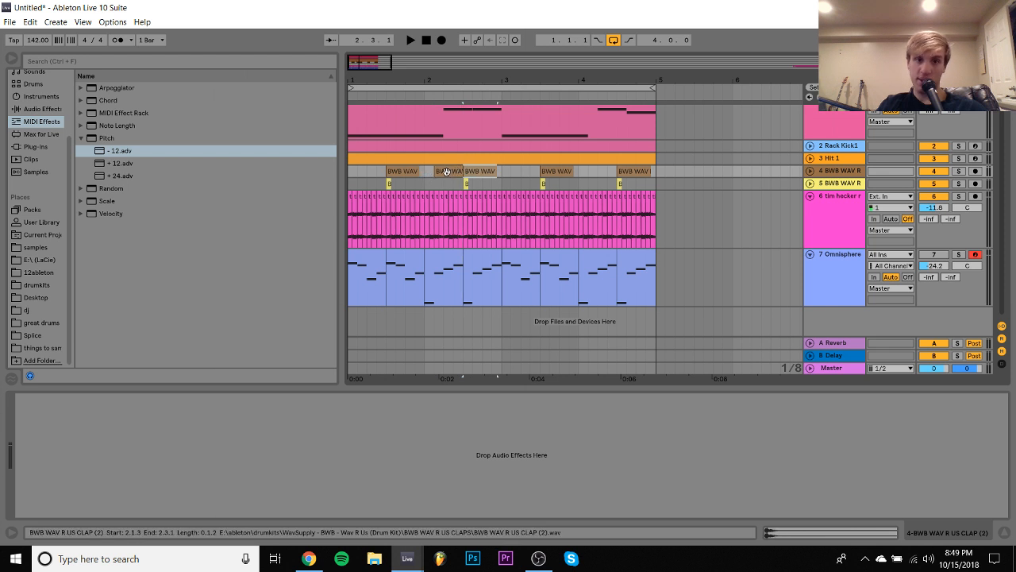
{"action": "left_click_drag", "start_coordinate": [502, 170], "coordinate": [369, 173]}
{"action": "key", "text": "ctrl+d"}
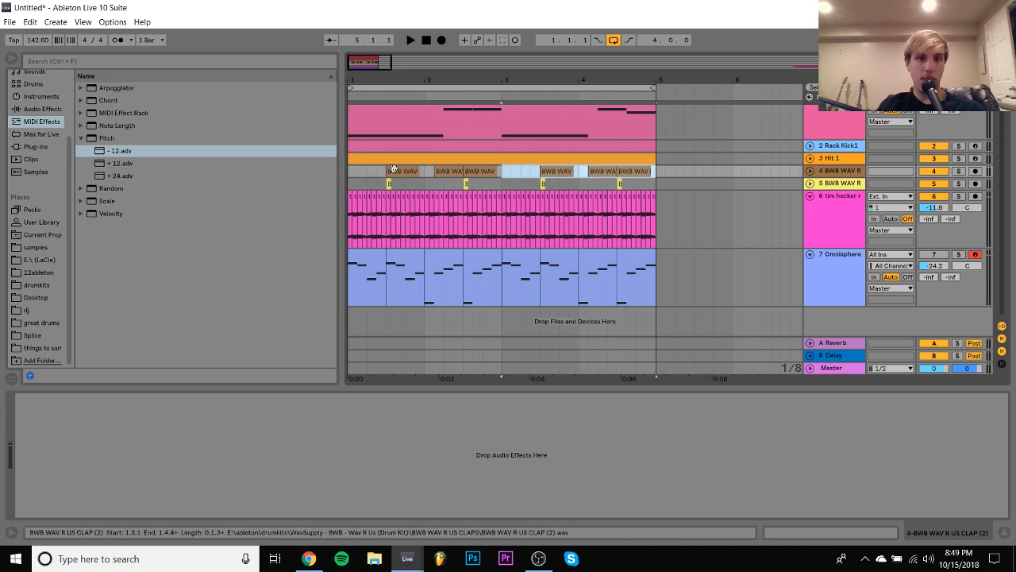
{"action": "left_click", "coordinate": [350, 171]}
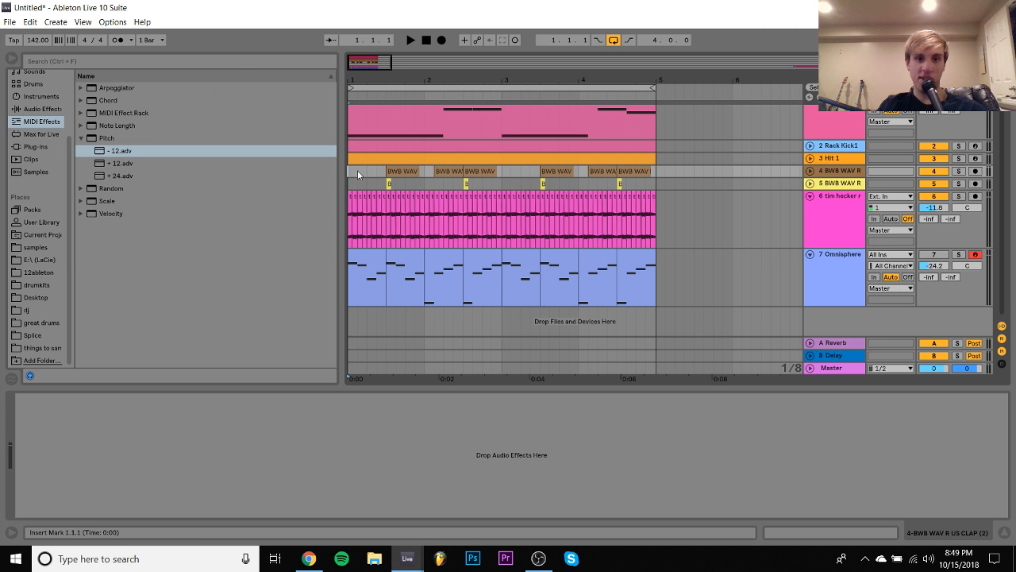
{"action": "key", "text": "space"}
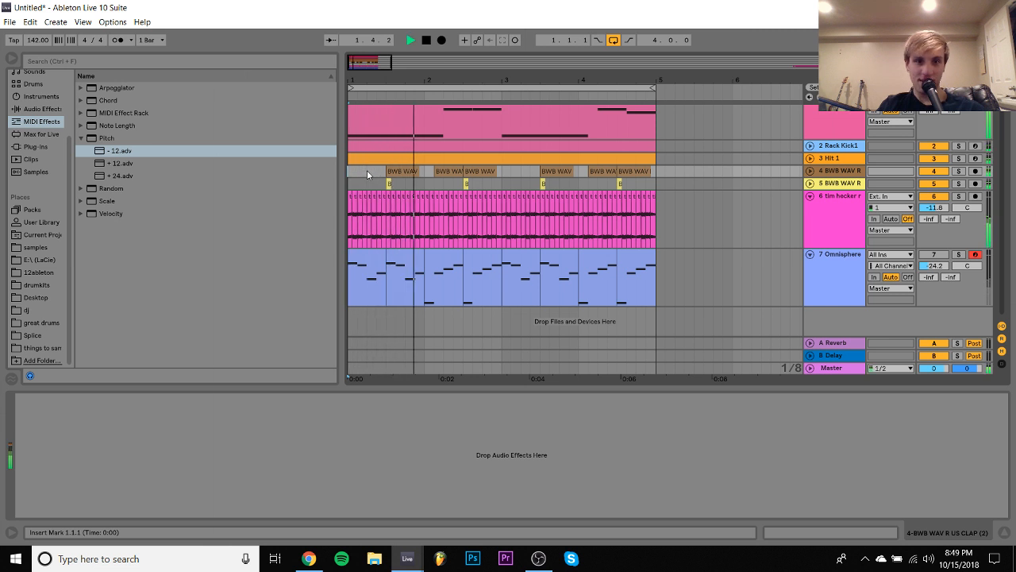
{"action": "key", "text": "ctrl+z"}
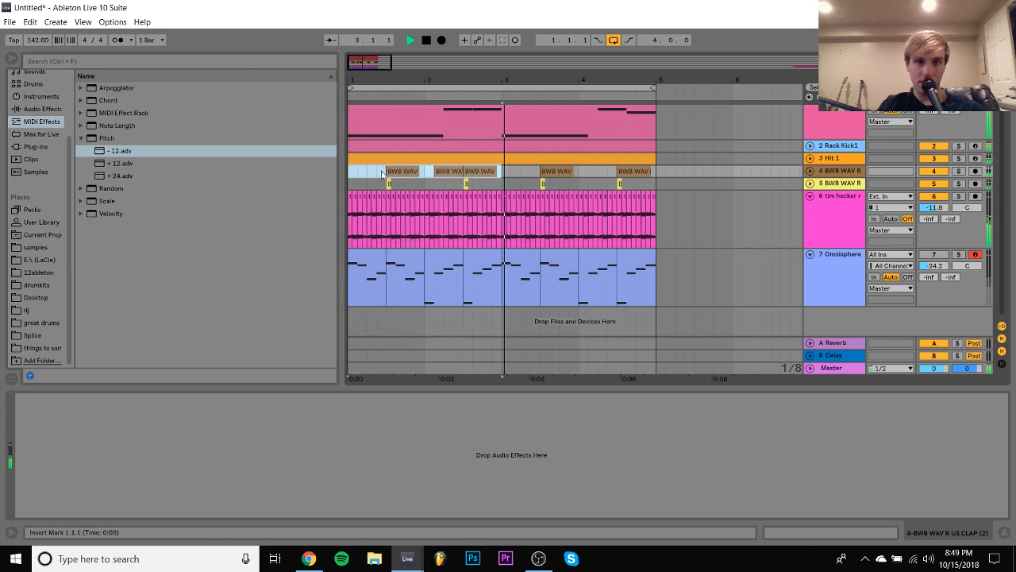
{"action": "key", "text": "ctrl+z"}
{"action": "key", "text": "ctrl+z"}
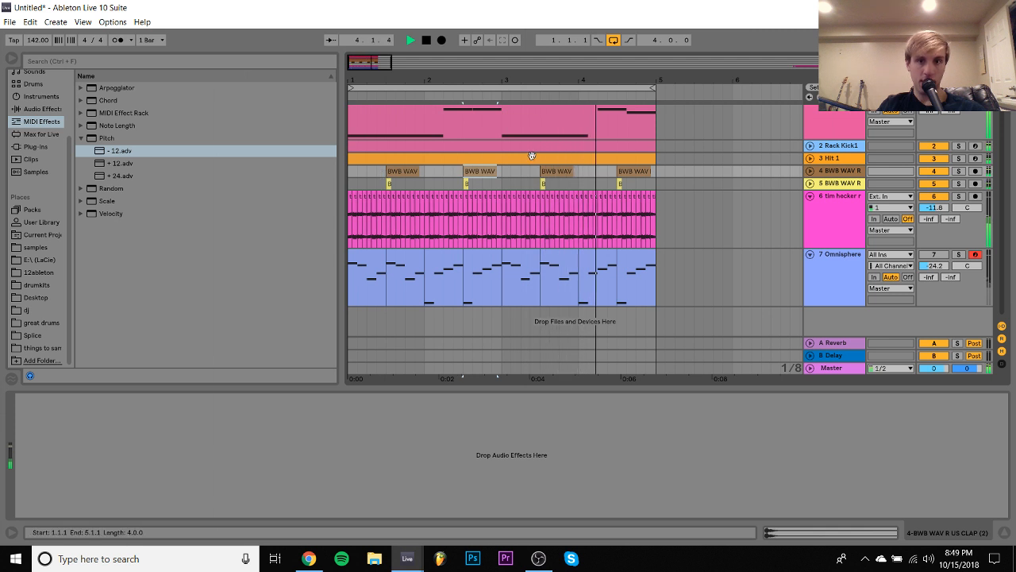
- Copy the track 5 clap to 2.1.3 and play the beat
{"action": "left_click", "coordinate": [466, 185]}
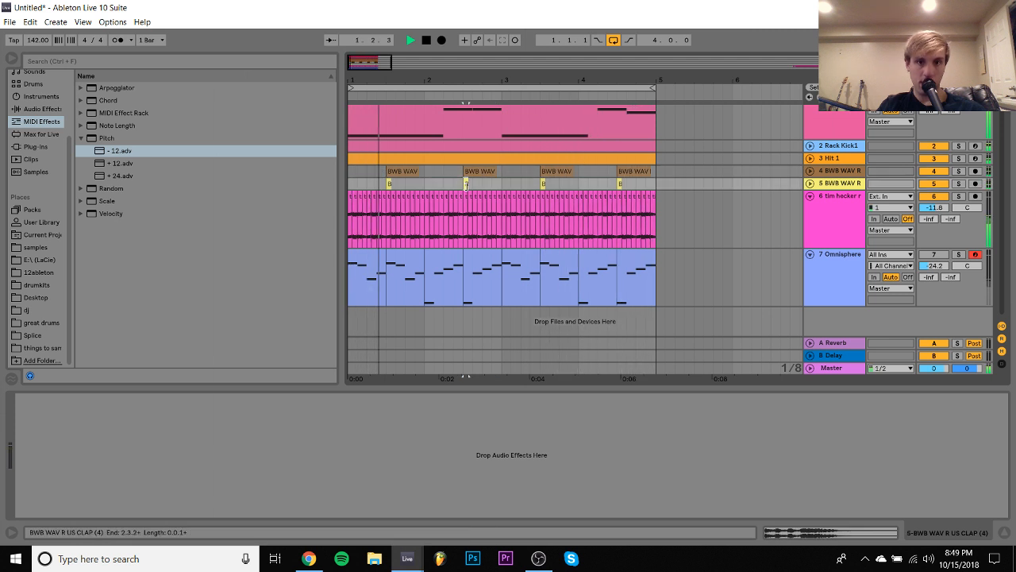
{"action": "left_click", "coordinate": [435, 185]}
{"action": "key", "text": "space"}
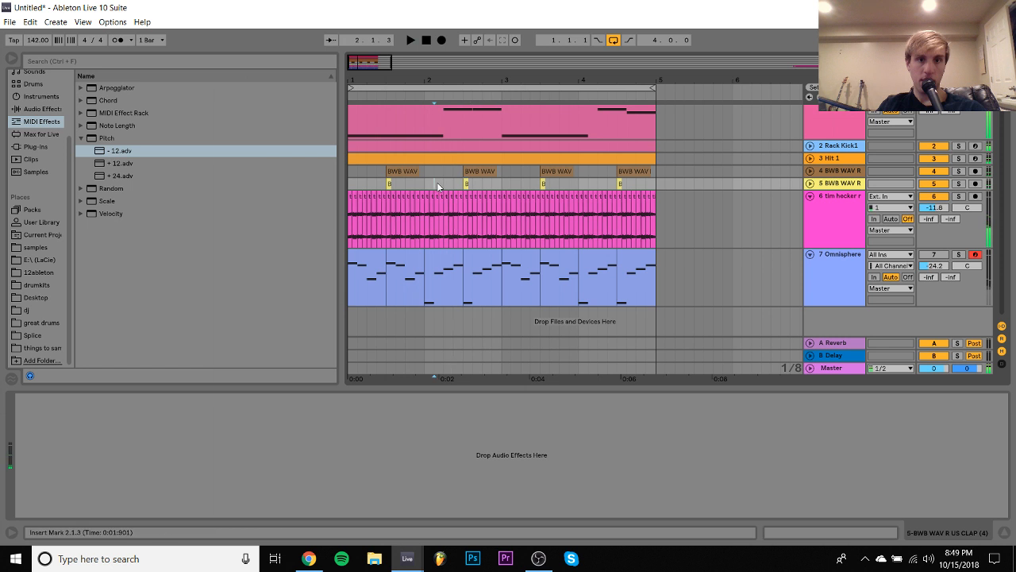
{"action": "key", "text": "ctrl+v"}
{"action": "left_click", "coordinate": [409, 183]}
{"action": "key", "text": "space"}
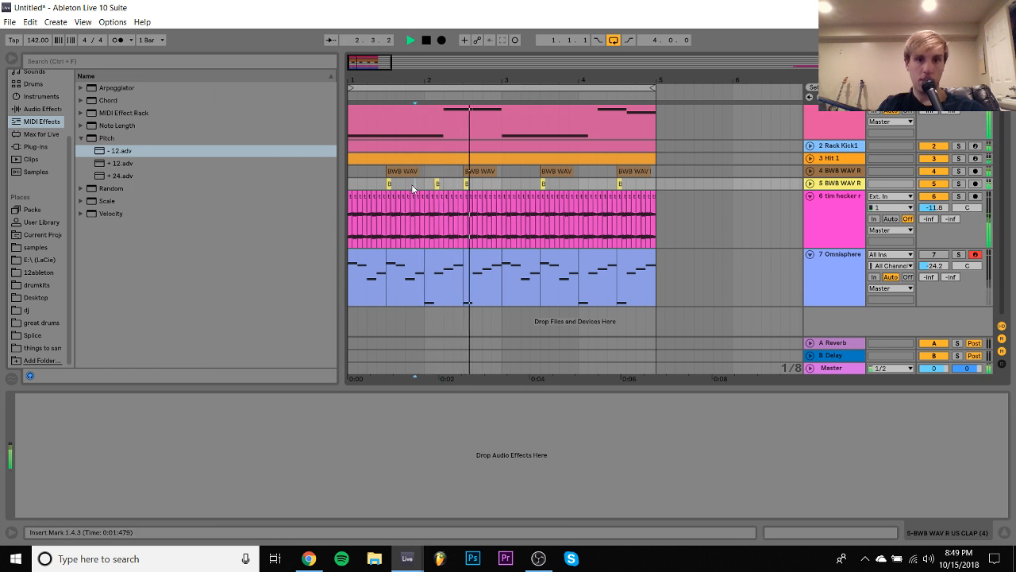
- Try repeating the track 5 clap pattern in bars 3 and 4, delete the extra clap in bar 4 and replay from the start
{"action": "left_click_drag", "start_coordinate": [502, 184], "coordinate": [655, 184]}
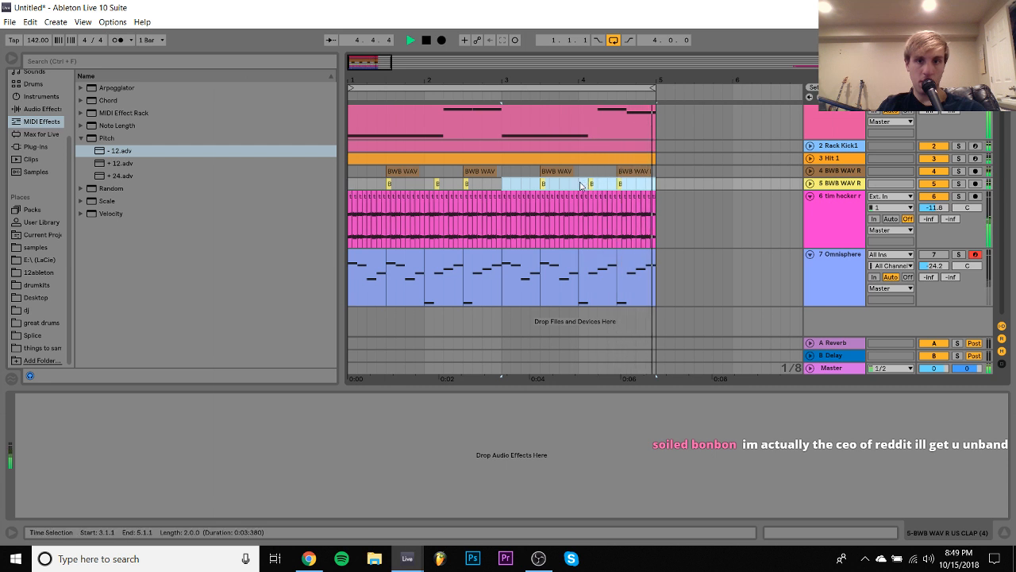
{"action": "left_click_drag", "start_coordinate": [580, 185], "coordinate": [594, 185]}
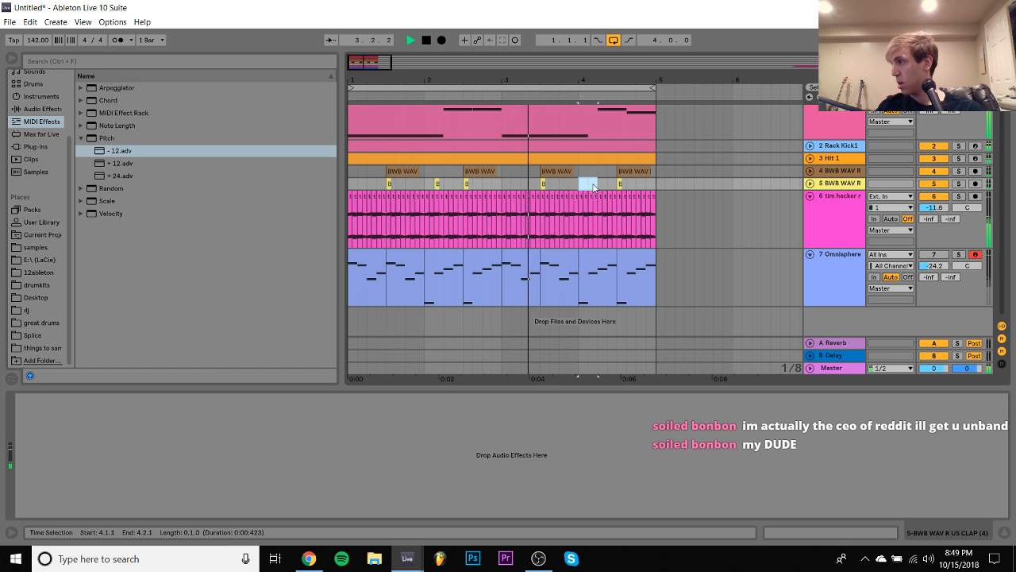
{"action": "key", "text": "space"}
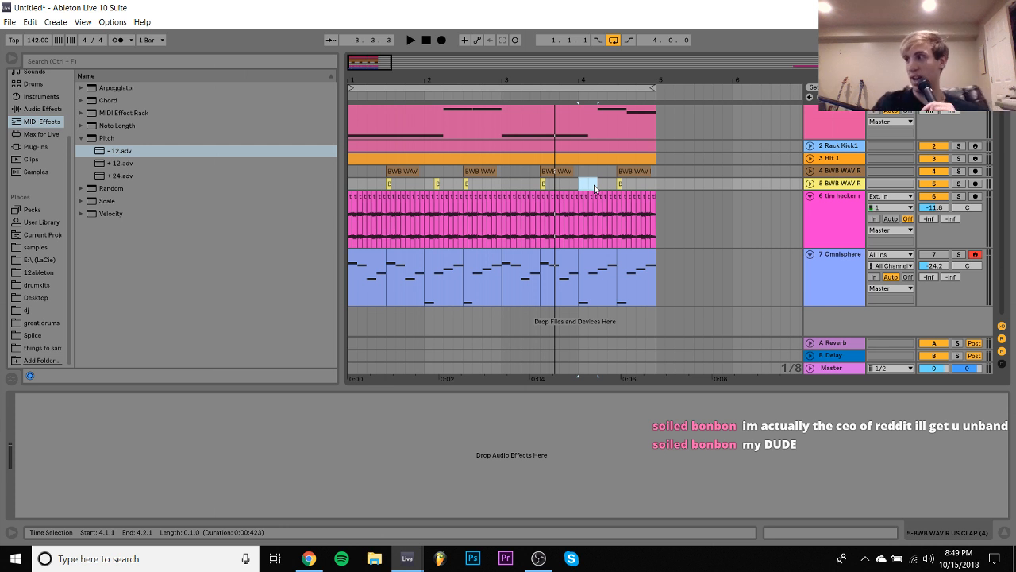
{"action": "left_click", "coordinate": [428, 42]}
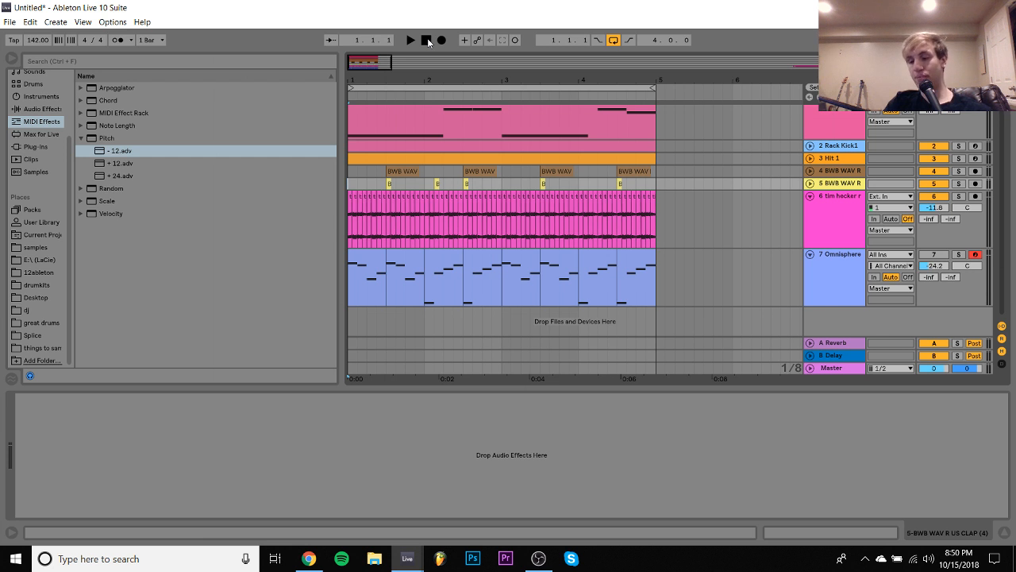
{"action": "key", "text": "space"}
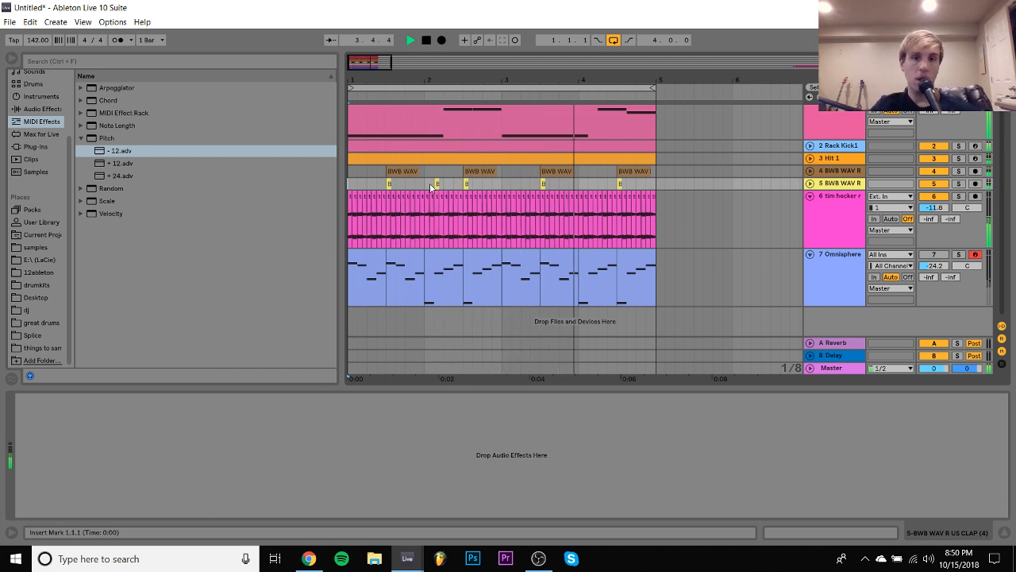
- Fold all tracks in the arrangement and stop playback
{"action": "scroll", "coordinate": [533, 182], "scroll_direction": "up", "scroll_amount": 1}
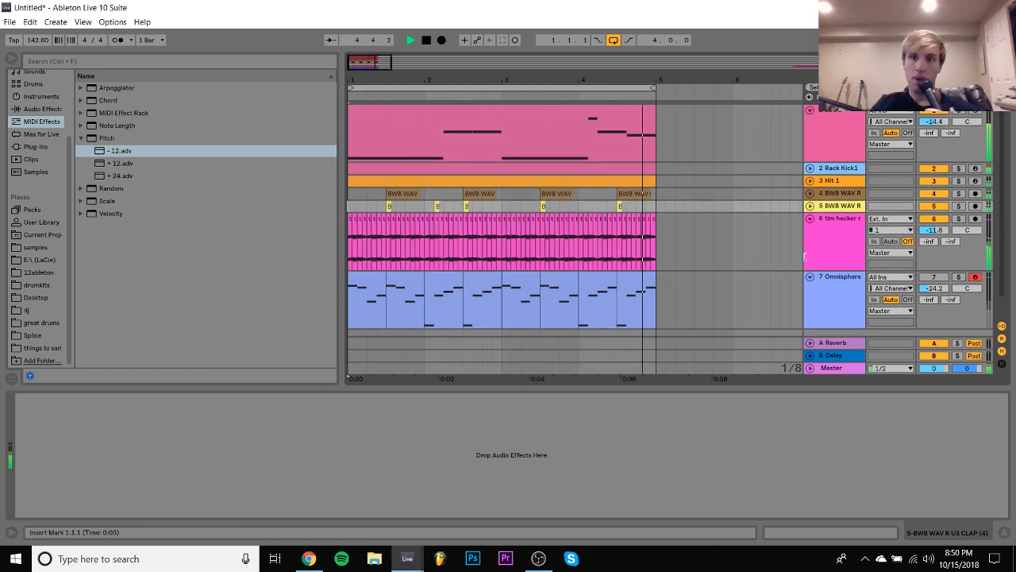
{"action": "left_click", "coordinate": [847, 245]}
{"action": "key", "text": "ctrl+a"}
{"action": "left_click", "coordinate": [810, 219]}
{"action": "key", "text": "space"}
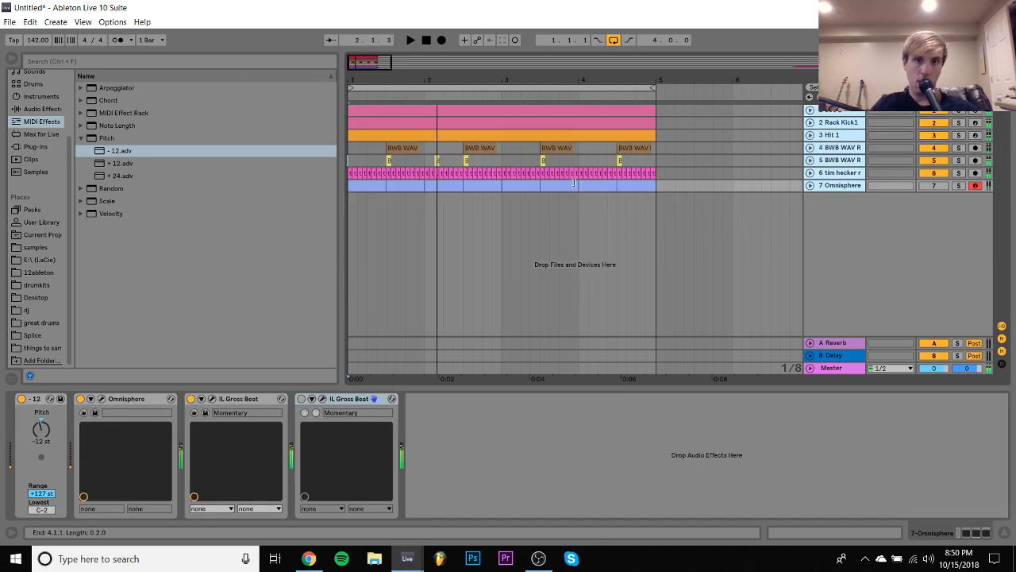
- Delete the leftover tim hecker radiance clip beyond bar 57, showing the full arrangement
{"action": "left_click", "coordinate": [584, 185]}
{"action": "double_click", "coordinate": [439, 82]}
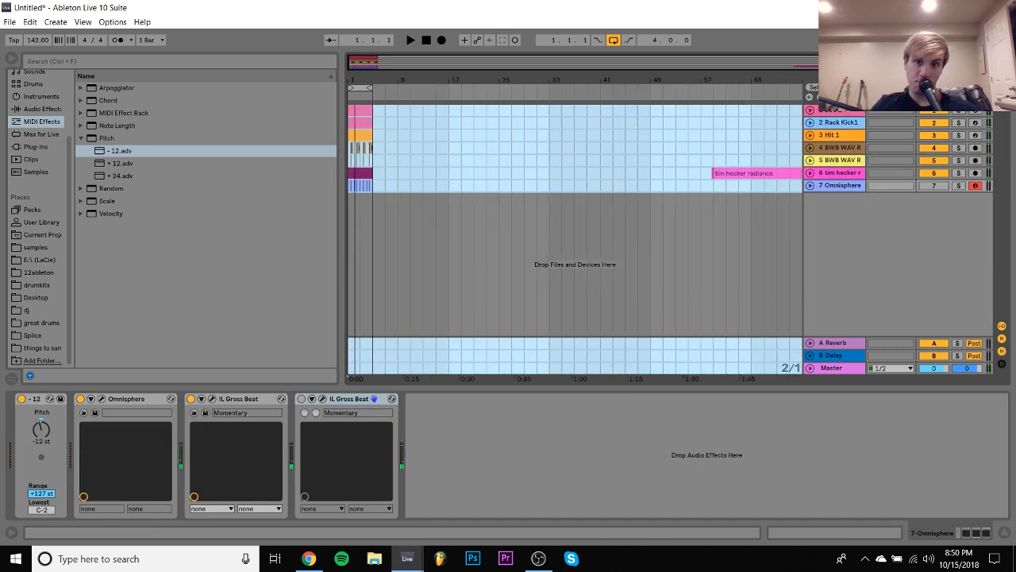
{"action": "left_click_drag", "start_coordinate": [576, 142], "coordinate": [807, 207]}
{"action": "key", "text": "Delete"}
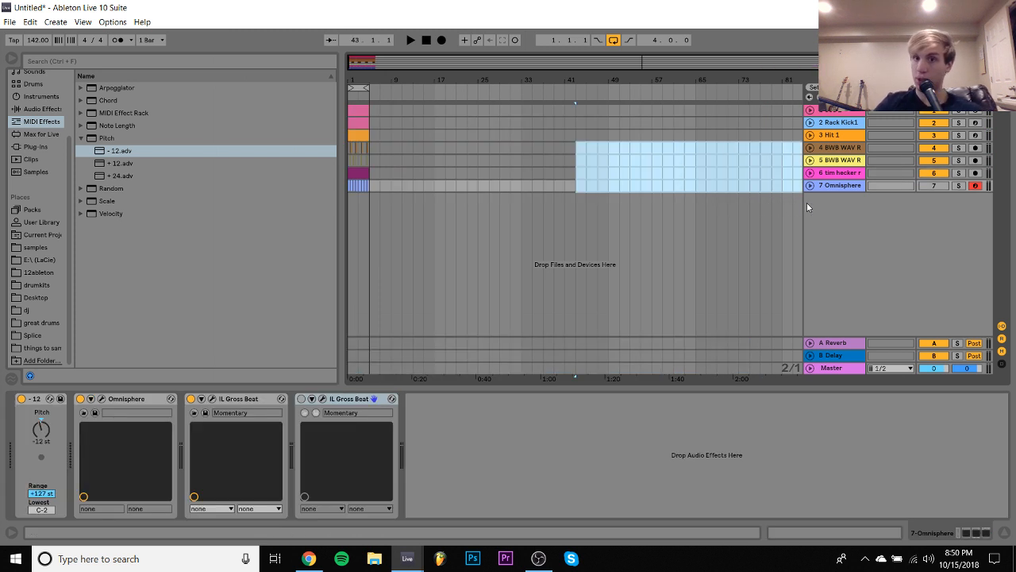
- Duplicate the whole four-bar loop three times to fill 16 bars
{"action": "key", "text": "ctrl+a"}
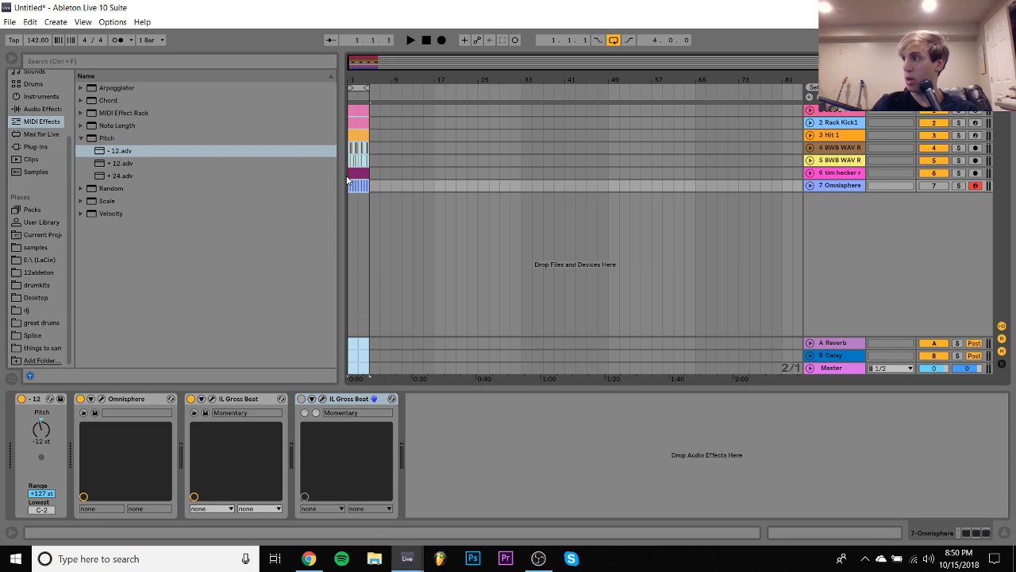
{"action": "key", "text": "ctrl+d"}
{"action": "key", "text": "ctrl+d"}
{"action": "key", "text": "ctrl+d"}
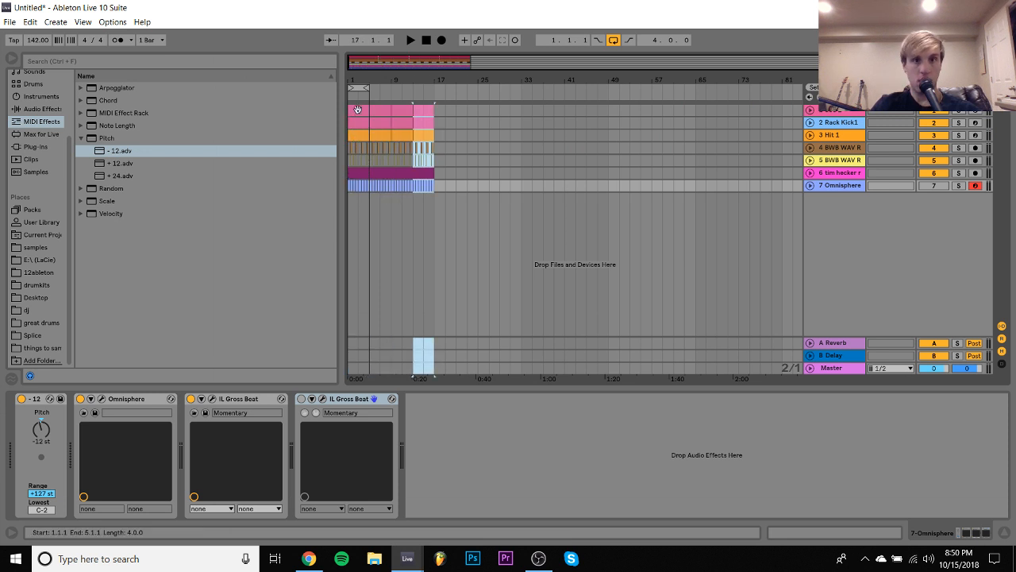
- Move the entire 16-bar arrangement so that it starts at bar 9
{"action": "left_click", "coordinate": [359, 110], "text": "shift"}
{"action": "key", "text": "space"}
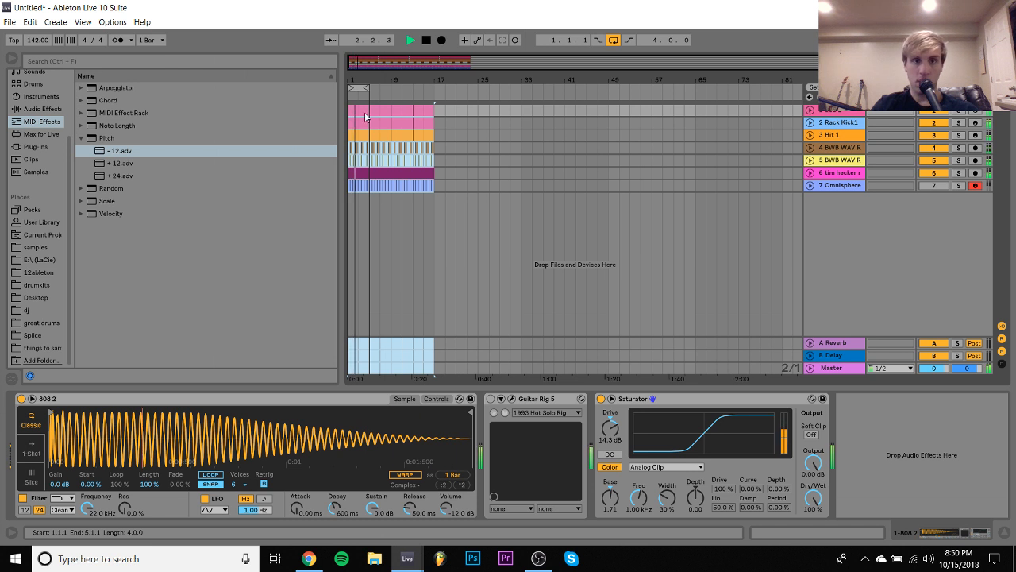
{"action": "key", "text": "ctrl+x"}
{"action": "key", "text": "space"}
{"action": "left_click", "coordinate": [393, 110]}
{"action": "key", "text": "ctrl+v"}
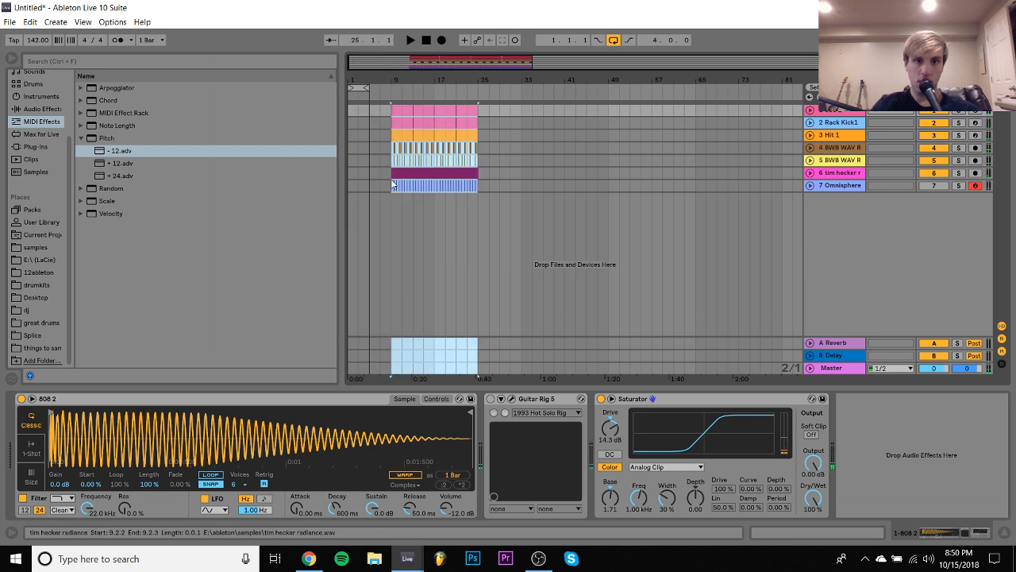
- Copy the first eight bars of the tim hecker and Omnisphere clips to bar 1 as an intro, and play it with looping off
{"action": "left_click_drag", "start_coordinate": [392, 184], "coordinate": [433, 172]}
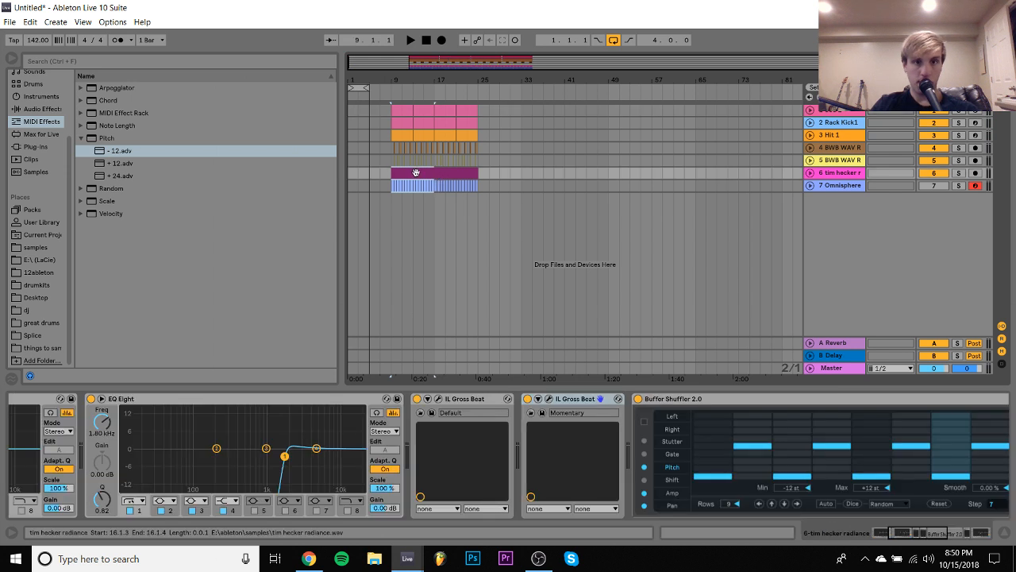
{"action": "left_click", "coordinate": [348, 172]}
{"action": "key", "text": "ctrl+v"}
{"action": "key", "text": "space"}
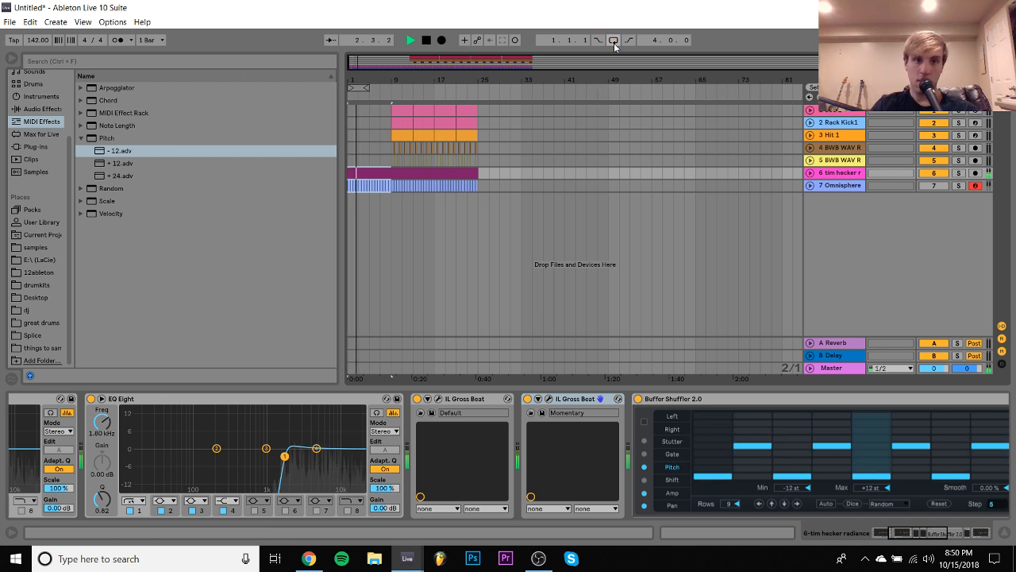
{"action": "left_click", "coordinate": [613, 40]}
- Insert a new MIDI track below the track 5 clap and resume playback from bar 5
{"action": "left_click", "coordinate": [370, 160]}
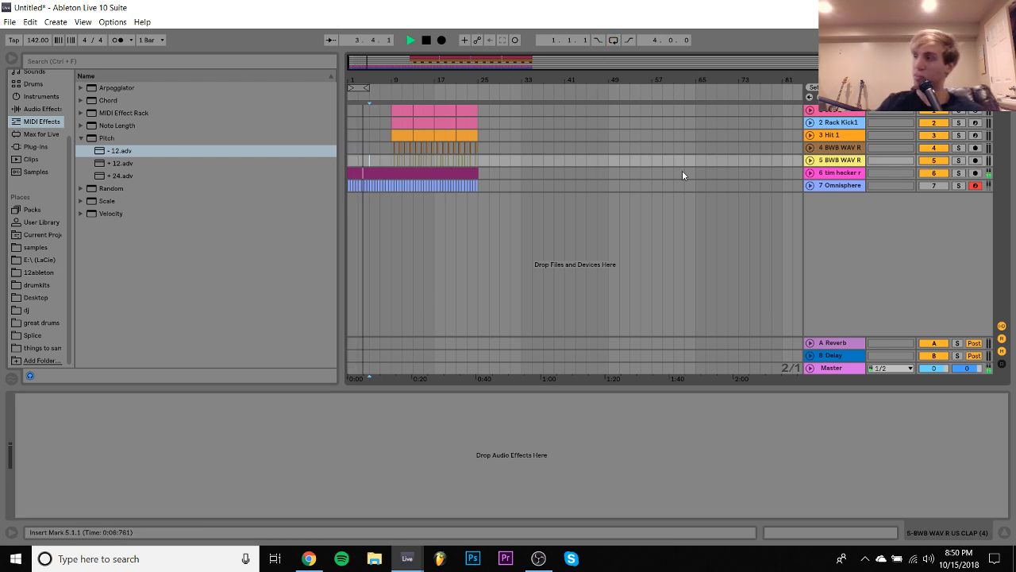
{"action": "key", "text": "space"}
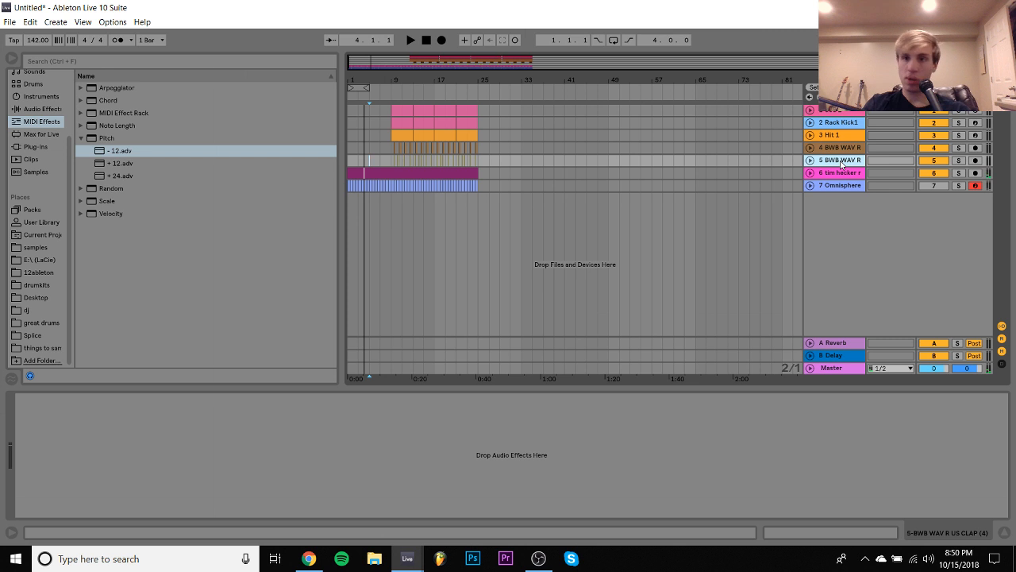
{"action": "key", "text": "ctrl+shift+t"}
{"action": "key", "text": "space"}
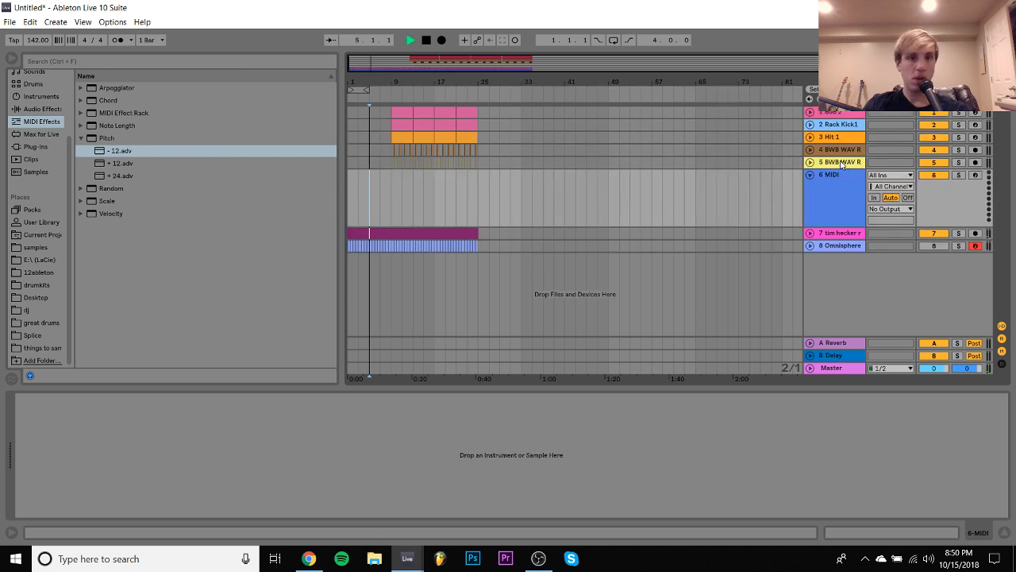
- Load the Nexus.64 plug-in onto the empty MIDI track 6 and dismiss the jBridge error message
{"action": "left_click", "coordinate": [35, 146]}
{"action": "scroll", "coordinate": [119, 235], "scroll_direction": "up", "scroll_amount": 9}
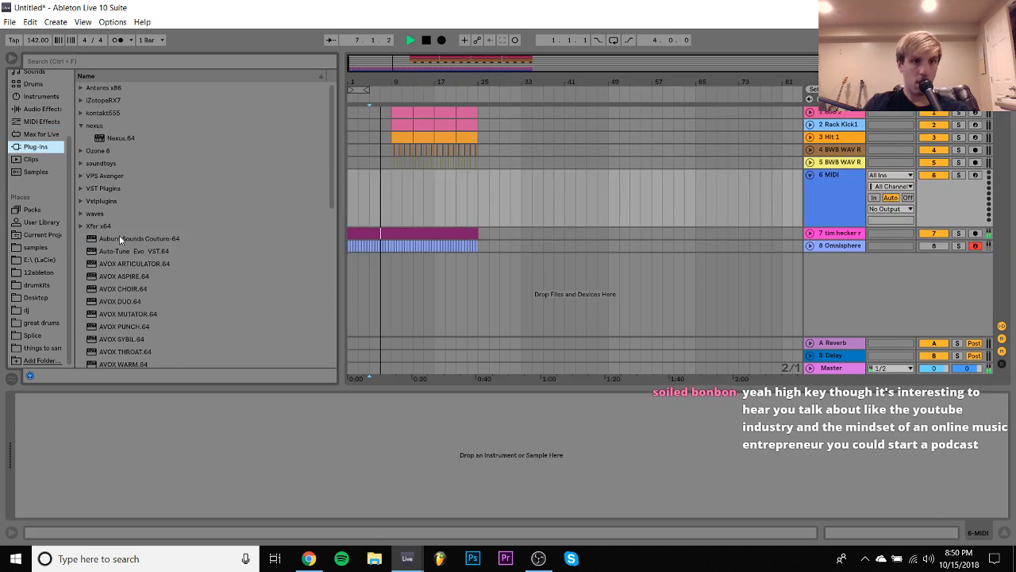
{"action": "left_click_drag", "start_coordinate": [119, 138], "coordinate": [414, 194]}
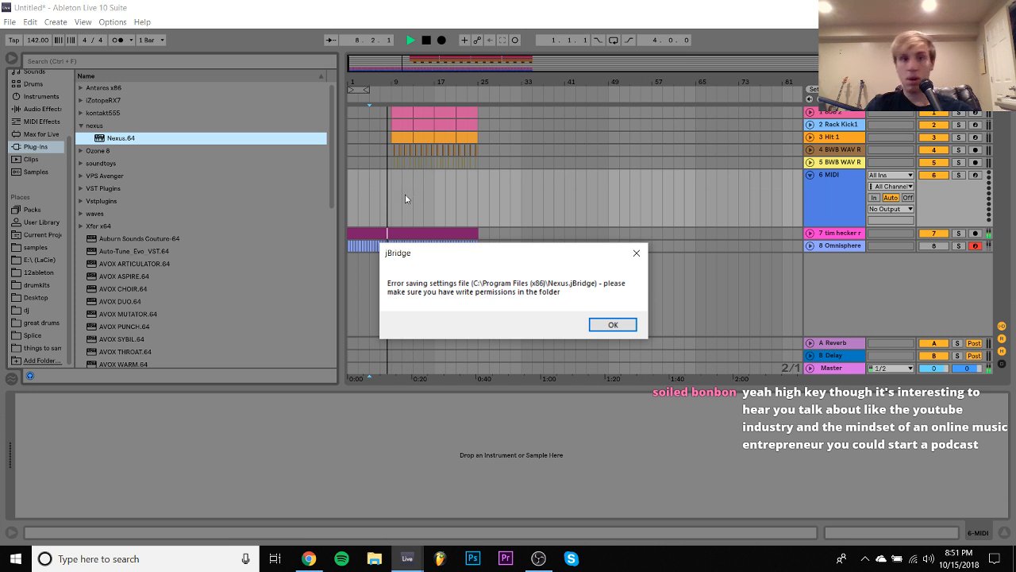
{"action": "left_click", "coordinate": [612, 326]}
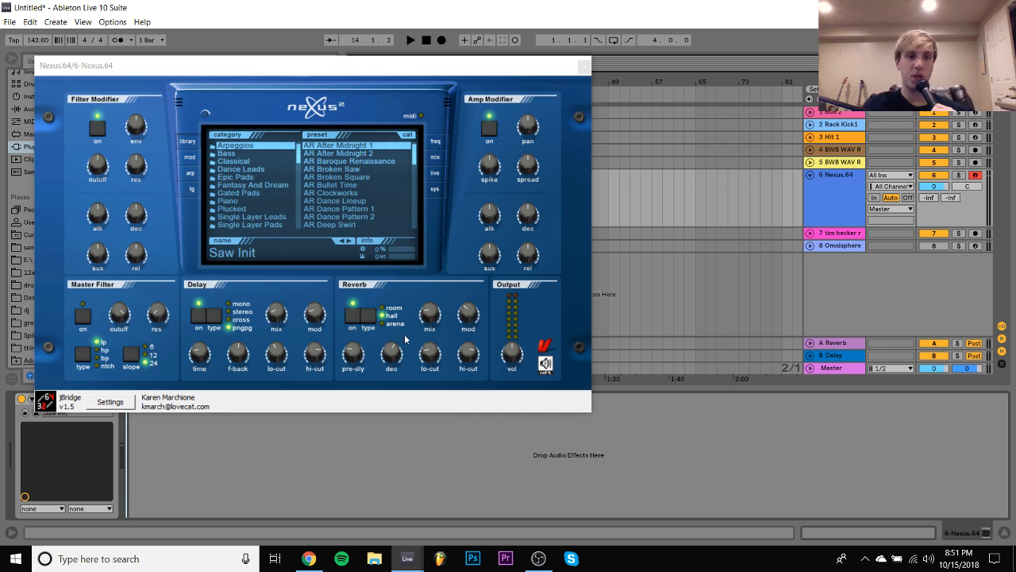
- Load the Pridz Sidechain Bass preset from Nexus's XP Dance vol.1 category and close the plug-in window
{"action": "left_click", "coordinate": [298, 213]}
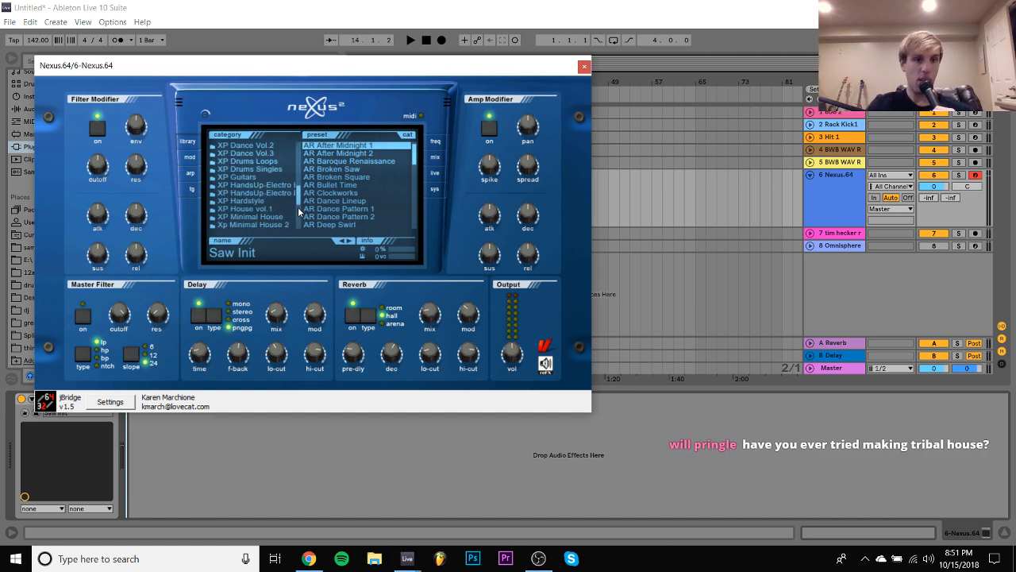
{"action": "left_click", "coordinate": [298, 196]}
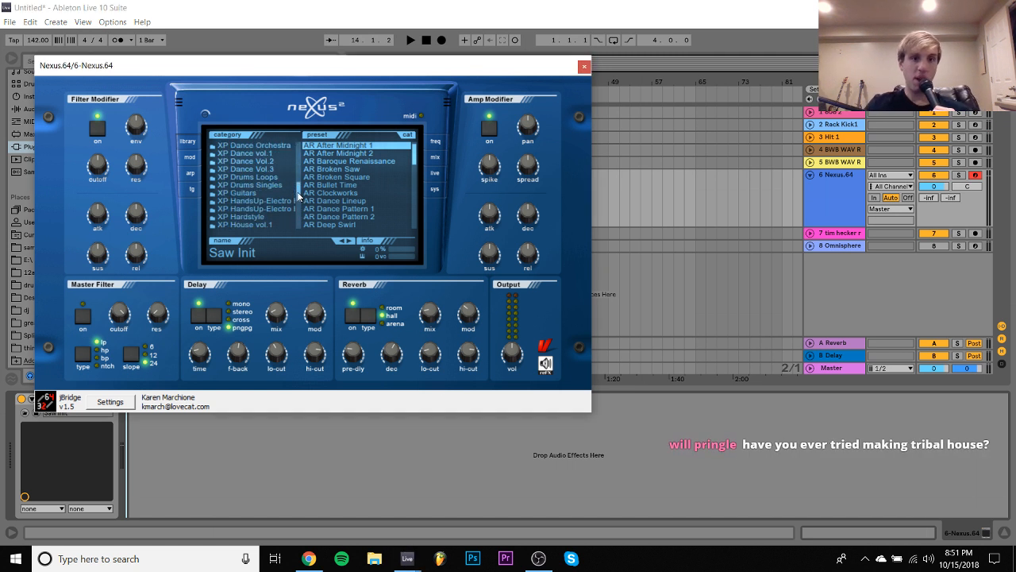
{"action": "left_click", "coordinate": [264, 157]}
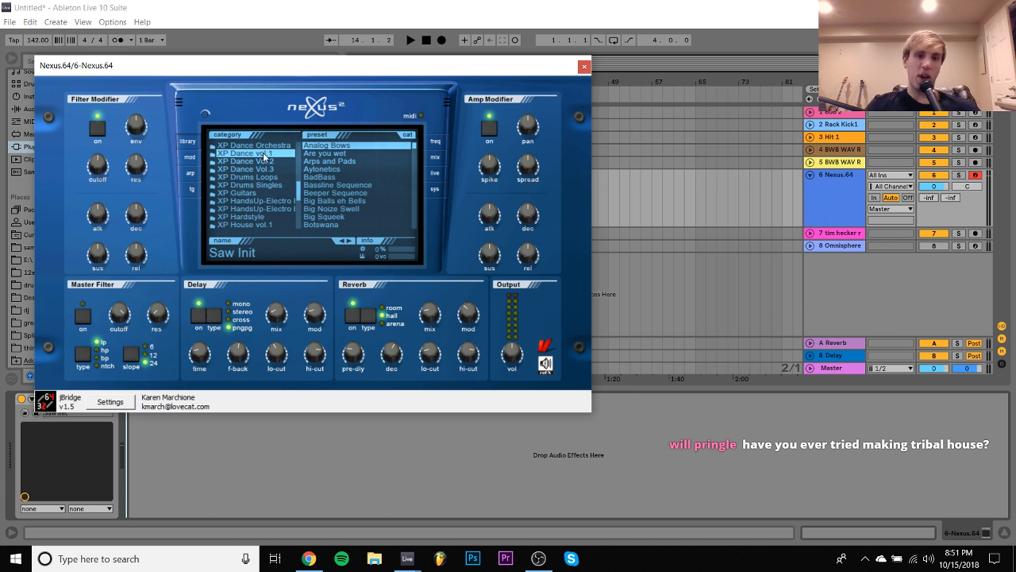
{"action": "scroll", "coordinate": [413, 208], "scroll_direction": "down", "scroll_amount": 15}
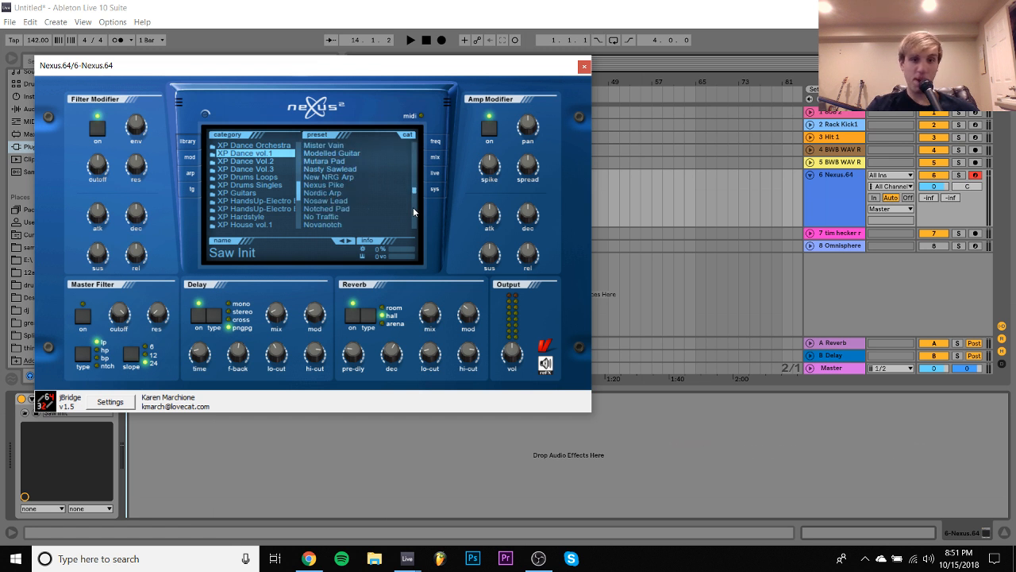
{"action": "scroll", "coordinate": [413, 208], "scroll_direction": "down", "scroll_amount": 5}
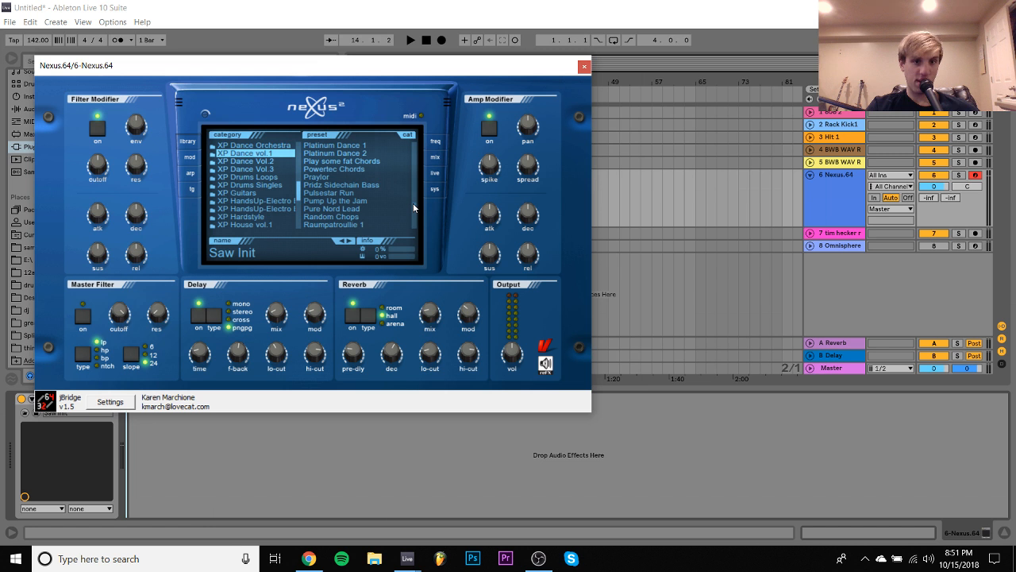
{"action": "left_click", "coordinate": [351, 184]}
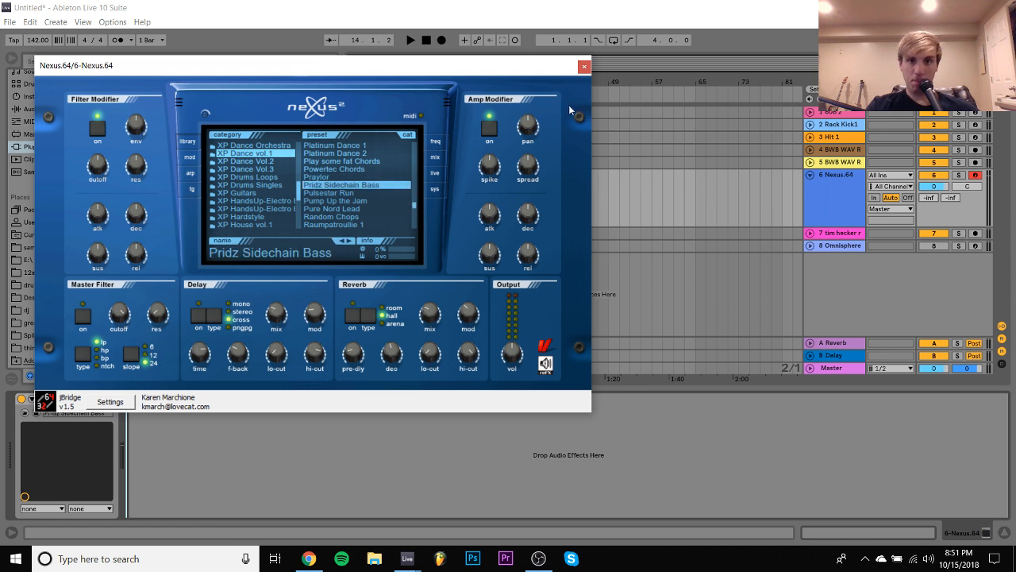
{"action": "left_click", "coordinate": [584, 66]}
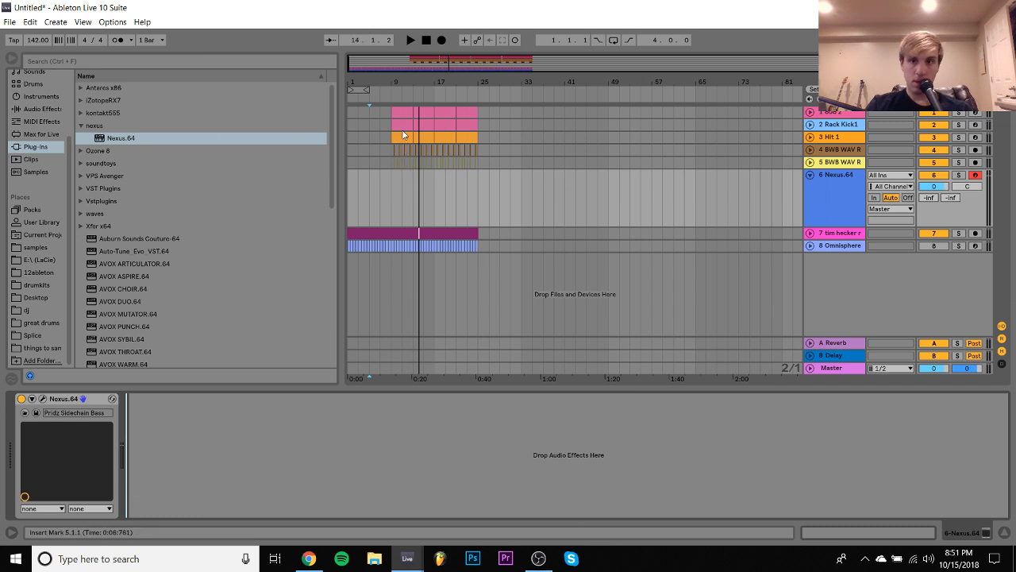
- Copy the four-bar 808 clip to bar 1 of the Nexus track, delete all notes except the first and transpose it down to C2
{"action": "left_click_drag", "start_coordinate": [370, 199], "coordinate": [349, 199]}
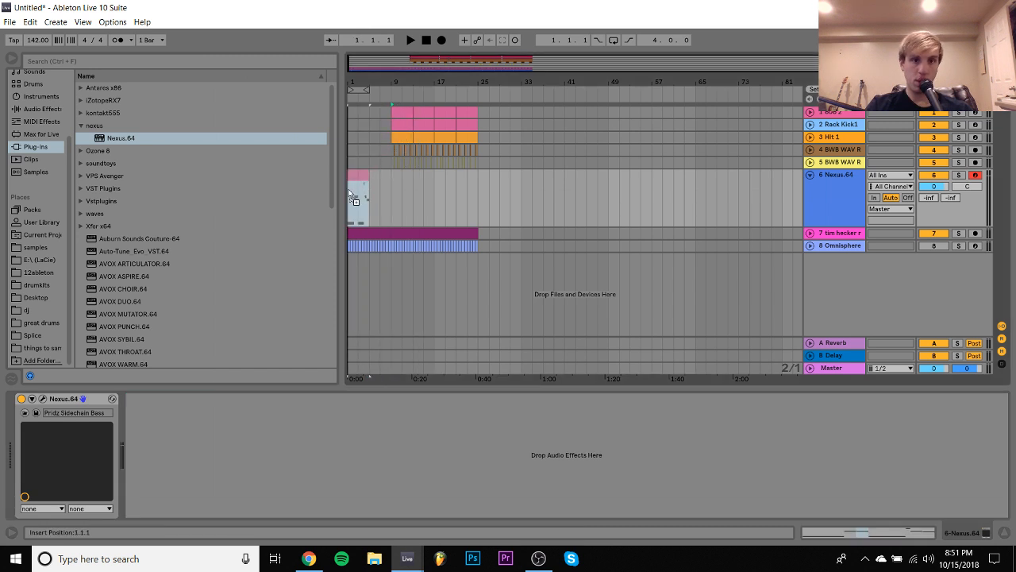
{"action": "key", "text": "ctrl+shift+m"}
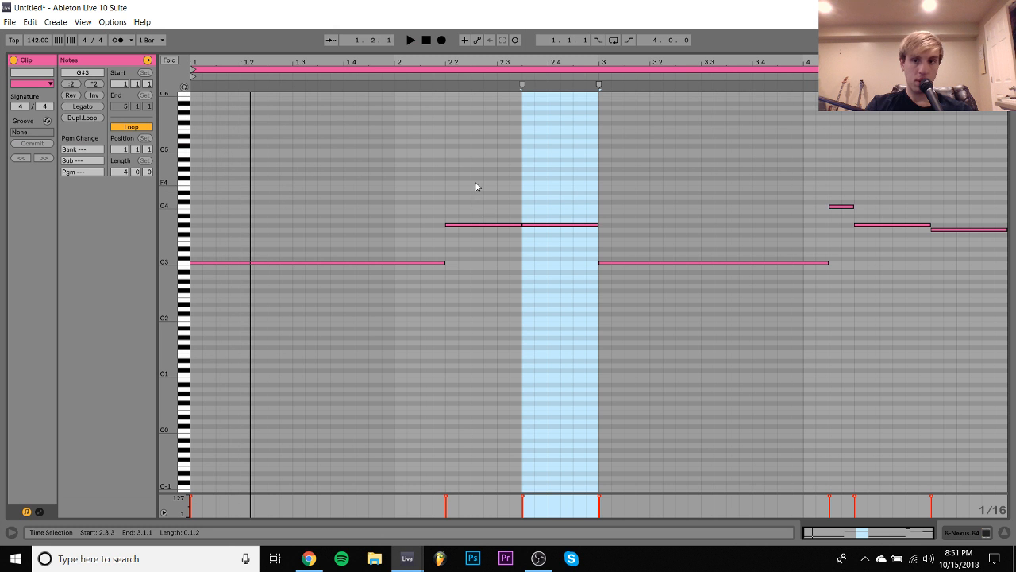
{"action": "left_click_drag", "start_coordinate": [475, 183], "coordinate": [1012, 432]}
{"action": "key", "text": "Delete"}
{"action": "key", "text": "ctrl+a"}
{"action": "key", "text": "shift+Down"}
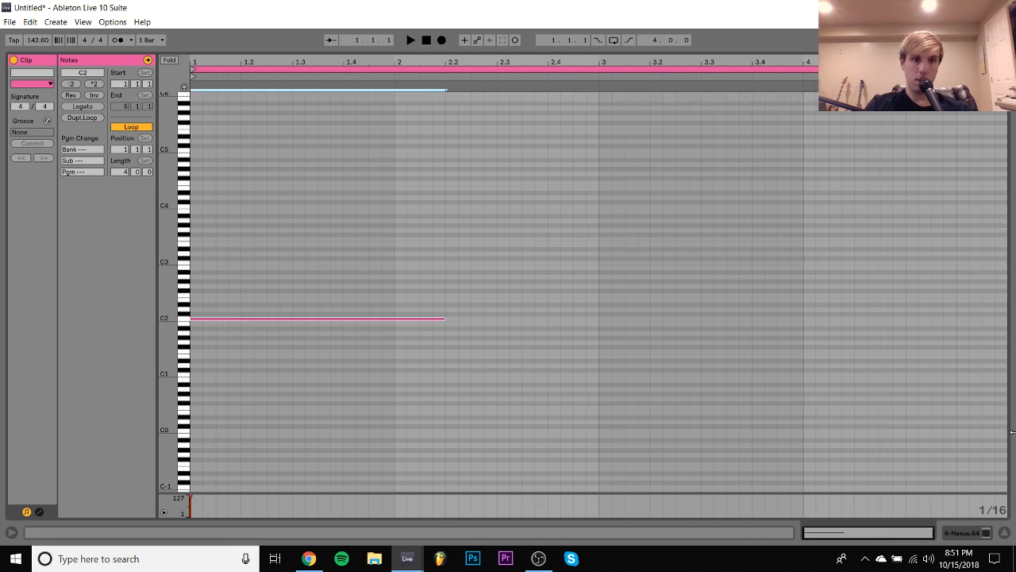
- Audition the bass note, lower it another octave to C1 and stretch it with Legato across the four-bar clip
{"action": "key", "text": "space"}
{"action": "key", "text": "space"}
{"action": "key", "text": "shift+Down"}
{"action": "key", "text": "space"}
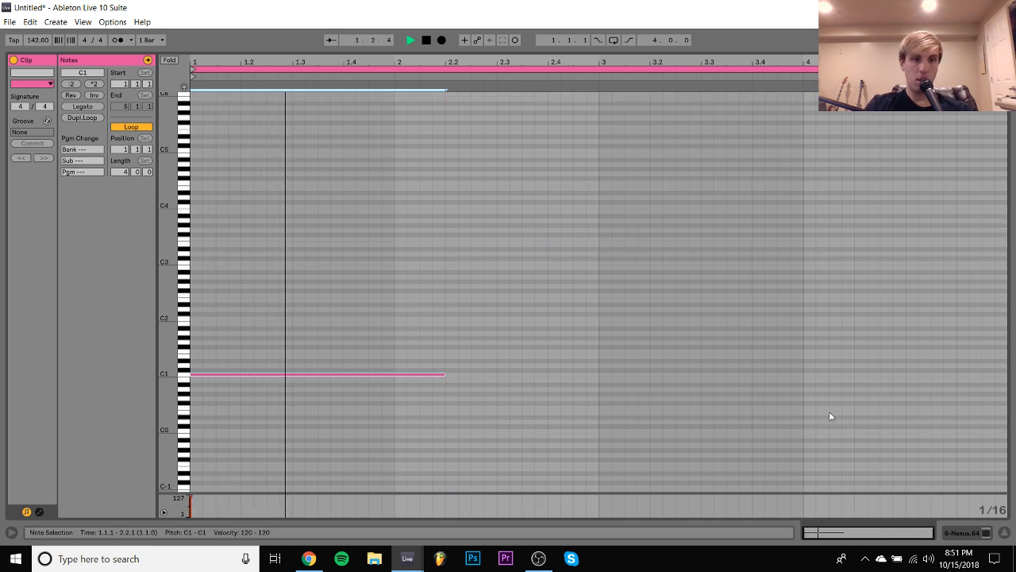
{"action": "left_click", "coordinate": [86, 107]}
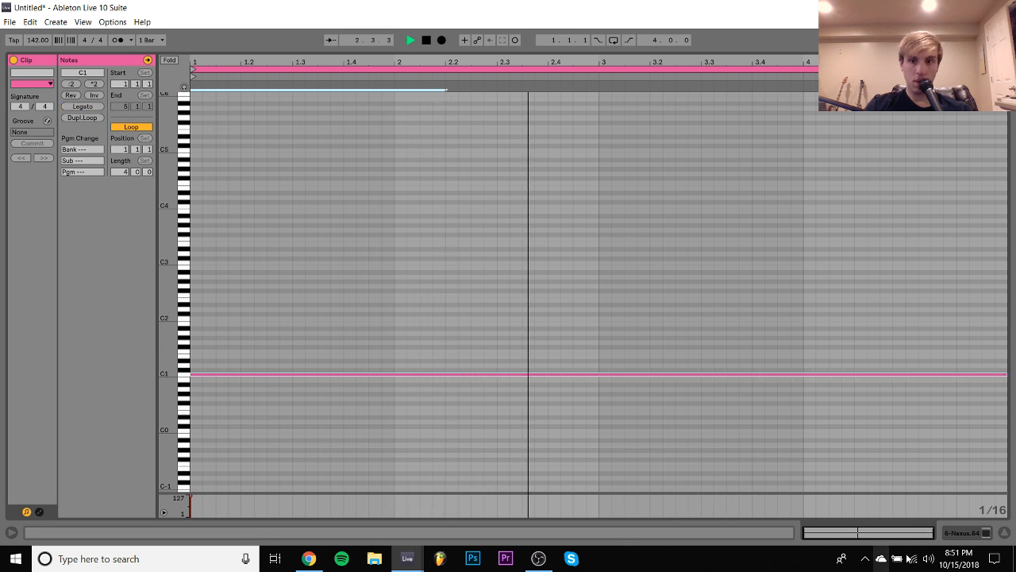
- Consolidate the first eight bars of the Nexus track into one clip and sustain the C1 note through all eight bars
{"action": "key", "text": "space"}
{"action": "left_click", "coordinate": [971, 534]}
{"action": "left_click_drag", "start_coordinate": [390, 185], "coordinate": [335, 183]}
{"action": "key", "text": "ctrl+j"}
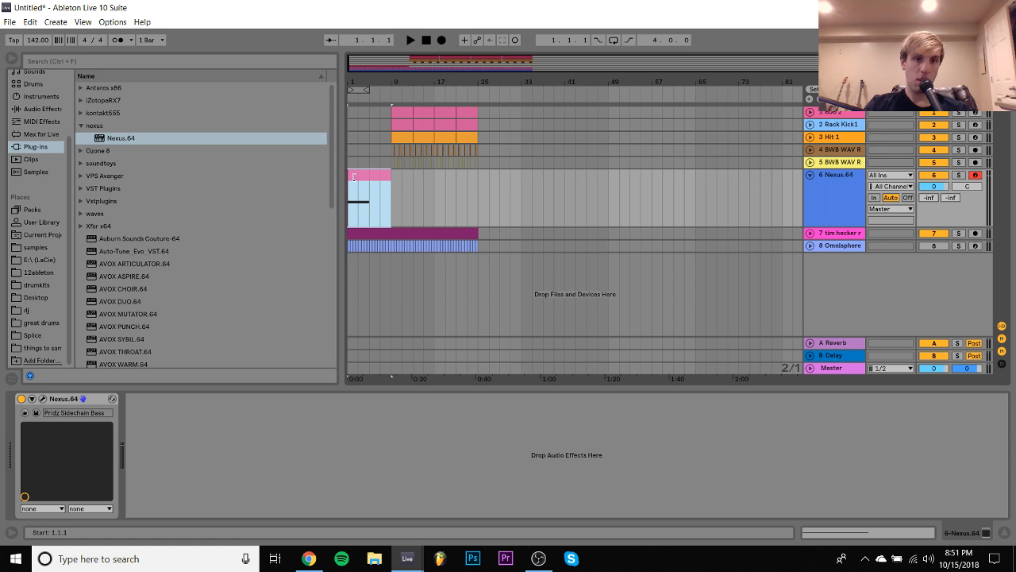
{"action": "double_click", "coordinate": [366, 175]}
{"action": "key", "text": "space"}
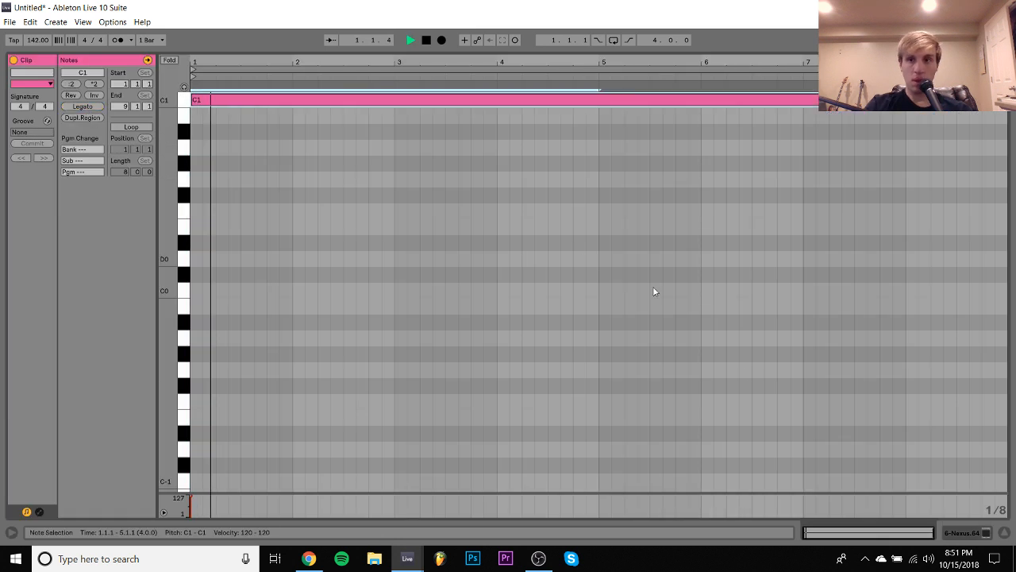
{"action": "left_click", "coordinate": [968, 534]}
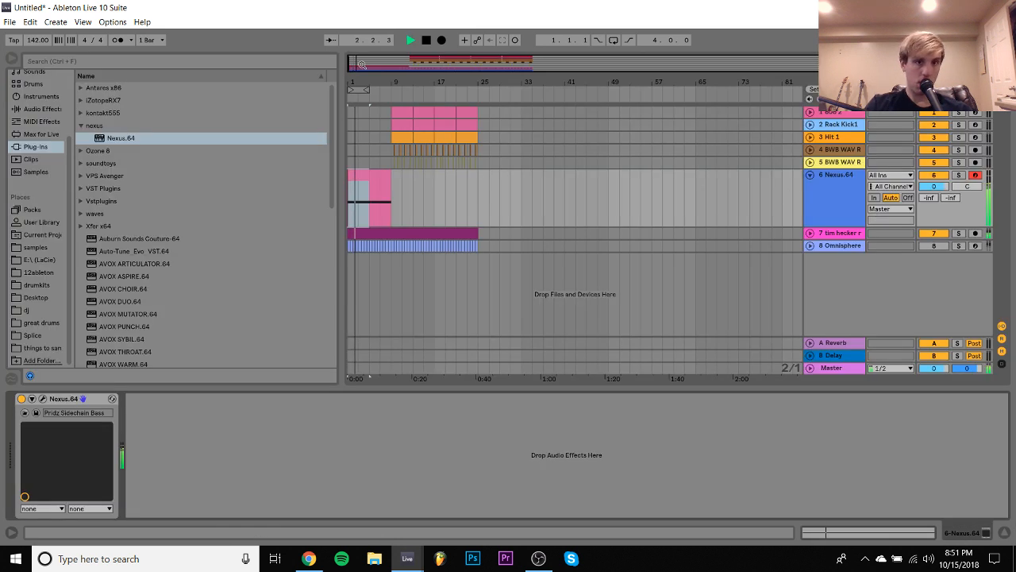
- Shorten the Nexus clip to end at bar 8 and set the track's volume to -16.4 dB while playing the intro
{"action": "left_click_drag", "start_coordinate": [385, 78], "coordinate": [570, 123]}
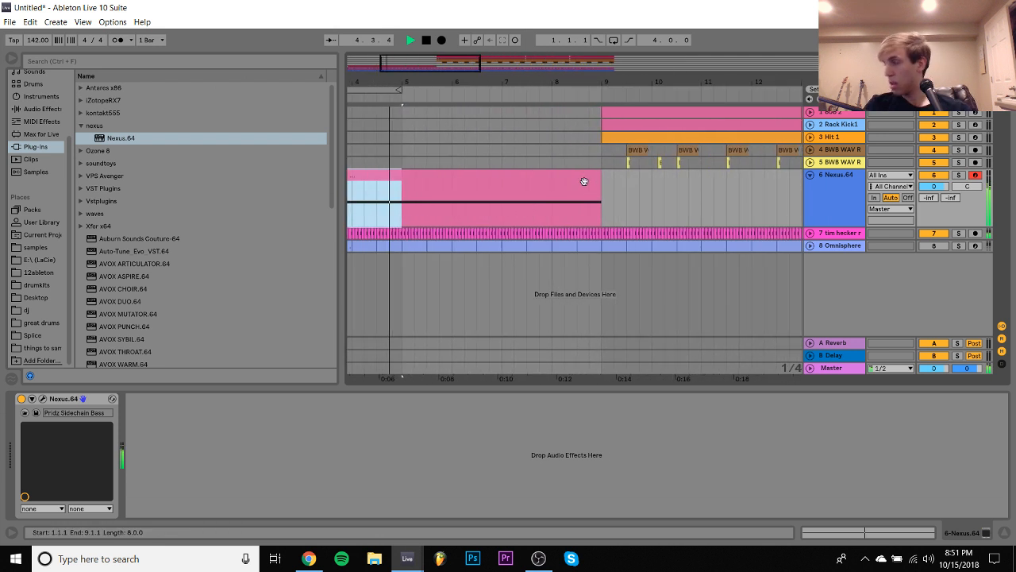
{"action": "left_click_drag", "start_coordinate": [601, 177], "coordinate": [552, 174]}
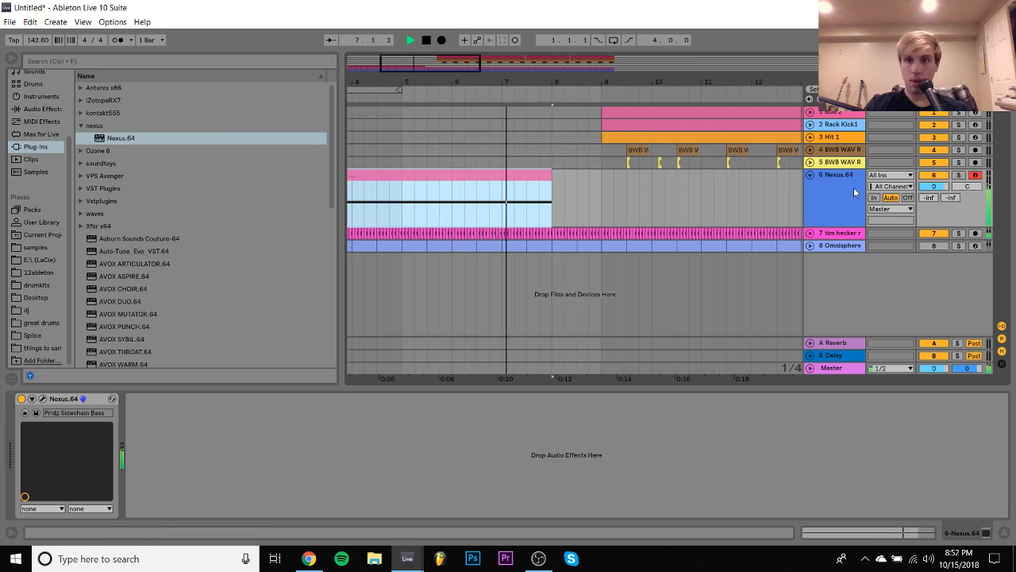
{"action": "left_click_drag", "start_coordinate": [937, 187], "coordinate": [938, 186]}
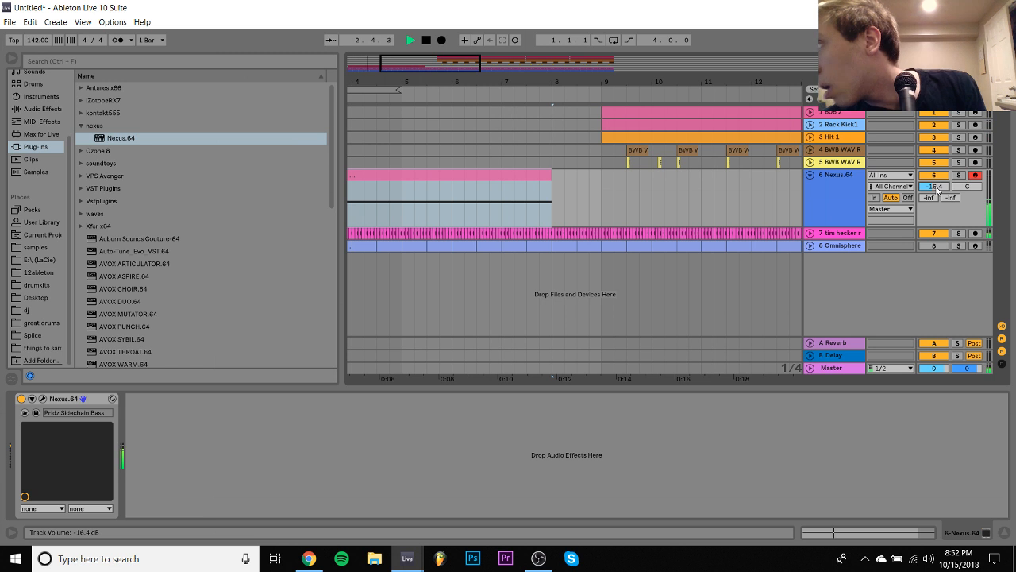
{"action": "key", "text": "space"}
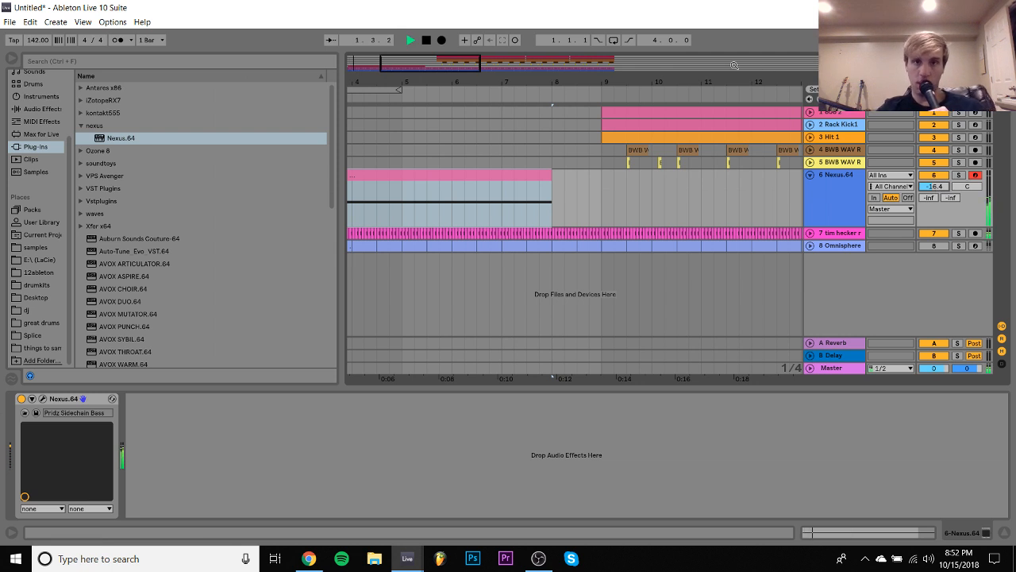
- Play the arrangement from bar 9, where the drums enter
{"action": "left_click_drag", "start_coordinate": [722, 82], "coordinate": [440, 81]}
{"action": "left_click", "coordinate": [416, 142]}
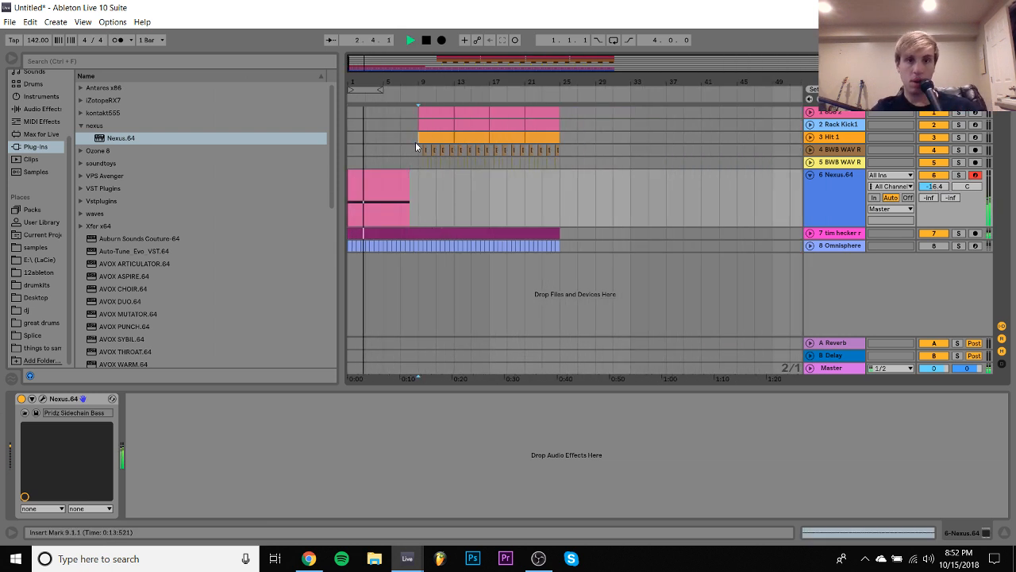
{"action": "key", "text": "space"}
{"action": "key", "text": "space"}
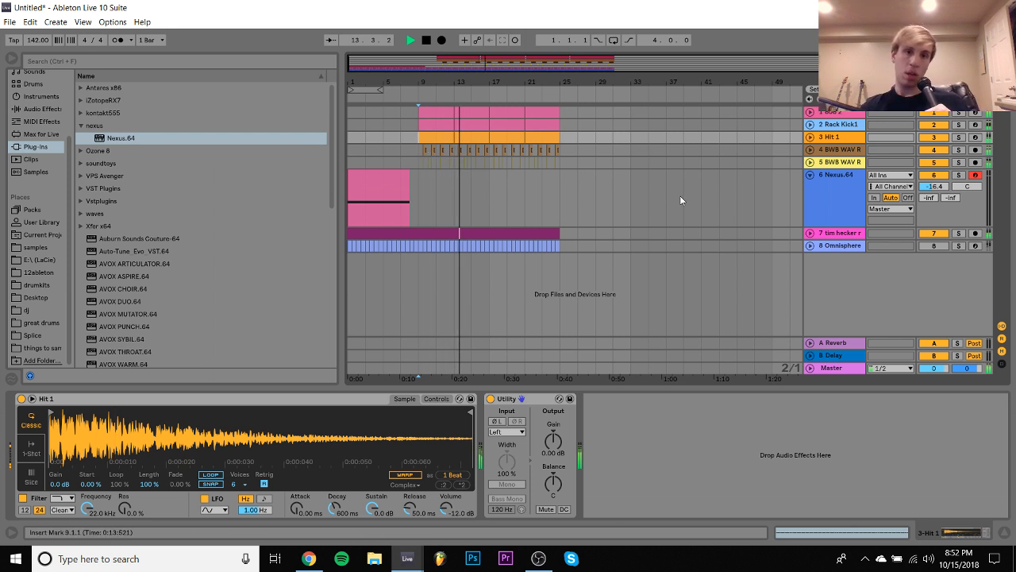
- Insert a new MIDI track below the track 4 clap, zoom in on bar 9 and stop playback
{"action": "left_click", "coordinate": [845, 151]}
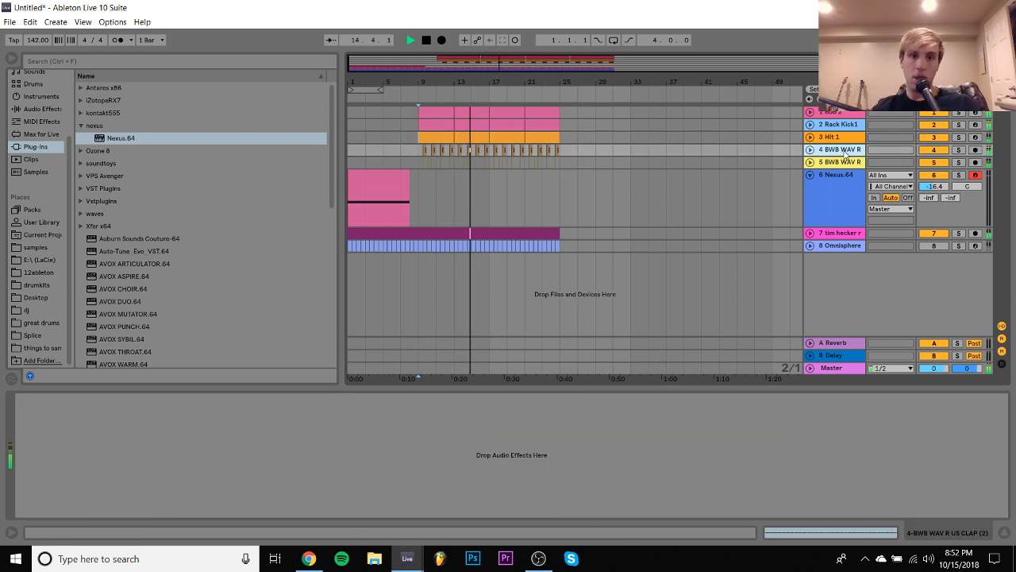
{"action": "key", "text": "ctrl+shift+t"}
{"action": "left_click_drag", "start_coordinate": [419, 83], "coordinate": [419, 176]}
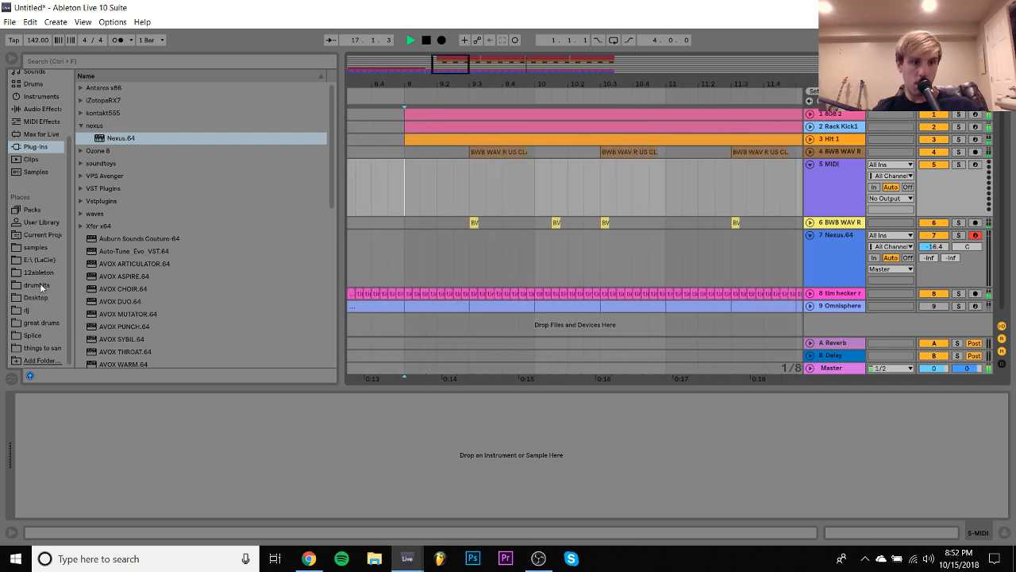
{"action": "key", "text": "space"}
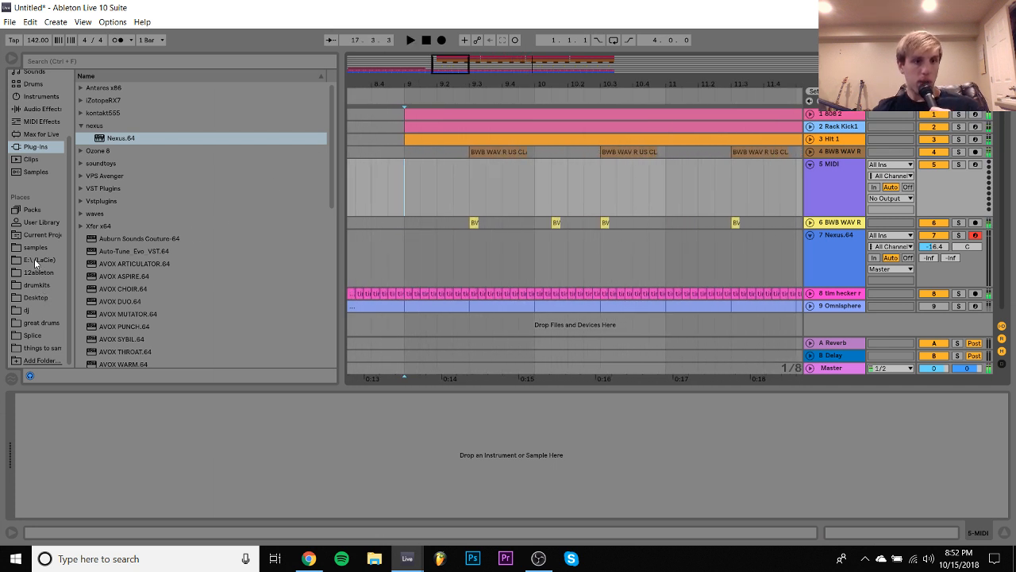
- Audition Percs (3).wav and Z Shaker.wav from the XO TOUR Llif3 Drum Kit and place Percs (3).wav on the new track at 9.2
{"action": "left_click", "coordinate": [32, 335]}
{"action": "left_click", "coordinate": [50, 323]}
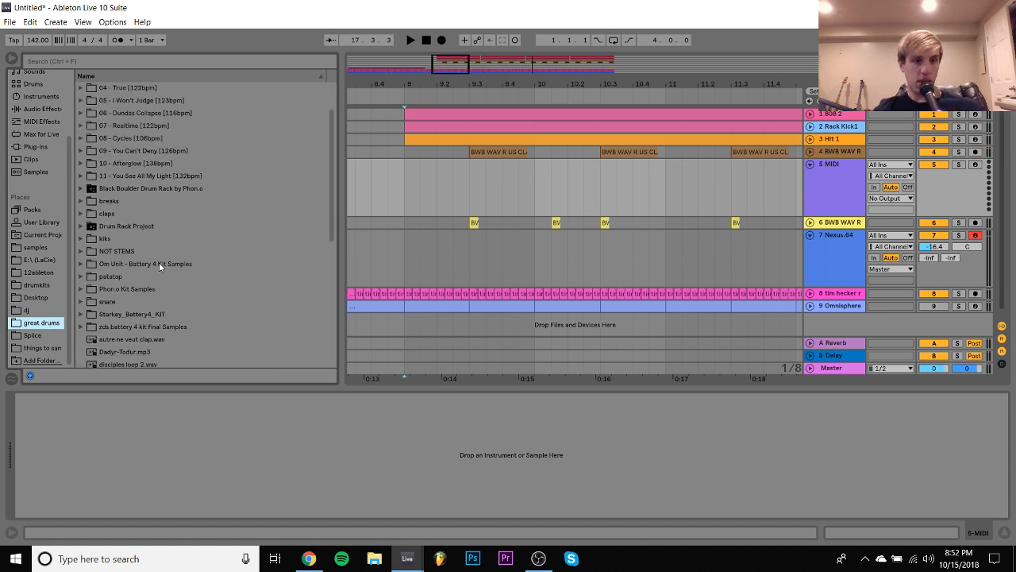
{"action": "left_click", "coordinate": [36, 286]}
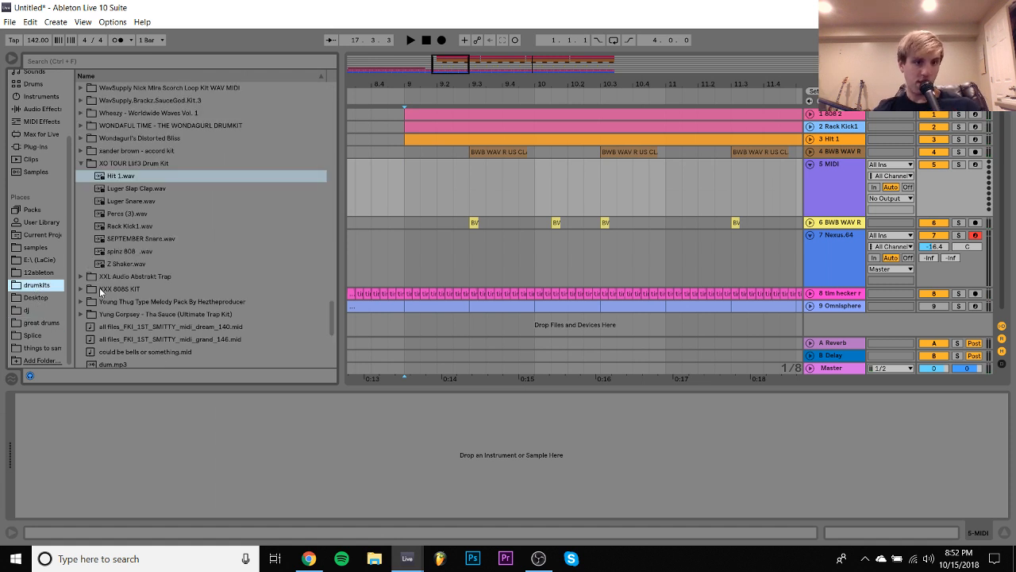
{"action": "scroll", "coordinate": [100, 287], "scroll_direction": "down", "scroll_amount": 2}
{"action": "scroll", "coordinate": [99, 287], "scroll_direction": "up", "scroll_amount": 4}
{"action": "left_click", "coordinate": [131, 278]}
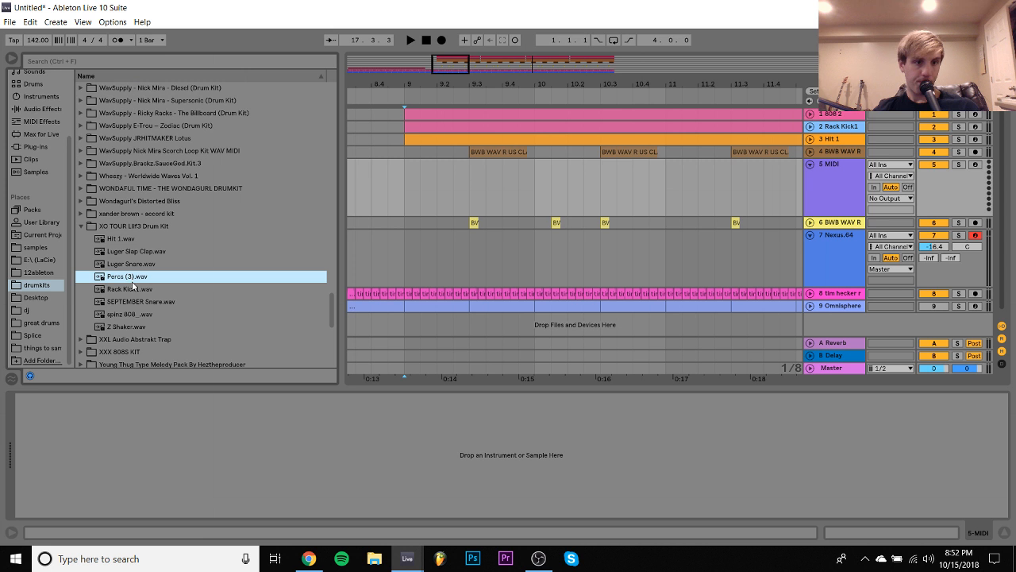
{"action": "left_click", "coordinate": [132, 326]}
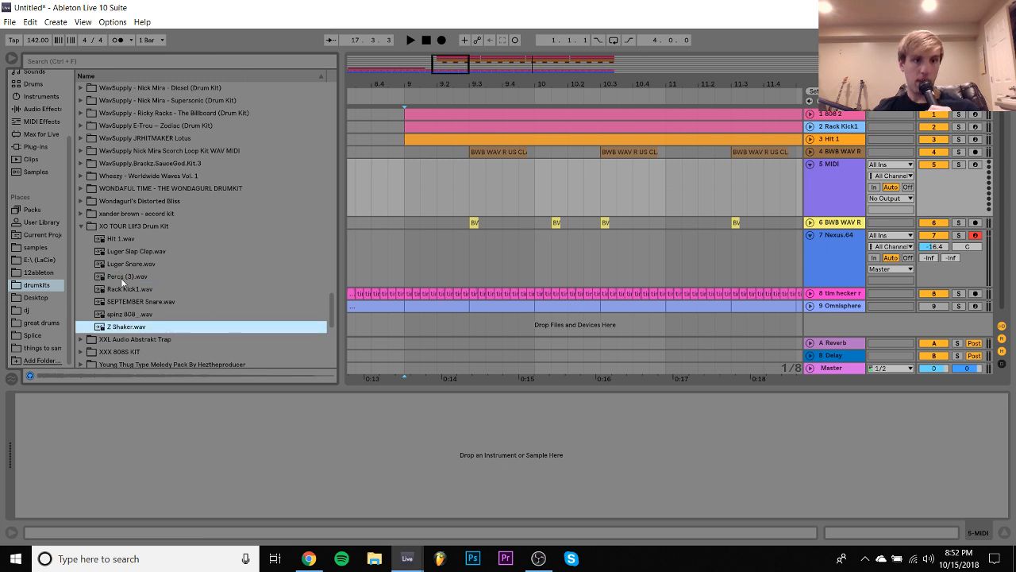
{"action": "left_click", "coordinate": [123, 278]}
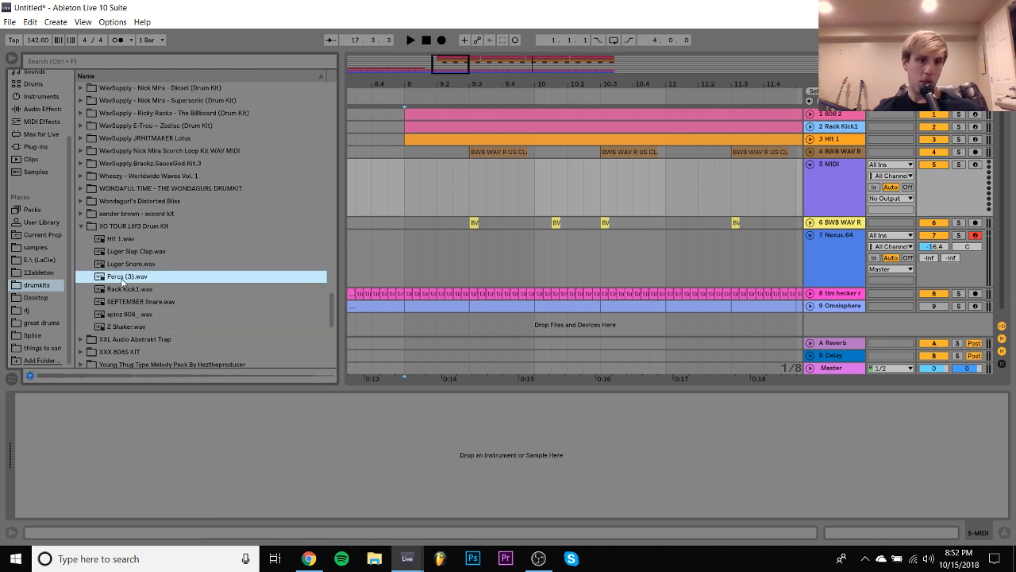
{"action": "left_click_drag", "start_coordinate": [351, 236], "coordinate": [438, 183]}
- Browse the drum kits to WavSupply - BWB - Wav R Us and open its BWB WAV R US OPEN HATS folder
{"action": "left_click", "coordinate": [107, 215]}
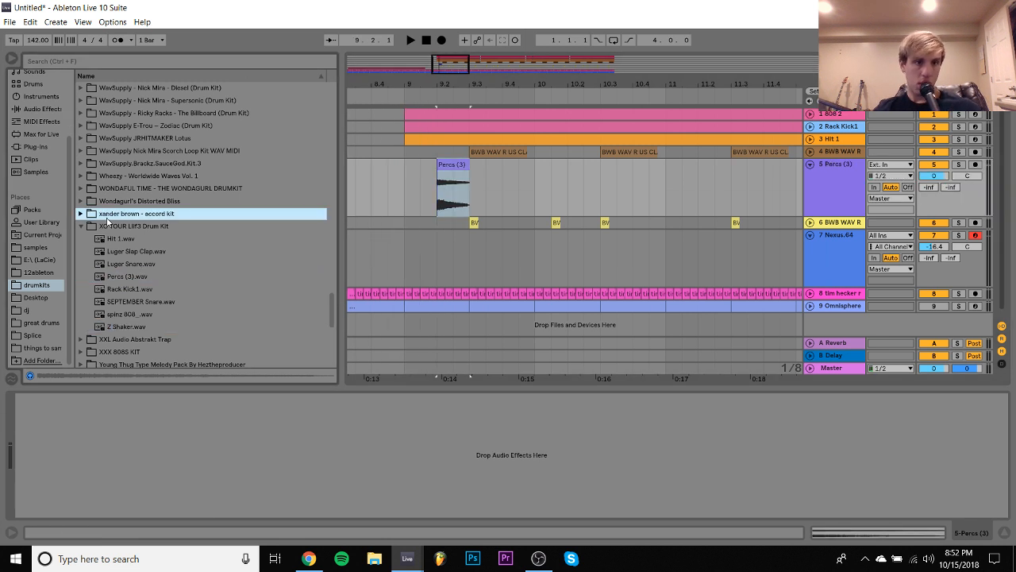
{"action": "key", "text": "Up"}
{"action": "key", "text": "Up"}
{"action": "key", "text": "Up"}
{"action": "key", "text": "Up"}
{"action": "key", "text": "Up"}
{"action": "key", "text": "Up"}
{"action": "key", "text": "Up"}
{"action": "key", "text": "Up"}
{"action": "key", "text": "Up"}
{"action": "key", "text": "Up"}
{"action": "key", "text": "Up"}
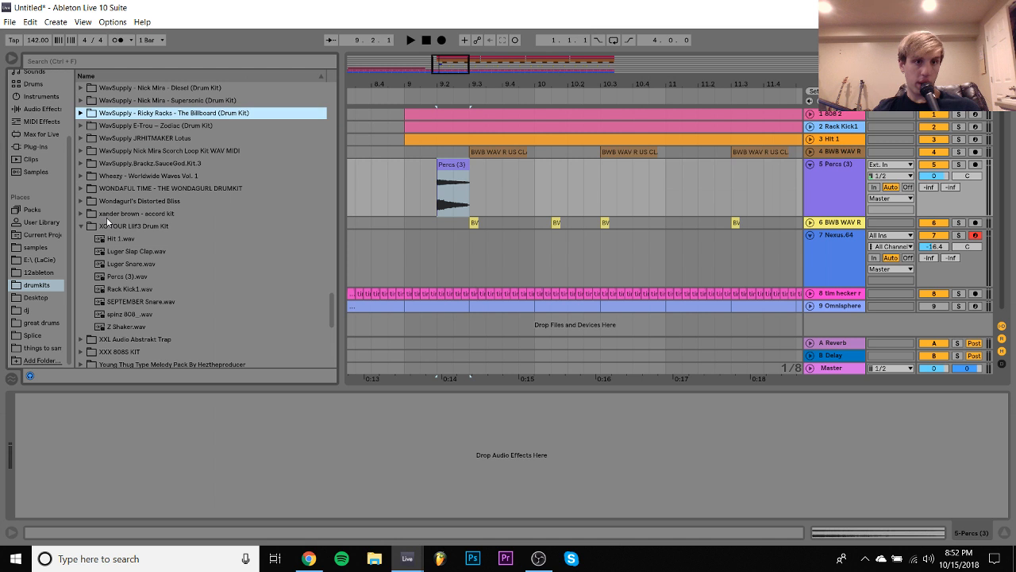
{"action": "key", "text": "Up"}
{"action": "key", "text": "Right"}
{"action": "key", "text": "Down"}
{"action": "key", "text": "Down"}
{"action": "key", "text": "Down"}
{"action": "key", "text": "Down"}
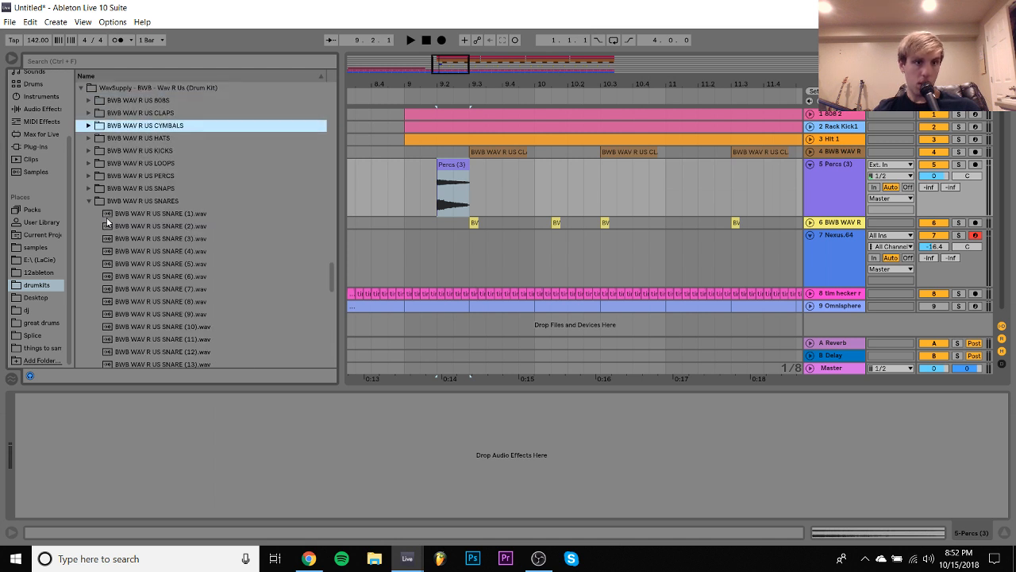
{"action": "key", "text": "Right"}
{"action": "key", "text": "Down"}
{"action": "key", "text": "Right"}
{"action": "key", "text": "Down"}
{"action": "key", "text": "Left"}
{"action": "key", "text": "Left"}
- Audition the open hats and place BWB WAV R US OPEN HAT (1).wav on track 5 at bar 9, before Percs (3)
{"action": "key", "text": "Down"}
{"action": "key", "text": "Right"}
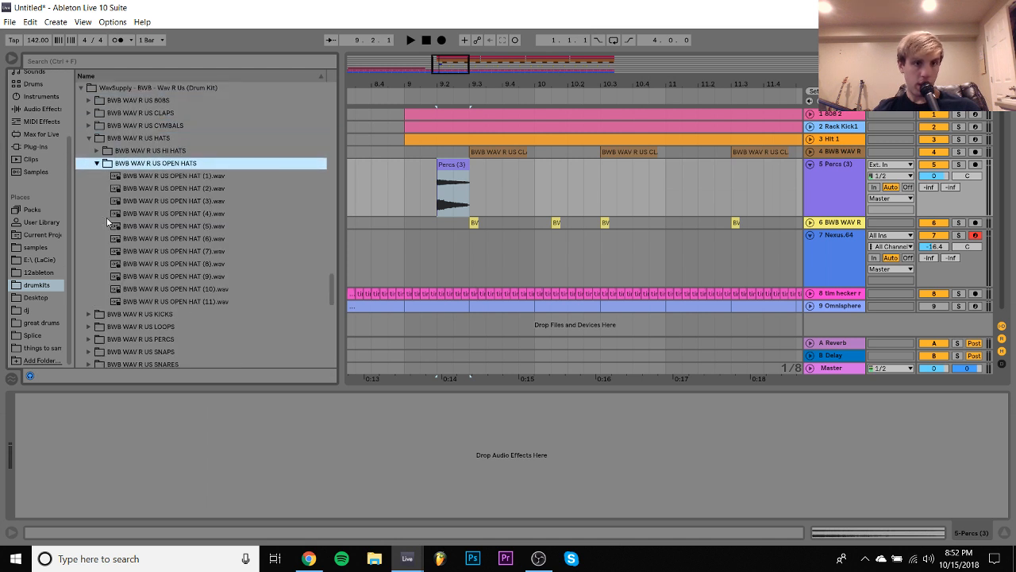
{"action": "key", "text": "Down"}
{"action": "key", "text": "Down"}
{"action": "key", "text": "Up"}
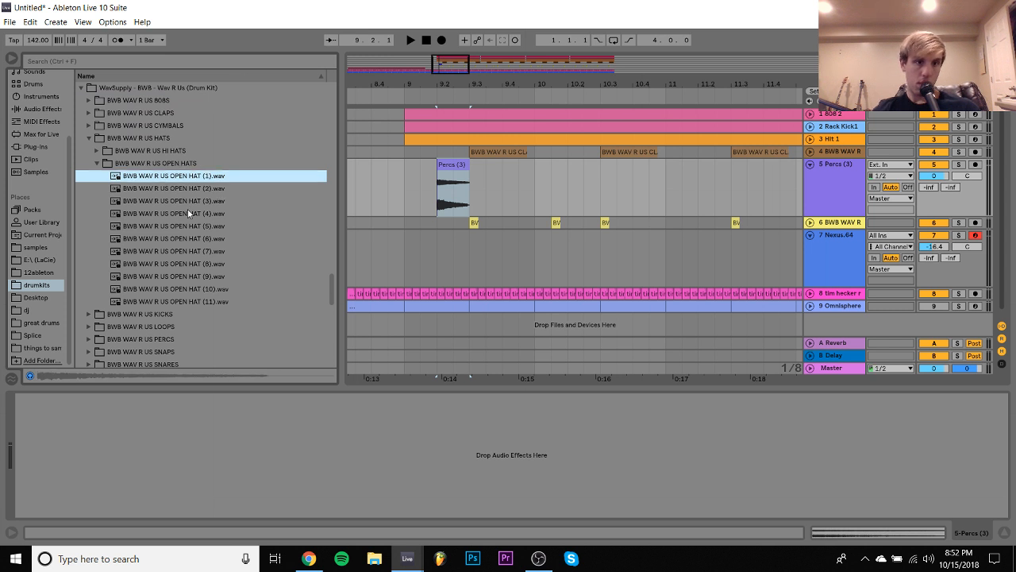
{"action": "left_click_drag", "start_coordinate": [175, 181], "coordinate": [409, 186]}
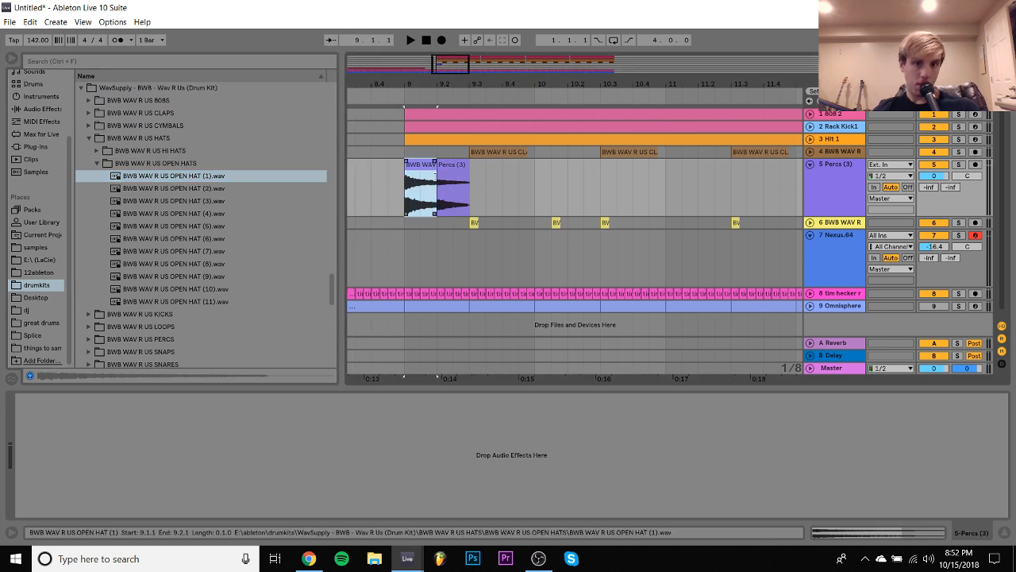
- Play the arrangement from bar 9 and set the Percs (3) track's volume to -9.5 dB
{"action": "left_click", "coordinate": [399, 173]}
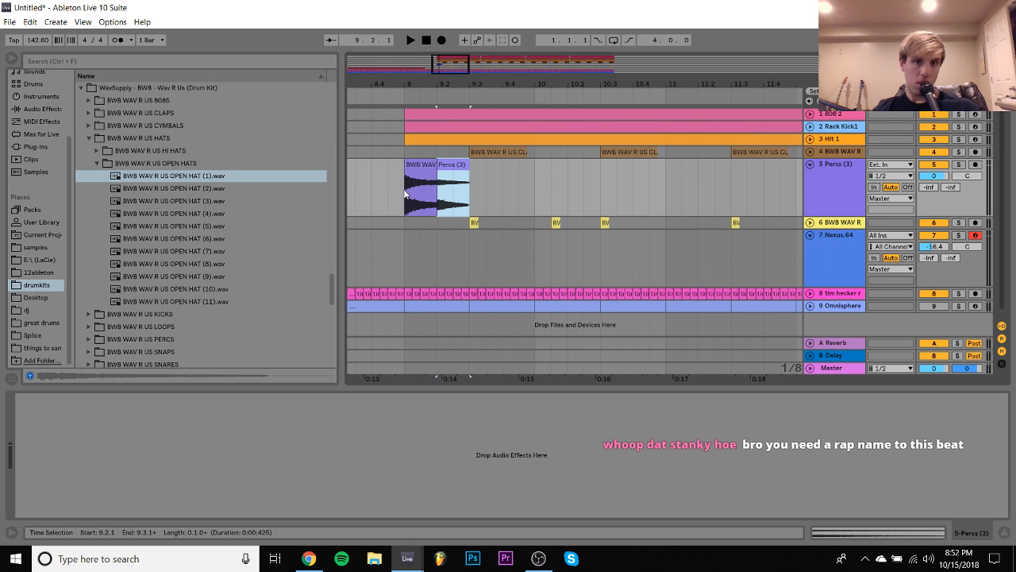
{"action": "key", "text": "space"}
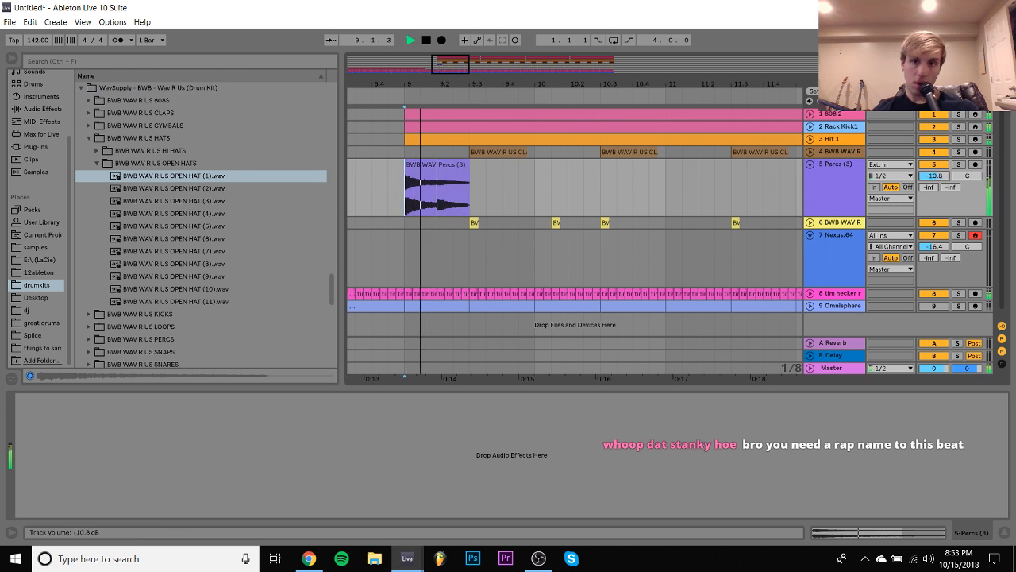
{"action": "left_click_drag", "start_coordinate": [934, 175], "coordinate": [934, 172]}
{"action": "left_click_drag", "start_coordinate": [670, 85], "coordinate": [593, 78]}
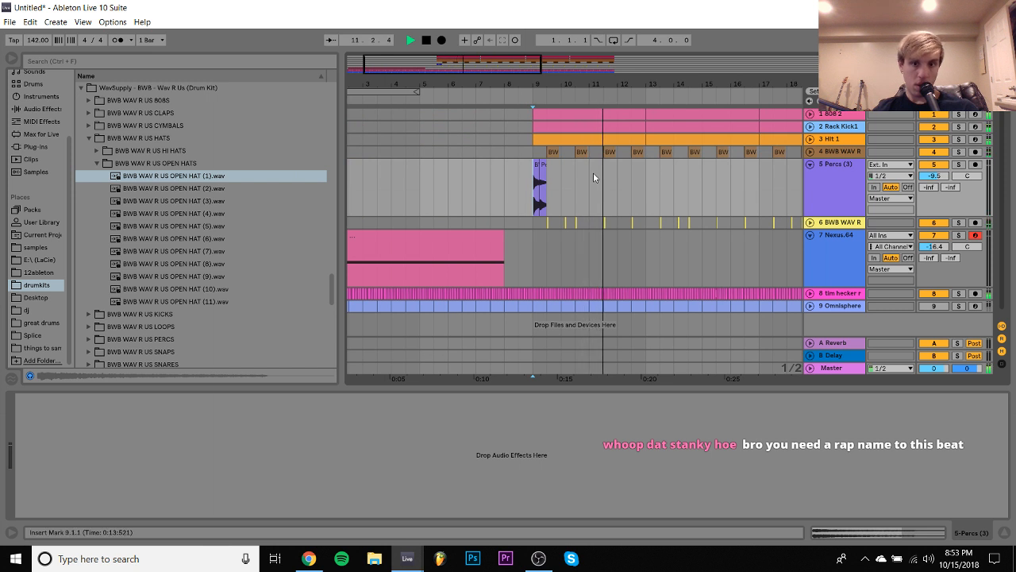
- Duplicate the four-bar percussion section from bar 9 to bar 13 and set the Percs (3) track's volume to -13.0 dB
{"action": "left_click", "coordinate": [646, 181], "text": "shift"}
{"action": "key", "text": "ctrl+d"}
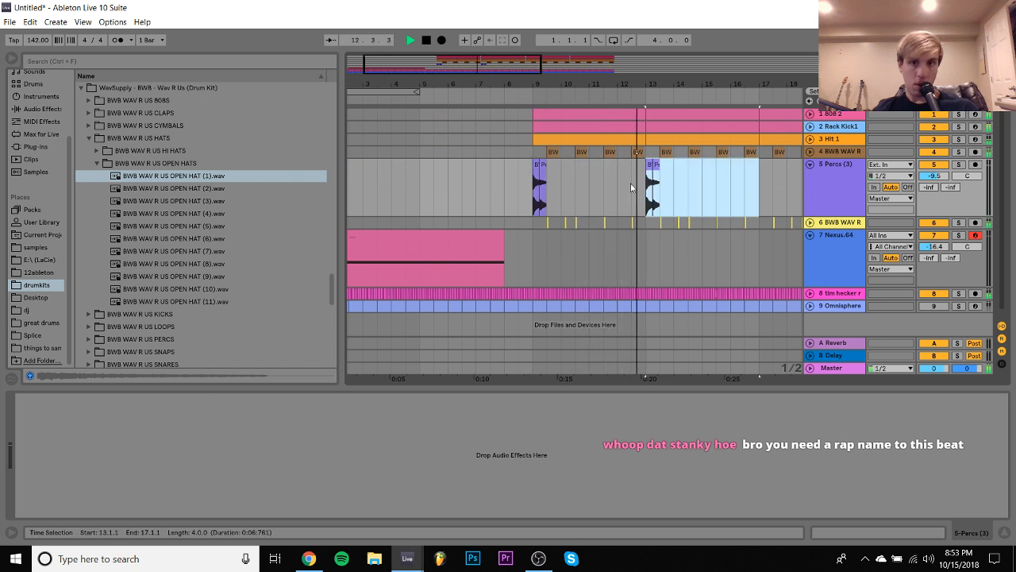
{"action": "left_click", "coordinate": [531, 191], "text": "shift"}
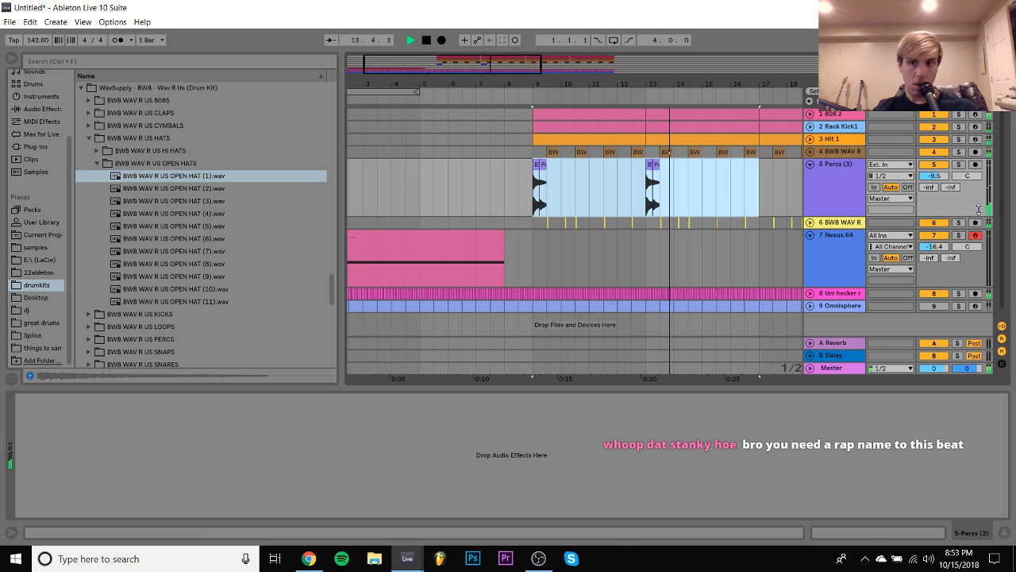
{"action": "left_click_drag", "start_coordinate": [933, 180], "coordinate": [933, 180]}
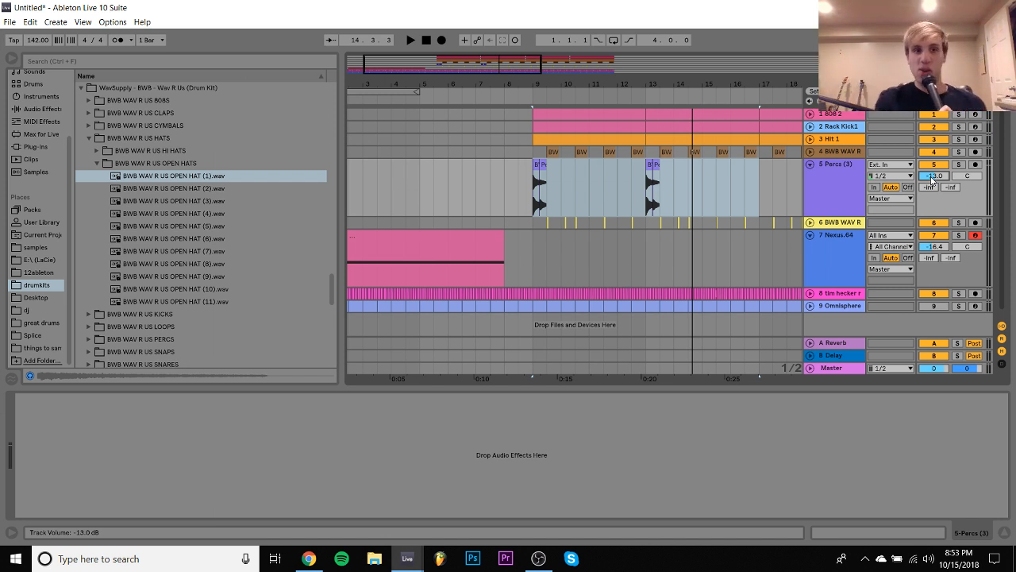
- Save the Live Set as clap in the 1 new beat pacc 2 folder and delete the temporary recording files
{"action": "key", "text": "ctrl+s"}
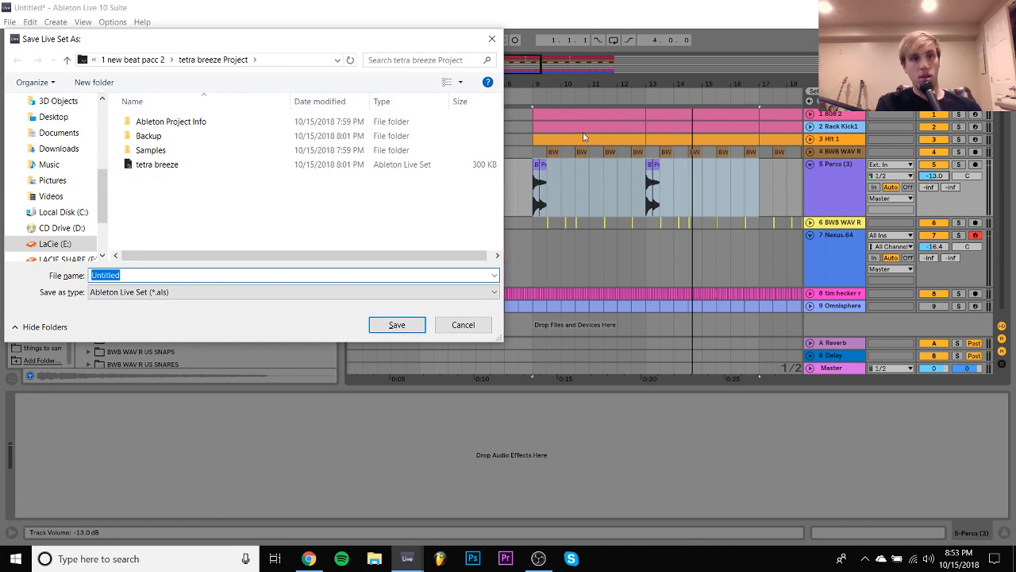
{"action": "left_click", "coordinate": [147, 62]}
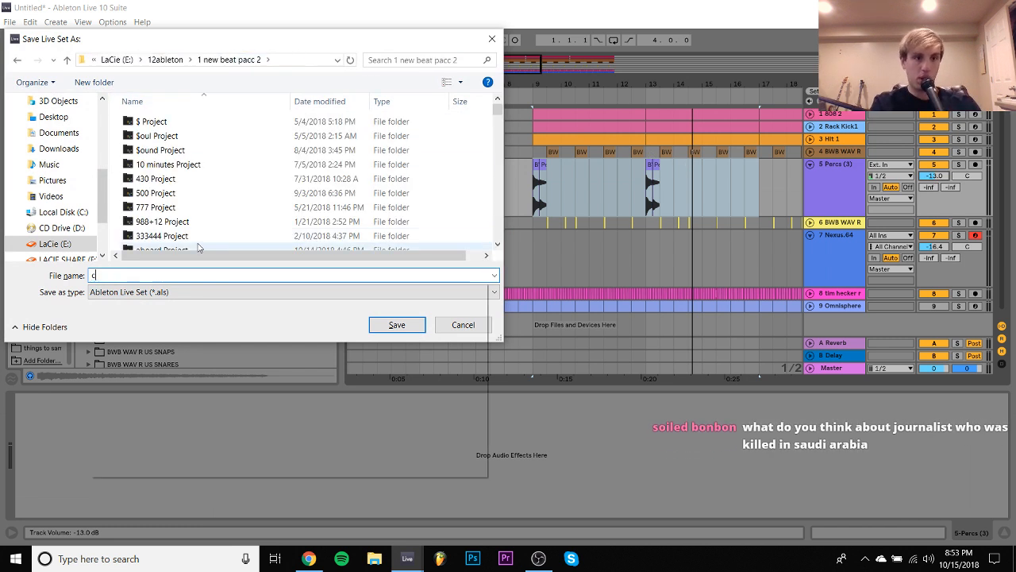
{"action": "type", "text": "club"}
{"action": "key", "text": "Return"}
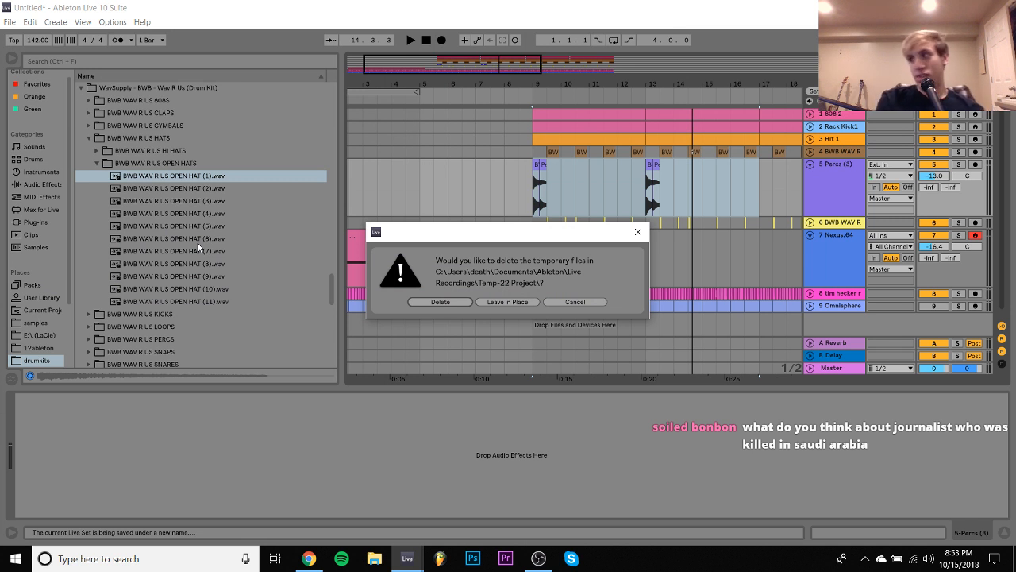
{"action": "key", "text": "Return"}
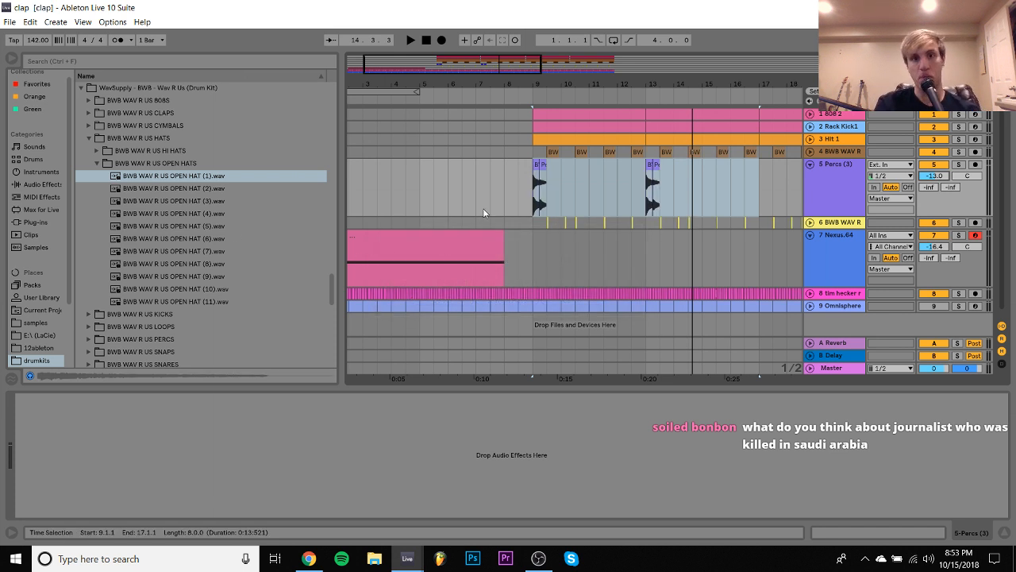
- Play the arrangement from bar 5 into the drums and restart playback from the beginning
{"action": "left_click", "coordinate": [421, 199]}
{"action": "key", "text": "space"}
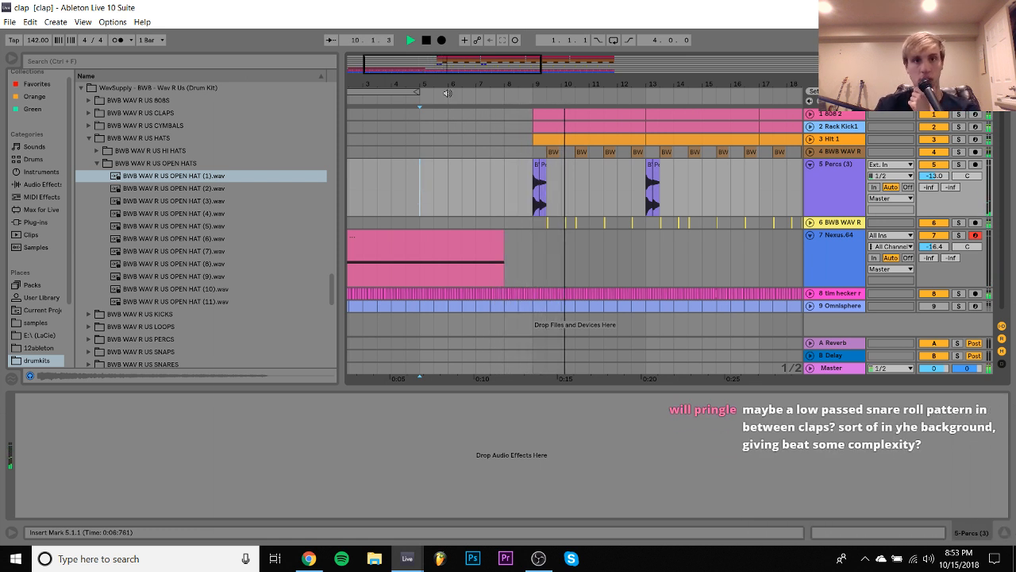
{"action": "left_click", "coordinate": [427, 38]}
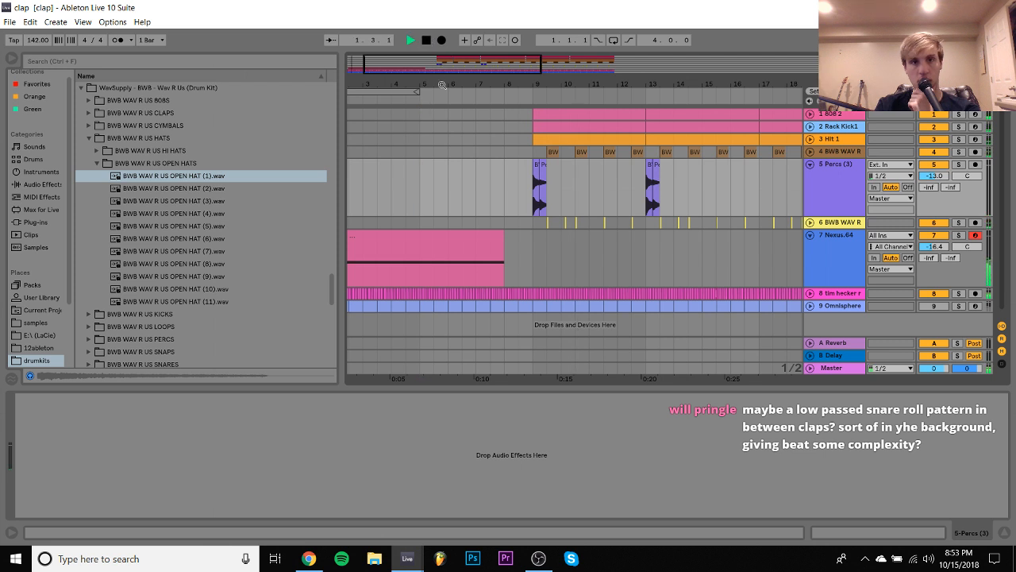
{"action": "left_click_drag", "start_coordinate": [408, 85], "coordinate": [408, 52]}
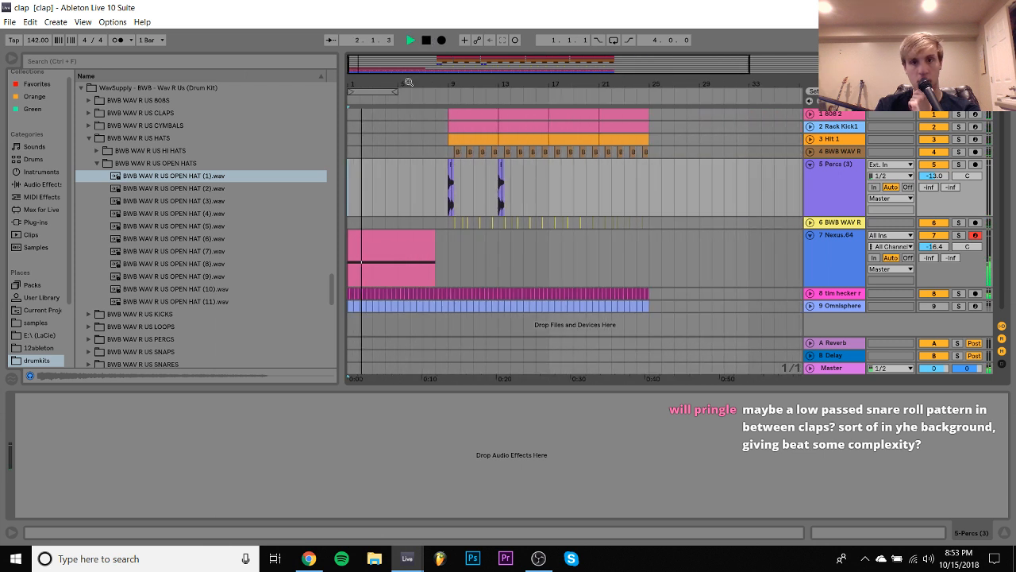
- Compare the intro with Buffer Shuffler 2.0 switched off and on for the tim hecker track
{"action": "left_click", "coordinate": [832, 294]}
{"action": "left_click", "coordinate": [639, 398]}
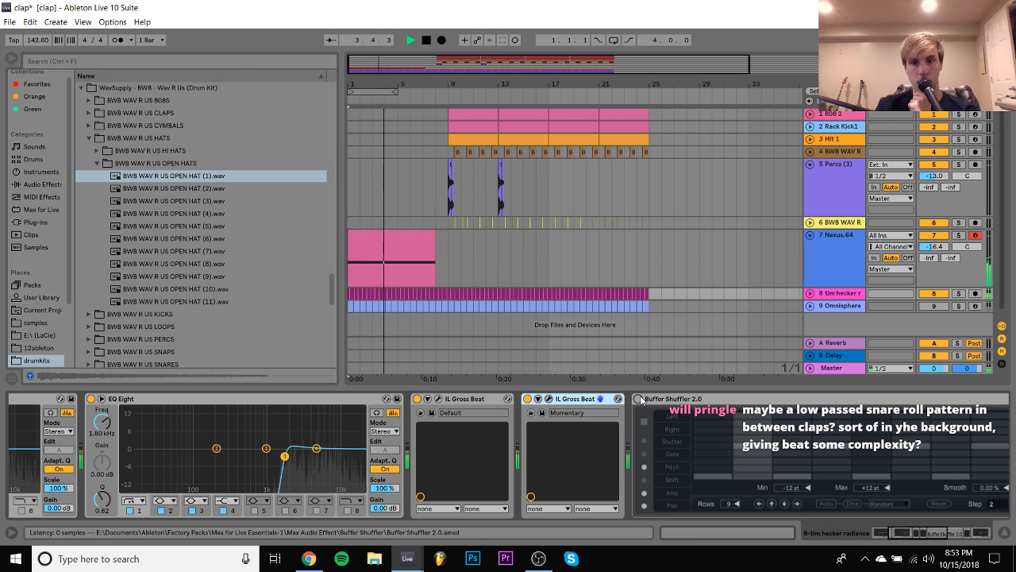
{"action": "left_click", "coordinate": [639, 399]}
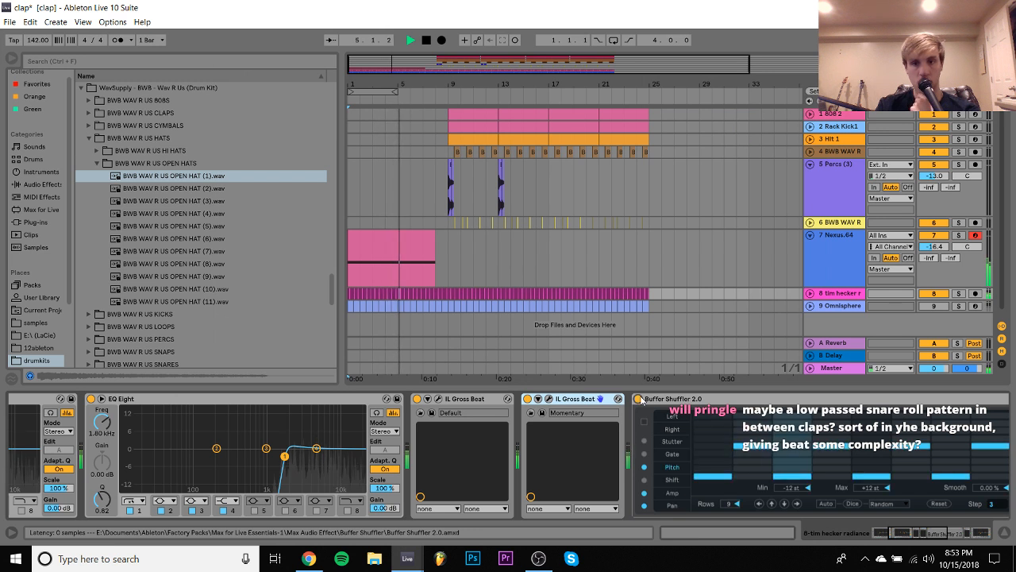
{"action": "left_click", "coordinate": [639, 399]}
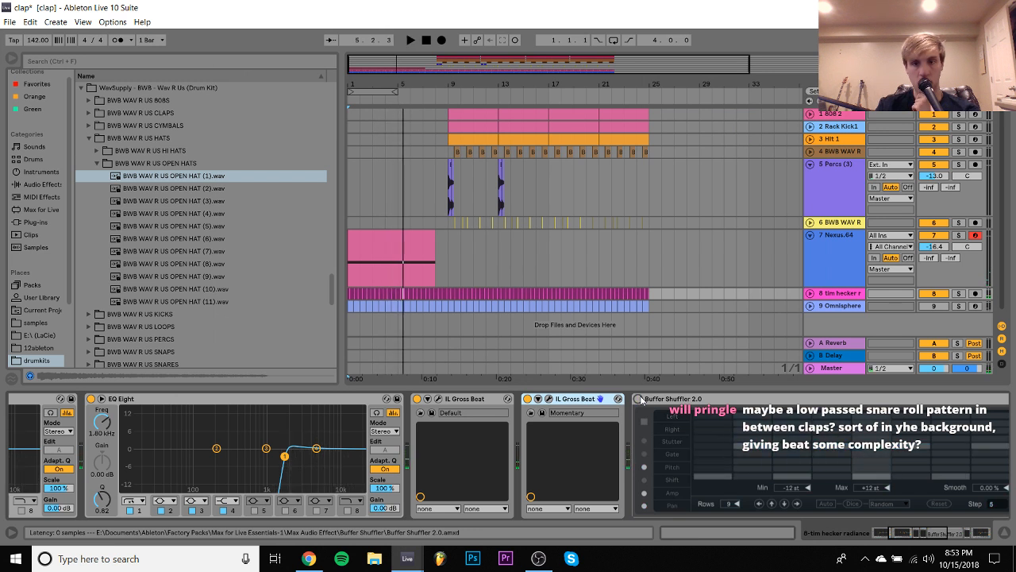
{"action": "left_click", "coordinate": [640, 398]}
{"action": "key", "text": "space"}
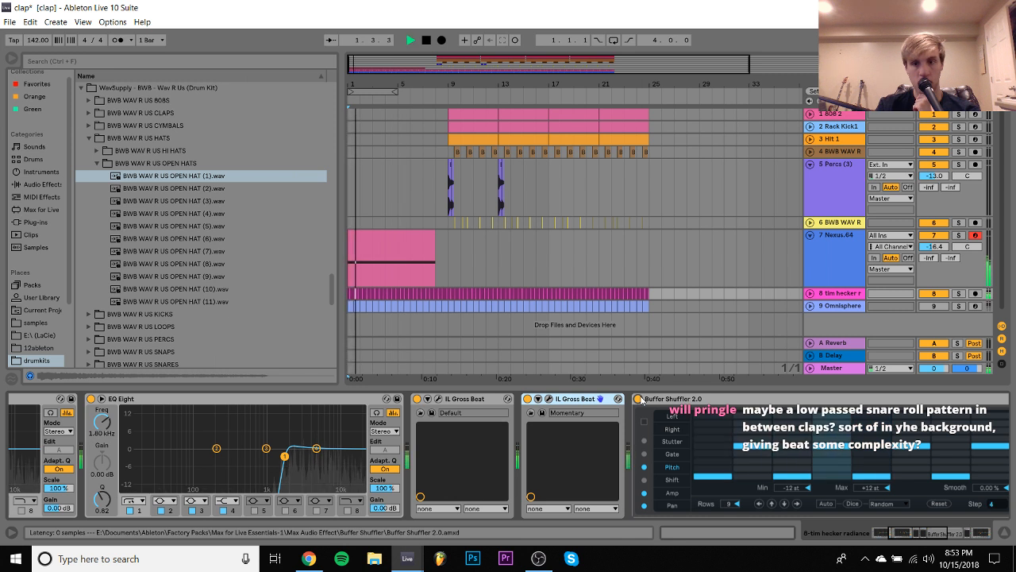
- Play from bar 8 and compare the drum section with the tim hecker track's Buffer Shuffler 2.0 off and on, then replay from the start
{"action": "left_click", "coordinate": [436, 209]}
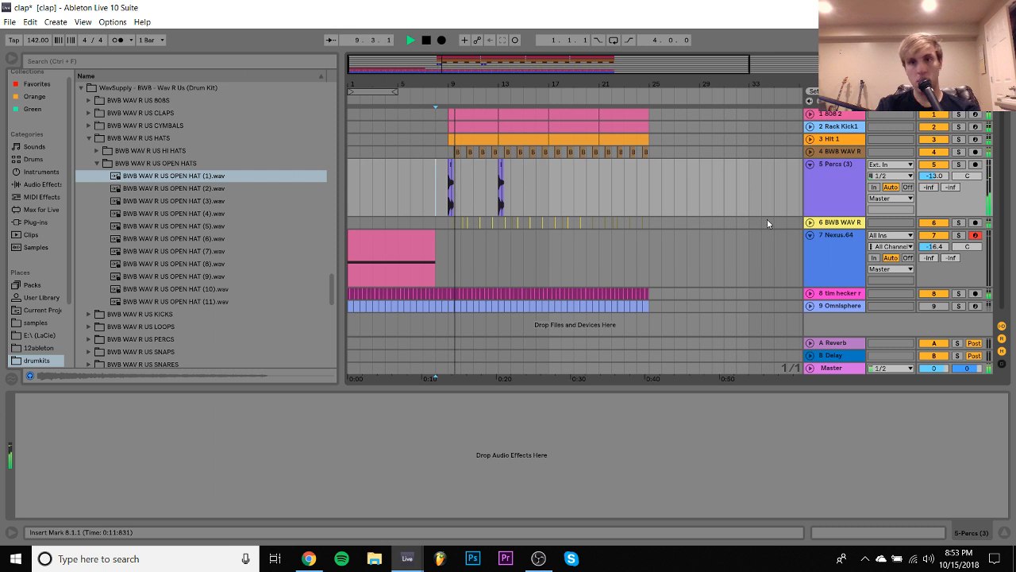
{"action": "left_click", "coordinate": [839, 294]}
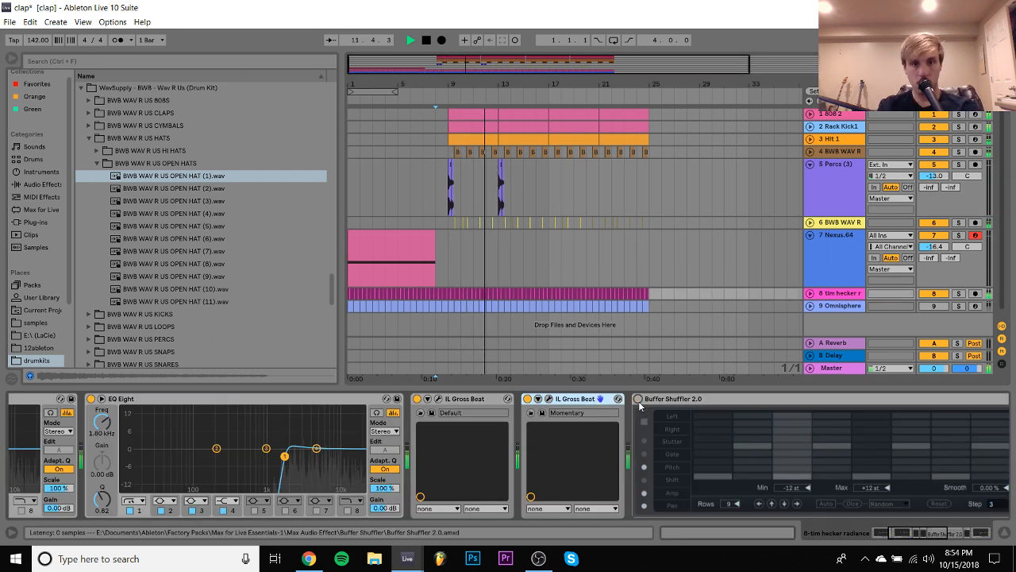
{"action": "left_click", "coordinate": [638, 400]}
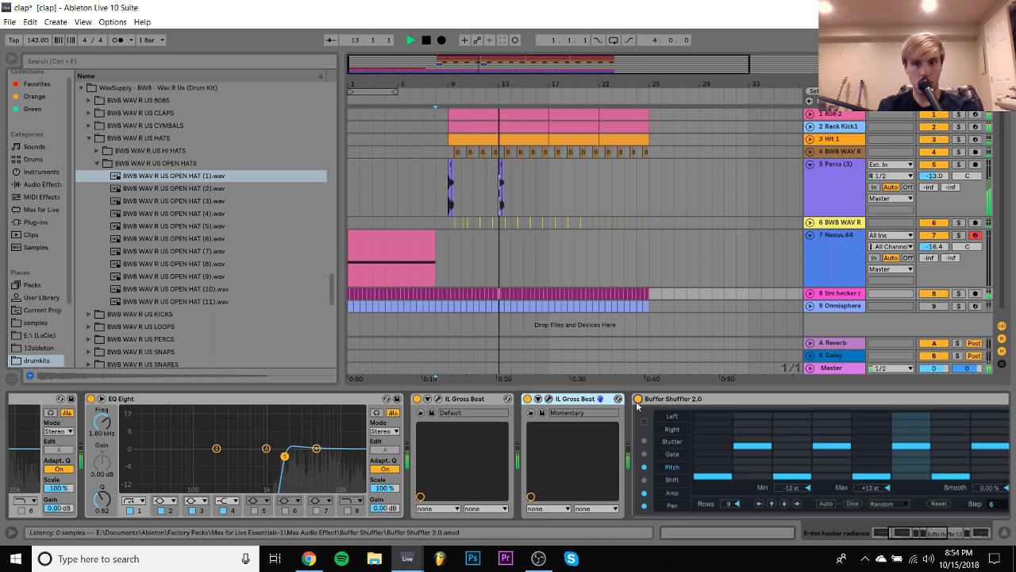
{"action": "key", "text": "space"}
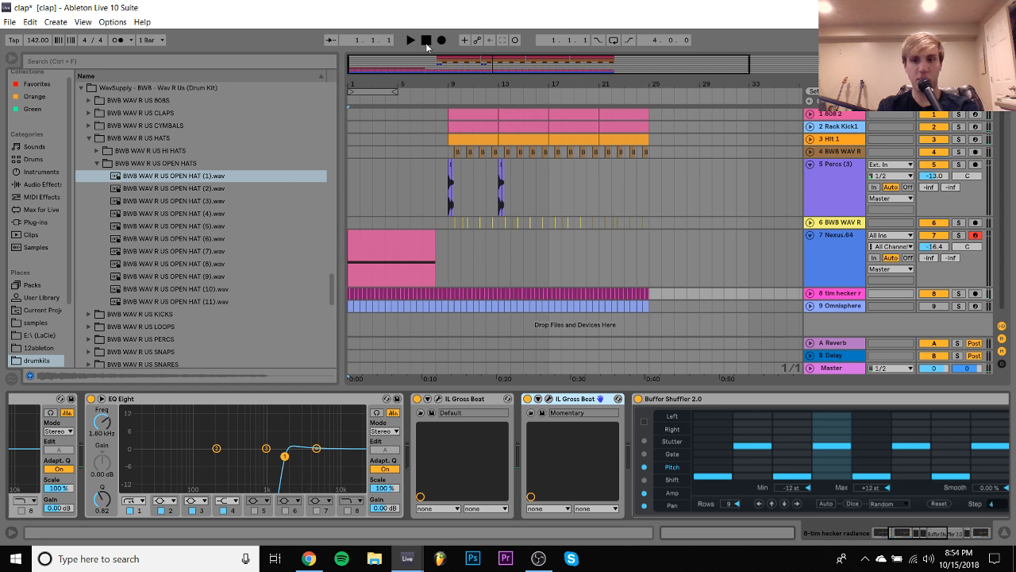
{"action": "left_click", "coordinate": [637, 399]}
{"action": "left_click", "coordinate": [637, 400]}
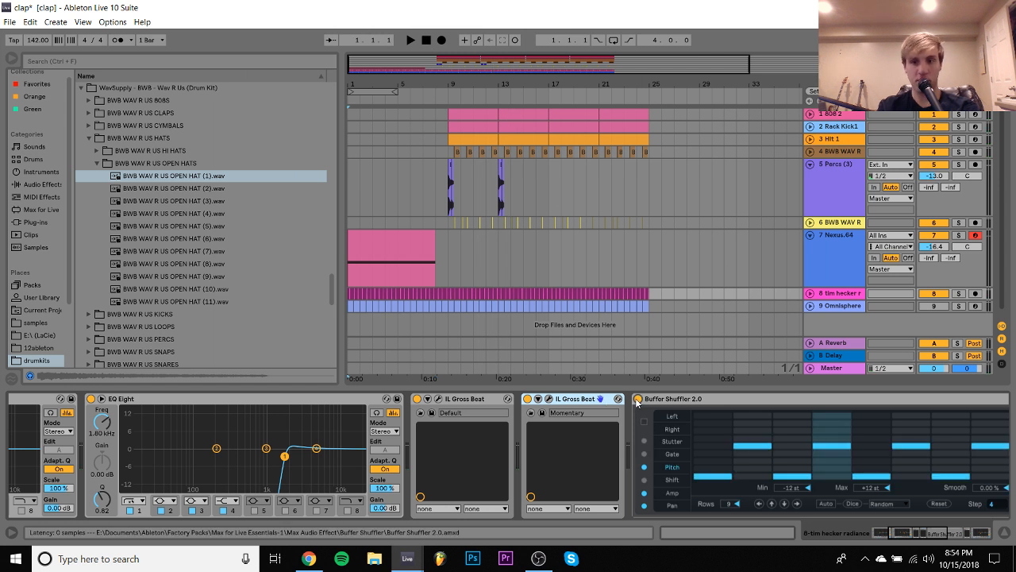
{"action": "key", "text": "space"}
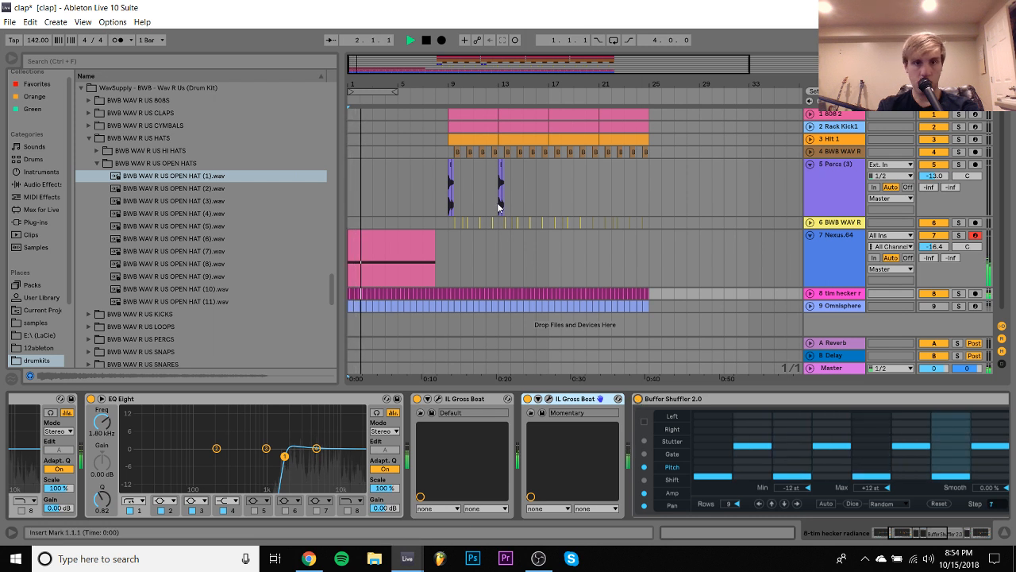
- Collapse the Nexus track and delete Buffer Shuffler 2.0 from the tim hecker track
{"action": "left_click", "coordinate": [810, 236]}
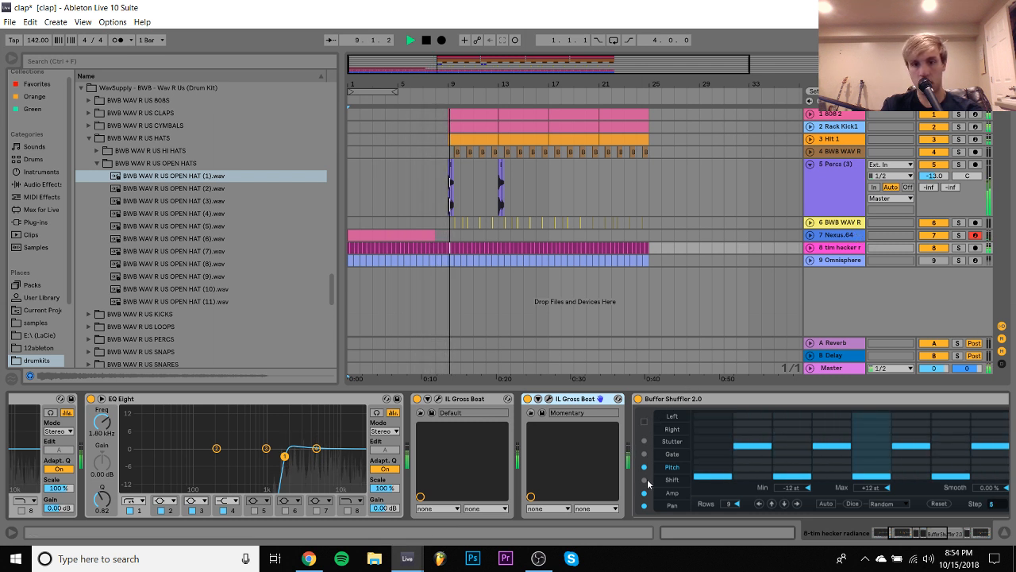
{"action": "left_click", "coordinate": [637, 399]}
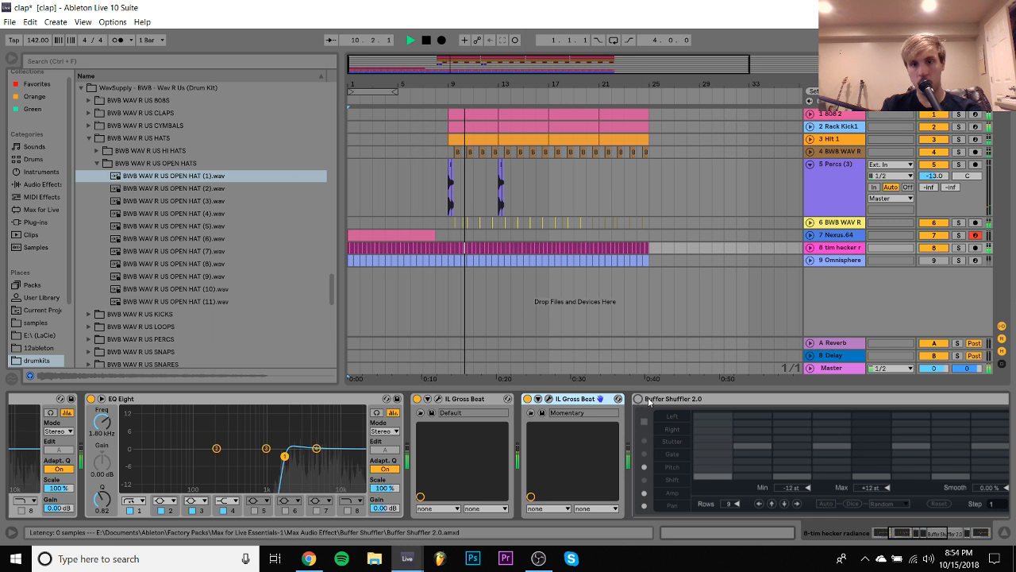
{"action": "left_click", "coordinate": [649, 400]}
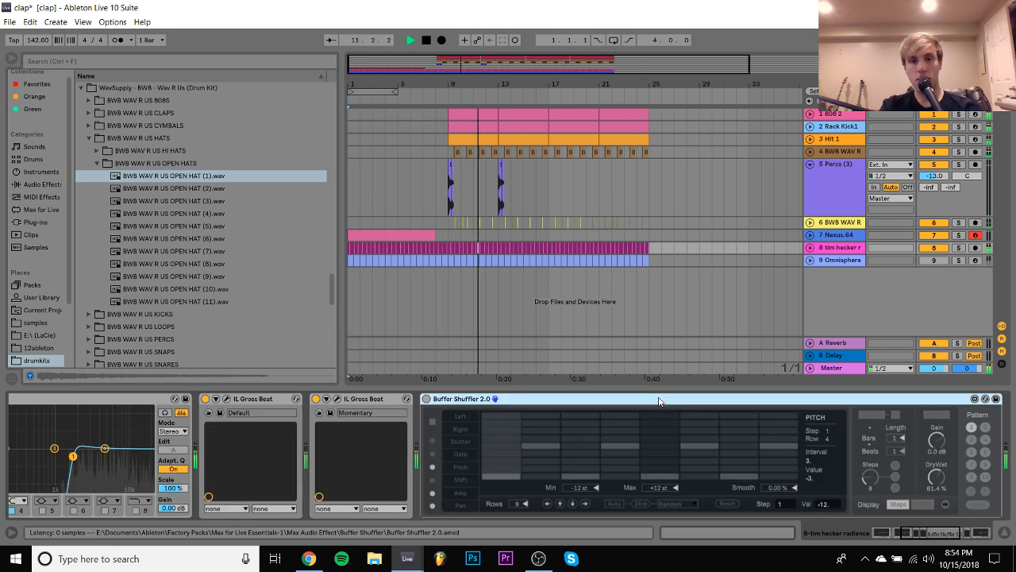
{"action": "key", "text": "Delete"}
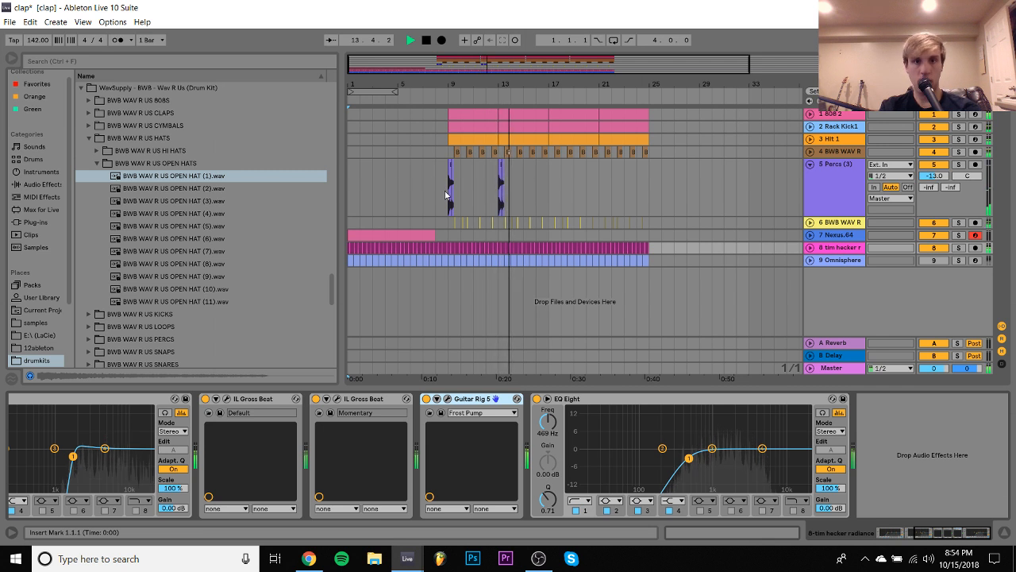
- Duplicate the percussion of bars 9 to 17 and swap the first two clips so Percs (3) starts at bar 9 and the open hat at 9.2
{"action": "left_click_drag", "start_coordinate": [449, 192], "coordinate": [553, 195]}
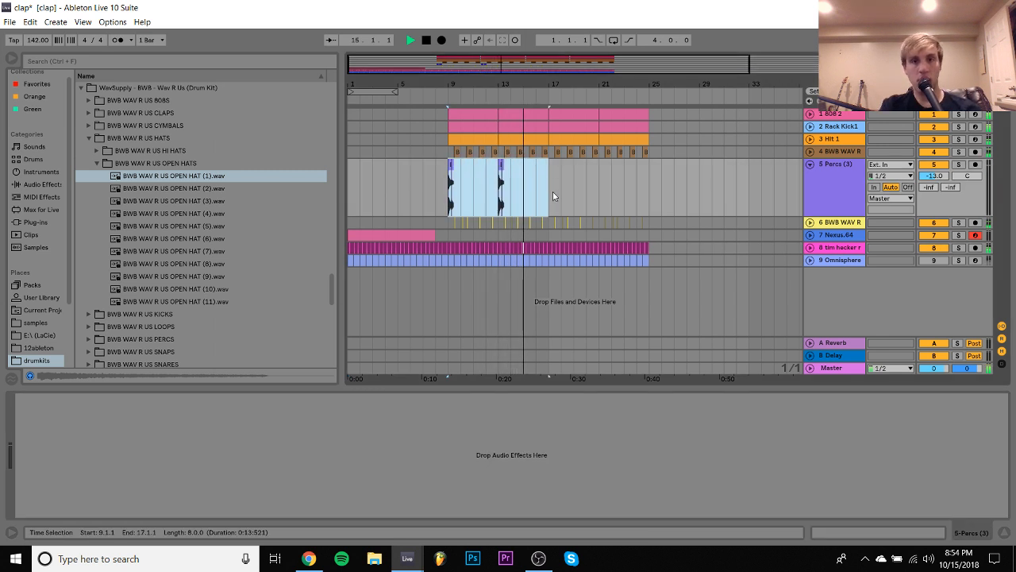
{"action": "key", "text": "ctrl+d"}
{"action": "key", "text": "space"}
{"action": "left_click_drag", "start_coordinate": [454, 87], "coordinate": [468, 171]}
{"action": "left_click", "coordinate": [547, 171]}
{"action": "key", "text": "space"}
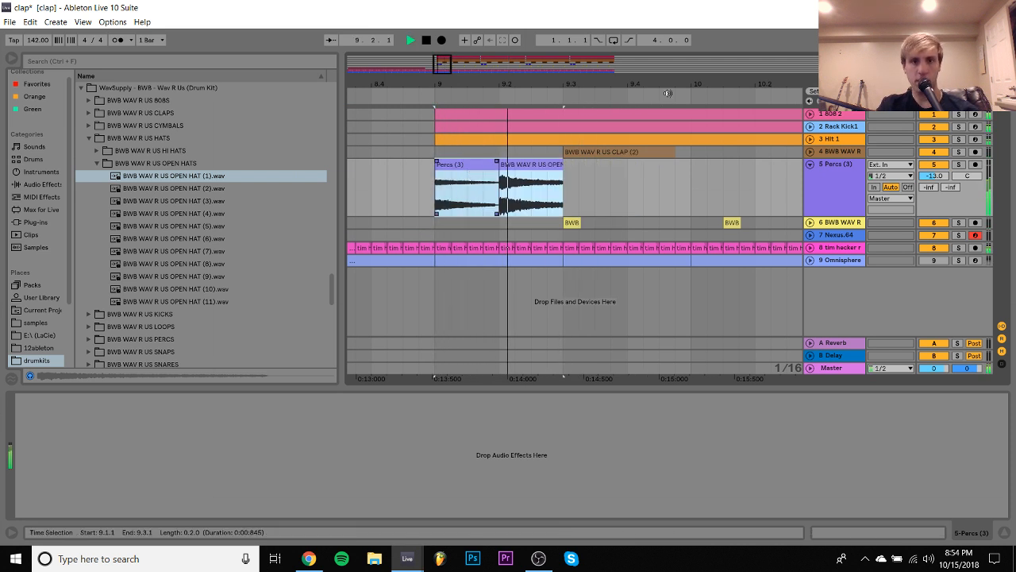
- Delete the Percs (3) clips from bar 13 onward and duplicate the bar 9 to 13 pattern three times up to bar 25
{"action": "key", "text": "space"}
{"action": "left_click_drag", "start_coordinate": [626, 86], "coordinate": [579, 48]}
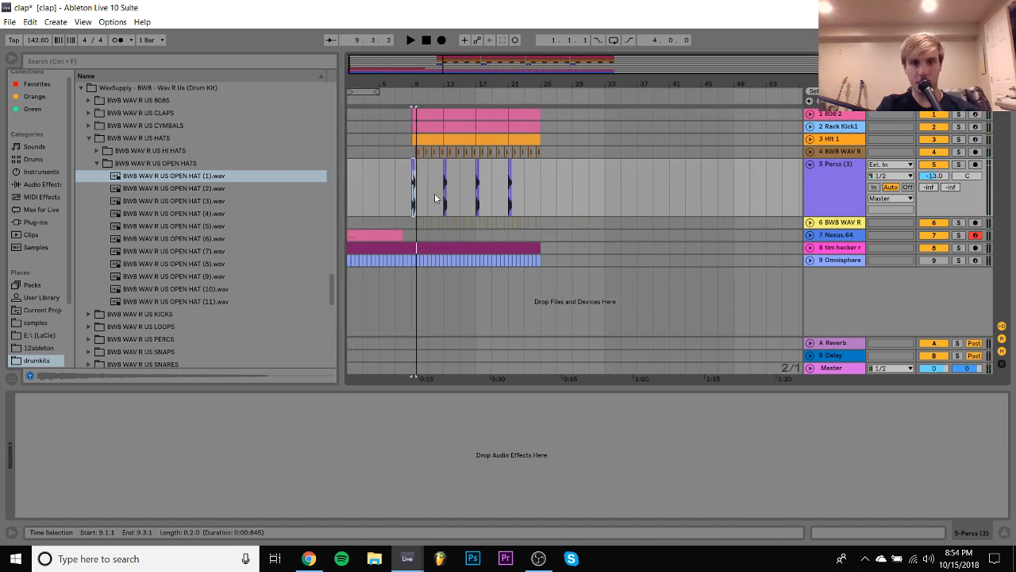
{"action": "left_click_drag", "start_coordinate": [443, 183], "coordinate": [575, 187]}
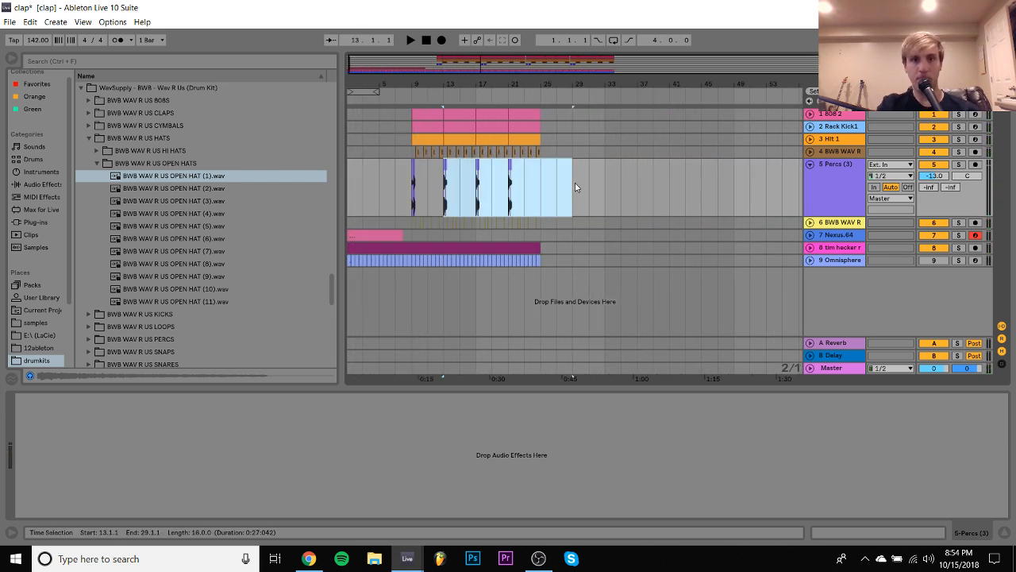
{"action": "key", "text": "Delete"}
{"action": "left_click", "coordinate": [424, 203]}
{"action": "key", "text": "ctrl+d"}
{"action": "key", "text": "ctrl+d"}
{"action": "key", "text": "ctrl+d"}
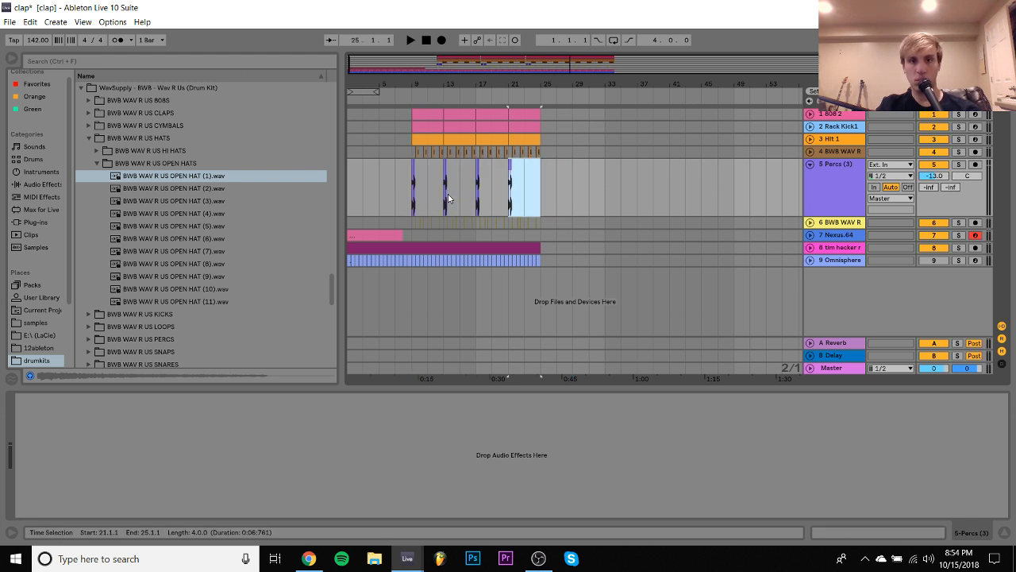
- Play the arrangement from bar 7 and add a new MIDI track below Percs (3)
{"action": "left_click", "coordinate": [397, 186]}
{"action": "key", "text": "space"}
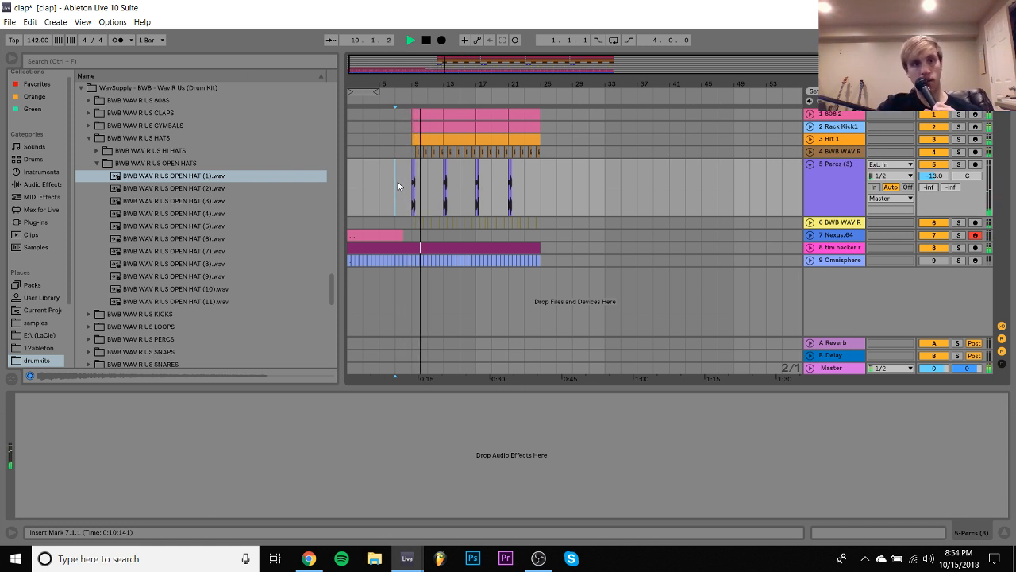
{"action": "key", "text": "ctrl+shift+t"}
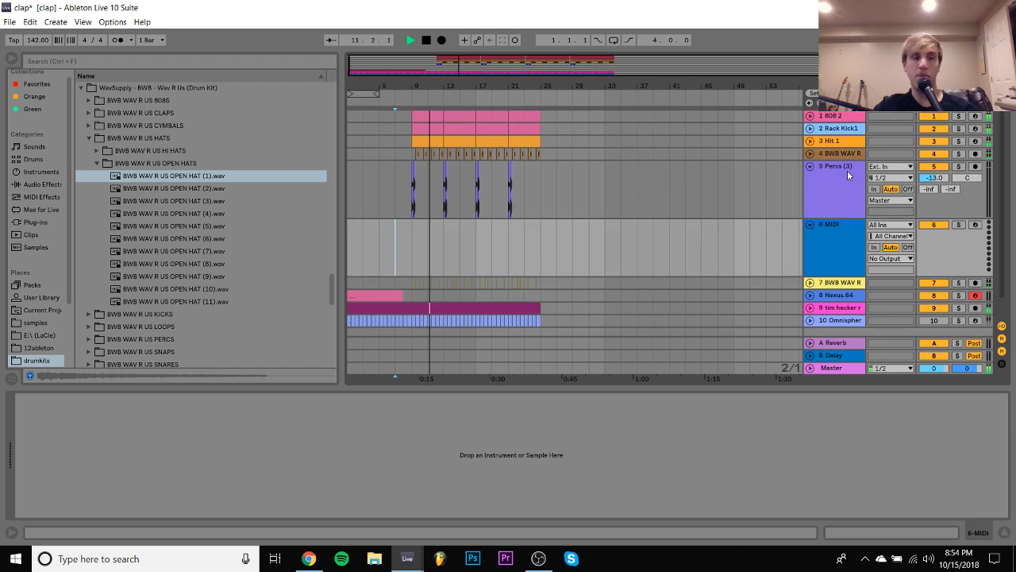
- Browse the BWB WAV R US SNARES folder and audition its first six snare samples
{"action": "left_click", "coordinate": [166, 354]}
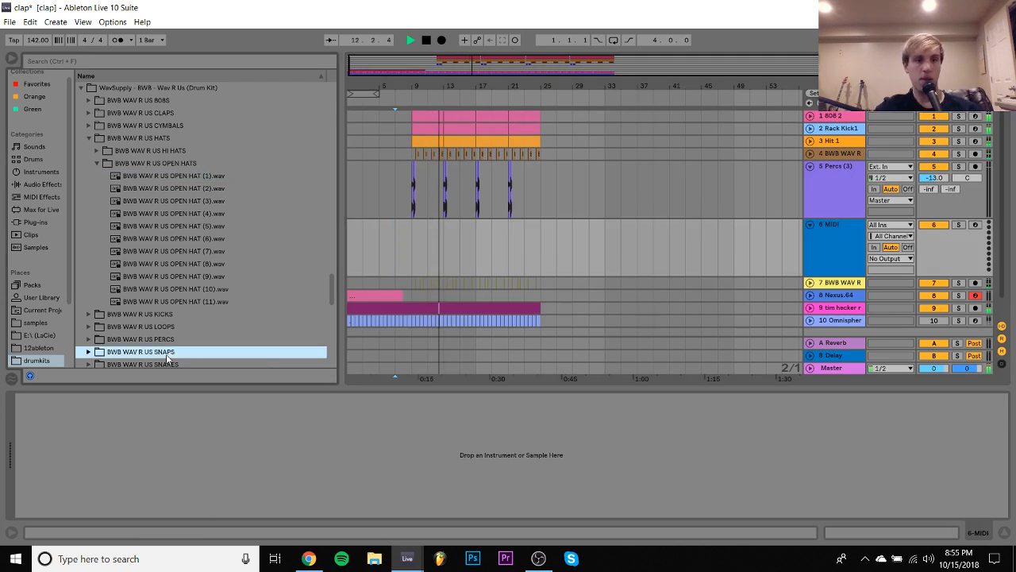
{"action": "key", "text": "Down"}
{"action": "key", "text": "Right"}
{"action": "key", "text": "Down"}
{"action": "key", "text": "Down"}
{"action": "key", "text": "Down"}
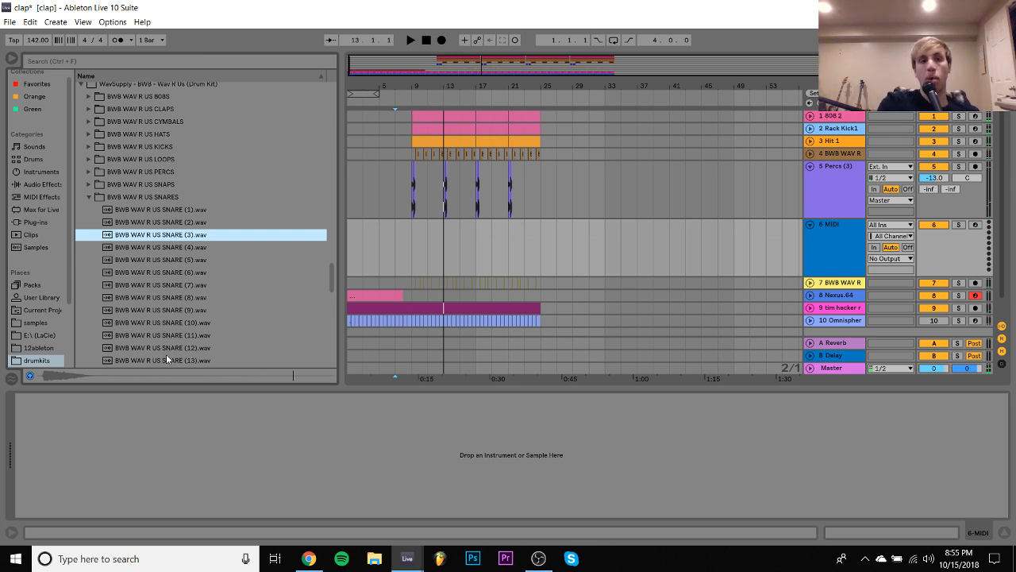
{"action": "left_click", "coordinate": [168, 262]}
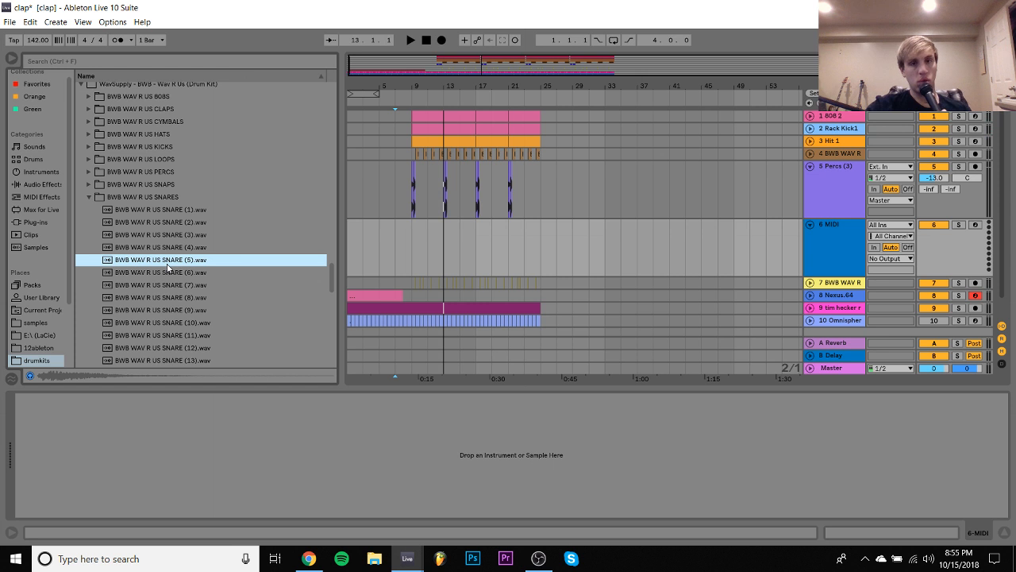
{"action": "key", "text": "Down"}
{"action": "key", "text": "Up"}
- Replay the drums, compare more snares, and place BWB WAV R US SNARE (6).wav at 9.3 on the new track
{"action": "key", "text": "space"}
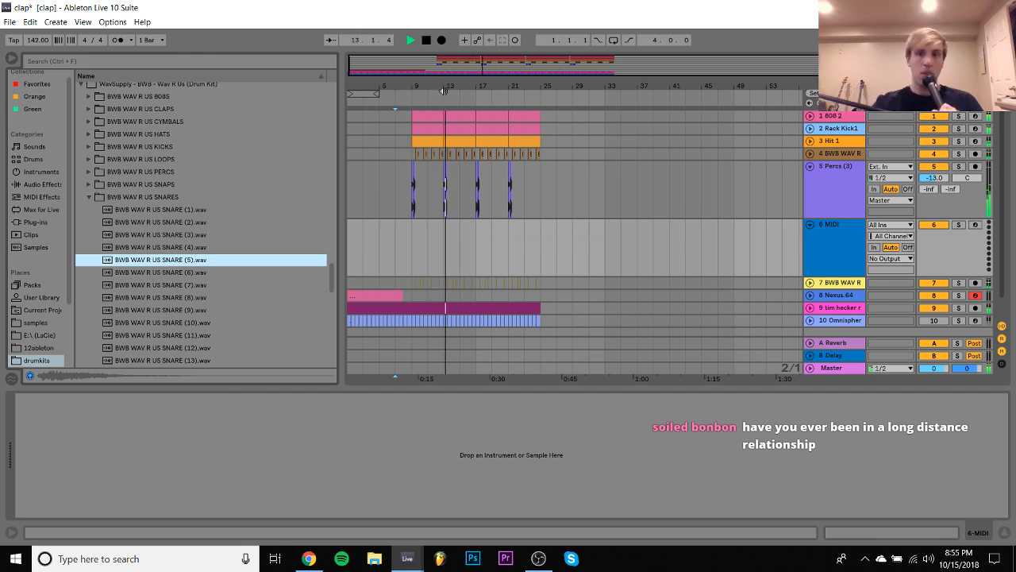
{"action": "left_click", "coordinate": [421, 100]}
{"action": "left_click_drag", "start_coordinate": [419, 82], "coordinate": [419, 143]}
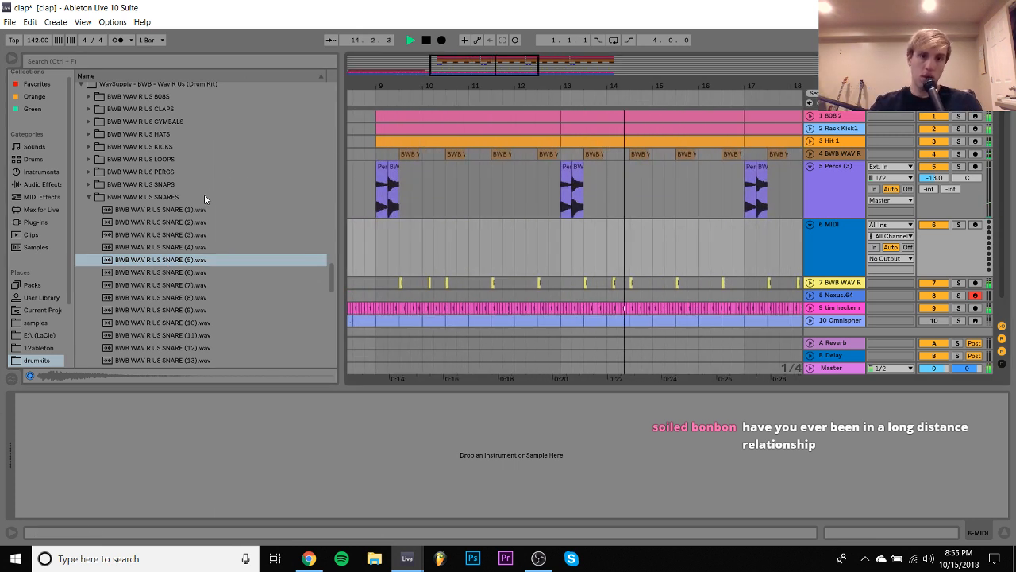
{"action": "left_click", "coordinate": [168, 262]}
{"action": "key", "text": "Down"}
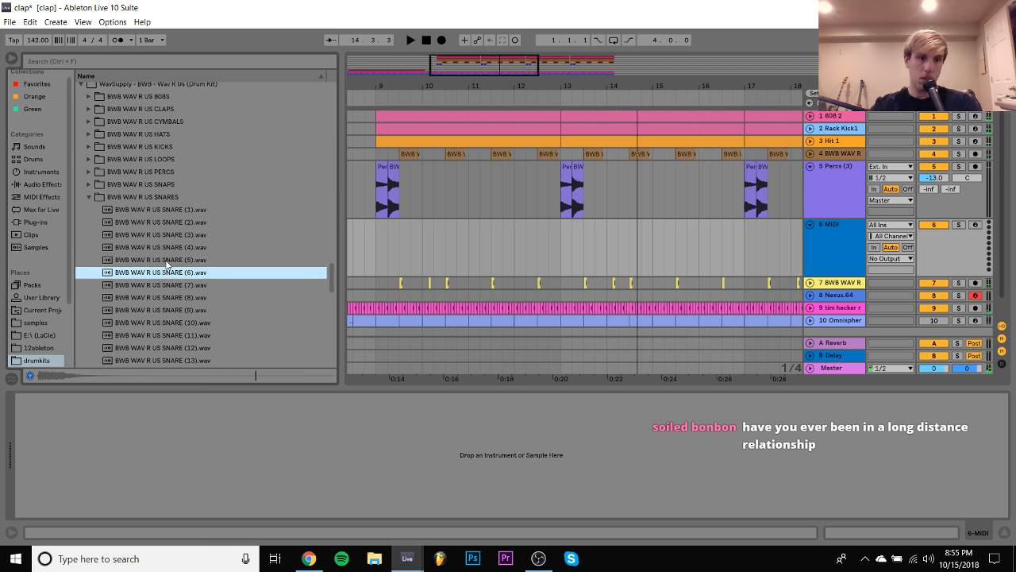
{"action": "key", "text": "Down"}
{"action": "key", "text": "Up"}
{"action": "left_click_drag", "start_coordinate": [164, 276], "coordinate": [402, 248]}
- Select bar 9 of the snare track, play it and set the track's volume to -6.8 dB
{"action": "left_click", "coordinate": [371, 247]}
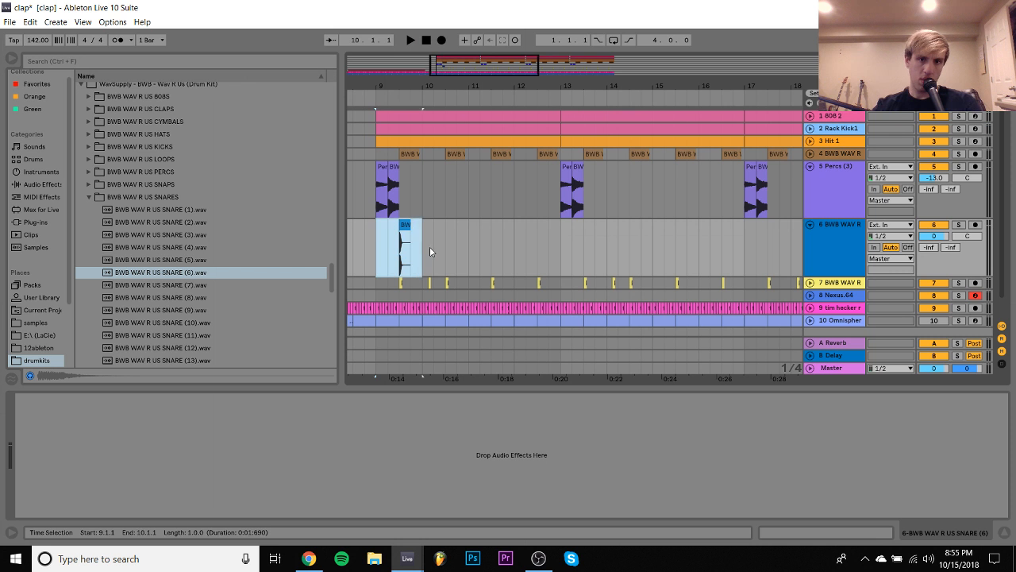
{"action": "key", "text": "space"}
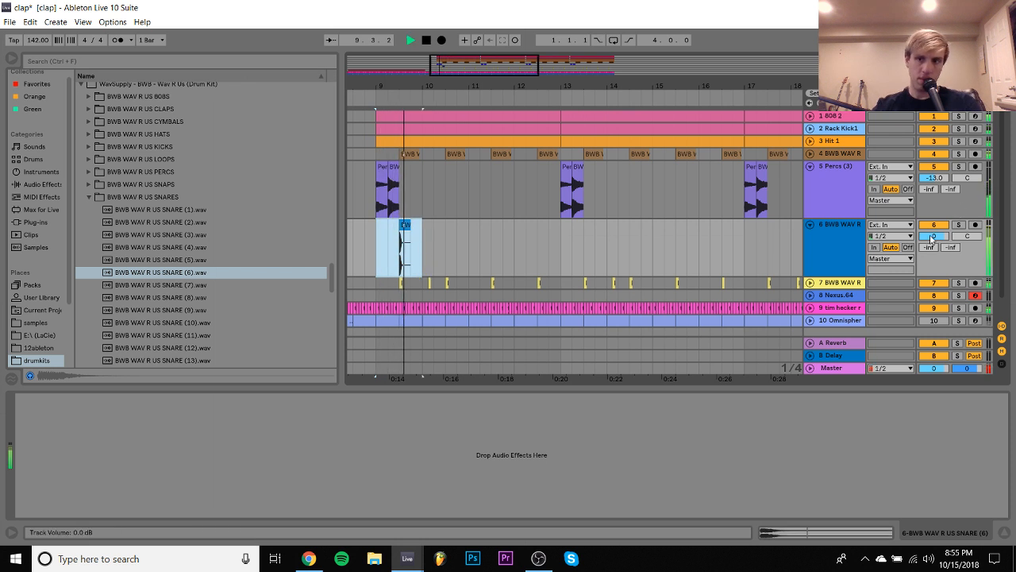
{"action": "left_click_drag", "start_coordinate": [933, 236], "coordinate": [933, 248]}
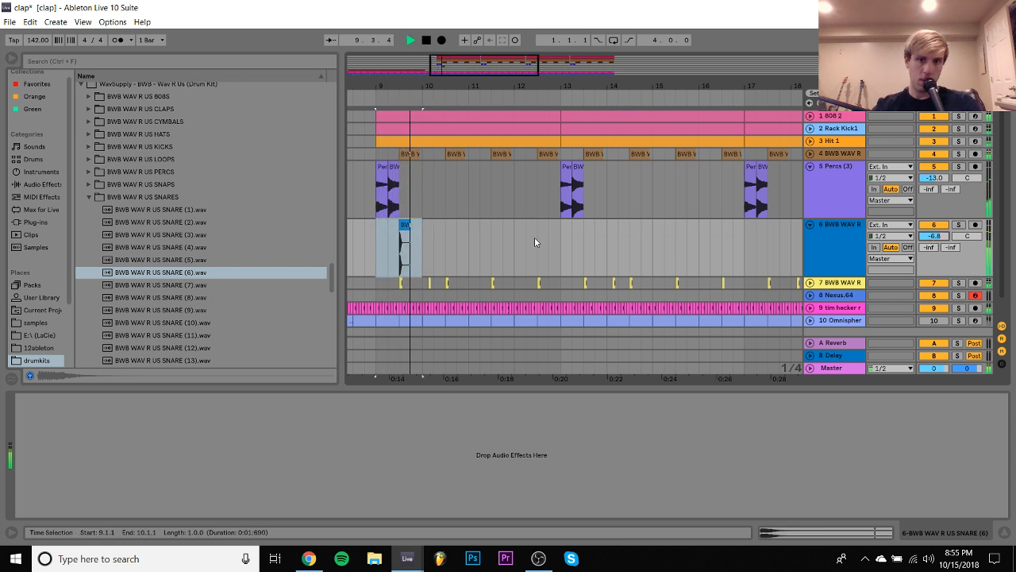
- Duplicate the bar 9 snare through bar 17, then duplicate the whole eight-bar block to reach bar 25
{"action": "key", "text": "ctrl+d"}
{"action": "key", "text": "ctrl+d"}
{"action": "key", "text": "ctrl+d"}
{"action": "key", "text": "ctrl+d"}
{"action": "key", "text": "ctrl+d"}
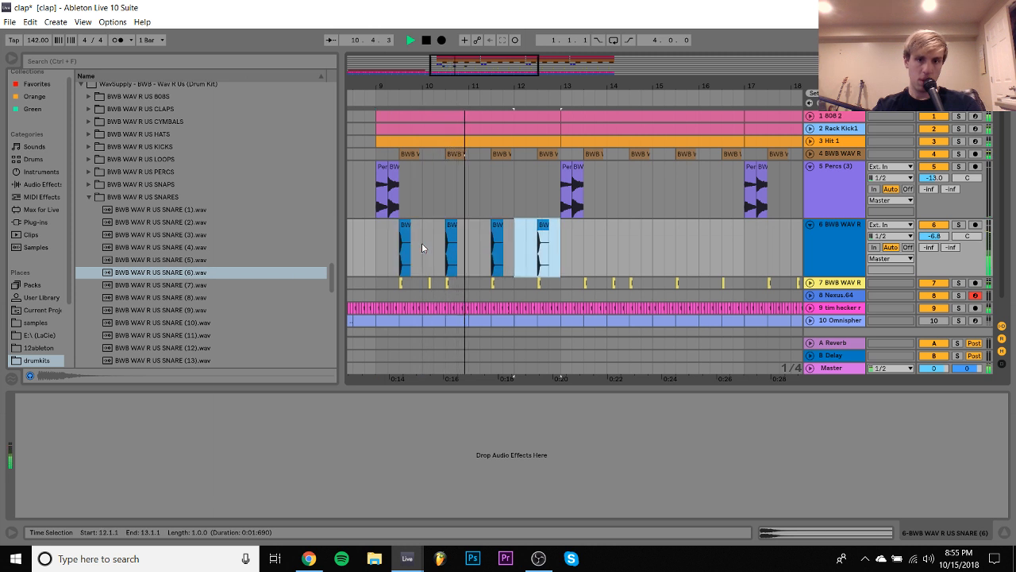
{"action": "key", "text": "ctrl+d"}
{"action": "key", "text": "ctrl+d"}
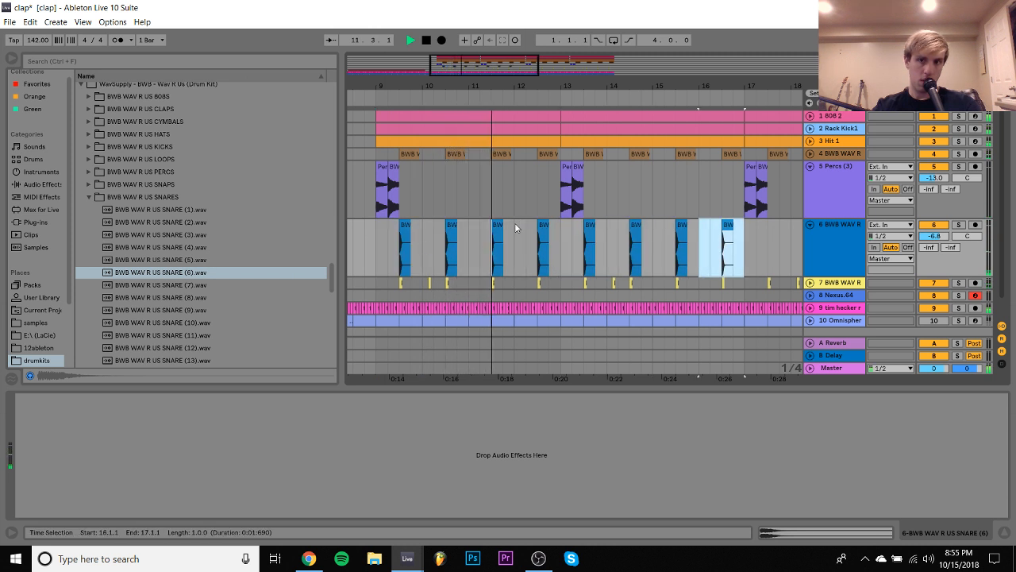
{"action": "left_click", "coordinate": [377, 243], "text": "shift"}
{"action": "key", "text": "ctrl+d"}
- Set the snare track's volume to -9.1 dB and loop bars 9 to 25
{"action": "left_click_drag", "start_coordinate": [923, 235], "coordinate": [922, 246]}
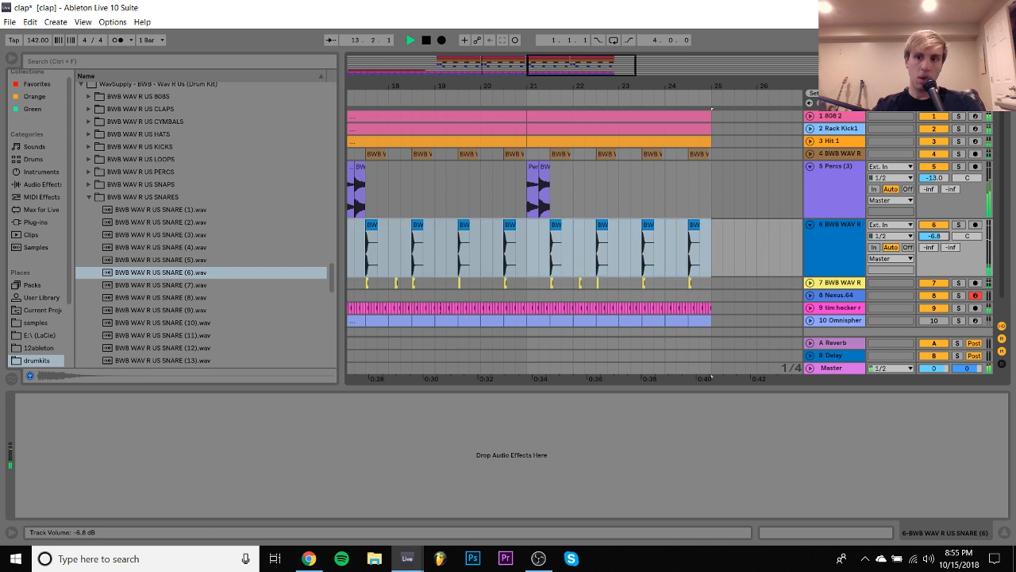
{"action": "left_click_drag", "start_coordinate": [560, 83], "coordinate": [704, 39]}
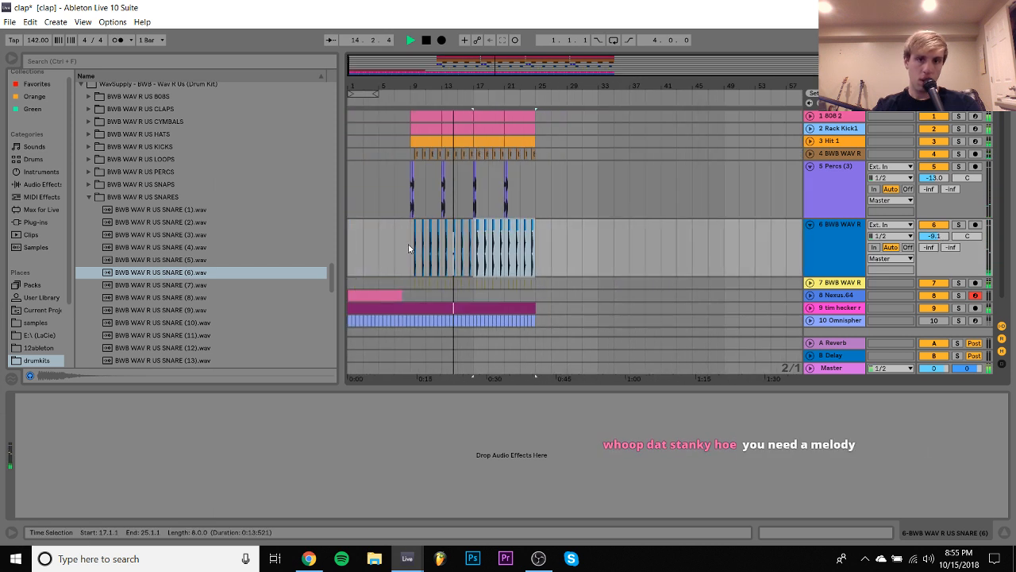
{"action": "left_click", "coordinate": [409, 244], "text": "shift"}
{"action": "key", "text": "ctrl+l"}
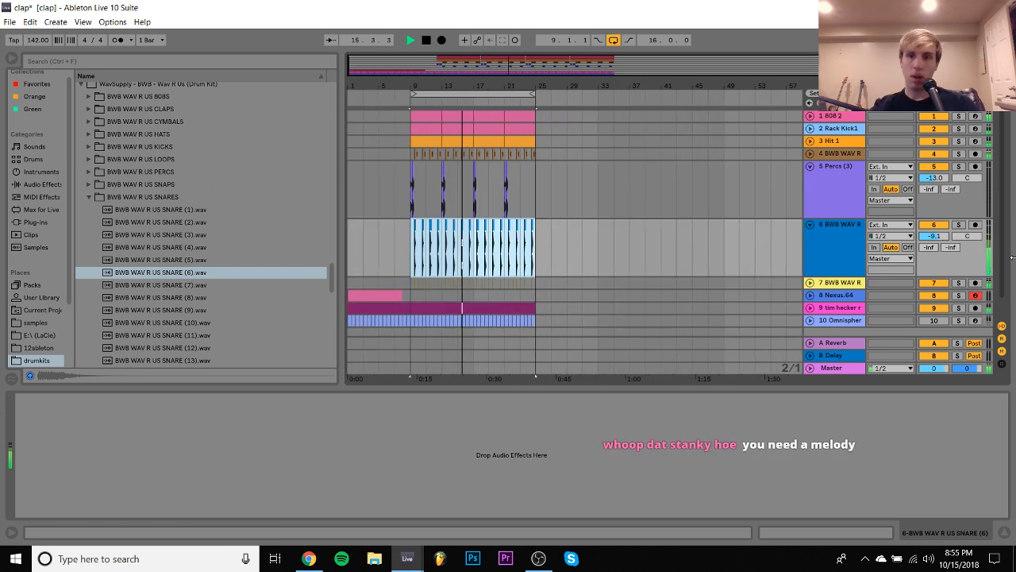
- Transpose the 16 snare clips to 4 st and set the snare track's volume to -12.8 dB while listening to the loop
{"action": "left_click", "coordinate": [941, 237]}
{"action": "left_click_drag", "start_coordinate": [940, 236], "coordinate": [939, 258]}
{"action": "left_click", "coordinate": [832, 537]}
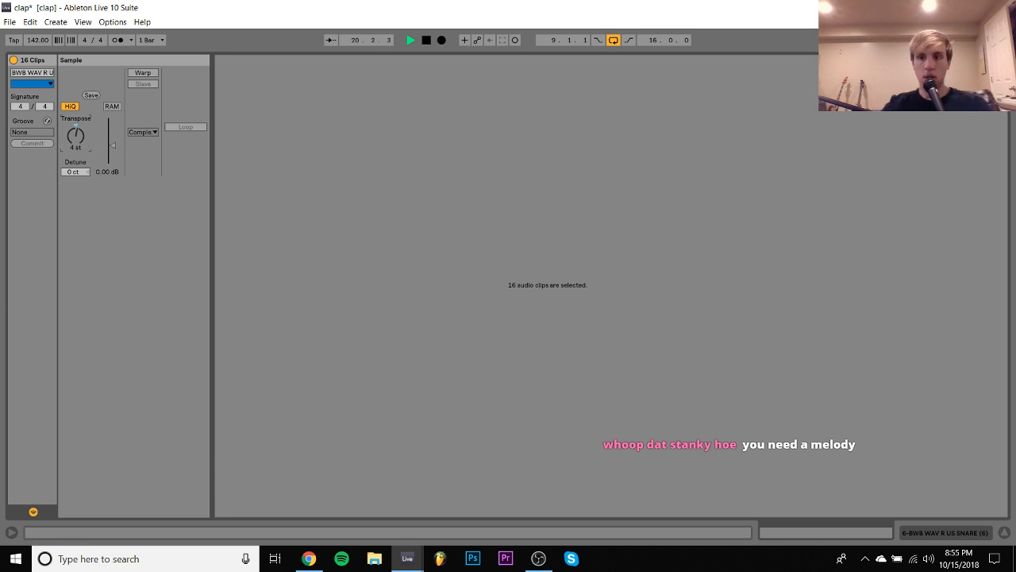
{"action": "left_click", "coordinate": [945, 532]}
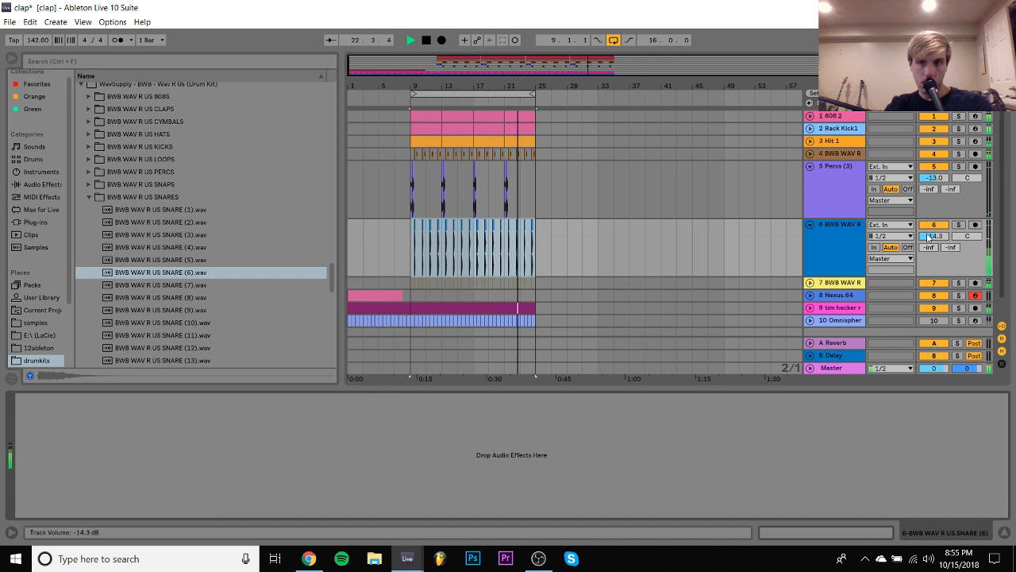
{"action": "left_click_drag", "start_coordinate": [931, 236], "coordinate": [931, 228]}
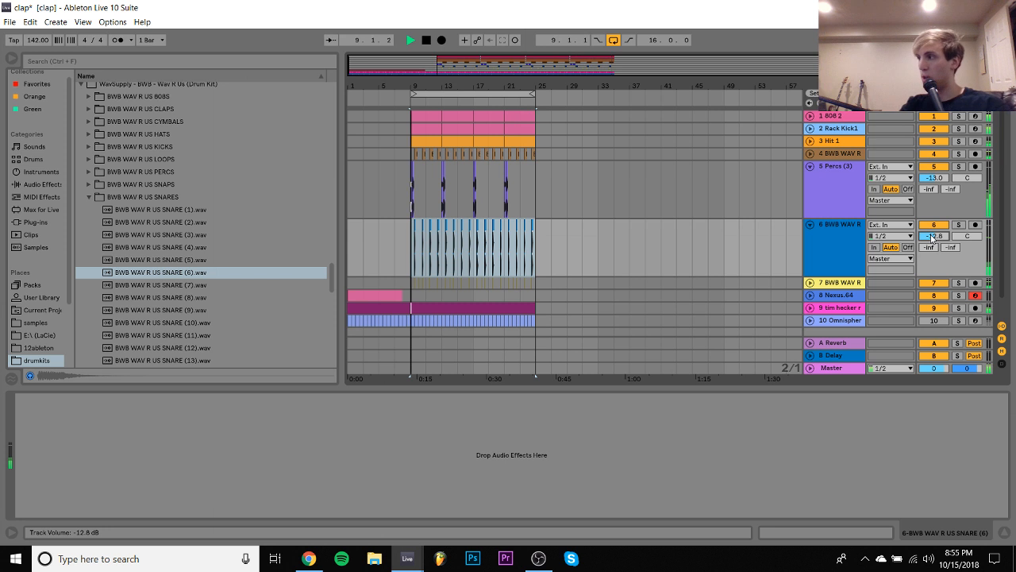
{"action": "key", "text": "space"}
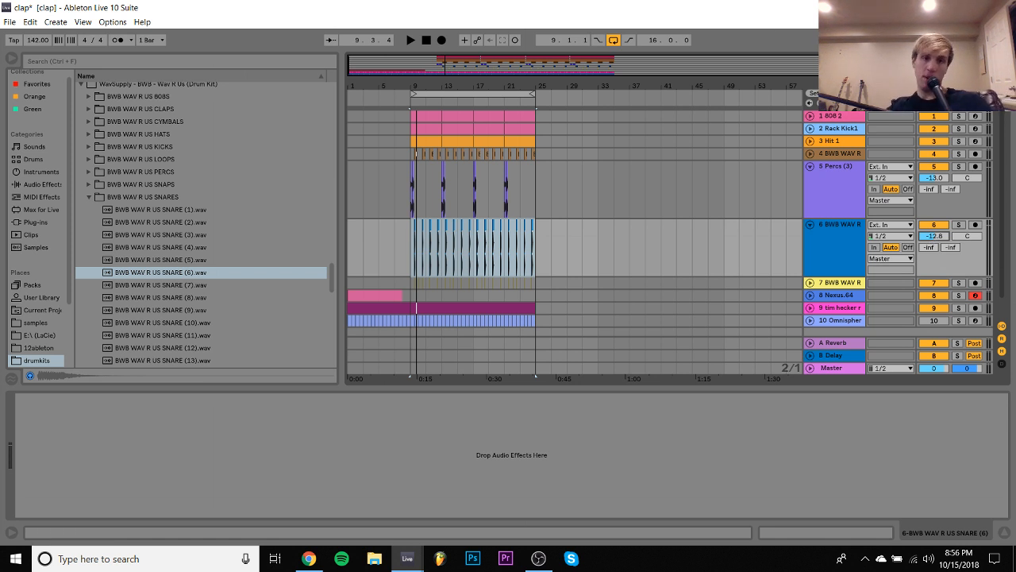
- Add an extra open hat at 11.2 on the Percs (3) track and duplicate bars 9 to 13 three times up to bar 25
{"action": "left_click_drag", "start_coordinate": [424, 86], "coordinate": [509, 168]}
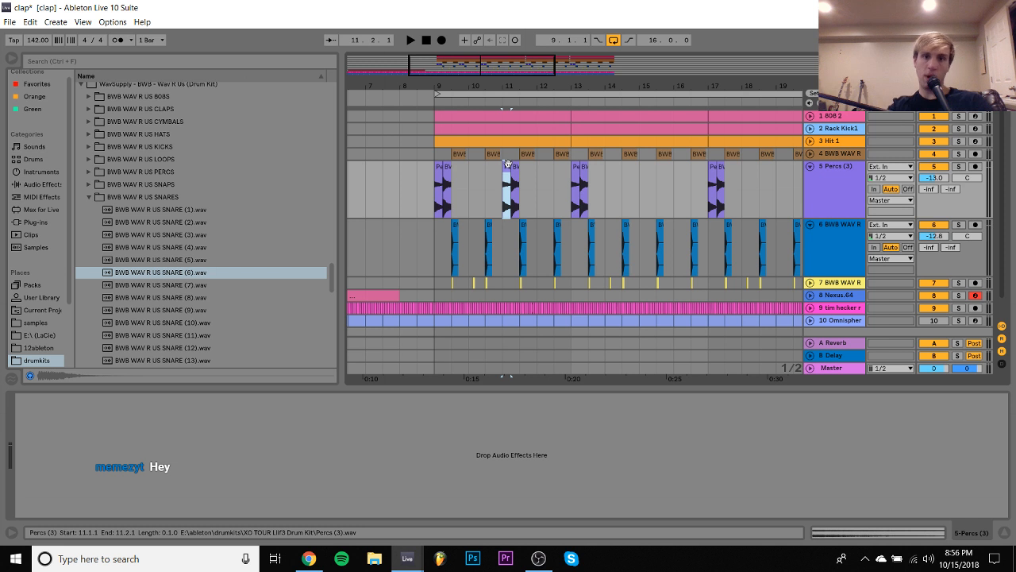
{"action": "left_click_drag", "start_coordinate": [567, 188], "coordinate": [432, 180]}
{"action": "key", "text": "ctrl+d"}
{"action": "key", "text": "ctrl+d"}
{"action": "key", "text": "ctrl+d"}
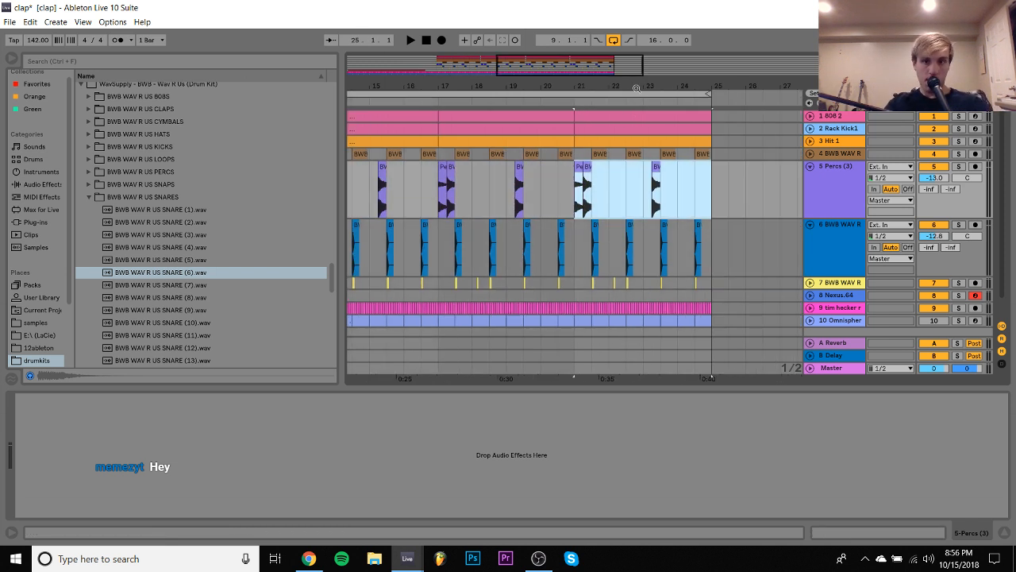
- Play the edited percussion and set the Percs (3) track's volume to -14.0 dB
{"action": "key", "text": "space"}
{"action": "left_click_drag", "start_coordinate": [636, 88], "coordinate": [655, 296]}
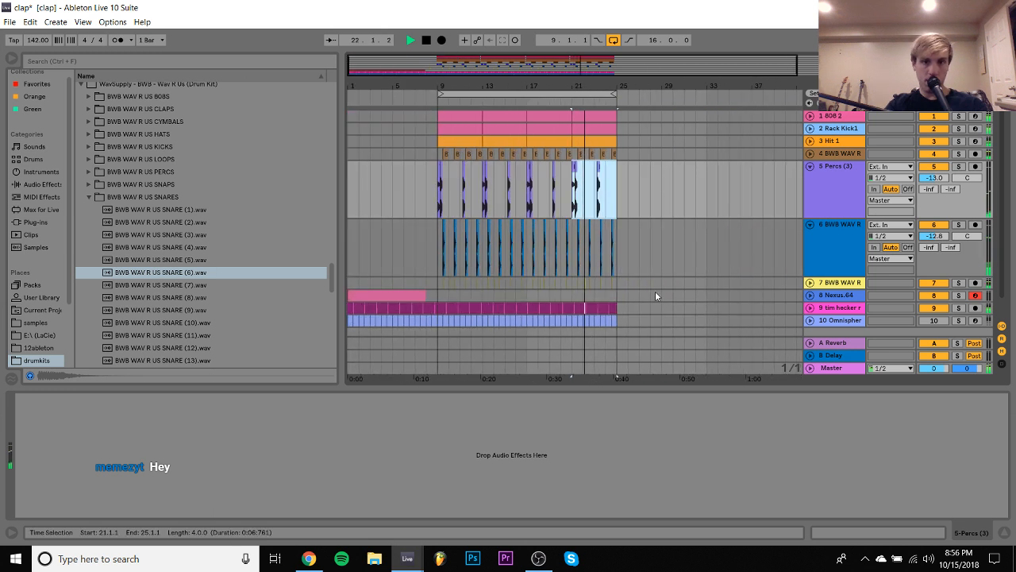
{"action": "left_click_drag", "start_coordinate": [935, 177], "coordinate": [937, 178]}
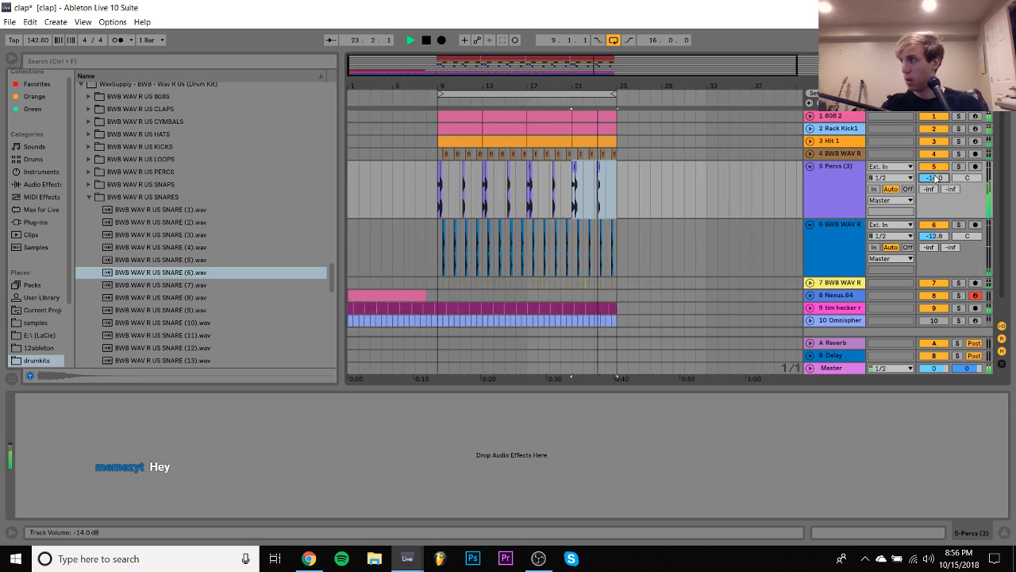
- Select bars 1 to 26 of the Omnisphere track, switch the track on and arm it for recording
{"action": "left_click", "coordinate": [626, 319]}
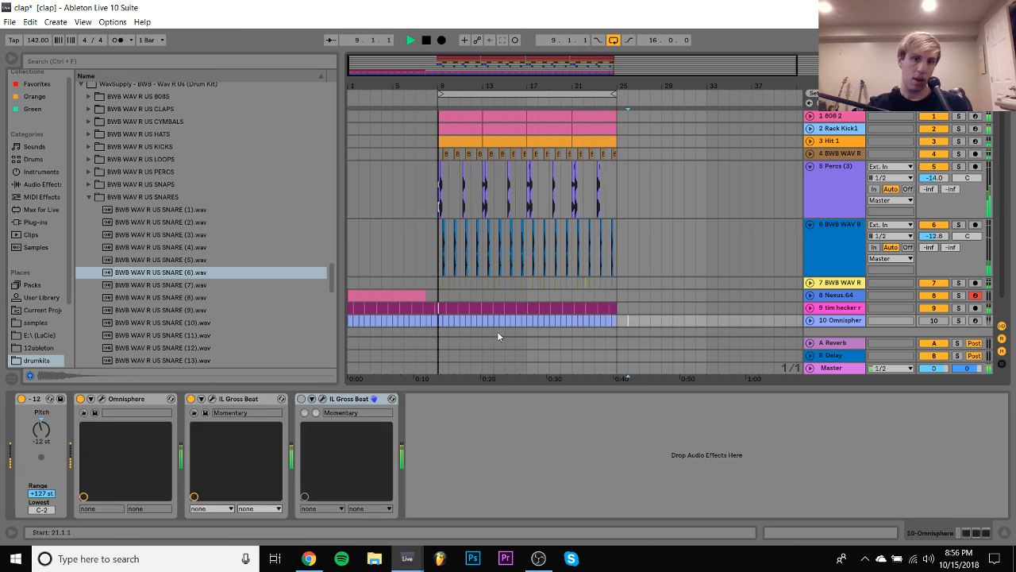
{"action": "left_click", "coordinate": [349, 319], "text": "shift"}
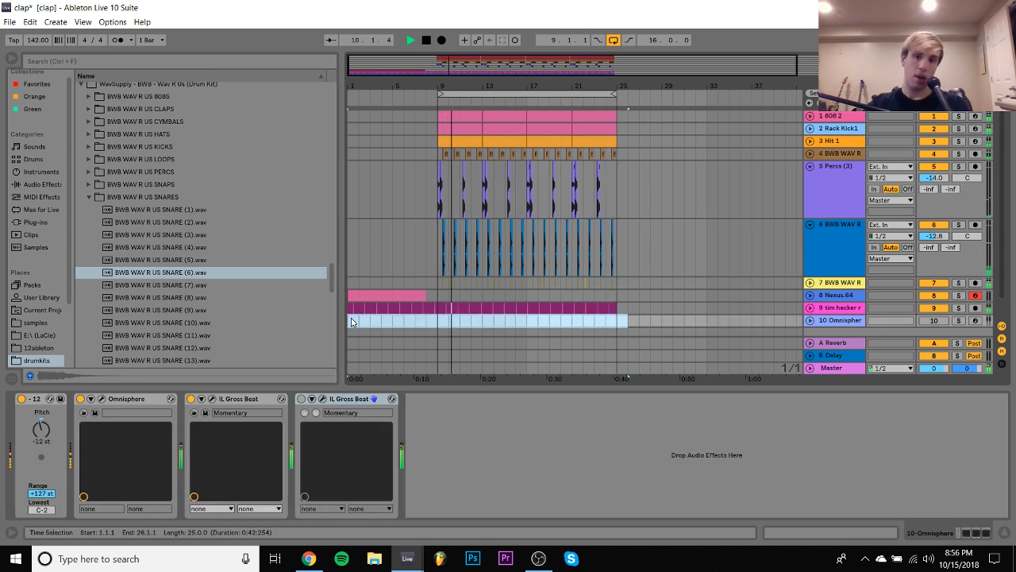
{"action": "left_click", "coordinate": [932, 321]}
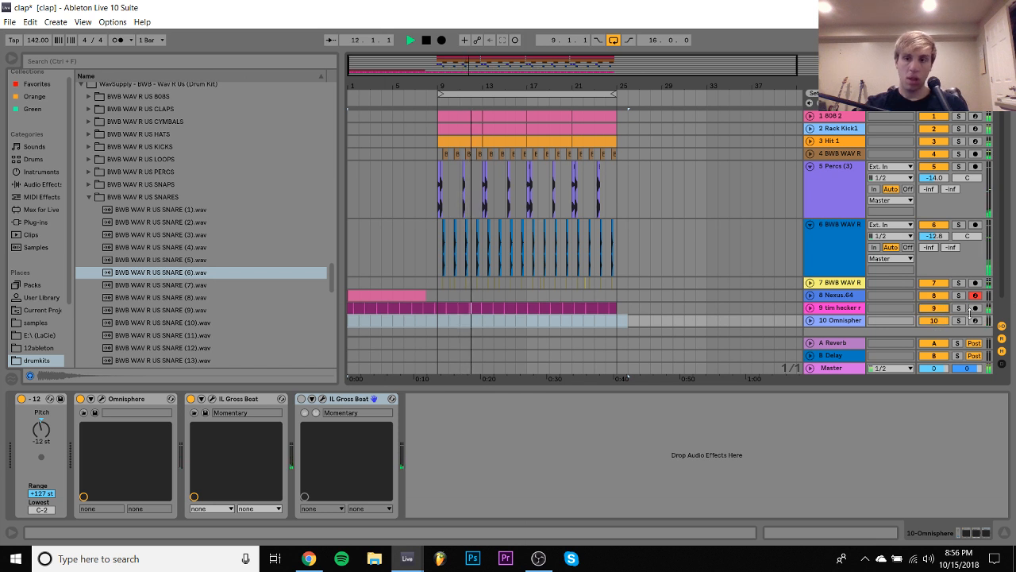
{"action": "left_click", "coordinate": [976, 320]}
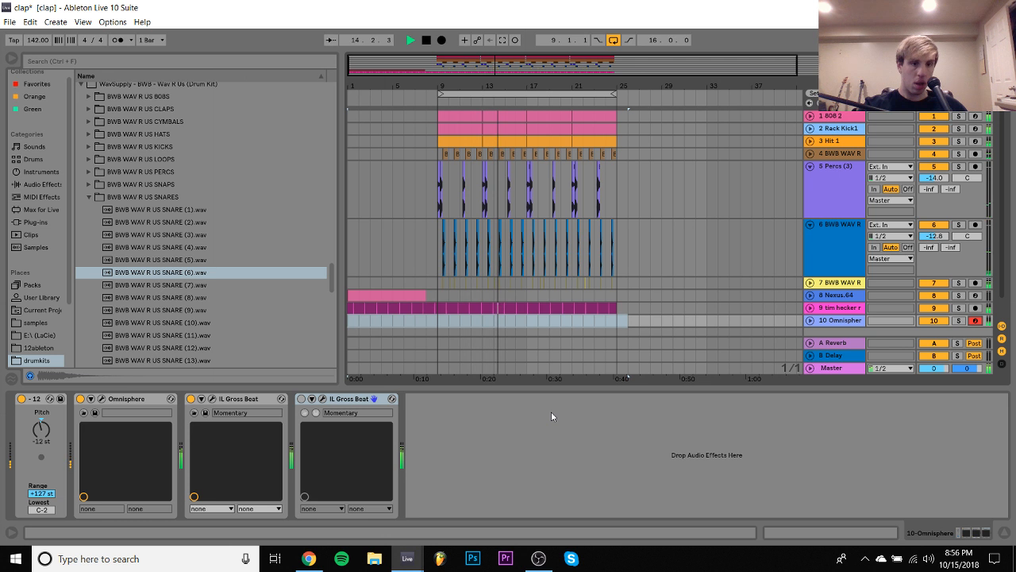
- Delete both IL Gross Beat effects from the Omnisphere track and set its volume to -4.3 dB
{"action": "left_click", "coordinate": [247, 400]}
{"action": "key", "text": "Delete"}
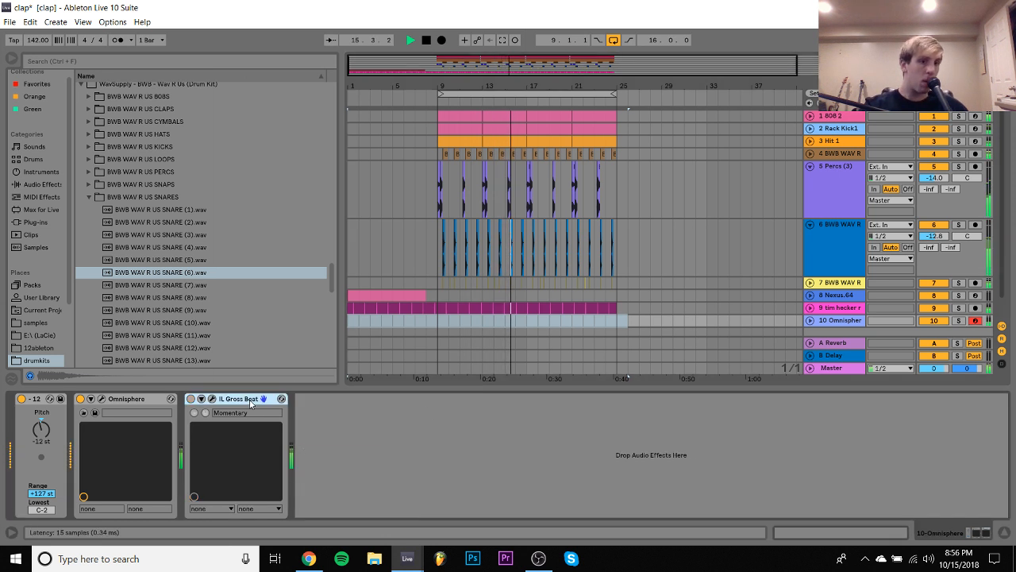
{"action": "key", "text": "Delete"}
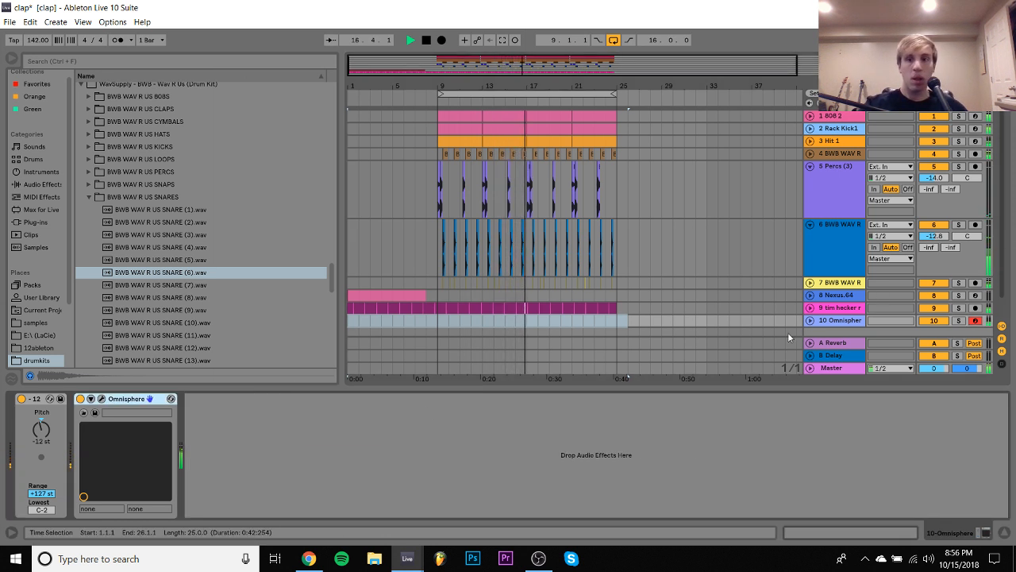
{"action": "left_click", "coordinate": [810, 320]}
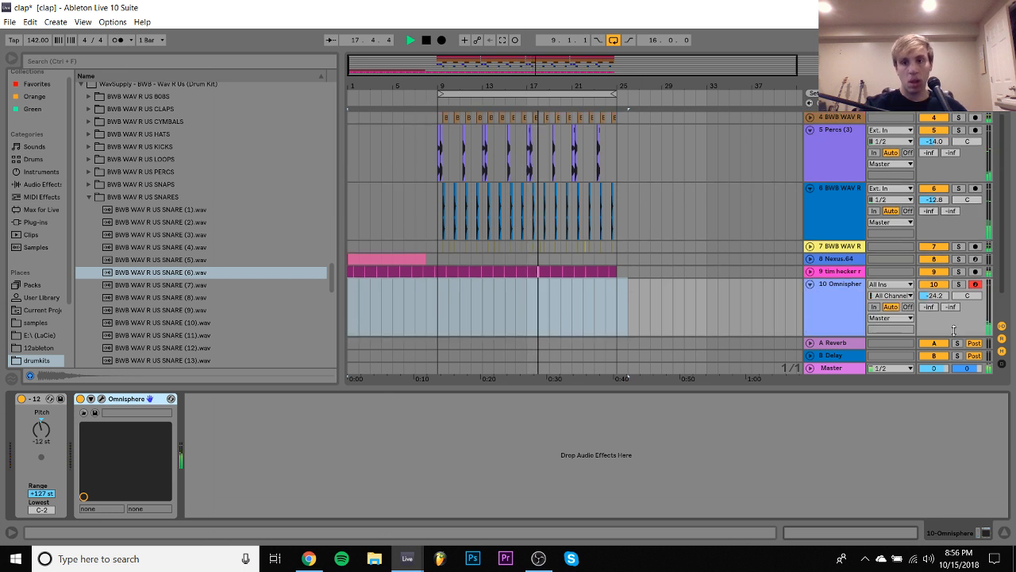
{"action": "left_click_drag", "start_coordinate": [939, 299], "coordinate": [939, 266]}
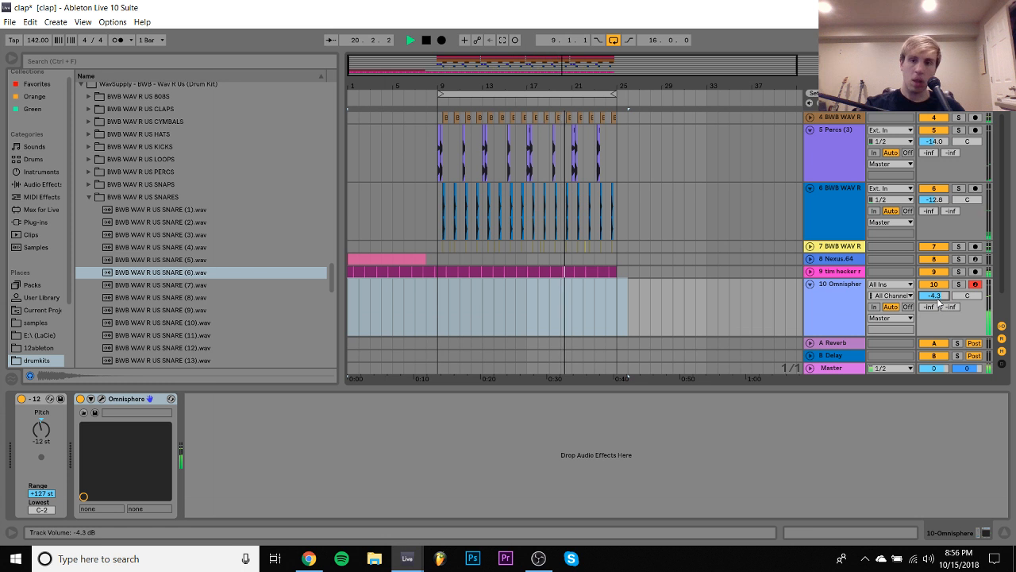
- Set the Omnisphere track's volume to -5.2 dB and check the level against the loop during playback
{"action": "left_click_drag", "start_coordinate": [932, 294], "coordinate": [932, 296]}
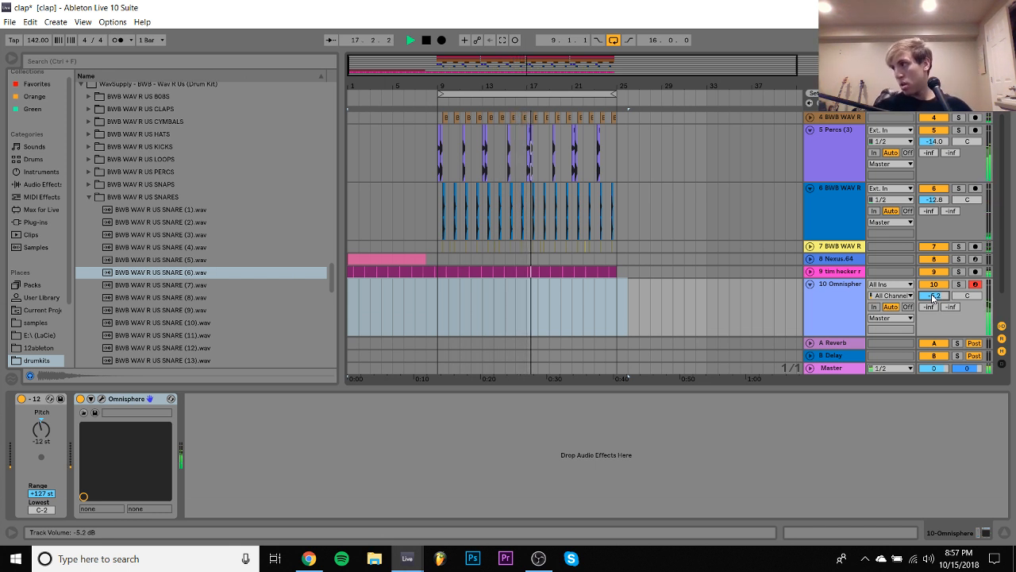
{"action": "key", "text": "space"}
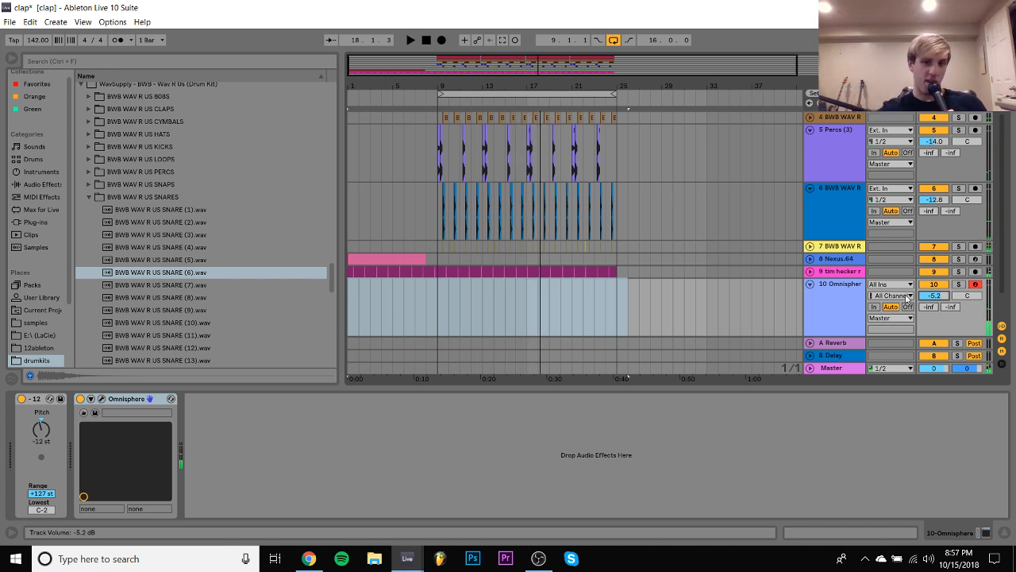
{"action": "key", "text": "space"}
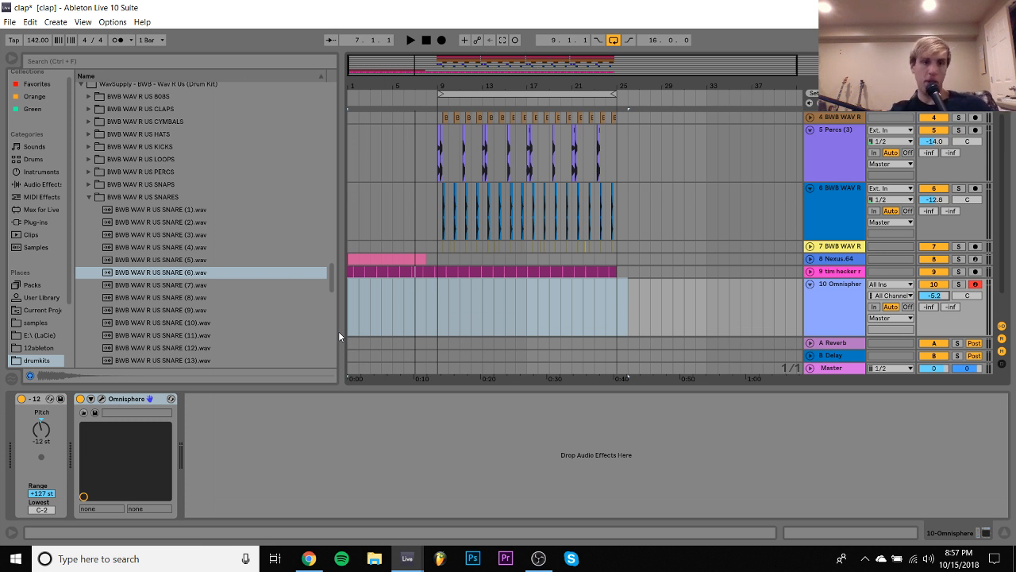
- Open the Omnisphere instrument's window during playback and load the Anvil Belltones patch from Bells and Vibes
{"action": "key", "text": "space"}
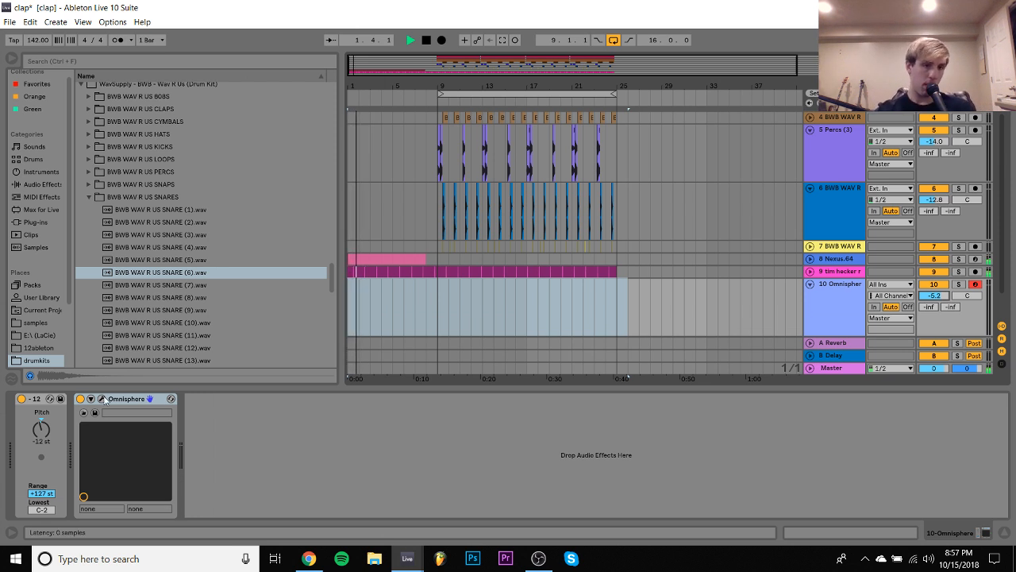
{"action": "left_click", "coordinate": [101, 399]}
{"action": "scroll", "coordinate": [122, 337], "scroll_direction": "up", "scroll_amount": 5}
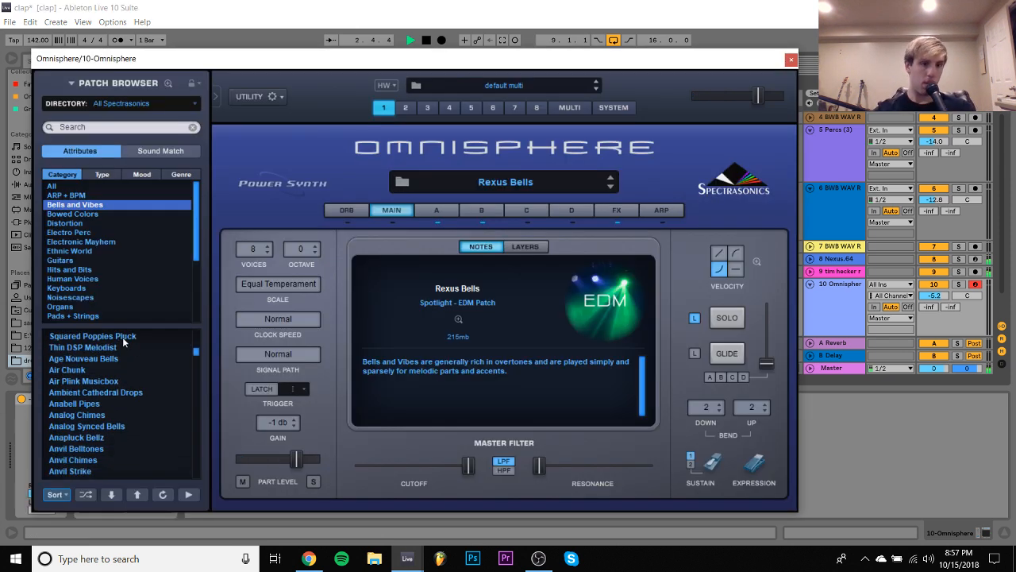
{"action": "scroll", "coordinate": [122, 337], "scroll_direction": "down", "scroll_amount": 2}
{"action": "left_click", "coordinate": [89, 394]}
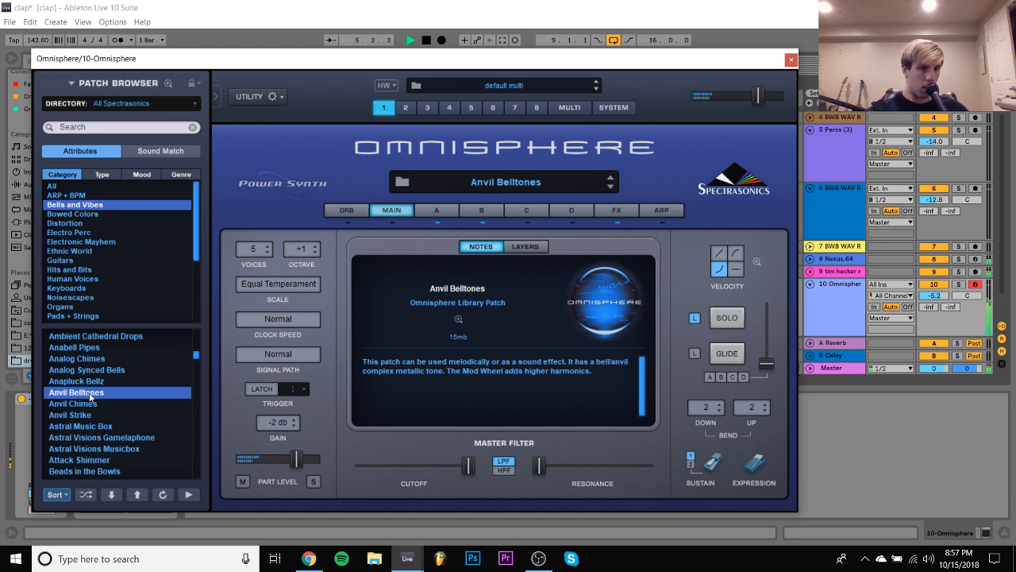
{"action": "key", "text": "space"}
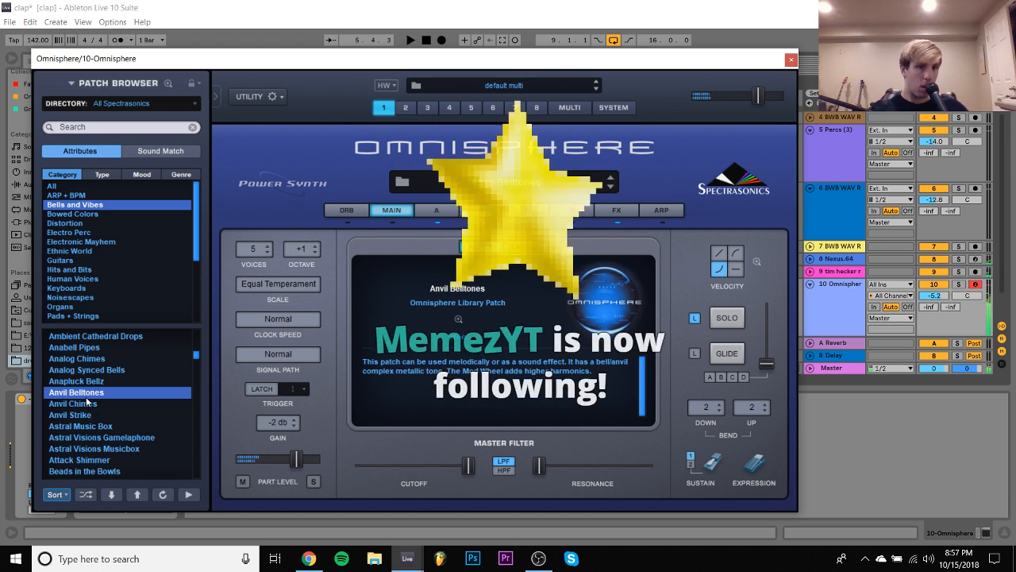
- Try the Anvil Chimes patch over the playing track, and replace it with Astral Visions Gamelaphone
{"action": "left_click", "coordinate": [82, 404]}
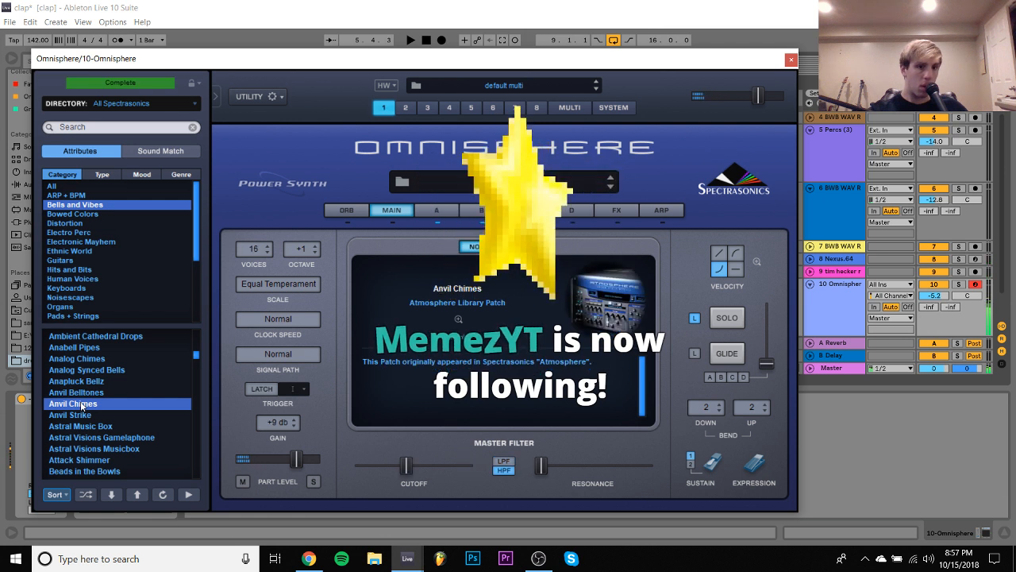
{"action": "key", "text": "space"}
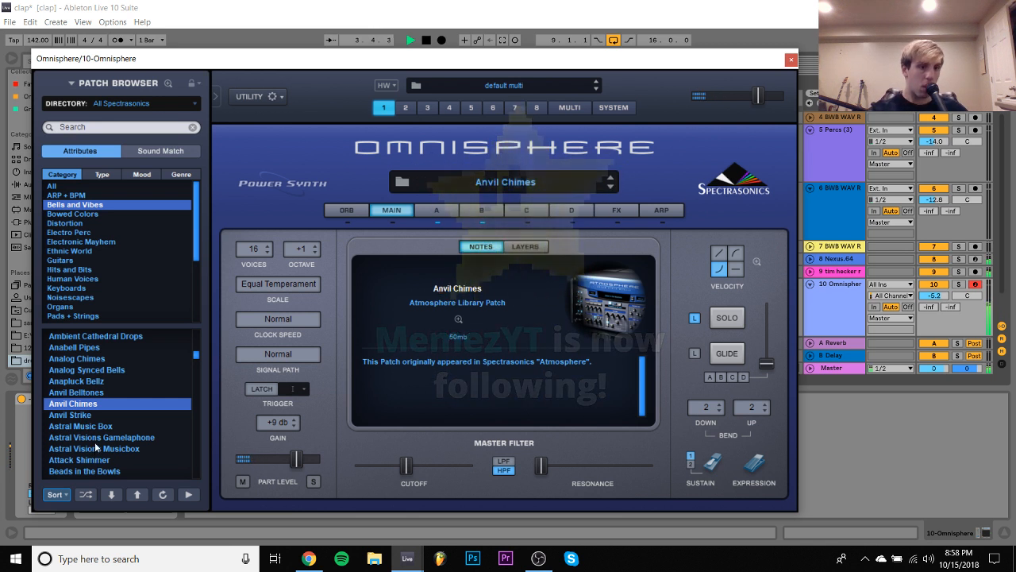
{"action": "left_click", "coordinate": [95, 438]}
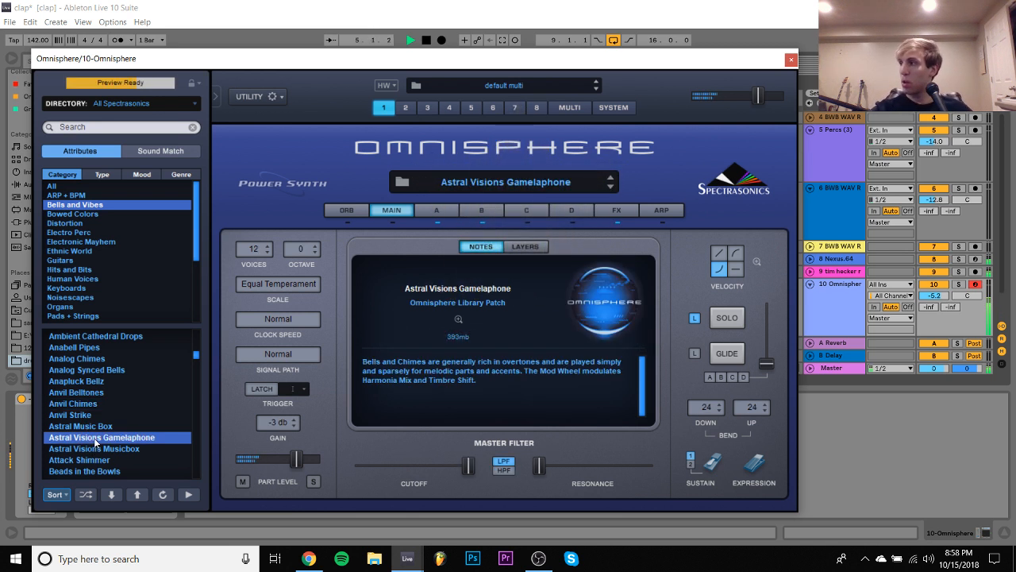
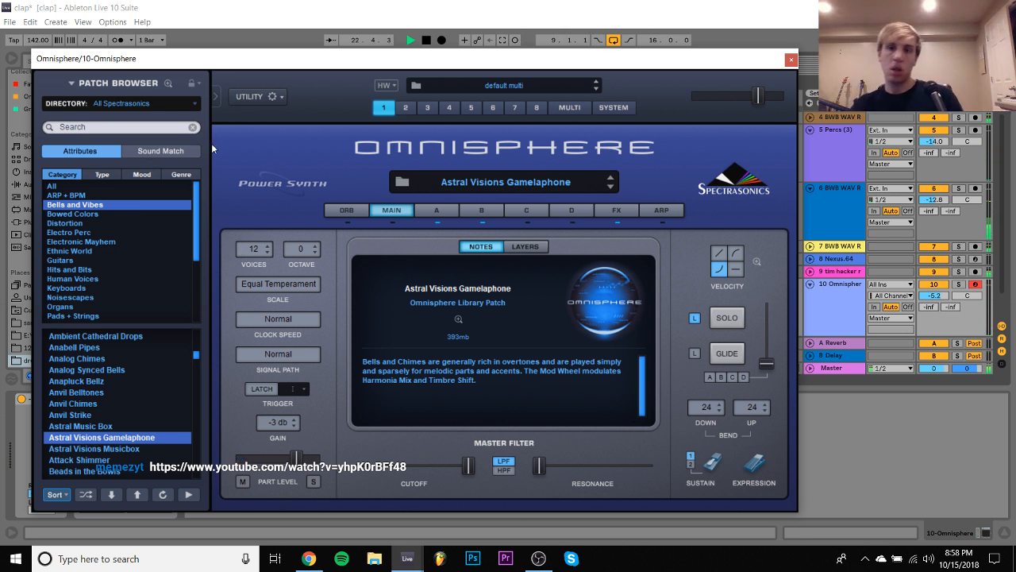
- Delete the Omnisphere track and insert a new MIDI track below the clap track 4, stopping playback
{"action": "left_click", "coordinate": [790, 60]}
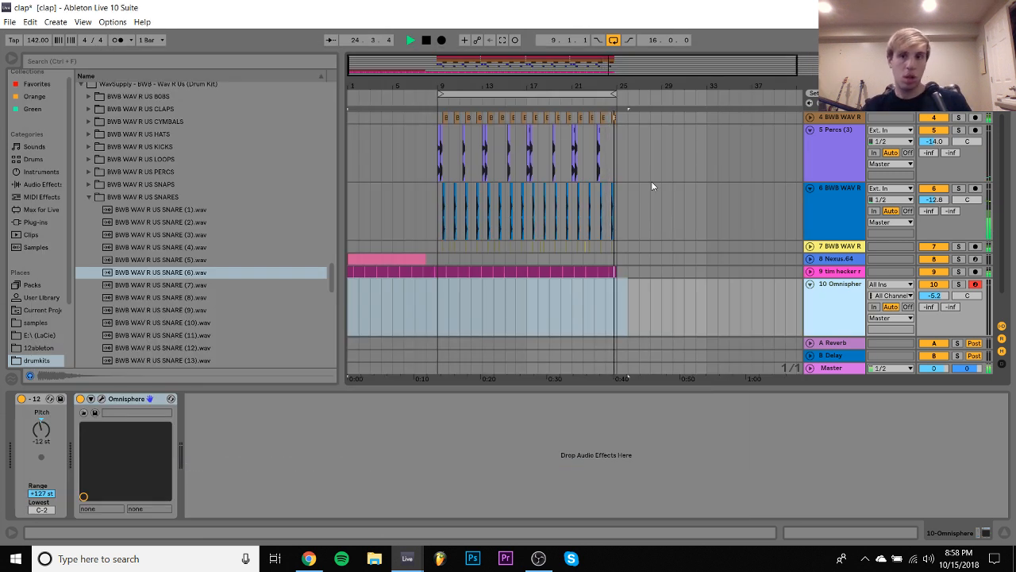
{"action": "key", "text": "Delete"}
{"action": "left_click", "coordinate": [834, 147]}
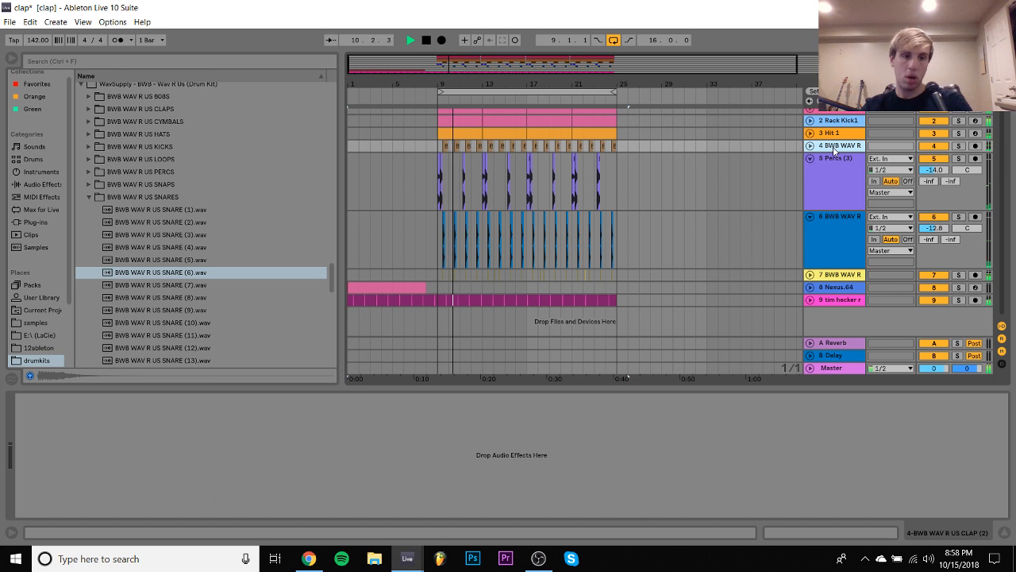
{"action": "key", "text": "ctrl+shift+t"}
{"action": "left_click_drag", "start_coordinate": [476, 84], "coordinate": [570, 86]}
{"action": "key", "text": "space"}
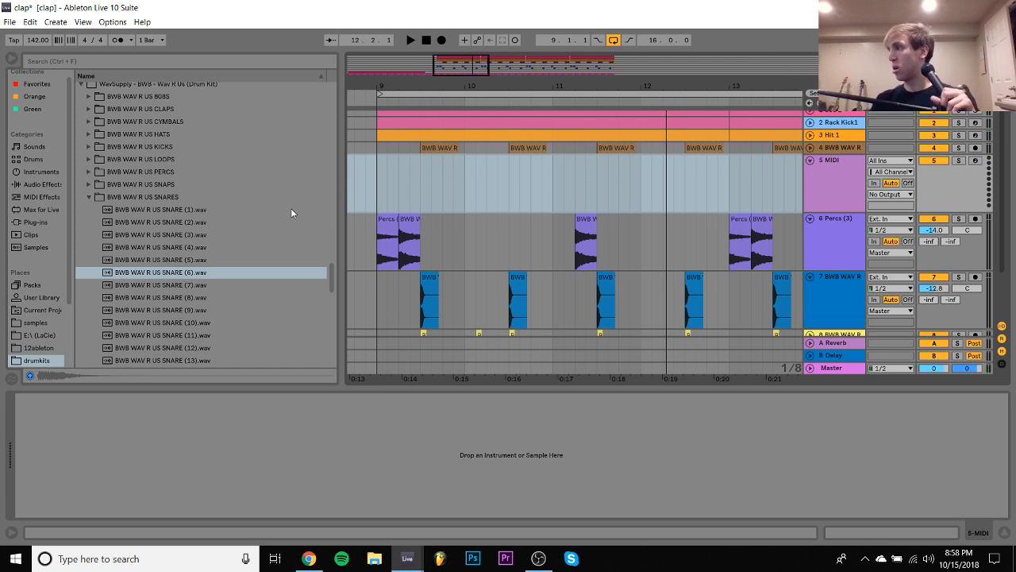
- Audition samples in the BWB WAV R US SNARES folder, from snare (7) up to (16) and back to (10)
{"action": "left_click", "coordinate": [192, 286]}
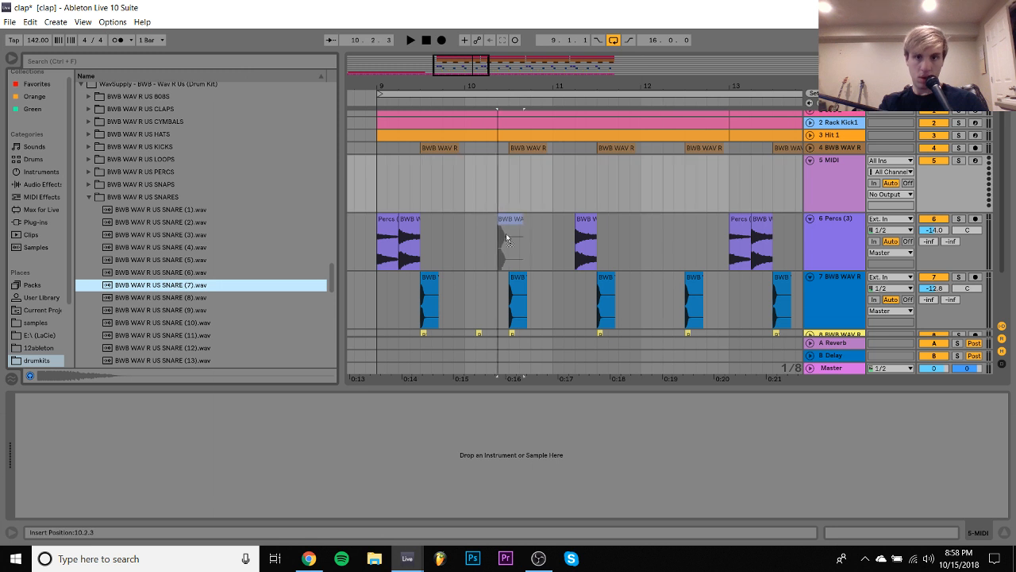
{"action": "left_click", "coordinate": [185, 323]}
{"action": "key", "text": "Down"}
{"action": "key", "text": "Down"}
{"action": "key", "text": "Down"}
{"action": "key", "text": "Down"}
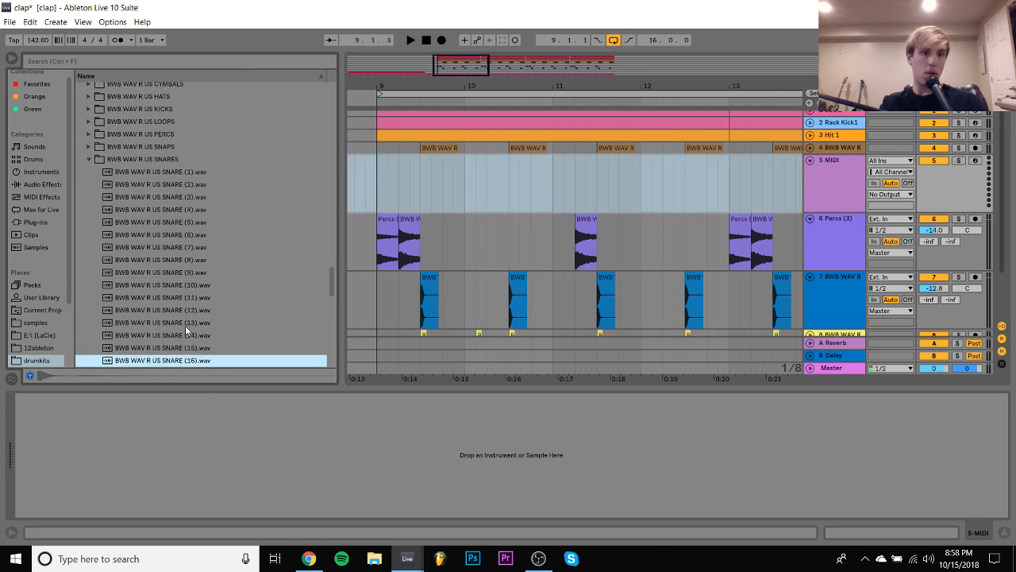
{"action": "scroll", "coordinate": [185, 325], "scroll_direction": "down", "scroll_amount": 1}
{"action": "key", "text": "Up"}
{"action": "key", "text": "Up"}
{"action": "key", "text": "Up"}
{"action": "key", "text": "Up"}
{"action": "key", "text": "Up"}
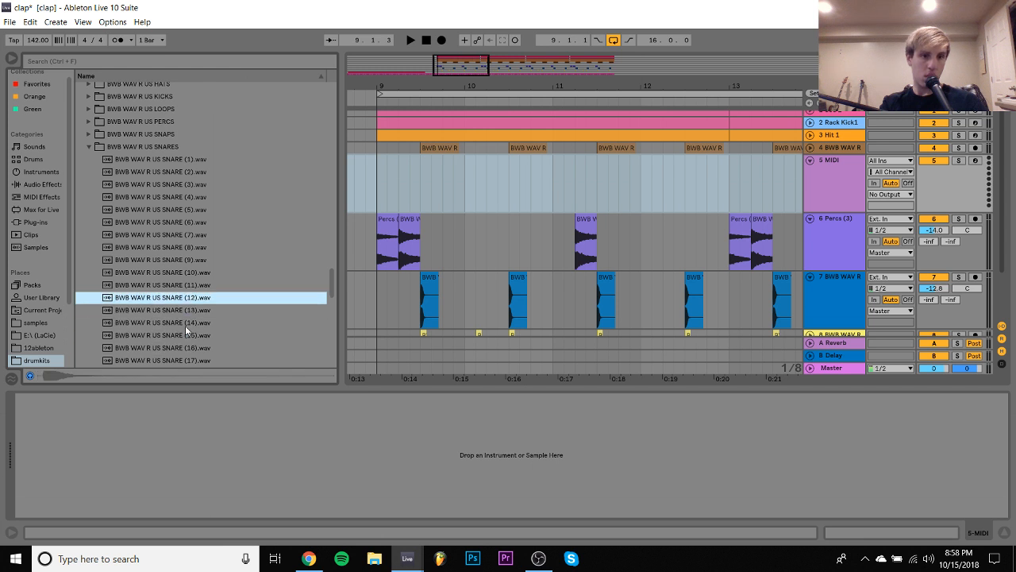
{"action": "key", "text": "Down"}
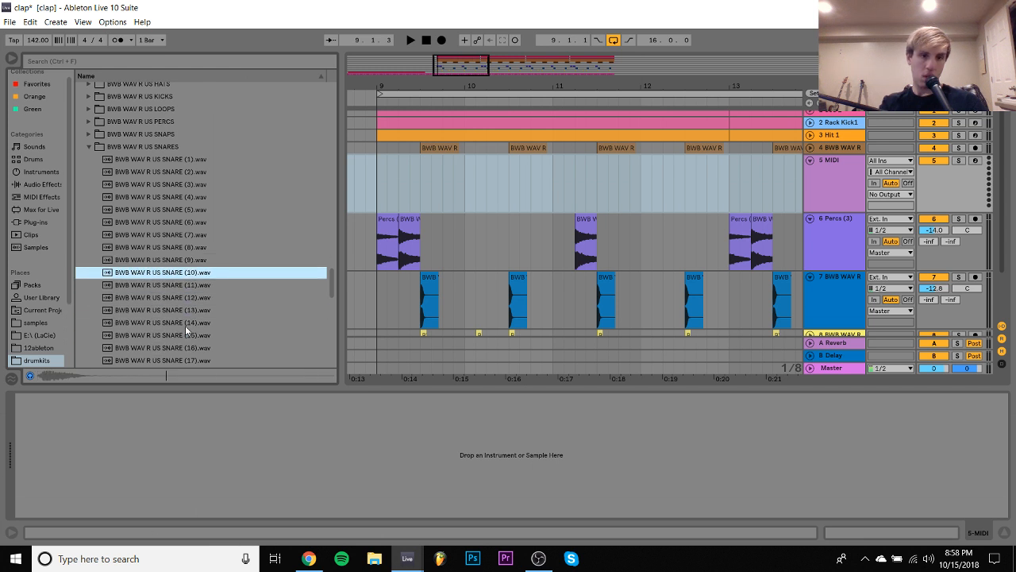
- Place BWB WAV R US SNARE (10).wav in bar 11 on the new track 5 and set its volume to -8.7 dB
{"action": "left_click_drag", "start_coordinate": [597, 151], "coordinate": [609, 170]}
{"action": "left_click", "coordinate": [556, 177]}
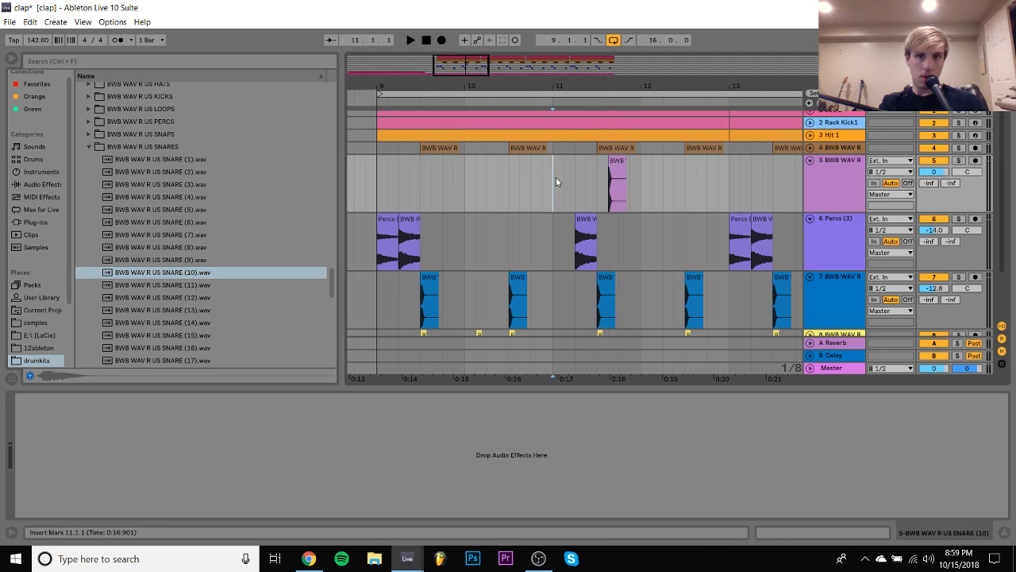
{"action": "left_click_drag", "start_coordinate": [935, 172], "coordinate": [934, 180]}
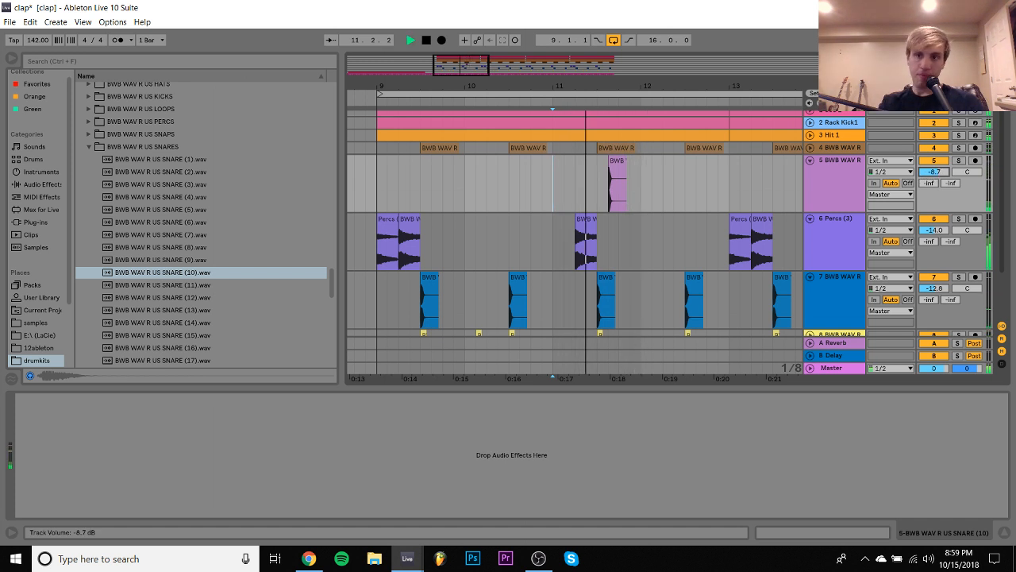
- Delete the snare (10) clip from track 5 and deactivate the existing snare track 7
{"action": "left_click", "coordinate": [379, 185]}
{"action": "left_click_drag", "start_coordinate": [380, 186], "coordinate": [740, 195]}
{"action": "left_click", "coordinate": [814, 192]}
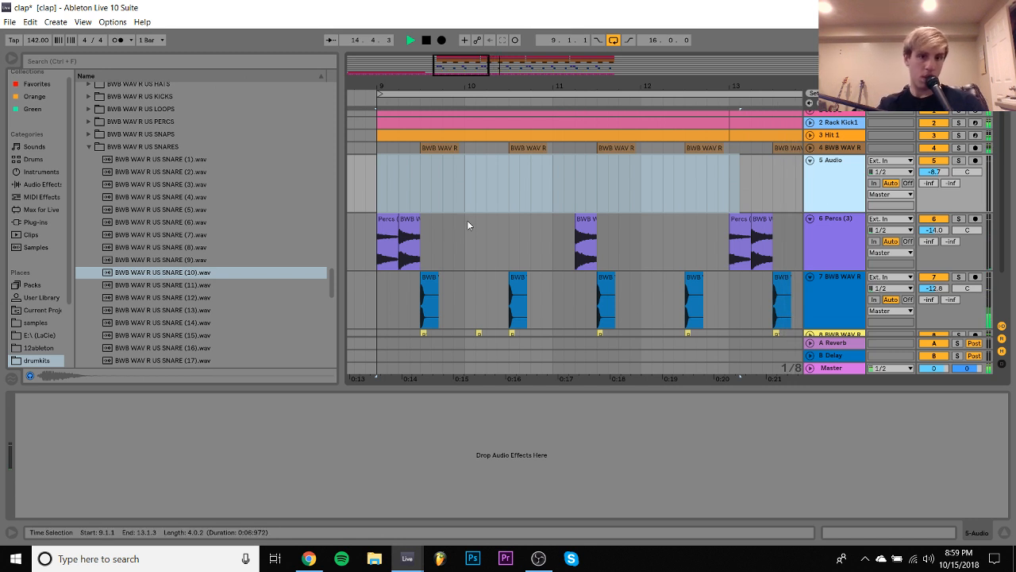
{"action": "scroll", "coordinate": [467, 220], "scroll_direction": "down", "scroll_amount": 2}
{"action": "scroll", "coordinate": [603, 238], "scroll_direction": "up", "scroll_amount": 2}
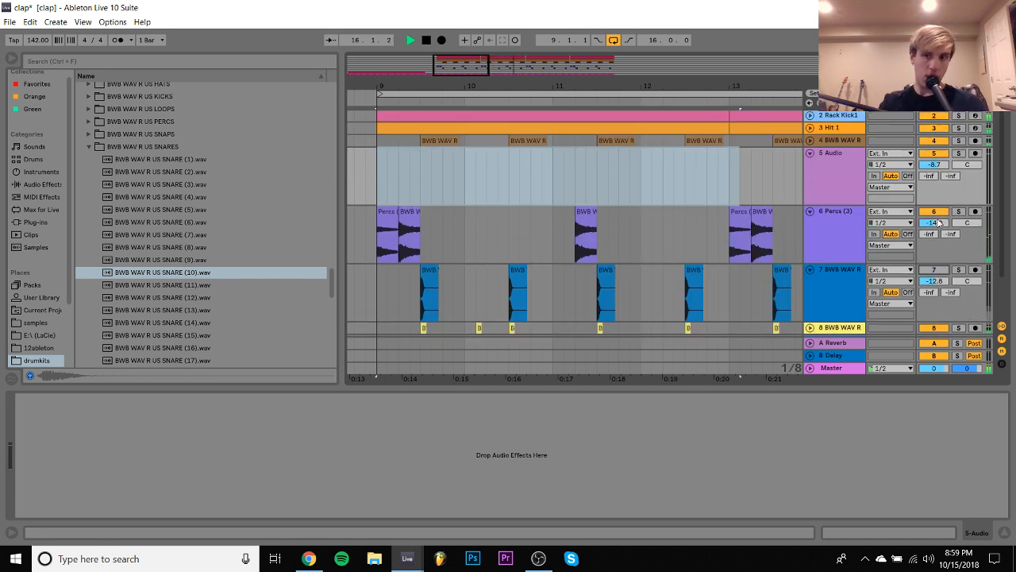
- Audition the snare samples from (10) past (21), and again from the start of the folder up to (8)
{"action": "left_click", "coordinate": [179, 273]}
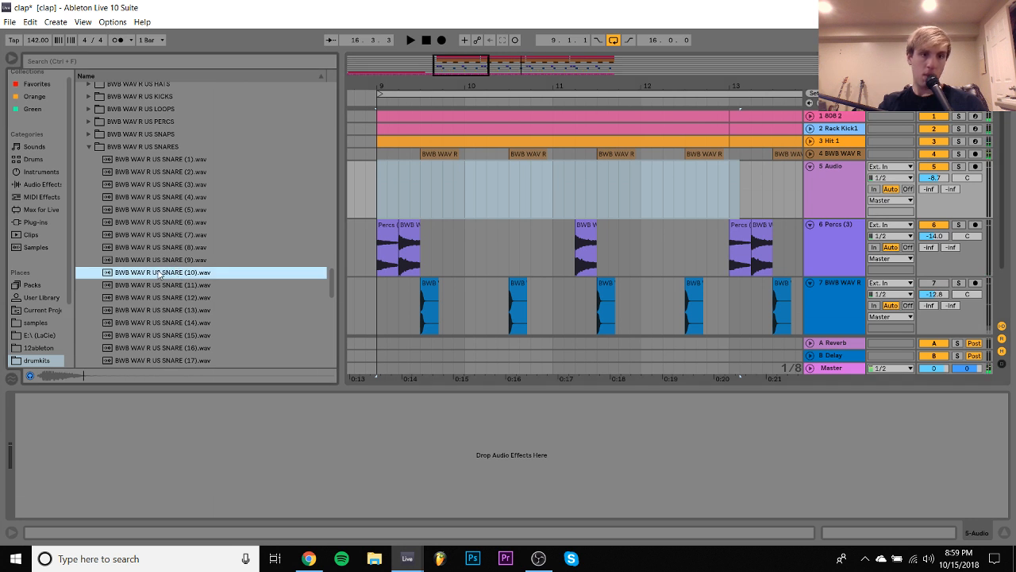
{"action": "key", "text": "Down"}
{"action": "key", "text": "Down"}
{"action": "key", "text": "Down"}
{"action": "key", "text": "Down"}
{"action": "key", "text": "Down"}
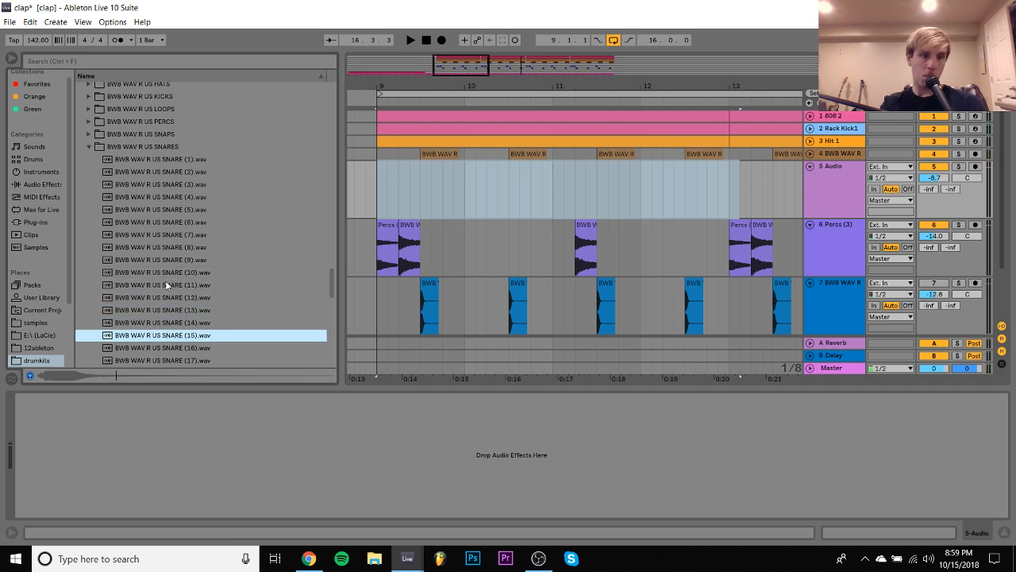
{"action": "key", "text": "Down"}
{"action": "key", "text": "Down"}
{"action": "key", "text": "Down"}
{"action": "key", "text": "Down"}
{"action": "key", "text": "Down"}
{"action": "key", "text": "Down"}
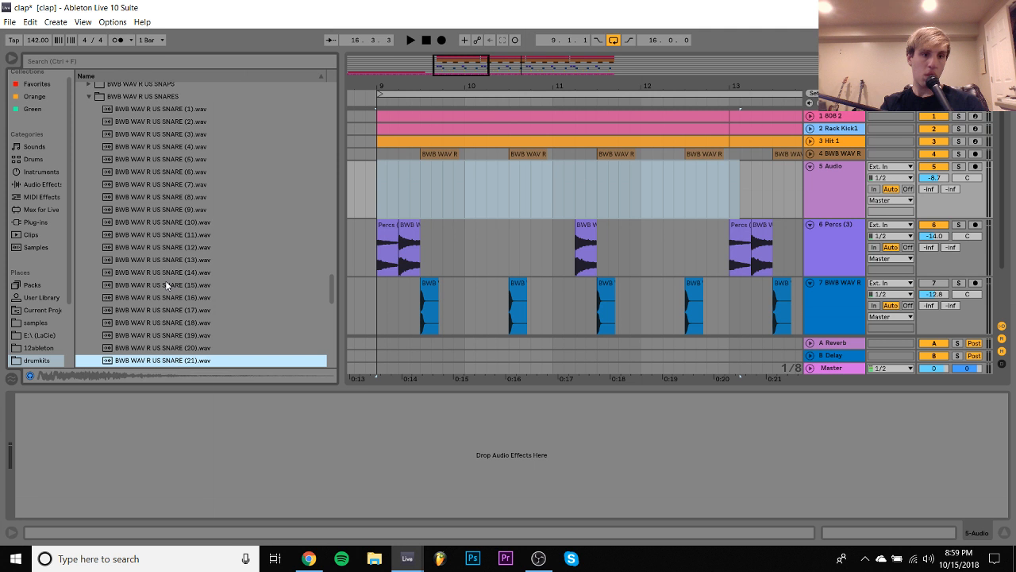
{"action": "key", "text": "Down"}
{"action": "key", "text": "Home"}
{"action": "key", "text": "Down"}
{"action": "key", "text": "Down"}
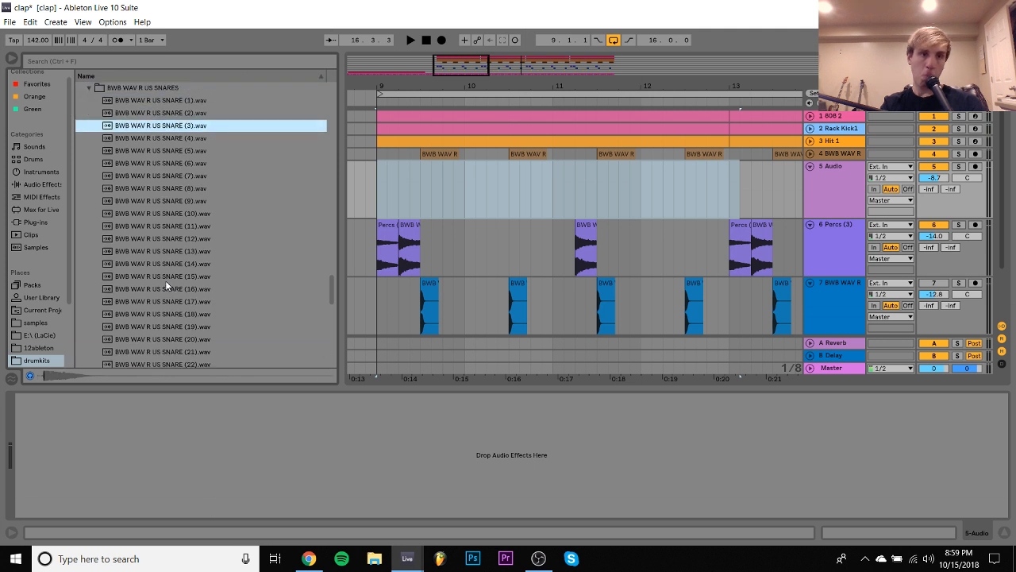
{"action": "key", "text": "Down"}
{"action": "key", "text": "Down"}
{"action": "key", "text": "Down"}
{"action": "key", "text": "Down"}
{"action": "key", "text": "Down"}
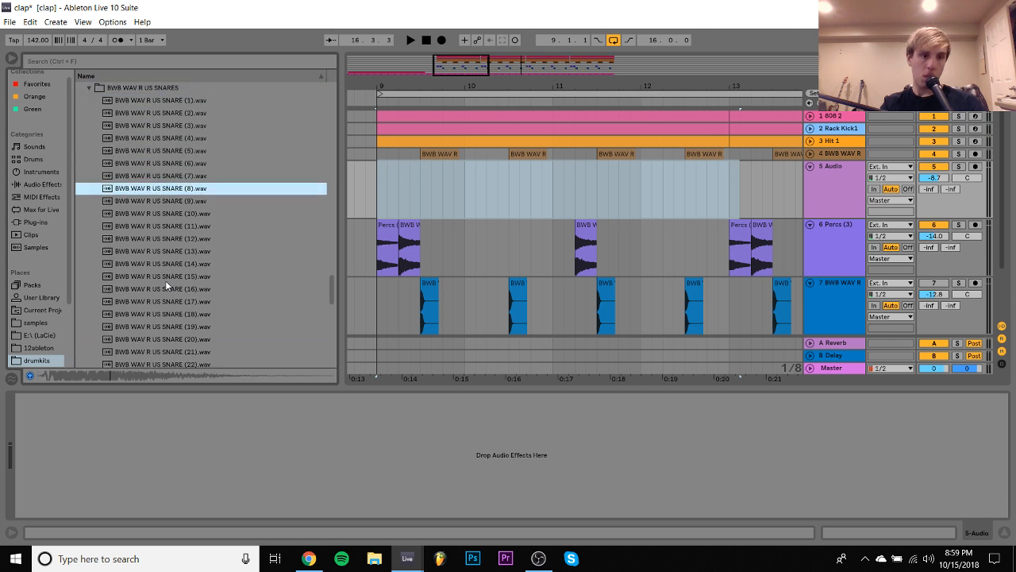
{"action": "key", "text": "Up"}
- Place BWB WAV R US SNARE (7).wav on beat 3 of bar 9 on track 5 and duplicate it in each bar through bar 12
{"action": "left_click_drag", "start_coordinate": [163, 175], "coordinate": [472, 199]}
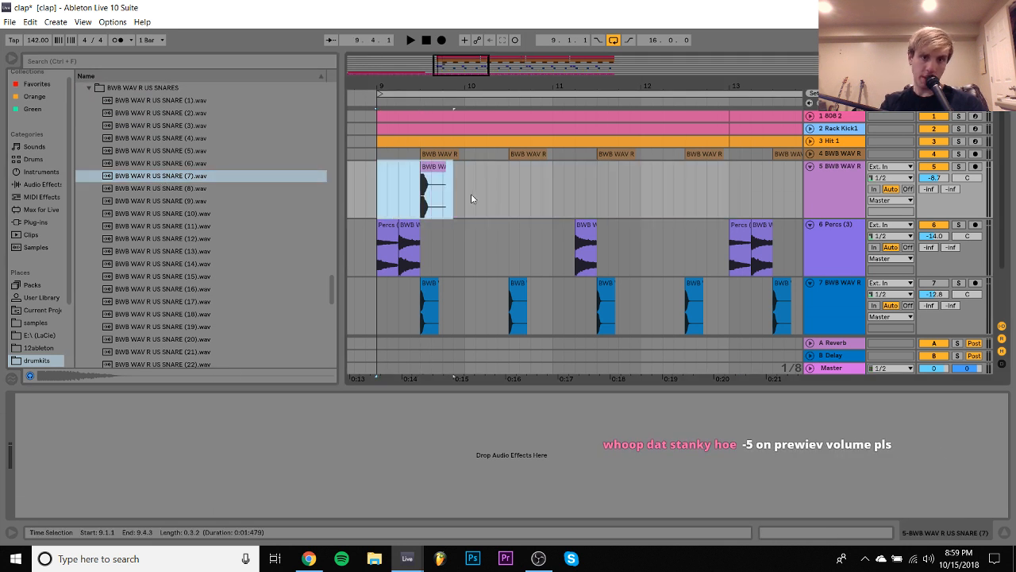
{"action": "key", "text": "ctrl+d"}
{"action": "key", "text": "ctrl+d"}
{"action": "key", "text": "ctrl+d"}
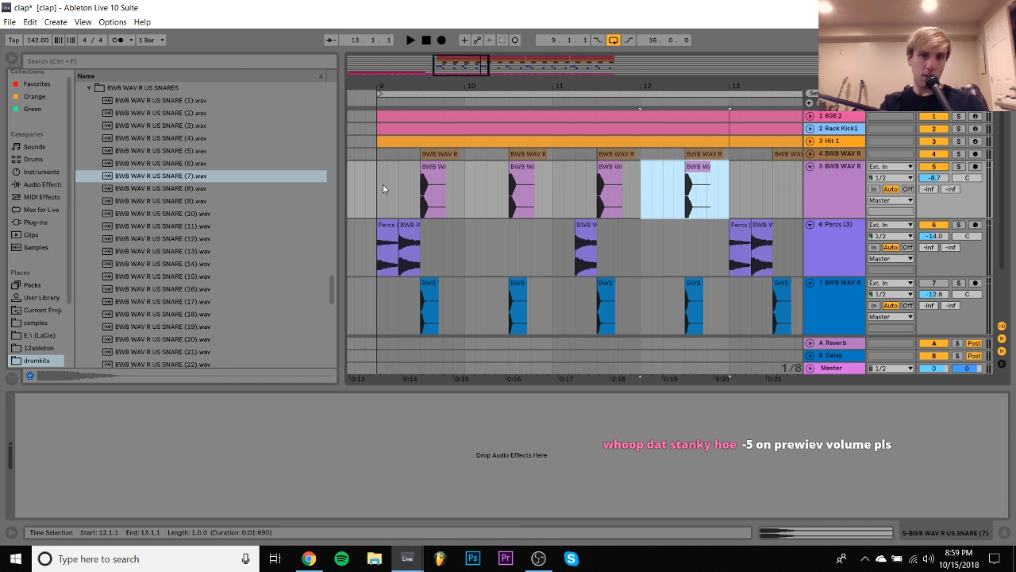
- Transpose the four snare clips on track 5 by 5 st and set the track's volume to -14.7 dB during playback
{"action": "left_click", "coordinate": [376, 188], "text": "shift"}
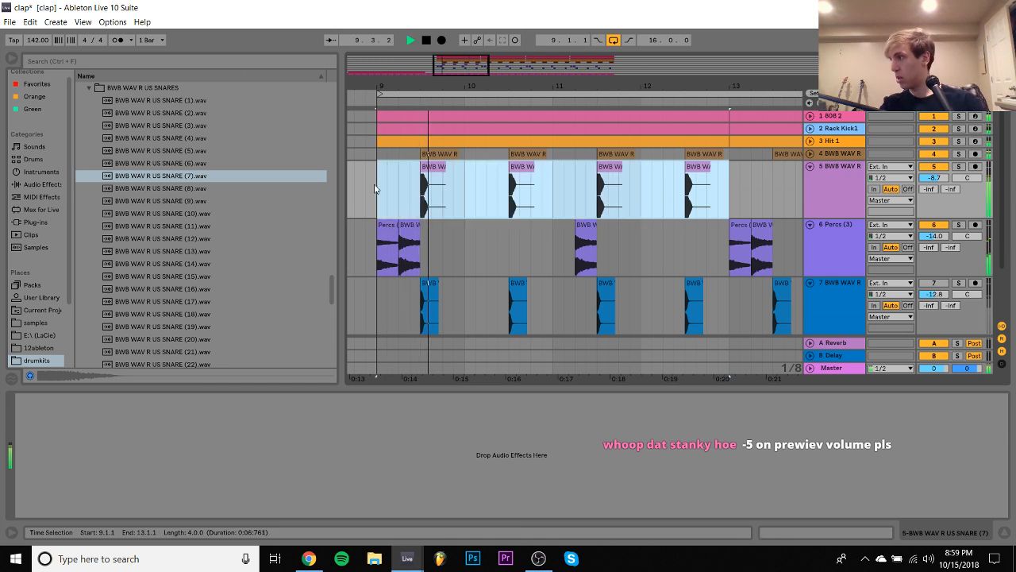
{"action": "key", "text": "space"}
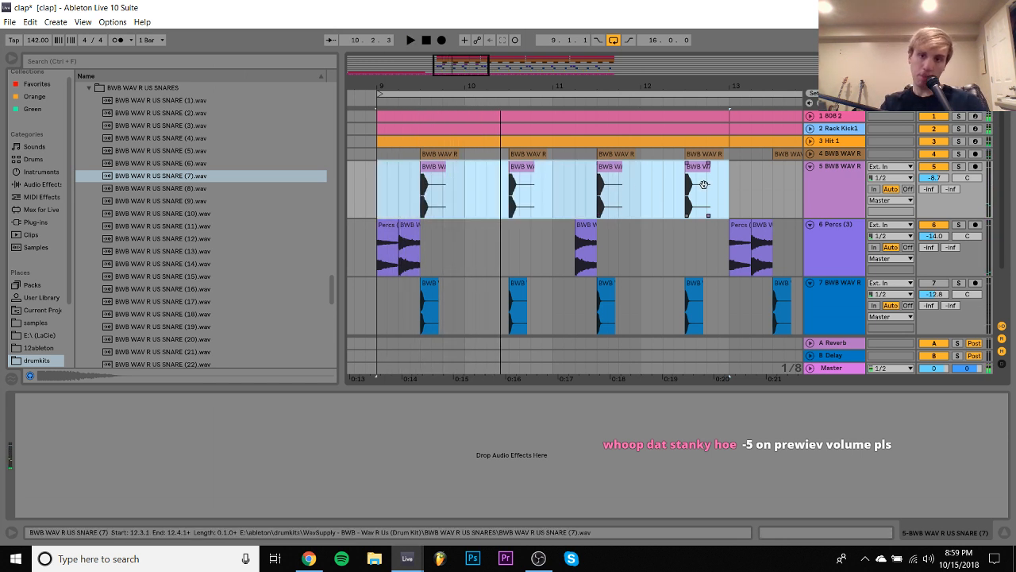
{"action": "left_click", "coordinate": [813, 532]}
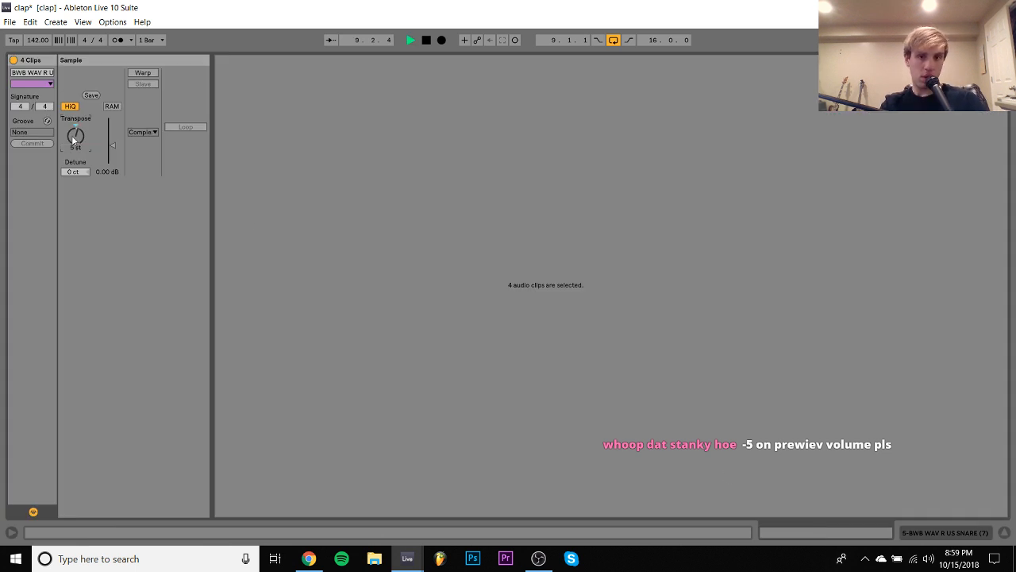
{"action": "left_click", "coordinate": [919, 538]}
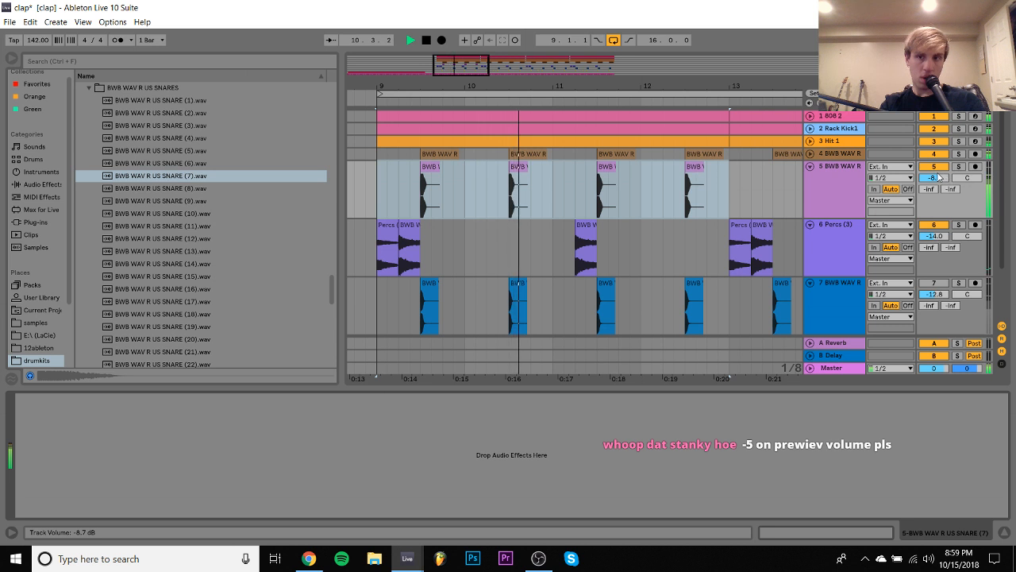
{"action": "key", "text": "space"}
{"action": "key", "text": "space"}
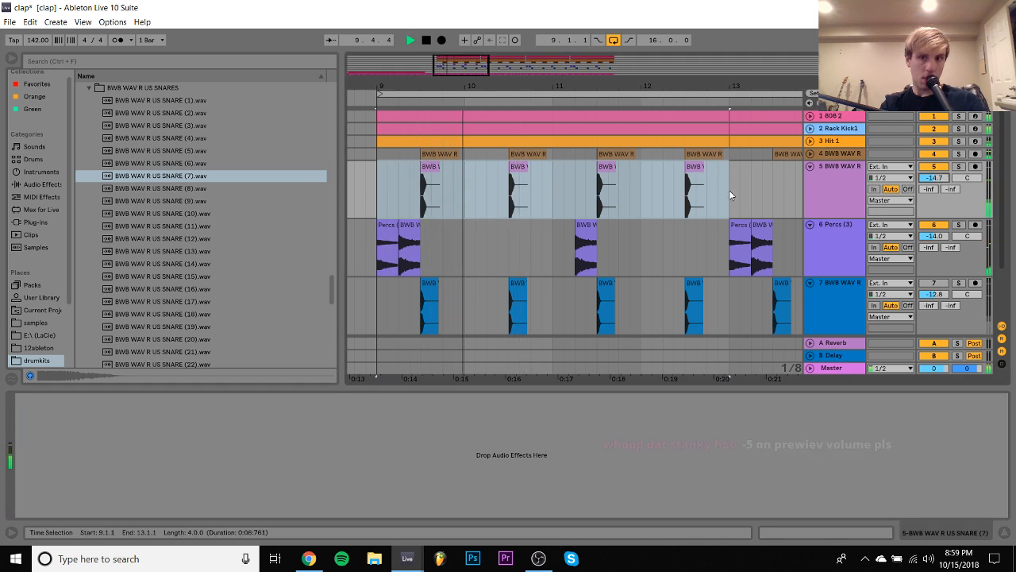
- Duplicate the four-bar snare pattern three times up to bar 25 and set track 5's volume to -16.3 dB
{"action": "key", "text": "ctrl+d"}
{"action": "key", "text": "ctrl+d"}
{"action": "key", "text": "ctrl+d"}
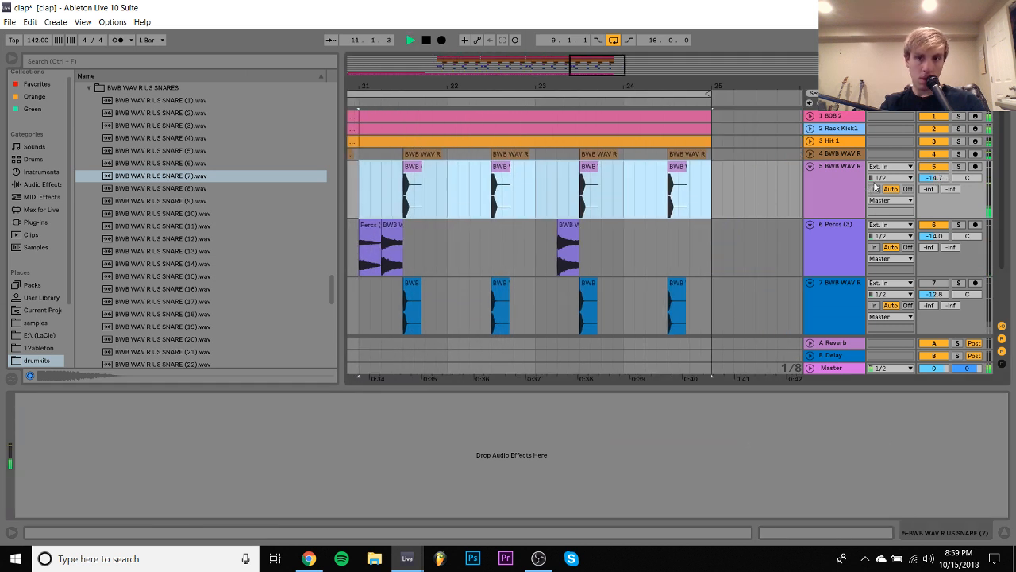
{"action": "left_click_drag", "start_coordinate": [933, 182], "coordinate": [933, 197]}
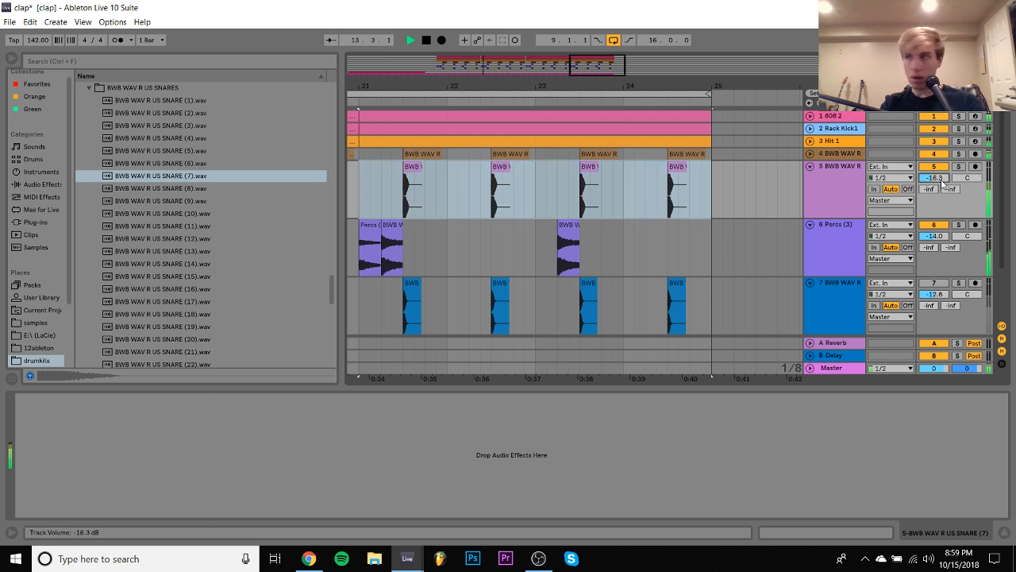
- Add a Utility audio effect to the track 5 snare and set its input channel to Left
{"action": "left_click", "coordinate": [854, 190]}
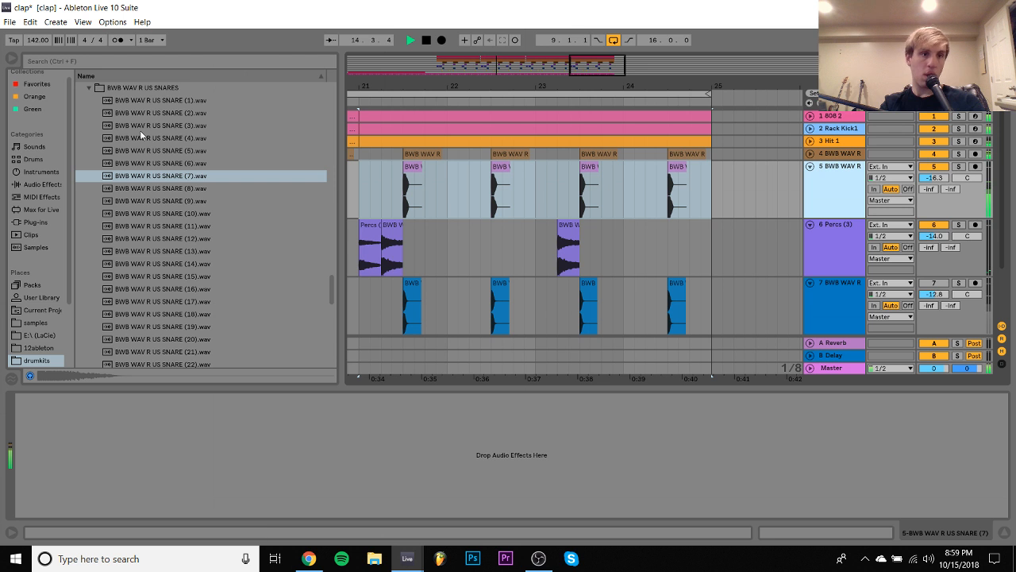
{"action": "left_click", "coordinate": [34, 184]}
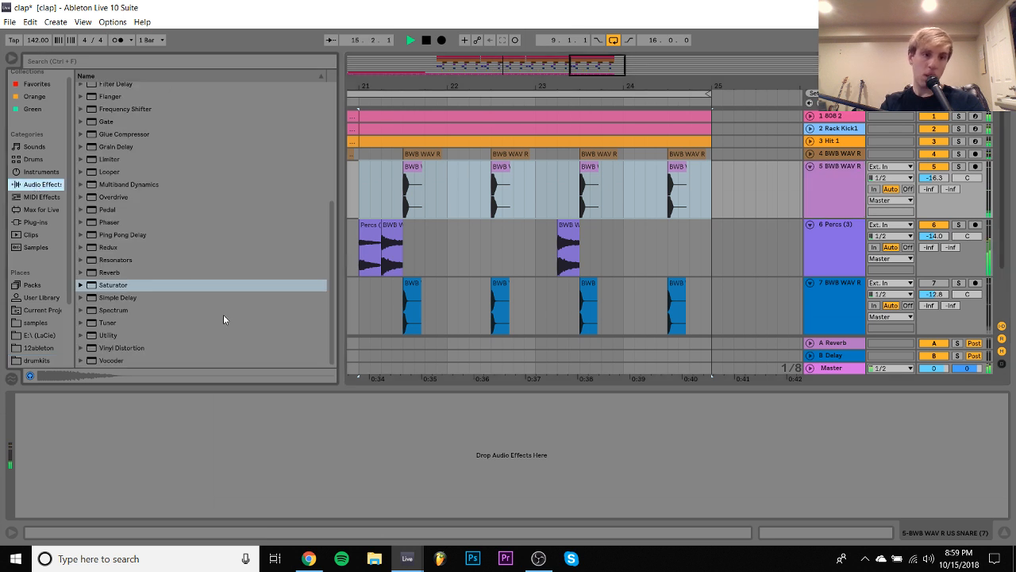
{"action": "double_click", "coordinate": [109, 335]}
{"action": "left_click", "coordinate": [37, 431]}
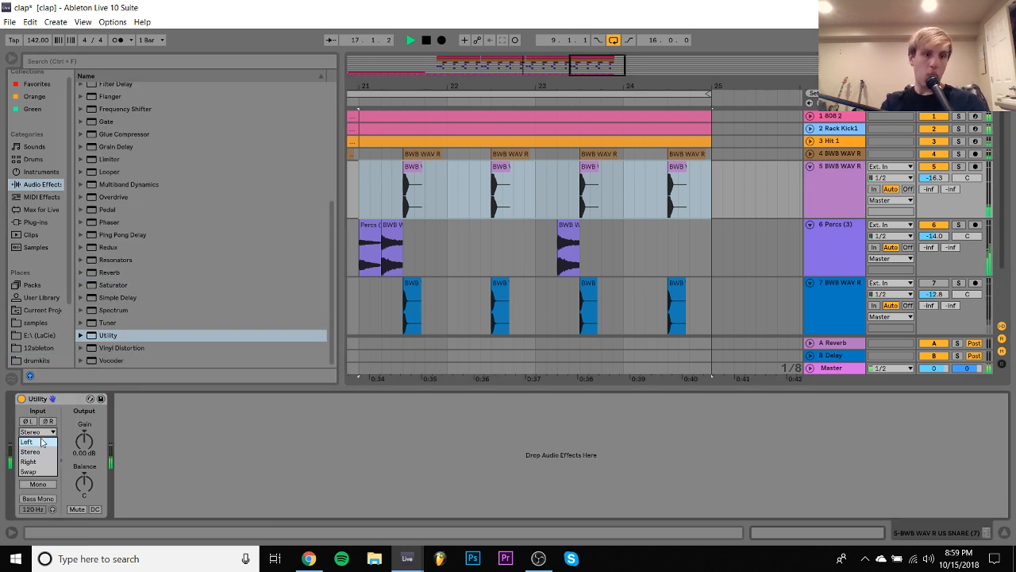
{"action": "left_click", "coordinate": [40, 439]}
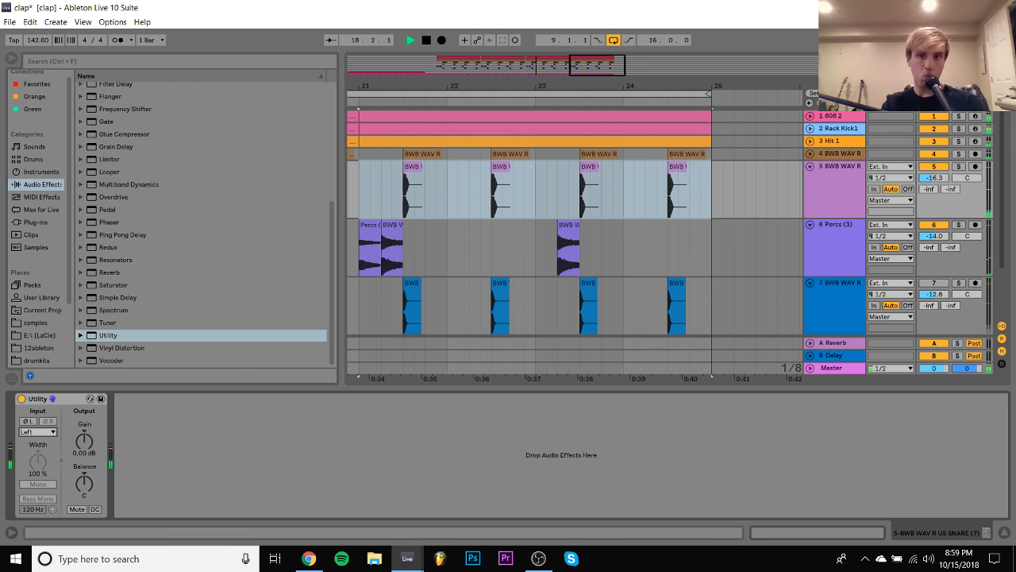
- Play the arrangement from bar 1 and inspect the Nexus.64 track's MIDI clip and instrument
{"action": "left_click_drag", "start_coordinate": [455, 86], "coordinate": [455, 32]}
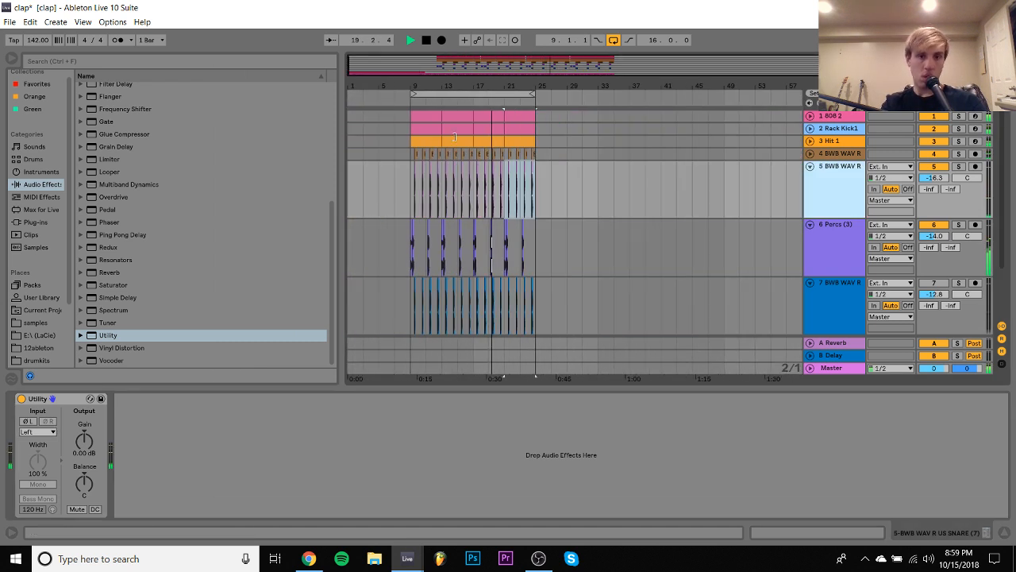
{"action": "left_click", "coordinate": [355, 193]}
{"action": "scroll", "coordinate": [354, 192], "scroll_direction": "down", "scroll_amount": 3}
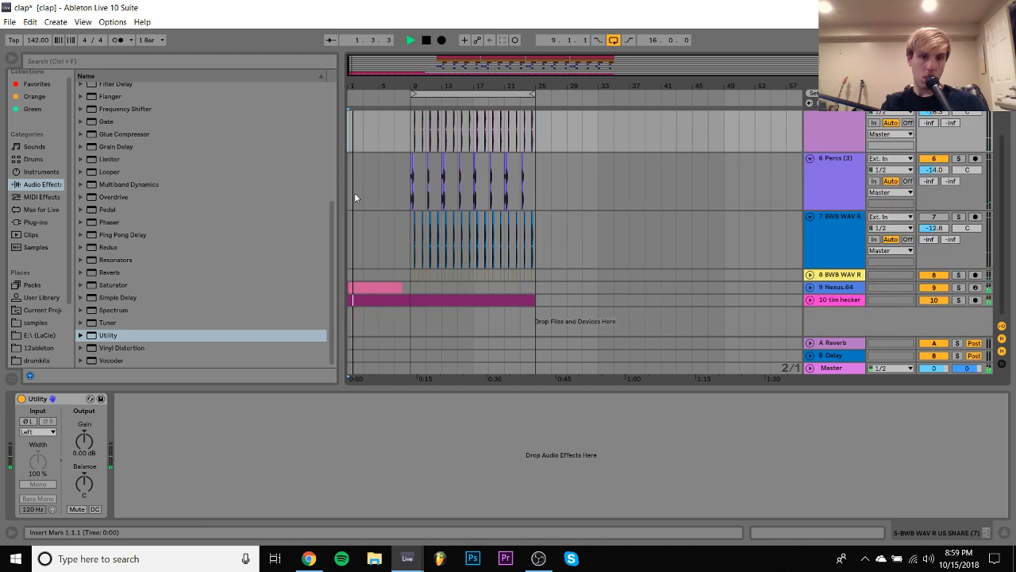
{"action": "double_click", "coordinate": [390, 286]}
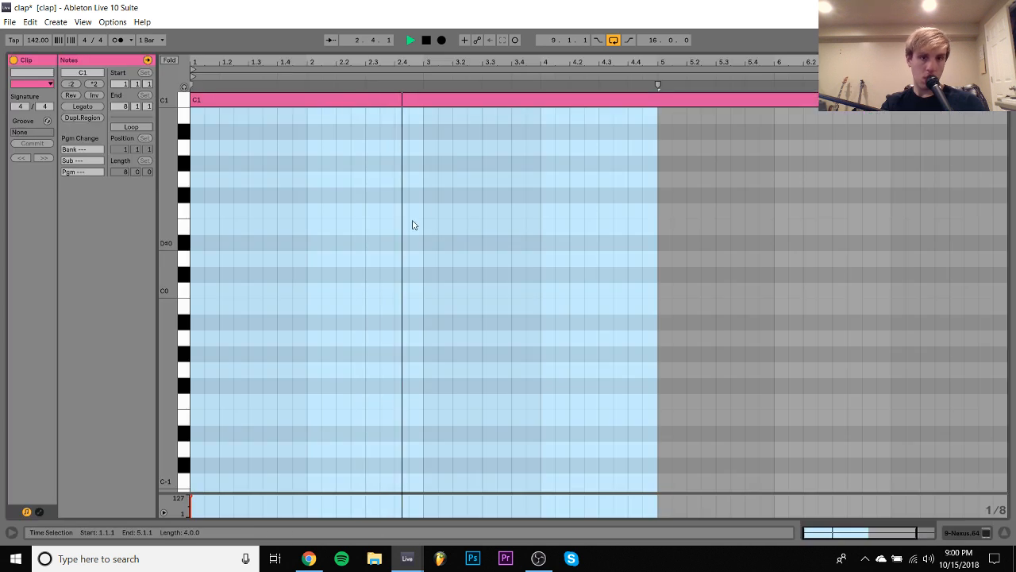
{"action": "left_click", "coordinate": [970, 533]}
{"action": "scroll", "coordinate": [558, 249], "scroll_direction": "up", "scroll_amount": 3}
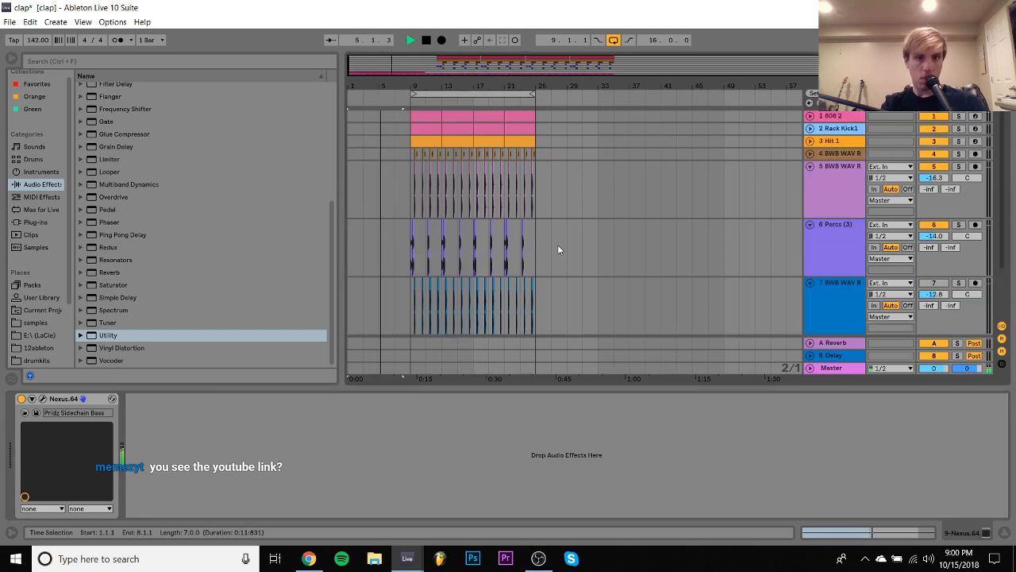
- Deactivate the Nexus.64 track during playback and delete it
{"action": "scroll", "coordinate": [558, 250], "scroll_direction": "down", "scroll_amount": 3}
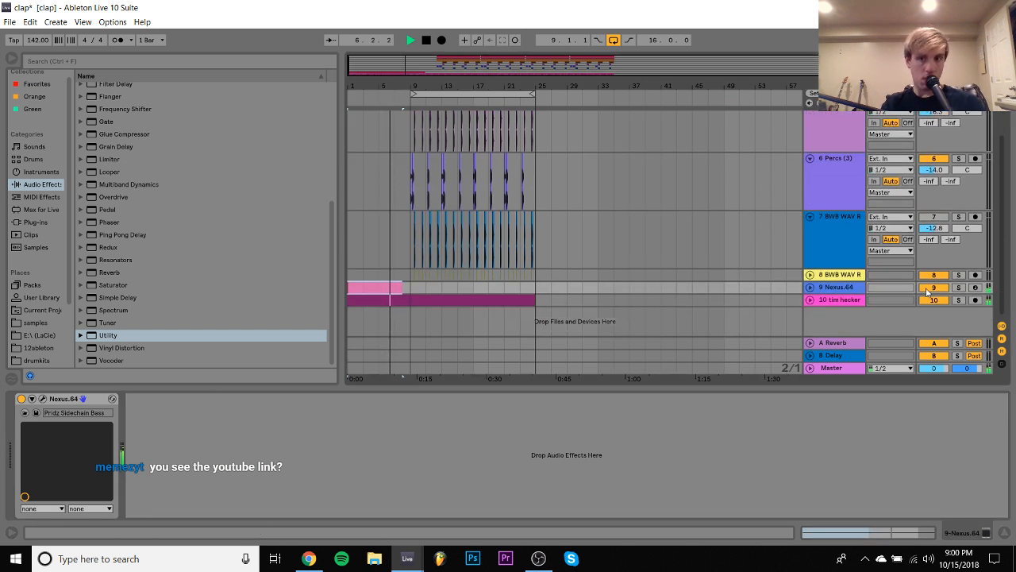
{"action": "left_click", "coordinate": [928, 289]}
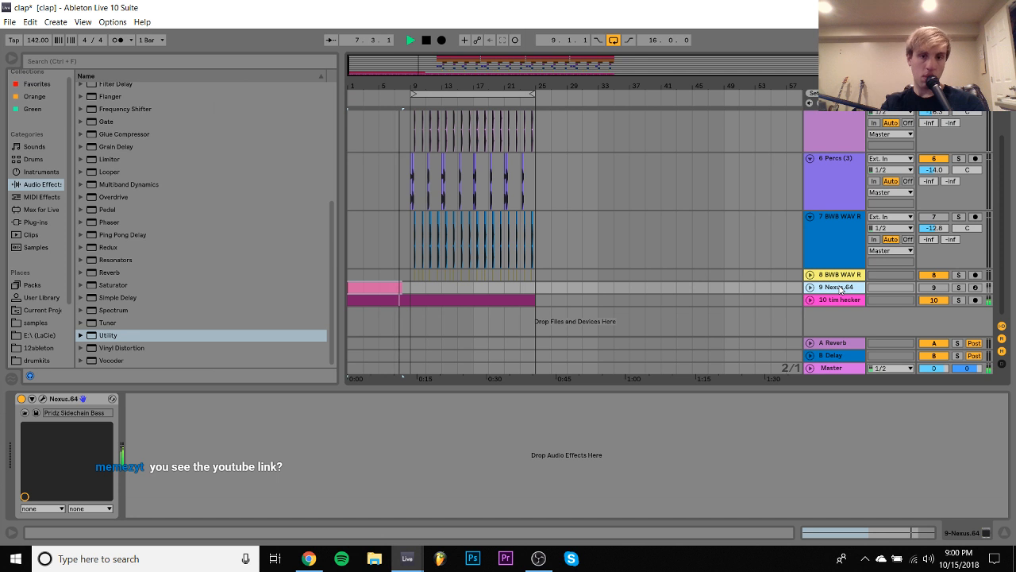
{"action": "key", "text": "Delete"}
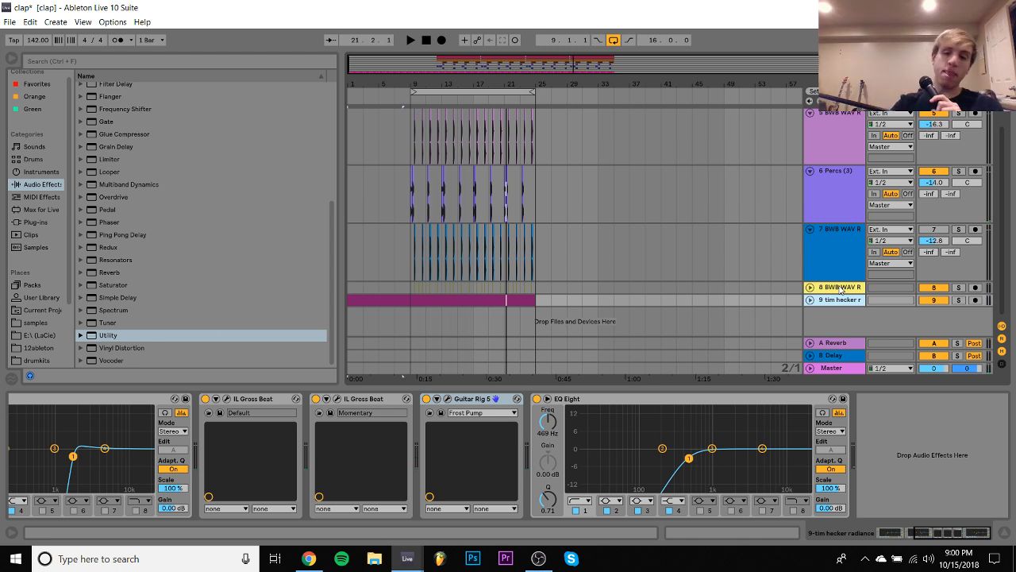
- Check the system clock and switch to OBS
{"action": "left_click", "coordinate": [959, 558]}
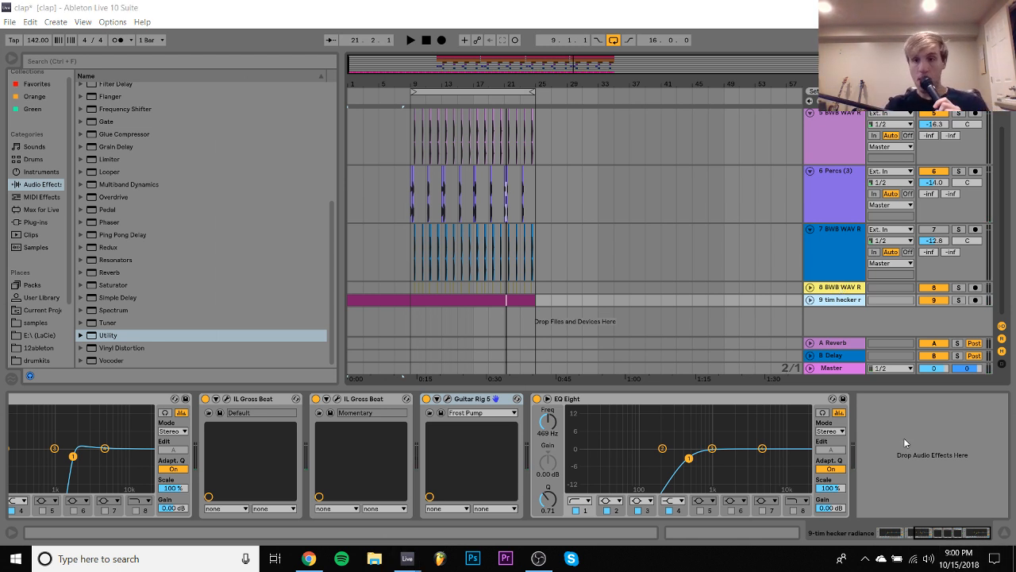
{"action": "left_click", "coordinate": [540, 560]}
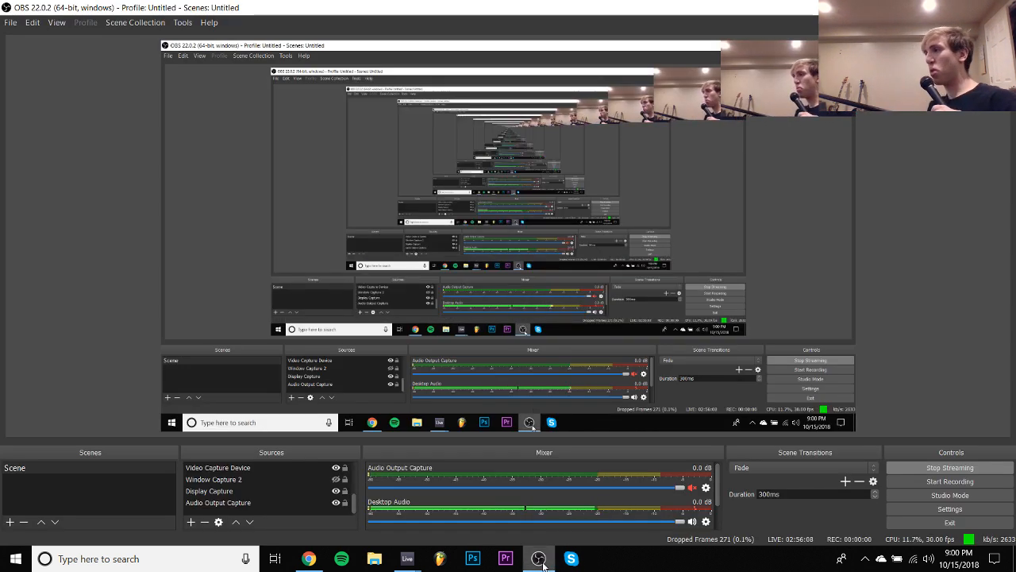